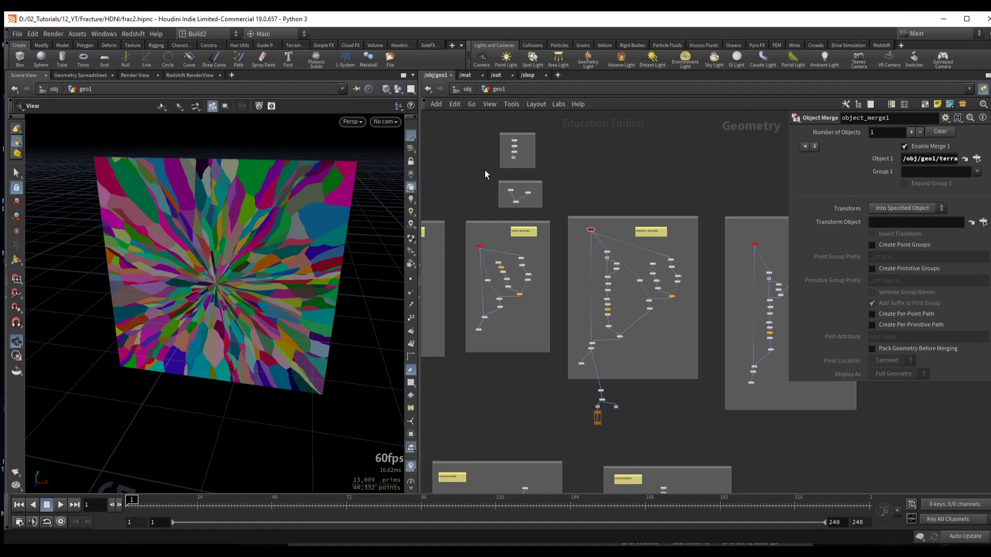
- Survey the fracture setups in the network, from Simple Voronoi through Voronoi + Noise, the boolean variants and Voronoi on Sphere to Chipping
{"action": "key", "text": "1"}
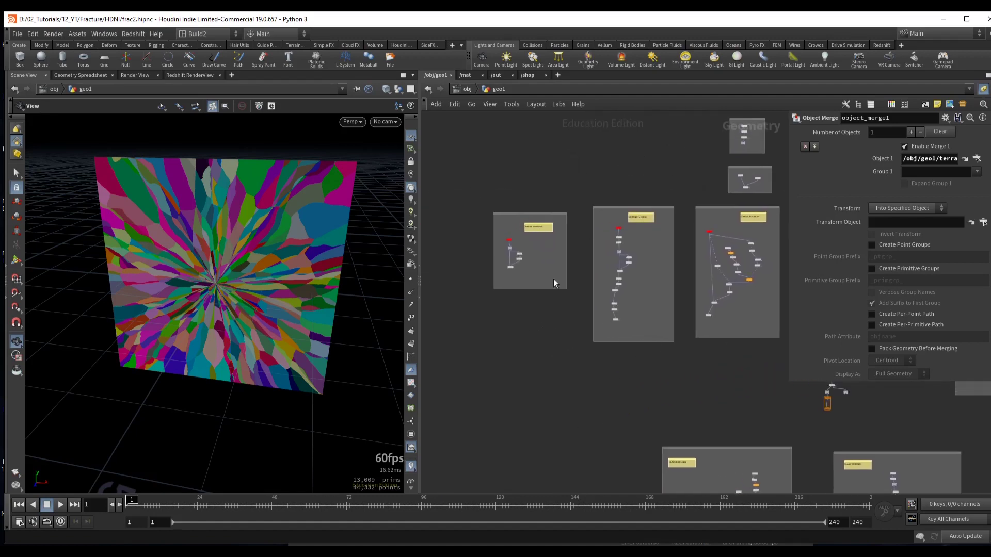
{"action": "key", "text": "2"}
{"action": "key", "text": "3"}
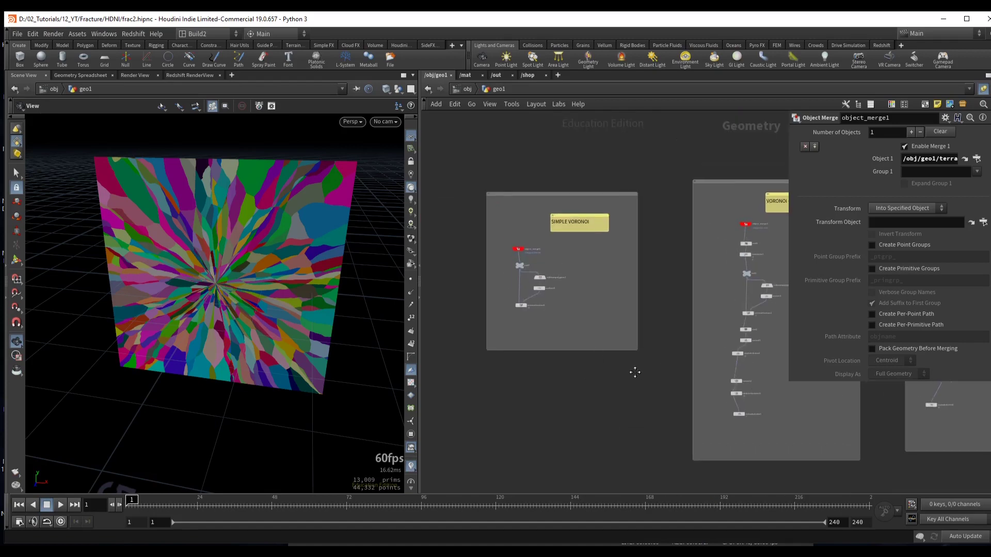
{"action": "key", "text": "4"}
{"action": "key", "text": "5"}
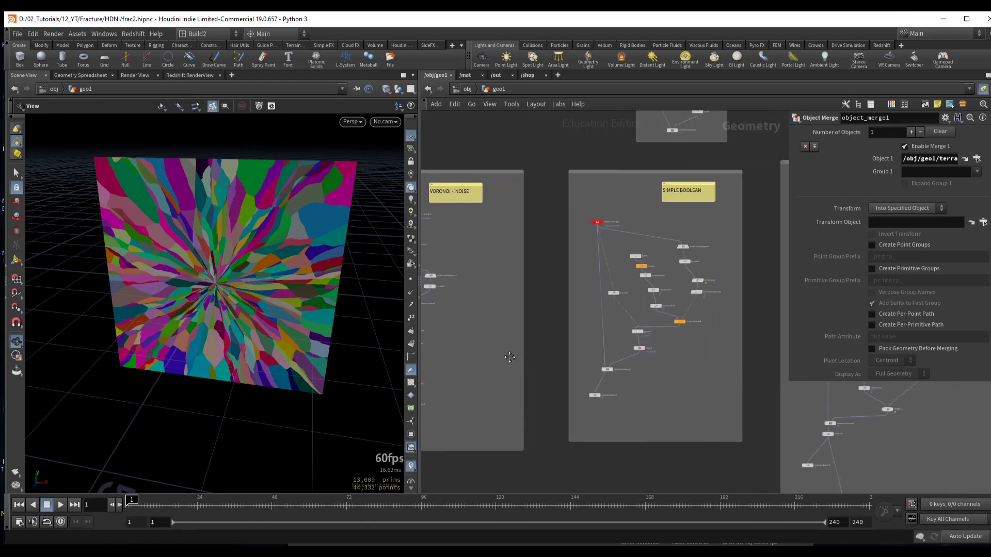
{"action": "key", "text": "4"}
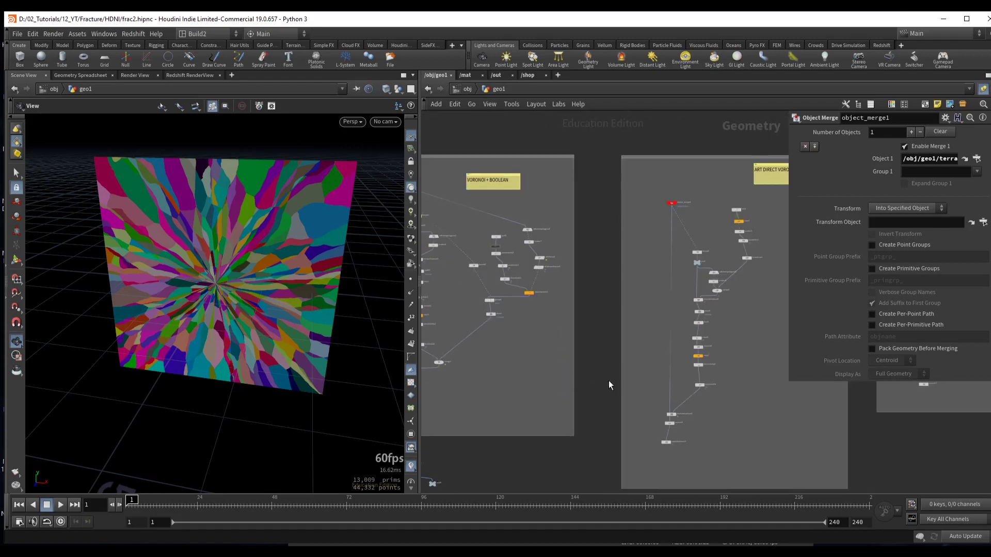
{"action": "key", "text": "1"}
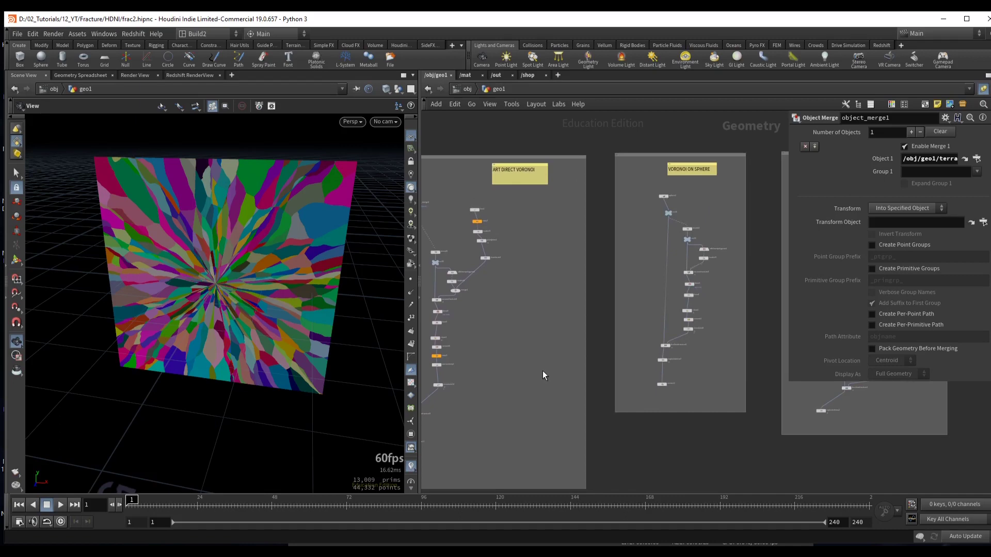
{"action": "key", "text": "2"}
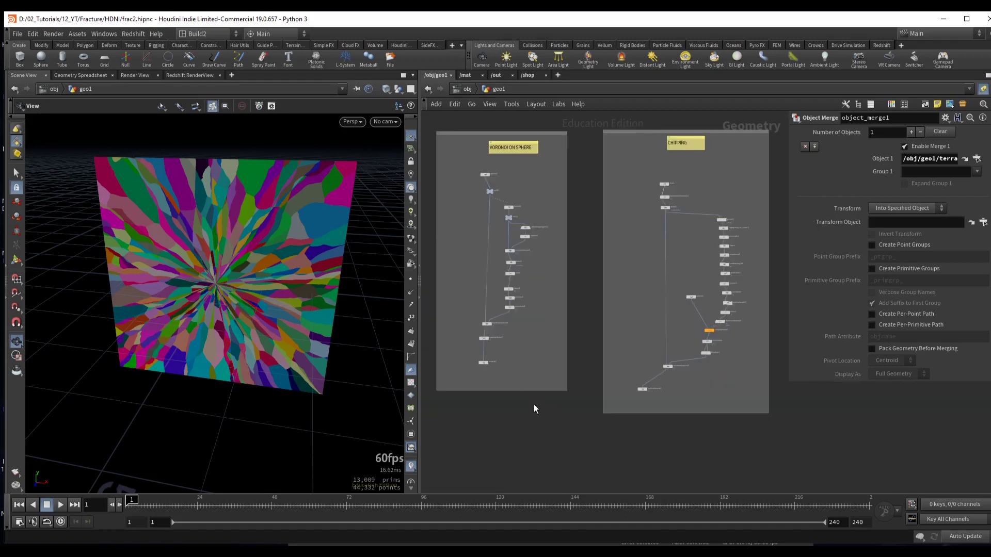
{"action": "key", "text": "3"}
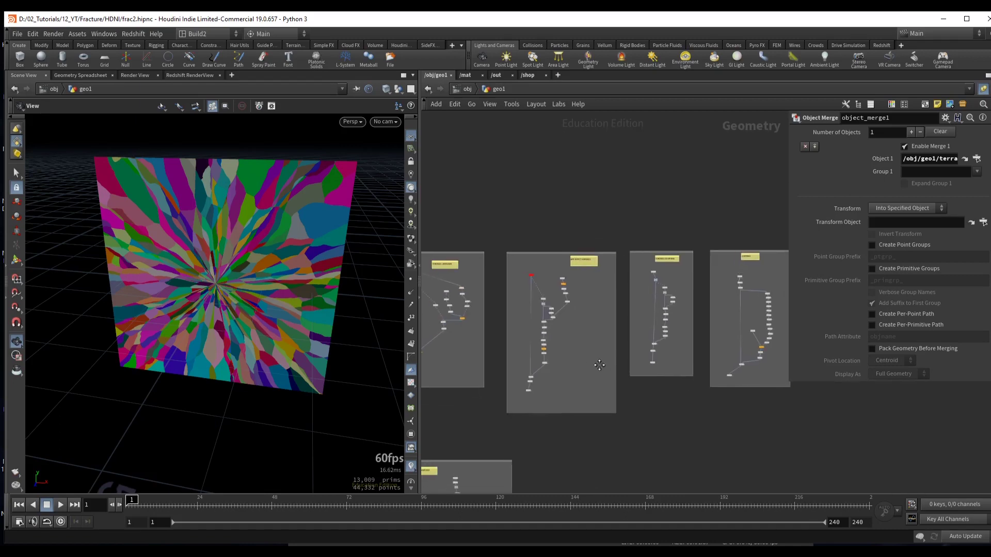
{"action": "key", "text": "4"}
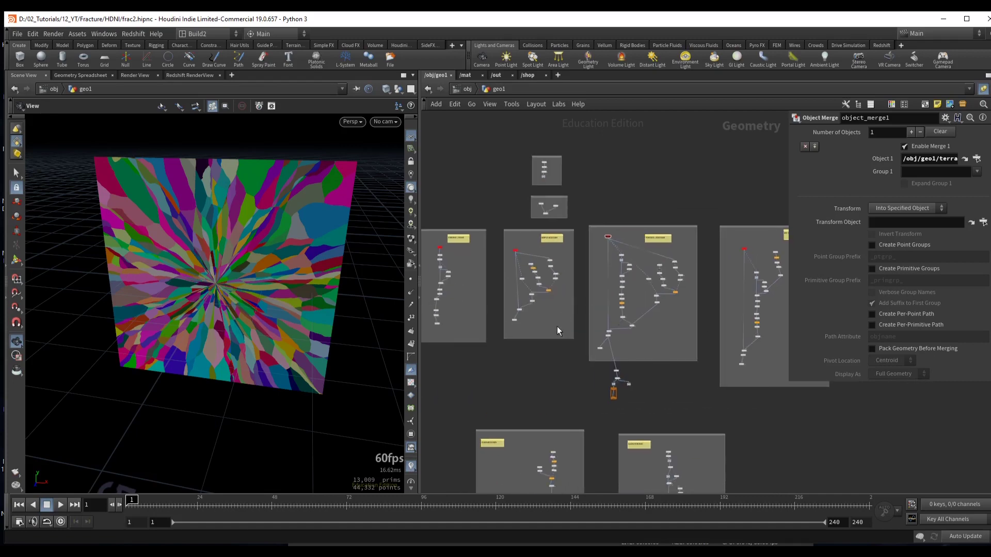
{"action": "key", "text": "5"}
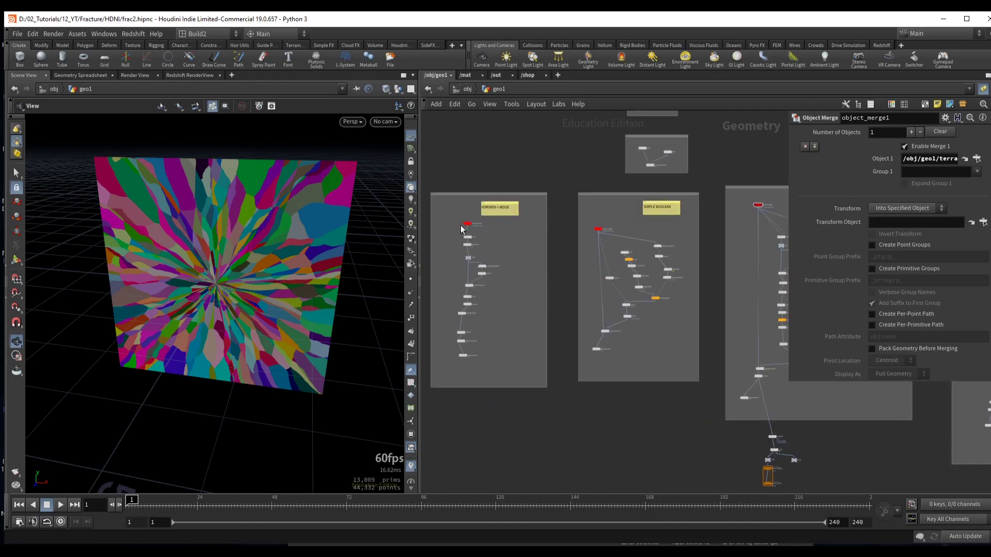
- Examine the node chains of the Voronoi + Noise and Simple Boolean setups and compare them with Voronoi + Boolean
{"action": "left_click_drag", "start_coordinate": [455, 227], "coordinate": [506, 361]}
{"action": "left_click", "coordinate": [469, 219]}
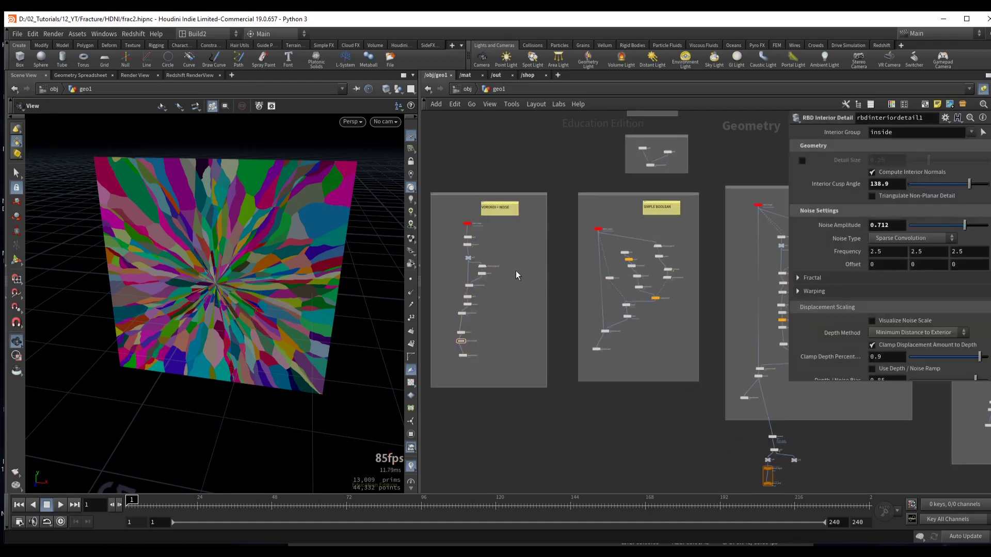
{"action": "left_click_drag", "start_coordinate": [584, 232], "coordinate": [676, 355]}
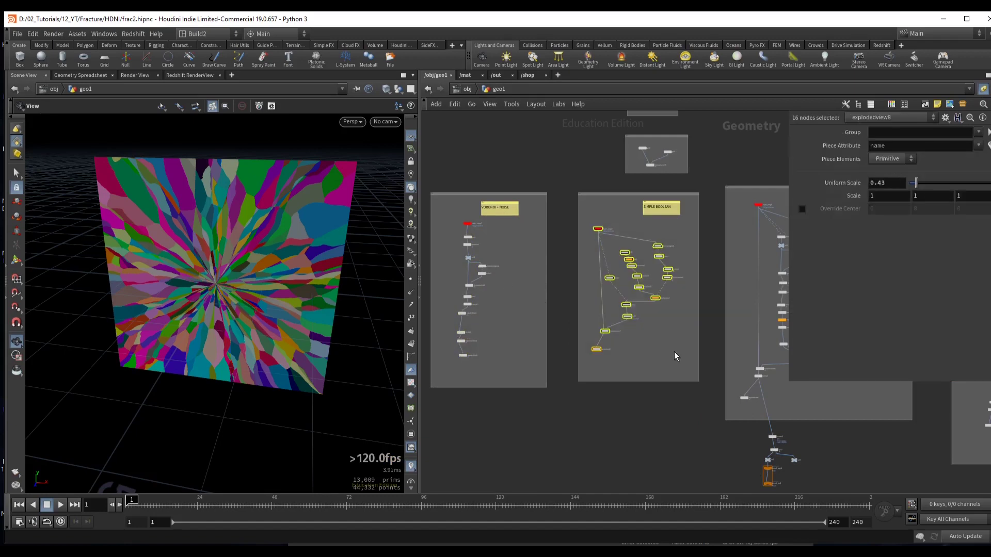
{"action": "middle_click_drag", "start_coordinate": [674, 352], "coordinate": [623, 361]}
{"action": "left_click_drag", "start_coordinate": [633, 247], "coordinate": [593, 324]}
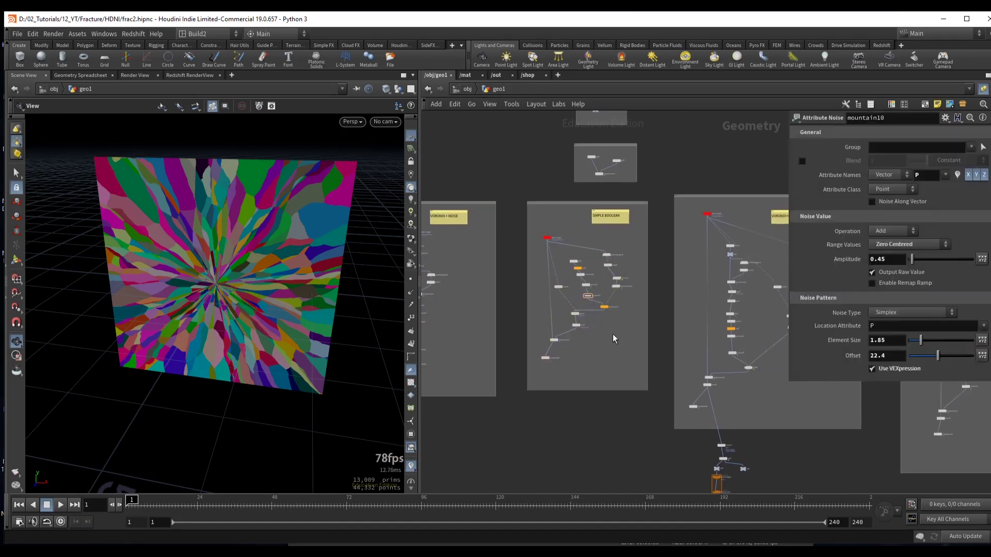
{"action": "middle_click_drag", "start_coordinate": [628, 358], "coordinate": [562, 351]}
{"action": "middle_click_drag", "start_coordinate": [701, 371], "coordinate": [646, 371]}
{"action": "middle_click_drag", "start_coordinate": [474, 358], "coordinate": [528, 361]}
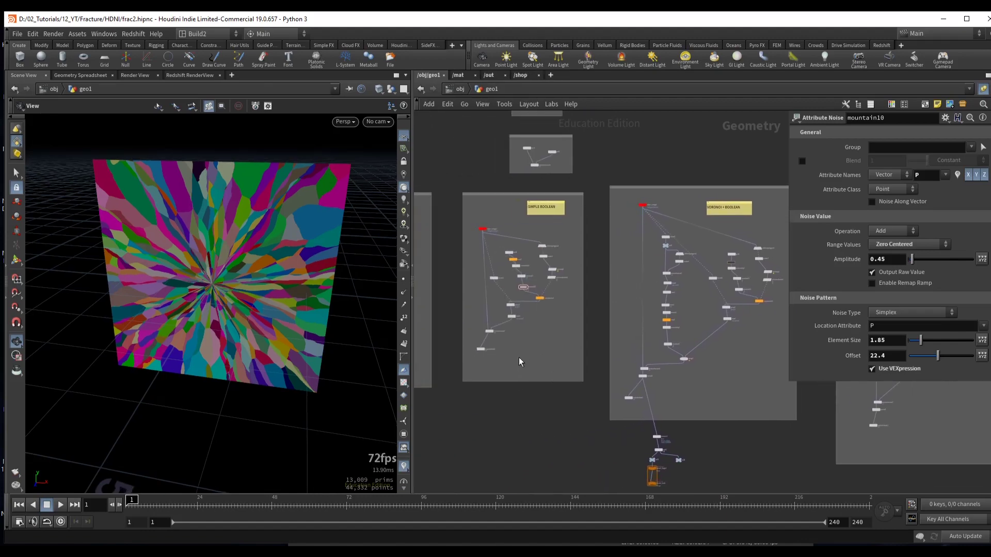
{"action": "middle_click_drag", "start_coordinate": [519, 357], "coordinate": [641, 349]}
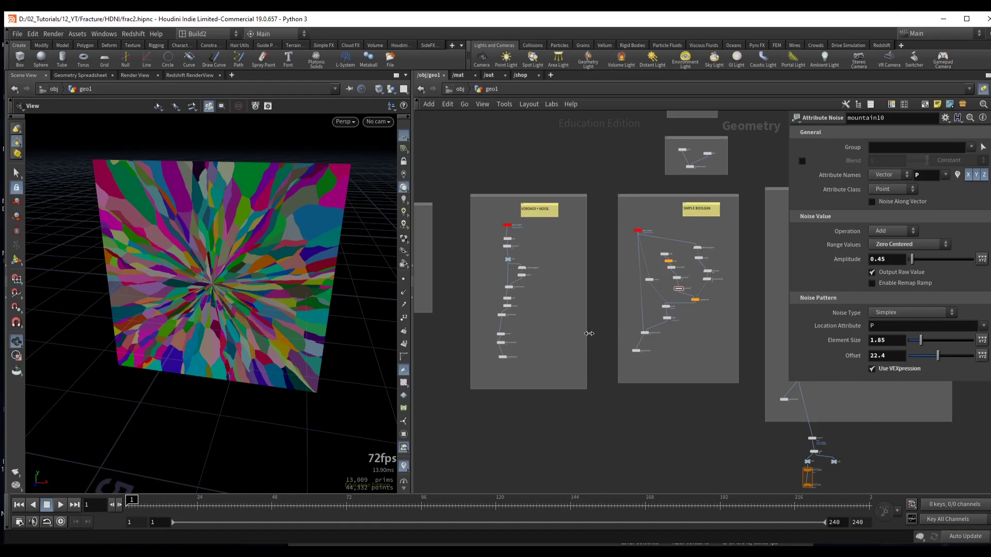
- Review the nodes of the Voronoi + Boolean setup alongside the simpler fracture setups and the glass setups
{"action": "scroll", "coordinate": [589, 333], "scroll_direction": "down", "scroll_amount": 5}
{"action": "scroll", "coordinate": [574, 363], "scroll_direction": "up", "scroll_amount": 4}
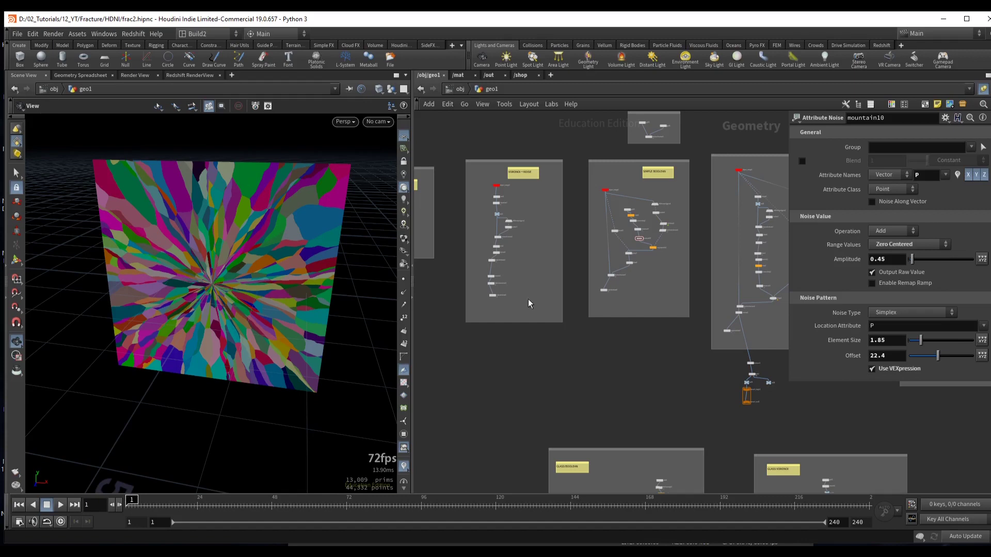
{"action": "scroll", "coordinate": [528, 299], "scroll_direction": "down", "scroll_amount": 2}
{"action": "middle_click_drag", "start_coordinate": [593, 354], "coordinate": [456, 374]}
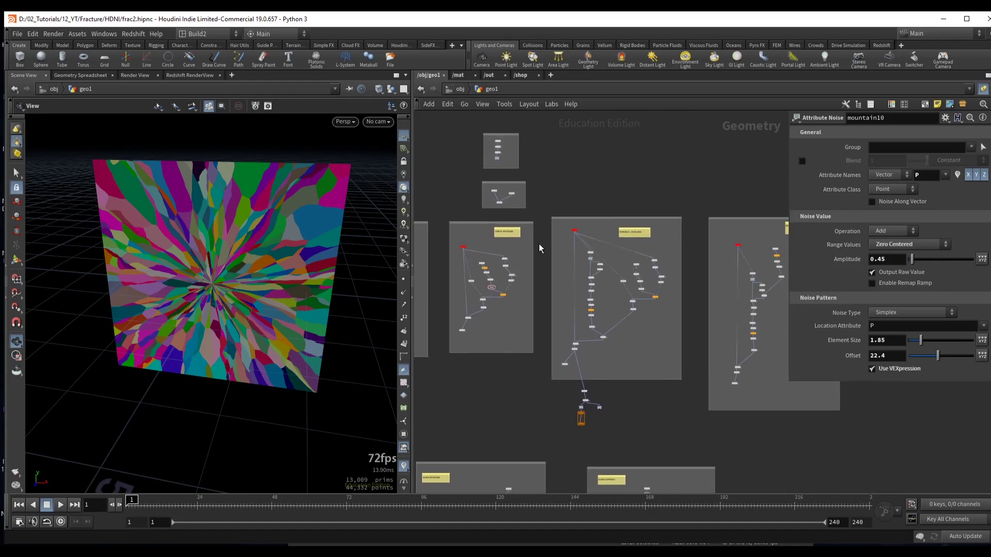
{"action": "left_click_drag", "start_coordinate": [547, 229], "coordinate": [692, 396]}
{"action": "left_click", "coordinate": [669, 351]}
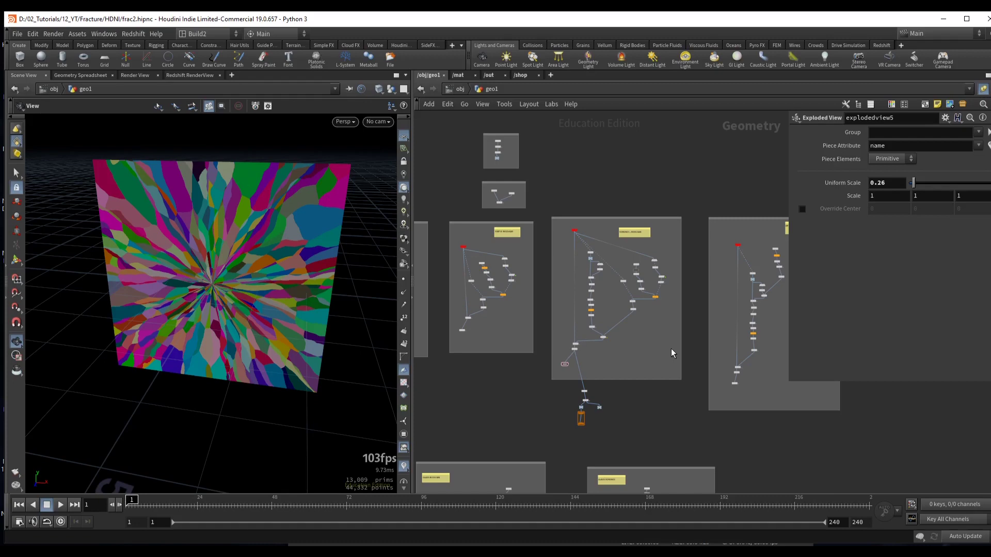
{"action": "middle_click_drag", "start_coordinate": [503, 376], "coordinate": [623, 368]}
{"action": "middle_click_drag", "start_coordinate": [529, 376], "coordinate": [601, 378]}
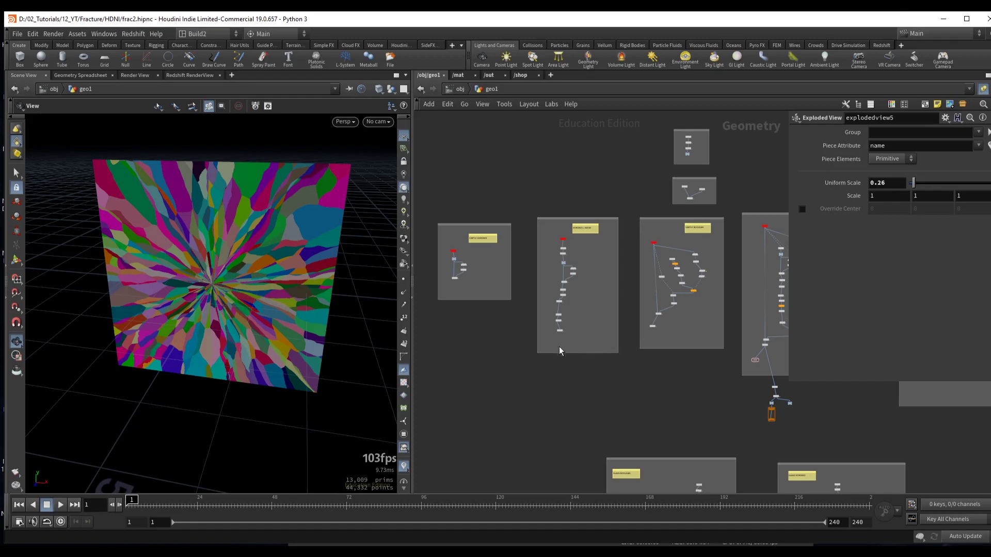
{"action": "middle_click_drag", "start_coordinate": [662, 368], "coordinate": [551, 363]}
{"action": "middle_click_drag", "start_coordinate": [586, 395], "coordinate": [484, 395]}
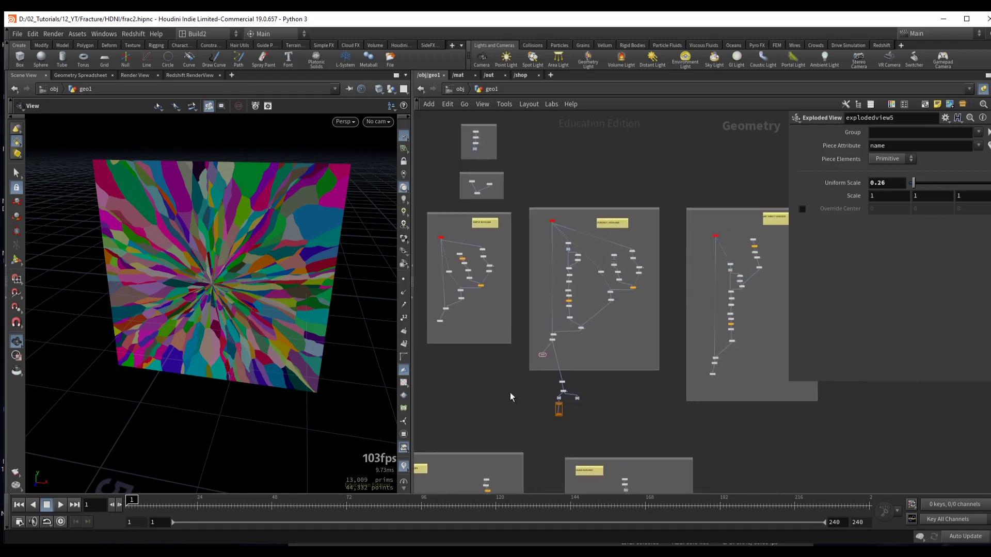
{"action": "scroll", "coordinate": [602, 347], "scroll_direction": "left", "scroll_amount": 5}
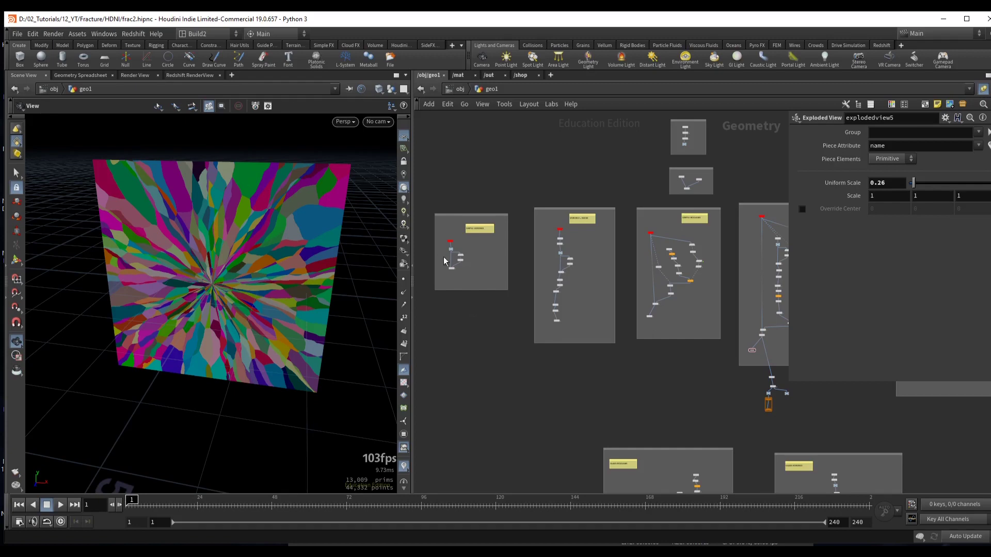
- Inspect the source terrain chain by displaying the grid11 node and the mountain7 noise node one after the other
{"action": "mouse_move", "coordinate": [443, 252]}
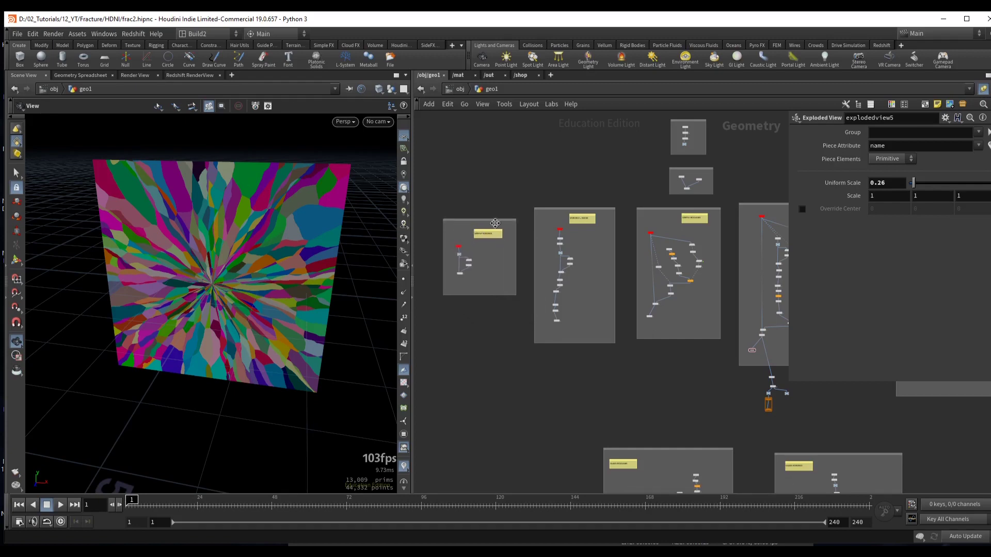
{"action": "scroll", "coordinate": [529, 212], "scroll_direction": "up", "scroll_amount": 6}
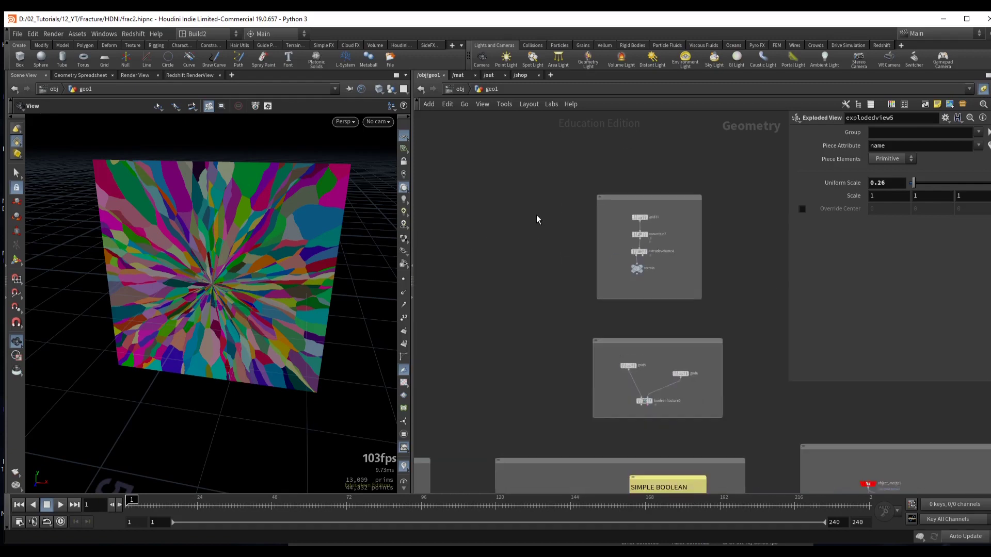
{"action": "left_click", "coordinate": [690, 218]}
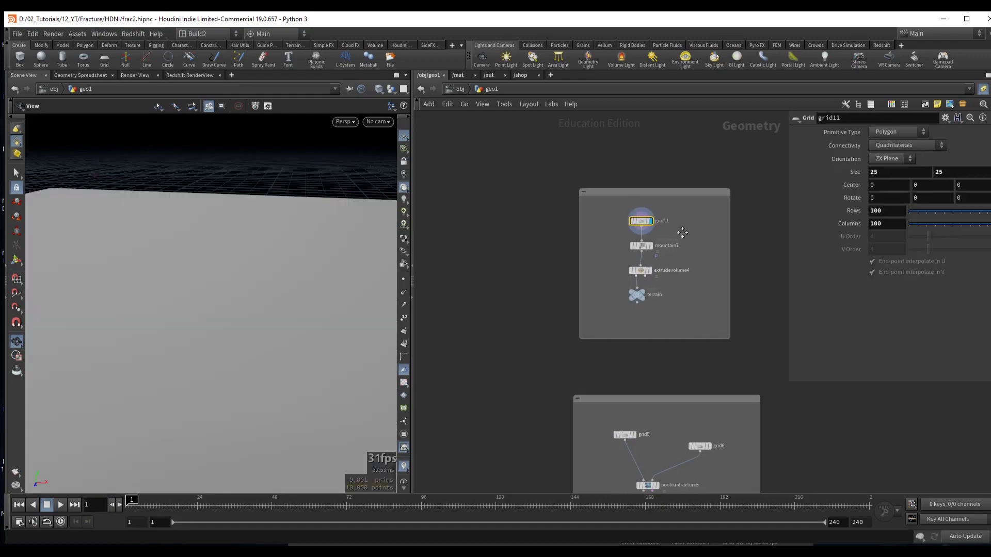
{"action": "left_click_drag", "start_coordinate": [246, 292], "coordinate": [320, 273]}
{"action": "left_click", "coordinate": [620, 254]}
{"action": "left_click_drag", "start_coordinate": [258, 263], "coordinate": [268, 290]}
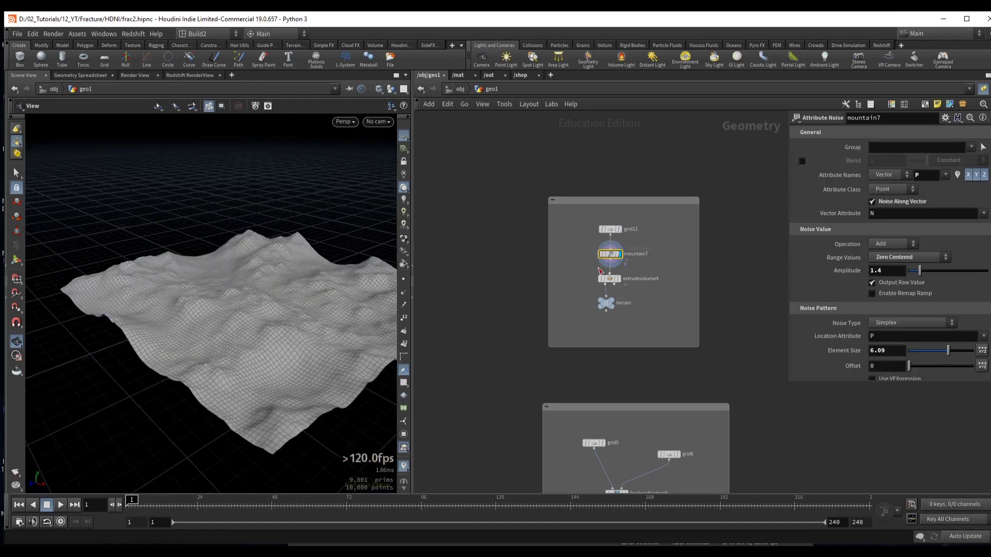
- Display the extrudevolume4 node and switch the viewport to plain shading without wireframe
{"action": "left_click", "coordinate": [618, 279]}
{"action": "left_click_drag", "start_coordinate": [288, 325], "coordinate": [277, 250]}
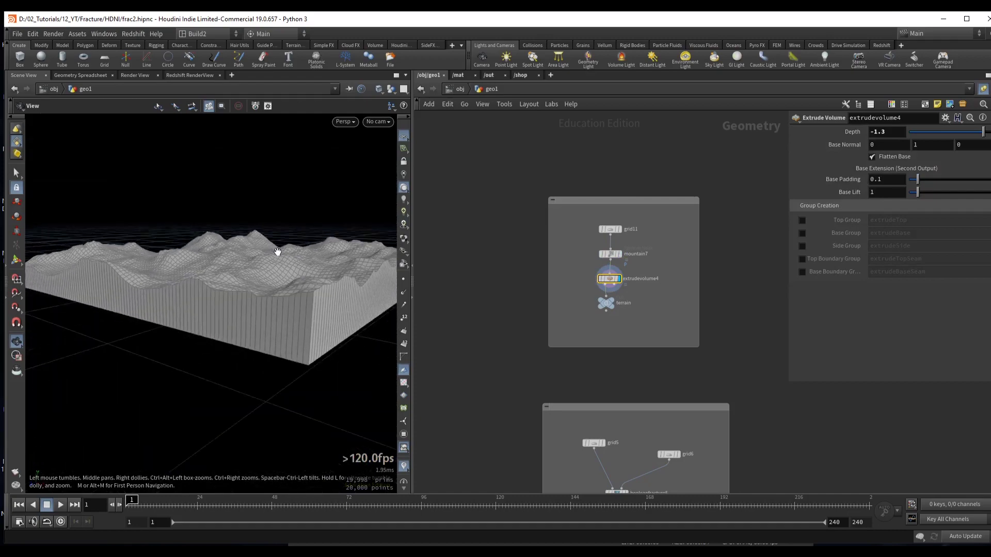
{"action": "mouse_move", "coordinate": [265, 311]}
{"action": "left_mouse_down"}
{"action": "mouse_move", "coordinate": [266, 271]}
{"action": "mouse_move", "coordinate": [270, 293]}
{"action": "left_mouse_up"}
{"action": "key", "text": "w"}
{"action": "mouse_move", "coordinate": [217, 265]}
{"action": "left_mouse_down"}
{"action": "mouse_move", "coordinate": [191, 278]}
{"action": "mouse_move", "coordinate": [199, 279]}
{"action": "mouse_move", "coordinate": [198, 219]}
{"action": "left_mouse_up"}
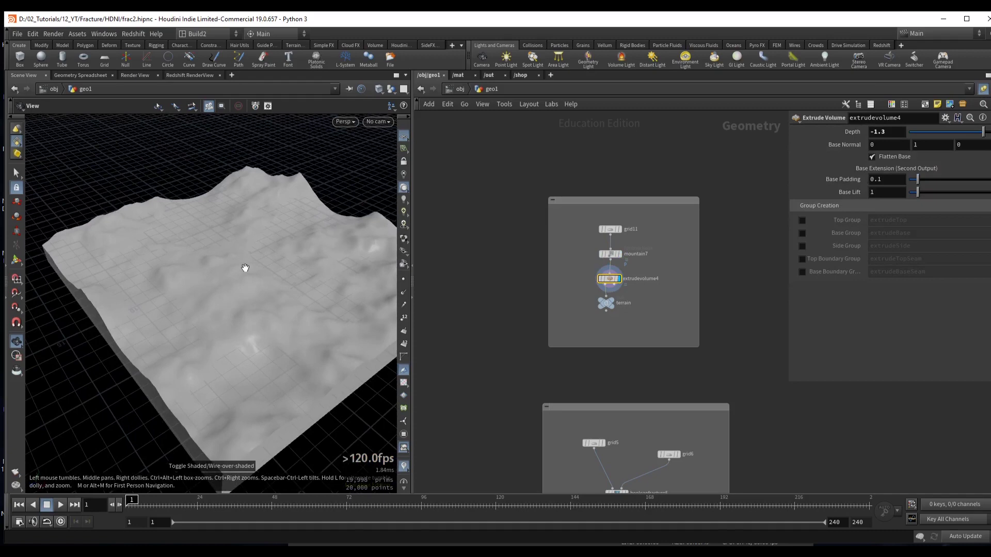
{"action": "left_click_drag", "start_coordinate": [246, 264], "coordinate": [323, 285]}
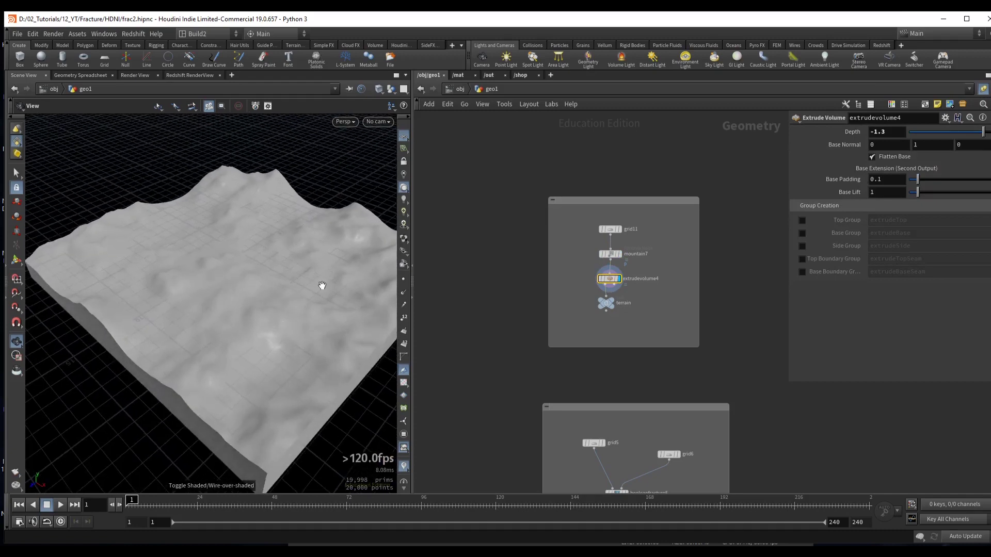
- Display the terrain null at the end of the chain and save the scene file
{"action": "left_click", "coordinate": [611, 303]}
{"action": "key", "text": "ctrl+s"}
{"action": "left_click_drag", "start_coordinate": [490, 345], "coordinate": [596, 289]}
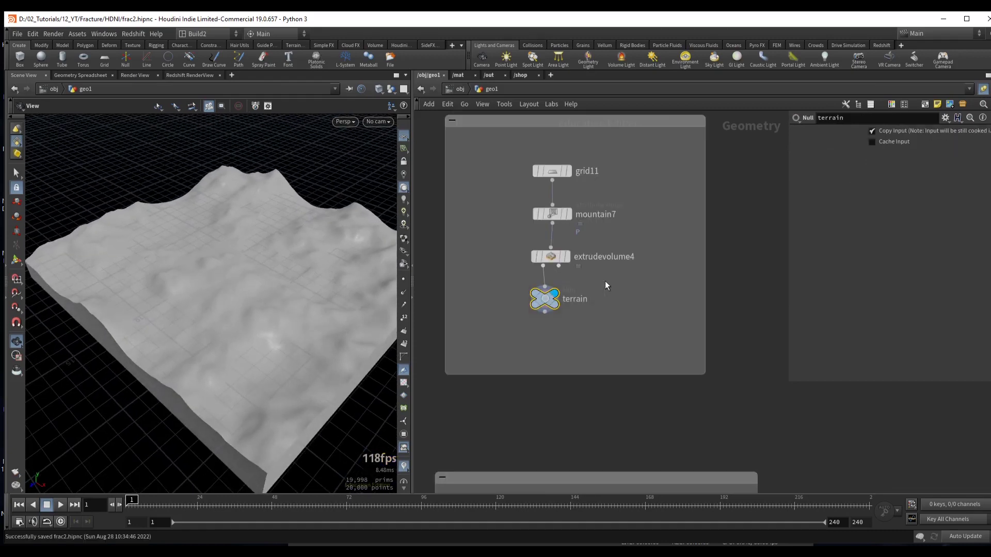
- Copy the terrain null and add an Object Merge node in the empty network area below the existing setups
{"action": "key", "text": "ctrl+c"}
{"action": "scroll", "coordinate": [591, 358], "scroll_direction": "down", "scroll_amount": 6}
{"action": "middle_click_drag", "start_coordinate": [590, 360], "coordinate": [504, 283]}
{"action": "scroll", "coordinate": [504, 310], "scroll_direction": "down", "scroll_amount": 3}
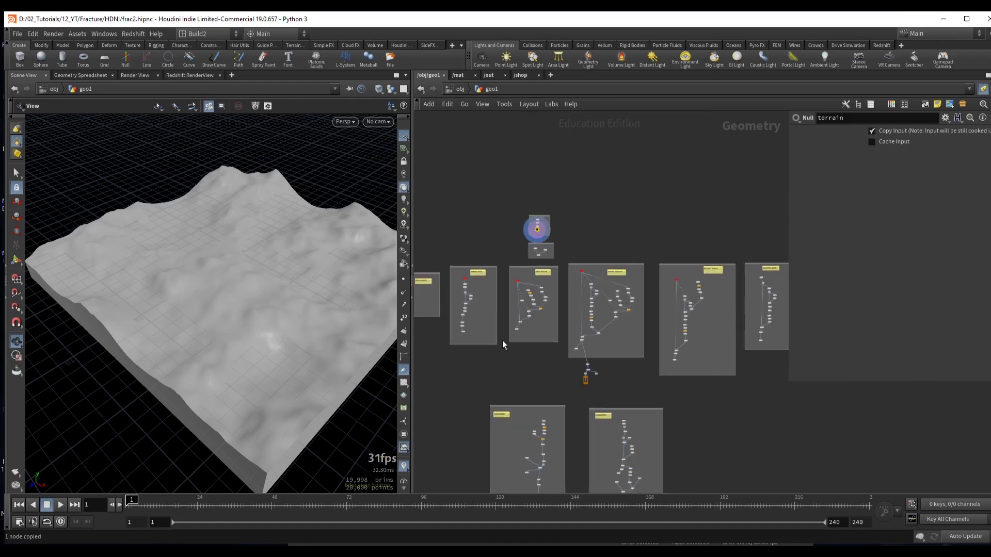
{"action": "middle_click_drag", "start_coordinate": [504, 342], "coordinate": [511, 258]}
{"action": "middle_click_drag", "start_coordinate": [481, 493], "coordinate": [491, 336]}
{"action": "scroll", "coordinate": [490, 340], "scroll_direction": "up", "scroll_amount": 2}
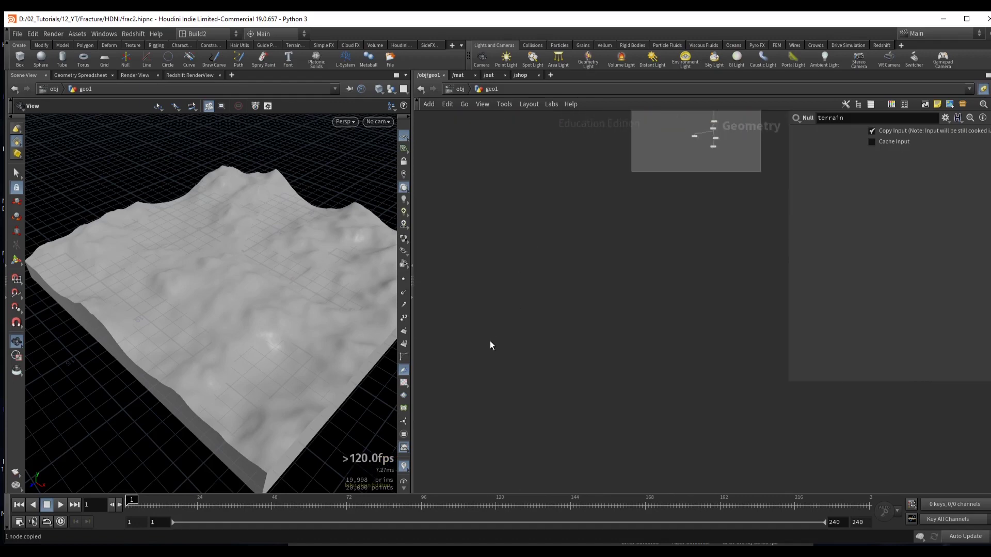
{"action": "key", "text": "Tab"}
{"action": "type", "text": "ob"}
{"action": "key", "text": "Return"}
{"action": "left_click", "coordinate": [497, 316]}
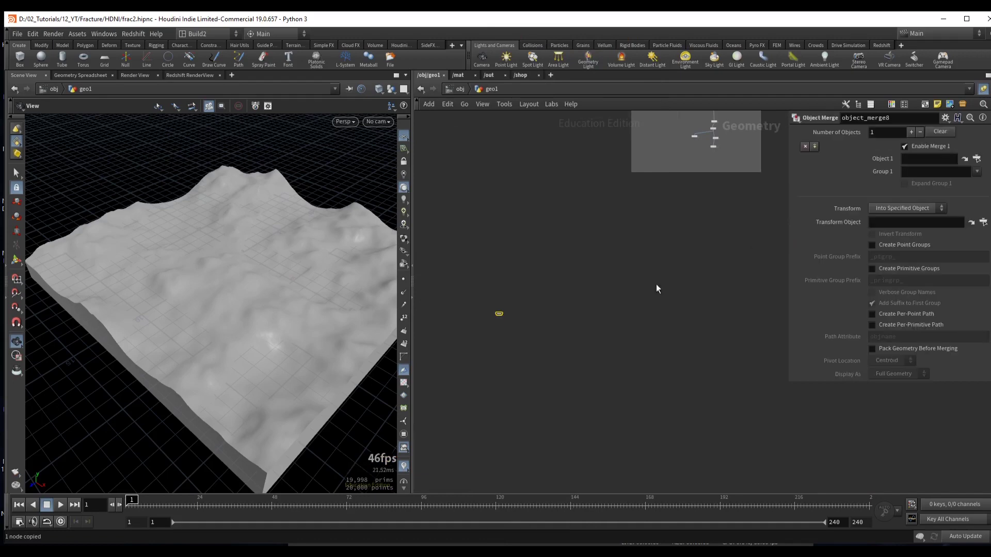
- Set the Object Merge's Object 1 to the copied path /obj/geo1/terrain and display the node
{"action": "left_click", "coordinate": [936, 158]}
{"action": "key", "text": "ctrl+v"}
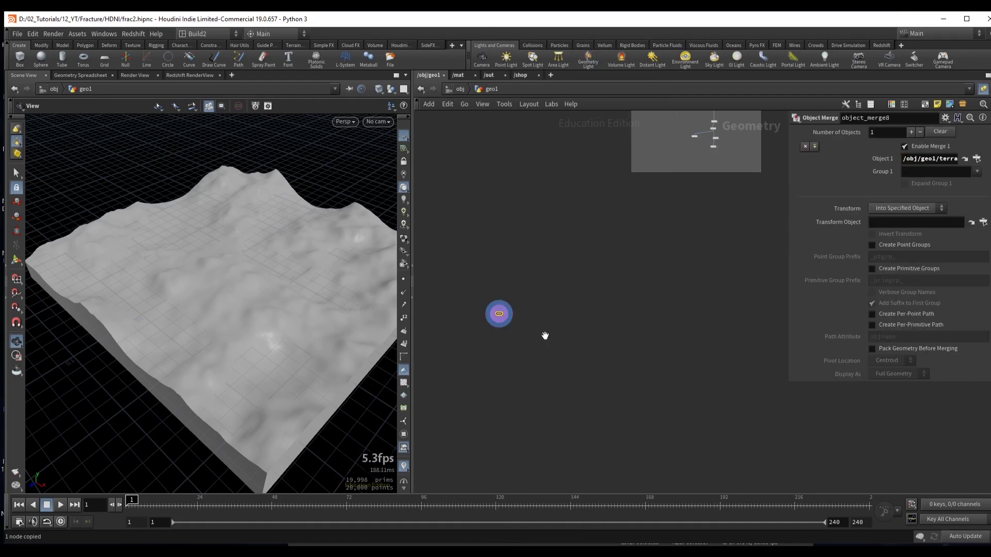
{"action": "key", "text": "f"}
{"action": "scroll", "coordinate": [533, 270], "scroll_direction": "down", "scroll_amount": 2}
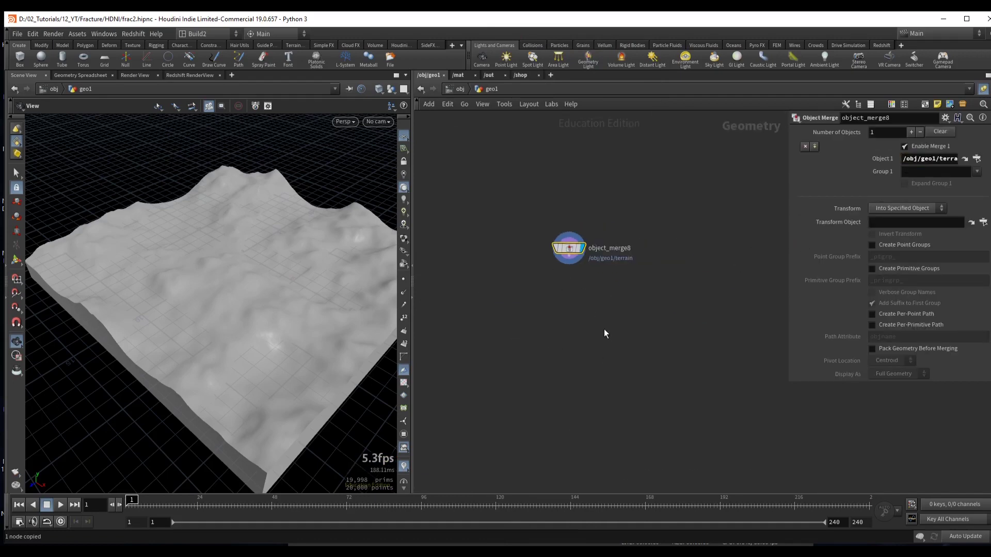
{"action": "scroll", "coordinate": [605, 333], "scroll_direction": "down", "scroll_amount": 3}
{"action": "middle_click_drag", "start_coordinate": [649, 364], "coordinate": [558, 350]}
{"action": "middle_click_drag", "start_coordinate": [635, 356], "coordinate": [520, 360]}
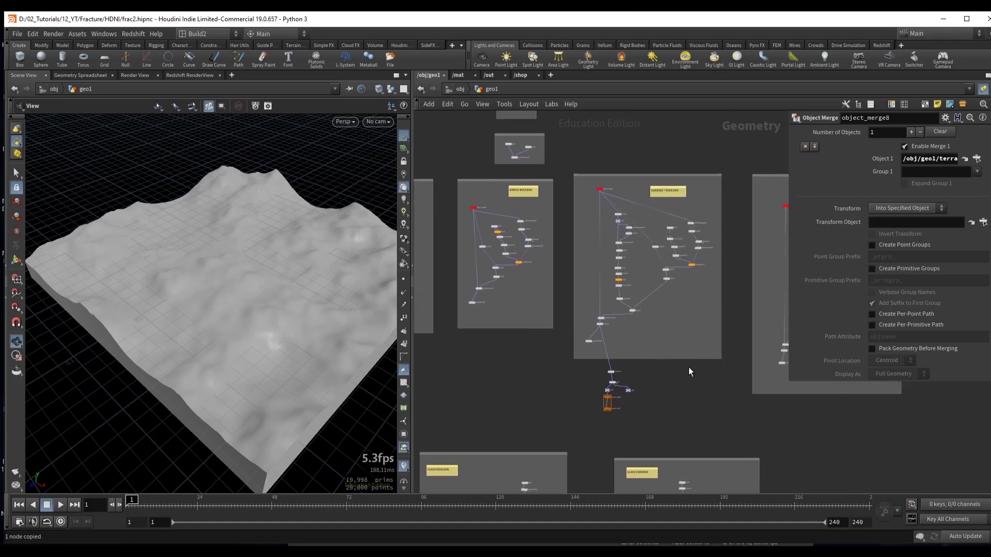
{"action": "mouse_move", "coordinate": [688, 367]}
{"action": "middle_mouse_down"}
{"action": "mouse_move", "coordinate": [589, 376]}
{"action": "mouse_move", "coordinate": [655, 290]}
{"action": "middle_mouse_up"}
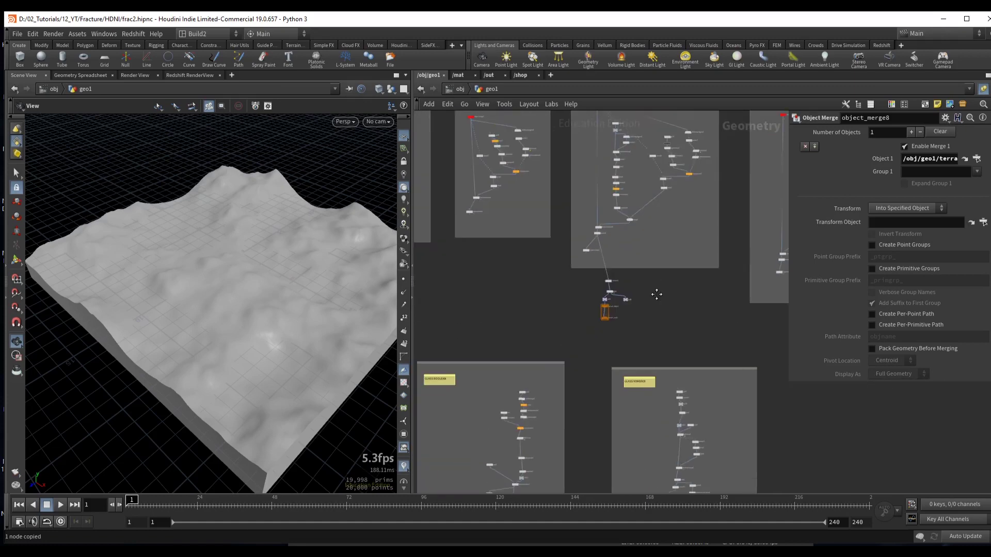
- Move the terrain Object Merge to an empty area of the network and check the terrain from several angles
{"action": "middle_click_drag", "start_coordinate": [531, 480], "coordinate": [527, 299]}
{"action": "key", "text": "ctrl+v"}
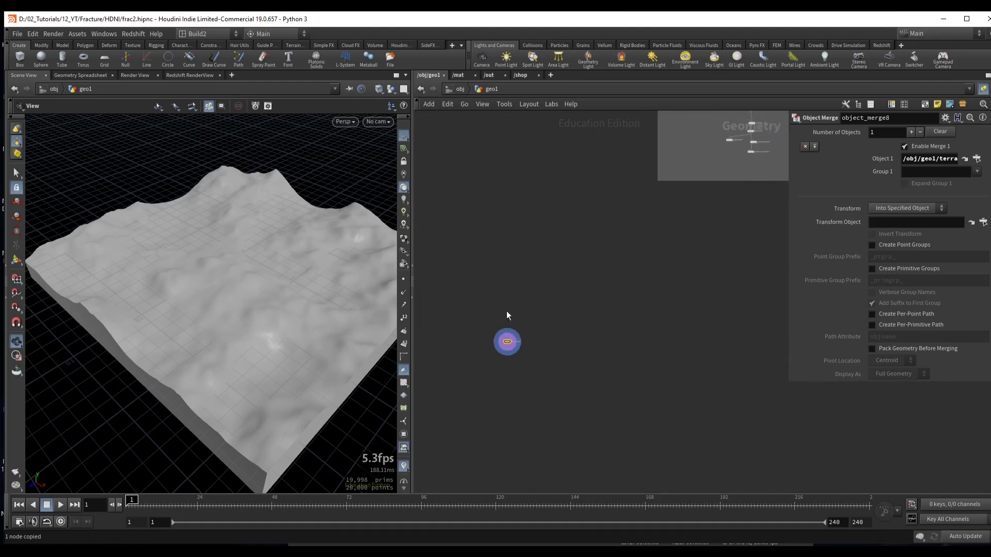
{"action": "left_click_drag", "start_coordinate": [548, 368], "coordinate": [565, 247]}
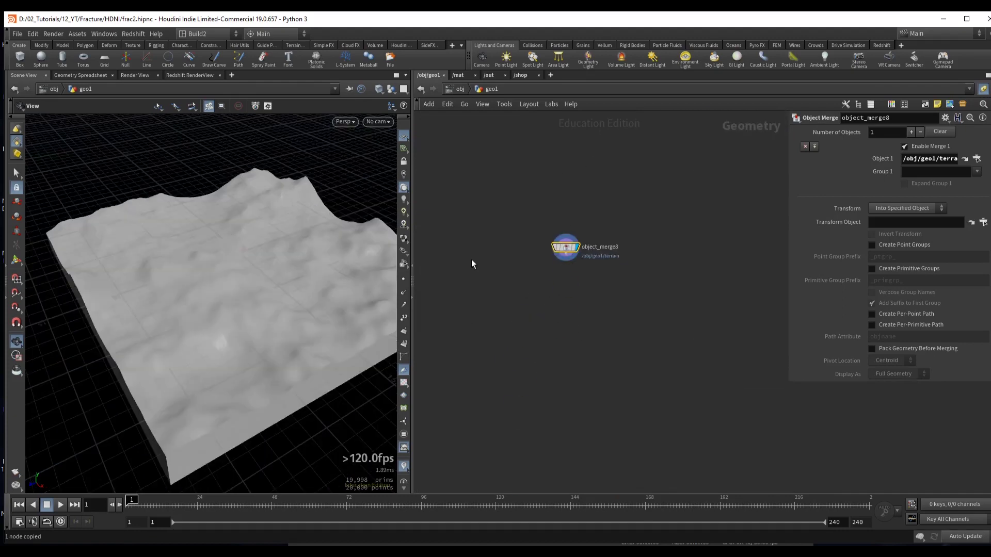
{"action": "left_click_drag", "start_coordinate": [330, 259], "coordinate": [243, 261]}
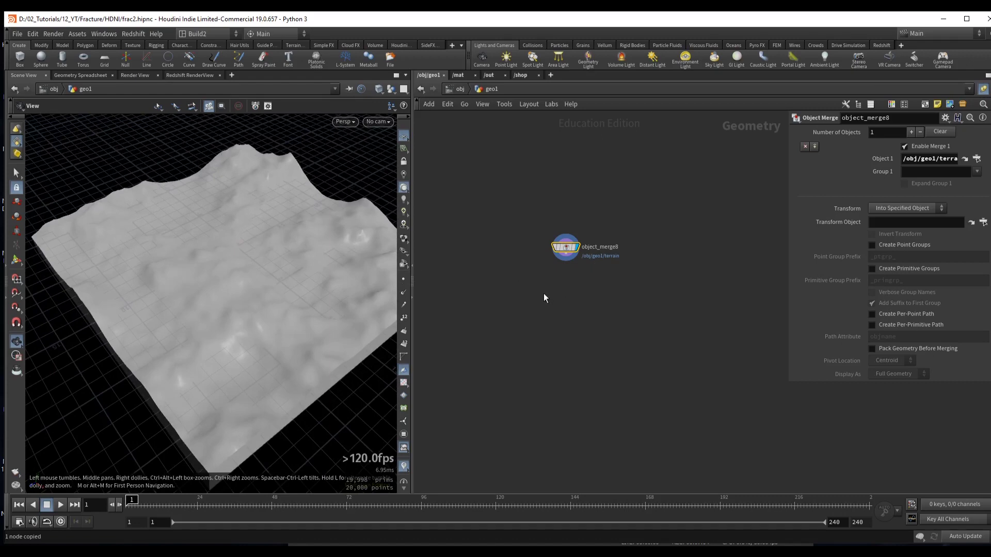
{"action": "middle_click_drag", "start_coordinate": [544, 293], "coordinate": [516, 279]}
{"action": "mouse_move", "coordinate": [234, 255]}
{"action": "left_mouse_down"}
{"action": "mouse_move", "coordinate": [226, 249]}
{"action": "mouse_move", "coordinate": [254, 239]}
{"action": "mouse_move", "coordinate": [207, 271]}
{"action": "mouse_move", "coordinate": [126, 250]}
{"action": "mouse_move", "coordinate": [222, 283]}
{"action": "mouse_move", "coordinate": [294, 277]}
{"action": "mouse_move", "coordinate": [144, 255]}
{"action": "left_mouse_up"}
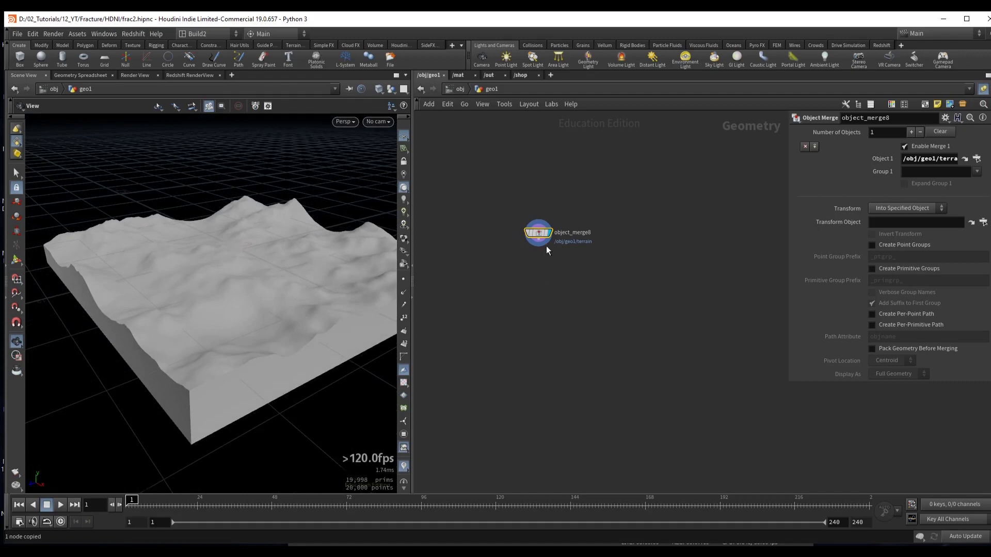
- Add a VDB from Polygons node after the Object Merge with Fog VDB enabled and Distance VDB disabled
{"action": "left_click_drag", "start_coordinate": [538, 247], "coordinate": [580, 285]}
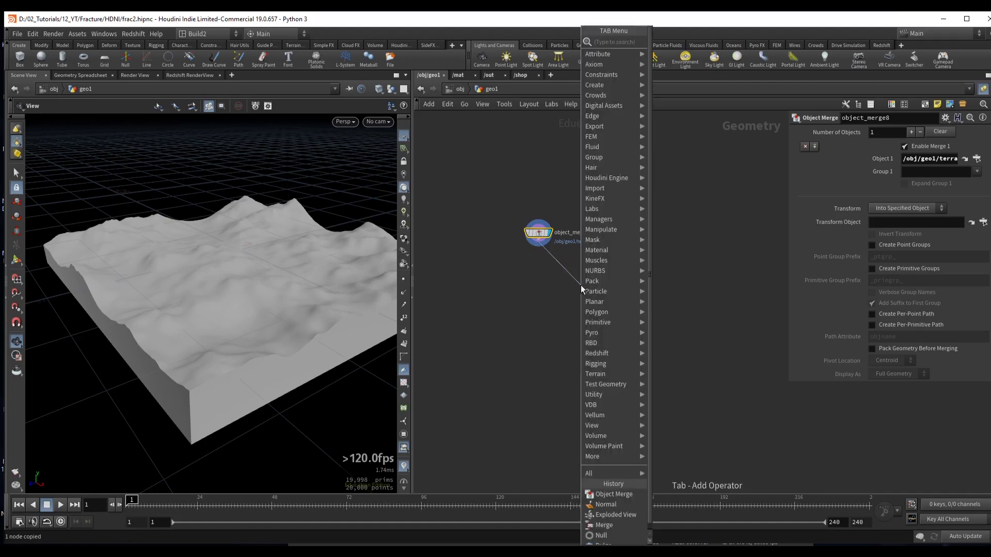
{"action": "type", "text": "vdb fr"}
{"action": "key", "text": "Down"}
{"action": "key", "text": "Down"}
{"action": "key", "text": "Return"}
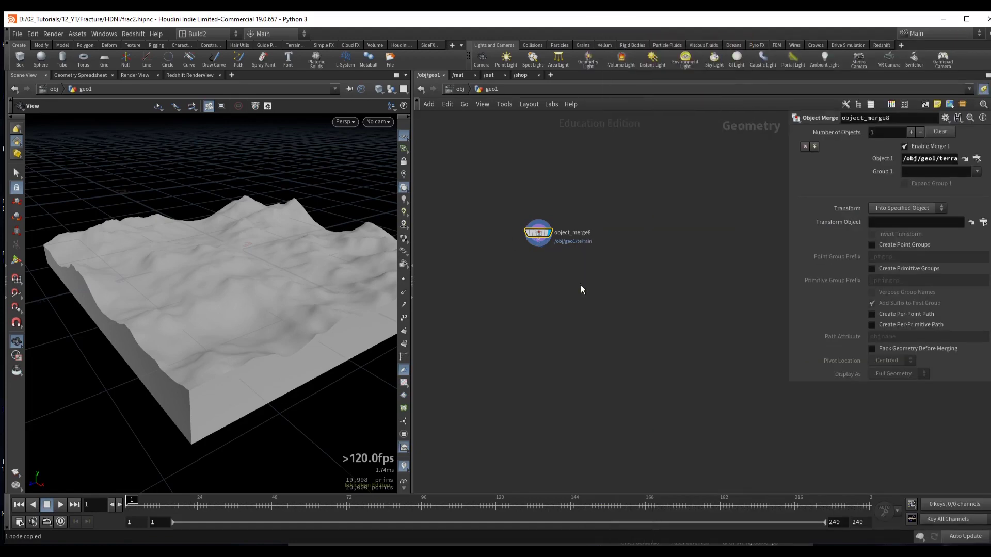
{"action": "left_click", "coordinate": [802, 171]}
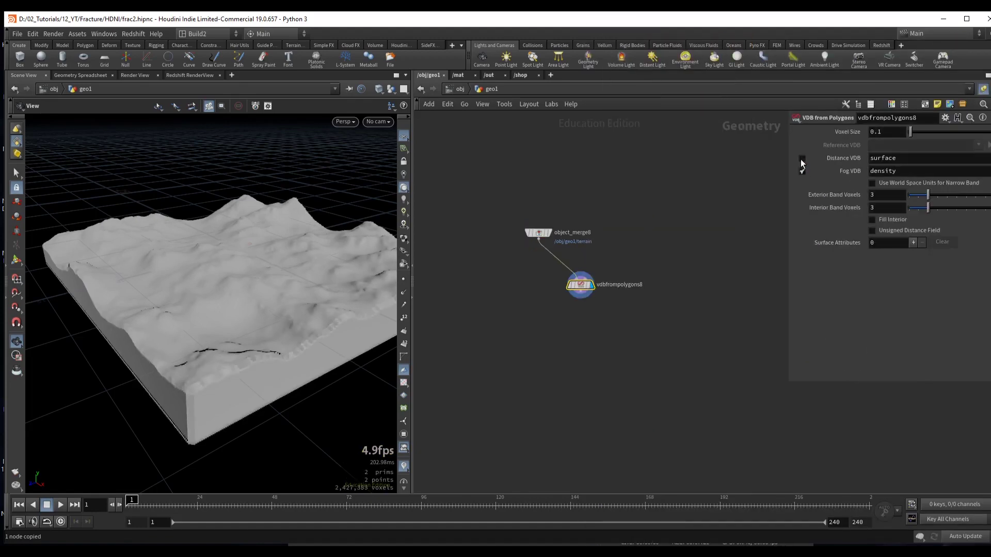
{"action": "left_click", "coordinate": [801, 158]}
{"action": "left_click_drag", "start_coordinate": [244, 253], "coordinate": [237, 275]}
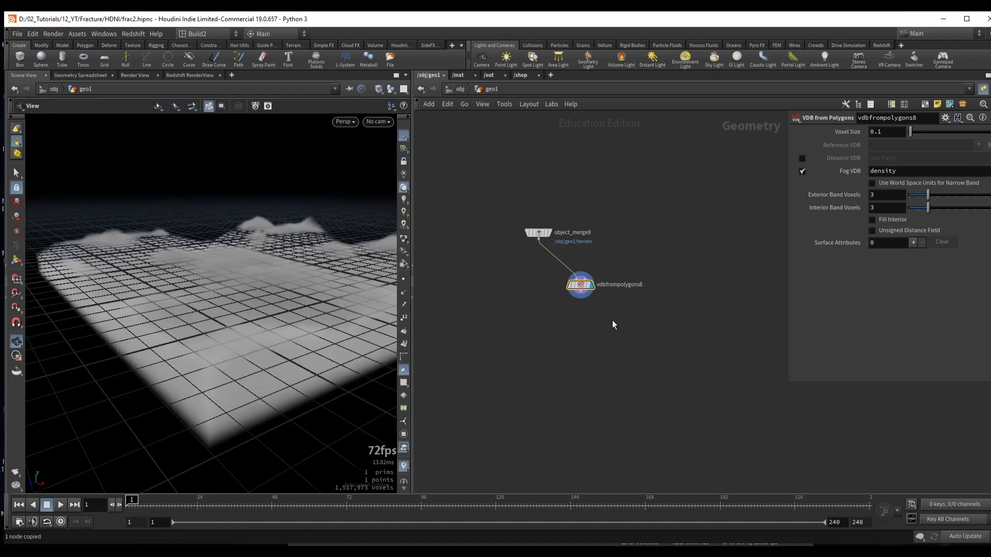
- Append a Scatter node to the VDB from Polygons node, display it and hide the viewport's reference grid
{"action": "key", "text": "Tab"}
{"action": "type", "text": "scat"}
{"action": "key", "text": "Return"}
{"action": "left_click", "coordinate": [582, 316]}
{"action": "left_click", "coordinate": [404, 137]}
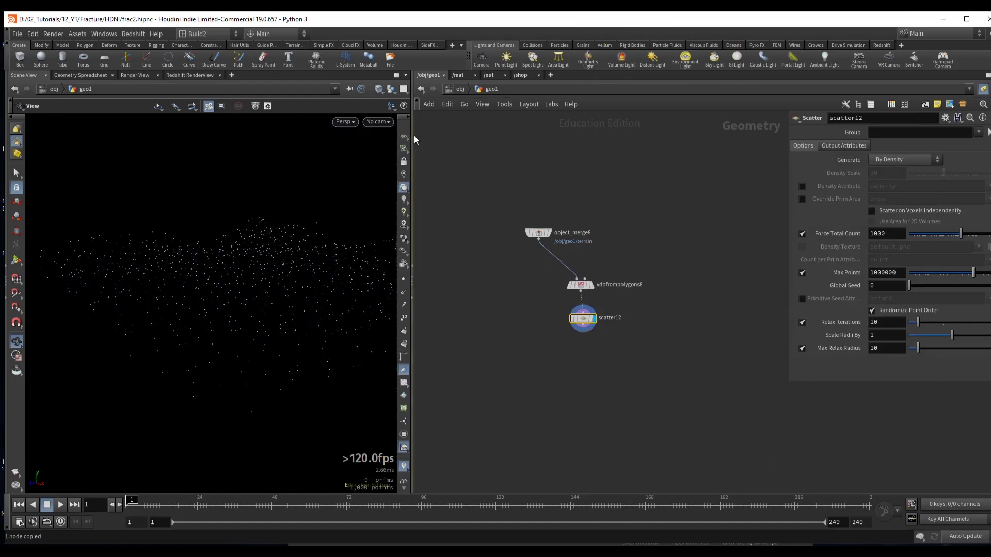
- Disable Relax Iterations on the Scatter node and set its Force Total Count to 112
{"action": "left_click_drag", "start_coordinate": [262, 280], "coordinate": [289, 279]}
{"action": "left_click", "coordinate": [803, 323]}
{"action": "left_click_drag", "start_coordinate": [960, 233], "coordinate": [946, 237]}
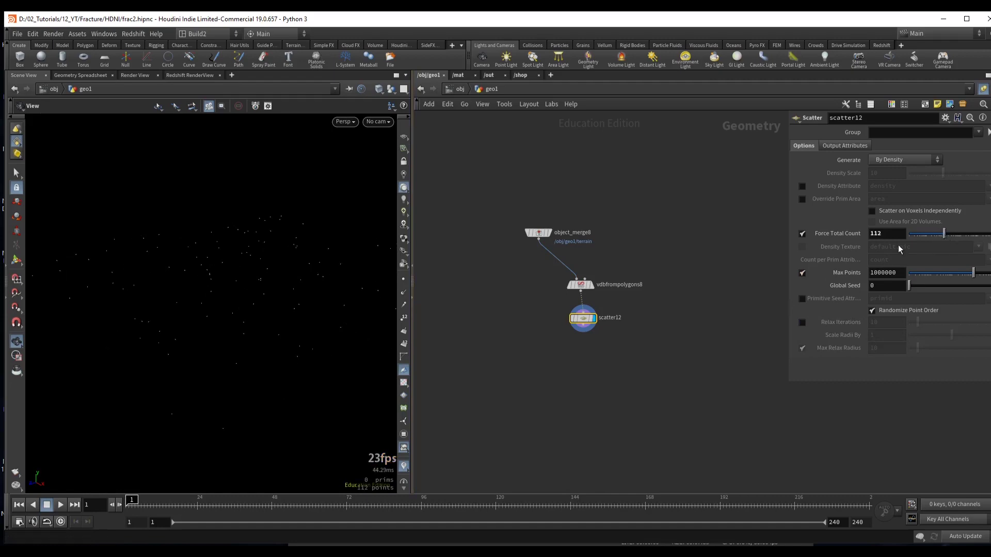
- Add a Voronoi Fracture node fed by the Object Merge and the scattered points, display it and tidy the layout
{"action": "middle_click_drag", "start_coordinate": [512, 306], "coordinate": [537, 270]}
{"action": "left_click_drag", "start_coordinate": [563, 203], "coordinate": [552, 348]}
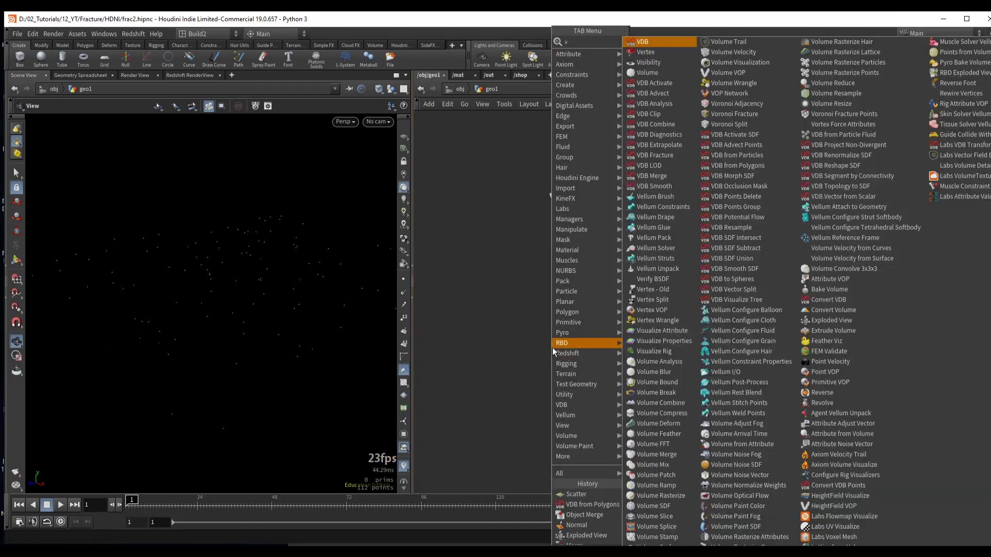
{"action": "type", "text": "v fra"}
{"action": "key", "text": "Return"}
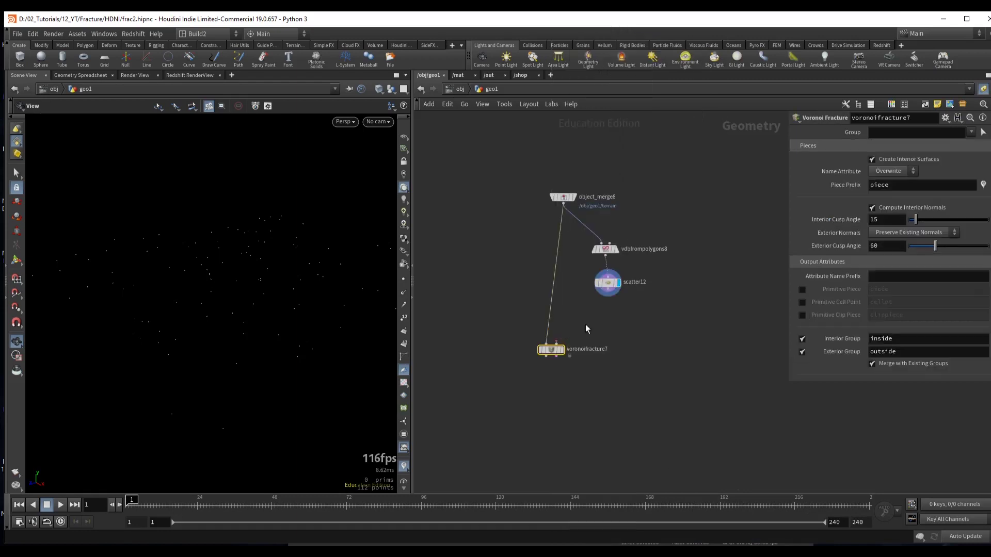
{"action": "left_click_drag", "start_coordinate": [619, 296], "coordinate": [556, 343]}
{"action": "key", "text": "r"}
{"action": "left_click_drag", "start_coordinate": [297, 298], "coordinate": [196, 241]}
{"action": "middle_click_drag", "start_coordinate": [542, 408], "coordinate": [560, 384]}
{"action": "left_click_drag", "start_coordinate": [569, 326], "coordinate": [581, 319]}
{"action": "left_click_drag", "start_coordinate": [630, 230], "coordinate": [636, 261]}
- Append an Exploded View node to the Voronoi Fracture, display it and set its Uniform Scale to 0.3
{"action": "key", "text": "Tab"}
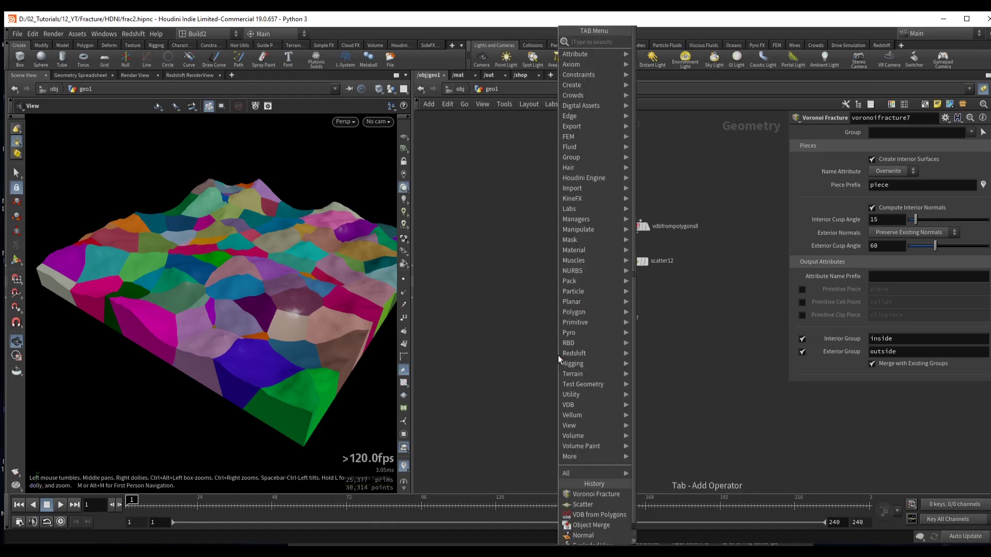
{"action": "type", "text": "ex v"}
{"action": "key", "text": "Return"}
{"action": "left_click", "coordinate": [558, 354]}
{"action": "scroll", "coordinate": [258, 284], "scroll_direction": "up", "scroll_amount": 8}
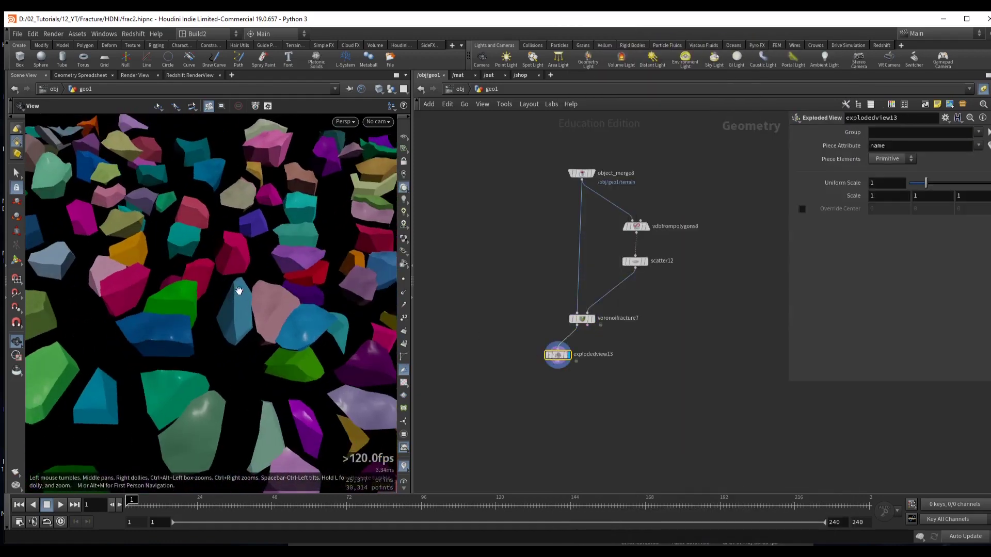
{"action": "left_click_drag", "start_coordinate": [925, 184], "coordinate": [913, 183]}
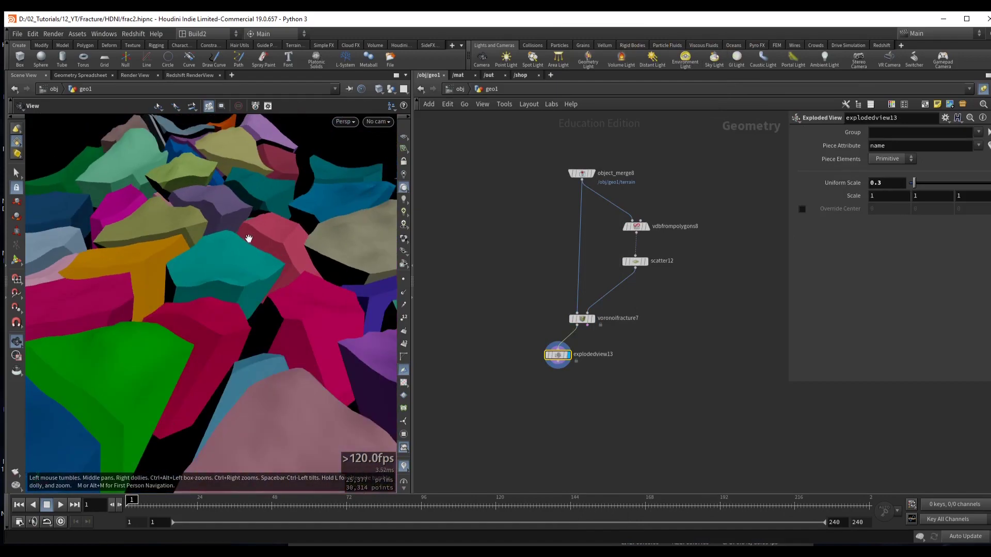
- Show wireframe over shading in the viewport and inspect the cut faces of the exploded pieces up close
{"action": "mouse_move", "coordinate": [249, 239]}
{"action": "left_mouse_down"}
{"action": "mouse_move", "coordinate": [144, 284]}
{"action": "mouse_move", "coordinate": [304, 264]}
{"action": "mouse_move", "coordinate": [237, 251]}
{"action": "left_mouse_up"}
{"action": "mouse_move", "coordinate": [165, 275]}
{"action": "left_mouse_down"}
{"action": "mouse_move", "coordinate": [255, 249]}
{"action": "mouse_move", "coordinate": [170, 285]}
{"action": "mouse_move", "coordinate": [183, 268]}
{"action": "mouse_move", "coordinate": [209, 337]}
{"action": "left_mouse_up"}
{"action": "key", "text": "shift+w"}
{"action": "left_click_drag", "start_coordinate": [214, 298], "coordinate": [218, 325]}
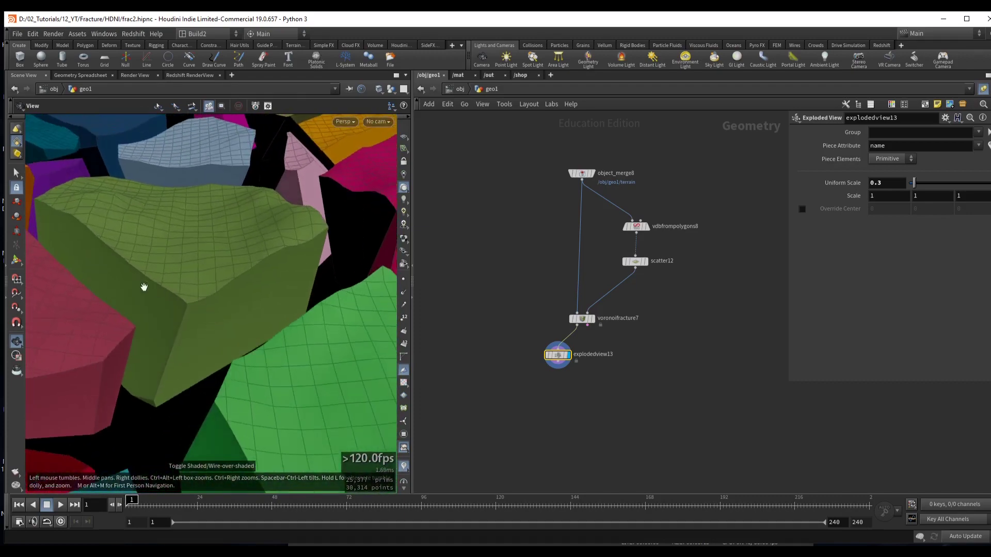
{"action": "left_click_drag", "start_coordinate": [144, 286], "coordinate": [211, 318]}
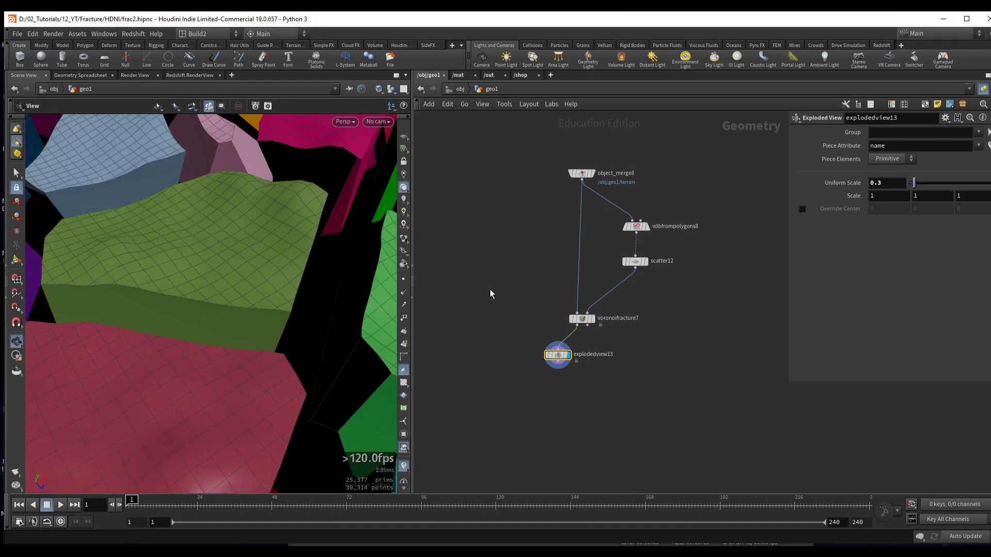
- Enclose the five nodes of the basic fracture setup in a network box
{"action": "scroll", "coordinate": [506, 154], "scroll_direction": "down", "scroll_amount": 3}
{"action": "left_click_drag", "start_coordinate": [498, 144], "coordinate": [655, 349]}
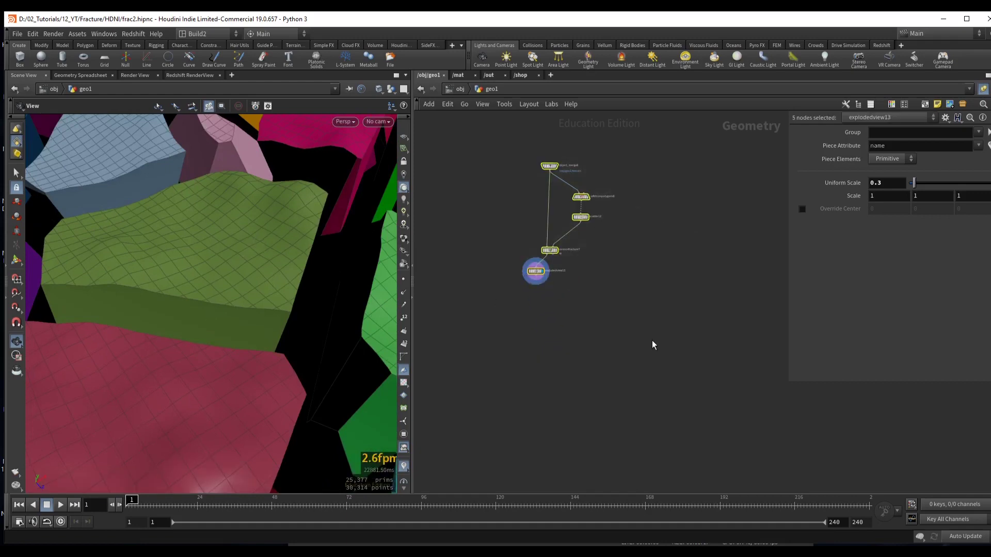
{"action": "key", "text": "shift+o"}
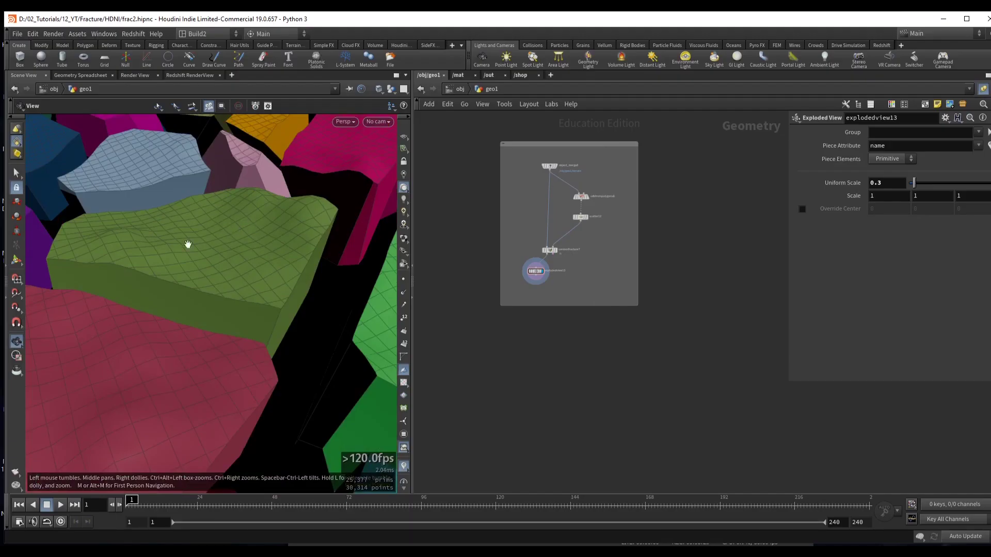
{"action": "left_click_drag", "start_coordinate": [188, 244], "coordinate": [211, 338]}
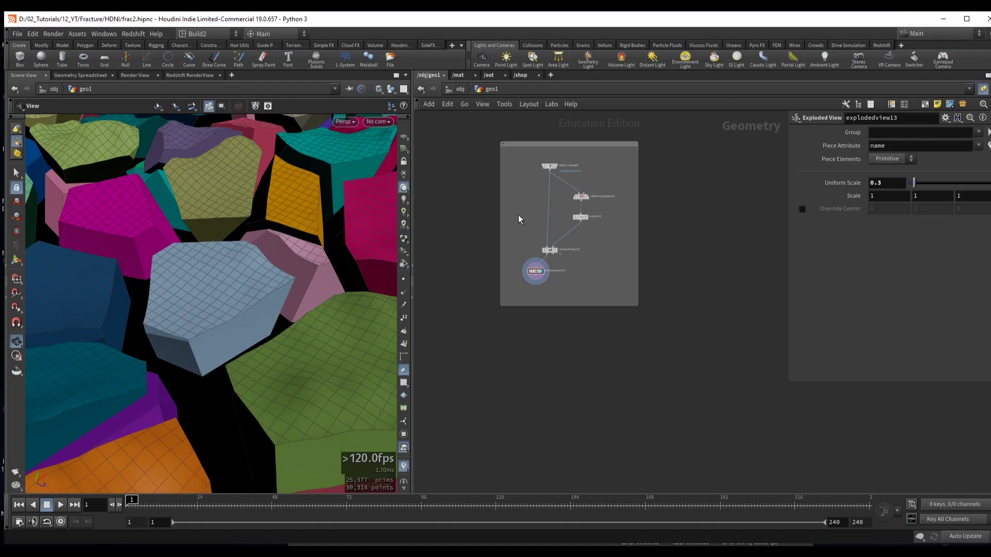
- Duplicate the Object Merge, VDB from Polygons, Scatter and Voronoi Fracture nodes beside the network box
{"action": "middle_click_drag", "start_coordinate": [518, 215], "coordinate": [501, 231]}
{"action": "left_click_drag", "start_coordinate": [525, 181], "coordinate": [599, 267]}
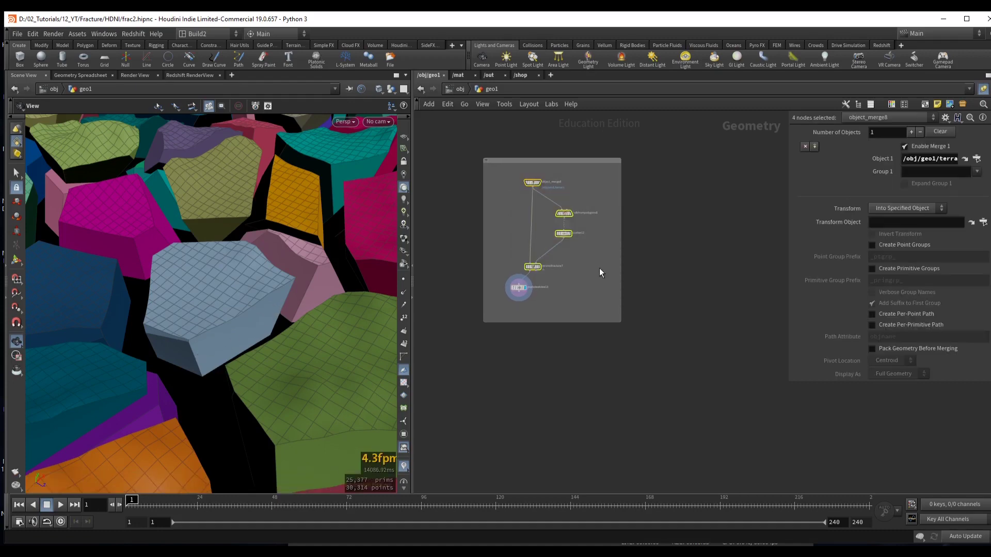
{"action": "key", "text": "ctrl+c"}
{"action": "key", "text": "ctrl+v"}
{"action": "scroll", "coordinate": [609, 183], "scroll_direction": "up", "scroll_amount": 3}
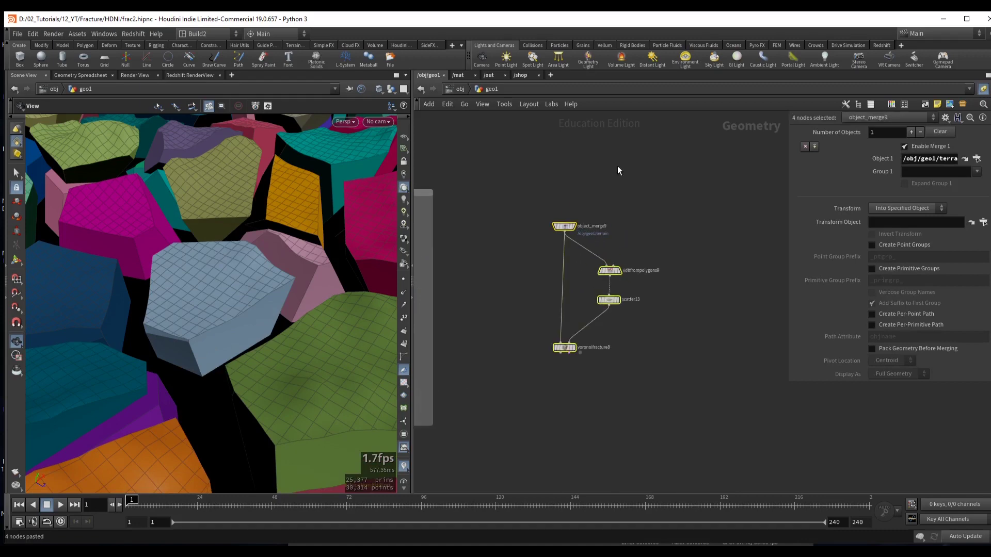
- Display the copied Object Merge and insert a Null between it and its two branches, leaving room above the Null
{"action": "left_click_drag", "start_coordinate": [565, 225], "coordinate": [562, 179]}
{"action": "left_click", "coordinate": [573, 180]}
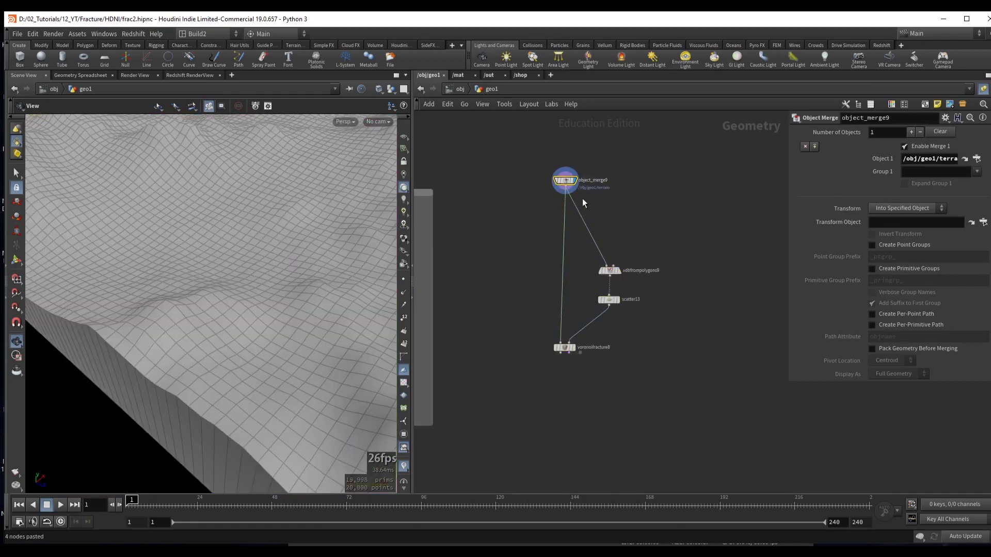
{"action": "key", "text": "Tab"}
{"action": "type", "text": "null"}
{"action": "key", "text": "Return"}
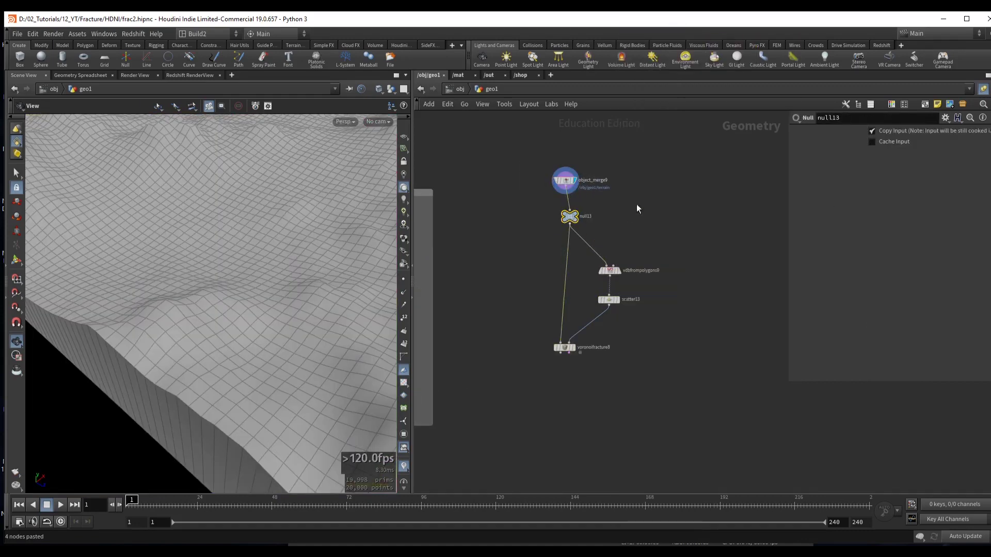
{"action": "mouse_move", "coordinate": [555, 222]}
{"action": "left_mouse_down"}
{"action": "mouse_move", "coordinate": [546, 244]}
{"action": "mouse_move", "coordinate": [566, 208]}
{"action": "left_mouse_up"}
{"action": "left_click", "coordinate": [567, 209]}
{"action": "left_click_drag", "start_coordinate": [328, 182], "coordinate": [278, 250]}
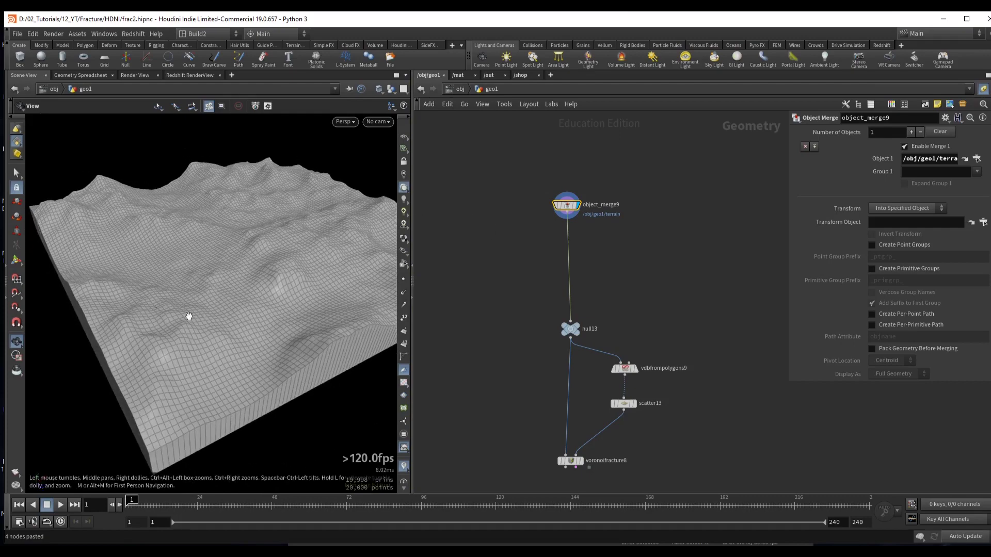
- Insert a Rest Position node between the copied Object Merge and the Null, and display it
{"action": "key", "text": "Tab"}
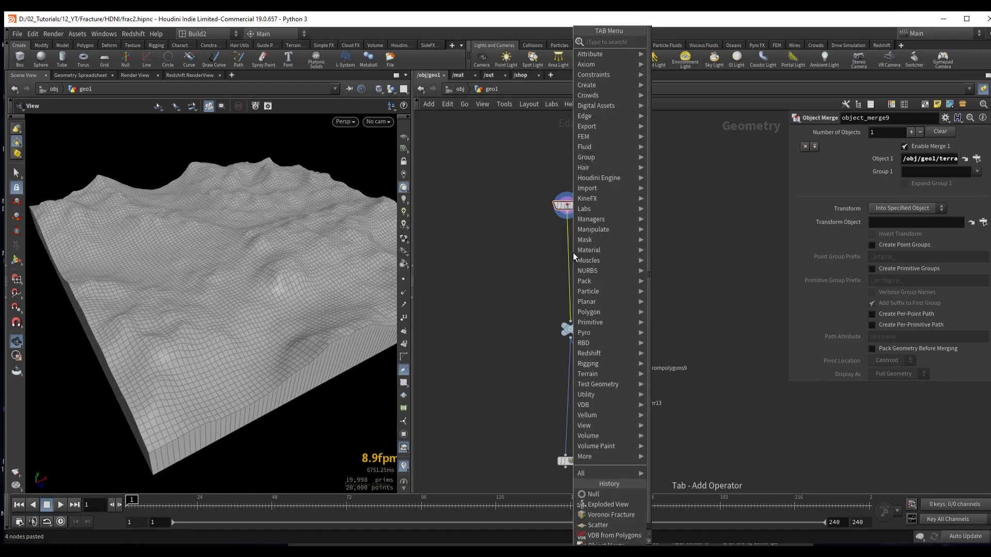
{"action": "key", "text": "Return"}
{"action": "left_click", "coordinate": [570, 246]}
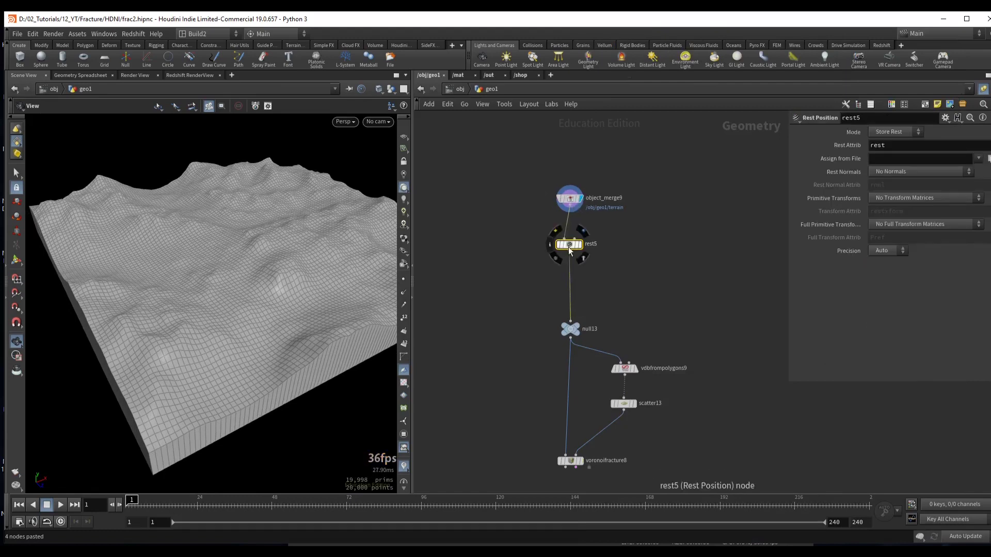
{"action": "left_click_drag", "start_coordinate": [268, 233], "coordinate": [235, 242]}
- Insert a Mountain (Attribute Noise) node between the Rest Position node and the Null
{"action": "key", "text": "Tab"}
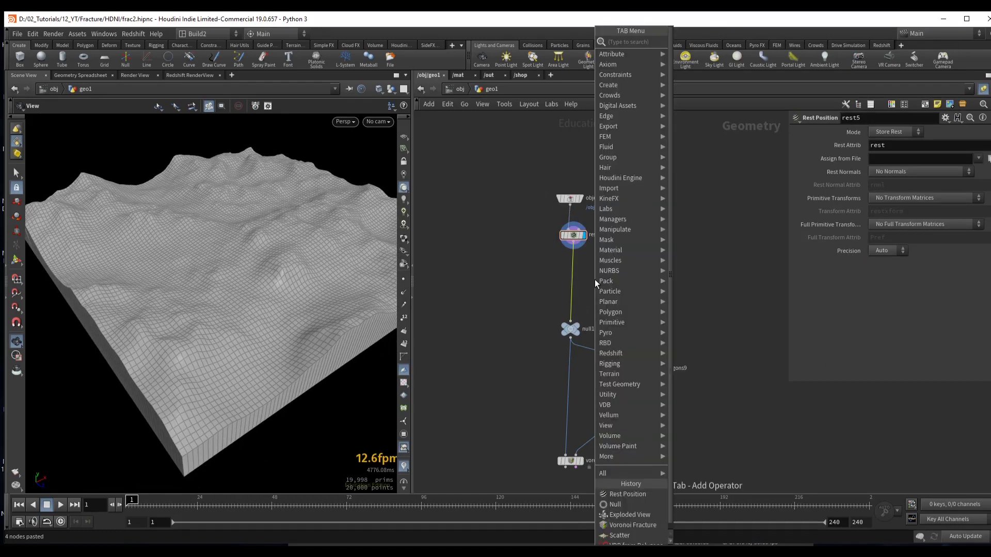
{"action": "left_click", "coordinate": [691, 38]}
{"action": "left_click", "coordinate": [575, 271]}
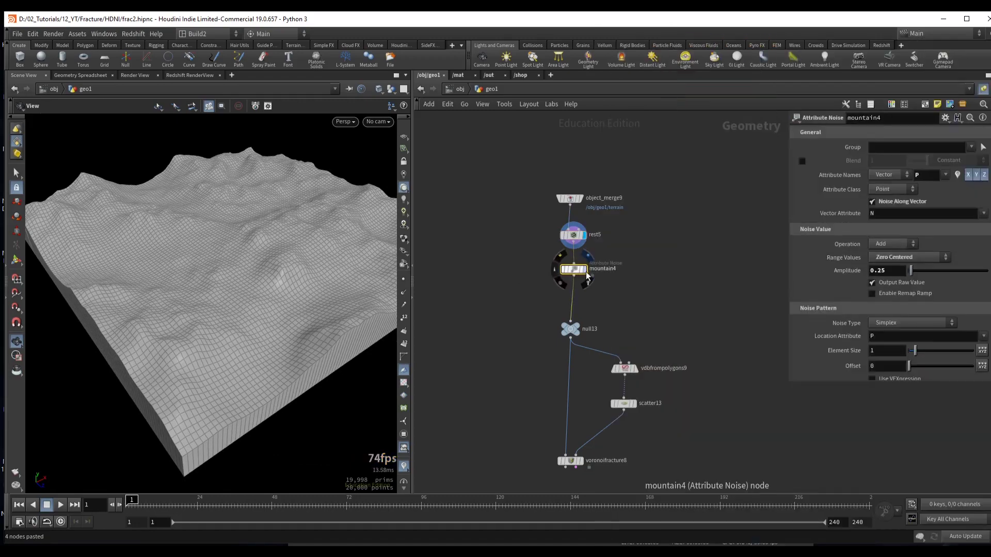
- Display the mountain node, disable Noise Along Vector, and set Element Size to 2.58 and Amplitude to 0.81
{"action": "left_click", "coordinate": [882, 204]}
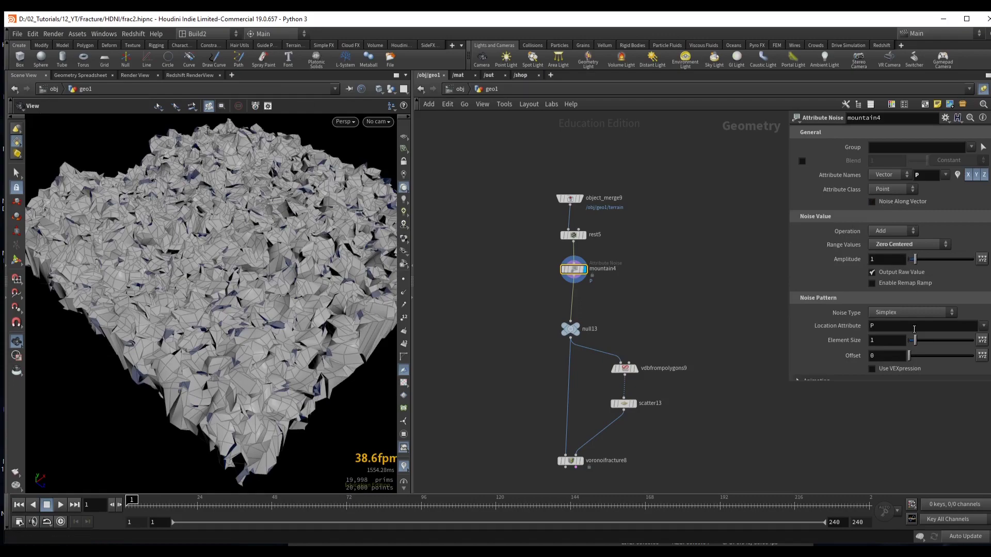
{"action": "left_click_drag", "start_coordinate": [916, 342], "coordinate": [925, 342]}
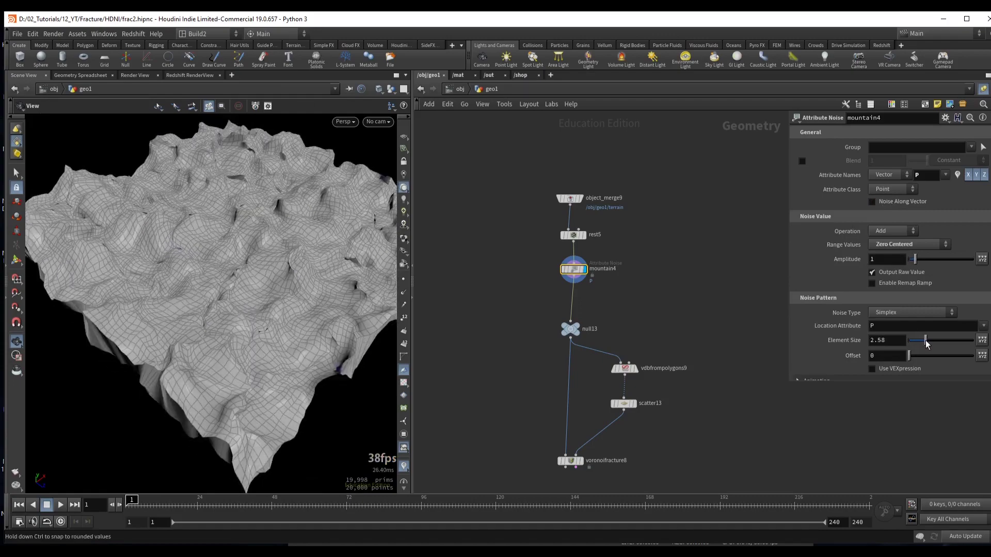
{"action": "left_click_drag", "start_coordinate": [915, 260], "coordinate": [914, 260]}
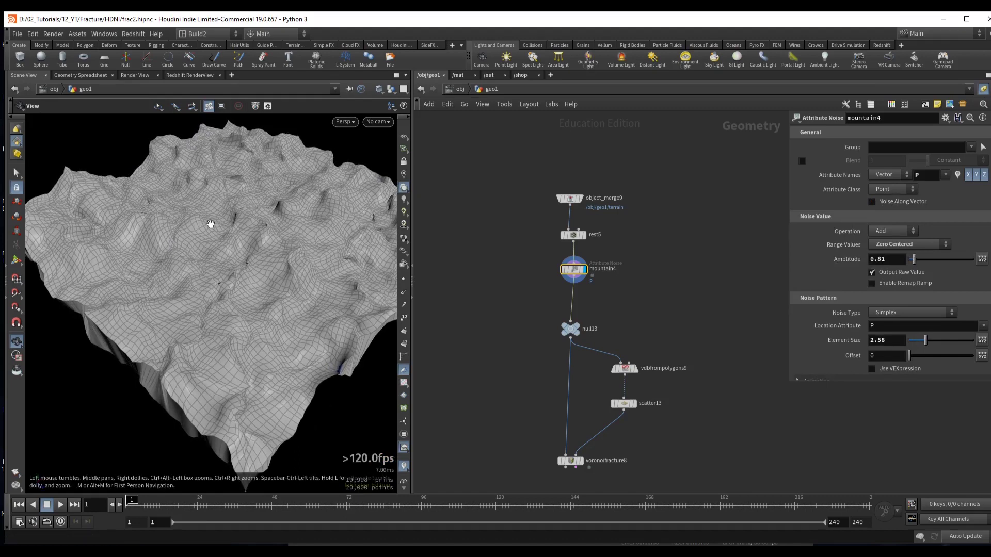
- Move the Null up beneath the mountain node and display the copied Voronoi Fracture node
{"action": "left_click_drag", "start_coordinate": [210, 221], "coordinate": [204, 221]}
{"action": "left_click_drag", "start_coordinate": [341, 221], "coordinate": [185, 230]}
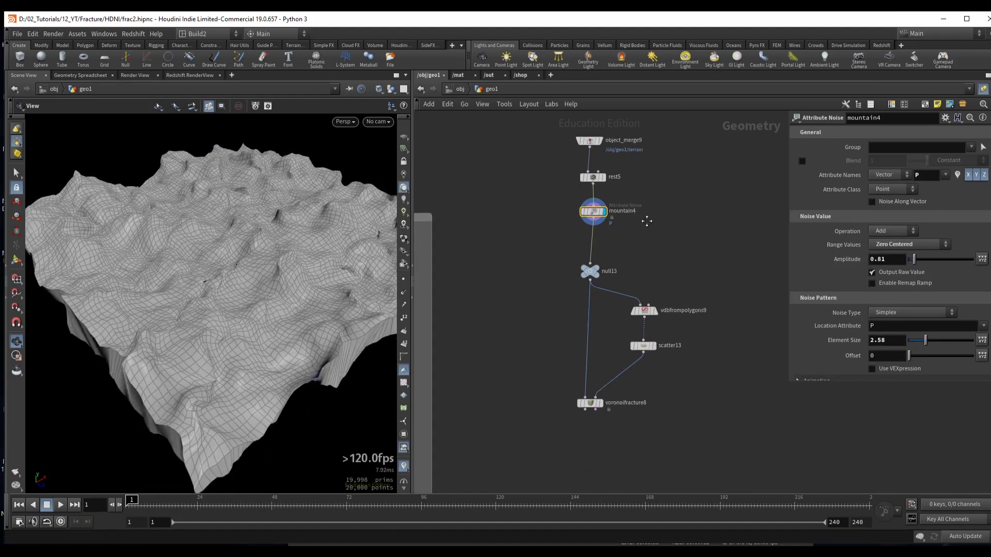
{"action": "left_click_drag", "start_coordinate": [589, 258], "coordinate": [597, 240]}
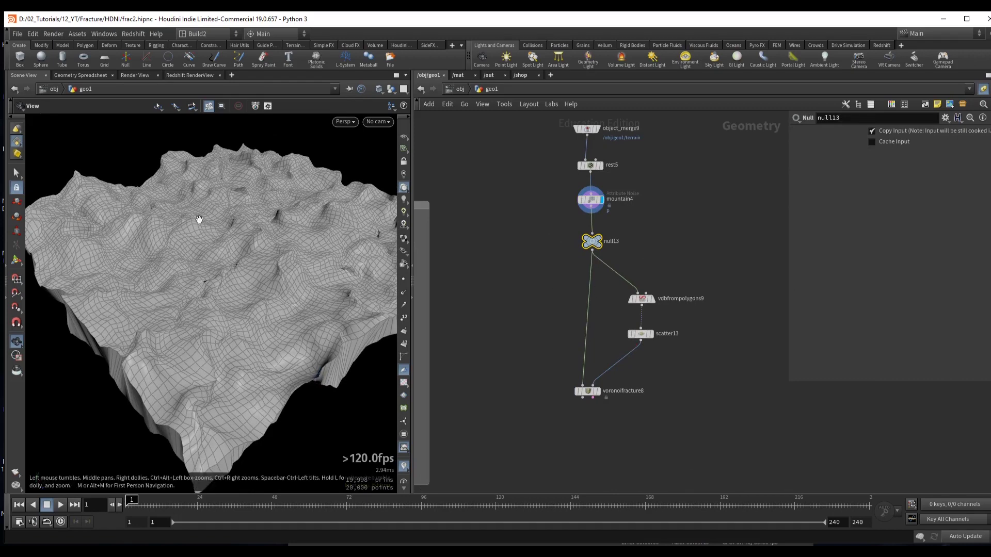
{"action": "left_click", "coordinate": [579, 392]}
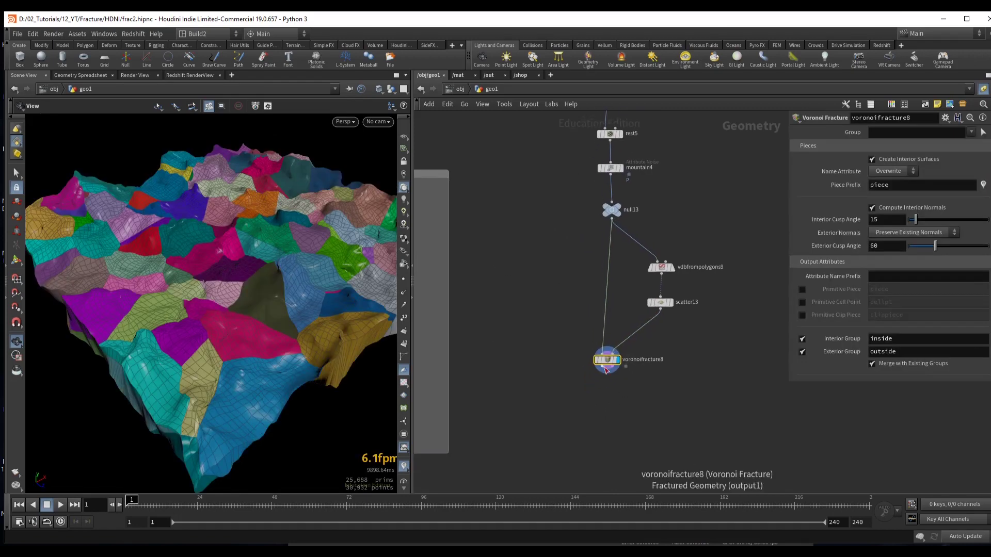
- Add an Exploded View node below the copied Voronoi Fracture, move it aside, and display the fracture node again
{"action": "key", "text": "Tab"}
{"action": "type", "text": "ex"}
{"action": "key", "text": "Return"}
{"action": "left_click", "coordinate": [577, 388]}
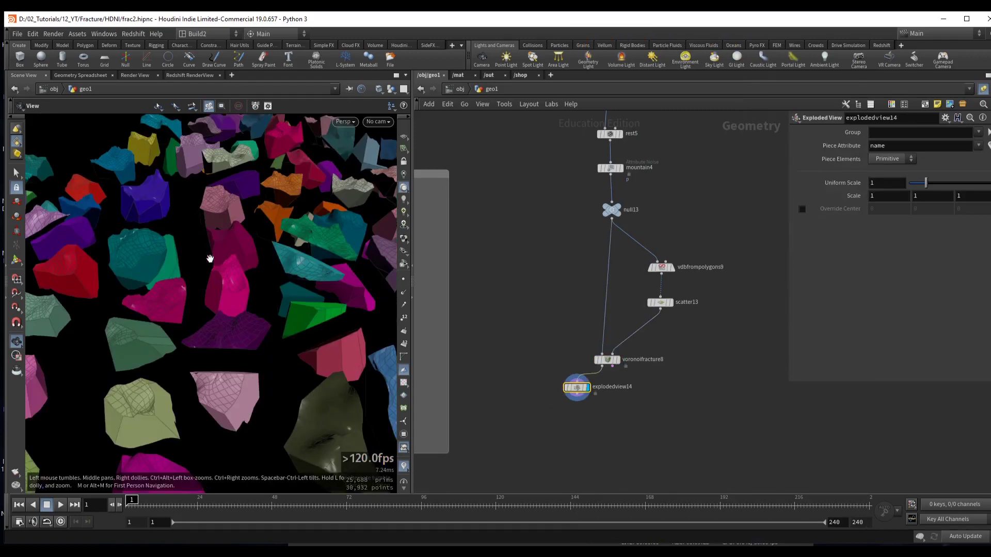
{"action": "left_click_drag", "start_coordinate": [586, 369], "coordinate": [541, 374]}
{"action": "left_click", "coordinate": [627, 342]}
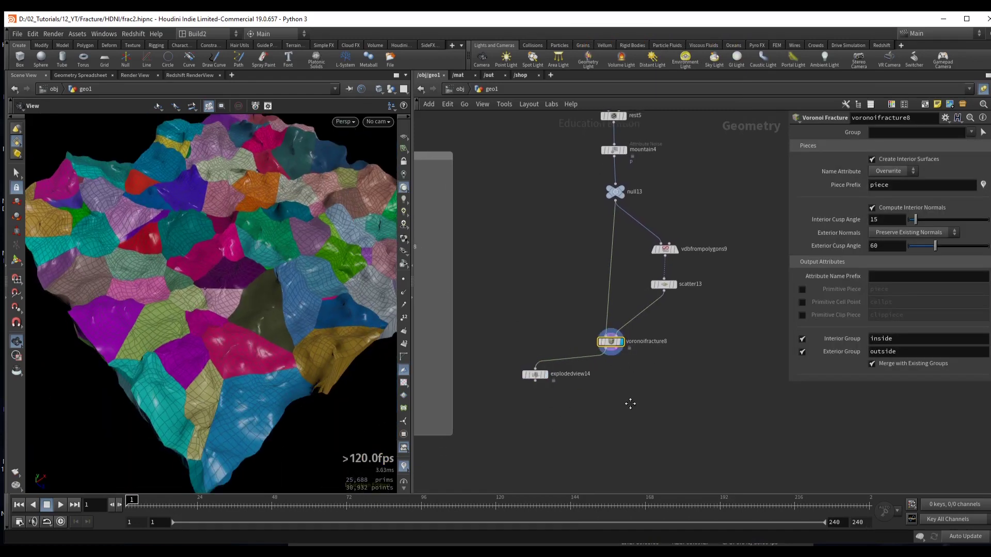
- Add a Rest Position node below the copied Voronoi Fracture, display it, and set its Mode to Swap Rest
{"action": "left_click_drag", "start_coordinate": [601, 356], "coordinate": [611, 413]}
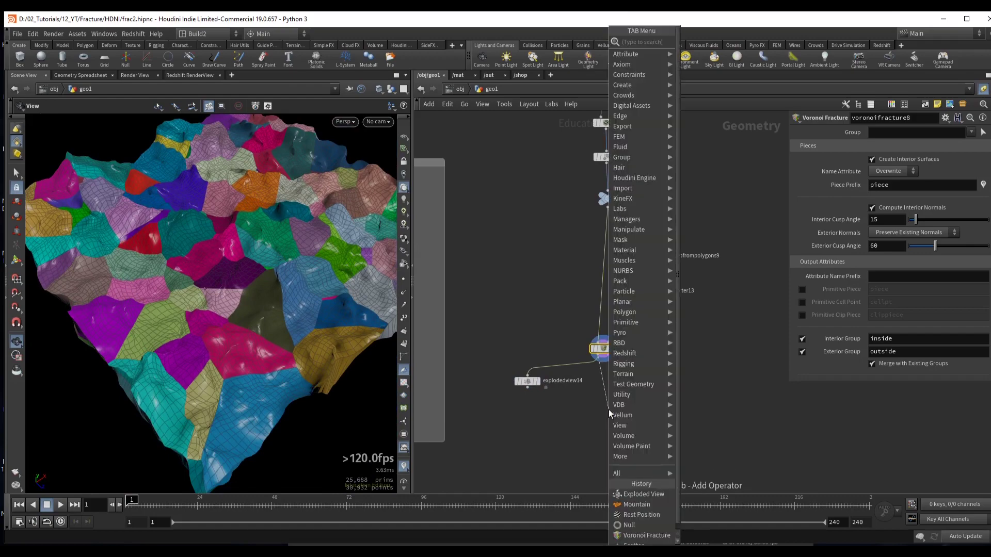
{"action": "type", "text": "rest"}
{"action": "key", "text": "Return"}
{"action": "left_click", "coordinate": [609, 409]}
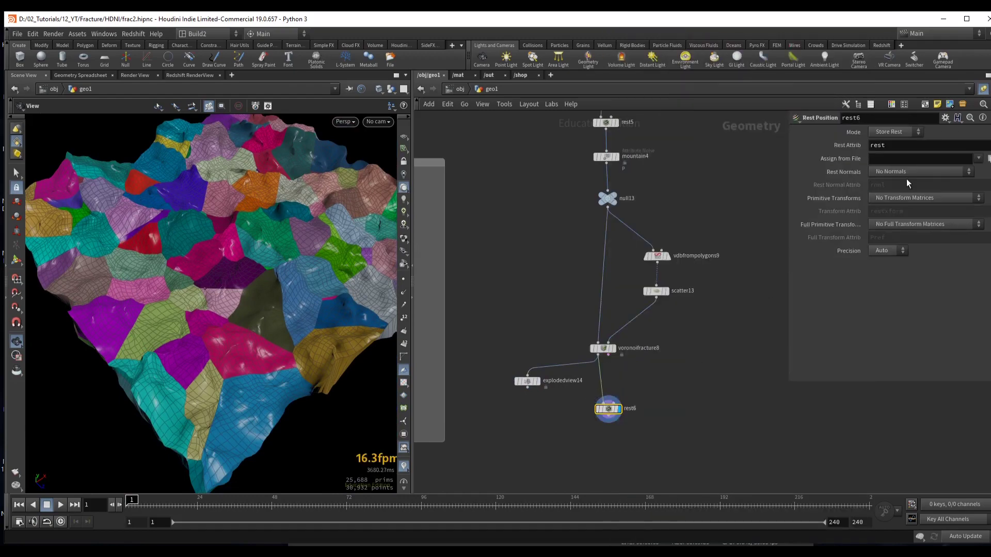
{"action": "left_click", "coordinate": [888, 132]}
{"action": "left_click", "coordinate": [888, 163]}
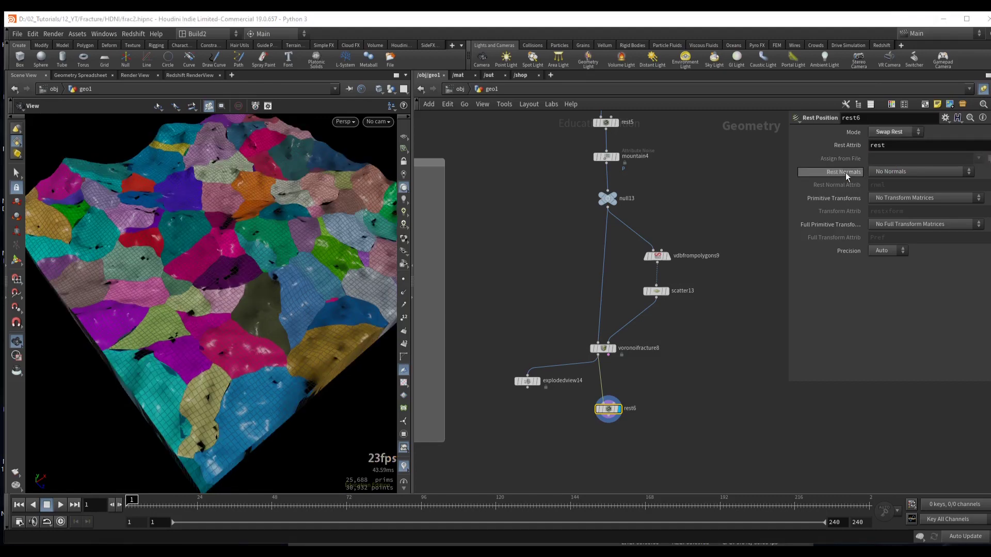
- Compare the rest-swapped fracture with the original terrain at the first Rest Position node, examining the piece borders up close
{"action": "left_click_drag", "start_coordinate": [215, 278], "coordinate": [224, 303]}
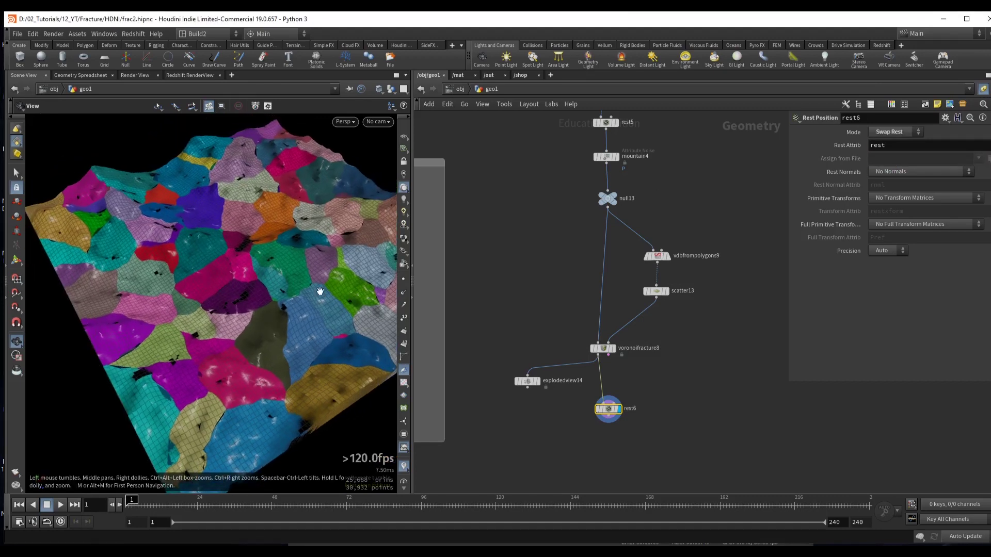
{"action": "middle_click_drag", "start_coordinate": [561, 257], "coordinate": [552, 271]}
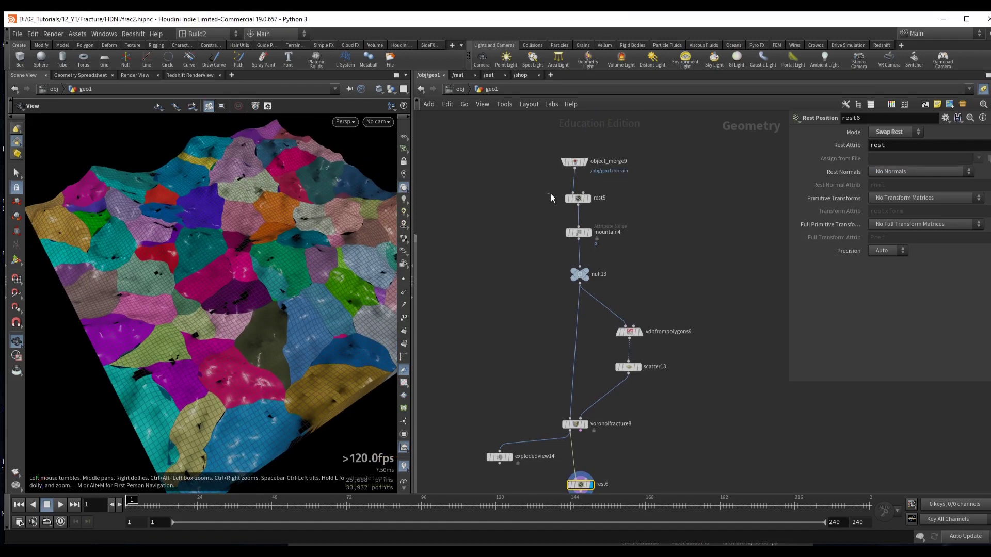
{"action": "left_click", "coordinate": [589, 199]}
{"action": "middle_click_drag", "start_coordinate": [649, 474], "coordinate": [667, 366]}
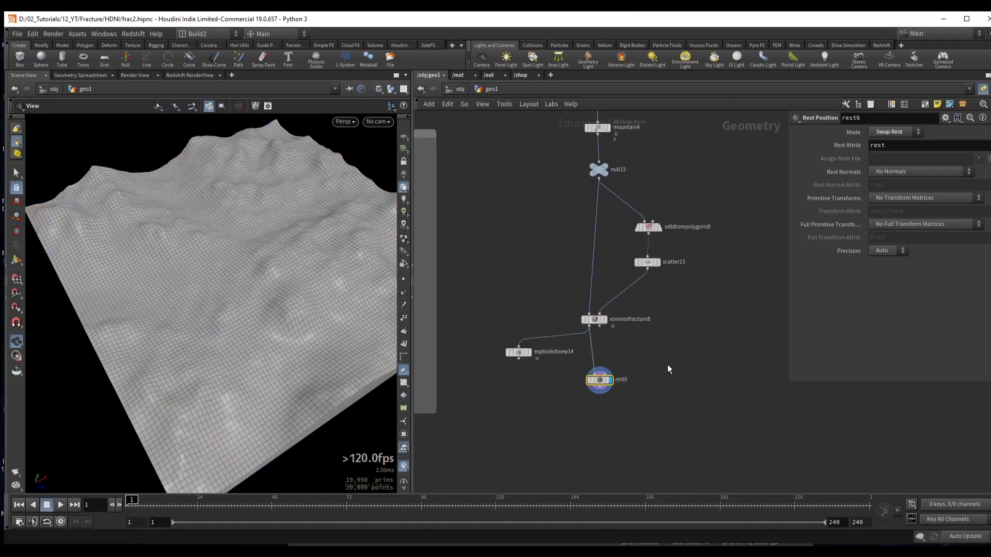
{"action": "left_click_drag", "start_coordinate": [242, 281], "coordinate": [251, 271]}
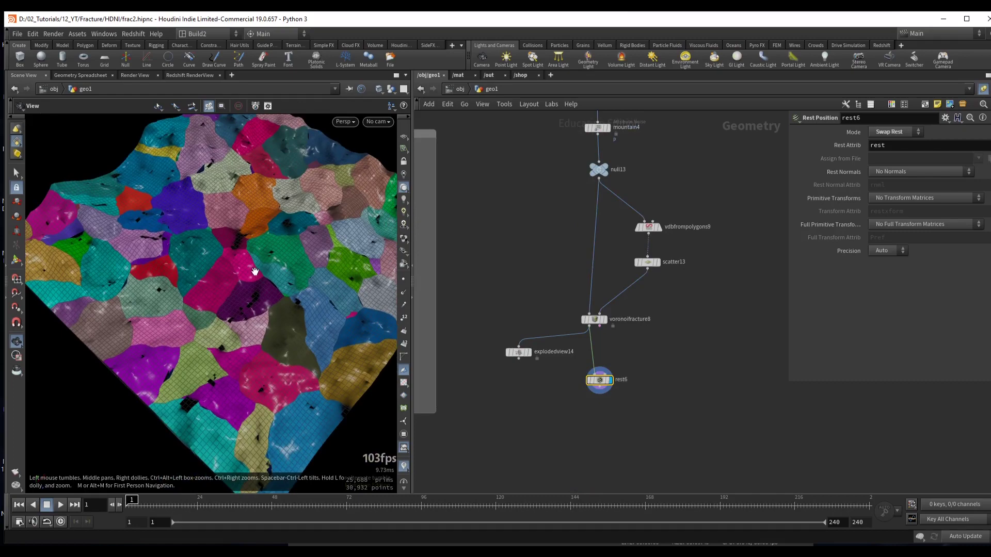
{"action": "scroll", "coordinate": [291, 250], "scroll_direction": "up", "scroll_amount": 5}
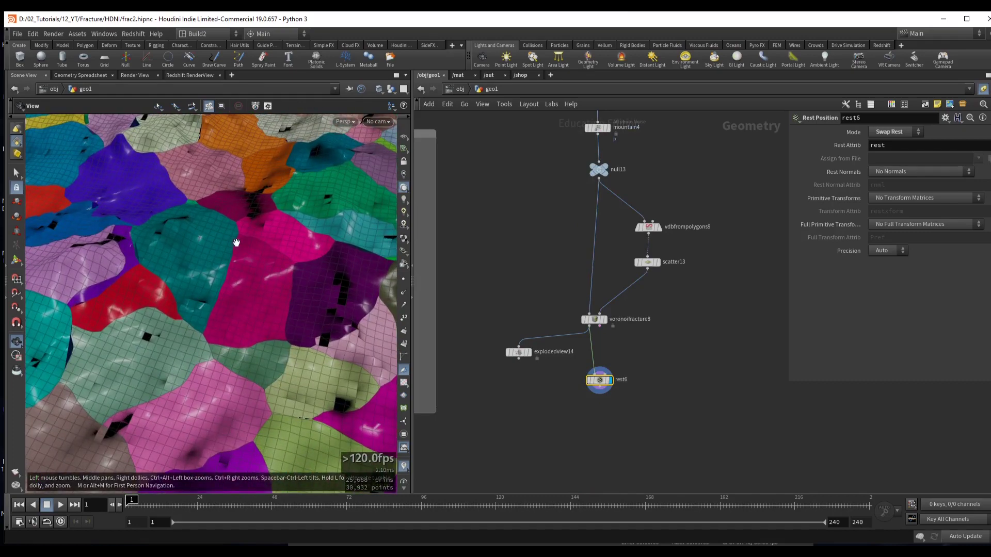
{"action": "left_click_drag", "start_coordinate": [208, 286], "coordinate": [228, 293]}
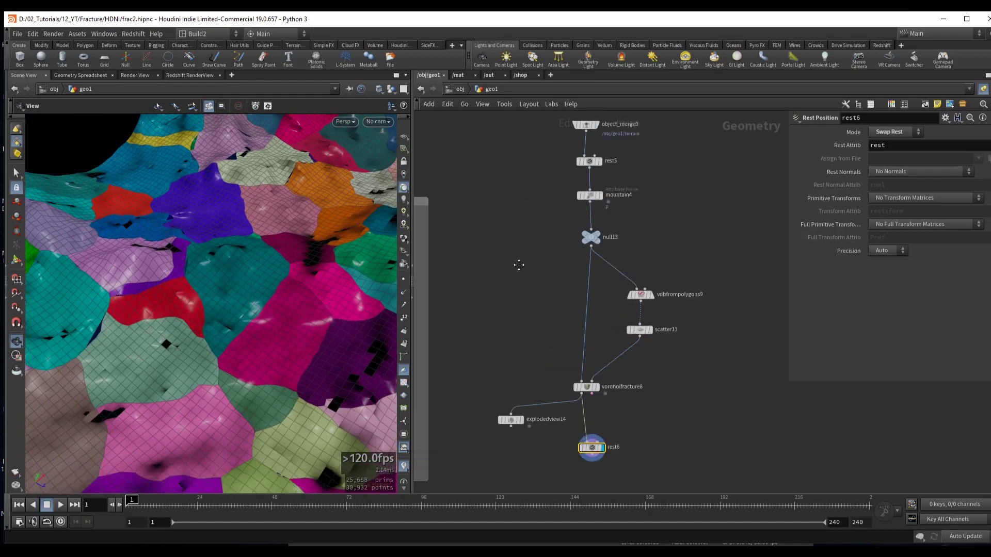
{"action": "left_click", "coordinate": [609, 212]}
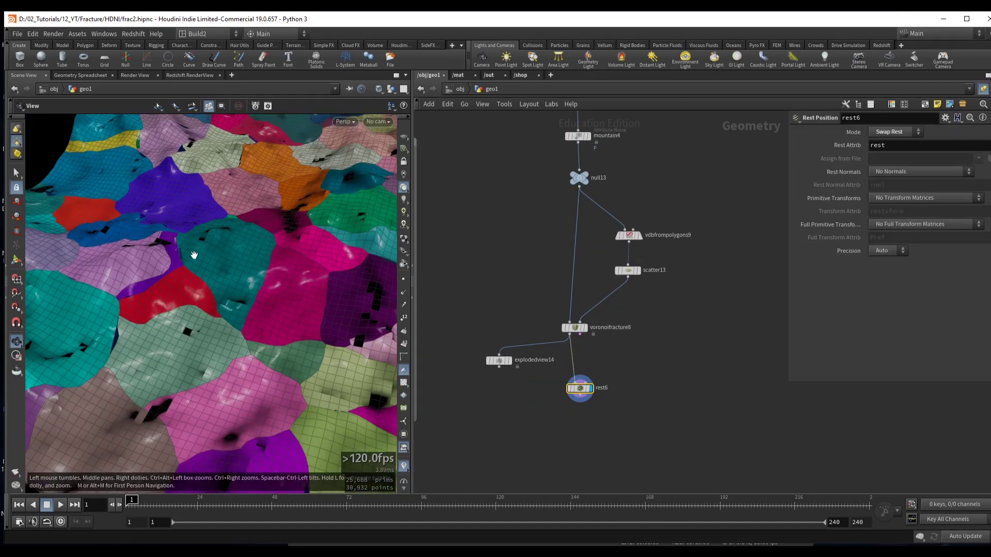
{"action": "middle_click_drag", "start_coordinate": [524, 243], "coordinate": [543, 294]}
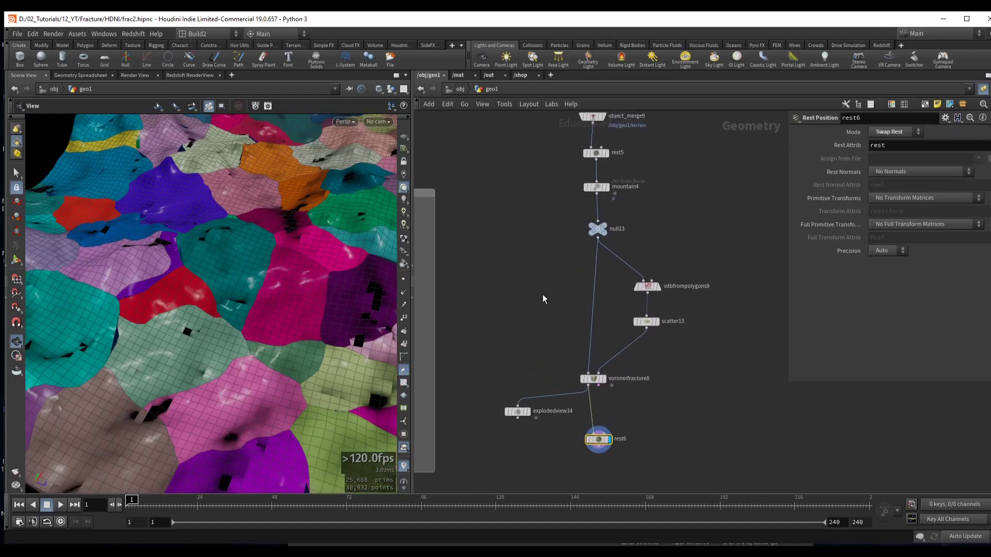
- Bypass the mountain node and re-enable it to compare the fracture edges with and without noise
{"action": "left_click", "coordinate": [597, 185]}
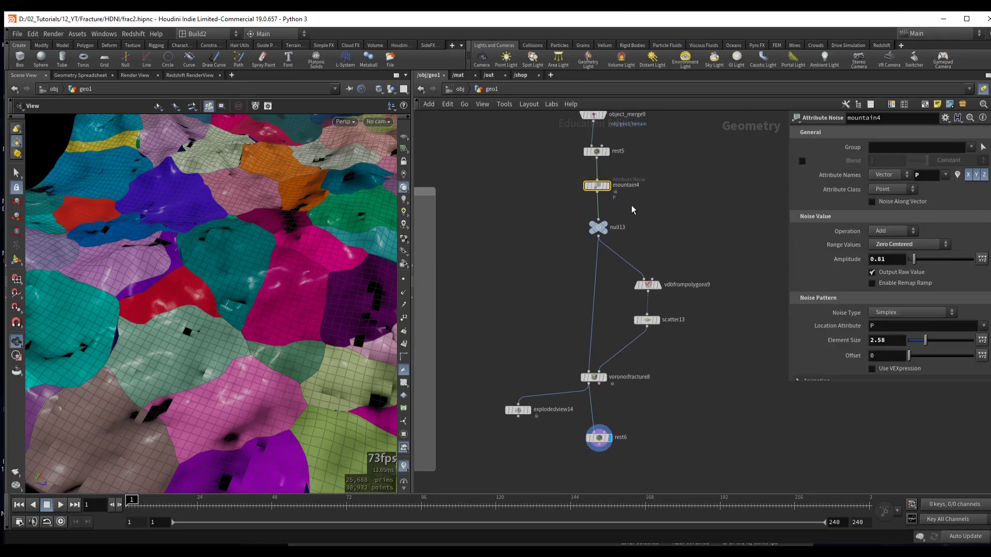
{"action": "key", "text": "q"}
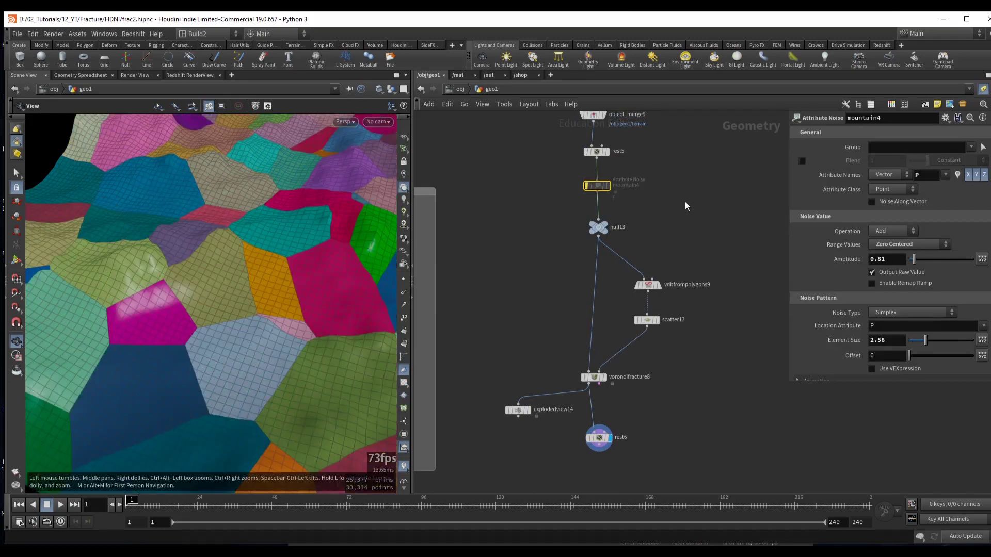
{"action": "key", "text": "q"}
- Duplicate the Exploded View node below the swapping Rest Position node, display it, and inspect the separated pieces
{"action": "middle_click_drag", "start_coordinate": [516, 451], "coordinate": [547, 273]}
{"action": "left_click_drag", "start_coordinate": [537, 286], "coordinate": [552, 367], "text": "alt"}
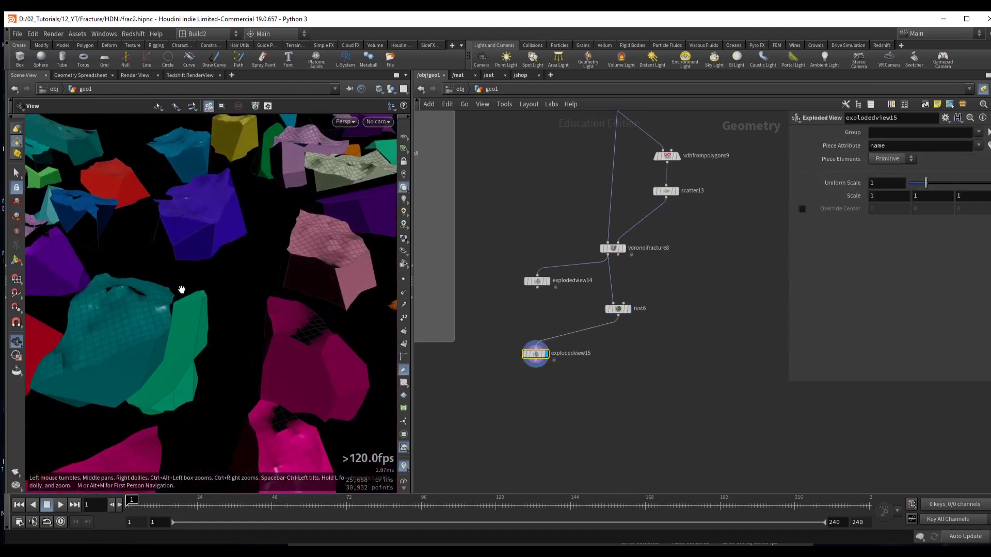
{"action": "left_click_drag", "start_coordinate": [160, 322], "coordinate": [227, 292]}
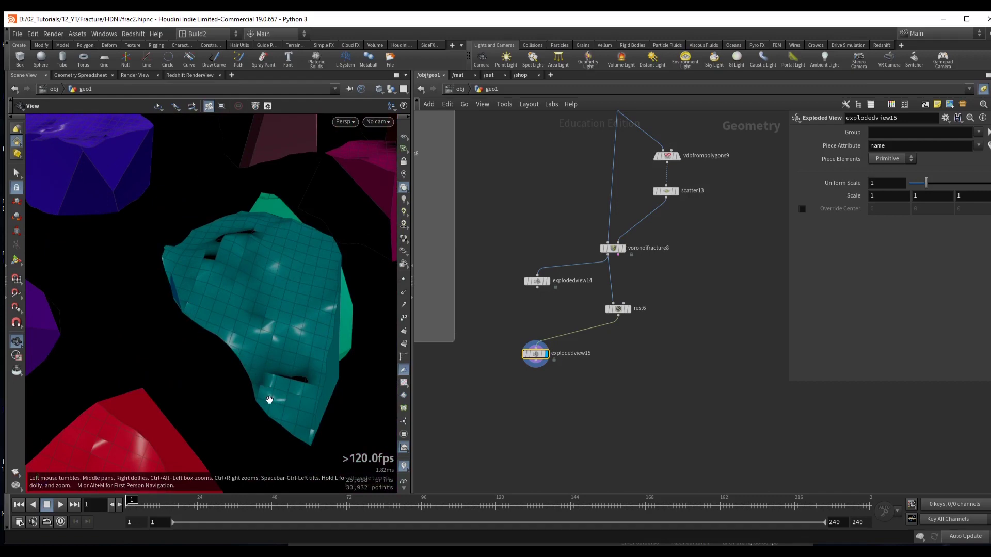
- Compare the exploded pieces of the basic Voronoi setup with those of the noise-distorted setup
{"action": "middle_click_drag", "start_coordinate": [541, 317], "coordinate": [672, 387]}
{"action": "left_click", "coordinate": [538, 263]}
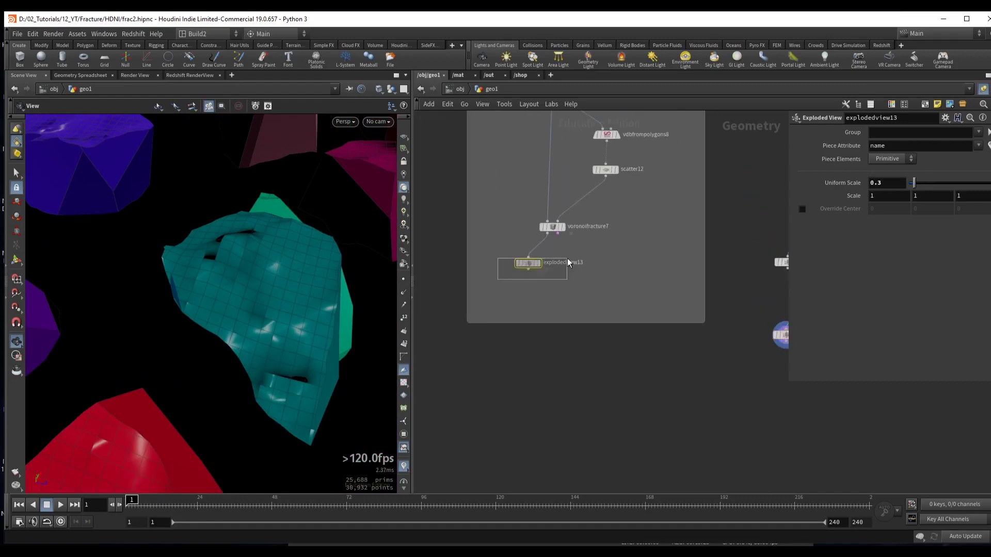
{"action": "left_click_drag", "start_coordinate": [387, 283], "coordinate": [245, 301]}
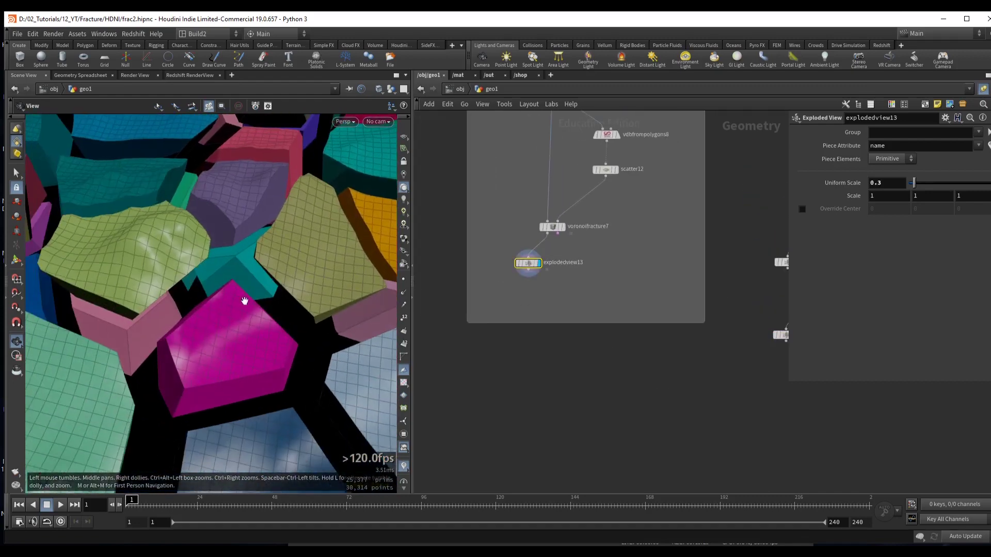
{"action": "left_click_drag", "start_coordinate": [276, 347], "coordinate": [279, 289]}
{"action": "middle_click_drag", "start_coordinate": [647, 360], "coordinate": [504, 367]}
{"action": "left_click", "coordinate": [645, 342]}
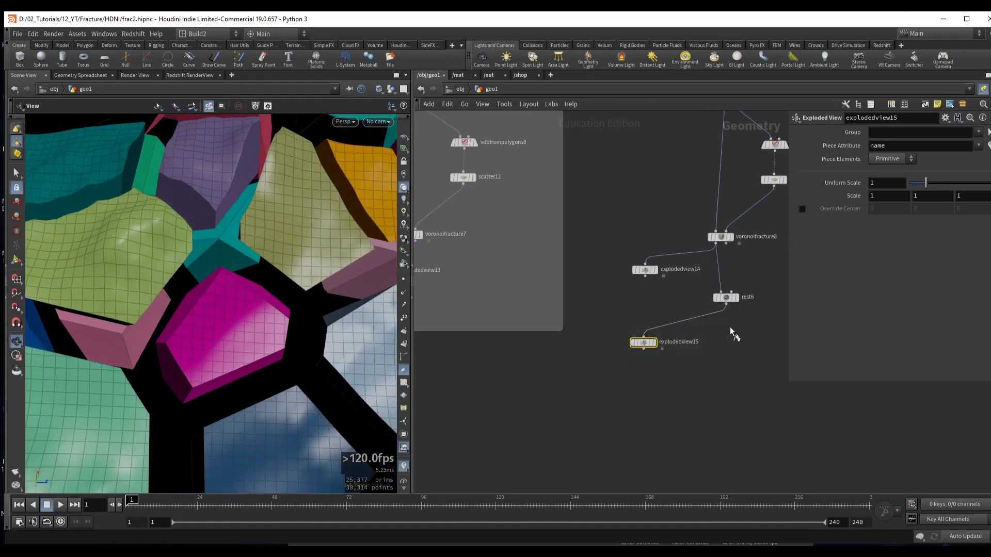
{"action": "left_click_drag", "start_coordinate": [237, 323], "coordinate": [190, 293]}
{"action": "scroll", "coordinate": [237, 295], "scroll_direction": "down", "scroll_amount": 5}
{"action": "middle_click_drag", "start_coordinate": [620, 212], "coordinate": [572, 206]}
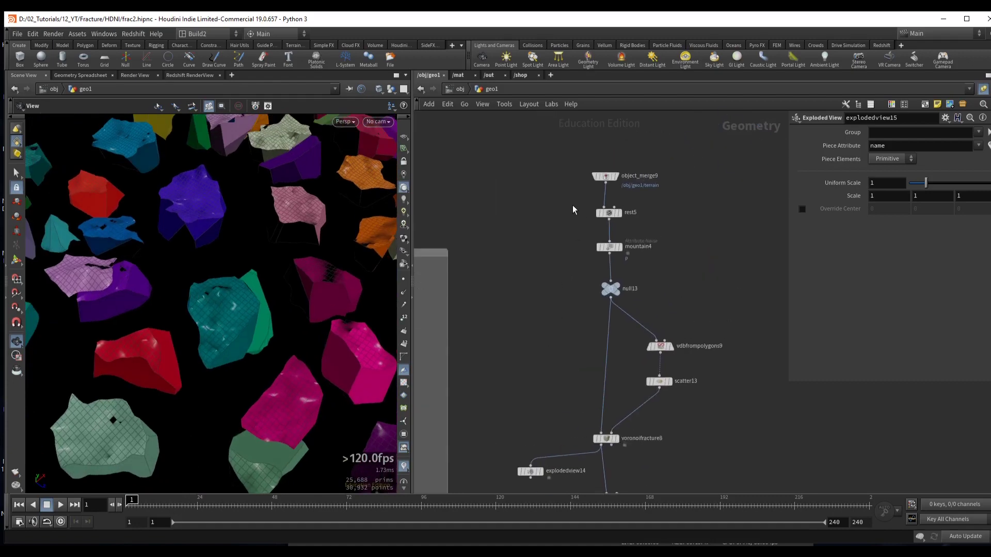
- Set Rest Normals to Add Normals on both the storing and the swapping Rest Position nodes
{"action": "left_click", "coordinate": [609, 212]}
{"action": "left_click", "coordinate": [619, 212]}
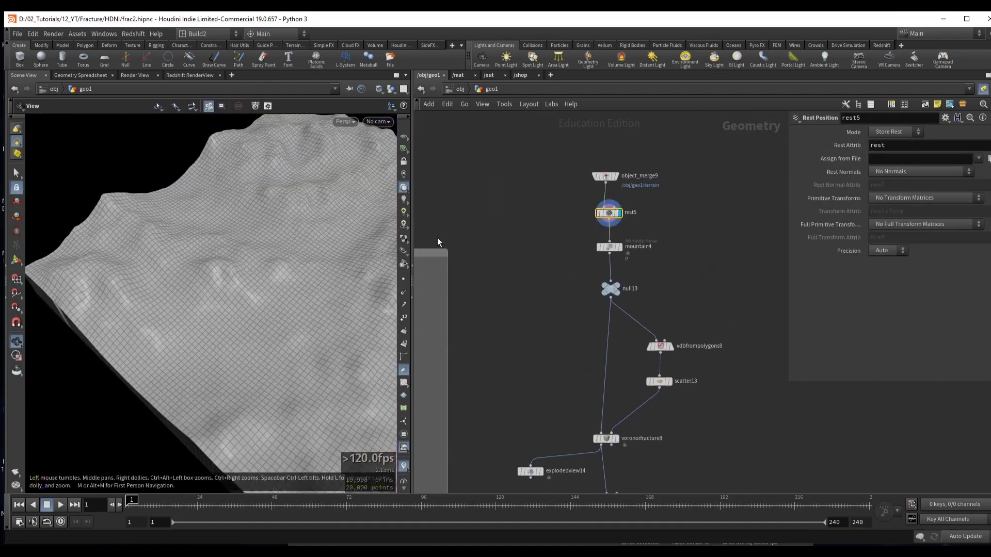
{"action": "left_click", "coordinate": [890, 172]}
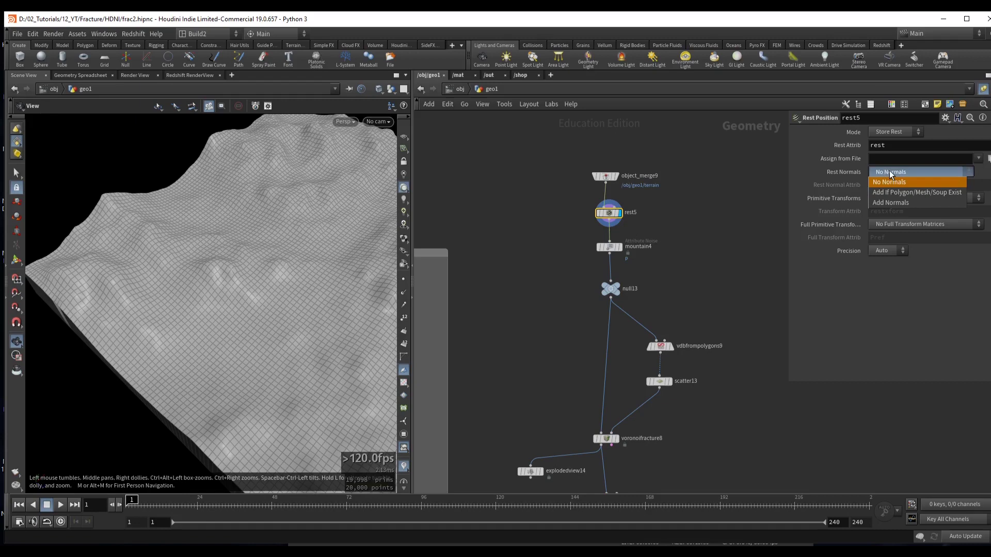
{"action": "left_click", "coordinate": [898, 200]}
{"action": "middle_click_drag", "start_coordinate": [703, 297], "coordinate": [718, 138]}
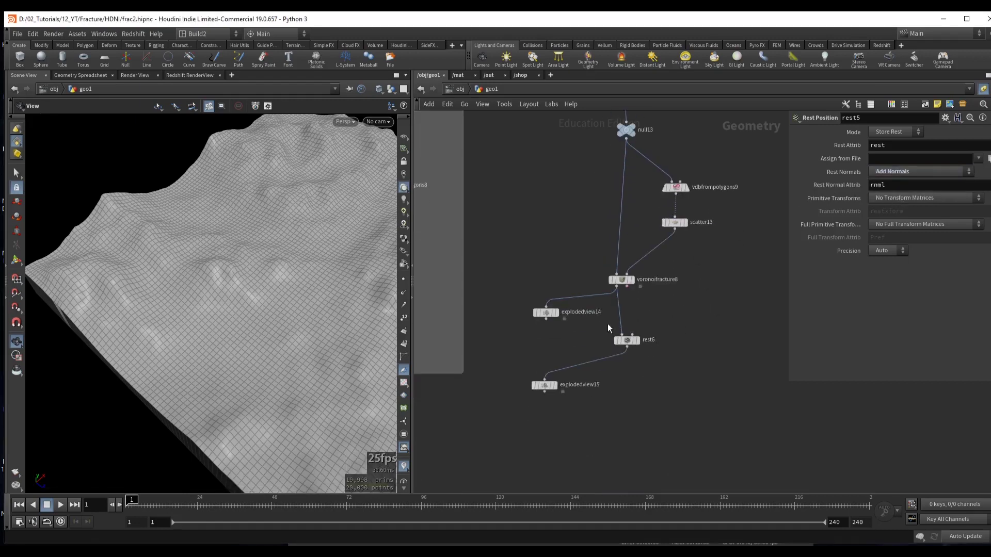
{"action": "left_click", "coordinate": [648, 349]}
{"action": "left_click", "coordinate": [902, 172]}
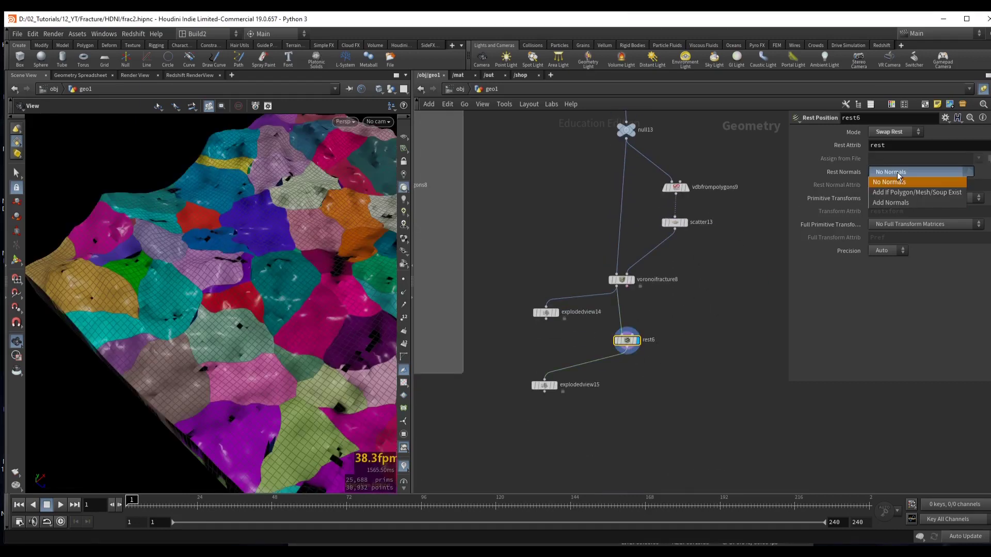
{"action": "left_click", "coordinate": [904, 203]}
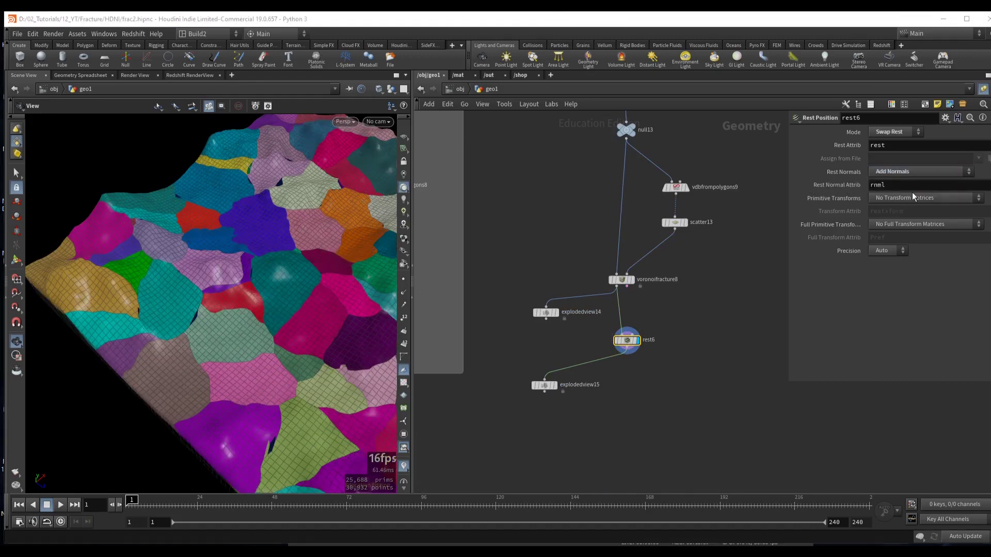
- Switch the viewport to shaded display without wireframe and turn off the name visualizer
{"action": "left_click_drag", "start_coordinate": [300, 242], "coordinate": [256, 261]}
{"action": "scroll", "coordinate": [206, 279], "scroll_direction": "down", "scroll_amount": 5}
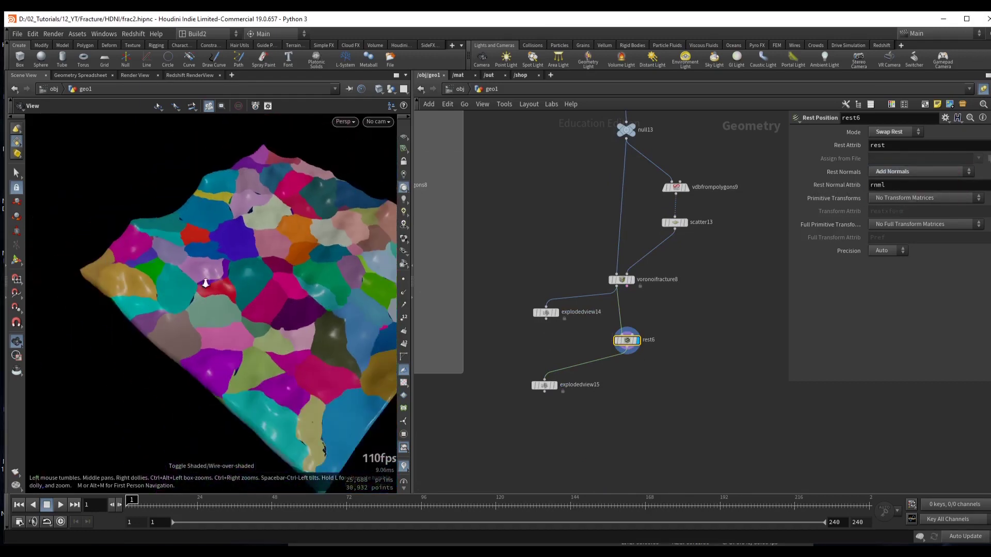
{"action": "left_click_drag", "start_coordinate": [205, 279], "coordinate": [243, 261]}
{"action": "left_click", "coordinate": [404, 464]}
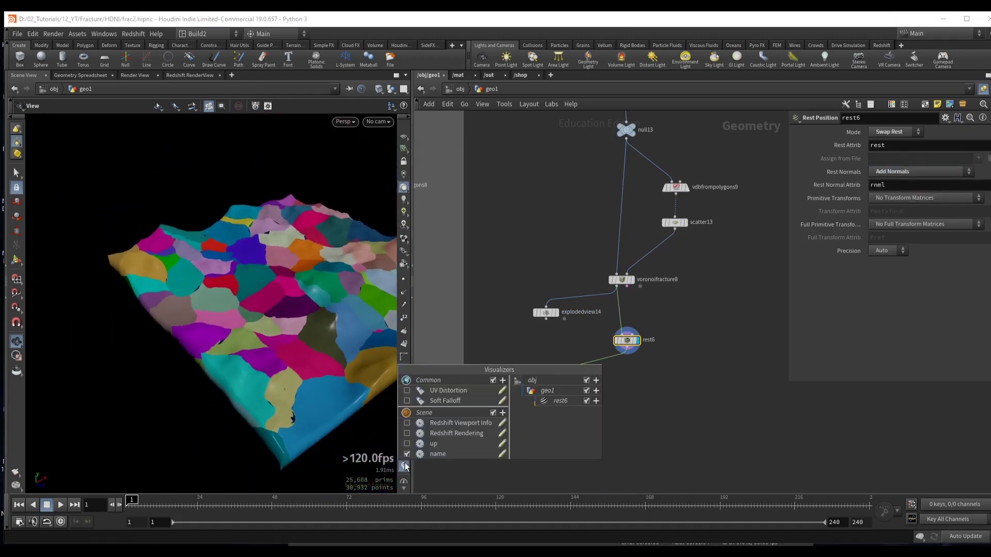
{"action": "left_click", "coordinate": [435, 451]}
- Examine the uncoloured rest-swapped terrain surface for gaps between the fractured pieces
{"action": "left_click", "coordinate": [621, 280]}
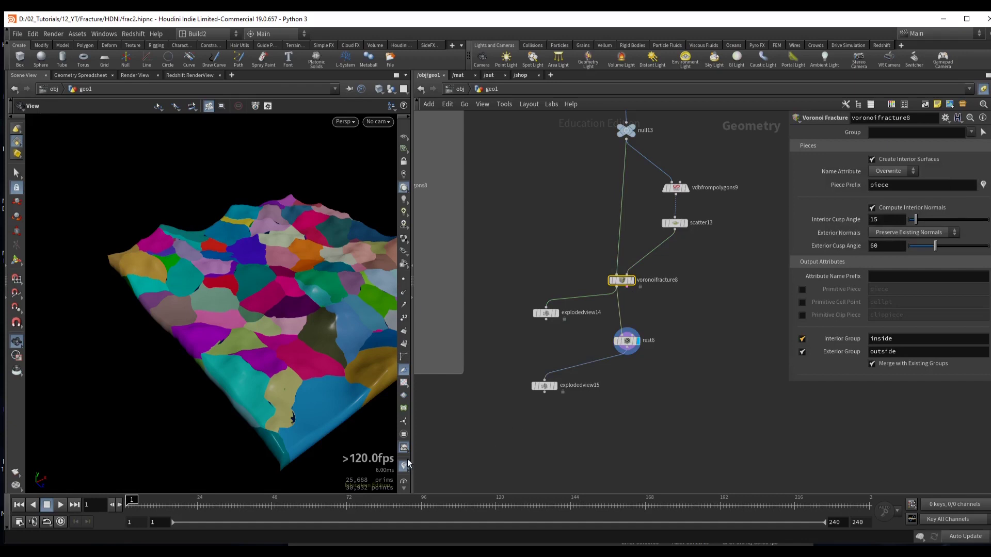
{"action": "left_click_drag", "start_coordinate": [274, 294], "coordinate": [272, 305]}
{"action": "scroll", "coordinate": [348, 259], "scroll_direction": "up", "scroll_amount": 5}
{"action": "scroll", "coordinate": [191, 275], "scroll_direction": "down", "scroll_amount": 3}
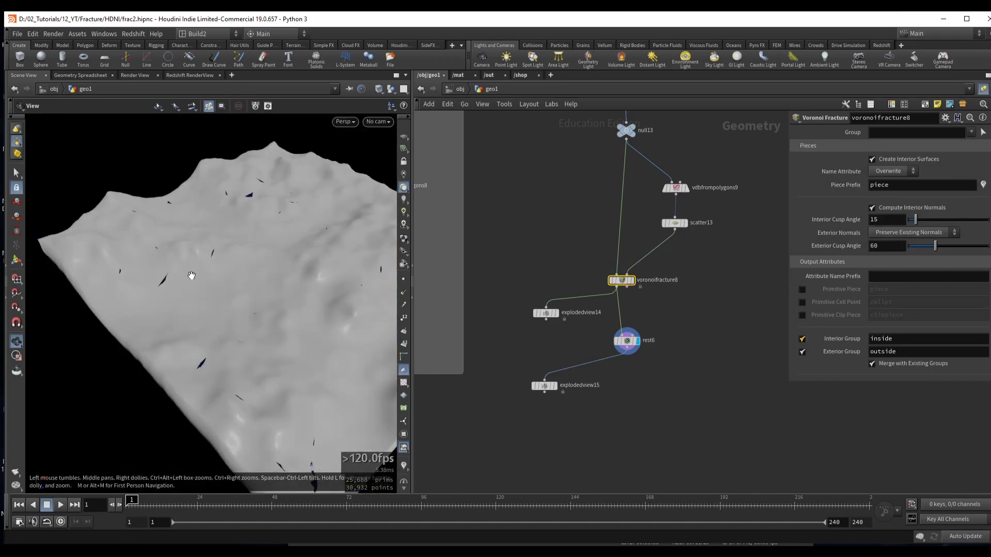
{"action": "left_click_drag", "start_coordinate": [245, 248], "coordinate": [161, 320]}
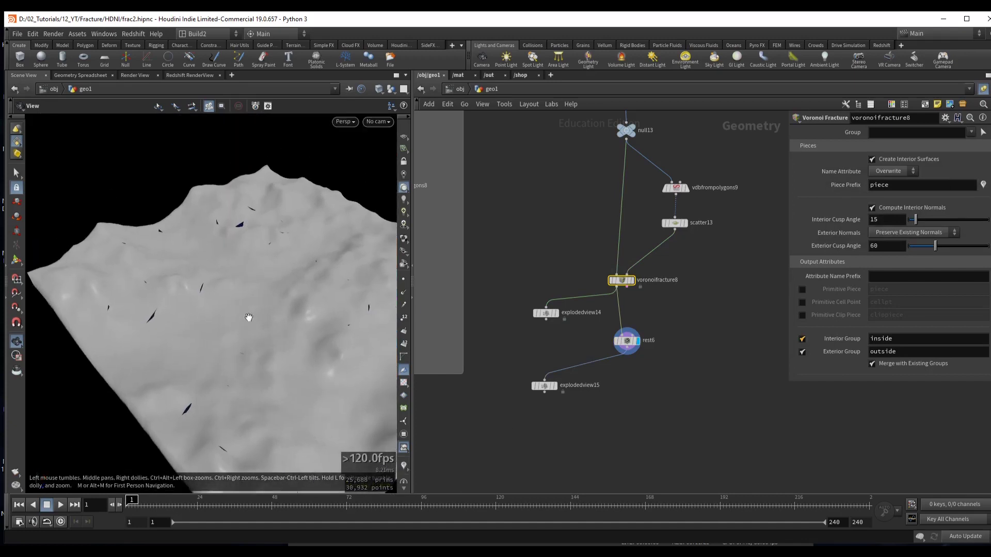
{"action": "left_click_drag", "start_coordinate": [248, 317], "coordinate": [264, 305]}
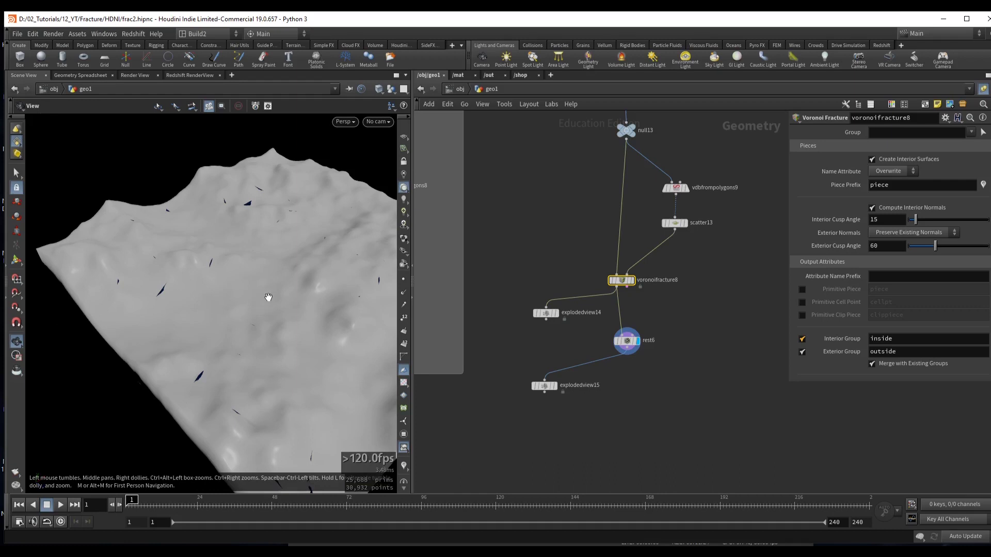
- Select all nodes of the noise-distorted fracture setup and move them slightly away from the first setup's network box
{"action": "scroll", "coordinate": [550, 175], "scroll_direction": "down", "scroll_amount": 4}
{"action": "left_click_drag", "start_coordinate": [507, 176], "coordinate": [663, 409]}
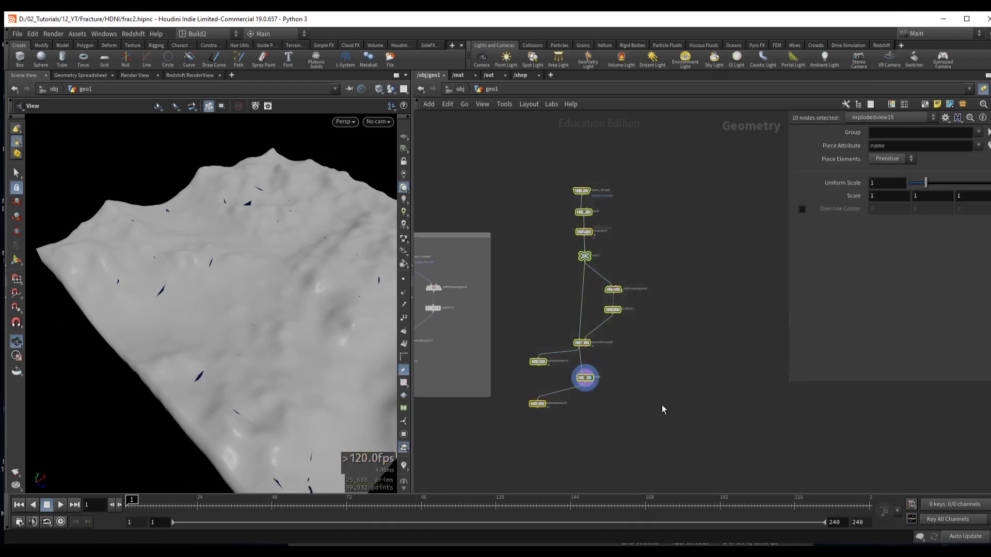
{"action": "left_click_drag", "start_coordinate": [581, 193], "coordinate": [607, 192]}
{"action": "left_click", "coordinate": [589, 234]}
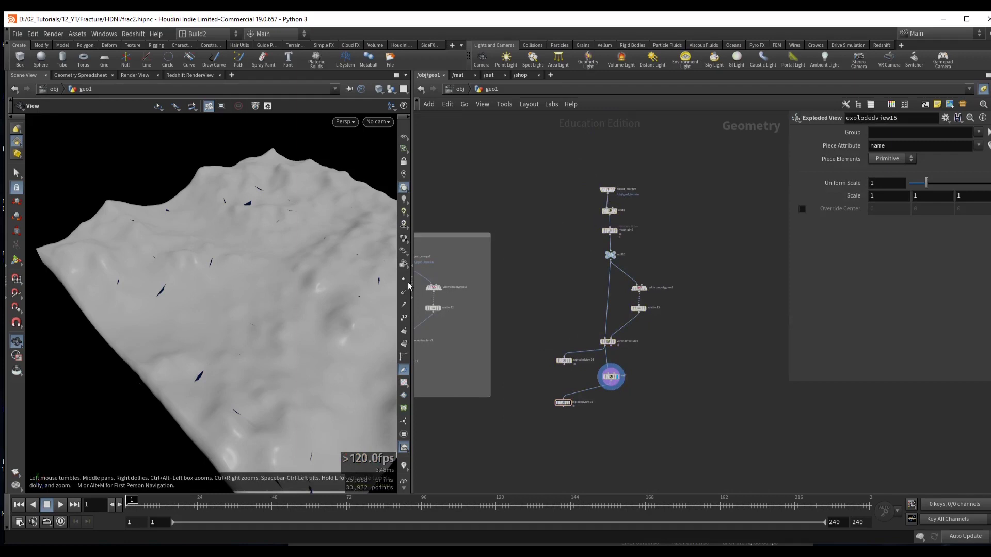
- Examine the gaps in the rest-swapped terrain up close, then in its exploded view with and without wireframe along the piece edges
{"action": "middle_click_drag", "start_coordinate": [561, 292], "coordinate": [541, 229]}
{"action": "scroll", "coordinate": [270, 250], "scroll_direction": "up", "scroll_amount": 5}
{"action": "middle_click_drag", "start_coordinate": [270, 249], "coordinate": [286, 284]}
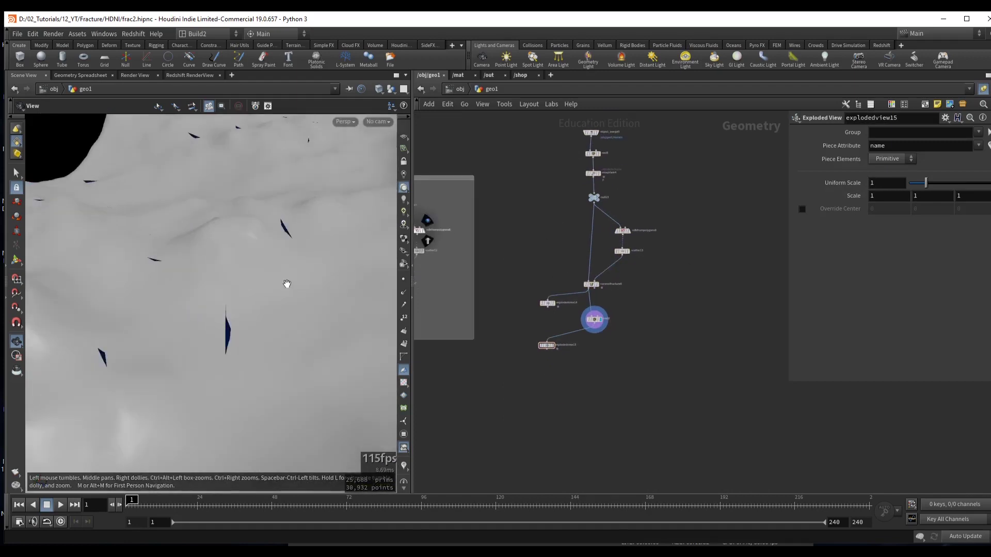
{"action": "middle_click_drag", "start_coordinate": [229, 328], "coordinate": [228, 330]}
{"action": "scroll", "coordinate": [577, 354], "scroll_direction": "up", "scroll_amount": 3}
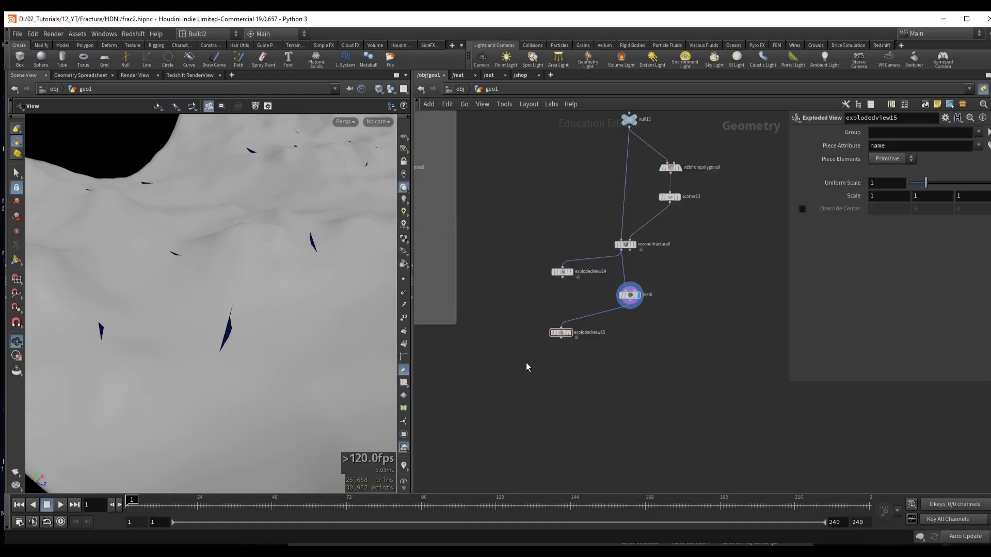
{"action": "left_click", "coordinate": [568, 332]}
{"action": "mouse_move", "coordinate": [231, 292]}
{"action": "left_mouse_down"}
{"action": "mouse_move", "coordinate": [270, 281]}
{"action": "mouse_move", "coordinate": [221, 294]}
{"action": "mouse_move", "coordinate": [256, 296]}
{"action": "mouse_move", "coordinate": [371, 264]}
{"action": "mouse_move", "coordinate": [243, 327]}
{"action": "mouse_move", "coordinate": [171, 300]}
{"action": "left_mouse_up"}
{"action": "key", "text": "shift+w"}
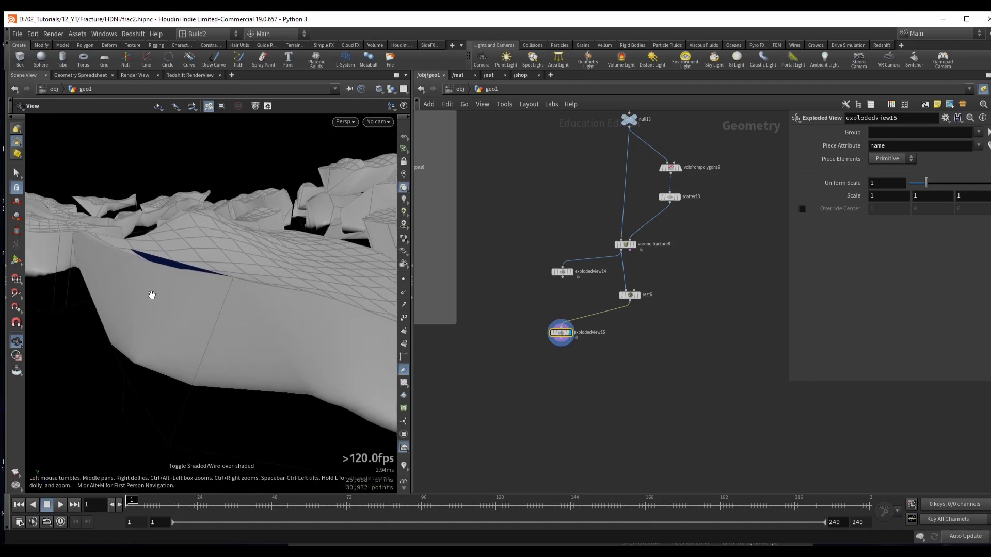
{"action": "left_click_drag", "start_coordinate": [333, 346], "coordinate": [212, 298]}
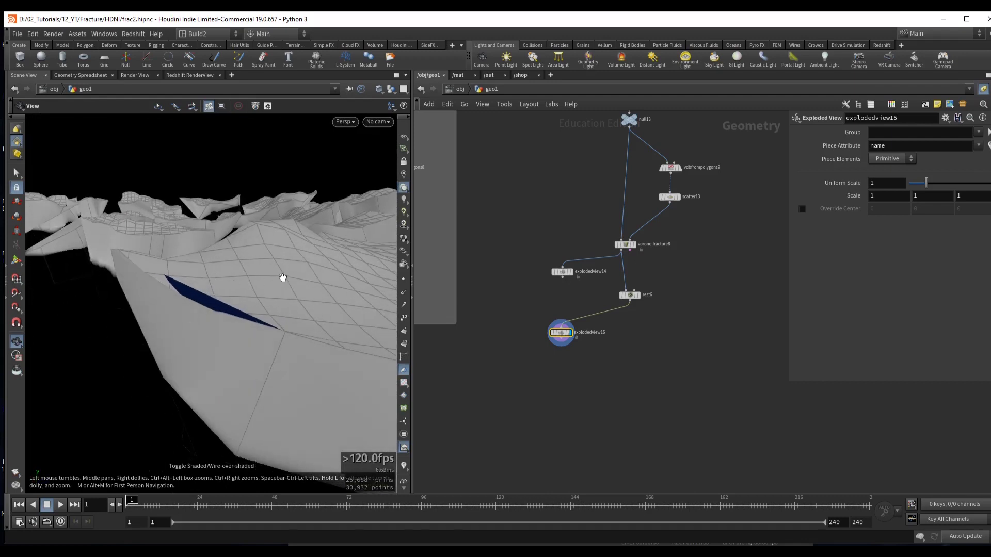
{"action": "left_click_drag", "start_coordinate": [282, 278], "coordinate": [292, 239]}
{"action": "right_click_drag", "start_coordinate": [292, 228], "coordinate": [102, 246]}
{"action": "left_click_drag", "start_coordinate": [102, 246], "coordinate": [234, 242]}
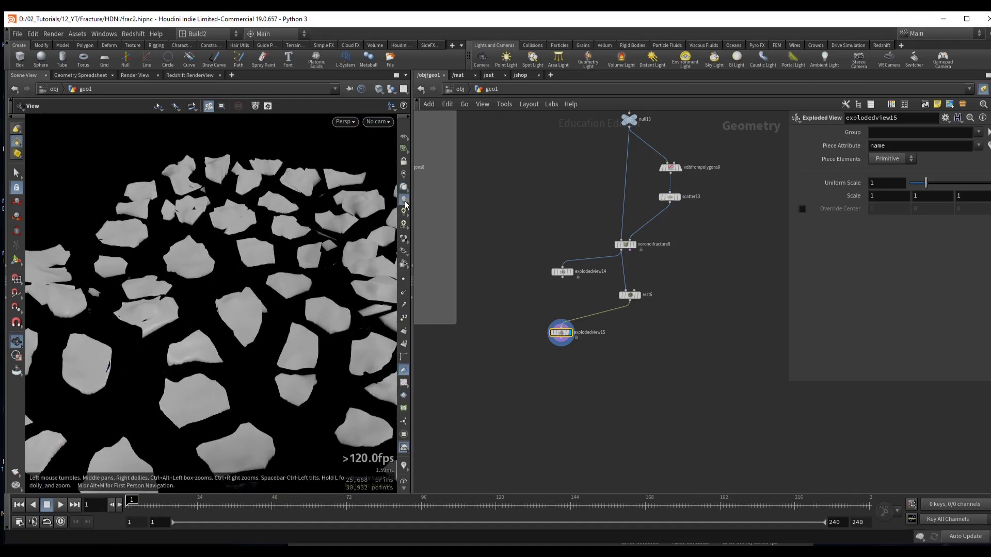
- Shift the terrain Object Merge, the storing Rest Position and the Mountain node sideways, and display the merged terrain
{"action": "middle_click_drag", "start_coordinate": [576, 139], "coordinate": [535, 323]}
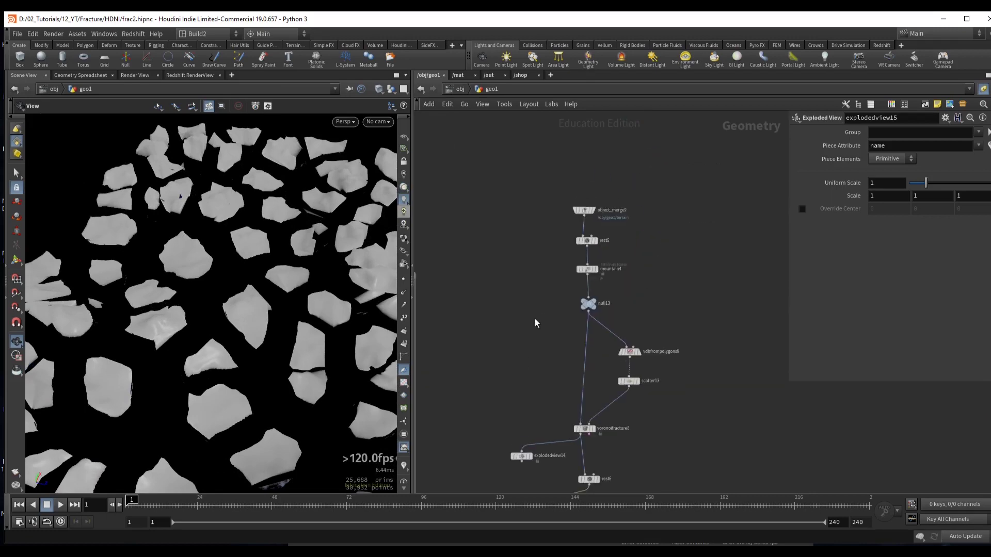
{"action": "left_click_drag", "start_coordinate": [583, 210], "coordinate": [537, 203]}
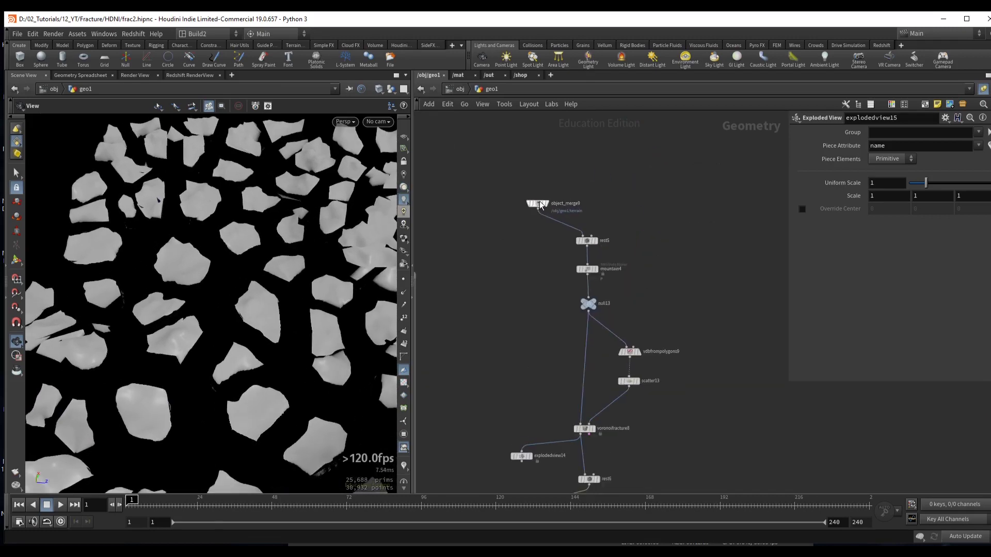
{"action": "left_click_drag", "start_coordinate": [587, 241], "coordinate": [550, 241]}
{"action": "left_click_drag", "start_coordinate": [590, 271], "coordinate": [557, 270]}
{"action": "scroll", "coordinate": [237, 315], "scroll_direction": "down", "scroll_amount": 5}
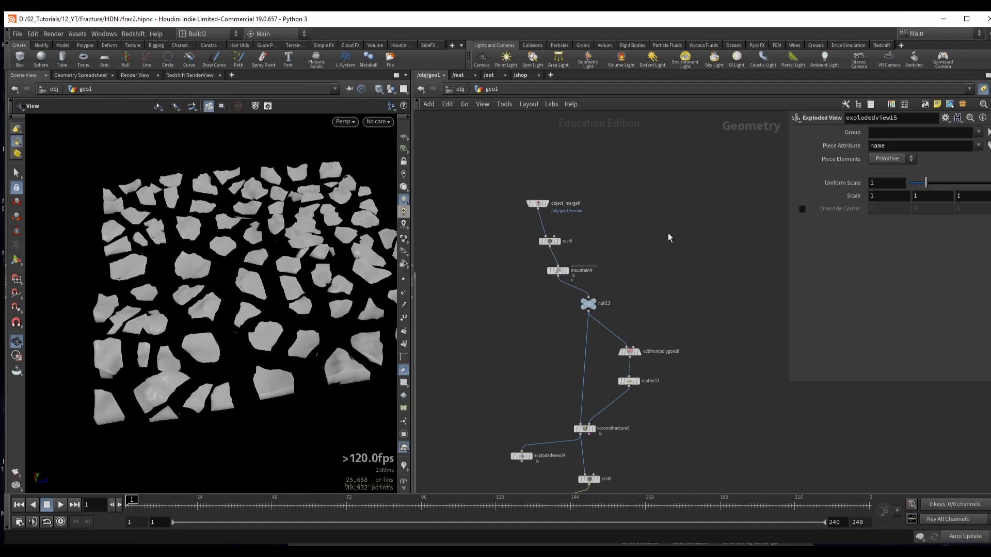
{"action": "left_click_drag", "start_coordinate": [244, 320], "coordinate": [289, 223]}
{"action": "left_click", "coordinate": [544, 203]}
{"action": "scroll", "coordinate": [270, 247], "scroll_direction": "up", "scroll_amount": 5}
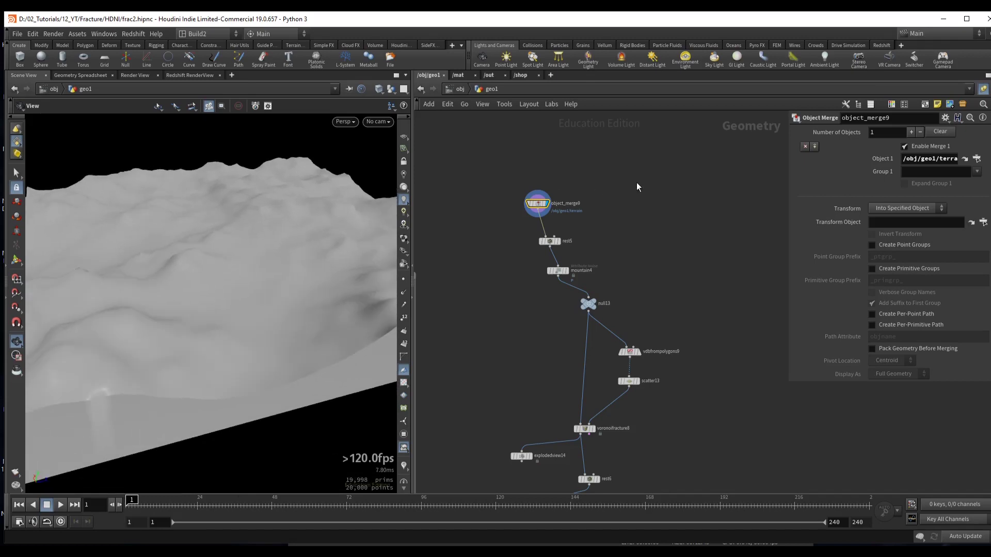
- Add a Box node beside the terrain Object Merge and display it with the terrain as a template
{"action": "key", "text": "Tab"}
{"action": "key", "text": "Escape"}
{"action": "key", "text": "Tab"}
{"action": "key", "text": "Escape"}
{"action": "key", "text": "Tab"}
{"action": "type", "text": "box"}
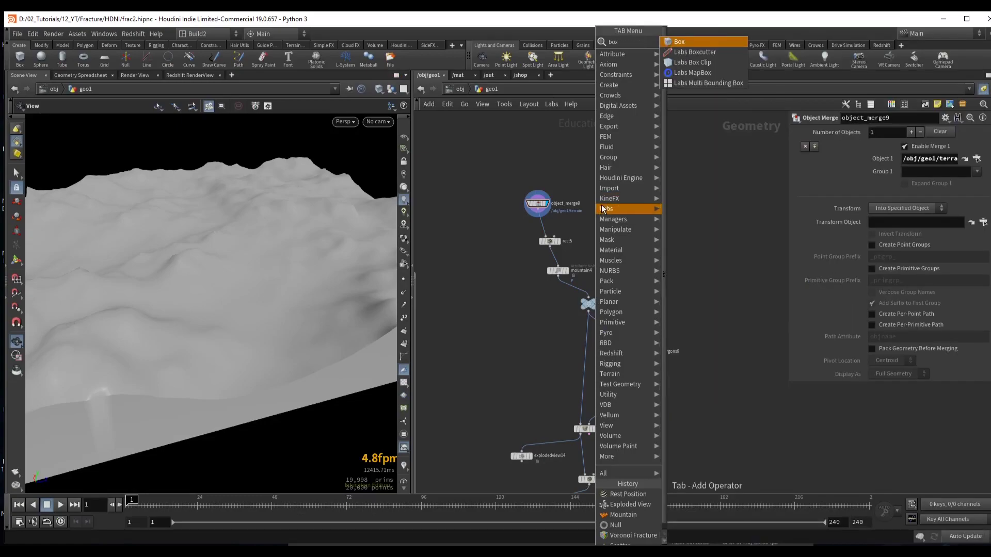
{"action": "key", "text": "Return"}
{"action": "left_click", "coordinate": [605, 204]}
{"action": "left_click", "coordinate": [537, 203]}
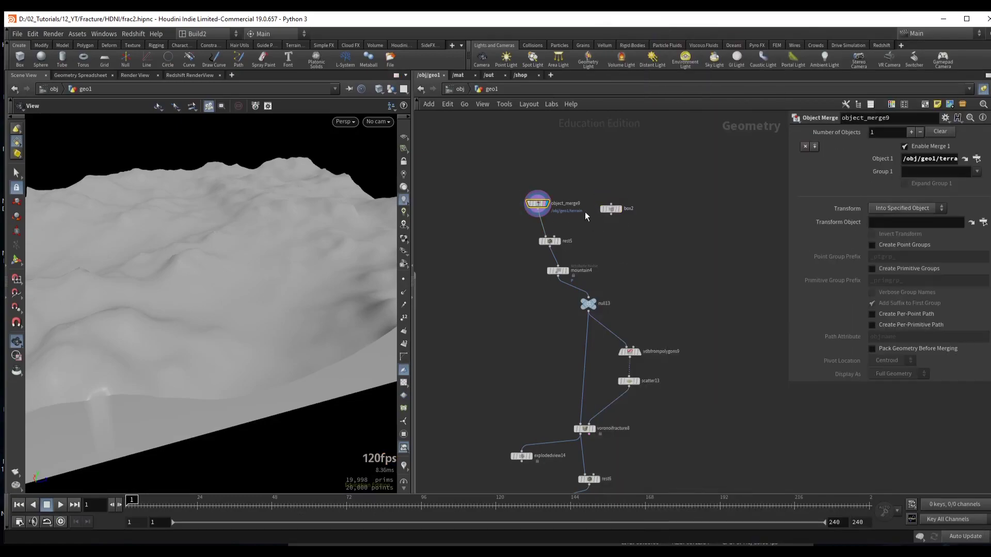
{"action": "left_click", "coordinate": [610, 208]}
{"action": "left_click", "coordinate": [619, 208]}
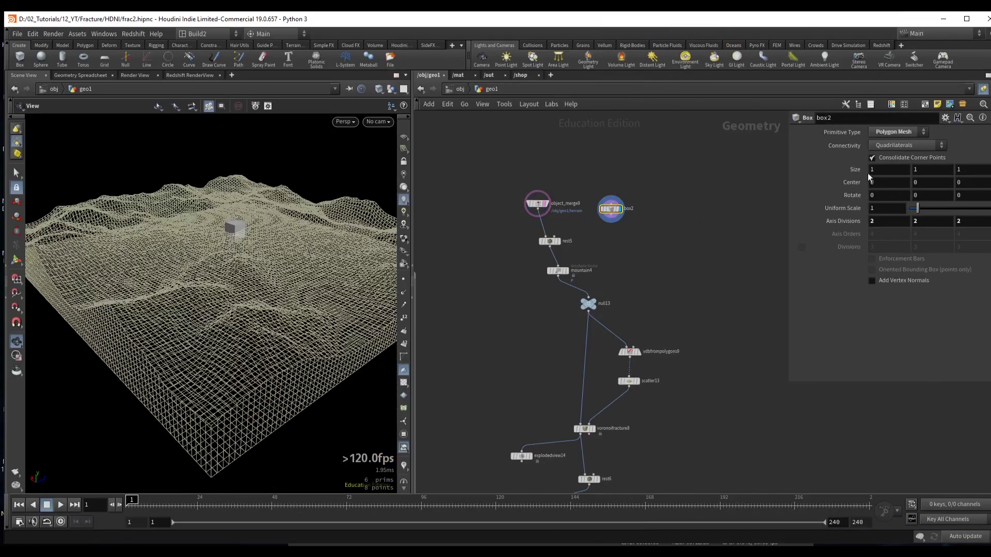
- Set the box's size to 1.3, 0.1, 1.3 and its uniform scale to 18.6
{"action": "middle_click_drag", "start_coordinate": [869, 177], "coordinate": [928, 206]}
{"action": "left_click", "coordinate": [887, 208]}
{"action": "type", "text": "10"}
{"action": "key", "text": "Return"}
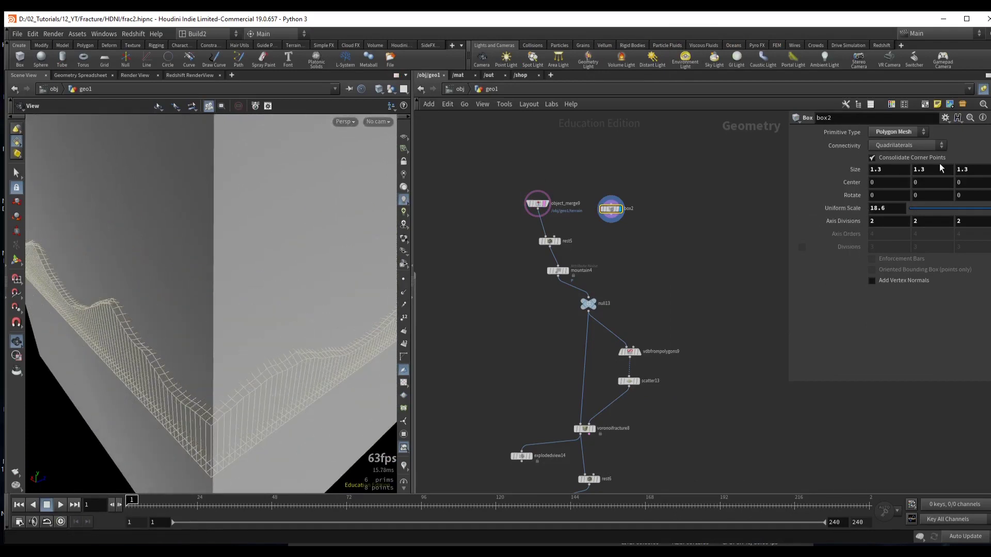
{"action": "middle_click_drag", "start_coordinate": [942, 168], "coordinate": [879, 158]}
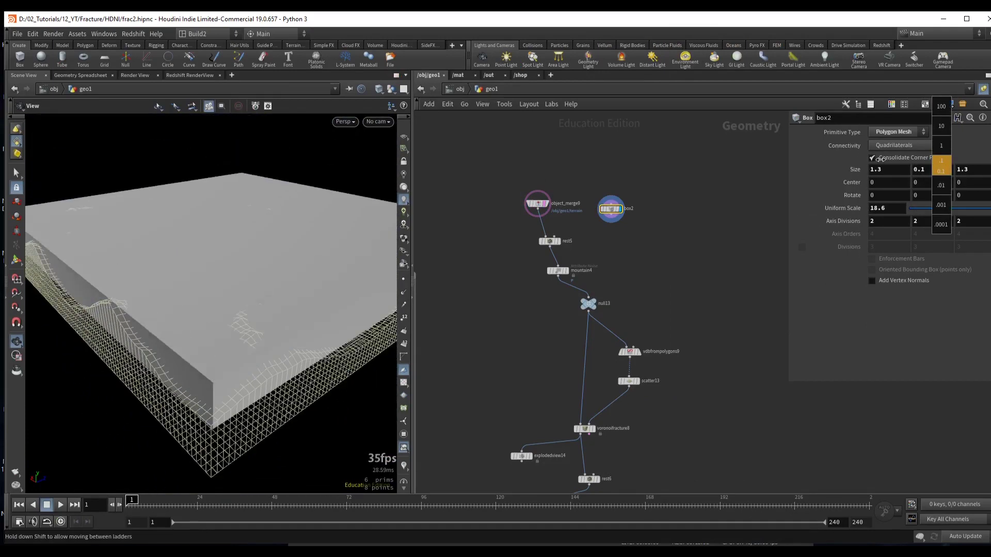
{"action": "middle_click_drag", "start_coordinate": [942, 169], "coordinate": [943, 169]}
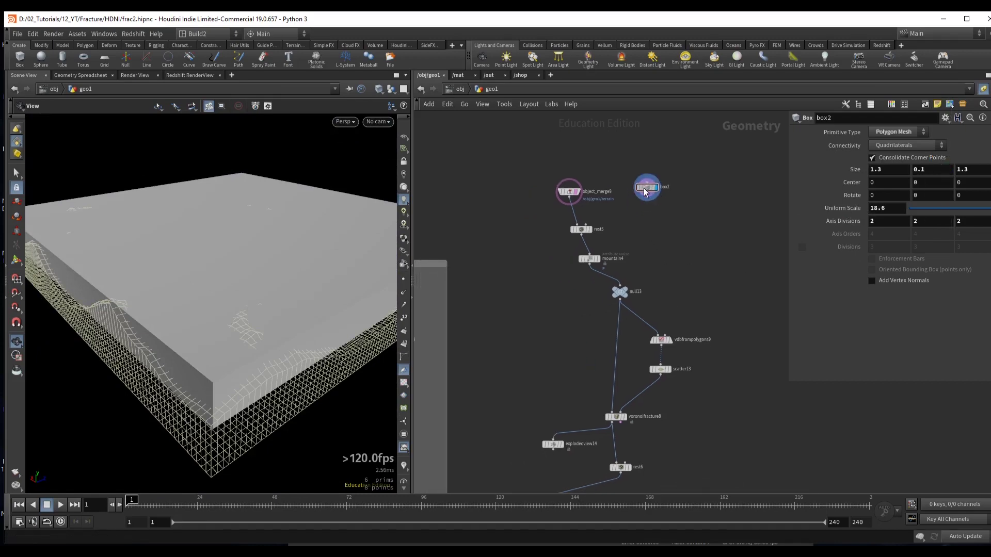
- Feed the box into the storing Rest Position node in place of the terrain, align the Mountain node below and display it
{"action": "left_click", "coordinate": [649, 195]}
{"action": "left_click", "coordinate": [581, 225]}
{"action": "left_click_drag", "start_coordinate": [588, 259], "coordinate": [631, 260]}
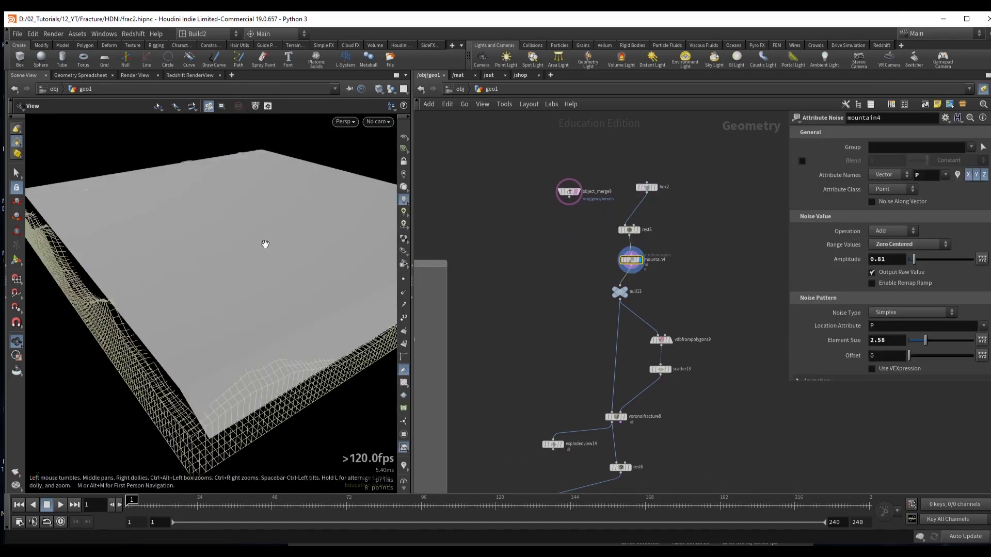
- Display the box and set its axis divisions to 22 on all three axes
{"action": "left_click", "coordinate": [646, 187]}
{"action": "left_click_drag", "start_coordinate": [154, 242], "coordinate": [361, 232]}
{"action": "middle_click_drag", "start_coordinate": [843, 221], "coordinate": [605, 216]}
{"action": "scroll", "coordinate": [606, 212], "scroll_direction": "up", "scroll_amount": 3}
{"action": "middle_click_drag", "start_coordinate": [838, 213], "coordinate": [753, 217]}
- Insert a Remesh node between the box and the storing Rest Position node and display its result
{"action": "key", "text": "Tab"}
{"action": "type", "text": "rem"}
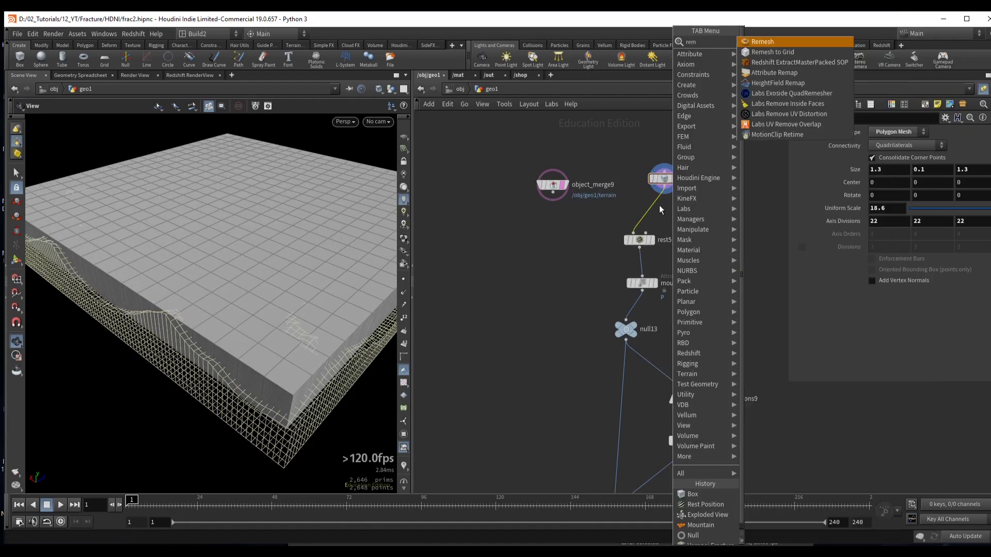
{"action": "key", "text": "Return"}
{"action": "left_click", "coordinate": [653, 205]}
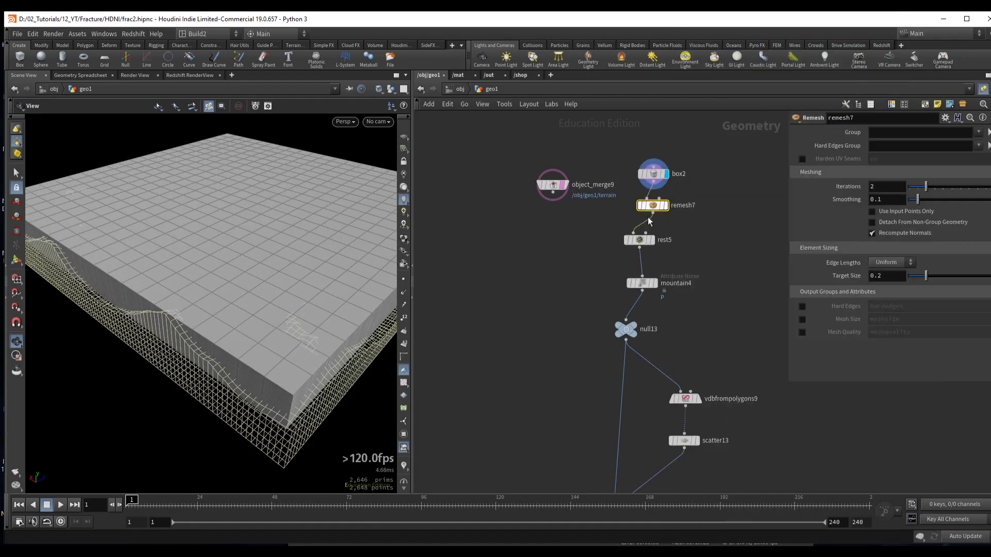
{"action": "left_click_drag", "start_coordinate": [347, 258], "coordinate": [223, 267]}
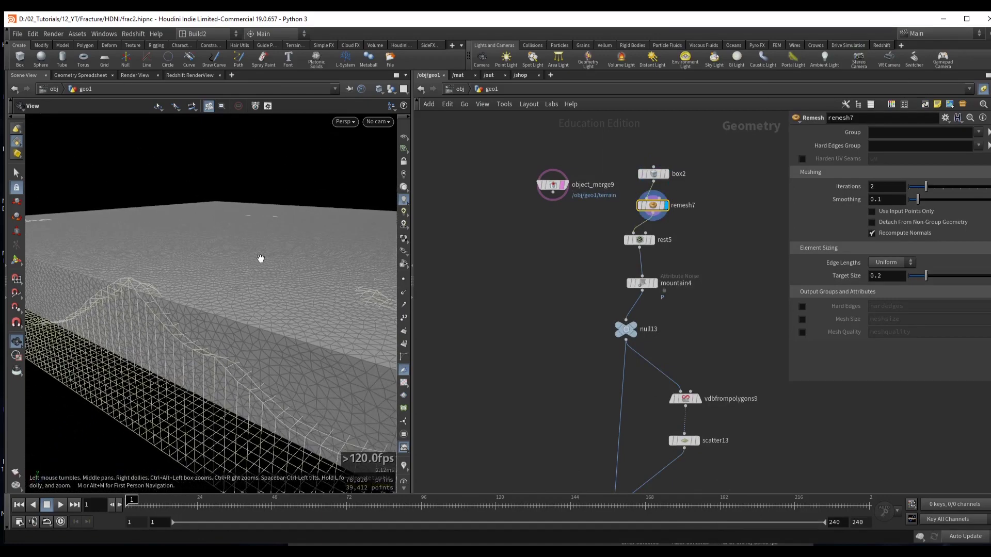
- Turn off the terrain template and display the Mountain noise applied to the remeshed box
{"action": "left_click", "coordinate": [642, 282]}
{"action": "left_click", "coordinate": [652, 239]}
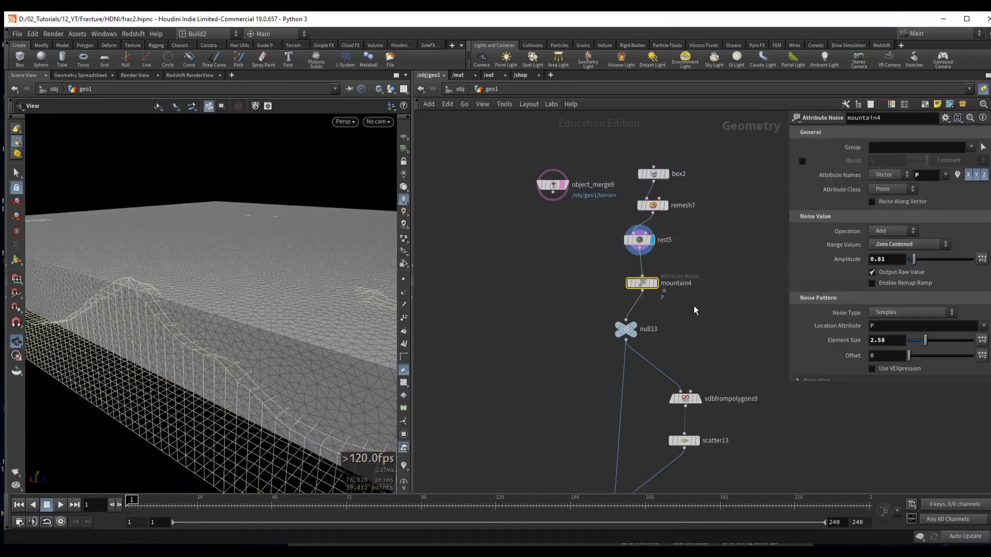
{"action": "key", "text": "r"}
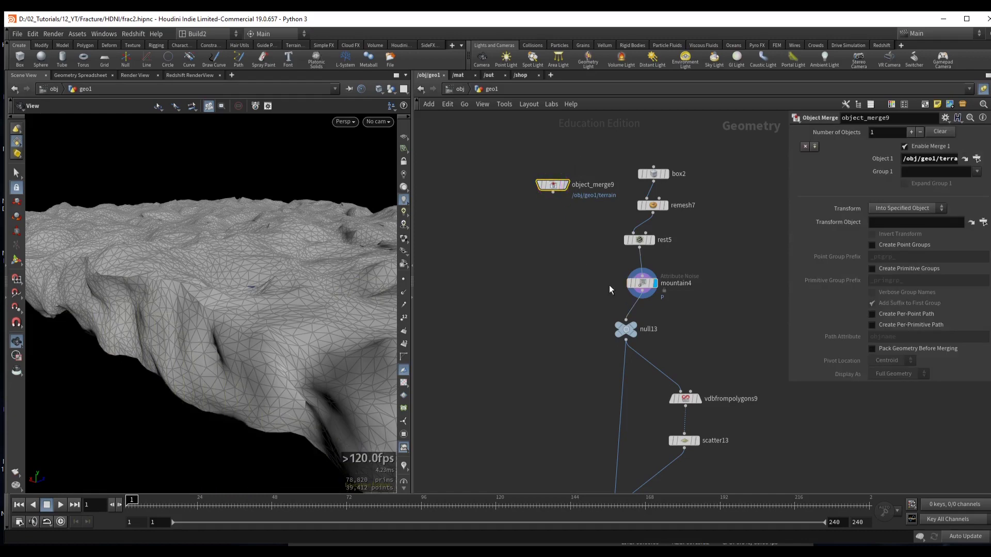
{"action": "left_click_drag", "start_coordinate": [285, 261], "coordinate": [165, 274]}
{"action": "middle_click_drag", "start_coordinate": [519, 371], "coordinate": [529, 251]}
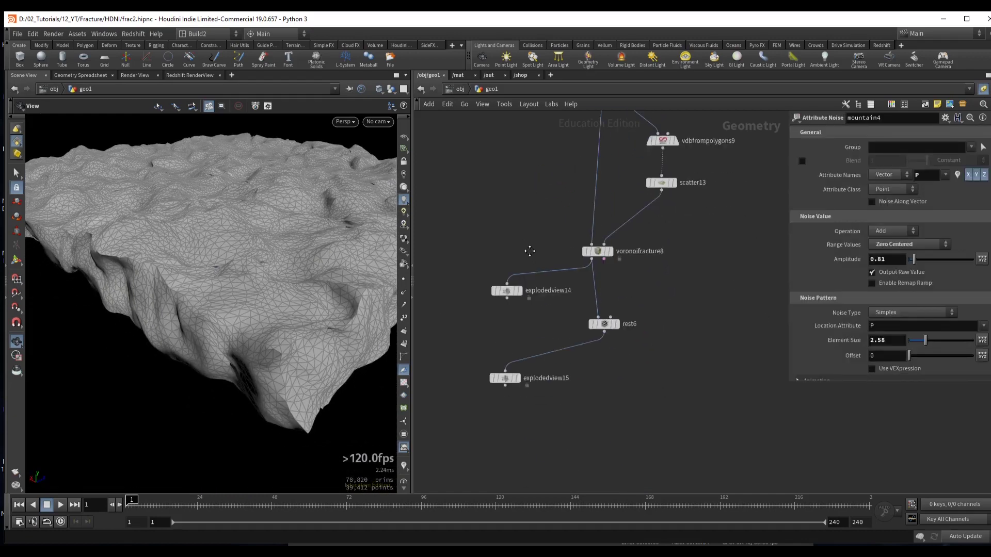
- Display the rest-swapped exploded view without wireframe, set its uniform scale to 0 and examine the closed surface for gaps
{"action": "left_click", "coordinate": [504, 377]}
{"action": "key", "text": "r"}
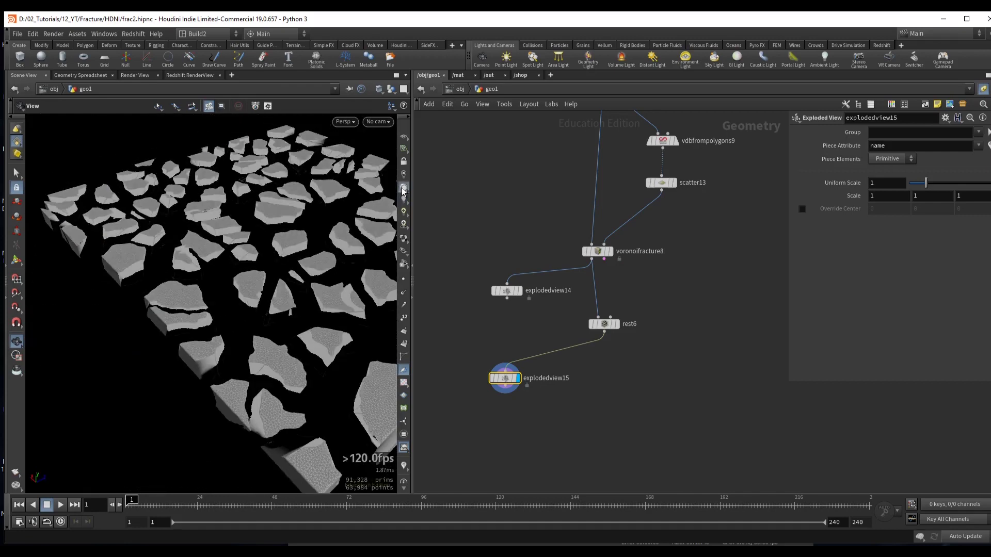
{"action": "scroll", "coordinate": [329, 203], "scroll_direction": "up", "scroll_amount": 5}
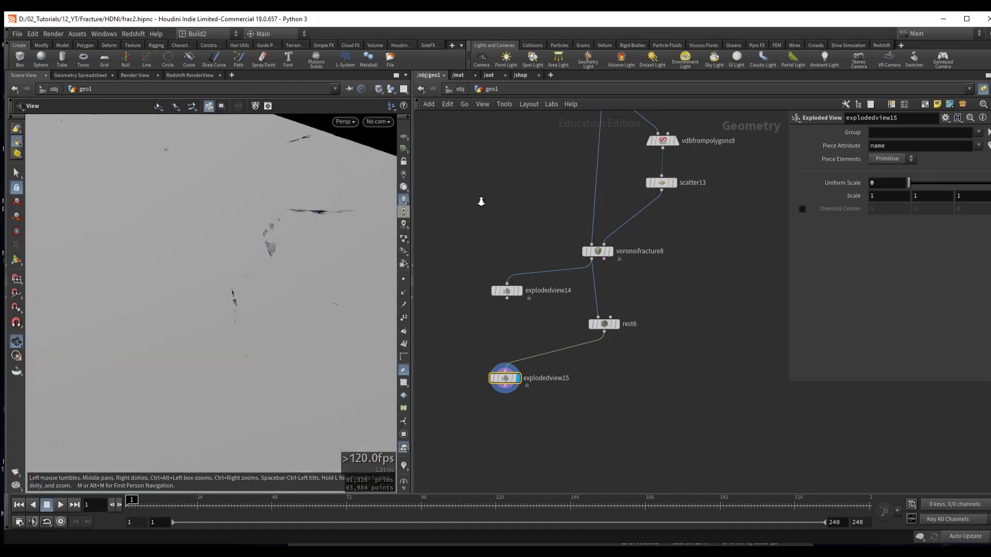
{"action": "left_click_drag", "start_coordinate": [329, 203], "coordinate": [230, 236]}
{"action": "left_click_drag", "start_coordinate": [299, 257], "coordinate": [251, 201]}
{"action": "scroll", "coordinate": [495, 248], "scroll_direction": "up", "scroll_amount": 5}
- Display the Mountain node, reveal its per-axis amplitude scale and set the Y component to 0
{"action": "left_click", "coordinate": [605, 266]}
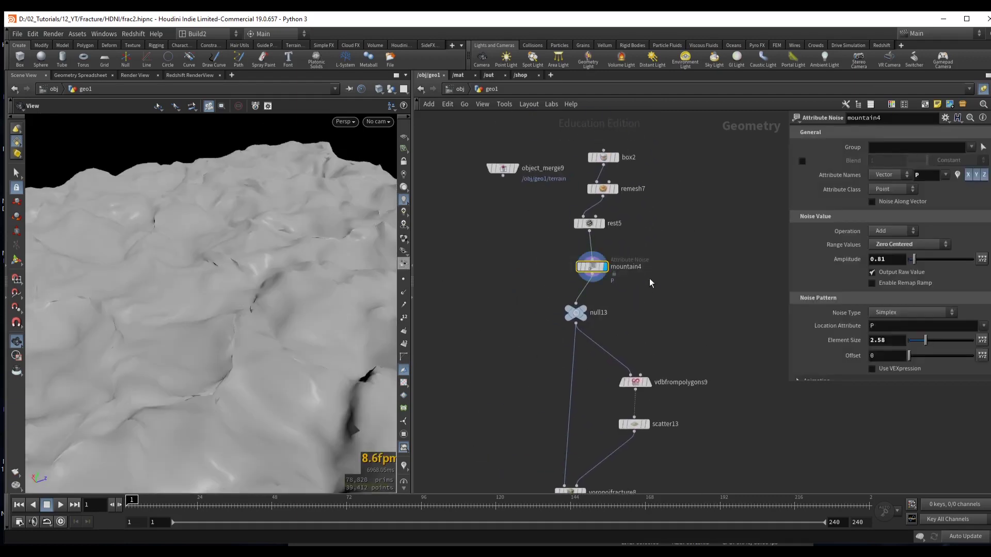
{"action": "left_click_drag", "start_coordinate": [175, 258], "coordinate": [233, 230]}
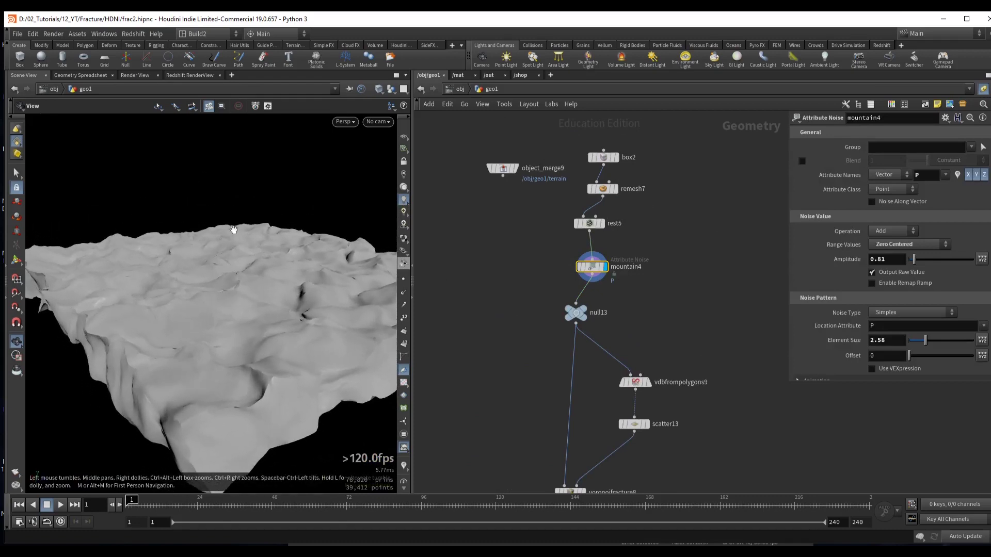
{"action": "left_click", "coordinate": [982, 260]}
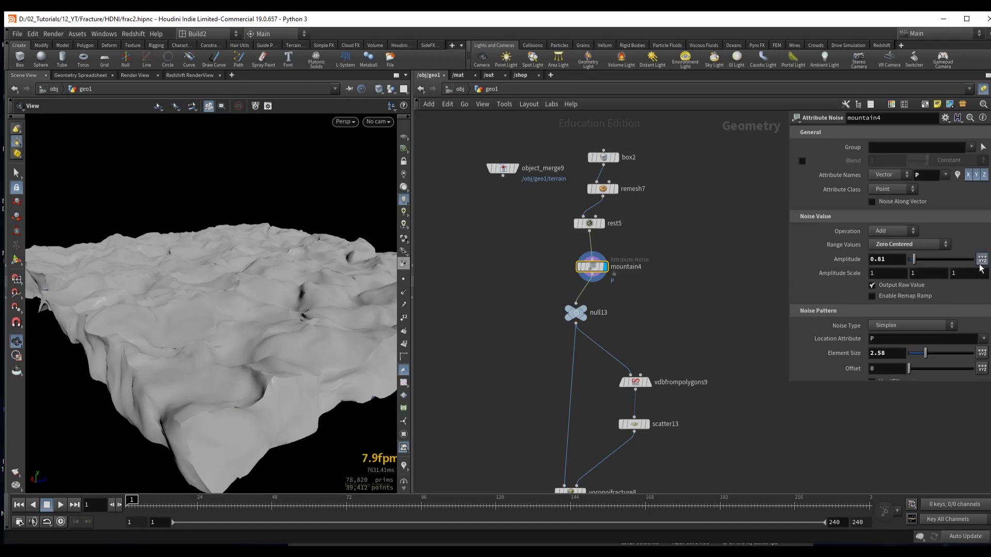
{"action": "mouse_move", "coordinate": [237, 323]}
{"action": "left_mouse_down"}
{"action": "mouse_move", "coordinate": [243, 314]}
{"action": "mouse_move", "coordinate": [235, 318]}
{"action": "left_mouse_up"}
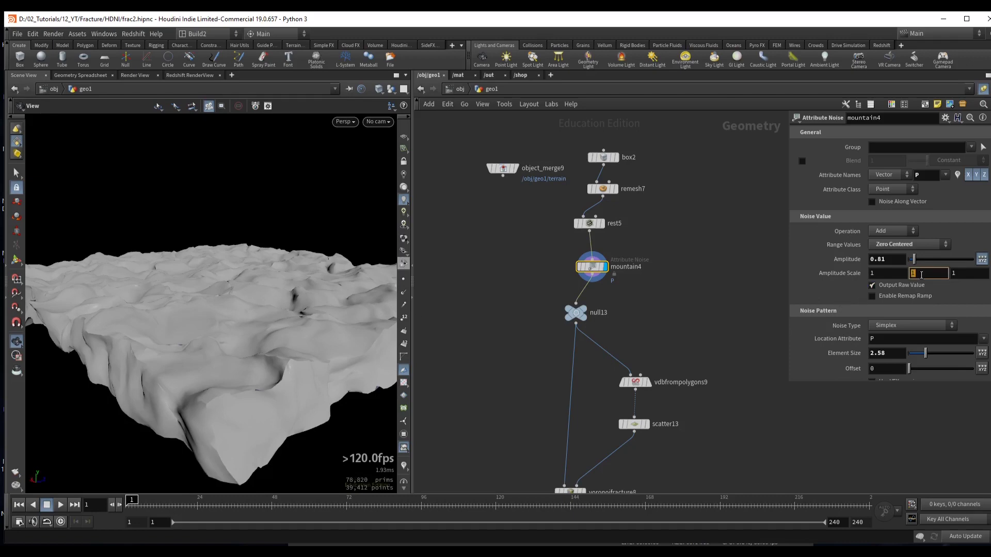
{"action": "type", "text": "0"}
{"action": "key", "text": "Return"}
- Inspect the horizontally distorted slab with and without wireframe, then display the rest-swapped fracture and check its surface for artefacts
{"action": "key", "text": "shift+w"}
{"action": "mouse_move", "coordinate": [201, 303]}
{"action": "left_mouse_down"}
{"action": "mouse_move", "coordinate": [197, 311]}
{"action": "mouse_move", "coordinate": [333, 269]}
{"action": "mouse_move", "coordinate": [175, 272]}
{"action": "left_mouse_up"}
{"action": "left_click_drag", "start_coordinate": [301, 272], "coordinate": [242, 243]}
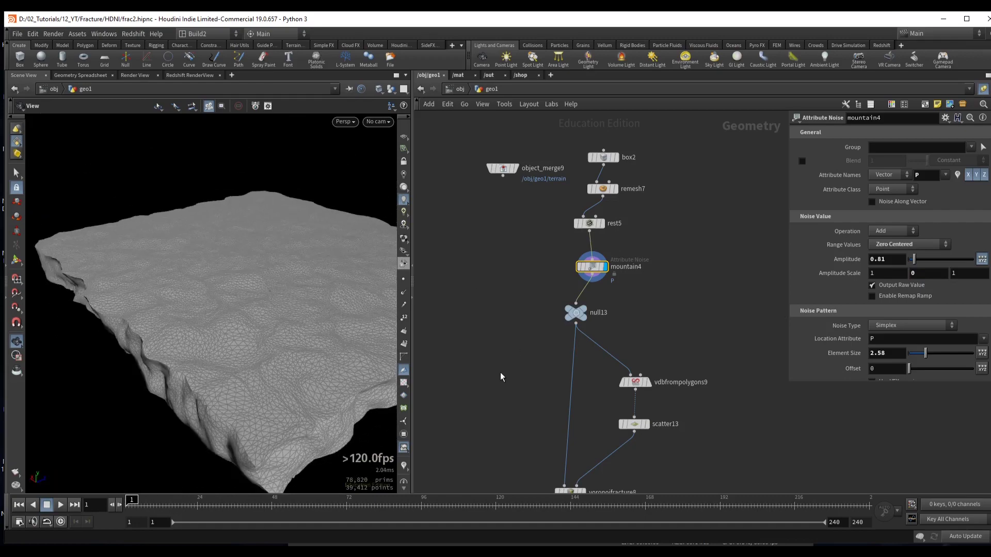
{"action": "key", "text": "shift+w"}
{"action": "middle_click_drag", "start_coordinate": [536, 485], "coordinate": [521, 335]}
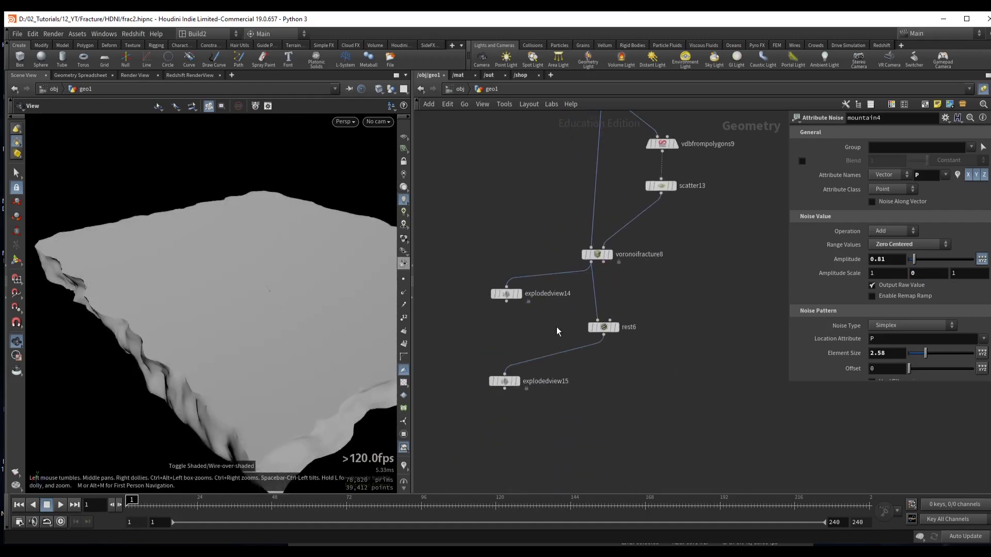
{"action": "left_click", "coordinate": [603, 326]}
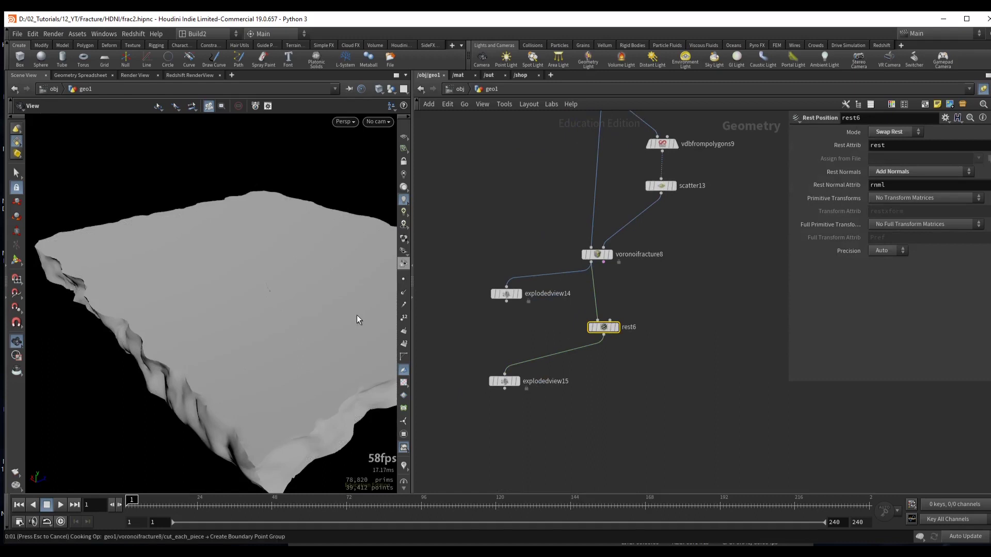
{"action": "left_click_drag", "start_coordinate": [283, 289], "coordinate": [387, 349]}
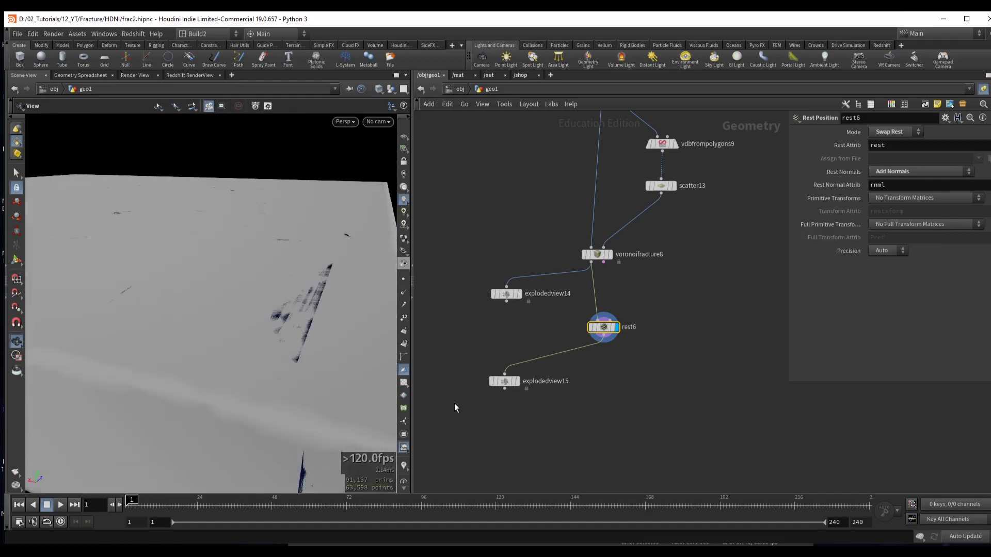
- Display the rest-swapped exploded view and set its uniform scale to 0.33
{"action": "left_click", "coordinate": [506, 382]}
{"action": "left_click_drag", "start_coordinate": [910, 183], "coordinate": [914, 183]}
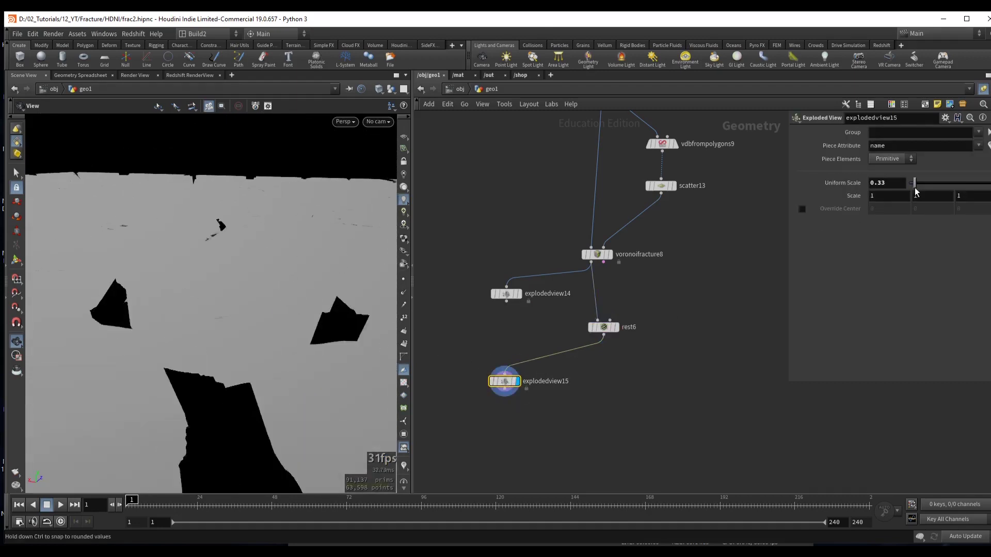
{"action": "left_click_drag", "start_coordinate": [221, 284], "coordinate": [232, 221]}
- Set the Mountain node's amplitude to 0.5
{"action": "middle_click_drag", "start_coordinate": [532, 113], "coordinate": [537, 366]}
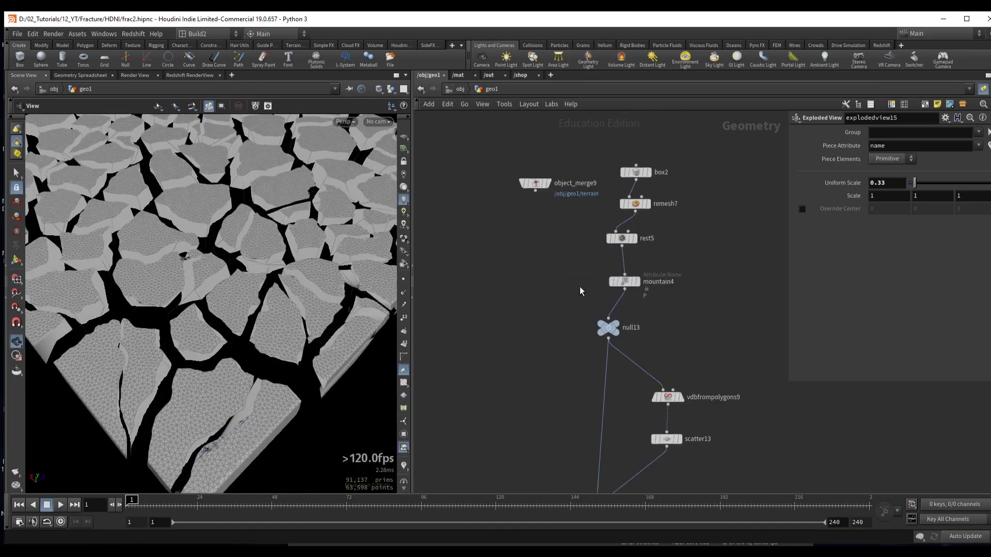
{"action": "left_click", "coordinate": [624, 281]}
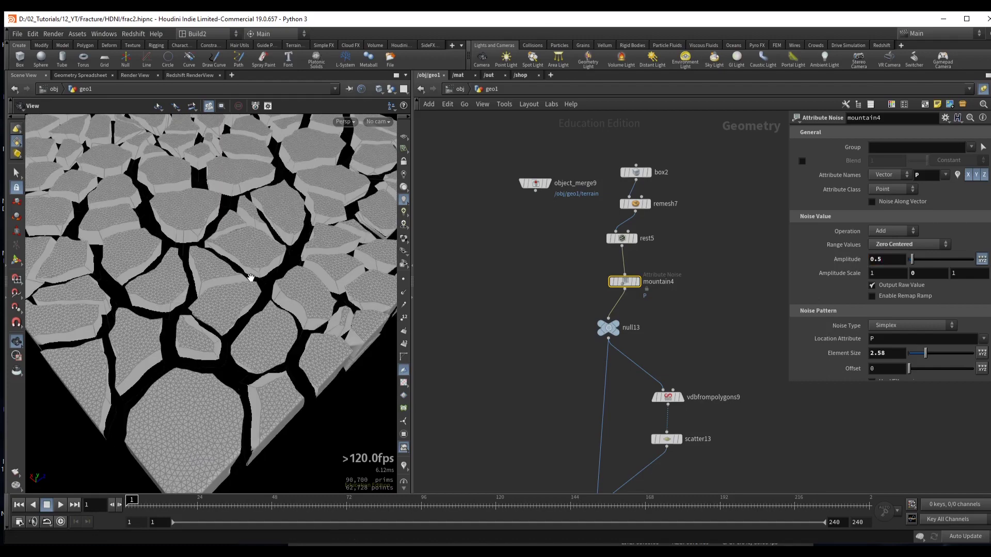
- Inspect the exploded pieces' inner faces with and without wireframe, then display the unexploded rest6 result to check its surface
{"action": "mouse_move", "coordinate": [183, 222]}
{"action": "left_mouse_down"}
{"action": "mouse_move", "coordinate": [232, 277]}
{"action": "mouse_move", "coordinate": [276, 282]}
{"action": "mouse_move", "coordinate": [341, 266]}
{"action": "mouse_move", "coordinate": [322, 190]}
{"action": "mouse_move", "coordinate": [288, 220]}
{"action": "mouse_move", "coordinate": [289, 212]}
{"action": "mouse_move", "coordinate": [298, 228]}
{"action": "mouse_move", "coordinate": [184, 252]}
{"action": "mouse_move", "coordinate": [247, 268]}
{"action": "mouse_move", "coordinate": [199, 244]}
{"action": "left_mouse_up"}
{"action": "key", "text": "shift+w"}
{"action": "key", "text": "shift+w"}
{"action": "scroll", "coordinate": [249, 262], "scroll_direction": "up", "scroll_amount": 5}
{"action": "scroll", "coordinate": [268, 274], "scroll_direction": "up", "scroll_amount": 8}
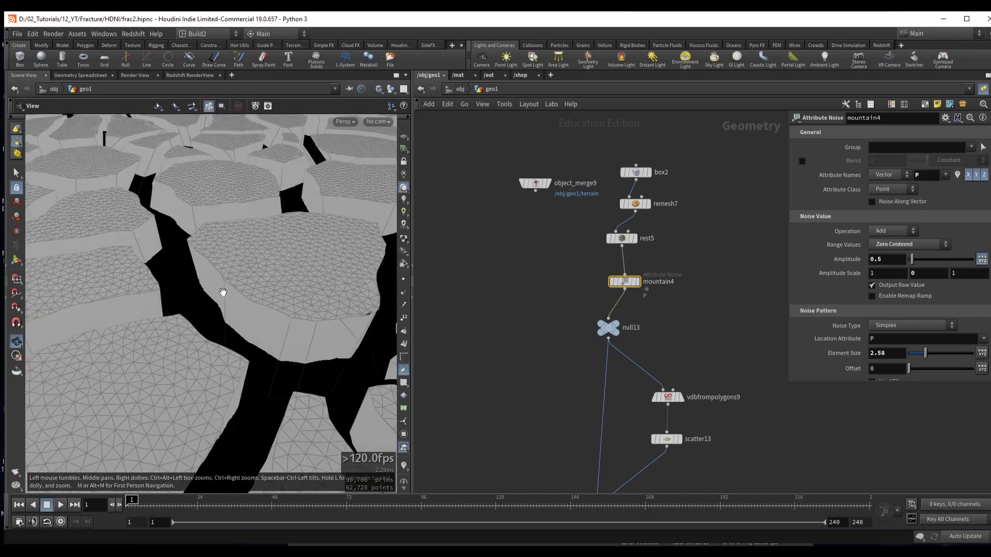
{"action": "scroll", "coordinate": [329, 339], "scroll_direction": "up", "scroll_amount": 2}
{"action": "middle_click_drag", "start_coordinate": [573, 475], "coordinate": [572, 190]}
{"action": "left_click", "coordinate": [604, 295]}
{"action": "key", "text": "r"}
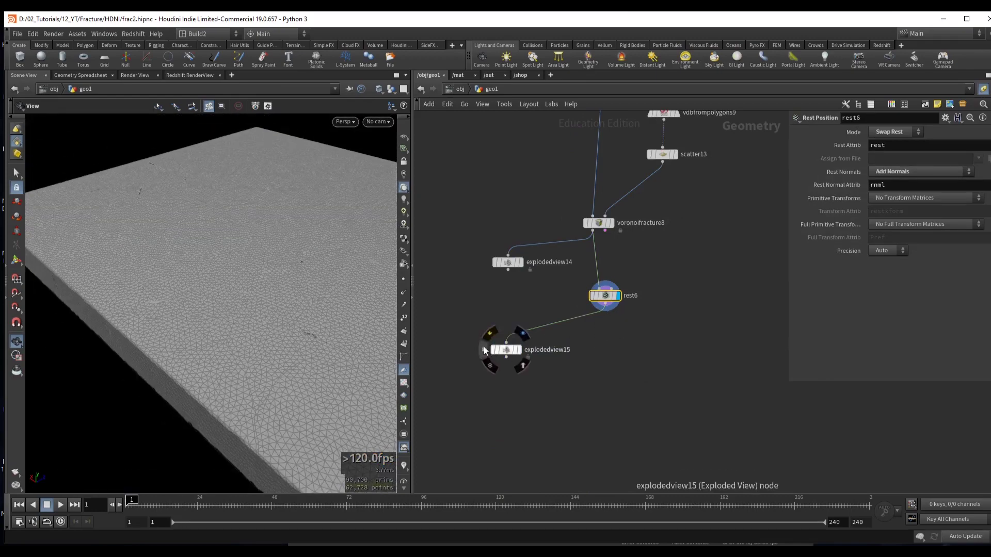
- Display the rest-swapped exploded view, append a Remesh node to it and restrict the remesh to the inside group
{"action": "left_click_drag", "start_coordinate": [509, 351], "coordinate": [557, 395]}
{"action": "type", "text": "r"}
{"action": "type", "text": "remesh"}
{"action": "key", "text": "Return"}
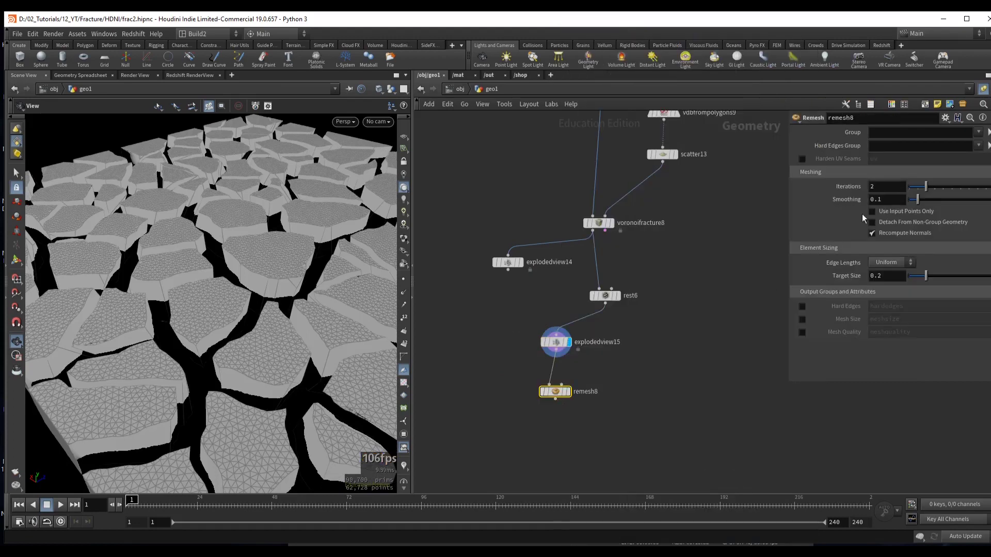
{"action": "left_click", "coordinate": [979, 134]}
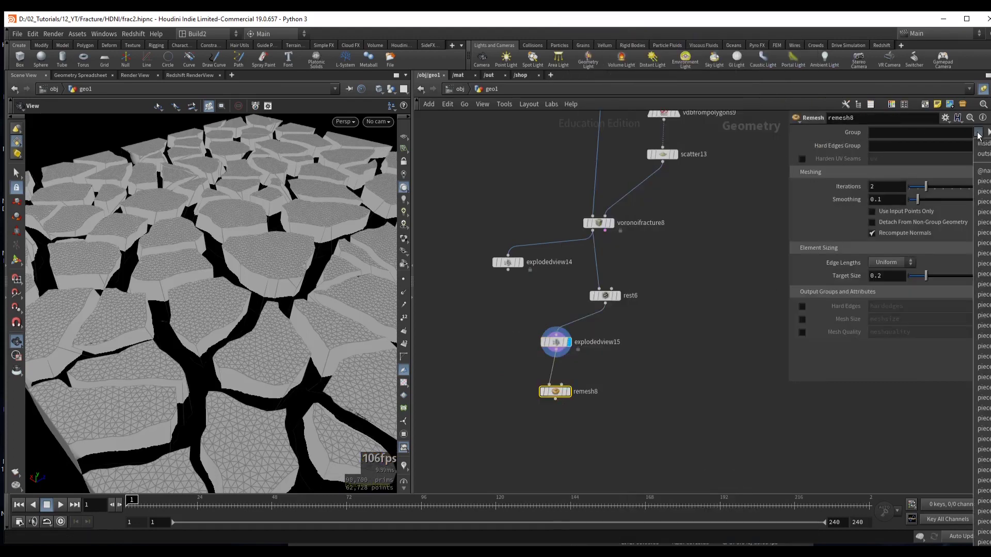
{"action": "left_click", "coordinate": [984, 145]}
{"action": "left_click_drag", "start_coordinate": [893, 132], "coordinate": [841, 135]}
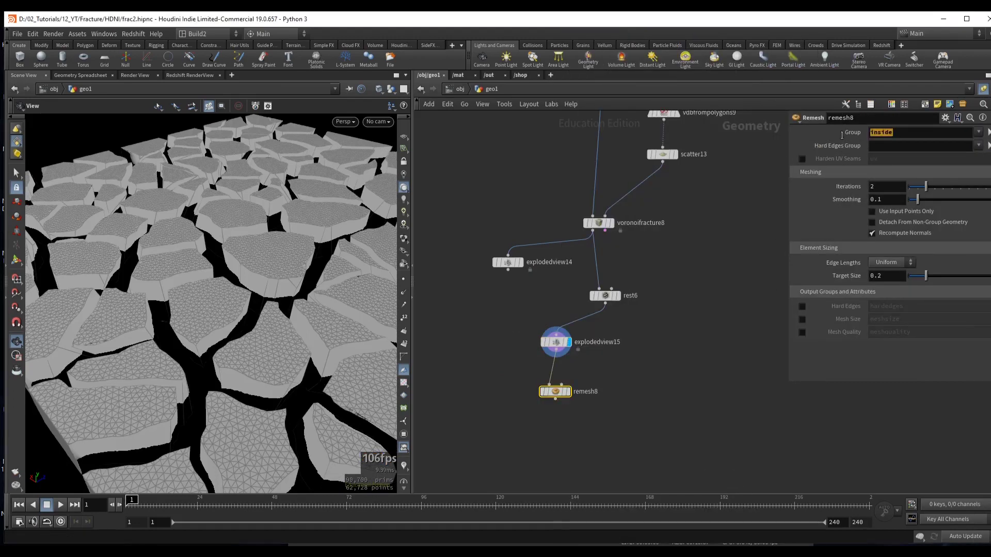
- Check the interior and exterior group settings of the Voronoi Fracture node
{"action": "middle_click_drag", "start_coordinate": [681, 276], "coordinate": [671, 307]}
{"action": "left_click", "coordinate": [588, 254]}
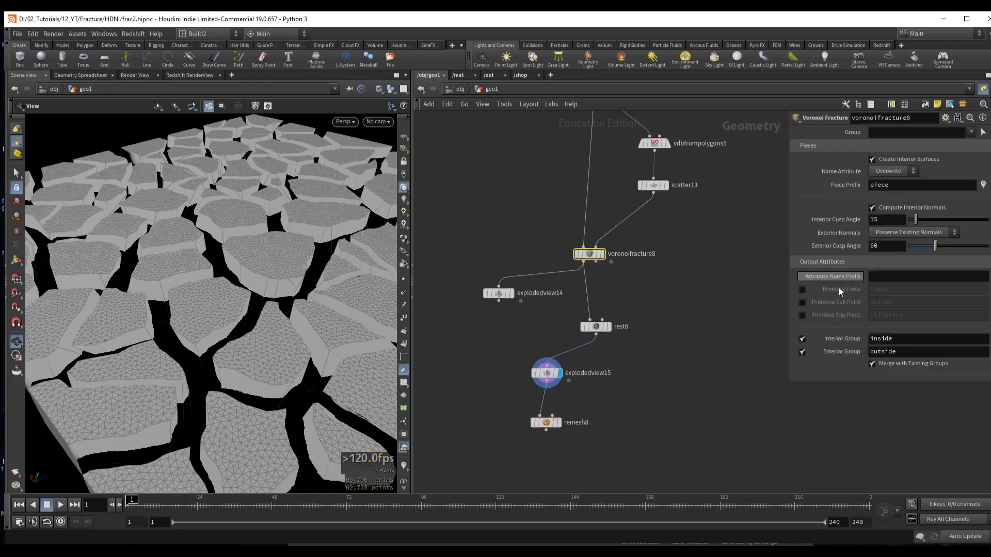
{"action": "mouse_move", "coordinate": [594, 263]}
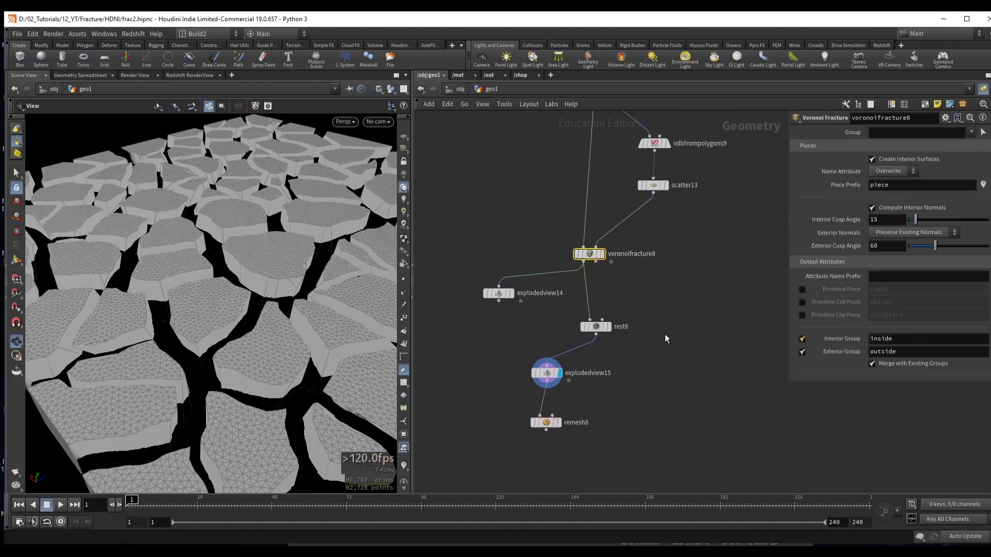
- Display the new Remesh node and examine the remeshed inner faces of the pieces up close
{"action": "middle_click_drag", "start_coordinate": [666, 338], "coordinate": [683, 257]}
{"action": "left_click", "coordinate": [562, 340]}
{"action": "mouse_move", "coordinate": [567, 349]}
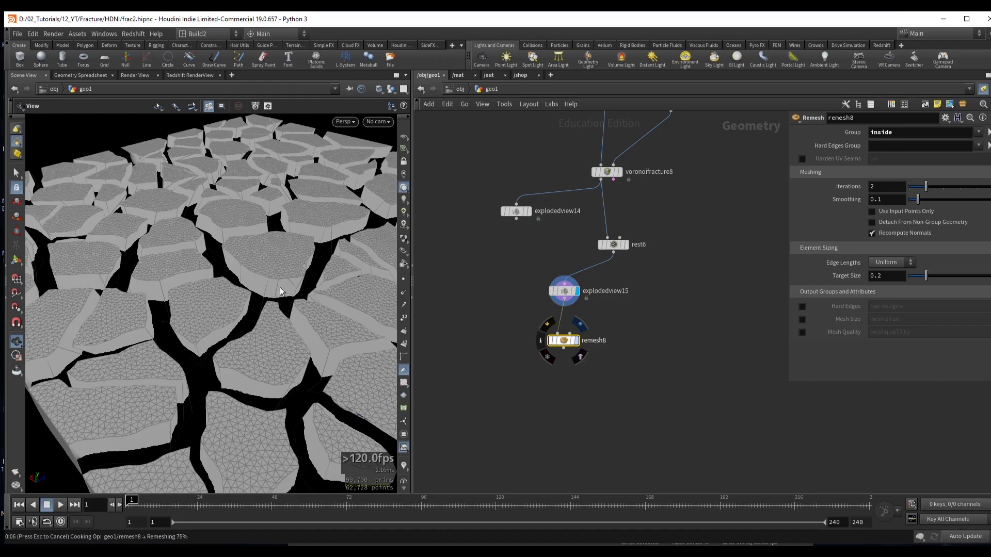
{"action": "scroll", "coordinate": [227, 268], "scroll_direction": "up", "scroll_amount": 5}
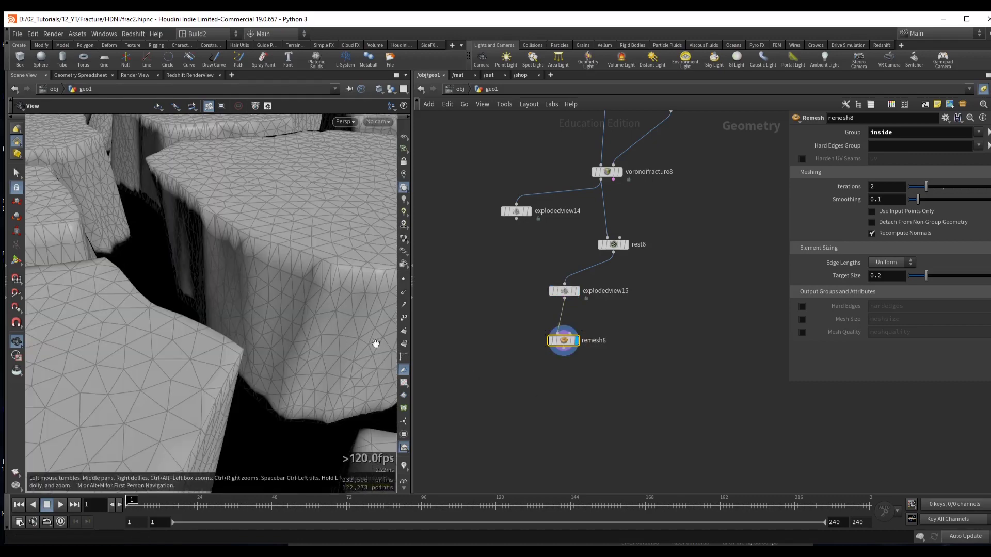
- Append and display an RBD Interior Detail node after the inside remesh, with its Detail Size option disabled
{"action": "middle_click_drag", "start_coordinate": [521, 397], "coordinate": [508, 343]}
{"action": "key", "text": "Tab"}
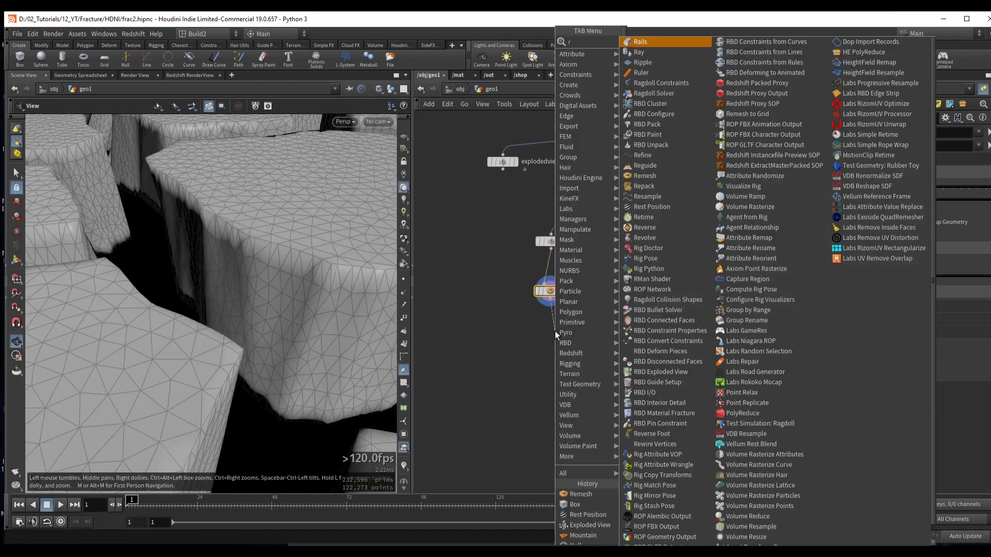
{"action": "type", "text": "rbd int"}
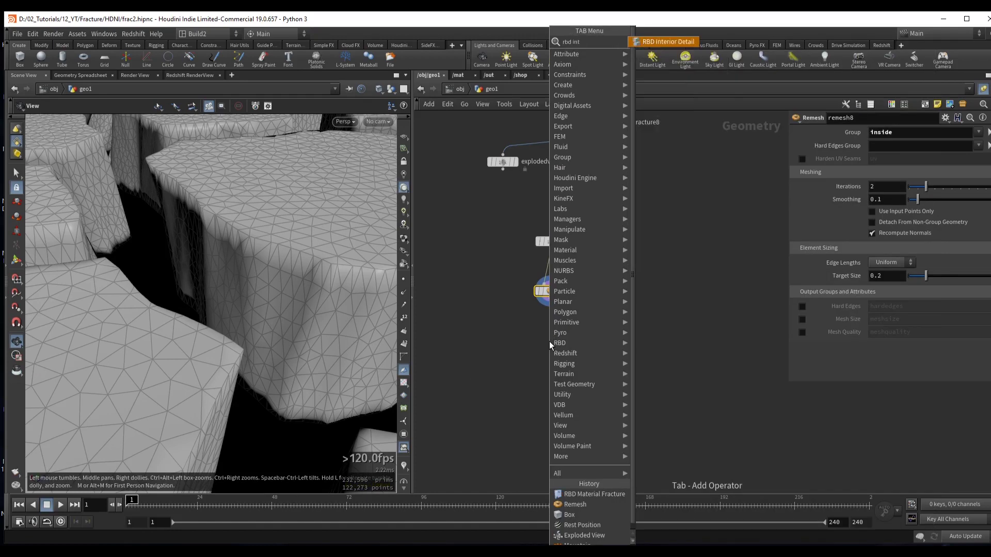
{"action": "key", "text": "Return"}
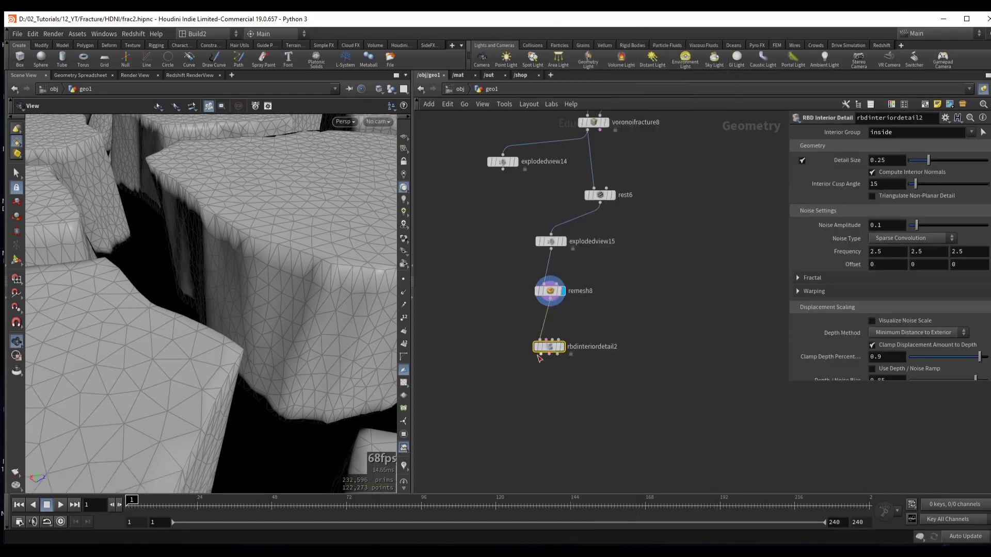
{"action": "left_click", "coordinate": [802, 162]}
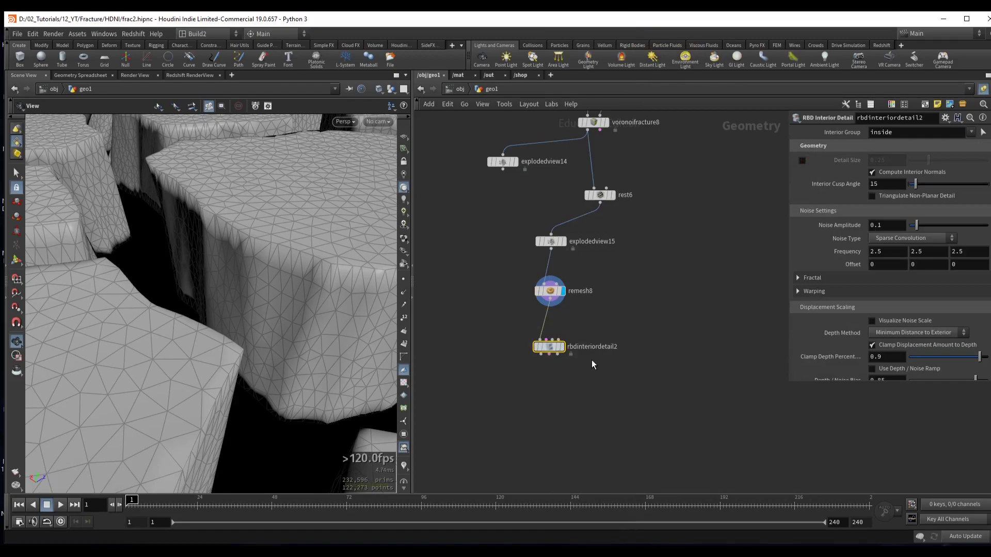
{"action": "key", "text": "r"}
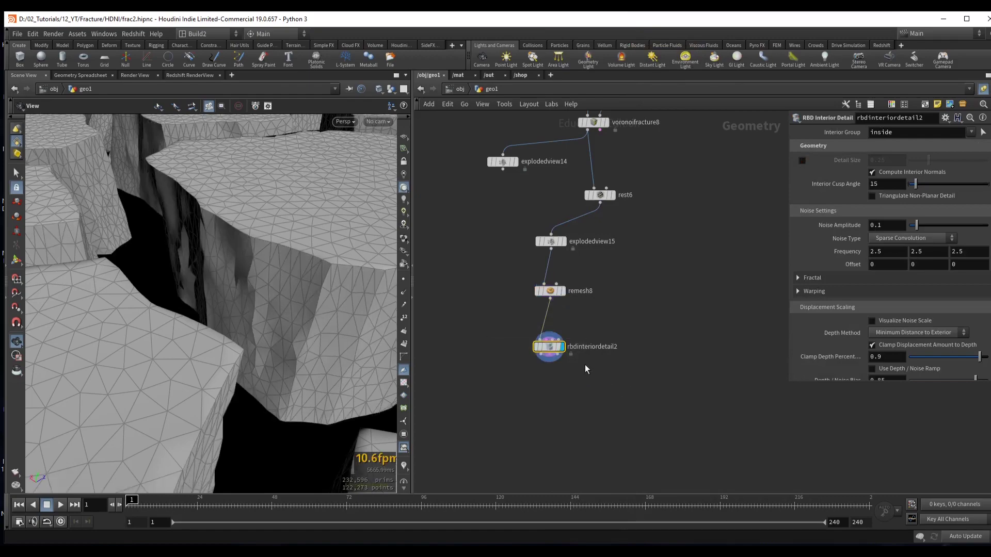
- Set the RBD Interior Detail node's interior cusp angle to 140 and its noise amplitude to 0.428
{"action": "mouse_move", "coordinate": [261, 287]}
{"action": "left_mouse_down"}
{"action": "mouse_move", "coordinate": [328, 294]}
{"action": "mouse_move", "coordinate": [255, 290]}
{"action": "mouse_move", "coordinate": [273, 284]}
{"action": "left_mouse_up"}
{"action": "left_click_drag", "start_coordinate": [914, 185], "coordinate": [968, 186]}
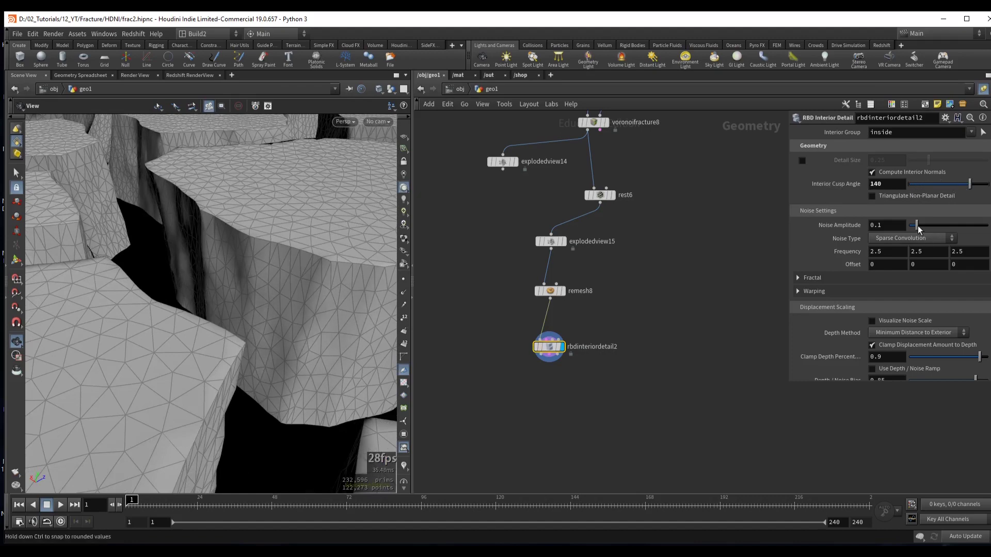
{"action": "left_click_drag", "start_coordinate": [918, 229], "coordinate": [943, 228]}
{"action": "left_click_drag", "start_coordinate": [292, 243], "coordinate": [257, 306]}
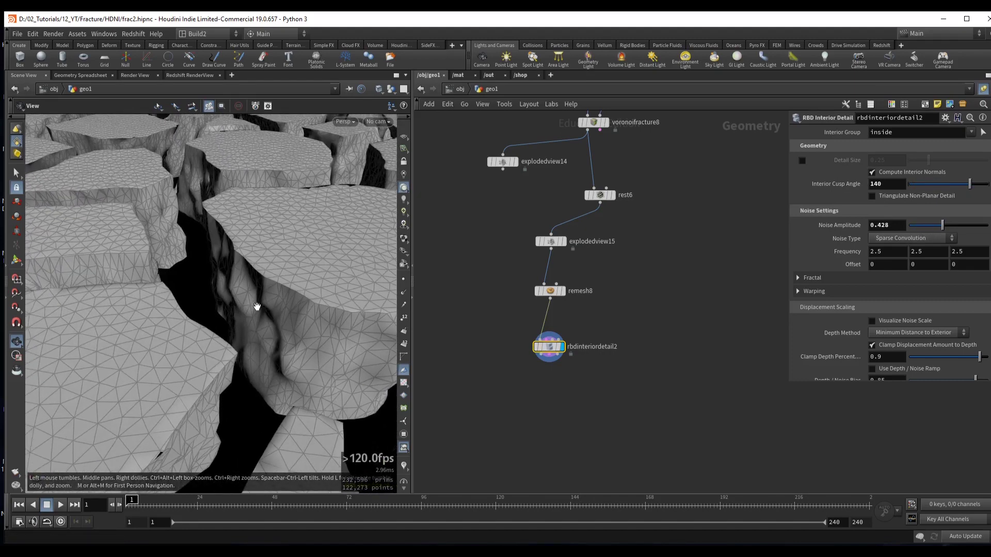
- Temporarily visualize the interior detail's noise scale to examine its distribution across the crack faces, then disable the visualization
{"action": "left_click", "coordinate": [902, 320]}
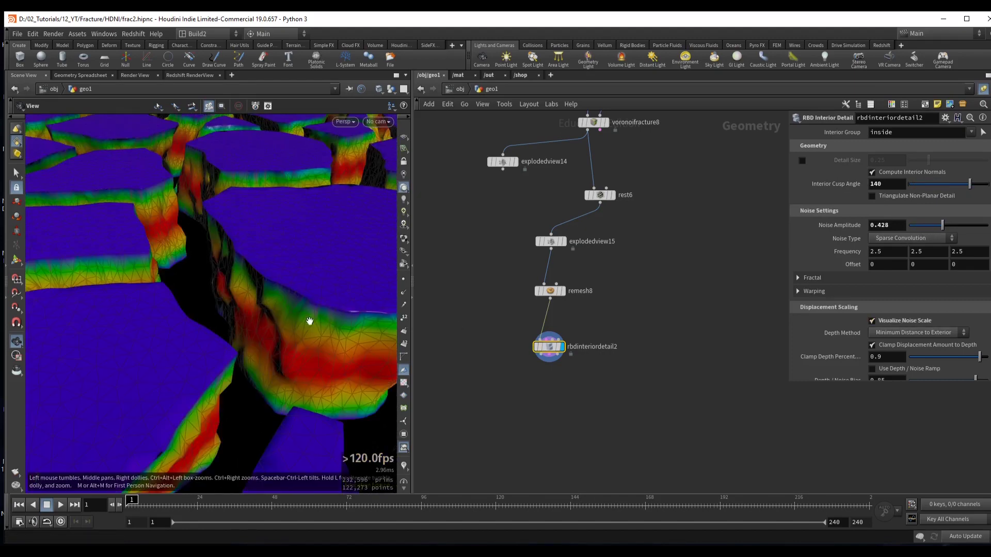
{"action": "left_click_drag", "start_coordinate": [226, 287], "coordinate": [267, 316]}
{"action": "left_click", "coordinate": [901, 321]}
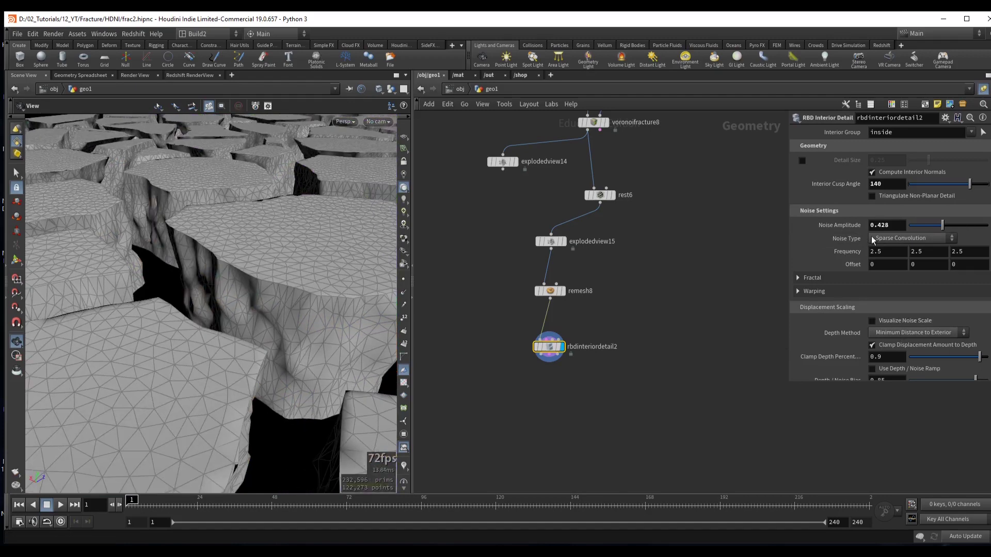
- Set the interior detail's noise amplitude to 0.414 and inspect the cracks shaded without wireframe
{"action": "left_click_drag", "start_coordinate": [943, 227], "coordinate": [941, 227]}
{"action": "middle_click_drag", "start_coordinate": [844, 252], "coordinate": [859, 252]}
{"action": "right_click_drag", "start_coordinate": [299, 304], "coordinate": [30, 270]}
{"action": "left_click_drag", "start_coordinate": [30, 271], "coordinate": [216, 299]}
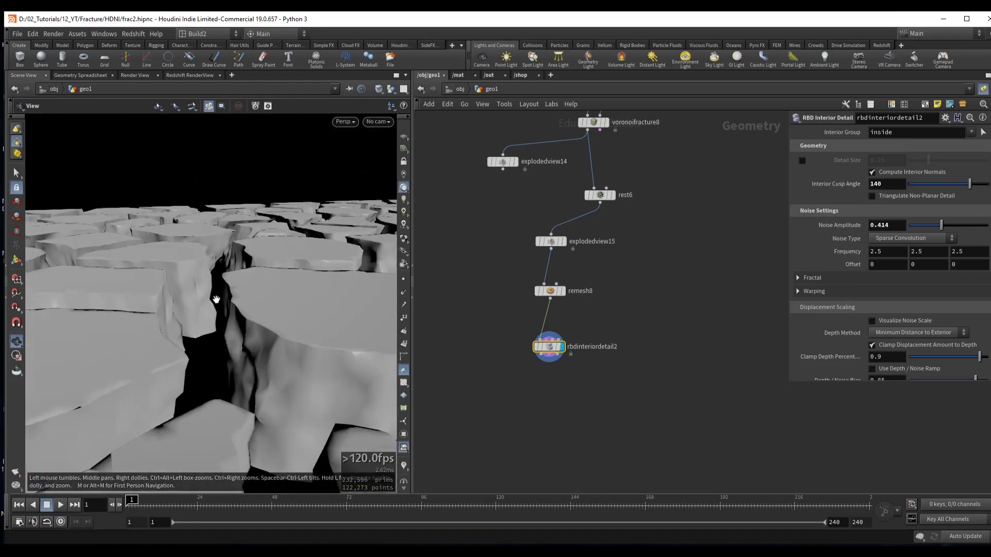
{"action": "left_click_drag", "start_coordinate": [301, 377], "coordinate": [221, 276]}
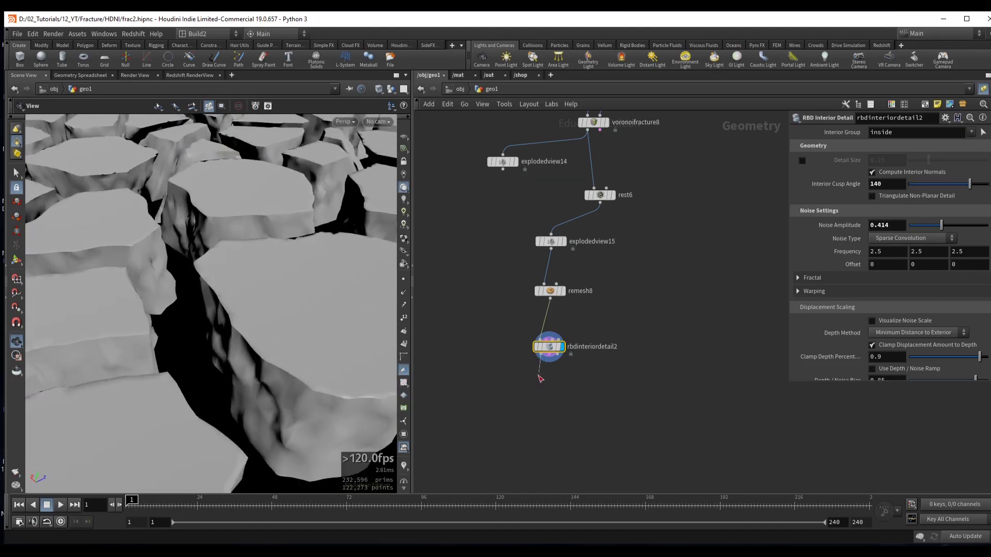
- Append and display a Normal node after the interior detail and restrict it to the outside group
{"action": "key", "text": "Tab"}
{"action": "type", "text": "normal"}
{"action": "key", "text": "Return"}
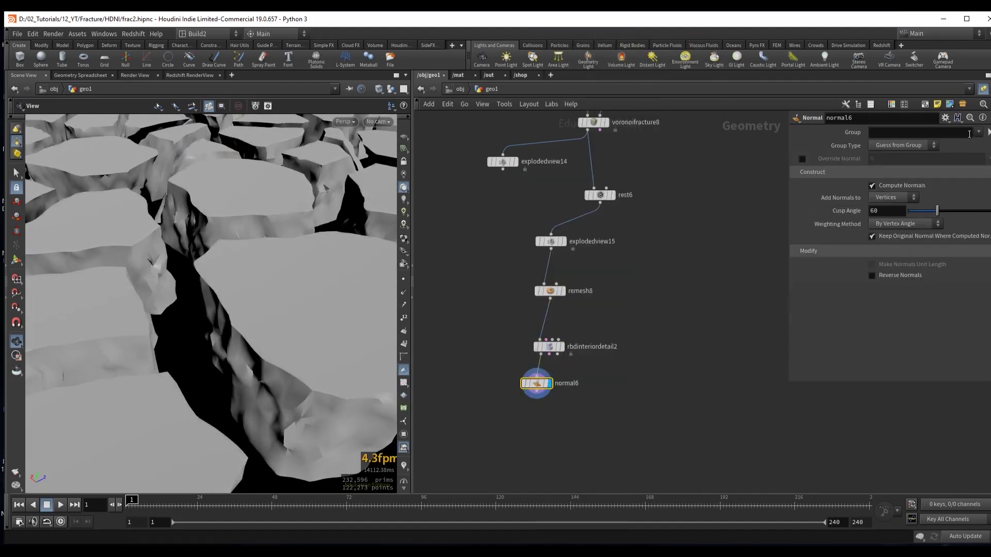
{"action": "left_click", "coordinate": [978, 132]}
{"action": "left_click", "coordinate": [980, 150]}
- Compare the pieces' outer surface shading with the Normal node bypassed and enabled
{"action": "left_click_drag", "start_coordinate": [227, 269], "coordinate": [183, 285]}
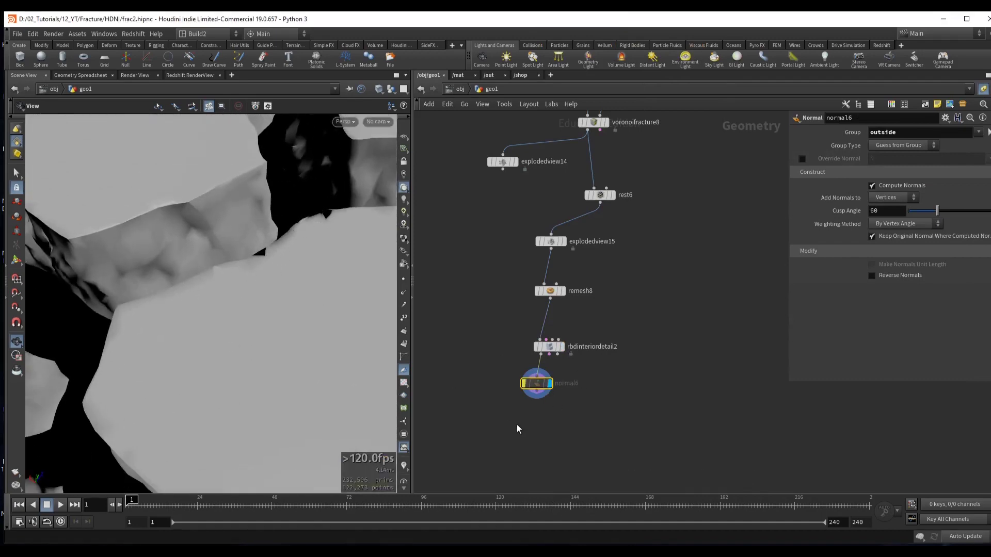
{"action": "right_click_drag", "start_coordinate": [234, 277], "coordinate": [236, 300]}
{"action": "left_click_drag", "start_coordinate": [236, 301], "coordinate": [261, 262]}
{"action": "left_click", "coordinate": [551, 241]}
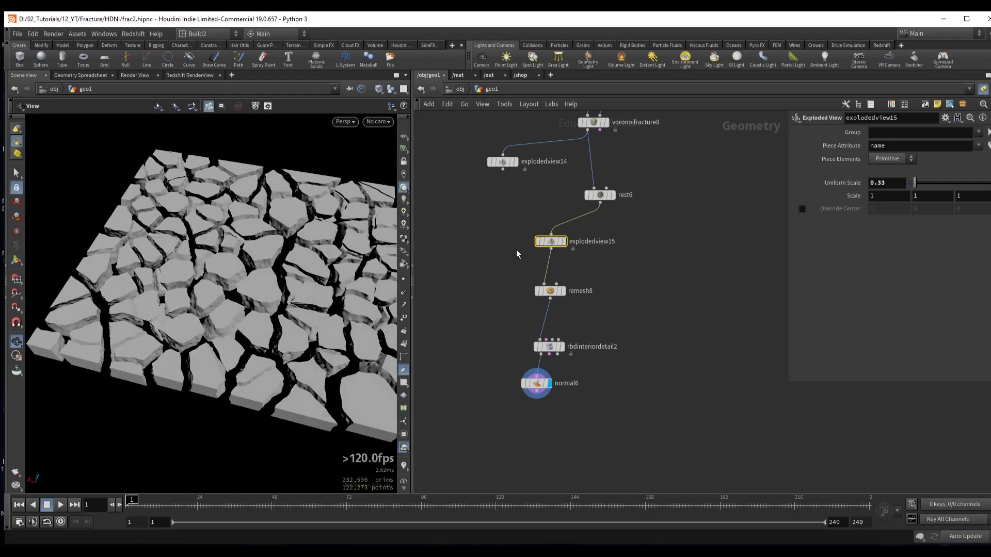
- Rearrange the box2, remesh7 and rest5 nodes and connect the object_merge9 terrain to rest5's first input
{"action": "scroll", "coordinate": [516, 249], "scroll_direction": "down", "scroll_amount": 3}
{"action": "middle_click_drag", "start_coordinate": [529, 213], "coordinate": [507, 317]}
{"action": "scroll", "coordinate": [504, 289], "scroll_direction": "up", "scroll_amount": 2}
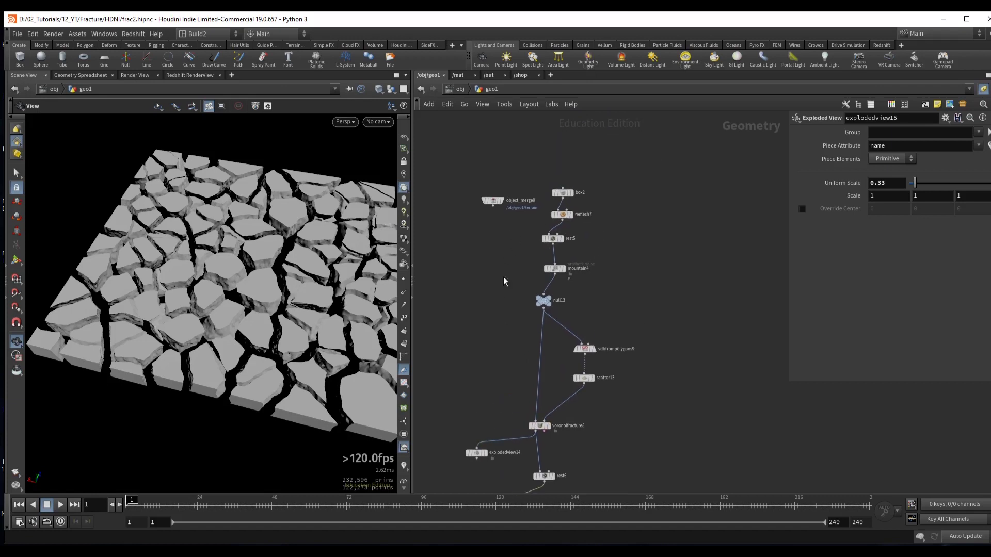
{"action": "mouse_move", "coordinate": [560, 233]}
{"action": "left_click_drag", "start_coordinate": [560, 233], "coordinate": [541, 237]}
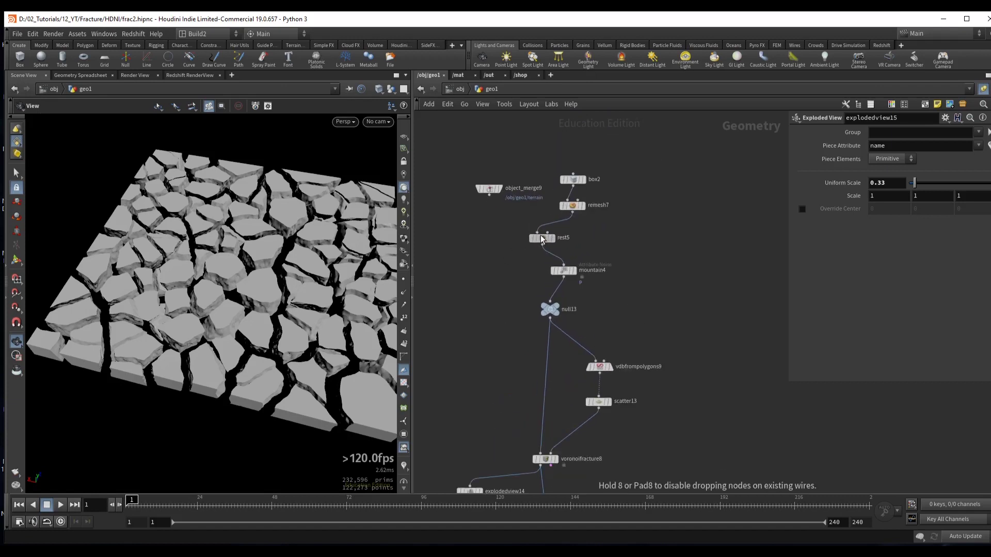
{"action": "left_click_drag", "start_coordinate": [550, 164], "coordinate": [604, 200]}
{"action": "left_click_drag", "start_coordinate": [489, 194], "coordinate": [520, 223]}
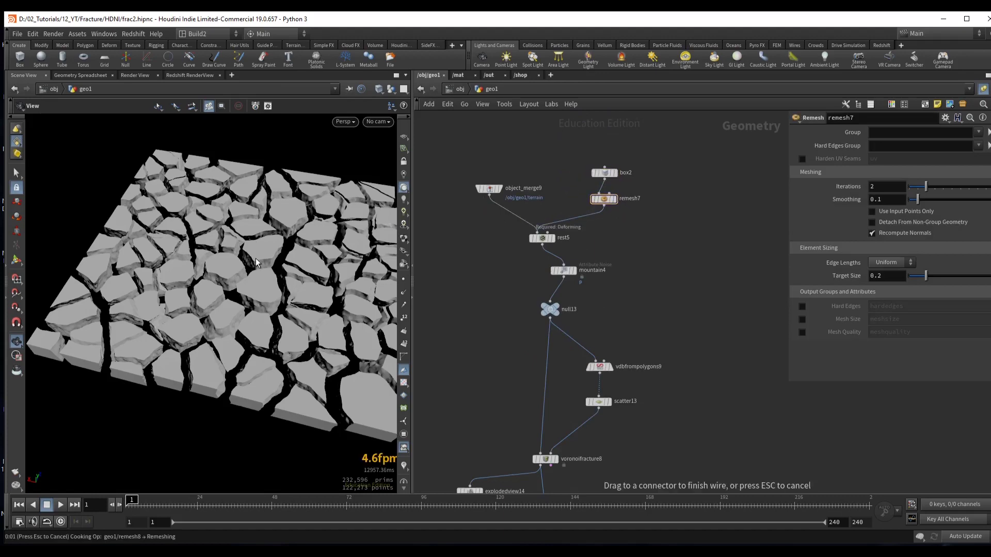
- Inspect the fractured terrain from different angles
{"action": "left_click_drag", "start_coordinate": [248, 263], "coordinate": [217, 243]}
{"action": "middle_click_drag", "start_coordinate": [503, 405], "coordinate": [506, 302]}
{"action": "scroll", "coordinate": [575, 290], "scroll_direction": "up", "scroll_amount": 3}
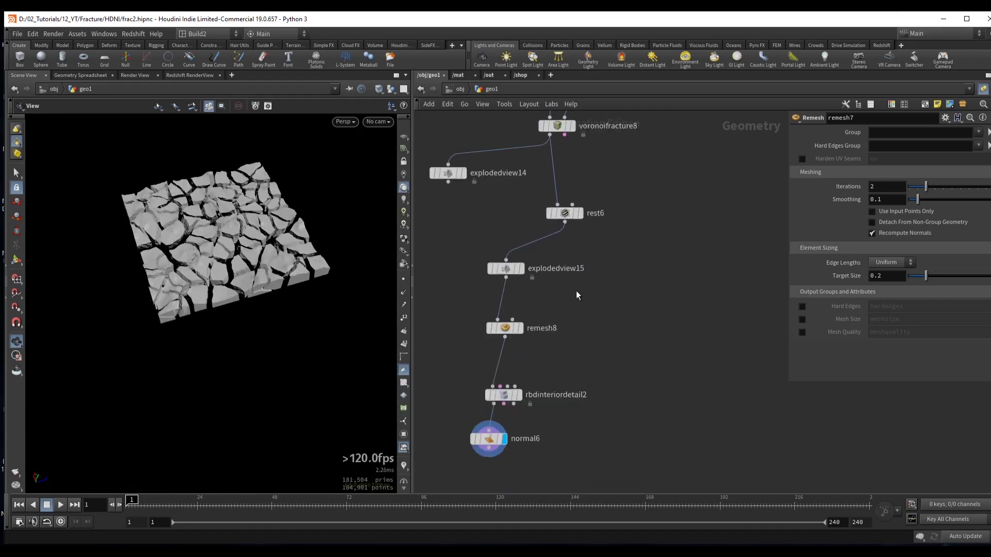
{"action": "left_click_drag", "start_coordinate": [343, 270], "coordinate": [372, 279]}
- Move the remesh8, interior detail and normal nodes aside, then delete the exploded view between rest6 and remesh8
{"action": "left_click_drag", "start_coordinate": [436, 301], "coordinate": [627, 464]}
{"action": "left_click_drag", "start_coordinate": [542, 328], "coordinate": [574, 316]}
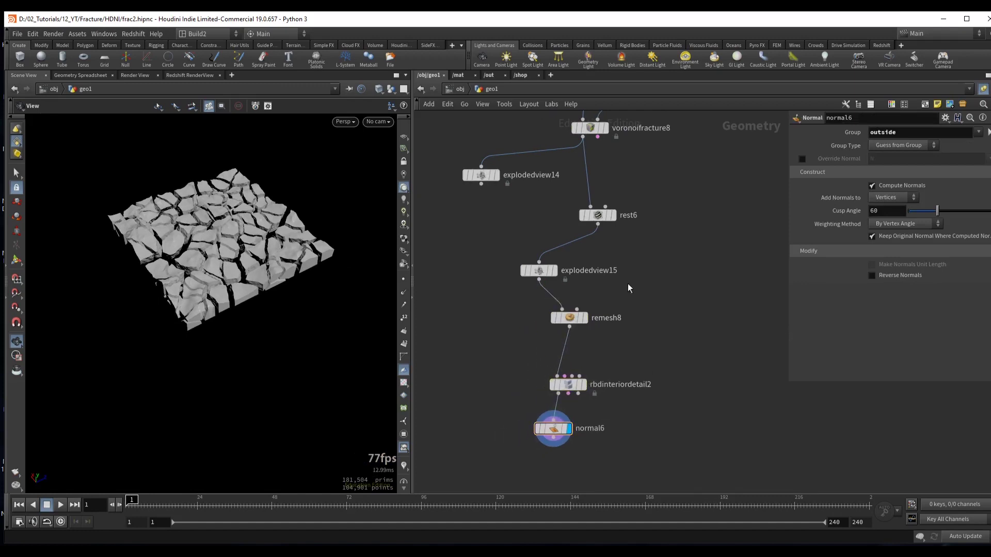
{"action": "left_click_drag", "start_coordinate": [482, 247], "coordinate": [586, 291]}
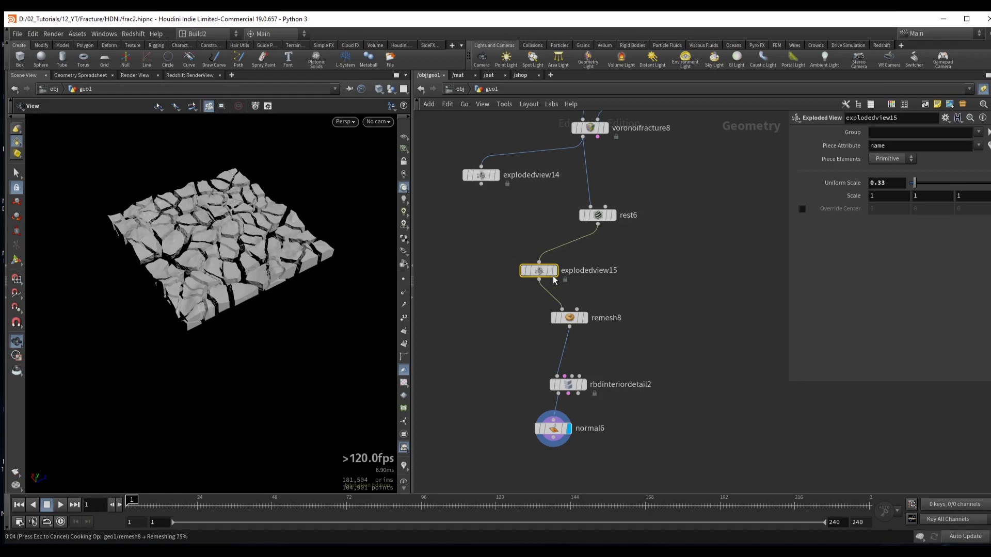
{"action": "key", "text": "Delete"}
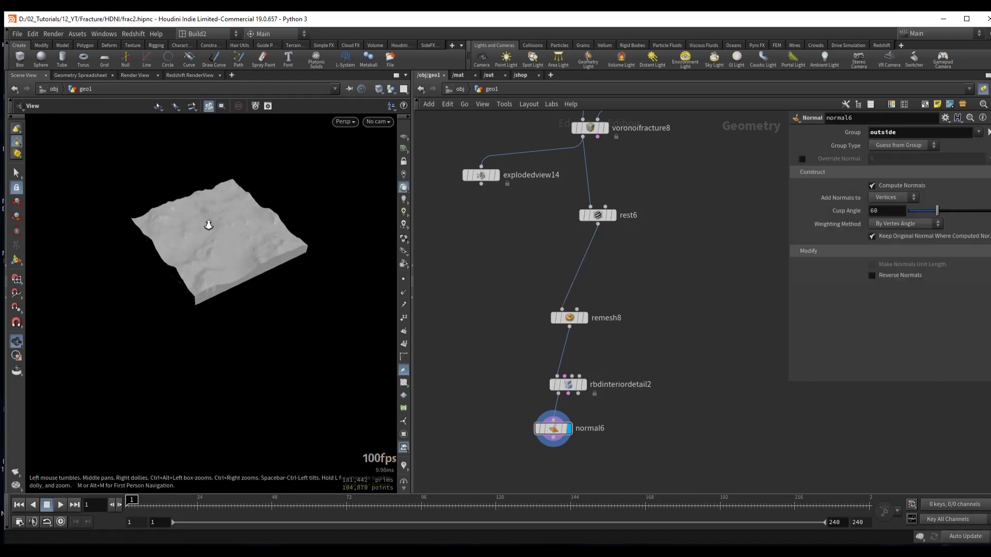
- Examine the unexploded terrain surface up close with and without wireframe for artefacts along the fracture lines
{"action": "scroll", "coordinate": [208, 225], "scroll_direction": "up", "scroll_amount": 10}
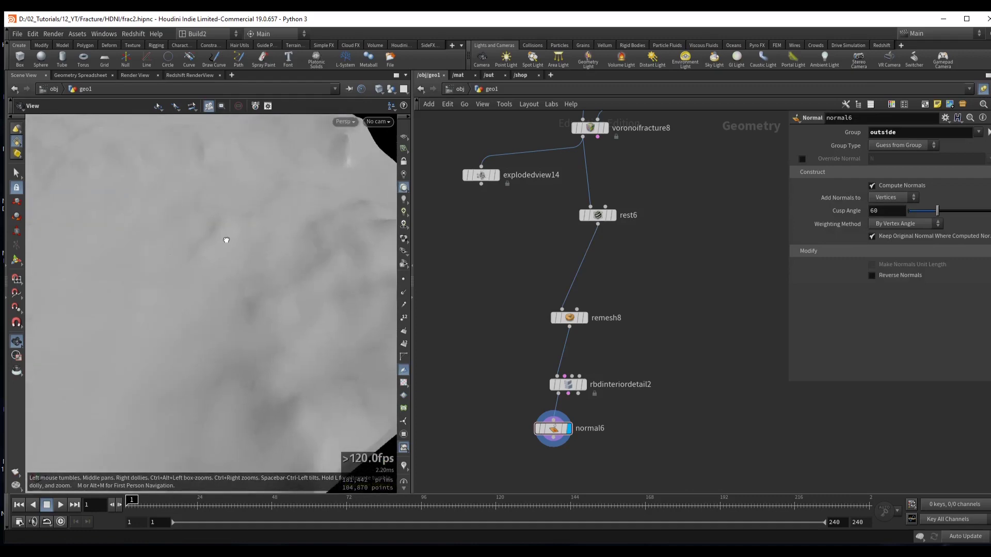
{"action": "left_click_drag", "start_coordinate": [226, 240], "coordinate": [362, 280]}
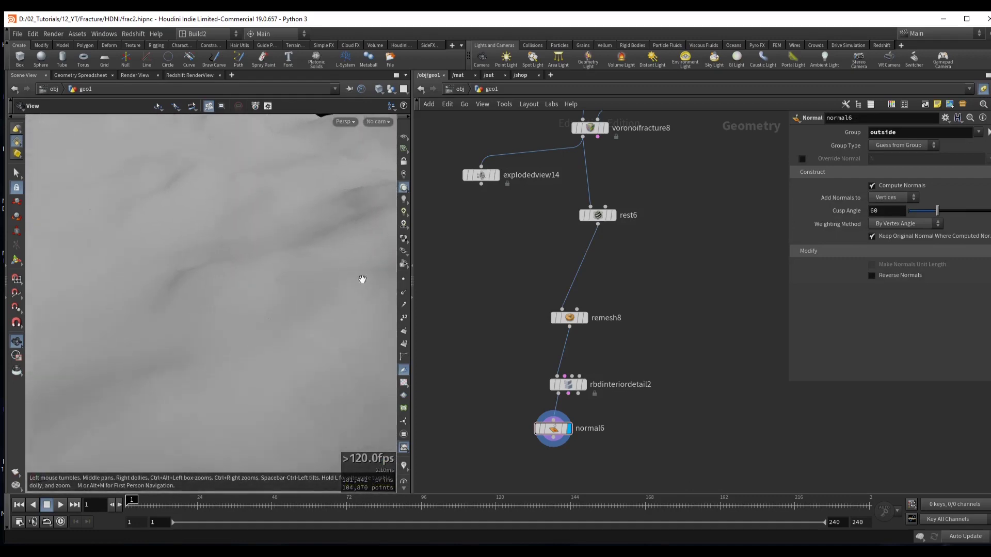
{"action": "key", "text": "shift+w"}
{"action": "mouse_move", "coordinate": [272, 327]}
{"action": "left_mouse_down"}
{"action": "mouse_move", "coordinate": [339, 325]}
{"action": "mouse_move", "coordinate": [328, 299]}
{"action": "mouse_move", "coordinate": [172, 301]}
{"action": "mouse_move", "coordinate": [284, 222]}
{"action": "mouse_move", "coordinate": [273, 278]}
{"action": "mouse_move", "coordinate": [282, 266]}
{"action": "mouse_move", "coordinate": [222, 250]}
{"action": "mouse_move", "coordinate": [330, 249]}
{"action": "mouse_move", "coordinate": [258, 279]}
{"action": "mouse_move", "coordinate": [238, 350]}
{"action": "left_mouse_up"}
{"action": "left_click_drag", "start_coordinate": [289, 299], "coordinate": [147, 314]}
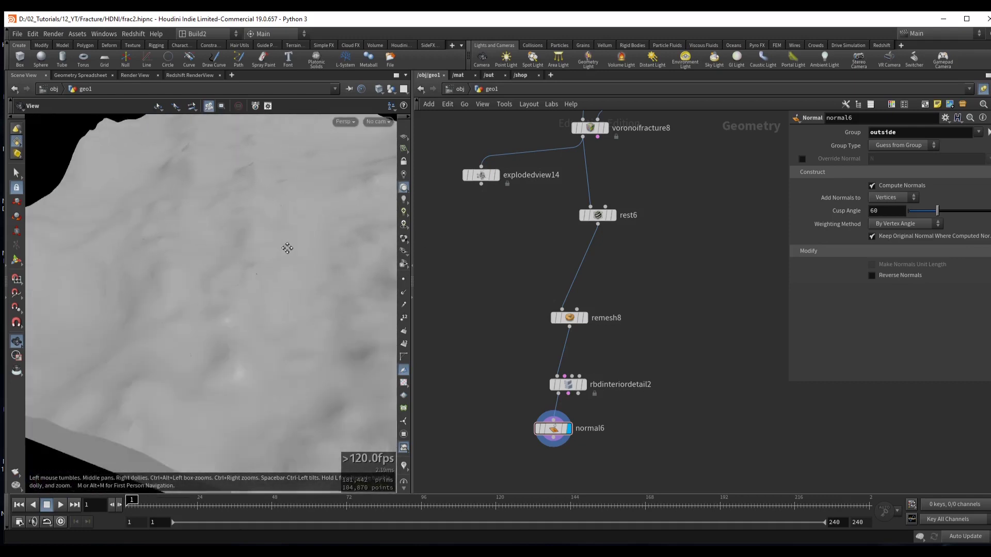
{"action": "left_click_drag", "start_coordinate": [287, 248], "coordinate": [278, 258]}
- Append an Exploded View node after the Normal node and display the separated terrain pieces
{"action": "middle_click_drag", "start_coordinate": [494, 392], "coordinate": [523, 307]}
{"action": "key", "text": "Tab"}
{"action": "type", "text": "ex"}
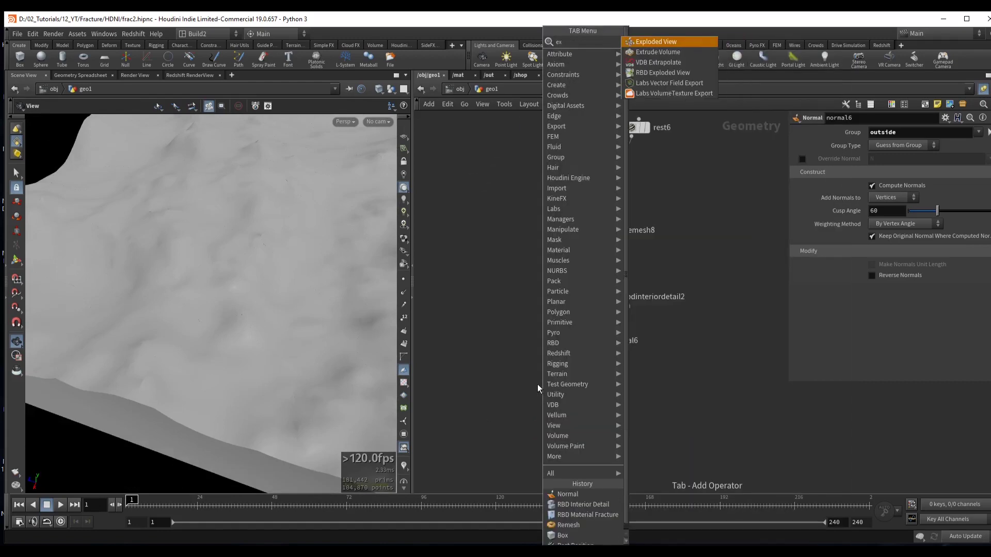
{"action": "key", "text": "Return"}
{"action": "left_click", "coordinate": [537, 384]}
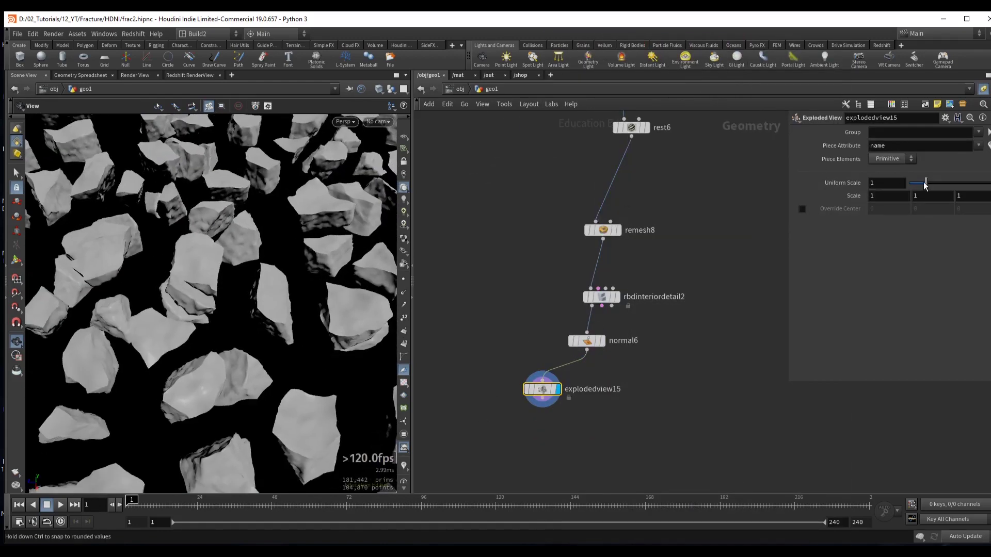
- Adjust the Exploded View's uniform scale and inspect the separated terrain pieces close up and as a whole, with and without wireframe
{"action": "left_click_drag", "start_coordinate": [206, 278], "coordinate": [187, 300]}
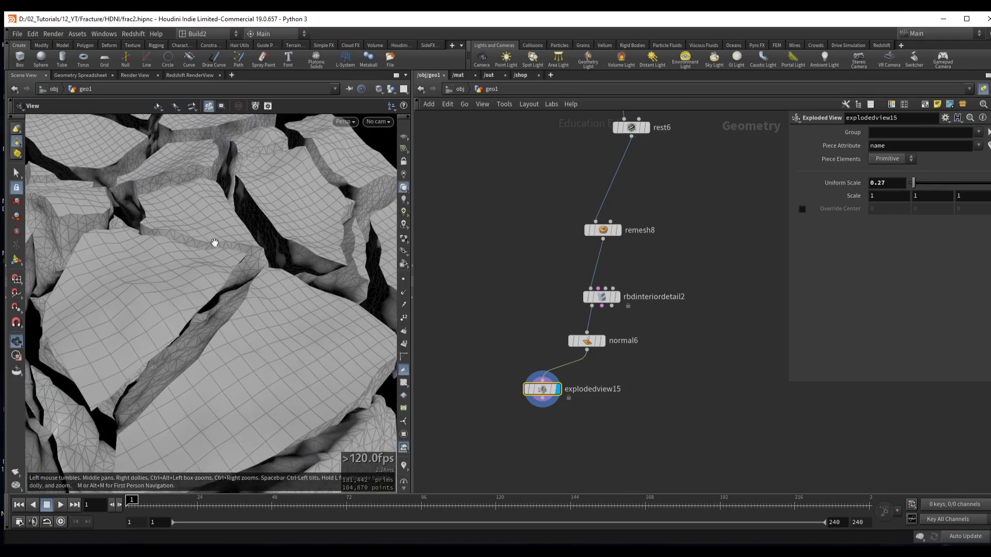
{"action": "left_click_drag", "start_coordinate": [215, 242], "coordinate": [94, 242]}
{"action": "mouse_move", "coordinate": [205, 259]}
{"action": "left_mouse_down"}
{"action": "mouse_move", "coordinate": [268, 248]}
{"action": "mouse_move", "coordinate": [128, 243]}
{"action": "mouse_move", "coordinate": [181, 270]}
{"action": "mouse_move", "coordinate": [316, 249]}
{"action": "mouse_move", "coordinate": [284, 262]}
{"action": "mouse_move", "coordinate": [287, 294]}
{"action": "mouse_move", "coordinate": [217, 289]}
{"action": "mouse_move", "coordinate": [144, 309]}
{"action": "mouse_move", "coordinate": [205, 292]}
{"action": "left_mouse_up"}
{"action": "key", "text": "shift+w"}
{"action": "key", "text": "h"}
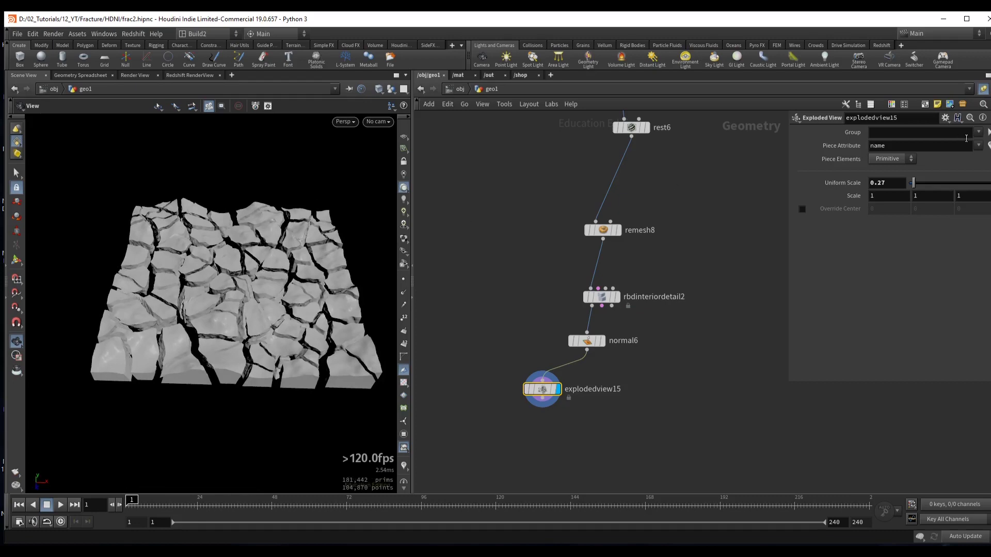
{"action": "left_click_drag", "start_coordinate": [915, 181], "coordinate": [918, 181]}
{"action": "left_click_drag", "start_coordinate": [222, 248], "coordinate": [252, 210]}
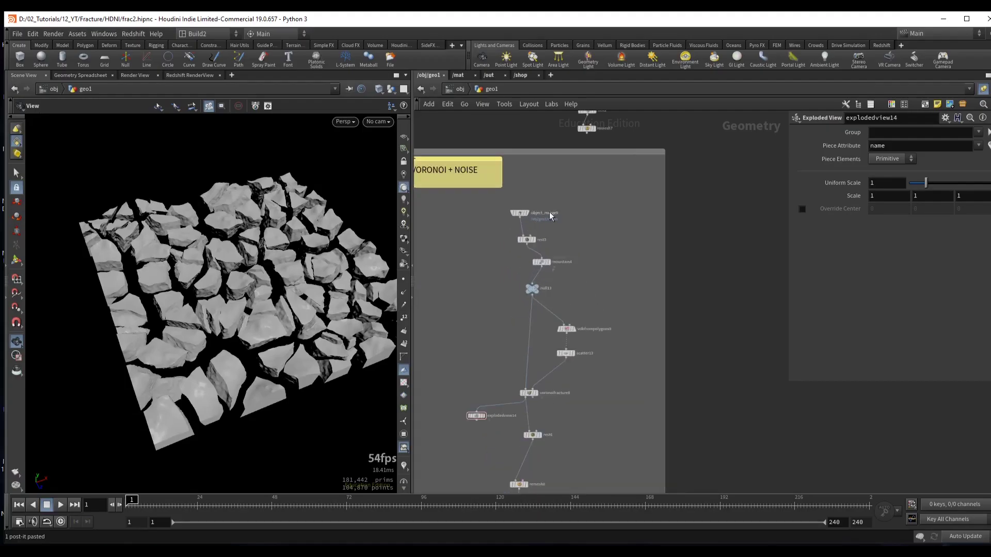
- Duplicate the terrain Object Merge from the Voronoi + Noise network into the empty area beside it and display the copy
{"action": "left_click", "coordinate": [519, 213]}
{"action": "key", "text": "ctrl+c"}
{"action": "middle_click_drag", "start_coordinate": [813, 193], "coordinate": [663, 212]}
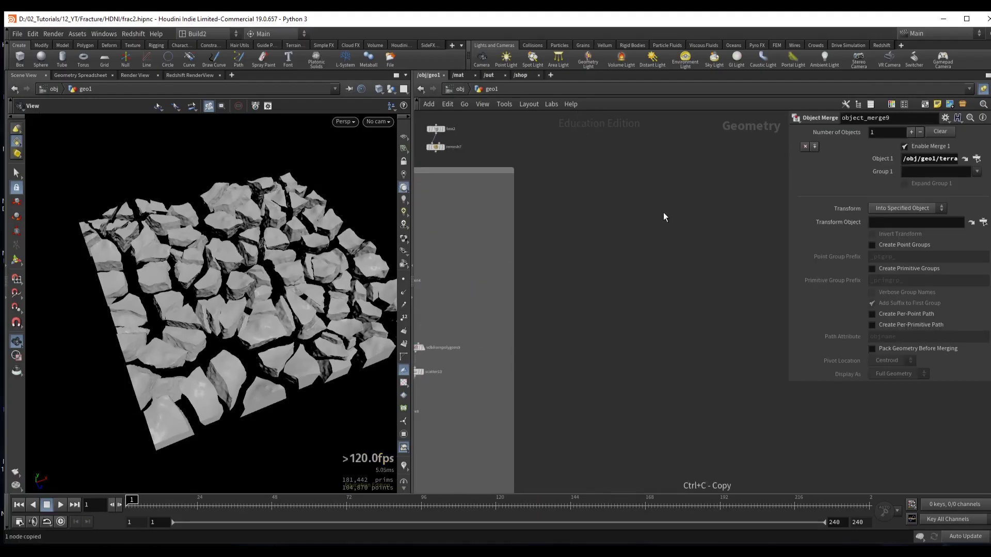
{"action": "key", "text": "ctrl+v"}
{"action": "left_click", "coordinate": [670, 212]}
{"action": "left_click_drag", "start_coordinate": [283, 243], "coordinate": [258, 258]}
{"action": "middle_click_drag", "start_coordinate": [519, 254], "coordinate": [582, 218]}
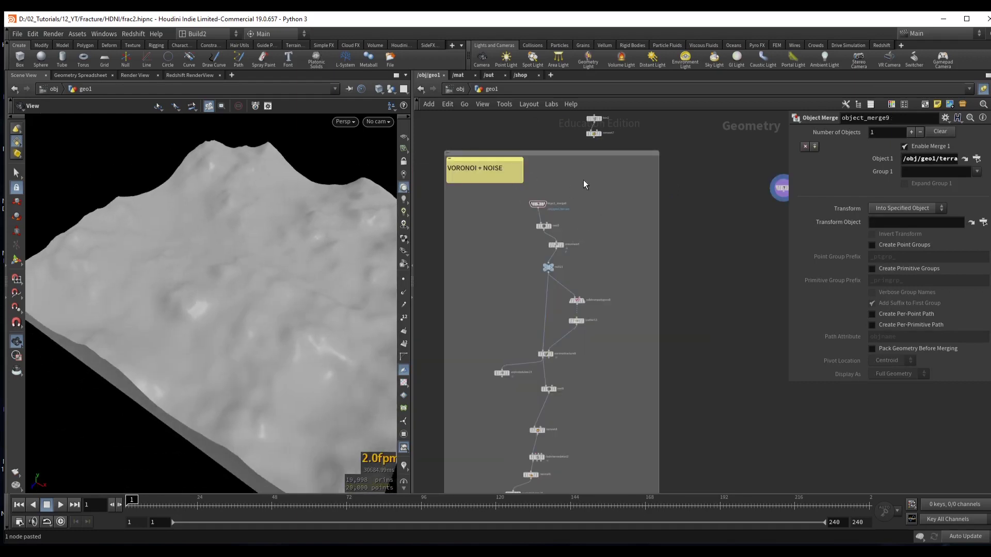
{"action": "middle_click_drag", "start_coordinate": [731, 189], "coordinate": [518, 221]}
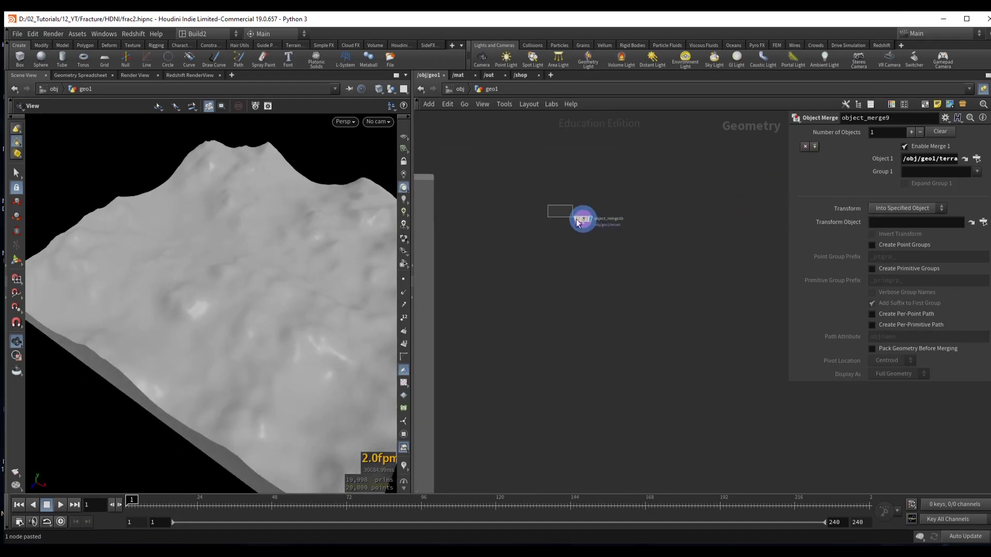
{"action": "left_click_drag", "start_coordinate": [576, 221], "coordinate": [598, 223]}
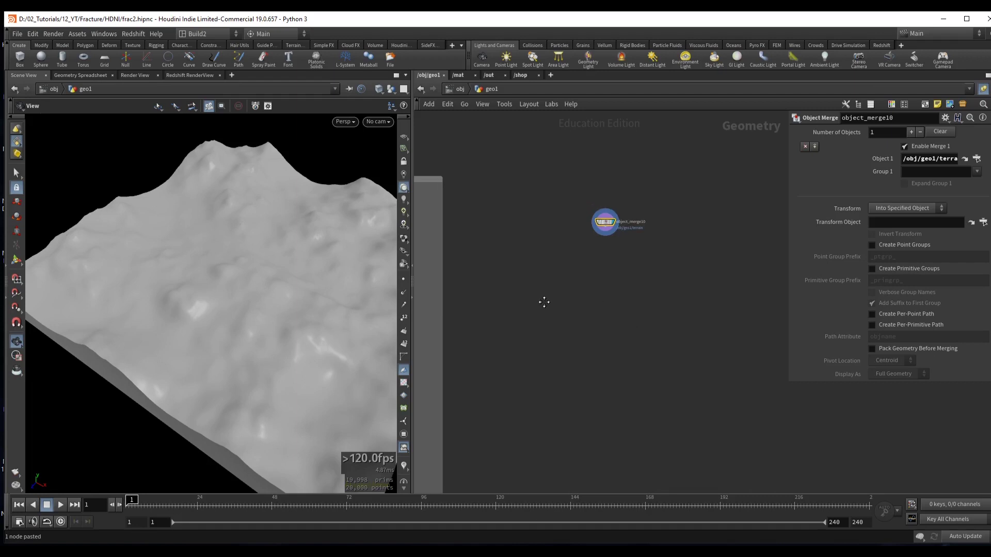
- Review the Scatter and Voronoi Fracture nodes in the existing Voronoi + Noise network
{"action": "left_click_drag", "start_coordinate": [483, 304], "coordinate": [533, 325]}
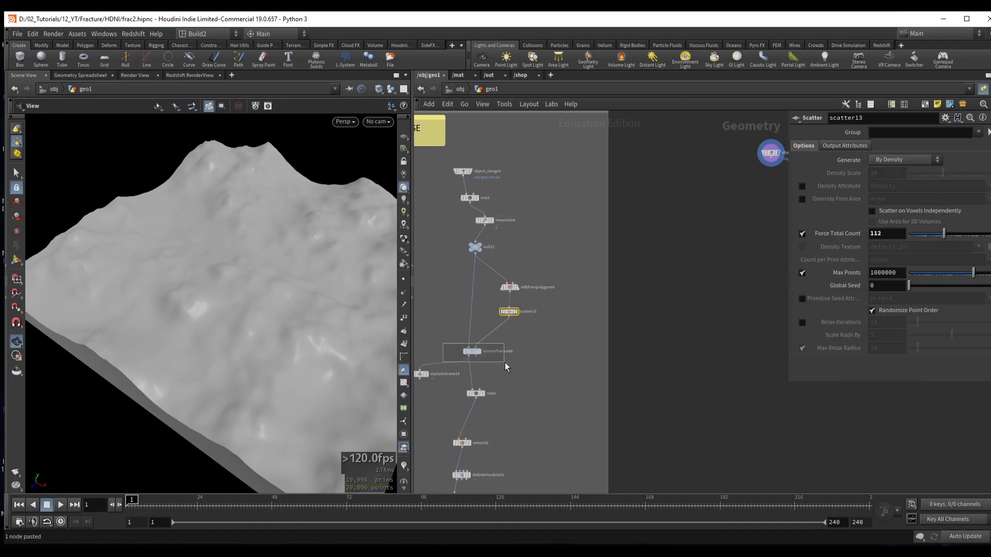
{"action": "left_click_drag", "start_coordinate": [505, 362], "coordinate": [506, 362]}
{"action": "middle_click_drag", "start_coordinate": [708, 268], "coordinate": [599, 297]}
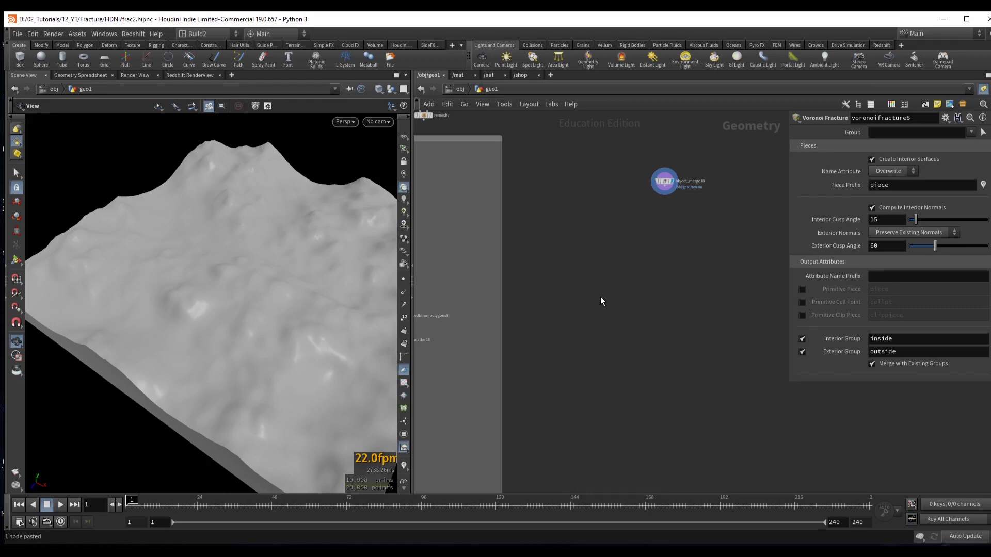
- Reposition the copied terrain Object Merge and append a Null node below it
{"action": "left_click", "coordinate": [664, 181]}
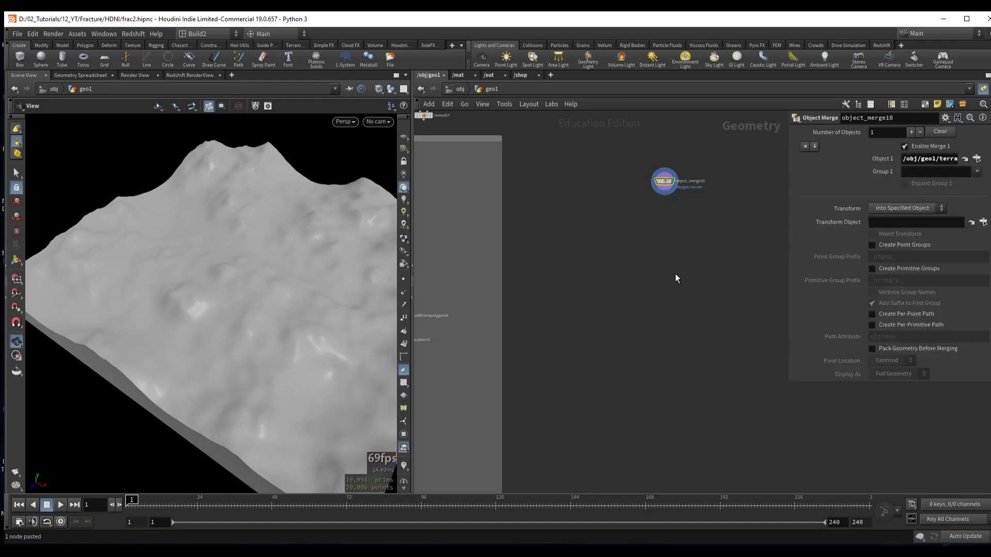
{"action": "scroll", "coordinate": [678, 246], "scroll_direction": "up", "scroll_amount": 3}
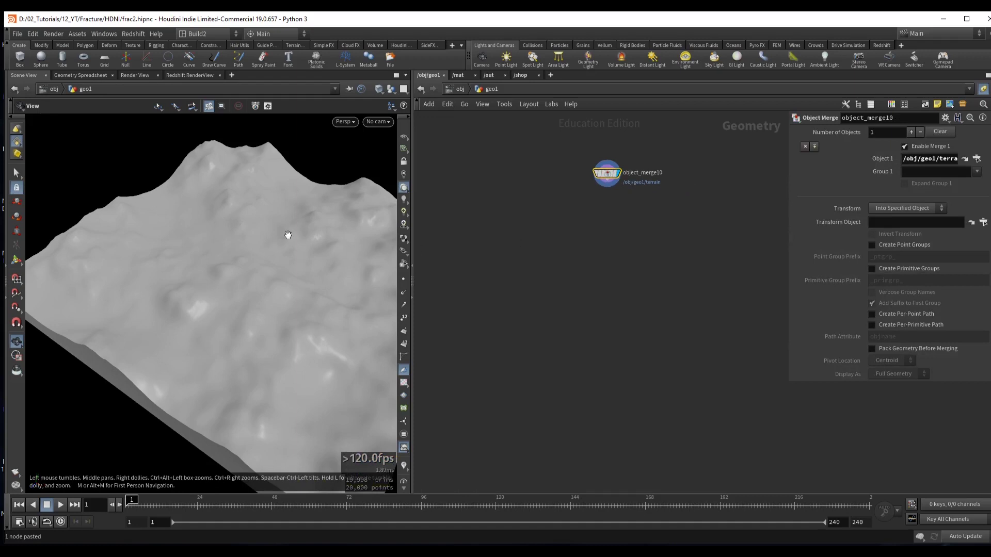
{"action": "left_click_drag", "start_coordinate": [288, 235], "coordinate": [283, 225]}
{"action": "left_click_drag", "start_coordinate": [605, 174], "coordinate": [548, 184]}
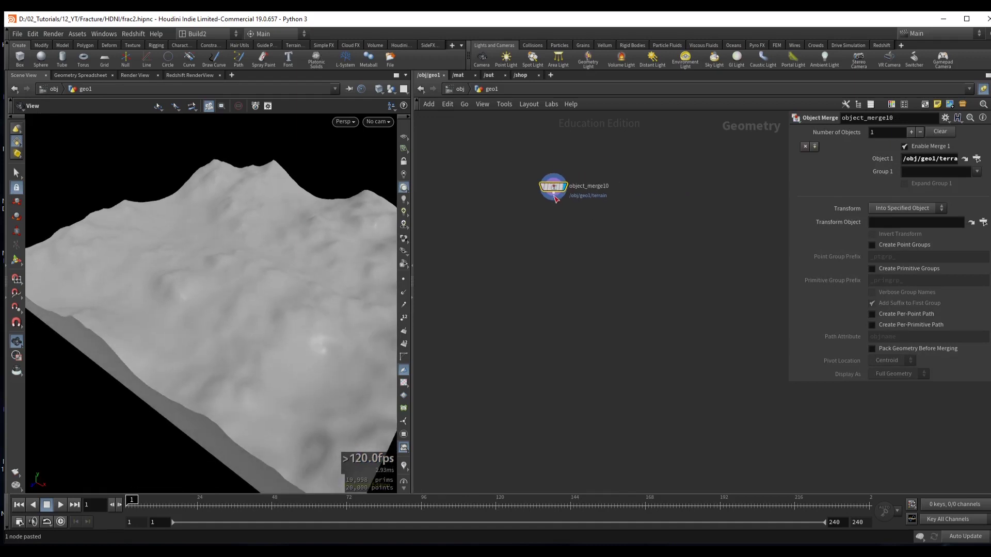
{"action": "key", "text": "Tab"}
{"action": "type", "text": "n"}
{"action": "key", "text": "Down"}
{"action": "key", "text": "Down"}
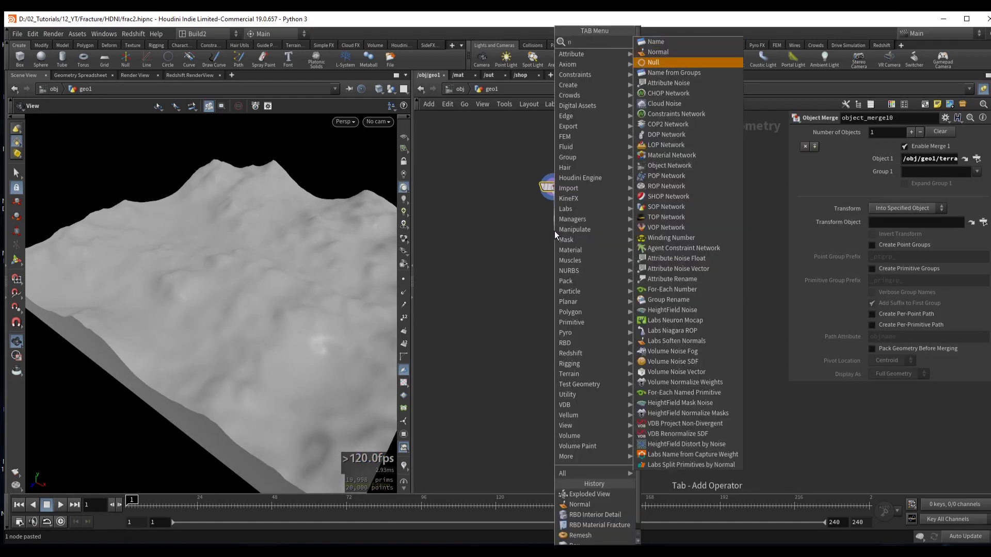
{"action": "key", "text": "Return"}
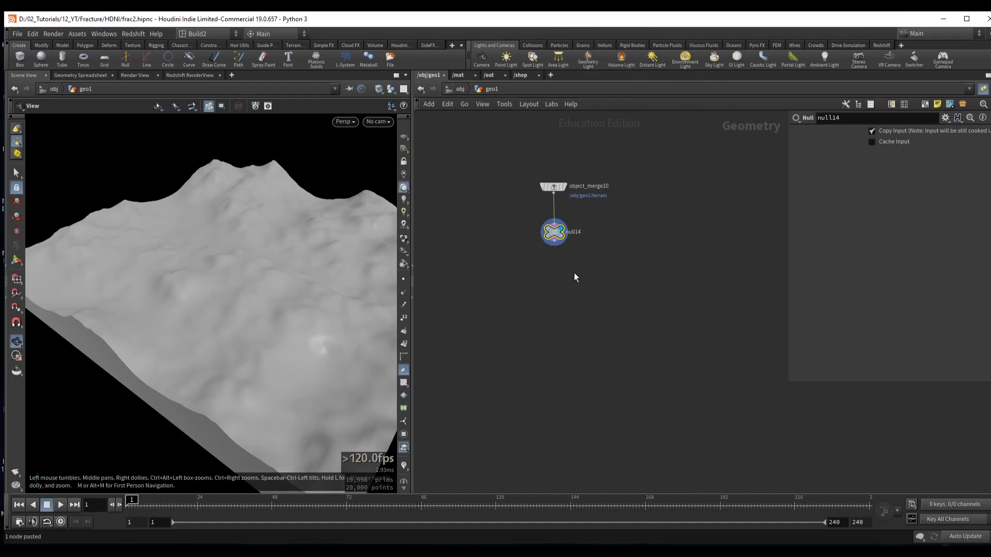
- Append a VDB from Polygons node to the Null, outputting a Fog VDB named density instead of a Distance VDB
{"action": "left_click", "coordinate": [572, 250]}
{"action": "key", "text": "Tab"}
{"action": "type", "text": "vdb f"}
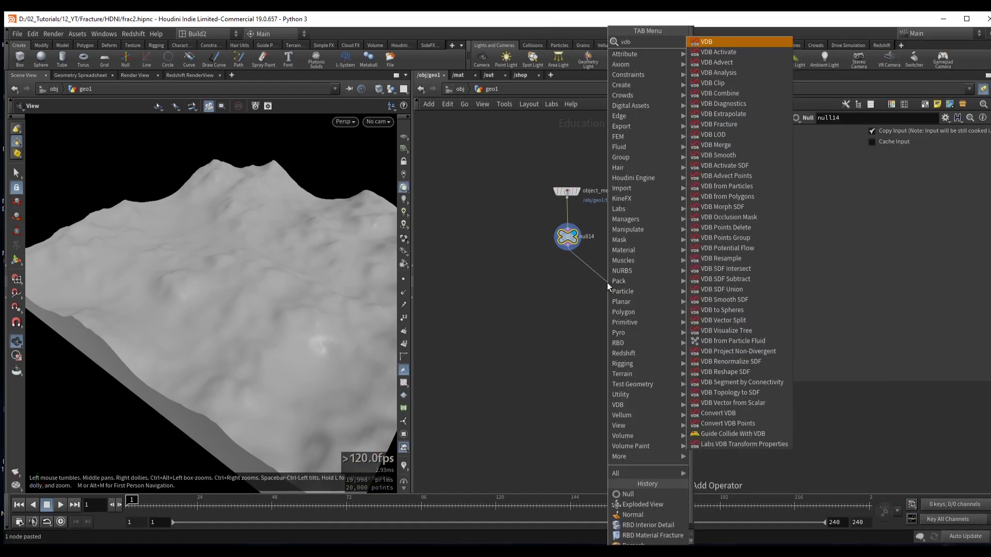
{"action": "key", "text": "Down"}
{"action": "key", "text": "Down"}
{"action": "key", "text": "Return"}
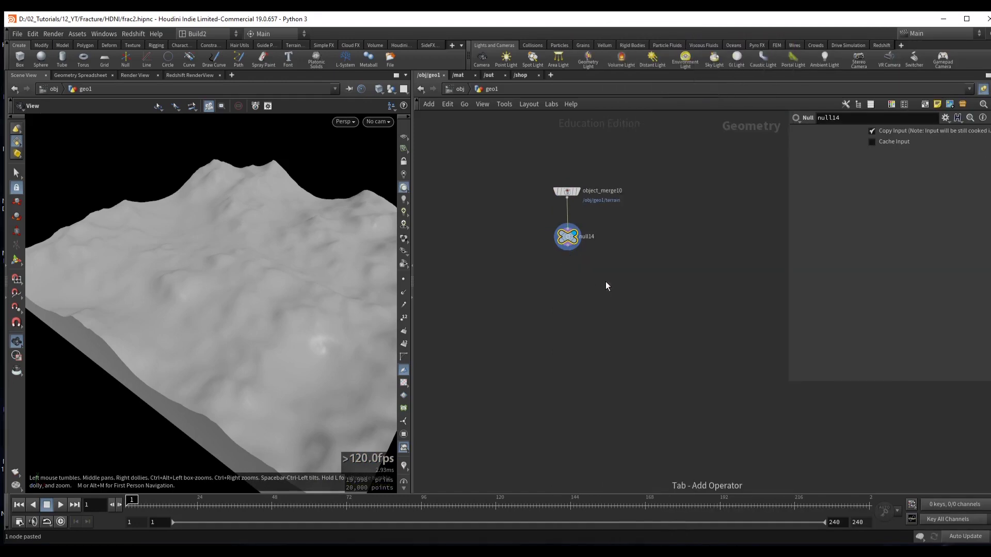
{"action": "left_click", "coordinate": [802, 171]}
{"action": "left_click", "coordinate": [802, 158]}
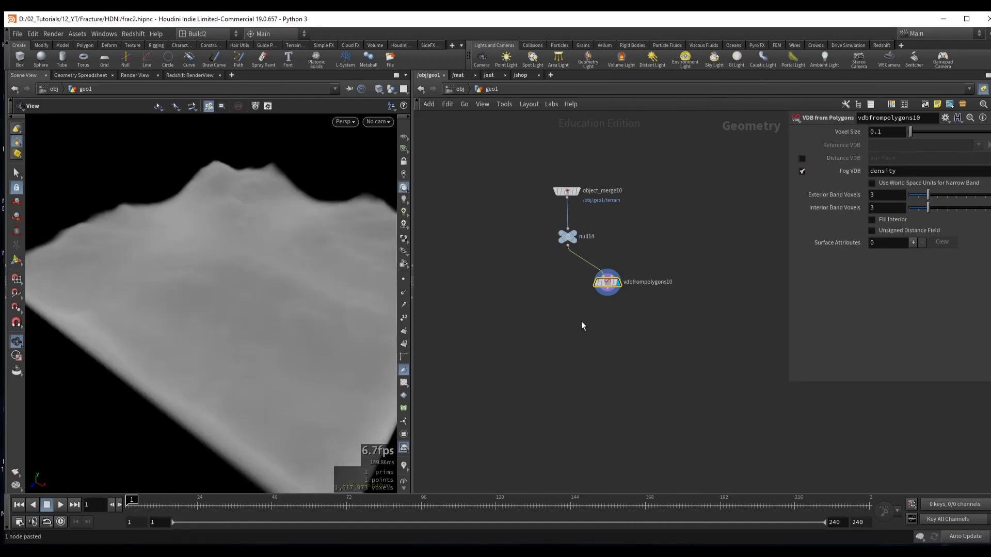
- Append a Scatter node below the VDB with Relax Iterations off and Force Total Count set to 24
{"action": "left_click", "coordinate": [606, 281]}
{"action": "key", "text": "Tab"}
{"action": "type", "text": "scatter"}
{"action": "key", "text": "Return"}
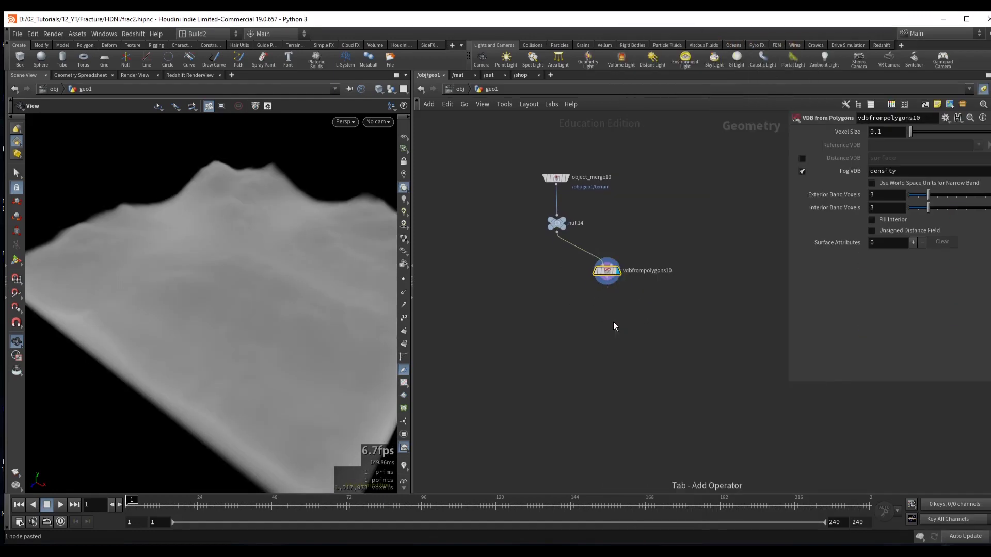
{"action": "left_click", "coordinate": [802, 322]}
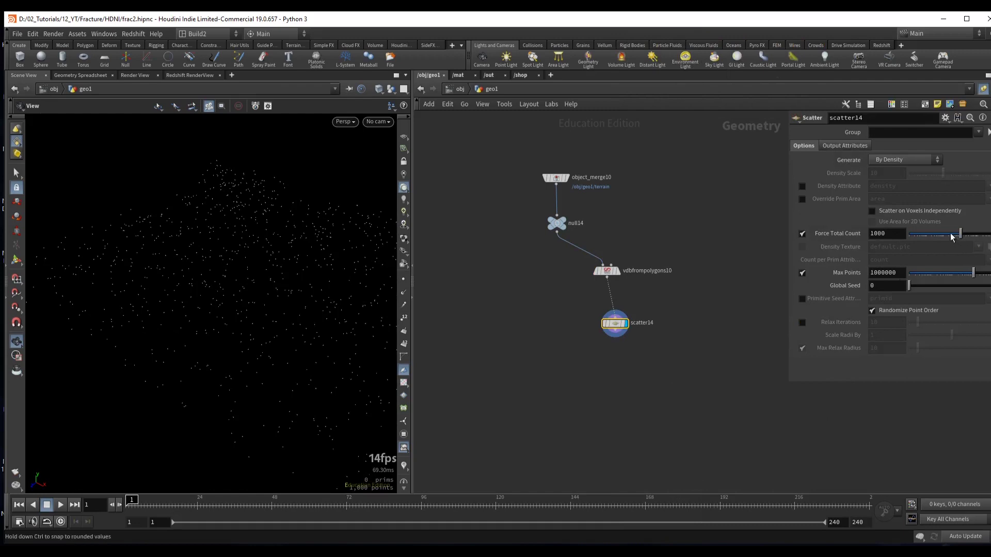
{"action": "left_click_drag", "start_coordinate": [961, 233], "coordinate": [932, 233]}
{"action": "left_click_drag", "start_coordinate": [933, 233], "coordinate": [932, 233]}
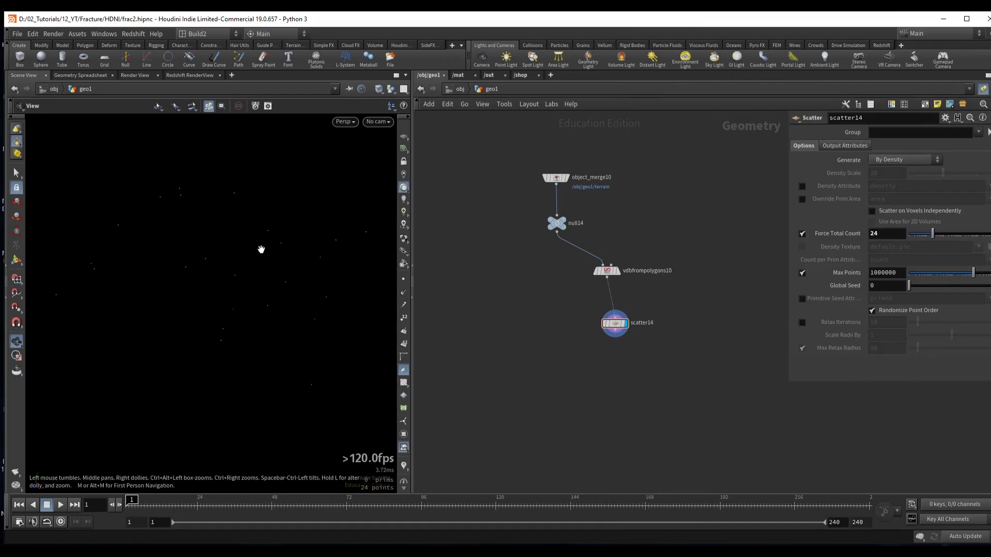
{"action": "left_click_drag", "start_coordinate": [615, 324], "coordinate": [607, 317]}
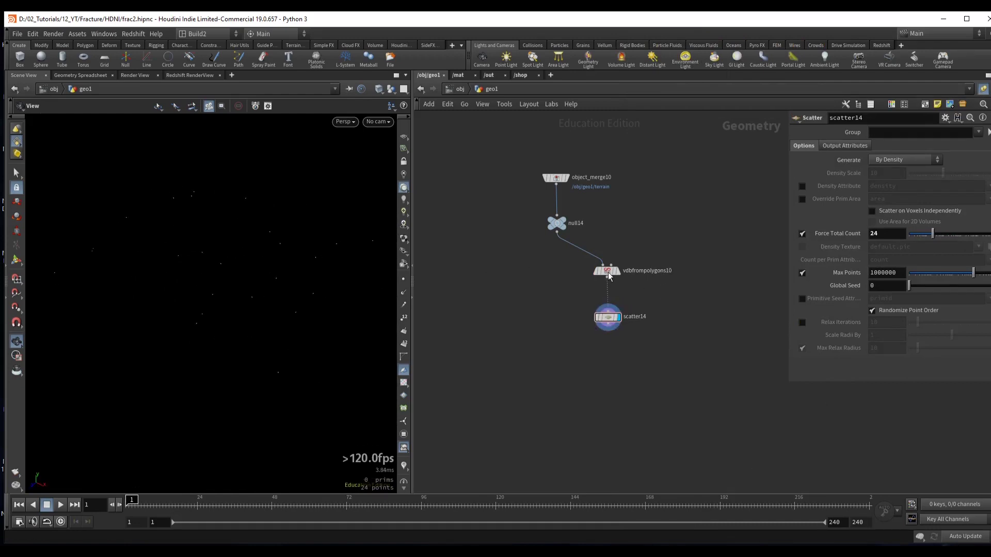
- Add a Grid node beside the terrain branch and display it
{"action": "scroll", "coordinate": [658, 288], "scroll_direction": "up", "scroll_amount": 3}
{"action": "key", "text": "Tab"}
{"action": "type", "text": "gr"}
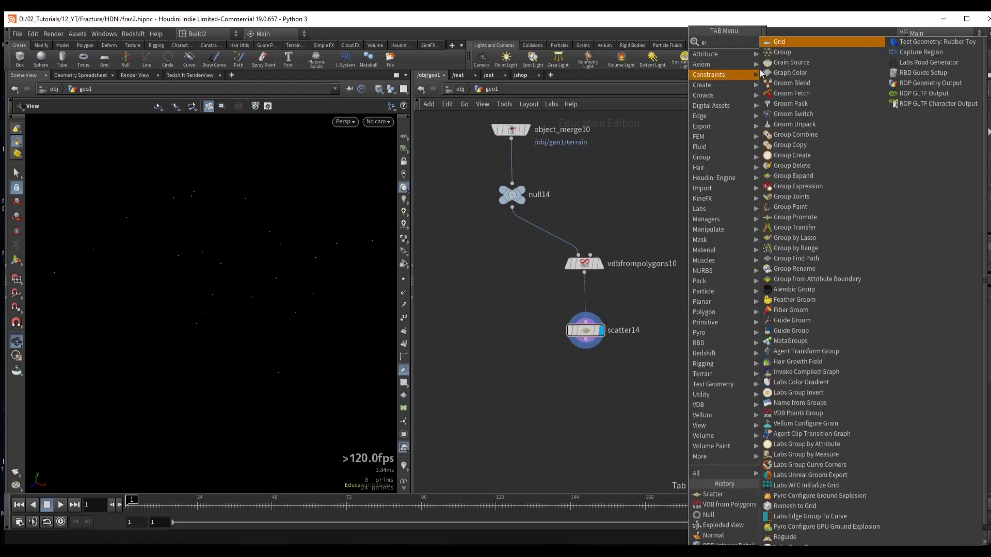
{"action": "left_click", "coordinate": [788, 42]}
{"action": "left_click", "coordinate": [677, 181]}
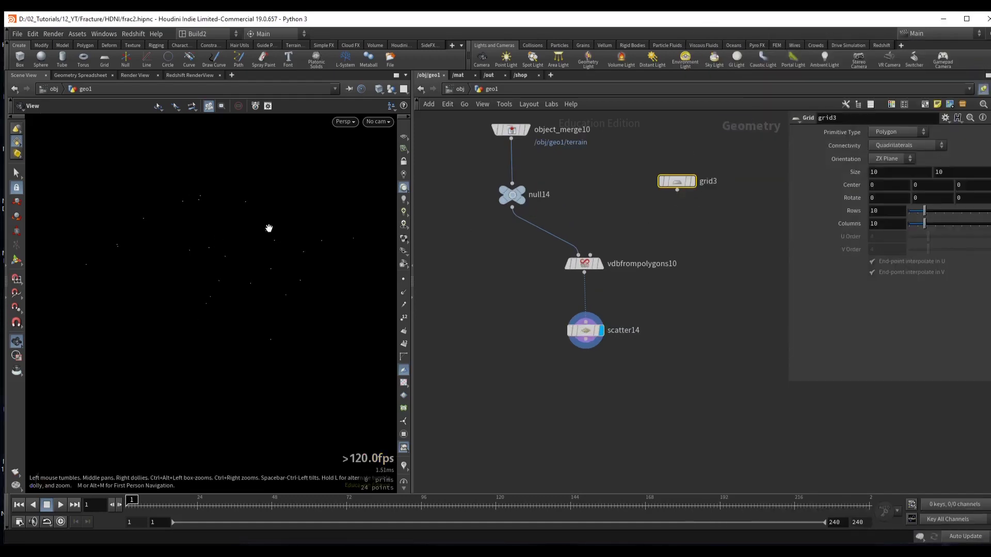
{"action": "middle_click_drag", "start_coordinate": [591, 180], "coordinate": [600, 241]}
{"action": "left_click_drag", "start_coordinate": [610, 266], "coordinate": [746, 226]}
{"action": "left_click", "coordinate": [703, 242]}
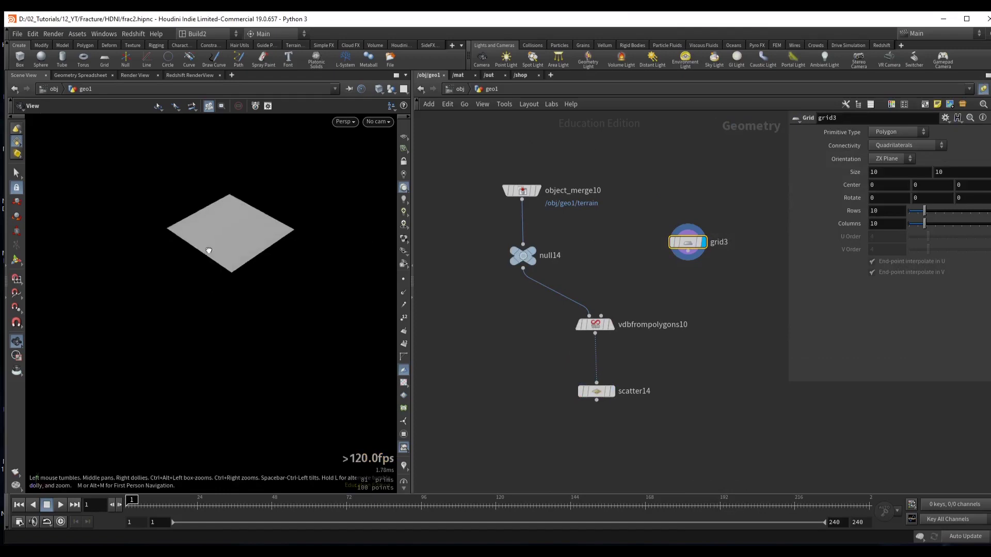
- Show the terrain Object Merge as a template and enlarge the grid to a size of 76.9 by 76.9
{"action": "middle_click_drag", "start_coordinate": [232, 220], "coordinate": [248, 276]}
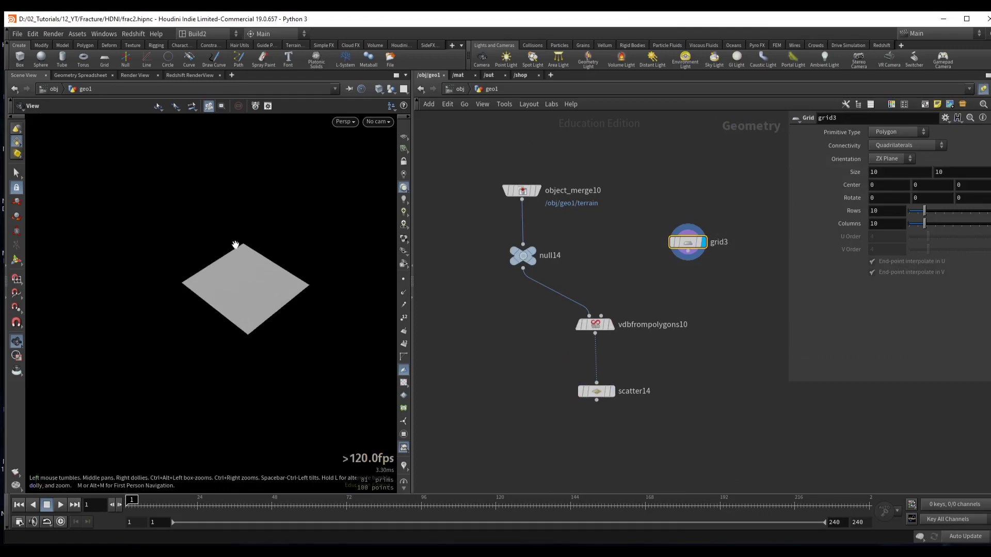
{"action": "left_click_drag", "start_coordinate": [461, 162], "coordinate": [551, 204]}
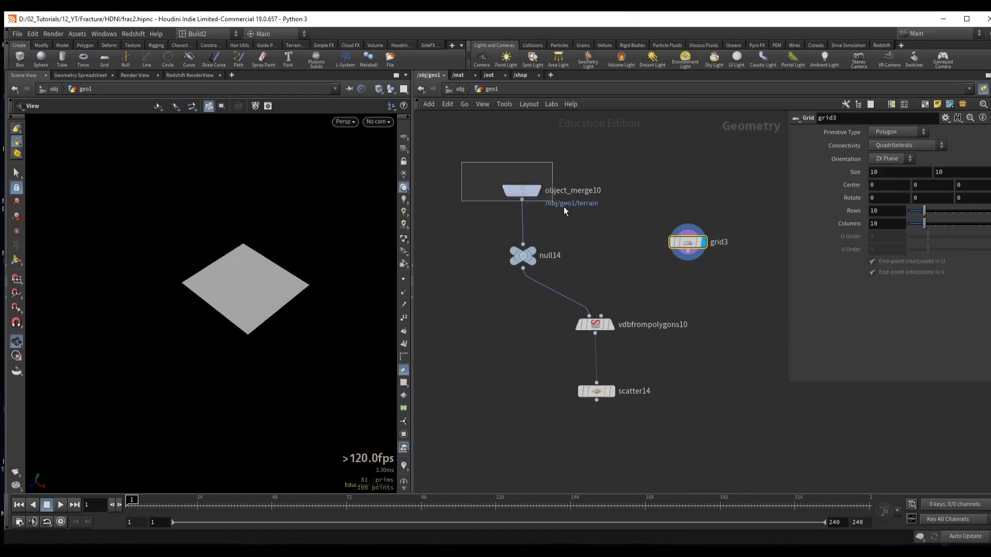
{"action": "left_click", "coordinate": [532, 190]}
{"action": "left_click", "coordinate": [687, 242]}
{"action": "middle_click_drag", "start_coordinate": [835, 172], "coordinate": [380, 281]}
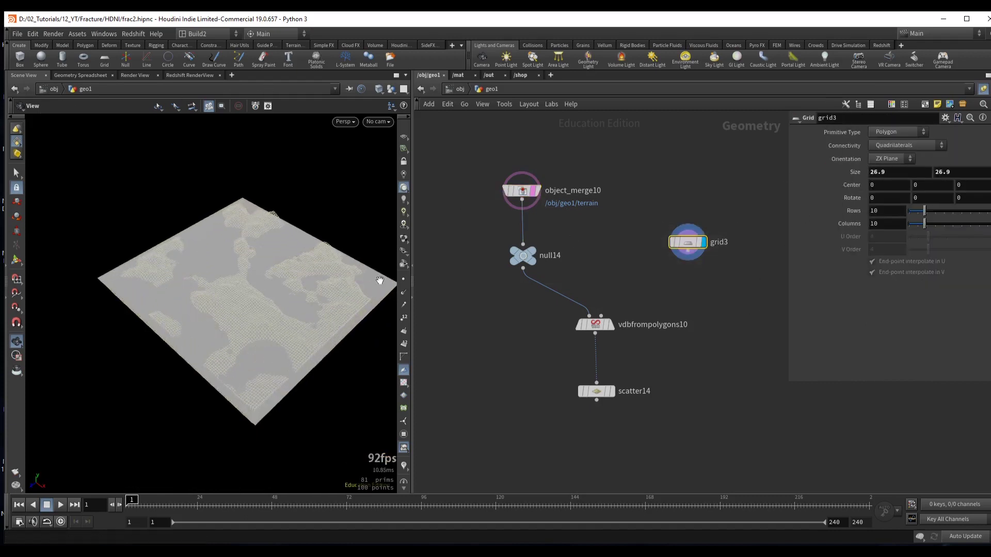
{"action": "scroll", "coordinate": [132, 310], "scroll_direction": "down", "scroll_amount": 3}
{"action": "left_click_drag", "start_coordinate": [132, 310], "coordinate": [225, 283]}
{"action": "middle_click_drag", "start_coordinate": [224, 283], "coordinate": [249, 279]}
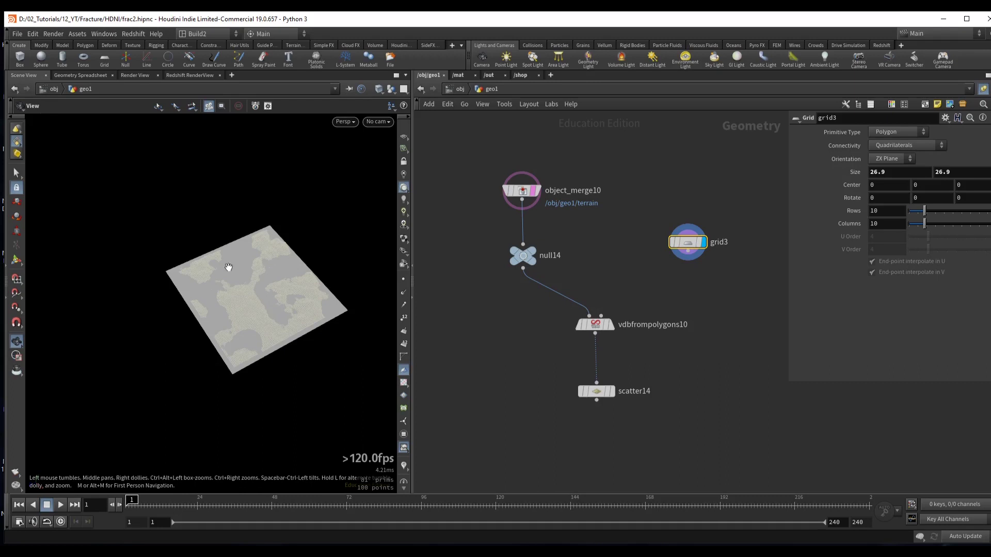
{"action": "middle_click_drag", "start_coordinate": [846, 173], "coordinate": [876, 132]}
{"action": "key", "text": "Escape"}
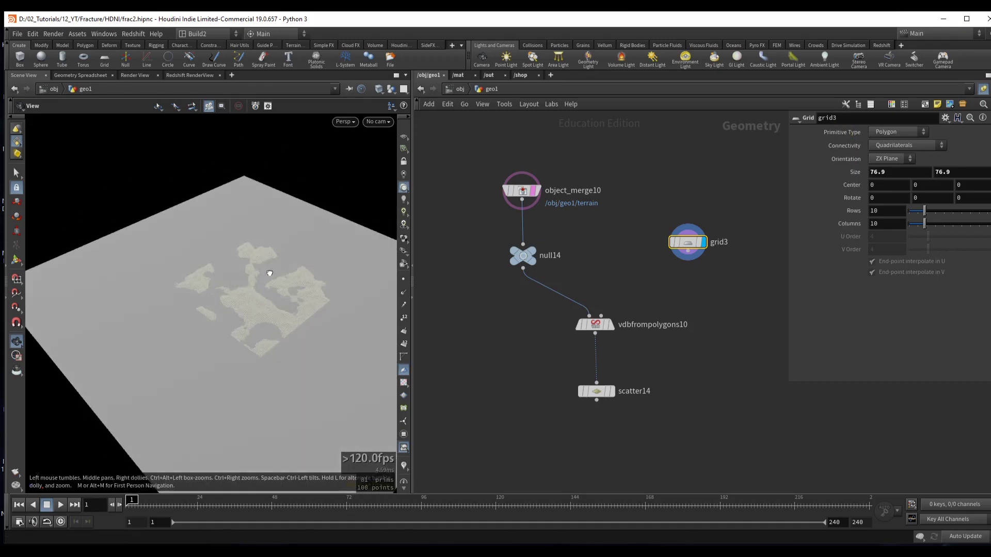
{"action": "left_click_drag", "start_coordinate": [266, 272], "coordinate": [216, 230]}
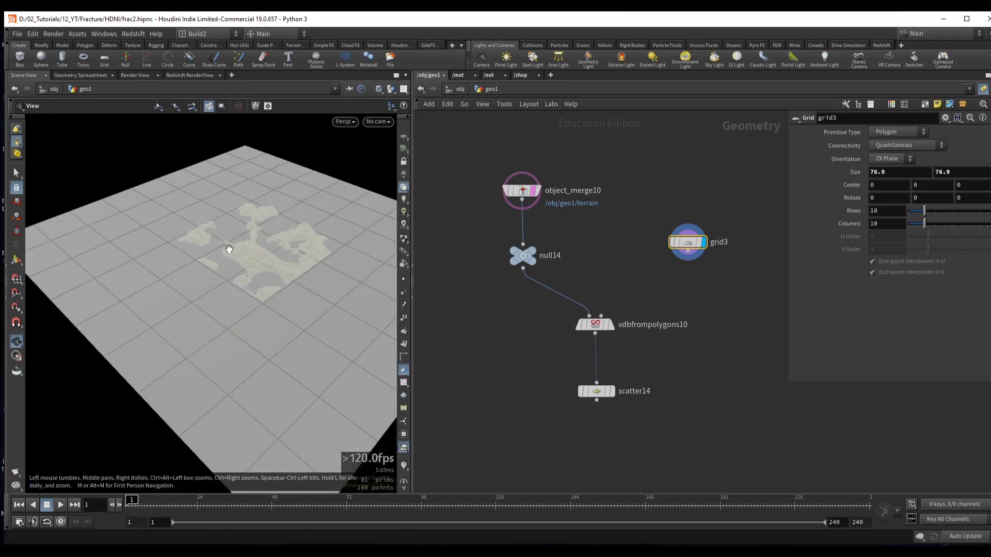
- Switch the display to the Scatter node's points and view them against the templated terrain
{"action": "middle_click_drag", "start_coordinate": [722, 343], "coordinate": [698, 270]}
{"action": "left_click", "coordinate": [574, 320]}
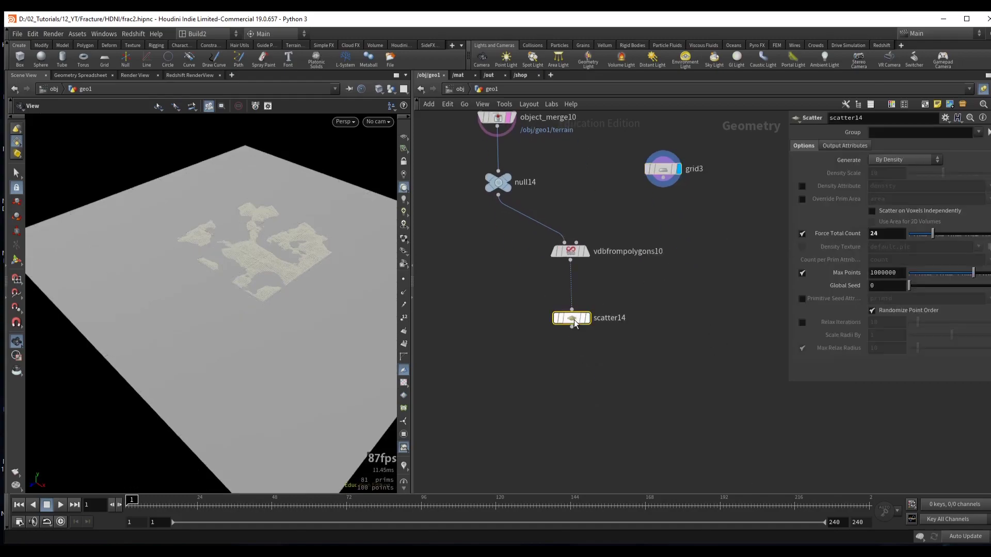
{"action": "left_click", "coordinate": [588, 317]}
{"action": "scroll", "coordinate": [280, 284], "scroll_direction": "up", "scroll_amount": 5}
{"action": "left_click_drag", "start_coordinate": [385, 232], "coordinate": [289, 250]}
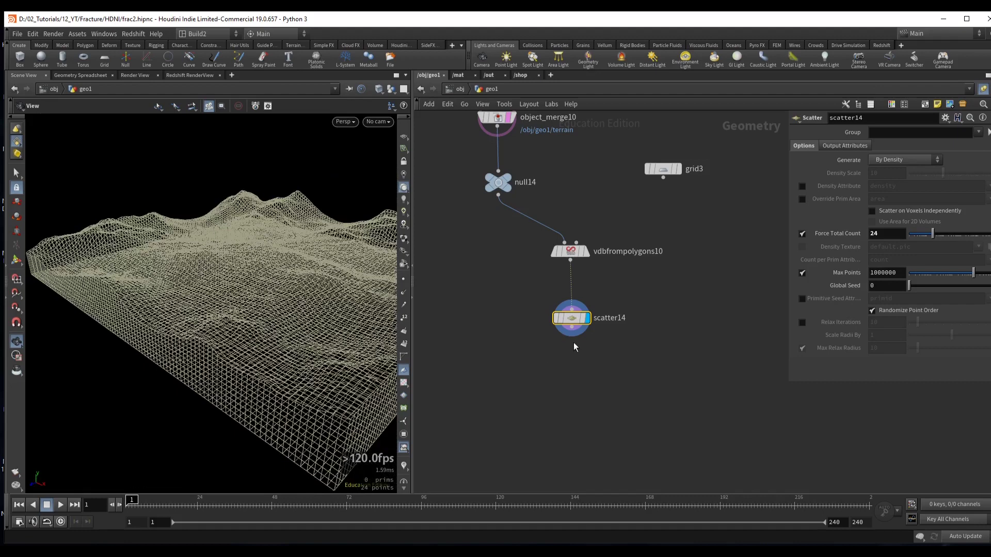
- Append an Attribute Randomize node to the Scatter, randomizing attribute N with the Inside Sphere distribution
{"action": "left_click_drag", "start_coordinate": [576, 373], "coordinate": [575, 367]}
{"action": "type", "text": "attribrand"}
{"action": "key", "text": "Return"}
{"action": "type", "text": "N"}
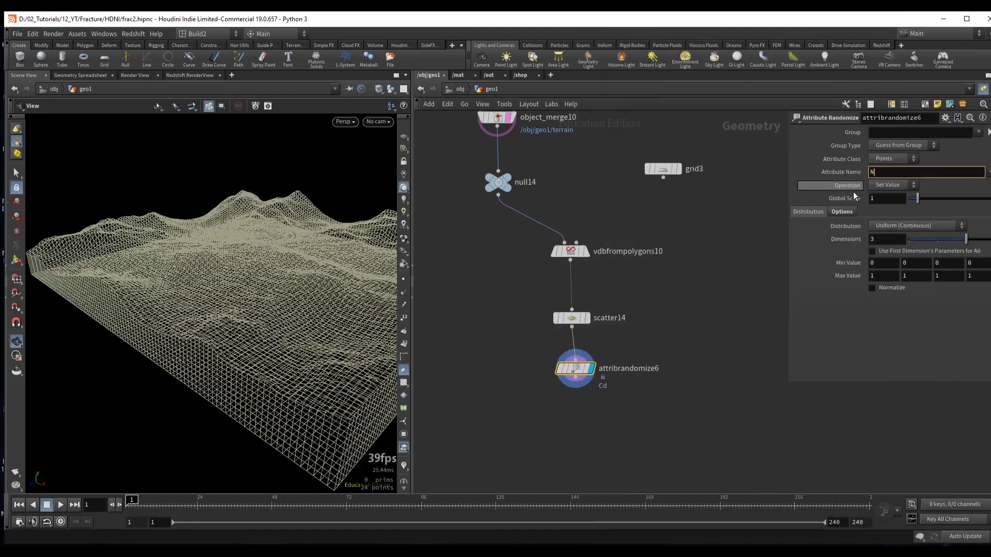
{"action": "key", "text": "Return"}
{"action": "left_click", "coordinate": [883, 225]}
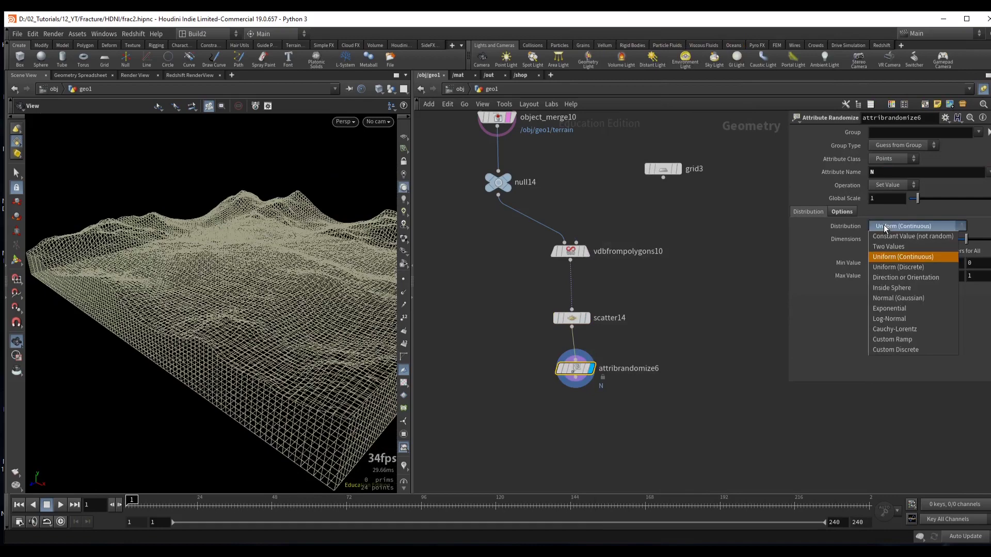
{"action": "left_click", "coordinate": [910, 287]}
{"action": "key", "text": "f"}
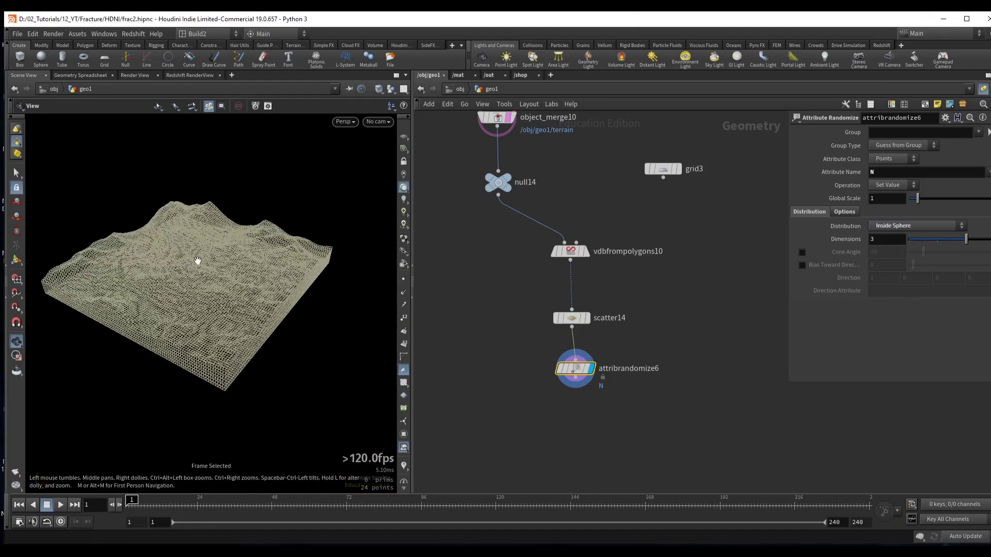
- Turn off the terrain Object Merge's template display and inspect the randomized normals on the scattered points
{"action": "middle_click_drag", "start_coordinate": [457, 142], "coordinate": [470, 200]}
{"action": "left_click", "coordinate": [509, 175]}
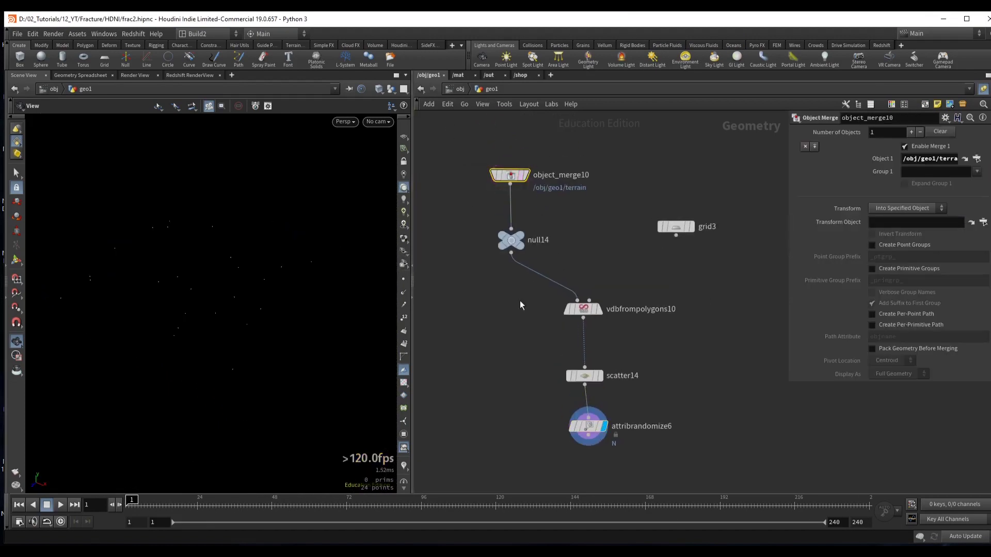
{"action": "left_click", "coordinate": [586, 433]}
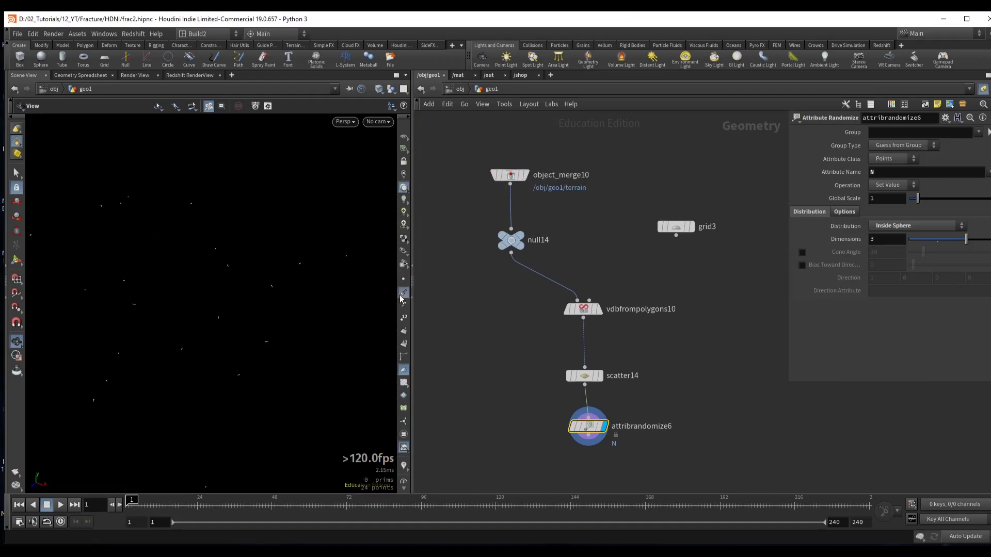
{"action": "left_click_drag", "start_coordinate": [387, 243], "coordinate": [197, 290]}
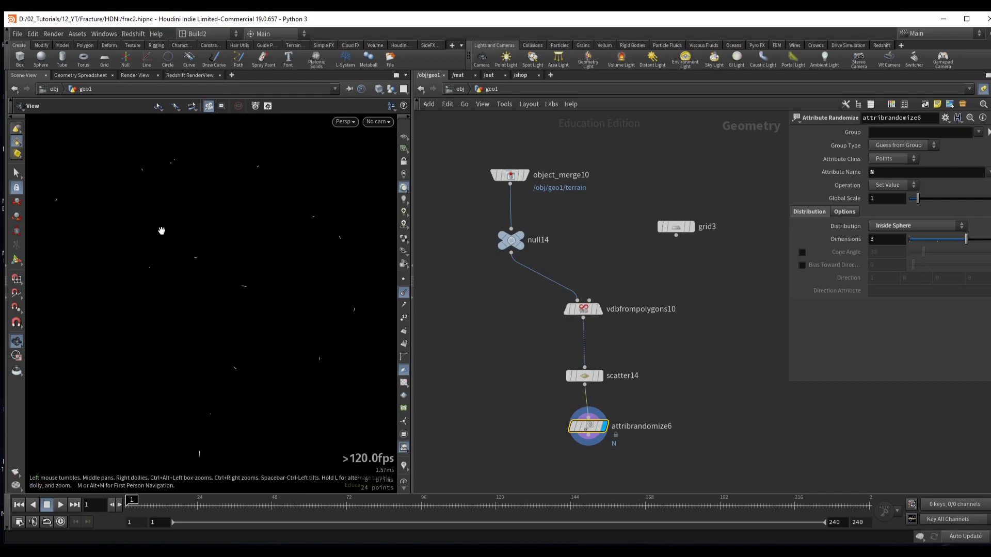
- Add a Copy to Points node below the Attribute Randomize node
{"action": "middle_click_drag", "start_coordinate": [604, 478], "coordinate": [619, 394]}
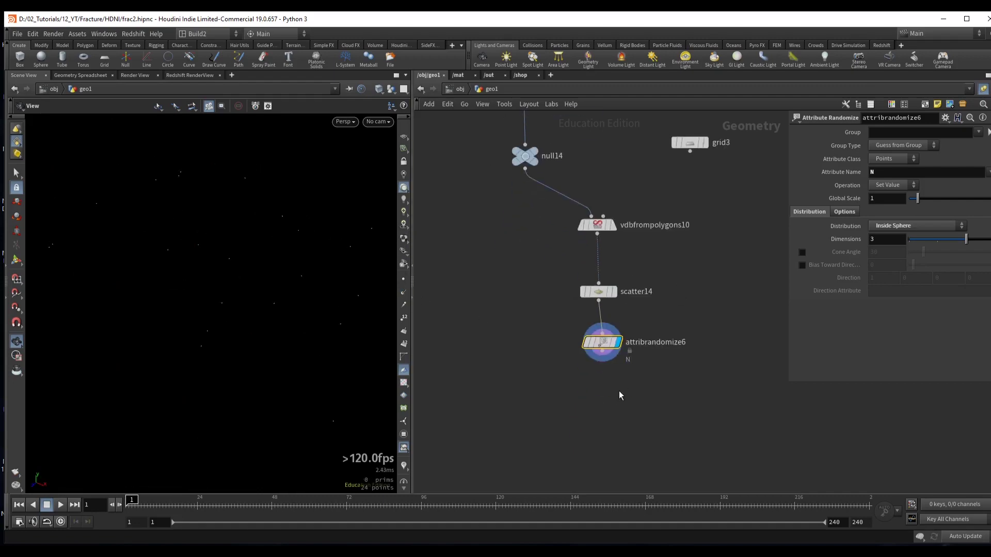
{"action": "key", "text": "Tab"}
{"action": "type", "text": "copy"}
{"action": "key", "text": "Return"}
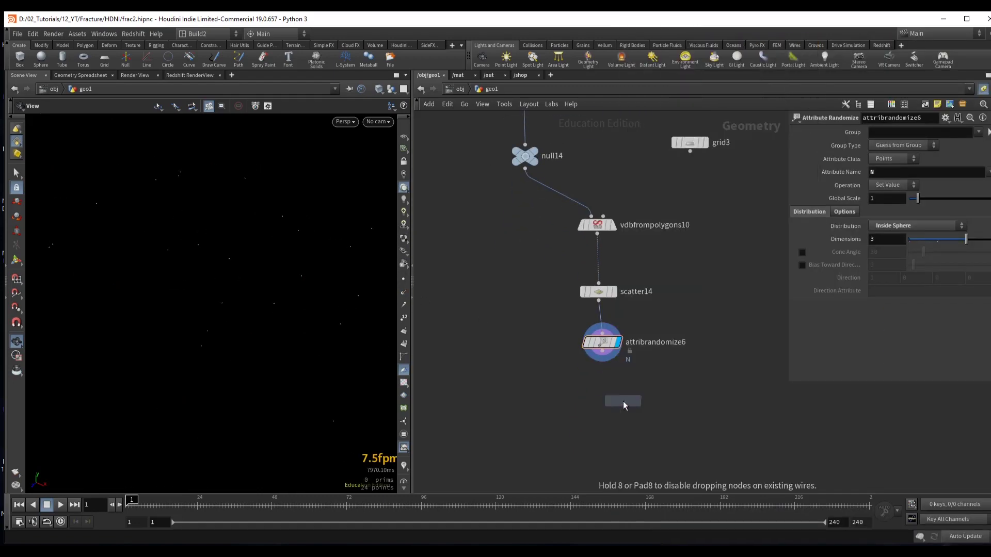
{"action": "left_click", "coordinate": [617, 404]}
- Rearrange the network so the Grid node sits beside the VDB, Scatter and Attribute Randomize branch, above Copy to Points
{"action": "left_click_drag", "start_coordinate": [690, 142], "coordinate": [505, 281]}
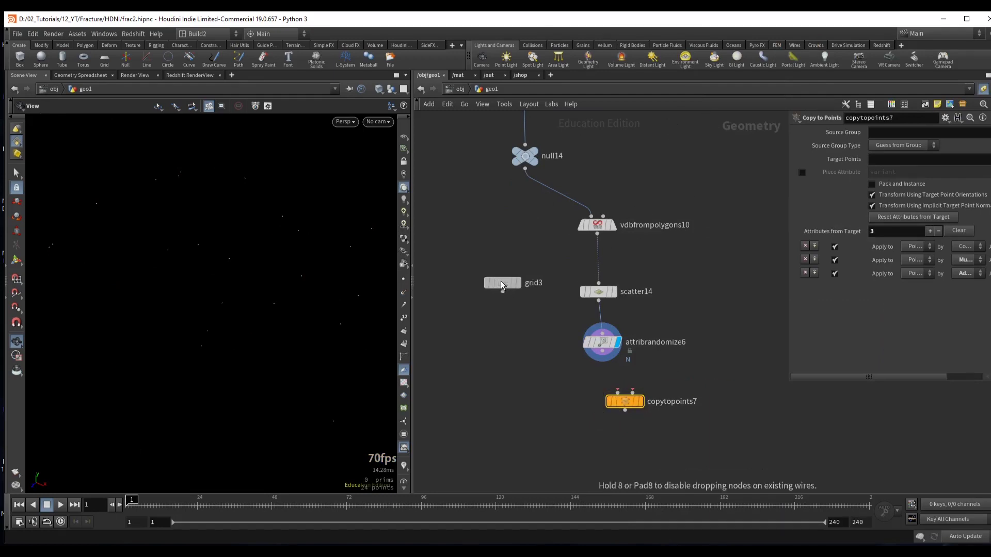
{"action": "left_click_drag", "start_coordinate": [636, 185], "coordinate": [558, 335]}
{"action": "left_click_drag", "start_coordinate": [598, 291], "coordinate": [656, 276]}
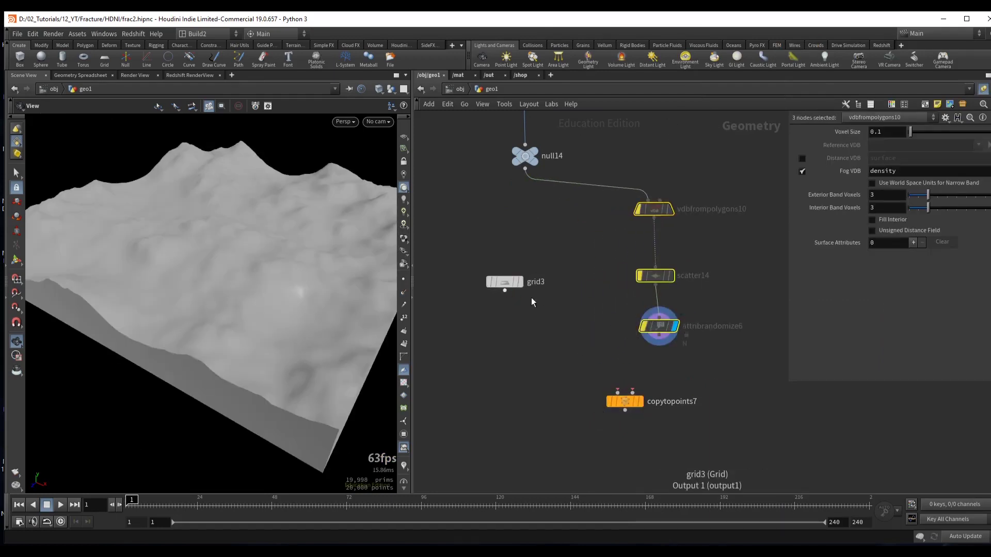
{"action": "left_click", "coordinate": [584, 308]}
{"action": "left_click_drag", "start_coordinate": [504, 281], "coordinate": [540, 274]}
{"action": "left_click", "coordinate": [540, 285]}
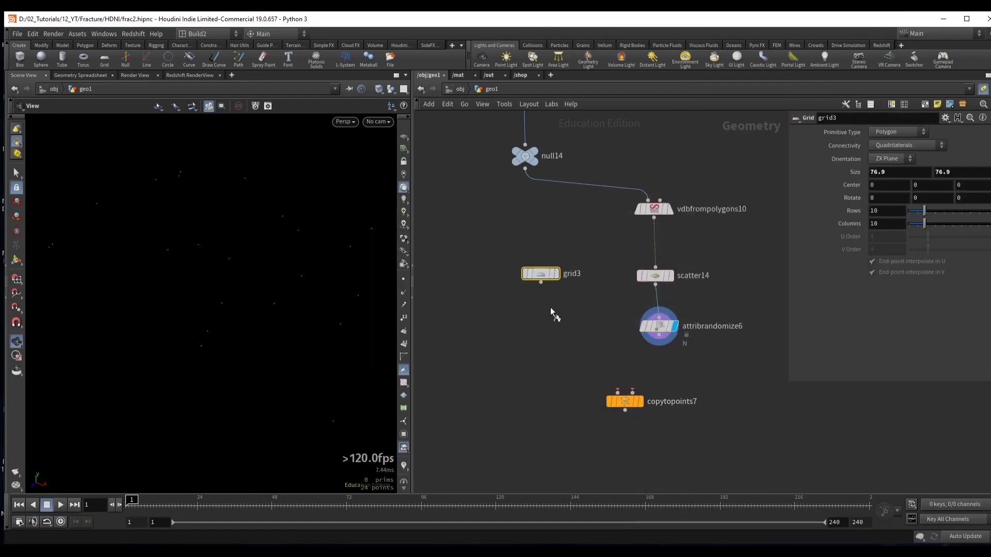
- Connect the Grid and the randomized points to Copy to Points as source and target, and display the copied grids
{"action": "key", "text": "r"}
{"action": "left_click", "coordinate": [617, 392]}
{"action": "left_click", "coordinate": [625, 401]}
{"action": "key", "text": "r"}
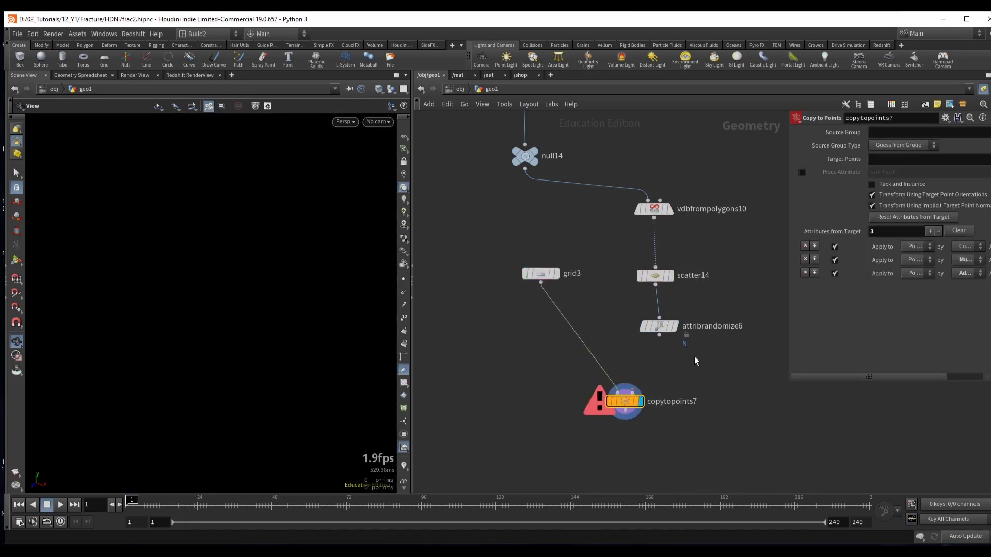
{"action": "left_click", "coordinate": [632, 388]}
{"action": "left_click_drag", "start_coordinate": [624, 401], "coordinate": [615, 396]}
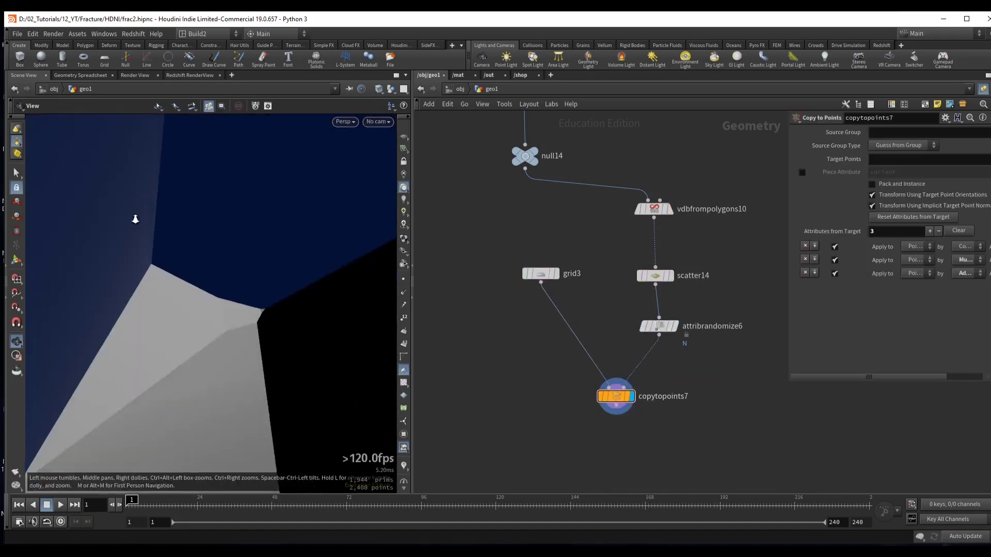
{"action": "left_click_drag", "start_coordinate": [133, 217], "coordinate": [411, 380]}
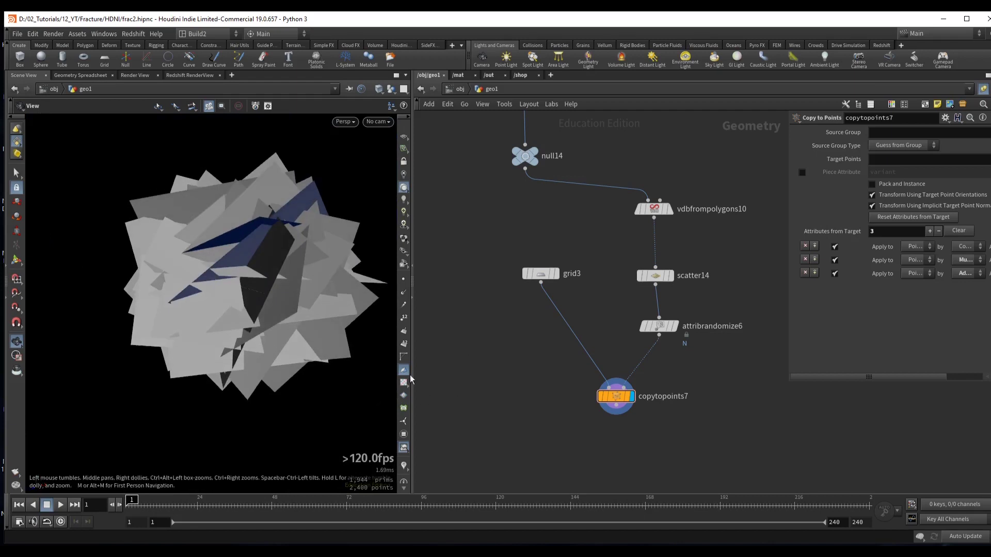
- Tidy the layout by moving the Grid node closer to the Scatter branch
{"action": "left_click_drag", "start_coordinate": [541, 283], "coordinate": [555, 282]}
{"action": "left_click_drag", "start_coordinate": [531, 423], "coordinate": [738, 180]}
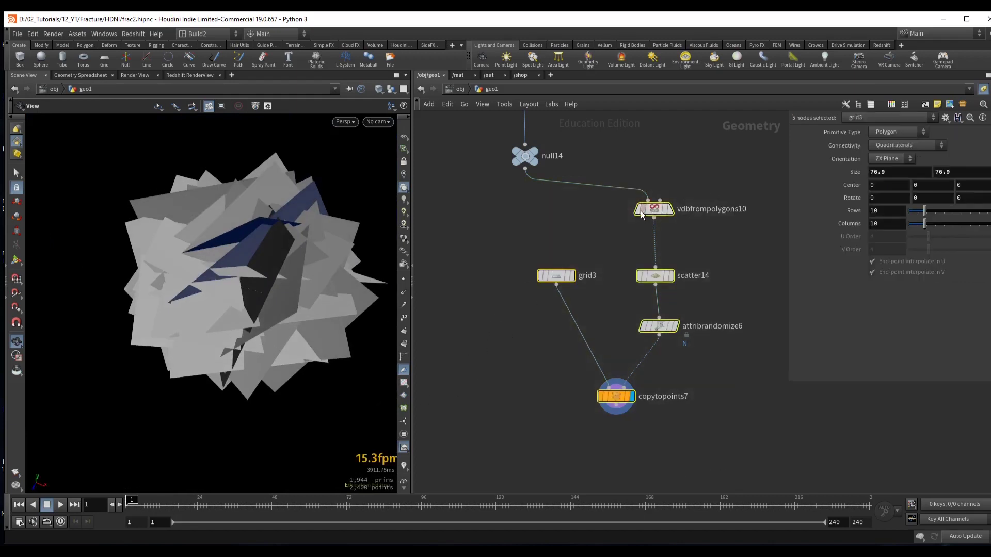
{"action": "left_click_drag", "start_coordinate": [555, 273], "coordinate": [630, 272]}
{"action": "scroll", "coordinate": [573, 230], "scroll_direction": "down", "scroll_amount": 3}
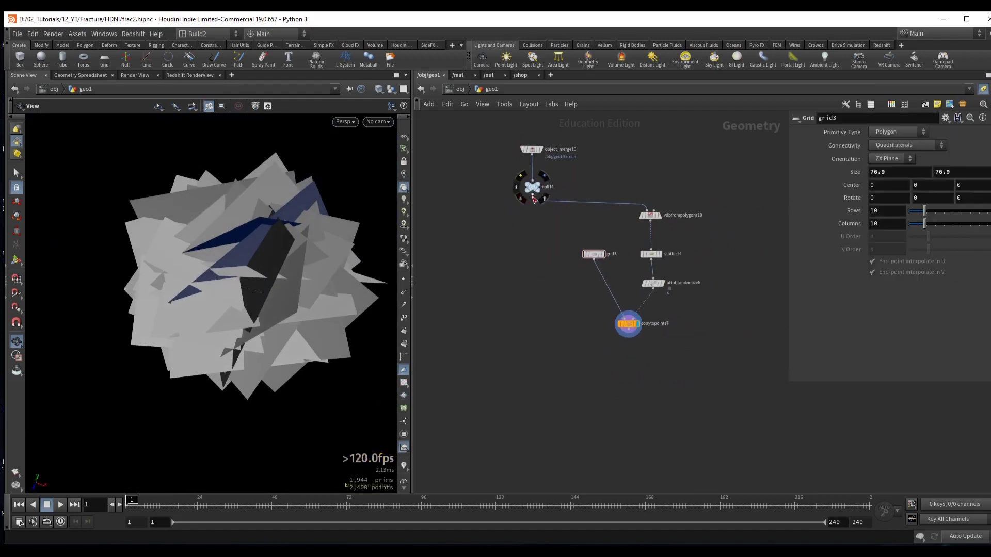
- Append a Boolean Fracture node to the terrain Null and align it beneath that branch
{"action": "left_click_drag", "start_coordinate": [532, 194], "coordinate": [524, 385]}
{"action": "type", "text": "boolean fracture"}
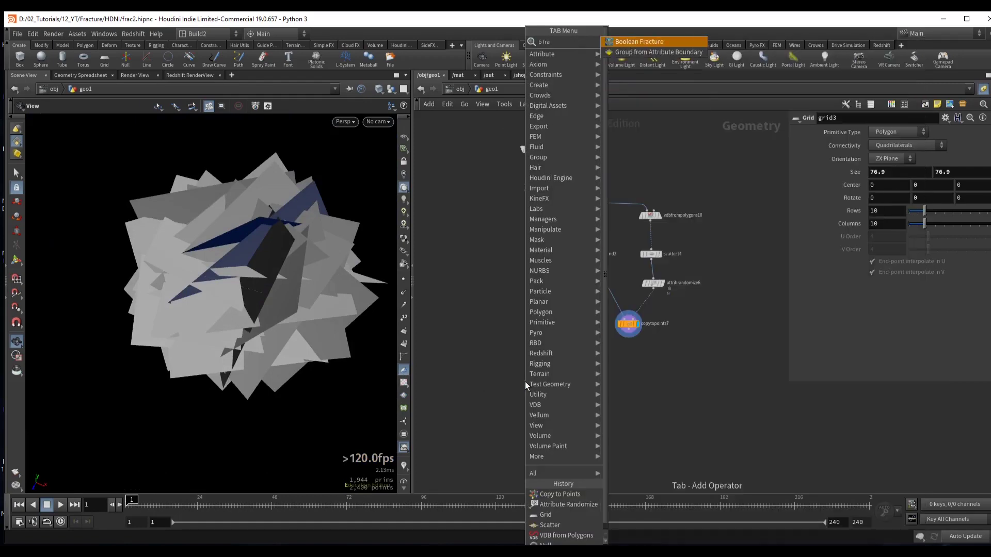
{"action": "key", "text": "Return"}
{"action": "scroll", "coordinate": [845, 318], "scroll_direction": "down", "scroll_amount": 5}
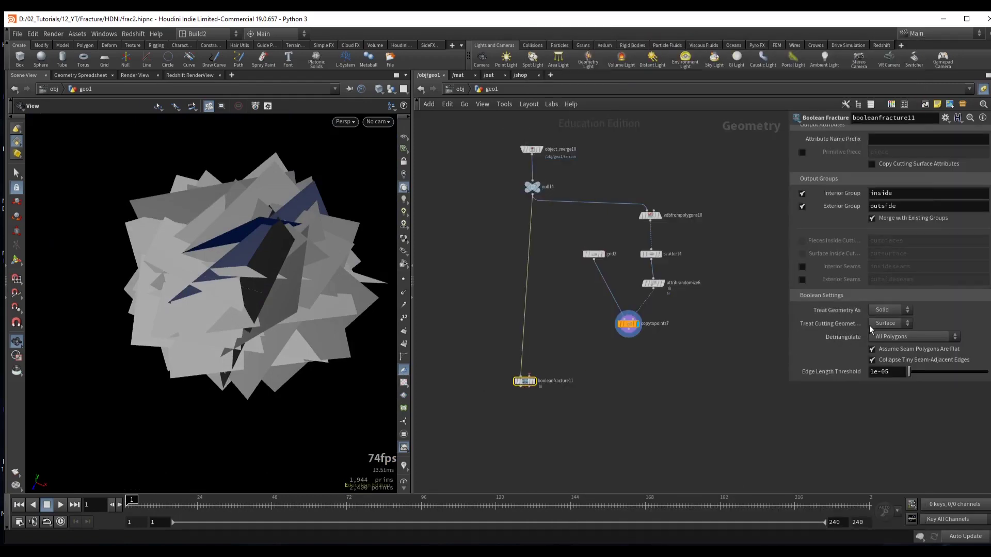
{"action": "left_click_drag", "start_coordinate": [602, 260], "coordinate": [608, 272]}
{"action": "left_click_drag", "start_coordinate": [524, 384], "coordinate": [537, 387]}
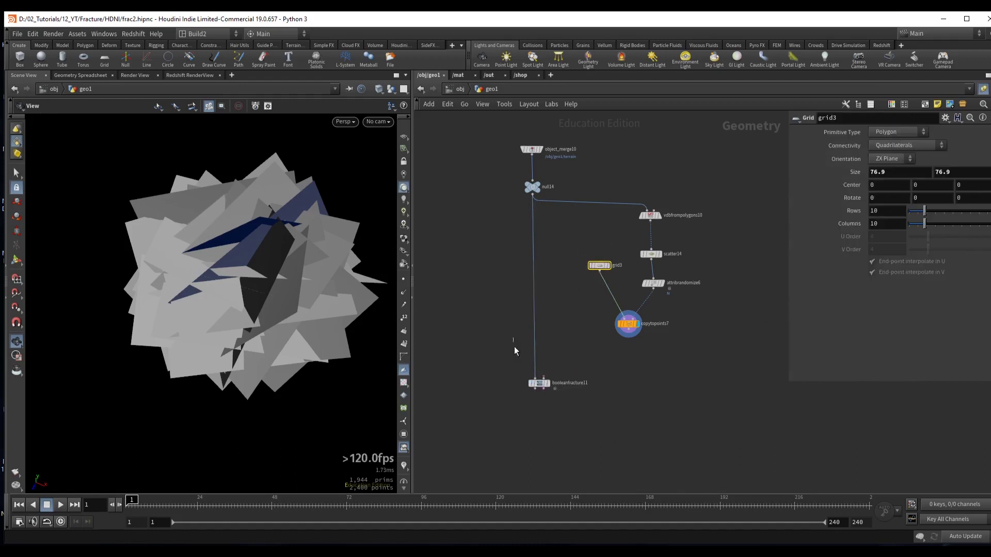
- Feed the copied grids into the Boolean Fracture as cutting geometry and display the fractured terrain
{"action": "left_click", "coordinate": [539, 383]}
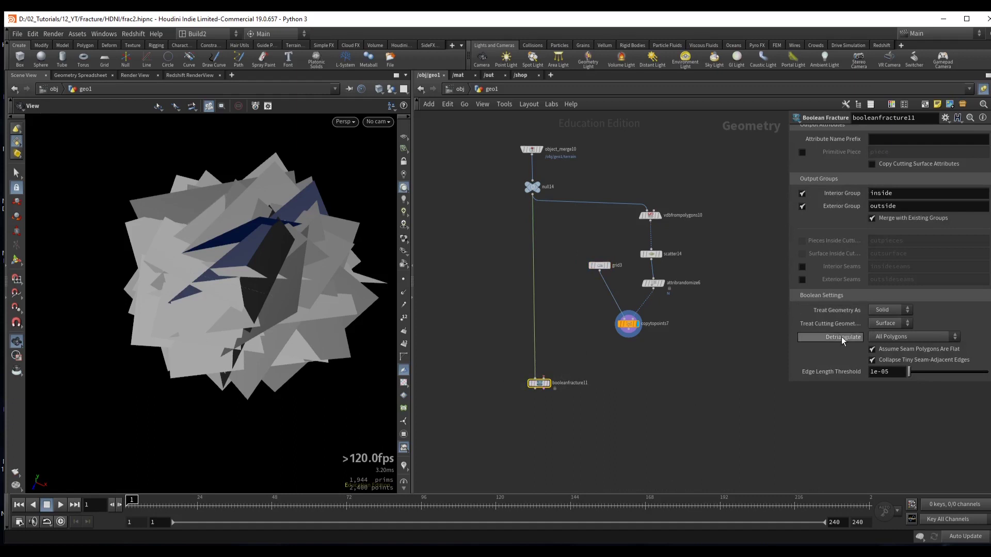
{"action": "scroll", "coordinate": [593, 345], "scroll_direction": "up", "scroll_amount": 3}
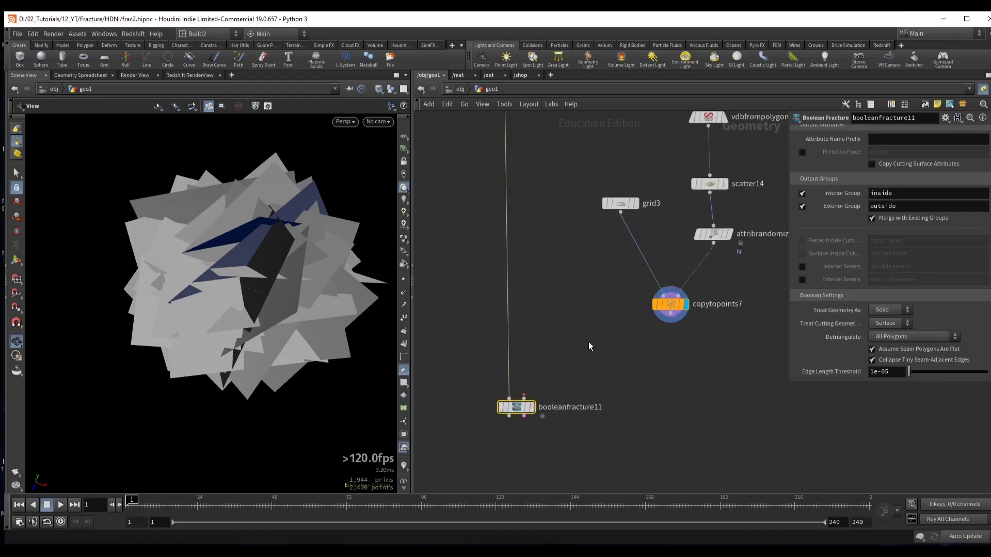
{"action": "left_click_drag", "start_coordinate": [671, 321], "coordinate": [517, 401]}
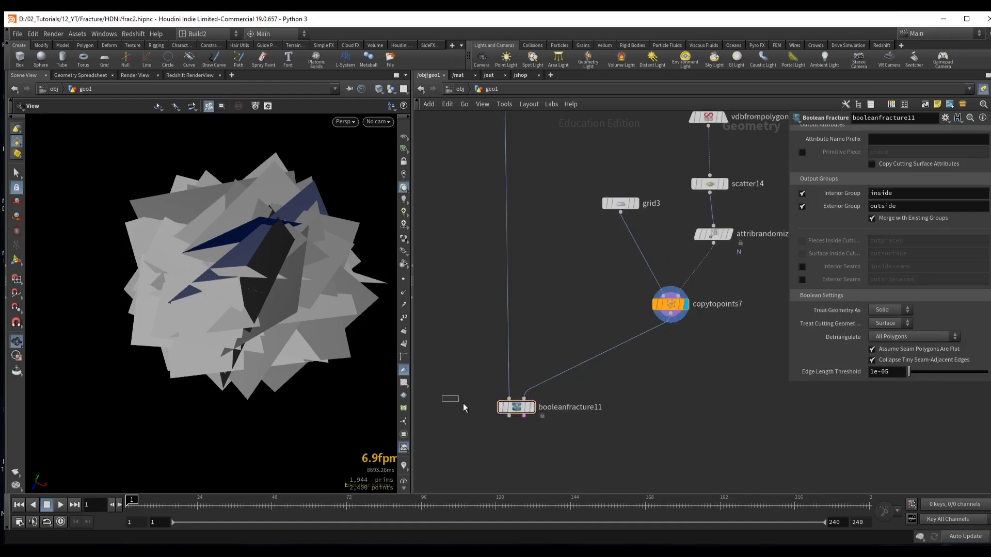
{"action": "left_click", "coordinate": [531, 407]}
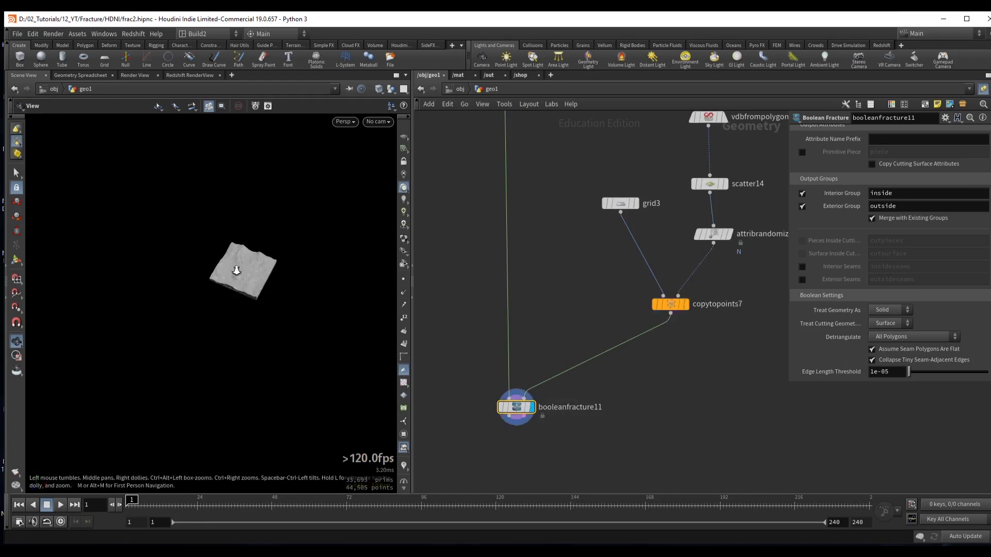
{"action": "left_click_drag", "start_coordinate": [236, 271], "coordinate": [259, 254]}
{"action": "scroll", "coordinate": [259, 255], "scroll_direction": "up", "scroll_amount": 5}
{"action": "middle_click_drag", "start_coordinate": [458, 334], "coordinate": [480, 292]}
{"action": "left_click_drag", "start_coordinate": [237, 335], "coordinate": [295, 316]}
- Append an Exploded View node to the Boolean Fracture and display the separated pieces
{"action": "middle_click_drag", "start_coordinate": [513, 431], "coordinate": [547, 367]}
{"action": "key", "text": "Tab"}
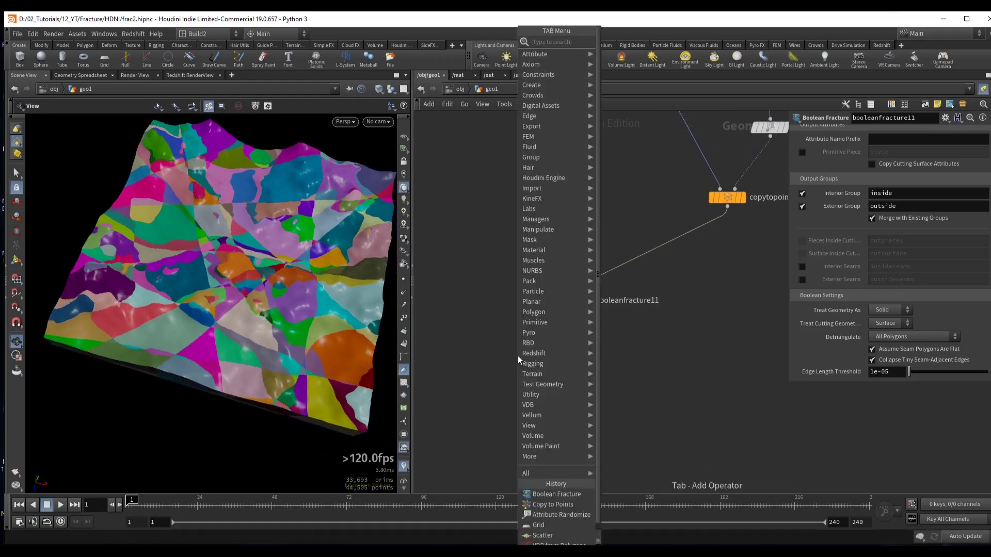
{"action": "type", "text": "exploded"}
{"action": "key", "text": "Return"}
{"action": "left_click", "coordinate": [518, 355]}
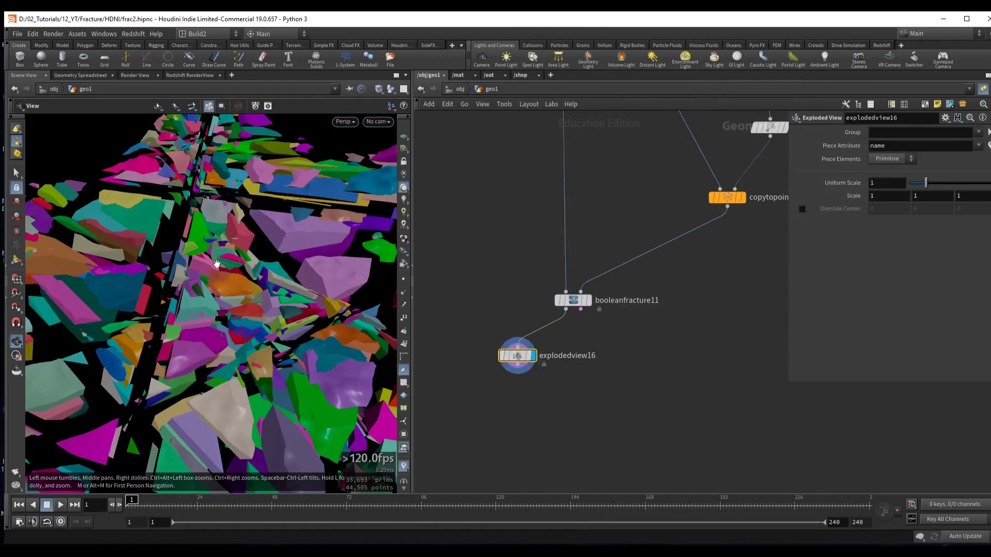
{"action": "left_click_drag", "start_coordinate": [216, 263], "coordinate": [207, 237]}
- Reduce the Exploded View's uniform scale to 0.51 and inspect the pieces from several angles
{"action": "left_click_drag", "start_coordinate": [926, 183], "coordinate": [916, 189]}
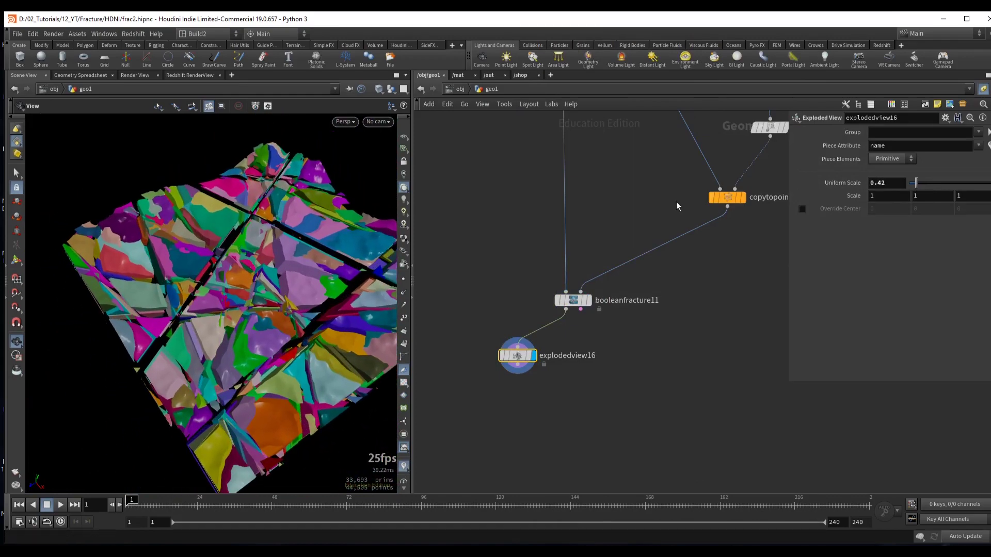
{"action": "left_click_drag", "start_coordinate": [171, 289], "coordinate": [158, 226]}
{"action": "left_click_drag", "start_coordinate": [225, 268], "coordinate": [202, 244]}
{"action": "left_click_drag", "start_coordinate": [186, 356], "coordinate": [209, 279]}
{"action": "scroll", "coordinate": [232, 289], "scroll_direction": "up", "scroll_amount": 5}
{"action": "mouse_move", "coordinate": [913, 181]}
{"action": "left_mouse_down"}
{"action": "mouse_move", "coordinate": [929, 182]}
{"action": "mouse_move", "coordinate": [917, 182]}
{"action": "left_mouse_up"}
- Set the Scatter node's forced total count to 10 and inspect the larger fracture pieces
{"action": "middle_click_drag", "start_coordinate": [624, 246], "coordinate": [542, 338]}
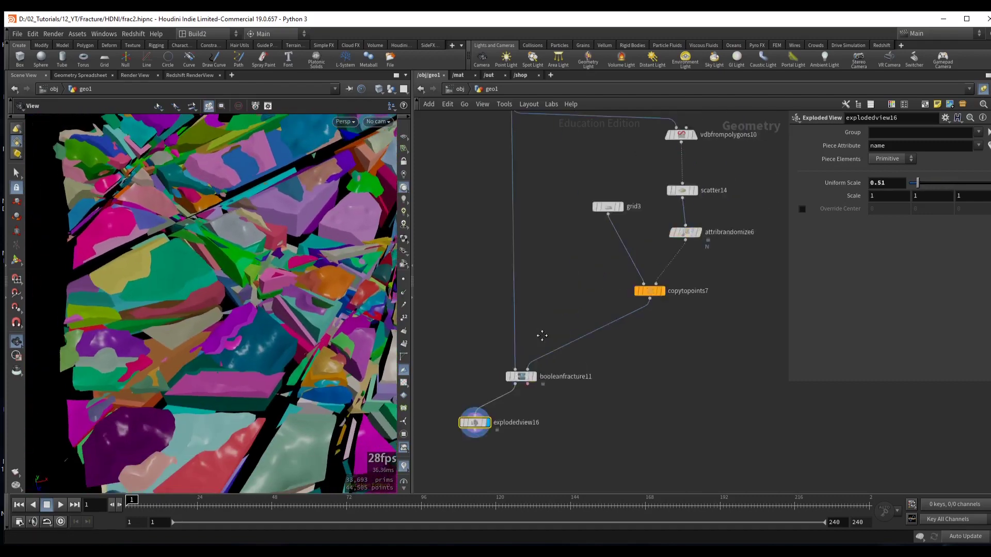
{"action": "middle_click_drag", "start_coordinate": [650, 155], "coordinate": [573, 277]}
{"action": "left_click", "coordinate": [607, 291]}
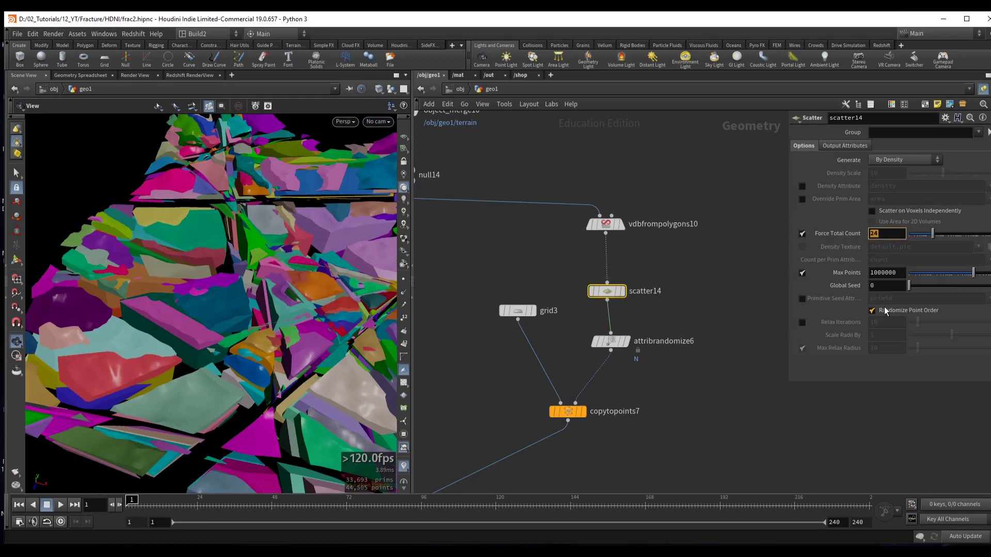
{"action": "type", "text": "10"}
{"action": "key", "text": "Return"}
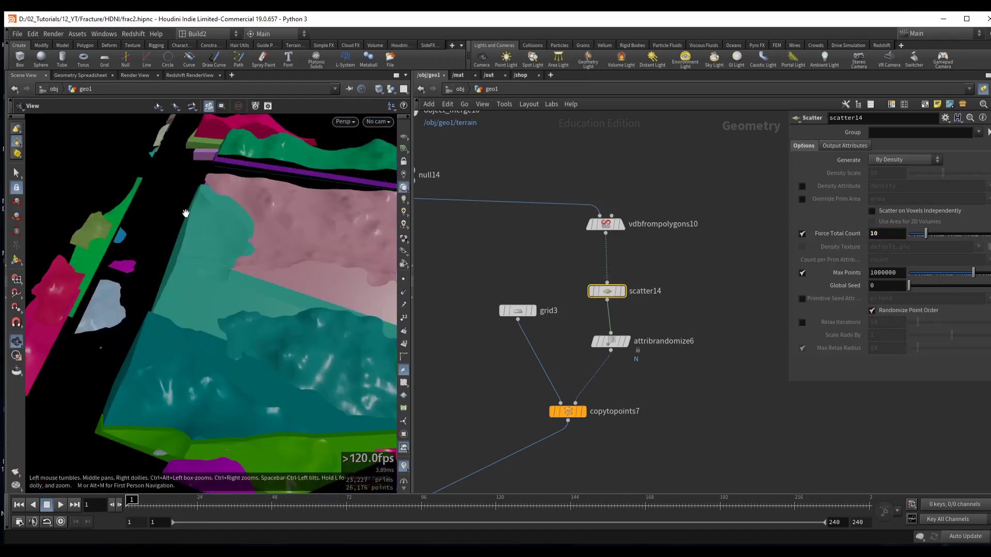
{"action": "scroll", "coordinate": [186, 242], "scroll_direction": "down", "scroll_amount": 5}
{"action": "scroll", "coordinate": [186, 242], "scroll_direction": "up", "scroll_amount": 5}
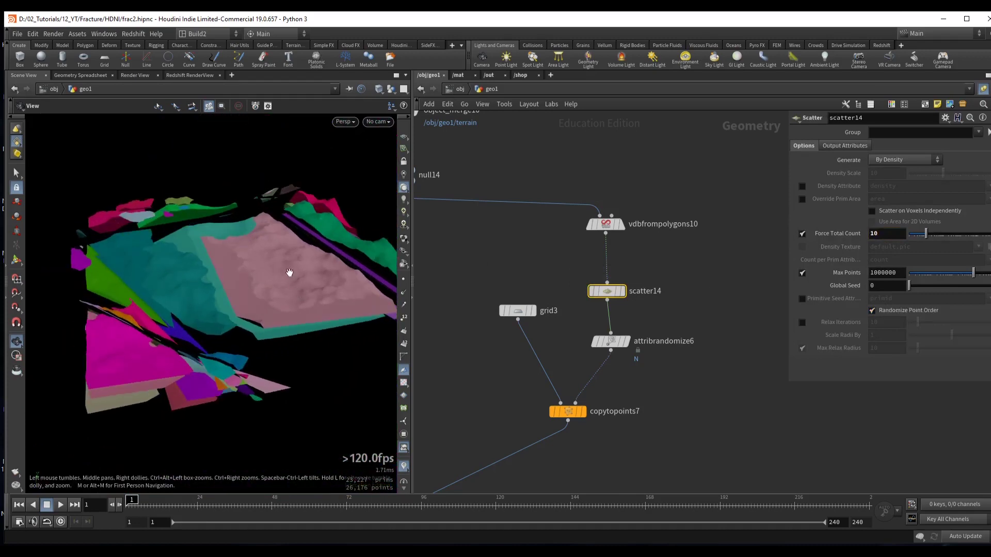
- Try different global seeds on the Scatter node, settling on 0.5
{"action": "middle_click_drag", "start_coordinate": [536, 255], "coordinate": [575, 209]}
{"action": "mouse_move", "coordinate": [649, 302]}
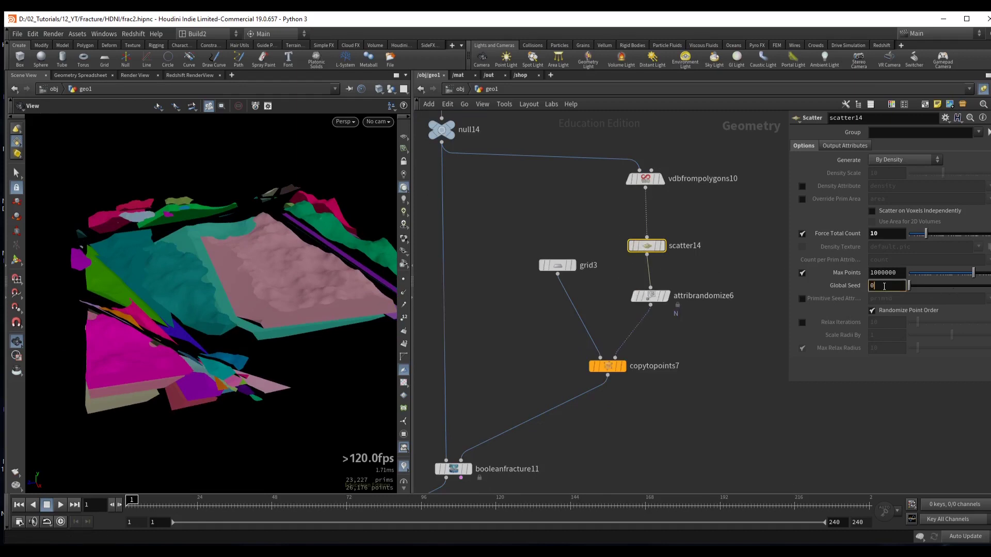
{"action": "scroll", "coordinate": [884, 286], "scroll_direction": "up", "scroll_amount": 1}
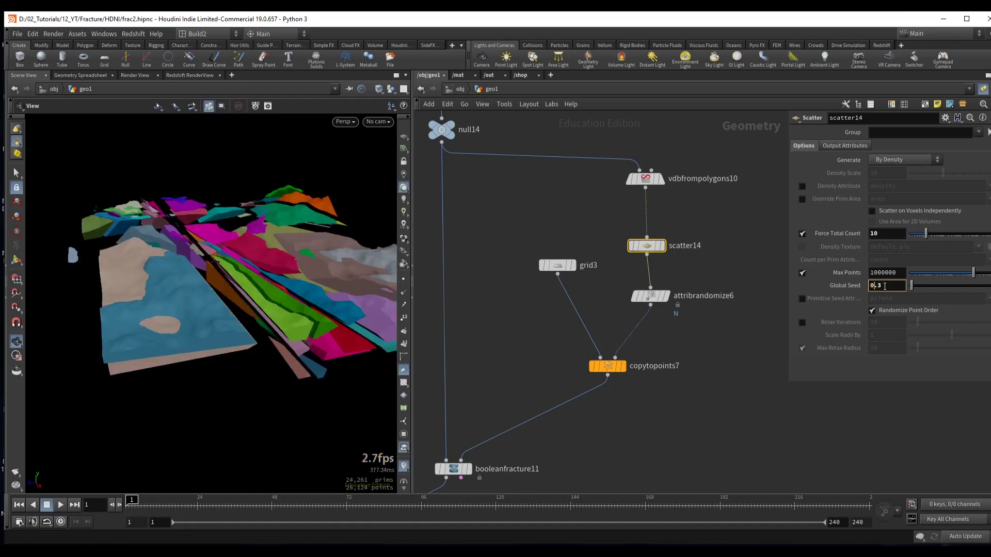
{"action": "scroll", "coordinate": [884, 286], "scroll_direction": "up", "scroll_amount": 1}
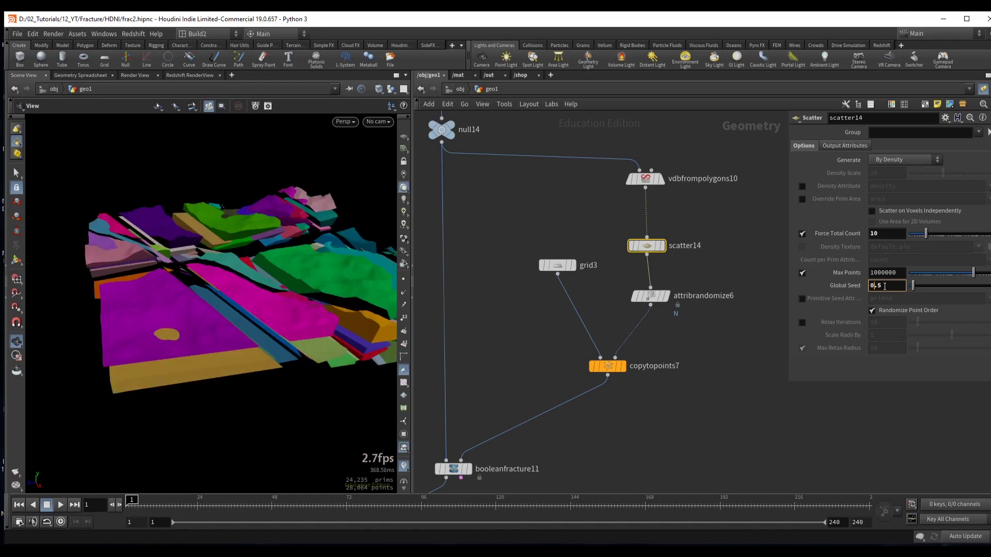
- Set the Exploded View's uniform scale to 0.63 and inspect the flat cut faces between the pieces
{"action": "middle_click_drag", "start_coordinate": [502, 358], "coordinate": [634, 243]}
{"action": "left_click", "coordinate": [531, 409]}
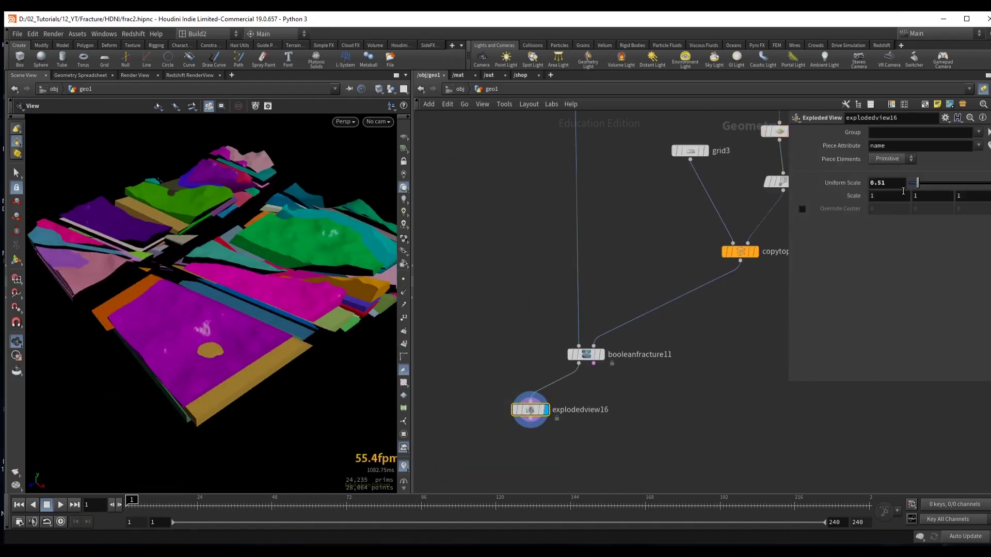
{"action": "mouse_move", "coordinate": [908, 184]}
{"action": "left_mouse_down"}
{"action": "mouse_move", "coordinate": [924, 192]}
{"action": "mouse_move", "coordinate": [910, 195]}
{"action": "mouse_move", "coordinate": [919, 184]}
{"action": "left_mouse_up"}
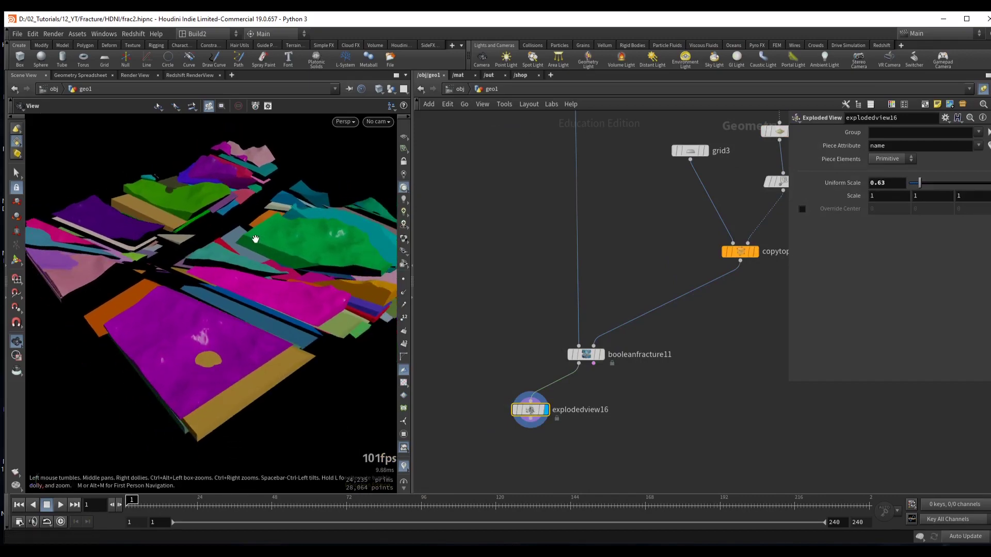
{"action": "mouse_move", "coordinate": [256, 239]}
{"action": "left_mouse_down"}
{"action": "mouse_move", "coordinate": [289, 250]}
{"action": "mouse_move", "coordinate": [210, 265]}
{"action": "mouse_move", "coordinate": [274, 265]}
{"action": "mouse_move", "coordinate": [311, 216]}
{"action": "mouse_move", "coordinate": [273, 227]}
{"action": "mouse_move", "coordinate": [237, 205]}
{"action": "mouse_move", "coordinate": [270, 273]}
{"action": "mouse_move", "coordinate": [160, 263]}
{"action": "left_mouse_up"}
{"action": "key", "text": "shift+w"}
{"action": "key", "text": "shift+w"}
- Reposition the Grid node, display it on its own and examine its polygon divisions
{"action": "middle_click_drag", "start_coordinate": [676, 171], "coordinate": [602, 231]}
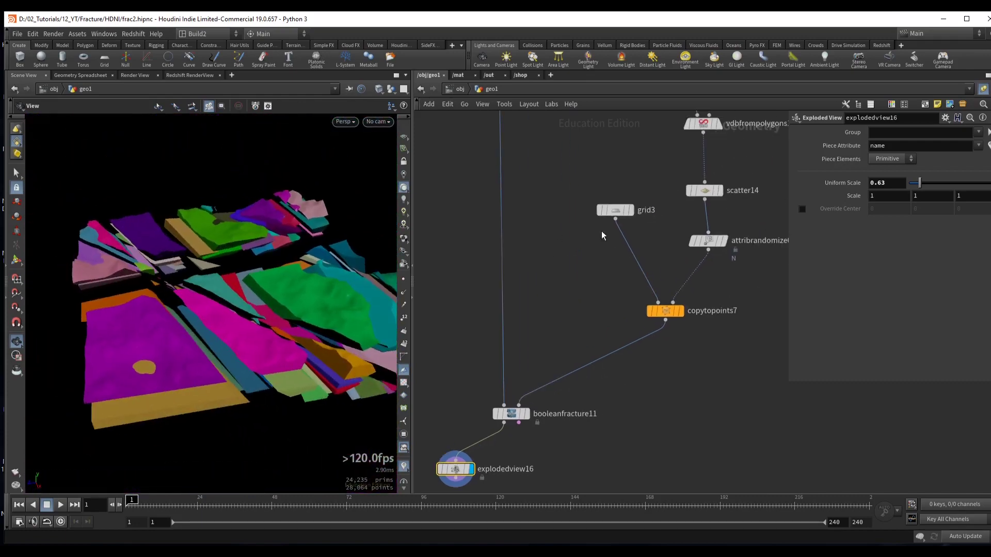
{"action": "left_click", "coordinate": [615, 210]}
{"action": "left_click_drag", "start_coordinate": [615, 212], "coordinate": [595, 202]}
{"action": "left_click", "coordinate": [610, 200]}
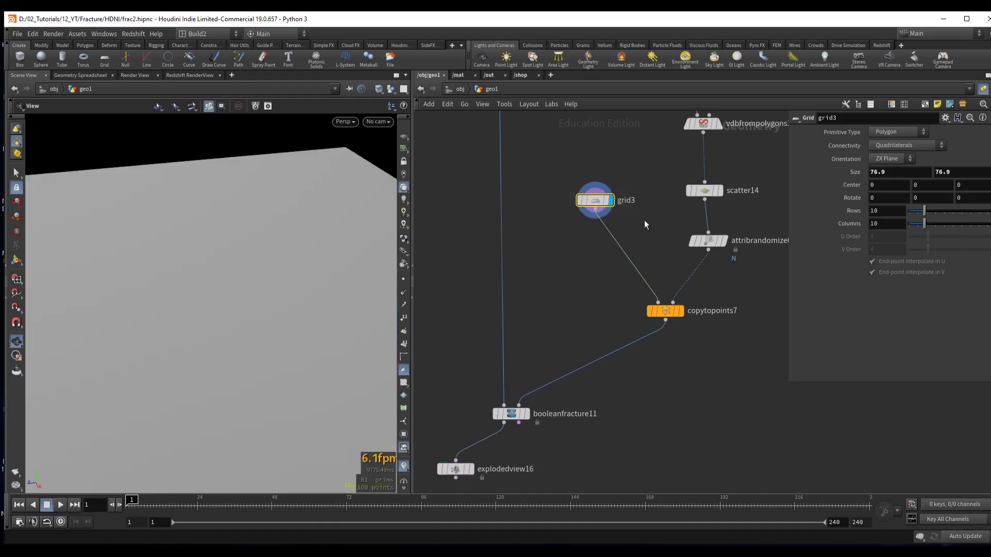
{"action": "scroll", "coordinate": [201, 248], "scroll_direction": "down", "scroll_amount": 5}
{"action": "left_click_drag", "start_coordinate": [200, 265], "coordinate": [267, 243]}
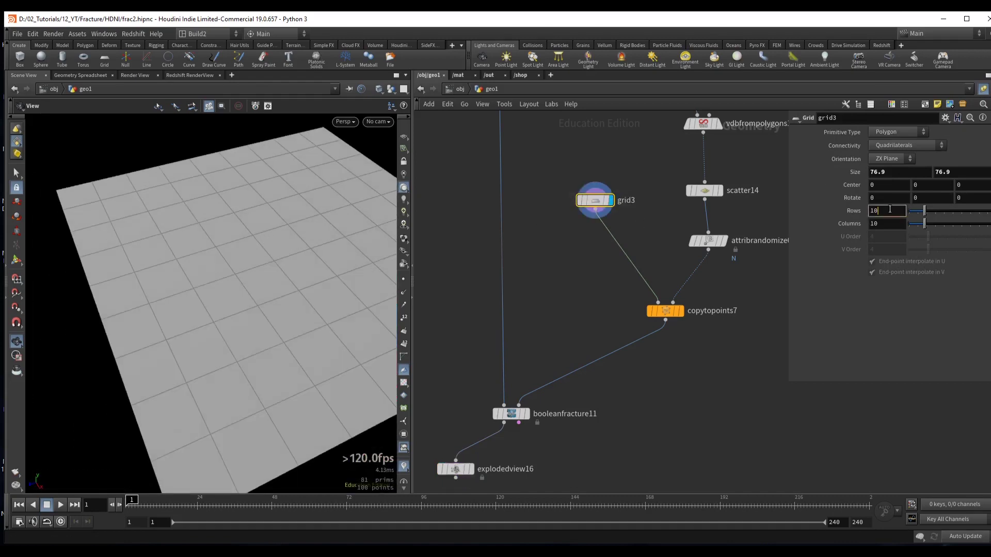
- Set the Grid node's rows and columns to 100
{"action": "left_click", "coordinate": [898, 224]}
{"action": "type", "text": "0"}
{"action": "key", "text": "Return"}
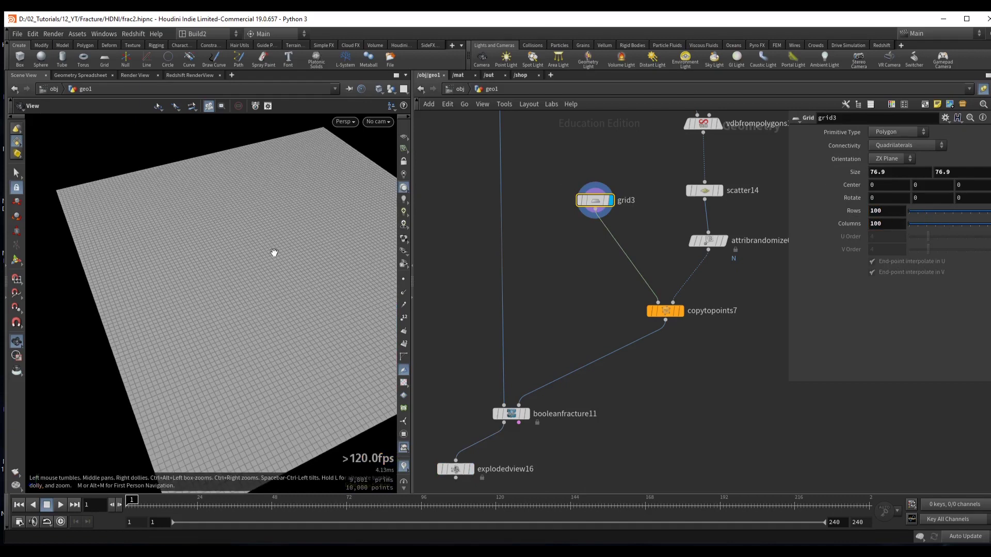
- Insert a Mountain node between the Grid and Copy to Points nodes and display its result
{"action": "middle_click_drag", "start_coordinate": [593, 269], "coordinate": [570, 276]}
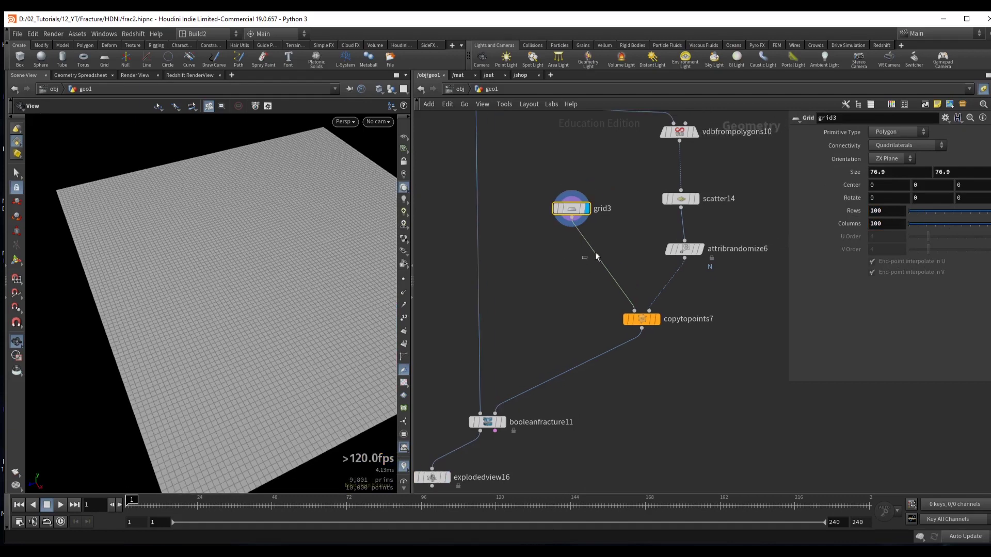
{"action": "key", "text": "Tab"}
{"action": "mouse_move", "coordinate": [665, 38]}
{"action": "left_click", "coordinate": [737, 52]}
{"action": "left_click", "coordinate": [599, 252]}
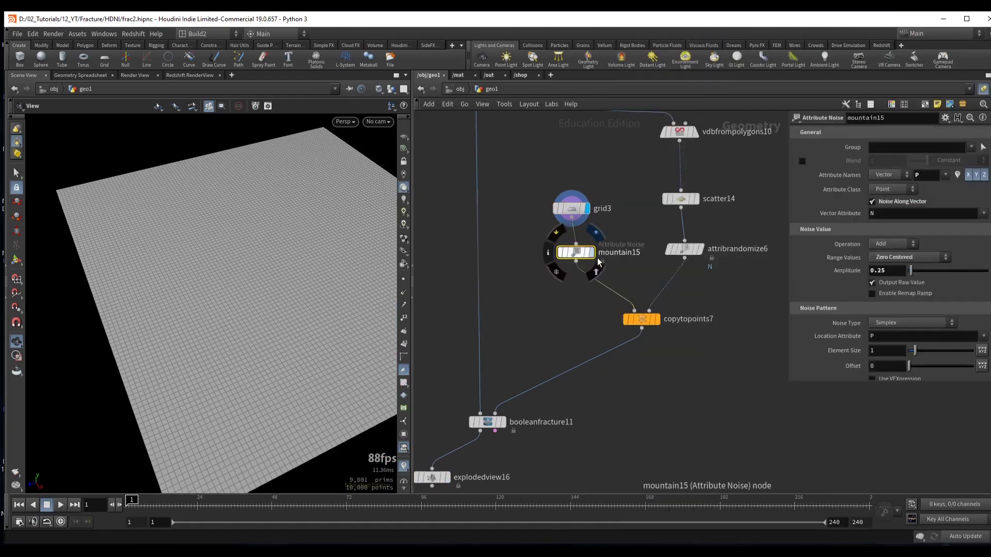
{"action": "left_click_drag", "start_coordinate": [372, 267], "coordinate": [327, 270]}
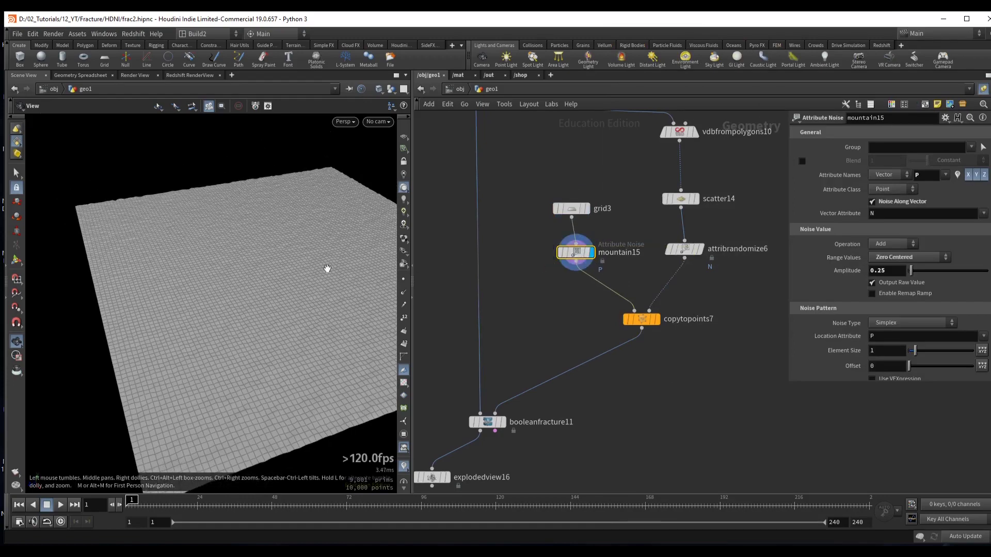
- Turn off Noise Along Vector on the Mountain node and set its amplitude to 1.45 and element size to 5.48
{"action": "left_click", "coordinate": [891, 203]}
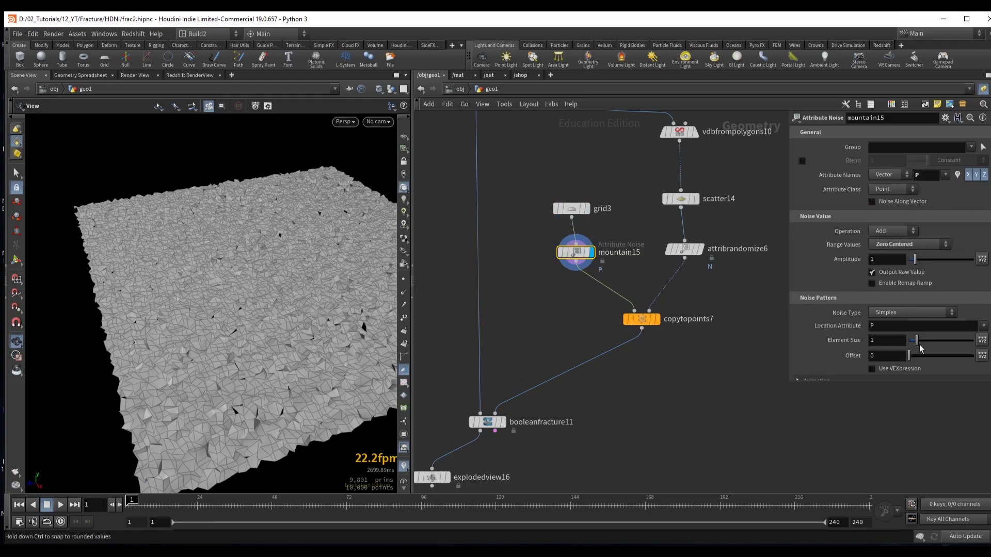
{"action": "left_click_drag", "start_coordinate": [920, 345], "coordinate": [932, 347]}
{"action": "left_click_drag", "start_coordinate": [913, 263], "coordinate": [918, 261]}
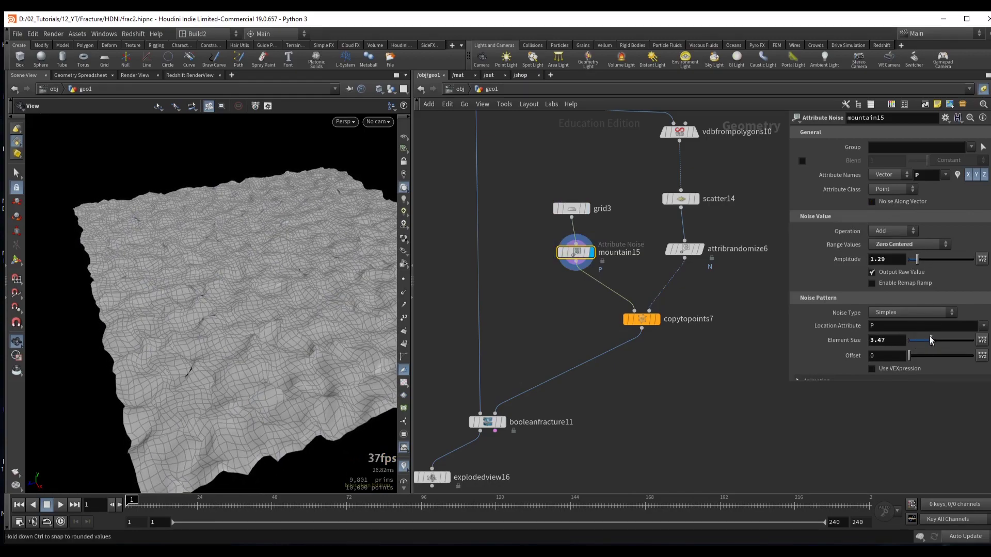
{"action": "left_click_drag", "start_coordinate": [932, 339], "coordinate": [945, 348]}
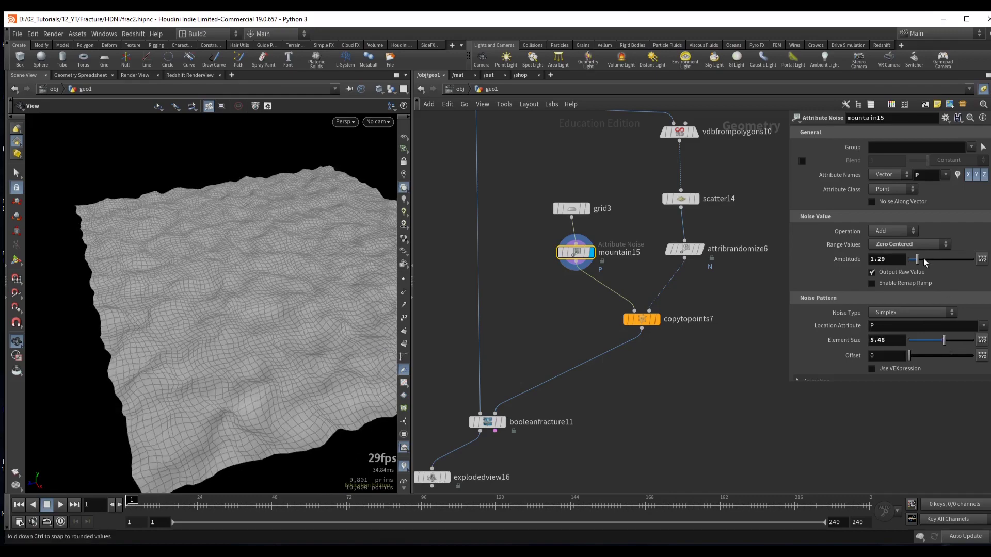
{"action": "left_click_drag", "start_coordinate": [924, 263], "coordinate": [918, 261]}
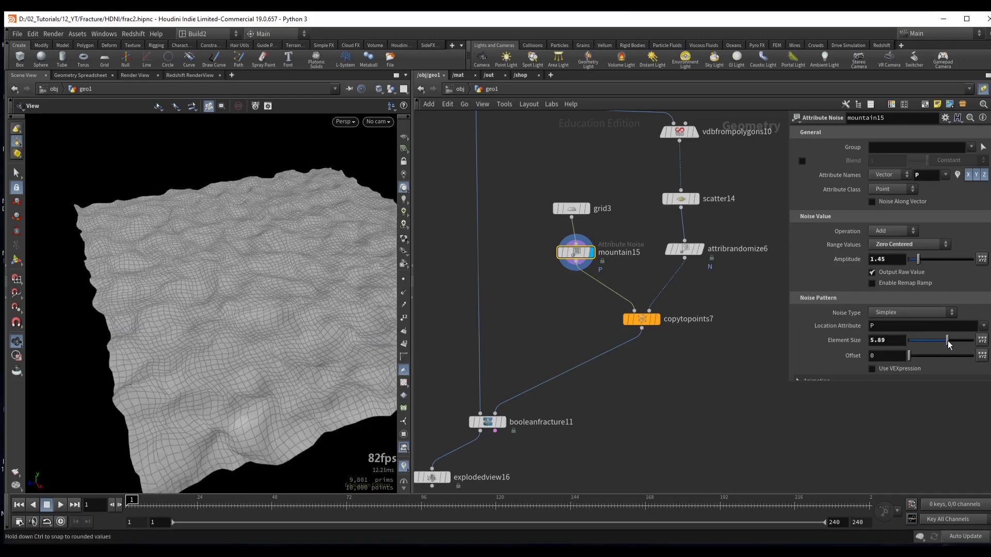
- Set the Mountain node's fractal roughness to 0.507
{"action": "scroll", "coordinate": [902, 352], "scroll_direction": "down", "scroll_amount": 5}
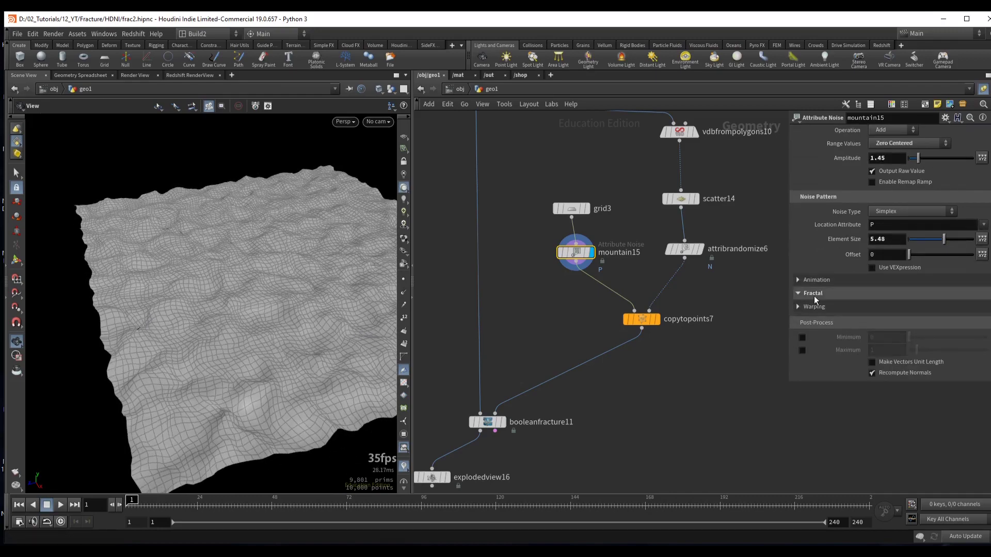
{"action": "left_click", "coordinate": [813, 293]}
{"action": "left_click_drag", "start_coordinate": [947, 348], "coordinate": [949, 351]}
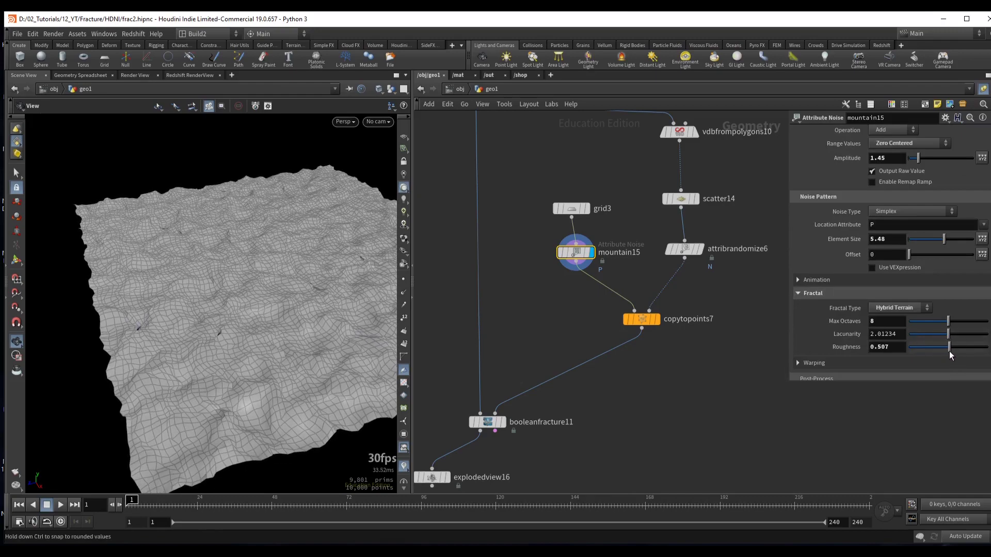
- Display the Copy to Points node and inspect the noisy cutting surfaces from several angles
{"action": "left_click", "coordinate": [642, 319]}
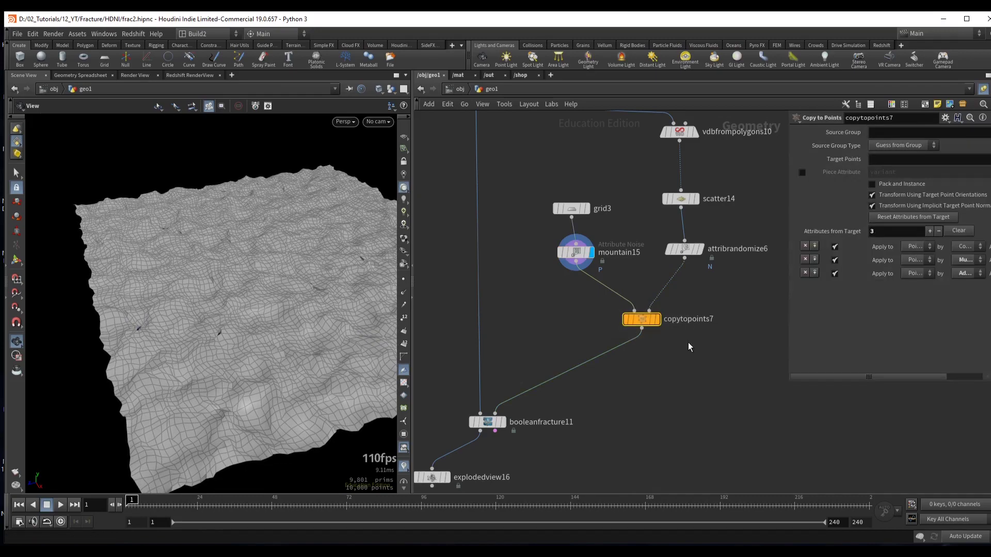
{"action": "left_click", "coordinate": [657, 319]}
{"action": "left_click_drag", "start_coordinate": [216, 289], "coordinate": [242, 212]}
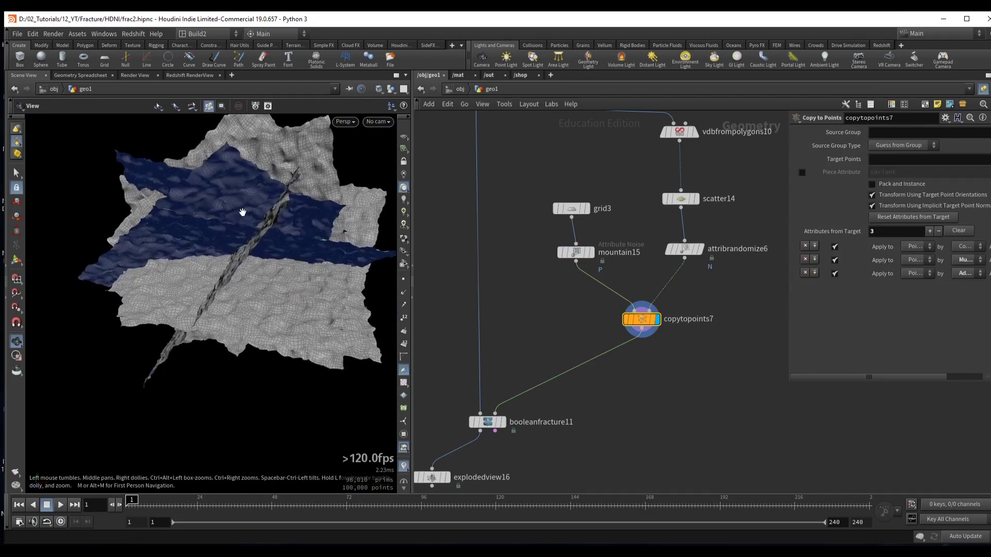
{"action": "left_click_drag", "start_coordinate": [222, 273], "coordinate": [223, 258]}
- Display the Boolean Fracture node and look closely at the noisy cuts across the terrain
{"action": "middle_click_drag", "start_coordinate": [562, 316], "coordinate": [528, 277]}
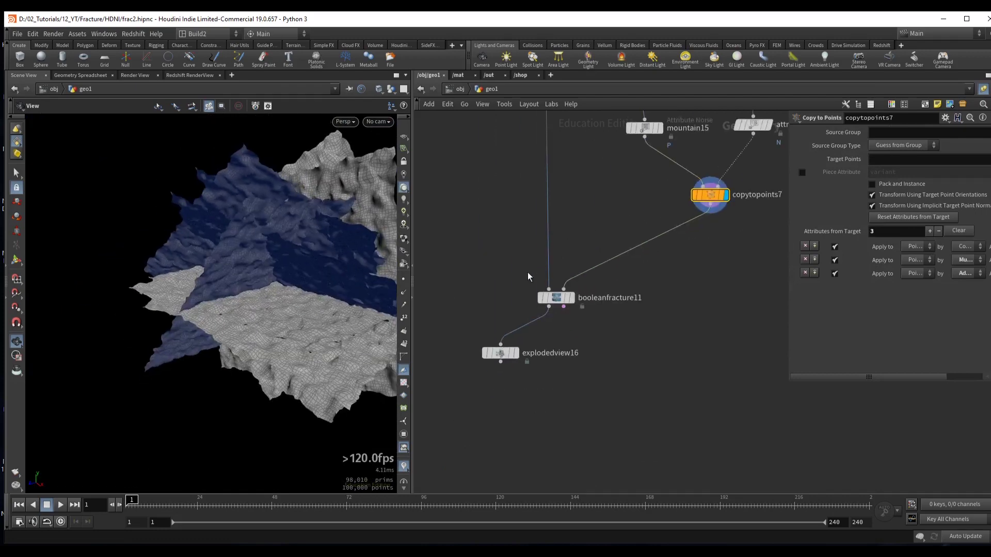
{"action": "left_click", "coordinate": [550, 297]}
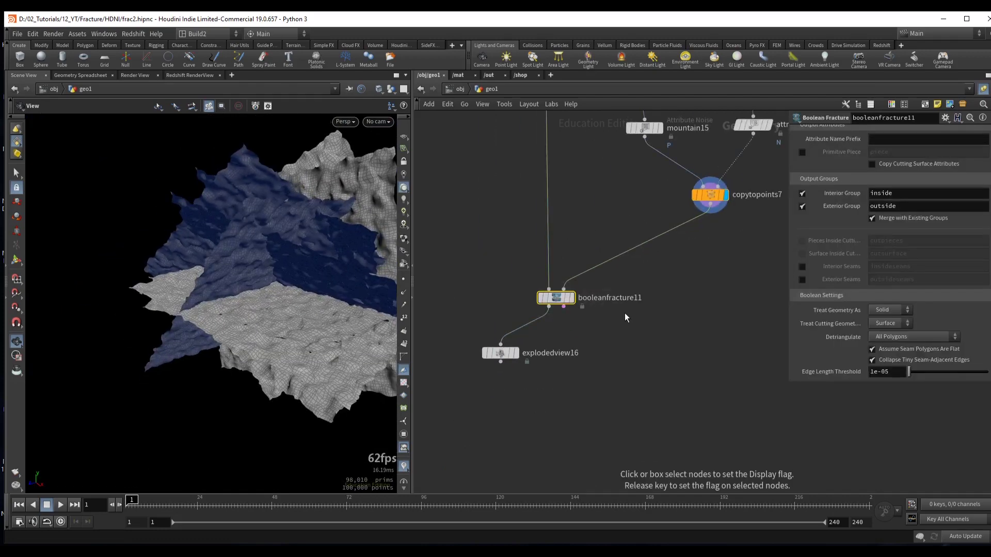
{"action": "key", "text": "r"}
{"action": "scroll", "coordinate": [239, 285], "scroll_direction": "up", "scroll_amount": 5}
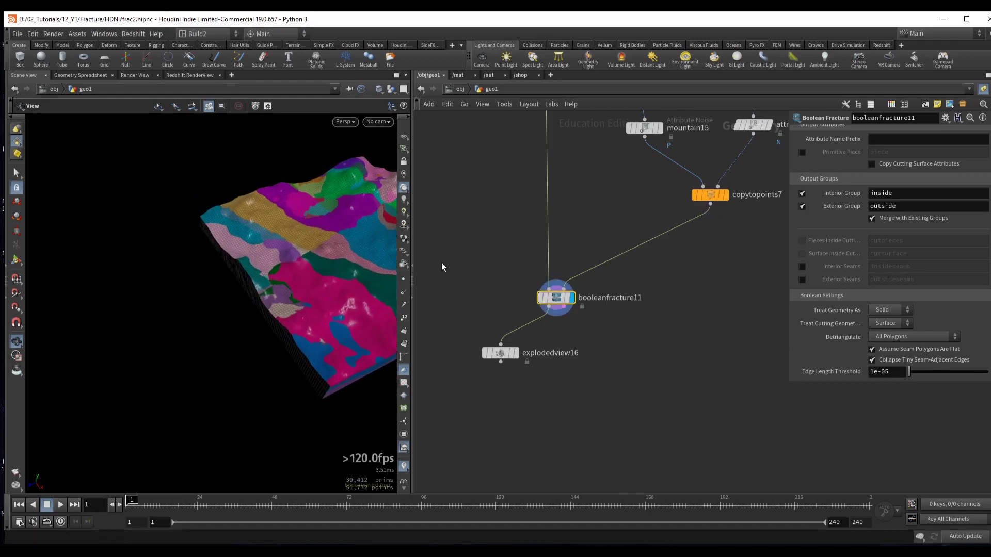
{"action": "scroll", "coordinate": [238, 285], "scroll_direction": "up", "scroll_amount": 3}
{"action": "middle_click_drag", "start_coordinate": [482, 383], "coordinate": [516, 332]}
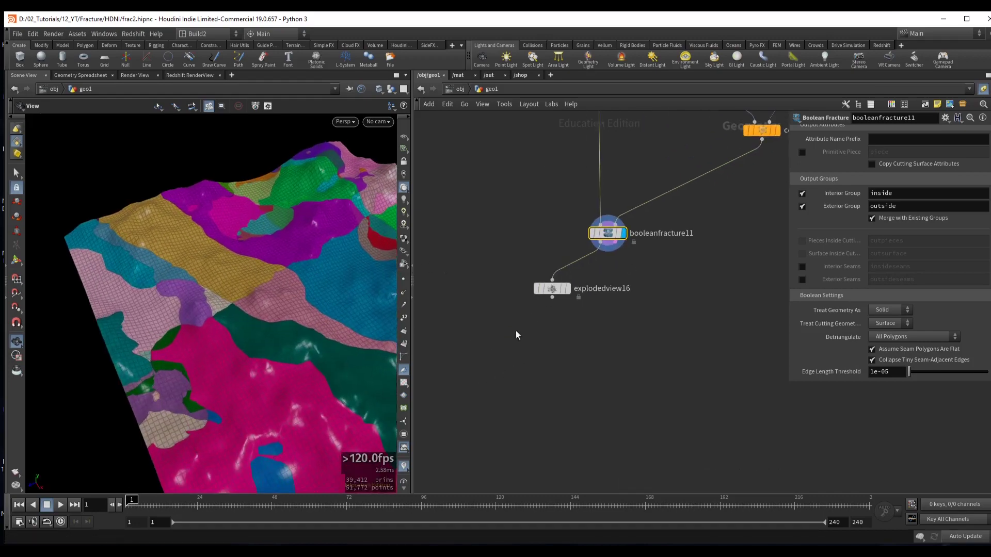
- Display the Exploded View node and examine the interior faces of the separated pieces
{"action": "left_click", "coordinate": [572, 288]}
{"action": "key", "text": "r"}
{"action": "left_click_drag", "start_coordinate": [330, 289], "coordinate": [302, 221]}
{"action": "left_click_drag", "start_coordinate": [280, 371], "coordinate": [247, 250]}
{"action": "left_click_drag", "start_coordinate": [116, 274], "coordinate": [256, 298]}
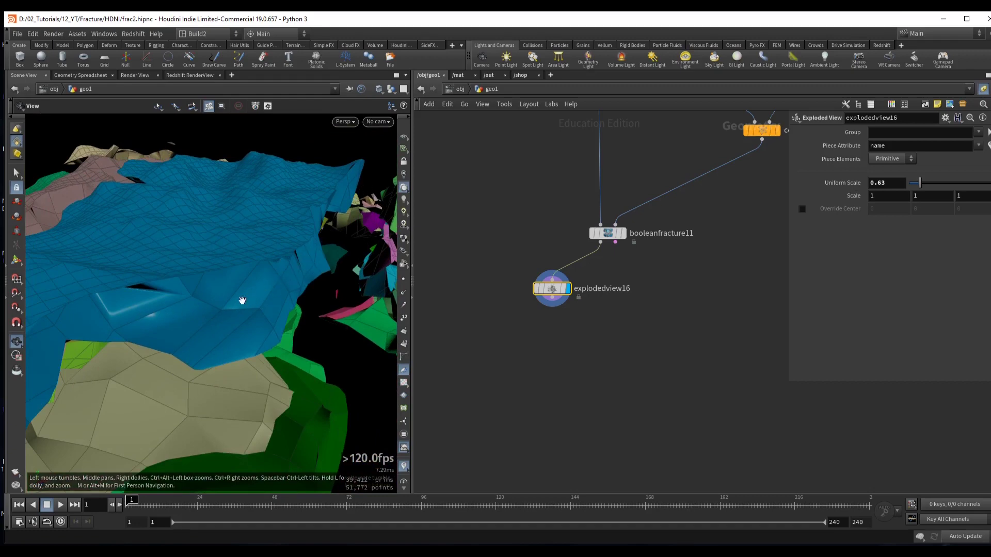
{"action": "middle_click_drag", "start_coordinate": [546, 201], "coordinate": [524, 247]}
{"action": "left_click_drag", "start_coordinate": [227, 289], "coordinate": [201, 296]}
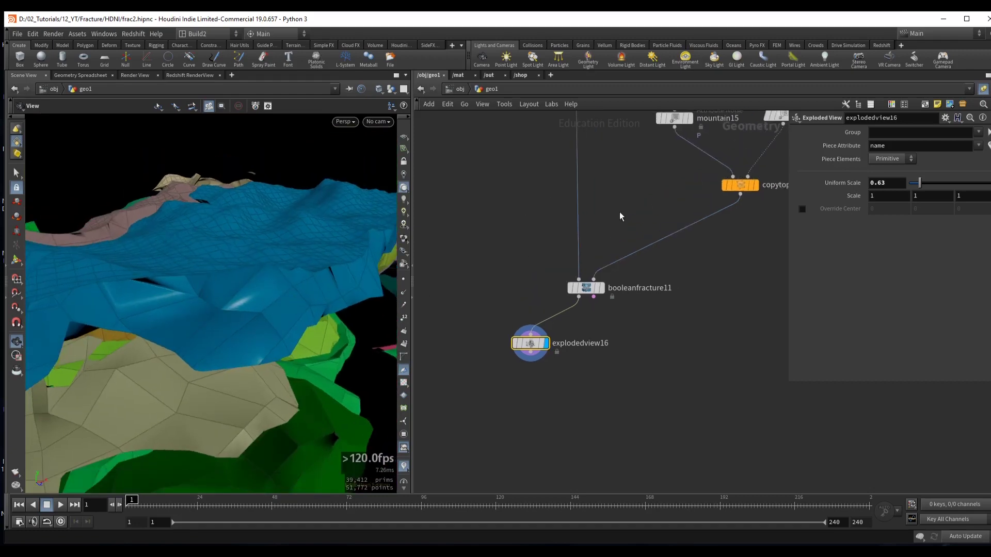
- Template the Copy to Points node so its cutting surfaces overlay the exploded pieces
{"action": "middle_click_drag", "start_coordinate": [621, 215], "coordinate": [601, 299]}
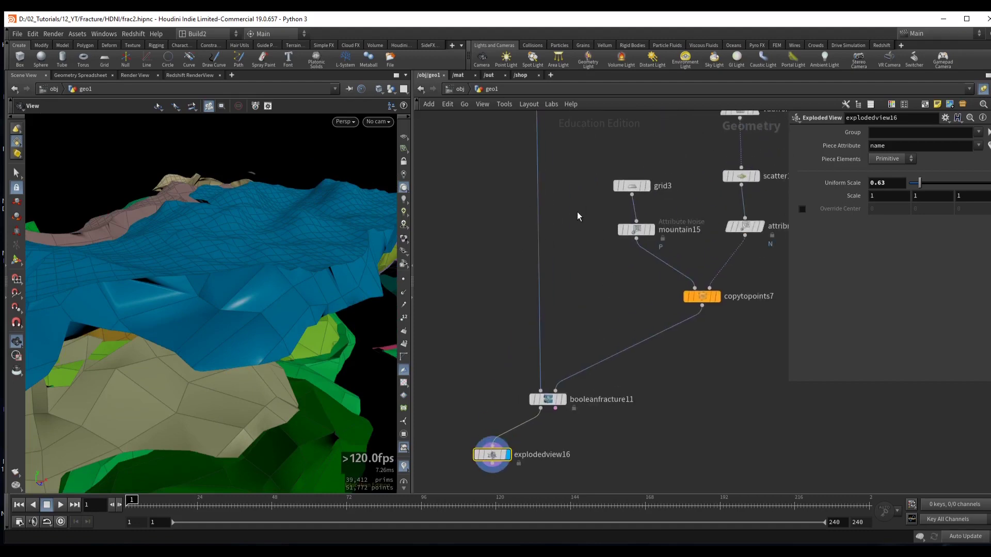
{"action": "middle_click_drag", "start_coordinate": [608, 258], "coordinate": [549, 270]}
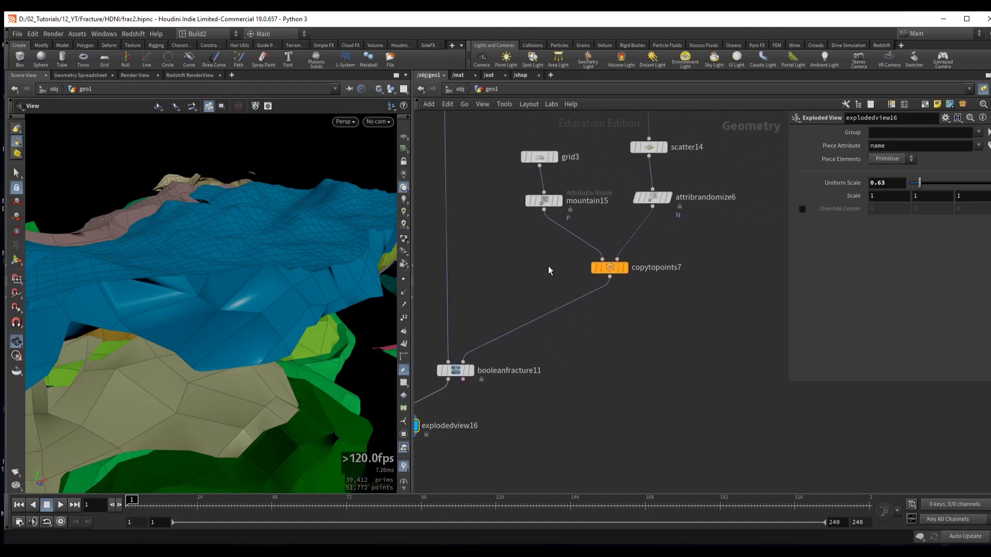
{"action": "left_click_drag", "start_coordinate": [543, 253], "coordinate": [664, 298]}
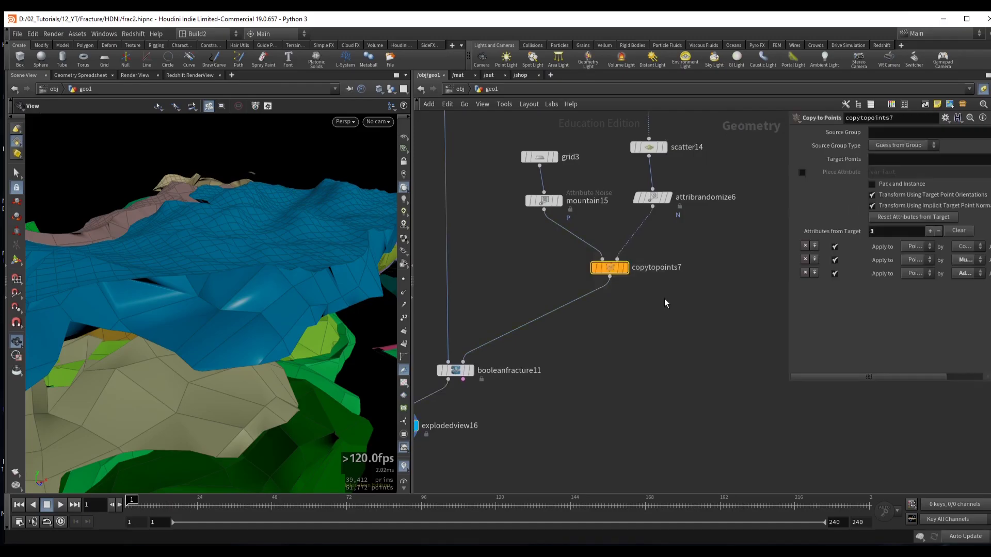
{"action": "left_click_drag", "start_coordinate": [279, 318], "coordinate": [331, 330]}
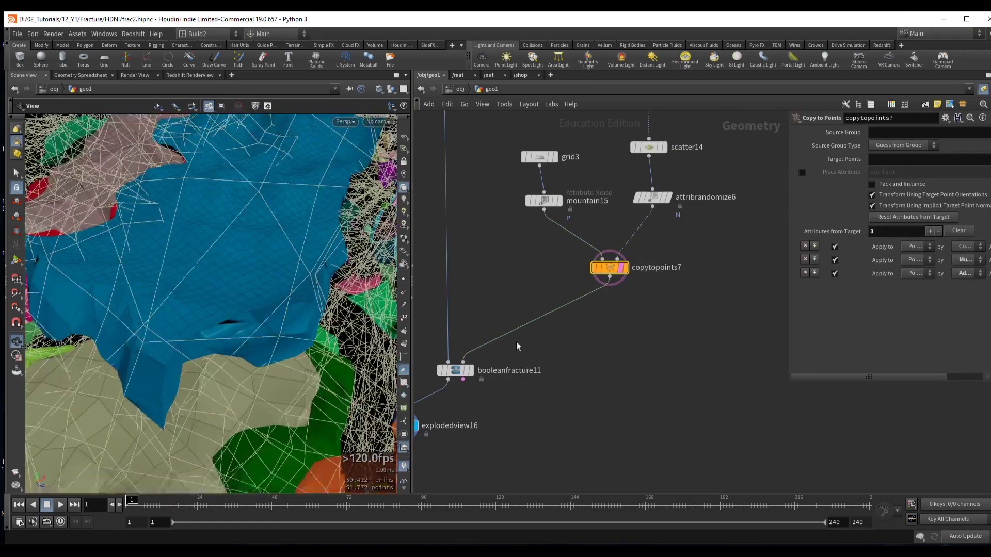
- Set the Exploded View's uniform scale to 0.12 and compare the templated wireframe with the piece edges
{"action": "middle_click_drag", "start_coordinate": [426, 383], "coordinate": [520, 292]}
{"action": "left_click", "coordinate": [495, 337]}
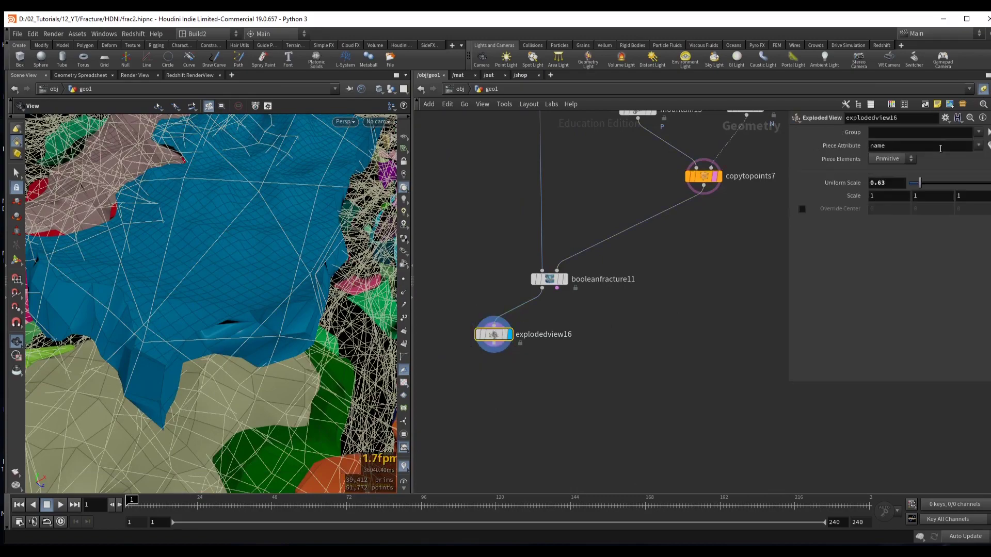
{"action": "left_click_drag", "start_coordinate": [922, 188], "coordinate": [917, 188]}
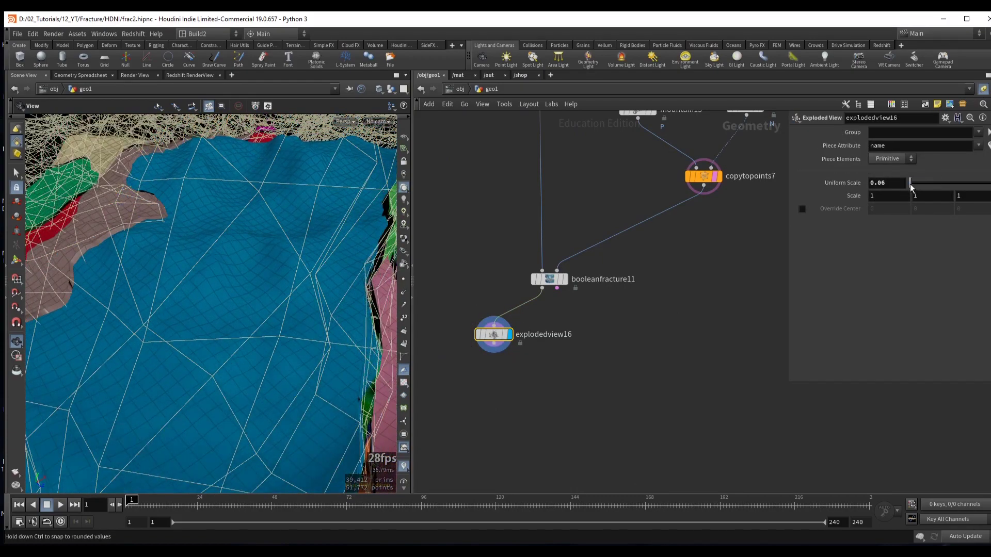
{"action": "left_click_drag", "start_coordinate": [232, 258], "coordinate": [332, 261]}
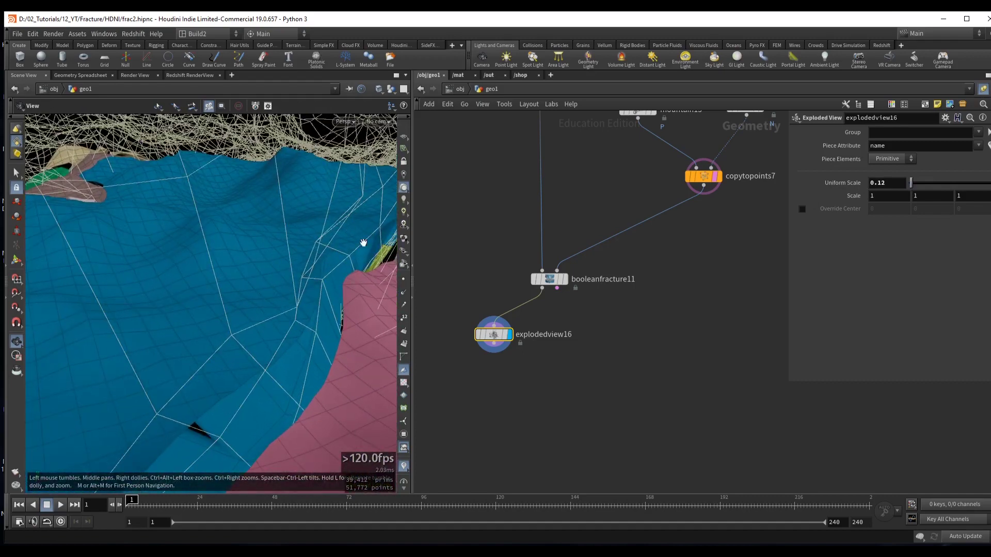
{"action": "middle_click_drag", "start_coordinate": [339, 231], "coordinate": [301, 248]}
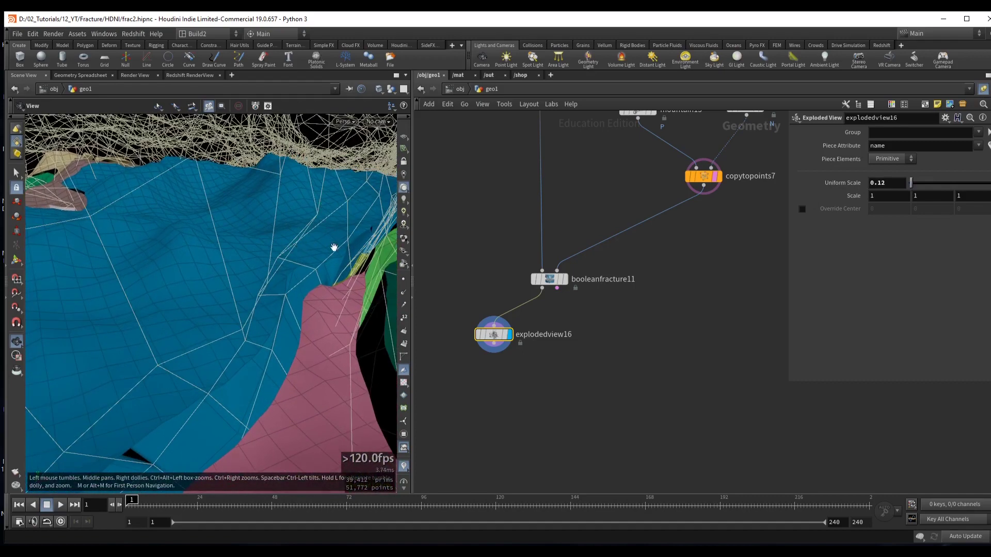
{"action": "middle_click_drag", "start_coordinate": [321, 279], "coordinate": [336, 266]}
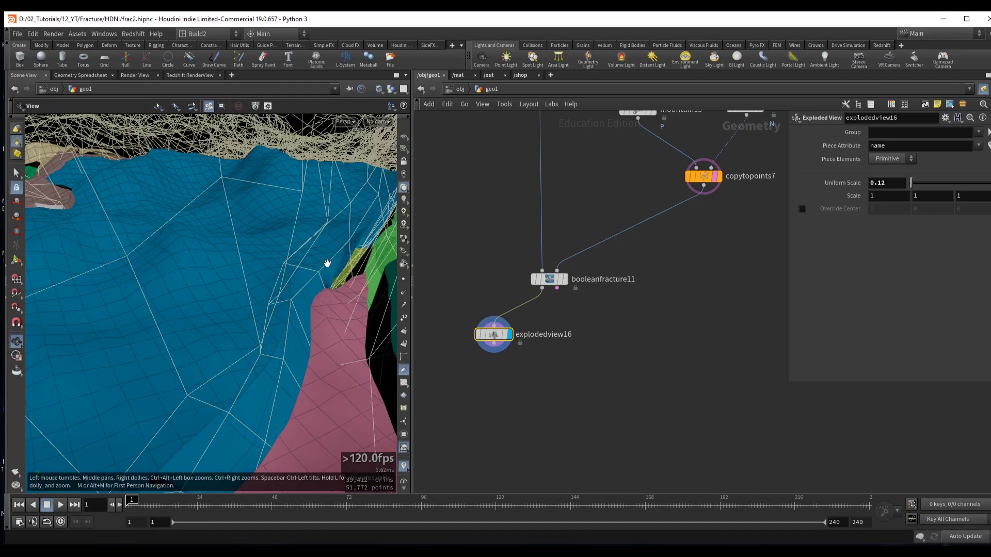
- Set the Grid node's rows and columns to 200
{"action": "scroll", "coordinate": [549, 228], "scroll_direction": "up", "scroll_amount": 5}
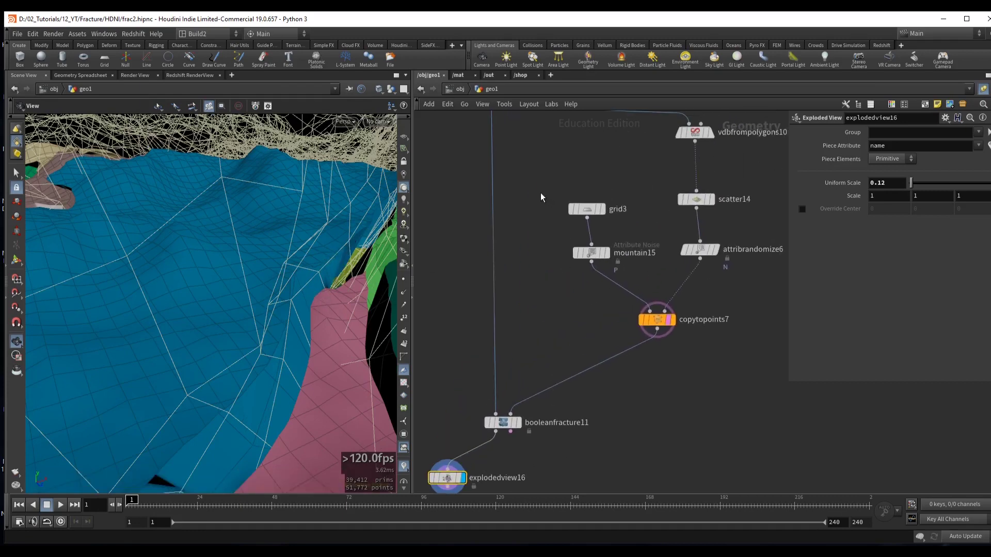
{"action": "left_click", "coordinate": [587, 209]}
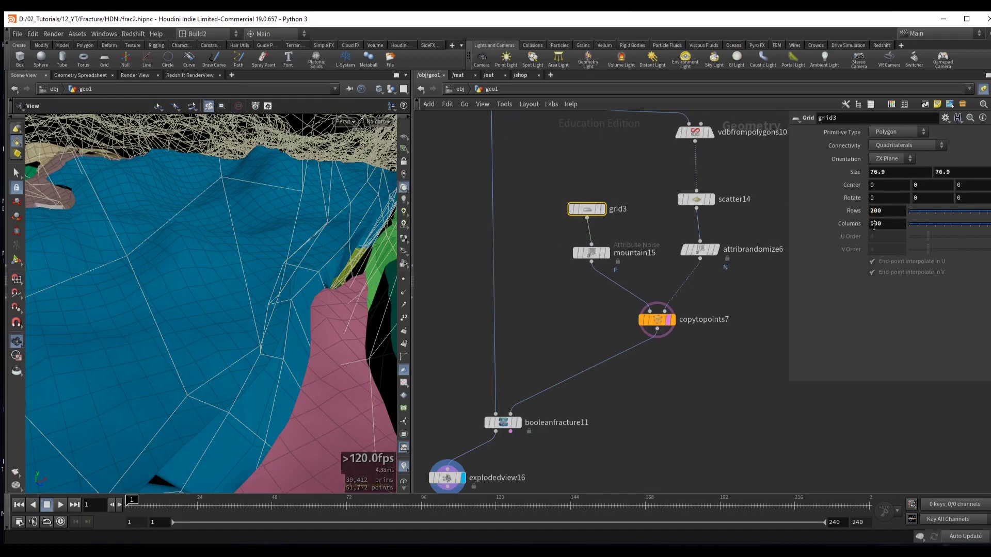
{"action": "key", "text": "Return"}
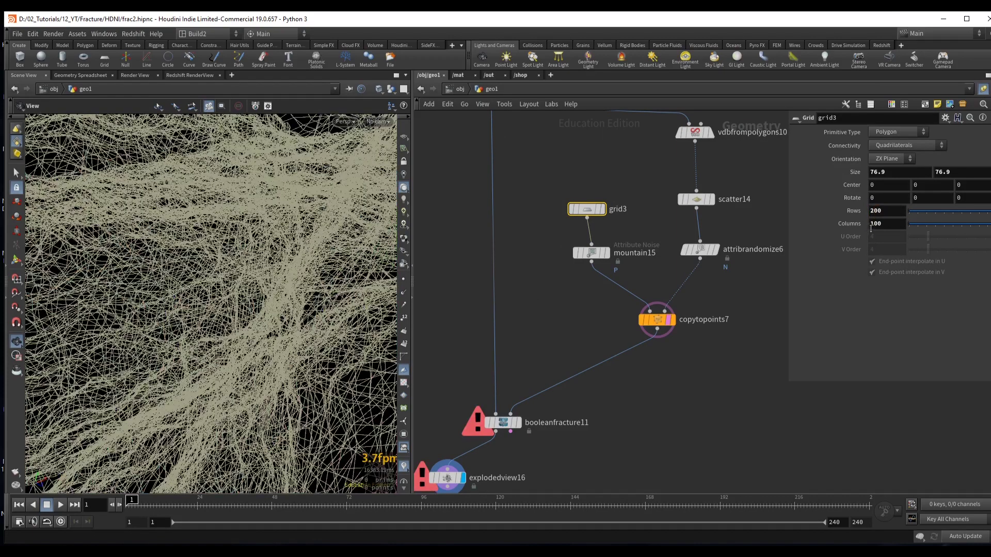
{"action": "left_click", "coordinate": [872, 223]}
{"action": "key", "text": "BackSpace"}
{"action": "type", "text": "2"}
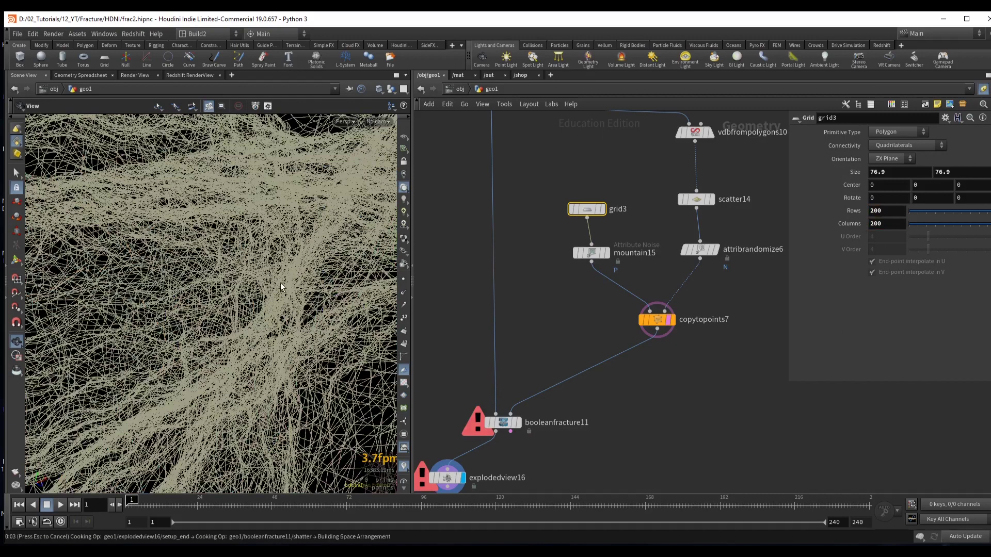
- Turn off the template overlay on the Copy to Points node
{"action": "middle_click_drag", "start_coordinate": [535, 318], "coordinate": [567, 281]}
{"action": "left_click_drag", "start_coordinate": [615, 273], "coordinate": [759, 317]}
- Set the Exploded View's uniform scale to 0.51 and inspect the denser cut faces between the pieces
{"action": "middle_click_drag", "start_coordinate": [664, 383], "coordinate": [707, 287]}
{"action": "left_click", "coordinate": [520, 347]}
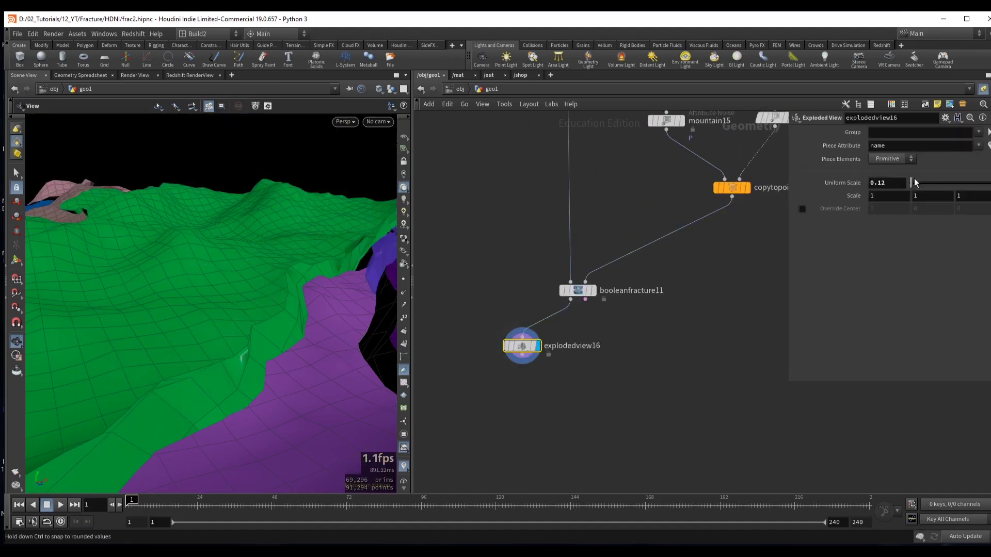
{"action": "left_click_drag", "start_coordinate": [914, 180], "coordinate": [917, 181]}
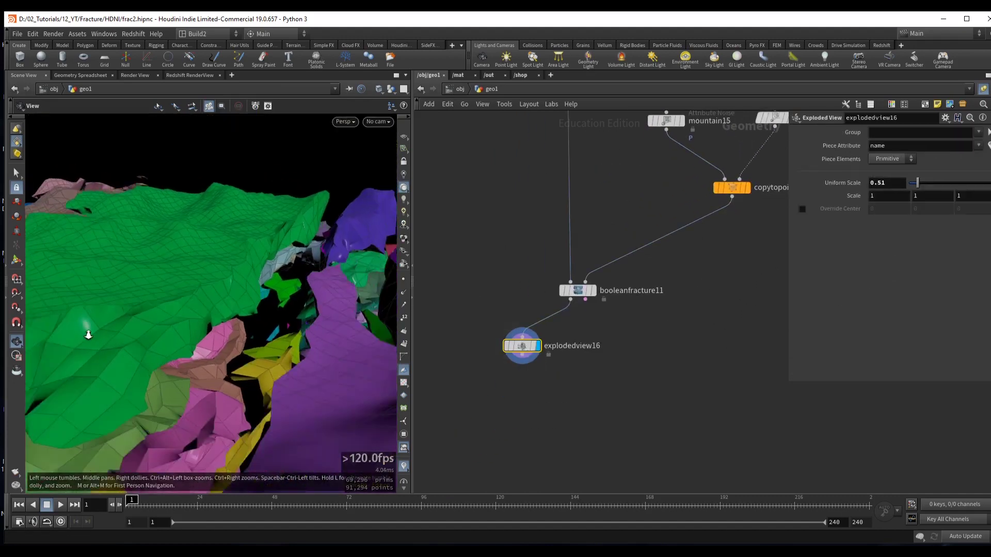
{"action": "mouse_move", "coordinate": [89, 335]}
{"action": "left_mouse_down"}
{"action": "mouse_move", "coordinate": [244, 303]}
{"action": "mouse_move", "coordinate": [196, 342]}
{"action": "mouse_move", "coordinate": [155, 317]}
{"action": "left_mouse_up"}
{"action": "left_click_drag", "start_coordinate": [217, 327], "coordinate": [361, 336]}
- Insert a Normal node between the Boolean Fracture and the Exploded View, and display its result
{"action": "left_click_drag", "start_coordinate": [520, 351], "coordinate": [510, 380]}
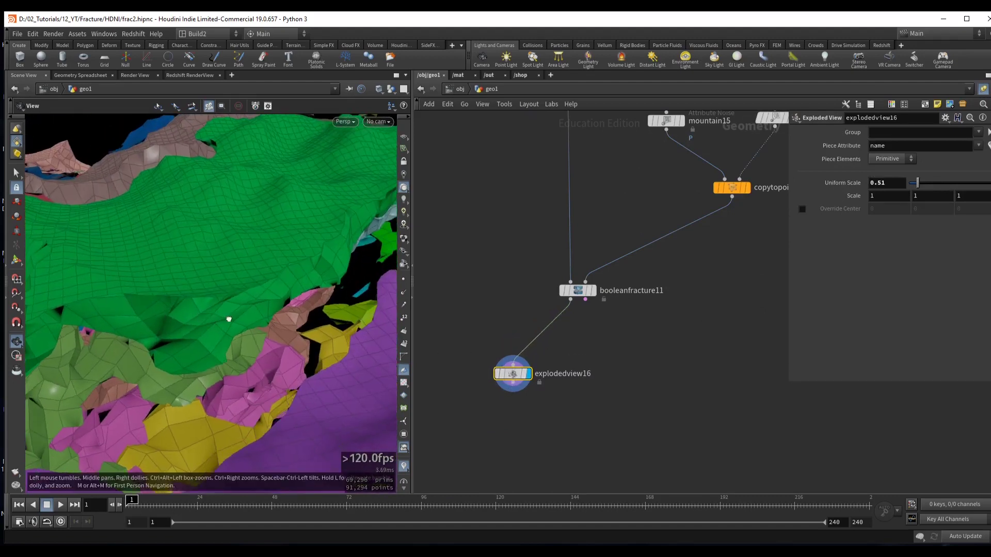
{"action": "key", "text": "Tab"}
{"action": "type", "text": "no"}
{"action": "key", "text": "Return"}
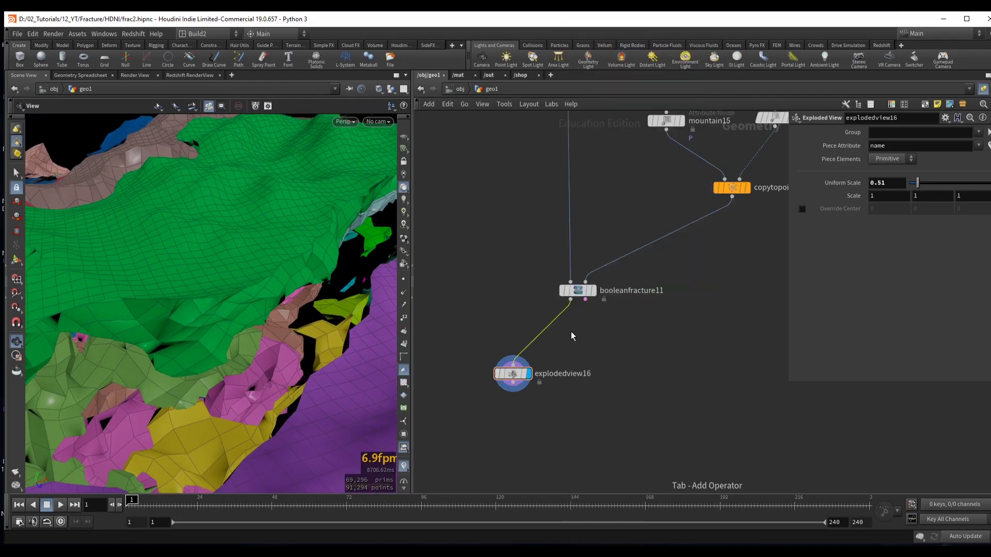
{"action": "left_click", "coordinate": [551, 326]}
{"action": "left_click", "coordinate": [567, 327]}
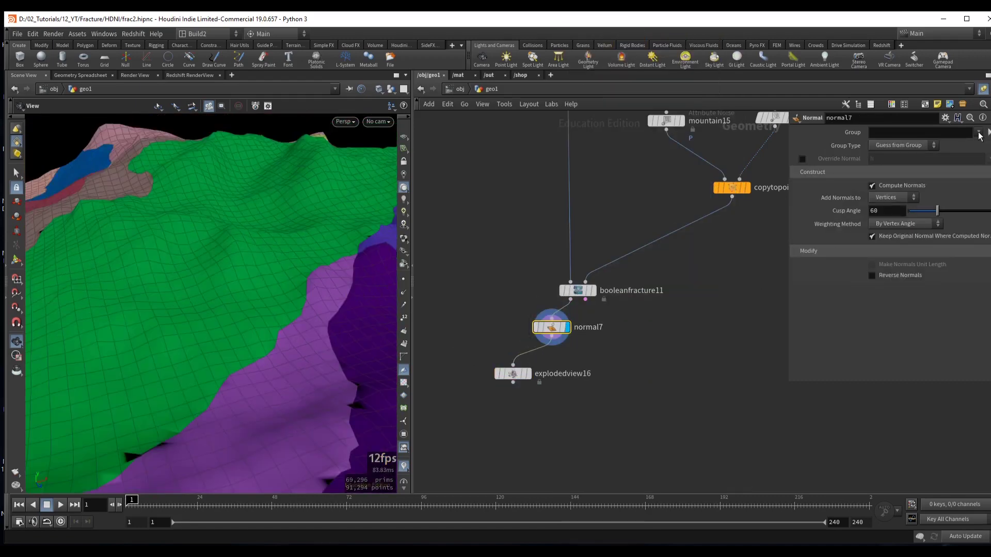
- Limit the Normal node to the inside group and set its cusp angle to 153
{"action": "left_click", "coordinate": [979, 133]}
{"action": "left_click", "coordinate": [979, 149]}
{"action": "left_click_drag", "start_coordinate": [938, 210], "coordinate": [986, 222]}
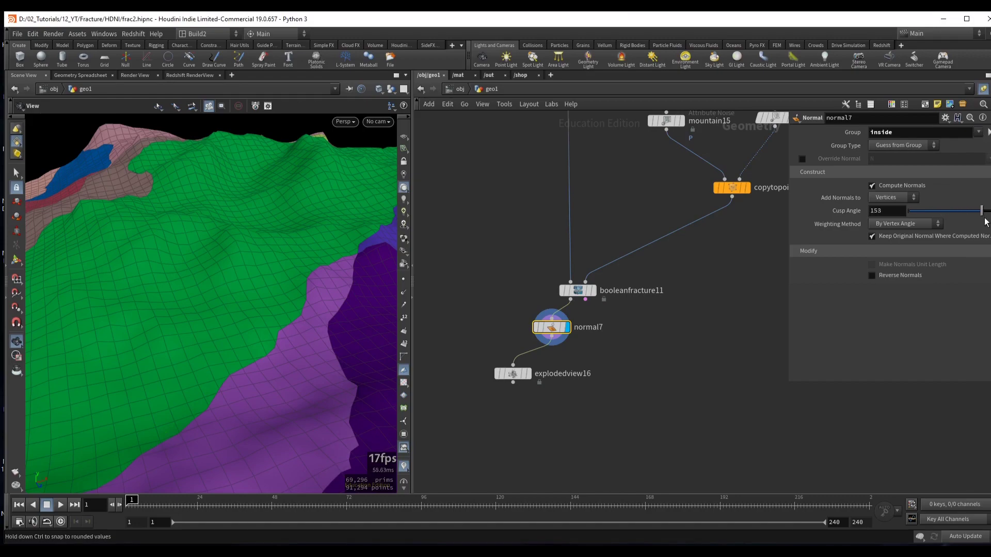
- Display the Exploded View result without the wireframe overlay and inspect the smoothed cut faces of the pieces
{"action": "left_click", "coordinate": [512, 373]}
{"action": "left_click", "coordinate": [528, 373]}
{"action": "mouse_move", "coordinate": [217, 310]}
{"action": "left_mouse_down"}
{"action": "mouse_move", "coordinate": [245, 297]}
{"action": "mouse_move", "coordinate": [126, 298]}
{"action": "mouse_move", "coordinate": [204, 302]}
{"action": "left_mouse_up"}
{"action": "key", "text": "shift+w"}
{"action": "left_click_drag", "start_coordinate": [262, 312], "coordinate": [250, 271]}
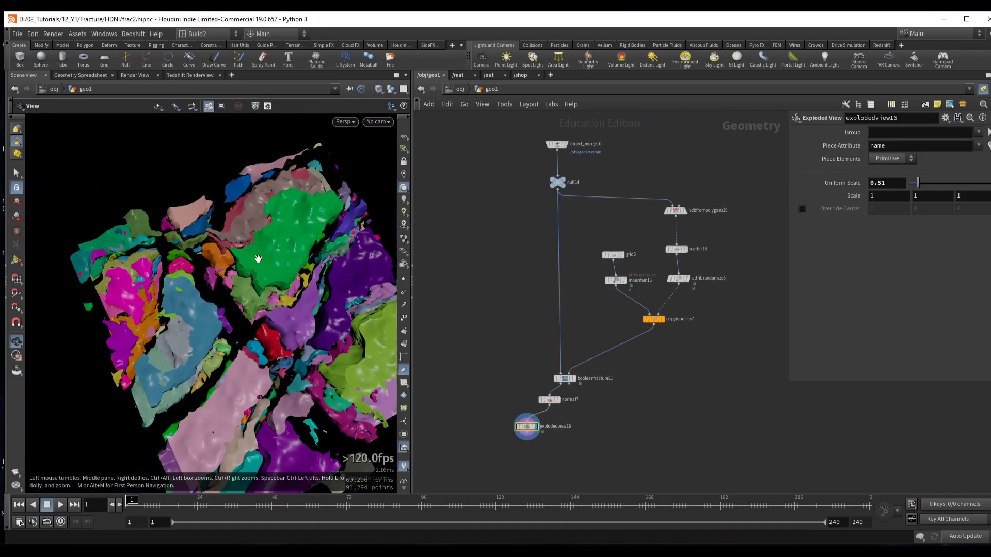
{"action": "left_click_drag", "start_coordinate": [255, 256], "coordinate": [188, 300]}
{"action": "left_click_drag", "start_coordinate": [312, 275], "coordinate": [331, 258]}
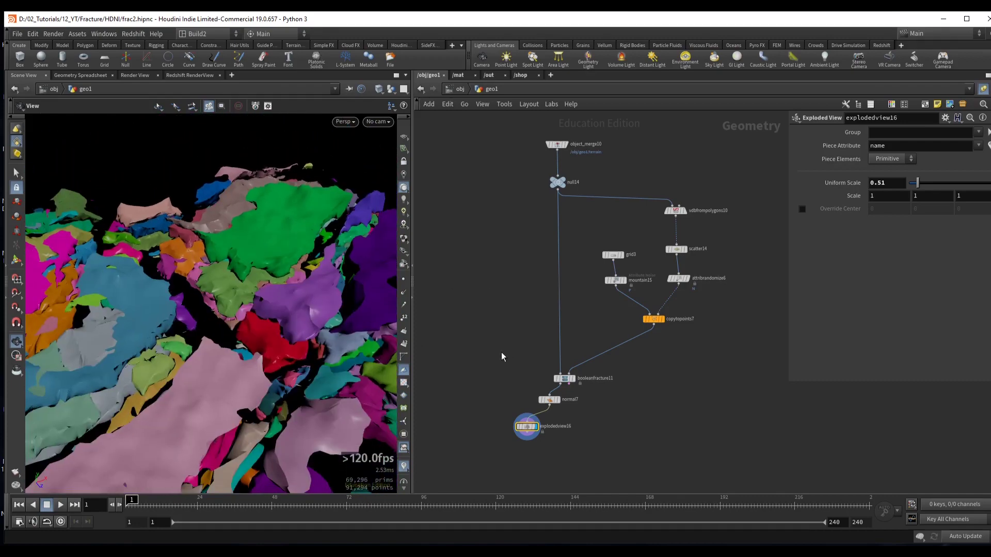
{"action": "scroll", "coordinate": [258, 243], "scroll_direction": "down", "scroll_amount": 8}
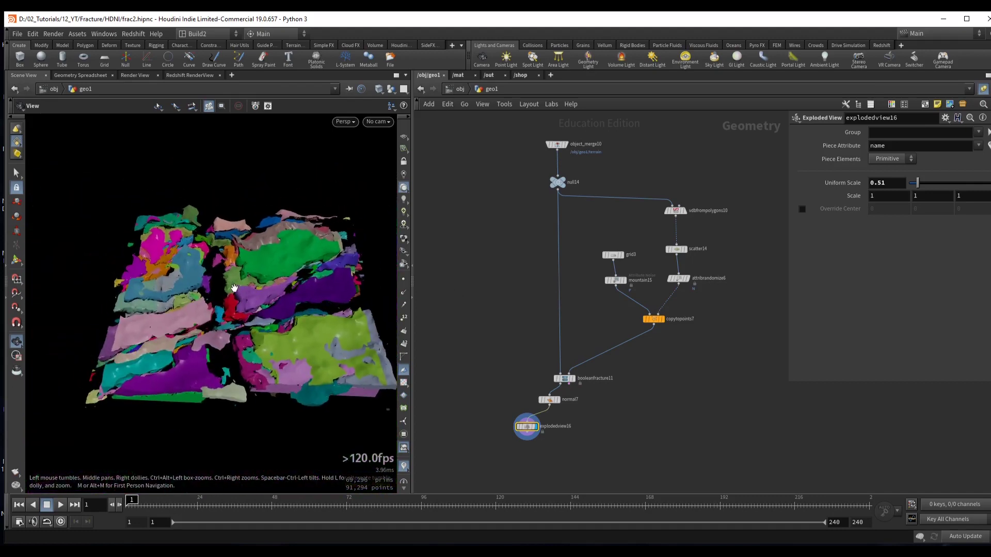
{"action": "left_click_drag", "start_coordinate": [234, 288], "coordinate": [203, 302]}
{"action": "scroll", "coordinate": [203, 308], "scroll_direction": "up", "scroll_amount": 6}
- Set the Exploded View's uniform scale to 1.69 to spread the pieces further apart
{"action": "left_click_drag", "start_coordinate": [922, 180], "coordinate": [937, 183]}
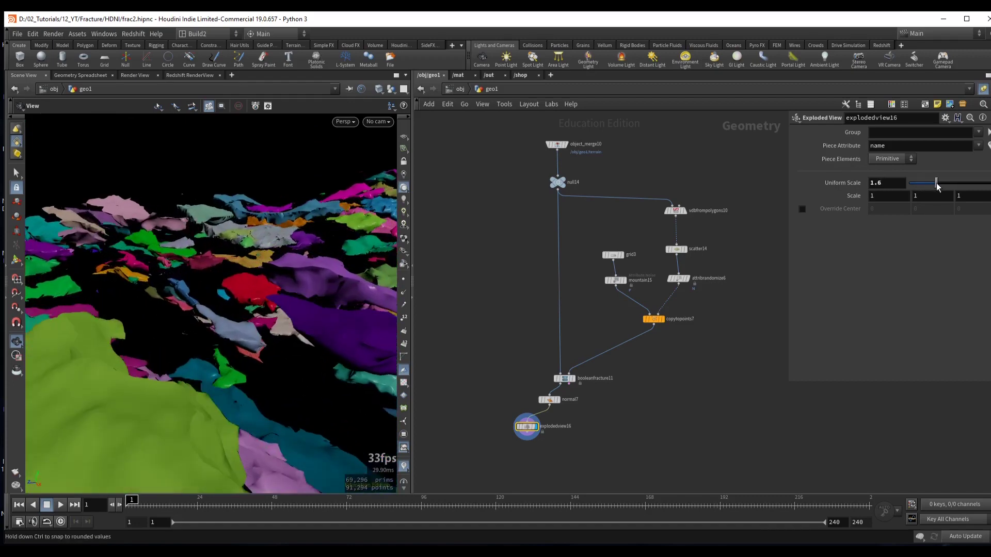
{"action": "left_click_drag", "start_coordinate": [146, 310], "coordinate": [223, 254]}
{"action": "scroll", "coordinate": [648, 223], "scroll_direction": "up", "scroll_amount": 3}
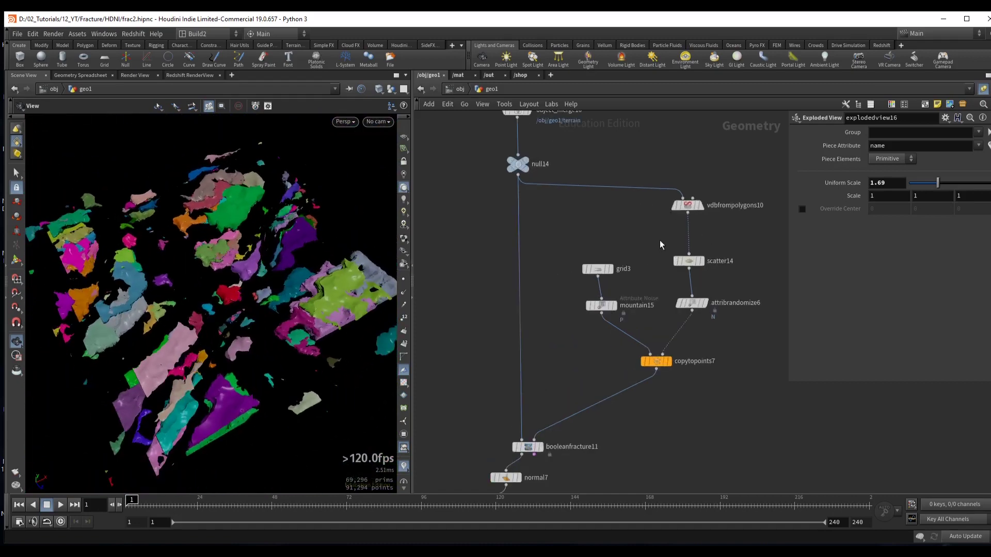
- Set the Scatter node's forced total count to 20 points
{"action": "left_click", "coordinate": [688, 262]}
{"action": "left_click_drag", "start_coordinate": [233, 258], "coordinate": [267, 258]}
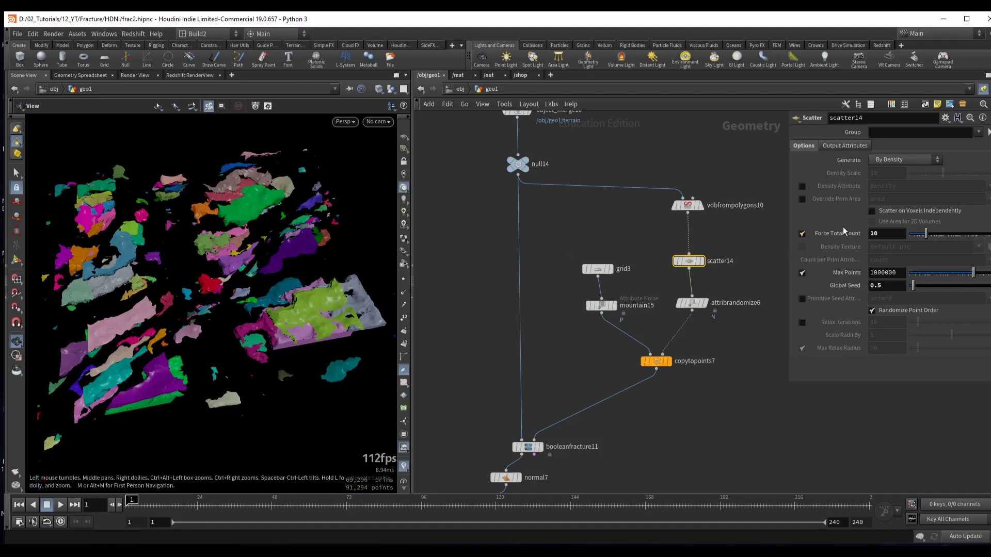
{"action": "double_click", "coordinate": [884, 236]}
{"action": "type", "text": "20"}
{"action": "key", "text": "Return"}
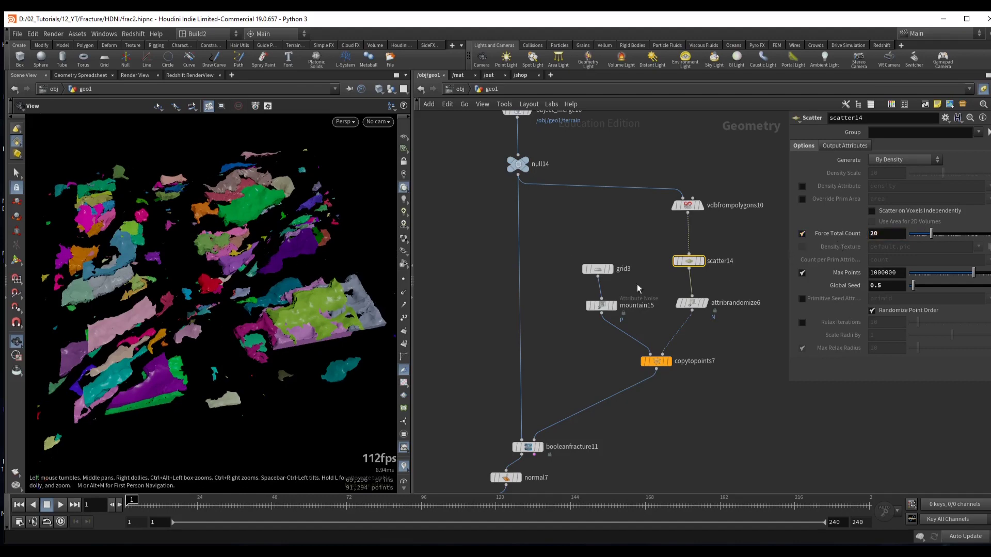
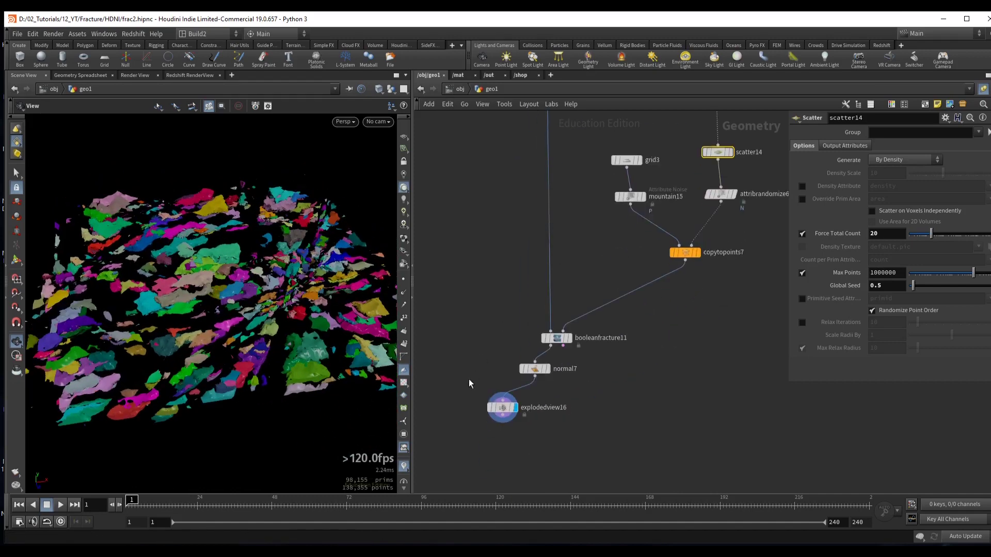
- Set the Exploded View's uniform scale to 0.48 and inspect the more finely fractured terrain from several angles
{"action": "left_click", "coordinate": [517, 405]}
{"action": "left_click_drag", "start_coordinate": [937, 183], "coordinate": [920, 182]}
{"action": "scroll", "coordinate": [358, 252], "scroll_direction": "up", "scroll_amount": 3}
{"action": "left_click_drag", "start_coordinate": [359, 251], "coordinate": [327, 239]}
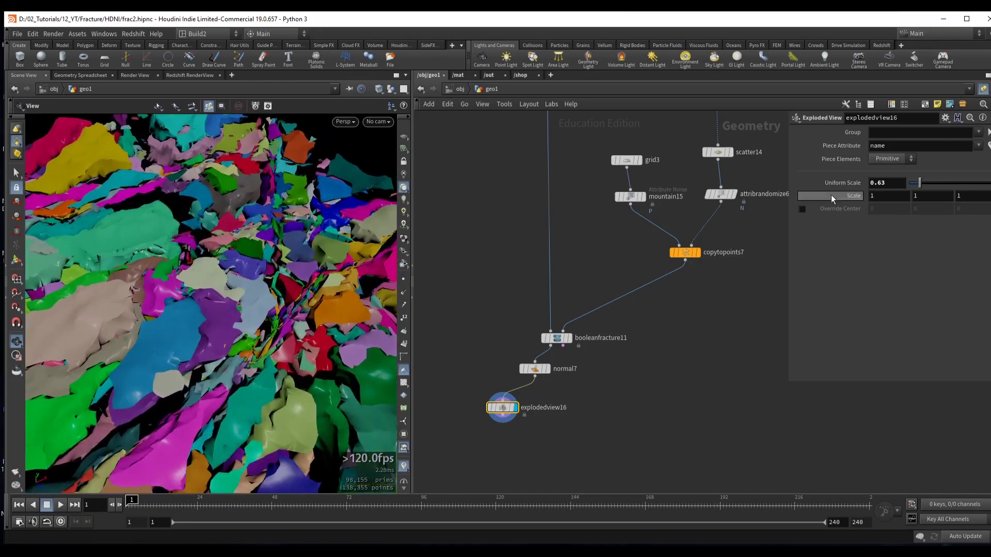
{"action": "left_click_drag", "start_coordinate": [920, 183], "coordinate": [927, 184]}
{"action": "middle_click_drag", "start_coordinate": [589, 202], "coordinate": [616, 144]}
{"action": "scroll", "coordinate": [303, 261], "scroll_direction": "down", "scroll_amount": 2}
{"action": "scroll", "coordinate": [303, 261], "scroll_direction": "down", "scroll_amount": 5}
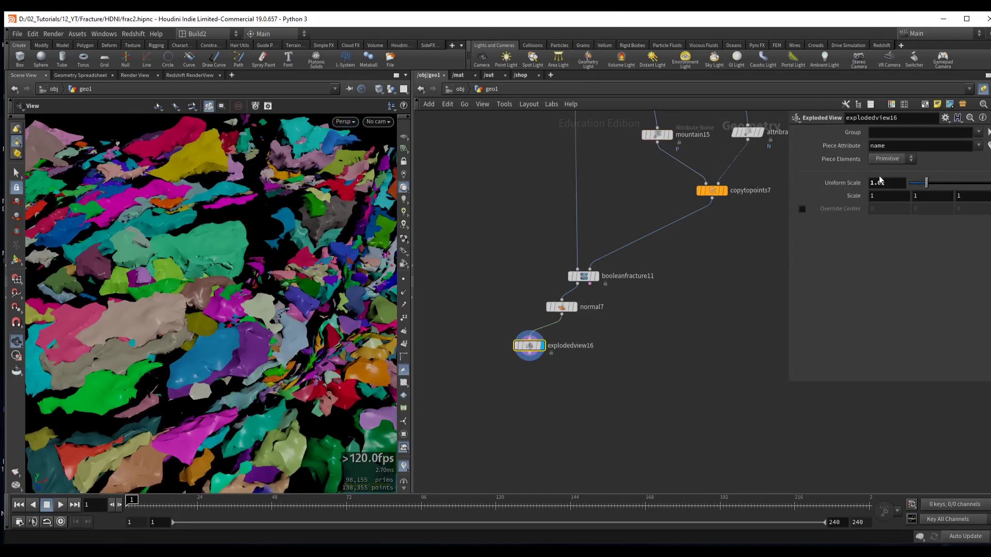
{"action": "left_click_drag", "start_coordinate": [927, 184], "coordinate": [918, 182]}
{"action": "left_click_drag", "start_coordinate": [207, 289], "coordinate": [222, 261]}
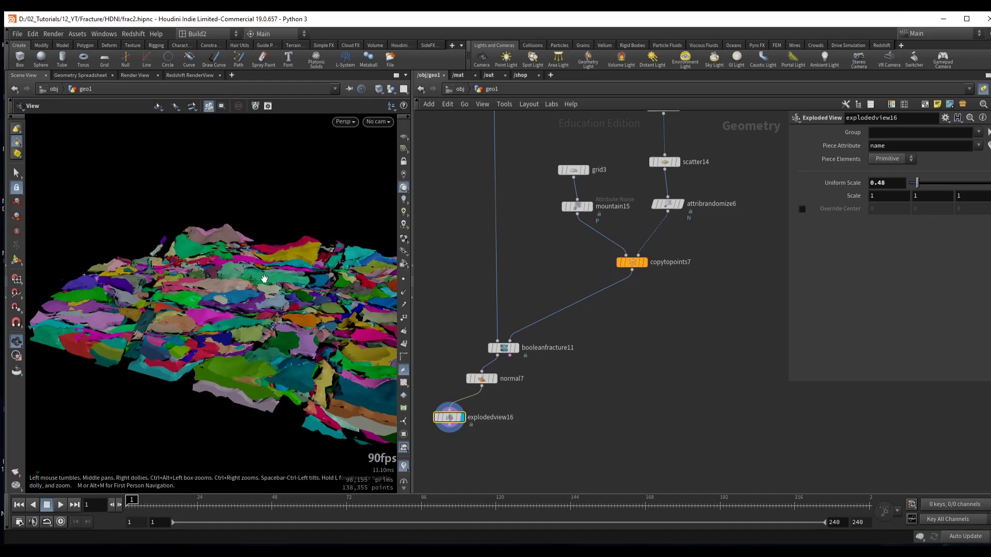
{"action": "left_click_drag", "start_coordinate": [263, 279], "coordinate": [268, 325]}
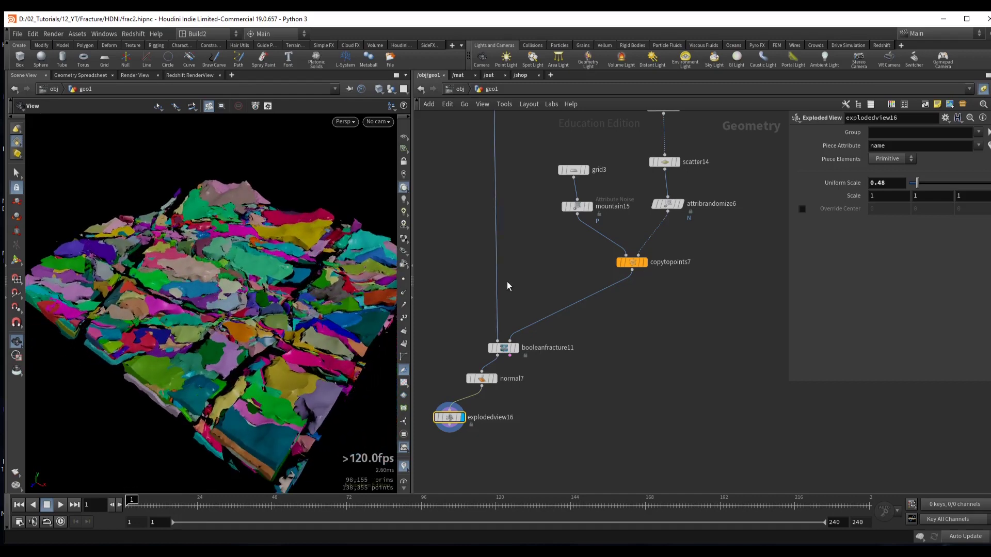
- Display the Copy to Points node and examine how the noisy cutting grids are oriented
{"action": "left_click_drag", "start_coordinate": [571, 250], "coordinate": [669, 279]}
{"action": "key", "text": "r"}
{"action": "left_click_drag", "start_coordinate": [211, 284], "coordinate": [273, 216]}
{"action": "scroll", "coordinate": [243, 268], "scroll_direction": "down", "scroll_amount": 3}
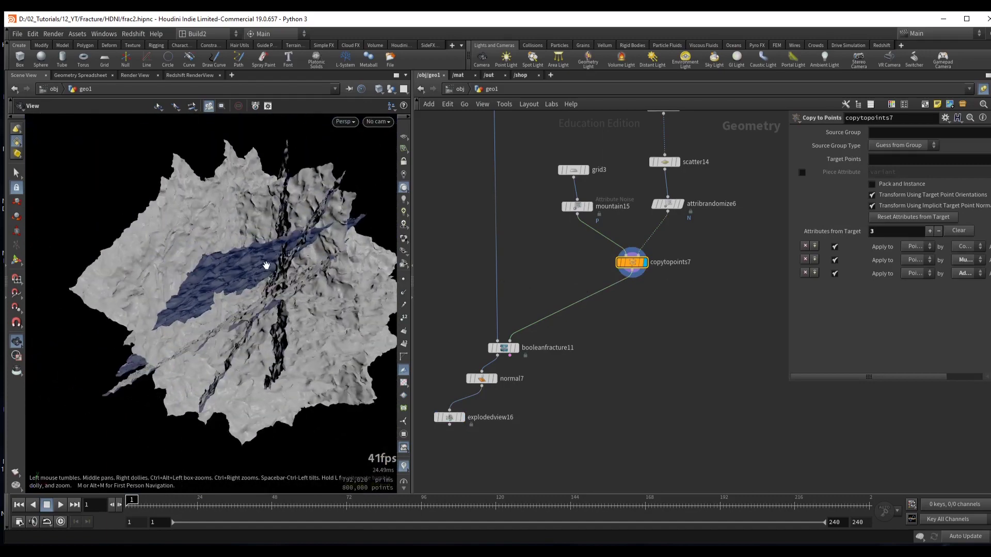
{"action": "left_click_drag", "start_coordinate": [266, 265], "coordinate": [212, 239]}
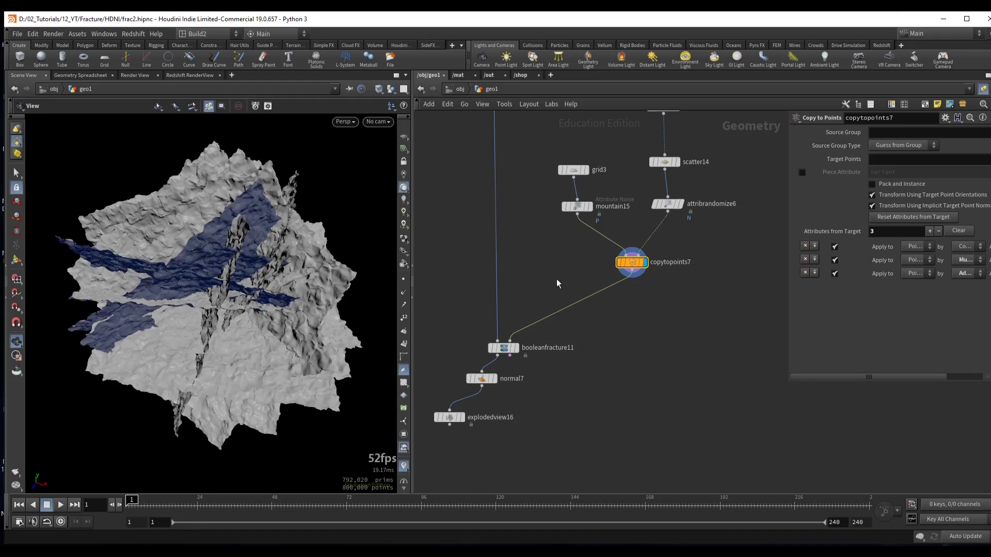
{"action": "middle_click_drag", "start_coordinate": [557, 279], "coordinate": [543, 314]}
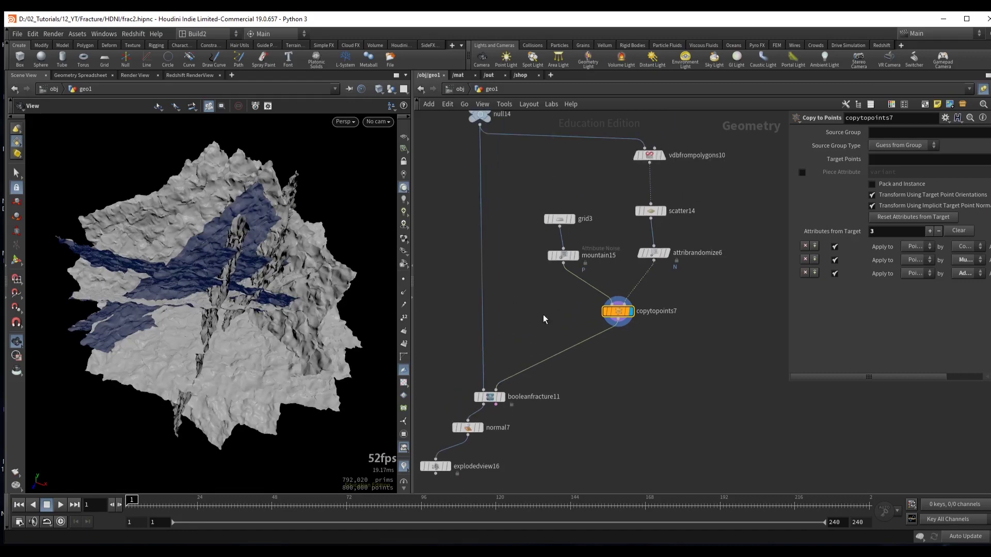
- Bypass the Mountain and Attribute Randomize nodes, moving Attribute Randomize further below Scatter to make room
{"action": "left_click", "coordinate": [552, 255]}
{"action": "left_click_drag", "start_coordinate": [559, 221], "coordinate": [560, 229]}
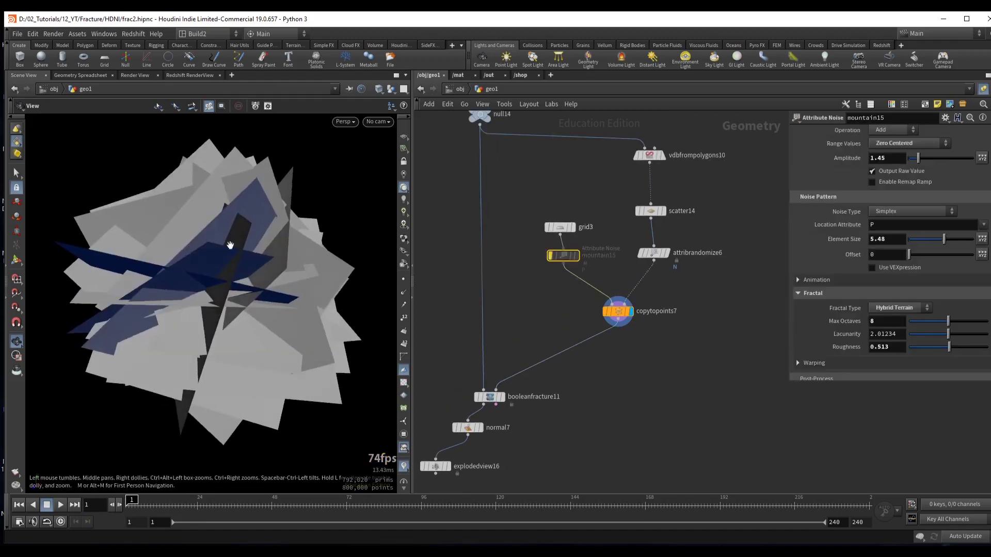
{"action": "middle_click_drag", "start_coordinate": [651, 258], "coordinate": [624, 270]}
{"action": "left_click_drag", "start_coordinate": [625, 271], "coordinate": [623, 299]}
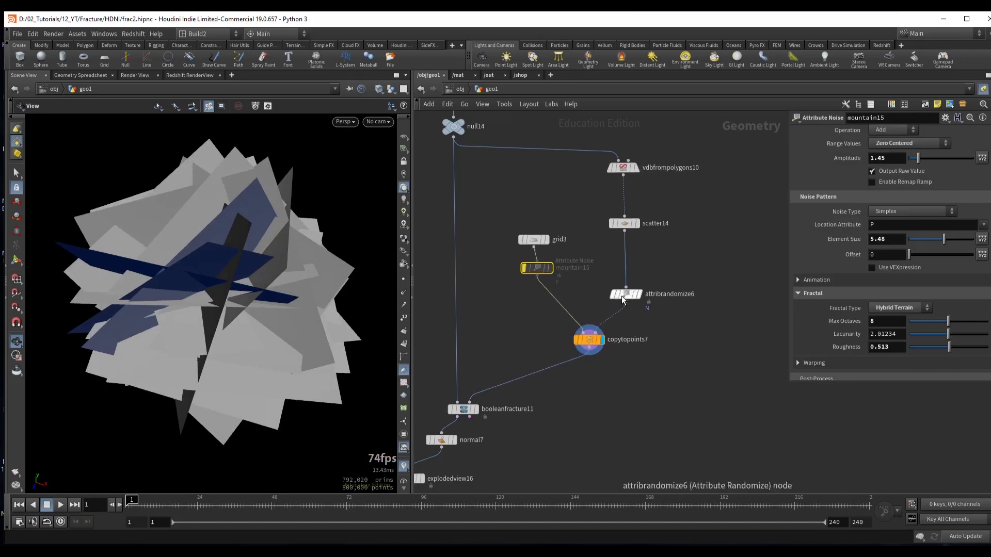
{"action": "left_click", "coordinate": [613, 294]}
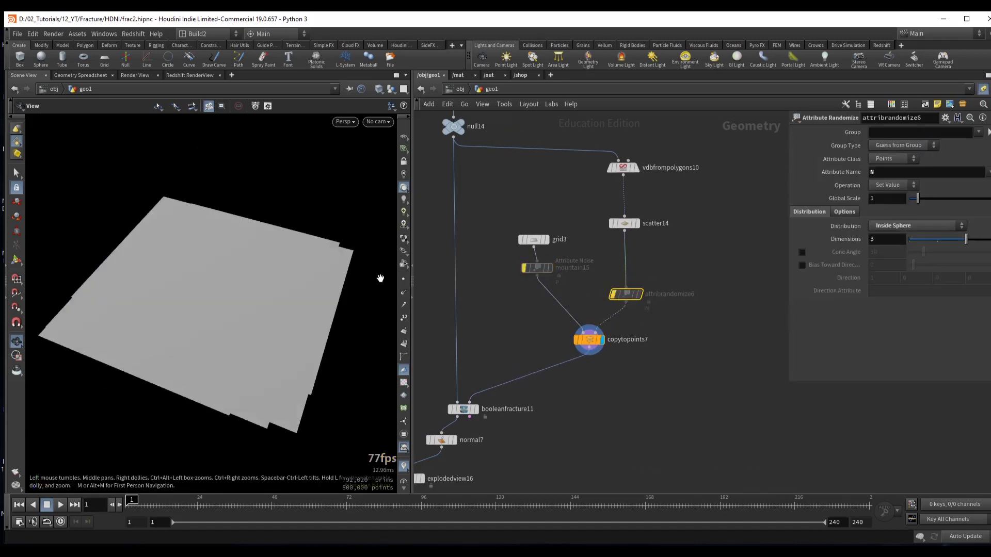
{"action": "left_click_drag", "start_coordinate": [207, 288], "coordinate": [274, 283]}
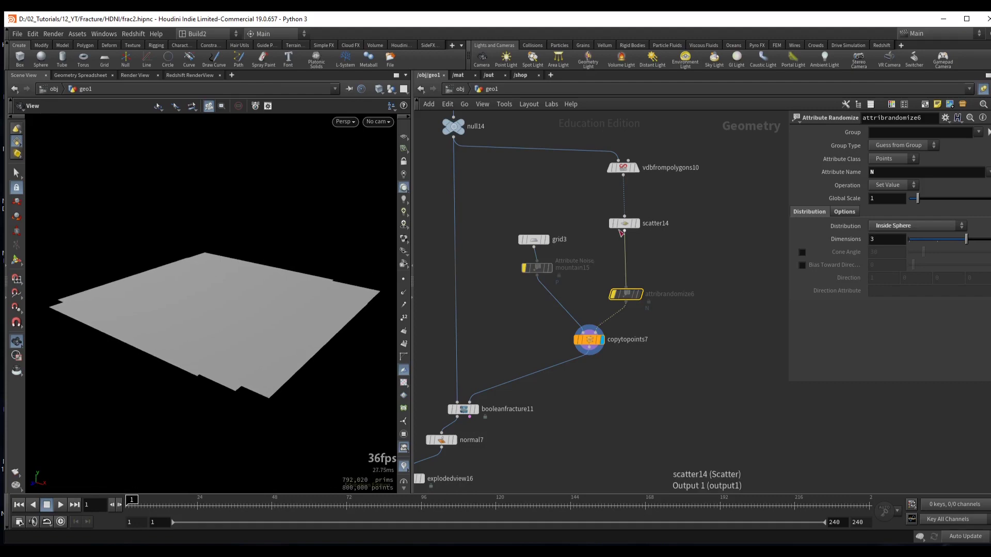
- Insert an Attribute VOP node between Scatter and Attribute Randomize, and display its result
{"action": "left_click_drag", "start_coordinate": [625, 225], "coordinate": [627, 205]}
{"action": "key", "text": "r"}
{"action": "key", "text": "Tab"}
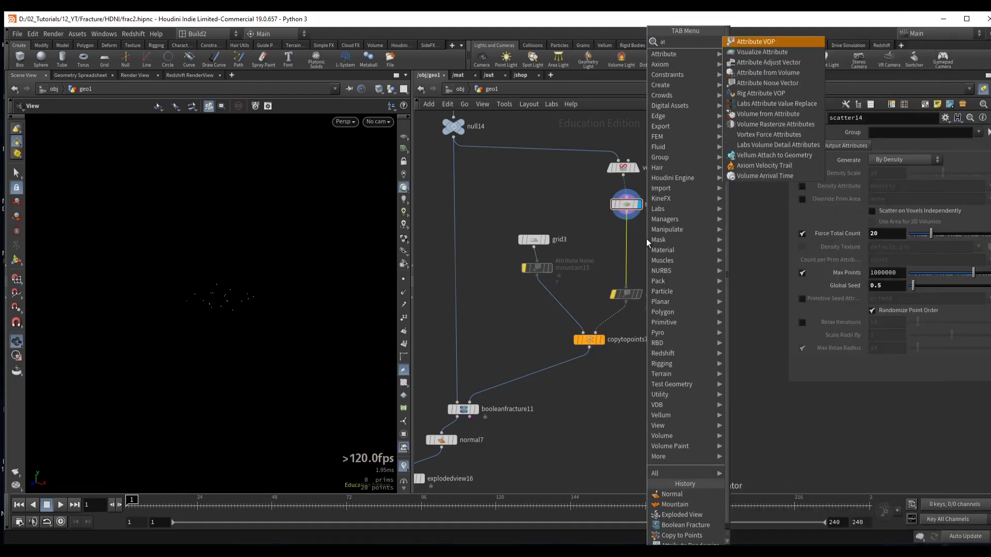
{"action": "key", "text": "Return"}
{"action": "left_click", "coordinate": [635, 238]}
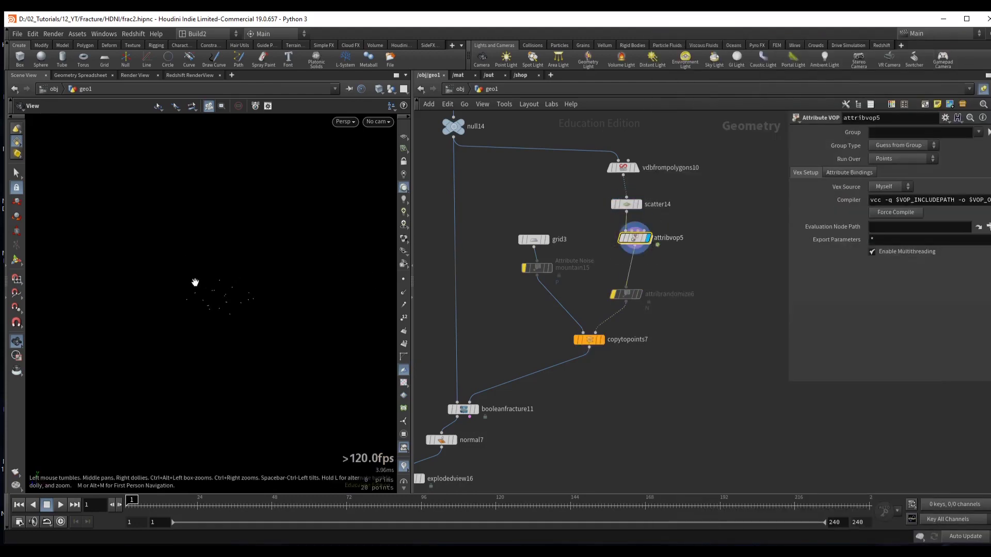
- Add a Parameter node labelled dir inside the new Attribute VOP
{"action": "double_click", "coordinate": [634, 239]}
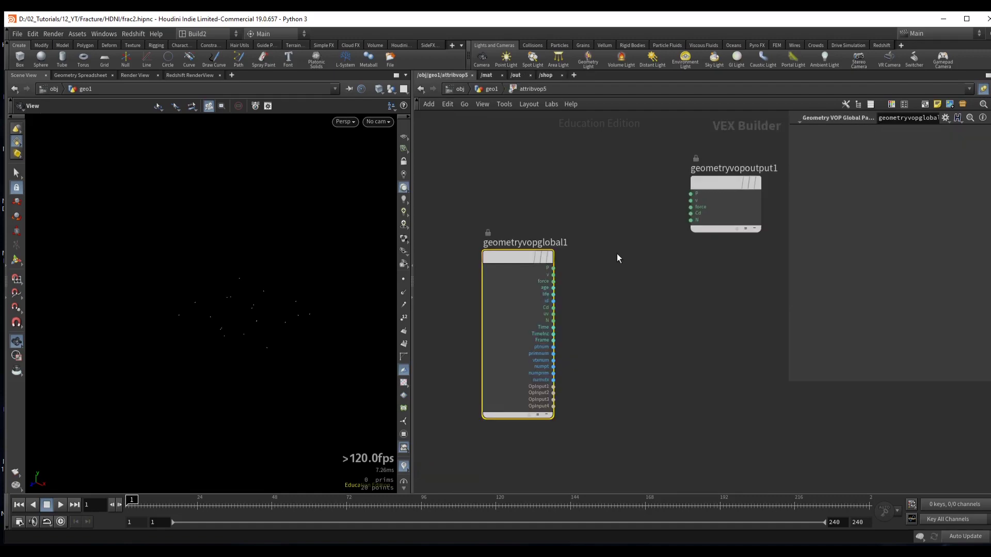
{"action": "key", "text": "Tab"}
{"action": "type", "text": "param"}
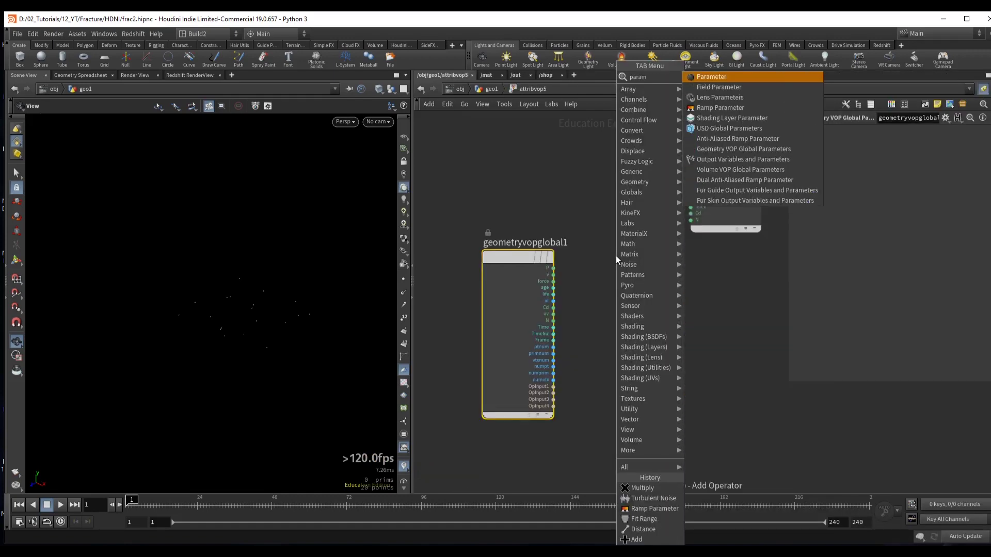
{"action": "key", "text": "Return"}
{"action": "left_click", "coordinate": [609, 212]}
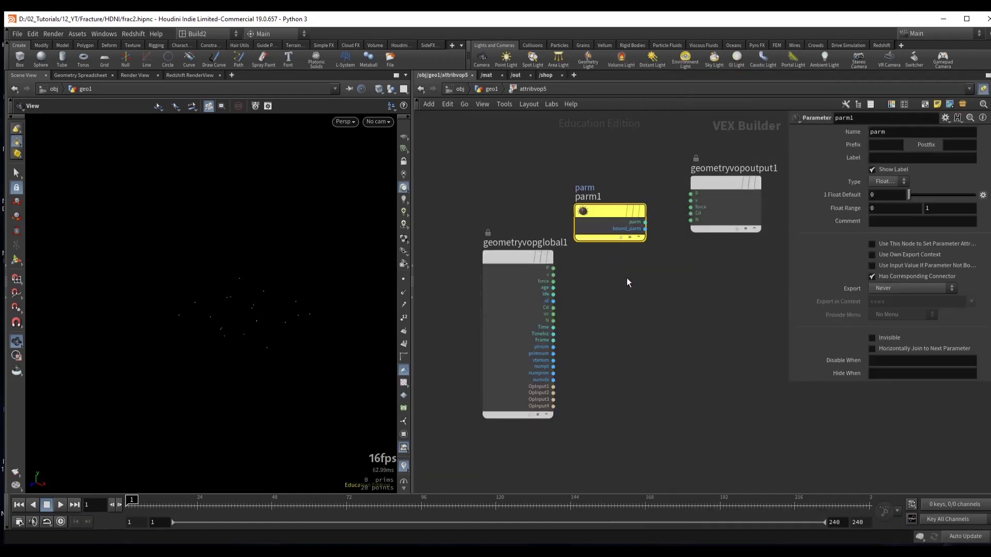
{"action": "left_click", "coordinate": [888, 159]}
{"action": "type", "text": "d"}
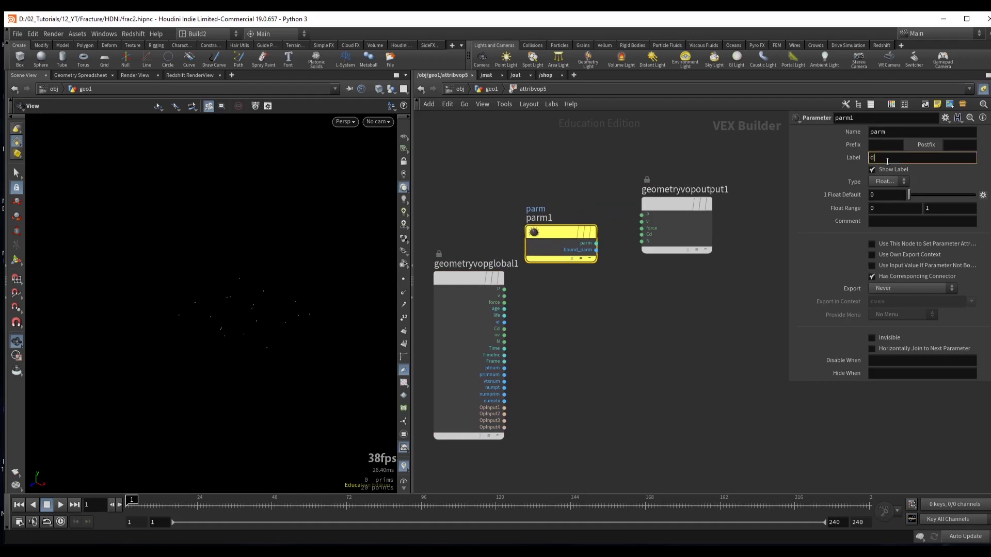
{"action": "type", "text": "ir"}
- Connect the Parameter node to the geometry output's N input and set its type to 3 Floats (vector)
{"action": "left_click_drag", "start_coordinate": [676, 206], "coordinate": [698, 210]}
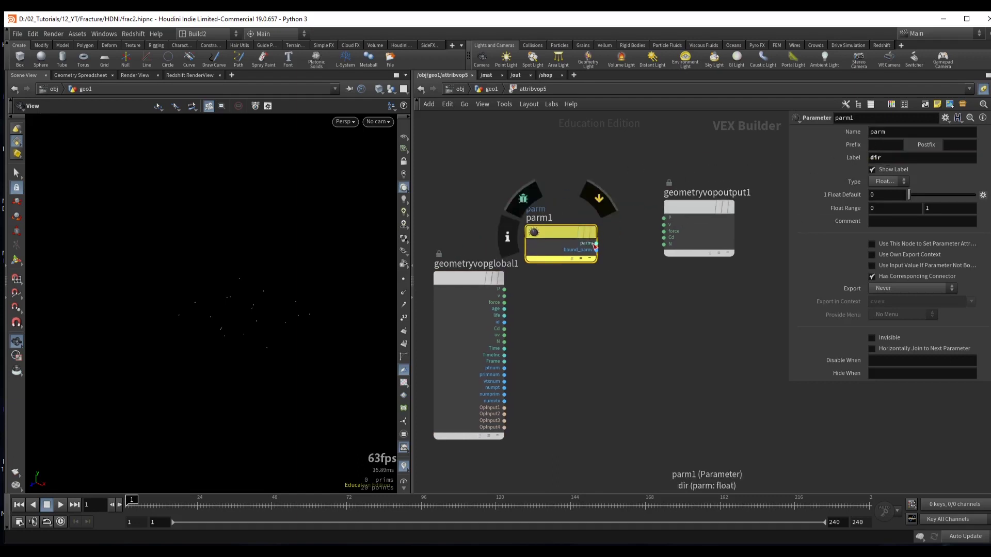
{"action": "left_click_drag", "start_coordinate": [596, 243], "coordinate": [664, 245]}
{"action": "left_click_drag", "start_coordinate": [557, 243], "coordinate": [544, 230]}
{"action": "left_click", "coordinate": [889, 181]}
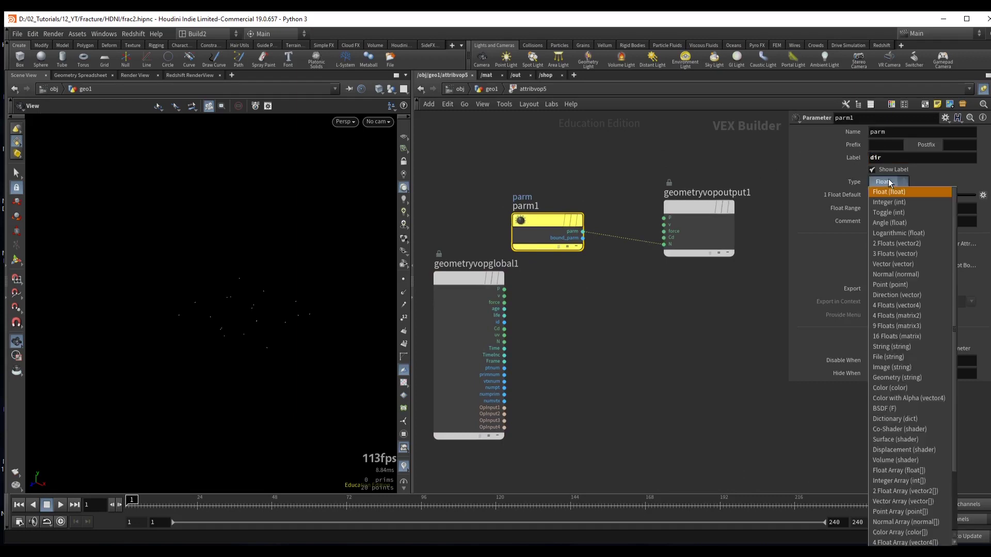
{"action": "left_click", "coordinate": [895, 254]}
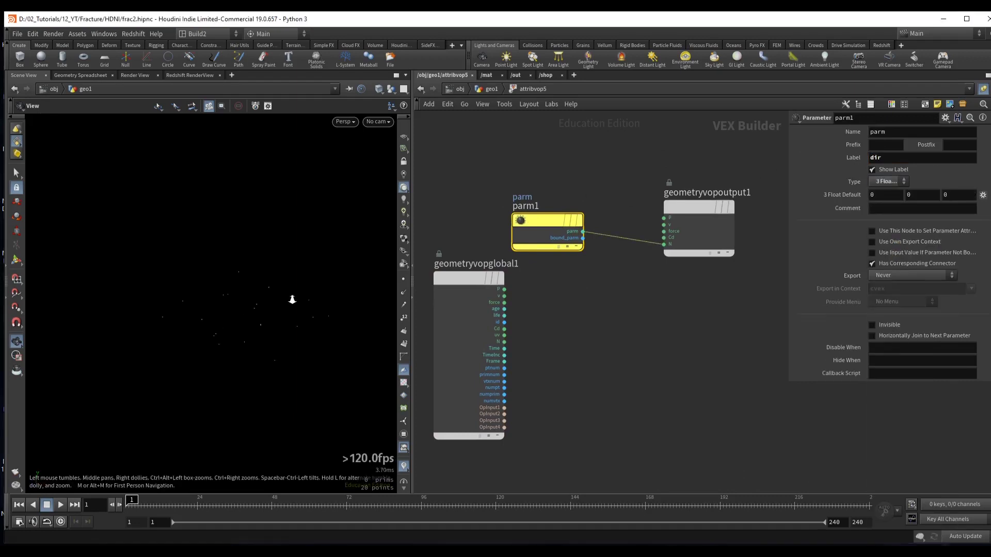
- Return to the geometry network, set the Attribute VOP's dir to 0, 1, 0 and show point normals in the viewport
{"action": "left_click", "coordinate": [513, 178]}
{"action": "key", "text": "u"}
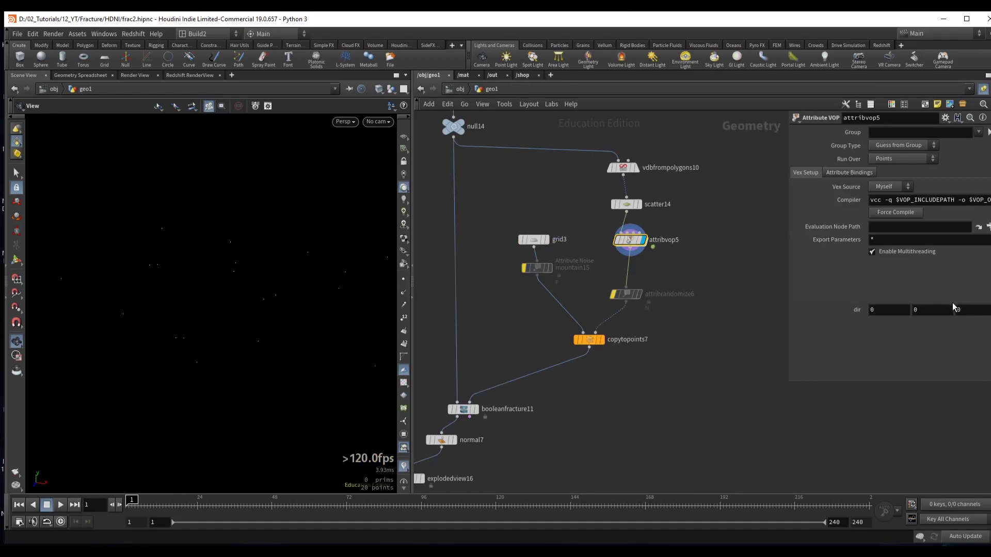
{"action": "key", "text": "Return"}
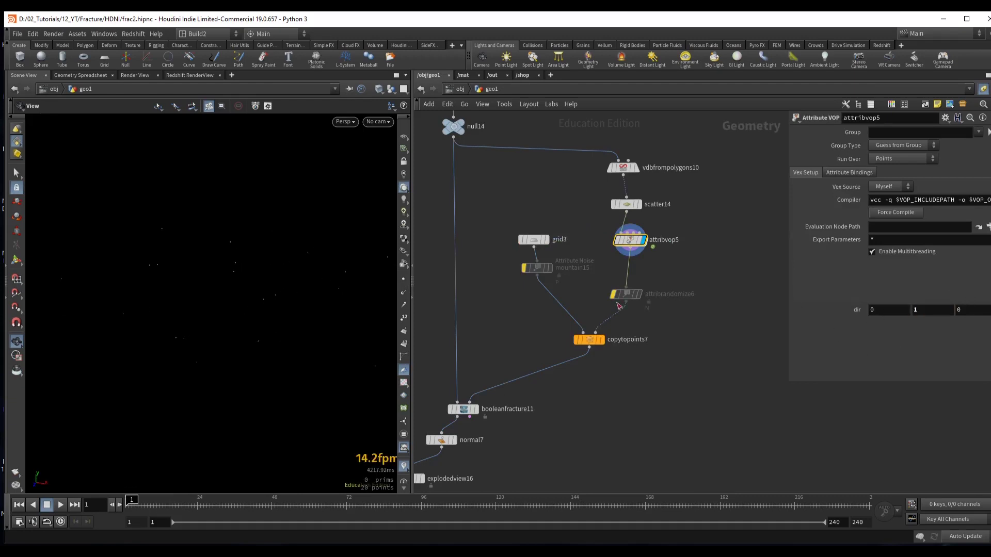
{"action": "left_click", "coordinate": [403, 292]}
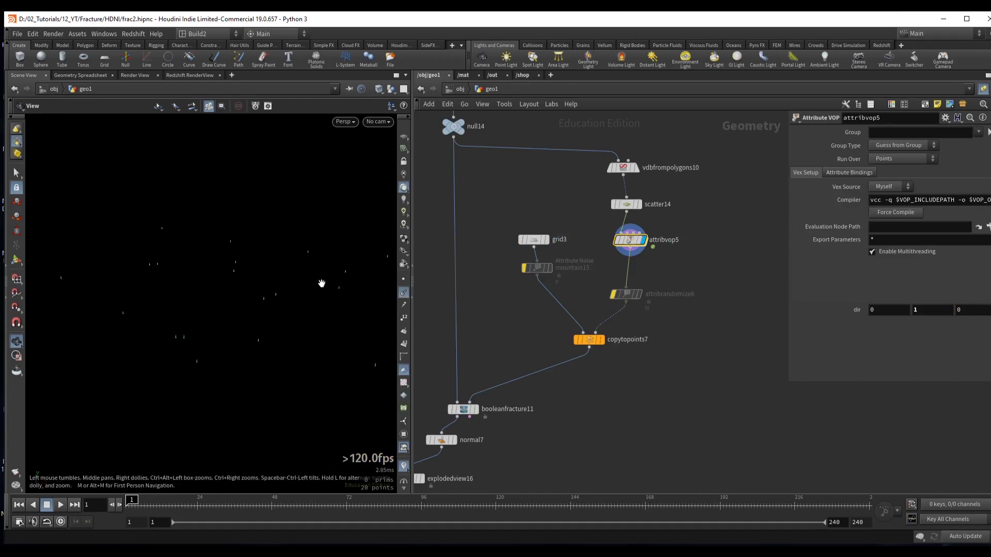
- Hide the point normals, display the Copy to Points result shaded, and examine the orientation of the copied grids
{"action": "left_click", "coordinate": [403, 293]}
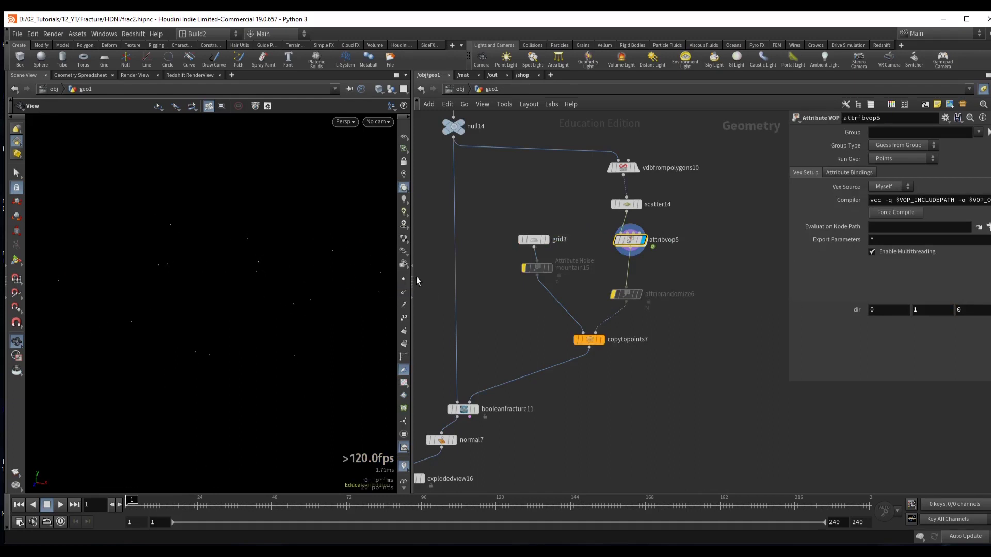
{"action": "left_click", "coordinate": [599, 340]}
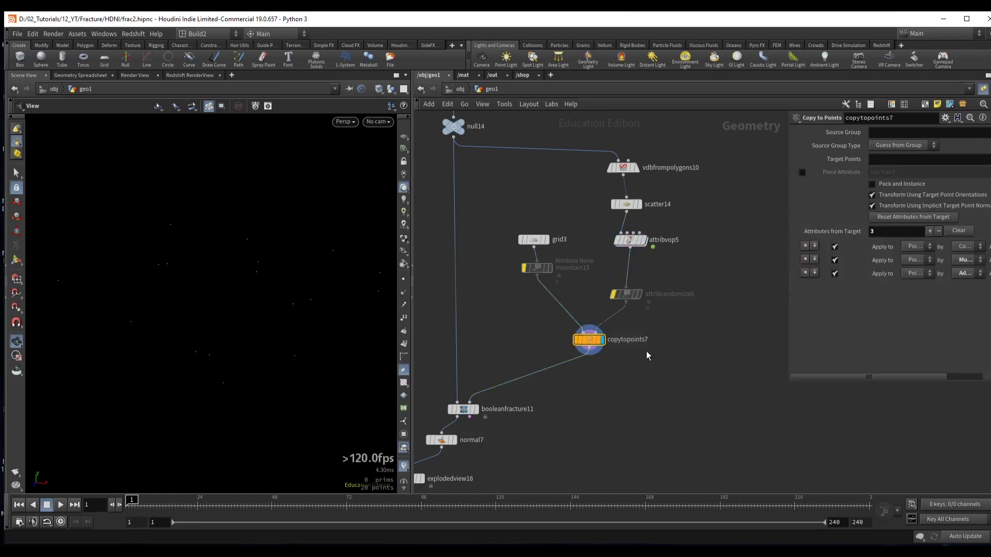
{"action": "mouse_move", "coordinate": [246, 254]}
{"action": "left_mouse_down"}
{"action": "mouse_move", "coordinate": [228, 269]}
{"action": "mouse_move", "coordinate": [277, 254]}
{"action": "mouse_move", "coordinate": [220, 267]}
{"action": "left_mouse_up"}
{"action": "key", "text": "shift+w"}
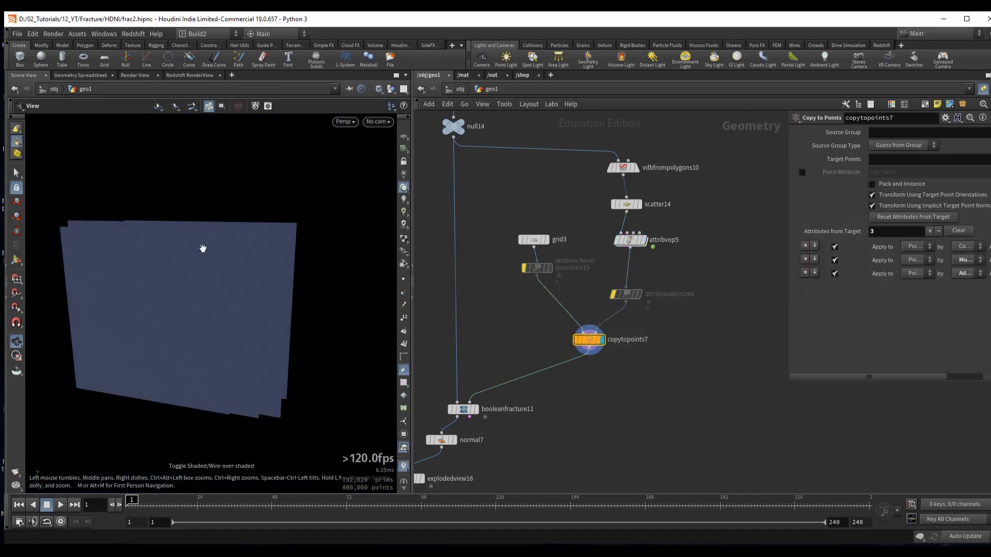
{"action": "left_click_drag", "start_coordinate": [207, 288], "coordinate": [340, 285]}
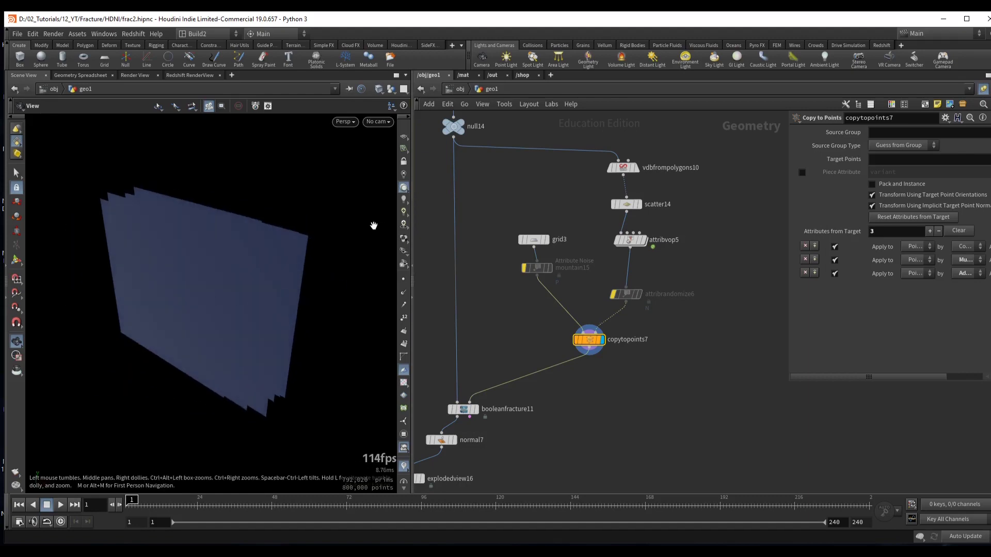
- Display the Attribute VOP's result again with point normals shown, and open its inner network
{"action": "left_click", "coordinate": [625, 239]}
{"action": "left_click", "coordinate": [641, 239]}
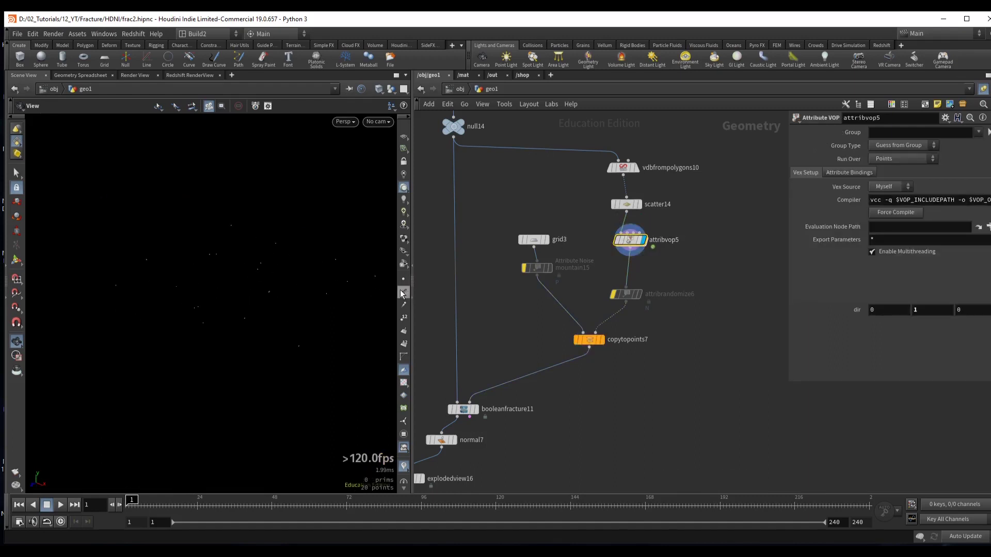
{"action": "double_click", "coordinate": [631, 241]}
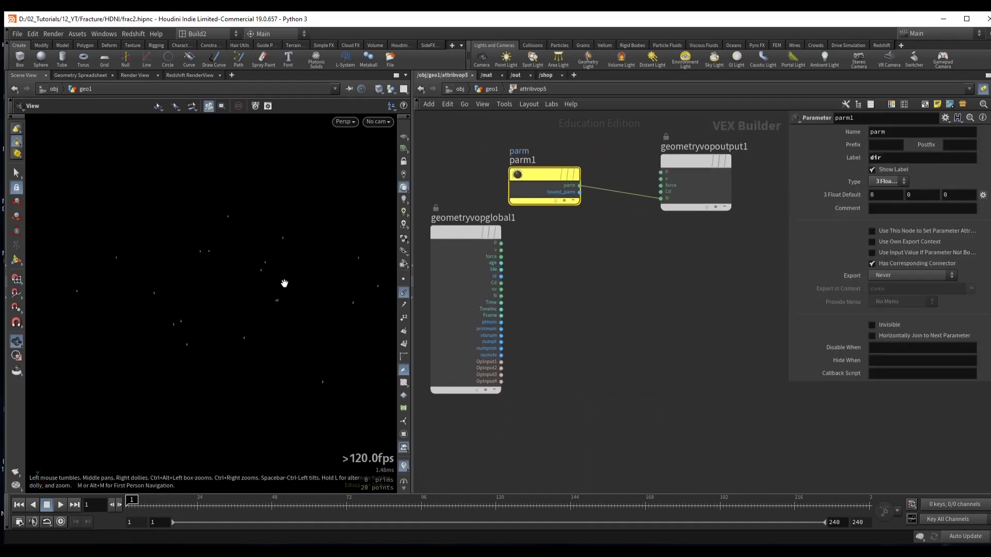
{"action": "middle_click_drag", "start_coordinate": [535, 309], "coordinate": [515, 282]}
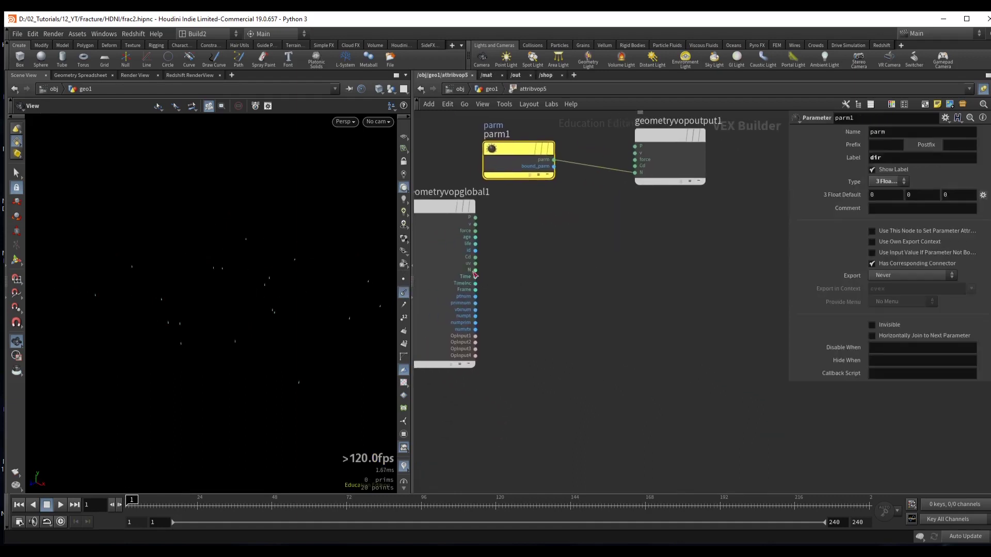
- Add a Random node fed by the global ptnum output and set its signature to 1D Integer Input, 3D Vector
{"action": "left_click", "coordinate": [476, 296]}
{"action": "key", "text": "Tab"}
{"action": "type", "text": "ran"}
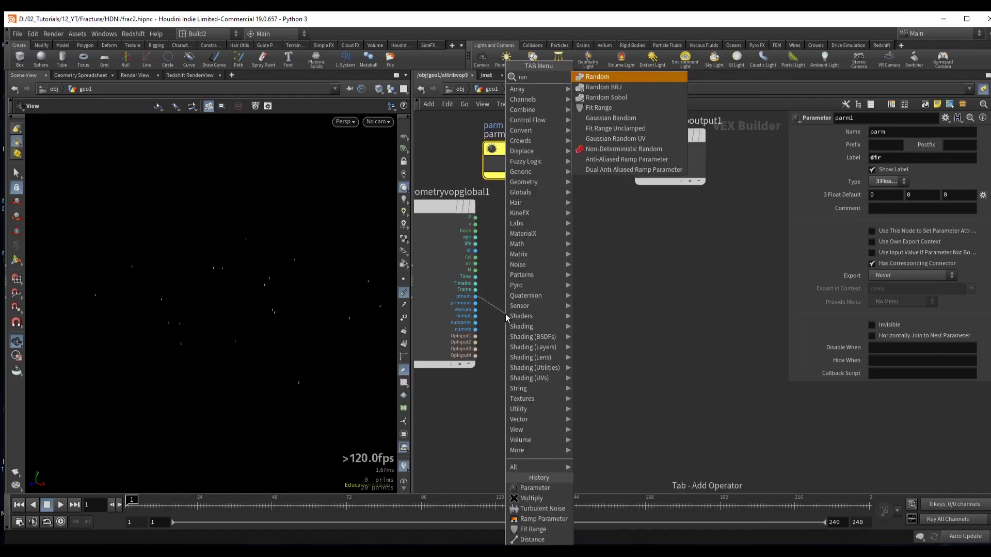
{"action": "key", "text": "Return"}
{"action": "left_click", "coordinate": [518, 330]}
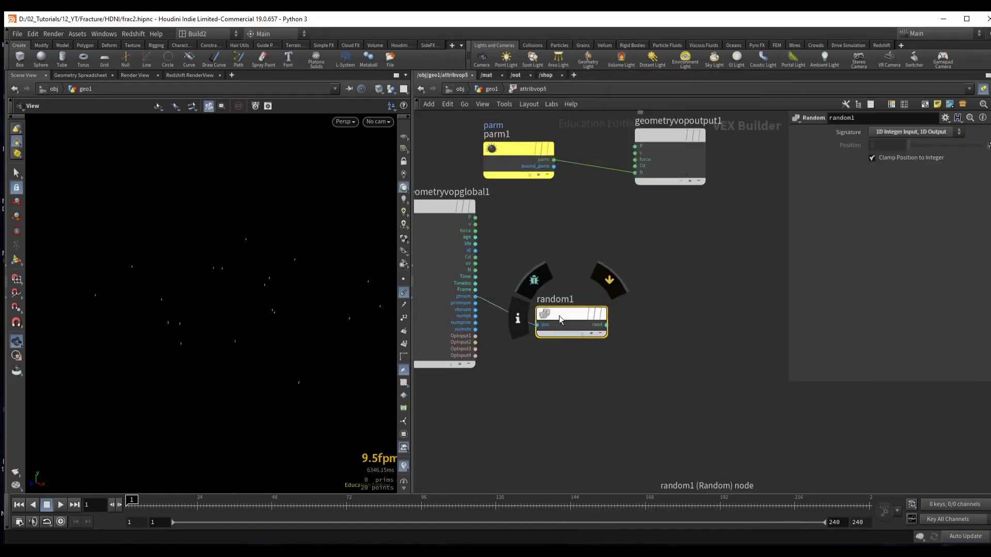
{"action": "left_click", "coordinate": [901, 132]}
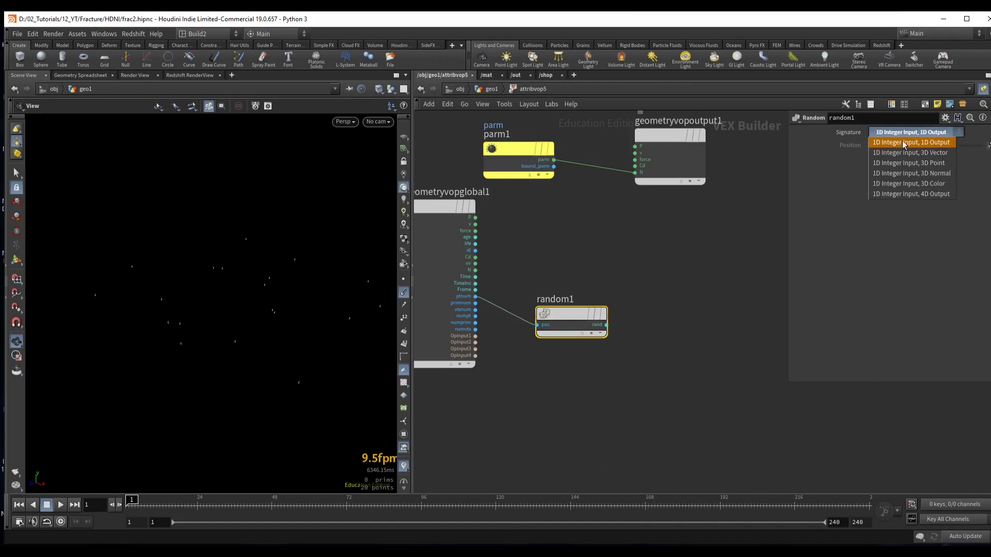
{"action": "left_click", "coordinate": [942, 153]}
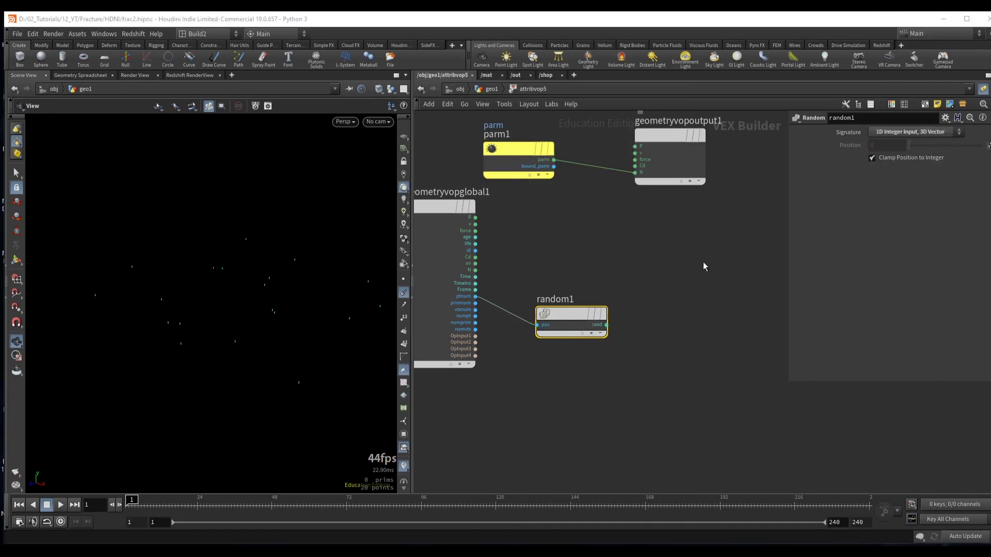
- Add a Fit Range node fed by the Random node's output and set its Destination Min to -1, -1, -1
{"action": "middle_click_drag", "start_coordinate": [531, 297], "coordinate": [465, 290]}
{"action": "left_click_drag", "start_coordinate": [613, 133], "coordinate": [668, 140]}
{"action": "left_click", "coordinate": [541, 317]}
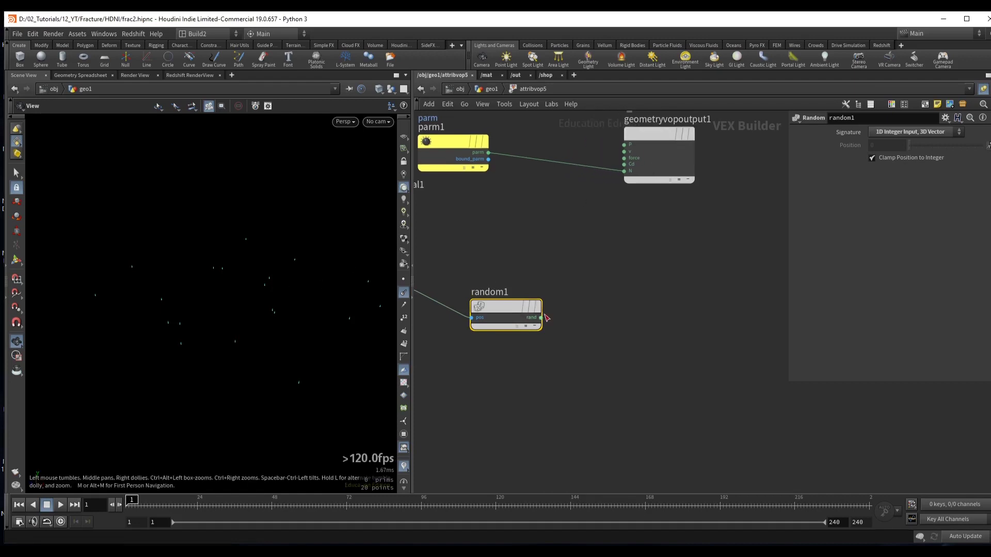
{"action": "key", "text": "Tab"}
{"action": "type", "text": "fit"}
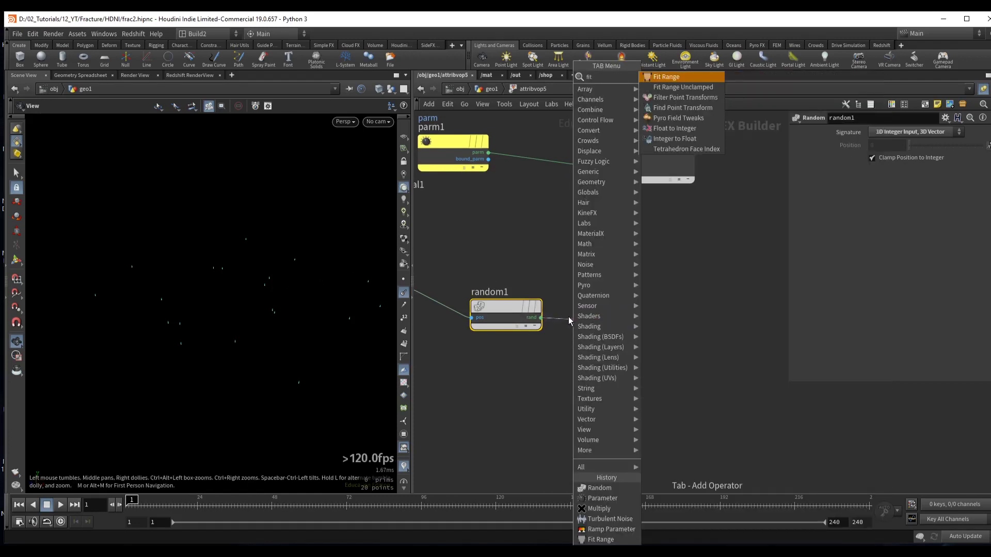
{"action": "key", "text": "Return"}
{"action": "left_click", "coordinate": [633, 330]}
{"action": "middle_click_drag", "start_coordinate": [580, 275], "coordinate": [536, 288]}
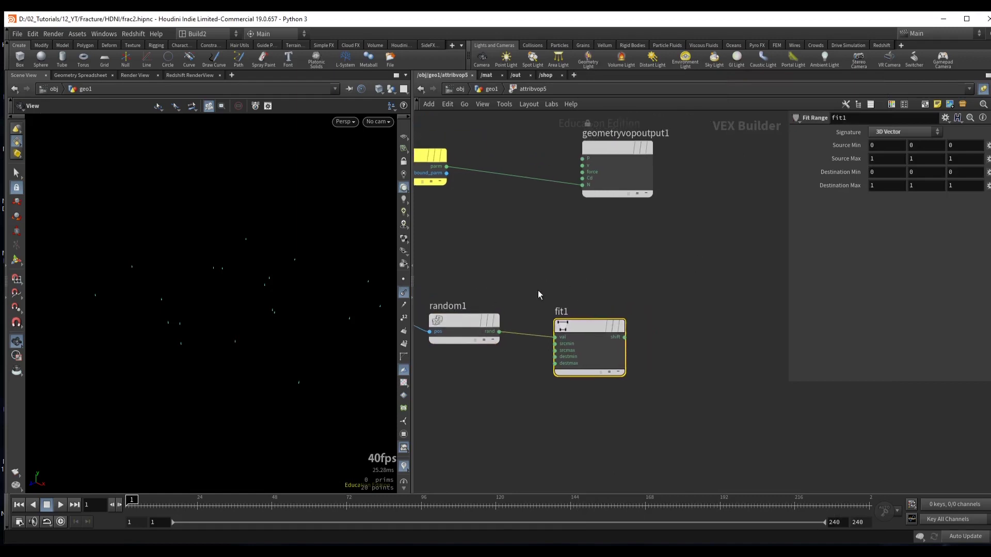
{"action": "middle_click_drag", "start_coordinate": [840, 172], "coordinate": [785, 174]}
{"action": "left_click_drag", "start_coordinate": [583, 331], "coordinate": [568, 318]}
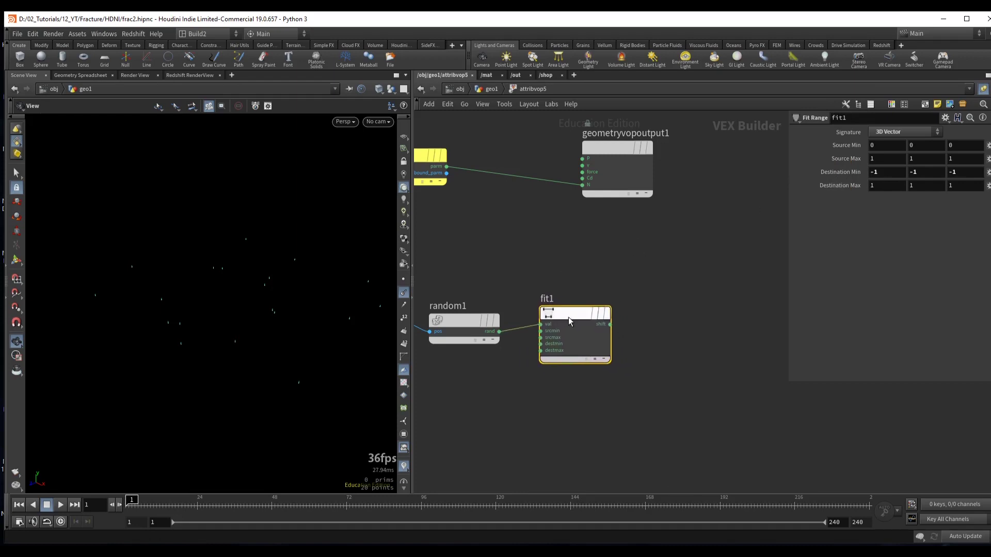
- Make room beside the Fit Range node and add a Bind Export node fed by its output
{"action": "middle_click_drag", "start_coordinate": [656, 266], "coordinate": [629, 271]}
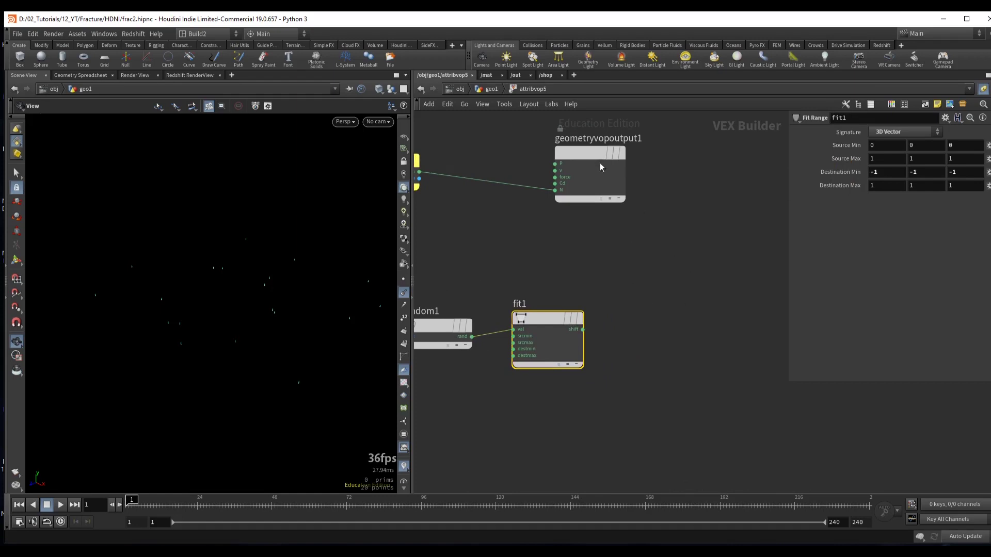
{"action": "left_click_drag", "start_coordinate": [599, 163], "coordinate": [675, 154]}
{"action": "middle_click_drag", "start_coordinate": [661, 268], "coordinate": [664, 273]}
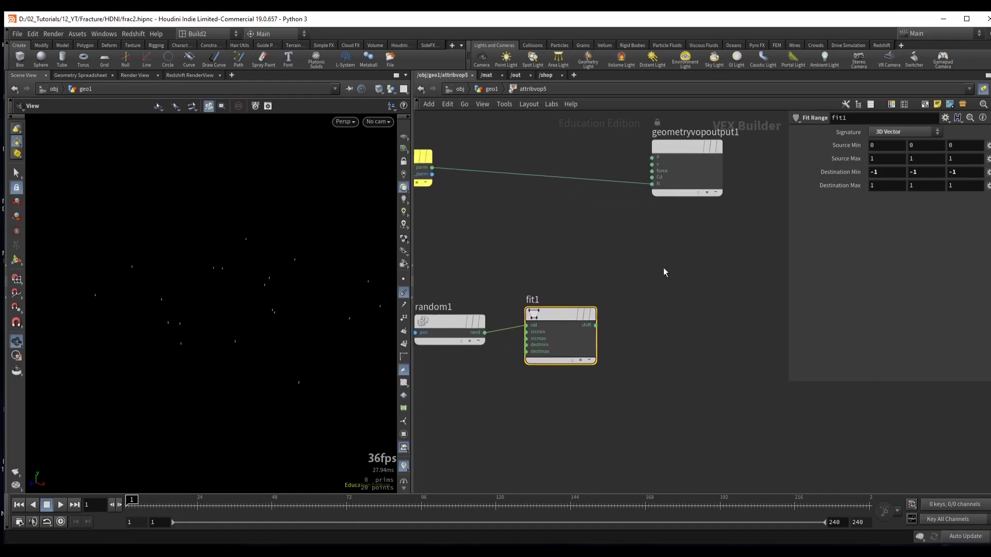
{"action": "left_click", "coordinate": [596, 326]}
{"action": "key", "text": "Tab"}
{"action": "type", "text": "b ex"}
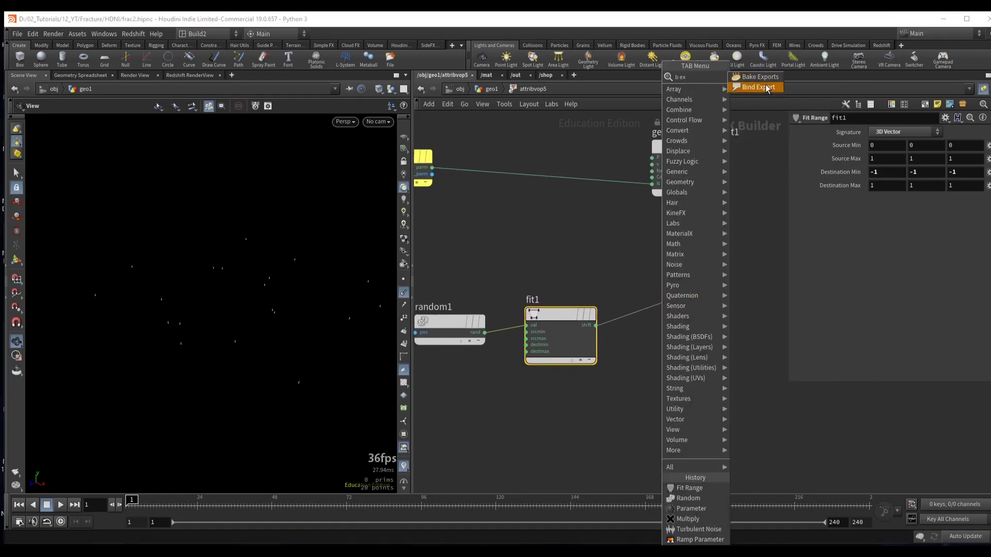
{"action": "left_click", "coordinate": [768, 88]}
{"action": "left_click", "coordinate": [692, 310]}
- Set the Bind Export node's type to 3 Floats (vector) and its name to up
{"action": "left_click", "coordinate": [889, 145]}
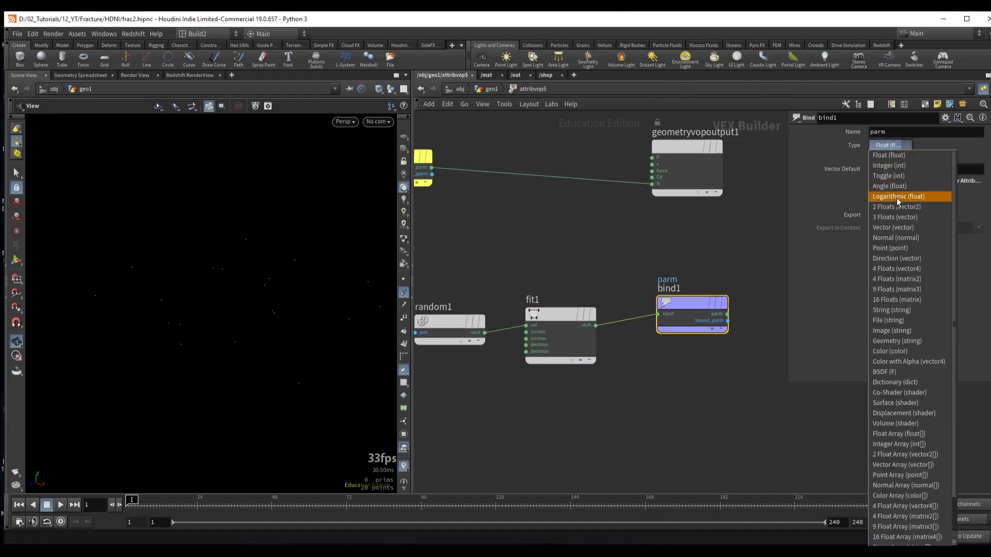
{"action": "left_click", "coordinate": [897, 217]}
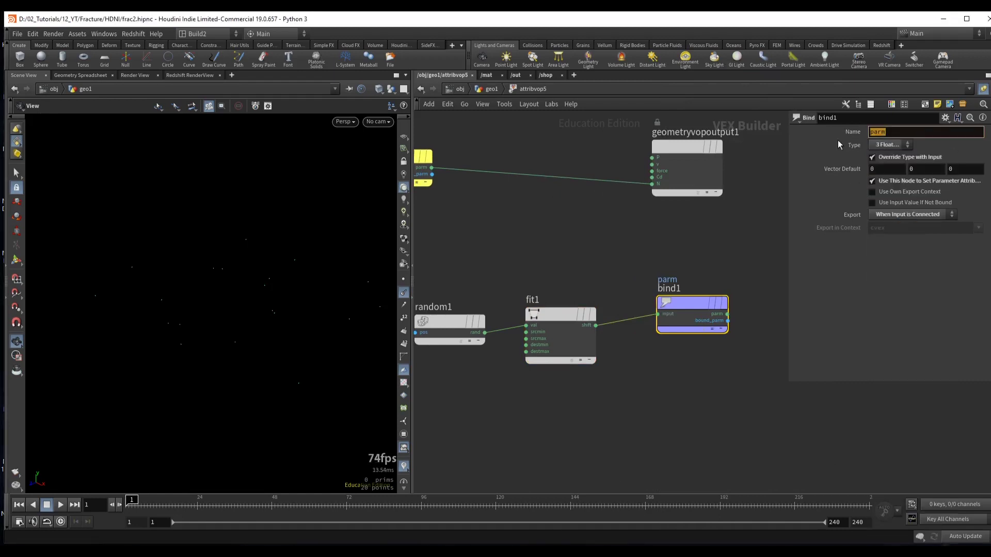
{"action": "type", "text": "up"}
{"action": "key", "text": "Return"}
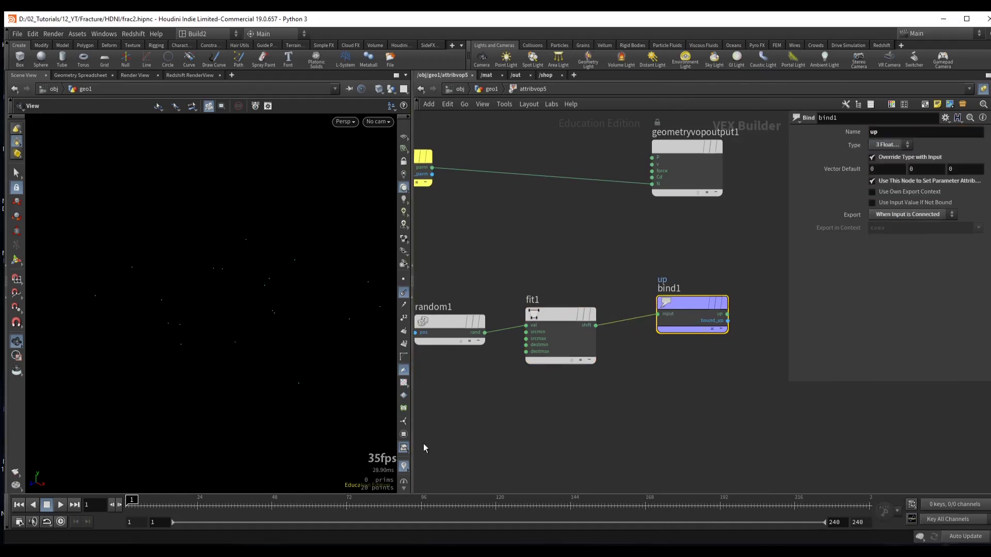
- Open the list of viewport visualizers
{"action": "left_click", "coordinate": [404, 467]}
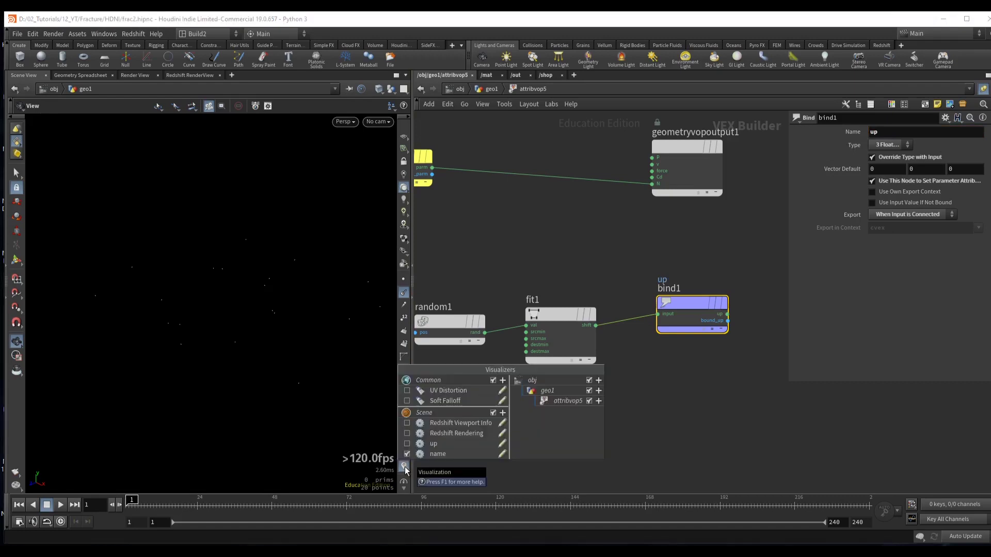
- Turn on the scene visualizer for the up attribute and inspect the vectors on the scattered points
{"action": "left_click", "coordinate": [432, 445]}
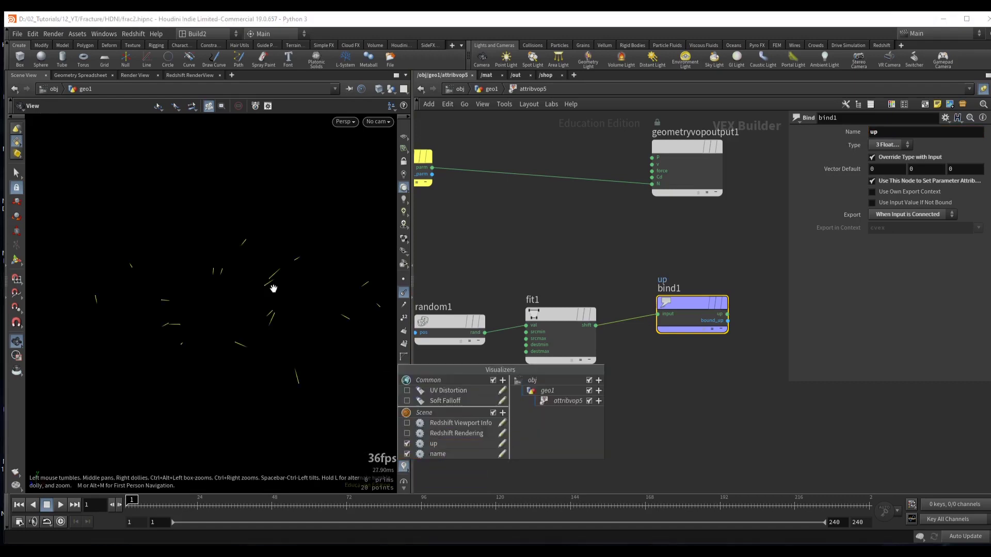
{"action": "left_click_drag", "start_coordinate": [272, 283], "coordinate": [196, 307]}
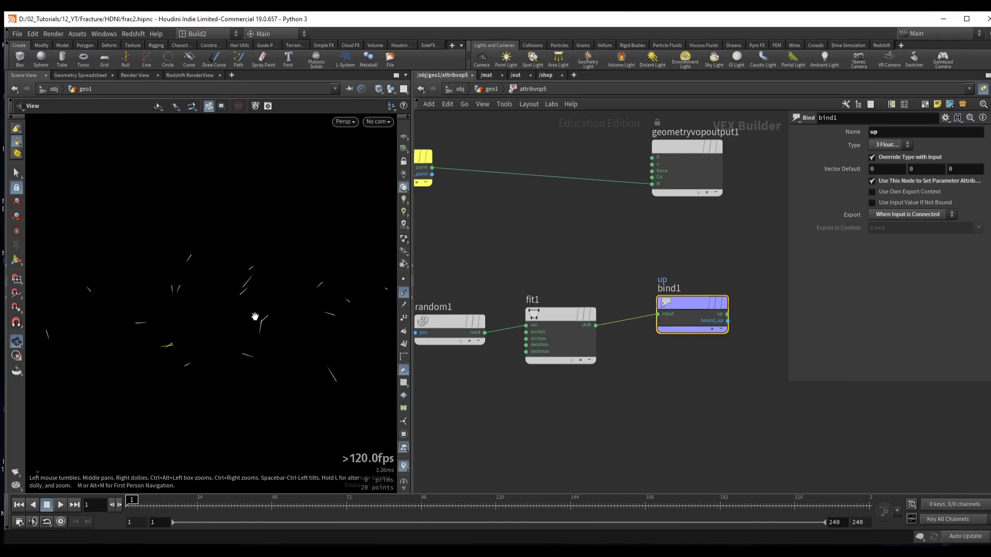
{"action": "mouse_move", "coordinate": [682, 306]}
{"action": "left_click_drag", "start_coordinate": [233, 294], "coordinate": [255, 296]}
- Make room before bind1 and insert a Multiply node on the wire between fit1 and bind1
{"action": "mouse_move", "coordinate": [669, 313]}
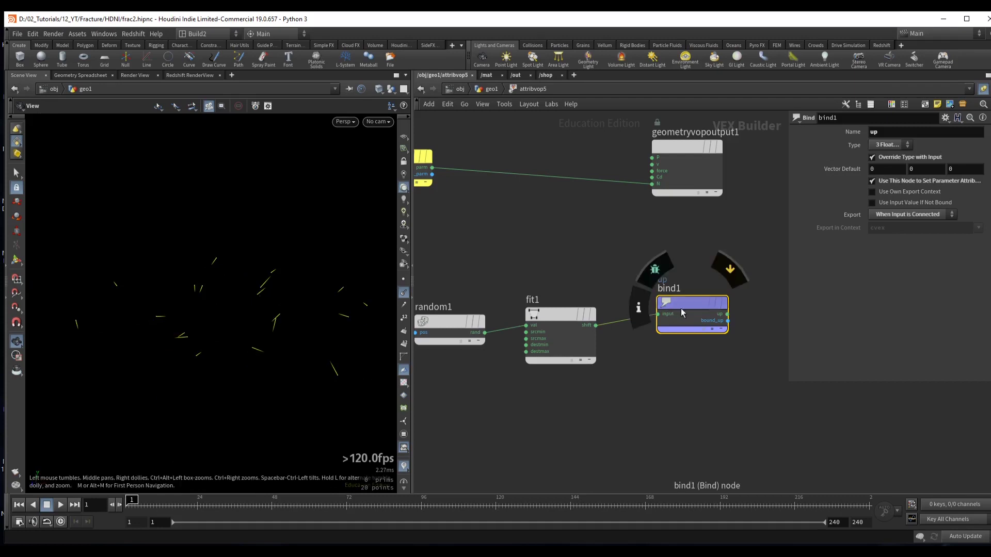
{"action": "left_click_drag", "start_coordinate": [681, 313], "coordinate": [715, 310]}
{"action": "middle_click_drag", "start_coordinate": [679, 382], "coordinate": [600, 370]}
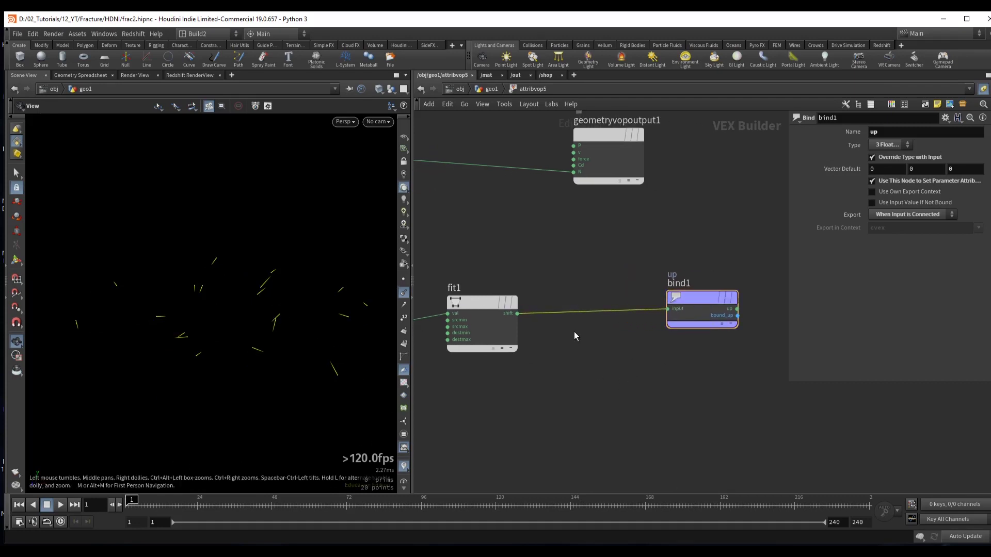
{"action": "key", "text": "Tab"}
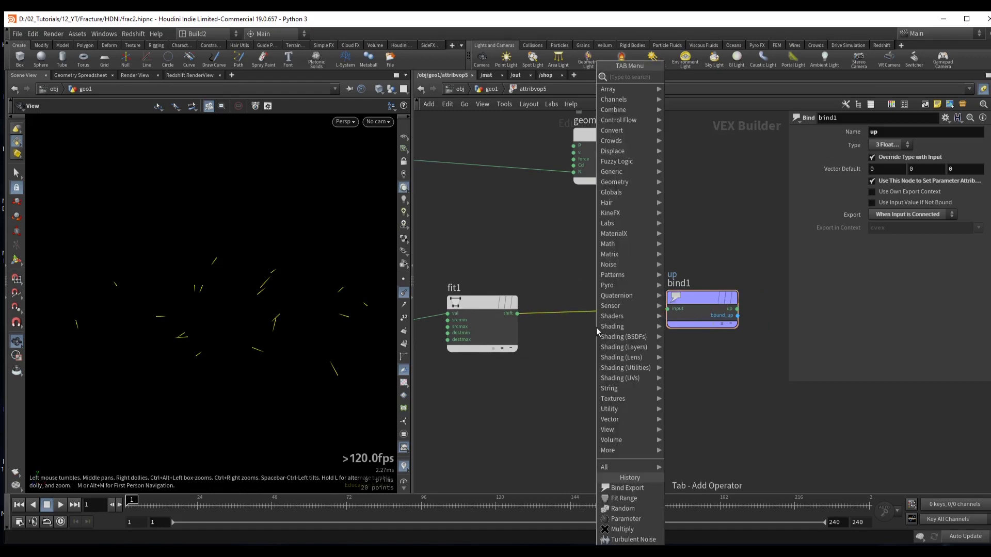
{"action": "type", "text": "mult"}
{"action": "key", "text": "Return"}
{"action": "left_click", "coordinate": [602, 348]}
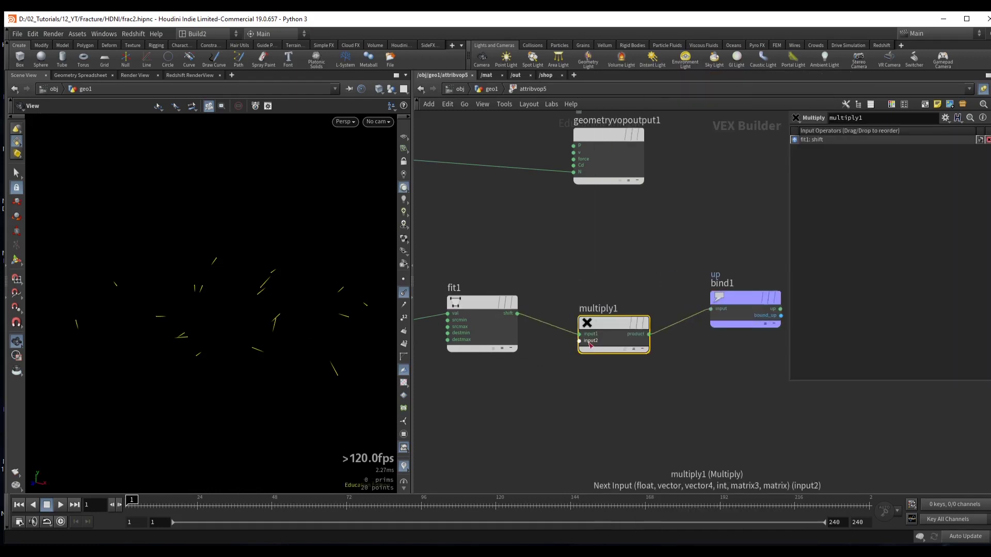
- Add a constant to multiply1's second input as a 3 Floats vector of 1, 0, 1 and compare the result with multiply1 bypassed
{"action": "right_click", "coordinate": [579, 341]}
{"action": "left_click", "coordinate": [619, 367]}
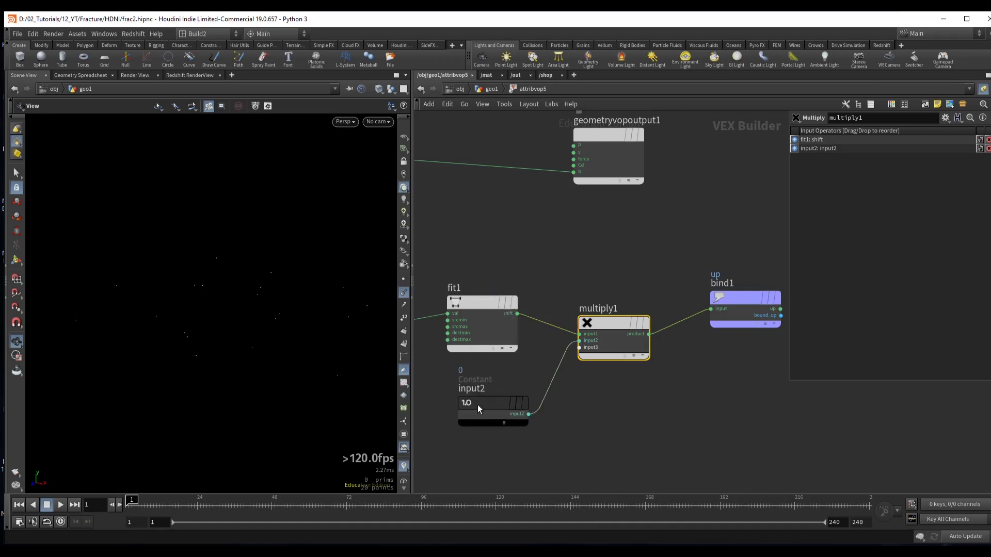
{"action": "left_click", "coordinate": [485, 417]}
{"action": "left_click", "coordinate": [911, 132]}
{"action": "left_click", "coordinate": [887, 204]}
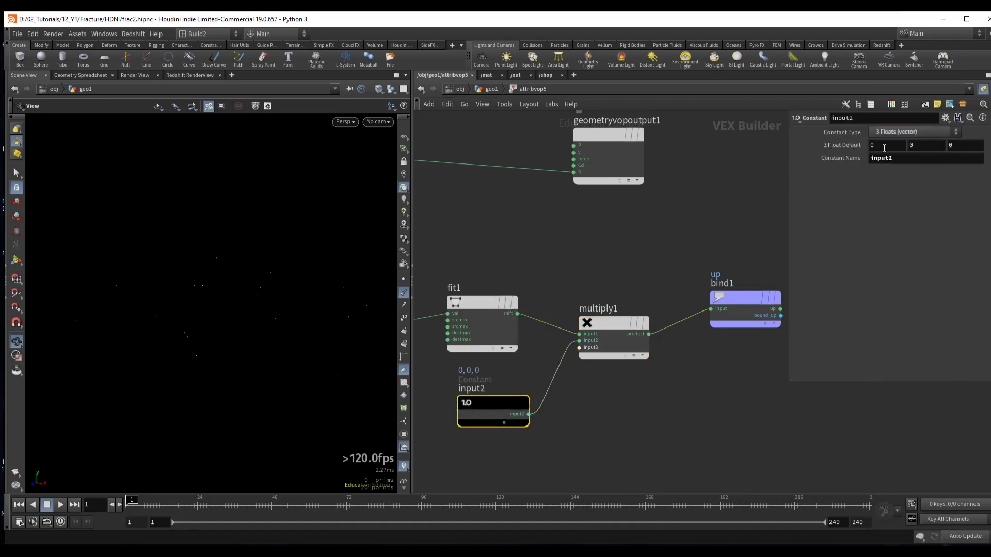
{"action": "left_click", "coordinate": [883, 146]}
{"action": "type", "text": "1"}
{"action": "left_click", "coordinate": [950, 145]}
{"action": "type", "text": "1"}
{"action": "left_click", "coordinate": [614, 323]}
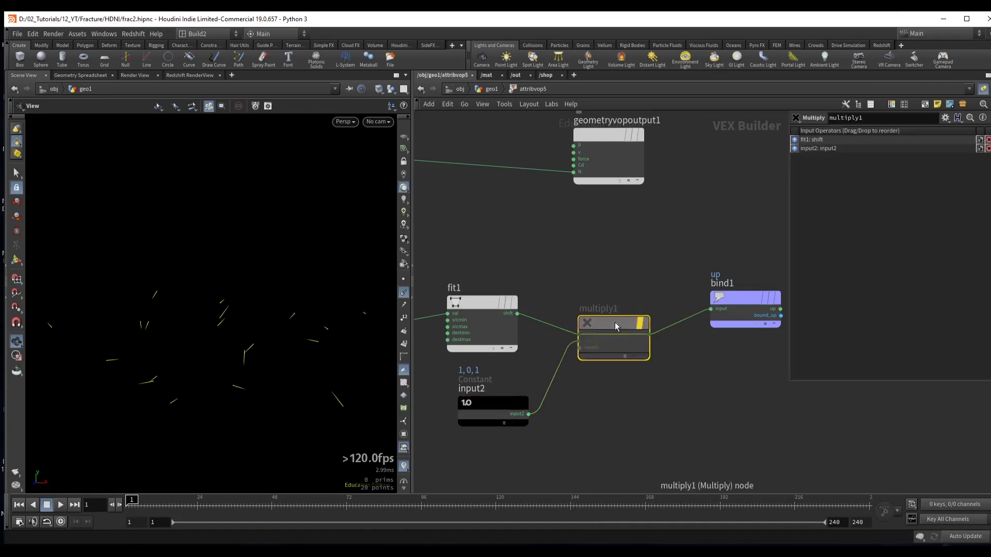
{"action": "left_click_drag", "start_coordinate": [164, 301], "coordinate": [176, 294]}
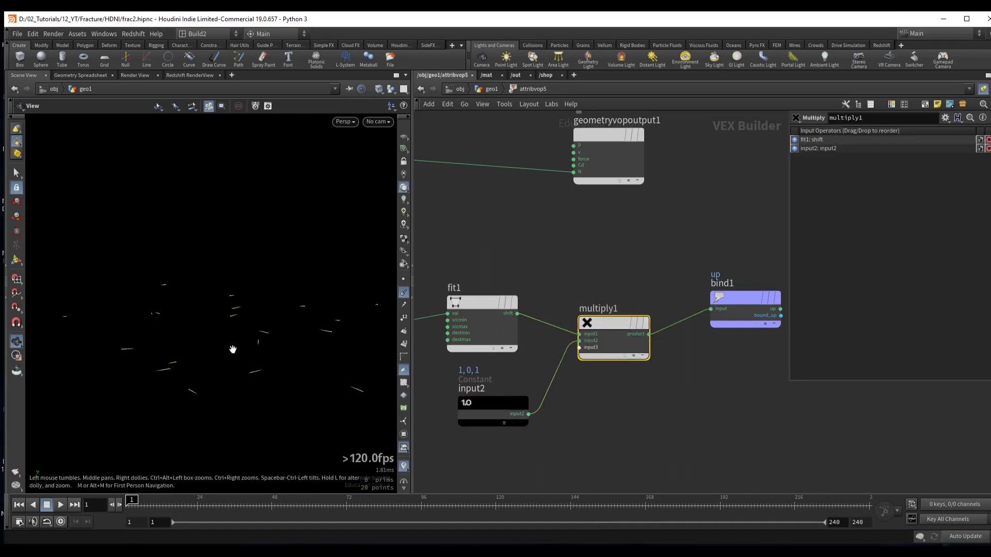
- Insert a Normalize node on the wire between multiply1 and bind1, spacing the nodes to fit
{"action": "middle_click_drag", "start_coordinate": [689, 266], "coordinate": [584, 249]}
{"action": "left_click_drag", "start_coordinate": [641, 297], "coordinate": [741, 297]}
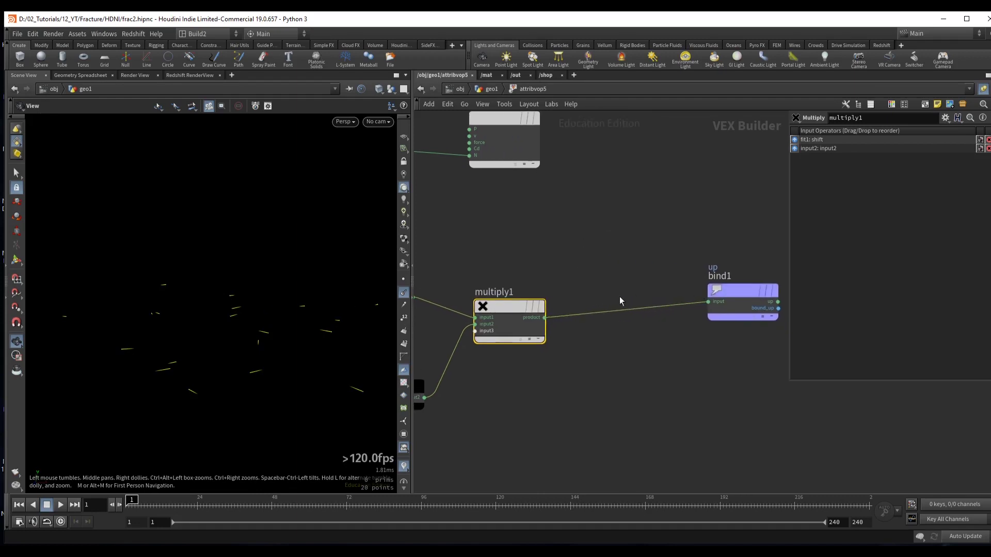
{"action": "key", "text": "Tab"}
{"action": "type", "text": "normalize"}
{"action": "key", "text": "Return"}
{"action": "left_click", "coordinate": [617, 321]}
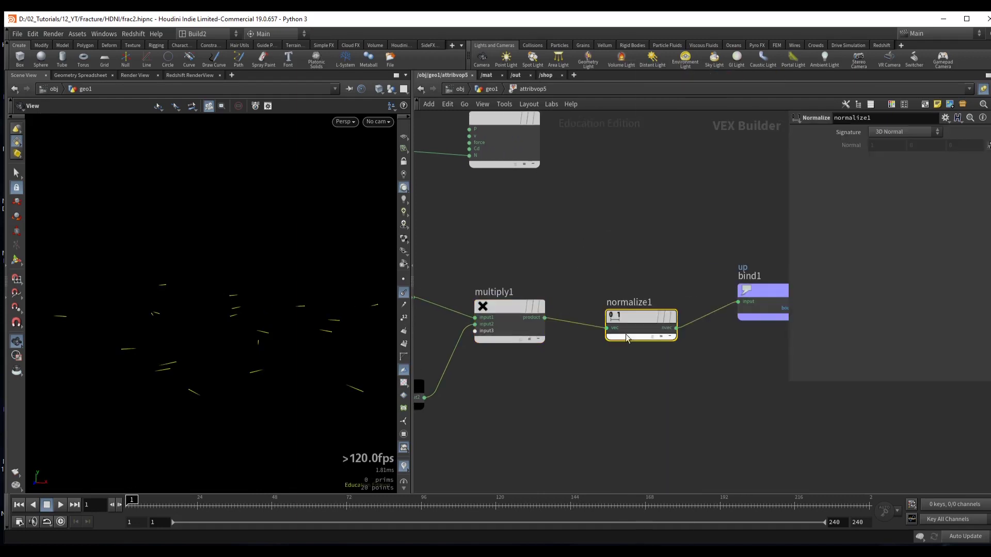
{"action": "left_click_drag", "start_coordinate": [638, 315], "coordinate": [652, 314]}
{"action": "left_click_drag", "start_coordinate": [182, 332], "coordinate": [268, 294]}
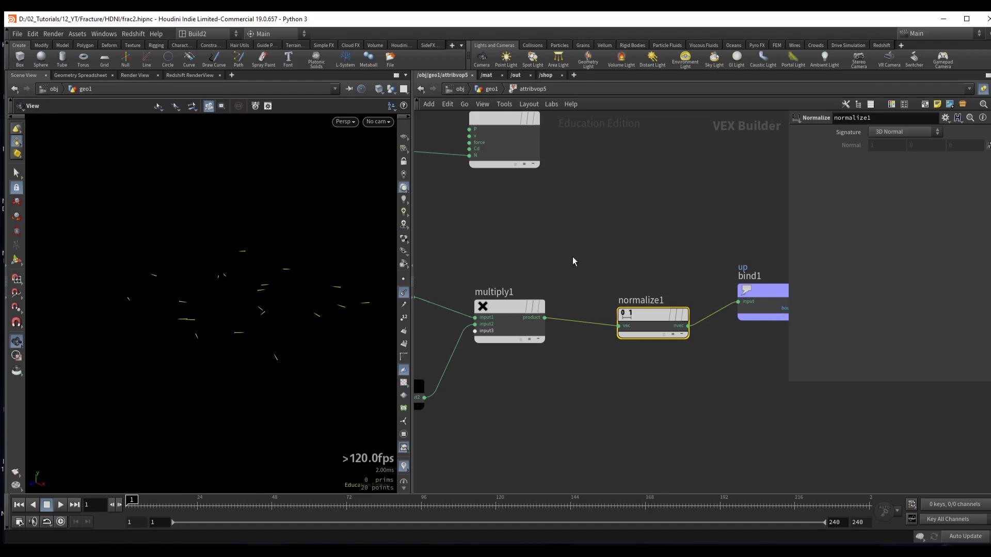
- Return to the geo1 network, display copytopoints7 and turn off the point normals in the viewport
{"action": "key", "text": "u"}
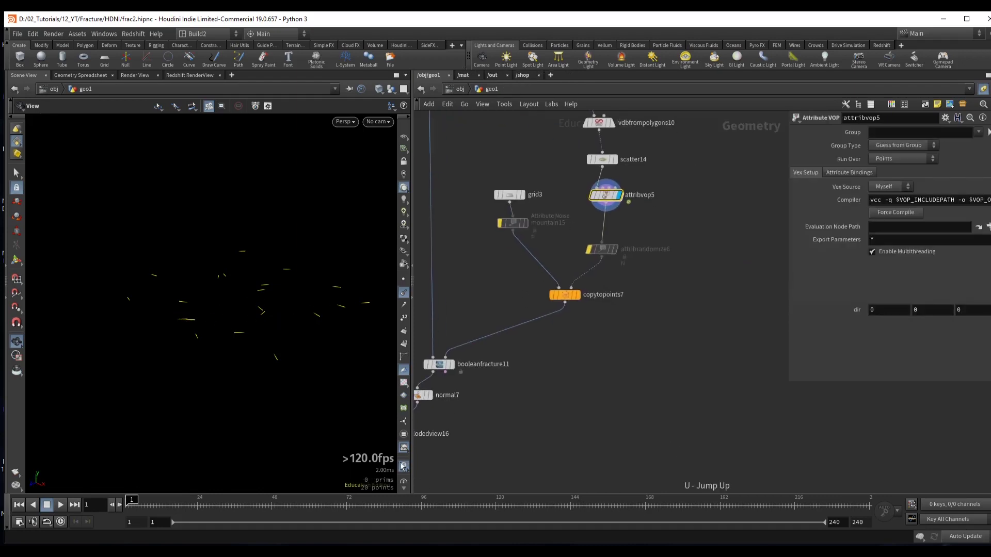
{"action": "left_click", "coordinate": [403, 466]}
{"action": "left_click", "coordinate": [565, 295]}
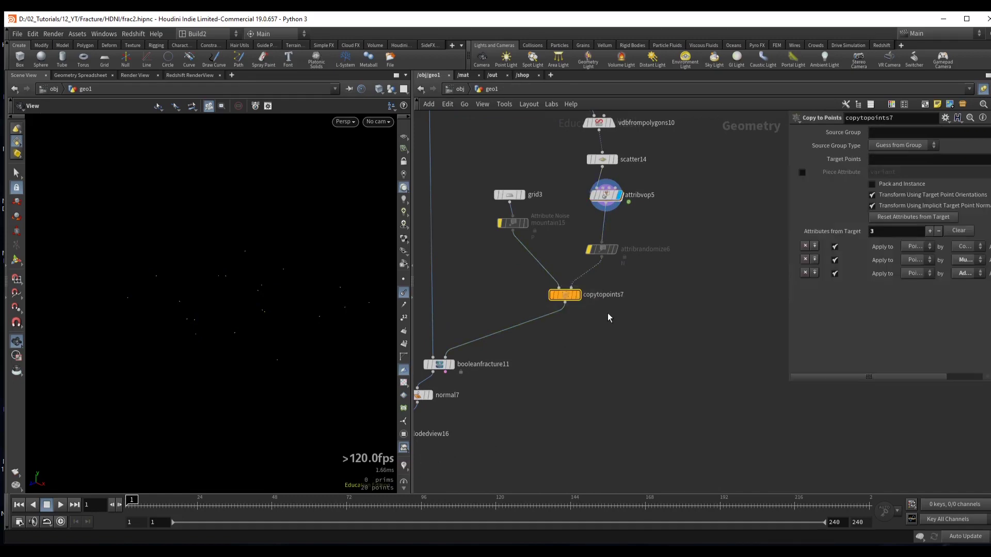
{"action": "key", "text": "r"}
{"action": "left_click", "coordinate": [404, 293]}
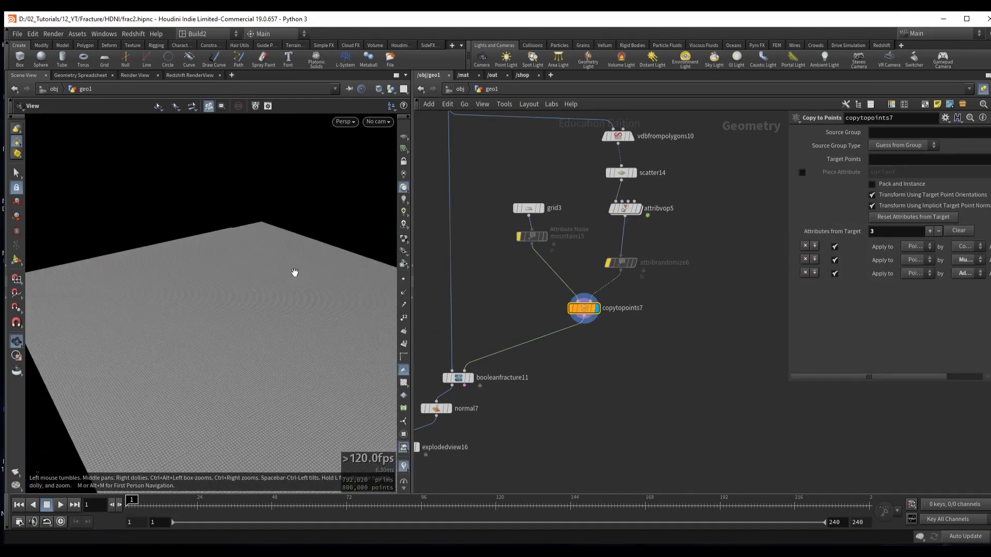
- Display attribvop5 and set its dir parameter to 0, 1, 0
{"action": "left_click", "coordinate": [624, 208]}
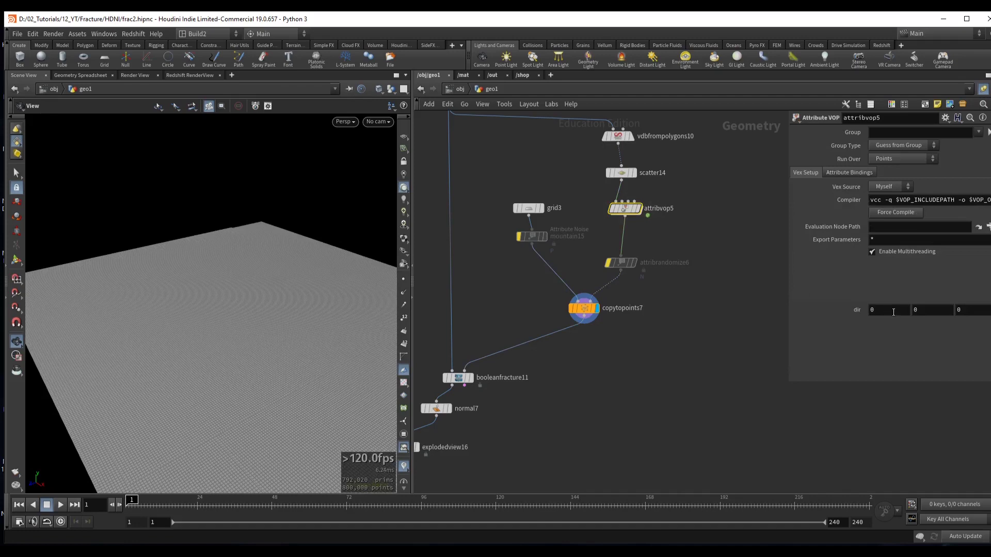
{"action": "left_click_drag", "start_coordinate": [186, 292], "coordinate": [188, 287]}
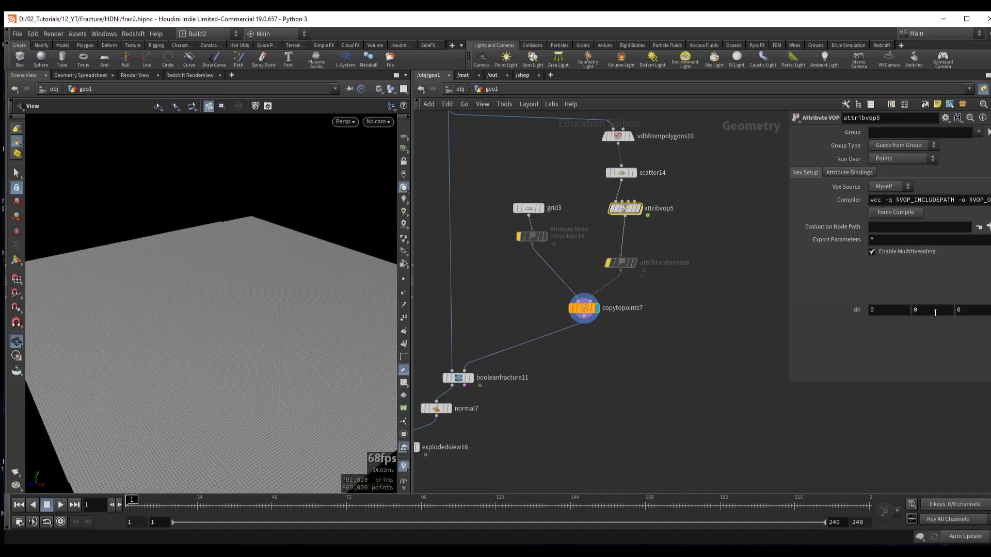
{"action": "key", "text": "r"}
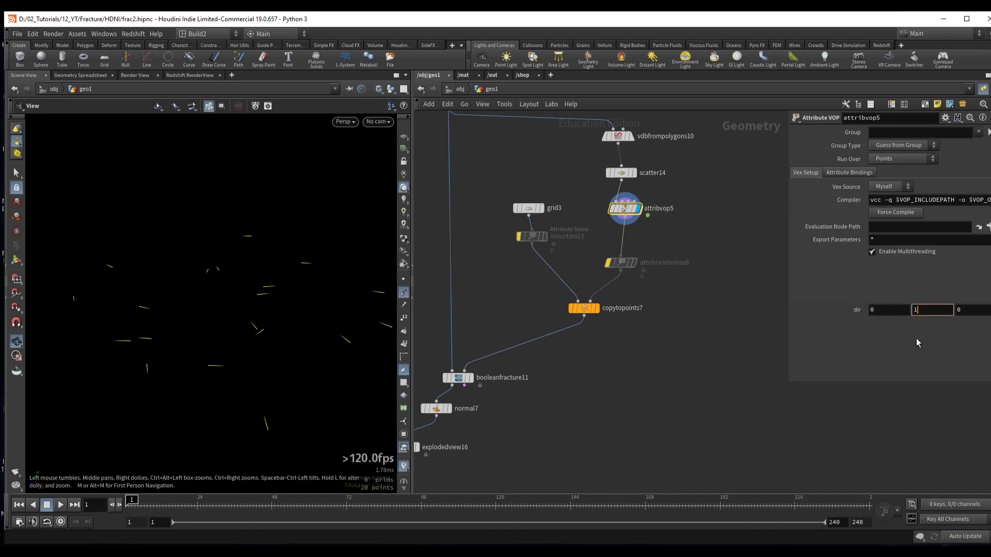
{"action": "type", "text": "1"}
{"action": "key", "text": "Return"}
{"action": "scroll", "coordinate": [266, 289], "scroll_direction": "up", "scroll_amount": 3}
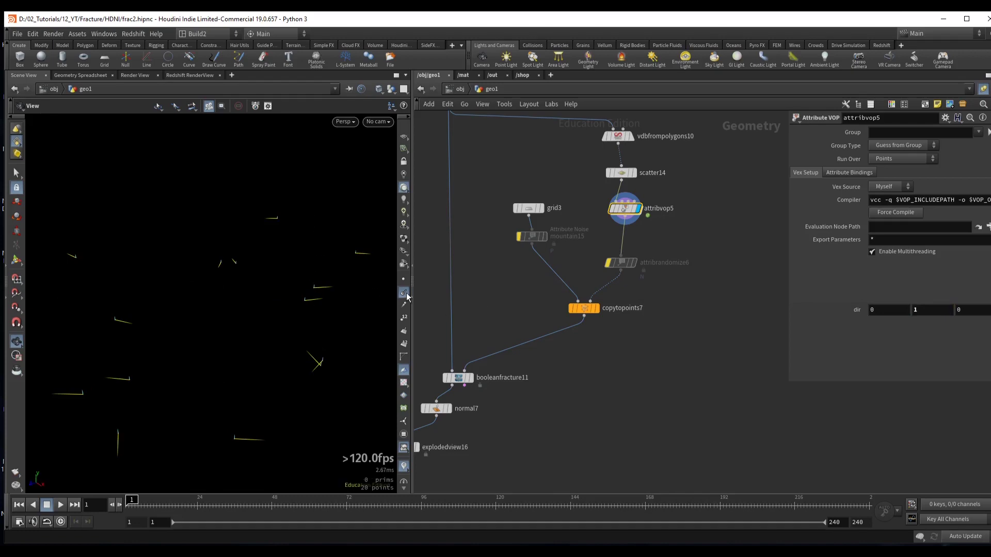
- Display copytopoints7 and examine how the copied grids are oriented
{"action": "left_click", "coordinate": [583, 308]}
{"action": "key", "text": "r"}
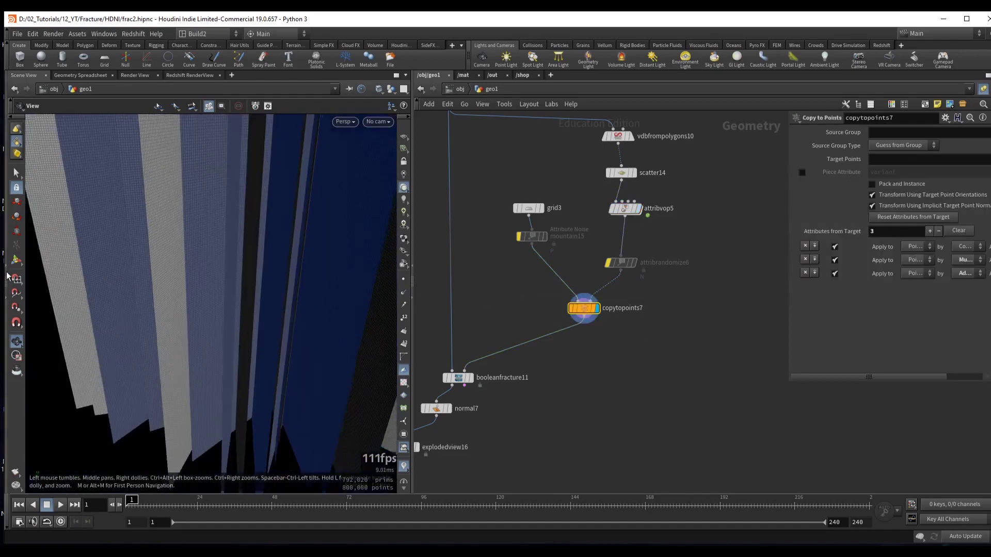
{"action": "scroll", "coordinate": [247, 237], "scroll_direction": "down", "scroll_amount": 5}
{"action": "mouse_move", "coordinate": [247, 237]}
{"action": "left_mouse_down"}
{"action": "mouse_move", "coordinate": [204, 282]}
{"action": "mouse_move", "coordinate": [247, 229]}
{"action": "mouse_move", "coordinate": [264, 241]}
{"action": "left_mouse_up"}
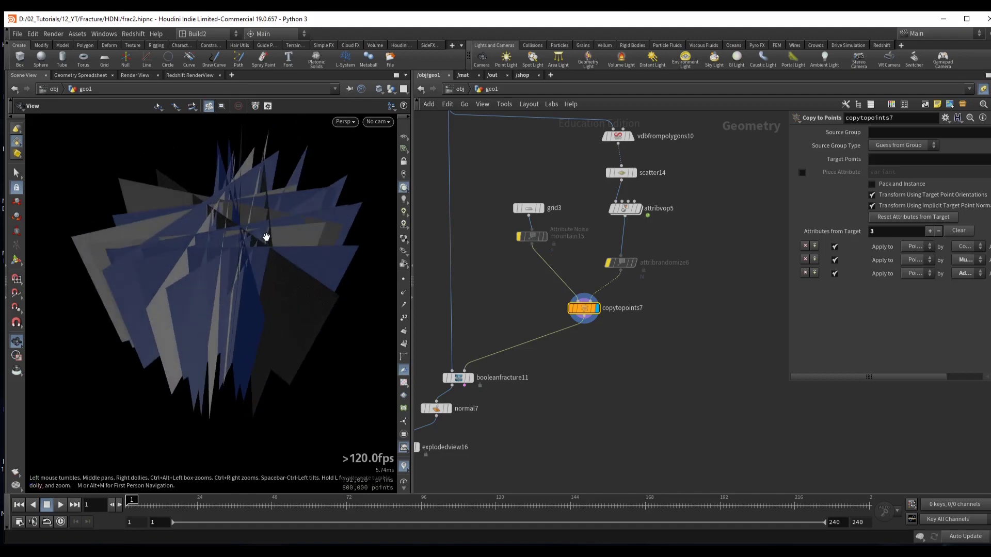
{"action": "left_click_drag", "start_coordinate": [233, 249], "coordinate": [227, 242]}
{"action": "middle_click_drag", "start_coordinate": [620, 268], "coordinate": [614, 295]}
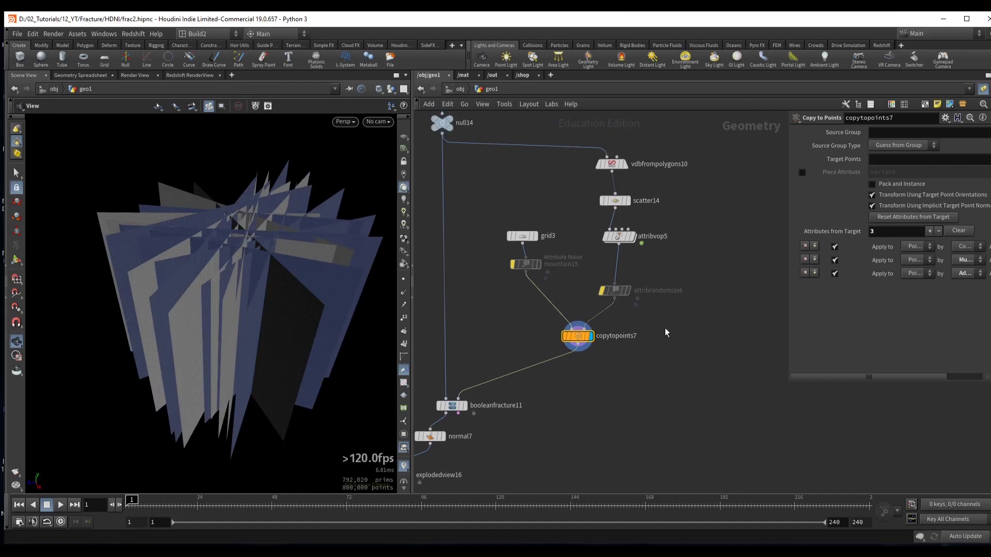
- Re-enable the bypassed attribrandomize6 node and set its operation to Add Value
{"action": "left_click", "coordinate": [612, 291]}
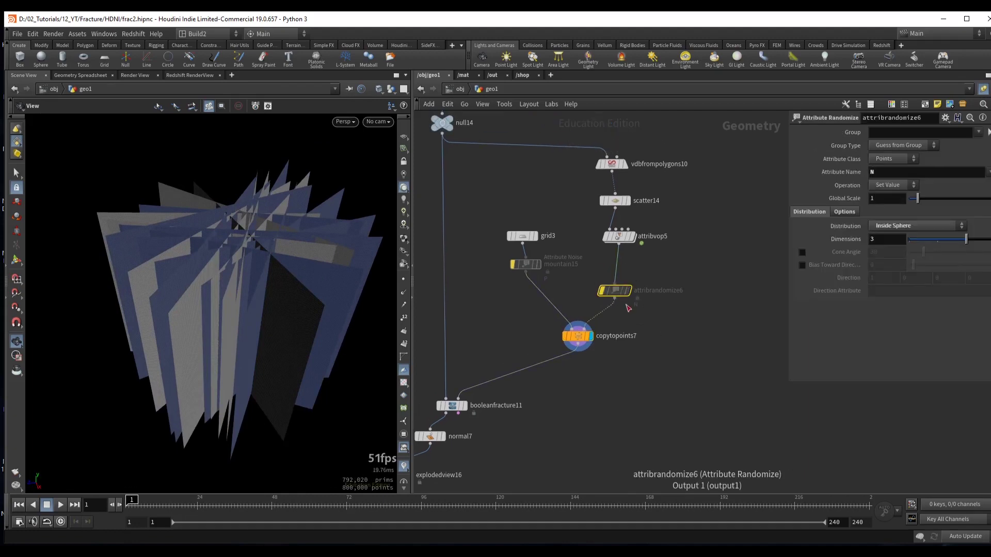
{"action": "key", "text": "b"}
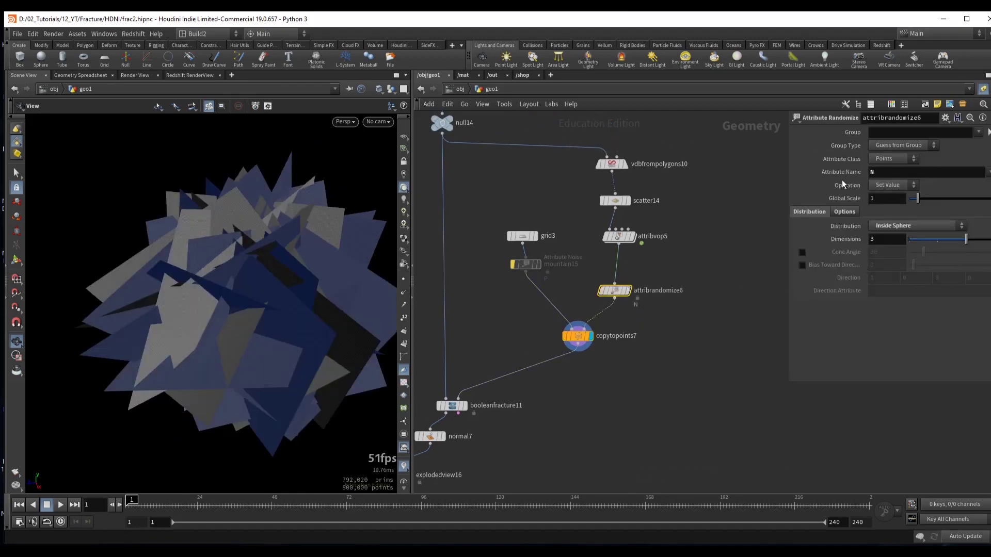
{"action": "left_click", "coordinate": [888, 185]}
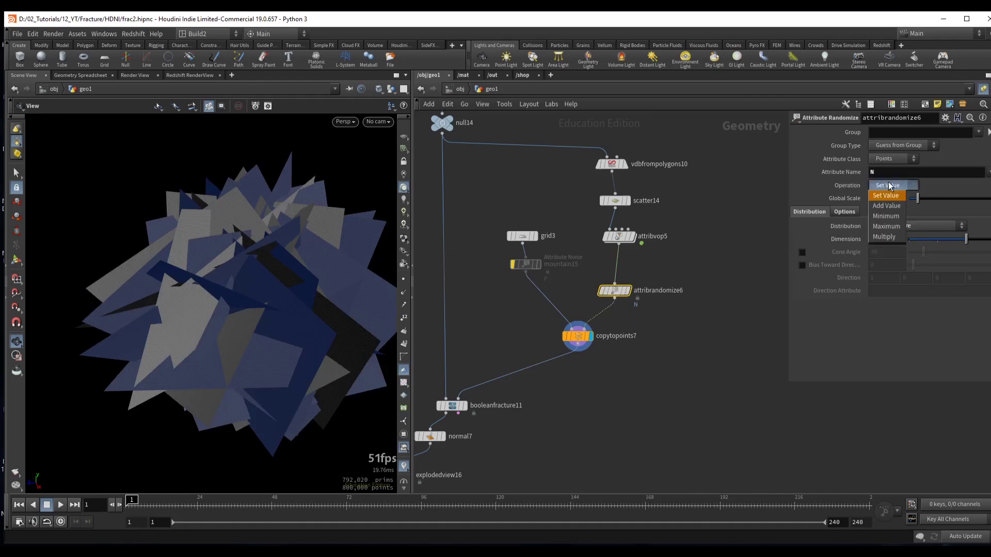
{"action": "left_click", "coordinate": [886, 206]}
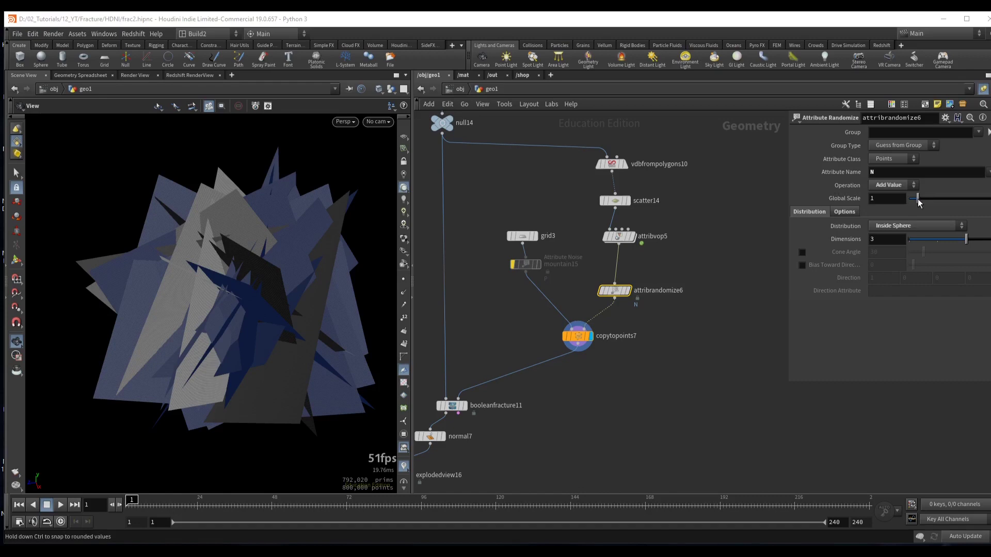
- Try Global Scale values of 0, 0.1 and 0.3 on attribrandomize6, settling on 0.2, and inspect the grids
{"action": "left_click_drag", "start_coordinate": [918, 202], "coordinate": [909, 202]}
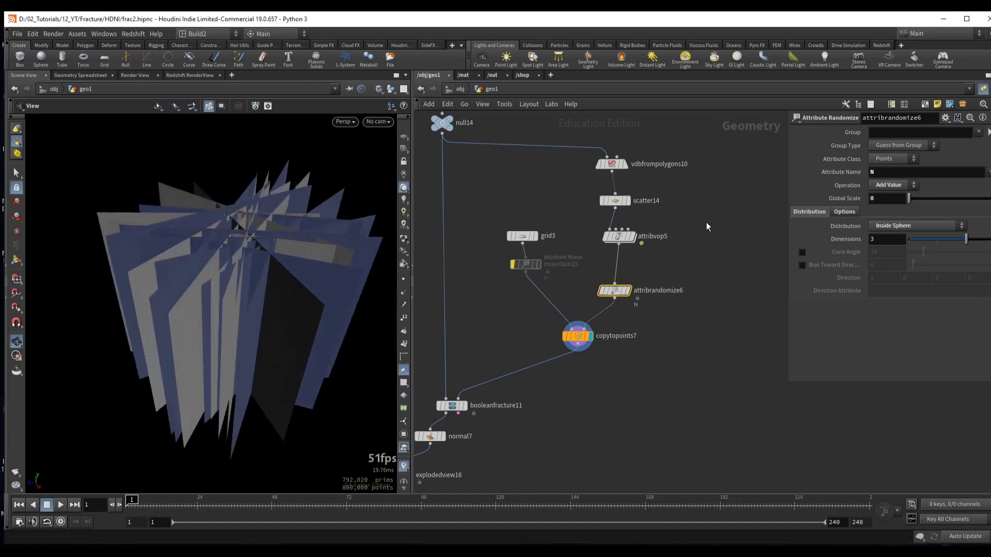
{"action": "left_click_drag", "start_coordinate": [254, 248], "coordinate": [236, 221]}
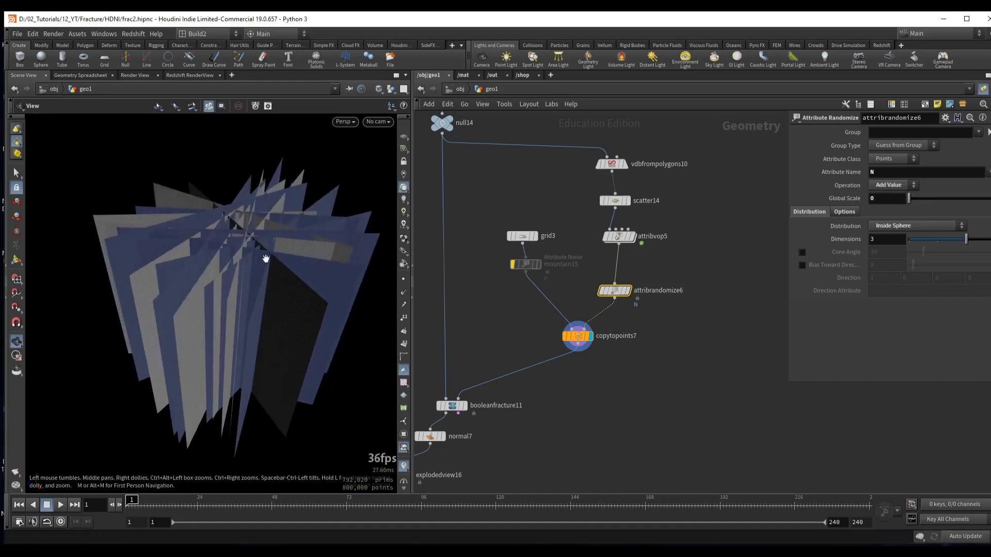
{"action": "type", "text": ".1"}
{"action": "key", "text": "Return"}
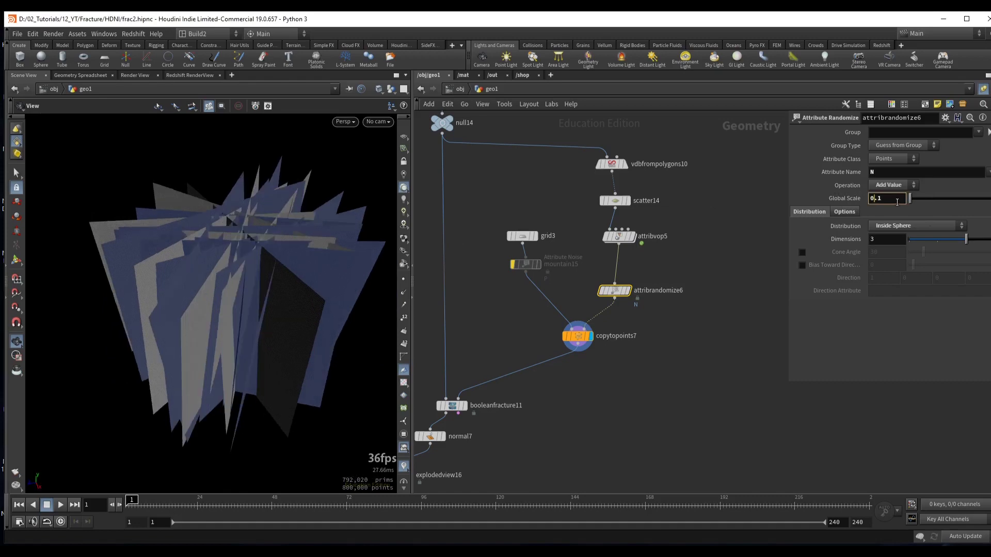
{"action": "key", "text": "BackSpace"}
{"action": "type", "text": "2"}
{"action": "key", "text": "Return"}
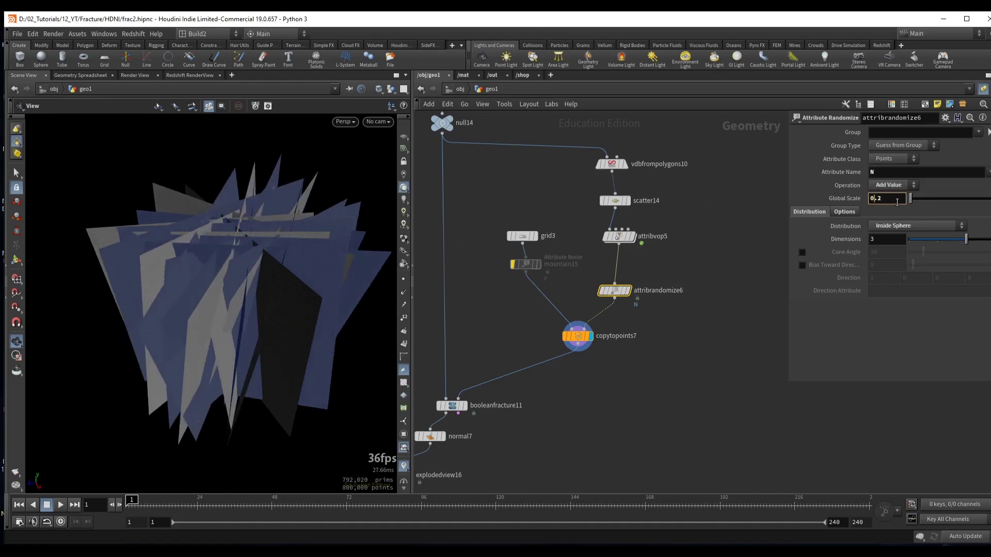
{"action": "key", "text": "BackSpace"}
{"action": "type", "text": "3"}
{"action": "key", "text": "Return"}
{"action": "key", "text": "BackSpace"}
{"action": "type", "text": "2"}
{"action": "key", "text": "Return"}
{"action": "left_click_drag", "start_coordinate": [321, 281], "coordinate": [264, 263]}
{"action": "left_click_drag", "start_coordinate": [223, 195], "coordinate": [288, 287]}
- Display explodedview16 and examine the fractured pieces up close
{"action": "middle_click_drag", "start_coordinate": [500, 346], "coordinate": [534, 277]}
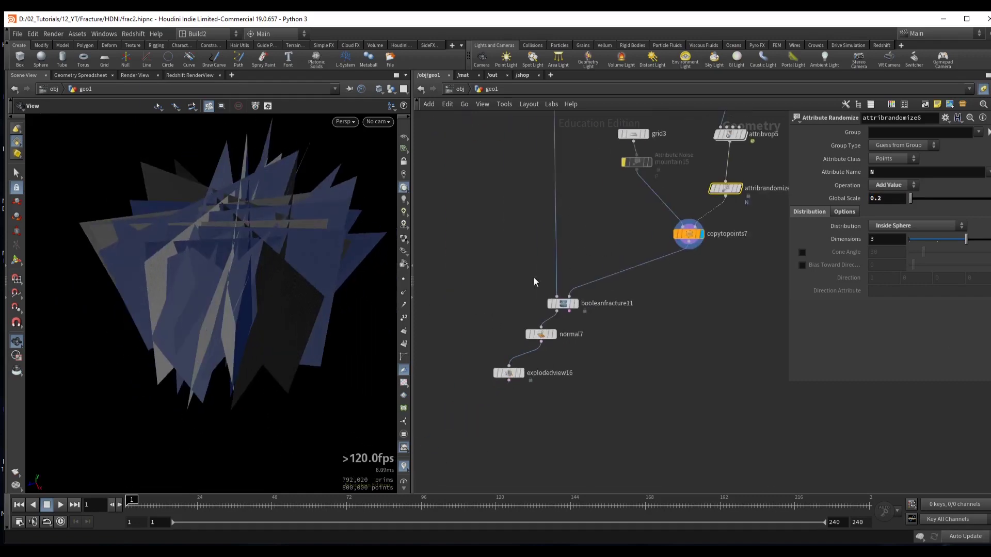
{"action": "mouse_move", "coordinate": [521, 379]}
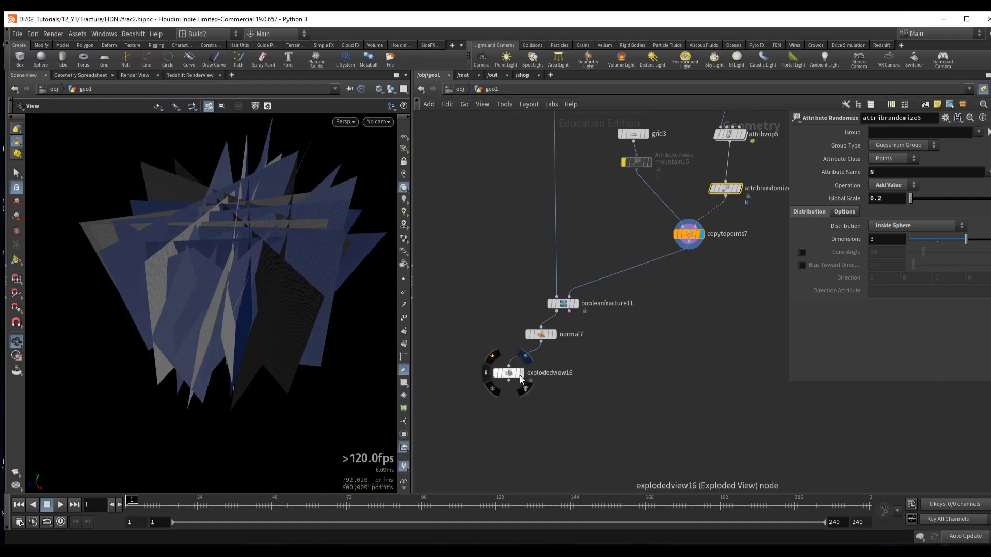
{"action": "left_click", "coordinate": [521, 373]}
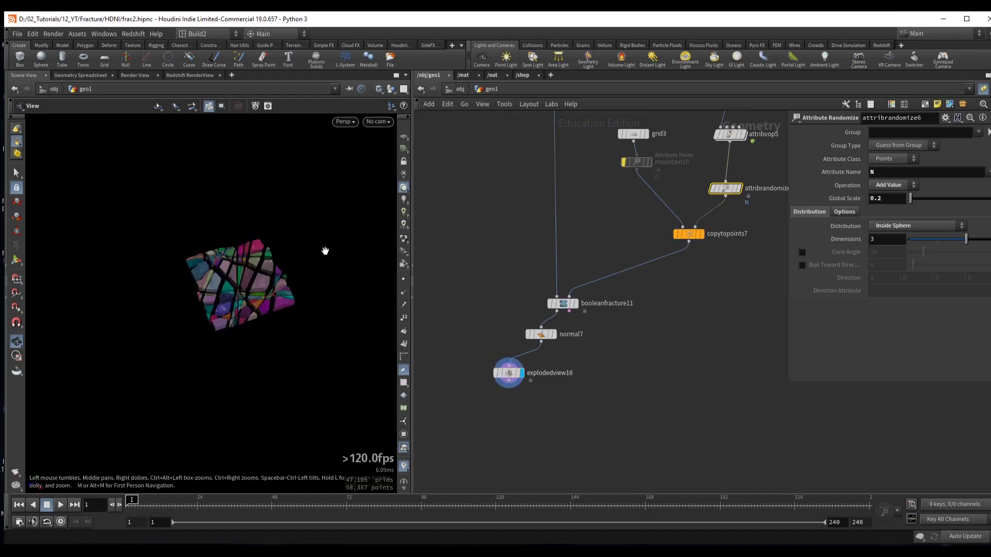
{"action": "left_click_drag", "start_coordinate": [324, 250], "coordinate": [260, 302]}
{"action": "scroll", "coordinate": [255, 258], "scroll_direction": "up", "scroll_amount": 5}
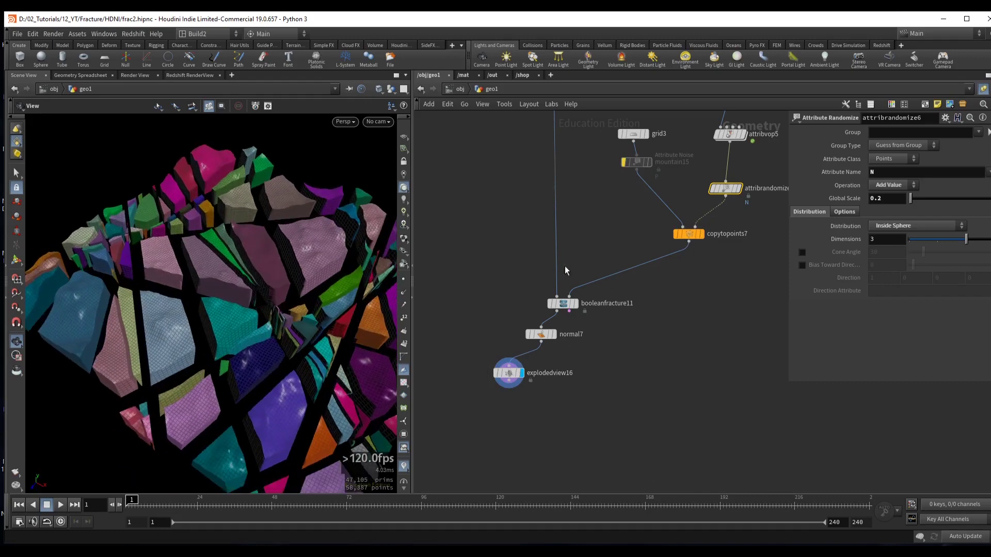
- Set scatter14's Force Total Count to 10 and inspect the larger fractured pieces
{"action": "middle_click_drag", "start_coordinate": [565, 270], "coordinate": [517, 323]}
{"action": "left_click_drag", "start_coordinate": [304, 281], "coordinate": [239, 264]}
{"action": "middle_click_drag", "start_coordinate": [709, 164], "coordinate": [666, 228]}
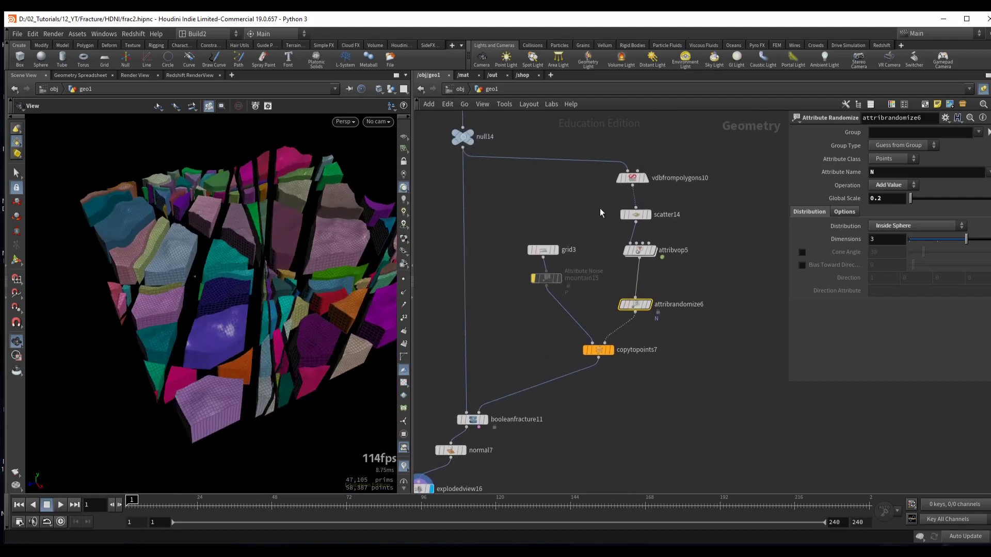
{"action": "left_click", "coordinate": [635, 214]}
{"action": "double_click", "coordinate": [881, 233]}
{"action": "type", "text": "10"}
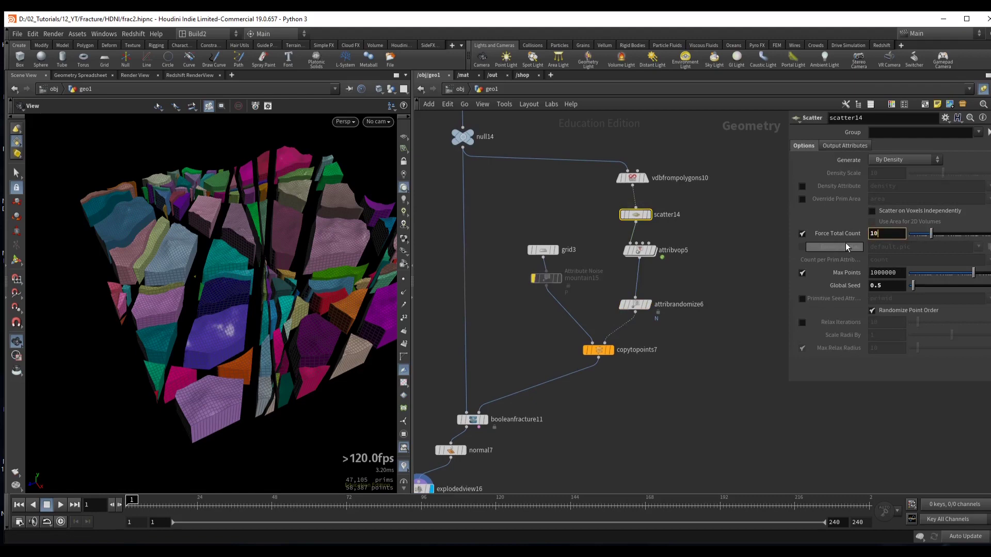
{"action": "key", "text": "Return"}
{"action": "left_click_drag", "start_coordinate": [283, 220], "coordinate": [289, 253]}
{"action": "middle_click_drag", "start_coordinate": [489, 312], "coordinate": [509, 320]}
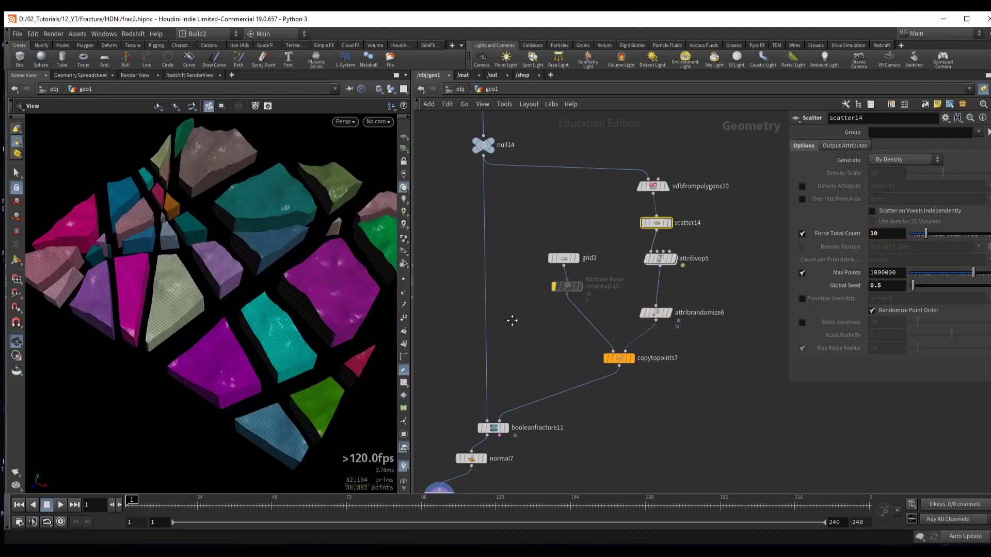
- Re-enable the bypassed mountain15 noise on the cutting grids and inspect the fractured pieces from other angles
{"action": "left_click_drag", "start_coordinate": [528, 316], "coordinate": [599, 272]}
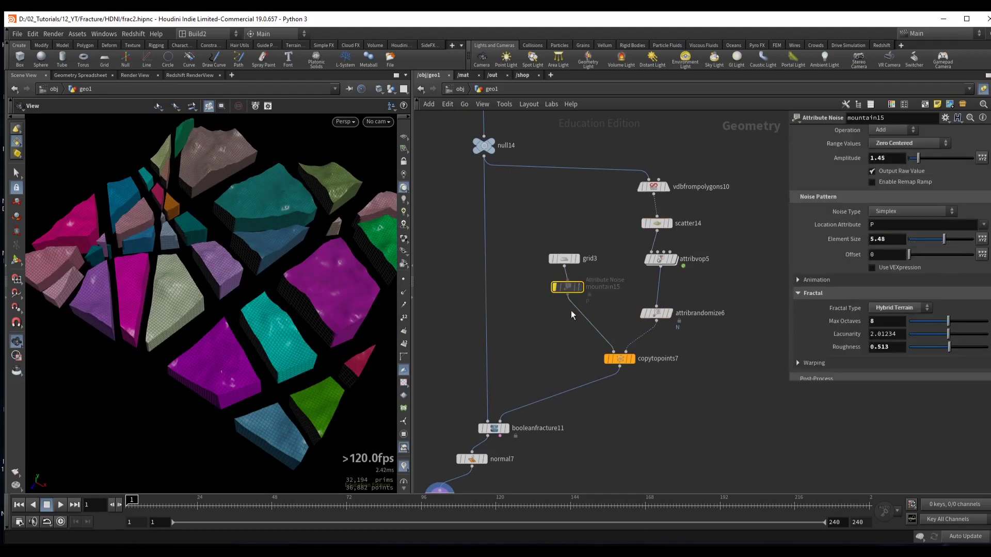
{"action": "key", "text": "b"}
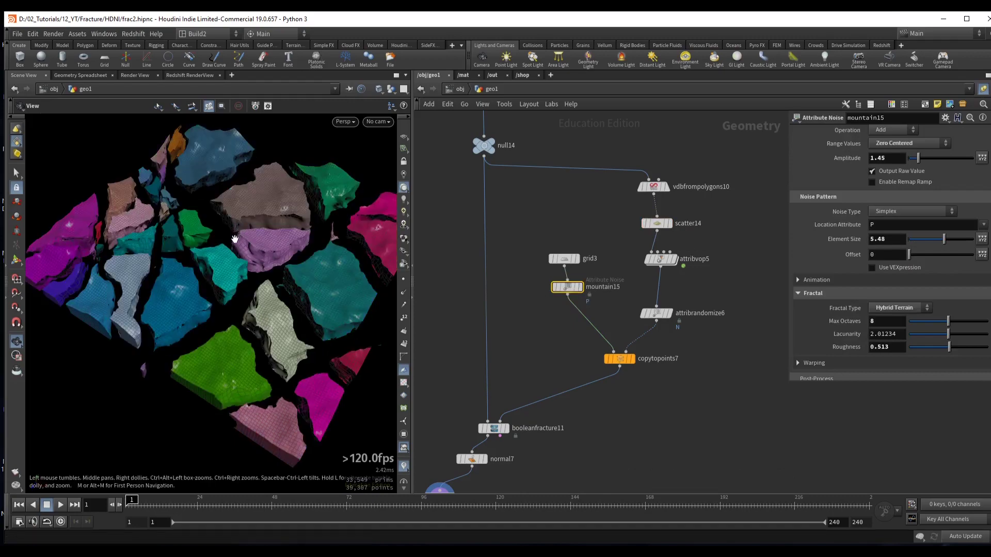
{"action": "left_click_drag", "start_coordinate": [243, 243], "coordinate": [279, 273]}
{"action": "middle_click_drag", "start_coordinate": [475, 351], "coordinate": [507, 281]}
{"action": "left_click_drag", "start_coordinate": [237, 288], "coordinate": [206, 296]}
- Reduce explodedview16's Uniform Scale to 0.33 and inspect the noisy cut surfaces up close
{"action": "left_click", "coordinate": [532, 382]}
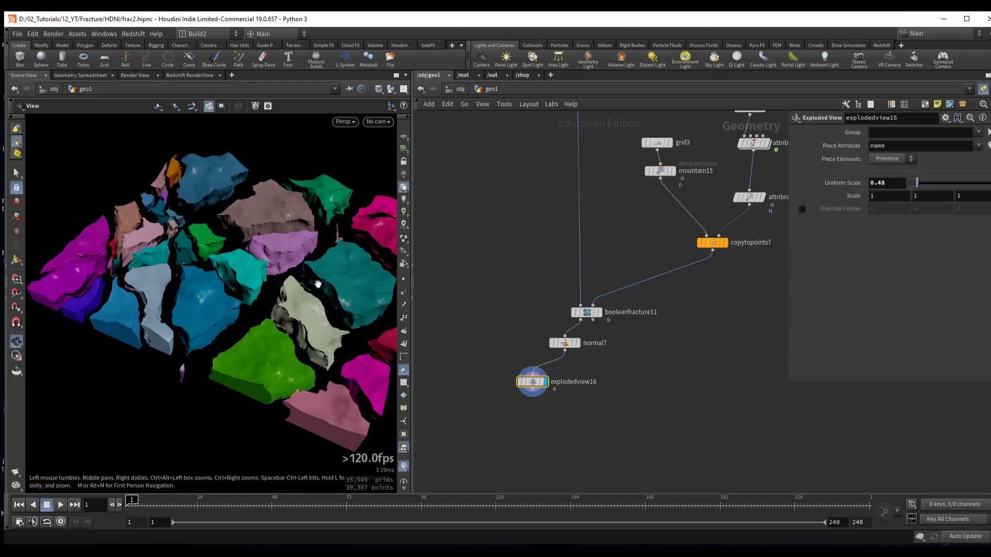
{"action": "left_click_drag", "start_coordinate": [917, 180], "coordinate": [915, 177]}
{"action": "left_click_drag", "start_coordinate": [242, 256], "coordinate": [161, 252]}
{"action": "scroll", "coordinate": [211, 238], "scroll_direction": "up", "scroll_amount": 3}
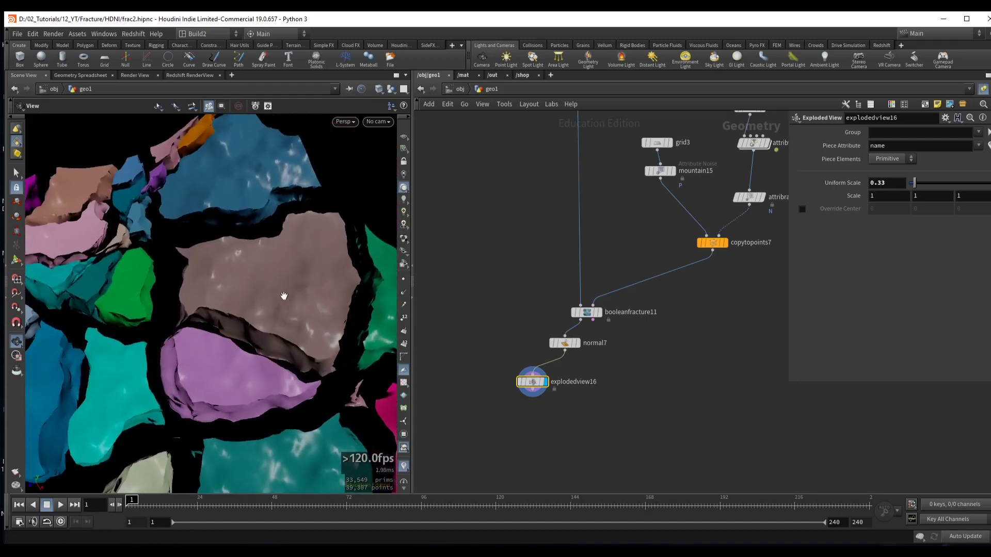
{"action": "scroll", "coordinate": [286, 293], "scroll_direction": "down", "scroll_amount": 5}
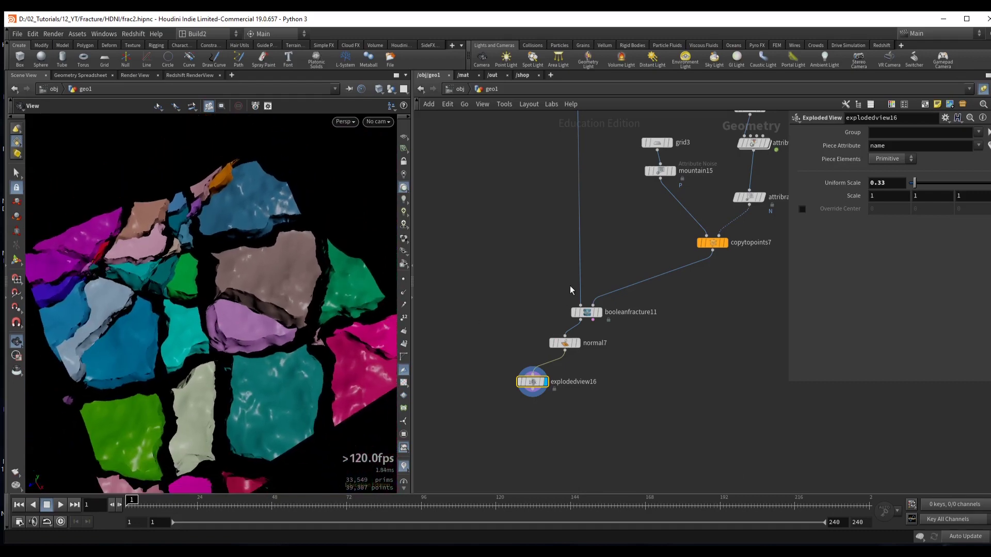
- Add a Box node in the empty area above the fracture network
{"action": "scroll", "coordinate": [614, 247], "scroll_direction": "down", "scroll_amount": 6}
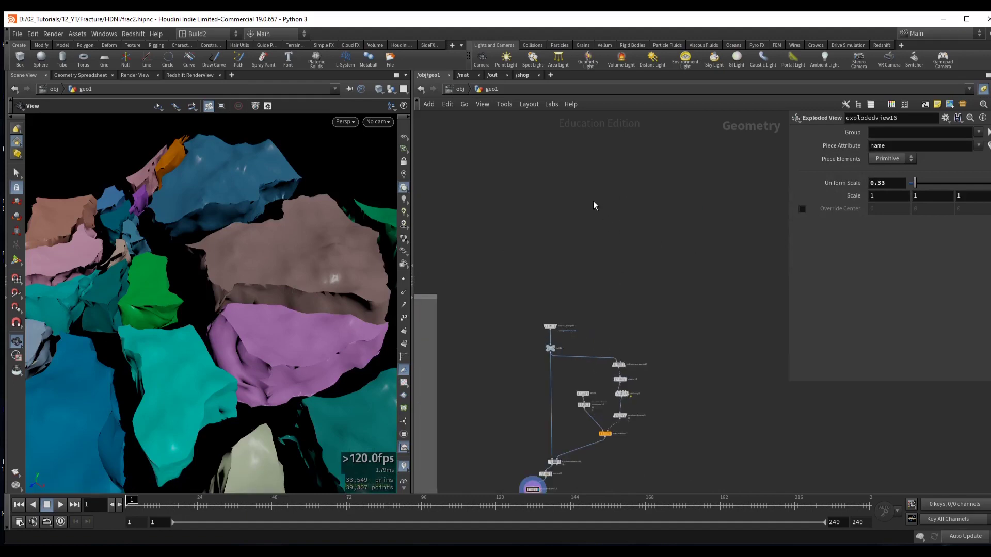
{"action": "key", "text": "Tab"}
{"action": "type", "text": "box"}
{"action": "key", "text": "Return"}
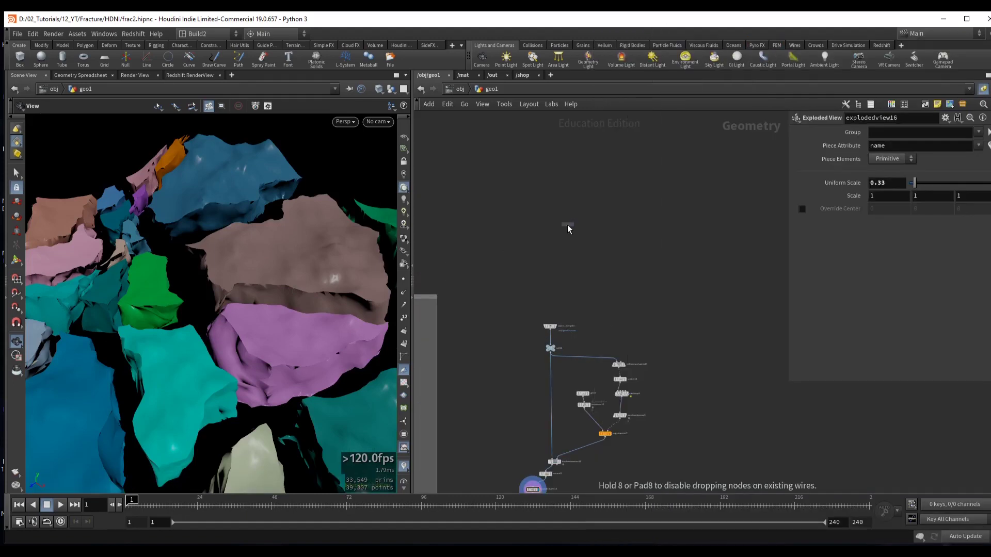
{"action": "left_click", "coordinate": [568, 225]}
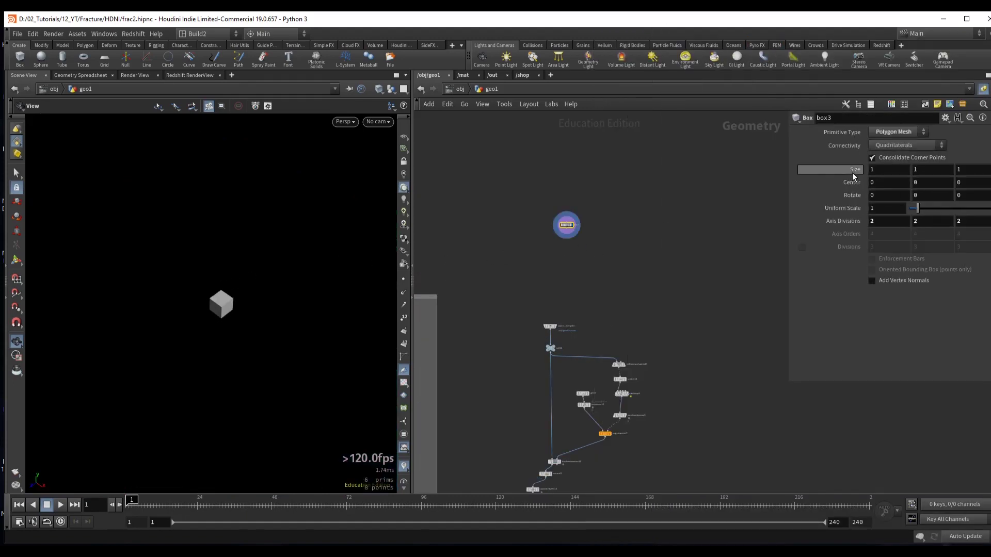
- Flatten box3 into a large slab with a Uniform Scale of 10 and a Y size of 0.1
{"action": "left_click", "coordinate": [887, 208]}
{"action": "type", "text": "10"}
{"action": "key", "text": "Return"}
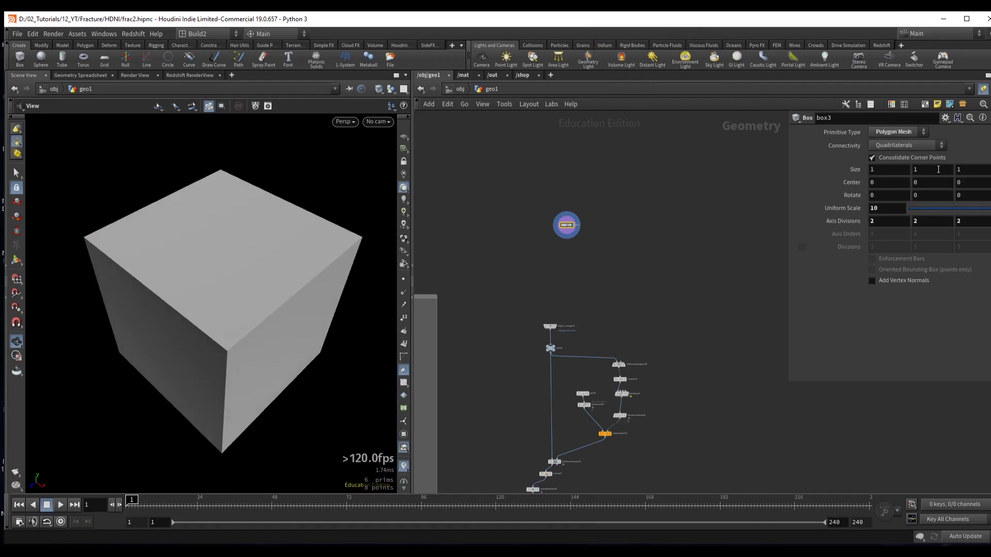
{"action": "middle_click_drag", "start_coordinate": [938, 170], "coordinate": [886, 175]}
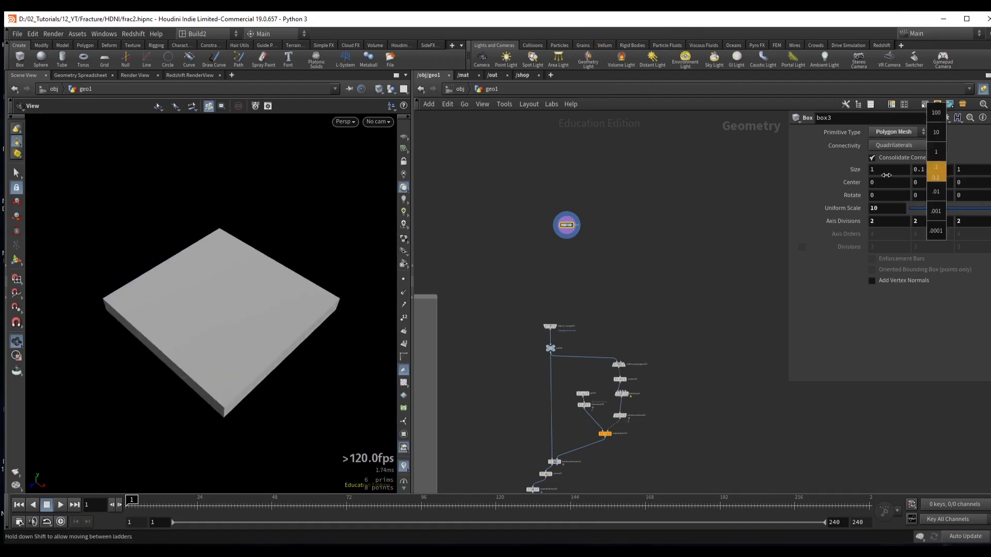
{"action": "scroll", "coordinate": [186, 294], "scroll_direction": "up", "scroll_amount": 5}
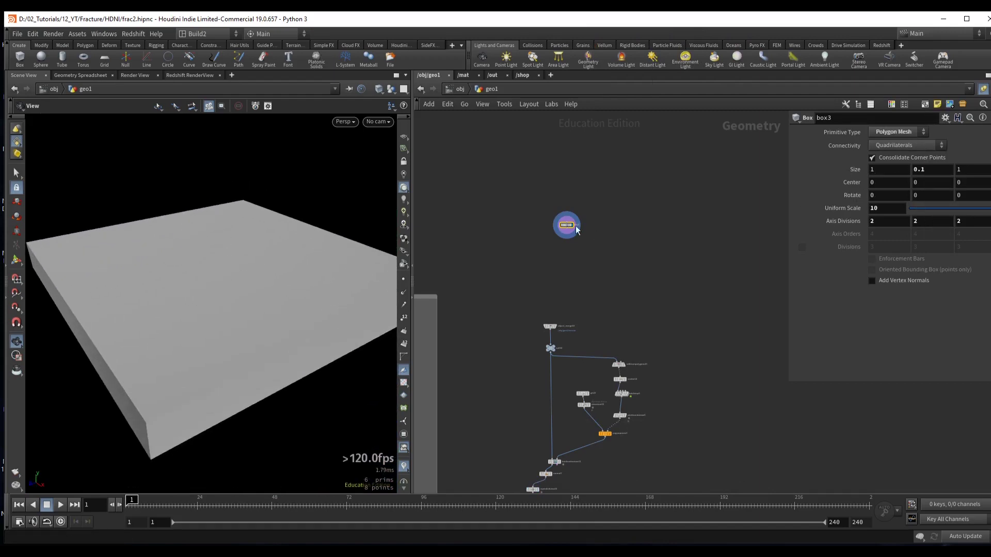
{"action": "scroll", "coordinate": [576, 229], "scroll_direction": "up", "scroll_amount": 3}
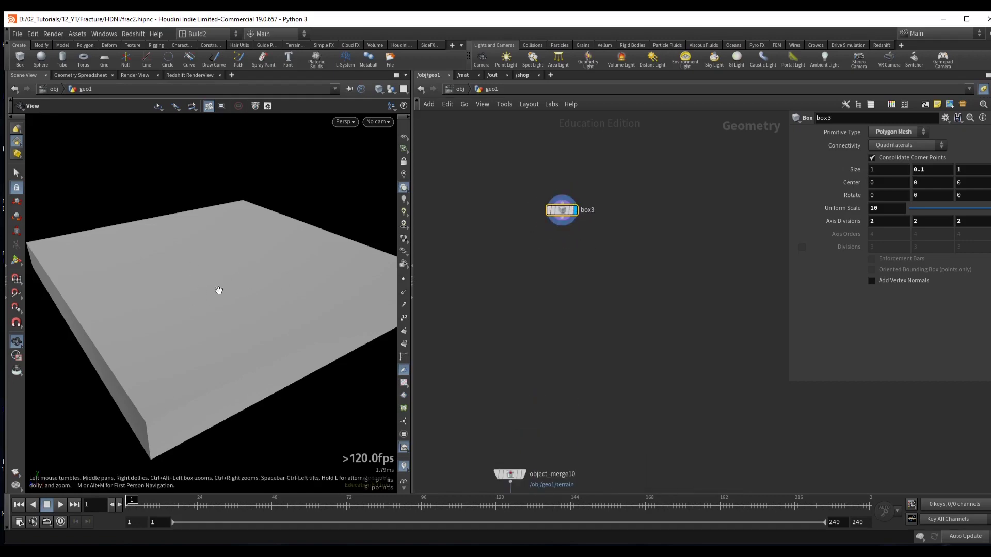
{"action": "key", "text": "shift+w"}
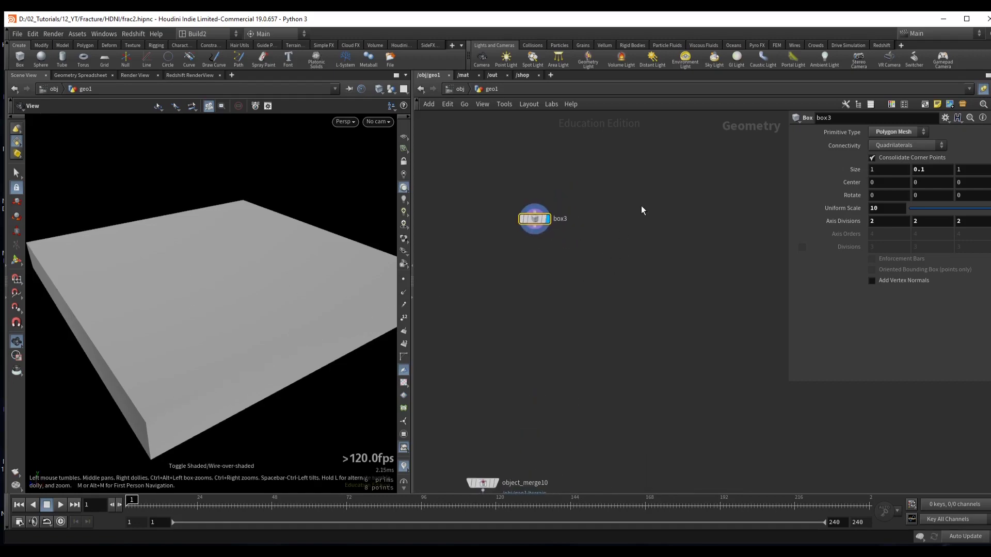
- Add a Grid node beside box3 and show it as a template over the displayed slab
{"action": "key", "text": "Tab"}
{"action": "type", "text": "gr"}
{"action": "left_click", "coordinate": [748, 42]}
{"action": "left_click", "coordinate": [635, 194]}
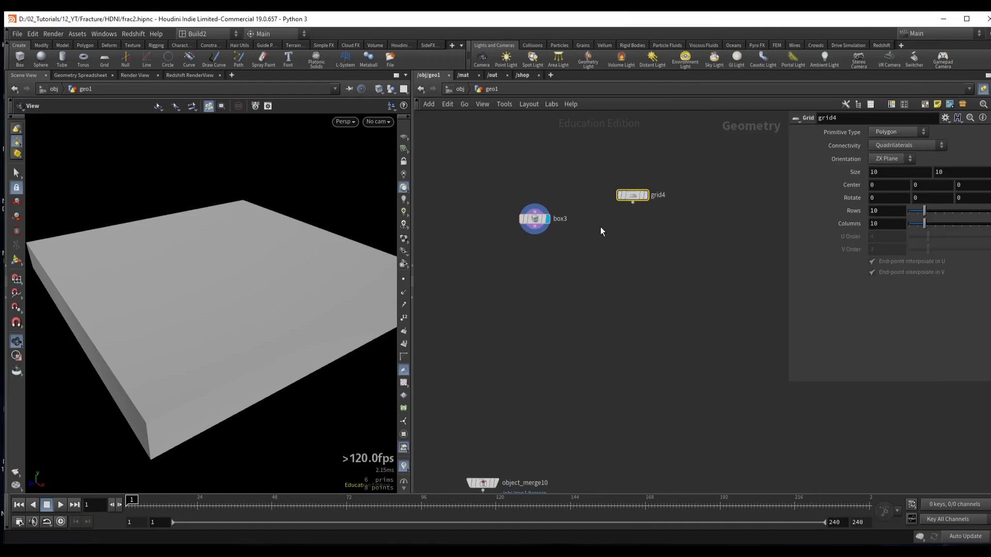
{"action": "left_click", "coordinate": [532, 218]}
{"action": "key", "text": "r"}
{"action": "left_click_drag", "start_coordinate": [582, 177], "coordinate": [676, 230]}
{"action": "key", "text": "t"}
- Set grid4's orientation to XY Plane and enlarge its size to 10.6 by 10.6 so it spans the slab
{"action": "left_click", "coordinate": [886, 159]}
{"action": "left_click", "coordinate": [885, 168]}
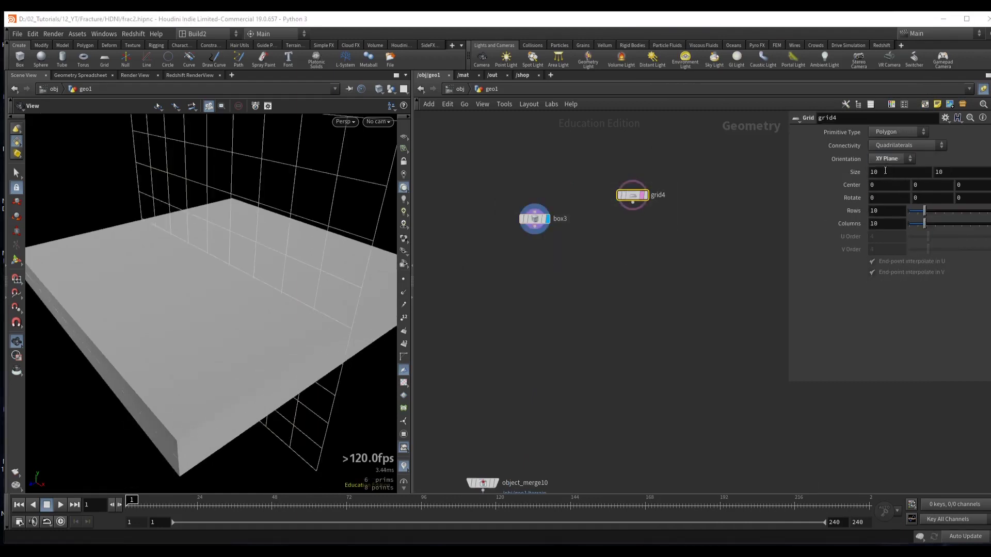
{"action": "left_click", "coordinate": [889, 161]}
{"action": "left_click", "coordinate": [884, 169]}
{"action": "left_click_drag", "start_coordinate": [248, 210], "coordinate": [489, 245]}
{"action": "mouse_move", "coordinate": [259, 253]}
{"action": "left_mouse_down"}
{"action": "mouse_move", "coordinate": [209, 256]}
{"action": "mouse_move", "coordinate": [245, 261]}
{"action": "left_mouse_up"}
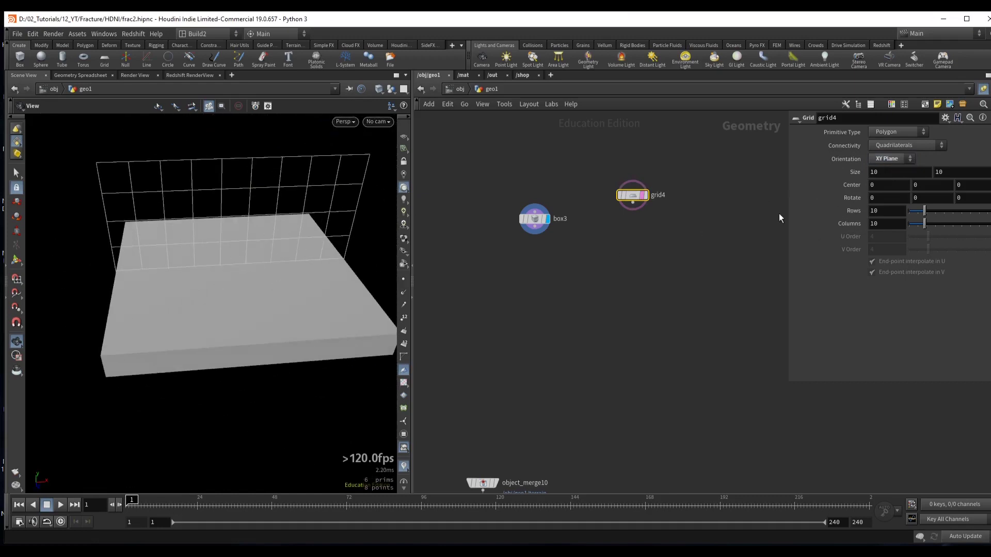
{"action": "middle_click_drag", "start_coordinate": [853, 173], "coordinate": [885, 174]}
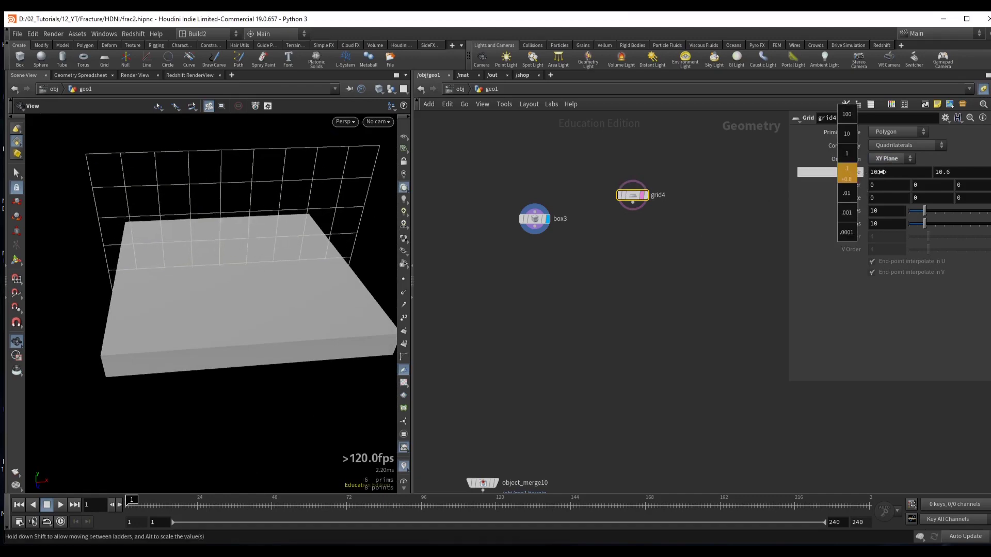
- Add a Boolean Fracture node fed by box3, connect grid4 as its cutting geometry, and display the result
{"action": "left_click", "coordinate": [534, 220]}
{"action": "key", "text": "Tab"}
{"action": "type", "text": "boolean fr"}
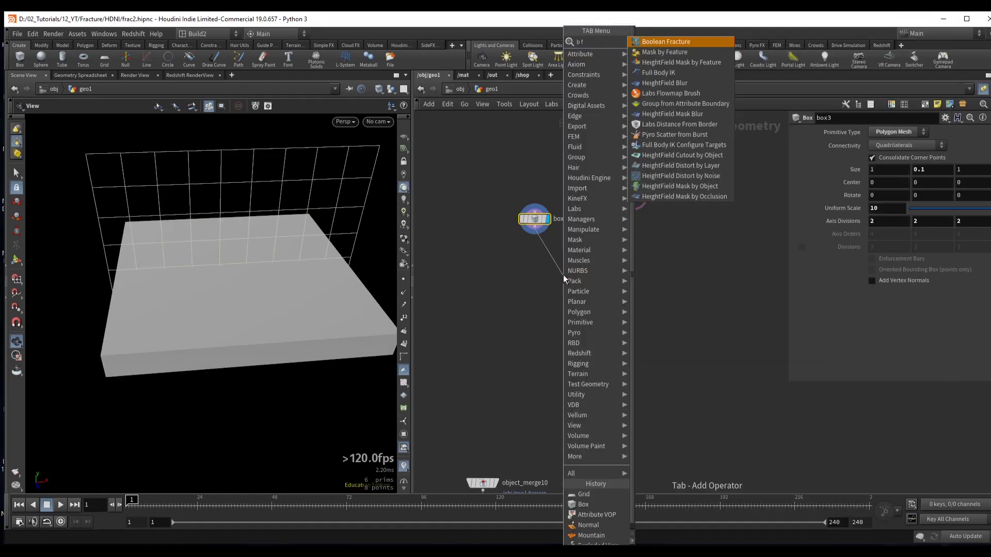
{"action": "key", "text": "Return"}
{"action": "left_click", "coordinate": [563, 275]}
{"action": "left_click_drag", "start_coordinate": [633, 202], "coordinate": [569, 268]}
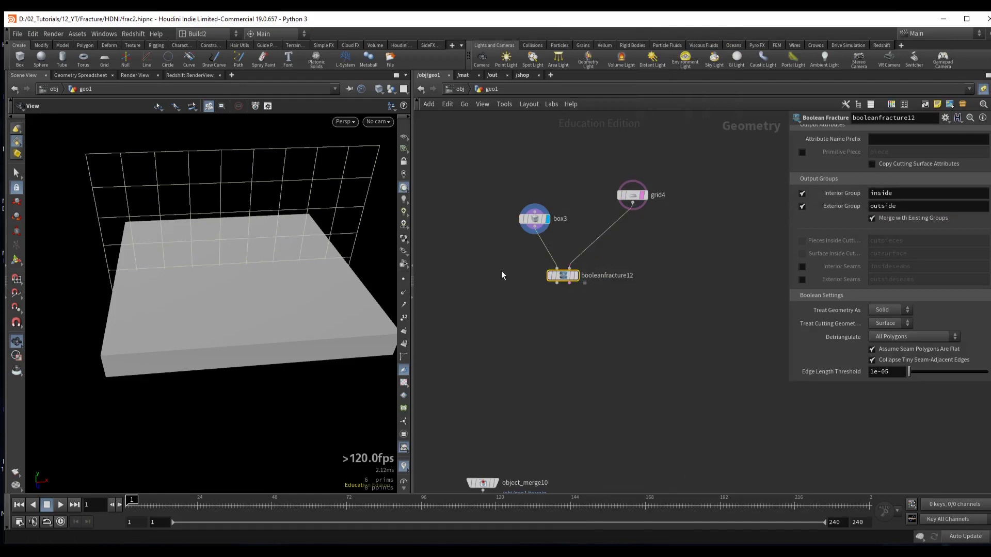
{"action": "left_click", "coordinate": [576, 275]}
{"action": "left_click_drag", "start_coordinate": [196, 268], "coordinate": [221, 260]}
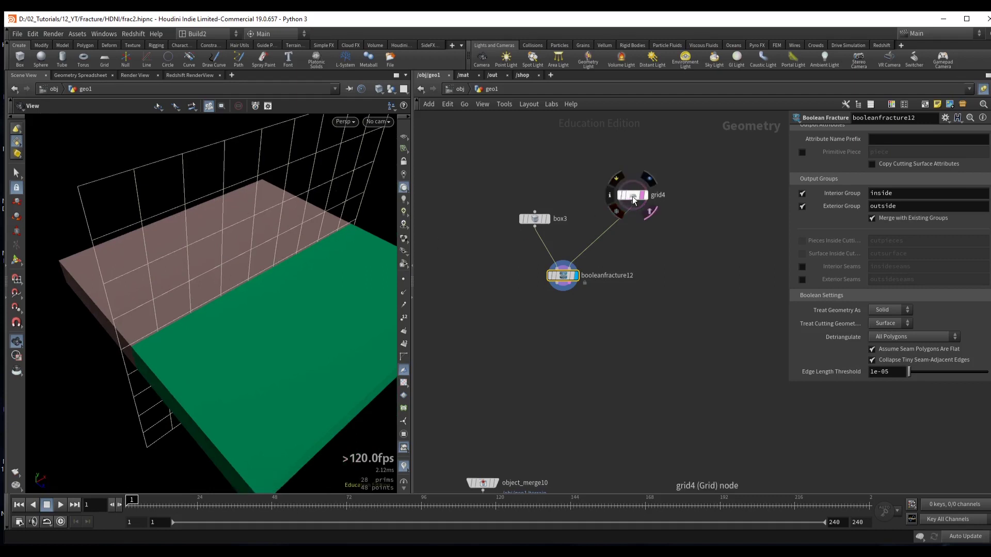
- Reduce grid4's size to 10 and then to 9.6, and turn off its template display
{"action": "left_click_drag", "start_coordinate": [633, 195], "coordinate": [627, 202]}
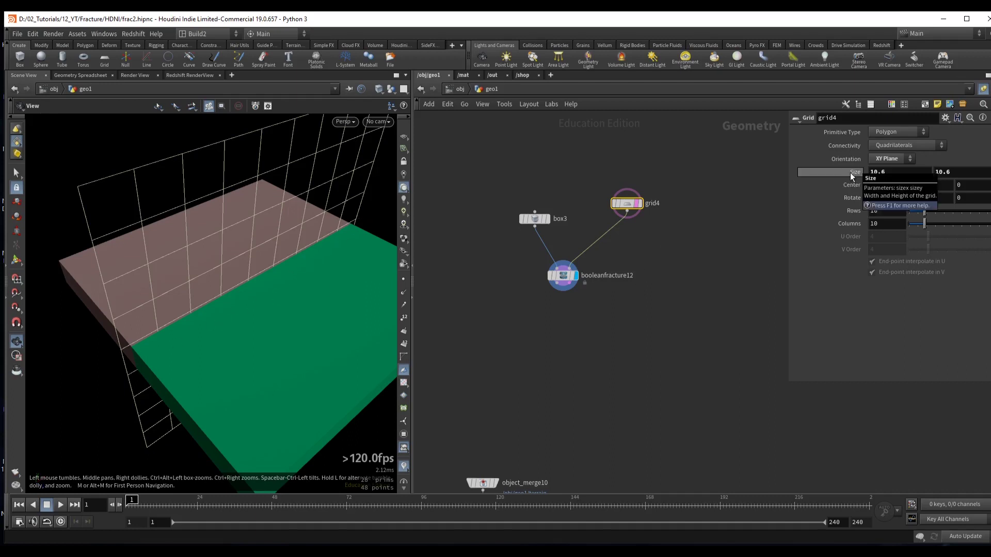
{"action": "middle_click_drag", "start_coordinate": [850, 172], "coordinate": [815, 177]}
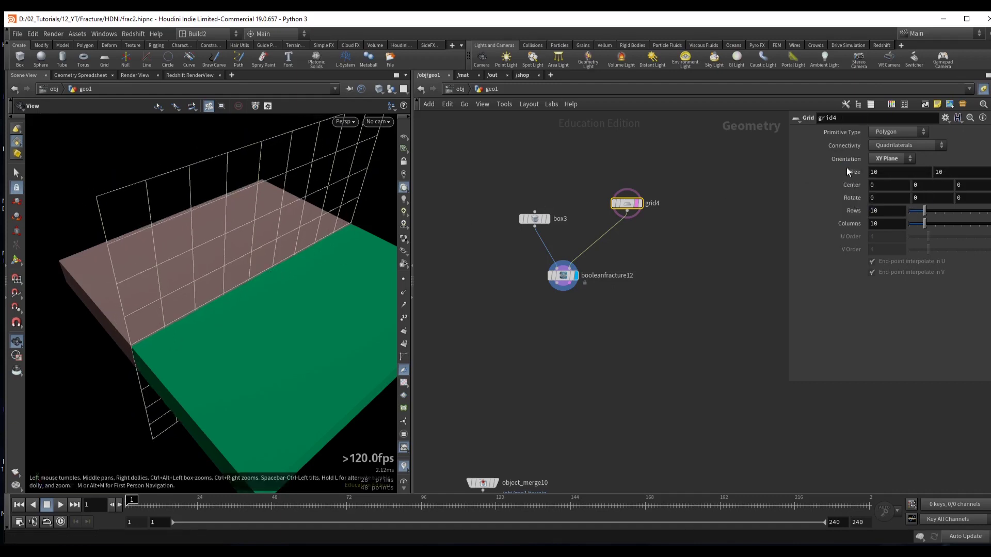
{"action": "middle_click_drag", "start_coordinate": [850, 170], "coordinate": [825, 174]}
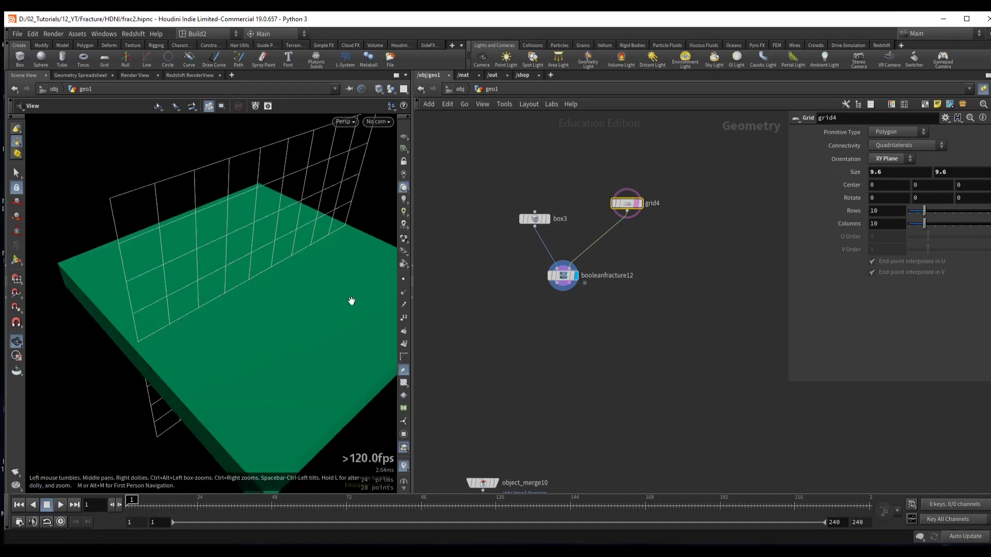
{"action": "left_click_drag", "start_coordinate": [299, 276], "coordinate": [252, 285]}
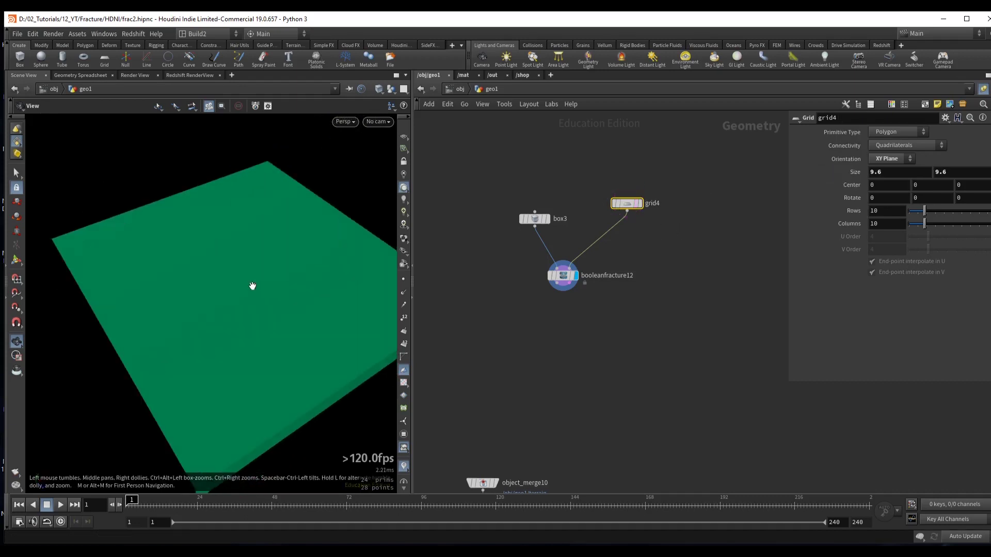
- Toggle wire-over-shaded display and examine the cut line on the slab from several angles
{"action": "key", "text": "shift+w"}
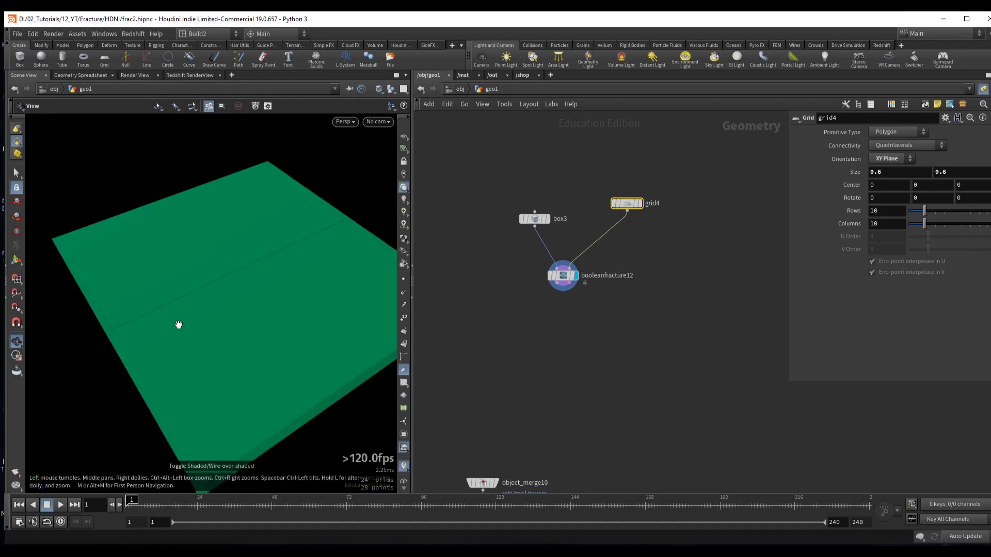
{"action": "left_click_drag", "start_coordinate": [179, 324], "coordinate": [133, 336]}
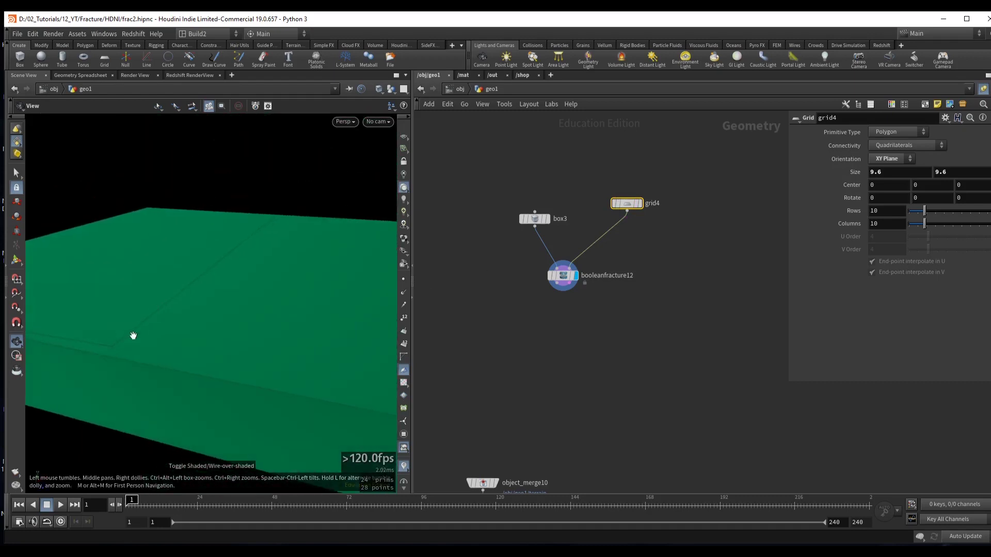
{"action": "left_click_drag", "start_coordinate": [225, 277], "coordinate": [278, 235]}
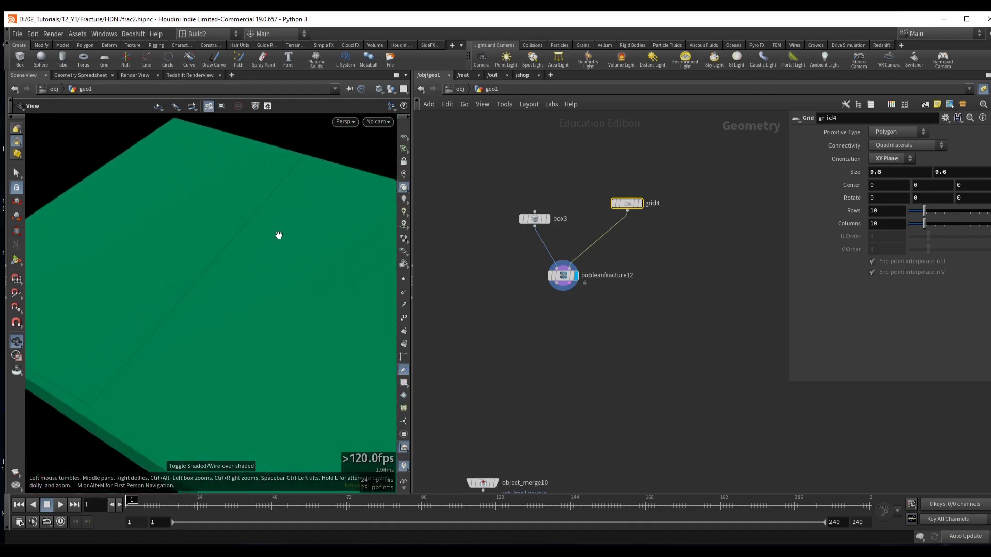
{"action": "left_click_drag", "start_coordinate": [193, 274], "coordinate": [310, 227]}
{"action": "middle_click_drag", "start_coordinate": [660, 213], "coordinate": [693, 224]}
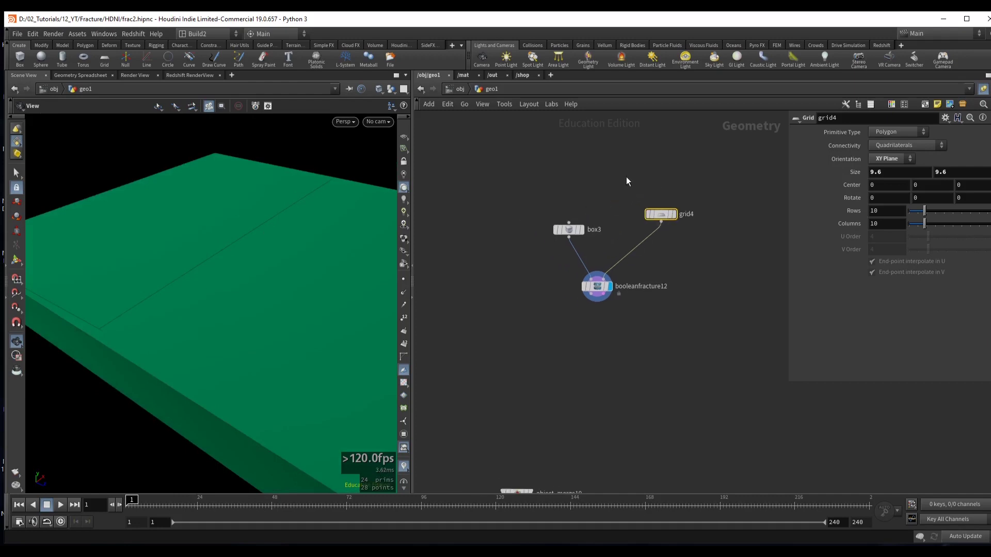
{"action": "left_click_drag", "start_coordinate": [222, 217], "coordinate": [279, 259]}
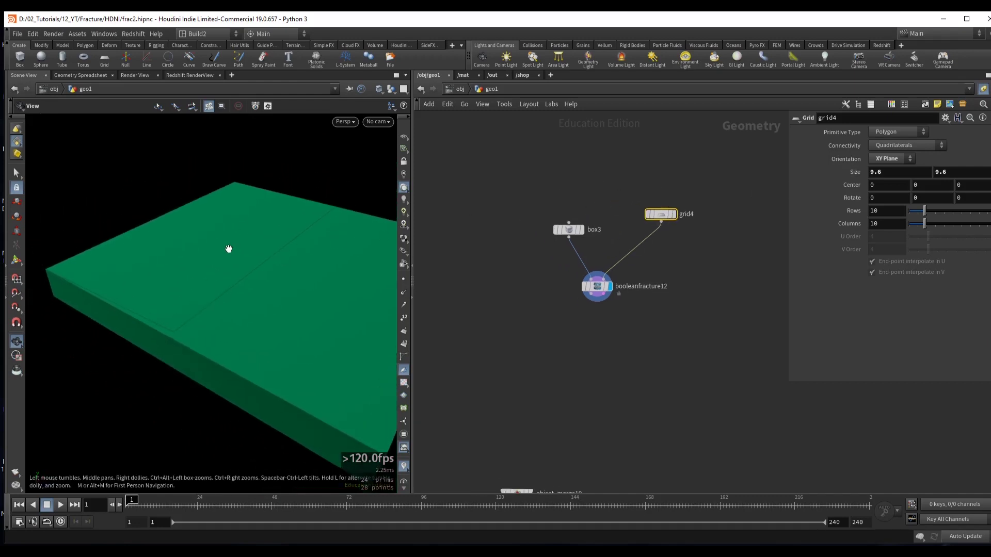
- Try grid4 at size 10.2 and then 8.4, comparing how each size cuts the slab
{"action": "mouse_move", "coordinate": [824, 172]}
{"action": "middle_mouse_down"}
{"action": "mouse_move", "coordinate": [839, 172]}
{"action": "mouse_move", "coordinate": [822, 173]}
{"action": "middle_mouse_up"}
{"action": "left_click_drag", "start_coordinate": [222, 258], "coordinate": [299, 245]}
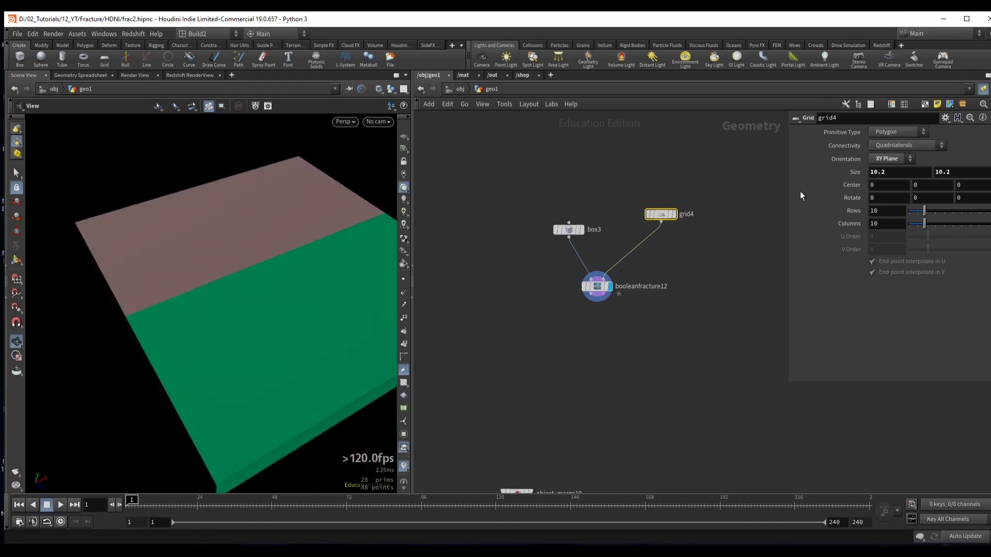
{"action": "middle_click_drag", "start_coordinate": [831, 172], "coordinate": [784, 165]}
{"action": "left_click_drag", "start_coordinate": [320, 226], "coordinate": [256, 263]}
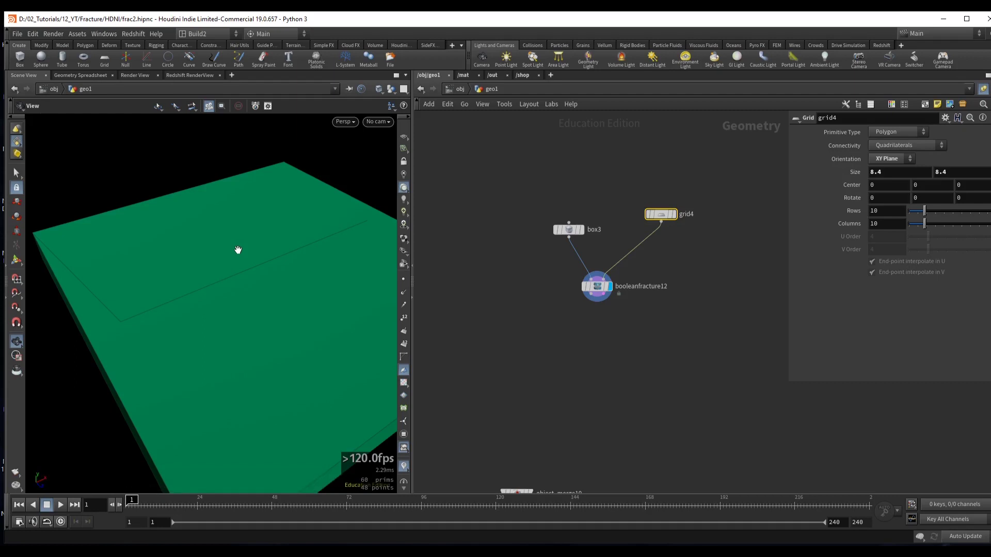
{"action": "scroll", "coordinate": [586, 368], "scroll_direction": "down", "scroll_amount": 3}
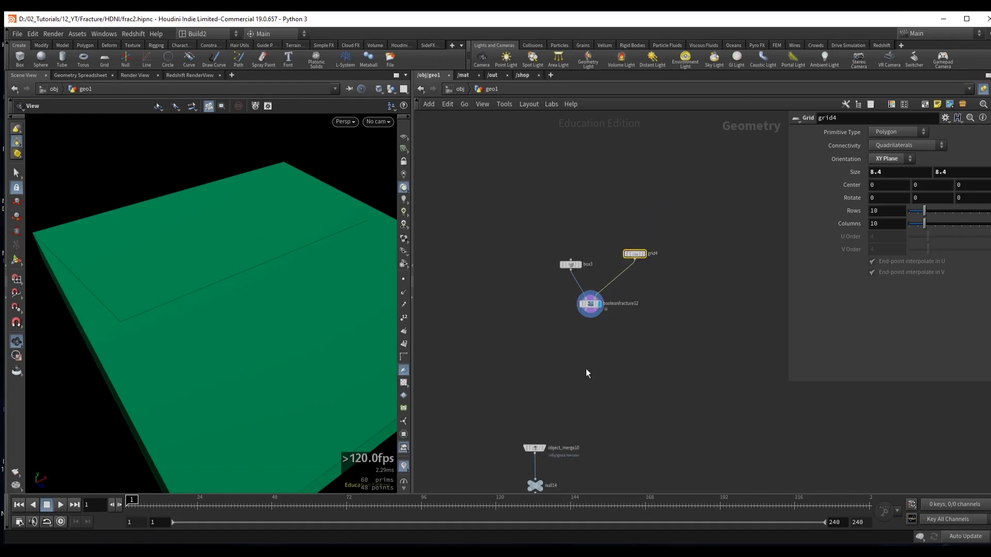
- Return to the terrain fracture network, display grid3 to check its size, and display explodedview16
{"action": "middle_click_drag", "start_coordinate": [586, 369], "coordinate": [599, 289]}
{"action": "scroll", "coordinate": [604, 243], "scroll_direction": "up", "scroll_amount": 5}
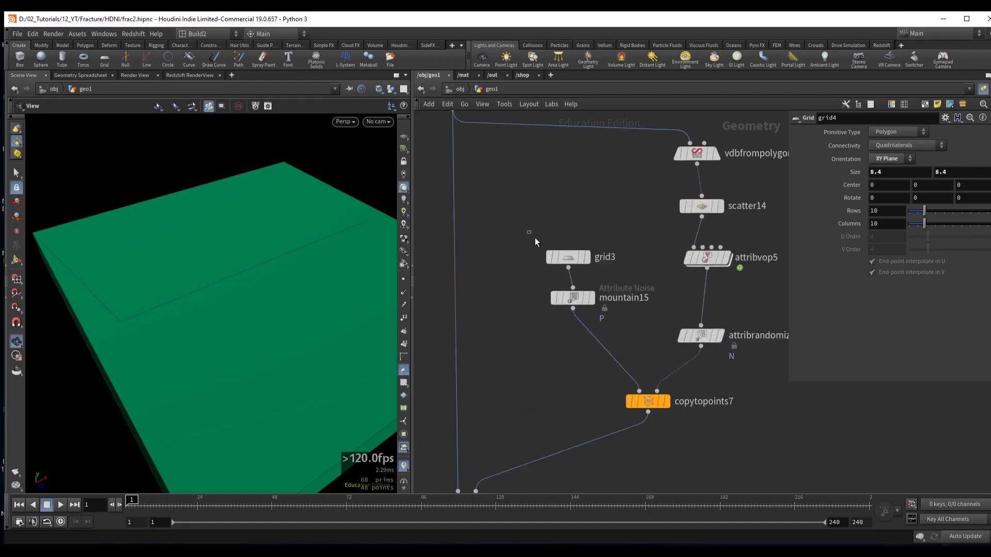
{"action": "left_click", "coordinate": [587, 257]}
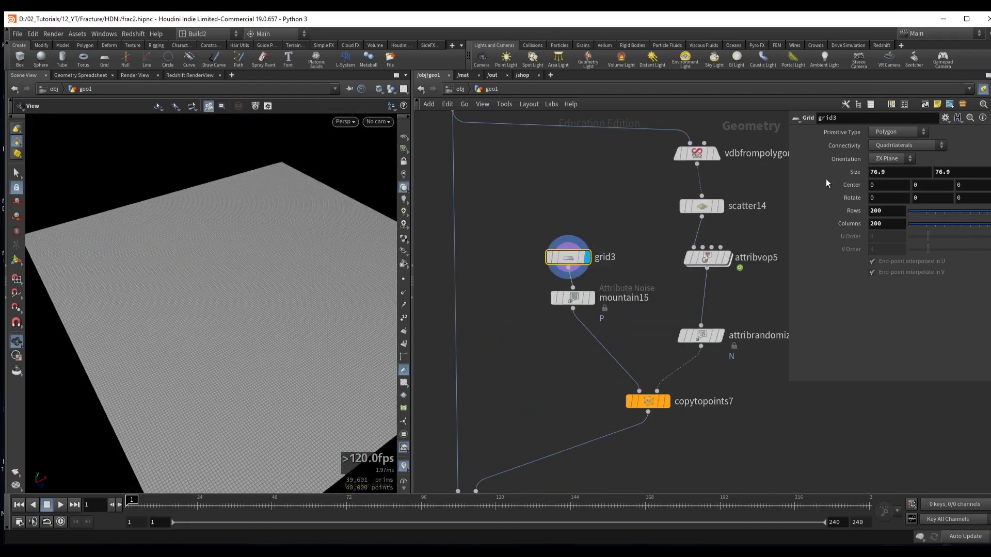
{"action": "middle_click_drag", "start_coordinate": [845, 172], "coordinate": [524, 318]}
{"action": "left_click", "coordinate": [511, 381]}
{"action": "key", "text": "r"}
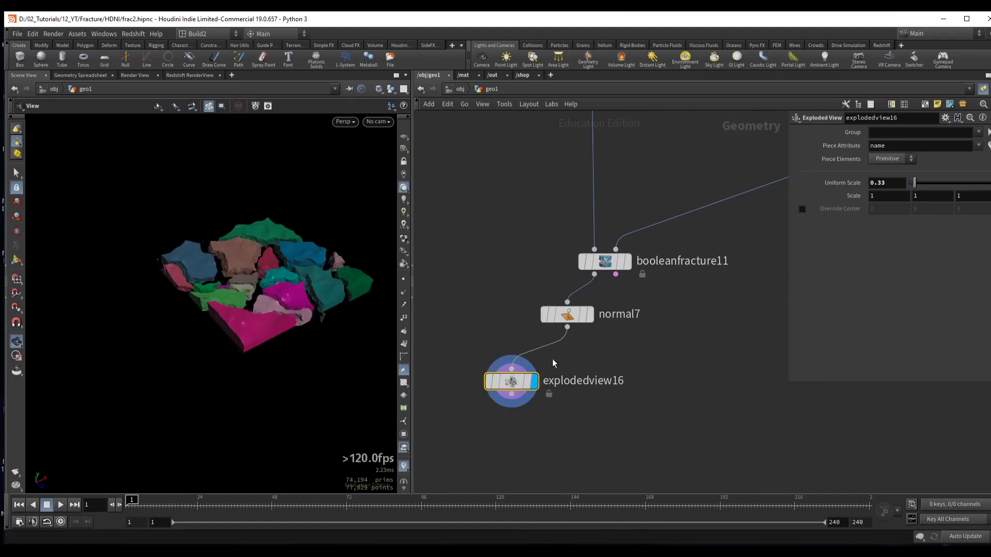
- Examine the exploded terrain pieces up close, focusing on the surface and edges of the large magenta corner piece
{"action": "scroll", "coordinate": [192, 267], "scroll_direction": "up", "scroll_amount": 5}
{"action": "left_click_drag", "start_coordinate": [192, 267], "coordinate": [310, 357]}
{"action": "scroll", "coordinate": [340, 314], "scroll_direction": "up", "scroll_amount": 10}
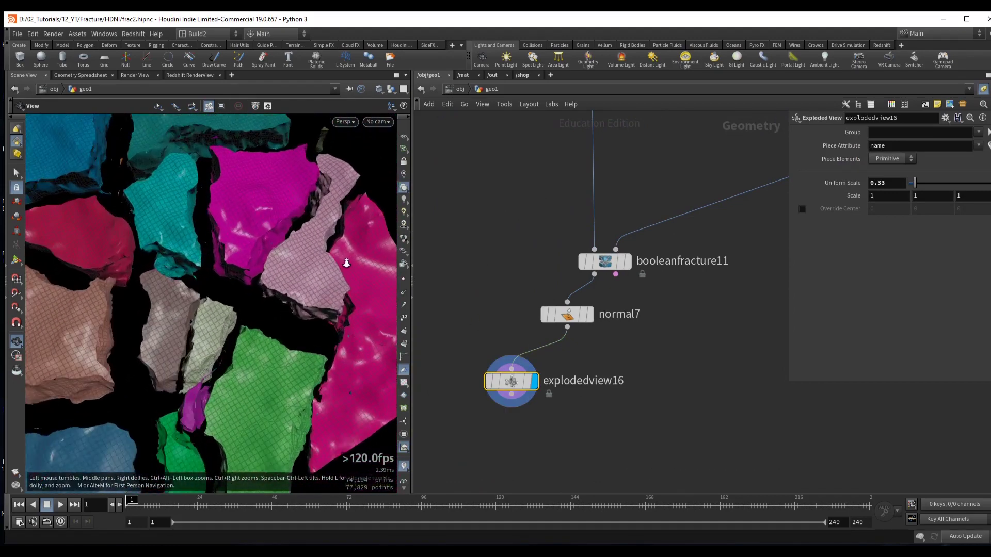
{"action": "left_click_drag", "start_coordinate": [372, 276], "coordinate": [180, 241]}
{"action": "left_click_drag", "start_coordinate": [274, 222], "coordinate": [234, 224]}
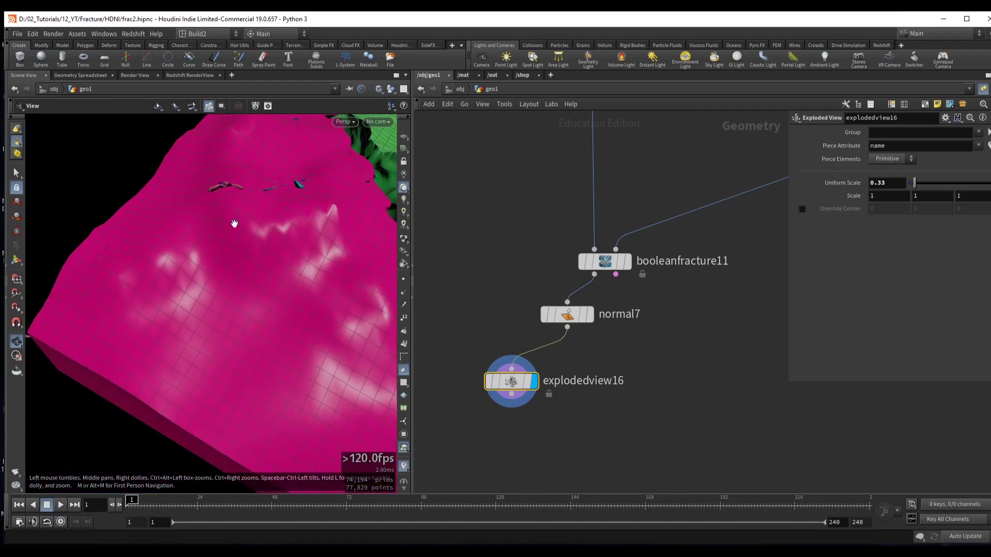
{"action": "left_click_drag", "start_coordinate": [105, 294], "coordinate": [73, 297]}
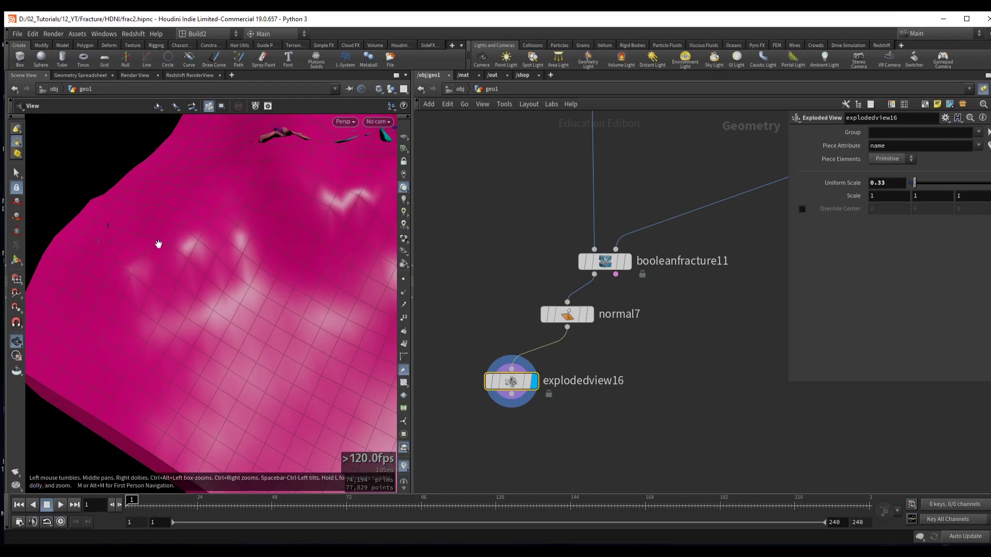
{"action": "left_click_drag", "start_coordinate": [292, 215], "coordinate": [253, 239]}
{"action": "left_click_drag", "start_coordinate": [213, 204], "coordinate": [132, 236]}
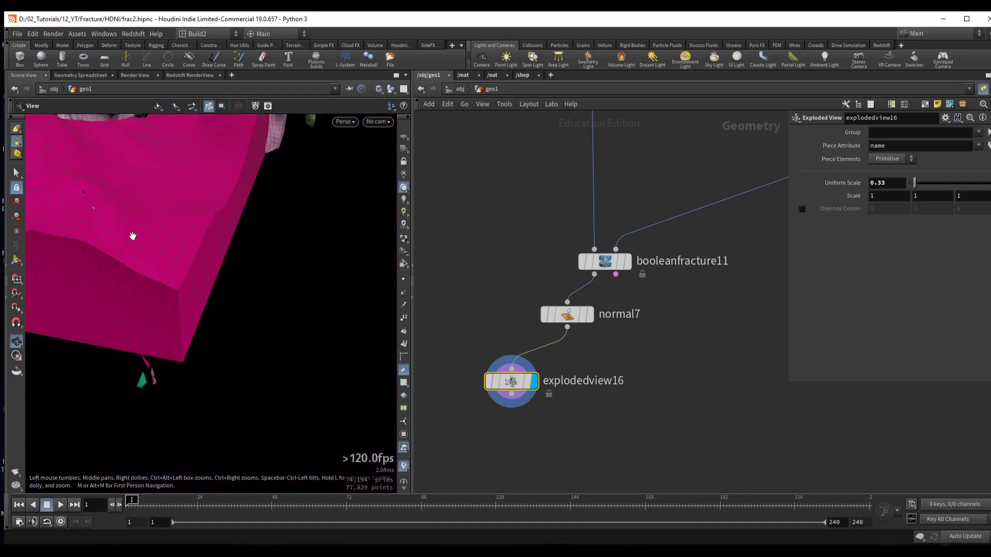
{"action": "left_click_drag", "start_coordinate": [141, 274], "coordinate": [277, 344]}
{"action": "left_click_drag", "start_coordinate": [145, 286], "coordinate": [254, 277]}
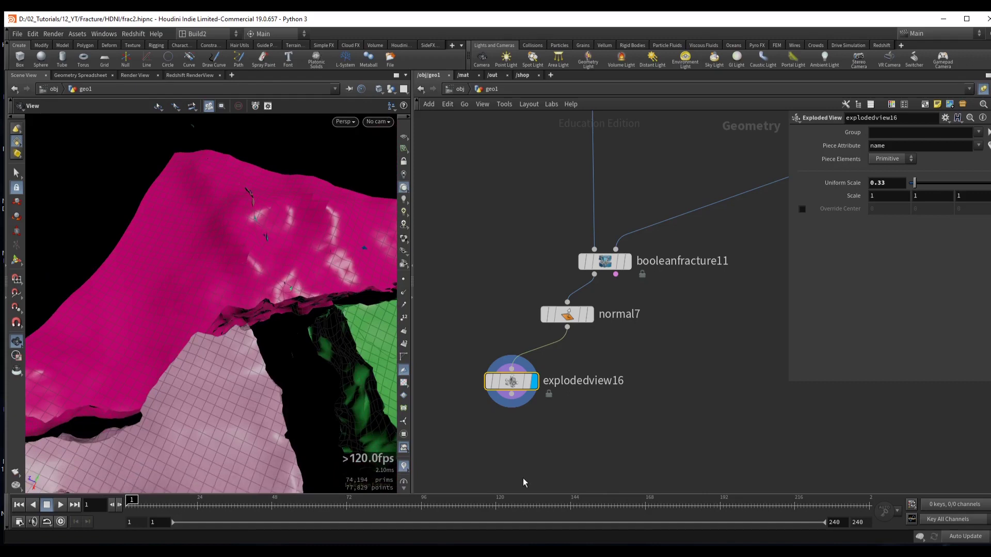
- Inspect the magenta and green pieces along their fractured edges, and view the whole exploded terrain
{"action": "left_click_drag", "start_coordinate": [232, 258], "coordinate": [305, 230]}
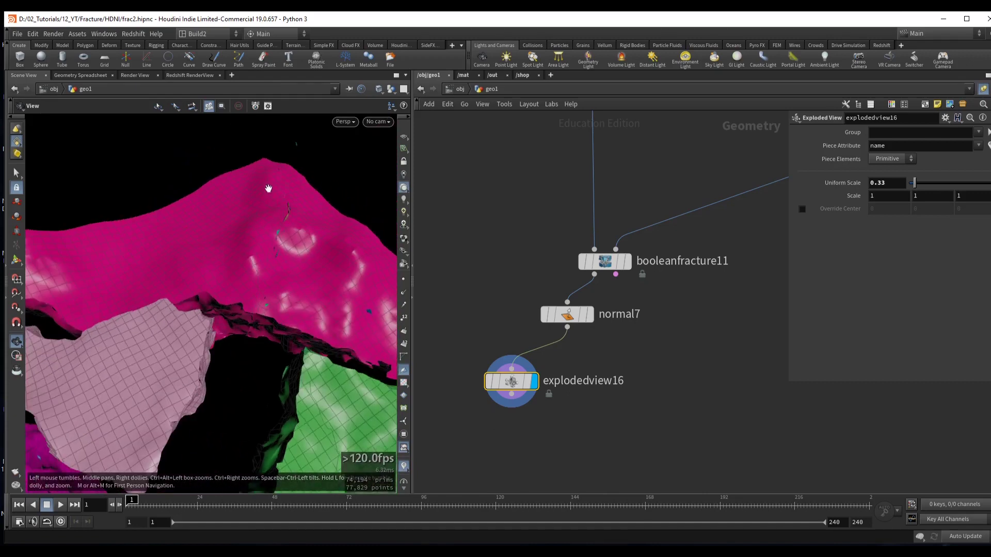
{"action": "left_click_drag", "start_coordinate": [268, 188], "coordinate": [242, 285]}
{"action": "scroll", "coordinate": [215, 269], "scroll_direction": "up", "scroll_amount": 5}
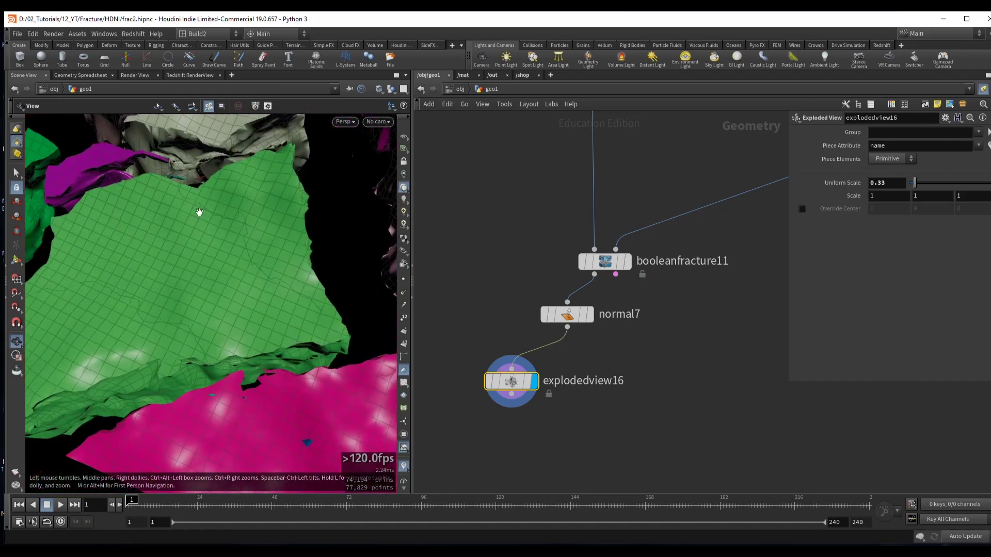
{"action": "left_click_drag", "start_coordinate": [197, 214], "coordinate": [226, 220]}
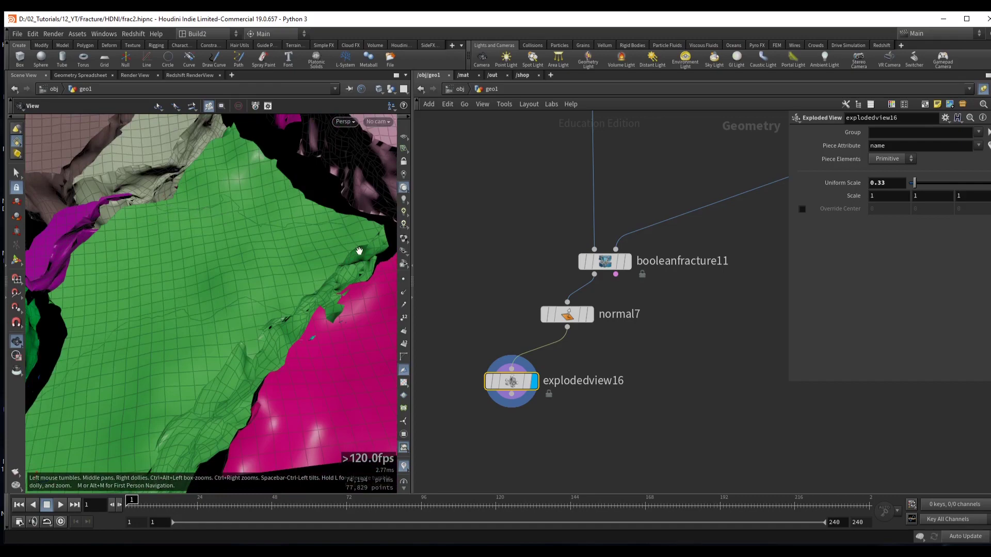
{"action": "left_click_drag", "start_coordinate": [218, 298], "coordinate": [268, 281]}
{"action": "left_click_drag", "start_coordinate": [225, 321], "coordinate": [224, 301]}
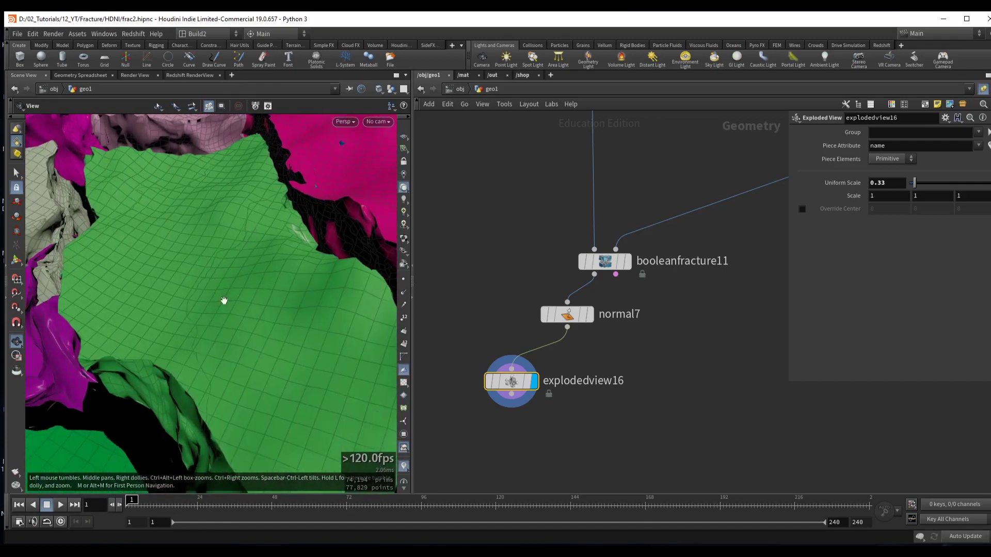
{"action": "left_click_drag", "start_coordinate": [239, 208], "coordinate": [211, 317]}
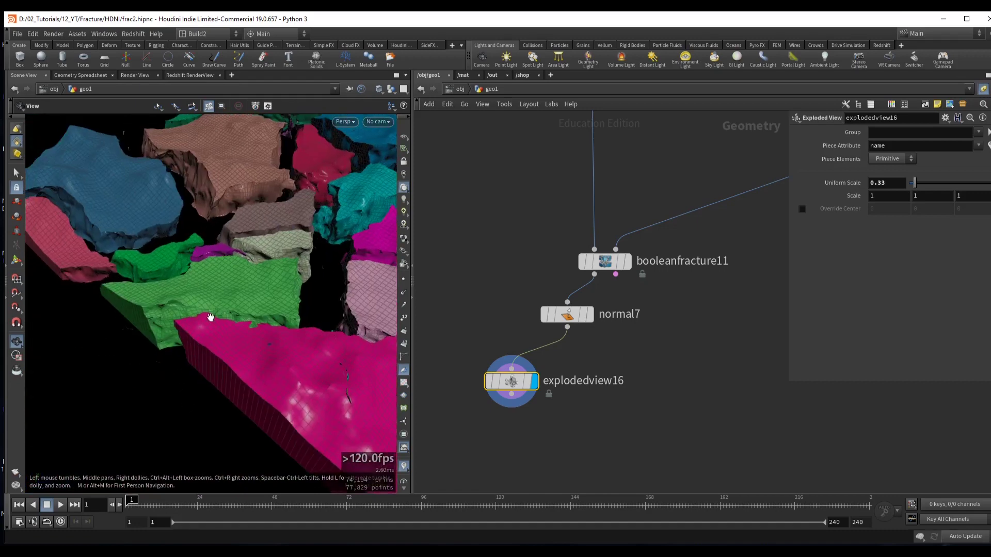
{"action": "scroll", "coordinate": [257, 284], "scroll_direction": "down", "scroll_amount": 5}
{"action": "left_click_drag", "start_coordinate": [325, 268], "coordinate": [289, 268]}
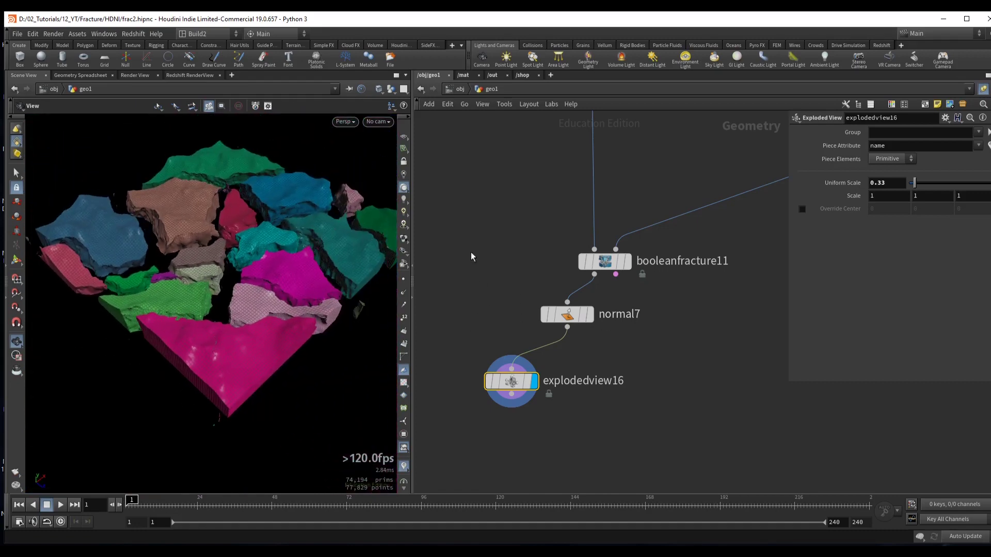
- Set grid3's size to 80.9
{"action": "scroll", "coordinate": [642, 318], "scroll_direction": "down", "scroll_amount": 3}
{"action": "middle_click_drag", "start_coordinate": [642, 319], "coordinate": [531, 347]}
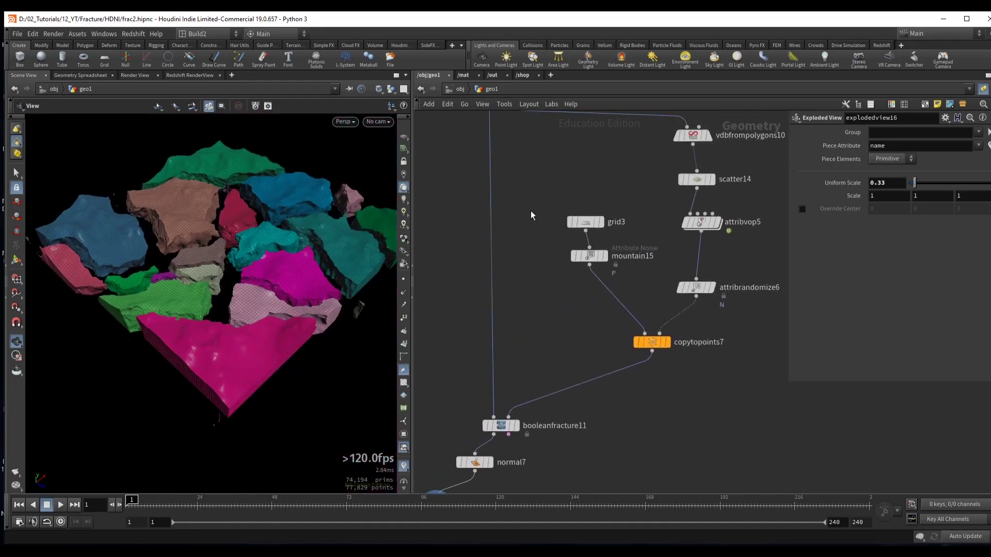
{"action": "left_click", "coordinate": [600, 222]}
{"action": "middle_click_drag", "start_coordinate": [852, 172], "coordinate": [887, 135]}
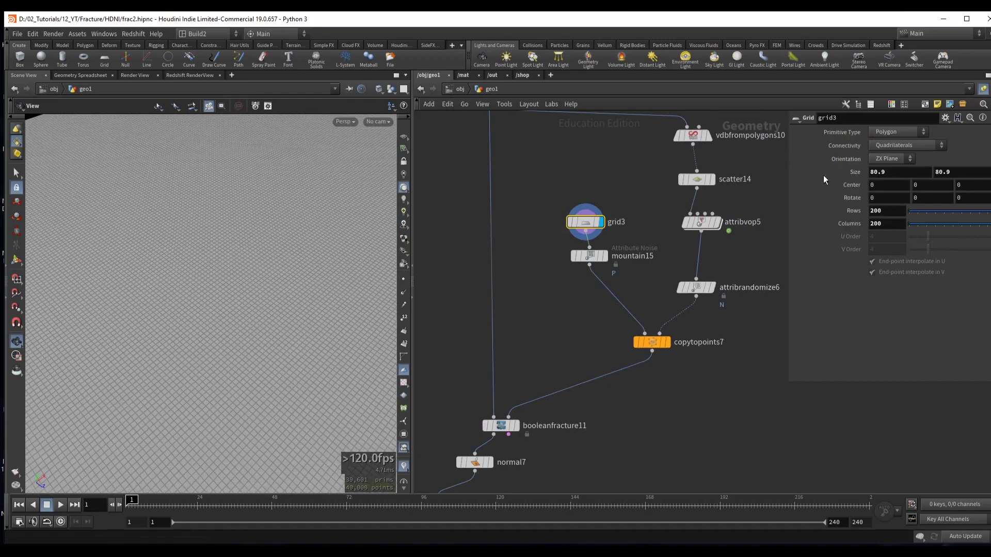
{"action": "left_click_drag", "start_coordinate": [222, 242], "coordinate": [258, 242]}
- Display copytopoints7 and look over the oriented noisy cutting grids
{"action": "left_click", "coordinate": [652, 342]}
{"action": "key", "text": "r"}
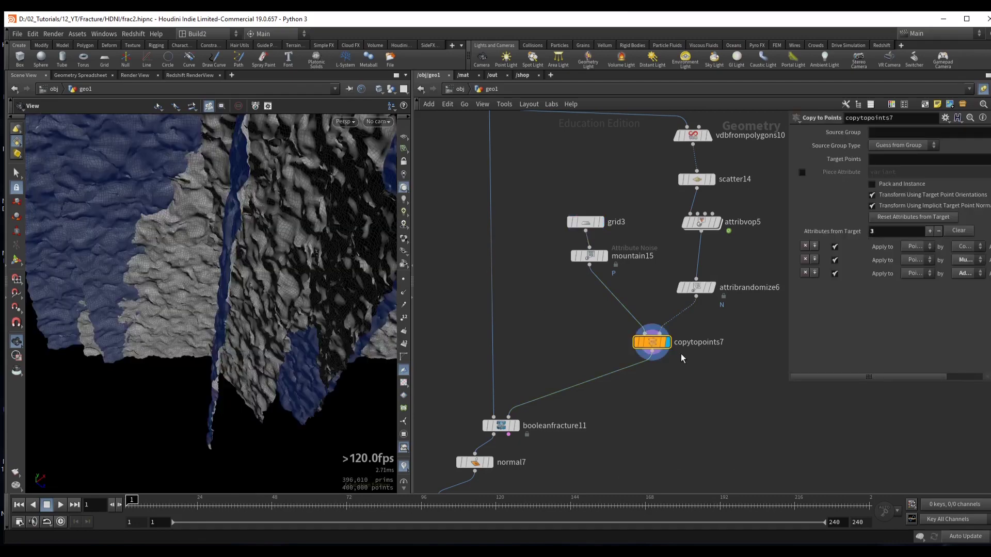
{"action": "left_click_drag", "start_coordinate": [333, 229], "coordinate": [277, 238]}
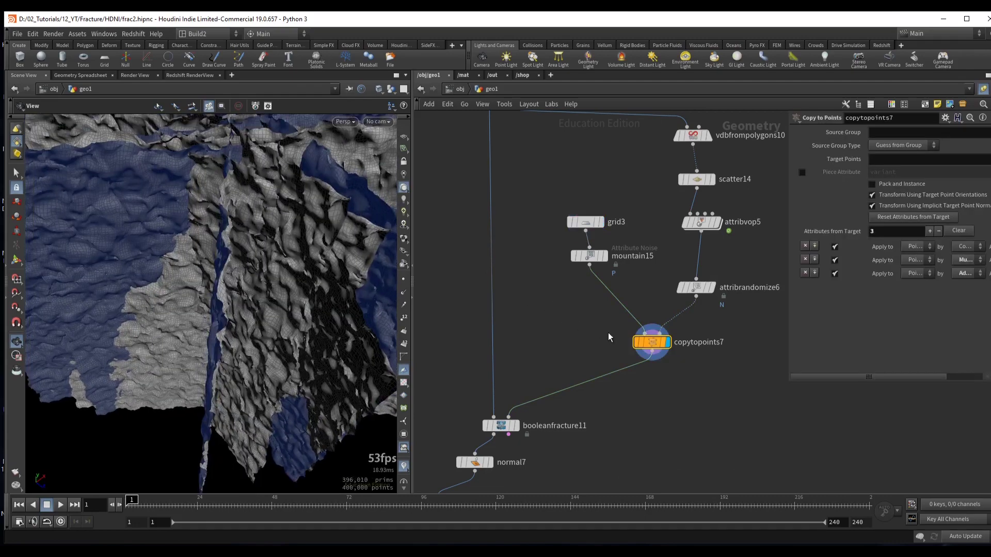
- Template copytopoints7, display object_merge10, and compare the terrain's extent with the surrounding cutting grids
{"action": "left_click_drag", "start_coordinate": [599, 334], "coordinate": [723, 369]}
{"action": "scroll", "coordinate": [571, 320], "scroll_direction": "down", "scroll_amount": 3}
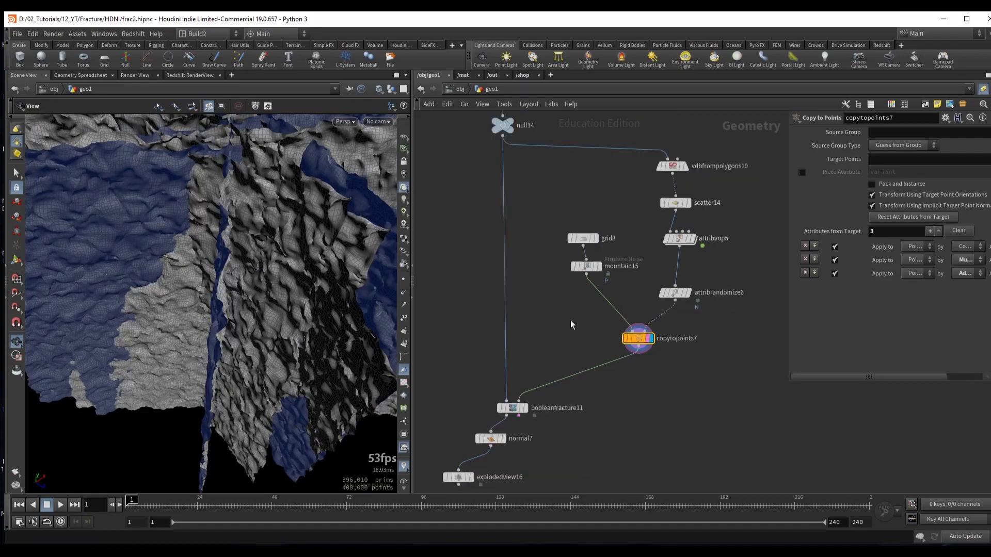
{"action": "left_click_drag", "start_coordinate": [546, 209], "coordinate": [546, 210]}
{"action": "left_click", "coordinate": [540, 206]}
{"action": "scroll", "coordinate": [221, 274], "scroll_direction": "up", "scroll_amount": 5}
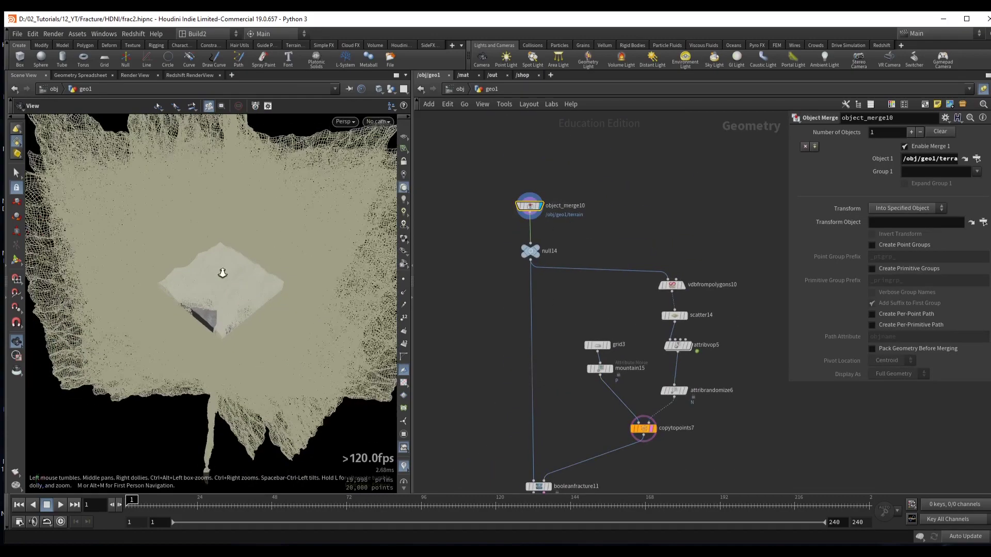
{"action": "left_click_drag", "start_coordinate": [258, 231], "coordinate": [208, 295]}
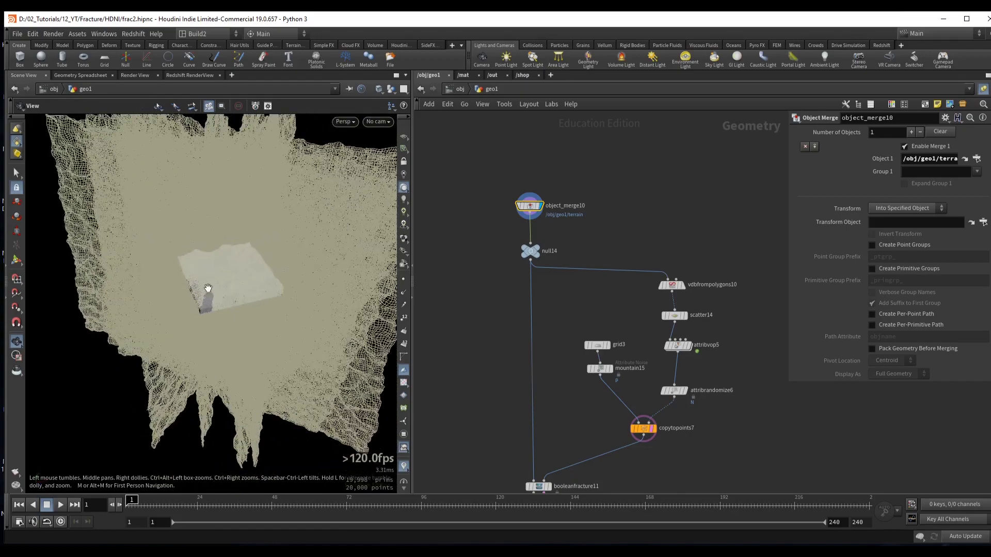
{"action": "mouse_move", "coordinate": [233, 287]}
{"action": "left_mouse_down"}
{"action": "mouse_move", "coordinate": [226, 296]}
{"action": "mouse_move", "coordinate": [232, 287]}
{"action": "left_mouse_up"}
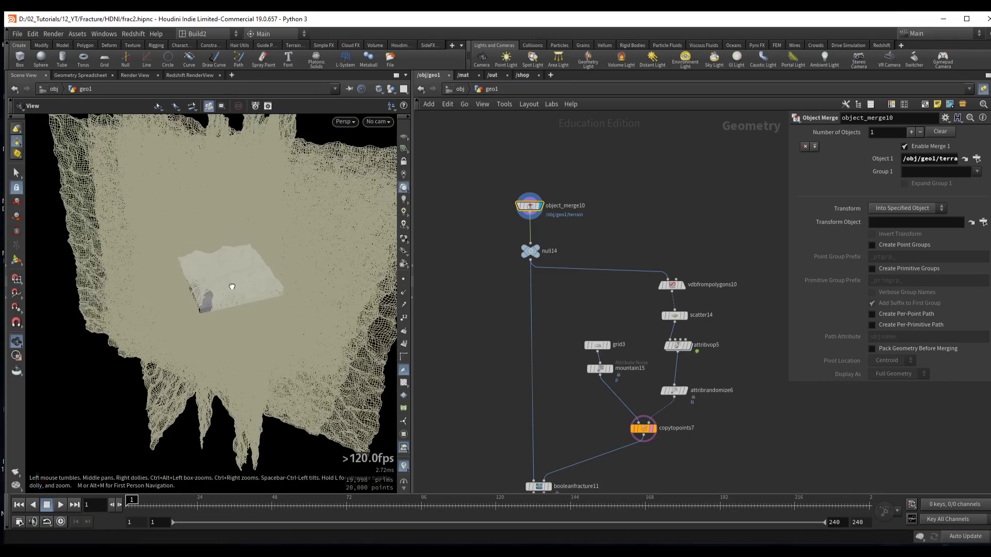
{"action": "middle_click_drag", "start_coordinate": [268, 229], "coordinate": [282, 231]}
{"action": "middle_click_drag", "start_coordinate": [553, 389], "coordinate": [546, 329]}
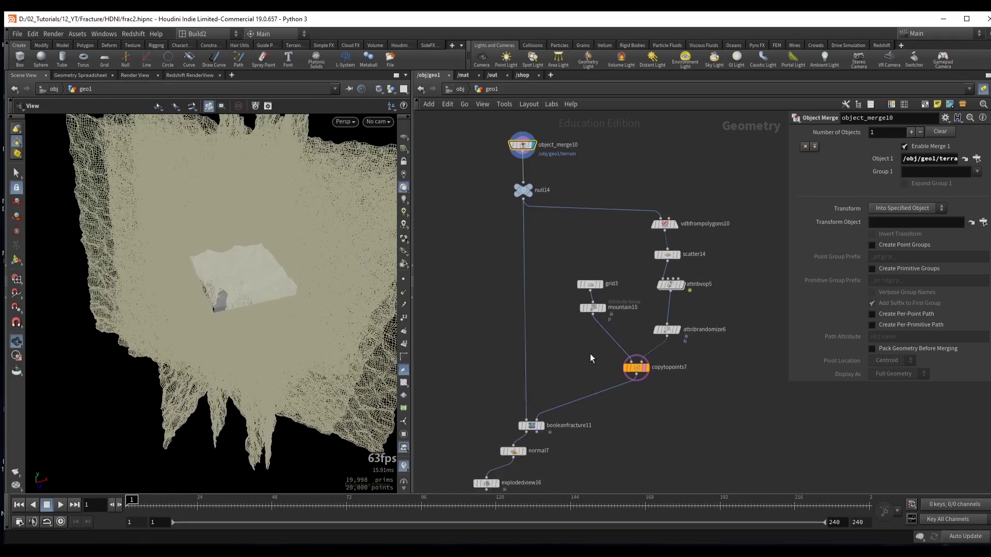
- Display copytopoints7 again, check booleanfracture11's settings, and examine the cutting grids from several angles
{"action": "left_click_drag", "start_coordinate": [591, 358], "coordinate": [683, 385]}
{"action": "left_click", "coordinate": [646, 367]}
{"action": "left_click_drag", "start_coordinate": [331, 257], "coordinate": [243, 289]}
{"action": "middle_click_drag", "start_coordinate": [493, 401], "coordinate": [513, 343]}
{"action": "left_click_drag", "start_coordinate": [511, 336], "coordinate": [567, 374]}
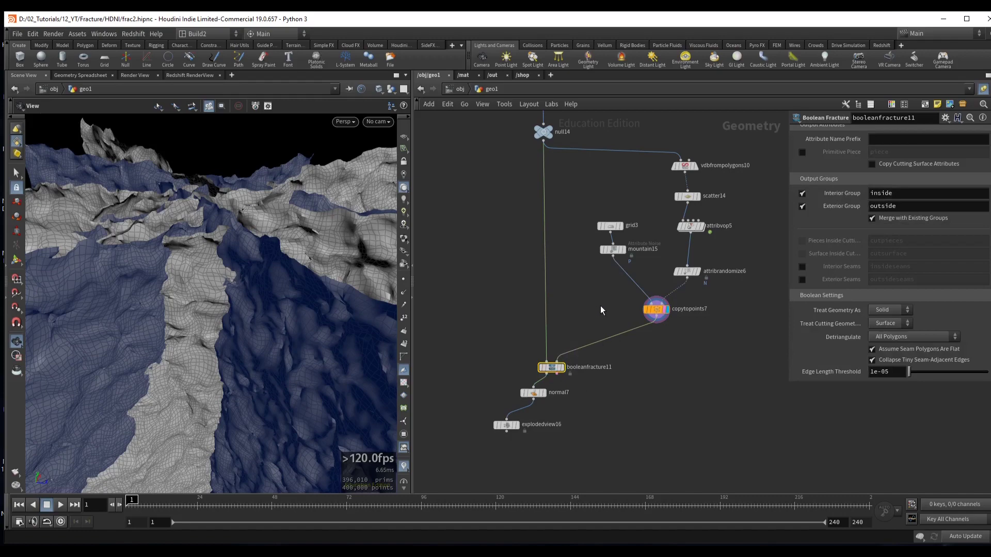
{"action": "left_click", "coordinate": [656, 309]}
{"action": "left_click_drag", "start_coordinate": [226, 281], "coordinate": [273, 261]}
{"action": "left_click_drag", "start_coordinate": [201, 251], "coordinate": [263, 281]}
{"action": "left_click_drag", "start_coordinate": [191, 272], "coordinate": [192, 249]}
- Display object_merge10 and examine how far the templated grids extend beyond the terrain
{"action": "middle_click_drag", "start_coordinate": [458, 185], "coordinate": [478, 252]}
{"action": "left_click", "coordinate": [521, 197]}
{"action": "left_click", "coordinate": [532, 197]}
{"action": "left_click_drag", "start_coordinate": [222, 350], "coordinate": [235, 217]}
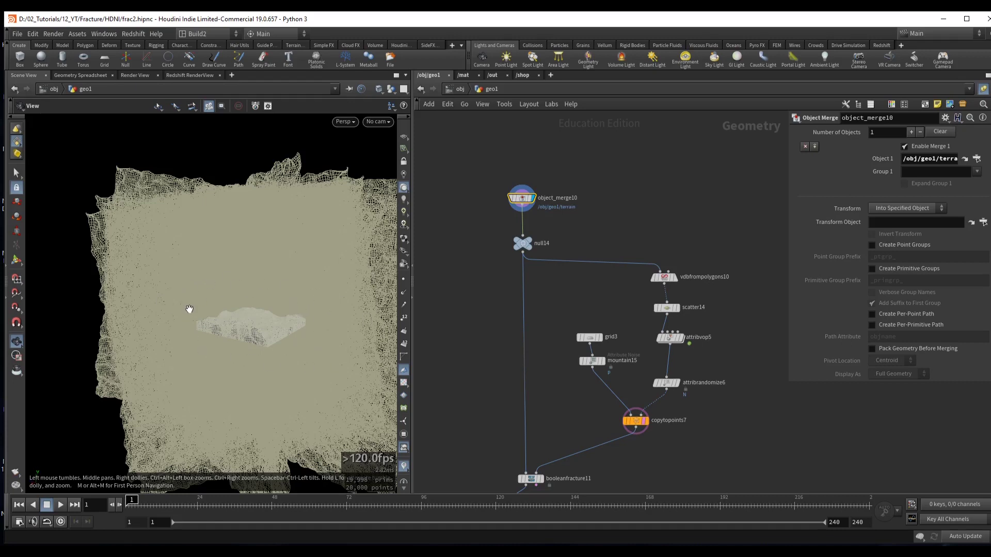
{"action": "left_click_drag", "start_coordinate": [245, 308], "coordinate": [266, 303]}
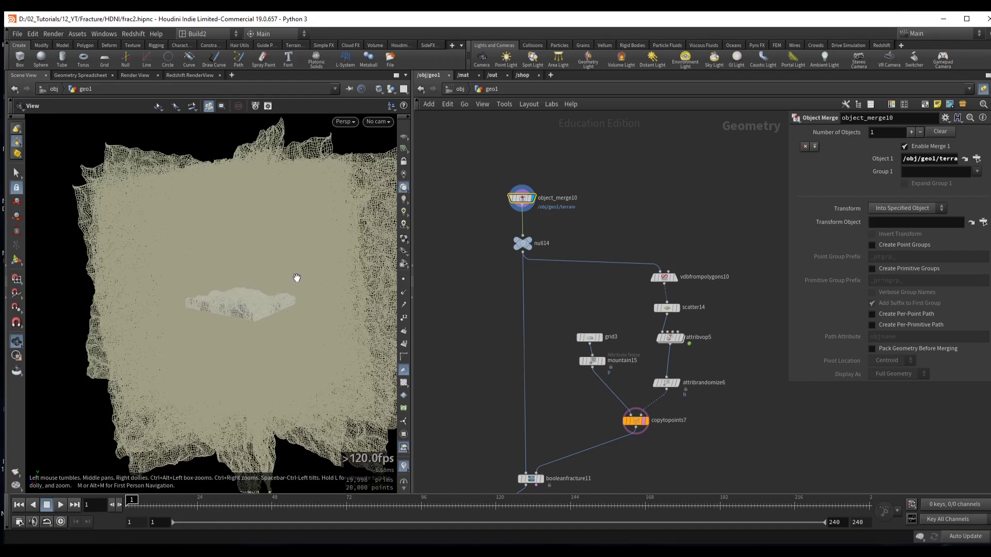
{"action": "left_click_drag", "start_coordinate": [270, 288], "coordinate": [256, 303]}
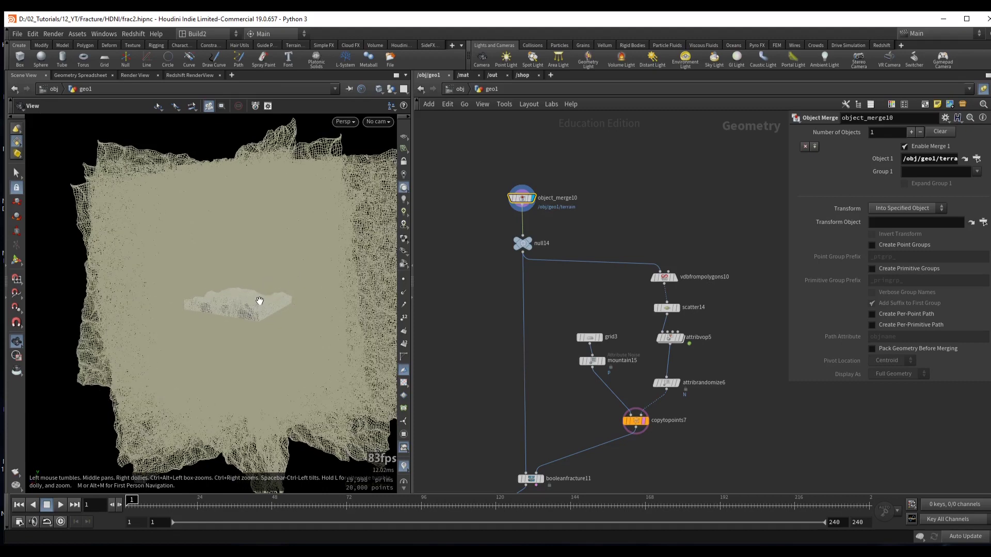
- Add a Bound node fed by null14 and display its bounding box
{"action": "middle_click_drag", "start_coordinate": [529, 332], "coordinate": [541, 312]}
{"action": "left_click", "coordinate": [516, 195]}
{"action": "key", "text": "r"}
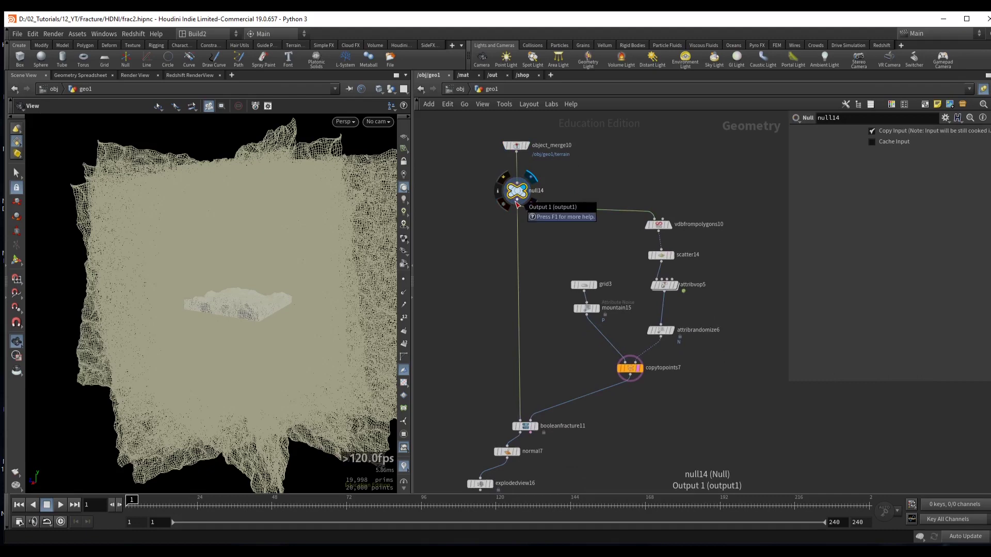
{"action": "left_click_drag", "start_coordinate": [517, 204], "coordinate": [621, 425]}
{"action": "type", "text": "bound"}
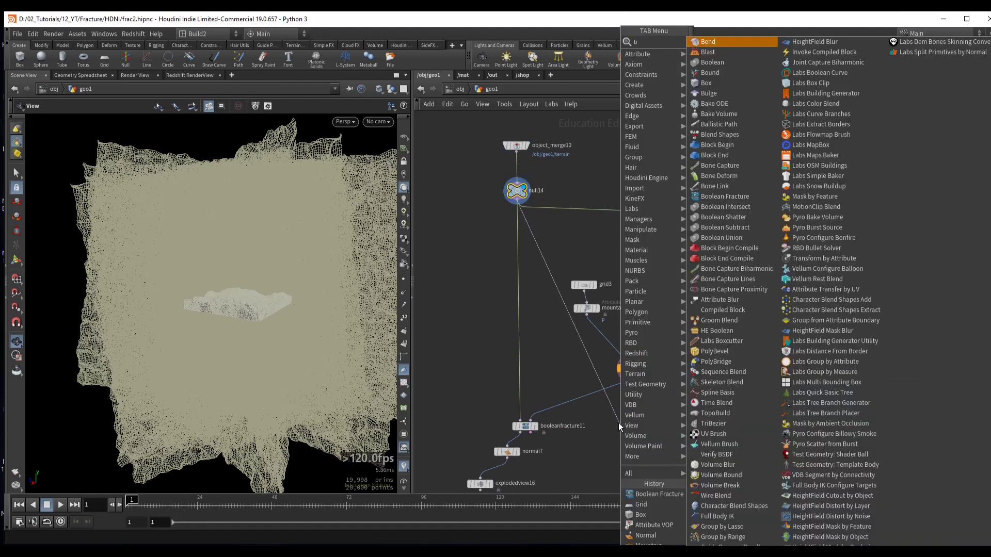
{"action": "key", "text": "Return"}
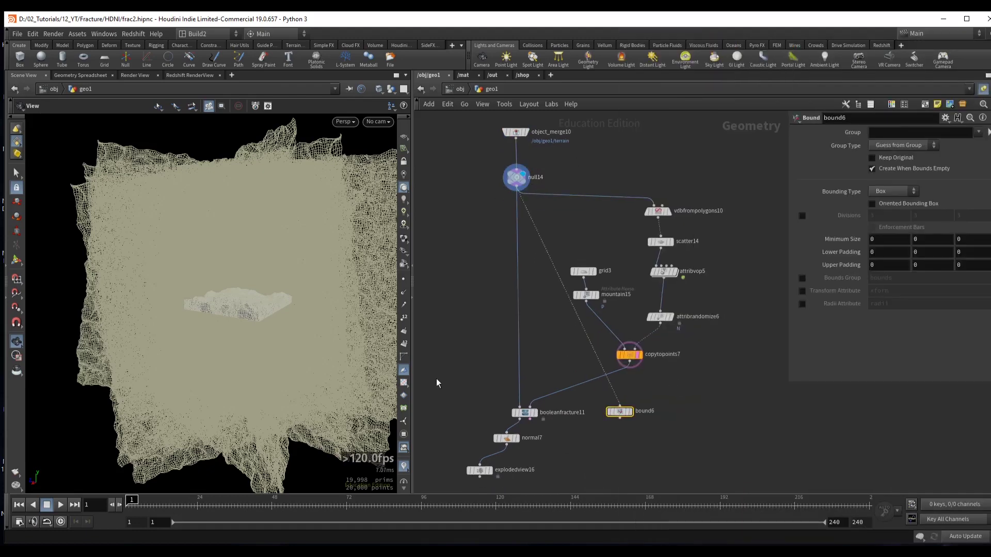
{"action": "key", "text": "r"}
{"action": "key", "text": "f"}
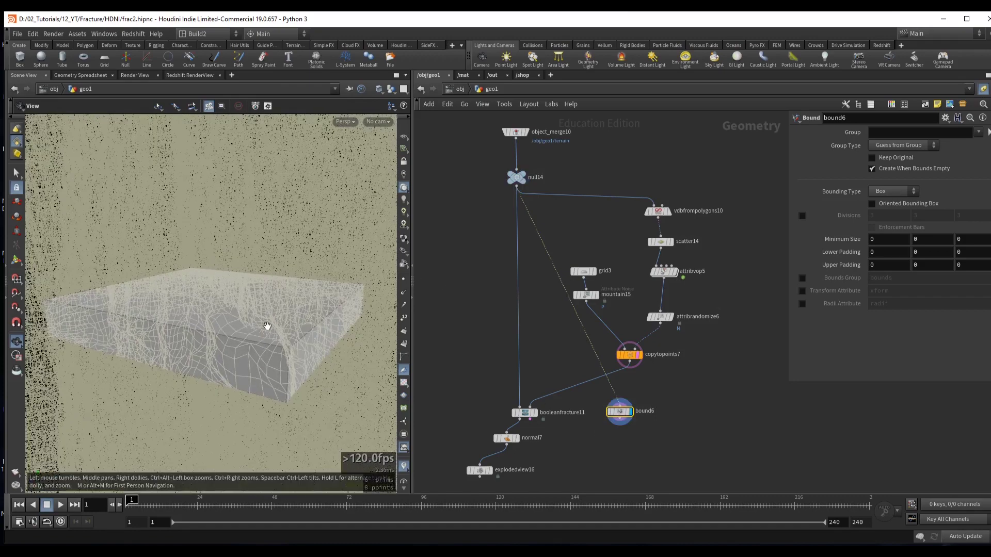
- Set bound6's lower and upper padding to 1 on all axes, and display copytopoints7
{"action": "left_click_drag", "start_coordinate": [238, 327], "coordinate": [256, 317]}
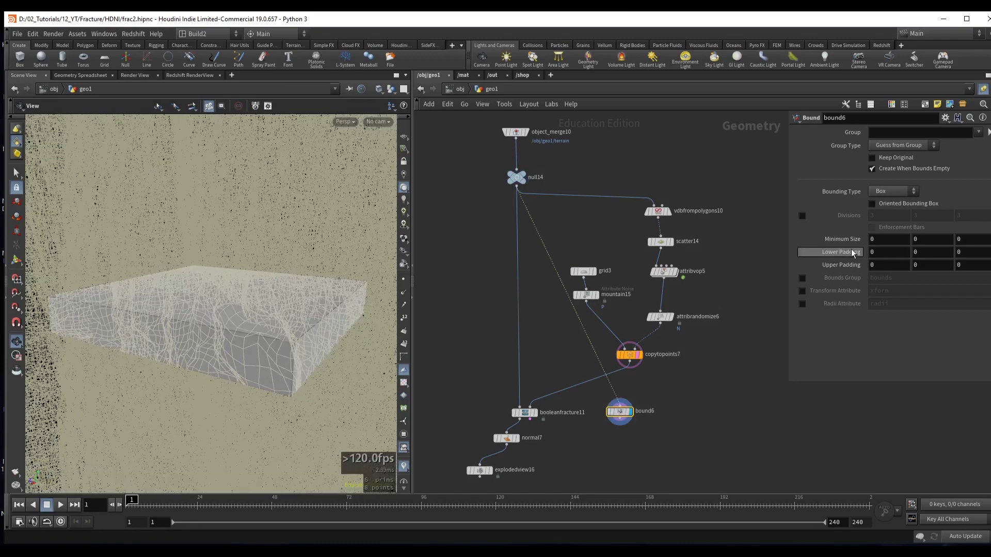
{"action": "mouse_move", "coordinate": [844, 251]}
{"action": "middle_mouse_down"}
{"action": "mouse_move", "coordinate": [867, 251]}
{"action": "mouse_move", "coordinate": [844, 255]}
{"action": "middle_mouse_up"}
{"action": "double_click", "coordinate": [874, 265]}
{"action": "type", "text": "1"}
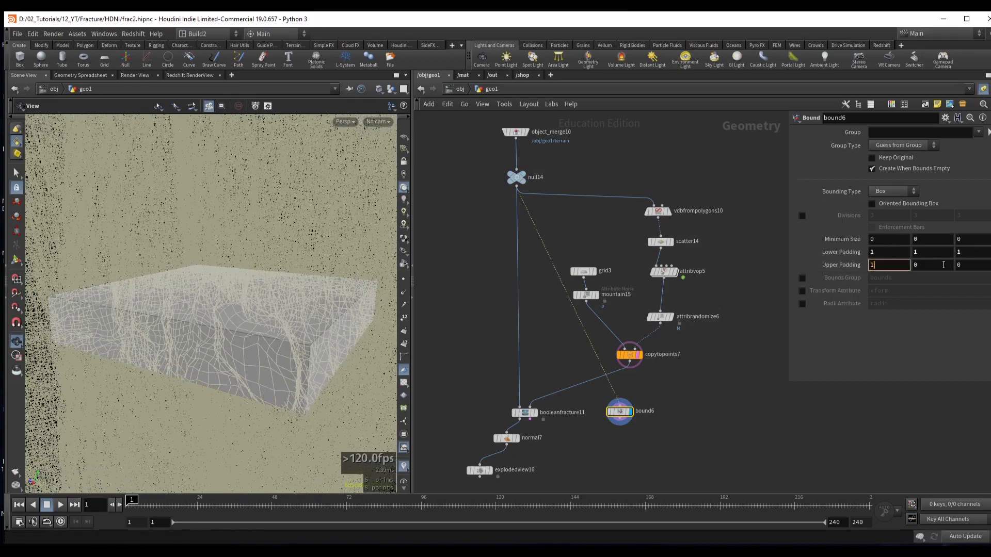
{"action": "key", "text": "Tab"}
{"action": "type", "text": "1"}
{"action": "key", "text": "Tab"}
{"action": "type", "text": "1"}
{"action": "left_click_drag", "start_coordinate": [321, 303], "coordinate": [329, 260]}
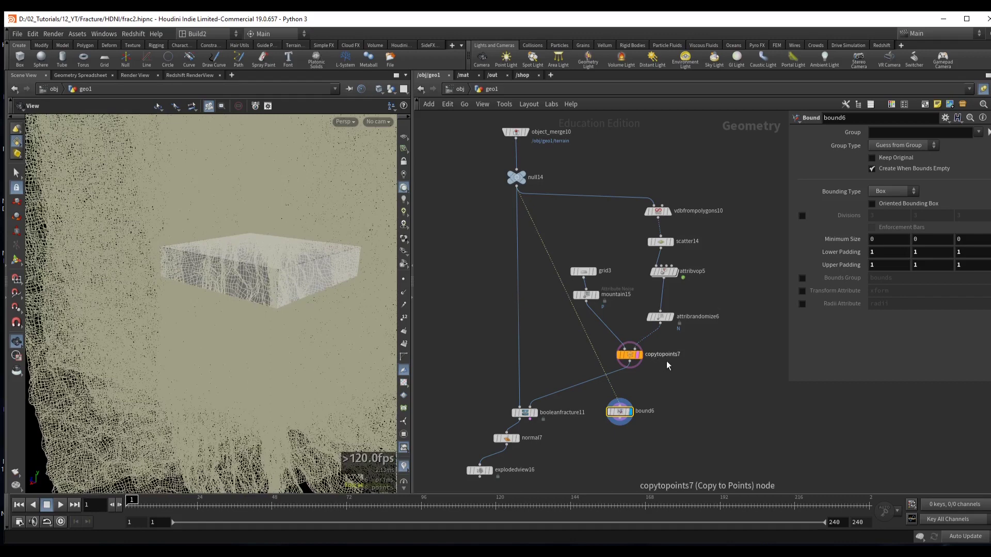
{"action": "left_click", "coordinate": [637, 355]}
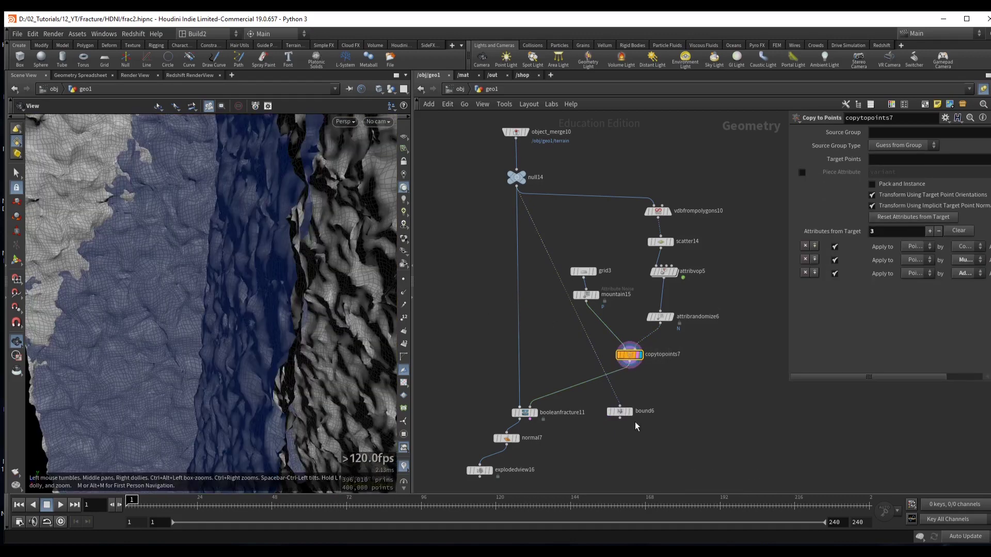
- Insert a Group Create node between copytopoints7 and booleanfracture11, and set its group type to Points
{"action": "left_click_drag", "start_coordinate": [619, 411], "coordinate": [558, 353]}
{"action": "scroll", "coordinate": [636, 405], "scroll_direction": "up", "scroll_amount": 3}
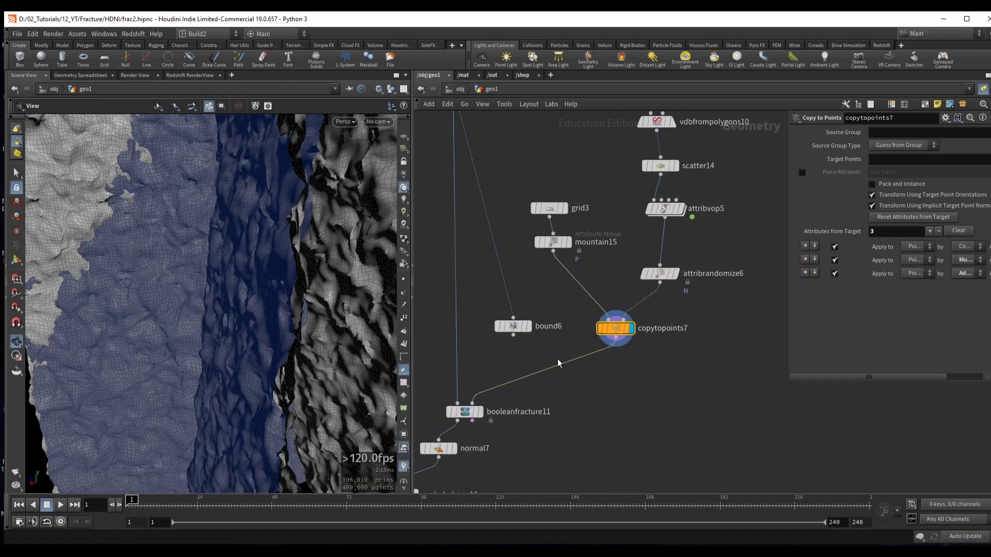
{"action": "key", "text": "Tab"}
{"action": "type", "text": "grou"}
{"action": "key", "text": "Return"}
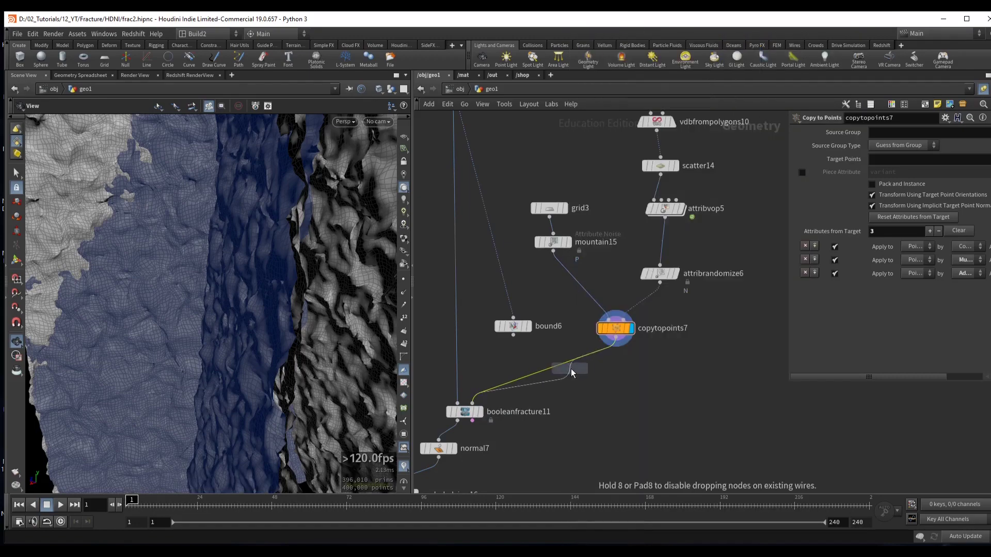
{"action": "left_click", "coordinate": [585, 365]}
{"action": "left_click", "coordinate": [895, 145]}
{"action": "left_click", "coordinate": [890, 155]}
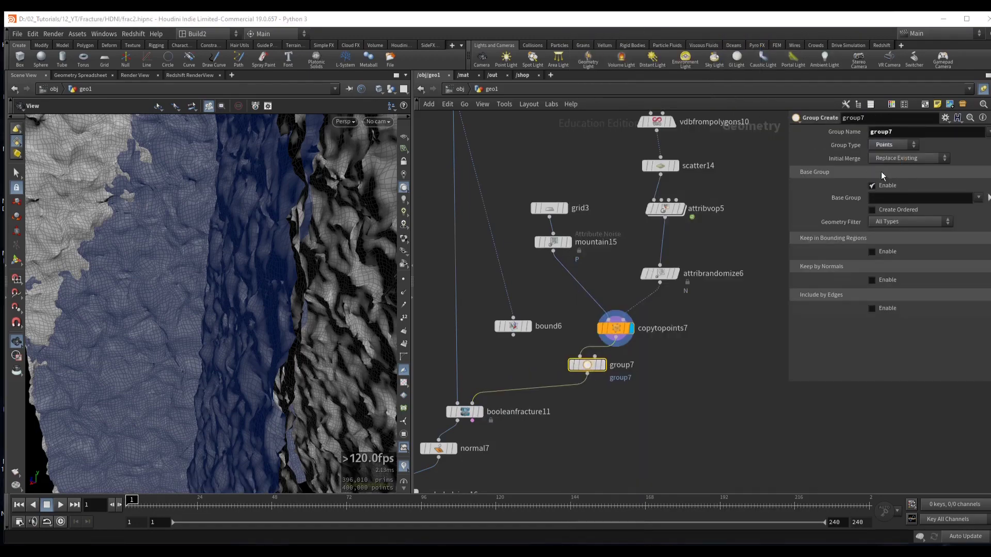
- Disable group7's base group and enable keeping points in bounding regions with the Bounding Object type
{"action": "left_click", "coordinate": [872, 186]}
{"action": "left_click", "coordinate": [872, 214]}
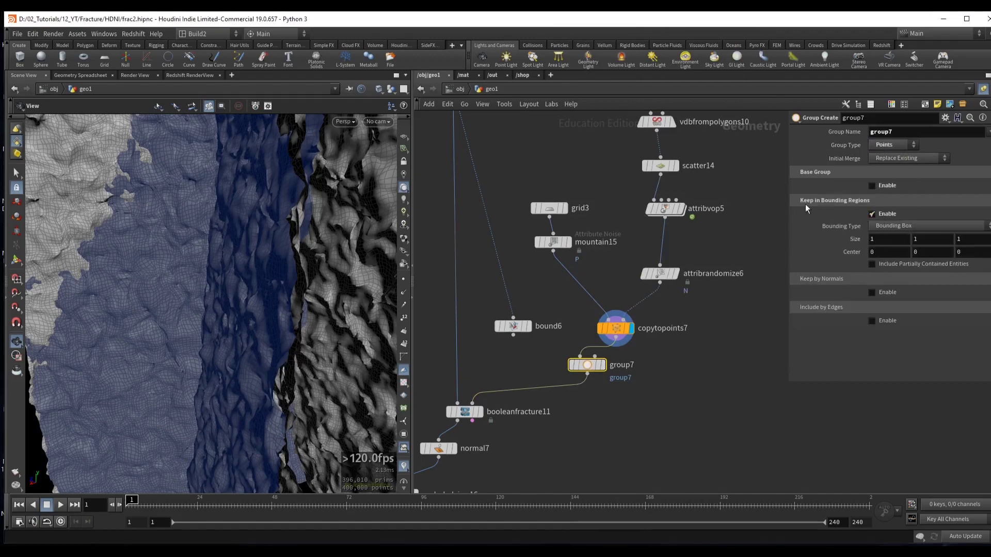
{"action": "left_click", "coordinate": [888, 225]}
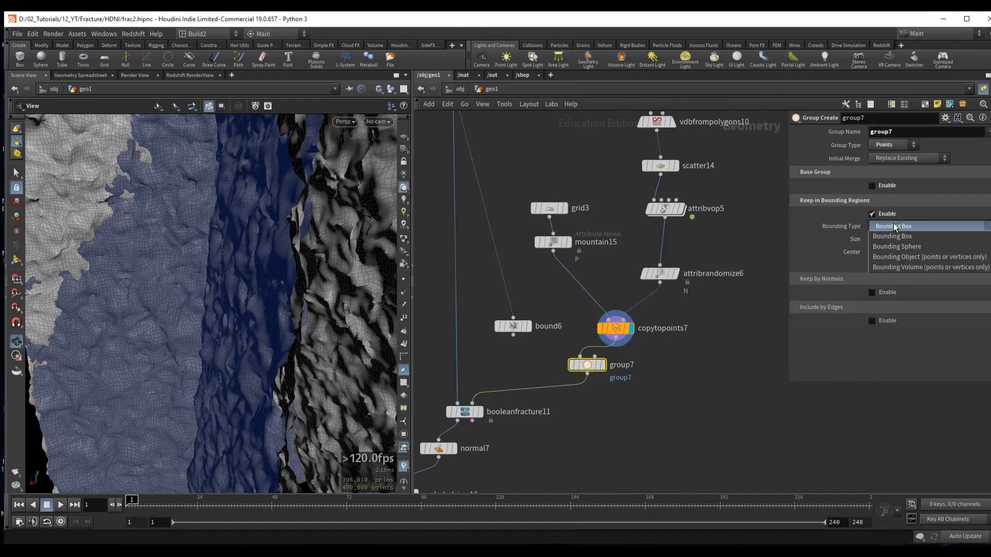
{"action": "left_click", "coordinate": [900, 253]}
- Connect bound6 to group7's second input as the bounding object and display the grouped points
{"action": "left_click_drag", "start_coordinate": [513, 336], "coordinate": [591, 370]}
{"action": "left_click", "coordinate": [602, 365]}
{"action": "middle_click_drag", "start_coordinate": [601, 401], "coordinate": [719, 317]}
{"action": "scroll", "coordinate": [718, 316], "scroll_direction": "down", "scroll_amount": 3}
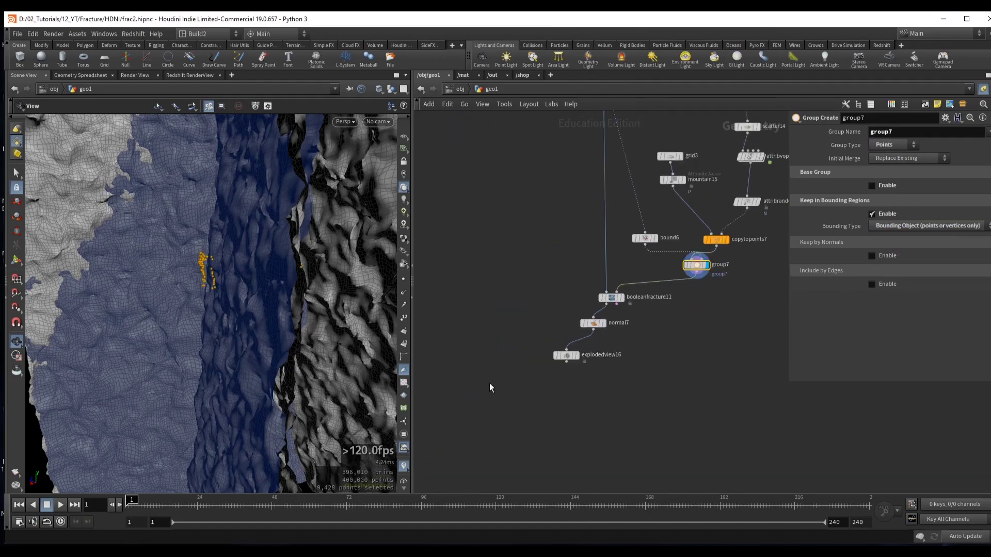
{"action": "left_click_drag", "start_coordinate": [220, 257], "coordinate": [289, 278]}
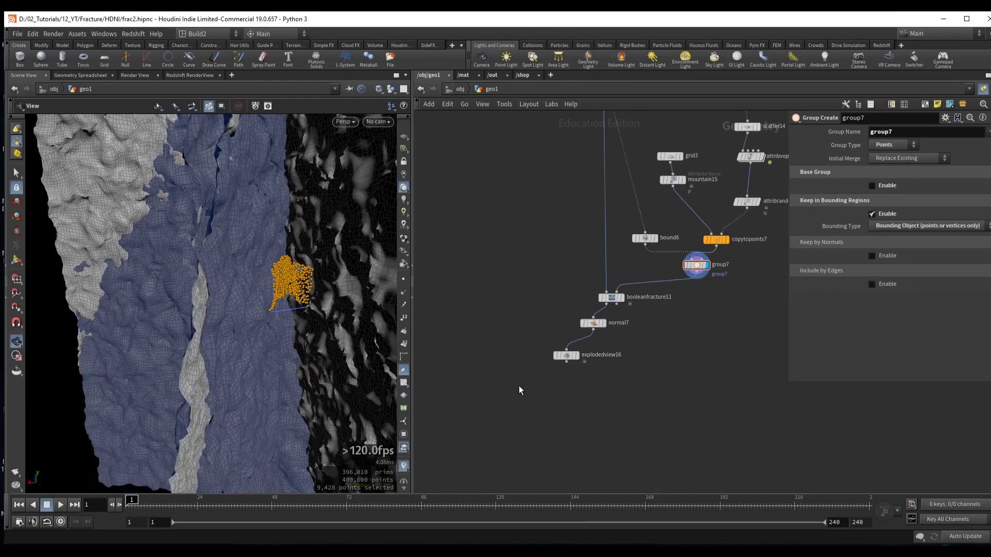
- Move the booleanfracture11, normal7 and explodedview16 nodes farther from group7, and name group7's group toDelete
{"action": "left_click_drag", "start_coordinate": [516, 408], "coordinate": [598, 327]}
{"action": "scroll", "coordinate": [627, 330], "scroll_direction": "up", "scroll_amount": 2}
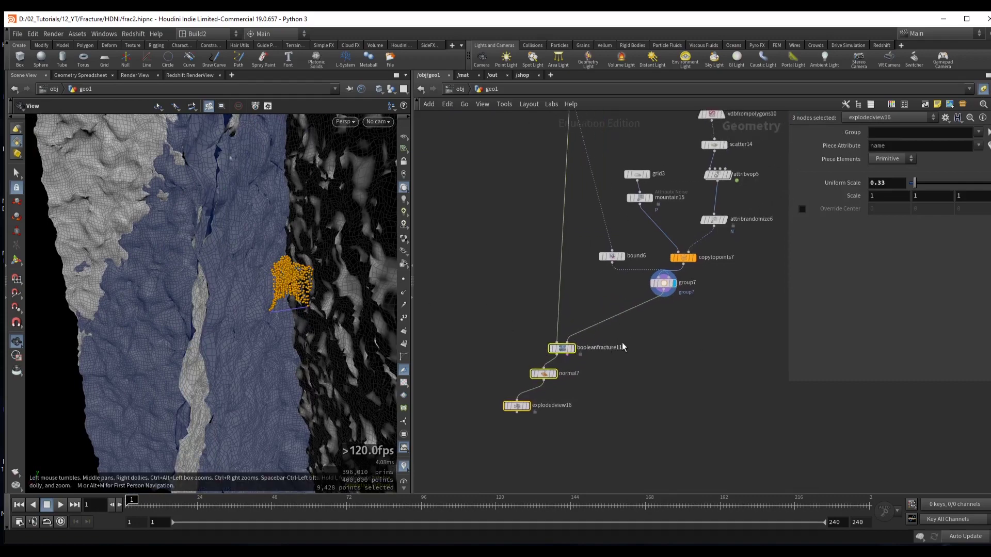
{"action": "left_click", "coordinate": [656, 278]}
{"action": "double_click", "coordinate": [899, 138]}
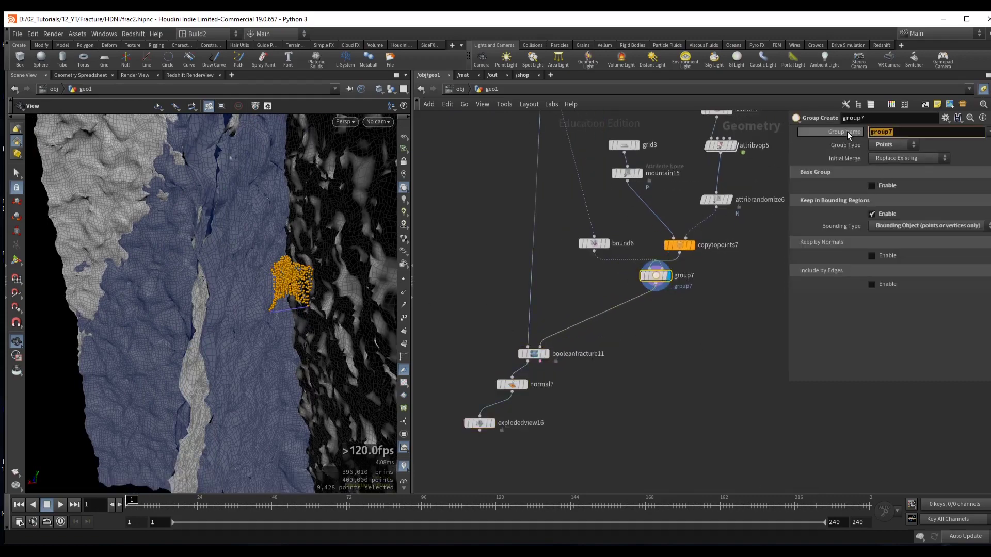
{"action": "type", "text": "toDelete"}
{"action": "key", "text": "Return"}
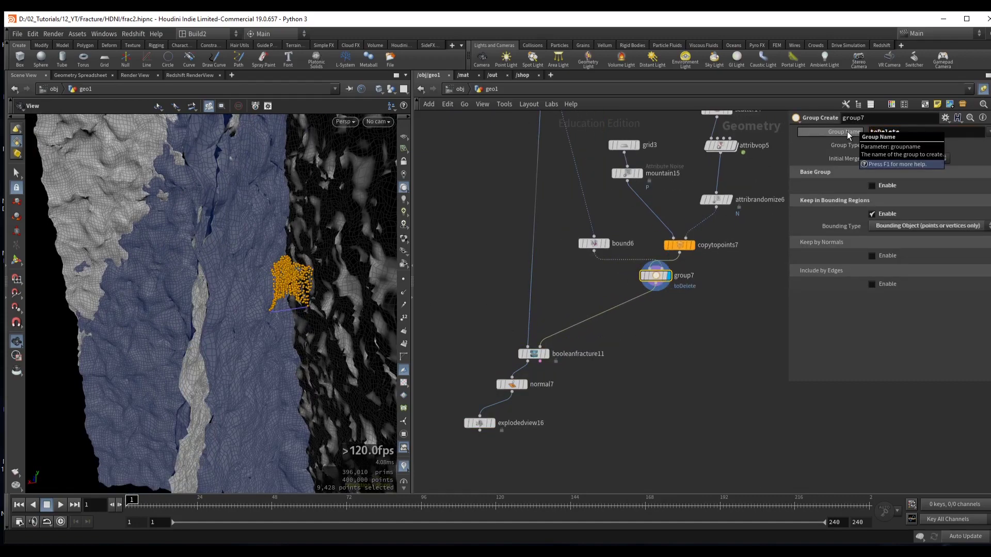
- Insert a Blast node between group7 and booleanfracture11, and set its group type to Points
{"action": "key", "text": "Tab"}
{"action": "type", "text": "blast"}
{"action": "key", "text": "Return"}
{"action": "left_click", "coordinate": [626, 311]}
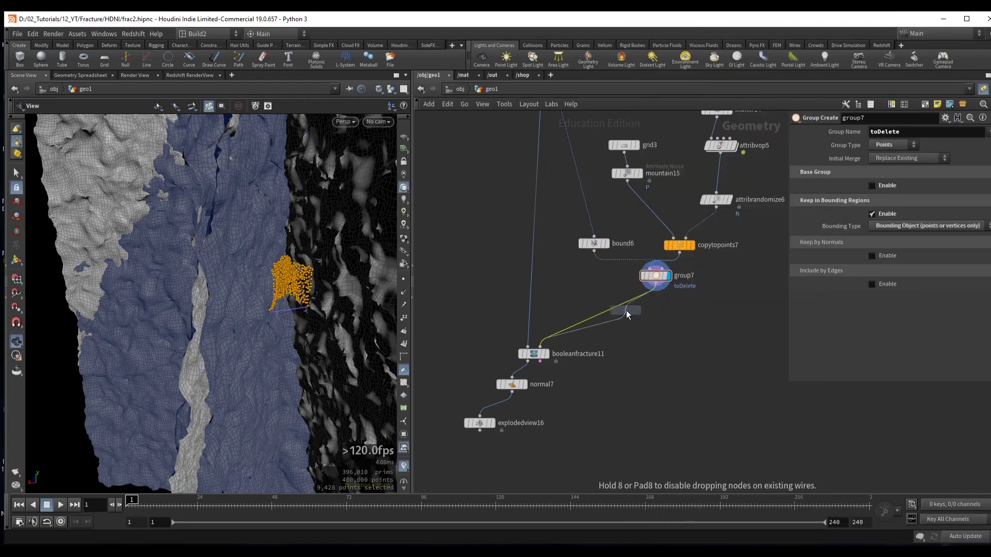
{"action": "left_click", "coordinate": [903, 146]}
{"action": "left_click", "coordinate": [883, 187]}
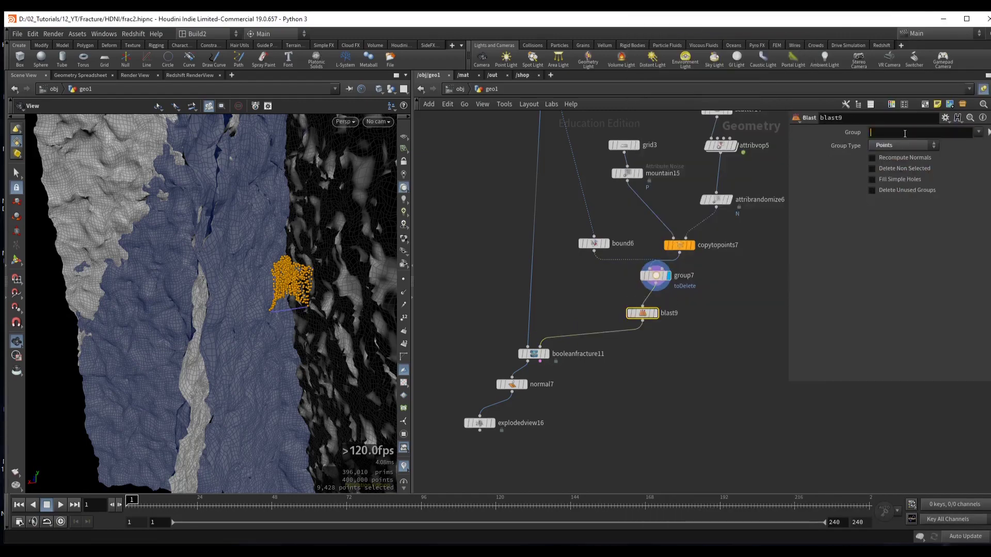
- Set blast9's group to toDelete, enable Delete Non Selected, and display the trimmed cutting grids
{"action": "left_click", "coordinate": [904, 133]}
{"action": "type", "text": "toDelete"}
{"action": "key", "text": "Return"}
{"action": "left_click", "coordinate": [890, 169]}
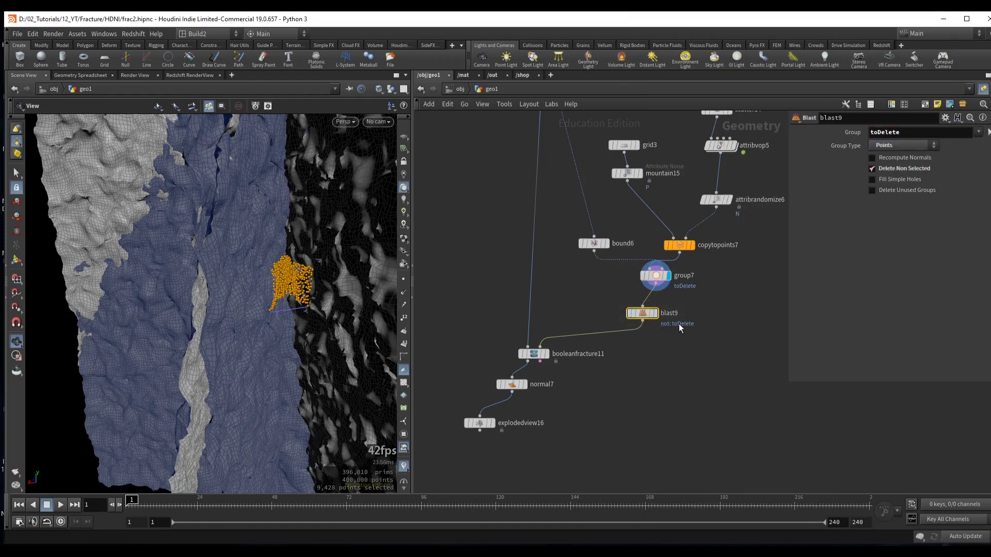
{"action": "left_click", "coordinate": [654, 313]}
{"action": "left_click_drag", "start_coordinate": [258, 266], "coordinate": [214, 320]}
- Display object_merge10 with blast9 templated over it to compare the trimmed grids with the terrain
{"action": "middle_click_drag", "start_coordinate": [495, 243], "coordinate": [503, 292]}
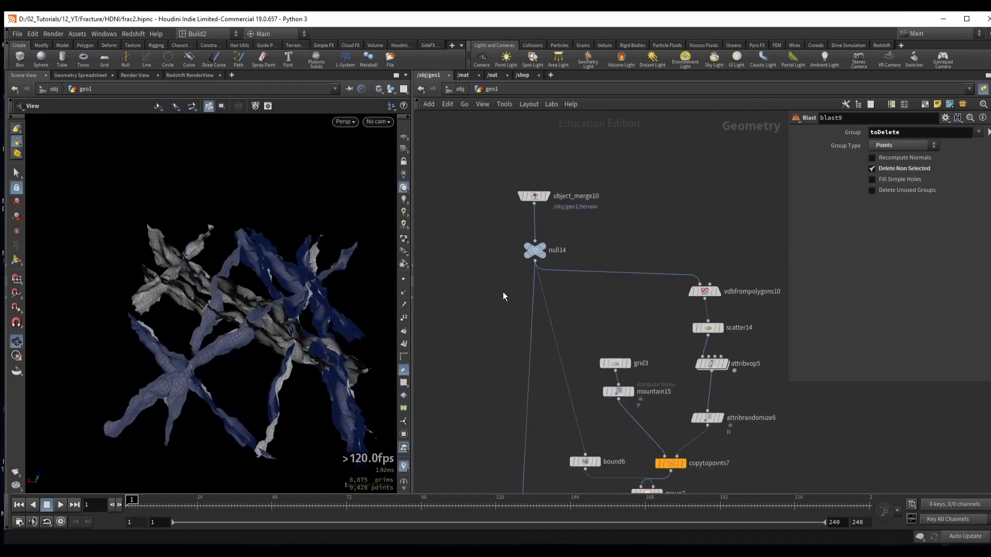
{"action": "left_click", "coordinate": [521, 194]}
{"action": "left_click", "coordinate": [546, 196]}
{"action": "middle_click_drag", "start_coordinate": [498, 358], "coordinate": [522, 174]}
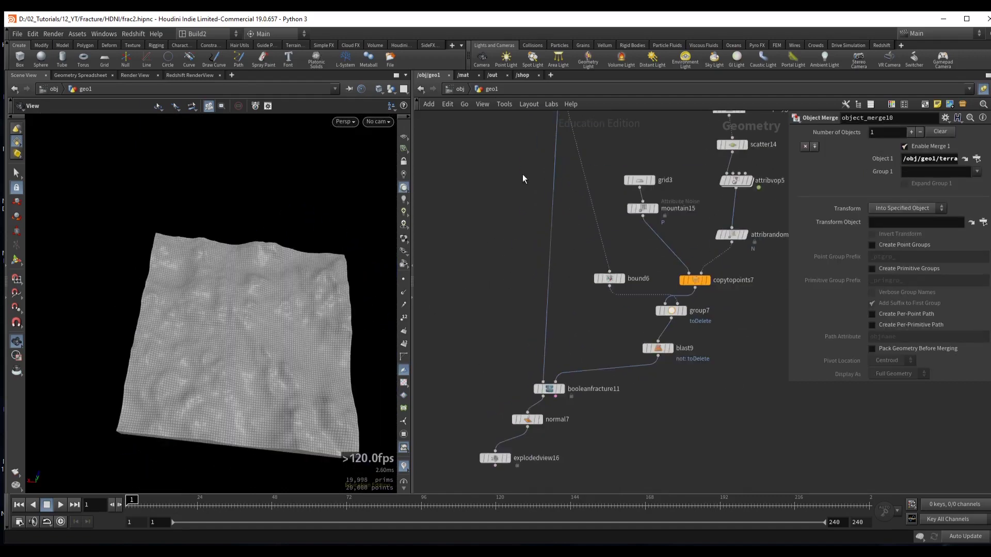
{"action": "left_click", "coordinate": [658, 348]}
{"action": "left_click_drag", "start_coordinate": [255, 330], "coordinate": [203, 243]}
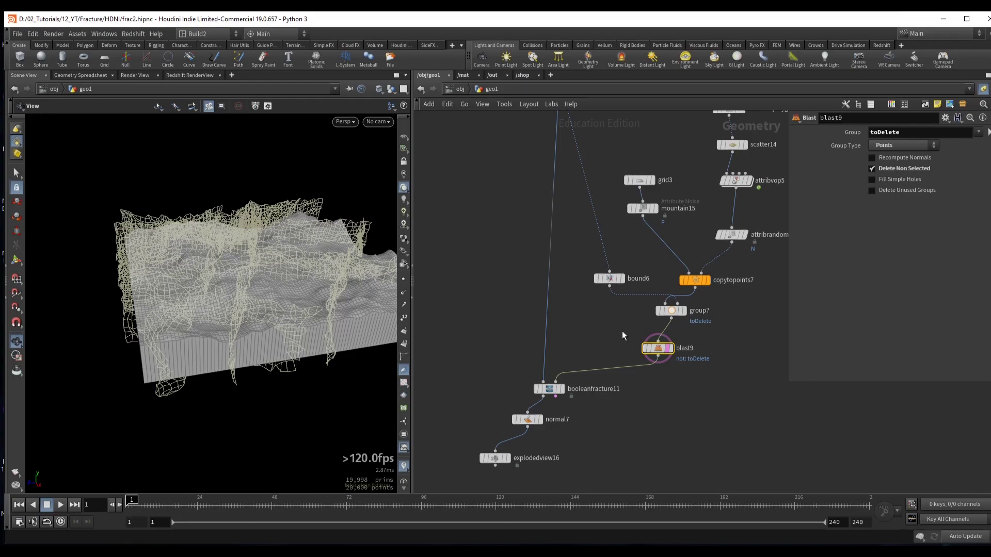
- Bypass blast9 temporarily to compare the full cutting grids with the trimmed ones around the terrain
{"action": "key", "text": "q"}
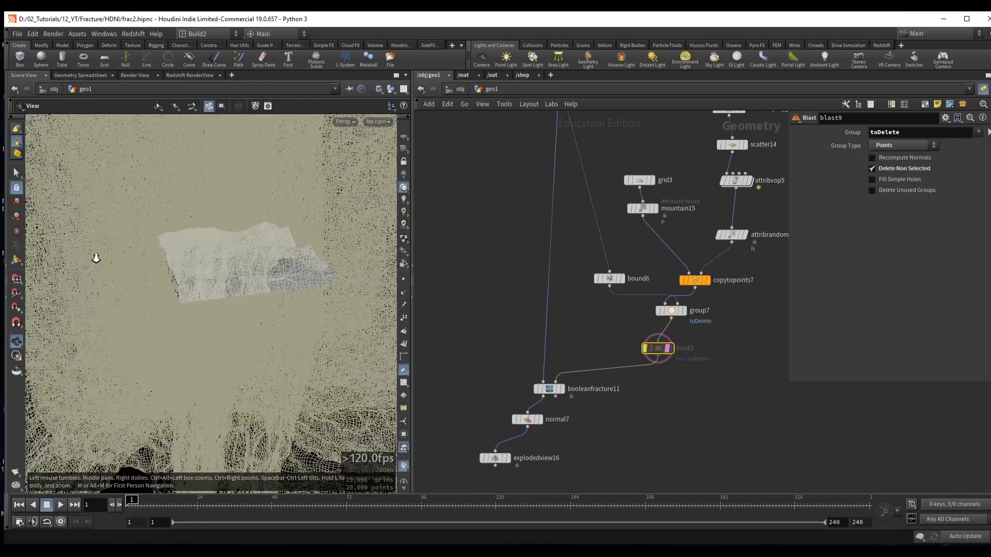
{"action": "left_click_drag", "start_coordinate": [96, 258], "coordinate": [269, 310]}
{"action": "scroll", "coordinate": [270, 310], "scroll_direction": "down", "scroll_amount": 5}
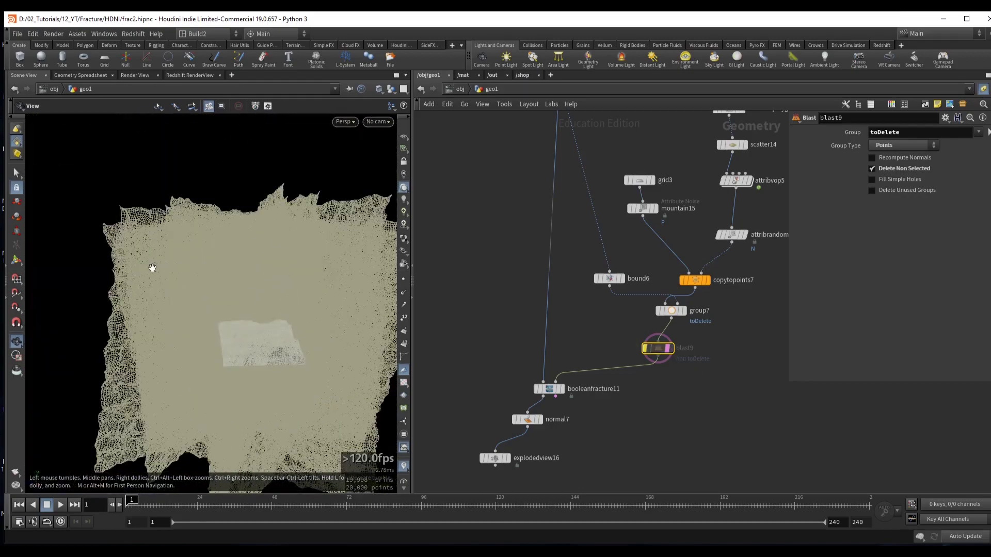
{"action": "left_click_drag", "start_coordinate": [192, 269], "coordinate": [265, 249]}
{"action": "key", "text": "q"}
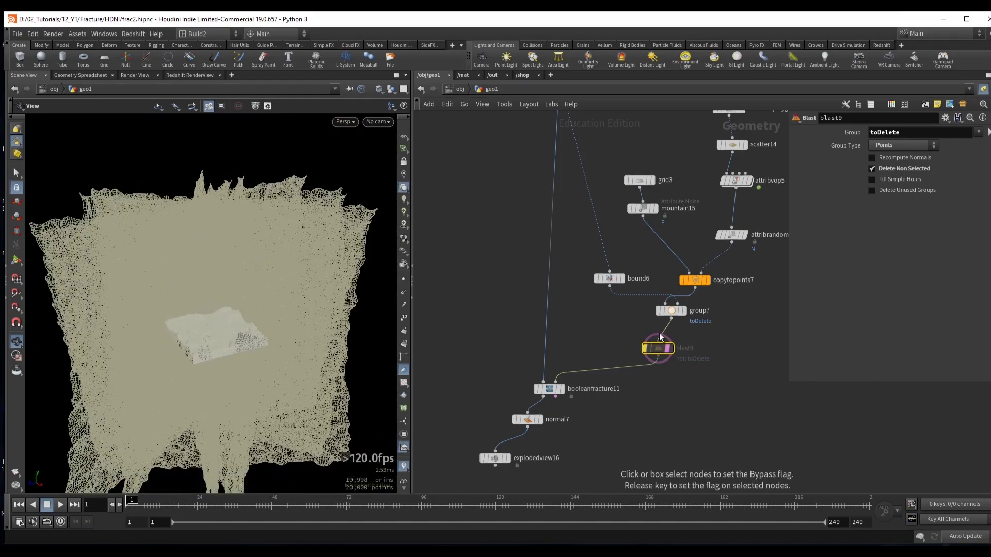
{"action": "scroll", "coordinate": [310, 299], "scroll_direction": "up", "scroll_amount": 6}
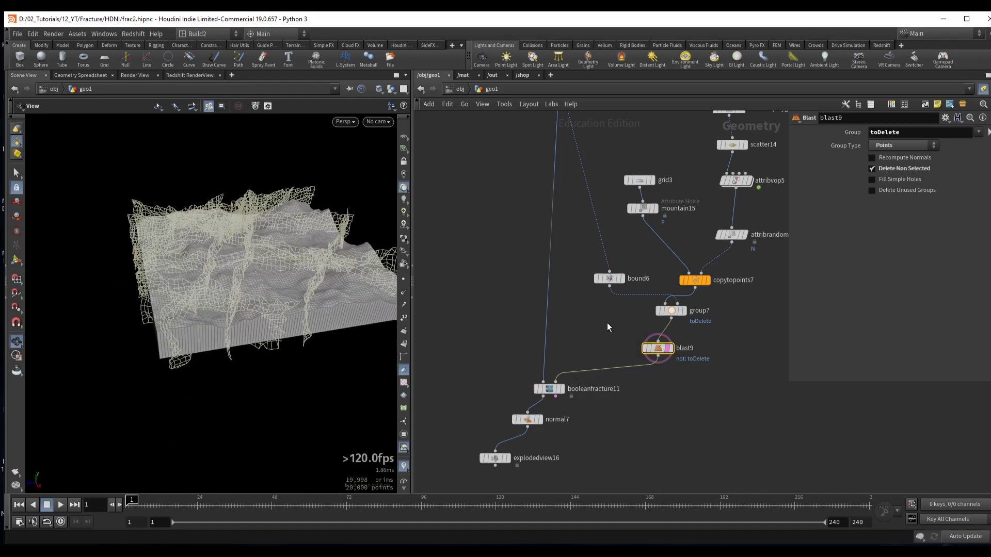
- Turn off blast9's template display and display booleanfracture11's fractured terrain
{"action": "key", "text": "w"}
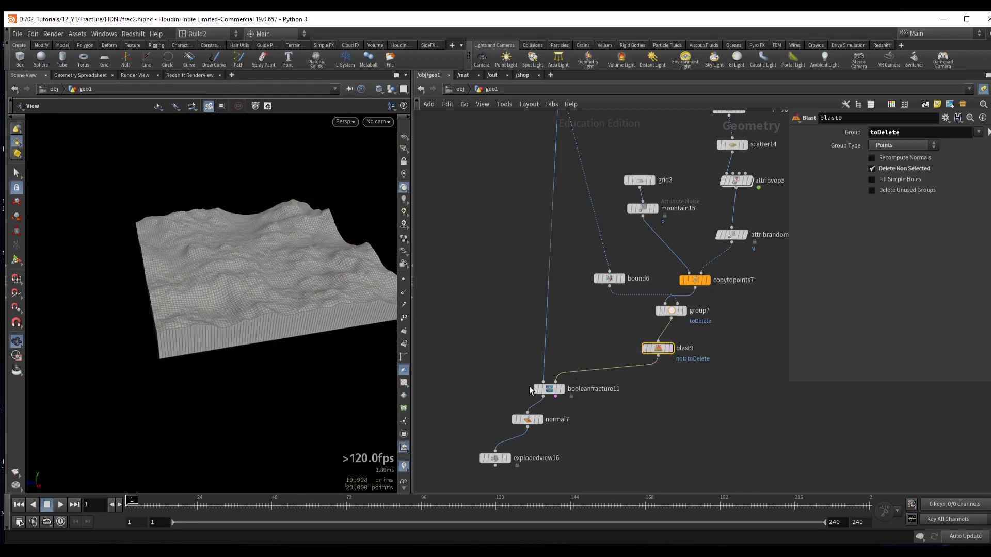
{"action": "left_click", "coordinate": [549, 389]}
{"action": "key", "text": "r"}
{"action": "mouse_move", "coordinate": [276, 280]}
{"action": "left_mouse_down"}
{"action": "mouse_move", "coordinate": [227, 299]}
{"action": "mouse_move", "coordinate": [272, 262]}
{"action": "left_mouse_up"}
- Display explodedview16 and examine the separated terrain pieces
{"action": "middle_click_drag", "start_coordinate": [453, 451], "coordinate": [480, 376]}
{"action": "left_click", "coordinate": [519, 385]}
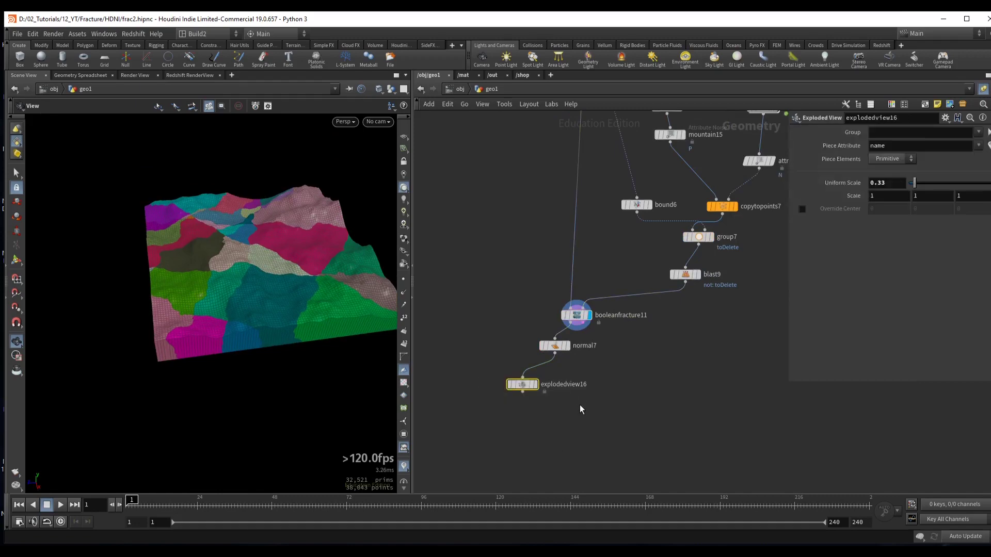
{"action": "key", "text": "r"}
{"action": "left_click_drag", "start_coordinate": [320, 309], "coordinate": [284, 232]}
{"action": "scroll", "coordinate": [265, 258], "scroll_direction": "up", "scroll_amount": 2}
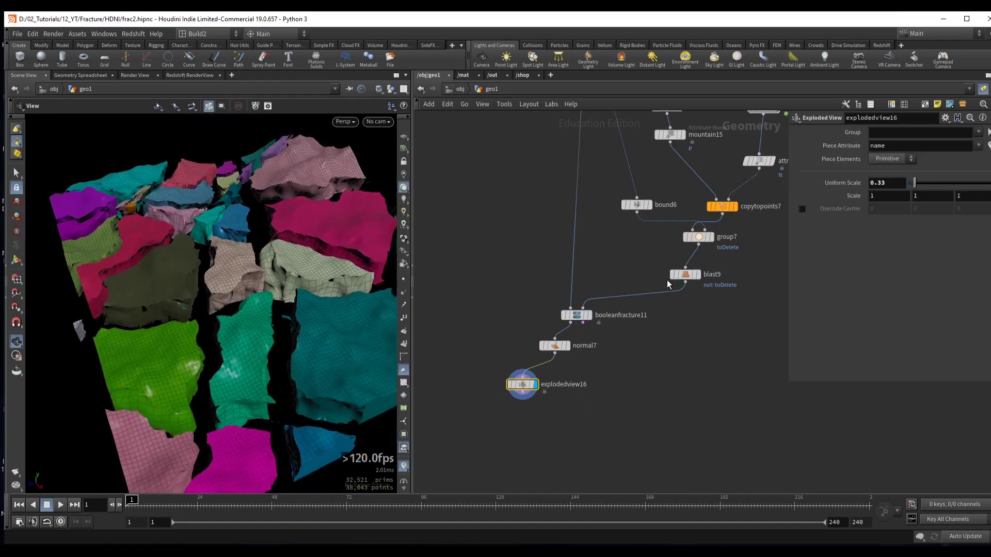
- Move booleanfracture11, normal7 and explodedview16 together farther below blast9 in the network
{"action": "middle_click_drag", "start_coordinate": [627, 264], "coordinate": [659, 214]}
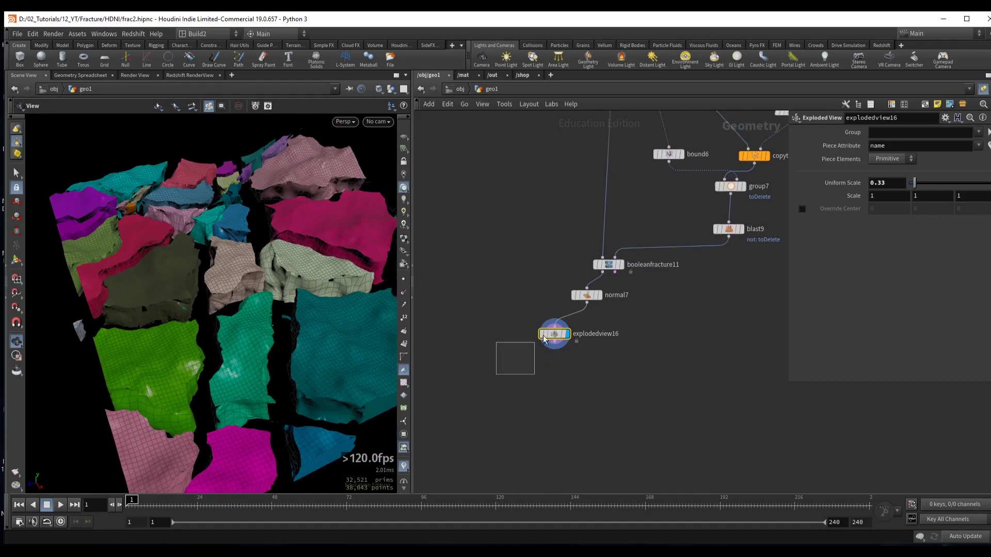
{"action": "left_click_drag", "start_coordinate": [656, 247], "coordinate": [497, 372]}
{"action": "left_click_drag", "start_coordinate": [615, 269], "coordinate": [600, 332]}
{"action": "left_click", "coordinate": [681, 227]}
{"action": "middle_click_drag", "start_coordinate": [681, 228], "coordinate": [584, 305]}
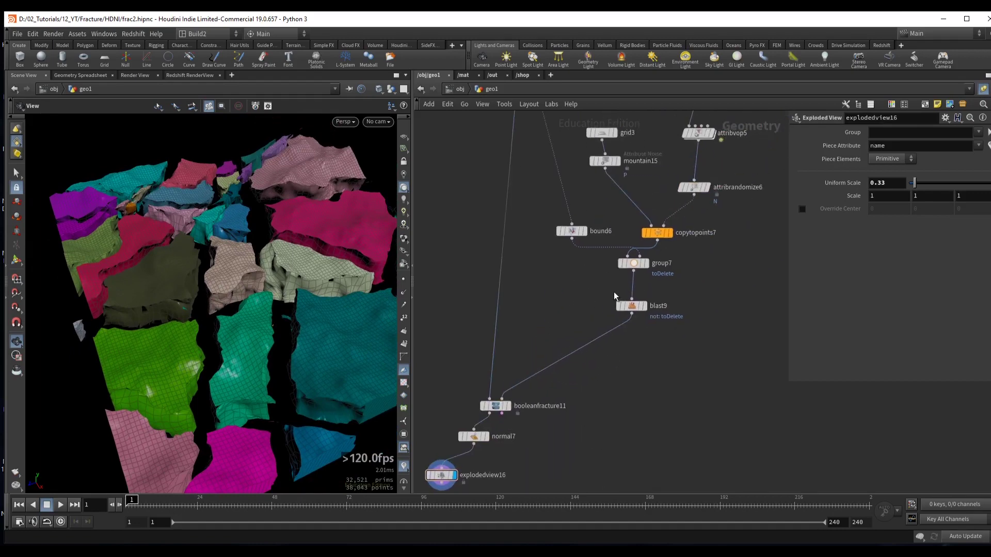
- Examine the exploded pieces from several angles, and display blast9's trimmed grids followed by booleanfracture11's fractured terrain
{"action": "left_click_drag", "start_coordinate": [214, 249], "coordinate": [371, 290]}
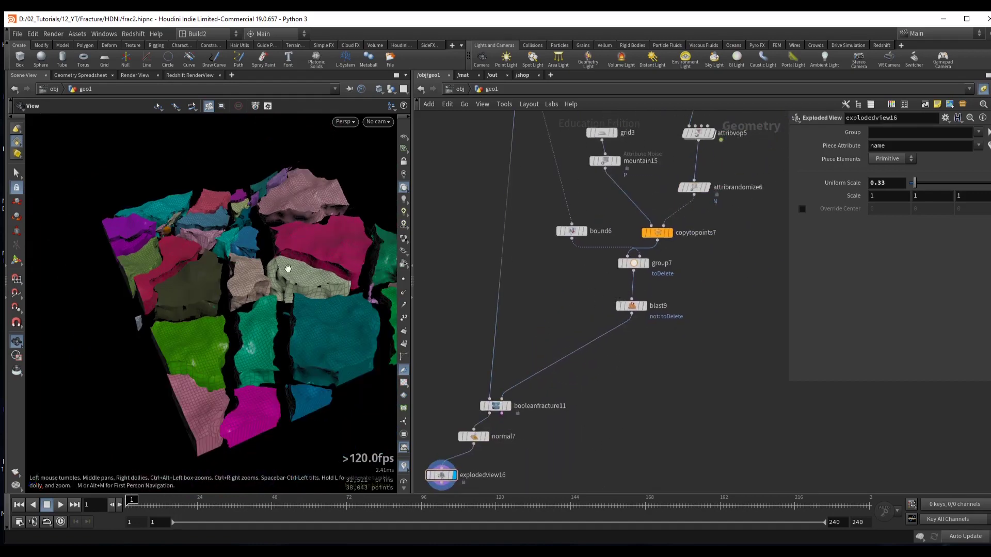
{"action": "left_click_drag", "start_coordinate": [277, 274], "coordinate": [257, 264]}
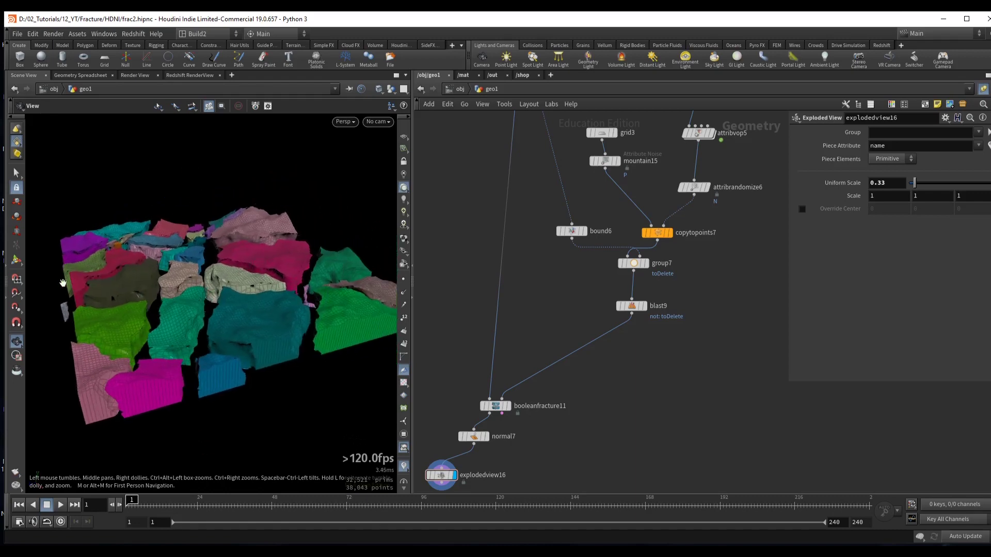
{"action": "left_click_drag", "start_coordinate": [180, 289], "coordinate": [249, 290]}
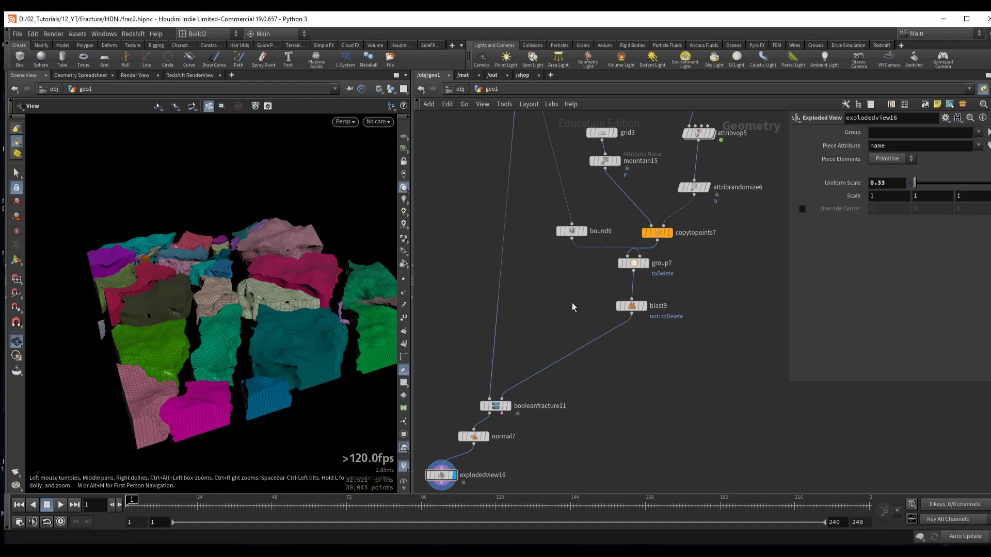
{"action": "left_click", "coordinate": [632, 306]}
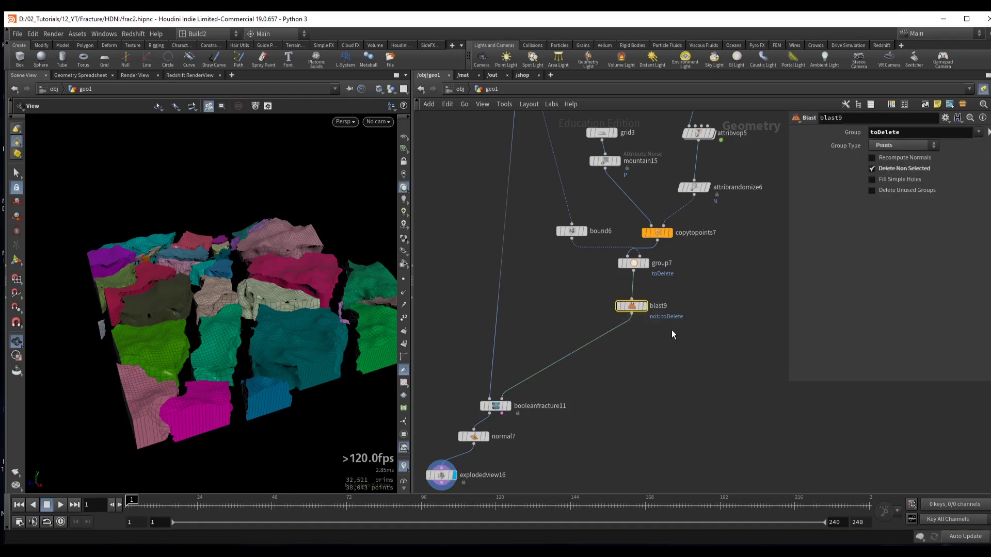
{"action": "left_click", "coordinate": [643, 306]}
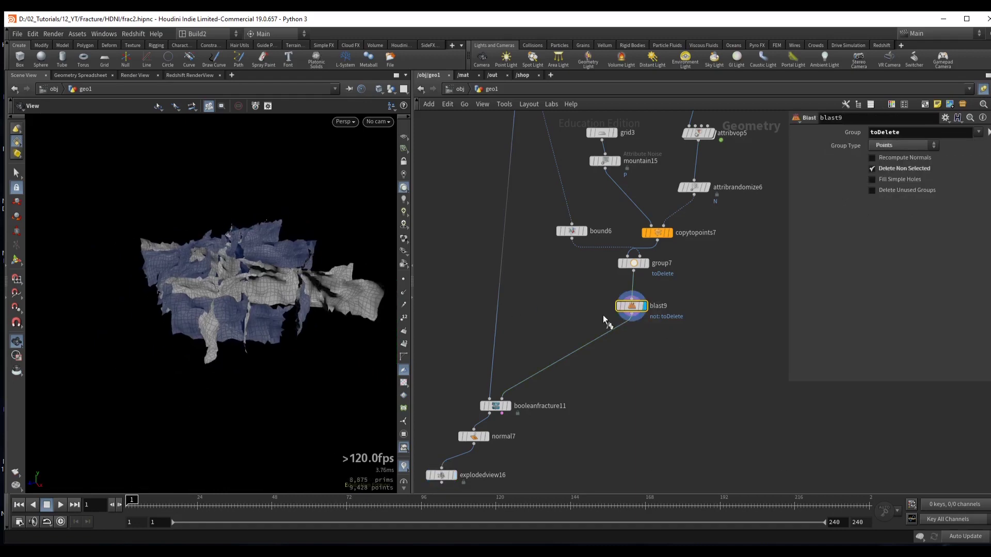
{"action": "key", "text": "Return"}
{"action": "left_click_drag", "start_coordinate": [173, 247], "coordinate": [290, 257]}
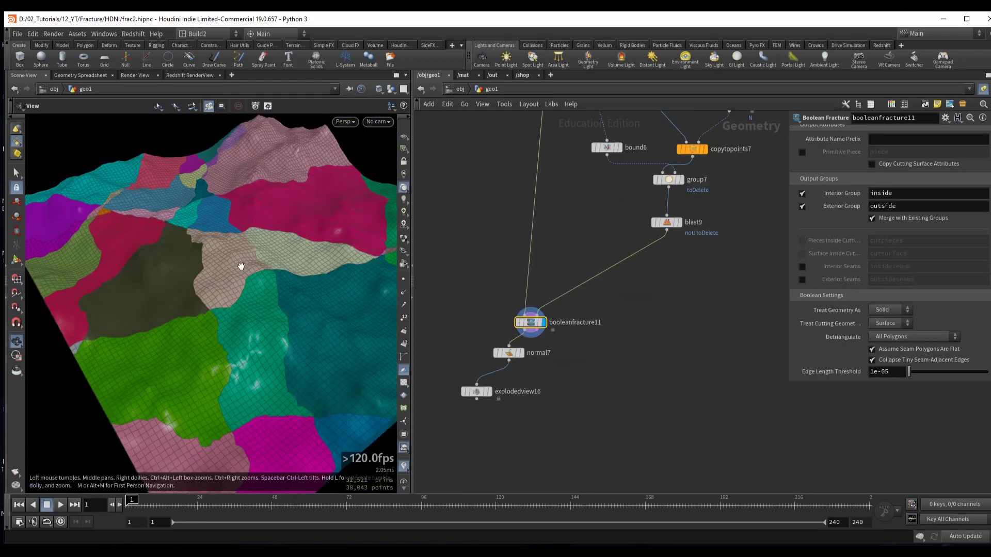
- Display explodedview16, reduce its uniform scale to 0.06, and inspect the fracture lines up close
{"action": "middle_click_drag", "start_coordinate": [488, 333], "coordinate": [541, 298]}
{"action": "left_click", "coordinate": [540, 356]}
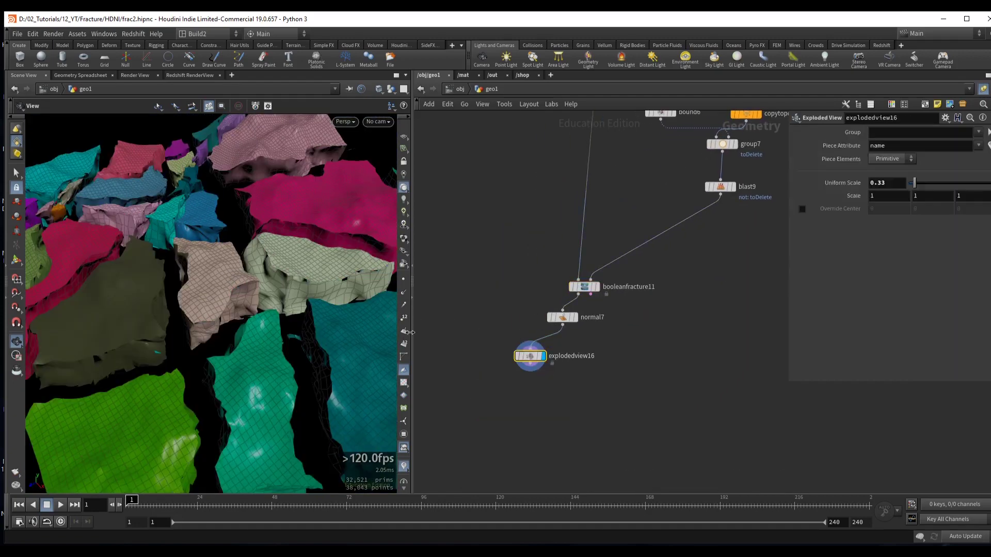
{"action": "left_click_drag", "start_coordinate": [915, 182], "coordinate": [910, 185]}
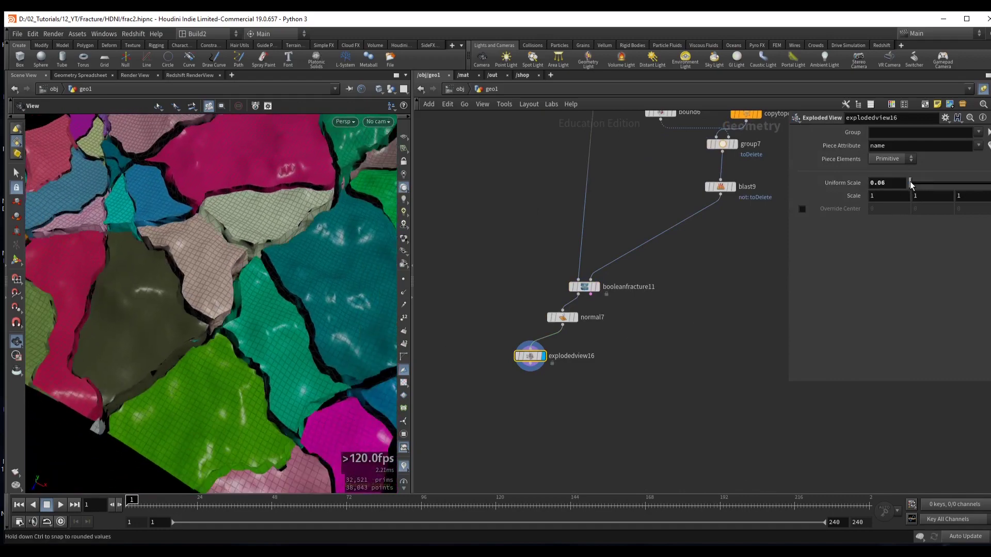
{"action": "left_click_drag", "start_coordinate": [294, 250], "coordinate": [158, 290]}
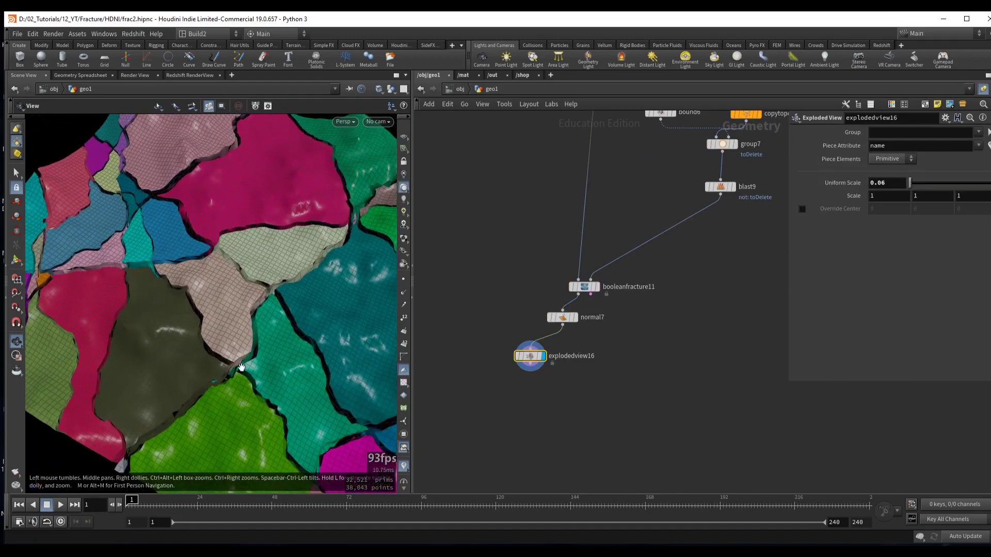
{"action": "left_click_drag", "start_coordinate": [280, 318], "coordinate": [283, 193]}
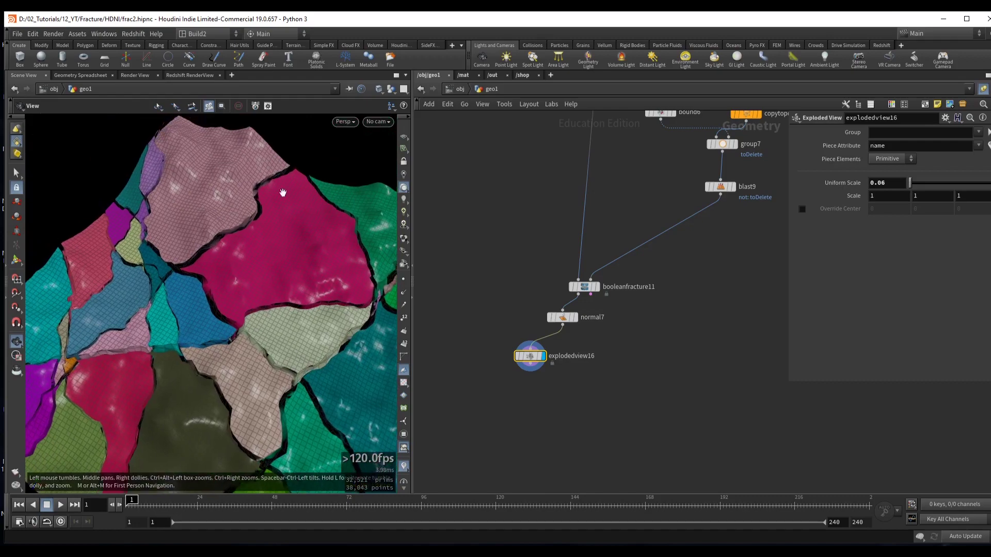
- Move grid3 farther above mountain15 in the network and display the flat cutting grid
{"action": "scroll", "coordinate": [257, 311], "scroll_direction": "up", "scroll_amount": 10}
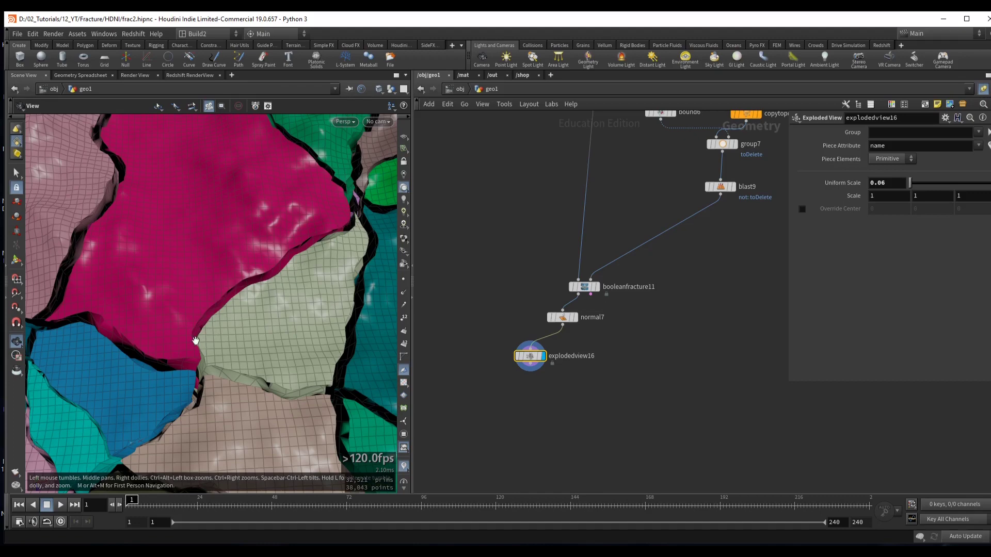
{"action": "left_click_drag", "start_coordinate": [308, 244], "coordinate": [315, 248]}
{"action": "middle_click_drag", "start_coordinate": [671, 119], "coordinate": [564, 358]}
{"action": "middle_click_drag", "start_coordinate": [605, 222], "coordinate": [596, 237]}
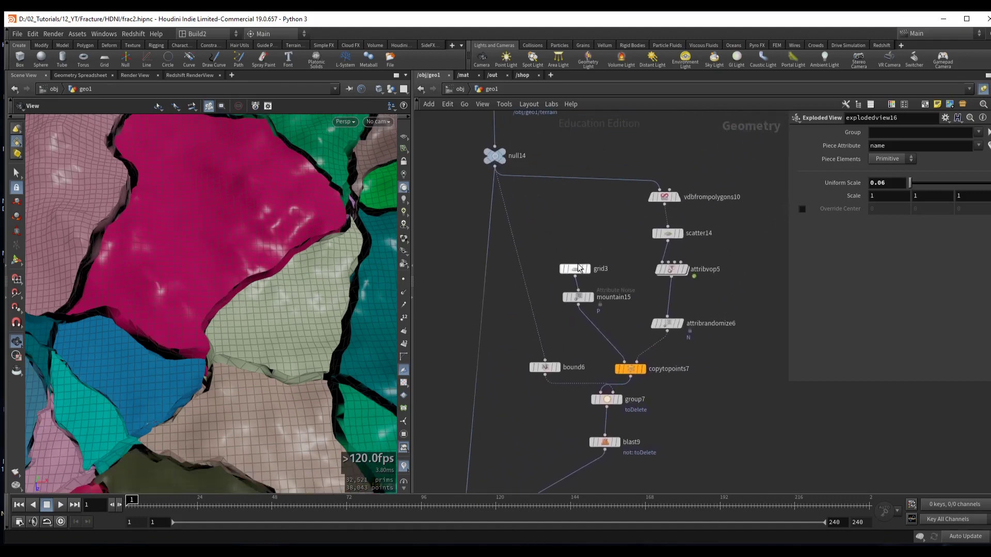
{"action": "left_click_drag", "start_coordinate": [568, 270], "coordinate": [568, 216]}
{"action": "left_click", "coordinate": [576, 216]}
{"action": "left_click", "coordinate": [589, 216]}
{"action": "middle_click_drag", "start_coordinate": [618, 231], "coordinate": [633, 188]}
{"action": "left_click_drag", "start_coordinate": [312, 252], "coordinate": [331, 243]}
- Insert a Copy and Transform node between grid3 and mountain15, and display its two overlapping grid copies
{"action": "key", "text": "Tab"}
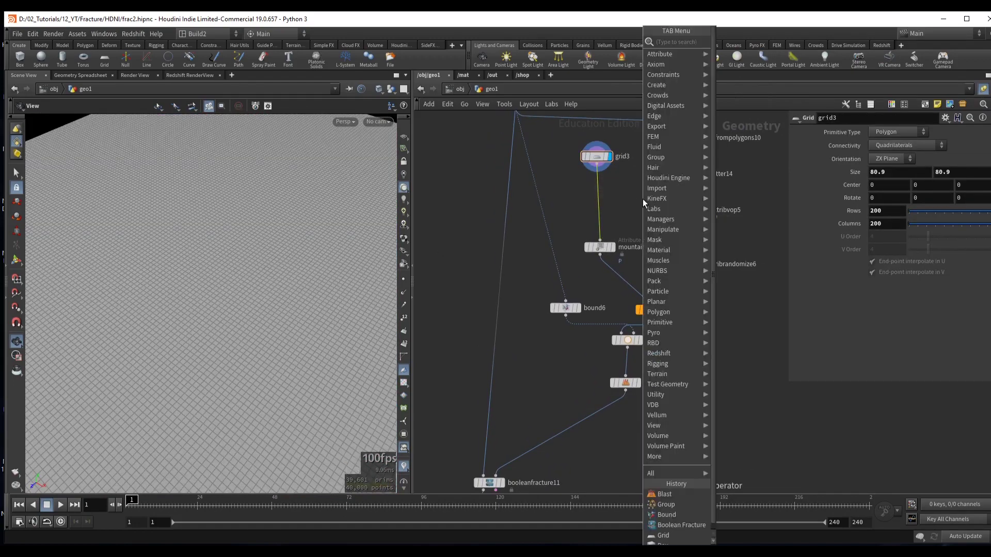
{"action": "type", "text": "c adja"}
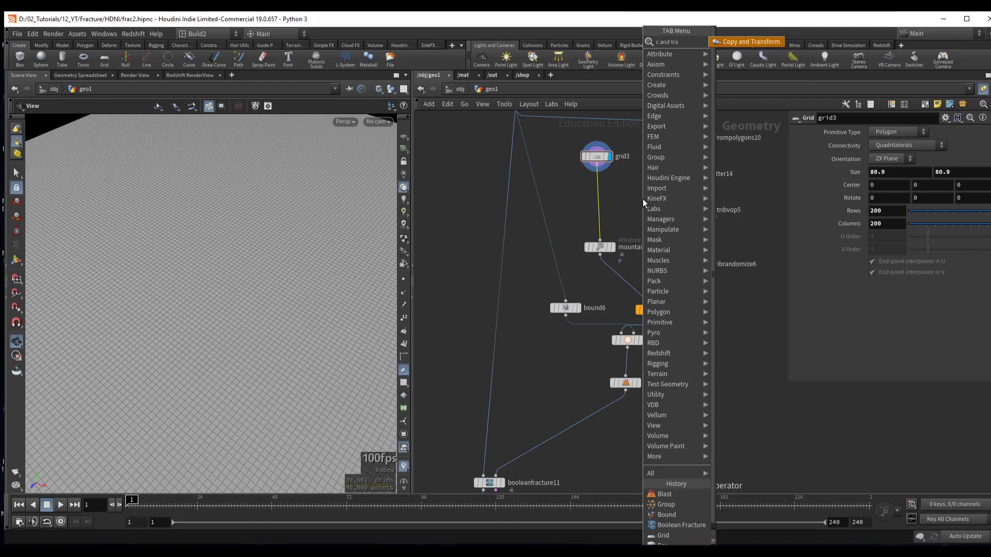
{"action": "key", "text": "Return"}
{"action": "left_click", "coordinate": [615, 191]}
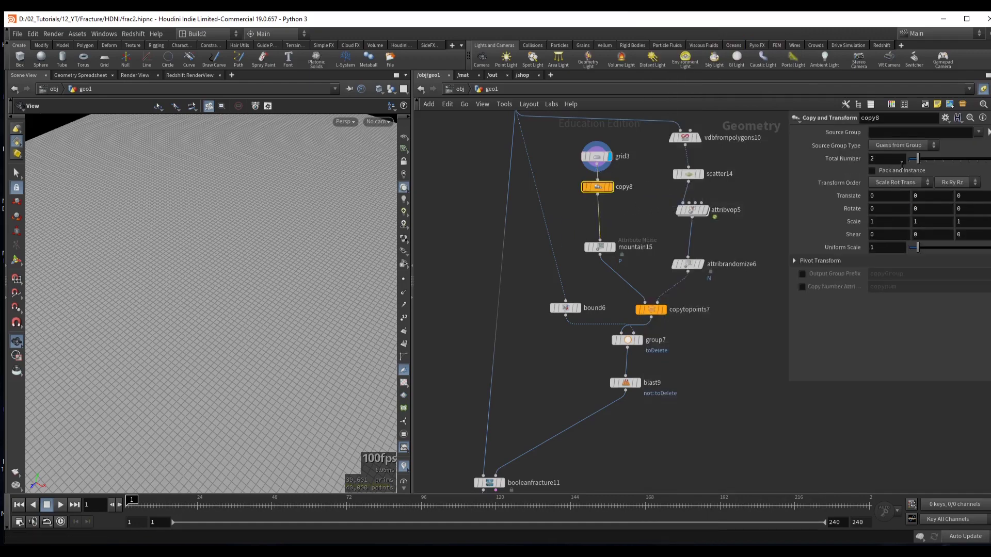
{"action": "key", "text": "r"}
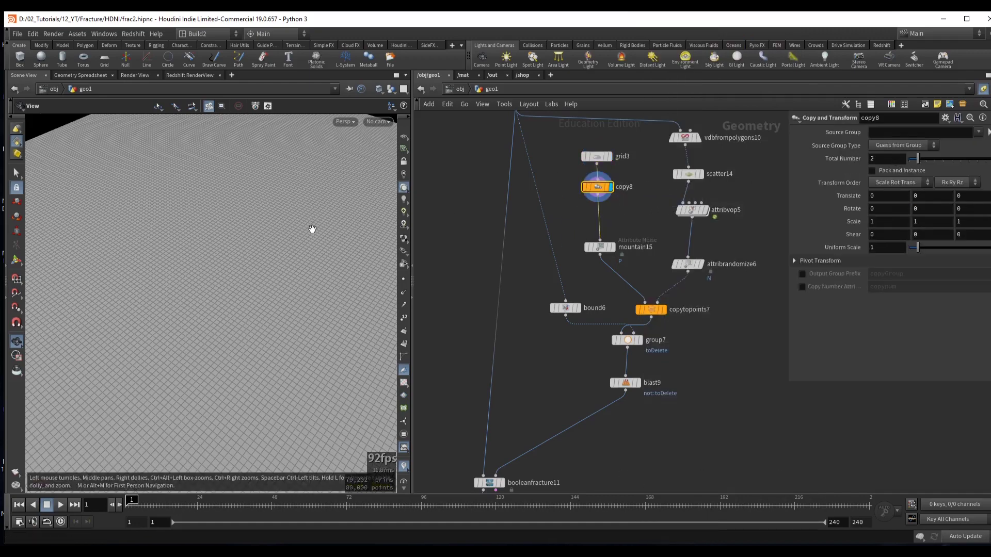
{"action": "scroll", "coordinate": [266, 257], "scroll_direction": "down", "scroll_amount": 6}
{"action": "mouse_move", "coordinate": [268, 261]}
{"action": "left_mouse_down"}
{"action": "mouse_move", "coordinate": [296, 274]}
{"action": "mouse_move", "coordinate": [261, 263]}
{"action": "mouse_move", "coordinate": [276, 274]}
{"action": "left_mouse_up"}
{"action": "scroll", "coordinate": [553, 182], "scroll_direction": "up", "scroll_amount": 2}
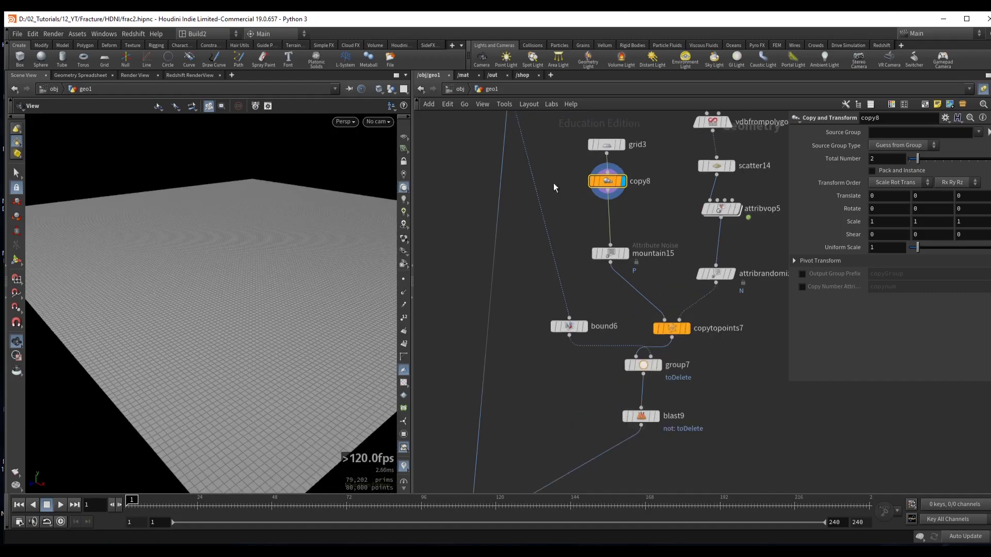
- Shift grid3 and copy8 up, and insert a displayed Connectivity node between copy8 and mountain15
{"action": "left_click_drag", "start_coordinate": [562, 133], "coordinate": [595, 169]}
{"action": "key", "text": "Tab"}
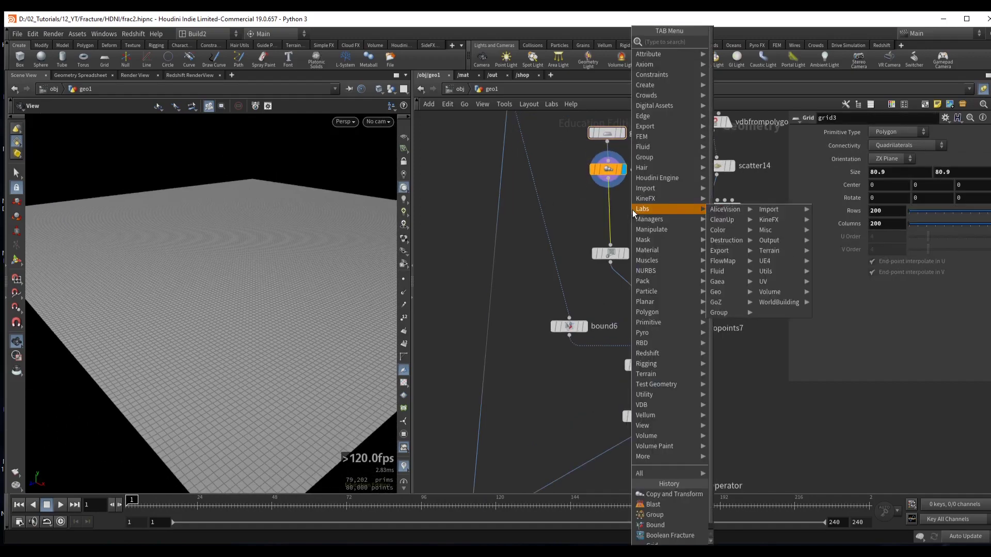
{"action": "type", "text": "conn"}
{"action": "key", "text": "Return"}
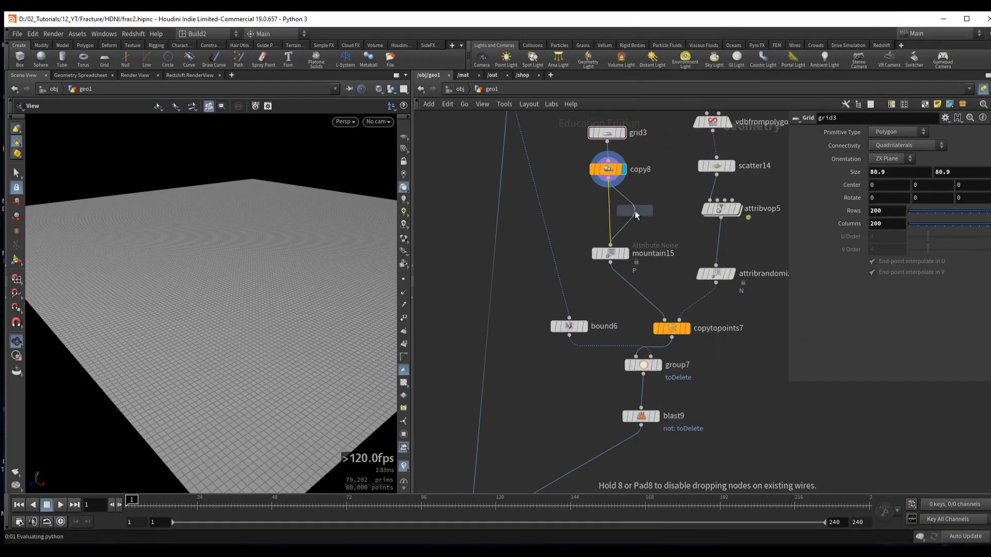
{"action": "left_click", "coordinate": [635, 210]}
{"action": "left_click_drag", "start_coordinate": [307, 267], "coordinate": [231, 268]}
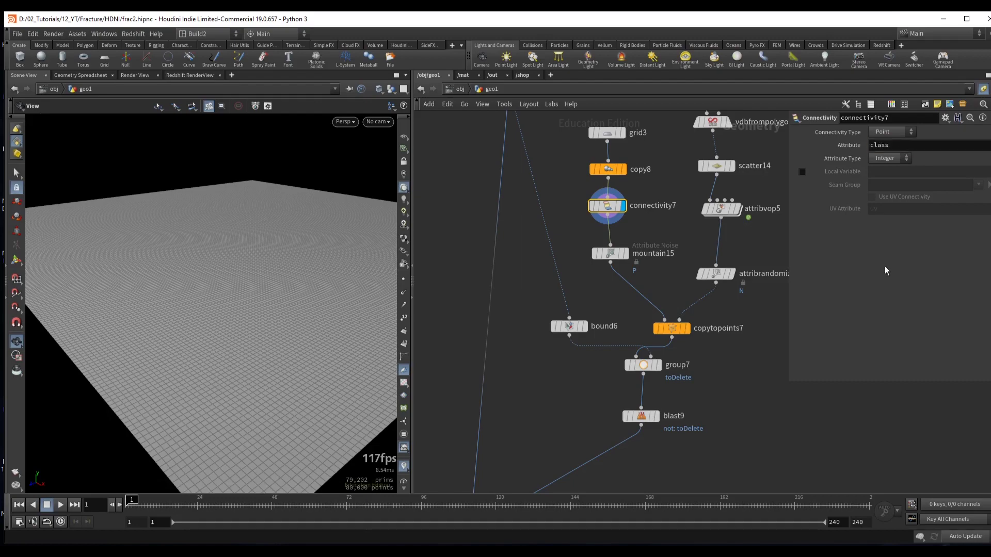
- Examine connectivity7's class attribute values across the points in the geometry spreadsheet, and return to the 3D view
{"action": "left_click", "coordinate": [82, 75]}
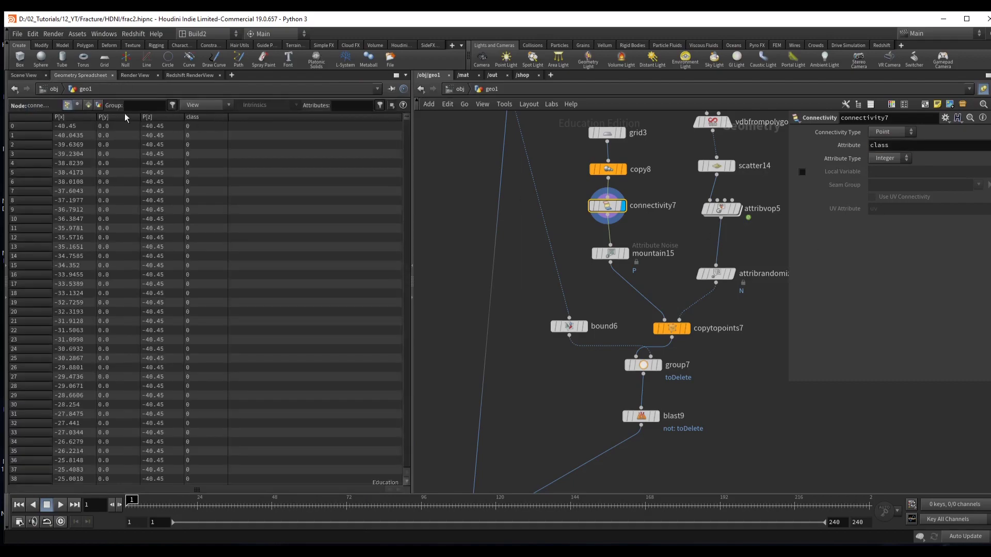
{"action": "left_click_drag", "start_coordinate": [404, 116], "coordinate": [382, 465]}
{"action": "left_click", "coordinate": [24, 76]}
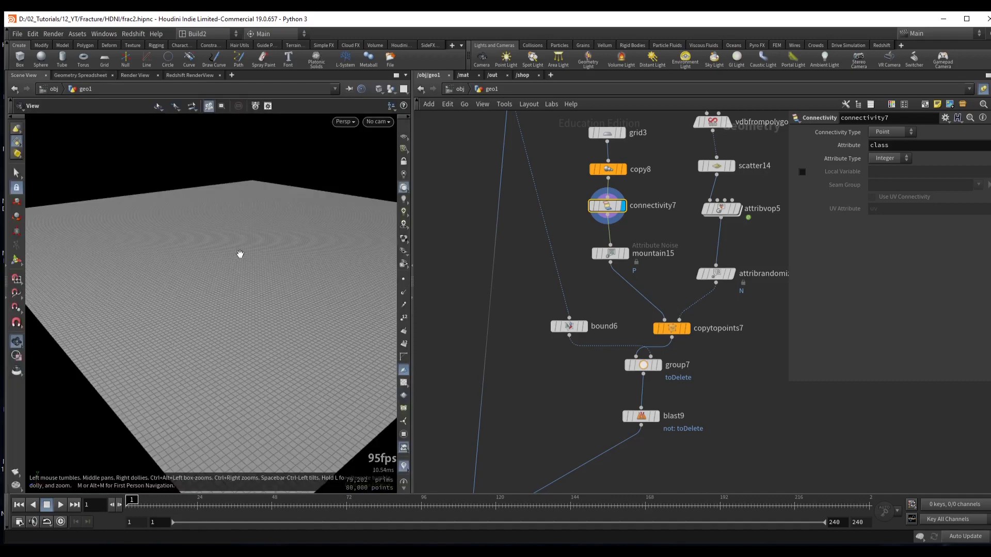
{"action": "left_click_drag", "start_coordinate": [240, 254], "coordinate": [197, 231]}
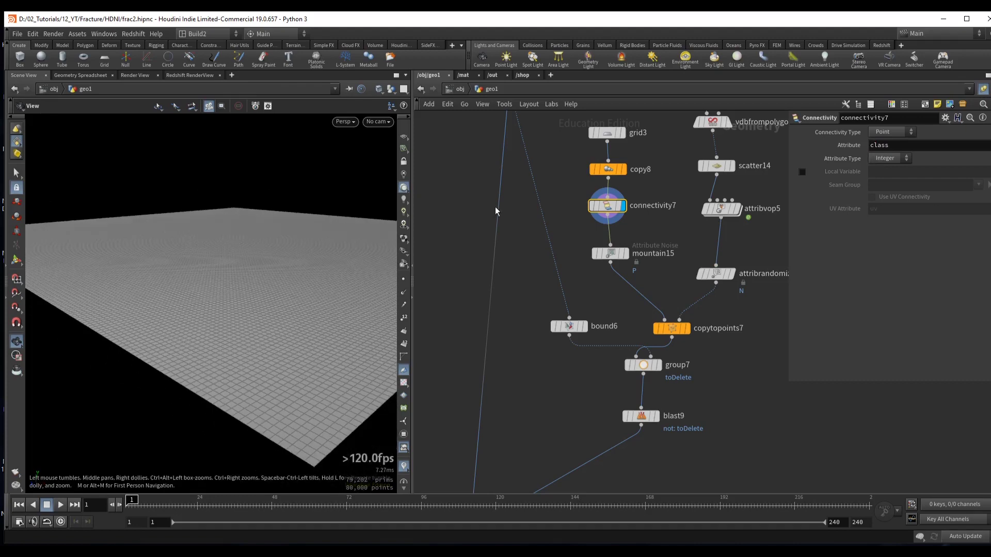
{"action": "middle_click_drag", "start_coordinate": [645, 254], "coordinate": [631, 265]}
{"action": "left_click_drag", "start_coordinate": [549, 248], "coordinate": [609, 277]}
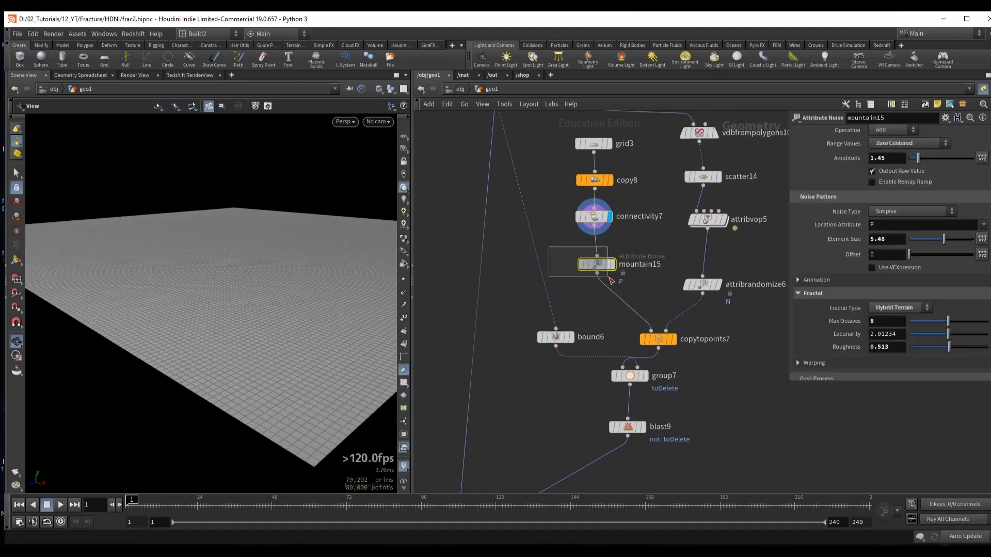
{"action": "left_click", "coordinate": [611, 264]}
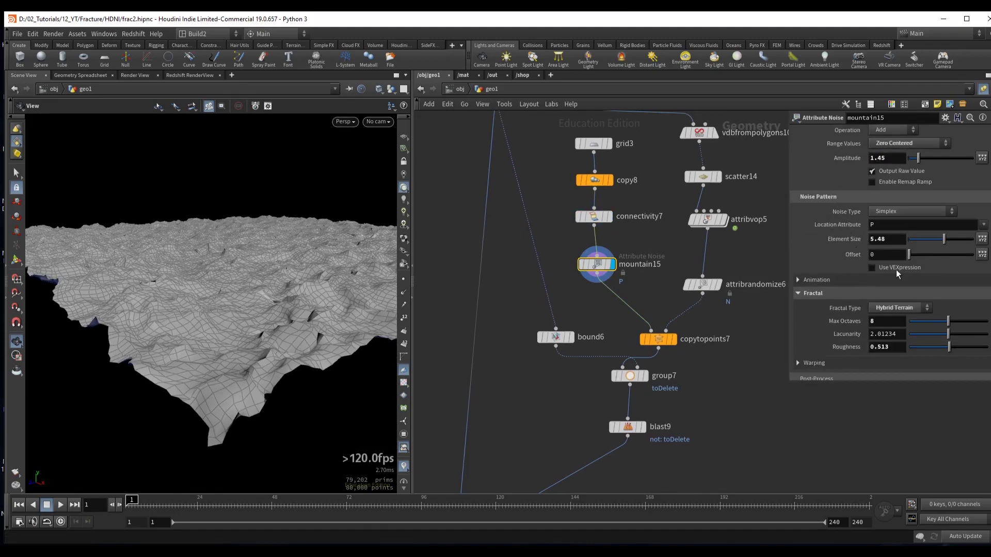
{"action": "left_click", "coordinate": [872, 268]}
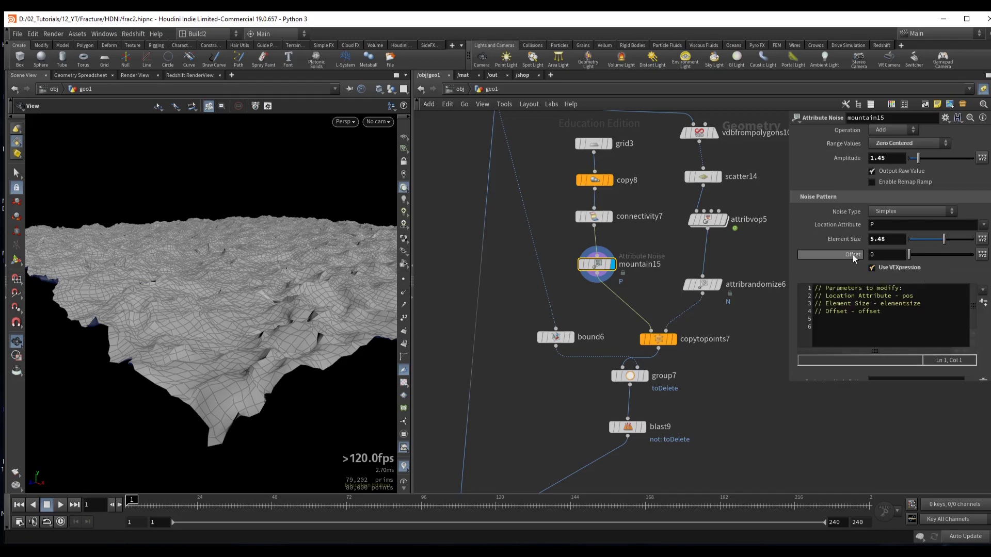
{"action": "mouse_move", "coordinate": [852, 255]}
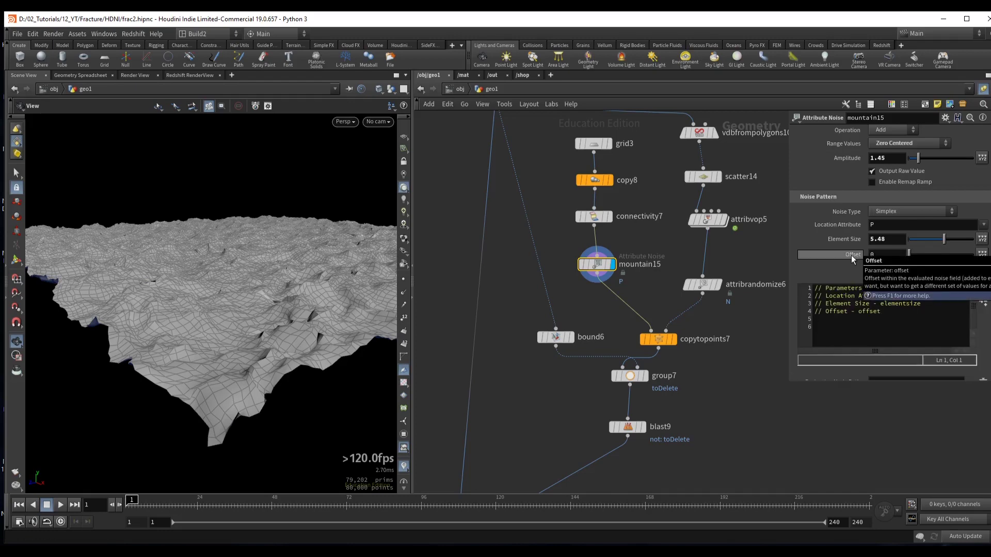
{"action": "left_click", "coordinate": [846, 326]}
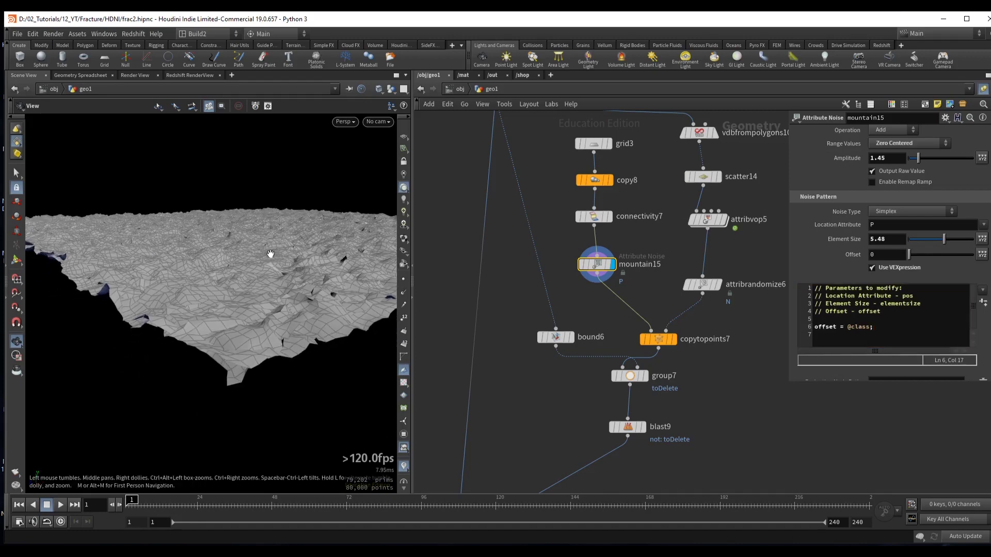
{"action": "left_click_drag", "start_coordinate": [270, 252], "coordinate": [263, 273]}
{"action": "left_click_drag", "start_coordinate": [255, 313], "coordinate": [202, 310]}
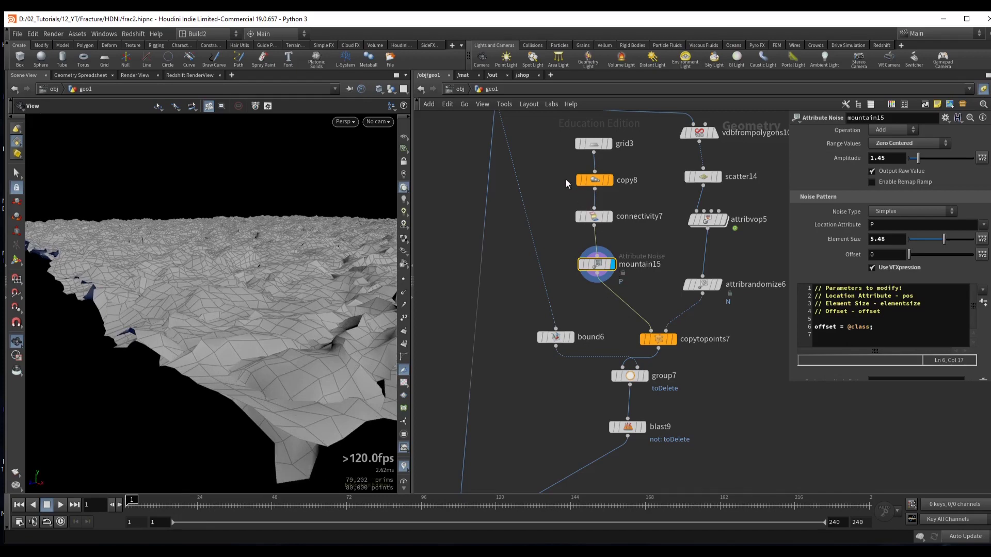
- Bypass and re-enable copy8 to compare mountain15's noise with one and two grid copies
{"action": "mouse_move", "coordinate": [578, 164]}
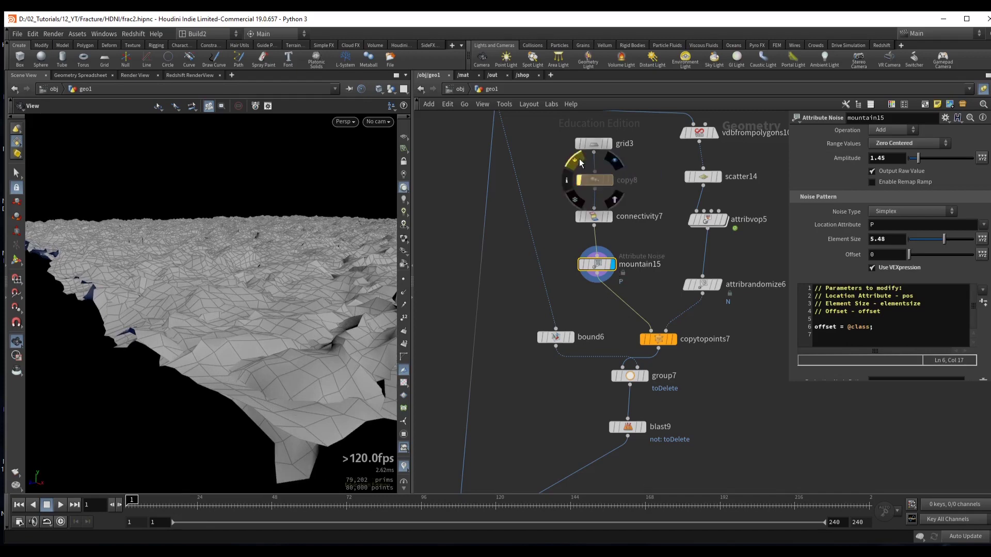
{"action": "left_click", "coordinate": [579, 164]}
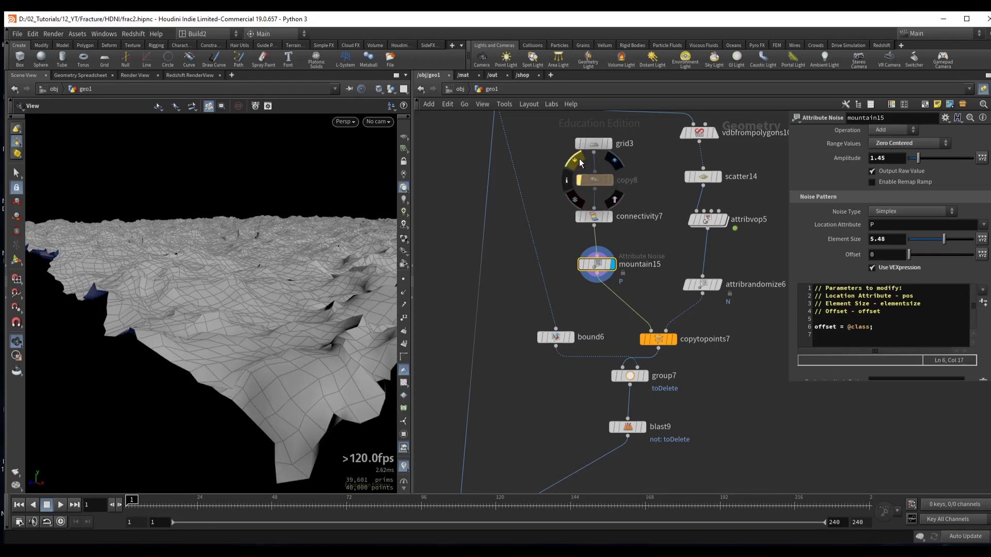
{"action": "left_click_drag", "start_coordinate": [325, 247], "coordinate": [215, 325]}
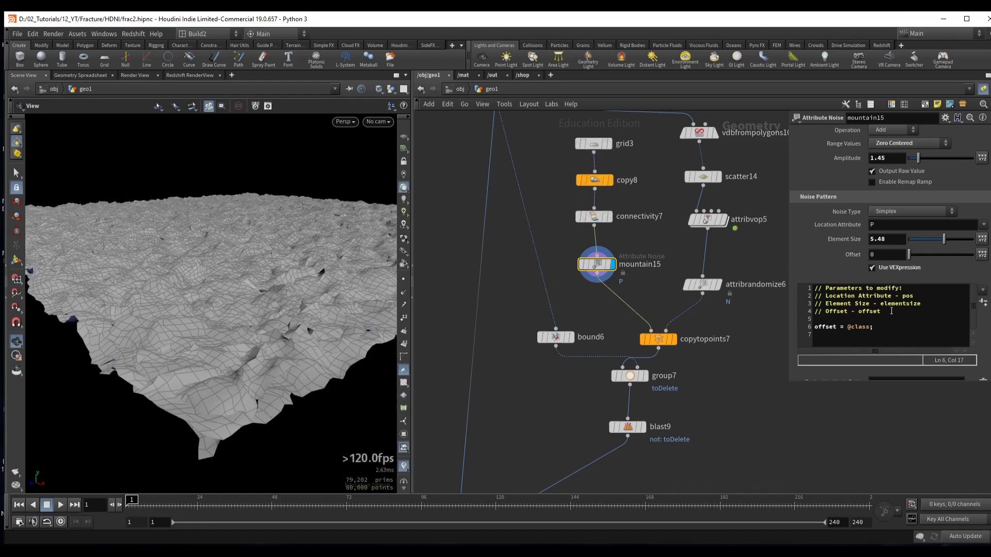
{"action": "left_click", "coordinate": [870, 328]}
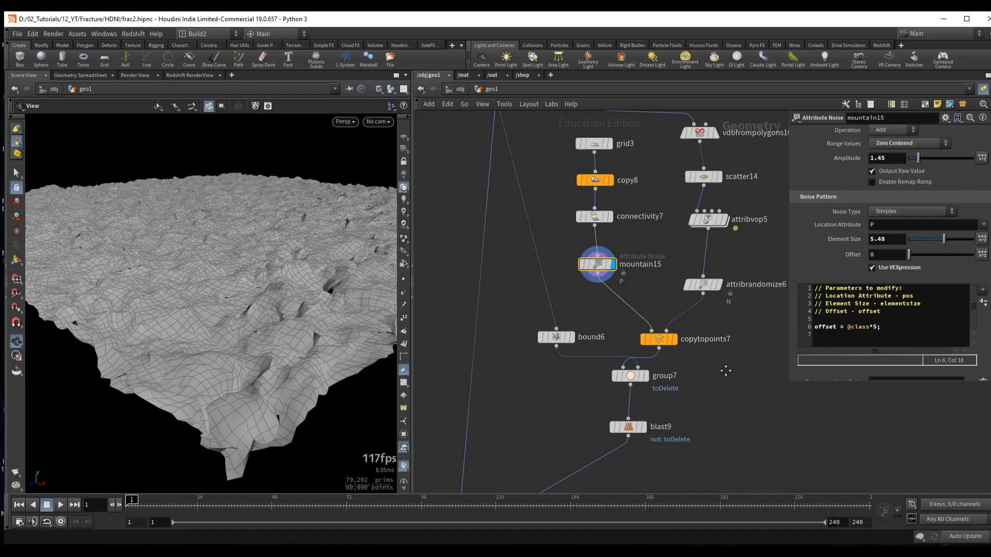
{"action": "middle_click_drag", "start_coordinate": [660, 375], "coordinate": [659, 325]}
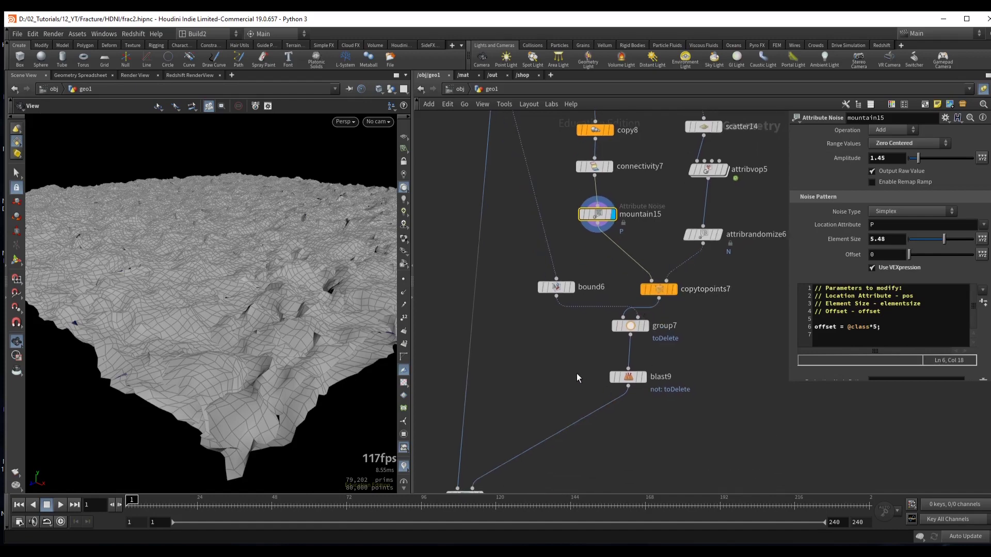
{"action": "left_click_drag", "start_coordinate": [591, 368], "coordinate": [708, 401]}
{"action": "left_click", "coordinate": [643, 377]}
{"action": "left_click_drag", "start_coordinate": [221, 173], "coordinate": [170, 301]}
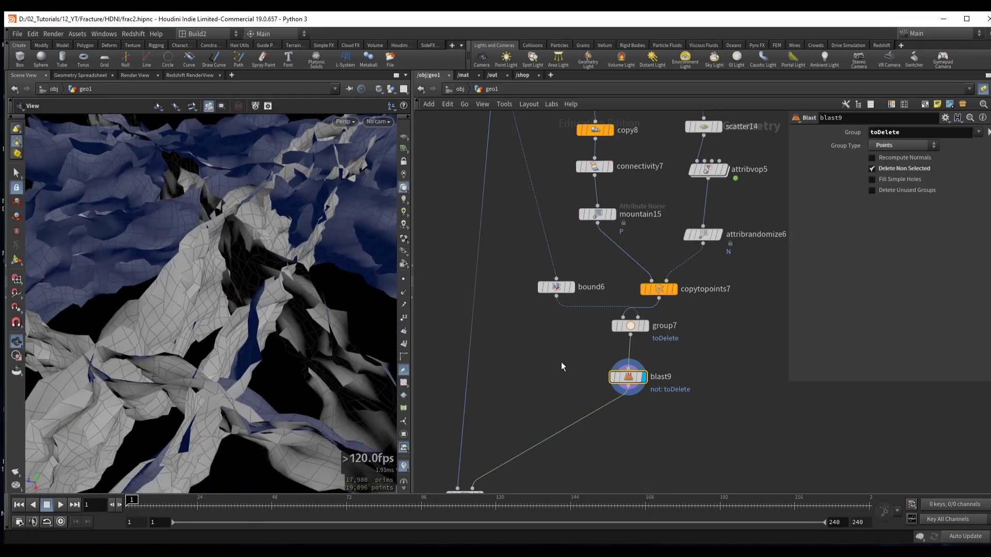
{"action": "middle_click_drag", "start_coordinate": [561, 362], "coordinate": [617, 199]}
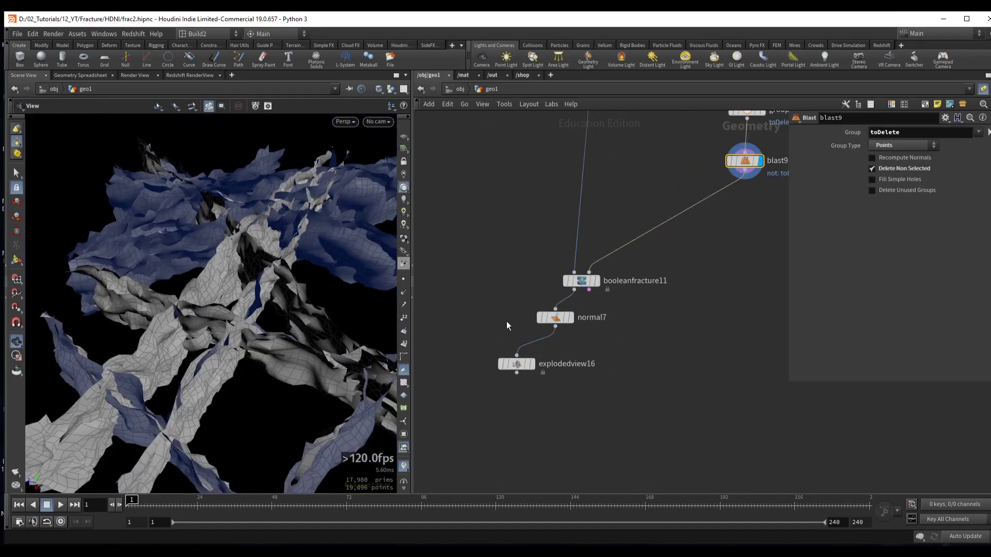
- Display explodedview16 to examine the terrain fractured by the doubled cutting grids
{"action": "left_click", "coordinate": [577, 280]}
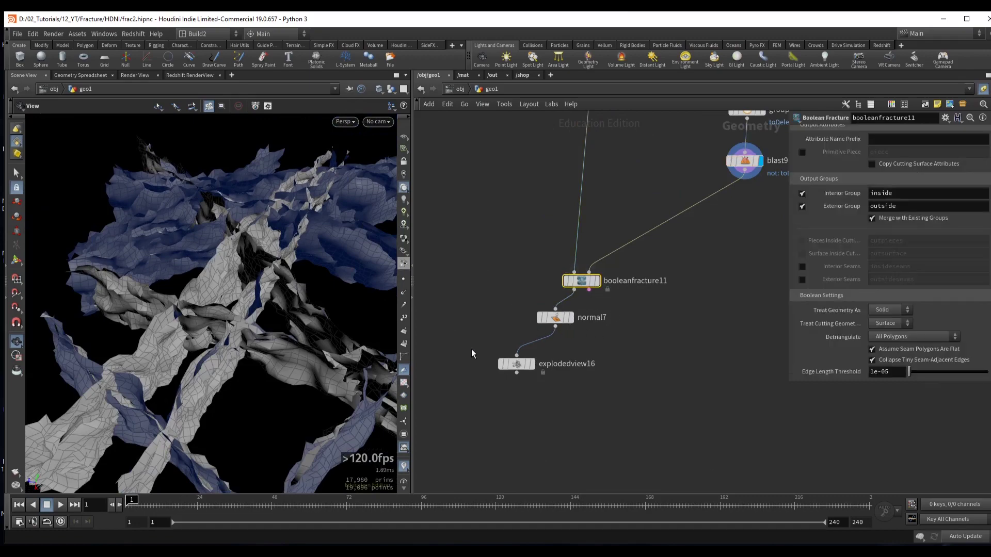
{"action": "left_click_drag", "start_coordinate": [471, 350], "coordinate": [575, 396]}
{"action": "key", "text": "r"}
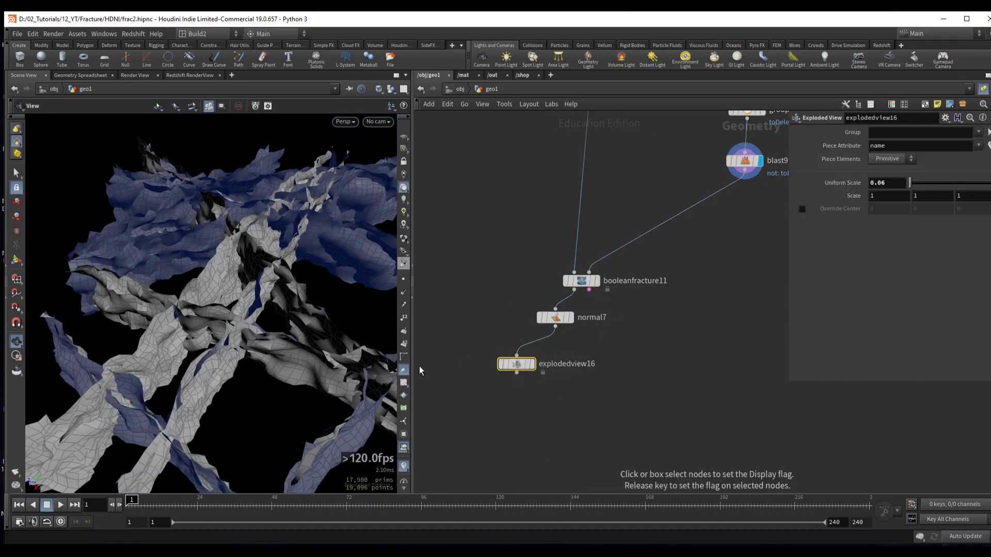
{"action": "left_click_drag", "start_coordinate": [196, 294], "coordinate": [229, 297]}
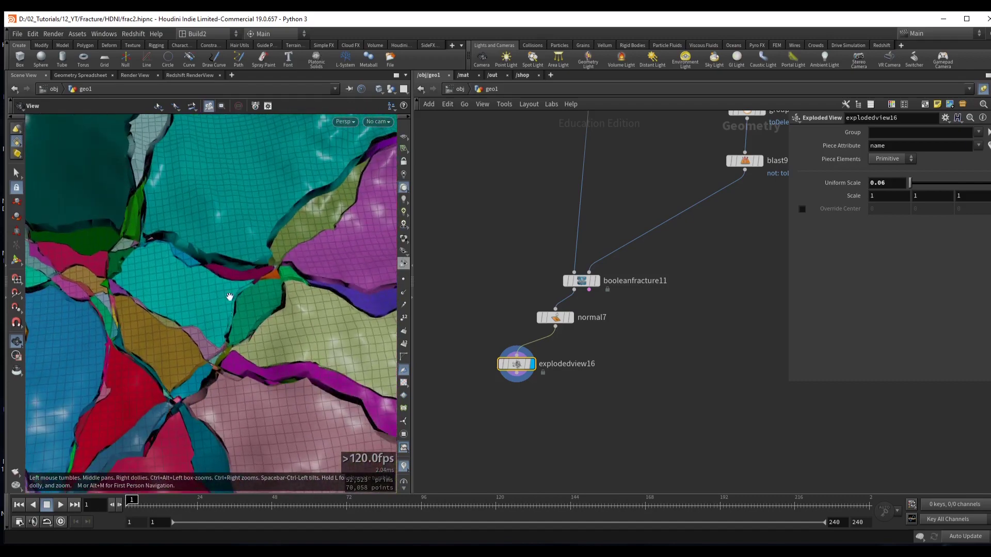
- Adjust explodedview16's uniform scale to 0.12 and examine the small pieces along the fracture lines
{"action": "left_click_drag", "start_coordinate": [909, 183], "coordinate": [916, 184]}
{"action": "left_click_drag", "start_coordinate": [274, 265], "coordinate": [208, 257]}
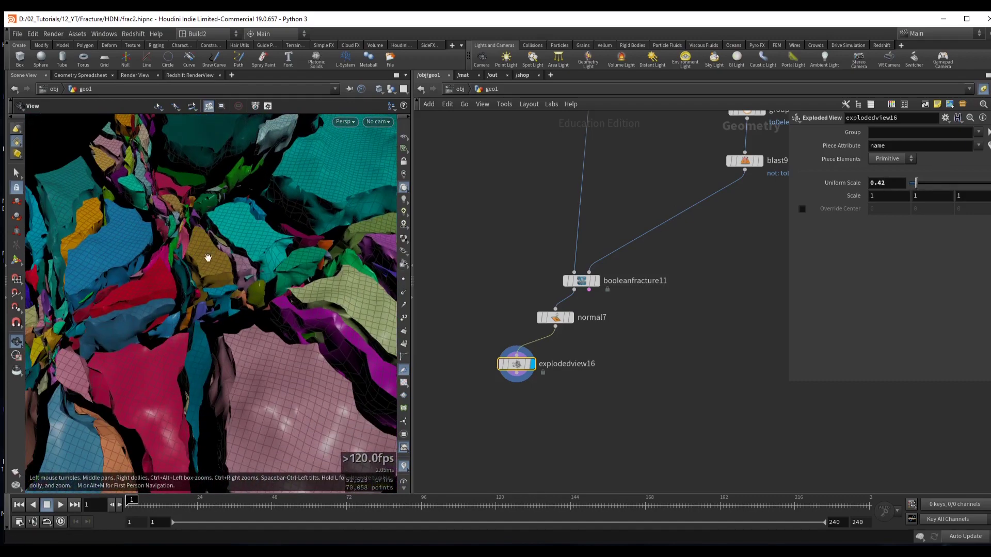
{"action": "left_click_drag", "start_coordinate": [916, 183], "coordinate": [912, 175]}
{"action": "left_click_drag", "start_coordinate": [289, 309], "coordinate": [254, 284]}
{"action": "left_click_drag", "start_coordinate": [912, 183], "coordinate": [910, 184]}
{"action": "left_click_drag", "start_coordinate": [221, 252], "coordinate": [268, 237]}
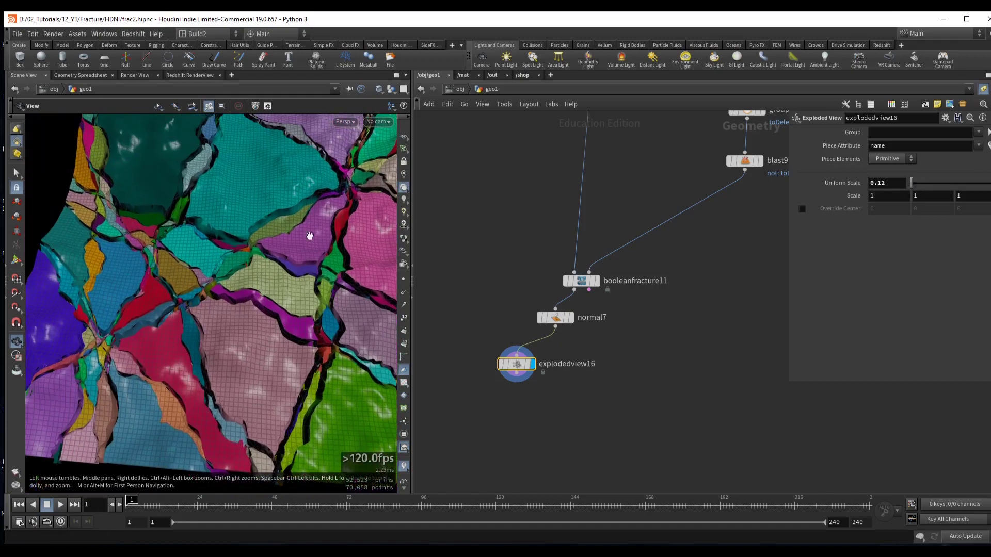
- Set copy8's total number of copies to 3 and examine the added fracture debris
{"action": "middle_click_drag", "start_coordinate": [665, 113], "coordinate": [630, 225]}
{"action": "middle_click_drag", "start_coordinate": [576, 280], "coordinate": [496, 391]}
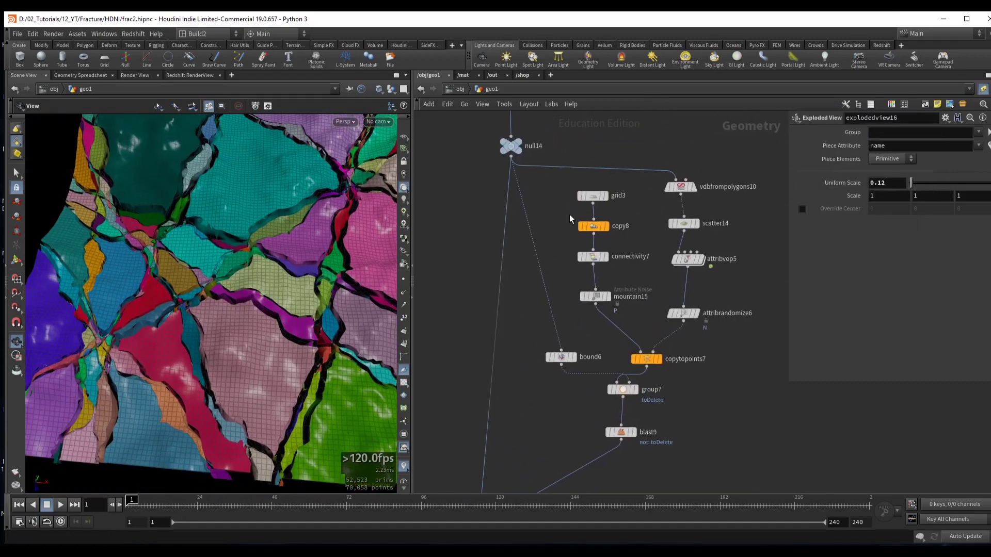
{"action": "left_click", "coordinate": [594, 226]}
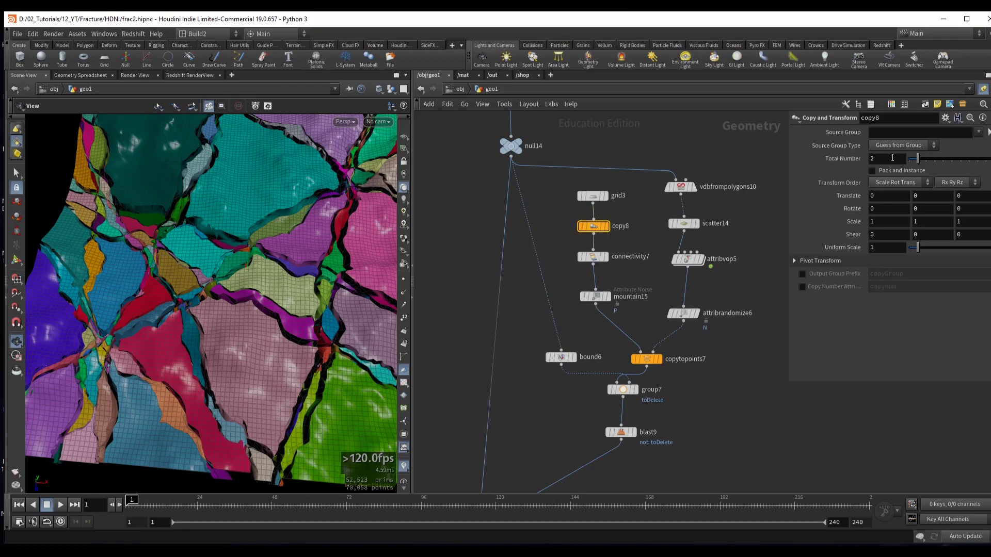
{"action": "middle_click_drag", "start_coordinate": [854, 163], "coordinate": [876, 186]}
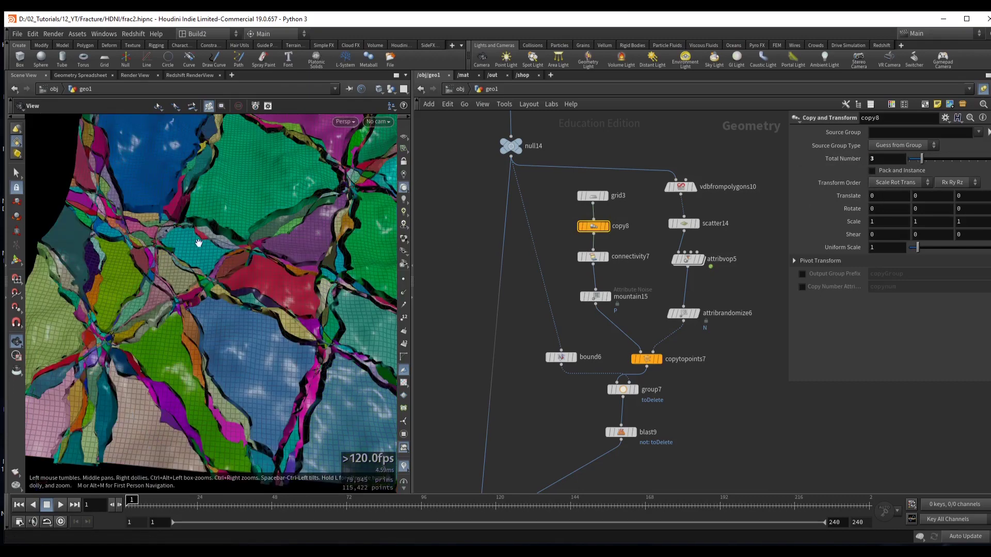
{"action": "left_click_drag", "start_coordinate": [198, 243], "coordinate": [240, 261]}
{"action": "scroll", "coordinate": [878, 159], "scroll_direction": "up", "scroll_amount": 1}
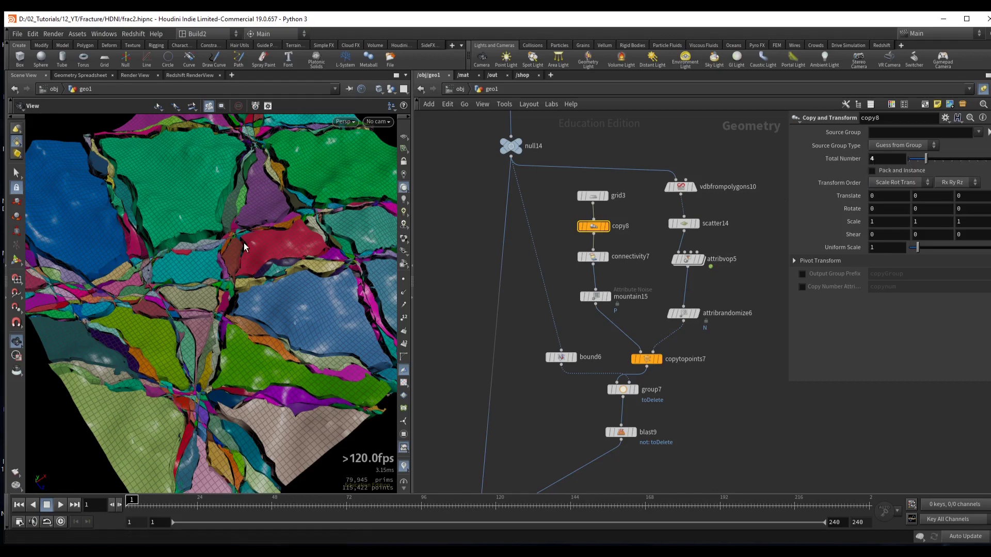
- Set explodedview16's uniform scale to 0.27 and examine the terrain fractured with four grid copies
{"action": "middle_click_drag", "start_coordinate": [454, 485], "coordinate": [511, 313]}
{"action": "left_click", "coordinate": [487, 429]}
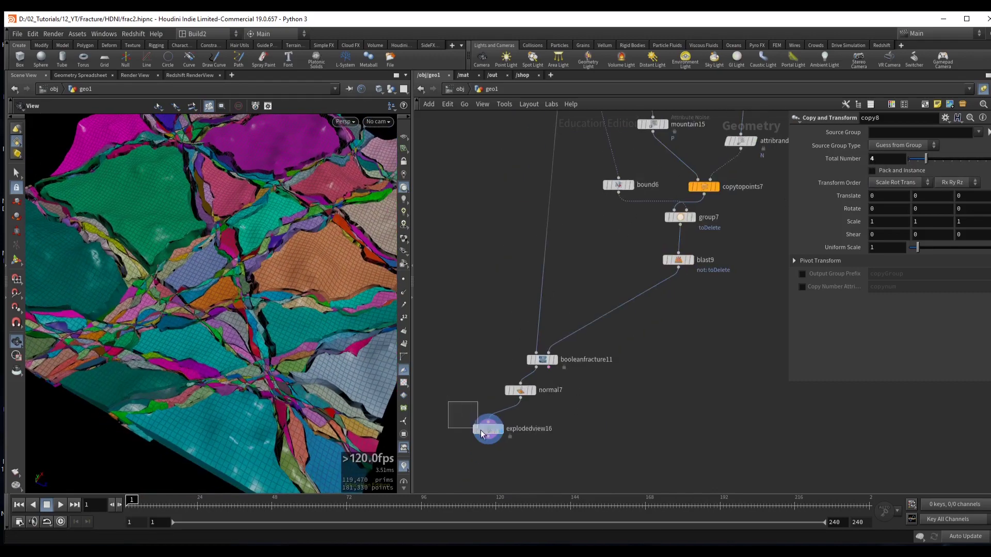
{"action": "mouse_move", "coordinate": [907, 184]}
{"action": "left_mouse_down"}
{"action": "mouse_move", "coordinate": [939, 185]}
{"action": "mouse_move", "coordinate": [913, 184]}
{"action": "left_mouse_up"}
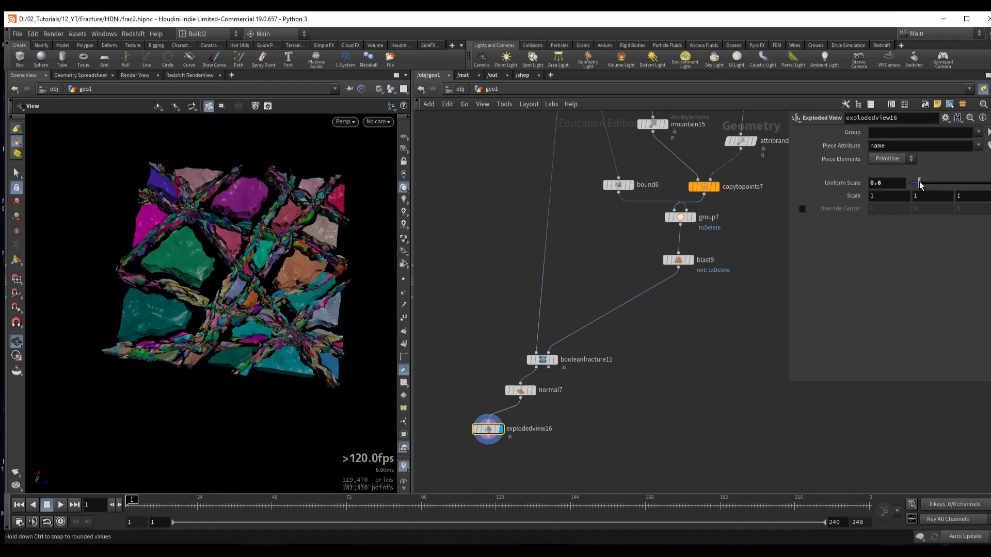
{"action": "left_click_drag", "start_coordinate": [201, 268], "coordinate": [232, 256]}
{"action": "scroll", "coordinate": [181, 267], "scroll_direction": "up", "scroll_amount": 5}
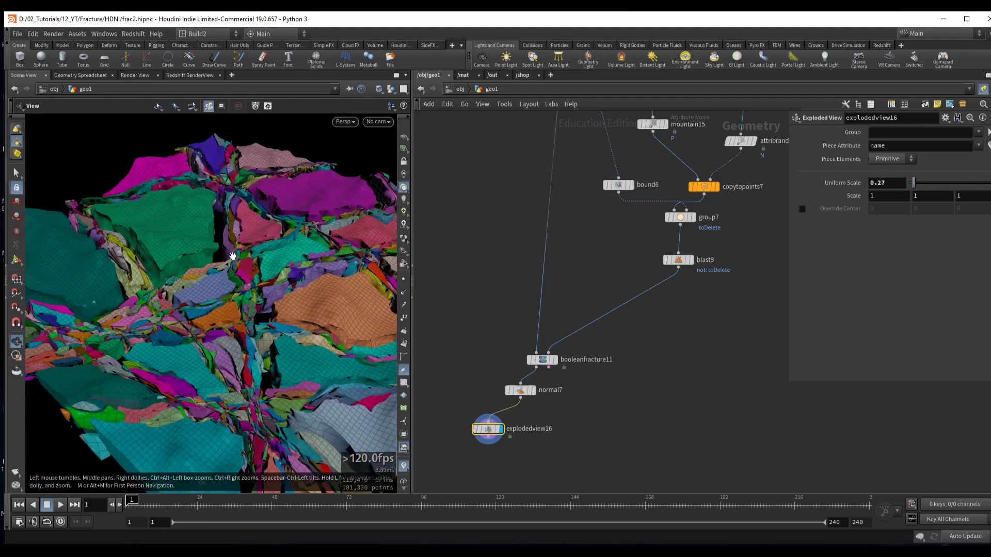
{"action": "left_click_drag", "start_coordinate": [268, 285], "coordinate": [211, 264]}
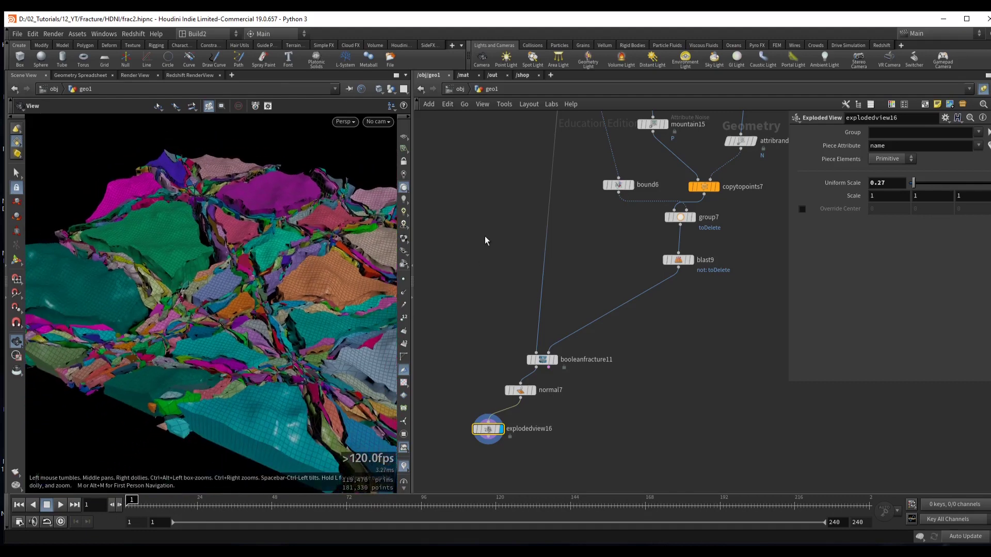
- Enclose all nodes of the boolean fracture setup in a network box
{"action": "scroll", "coordinate": [511, 268], "scroll_direction": "down", "scroll_amount": 6}
{"action": "left_click_drag", "start_coordinate": [522, 143], "coordinate": [752, 468]}
{"action": "key", "text": "shift+o"}
{"action": "middle_click_drag", "start_coordinate": [537, 169], "coordinate": [641, 247]}
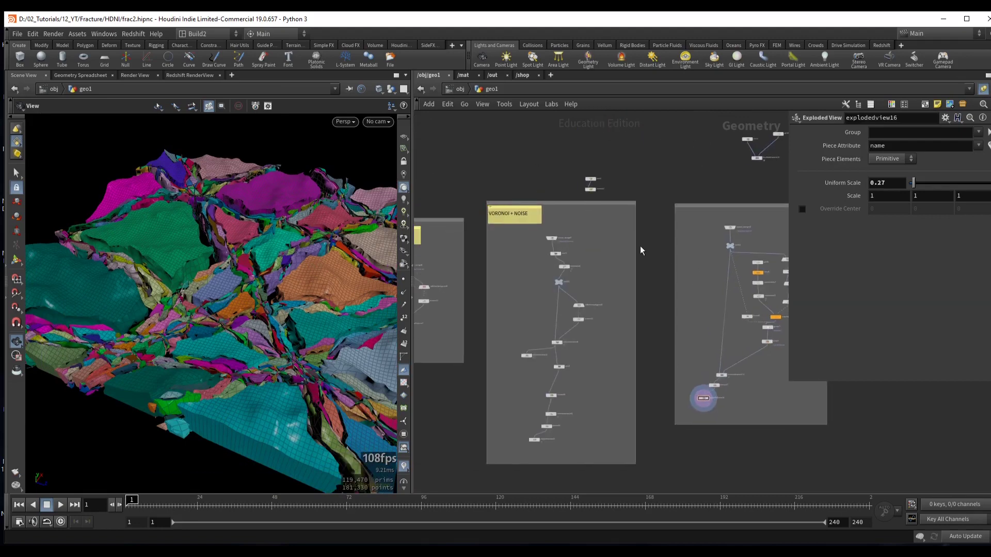
- Duplicate the VORONOI + NOISE sticky note into the boolean network box and change its text to BOOLEAN
{"action": "key", "text": "ctrl+c"}
{"action": "middle_click_drag", "start_coordinate": [754, 215], "coordinate": [644, 229]}
{"action": "key", "text": "ctrl+v"}
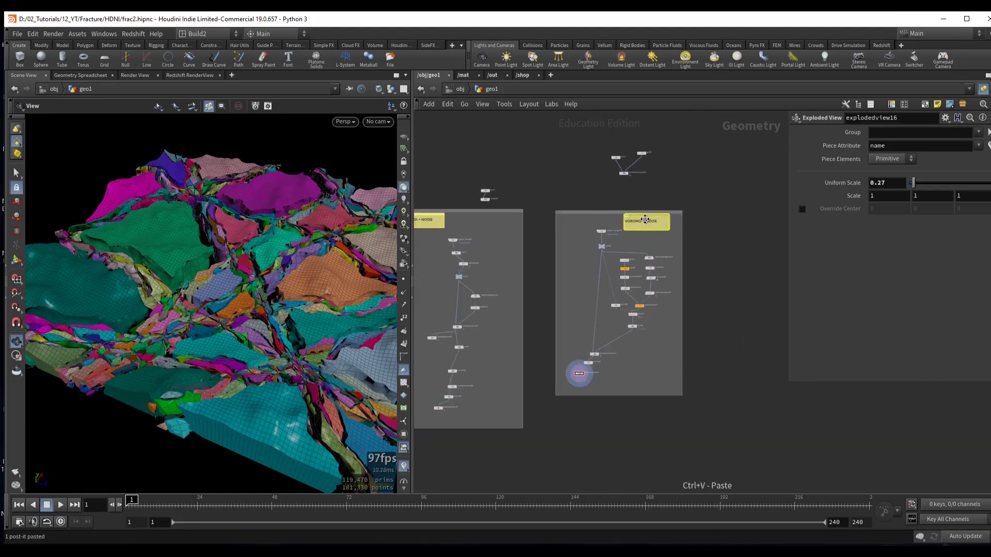
{"action": "scroll", "coordinate": [660, 223], "scroll_direction": "up", "scroll_amount": 3}
{"action": "type", "text": "BO"}
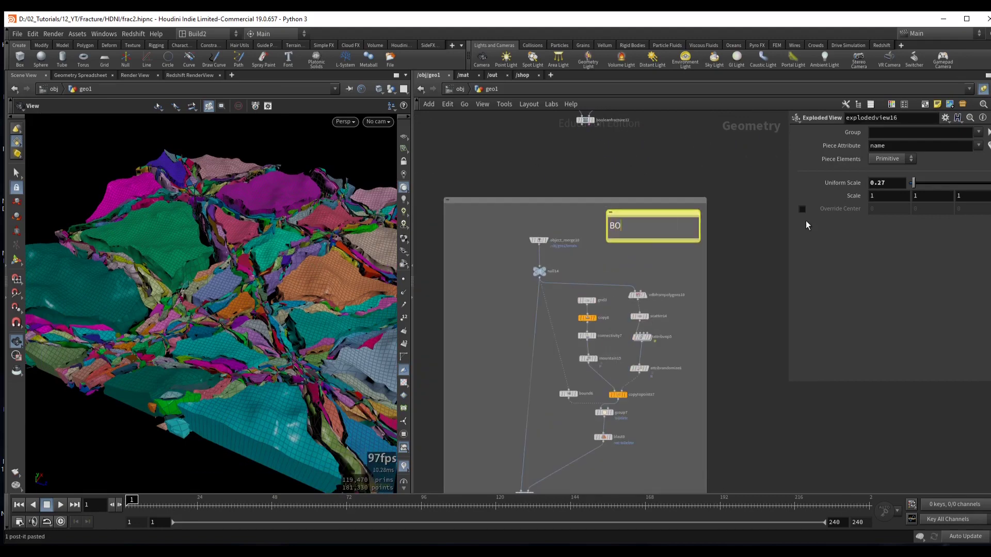
{"action": "type", "text": "OLEAN"}
{"action": "scroll", "coordinate": [596, 264], "scroll_direction": "down", "scroll_amount": 2}
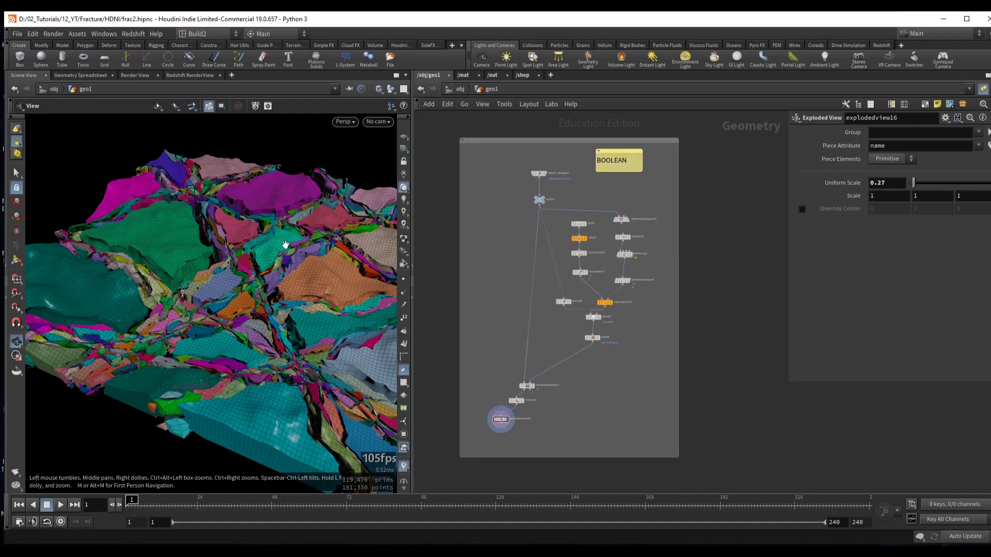
- Turn off the wireframe overlay, examine the fractured terrain, and set explodedview16's uniform scale to 0.24
{"action": "mouse_move", "coordinate": [285, 244]}
{"action": "left_mouse_down"}
{"action": "mouse_move", "coordinate": [220, 263]}
{"action": "mouse_move", "coordinate": [247, 271]}
{"action": "mouse_move", "coordinate": [265, 261]}
{"action": "mouse_move", "coordinate": [215, 269]}
{"action": "mouse_move", "coordinate": [251, 244]}
{"action": "left_mouse_up"}
{"action": "key", "text": "shift+w"}
{"action": "left_click_drag", "start_coordinate": [221, 279], "coordinate": [258, 262]}
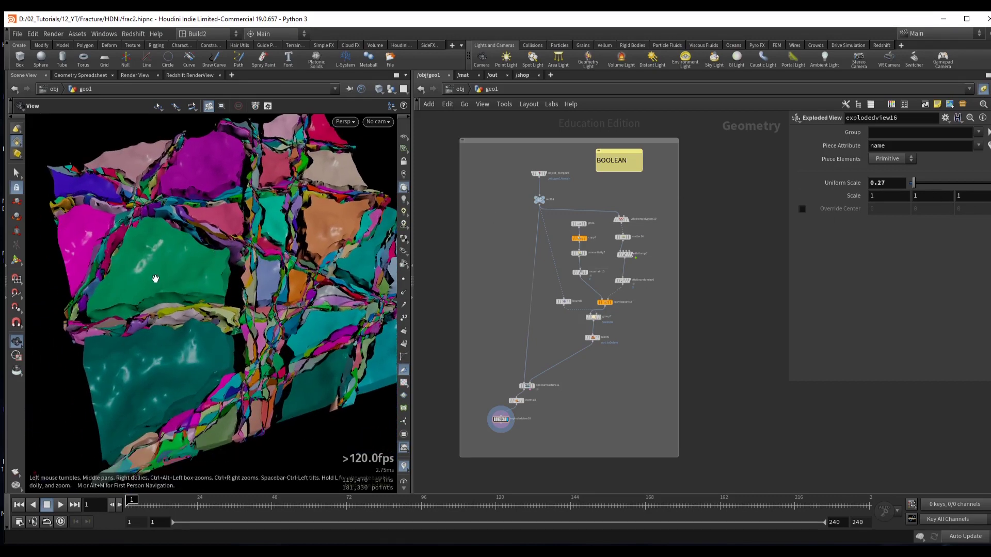
{"action": "left_click_drag", "start_coordinate": [157, 252], "coordinate": [212, 232]}
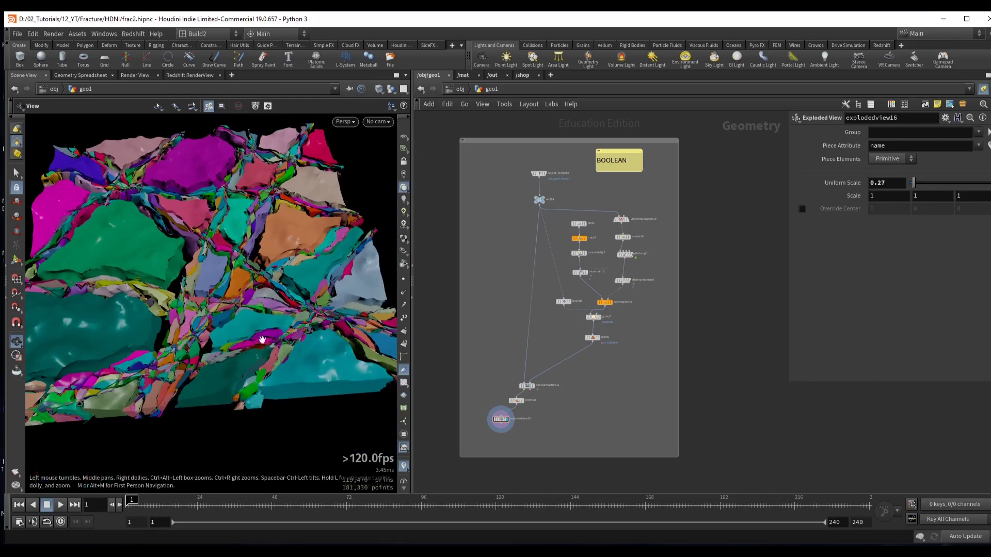
{"action": "left_click_drag", "start_coordinate": [913, 183], "coordinate": [911, 184]}
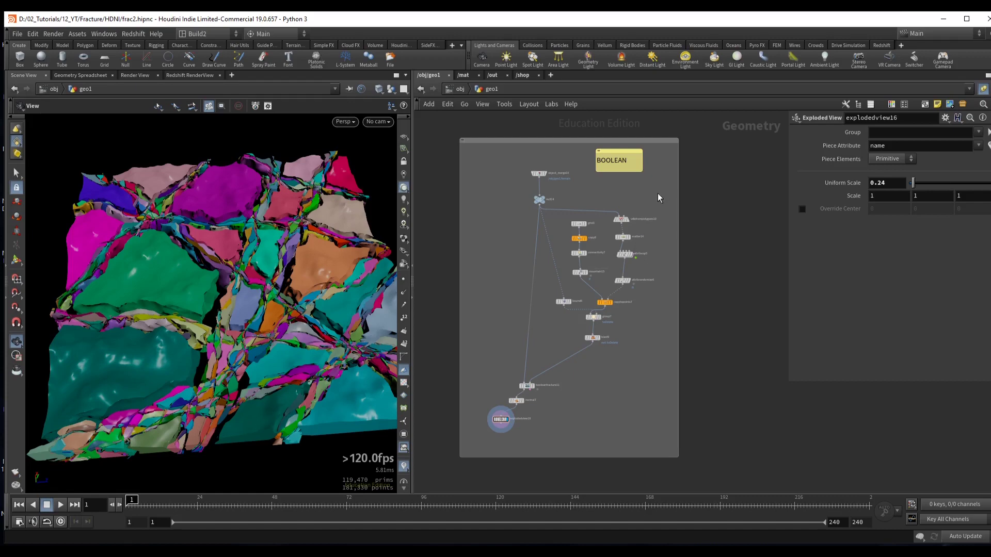
- Duplicate the terrain Object Merge into the empty area beside the BOOLEAN box, display it, and attach a Null
{"action": "key", "text": "h"}
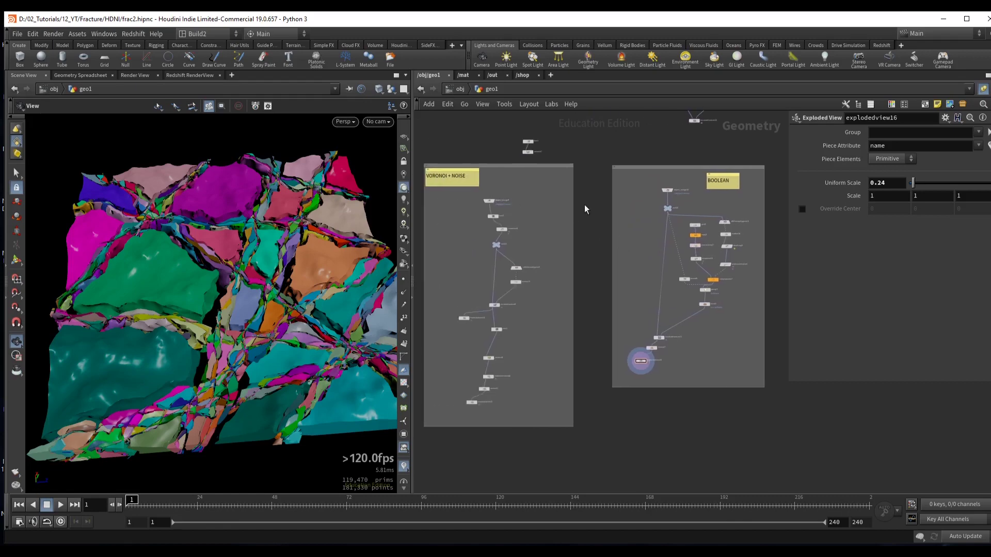
{"action": "middle_click_drag", "start_coordinate": [610, 216], "coordinate": [552, 222]}
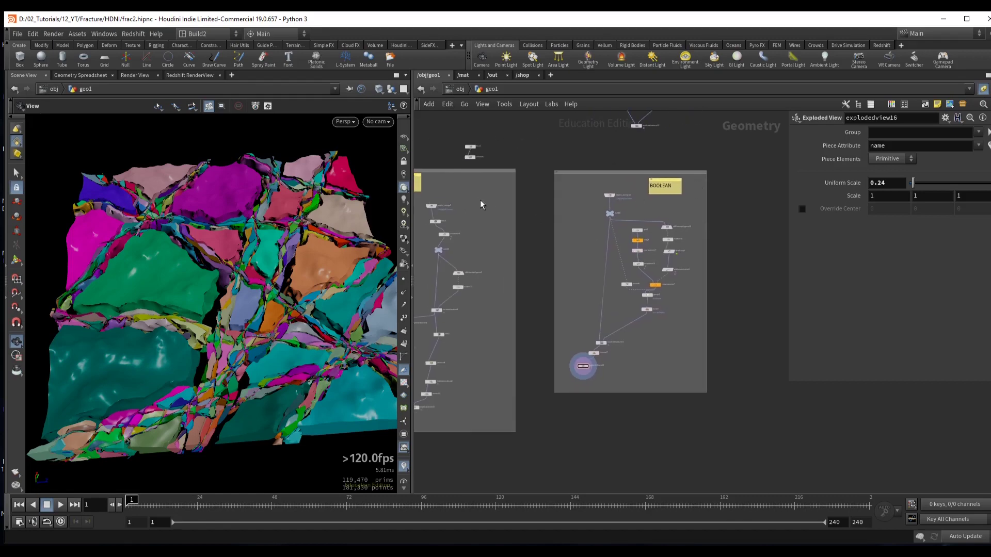
{"action": "scroll", "coordinate": [568, 206], "scroll_direction": "up", "scroll_amount": 3}
{"action": "left_click_drag", "start_coordinate": [637, 236], "coordinate": [636, 236]}
{"action": "key", "text": "ctrl+c"}
{"action": "key", "text": "ctrl+v"}
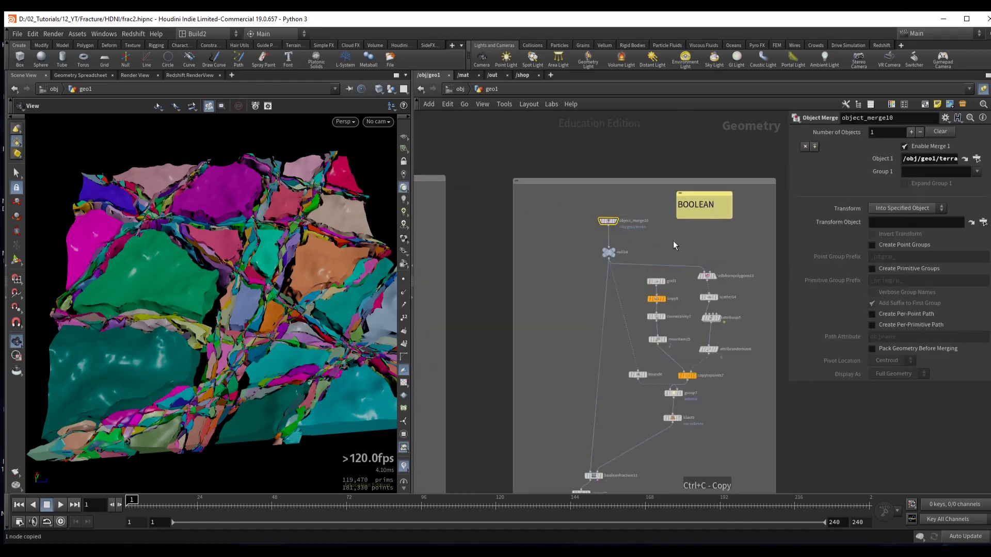
{"action": "left_click", "coordinate": [668, 227]}
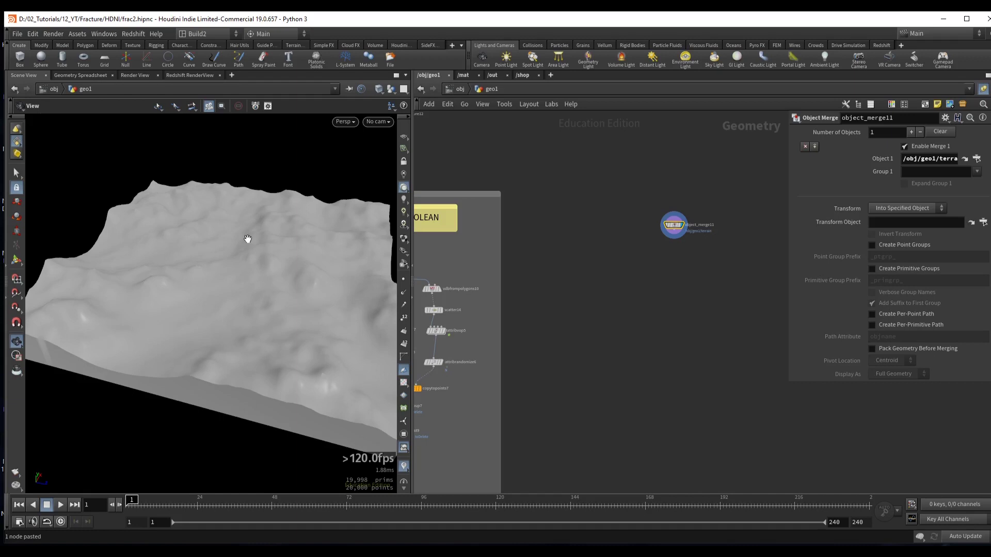
{"action": "middle_click_drag", "start_coordinate": [666, 251], "coordinate": [611, 255]}
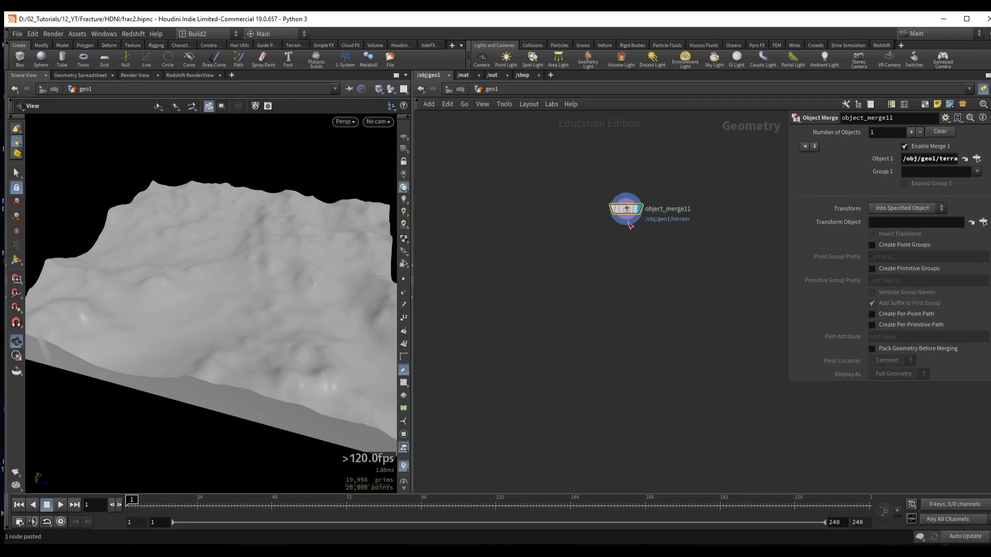
{"action": "key", "text": "Tab"}
{"action": "type", "text": "nu"}
{"action": "key", "text": "Return"}
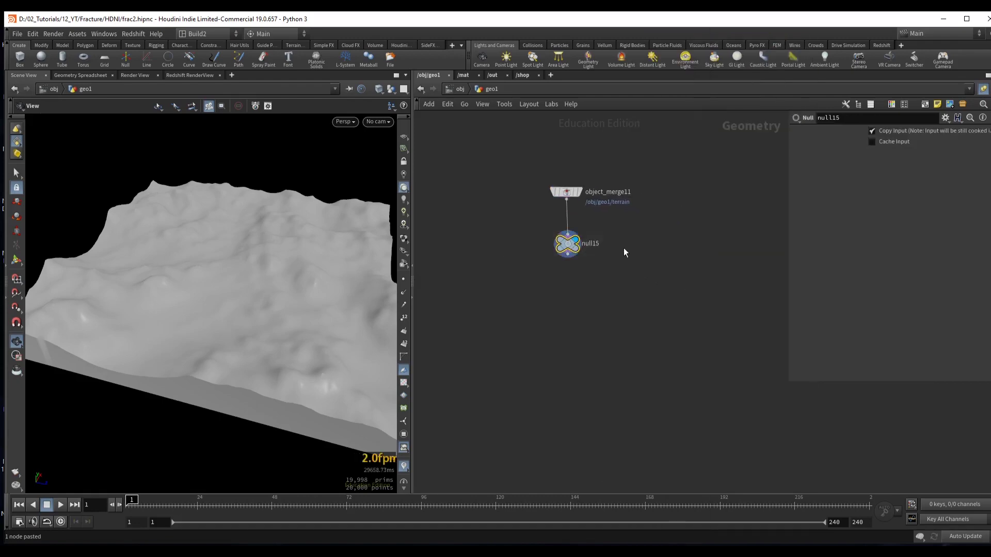
- Connect a VDB from Polygons to null15, outputting only the density fog VDB, and display it
{"action": "left_click", "coordinate": [568, 256]}
{"action": "key", "text": "Tab"}
{"action": "type", "text": "vdb fr"}
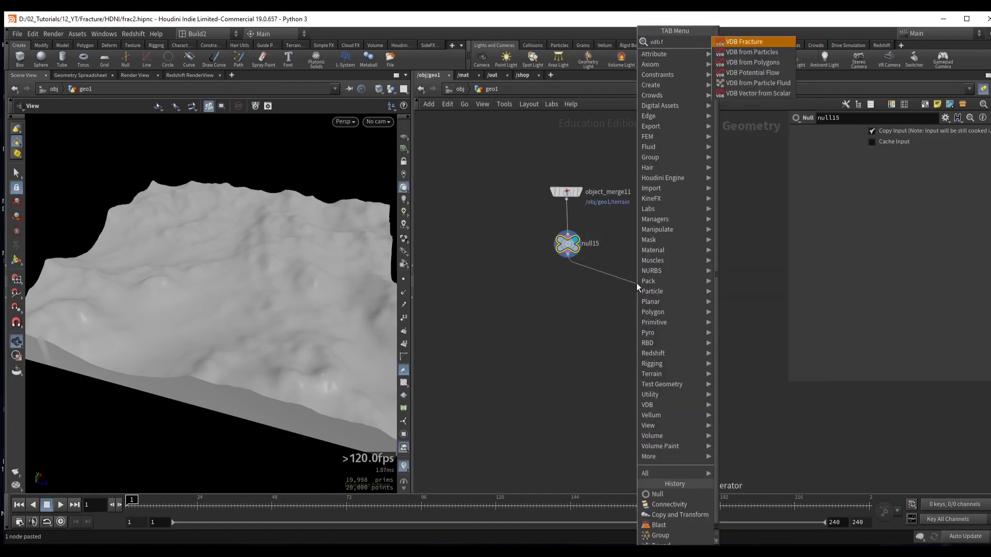
{"action": "left_click", "coordinate": [766, 64]}
{"action": "left_click", "coordinate": [637, 284]}
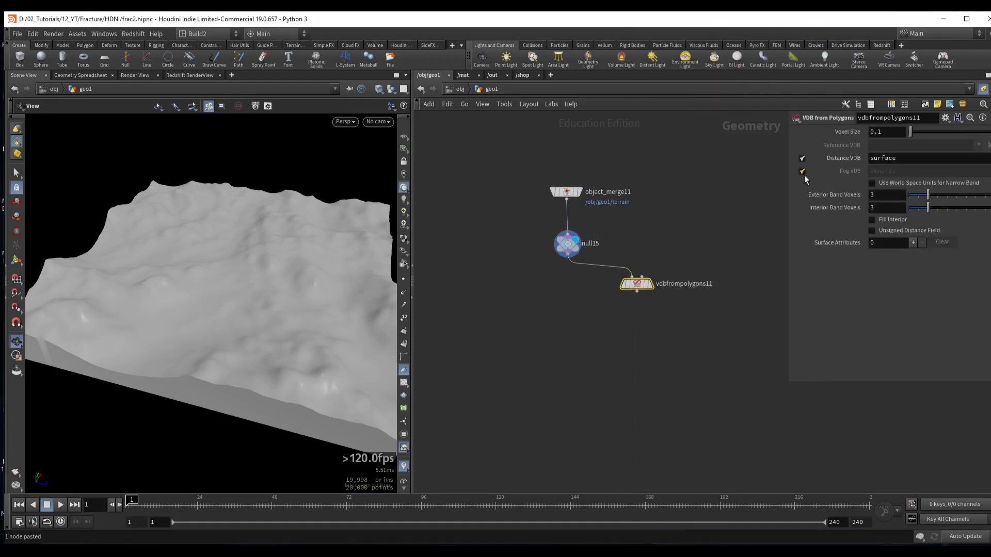
{"action": "left_click", "coordinate": [650, 283]}
- Scatter 30 points in the fog volume with relax iterations turned off
{"action": "left_click", "coordinate": [637, 292]}
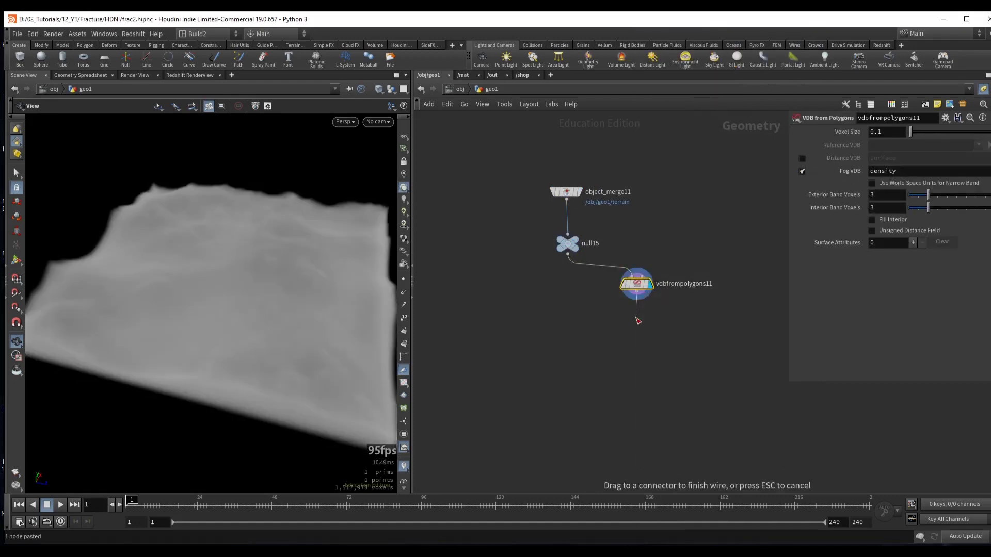
{"action": "key", "text": "Tab"}
{"action": "key", "text": "Escape"}
{"action": "left_click", "coordinate": [649, 309]}
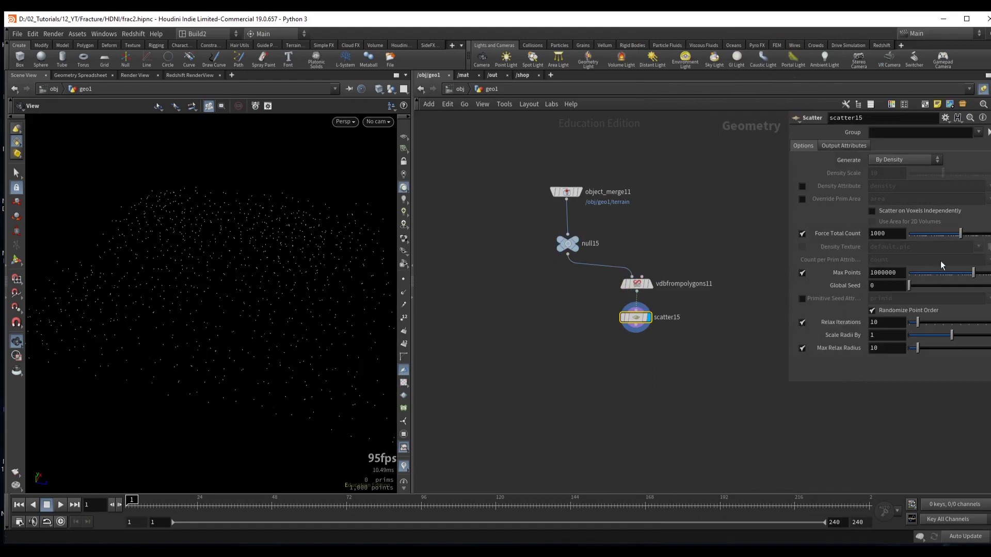
{"action": "left_click_drag", "start_coordinate": [960, 233], "coordinate": [934, 233]}
{"action": "middle_click_drag", "start_coordinate": [722, 372], "coordinate": [727, 289]}
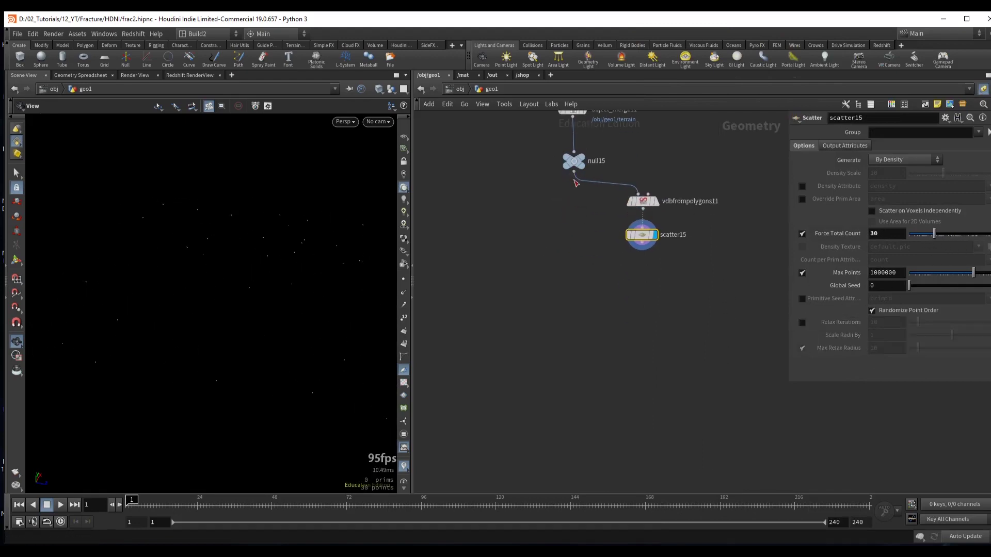
- Add a Voronoi Fracture that cuts the null15 terrain using scatter15's points, and display the pieces
{"action": "key", "text": "Tab"}
{"action": "type", "text": "v fra"}
{"action": "key", "text": "Down"}
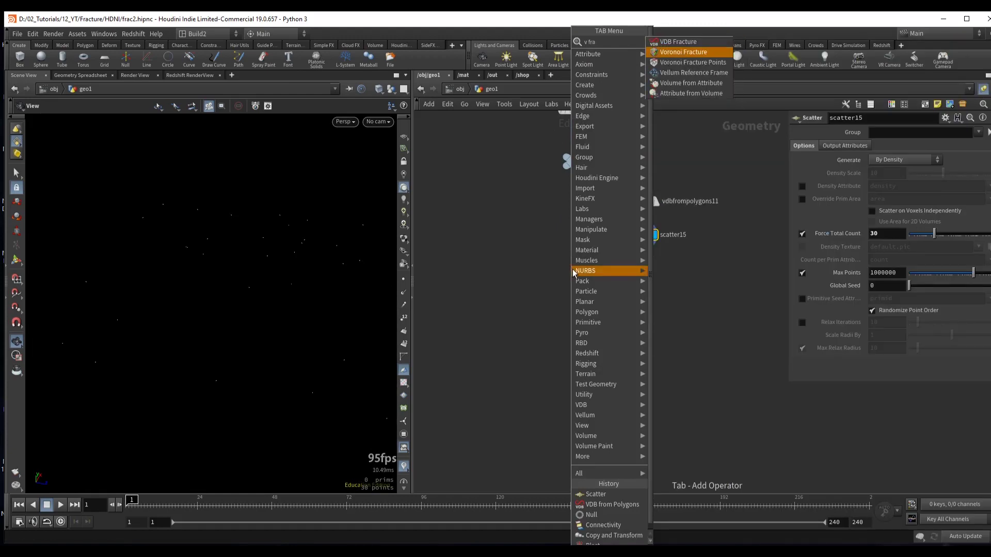
{"action": "key", "text": "Return"}
{"action": "left_click", "coordinate": [571, 268]}
{"action": "left_click_drag", "start_coordinate": [642, 241], "coordinate": [583, 279]}
{"action": "left_click_drag", "start_coordinate": [259, 259], "coordinate": [243, 279]}
{"action": "middle_click_drag", "start_coordinate": [567, 224], "coordinate": [566, 261]}
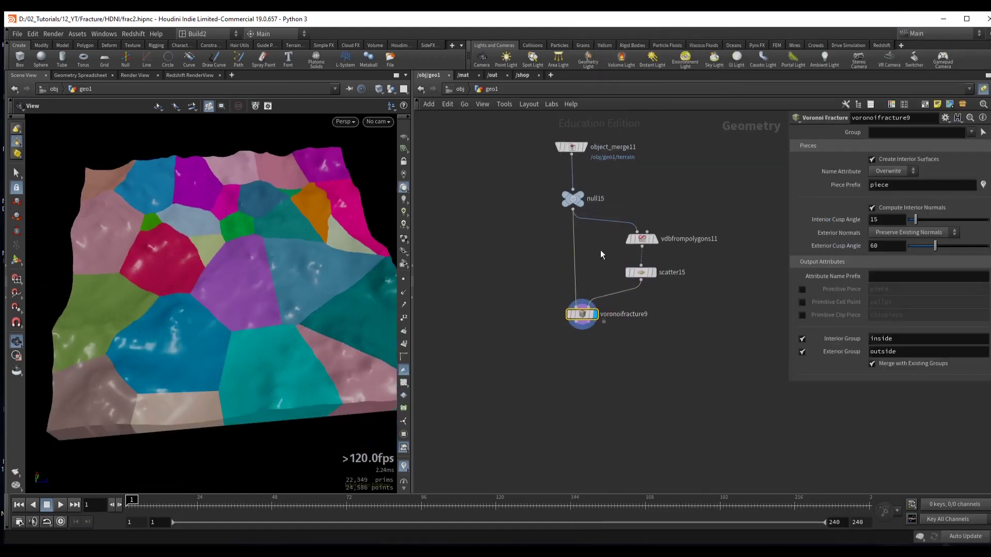
- Set scatter15's forced total count to 60 and examine the Voronoi pieces from voronoifracture9
{"action": "left_click", "coordinate": [641, 272]}
{"action": "left_click", "coordinate": [887, 233]}
{"action": "type", "text": "5"}
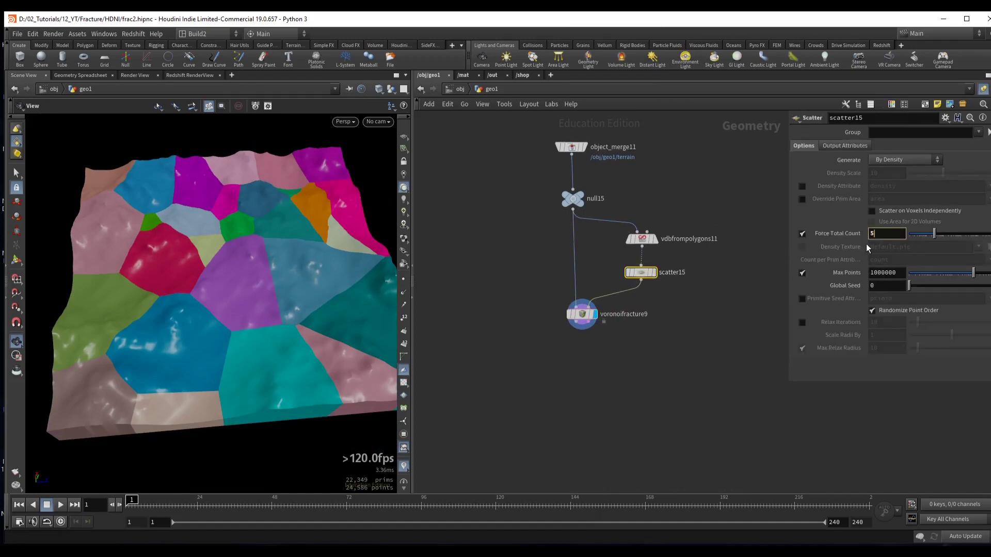
{"action": "type", "text": "0"}
{"action": "key", "text": "Return"}
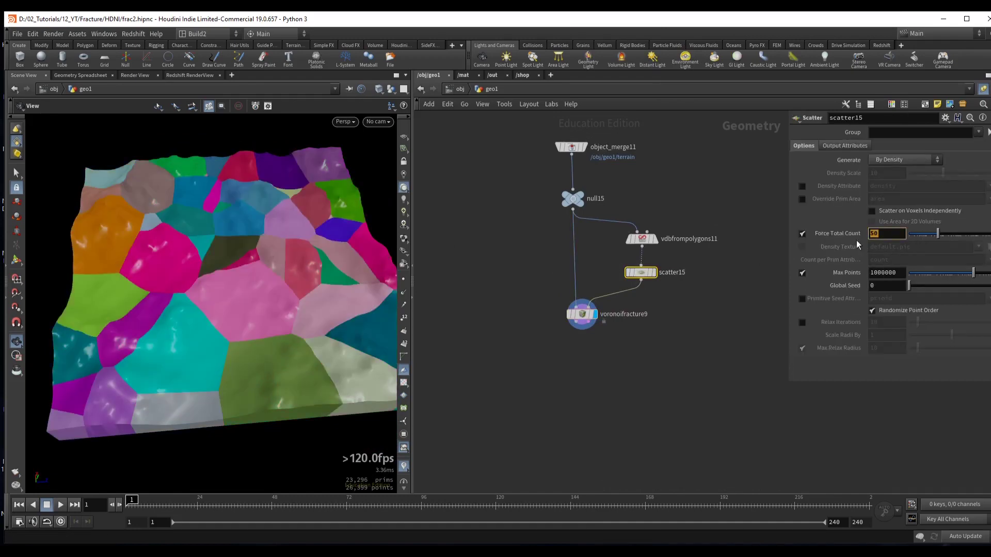
{"action": "type", "text": "60"}
{"action": "key", "text": "Return"}
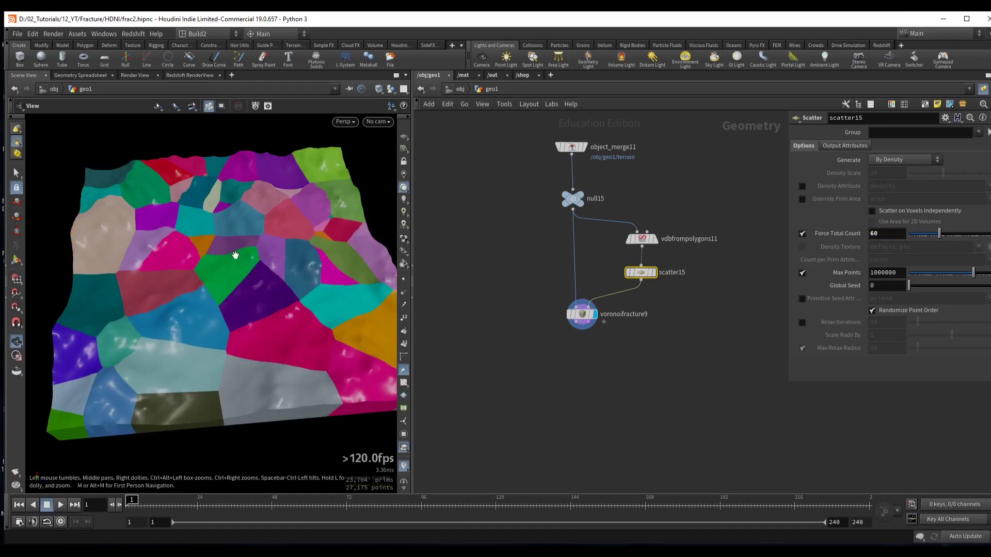
{"action": "left_click_drag", "start_coordinate": [235, 255], "coordinate": [233, 248]}
{"action": "middle_click_drag", "start_coordinate": [615, 368], "coordinate": [637, 305]}
{"action": "left_click", "coordinate": [604, 251]}
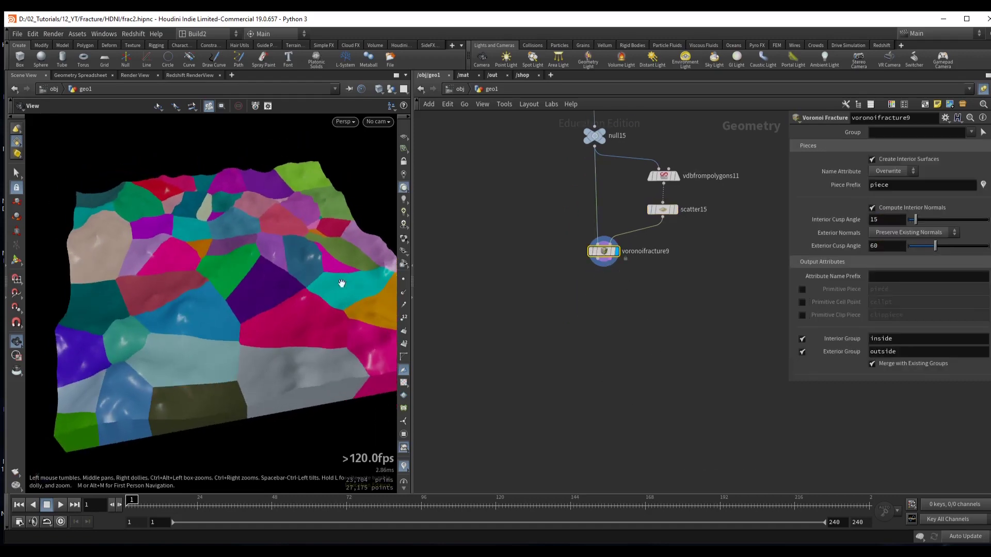
{"action": "left_click_drag", "start_coordinate": [342, 283], "coordinate": [205, 256]}
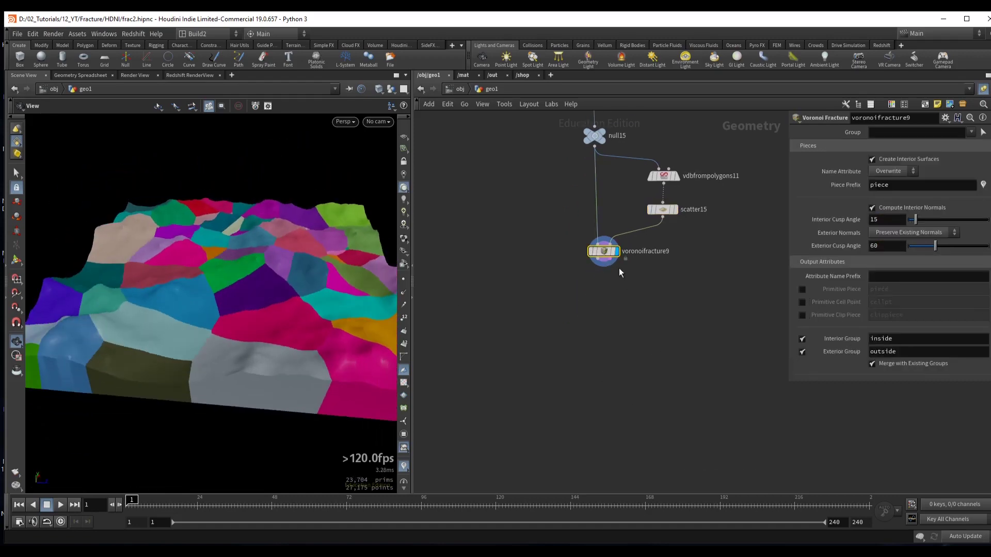
- Add a Blast after voronoifracture9 that keeps only the inside group, and examine the interior cutting faces
{"action": "key", "text": "Tab"}
{"action": "type", "text": "bl"}
{"action": "key", "text": "Return"}
{"action": "left_click", "coordinate": [585, 335]}
{"action": "left_click", "coordinate": [979, 132]}
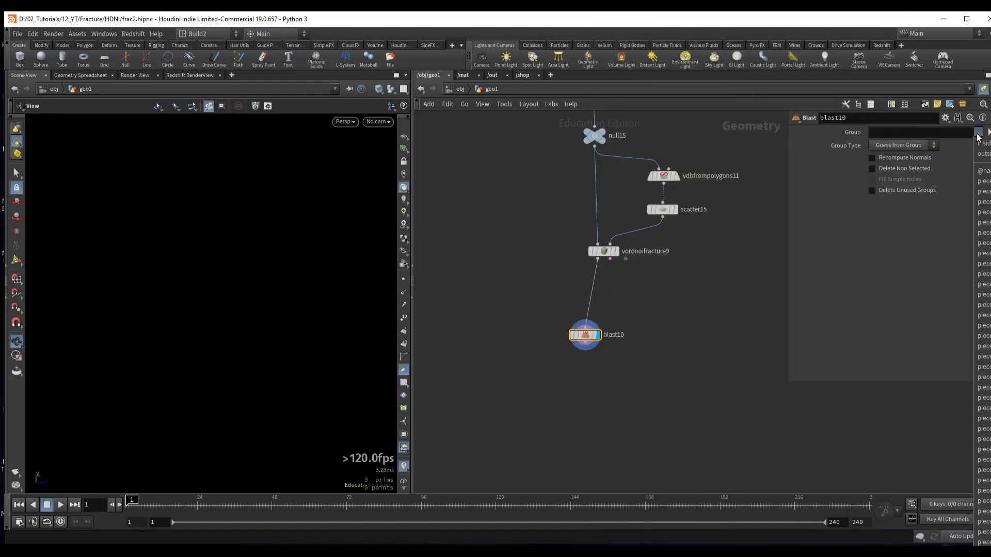
{"action": "left_click", "coordinate": [985, 145]}
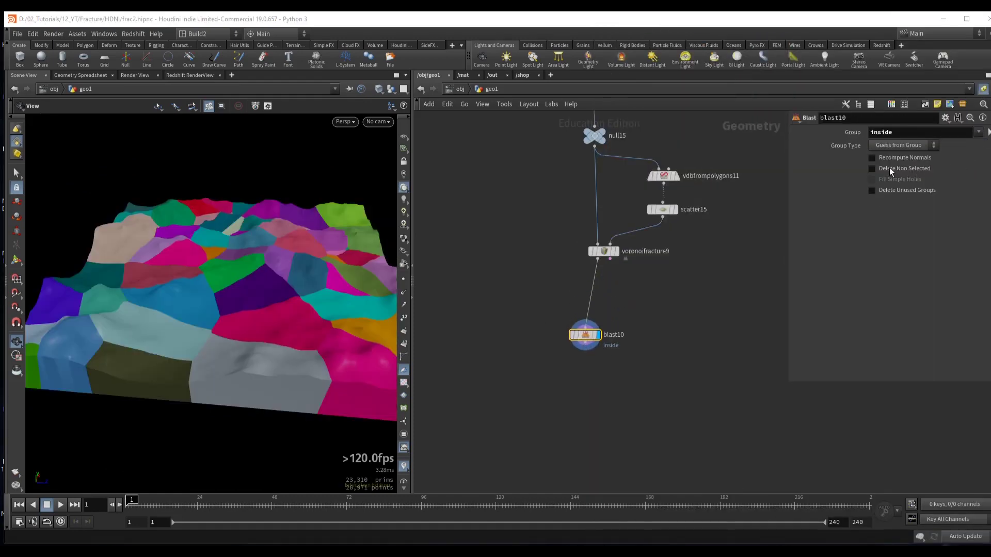
{"action": "left_click", "coordinate": [902, 168]}
{"action": "left_click_drag", "start_coordinate": [222, 279], "coordinate": [218, 238]}
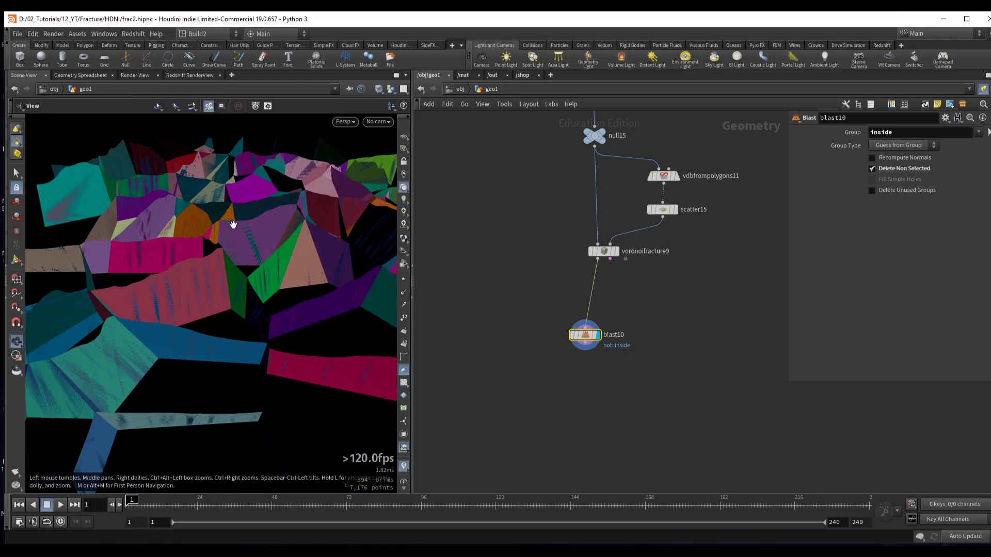
{"action": "left_click_drag", "start_coordinate": [233, 224], "coordinate": [243, 298]}
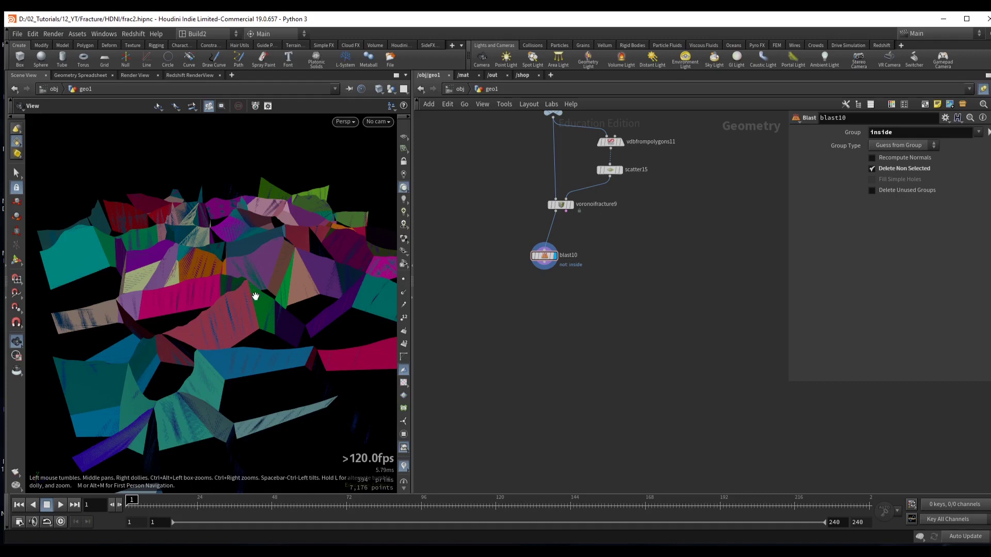
{"action": "mouse_move", "coordinate": [234, 318]}
{"action": "left_mouse_down"}
{"action": "mouse_move", "coordinate": [223, 314]}
{"action": "mouse_move", "coordinate": [251, 318]}
{"action": "left_mouse_up"}
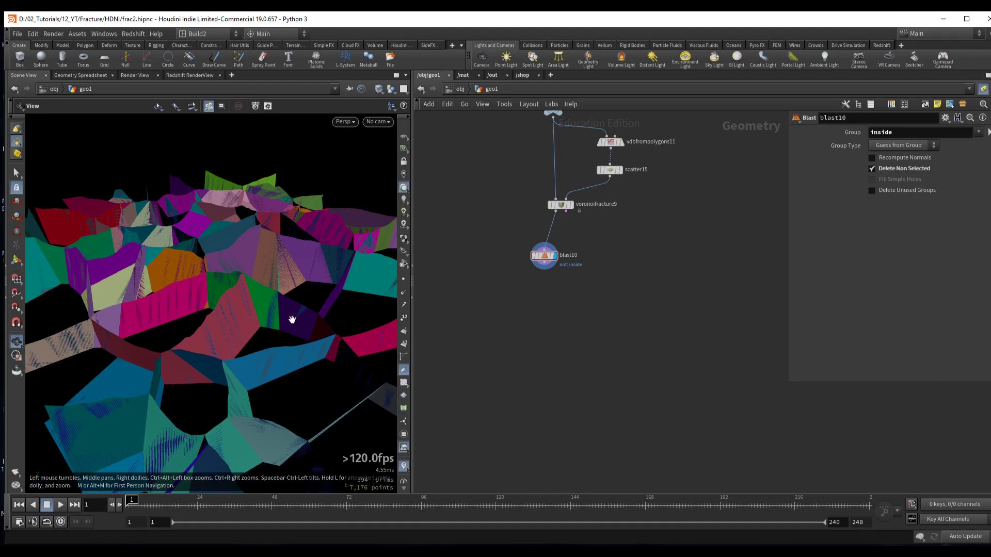
{"action": "left_click_drag", "start_coordinate": [246, 322], "coordinate": [230, 320]}
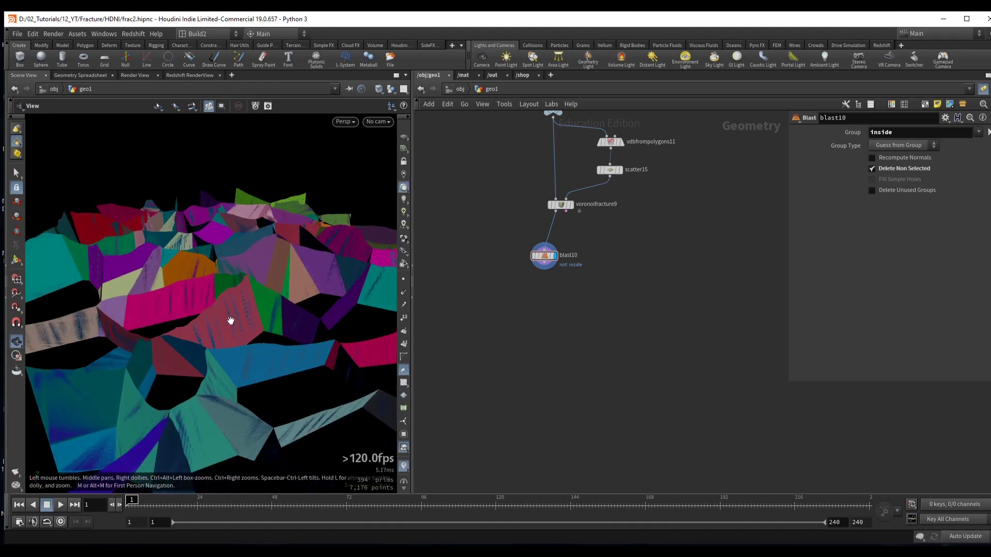
- Overlay the object_merge11 terrain as a template on blast10's interior faces and compare the two up close
{"action": "middle_click_drag", "start_coordinate": [520, 216], "coordinate": [537, 298]}
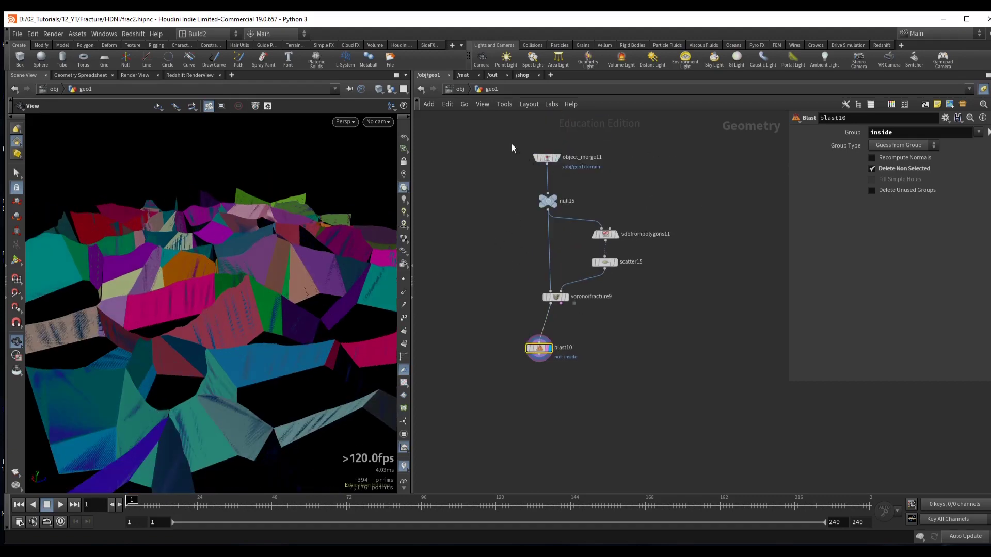
{"action": "left_click", "coordinate": [546, 157]}
{"action": "left_click", "coordinate": [557, 157]}
{"action": "left_click_drag", "start_coordinate": [321, 259], "coordinate": [272, 312]}
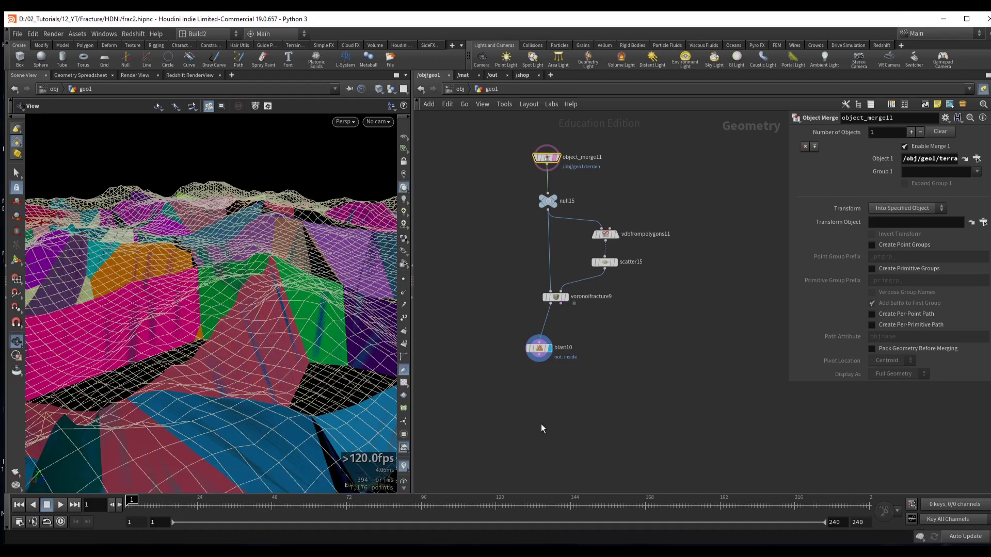
- Branch a Bound off object_merge11, display it, and set its lower and upper padding to 0.3 on all axes
{"action": "key", "text": "h"}
{"action": "left_click", "coordinate": [546, 183]}
{"action": "left_click_drag", "start_coordinate": [535, 192], "coordinate": [589, 228]}
{"action": "type", "text": "bound"}
{"action": "key", "text": "Return"}
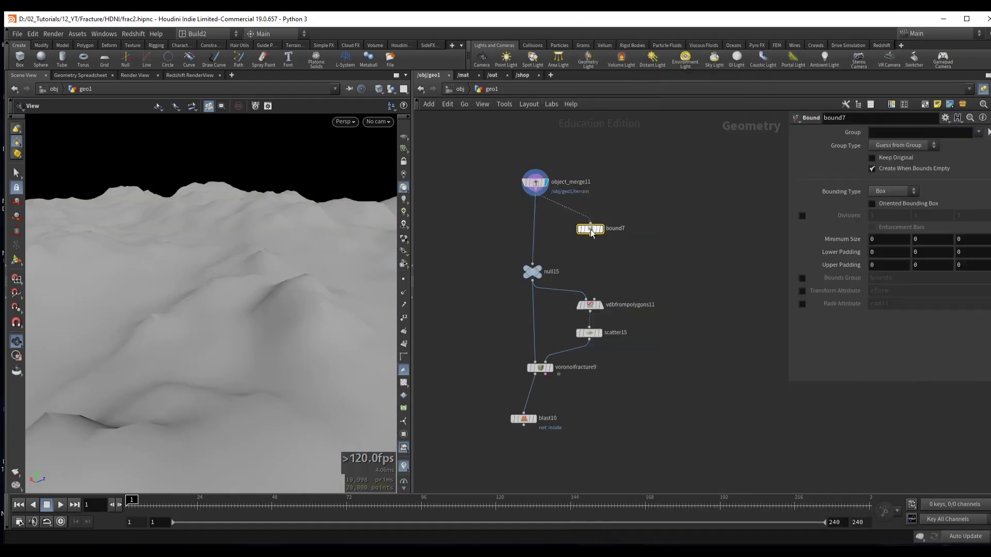
{"action": "left_click", "coordinate": [600, 228]}
{"action": "scroll", "coordinate": [206, 248], "scroll_direction": "down", "scroll_amount": 5}
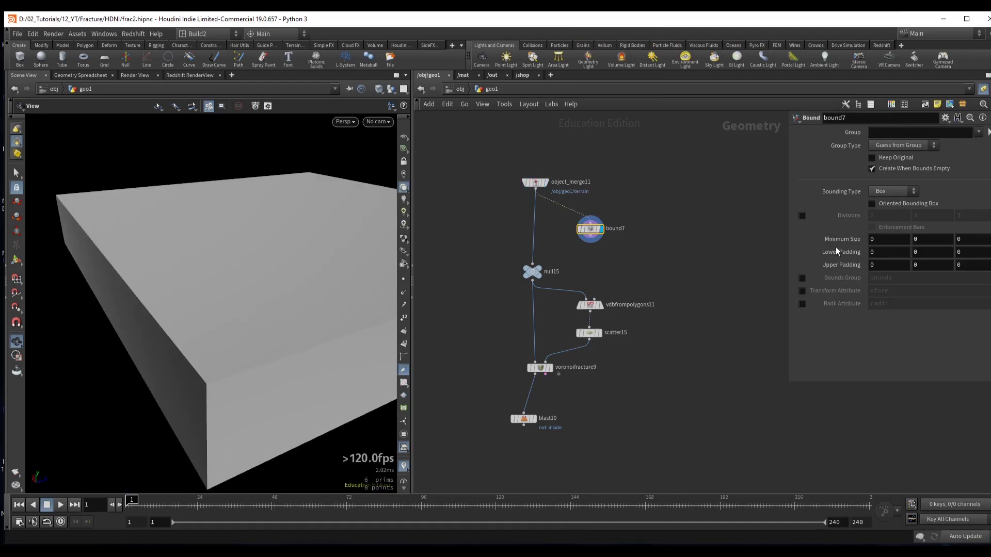
{"action": "mouse_move", "coordinate": [837, 251]}
{"action": "middle_mouse_down"}
{"action": "mouse_move", "coordinate": [860, 253]}
{"action": "mouse_move", "coordinate": [857, 265]}
{"action": "mouse_move", "coordinate": [825, 264]}
{"action": "middle_mouse_up"}
{"action": "middle_click_drag", "start_coordinate": [666, 250], "coordinate": [668, 220]}
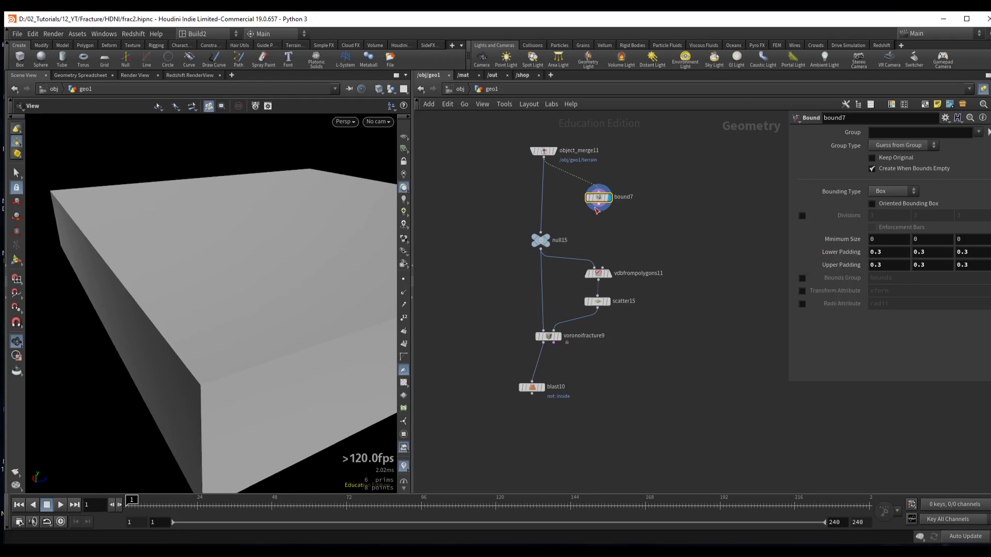
- Wire the Bound between object_merge11 and null15, tidy the nodes, and compare the padded box with the original terrain
{"action": "left_click_drag", "start_coordinate": [596, 209], "coordinate": [606, 215]}
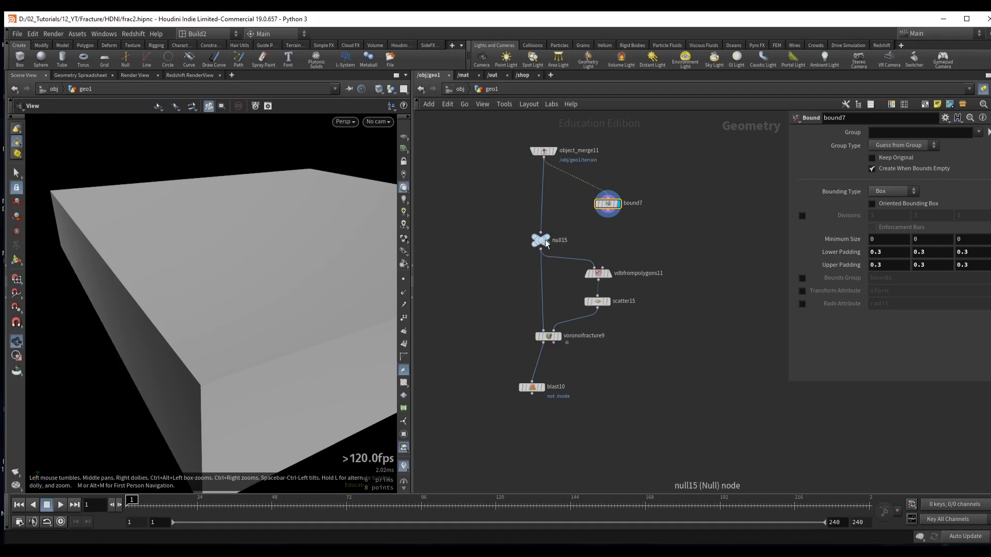
{"action": "left_click_drag", "start_coordinate": [545, 239], "coordinate": [554, 241]}
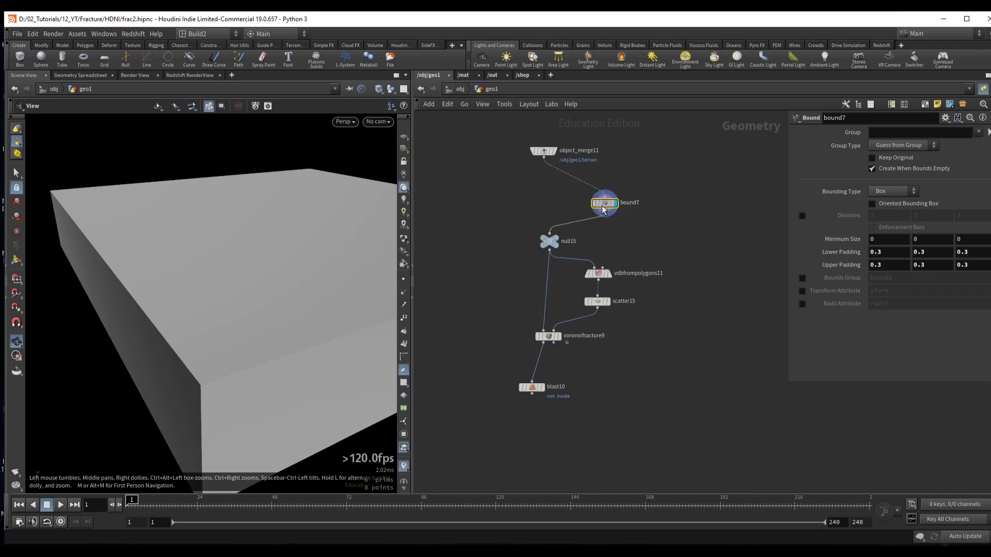
{"action": "left_click_drag", "start_coordinate": [608, 206], "coordinate": [566, 207]}
{"action": "left_click_drag", "start_coordinate": [536, 152], "coordinate": [501, 141]}
{"action": "left_click", "coordinate": [500, 141]}
{"action": "left_click", "coordinate": [517, 138]}
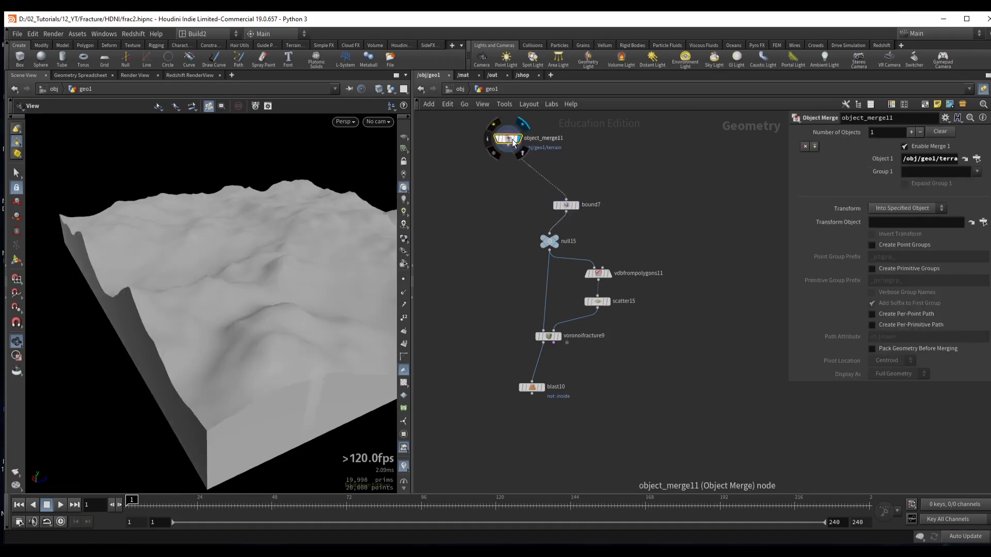
{"action": "left_click_drag", "start_coordinate": [568, 209], "coordinate": [554, 197]}
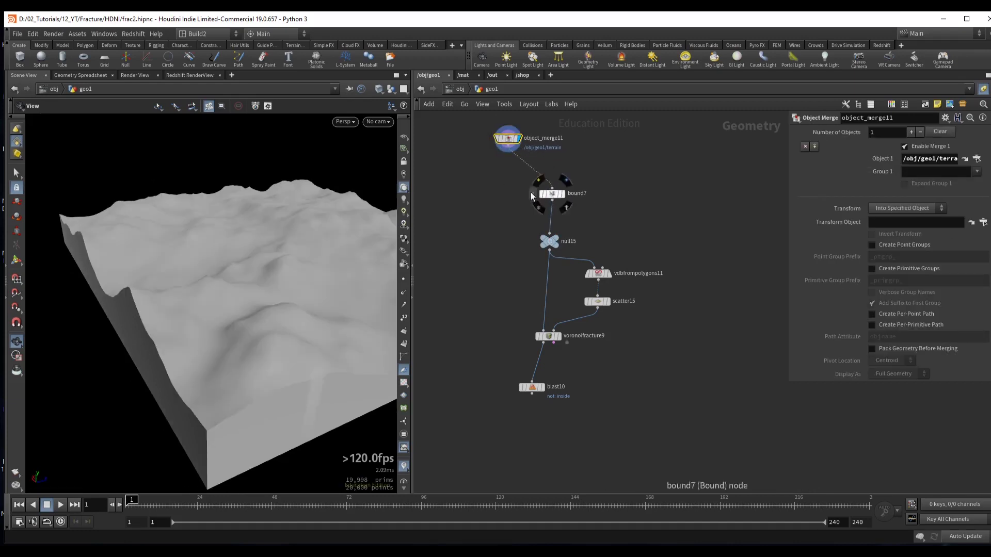
{"action": "left_click", "coordinate": [564, 193]}
- Display the fractured box from voronoifracture9 and the interior faces from blast10 to check the cuts
{"action": "middle_click_drag", "start_coordinate": [548, 284], "coordinate": [539, 270]}
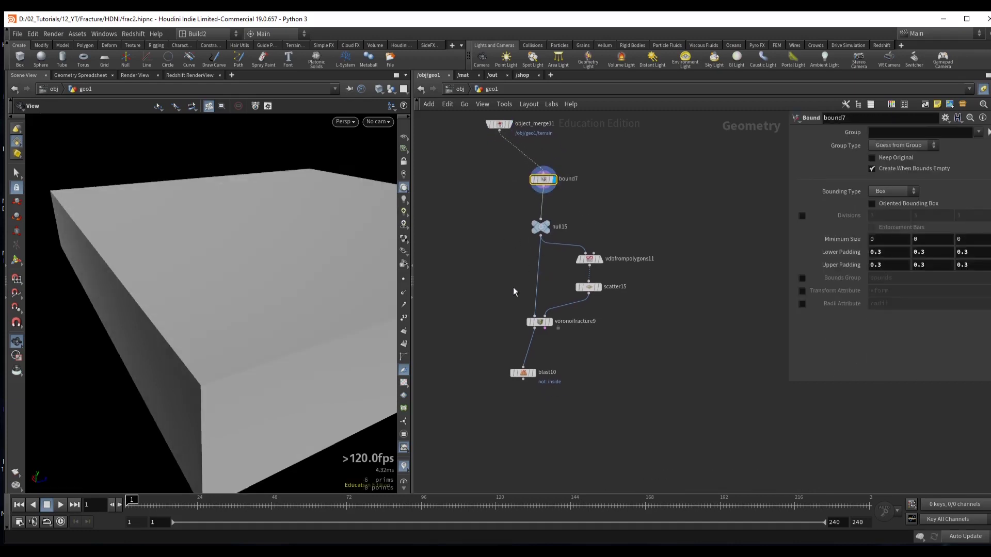
{"action": "left_click", "coordinate": [539, 322]}
{"action": "left_click", "coordinate": [549, 322]}
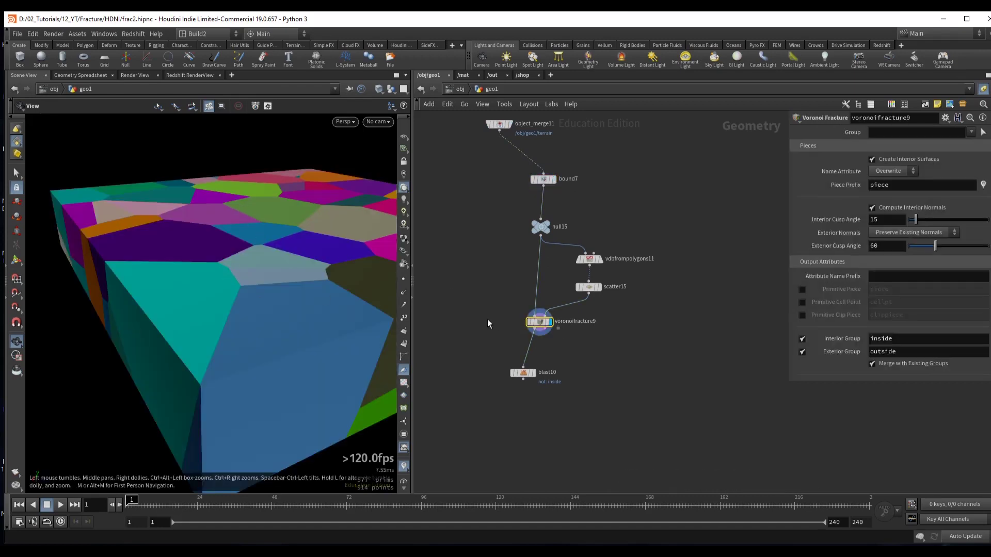
{"action": "middle_click_drag", "start_coordinate": [487, 319], "coordinate": [499, 298]}
{"action": "left_click", "coordinate": [561, 334]}
{"action": "key", "text": "r"}
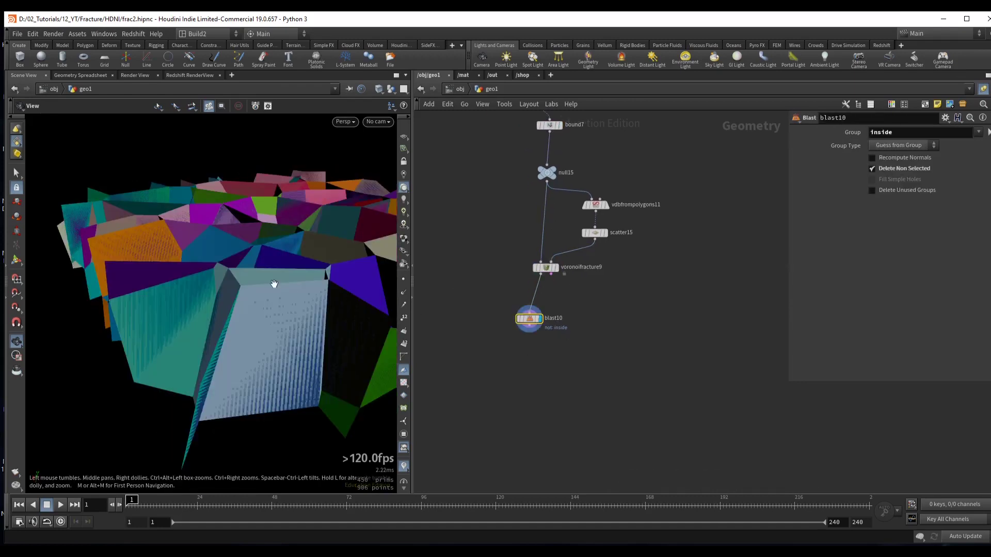
{"action": "middle_click_drag", "start_coordinate": [475, 233], "coordinate": [525, 215]}
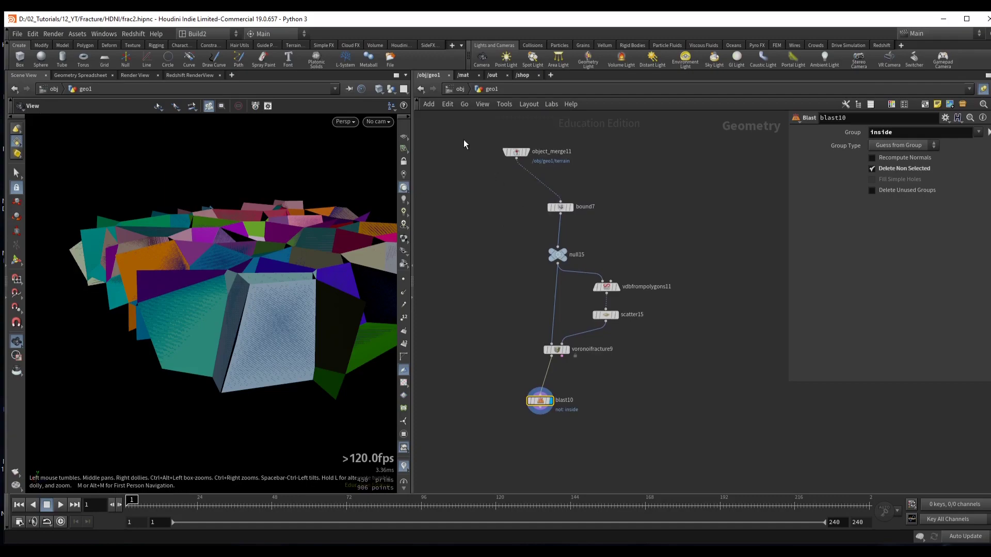
- Template the object_merge11 terrain over the interior faces and examine their coverage along the terrain's edges
{"action": "left_click", "coordinate": [516, 152]}
{"action": "key", "text": "t"}
{"action": "left_click_drag", "start_coordinate": [247, 287], "coordinate": [223, 339]}
{"action": "left_click_drag", "start_coordinate": [237, 294], "coordinate": [169, 235]}
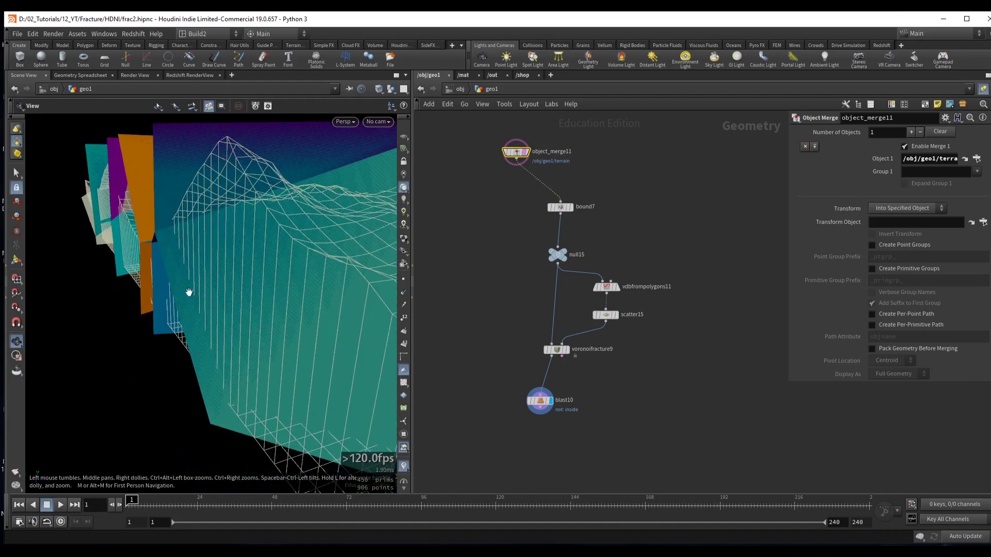
{"action": "left_click_drag", "start_coordinate": [188, 292], "coordinate": [191, 292]}
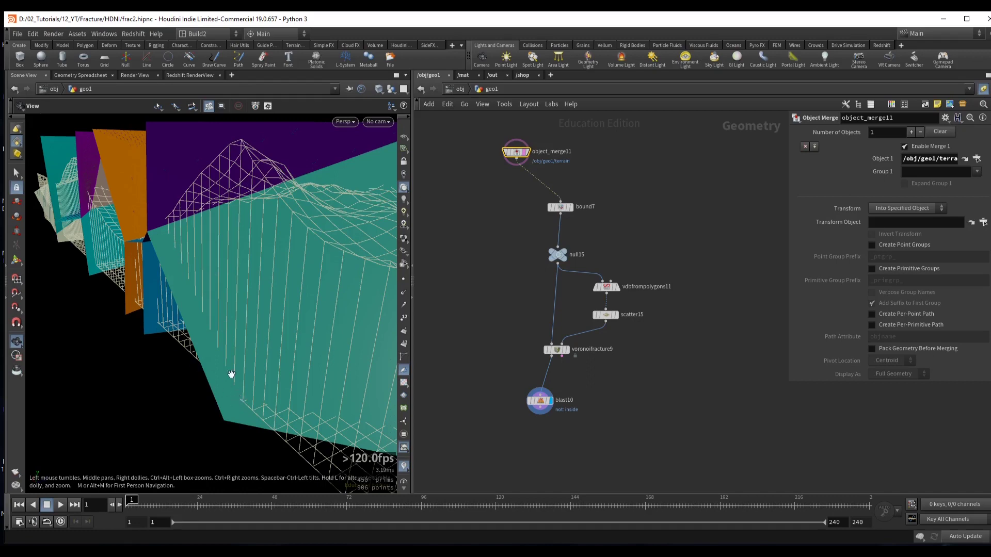
{"action": "mouse_move", "coordinate": [232, 283]}
{"action": "left_mouse_down"}
{"action": "mouse_move", "coordinate": [237, 303]}
{"action": "mouse_move", "coordinate": [237, 294]}
{"action": "left_mouse_up"}
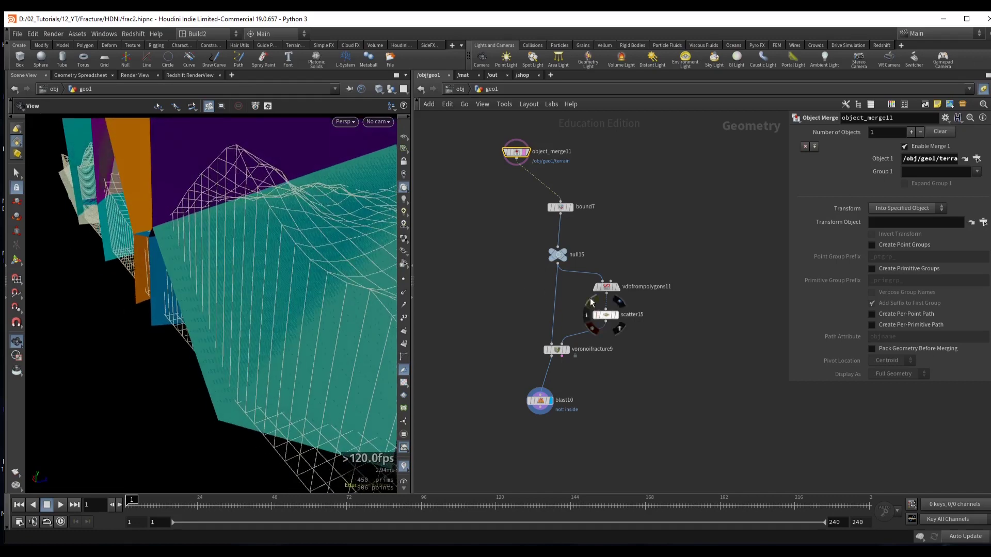
- Set bound7's lower and upper padding to 1 on all axes and check blast10's interior faces against the terrain template
{"action": "left_click", "coordinate": [560, 207]}
{"action": "key", "text": "r"}
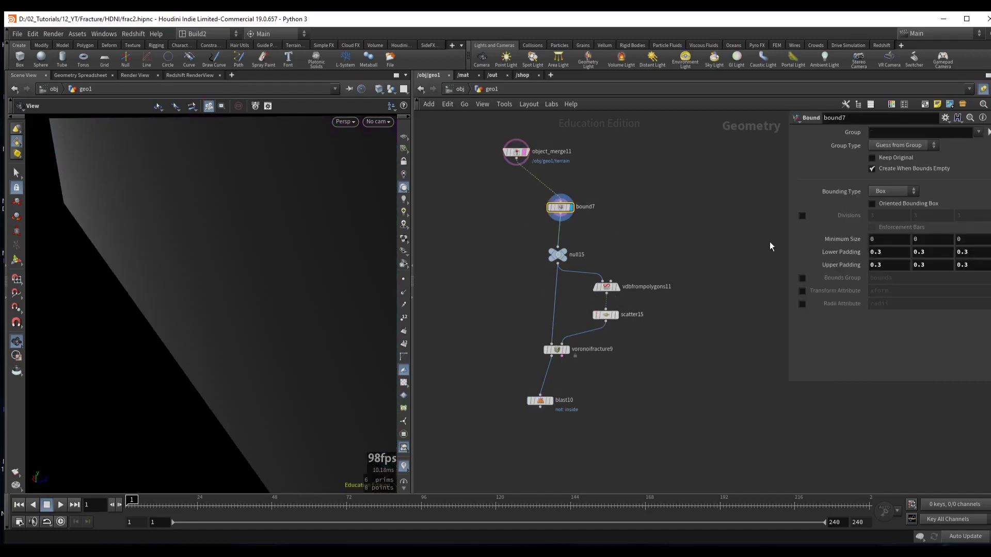
{"action": "middle_click_drag", "start_coordinate": [861, 252], "coordinate": [886, 265]}
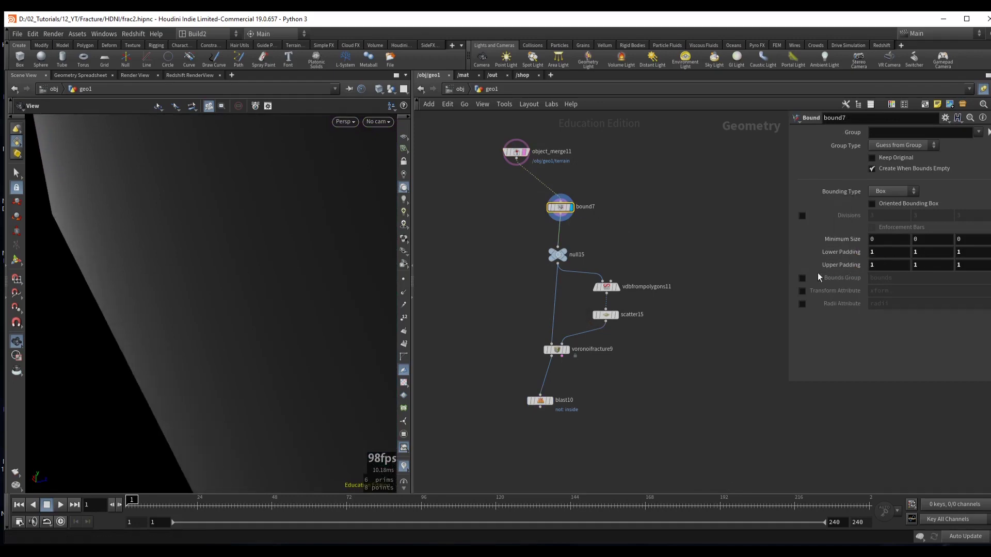
{"action": "left_click", "coordinate": [540, 400]}
{"action": "key", "text": "r"}
{"action": "left_click_drag", "start_coordinate": [170, 279], "coordinate": [225, 279]}
{"action": "scroll", "coordinate": [263, 225], "scroll_direction": "down", "scroll_amount": 5}
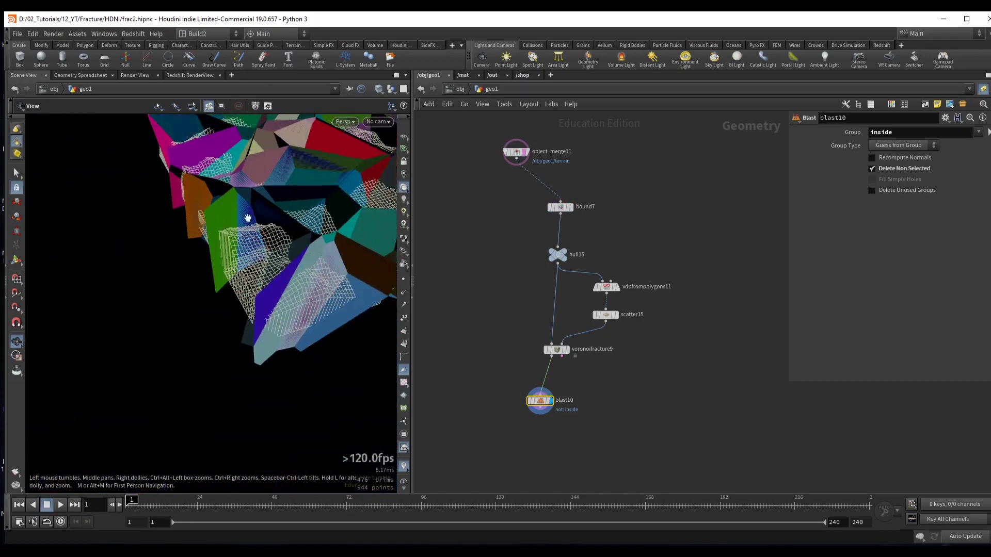
{"action": "left_click_drag", "start_coordinate": [263, 225], "coordinate": [266, 287]}
{"action": "scroll", "coordinate": [223, 267], "scroll_direction": "up", "scroll_amount": 5}
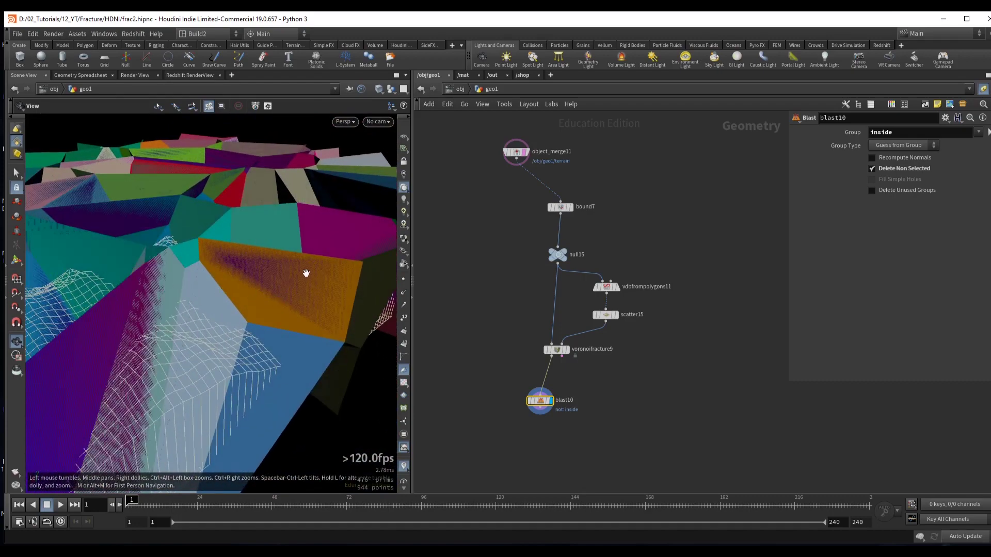
- Blast a single large interior face to check for an overlapping duplicate, and delete that test Blast
{"action": "scroll", "coordinate": [277, 290], "scroll_direction": "up", "scroll_amount": 3}
{"action": "key", "text": "s"}
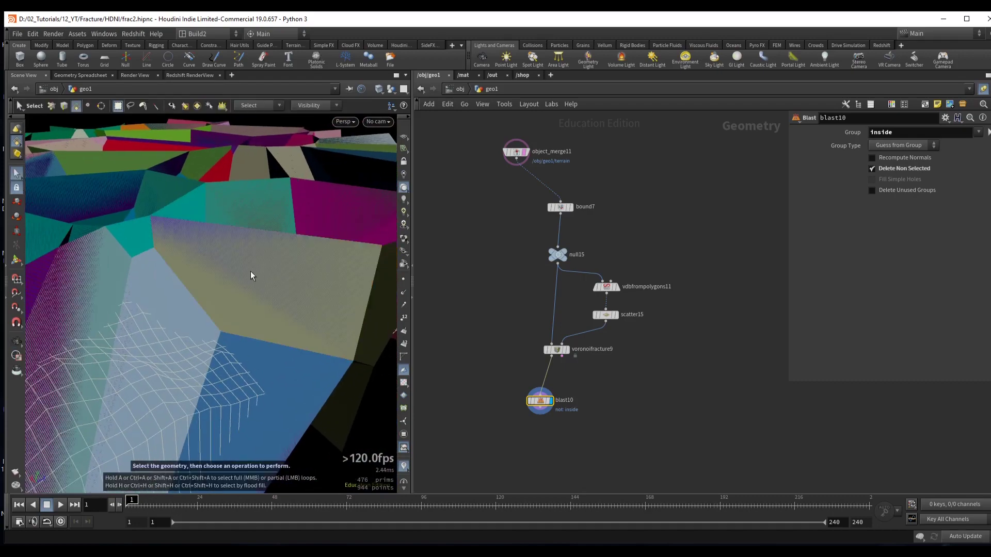
{"action": "left_click", "coordinate": [249, 276]}
{"action": "key", "text": "Delete"}
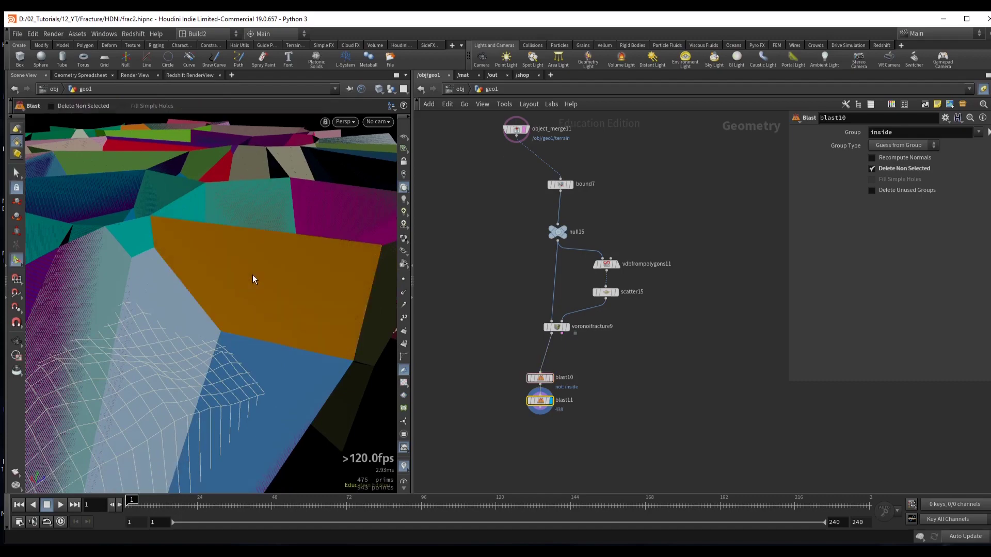
{"action": "key", "text": "Escape"}
{"action": "left_click_drag", "start_coordinate": [210, 284], "coordinate": [342, 266]}
{"action": "key", "text": "Return"}
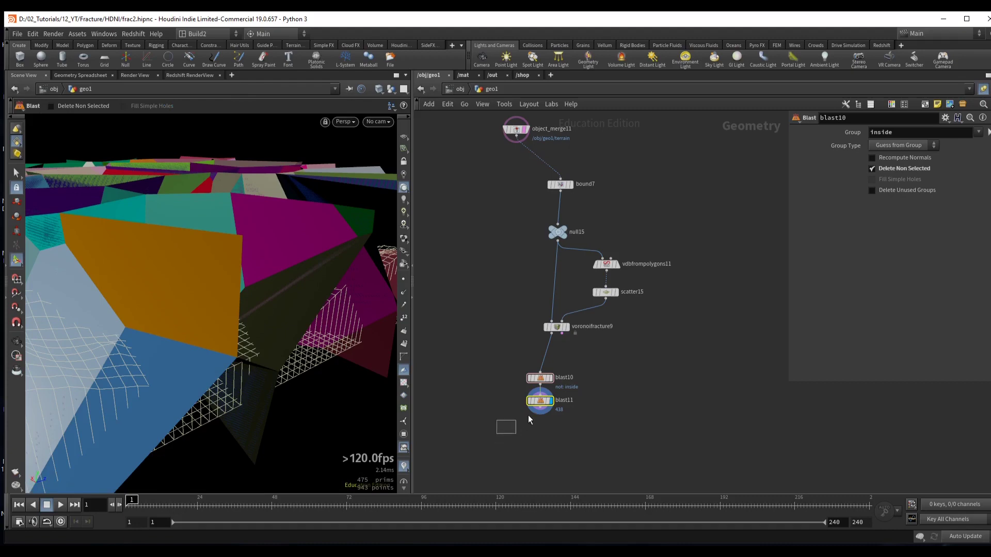
{"action": "key", "text": "Delete"}
- Move blast10 closer to voronoifracture9 and examine the corner where several interior faces meet
{"action": "left_click_drag", "start_coordinate": [542, 378], "coordinate": [542, 367]}
{"action": "key", "text": "Escape"}
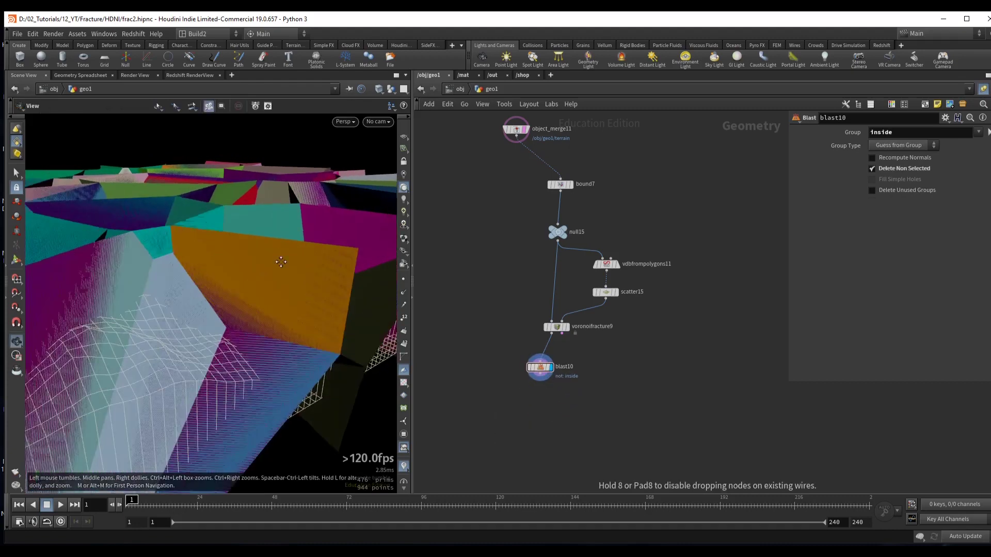
{"action": "left_click_drag", "start_coordinate": [280, 263], "coordinate": [253, 250]}
{"action": "key", "text": "Return"}
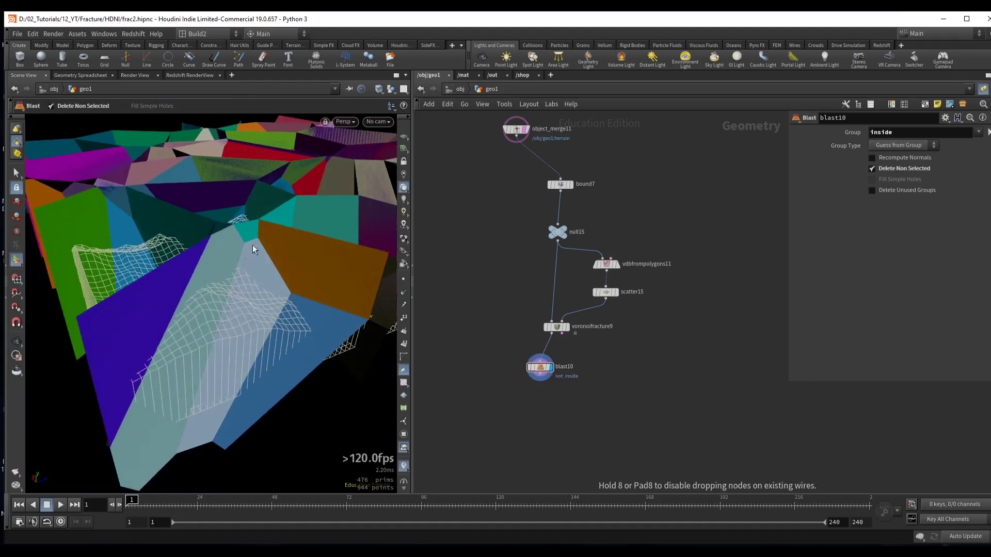
{"action": "scroll", "coordinate": [246, 234], "scroll_direction": "up", "scroll_amount": 10}
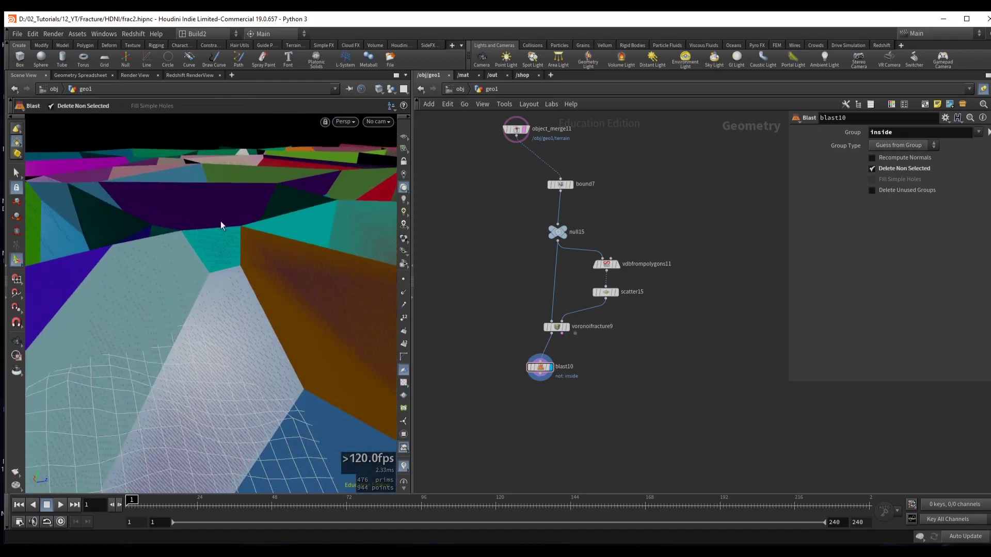
{"action": "key", "text": "s"}
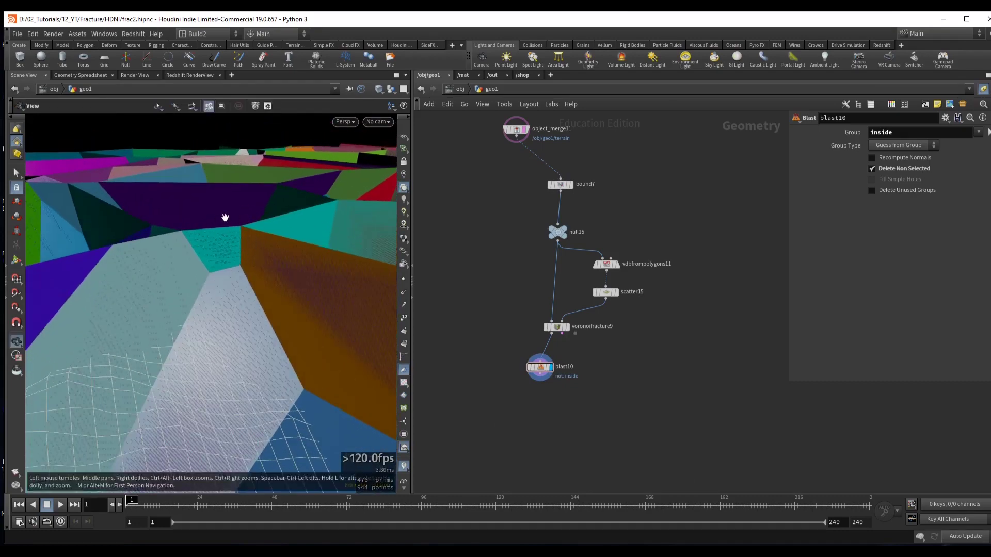
{"action": "scroll", "coordinate": [237, 227], "scroll_direction": "up", "scroll_amount": 5}
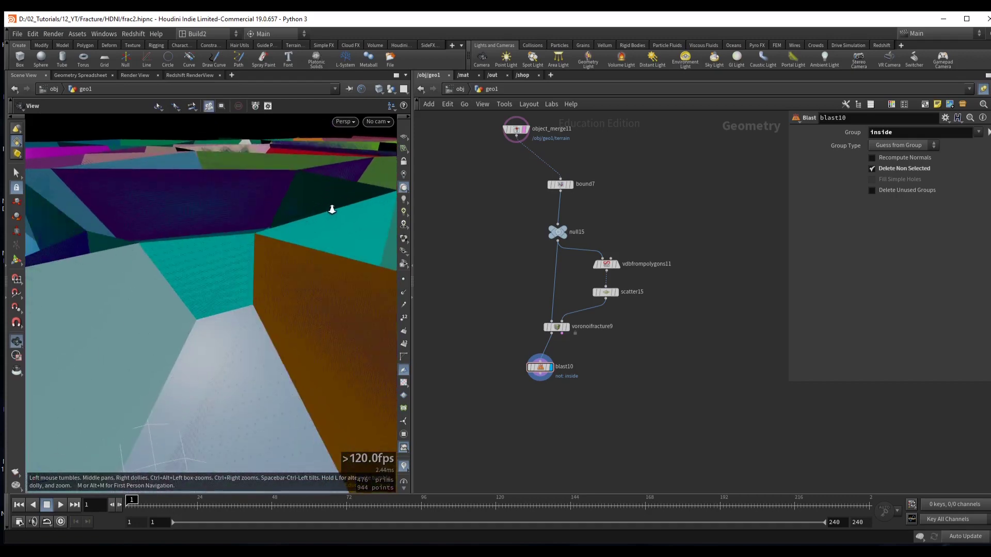
- Try moving a shared corner point of the interior faces to test their connectivity, and remove the test edit
{"action": "left_click", "coordinate": [254, 236]}
{"action": "key", "text": "t"}
{"action": "mouse_move", "coordinate": [255, 237]}
{"action": "left_mouse_down"}
{"action": "mouse_move", "coordinate": [283, 212]}
{"action": "mouse_move", "coordinate": [230, 228]}
{"action": "mouse_move", "coordinate": [255, 242]}
{"action": "mouse_move", "coordinate": [248, 249]}
{"action": "mouse_move", "coordinate": [252, 239]}
{"action": "left_mouse_up"}
{"action": "left_click_drag", "start_coordinate": [501, 393], "coordinate": [559, 368]}
{"action": "key", "text": "Delete"}
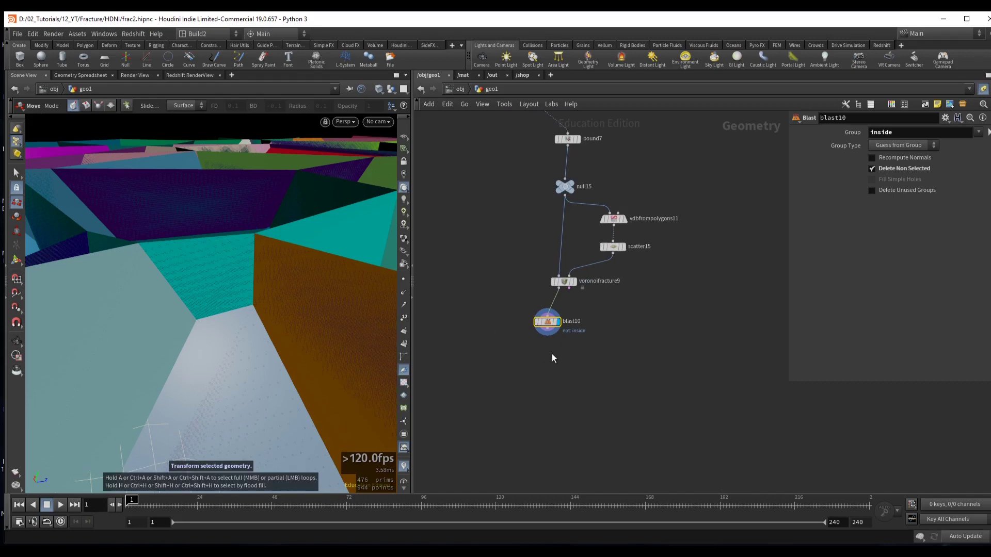
- Add a Fuse after blast10 with a snap distance of 0.001, and display the fused interior faces
{"action": "key", "text": "Tab"}
{"action": "type", "text": "fu"}
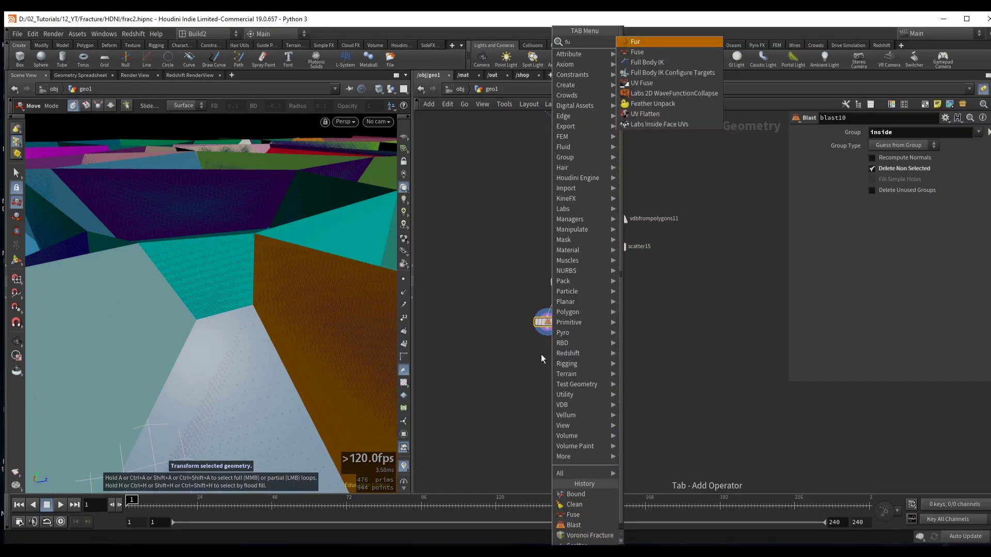
{"action": "key", "text": "Down"}
{"action": "key", "text": "Return"}
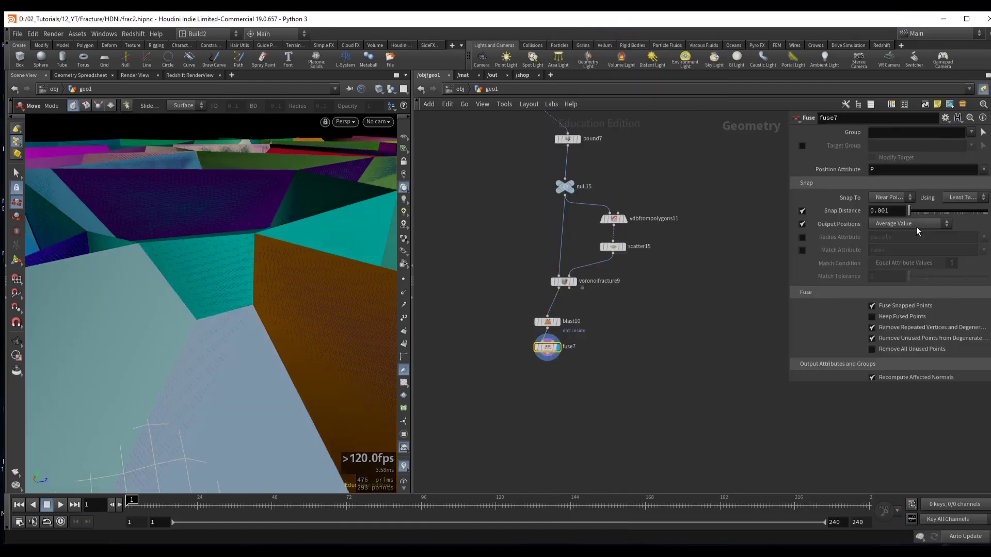
{"action": "key", "text": "Escape"}
{"action": "mouse_move", "coordinate": [265, 254]}
{"action": "left_mouse_down"}
{"action": "mouse_move", "coordinate": [256, 274]}
{"action": "mouse_move", "coordinate": [274, 250]}
{"action": "left_mouse_up"}
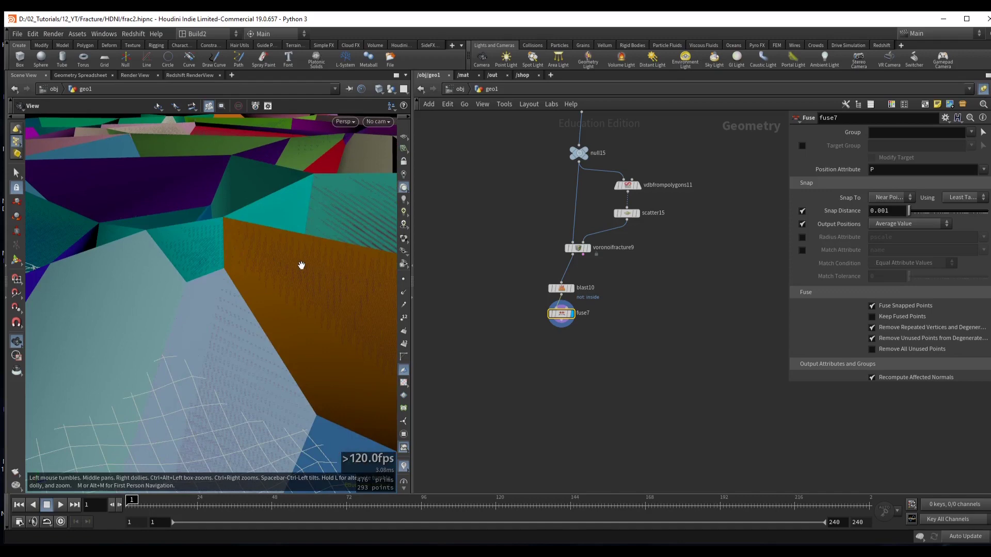
- Add a Clean after fuse7 and enable Fix Overlaps
{"action": "key", "text": "Tab"}
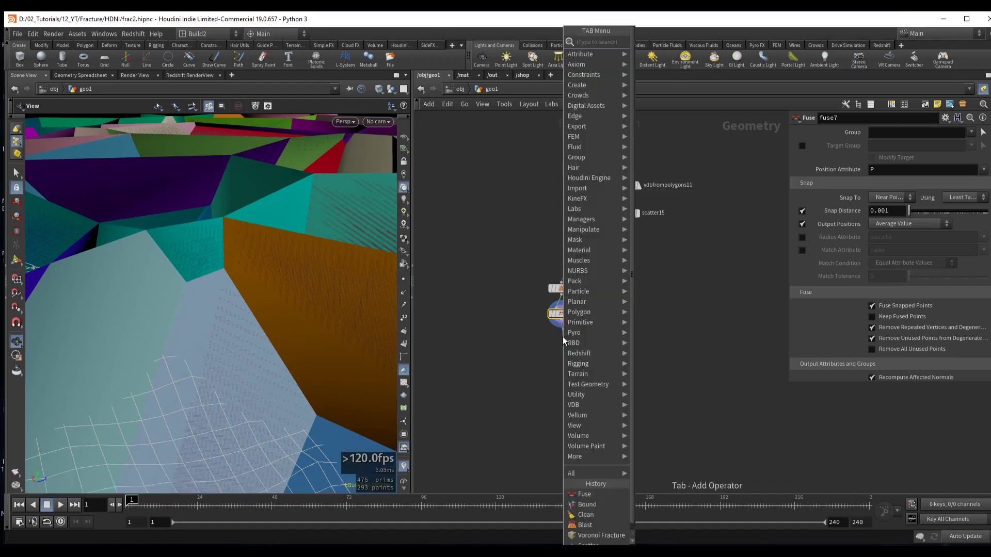
{"action": "type", "text": "clean"}
{"action": "key", "text": "Return"}
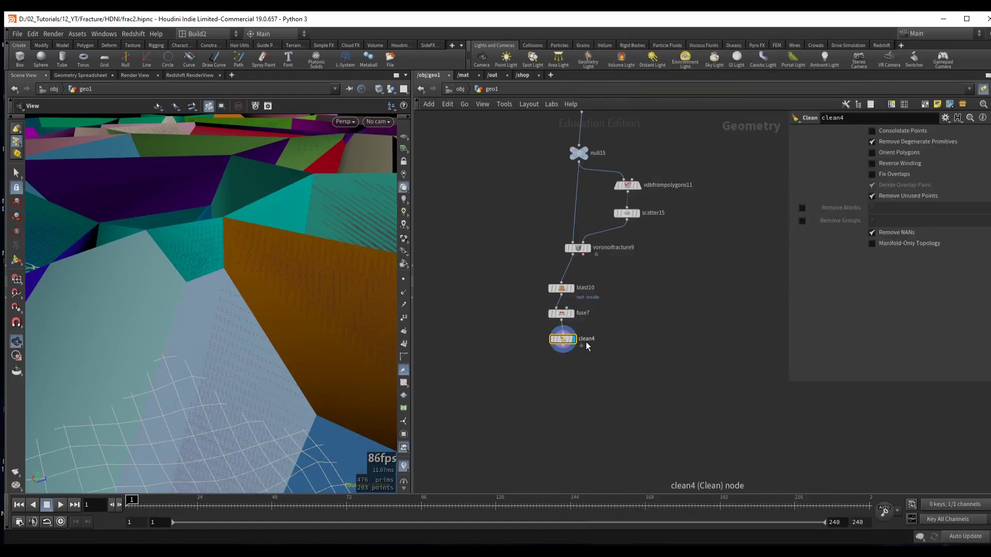
{"action": "left_click", "coordinate": [872, 174]}
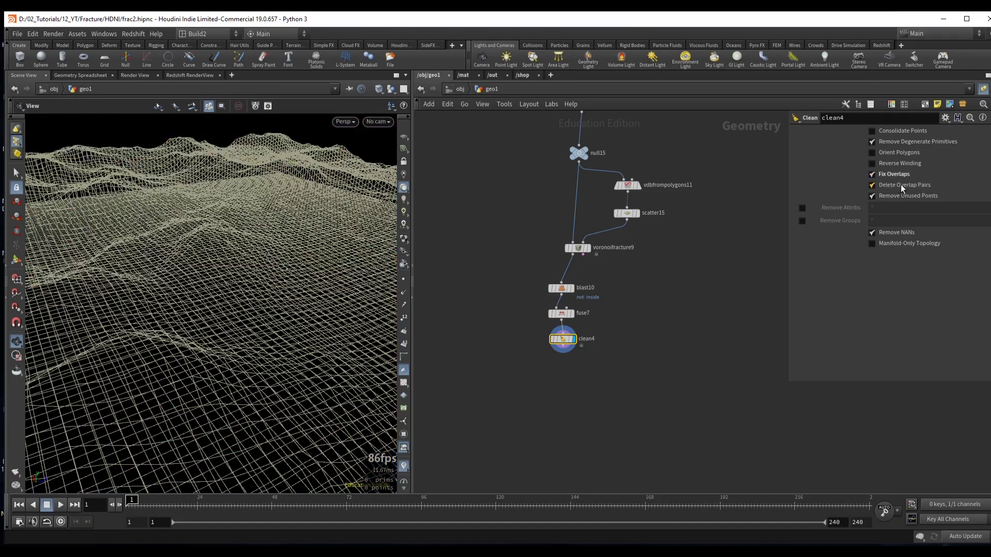
- Turn off Delete Overlap Pairs on clean4 so one face of each overlapping pair is kept
{"action": "left_click", "coordinate": [896, 183]}
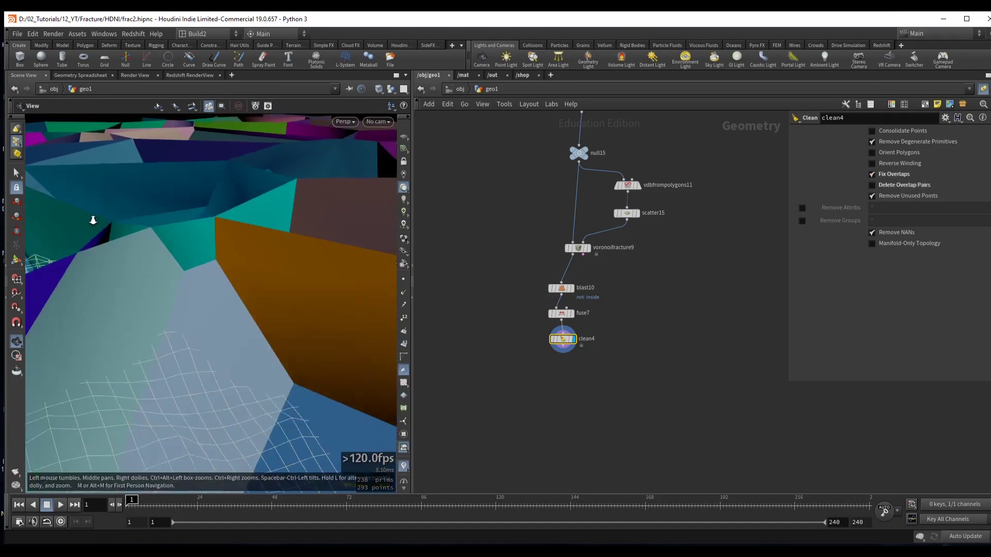
{"action": "left_click_drag", "start_coordinate": [92, 216], "coordinate": [253, 269]}
- Try deleting a single interior face to check for duplicates behind it, and remove the resulting blast node
{"action": "key", "text": "s"}
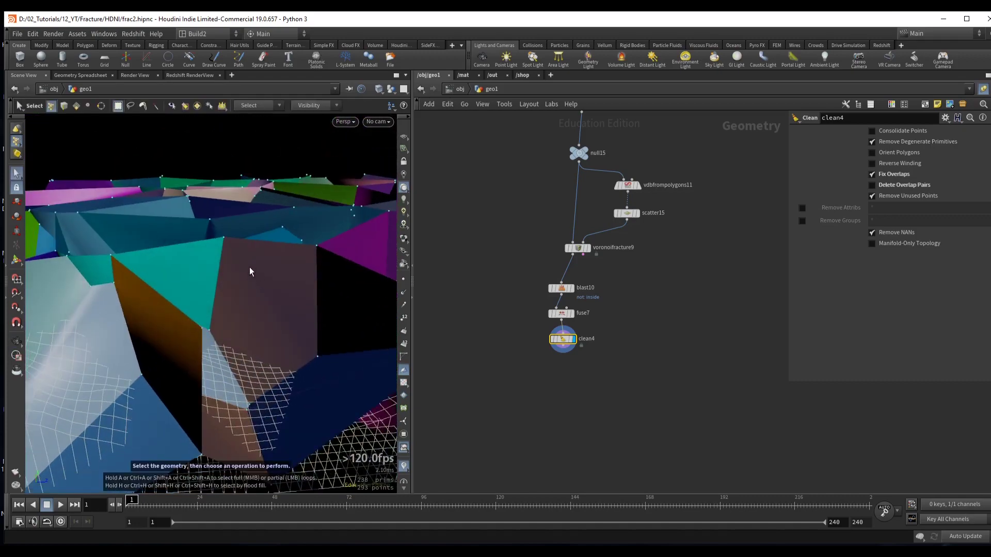
{"action": "key", "text": "3"}
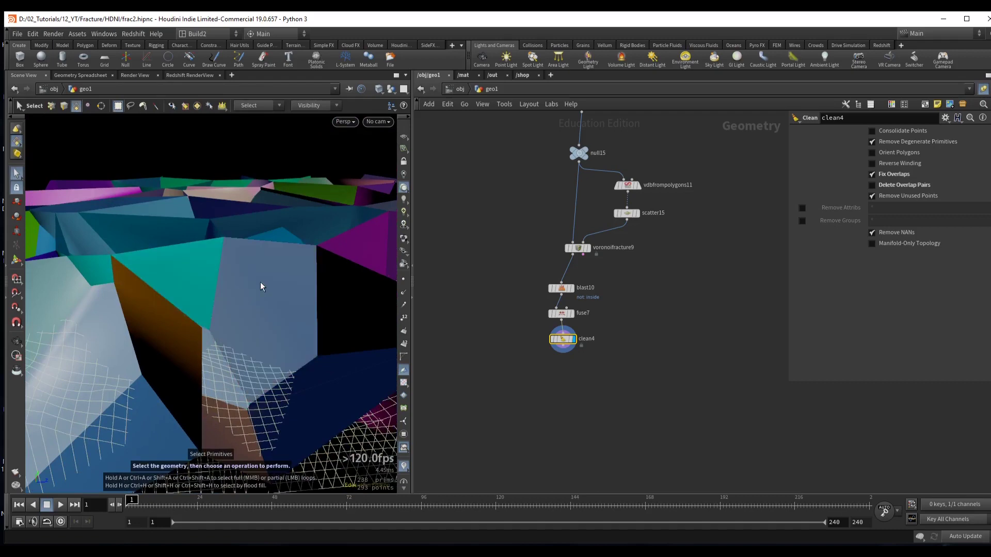
{"action": "left_click", "coordinate": [260, 283]}
{"action": "key", "text": "Delete"}
{"action": "key", "text": "Escape"}
{"action": "left_click_drag", "start_coordinate": [264, 289], "coordinate": [245, 279]}
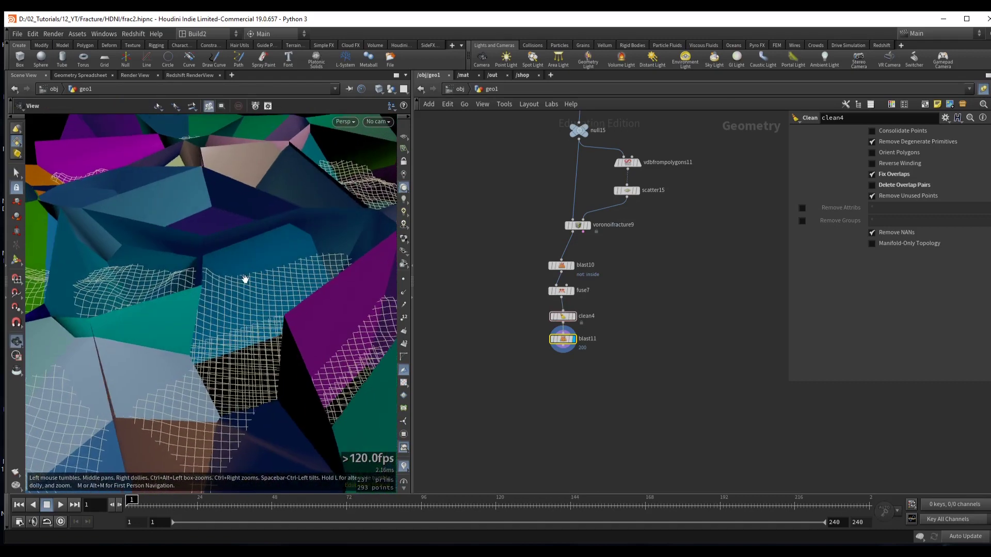
{"action": "key", "text": "Delete"}
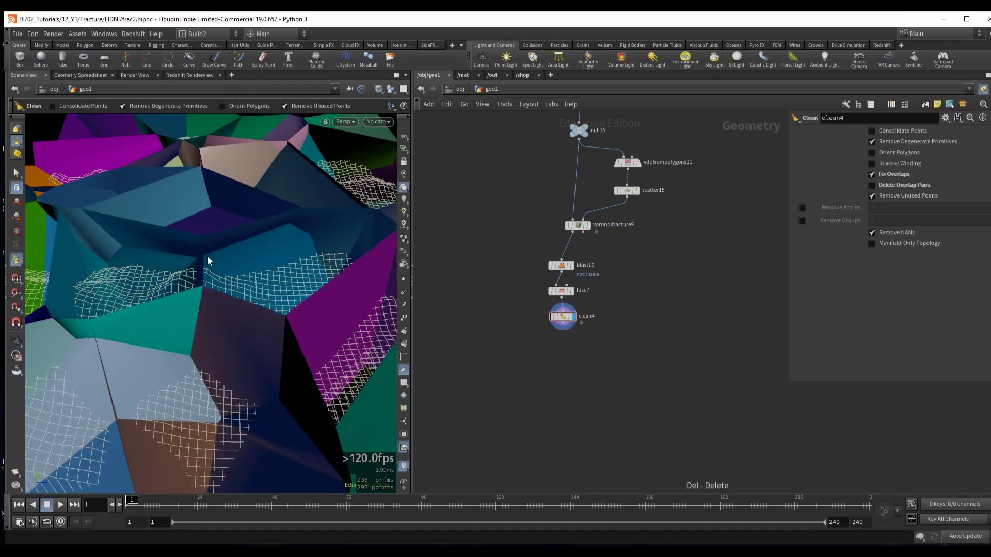
{"action": "key", "text": "Escape"}
- Add a Remesh after clean4 with a target size of 0.4, and display it
{"action": "scroll", "coordinate": [209, 260], "scroll_direction": "down", "scroll_amount": 3}
{"action": "left_click_drag", "start_coordinate": [209, 261], "coordinate": [227, 245]}
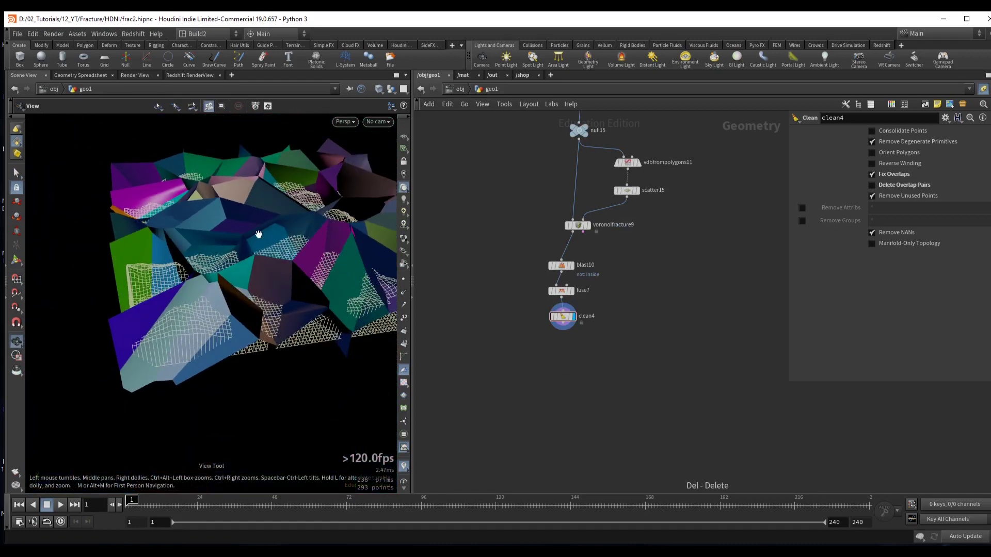
{"action": "left_click_drag", "start_coordinate": [254, 232], "coordinate": [229, 234]}
{"action": "left_click_drag", "start_coordinate": [561, 345], "coordinate": [559, 343]}
{"action": "type", "text": "remesh"}
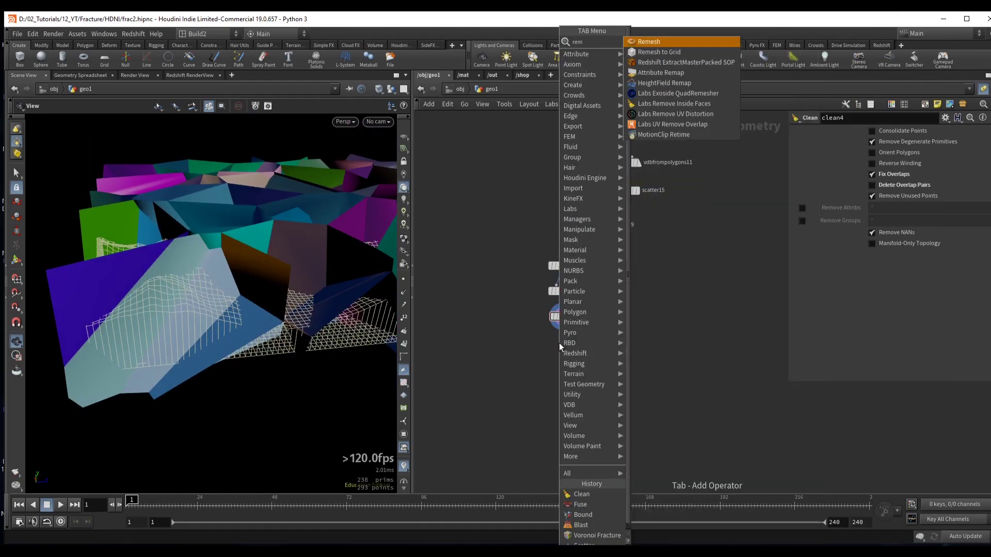
{"action": "key", "text": "Return"}
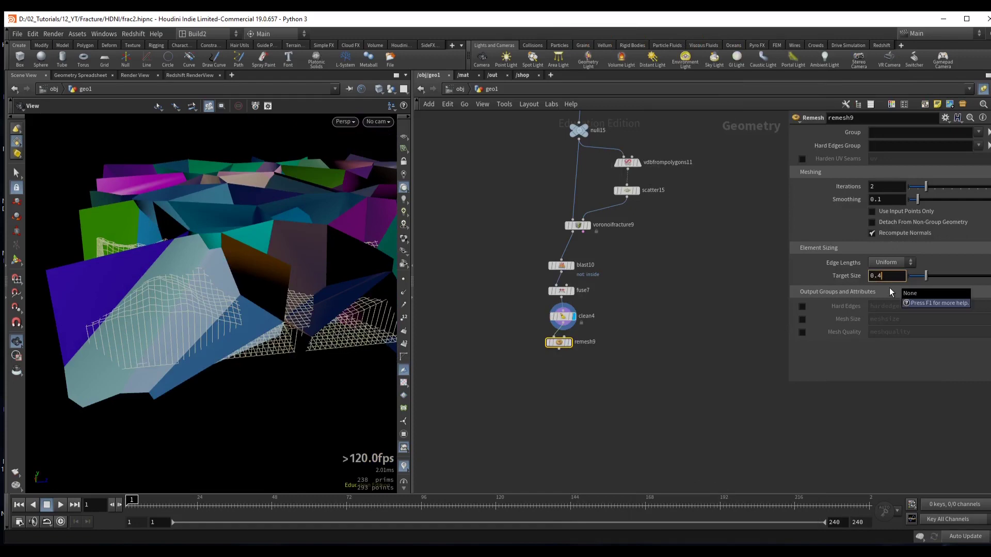
{"action": "type", "text": "4"}
{"action": "key", "text": "Return"}
{"action": "left_click_drag", "start_coordinate": [602, 335], "coordinate": [604, 336]}
{"action": "left_click", "coordinate": [568, 343]}
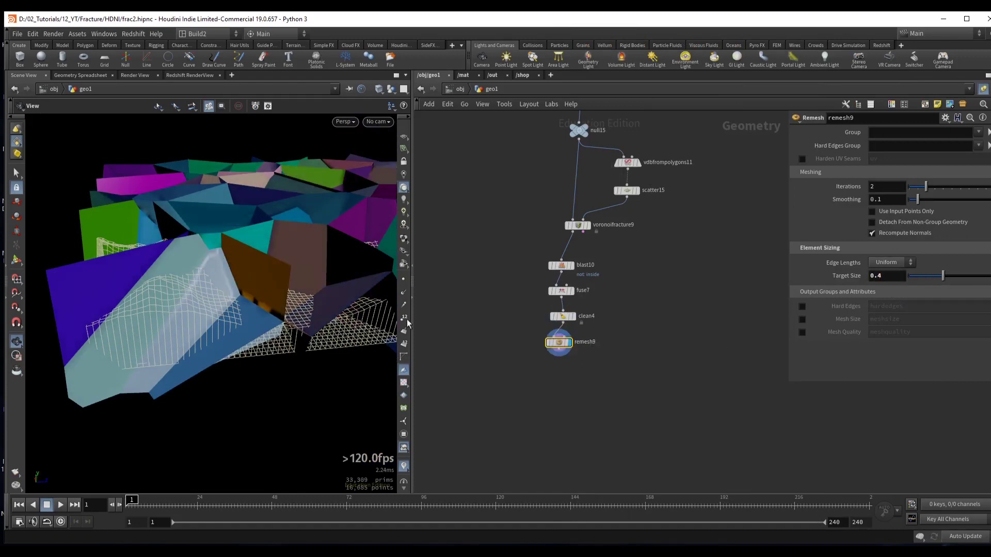
- Overlay wireframe on the shaded view and examine the triangle density of the remeshed interior faces
{"action": "scroll", "coordinate": [282, 270], "scroll_direction": "up", "scroll_amount": 3}
{"action": "key", "text": "w"}
{"action": "mouse_move", "coordinate": [254, 262]}
{"action": "left_mouse_down"}
{"action": "mouse_move", "coordinate": [252, 279]}
{"action": "mouse_move", "coordinate": [274, 287]}
{"action": "left_mouse_up"}
{"action": "scroll", "coordinate": [283, 290], "scroll_direction": "up", "scroll_amount": 5}
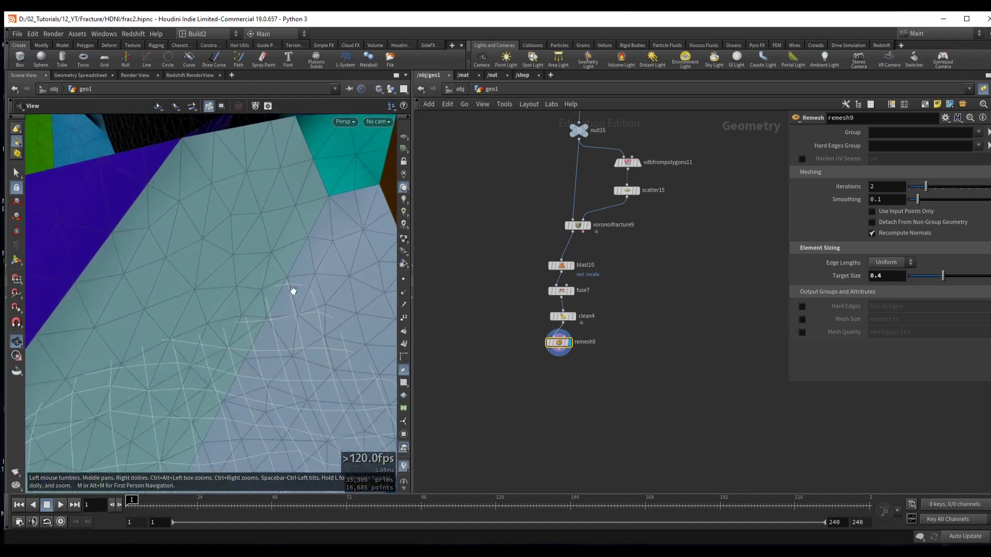
{"action": "scroll", "coordinate": [250, 310], "scroll_direction": "down", "scroll_amount": 10}
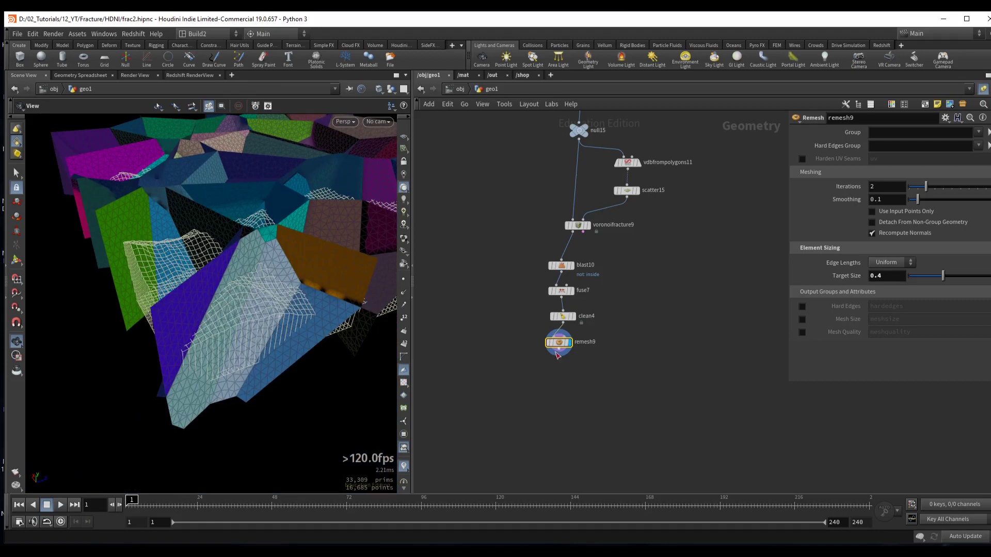
- Add a Mountain after remesh9 with an element size of 2.18 and an amplitude of 0.65, and display it
{"action": "key", "text": "Tab"}
{"action": "type", "text": "mountain"}
{"action": "key", "text": "Return"}
{"action": "left_click", "coordinate": [558, 372]}
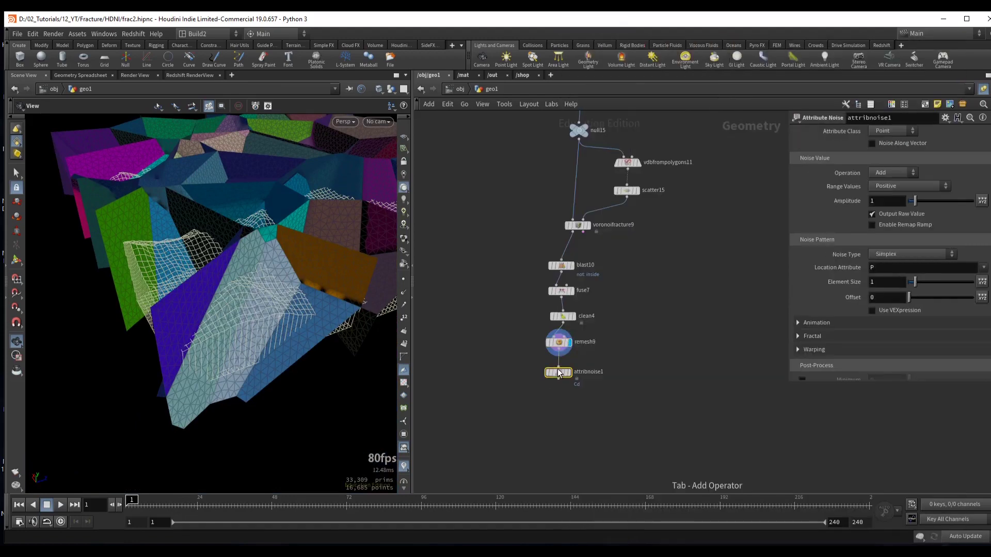
{"action": "left_click", "coordinate": [900, 144]}
{"action": "left_click_drag", "start_coordinate": [915, 282], "coordinate": [924, 286]}
{"action": "left_click_drag", "start_coordinate": [916, 209], "coordinate": [912, 202]}
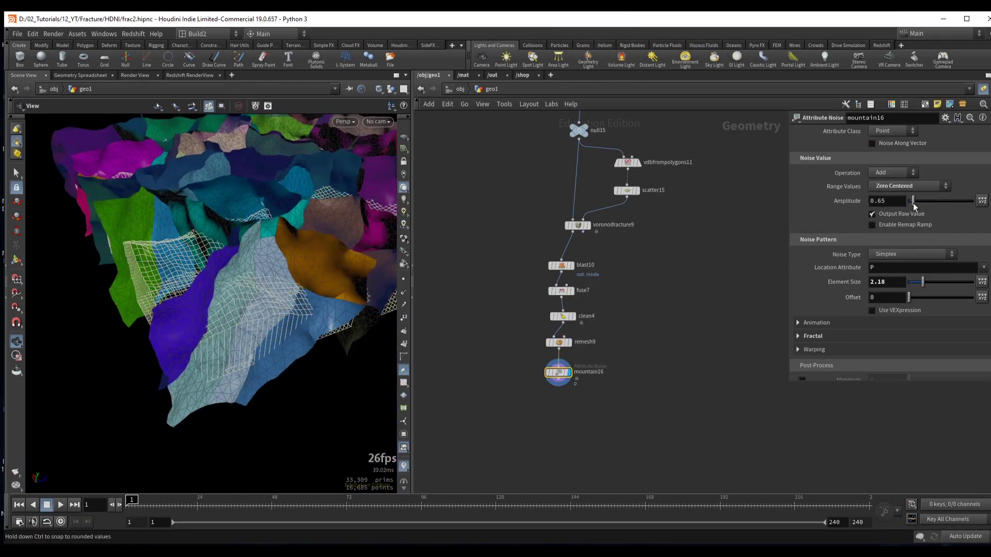
{"action": "mouse_move", "coordinate": [261, 195]}
{"action": "left_mouse_down"}
{"action": "mouse_move", "coordinate": [279, 226]}
{"action": "mouse_move", "coordinate": [254, 230]}
{"action": "mouse_move", "coordinate": [206, 210]}
{"action": "mouse_move", "coordinate": [252, 210]}
{"action": "mouse_move", "coordinate": [256, 192]}
{"action": "left_mouse_up"}
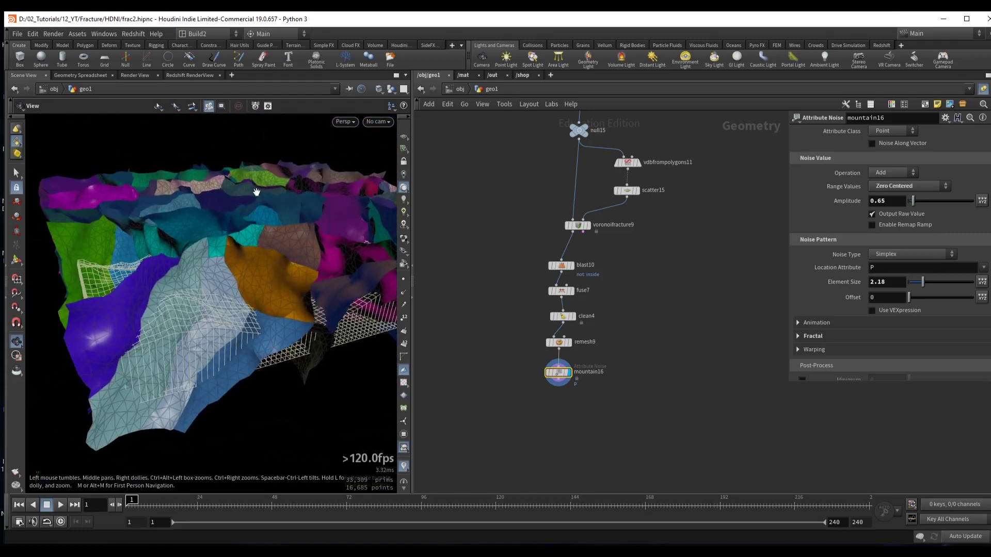
- Enable per-axis amplitude scaling on mountain16, set its Y scale to 0, and inspect the displaced faces around the terrain edges
{"action": "left_click", "coordinate": [982, 201]}
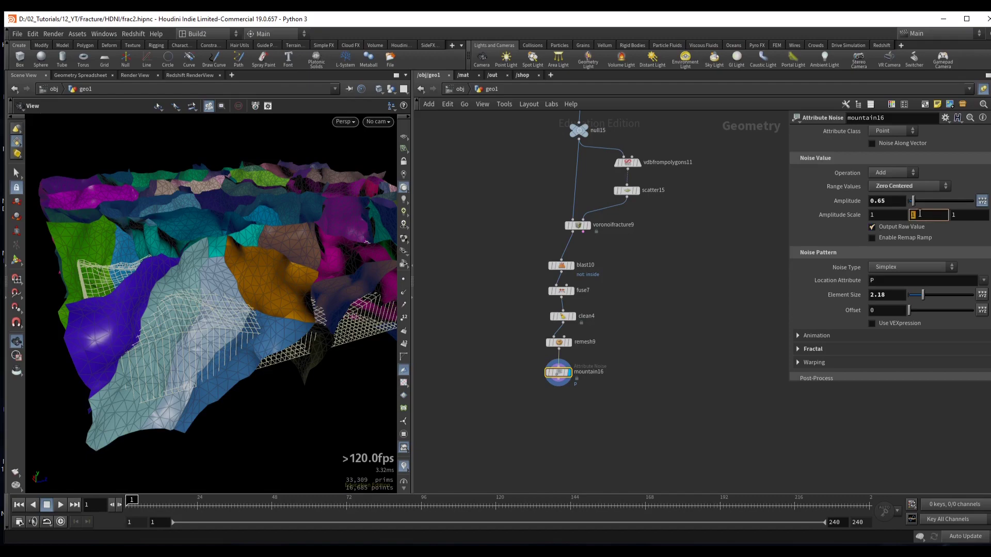
{"action": "key", "text": "Return"}
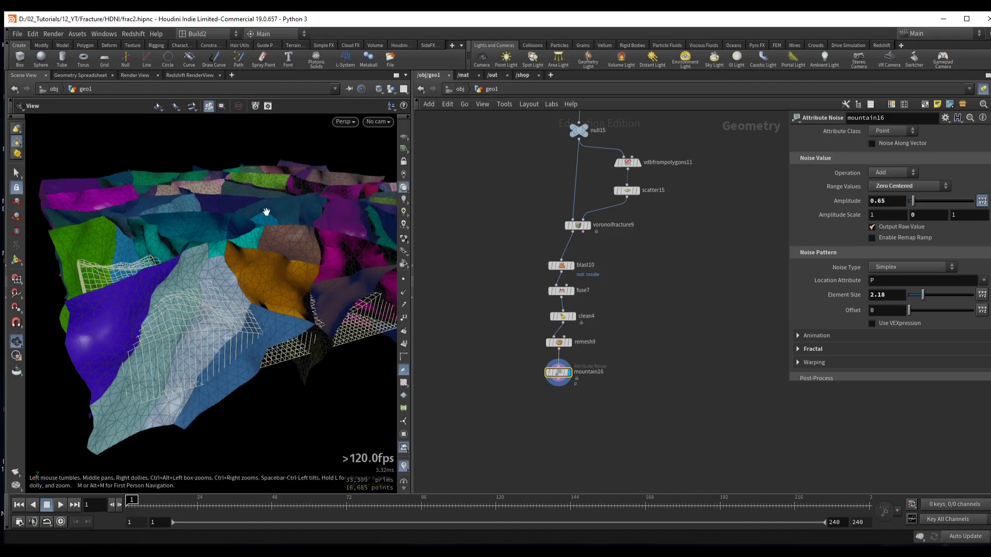
{"action": "left_click_drag", "start_coordinate": [260, 215], "coordinate": [227, 278]}
{"action": "left_click_drag", "start_coordinate": [913, 202], "coordinate": [913, 204]}
{"action": "left_click_drag", "start_coordinate": [216, 192], "coordinate": [248, 256]}
{"action": "middle_click_drag", "start_coordinate": [247, 257], "coordinate": [206, 320]}
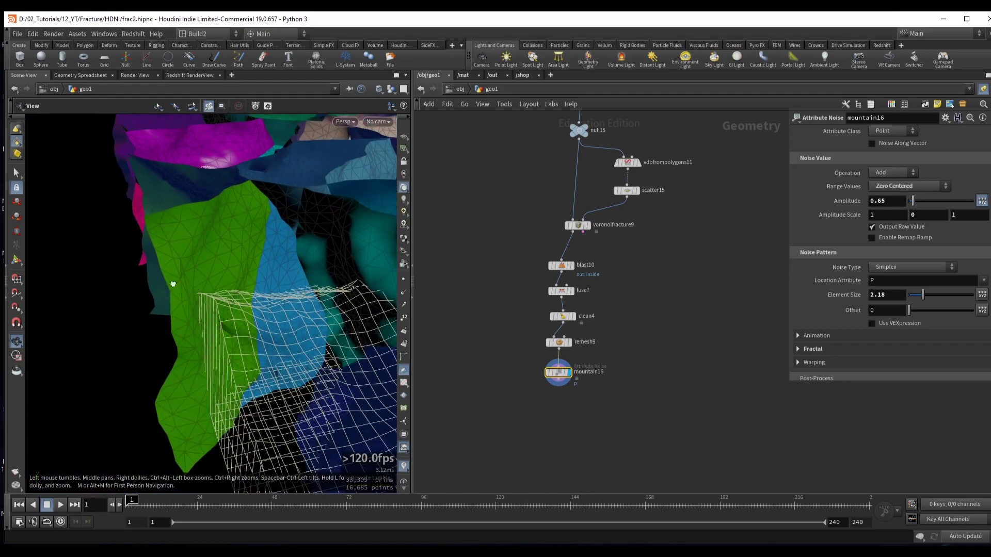
{"action": "left_click_drag", "start_coordinate": [173, 284], "coordinate": [263, 299]}
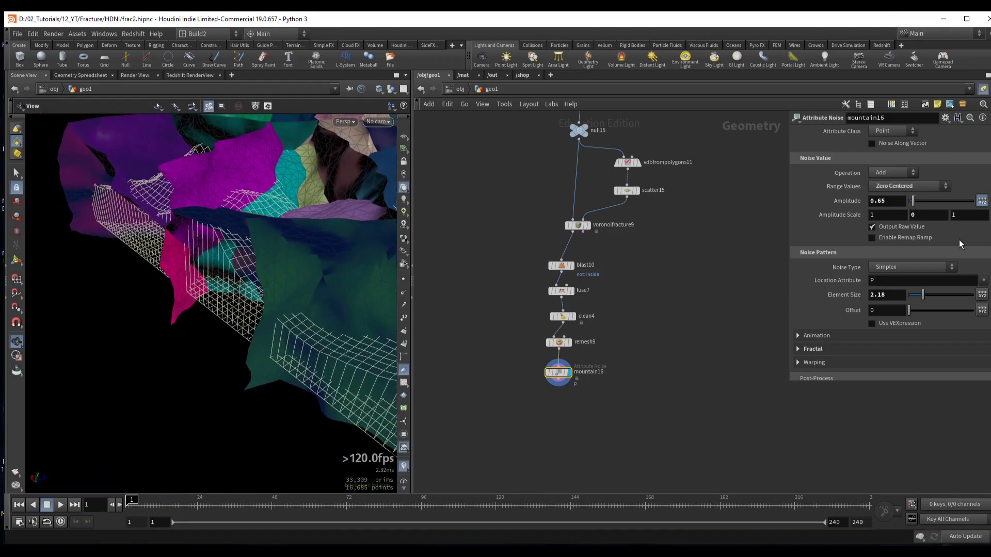
- Try amplitudes of 3.06 and 1.45 on mountain16 and examine how the cutting faces cover the terrain corner
{"action": "left_click_drag", "start_coordinate": [911, 203], "coordinate": [928, 202]}
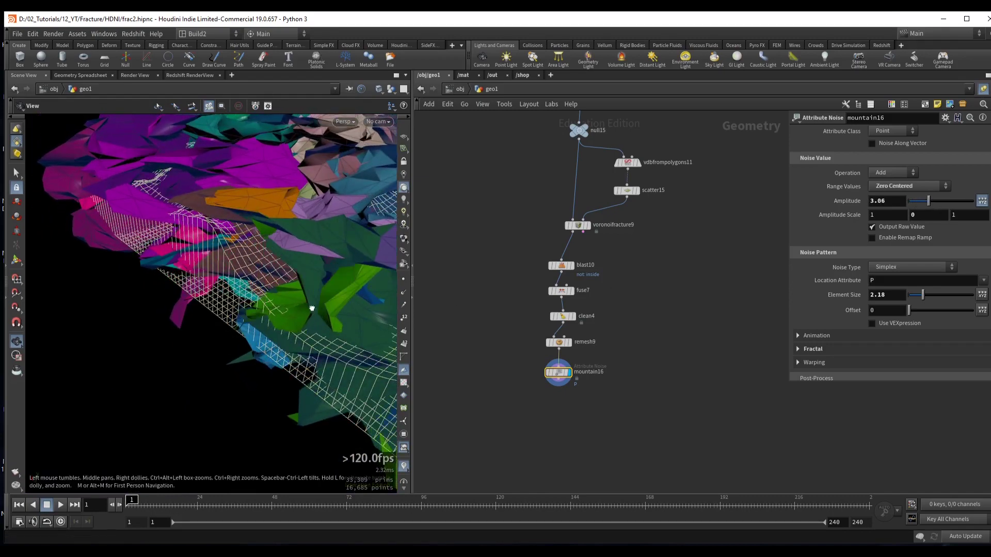
{"action": "left_click_drag", "start_coordinate": [279, 330], "coordinate": [252, 269]}
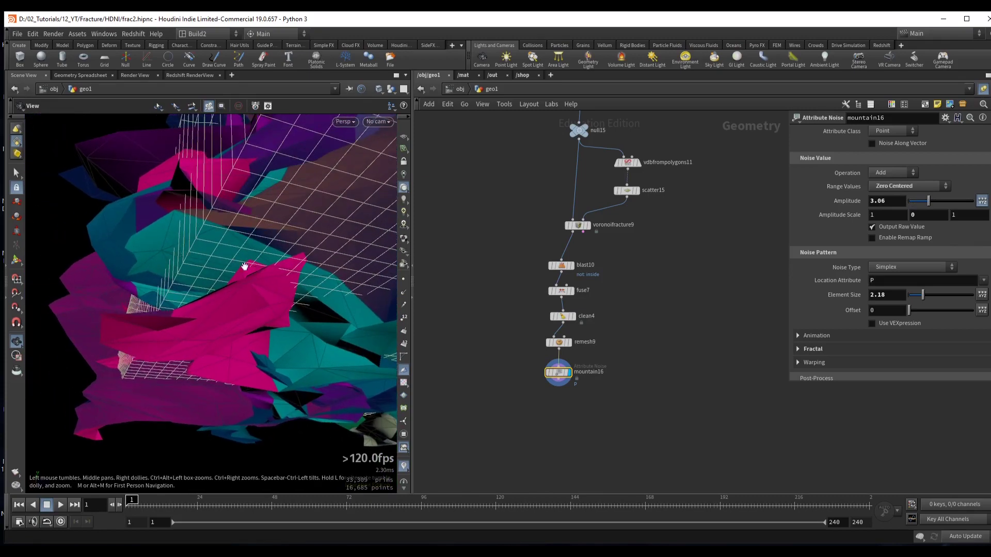
{"action": "left_click_drag", "start_coordinate": [927, 202], "coordinate": [919, 202]}
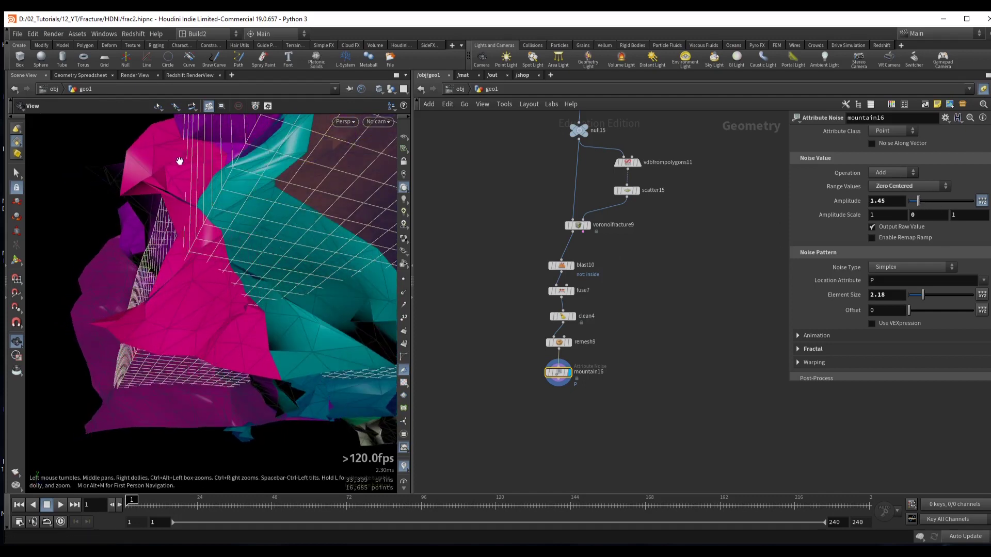
{"action": "left_click_drag", "start_coordinate": [181, 161], "coordinate": [194, 265]}
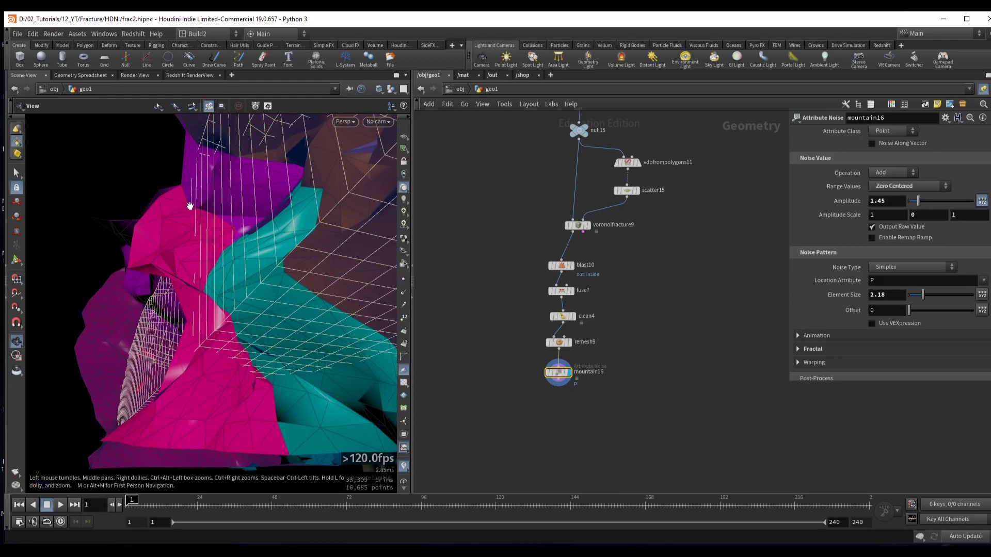
- Check the lower and upper padding values of bound7
{"action": "middle_click_drag", "start_coordinate": [567, 194], "coordinate": [591, 250]}
{"action": "left_click", "coordinate": [558, 154]}
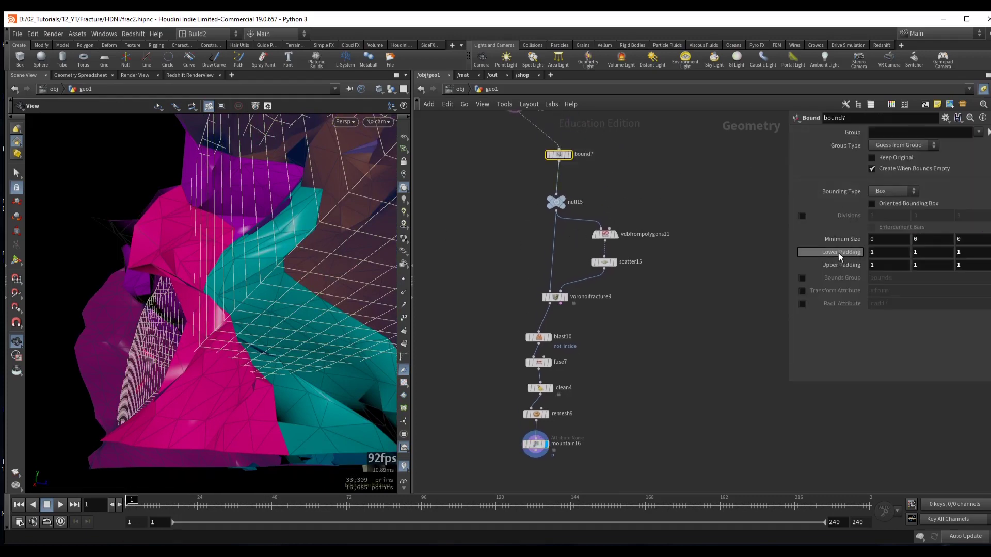
{"action": "middle_click_drag", "start_coordinate": [660, 358], "coordinate": [679, 273]}
- Reduce the amplitude of mountain16 to 0.48 while checking the cutting faces against the terrain corner and sides
{"action": "left_click", "coordinate": [555, 357]}
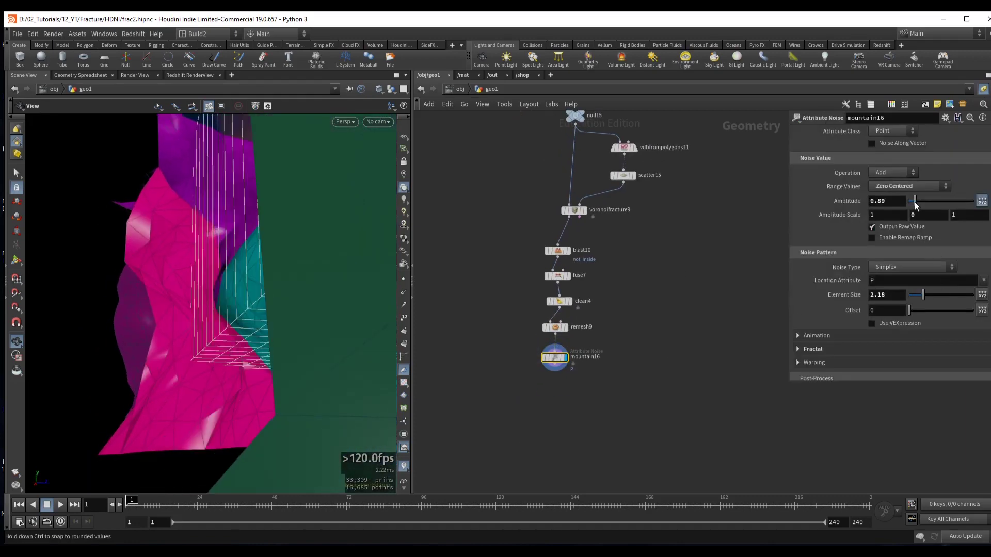
{"action": "left_click_drag", "start_coordinate": [312, 270], "coordinate": [243, 284]}
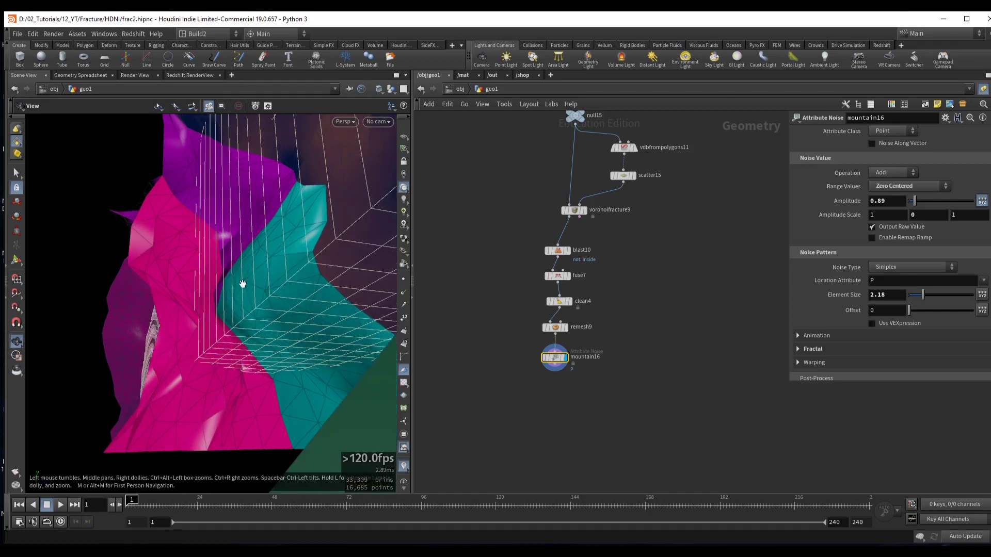
{"action": "left_click_drag", "start_coordinate": [914, 205], "coordinate": [913, 202]}
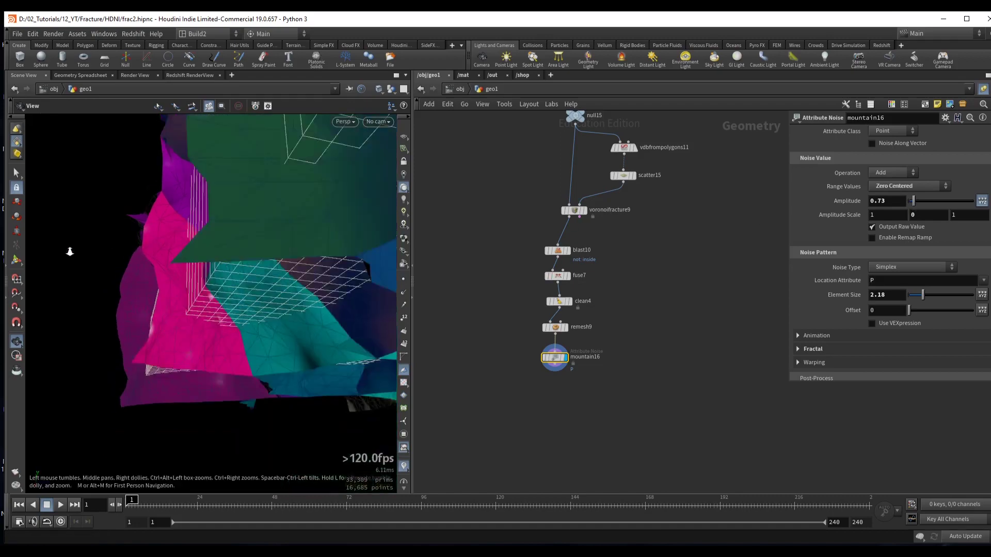
{"action": "left_click_drag", "start_coordinate": [70, 250], "coordinate": [258, 289]}
{"action": "left_click_drag", "start_coordinate": [916, 205], "coordinate": [911, 203]}
{"action": "left_click_drag", "start_coordinate": [289, 279], "coordinate": [309, 235]}
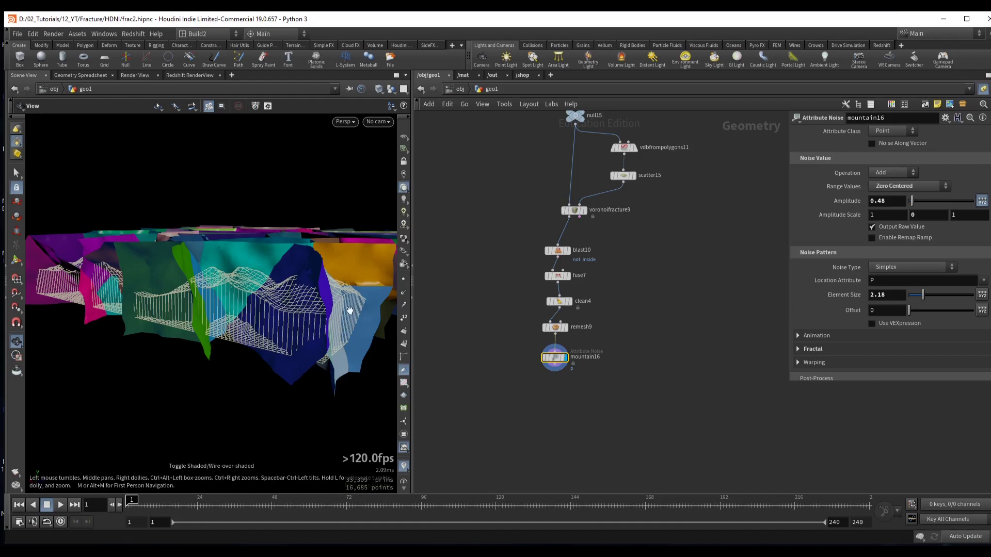
- Tidy the network by moving the voronoifracture9-to-mountain16 chain aside and repositioning vdbfrompolygons11 and scatter15 above it
{"action": "left_click_drag", "start_coordinate": [522, 382], "coordinate": [663, 208]}
{"action": "left_click_drag", "start_coordinate": [577, 209], "coordinate": [606, 211]}
{"action": "left_click", "coordinate": [468, 203]}
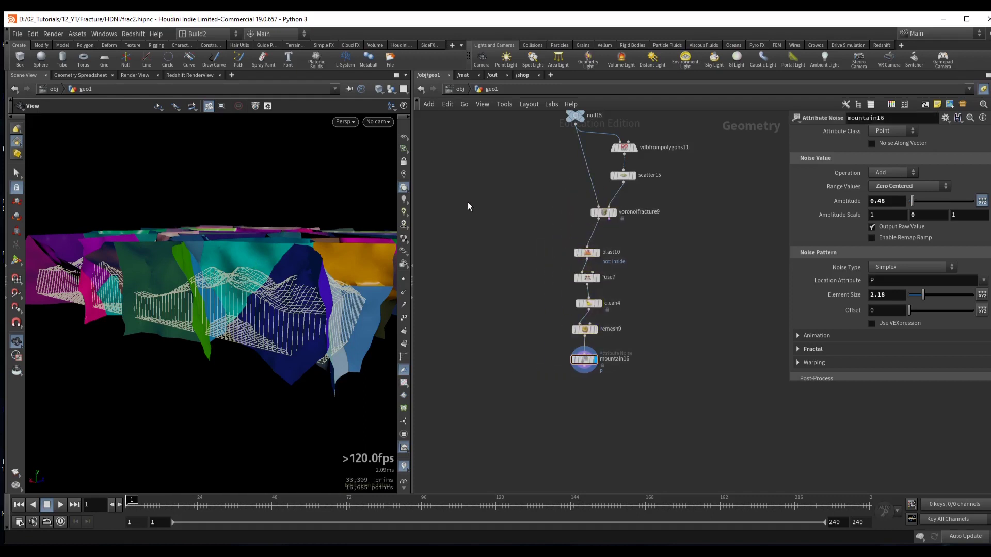
{"action": "middle_click_drag", "start_coordinate": [467, 202], "coordinate": [458, 278]}
{"action": "left_click_drag", "start_coordinate": [682, 272], "coordinate": [603, 219]}
{"action": "left_click", "coordinate": [614, 230]}
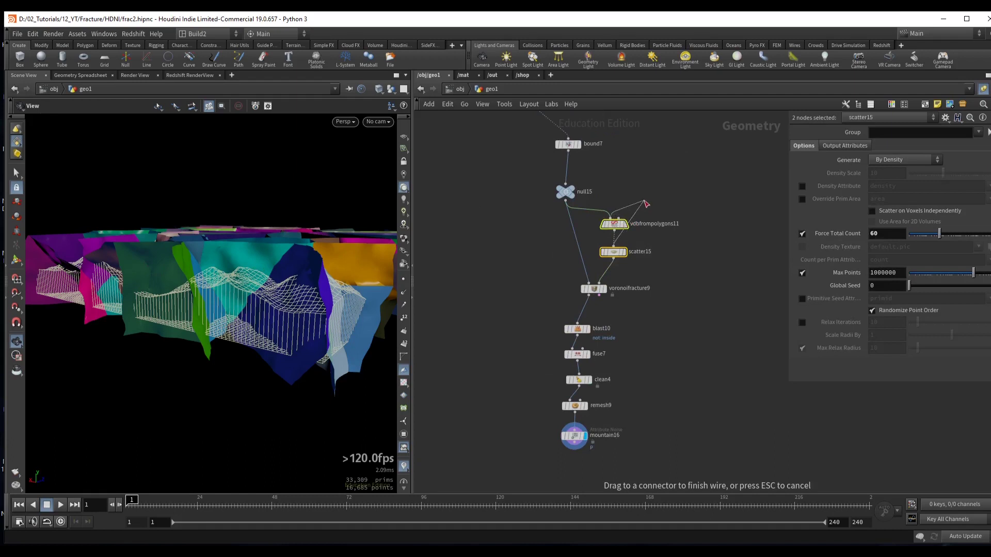
{"action": "left_click", "coordinate": [645, 204]}
{"action": "left_click", "coordinate": [499, 232]}
{"action": "scroll", "coordinate": [513, 206], "scroll_direction": "down", "scroll_amount": 4}
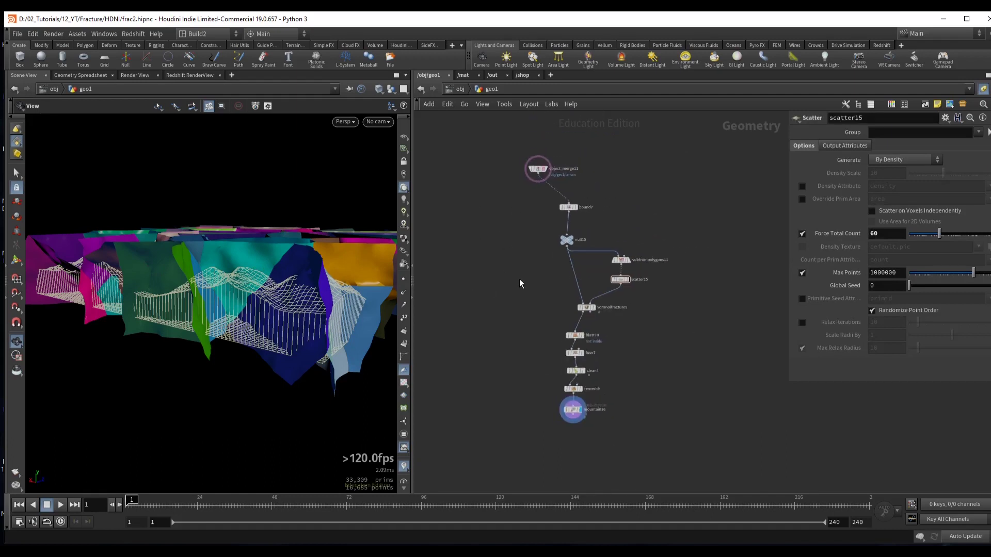
- Display object_merge11 and add a Boolean Fracture using it as the geometry input and mountain16 as the cutting surface
{"action": "left_click", "coordinate": [546, 169]}
{"action": "scroll", "coordinate": [547, 170], "scroll_direction": "up", "scroll_amount": 2}
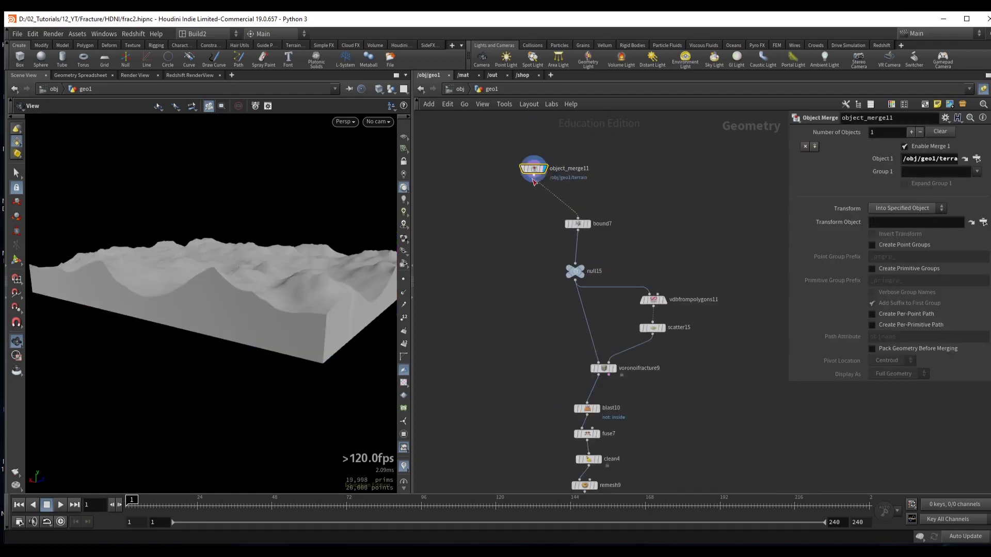
{"action": "left_click", "coordinate": [533, 179]}
{"action": "key", "text": "Tab"}
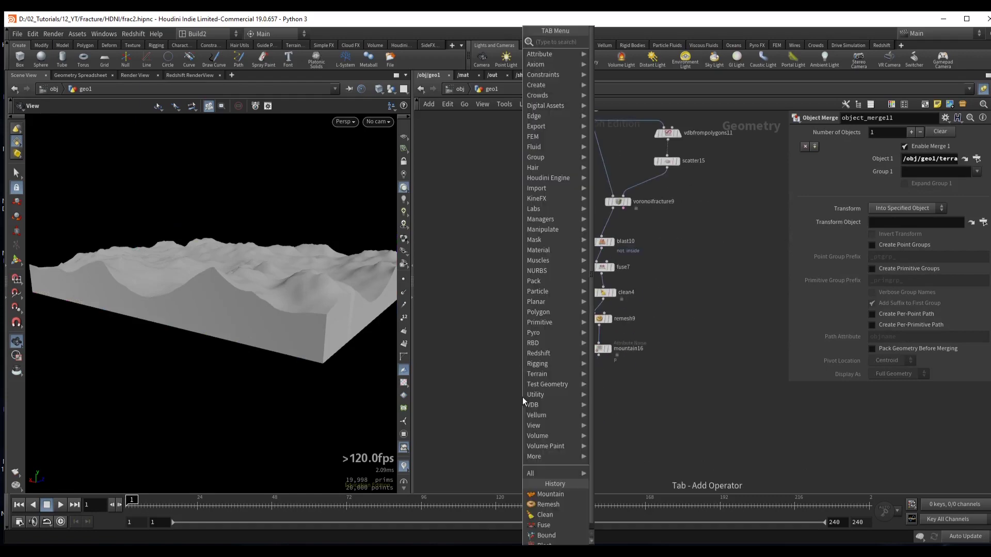
{"action": "type", "text": "boolean fr"}
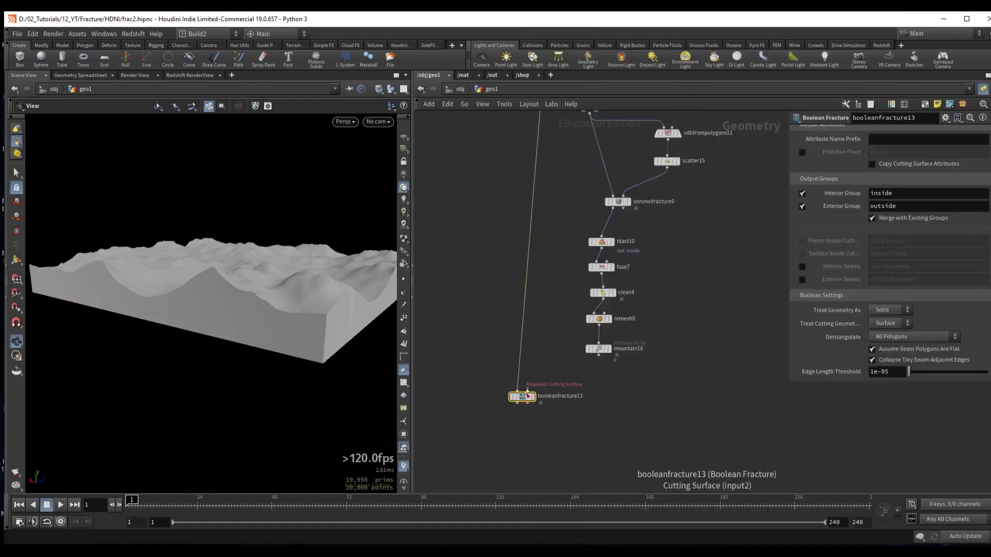
{"action": "key", "text": "Return"}
{"action": "left_click", "coordinate": [539, 414]}
{"action": "left_click", "coordinate": [598, 356]}
{"action": "left_click", "coordinate": [543, 402]}
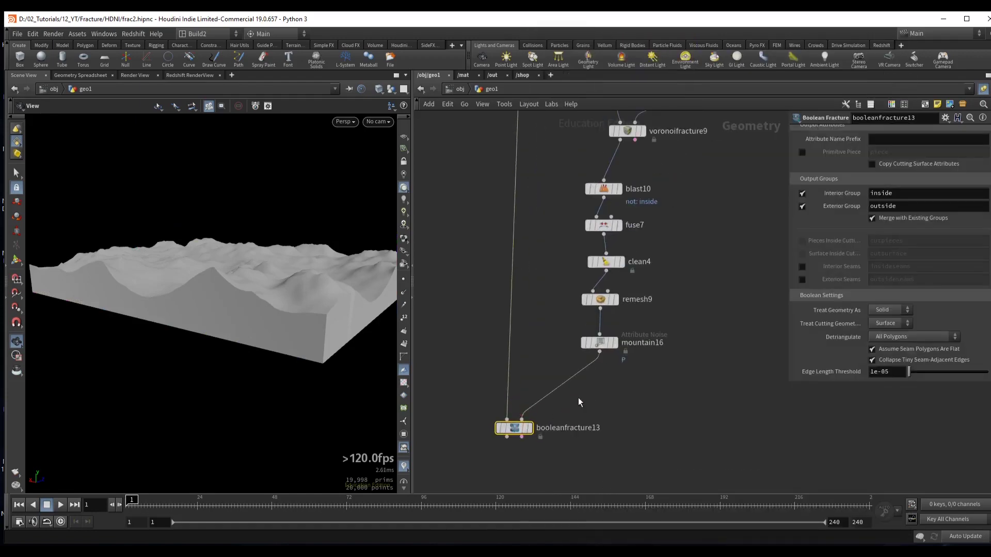
- Display the booleanfracture13 result and inspect the fractured terrain pieces from above
{"action": "scroll", "coordinate": [627, 380], "scroll_direction": "up", "scroll_amount": 2}
{"action": "scroll", "coordinate": [627, 379], "scroll_direction": "down", "scroll_amount": 1}
{"action": "key", "text": "r"}
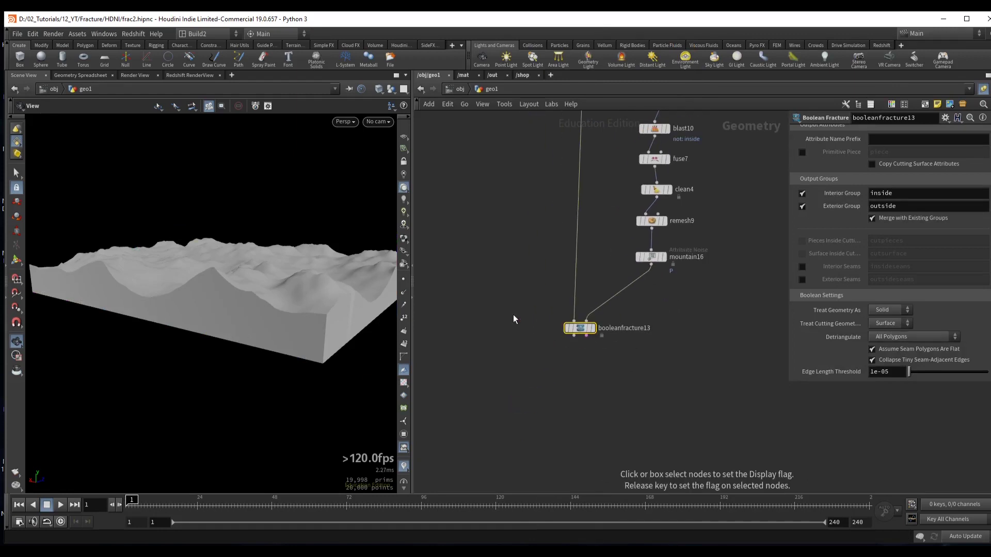
{"action": "left_click_drag", "start_coordinate": [313, 281], "coordinate": [280, 273]}
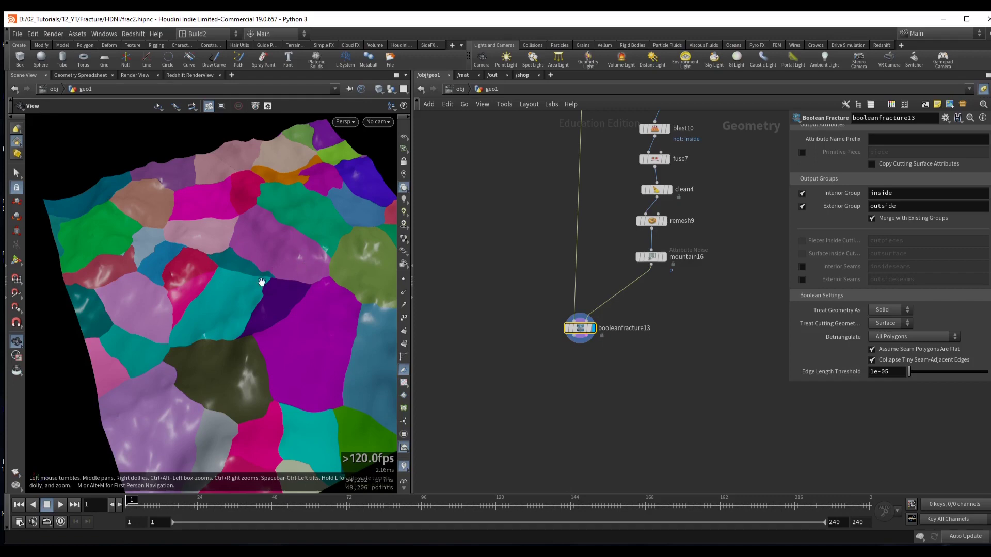
{"action": "scroll", "coordinate": [261, 282], "scroll_direction": "down", "scroll_amount": 4}
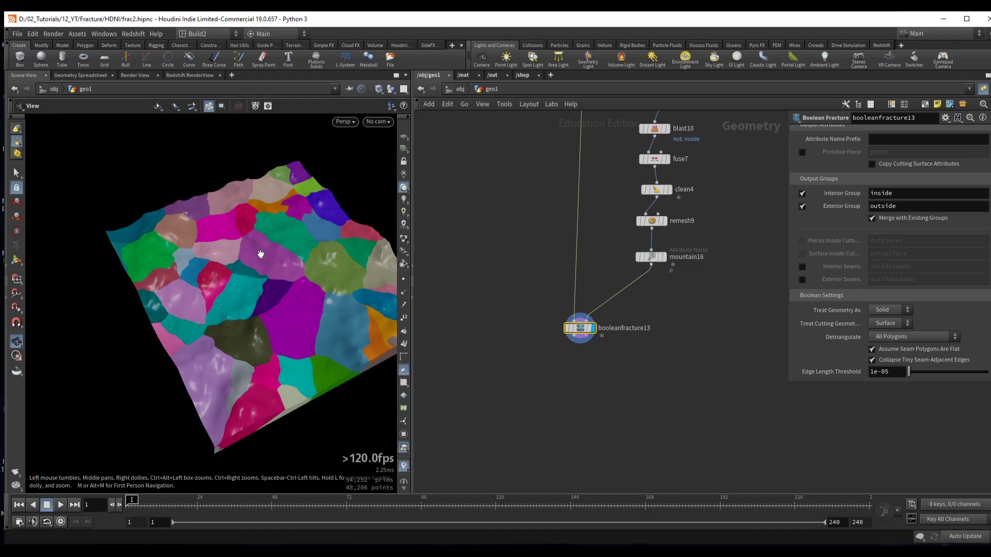
{"action": "scroll", "coordinate": [283, 264], "scroll_direction": "up", "scroll_amount": 3}
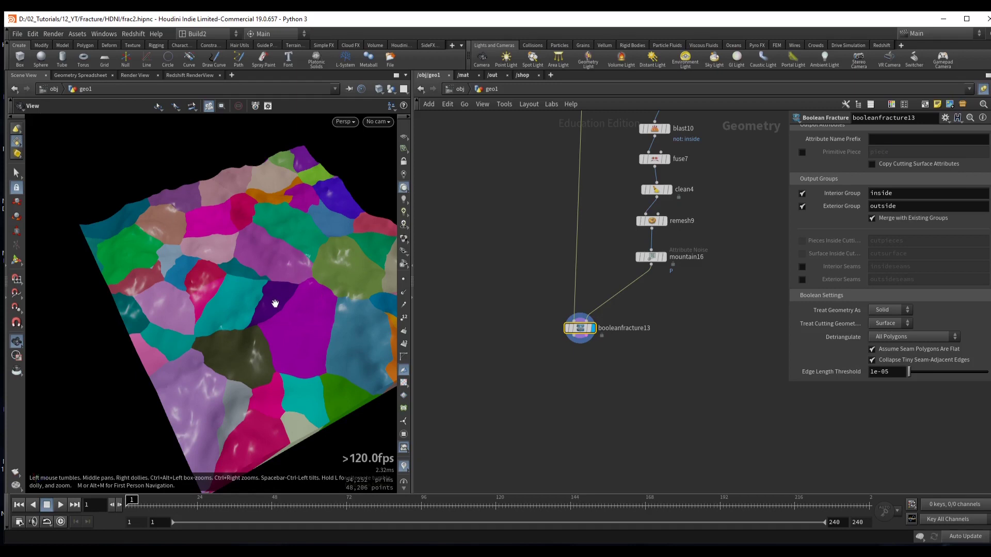
- Display normal7 in the earlier booleanfracture11 setup to examine its fracture pattern for comparison
{"action": "key", "text": "1"}
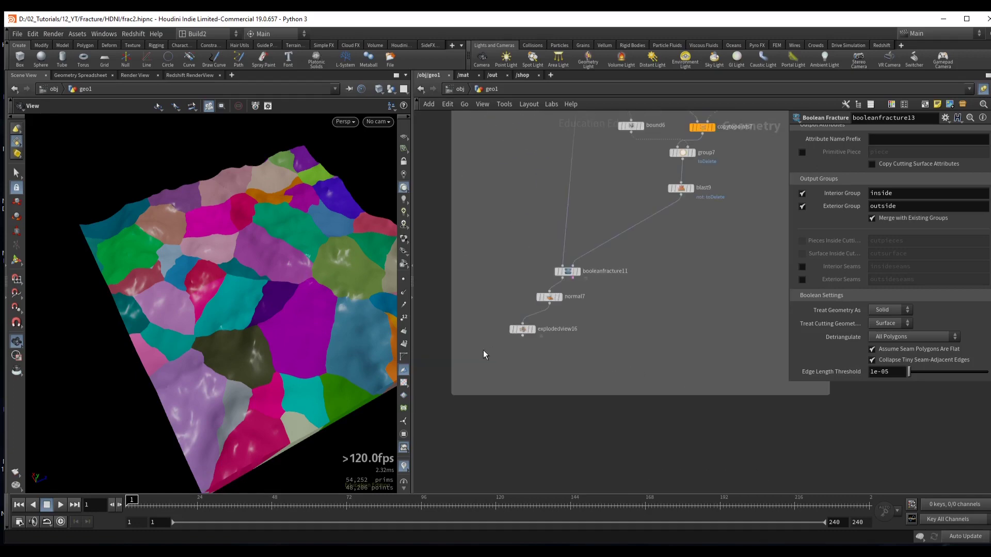
{"action": "left_click_drag", "start_coordinate": [486, 349], "coordinate": [561, 318]}
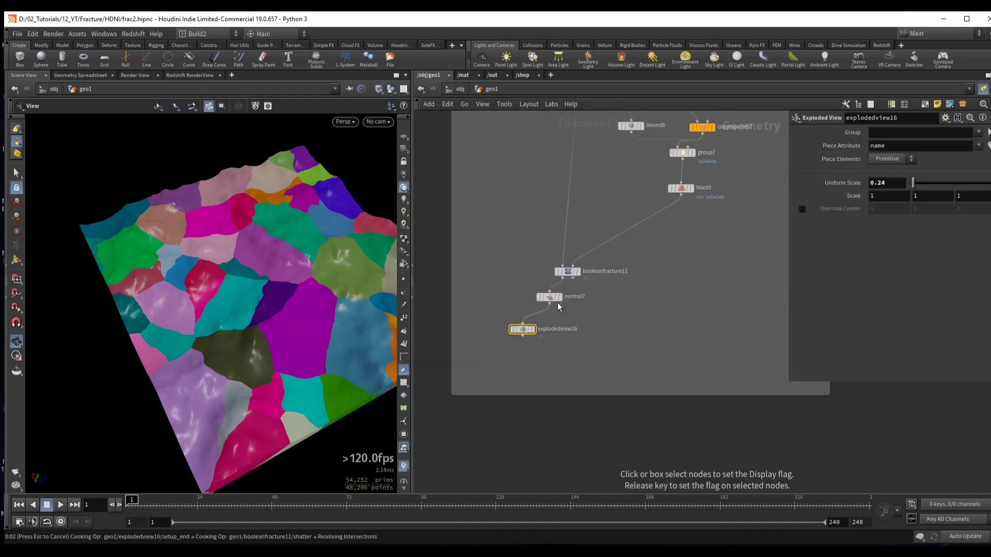
{"action": "left_click", "coordinate": [560, 298]}
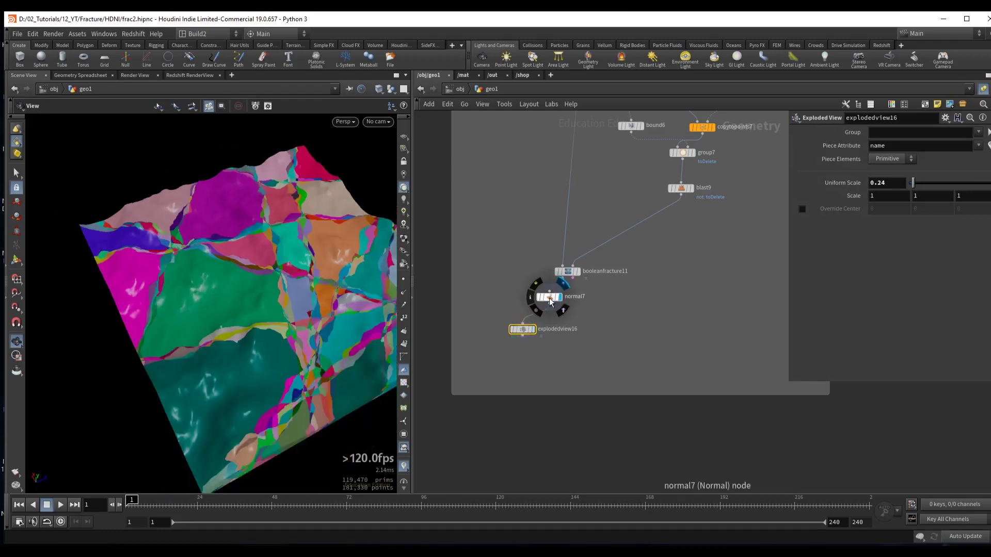
{"action": "left_click_drag", "start_coordinate": [221, 266], "coordinate": [209, 277]}
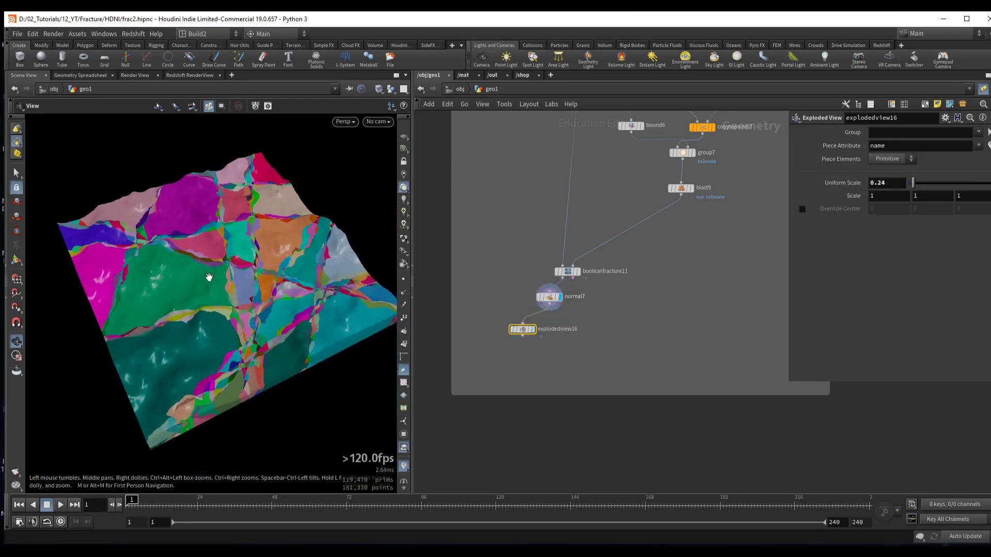
- Return the display to booleanfracture13 and compare its piece shapes with the earlier setup
{"action": "middle_click_drag", "start_coordinate": [699, 325], "coordinate": [555, 348]}
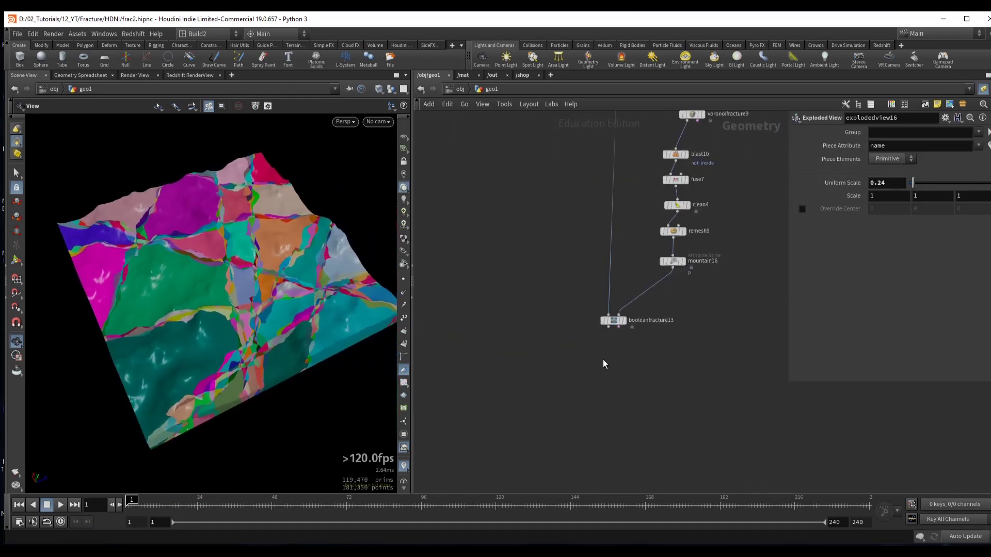
{"action": "left_click_drag", "start_coordinate": [551, 353], "coordinate": [678, 323]}
{"action": "key", "text": "r"}
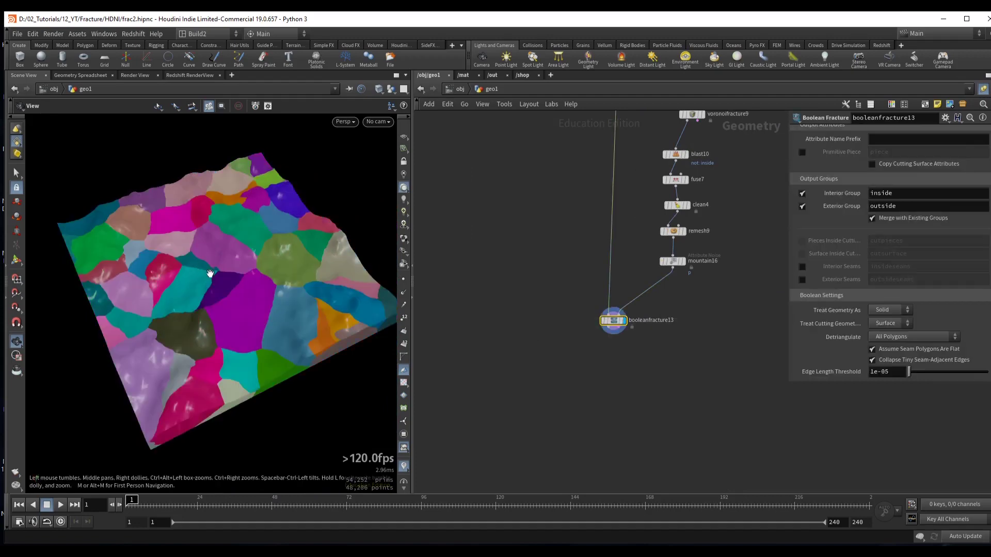
{"action": "left_click_drag", "start_coordinate": [209, 274], "coordinate": [191, 279]}
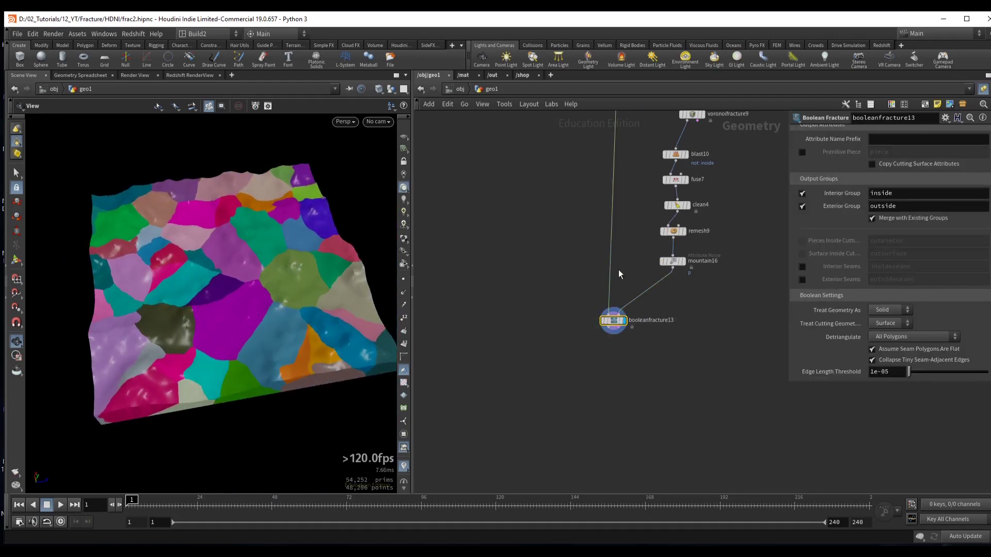
- Try a Force Total Count of 120 on scatter15 and inspect the resulting terrain pieces
{"action": "middle_click_drag", "start_coordinate": [619, 272], "coordinate": [519, 440]}
{"action": "left_click", "coordinate": [642, 242]}
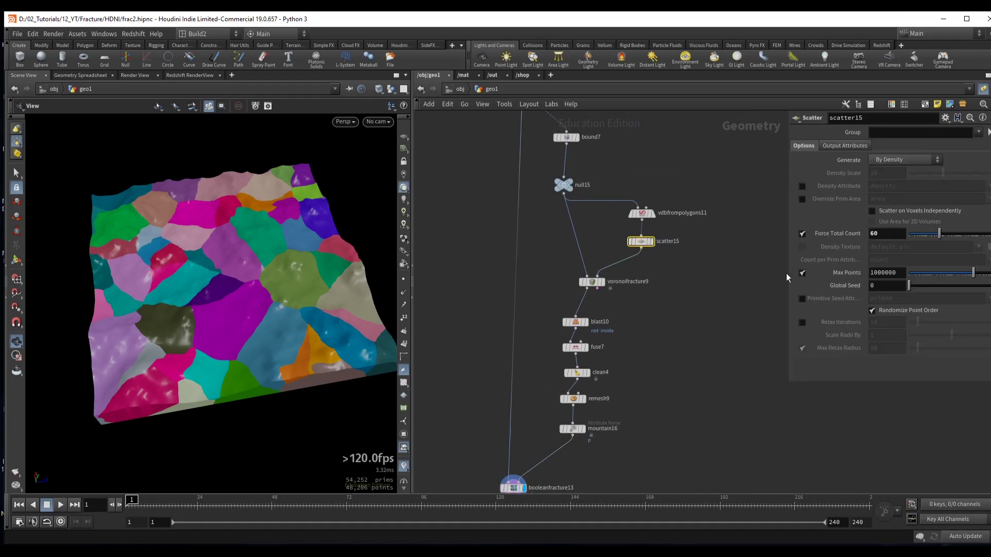
{"action": "left_click", "coordinate": [889, 234]}
{"action": "key", "text": "Return"}
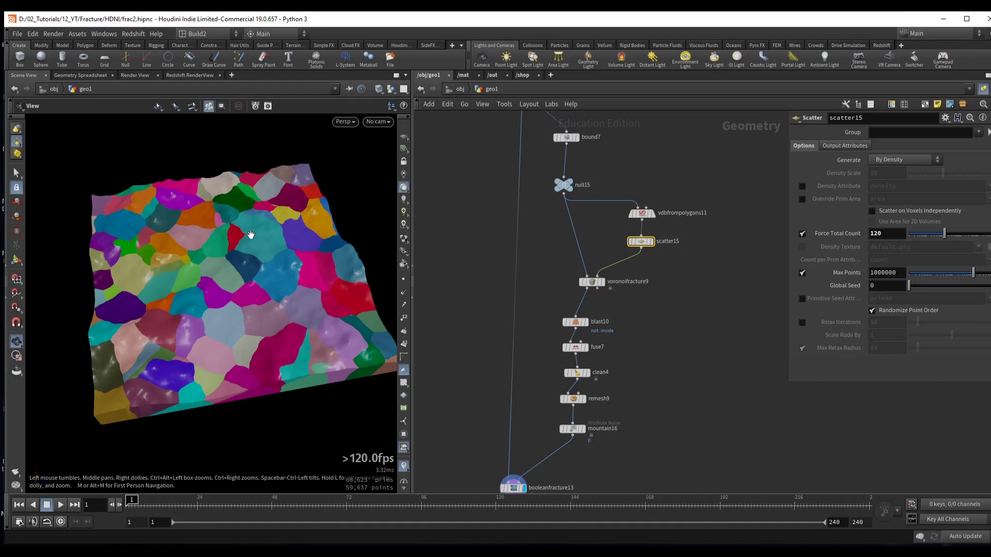
{"action": "left_click_drag", "start_coordinate": [225, 316], "coordinate": [262, 277]}
{"action": "left_click_drag", "start_coordinate": [212, 245], "coordinate": [129, 247]}
{"action": "left_click_drag", "start_coordinate": [184, 266], "coordinate": [304, 237]}
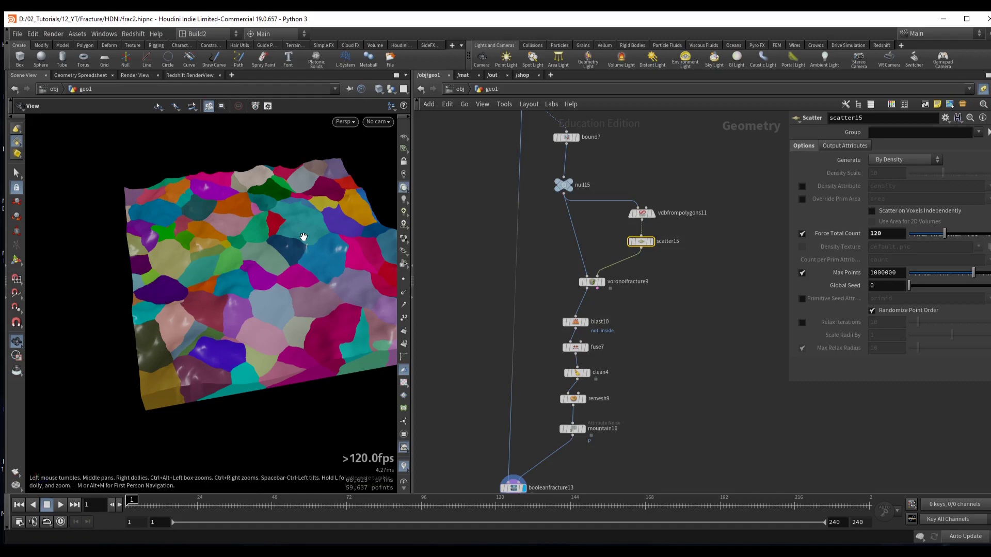
- Set scatter15's Force Total Count to 80 and check the terrain pieces from another angle
{"action": "left_click", "coordinate": [897, 232]}
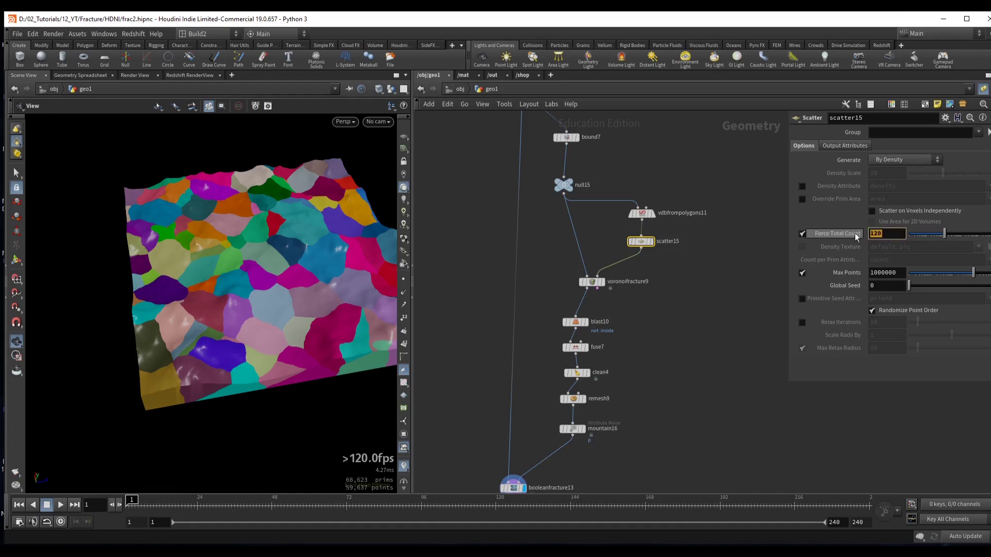
{"action": "type", "text": "80"}
{"action": "key", "text": "Return"}
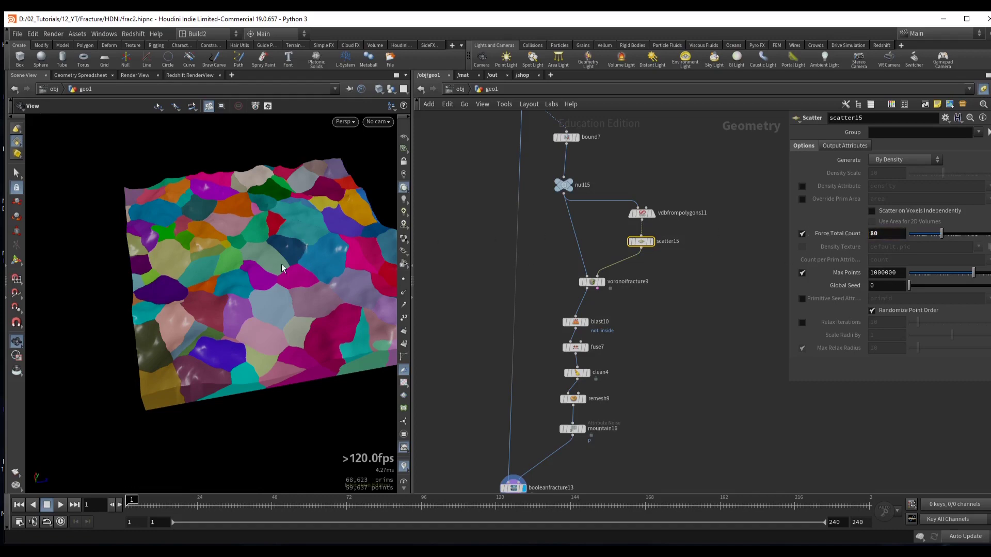
{"action": "left_click_drag", "start_coordinate": [282, 251], "coordinate": [320, 269]}
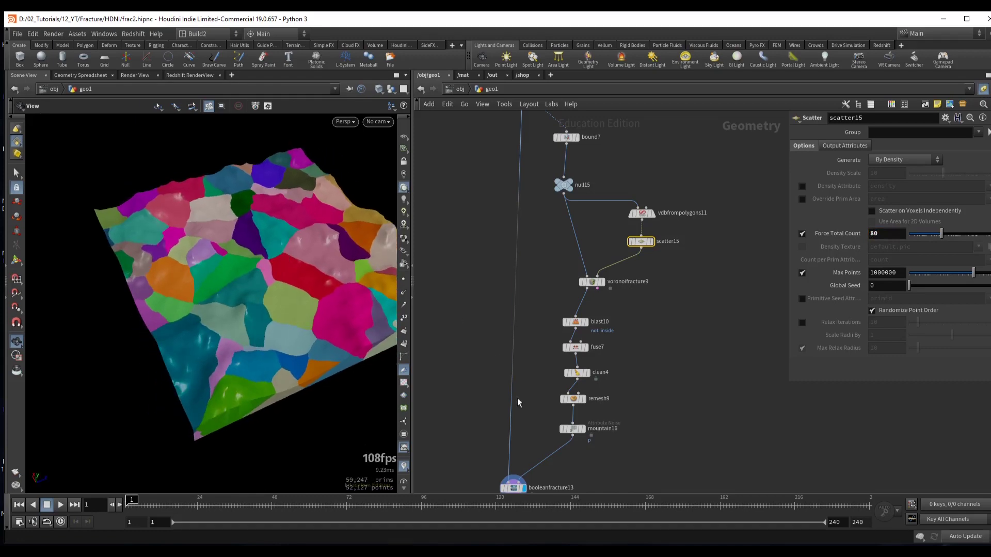
- Make room below remesh9 by moving booleanfracture13 and mountain16 down, and display remesh9's cutting faces
{"action": "middle_click_drag", "start_coordinate": [531, 396], "coordinate": [557, 330]}
{"action": "left_click_drag", "start_coordinate": [539, 417], "coordinate": [525, 441]}
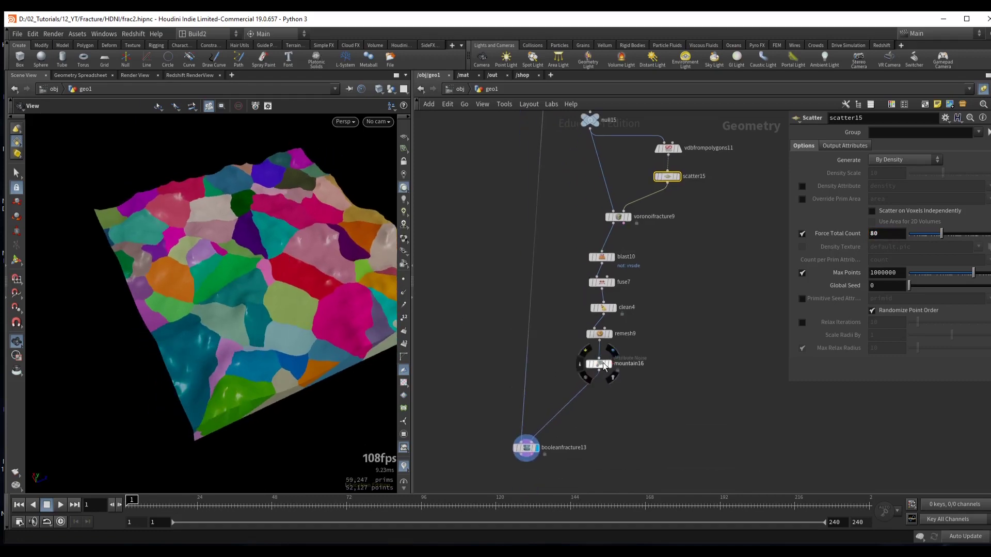
{"action": "left_click_drag", "start_coordinate": [598, 364], "coordinate": [605, 396]}
{"action": "left_click", "coordinate": [610, 334]}
{"action": "left_click_drag", "start_coordinate": [242, 227], "coordinate": [244, 262]}
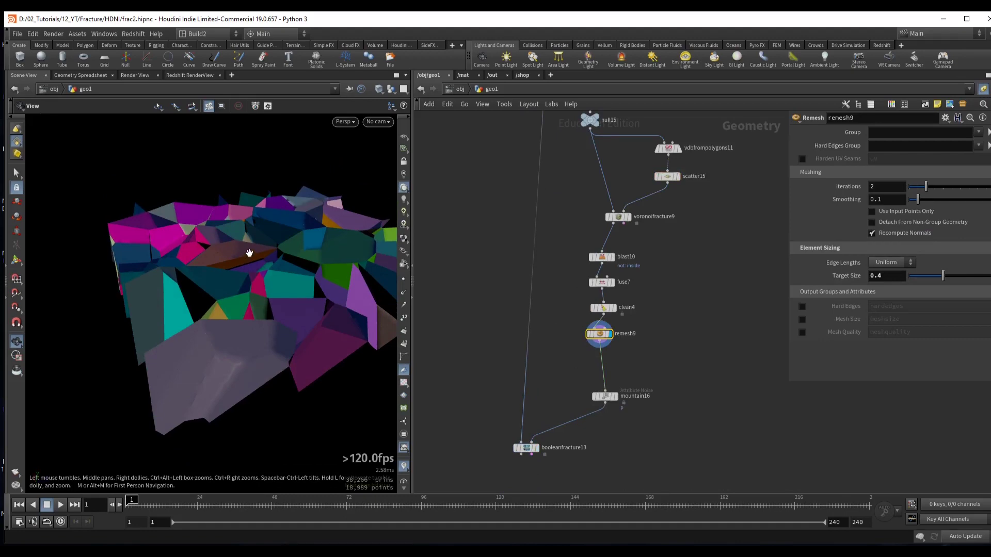
{"action": "left_click_drag", "start_coordinate": [266, 248], "coordinate": [261, 262]}
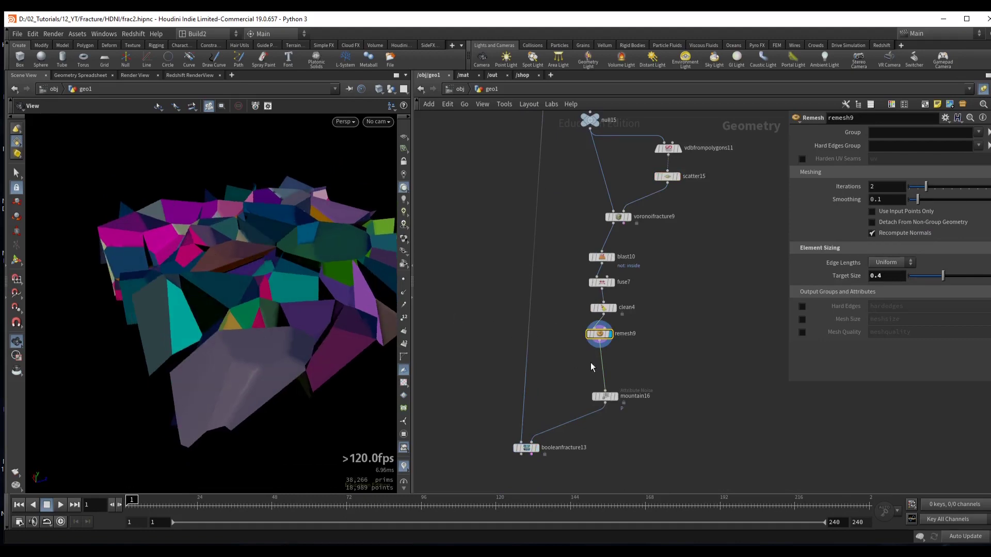
- Insert a Copy and Transform node between remesh9 and mountain16, and move the nodes beneath it further down
{"action": "key", "text": "Tab"}
{"action": "type", "text": "c and"}
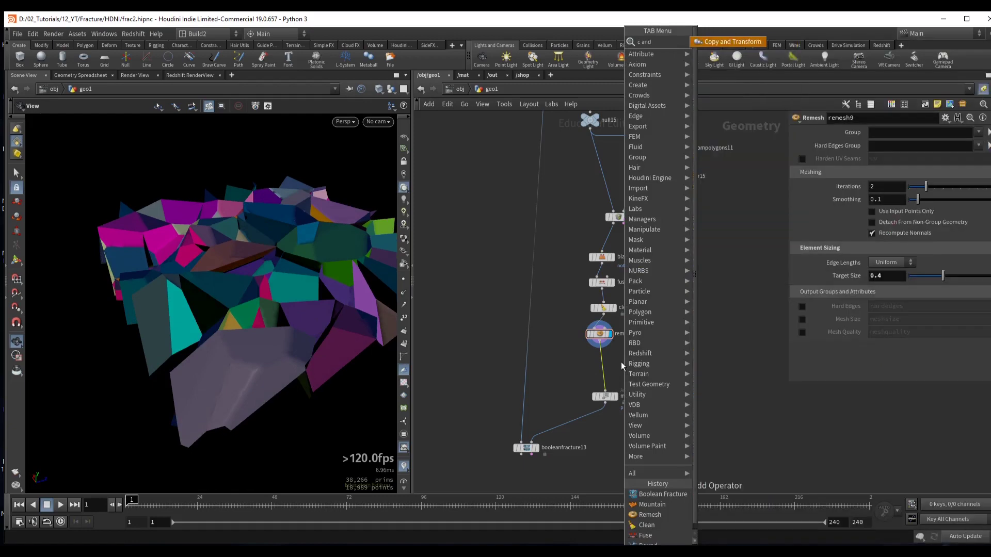
{"action": "key", "text": "Return"}
{"action": "left_click", "coordinate": [603, 354]}
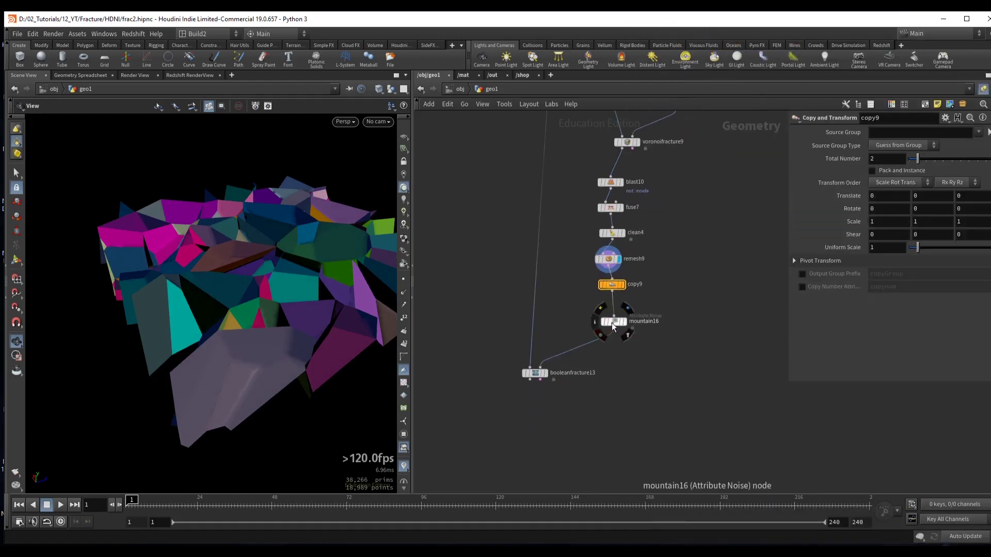
{"action": "left_click_drag", "start_coordinate": [540, 373], "coordinate": [530, 405]}
{"action": "left_click_drag", "start_coordinate": [614, 345], "coordinate": [615, 379]}
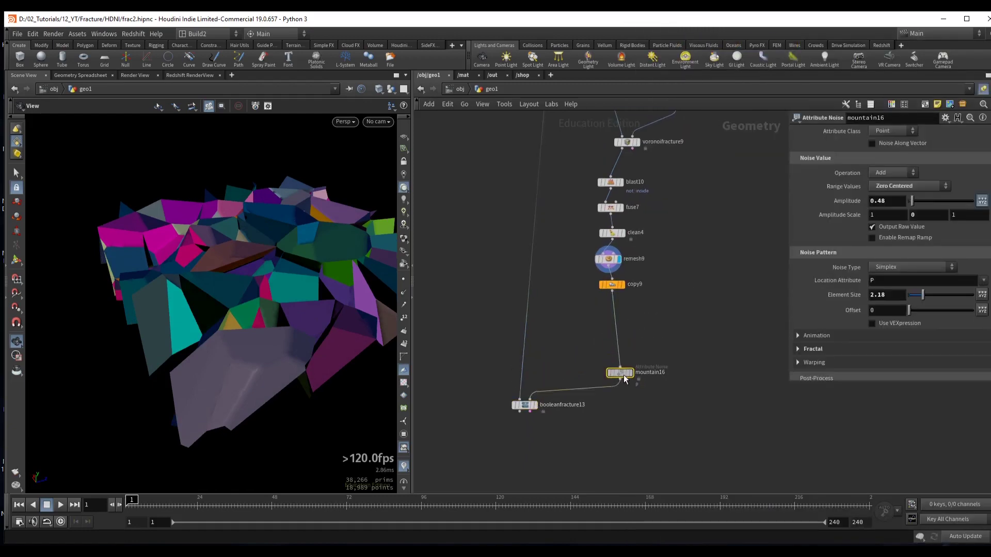
- Display copy9 and set its Total Number to 3
{"action": "left_click", "coordinate": [611, 285]}
{"action": "key", "text": "r"}
{"action": "double_click", "coordinate": [872, 159]}
{"action": "type", "text": "3"}
{"action": "key", "text": "Return"}
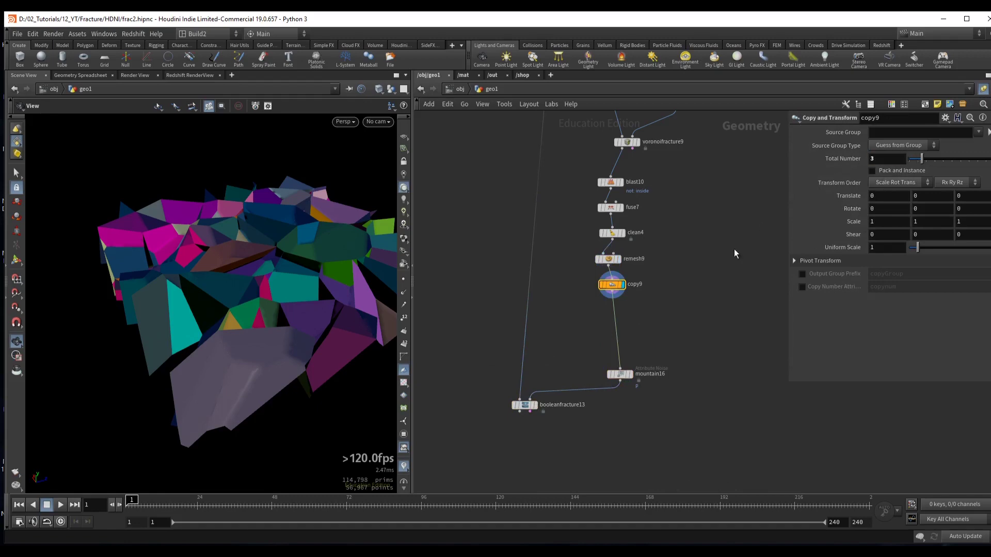
- Insert a Connectivity node between copy9 and mountain16
{"action": "key", "text": "Tab"}
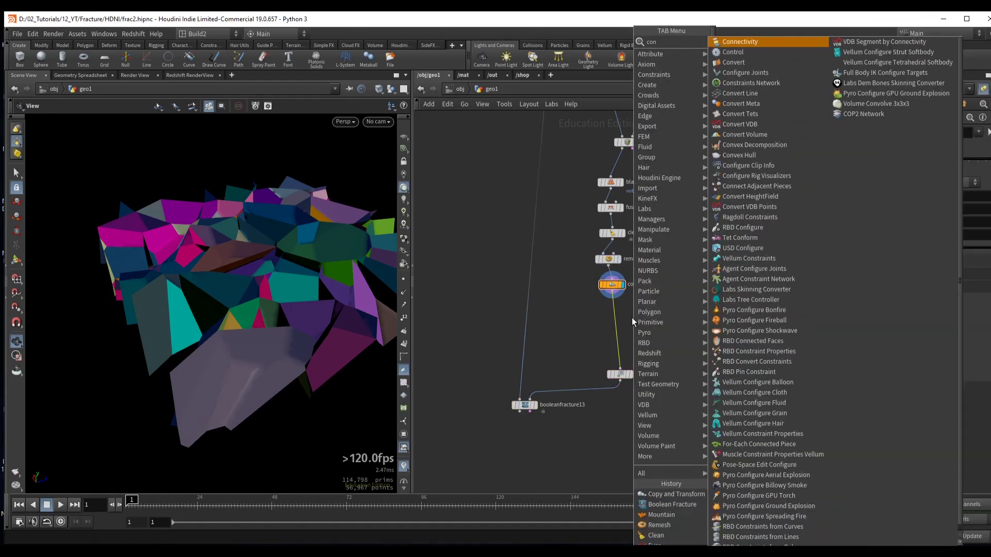
{"action": "left_click", "coordinate": [632, 318]}
{"action": "left_click", "coordinate": [612, 310]}
{"action": "left_click", "coordinate": [619, 374]}
{"action": "key", "text": "r"}
{"action": "left_click_drag", "start_coordinate": [619, 374], "coordinate": [606, 352]}
{"action": "left_click", "coordinate": [887, 324]}
{"action": "scroll", "coordinate": [853, 368], "scroll_direction": "down", "scroll_amount": 1}
{"action": "left_click", "coordinate": [846, 361]}
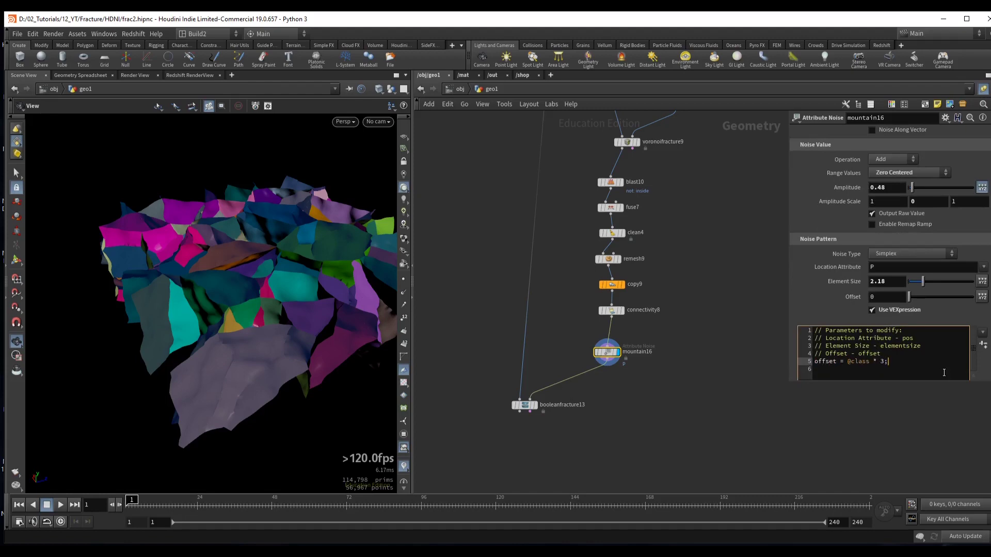
{"action": "scroll", "coordinate": [241, 273], "scroll_direction": "up", "scroll_amount": 10}
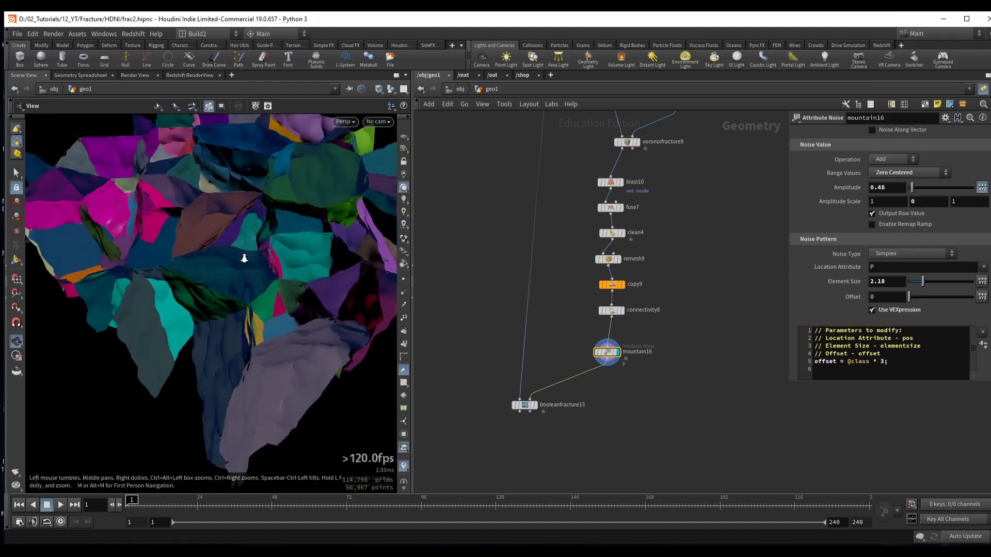
{"action": "left_click_drag", "start_coordinate": [229, 354], "coordinate": [221, 305]}
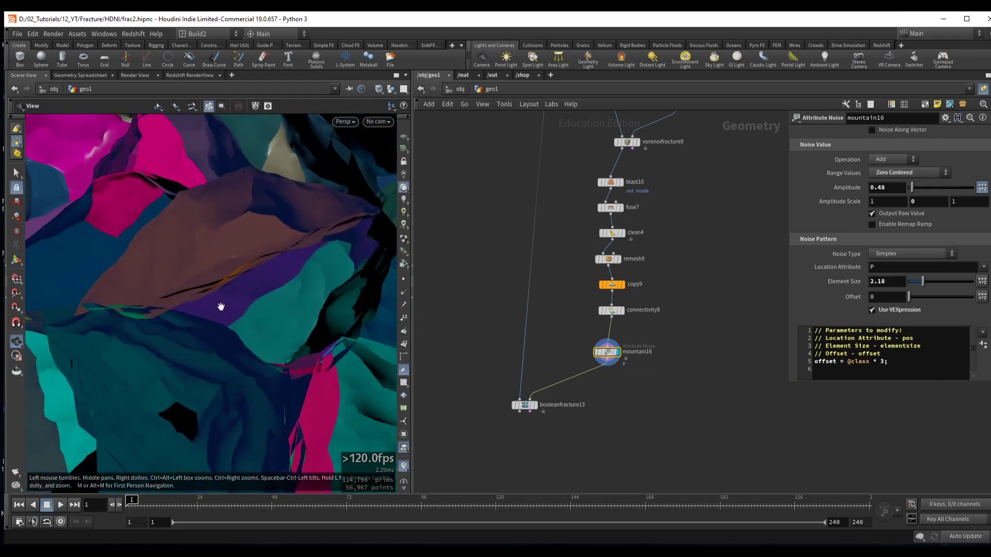
- Display booleanfracture13 and inspect the thin shards produced between the large terrain pieces
{"action": "middle_click_drag", "start_coordinate": [519, 400], "coordinate": [545, 349]}
{"action": "left_click_drag", "start_coordinate": [500, 339], "coordinate": [588, 370]}
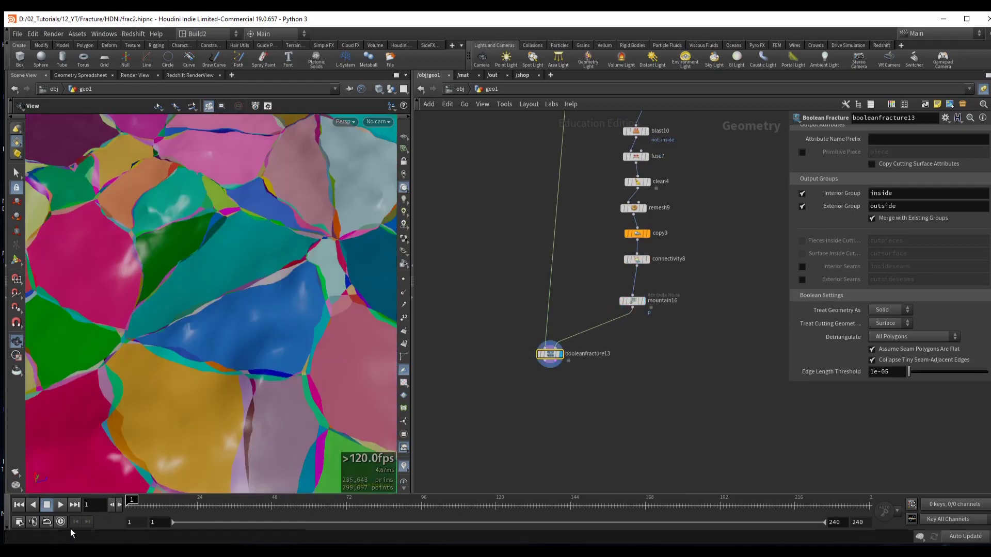
{"action": "left_click_drag", "start_coordinate": [287, 273], "coordinate": [309, 289]}
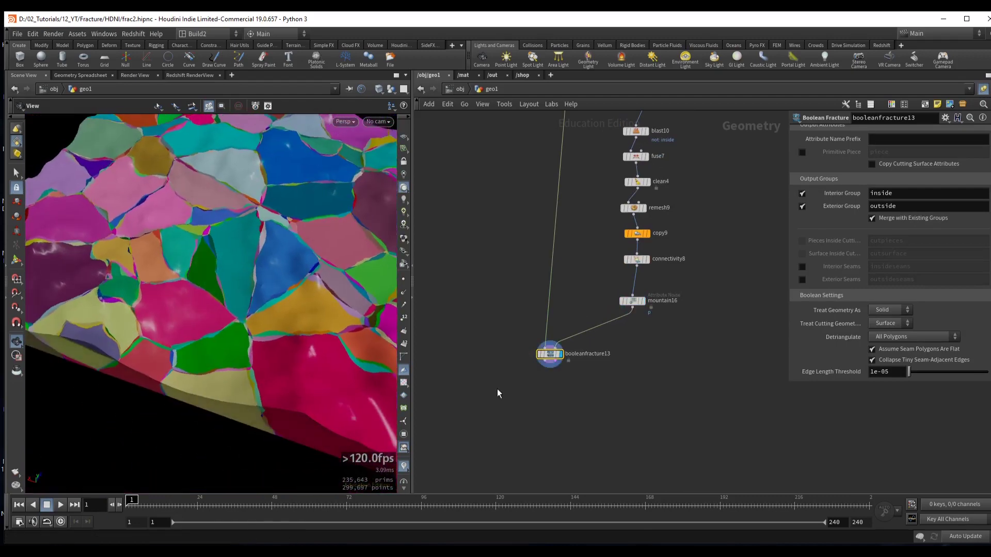
- Add an Exploded View after booleanfracture13 with a Uniform Scale of 0.57 and inspect the separated pieces
{"action": "middle_click_drag", "start_coordinate": [542, 376], "coordinate": [561, 329]}
{"action": "left_click", "coordinate": [564, 316]}
{"action": "left_click", "coordinate": [540, 351]}
{"action": "type", "text": "explo"}
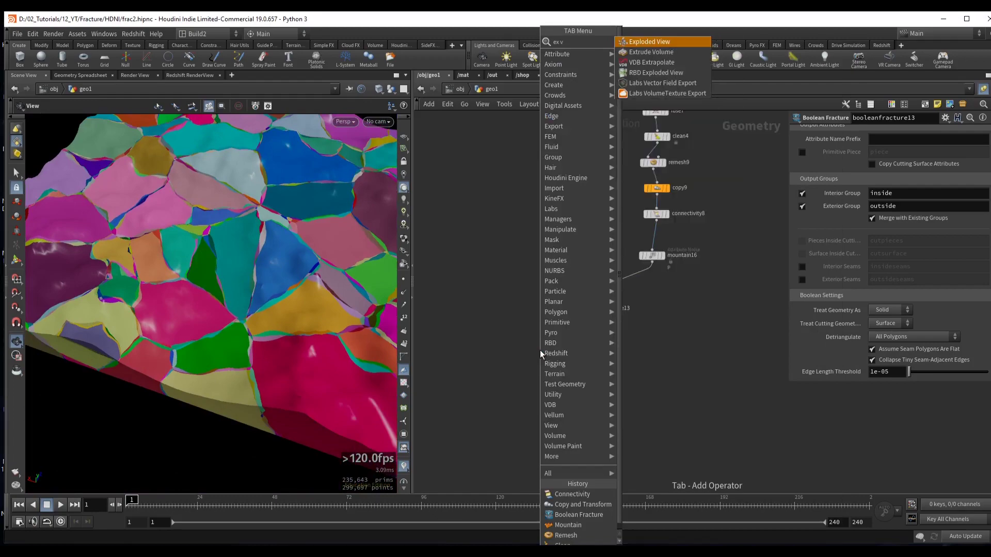
{"action": "key", "text": "Return"}
{"action": "mouse_move", "coordinate": [925, 183]}
{"action": "left_mouse_down"}
{"action": "mouse_move", "coordinate": [910, 182]}
{"action": "mouse_move", "coordinate": [919, 182]}
{"action": "left_mouse_up"}
{"action": "scroll", "coordinate": [207, 258], "scroll_direction": "up", "scroll_amount": 10}
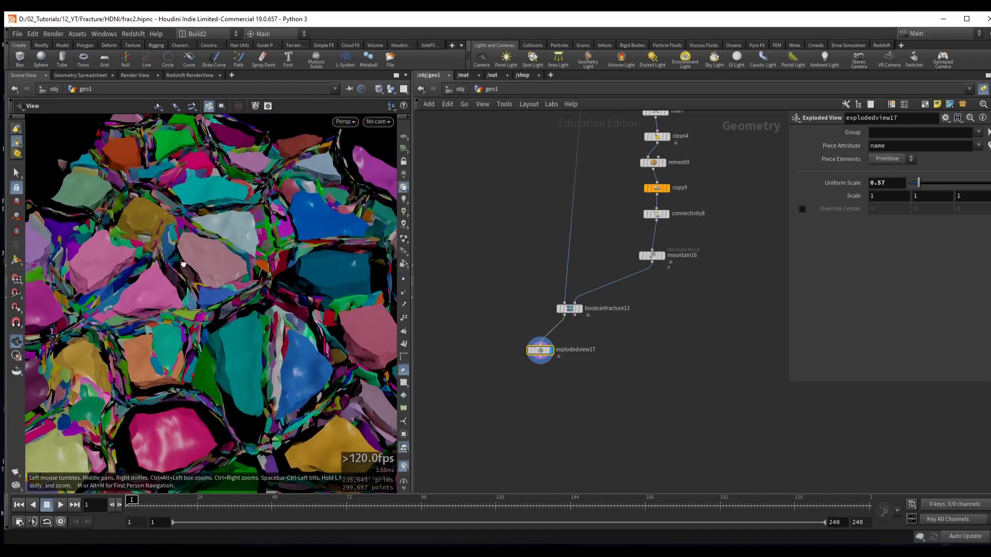
{"action": "left_click_drag", "start_coordinate": [216, 268], "coordinate": [219, 308]}
- Set mountain16's Amplitude to 0.7 and inspect the exploded fracture pieces
{"action": "middle_click_drag", "start_coordinate": [606, 263], "coordinate": [582, 325]}
{"action": "scroll", "coordinate": [605, 252], "scroll_direction": "up", "scroll_amount": 2}
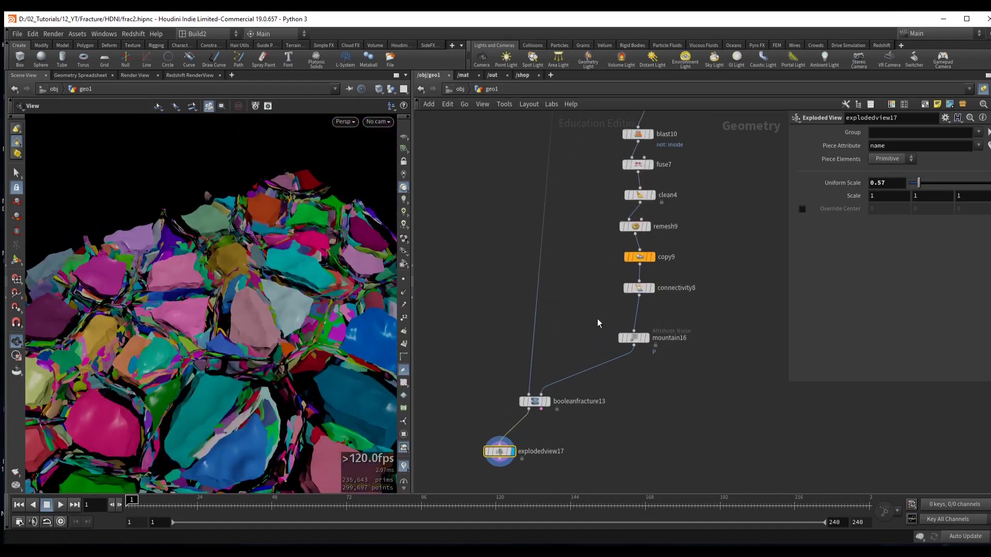
{"action": "left_click", "coordinate": [634, 338]}
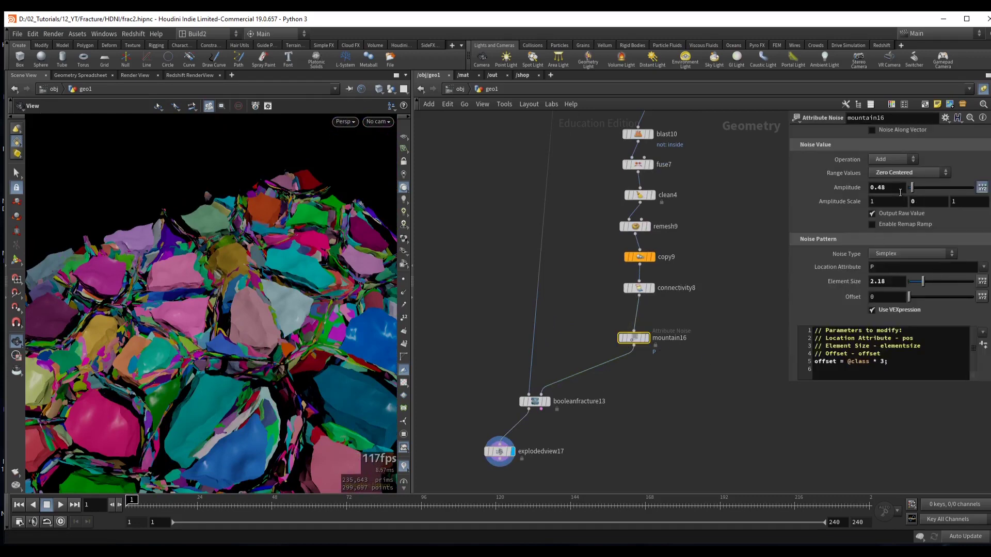
{"action": "left_click_drag", "start_coordinate": [879, 195], "coordinate": [877, 195]}
{"action": "type", "text": "8"}
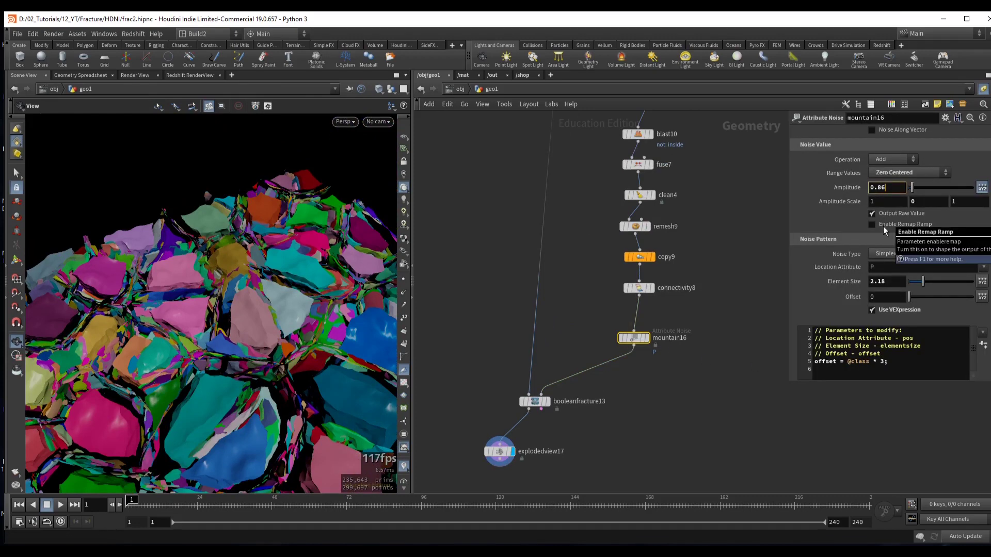
{"action": "key", "text": "BackSpace"}
{"action": "type", "text": "7"}
{"action": "key", "text": "Return"}
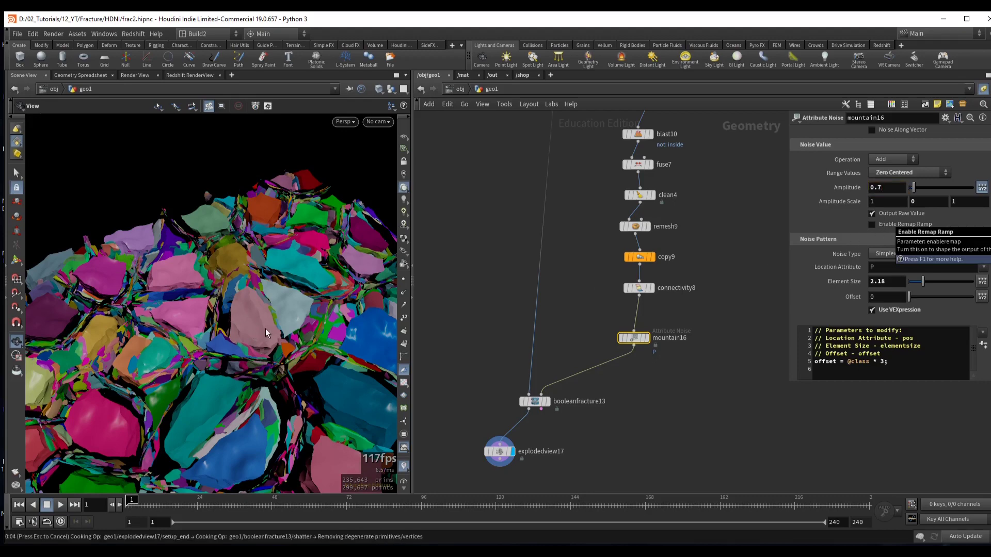
{"action": "left_click_drag", "start_coordinate": [267, 330], "coordinate": [302, 236]}
{"action": "scroll", "coordinate": [301, 237], "scroll_direction": "up", "scroll_amount": 5}
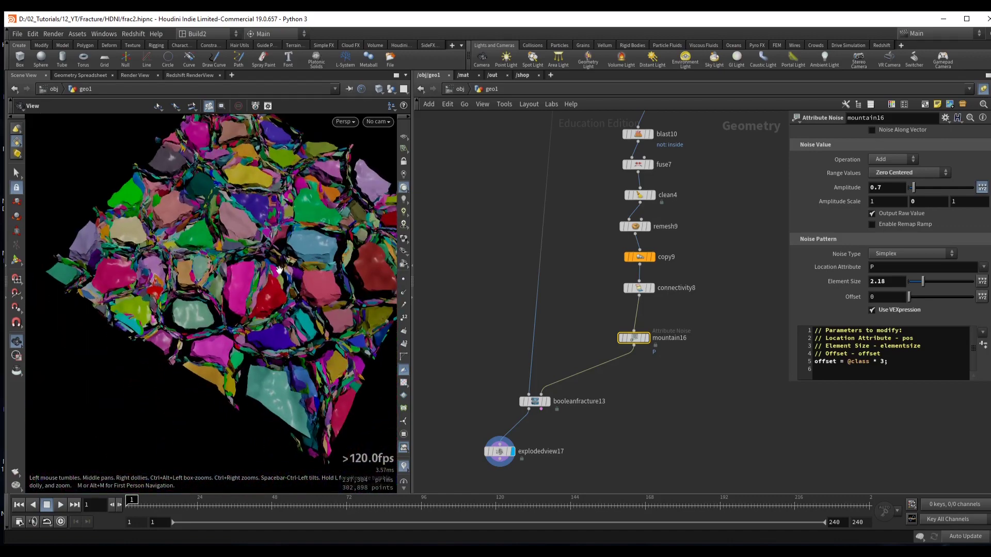
- Set explodedview17's Uniform Scale to 0 and inspect the closed fractured terrain
{"action": "left_click", "coordinate": [499, 451]}
{"action": "left_click_drag", "start_coordinate": [919, 183], "coordinate": [903, 187]}
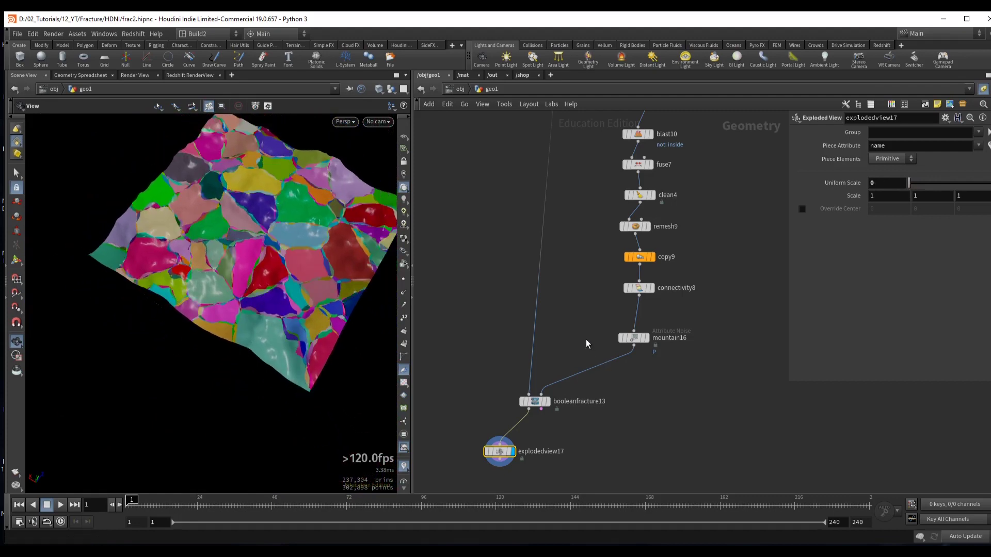
{"action": "left_click_drag", "start_coordinate": [248, 268], "coordinate": [287, 237]}
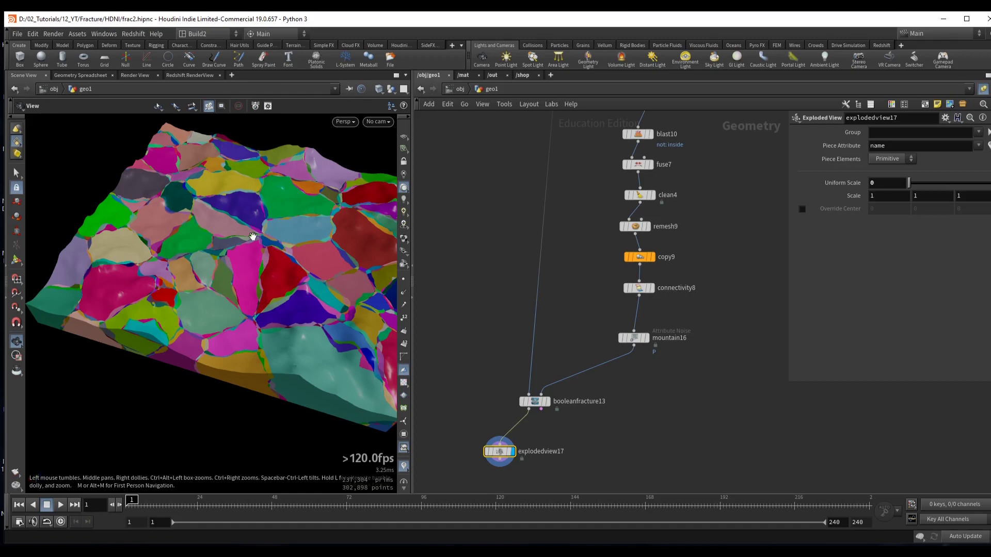
- Display mountain16 and paste a copy of the Boolean network's 12 cutter nodes, from grid3 and vdbfrompolygons10 to blast9, beside the Voronoi setup
{"action": "left_click", "coordinate": [642, 337]}
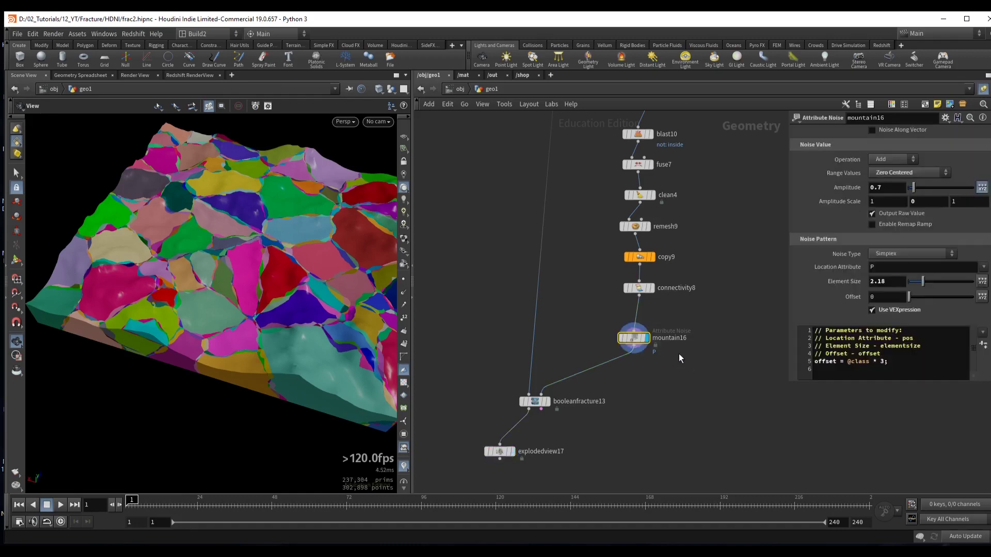
{"action": "scroll", "coordinate": [564, 317], "scroll_direction": "down", "scroll_amount": 3}
{"action": "middle_click_drag", "start_coordinate": [564, 315], "coordinate": [594, 308]}
{"action": "scroll", "coordinate": [593, 308], "scroll_direction": "up", "scroll_amount": 2}
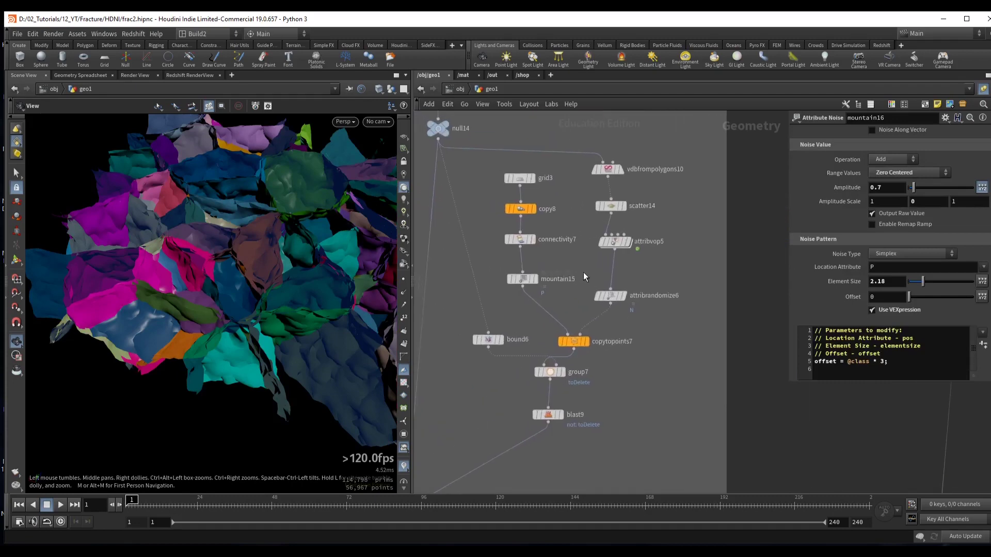
{"action": "scroll", "coordinate": [584, 271], "scroll_direction": "down", "scroll_amount": 2}
{"action": "left_click_drag", "start_coordinate": [627, 392], "coordinate": [492, 197]}
{"action": "key", "text": "ctrl+c"}
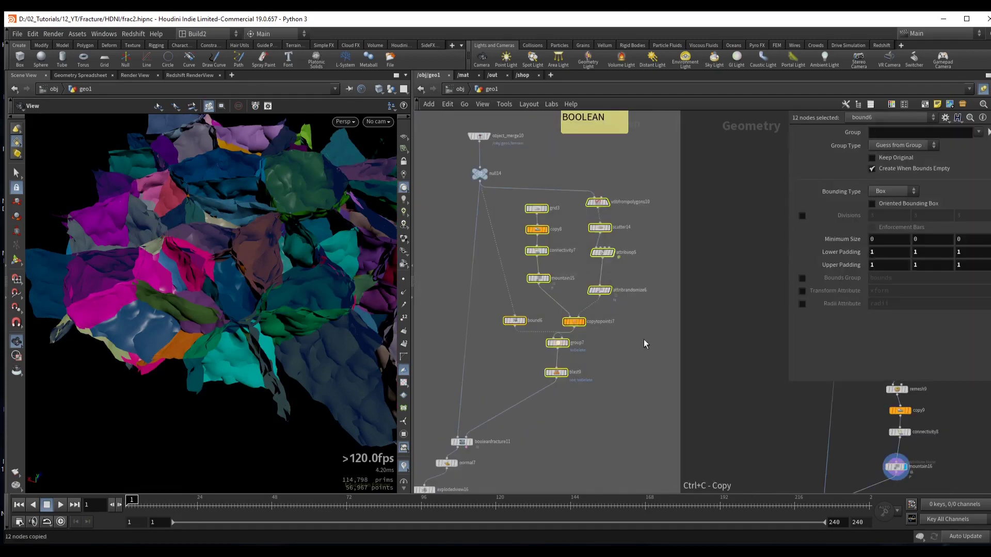
{"action": "key", "text": "ctrl+v"}
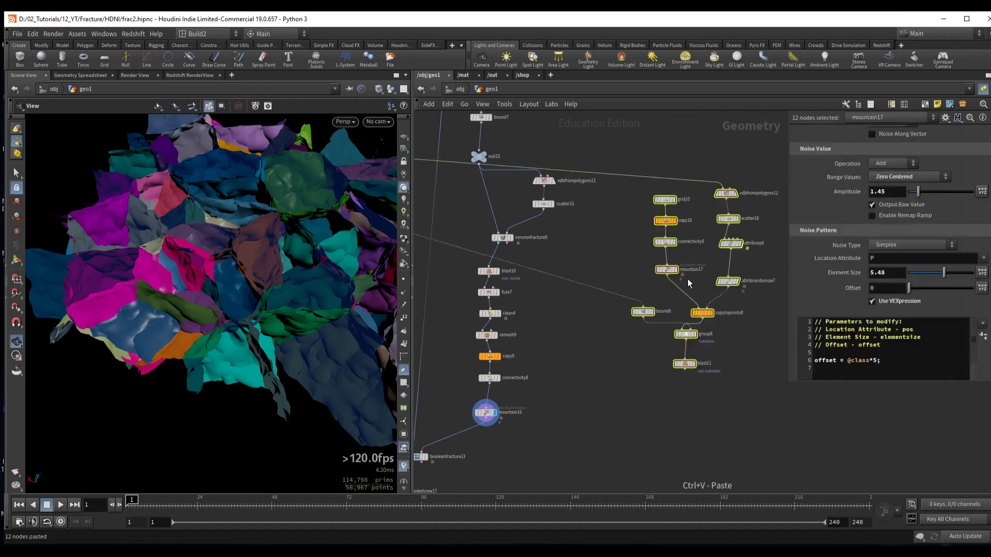
- Rewire the inputs of the pasted bound8 and vdbfrompolygons12 nodes to object_merge11
{"action": "middle_click_drag", "start_coordinate": [662, 167], "coordinate": [608, 295]}
{"action": "left_click", "coordinate": [614, 315]}
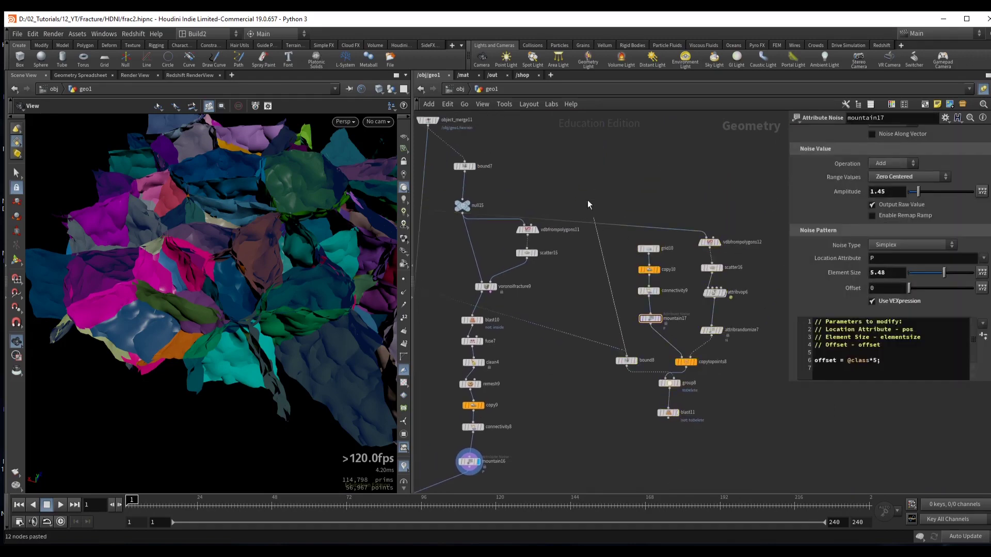
{"action": "middle_click_drag", "start_coordinate": [587, 199], "coordinate": [519, 221]}
{"action": "left_click_drag", "start_coordinate": [519, 220], "coordinate": [546, 277]}
{"action": "middle_click_drag", "start_coordinate": [534, 280], "coordinate": [490, 243]}
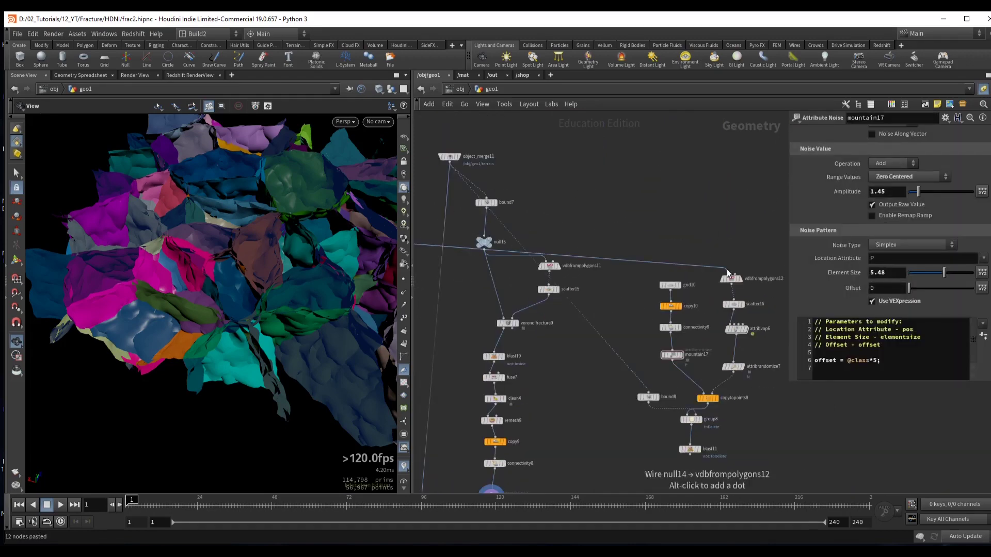
{"action": "left_click", "coordinate": [449, 161]}
{"action": "left_click_drag", "start_coordinate": [729, 275], "coordinate": [449, 162]}
- Display vdbfrompolygons12, copytopoints8 and blast11 in turn to check the pasted cutter network
{"action": "middle_click_drag", "start_coordinate": [674, 229], "coordinate": [632, 187]}
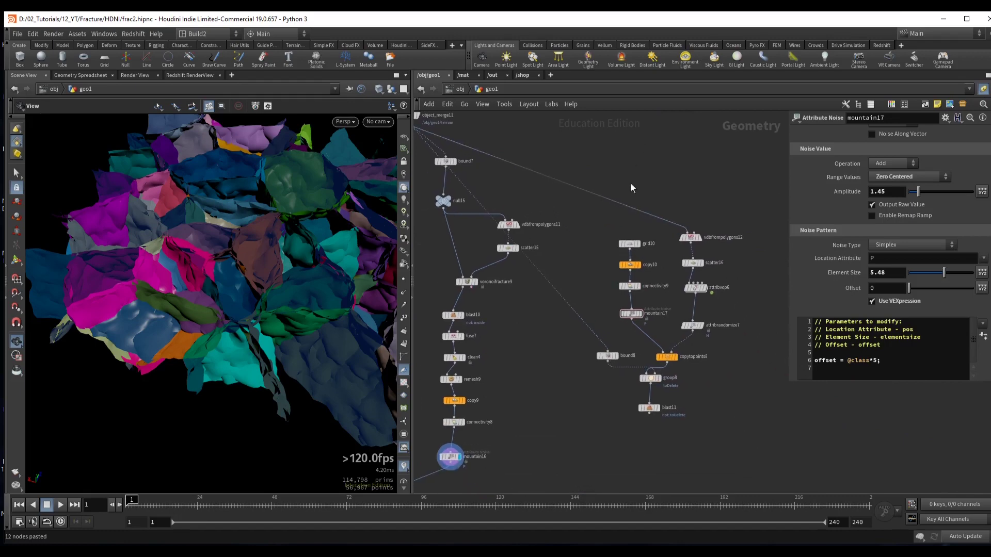
{"action": "left_click", "coordinate": [690, 238]}
{"action": "key", "text": "r"}
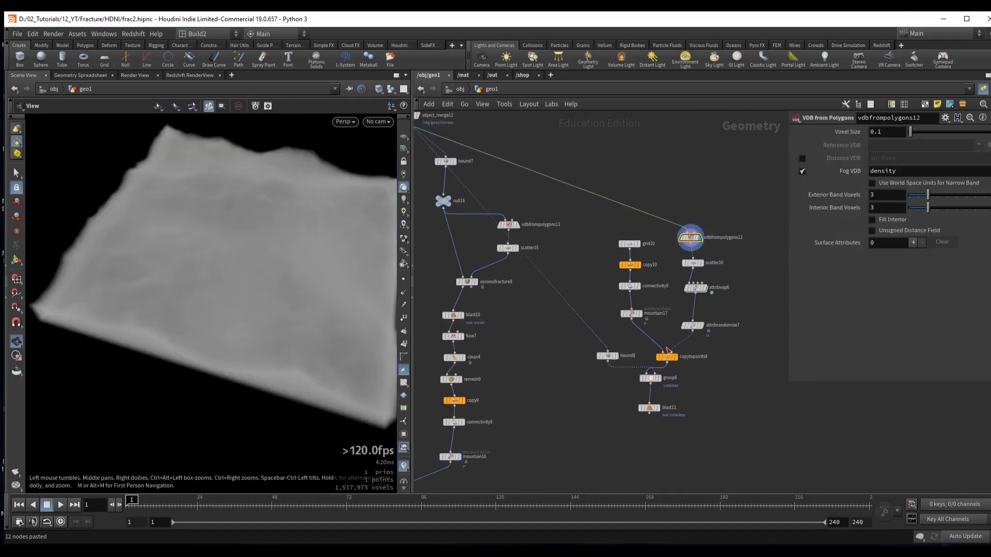
{"action": "left_click", "coordinate": [666, 358]}
{"action": "key", "text": "r"}
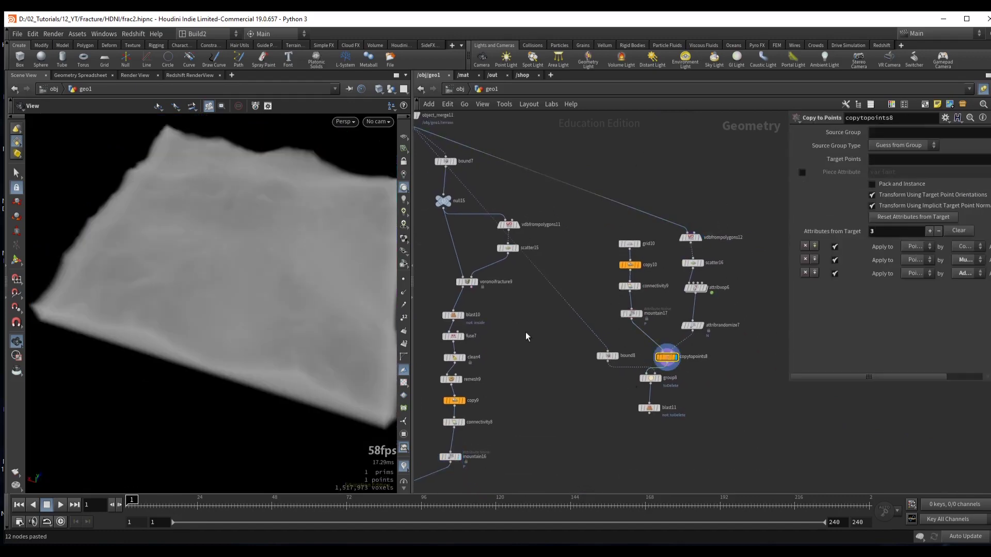
{"action": "left_click_drag", "start_coordinate": [619, 423], "coordinate": [713, 396]}
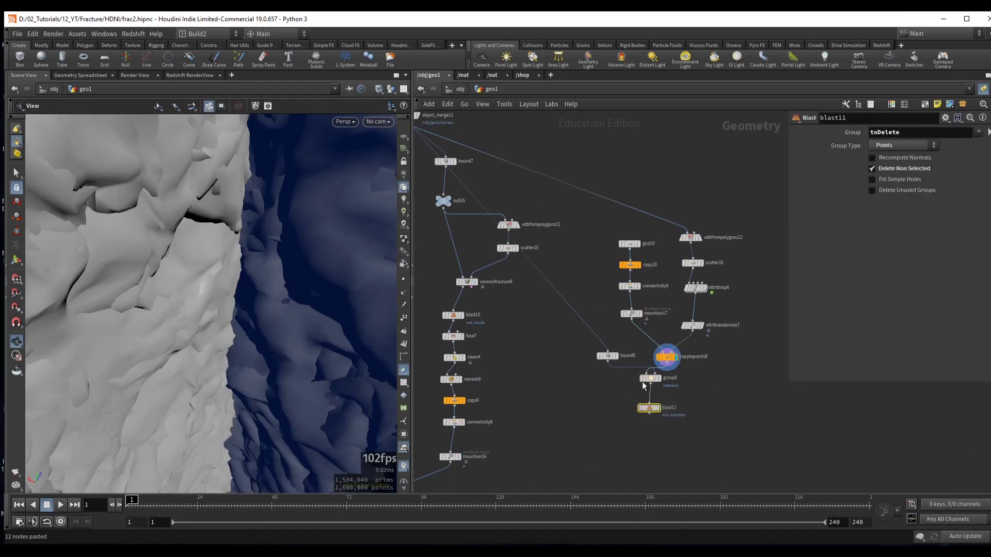
{"action": "key", "text": "r"}
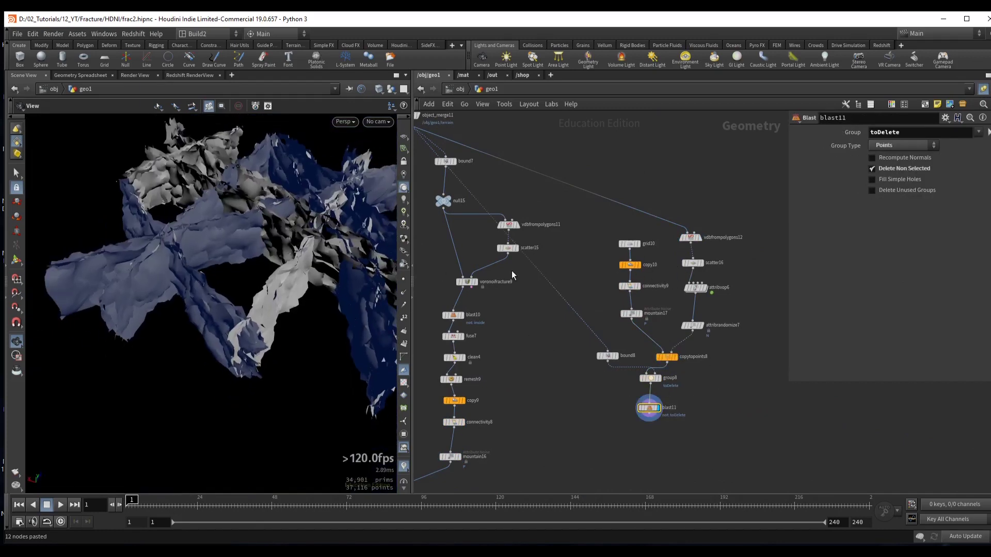
- Bypass the copy10 node above connectivity9 so each cutter uses a single grid
{"action": "scroll", "coordinate": [619, 364], "scroll_direction": "up", "scroll_amount": 2}
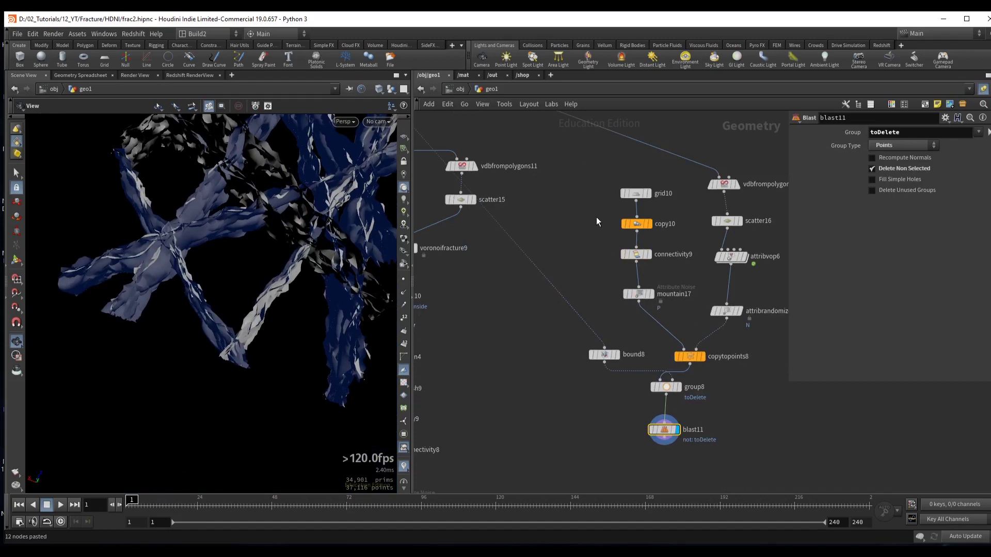
{"action": "left_click", "coordinate": [636, 223]}
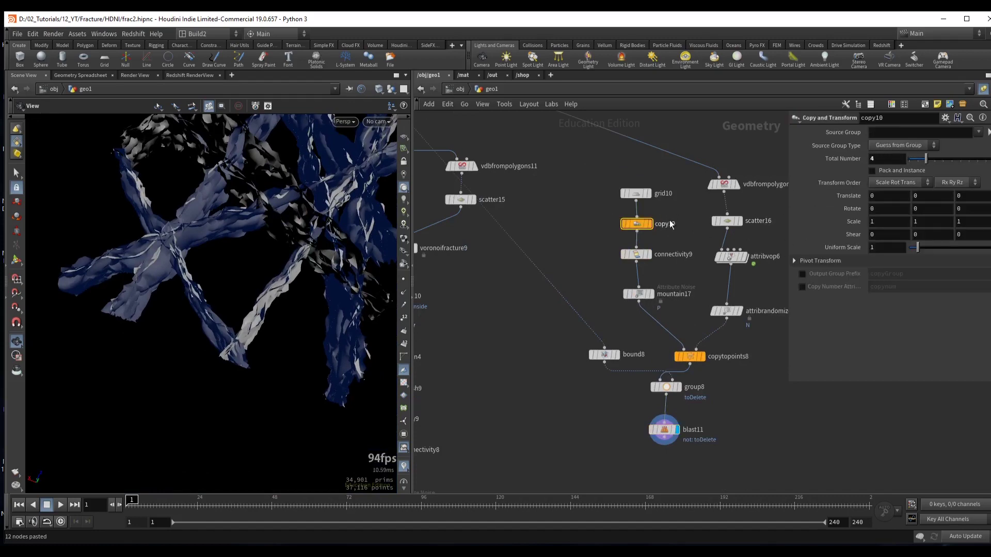
{"action": "left_click", "coordinate": [620, 207]}
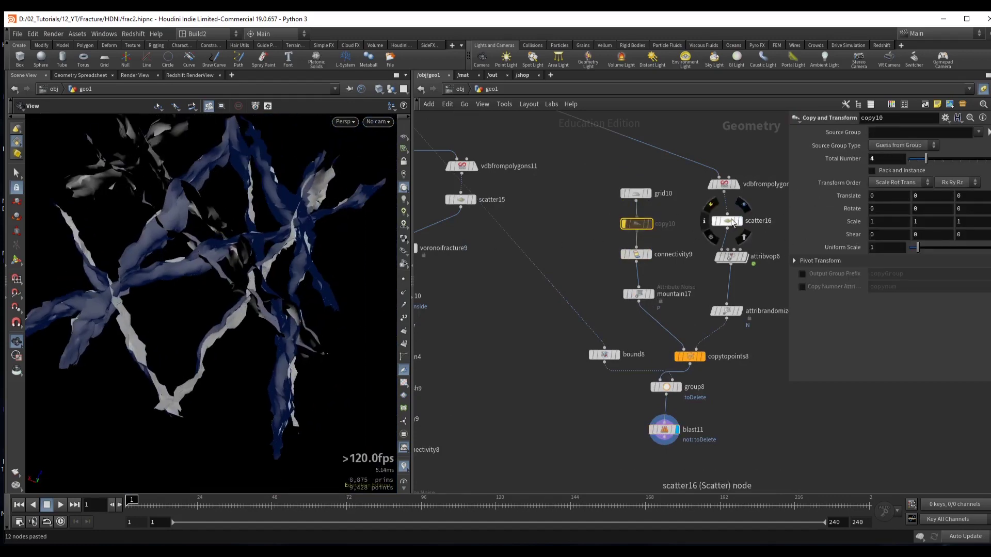
- Try different Global Seed values on scatter16, ending at 0.8, to vary the cutter placement
{"action": "left_click", "coordinate": [731, 220]}
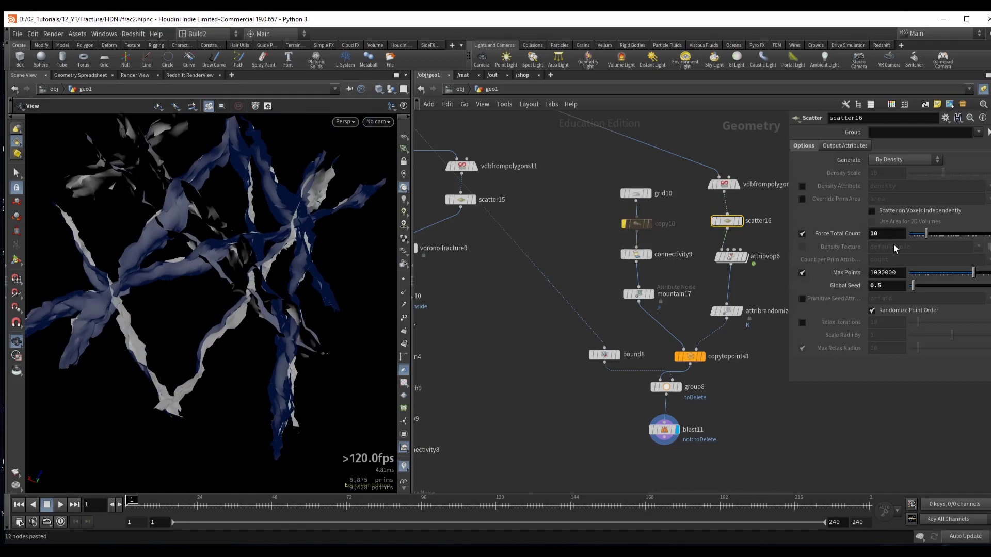
{"action": "key", "text": "BackSpace"}
{"action": "type", "text": "6"}
{"action": "key", "text": "Return"}
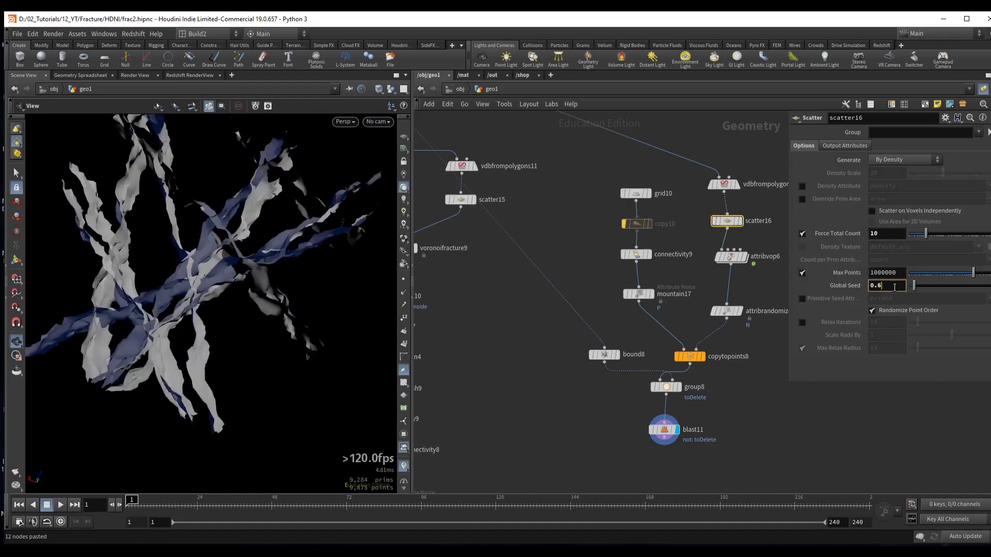
{"action": "key", "text": "BackSpace"}
{"action": "type", "text": "7"}
{"action": "key", "text": "Return"}
{"action": "key", "text": "Return"}
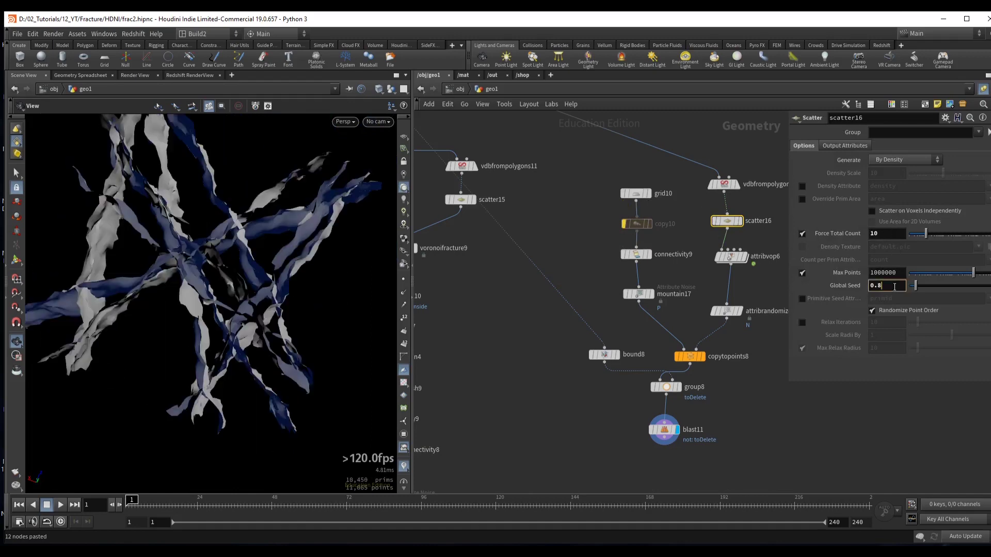
- Add a Merge node after mountain16 and connect blast11 into it so both cutting surfaces feed booleanfracture13
{"action": "scroll", "coordinate": [658, 291], "scroll_direction": "down", "scroll_amount": 2}
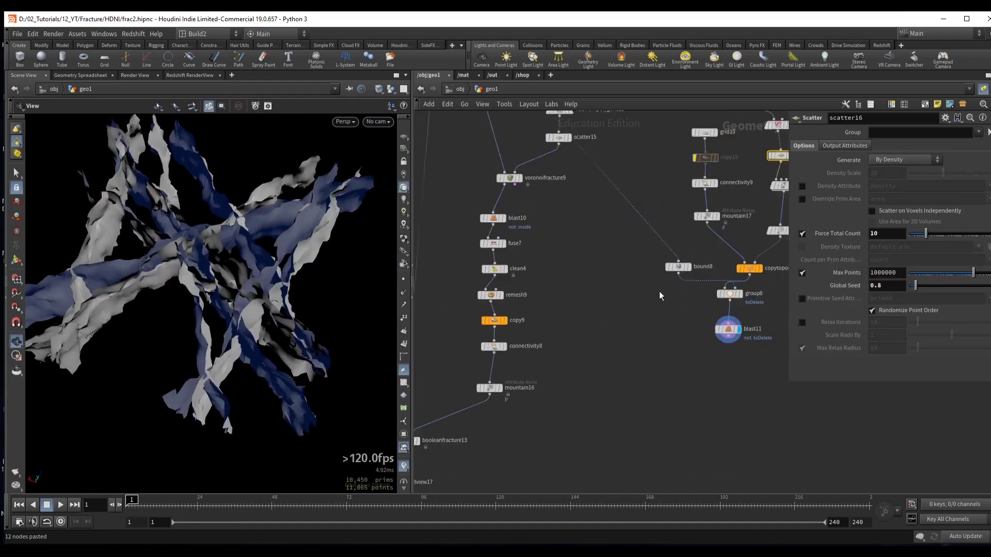
{"action": "left_click", "coordinate": [725, 336]}
{"action": "key", "text": "Tab"}
{"action": "type", "text": "merge"}
{"action": "key", "text": "Return"}
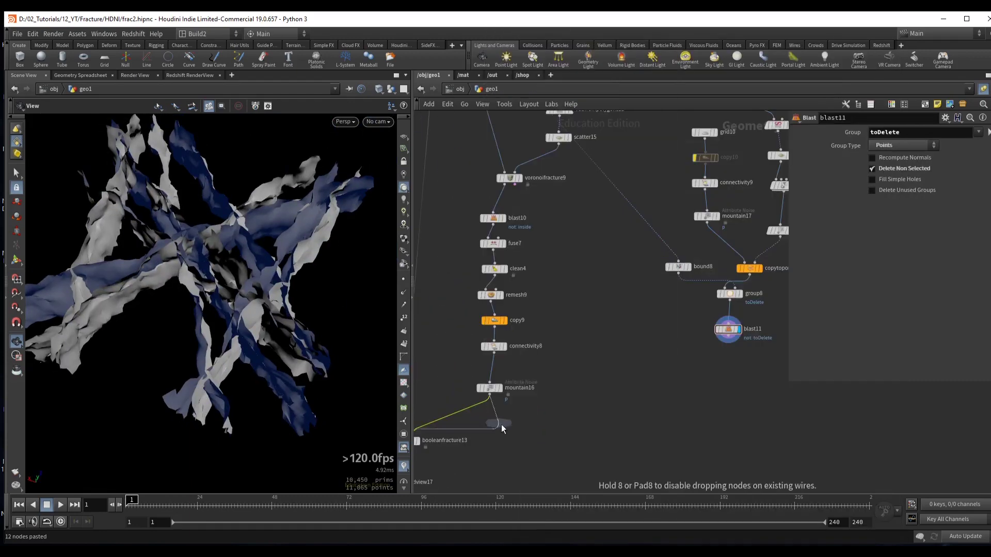
{"action": "left_click", "coordinate": [543, 429]}
{"action": "left_click_drag", "start_coordinate": [727, 340], "coordinate": [544, 427]}
{"action": "middle_click_drag", "start_coordinate": [564, 345], "coordinate": [711, 201]}
{"action": "left_click_drag", "start_coordinate": [503, 356], "coordinate": [557, 336]}
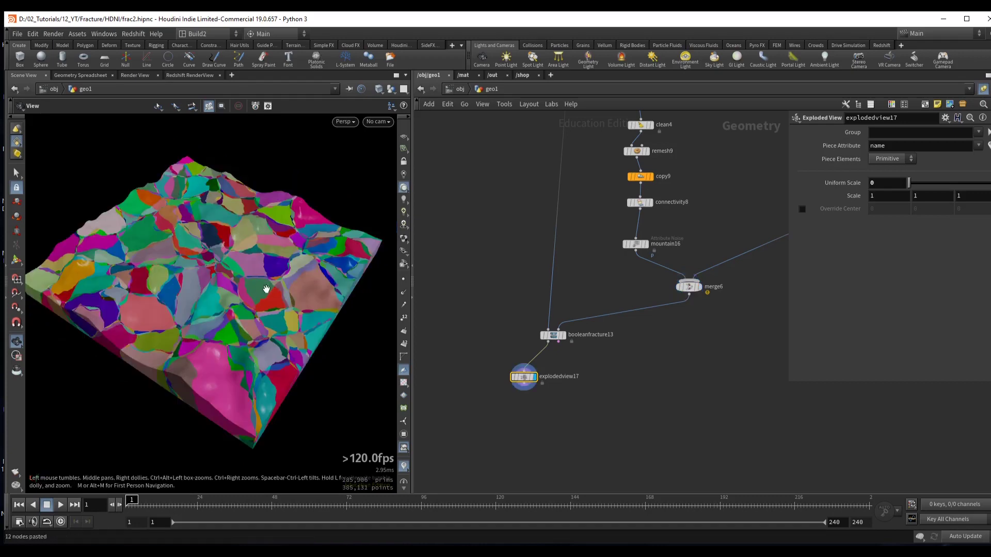
- Spread the fractured terrain pieces by setting the uniform scale of explodedview17 to 0.21
{"action": "left_click_drag", "start_coordinate": [229, 263], "coordinate": [208, 256]}
{"action": "left_click_drag", "start_coordinate": [376, 248], "coordinate": [380, 299]}
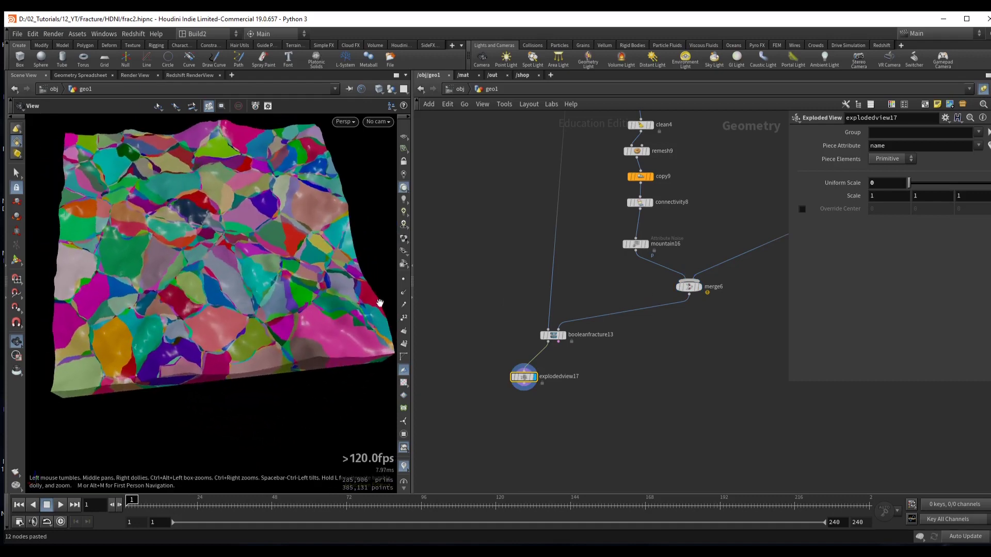
{"action": "left_click_drag", "start_coordinate": [910, 184], "coordinate": [912, 183]}
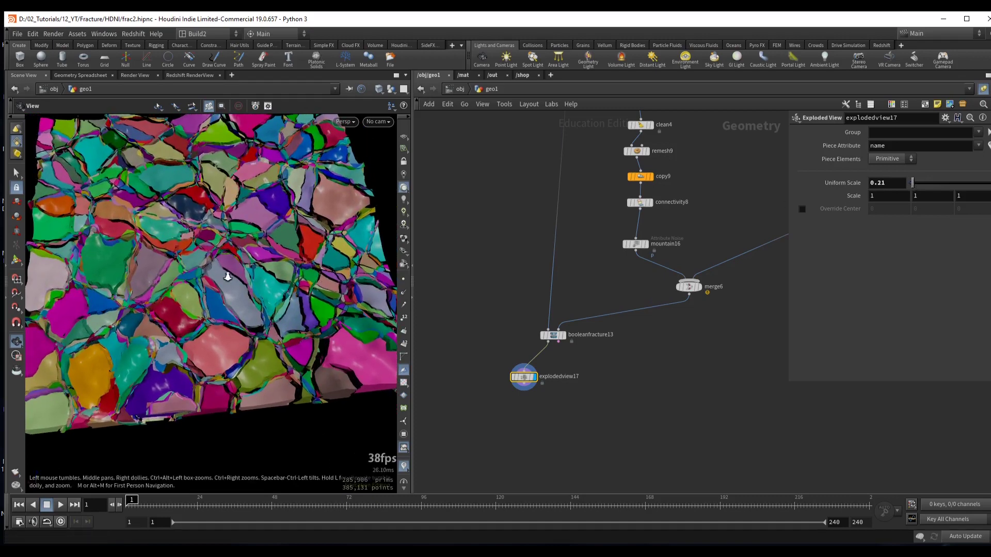
- Set the forced total point count of scatter16 to 20
{"action": "scroll", "coordinate": [646, 233], "scroll_direction": "down", "scroll_amount": 2}
{"action": "middle_click_drag", "start_coordinate": [644, 235], "coordinate": [678, 223]}
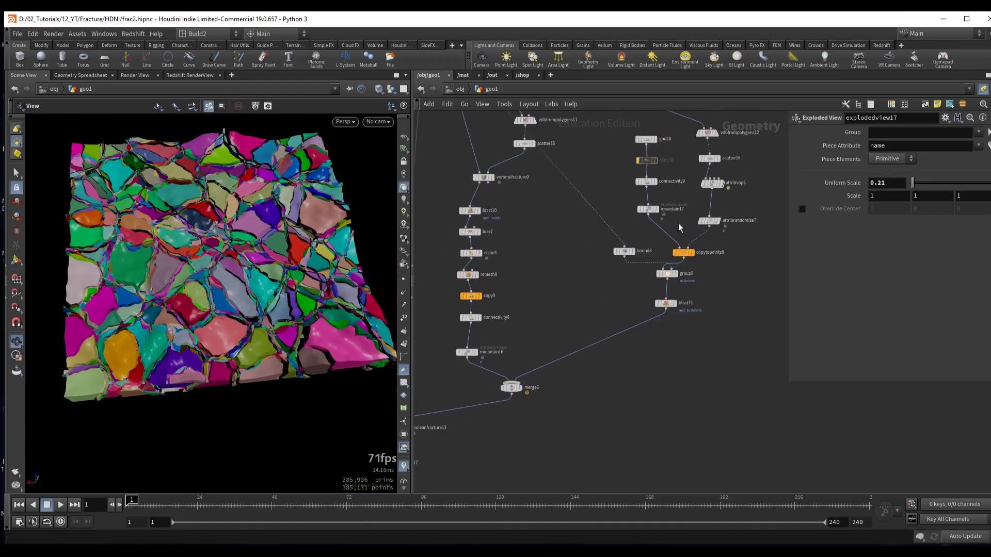
{"action": "left_click", "coordinate": [710, 158]}
{"action": "type", "text": "2"}
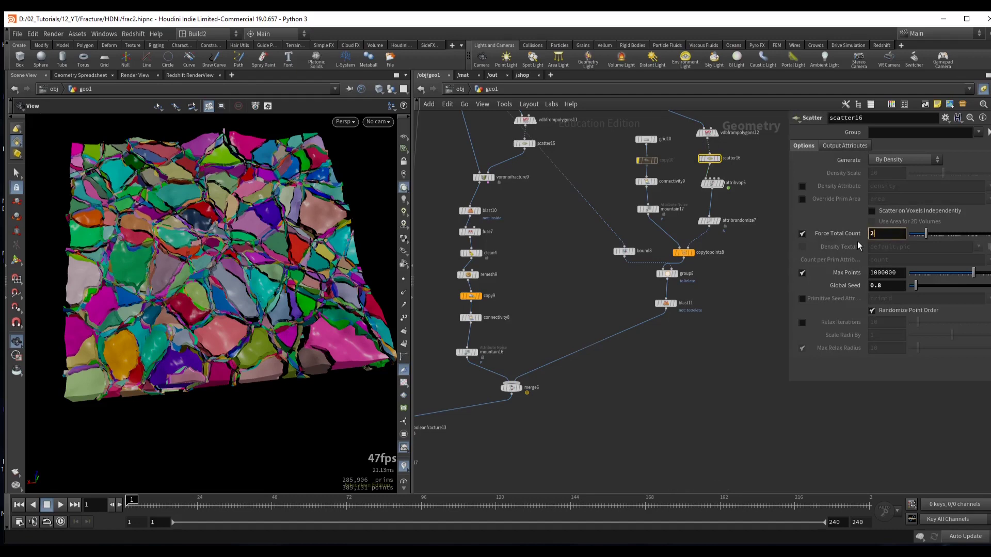
{"action": "type", "text": "0"}
{"action": "key", "text": "Return"}
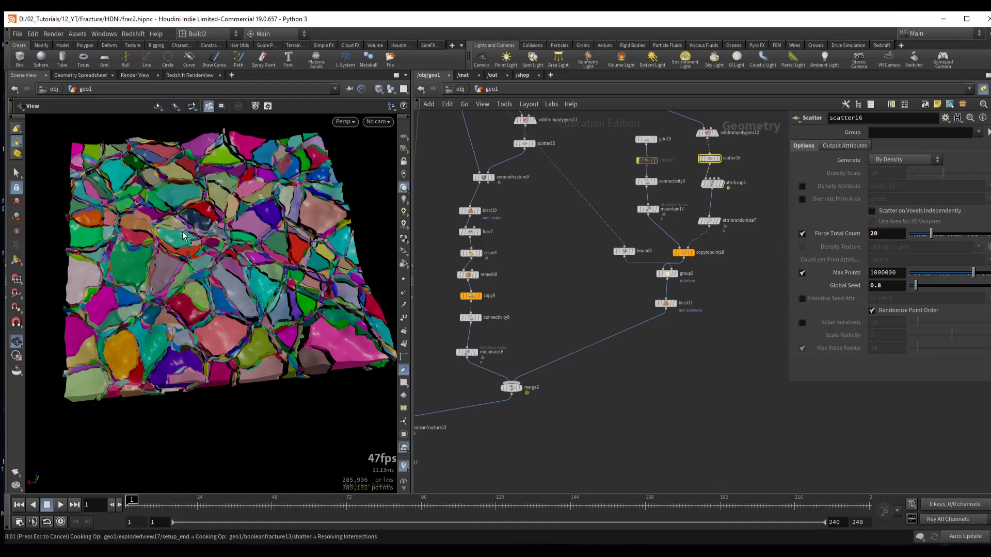
- Bypass and re-enable merge6 to compare the terrain fracture with and without the additional boolean cutters
{"action": "left_click_drag", "start_coordinate": [219, 238], "coordinate": [248, 247]}
{"action": "middle_click_drag", "start_coordinate": [601, 298], "coordinate": [695, 274]}
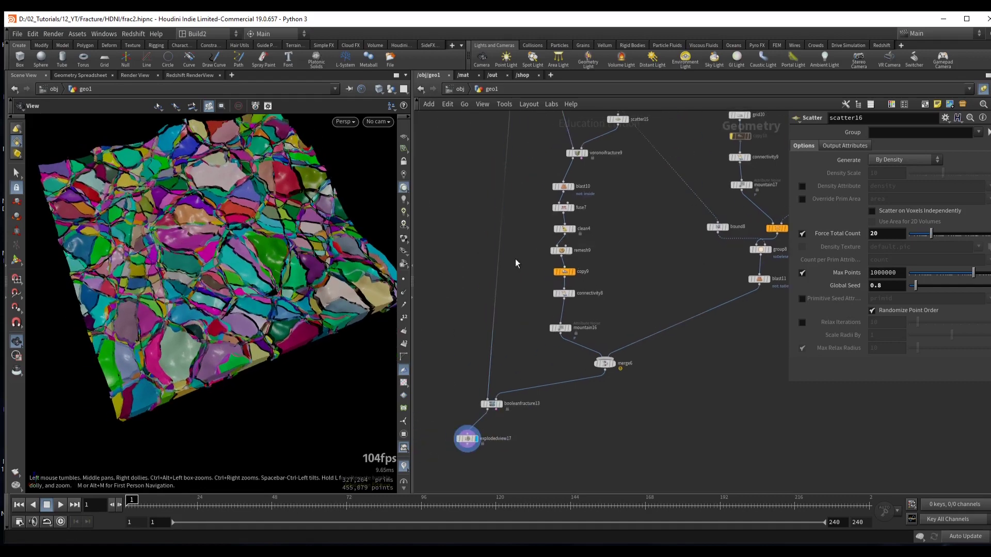
{"action": "left_click", "coordinate": [604, 363]}
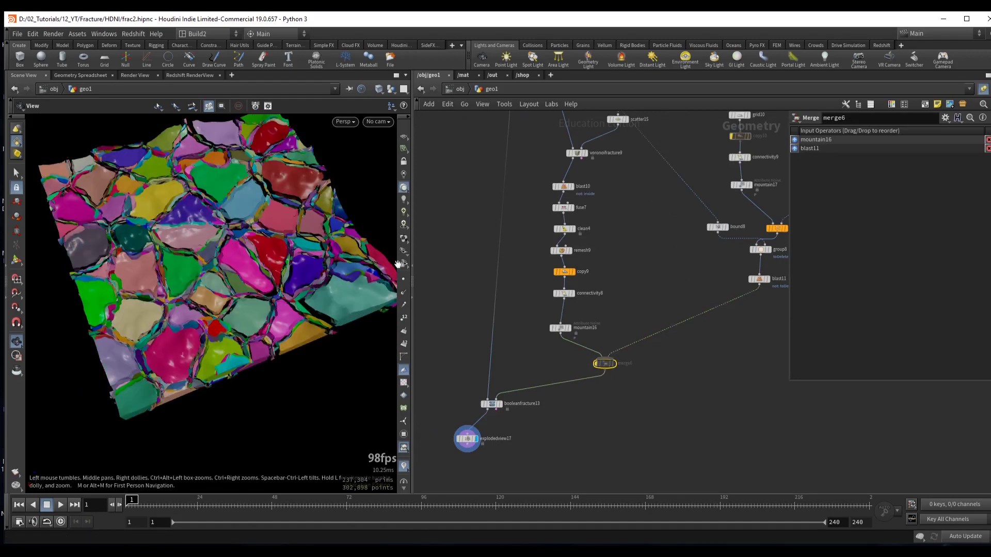
{"action": "key", "text": "q"}
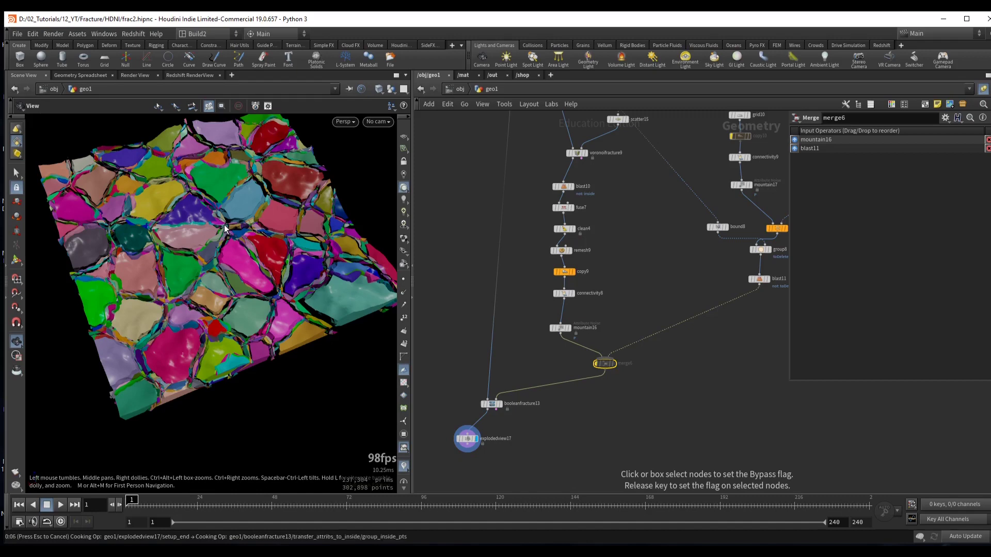
{"action": "left_click_drag", "start_coordinate": [217, 225], "coordinate": [265, 276]}
{"action": "scroll", "coordinate": [211, 243], "scroll_direction": "up", "scroll_amount": 3}
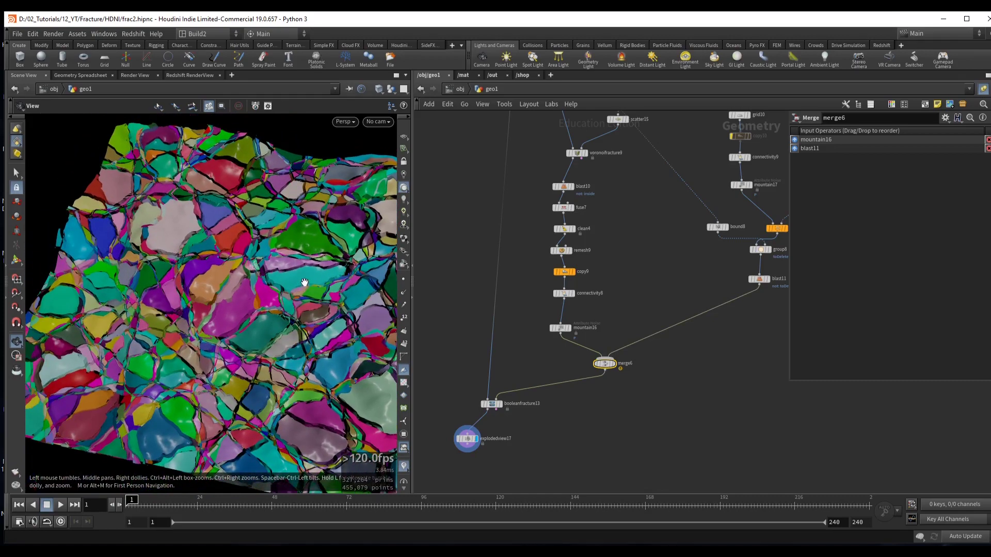
{"action": "left_click_drag", "start_coordinate": [305, 282], "coordinate": [265, 273]}
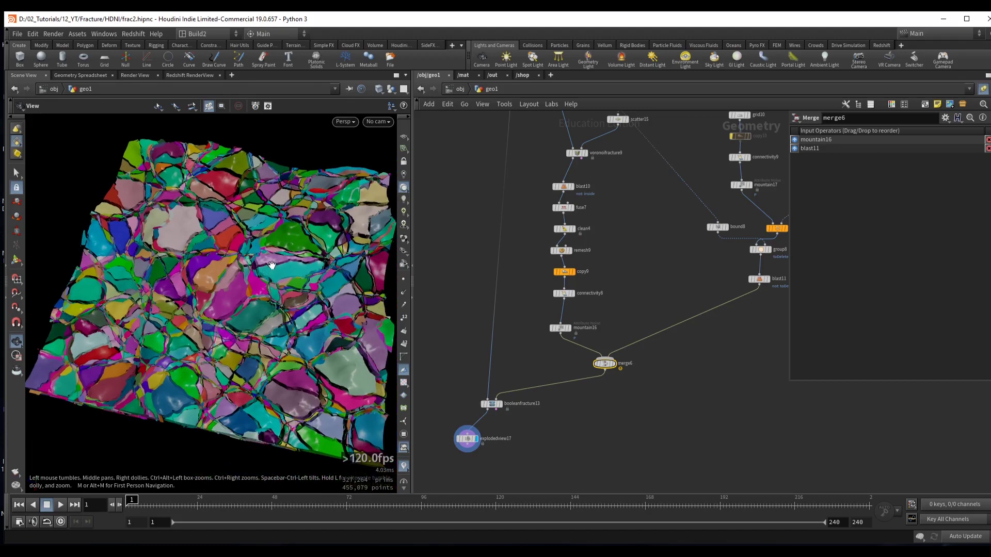
{"action": "middle_click_drag", "start_coordinate": [603, 280], "coordinate": [649, 234]}
{"action": "left_click", "coordinate": [657, 318]}
{"action": "left_click", "coordinate": [666, 318]}
{"action": "left_click", "coordinate": [488, 400]}
{"action": "mouse_move", "coordinate": [230, 310]}
{"action": "left_mouse_down"}
{"action": "mouse_move", "coordinate": [230, 280]}
{"action": "mouse_move", "coordinate": [235, 310]}
{"action": "left_mouse_up"}
- Enclose all nodes of the combined fracture setup in a network box and enlarge it around them
{"action": "scroll", "coordinate": [231, 280], "scroll_direction": "down", "scroll_amount": 3}
{"action": "scroll", "coordinate": [485, 300], "scroll_direction": "down", "scroll_amount": 5}
{"action": "left_click_drag", "start_coordinate": [472, 196], "coordinate": [616, 346]}
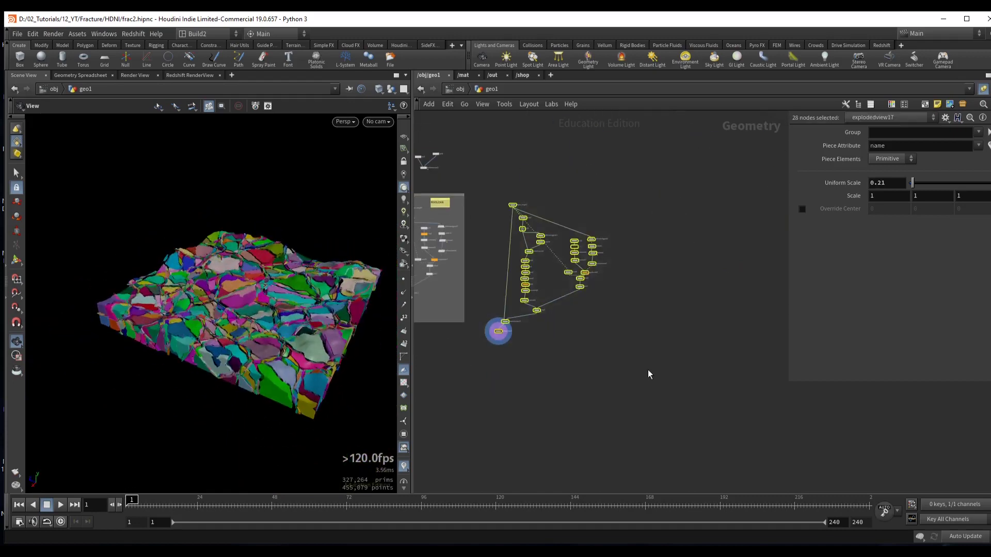
{"action": "key", "text": "shift+o"}
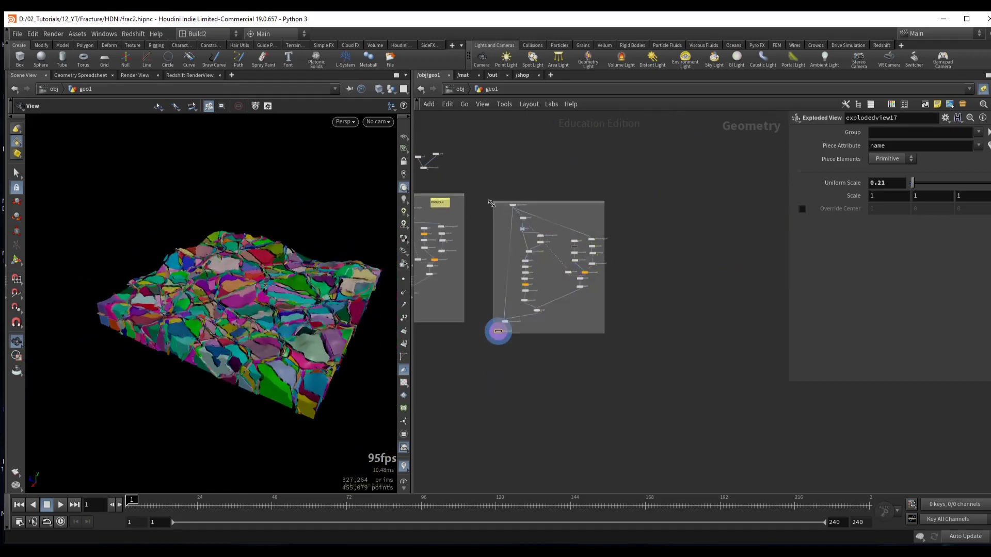
{"action": "left_click_drag", "start_coordinate": [493, 202], "coordinate": [477, 189]}
{"action": "left_click_drag", "start_coordinate": [603, 334], "coordinate": [615, 346]}
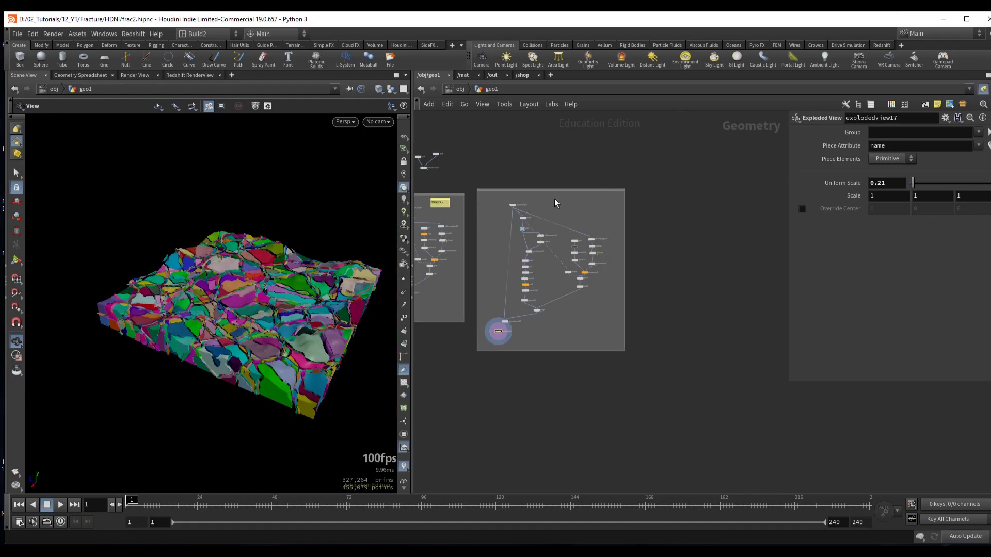
- Copy the BOOLEAN sticky note into the new network box and widen it
{"action": "scroll", "coordinate": [536, 205], "scroll_direction": "up", "scroll_amount": 5}
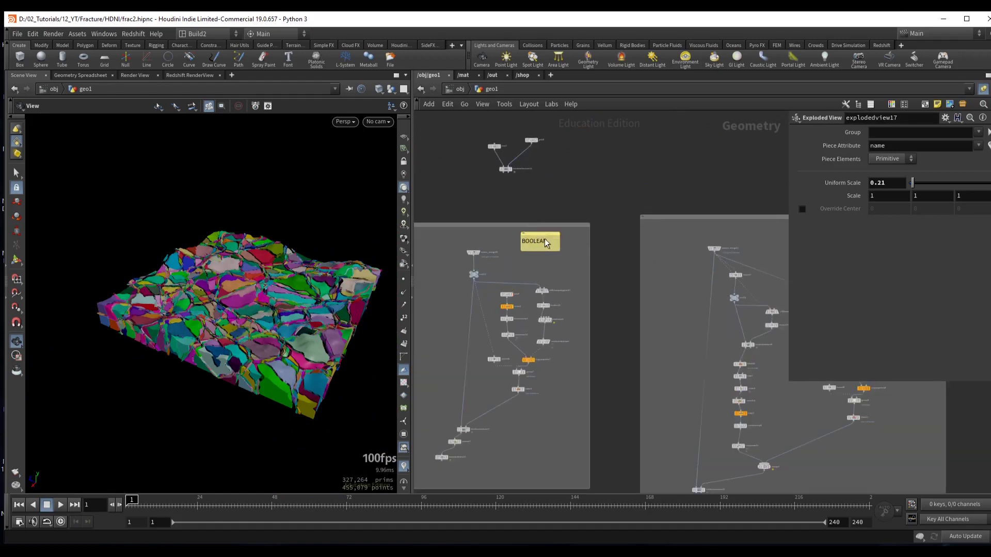
{"action": "left_click", "coordinate": [546, 242]}
{"action": "key", "text": "ctrl+c"}
{"action": "middle_click_drag", "start_coordinate": [738, 171], "coordinate": [518, 153]}
{"action": "key", "text": "ctrl+v"}
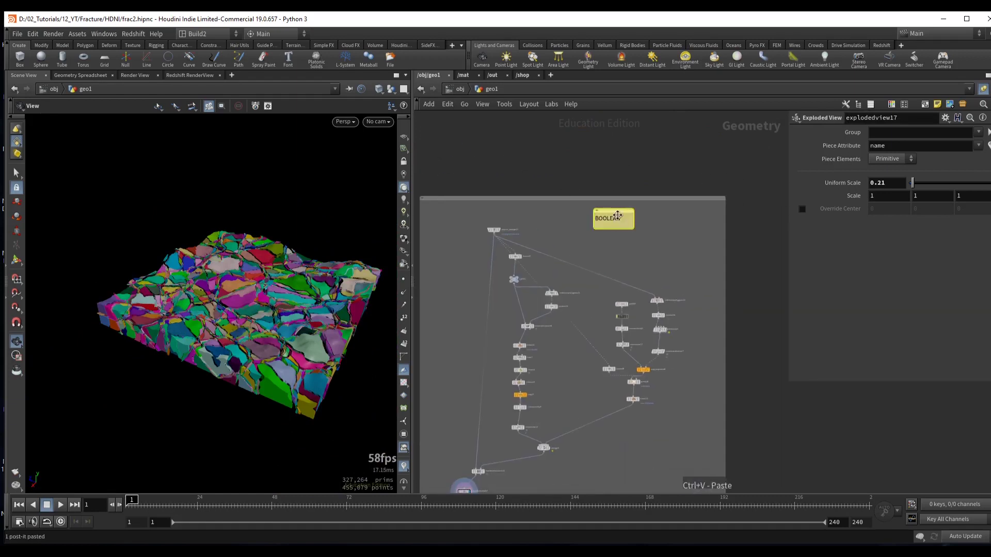
{"action": "left_click", "coordinate": [626, 218]}
{"action": "left_click_drag", "start_coordinate": [645, 233], "coordinate": [690, 238]}
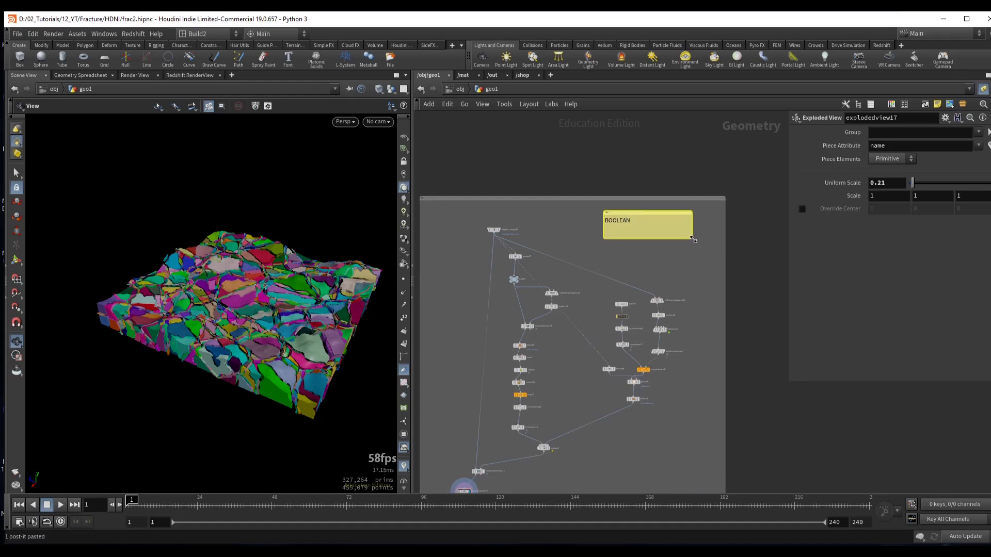
- Change the copied sticky note's text to "VORONI + BOOLEAN" and fit its width to the text
{"action": "left_click", "coordinate": [625, 220]}
{"action": "type", "text": "+"}
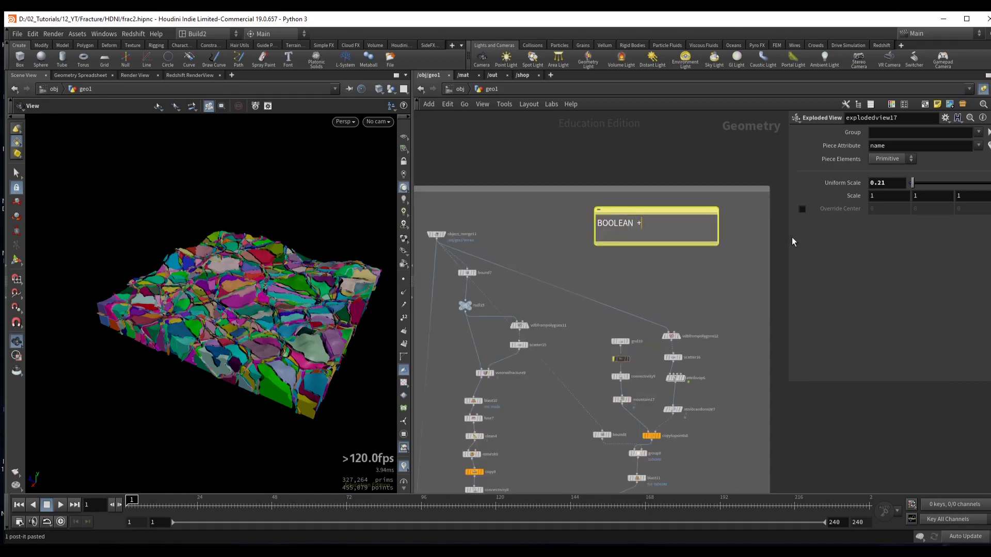
{"action": "key", "text": "BackSpace"}
{"action": "key", "text": "BackSpace"}
{"action": "key", "text": "BackSpace"}
{"action": "type", "text": "VORONI + BOOLEAN"}
{"action": "key", "text": "Escape"}
{"action": "left_click_drag", "start_coordinate": [717, 241], "coordinate": [691, 241]}
{"action": "key", "text": "h"}
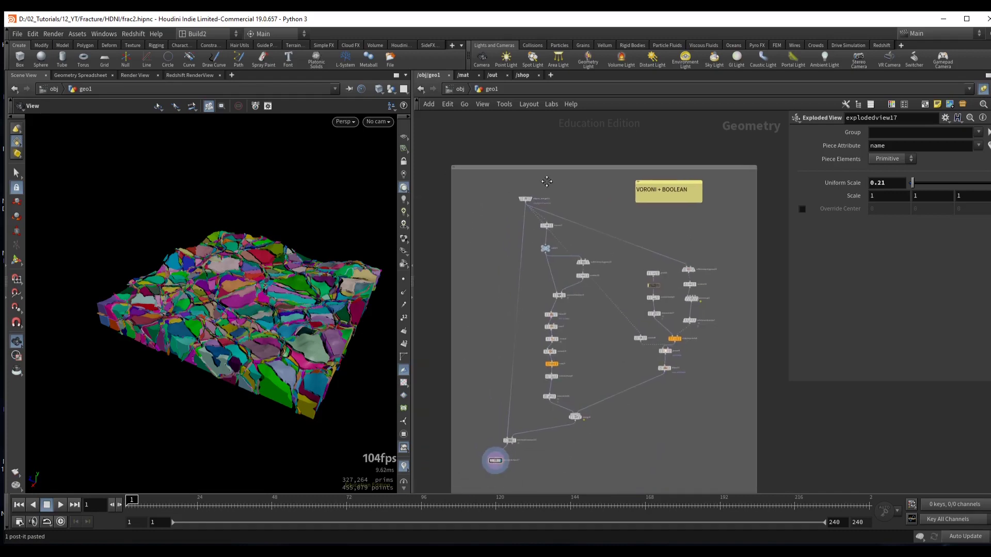
- Duplicate the Voronoi branch with its boolean fracture and exploded view outside the network box, and remove the copied merge node
{"action": "left_click_drag", "start_coordinate": [504, 138], "coordinate": [614, 432]}
{"action": "key", "text": "ctrl+c"}
{"action": "middle_click_drag", "start_coordinate": [614, 386], "coordinate": [384, 415]}
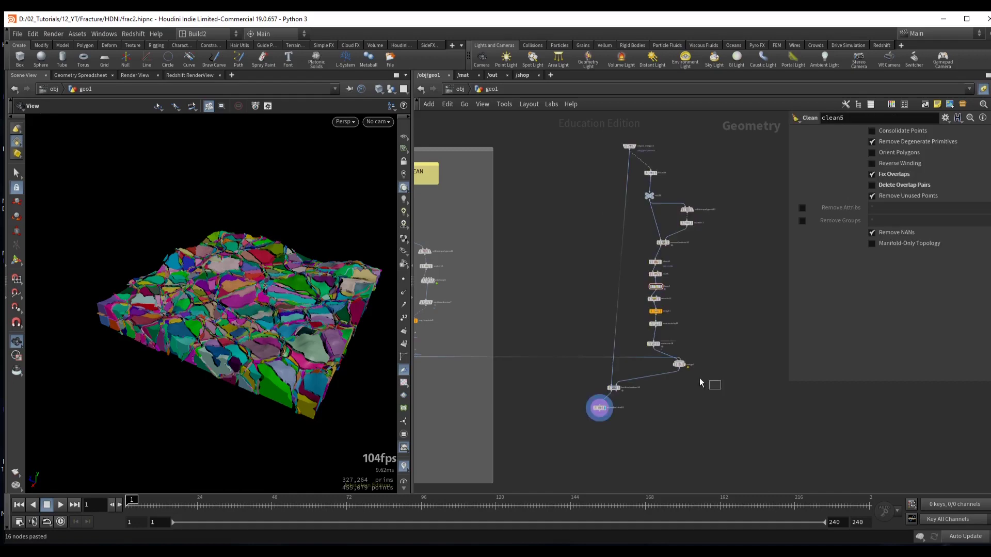
{"action": "left_click", "coordinate": [678, 365]}
{"action": "left_click", "coordinate": [599, 408]}
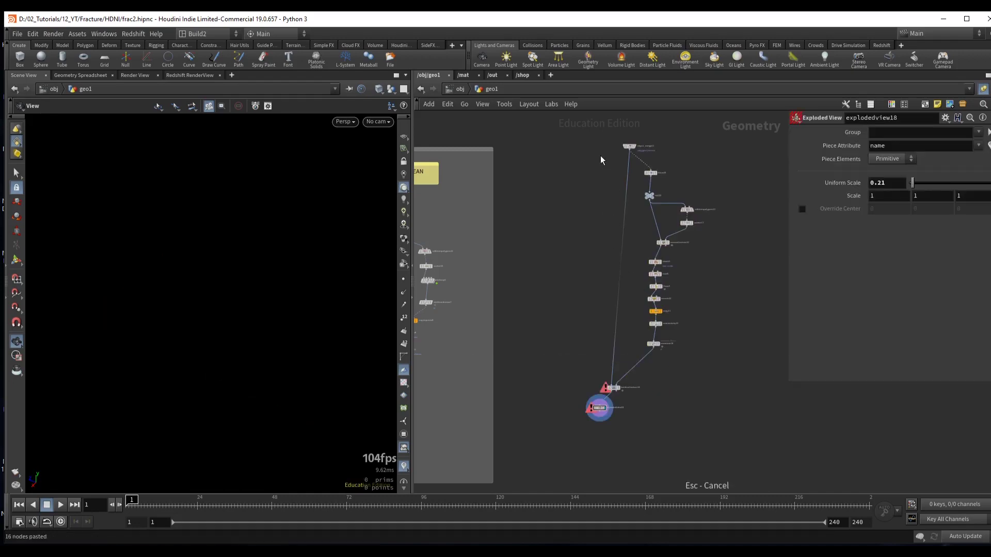
- Display the copied object merge and add a Sphere node with a uniform scale of 17.7 next to it
{"action": "scroll", "coordinate": [599, 156], "scroll_direction": "up", "scroll_amount": 2}
{"action": "left_click", "coordinate": [590, 183]}
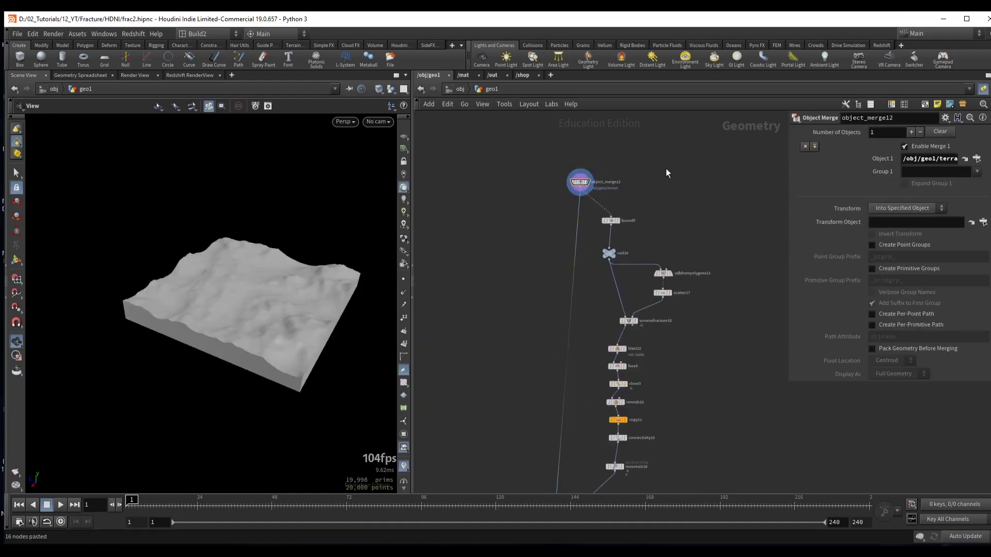
{"action": "key", "text": "Tab"}
{"action": "type", "text": "sp"}
{"action": "key", "text": "Return"}
{"action": "left_click", "coordinate": [649, 161]}
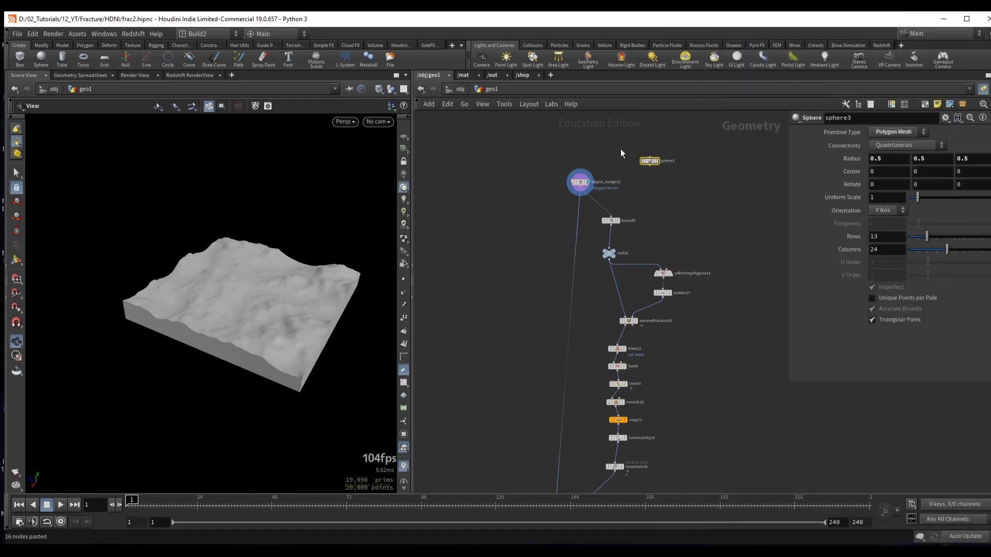
{"action": "left_click_drag", "start_coordinate": [917, 198], "coordinate": [981, 197]}
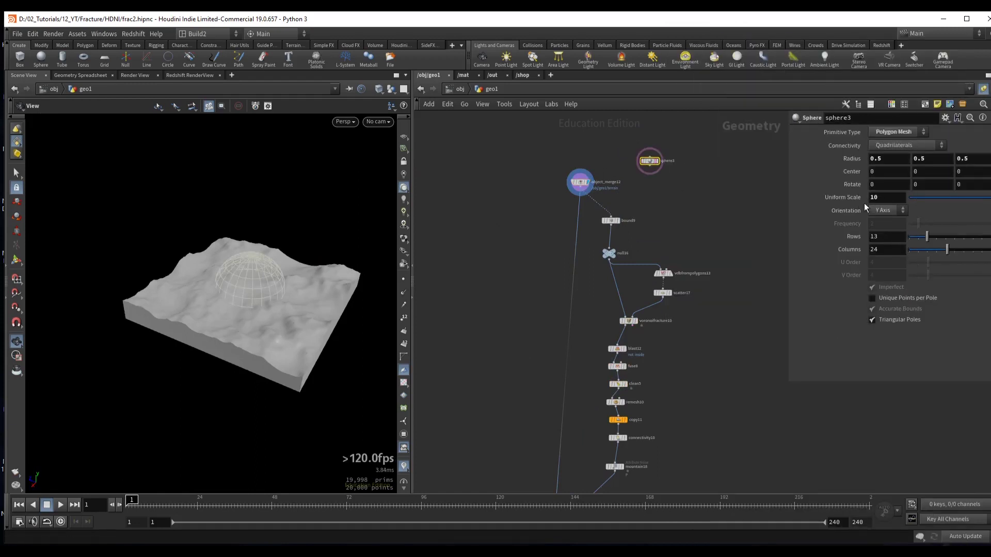
{"action": "middle_click_drag", "start_coordinate": [864, 201], "coordinate": [923, 202]}
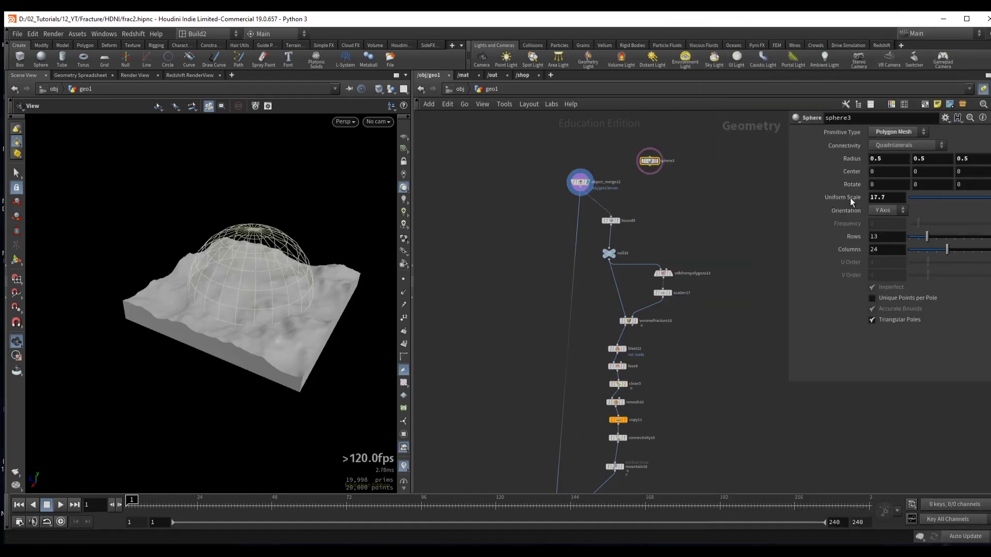
- Set the sphere's primitive type to Polygon with a frequency of 9
{"action": "left_click", "coordinate": [904, 134]}
{"action": "left_click", "coordinate": [884, 153]}
{"action": "left_click_drag", "start_coordinate": [918, 224], "coordinate": [986, 223]}
- Connect the sphere to the bound node and booleanfracture14 in place of the terrain, and display explodedview18
{"action": "scroll", "coordinate": [636, 203], "scroll_direction": "up", "scroll_amount": 3}
{"action": "left_click_drag", "start_coordinate": [649, 166], "coordinate": [602, 214]}
{"action": "scroll", "coordinate": [655, 217], "scroll_direction": "down", "scroll_amount": 4}
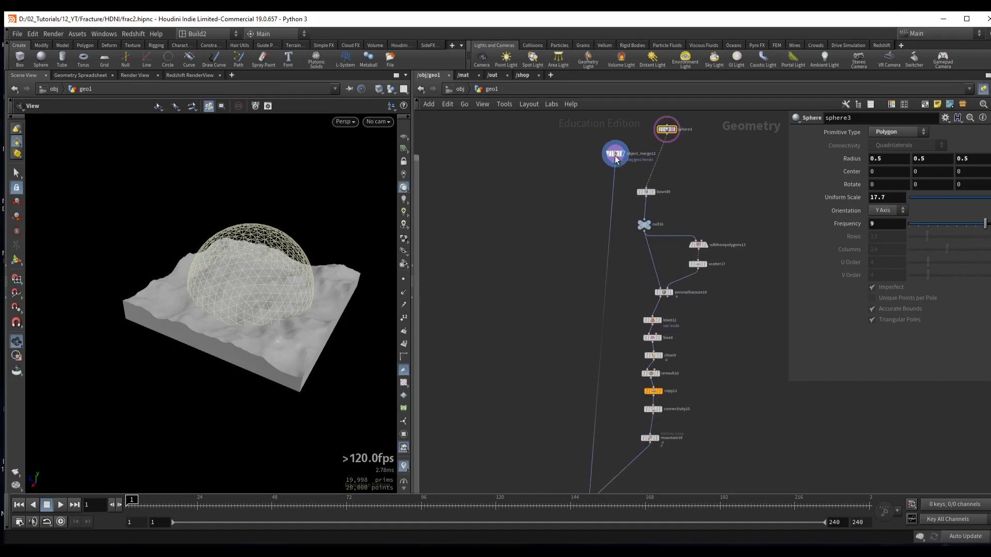
{"action": "left_click_drag", "start_coordinate": [619, 155], "coordinate": [557, 160]}
{"action": "left_click_drag", "start_coordinate": [659, 138], "coordinate": [606, 154]}
{"action": "left_click", "coordinate": [611, 152]}
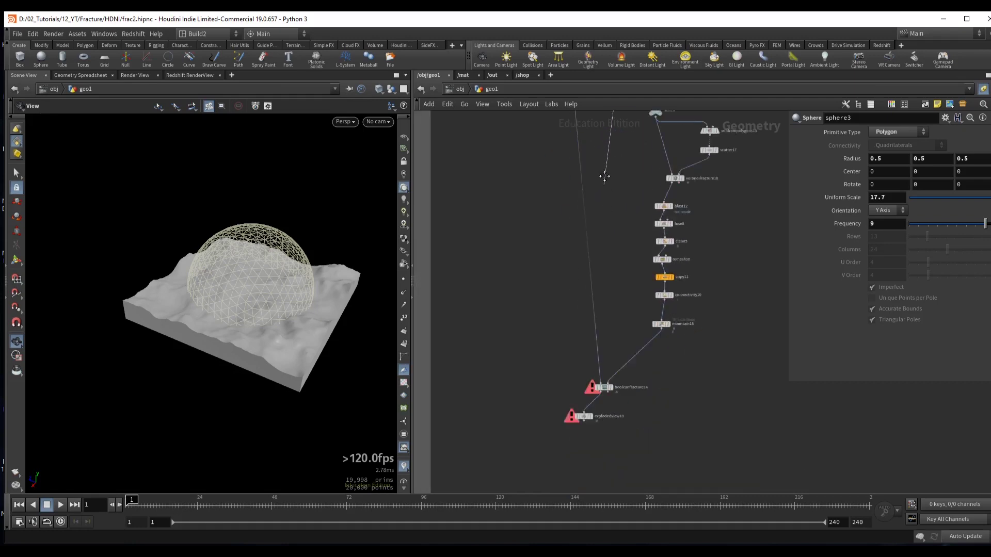
{"action": "left_click", "coordinate": [602, 365]}
{"action": "left_click", "coordinate": [584, 398]}
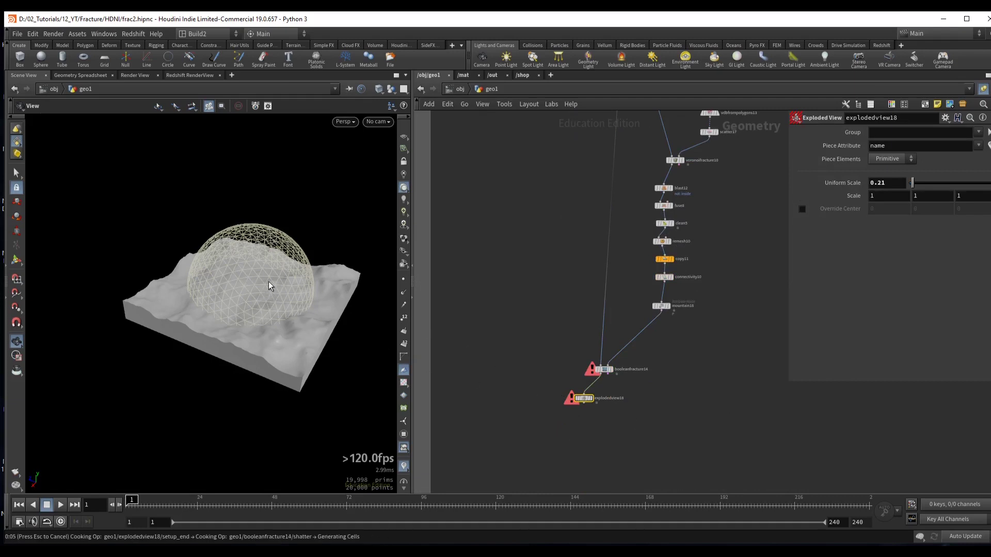
- Try a uniform scale of 0.27 on the sphere's exploded view and reset it to 0
{"action": "scroll", "coordinate": [372, 319], "scroll_direction": "up", "scroll_amount": 5}
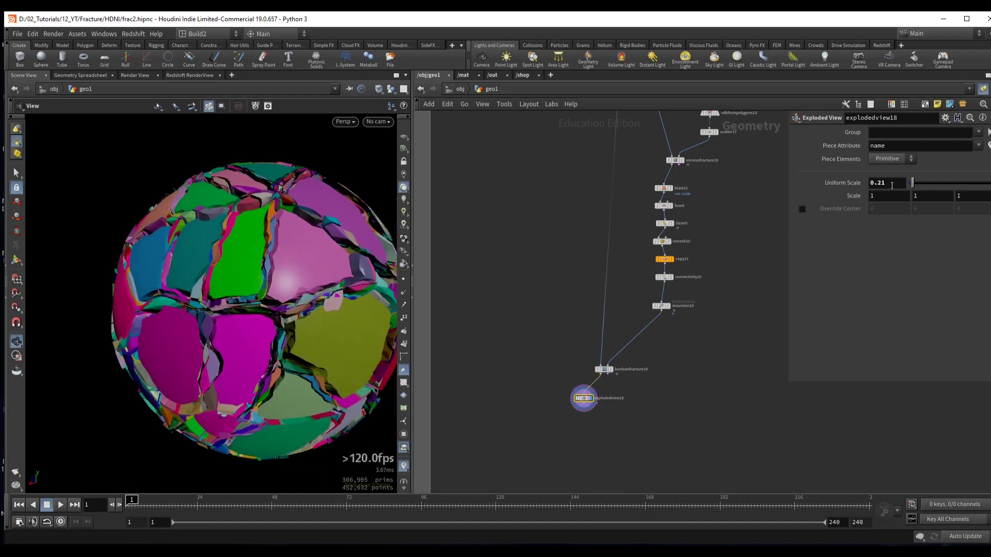
{"action": "scroll", "coordinate": [166, 258], "scroll_direction": "down", "scroll_amount": 3}
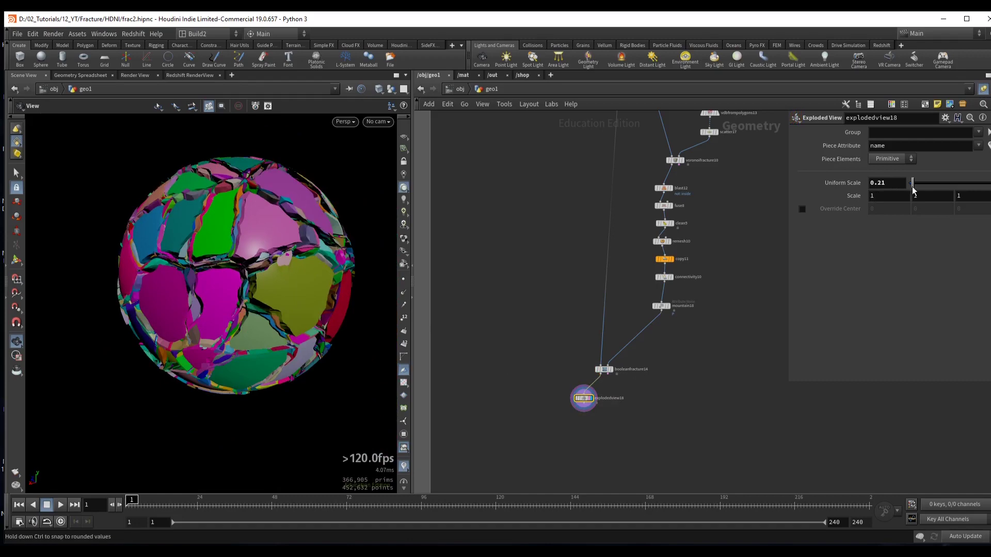
{"action": "mouse_move", "coordinate": [913, 185]}
{"action": "left_mouse_down"}
{"action": "mouse_move", "coordinate": [933, 188]}
{"action": "mouse_move", "coordinate": [913, 186]}
{"action": "left_mouse_up"}
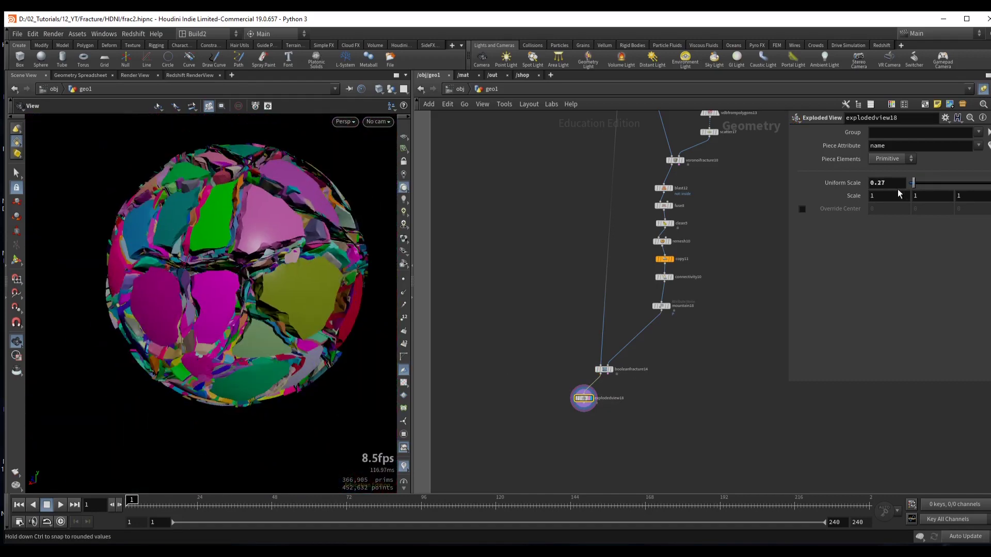
{"action": "middle_click", "coordinate": [896, 189], "text": "ctrl"}
- Turn off the piece colour visualization and show the wireframe over the shaded sphere to inspect its fracture lines
{"action": "left_click_drag", "start_coordinate": [166, 260], "coordinate": [336, 374]}
{"action": "left_click", "coordinate": [407, 469]}
{"action": "left_click_drag", "start_coordinate": [223, 312], "coordinate": [264, 303]}
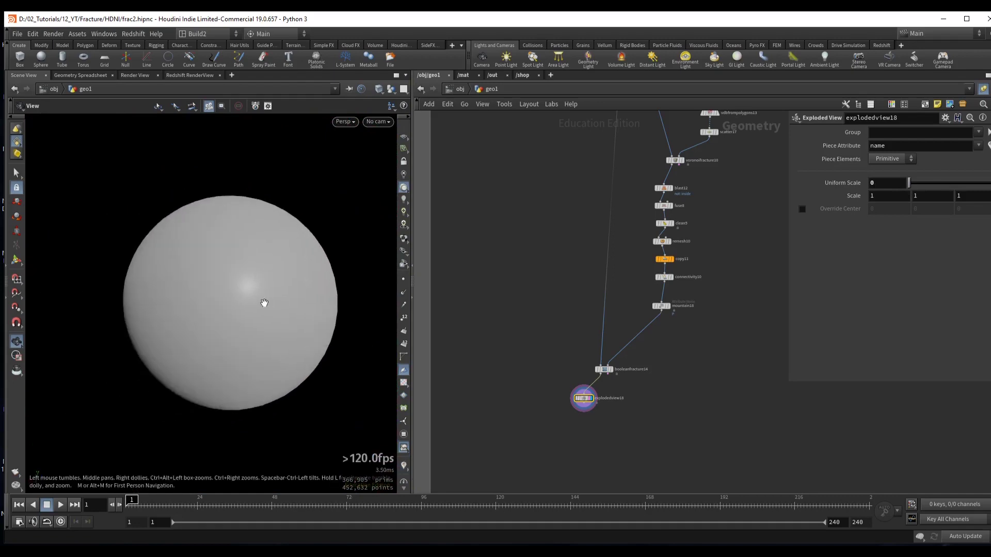
{"action": "right_click_drag", "start_coordinate": [264, 303], "coordinate": [341, 277]}
{"action": "key", "text": "shift+w"}
{"action": "mouse_move", "coordinate": [264, 277]}
{"action": "left_mouse_down"}
{"action": "mouse_move", "coordinate": [254, 272]}
{"action": "mouse_move", "coordinate": [258, 283]}
{"action": "mouse_move", "coordinate": [314, 267]}
{"action": "left_mouse_up"}
{"action": "right_click_drag", "start_coordinate": [314, 267], "coordinate": [248, 270]}
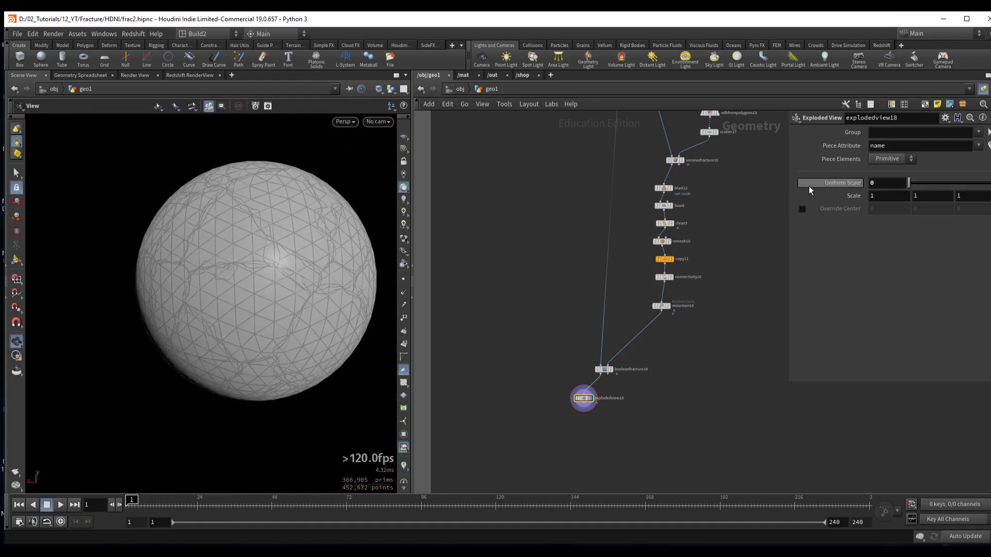
- Explode the sphere's pieces with uniform scales of 0.81 and 1.57, inspect them, and settle on 0.51
{"action": "left_click_drag", "start_coordinate": [909, 183], "coordinate": [923, 184]}
{"action": "left_click_drag", "start_coordinate": [289, 268], "coordinate": [242, 248]}
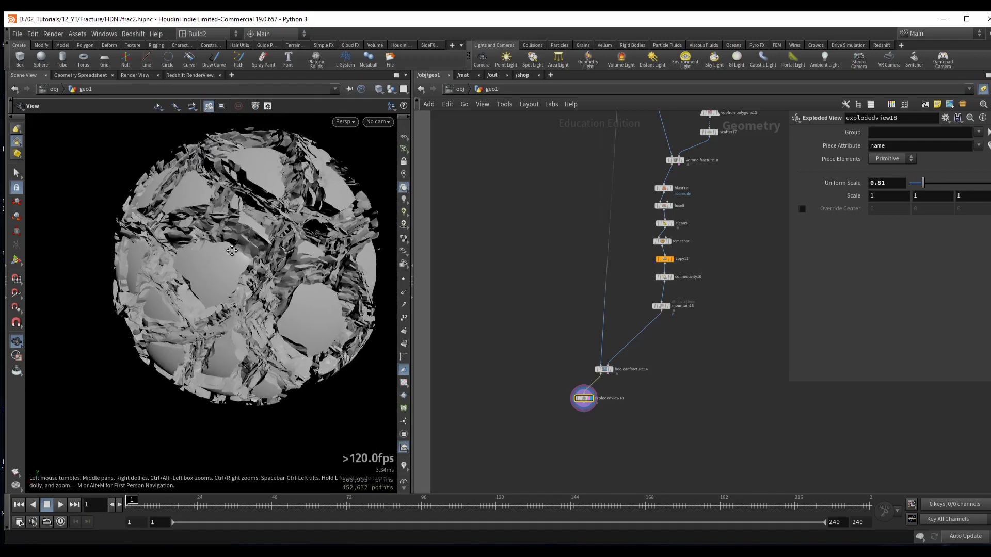
{"action": "scroll", "coordinate": [247, 248], "scroll_direction": "up", "scroll_amount": 3}
{"action": "mouse_move", "coordinate": [922, 183]}
{"action": "left_mouse_down"}
{"action": "mouse_move", "coordinate": [914, 186]}
{"action": "mouse_move", "coordinate": [964, 187]}
{"action": "mouse_move", "coordinate": [937, 187]}
{"action": "left_mouse_up"}
{"action": "scroll", "coordinate": [237, 259], "scroll_direction": "down", "scroll_amount": 2}
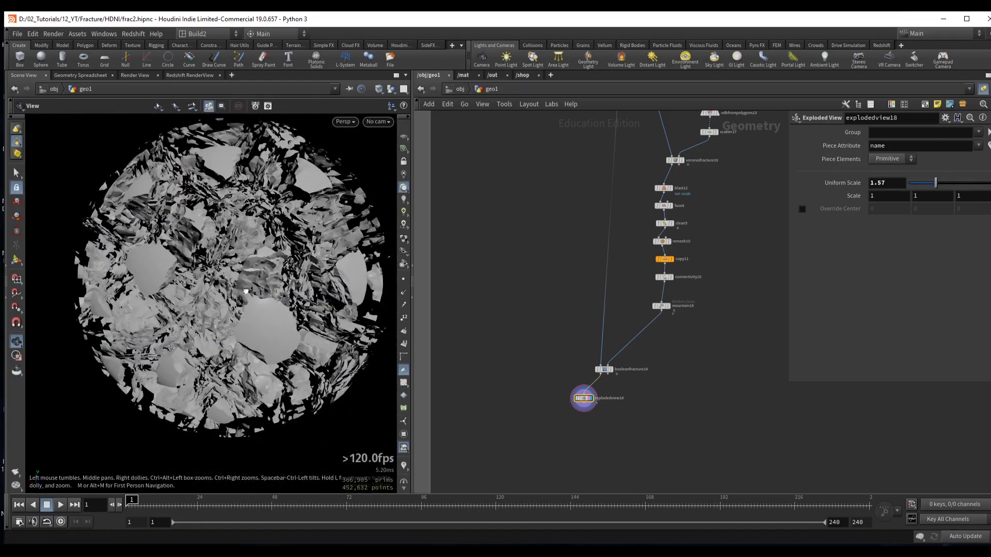
{"action": "middle_click_drag", "start_coordinate": [246, 290], "coordinate": [281, 212]}
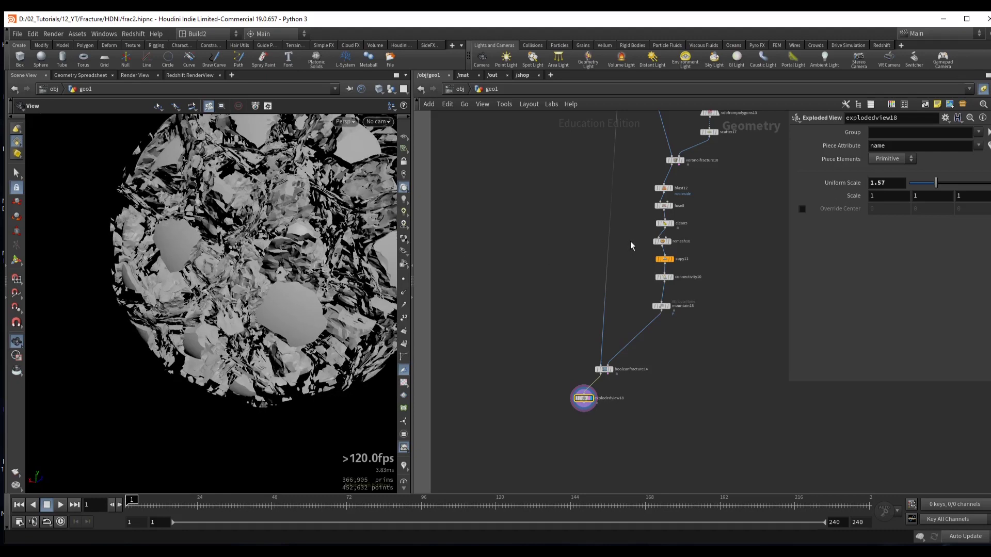
{"action": "scroll", "coordinate": [630, 240], "scroll_direction": "up", "scroll_amount": 2}
{"action": "left_click_drag", "start_coordinate": [935, 183], "coordinate": [918, 203]}
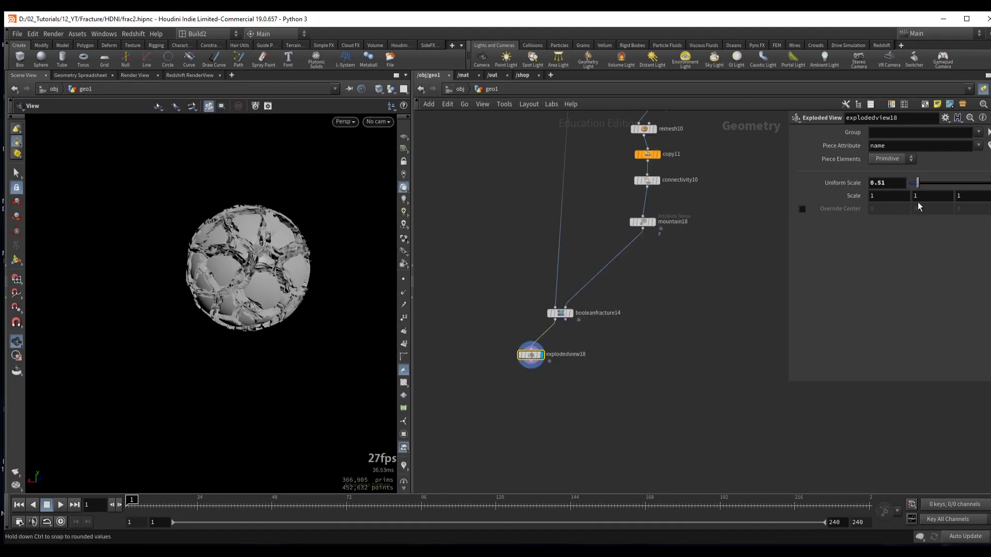
- Enclose the sphere's fracture nodes in a network box with a sticky note titled SPHERE VORONOI
{"action": "scroll", "coordinate": [586, 263], "scroll_direction": "down", "scroll_amount": 6}
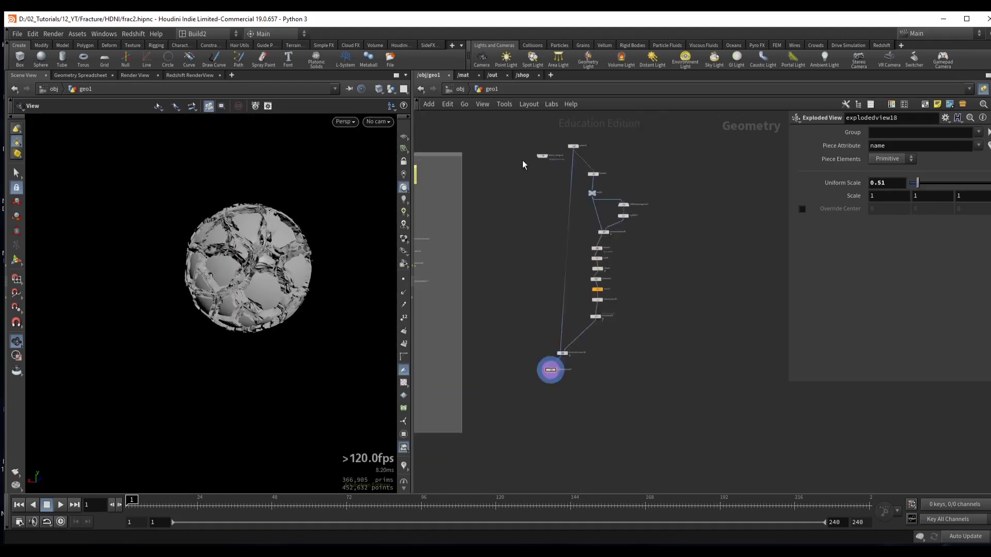
{"action": "left_click_drag", "start_coordinate": [541, 156], "coordinate": [697, 394]}
{"action": "key", "text": "shift+o"}
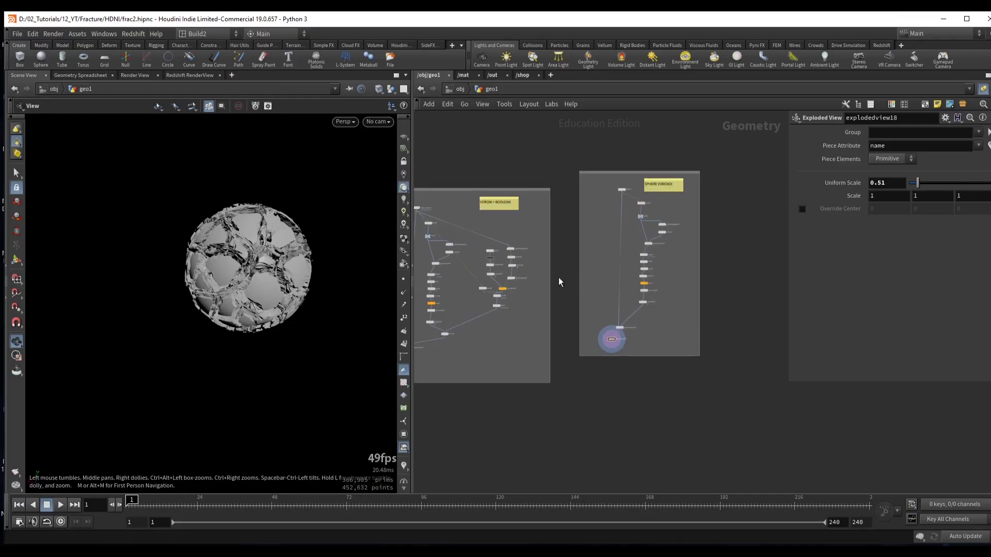
- Duplicate the terrain's Voronoi branch, from its object merge to its exploded view, out of the VORONI + BOOLEAN box into the space beyond SPHERE VORONOI
{"action": "scroll", "coordinate": [558, 277], "scroll_direction": "up", "scroll_amount": 3}
{"action": "middle_click_drag", "start_coordinate": [539, 222], "coordinate": [582, 212]}
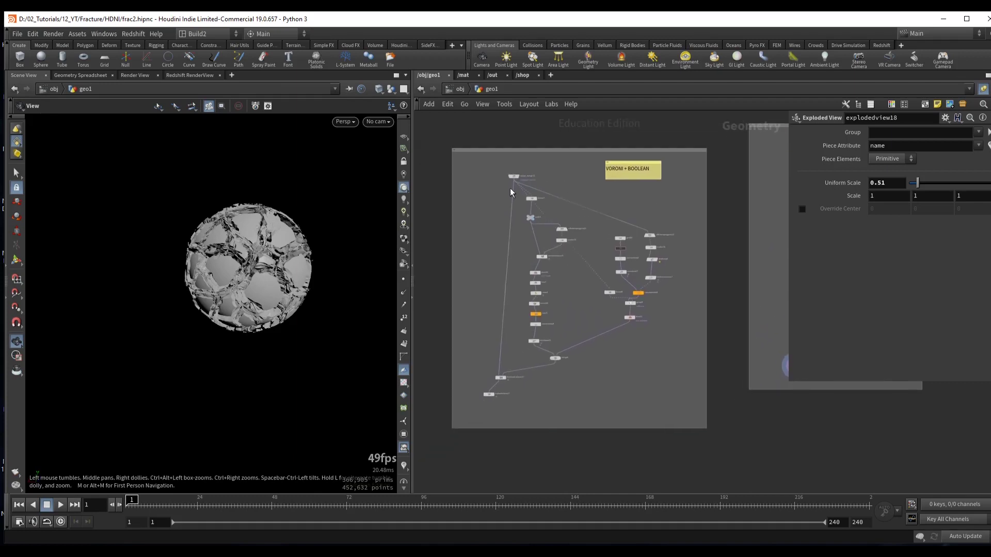
{"action": "left_click_drag", "start_coordinate": [463, 168], "coordinate": [580, 408]}
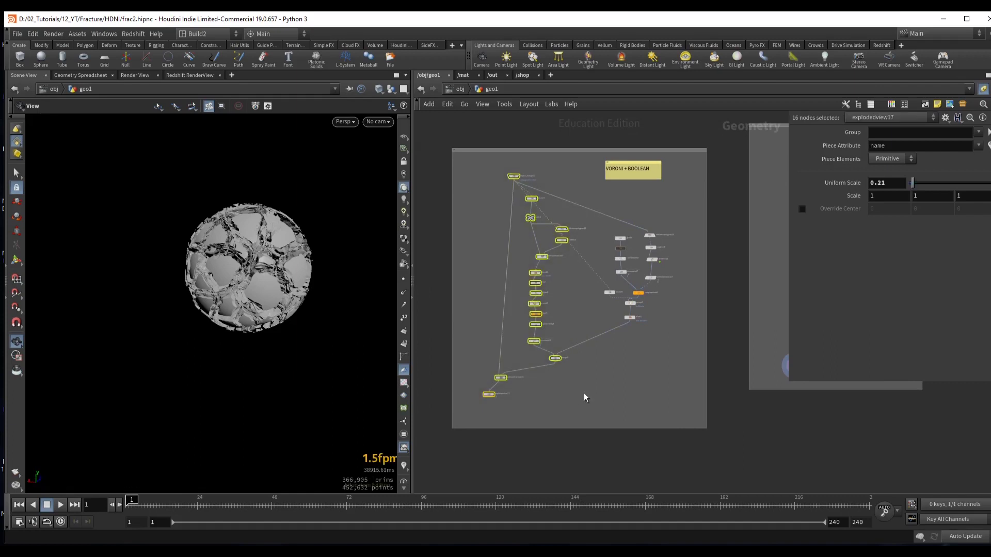
{"action": "key", "text": "ctrl+c"}
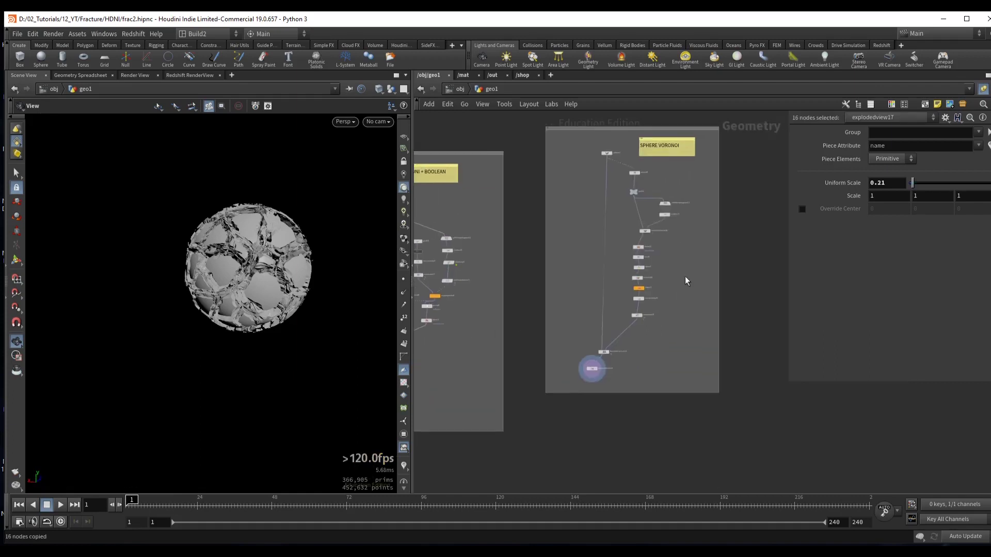
{"action": "left_click", "coordinate": [649, 221]}
{"action": "key", "text": "ctrl+v"}
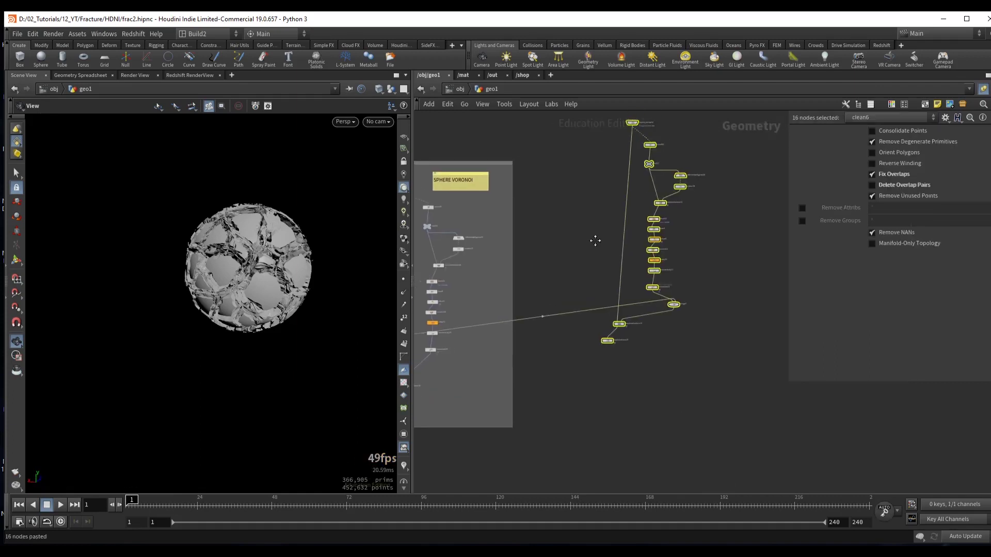
{"action": "middle_click_drag", "start_coordinate": [652, 201], "coordinate": [602, 169]}
- Display the duplicated exploded view with piece colours turned on, and remove the merge node feeding its boolean fracture
{"action": "left_click", "coordinate": [587, 360]}
{"action": "left_click_drag", "start_coordinate": [248, 273], "coordinate": [241, 290]}
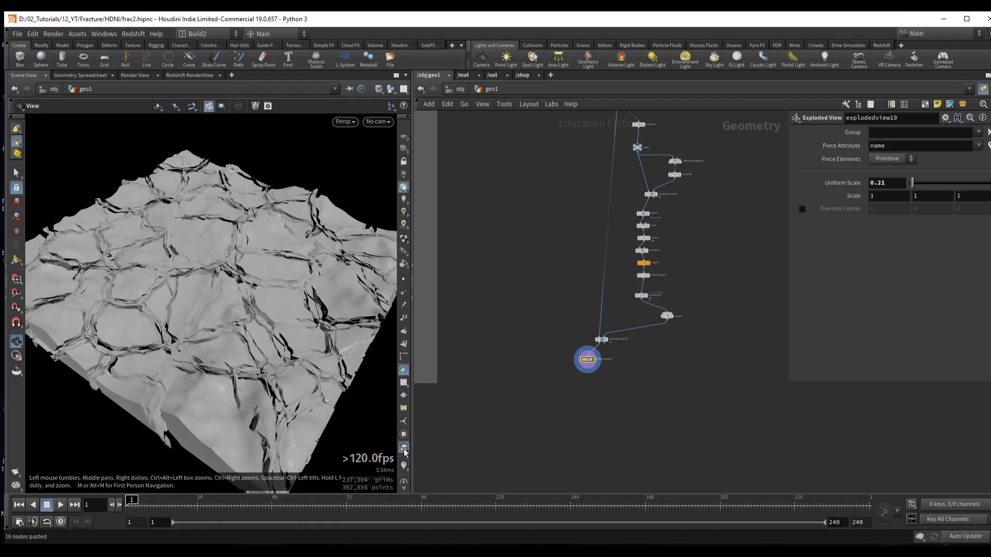
{"action": "left_click", "coordinate": [404, 466]}
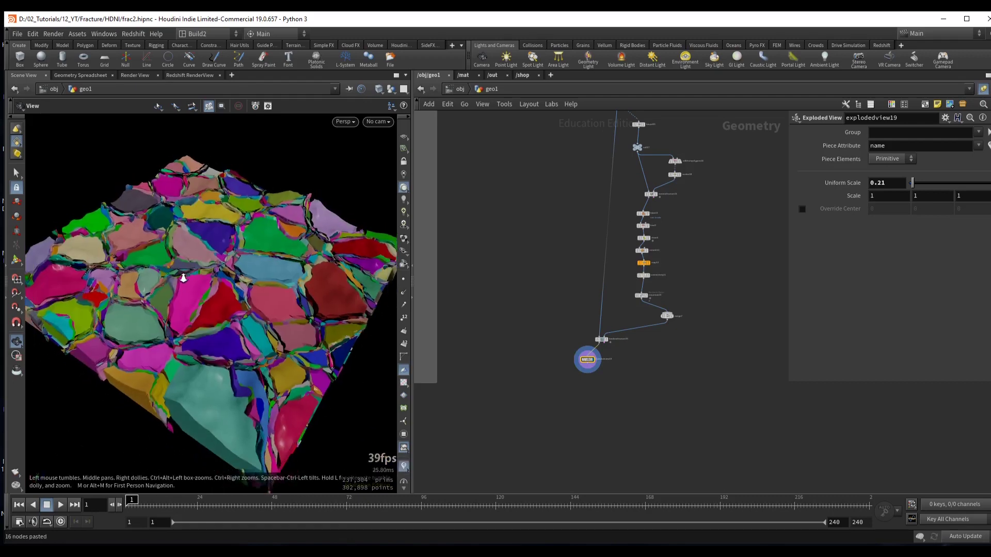
{"action": "left_click", "coordinate": [667, 315]}
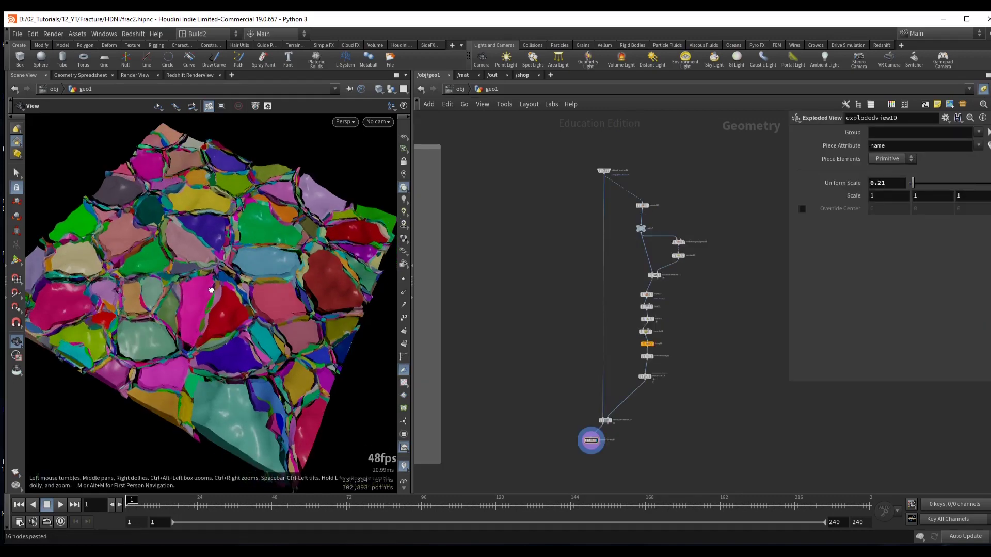
- Examine the terrain's coloured fracture pieces up close, and display the points of scatter18
{"action": "scroll", "coordinate": [164, 272], "scroll_direction": "up", "scroll_amount": 5}
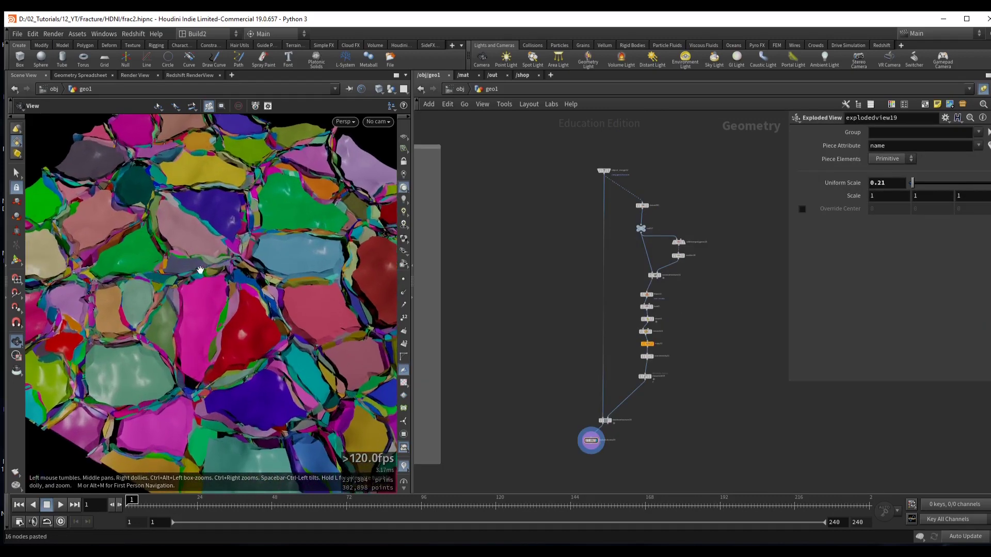
{"action": "left_click_drag", "start_coordinate": [258, 256], "coordinate": [227, 253]}
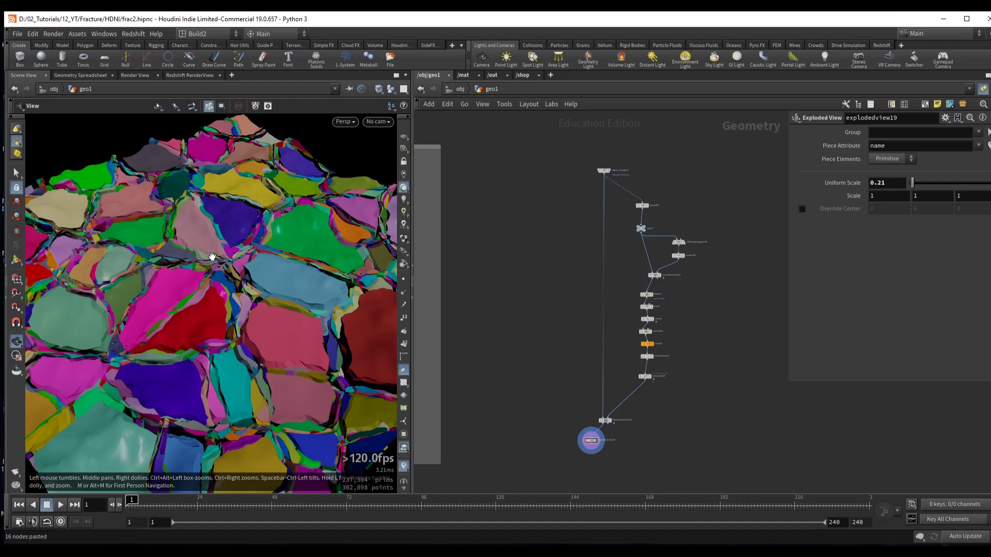
{"action": "left_click_drag", "start_coordinate": [240, 245], "coordinate": [248, 279]}
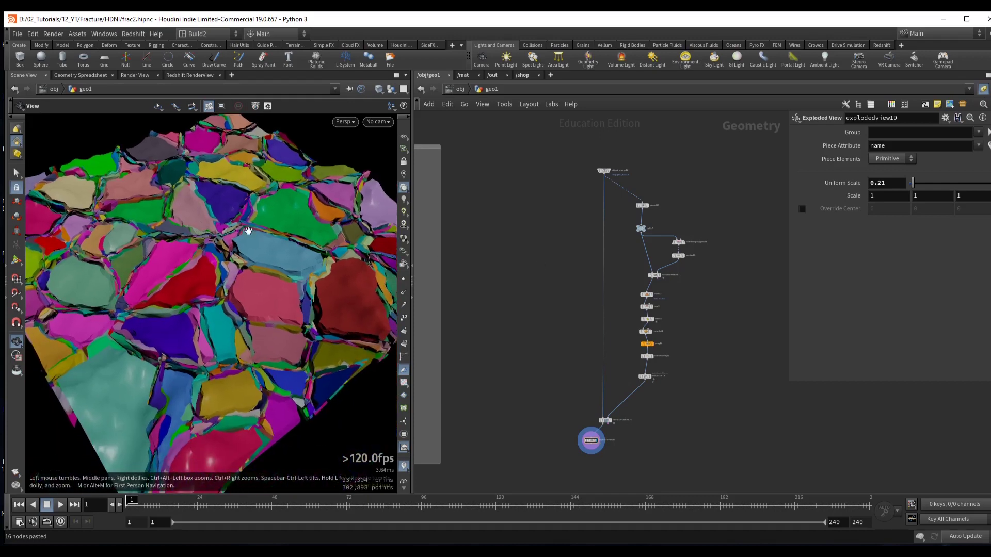
{"action": "scroll", "coordinate": [694, 264], "scroll_direction": "up", "scroll_amount": 4}
{"action": "left_click_drag", "start_coordinate": [716, 266], "coordinate": [716, 265]}
{"action": "left_click", "coordinate": [694, 254]}
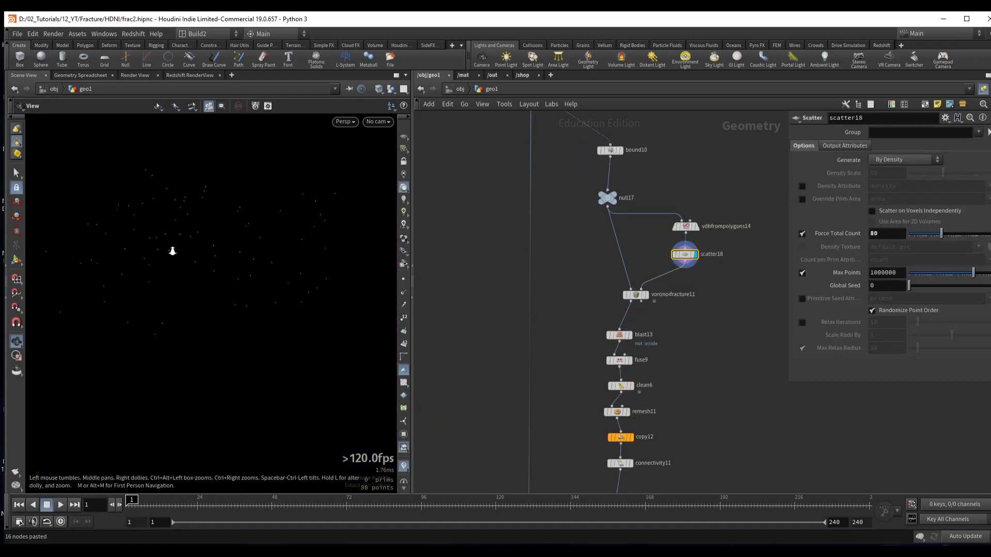
- Display object_merge12 and examine the unfractured terrain from several angles
{"action": "middle_click_drag", "start_coordinate": [700, 151], "coordinate": [558, 194]}
{"action": "left_click_drag", "start_coordinate": [486, 166], "coordinate": [487, 169]}
{"action": "key", "text": "r"}
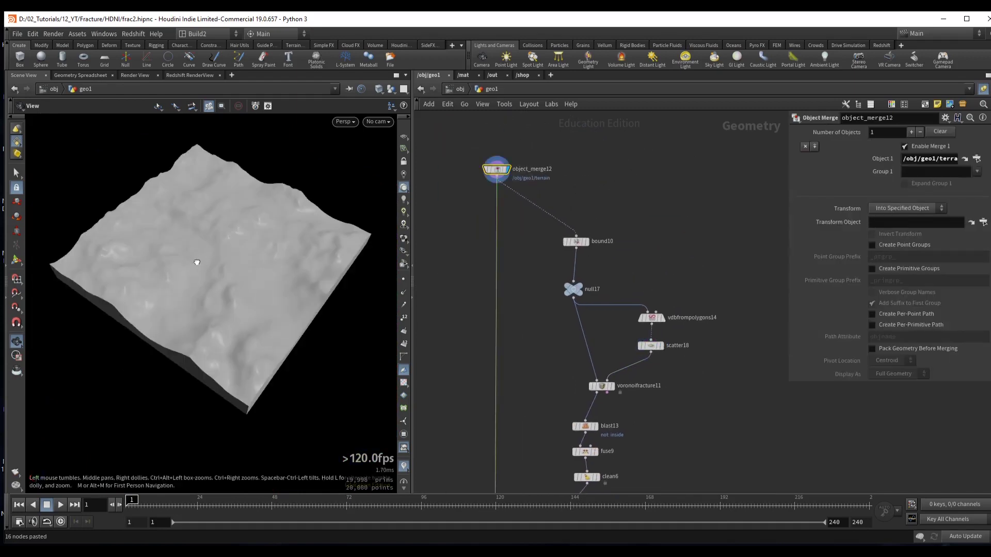
{"action": "left_click_drag", "start_coordinate": [194, 261], "coordinate": [248, 248]}
{"action": "scroll", "coordinate": [234, 282], "scroll_direction": "up", "scroll_amount": 3}
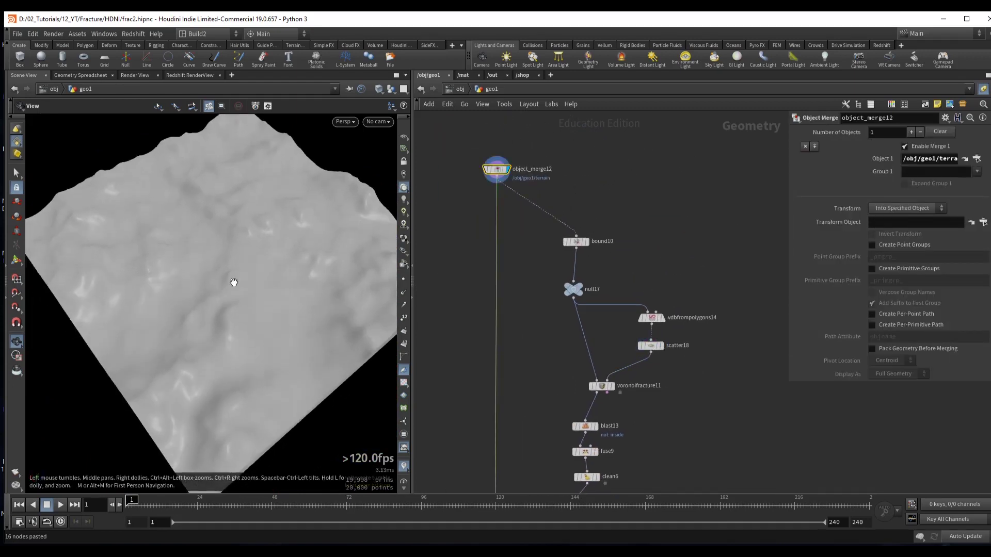
{"action": "left_click_drag", "start_coordinate": [244, 298], "coordinate": [210, 275]}
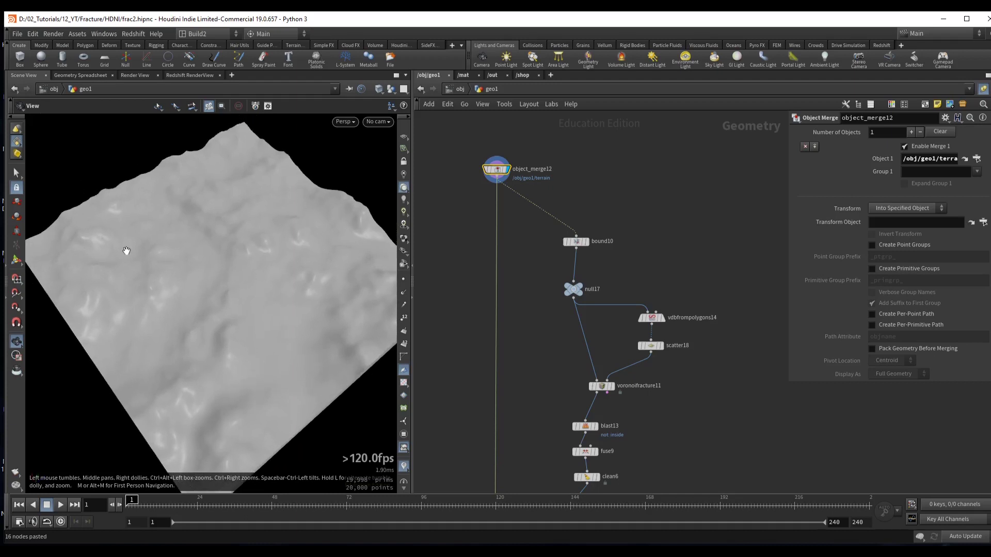
- Add a displayed Line node beside the terrain setup and set its direction to 0, 0, 1
{"action": "middle_click_drag", "start_coordinate": [656, 187], "coordinate": [639, 188]}
{"action": "key", "text": "Tab"}
{"action": "type", "text": "li"}
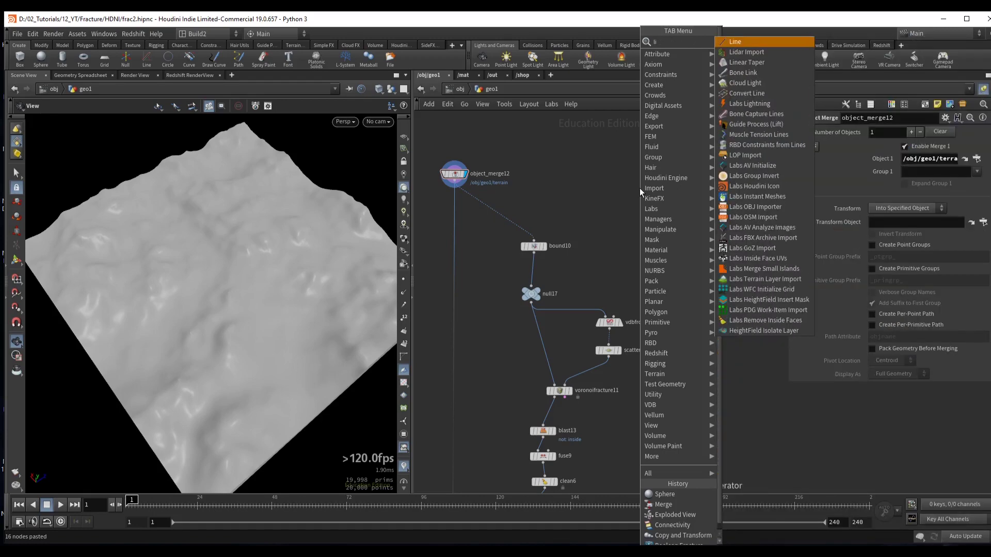
{"action": "key", "text": "Return"}
{"action": "left_click", "coordinate": [649, 216]}
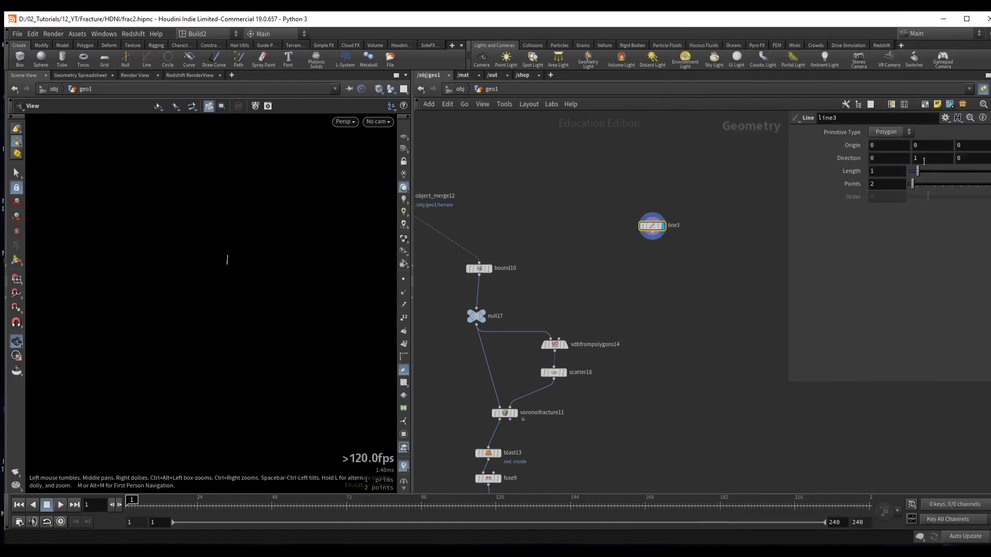
{"action": "type", "text": "0"}
{"action": "key", "text": "Tab"}
{"action": "type", "text": "1"}
{"action": "key", "text": "Return"}
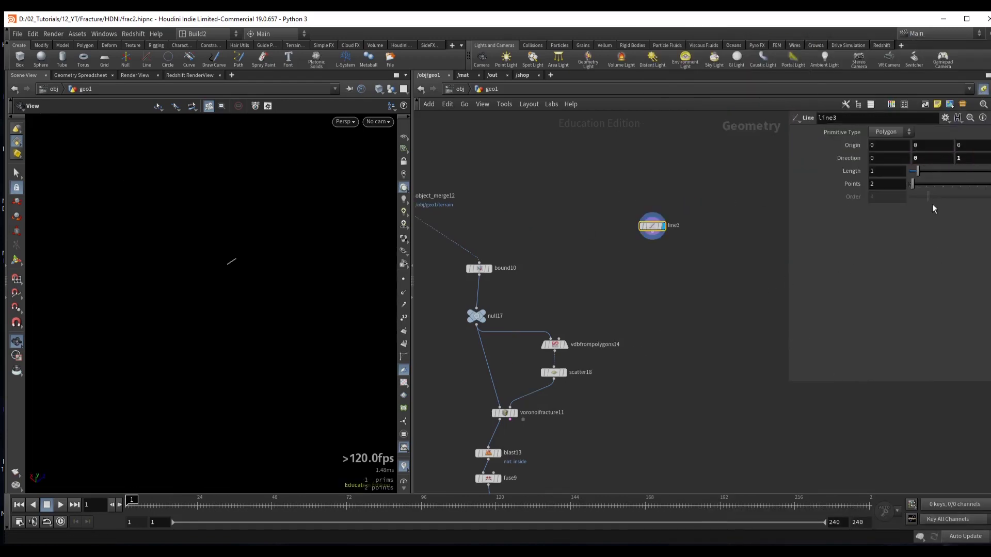
- Show the terrain as a wireframe template behind the line and set the line's length to 15.2
{"action": "left_click_drag", "start_coordinate": [917, 173], "coordinate": [983, 174]}
{"action": "middle_click_drag", "start_coordinate": [523, 156], "coordinate": [540, 181]}
{"action": "left_click", "coordinate": [451, 226]}
{"action": "left_click", "coordinate": [459, 226]}
{"action": "mouse_move", "coordinate": [249, 232]}
{"action": "left_mouse_down"}
{"action": "mouse_move", "coordinate": [227, 235]}
{"action": "mouse_move", "coordinate": [243, 236]}
{"action": "left_mouse_up"}
{"action": "left_click", "coordinate": [704, 255]}
{"action": "middle_click_drag", "start_coordinate": [529, 224], "coordinate": [501, 233]}
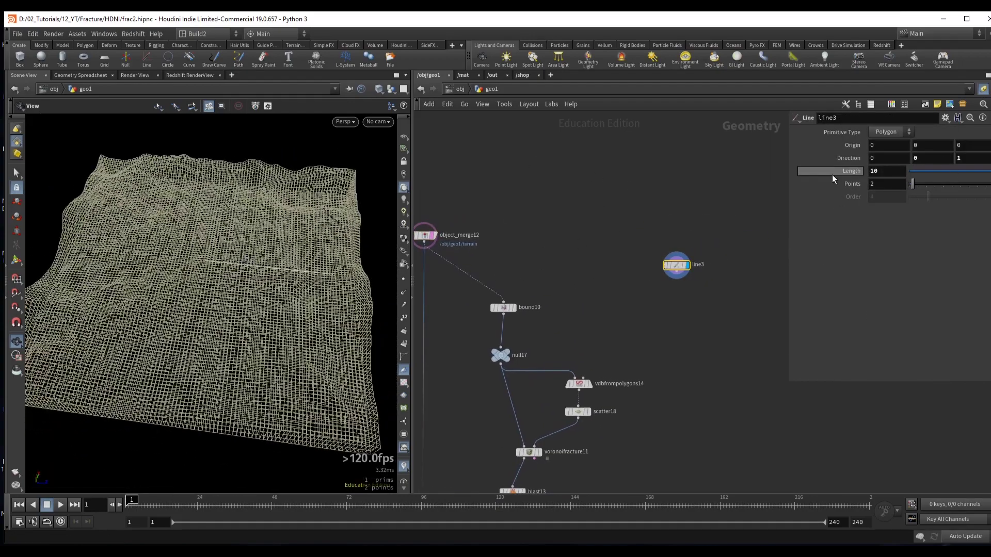
{"action": "middle_click_drag", "start_coordinate": [834, 171], "coordinate": [877, 175]}
- Append a Copy and Transform node to the line and set its Y rotation to 41
{"action": "middle_click_drag", "start_coordinate": [680, 291], "coordinate": [617, 248]}
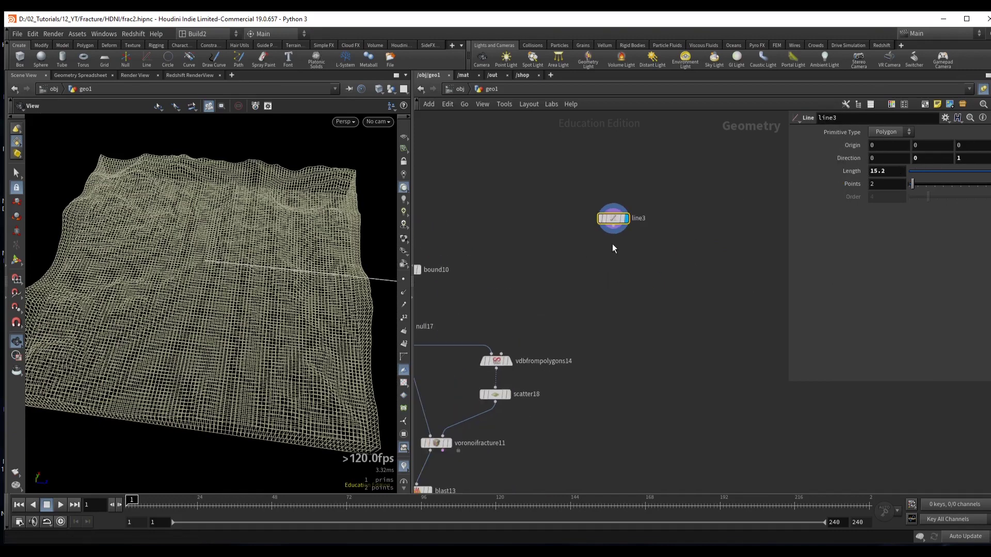
{"action": "left_click_drag", "start_coordinate": [612, 228], "coordinate": [617, 258]}
{"action": "type", "text": "c and"}
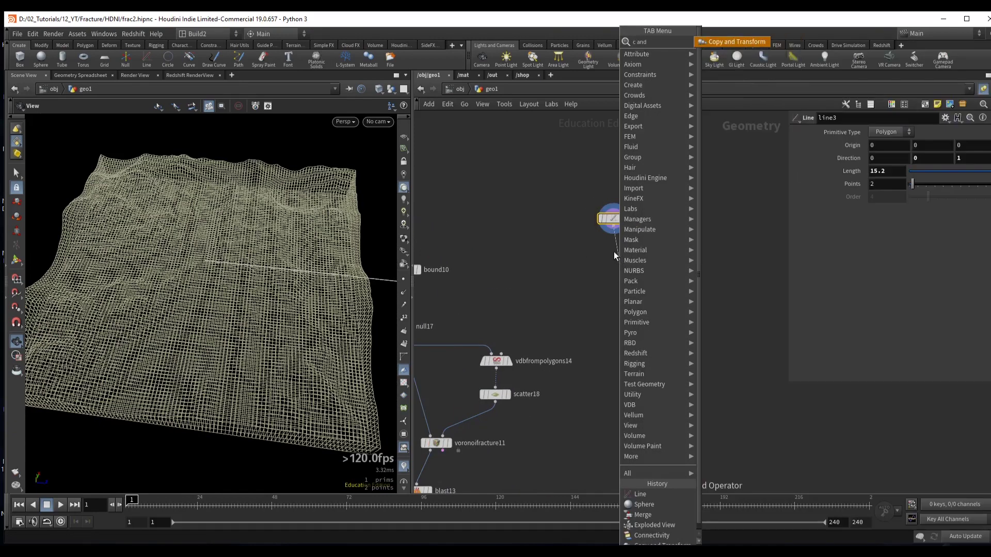
{"action": "type", "text": "t"}
{"action": "key", "text": "Return"}
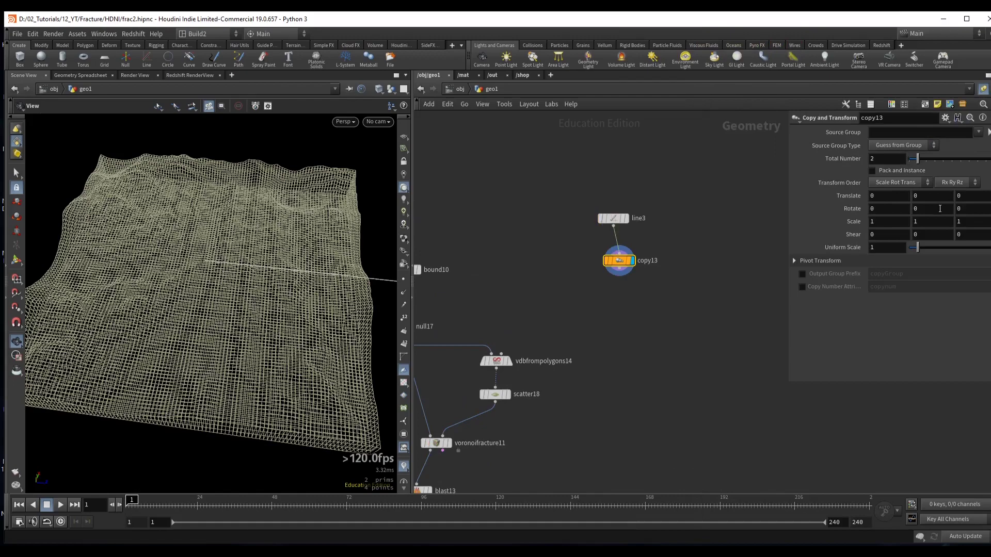
{"action": "middle_click_drag", "start_coordinate": [939, 208], "coordinate": [978, 186]}
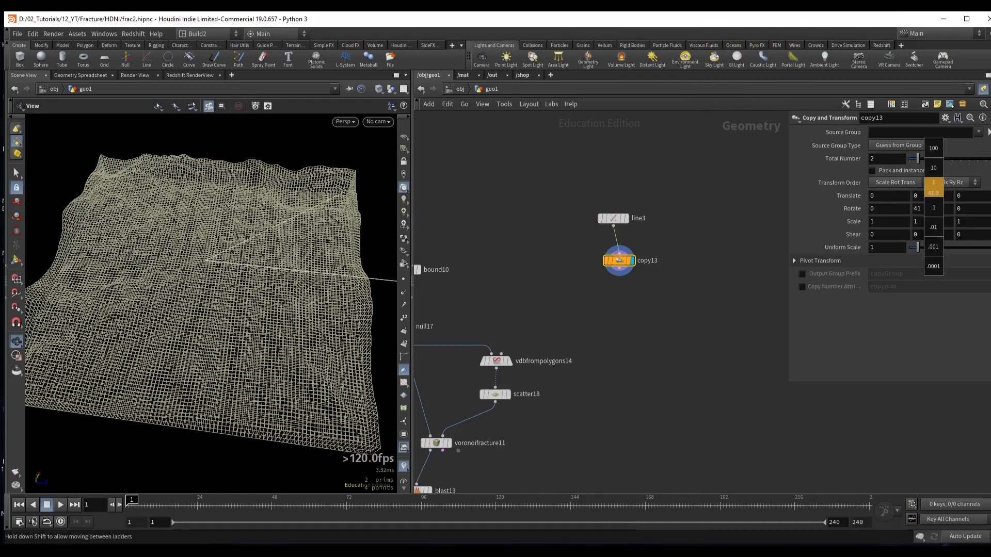
{"action": "left_click_drag", "start_coordinate": [254, 193], "coordinate": [325, 230], "text": "alt"}
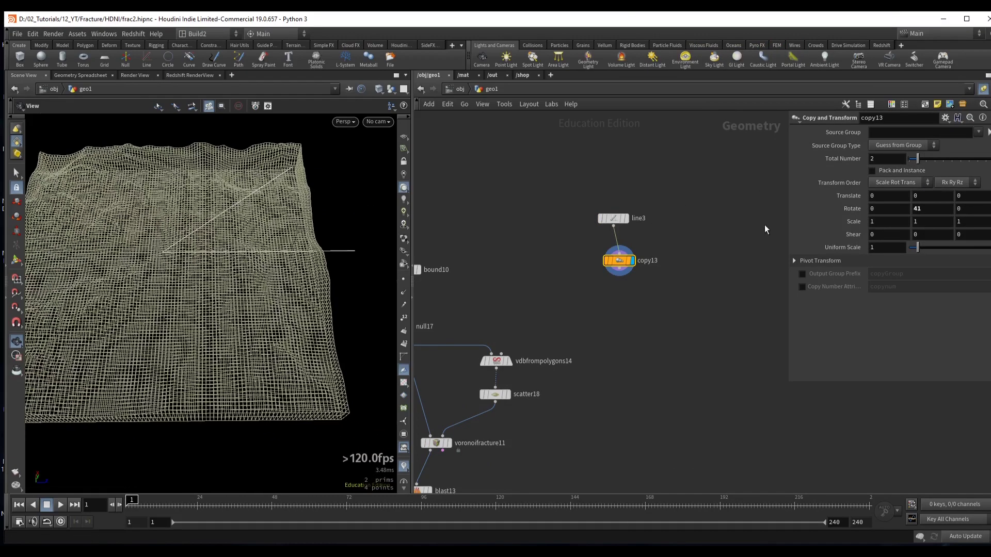
- Drive the copies' Y rotation with 360 divided by a relative reference to the Total Number parameter
{"action": "right_click", "coordinate": [859, 159]}
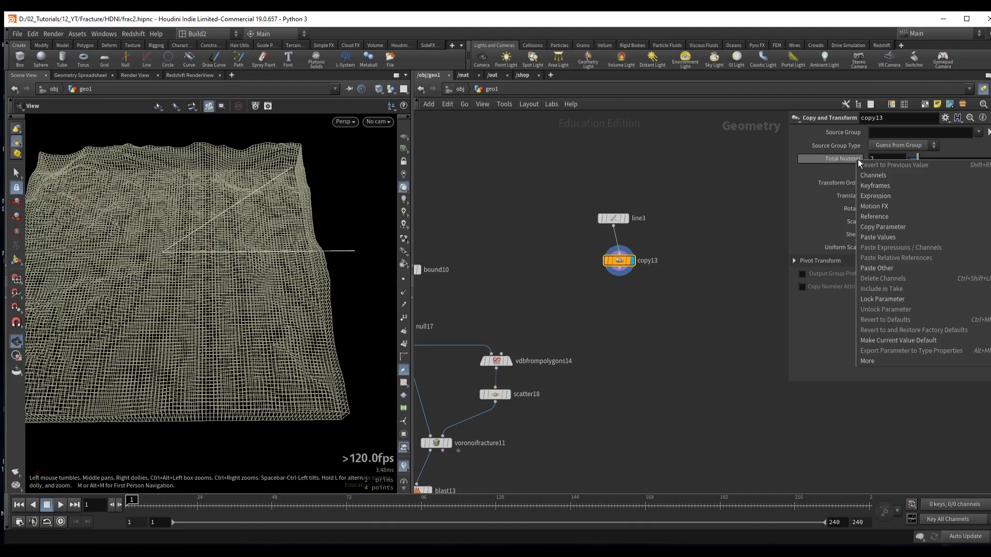
{"action": "left_click", "coordinate": [880, 227]}
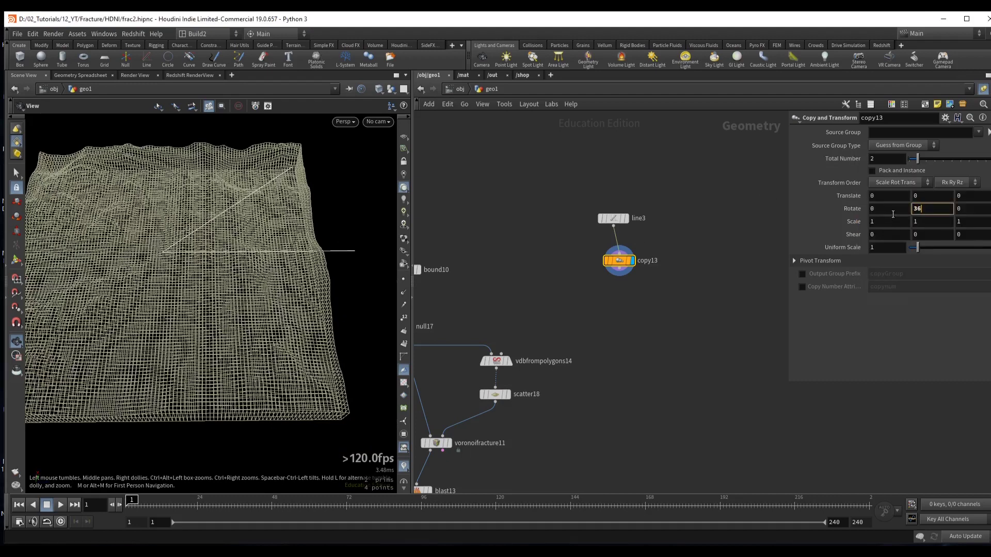
{"action": "type", "text": "/"}
{"action": "right_click", "coordinate": [916, 210]}
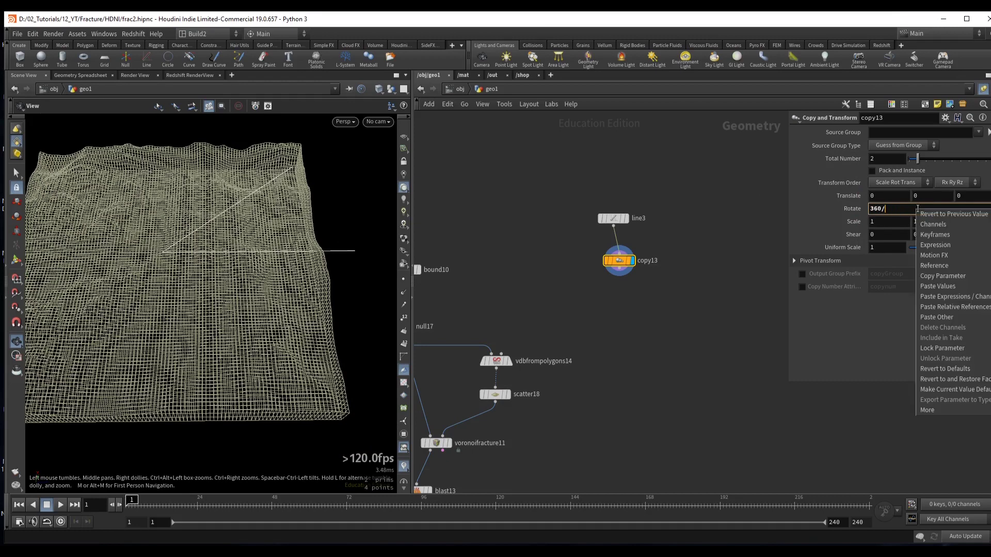
{"action": "left_click", "coordinate": [960, 307]}
{"action": "key", "text": "Return"}
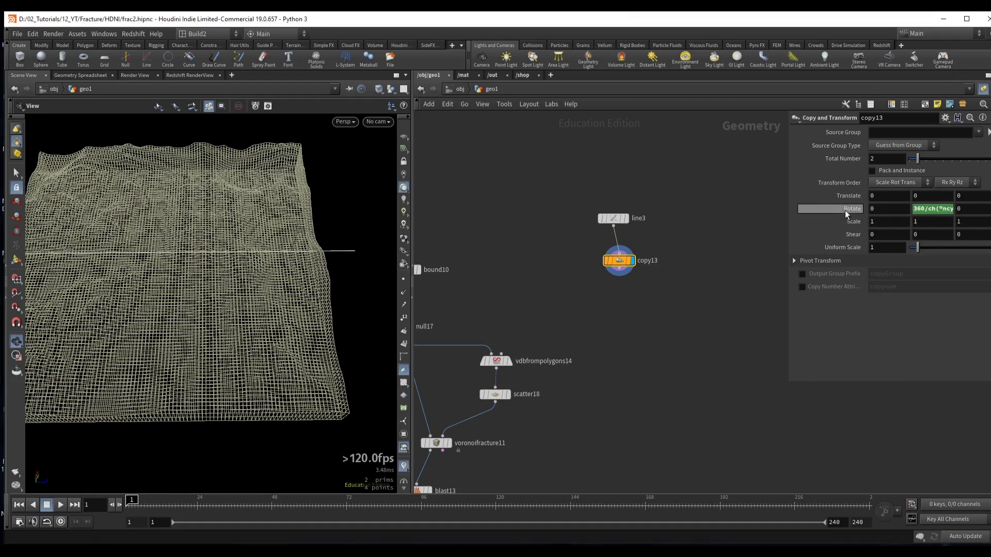
- Set the total number of line copies to 5 and check how they radiate across the terrain
{"action": "mouse_move", "coordinate": [918, 159]}
{"action": "left_mouse_down"}
{"action": "mouse_move", "coordinate": [936, 160]}
{"action": "mouse_move", "coordinate": [927, 161]}
{"action": "left_mouse_up"}
{"action": "key", "text": "space+2"}
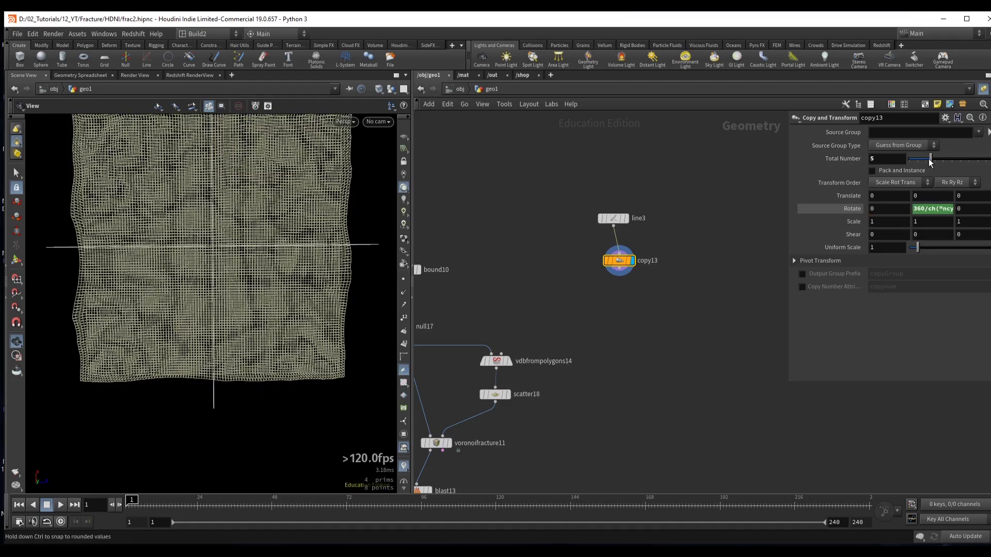
{"action": "left_click_drag", "start_coordinate": [232, 227], "coordinate": [184, 351]}
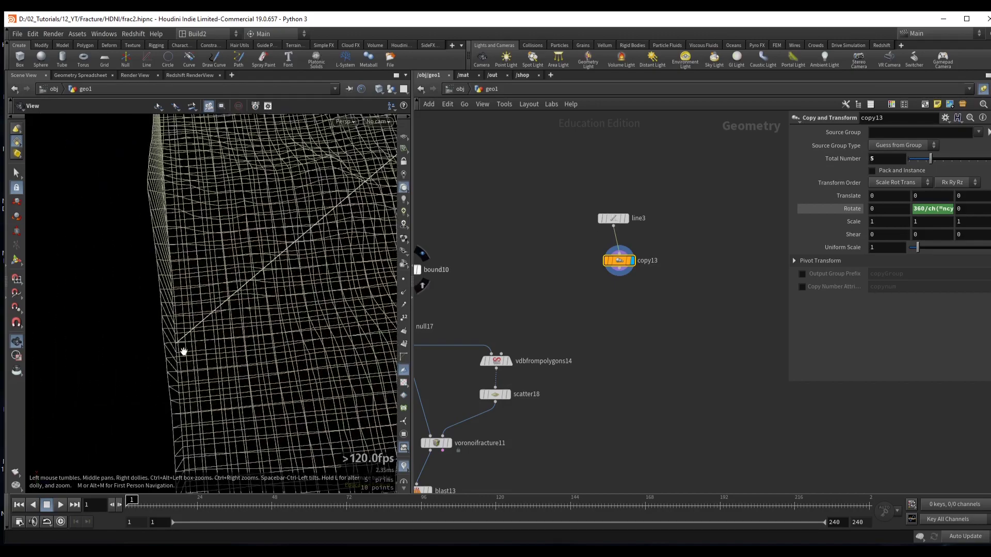
- Lengthen the radiating line to 17 and check that its copies reach beyond the terrain's edges
{"action": "left_click", "coordinate": [613, 218]}
{"action": "middle_click_drag", "start_coordinate": [878, 170], "coordinate": [924, 171]}
{"action": "left_click_drag", "start_coordinate": [365, 214], "coordinate": [225, 211]}
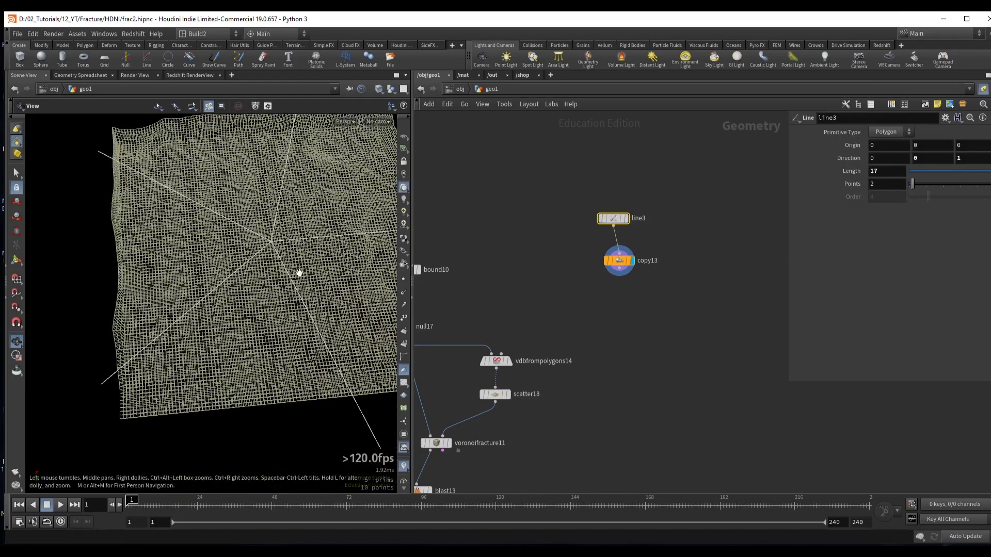
{"action": "left_click_drag", "start_coordinate": [299, 273], "coordinate": [269, 261]}
{"action": "left_click", "coordinate": [619, 260]}
{"action": "middle_click_drag", "start_coordinate": [674, 252], "coordinate": [678, 210]}
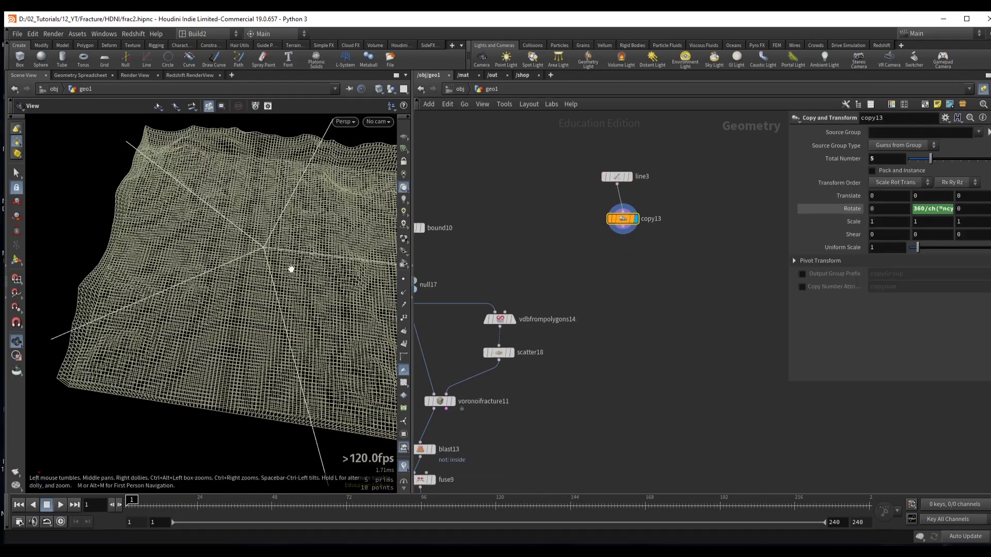
{"action": "left_click_drag", "start_coordinate": [292, 269], "coordinate": [601, 261]}
{"action": "left_click_drag", "start_coordinate": [249, 266], "coordinate": [258, 286]}
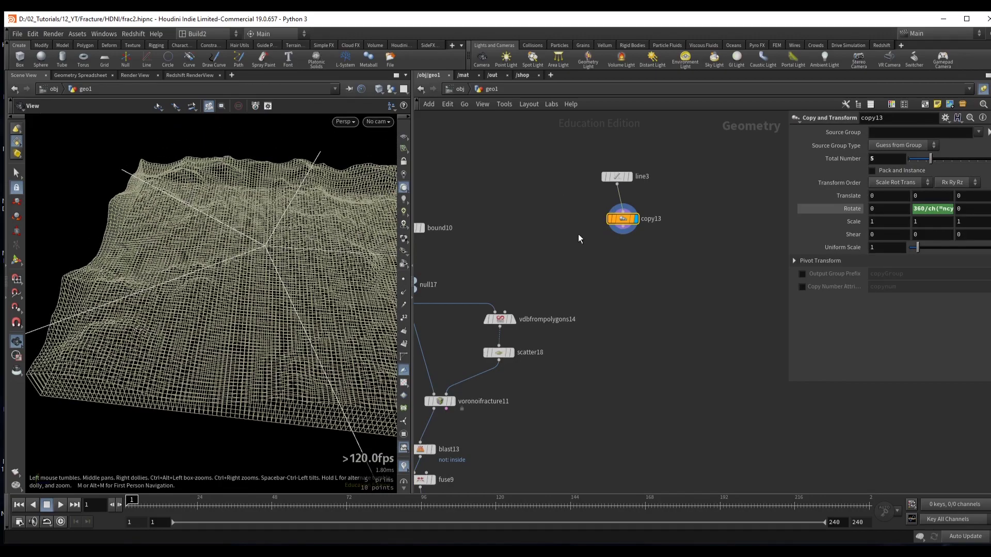
- Append a Scatter node to the line copies with relaxation off and a forced total count of 147
{"action": "left_click_drag", "start_coordinate": [624, 234], "coordinate": [609, 256]}
{"action": "type", "text": "scatter"}
{"action": "key", "text": "Return"}
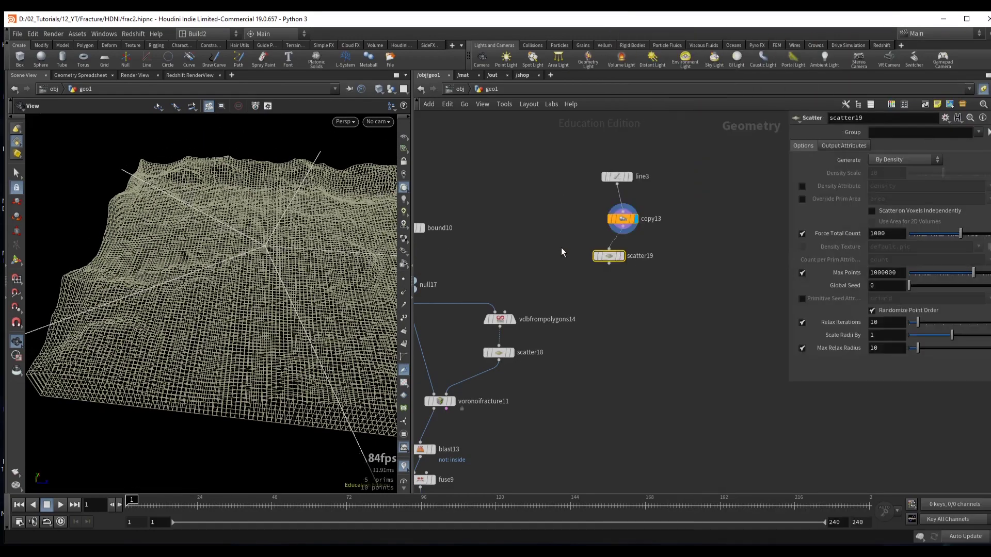
{"action": "left_click", "coordinate": [622, 256]}
{"action": "left_click", "coordinate": [802, 322]}
{"action": "left_click_drag", "start_coordinate": [960, 234], "coordinate": [950, 239]}
{"action": "middle_click_drag", "start_coordinate": [605, 289], "coordinate": [612, 262]}
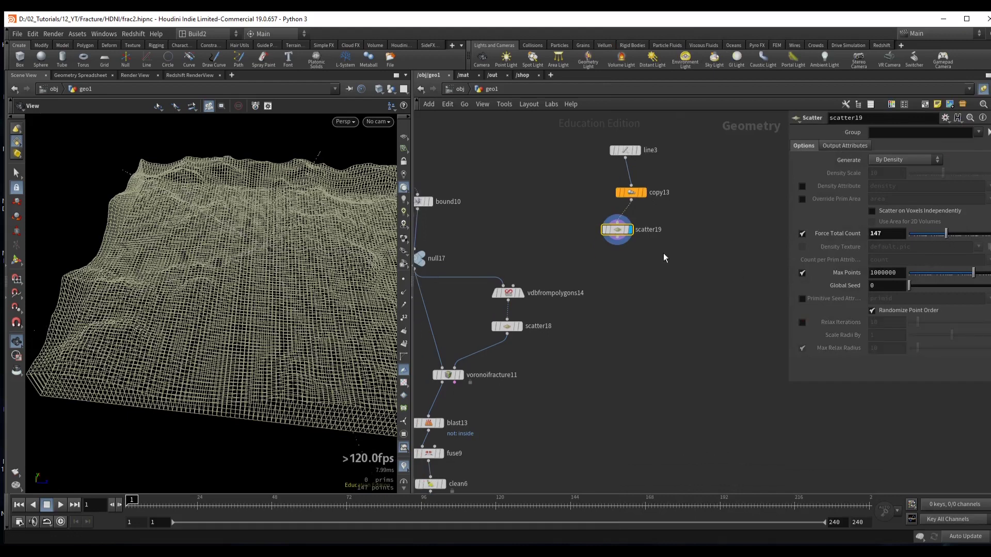
- Append a Point Jitter node to the scattered line points and set its Y axis scale to 0
{"action": "key", "text": "Tab"}
{"action": "type", "text": "jitter"}
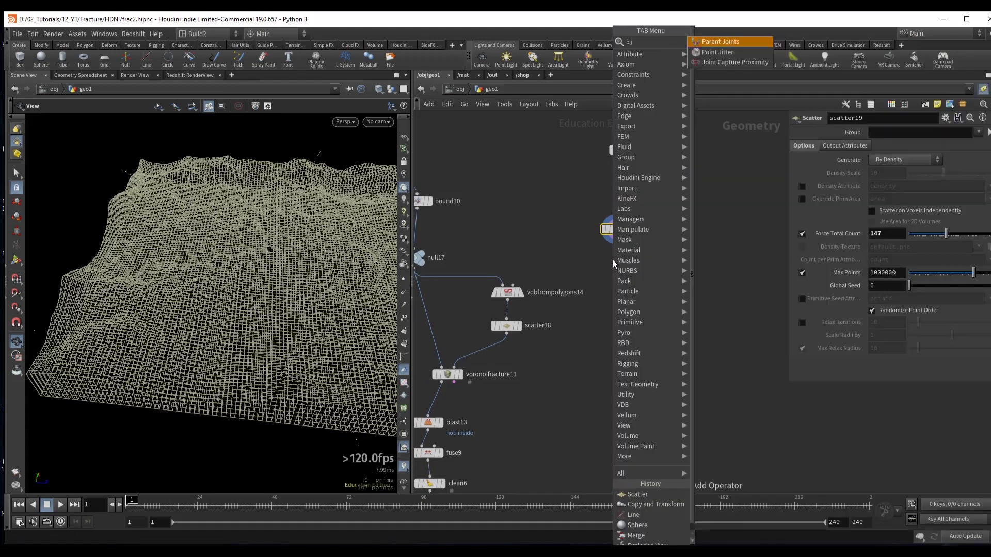
{"action": "key", "text": "Return"}
{"action": "left_click", "coordinate": [612, 262]}
{"action": "left_click_drag", "start_coordinate": [225, 252], "coordinate": [241, 222]}
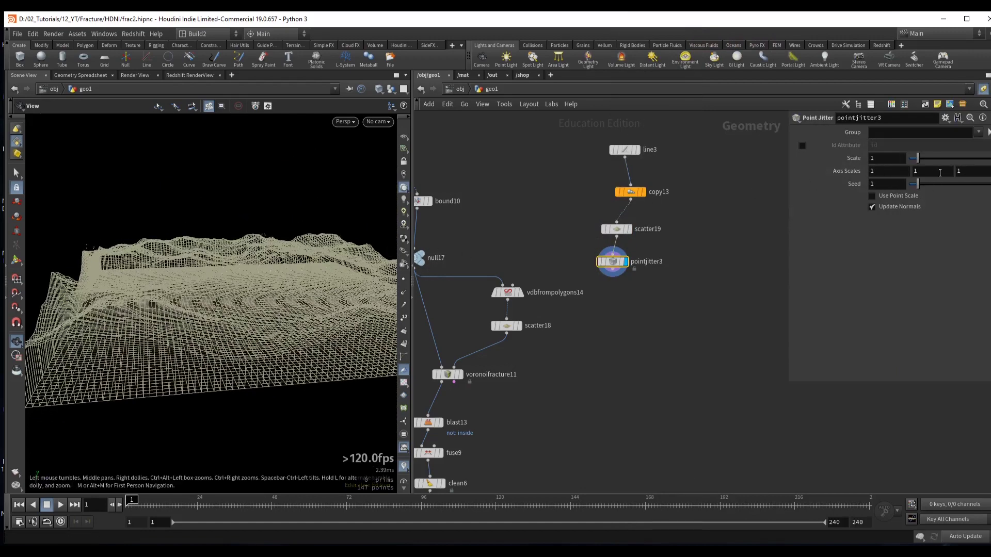
{"action": "key", "text": "Return"}
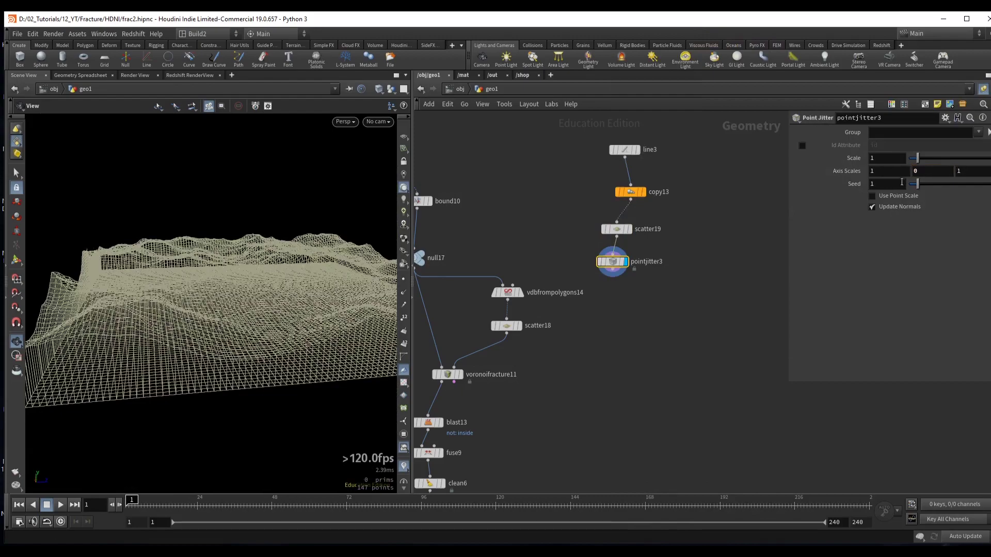
- Set the Point Jitter scale to about 2.3 and hide the terrain template to see only the points
{"action": "left_click_drag", "start_coordinate": [927, 161], "coordinate": [928, 160]}
{"action": "left_click_drag", "start_coordinate": [255, 255], "coordinate": [242, 291]}
{"action": "key", "text": "h"}
{"action": "left_click", "coordinate": [474, 193]}
{"action": "left_click", "coordinate": [487, 193]}
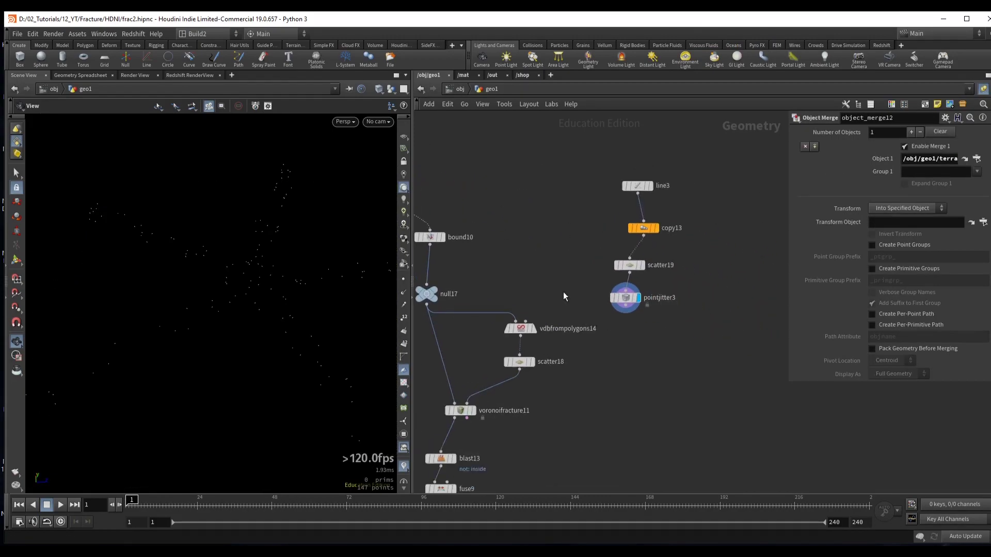
{"action": "left_click", "coordinate": [624, 298]}
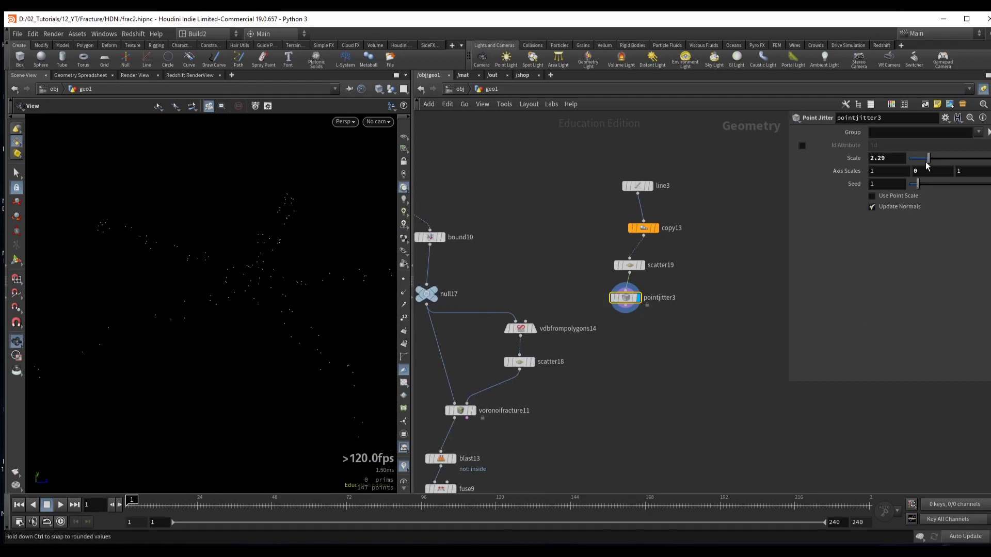
- Raise the forced total count of the line scatter to 224
{"action": "left_click", "coordinate": [629, 265]}
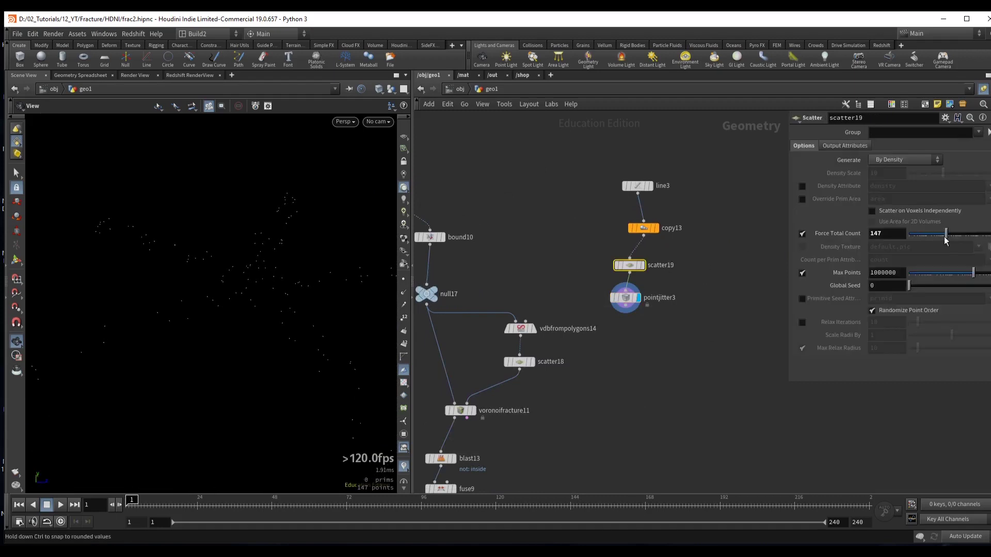
{"action": "left_click_drag", "start_coordinate": [948, 241], "coordinate": [942, 235]}
{"action": "middle_click_drag", "start_coordinate": [529, 371], "coordinate": [590, 297]}
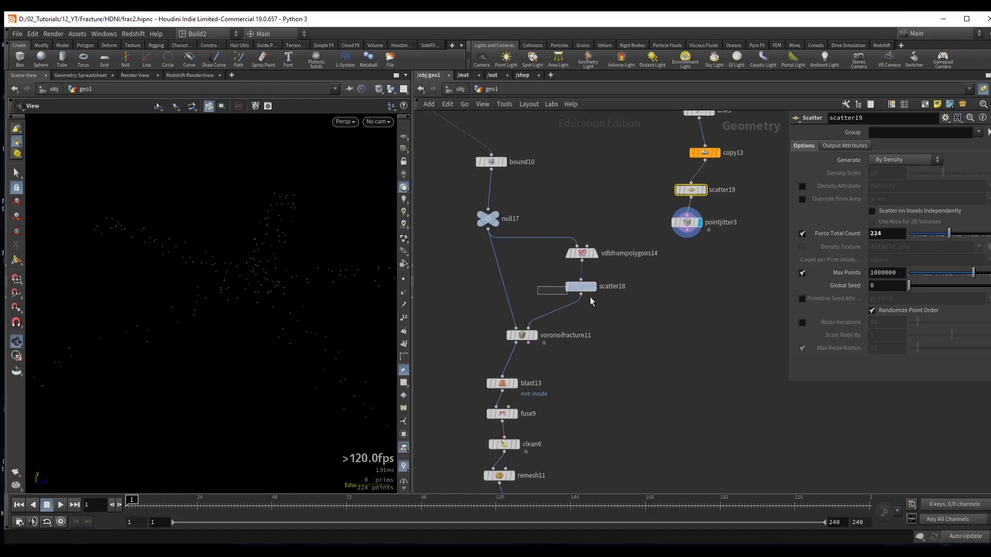
- Merge the jittered line points with the volume scatter points feeding the Voronoi fracture, and reposition the line branch
{"action": "left_click", "coordinate": [592, 287]}
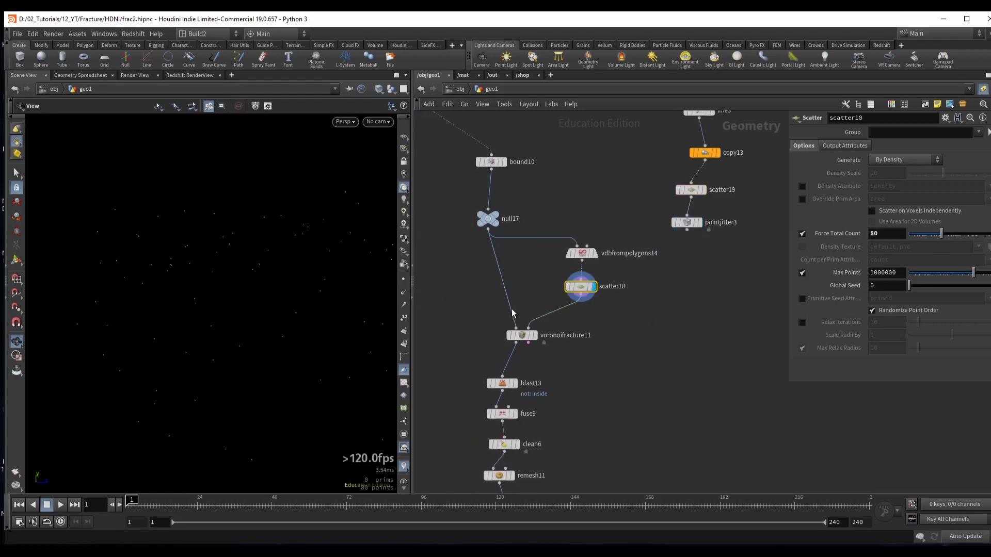
{"action": "left_click", "coordinate": [593, 252]}
{"action": "left_click", "coordinate": [592, 287]}
{"action": "key", "text": "Tab"}
{"action": "type", "text": "mre"}
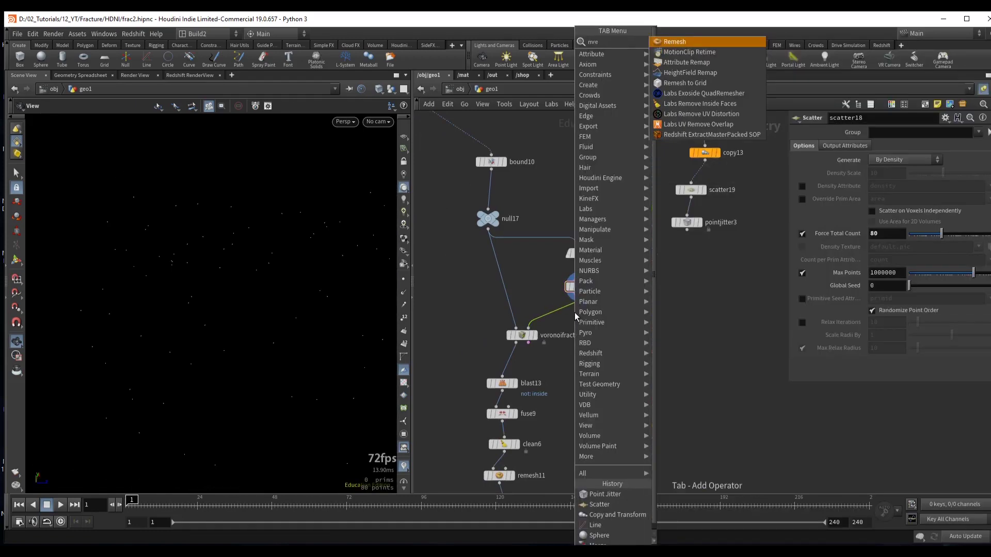
{"action": "key", "text": "Return"}
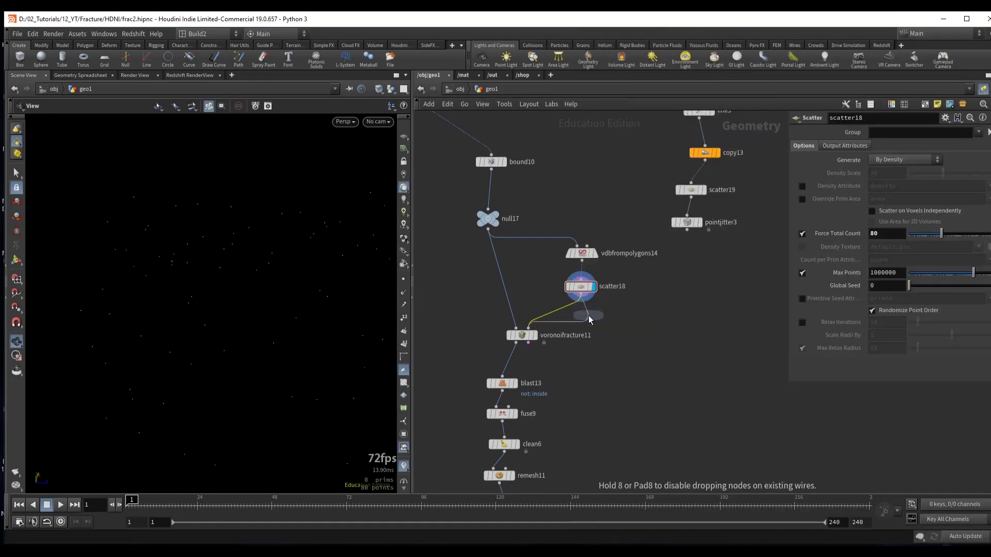
{"action": "left_click", "coordinate": [589, 315]}
{"action": "left_click_drag", "start_coordinate": [687, 230], "coordinate": [588, 311]}
{"action": "left_click_drag", "start_coordinate": [599, 117], "coordinate": [712, 280]}
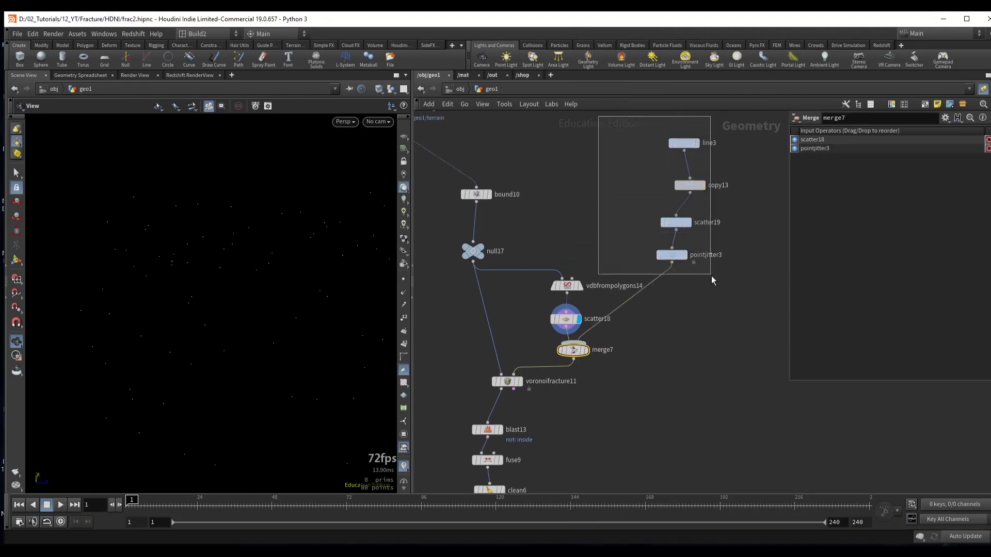
{"action": "left_click_drag", "start_coordinate": [671, 254], "coordinate": [674, 294]}
- Display the Voronoi fracture driven by the merged points and examine the pattern from above
{"action": "middle_click_drag", "start_coordinate": [521, 388], "coordinate": [575, 309]}
{"action": "left_click", "coordinate": [568, 304]}
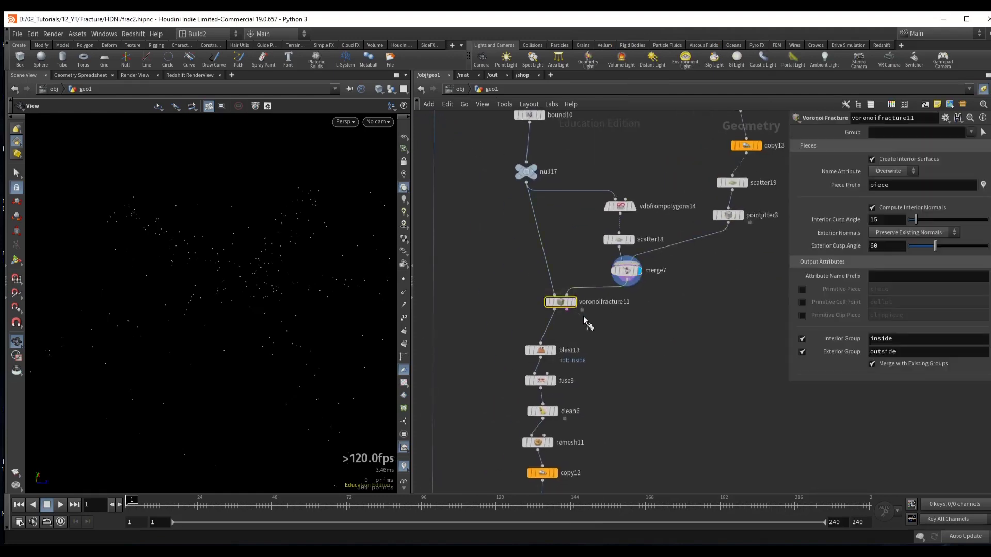
{"action": "left_click", "coordinate": [573, 302]}
{"action": "left_click_drag", "start_coordinate": [354, 309], "coordinate": [137, 238]}
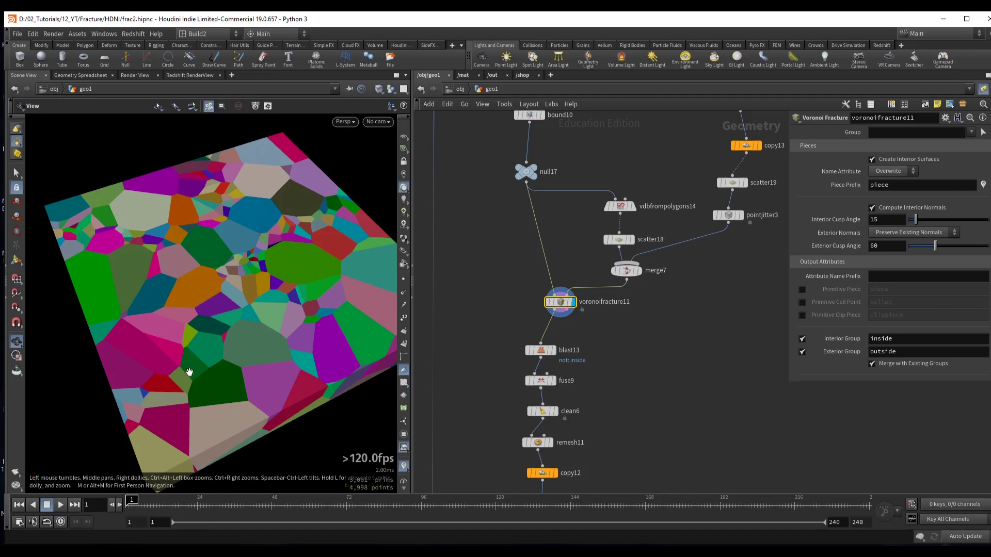
- Display the exploded view of the final boolean fracture and set its uniform scale to 0
{"action": "scroll", "coordinate": [621, 250], "scroll_direction": "down", "scroll_amount": 5}
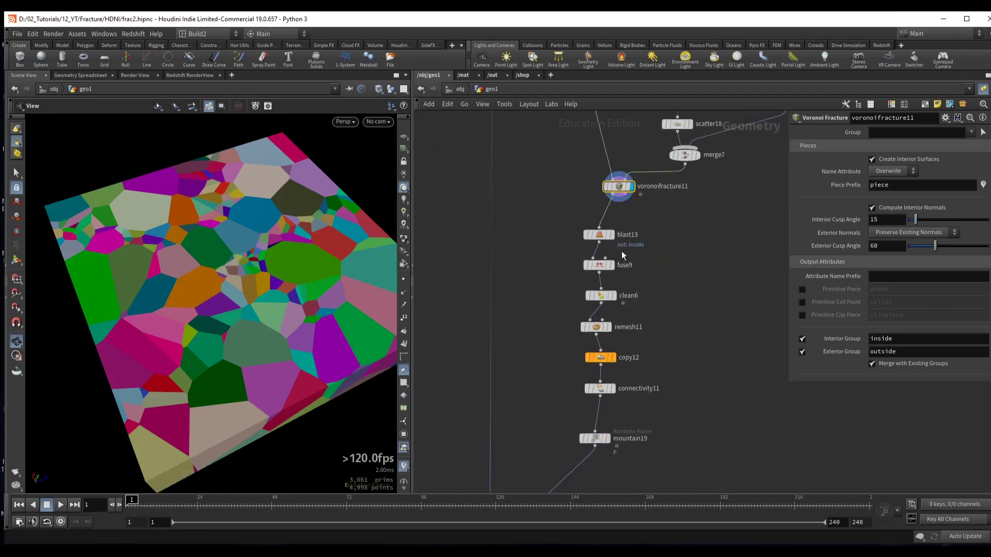
{"action": "scroll", "coordinate": [545, 303], "scroll_direction": "down", "scroll_amount": 2}
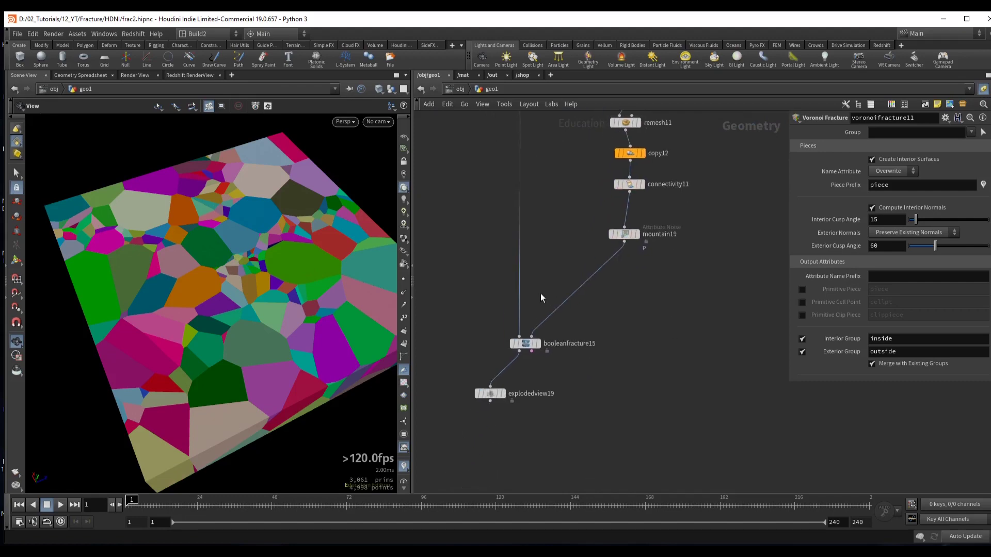
{"action": "left_click", "coordinate": [490, 393]}
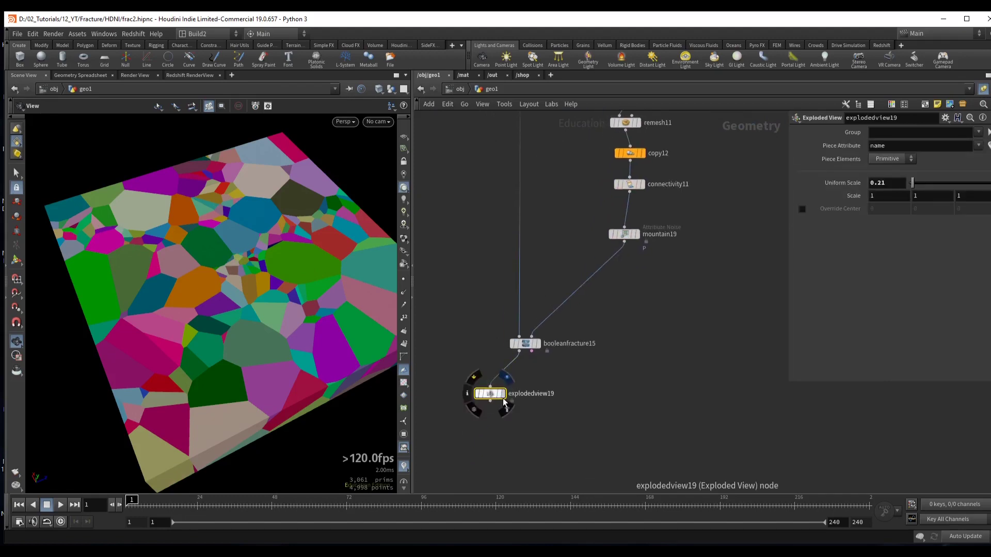
{"action": "key", "text": "r"}
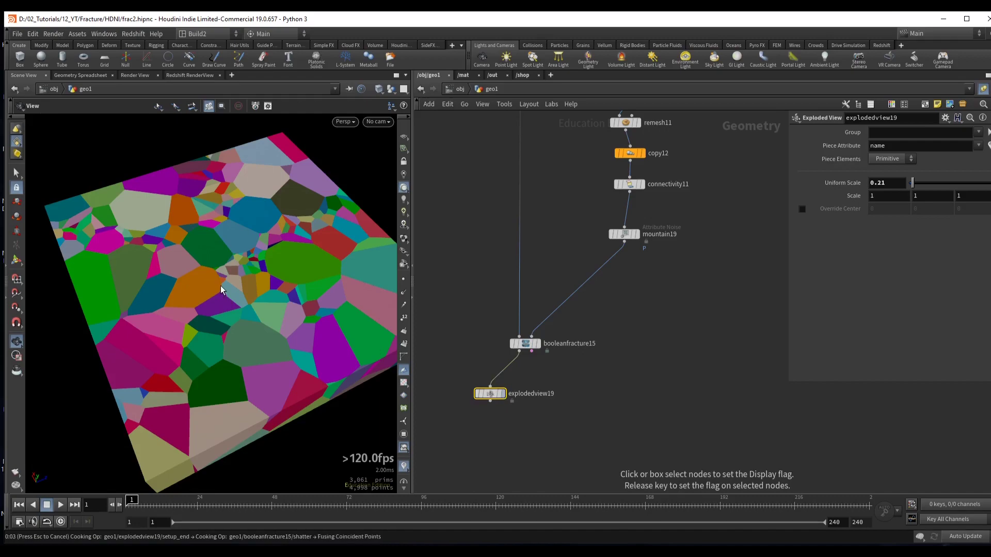
{"action": "left_click_drag", "start_coordinate": [221, 290], "coordinate": [280, 298]}
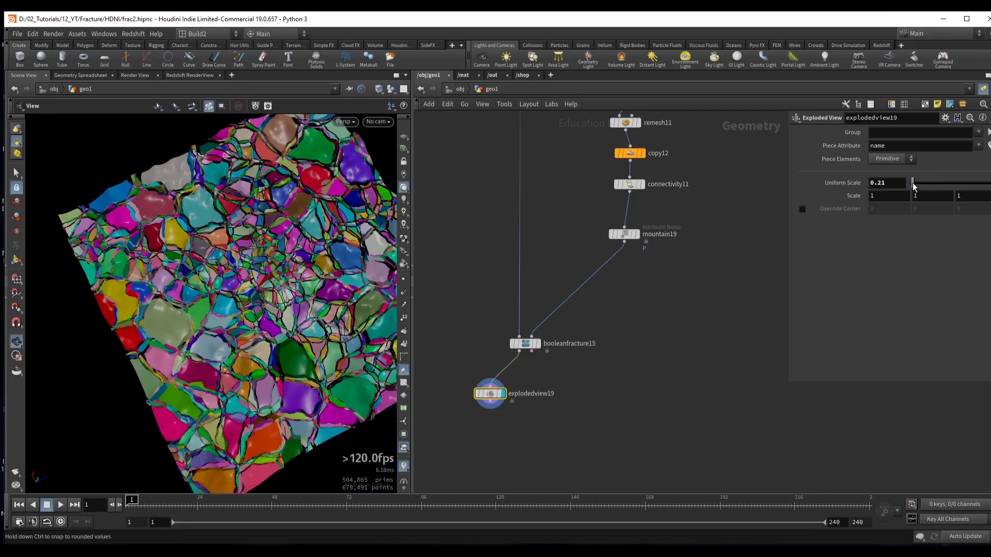
{"action": "left_click_drag", "start_coordinate": [912, 184], "coordinate": [905, 184]}
{"action": "left_click_drag", "start_coordinate": [161, 244], "coordinate": [125, 243]}
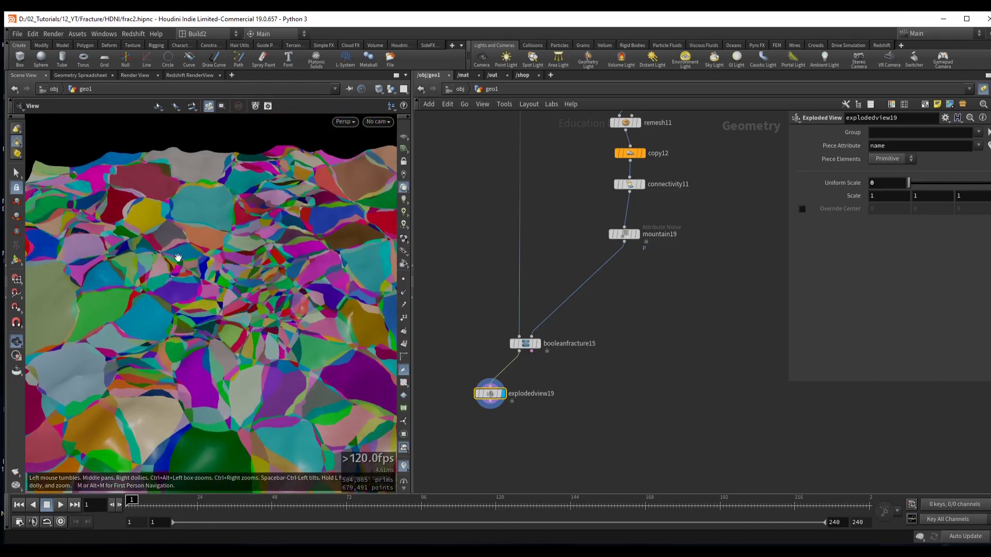
- Bypass the Copy and Transform node after the remesh and inspect the simplified fracture
{"action": "middle_click_drag", "start_coordinate": [561, 216], "coordinate": [540, 350]}
{"action": "left_click", "coordinate": [612, 288]}
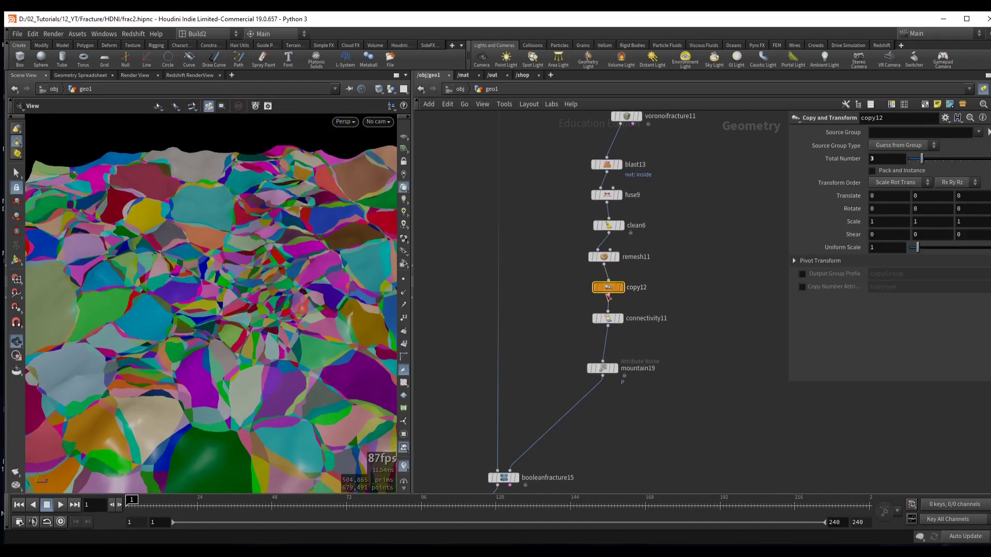
{"action": "key", "text": "q"}
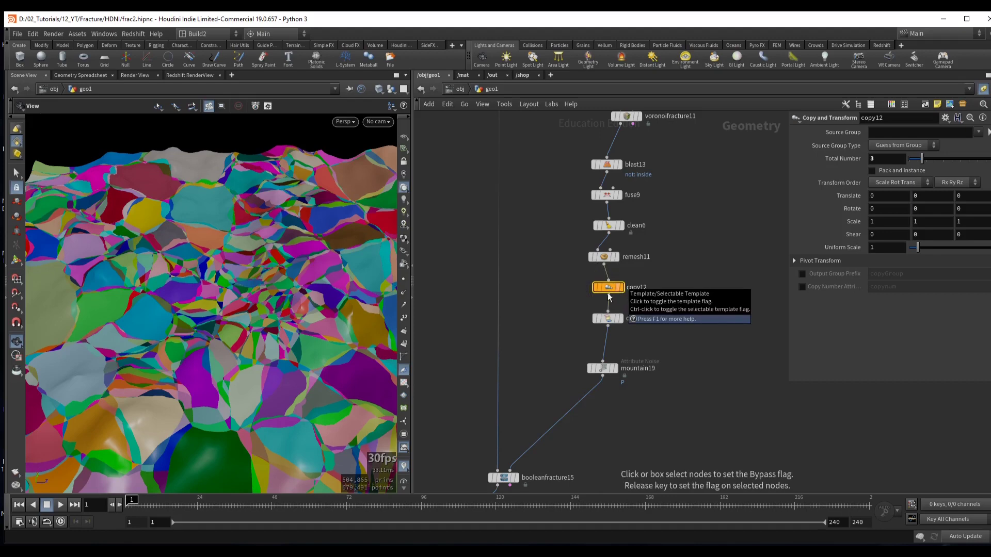
{"action": "scroll", "coordinate": [202, 289], "scroll_direction": "down", "scroll_amount": 5}
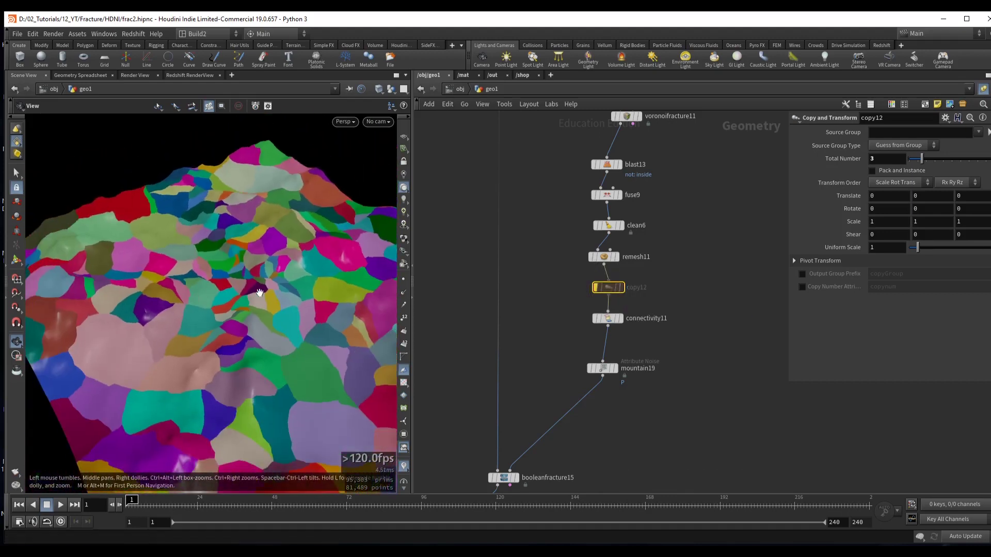
{"action": "left_click_drag", "start_coordinate": [258, 292], "coordinate": [232, 309]}
{"action": "scroll", "coordinate": [232, 301], "scroll_direction": "up", "scroll_amount": 3}
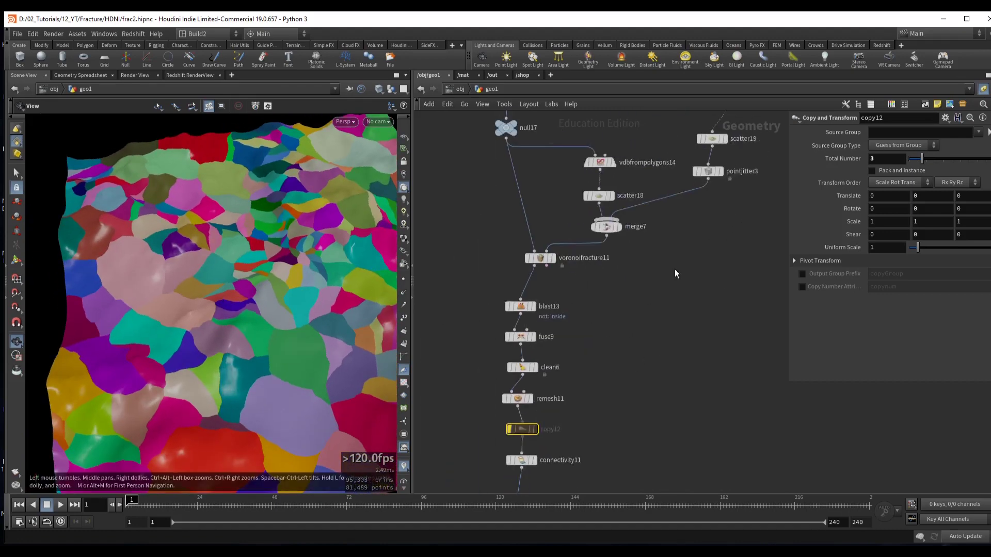
- Move the Point Jitter node lower and set the line scatter's forced total count to 500
{"action": "left_click", "coordinate": [673, 290]}
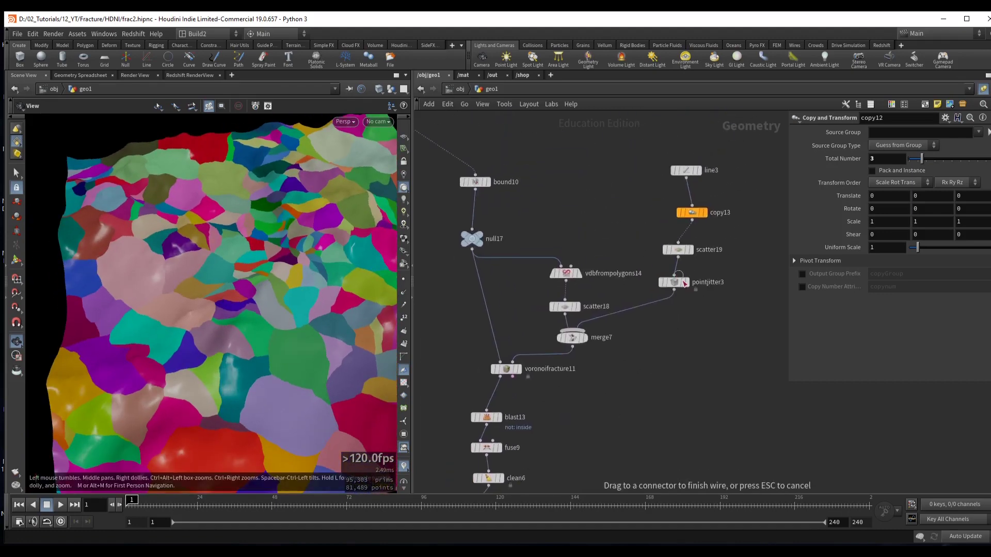
{"action": "key", "text": "Escape"}
{"action": "left_click_drag", "start_coordinate": [675, 282], "coordinate": [678, 307]}
{"action": "left_click", "coordinate": [678, 250]}
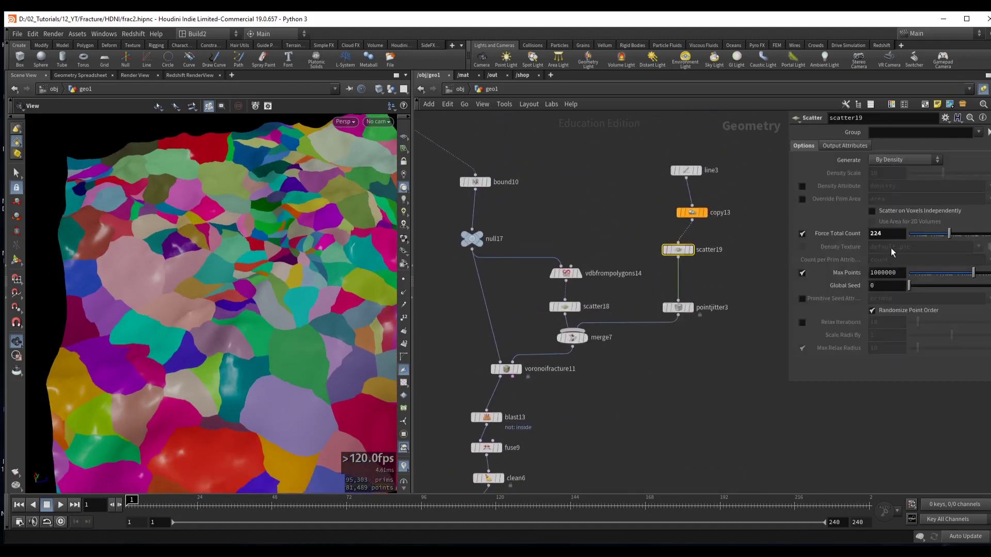
{"action": "left_click", "coordinate": [884, 233]}
{"action": "type", "text": "500"}
{"action": "key", "text": "Return"}
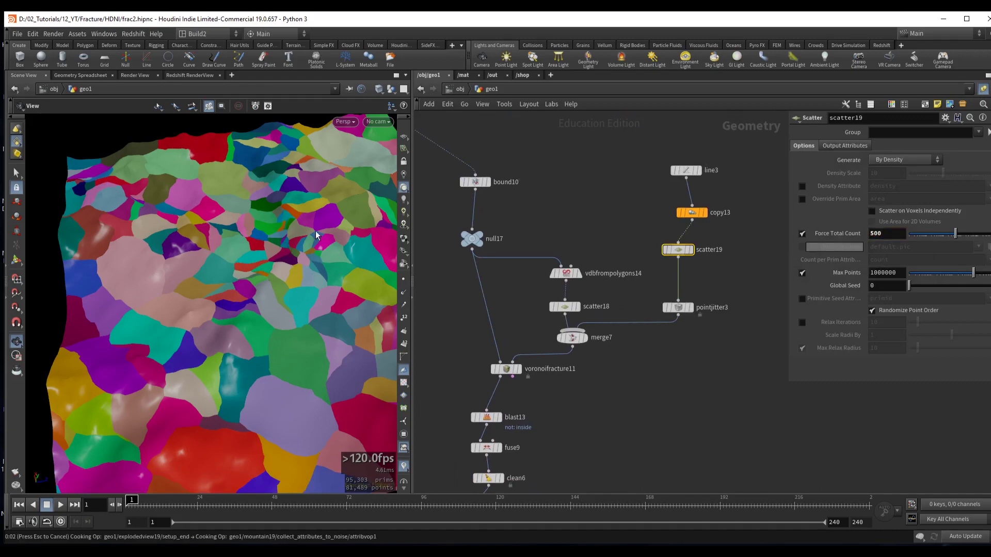
- Display the Voronoi fracture node again to inspect the denser radial cell pattern
{"action": "left_click_drag", "start_coordinate": [244, 292], "coordinate": [278, 283]}
{"action": "left_click", "coordinate": [517, 369]}
{"action": "scroll", "coordinate": [243, 281], "scroll_direction": "up", "scroll_amount": 5}
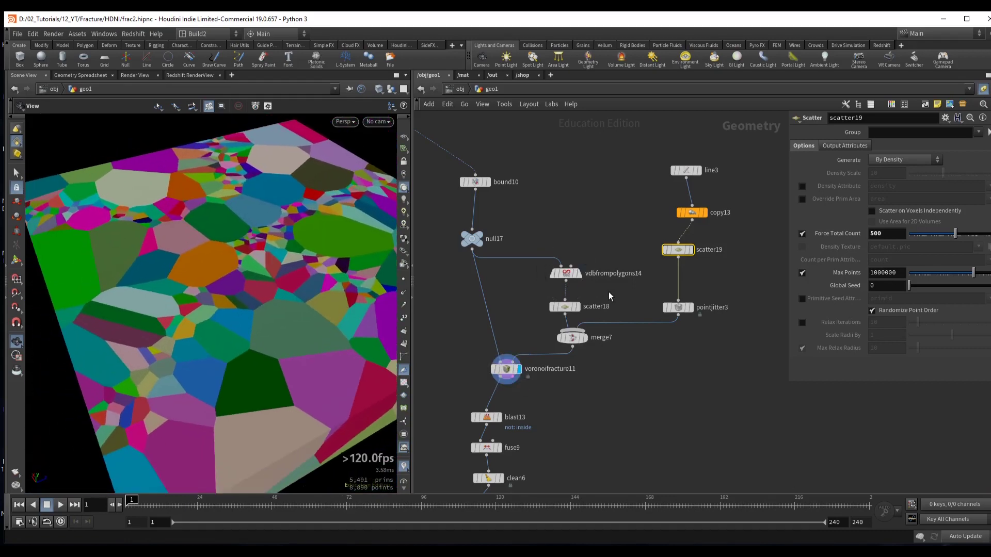
- Insert a Transform node between the Point Jitter and the merge and set its Y translation to 0.8
{"action": "mouse_move", "coordinate": [678, 308]}
{"action": "left_mouse_down"}
{"action": "mouse_move", "coordinate": [667, 270]}
{"action": "mouse_move", "coordinate": [670, 301]}
{"action": "left_mouse_up"}
{"action": "key", "text": "Tab"}
{"action": "type", "text": "transform"}
{"action": "key", "text": "Return"}
{"action": "left_click", "coordinate": [663, 301]}
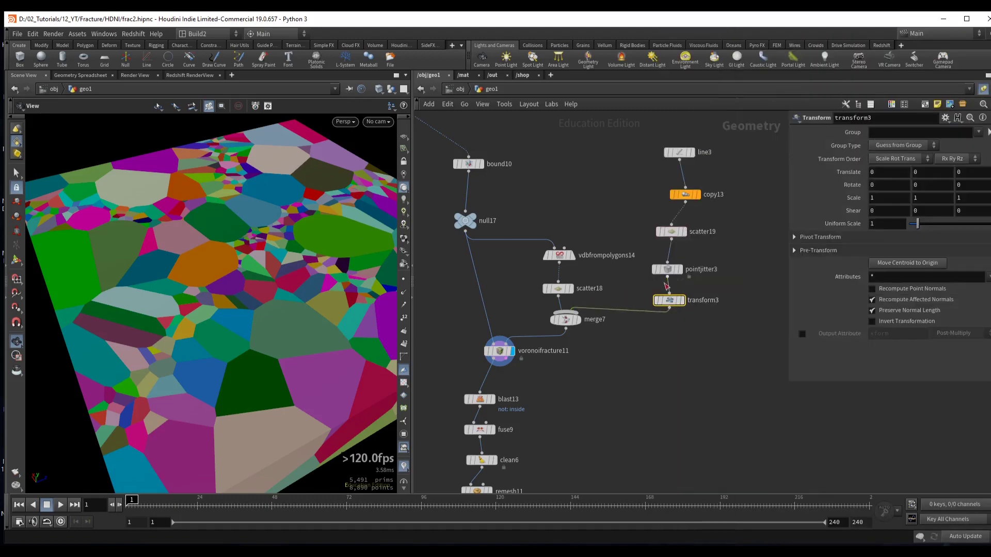
{"action": "type", "text": ".7"}
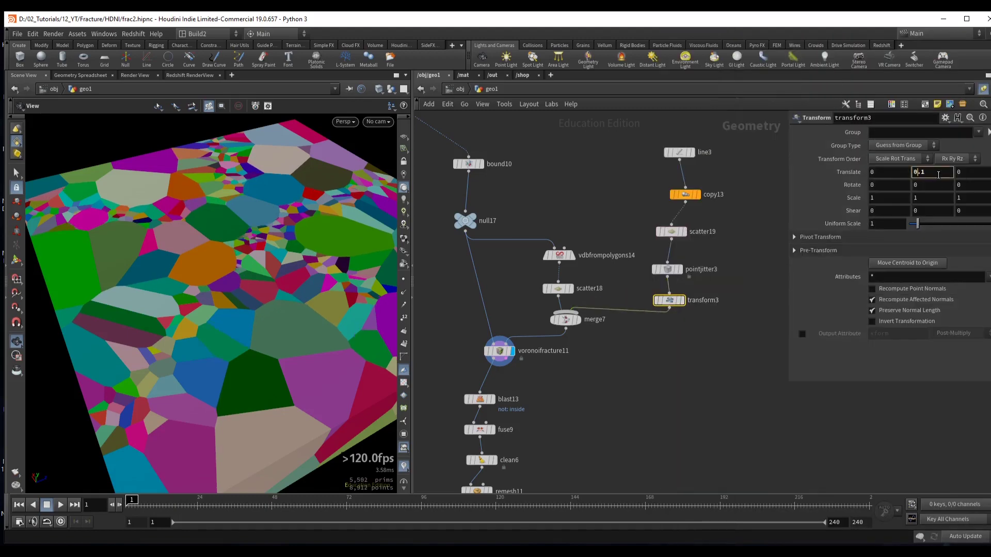
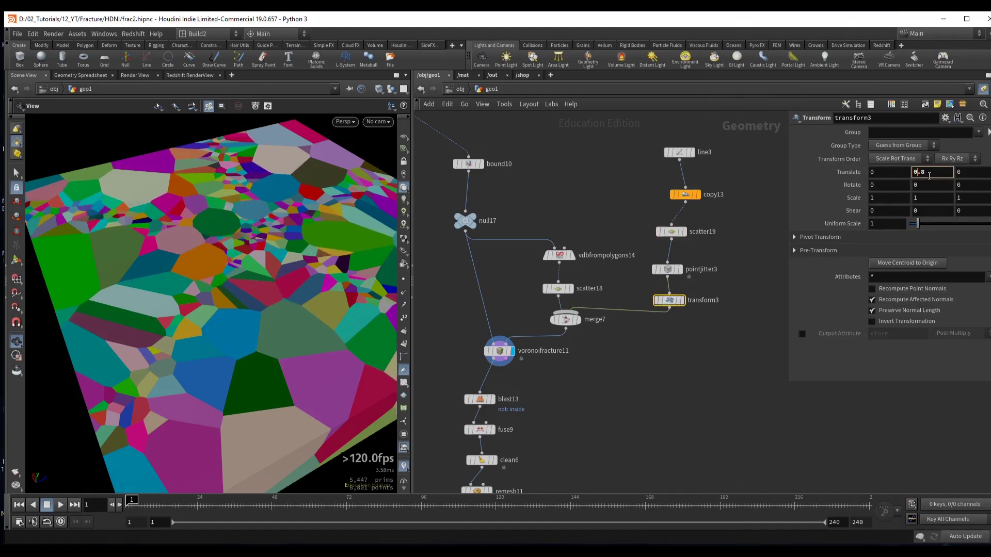
- Set the Transform's Y translation to 2, then inspect the merged points and the resulting Voronoi fracture
{"action": "scroll", "coordinate": [929, 175], "scroll_direction": "up", "scroll_amount": 5}
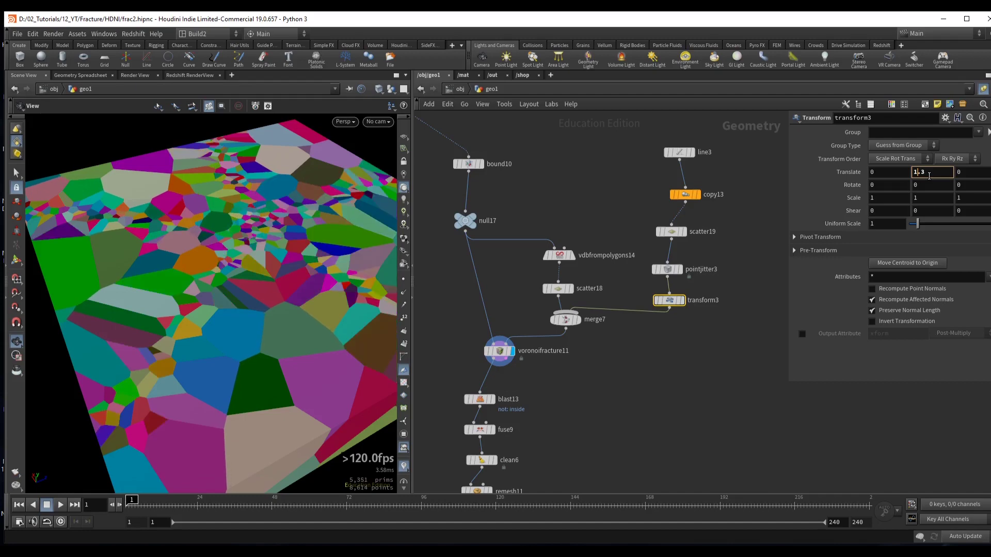
{"action": "scroll", "coordinate": [929, 175], "scroll_direction": "up", "scroll_amount": 6}
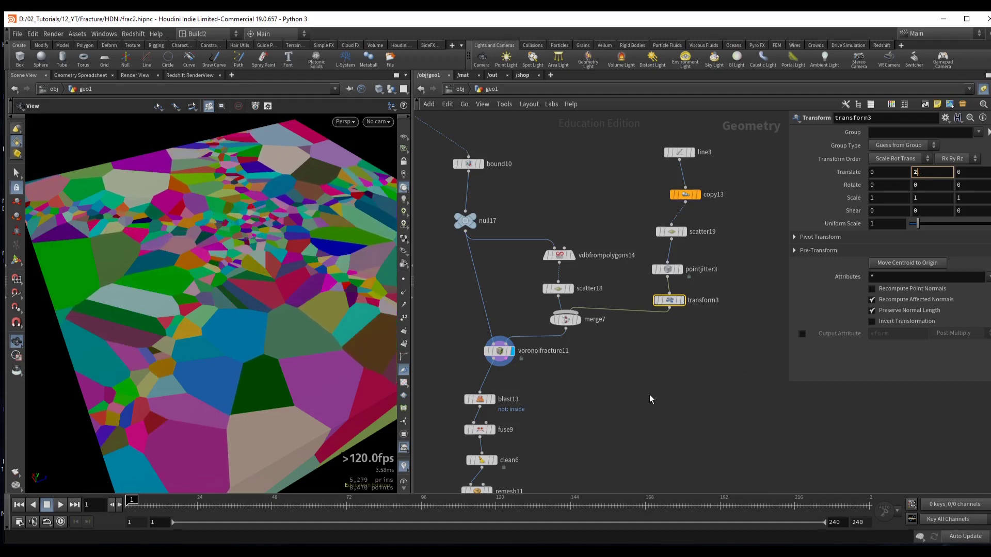
{"action": "left_click", "coordinate": [576, 319]}
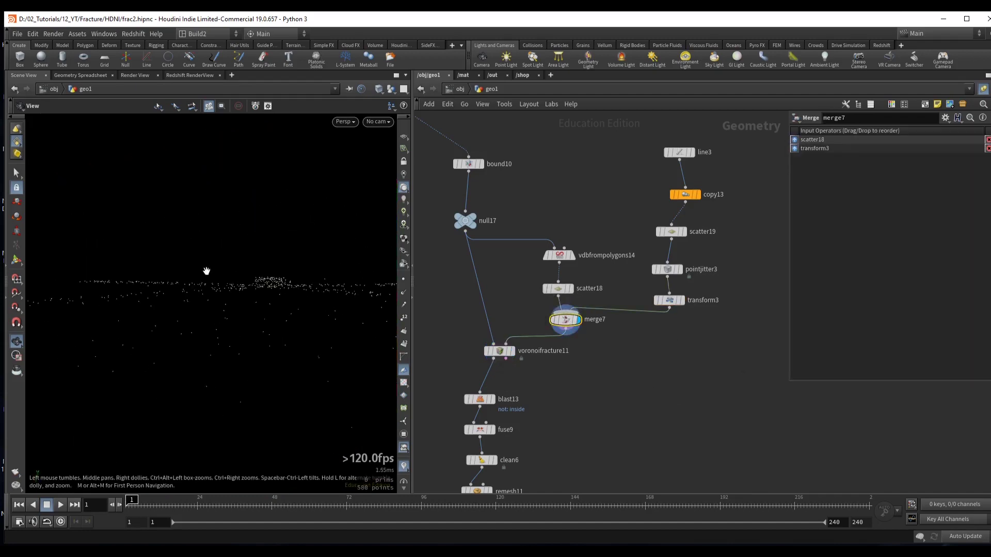
{"action": "left_click_drag", "start_coordinate": [206, 271], "coordinate": [263, 281]}
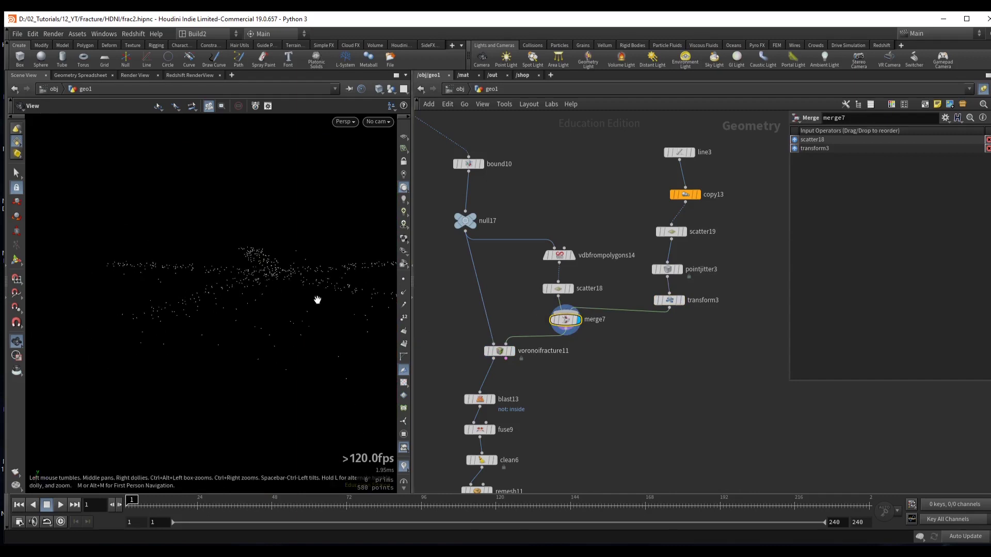
{"action": "left_click_drag", "start_coordinate": [318, 298], "coordinate": [261, 289]}
{"action": "left_click", "coordinate": [511, 351]}
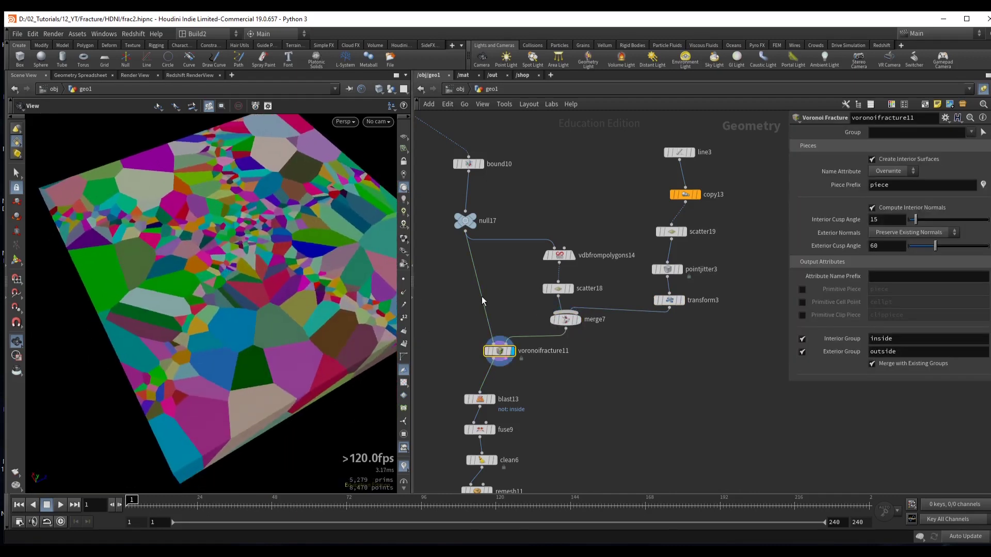
- Set the volume scatter's forced total count to 316 and inspect the denser Voronoi cells
{"action": "left_click", "coordinate": [558, 288]}
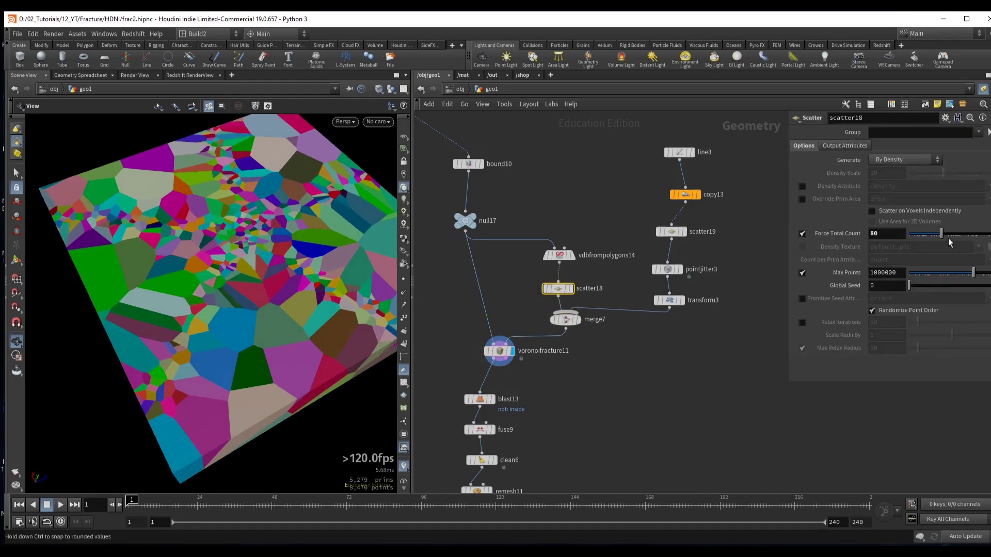
{"action": "left_click_drag", "start_coordinate": [945, 235], "coordinate": [951, 235]}
{"action": "left_click_drag", "start_coordinate": [186, 309], "coordinate": [276, 290]}
{"action": "left_click_drag", "start_coordinate": [267, 251], "coordinate": [197, 261]}
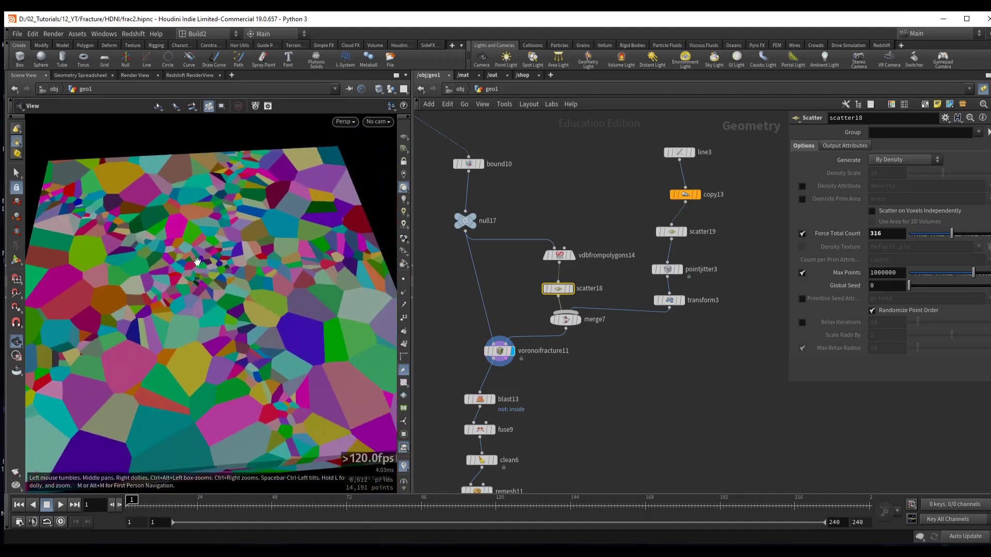
{"action": "left_click_drag", "start_coordinate": [386, 255], "coordinate": [257, 256]}
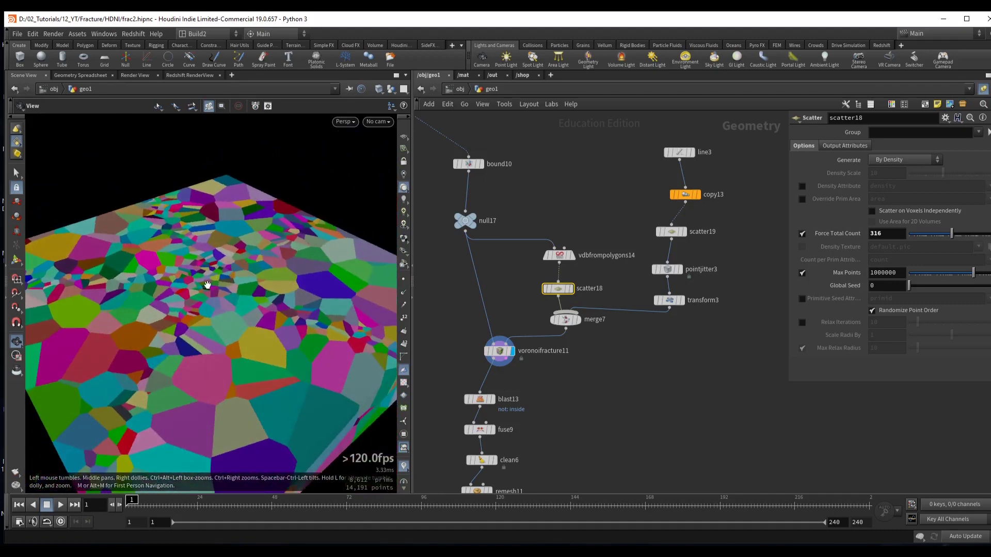
- Display the Exploded View node after the Boolean Fracture to inspect the fractured terrain
{"action": "middle_click_drag", "start_coordinate": [608, 460], "coordinate": [789, 151]}
{"action": "left_click_drag", "start_coordinate": [471, 305], "coordinate": [567, 333]}
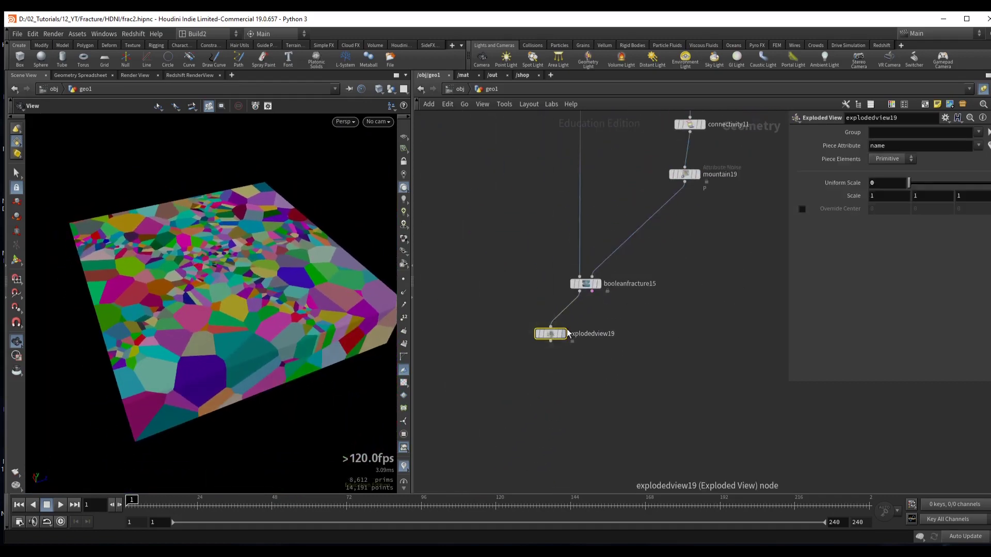
{"action": "mouse_move", "coordinate": [556, 345]}
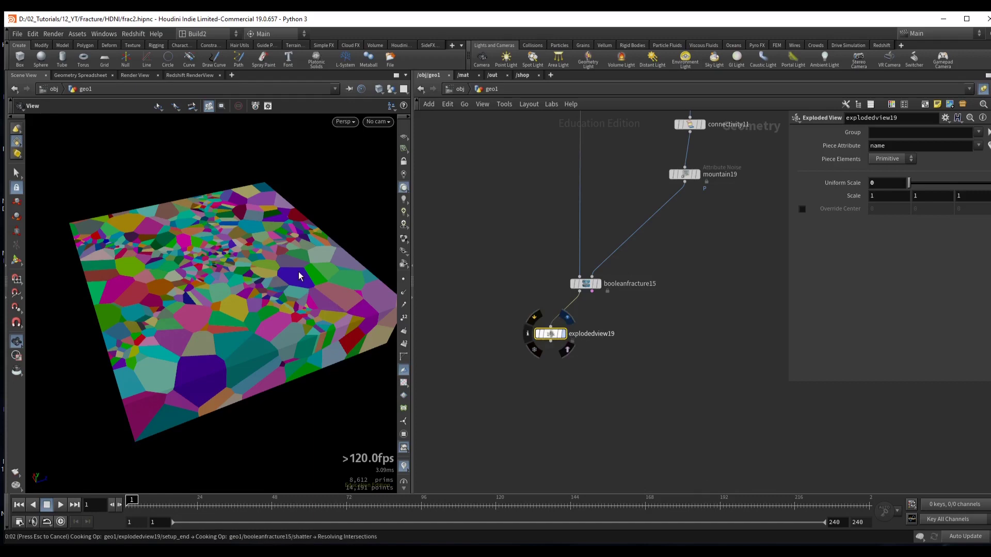
{"action": "left_click_drag", "start_coordinate": [298, 276], "coordinate": [97, 213]}
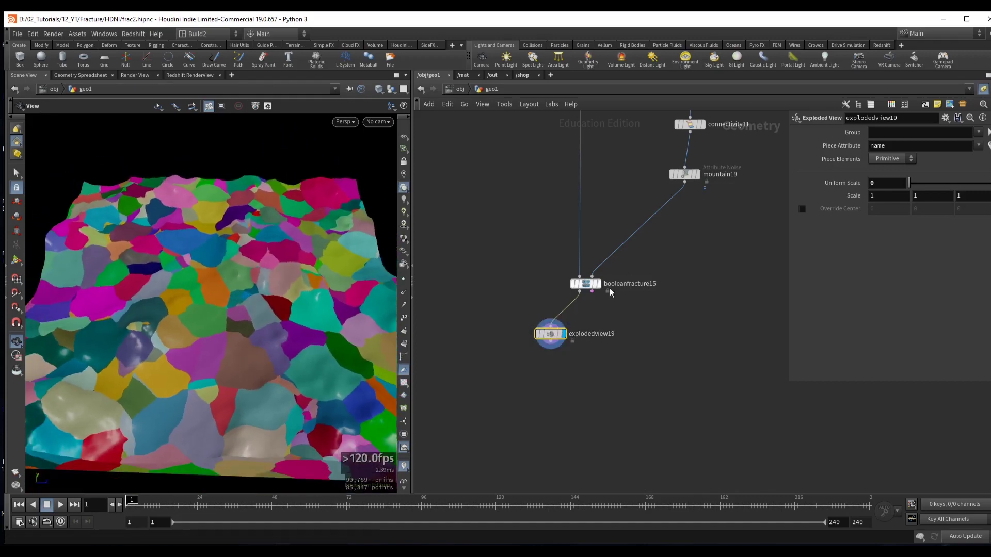
- Remove the Transform node so the Point Jitter feeds the merge directly, and inspect the fractured terrain
{"action": "middle_click_drag", "start_coordinate": [686, 227], "coordinate": [583, 360]}
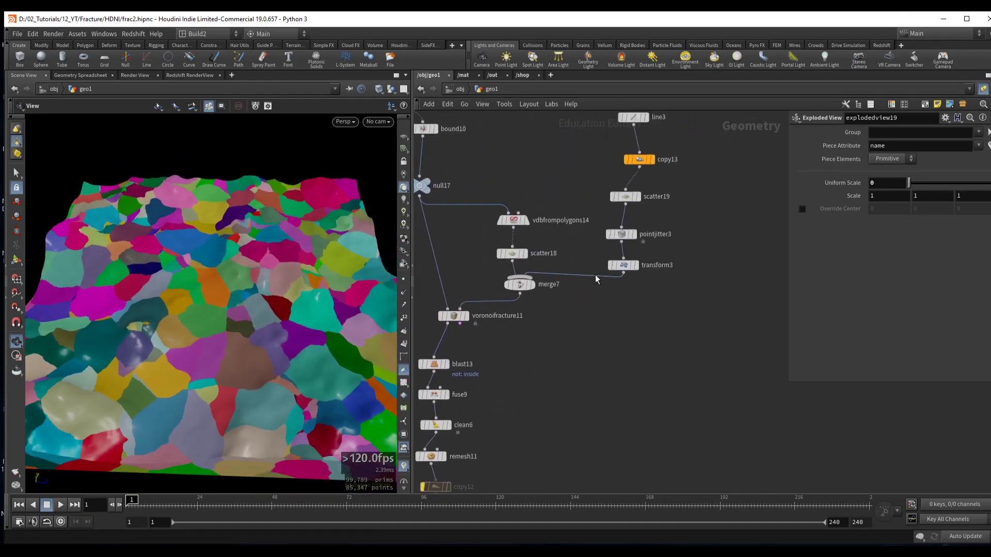
{"action": "left_click", "coordinate": [625, 265]}
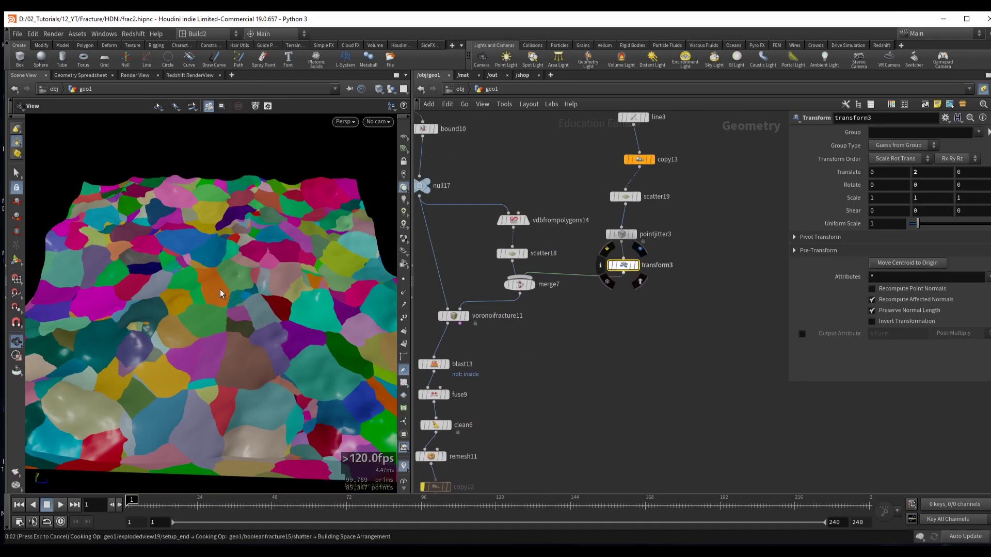
{"action": "key", "text": "ctrl+z"}
{"action": "left_click_drag", "start_coordinate": [203, 296], "coordinate": [242, 314]}
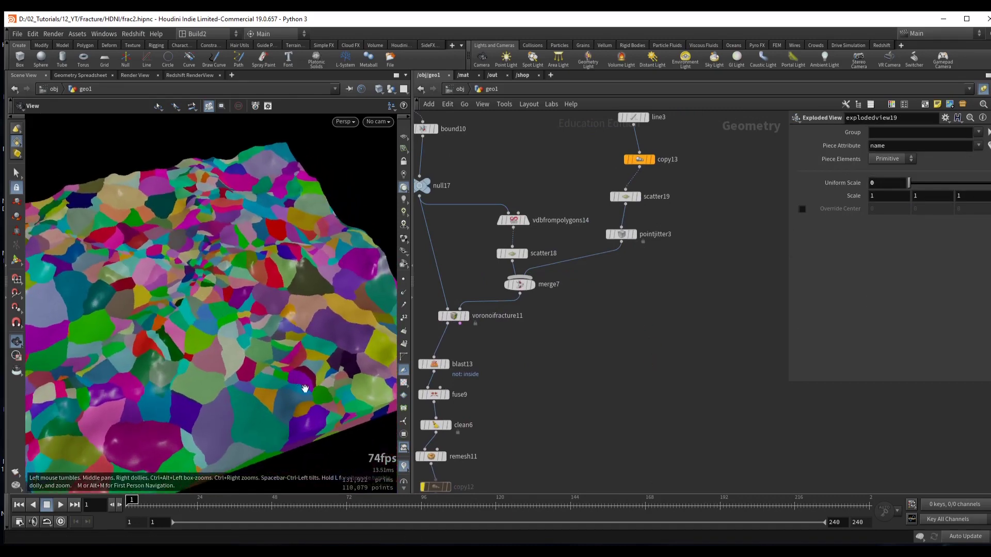
{"action": "left_click_drag", "start_coordinate": [304, 389], "coordinate": [242, 242]}
- Enclose the complete radial fracture node chain in a new network box
{"action": "scroll", "coordinate": [575, 357], "scroll_direction": "down", "scroll_amount": 5}
{"action": "key", "text": "h"}
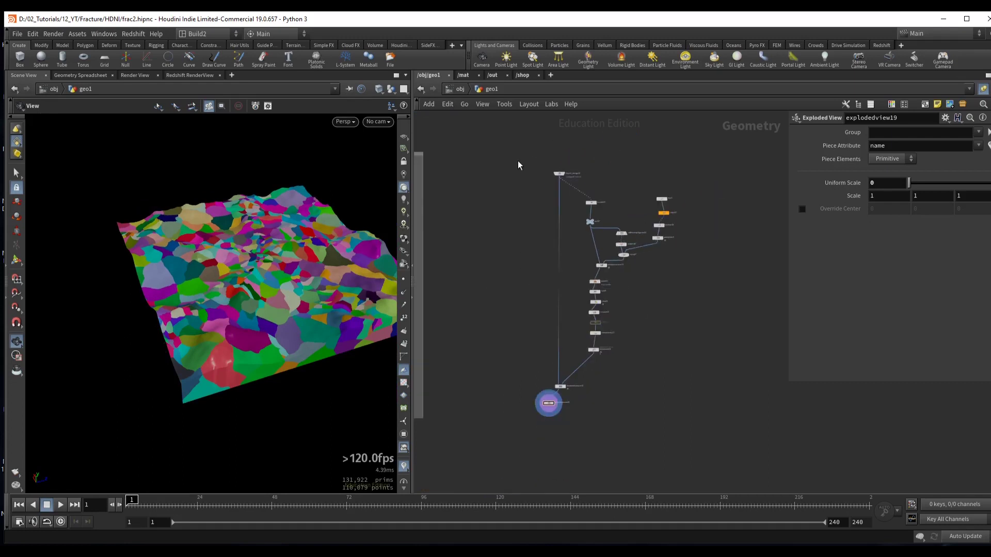
{"action": "left_click_drag", "start_coordinate": [488, 147], "coordinate": [736, 435]}
{"action": "key", "text": "shift+o"}
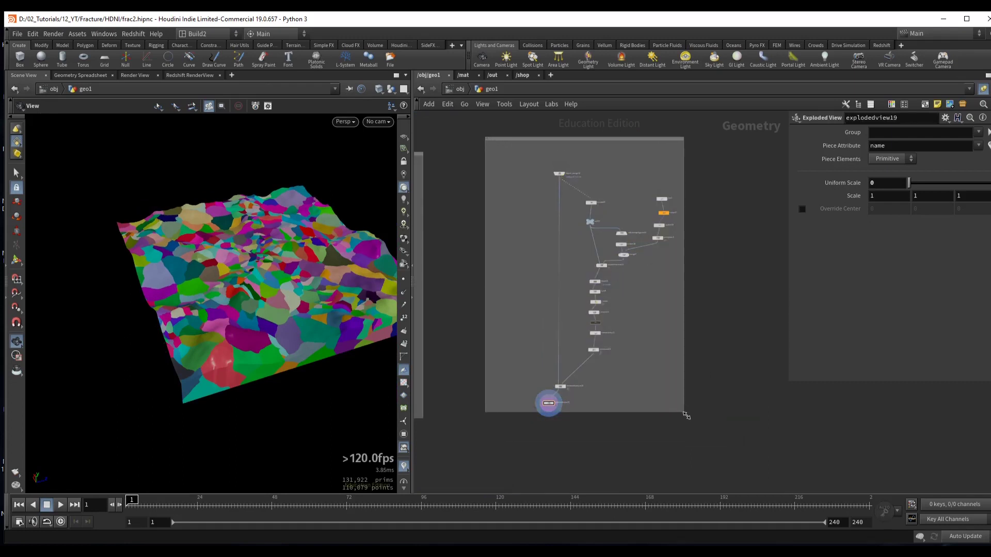
- Copy the SPHERE VORONOI sticky note into the new network box and rewrite its text starting with ART
{"action": "middle_click_drag", "start_coordinate": [493, 254], "coordinate": [565, 281]}
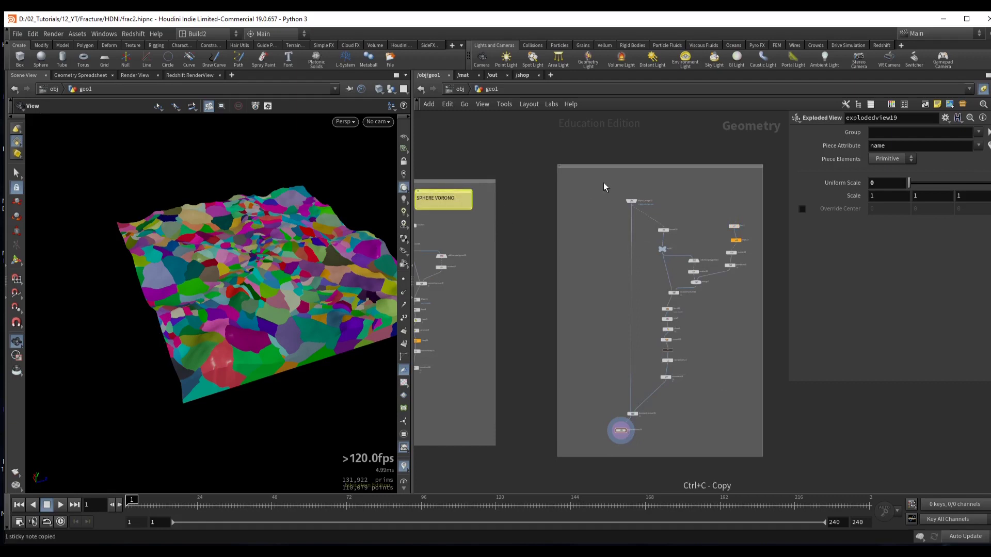
{"action": "key", "text": "ctrl+v"}
{"action": "scroll", "coordinate": [577, 178], "scroll_direction": "up", "scroll_amount": 3}
{"action": "double_click", "coordinate": [576, 175]}
{"action": "type", "text": "ART"}
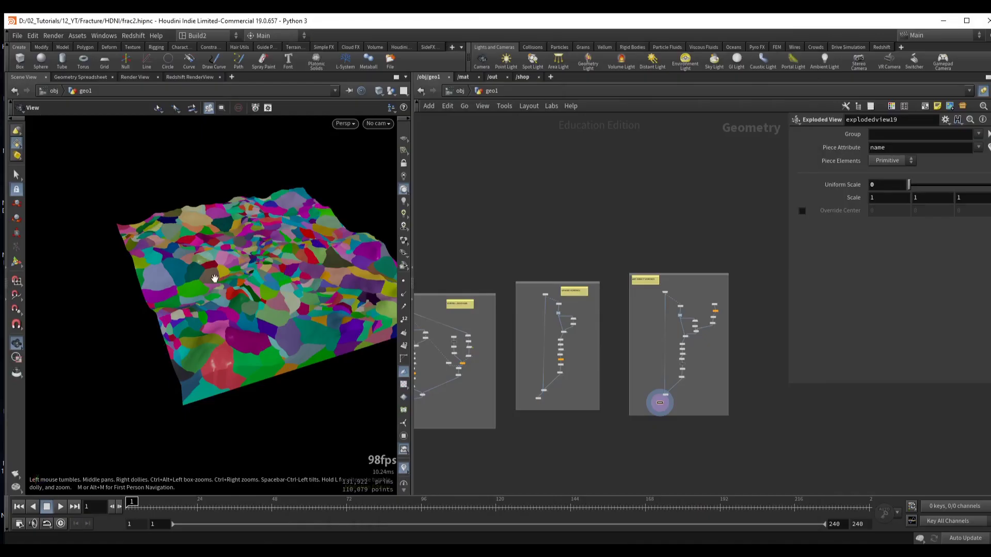
- Turn off the colored piece visualization in the viewport and display the terrain Null node
{"action": "left_click_drag", "start_coordinate": [289, 242], "coordinate": [212, 228]}
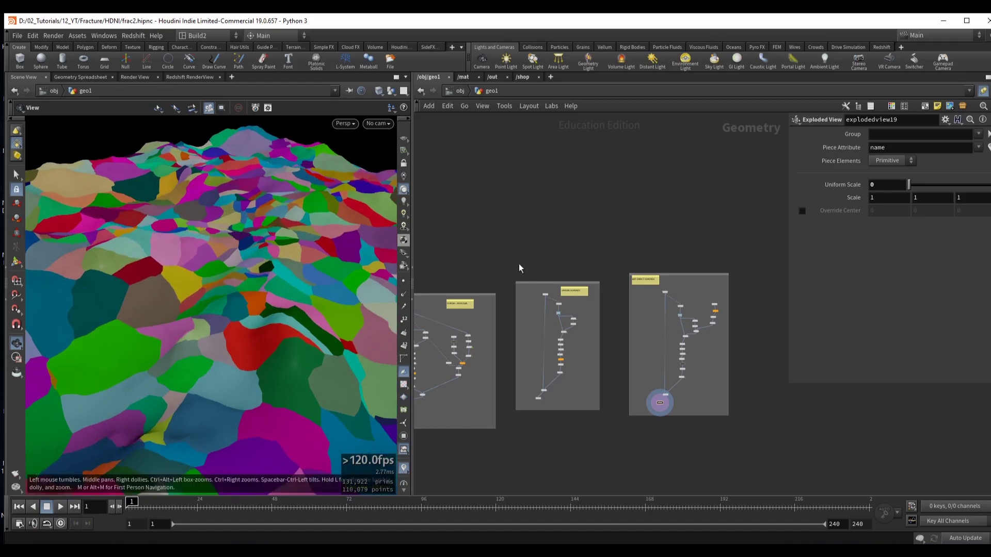
{"action": "middle_click_drag", "start_coordinate": [522, 268], "coordinate": [539, 190]}
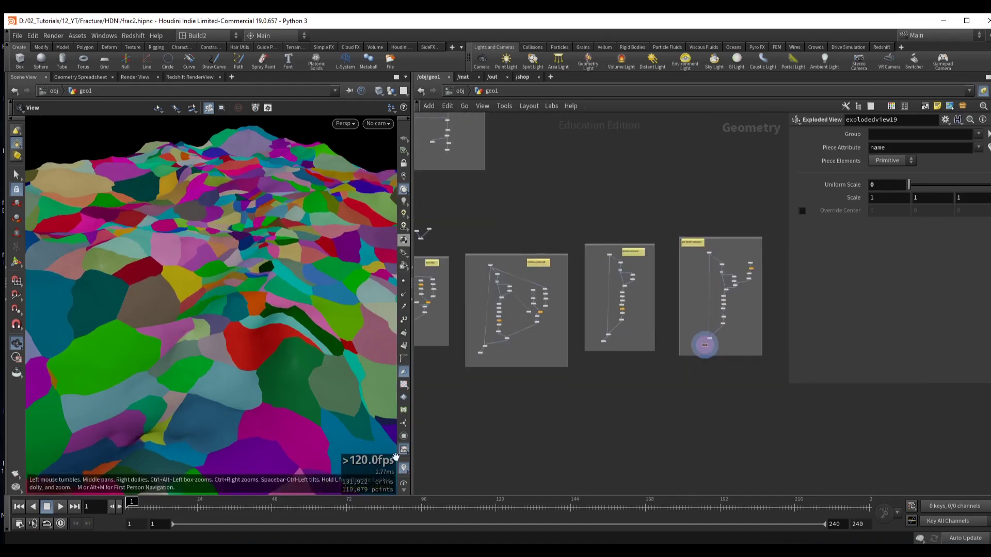
{"action": "left_click", "coordinate": [405, 468]}
{"action": "middle_click_drag", "start_coordinate": [567, 232], "coordinate": [651, 324]}
{"action": "scroll", "coordinate": [651, 324], "scroll_direction": "up", "scroll_amount": 2}
{"action": "left_click", "coordinate": [533, 376]}
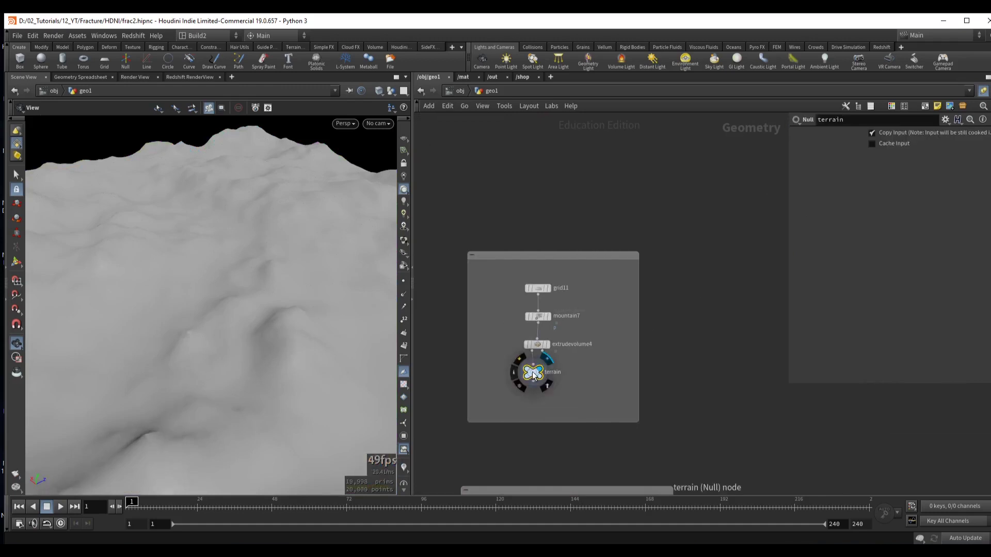
- Move the terrain's Grid node up and insert a UV Texture node between it and the Mountain node
{"action": "left_click_drag", "start_coordinate": [539, 286], "coordinate": [539, 242]}
{"action": "key", "text": "r"}
{"action": "key", "text": "Tab"}
{"action": "type", "text": "uvtex"}
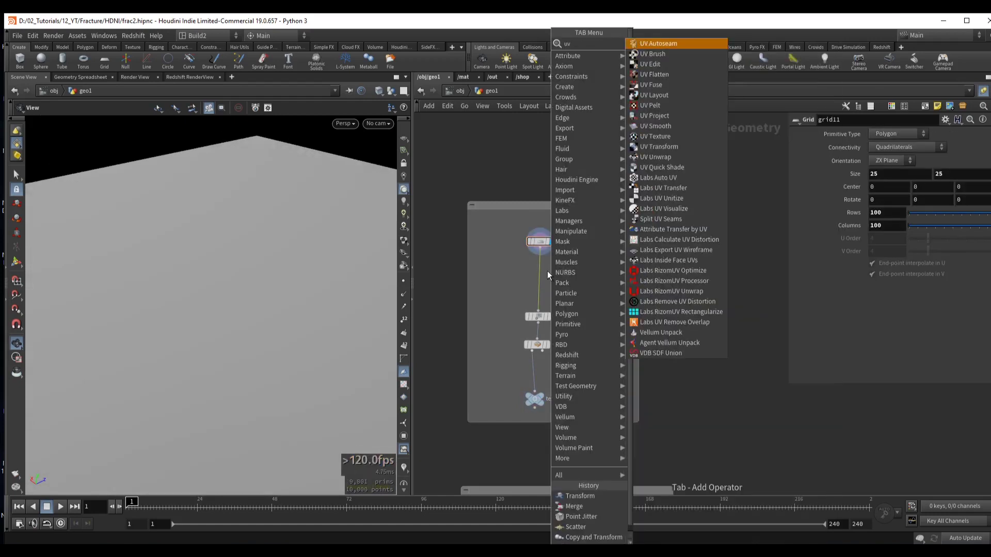
{"action": "key", "text": "Return"}
{"action": "left_click", "coordinate": [545, 275]}
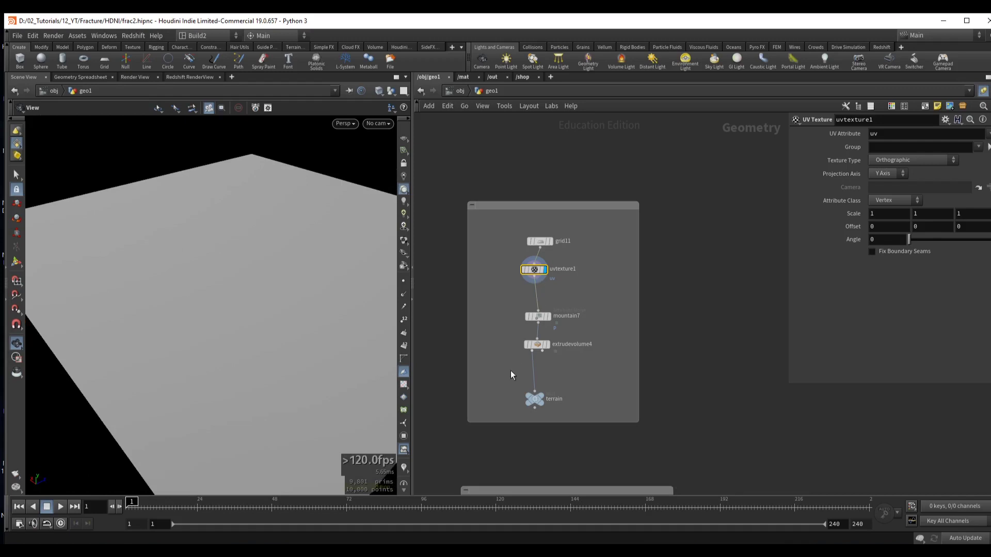
- Move the terrain Null closer to the Extrude Volume node and attach a UV Quick Shade node to it
{"action": "left_click", "coordinate": [544, 401]}
{"action": "left_click_drag", "start_coordinate": [544, 401], "coordinate": [532, 376]}
{"action": "key", "text": "Tab"}
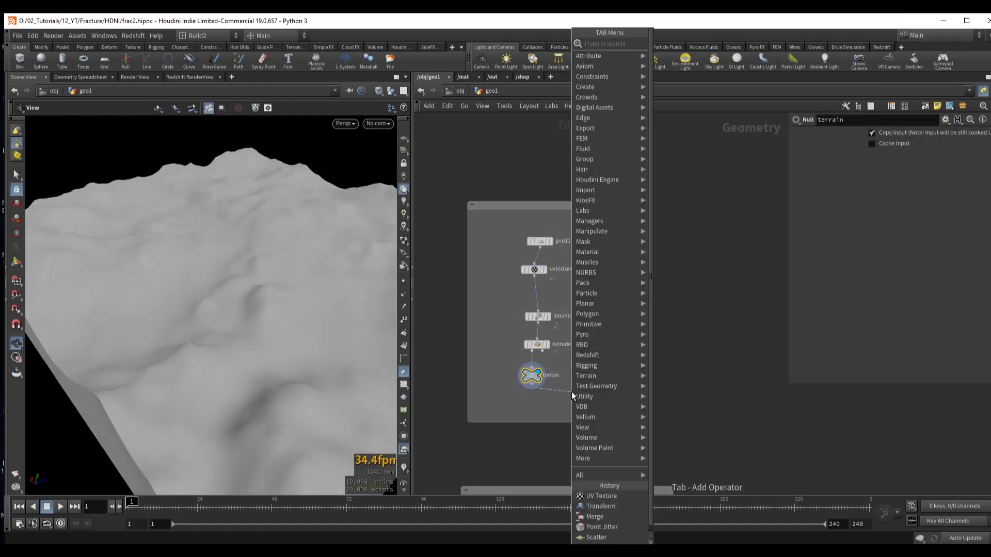
{"action": "type", "text": "uv q"}
{"action": "key", "text": "Return"}
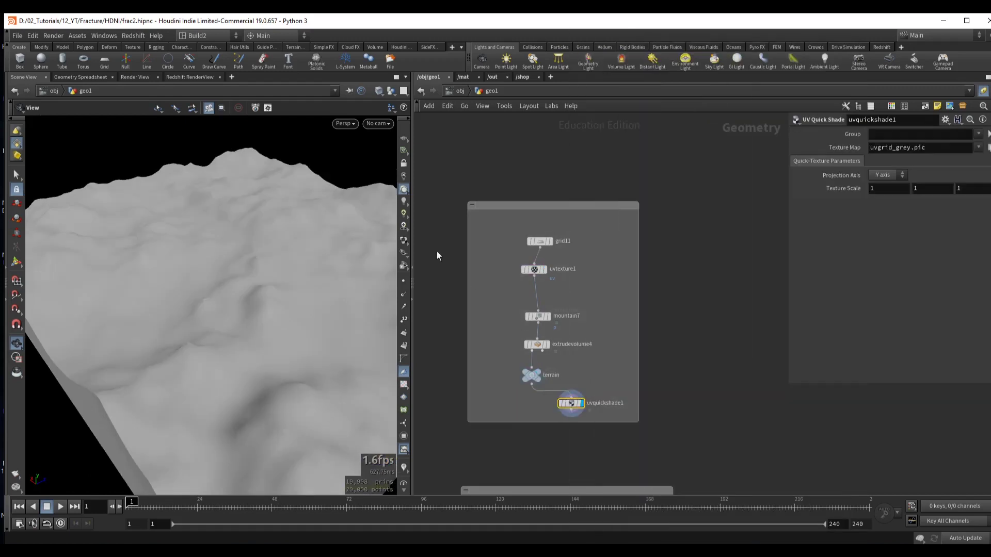
- Enable material display in the viewport and inspect the UV grid on the terrain
{"action": "left_click", "coordinate": [404, 240]}
{"action": "mouse_move", "coordinate": [233, 250]}
{"action": "left_mouse_down"}
{"action": "mouse_move", "coordinate": [259, 227]}
{"action": "mouse_move", "coordinate": [218, 272]}
{"action": "mouse_move", "coordinate": [237, 269]}
{"action": "left_mouse_up"}
{"action": "scroll", "coordinate": [578, 276], "scroll_direction": "up", "scroll_amount": 2}
{"action": "left_click_drag", "start_coordinate": [533, 242], "coordinate": [525, 238]}
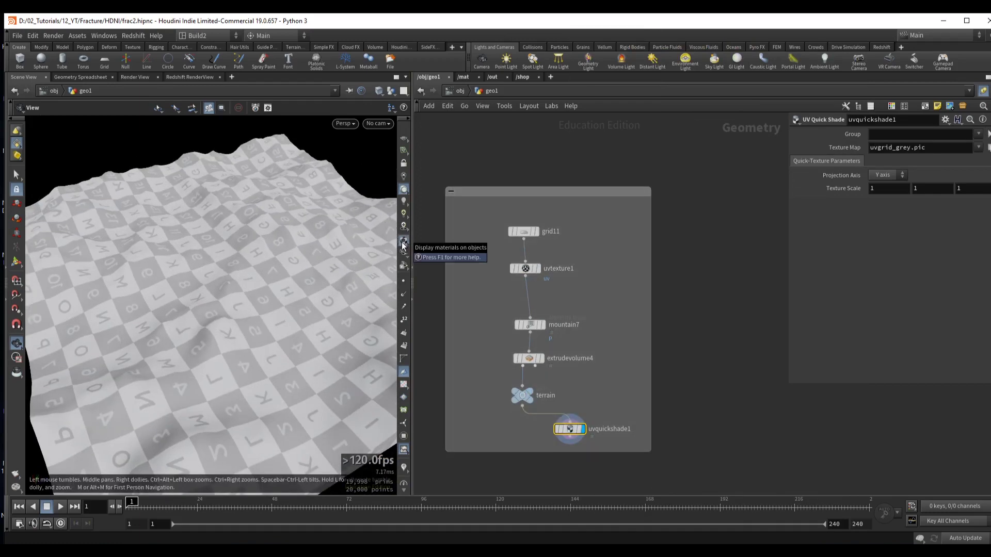
- Display the Exploded View node of the VORONI + BOOLEAN network and inspect its separated pieces
{"action": "scroll", "coordinate": [599, 311], "scroll_direction": "down", "scroll_amount": 3}
{"action": "middle_click_drag", "start_coordinate": [598, 311], "coordinate": [440, 272]}
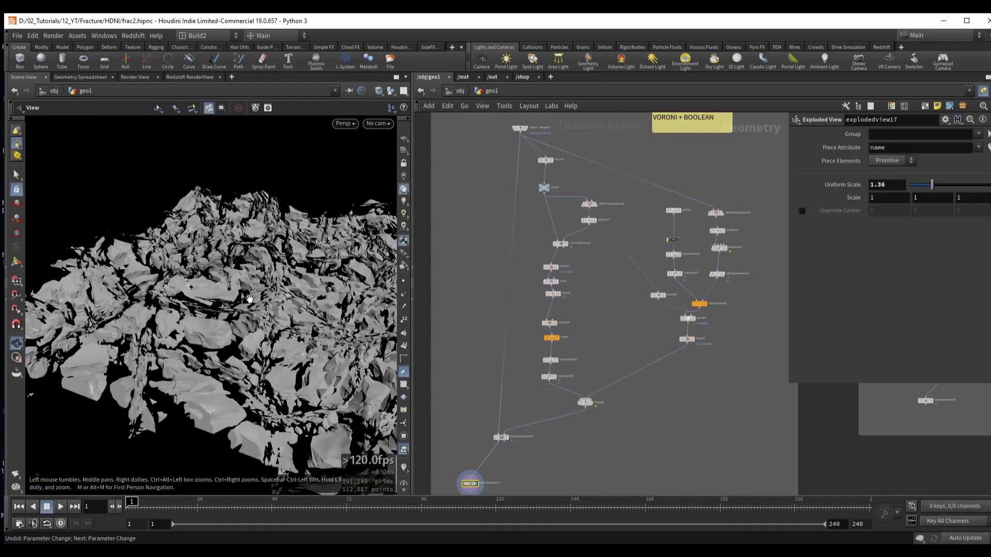
{"action": "left_click_drag", "start_coordinate": [249, 298], "coordinate": [468, 208]}
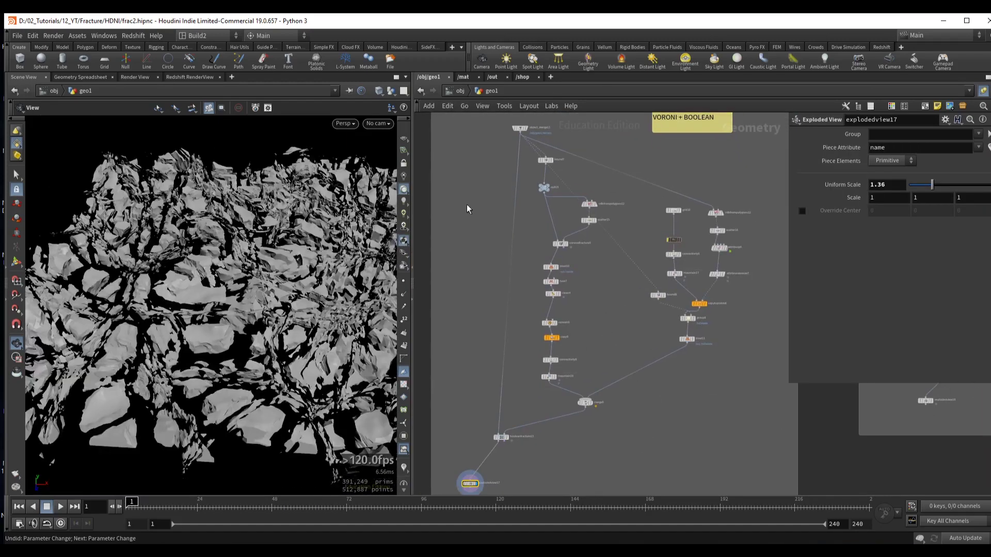
{"action": "left_click_drag", "start_coordinate": [220, 266], "coordinate": [245, 262]}
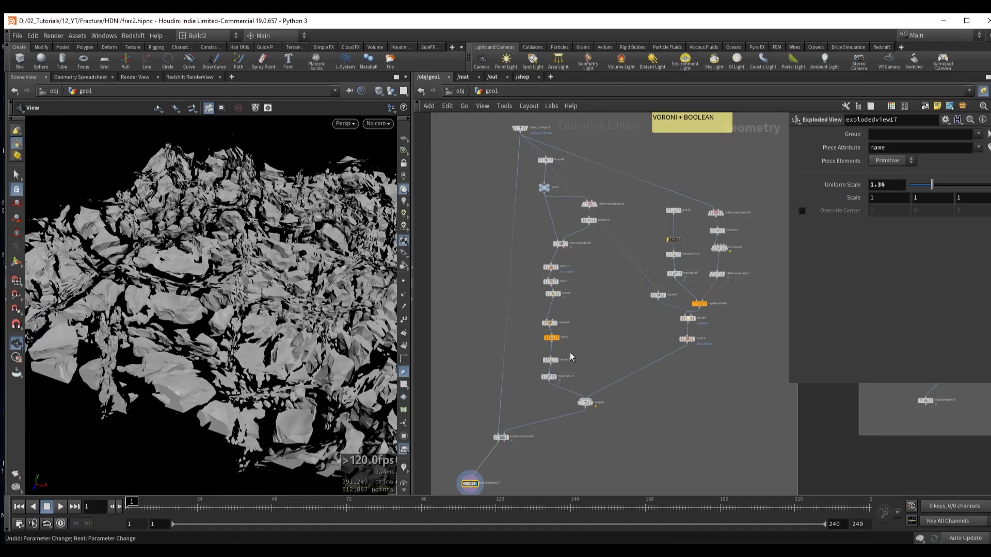
- Display the Boolean Fracture node of the VORONI + BOOLEAN network and examine the unexploded terrain and upstream nodes
{"action": "left_click_drag", "start_coordinate": [583, 402], "coordinate": [593, 407]}
{"action": "middle_click_drag", "start_coordinate": [593, 408], "coordinate": [601, 364]}
{"action": "left_click", "coordinate": [508, 393]}
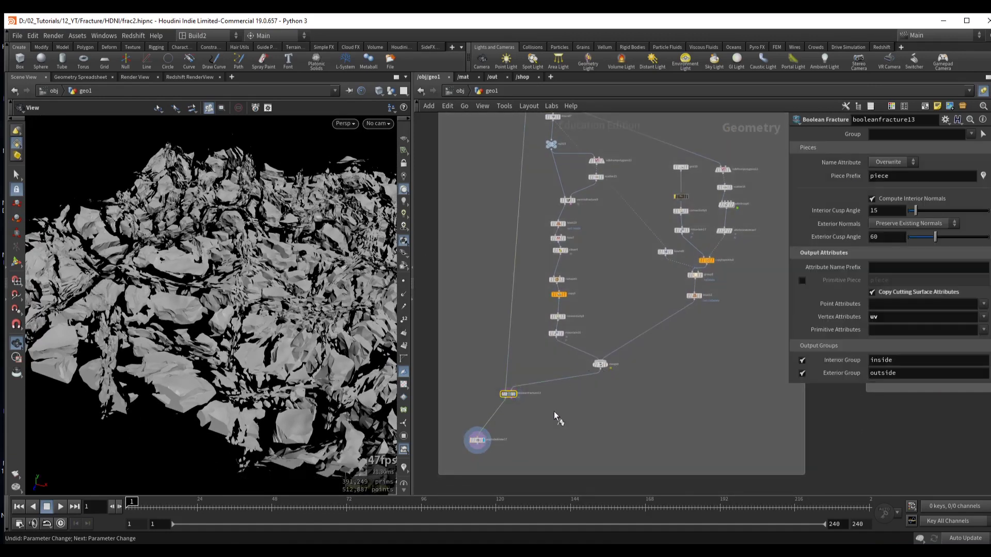
{"action": "key", "text": "r"}
{"action": "scroll", "coordinate": [554, 374], "scroll_direction": "up", "scroll_amount": 5}
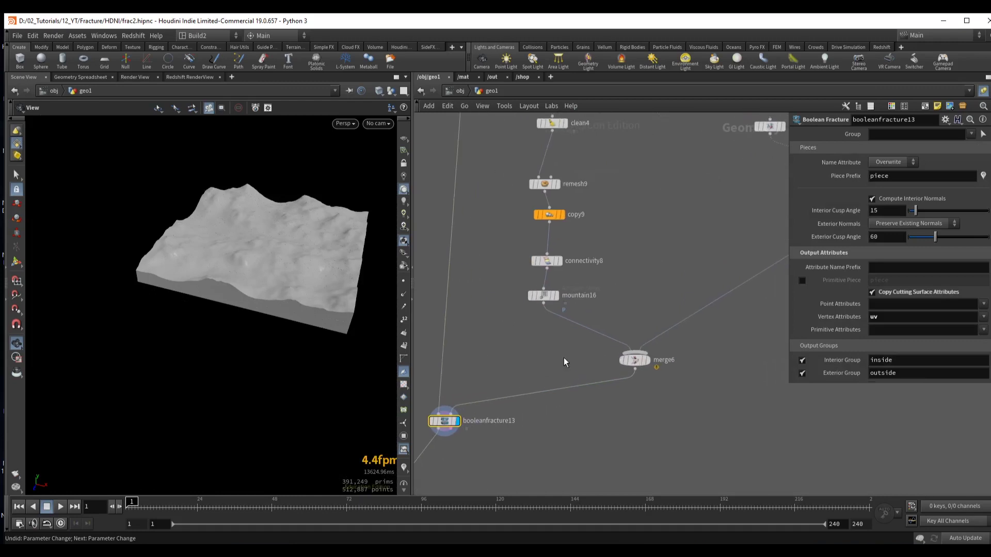
{"action": "key", "text": "h"}
{"action": "left_click_drag", "start_coordinate": [769, 156], "coordinate": [619, 373]}
{"action": "left_click", "coordinate": [583, 309]}
{"action": "left_click_drag", "start_coordinate": [521, 270], "coordinate": [513, 170]}
{"action": "left_click_drag", "start_coordinate": [233, 222], "coordinate": [289, 250]}
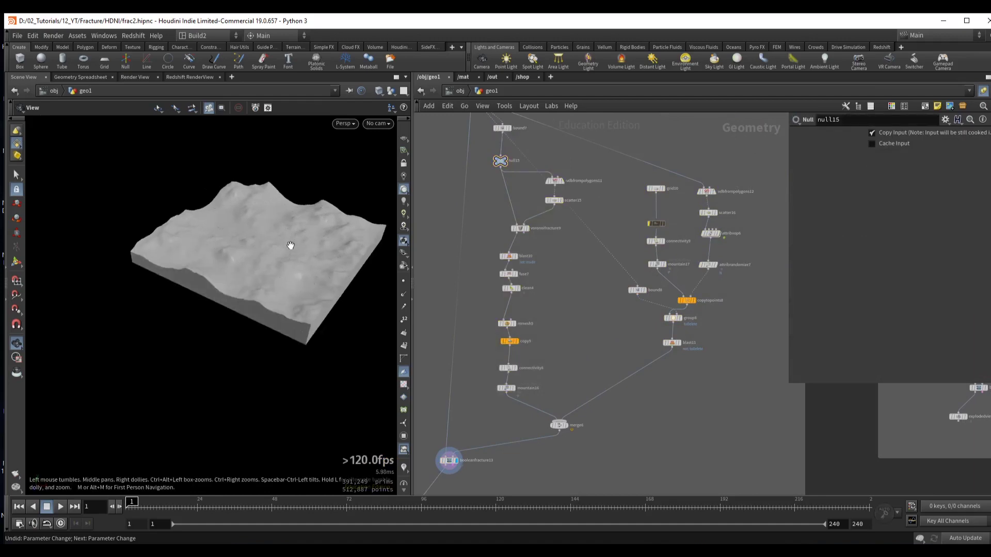
- Toggle the bypass on the merge feeding the Boolean Fracture and display the upstream Voronoi Fracture node
{"action": "middle_click_drag", "start_coordinate": [547, 423], "coordinate": [558, 391]}
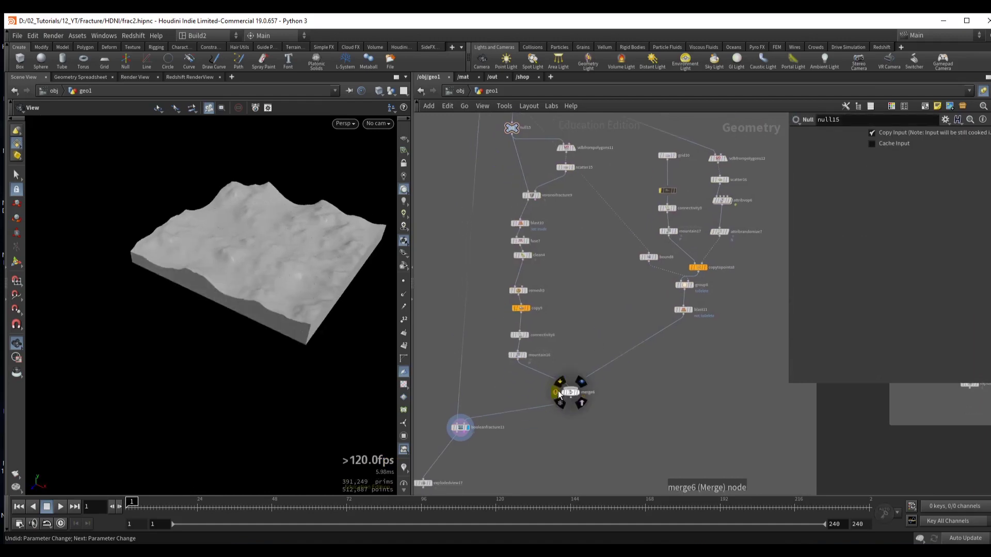
{"action": "left_click", "coordinate": [570, 393]}
{"action": "key", "text": "q"}
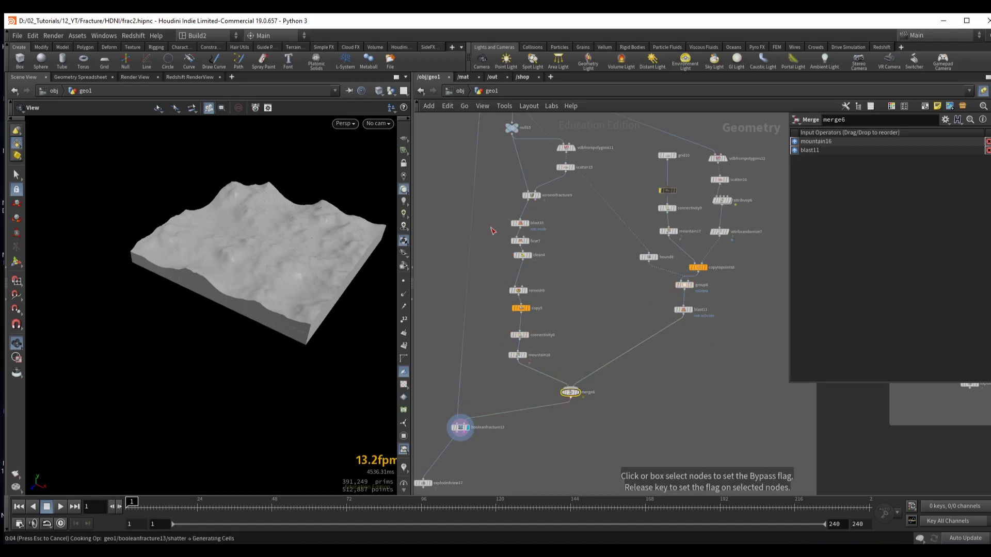
{"action": "key", "text": "1"}
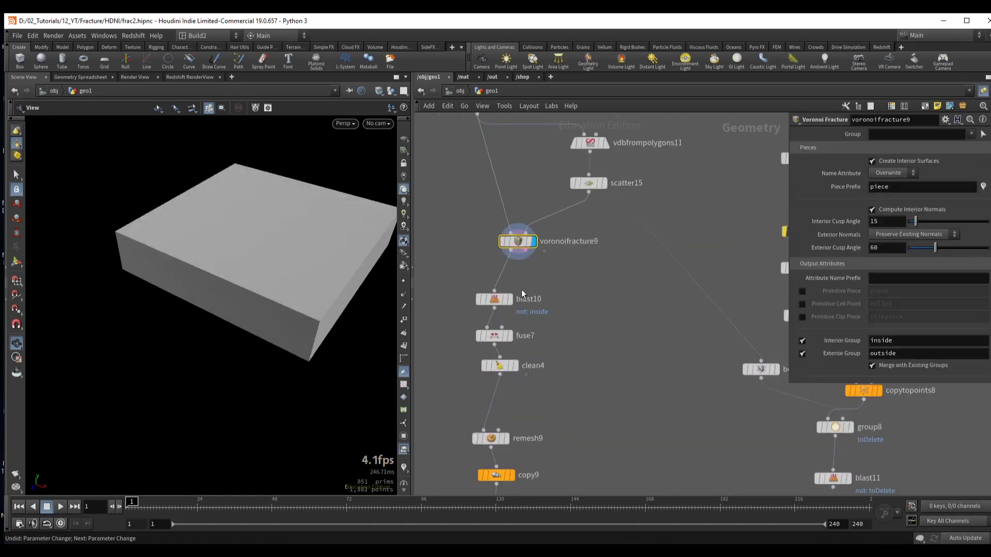
- Display the nodes from blast10 down to clean4 in turn and inspect the isolated inside faces
{"action": "left_click", "coordinate": [485, 304]}
{"action": "middle_click_drag", "start_coordinate": [459, 335], "coordinate": [465, 292]}
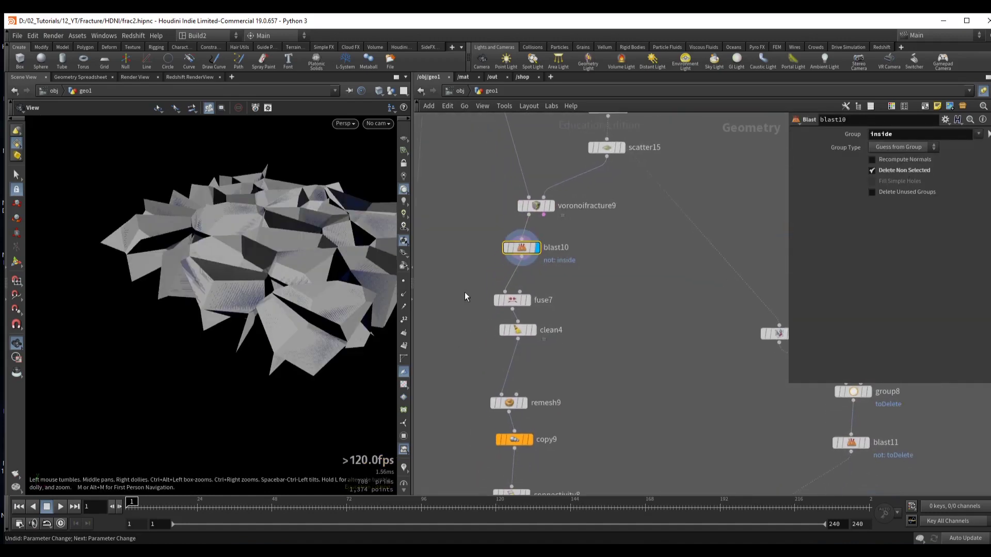
{"action": "left_click", "coordinate": [494, 336]}
{"action": "left_click", "coordinate": [532, 330]}
{"action": "left_click_drag", "start_coordinate": [320, 289], "coordinate": [278, 268]}
{"action": "middle_click_drag", "start_coordinate": [555, 380], "coordinate": [573, 317]}
{"action": "left_click_drag", "start_coordinate": [261, 257], "coordinate": [271, 258]}
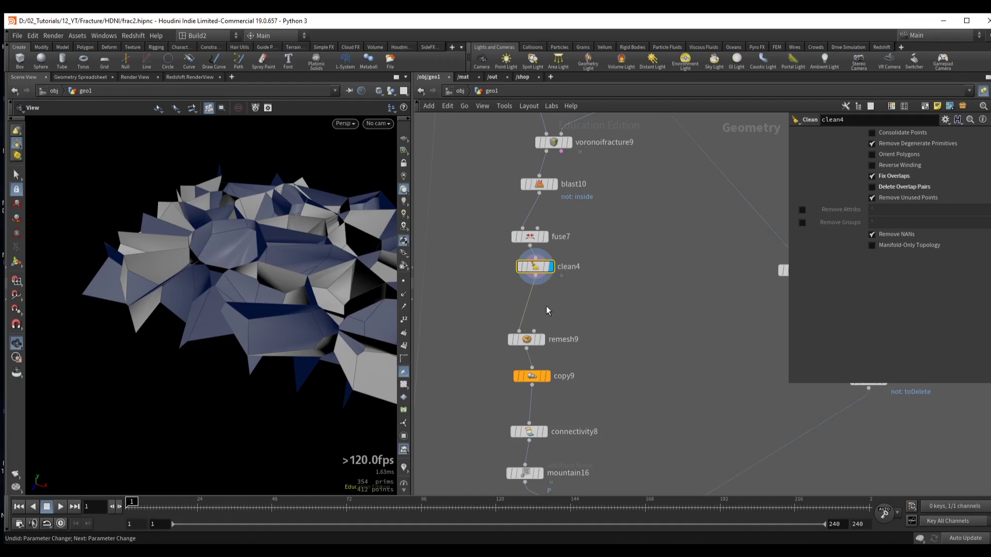
- Insert a UV Flatten node between clean4 and remesh9 and display it
{"action": "key", "text": "Tab"}
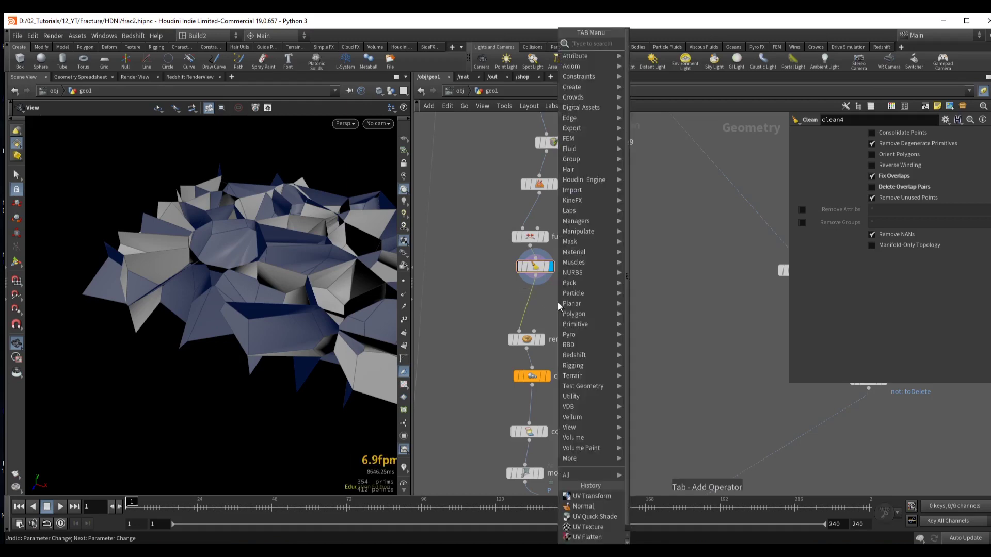
{"action": "type", "text": "uv flat"}
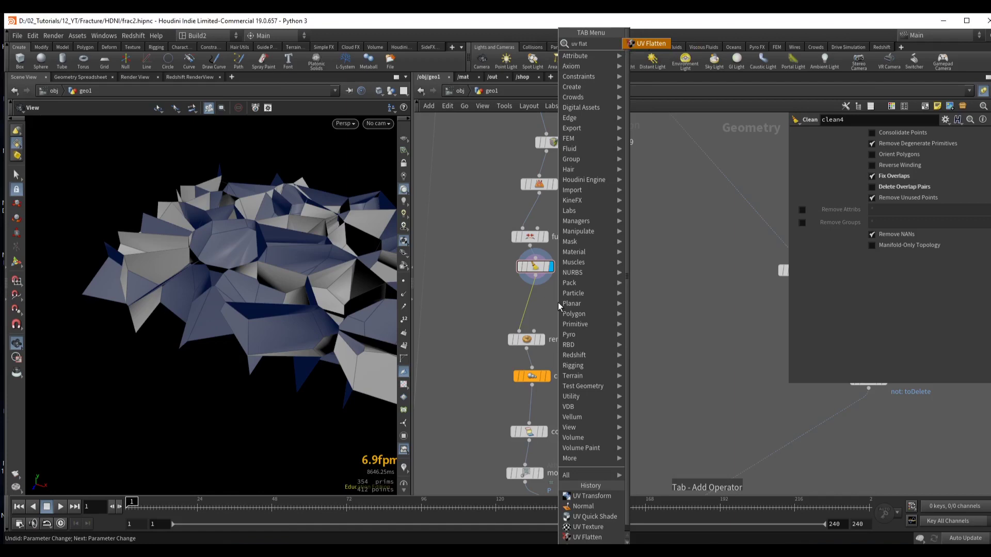
{"action": "key", "text": "Return"}
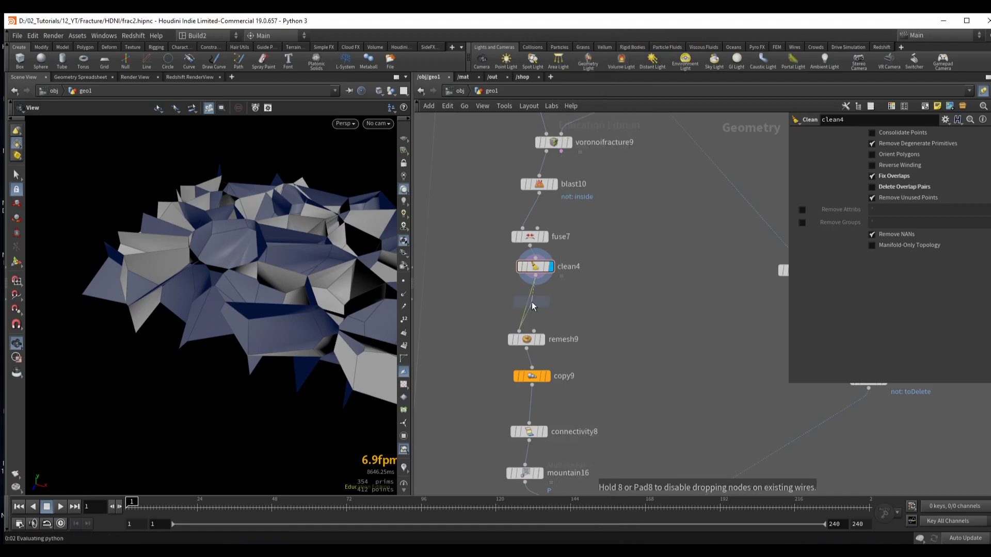
{"action": "left_click", "coordinate": [533, 306]}
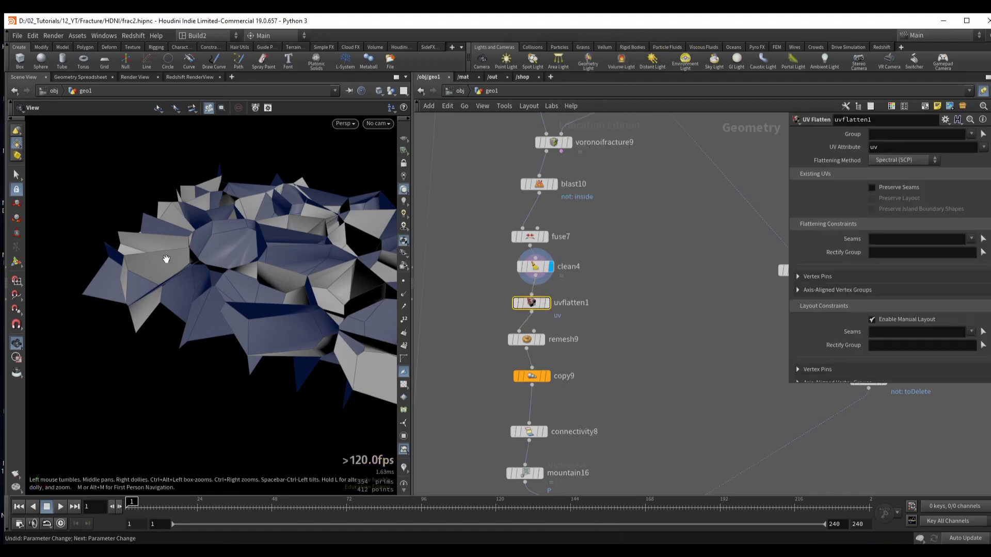
{"action": "left_click_drag", "start_coordinate": [206, 260], "coordinate": [223, 253]}
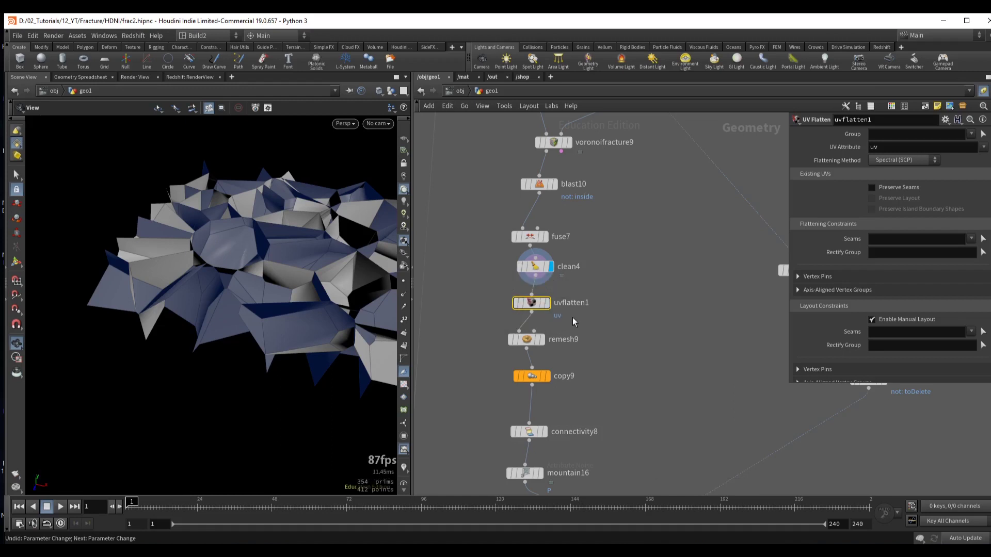
{"action": "left_click", "coordinate": [548, 303]}
{"action": "left_click_drag", "start_coordinate": [274, 275], "coordinate": [239, 270]}
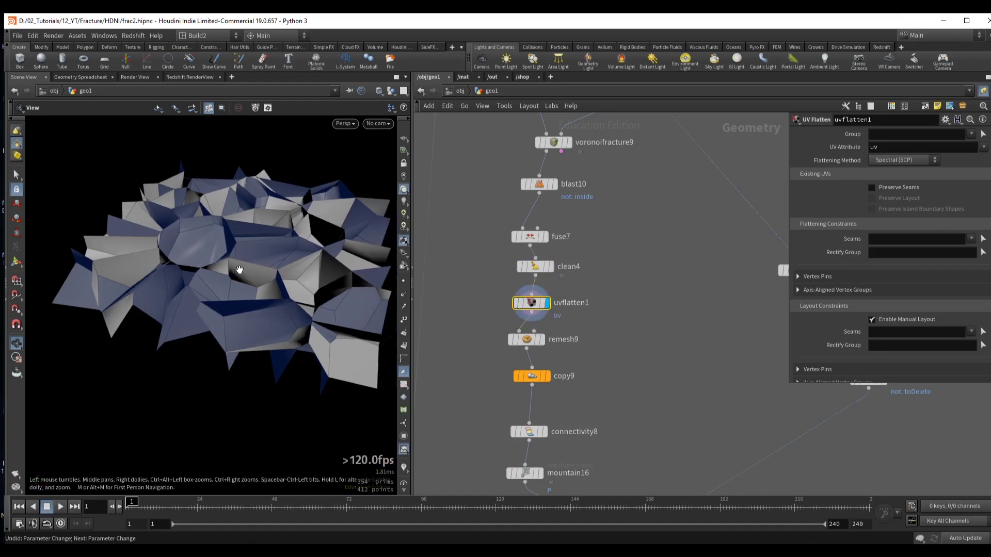
- Display remesh9 and move copy9 down to make room below it in the network
{"action": "middle_click_drag", "start_coordinate": [583, 279], "coordinate": [576, 248]}
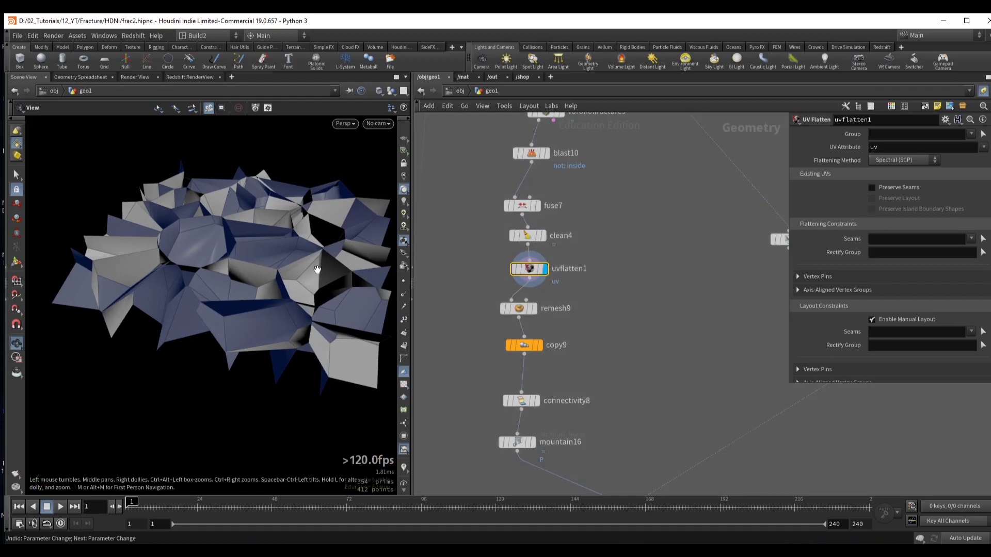
{"action": "left_click_drag", "start_coordinate": [531, 283], "coordinate": [623, 298]}
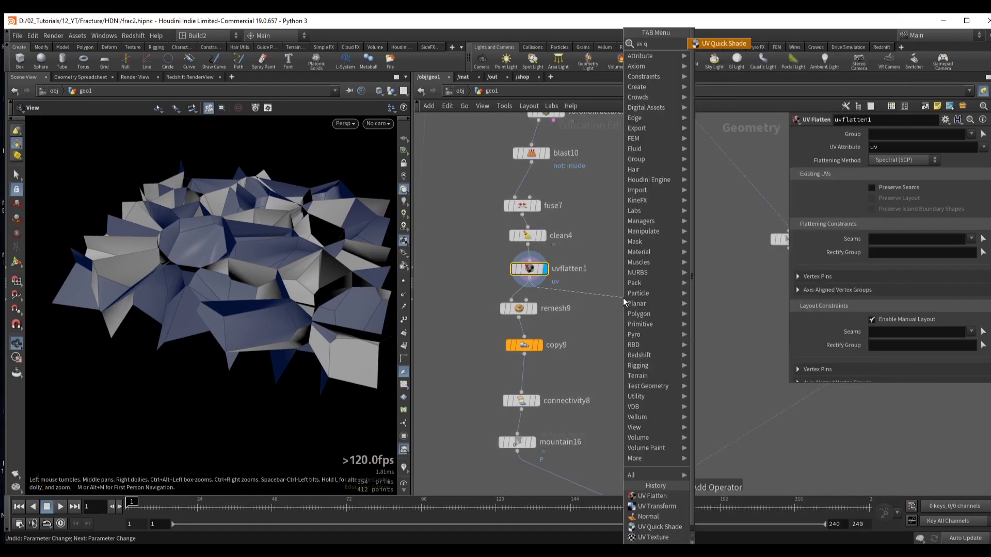
{"action": "key", "text": "Escape"}
{"action": "left_click", "coordinate": [519, 308]}
{"action": "key", "text": "r"}
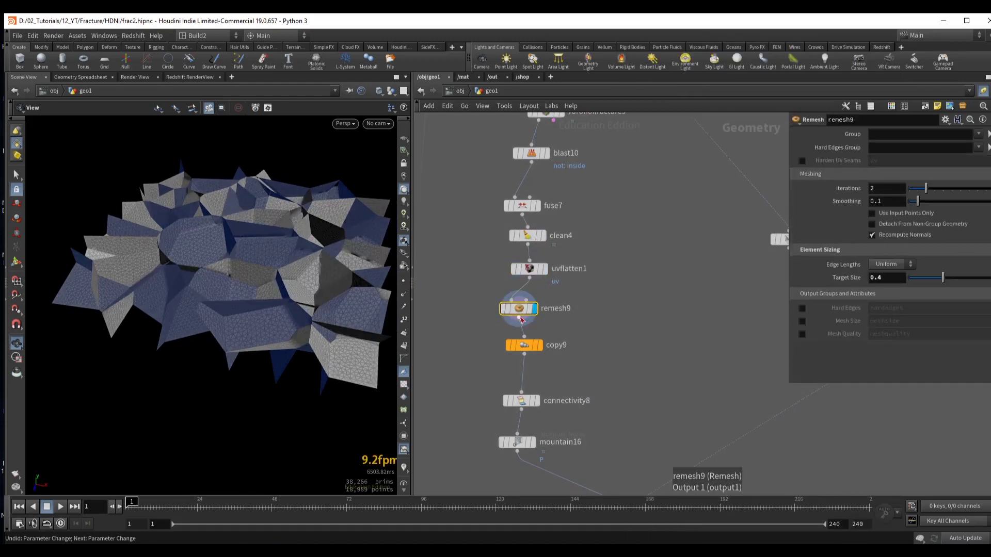
{"action": "mouse_move", "coordinate": [528, 273]}
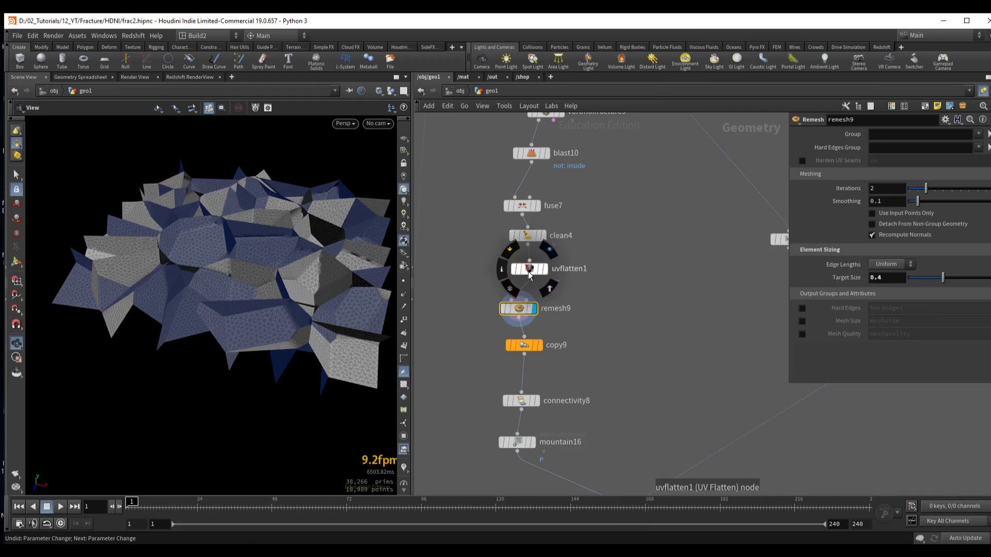
{"action": "middle_click_drag", "start_coordinate": [537, 294], "coordinate": [533, 258]}
{"action": "left_click_drag", "start_coordinate": [531, 310], "coordinate": [524, 333]}
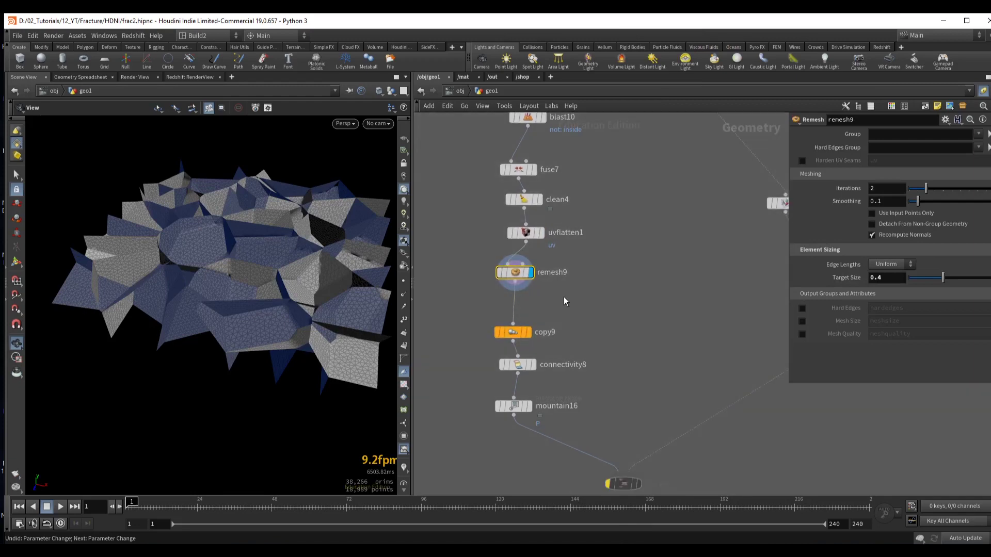
- Check the remeshed cutting surfaces' UVs with a temporary UV Quick Shade branched off remesh9, and delete that node
{"action": "left_click_drag", "start_coordinate": [515, 282], "coordinate": [596, 293]}
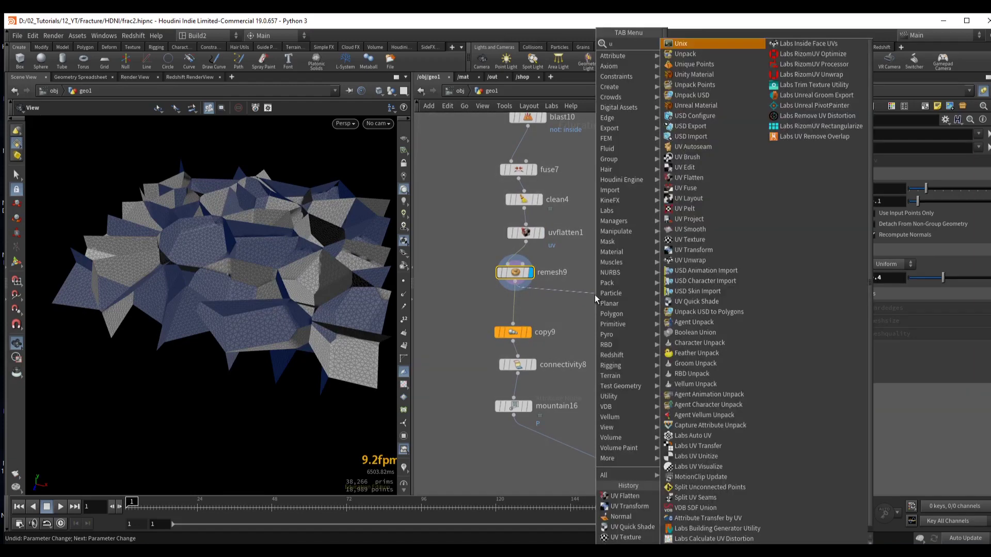
{"action": "type", "text": "uvquick"}
{"action": "key", "text": "Return"}
{"action": "left_click", "coordinate": [610, 308]}
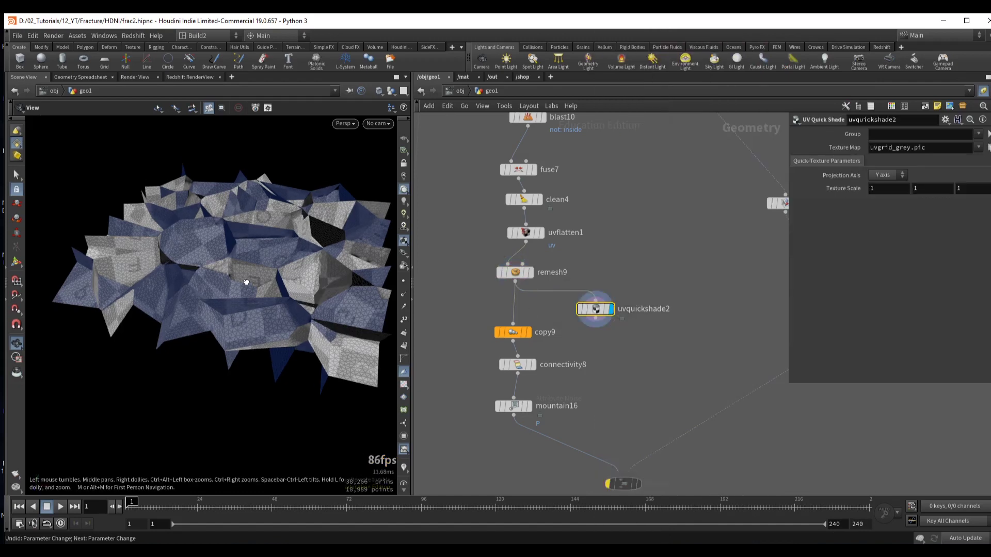
{"action": "scroll", "coordinate": [243, 296], "scroll_direction": "up", "scroll_amount": 5}
{"action": "left_click_drag", "start_coordinate": [243, 296], "coordinate": [295, 319]}
{"action": "scroll", "coordinate": [657, 375], "scroll_direction": "down", "scroll_amount": 2}
{"action": "middle_click_drag", "start_coordinate": [657, 375], "coordinate": [642, 246]}
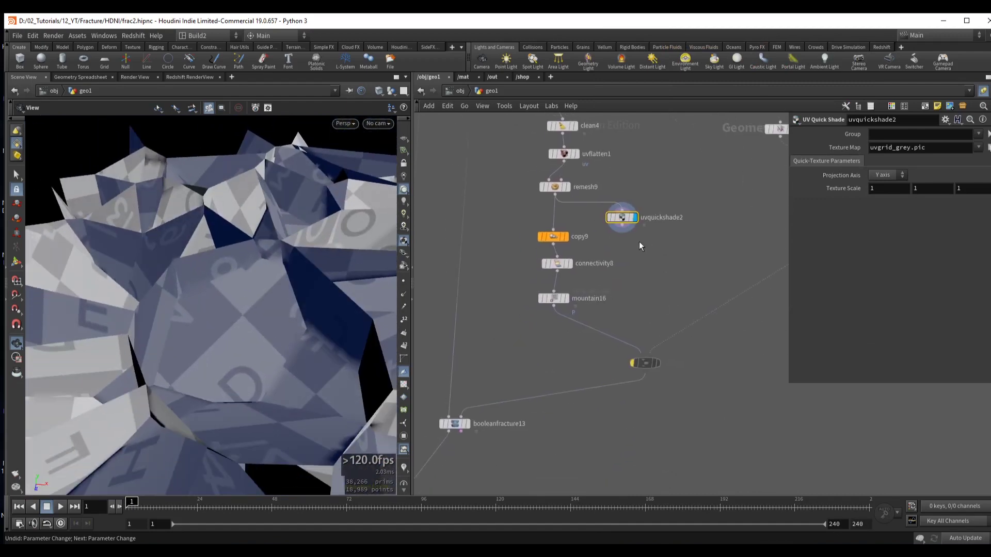
{"action": "key", "text": "Delete"}
- Display the booleanfracture13 node to cook the fracture with the UV-mapped cutting surfaces
{"action": "middle_click_drag", "start_coordinate": [548, 312], "coordinate": [528, 273]}
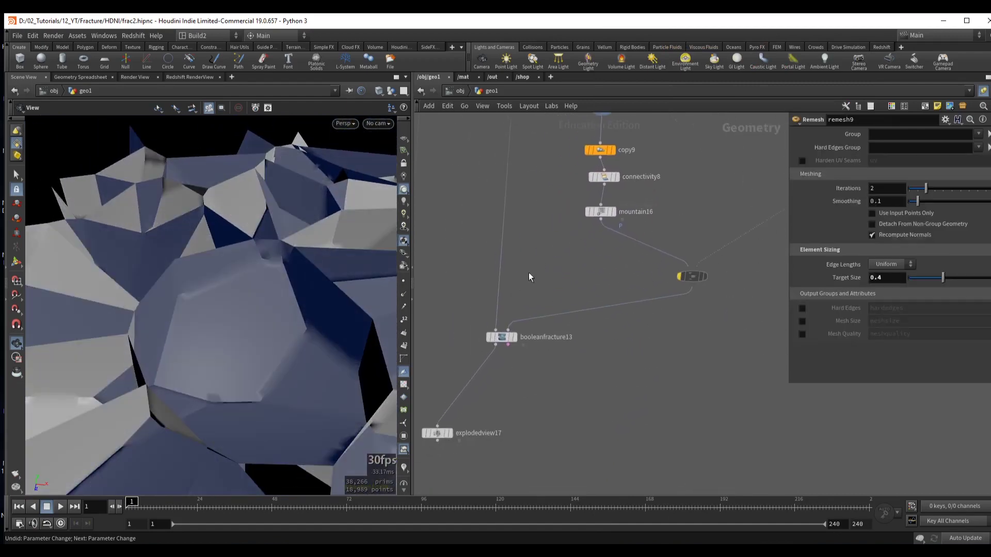
{"action": "left_click", "coordinate": [555, 338]}
{"action": "key", "text": "r"}
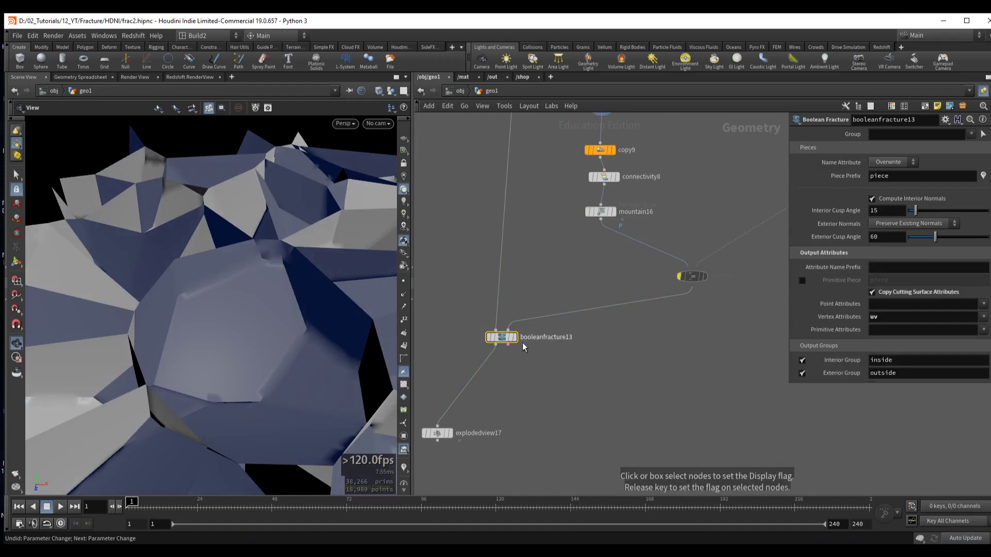
{"action": "left_click", "coordinate": [517, 339]}
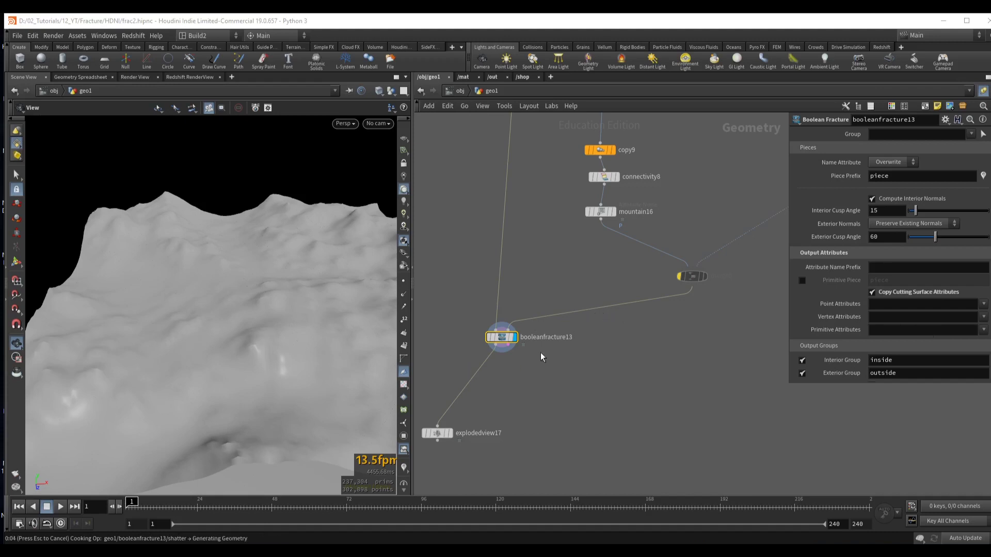
{"action": "key", "text": "f"}
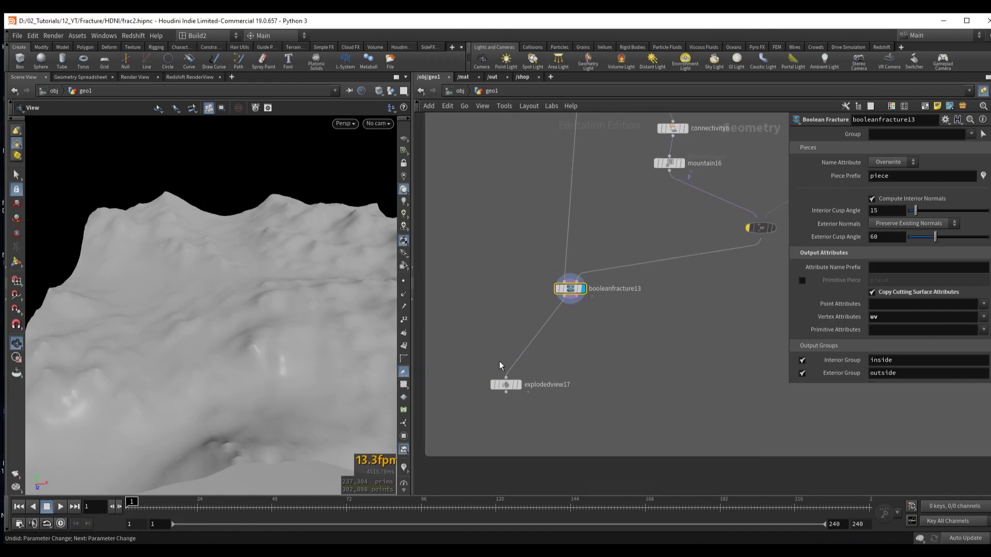
- Insert a UV Quick Shade node between booleanfracture13 and explodedview17
{"action": "key", "text": "Tab"}
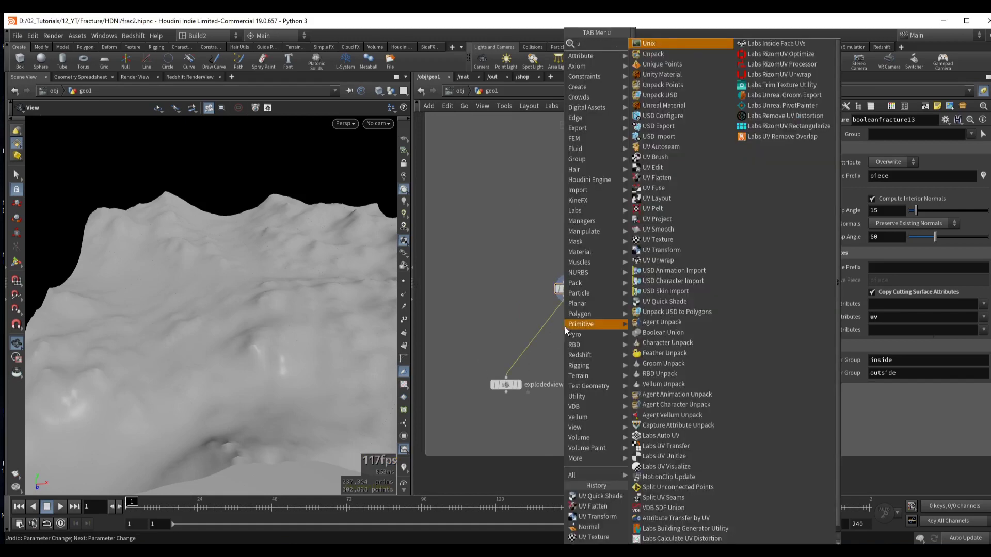
{"action": "left_click", "coordinate": [664, 40]}
{"action": "left_click", "coordinate": [542, 335]}
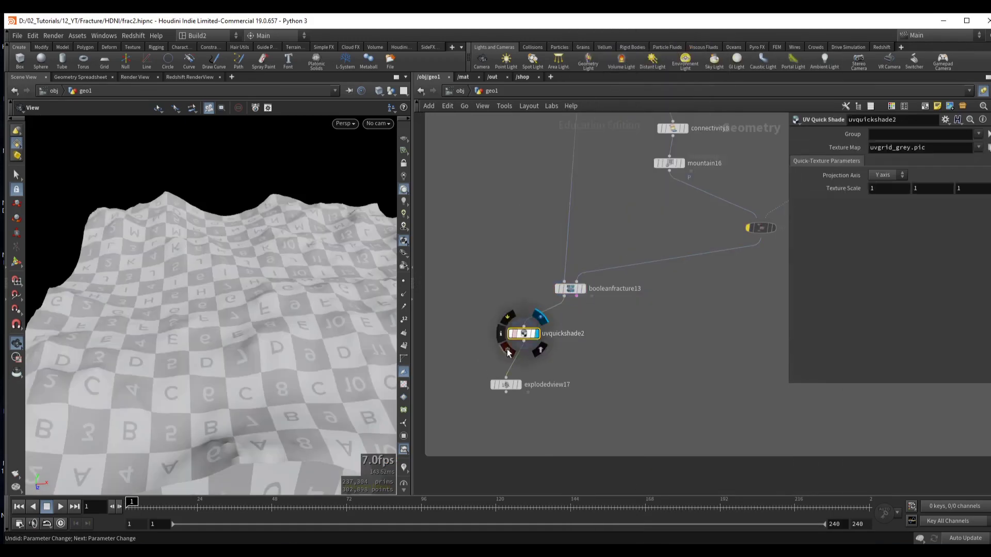
- Display explodedview17 and inspect the UV grid on the separated terrain pieces
{"action": "left_click", "coordinate": [512, 385]}
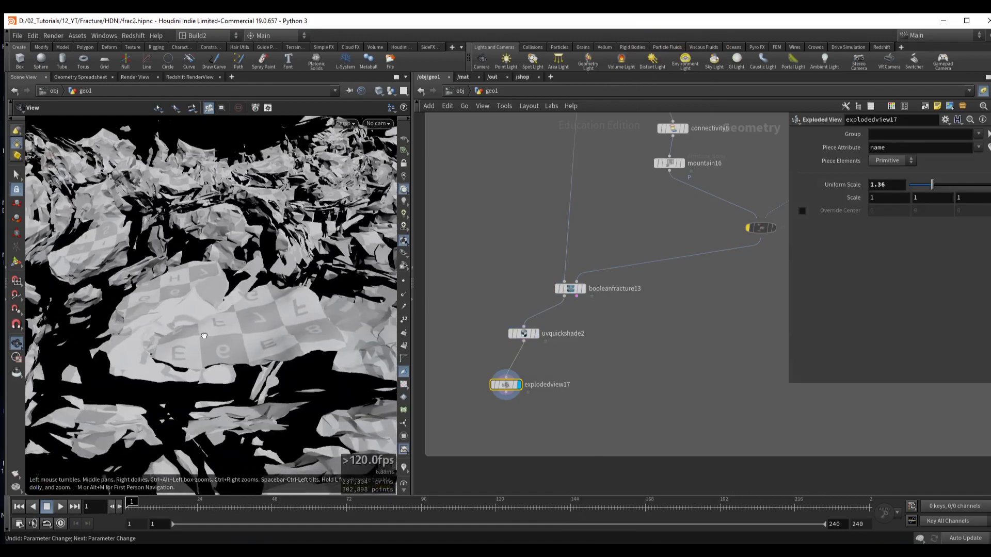
{"action": "mouse_move", "coordinate": [124, 304]}
{"action": "left_mouse_down"}
{"action": "mouse_move", "coordinate": [177, 294]}
{"action": "mouse_move", "coordinate": [203, 328]}
{"action": "mouse_move", "coordinate": [177, 349]}
{"action": "mouse_move", "coordinate": [104, 324]}
{"action": "mouse_move", "coordinate": [144, 340]}
{"action": "left_mouse_up"}
{"action": "key", "text": "shift+w"}
{"action": "key", "text": "shift+w"}
{"action": "scroll", "coordinate": [571, 389], "scroll_direction": "up", "scroll_amount": 2}
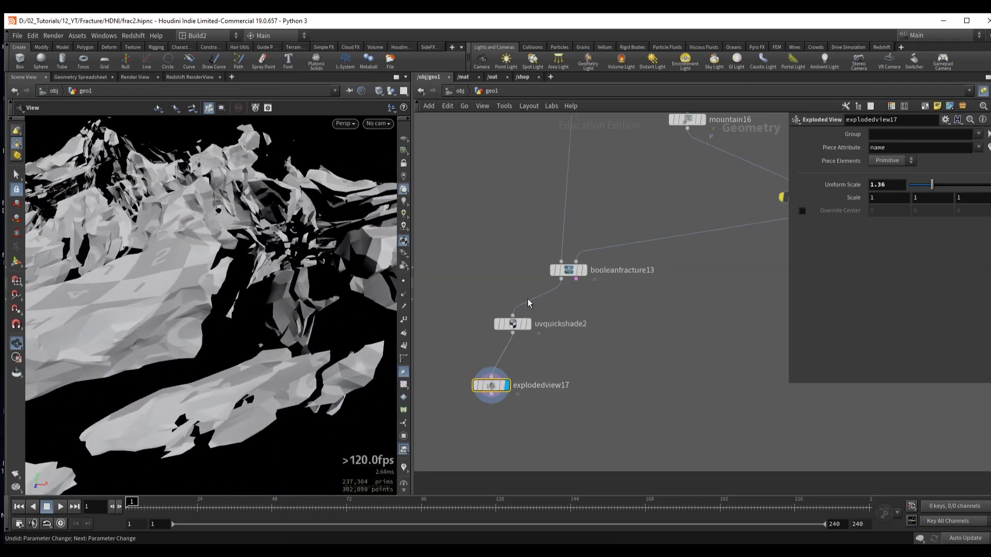
- Insert a Normal node after booleanfracture13, restricted to the inside group with a cusp angle of 180
{"action": "key", "text": "Tab"}
{"action": "type", "text": "no"}
{"action": "key", "text": "Return"}
{"action": "left_click", "coordinate": [542, 307]}
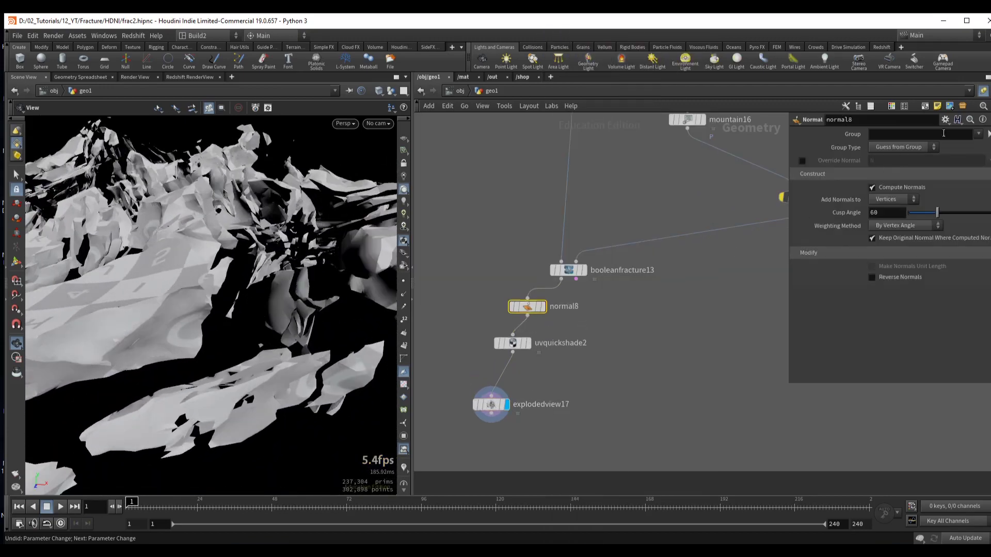
{"action": "key", "text": "ctrl+y"}
{"action": "key", "text": "ctrl+y"}
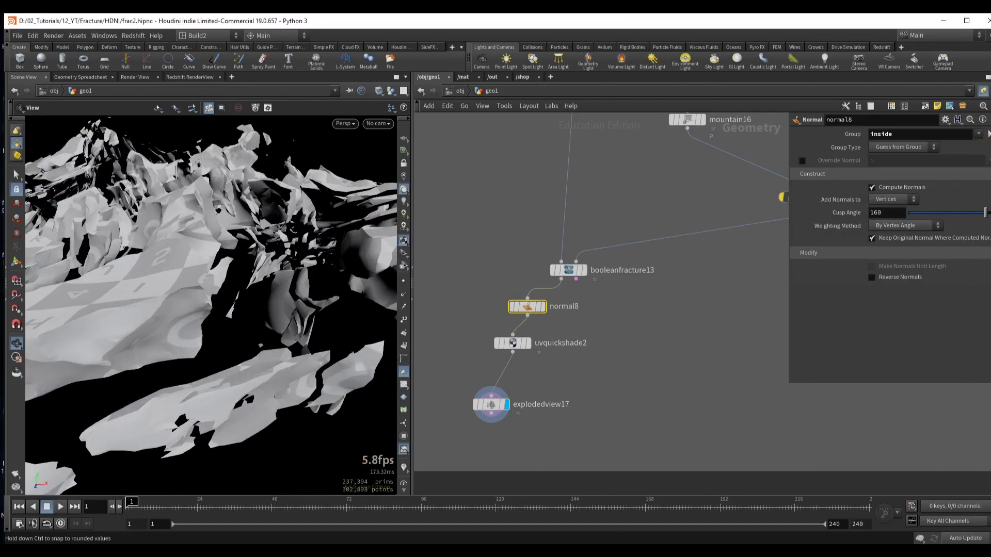
{"action": "left_click_drag", "start_coordinate": [155, 317], "coordinate": [212, 356]}
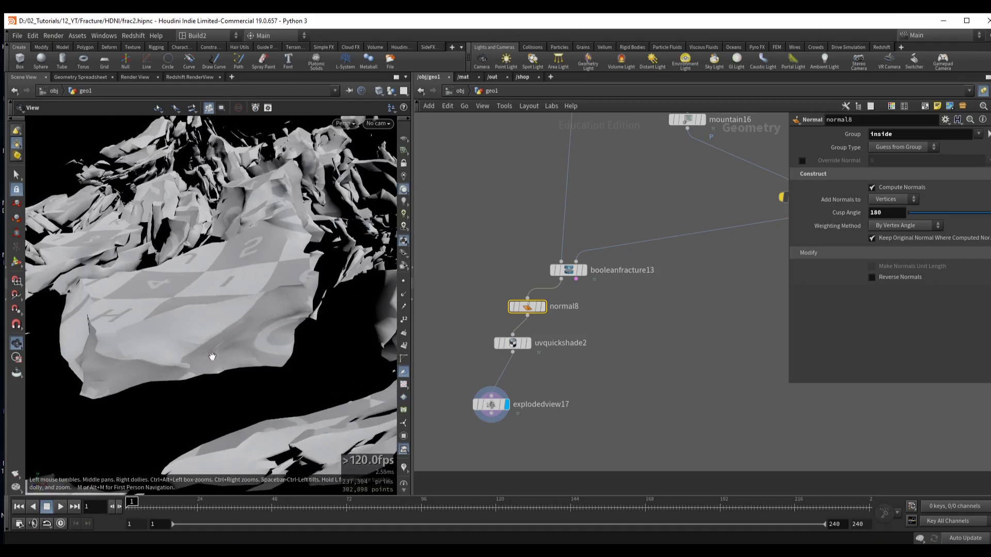
{"action": "left_click_drag", "start_coordinate": [179, 298], "coordinate": [194, 329]}
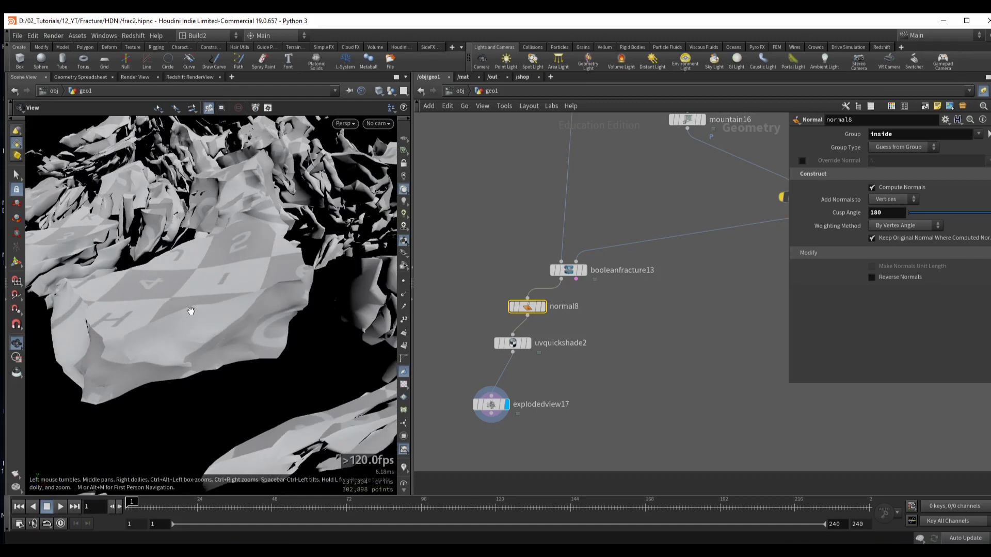
- Move explodedview17 and uvquickshade2 down and shift normal8 slightly to free space between them
{"action": "middle_click_drag", "start_coordinate": [511, 330], "coordinate": [522, 243]}
{"action": "left_click_drag", "start_coordinate": [518, 320], "coordinate": [499, 367]}
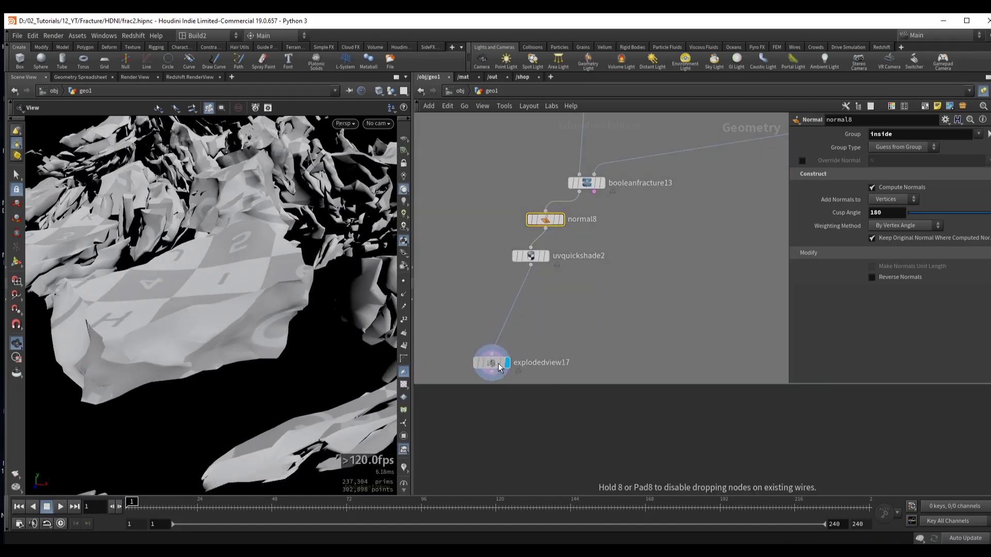
{"action": "left_click_drag", "start_coordinate": [531, 256], "coordinate": [505, 311]}
{"action": "middle_click_drag", "start_coordinate": [584, 272], "coordinate": [579, 330]}
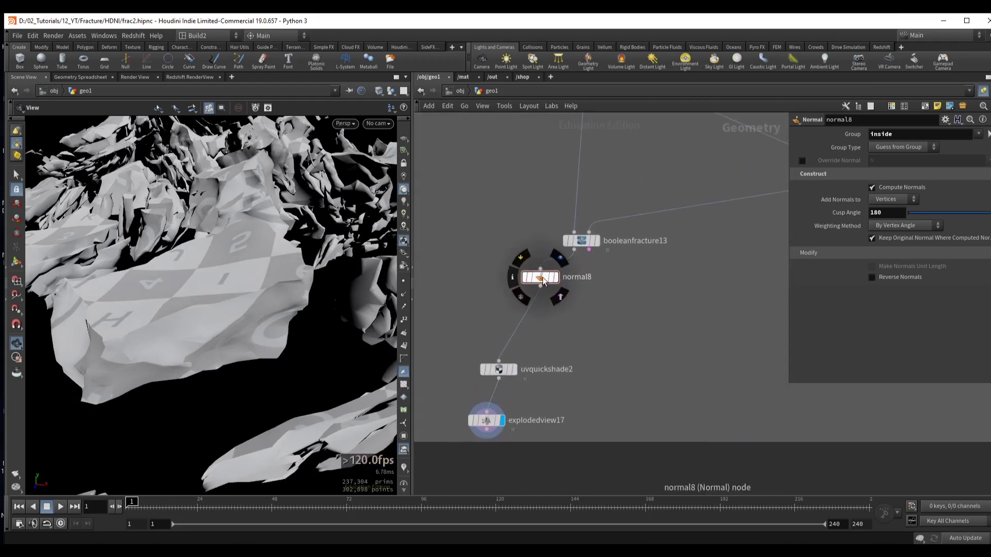
{"action": "left_click_drag", "start_coordinate": [543, 280], "coordinate": [552, 280]}
- Insert a UV Transform between normal8 and uvquickshade2 and scale the inside group's UVs to 3.2 on all axes
{"action": "key", "text": "Tab"}
{"action": "type", "text": "uv"}
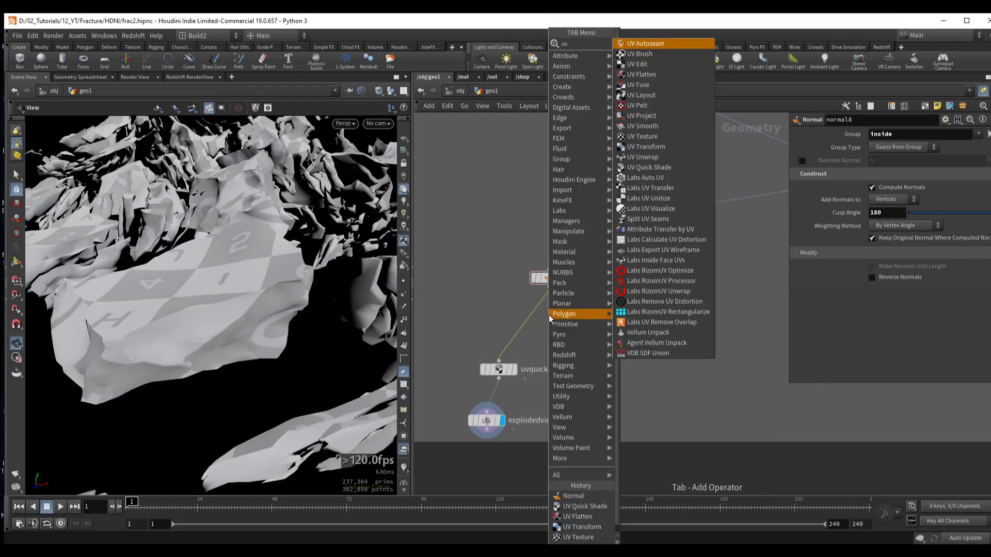
{"action": "type", "text": "tra"}
{"action": "key", "text": "Return"}
{"action": "left_click", "coordinate": [547, 319]}
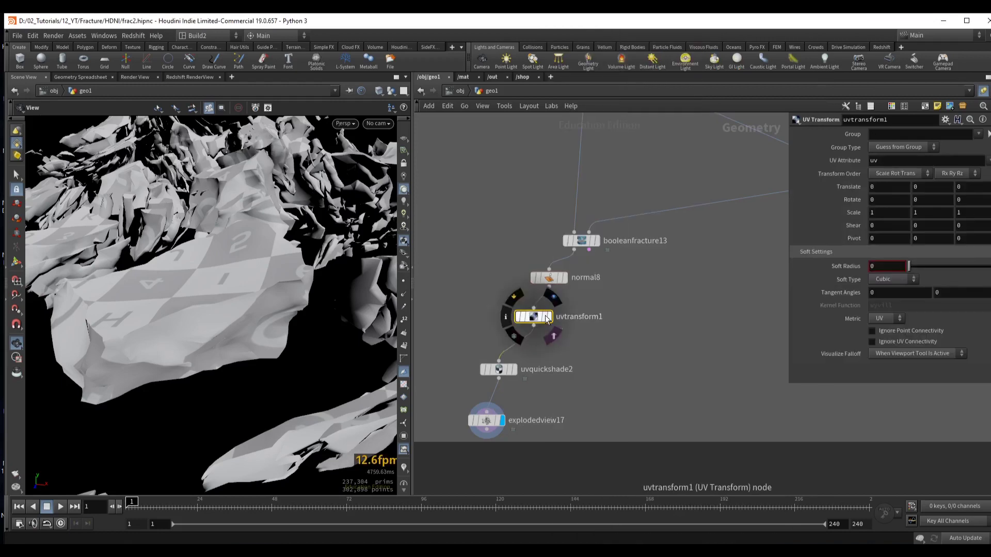
{"action": "left_click", "coordinate": [978, 134]}
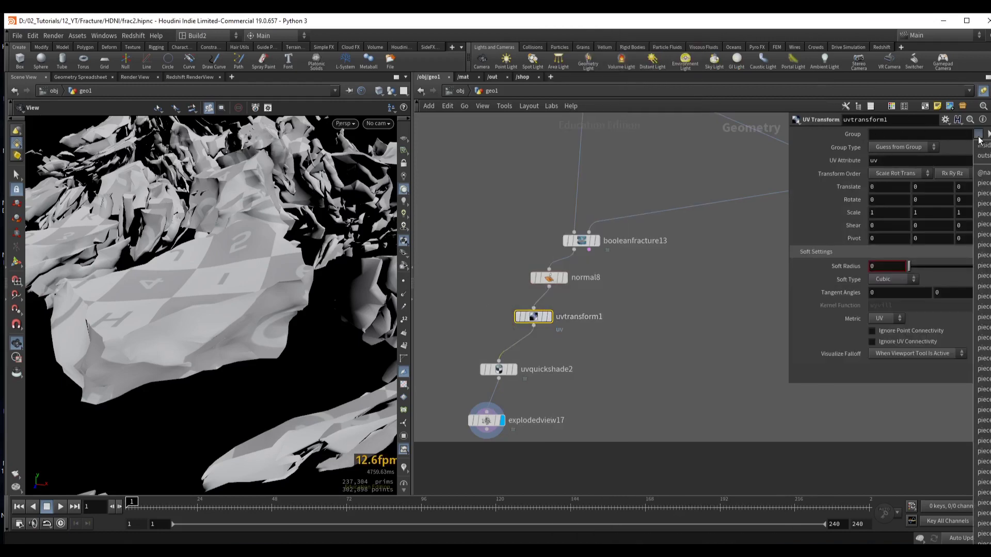
{"action": "left_click", "coordinate": [986, 146]}
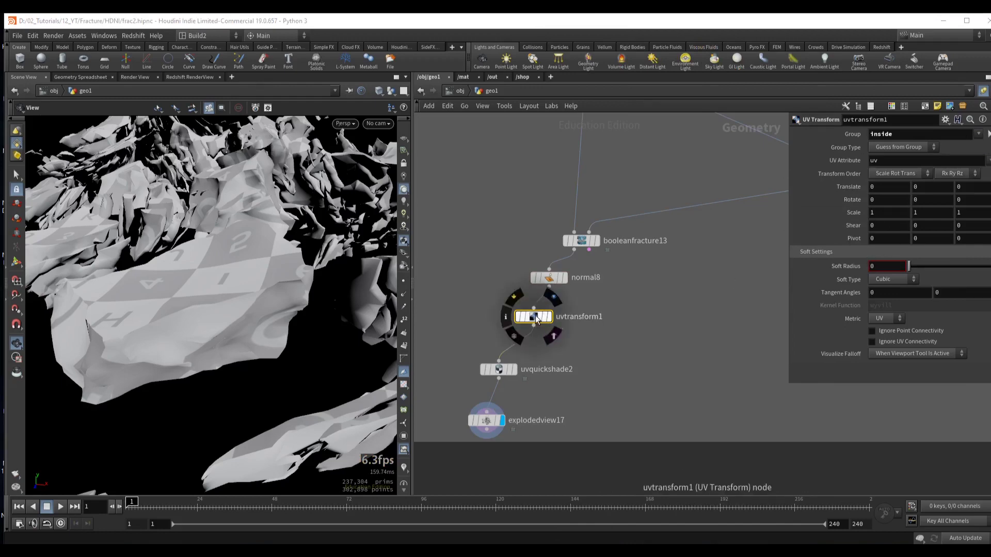
{"action": "middle_click_drag", "start_coordinate": [850, 211], "coordinate": [954, 211]}
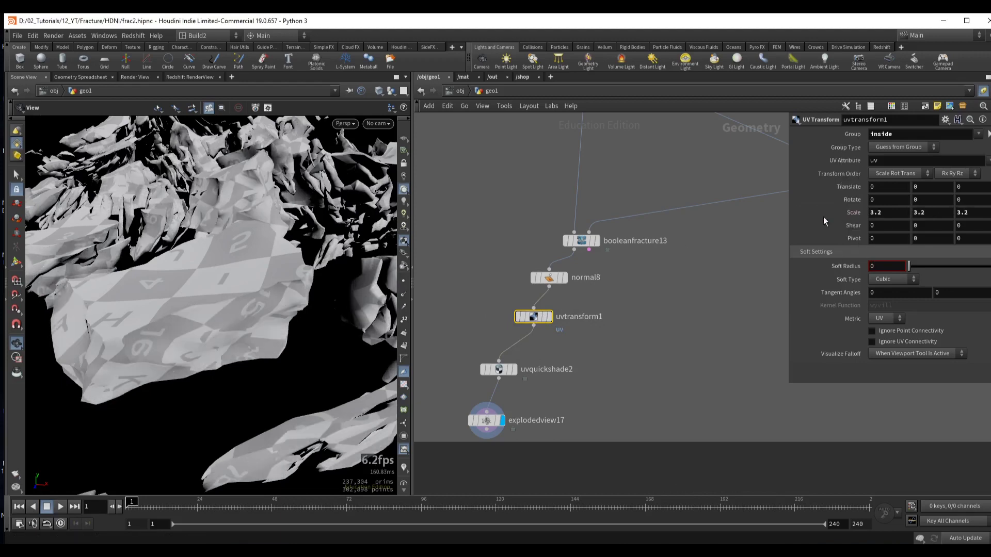
- Fine-tune the inside group's UV scale in uvtransform1 while checking the grid size on a separated piece up close
{"action": "left_click_drag", "start_coordinate": [247, 320], "coordinate": [231, 286]}
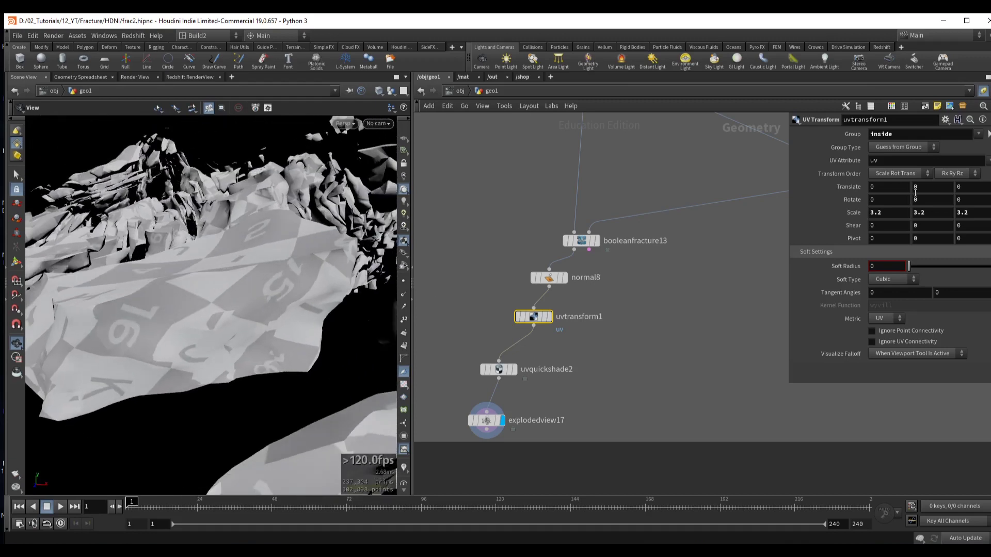
{"action": "mouse_move", "coordinate": [854, 212]}
{"action": "middle_mouse_down"}
{"action": "mouse_move", "coordinate": [832, 207]}
{"action": "mouse_move", "coordinate": [840, 206]}
{"action": "middle_mouse_up"}
{"action": "left_click_drag", "start_coordinate": [227, 283], "coordinate": [199, 272]}
{"action": "middle_click_drag", "start_coordinate": [836, 213], "coordinate": [820, 211]}
{"action": "left_click_drag", "start_coordinate": [201, 276], "coordinate": [268, 288]}
- Display blast11 in the cutter branch and inspect its surfaces
{"action": "scroll", "coordinate": [705, 236], "scroll_direction": "down", "scroll_amount": 3}
{"action": "middle_click_drag", "start_coordinate": [705, 237], "coordinate": [591, 462]}
{"action": "left_click", "coordinate": [638, 356]}
{"action": "left_click", "coordinate": [647, 357]}
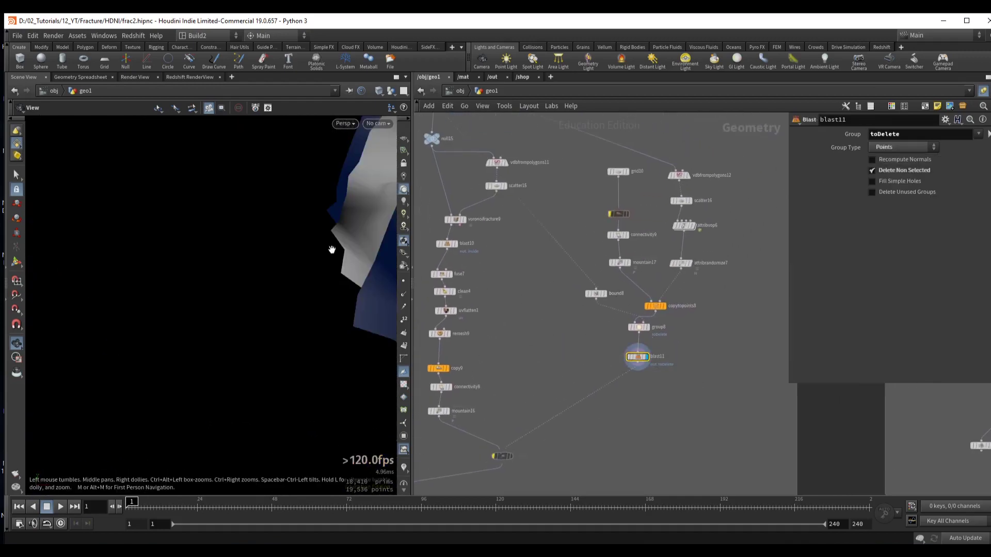
{"action": "left_click_drag", "start_coordinate": [333, 250], "coordinate": [272, 277]}
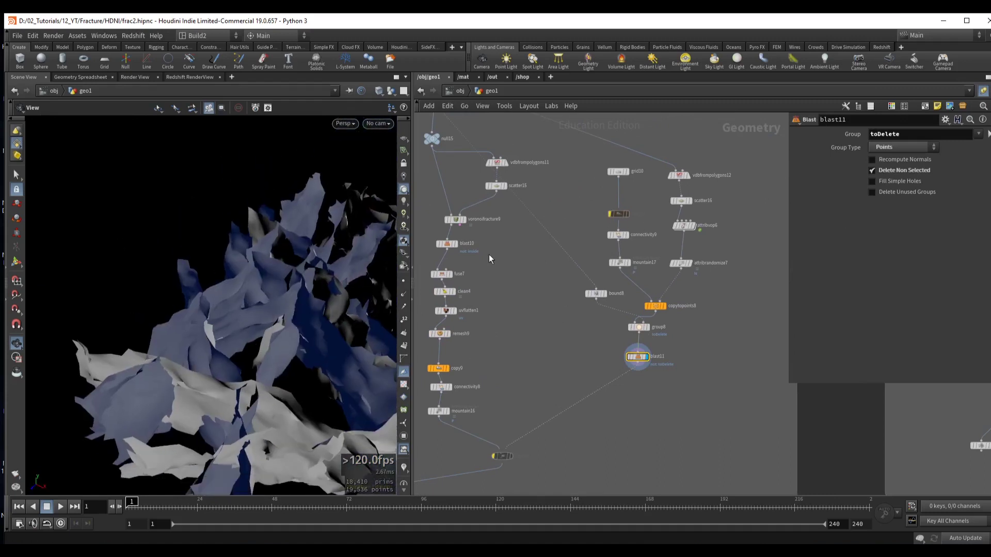
- Insert a UV Texture node directly after grid10 in the cutter branch and display it
{"action": "scroll", "coordinate": [523, 334], "scroll_direction": "up", "scroll_amount": 5}
{"action": "mouse_move", "coordinate": [577, 261]}
{"action": "left_click", "coordinate": [597, 243]}
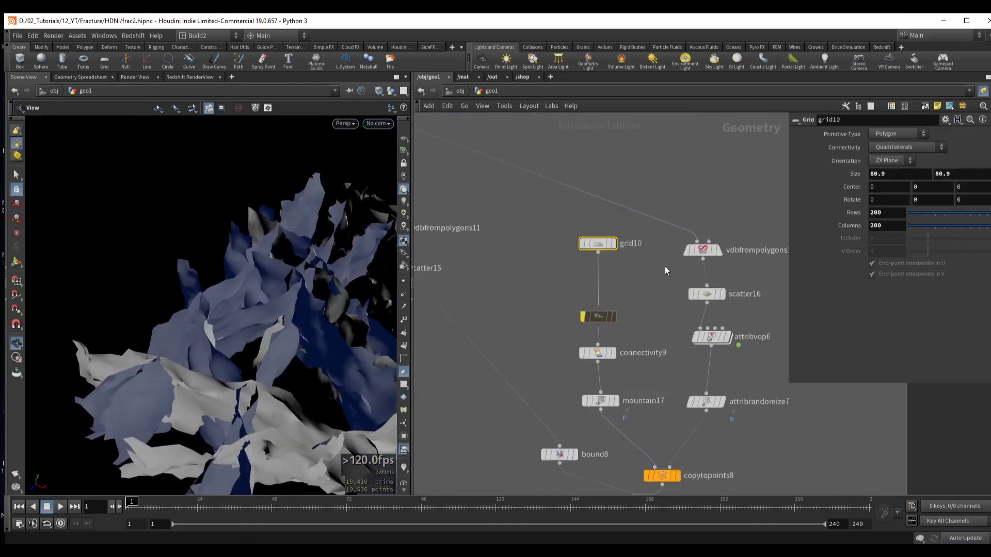
{"action": "left_click", "coordinate": [612, 243]}
{"action": "key", "text": "Tab"}
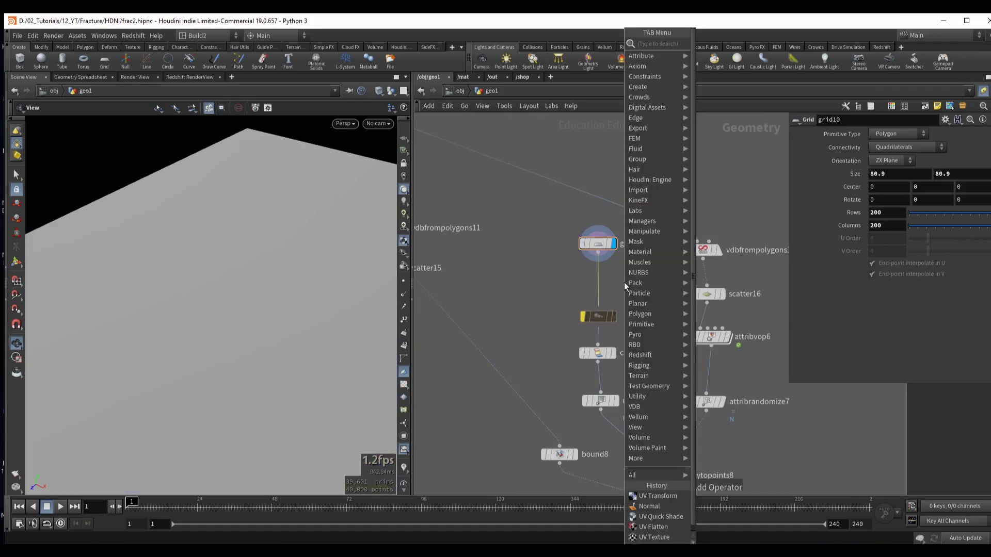
{"action": "type", "text": "uvt"}
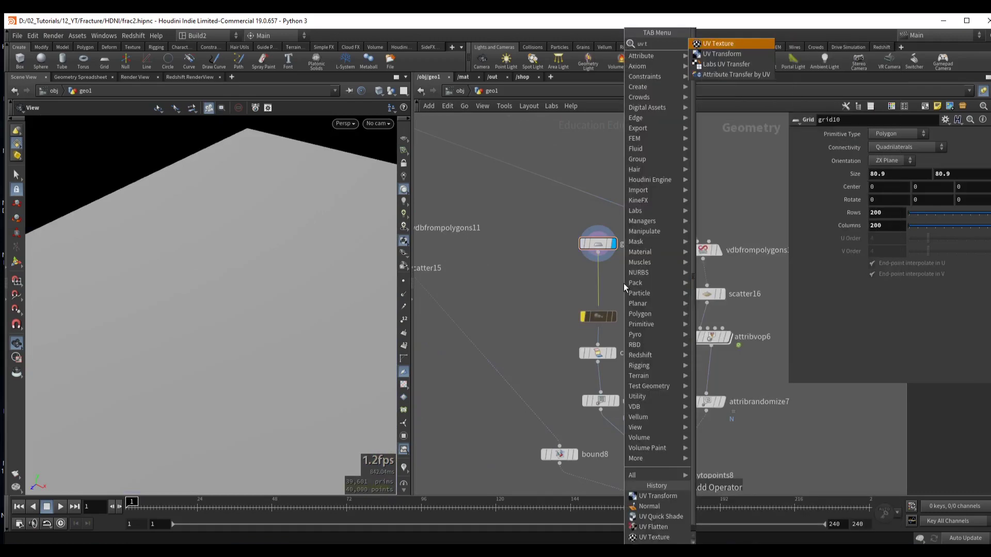
{"action": "key", "text": "BackSpace"}
{"action": "type", "text": "t"}
{"action": "key", "text": "Return"}
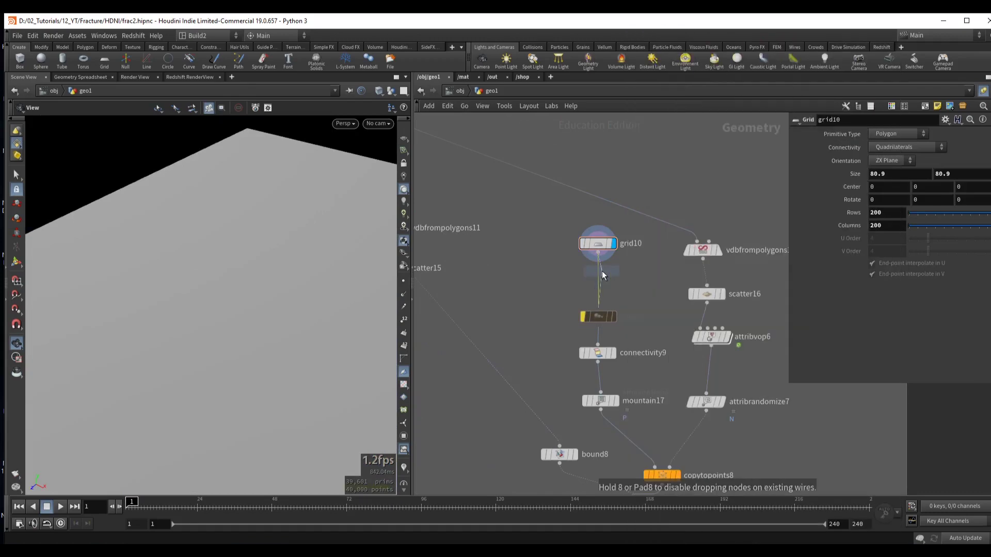
{"action": "left_click", "coordinate": [602, 276]}
{"action": "left_click_drag", "start_coordinate": [170, 330], "coordinate": [134, 335]}
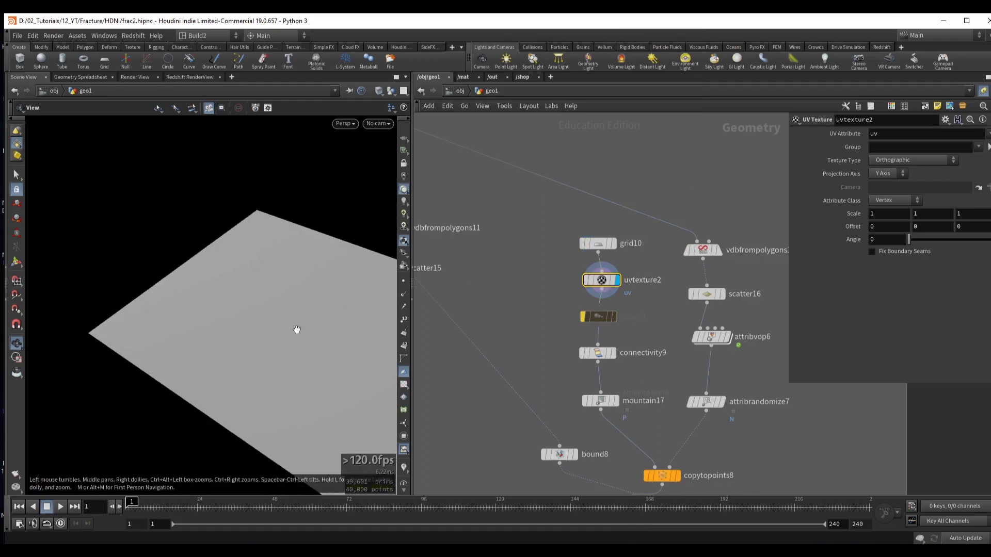
- Add a UV Quick Shade node after blast11, display it and inspect the UV grid on the cutting surfaces
{"action": "middle_click_drag", "start_coordinate": [549, 283], "coordinate": [554, 240]}
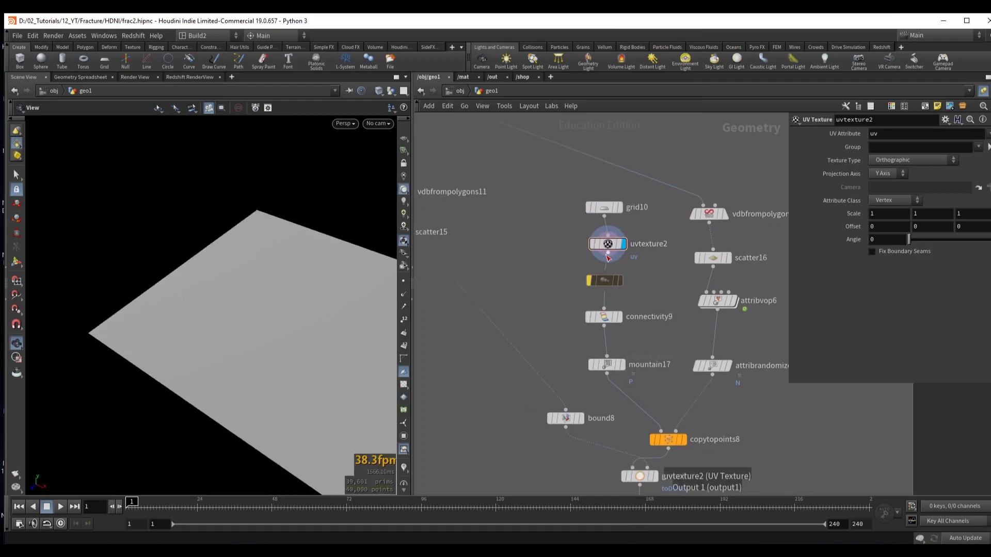
{"action": "scroll", "coordinate": [551, 350], "scroll_direction": "down", "scroll_amount": 3}
{"action": "middle_click_drag", "start_coordinate": [662, 355], "coordinate": [649, 314]}
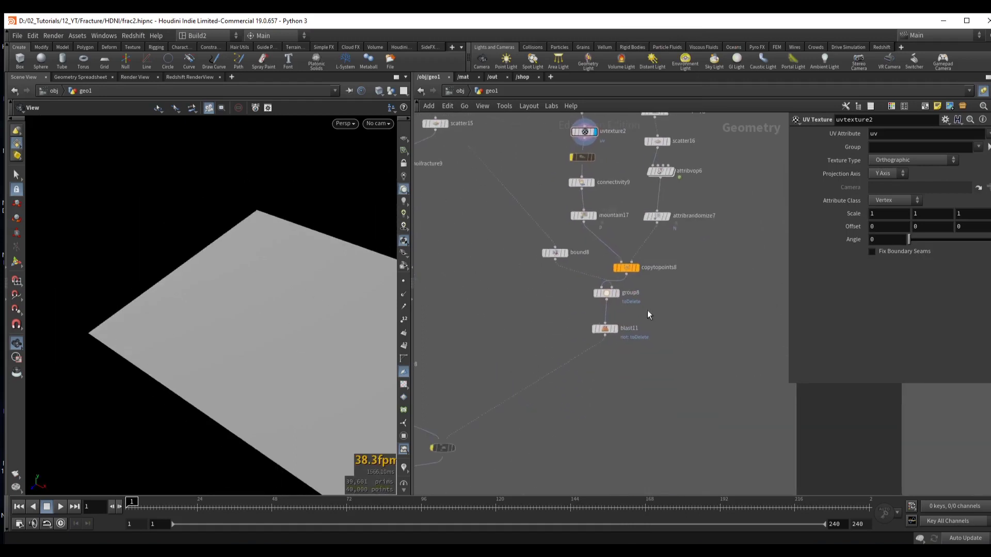
{"action": "key", "text": "Tab"}
{"action": "type", "text": "uvquick"}
{"action": "key", "text": "Return"}
{"action": "left_click", "coordinate": [626, 369]}
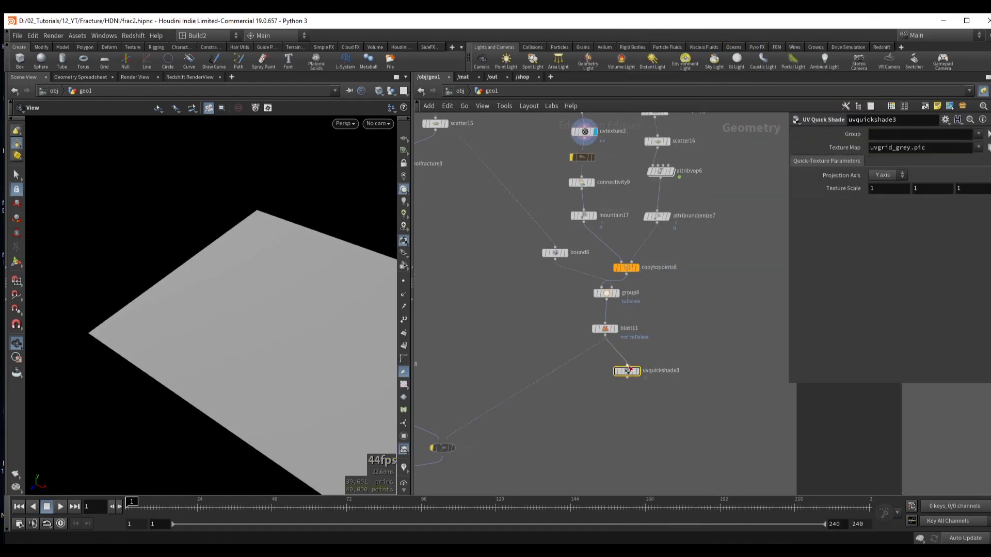
{"action": "left_click", "coordinate": [638, 371]}
{"action": "scroll", "coordinate": [234, 307], "scroll_direction": "up", "scroll_amount": 5}
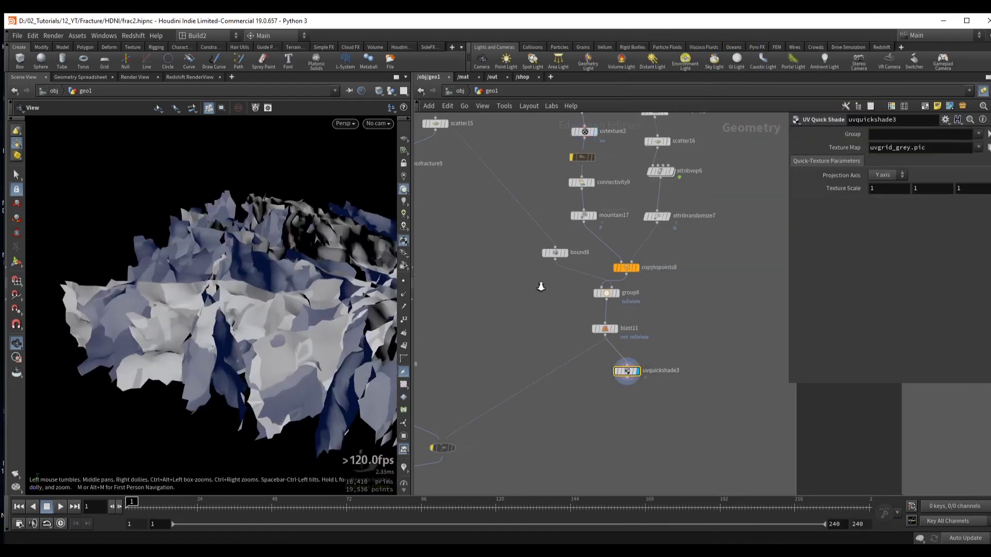
{"action": "scroll", "coordinate": [235, 307], "scroll_direction": "down", "scroll_amount": 2}
{"action": "left_click_drag", "start_coordinate": [159, 314], "coordinate": [173, 371]}
{"action": "middle_click_drag", "start_coordinate": [536, 417], "coordinate": [569, 320]}
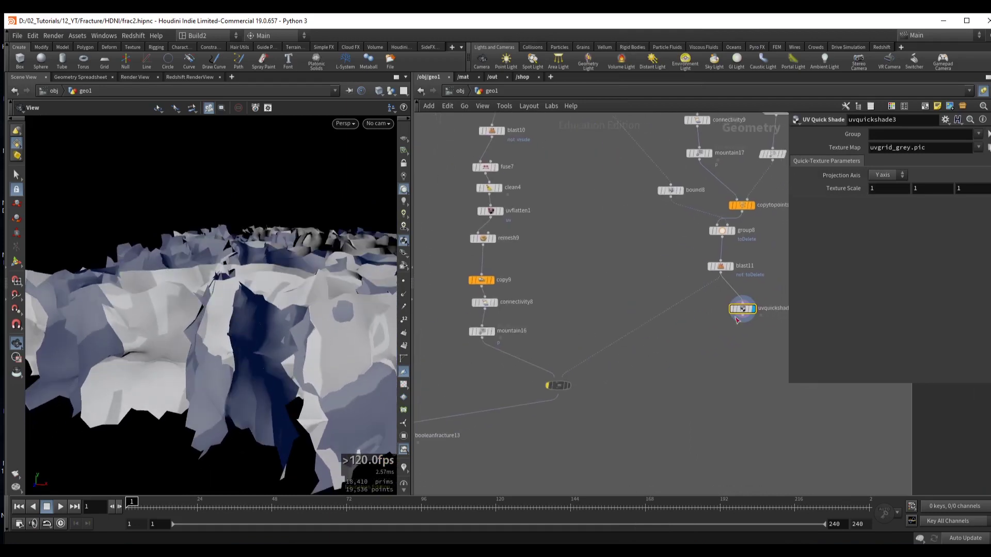
- Move uvquickshade3 further down to leave more space beneath blast11
{"action": "left_click_drag", "start_coordinate": [736, 320], "coordinate": [706, 399]}
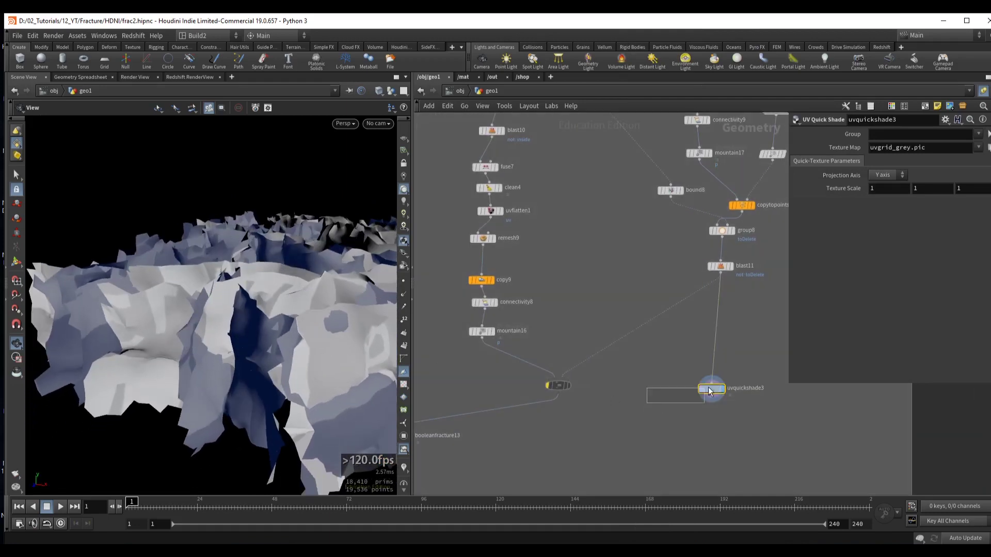
{"action": "left_click", "coordinate": [720, 266]}
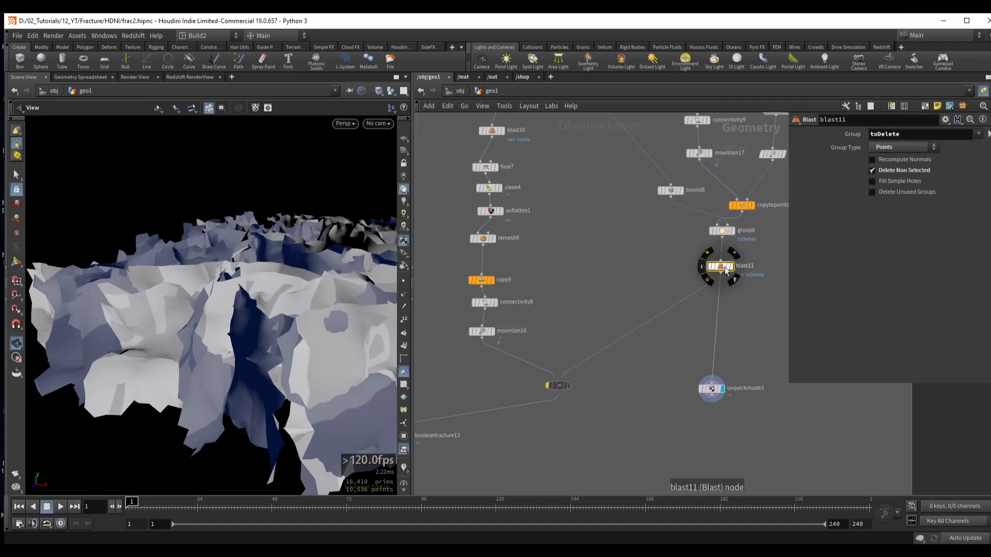
{"action": "left_click", "coordinate": [712, 388]}
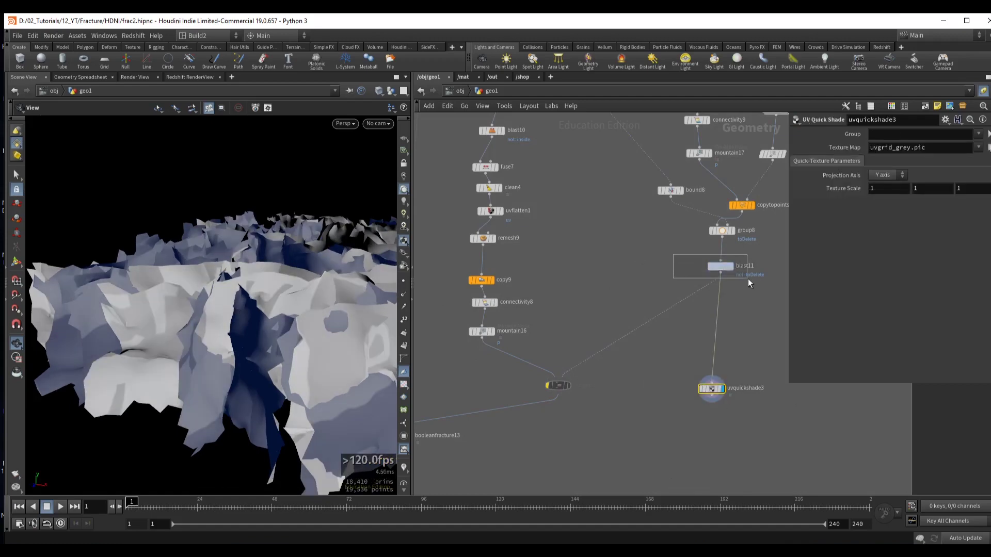
{"action": "left_click_drag", "start_coordinate": [747, 279], "coordinate": [749, 279]}
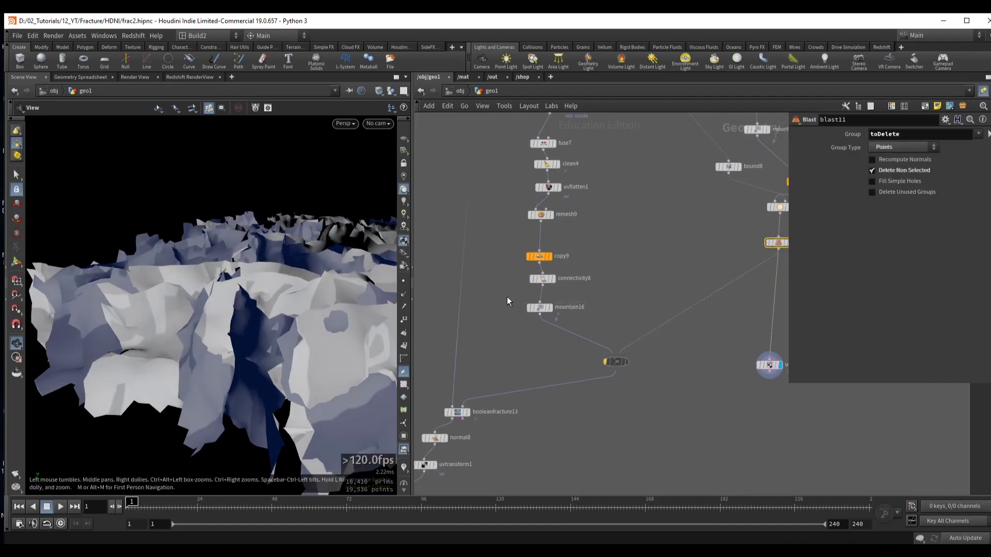
- Duplicate uvquickshade3 beside the Voronoi branch, connect the copy to mountain16's output and display it
{"action": "left_click_drag", "start_coordinate": [576, 324], "coordinate": [576, 324]}
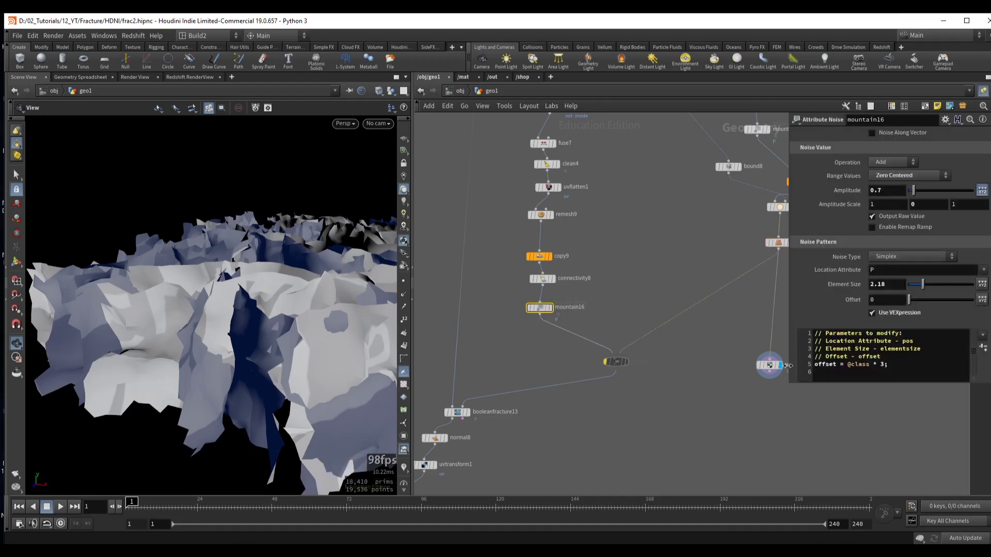
{"action": "left_click_drag", "start_coordinate": [788, 365], "coordinate": [512, 347], "text": "alt"}
{"action": "left_click", "coordinate": [541, 316]}
{"action": "left_click", "coordinate": [516, 343]}
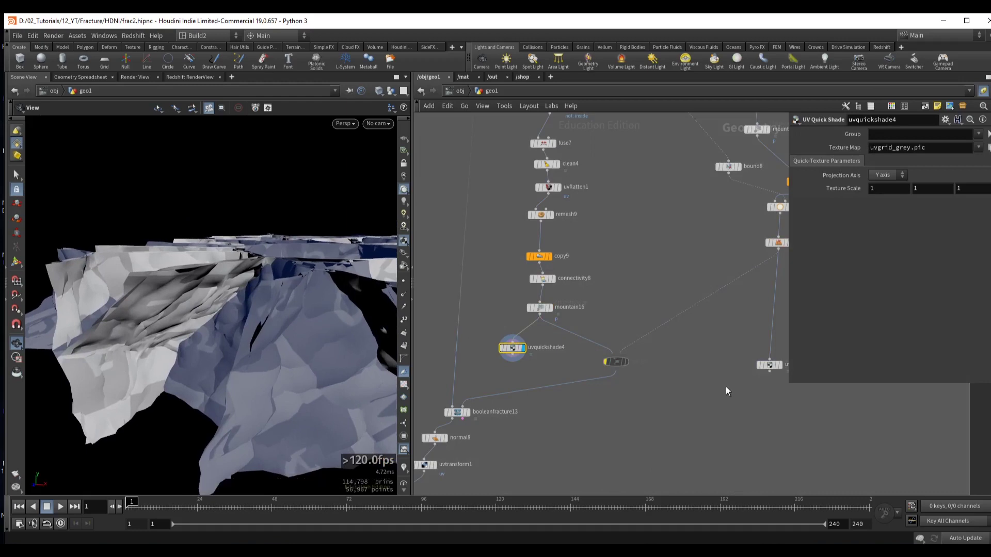
- Compare the UV grid size on the two cutter branches by displaying uvquickshade4 and uvquickshade3 in turn
{"action": "left_click_drag", "start_coordinate": [799, 349], "coordinate": [798, 349]}
{"action": "mouse_move", "coordinate": [759, 391]}
{"action": "left_mouse_down"}
{"action": "mouse_move", "coordinate": [779, 342]}
{"action": "mouse_move", "coordinate": [751, 342]}
{"action": "left_mouse_up"}
{"action": "key", "text": "r"}
{"action": "left_click", "coordinate": [478, 340]}
{"action": "key", "text": "r"}
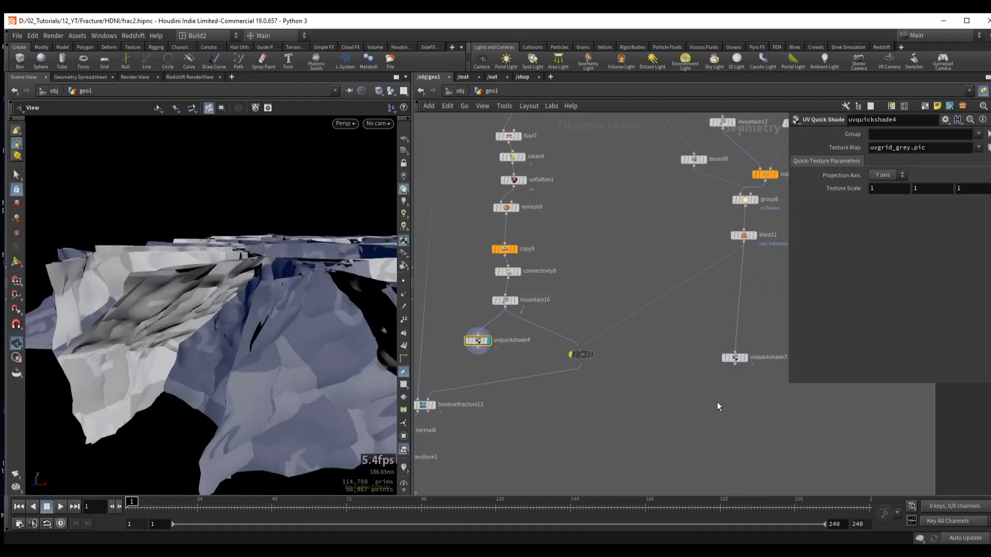
{"action": "left_click", "coordinate": [735, 357]}
{"action": "key", "text": "r"}
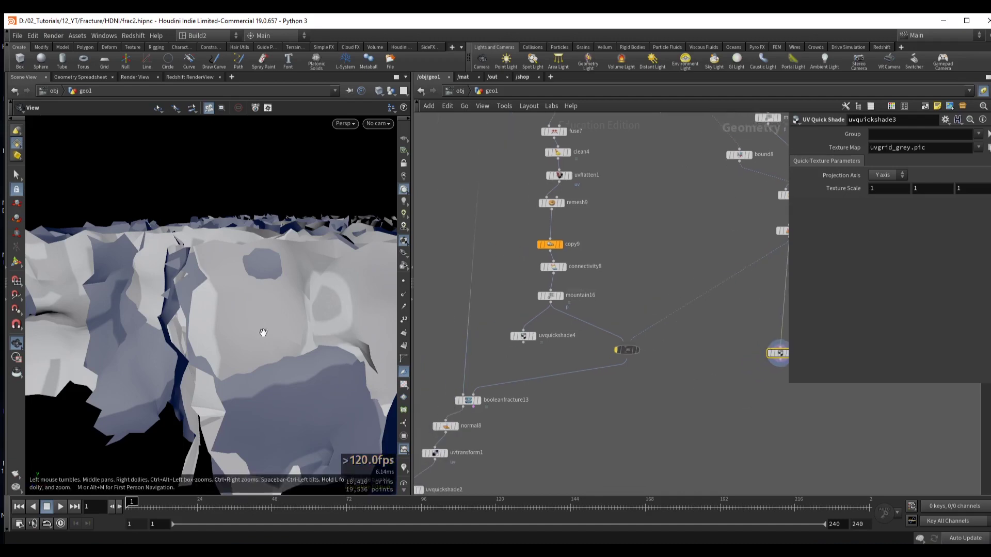
{"action": "left_click_drag", "start_coordinate": [263, 333], "coordinate": [178, 286]}
- Insert a UV Transform between group8 and blast11 and scale the UVs to 1.2 on all axes
{"action": "middle_click_drag", "start_coordinate": [716, 316], "coordinate": [629, 338]}
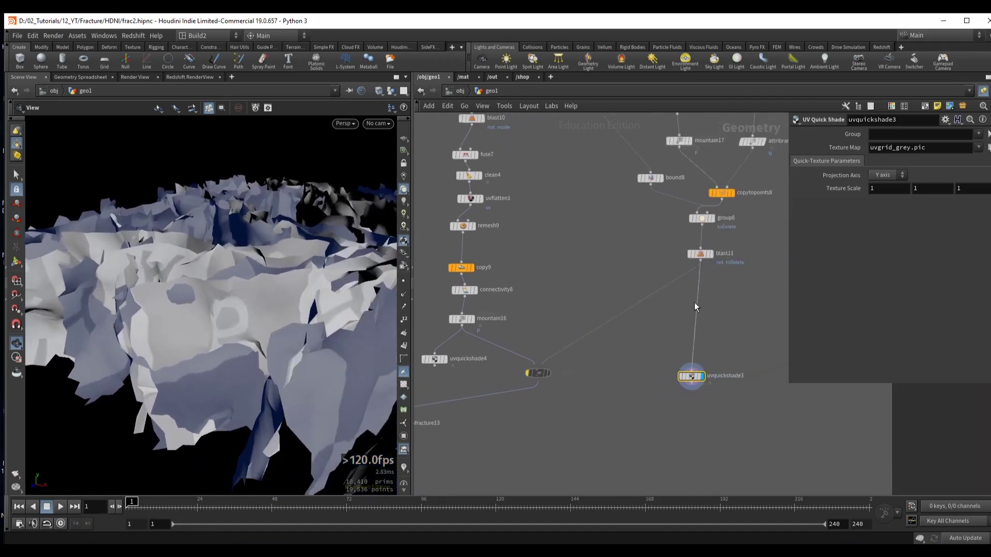
{"action": "middle_click_drag", "start_coordinate": [694, 306], "coordinate": [662, 313]}
{"action": "key", "text": "Tab"}
{"action": "type", "text": "uv t"}
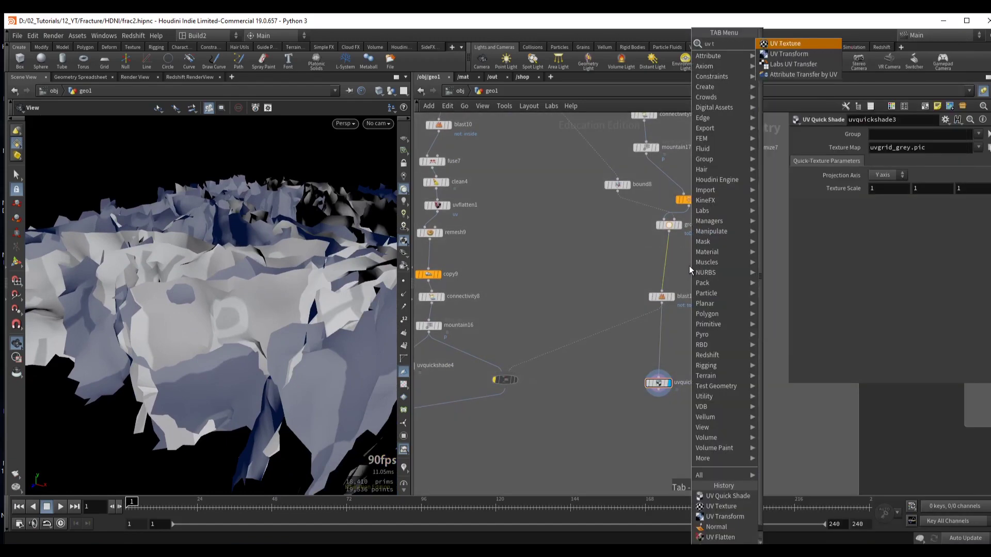
{"action": "key", "text": "Return"}
{"action": "left_click", "coordinate": [662, 258]}
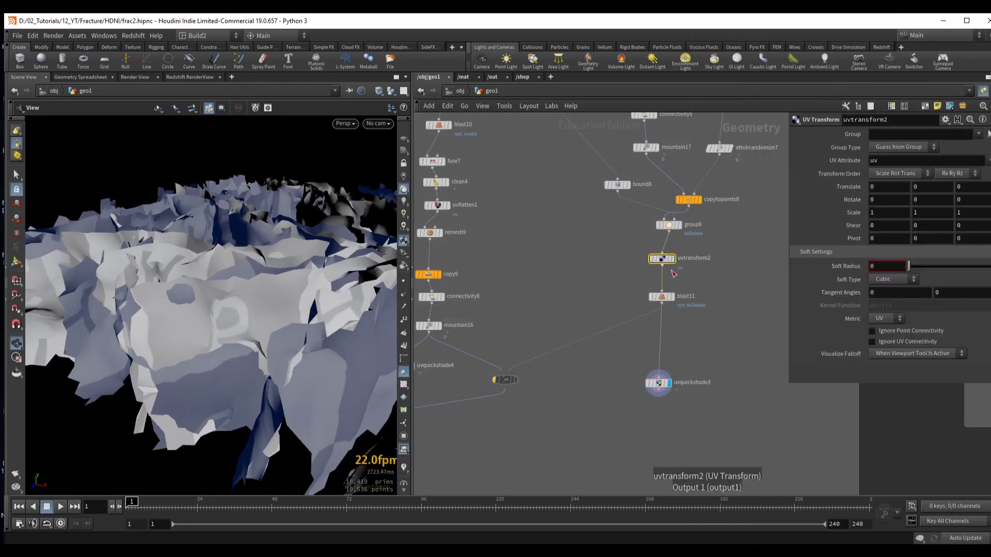
{"action": "middle_click_drag", "start_coordinate": [837, 211], "coordinate": [853, 212]}
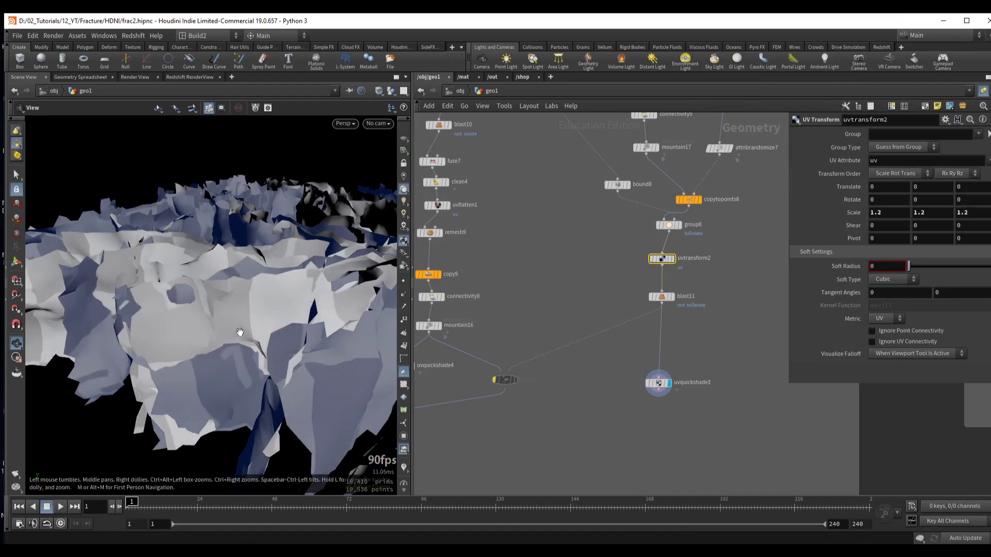
- Display uvquickshade4 and merge6 to check the UV scale and the combined cutting surfaces
{"action": "middle_click_drag", "start_coordinate": [439, 361], "coordinate": [557, 322]}
{"action": "left_click", "coordinate": [529, 327]}
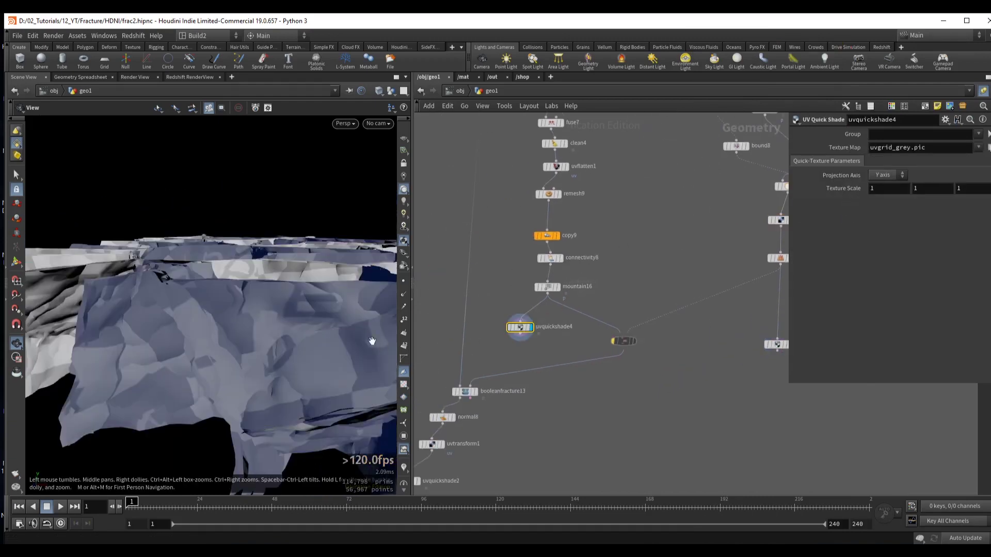
{"action": "middle_click_drag", "start_coordinate": [624, 343], "coordinate": [739, 253]}
{"action": "left_click", "coordinate": [608, 340]}
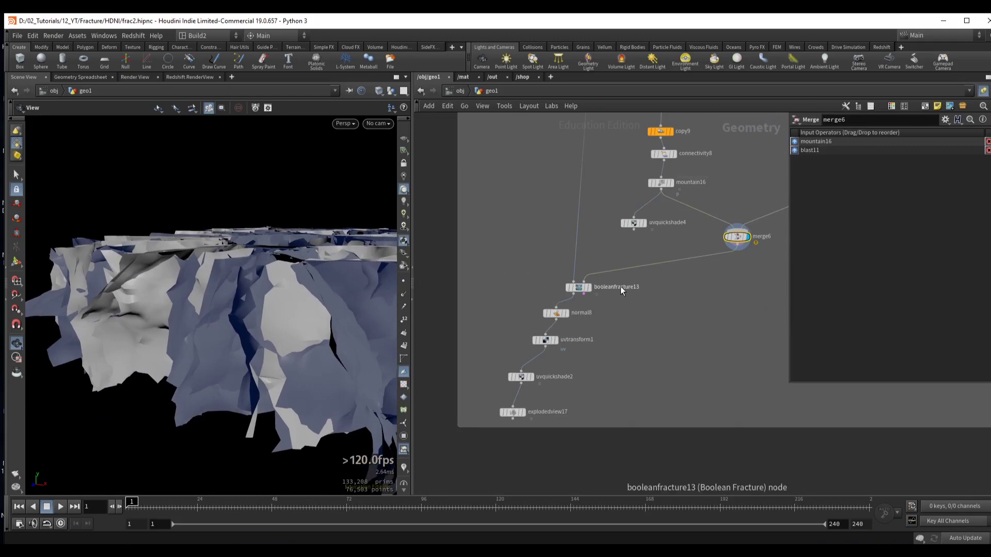
- Display explodedview17 and inspect the fractured terrain pieces from several angles
{"action": "left_click", "coordinate": [516, 413]}
{"action": "key", "text": "r"}
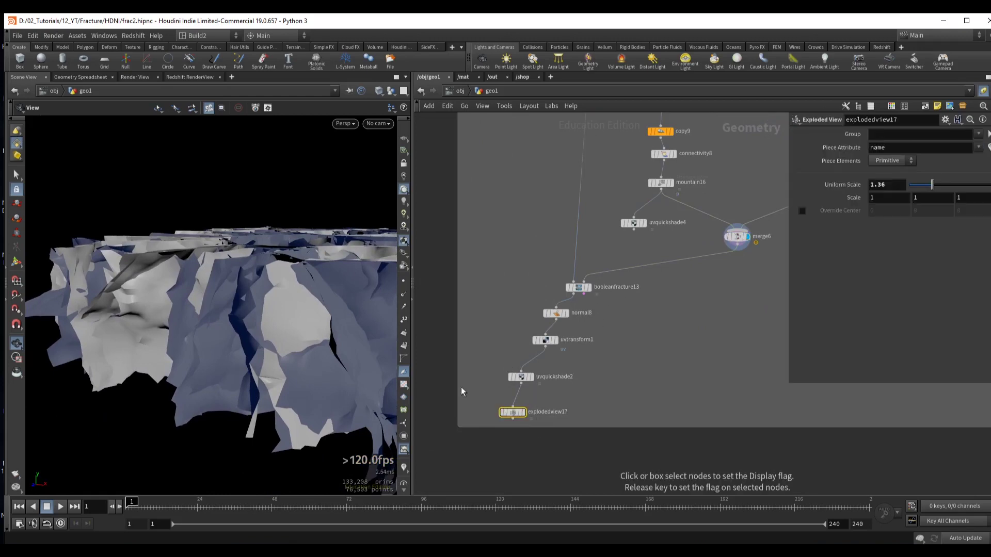
{"action": "left_click_drag", "start_coordinate": [229, 274], "coordinate": [274, 298]}
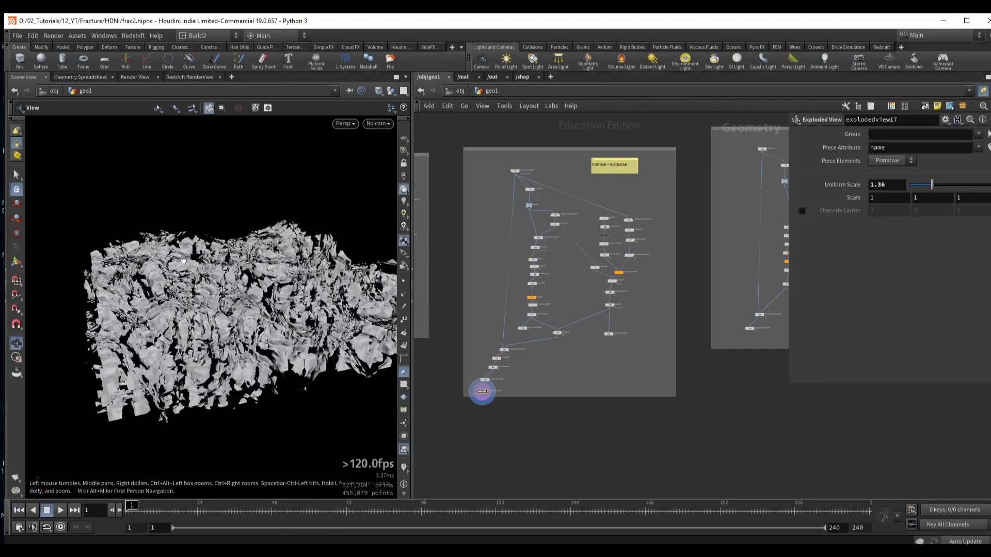
{"action": "left_click_drag", "start_coordinate": [184, 260], "coordinate": [217, 290]}
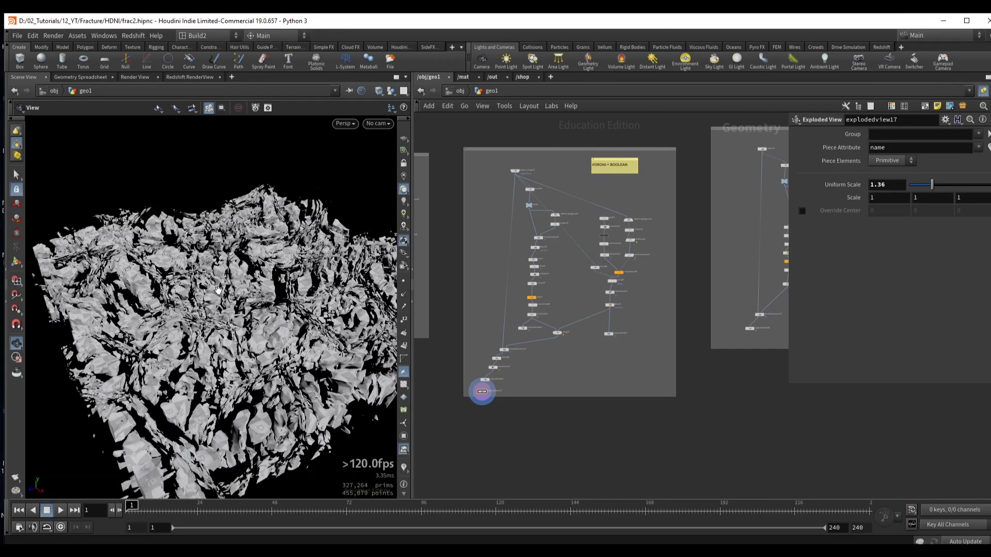
- Copy the Voronoi branch from the object merge to explodedview17 and paste it into empty space beside the other networks
{"action": "middle_click_drag", "start_coordinate": [605, 253], "coordinate": [568, 227]}
{"action": "scroll", "coordinate": [490, 163], "scroll_direction": "up", "scroll_amount": 2}
{"action": "left_click_drag", "start_coordinate": [486, 158], "coordinate": [574, 432]}
{"action": "key", "text": "ctrl+c"}
{"action": "scroll", "coordinate": [574, 425], "scroll_direction": "down", "scroll_amount": 3}
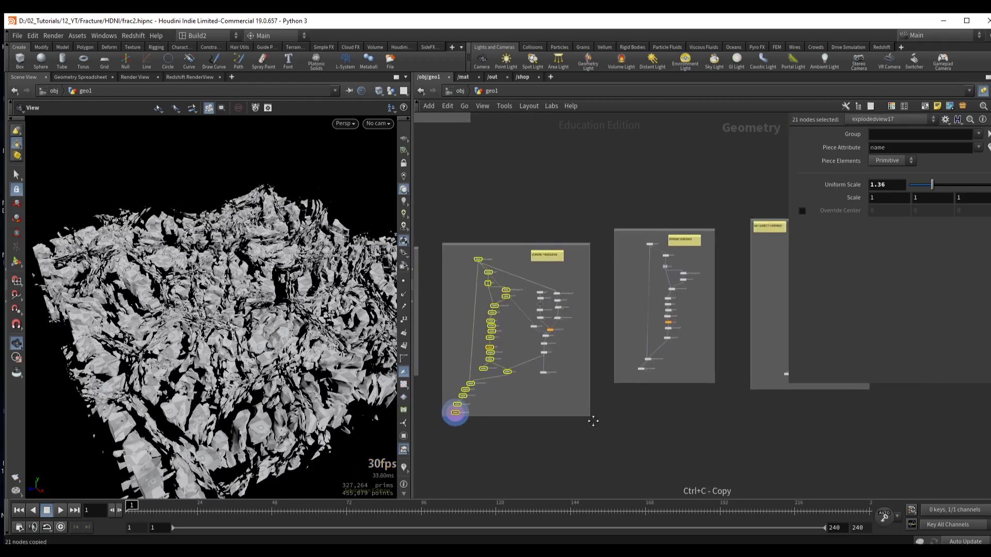
{"action": "left_click", "coordinate": [663, 303]}
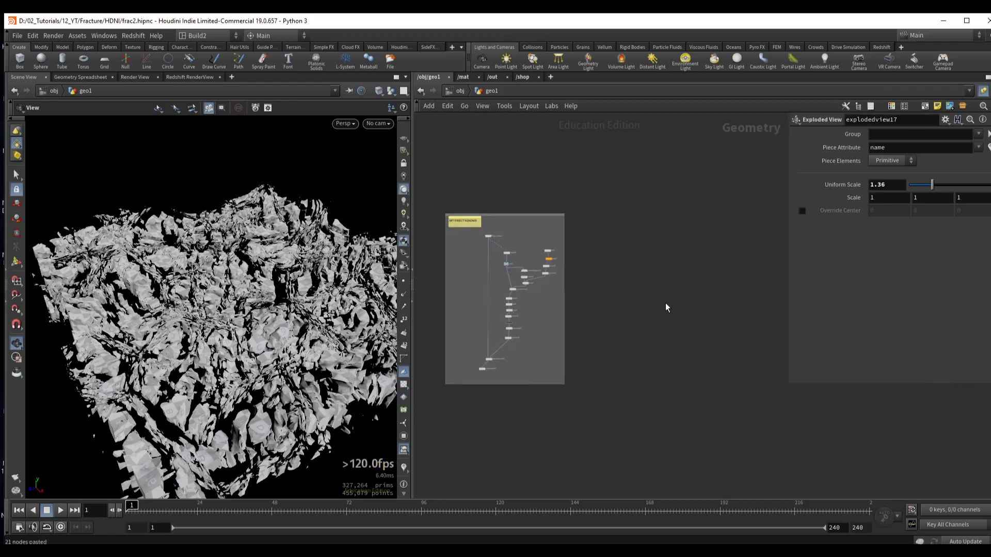
{"action": "key", "text": "f"}
{"action": "left_click_drag", "start_coordinate": [613, 204], "coordinate": [629, 202]}
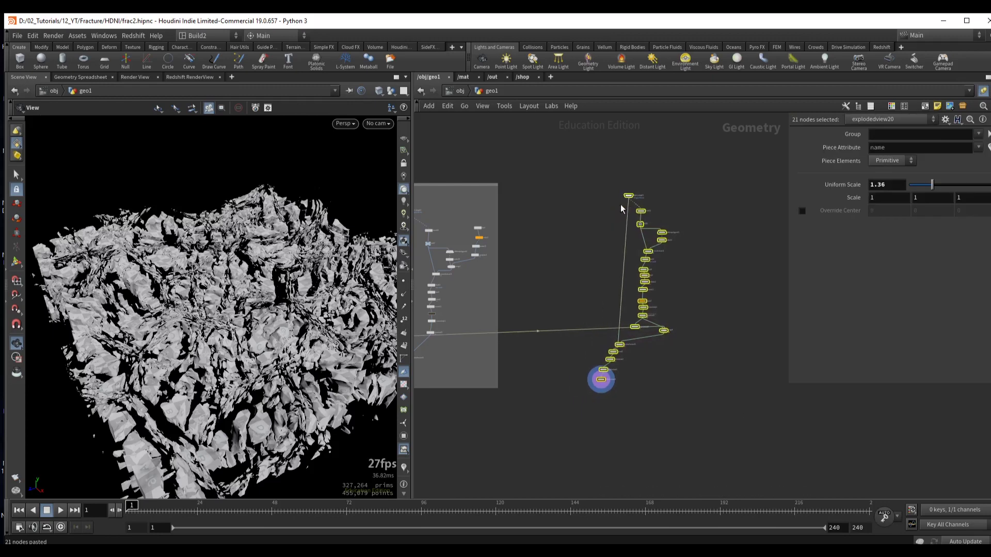
- Cut the wire that links the pasted merge node to the original network
{"action": "key", "text": "y"}
{"action": "left_click_drag", "start_coordinate": [583, 304], "coordinate": [582, 342]}
{"action": "key", "text": "f"}
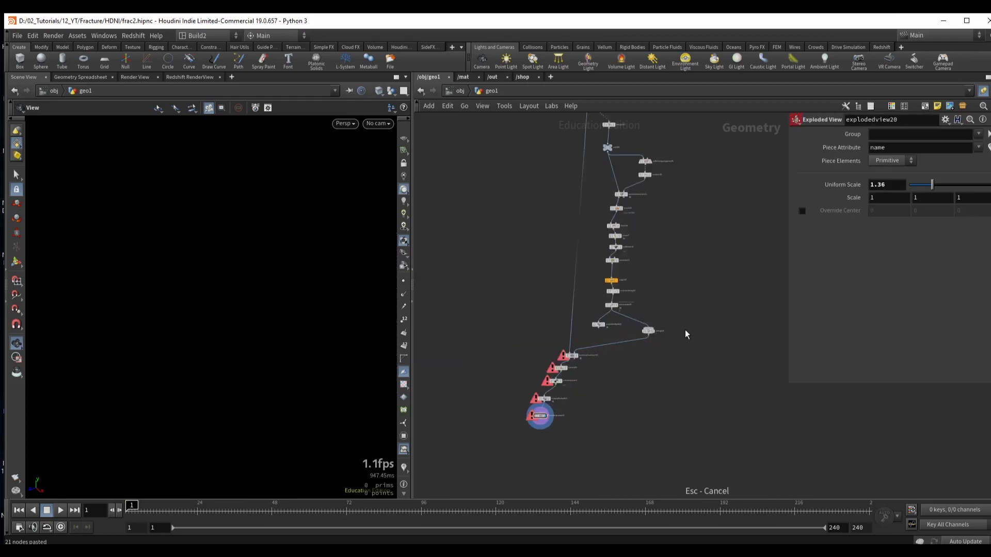
- Display null18 near the start of the pasted branch
{"action": "left_click", "coordinate": [591, 230]}
{"action": "left_click", "coordinate": [597, 270]}
{"action": "middle_click_drag", "start_coordinate": [571, 332], "coordinate": [573, 273]}
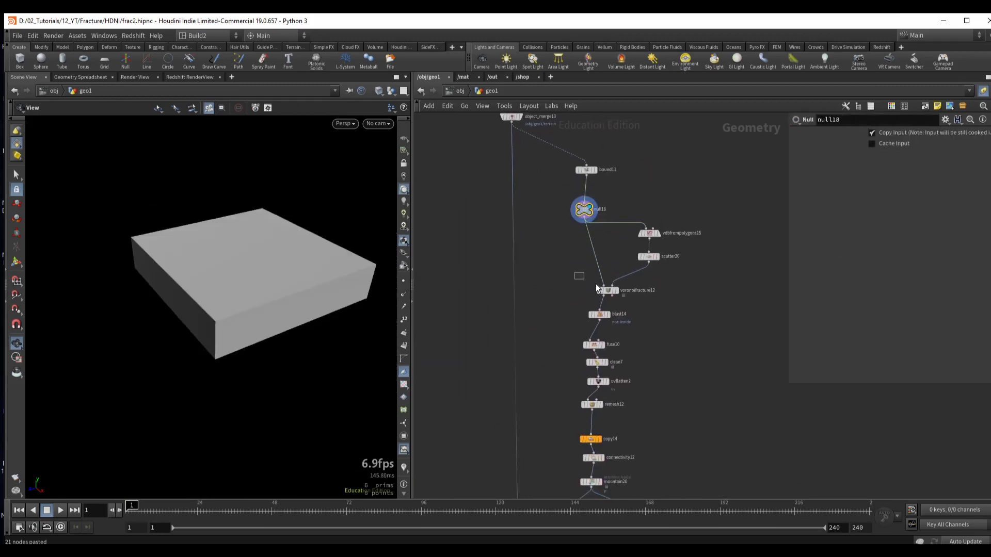
- Display remesh12 in the pasted branch and delete the copy14 and connectivity12 nodes below it
{"action": "left_click", "coordinate": [612, 290]}
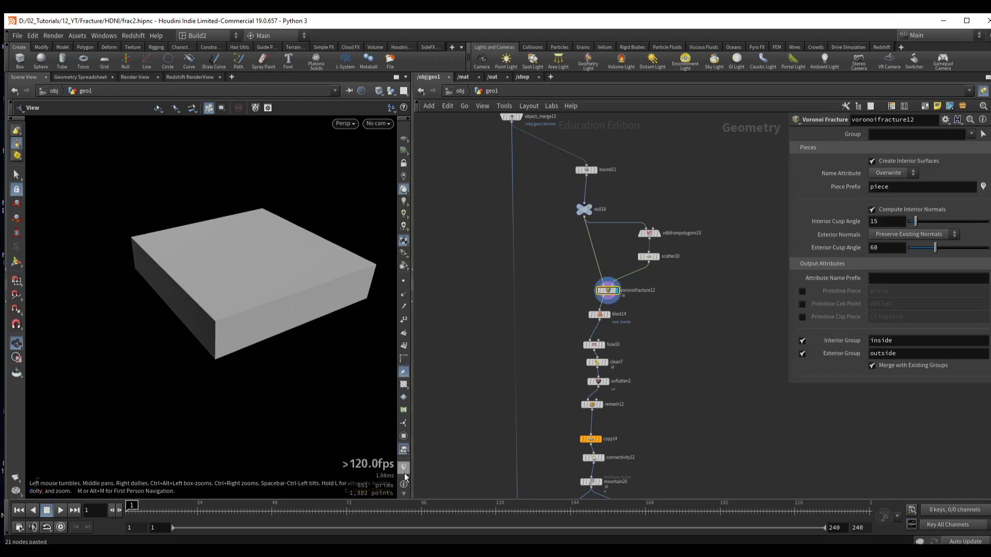
{"action": "left_click", "coordinate": [599, 404]}
{"action": "middle_click_drag", "start_coordinate": [634, 437], "coordinate": [643, 295]}
{"action": "left_click", "coordinate": [600, 297]}
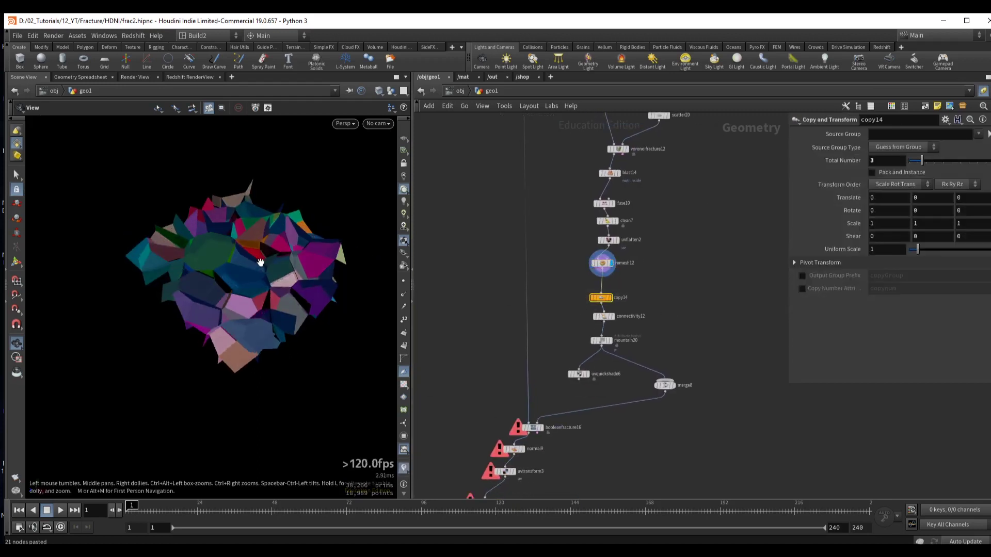
{"action": "scroll", "coordinate": [261, 263], "scroll_direction": "up", "scroll_amount": 4}
{"action": "left_click_drag", "start_coordinate": [642, 312], "coordinate": [645, 312]}
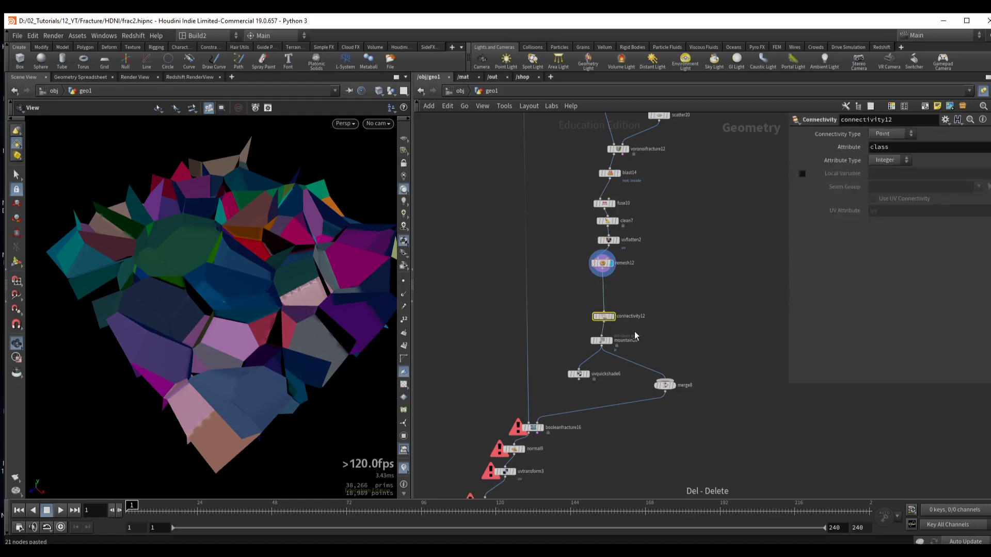
{"action": "key", "text": "Delete"}
- Move mountain20 up below remesh12 and turn off its Use VEXpression option
{"action": "left_click", "coordinate": [610, 345]}
{"action": "left_click_drag", "start_coordinate": [611, 347], "coordinate": [614, 320]}
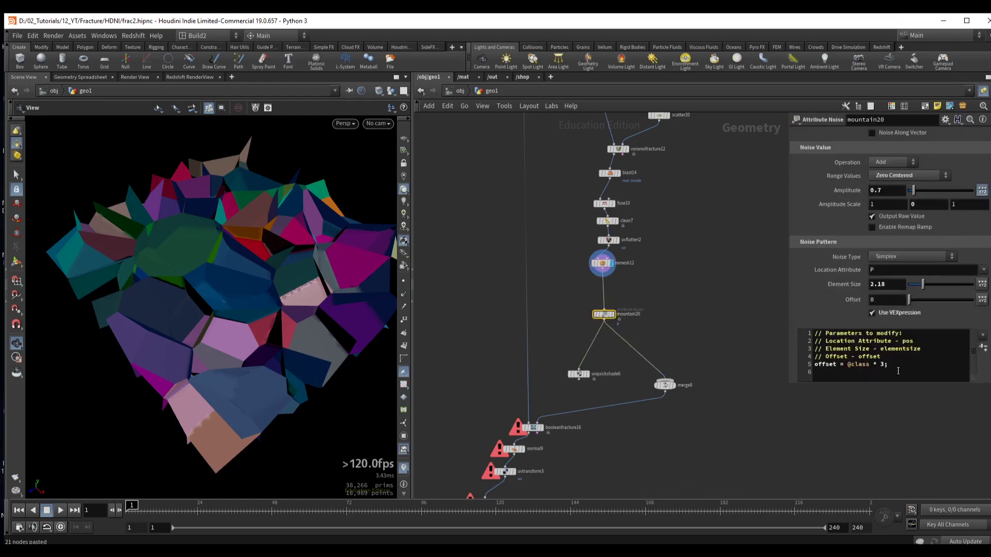
{"action": "left_click", "coordinate": [872, 313]}
{"action": "middle_click_drag", "start_coordinate": [656, 305], "coordinate": [654, 283]}
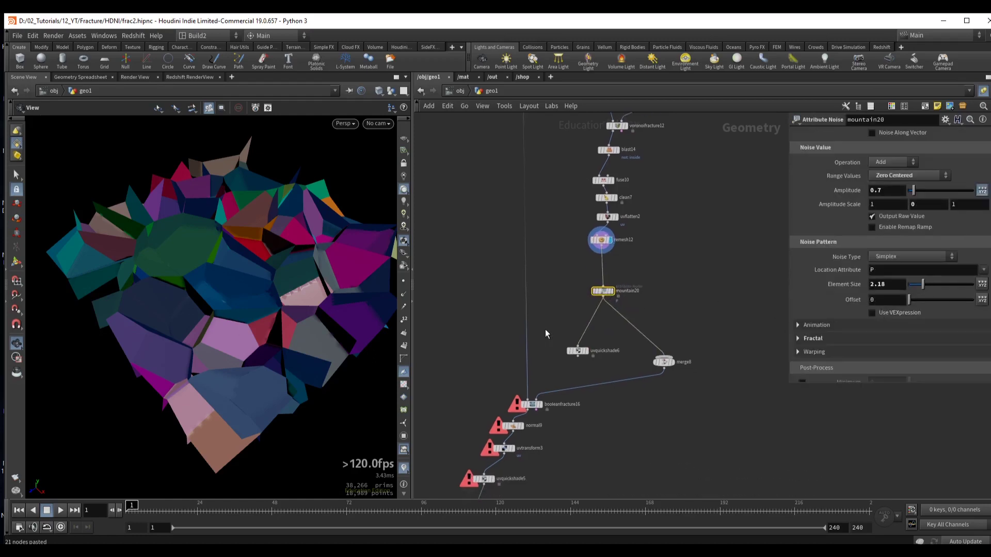
- Delete uvquickshade6, uvflatten2 and merge8 from the pasted branch, moving remesh12 and mountain20 up to close the gaps
{"action": "left_click", "coordinate": [577, 352]}
{"action": "key", "text": "Delete"}
{"action": "left_click", "coordinate": [601, 240]}
{"action": "middle_click_drag", "start_coordinate": [601, 239], "coordinate": [594, 298]}
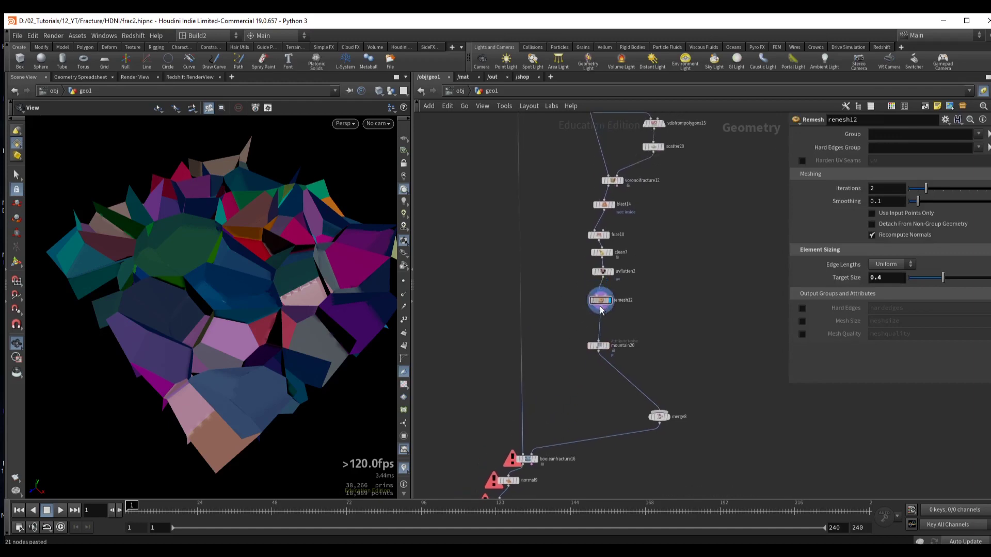
{"action": "left_click_drag", "start_coordinate": [614, 290], "coordinate": [597, 287]}
{"action": "key", "text": "Delete"}
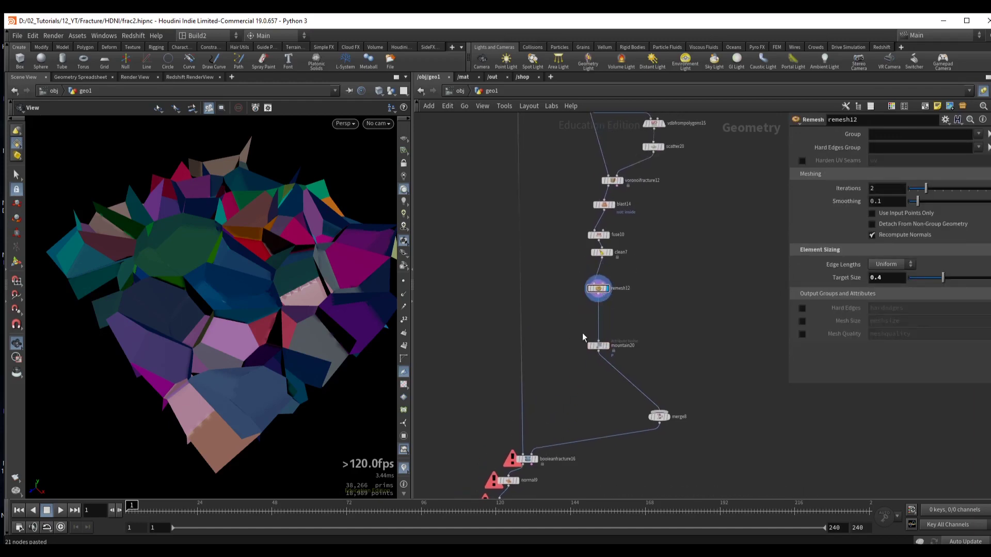
{"action": "left_click_drag", "start_coordinate": [599, 345], "coordinate": [602, 325]}
{"action": "middle_click_drag", "start_coordinate": [612, 415], "coordinate": [637, 323]}
{"action": "key", "text": "Delete"}
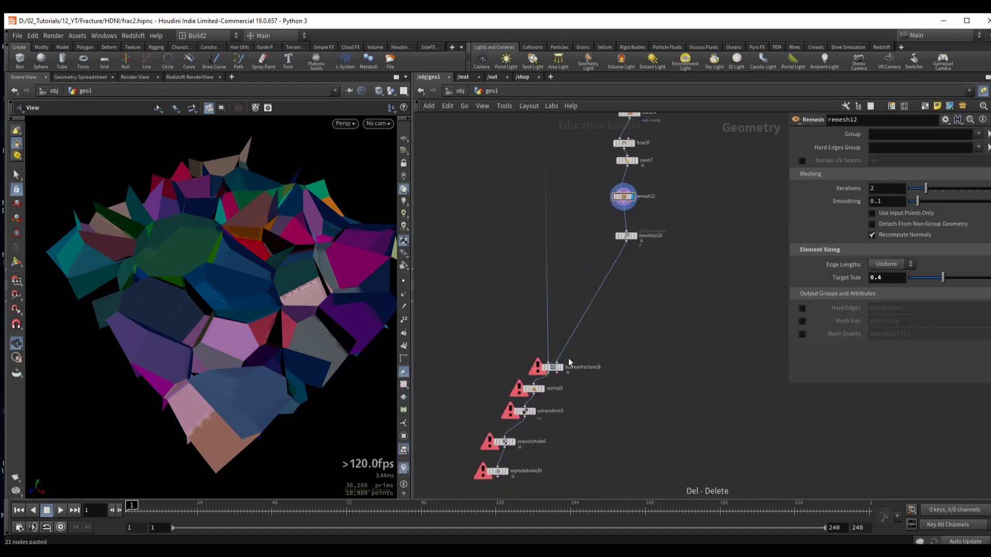
- Move booleanfracture16 below mountain20 and display it, then delete the uvtransform3 and uvquickshade5 nodes after normal9
{"action": "left_click_drag", "start_coordinate": [563, 345], "coordinate": [576, 304]}
{"action": "key", "text": "r"}
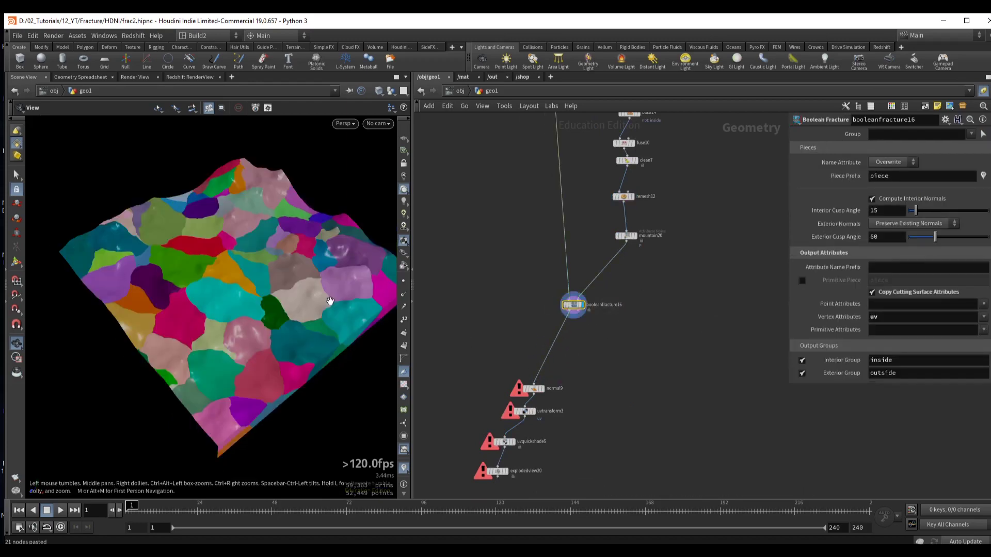
{"action": "left_click_drag", "start_coordinate": [225, 269], "coordinate": [228, 260]}
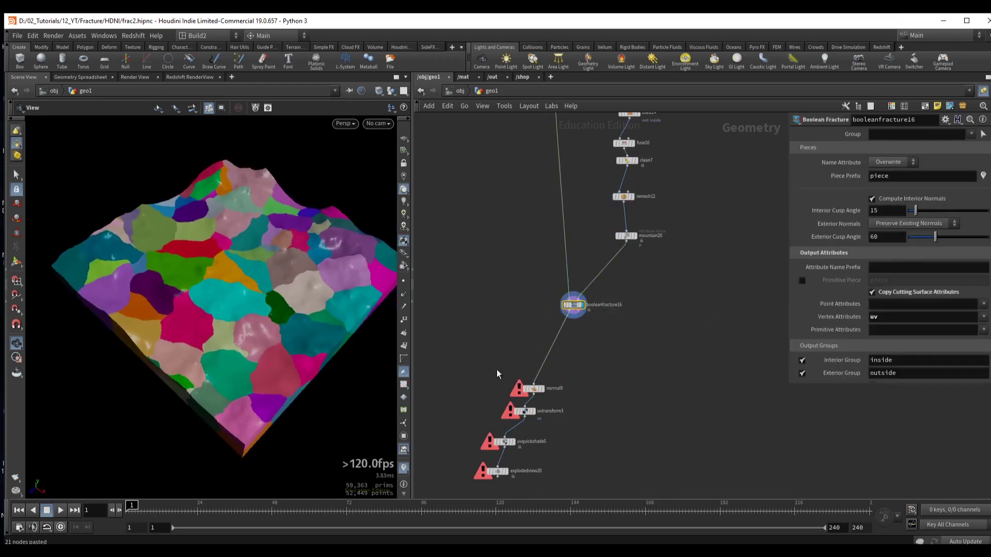
{"action": "left_click_drag", "start_coordinate": [536, 412], "coordinate": [545, 344]}
{"action": "key", "text": "Delete"}
- Display explodedview20, place it below normal9 and set its Uniform Scale to about 0.36
{"action": "left_click", "coordinate": [498, 472]}
{"action": "key", "text": "r"}
{"action": "left_click_drag", "start_coordinate": [498, 471], "coordinate": [530, 398]}
{"action": "left_click_drag", "start_coordinate": [932, 184], "coordinate": [915, 191]}
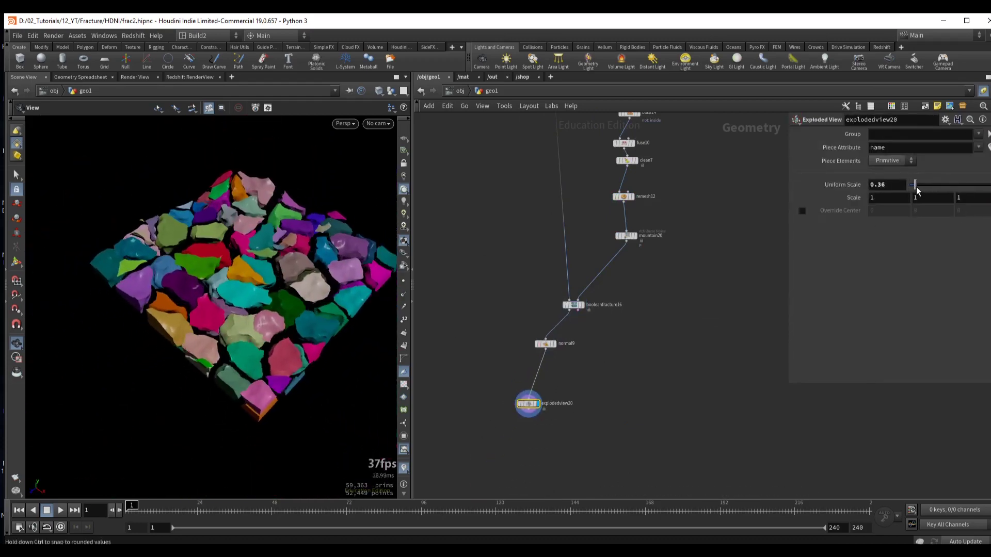
- Set the Force Total Count of scatter20 to 150
{"action": "scroll", "coordinate": [677, 261], "scroll_direction": "up", "scroll_amount": 5}
{"action": "left_click", "coordinate": [638, 257]}
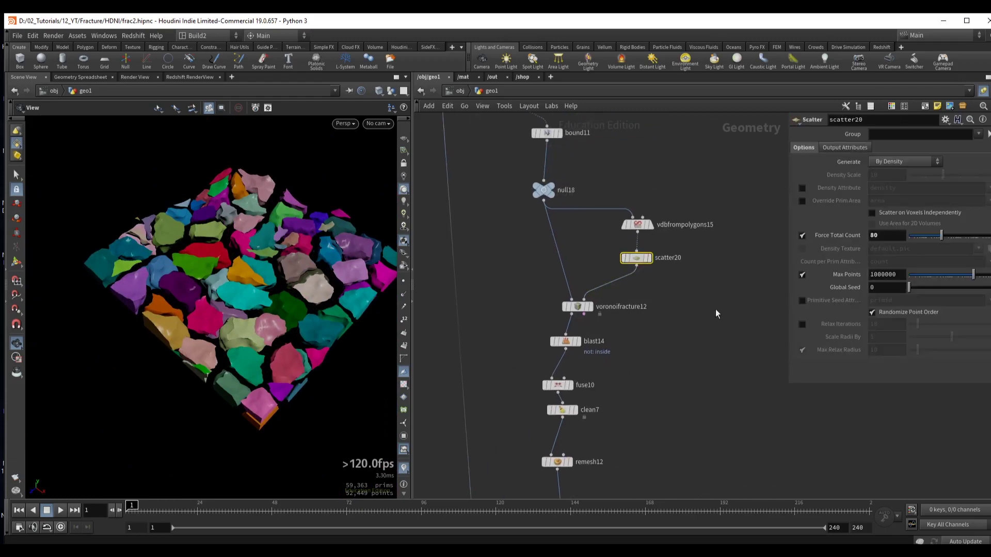
{"action": "type", "text": "150"}
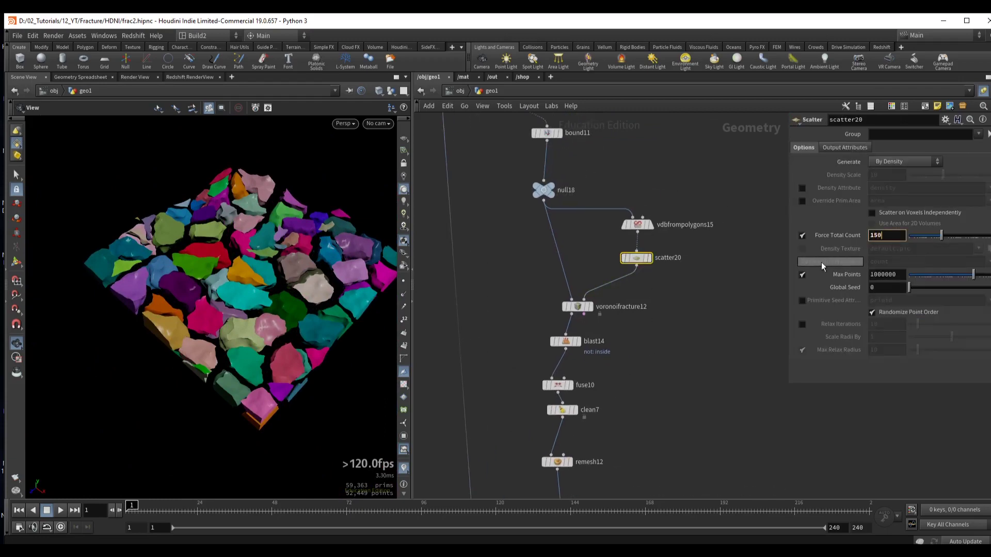
{"action": "key", "text": "Return"}
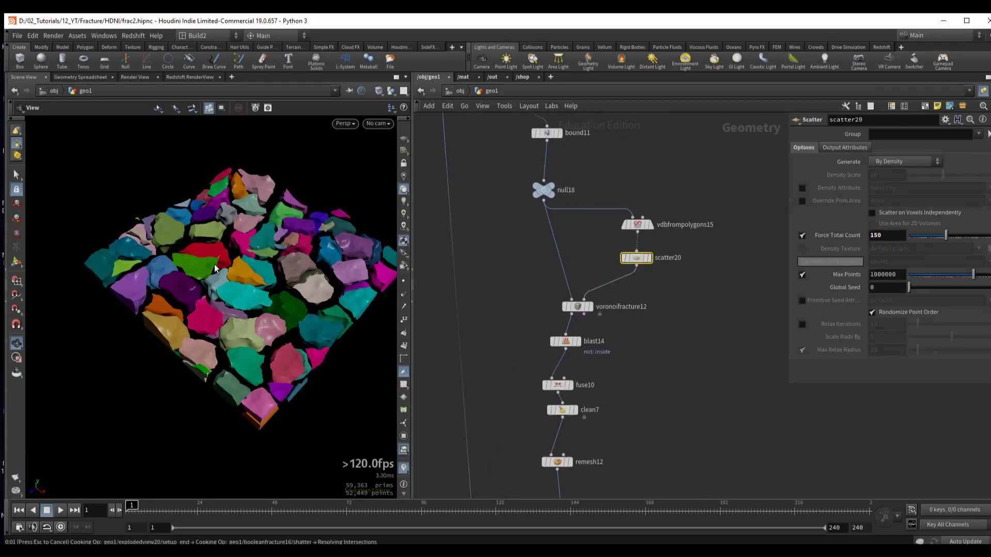
- Move explodedview20 aside and display normal9 to inspect the unexploded terrain pieces from several angles
{"action": "scroll", "coordinate": [547, 320], "scroll_direction": "down", "scroll_amount": 10}
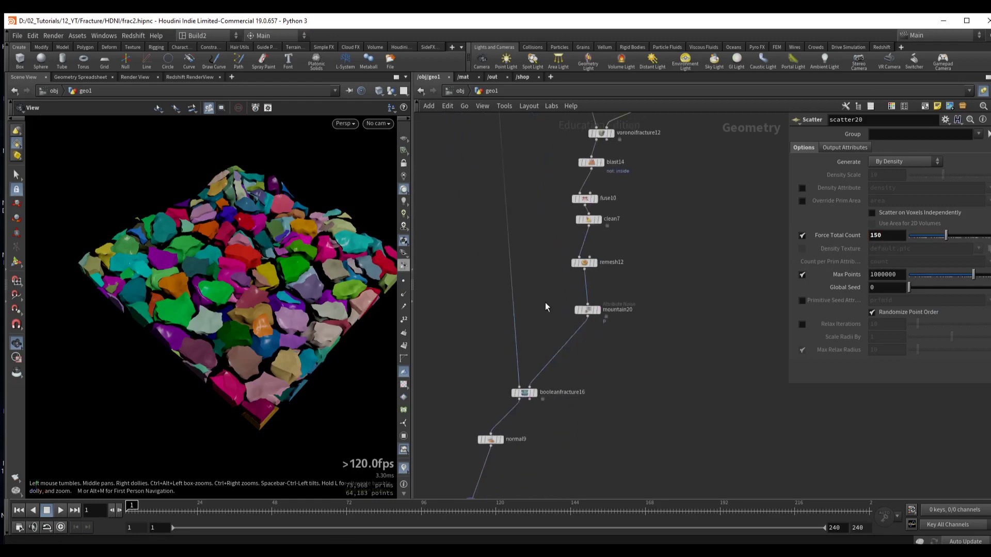
{"action": "left_click", "coordinate": [532, 308]}
{"action": "left_click_drag", "start_coordinate": [525, 379], "coordinate": [487, 380]}
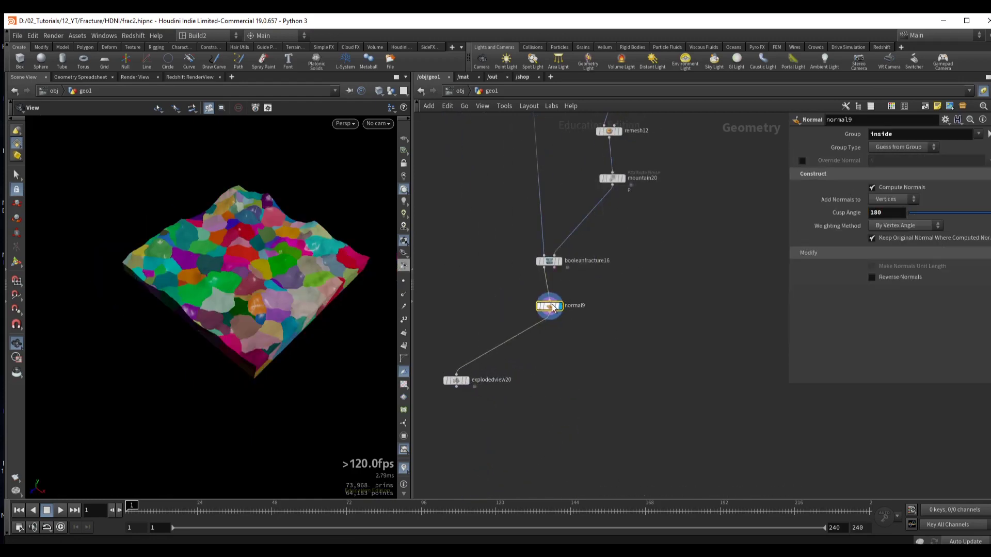
{"action": "left_click_drag", "start_coordinate": [550, 306], "coordinate": [557, 308]}
{"action": "left_click_drag", "start_coordinate": [222, 249], "coordinate": [234, 249]}
{"action": "mouse_move", "coordinate": [234, 248]}
{"action": "right_mouse_down"}
{"action": "mouse_move", "coordinate": [283, 237]}
{"action": "mouse_move", "coordinate": [237, 259]}
{"action": "right_mouse_up"}
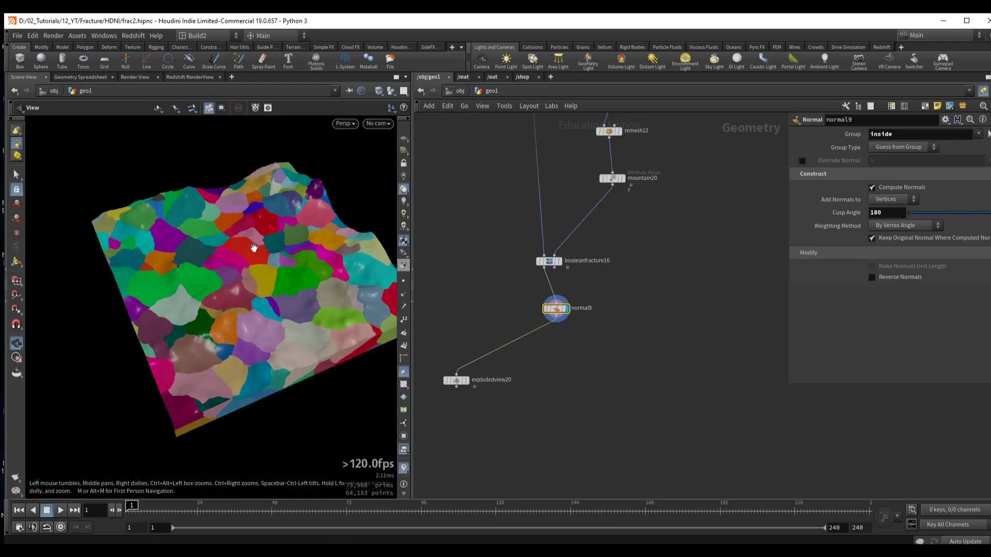
{"action": "left_click_drag", "start_coordinate": [254, 248], "coordinate": [326, 274]}
{"action": "left_click_drag", "start_coordinate": [243, 293], "coordinate": [241, 284]}
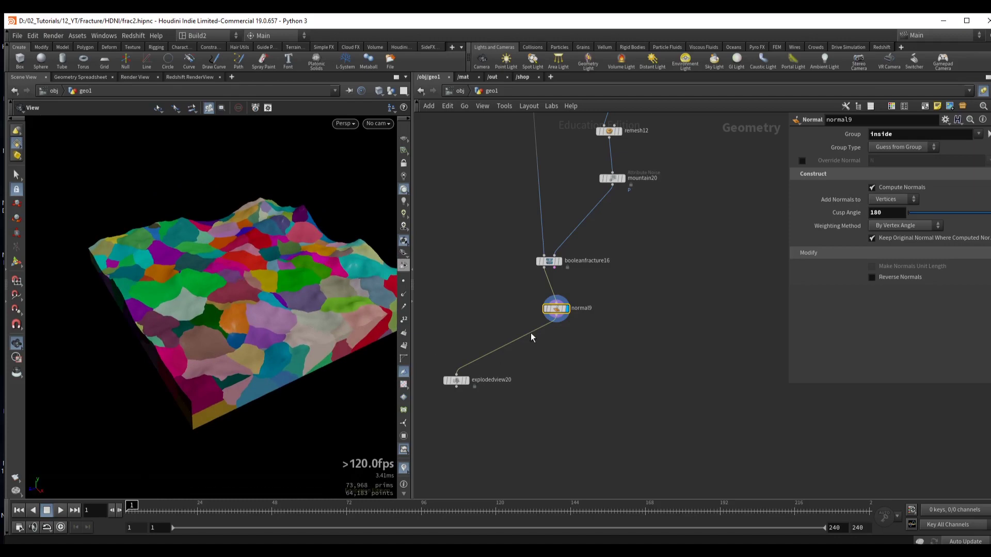
- Add an Assemble node after normal9 with Create Name Attribute off and Create Packed Primitives on
{"action": "left_click_drag", "start_coordinate": [555, 317], "coordinate": [552, 362]}
{"action": "type", "text": "assemble"}
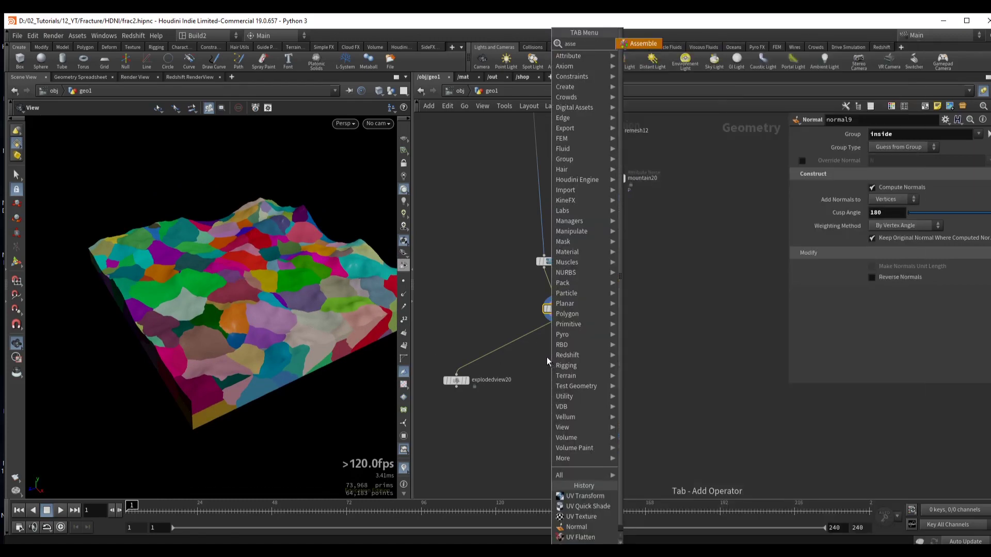
{"action": "key", "text": "Return"}
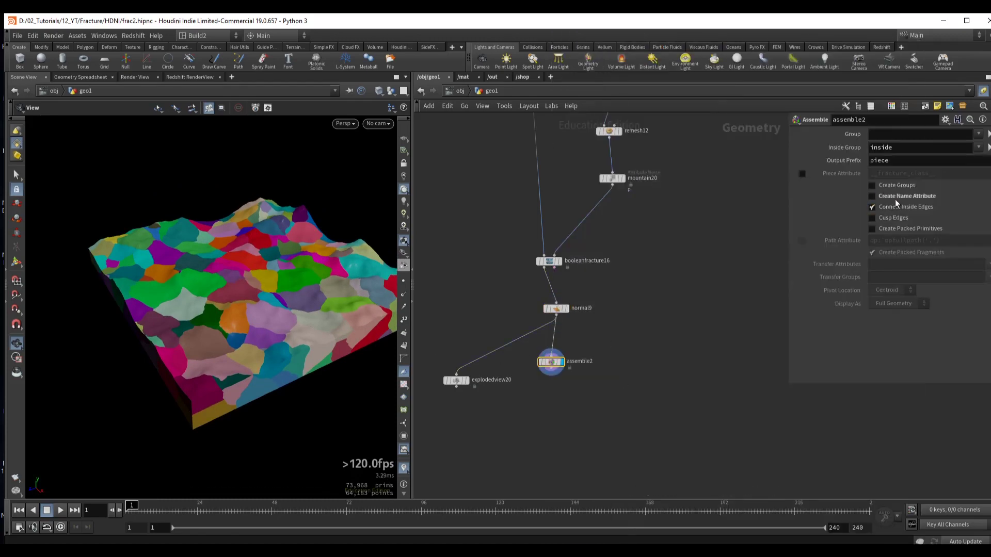
{"action": "left_click_drag", "start_coordinate": [216, 269], "coordinate": [233, 271]}
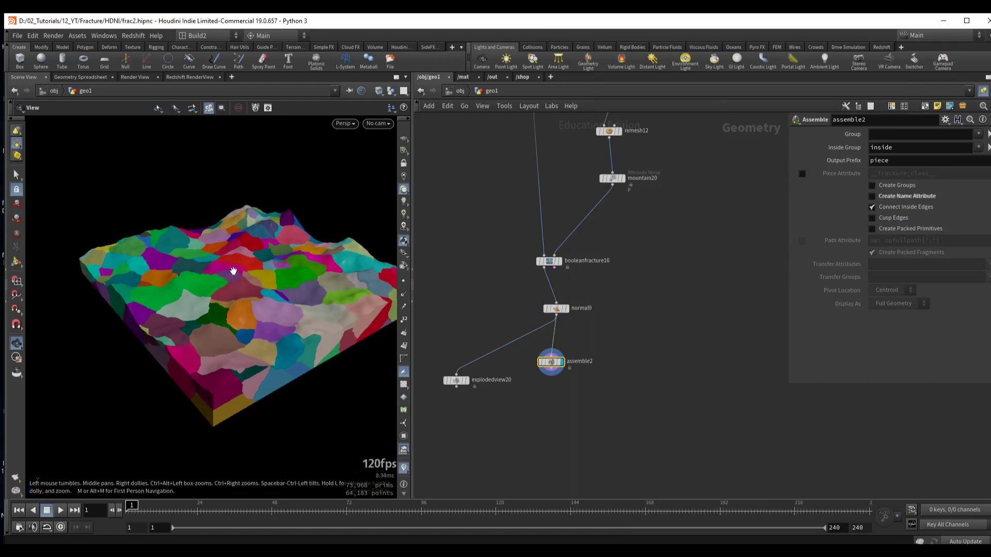
{"action": "left_click", "coordinate": [895, 228]}
{"action": "middle_click_drag", "start_coordinate": [598, 345], "coordinate": [619, 306]}
{"action": "left_click_drag", "start_coordinate": [230, 253], "coordinate": [232, 263]}
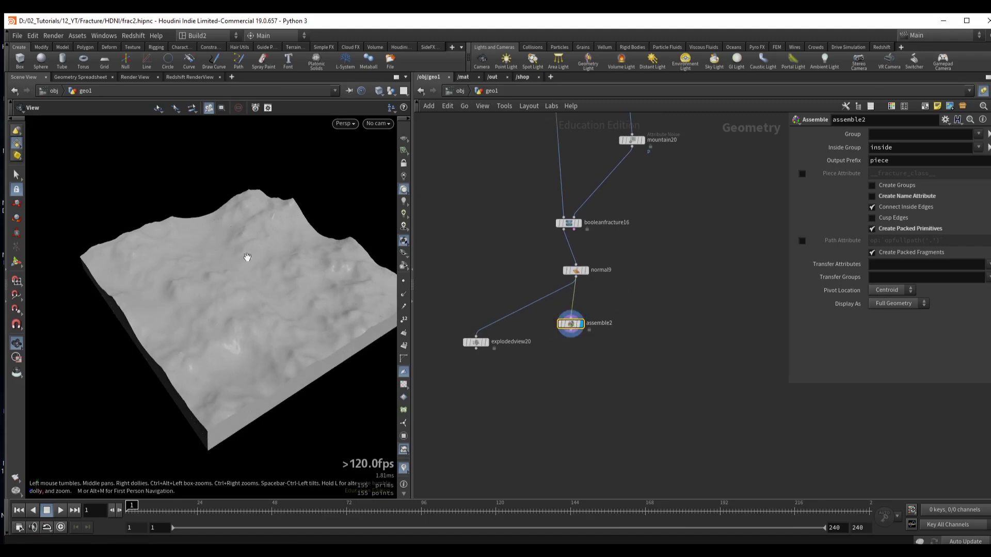
- Read the node information of assemble2 and compare its displayed geometry with that of normal9
{"action": "left_click", "coordinate": [551, 324]}
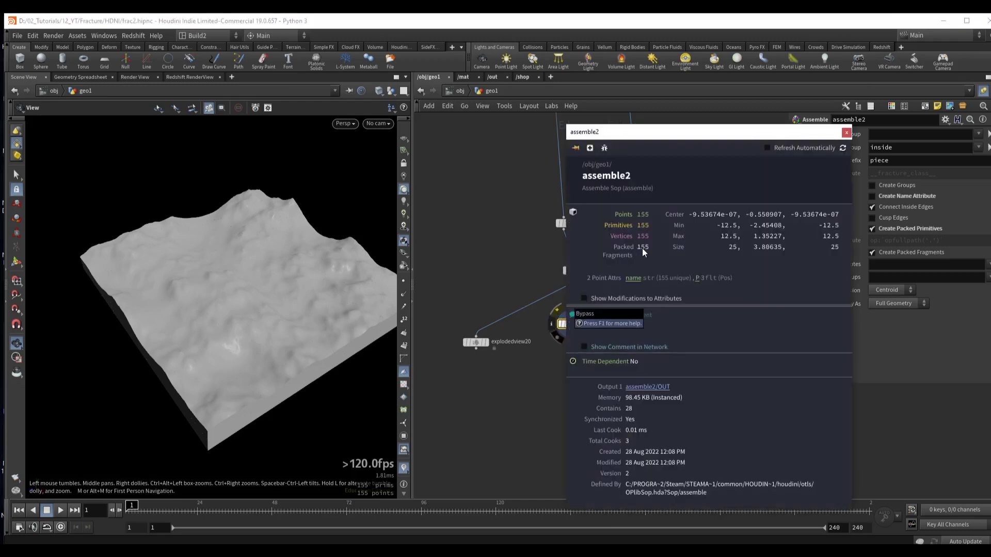
{"action": "left_click", "coordinate": [845, 133]}
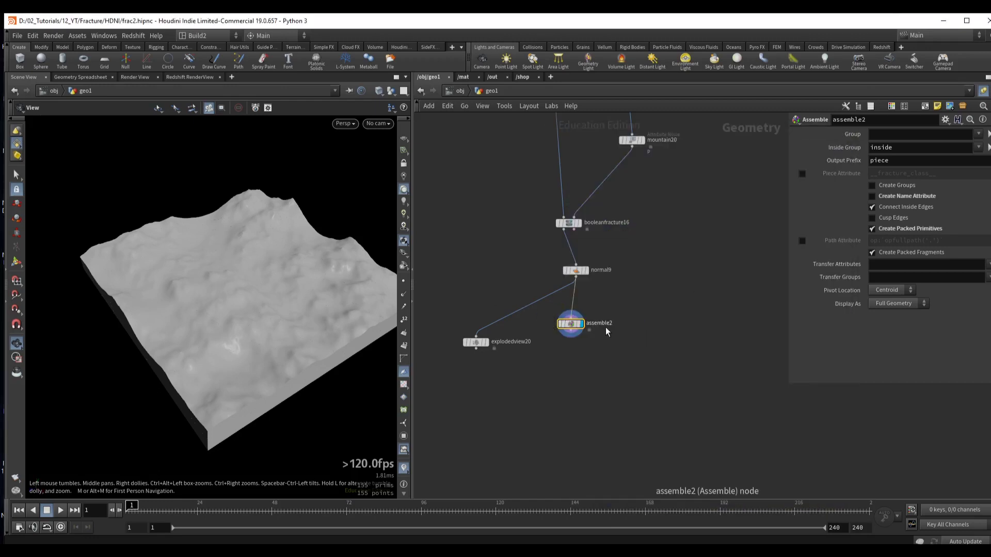
{"action": "left_click", "coordinate": [585, 271]}
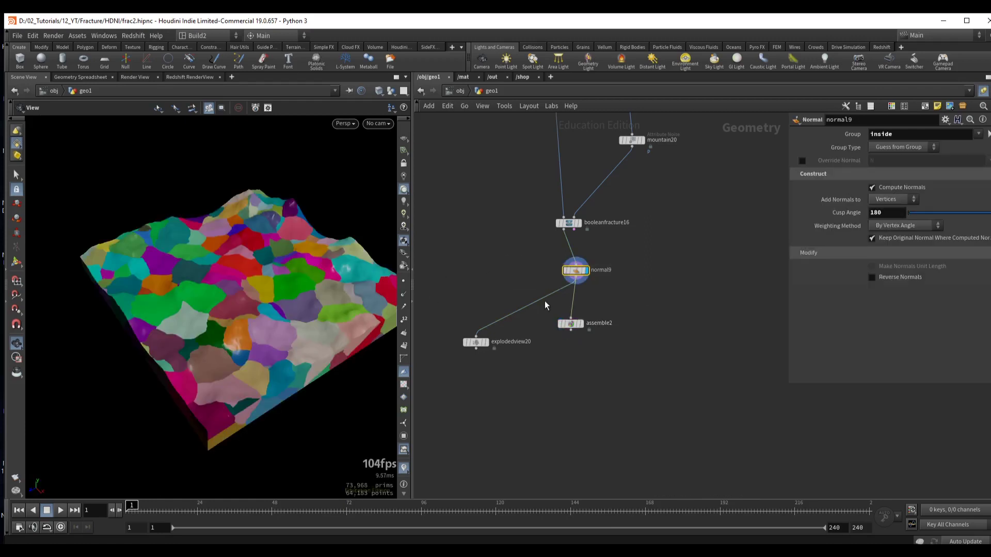
{"action": "scroll", "coordinate": [222, 274], "scroll_direction": "up", "scroll_amount": 8}
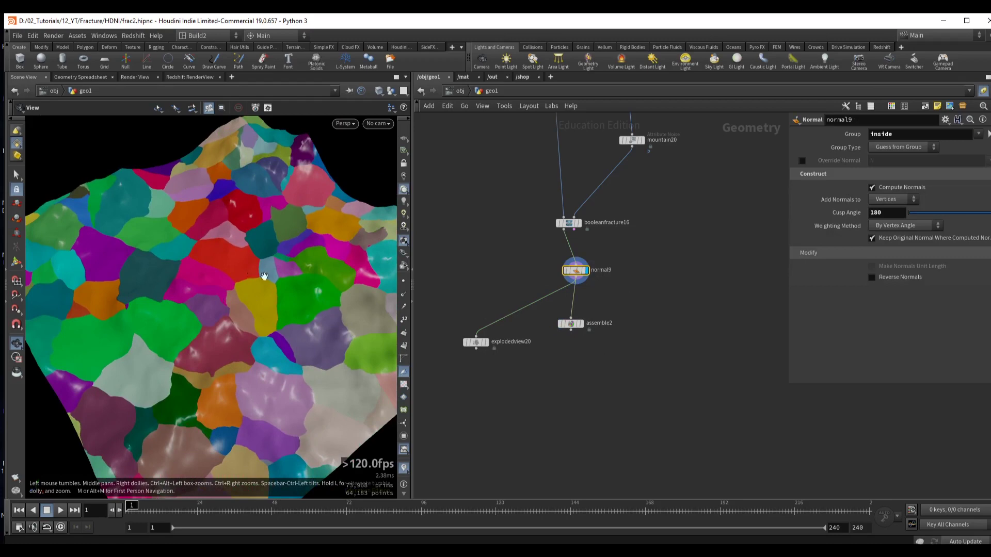
{"action": "left_click", "coordinate": [580, 324]}
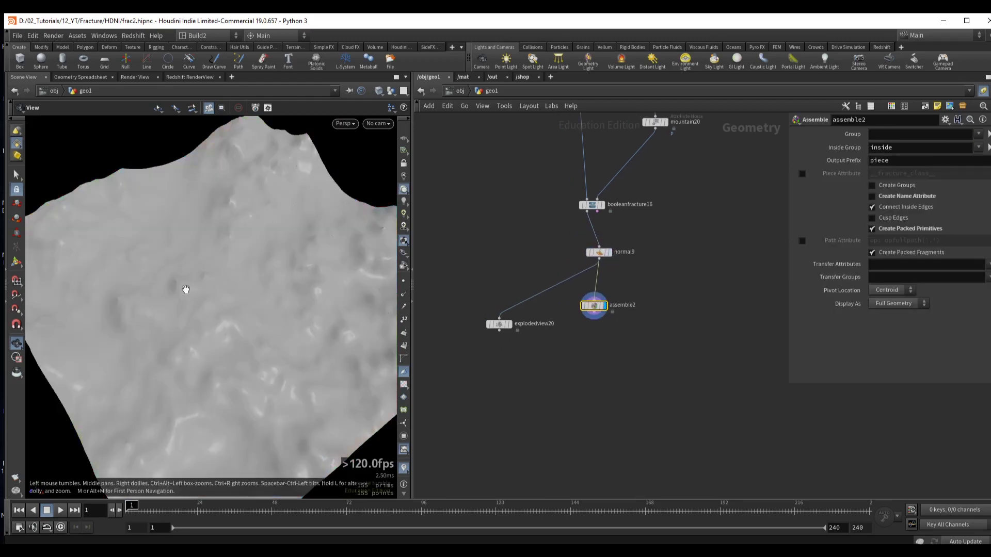
- Select a single packed terrain piece by its point and remove it from the assemble2 output with a Blast
{"action": "key", "text": "s"}
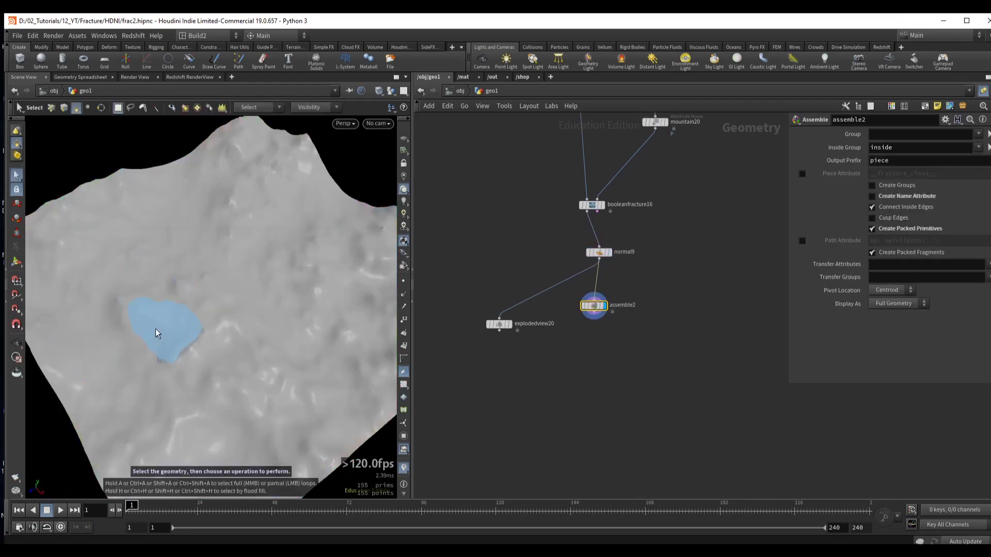
{"action": "key", "text": "1"}
{"action": "left_click_drag", "start_coordinate": [244, 306], "coordinate": [186, 217], "text": "alt"}
{"action": "left_click", "coordinate": [214, 236]}
{"action": "left_click", "coordinate": [200, 305]}
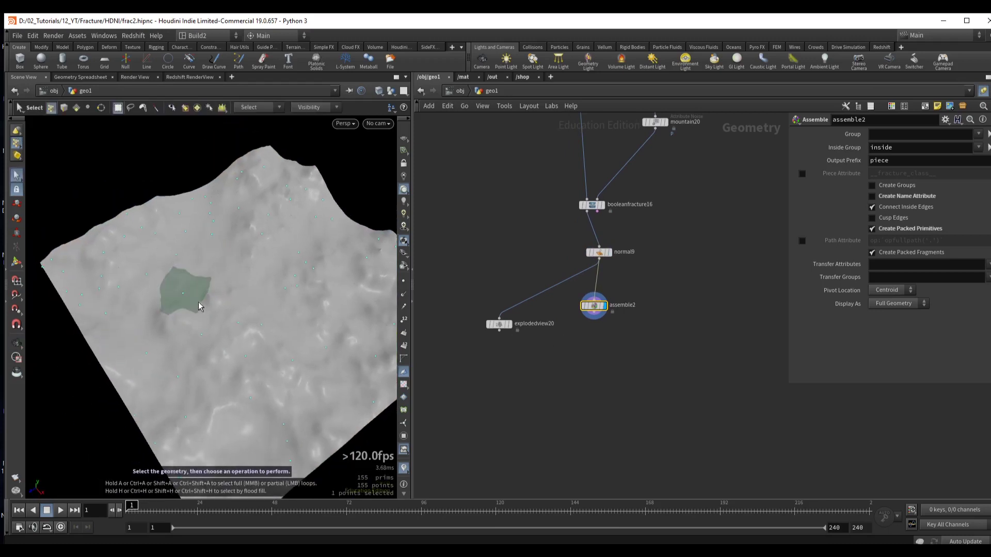
{"action": "left_click", "coordinate": [220, 312]}
{"action": "left_click", "coordinate": [205, 342]}
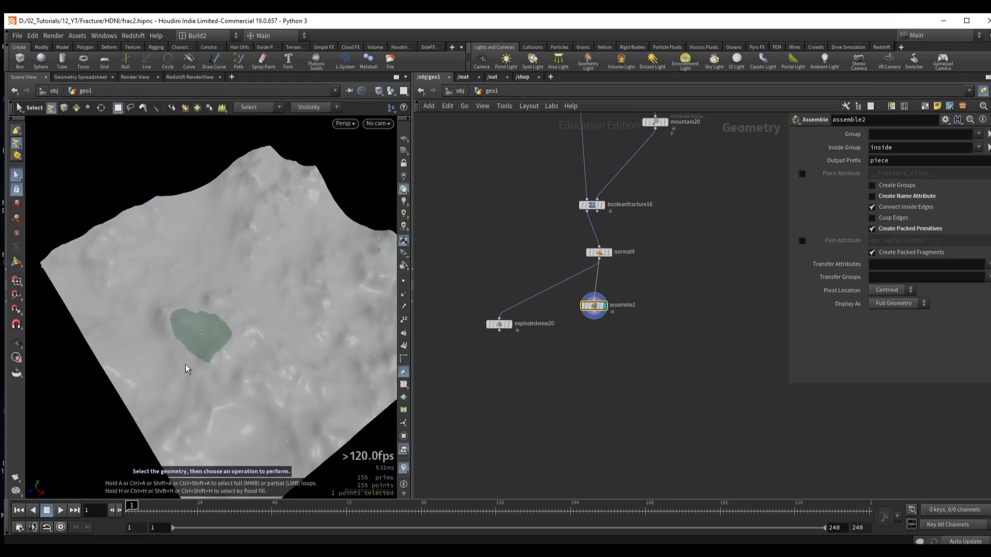
{"action": "left_click_drag", "start_coordinate": [211, 333], "coordinate": [192, 292], "text": "alt"}
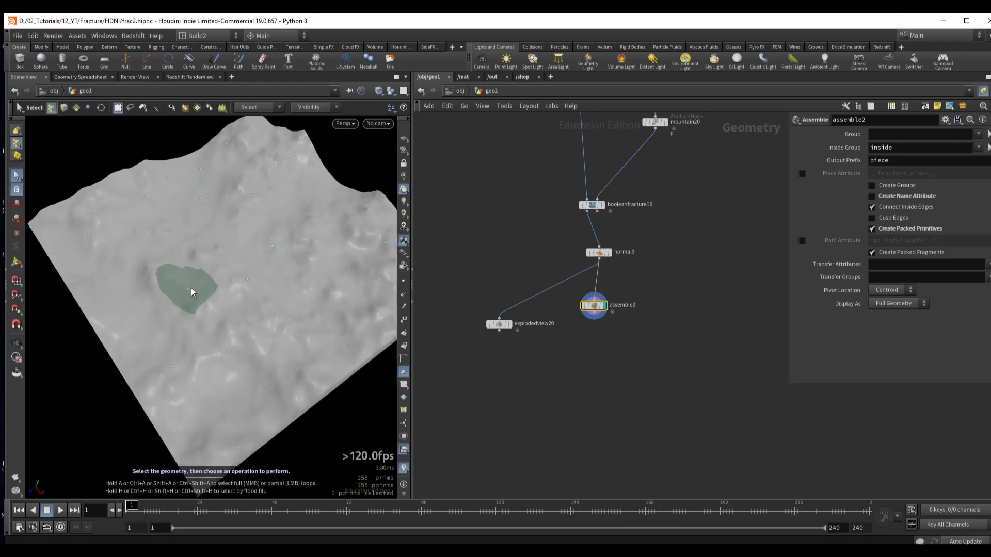
{"action": "key", "text": "Delete"}
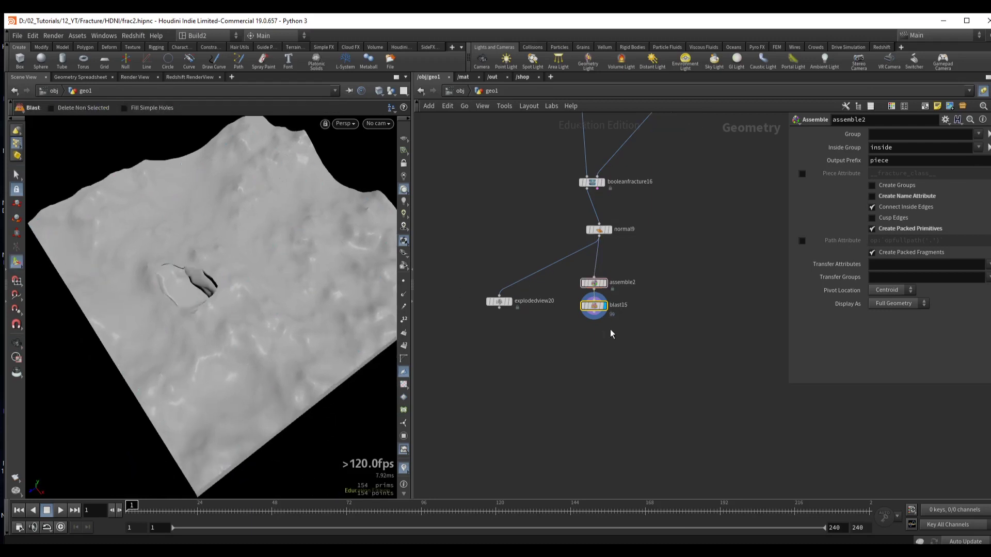
- Move blast15 below assemble2 and turn on Delete Non Selected to isolate the chosen piece
{"action": "left_click_drag", "start_coordinate": [593, 305], "coordinate": [586, 330]}
{"action": "left_click", "coordinate": [889, 171]}
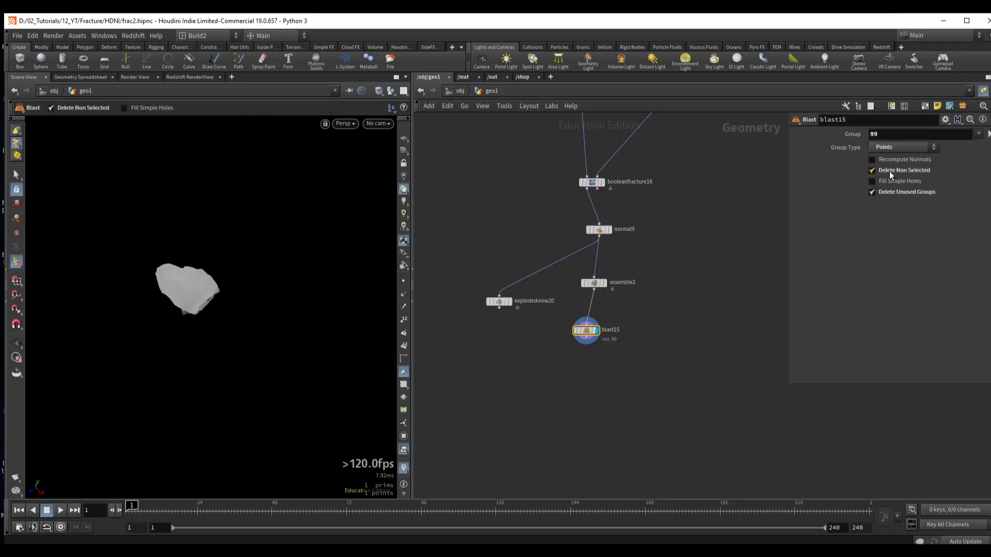
{"action": "key", "text": "Escape"}
{"action": "left_click_drag", "start_coordinate": [184, 290], "coordinate": [196, 288]}
- Add an Unpack node below blast15 and display the unpacked piece with wireframe over shading
{"action": "middle_click_drag", "start_coordinate": [637, 416], "coordinate": [637, 342]}
{"action": "left_click_drag", "start_coordinate": [586, 266], "coordinate": [528, 310]}
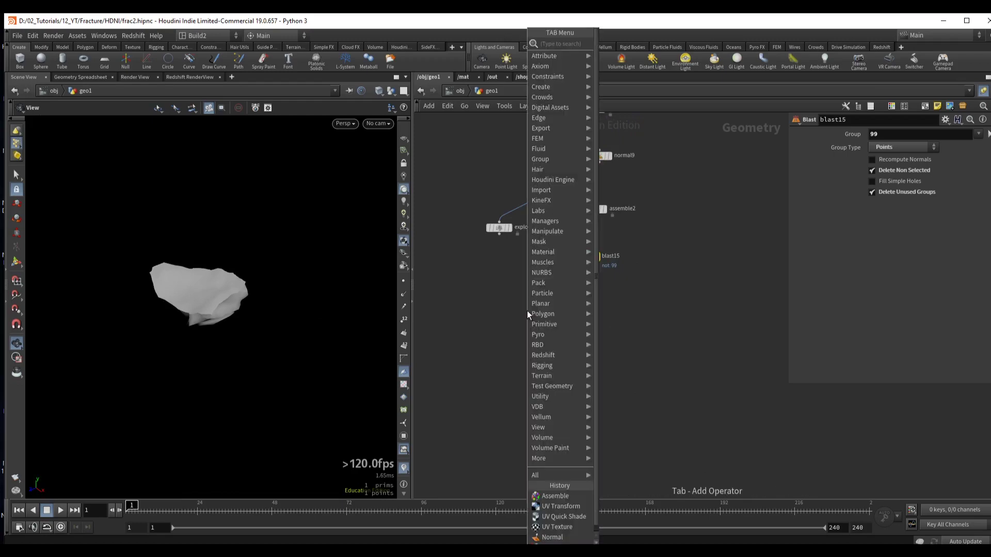
{"action": "key", "text": "Escape"}
{"action": "left_click_drag", "start_coordinate": [215, 287], "coordinate": [222, 282]}
{"action": "left_click_drag", "start_coordinate": [587, 270], "coordinate": [531, 290]}
{"action": "type", "text": "unpack"}
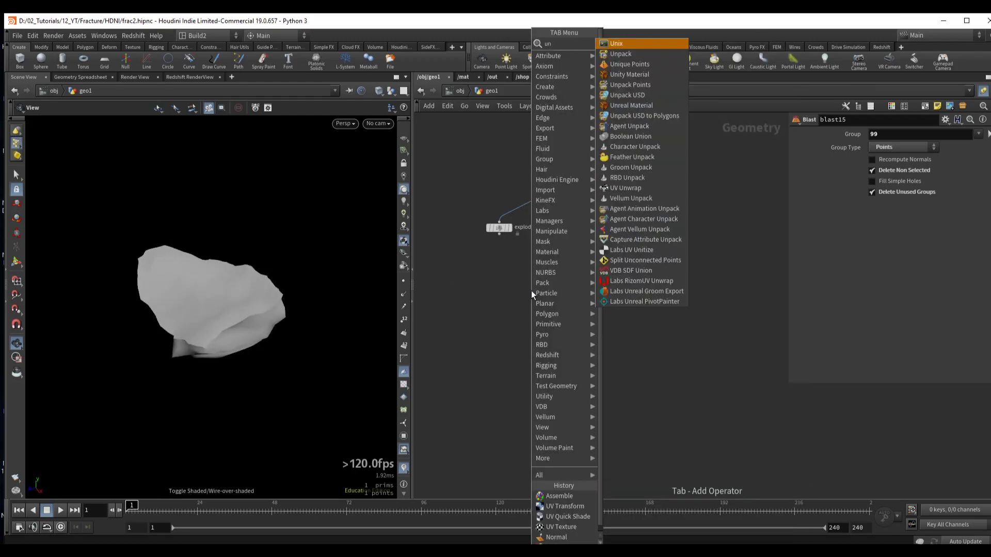
{"action": "key", "text": "Return"}
{"action": "left_click", "coordinate": [537, 291]}
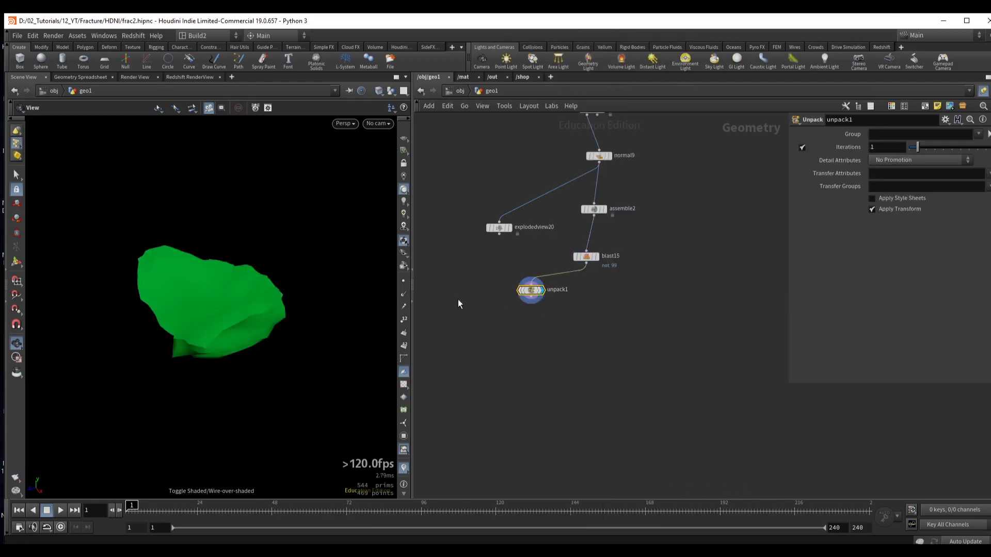
{"action": "left_click_drag", "start_coordinate": [166, 288], "coordinate": [237, 289]}
{"action": "left_click", "coordinate": [404, 468]}
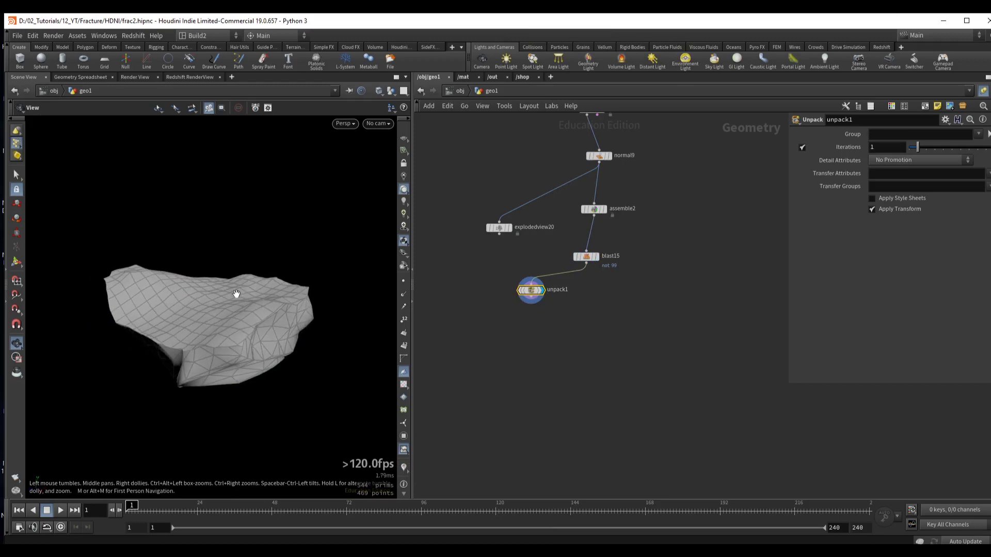
- Add a Scatter node after unpack1 with Force Total Count set to 3 and Relax Iterations turned off
{"action": "scroll", "coordinate": [569, 331], "scroll_direction": "down", "scroll_amount": 2}
{"action": "scroll", "coordinate": [569, 331], "scroll_direction": "up", "scroll_amount": 2}
{"action": "left_click_drag", "start_coordinate": [529, 308], "coordinate": [566, 334]}
{"action": "type", "text": "scatter"}
{"action": "key", "text": "Return"}
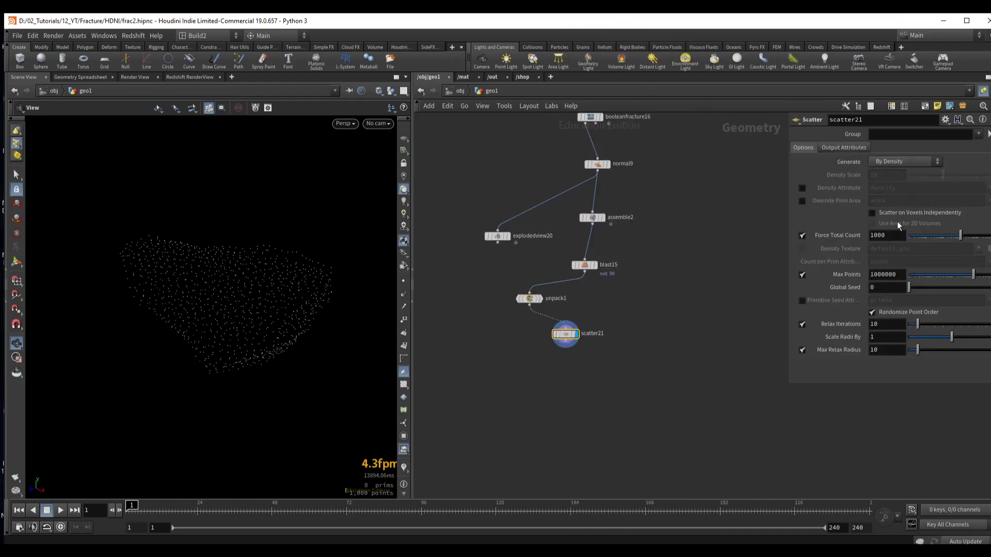
{"action": "left_click", "coordinate": [885, 235]}
{"action": "type", "text": "3"}
{"action": "key", "text": "Return"}
{"action": "left_click", "coordinate": [802, 324]}
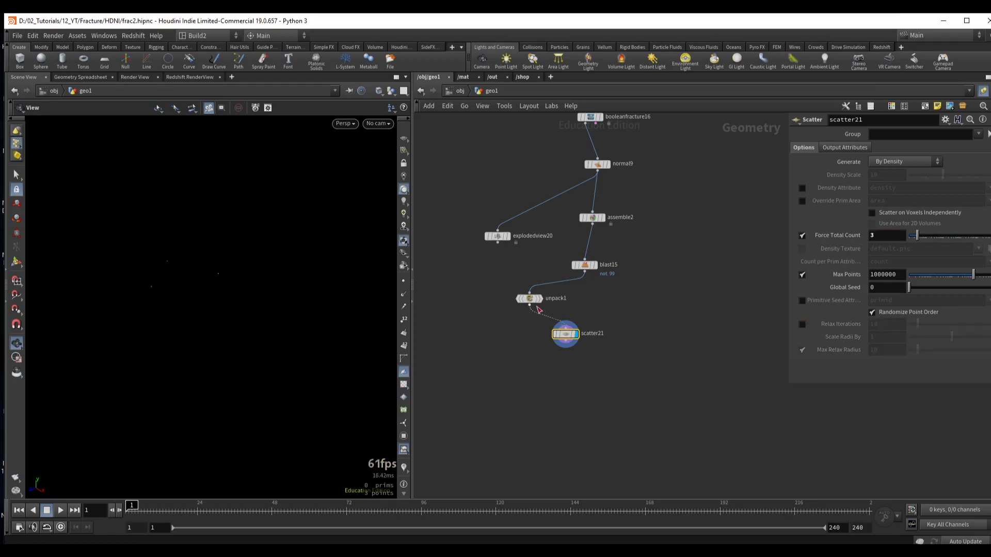
- Add and display a Voronoi Fracture node that fractures the unpack1 piece using the scatter21 points
{"action": "key", "text": "Tab"}
{"action": "type", "text": "v fra"}
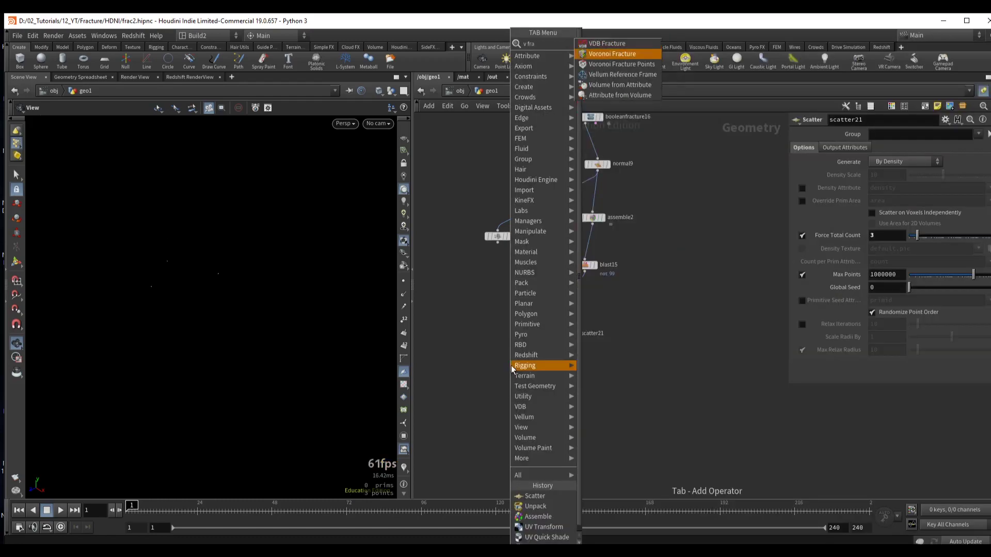
{"action": "key", "text": "Return"}
{"action": "left_click", "coordinate": [511, 371]}
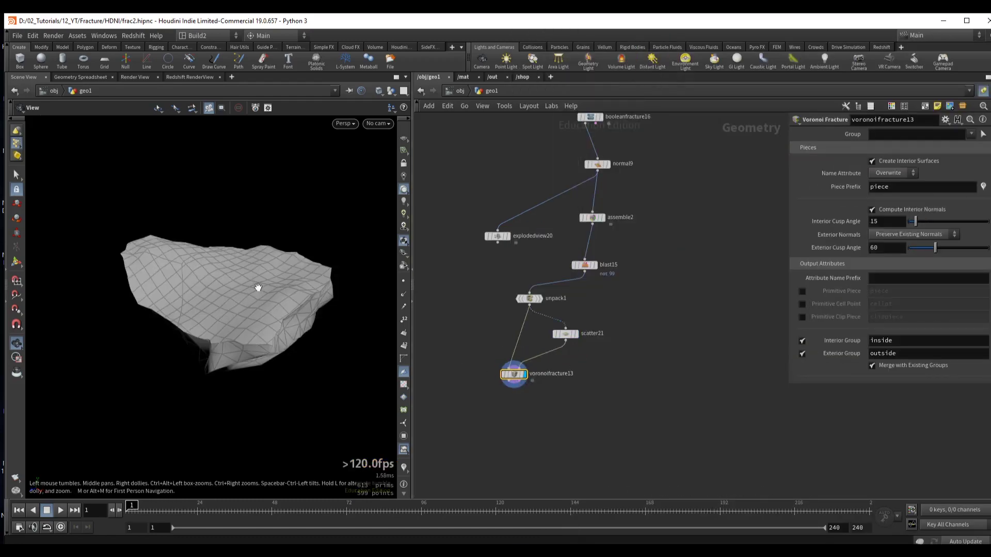
{"action": "left_click_drag", "start_coordinate": [258, 288], "coordinate": [207, 239]}
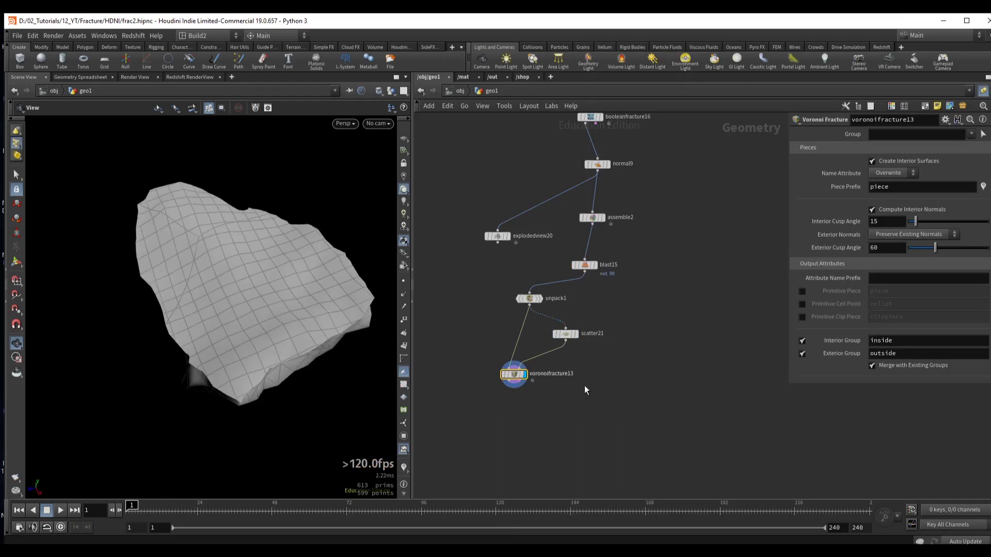
- Add an Exploded View node after voronoifracture13 and display the separated fragments
{"action": "left_click_drag", "start_coordinate": [361, 258], "coordinate": [265, 288]}
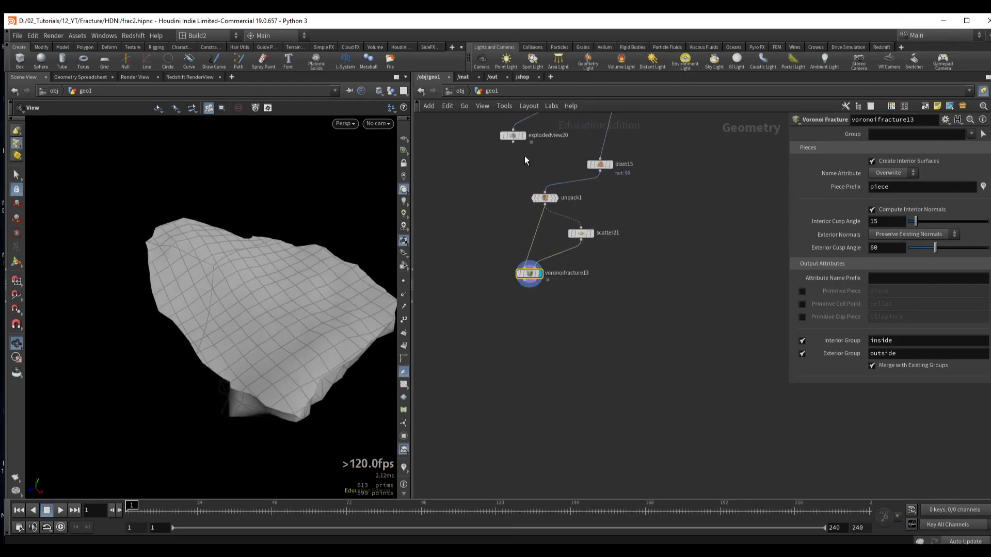
{"action": "key", "text": "Tab"}
{"action": "type", "text": "explod"}
{"action": "key", "text": "Return"}
{"action": "left_click", "coordinate": [469, 331]}
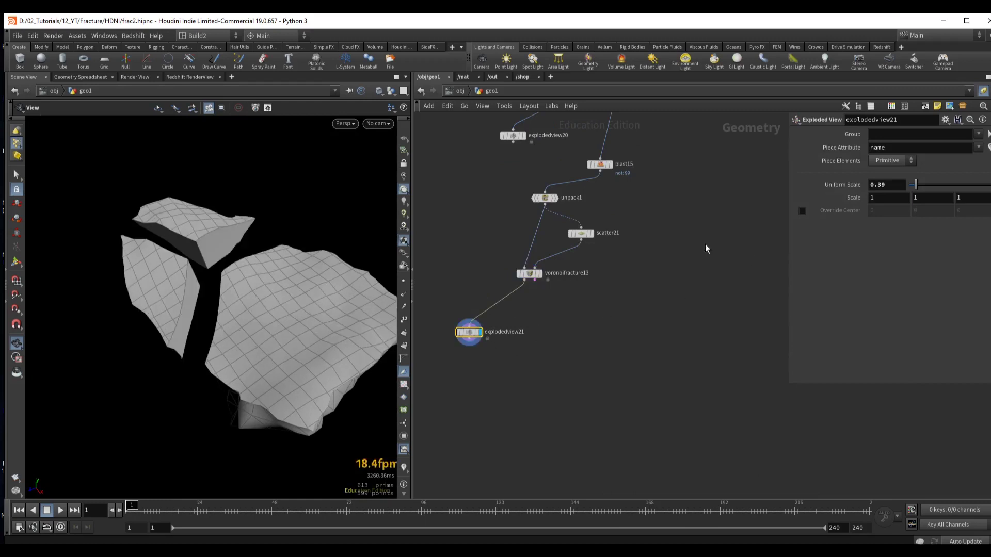
- Set Force Total Count on scatter21 to 5 and view the exploded fragments
{"action": "left_click", "coordinate": [529, 274]}
{"action": "left_click", "coordinate": [545, 197]}
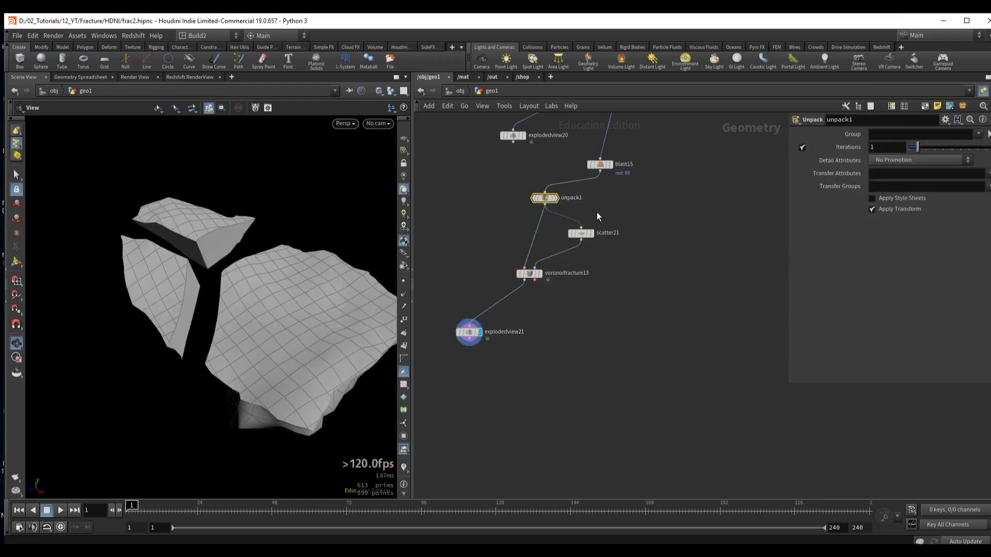
{"action": "left_click", "coordinate": [581, 234]}
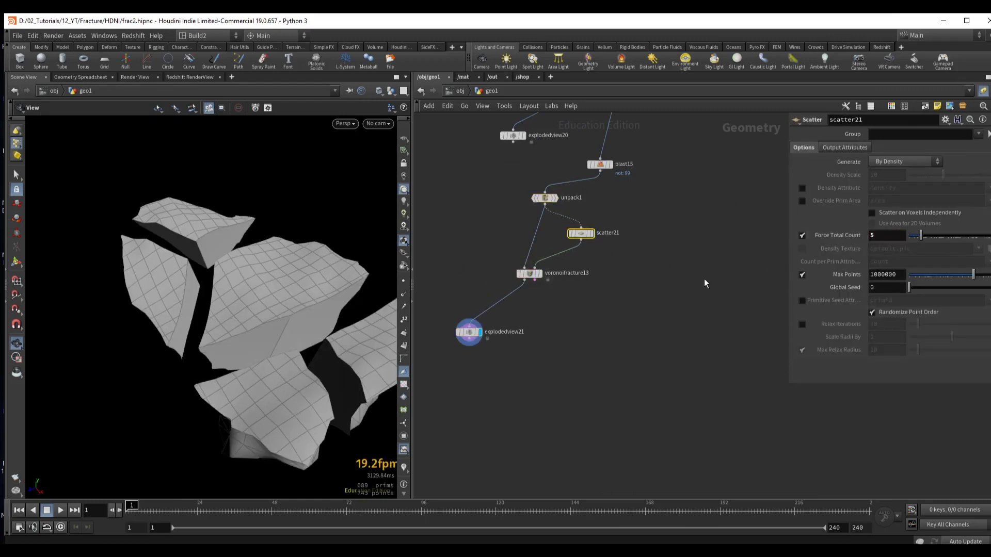
{"action": "scroll", "coordinate": [288, 298], "scroll_direction": "down", "scroll_amount": 5}
{"action": "left_click_drag", "start_coordinate": [269, 312], "coordinate": [247, 268]}
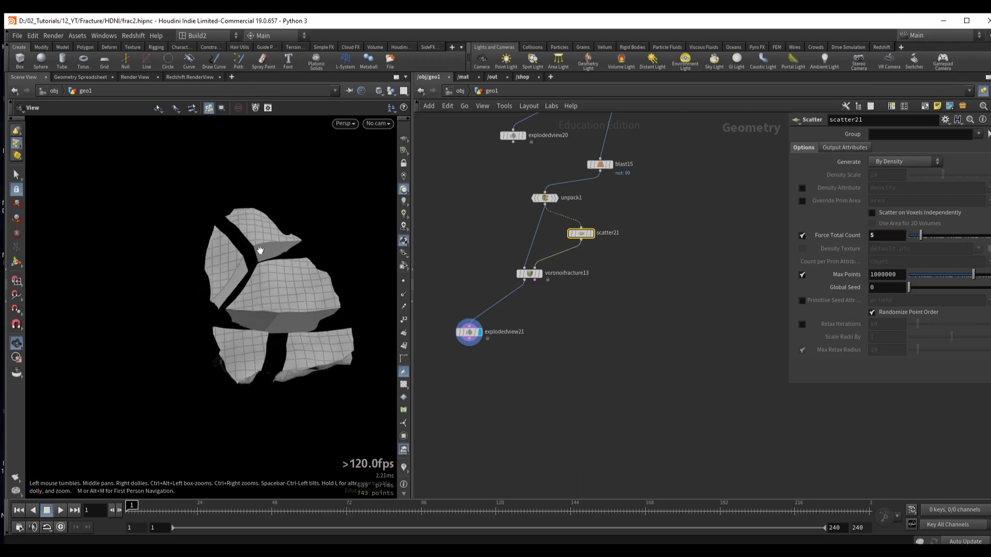
- Duplicate blast15 as a second branch from assemble2 and turn off Delete Non Selected on the copy
{"action": "middle_click_drag", "start_coordinate": [667, 257], "coordinate": [648, 287]}
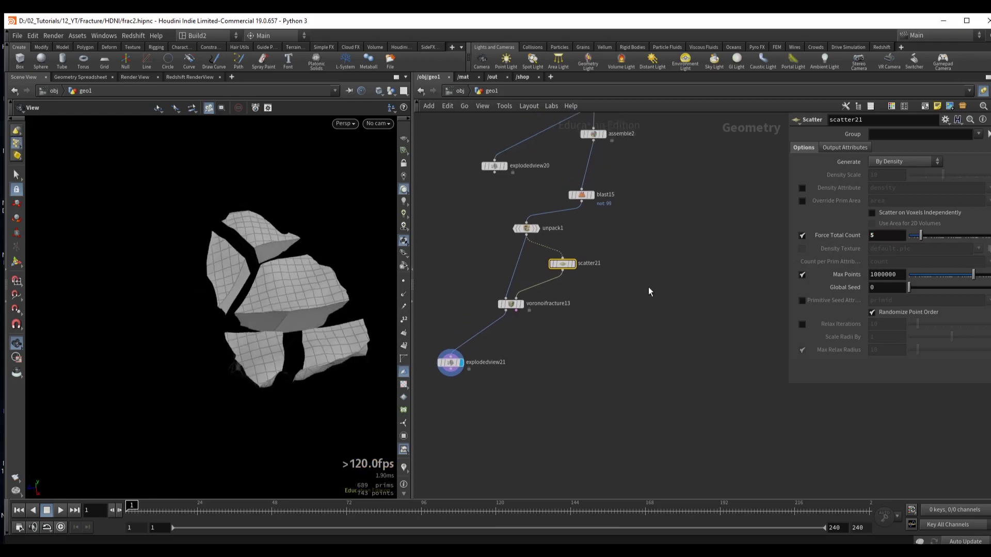
{"action": "mouse_move", "coordinate": [584, 194]}
{"action": "left_click_drag", "start_coordinate": [584, 194], "coordinate": [599, 193]}
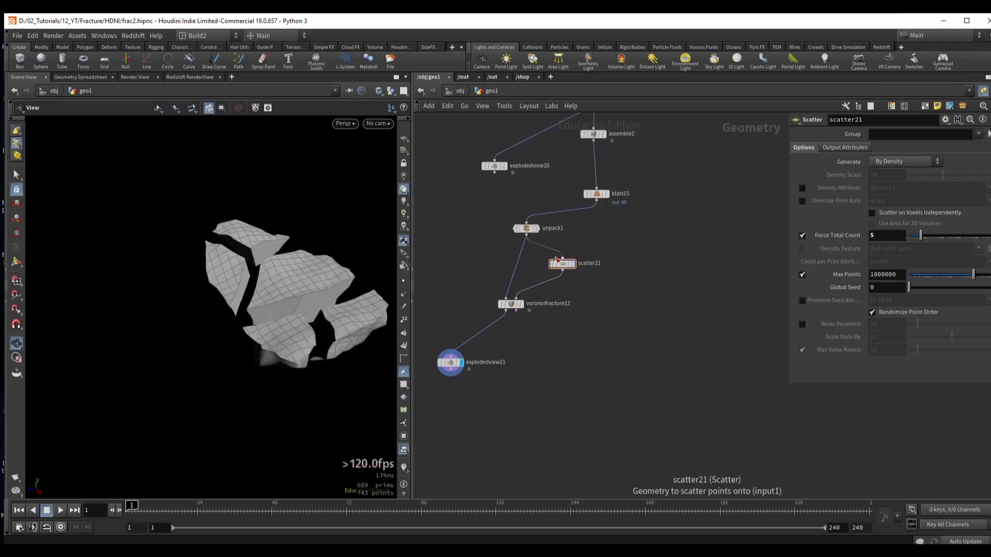
{"action": "middle_click_drag", "start_coordinate": [587, 252], "coordinate": [539, 301]}
{"action": "left_click", "coordinate": [542, 243]}
{"action": "left_click", "coordinate": [556, 242]}
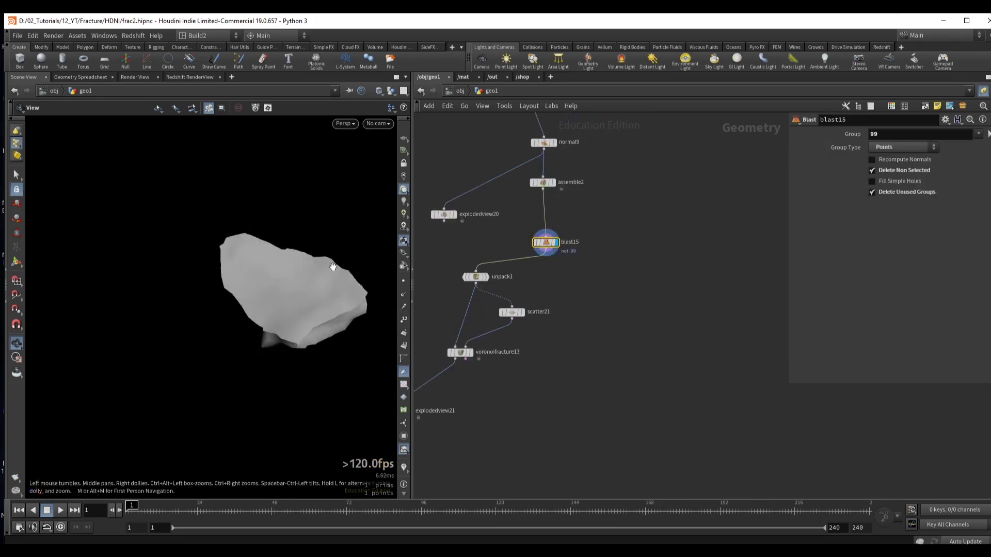
{"action": "key", "text": "ctrl+z"}
{"action": "left_click_drag", "start_coordinate": [546, 242], "coordinate": [620, 247], "text": "alt"}
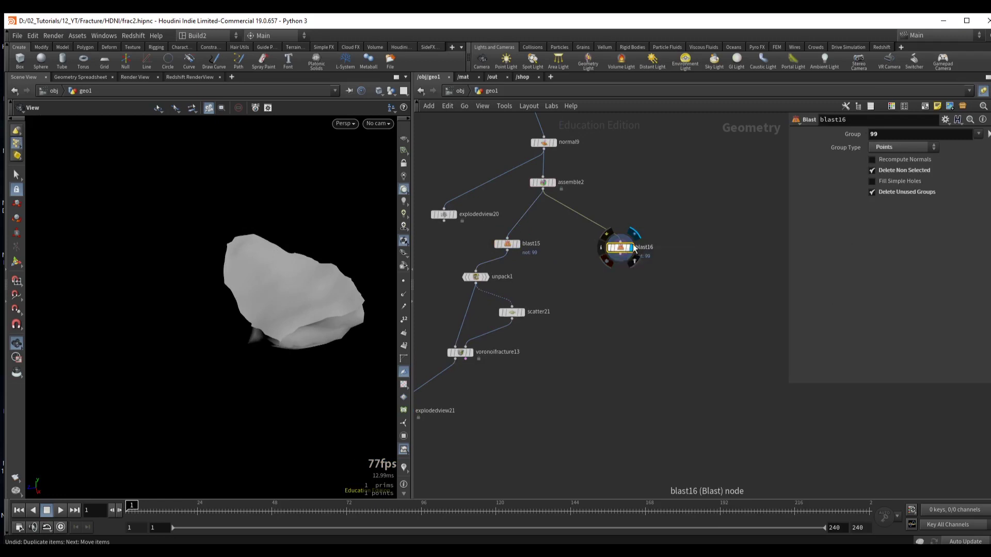
{"action": "left_click", "coordinate": [872, 171]}
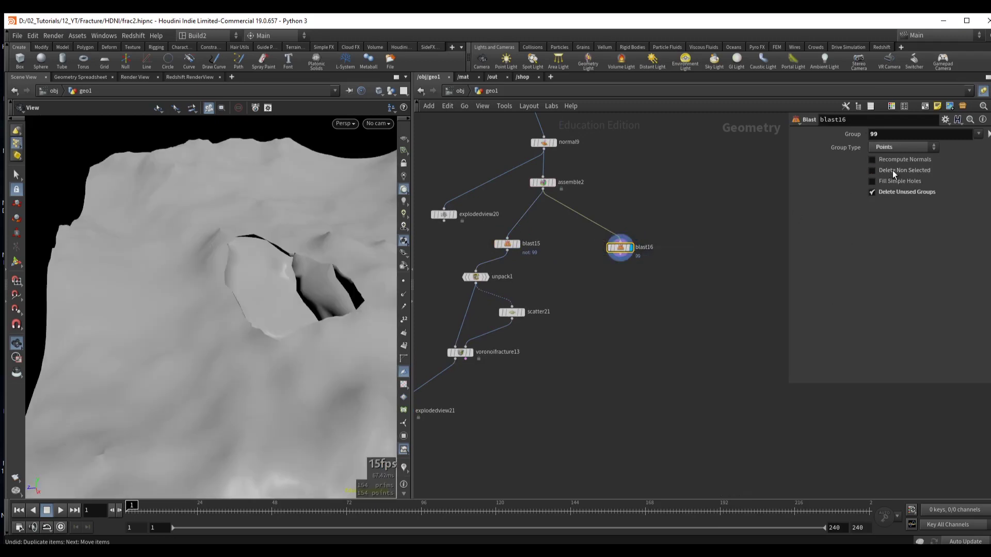
- Add an Unpack node below blast16 to unpack the remaining terrain pieces
{"action": "middle_click_drag", "start_coordinate": [653, 325], "coordinate": [639, 291]}
{"action": "left_click_drag", "start_coordinate": [606, 213], "coordinate": [604, 233]}
{"action": "left_click", "coordinate": [604, 242]}
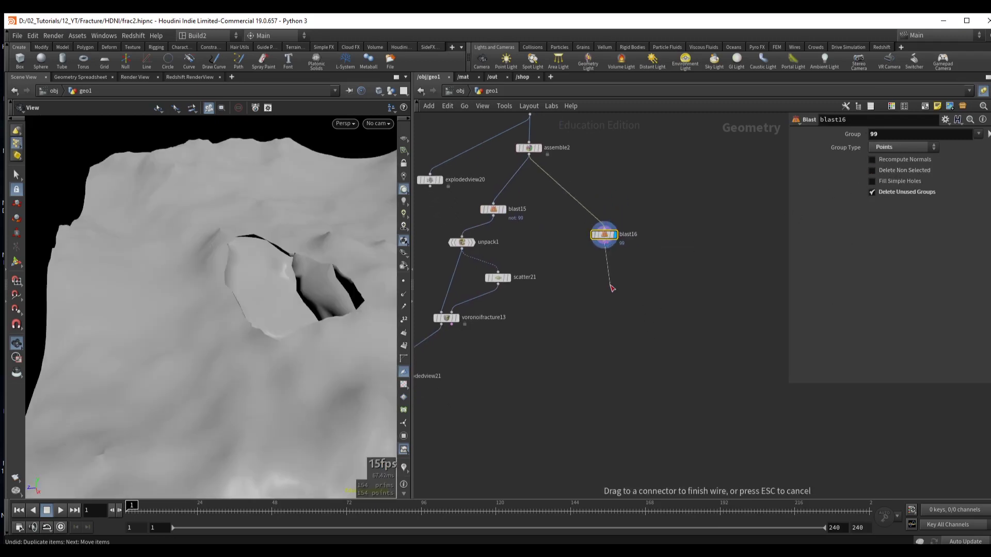
{"action": "key", "text": "Tab"}
{"action": "type", "text": "u"}
{"action": "key", "text": "Down"}
{"action": "key", "text": "Return"}
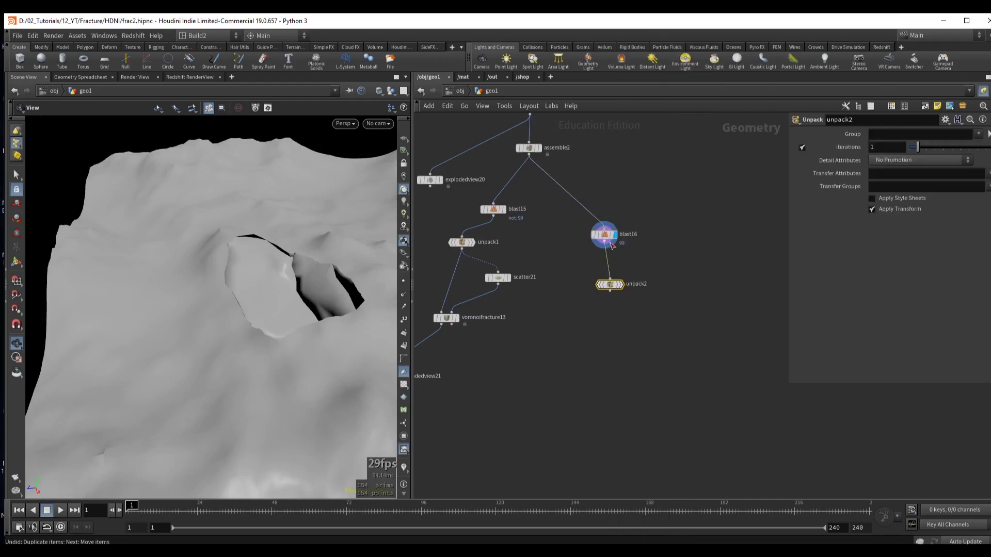
{"action": "left_click", "coordinate": [602, 284]}
- Combine voronoifracture13 and unpack2 in a Merge node and display the full terrain
{"action": "middle_click_drag", "start_coordinate": [554, 340], "coordinate": [632, 258]}
{"action": "left_click_drag", "start_coordinate": [454, 299], "coordinate": [445, 297]}
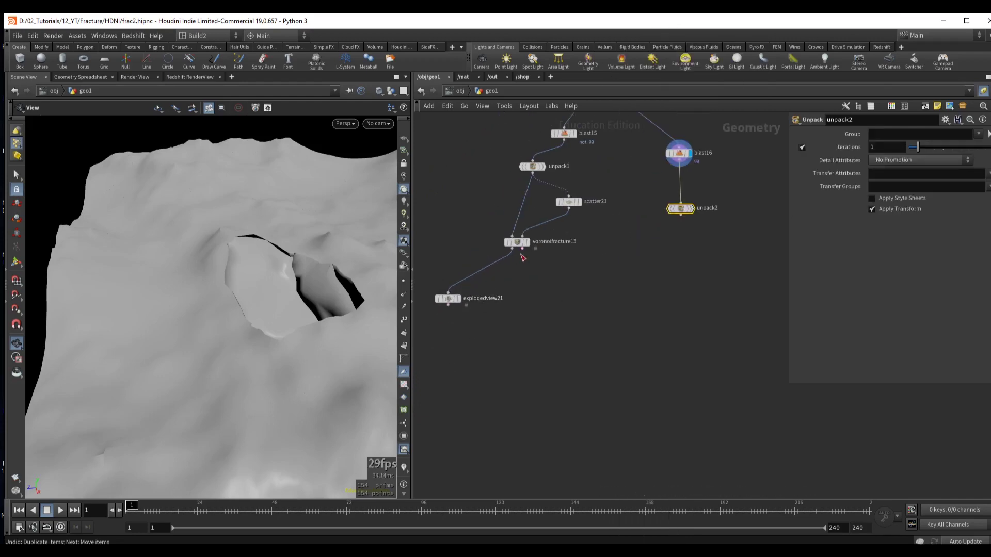
{"action": "left_click_drag", "start_coordinate": [513, 249], "coordinate": [593, 316]}
{"action": "key", "text": "Tab"}
{"action": "type", "text": "merge"}
{"action": "key", "text": "Return"}
{"action": "left_click", "coordinate": [595, 317]}
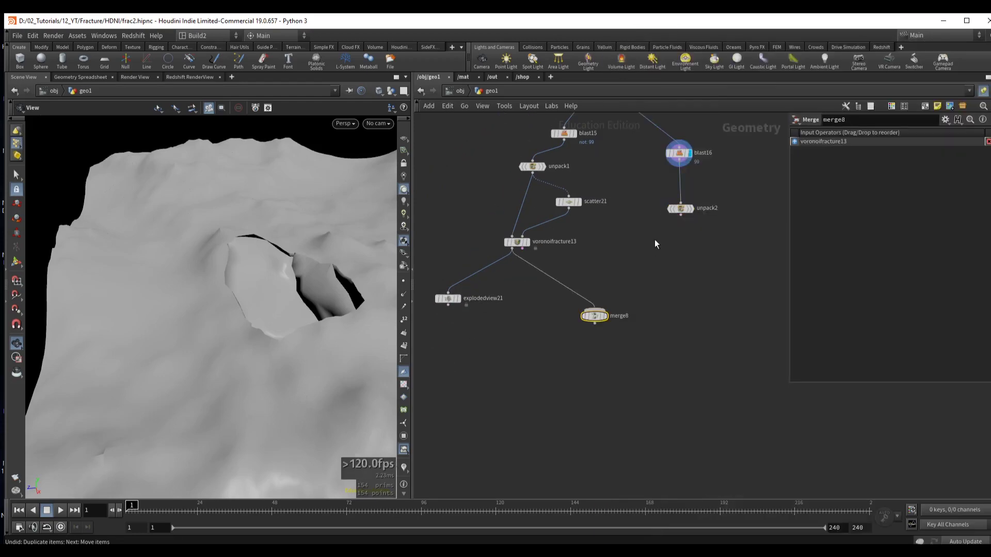
{"action": "left_click_drag", "start_coordinate": [681, 216], "coordinate": [595, 309]}
{"action": "left_click", "coordinate": [605, 315]}
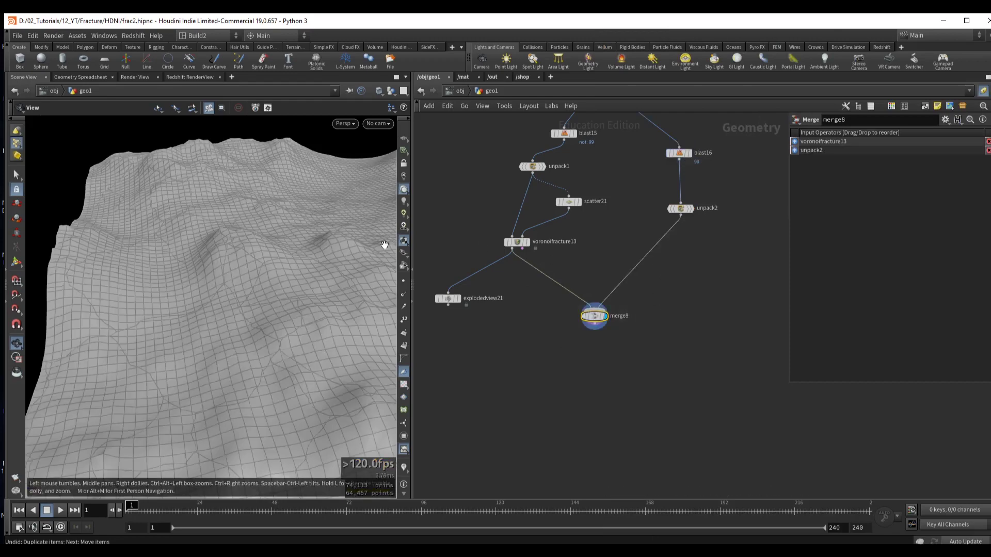
{"action": "left_click_drag", "start_coordinate": [350, 222], "coordinate": [285, 261]}
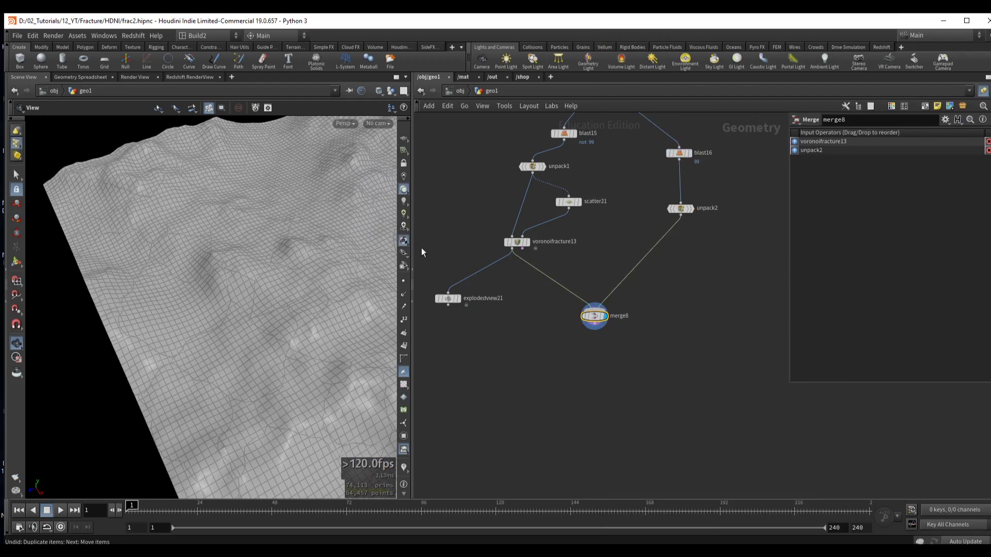
{"action": "left_click_drag", "start_coordinate": [279, 217], "coordinate": [255, 243]}
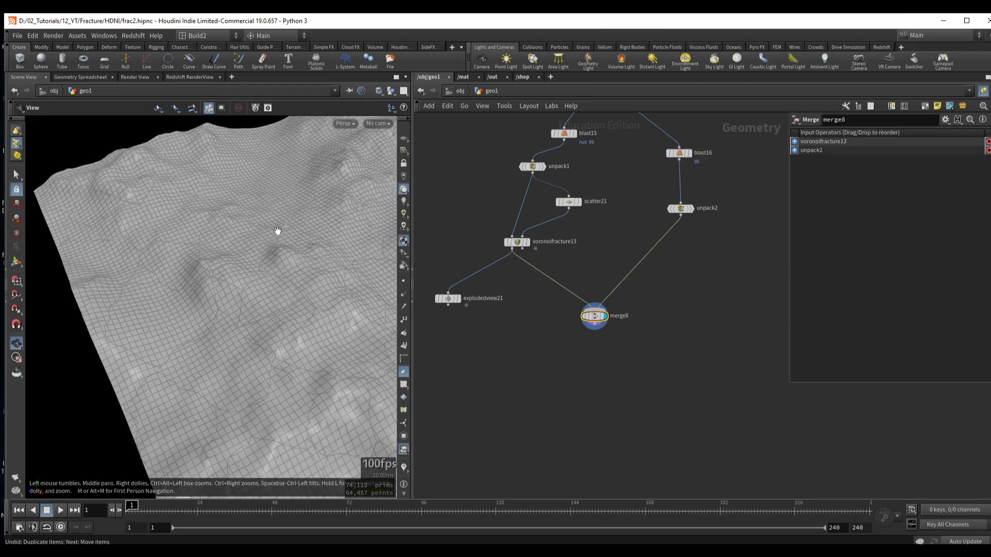
- Set the Name Attribute option of voronoifracture13 to Append
{"action": "left_click_drag", "start_coordinate": [452, 221], "coordinate": [545, 252]}
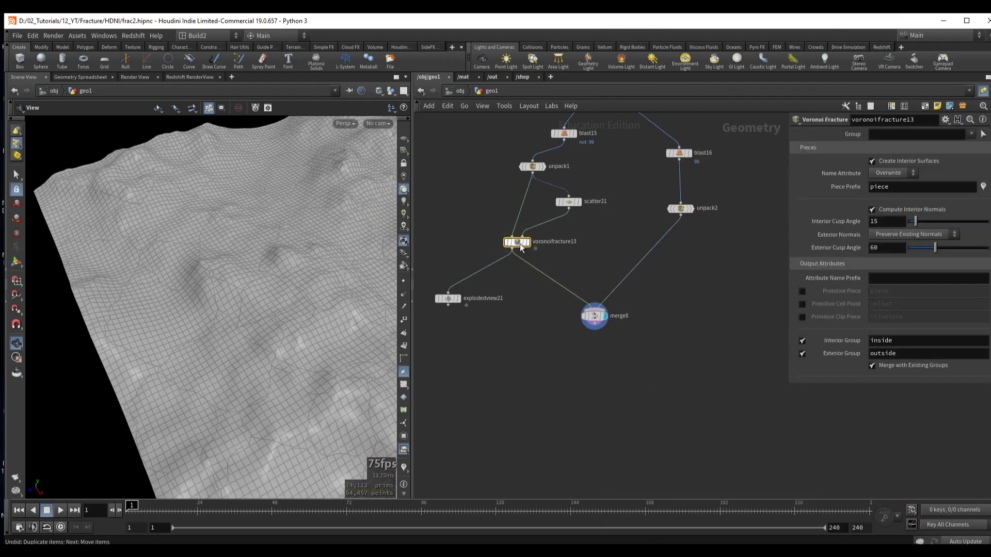
{"action": "middle_click_drag", "start_coordinate": [516, 243], "coordinate": [481, 272]}
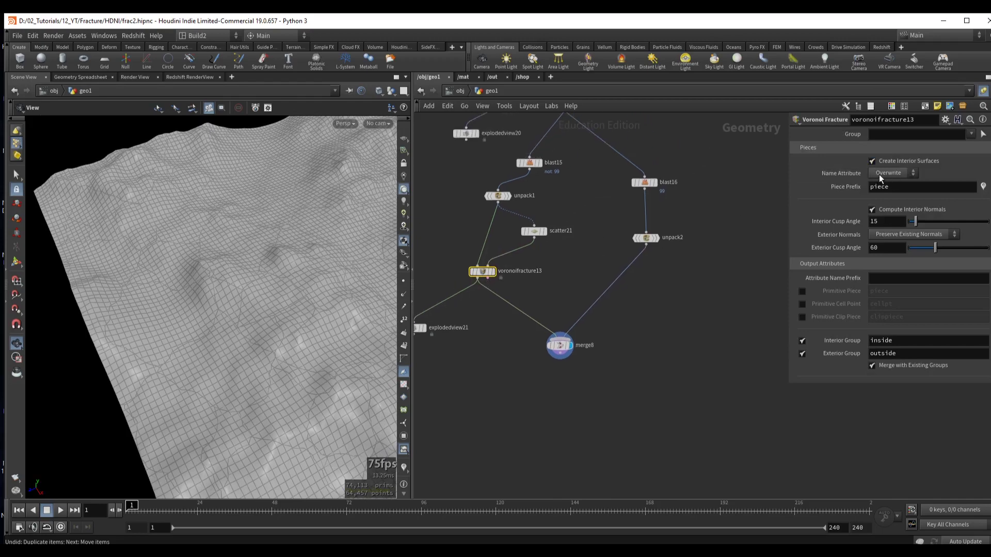
{"action": "middle_click_drag", "start_coordinate": [623, 216], "coordinate": [619, 236]}
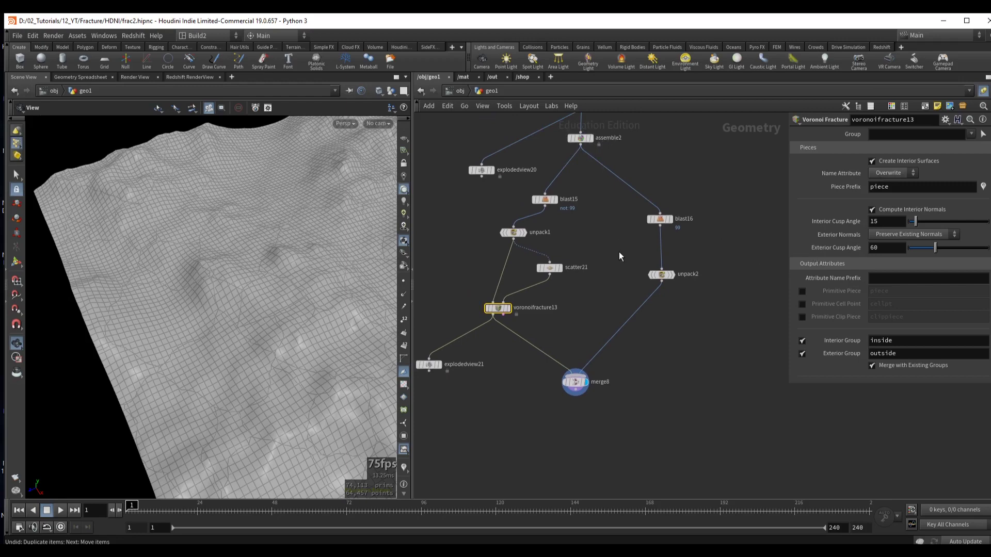
{"action": "left_click", "coordinate": [893, 175]}
{"action": "left_click", "coordinate": [883, 194]}
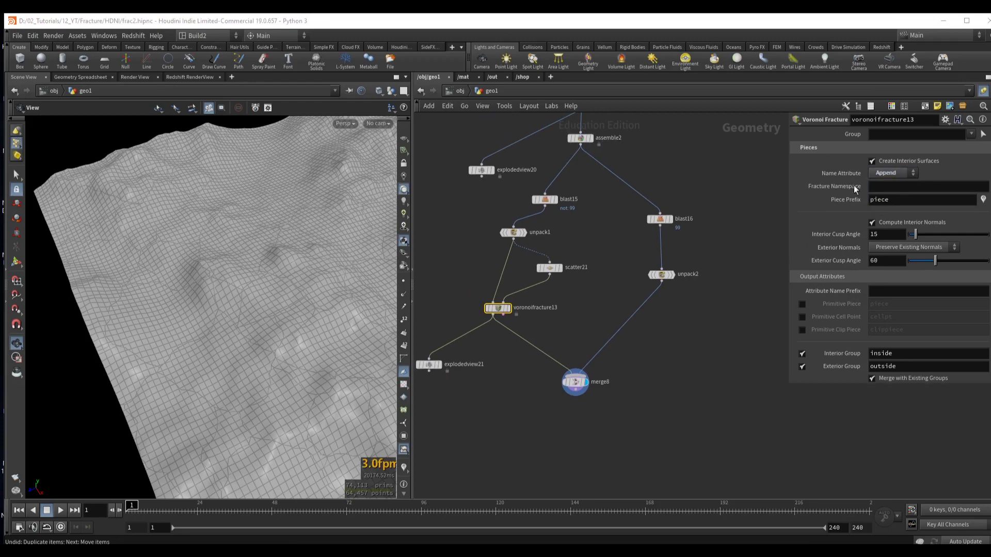
- Set the Piece Prefix of voronoifracture13 to "-"
{"action": "left_click", "coordinate": [892, 200]}
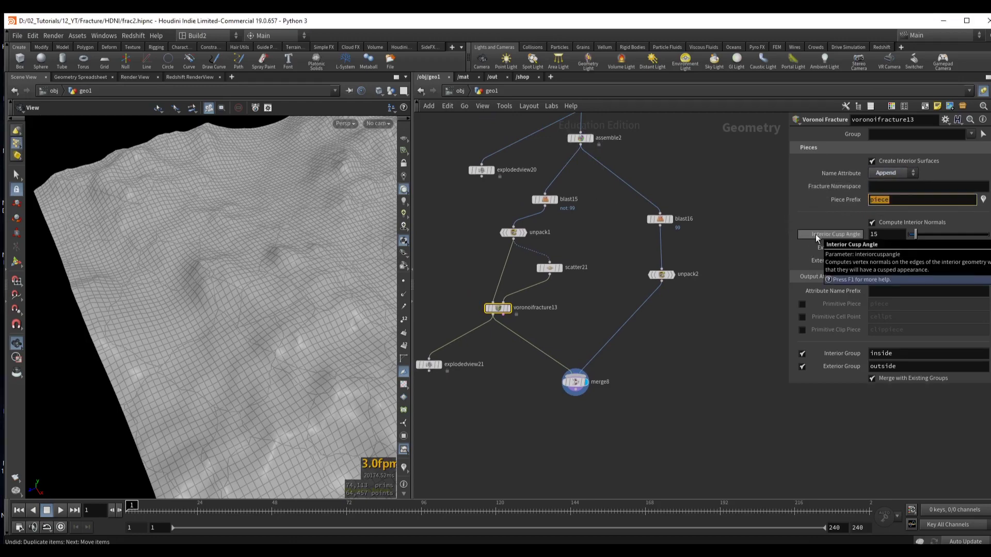
{"action": "type", "text": "_s"}
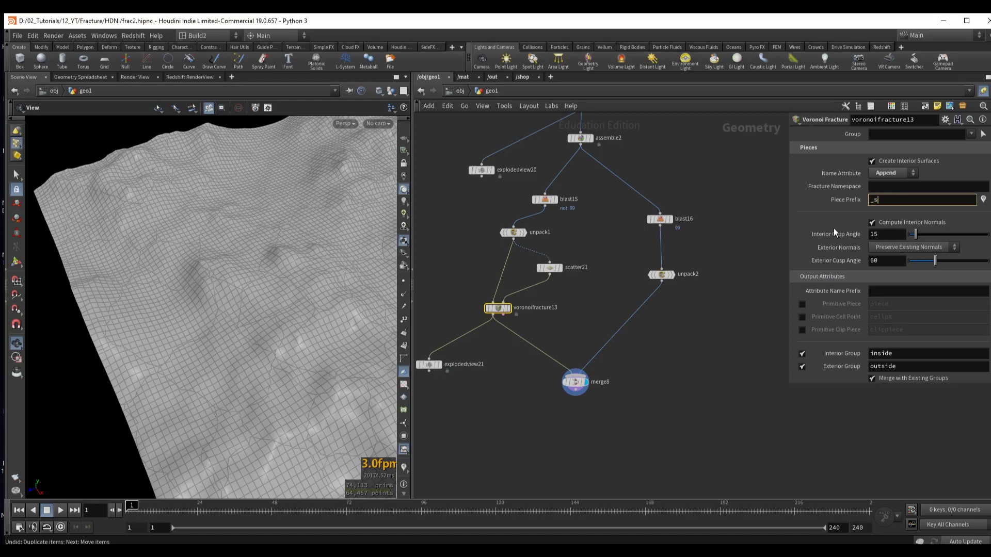
{"action": "type", "text": "mall"}
{"action": "key", "text": "BackSpace"}
{"action": "key", "text": "BackSpace"}
{"action": "key", "text": "BackSpace"}
{"action": "key", "text": "BackSpace"}
{"action": "key", "text": "BackSpace"}
{"action": "key", "text": "BackSpace"}
{"action": "type", "text": "-"}
{"action": "key", "text": "Return"}
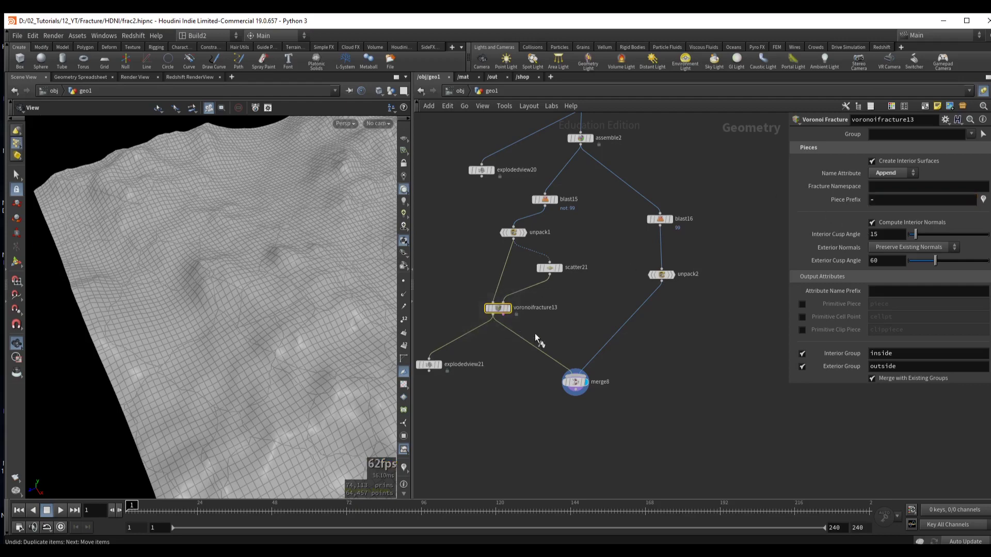
- Display voronoifracture13 and examine its primitive name attribute in the Geometry Spreadsheet
{"action": "left_click", "coordinate": [508, 308]}
{"action": "left_click", "coordinate": [86, 78]}
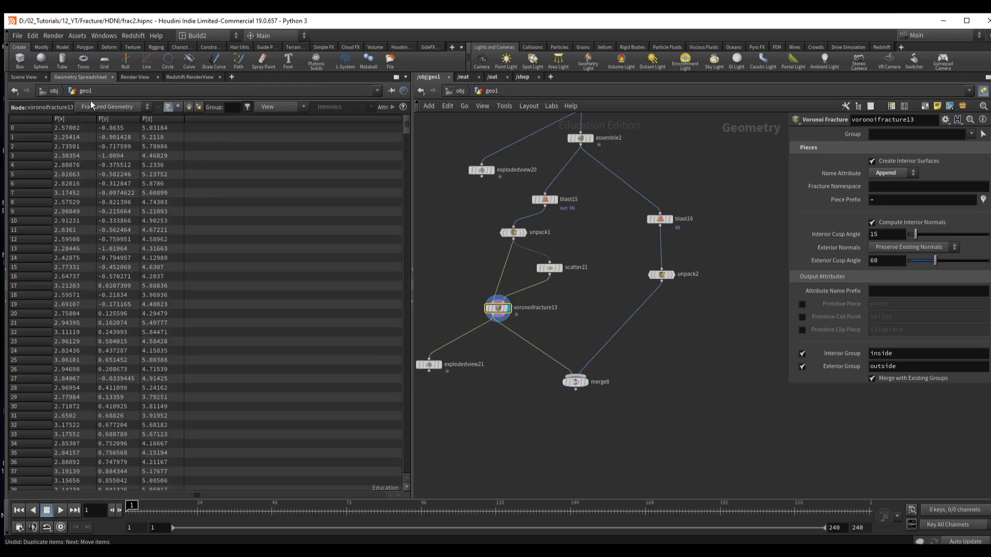
{"action": "left_click", "coordinate": [187, 108]}
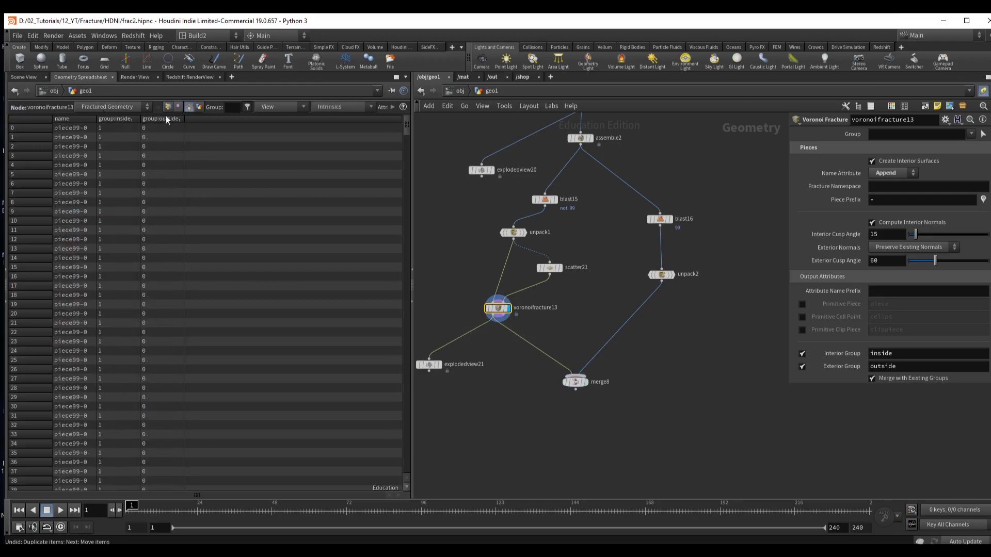
- Compare the primitive name attributes of unpack1 and voronoifracture13 in the Geometry Spreadsheet, and check the scatter21 parameters
{"action": "left_click_drag", "start_coordinate": [96, 119], "coordinate": [114, 120]}
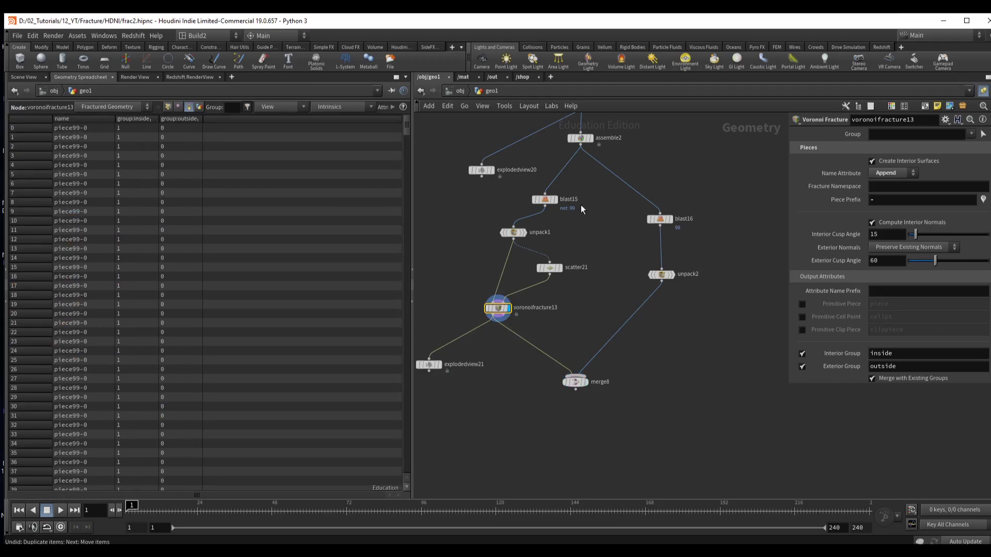
{"action": "left_click_drag", "start_coordinate": [544, 200], "coordinate": [552, 201]}
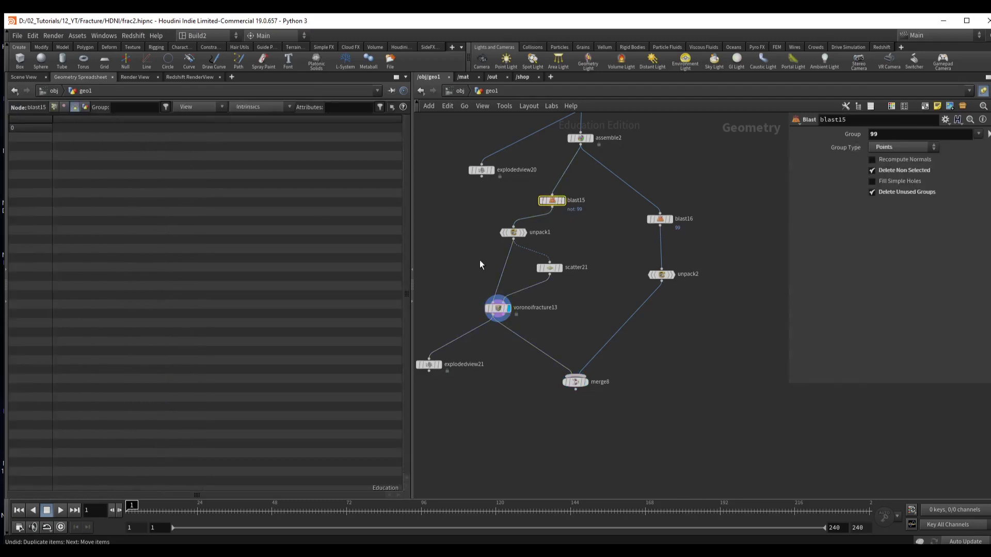
{"action": "left_click", "coordinate": [519, 234]}
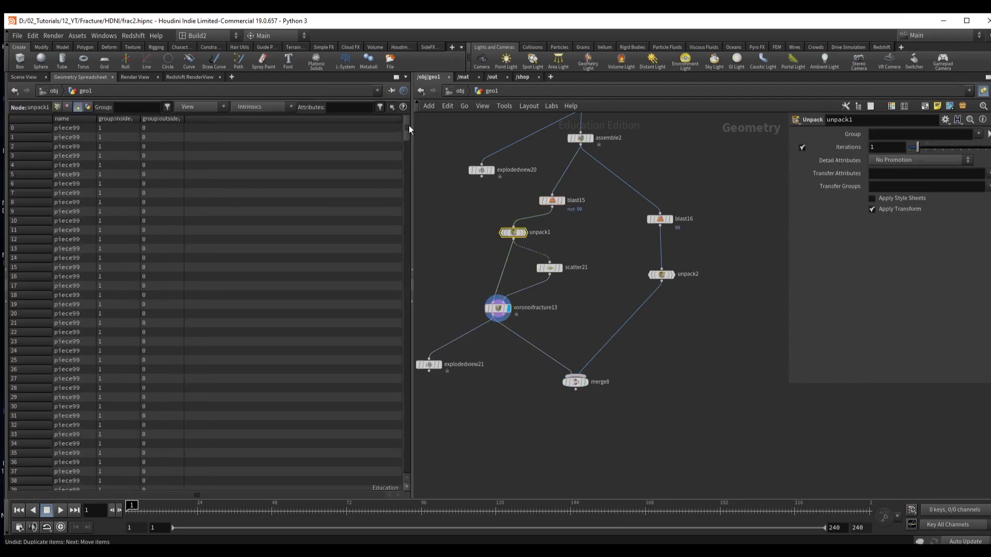
{"action": "mouse_move", "coordinate": [409, 126]}
{"action": "left_mouse_down"}
{"action": "mouse_move", "coordinate": [402, 400]}
{"action": "mouse_move", "coordinate": [408, 125]}
{"action": "left_mouse_up"}
{"action": "left_click_drag", "start_coordinate": [460, 298], "coordinate": [515, 321]}
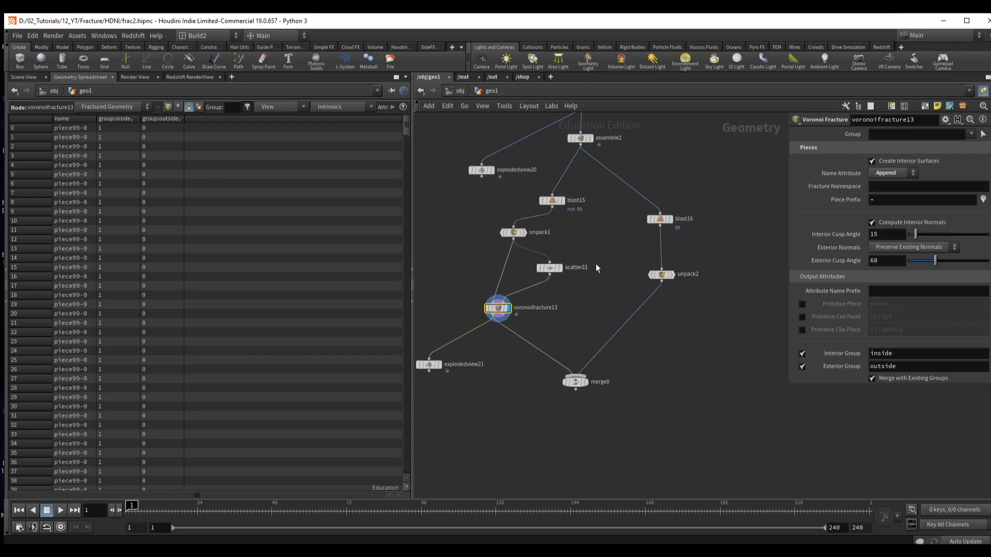
{"action": "left_click", "coordinate": [549, 267]}
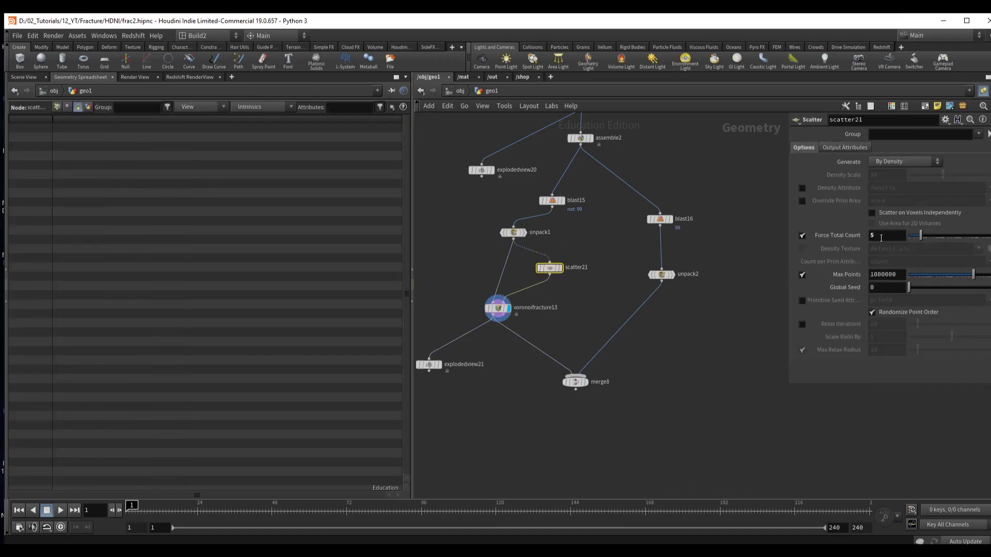
{"action": "left_click", "coordinate": [502, 308]}
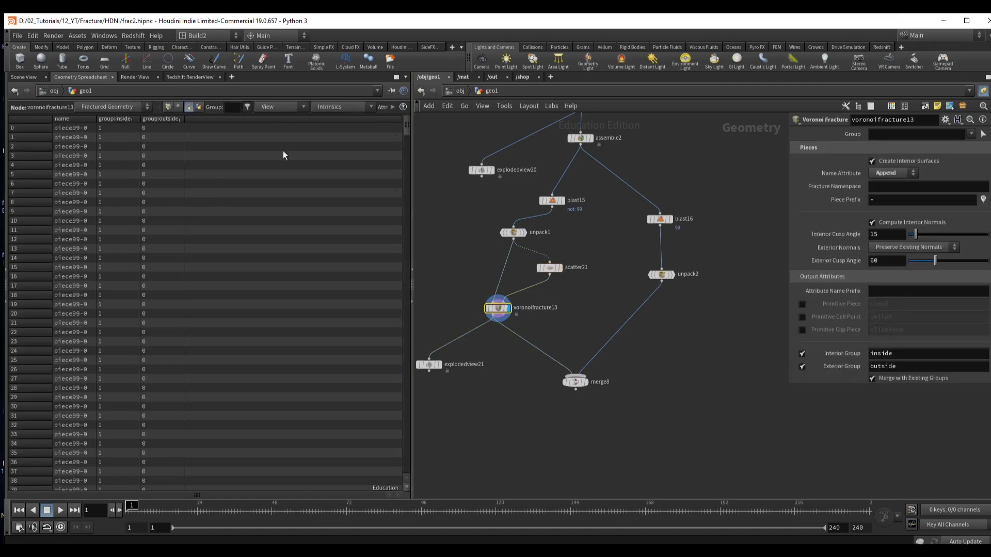
{"action": "left_click_drag", "start_coordinate": [407, 129], "coordinate": [393, 145]}
- Return to the Scene View, display merge8 and show its terrain pieces in separate colours
{"action": "left_click", "coordinate": [21, 78]}
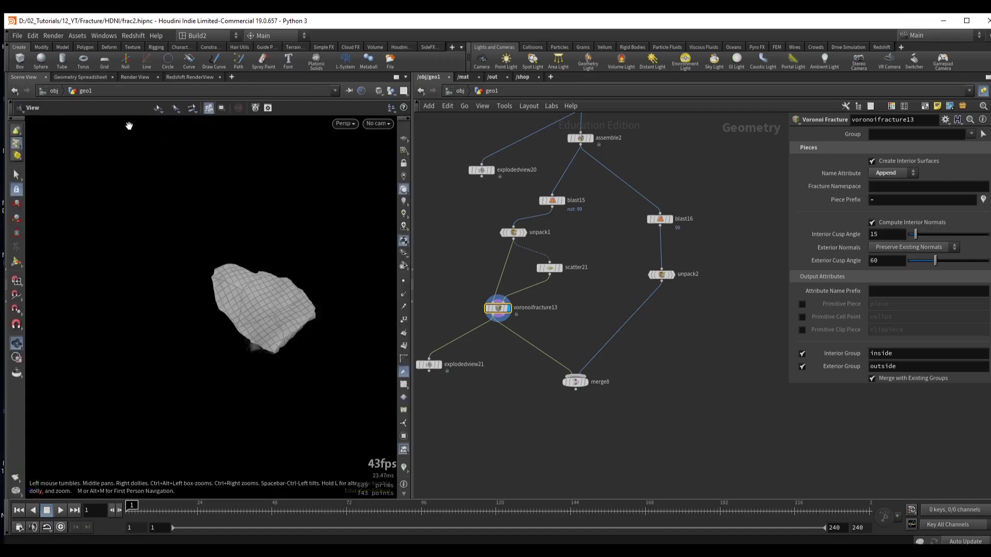
{"action": "left_click", "coordinate": [574, 381]}
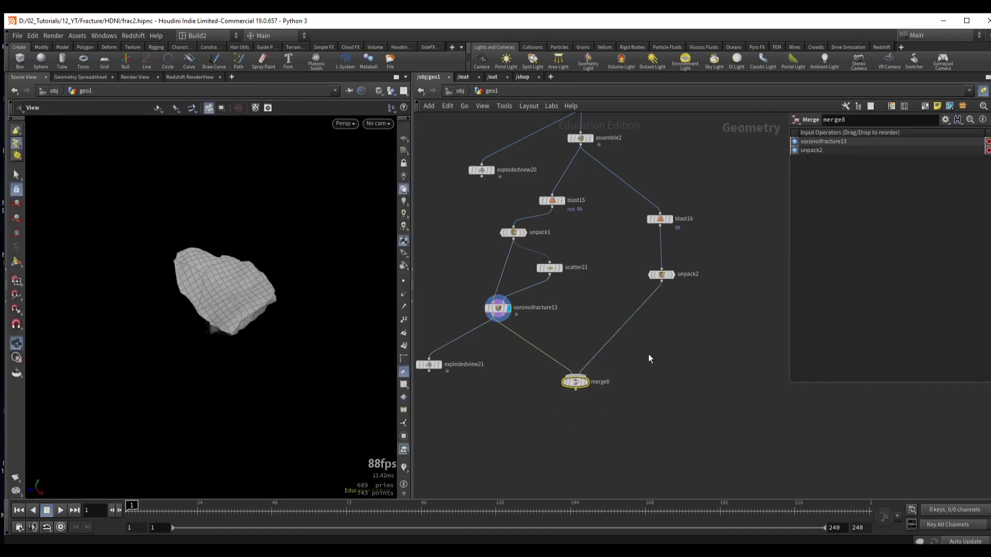
{"action": "left_click", "coordinate": [585, 382]}
{"action": "middle_click_drag", "start_coordinate": [618, 407], "coordinate": [602, 356]}
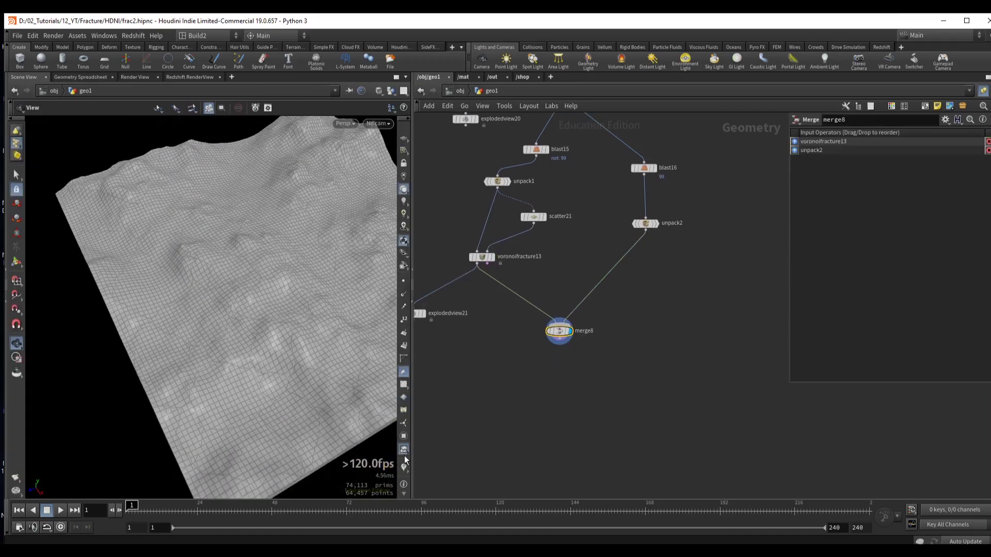
{"action": "scroll", "coordinate": [187, 254], "scroll_direction": "up", "scroll_amount": 5}
{"action": "scroll", "coordinate": [187, 254], "scroll_direction": "up", "scroll_amount": 5}
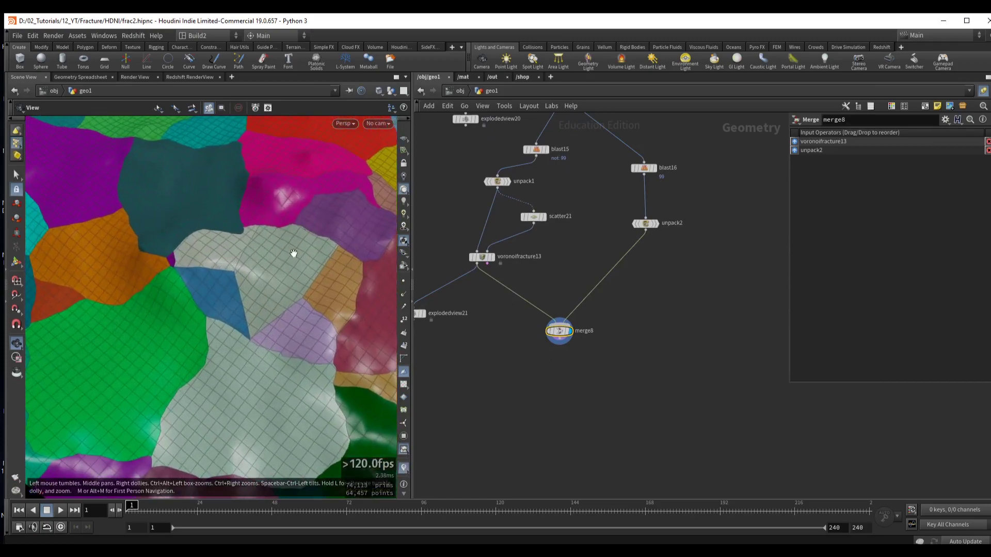
- Display normal9 and switch back to merge8 to compare the terrain before and after the extra fracture
{"action": "middle_click_drag", "start_coordinate": [571, 227], "coordinate": [556, 336]}
{"action": "middle_click_drag", "start_coordinate": [559, 164], "coordinate": [560, 203]}
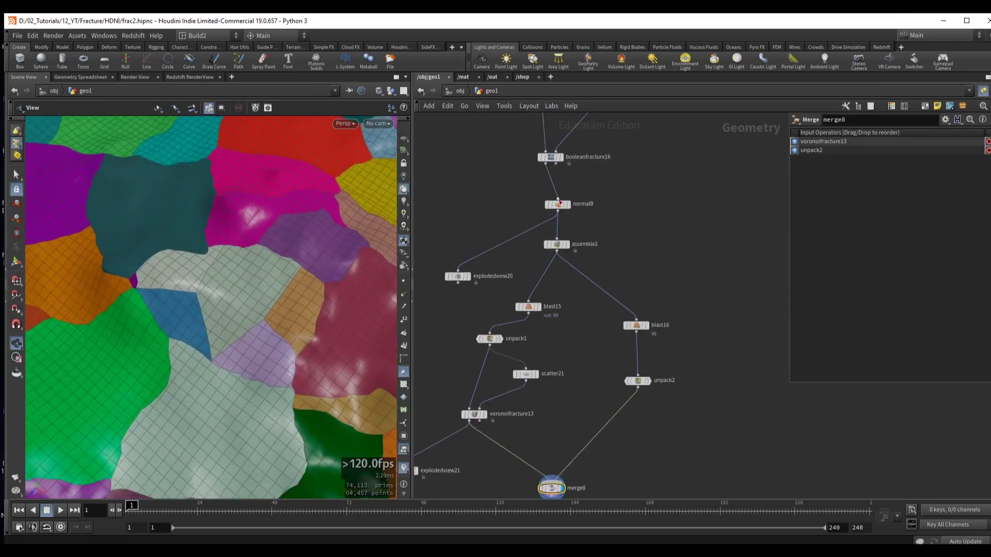
{"action": "left_click", "coordinate": [557, 204]}
{"action": "left_click", "coordinate": [568, 205]}
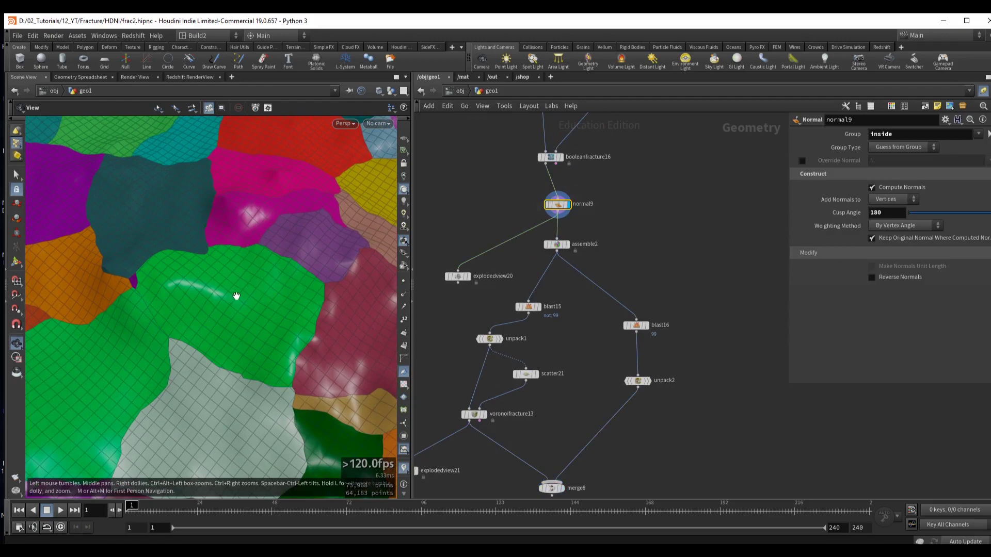
{"action": "middle_click_drag", "start_coordinate": [739, 455], "coordinate": [763, 365]}
{"action": "left_click_drag", "start_coordinate": [526, 413], "coordinate": [617, 370]}
{"action": "left_click", "coordinate": [569, 376]}
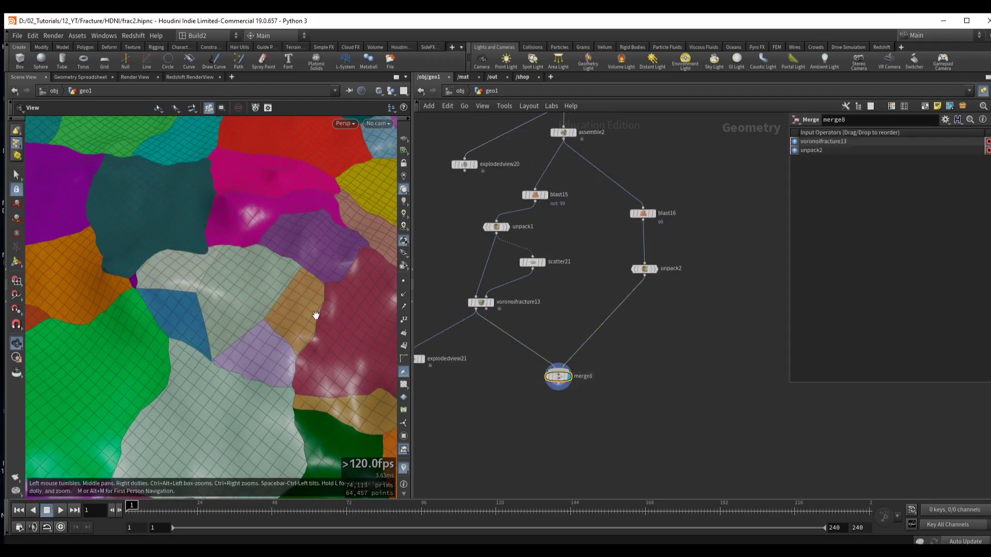
- Select the unpack1, scatter21 and voronoifracture13 nodes, and move unpack1 into line above voronoifracture13
{"action": "middle_click_drag", "start_coordinate": [433, 214], "coordinate": [463, 235]}
{"action": "left_click_drag", "start_coordinate": [463, 233], "coordinate": [595, 331]}
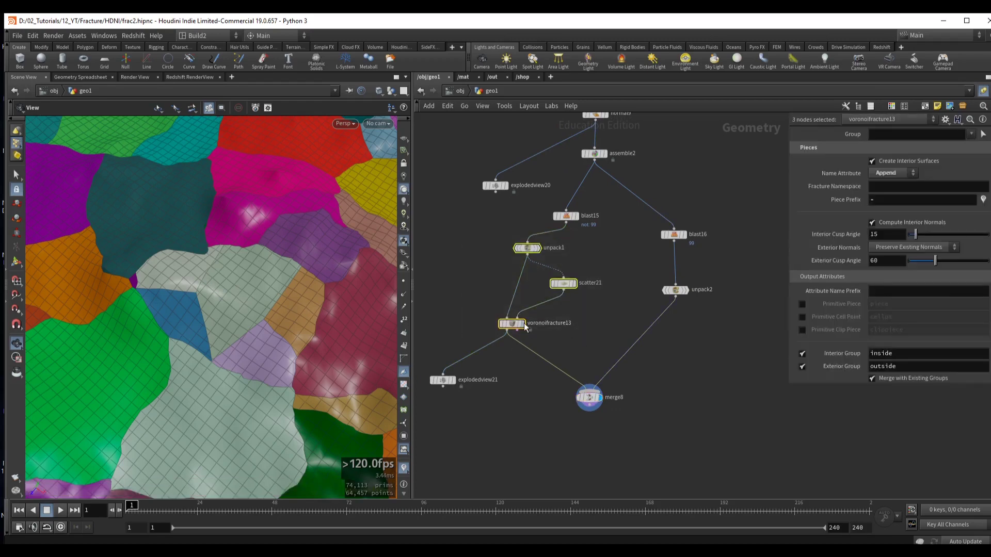
{"action": "left_click", "coordinate": [562, 311]}
{"action": "left_click_drag", "start_coordinate": [531, 251], "coordinate": [514, 251]}
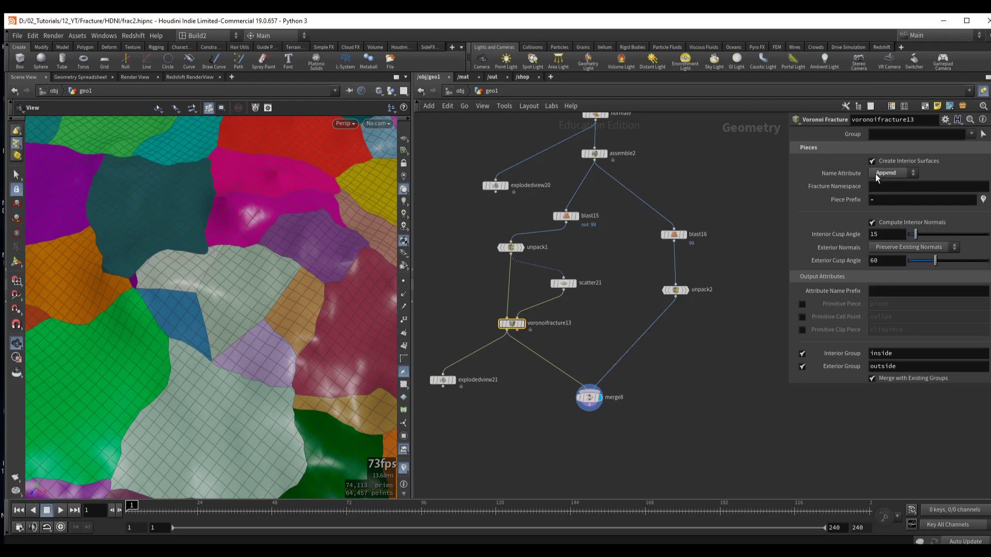
{"action": "middle_click_drag", "start_coordinate": [644, 427], "coordinate": [642, 359]}
{"action": "left_click", "coordinate": [587, 330]}
{"action": "key", "text": "Tab"}
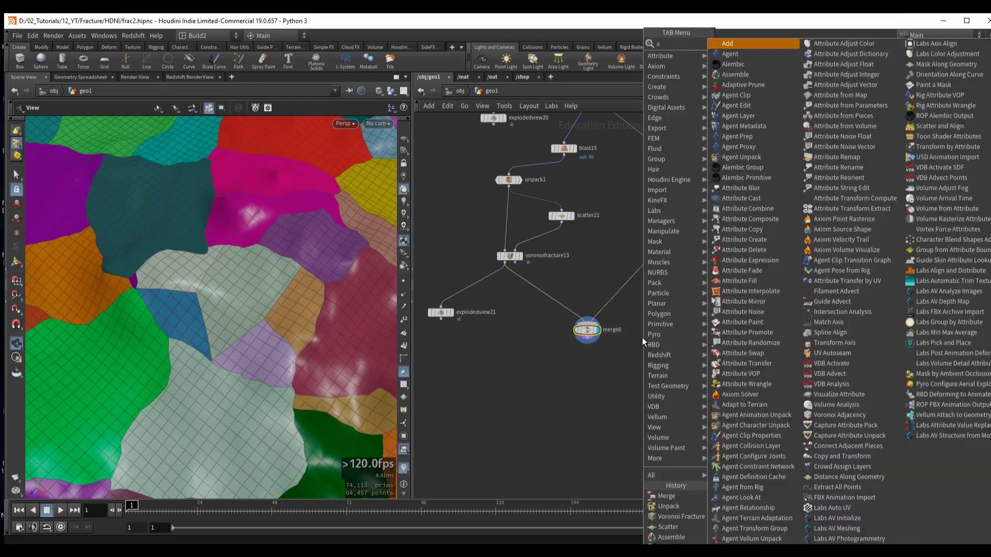
{"action": "key", "text": "Escape"}
- Move explodedview20 out of the way and select the nodes from assemble2 through voronoifracture13
{"action": "scroll", "coordinate": [656, 323], "scroll_direction": "down", "scroll_amount": 2}
{"action": "middle_click_drag", "start_coordinate": [596, 208], "coordinate": [569, 262]}
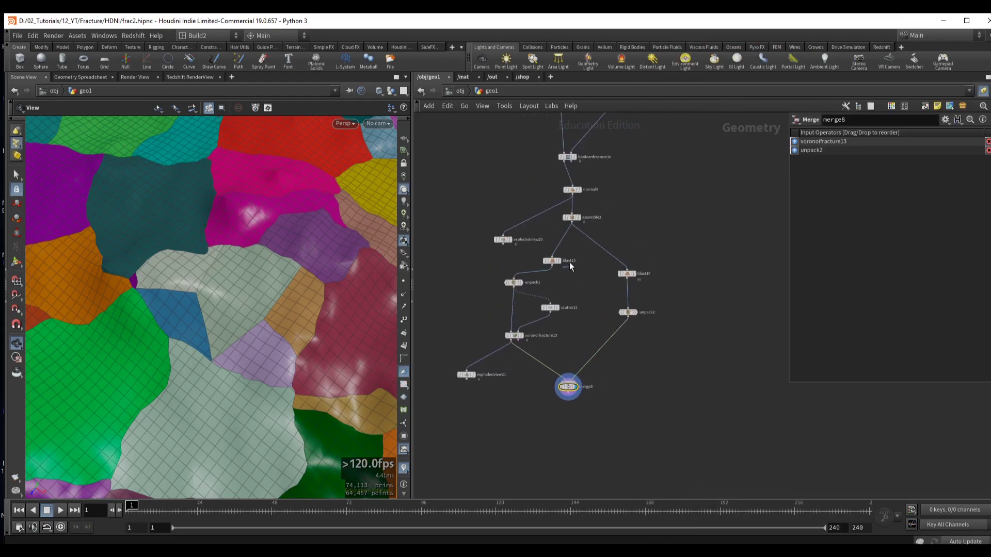
{"action": "mouse_move", "coordinate": [507, 240]}
{"action": "left_mouse_down"}
{"action": "mouse_move", "coordinate": [449, 191]}
{"action": "mouse_move", "coordinate": [588, 327]}
{"action": "left_mouse_up"}
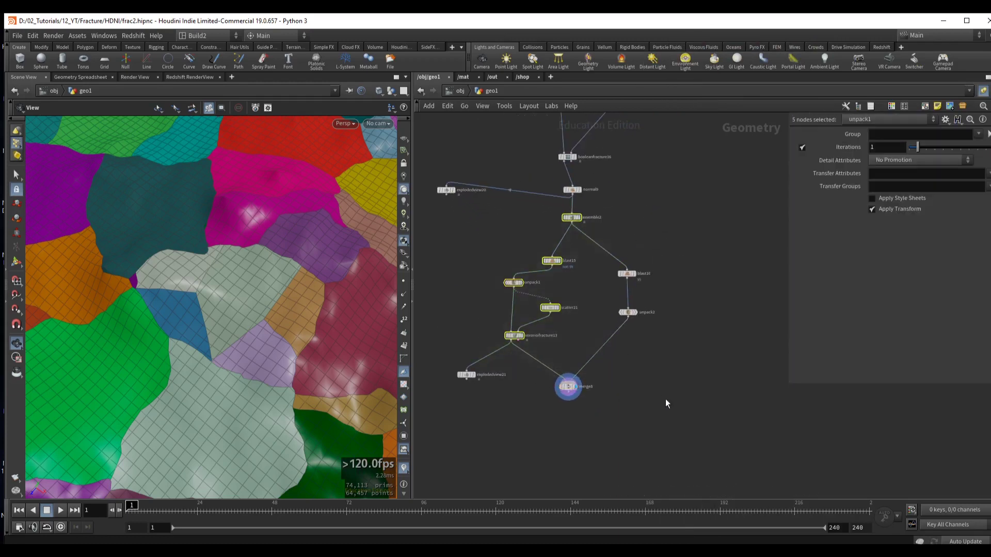
- Add an Assemble node after merge8 and display it
{"action": "middle_click_drag", "start_coordinate": [538, 424], "coordinate": [557, 335]}
{"action": "left_click", "coordinate": [587, 299]}
{"action": "key", "text": "Tab"}
{"action": "type", "text": "as"}
{"action": "key", "text": "Return"}
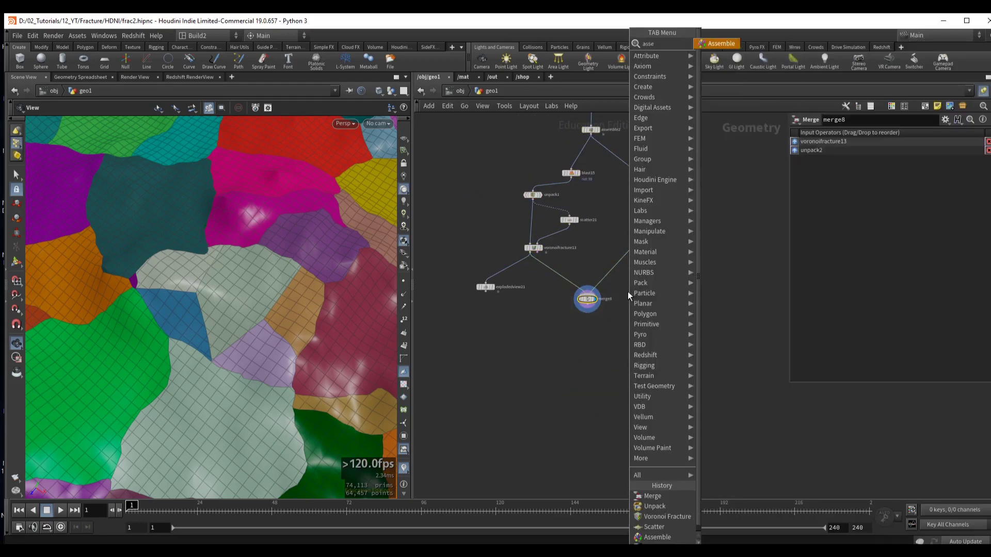
{"action": "left_click", "coordinate": [590, 326]}
{"action": "scroll", "coordinate": [588, 325], "scroll_direction": "up", "scroll_amount": 2}
{"action": "key", "text": "r"}
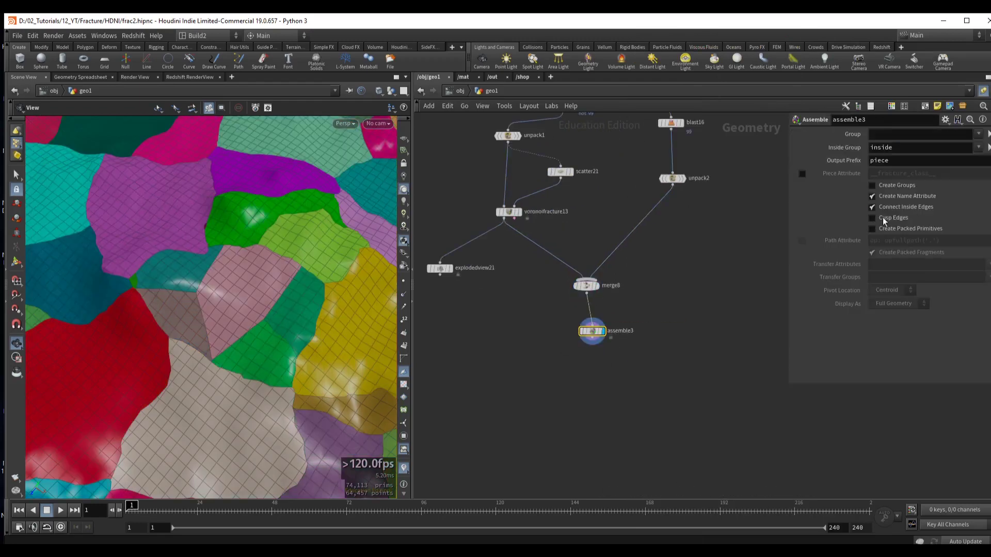
- Align assemble3 directly beneath merge8 and examine its coloured pieces across the whole terrain
{"action": "scroll", "coordinate": [294, 281], "scroll_direction": "up", "scroll_amount": 1}
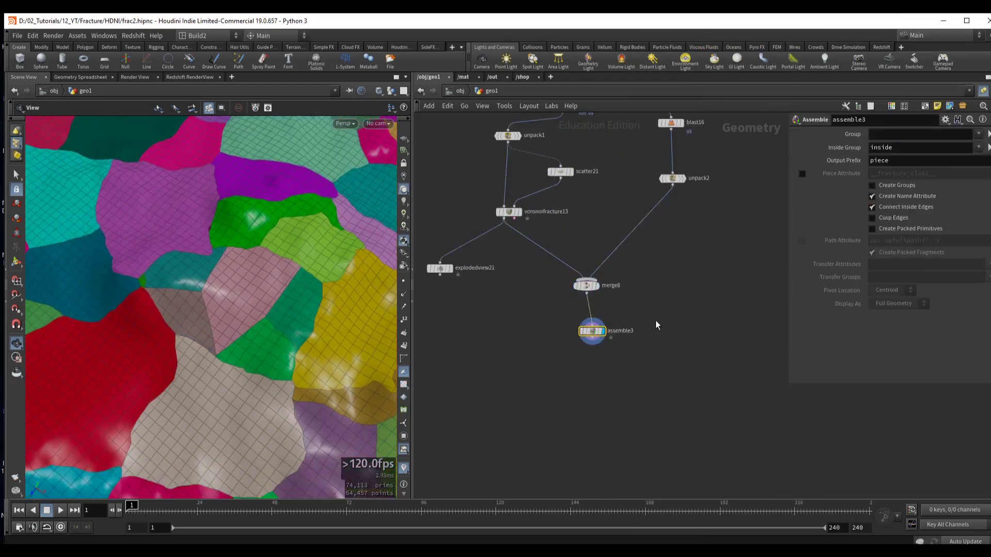
{"action": "middle_click_drag", "start_coordinate": [656, 326], "coordinate": [627, 347]}
{"action": "scroll", "coordinate": [235, 296], "scroll_direction": "up", "scroll_amount": 2}
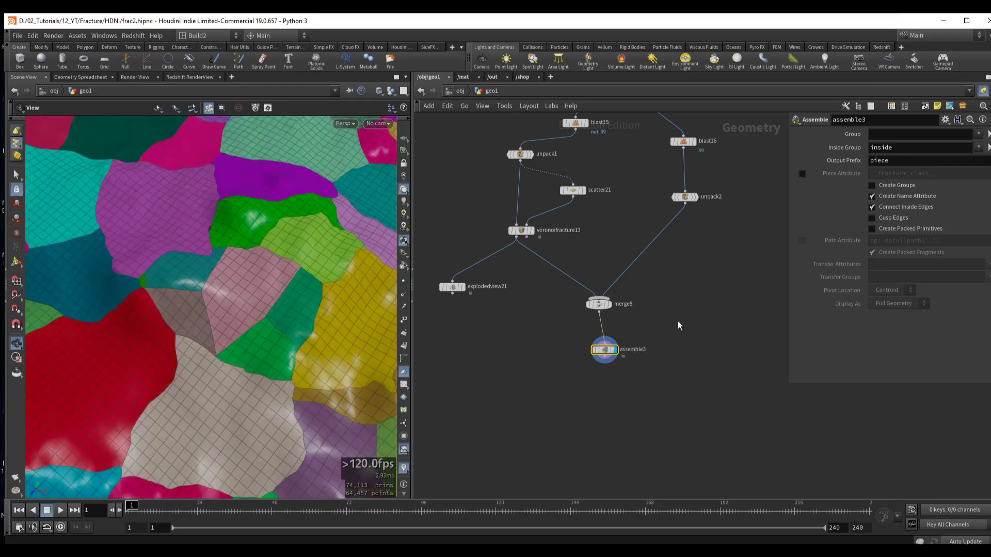
{"action": "left_click_drag", "start_coordinate": [605, 349], "coordinate": [600, 344]}
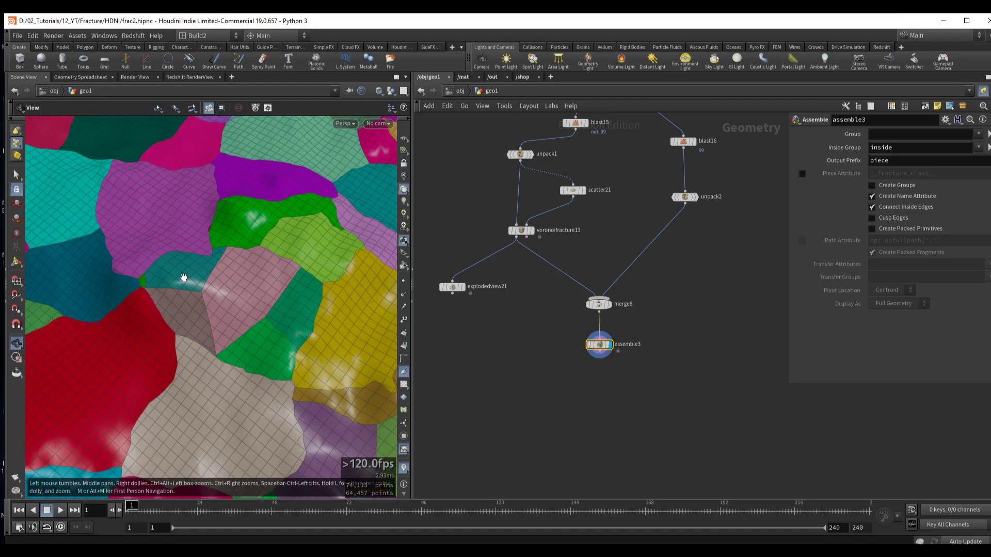
{"action": "scroll", "coordinate": [196, 274], "scroll_direction": "down", "scroll_amount": 5}
{"action": "left_click_drag", "start_coordinate": [206, 270], "coordinate": [356, 259]}
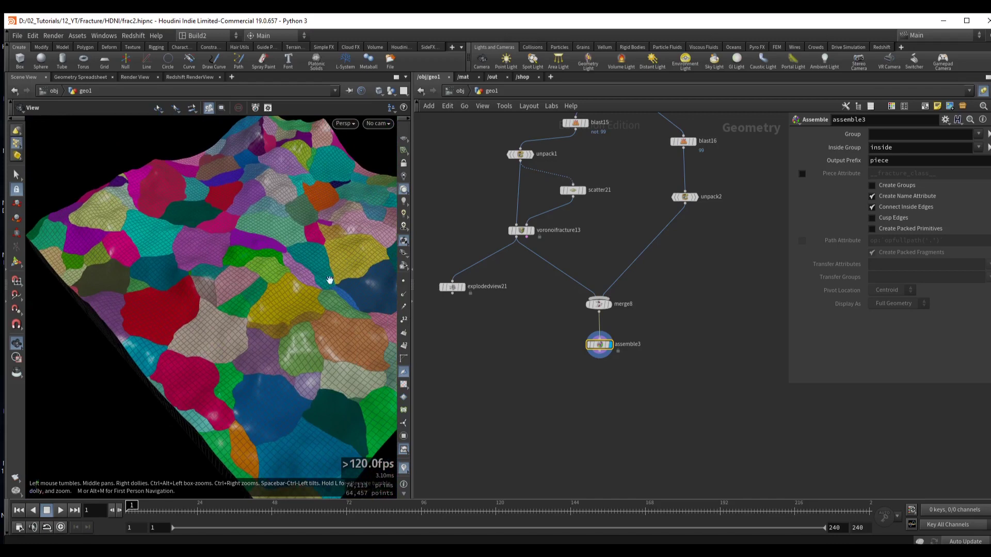
{"action": "left_click_drag", "start_coordinate": [261, 283], "coordinate": [289, 292]}
{"action": "mouse_move", "coordinate": [599, 347]}
{"action": "mouse_move", "coordinate": [597, 348]}
{"action": "left_mouse_down"}
{"action": "mouse_move", "coordinate": [611, 347]}
{"action": "mouse_move", "coordinate": [597, 351]}
{"action": "left_mouse_up"}
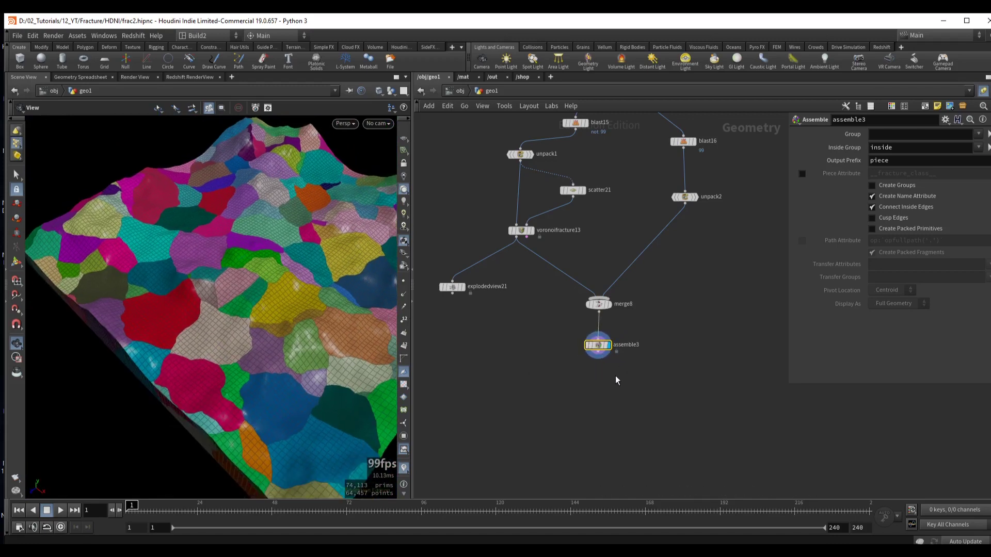
{"action": "middle_click_drag", "start_coordinate": [623, 385], "coordinate": [613, 352]}
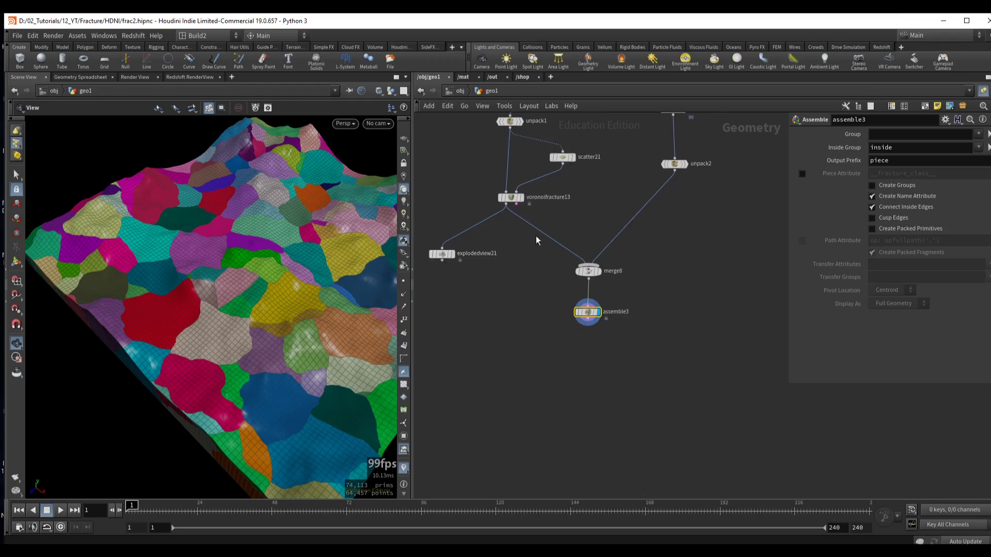
- Preview assemble3 with a copy of explodedview21 connected to it, and delete the copy
{"action": "left_click_drag", "start_coordinate": [442, 254], "coordinate": [468, 351], "text": "alt"}
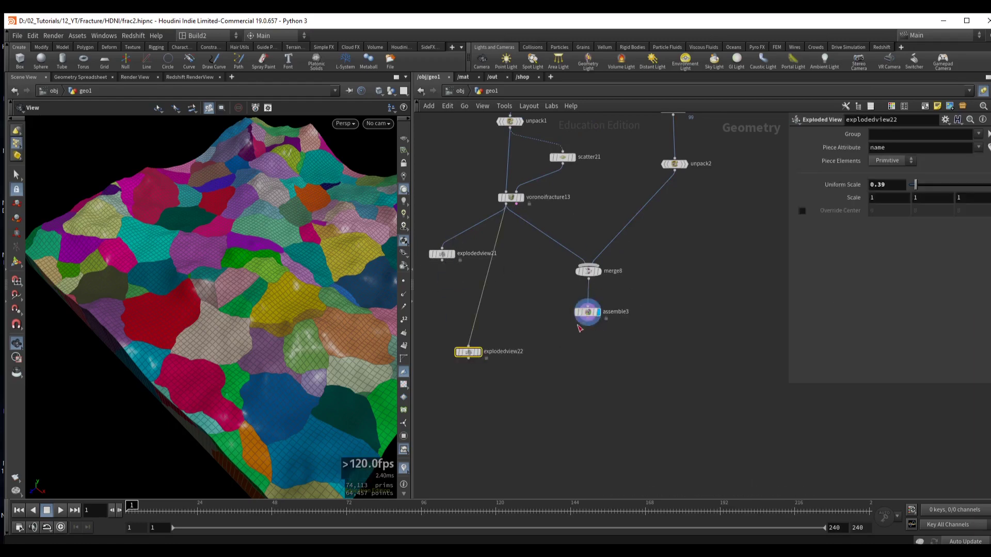
{"action": "left_click_drag", "start_coordinate": [589, 324], "coordinate": [468, 345]}
{"action": "key", "text": "Escape"}
{"action": "left_click", "coordinate": [479, 352]}
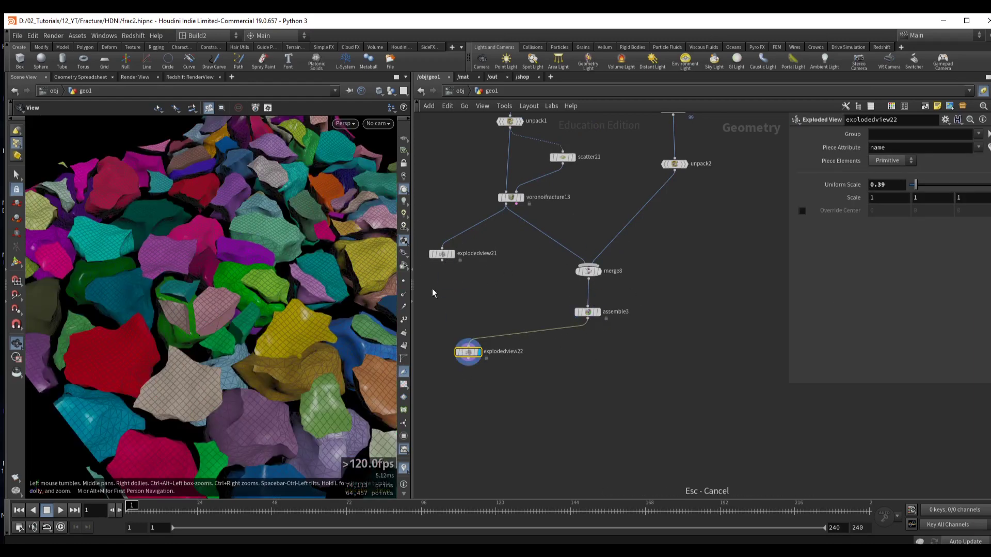
{"action": "left_click_drag", "start_coordinate": [913, 185], "coordinate": [729, 277]}
{"action": "key", "text": "Delete"}
- Move explodedview20 farther aside and shift the upstream nodes through booleanfracture16 away from the lower branch
{"action": "scroll", "coordinate": [519, 289], "scroll_direction": "down", "scroll_amount": 2}
{"action": "left_click", "coordinate": [479, 180]}
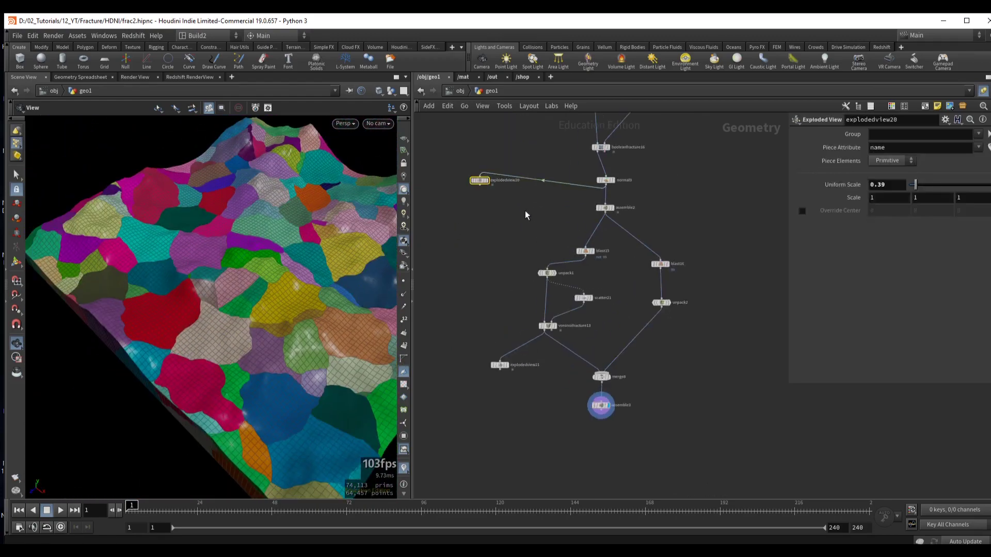
{"action": "left_click_drag", "start_coordinate": [480, 180], "coordinate": [458, 204]}
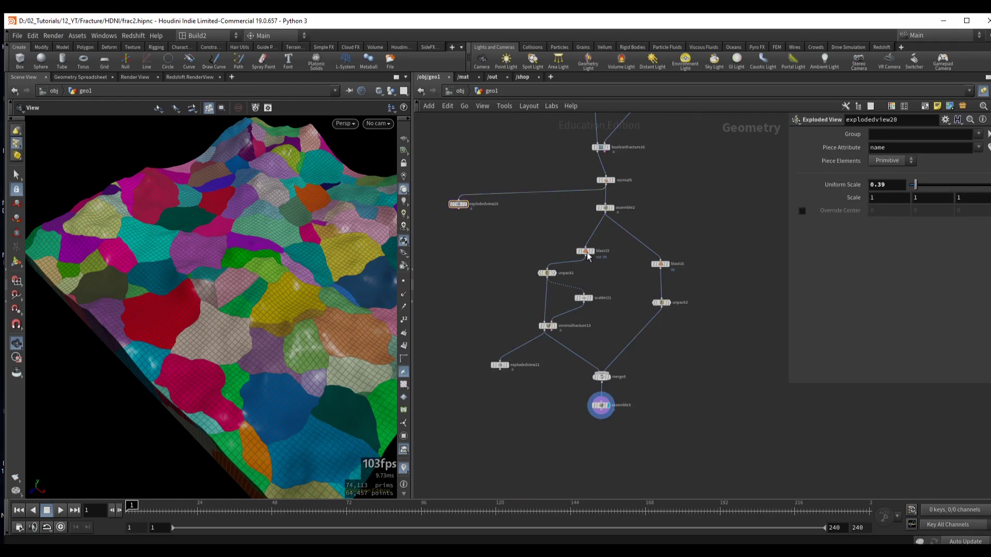
{"action": "scroll", "coordinate": [729, 206], "scroll_direction": "down", "scroll_amount": 5}
{"action": "scroll", "coordinate": [648, 290], "scroll_direction": "up", "scroll_amount": 2}
{"action": "left_click_drag", "start_coordinate": [506, 133], "coordinate": [659, 330]}
{"action": "left_click_drag", "start_coordinate": [564, 326], "coordinate": [634, 308]}
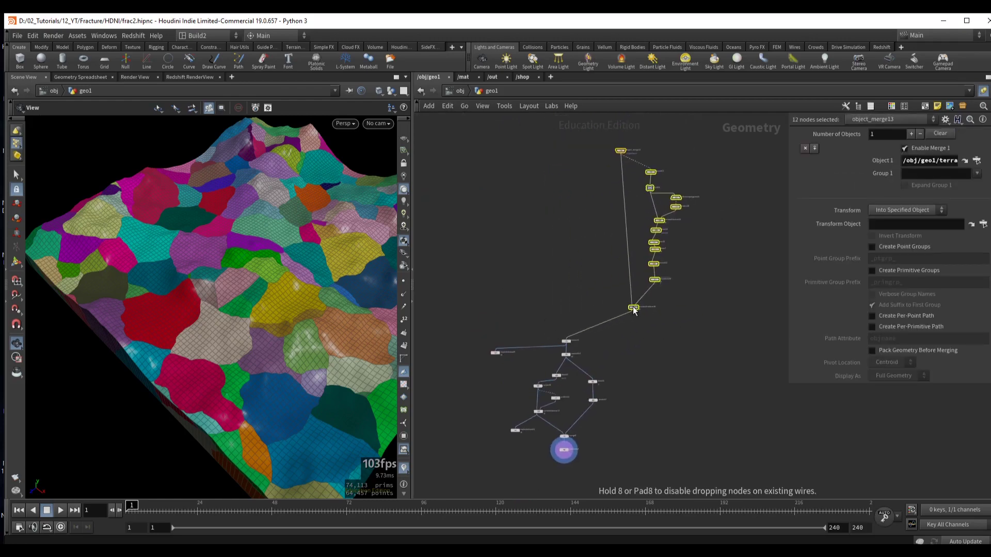
- Place normal9 beneath booleanfracture16, display it, delete explodedview20 and view the whole fractured terrain
{"action": "middle_click_drag", "start_coordinate": [665, 336], "coordinate": [573, 304]}
{"action": "left_click", "coordinate": [572, 305]}
{"action": "scroll", "coordinate": [498, 305], "scroll_direction": "up", "scroll_amount": 5}
{"action": "left_click_drag", "start_coordinate": [440, 323], "coordinate": [614, 306]}
{"action": "key", "text": "l"}
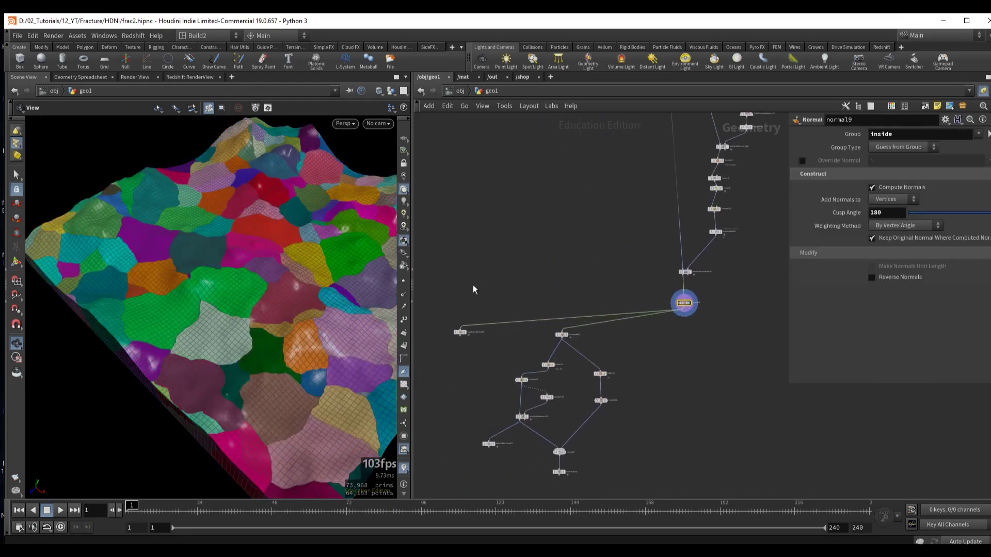
{"action": "scroll", "coordinate": [540, 266], "scroll_direction": "up", "scroll_amount": 1}
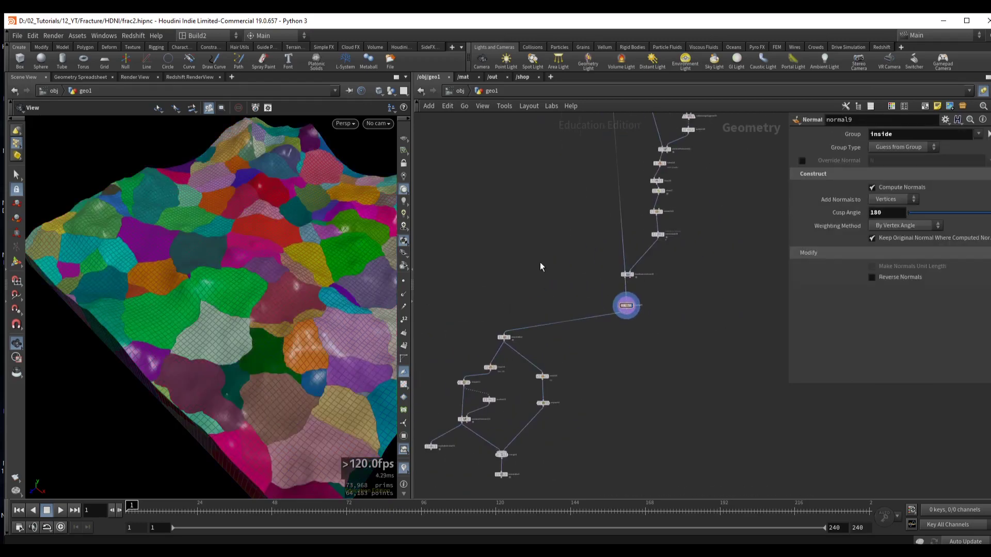
{"action": "left_click_drag", "start_coordinate": [222, 248], "coordinate": [229, 291]}
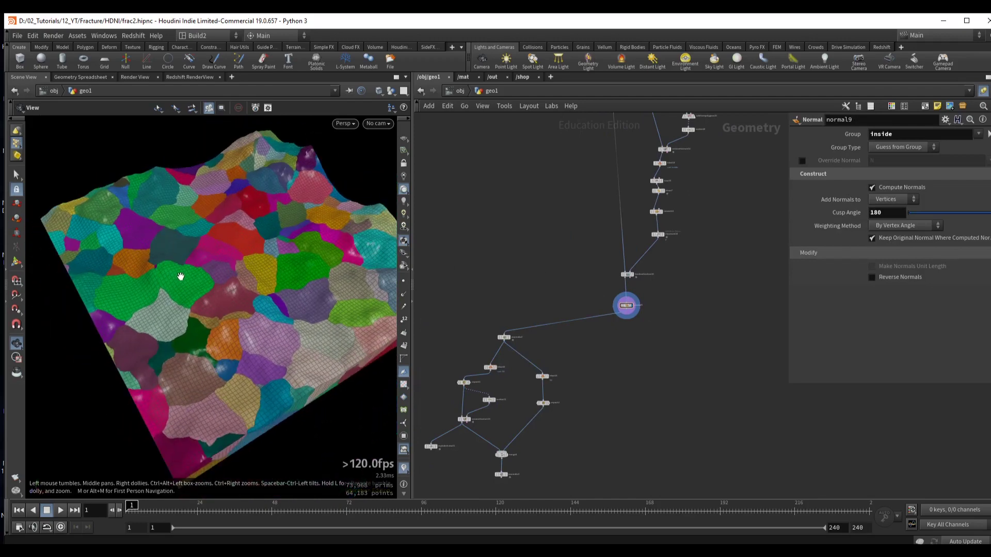
{"action": "left_click_drag", "start_coordinate": [227, 279], "coordinate": [234, 260]}
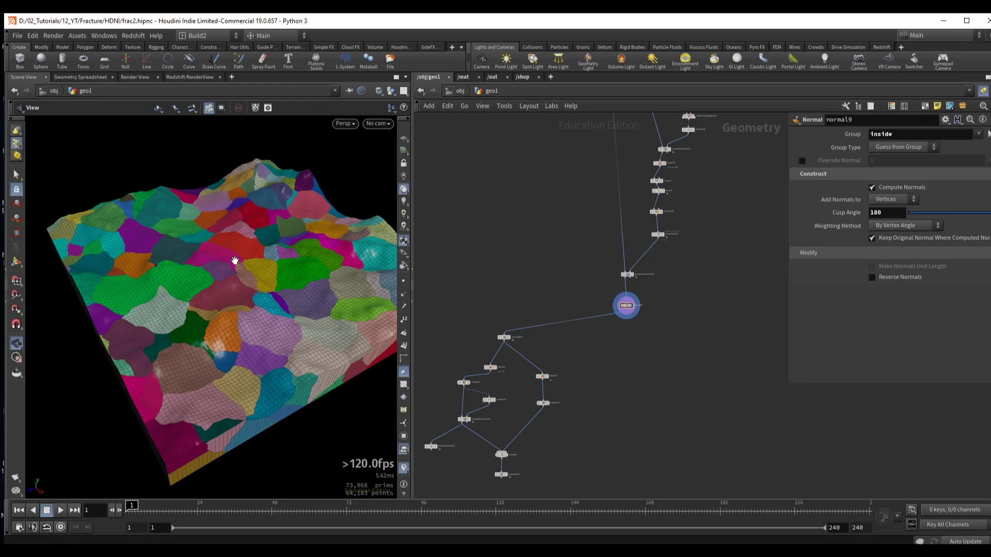
- Branch a Measure node off normal9 to measure the area of the fractured terrain's primitives
{"action": "left_click_drag", "start_coordinate": [244, 256], "coordinate": [220, 264]}
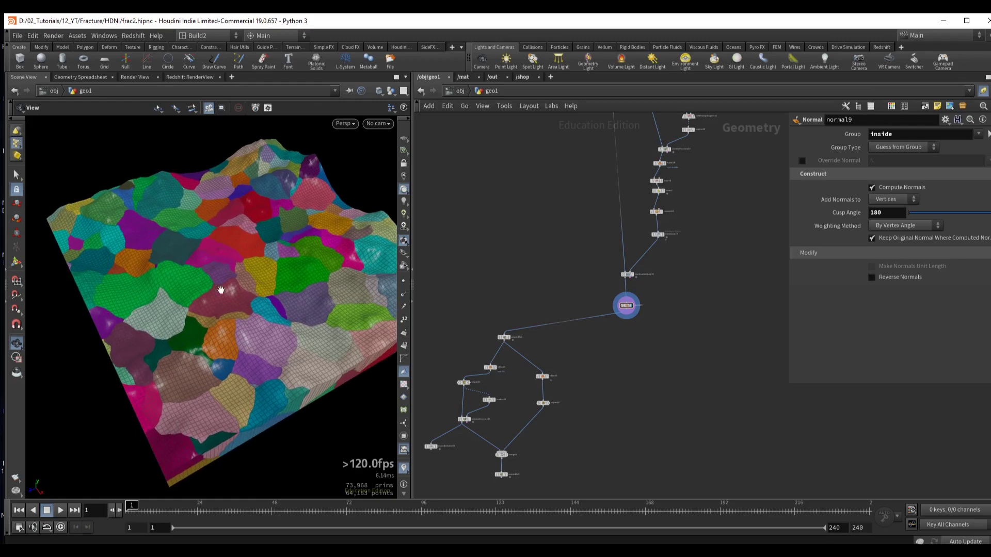
{"action": "scroll", "coordinate": [620, 352], "scroll_direction": "up", "scroll_amount": 5}
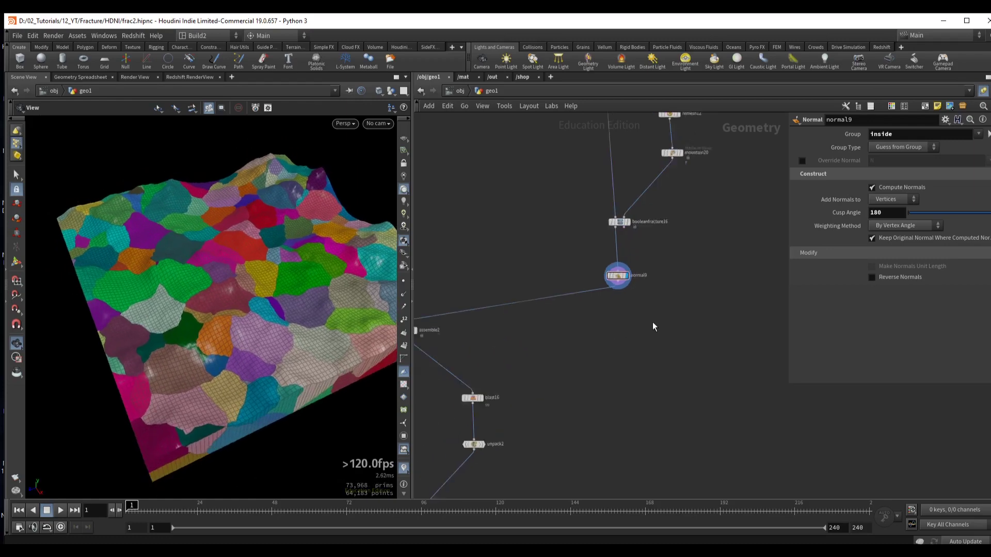
{"action": "key", "text": "Tab"}
{"action": "type", "text": "meas"}
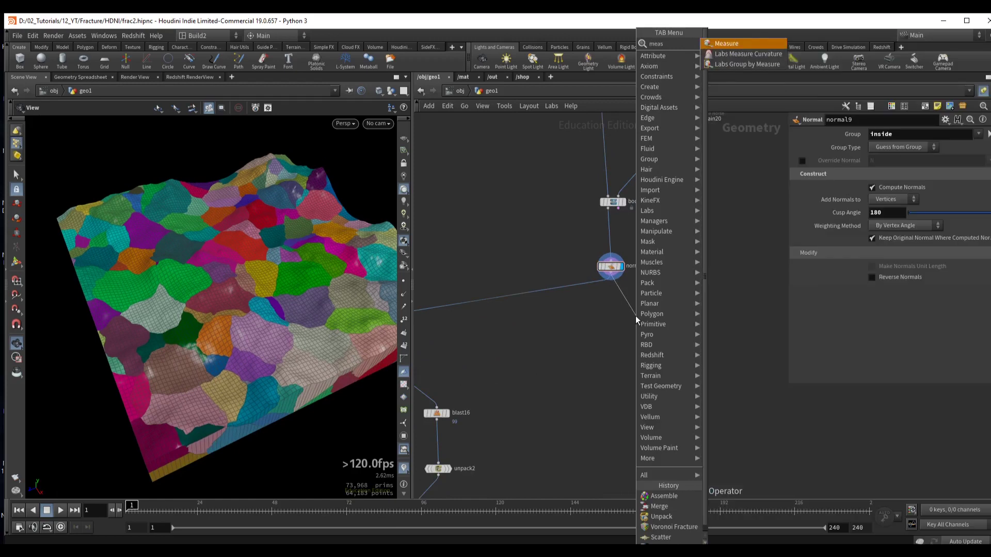
{"action": "key", "text": "Return"}
{"action": "left_click", "coordinate": [636, 316]}
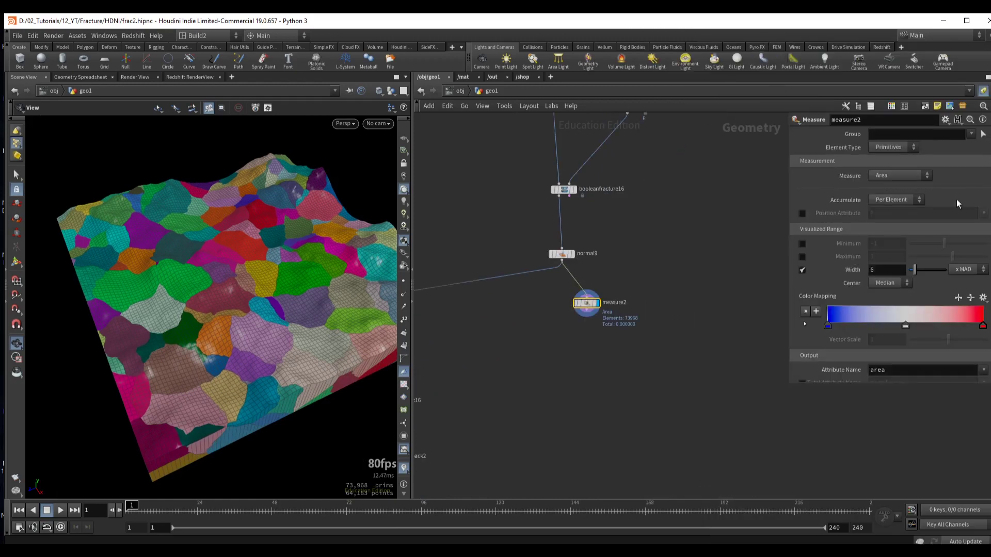
- Accumulate measure2's area per piece, using name as the piece attribute
{"action": "left_click", "coordinate": [892, 200]}
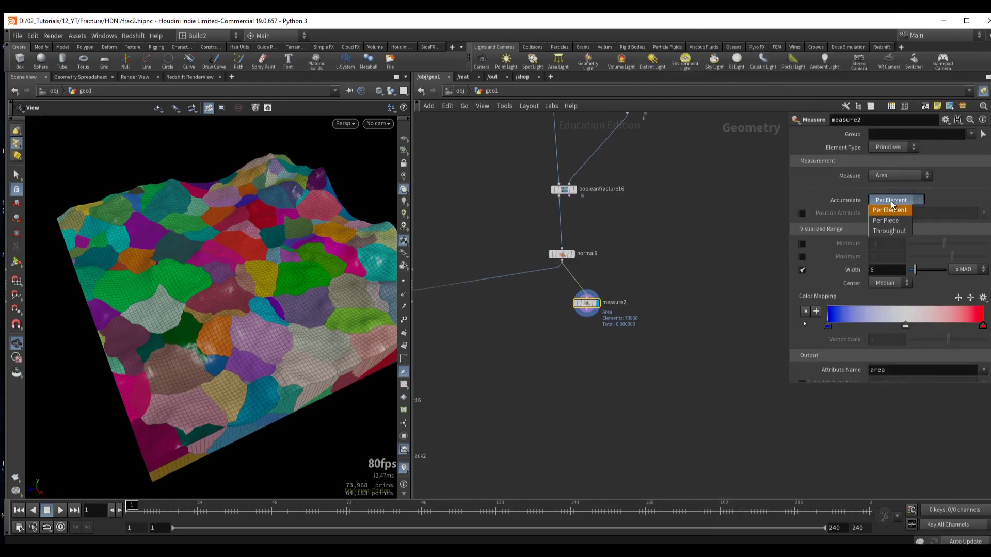
{"action": "left_click", "coordinate": [883, 223]}
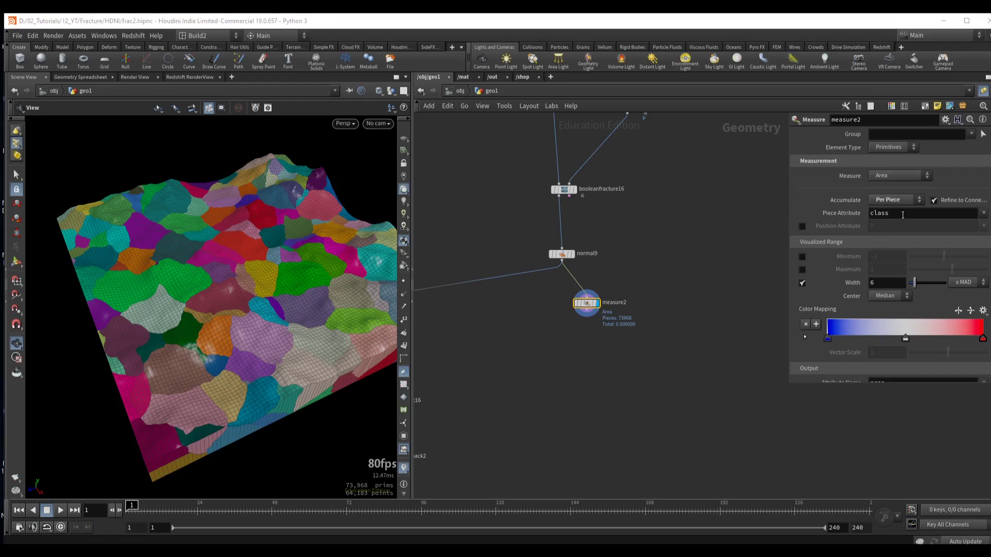
{"action": "left_click", "coordinate": [901, 213]}
{"action": "type", "text": "name"}
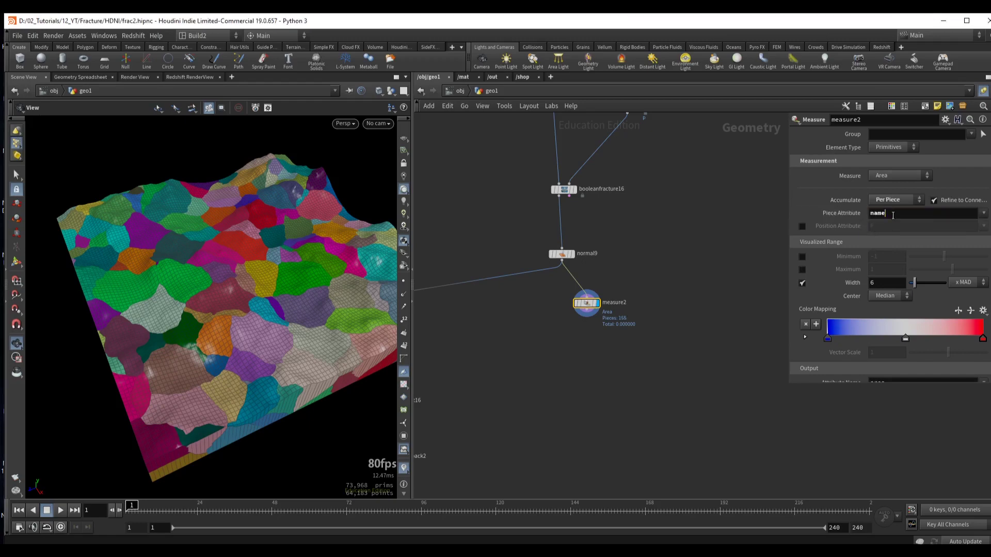
{"action": "double_click", "coordinate": [880, 217]}
{"action": "key", "text": "Return"}
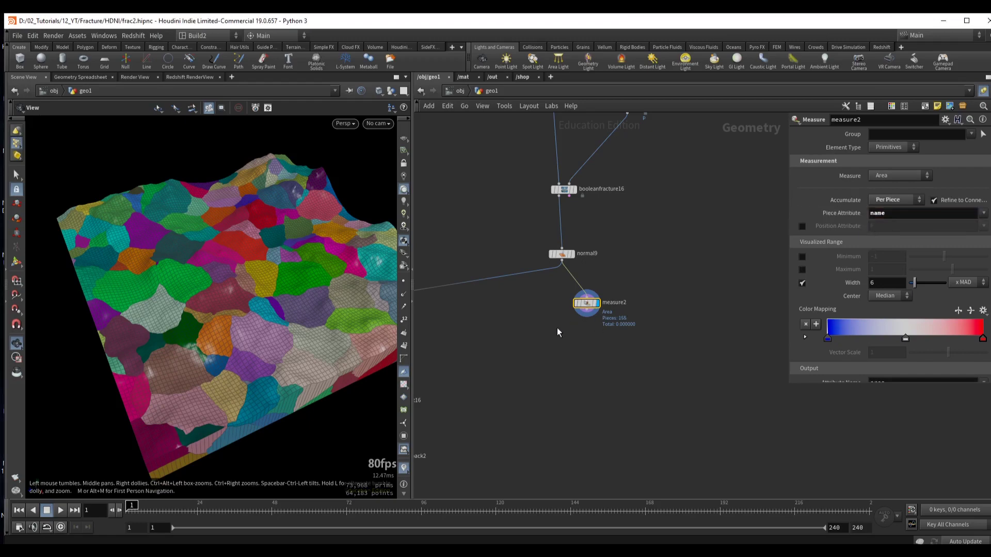
- Examine measure2's primitive data in the geometry spreadsheet sorted by area, and return to the 3D scene view
{"action": "left_click", "coordinate": [81, 77]}
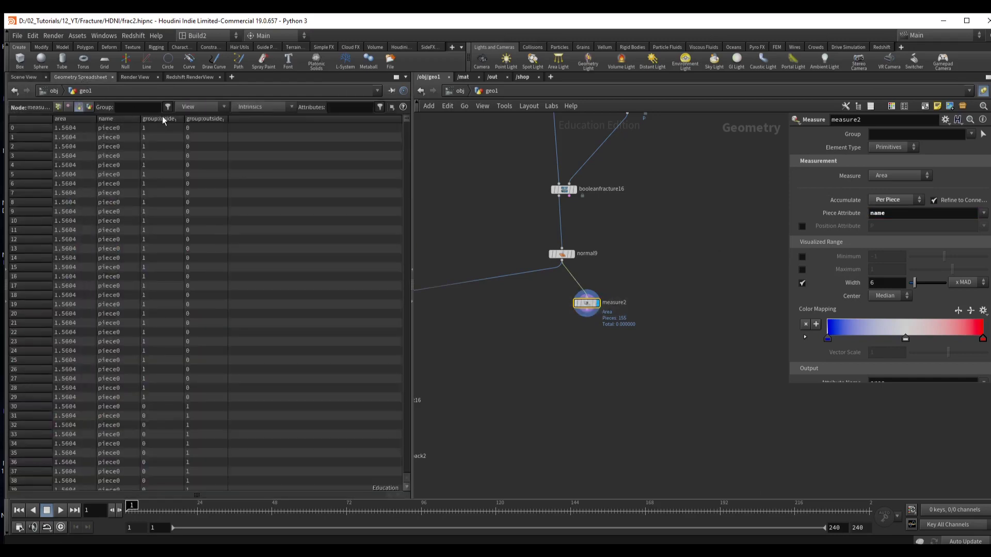
{"action": "left_click", "coordinate": [72, 118]}
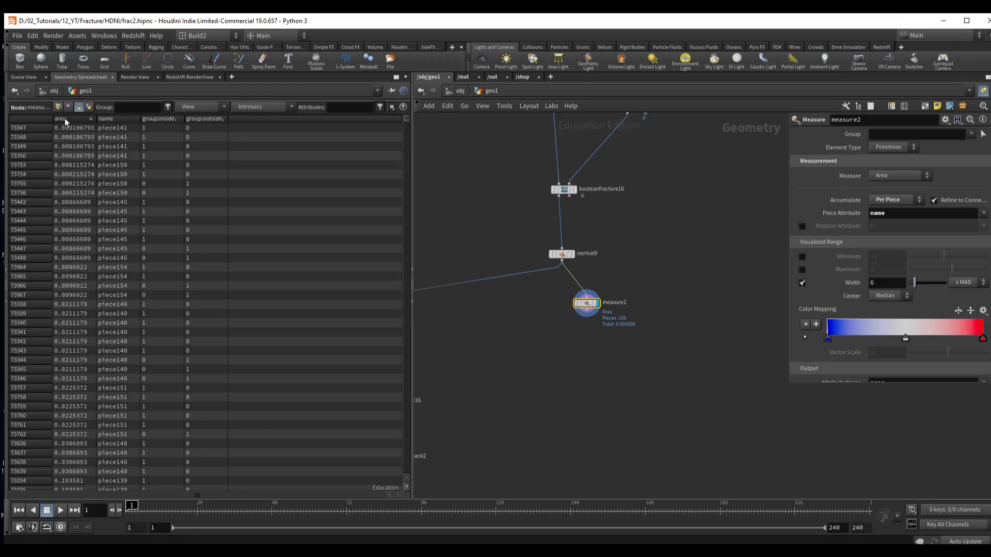
{"action": "left_click", "coordinate": [64, 119]}
{"action": "left_click", "coordinate": [16, 77]}
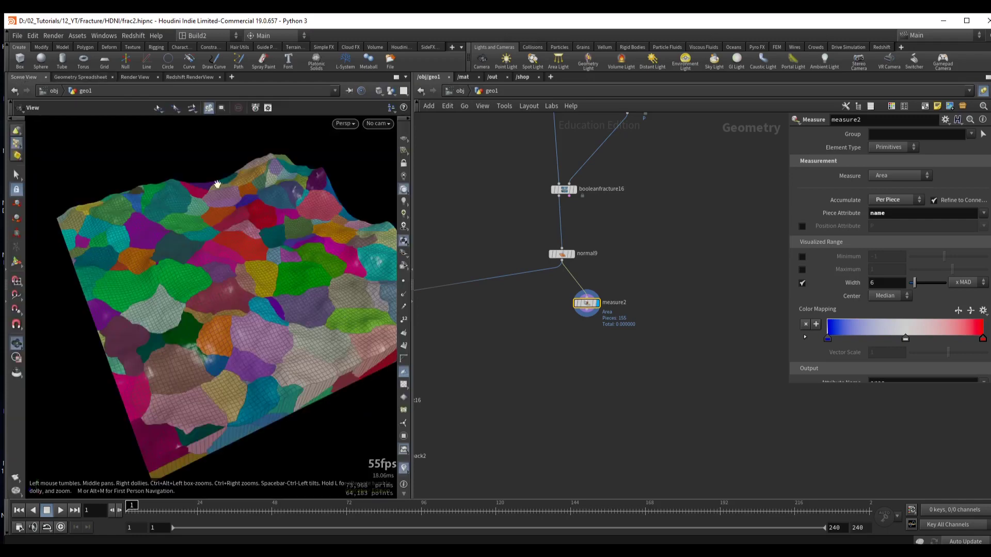
- Add a Split node directly beneath measure2 and connect it to the measured pieces
{"action": "middle_click_drag", "start_coordinate": [585, 316], "coordinate": [569, 247]}
{"action": "left_click", "coordinate": [571, 246]}
{"action": "left_click", "coordinate": [573, 277]}
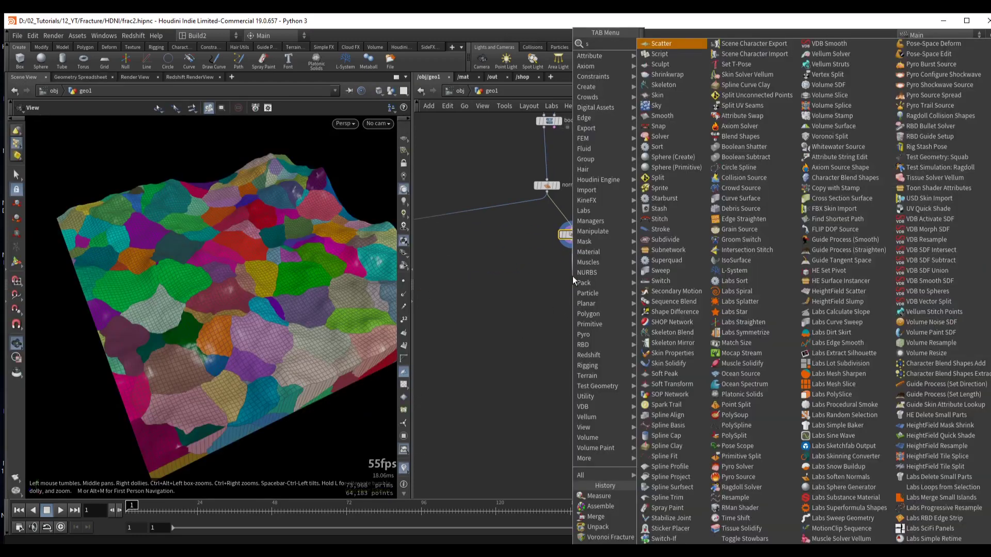
{"action": "type", "text": "split"}
{"action": "key", "text": "Return"}
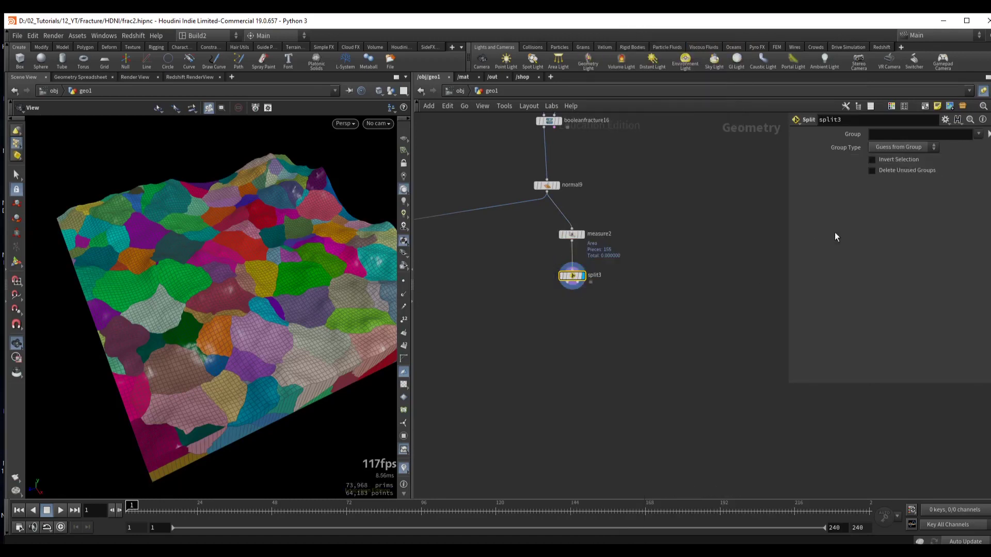
- Add a custom float parameter labelled Treshold to split3's parameter interface and accept the change
{"action": "left_click", "coordinate": [945, 119]}
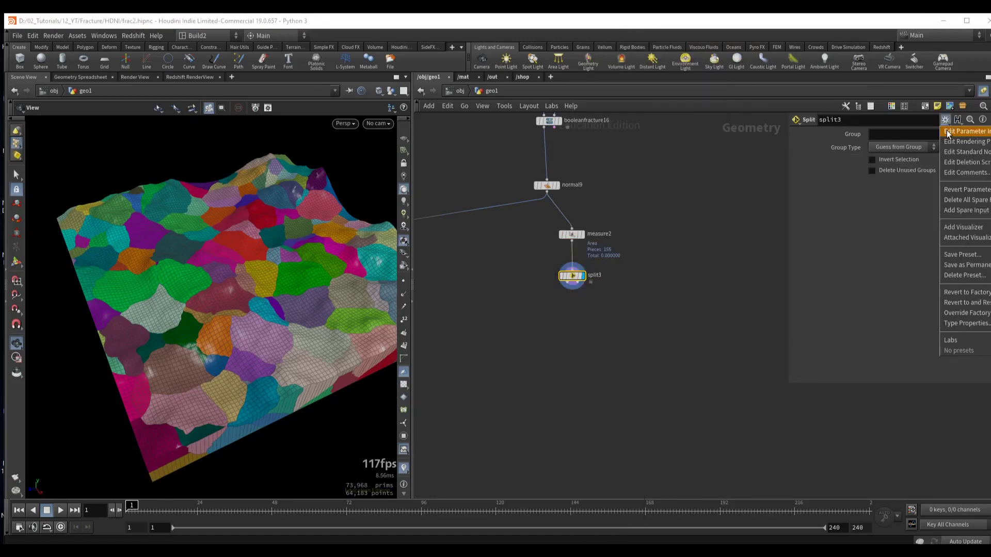
{"action": "key", "text": "Escape"}
{"action": "left_click_drag", "start_coordinate": [627, 26], "coordinate": [491, 53]}
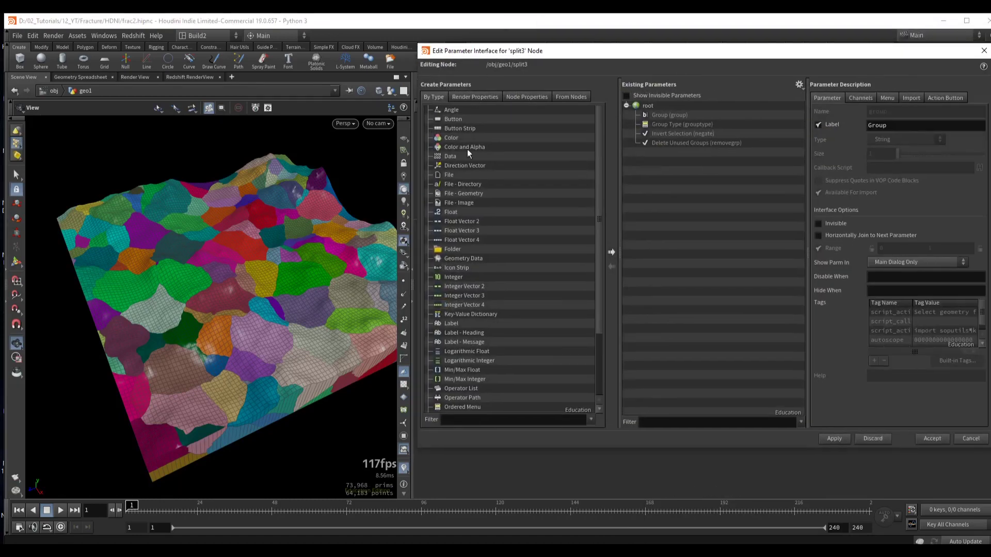
{"action": "left_click_drag", "start_coordinate": [449, 216], "coordinate": [648, 107]}
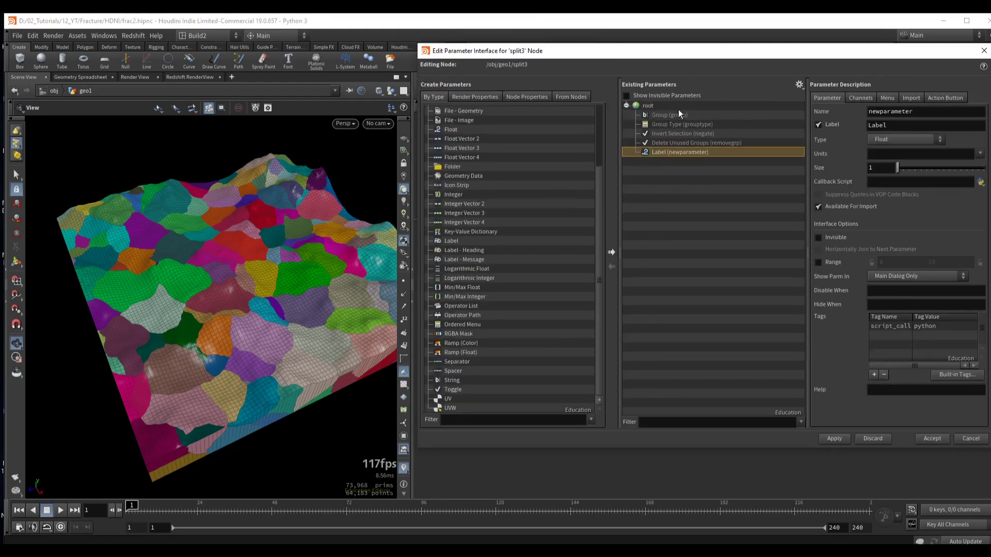
{"action": "left_click_drag", "start_coordinate": [690, 58], "coordinate": [477, 54]}
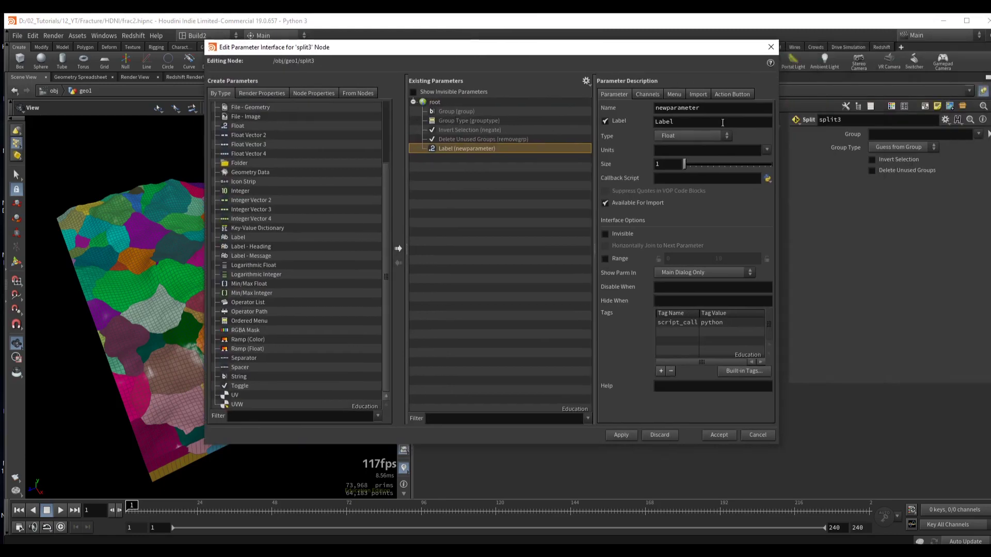
{"action": "double_click", "coordinate": [697, 124]}
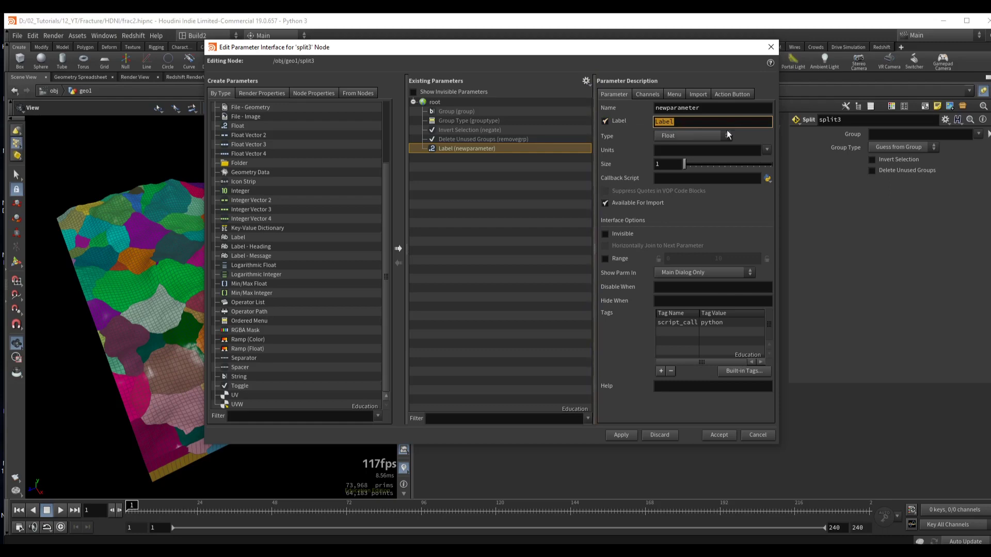
{"action": "type", "text": "Treshold"}
{"action": "key", "text": "Return"}
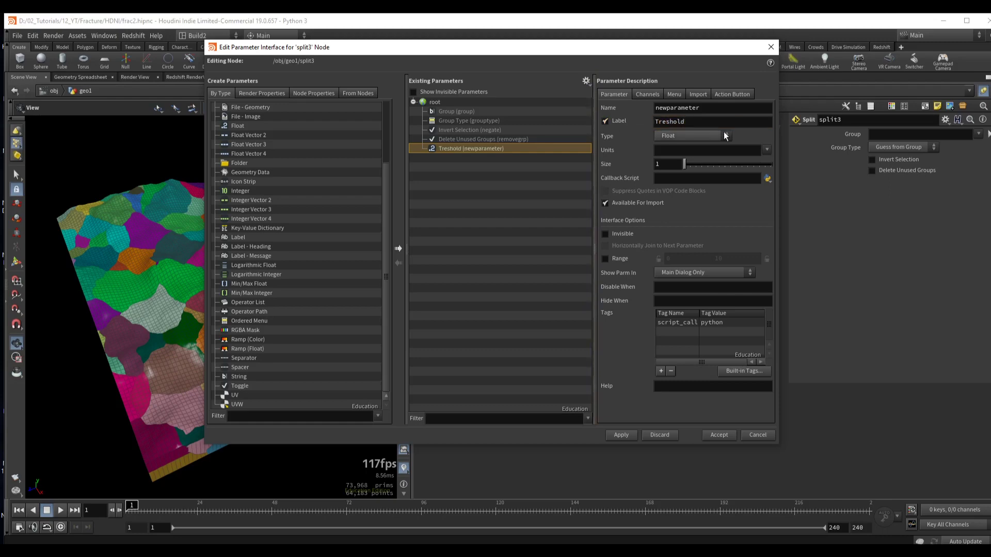
{"action": "left_click", "coordinate": [719, 435]}
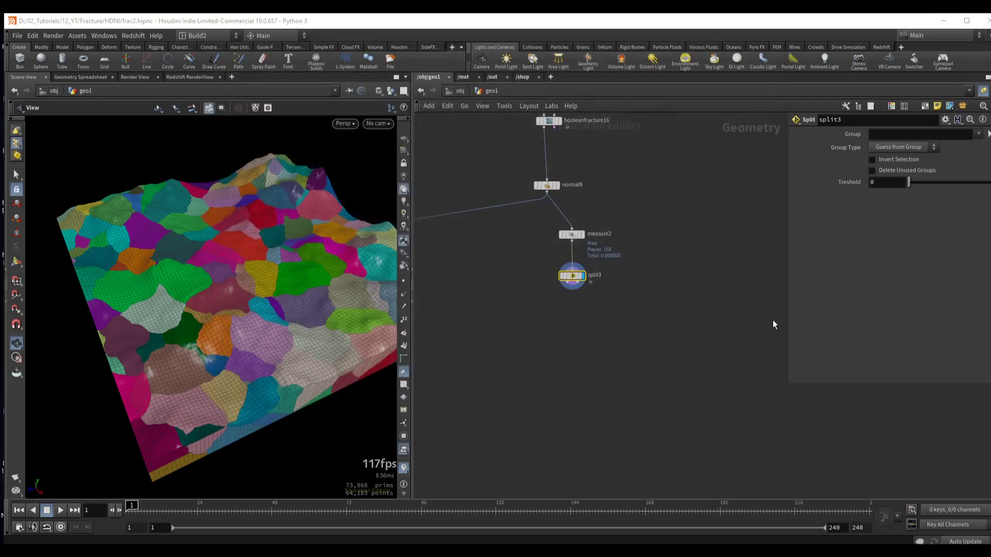
{"action": "right_click", "coordinate": [845, 183]}
{"action": "left_click", "coordinate": [878, 249]}
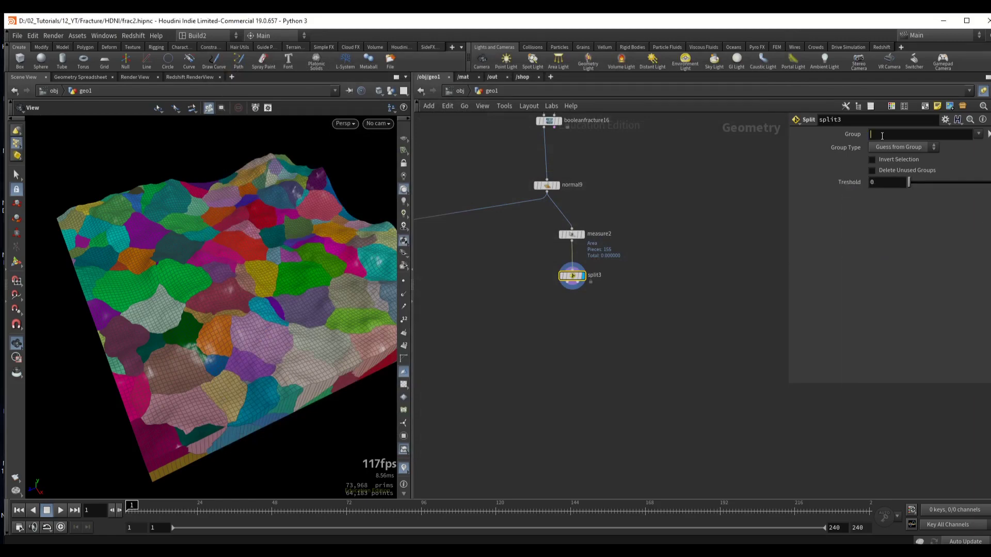
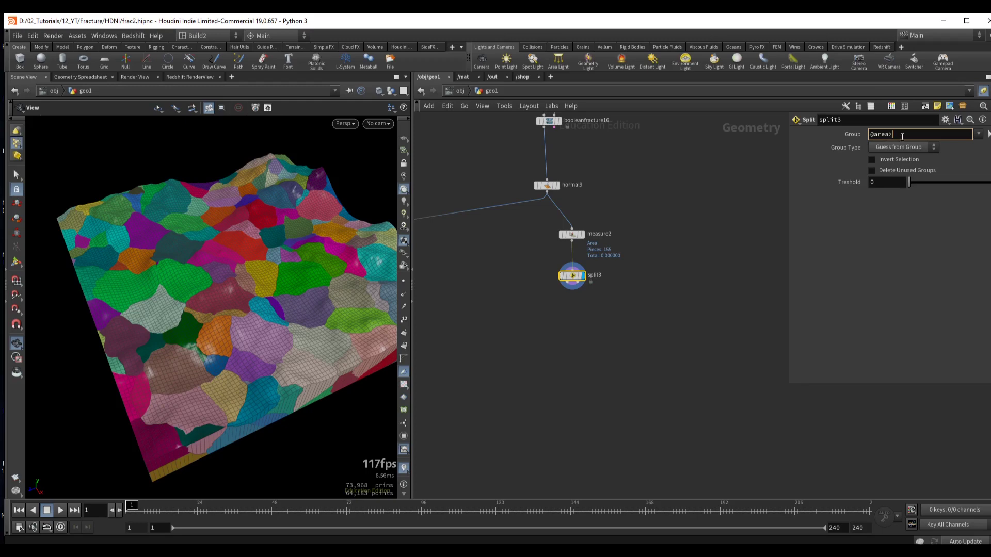
{"action": "right_click", "coordinate": [902, 136]}
{"action": "left_click", "coordinate": [945, 234]}
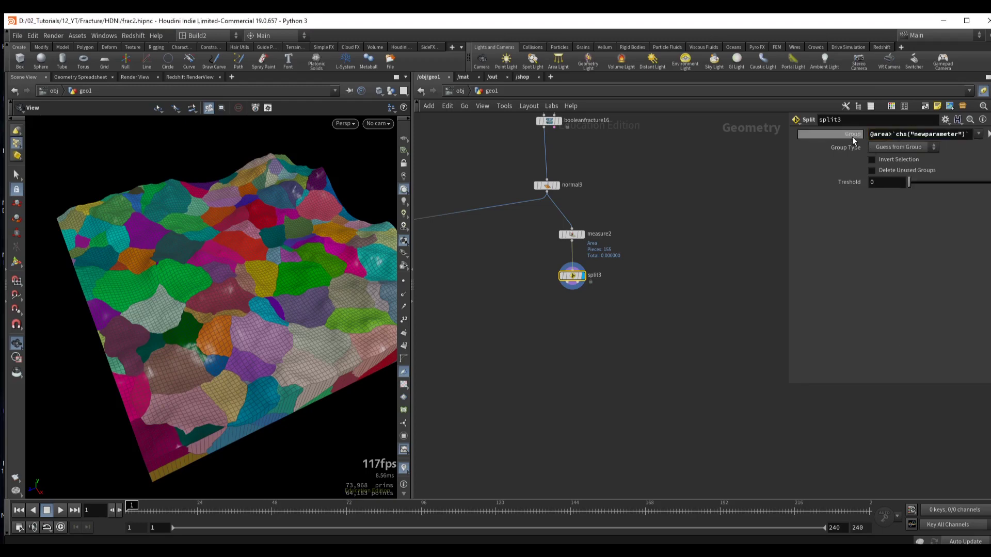
{"action": "scroll", "coordinate": [635, 255], "scroll_direction": "up", "scroll_amount": 2}
{"action": "left_click_drag", "start_coordinate": [202, 243], "coordinate": [206, 246]}
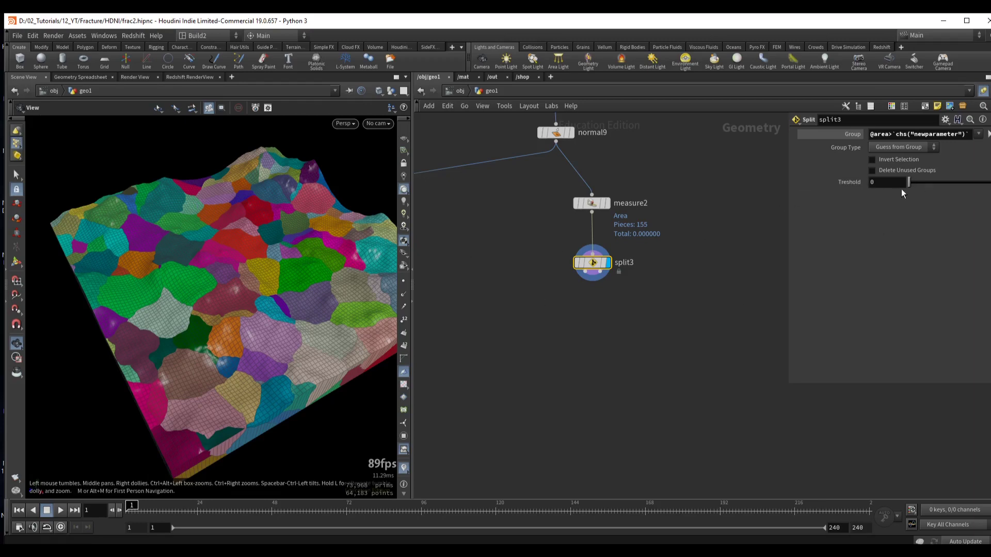
- Raise split3's Treshold to 48.5 and switch the viewport shading to hide the wireframe
{"action": "left_click_drag", "start_coordinate": [909, 182], "coordinate": [990, 185]}
{"action": "key", "text": "shift+w"}
{"action": "mouse_move", "coordinate": [229, 276]}
{"action": "left_mouse_down"}
{"action": "mouse_move", "coordinate": [250, 264]}
{"action": "mouse_move", "coordinate": [223, 252]}
{"action": "left_mouse_up"}
{"action": "middle_click_drag", "start_coordinate": [856, 184], "coordinate": [990, 161]}
{"action": "left_click_drag", "start_coordinate": [289, 270], "coordinate": [238, 251]}
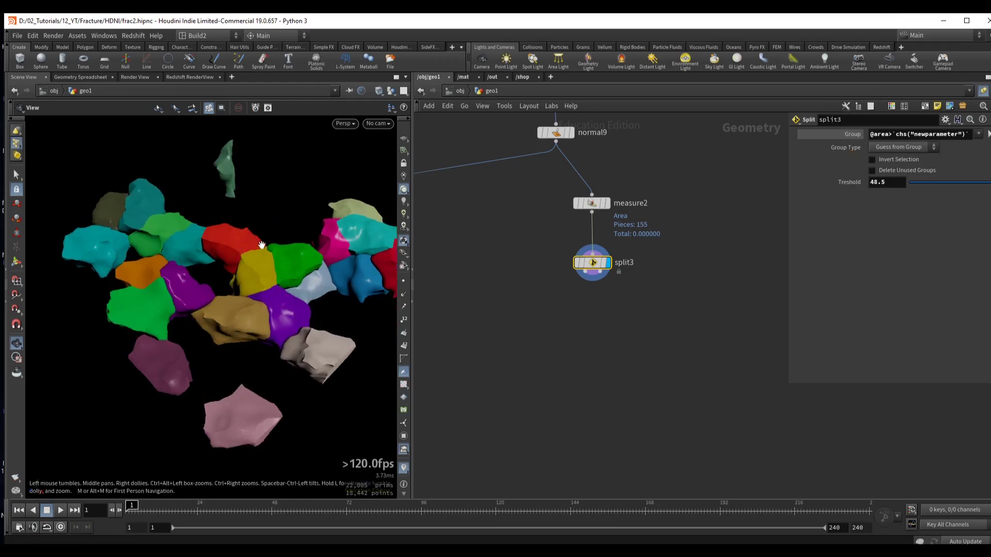
- Add a Null node to split3's first output and name it big_pieces
{"action": "left_click", "coordinate": [585, 272]}
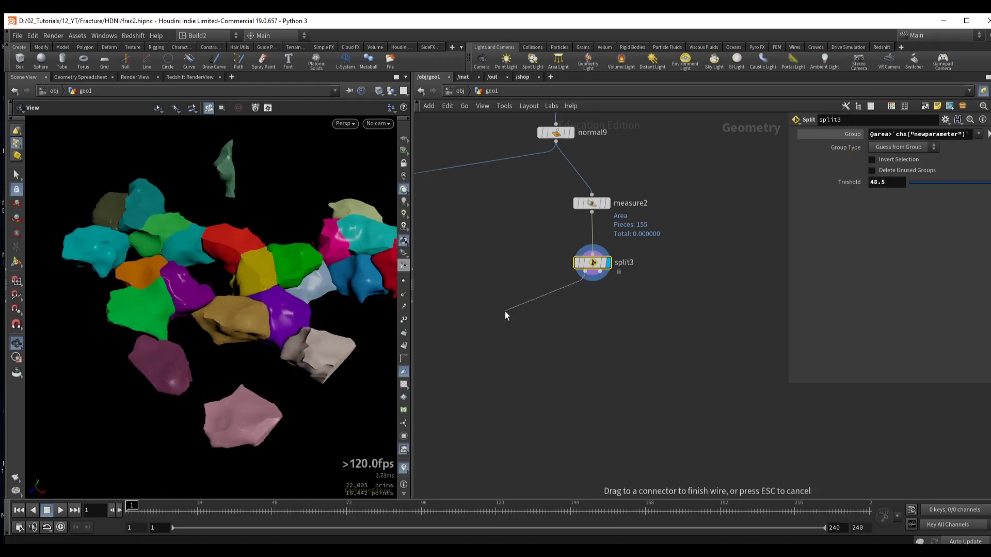
{"action": "left_click", "coordinate": [504, 314]}
{"action": "type", "text": "null"}
{"action": "key", "text": "Return"}
{"action": "left_click", "coordinate": [480, 315]}
{"action": "double_click", "coordinate": [507, 315]}
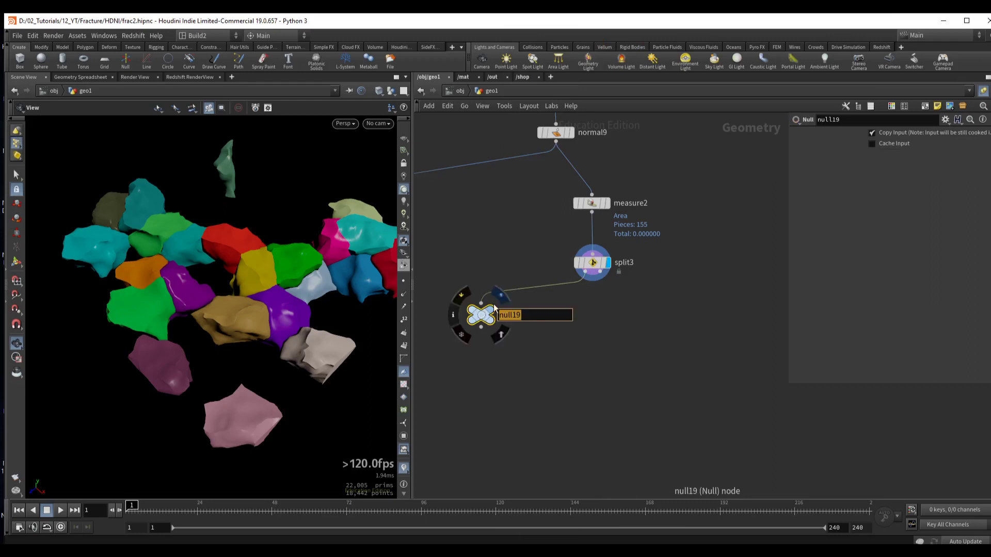
{"action": "type", "text": "big_pieces"}
{"action": "key", "text": "Return"}
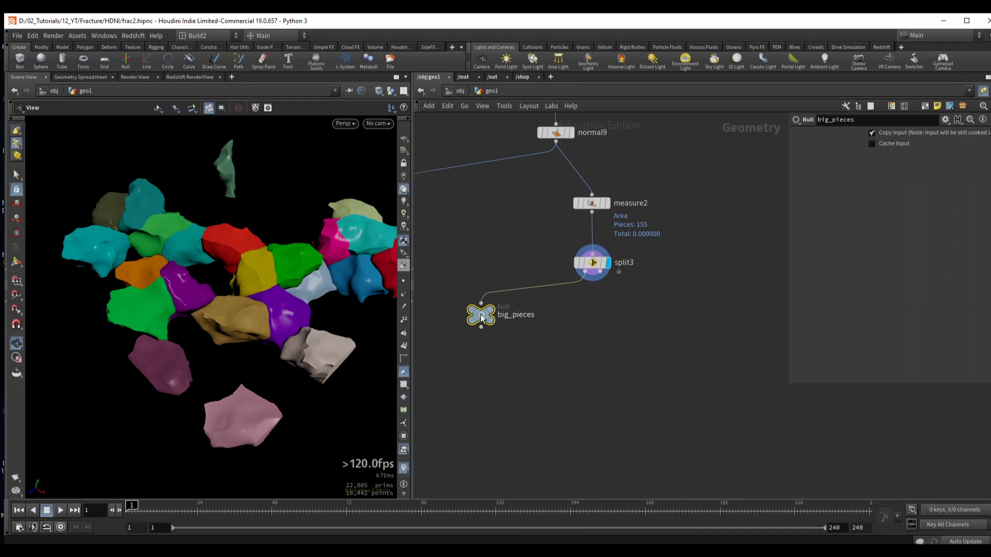
- Duplicate the big_pieces null onto split3's second output, name it small_pieces, and display it
{"action": "left_click_drag", "start_coordinate": [483, 324], "coordinate": [653, 332], "text": "alt"}
{"action": "double_click", "coordinate": [678, 324]}
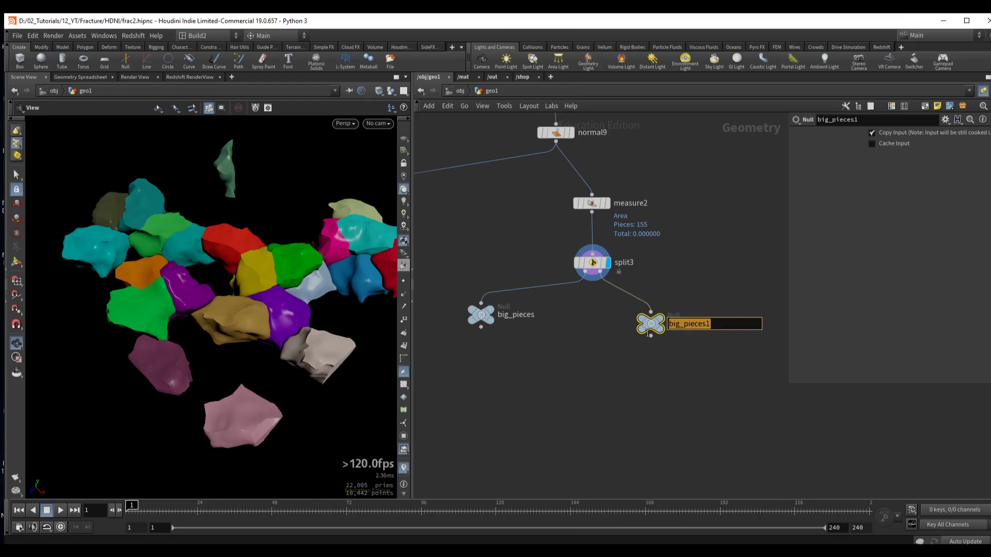
{"action": "type", "text": "small_pi"}
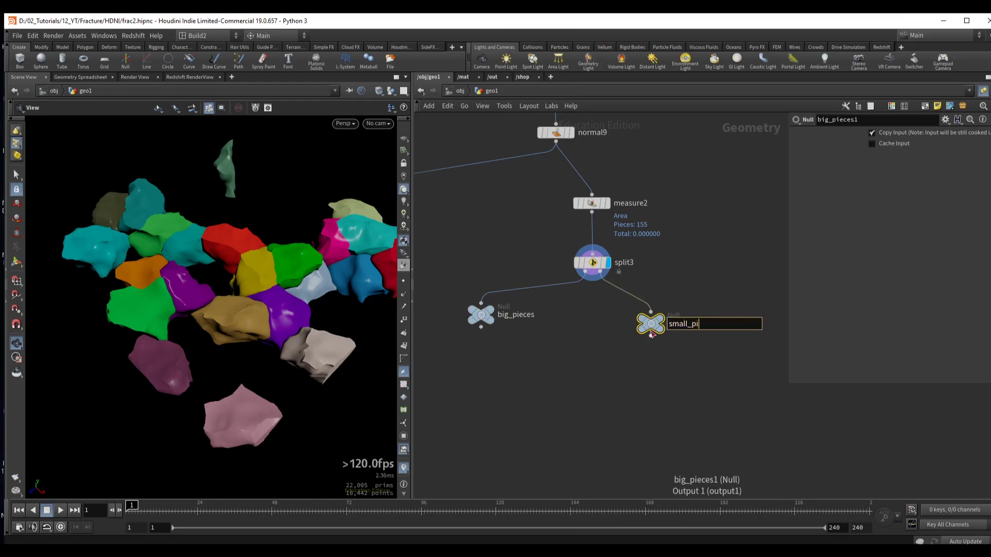
{"action": "type", "text": "eces"}
{"action": "key", "text": "Return"}
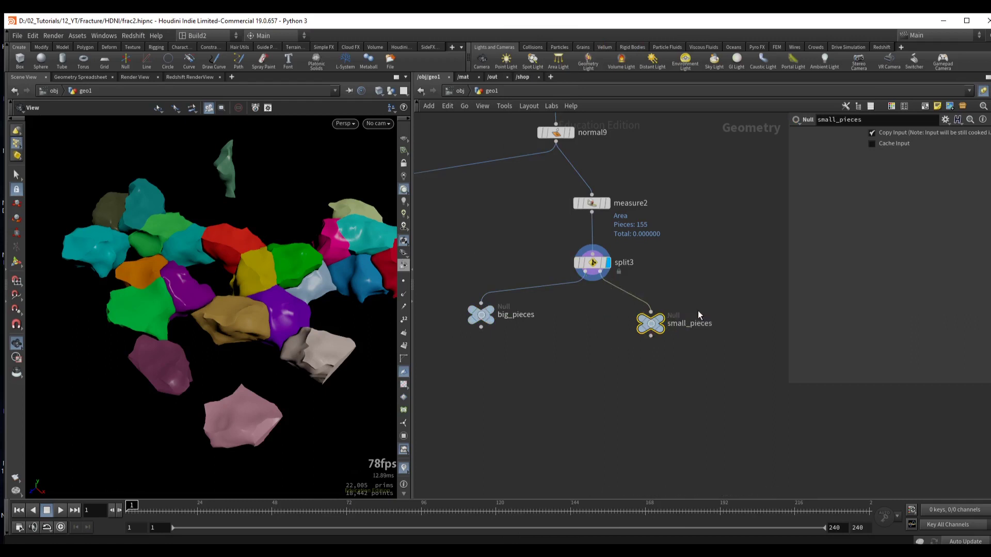
{"action": "left_click", "coordinate": [663, 324]}
{"action": "left_click_drag", "start_coordinate": [650, 324], "coordinate": [674, 324]}
- Set split3's Treshold to 35 and display the big_pieces output
{"action": "left_click", "coordinate": [593, 263]}
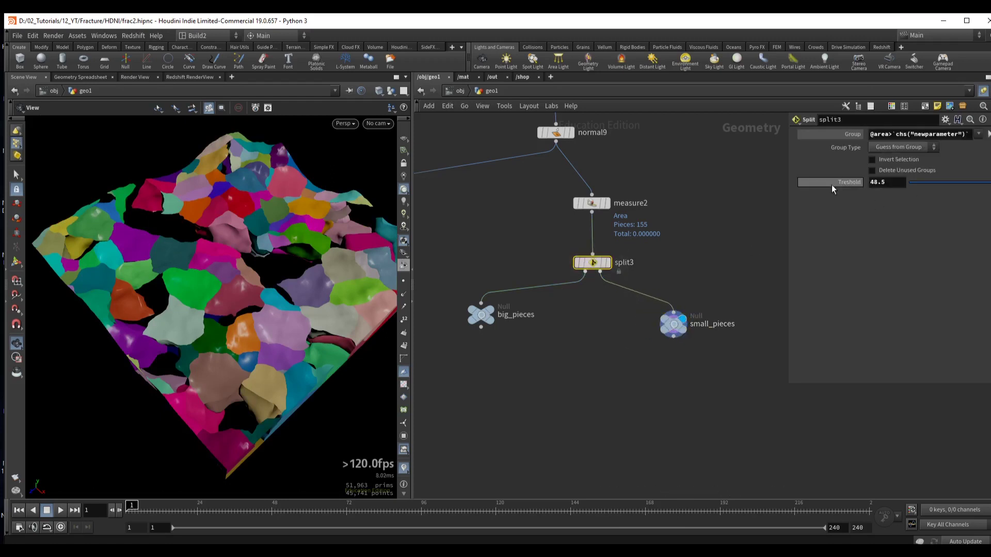
{"action": "double_click", "coordinate": [893, 182]}
{"action": "type", "text": "25"}
{"action": "key", "text": "Return"}
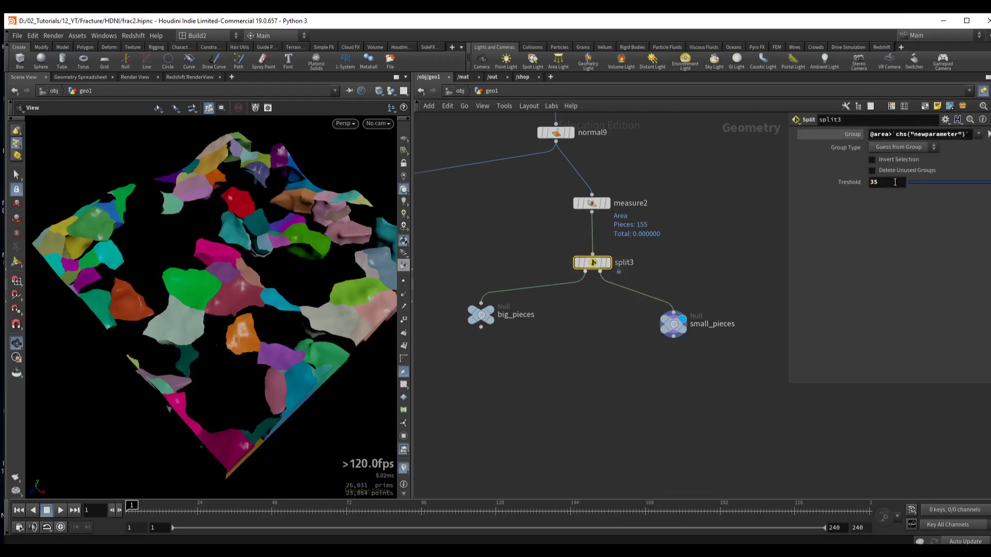
{"action": "left_click", "coordinate": [490, 311]}
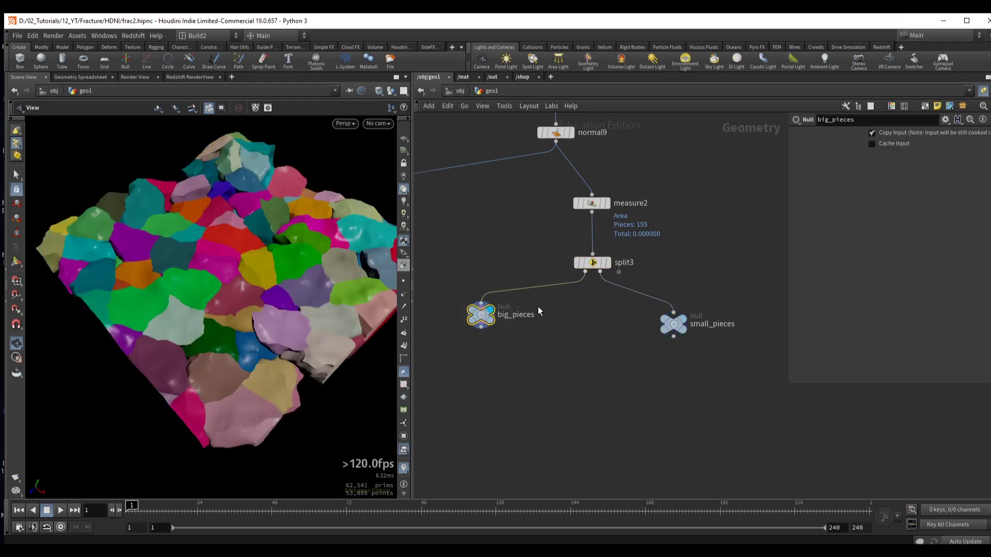
{"action": "type", "text": "35"}
{"action": "key", "text": "Return"}
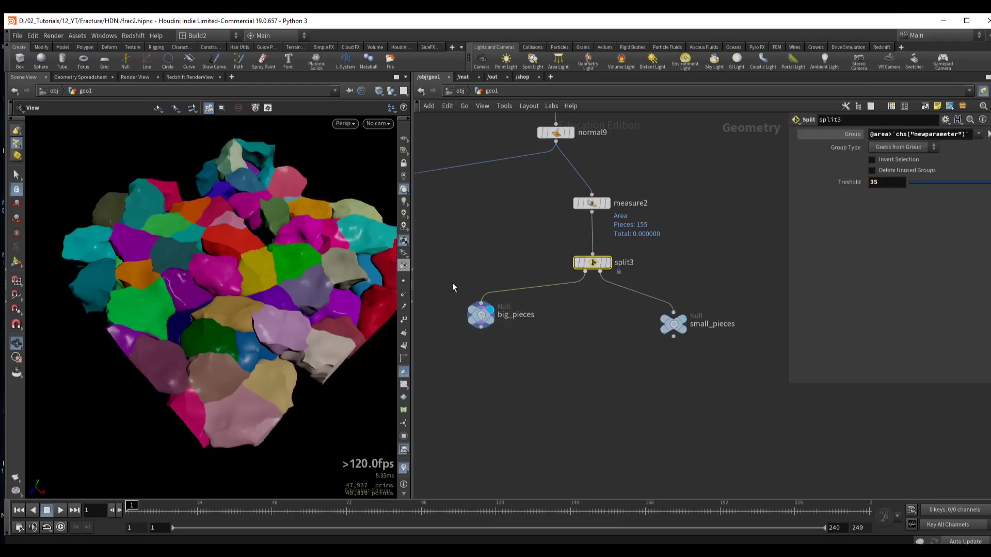
- Examine the big pieces from several angles and review the existing blast, unpack and Voronoi fracture branches
{"action": "left_click_drag", "start_coordinate": [207, 227], "coordinate": [209, 206]}
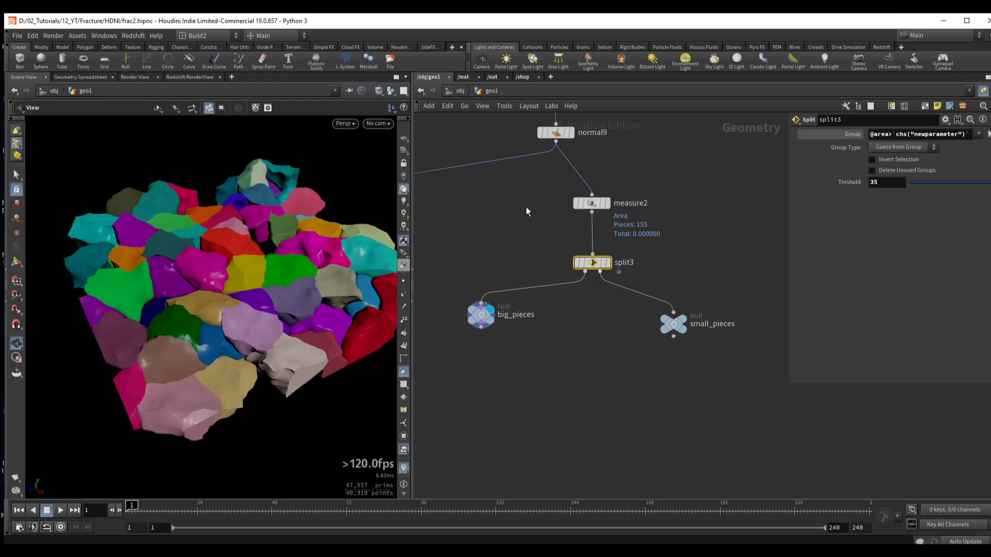
{"action": "middle_click_drag", "start_coordinate": [526, 211], "coordinate": [575, 134]}
{"action": "left_click_drag", "start_coordinate": [536, 265], "coordinate": [504, 273]}
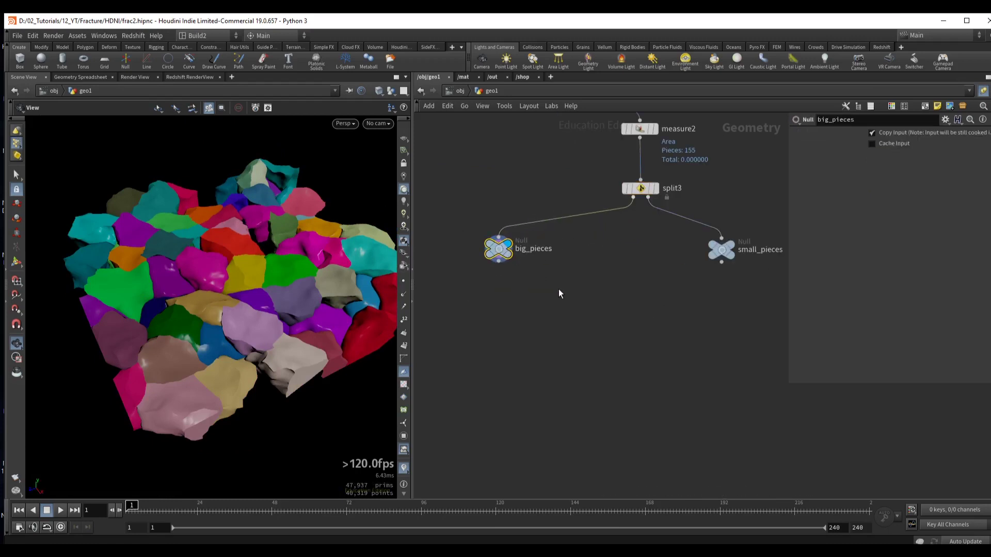
{"action": "scroll", "coordinate": [558, 289], "scroll_direction": "down", "scroll_amount": 1}
{"action": "left_click_drag", "start_coordinate": [65, 287], "coordinate": [216, 258]}
{"action": "left_click_drag", "start_coordinate": [198, 209], "coordinate": [256, 242]}
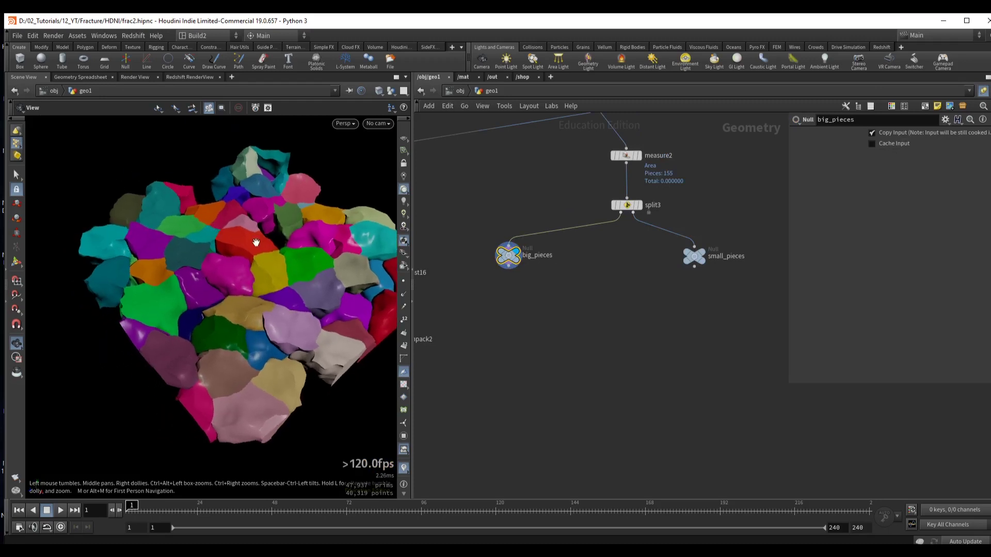
{"action": "scroll", "coordinate": [622, 296], "scroll_direction": "down", "scroll_amount": 5}
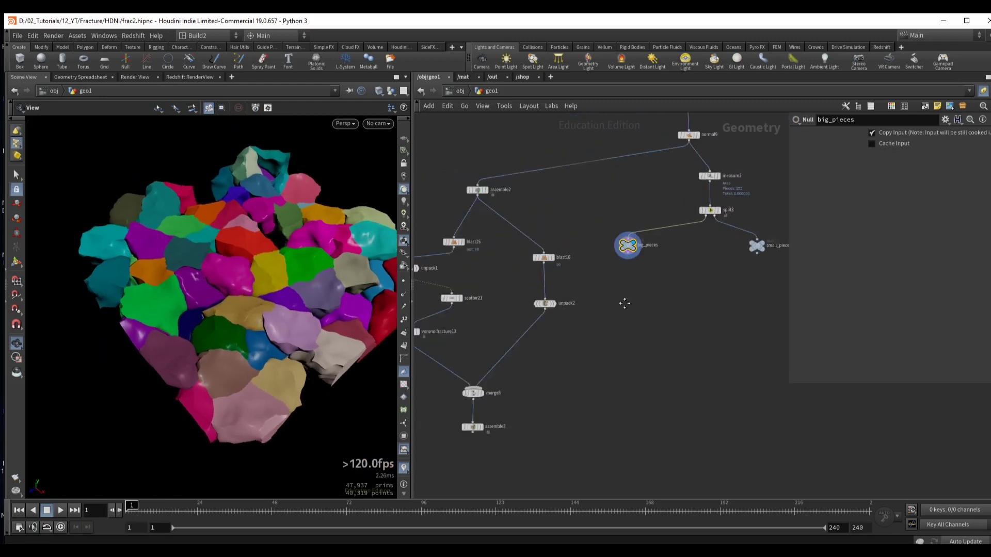
{"action": "left_click_drag", "start_coordinate": [614, 429], "coordinate": [457, 195]}
{"action": "left_click_drag", "start_coordinate": [553, 214], "coordinate": [473, 219]}
- Add a For-Each Named Primitive loop below big_pieces, space its begin and end blocks apart, and display foreach_end3
{"action": "scroll", "coordinate": [574, 245], "scroll_direction": "up", "scroll_amount": 3}
{"action": "left_click", "coordinate": [572, 245]}
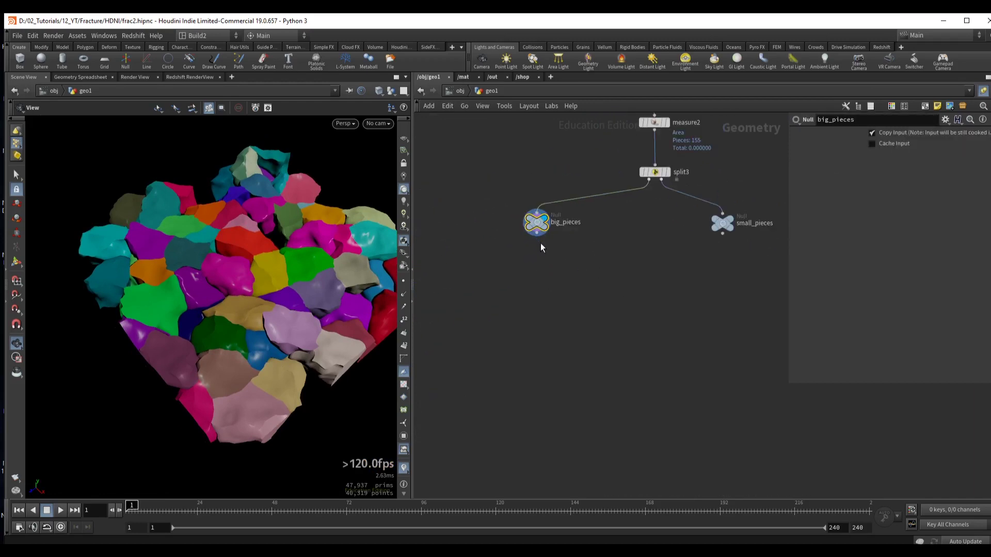
{"action": "key", "text": "Tab"}
{"action": "type", "text": "explo"}
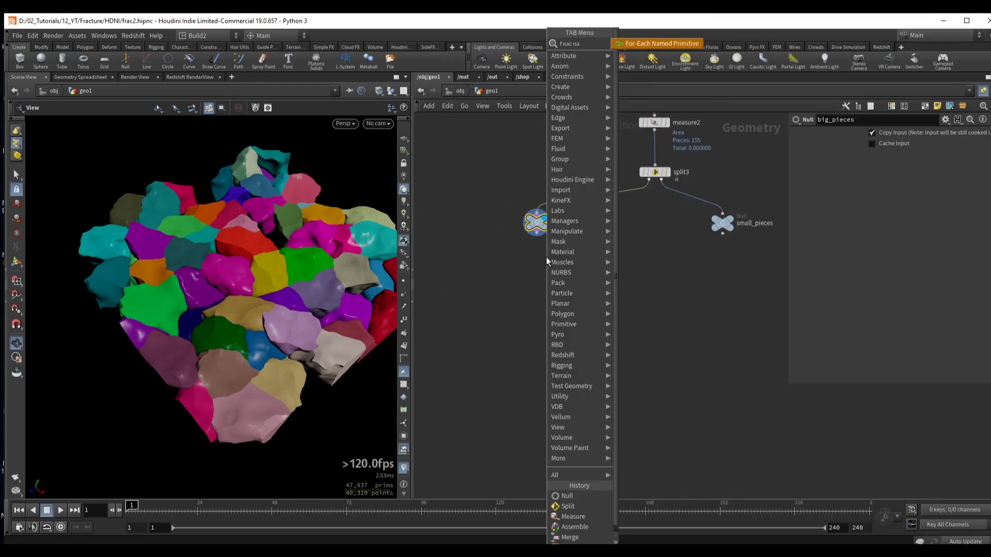
{"action": "key", "text": "Return"}
{"action": "left_click", "coordinate": [530, 283]}
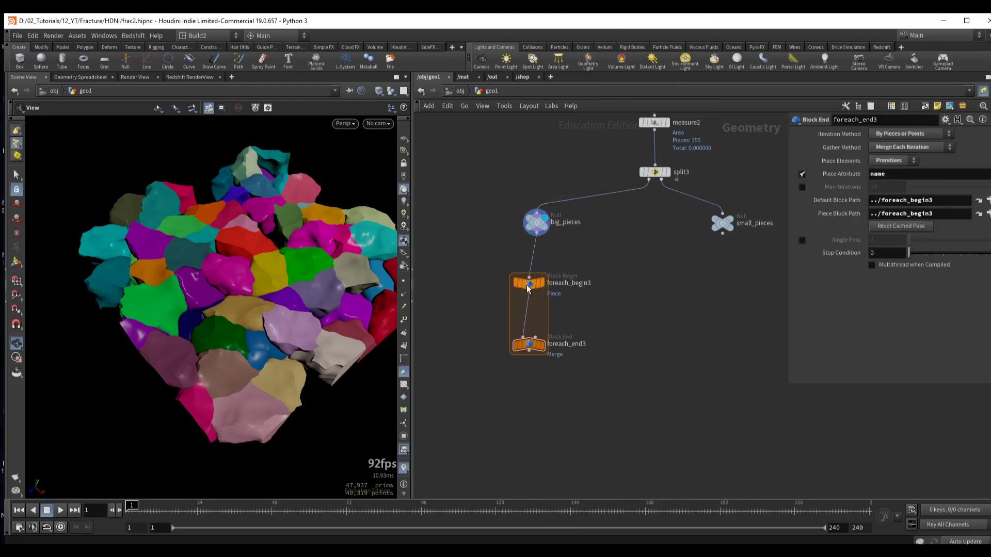
{"action": "left_click_drag", "start_coordinate": [469, 327], "coordinate": [528, 403]}
{"action": "left_click", "coordinate": [542, 344]}
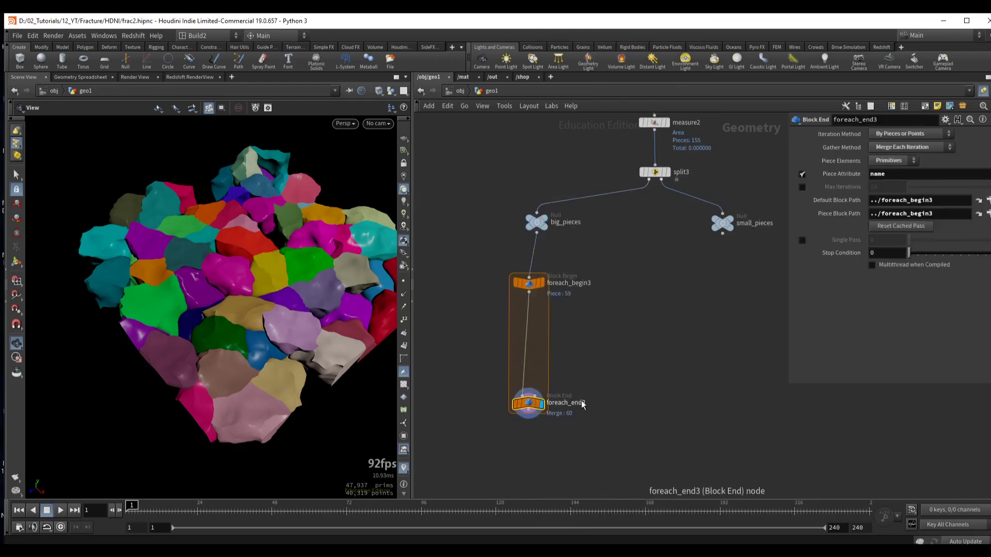
- Enable Single Pass on foreach_end3 and set it to 7 to preview one piece
{"action": "left_click", "coordinate": [802, 240]}
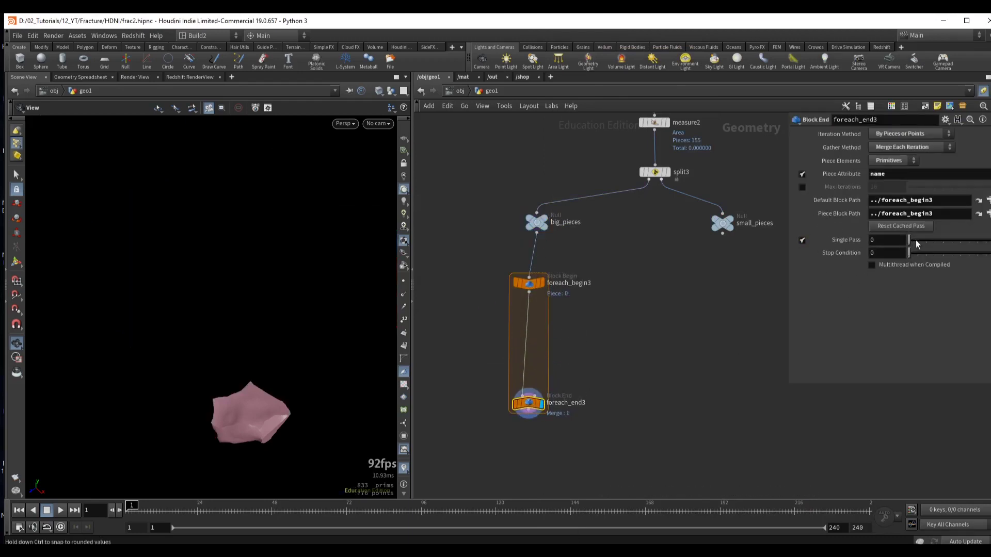
{"action": "left_click_drag", "start_coordinate": [909, 240], "coordinate": [968, 241]}
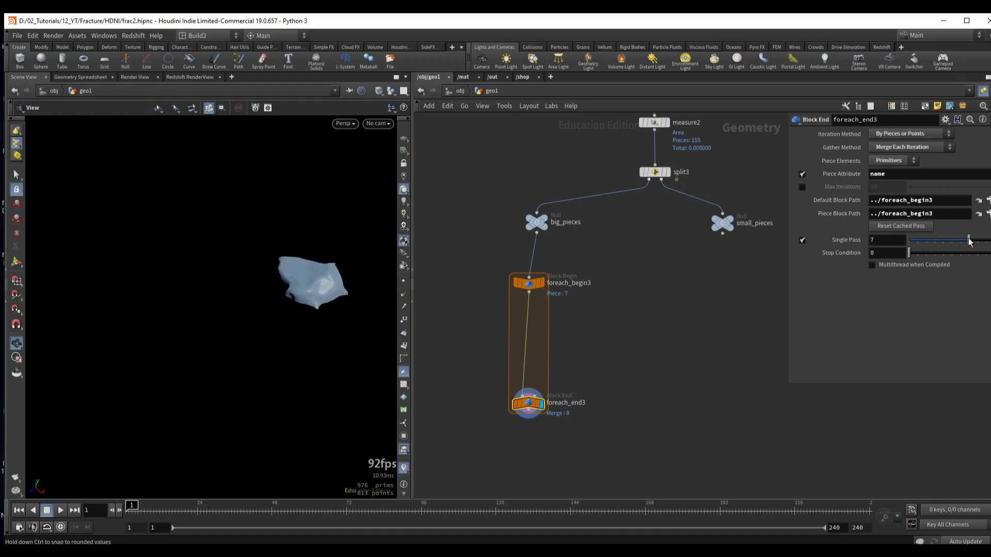
{"action": "middle_click_drag", "start_coordinate": [856, 241], "coordinate": [862, 244]}
- Copy unpack1, scatter21 and voronoifracture13 from the earlier branch and paste them beside the new for-each loop
{"action": "middle_click_drag", "start_coordinate": [531, 280], "coordinate": [712, 273]}
{"action": "middle_click_drag", "start_coordinate": [369, 219], "coordinate": [532, 264]}
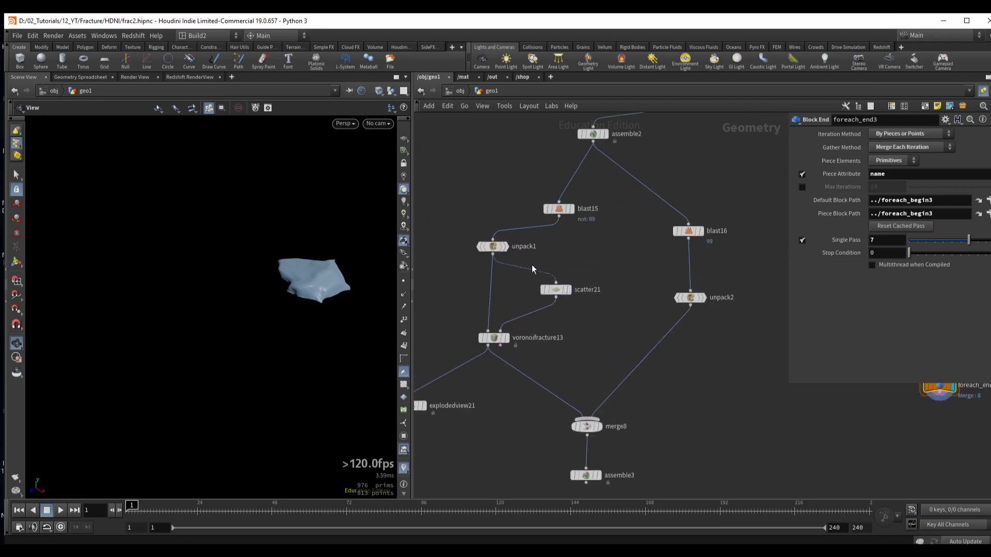
{"action": "left_click_drag", "start_coordinate": [442, 228], "coordinate": [568, 342]}
{"action": "key", "text": "ctrl+c"}
{"action": "middle_click_drag", "start_coordinate": [611, 314], "coordinate": [411, 307]}
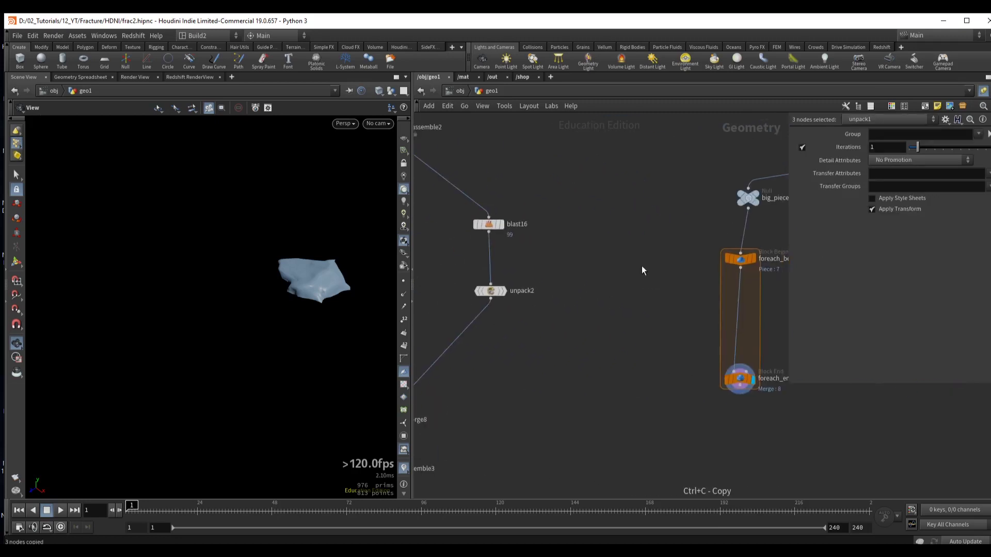
{"action": "middle_click_drag", "start_coordinate": [642, 265], "coordinate": [690, 327]}
{"action": "scroll", "coordinate": [690, 310], "scroll_direction": "down", "scroll_amount": 1}
{"action": "middle_click_drag", "start_coordinate": [690, 283], "coordinate": [597, 289]}
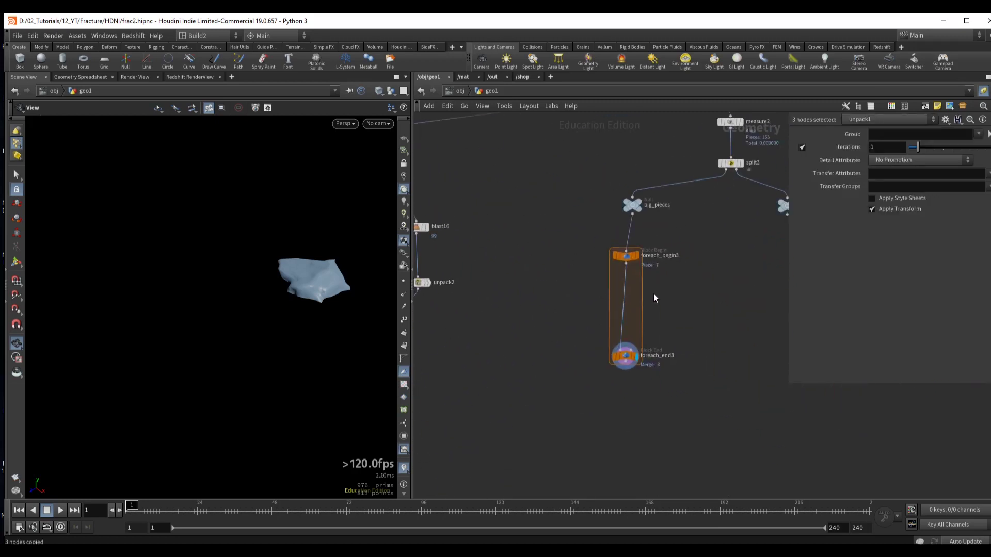
{"action": "key", "text": "ctrl+v"}
{"action": "scroll", "coordinate": [698, 268], "scroll_direction": "up", "scroll_amount": 2}
- Wire the pasted unpack, scatter and Voronoi fracture nodes between foreach_begin3 and foreach_end3, and inspect the fractured piece without wireframe
{"action": "middle_click_drag", "start_coordinate": [586, 387], "coordinate": [572, 303]}
{"action": "left_click_drag", "start_coordinate": [571, 303], "coordinate": [553, 382]}
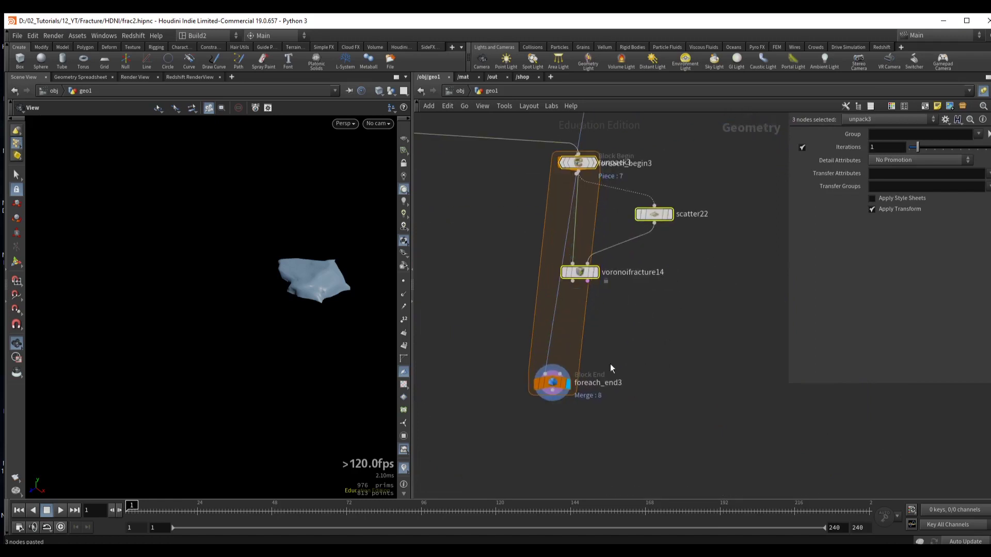
{"action": "left_click_drag", "start_coordinate": [594, 274], "coordinate": [654, 318]}
{"action": "left_click_drag", "start_coordinate": [576, 175], "coordinate": [637, 199]}
{"action": "middle_click_drag", "start_coordinate": [671, 361], "coordinate": [674, 305]}
{"action": "left_click_drag", "start_coordinate": [635, 269], "coordinate": [582, 345]}
{"action": "left_click_drag", "start_coordinate": [330, 273], "coordinate": [267, 264]}
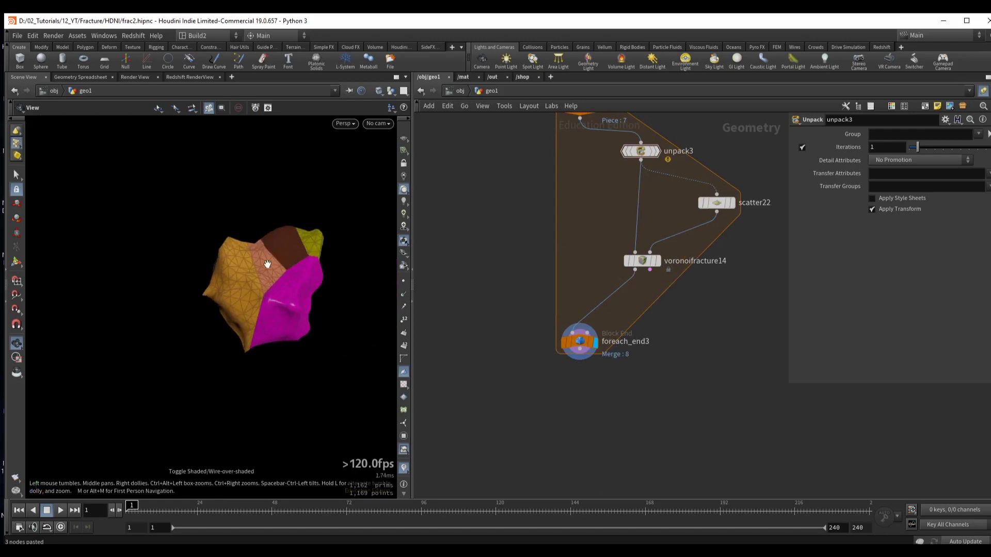
{"action": "key", "text": "shift+w"}
- Line up the nodes inside the for-each loop and delete unpack3 from the chain
{"action": "left_click_drag", "start_coordinate": [642, 261], "coordinate": [582, 272]}
{"action": "left_click_drag", "start_coordinate": [637, 150], "coordinate": [590, 153]}
{"action": "middle_click_drag", "start_coordinate": [590, 153], "coordinate": [520, 306]}
{"action": "scroll", "coordinate": [520, 306], "scroll_direction": "down", "scroll_amount": 1}
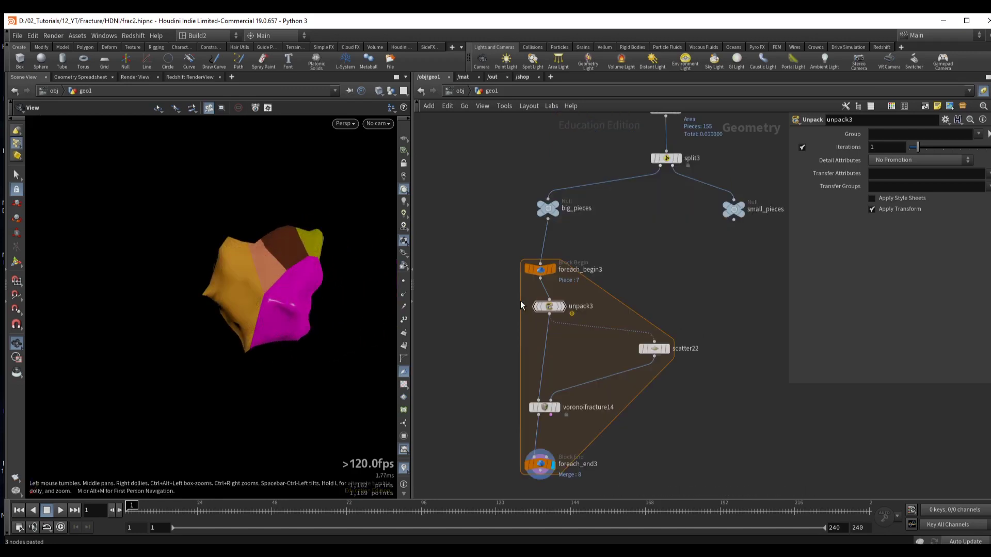
{"action": "mouse_move", "coordinate": [549, 309]}
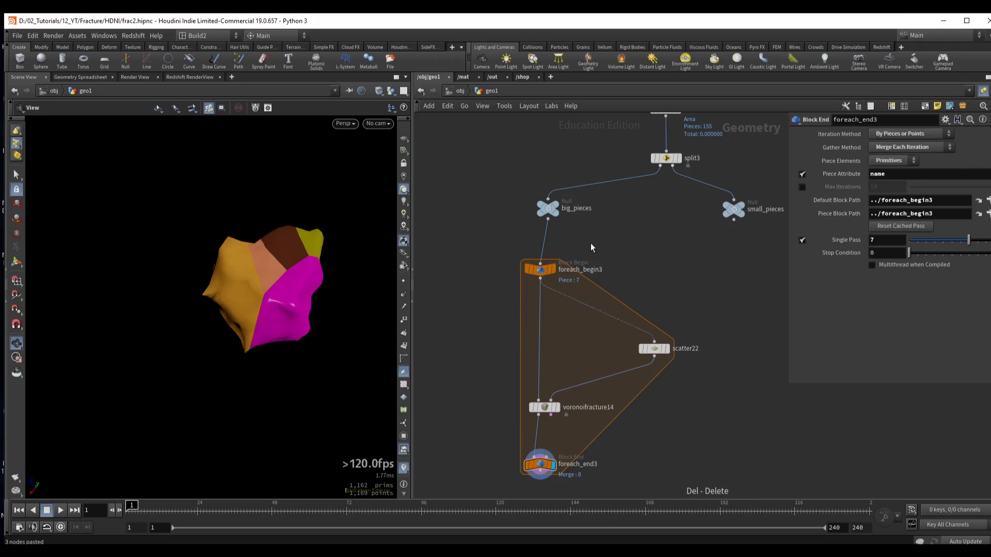
- Compare the big_pieces output with the foreach_end3 result, and move scatter22 closer to the loop's main chain
{"action": "left_click", "coordinate": [548, 208]}
{"action": "key", "text": "r"}
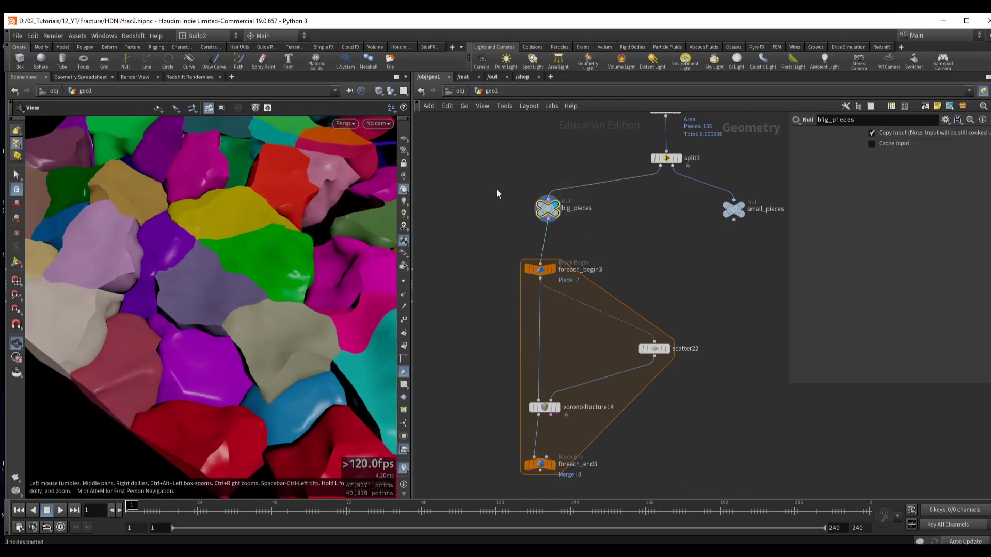
{"action": "scroll", "coordinate": [517, 231], "scroll_direction": "down", "scroll_amount": 4}
{"action": "left_click_drag", "start_coordinate": [656, 256], "coordinate": [616, 246]}
{"action": "left_click_drag", "start_coordinate": [492, 355], "coordinate": [609, 412]}
{"action": "key", "text": "r"}
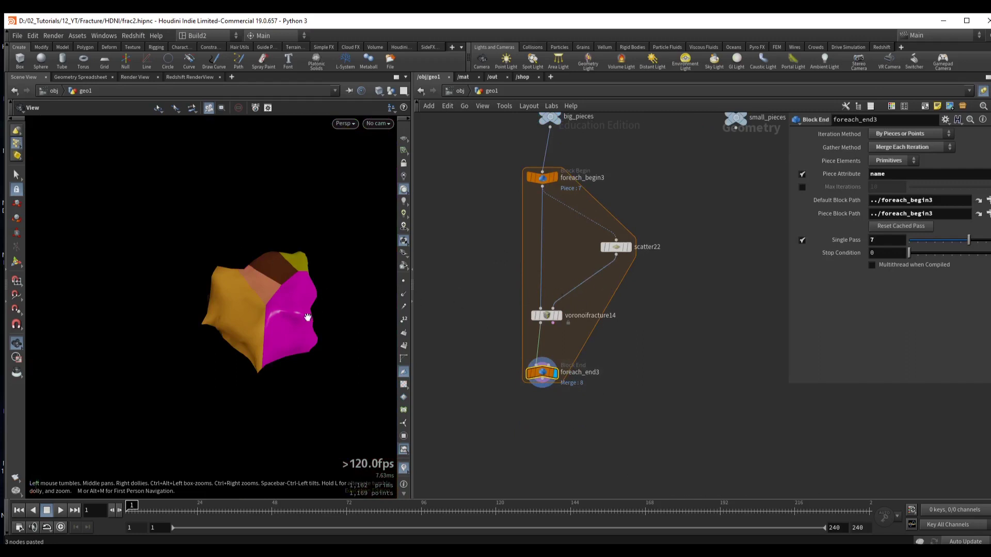
{"action": "left_click_drag", "start_coordinate": [308, 316], "coordinate": [328, 316]}
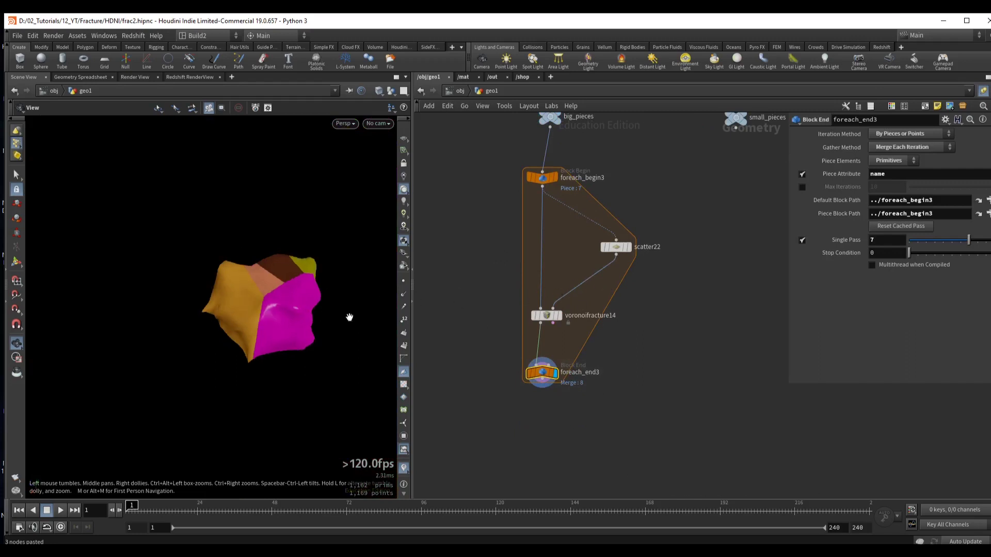
- Turn off Single Pass on foreach_end3 to fracture all big pieces, and view the whole result
{"action": "left_click", "coordinate": [802, 240]}
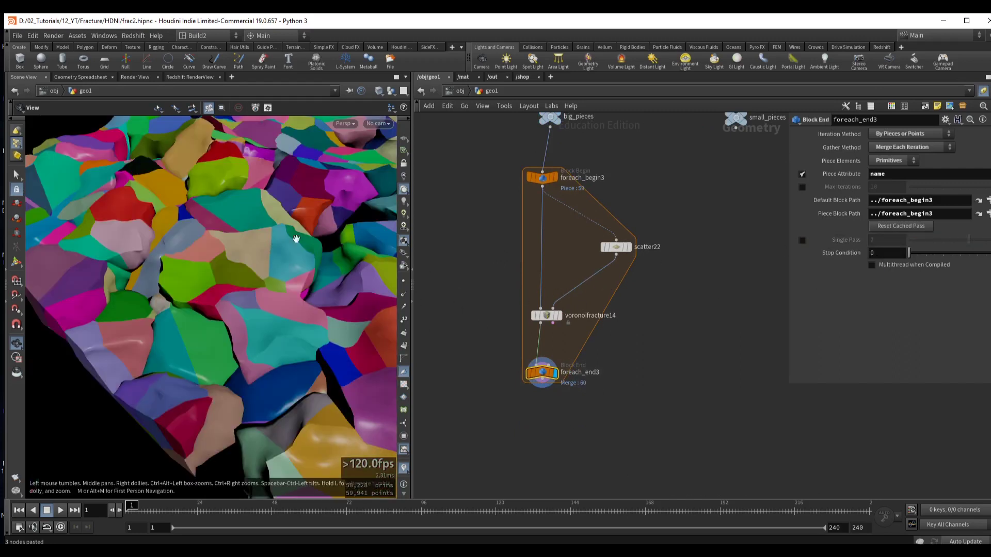
{"action": "scroll", "coordinate": [295, 238], "scroll_direction": "down", "scroll_amount": 5}
{"action": "scroll", "coordinate": [296, 238], "scroll_direction": "up", "scroll_amount": 1}
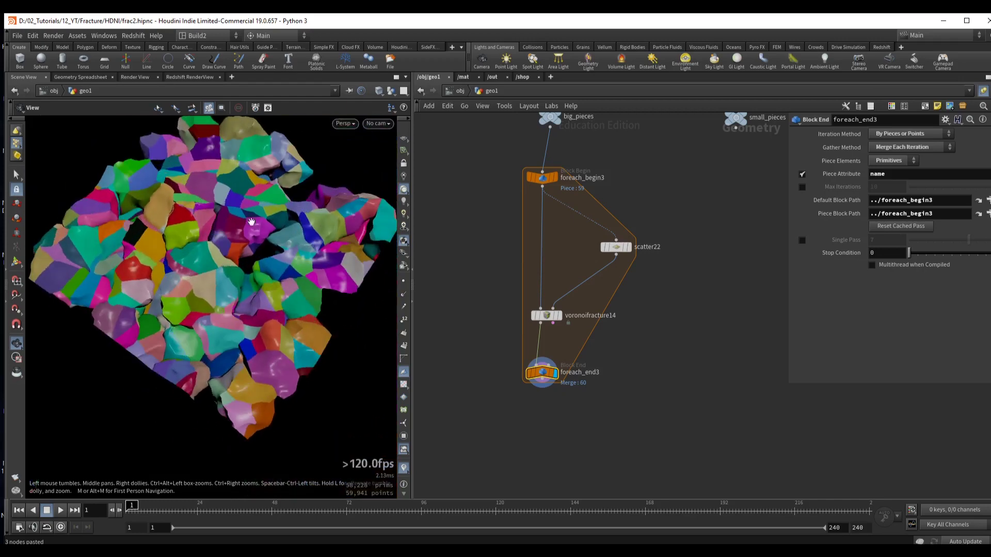
- Merge the foreach_end3 result with small_pieces in a new Merge node below the loop, and display the merged terrain
{"action": "scroll", "coordinate": [583, 367], "scroll_direction": "down", "scroll_amount": 2}
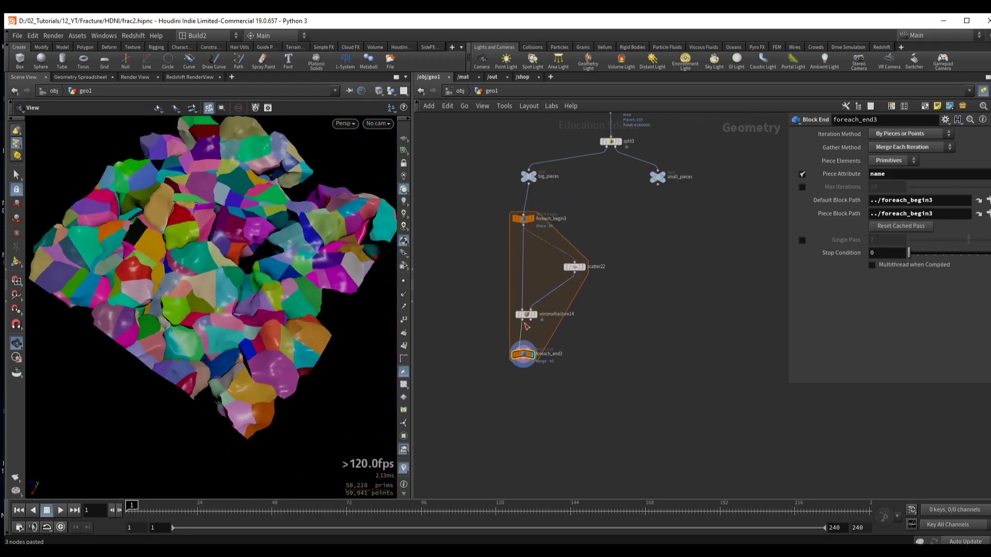
{"action": "key", "text": "Up"}
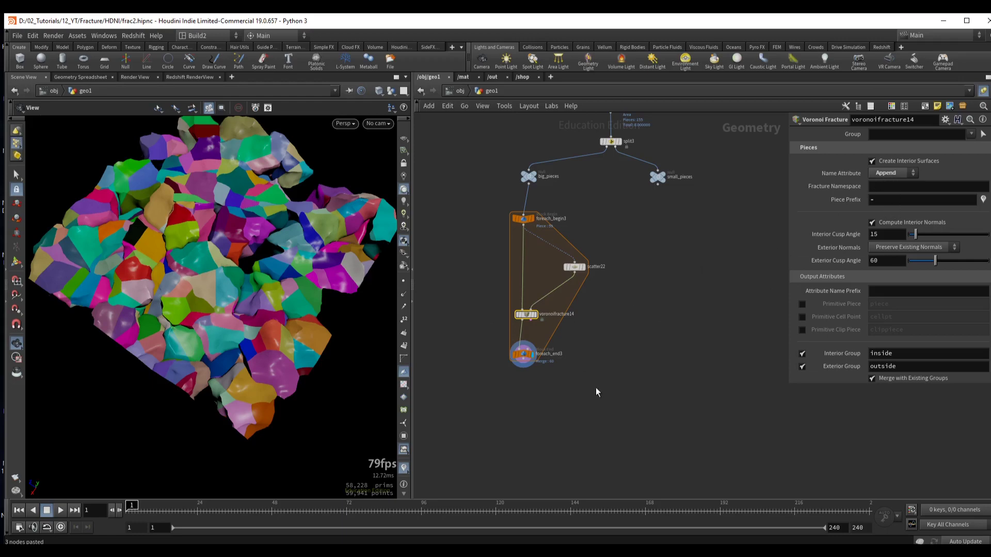
{"action": "left_click_drag", "start_coordinate": [513, 362], "coordinate": [554, 384]}
{"action": "type", "text": "merge"}
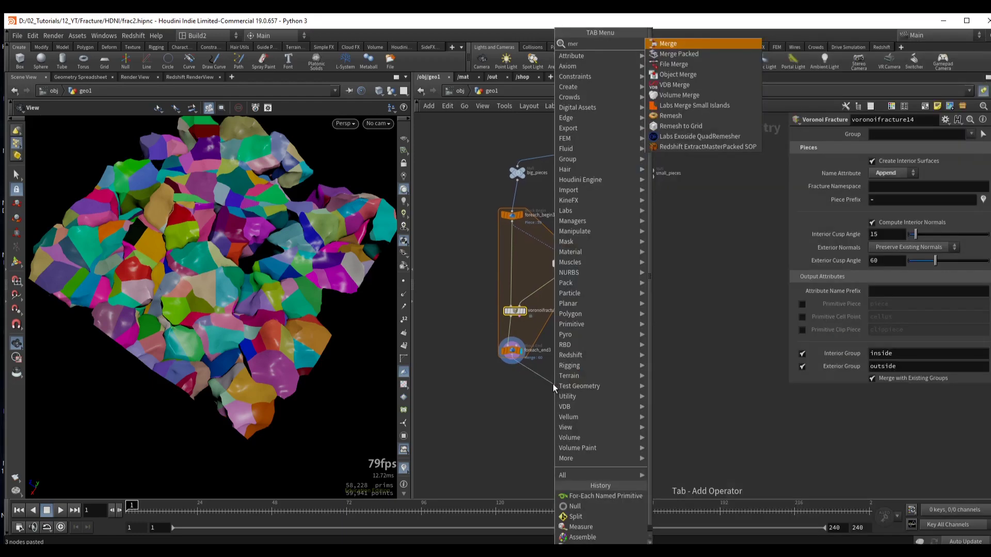
{"action": "key", "text": "Return"}
{"action": "left_click", "coordinate": [646, 180]}
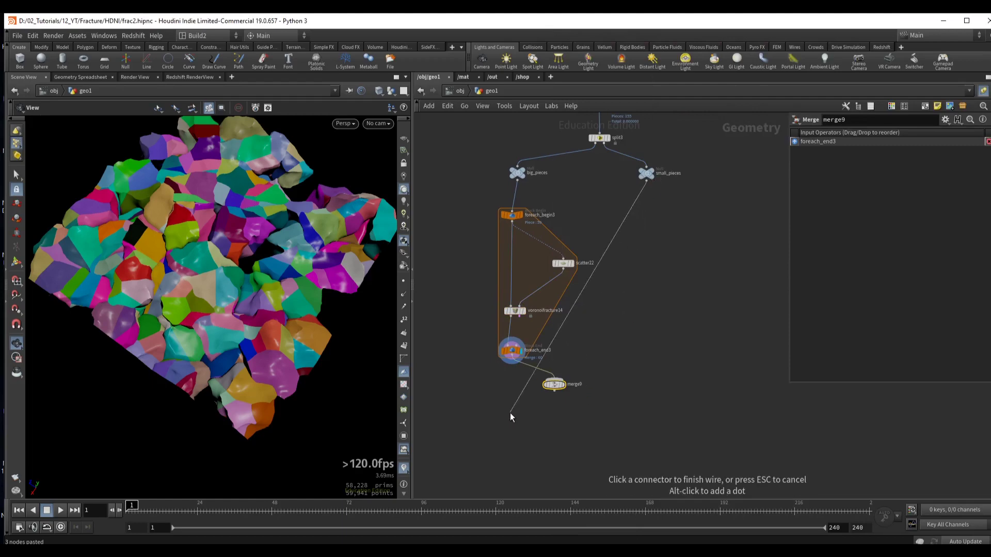
{"action": "left_click", "coordinate": [554, 381]}
{"action": "left_click", "coordinate": [570, 392]}
{"action": "left_click_drag", "start_coordinate": [570, 396], "coordinate": [603, 401]}
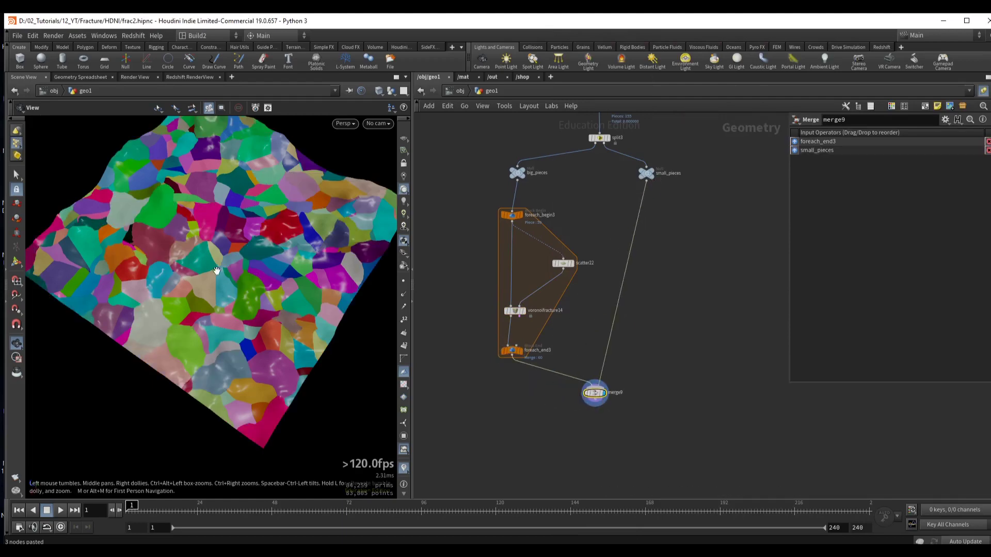
- Compare the normal9 output with the merge9 result on the terrain
{"action": "middle_click_drag", "start_coordinate": [596, 159], "coordinate": [557, 239]}
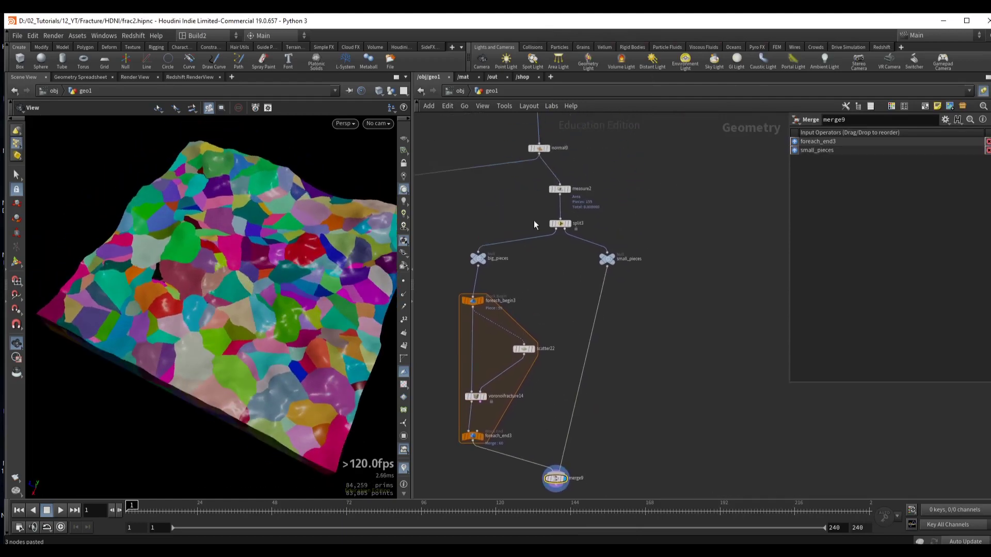
{"action": "middle_click_drag", "start_coordinate": [628, 337], "coordinate": [639, 356]}
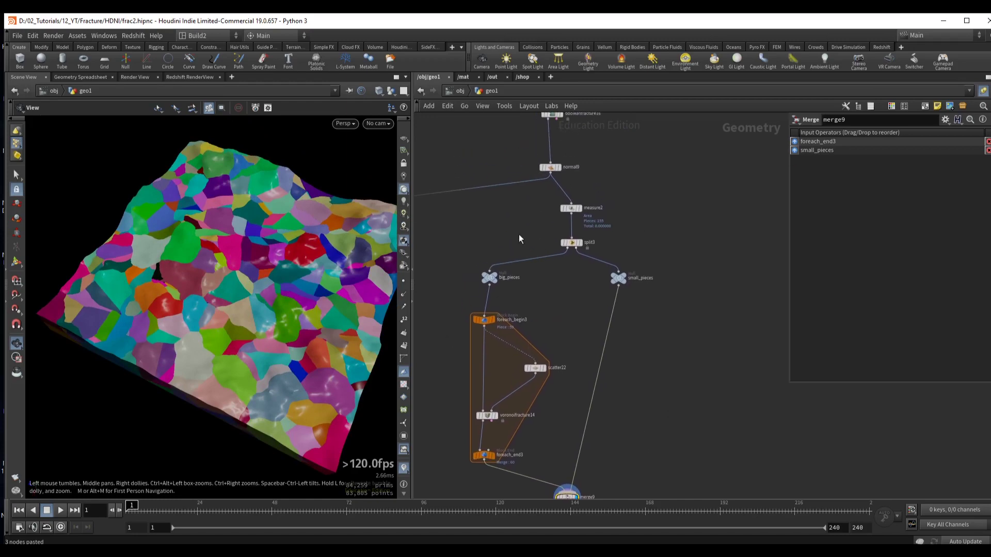
{"action": "left_click", "coordinate": [550, 167]}
{"action": "scroll", "coordinate": [652, 310], "scroll_direction": "down", "scroll_amount": 5}
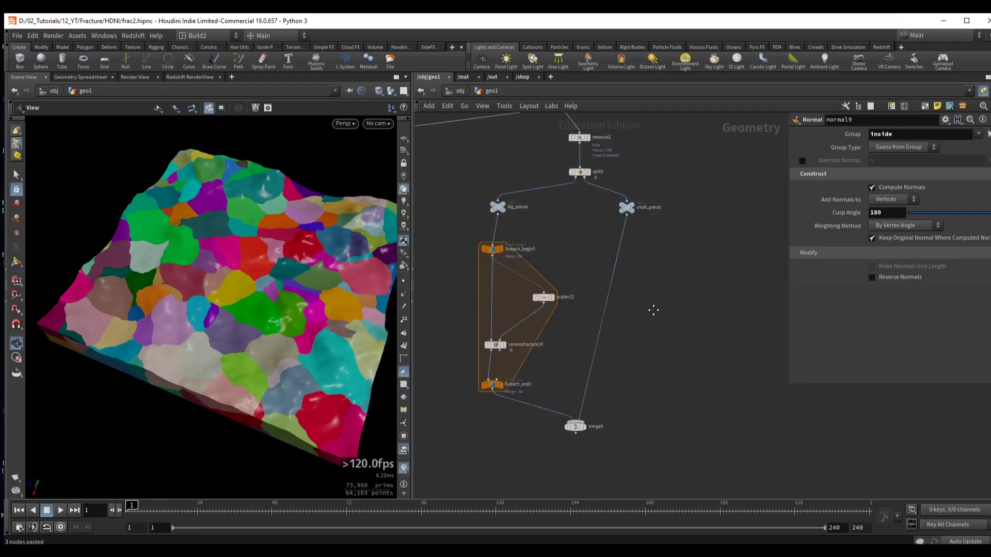
{"action": "key", "text": "Delete"}
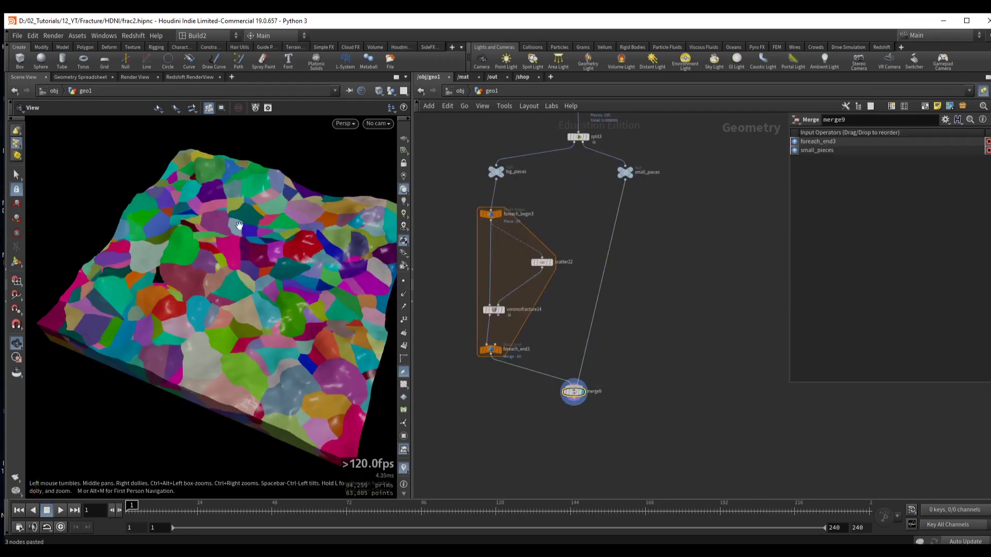
{"action": "left_click_drag", "start_coordinate": [239, 226], "coordinate": [229, 200]}
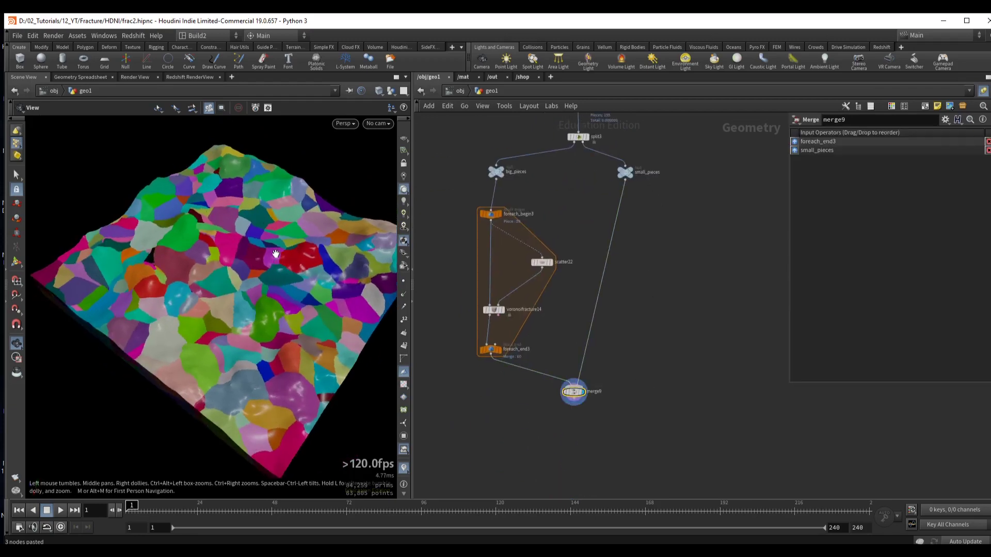
- Review the other boxed fracture setups in the network, and examine the for-each loop and the merged terrain up close
{"action": "left_click_drag", "start_coordinate": [462, 238], "coordinate": [557, 315]}
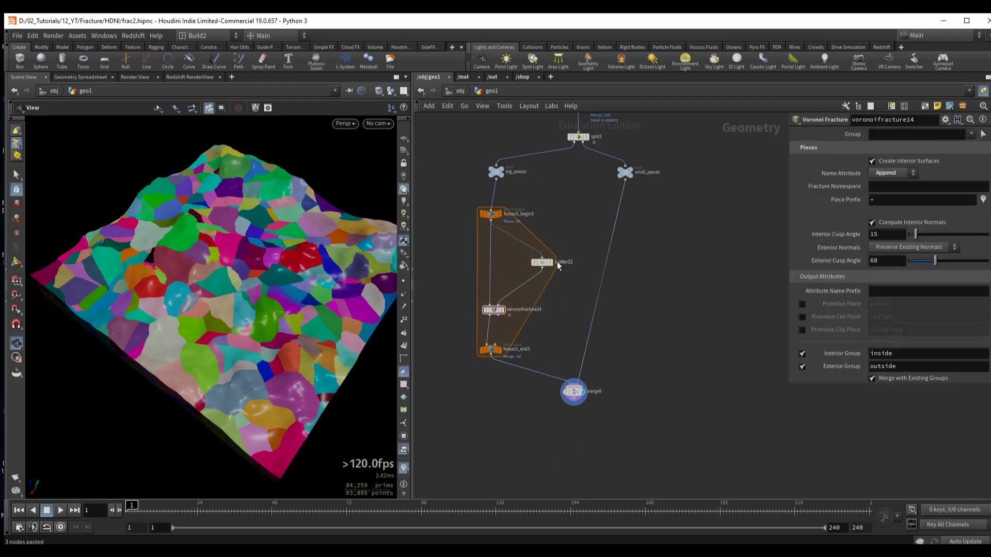
{"action": "scroll", "coordinate": [542, 230], "scroll_direction": "down", "scroll_amount": 5}
{"action": "middle_click_drag", "start_coordinate": [542, 230], "coordinate": [530, 266]}
{"action": "scroll", "coordinate": [521, 289], "scroll_direction": "down", "scroll_amount": 3}
{"action": "middle_click_drag", "start_coordinate": [513, 316], "coordinate": [661, 321]}
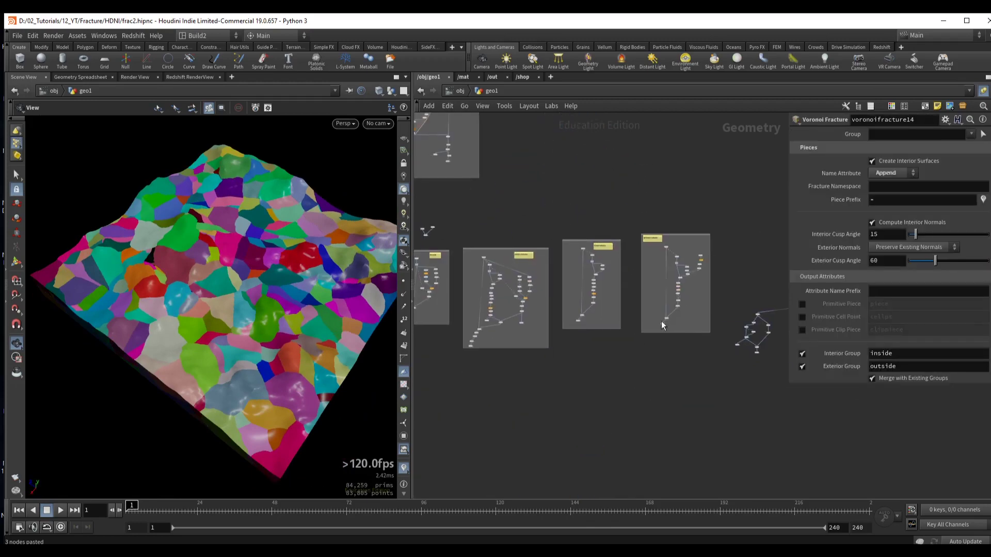
{"action": "scroll", "coordinate": [677, 300], "scroll_direction": "up", "scroll_amount": 2}
{"action": "scroll", "coordinate": [521, 321], "scroll_direction": "down", "scroll_amount": 3}
{"action": "scroll", "coordinate": [521, 321], "scroll_direction": "up", "scroll_amount": 3}
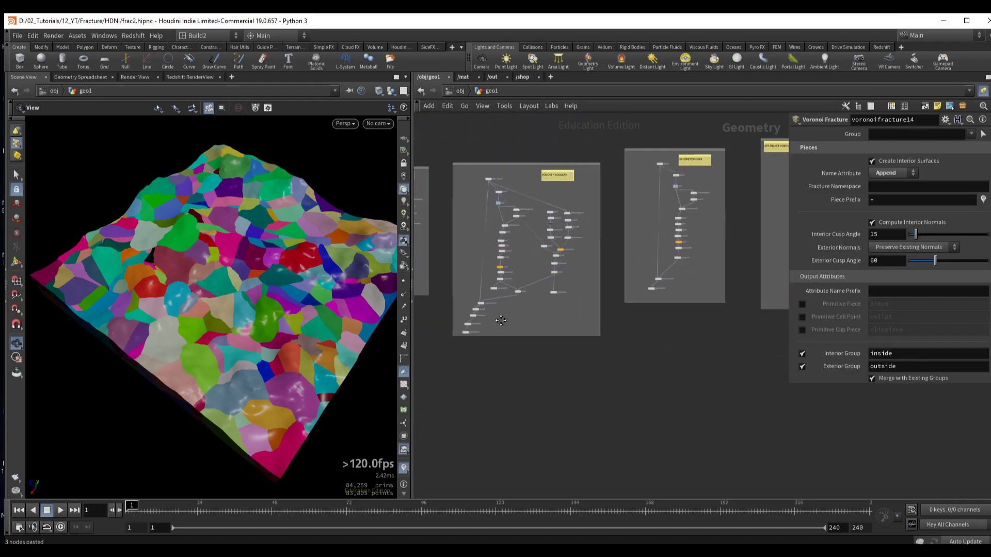
{"action": "middle_click_drag", "start_coordinate": [522, 321], "coordinate": [496, 345]}
{"action": "scroll", "coordinate": [664, 309], "scroll_direction": "up", "scroll_amount": 2}
{"action": "scroll", "coordinate": [604, 285], "scroll_direction": "up", "scroll_amount": 3}
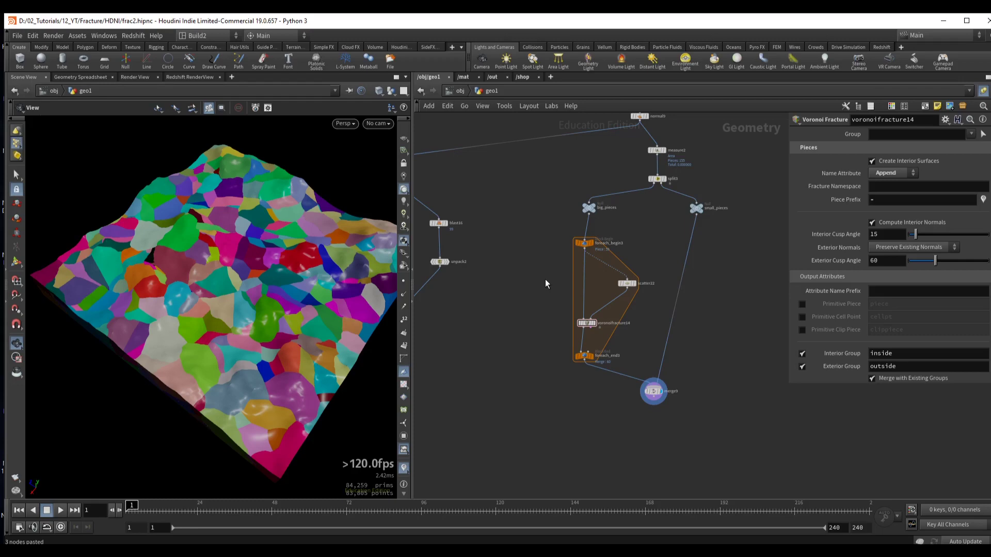
{"action": "scroll", "coordinate": [545, 279], "scroll_direction": "up", "scroll_amount": 3}
{"action": "left_click_drag", "start_coordinate": [546, 305], "coordinate": [628, 350]}
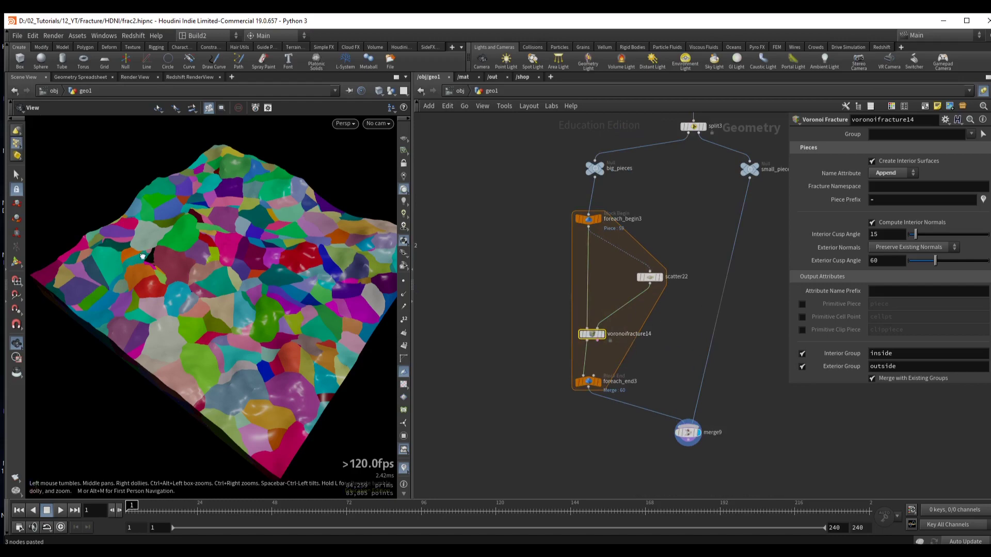
{"action": "left_click_drag", "start_coordinate": [144, 257], "coordinate": [183, 250]}
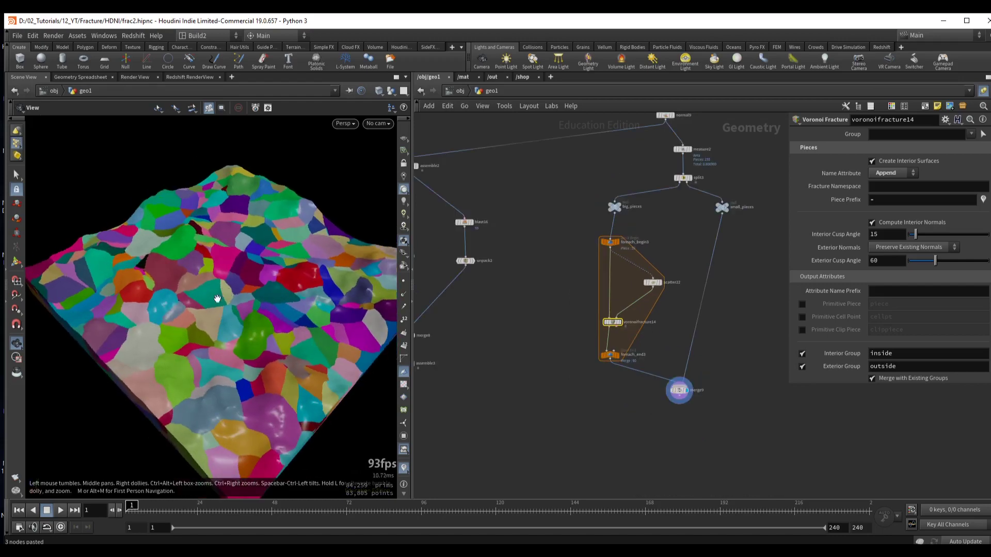
{"action": "left_click_drag", "start_coordinate": [186, 258], "coordinate": [200, 311]}
- Move normal9 slightly up toward the boolean fracture node, and display its output to view the fractured terrain
{"action": "middle_click_drag", "start_coordinate": [716, 245], "coordinate": [526, 326]}
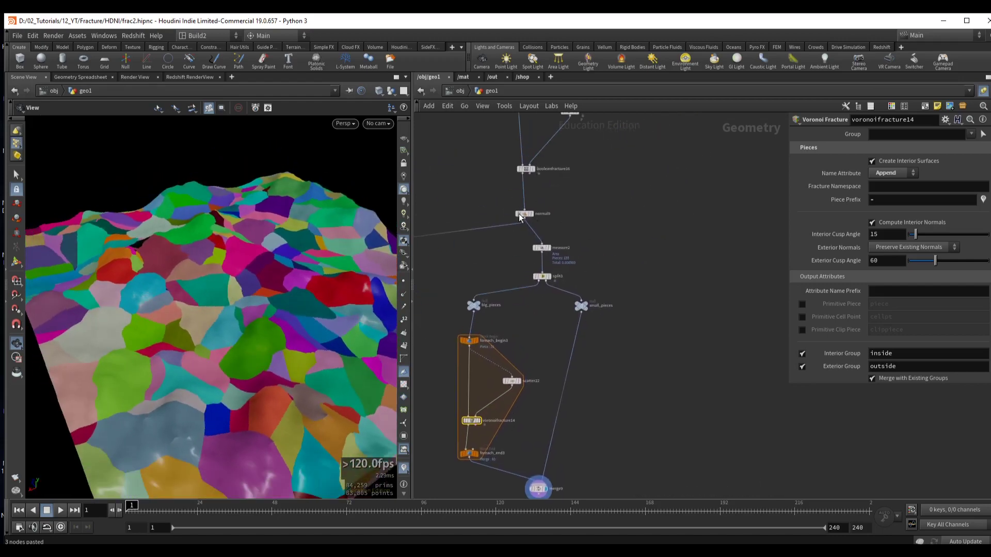
{"action": "left_click", "coordinate": [524, 206]}
{"action": "left_click", "coordinate": [537, 201]}
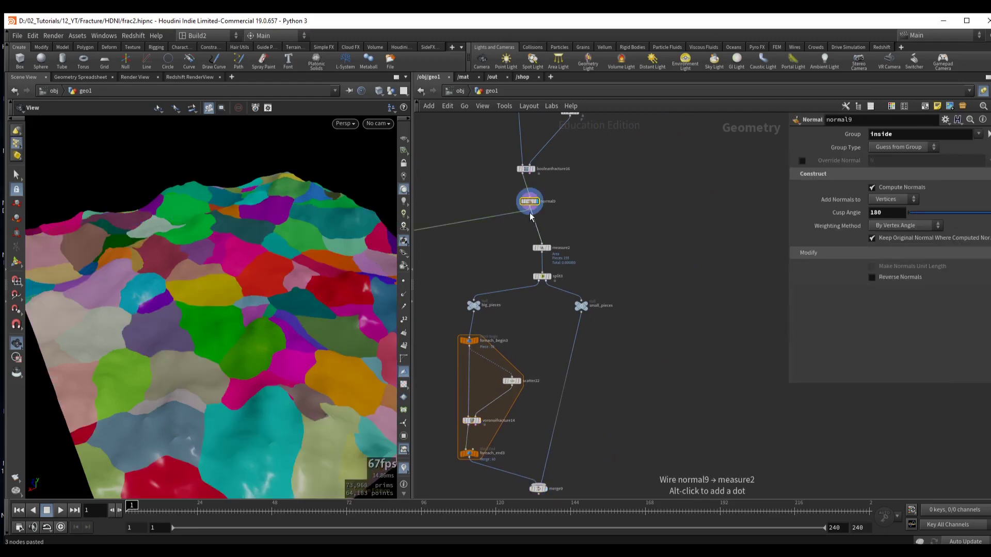
{"action": "left_click_drag", "start_coordinate": [275, 261], "coordinate": [289, 309]}
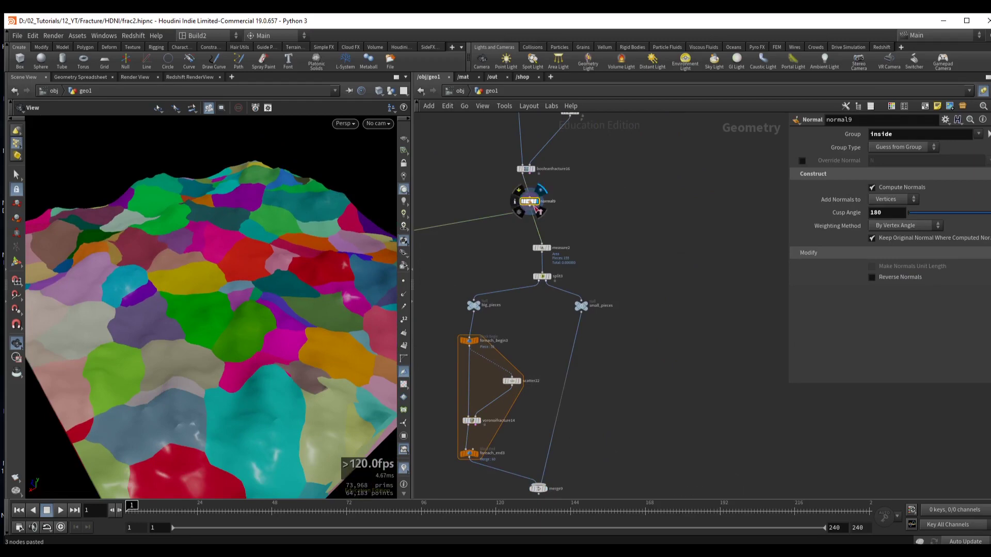
- Branch a new Assemble node off normal9, placed to the right of the main chain, and display it
{"action": "left_click_drag", "start_coordinate": [533, 209], "coordinate": [705, 223]}
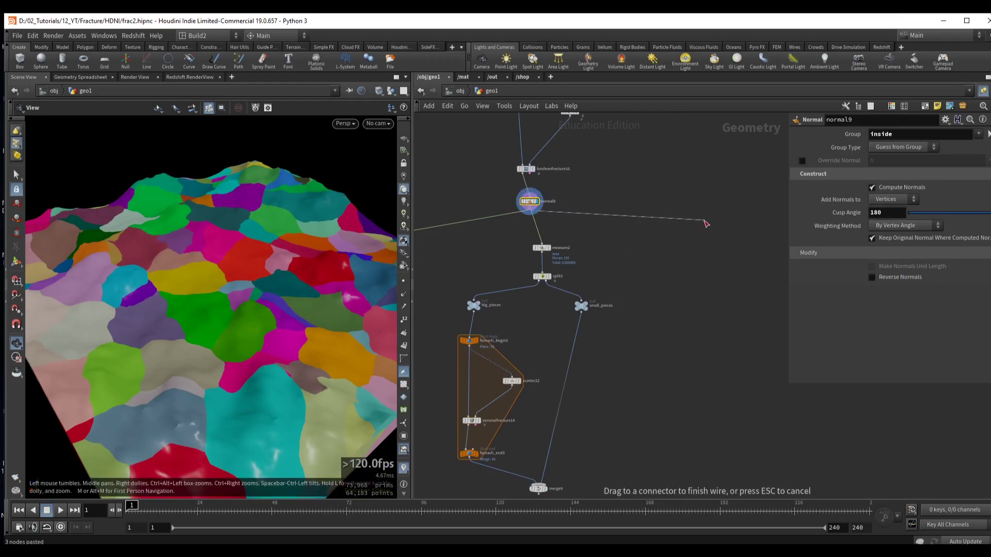
{"action": "key", "text": "Tab"}
{"action": "type", "text": "aa"}
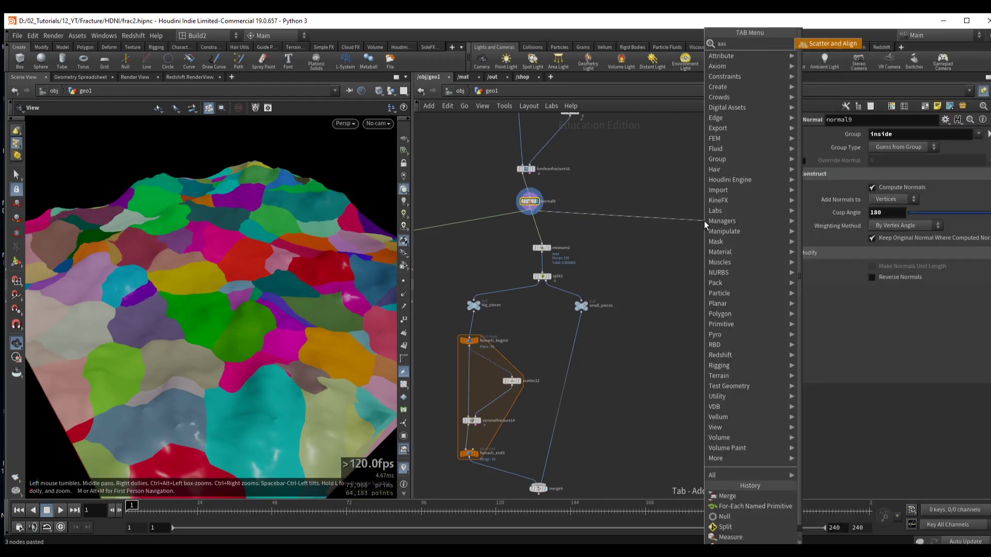
{"action": "key", "text": "BackSpace"}
{"action": "type", "text": "ssemble"}
{"action": "key", "text": "Return"}
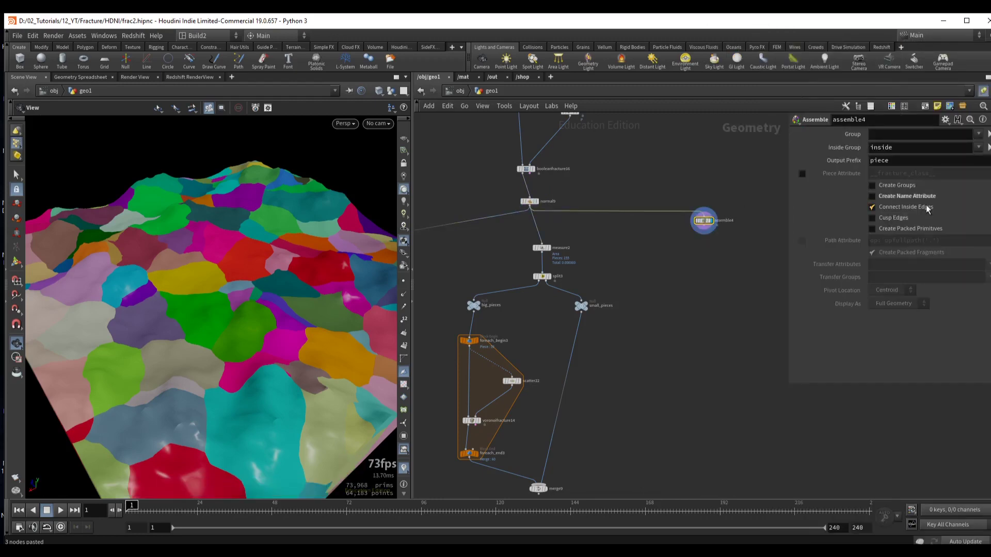
- Set assemble4 to create packed primitives without creating a name attribute, reposition the node, and view the packed terrain
{"action": "left_click", "coordinate": [895, 229]}
{"action": "middle_click_drag", "start_coordinate": [709, 228], "coordinate": [575, 223]}
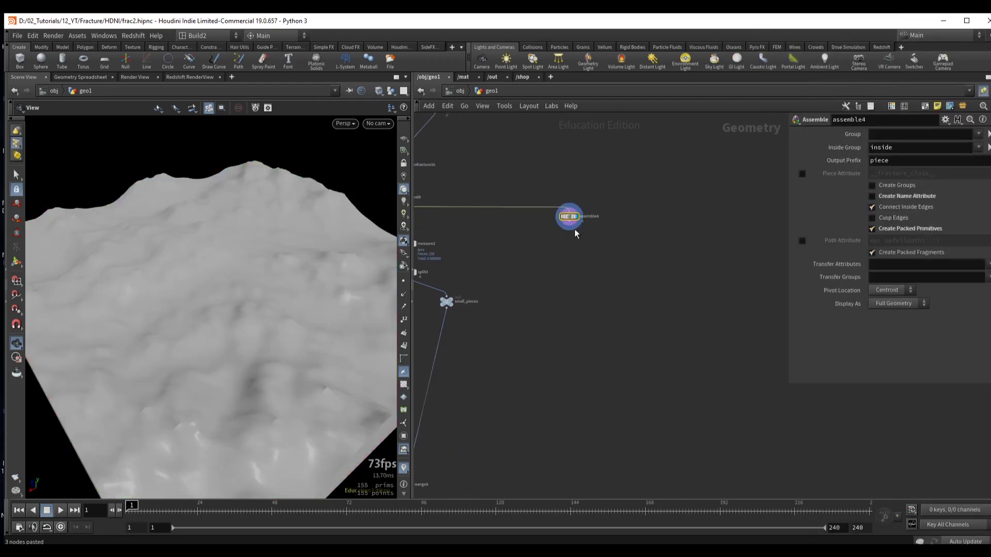
{"action": "left_click_drag", "start_coordinate": [575, 221], "coordinate": [627, 215]}
{"action": "left_click_drag", "start_coordinate": [268, 256], "coordinate": [289, 252]}
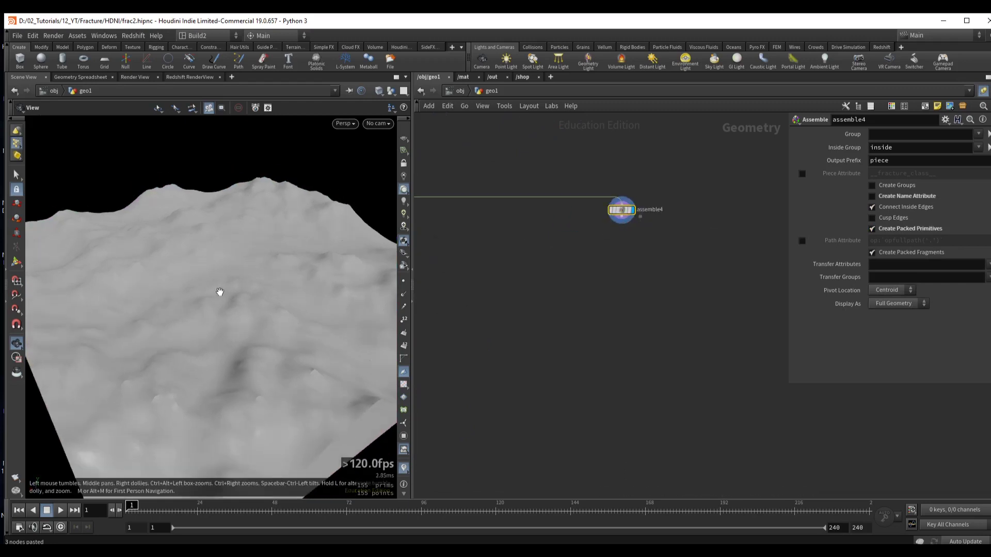
{"action": "left_click_drag", "start_coordinate": [219, 292], "coordinate": [217, 274]}
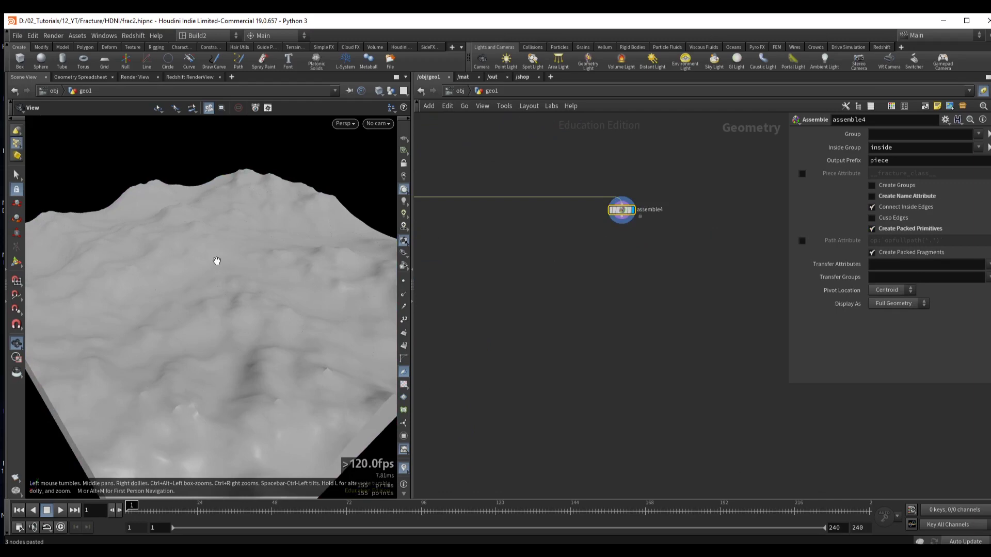
- Add an Attribute Wrangle running over points below assemble4, wired to its output and displayed
{"action": "key", "text": "Tab"}
{"action": "type", "text": "at w"}
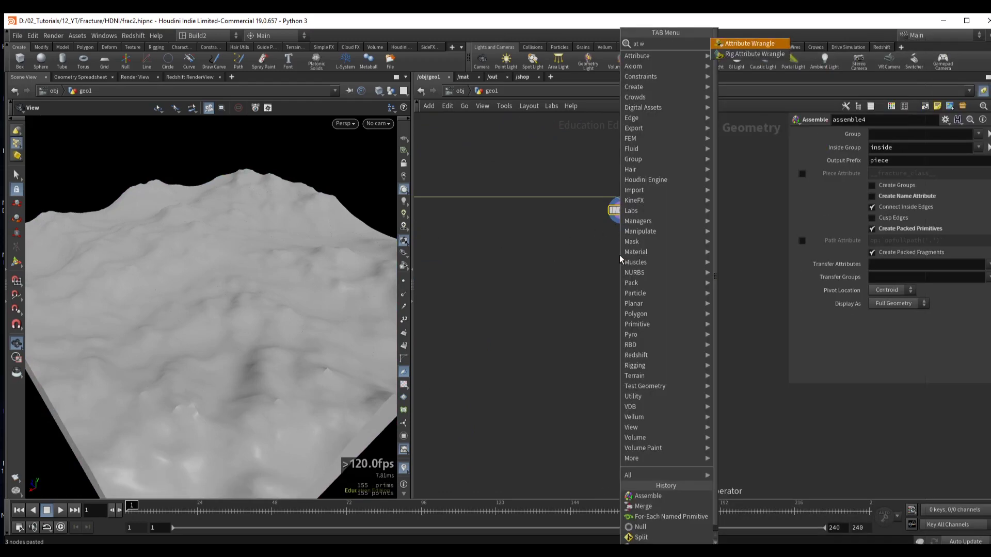
{"action": "type", "text": "r"}
{"action": "key", "text": "Return"}
{"action": "left_click", "coordinate": [620, 255]}
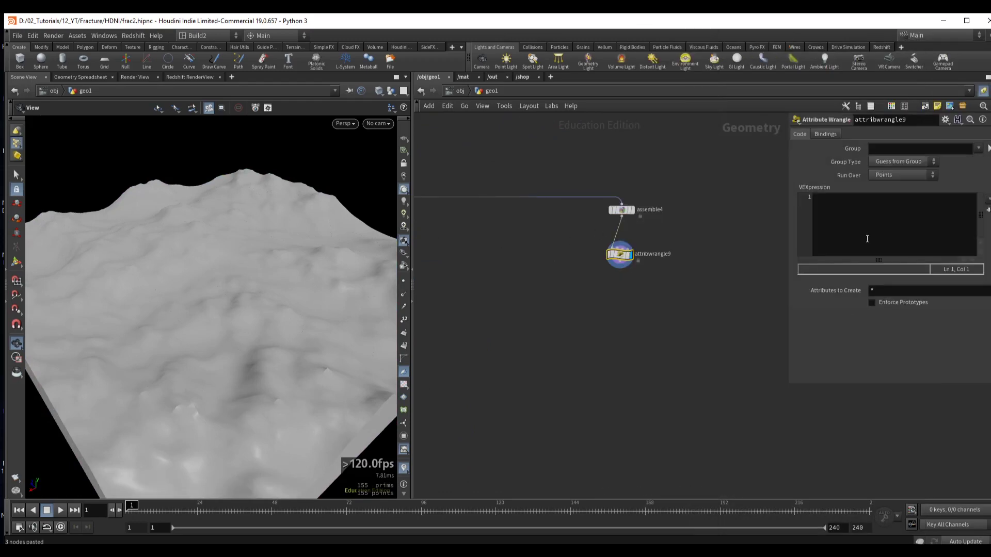
{"action": "left_click", "coordinate": [848, 231]}
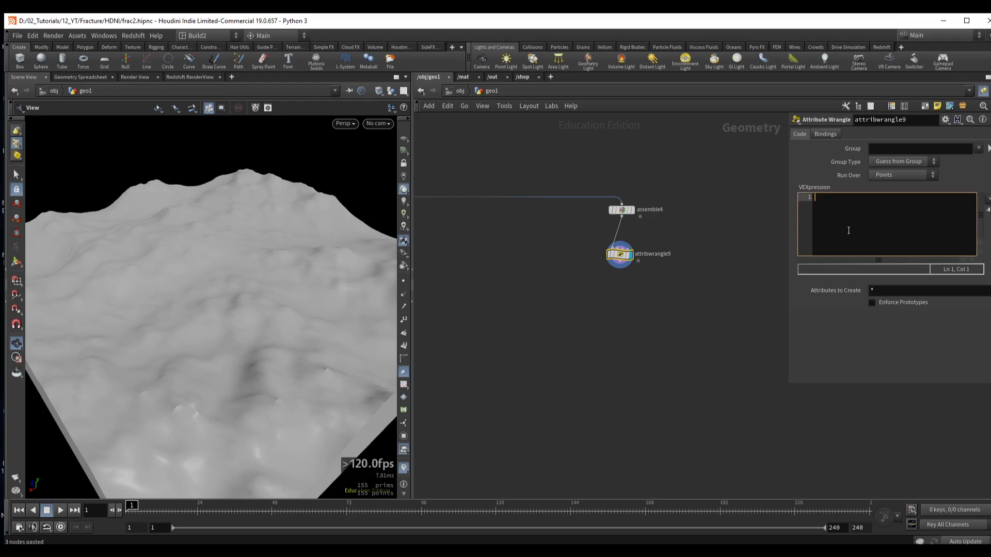
{"action": "type", "text": "float "}
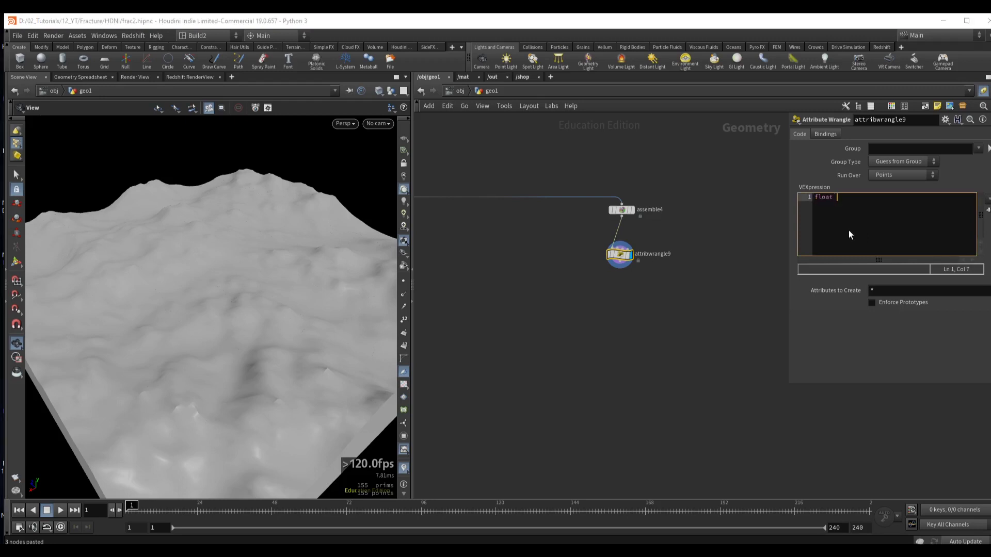
{"action": "type", "text": "val = rand(@ptnum + chi"}
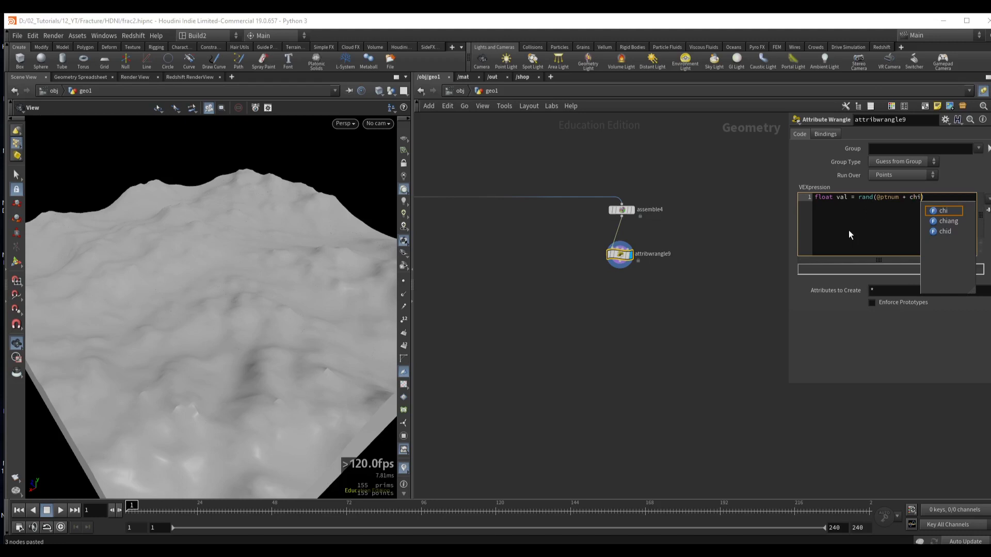
{"action": "type", "text": "(\""}
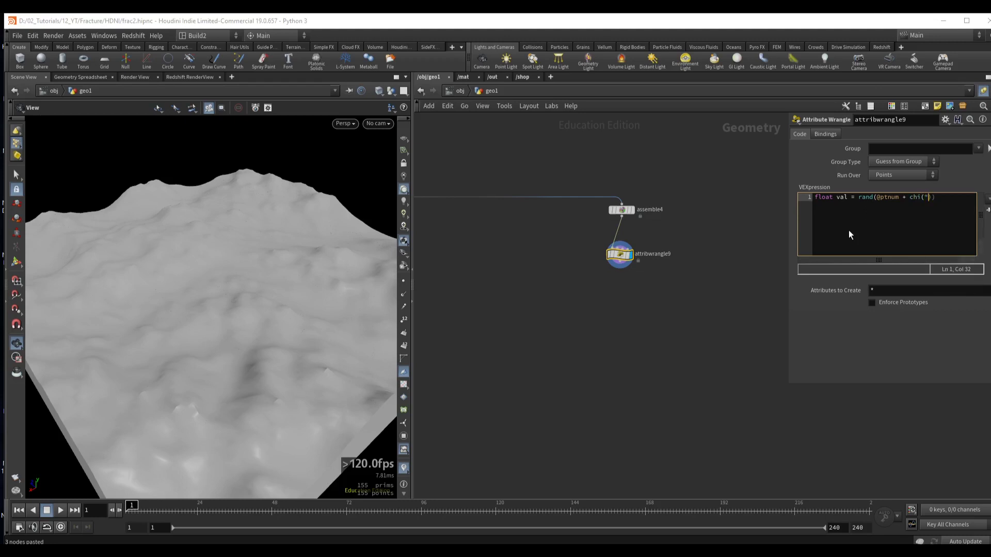
{"action": "type", "text": "random_seed\"));"}
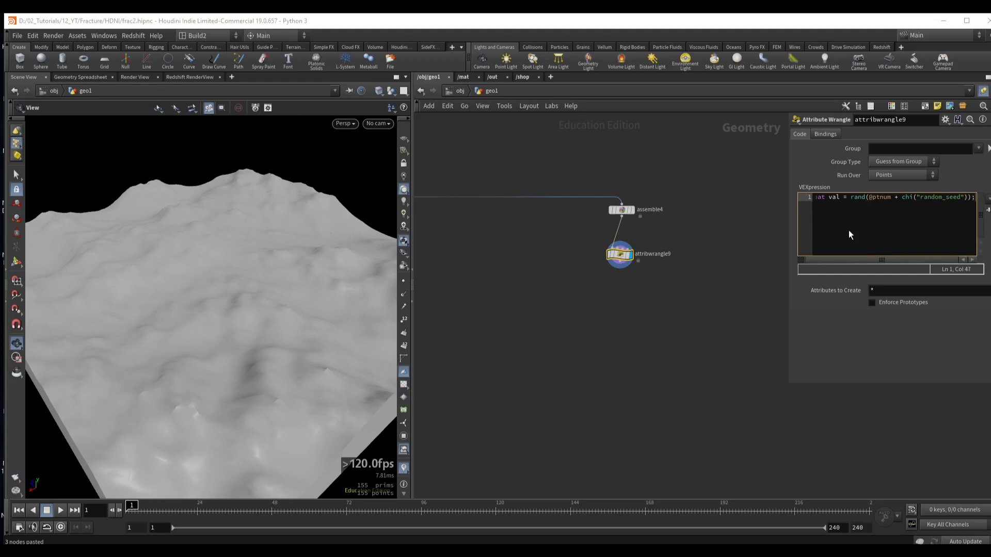
{"action": "left_click_drag", "start_coordinate": [787, 386], "coordinate": [687, 421]}
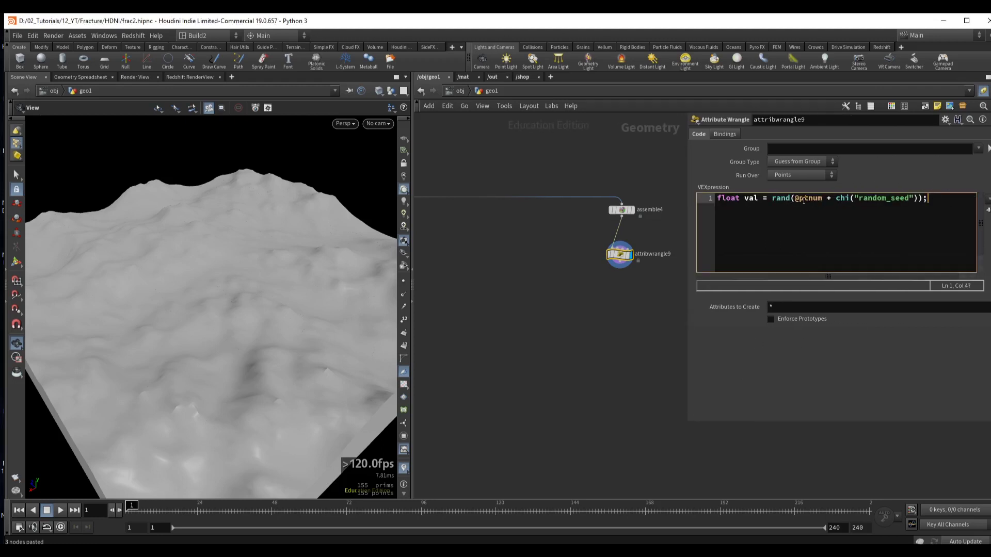
{"action": "scroll", "coordinate": [272, 247], "scroll_direction": "up", "scroll_amount": 2}
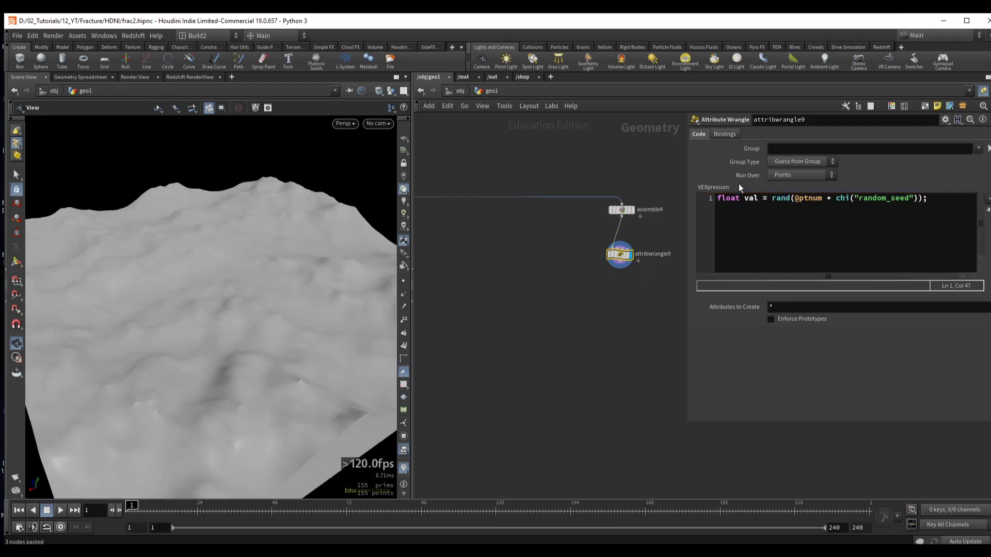
{"action": "left_click_drag", "start_coordinate": [745, 200], "coordinate": [760, 201]}
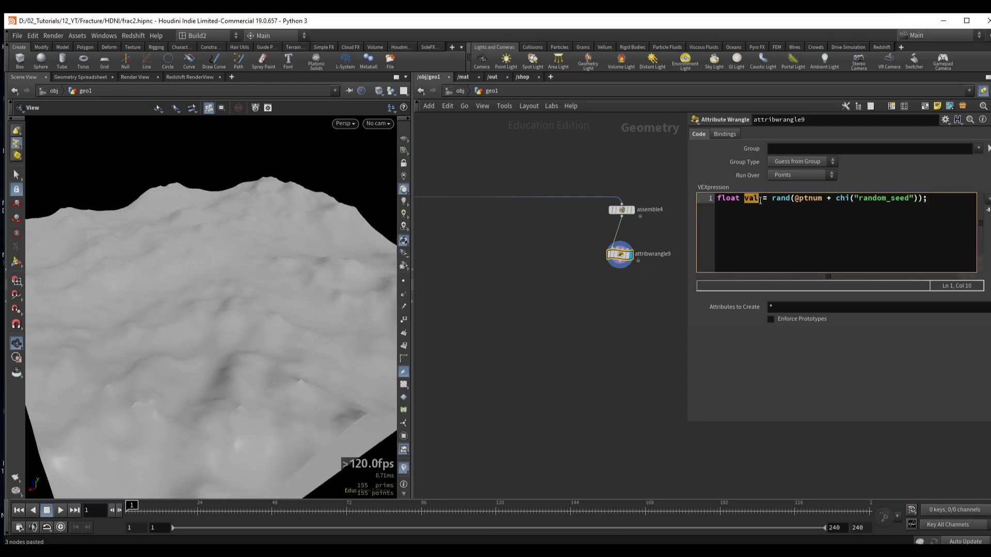
- Add a second line to the wrangle's VEX code: if(val>ch("tresh")) i@group_selection = 1;
{"action": "left_click", "coordinate": [746, 205]}
{"action": "left_click", "coordinate": [946, 207]}
{"action": "key", "text": "Return"}
{"action": "type", "text": "if()"}
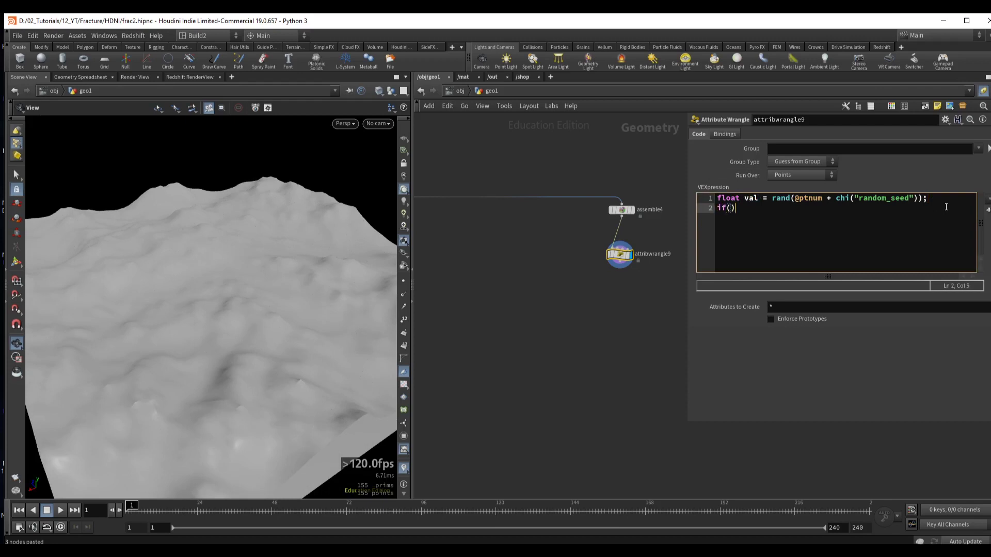
{"action": "type", "text": "val"}
{"action": "type", "text": ">"}
{"action": "type", "text": "ch(\"tresh"}
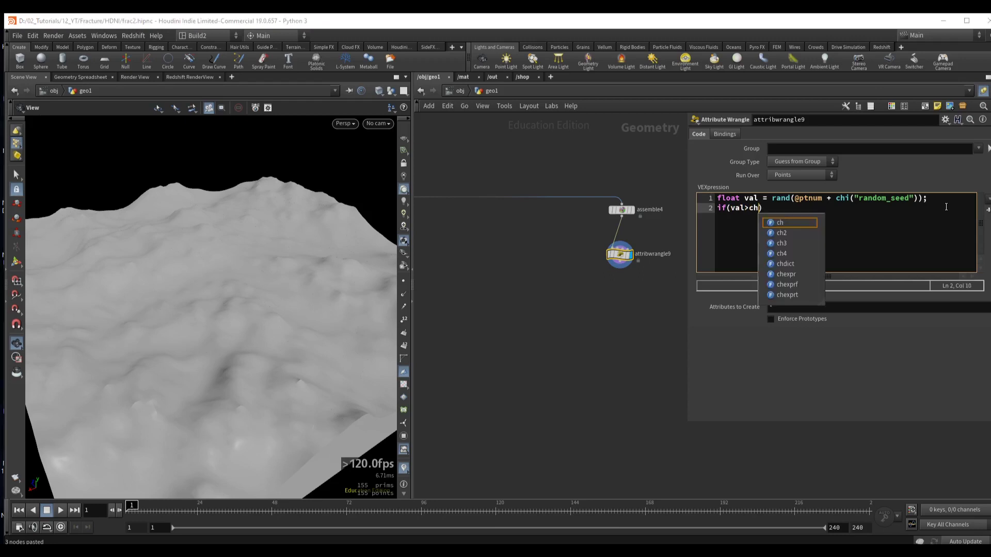
{"action": "type", "text": "\""}
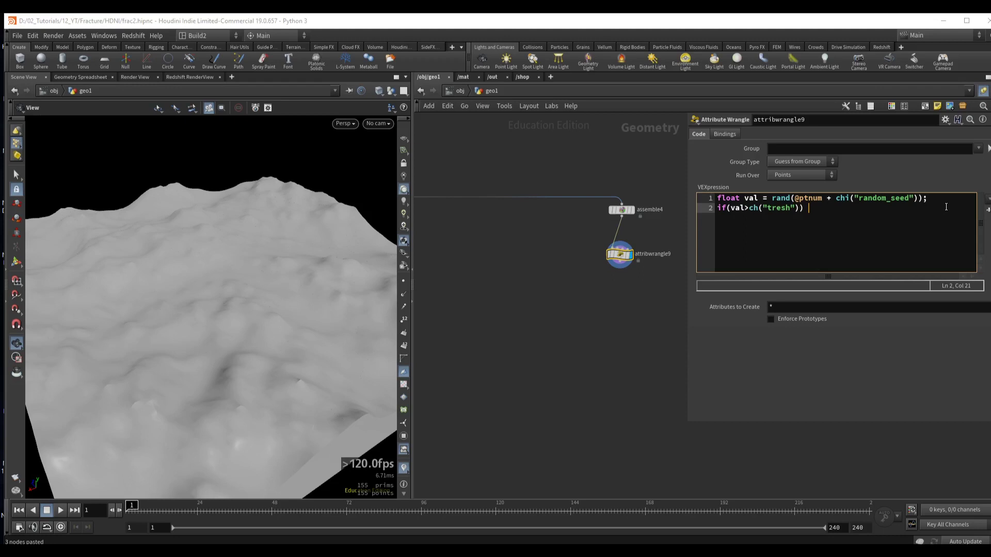
{"action": "type", "text": ")) i@group_selection = 1;"}
{"action": "left_click_drag", "start_coordinate": [732, 209], "coordinate": [794, 209]}
{"action": "left_click", "coordinate": [795, 209]}
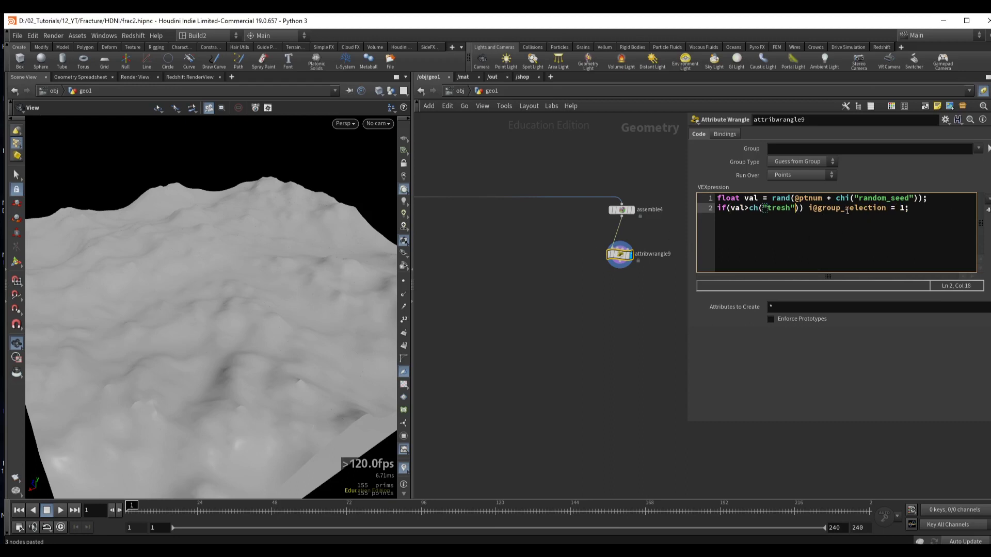
{"action": "left_click_drag", "start_coordinate": [846, 211], "coordinate": [808, 210]}
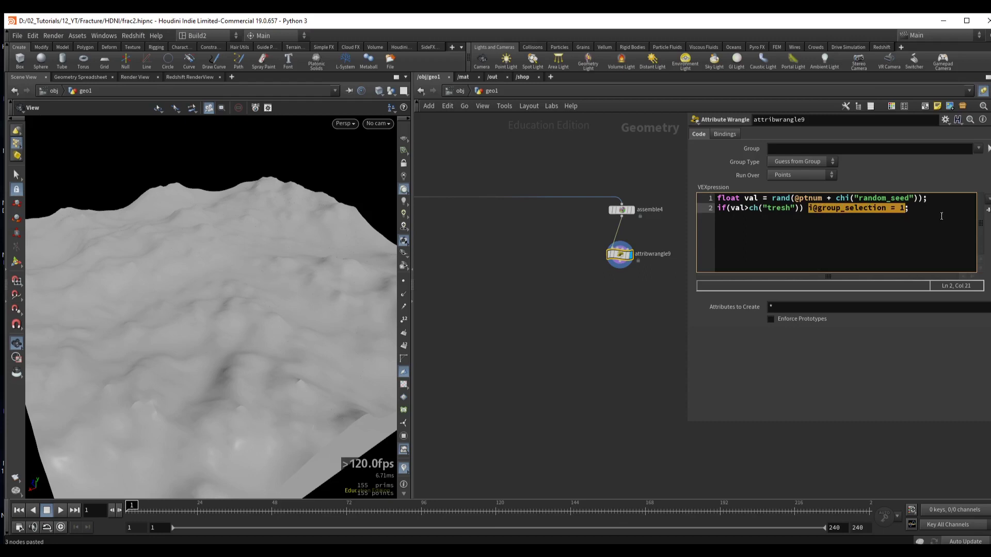
- Generate the wrangle's Tresh and Random Seed parameters, set them to 0.439 and 9, and rename the node create_selection
{"action": "left_click", "coordinate": [987, 209]}
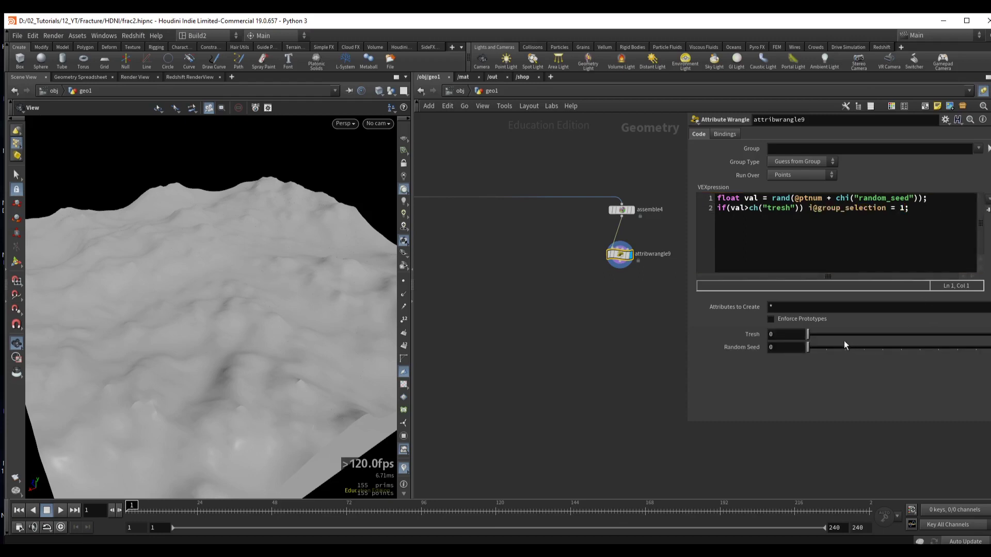
{"action": "left_click_drag", "start_coordinate": [851, 334], "coordinate": [975, 347]}
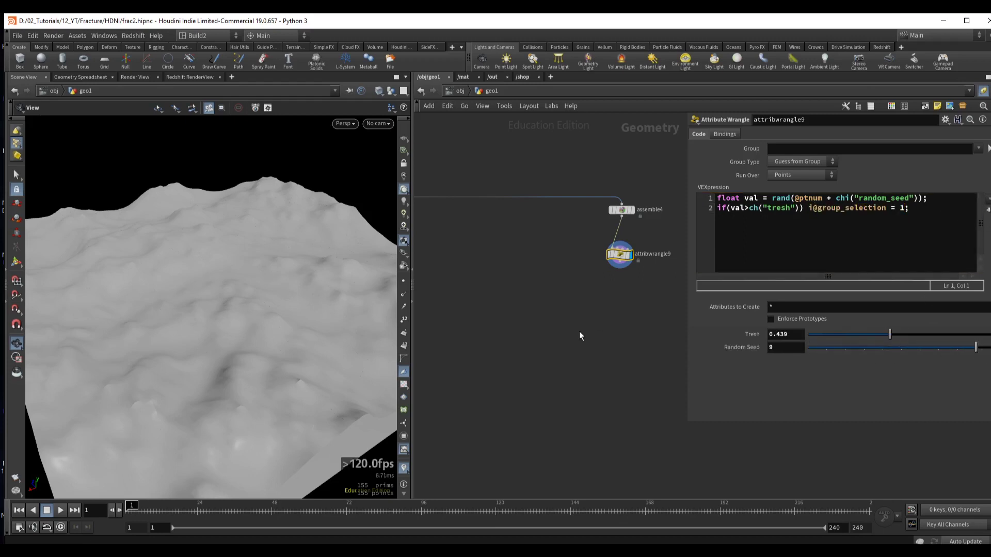
{"action": "scroll", "coordinate": [580, 336], "scroll_direction": "up", "scroll_amount": 3}
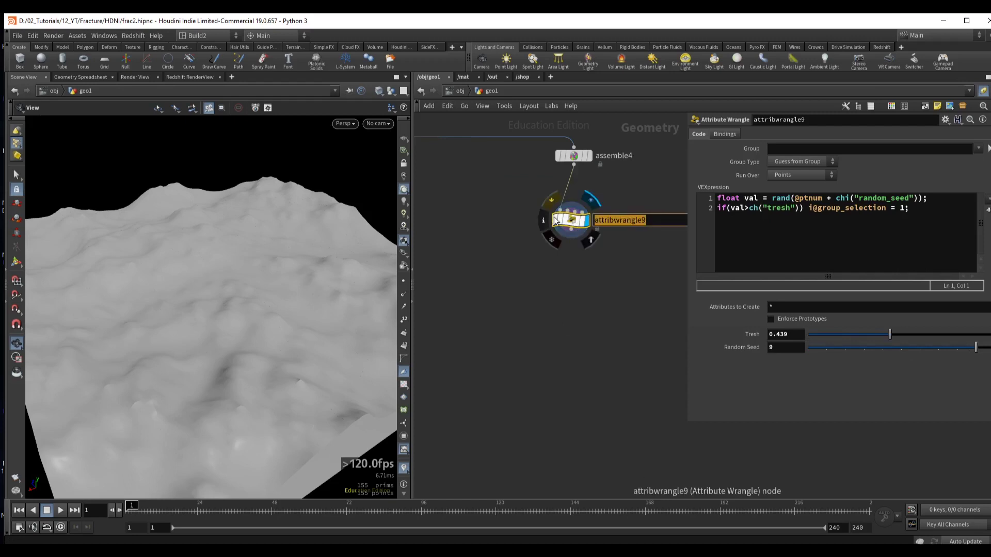
{"action": "type", "text": "create_selection"}
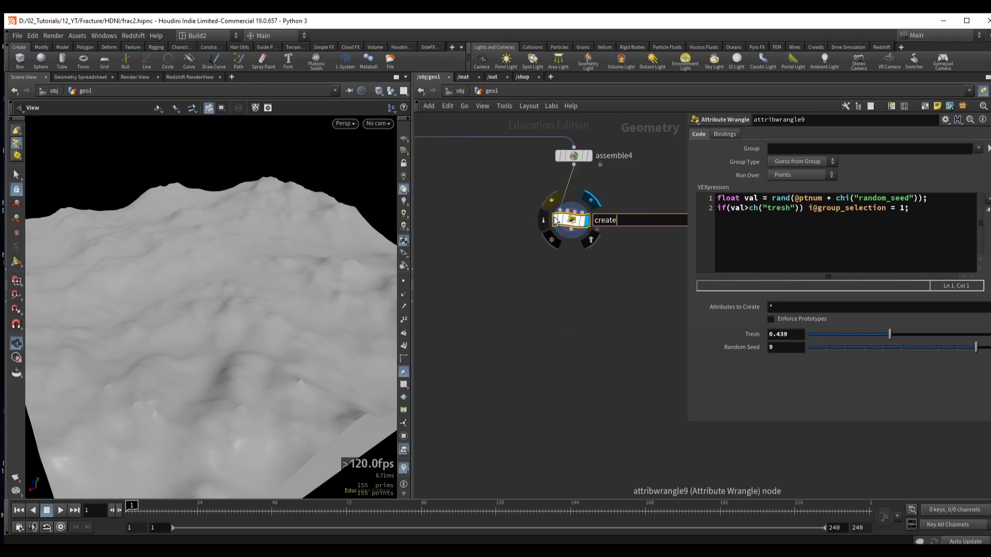
{"action": "key", "text": "Return"}
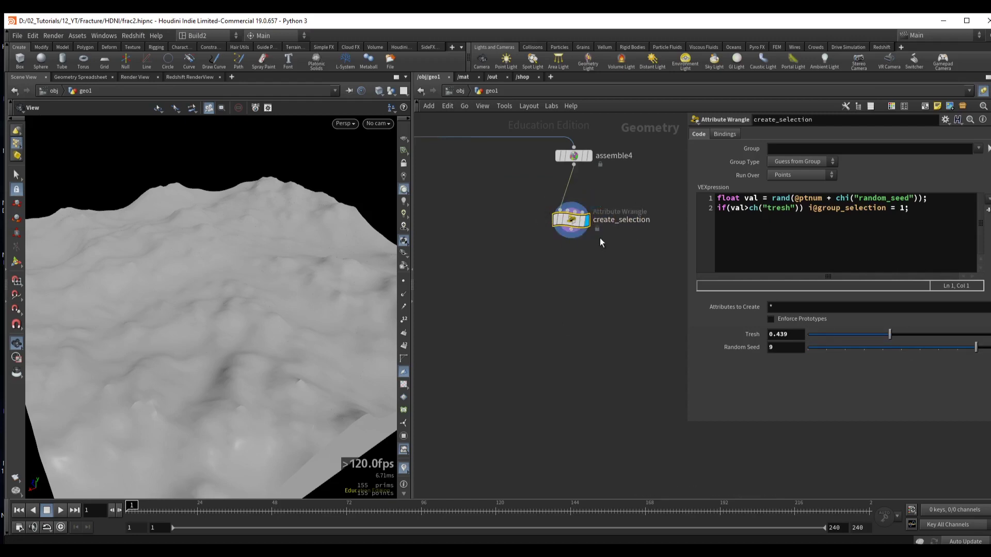
- Add a Split node below create_selection and set its group to selection
{"action": "key", "text": "Tab"}
{"action": "type", "text": "split"}
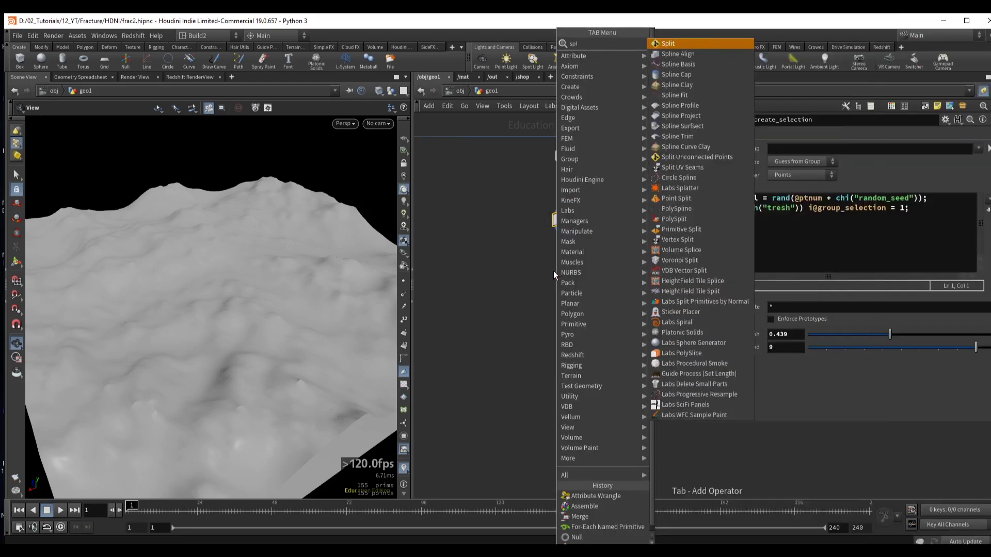
{"action": "key", "text": "Return"}
{"action": "left_click", "coordinate": [554, 270]}
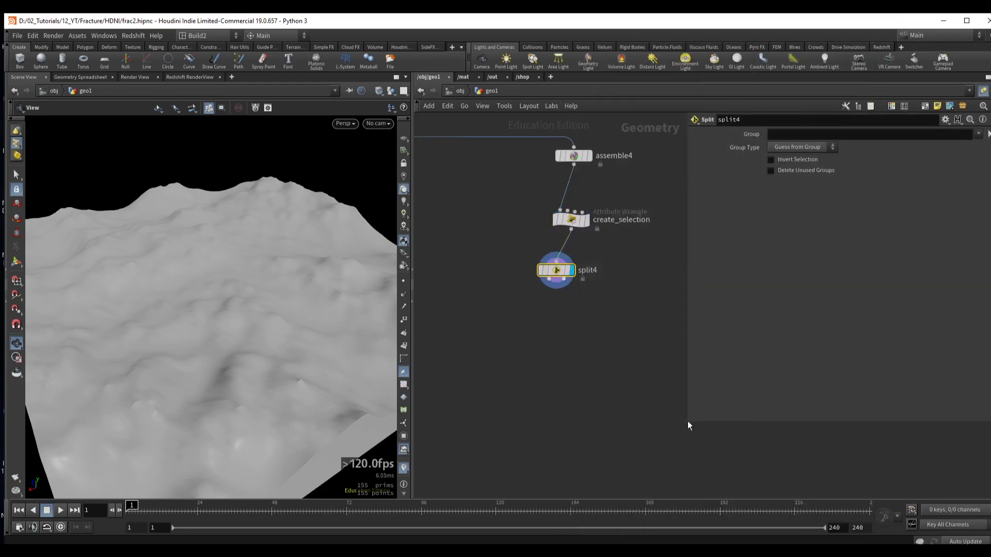
{"action": "left_click_drag", "start_coordinate": [687, 422], "coordinate": [701, 422]}
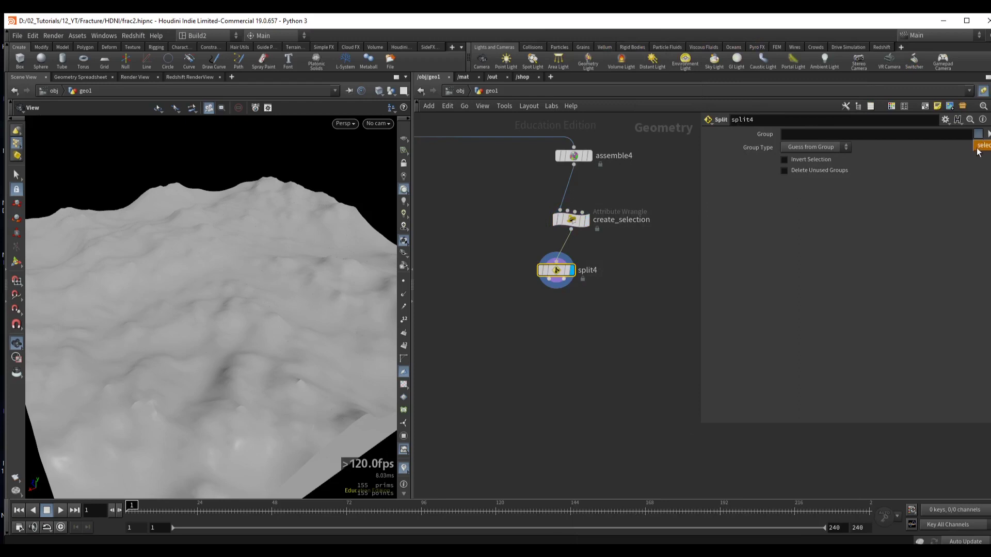
{"action": "left_click", "coordinate": [980, 147]}
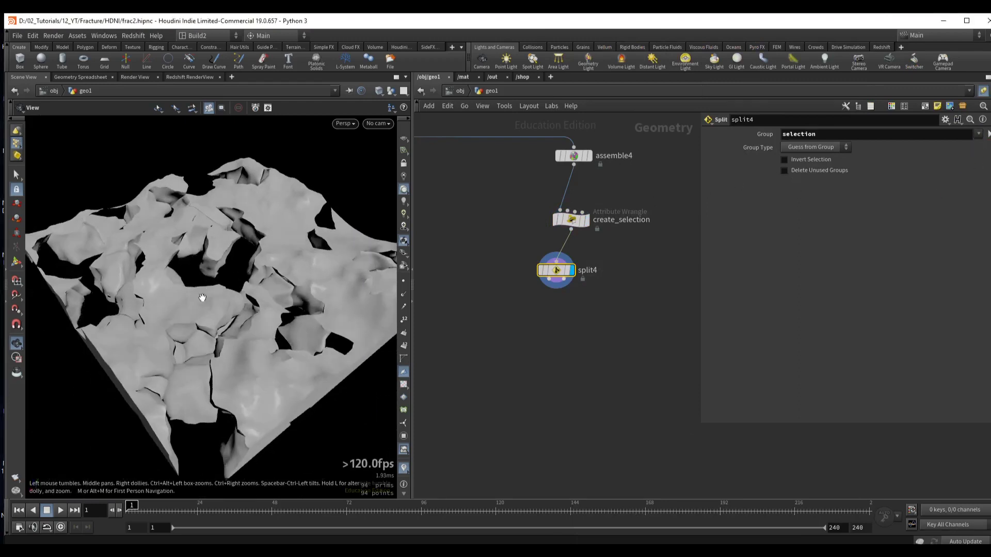
- Wire a Null node to split4's first output, display it, and rename it selected
{"action": "scroll", "coordinate": [588, 268], "scroll_direction": "down", "scroll_amount": 3}
{"action": "left_click", "coordinate": [585, 273]}
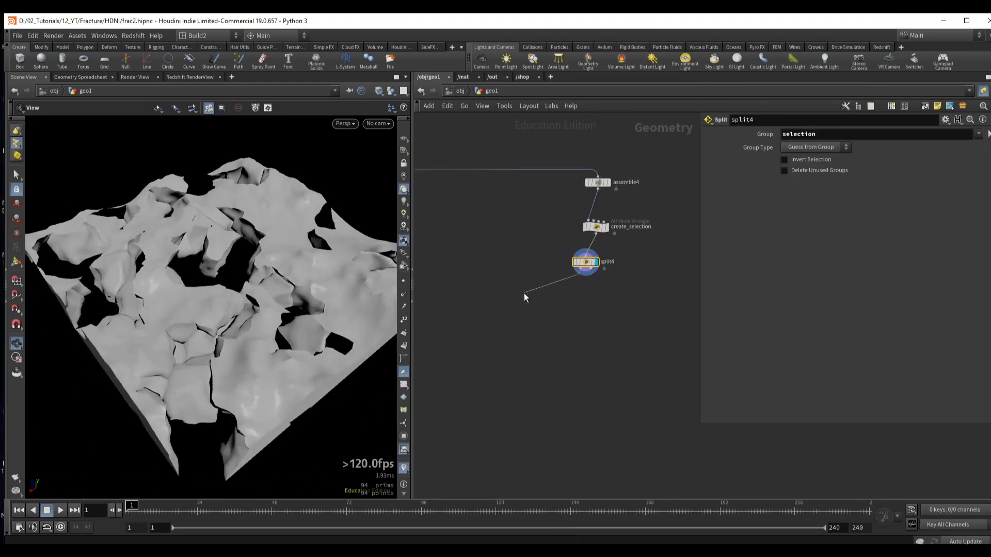
{"action": "left_click", "coordinate": [525, 293]}
{"action": "left_click", "coordinate": [532, 294]}
{"action": "left_click", "coordinate": [510, 295]}
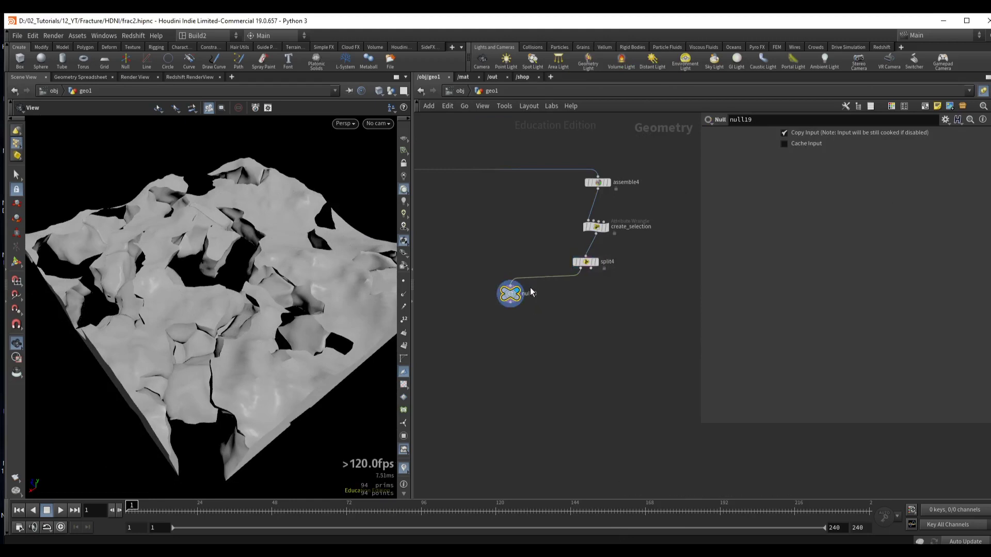
{"action": "double_click", "coordinate": [530, 293]}
{"action": "type", "text": "select"}
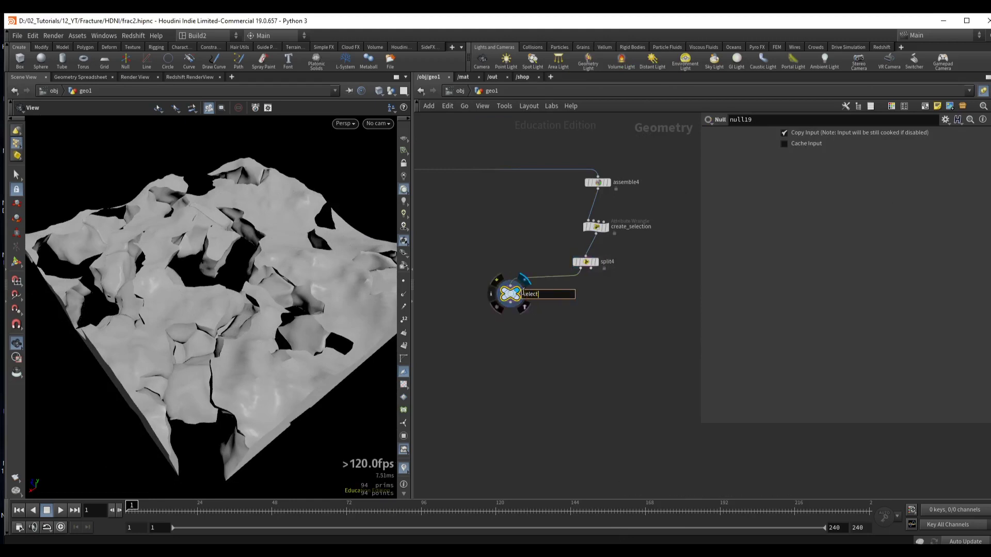
{"action": "type", "text": "ed"}
{"action": "key", "text": "Return"}
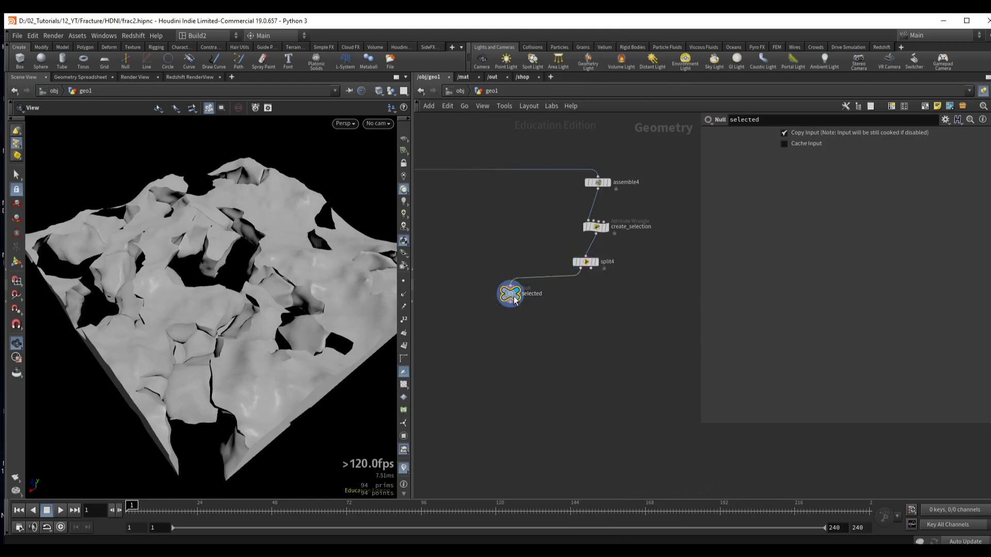
- Duplicate the selected null onto split4's second output, display the copy, and rename it not_selected
{"action": "key", "text": "ctrl+c"}
{"action": "key", "text": "ctrl+v"}
{"action": "key", "text": "l"}
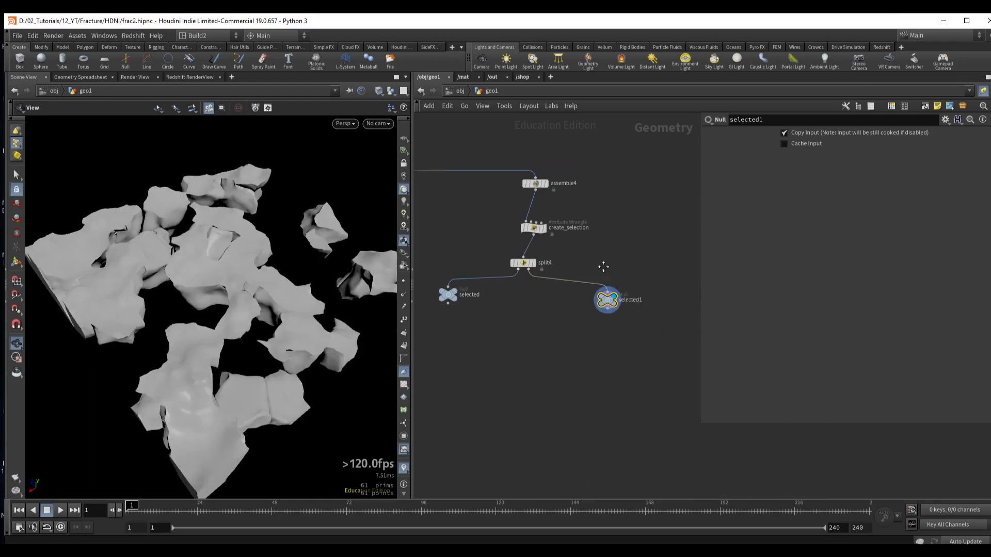
{"action": "double_click", "coordinate": [562, 310]}
{"action": "key", "text": "ctrl+a"}
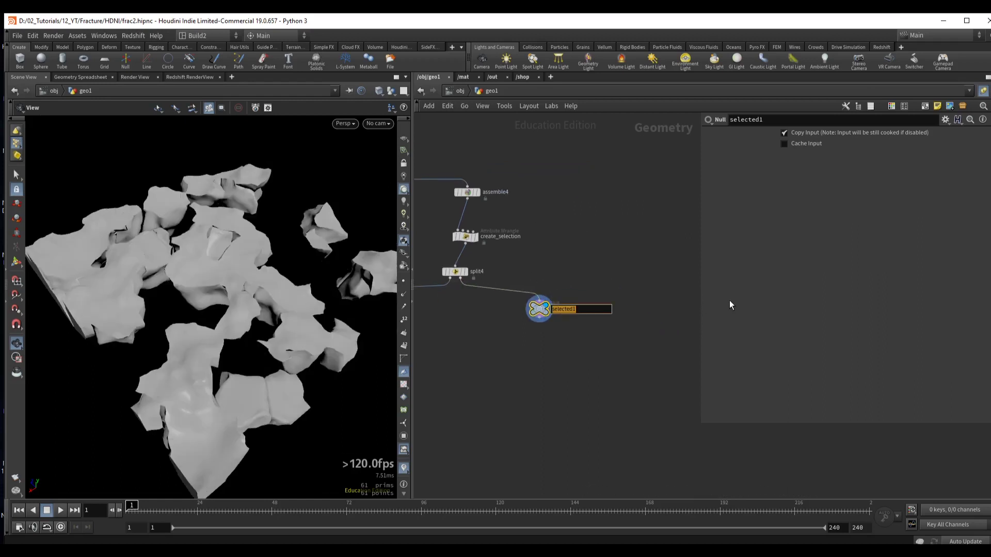
{"action": "type", "text": "not_selected"}
{"action": "key", "text": "Return"}
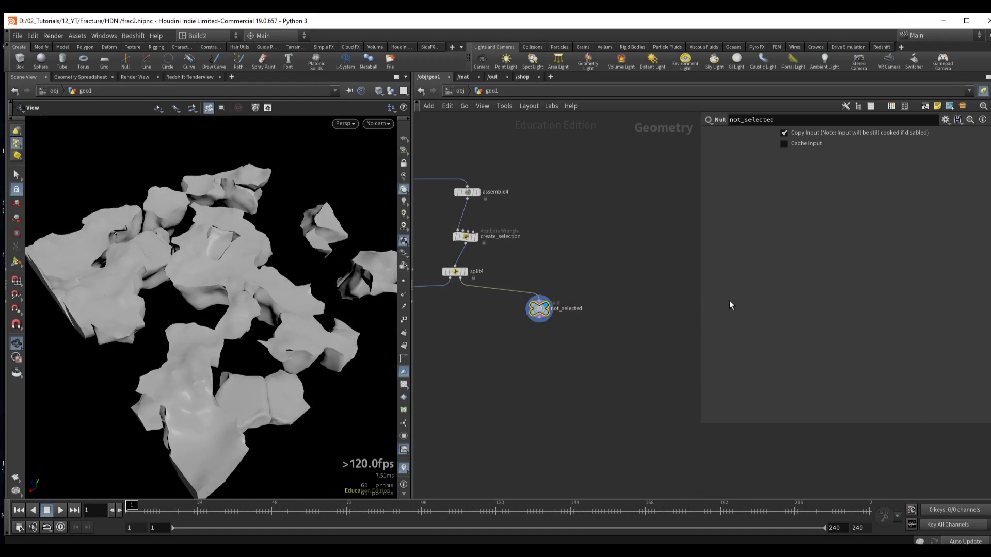
{"action": "key", "text": "h"}
{"action": "left_click_drag", "start_coordinate": [488, 301], "coordinate": [490, 308]}
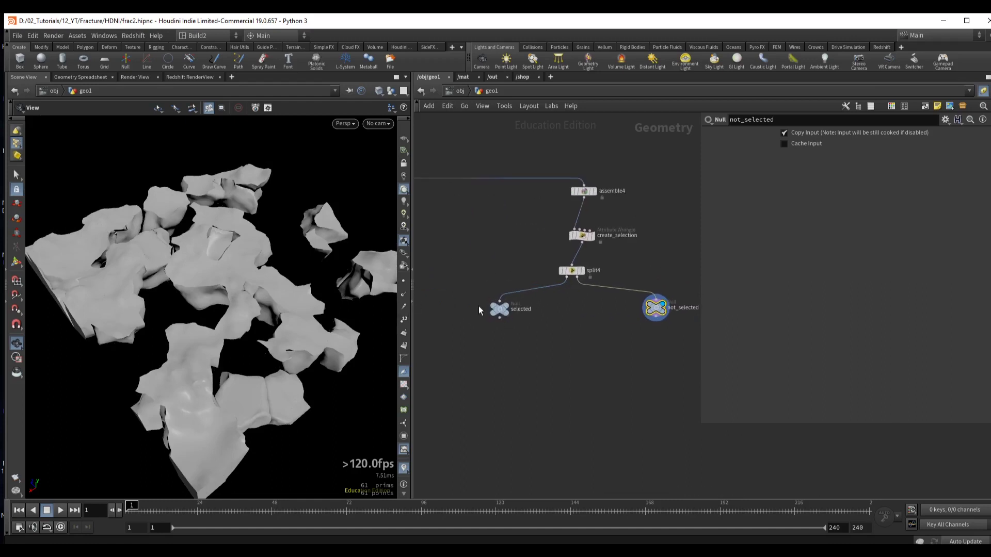
- In create_selection, set Tresh to 0.25 and Random Seed to 15 to adjust which pieces are picked
{"action": "left_click", "coordinate": [582, 236]}
{"action": "left_click_drag", "start_coordinate": [582, 243], "coordinate": [577, 240]}
{"action": "left_click_drag", "start_coordinate": [897, 333], "coordinate": [859, 329]}
{"action": "left_click_drag", "start_coordinate": [840, 325], "coordinate": [857, 342]}
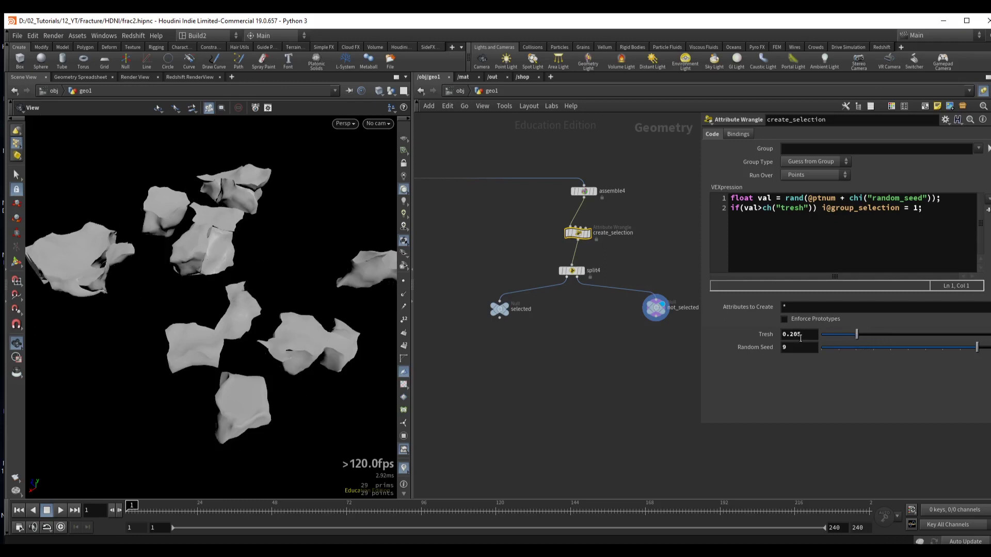
{"action": "type", "text": "5"}
{"action": "key", "text": "Return"}
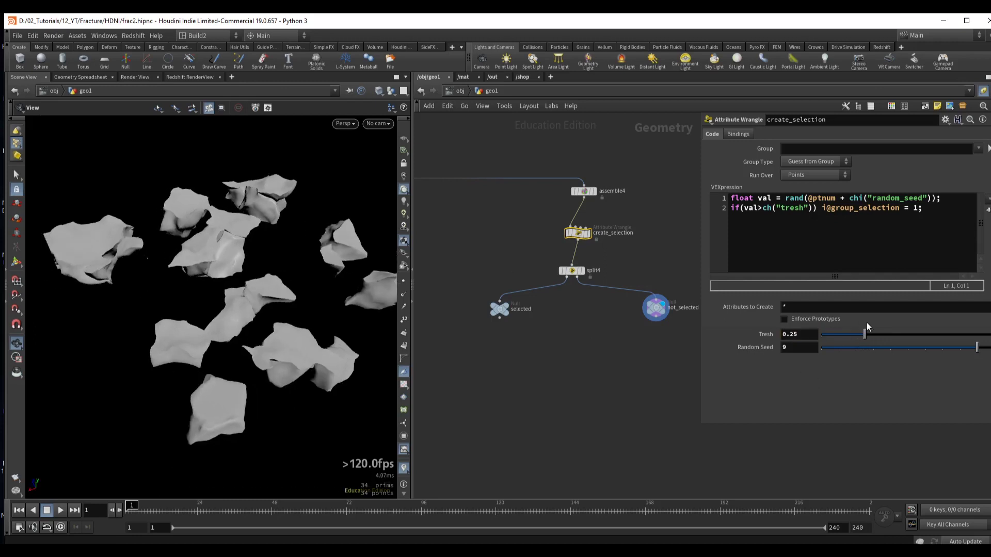
{"action": "mouse_move", "coordinate": [946, 353]}
{"action": "left_mouse_down"}
{"action": "mouse_move", "coordinate": [863, 354]}
{"action": "mouse_move", "coordinate": [963, 355]}
{"action": "left_mouse_up"}
{"action": "mouse_move", "coordinate": [758, 350]}
{"action": "middle_mouse_down"}
{"action": "mouse_move", "coordinate": [796, 350]}
{"action": "mouse_move", "coordinate": [759, 355]}
{"action": "middle_mouse_up"}
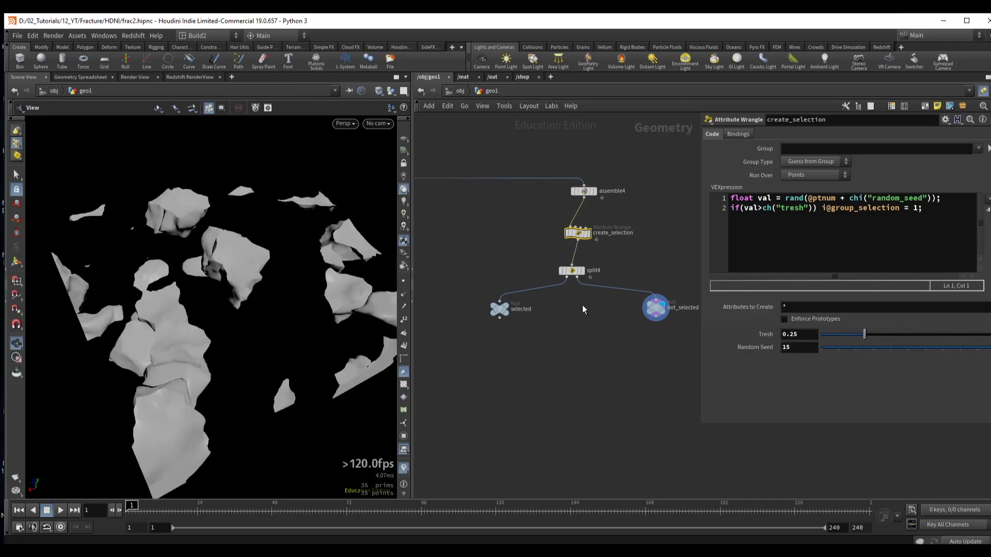
{"action": "left_click_drag", "start_coordinate": [206, 310], "coordinate": [237, 315]}
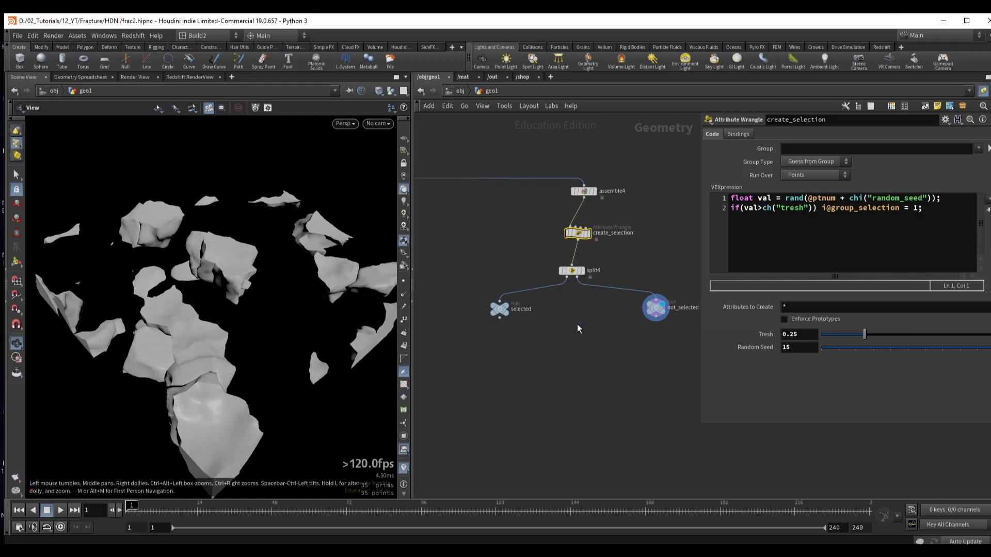
- Display the selected null and enable Invert Selection on split4
{"action": "left_click", "coordinate": [515, 259]}
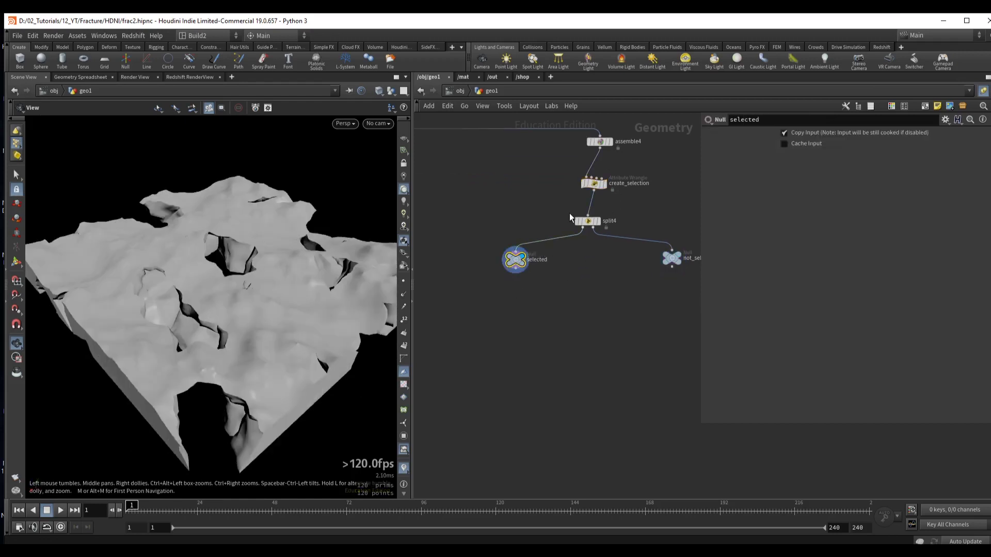
{"action": "left_click", "coordinate": [595, 183]}
{"action": "left_click", "coordinate": [588, 221]}
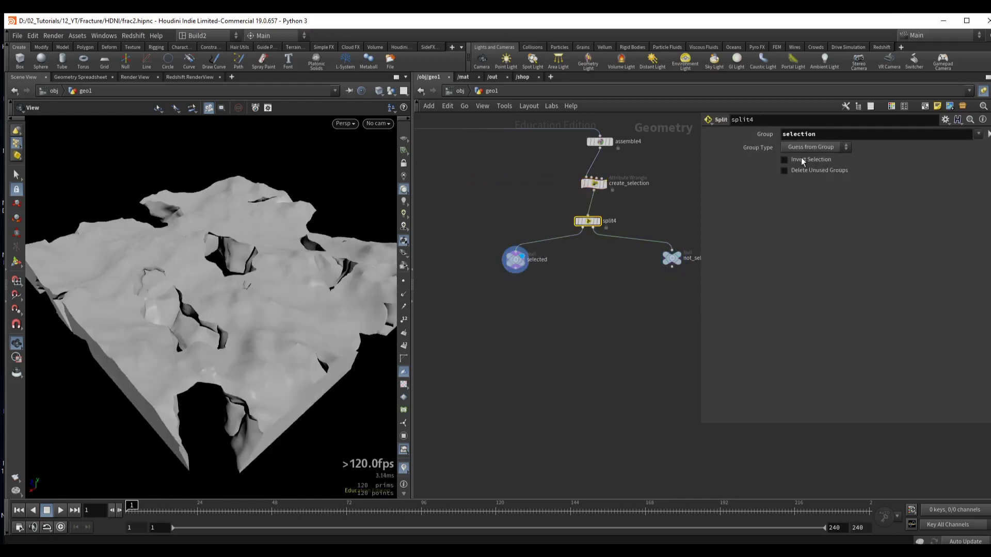
{"action": "left_click_drag", "start_coordinate": [466, 236], "coordinate": [548, 294]}
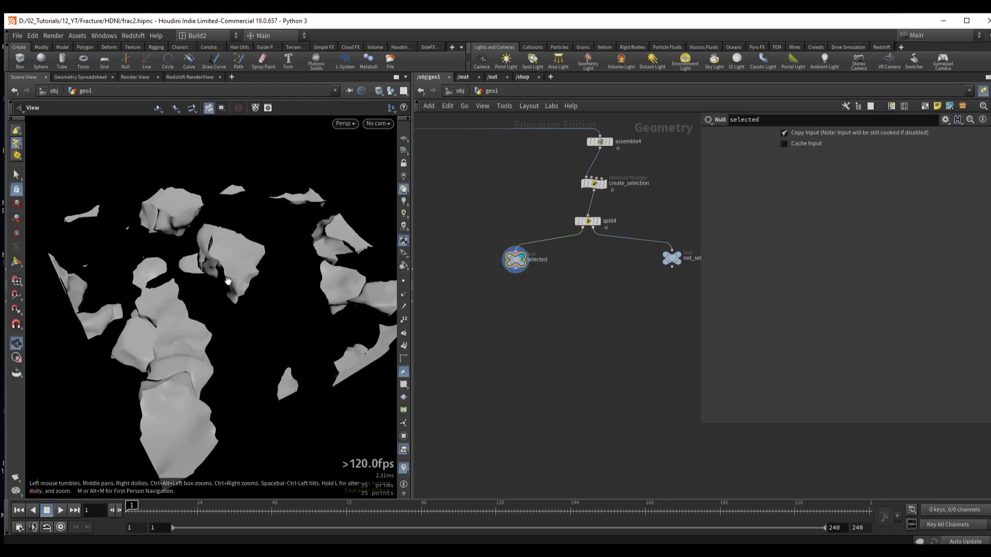
{"action": "mouse_move", "coordinate": [258, 256]}
{"action": "left_mouse_down"}
{"action": "mouse_move", "coordinate": [232, 255]}
{"action": "mouse_move", "coordinate": [243, 251]}
{"action": "left_mouse_up"}
- Copy the for-each fracture block from the big_pieces branch and paste it below the selected null
{"action": "scroll", "coordinate": [495, 312], "scroll_direction": "down", "scroll_amount": 2}
{"action": "middle_click_drag", "start_coordinate": [495, 311], "coordinate": [630, 270]}
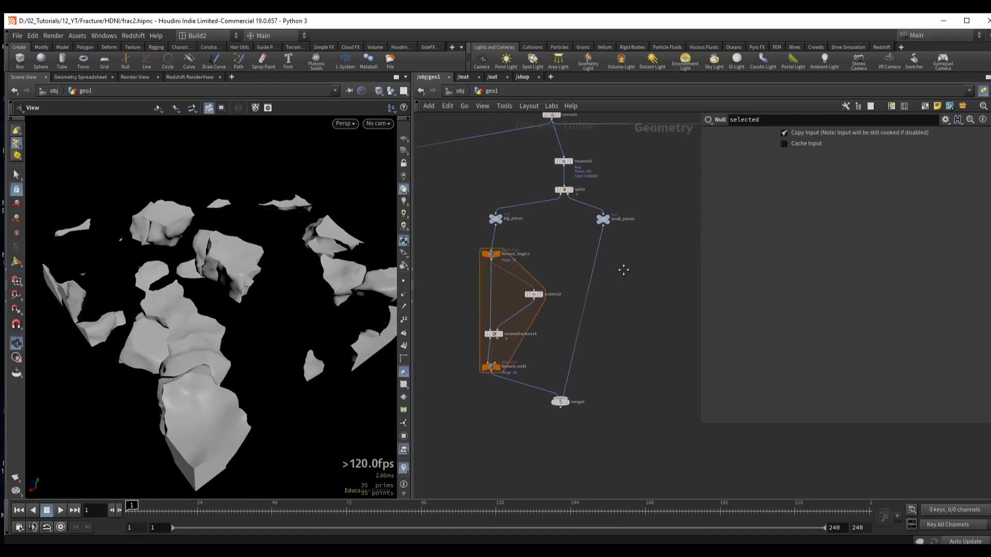
{"action": "left_click_drag", "start_coordinate": [456, 242], "coordinate": [547, 367]}
{"action": "key", "text": "ctrl+c"}
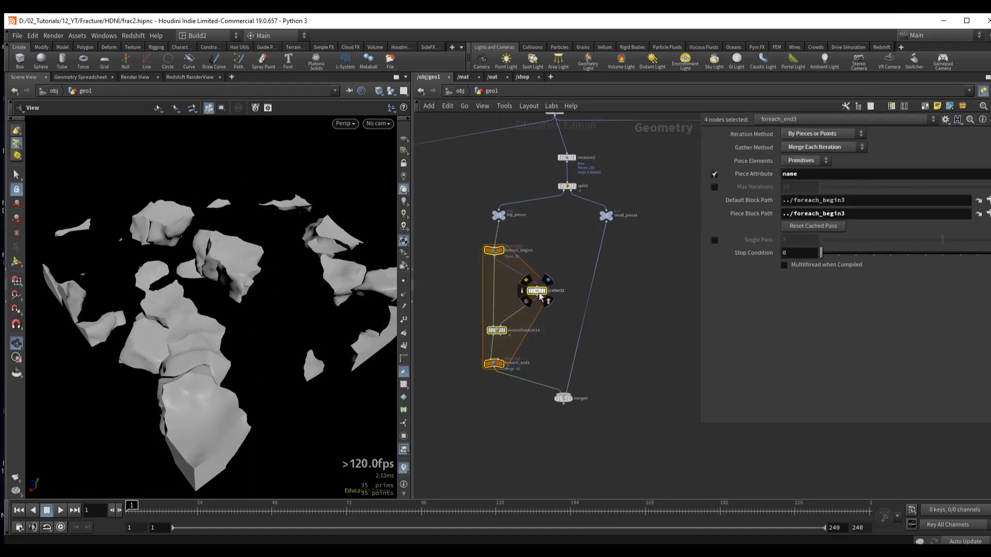
{"action": "middle_click_drag", "start_coordinate": [530, 287], "coordinate": [386, 298]}
{"action": "key", "text": "ctrl+v"}
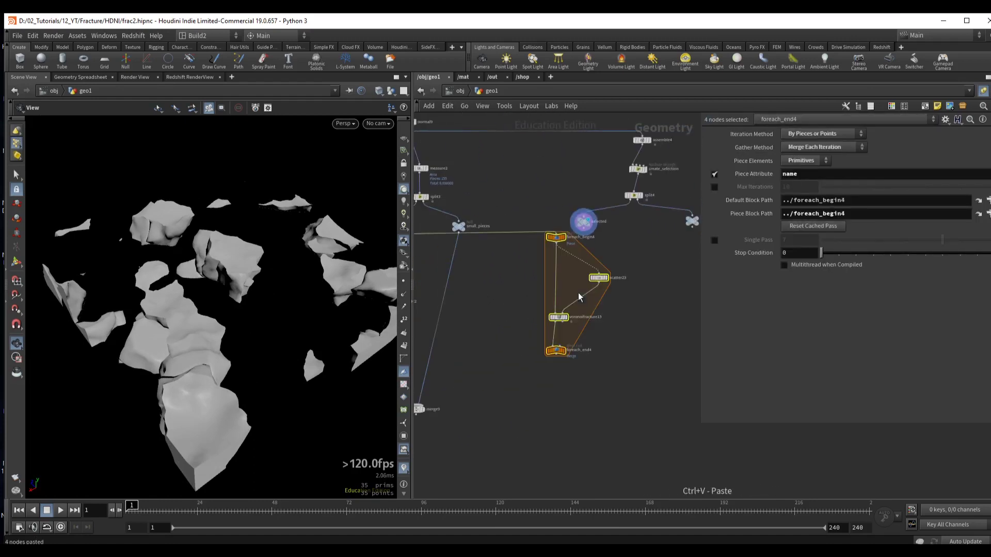
{"action": "left_click", "coordinate": [581, 283]}
{"action": "scroll", "coordinate": [531, 249], "scroll_direction": "up", "scroll_amount": 3}
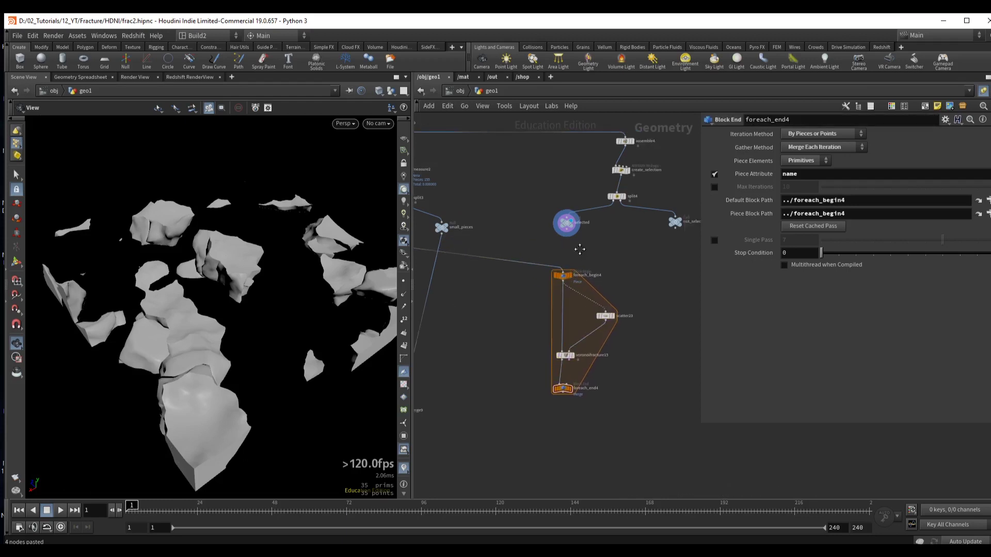
- Add an Unpack node below the selected null, display it, and wire its output into foreach_begin4
{"action": "middle_click_drag", "start_coordinate": [555, 116], "coordinate": [542, 213]}
{"action": "left_click", "coordinate": [591, 195]}
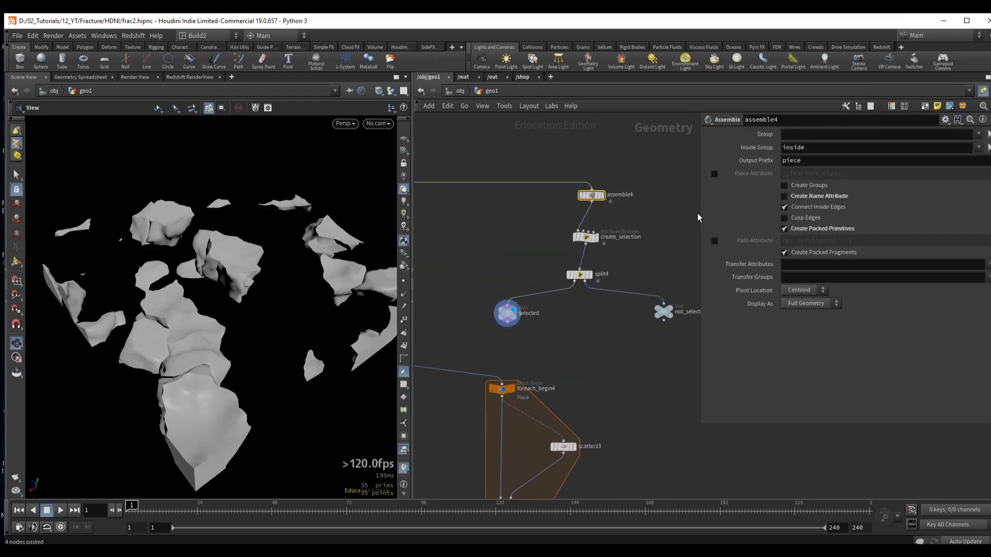
{"action": "middle_click_drag", "start_coordinate": [540, 360], "coordinate": [551, 259]}
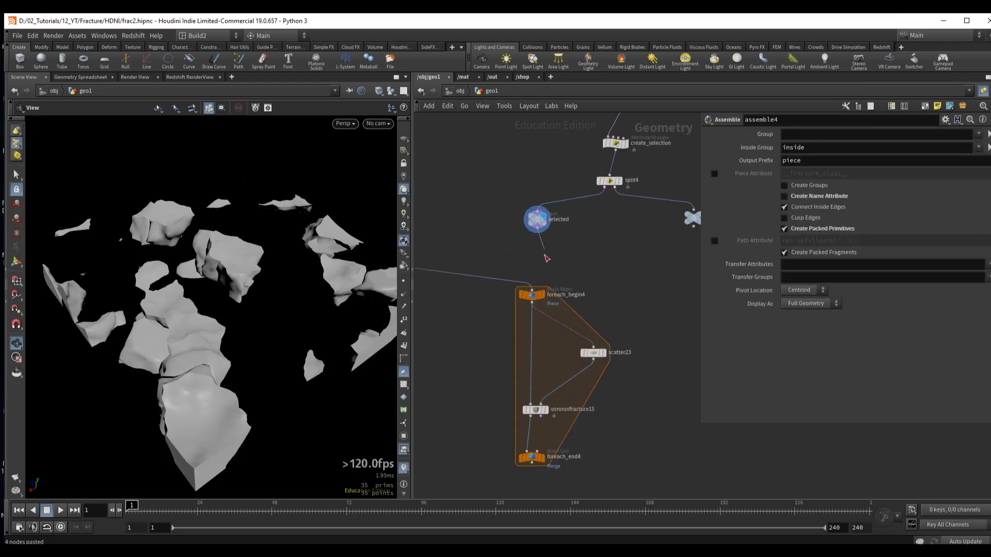
{"action": "left_click", "coordinate": [545, 256]}
{"action": "type", "text": "unpack"}
{"action": "key", "text": "Return"}
{"action": "left_click", "coordinate": [536, 260]}
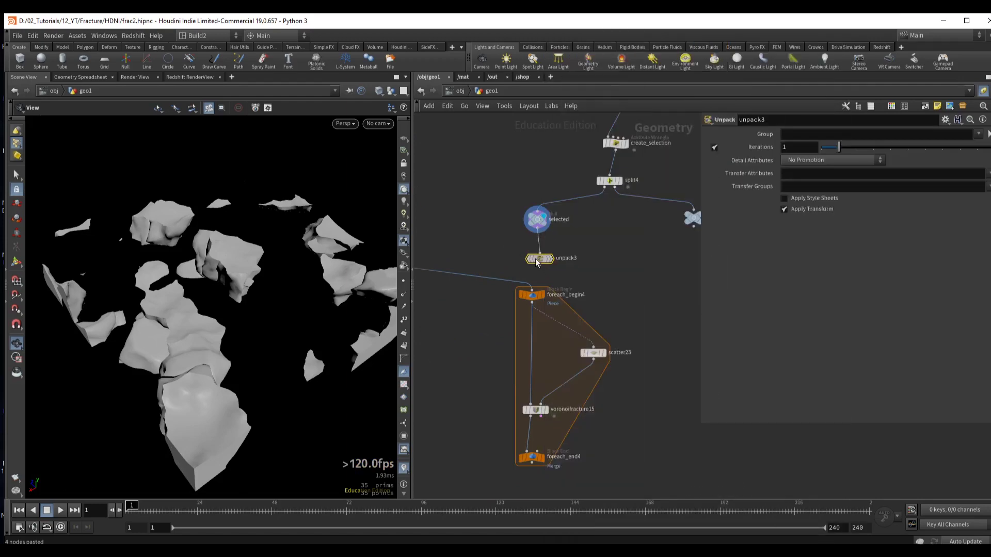
{"action": "left_click", "coordinate": [551, 258]}
{"action": "middle_click_drag", "start_coordinate": [559, 271], "coordinate": [541, 260]}
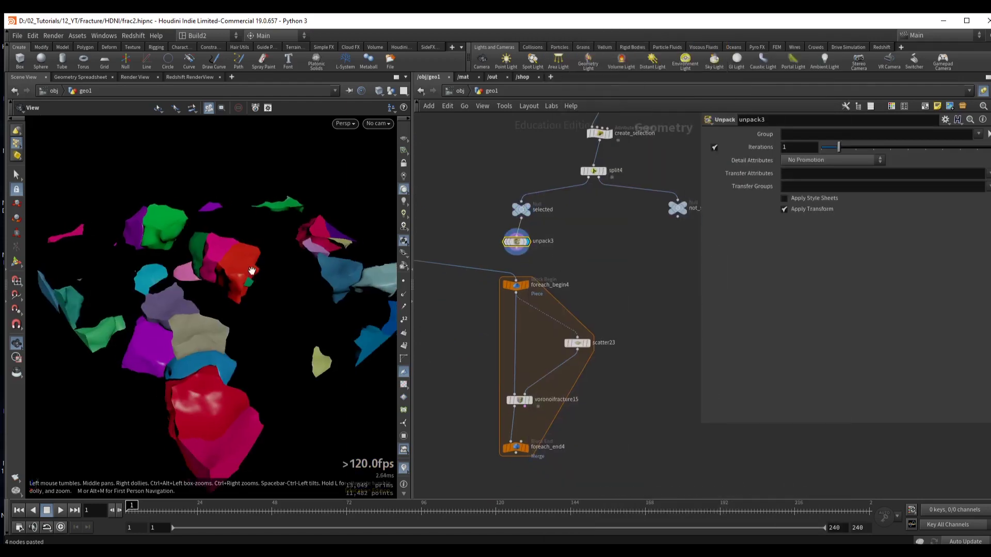
{"action": "left_click_drag", "start_coordinate": [516, 253], "coordinate": [516, 280]}
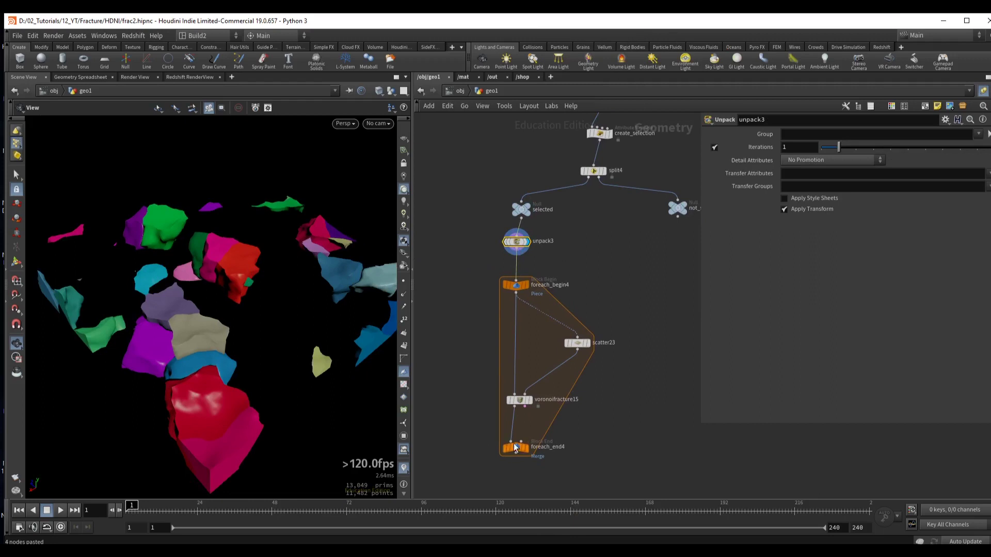
- Copy unpack3, connect the copy below the not_selected null, and display it
{"action": "middle_click_drag", "start_coordinate": [601, 282], "coordinate": [571, 290]}
{"action": "key", "text": "ctrl+c"}
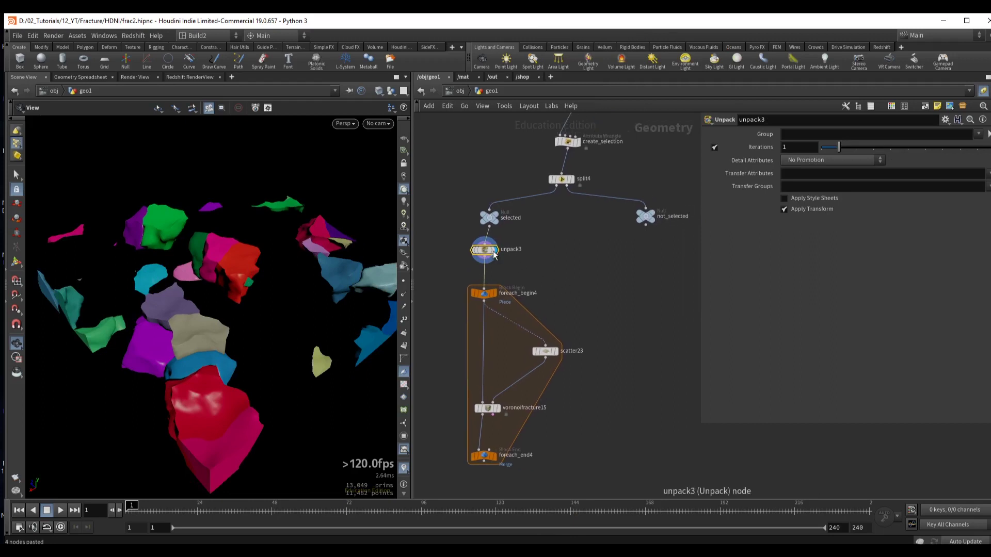
{"action": "key", "text": "ctrl+v"}
{"action": "left_click", "coordinate": [639, 245]}
{"action": "left_click_drag", "start_coordinate": [653, 242], "coordinate": [645, 223]}
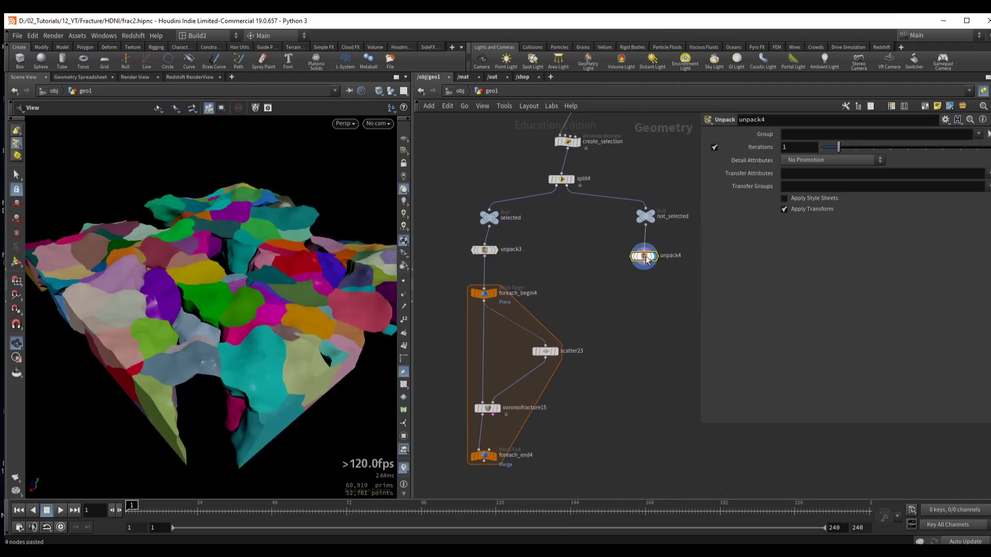
{"action": "left_click_drag", "start_coordinate": [636, 261], "coordinate": [640, 259]}
{"action": "left_click_drag", "start_coordinate": [250, 248], "coordinate": [258, 247]}
- Display the output of the foreach_end4 block to show the selected pieces fractured further
{"action": "middle_click_drag", "start_coordinate": [608, 435], "coordinate": [628, 327]}
{"action": "left_click_drag", "start_coordinate": [468, 339], "coordinate": [549, 386]}
{"action": "key", "text": "r"}
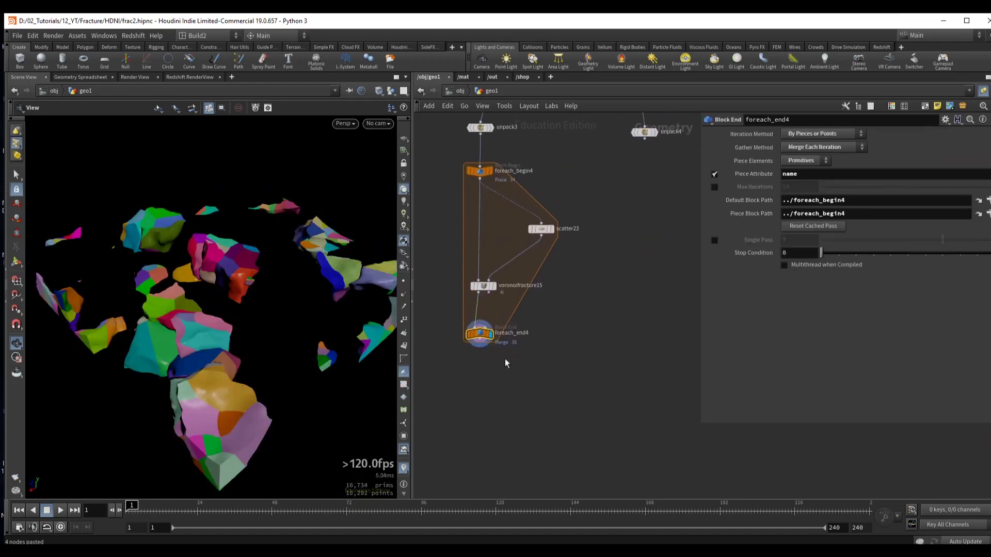
- Add a Merge node combining foreach_end4 with unpack4, and display the merged terrain
{"action": "left_click", "coordinate": [479, 342]}
{"action": "key", "text": "Tab"}
{"action": "type", "text": "mer"}
{"action": "key", "text": "Return"}
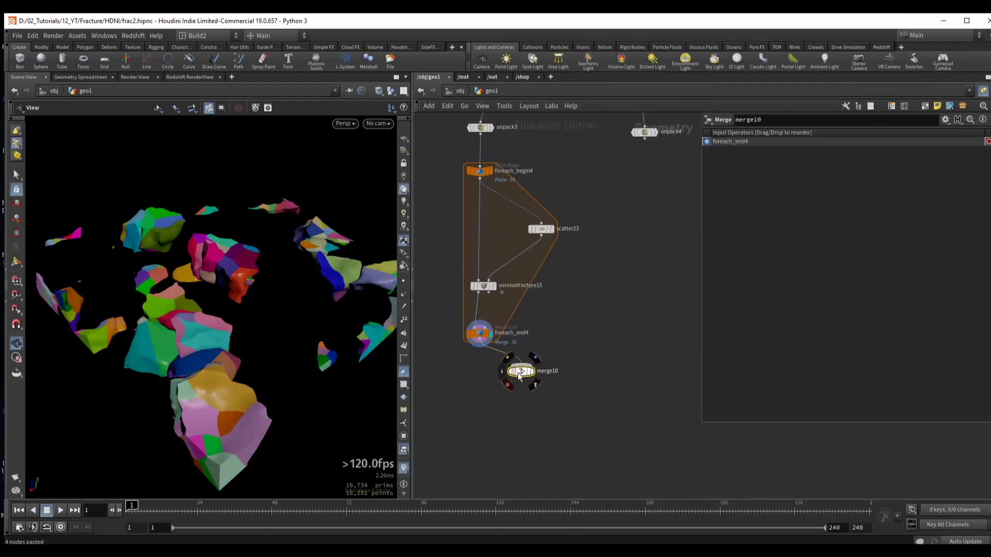
{"action": "left_click", "coordinate": [547, 382]}
{"action": "mouse_move", "coordinate": [644, 137]}
{"action": "left_mouse_down"}
{"action": "mouse_move", "coordinate": [575, 365]}
{"action": "mouse_move", "coordinate": [548, 376]}
{"action": "left_mouse_up"}
{"action": "key", "text": "r"}
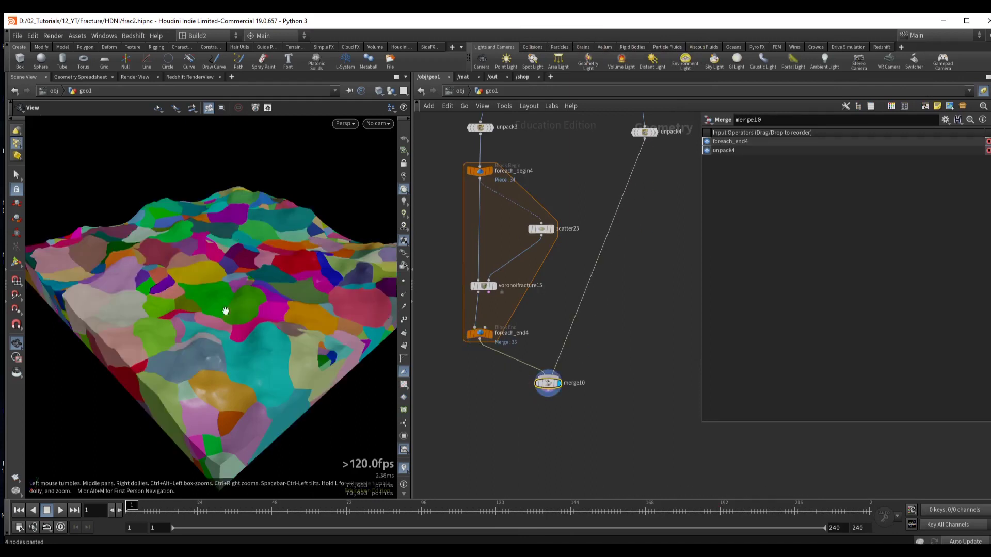
{"action": "left_click_drag", "start_coordinate": [222, 309], "coordinate": [242, 296]}
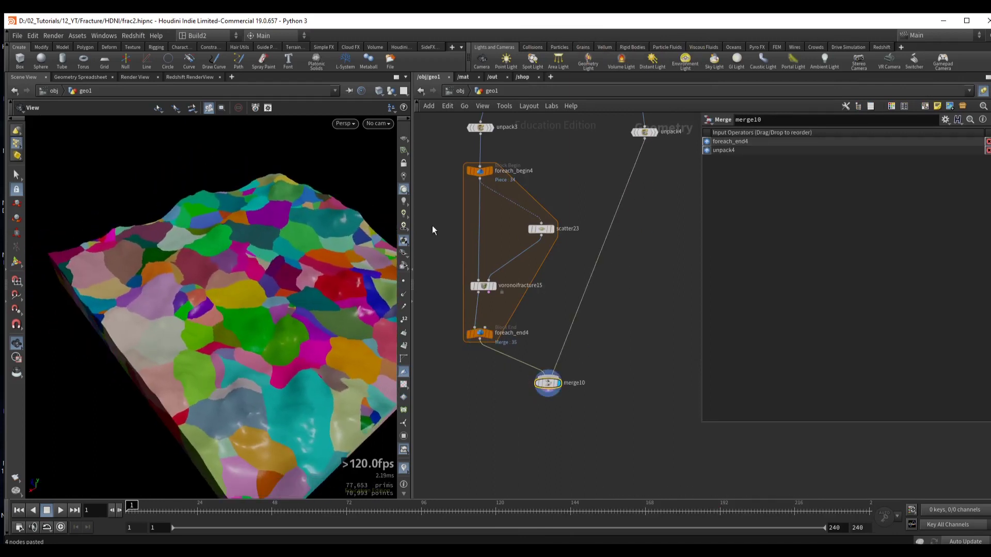
- Adjust the random selection parameters in create_selection to change which pieces receive the extra fracture
{"action": "middle_click_drag", "start_coordinate": [560, 161], "coordinate": [580, 237]}
{"action": "left_click_drag", "start_coordinate": [221, 310], "coordinate": [343, 292]}
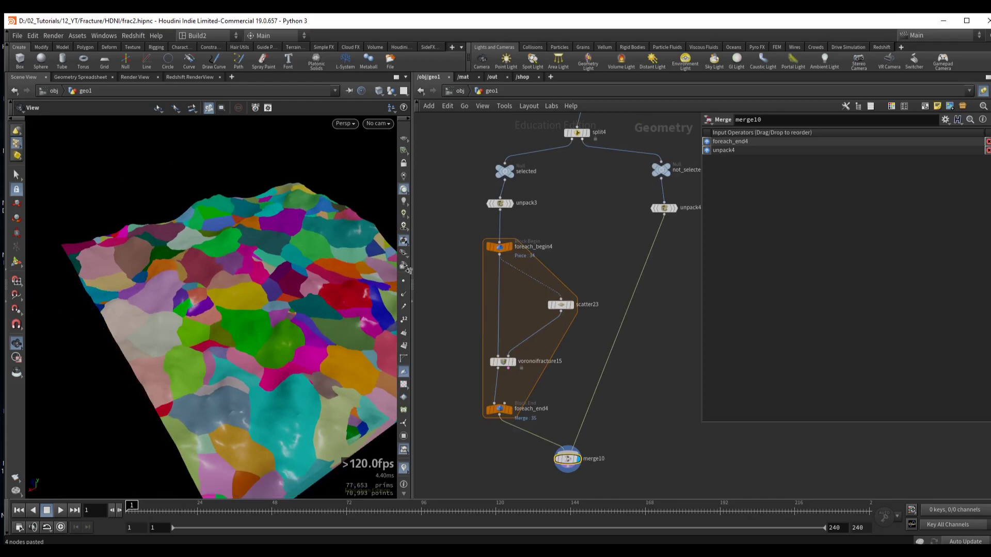
{"action": "left_click_drag", "start_coordinate": [379, 263], "coordinate": [258, 286]}
{"action": "middle_click_drag", "start_coordinate": [538, 95], "coordinate": [522, 202]}
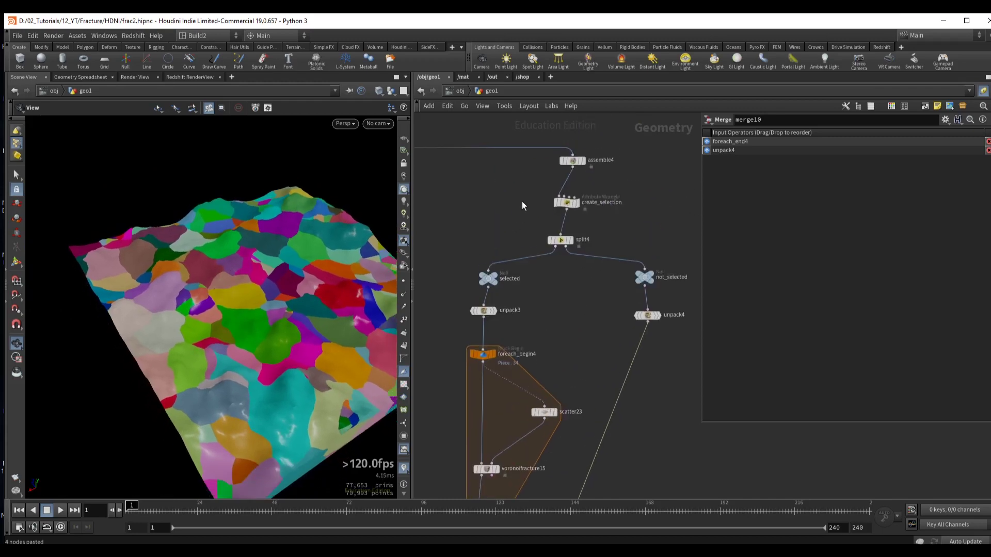
{"action": "left_click", "coordinate": [566, 202]}
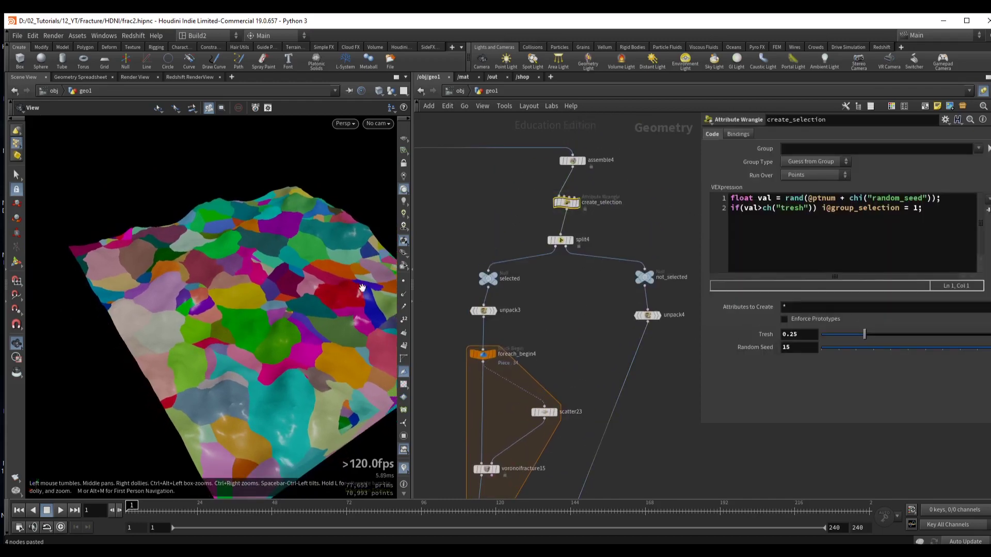
{"action": "type", "text": "5"}
{"action": "key", "text": "Return"}
{"action": "mouse_move", "coordinate": [210, 259]}
{"action": "left_mouse_down"}
{"action": "mouse_move", "coordinate": [242, 294]}
{"action": "mouse_move", "coordinate": [205, 310]}
{"action": "mouse_move", "coordinate": [231, 297]}
{"action": "mouse_move", "coordinate": [213, 272]}
{"action": "left_mouse_up"}
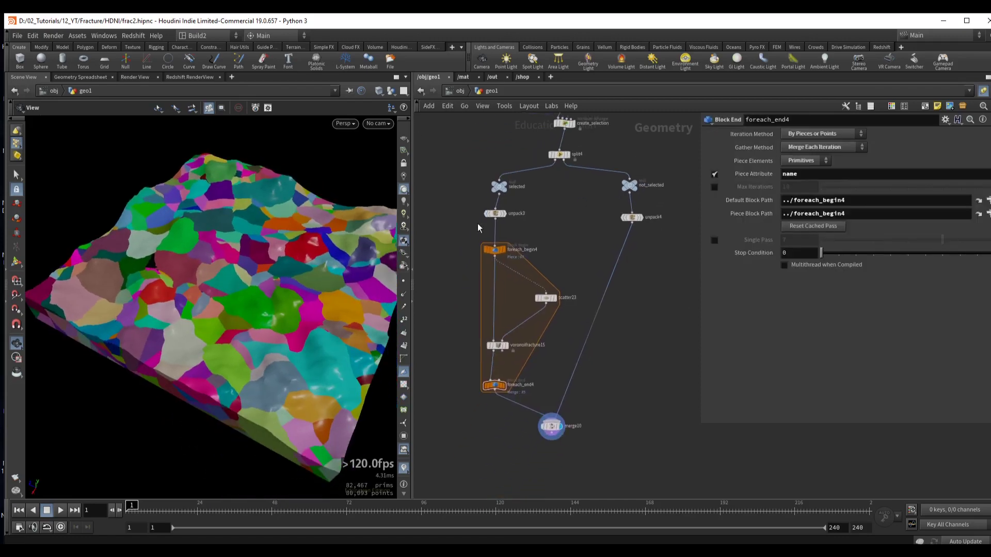
- Review the branch from assemble4 to merge10 and inspect the merged fractured terrain from above
{"action": "middle_click_drag", "start_coordinate": [491, 163], "coordinate": [491, 238]}
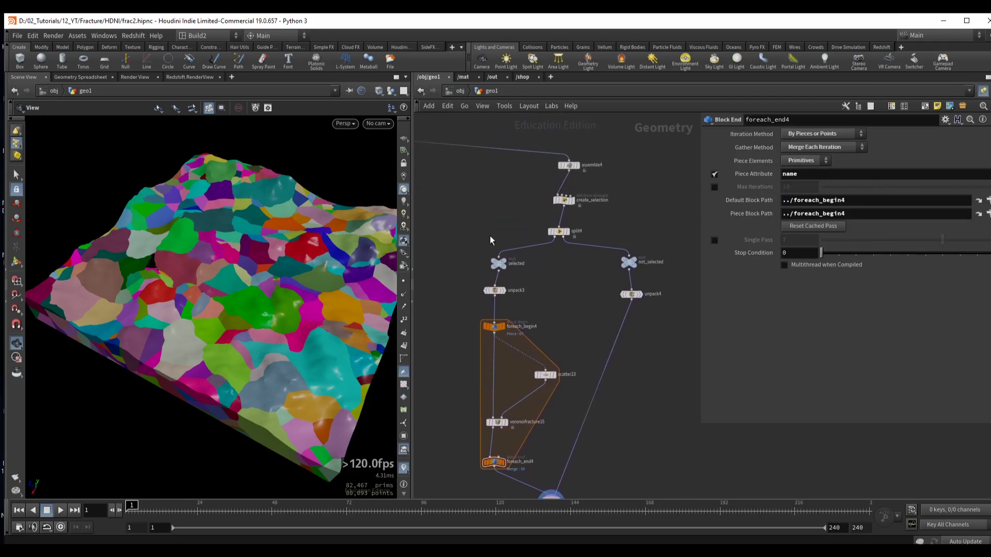
{"action": "left_click_drag", "start_coordinate": [292, 261], "coordinate": [244, 269]}
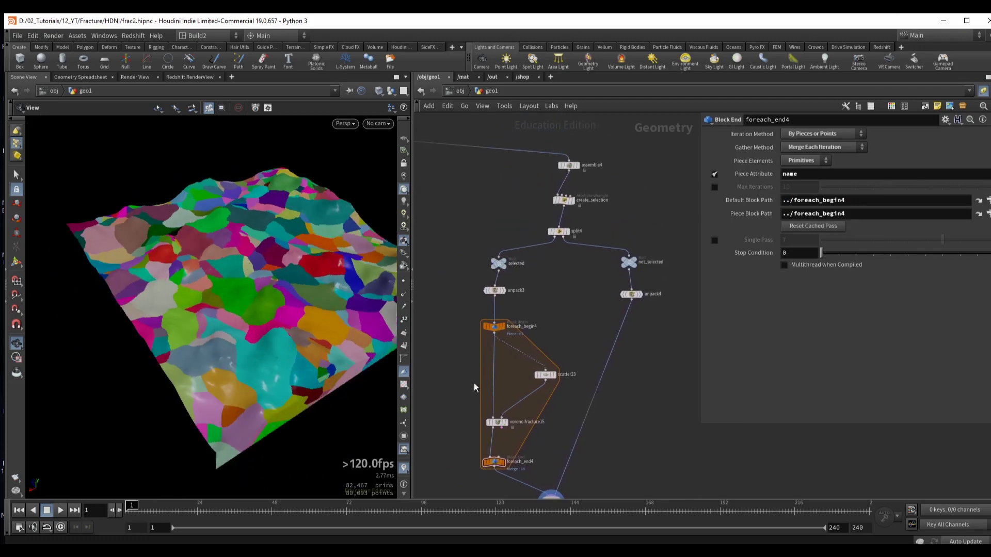
{"action": "middle_click_drag", "start_coordinate": [450, 312], "coordinate": [470, 206]}
{"action": "left_click_drag", "start_coordinate": [456, 195], "coordinate": [571, 376]}
{"action": "left_click", "coordinate": [488, 237]}
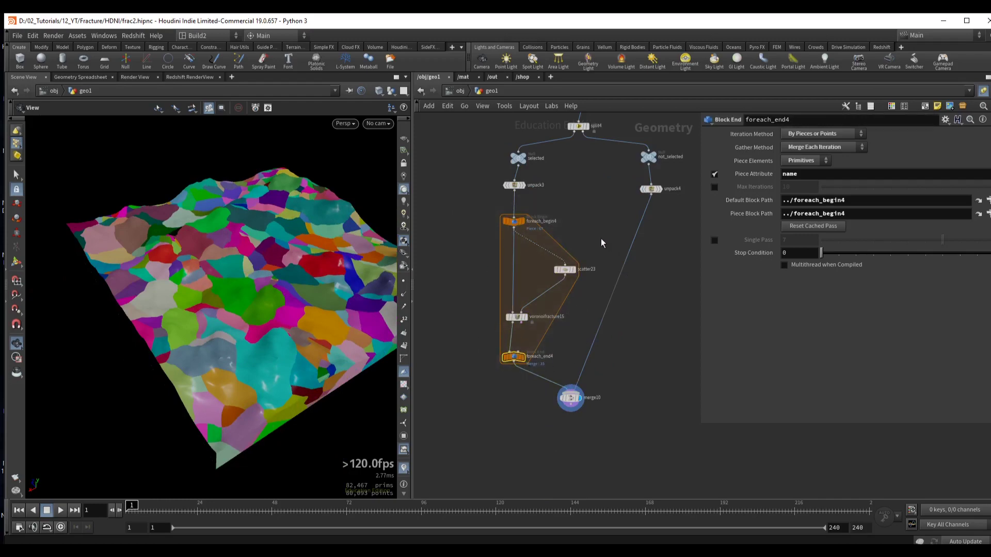
{"action": "middle_click_drag", "start_coordinate": [511, 265], "coordinate": [442, 275]}
{"action": "left_click_drag", "start_coordinate": [265, 249], "coordinate": [208, 275]}
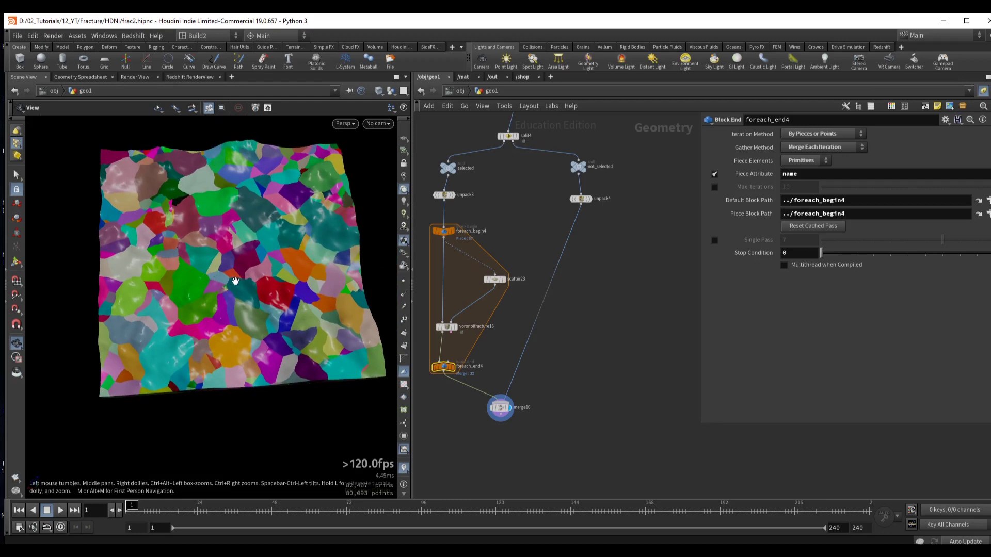
- Display copy13 in the earlier Voronoi setup, then copy line3 and copy13 and paste them beside the selection branch
{"action": "scroll", "coordinate": [630, 303], "scroll_direction": "down", "scroll_amount": 5}
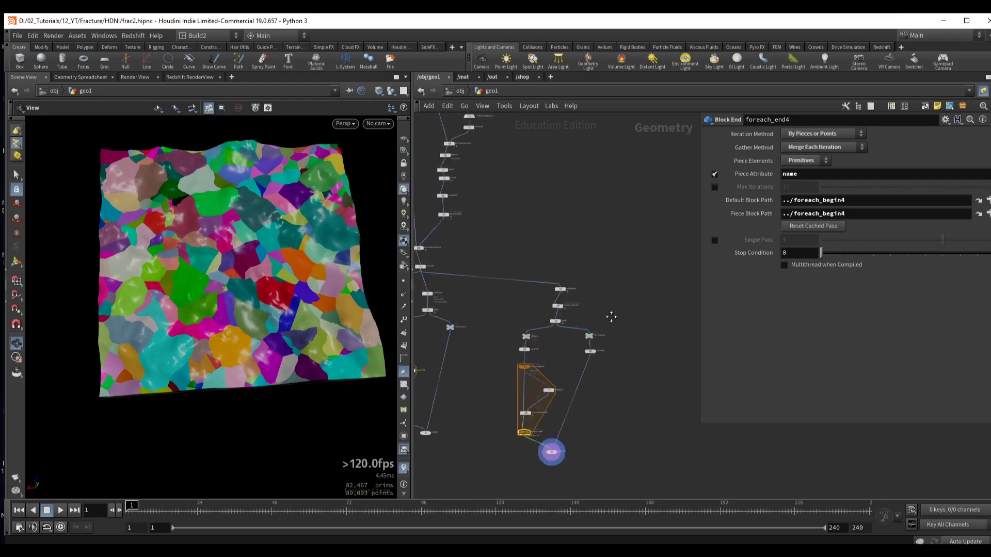
{"action": "middle_click_drag", "start_coordinate": [610, 317], "coordinate": [554, 288]}
{"action": "scroll", "coordinate": [555, 289], "scroll_direction": "up", "scroll_amount": 4}
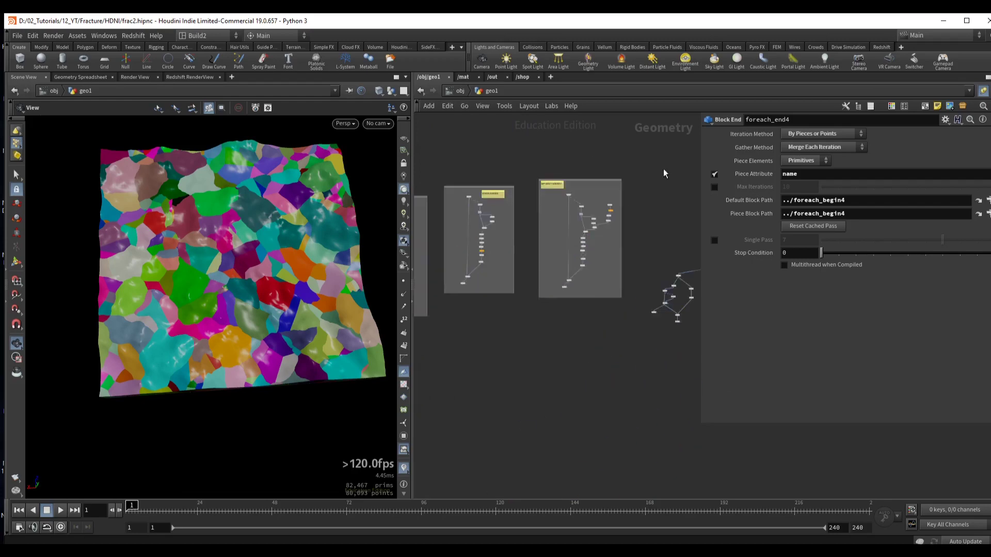
{"action": "scroll", "coordinate": [582, 243], "scroll_direction": "up", "scroll_amount": 3}
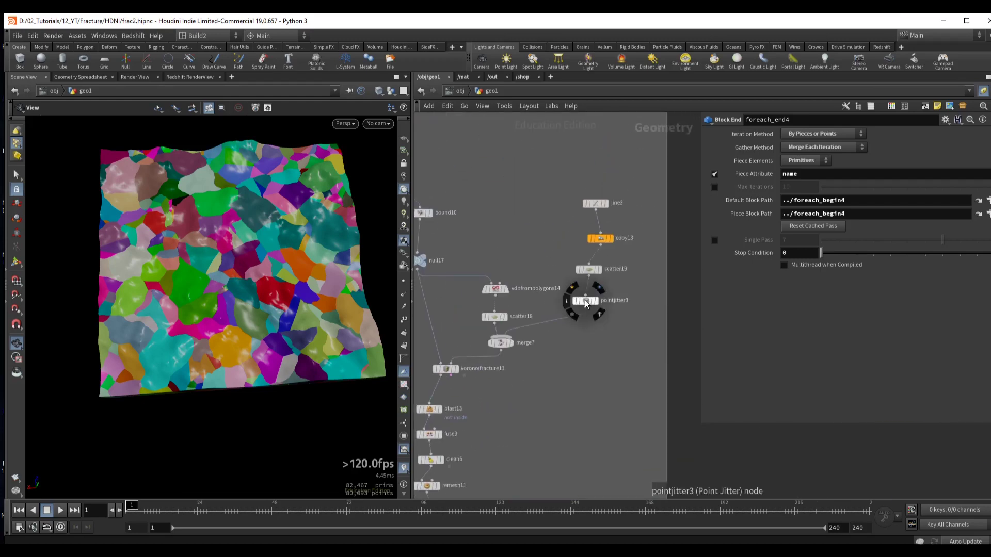
{"action": "left_click", "coordinate": [610, 239]}
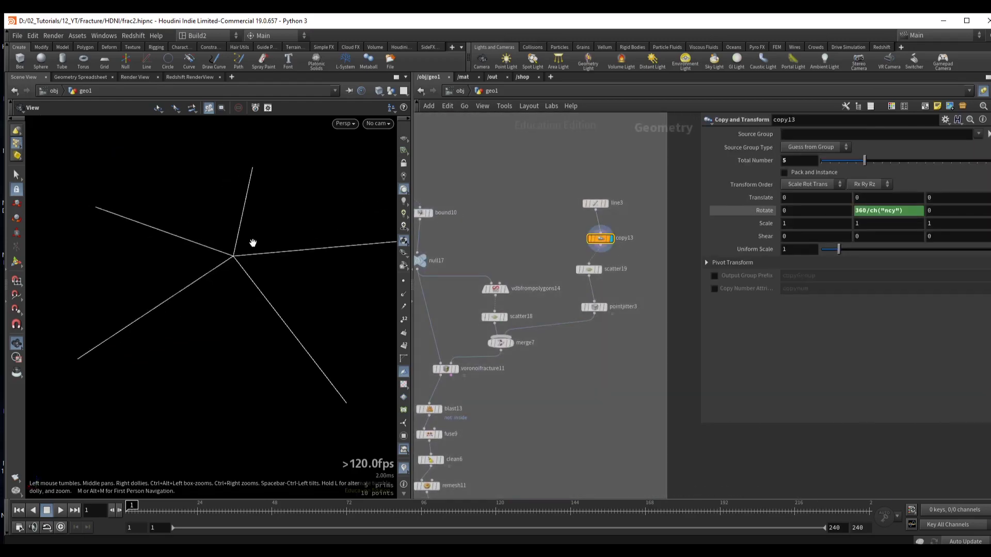
{"action": "left_click_drag", "start_coordinate": [558, 182], "coordinate": [621, 258]}
{"action": "key", "text": "ctrl+c"}
{"action": "scroll", "coordinate": [622, 258], "scroll_direction": "down", "scroll_amount": 3}
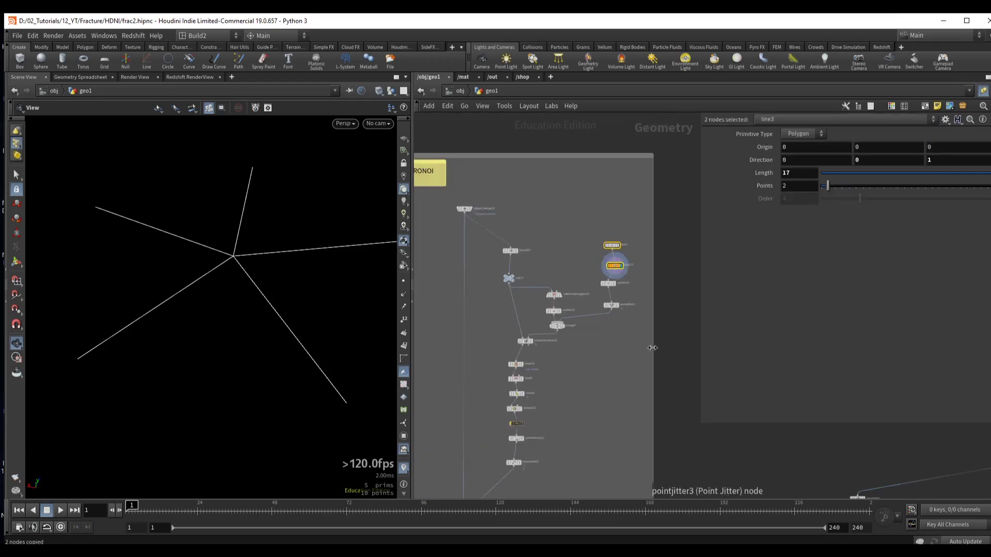
{"action": "scroll", "coordinate": [507, 228], "scroll_direction": "down", "scroll_amount": 3}
{"action": "scroll", "coordinate": [624, 213], "scroll_direction": "up", "scroll_amount": 2}
{"action": "middle_click_drag", "start_coordinate": [624, 214], "coordinate": [590, 219]}
{"action": "key", "text": "ctrl+v"}
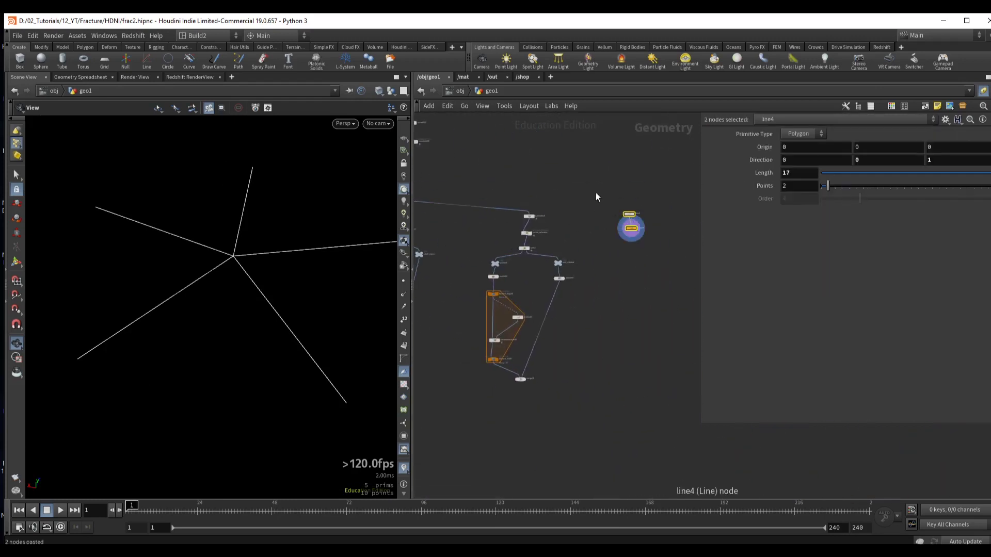
- Display the fractured terrain at the normal9 node
{"action": "left_click", "coordinate": [575, 182]}
{"action": "scroll", "coordinate": [551, 209], "scroll_direction": "up", "scroll_amount": 4}
{"action": "middle_click_drag", "start_coordinate": [575, 254], "coordinate": [595, 264]}
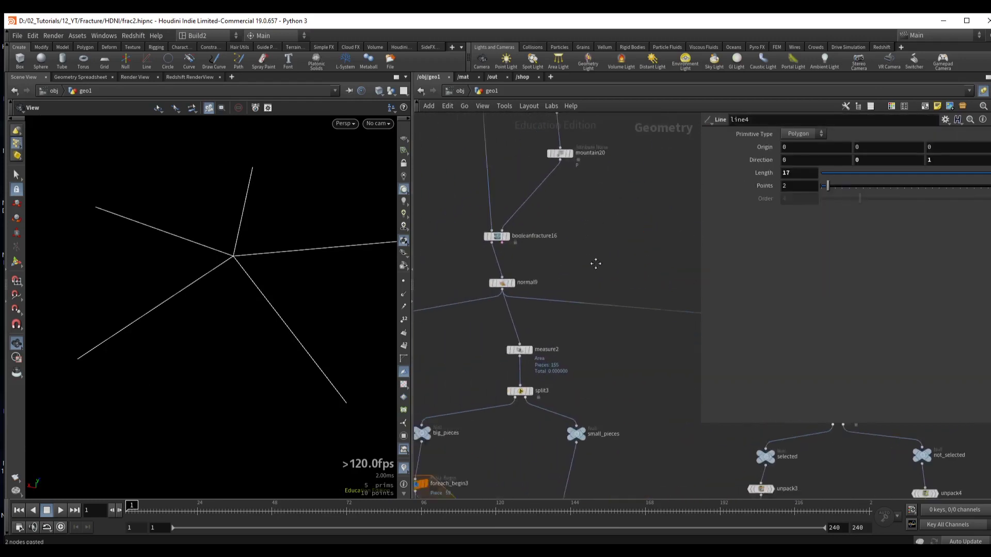
{"action": "left_click", "coordinate": [502, 282]}
{"action": "left_click", "coordinate": [513, 282]}
{"action": "middle_click_drag", "start_coordinate": [648, 244], "coordinate": [556, 260]}
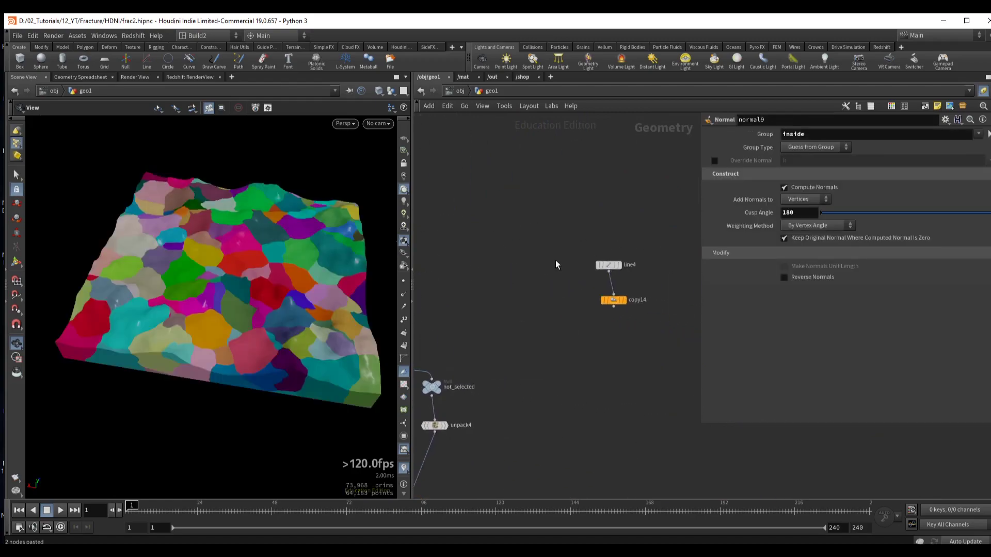
- Display the copy14 lines and template normal9 to compare the radial lines with the terrain
{"action": "left_click", "coordinate": [613, 300]}
{"action": "left_click", "coordinate": [624, 300]}
{"action": "middle_click_drag", "start_coordinate": [433, 268], "coordinate": [955, 310]}
{"action": "middle_click_drag", "start_coordinate": [645, 180], "coordinate": [652, 252]}
{"action": "left_click", "coordinate": [553, 258]}
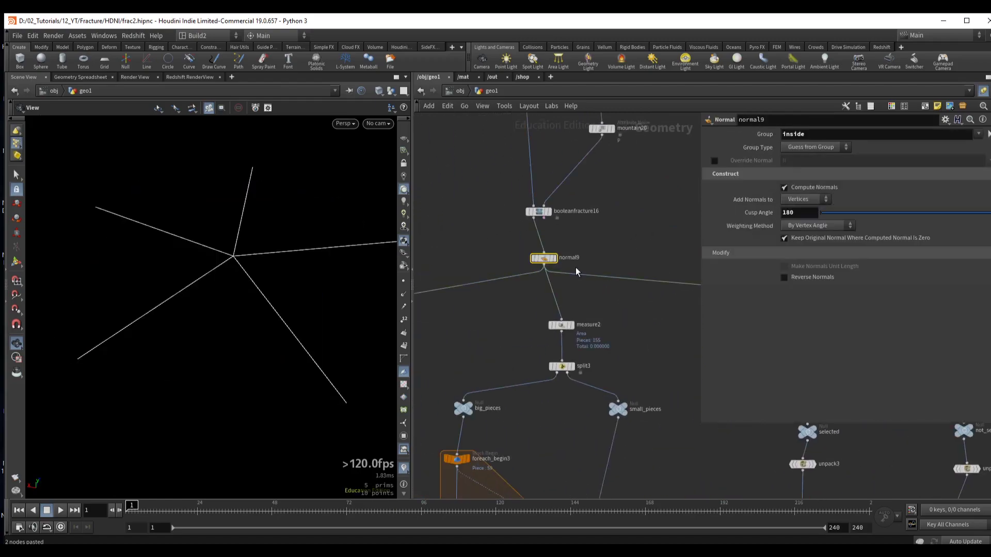
{"action": "left_click", "coordinate": [552, 258]}
{"action": "left_click_drag", "start_coordinate": [206, 268], "coordinate": [191, 136]}
{"action": "left_click_drag", "start_coordinate": [238, 283], "coordinate": [177, 201]}
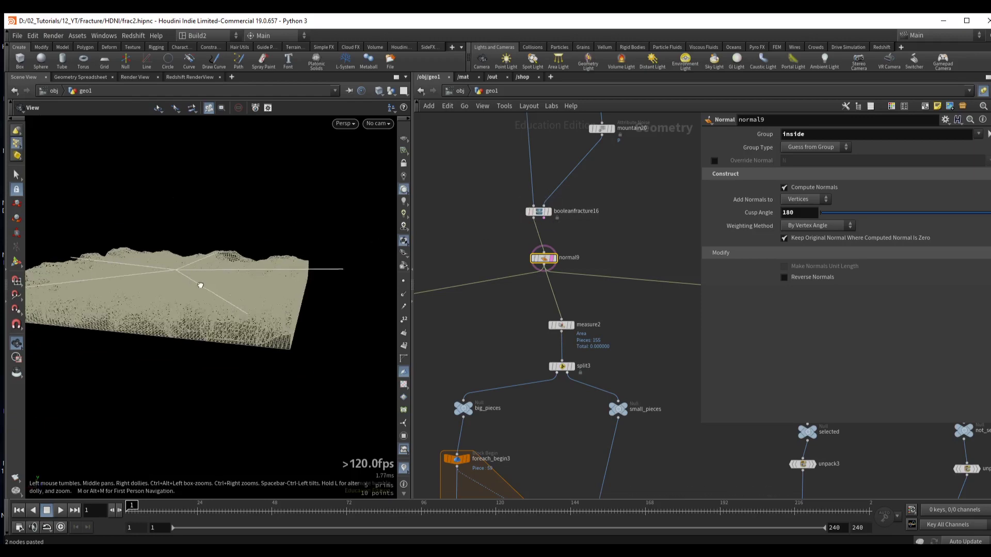
- Move the line4 and copy14 nodes farther away from the selection branch
{"action": "left_click_drag", "start_coordinate": [626, 232], "coordinate": [686, 304]}
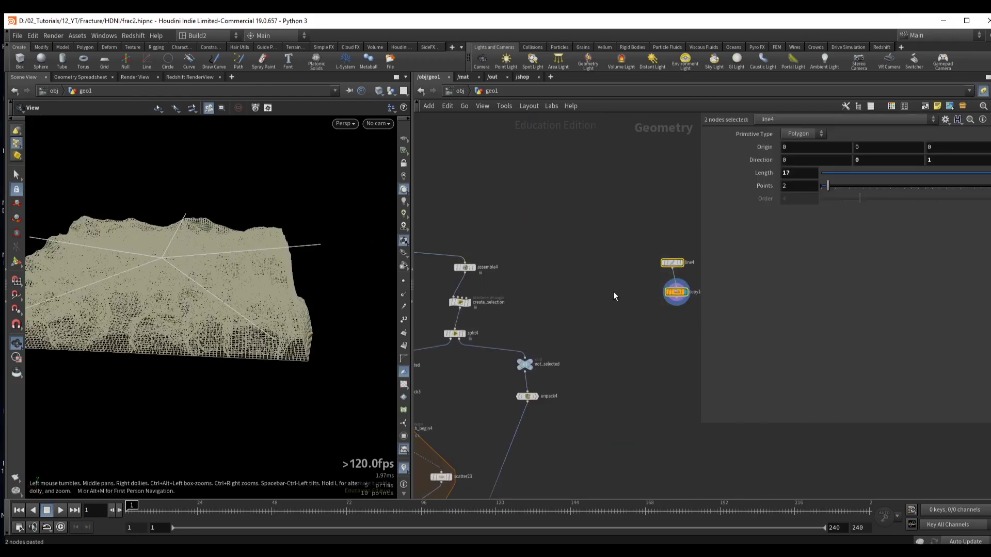
{"action": "middle_click_drag", "start_coordinate": [614, 296], "coordinate": [540, 283]}
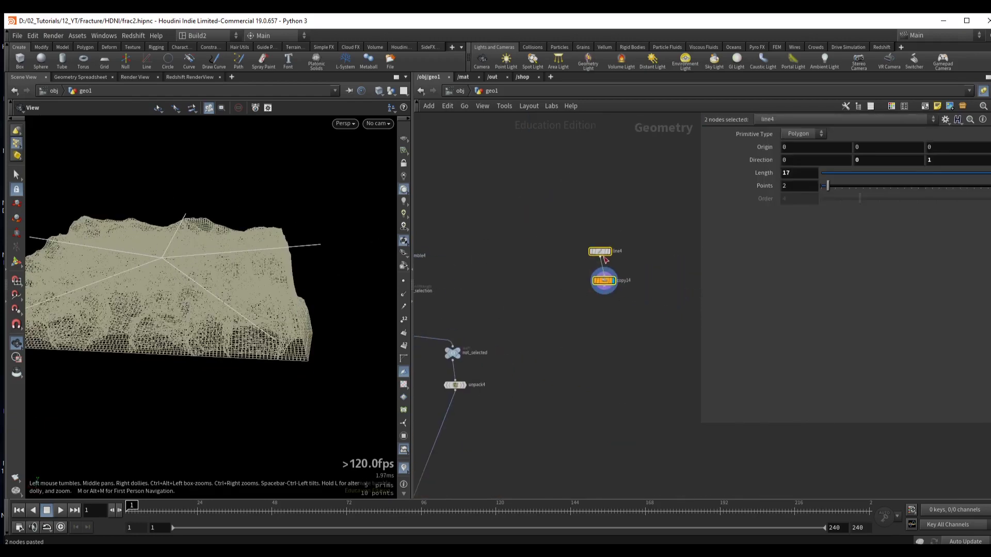
{"action": "left_click_drag", "start_coordinate": [599, 279], "coordinate": [648, 267]}
{"action": "left_click", "coordinate": [531, 268]}
{"action": "middle_click_drag", "start_coordinate": [413, 260], "coordinate": [523, 257]}
{"action": "scroll", "coordinate": [523, 257], "scroll_direction": "down", "scroll_amount": 3}
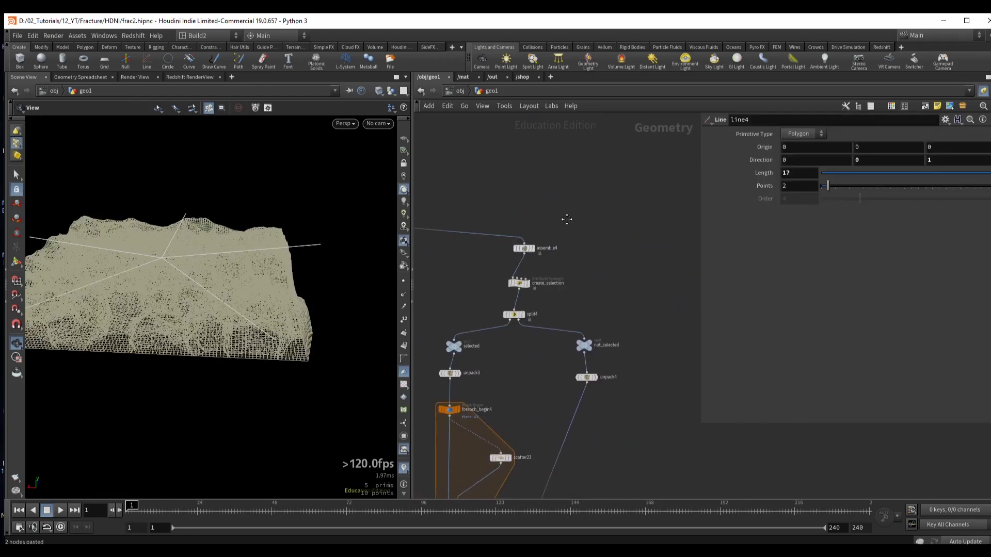
- Duplicate assemble4 as a new branch from normal9, display it, and space line4 and copy14 beside it
{"action": "left_click_drag", "start_coordinate": [535, 238], "coordinate": [634, 251]}
{"action": "left_click", "coordinate": [681, 253]}
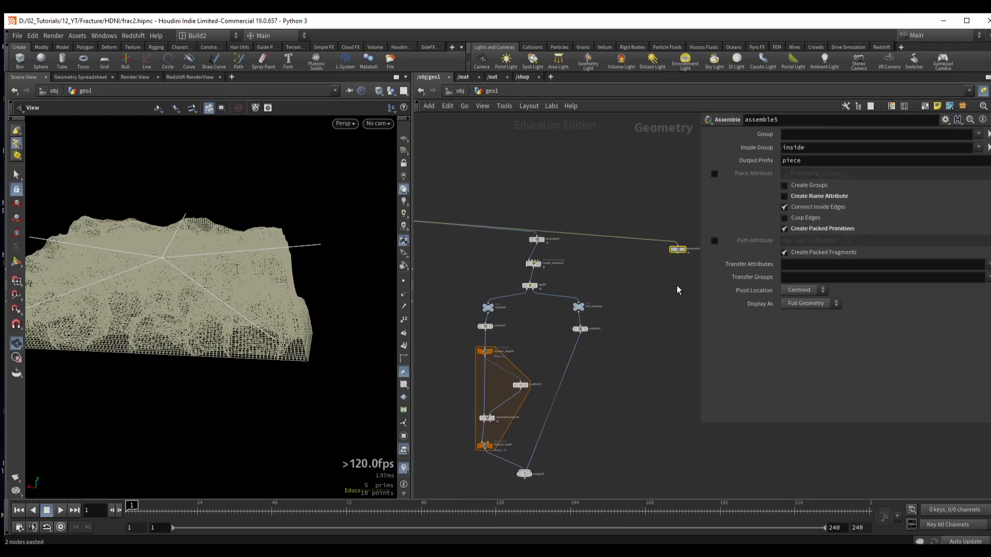
{"action": "scroll", "coordinate": [533, 295], "scroll_direction": "up", "scroll_amount": 2}
{"action": "left_click", "coordinate": [569, 264]}
{"action": "left_click_drag", "start_coordinate": [556, 263], "coordinate": [558, 251]}
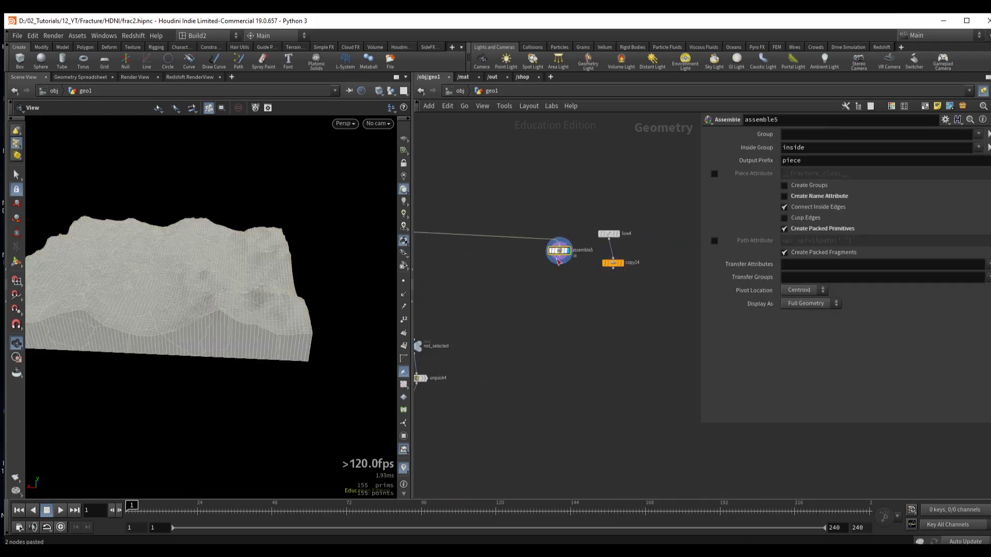
{"action": "left_click_drag", "start_coordinate": [232, 268], "coordinate": [316, 270]}
{"action": "mouse_move", "coordinate": [539, 275]}
{"action": "left_mouse_down"}
{"action": "mouse_move", "coordinate": [586, 240]}
{"action": "mouse_move", "coordinate": [647, 256]}
{"action": "left_mouse_up"}
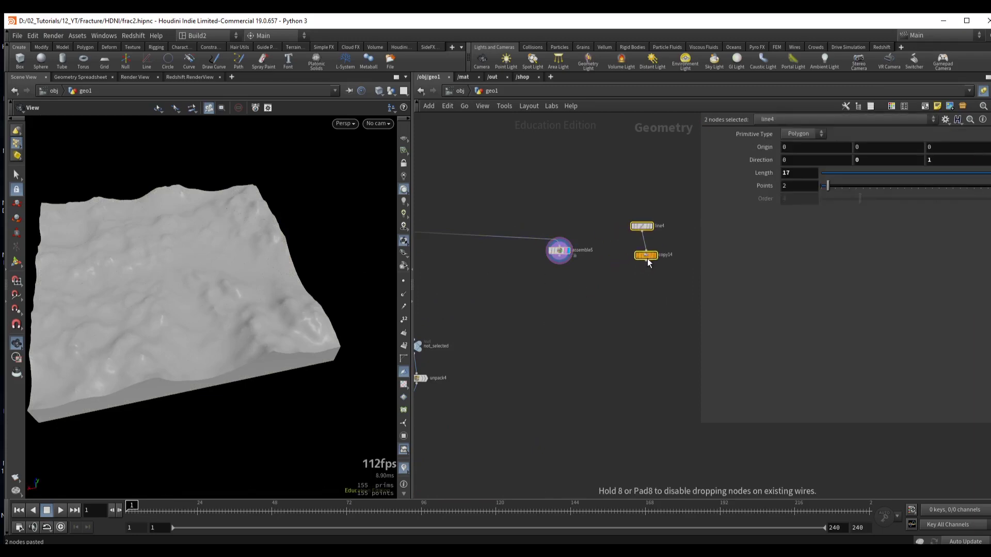
- Add an Attribute Wrangle node fed by assemble5
{"action": "left_click", "coordinate": [553, 256]}
{"action": "left_click", "coordinate": [576, 284]}
{"action": "type", "text": "wrangle"}
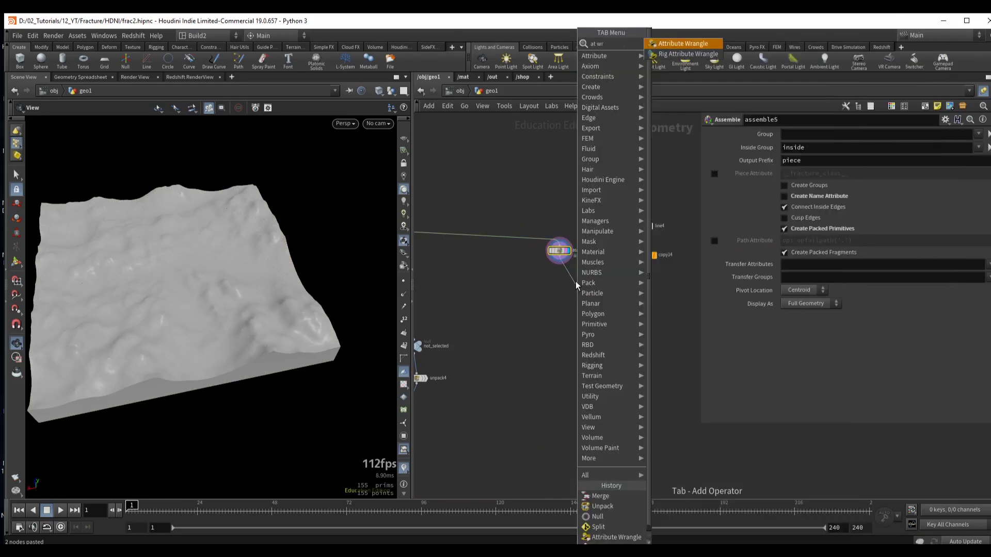
{"action": "key", "text": "Return"}
{"action": "left_click", "coordinate": [582, 295]}
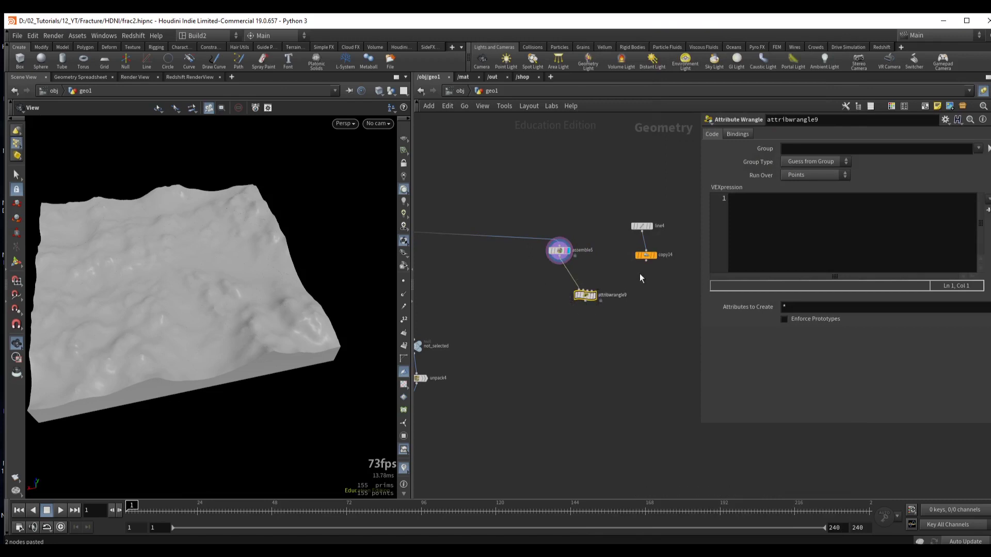
- Connect copy14 to the new wrangle's second input, display the wrangle, and template copy14 to overlay the radial lines
{"action": "scroll", "coordinate": [653, 260], "scroll_direction": "up", "scroll_amount": 2}
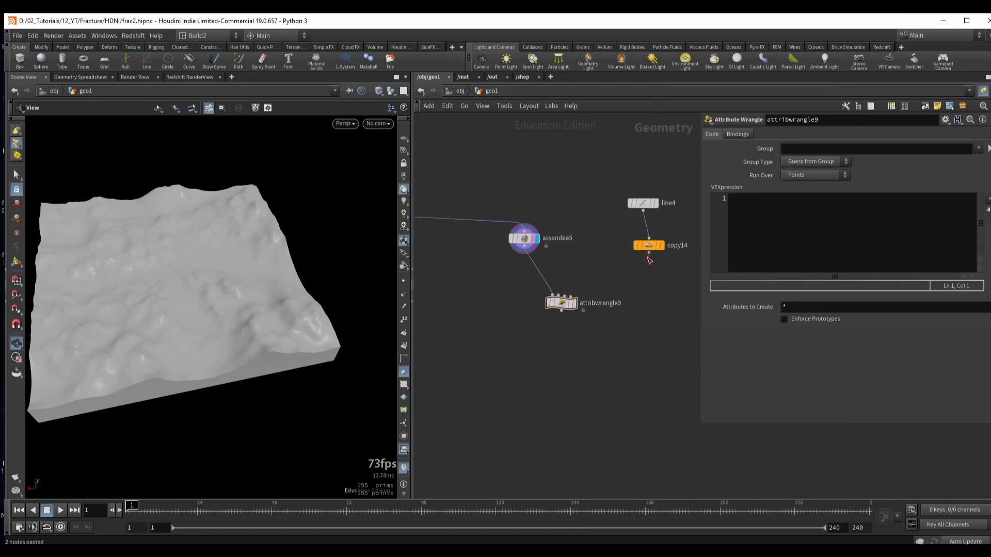
{"action": "left_click_drag", "start_coordinate": [646, 256], "coordinate": [561, 299]}
{"action": "left_click", "coordinate": [588, 307]}
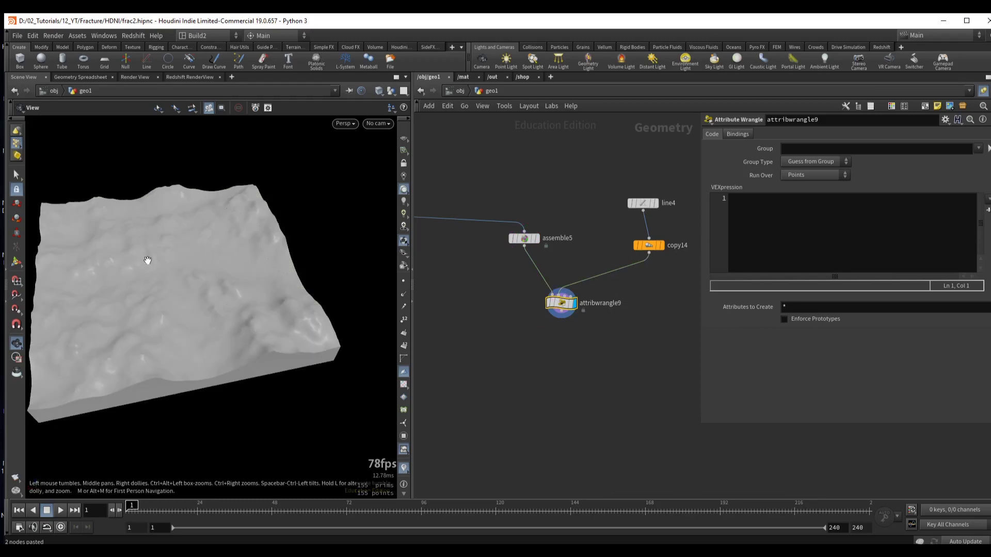
{"action": "left_click_drag", "start_coordinate": [148, 261], "coordinate": [126, 283]}
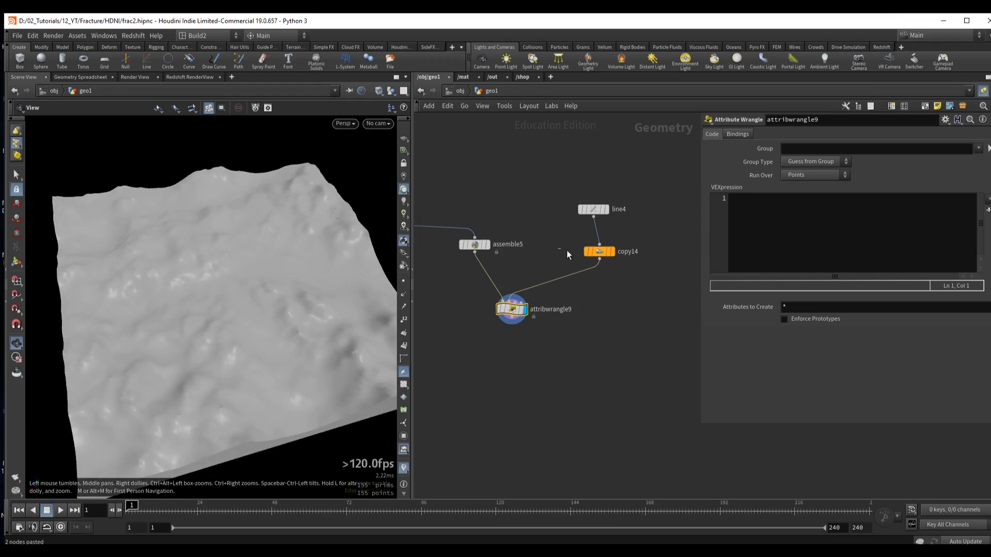
{"action": "left_click", "coordinate": [608, 251]}
{"action": "left_click_drag", "start_coordinate": [196, 243], "coordinate": [191, 284]}
- Write the line float dist = xyzdist(1, @P); in attribwrangle9's VEX code to measure each piece's distance to the lines
{"action": "left_click", "coordinate": [795, 235]}
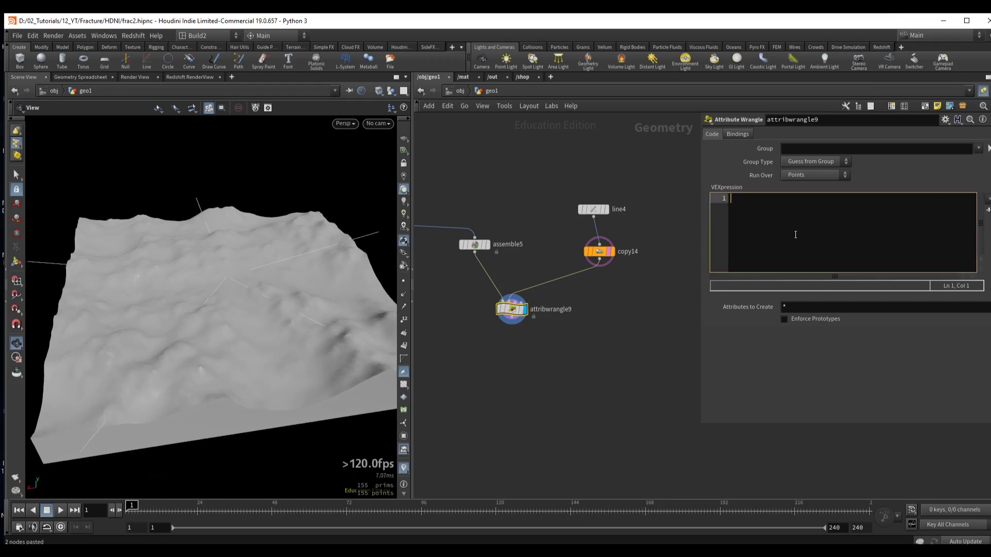
{"action": "type", "text": "float dist ="}
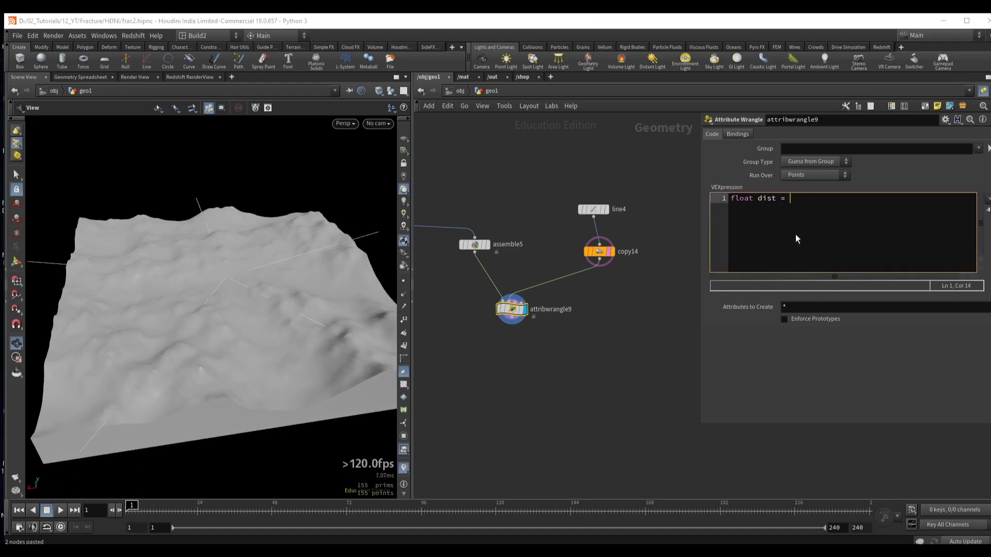
{"action": "type", "text": " xyzdist()"}
{"action": "key", "text": "Left"}
{"action": "type", "text": "1, @P);"}
{"action": "key", "text": "ctrl+a"}
{"action": "key", "text": "End"}
{"action": "key", "text": "Return"}
{"action": "key", "text": "Return"}
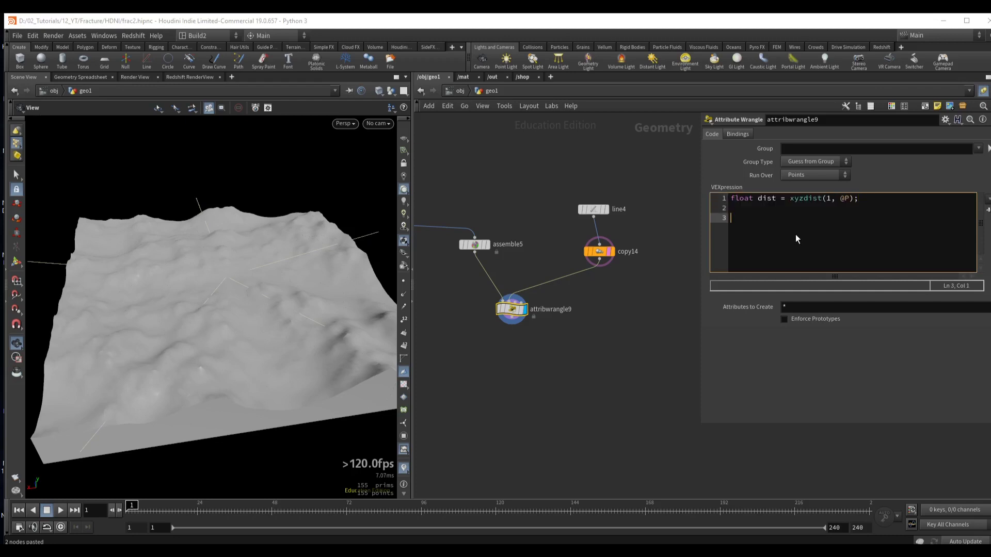
- Add the condition if(dist>ch("treshold")) i@group_selection = 1; to attribwrangle9's VEX code
{"action": "type", "text": "if(dist"}
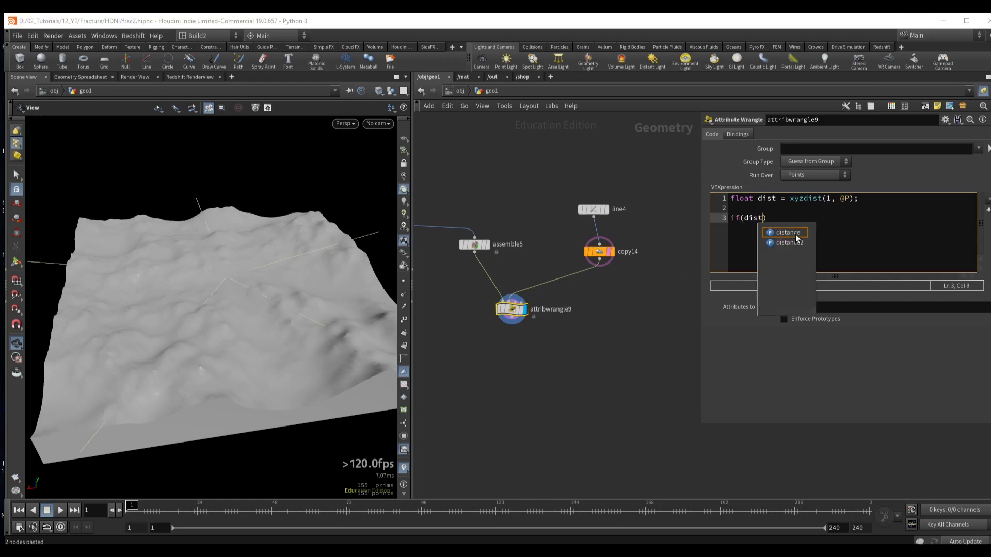
{"action": "type", "text": ">ch("}
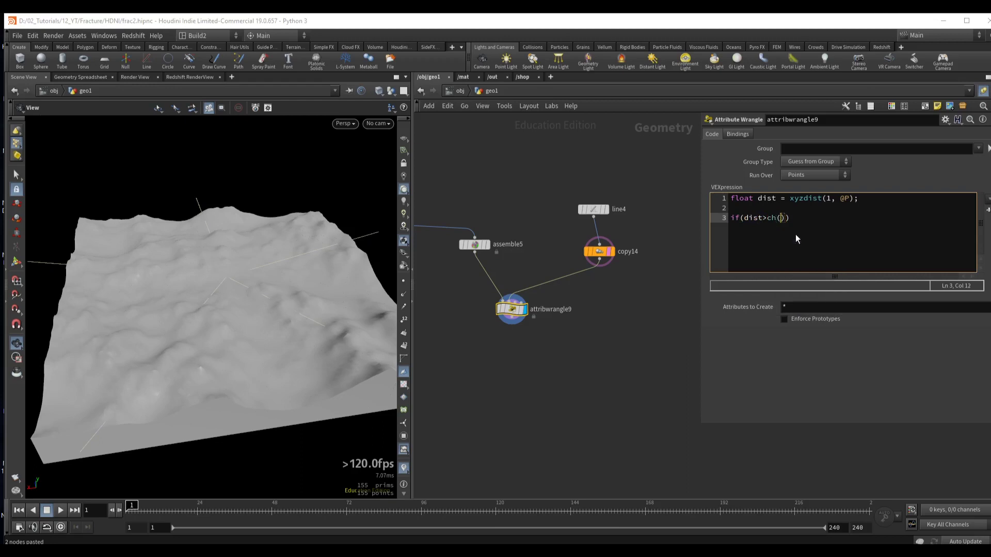
{"action": "type", "text": "\"treshold\")) i@group_selection = 1;"}
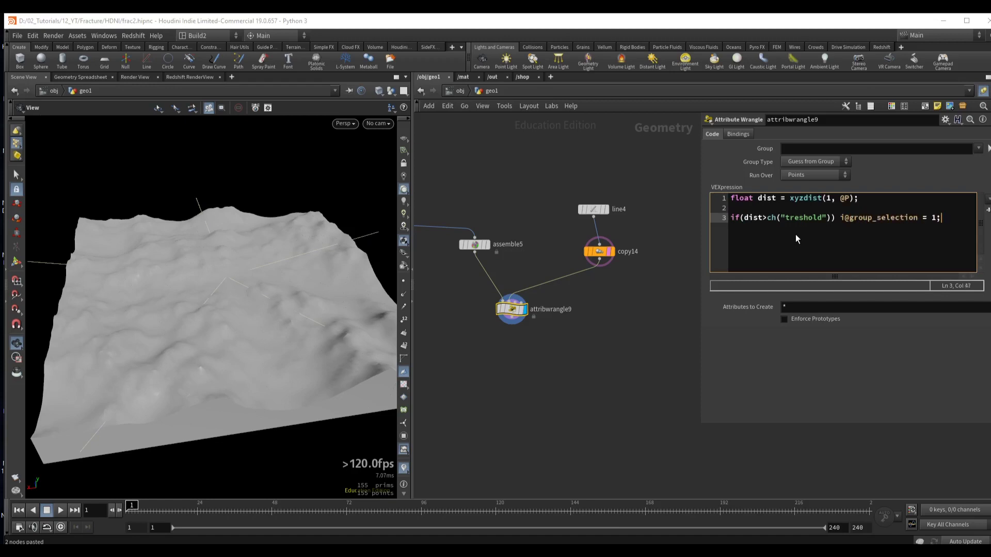
- Check create_selection's code, then duplicate split4 below attribwrangle9, feed it from the wrangle, and display it
{"action": "middle_click_drag", "start_coordinate": [510, 346], "coordinate": [552, 268]}
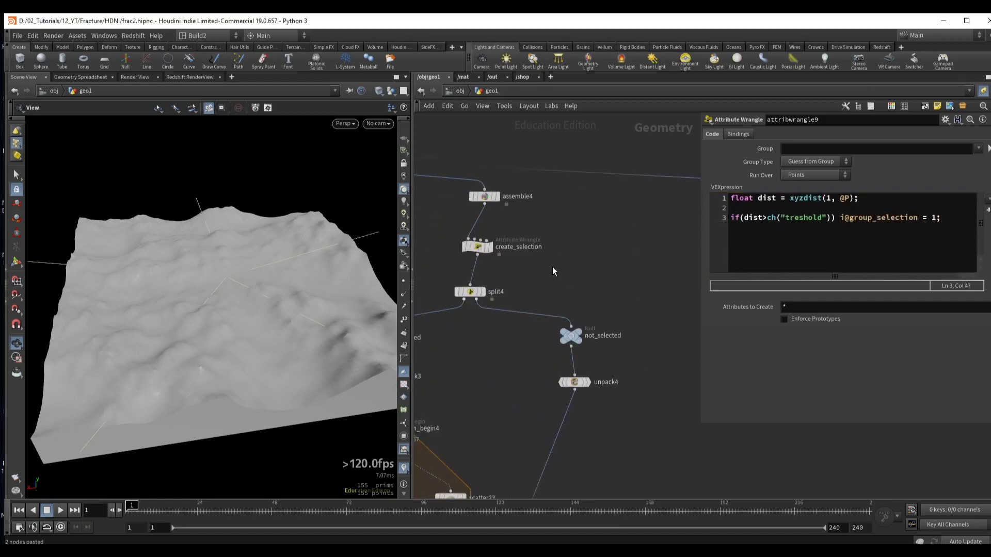
{"action": "left_click", "coordinate": [476, 246]}
{"action": "left_click_drag", "start_coordinate": [859, 210], "coordinate": [896, 210]}
{"action": "left_click", "coordinate": [896, 210]}
{"action": "scroll", "coordinate": [593, 268], "scroll_direction": "down", "scroll_amount": 2}
{"action": "middle_click_drag", "start_coordinate": [587, 283], "coordinate": [551, 275]}
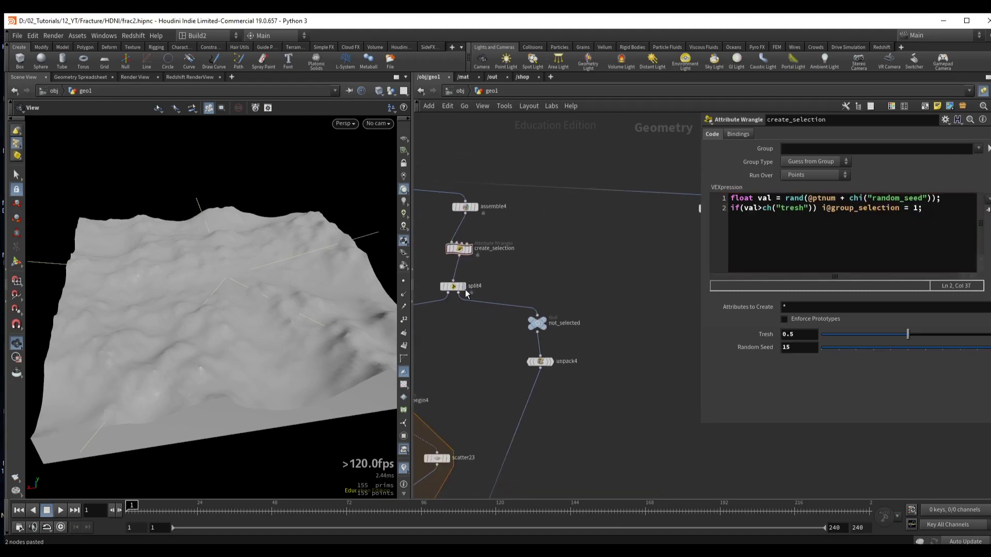
{"action": "left_click", "coordinate": [453, 287]}
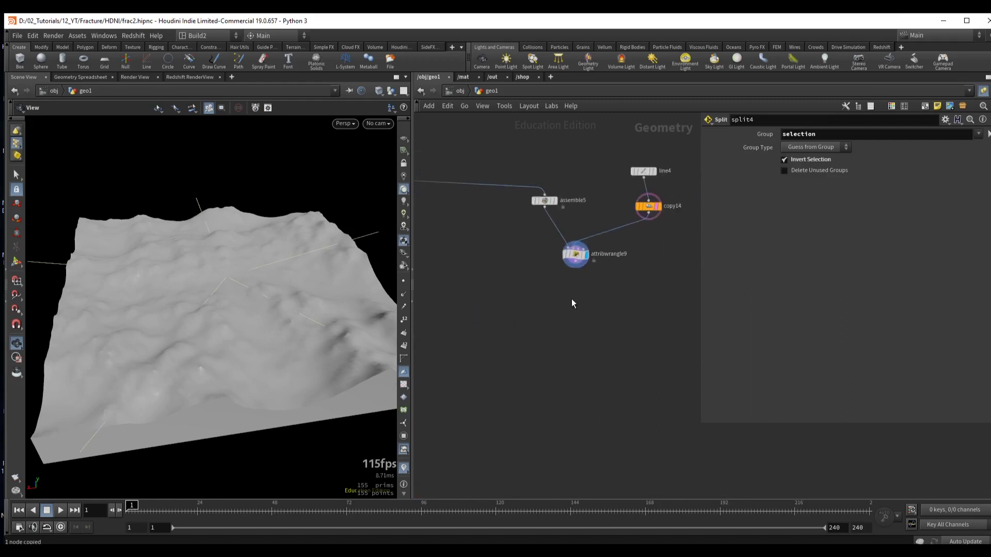
{"action": "key", "text": "ctrl+v"}
{"action": "scroll", "coordinate": [577, 274], "scroll_direction": "up", "scroll_amount": 1}
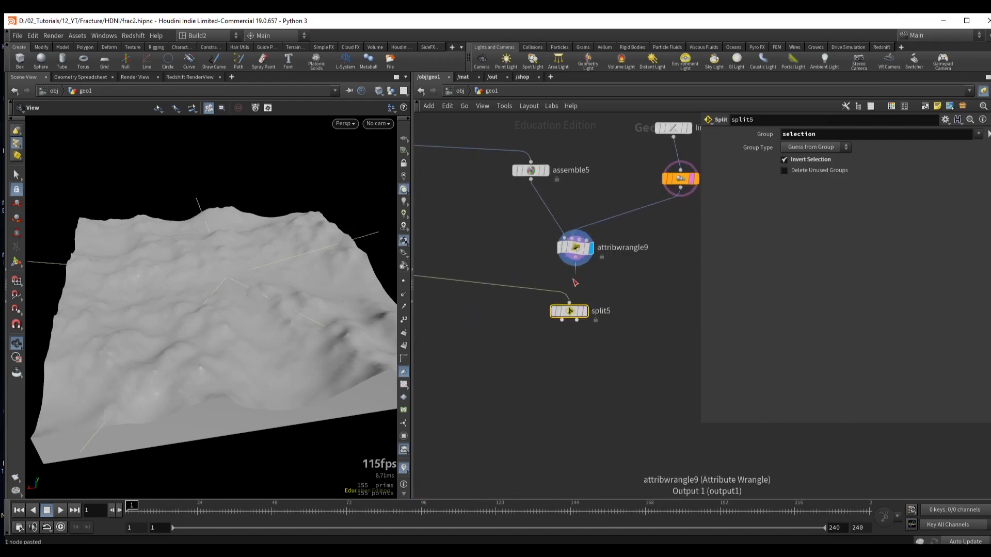
{"action": "left_click_drag", "start_coordinate": [576, 265], "coordinate": [592, 307]}
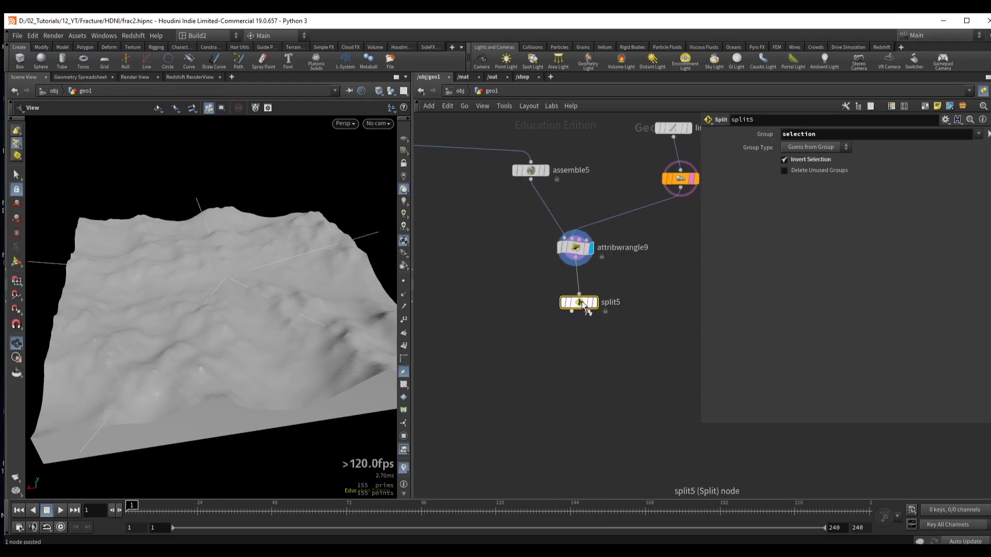
{"action": "left_click", "coordinate": [593, 303]}
- Create the Treshold parameter on attribwrangle9 and raise it to 2.033 so pieces along the radial lines are separated
{"action": "left_click", "coordinate": [580, 252]}
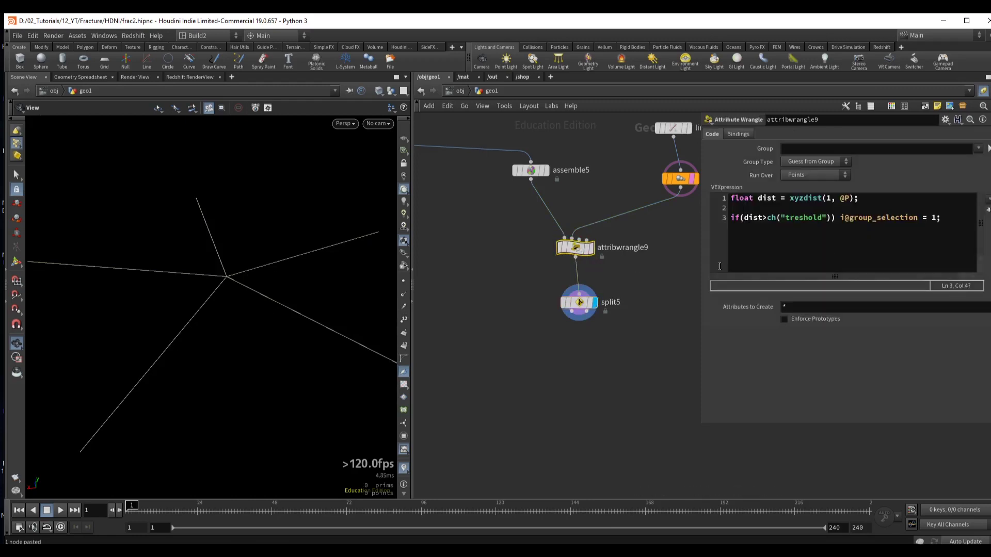
{"action": "left_click", "coordinate": [987, 210]}
{"action": "left_click_drag", "start_coordinate": [823, 336], "coordinate": [965, 335]}
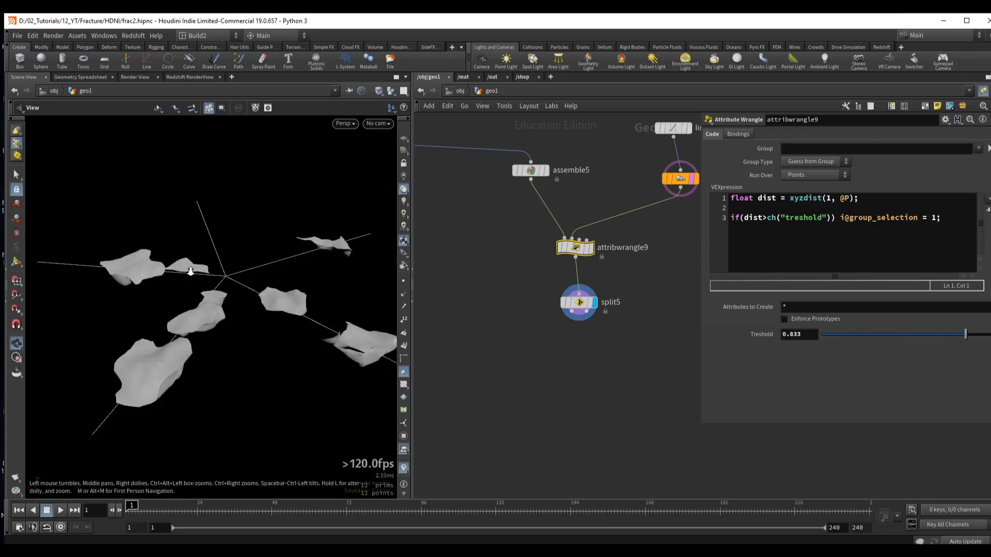
{"action": "left_click_drag", "start_coordinate": [190, 271], "coordinate": [269, 266]}
{"action": "middle_click_drag", "start_coordinate": [746, 334], "coordinate": [807, 340]}
{"action": "left_click_drag", "start_coordinate": [207, 237], "coordinate": [220, 208]}
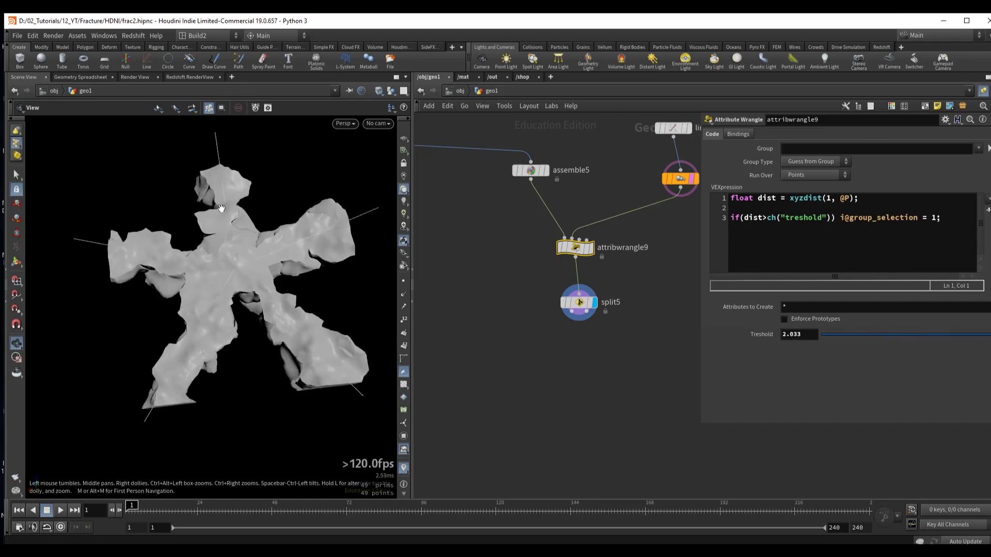
- Duplicate the nine refracturing nodes below split4 and connect split5's outputs to selected1 and not_selected1
{"action": "scroll", "coordinate": [521, 291], "scroll_direction": "down", "scroll_amount": 3}
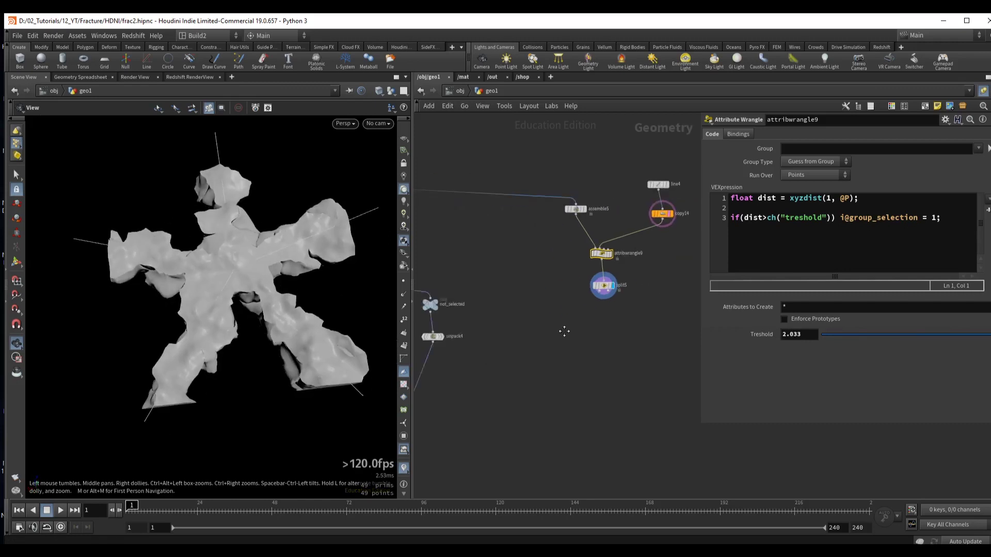
{"action": "left_click_drag", "start_coordinate": [453, 208], "coordinate": [627, 430]}
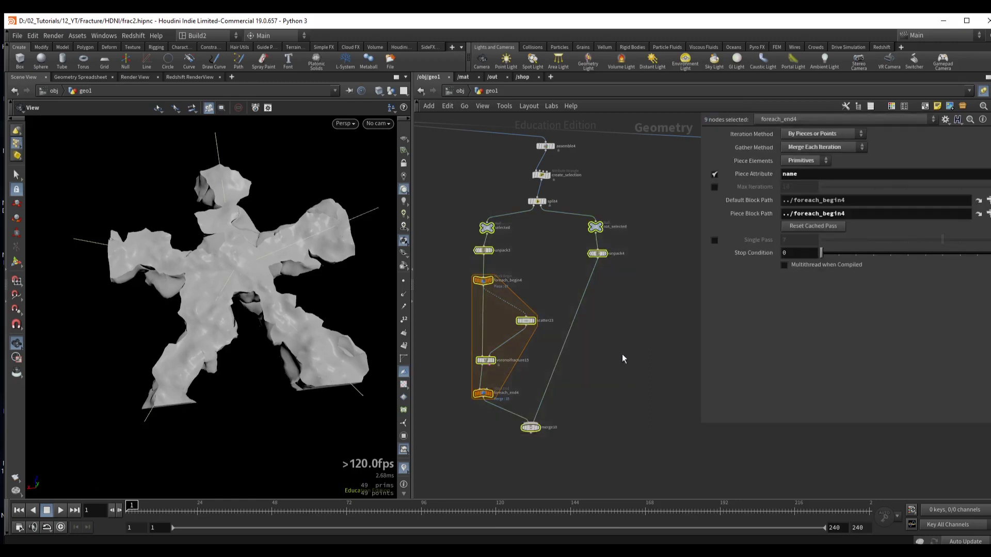
{"action": "key", "text": "ctrl+c"}
{"action": "key", "text": "ctrl+v"}
{"action": "left_click_drag", "start_coordinate": [522, 196], "coordinate": [538, 229]}
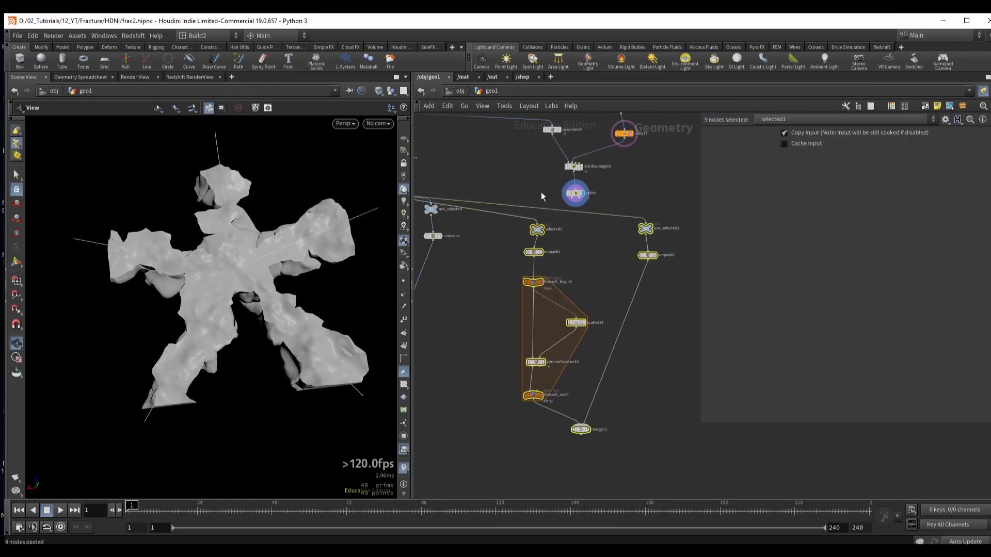
{"action": "left_click", "coordinate": [538, 229]}
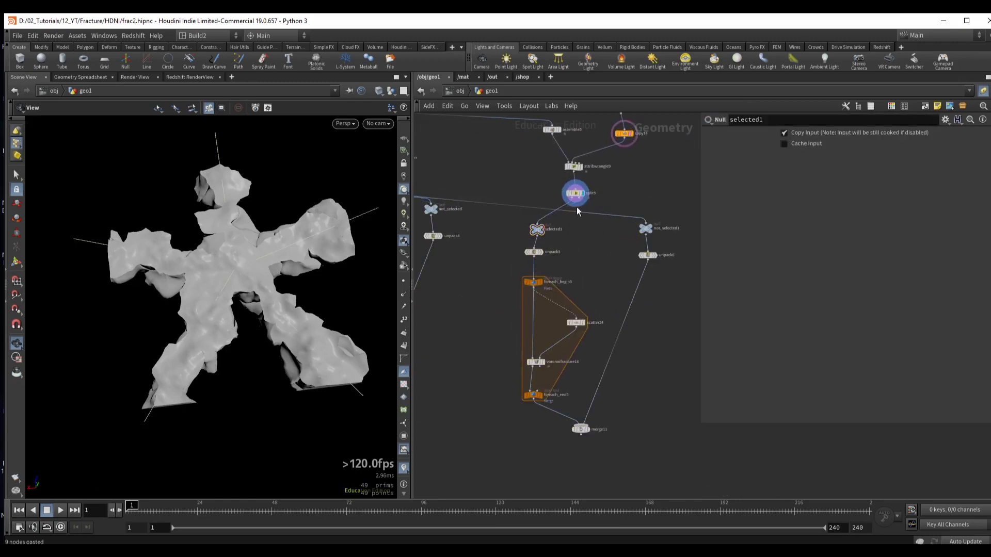
{"action": "scroll", "coordinate": [568, 206], "scroll_direction": "up", "scroll_amount": 3}
{"action": "left_click", "coordinate": [571, 186]}
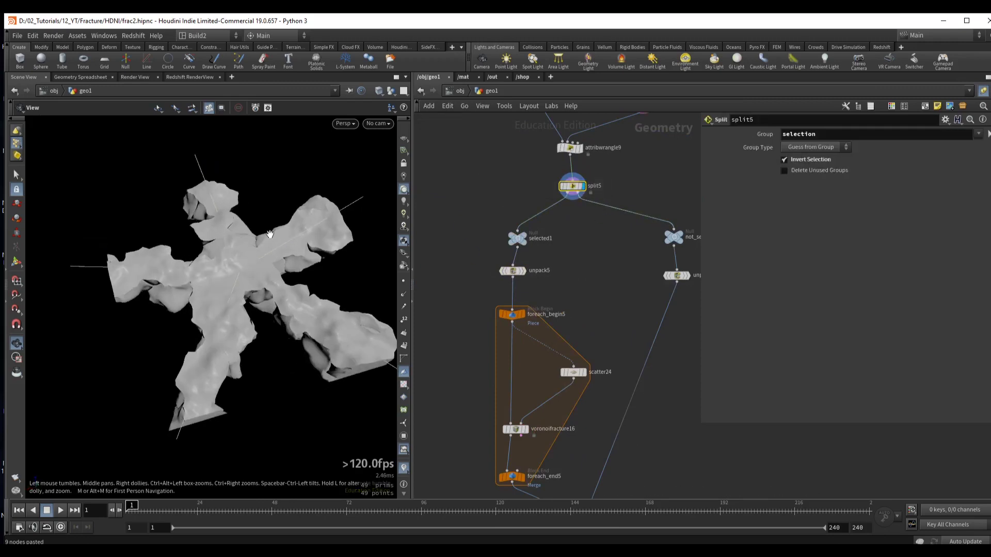
- Display merge11 and inspect the refractured terrain pieces around the radial lines
{"action": "middle_click_drag", "start_coordinate": [685, 405], "coordinate": [620, 357]}
{"action": "left_click", "coordinate": [575, 351]}
{"action": "left_click", "coordinate": [585, 352]}
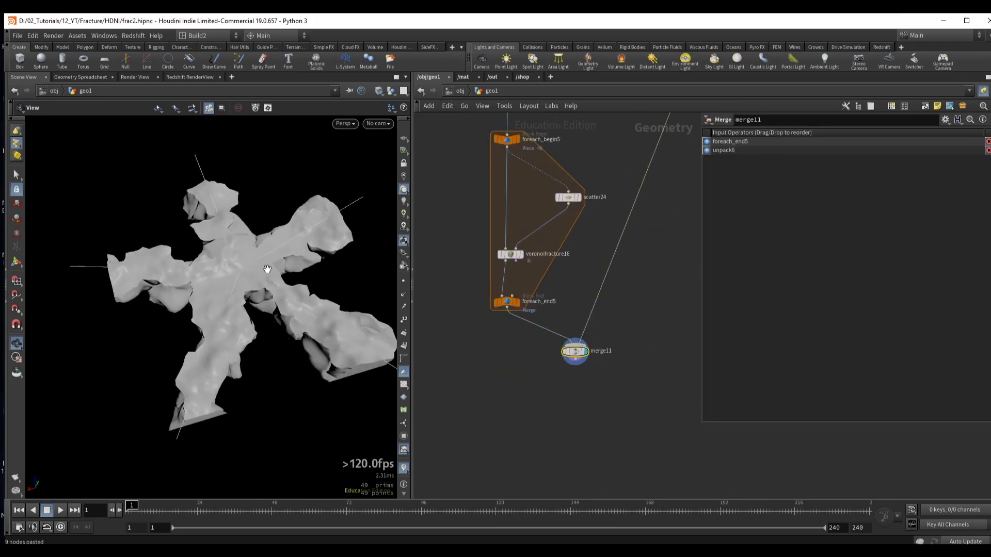
{"action": "scroll", "coordinate": [243, 306], "scroll_direction": "up", "scroll_amount": 3}
{"action": "left_click_drag", "start_coordinate": [242, 306], "coordinate": [229, 277]}
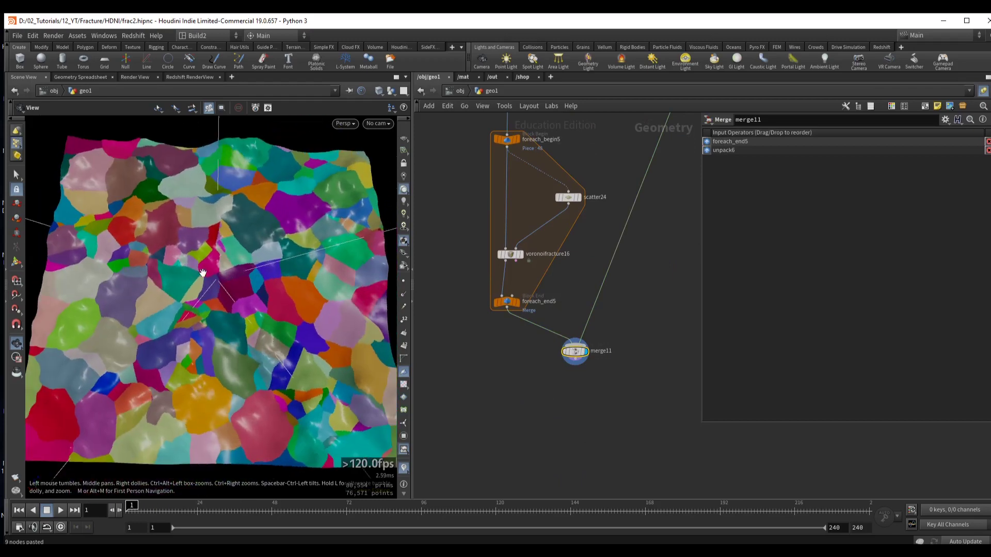
{"action": "left_click_drag", "start_coordinate": [147, 275], "coordinate": [175, 207]}
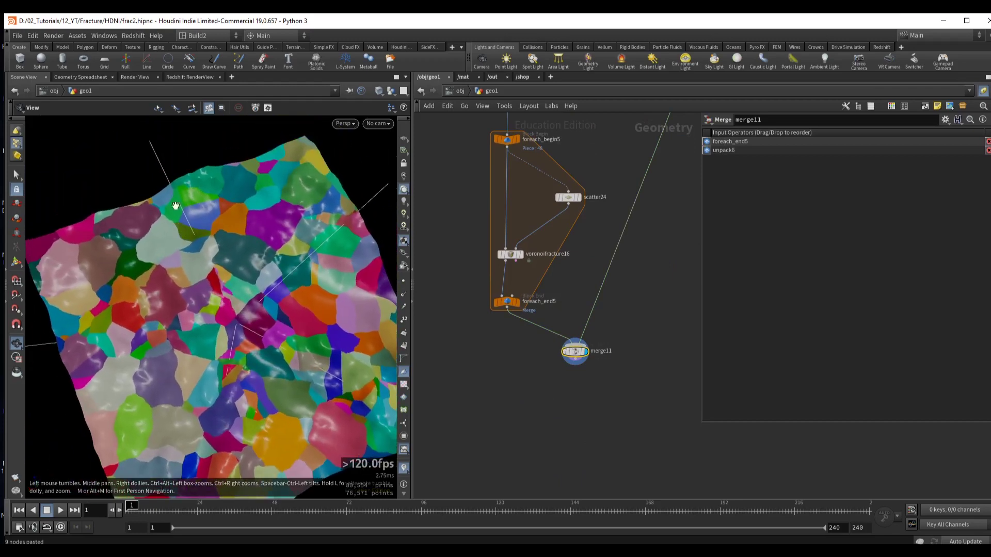
{"action": "left_click_drag", "start_coordinate": [319, 258], "coordinate": [307, 222]}
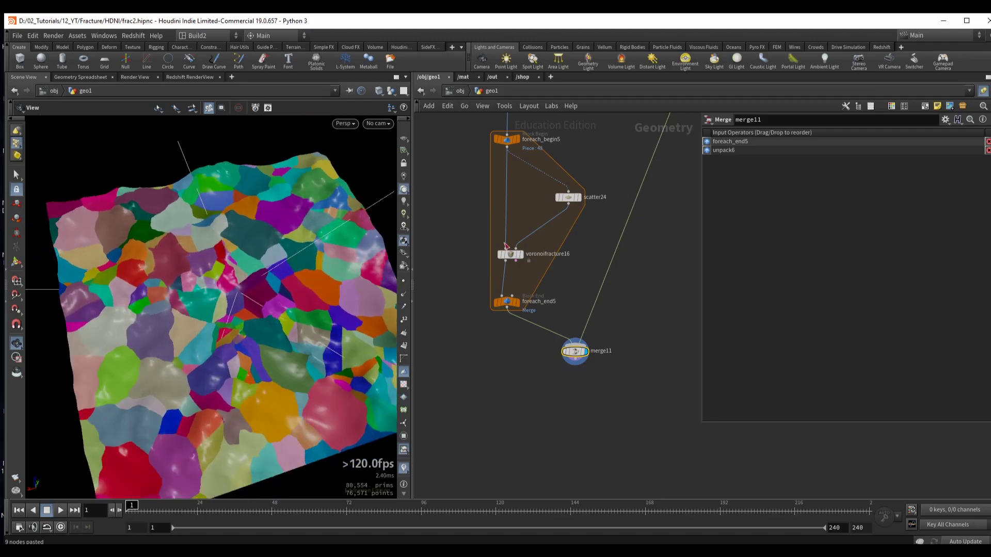
- Set scatter24's Force Total Count to 10 for finer refracturing along the radial lines
{"action": "left_click", "coordinate": [565, 198]}
{"action": "type", "text": "10"}
{"action": "key", "text": "Return"}
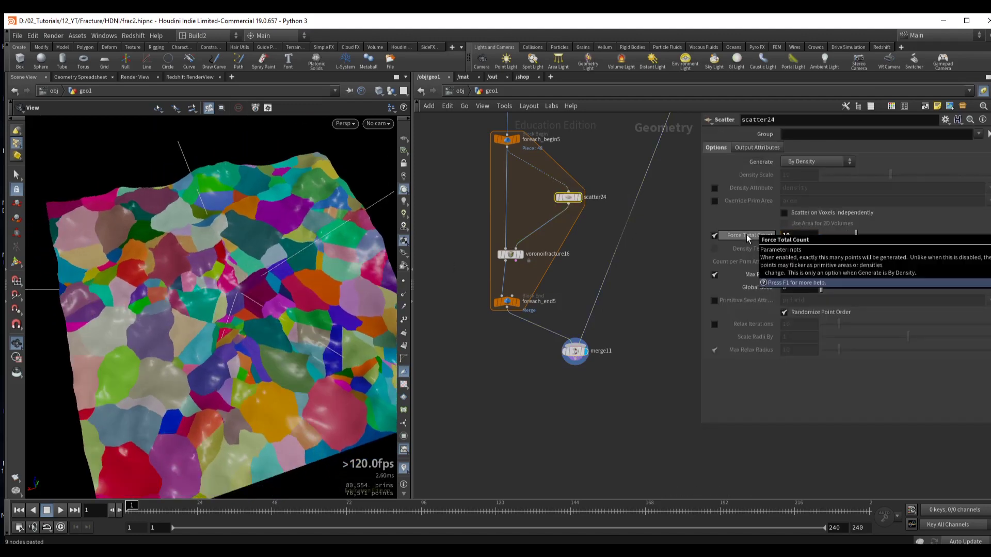
{"action": "left_click_drag", "start_coordinate": [178, 311], "coordinate": [219, 309]}
{"action": "key", "text": "h"}
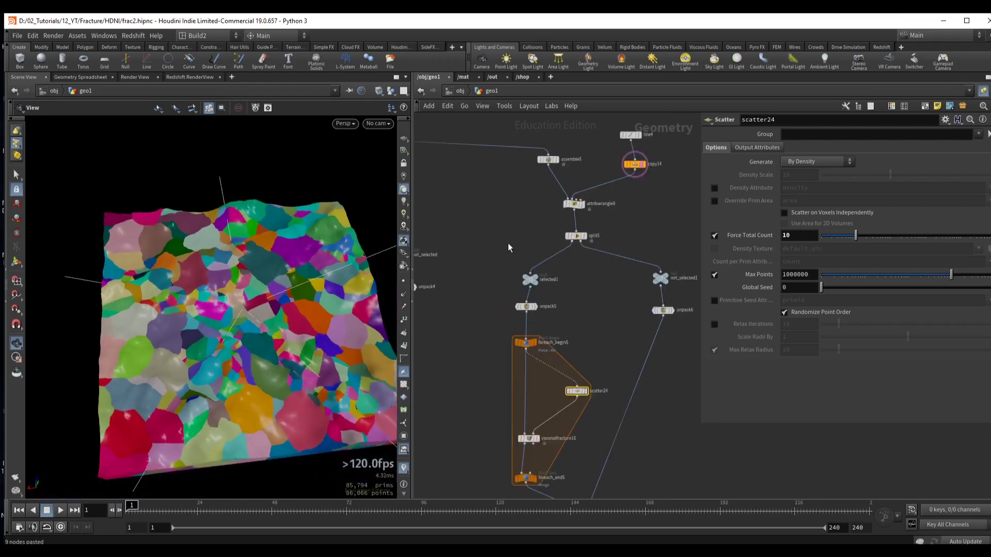
- Hide the templated radial lines and examine the refractured terrain at merge11
{"action": "left_click_drag", "start_coordinate": [552, 227], "coordinate": [606, 194]}
{"action": "mouse_move", "coordinate": [278, 297]}
{"action": "left_mouse_down"}
{"action": "mouse_move", "coordinate": [310, 280]}
{"action": "mouse_move", "coordinate": [261, 294]}
{"action": "left_mouse_up"}
{"action": "middle_click_drag", "start_coordinate": [690, 239], "coordinate": [654, 308]}
{"action": "left_click_drag", "start_coordinate": [568, 171], "coordinate": [602, 235]}
{"action": "left_click", "coordinate": [605, 289]}
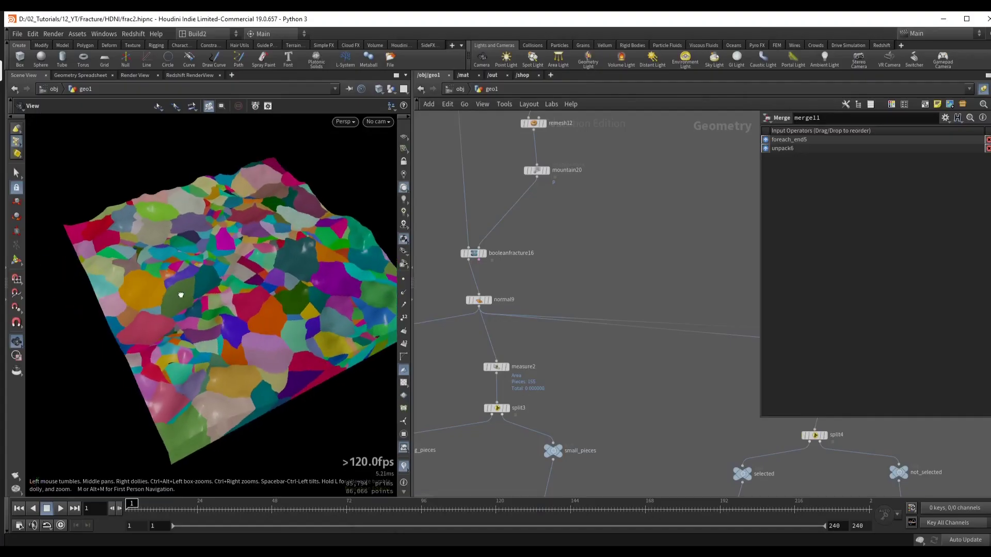
{"action": "left_click_drag", "start_coordinate": [181, 289], "coordinate": [242, 286]}
- Display booleanfracture16 and branch a Null node named pieces from its fractured geometry output
{"action": "middle_click_drag", "start_coordinate": [445, 246], "coordinate": [488, 271]}
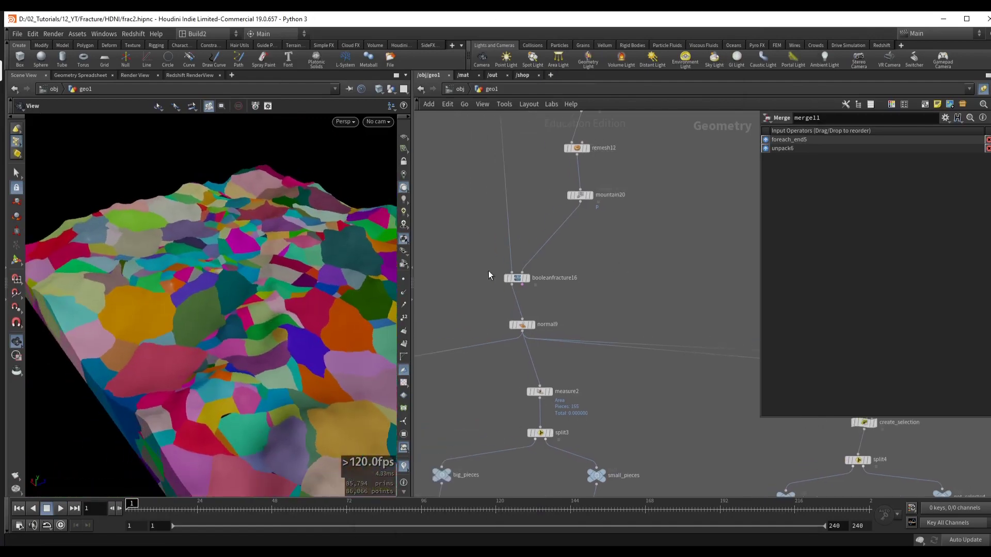
{"action": "left_click", "coordinate": [516, 277]}
{"action": "left_click", "coordinate": [526, 278]}
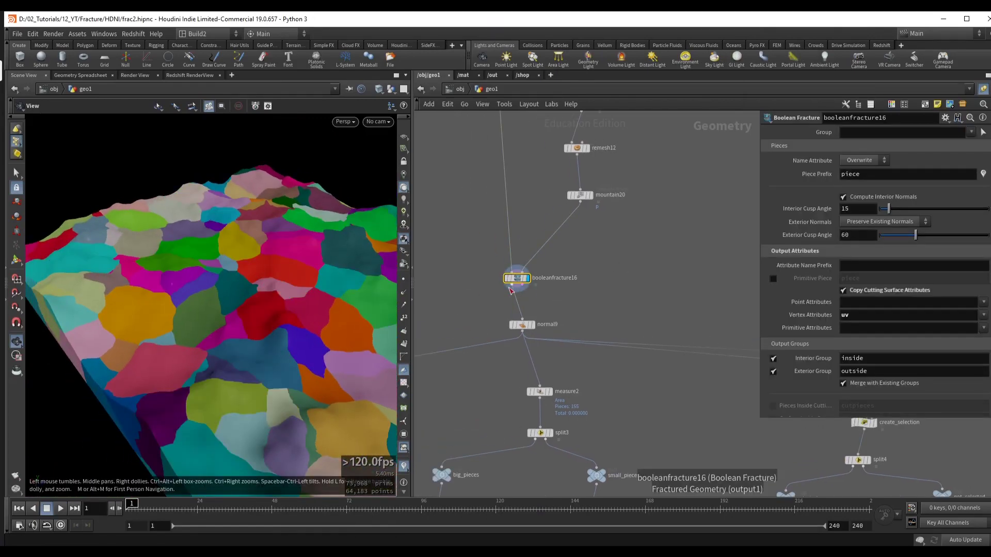
{"action": "left_click_drag", "start_coordinate": [513, 291], "coordinate": [634, 290]}
{"action": "type", "text": "null"}
{"action": "key", "text": "Return"}
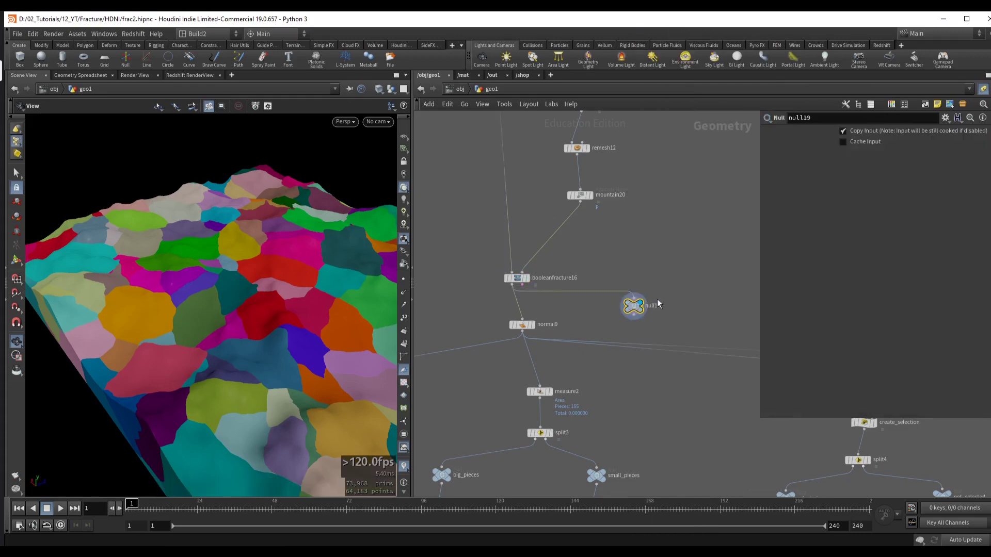
{"action": "type", "text": "pieces"}
{"action": "key", "text": "Return"}
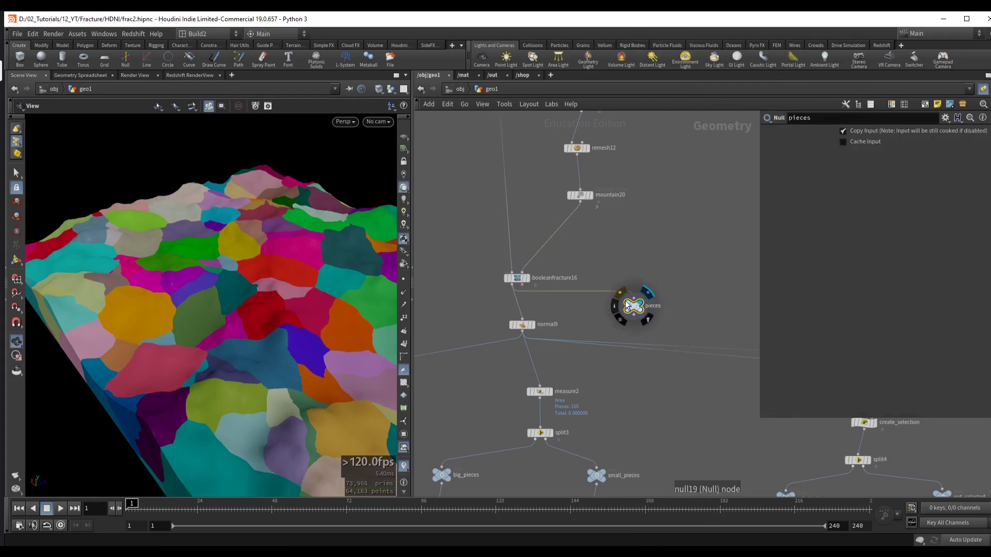
- Add an Object Merge in an empty area of the network that references /obj/geo1/pieces and display it
{"action": "key", "text": "ctrl+c"}
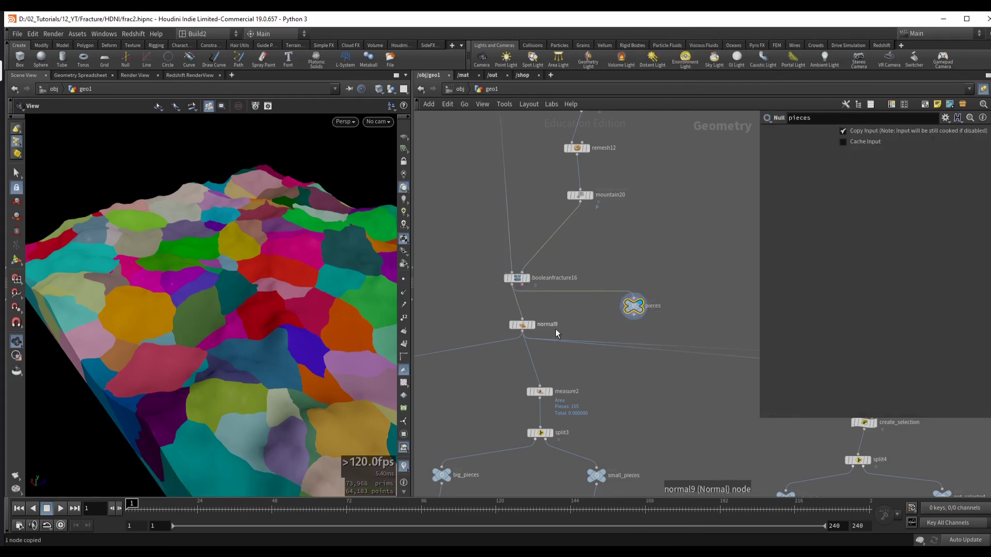
{"action": "scroll", "coordinate": [680, 271], "scroll_direction": "down", "scroll_amount": 3}
{"action": "scroll", "coordinate": [604, 282], "scroll_direction": "up", "scroll_amount": 1}
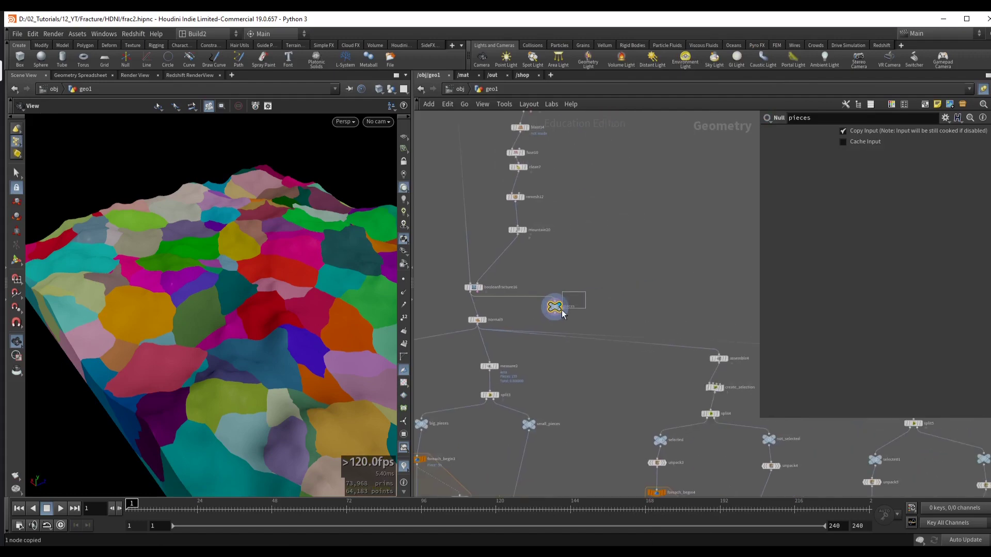
{"action": "scroll", "coordinate": [593, 302], "scroll_direction": "down", "scroll_amount": 3}
{"action": "key", "text": "Tab"}
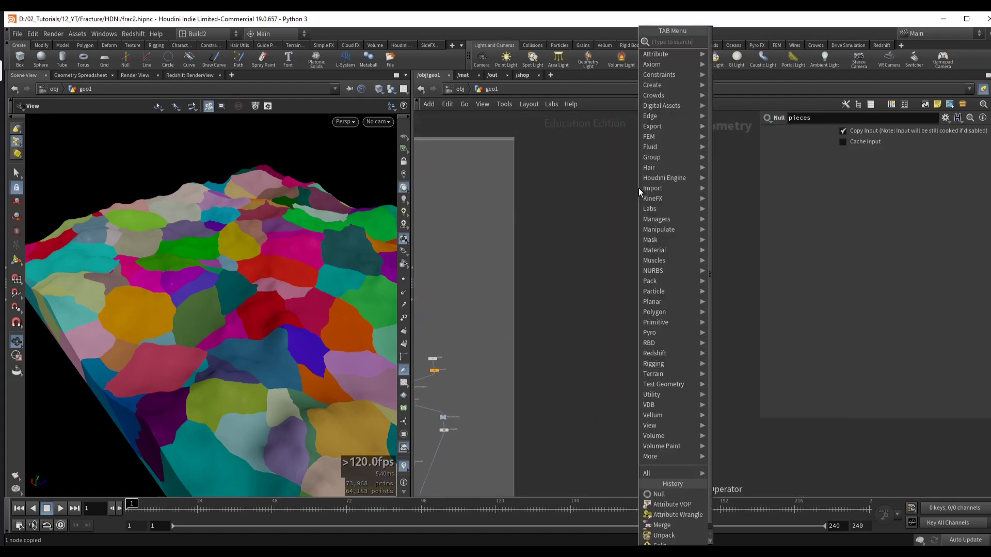
{"action": "type", "text": "obj"}
{"action": "key", "text": "Return"}
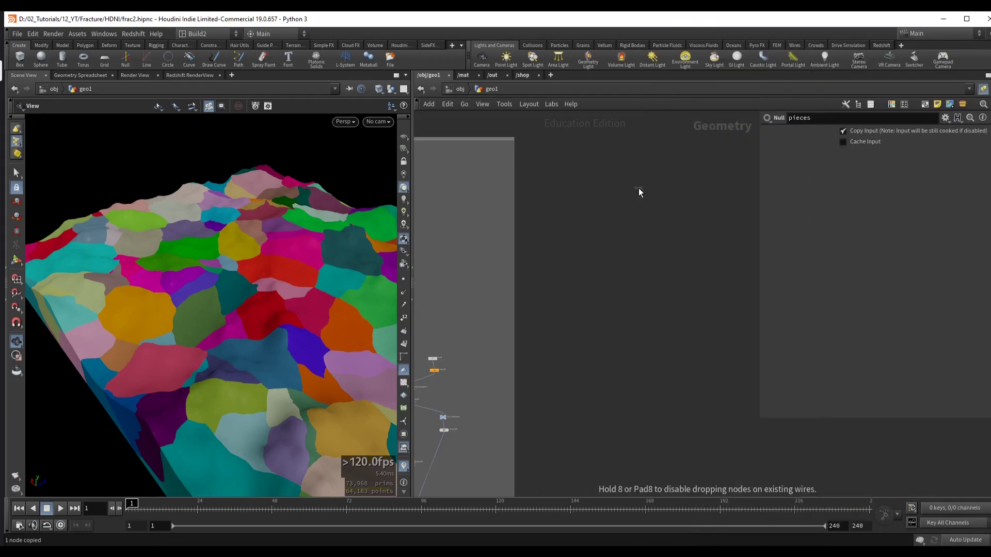
{"action": "left_click", "coordinate": [871, 159]}
{"action": "key", "text": "ctrl+v"}
{"action": "key", "text": "Return"}
{"action": "scroll", "coordinate": [675, 197], "scroll_direction": "up", "scroll_amount": 2}
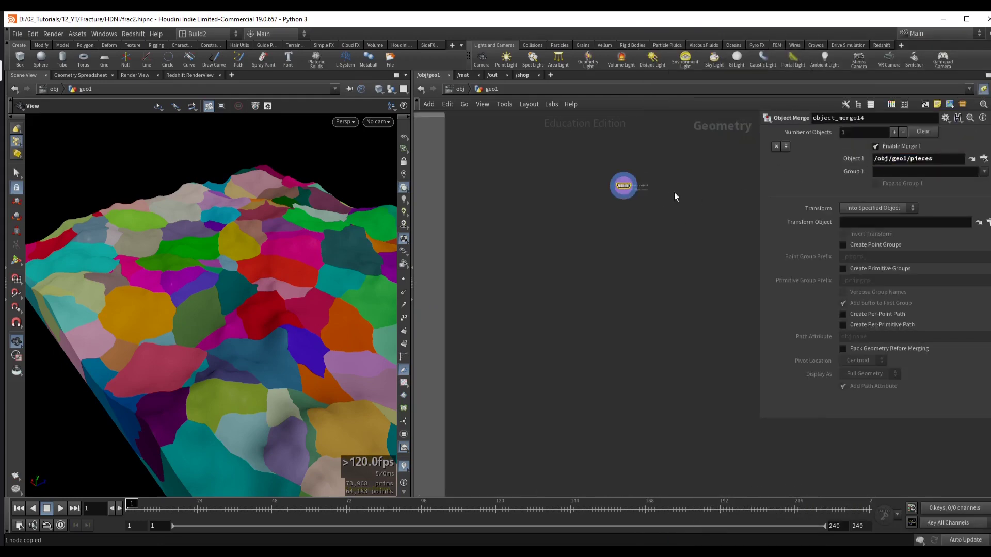
{"action": "left_click_drag", "start_coordinate": [361, 227], "coordinate": [235, 273]}
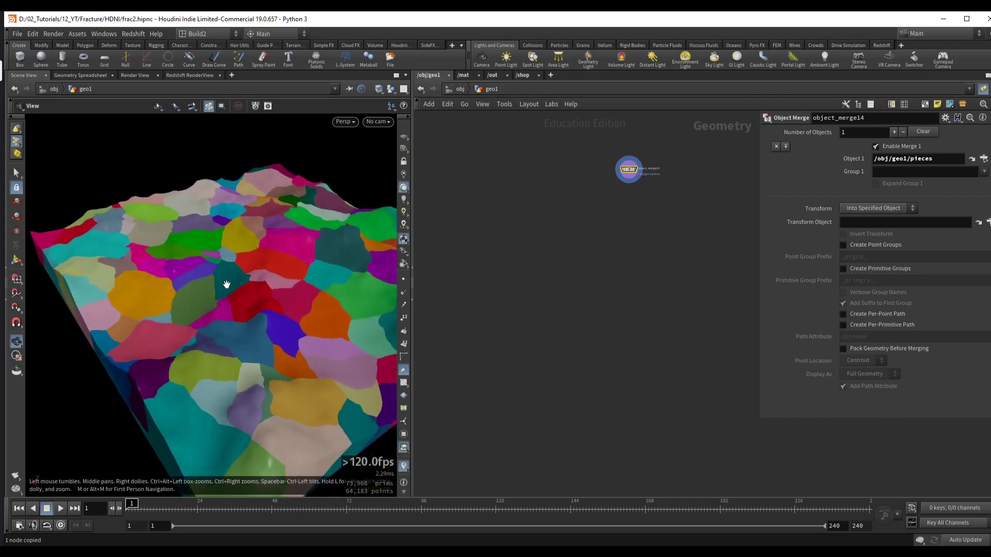
- Append a For-Each Named Primitive loop to the Object Merge and space its begin and end blocks apart
{"action": "left_click_drag", "start_coordinate": [629, 182], "coordinate": [630, 213]}
{"action": "type", "text": "feac"}
{"action": "key", "text": "Down"}
{"action": "key", "text": "Down"}
{"action": "key", "text": "Down"}
{"action": "key", "text": "Down"}
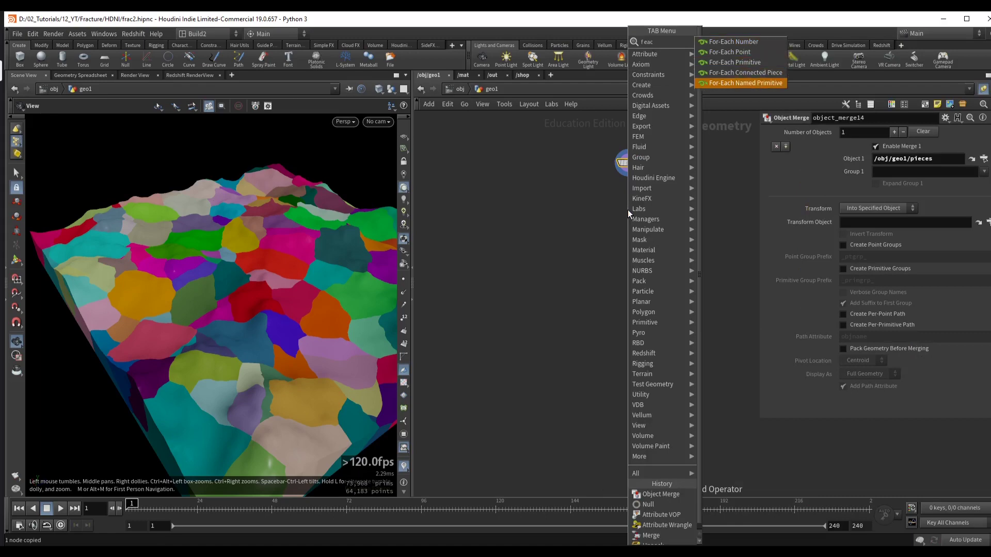
{"action": "key", "text": "Return"}
{"action": "left_click_drag", "start_coordinate": [628, 258], "coordinate": [624, 332]}
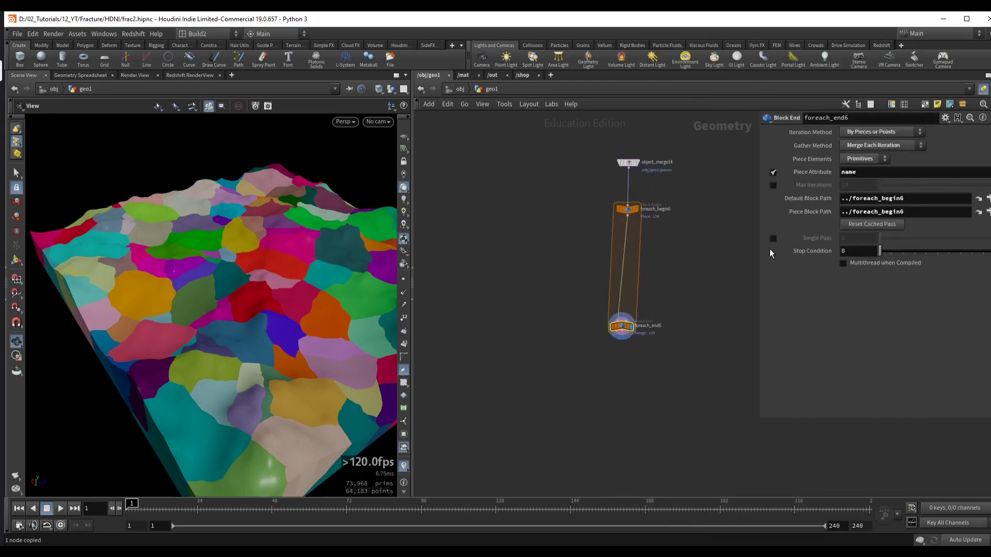
- Enable Single Pass at 2 on the loop's end block and show the isolated piece in wire-over-shaded display
{"action": "left_click", "coordinate": [773, 238]}
{"action": "left_click_drag", "start_coordinate": [880, 239], "coordinate": [902, 240]}
{"action": "key", "text": "f"}
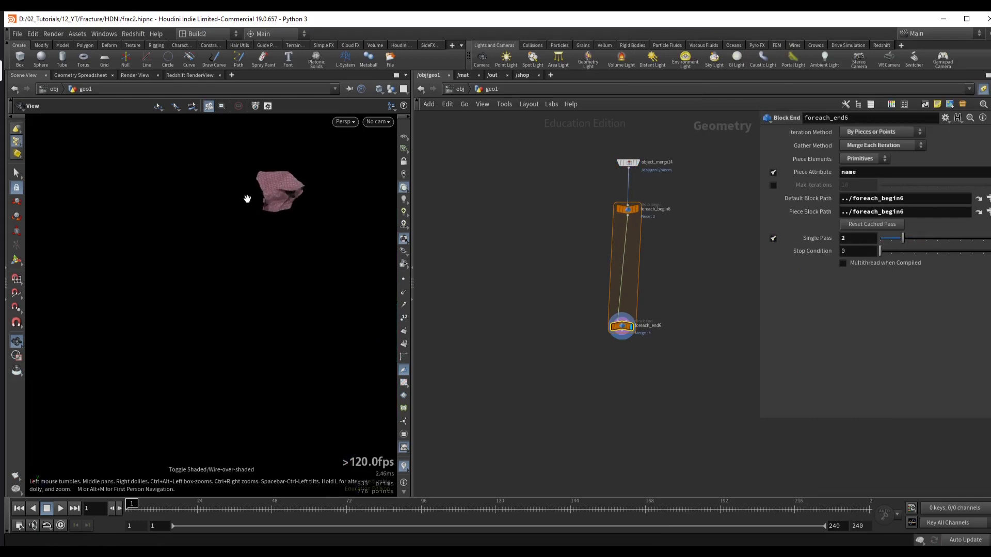
{"action": "left_click_drag", "start_coordinate": [225, 275], "coordinate": [203, 328]}
{"action": "scroll", "coordinate": [641, 283], "scroll_direction": "up", "scroll_amount": 2}
- Branch a Group Create node from foreach_begin6, set its Group Type to Edges and name the group edges
{"action": "left_click", "coordinate": [605, 210]}
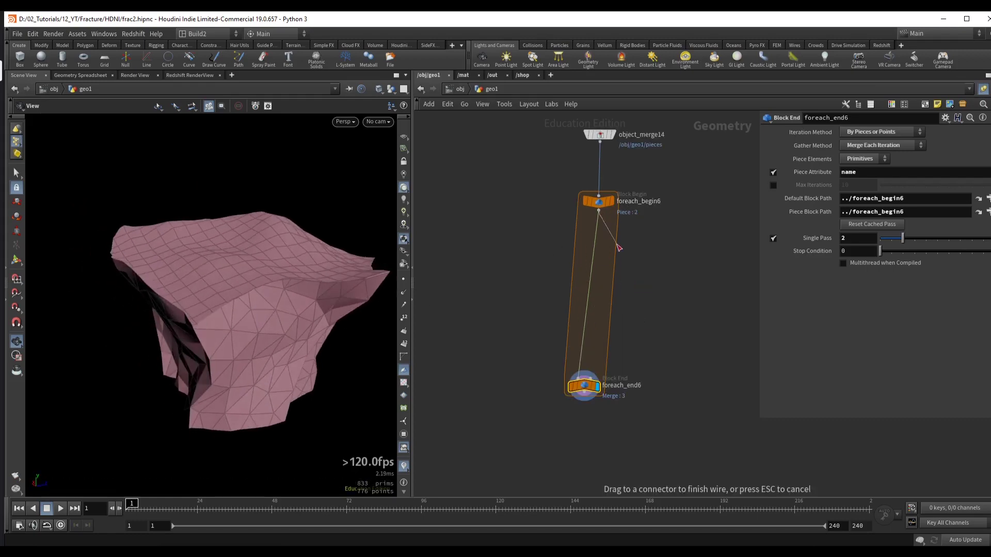
{"action": "key", "text": "Tab"}
{"action": "type", "text": "gr"}
{"action": "left_click", "coordinate": [740, 155]}
{"action": "left_click", "coordinate": [649, 246]}
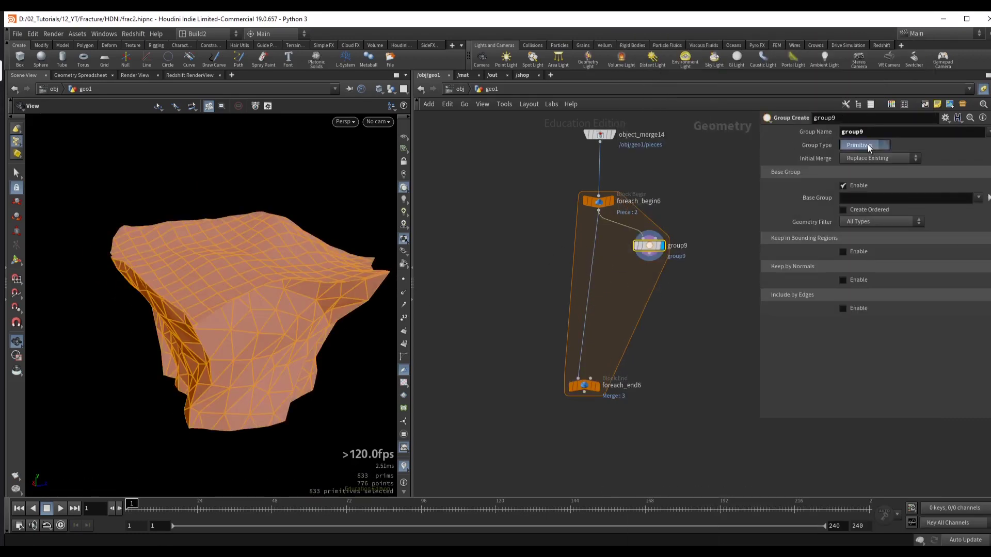
{"action": "left_click", "coordinate": [866, 144]}
{"action": "left_click", "coordinate": [890, 166]}
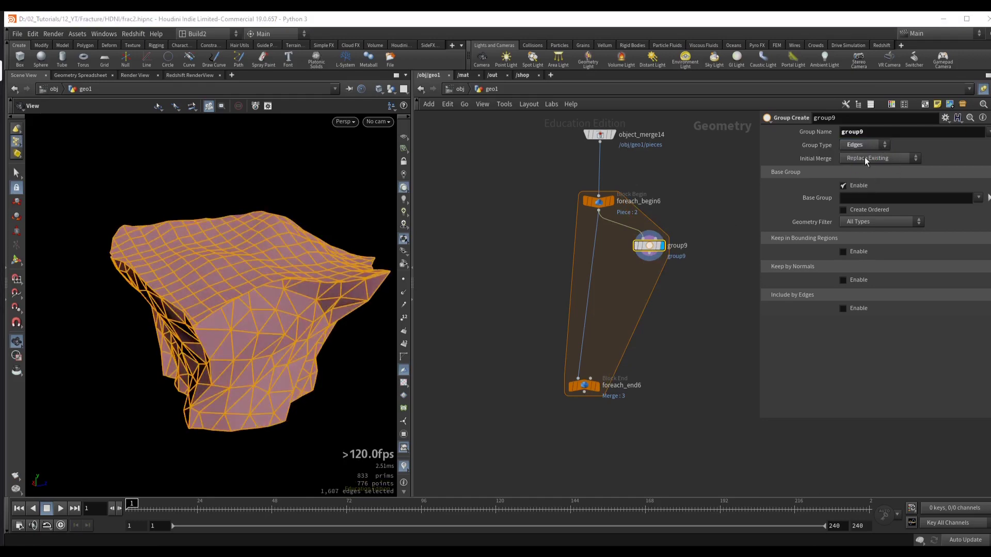
{"action": "left_click", "coordinate": [862, 132]}
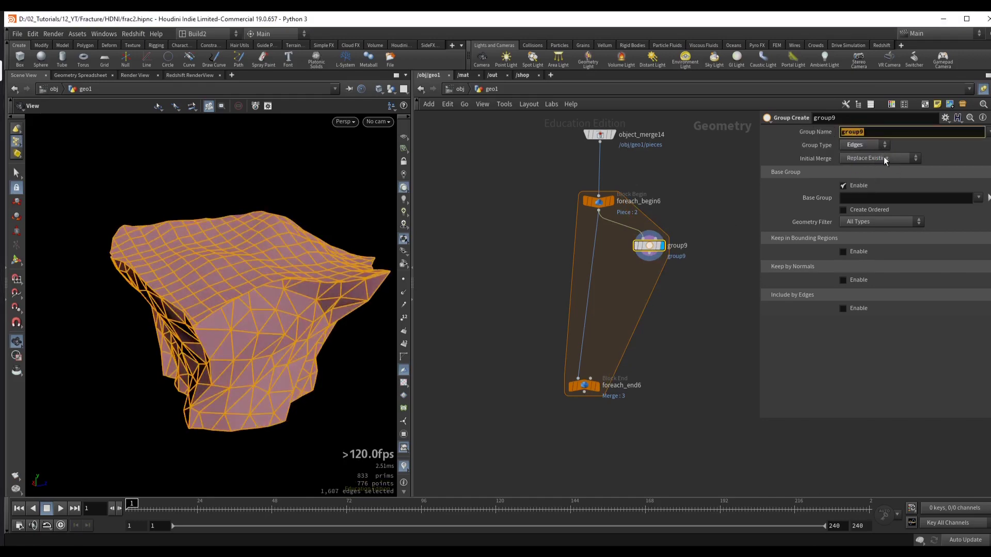
{"action": "type", "text": "edges"}
{"action": "key", "text": "Return"}
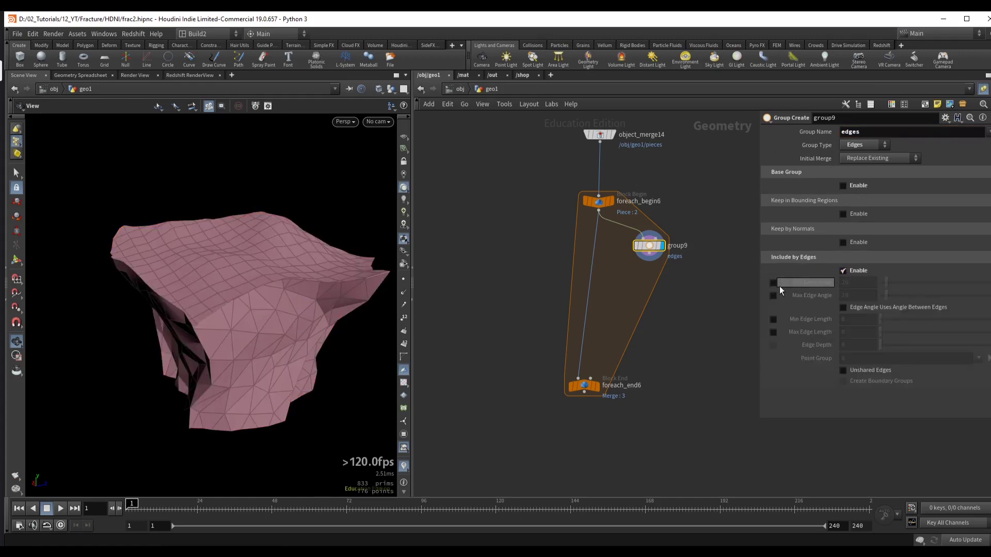
- Limit the edges group by edge angle with a Min Edge Angle of 52, checking the piece's sharp outlines
{"action": "left_click", "coordinate": [773, 283]}
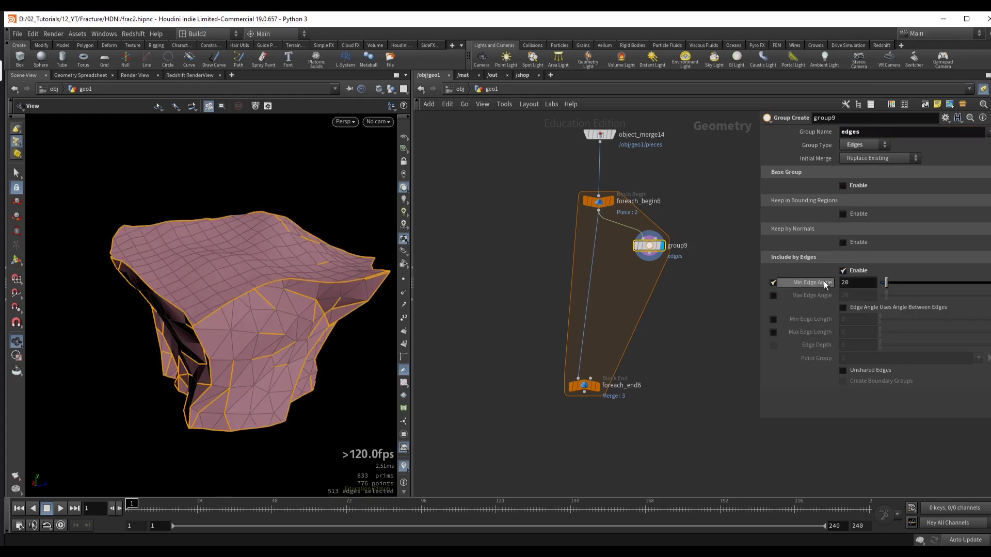
{"action": "left_click_drag", "start_coordinate": [887, 289], "coordinate": [898, 289]}
{"action": "left_click_drag", "start_coordinate": [224, 261], "coordinate": [236, 338]}
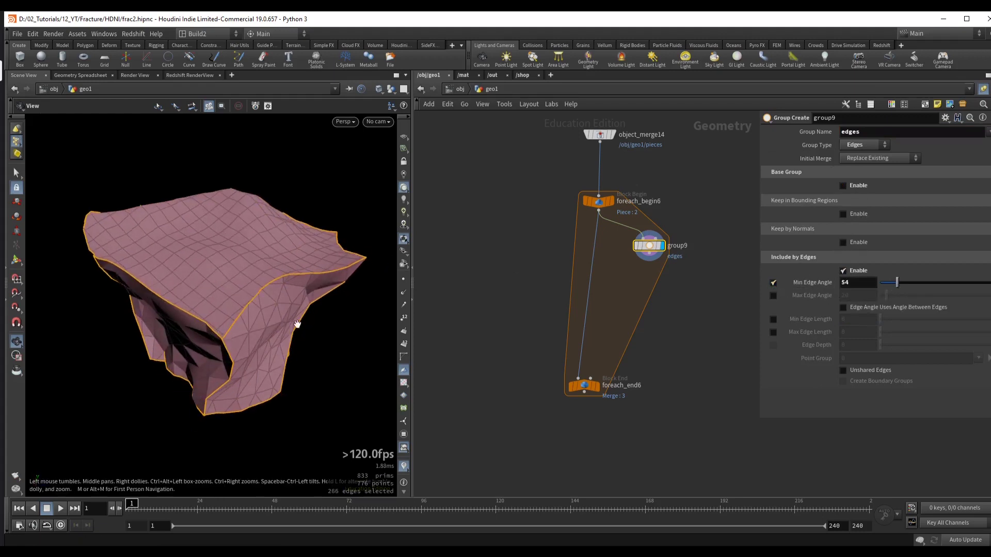
{"action": "left_click_drag", "start_coordinate": [296, 310], "coordinate": [308, 289]}
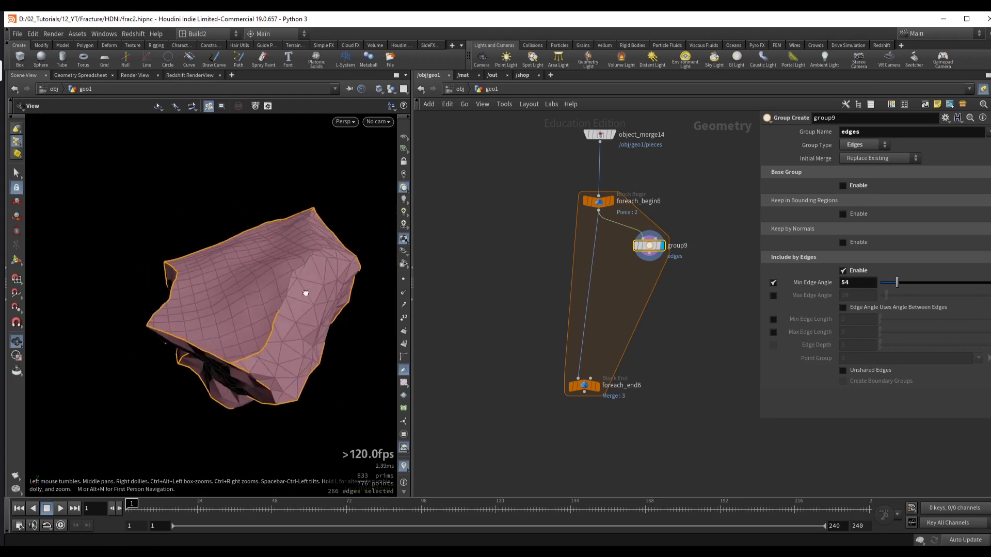
{"action": "middle_click_drag", "start_coordinate": [307, 289], "coordinate": [337, 293]}
{"action": "left_click_drag", "start_coordinate": [337, 293], "coordinate": [219, 291]}
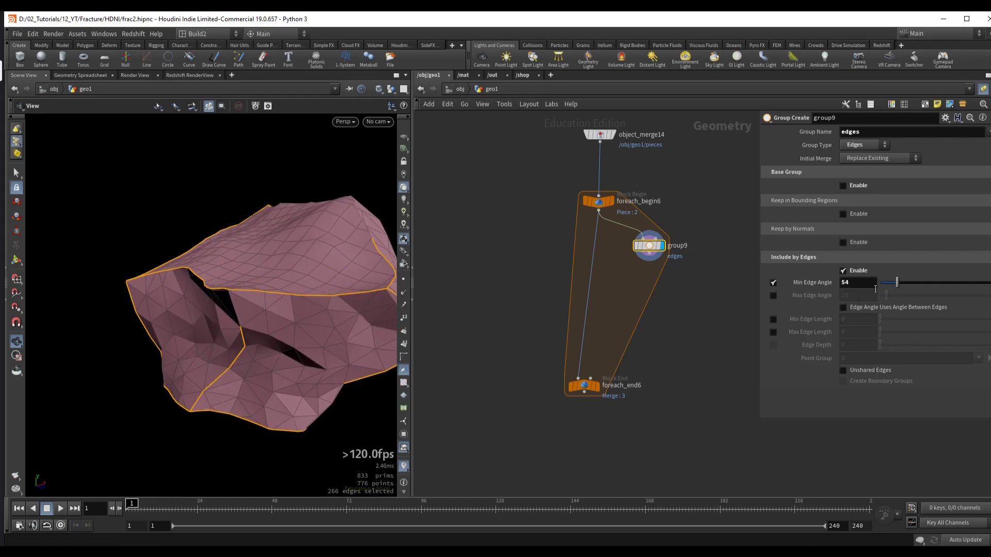
{"action": "left_click_drag", "start_coordinate": [897, 288], "coordinate": [896, 287]}
{"action": "left_click_drag", "start_coordinate": [330, 297], "coordinate": [173, 321]}
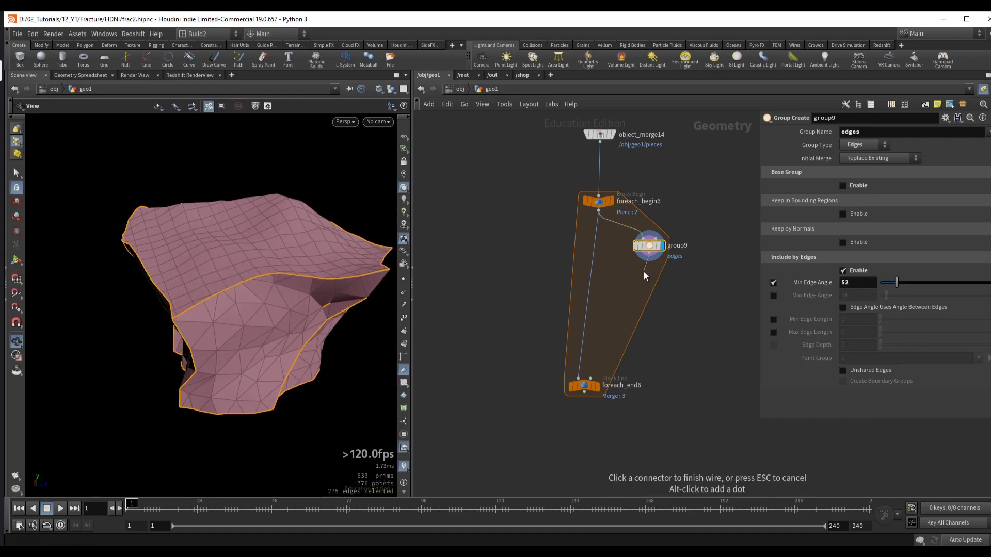
- Append a Labs Edge Group To Curve node after the group node and set its Group to edges
{"action": "key", "text": "Tab"}
{"action": "type", "text": "labs group cu"}
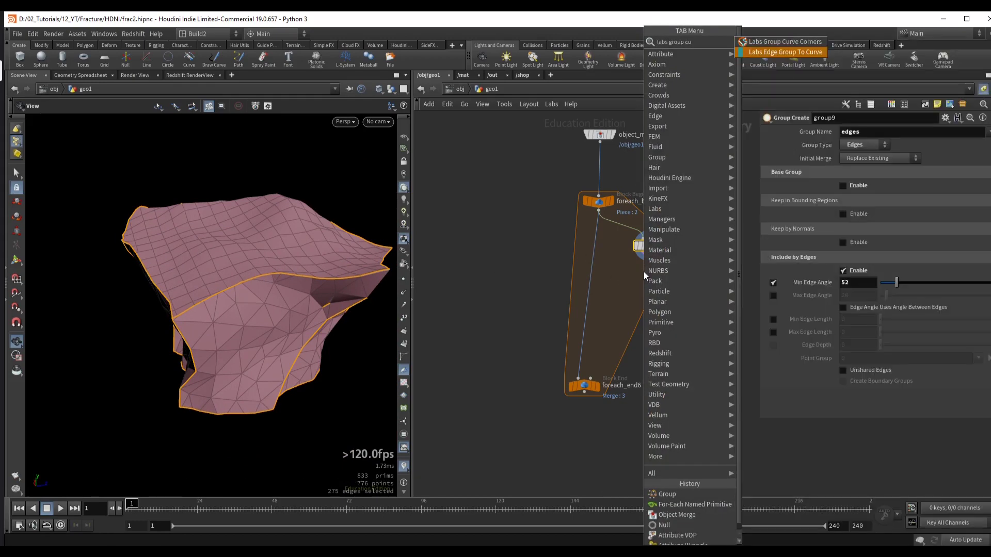
{"action": "key", "text": "Return"}
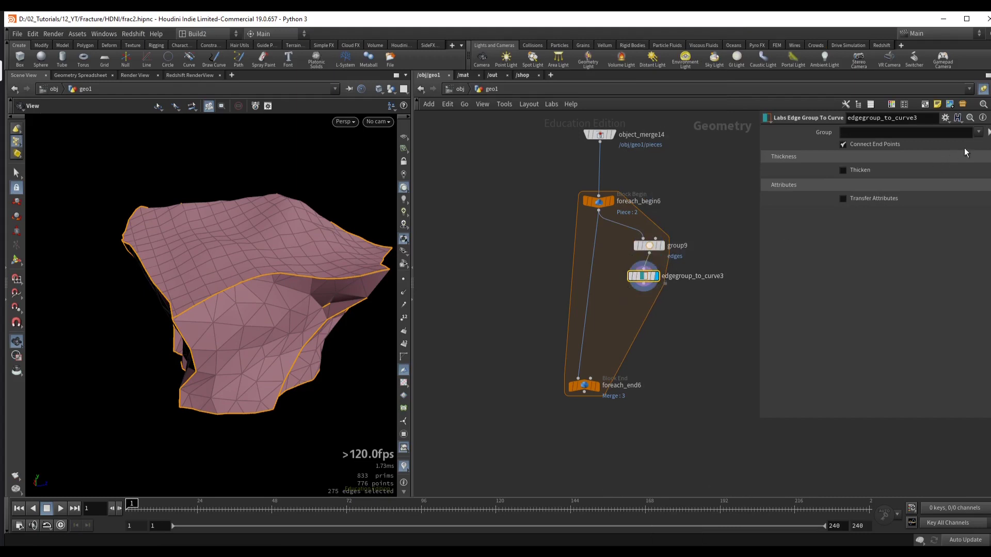
{"action": "left_click", "coordinate": [979, 132]}
{"action": "left_click", "coordinate": [983, 161]}
{"action": "left_click_drag", "start_coordinate": [320, 261], "coordinate": [289, 282]}
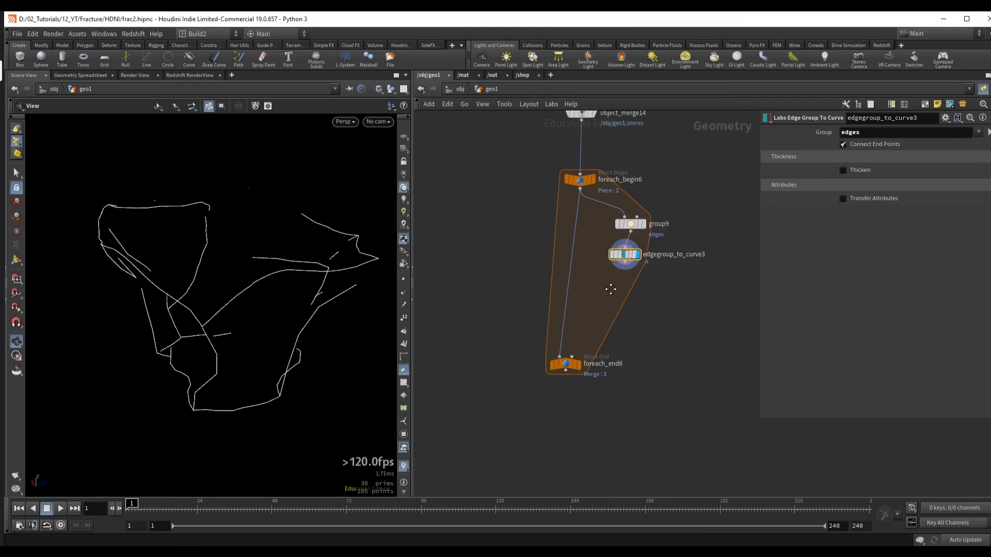
{"action": "key", "text": "Tab"}
{"action": "type", "text": "scatter"}
{"action": "key", "text": "Return"}
{"action": "left_click", "coordinate": [621, 277]}
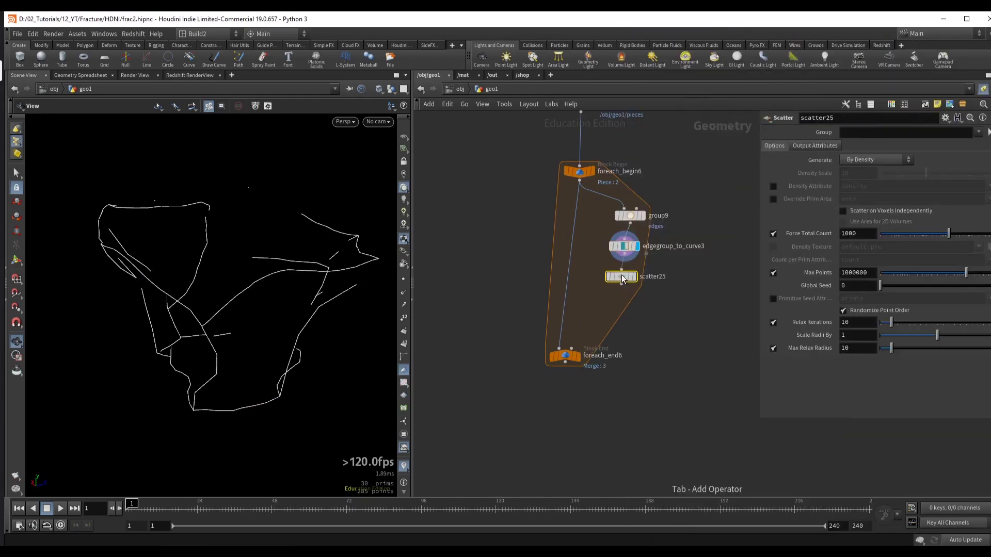
{"action": "left_click_drag", "start_coordinate": [249, 304], "coordinate": [283, 294]}
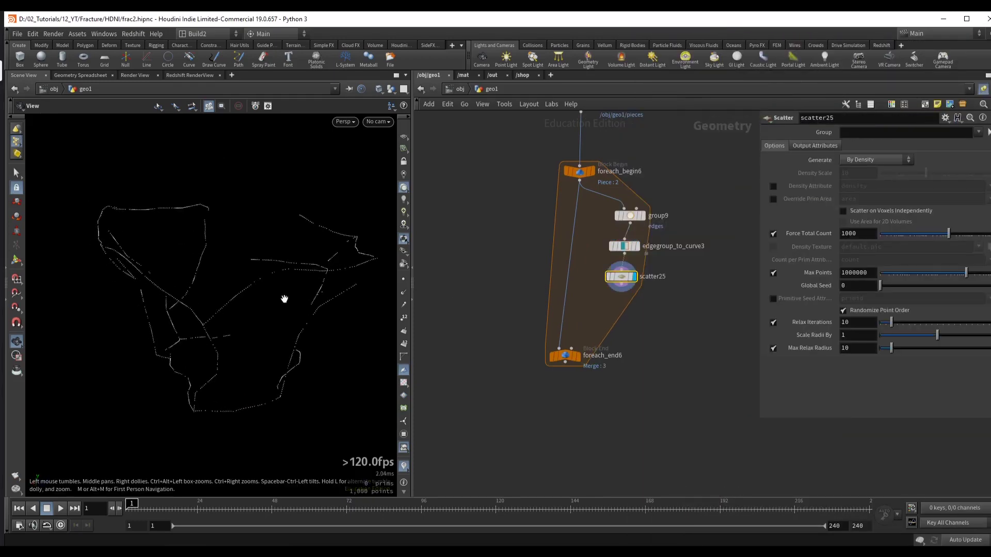
{"action": "key", "text": "Delete"}
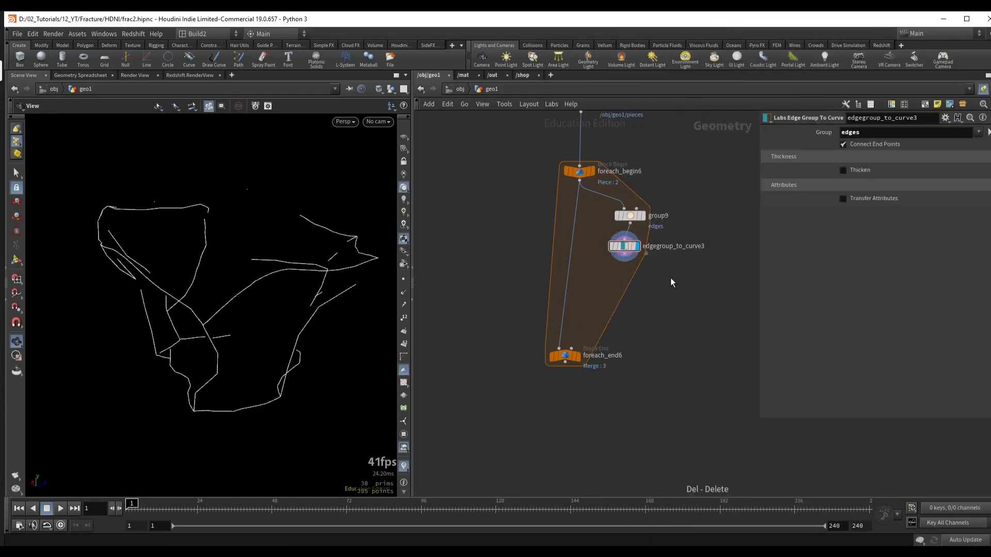
- Examine the extracted edge curves up close and turn on point display to check their point spacing
{"action": "left_click_drag", "start_coordinate": [239, 301], "coordinate": [226, 411]}
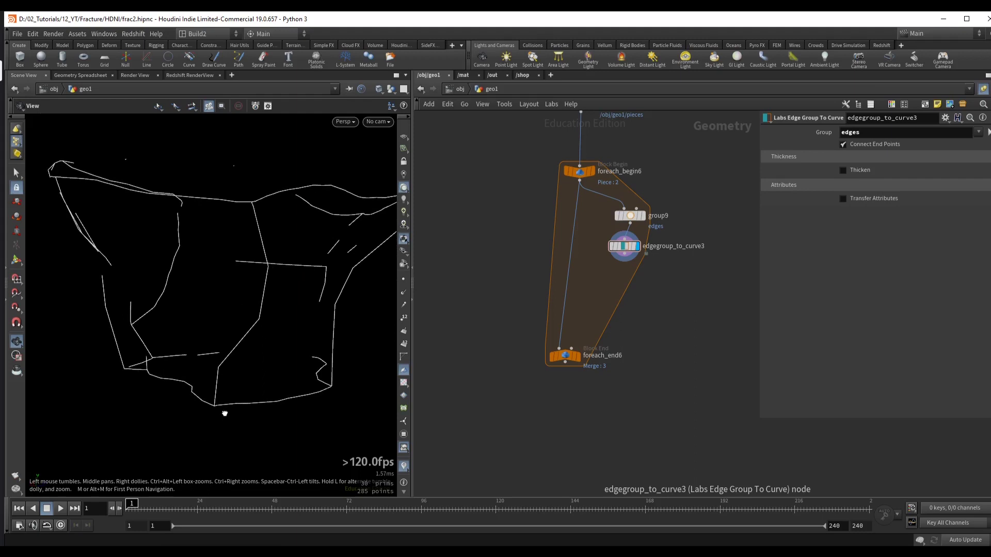
{"action": "right_click_drag", "start_coordinate": [226, 412], "coordinate": [214, 380]}
{"action": "middle_click_drag", "start_coordinate": [215, 381], "coordinate": [219, 358]}
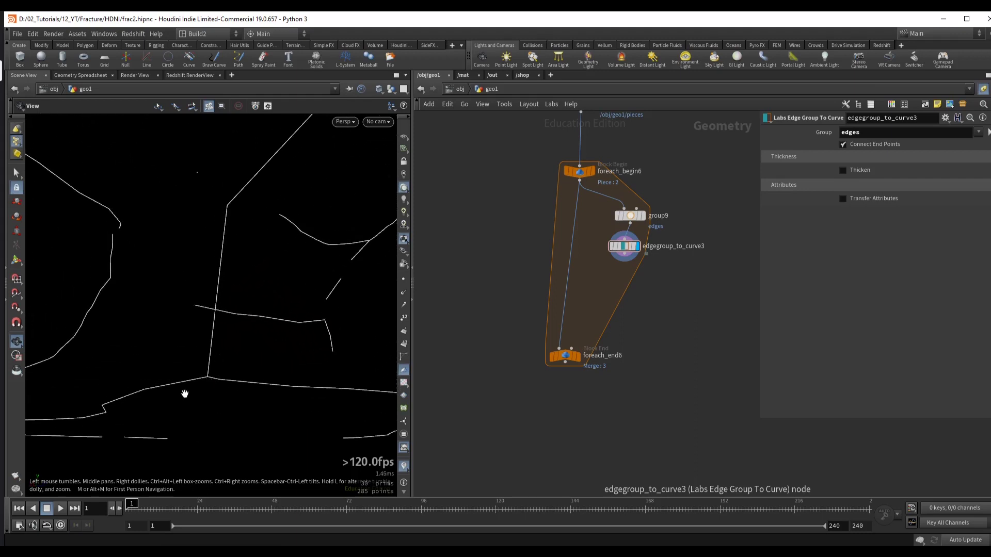
{"action": "middle_click_drag", "start_coordinate": [225, 386], "coordinate": [206, 392]}
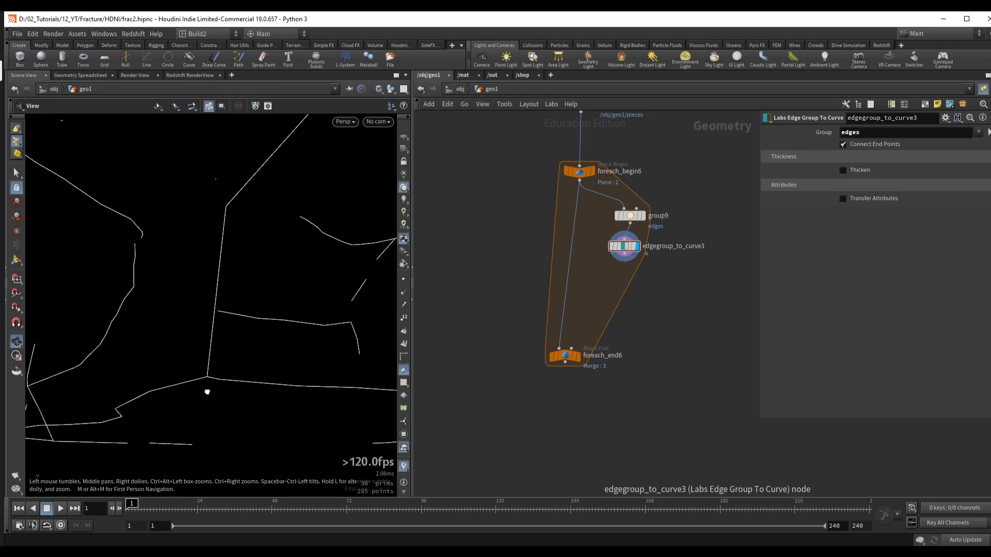
{"action": "left_click", "coordinate": [406, 283]}
{"action": "left_click_drag", "start_coordinate": [312, 296], "coordinate": [239, 336]}
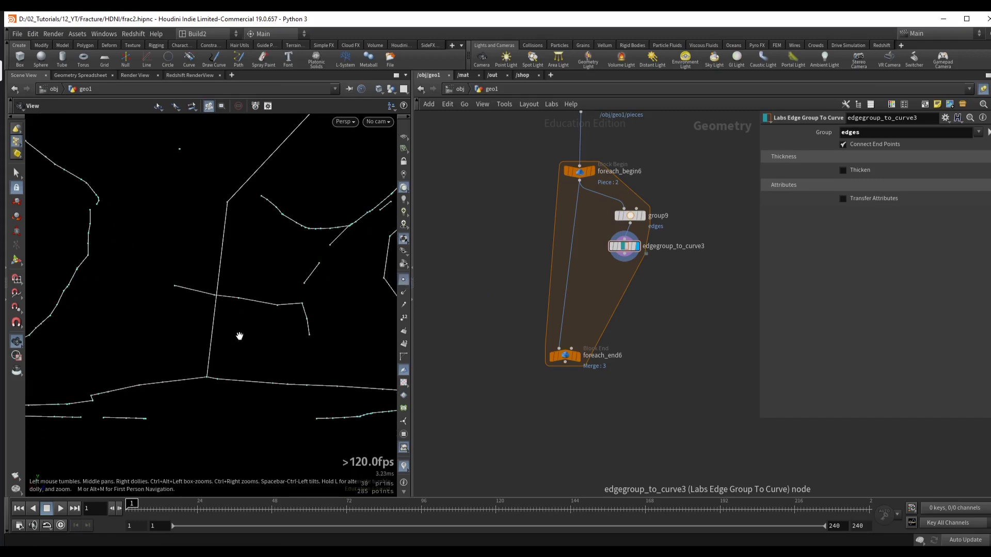
- Append a Resample node after the edge curves, set its segment Length to 0.03 and inspect the point spacing
{"action": "key", "text": "Tab"}
{"action": "mouse_move", "coordinate": [634, 312]}
{"action": "left_click", "coordinate": [743, 379]}
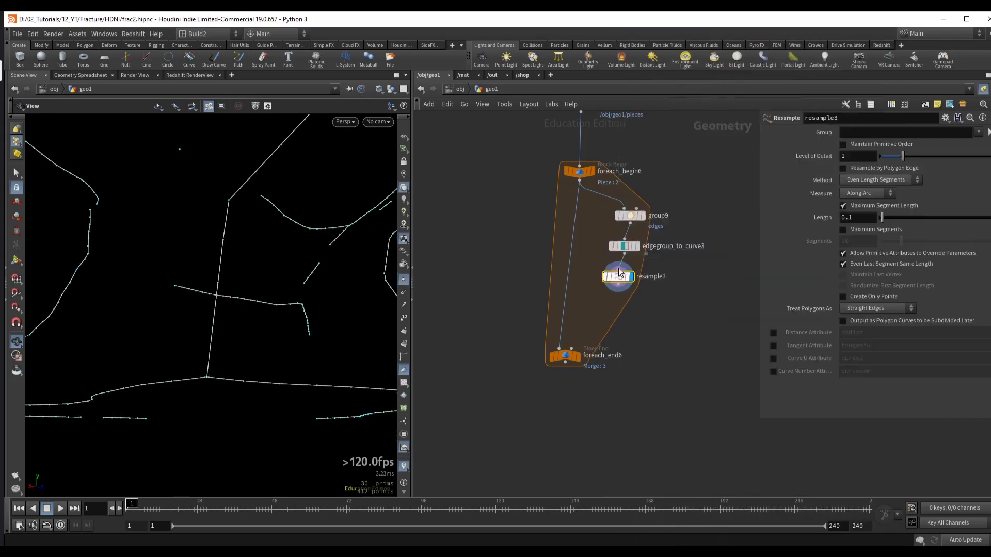
{"action": "left_click", "coordinate": [843, 205]}
{"action": "left_click", "coordinate": [864, 219]}
{"action": "type", "text": "03"}
{"action": "key", "text": "Return"}
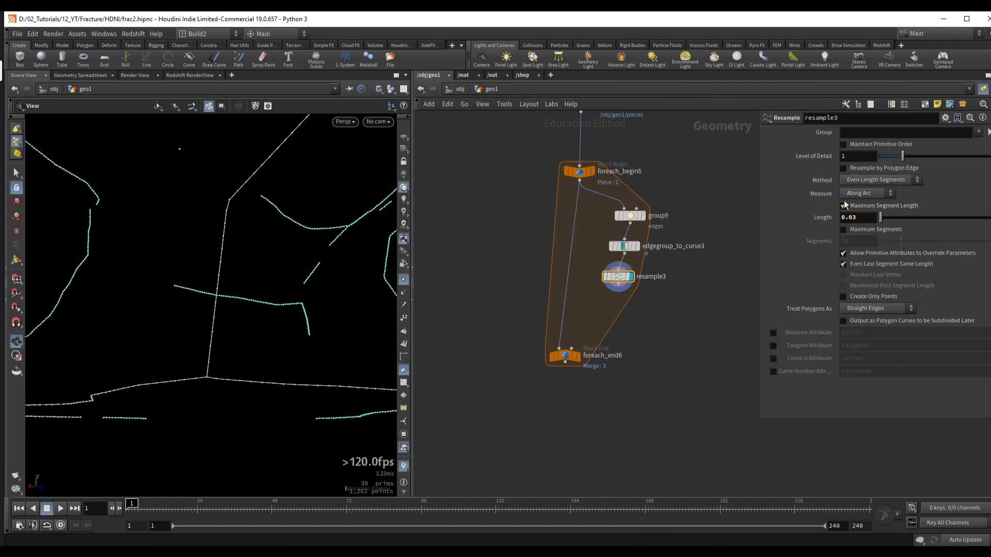
{"action": "left_click_drag", "start_coordinate": [227, 351], "coordinate": [256, 294]}
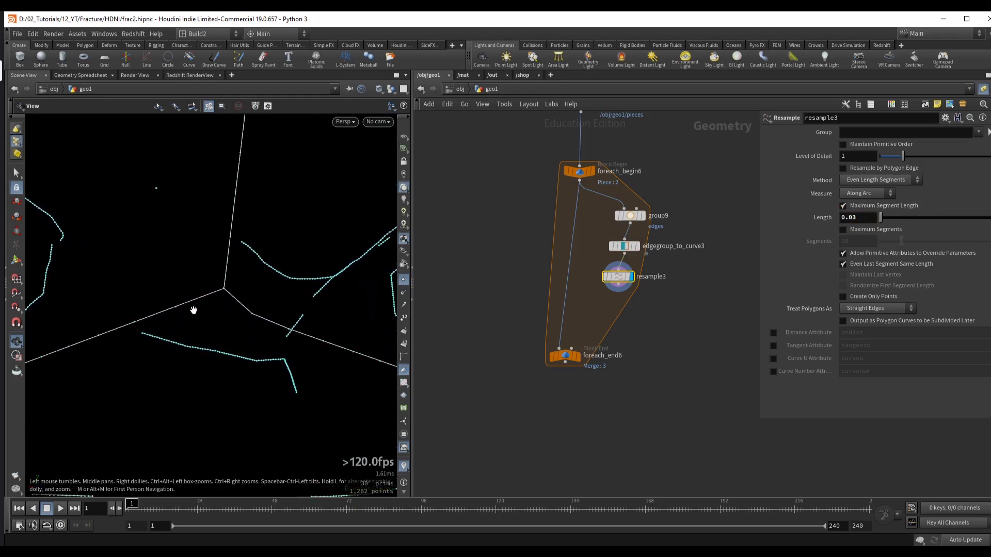
{"action": "mouse_move", "coordinate": [232, 310]}
{"action": "left_mouse_down"}
{"action": "mouse_move", "coordinate": [284, 343]}
{"action": "mouse_move", "coordinate": [235, 334]}
{"action": "mouse_move", "coordinate": [243, 342]}
{"action": "mouse_move", "coordinate": [245, 295]}
{"action": "left_mouse_up"}
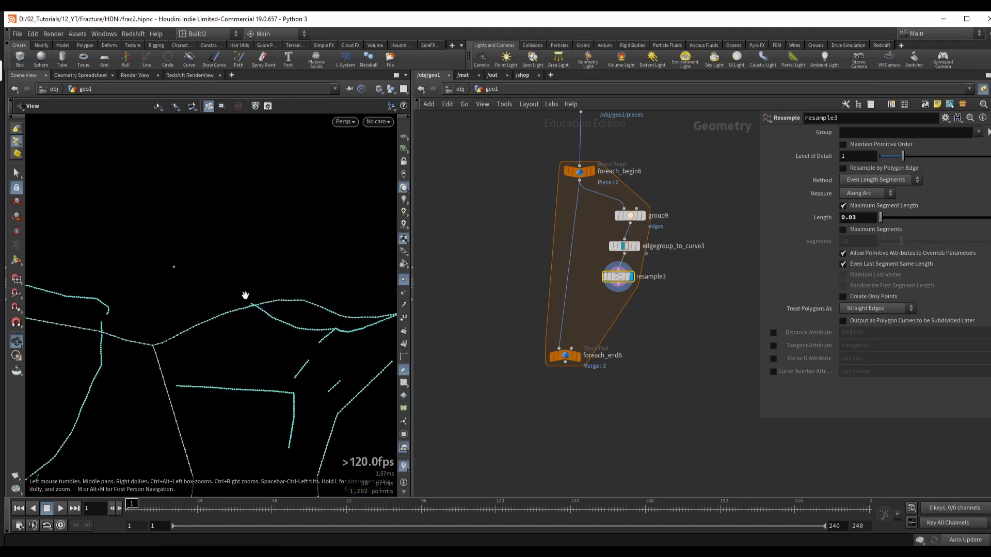
{"action": "left_click_drag", "start_coordinate": [156, 353], "coordinate": [247, 317]}
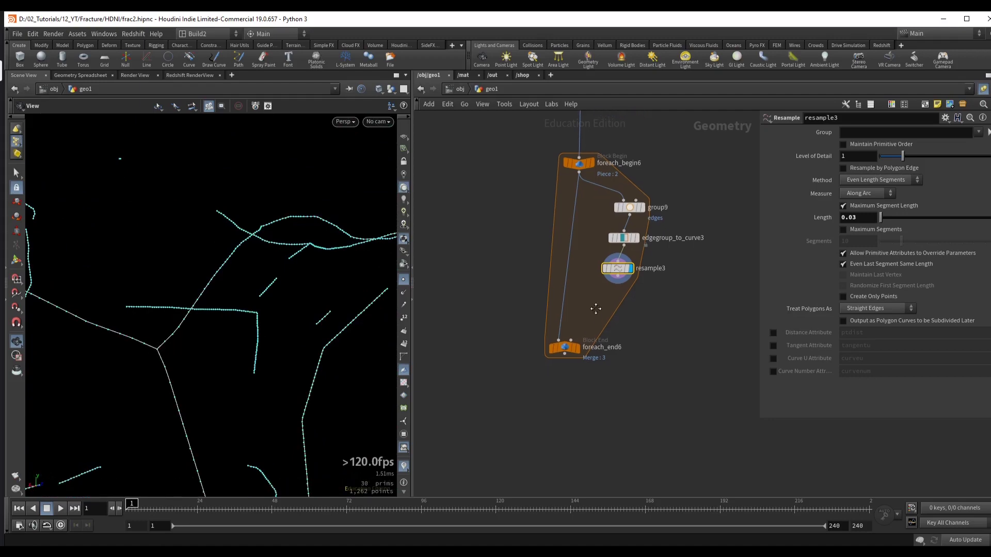
- Append an Attribute Wrangle after resample3 inside the loop and display it
{"action": "key", "text": "Tab"}
{"action": "type", "text": "at wr"}
{"action": "key", "text": "Return"}
{"action": "left_click", "coordinate": [613, 282]}
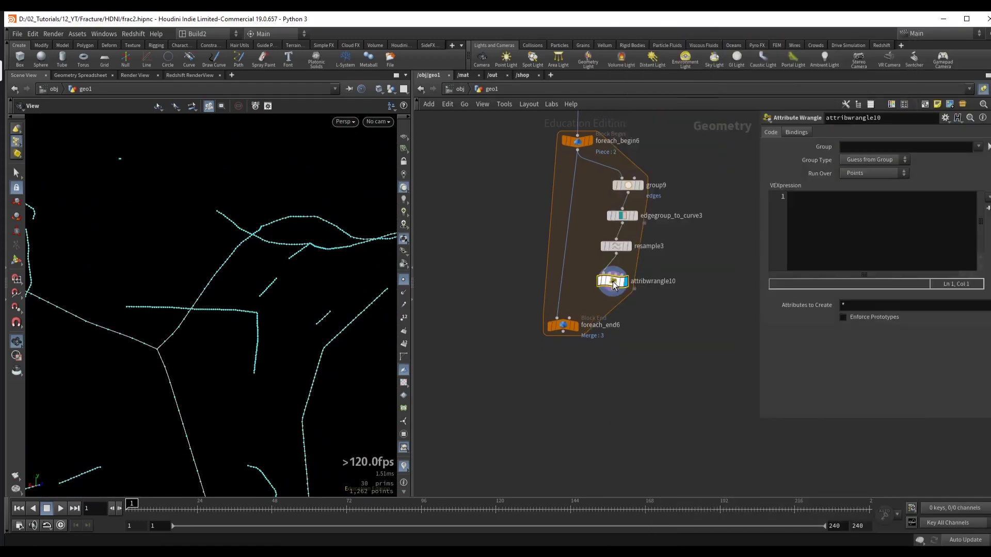
{"action": "left_click_drag", "start_coordinate": [294, 332], "coordinate": [195, 331]}
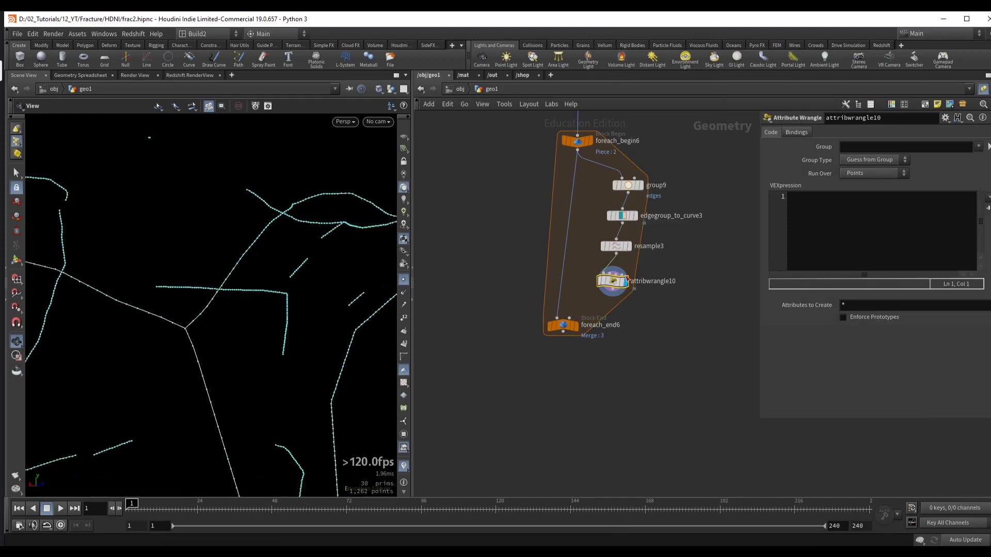
{"action": "left_click", "coordinate": [803, 232]}
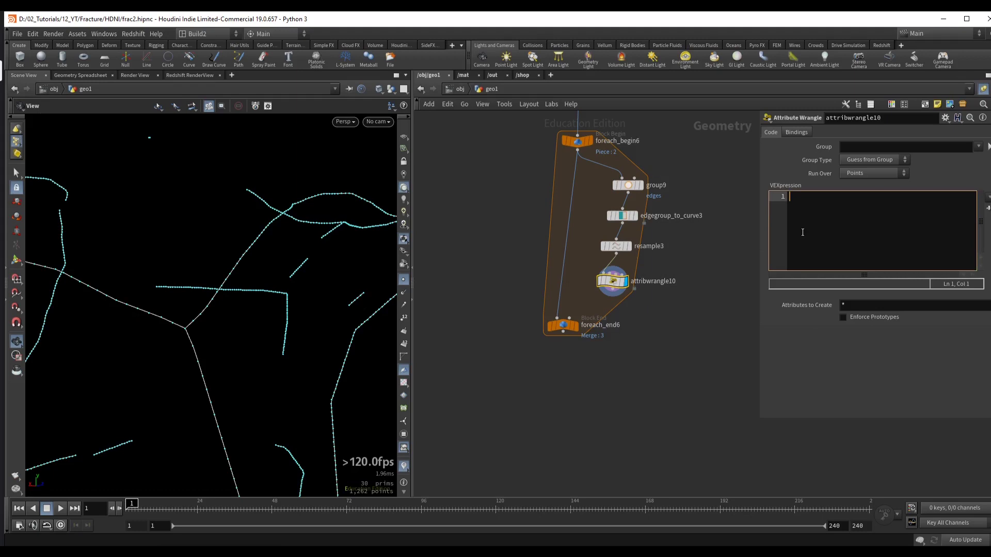
{"action": "type", "text": "int"}
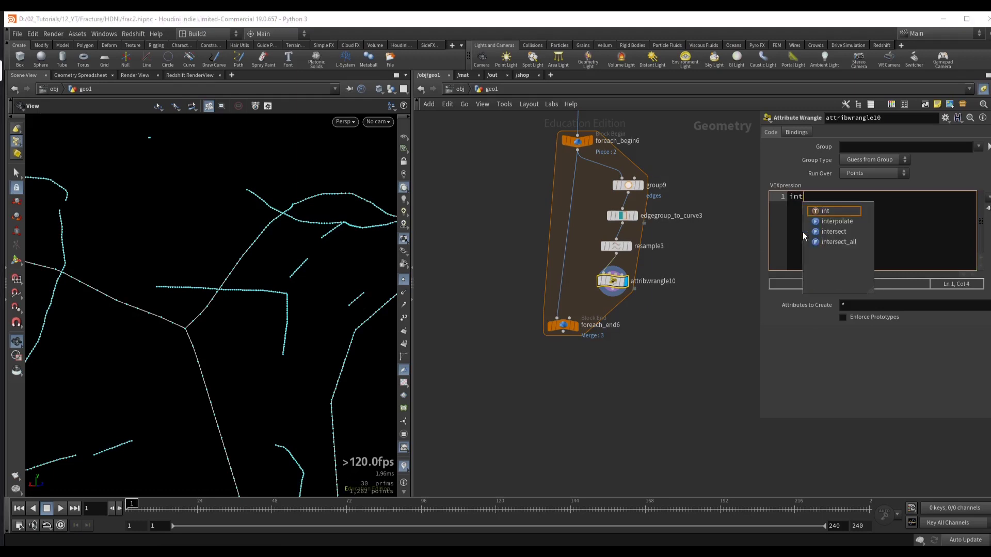
{"action": "type", "text": " primcount ="}
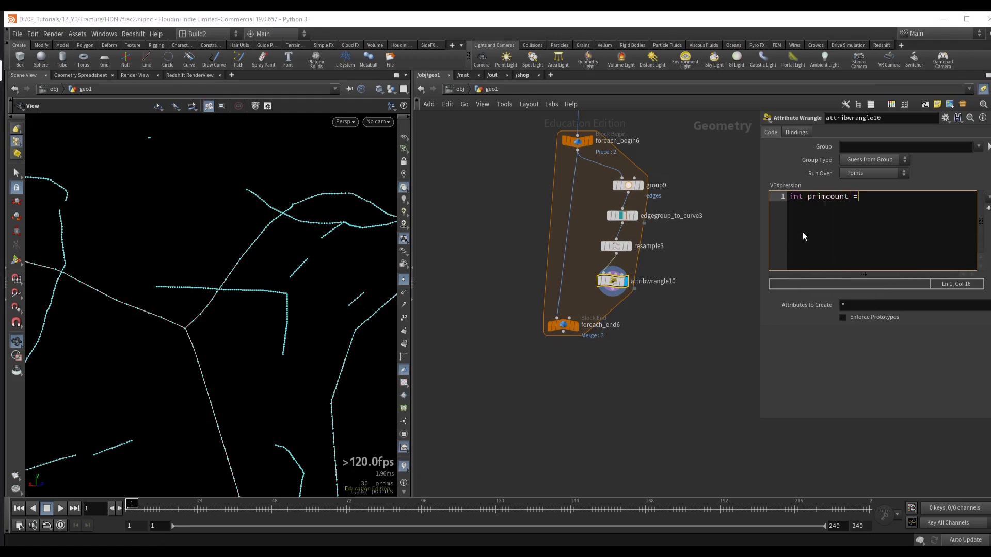
{"action": "type", "text": " pointp"}
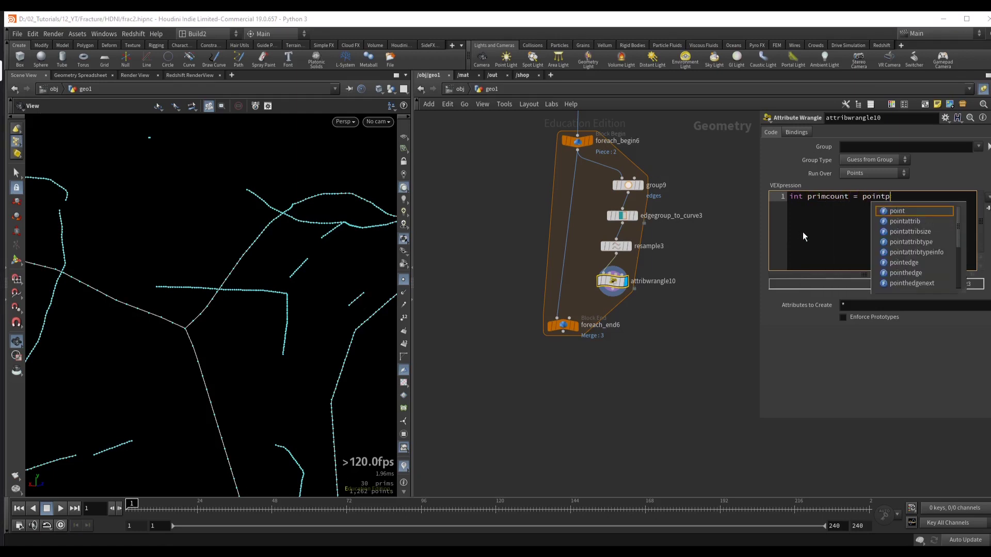
{"action": "type", "text": "rims("}
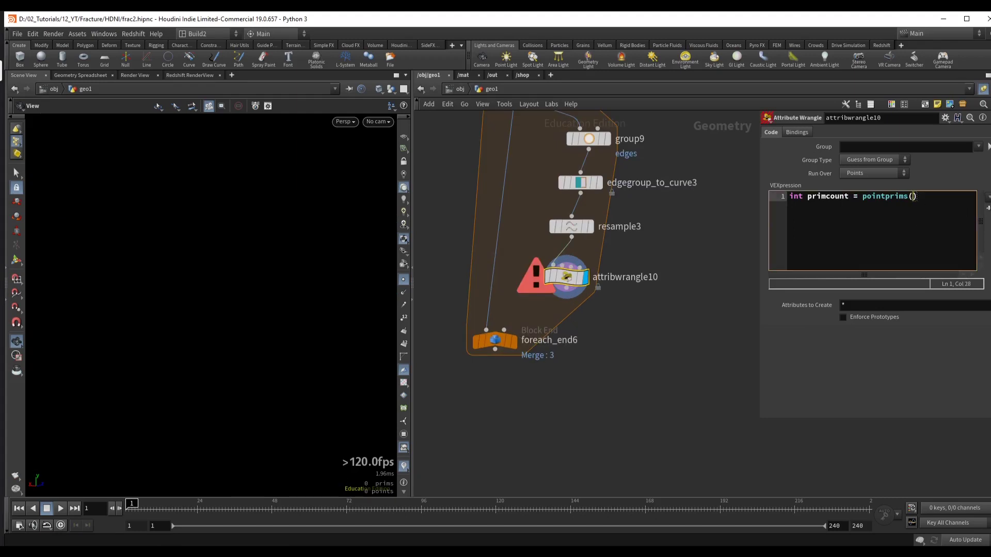
{"action": "type", "text": "0, @ptnum);"}
{"action": "double_click", "coordinate": [903, 202]}
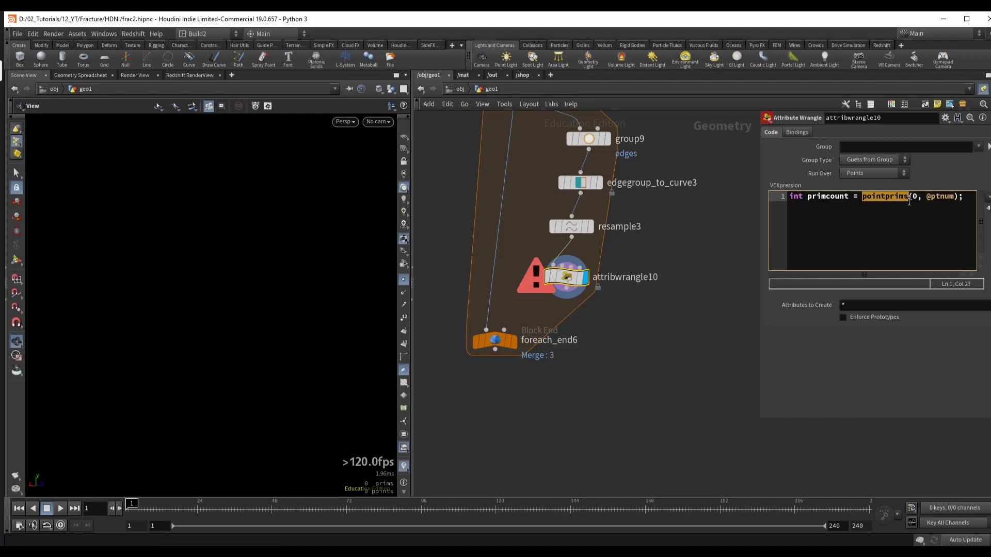
{"action": "left_click", "coordinate": [907, 197]}
{"action": "left_click", "coordinate": [802, 196]}
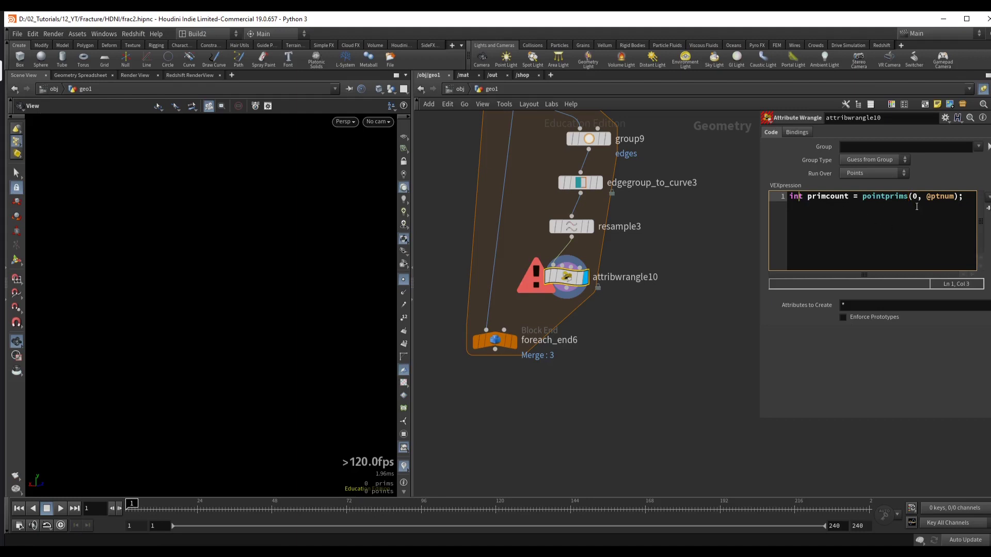
{"action": "key", "text": "ctrl+Right"}
{"action": "key", "text": "ctrl+Right"}
{"action": "key", "text": "ctrl+Right"}
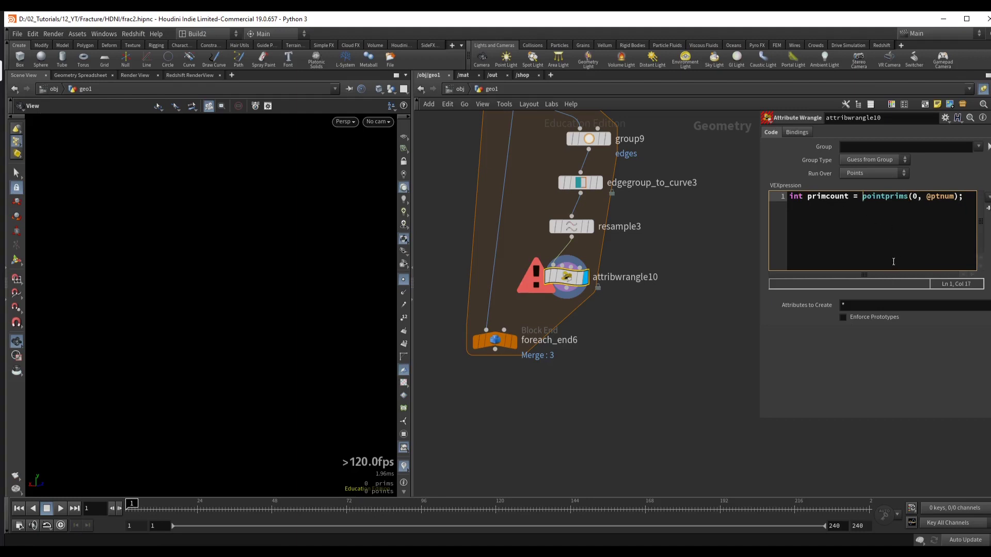
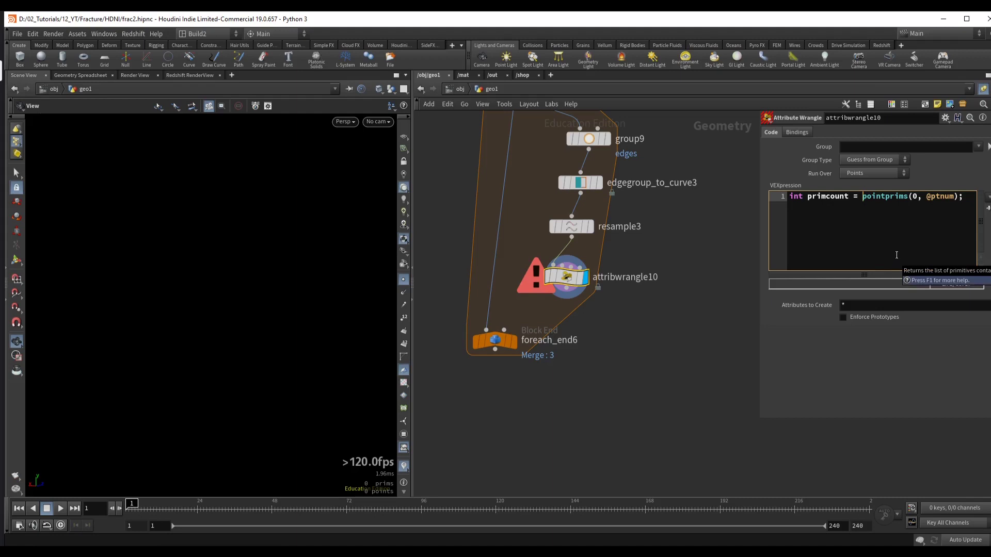
{"action": "type", "text": "len"}
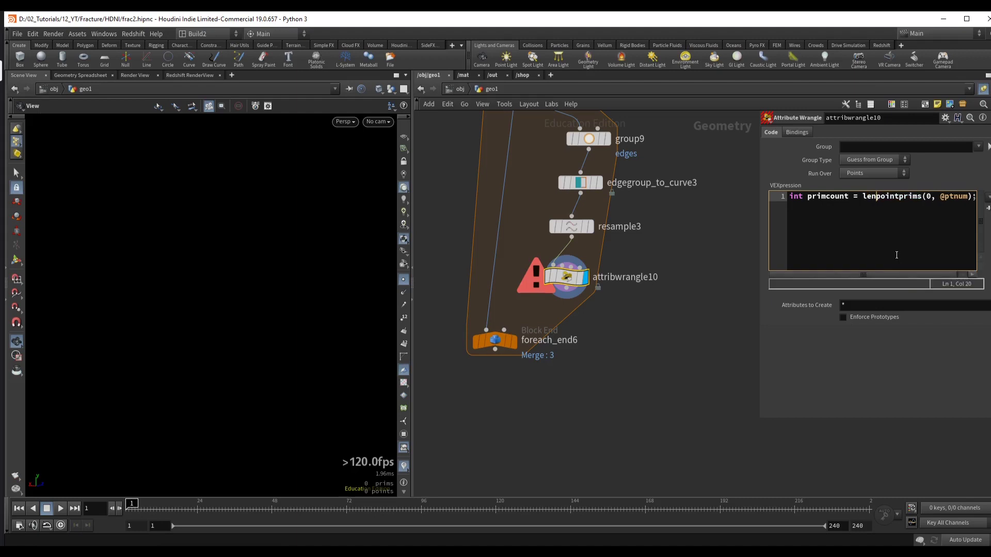
{"action": "type", "text": "("}
{"action": "key", "text": "End"}
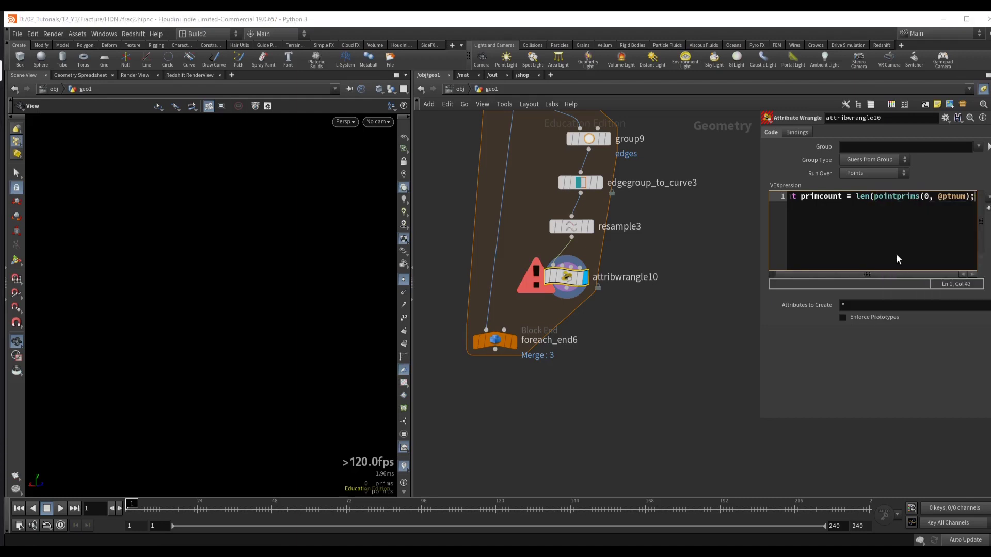
{"action": "type", "text": ")"}
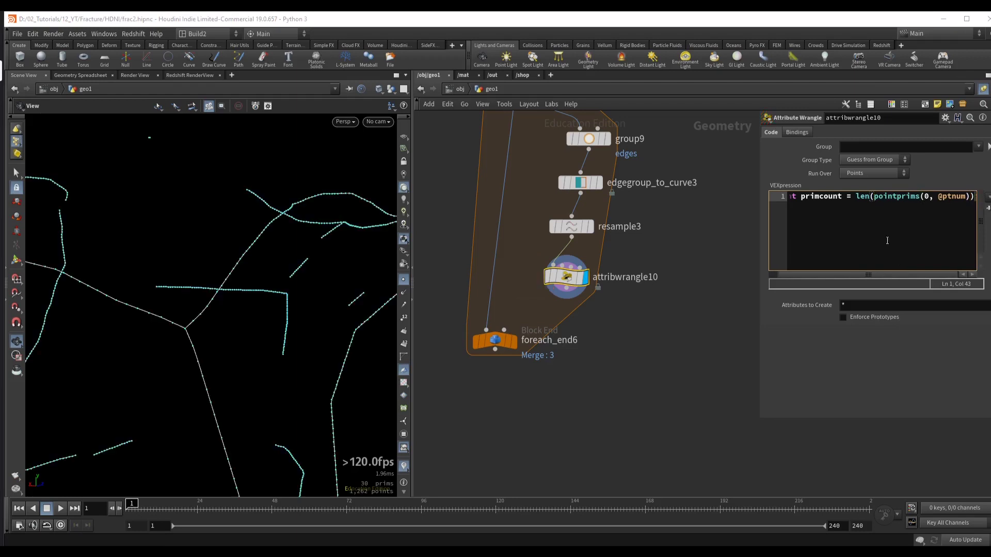
{"action": "type", "text": ";"}
{"action": "key", "text": "Return"}
{"action": "key", "text": "Return"}
{"action": "left_click_drag", "start_coordinate": [759, 417], "coordinate": [694, 417]}
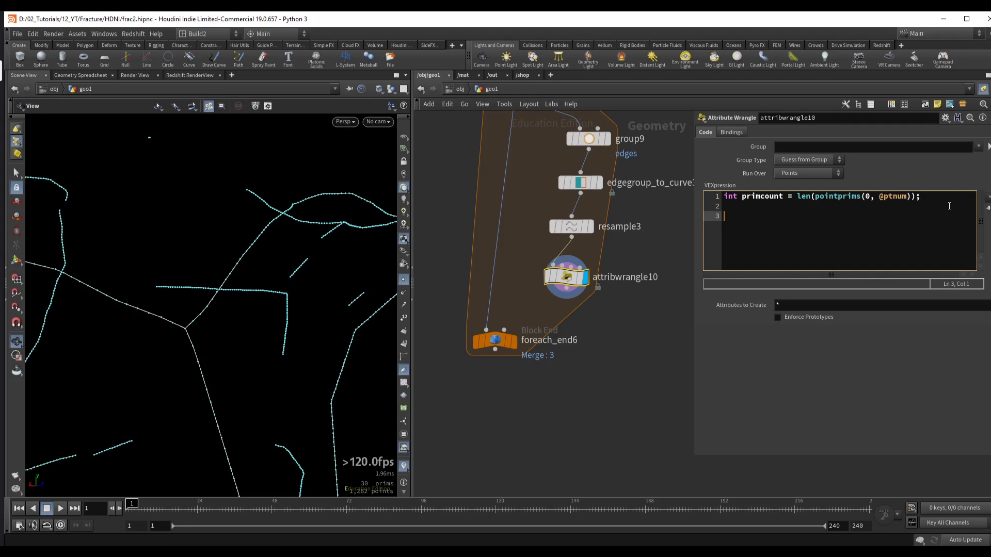
{"action": "type", "text": "if ()"}
{"action": "key", "text": "Left"}
{"action": "type", "text": "primcount"}
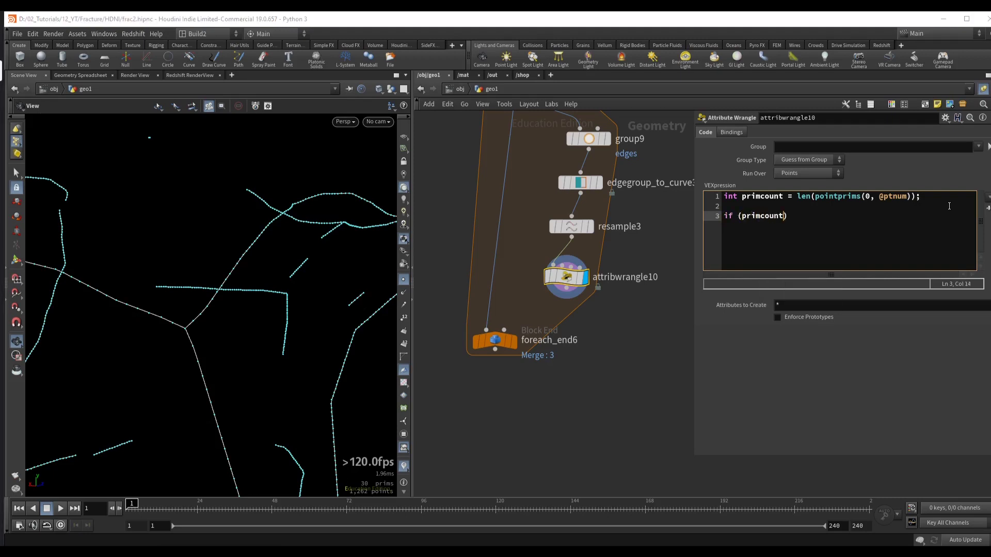
{"action": "type", "text": ">1) @Cd = 1;"}
{"action": "left_click", "coordinate": [736, 353]}
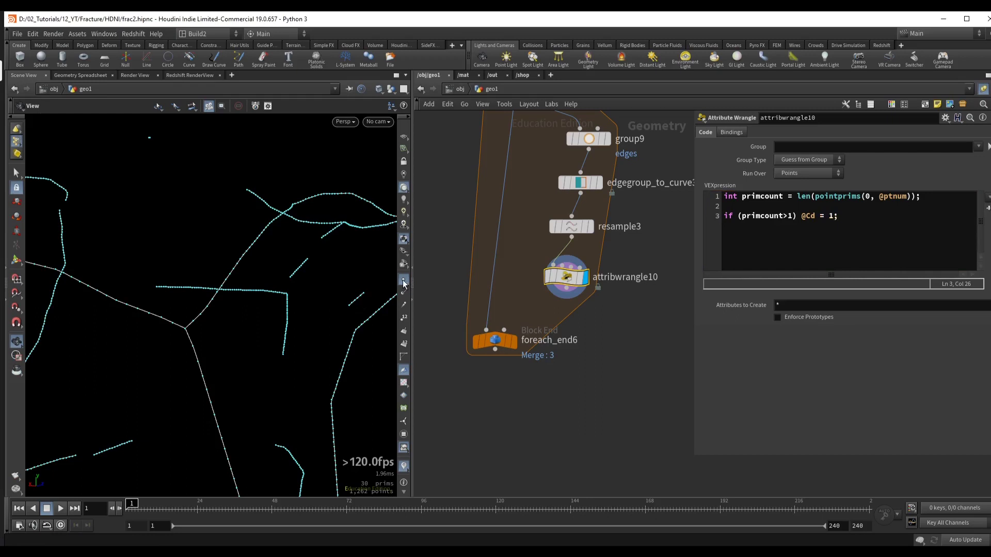
- Move foreach_end6 and attribwrangle10 further down to make room below resample3, and display resample3
{"action": "left_click_drag", "start_coordinate": [265, 321], "coordinate": [236, 297]}
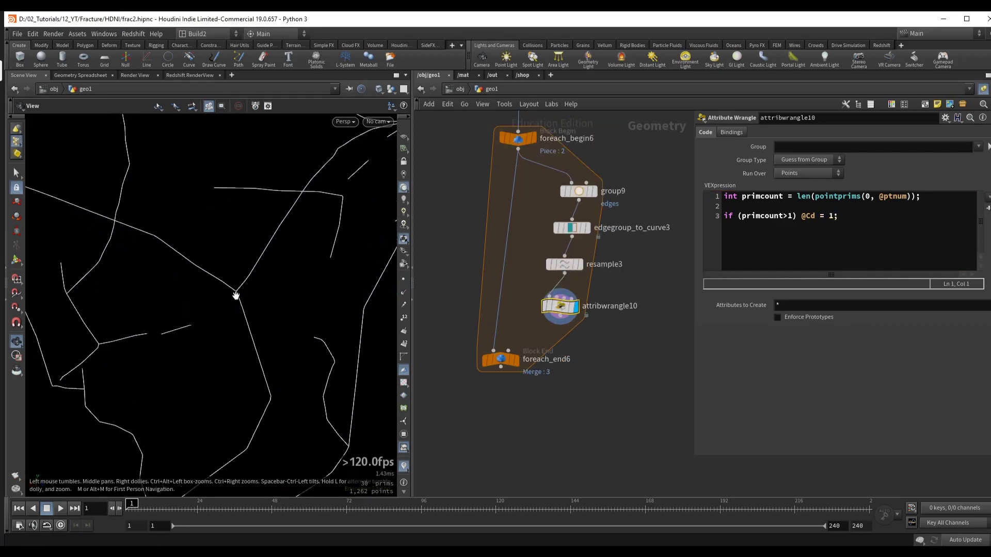
{"action": "middle_click_drag", "start_coordinate": [537, 413], "coordinate": [528, 358]}
{"action": "left_click_drag", "start_coordinate": [492, 306], "coordinate": [480, 375]}
{"action": "mouse_move", "coordinate": [553, 252]}
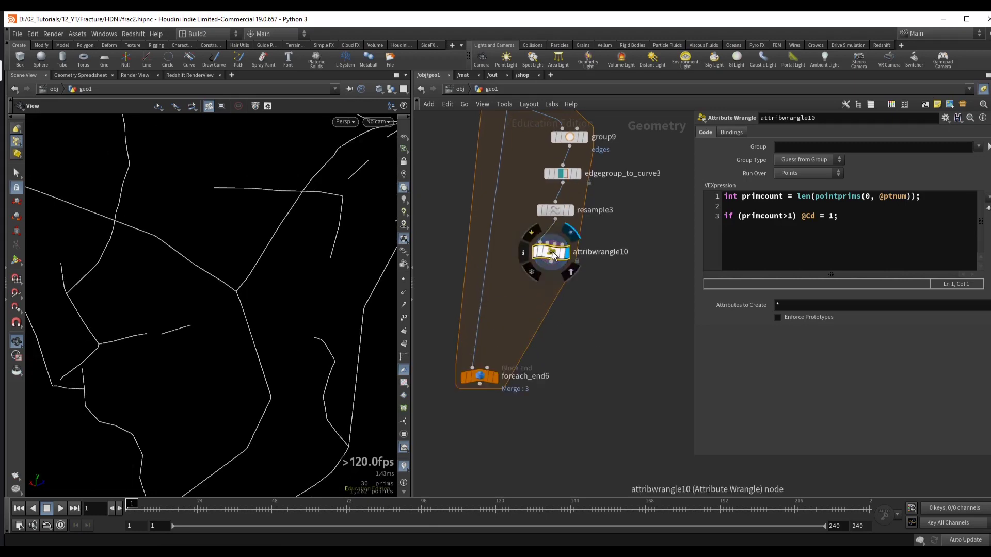
{"action": "left_click_drag", "start_coordinate": [553, 251], "coordinate": [560, 313]}
{"action": "left_click", "coordinate": [556, 212]}
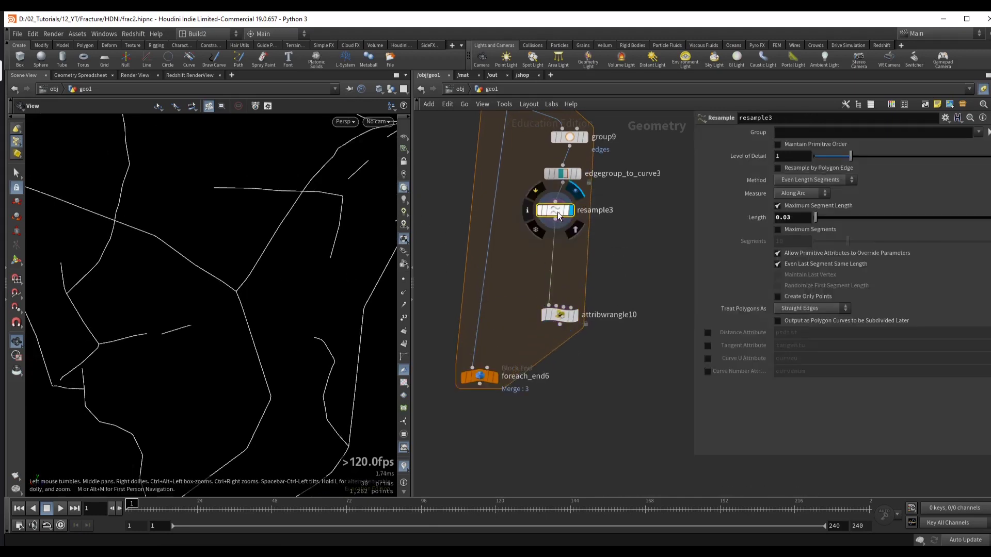
{"action": "left_click_drag", "start_coordinate": [557, 214], "coordinate": [559, 217]}
- Try moving the point where the three curves meet to test whether they are connected, and undo the move
{"action": "left_click_drag", "start_coordinate": [237, 276], "coordinate": [305, 276]}
{"action": "key", "text": "s"}
{"action": "left_click", "coordinate": [234, 303]}
{"action": "key", "text": "t"}
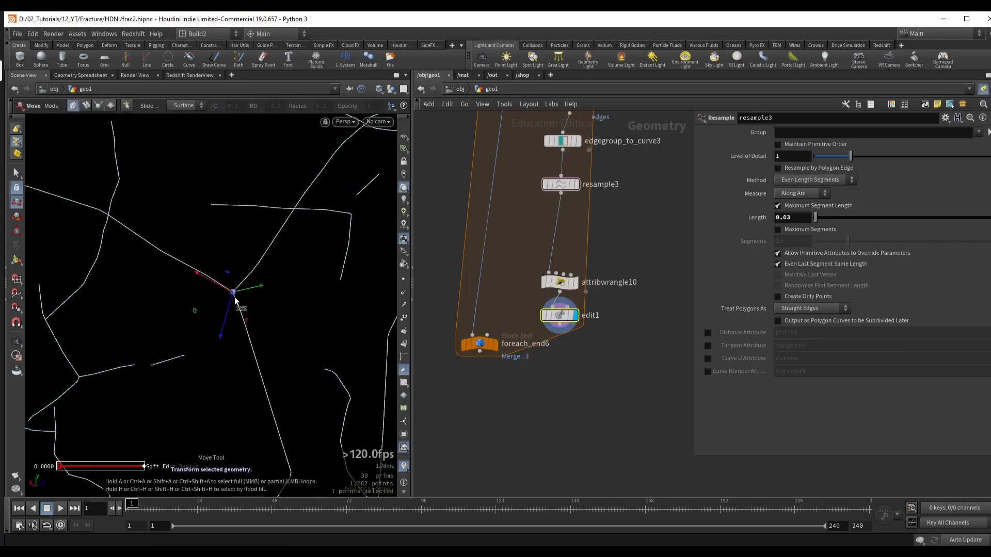
{"action": "left_click_drag", "start_coordinate": [234, 294], "coordinate": [205, 306]}
{"action": "left_click_drag", "start_coordinate": [260, 287], "coordinate": [133, 336], "text": "alt"}
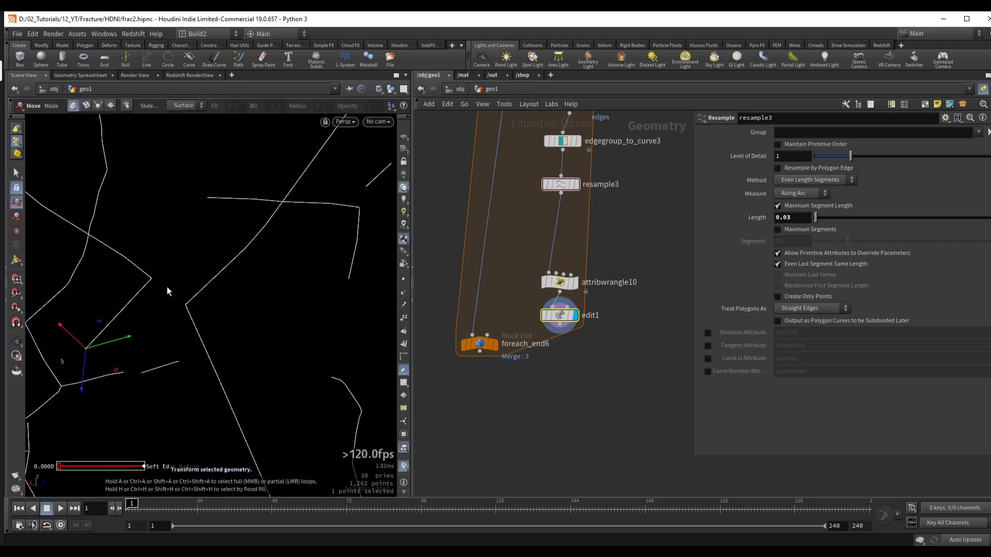
{"action": "key", "text": "ctrl+z"}
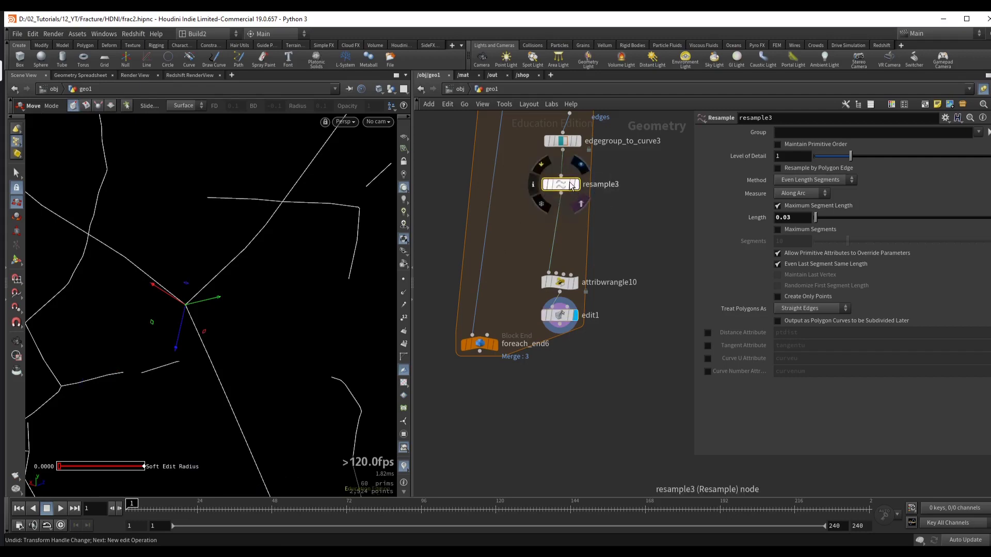
- Insert a Fuse node between resample3 and attribwrangle10 and display it
{"action": "left_click", "coordinate": [563, 185]}
{"action": "key", "text": "Tab"}
{"action": "type", "text": "fuse"}
{"action": "key", "text": "Return"}
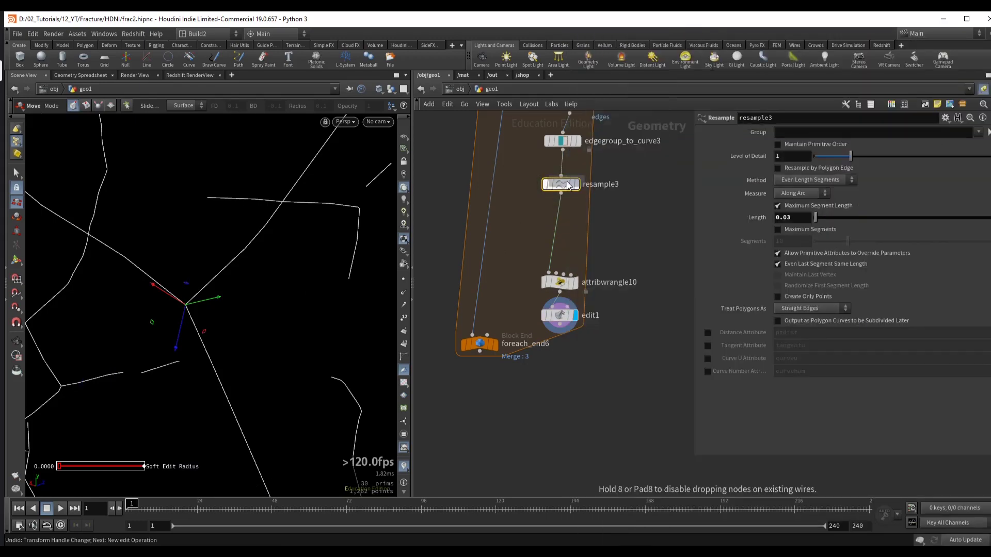
{"action": "left_click", "coordinate": [558, 222]}
{"action": "left_click", "coordinate": [575, 222]}
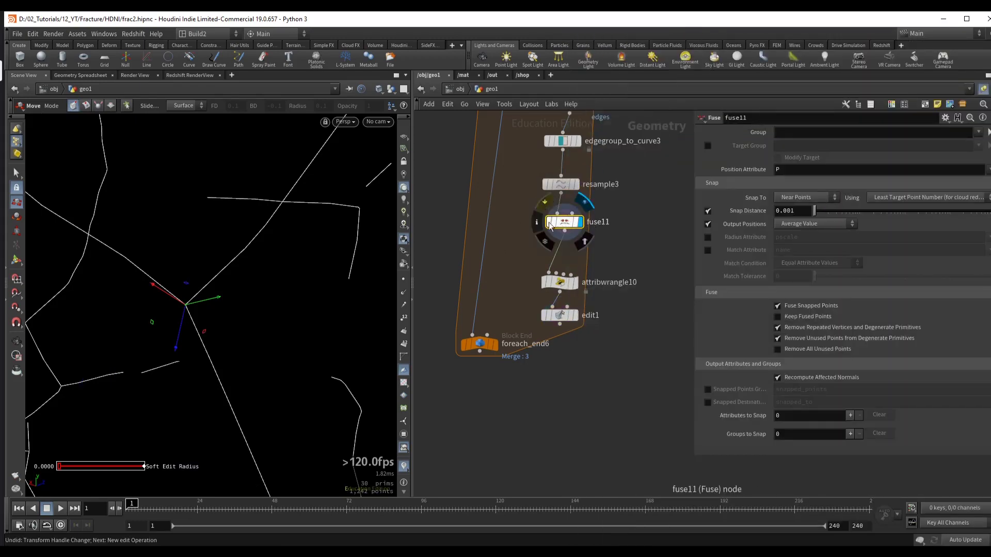
- Try moving the junction point after the fuse to test the connection, and undo the move
{"action": "key", "text": "s"}
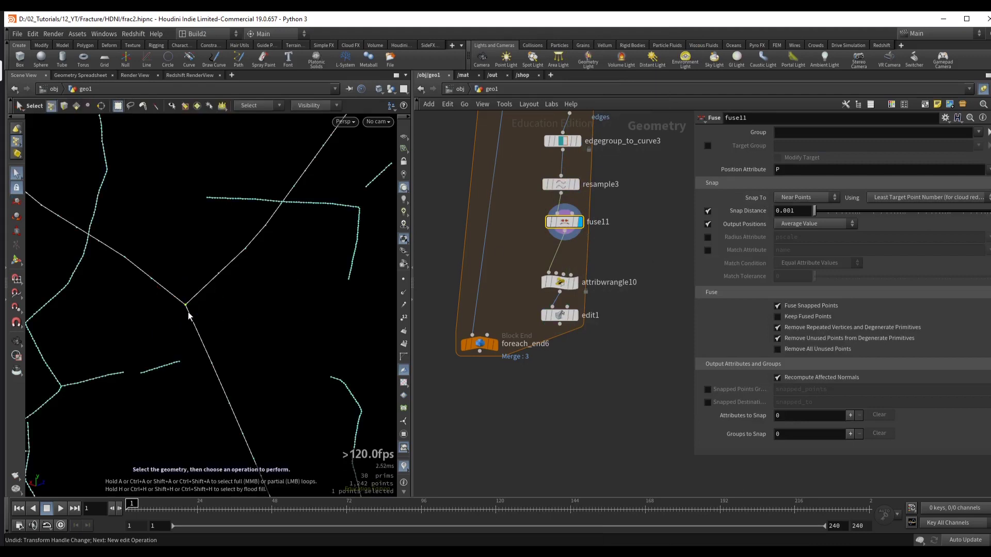
{"action": "key", "text": "t"}
{"action": "left_click_drag", "start_coordinate": [189, 316], "coordinate": [160, 313]}
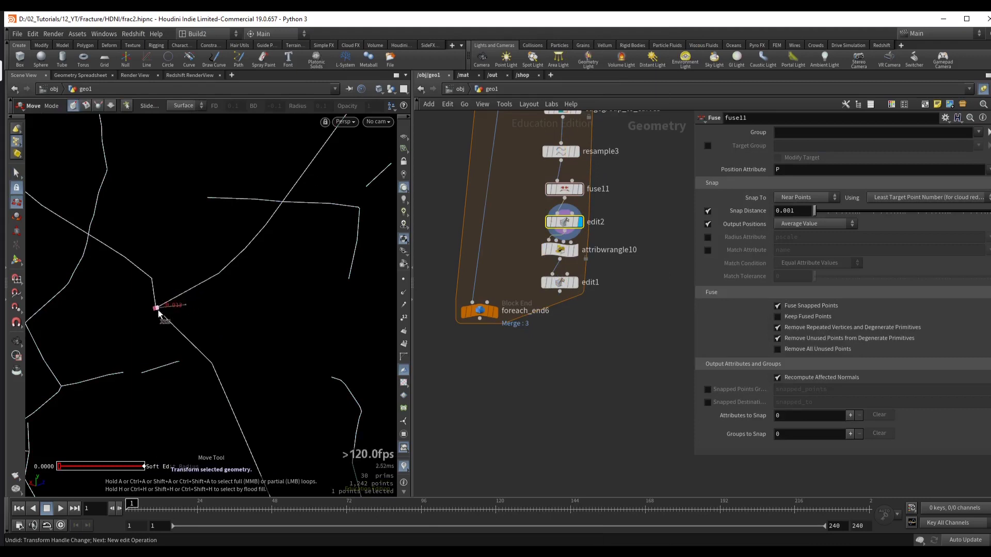
{"action": "key", "text": "ctrl+z"}
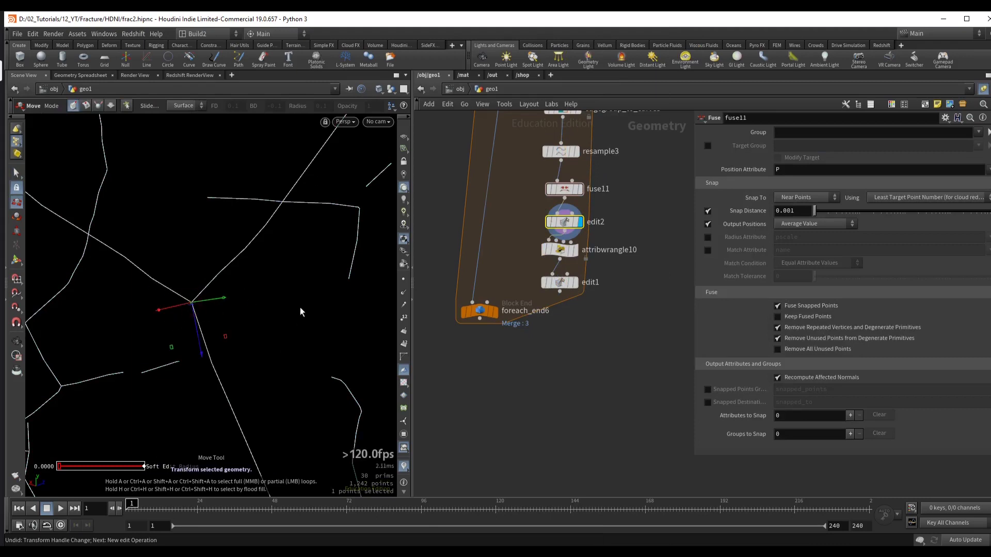
- Delete the test Edit nodes and display attribwrangle10 below fuse11
{"action": "key", "text": "Delete"}
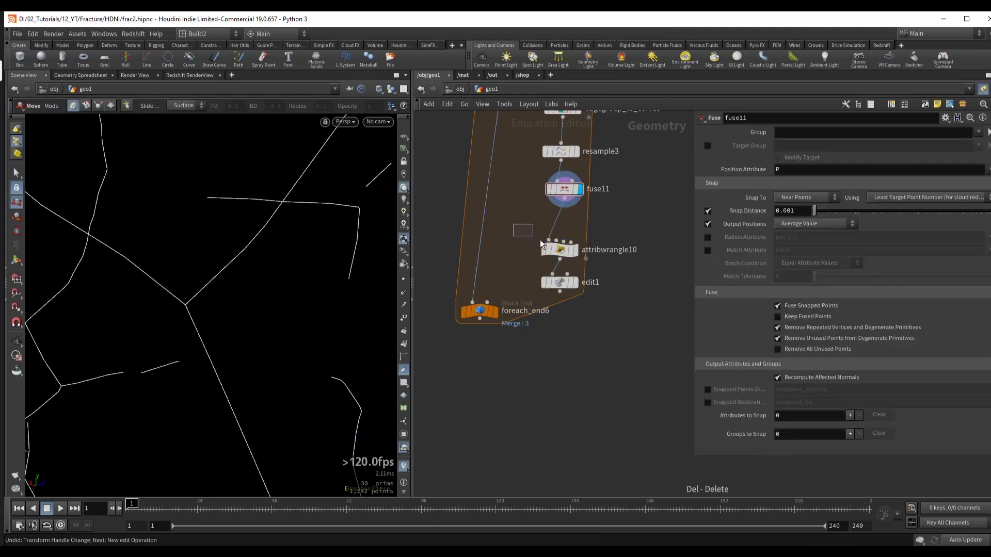
{"action": "left_click", "coordinate": [547, 247]}
{"action": "left_click_drag", "start_coordinate": [555, 250], "coordinate": [557, 237]}
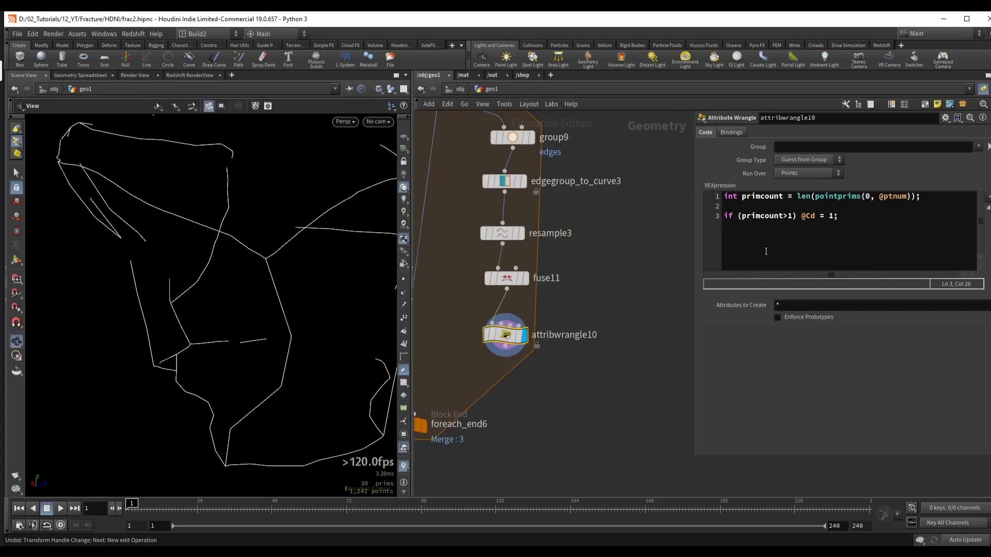
{"action": "left_click_drag", "start_coordinate": [858, 220], "coordinate": [700, 211]}
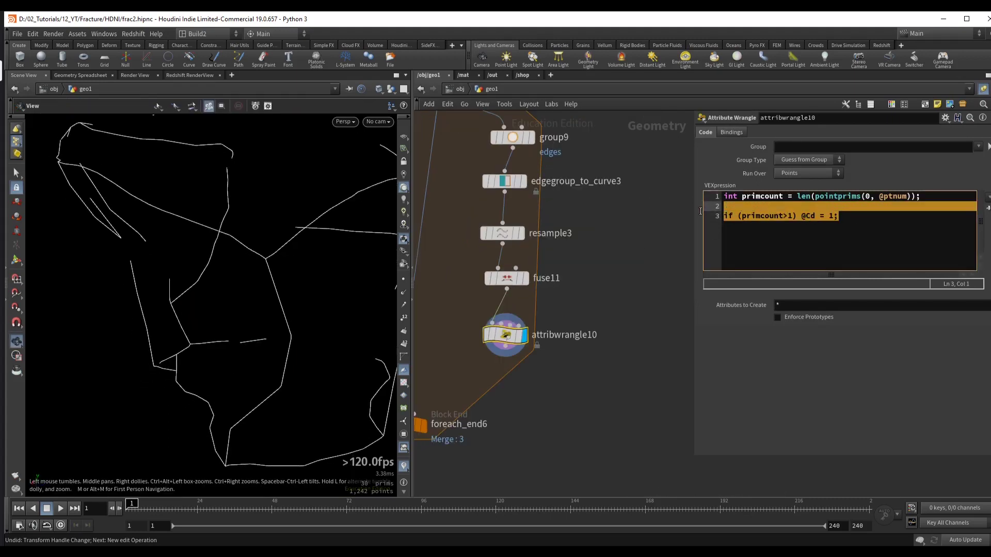
{"action": "left_click_drag", "start_coordinate": [841, 216], "coordinate": [714, 224]}
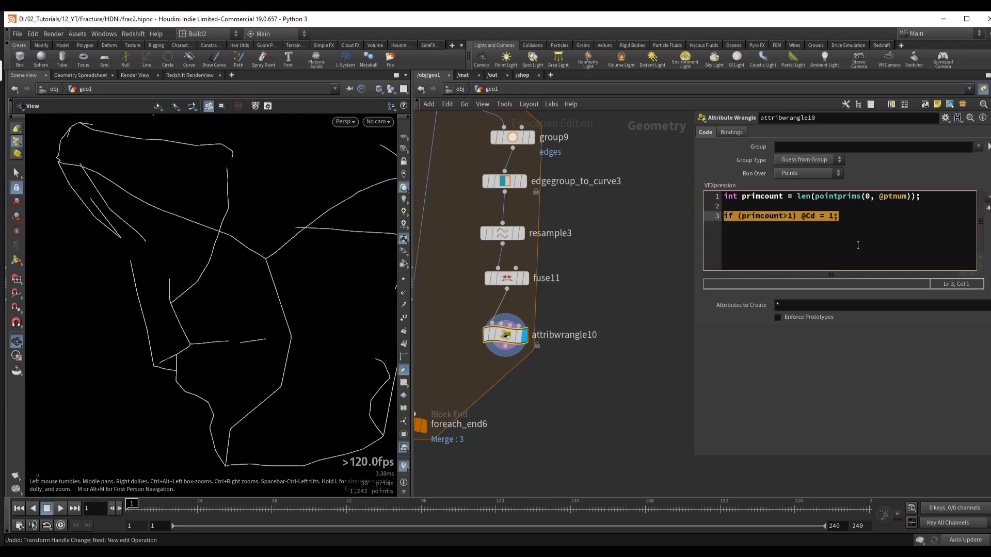
{"action": "key", "text": "Delete"}
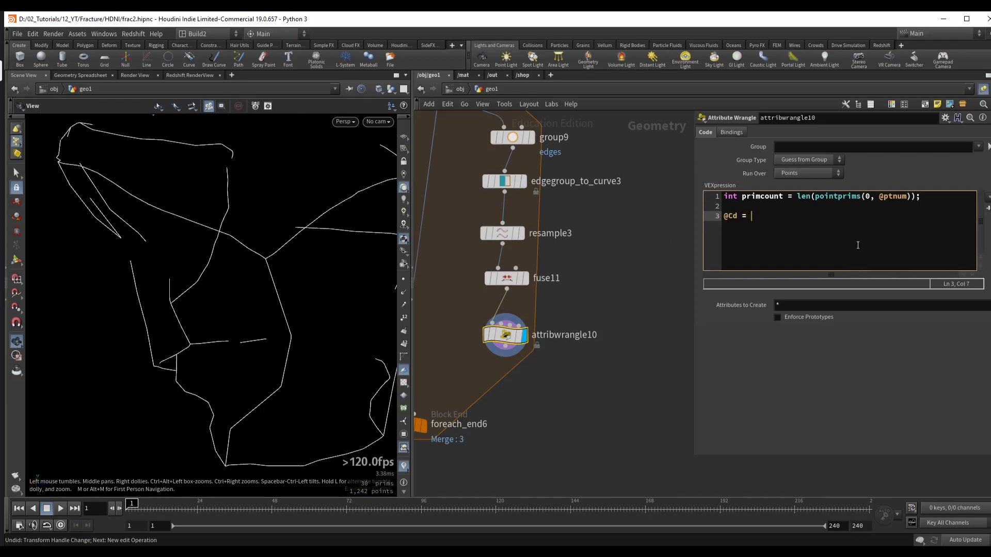
{"action": "type", "text": "@Cd = primcount"}
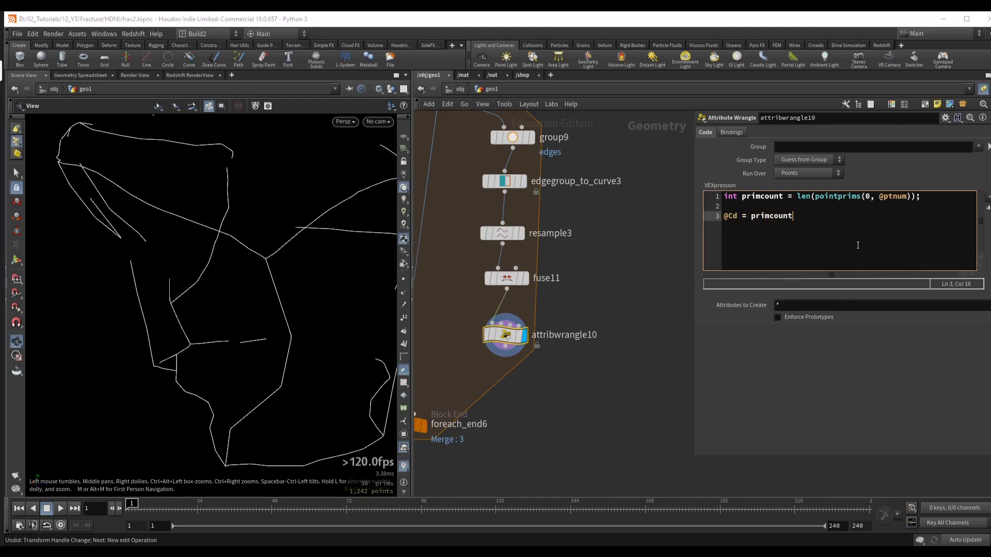
{"action": "type", "text": ">1;"}
{"action": "key", "text": "ctrl+Return"}
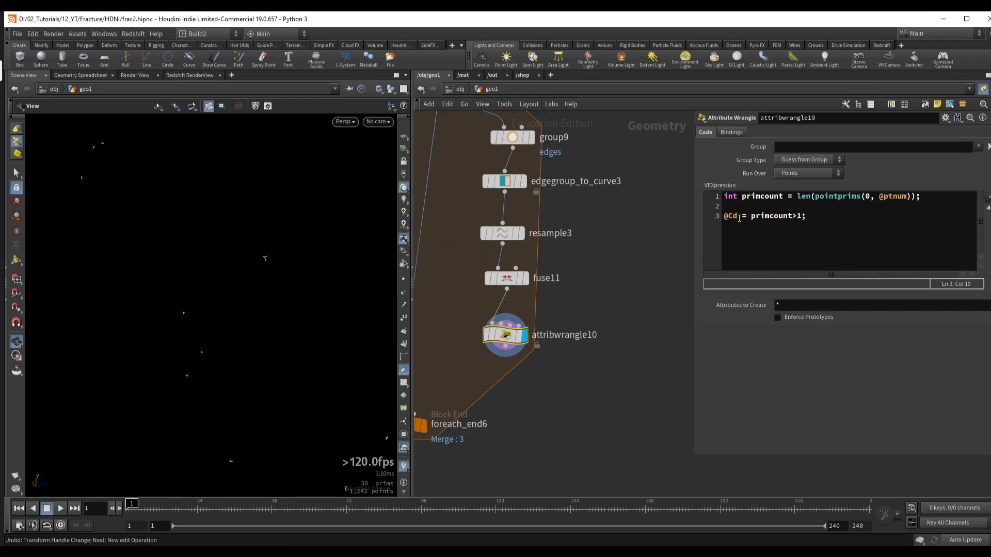
{"action": "left_click_drag", "start_coordinate": [752, 216], "coordinate": [792, 219]}
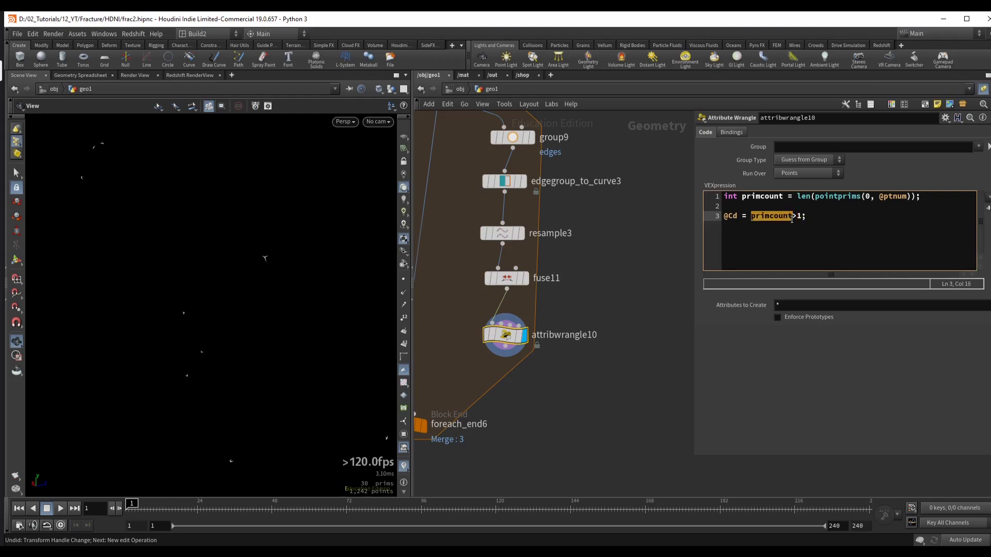
{"action": "left_click", "coordinate": [803, 216]}
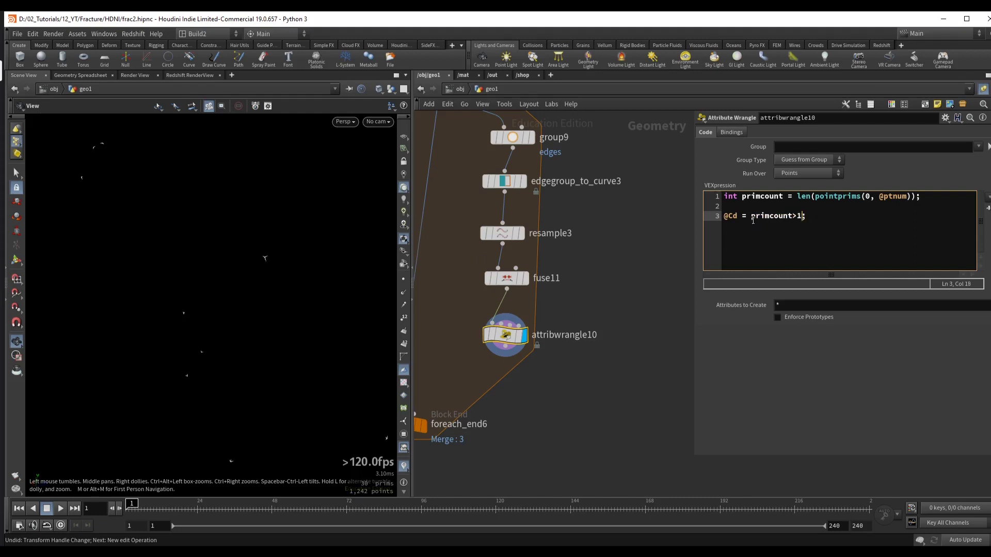
{"action": "left_click_drag", "start_coordinate": [751, 216], "coordinate": [805, 216]}
{"action": "left_click", "coordinate": [811, 217]}
{"action": "left_click_drag", "start_coordinate": [278, 271], "coordinate": [212, 283]}
- Append an Attribute Blur node below attribwrangle10, with foreach_end6 moved aside, and set its blurred attribute to Cd
{"action": "middle_click_drag", "start_coordinate": [500, 366], "coordinate": [575, 250]}
{"action": "left_click_drag", "start_coordinate": [476, 303], "coordinate": [464, 364]}
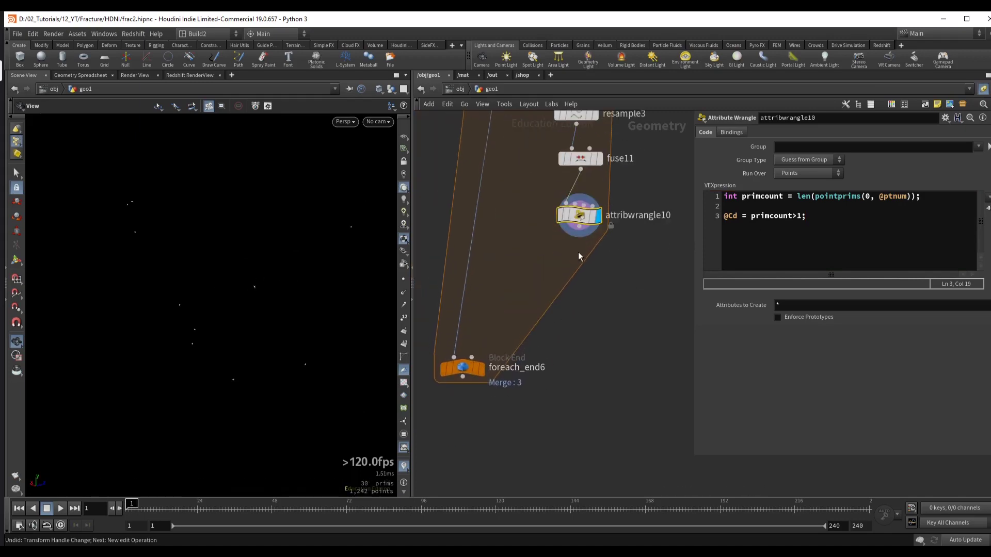
{"action": "key", "text": "Tab"}
{"action": "type", "text": "attribblur"}
{"action": "key", "text": "Return"}
{"action": "left_click", "coordinate": [558, 256]}
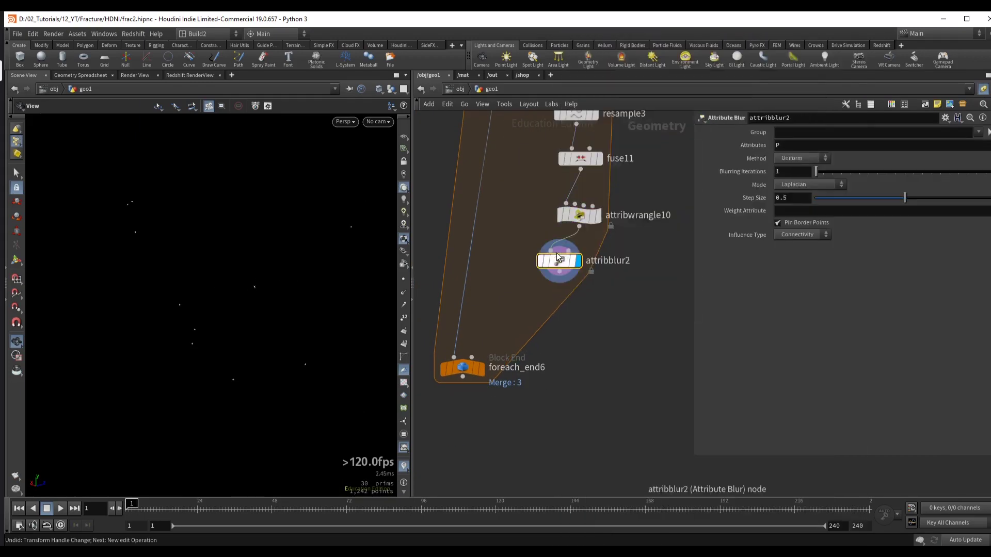
{"action": "type", "text": "Cd"}
{"action": "key", "text": "Return"}
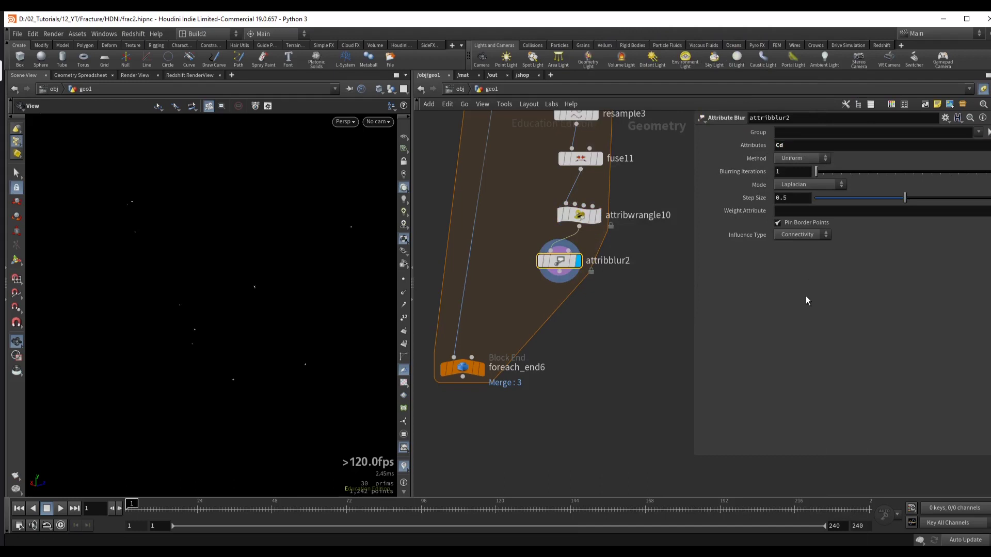
- Turn off Pin Border Points on the blur and set 13 blurring iterations with a step size of 0.748
{"action": "left_click_drag", "start_coordinate": [821, 170], "coordinate": [863, 171]}
{"action": "left_click", "coordinate": [796, 221]}
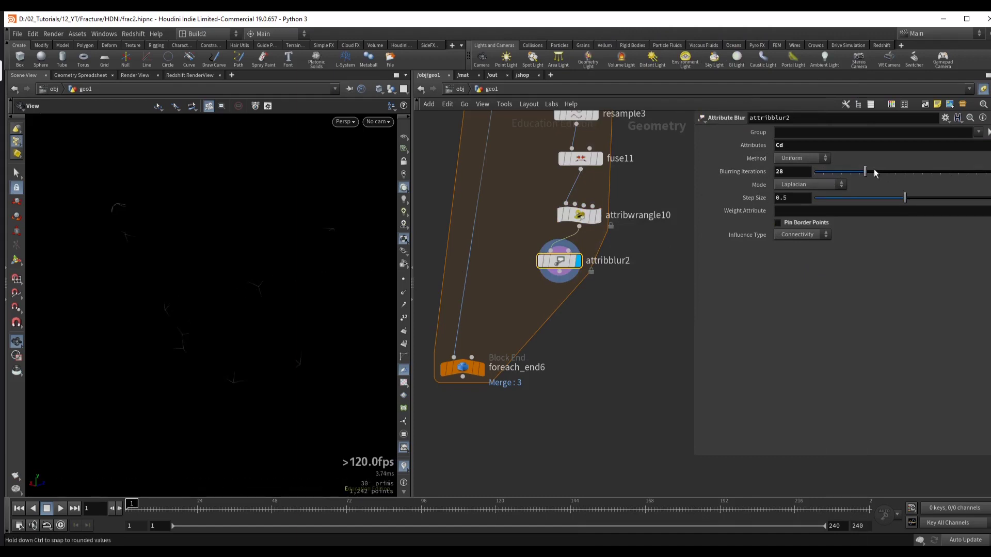
{"action": "left_click_drag", "start_coordinate": [874, 171], "coordinate": [831, 182]}
{"action": "left_click_drag", "start_coordinate": [906, 198], "coordinate": [948, 199]}
{"action": "left_click_drag", "start_coordinate": [830, 171], "coordinate": [835, 176]}
- Append a Scatter node below attribblur2
{"action": "scroll", "coordinate": [516, 310], "scroll_direction": "down", "scroll_amount": 3}
{"action": "scroll", "coordinate": [605, 256], "scroll_direction": "up", "scroll_amount": 2}
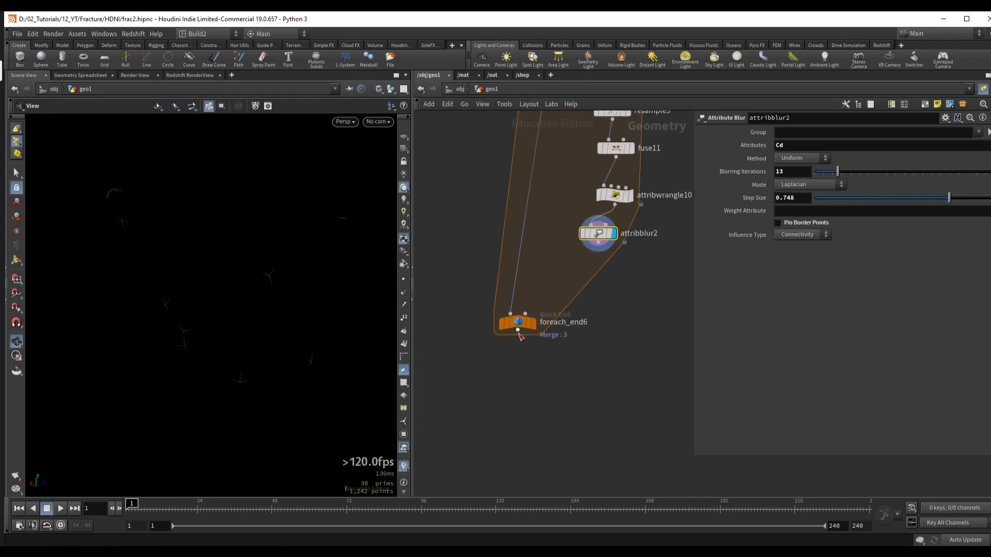
{"action": "left_click", "coordinate": [598, 241]}
{"action": "key", "text": "Tab"}
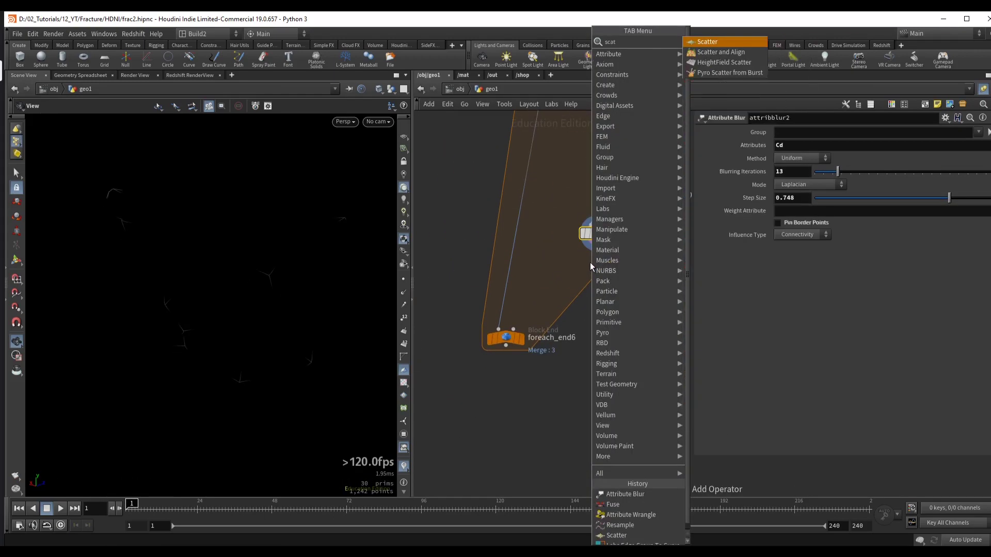
{"action": "type", "text": "scatter"}
{"action": "key", "text": "Return"}
{"action": "left_click", "coordinate": [591, 268]}
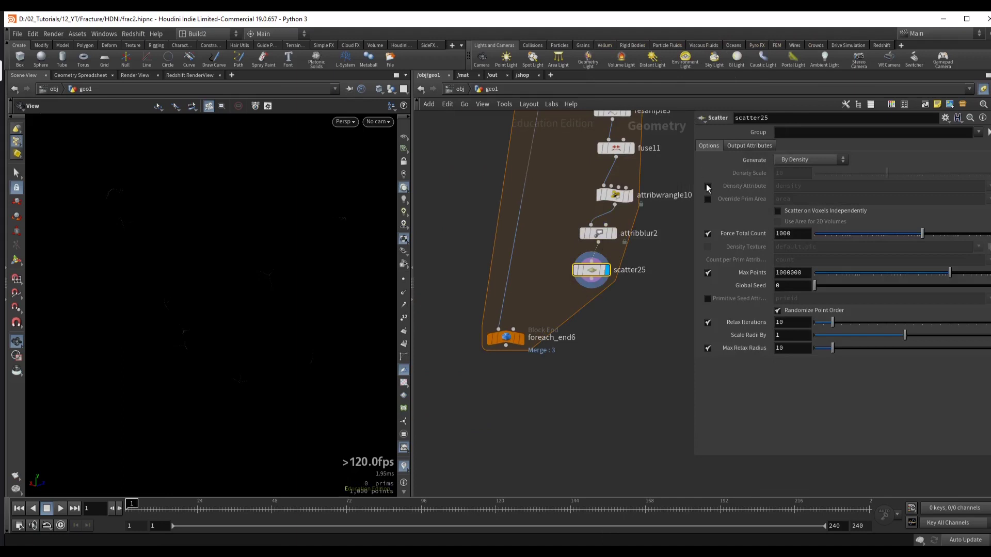
- Use Cd as the scatter's density attribute, turn off Relax Iterations and set the forced total count to 29
{"action": "left_click", "coordinate": [707, 186]}
{"action": "double_click", "coordinate": [787, 186]}
{"action": "type", "text": "Cd"}
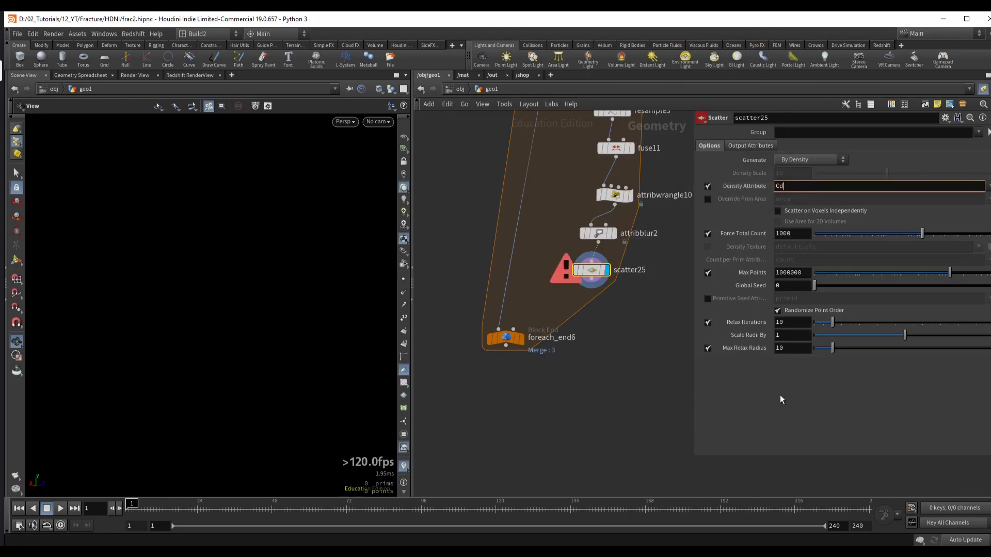
{"action": "key", "text": "Return"}
{"action": "left_click", "coordinate": [707, 323]}
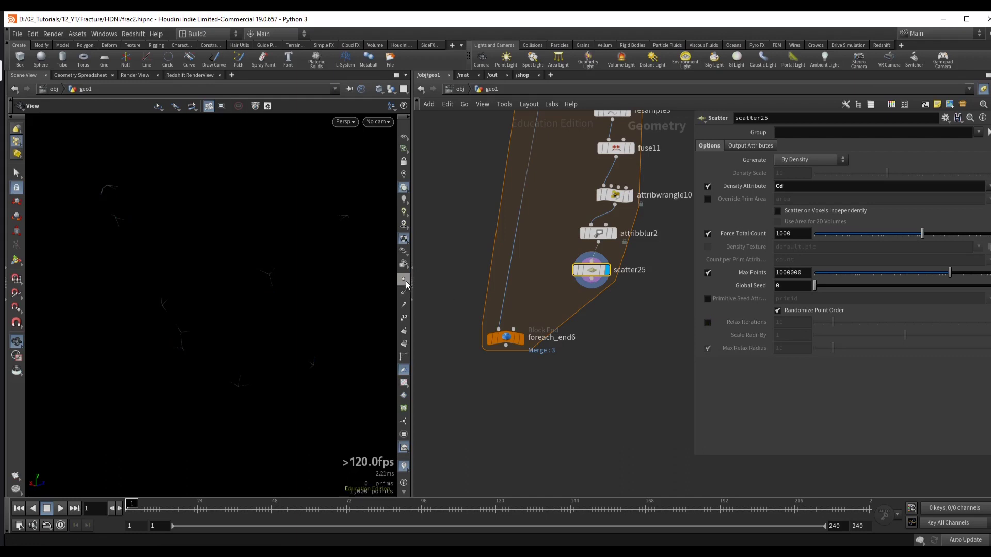
{"action": "mouse_move", "coordinate": [884, 234]}
{"action": "left_mouse_down"}
{"action": "mouse_move", "coordinate": [845, 234]}
{"action": "mouse_move", "coordinate": [905, 227]}
{"action": "mouse_move", "coordinate": [851, 235]}
{"action": "mouse_move", "coordinate": [866, 235]}
{"action": "left_mouse_up"}
- Rearrange the wrangle, blur and scatter nodes to free space inside the loop
{"action": "scroll", "coordinate": [598, 315], "scroll_direction": "down", "scroll_amount": 2}
{"action": "mouse_move", "coordinate": [533, 311]}
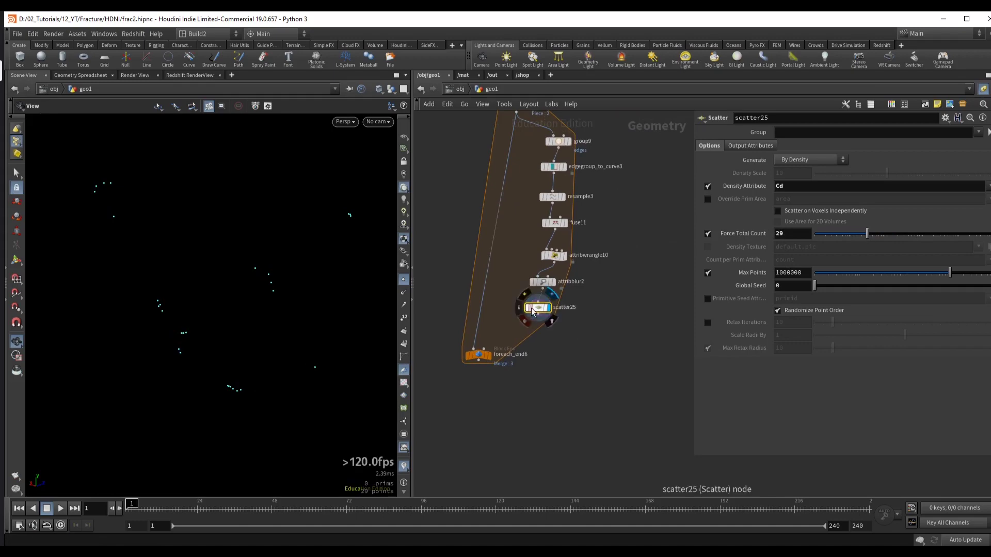
{"action": "left_click_drag", "start_coordinate": [533, 312], "coordinate": [552, 320]}
{"action": "left_click_drag", "start_coordinate": [543, 282], "coordinate": [569, 252]}
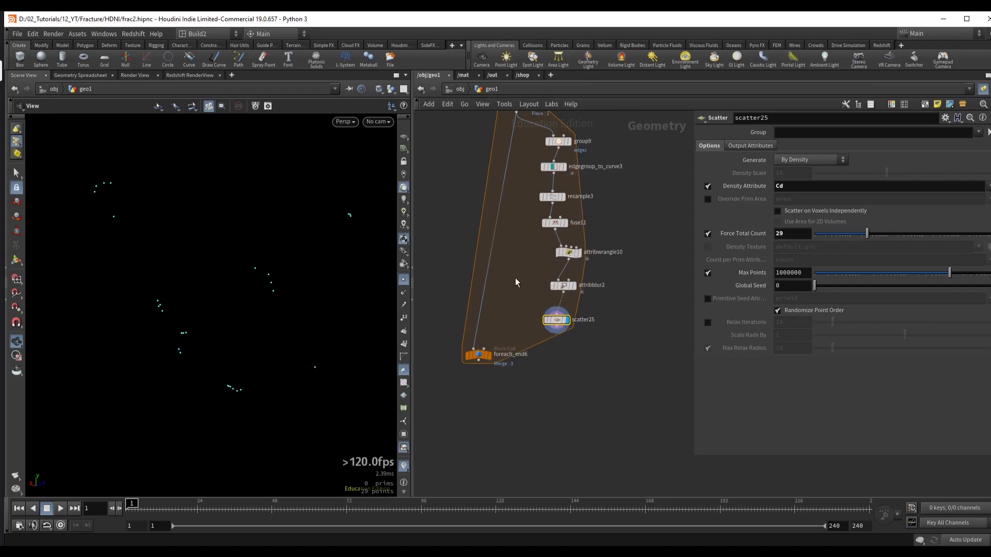
- Add a Sphere node beside the blur and set its primitive type to Polygon
{"action": "middle_click_drag", "start_coordinate": [515, 282], "coordinate": [539, 261]}
{"action": "key", "text": "Tab"}
{"action": "type", "text": "sph"}
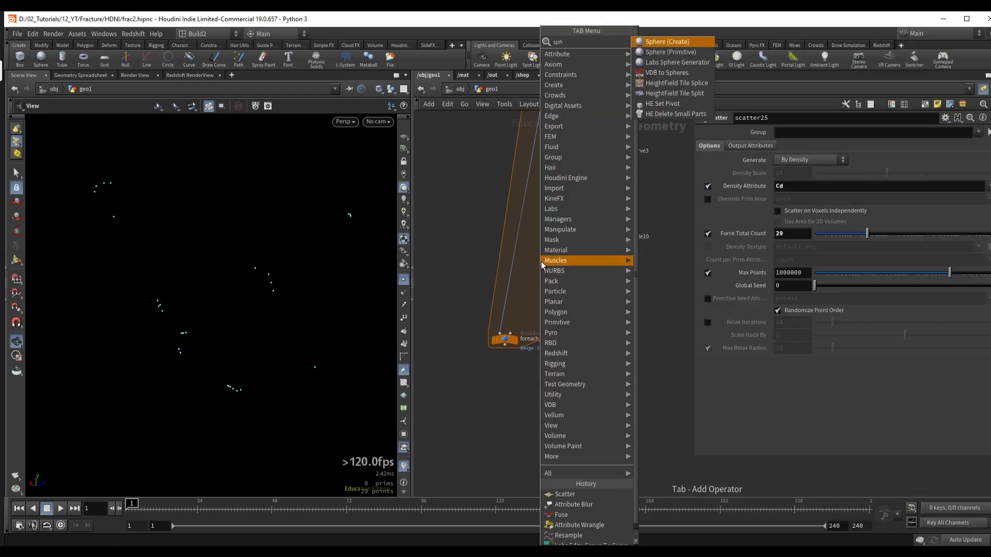
{"action": "key", "text": "Return"}
{"action": "left_click", "coordinate": [541, 261]}
{"action": "left_click", "coordinate": [815, 136]}
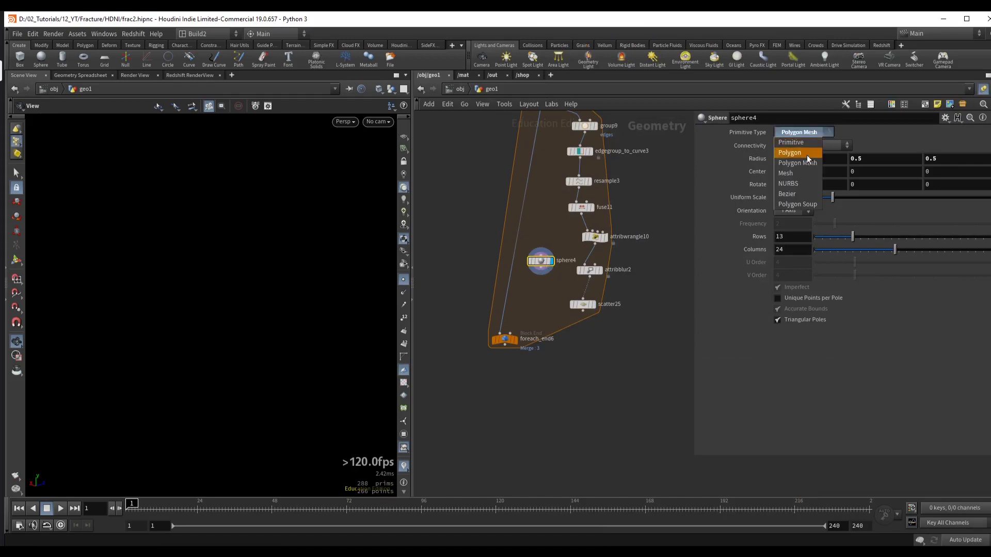
{"action": "left_click", "coordinate": [806, 154]}
- Append a Copy to Points node to sphere4, feed it scatter25 as target points and display it
{"action": "key", "text": "Tab"}
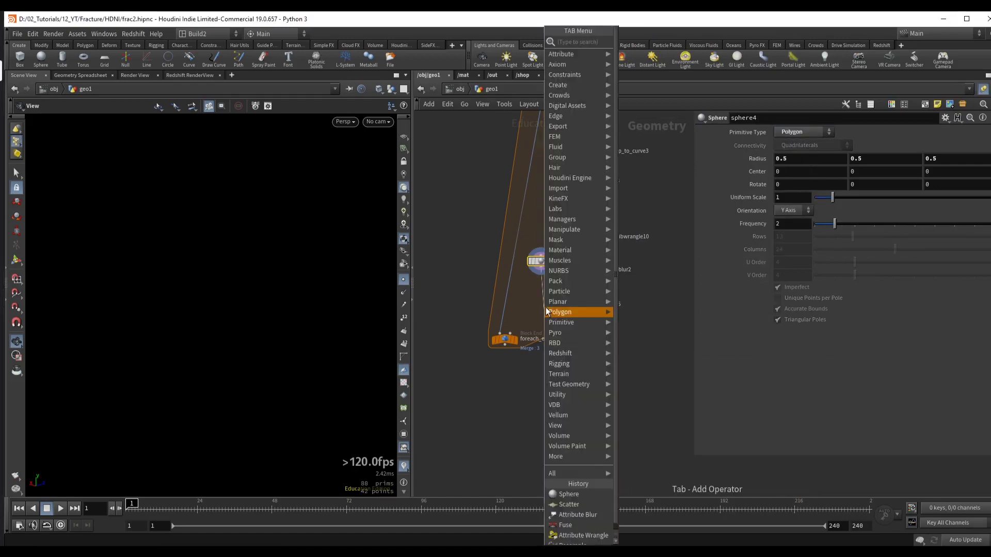
{"action": "type", "text": "c to p"}
{"action": "key", "text": "Return"}
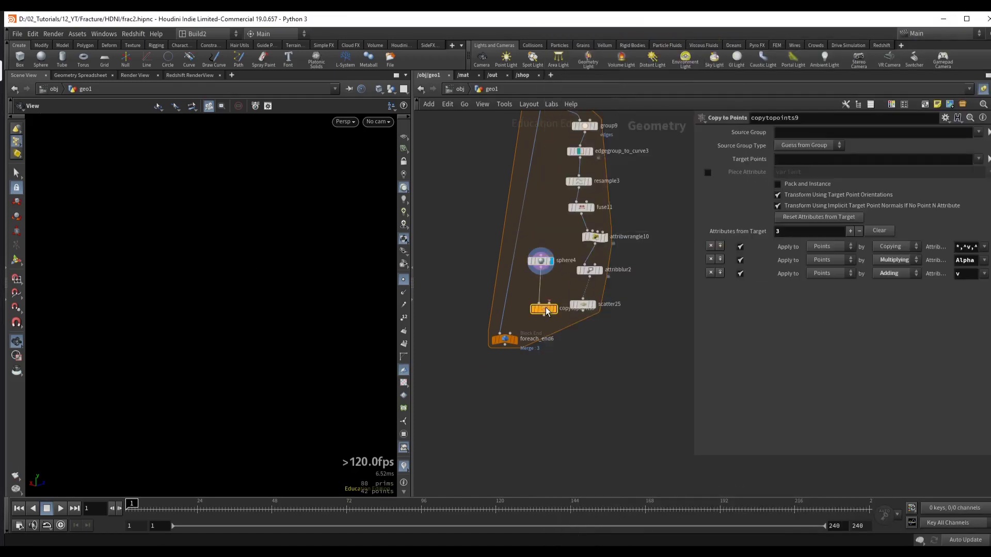
{"action": "left_click", "coordinate": [536, 316]}
{"action": "left_click_drag", "start_coordinate": [536, 317], "coordinate": [527, 341]}
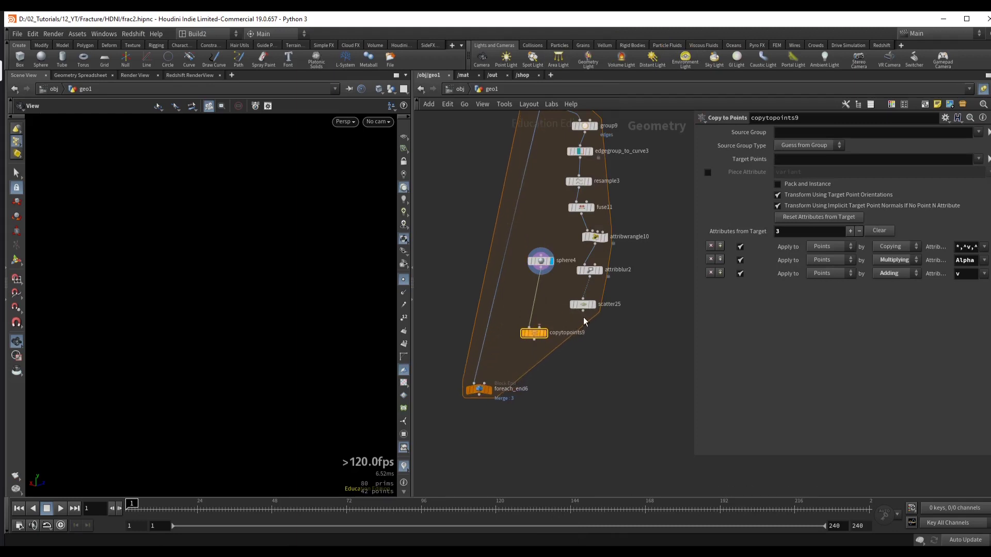
{"action": "left_click", "coordinate": [544, 333]}
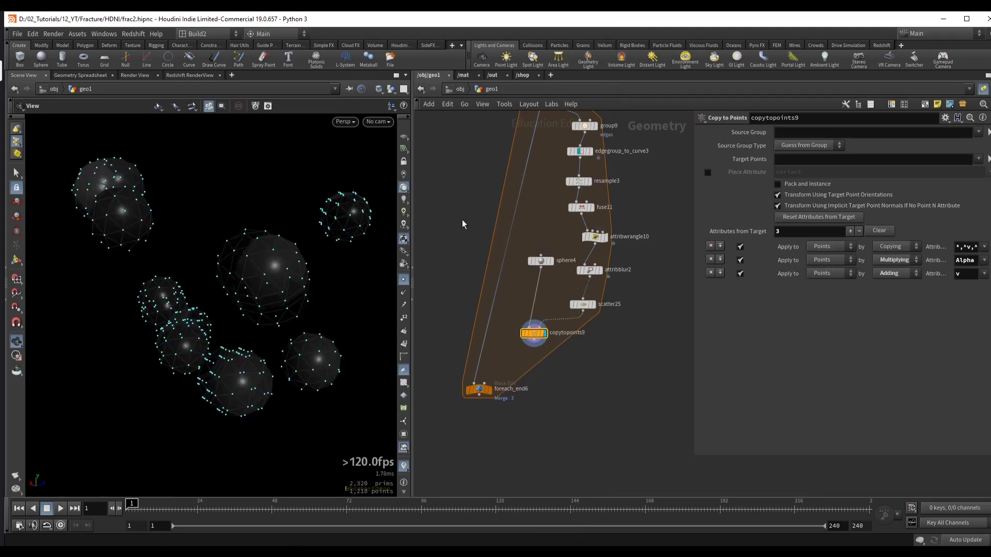
- Overlay the foreach_end6 geometry as a template and inspect the copied spheres against the piece
{"action": "middle_click_drag", "start_coordinate": [462, 219], "coordinate": [484, 337]}
{"action": "left_click_drag", "start_coordinate": [563, 211], "coordinate": [523, 191]}
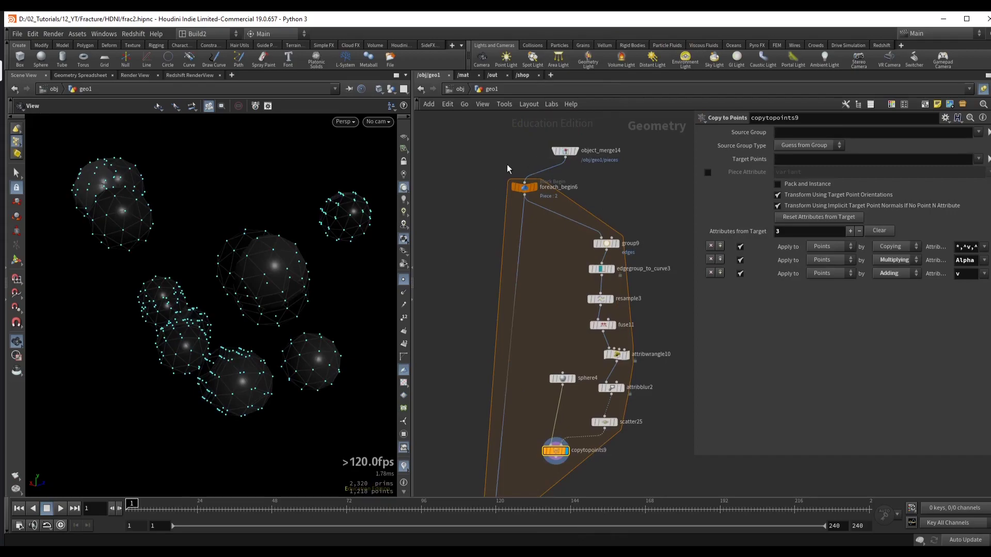
{"action": "middle_click_drag", "start_coordinate": [483, 457], "coordinate": [494, 347]}
{"action": "left_click", "coordinate": [511, 396]}
{"action": "left_click", "coordinate": [522, 396]}
{"action": "scroll", "coordinate": [284, 272], "scroll_direction": "up", "scroll_amount": 3}
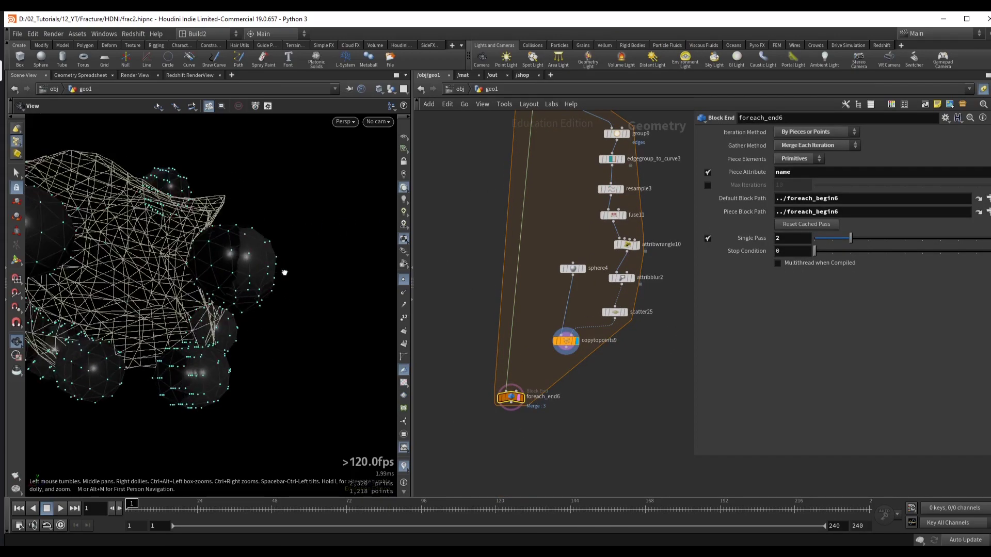
{"action": "left_click_drag", "start_coordinate": [284, 273], "coordinate": [331, 261]}
{"action": "left_click_drag", "start_coordinate": [361, 215], "coordinate": [334, 217]}
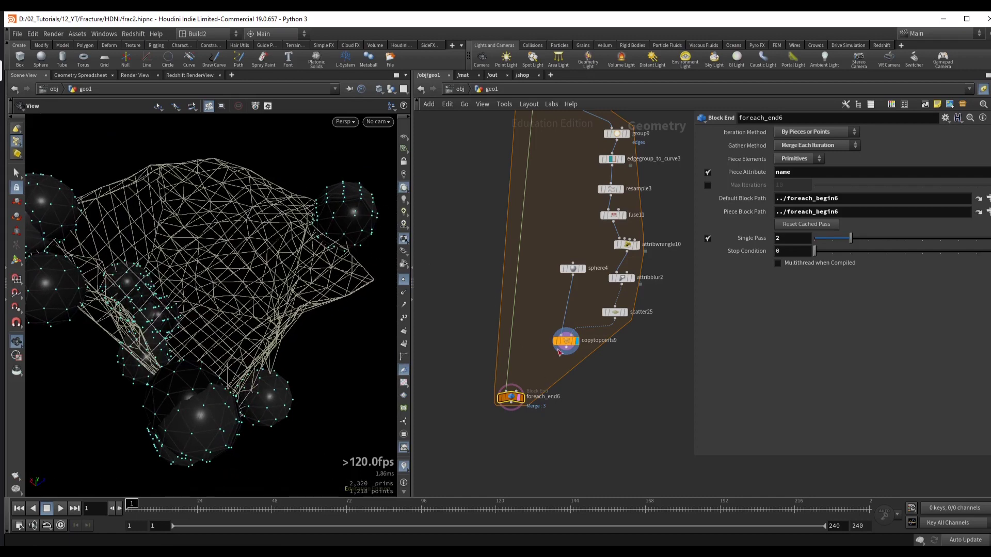
- Insert a Boolean Fracture node between foreach_begin6 and foreach_end6 and space out the surrounding nodes
{"action": "left_click_drag", "start_coordinate": [565, 342], "coordinate": [577, 346]}
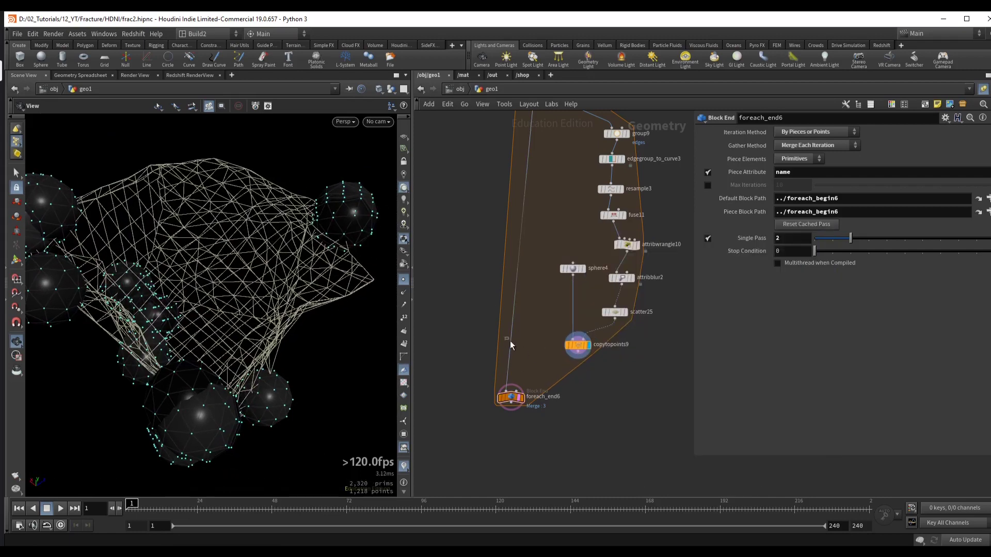
{"action": "key", "text": "Tab"}
{"action": "type", "text": "bool"}
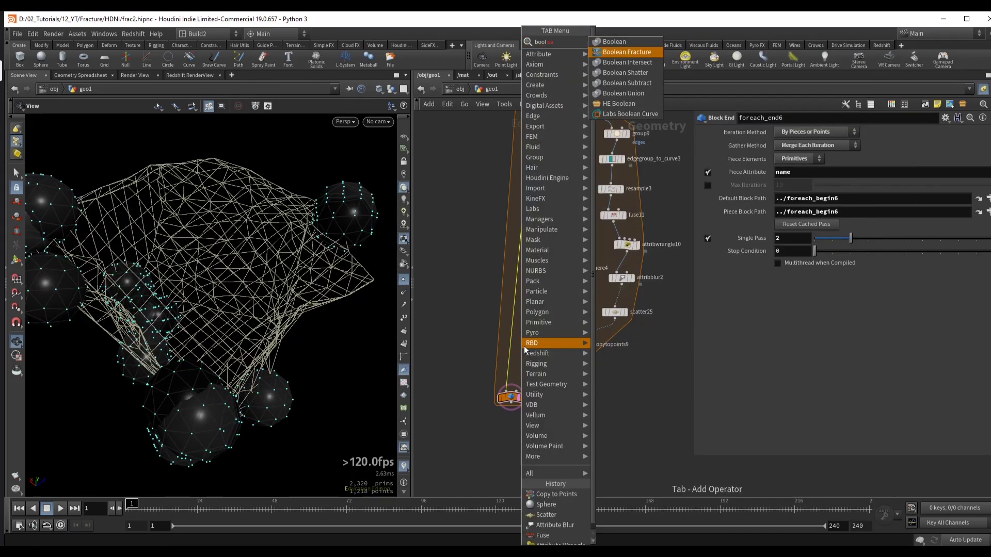
{"action": "key", "text": "Return"}
{"action": "left_click", "coordinate": [524, 356]}
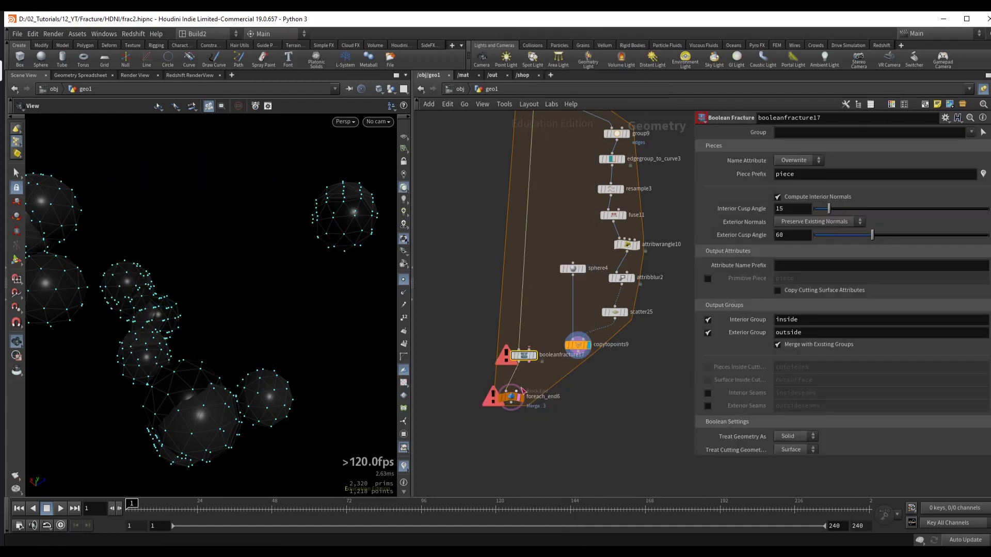
{"action": "left_click_drag", "start_coordinate": [520, 393], "coordinate": [499, 443]}
{"action": "left_click_drag", "start_coordinate": [524, 355], "coordinate": [521, 377]}
- Connect copytopoints9 as the cutting geometry of booleanfracture17 and display the fracture result
{"action": "left_click", "coordinate": [578, 344]}
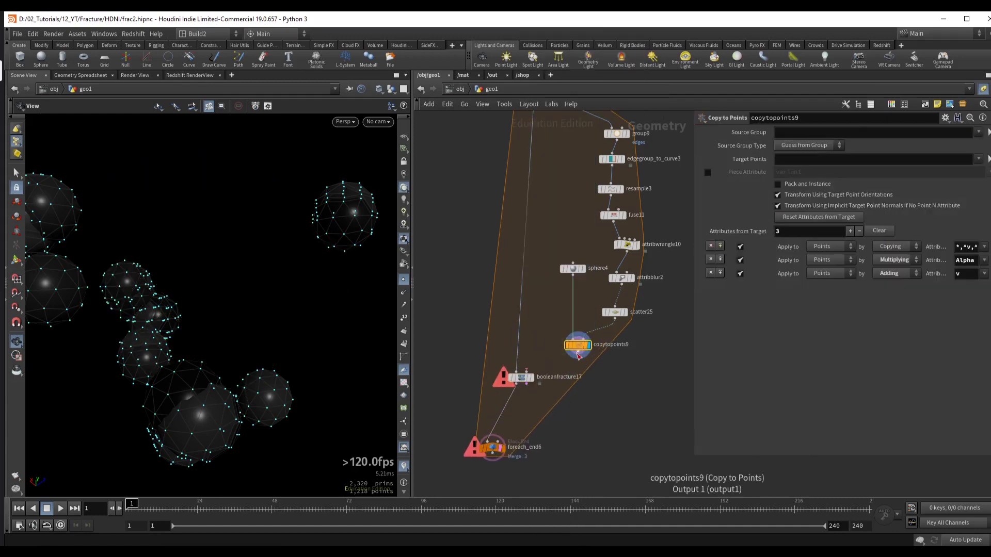
{"action": "left_click_drag", "start_coordinate": [578, 357], "coordinate": [527, 371]}
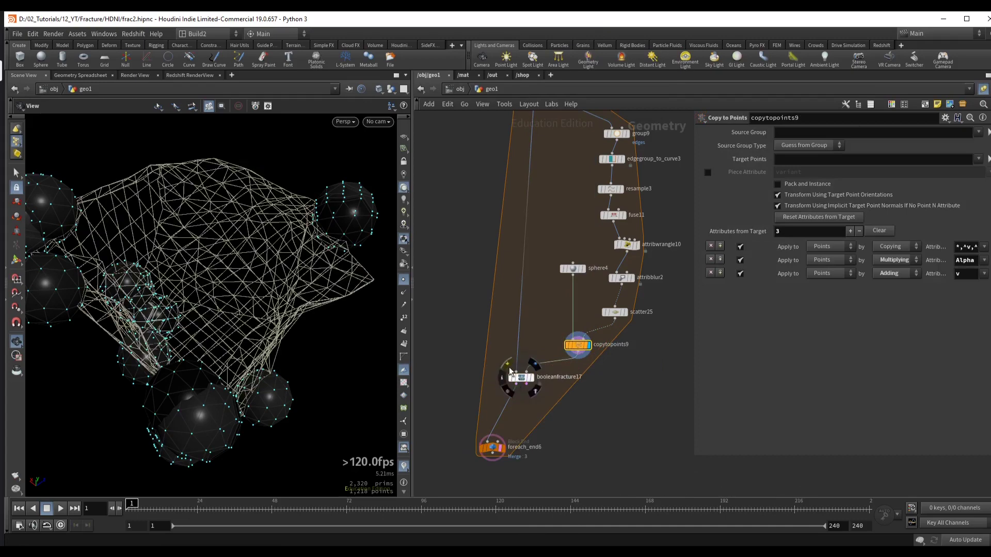
{"action": "left_click", "coordinate": [491, 447]}
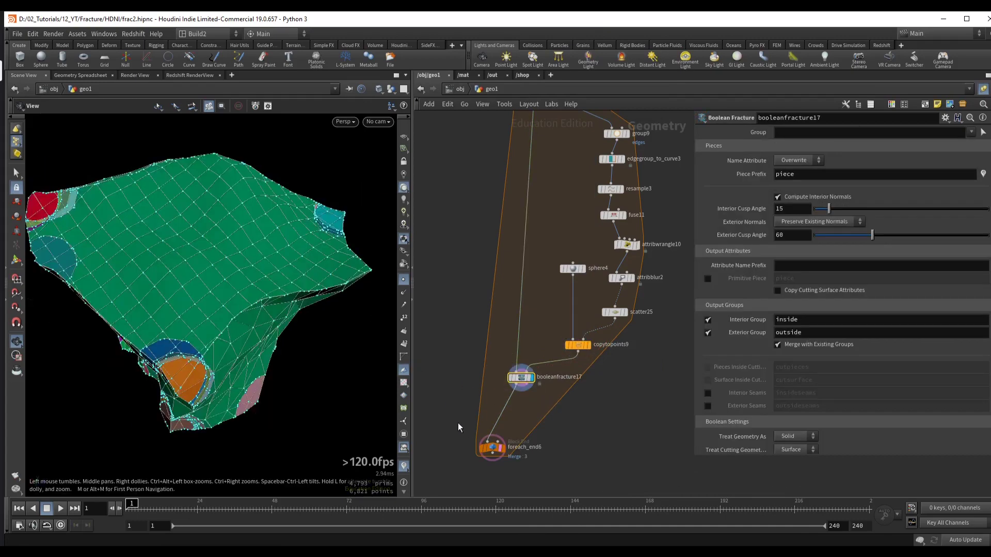
{"action": "left_click", "coordinate": [521, 377]}
{"action": "left_click_drag", "start_coordinate": [230, 292], "coordinate": [196, 286]}
- Branch an Exploded View node off booleanfracture17 and reduce its uniform scale
{"action": "middle_click_drag", "start_coordinate": [434, 360], "coordinate": [444, 311]}
{"action": "left_click", "coordinate": [531, 334]}
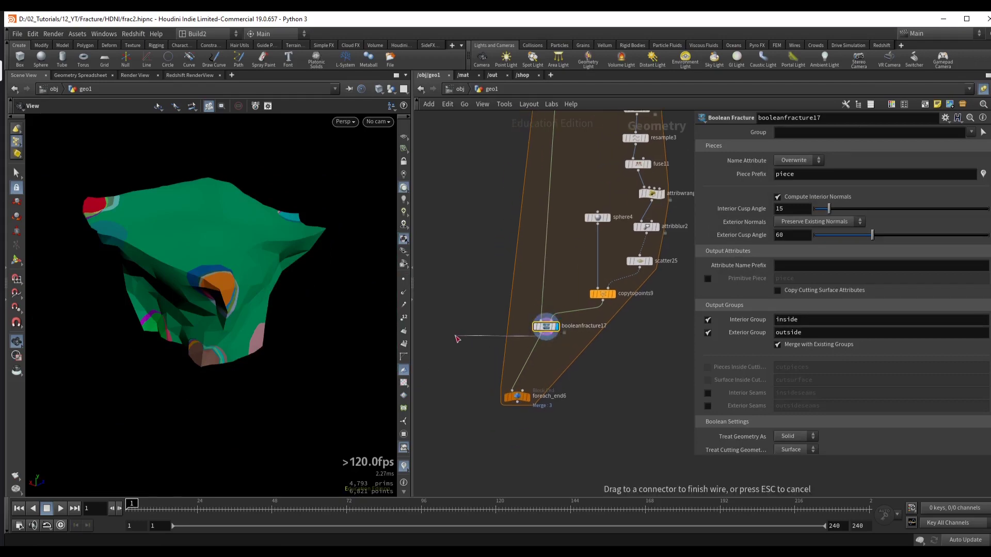
{"action": "key", "text": "Tab"}
{"action": "type", "text": "explo"}
{"action": "key", "text": "Return"}
{"action": "left_click", "coordinate": [451, 333]}
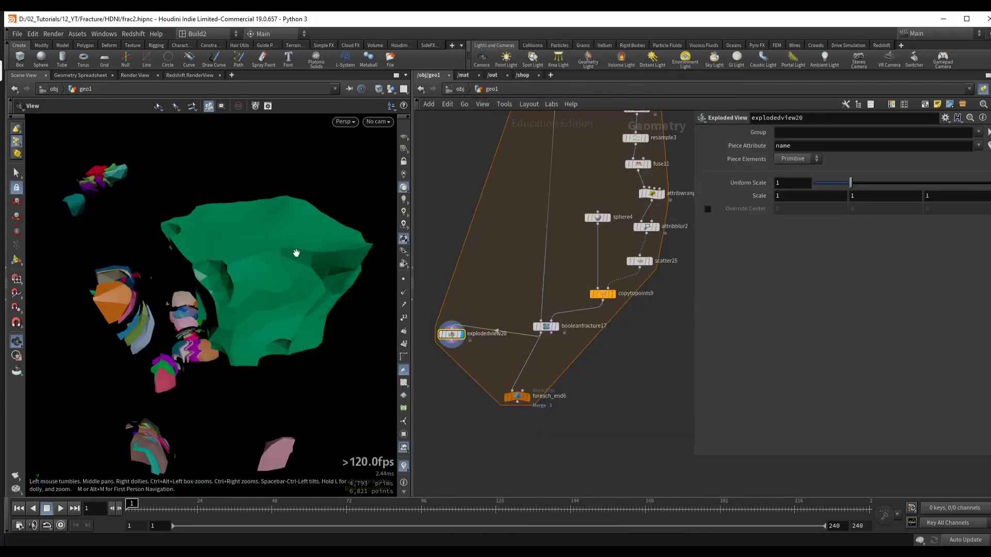
{"action": "left_click_drag", "start_coordinate": [842, 184], "coordinate": [825, 184]}
- Set booleanfracture17 to treat its cutting geometry as Solid and inspect the exploded pieces
{"action": "middle_click_drag", "start_coordinate": [557, 283], "coordinate": [512, 291]}
{"action": "left_click", "coordinate": [497, 333]}
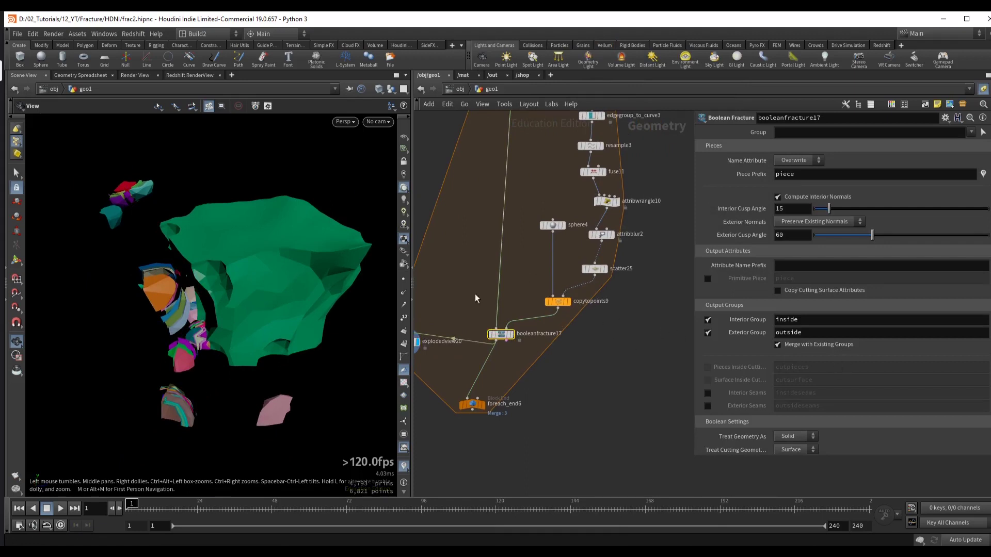
{"action": "scroll", "coordinate": [900, 392], "scroll_direction": "down", "scroll_amount": 3}
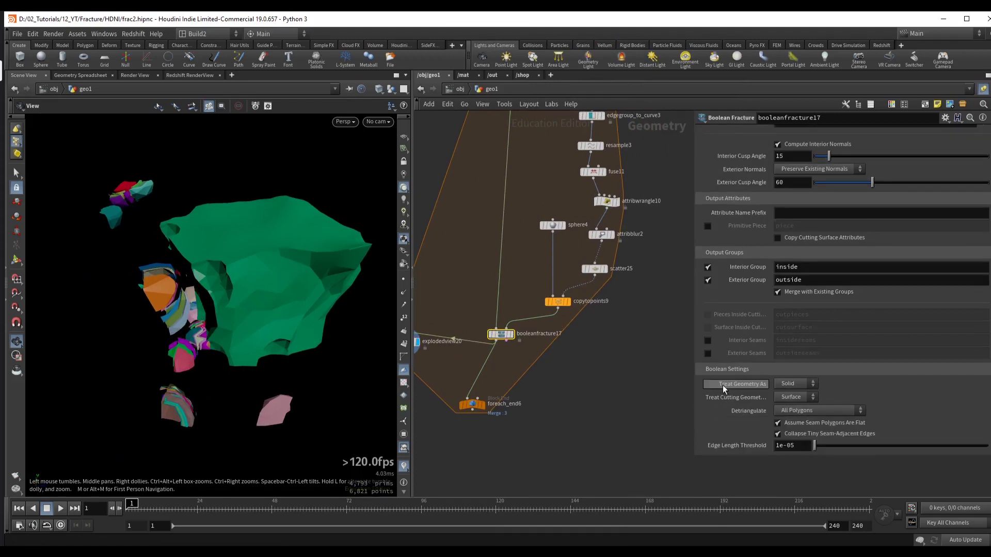
{"action": "left_click", "coordinate": [794, 396]}
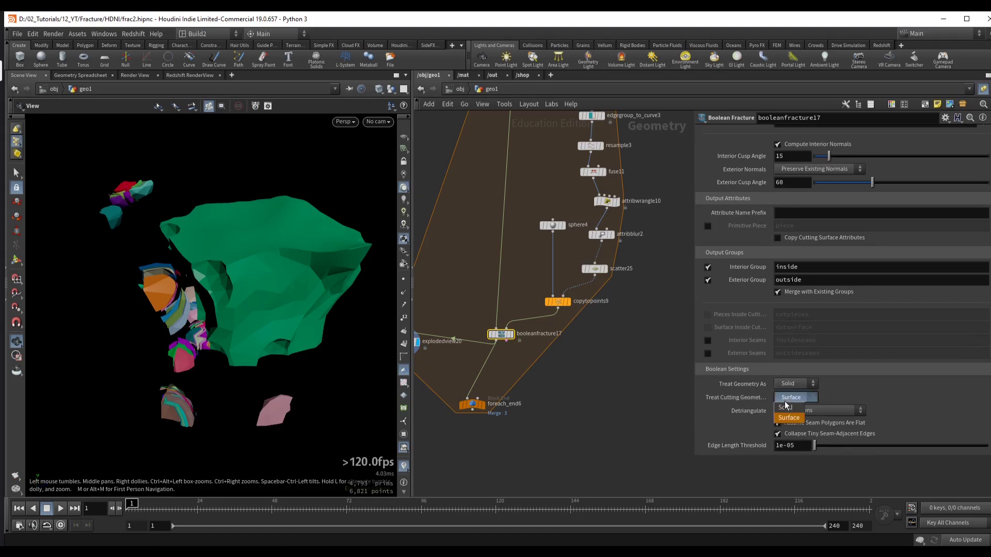
{"action": "left_click", "coordinate": [789, 402]}
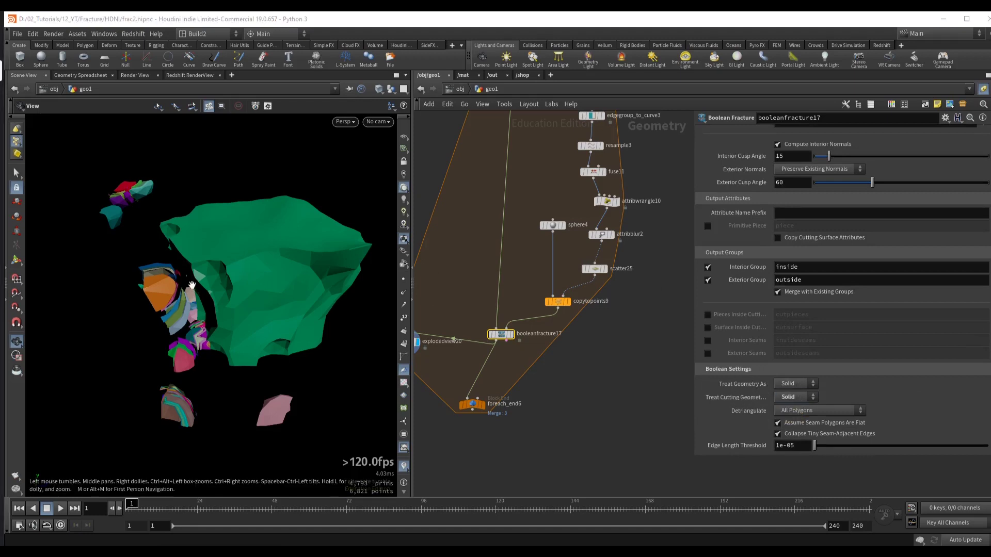
{"action": "left_click_drag", "start_coordinate": [192, 285], "coordinate": [206, 309]}
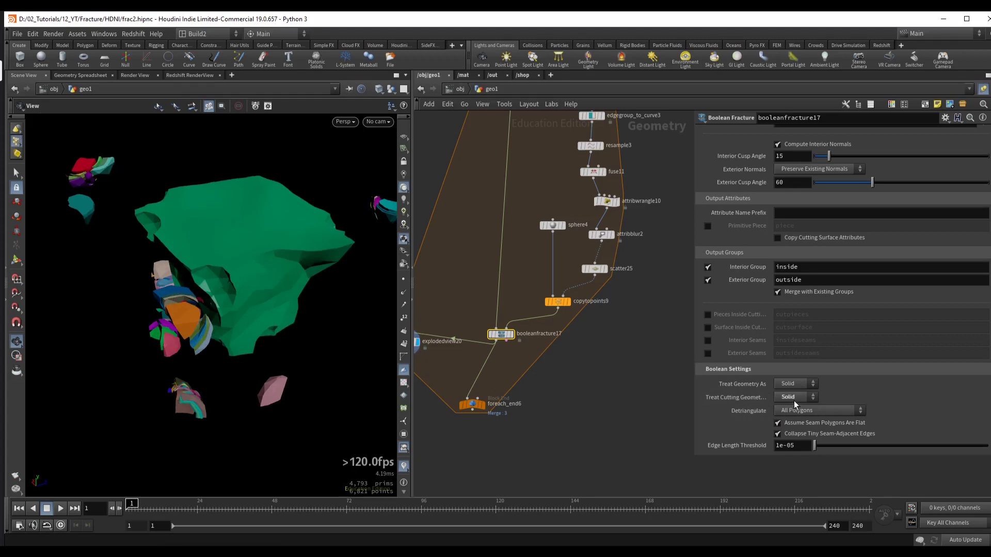
{"action": "left_click_drag", "start_coordinate": [199, 258], "coordinate": [376, 269]}
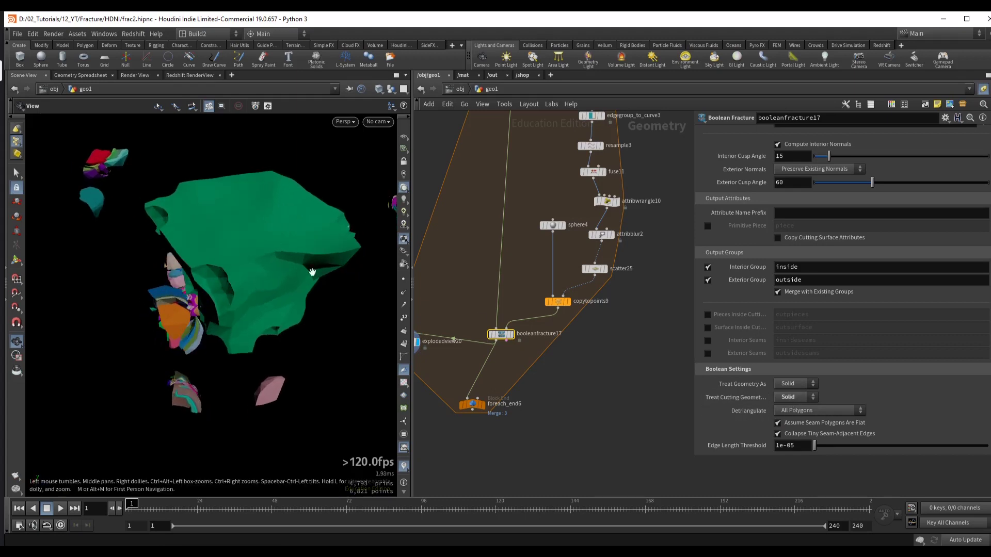
- Move booleanfracture17 lower and insert a Color node between copytopoints9 and booleanfracture17
{"action": "left_click_drag", "start_coordinate": [294, 287], "coordinate": [247, 356]}
{"action": "left_click", "coordinate": [568, 301]}
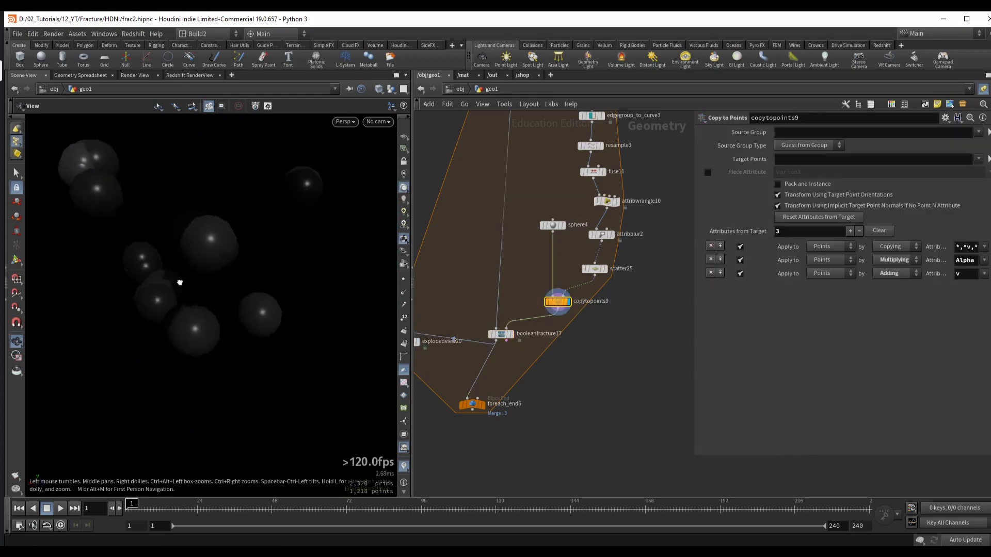
{"action": "left_click_drag", "start_coordinate": [501, 335], "coordinate": [491, 357]}
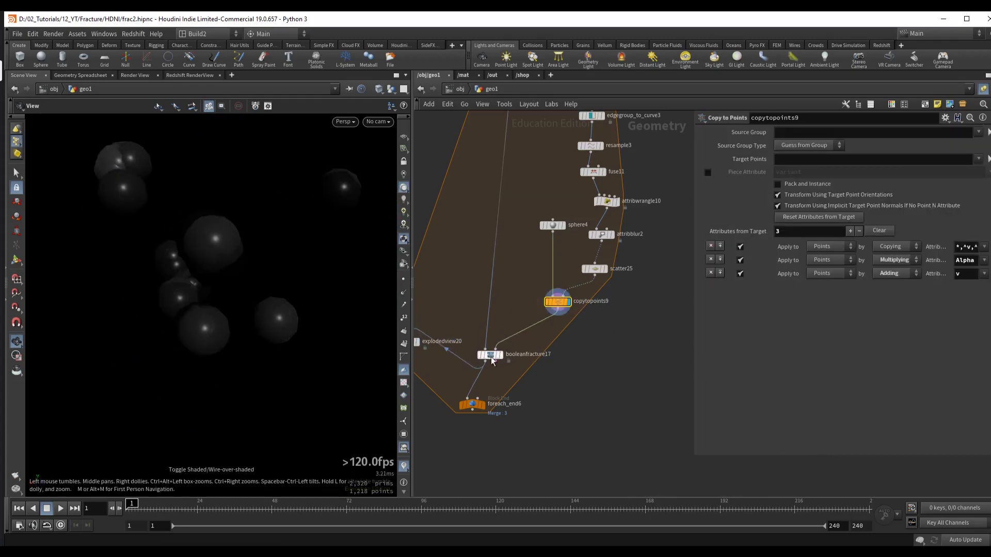
{"action": "key", "text": "Tab"}
{"action": "type", "text": "color"}
{"action": "key", "text": "Return"}
{"action": "left_click", "coordinate": [557, 325]}
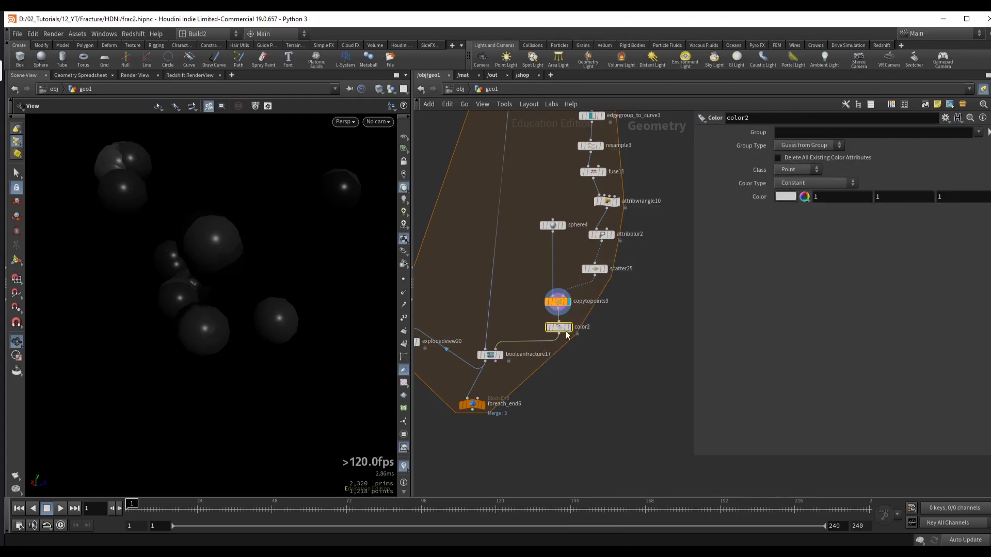
- Display color2's spheres and move the lower nodes away to open space between color2 and booleanfracture17
{"action": "mouse_move", "coordinate": [189, 250]}
{"action": "left_mouse_down"}
{"action": "mouse_move", "coordinate": [287, 232]}
{"action": "mouse_move", "coordinate": [138, 246]}
{"action": "mouse_move", "coordinate": [199, 294]}
{"action": "left_mouse_up"}
{"action": "middle_click_drag", "start_coordinate": [544, 429], "coordinate": [635, 347]}
{"action": "left_click_drag", "start_coordinate": [439, 376], "coordinate": [550, 355]}
{"action": "middle_click_drag", "start_coordinate": [662, 315], "coordinate": [554, 350]}
{"action": "left_click_drag", "start_coordinate": [509, 272], "coordinate": [581, 299]}
{"action": "left_click_drag", "start_coordinate": [289, 232], "coordinate": [273, 263]}
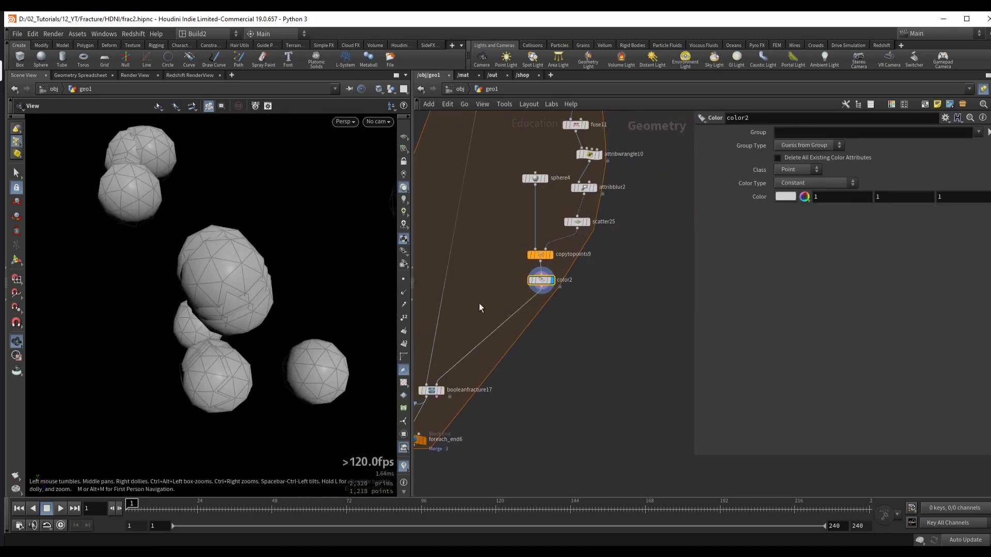
- Insert a Boolean Union node between color2 and booleanfracture17, wire color2 into both inputs and display the union
{"action": "key", "text": "Tab"}
{"action": "type", "text": "boolean un"}
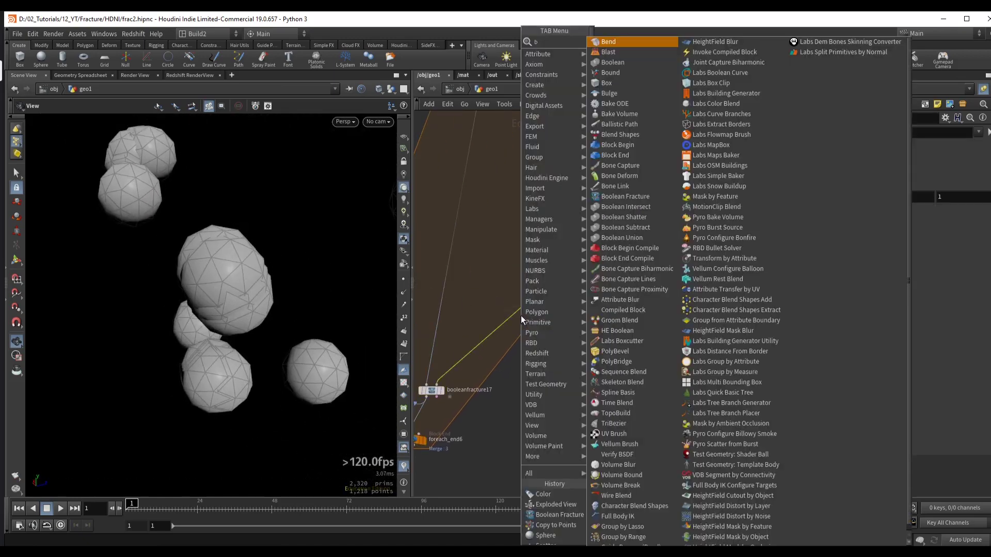
{"action": "key", "text": "Return"}
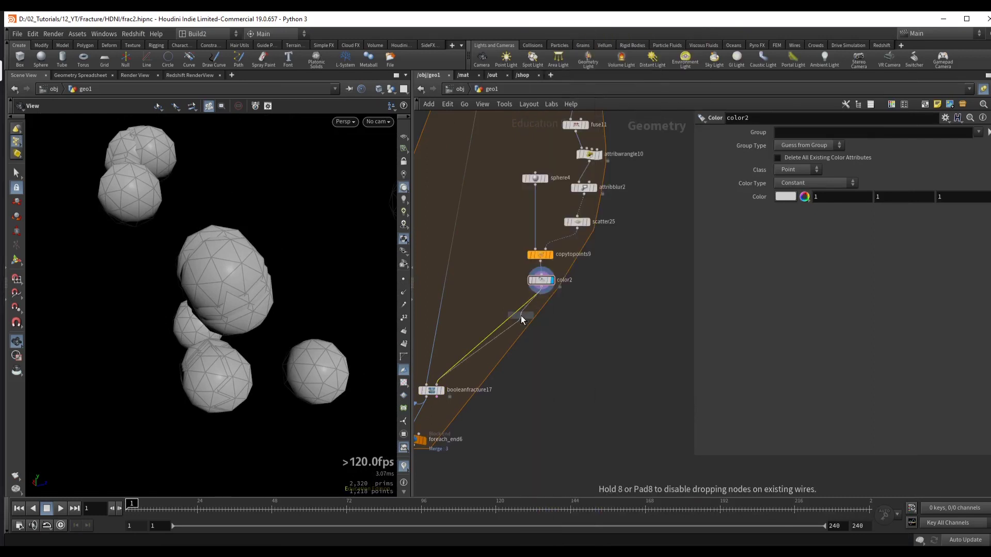
{"action": "left_click", "coordinate": [523, 315]}
{"action": "left_click_drag", "start_coordinate": [530, 321], "coordinate": [547, 337]}
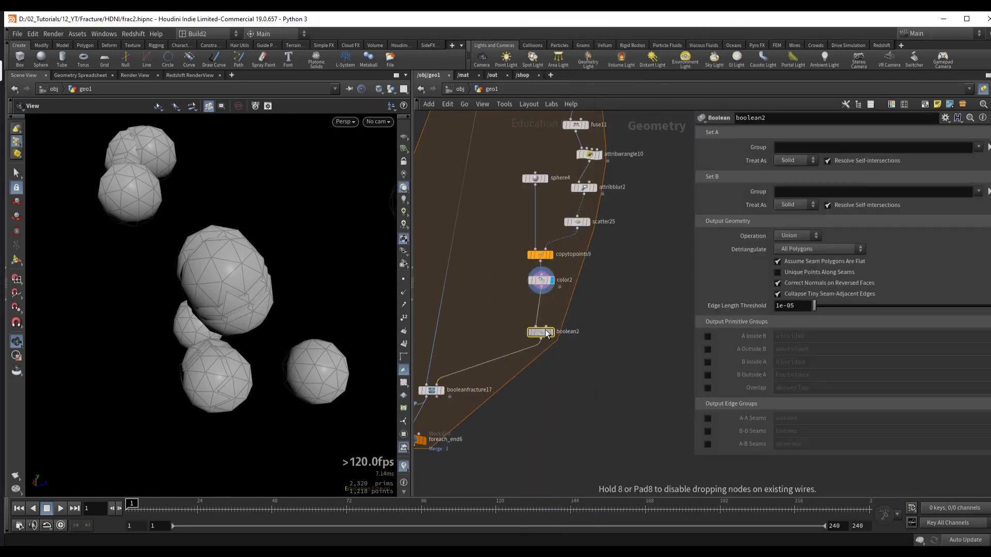
{"action": "left_click_drag", "start_coordinate": [540, 280], "coordinate": [543, 333]}
{"action": "mouse_move", "coordinate": [550, 290]}
- Examine boolean2's merged spheres up close in shaded and wireframe display, comparing the geometry with and without the union
{"action": "scroll", "coordinate": [221, 287], "scroll_direction": "up", "scroll_amount": 10}
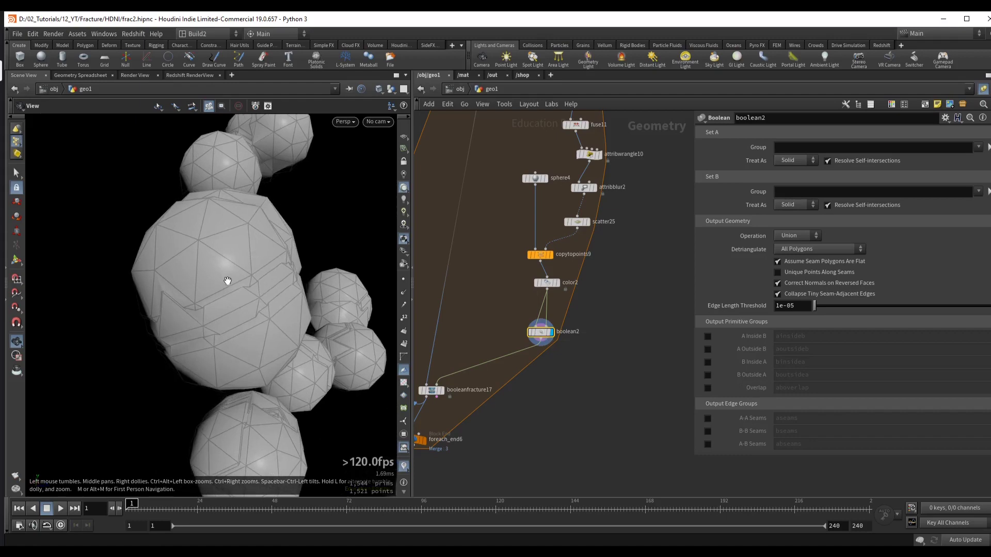
{"action": "scroll", "coordinate": [228, 281], "scroll_direction": "up", "scroll_amount": 3}
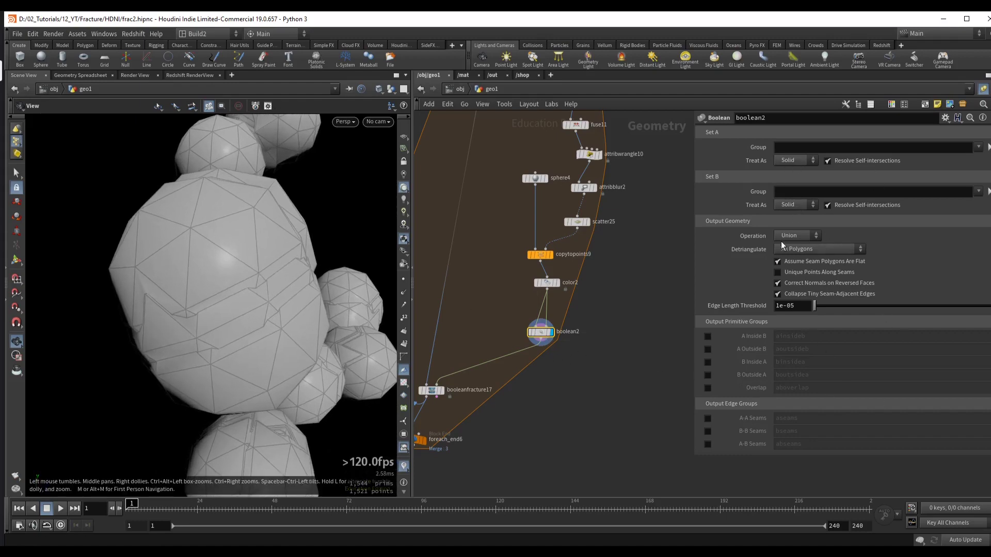
{"action": "middle_click_drag", "start_coordinate": [260, 307], "coordinate": [287, 302]}
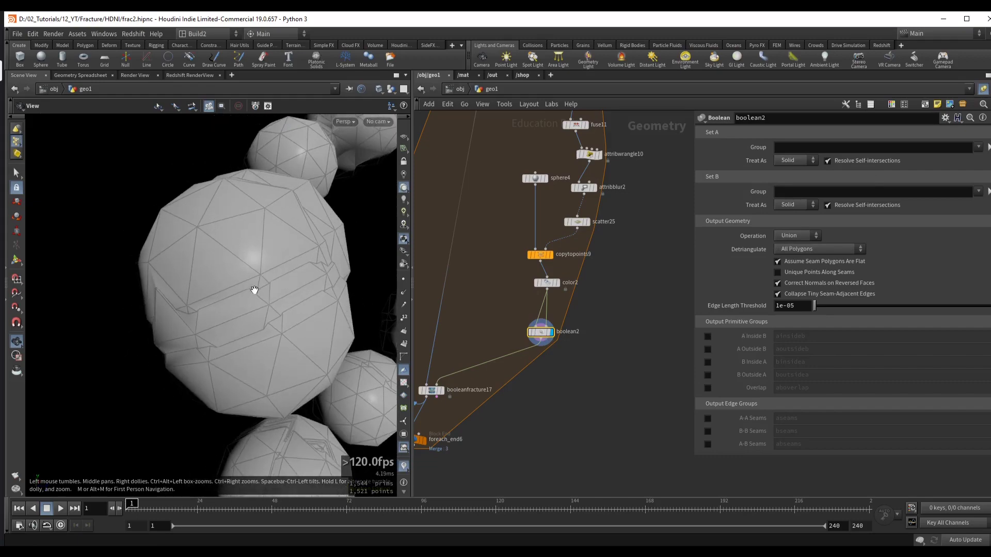
{"action": "key", "text": "w"}
{"action": "mouse_move", "coordinate": [298, 285]}
{"action": "left_mouse_down"}
{"action": "mouse_move", "coordinate": [230, 288]}
{"action": "mouse_move", "coordinate": [325, 304]}
{"action": "left_mouse_up"}
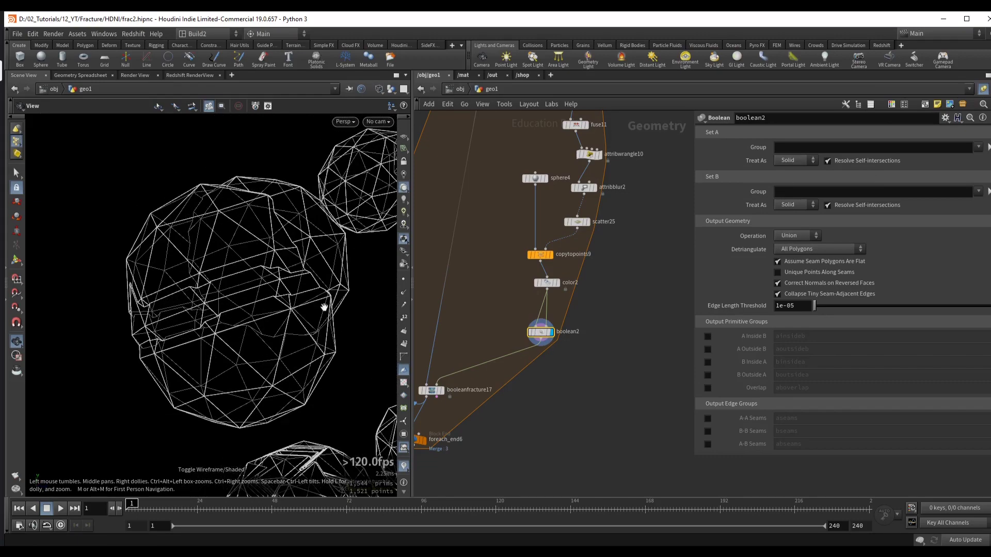
{"action": "key", "text": "q"}
{"action": "key", "text": "q"}
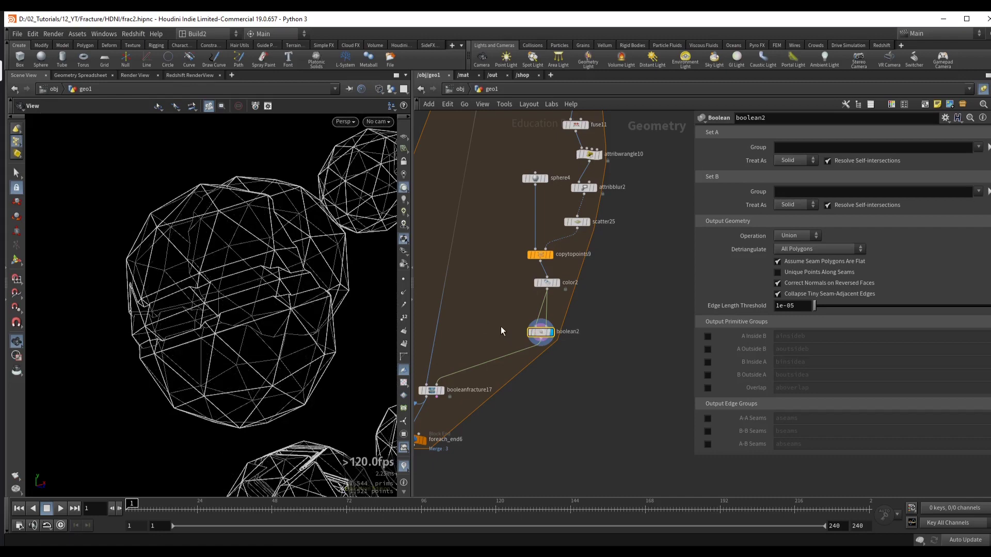
{"action": "key", "text": "q"}
{"action": "key", "text": "q"}
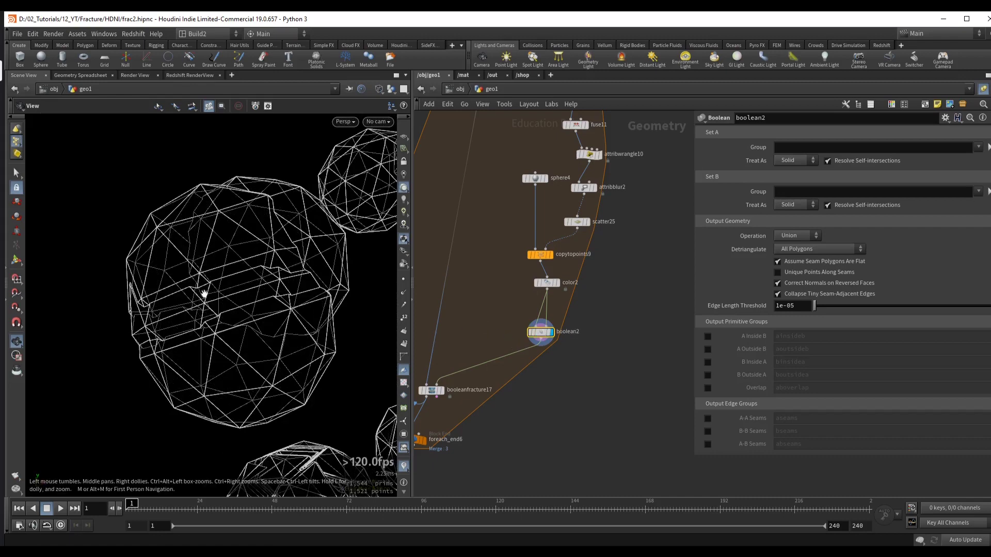
{"action": "left_click_drag", "start_coordinate": [239, 287], "coordinate": [270, 264]}
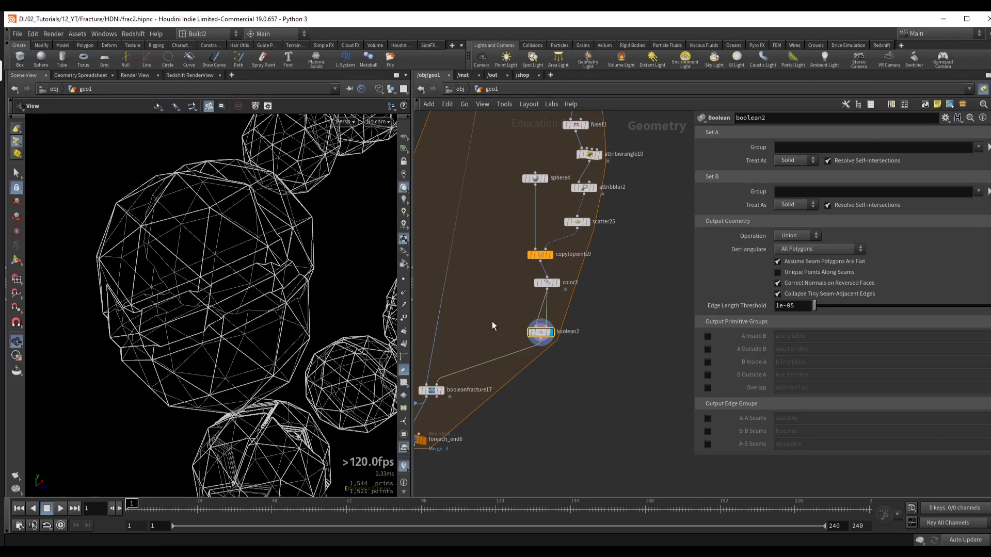
- Display explodedview20 in shaded mode and inspect the separated chips around the main piece
{"action": "middle_click_drag", "start_coordinate": [453, 333], "coordinate": [588, 239]}
{"action": "left_click_drag", "start_coordinate": [484, 289], "coordinate": [479, 310]}
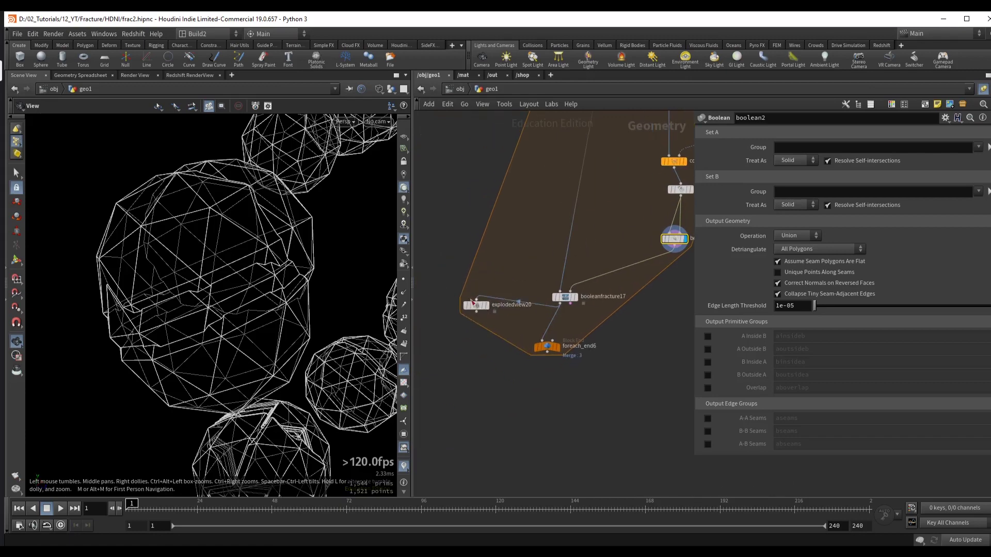
{"action": "left_click", "coordinate": [486, 305]}
{"action": "mouse_move", "coordinate": [212, 286]}
{"action": "left_mouse_down"}
{"action": "mouse_move", "coordinate": [294, 283]}
{"action": "mouse_move", "coordinate": [126, 290]}
{"action": "mouse_move", "coordinate": [261, 288]}
{"action": "mouse_move", "coordinate": [244, 290]}
{"action": "mouse_move", "coordinate": [256, 336]}
{"action": "left_mouse_up"}
{"action": "key", "text": "w"}
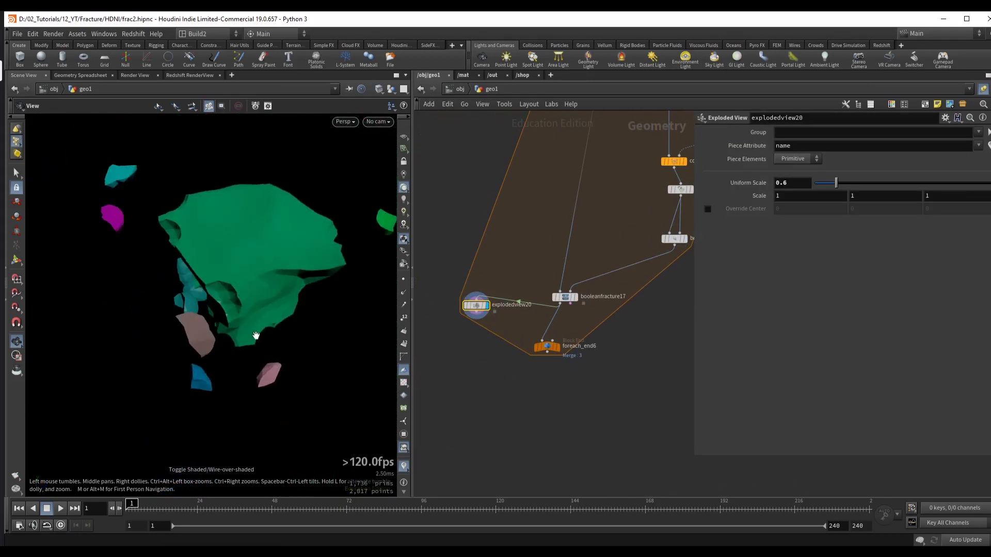
{"action": "mouse_move", "coordinate": [210, 449]}
{"action": "left_mouse_down"}
{"action": "mouse_move", "coordinate": [214, 323]}
{"action": "mouse_move", "coordinate": [231, 289]}
{"action": "mouse_move", "coordinate": [144, 345]}
{"action": "left_mouse_up"}
- Temporarily bypass boolean2 to compare the exploded chips with and without the sphere union
{"action": "middle_click_drag", "start_coordinate": [633, 225], "coordinate": [594, 240]}
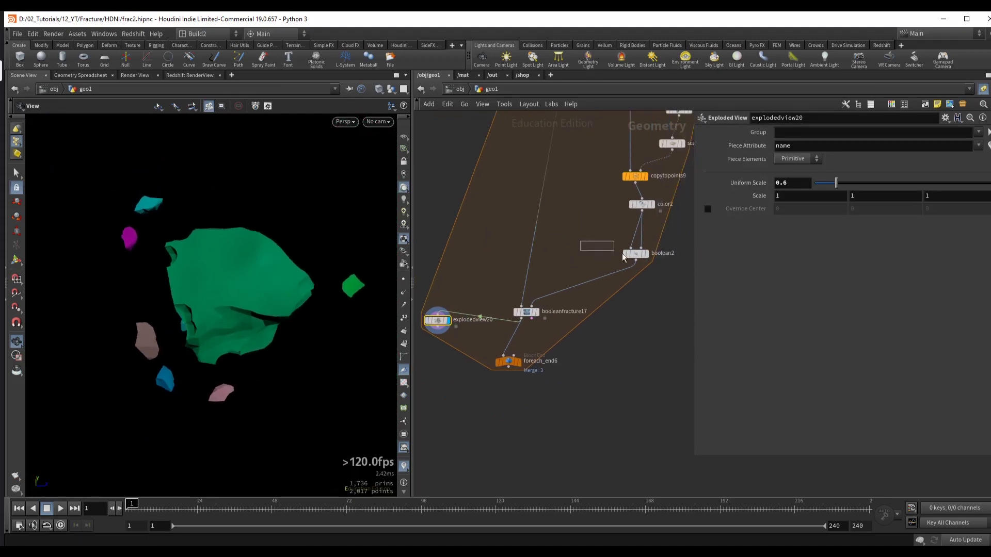
{"action": "left_click", "coordinate": [635, 254]}
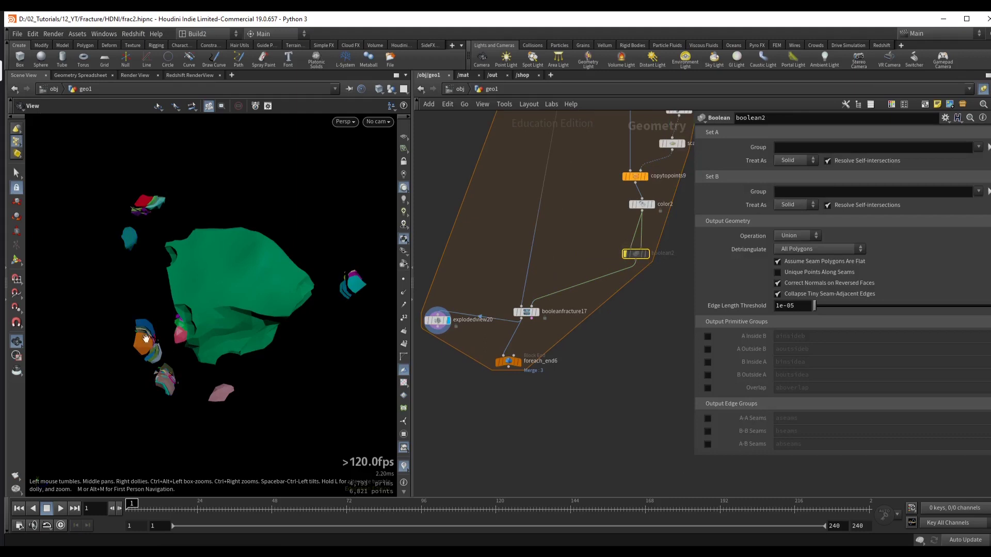
{"action": "left_click_drag", "start_coordinate": [222, 310], "coordinate": [310, 268]}
{"action": "middle_click_drag", "start_coordinate": [480, 268], "coordinate": [512, 277]}
- Set explodedview20's uniform scale to 0.26 and shift sphere4 away from the scatter branch
{"action": "left_click", "coordinate": [469, 328]}
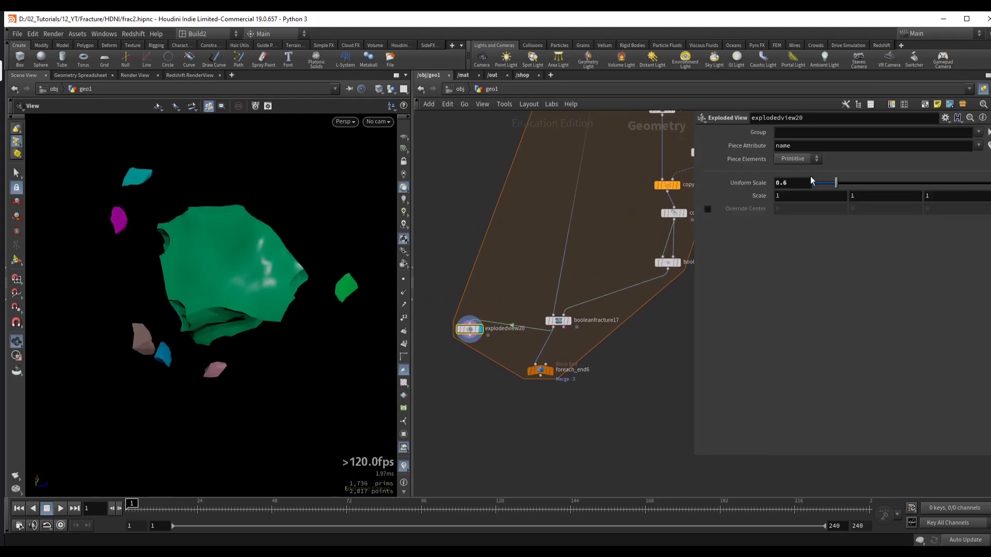
{"action": "left_click_drag", "start_coordinate": [825, 183], "coordinate": [824, 185]}
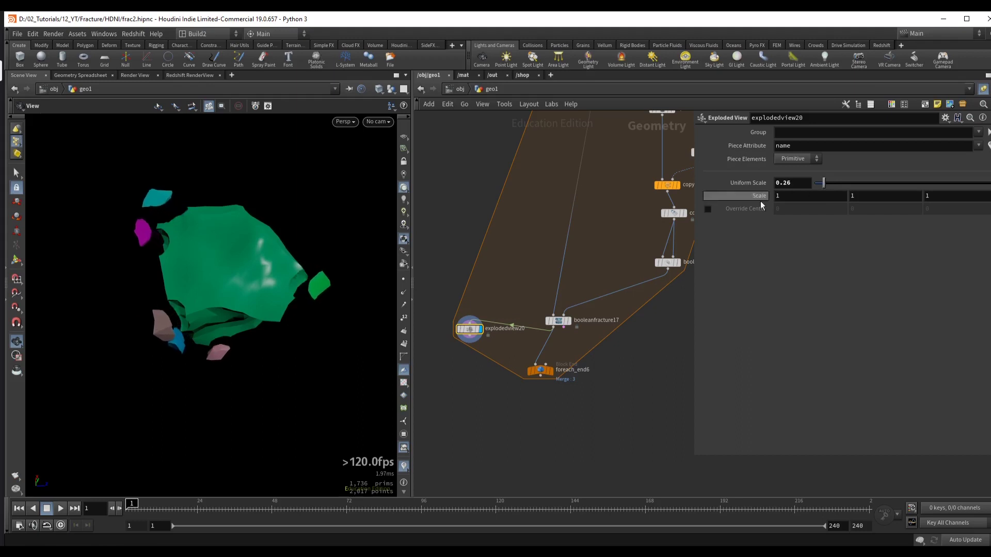
{"action": "middle_click_drag", "start_coordinate": [652, 123], "coordinate": [522, 226]}
{"action": "left_click_drag", "start_coordinate": [532, 211], "coordinate": [508, 220]}
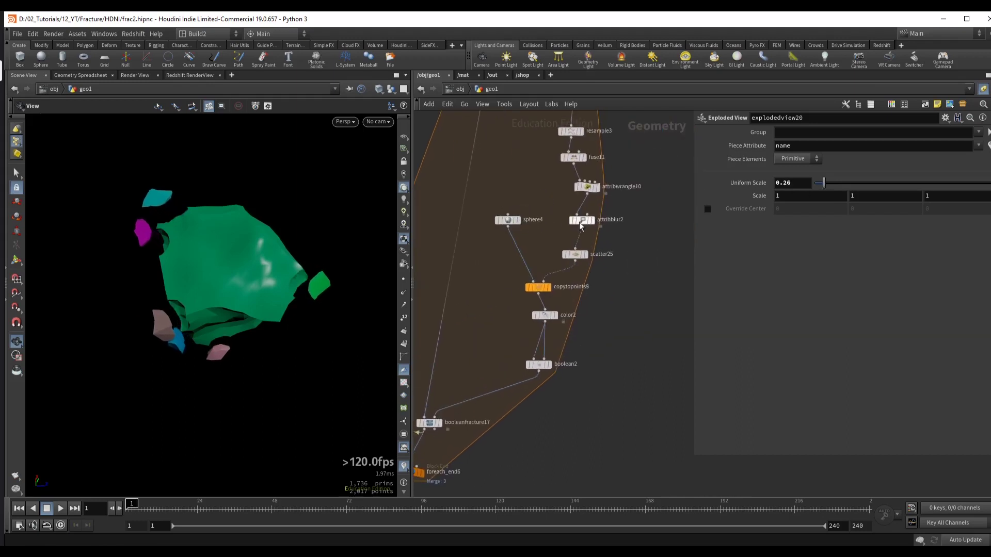
- Set scatter25's Force Total Count to 150 and inspect the resulting chips in the exploded view
{"action": "left_click", "coordinate": [574, 254]}
{"action": "left_click_drag", "start_coordinate": [869, 235], "coordinate": [893, 237]}
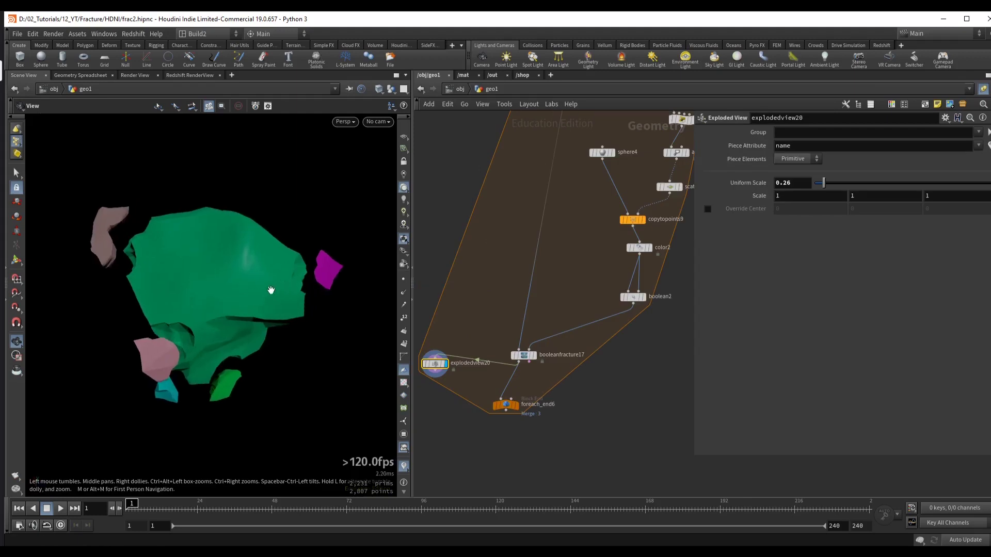
{"action": "left_click_drag", "start_coordinate": [274, 288], "coordinate": [170, 248]}
{"action": "scroll", "coordinate": [556, 264], "scroll_direction": "down", "scroll_amount": 4}
{"action": "left_click_drag", "start_coordinate": [303, 254], "coordinate": [259, 248]}
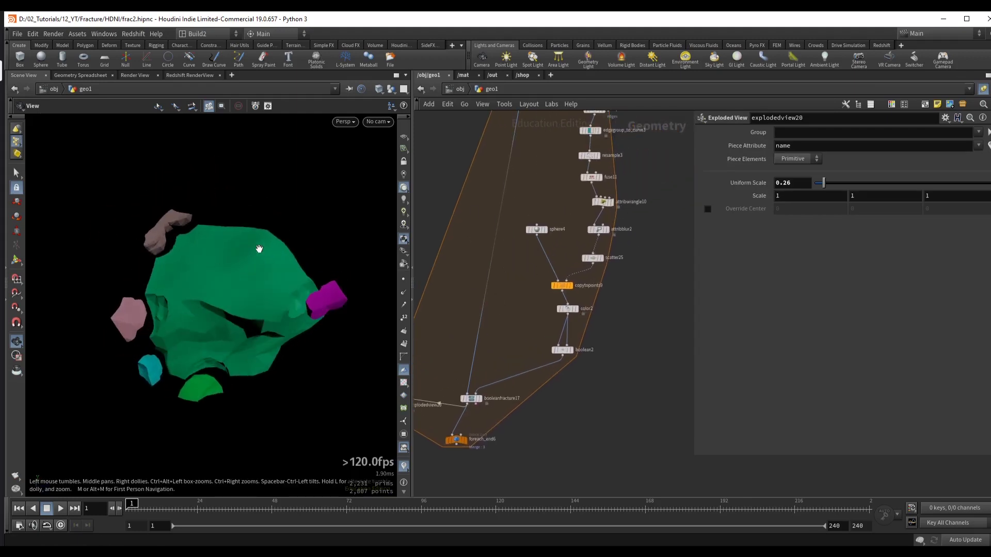
- Review the outputs and settings of attribwrangle10, attribblur2 and scatter25 one after another
{"action": "scroll", "coordinate": [519, 214], "scroll_direction": "up", "scroll_amount": 3}
{"action": "left_click", "coordinate": [580, 225]}
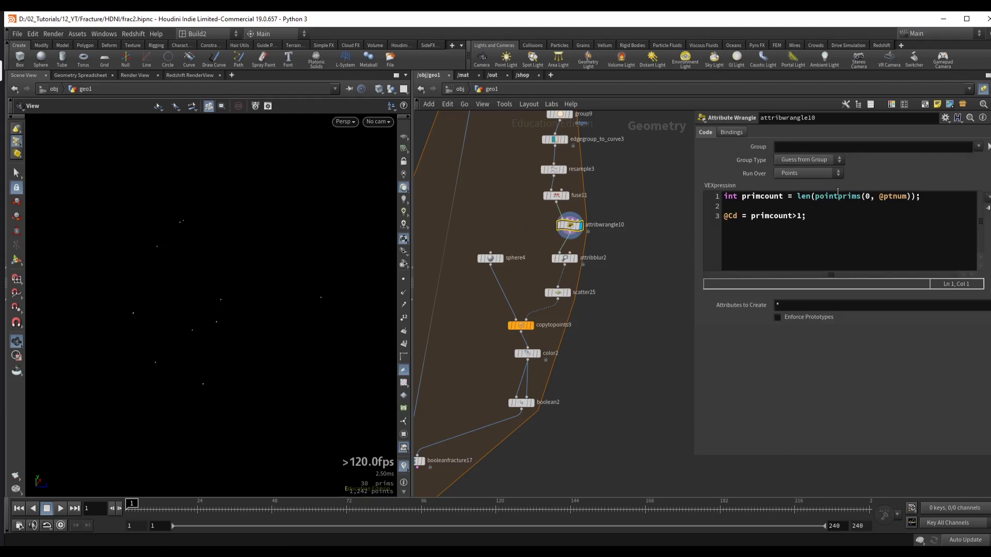
{"action": "left_click", "coordinate": [564, 257]}
{"action": "left_click", "coordinate": [558, 292]}
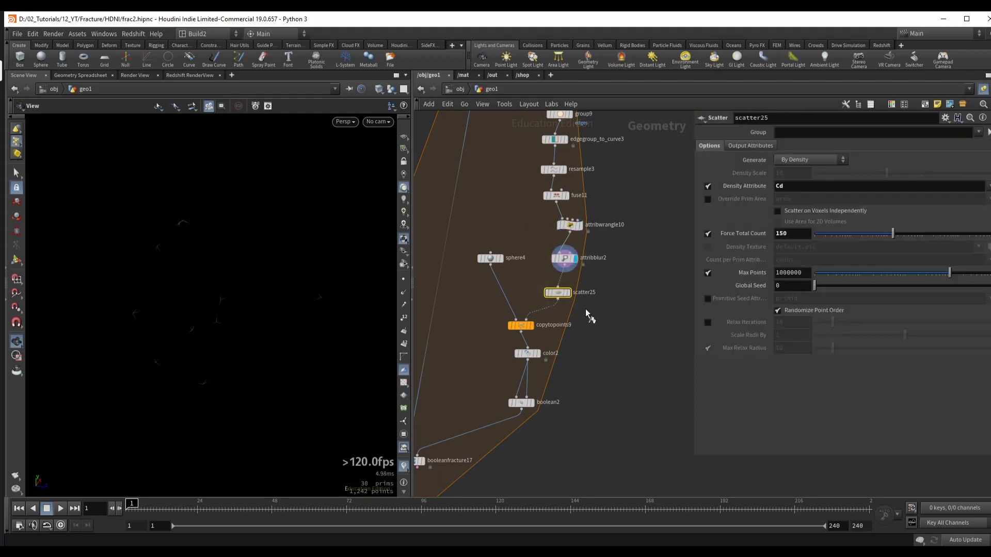
{"action": "left_click", "coordinate": [564, 258]}
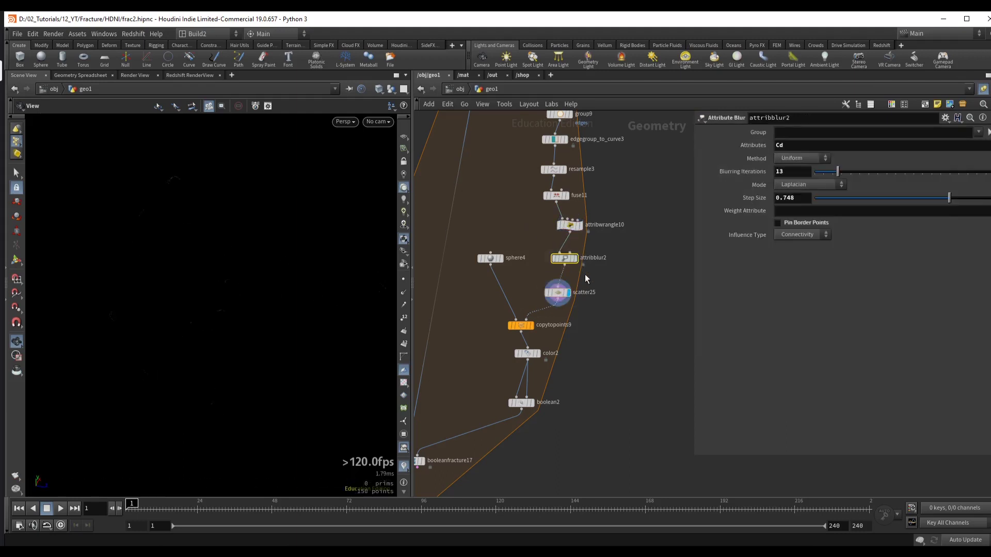
- Increase the wireframe wire width in the geometry display options and examine attribblur2's blurred curves
{"action": "key", "text": "d"}
{"action": "left_click_drag", "start_coordinate": [286, 108], "coordinate": [683, 119]}
{"action": "left_click", "coordinate": [556, 137]}
{"action": "left_click", "coordinate": [527, 135]}
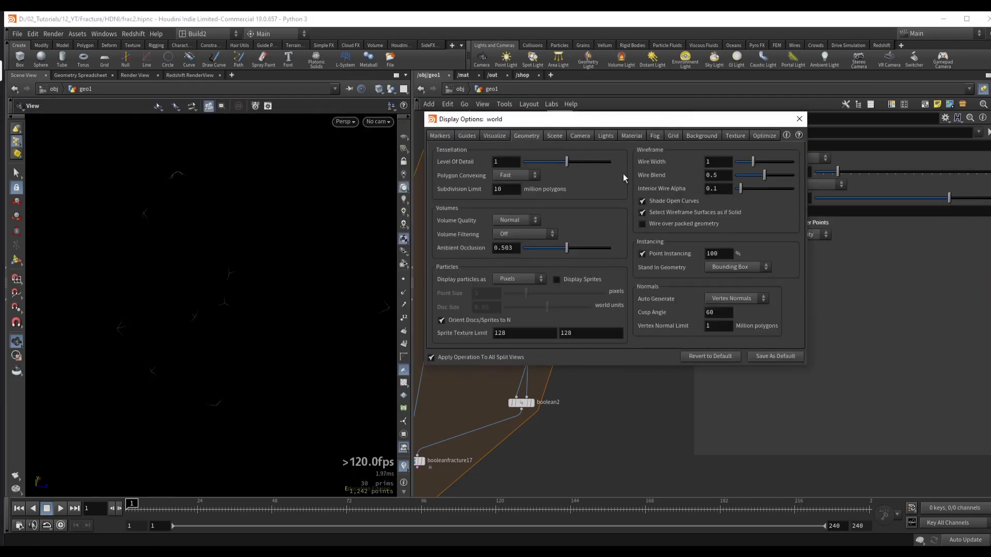
{"action": "left_click", "coordinate": [800, 121]}
{"action": "key", "text": "f"}
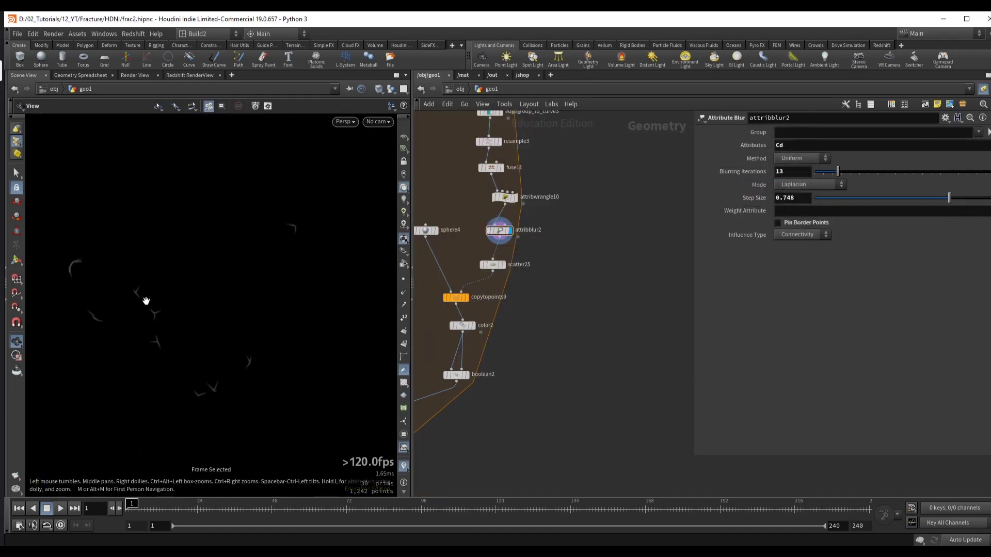
{"action": "left_click_drag", "start_coordinate": [248, 297], "coordinate": [271, 232]}
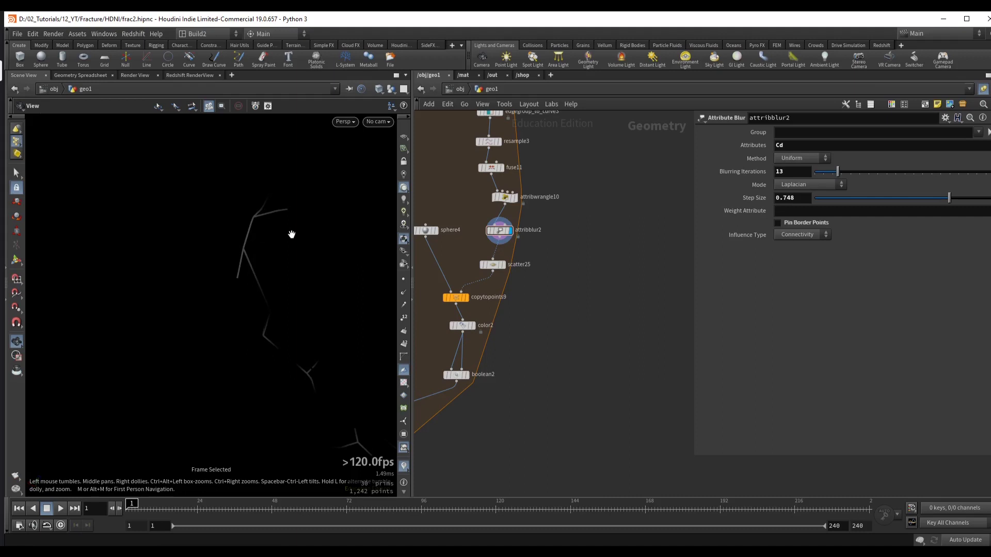
- Display sphere4 framed with a thinner viewport wire width and set its frequency to 4
{"action": "middle_click_drag", "start_coordinate": [420, 317], "coordinate": [533, 279]}
{"action": "left_click", "coordinate": [538, 193]}
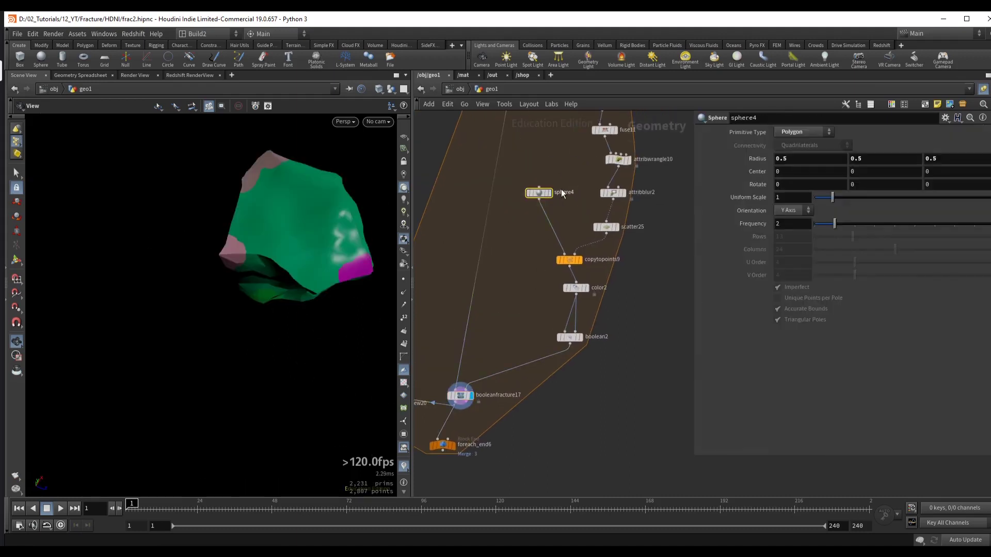
{"action": "key", "text": "f"}
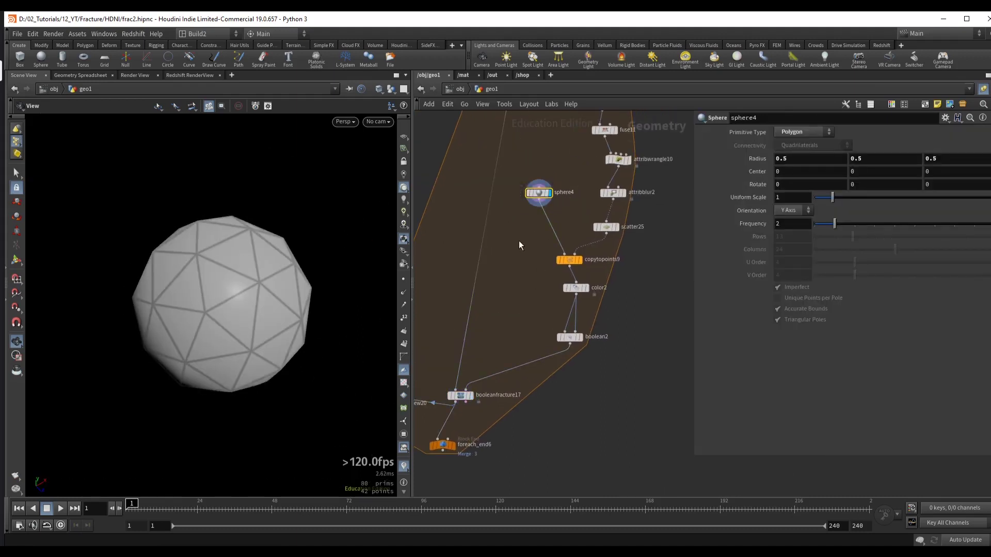
{"action": "left_click_drag", "start_coordinate": [310, 289], "coordinate": [323, 274]}
{"action": "key", "text": "d"}
{"action": "key", "text": "Escape"}
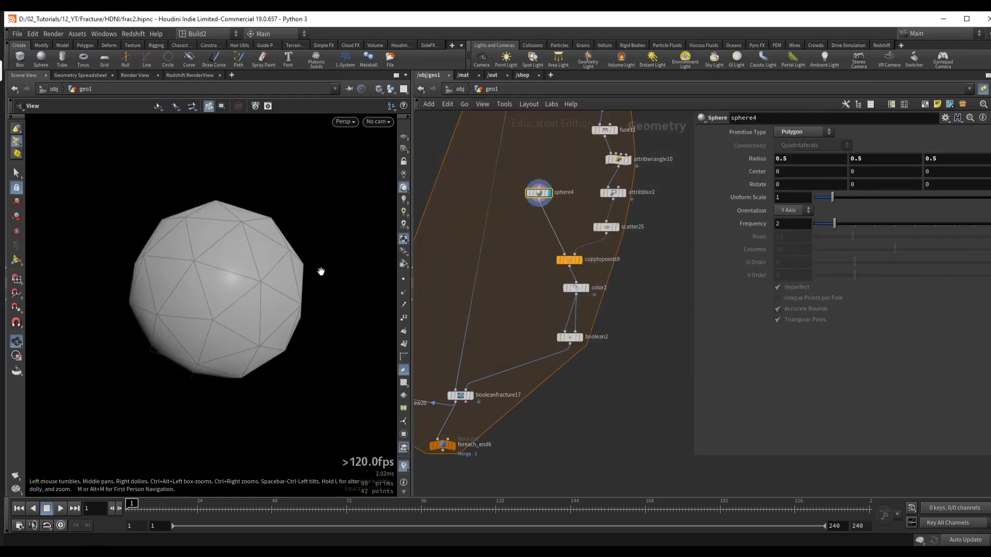
{"action": "left_click_drag", "start_coordinate": [840, 226], "coordinate": [874, 228]}
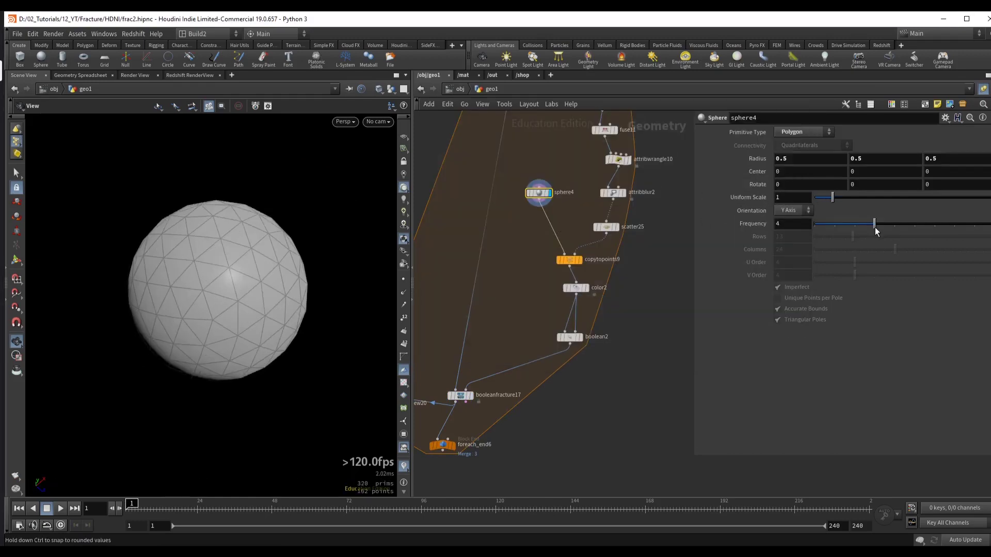
- Insert a Mountain node between sphere4 and copytopoints9
{"action": "key", "text": "Tab"}
{"action": "type", "text": "m"}
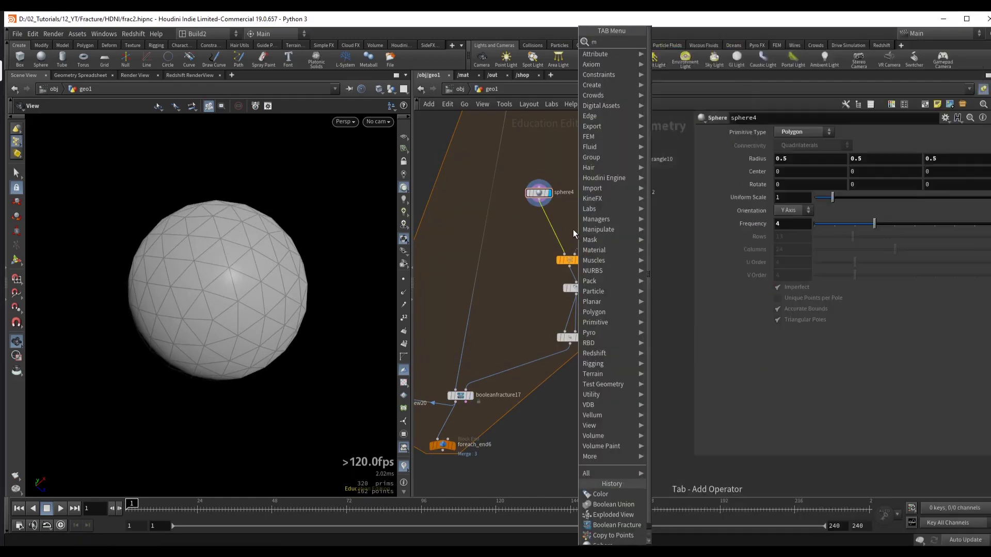
{"action": "type", "text": "ountain"}
{"action": "key", "text": "Return"}
{"action": "left_click", "coordinate": [548, 232]}
- Display mountain21's deformed sphere and set its noise amplitude to 0.33 and element size to 0.46
{"action": "left_click_drag", "start_coordinate": [261, 280], "coordinate": [222, 229]}
{"action": "mouse_move", "coordinate": [818, 253]}
{"action": "left_mouse_down"}
{"action": "mouse_move", "coordinate": [829, 253]}
{"action": "mouse_move", "coordinate": [820, 242]}
{"action": "left_mouse_up"}
{"action": "left_click_drag", "start_coordinate": [835, 324], "coordinate": [822, 323]}
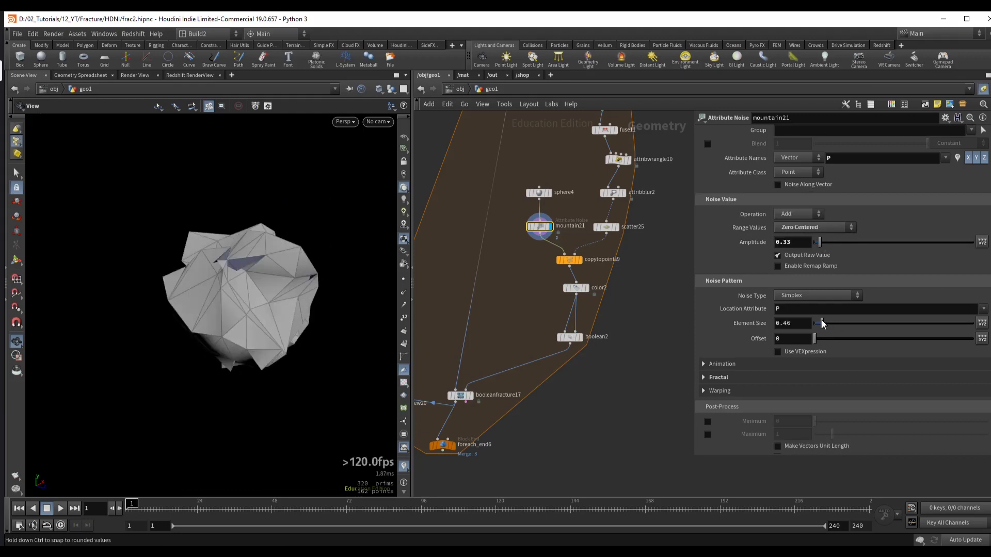
- Set mountain21's noise amplitude to 0.23 and increase sphere4's frequency for a denser mesh
{"action": "left_click_drag", "start_coordinate": [821, 242], "coordinate": [820, 246]}
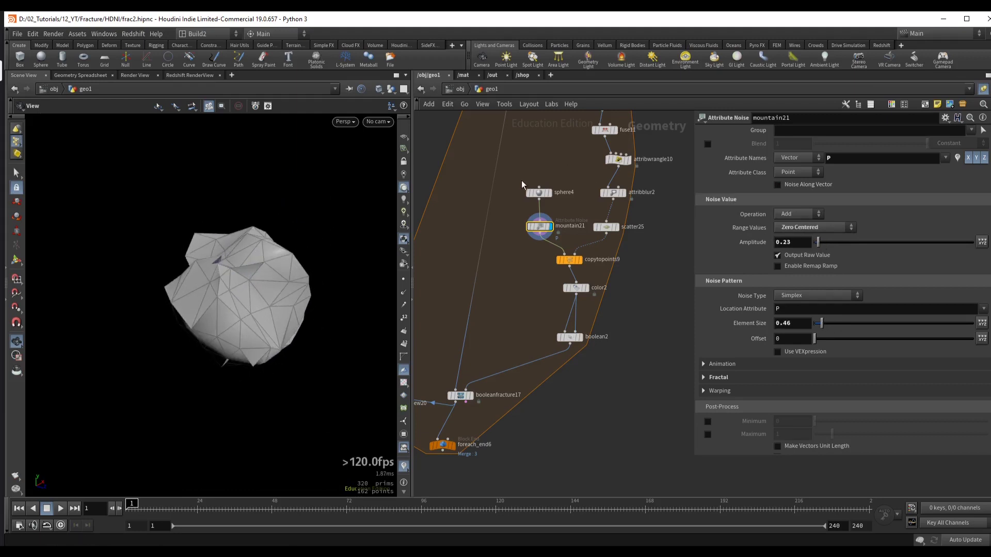
{"action": "left_click", "coordinate": [537, 192]}
{"action": "left_click_drag", "start_coordinate": [887, 244], "coordinate": [947, 227]}
{"action": "left_click", "coordinate": [540, 226]}
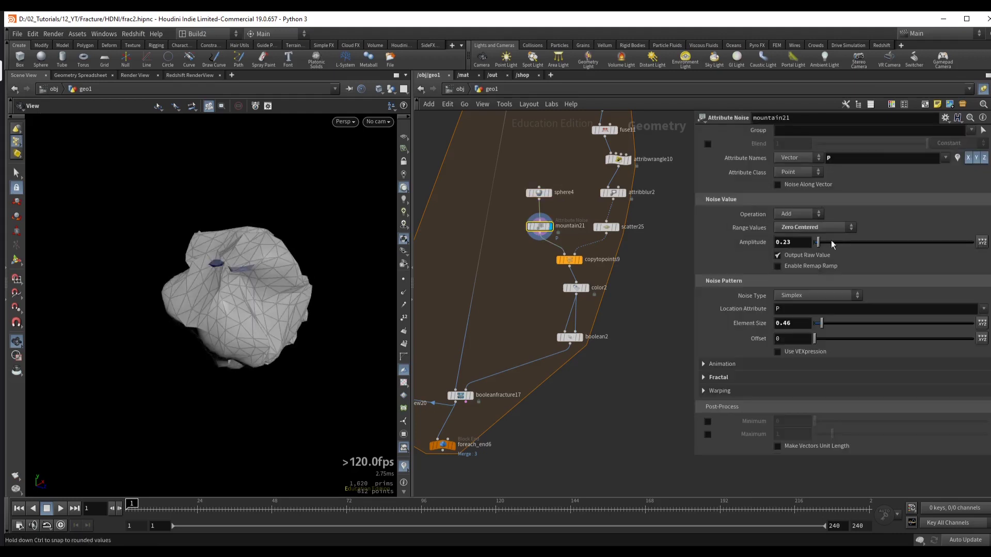
- Set mountain21's noise amplitude to 0.128 and its element size to 0.29
{"action": "left_click_drag", "start_coordinate": [818, 242], "coordinate": [816, 241]}
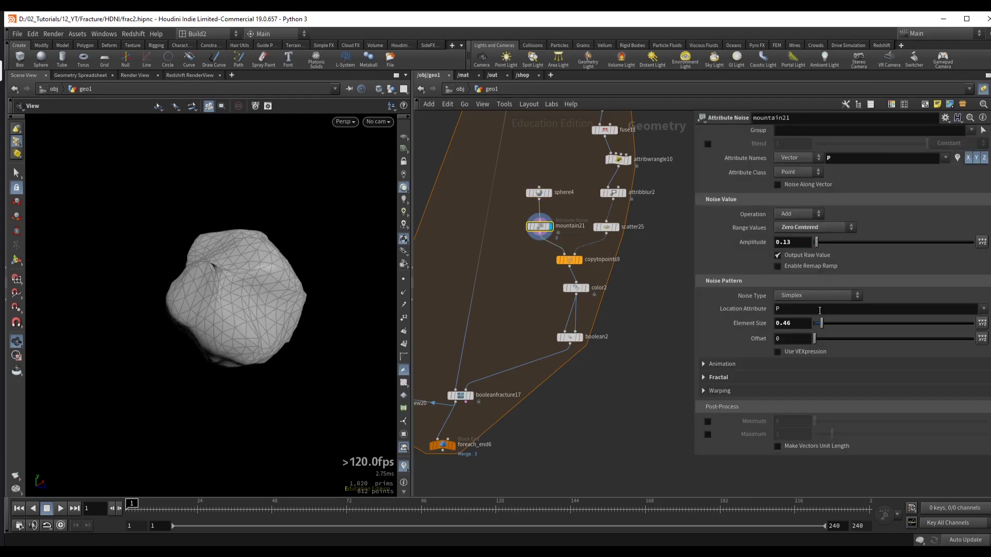
{"action": "left_click_drag", "start_coordinate": [821, 323], "coordinate": [818, 323]}
{"action": "middle_click_drag", "start_coordinate": [794, 242], "coordinate": [784, 280]}
{"action": "left_click_drag", "start_coordinate": [821, 325], "coordinate": [819, 324]}
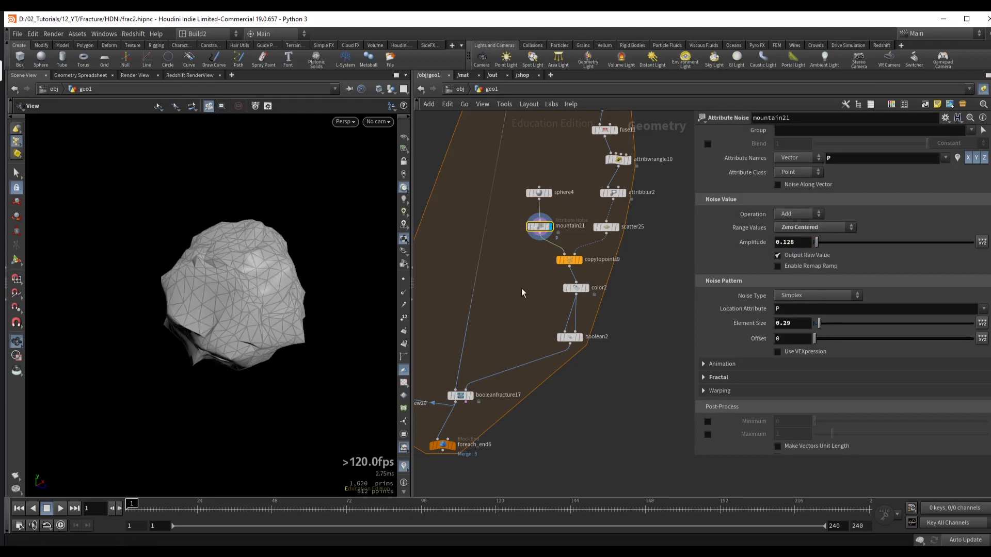
- Hide the wireframe overlay, display explodedview20 and examine the chipped pieces from another angle
{"action": "key", "text": "shift+w"}
{"action": "left_click_drag", "start_coordinate": [268, 264], "coordinate": [281, 260]}
{"action": "middle_click_drag", "start_coordinate": [514, 284], "coordinate": [592, 204]}
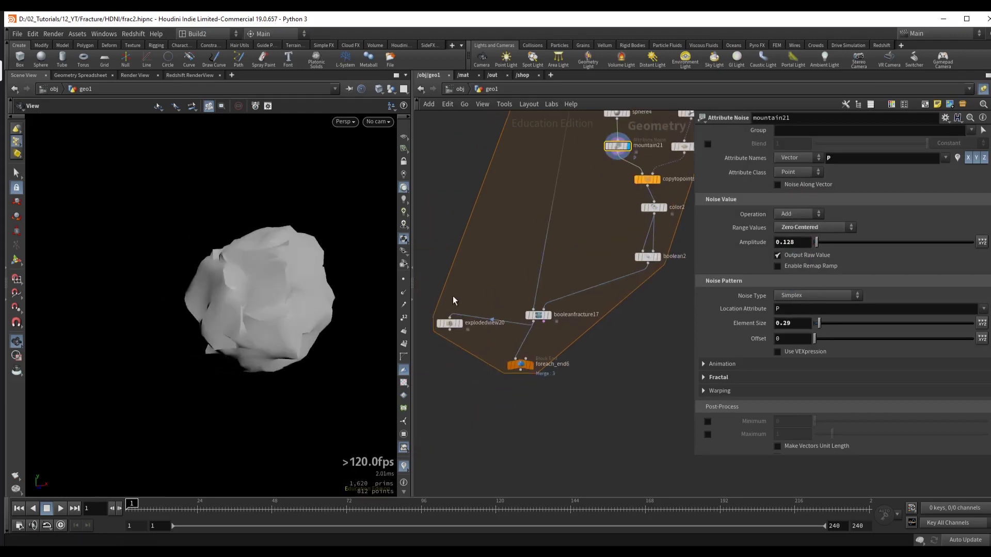
{"action": "left_click", "coordinate": [450, 324]}
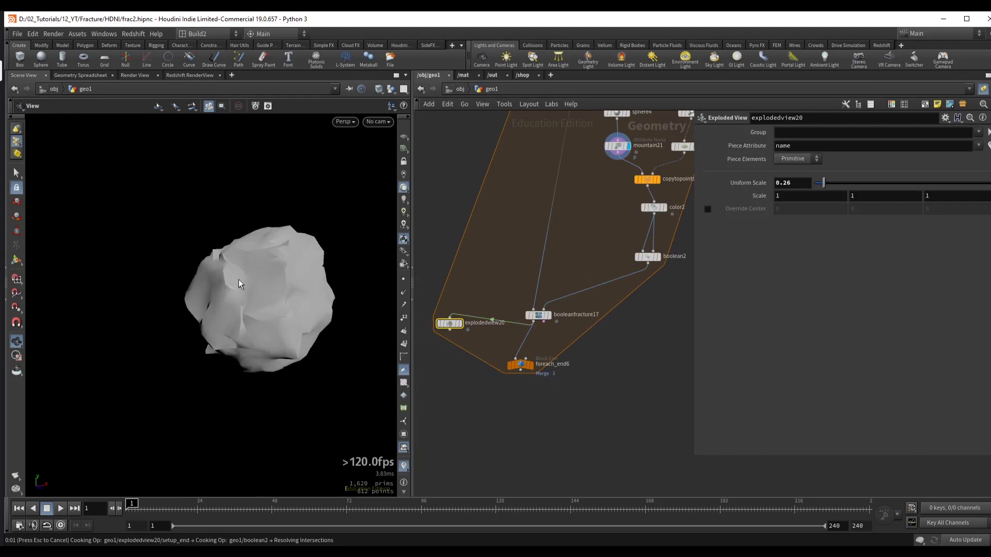
{"action": "left_click_drag", "start_coordinate": [238, 280], "coordinate": [263, 348]}
- Paste a sticky note above the chipping network and replace its text with CHIPPING
{"action": "key", "text": "ctrl+v"}
{"action": "left_click_drag", "start_coordinate": [556, 245], "coordinate": [607, 243]}
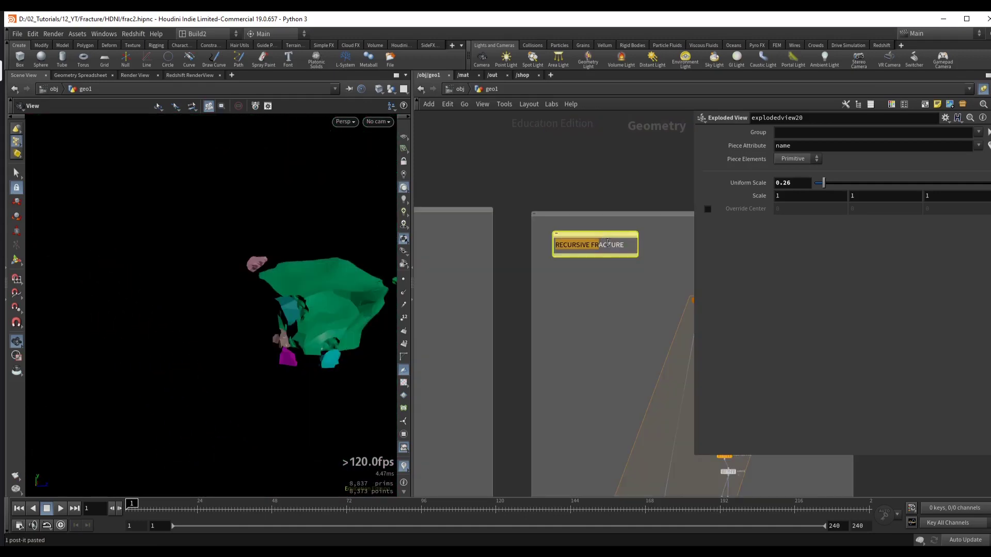
{"action": "key", "text": "ctrl+a"}
{"action": "type", "text": "CHIPPING"}
{"action": "left_click", "coordinate": [645, 259]}
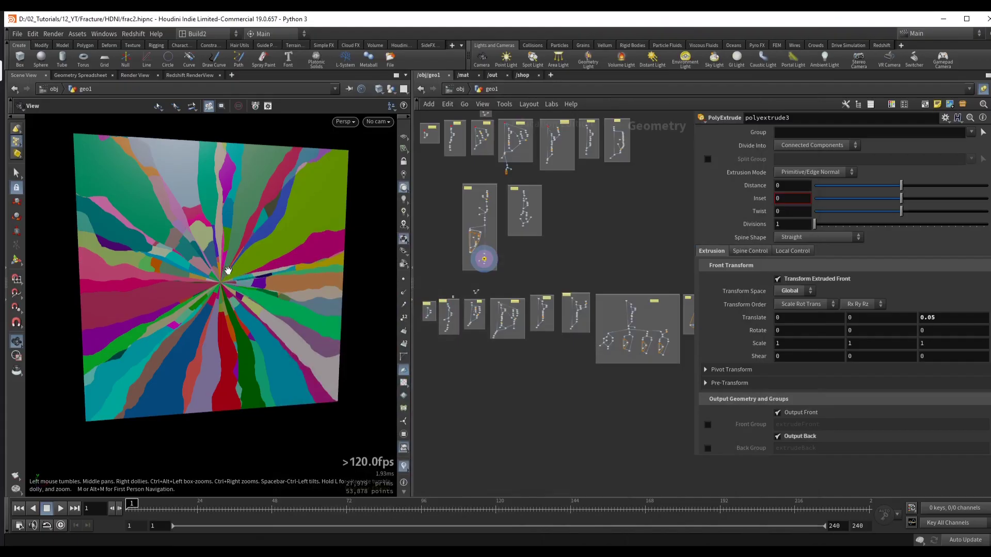
- Examine the radial fracture pattern produced by polyextrude3 up close
{"action": "mouse_move", "coordinate": [225, 270]}
{"action": "left_mouse_down"}
{"action": "mouse_move", "coordinate": [203, 280]}
{"action": "mouse_move", "coordinate": [265, 258]}
{"action": "mouse_move", "coordinate": [206, 283]}
{"action": "mouse_move", "coordinate": [231, 280]}
{"action": "left_mouse_up"}
{"action": "scroll", "coordinate": [242, 278], "scroll_direction": "up", "scroll_amount": 5}
{"action": "key", "text": "shift+w"}
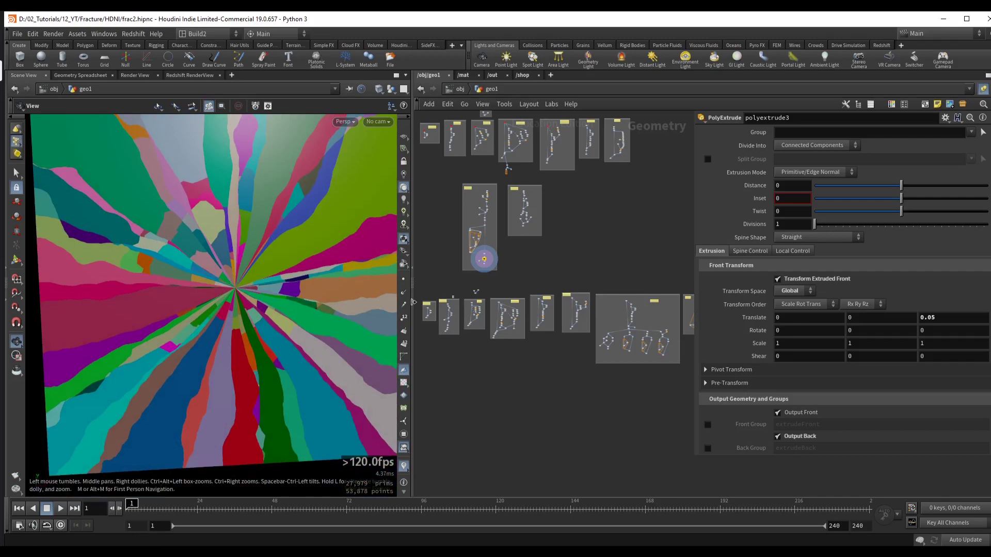
- Create a Grid node in an empty area of the network below the existing setups and frame it in the viewport
{"action": "middle_click_drag", "start_coordinate": [521, 363], "coordinate": [485, 372]}
{"action": "scroll", "coordinate": [591, 309], "scroll_direction": "up", "scroll_amount": 8}
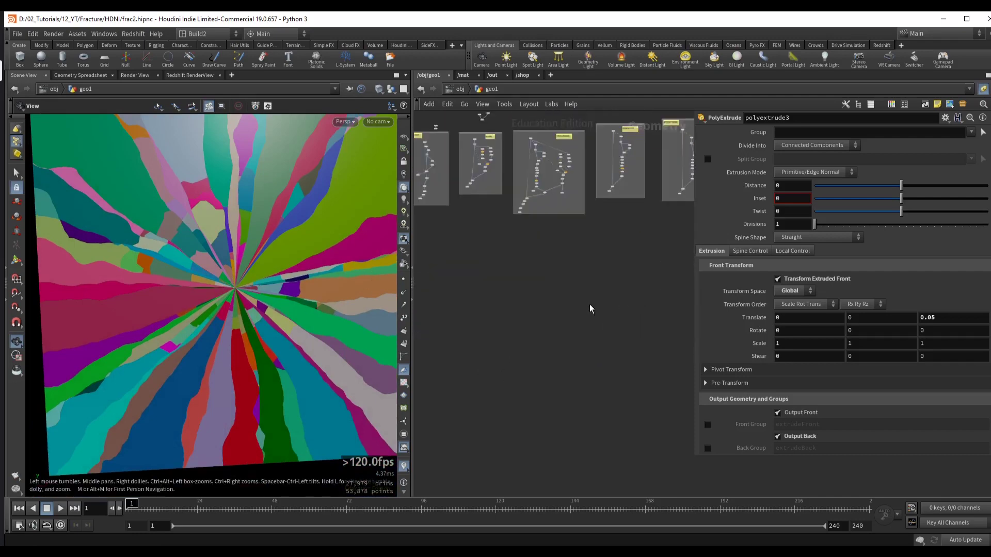
{"action": "key", "text": "Tab"}
{"action": "type", "text": "g"}
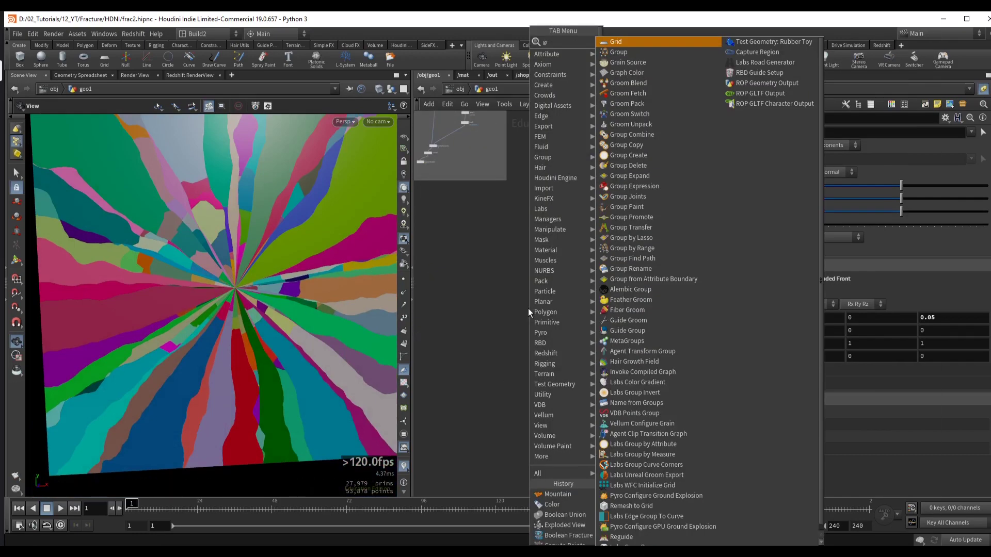
{"action": "type", "text": "rid"}
{"action": "key", "text": "Return"}
{"action": "left_click", "coordinate": [528, 308]}
{"action": "key", "text": "h"}
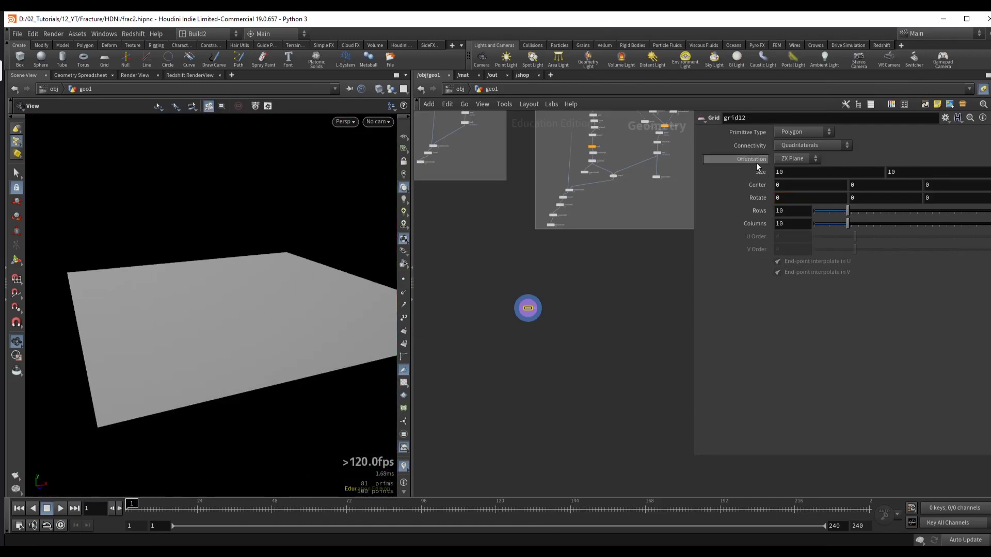
- Rotate grid12 by 90 degrees around X and show it with its wireframe from the front
{"action": "type", "text": "90"}
{"action": "key", "text": "Return"}
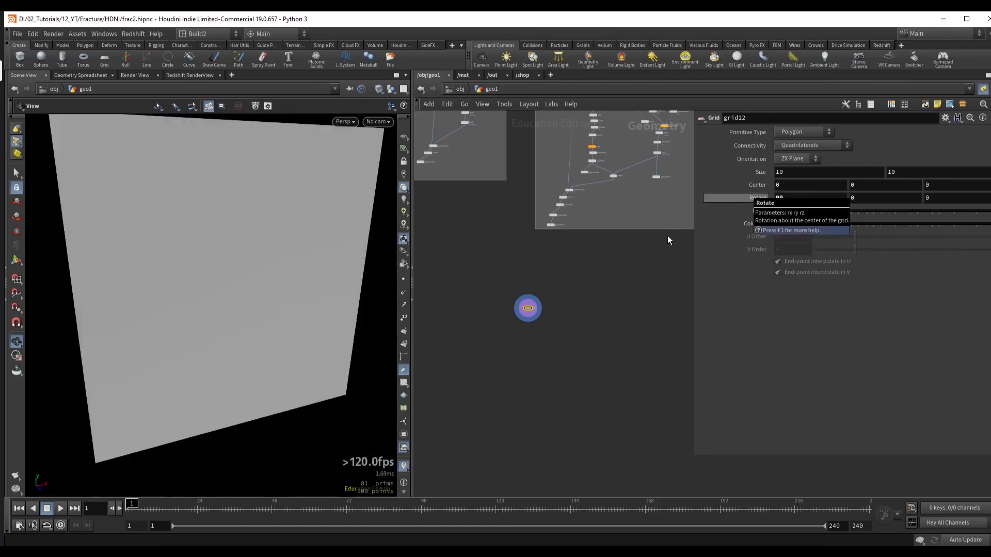
{"action": "key", "text": "shift+w"}
{"action": "left_click_drag", "start_coordinate": [240, 261], "coordinate": [254, 245]}
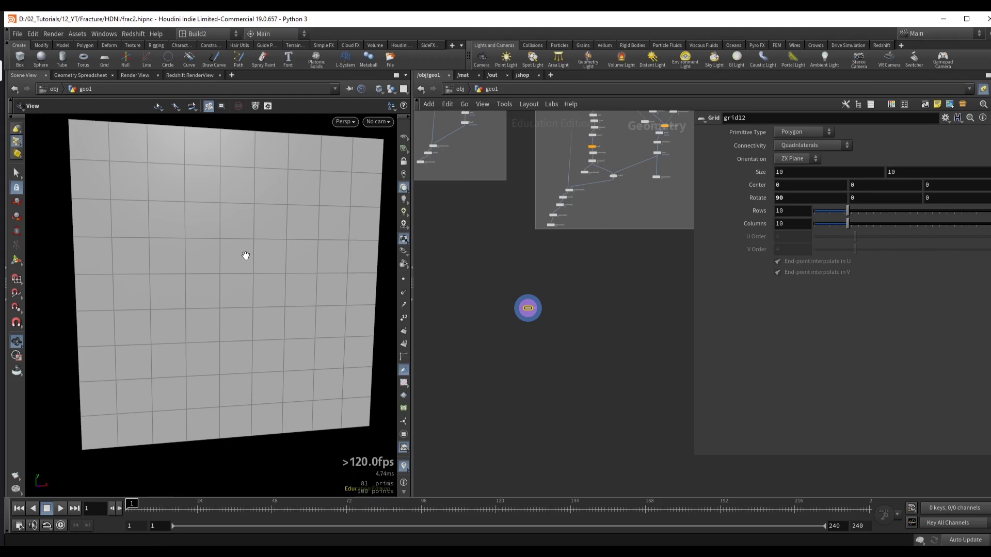
{"action": "left_click_drag", "start_coordinate": [287, 281], "coordinate": [259, 300]}
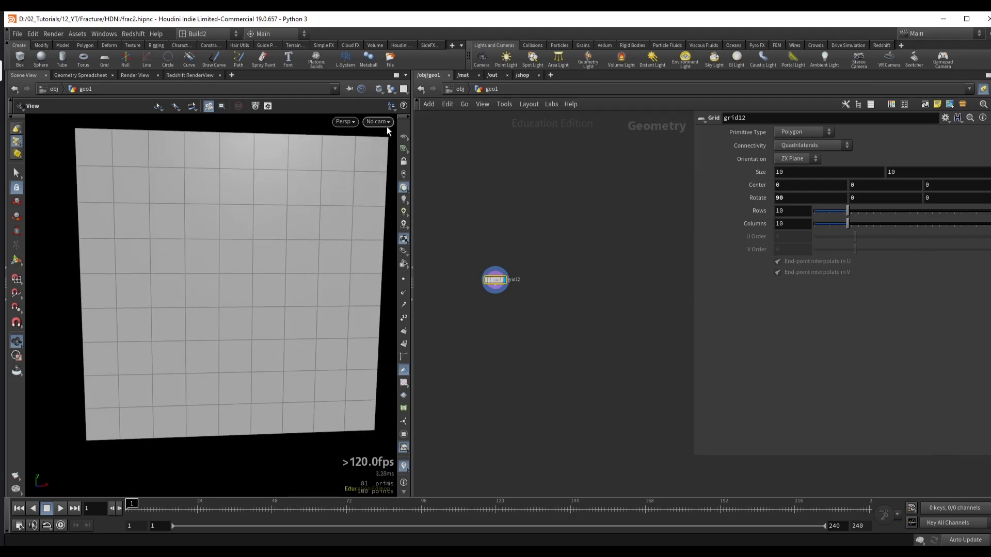
- Create an Add node beside grid12 and enable a single point at the origin
{"action": "scroll", "coordinate": [567, 264], "scroll_direction": "up", "scroll_amount": 2}
{"action": "key", "text": "Tab"}
{"action": "type", "text": "add"}
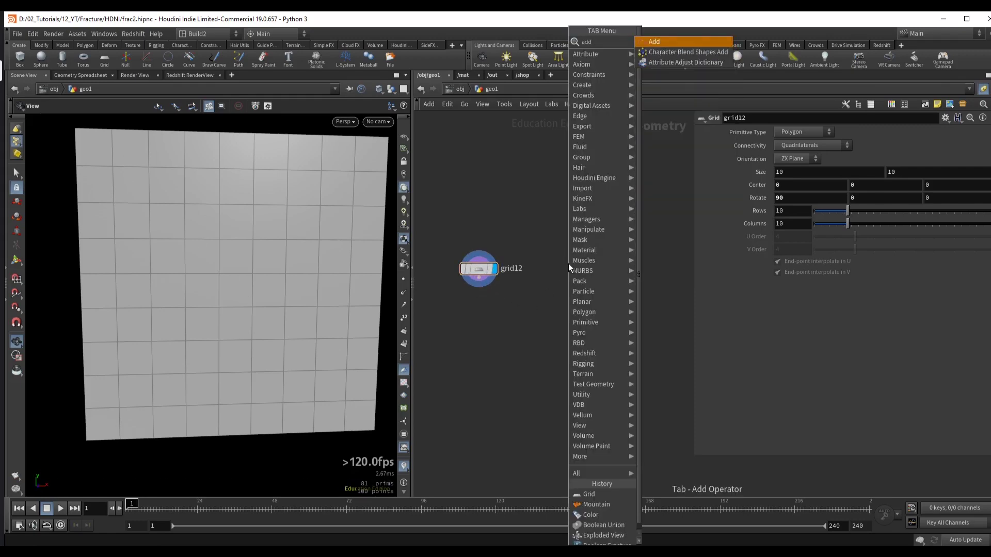
{"action": "key", "text": "Return"}
{"action": "left_click", "coordinate": [604, 252]}
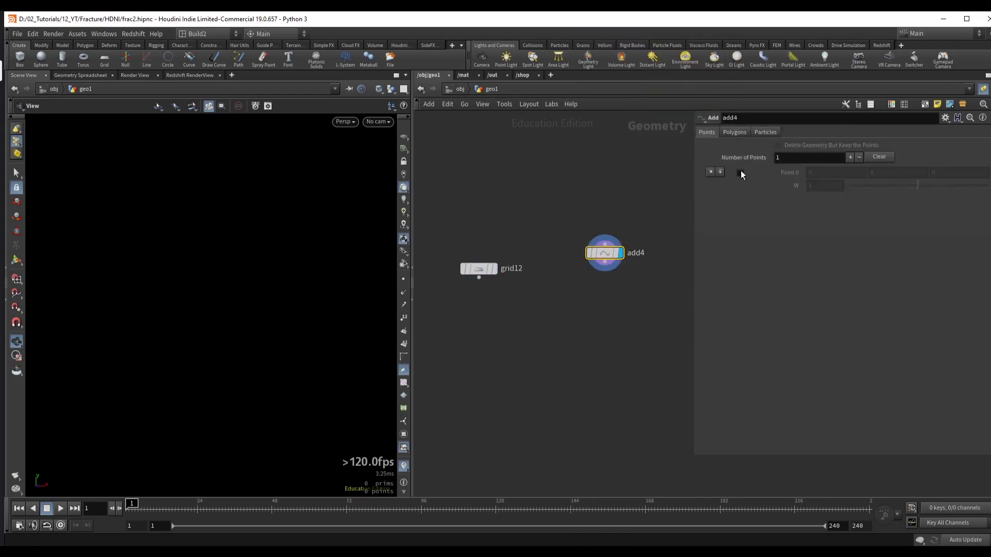
{"action": "left_click", "coordinate": [740, 173]}
{"action": "key", "text": "l"}
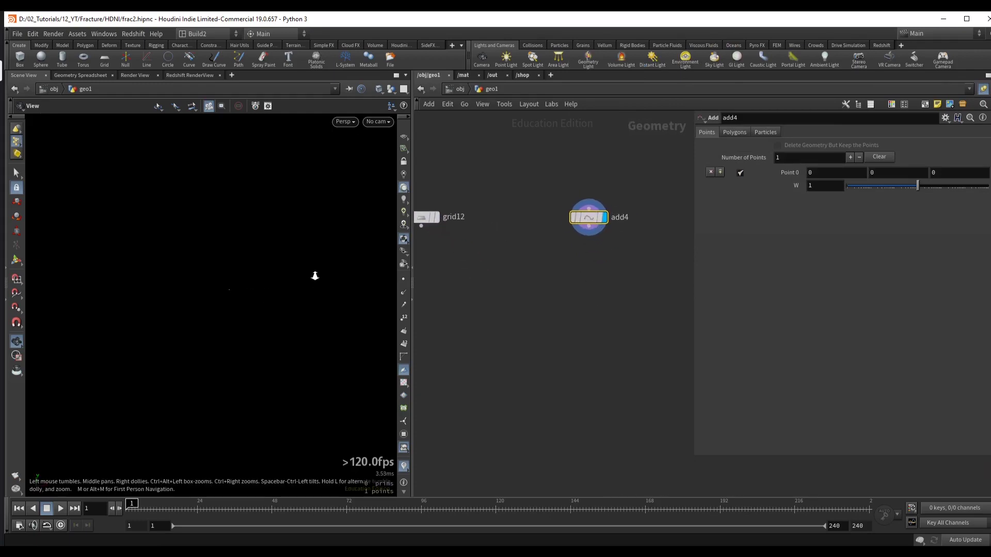
- Connect an Attribute Wrangle after add4 and start its VEX code with an @N = set() assignment
{"action": "key", "text": "Tab"}
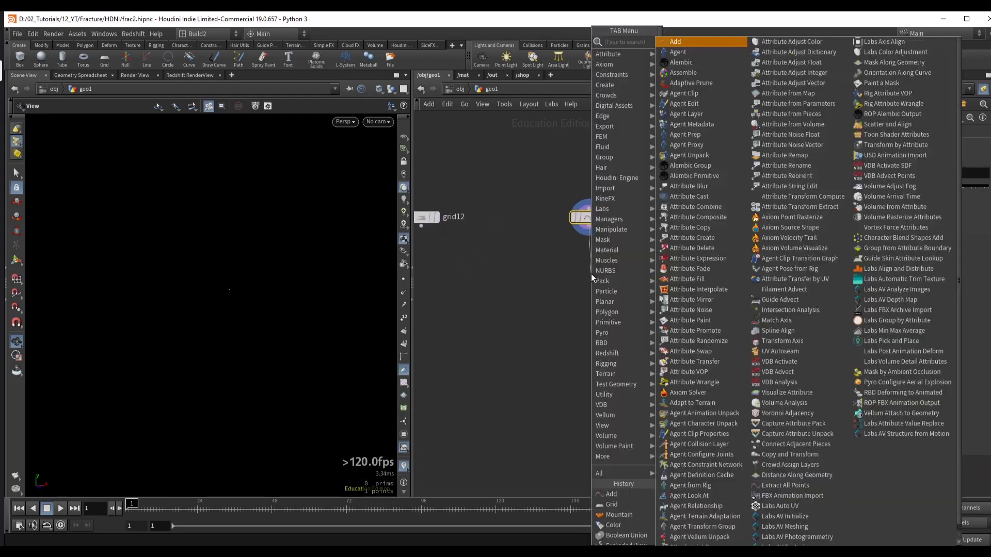
{"action": "type", "text": "attr"}
{"action": "key", "text": "Return"}
{"action": "left_click", "coordinate": [590, 273]}
{"action": "left_click", "coordinate": [781, 223]}
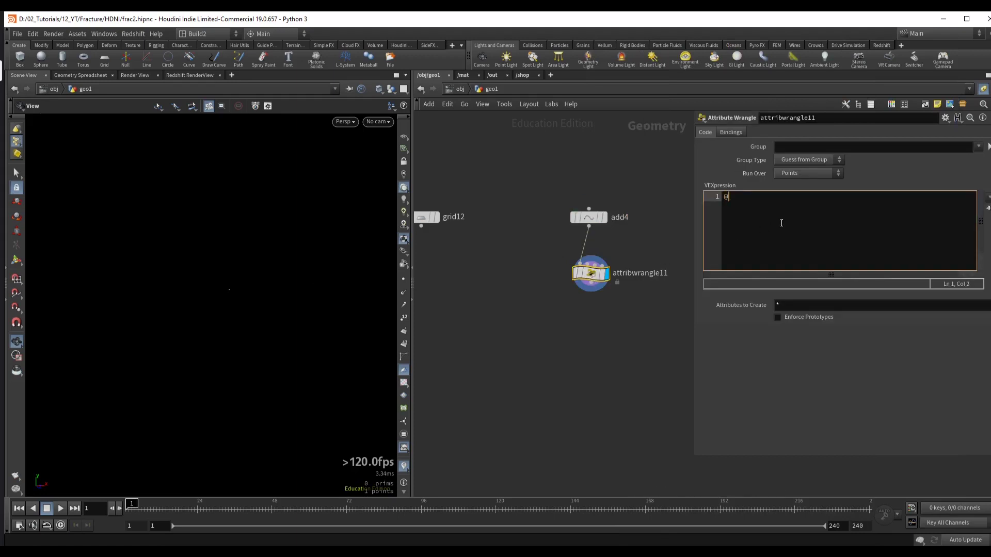
{"action": "type", "text": "@N = set("}
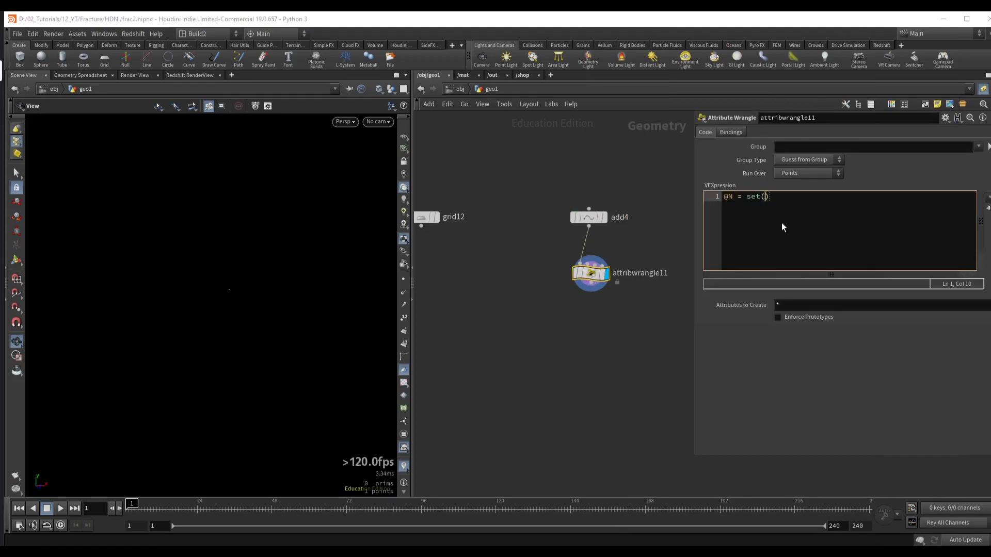
- Complete the wrangle expression as @N = set(0,1,0); and append a Copy and Transform node below it
{"action": "type", "text": "0,1,0);"}
{"action": "middle_click_drag", "start_coordinate": [562, 314], "coordinate": [533, 283]}
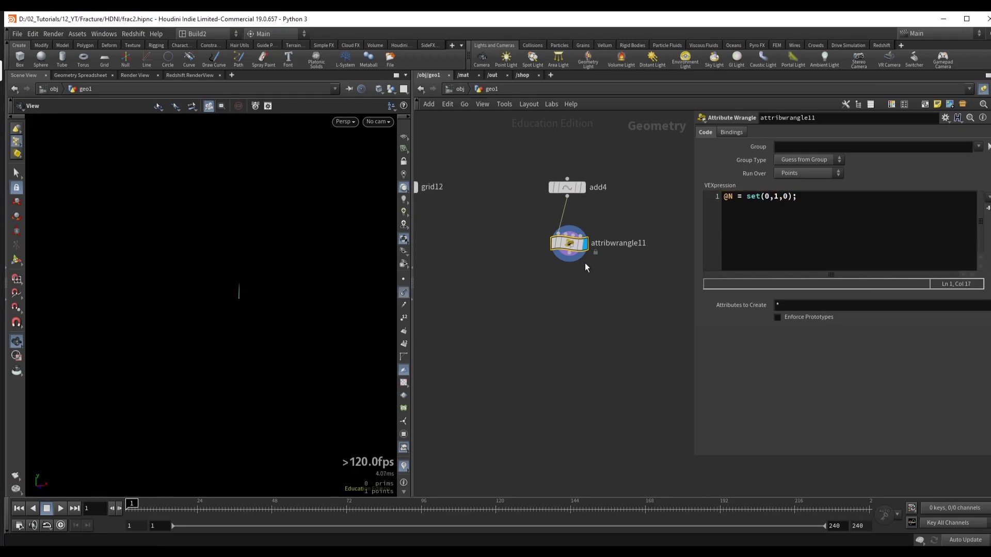
{"action": "left_click", "coordinate": [561, 256]}
{"action": "key", "text": "Tab"}
{"action": "type", "text": "c"}
{"action": "type", "text": "opy"}
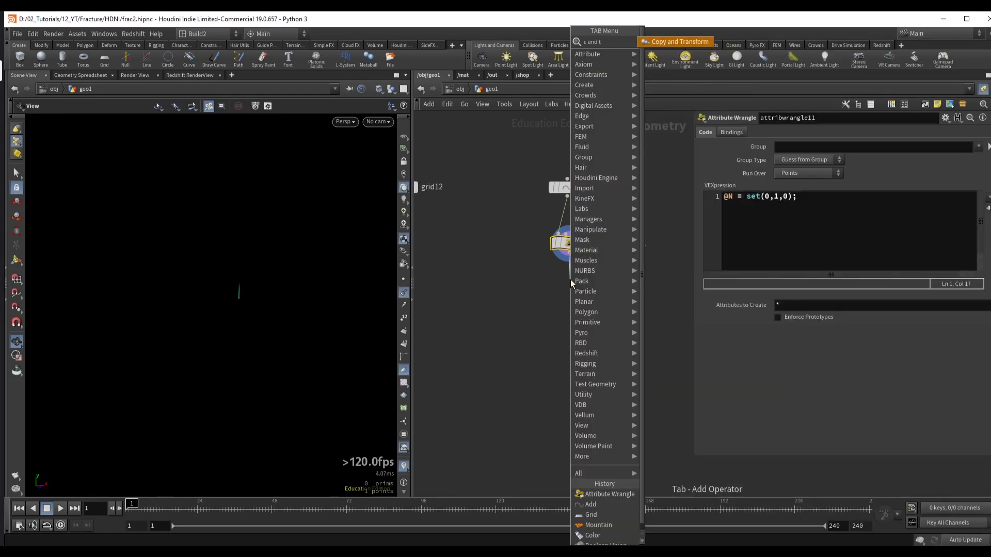
{"action": "key", "text": "Return"}
{"action": "left_click", "coordinate": [572, 283]}
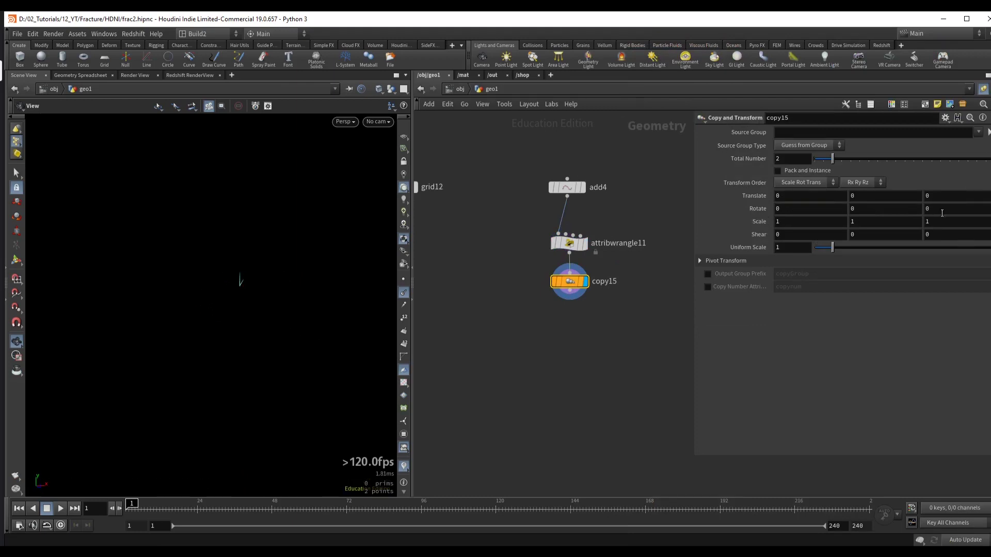
- Drive the Copy and Transform node's Z rotation with 360/ch("ncy") and set its total number to 13
{"action": "middle_click_drag", "start_coordinate": [943, 209], "coordinate": [967, 191]}
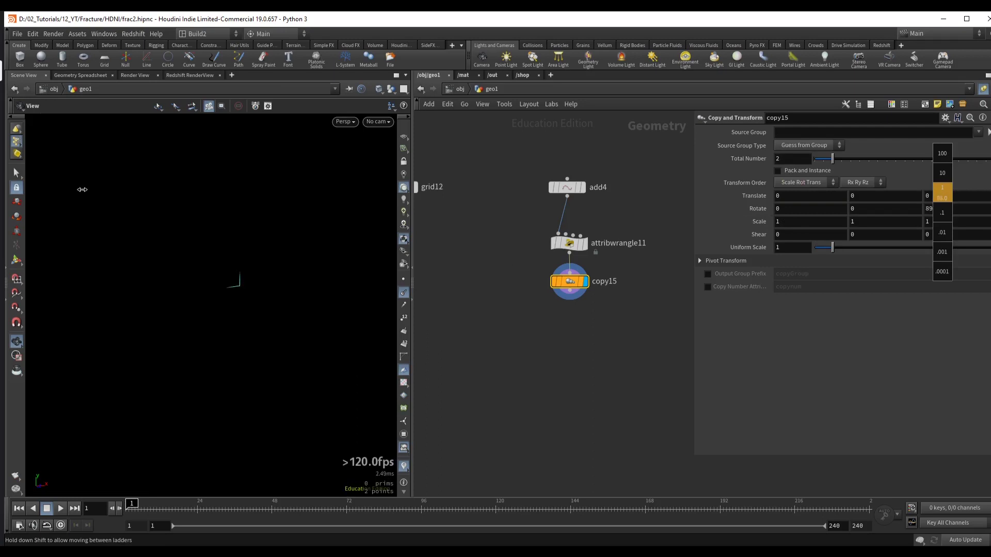
{"action": "middle_click_drag", "start_coordinate": [82, 189], "coordinate": [767, 228]}
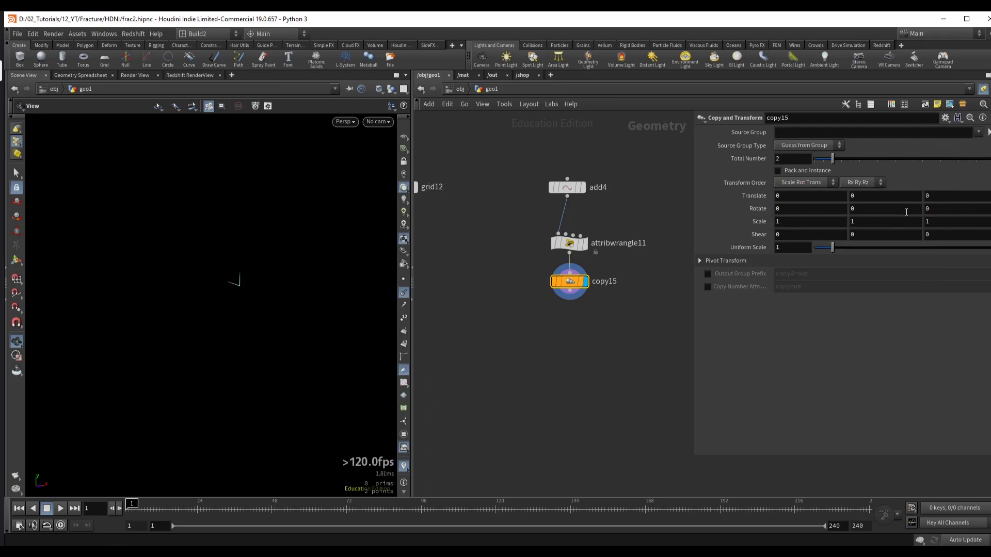
{"action": "right_click", "coordinate": [749, 159]}
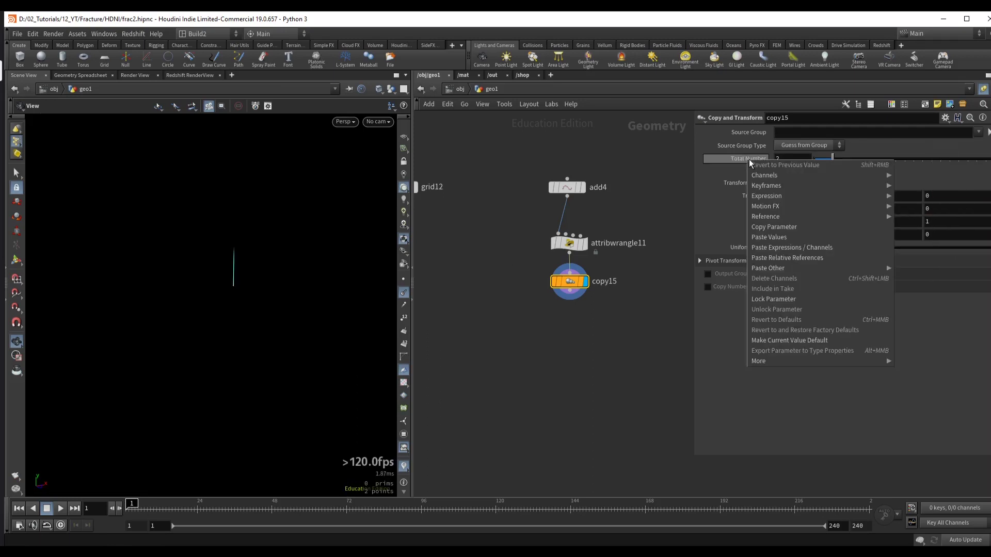
{"action": "left_click", "coordinate": [787, 228]}
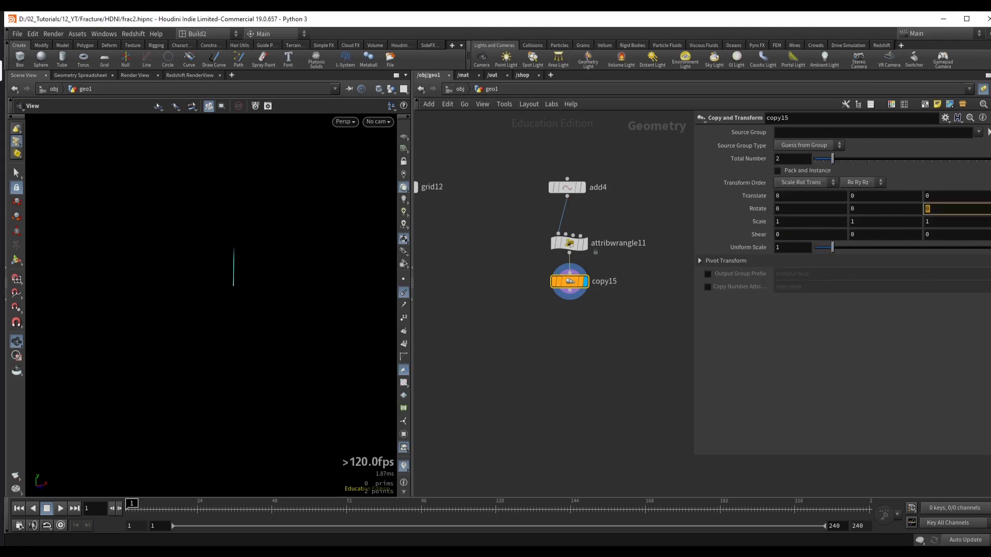
{"action": "type", "text": "360/"}
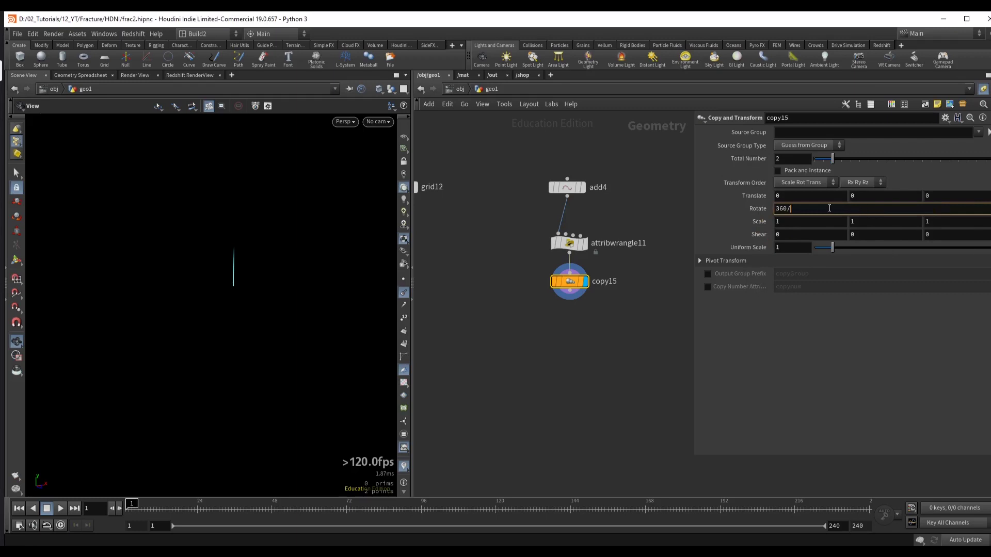
{"action": "right_click", "coordinate": [830, 208]}
{"action": "left_click", "coordinate": [867, 305]}
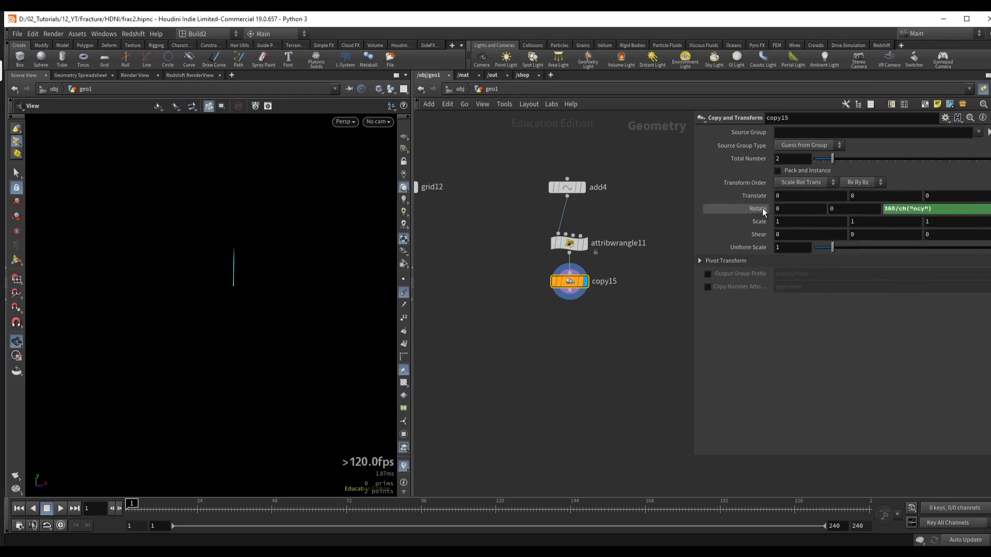
{"action": "left_click_drag", "start_coordinate": [832, 158], "coordinate": [931, 159]}
{"action": "left_click_drag", "start_coordinate": [244, 292], "coordinate": [242, 270]}
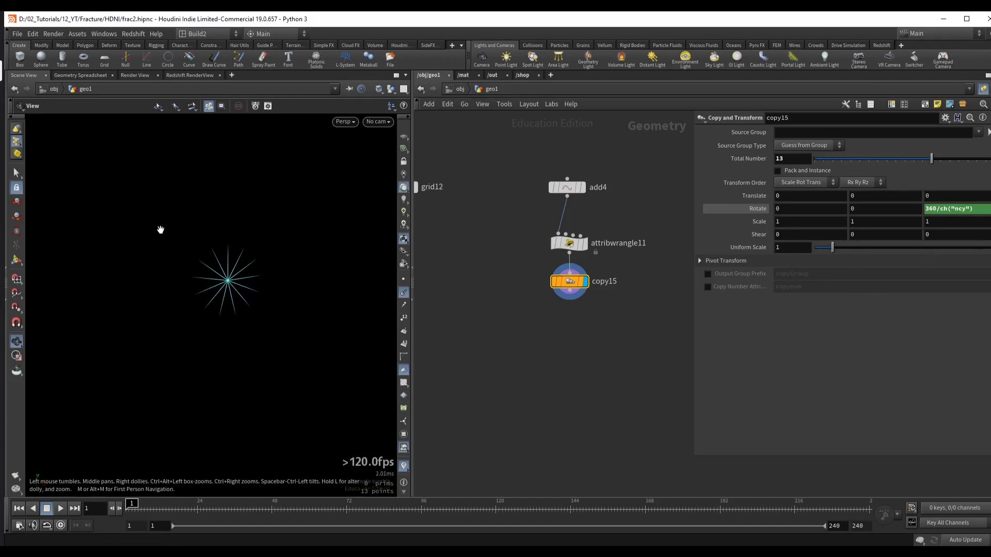
- Add a Line node beside the point network and display it
{"action": "scroll", "coordinate": [542, 310], "scroll_direction": "down", "scroll_amount": 2}
{"action": "key", "text": "Tab"}
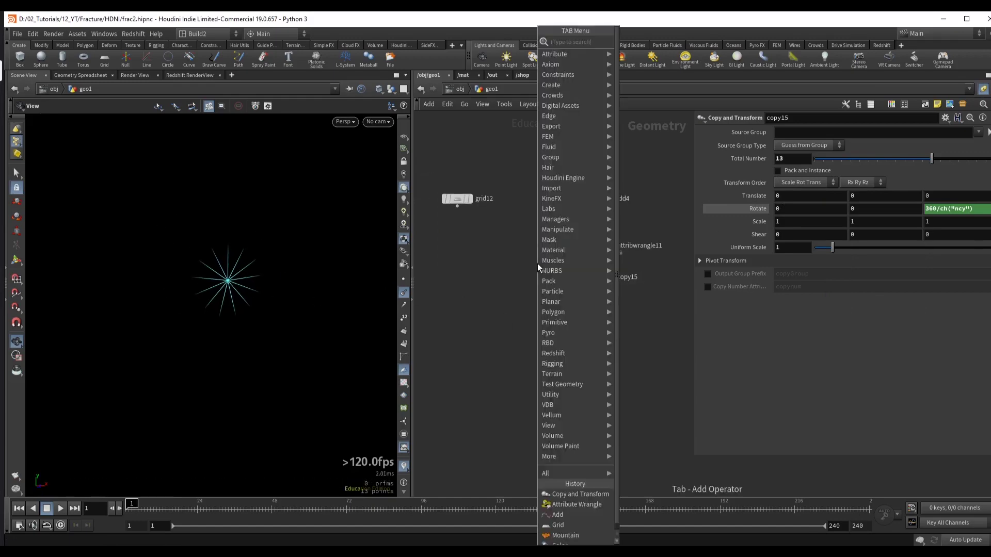
{"action": "type", "text": "line"}
{"action": "key", "text": "Return"}
{"action": "left_click", "coordinate": [525, 260]}
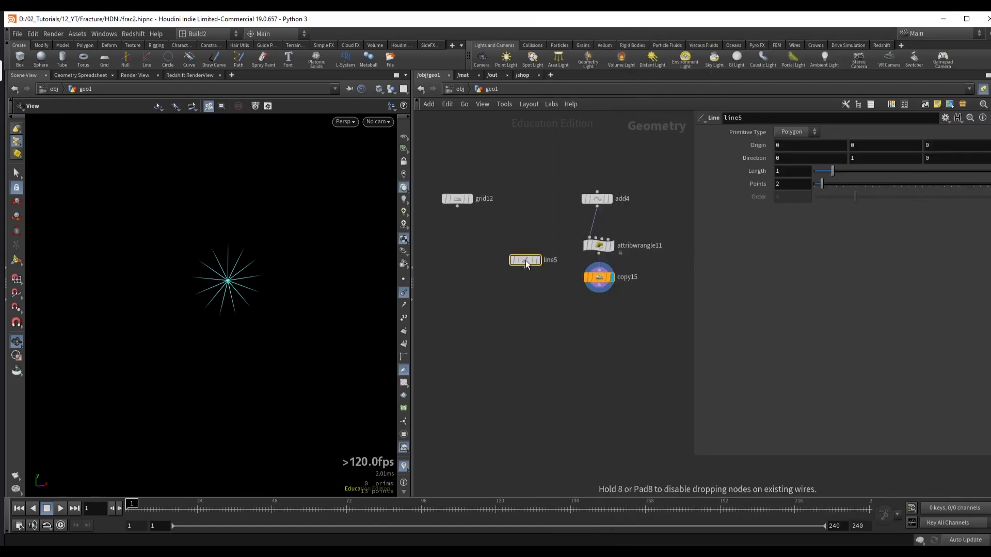
{"action": "key", "text": "h"}
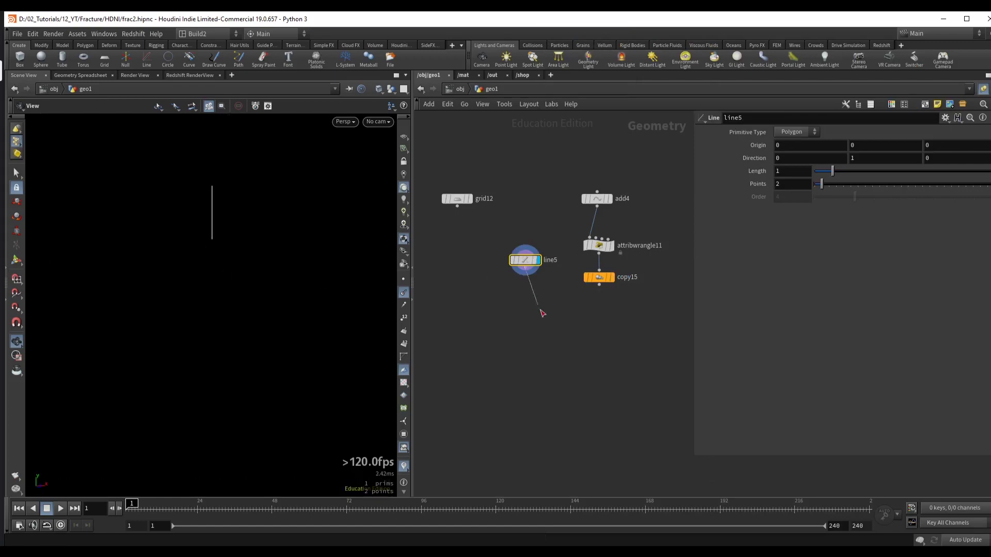
- Append a Copy to Points node to the line, feed it the Copy and Transform points as targets, and display it
{"action": "left_click_drag", "start_coordinate": [542, 313], "coordinate": [547, 323]}
{"action": "type", "text": "copy to p"}
{"action": "key", "text": "Return"}
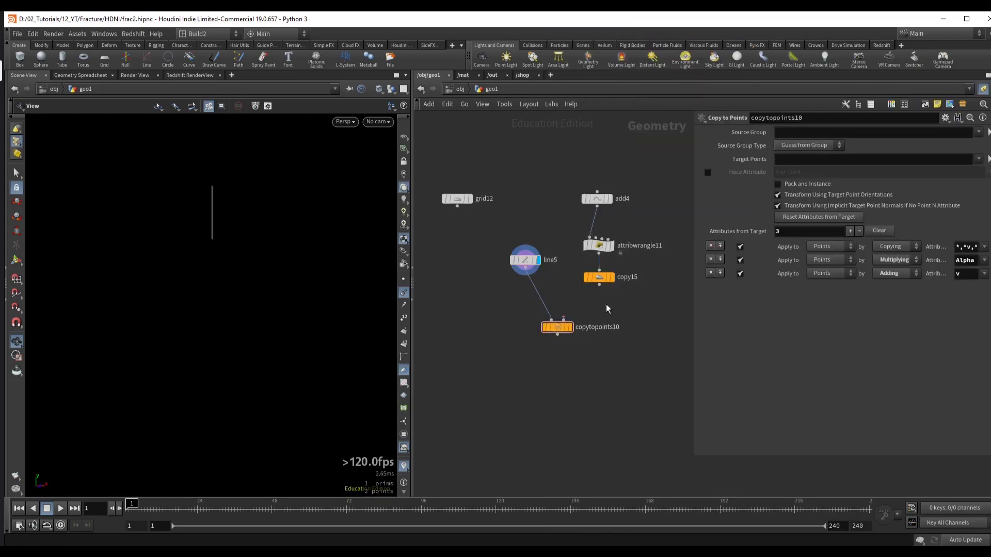
{"action": "left_click_drag", "start_coordinate": [598, 284], "coordinate": [564, 318]}
{"action": "left_click", "coordinate": [569, 328]}
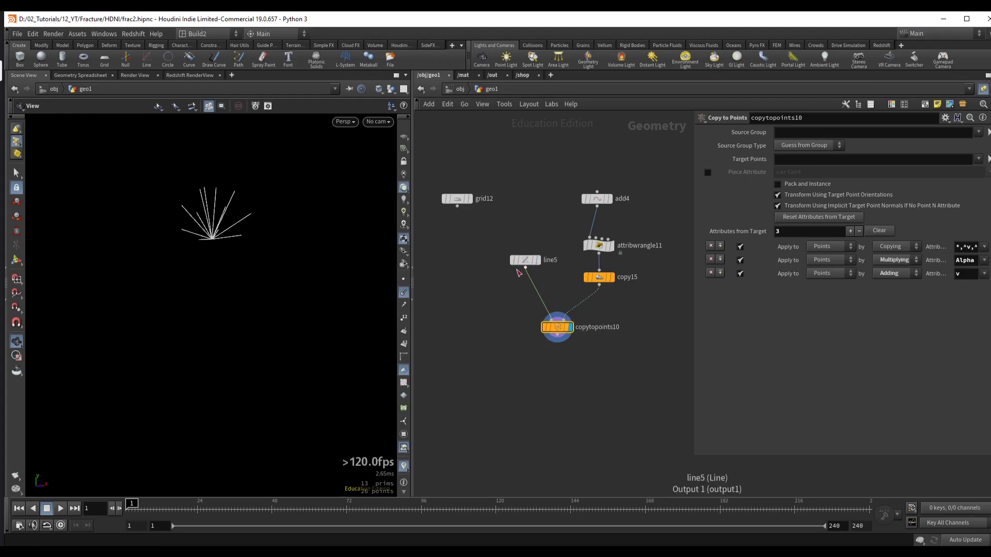
- Set the line's direction to 0, 0, 1 and its length to about 3.78
{"action": "left_click_drag", "start_coordinate": [524, 260], "coordinate": [509, 272]}
{"action": "key", "text": "r"}
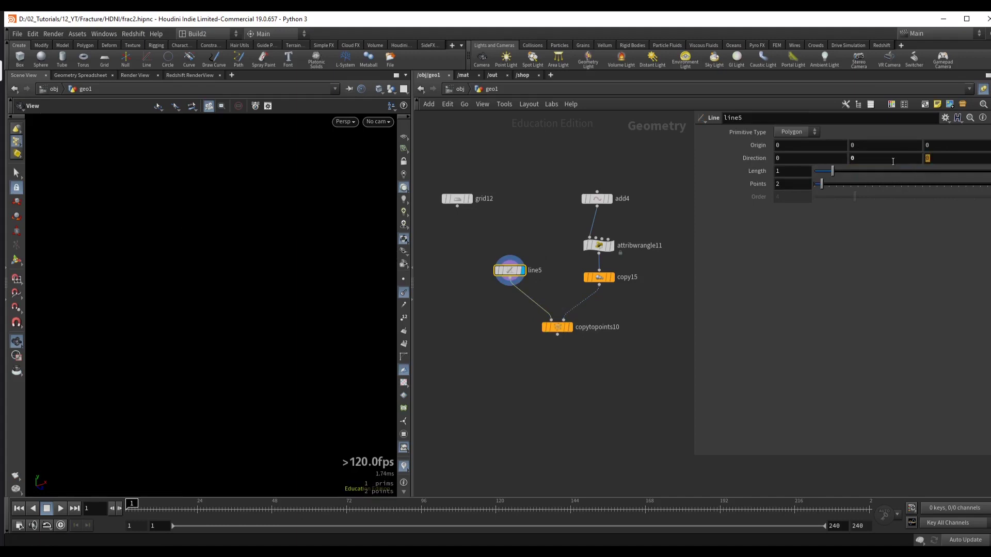
{"action": "type", "text": "1"}
{"action": "key", "text": "Return"}
{"action": "left_click_drag", "start_coordinate": [841, 171], "coordinate": [877, 176]}
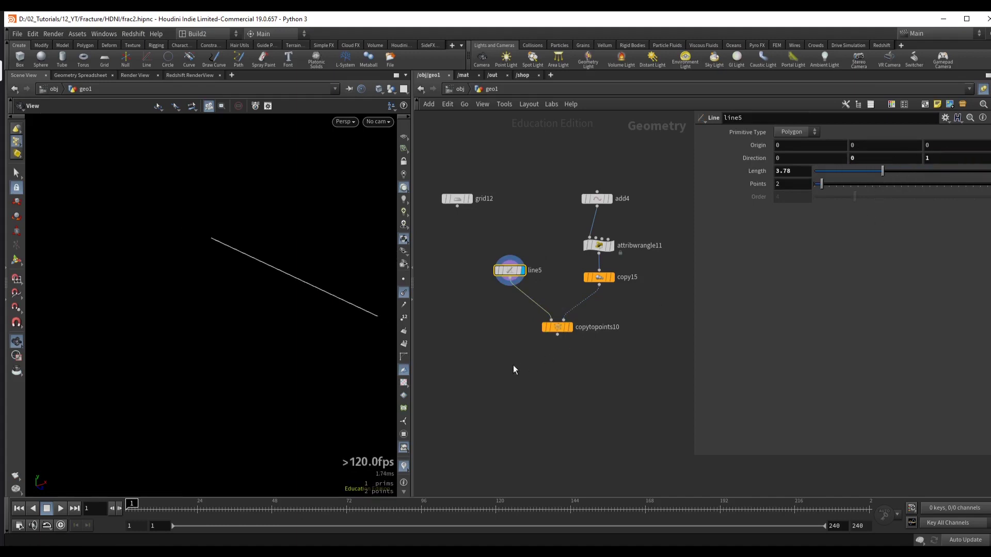
- Display the Copy to Points result and overlay the grid as a template for size comparison
{"action": "left_click", "coordinate": [557, 328]}
{"action": "key", "text": "r"}
{"action": "left_click_drag", "start_coordinate": [609, 309], "coordinate": [505, 183]}
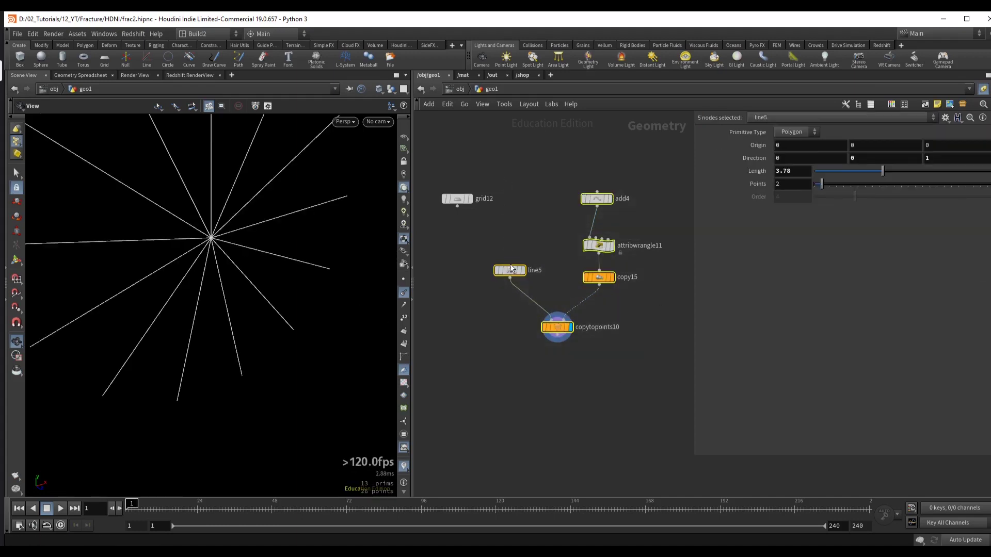
{"action": "left_click_drag", "start_coordinate": [510, 270], "coordinate": [550, 277]}
{"action": "left_click", "coordinate": [456, 199]}
{"action": "key", "text": "w"}
{"action": "left_click_drag", "start_coordinate": [232, 268], "coordinate": [201, 253]}
- Lengthen the line to about 8.08 so the radial copies extend past the grid's edges
{"action": "left_click", "coordinate": [539, 278]}
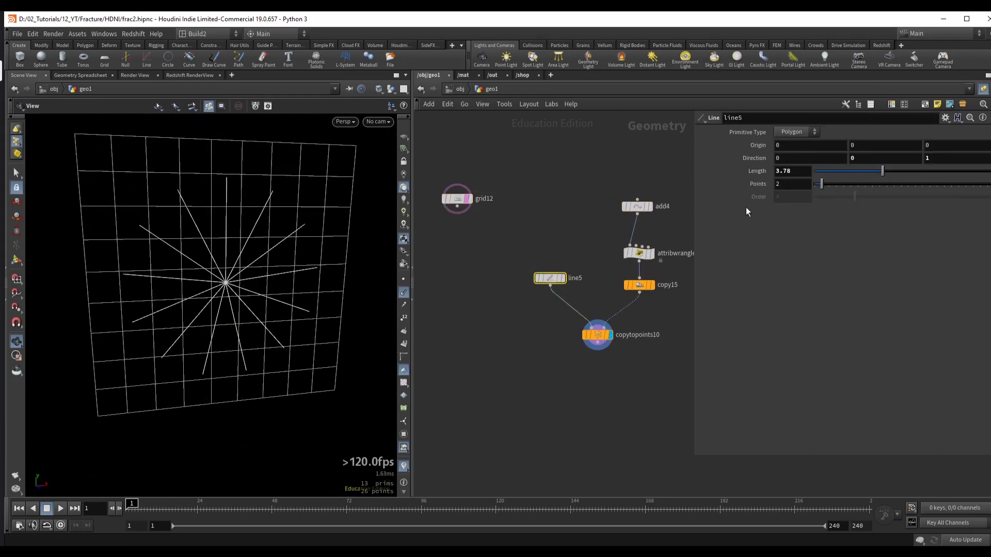
{"action": "middle_click_drag", "start_coordinate": [739, 174], "coordinate": [924, 177]}
{"action": "left_click_drag", "start_coordinate": [227, 217], "coordinate": [201, 243]}
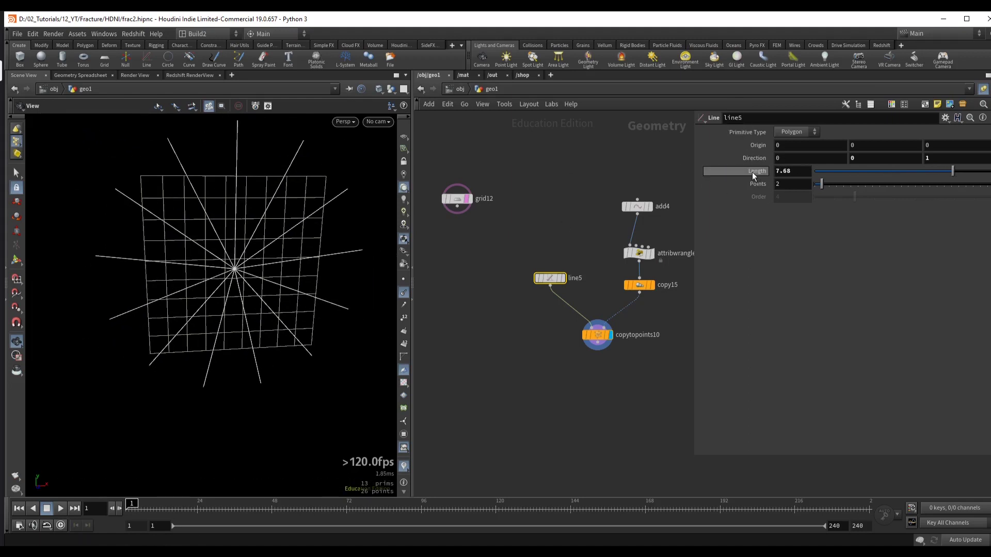
{"action": "middle_click_drag", "start_coordinate": [752, 175], "coordinate": [752, 170]}
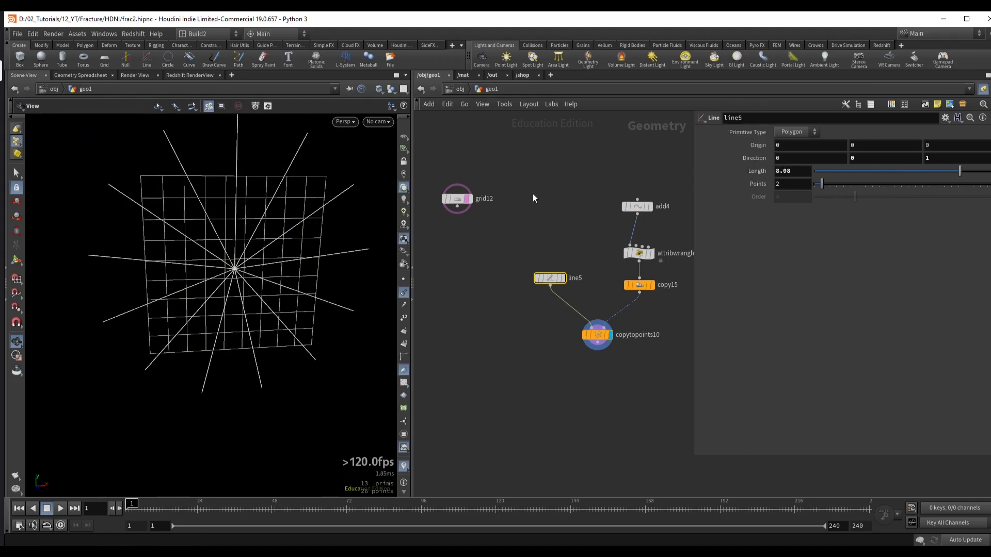
- Undo the latest node moves and display the Copy and Transform node's radial normals
{"action": "key", "text": "ctrl+z"}
{"action": "key", "text": "ctrl+z"}
{"action": "key", "text": "ctrl+z"}
{"action": "key", "text": "ctrl+z"}
{"action": "left_click", "coordinate": [603, 295]}
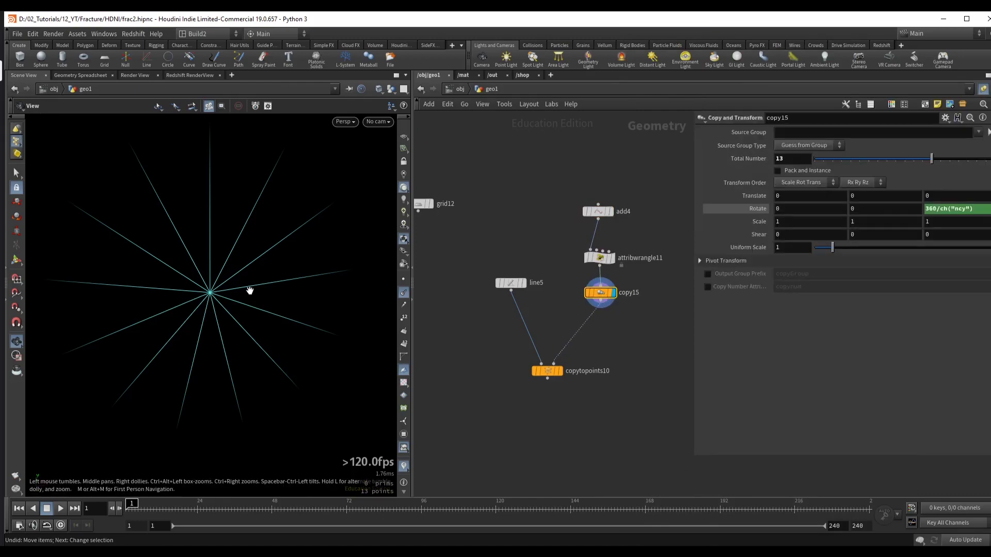
{"action": "left_click_drag", "start_coordinate": [250, 287], "coordinate": [202, 281]}
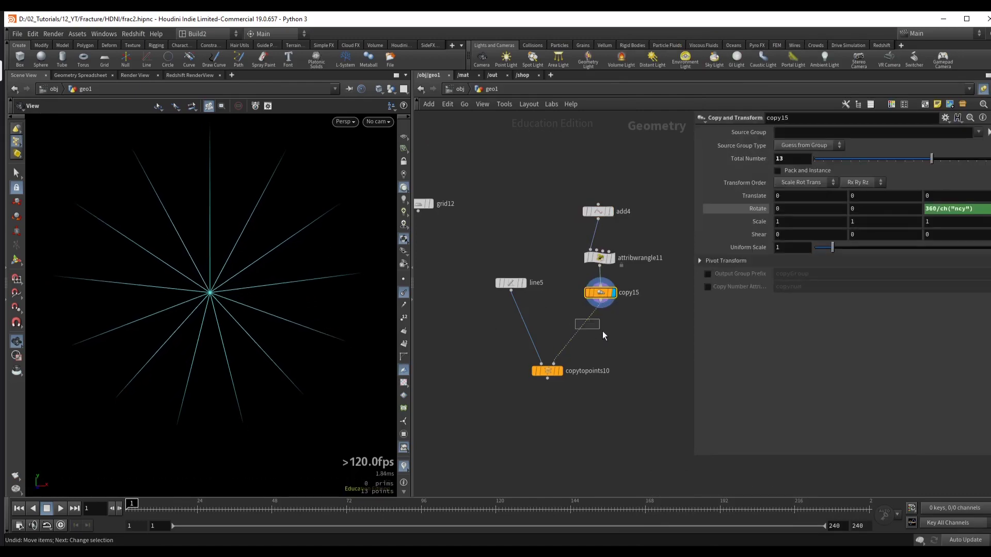
- Insert an Attribute Randomize node between Copy and Transform and Copy to Points, with N as its attribute name
{"action": "key", "text": "Tab"}
{"action": "type", "text": "at r"}
{"action": "key", "text": "Return"}
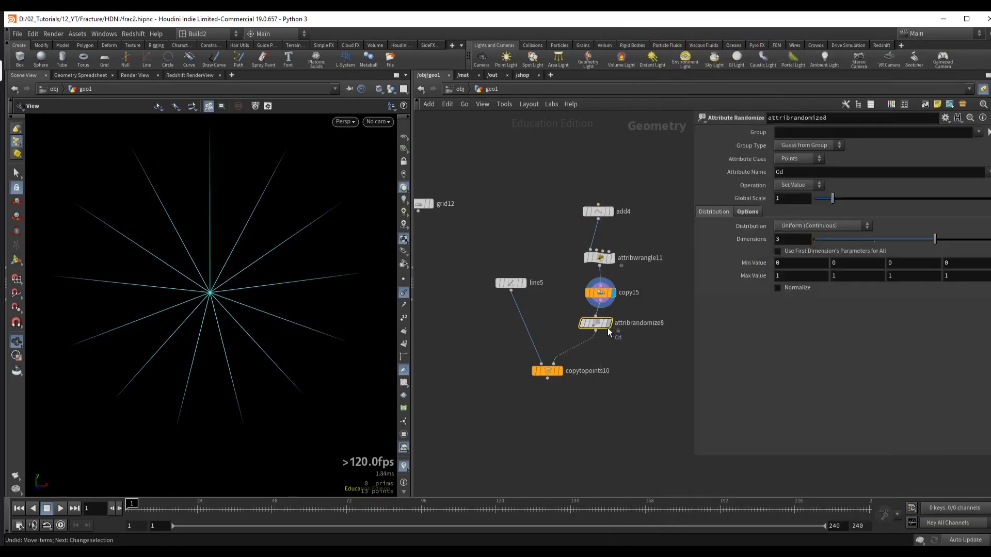
{"action": "type", "text": "N"}
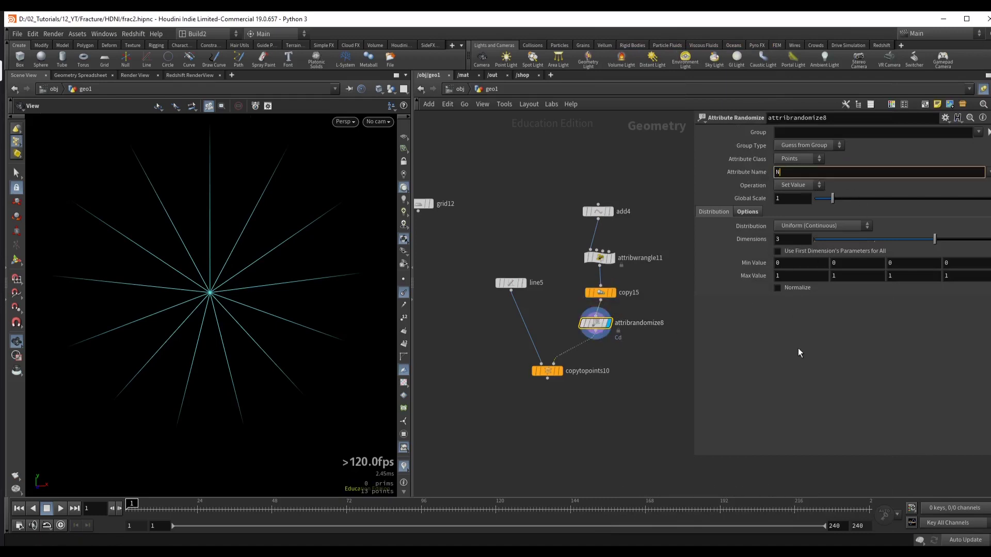
{"action": "key", "text": "Return"}
- Set the randomization's min values to -1, but set both the min and max of the third component to 0
{"action": "middle_click_drag", "start_coordinate": [749, 261], "coordinate": [701, 270]}
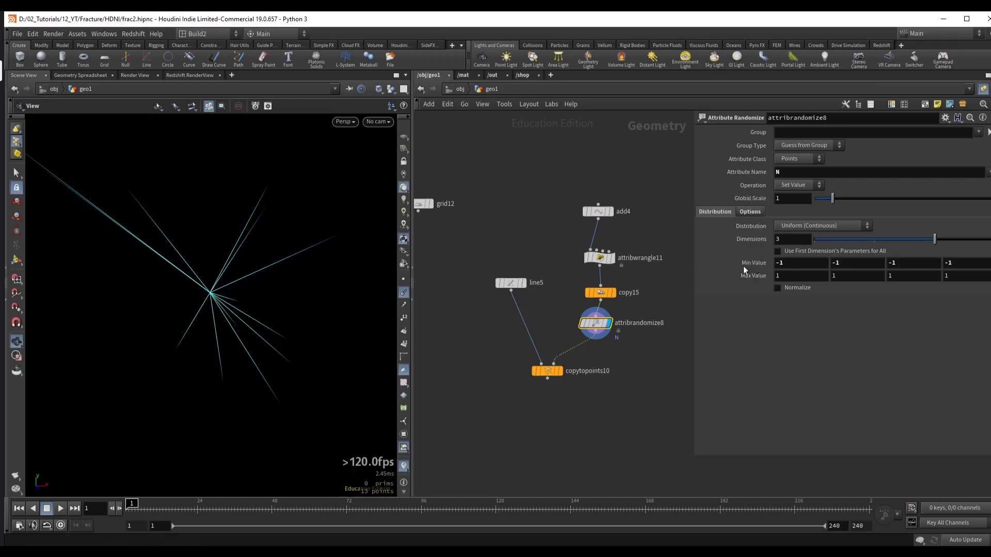
{"action": "left_click_drag", "start_coordinate": [331, 309], "coordinate": [212, 303]}
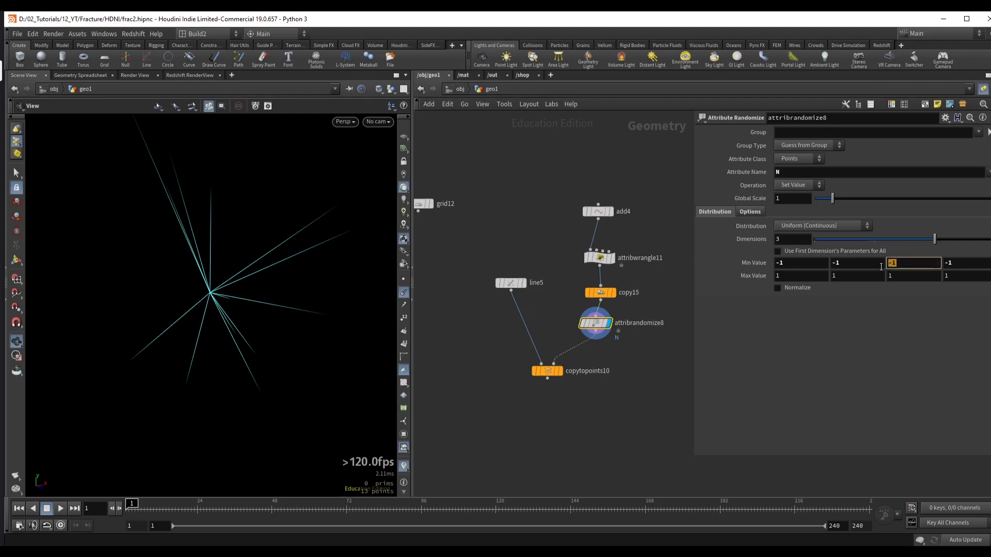
{"action": "type", "text": "0"}
{"action": "left_click", "coordinate": [913, 275]}
{"action": "type", "text": "0"}
{"action": "key", "text": "Return"}
{"action": "left_click_drag", "start_coordinate": [170, 256], "coordinate": [108, 258]}
- Change the randomize operation to Add Value and reduce its global scale to 0.11
{"action": "left_click", "coordinate": [794, 185]}
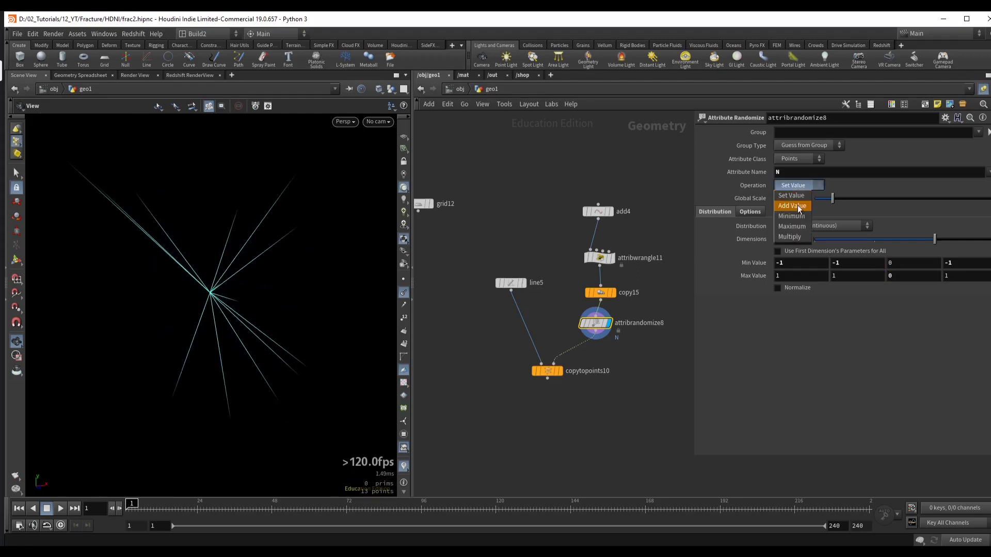
{"action": "left_click", "coordinate": [798, 199]}
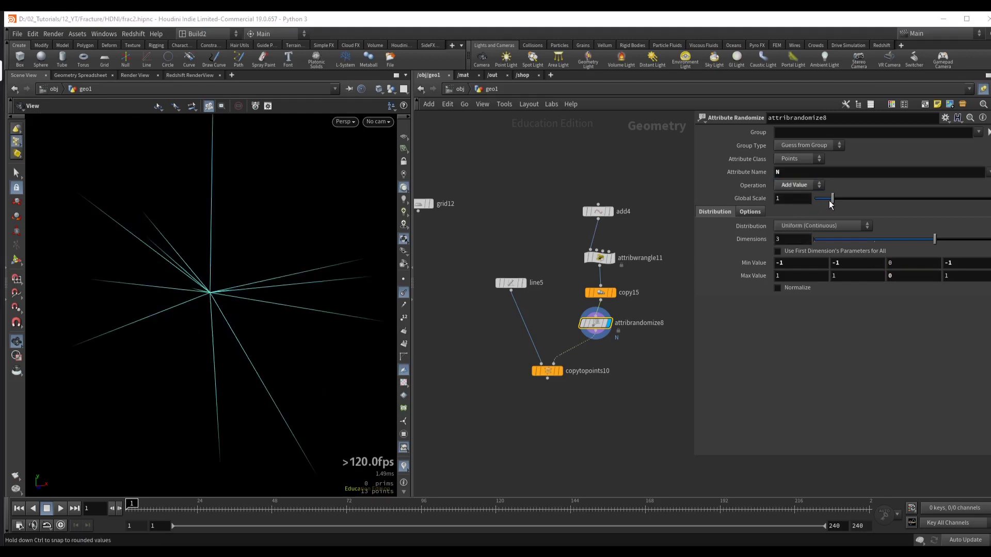
{"action": "left_click_drag", "start_coordinate": [832, 204], "coordinate": [816, 199]}
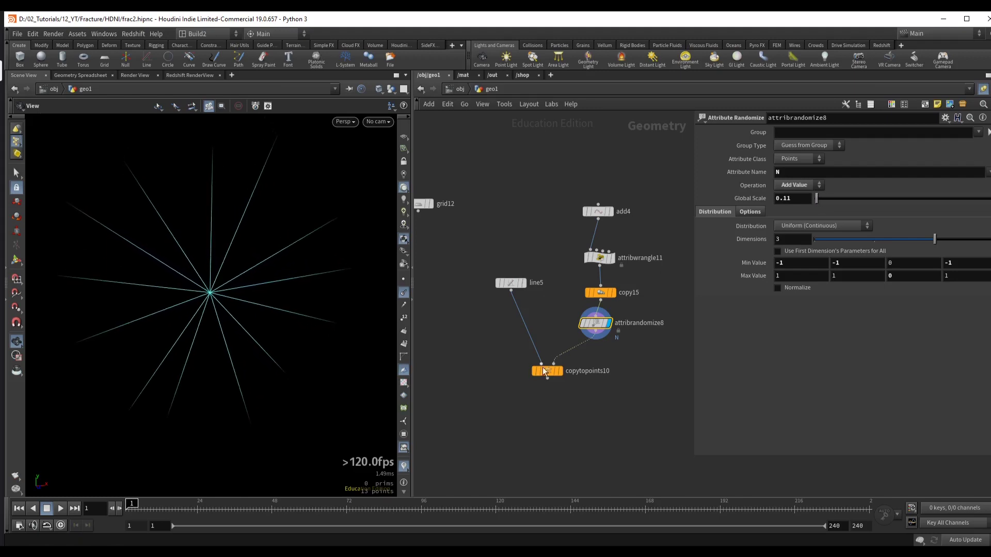
- Display the Copy to Points result over the grid template and slightly adjust the Attribute Randomize node's global scale
{"action": "left_click", "coordinate": [559, 371]}
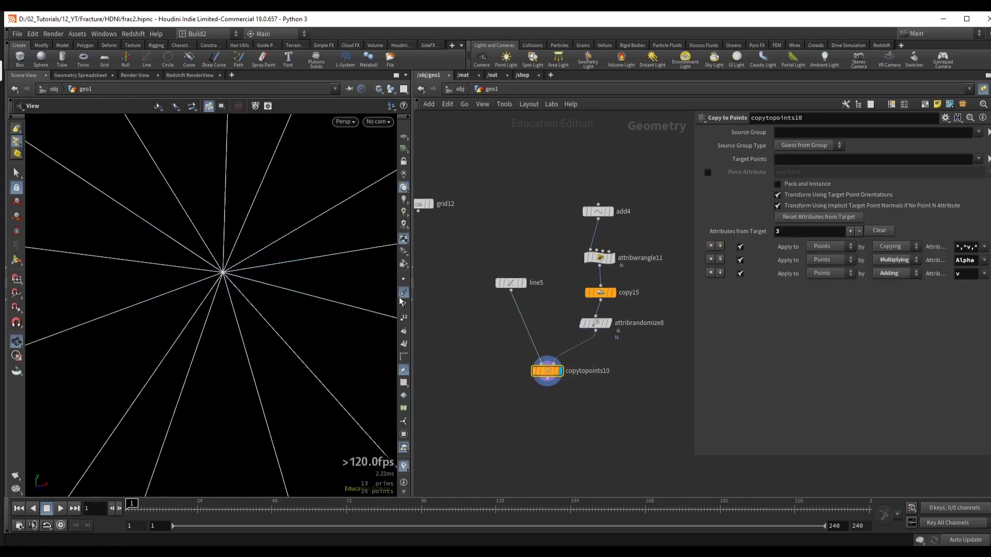
{"action": "left_click", "coordinate": [424, 204]}
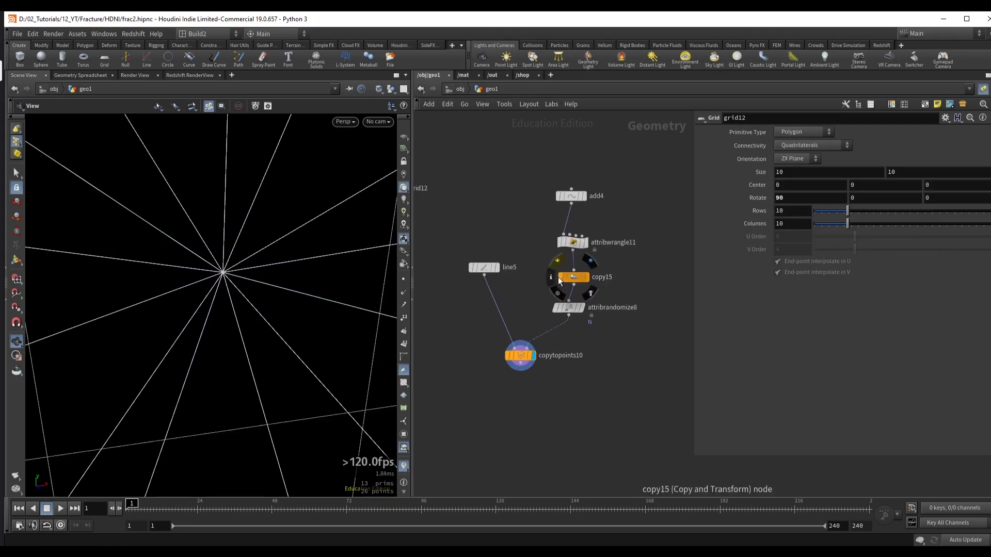
{"action": "left_click", "coordinate": [568, 308]}
{"action": "left_click_drag", "start_coordinate": [335, 258], "coordinate": [428, 259]}
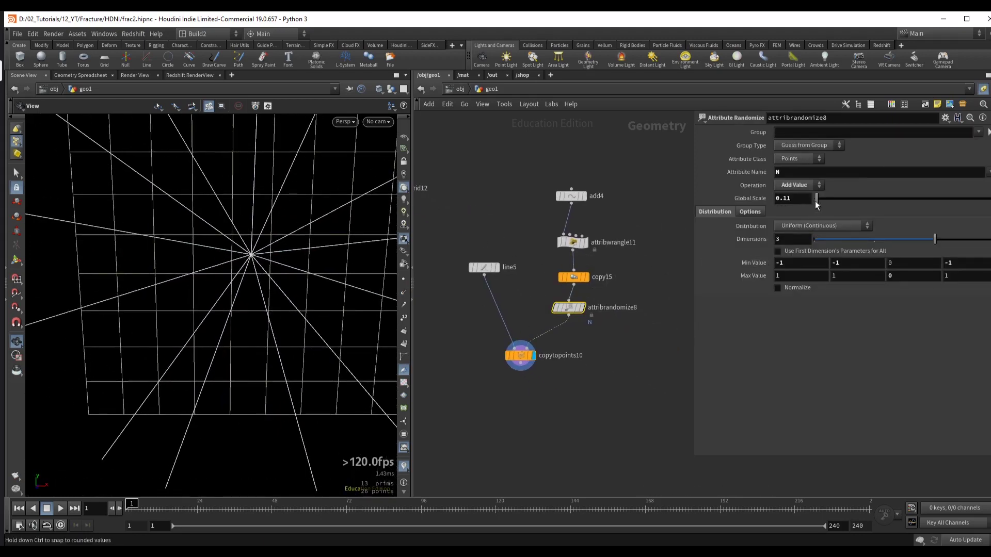
{"action": "left_click_drag", "start_coordinate": [817, 202], "coordinate": [815, 202]}
- Increase the Copy and Transform node's total number to 21 for a denser set of radial lines
{"action": "left_click", "coordinate": [572, 279]}
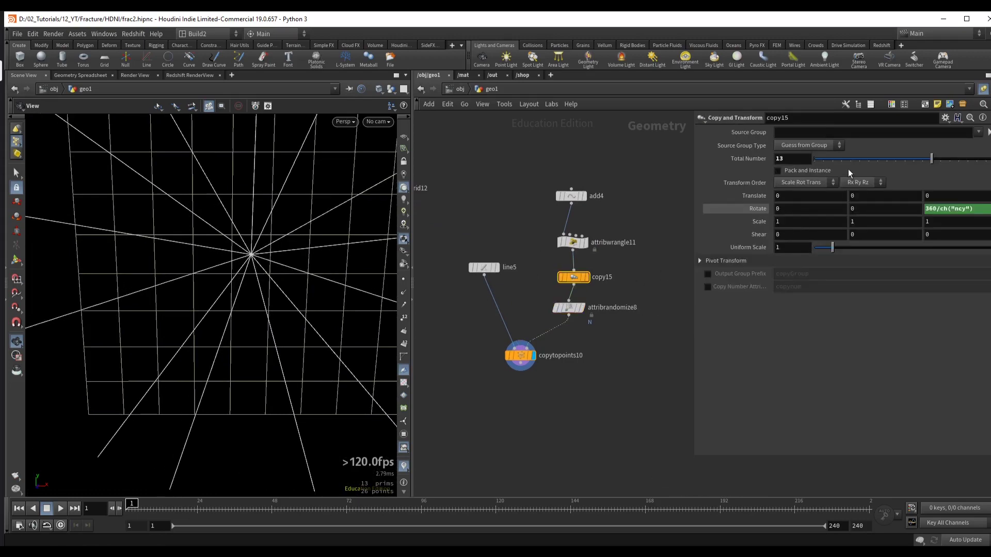
{"action": "left_click_drag", "start_coordinate": [934, 164], "coordinate": [967, 165]}
{"action": "middle_click_drag", "start_coordinate": [760, 158], "coordinate": [769, 155]}
{"action": "left_click_drag", "start_coordinate": [148, 261], "coordinate": [165, 248], "text": "alt"}
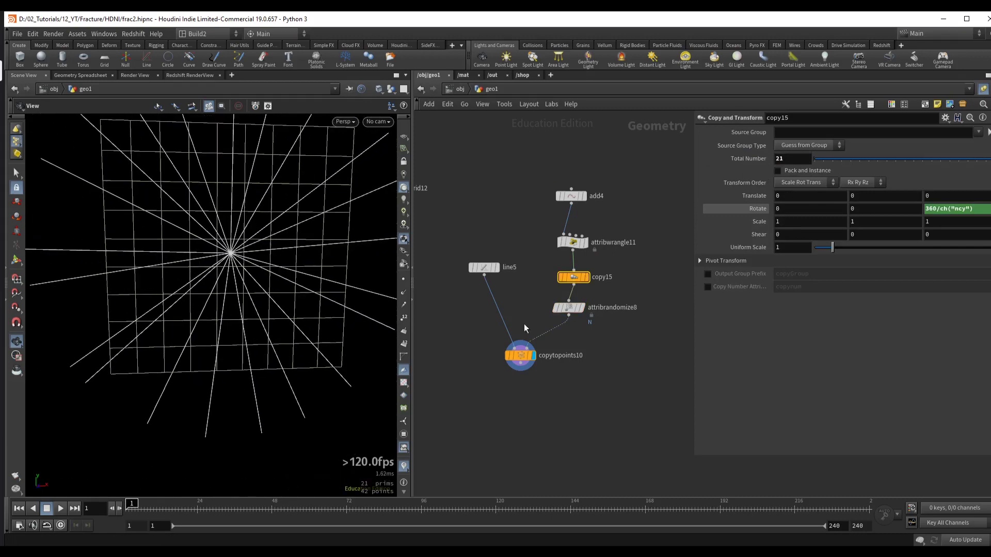
- Toggle the Attribute Randomize node's bypass repeatedly to compare the radial lines with and without randomized directions
{"action": "left_click", "coordinate": [574, 313]}
{"action": "key", "text": "q"}
{"action": "key", "text": "q"}
{"action": "key", "text": "q"}
{"action": "key", "text": "q"}
{"action": "key", "text": "q"}
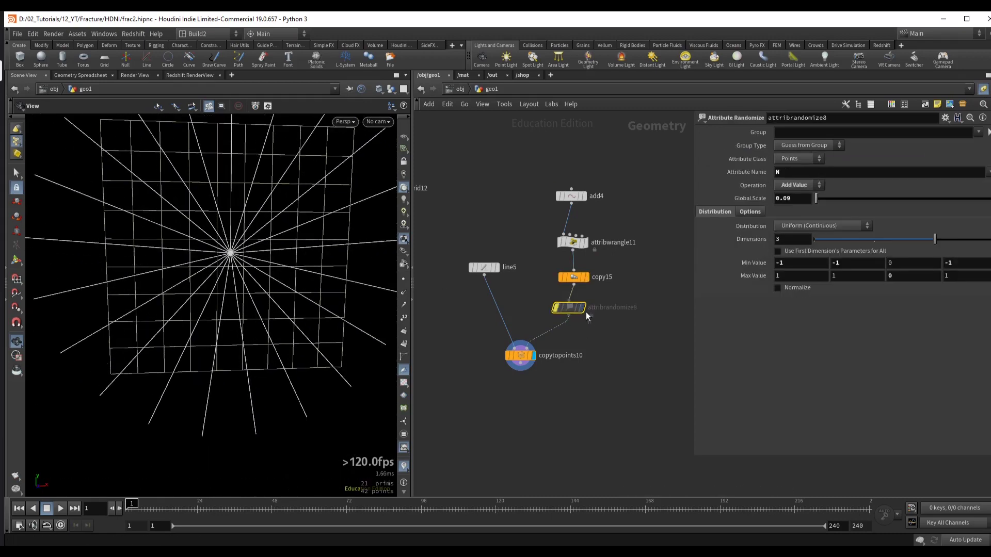
{"action": "key", "text": "q"}
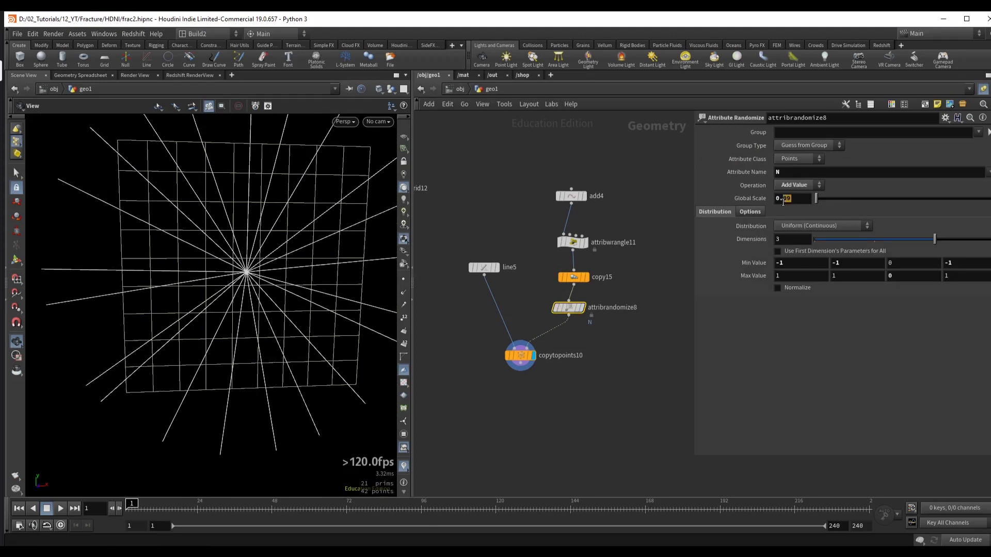
- Set the Attribute Randomize node's global scale to 0.12 and compare the result with the node bypassed
{"action": "type", "text": "12"}
{"action": "key", "text": "Return"}
{"action": "key", "text": "q"}
{"action": "key", "text": "q"}
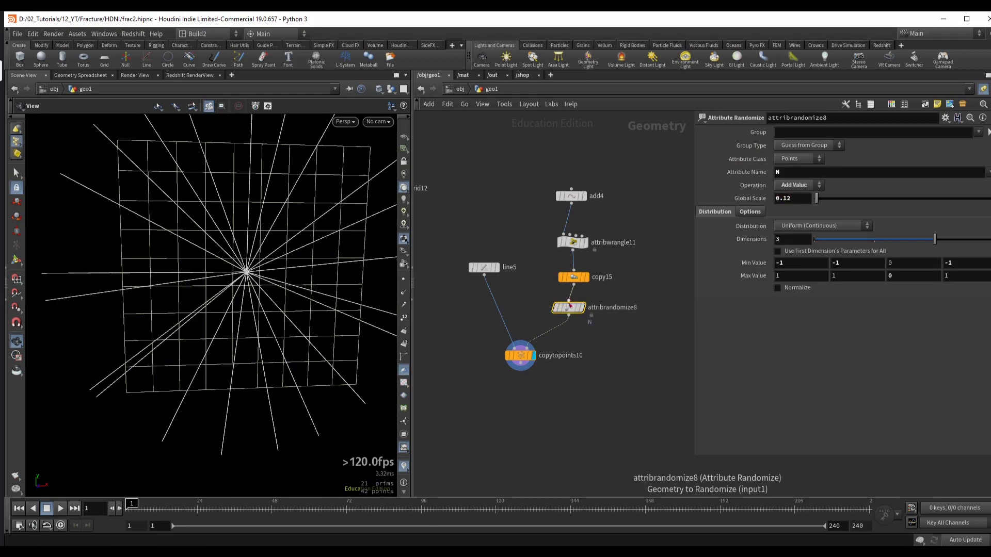
- Insert a Resample node between the Line node and the Copy to Points node
{"action": "left_click_drag", "start_coordinate": [521, 355], "coordinate": [534, 347]}
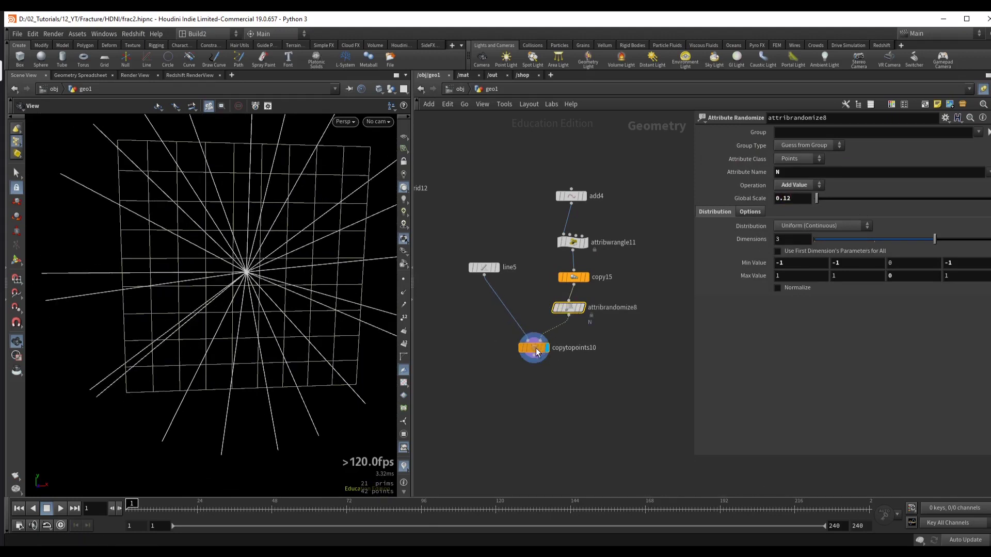
{"action": "left_click", "coordinate": [484, 267]}
{"action": "left_click", "coordinate": [496, 267]}
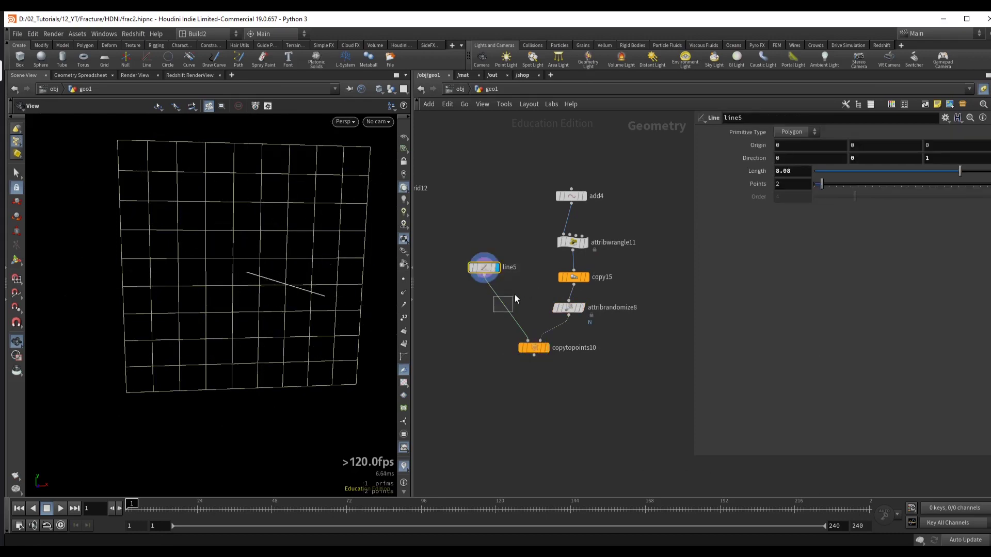
{"action": "key", "text": "Tab"}
{"action": "type", "text": "resample"}
{"action": "key", "text": "Return"}
{"action": "left_click", "coordinate": [485, 317]}
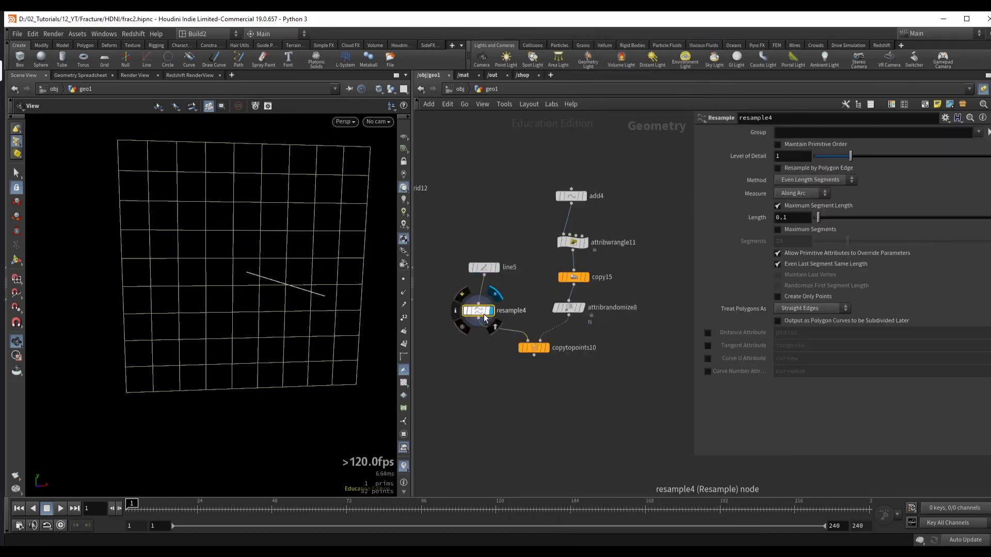
- Enable the Curve U attribute, curveu, on the Resample node and display the Copy to Points result
{"action": "left_click_drag", "start_coordinate": [248, 289], "coordinate": [371, 297]}
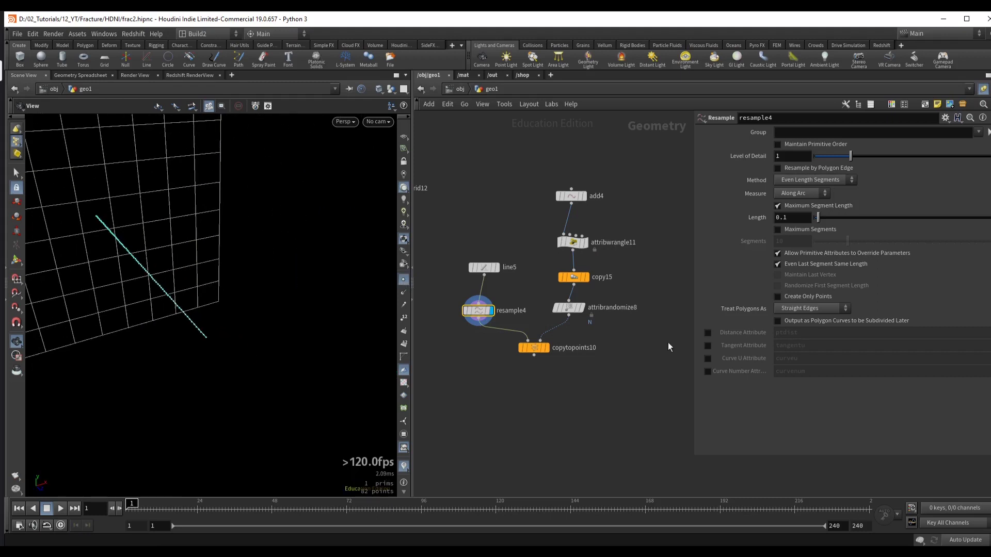
{"action": "left_click", "coordinate": [707, 359]}
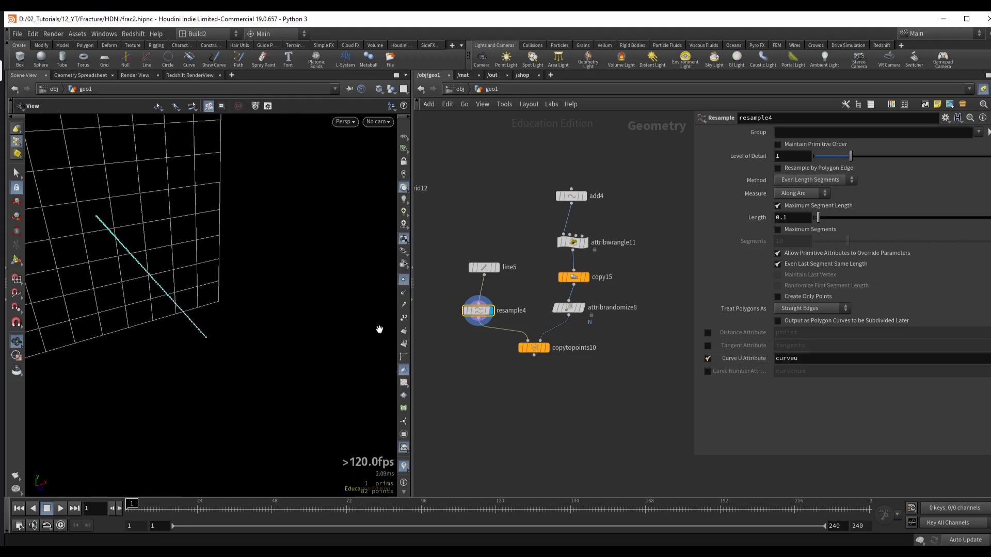
{"action": "left_click_drag", "start_coordinate": [380, 330], "coordinate": [197, 311]}
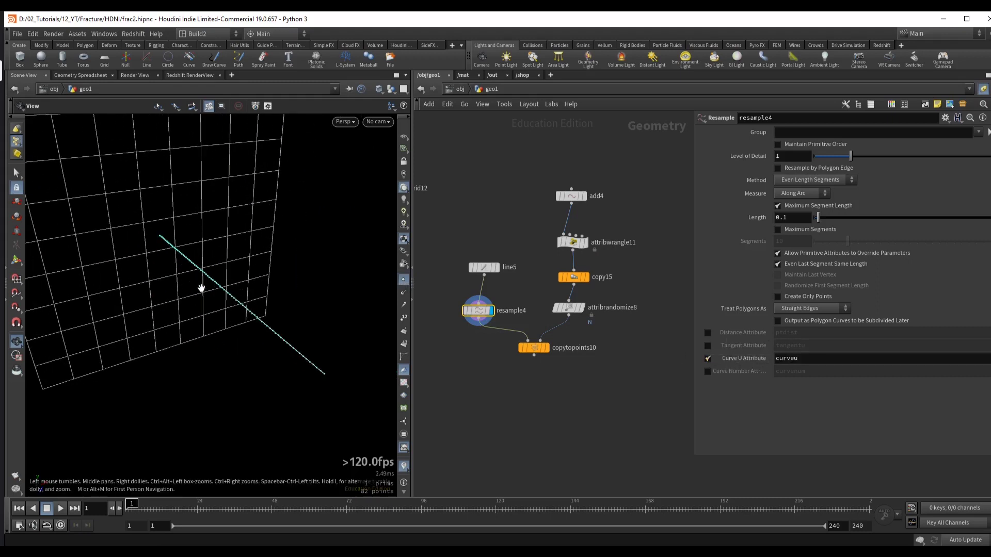
{"action": "left_click", "coordinate": [545, 348]}
{"action": "left_click_drag", "start_coordinate": [309, 289], "coordinate": [197, 274]}
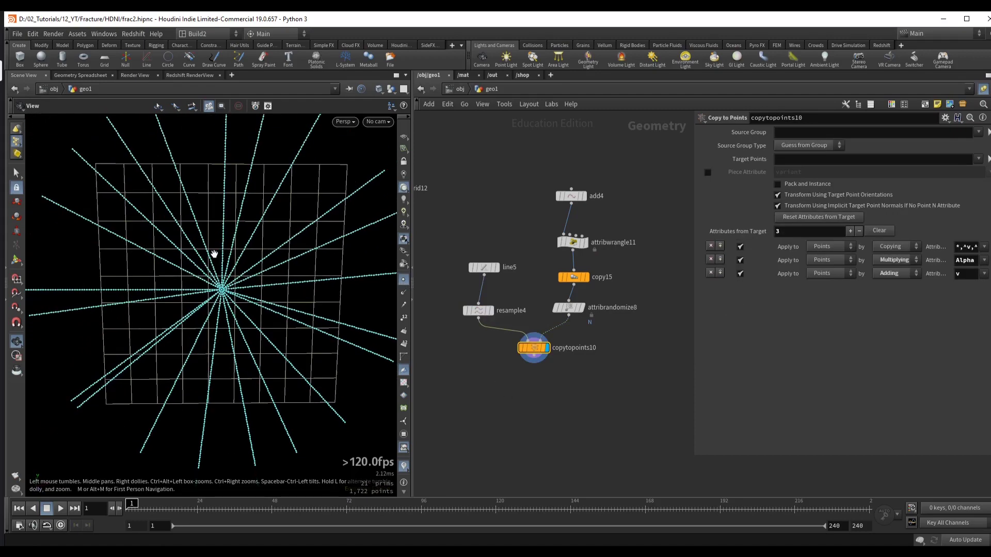
- Add an Attribute VOP after the Copy to Points node, display it and rename it add_noise
{"action": "middle_click_drag", "start_coordinate": [569, 366], "coordinate": [576, 335]}
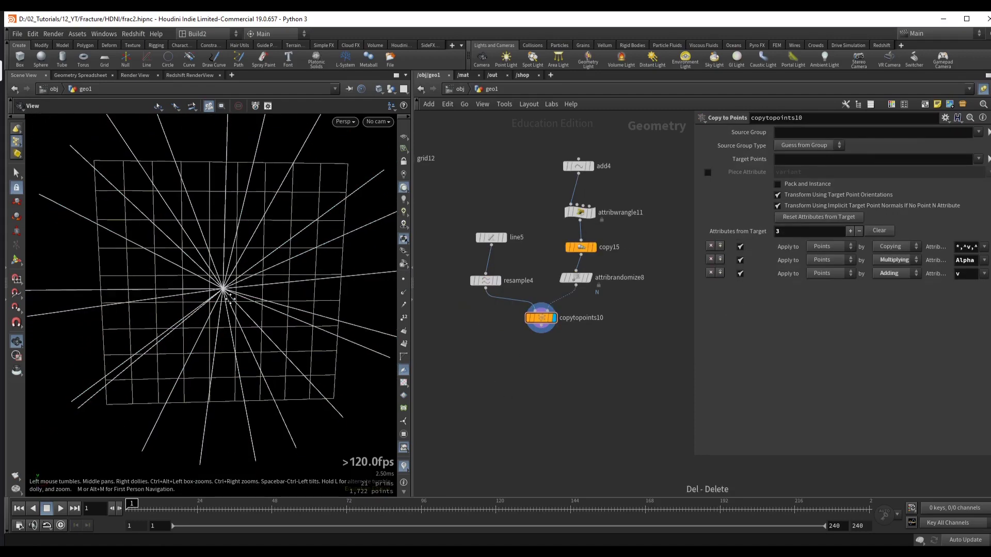
{"action": "key", "text": "Tab"}
{"action": "type", "text": "attribute vop"}
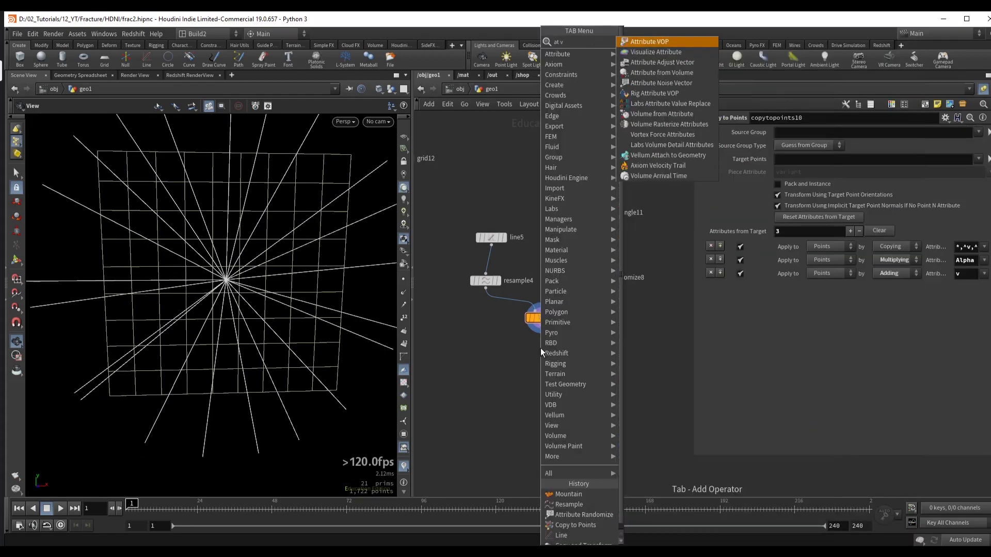
{"action": "key", "text": "Return"}
{"action": "left_click", "coordinate": [547, 372]}
{"action": "double_click", "coordinate": [575, 367]}
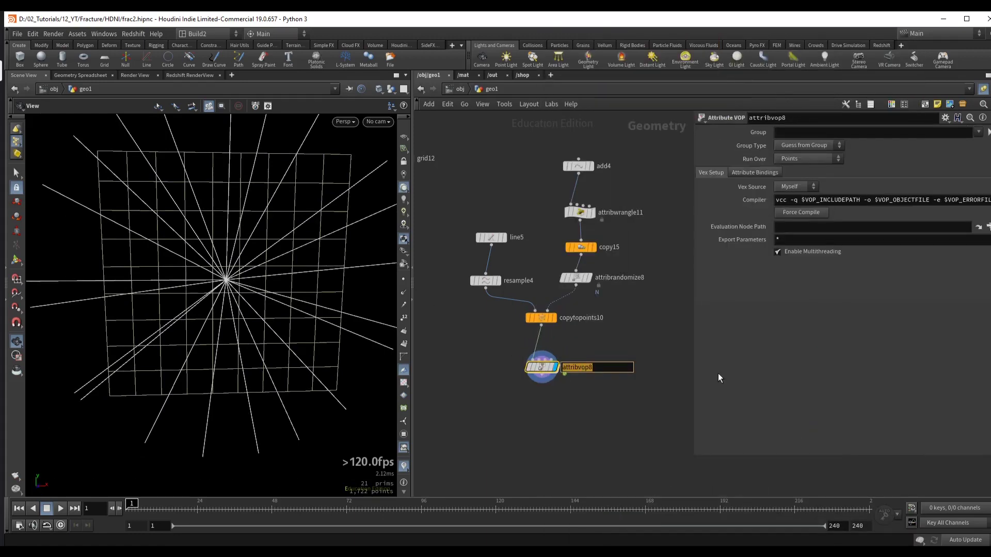
{"action": "type", "text": "add_noise"}
{"action": "key", "text": "Return"}
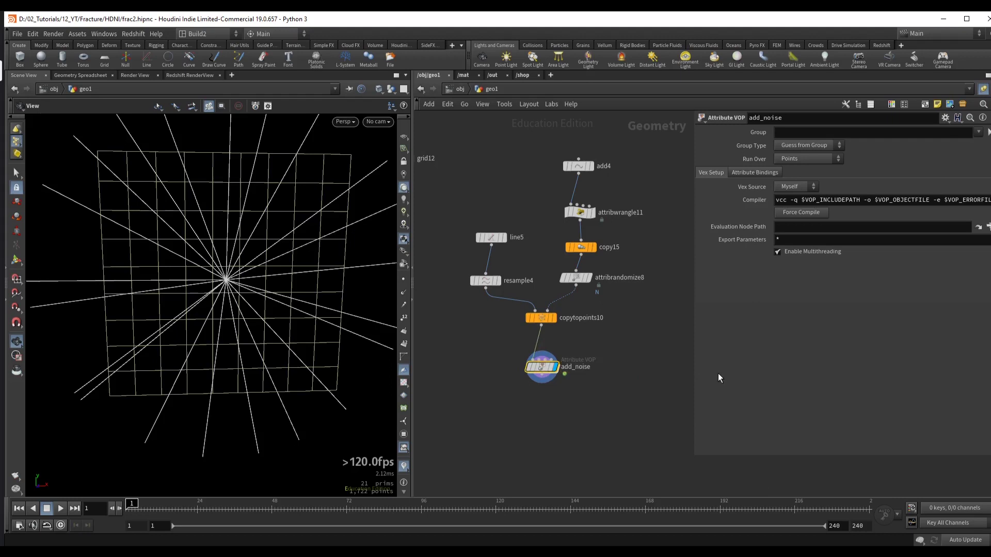
{"action": "left_click_drag", "start_coordinate": [161, 261], "coordinate": [174, 263]}
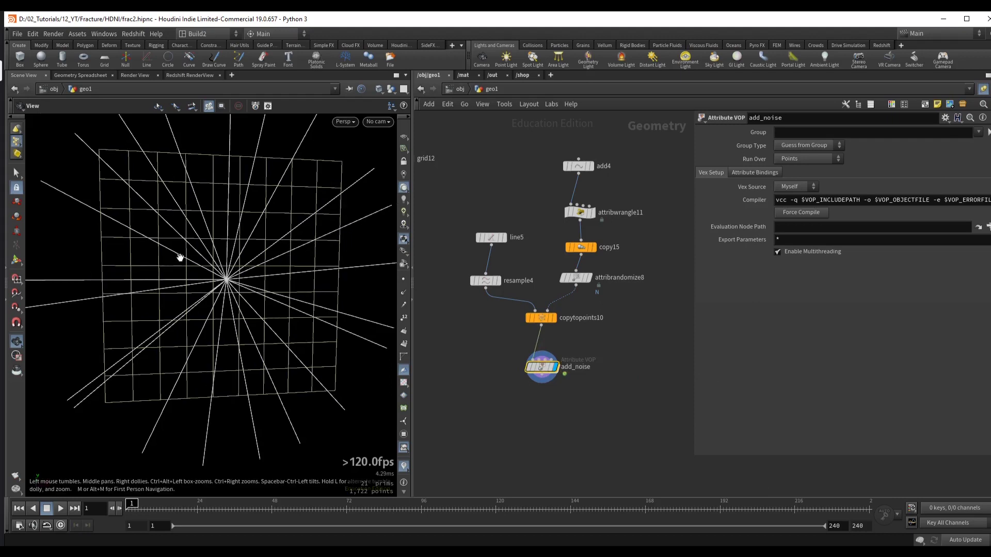
{"action": "left_click_drag", "start_coordinate": [206, 253], "coordinate": [235, 250]}
- Inside add_noise, feed the global P into a new Turbulent Noise node and set its signature to 3D Noise
{"action": "left_click_drag", "start_coordinate": [542, 370], "coordinate": [543, 366]}
{"action": "double_click", "coordinate": [543, 364]}
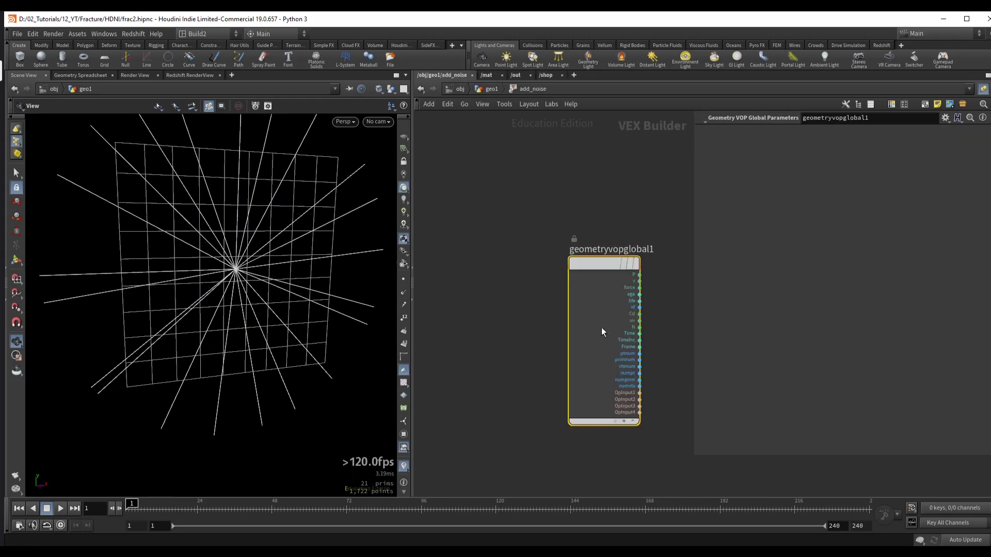
{"action": "middle_click_drag", "start_coordinate": [601, 332], "coordinate": [487, 291]}
{"action": "left_click_drag", "start_coordinate": [474, 272], "coordinate": [544, 308]}
{"action": "mouse_move", "coordinate": [567, 305]}
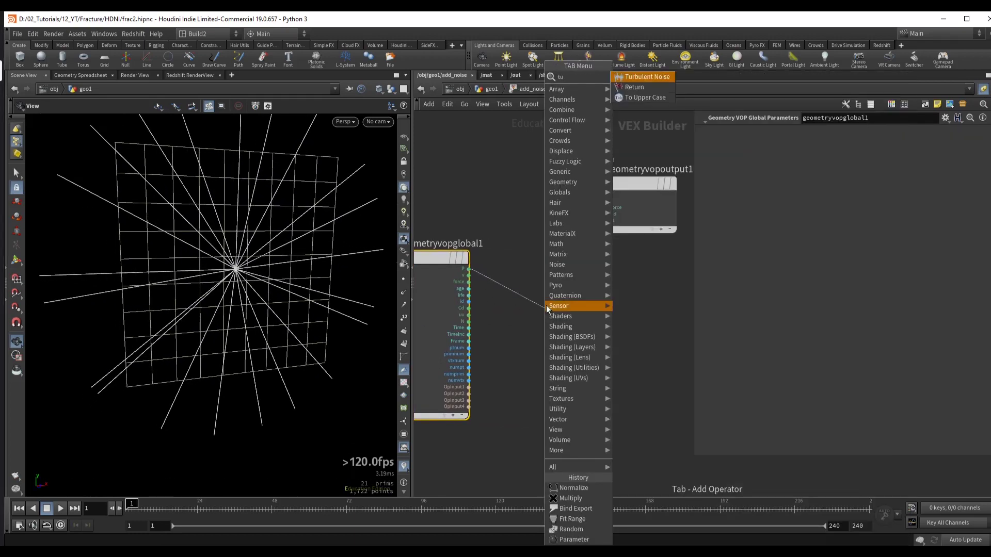
{"action": "left_click", "coordinate": [644, 98]}
{"action": "left_click", "coordinate": [553, 316]}
{"action": "left_click", "coordinate": [794, 134]}
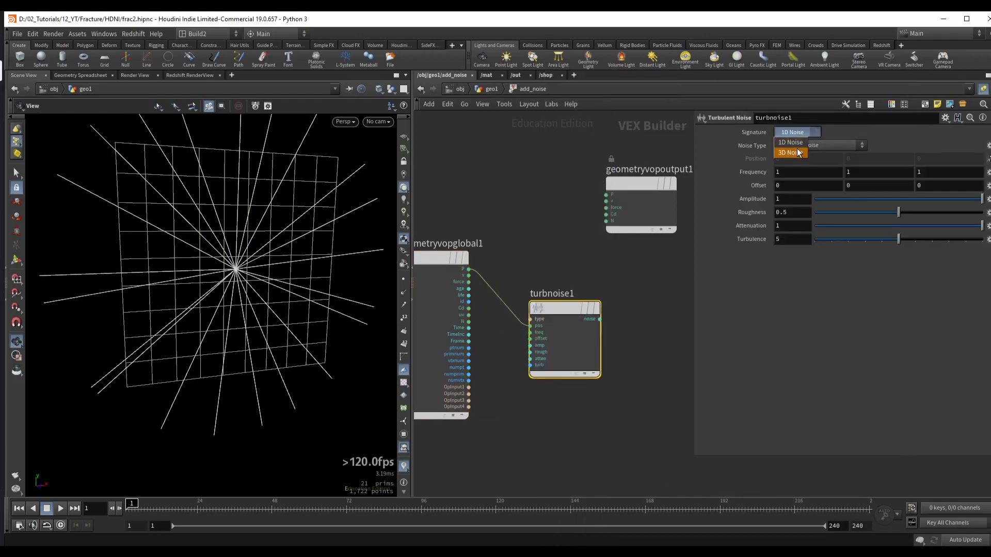
{"action": "left_click", "coordinate": [796, 150]}
- Create an Add node summing the global P and the turbulent noise, and connect its sum to the geometry output's P
{"action": "left_click", "coordinate": [468, 269]}
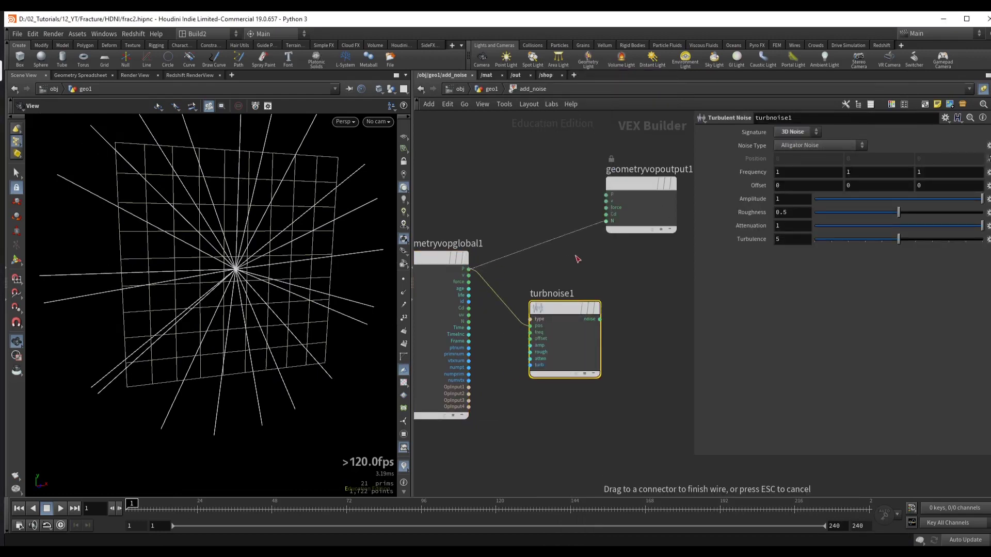
{"action": "left_click", "coordinate": [589, 258]}
{"action": "type", "text": "add"}
{"action": "key", "text": "Return"}
{"action": "middle_click_drag", "start_coordinate": [621, 295], "coordinate": [508, 315]}
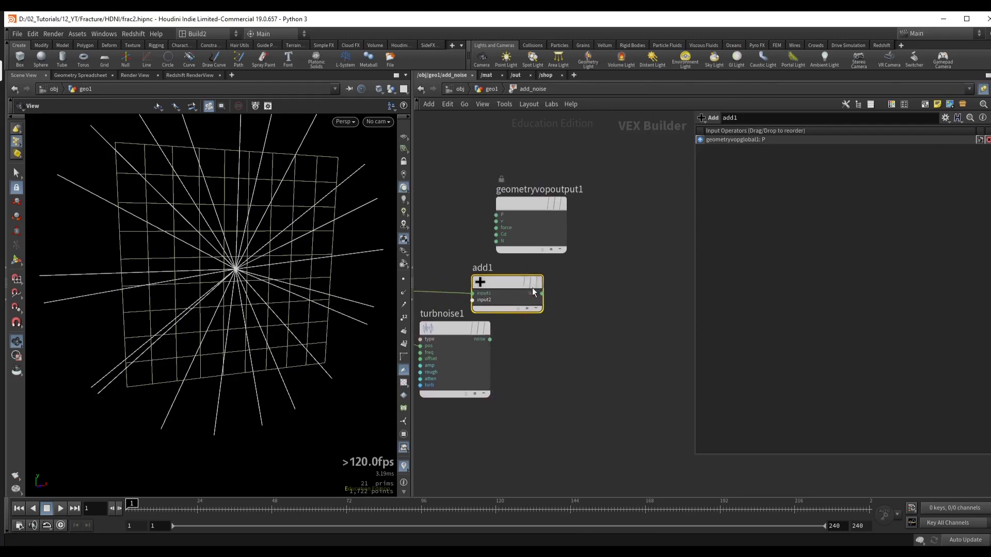
{"action": "left_click_drag", "start_coordinate": [531, 287], "coordinate": [578, 283]}
{"action": "left_click_drag", "start_coordinate": [489, 339], "coordinate": [536, 290]}
{"action": "left_click_drag", "start_coordinate": [547, 237], "coordinate": [632, 237]}
{"action": "middle_click_drag", "start_coordinate": [632, 236], "coordinate": [511, 236]}
{"action": "left_click_drag", "start_coordinate": [544, 248], "coordinate": [647, 248]}
{"action": "middle_click_drag", "start_coordinate": [434, 273], "coordinate": [569, 274]}
{"action": "mouse_move", "coordinate": [569, 273]}
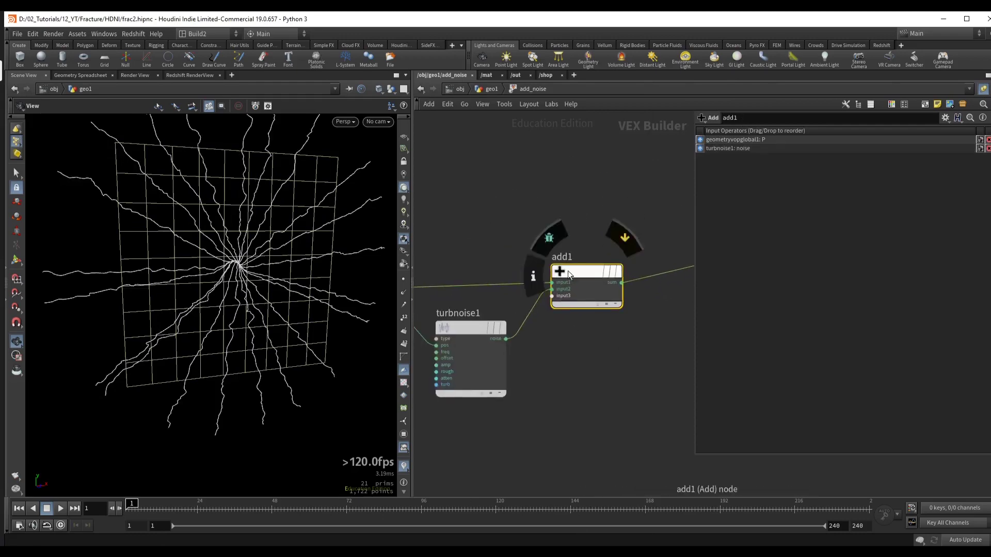
- Insert a Multiply node on the wire between the Turbulent Noise and Add nodes
{"action": "left_click_drag", "start_coordinate": [570, 274], "coordinate": [608, 261]}
{"action": "left_click_drag", "start_coordinate": [248, 263], "coordinate": [160, 270]}
{"action": "key", "text": "l"}
{"action": "key", "text": "Tab"}
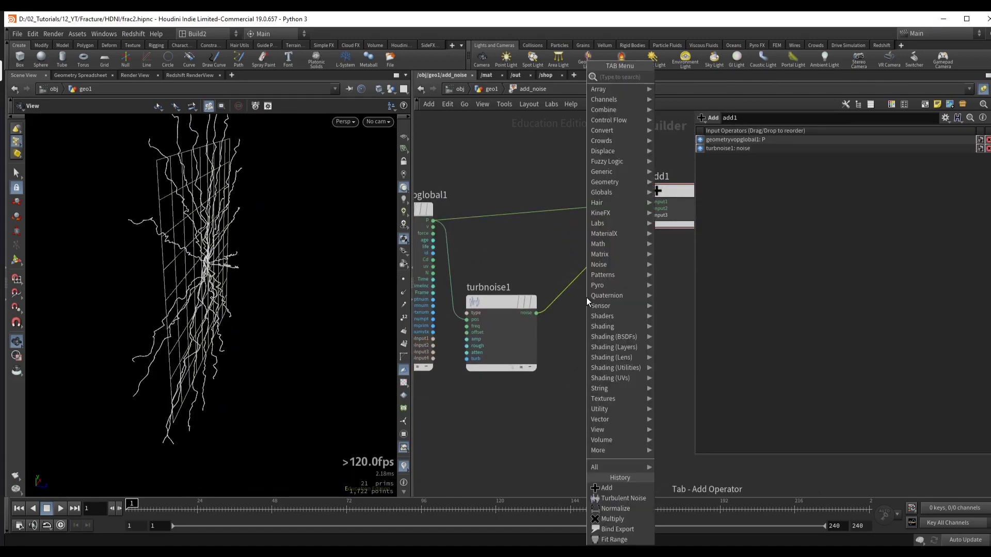
{"action": "type", "text": "mult"}
{"action": "key", "text": "Return"}
{"action": "left_click", "coordinate": [619, 302]}
- Create a constant for the Multiply node's second input, using type 3 Floats (vector) and values 1, 1, 0
{"action": "right_click", "coordinate": [612, 315]}
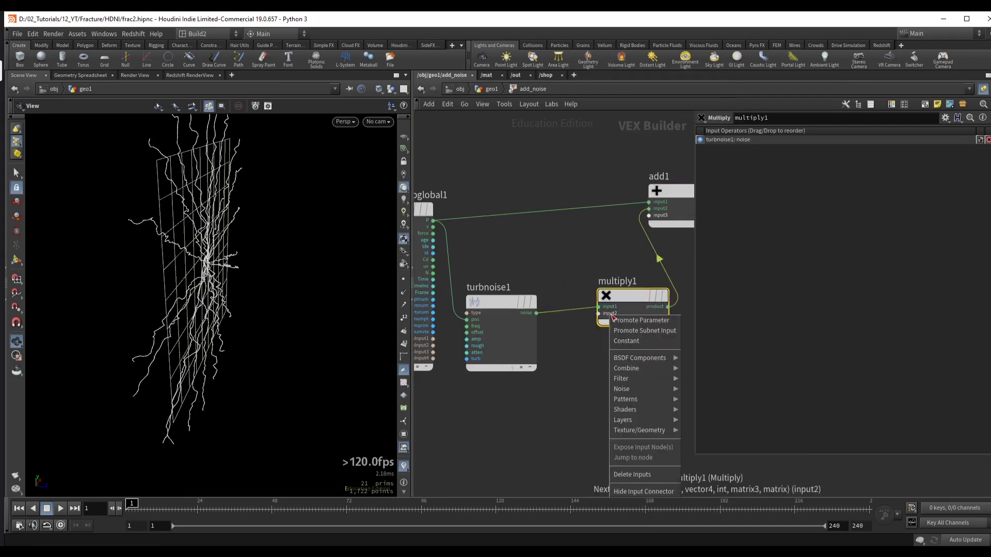
{"action": "left_click", "coordinate": [626, 340]}
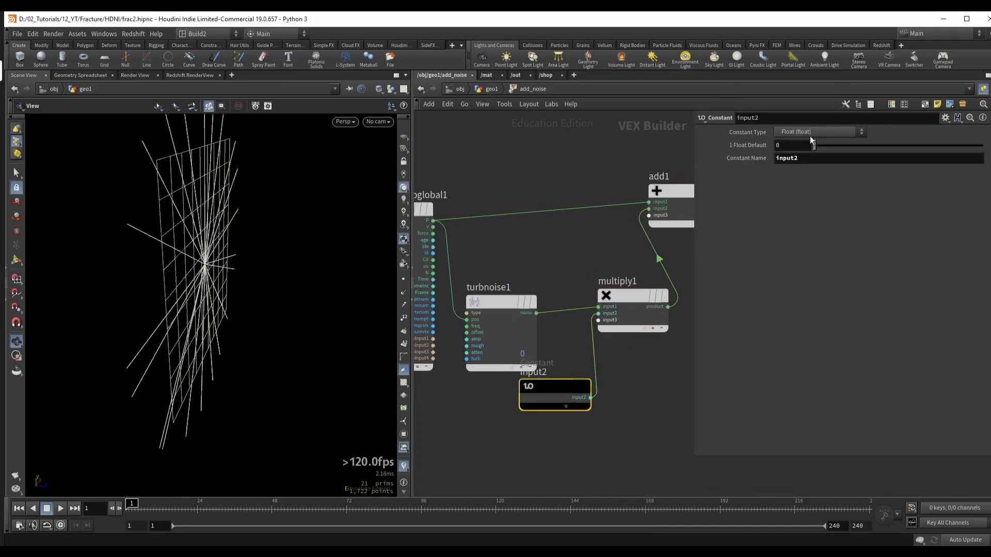
{"action": "left_click", "coordinate": [817, 132]}
{"action": "left_click", "coordinate": [803, 204]}
{"action": "key", "text": "Tab"}
{"action": "type", "text": "1"}
{"action": "key", "text": "Tab"}
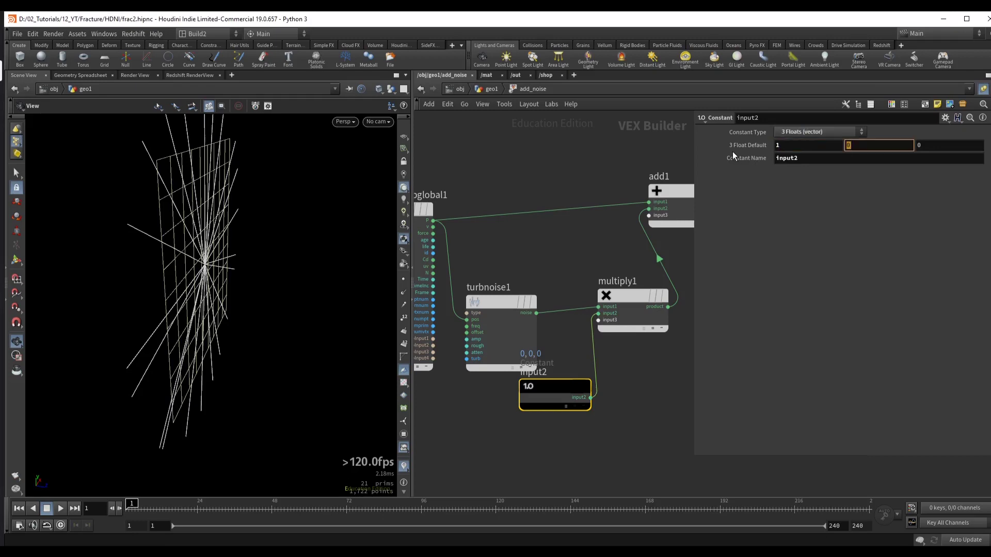
{"action": "type", "text": "1"}
{"action": "key", "text": "Return"}
{"action": "left_click_drag", "start_coordinate": [170, 248], "coordinate": [240, 220]}
{"action": "left_click_drag", "start_coordinate": [242, 305], "coordinate": [256, 263]}
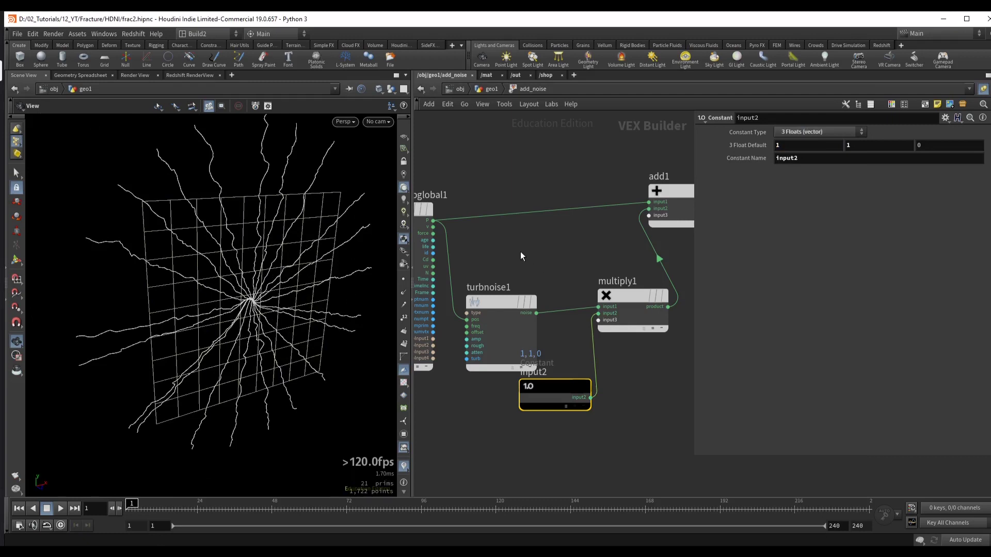
- Rearrange the VOP nodes and create input parameters for all of the Turbulent Noise node's unconnected inputs
{"action": "key", "text": "l"}
{"action": "left_click_drag", "start_coordinate": [599, 320], "coordinate": [565, 289]}
{"action": "right_click", "coordinate": [565, 289]}
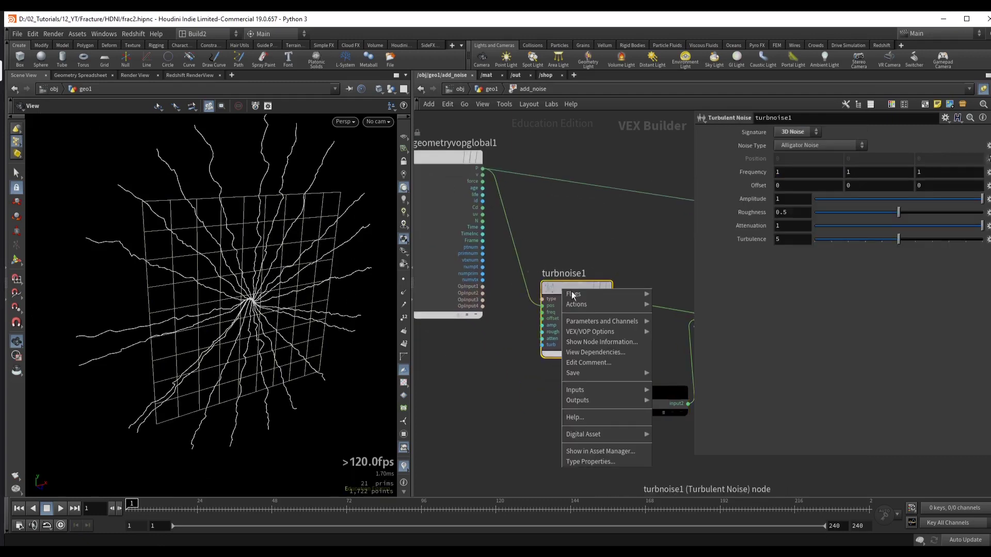
{"action": "mouse_move", "coordinate": [592, 333]}
{"action": "left_click", "coordinate": [707, 415]}
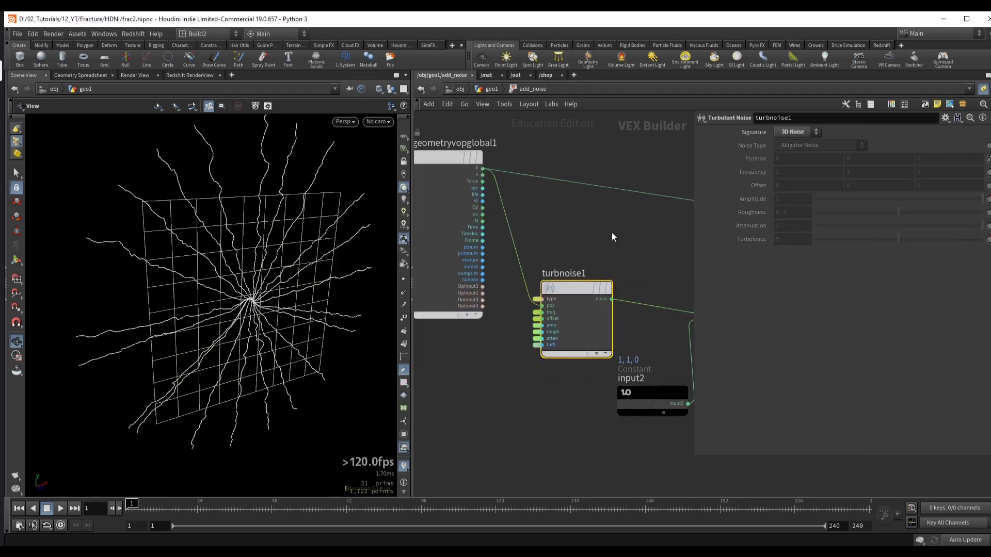
{"action": "middle_click_drag", "start_coordinate": [611, 233], "coordinate": [442, 265]}
{"action": "left_click_drag", "start_coordinate": [243, 268], "coordinate": [258, 268]}
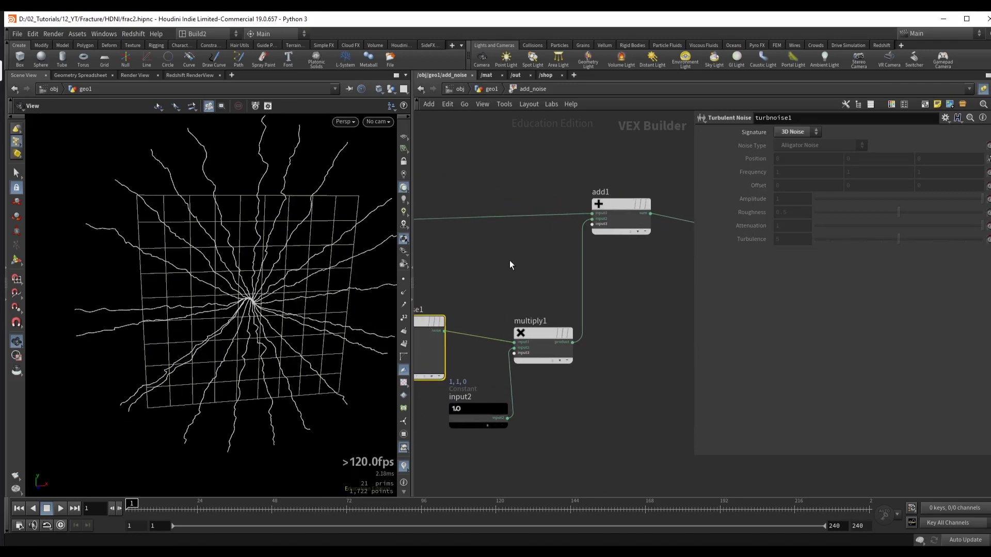
- On the add_noise node, set the noise type to Simplex Noise, all three frequencies to 0.7 and the amplitude to 2.9
{"action": "key", "text": "u"}
{"action": "left_click", "coordinate": [812, 308]}
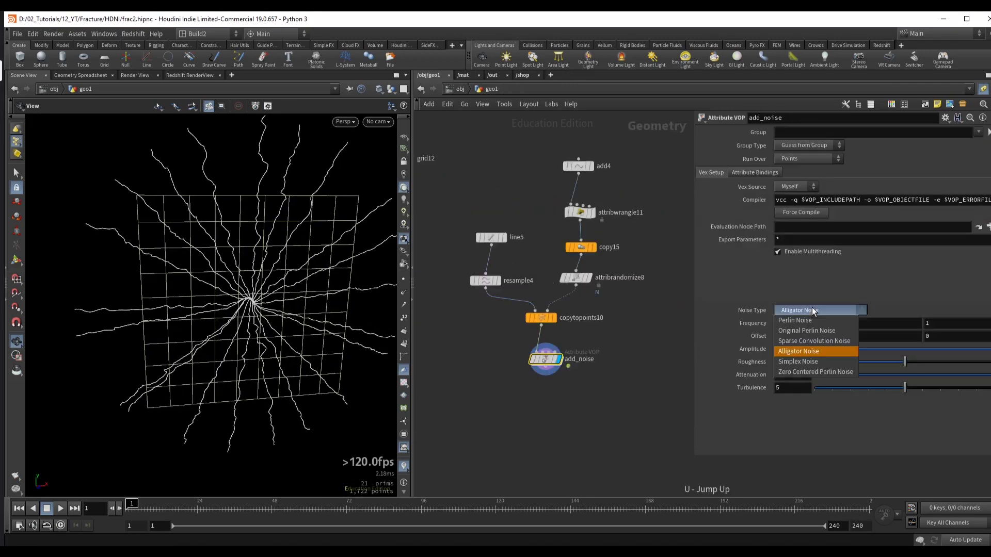
{"action": "left_click", "coordinate": [803, 361]}
{"action": "middle_click_drag", "start_coordinate": [754, 325], "coordinate": [679, 340]}
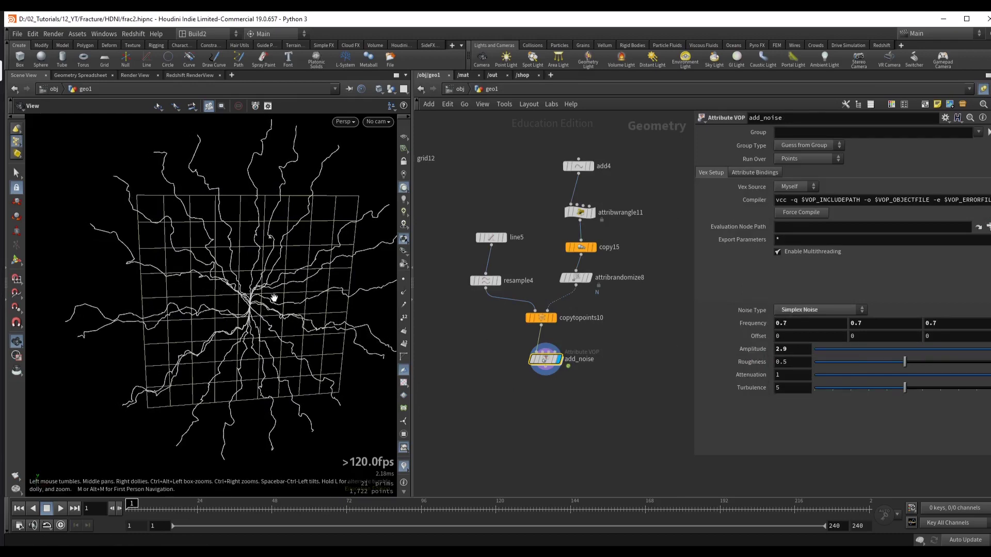
{"action": "scroll", "coordinate": [274, 298], "scroll_direction": "up", "scroll_amount": 10}
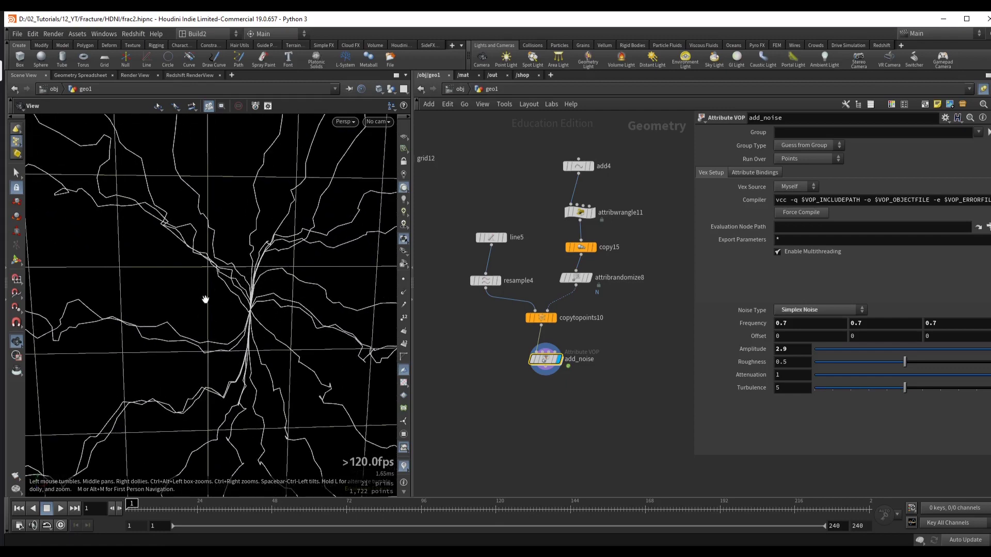
{"action": "scroll", "coordinate": [113, 319], "scroll_direction": "down", "scroll_amount": 3}
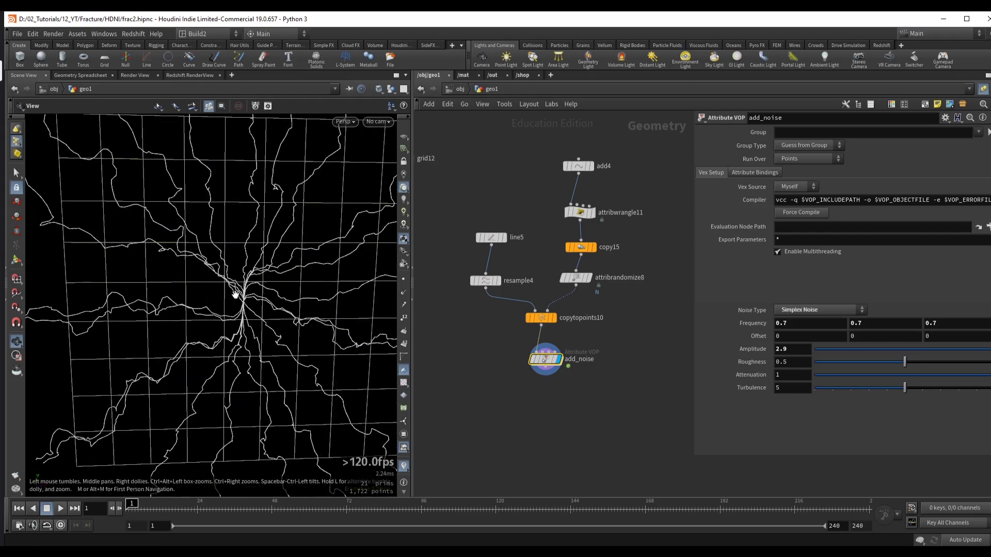
- Inside the add_noise network, add a Bind node that reads the curveu attribute as a float
{"action": "double_click", "coordinate": [546, 359]}
{"action": "key", "text": "Tab"}
{"action": "type", "text": "bind"}
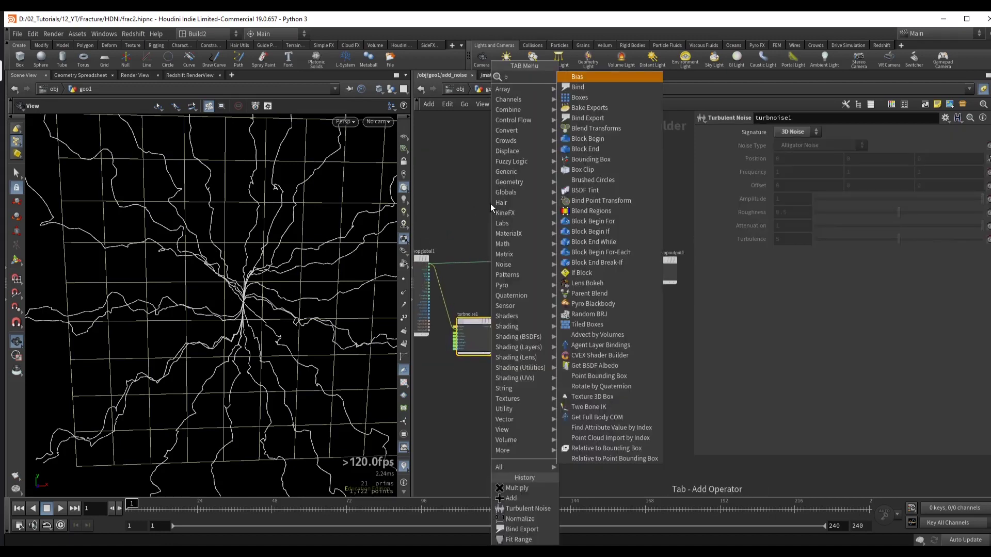
{"action": "key", "text": "Return"}
{"action": "left_click", "coordinate": [469, 200]}
{"action": "double_click", "coordinate": [783, 131]}
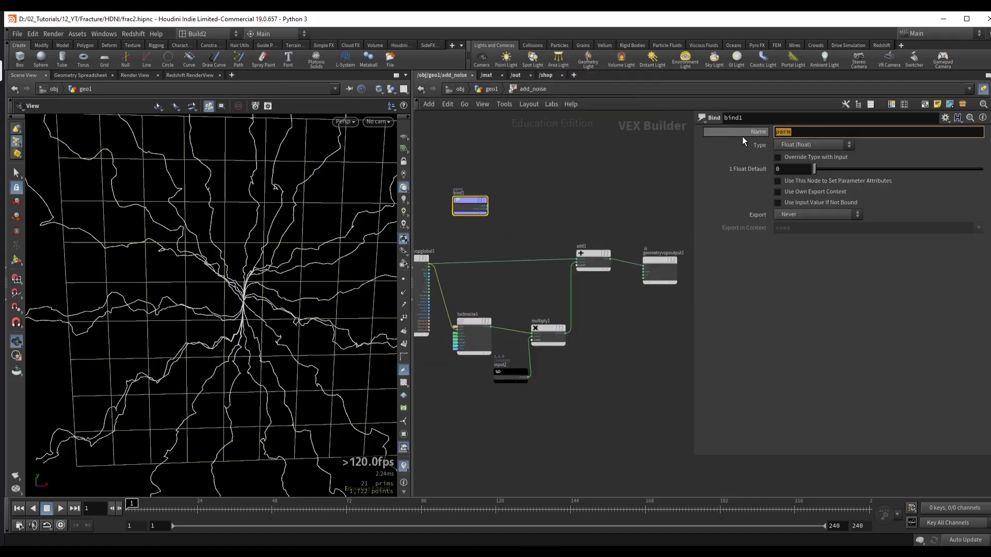
{"action": "type", "text": "curveu"}
{"action": "key", "text": "Return"}
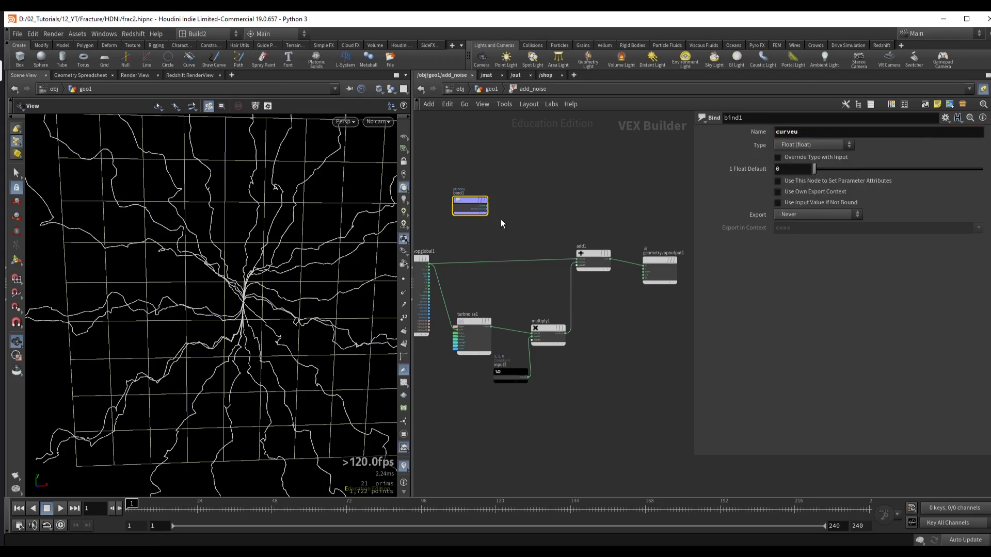
- Expose the Turbulent Noise node's amplitude input as a parameter node and arrange it beside the curveu Bind node
{"action": "key", "text": "l"}
{"action": "scroll", "coordinate": [525, 295], "scroll_direction": "up", "scroll_amount": 5}
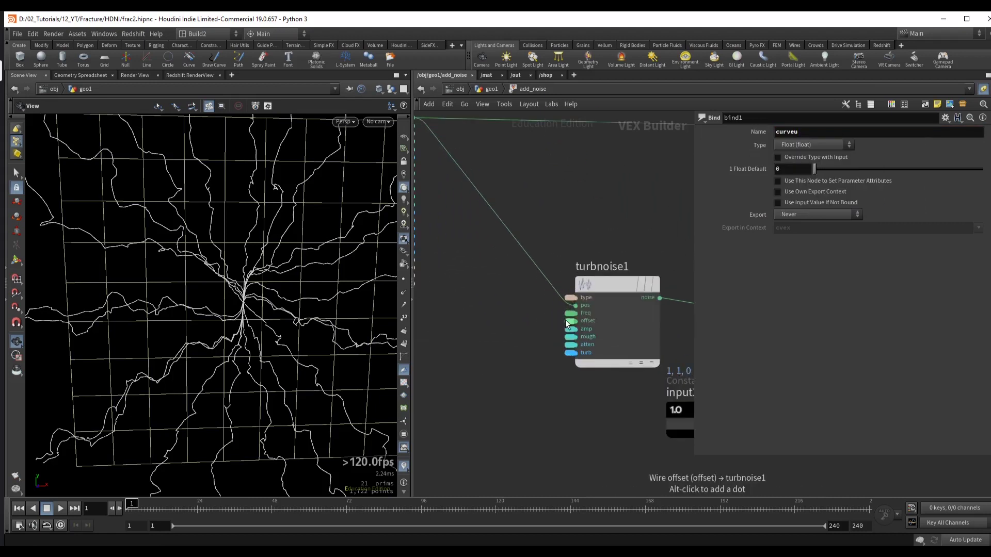
{"action": "middle_click", "coordinate": [567, 326]}
{"action": "scroll", "coordinate": [491, 349], "scroll_direction": "down", "scroll_amount": 4}
{"action": "left_click_drag", "start_coordinate": [505, 317], "coordinate": [504, 361]}
{"action": "left_click_drag", "start_coordinate": [618, 168], "coordinate": [522, 153]}
{"action": "left_click_drag", "start_coordinate": [498, 219], "coordinate": [472, 202]}
{"action": "left_click_drag", "start_coordinate": [528, 138], "coordinate": [526, 288]}
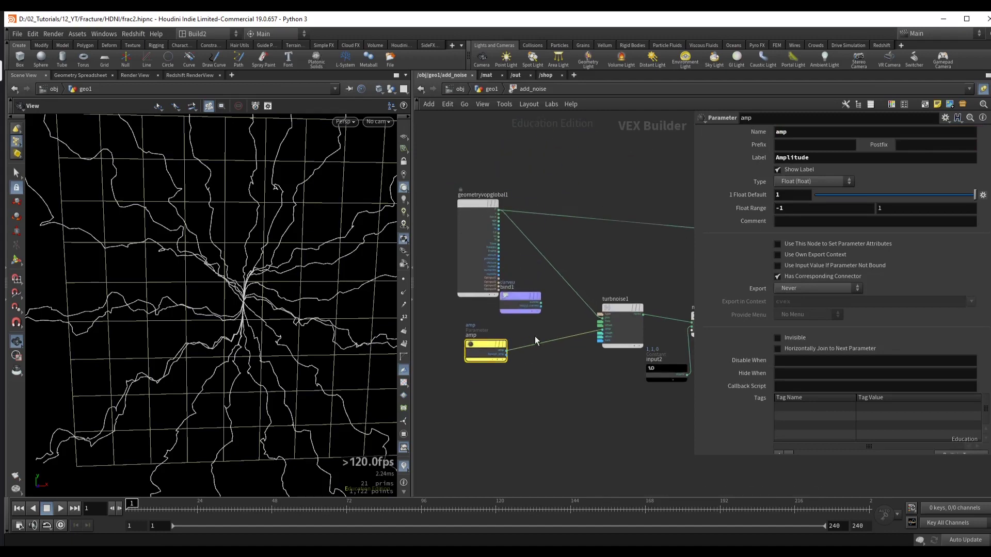
- Insert a Multiply node between the amp parameter and Turbulent Noise, and wire the curveu Bind node into its second input
{"action": "key", "text": "Tab"}
{"action": "type", "text": "mu"}
{"action": "left_click", "coordinate": [561, 358]}
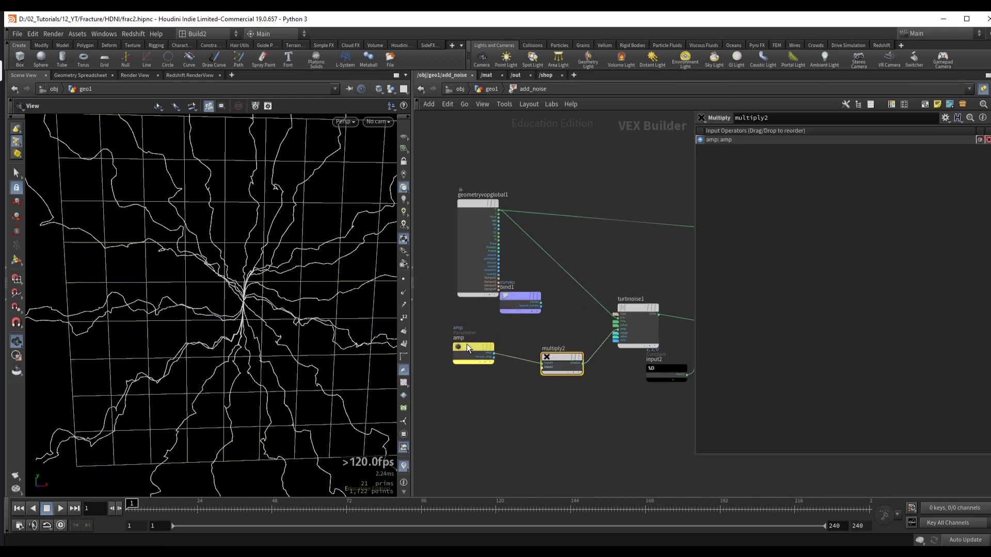
{"action": "scroll", "coordinate": [490, 400], "scroll_direction": "up", "scroll_amount": 2}
{"action": "left_click_drag", "start_coordinate": [515, 304], "coordinate": [563, 352]}
{"action": "left_click_drag", "start_coordinate": [235, 293], "coordinate": [263, 322]}
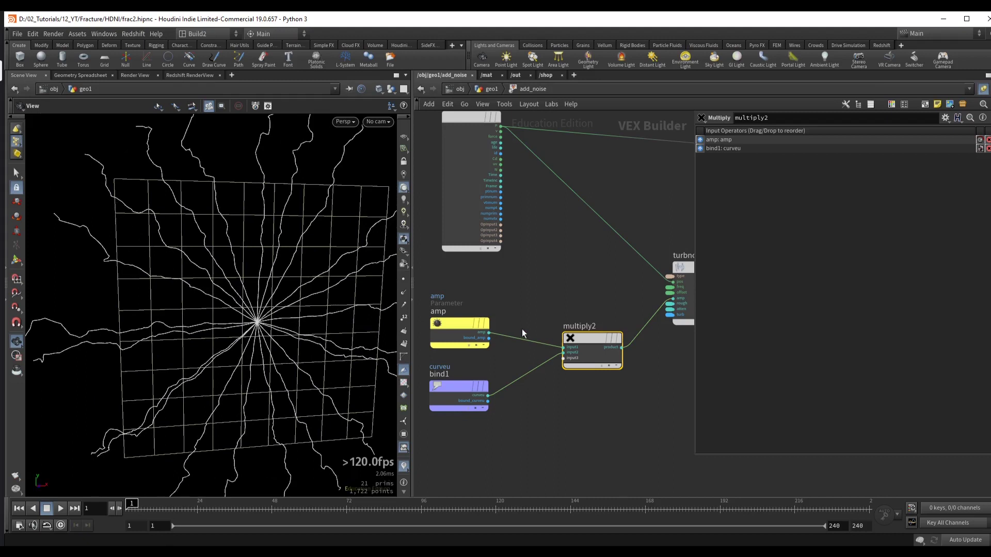
- Insert a Ramp Parameter node on the wire between the curveu Bind node and the amplitude Multiply node
{"action": "middle_click_drag", "start_coordinate": [401, 327], "coordinate": [431, 290]}
{"action": "left_click_drag", "start_coordinate": [483, 348], "coordinate": [437, 368]}
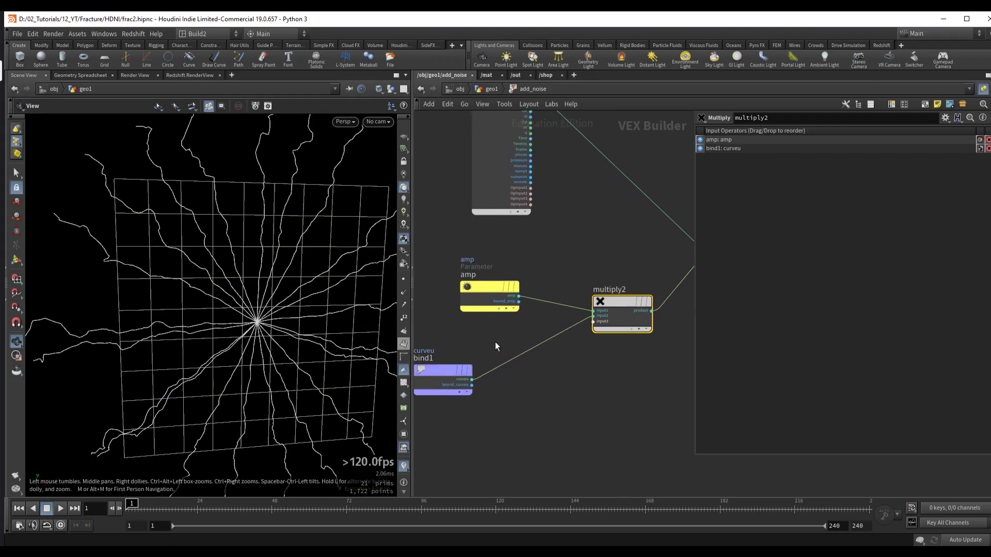
{"action": "left_click", "coordinate": [522, 371]}
{"action": "key", "text": "Tab"}
{"action": "type", "text": "ram"}
{"action": "key", "text": "Down"}
{"action": "key", "text": "Return"}
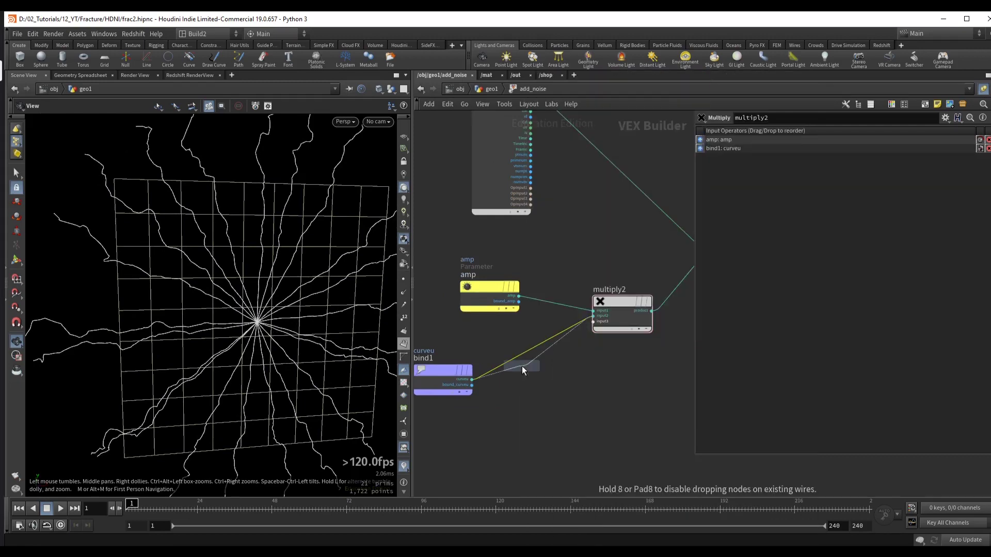
{"action": "left_click", "coordinate": [522, 366]}
- Set the ramp parameter's type to Spline Ramp (float) and name it ramp_curveu
{"action": "left_click", "coordinate": [810, 171]}
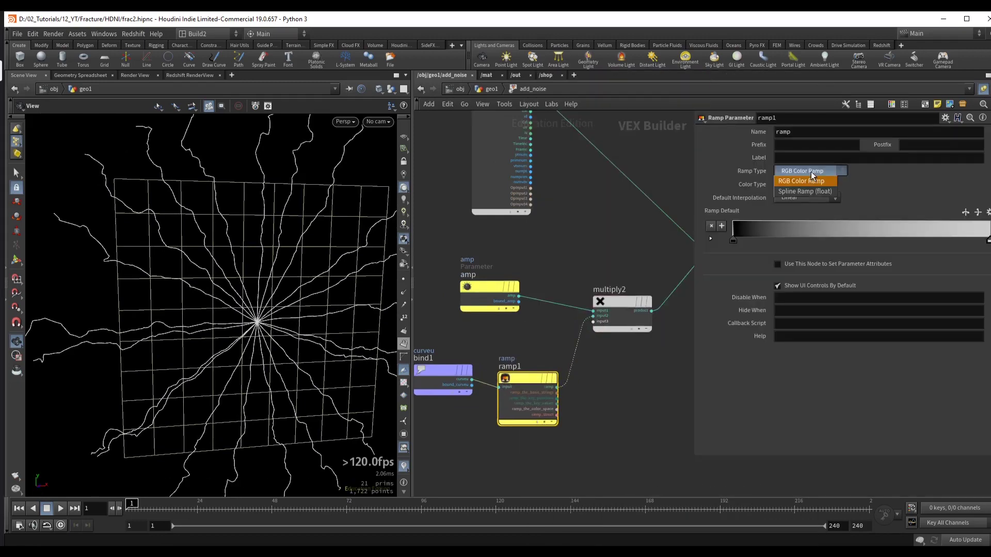
{"action": "left_click", "coordinate": [798, 192]}
{"action": "left_click", "coordinate": [811, 134]}
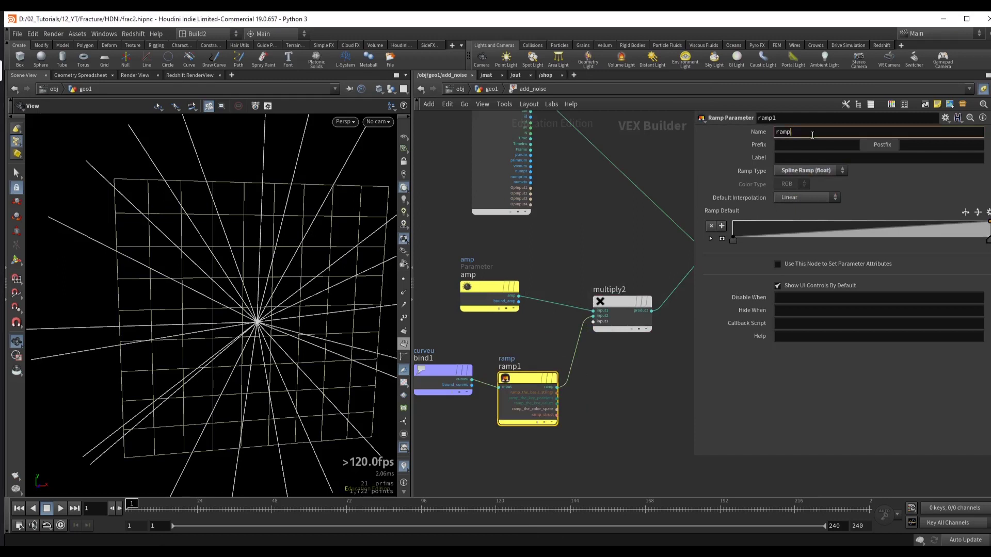
{"action": "type", "text": "_curveu"}
{"action": "key", "text": "Return"}
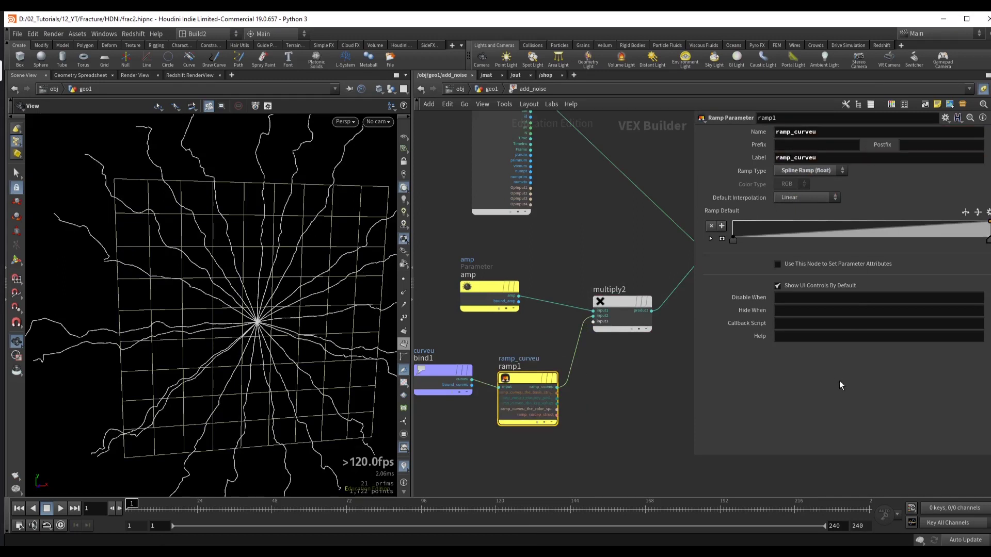
- Return to the geometry network, enlarge the add_noise parameter area and add a middle point to the ramp_curveu curve
{"action": "key", "text": "u"}
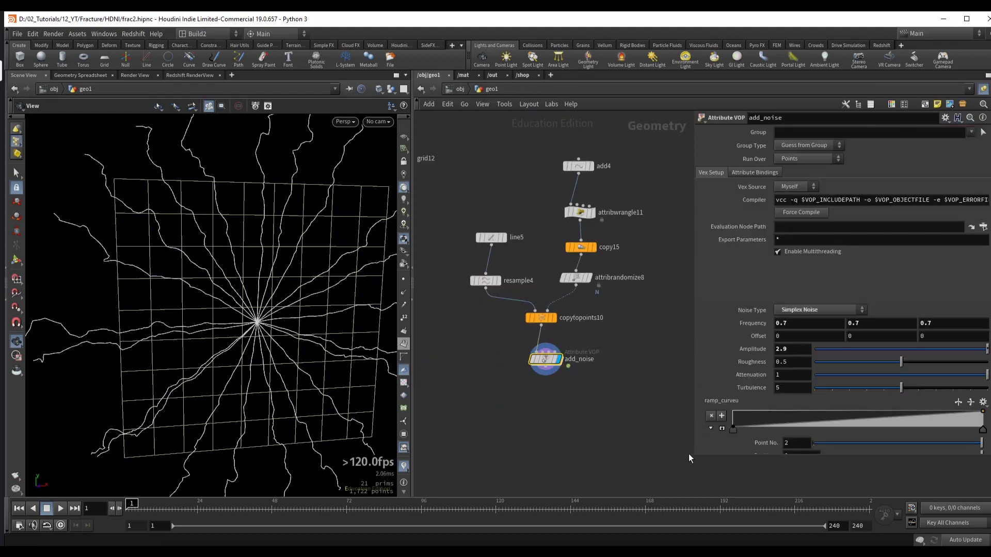
{"action": "left_click_drag", "start_coordinate": [692, 456], "coordinate": [685, 494]}
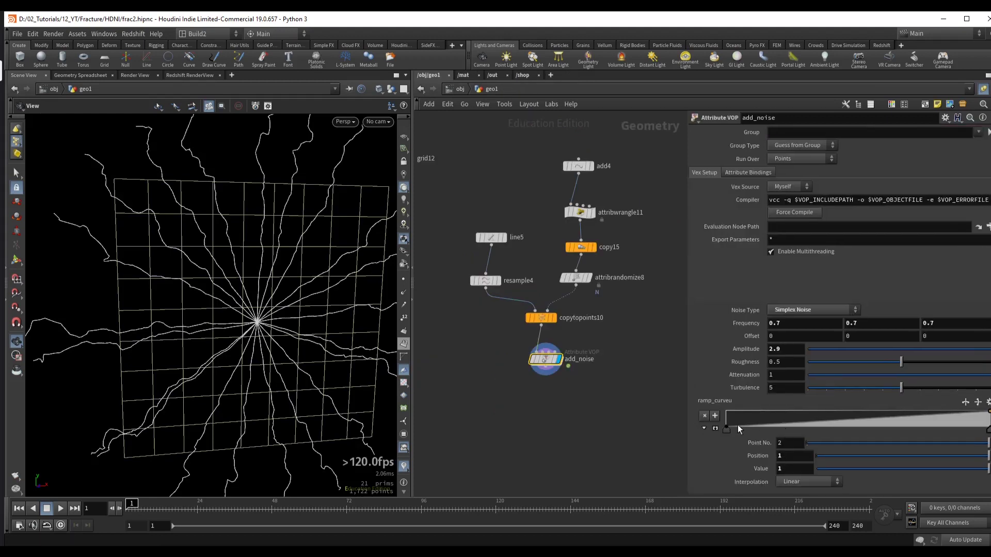
{"action": "left_click_drag", "start_coordinate": [820, 370], "coordinate": [800, 359]}
- Set the ramp_curveu points' interpolation to B-Spline and place the middle point at position 0.29175, value 0.703125
{"action": "left_click", "coordinate": [726, 431]}
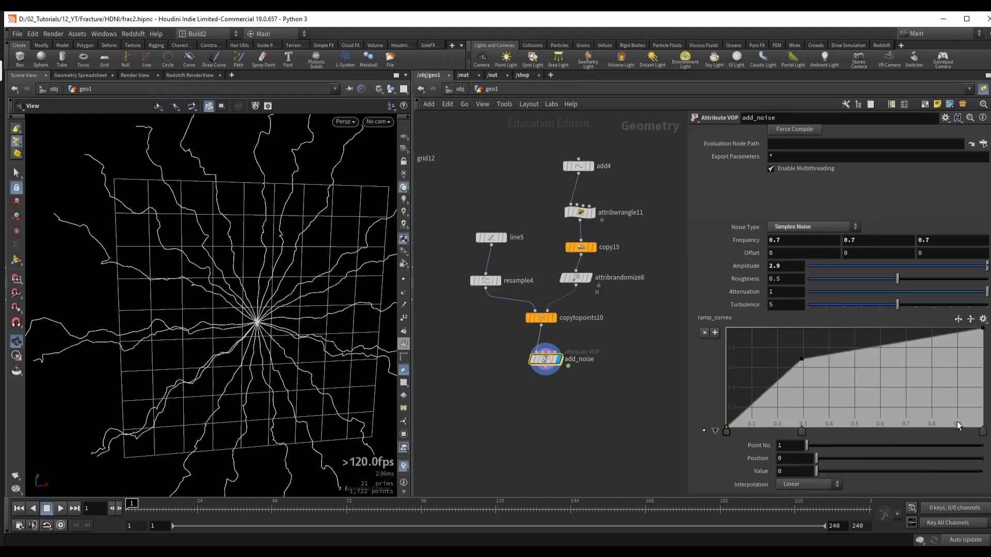
{"action": "left_click", "coordinate": [983, 431]}
{"action": "left_click", "coordinate": [814, 482]}
{"action": "left_click", "coordinate": [815, 464]}
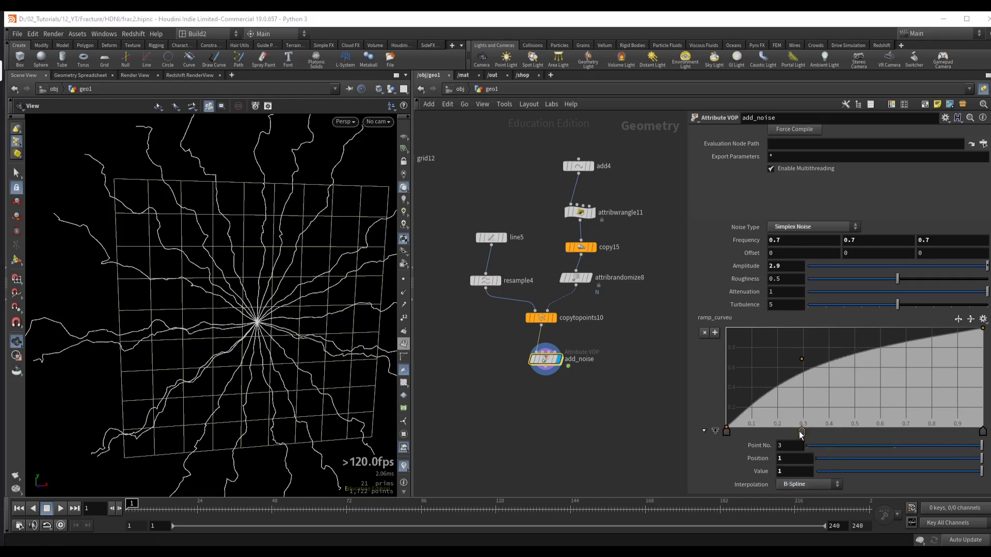
{"action": "left_click", "coordinate": [798, 431]}
{"action": "left_click_drag", "start_coordinate": [801, 360], "coordinate": [800, 357]}
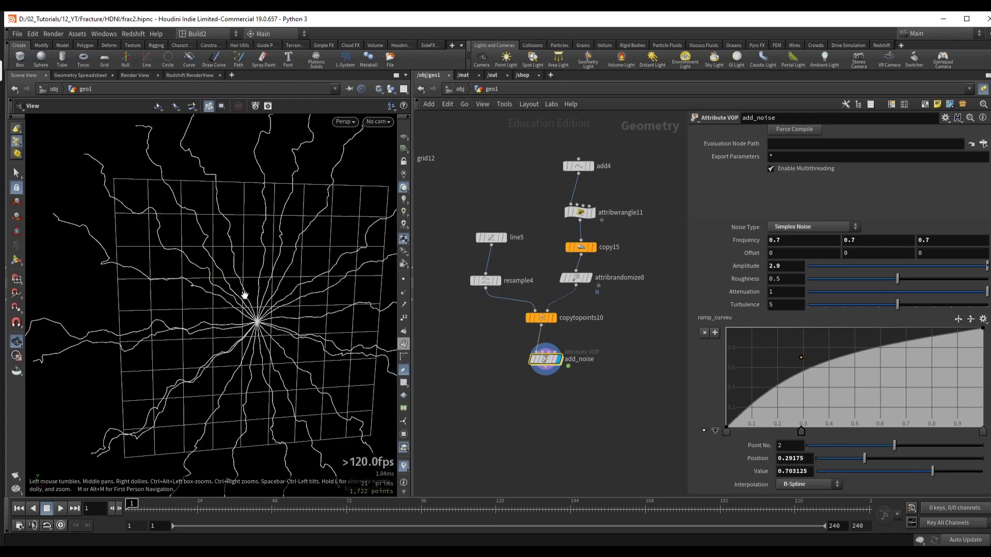
- Inspect the displaced lines in the viewport, undo the accidental node connection and display the attribrandomize8 node's output
{"action": "left_click_drag", "start_coordinate": [291, 292], "coordinate": [250, 291]}
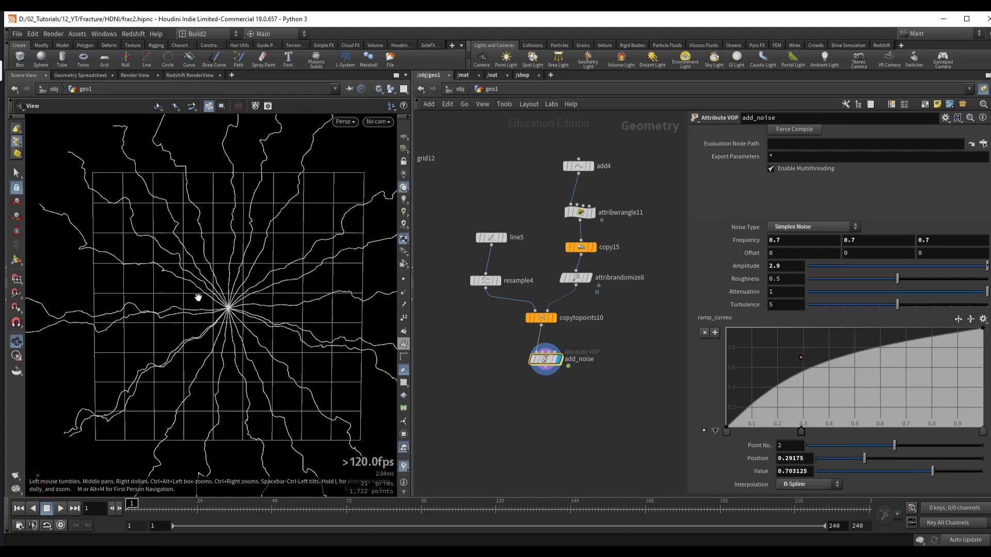
{"action": "left_click_drag", "start_coordinate": [212, 302], "coordinate": [189, 284]}
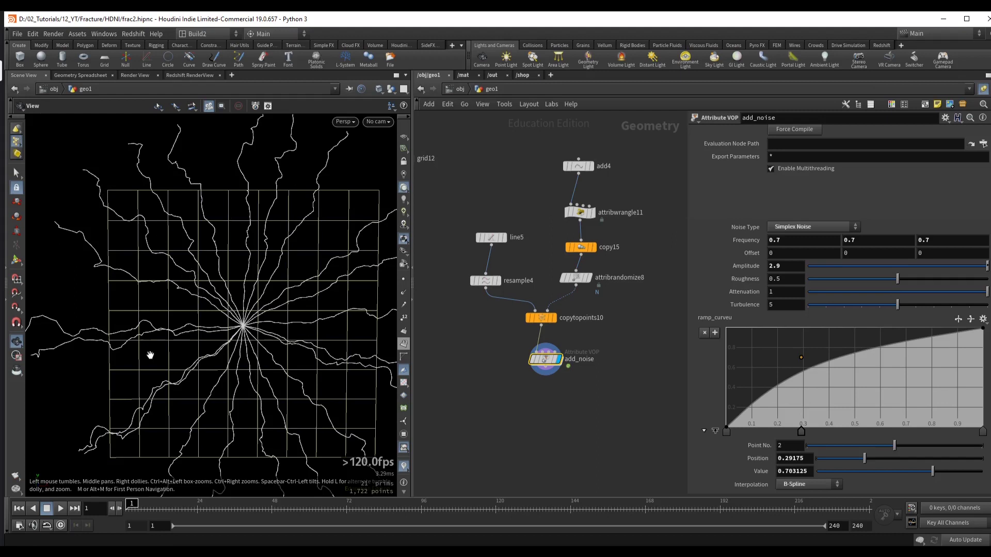
{"action": "key", "text": "ctrl+z"}
{"action": "left_click_drag", "start_coordinate": [607, 172], "coordinate": [579, 292]}
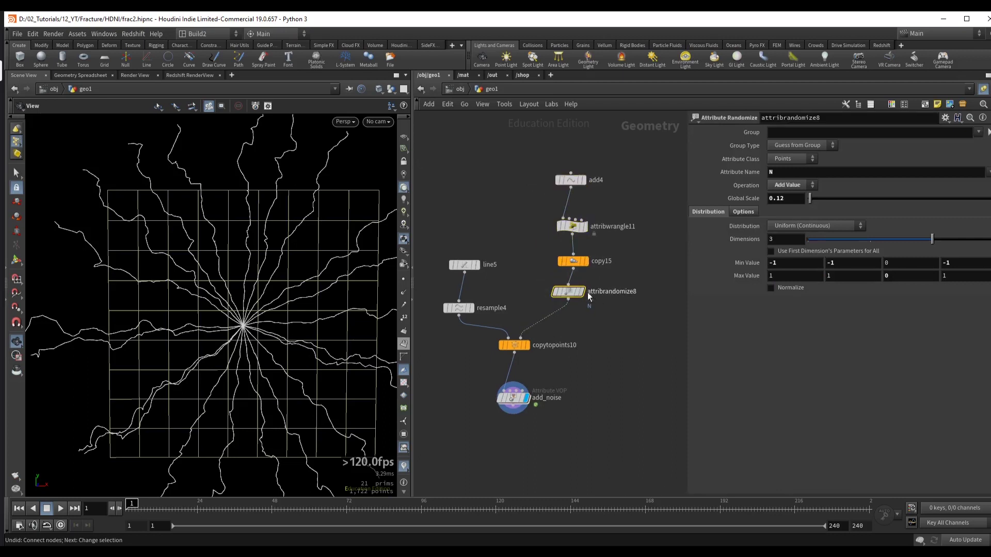
{"action": "left_click", "coordinate": [583, 293]}
{"action": "left_click_drag", "start_coordinate": [272, 325], "coordinate": [305, 313]}
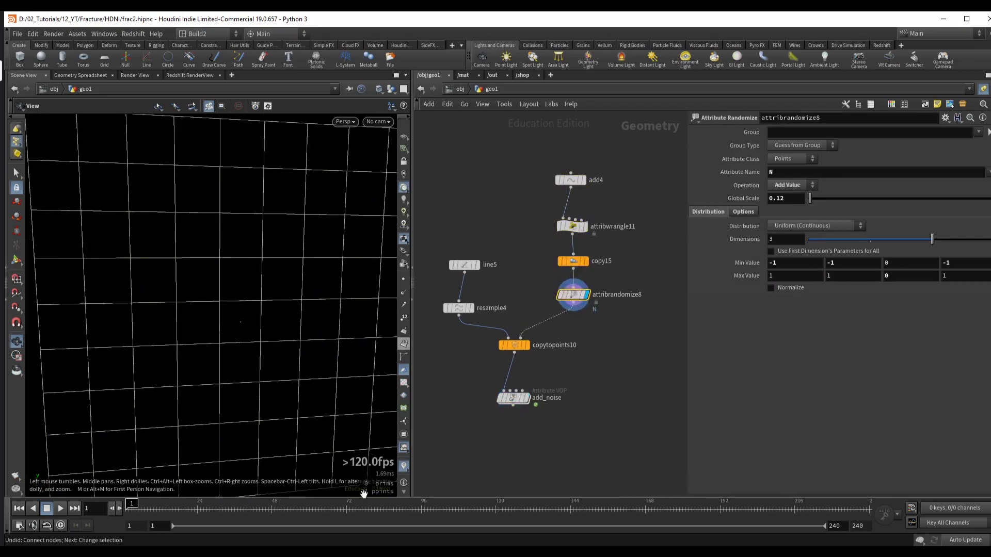
{"action": "left_click", "coordinate": [548, 321]}
{"action": "key", "text": "Tab"}
{"action": "key", "text": "Return"}
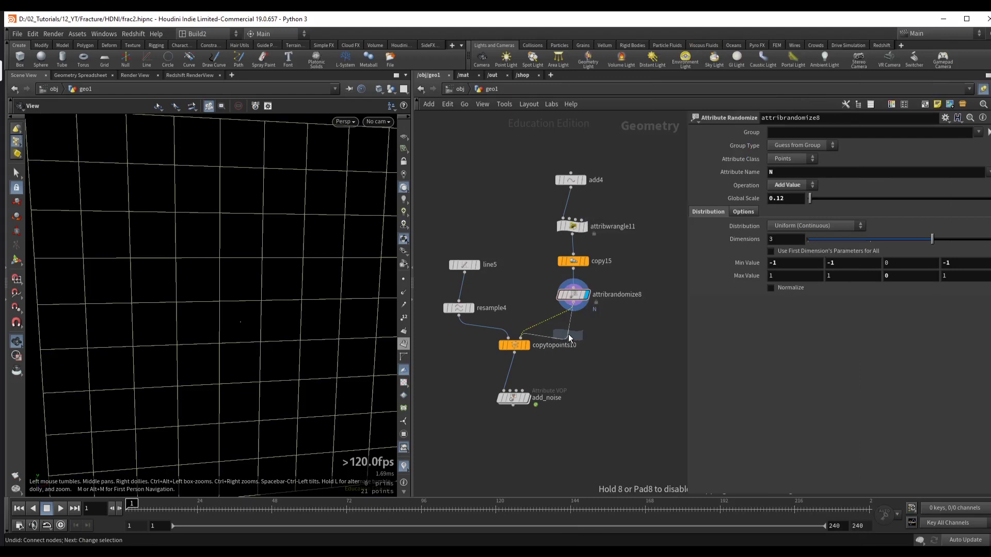
{"action": "left_click", "coordinate": [568, 334]}
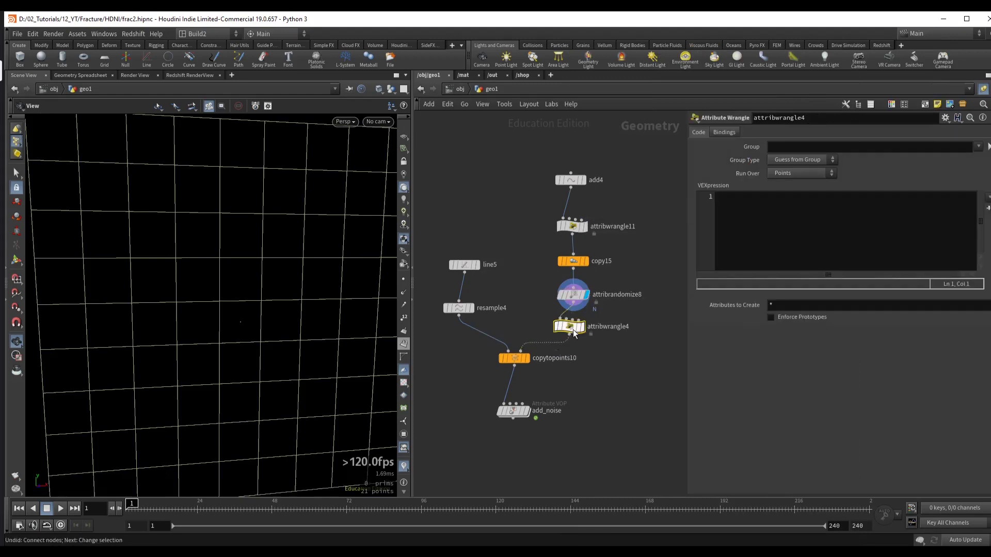
{"action": "left_click", "coordinate": [754, 230]}
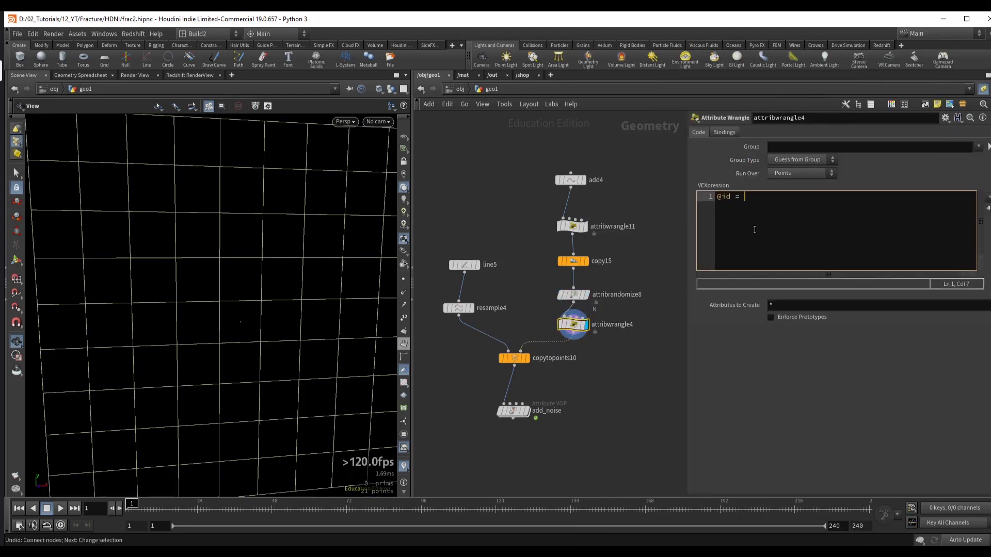
{"action": "type", "text": "@id = @ptn"}
- Display the add_noise node and visualize its id point attribute in the viewport from the node information
{"action": "left_click", "coordinate": [513, 411]}
{"action": "middle_click_drag", "start_coordinate": [501, 385], "coordinate": [513, 340]}
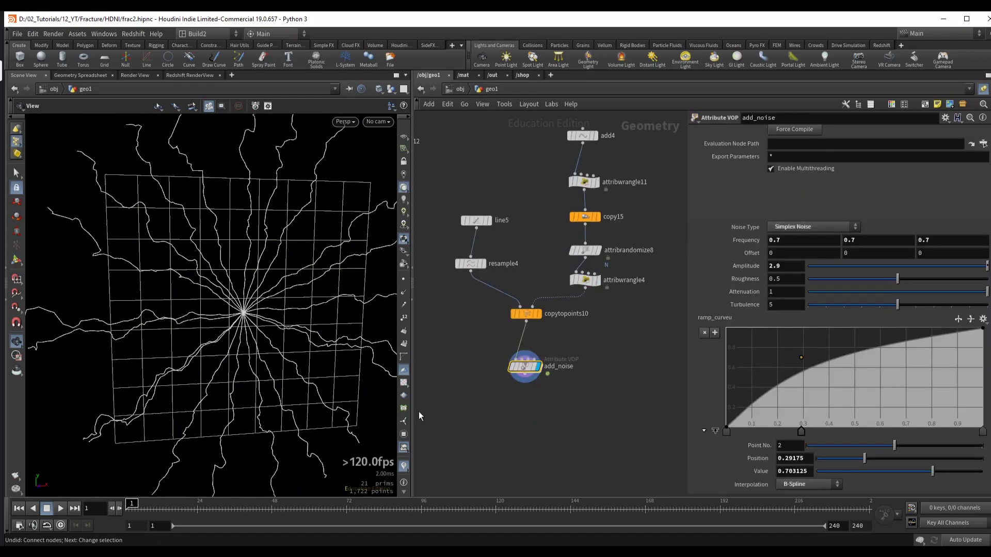
{"action": "left_click", "coordinate": [501, 367]}
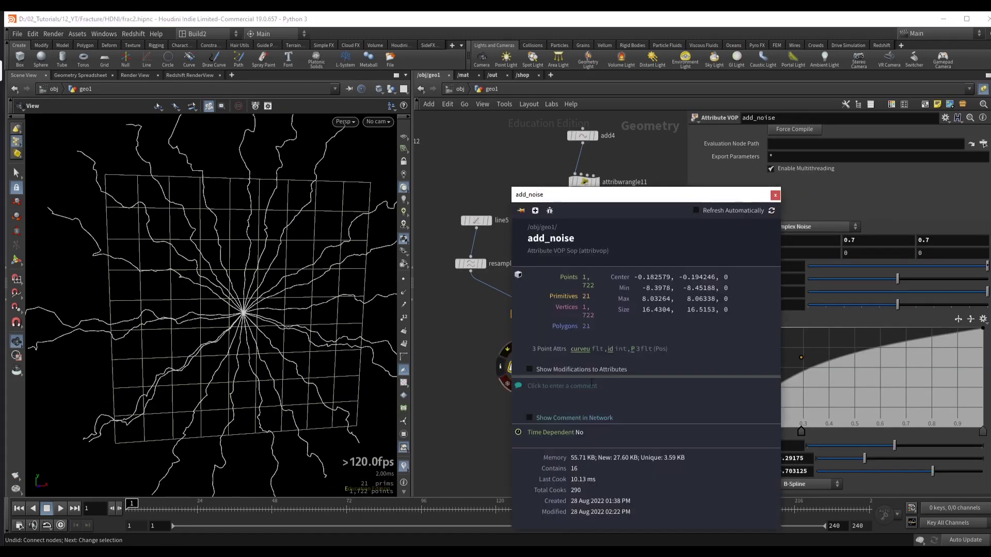
{"action": "left_click", "coordinate": [610, 348]}
{"action": "left_click", "coordinate": [775, 195]}
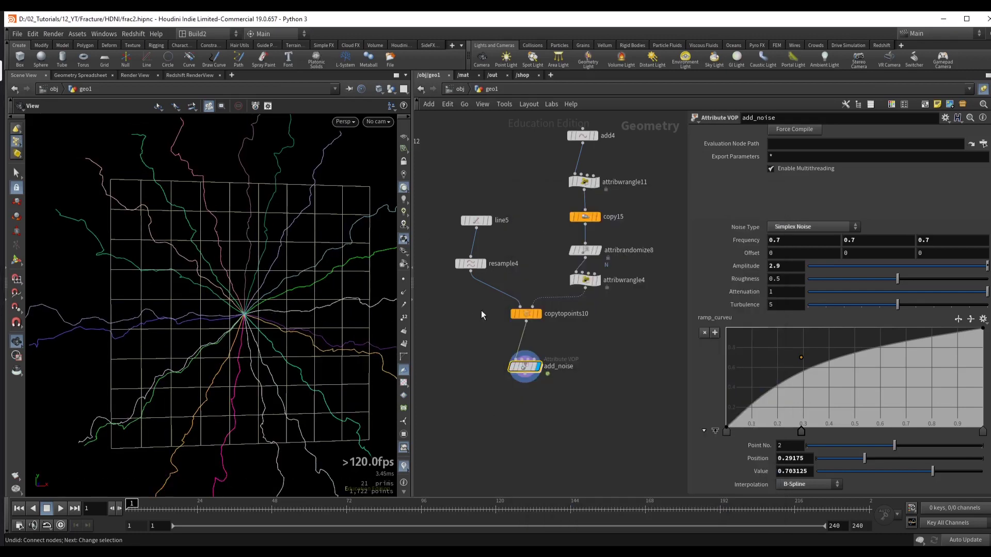
- Inside add_noise, expose the Turbulent Noise node's offset input as a parameter node and arrange it in the network
{"action": "double_click", "coordinate": [521, 367]}
{"action": "scroll", "coordinate": [546, 299], "scroll_direction": "up", "scroll_amount": 5}
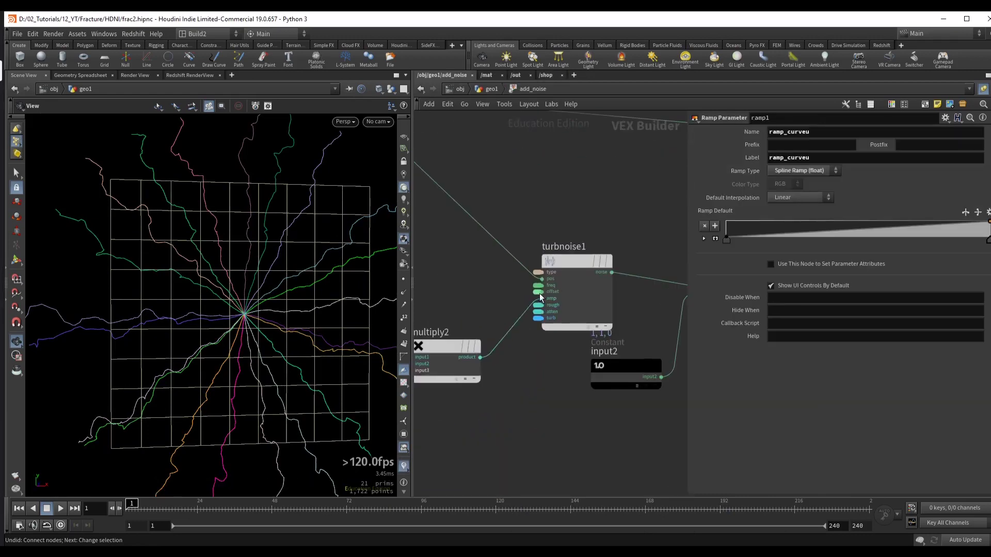
{"action": "middle_click", "coordinate": [536, 292]}
{"action": "middle_click_drag", "start_coordinate": [472, 308], "coordinate": [599, 301]}
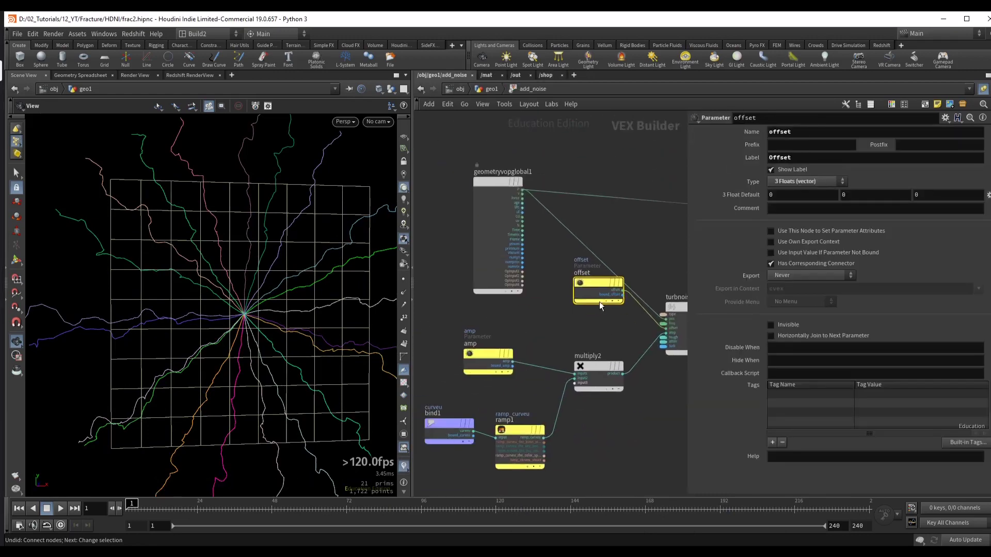
{"action": "key", "text": "l"}
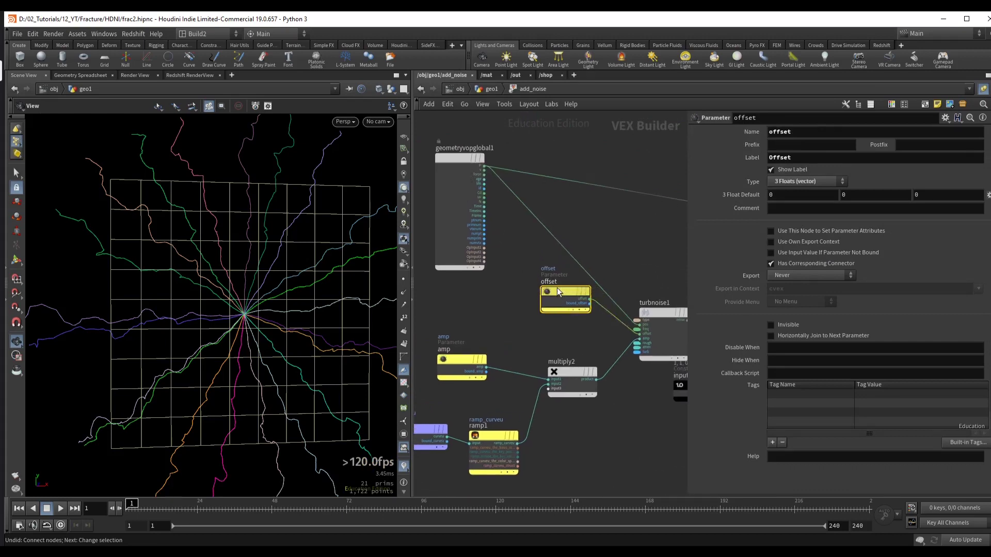
{"action": "left_click", "coordinate": [490, 304]}
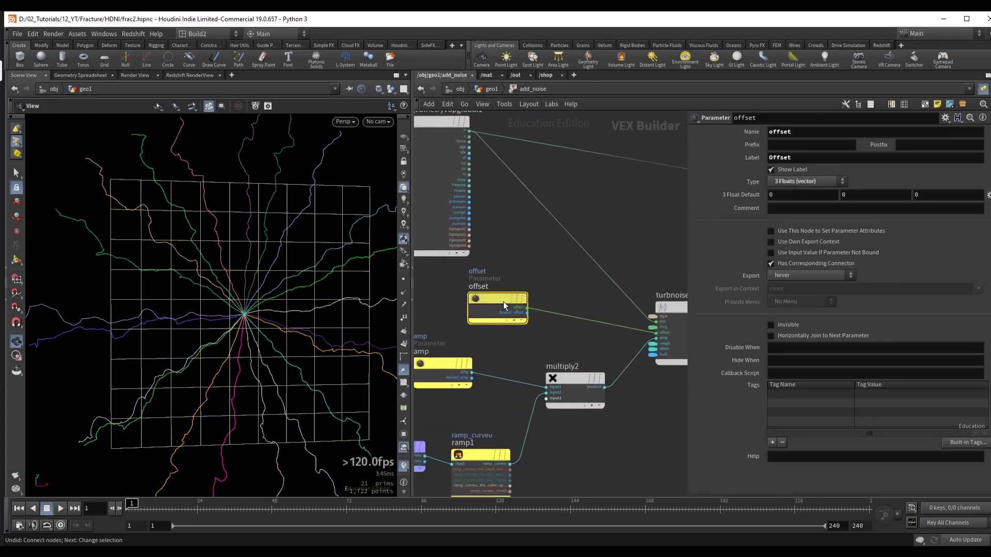
- Add a Float to Vector node fed by the global id output and place it above the offset parameter node
{"action": "scroll", "coordinate": [501, 204], "scroll_direction": "up", "scroll_amount": 3}
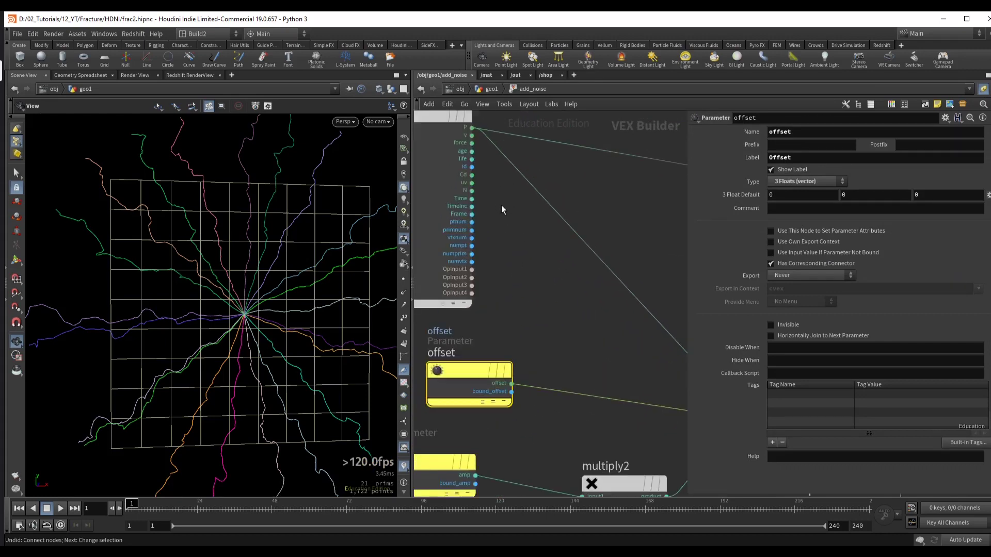
{"action": "left_click", "coordinate": [471, 167]}
{"action": "key", "text": "Tab"}
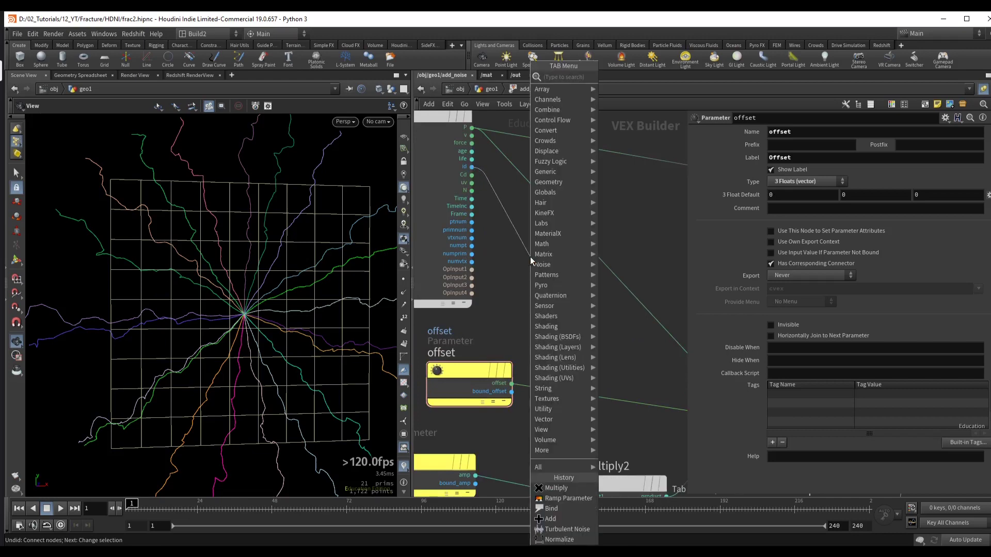
{"action": "left_click", "coordinate": [635, 242]}
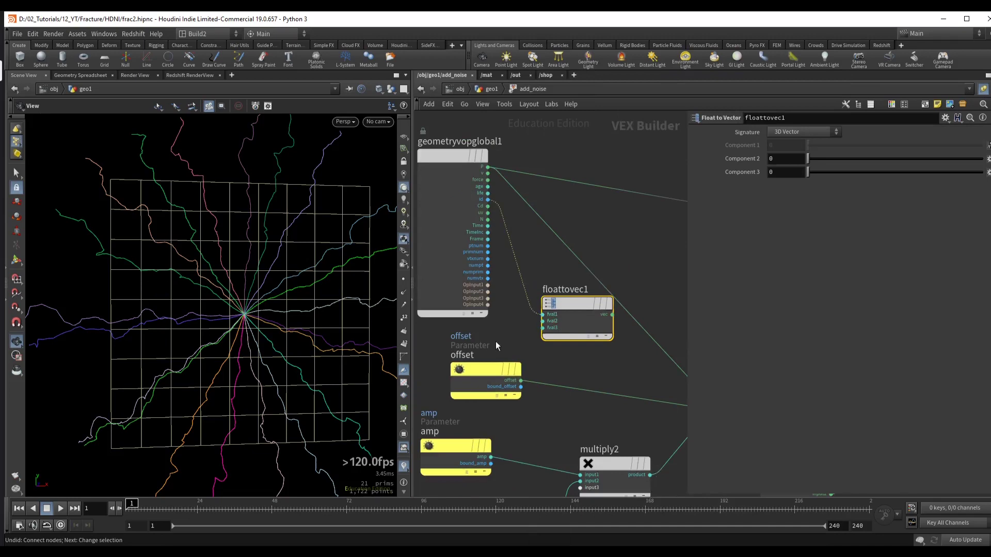
{"action": "scroll", "coordinate": [553, 320], "scroll_direction": "down", "scroll_amount": 3}
{"action": "left_click_drag", "start_coordinate": [550, 324], "coordinate": [536, 321]}
- Insert an Add node between the offset parameter and turbnoise1, and feed the id vector into its second input
{"action": "left_click", "coordinate": [586, 372]}
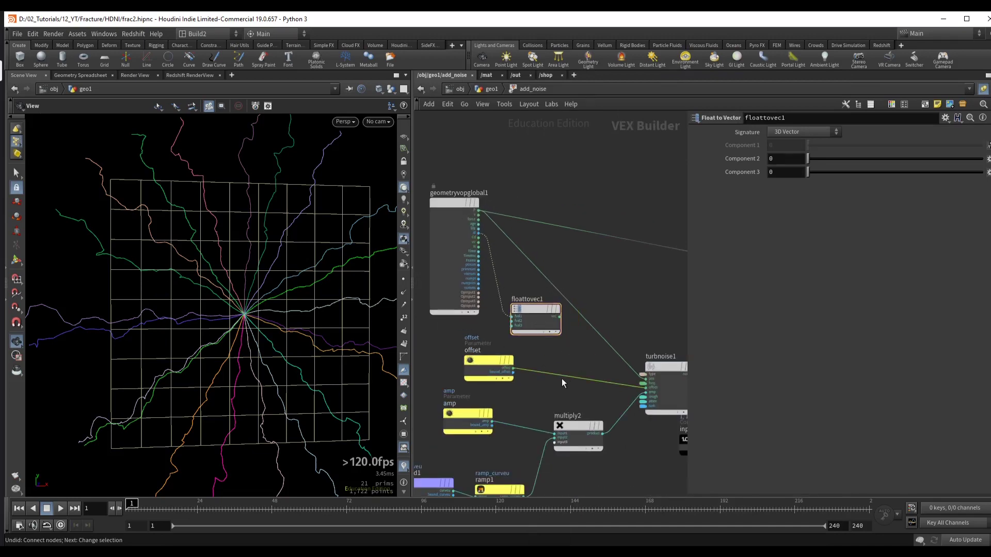
{"action": "key", "text": "Tab"}
{"action": "left_click", "coordinate": [671, 82]}
{"action": "left_click", "coordinate": [581, 361]}
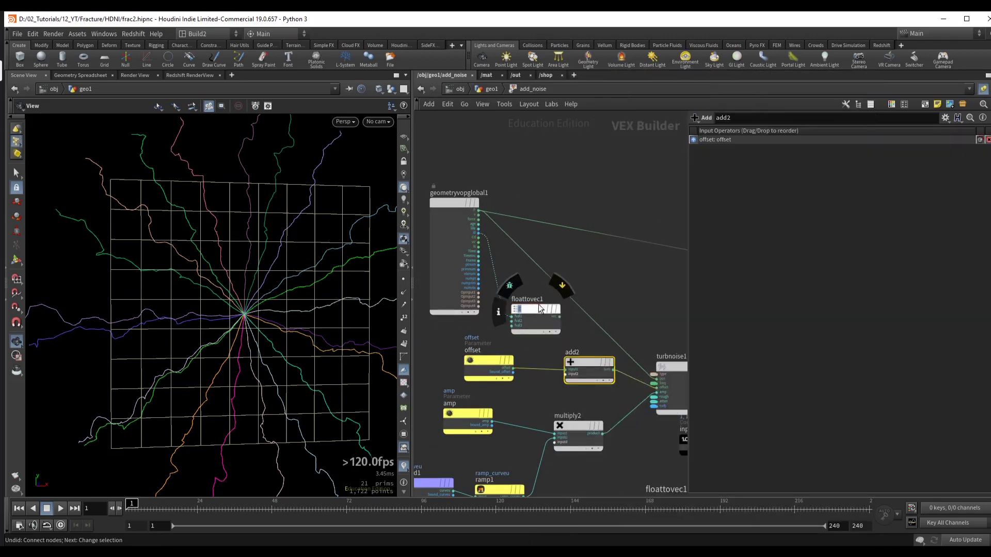
{"action": "scroll", "coordinate": [499, 346], "scroll_direction": "up", "scroll_amount": 2}
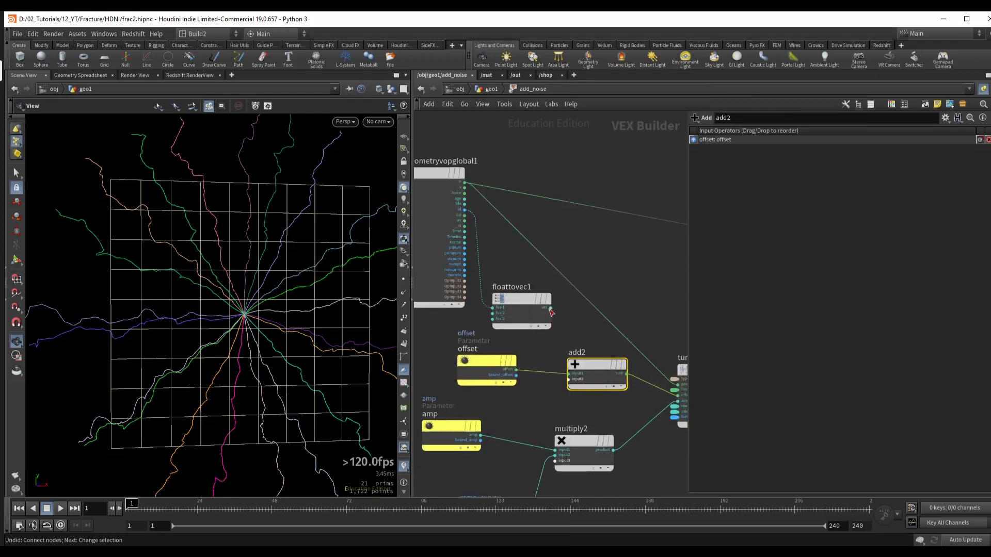
{"action": "left_click_drag", "start_coordinate": [550, 307], "coordinate": [568, 379]}
{"action": "mouse_move", "coordinate": [201, 274]}
{"action": "left_mouse_down"}
{"action": "mouse_move", "coordinate": [191, 249]}
{"action": "mouse_move", "coordinate": [195, 263]}
{"action": "left_mouse_up"}
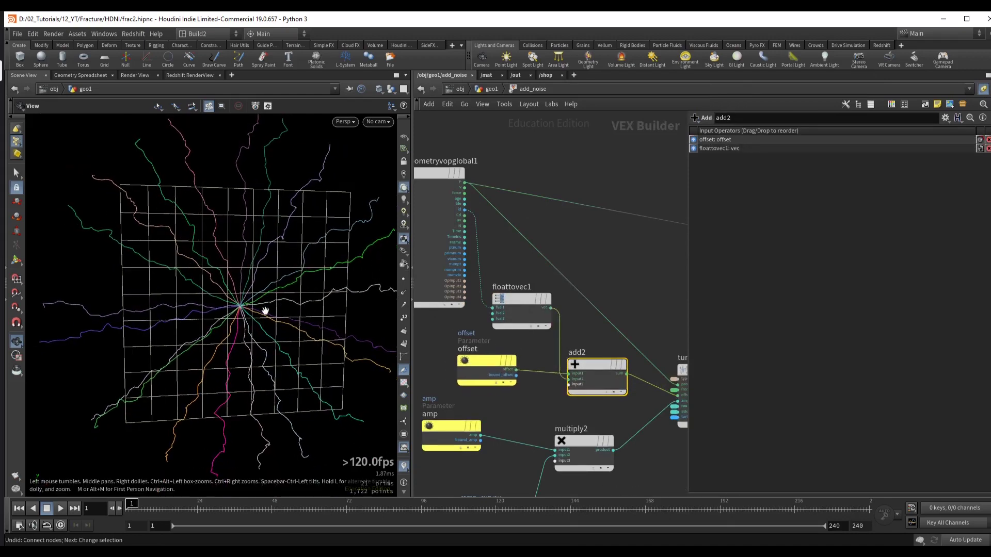
{"action": "left_click_drag", "start_coordinate": [265, 310], "coordinate": [331, 285]}
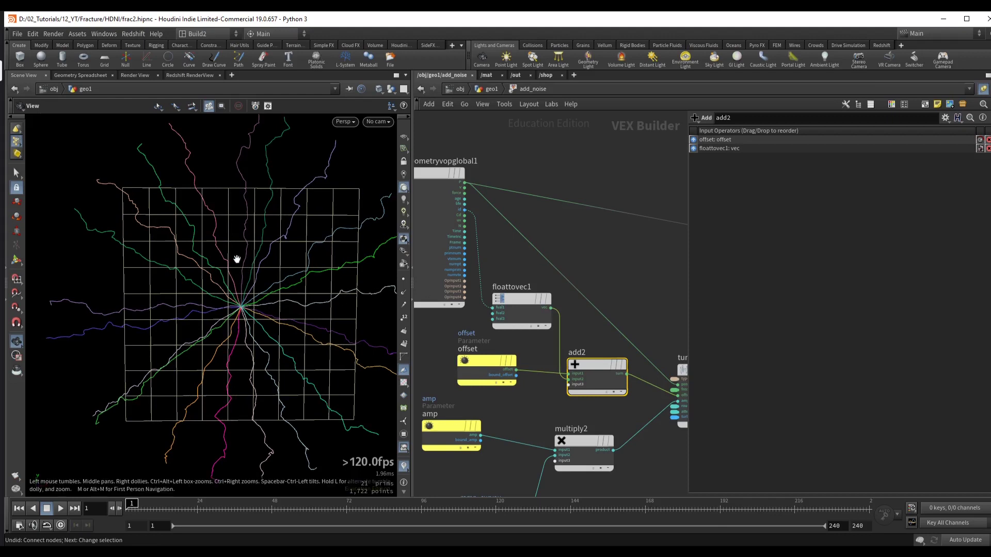
- Insert a Multiply Constant node between the id output and floattovec1, with its multiplier set to 3
{"action": "scroll", "coordinate": [583, 243], "scroll_direction": "down", "scroll_amount": 2}
{"action": "left_click_drag", "start_coordinate": [475, 203], "coordinate": [454, 177]}
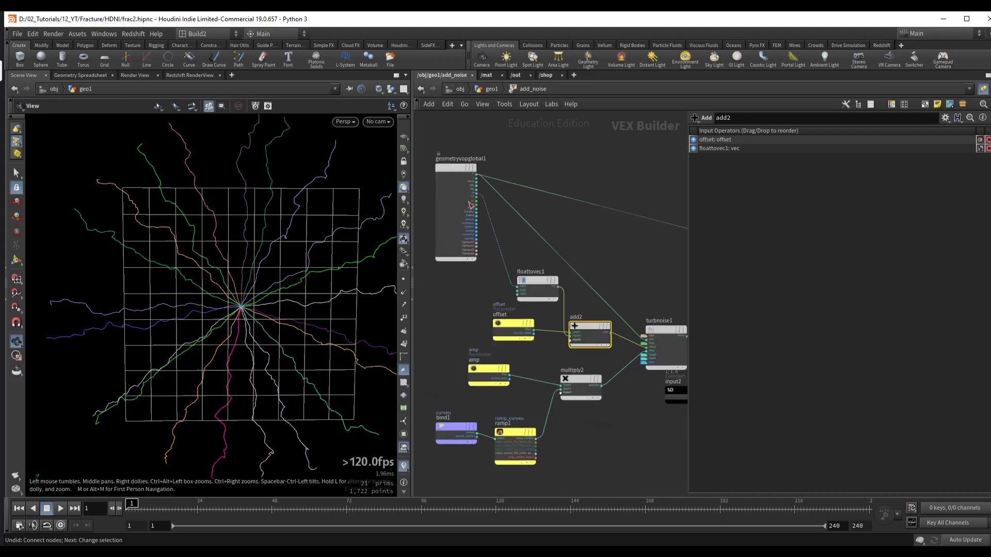
{"action": "mouse_move", "coordinate": [535, 277]}
{"action": "left_mouse_down"}
{"action": "mouse_move", "coordinate": [510, 265]}
{"action": "mouse_move", "coordinate": [523, 274]}
{"action": "left_mouse_up"}
{"action": "scroll", "coordinate": [557, 287], "scroll_direction": "up", "scroll_amount": 2}
{"action": "middle_click_drag", "start_coordinate": [456, 199], "coordinate": [503, 221]}
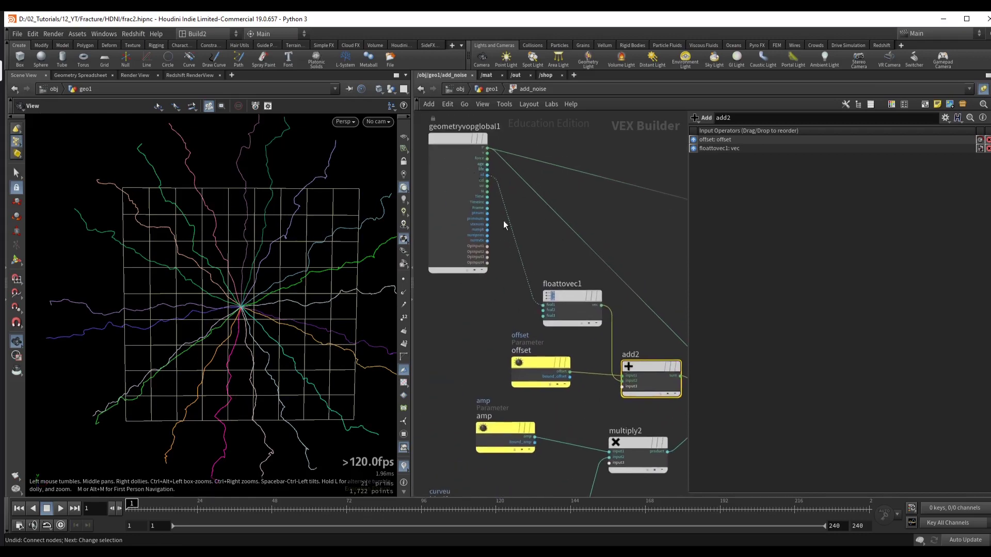
{"action": "key", "text": "Tab"}
{"action": "type", "text": "mult con"}
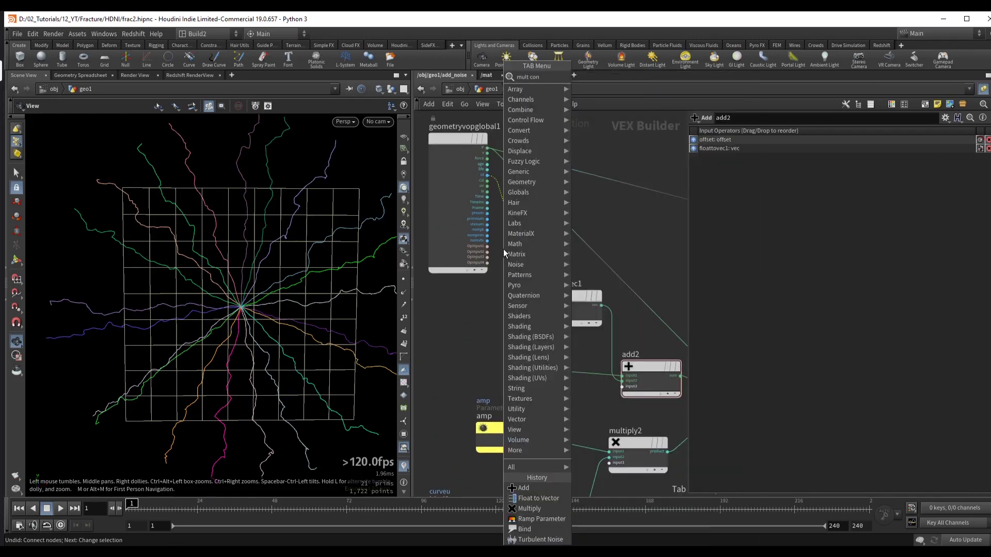
{"action": "key", "text": "Return"}
{"action": "left_click", "coordinate": [562, 248]}
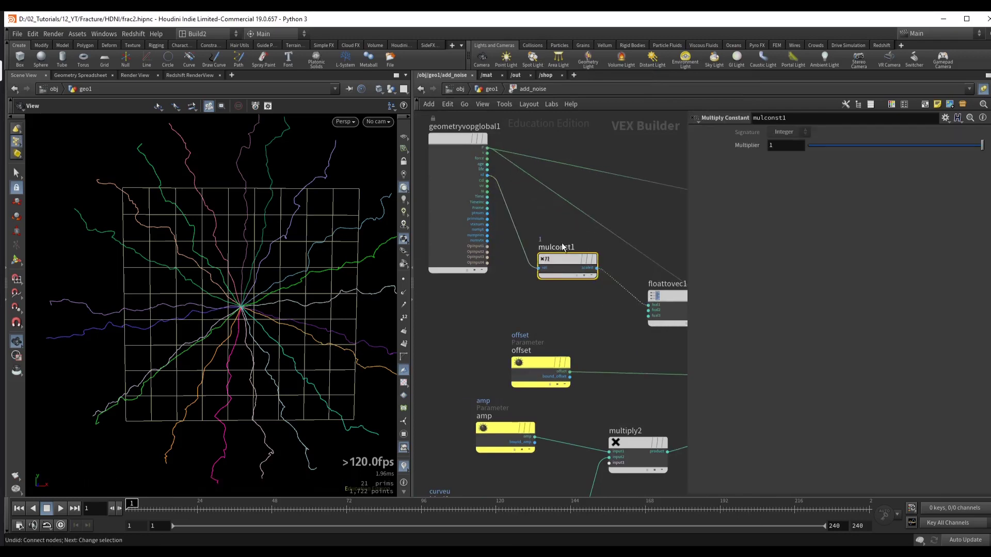
{"action": "type", "text": "3"}
{"action": "key", "text": "Return"}
{"action": "mouse_move", "coordinate": [166, 242]}
{"action": "left_mouse_down"}
{"action": "mouse_move", "coordinate": [146, 261]}
{"action": "mouse_move", "coordinate": [173, 243]}
{"action": "left_mouse_up"}
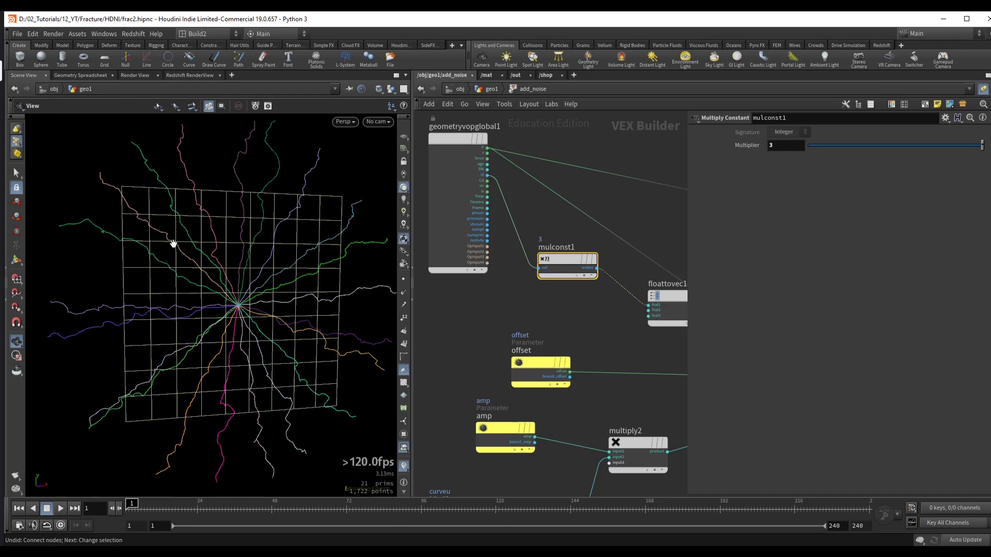
- Back at the geometry level, tune the add_noise parameters to frequency 0.9, amplitude 3.1 and roughness 0.339
{"action": "key", "text": "u"}
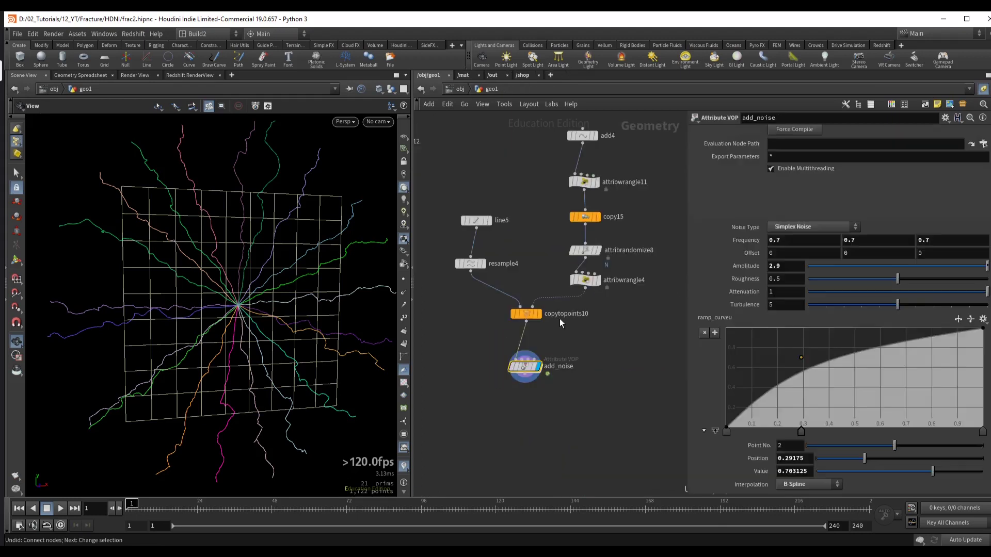
{"action": "mouse_move", "coordinate": [897, 281]}
{"action": "left_mouse_down"}
{"action": "mouse_move", "coordinate": [866, 280]}
{"action": "mouse_move", "coordinate": [887, 280]}
{"action": "left_mouse_up"}
{"action": "middle_click_drag", "start_coordinate": [748, 265], "coordinate": [789, 267]}
{"action": "left_click_drag", "start_coordinate": [256, 249], "coordinate": [268, 242]}
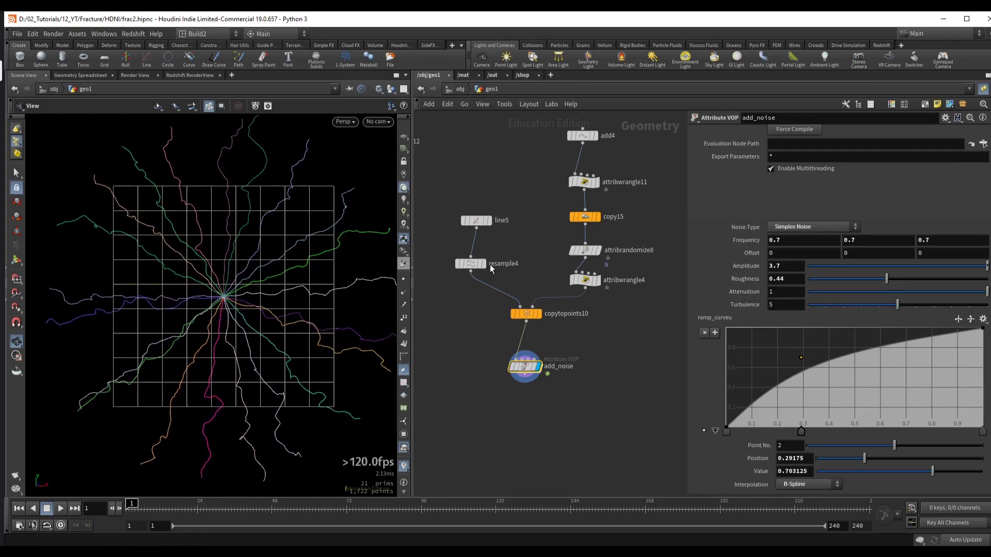
{"action": "mouse_move", "coordinate": [887, 280]}
{"action": "left_mouse_down"}
{"action": "mouse_move", "coordinate": [872, 283]}
{"action": "mouse_move", "coordinate": [884, 281]}
{"action": "left_mouse_up"}
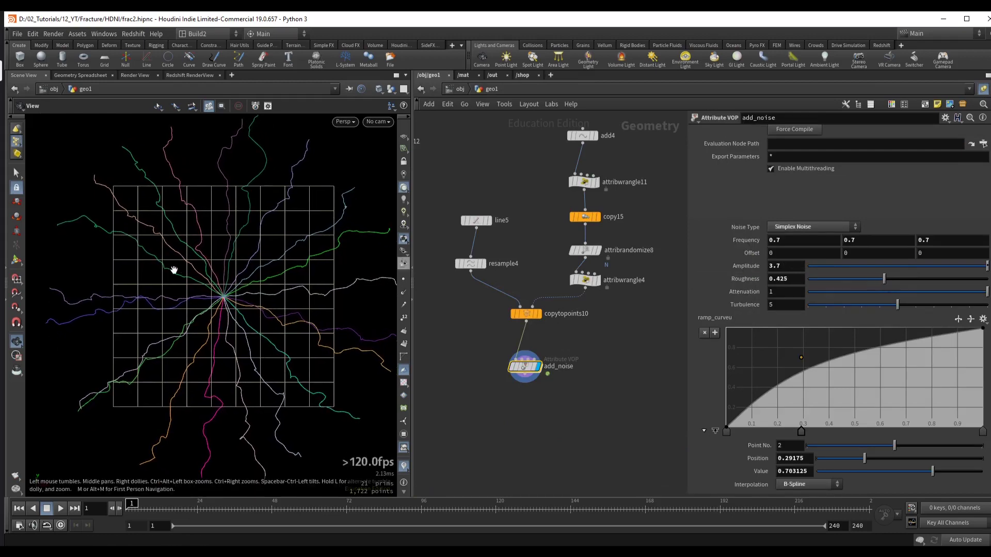
{"action": "left_click_drag", "start_coordinate": [172, 270], "coordinate": [201, 280]}
{"action": "middle_click_drag", "start_coordinate": [732, 240], "coordinate": [710, 240]}
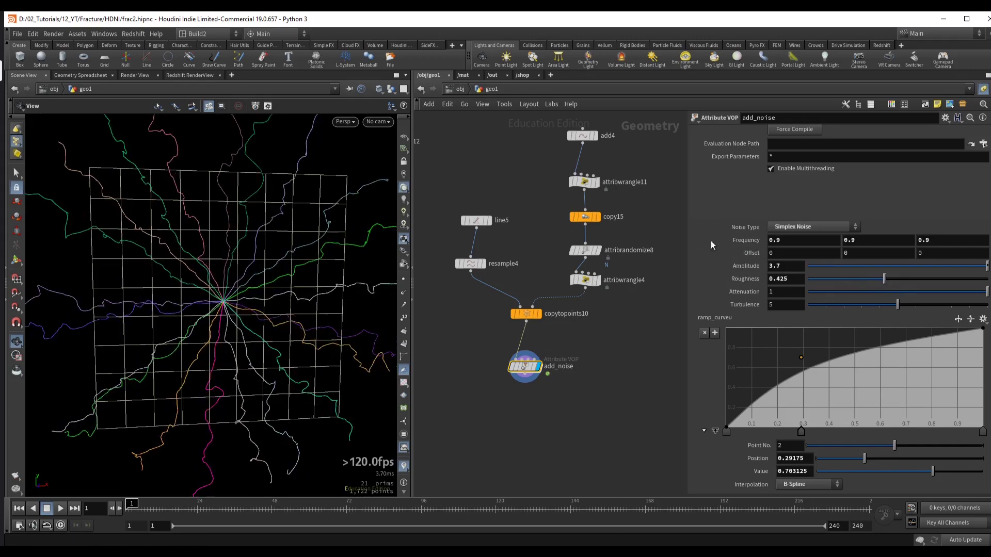
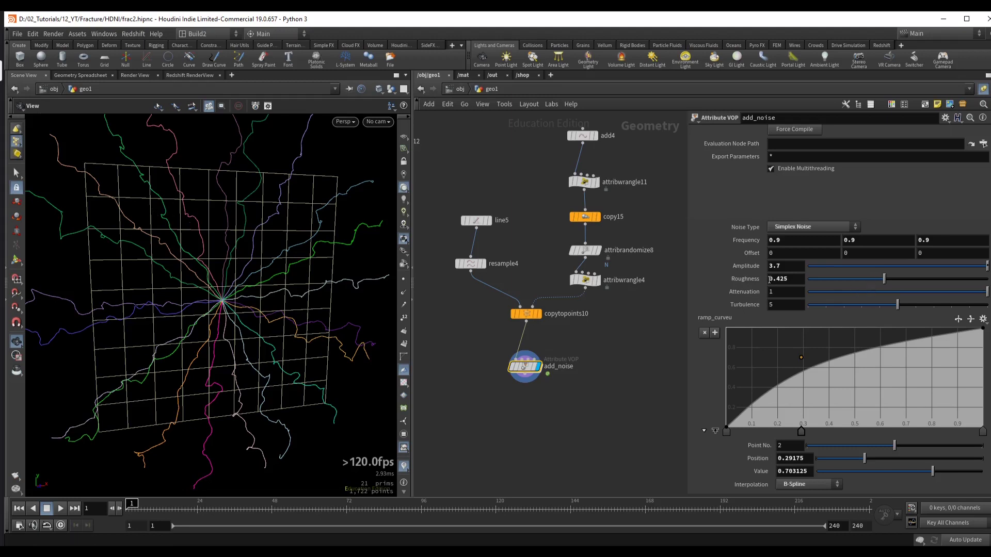
{"action": "middle_click_drag", "start_coordinate": [738, 270], "coordinate": [706, 260]}
{"action": "left_click_drag", "start_coordinate": [884, 279], "coordinate": [870, 279]}
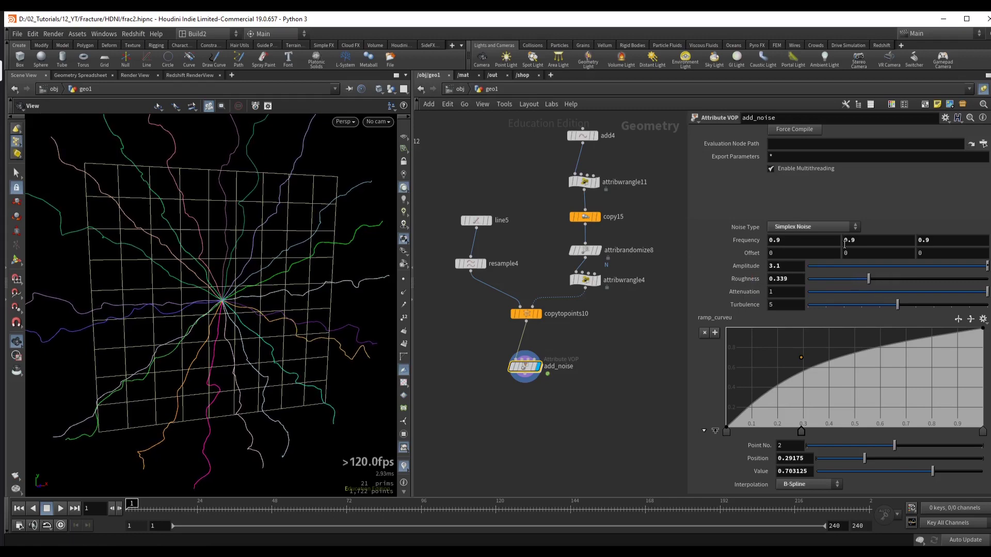
- Switch the add_noise type to Sparse Convolution Noise, with amplitude 1.1 and frequency 1 on all axes
{"action": "left_click", "coordinate": [821, 226]}
{"action": "left_click", "coordinate": [816, 258]}
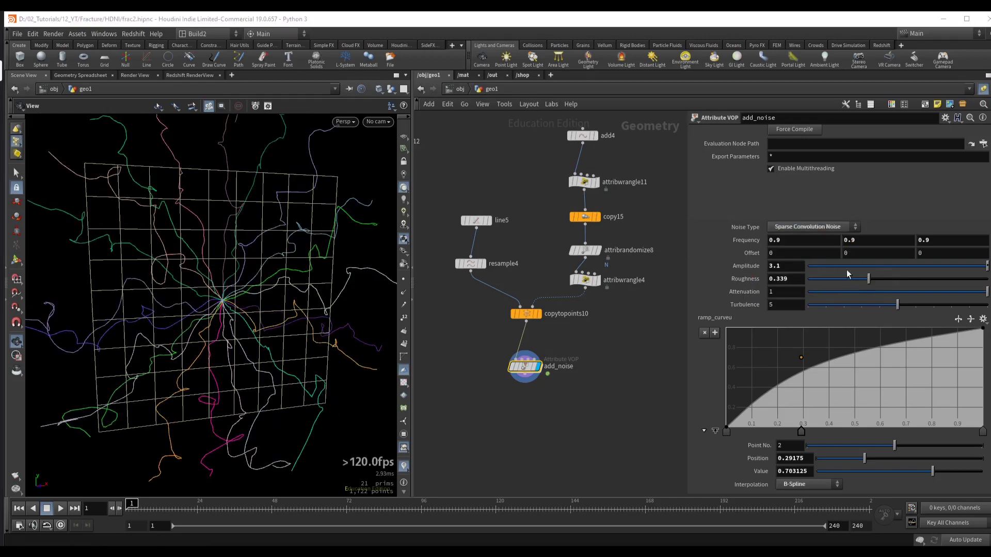
{"action": "middle_click_drag", "start_coordinate": [747, 265], "coordinate": [651, 266]}
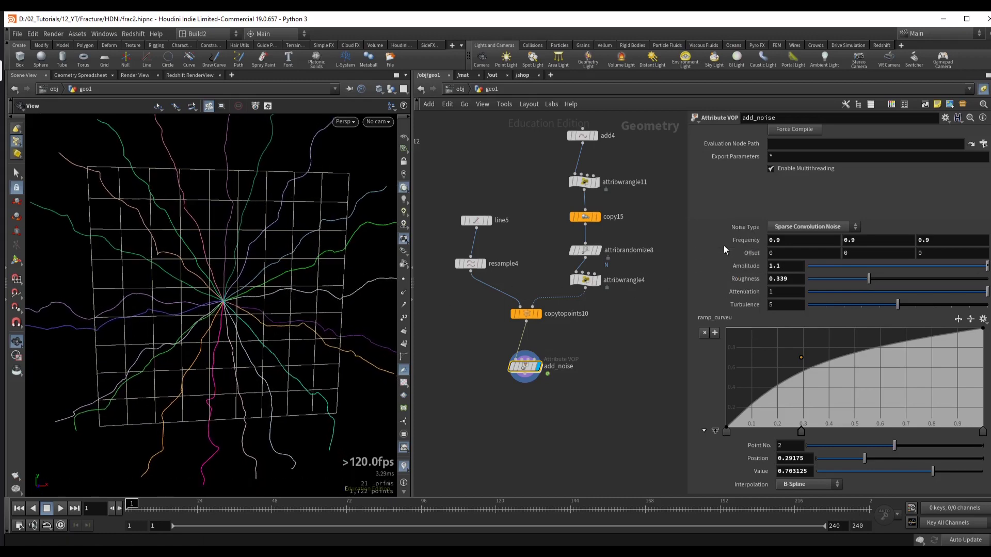
{"action": "middle_click_drag", "start_coordinate": [726, 240], "coordinate": [736, 269]}
{"action": "mouse_move", "coordinate": [239, 272]}
{"action": "left_mouse_down"}
{"action": "mouse_move", "coordinate": [191, 279]}
{"action": "mouse_move", "coordinate": [253, 269]}
{"action": "left_mouse_up"}
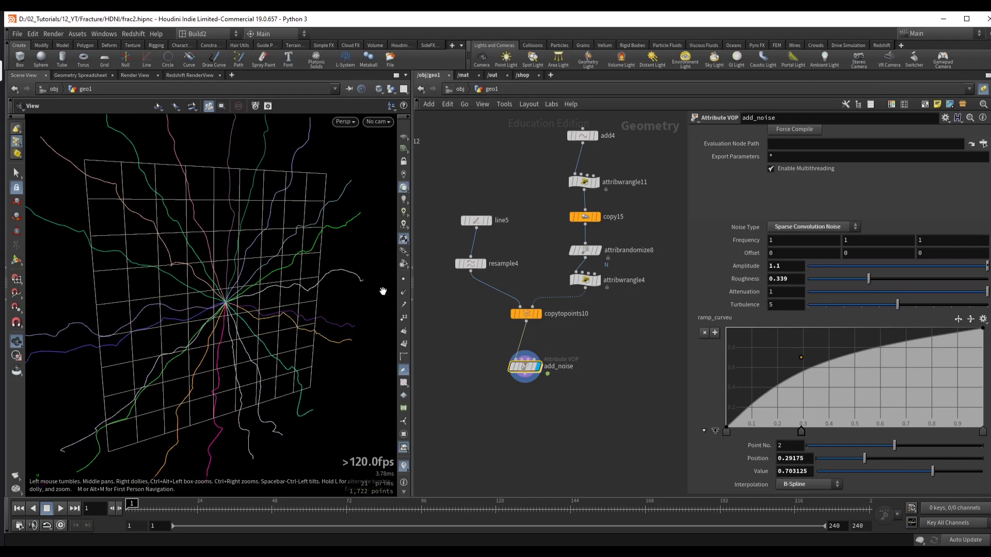
{"action": "left_click_drag", "start_coordinate": [382, 291], "coordinate": [258, 285]}
- Append a PolyExtrude node after add_noise and enable Transform Extruded Front
{"action": "middle_click_drag", "start_coordinate": [516, 379], "coordinate": [552, 342]}
{"action": "key", "text": "Tab"}
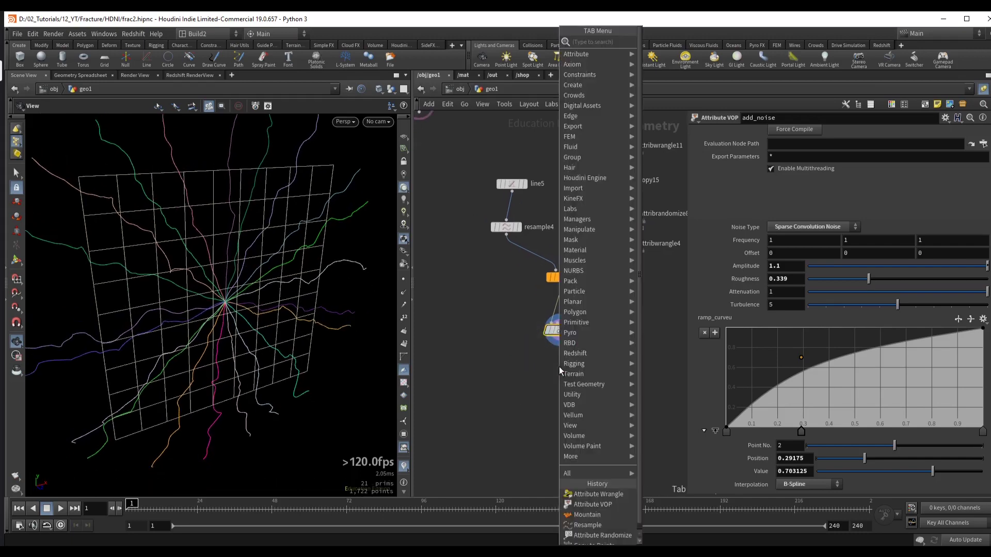
{"action": "type", "text": "poly"}
{"action": "key", "text": "Return"}
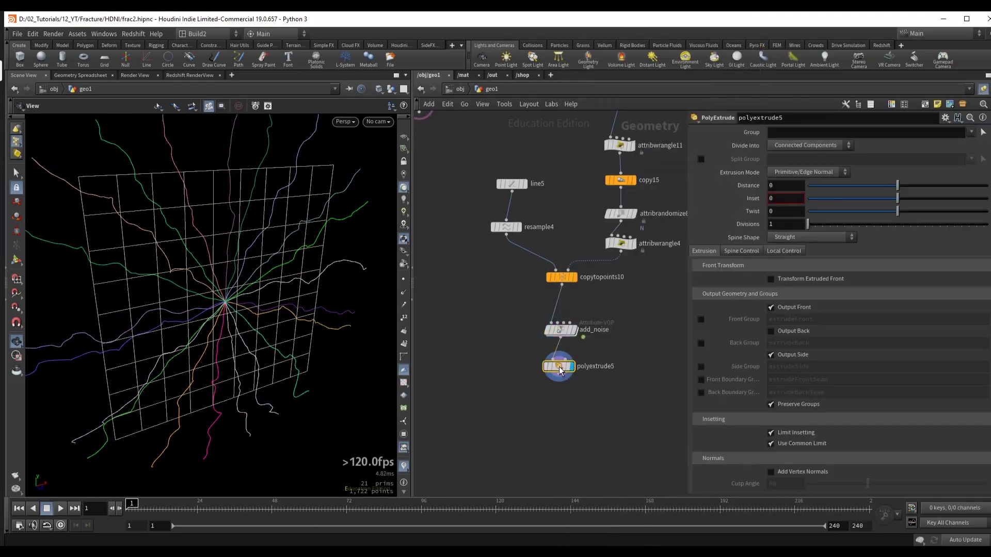
{"action": "left_click", "coordinate": [771, 278]}
{"action": "left_click_drag", "start_coordinate": [286, 284], "coordinate": [350, 351]}
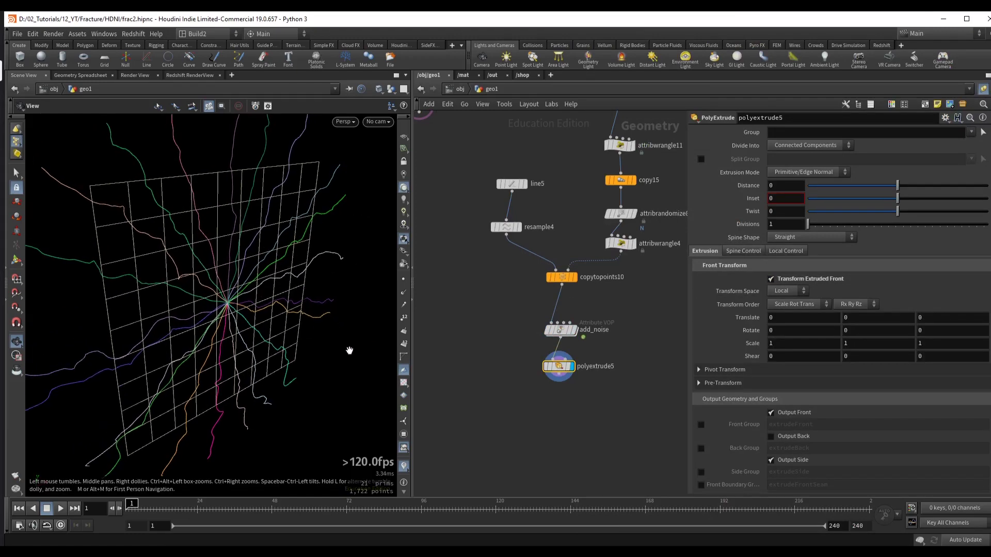
- Set the extrusion's transform space to Global and its Z translate to -0.9
{"action": "left_click", "coordinate": [785, 292]}
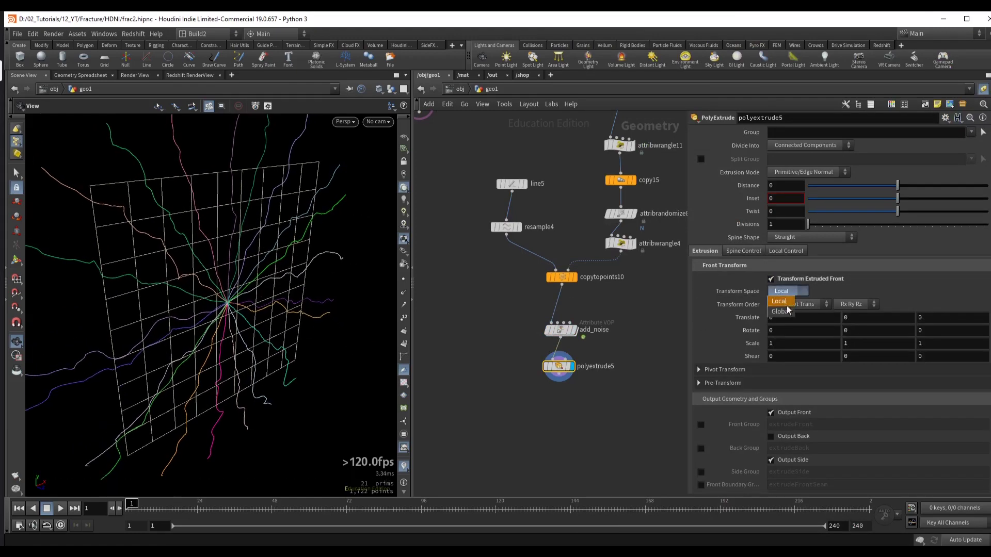
{"action": "left_click", "coordinate": [782, 303]}
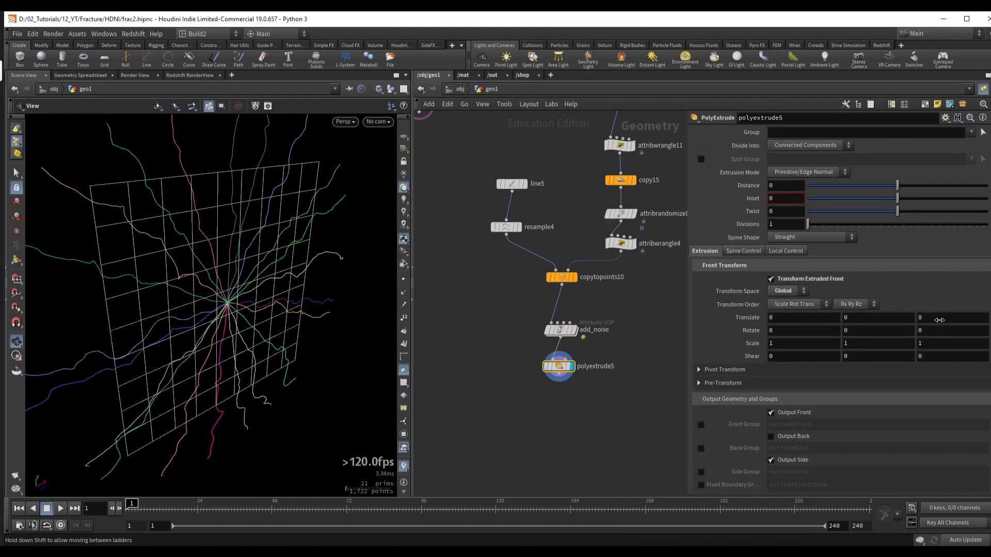
{"action": "middle_click_drag", "start_coordinate": [933, 319], "coordinate": [626, 301]}
{"action": "left_click_drag", "start_coordinate": [300, 309], "coordinate": [342, 316]}
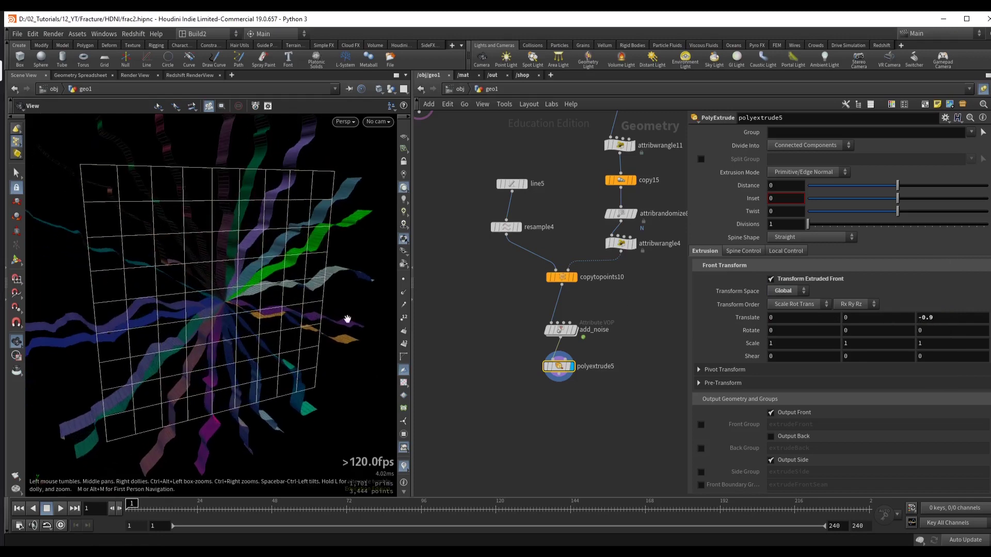
- Add a Boolean Fracture node below the line network with grid12 as its first input
{"action": "scroll", "coordinate": [675, 261], "scroll_direction": "down", "scroll_amount": 3}
{"action": "mouse_move", "coordinate": [474, 136]}
{"action": "left_mouse_down"}
{"action": "mouse_move", "coordinate": [510, 165]}
{"action": "mouse_move", "coordinate": [534, 354]}
{"action": "left_mouse_up"}
{"action": "left_click", "coordinate": [507, 152]}
{"action": "type", "text": "boolea"}
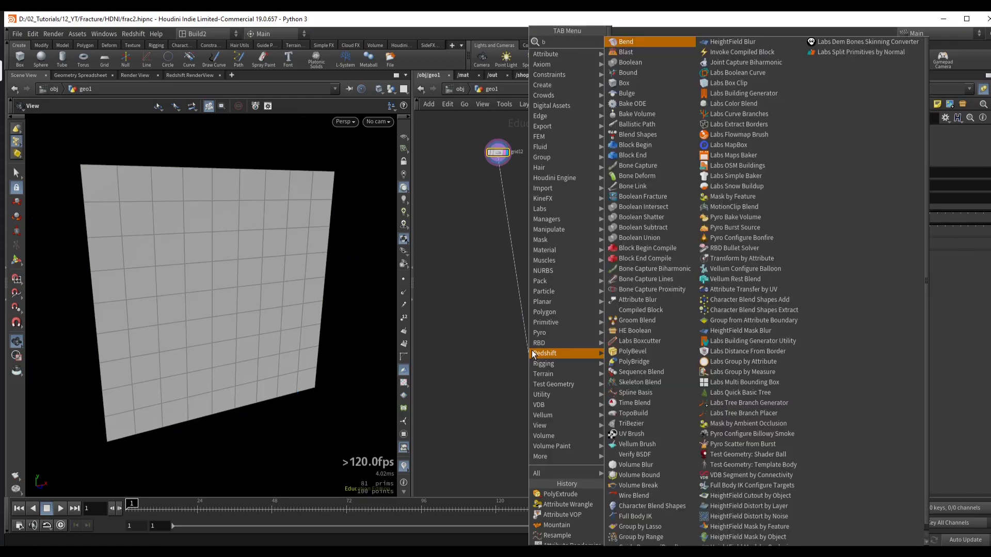
{"action": "key", "text": "Down"}
{"action": "key", "text": "Down"}
{"action": "key", "text": "Up"}
{"action": "key", "text": "Return"}
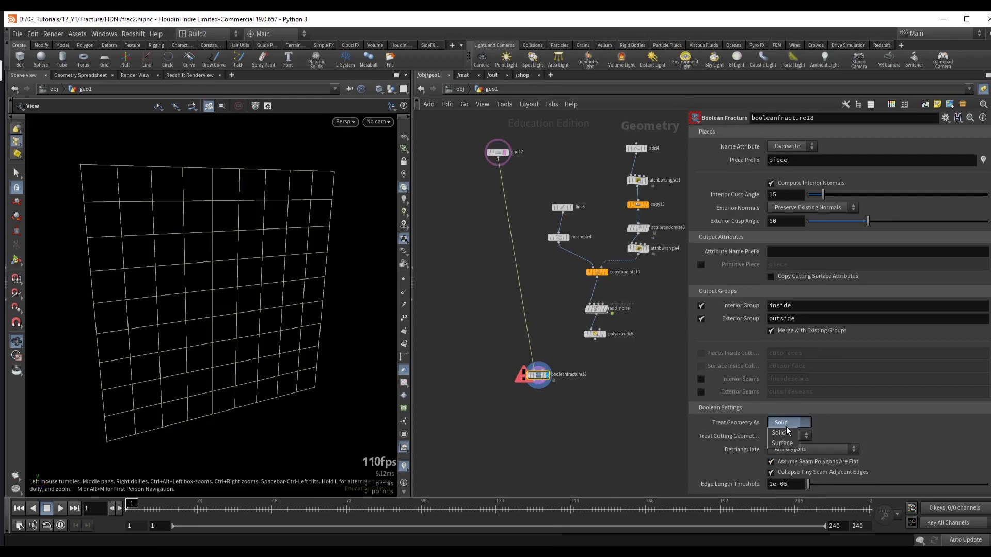
- Set the Boolean Fracture node to treat the geometry as Surface and view the grid from several angles
{"action": "left_click", "coordinate": [785, 422]}
{"action": "left_click", "coordinate": [784, 436]}
{"action": "left_click_drag", "start_coordinate": [119, 222], "coordinate": [147, 220]}
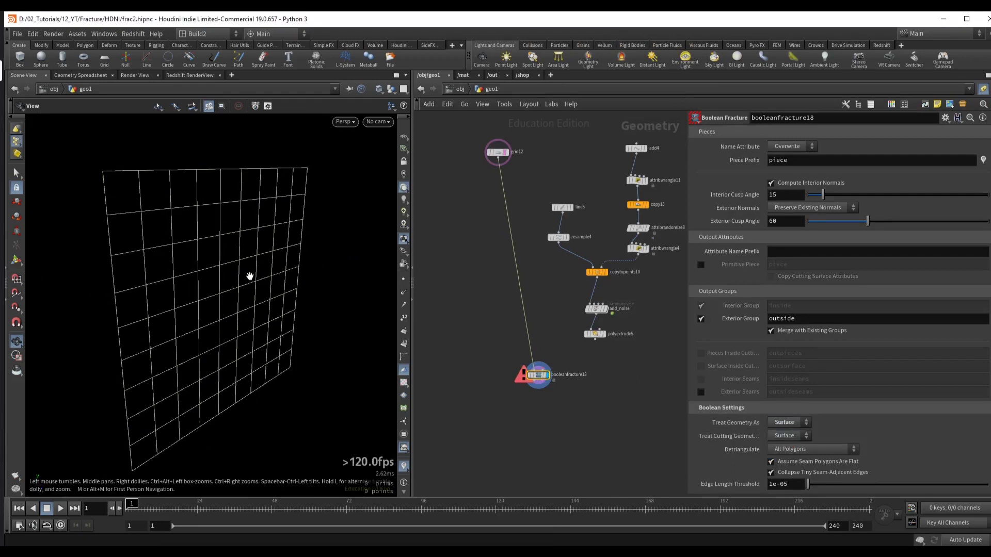
{"action": "left_click_drag", "start_coordinate": [250, 277], "coordinate": [289, 279]}
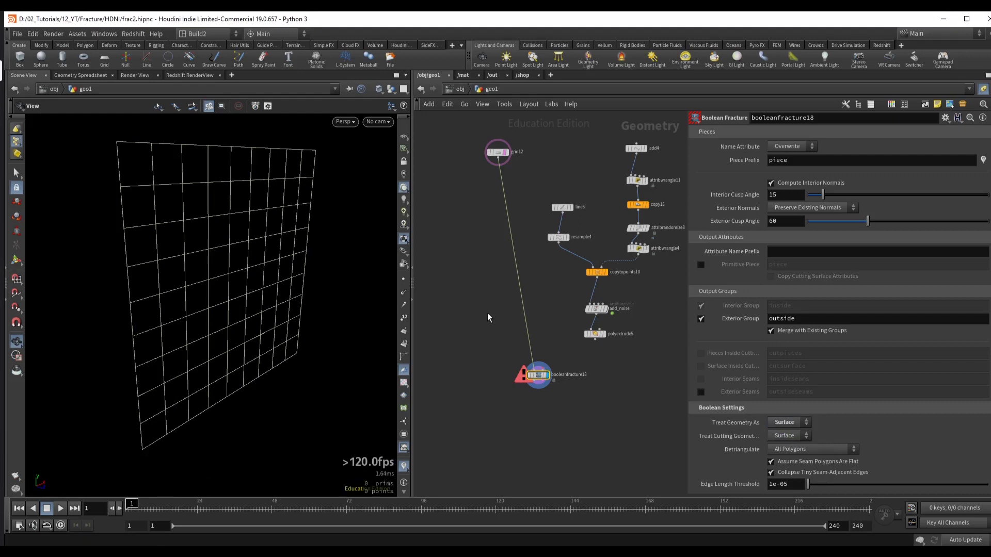
{"action": "left_click_drag", "start_coordinate": [227, 284], "coordinate": [220, 215]}
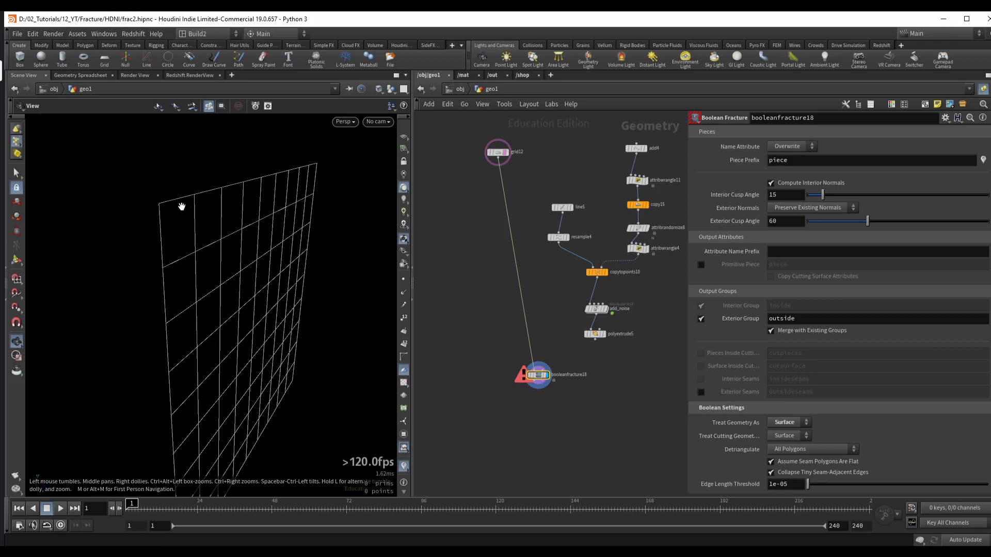
{"action": "left_click_drag", "start_coordinate": [182, 211], "coordinate": [187, 219]}
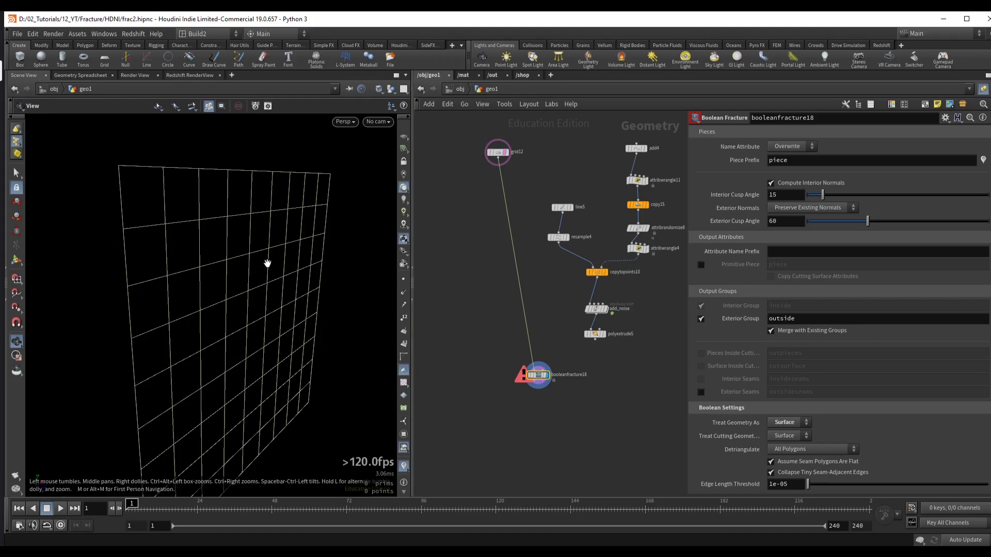
{"action": "middle_click_drag", "start_coordinate": [585, 352], "coordinate": [587, 289]}
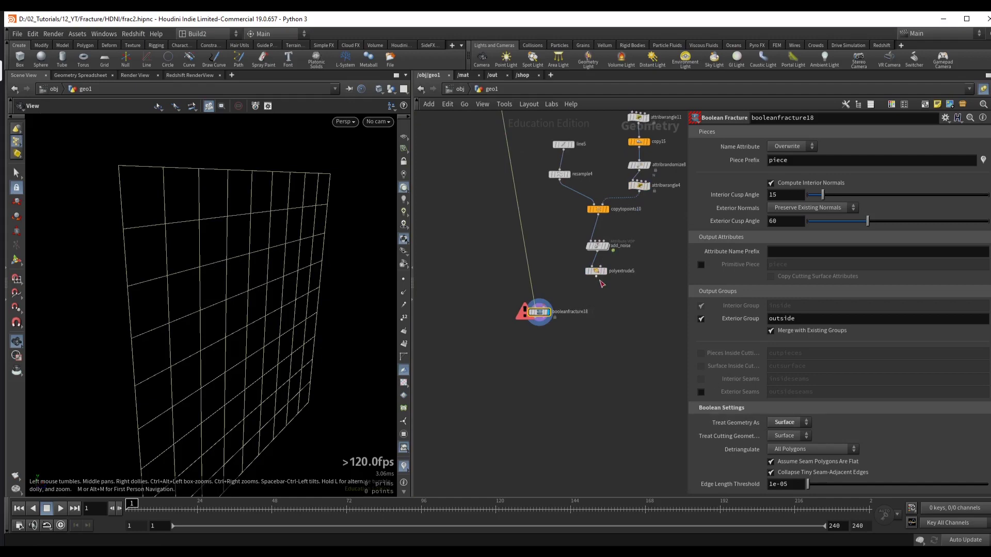
- Connect polyextrude5 to the Boolean Fracture's second input so the extruded curves cut the grid
{"action": "left_click_drag", "start_coordinate": [596, 276], "coordinate": [558, 311]}
{"action": "scroll", "coordinate": [215, 254], "scroll_direction": "up", "scroll_amount": 3}
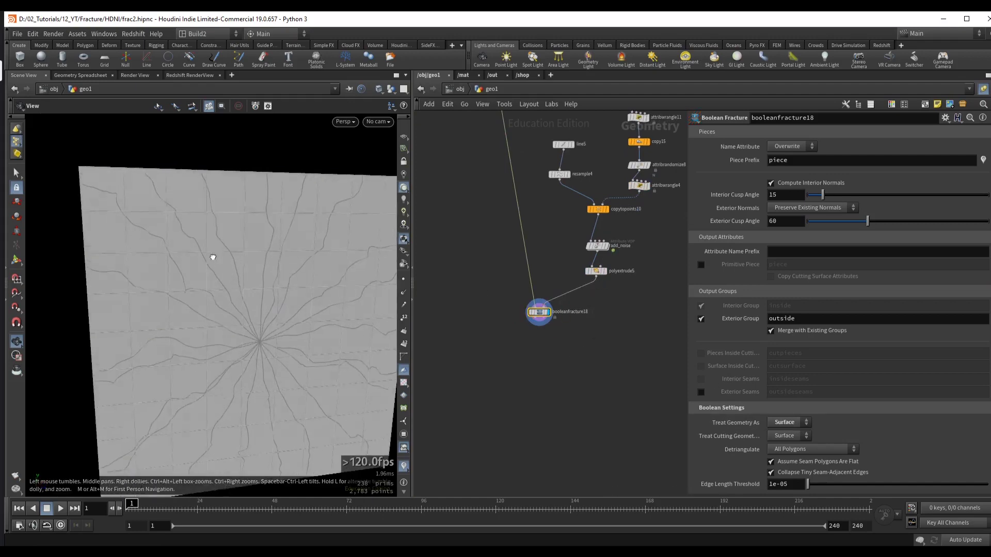
{"action": "left_click_drag", "start_coordinate": [215, 255], "coordinate": [219, 256]}
- Append an Exploded View node to booleanfracture18 with a uniform scale of 0.21 and place it below the fracture
{"action": "middle_click_drag", "start_coordinate": [546, 363], "coordinate": [580, 299]}
{"action": "key", "text": "Tab"}
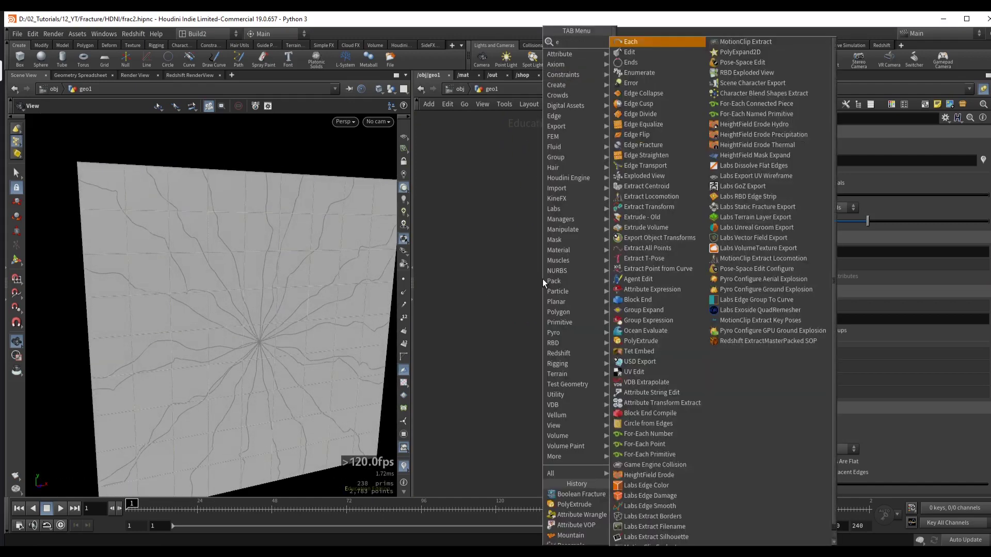
{"action": "type", "text": "expl"}
{"action": "key", "text": "Return"}
{"action": "left_click", "coordinate": [542, 279]}
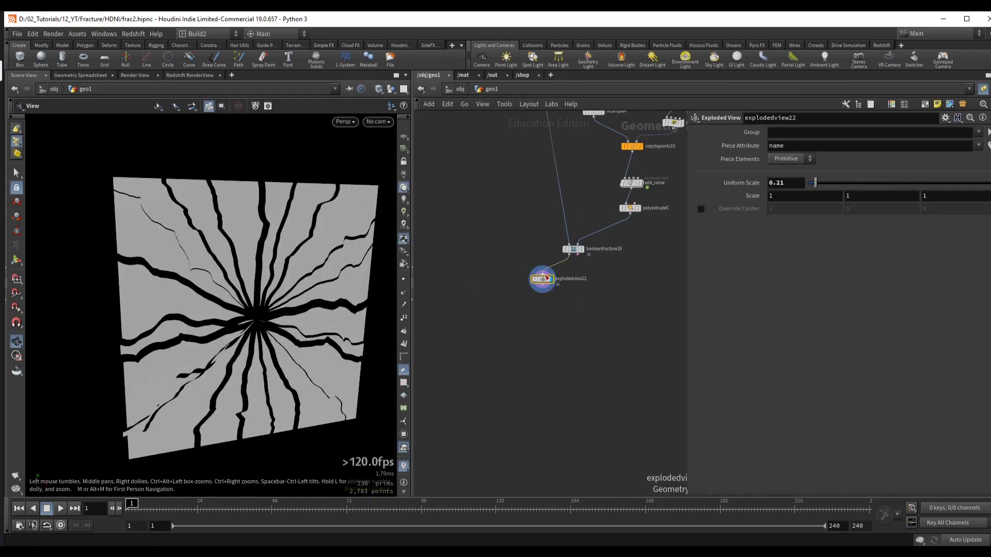
{"action": "left_click_drag", "start_coordinate": [542, 278], "coordinate": [497, 336]}
- Display booleanfracture18 with wire over shaded and insert a PolyExtrude node between it and the Exploded View
{"action": "left_click", "coordinate": [573, 249]}
{"action": "left_click_drag", "start_coordinate": [314, 270], "coordinate": [323, 271]}
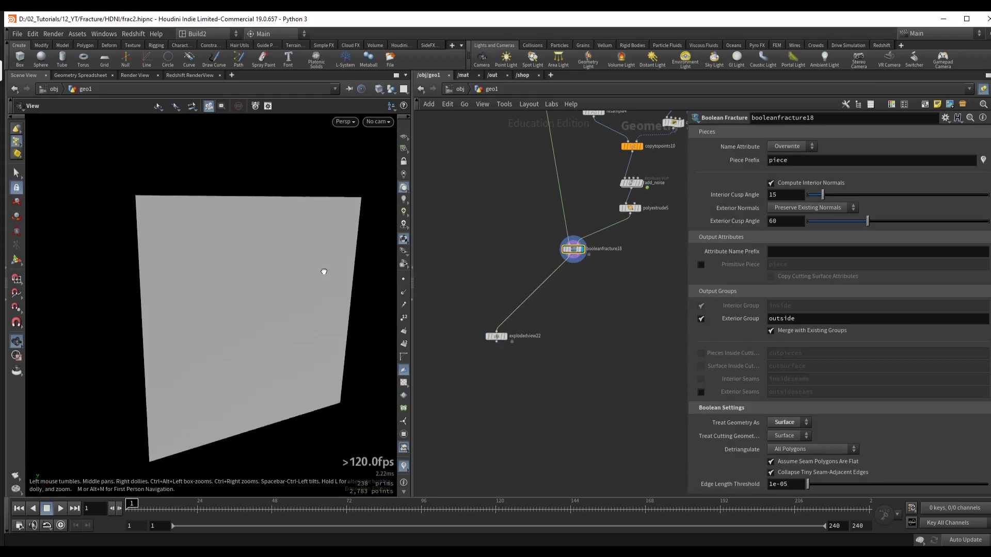
{"action": "key", "text": "shift+w"}
{"action": "scroll", "coordinate": [264, 271], "scroll_direction": "up", "scroll_amount": 2}
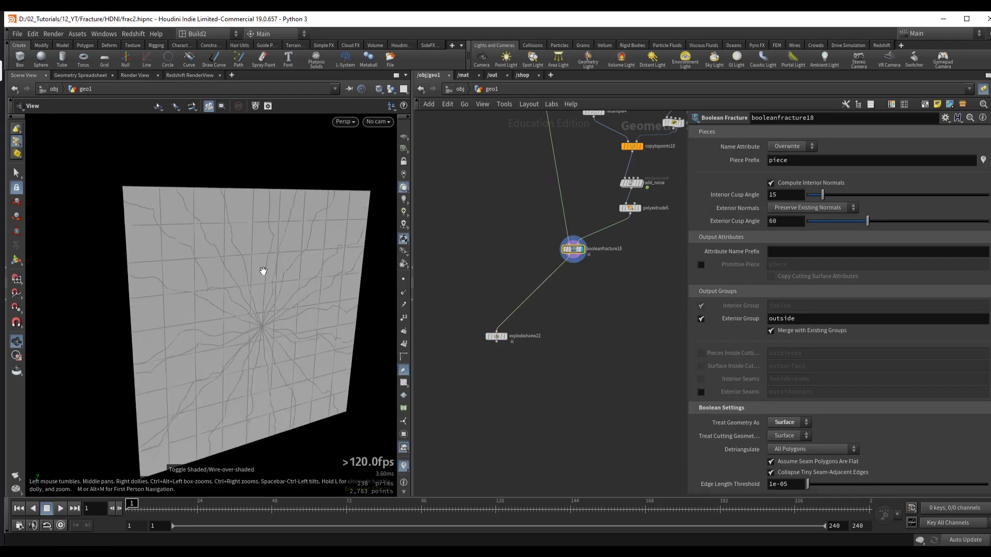
{"action": "key", "text": "Tab"}
{"action": "type", "text": "polyex"}
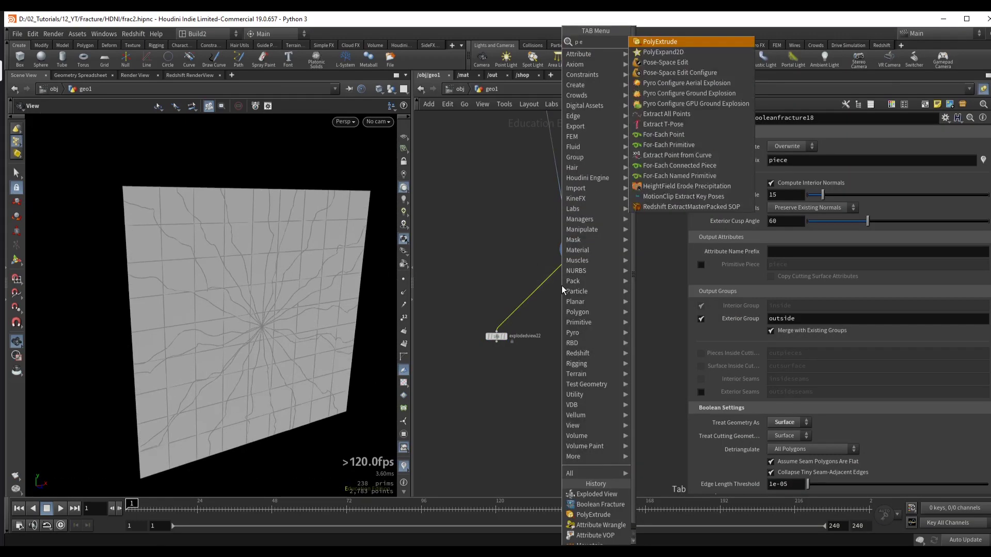
{"action": "key", "text": "Return"}
{"action": "key", "text": "r"}
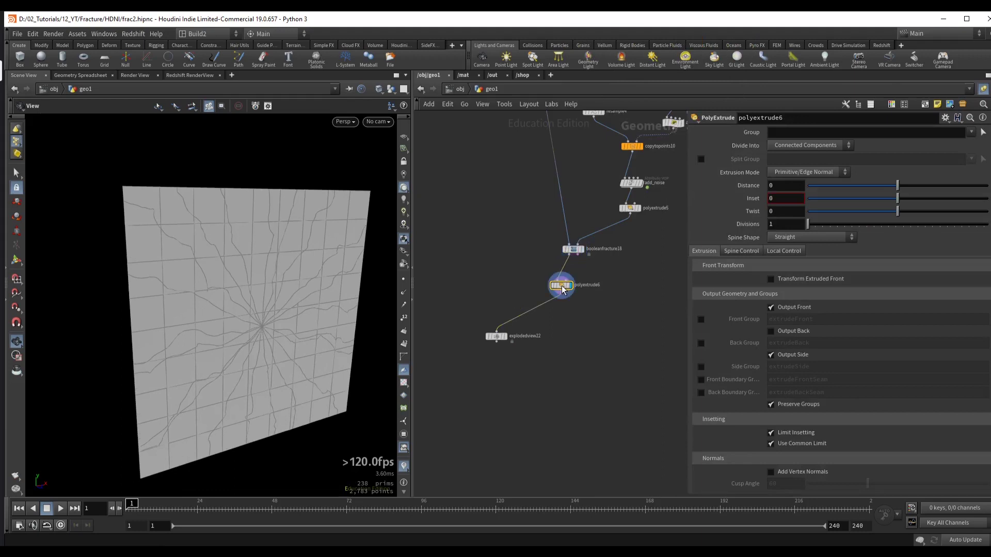
- Enable Transform Extruded Front on polyextrude6 and set its transform space to Global
{"action": "left_click", "coordinate": [771, 278]}
{"action": "left_click", "coordinate": [787, 292]}
{"action": "left_click", "coordinate": [780, 311]}
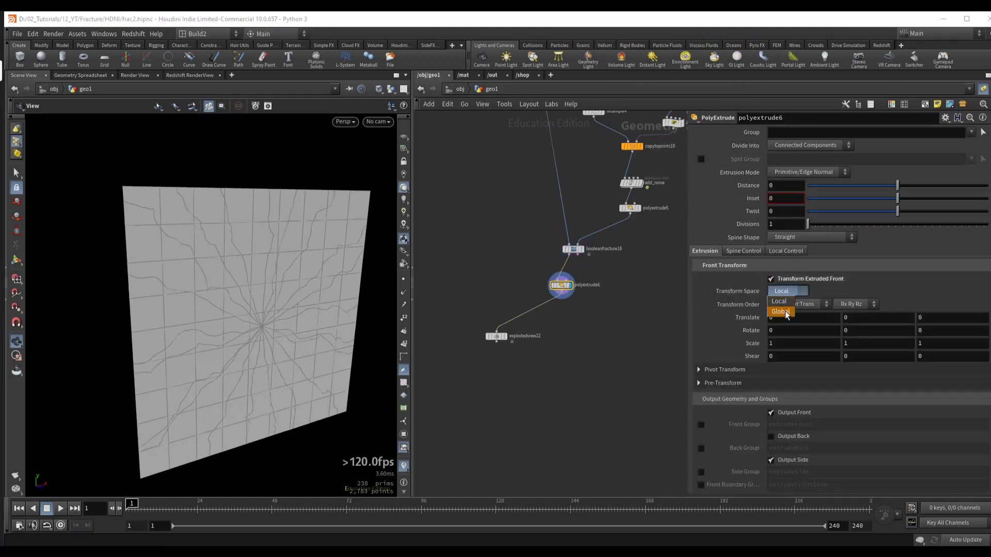
{"action": "left_click_drag", "start_coordinate": [330, 248], "coordinate": [243, 230]}
- Set polyextrude6's Z translate to 0.1 and enable Output Back to give the pieces closed thickness
{"action": "middle_click", "coordinate": [933, 320]}
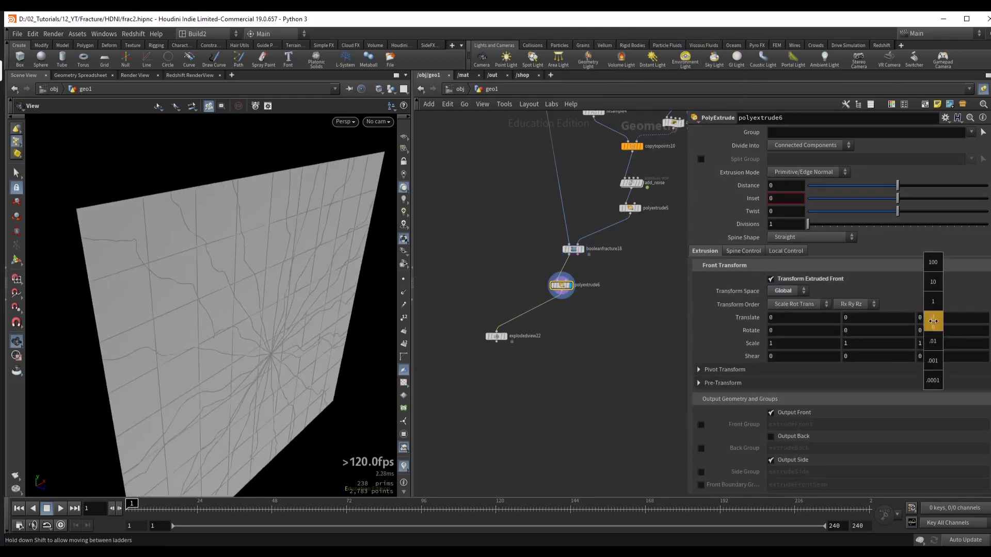
{"action": "middle_click_drag", "start_coordinate": [945, 321], "coordinate": [955, 321]}
{"action": "left_click_drag", "start_coordinate": [155, 371], "coordinate": [213, 276]}
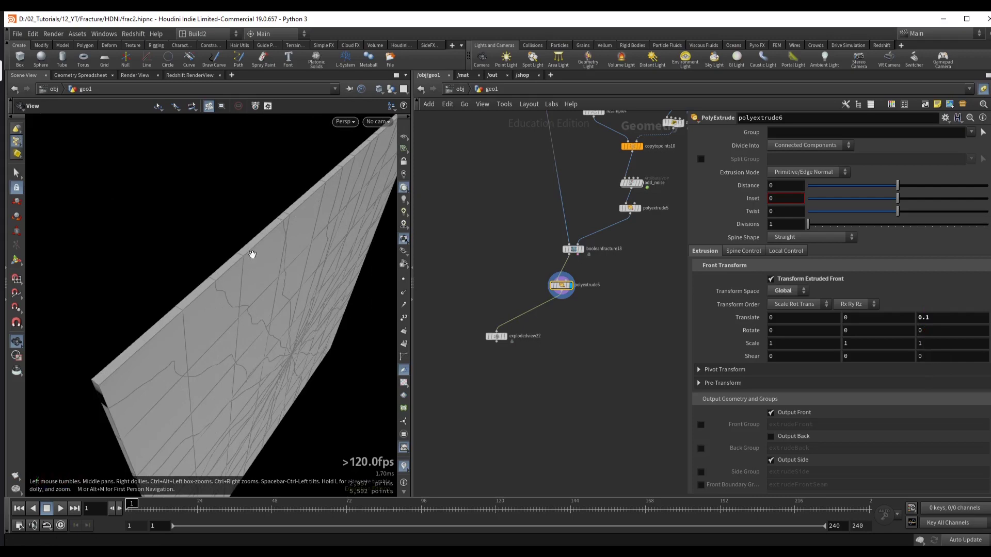
{"action": "left_click_drag", "start_coordinate": [243, 270], "coordinate": [354, 290]}
{"action": "left_click", "coordinate": [788, 437]}
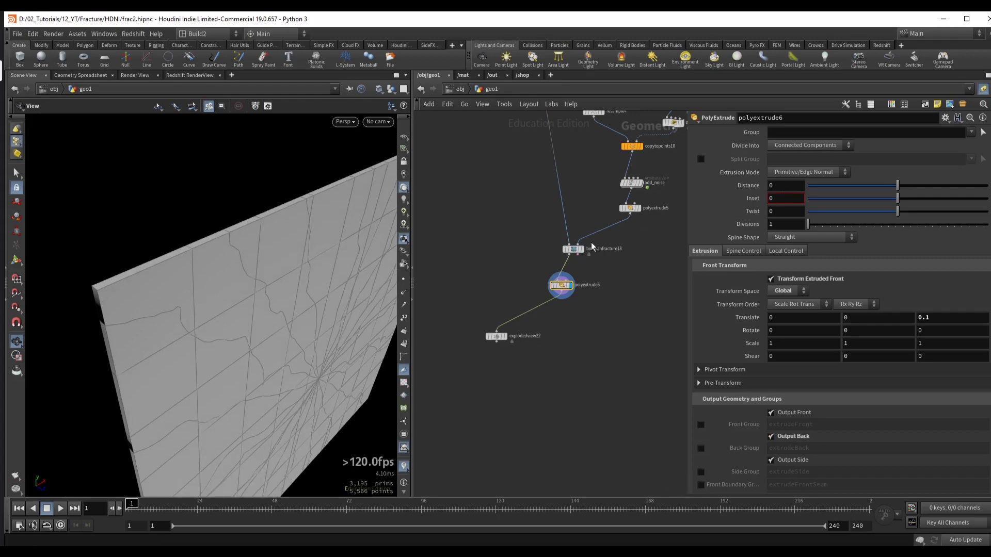
- Display the Exploded View in plain shaded mode and color its pieces with the name visualizer
{"action": "left_click", "coordinate": [496, 336]}
{"action": "key", "text": "r"}
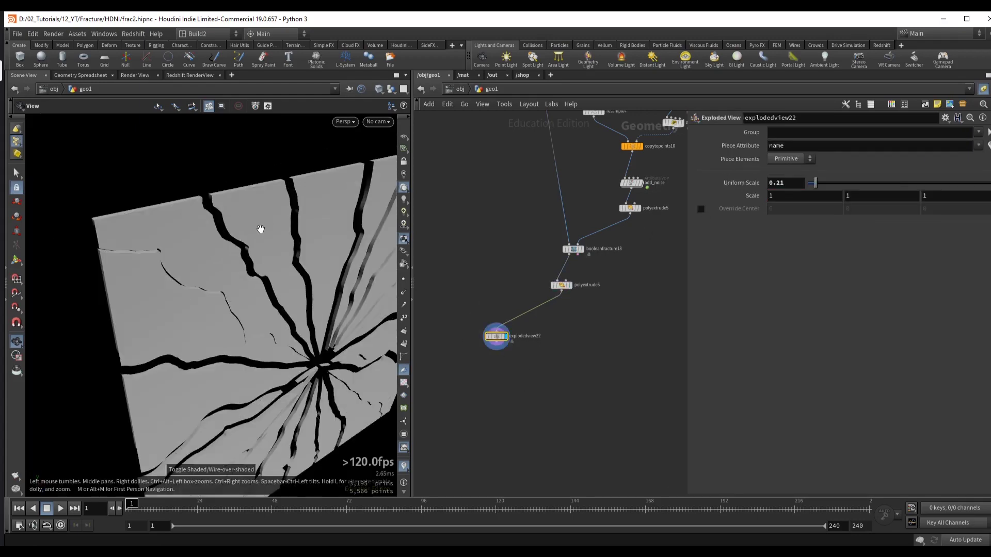
{"action": "left_click", "coordinate": [403, 466]}
{"action": "left_click", "coordinate": [407, 443]}
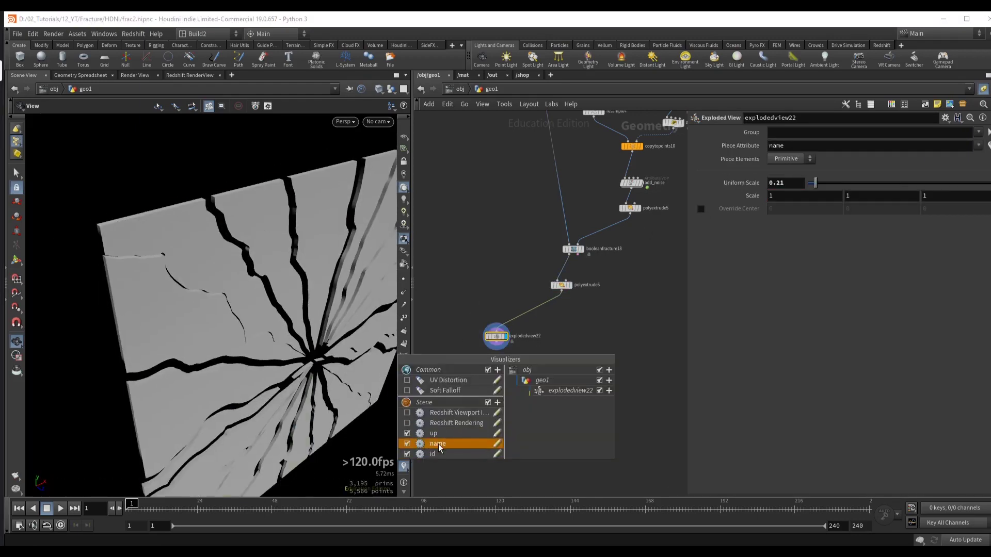
- Spread the fractured pieces by setting the Exploded View's uniform scale to about 0.54
{"action": "left_click_drag", "start_coordinate": [821, 185], "coordinate": [839, 183]}
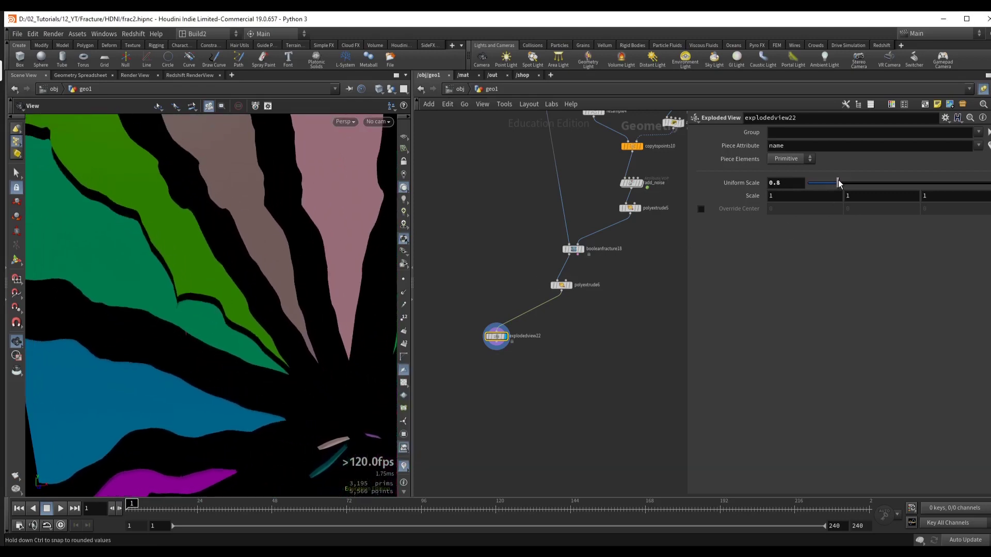
{"action": "scroll", "coordinate": [283, 283], "scroll_direction": "down", "scroll_amount": 3}
{"action": "scroll", "coordinate": [212, 257], "scroll_direction": "up", "scroll_amount": 2}
{"action": "left_click_drag", "start_coordinate": [293, 260], "coordinate": [243, 258]}
{"action": "middle_click_drag", "start_coordinate": [503, 289], "coordinate": [453, 360]}
{"action": "left_click_drag", "start_coordinate": [837, 184], "coordinate": [828, 184]}
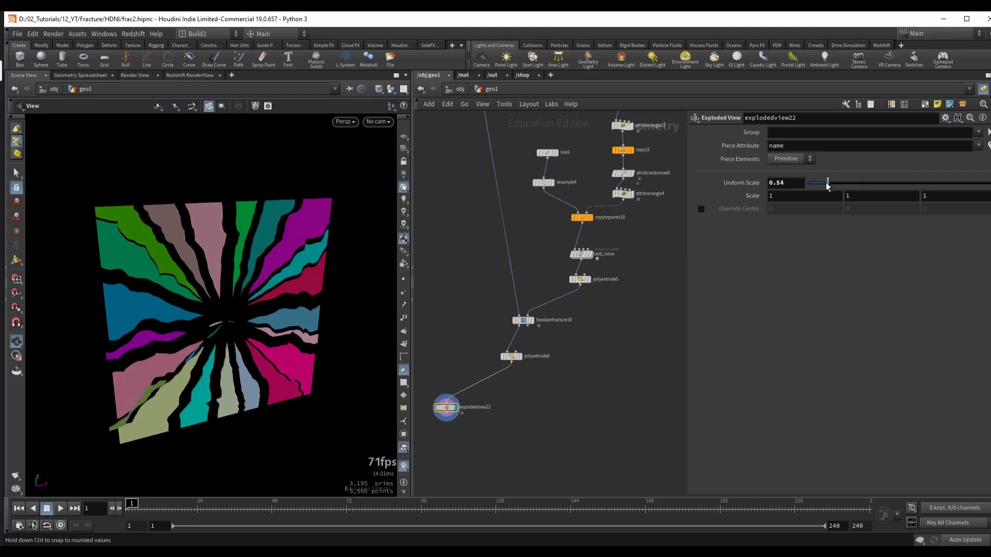
- Adjust the noise in add_noise with an amplitude of 0.6 to vary the crack shapes
{"action": "left_click", "coordinate": [581, 253]}
{"action": "middle_click_drag", "start_coordinate": [745, 270], "coordinate": [760, 246]}
{"action": "left_click_drag", "start_coordinate": [214, 258], "coordinate": [268, 250]}
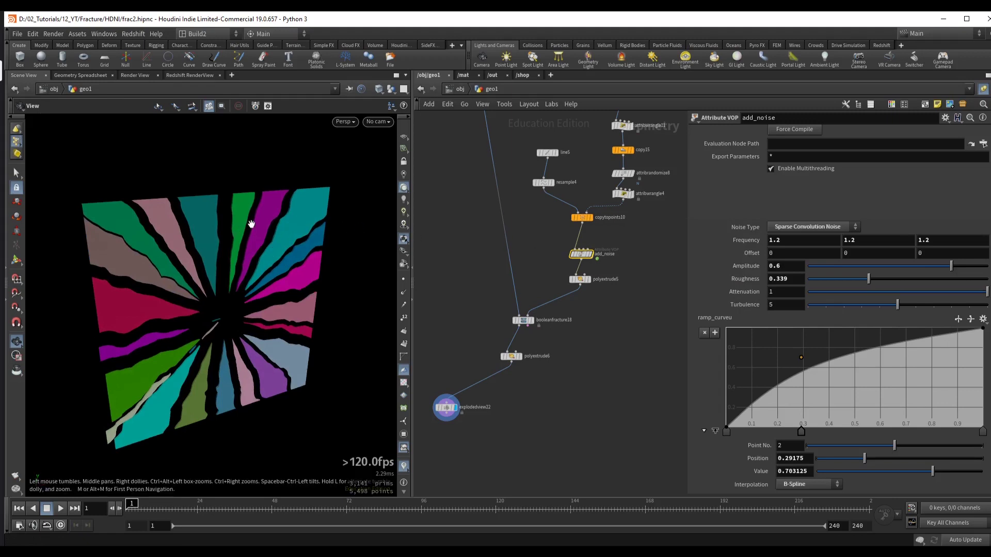
{"action": "scroll", "coordinate": [525, 292], "scroll_direction": "up", "scroll_amount": 2}
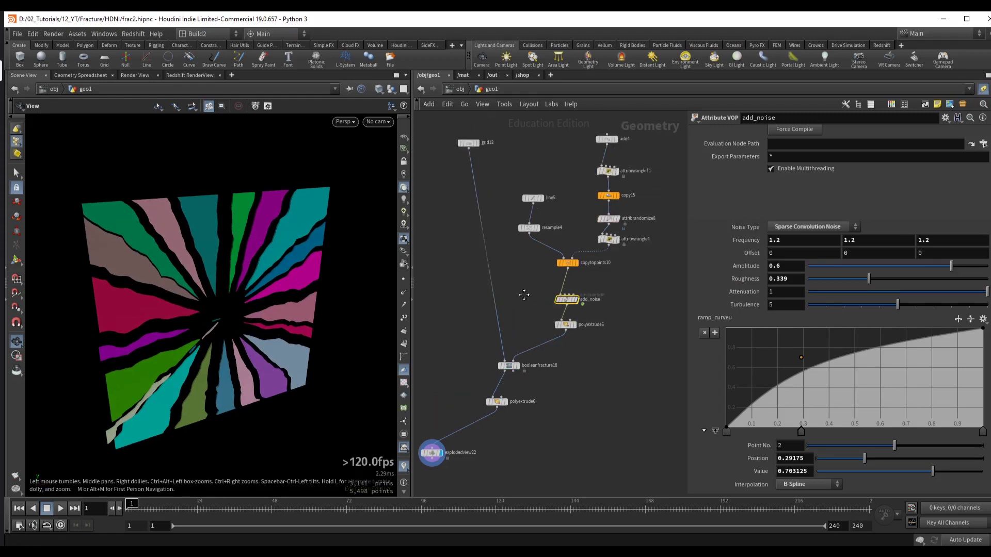
- Increase copy15's total number of radial lines and set the Exploded View's uniform scale to 0.25
{"action": "left_click", "coordinate": [611, 230]}
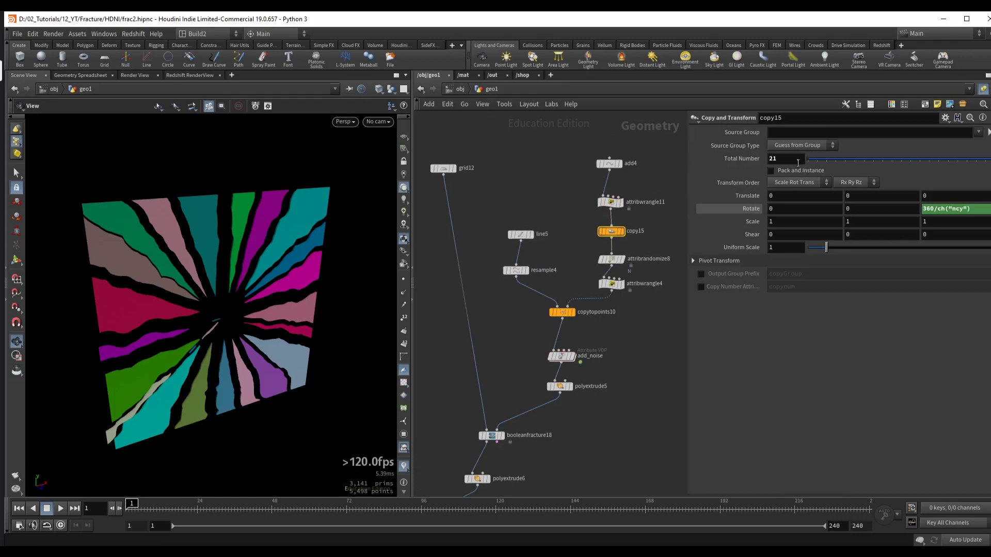
{"action": "middle_click_drag", "start_coordinate": [754, 162], "coordinate": [788, 162]}
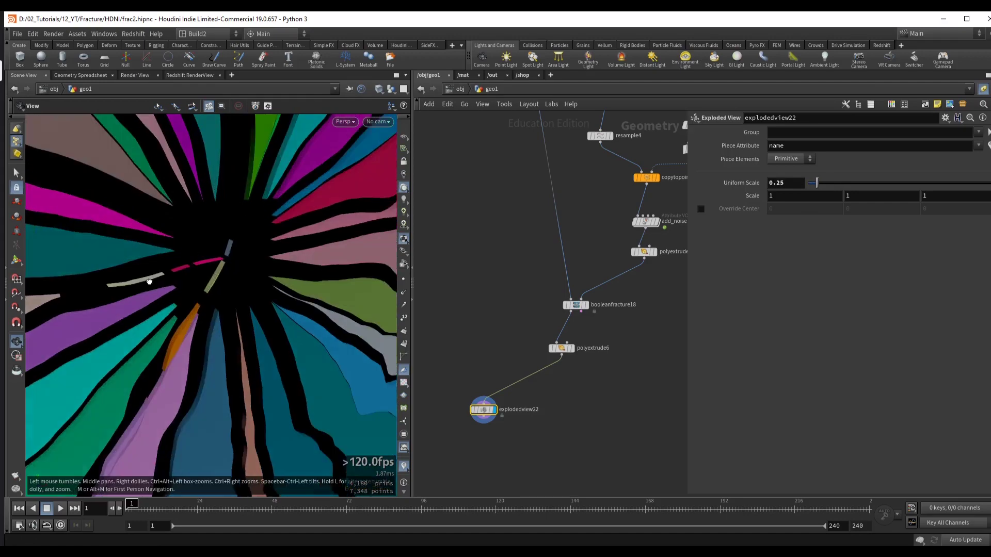
{"action": "middle_click_drag", "start_coordinate": [206, 277], "coordinate": [233, 277]}
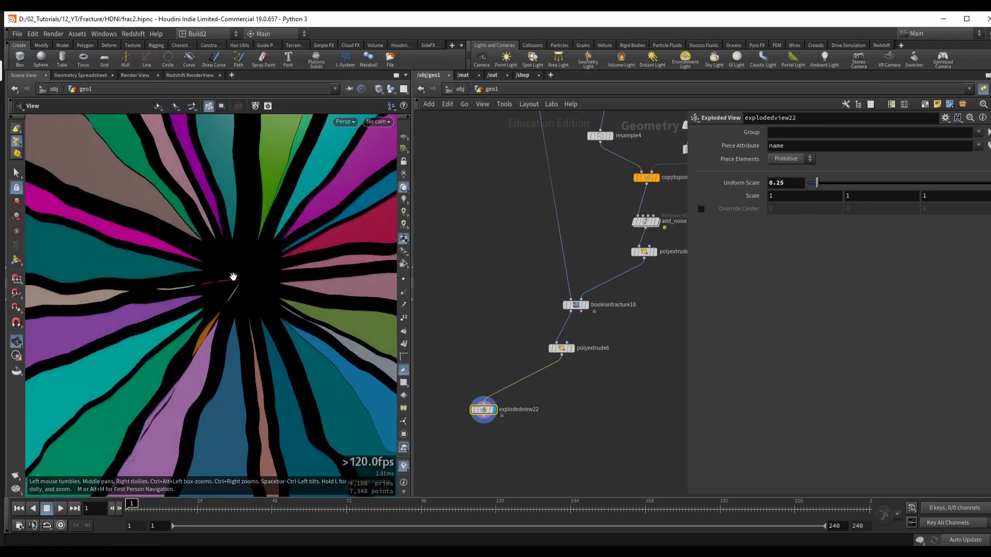
- Add a low point near the start of add_noise's ramp and move the 0.703125 point to position 0.321932
{"action": "middle_click_drag", "start_coordinate": [577, 217], "coordinate": [506, 301]}
{"action": "left_click", "coordinate": [566, 314]}
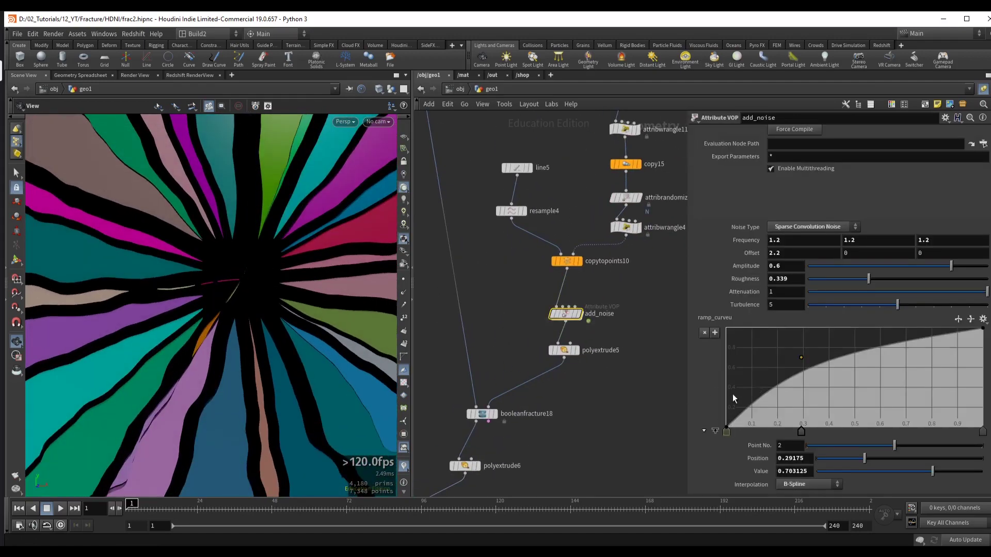
{"action": "left_click", "coordinate": [742, 424]}
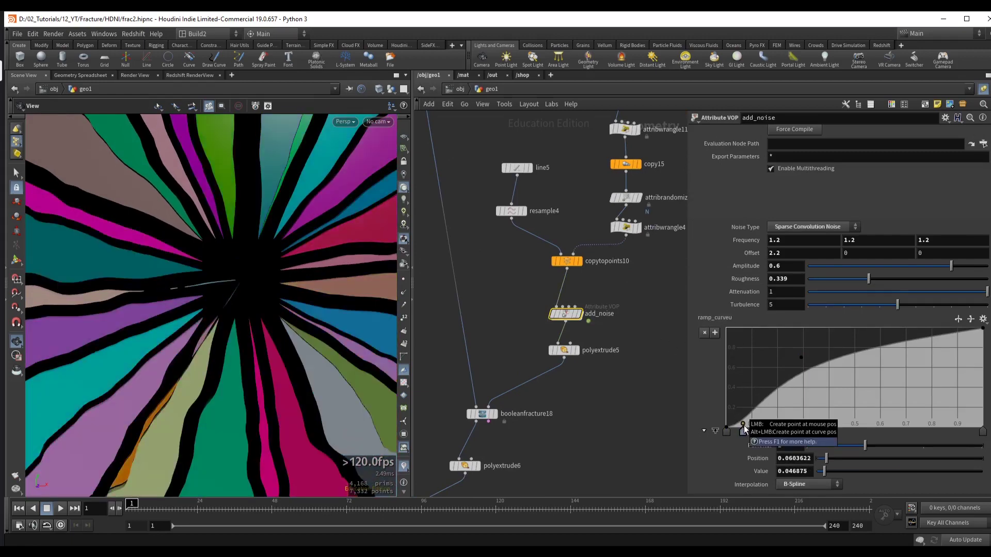
{"action": "left_click_drag", "start_coordinate": [744, 426], "coordinate": [808, 431]}
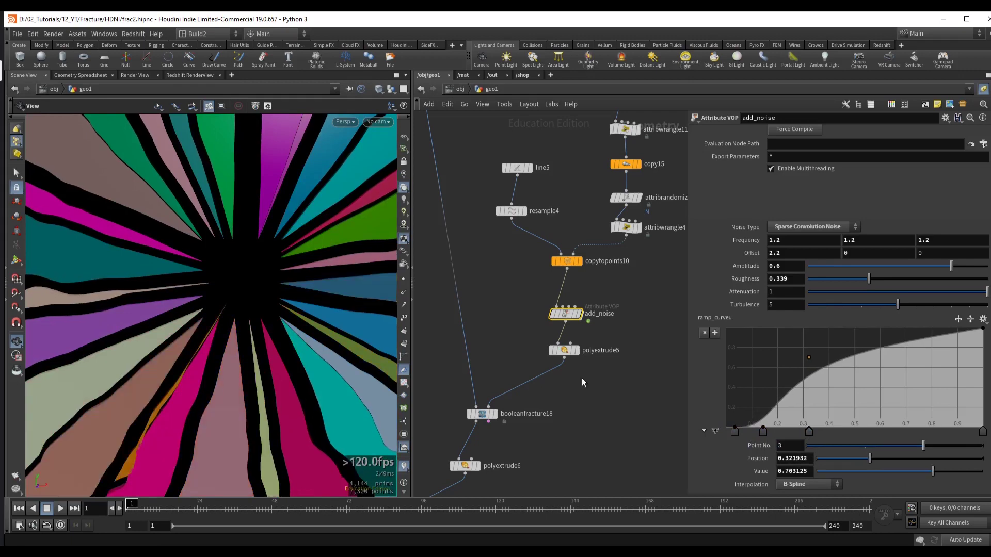
- Raise the Exploded View's uniform scale to about 1.05 to check the pieces around the fracture center
{"action": "left_click_drag", "start_coordinate": [242, 227], "coordinate": [254, 250]}
{"action": "middle_click_drag", "start_coordinate": [500, 331], "coordinate": [570, 231]}
{"action": "left_click", "coordinate": [440, 439]}
{"action": "left_click_drag", "start_coordinate": [814, 185], "coordinate": [841, 184]}
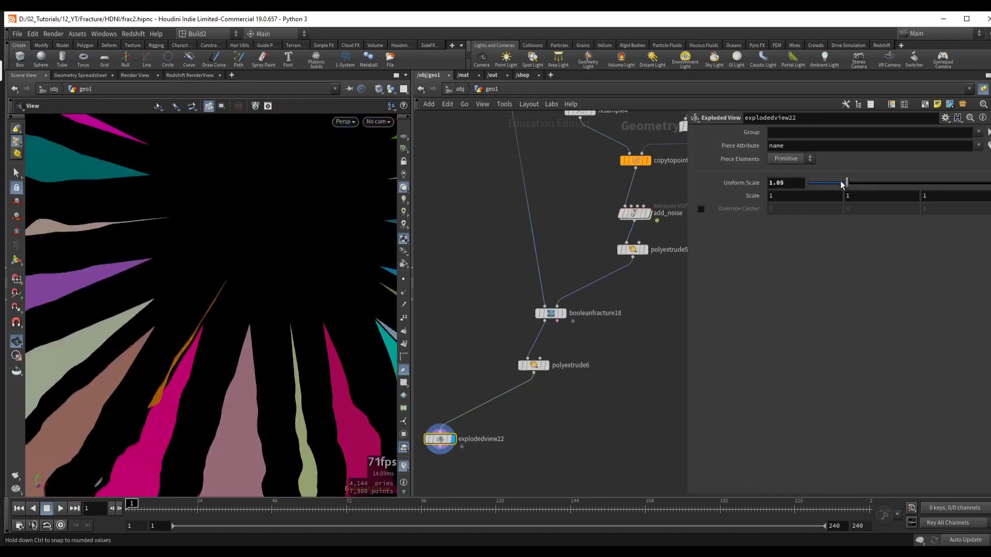
- Set the X offset of the noise in add_noise to 7.6
{"action": "middle_click_drag", "start_coordinate": [520, 215], "coordinate": [506, 263]}
{"action": "left_click", "coordinate": [619, 260]}
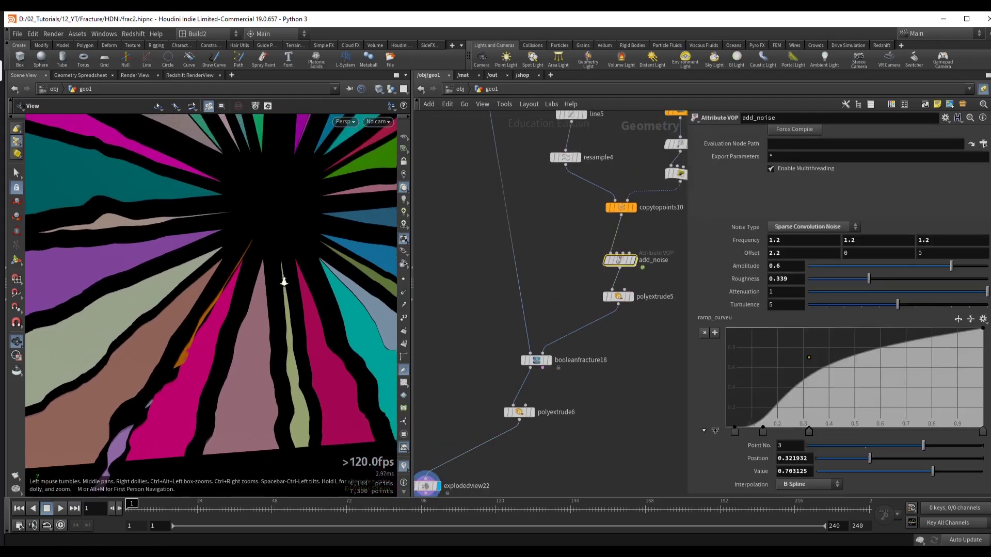
{"action": "middle_click_drag", "start_coordinate": [778, 253], "coordinate": [499, 303]}
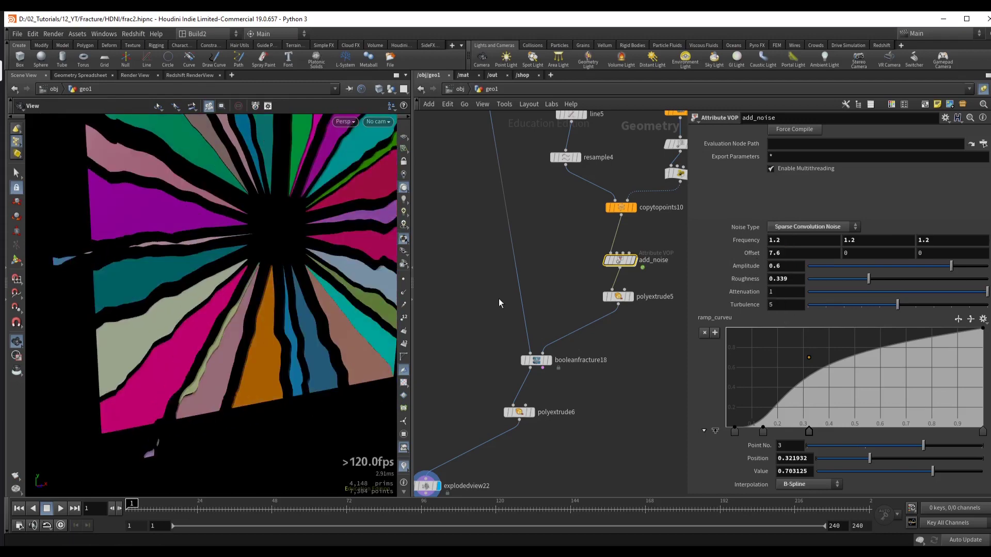
- Set explodedview22's uniform scale to 0.25 and view the whole fractured grid
{"action": "left_click", "coordinate": [426, 486]}
{"action": "mouse_move", "coordinate": [805, 189]}
{"action": "left_mouse_down"}
{"action": "mouse_move", "coordinate": [827, 194]}
{"action": "mouse_move", "coordinate": [816, 192]}
{"action": "left_mouse_up"}
{"action": "left_click_drag", "start_coordinate": [242, 242], "coordinate": [190, 259]}
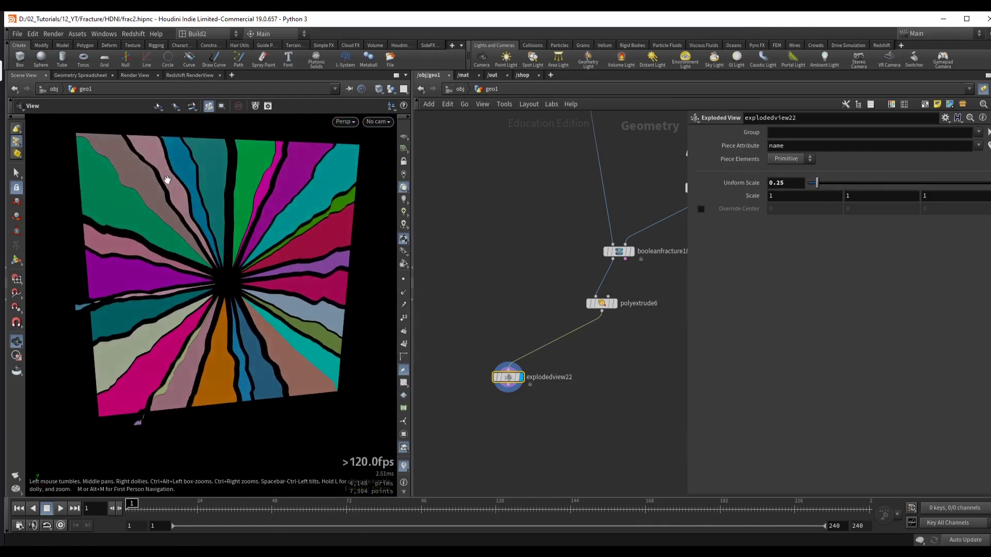
{"action": "middle_click_drag", "start_coordinate": [549, 273], "coordinate": [509, 270]}
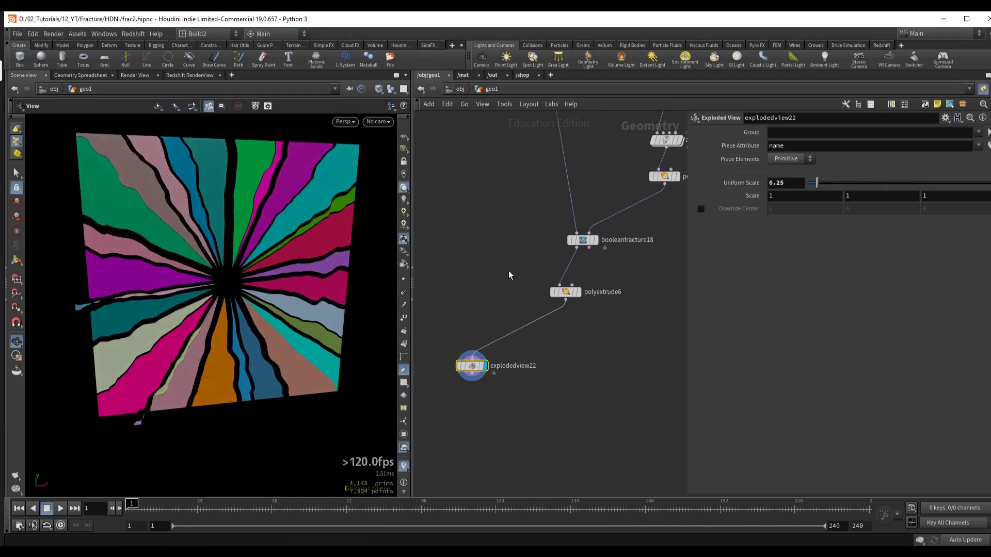
- Delete polyextrude6 and display the unexploded result of booleanfracture18
{"action": "left_click_drag", "start_coordinate": [509, 270], "coordinate": [595, 312]}
{"action": "key", "text": "Delete"}
{"action": "left_click", "coordinate": [582, 240]}
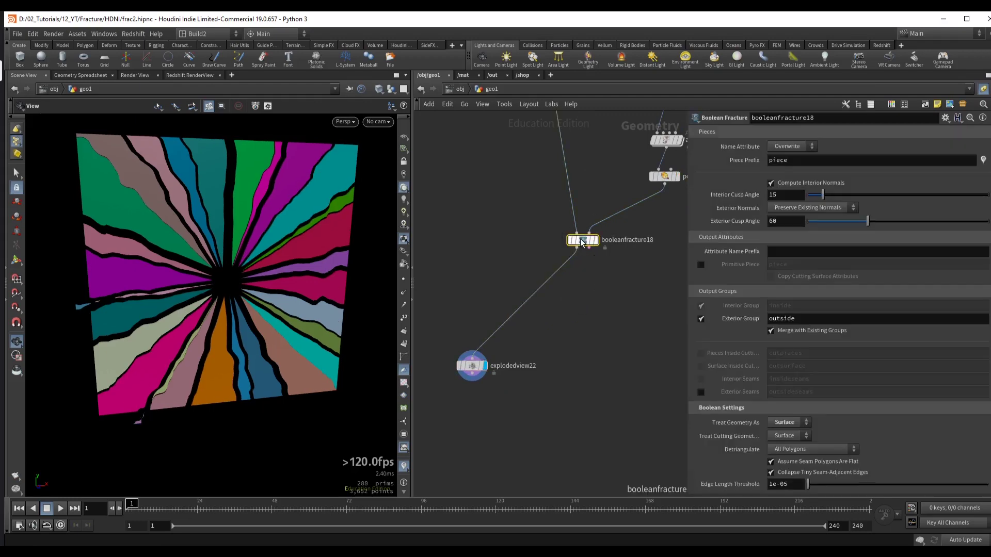
{"action": "left_click", "coordinate": [594, 240]}
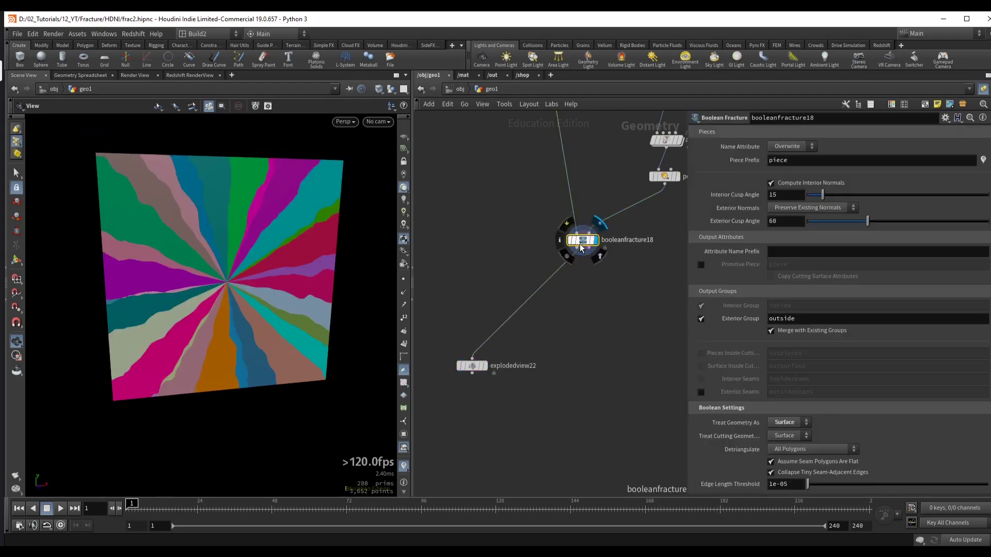
{"action": "middle_click_drag", "start_coordinate": [568, 309], "coordinate": [544, 293]}
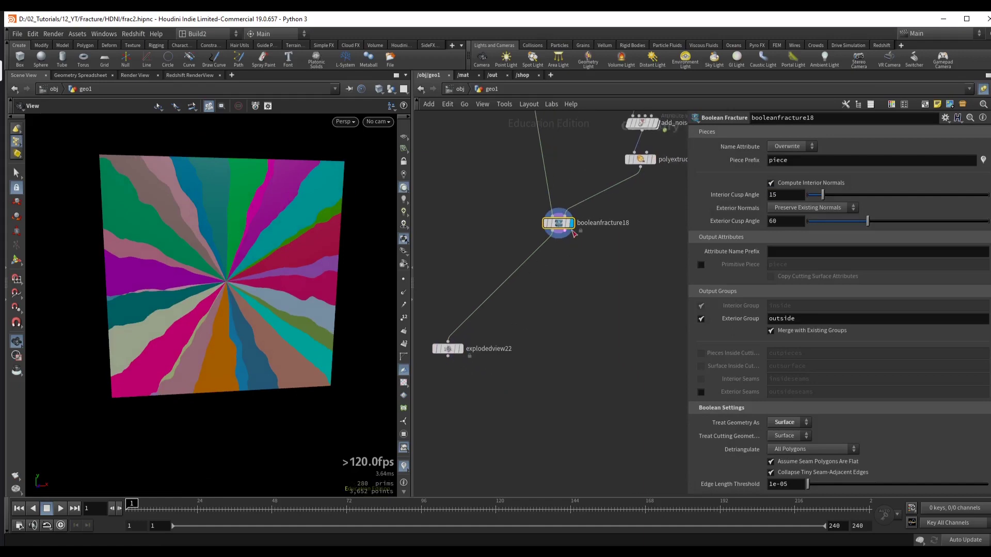
- Add a For-Each Named Primitive loop fed by booleanfracture18, with its begin block above the end block
{"action": "left_click_drag", "start_coordinate": [553, 234], "coordinate": [551, 340]}
{"action": "key", "text": "Tab"}
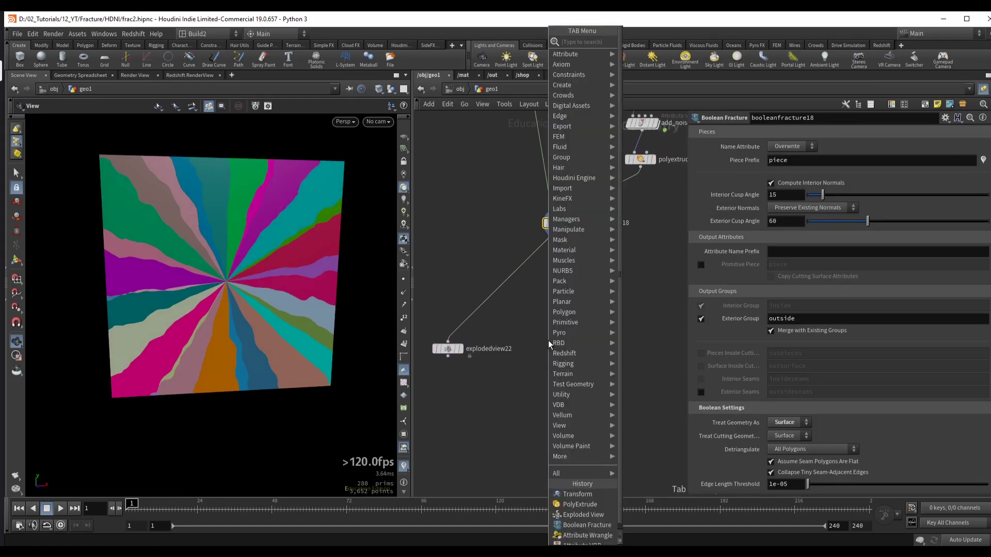
{"action": "type", "text": "foreach named"}
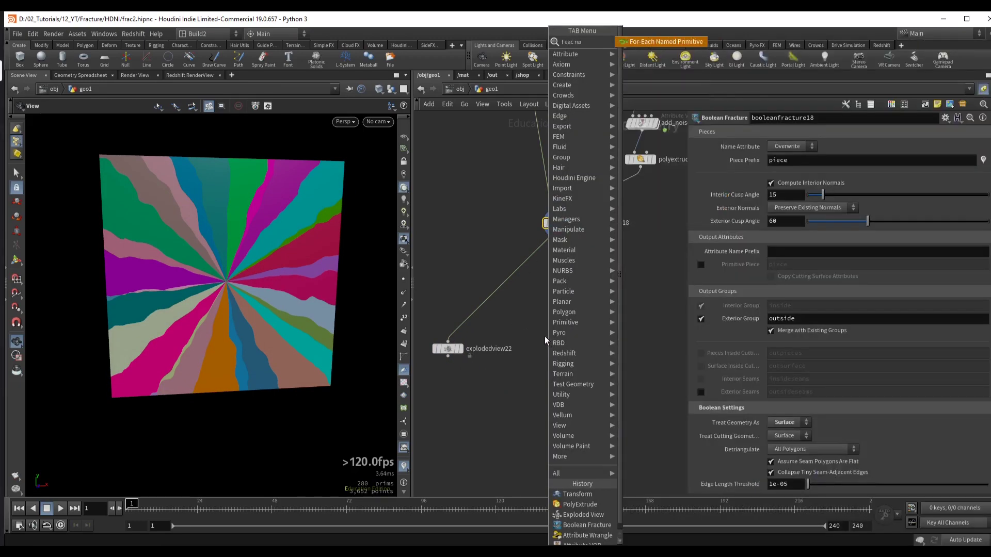
{"action": "key", "text": "Return"}
{"action": "middle_click_drag", "start_coordinate": [541, 356], "coordinate": [554, 307]}
{"action": "left_click_drag", "start_coordinate": [562, 287], "coordinate": [562, 246]}
- Enable Single Pass 0 on foreach_end7 and view the isolated first piece
{"action": "left_click", "coordinate": [615, 351]}
{"action": "left_click", "coordinate": [701, 238]}
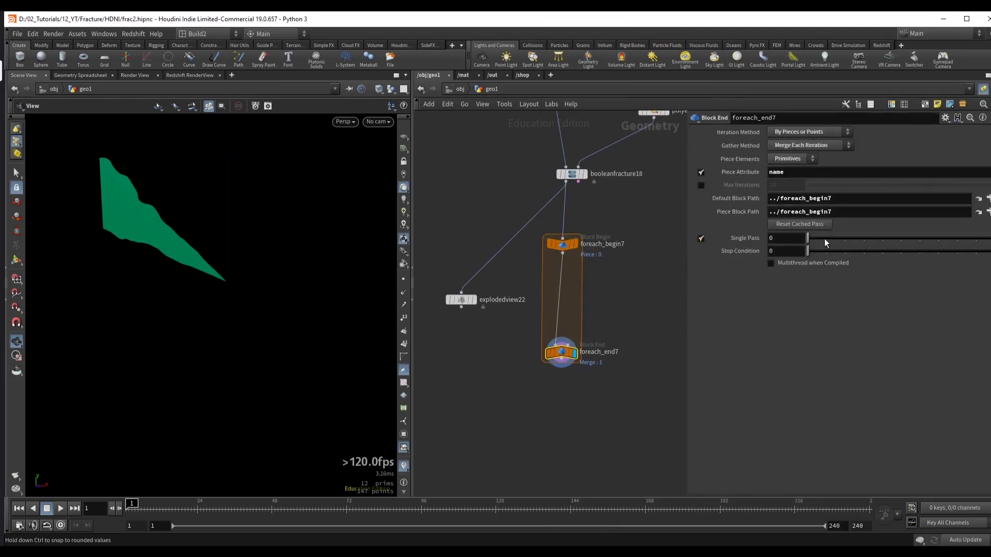
{"action": "left_click_drag", "start_coordinate": [95, 251], "coordinate": [174, 243]}
{"action": "left_click_drag", "start_coordinate": [233, 262], "coordinate": [160, 266]}
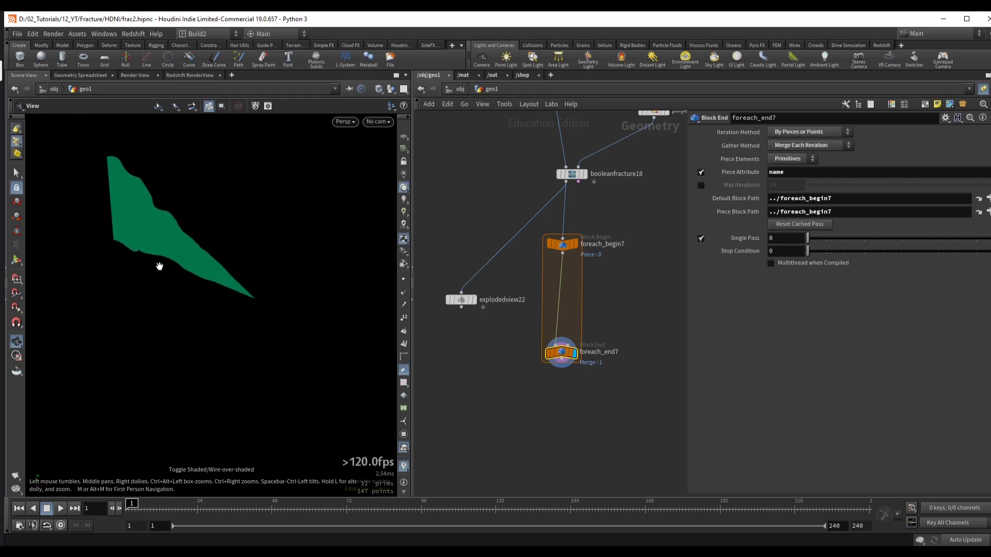
- Place an Add node beside the for-each loop, display it, and enable Point 0 at the origin
{"action": "left_click", "coordinate": [614, 263]}
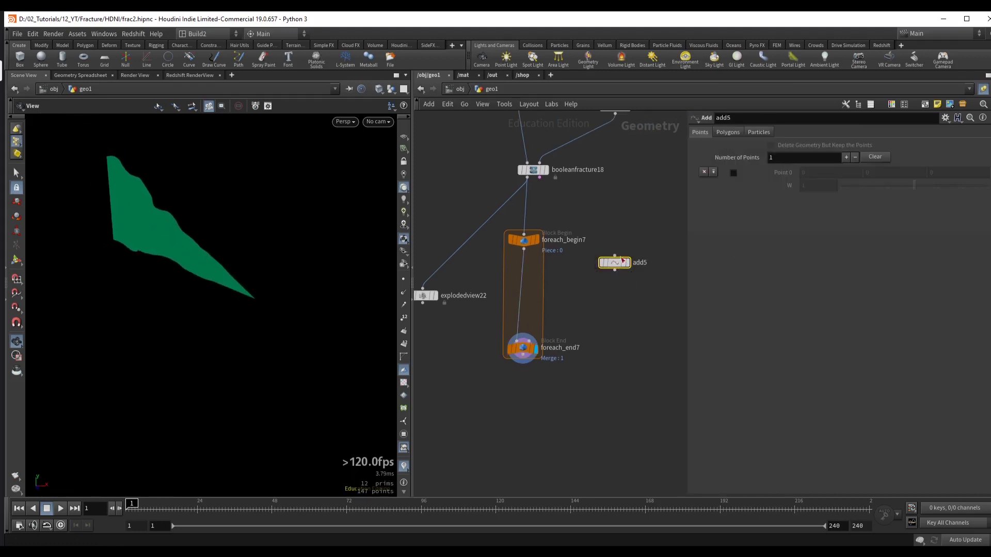
{"action": "left_click", "coordinate": [624, 263]}
{"action": "left_click", "coordinate": [733, 172]}
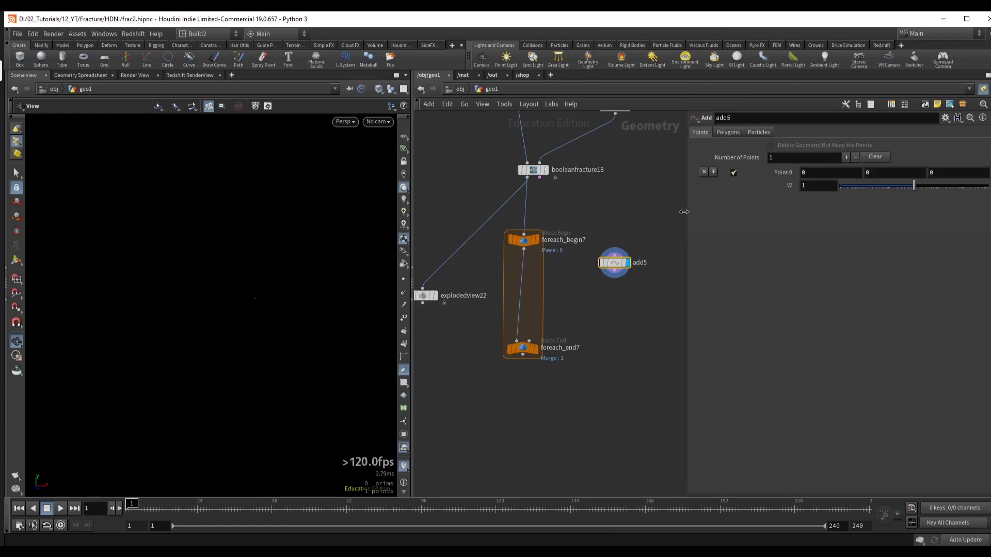
- Add a Point Replicate after add5 with 3 points per point and a shape uniform scale of 0
{"action": "key", "text": "Tab"}
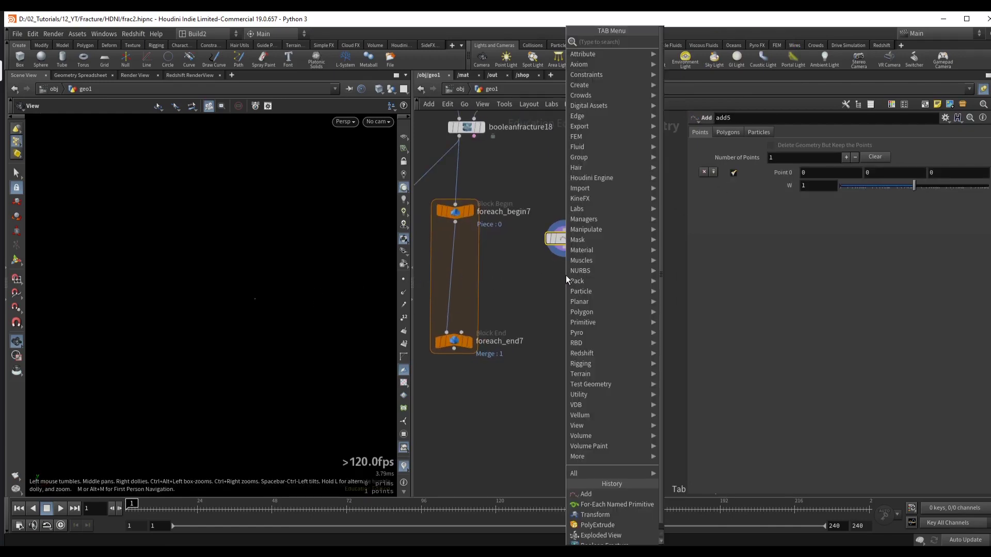
{"action": "left_click", "coordinate": [565, 275]}
{"action": "left_click", "coordinate": [565, 274]}
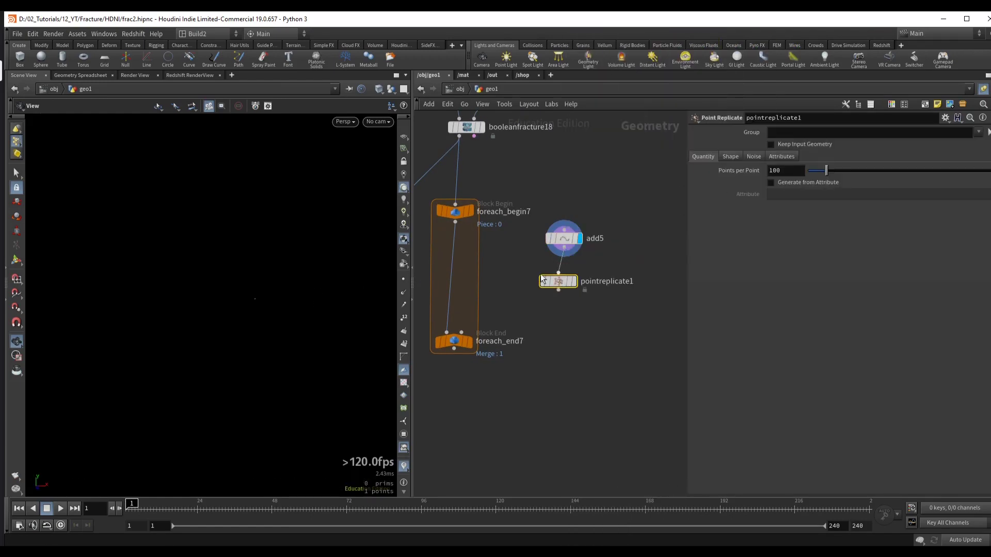
{"action": "double_click", "coordinate": [778, 170]}
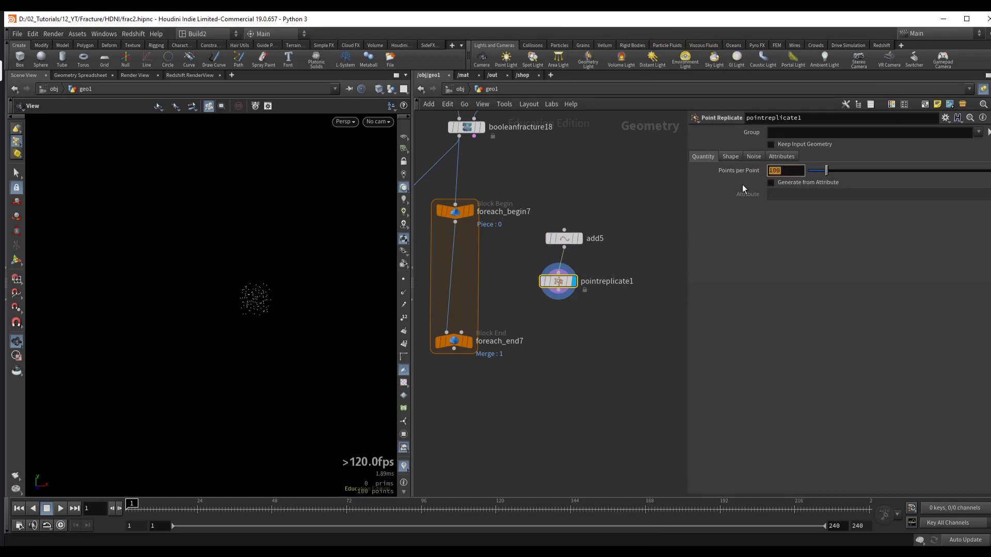
{"action": "type", "text": "3"}
{"action": "key", "text": "Return"}
{"action": "left_click", "coordinate": [731, 156]}
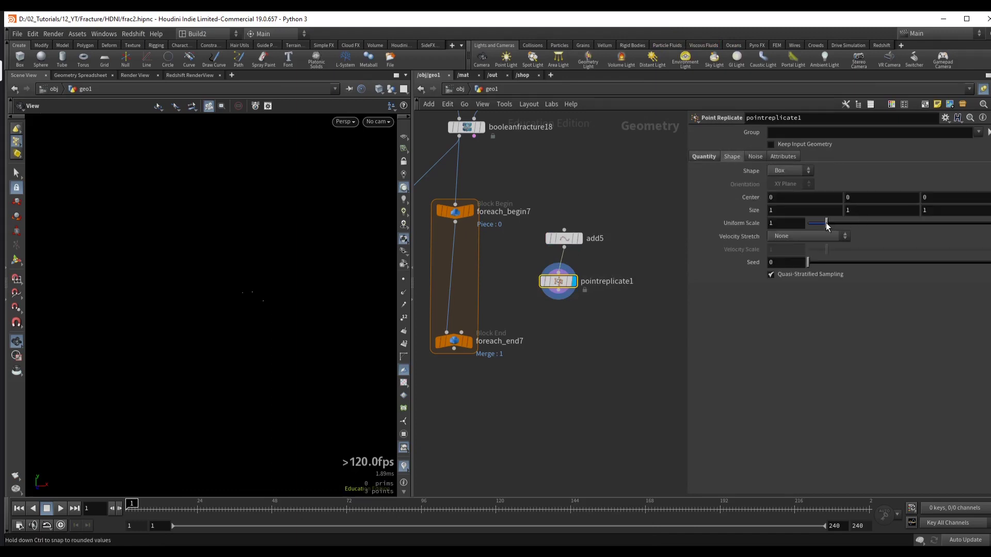
{"action": "left_click_drag", "start_coordinate": [826, 223], "coordinate": [798, 223]}
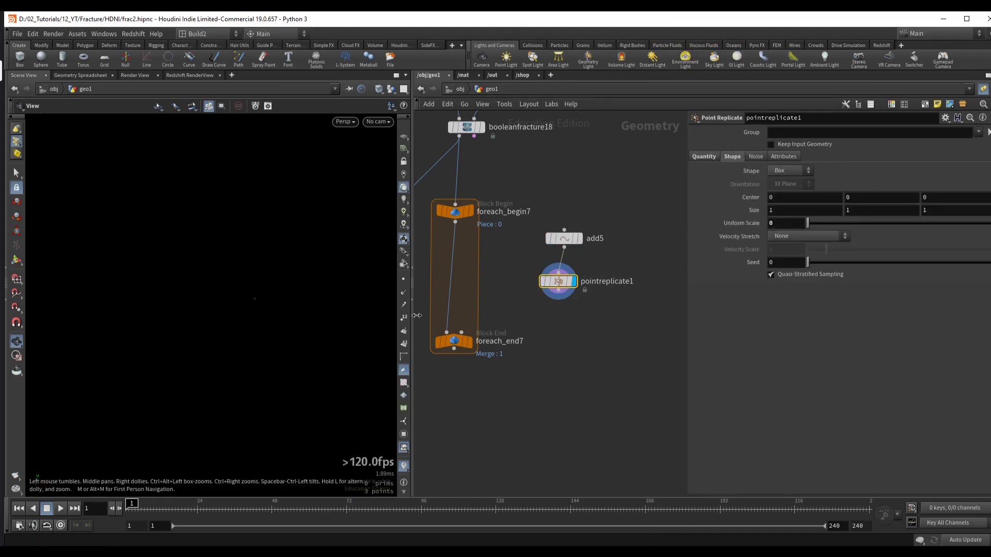
- Move foreach_end7 further below its begin block and shift add5 and pointreplicate1 away from the loop
{"action": "middle_click_drag", "start_coordinate": [508, 335], "coordinate": [524, 274]}
{"action": "left_click_drag", "start_coordinate": [465, 283], "coordinate": [453, 360]}
{"action": "left_click", "coordinate": [574, 220], "text": "shift"}
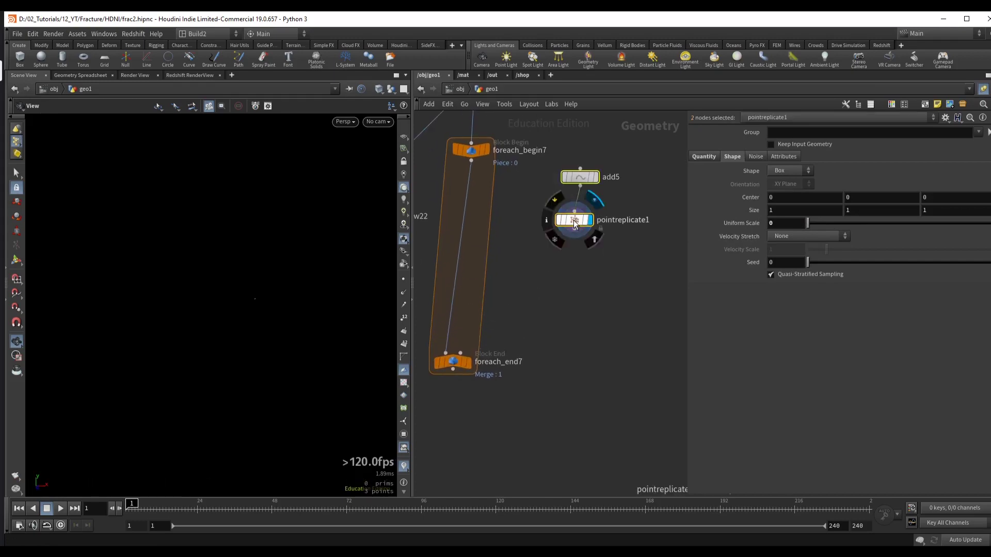
{"action": "left_click_drag", "start_coordinate": [575, 223], "coordinate": [629, 216]}
{"action": "left_click", "coordinate": [630, 217]}
{"action": "middle_click_drag", "start_coordinate": [602, 237], "coordinate": [521, 266]}
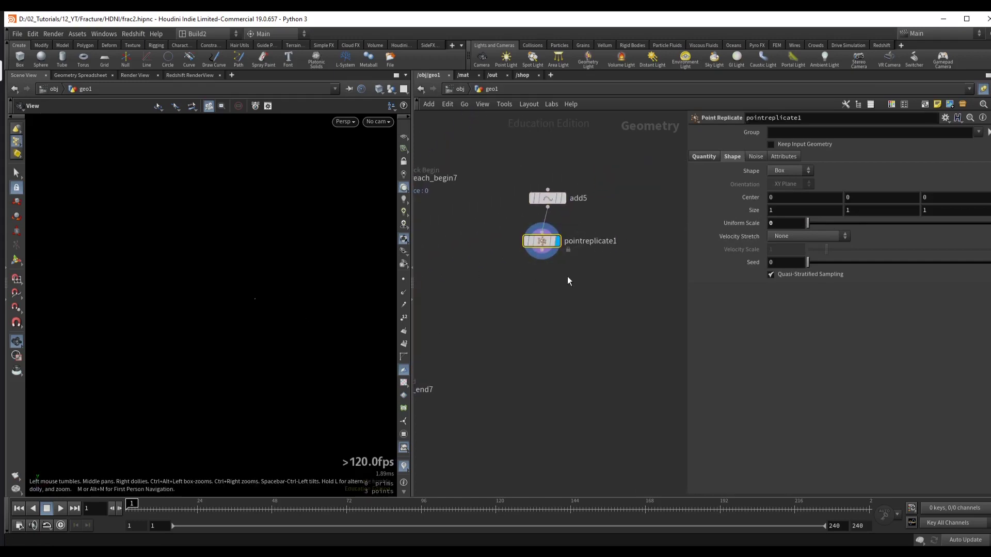
{"action": "left_click_drag", "start_coordinate": [538, 286], "coordinate": [538, 280]}
{"action": "left_click", "coordinate": [537, 282]}
{"action": "left_click", "coordinate": [777, 223]}
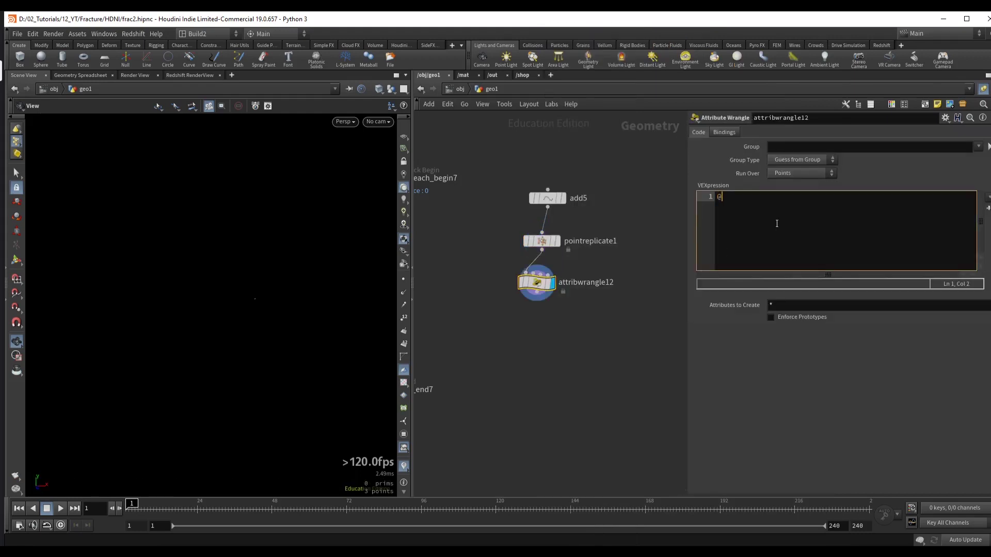
{"action": "type", "text": "@pscale = @ptnum+1;"}
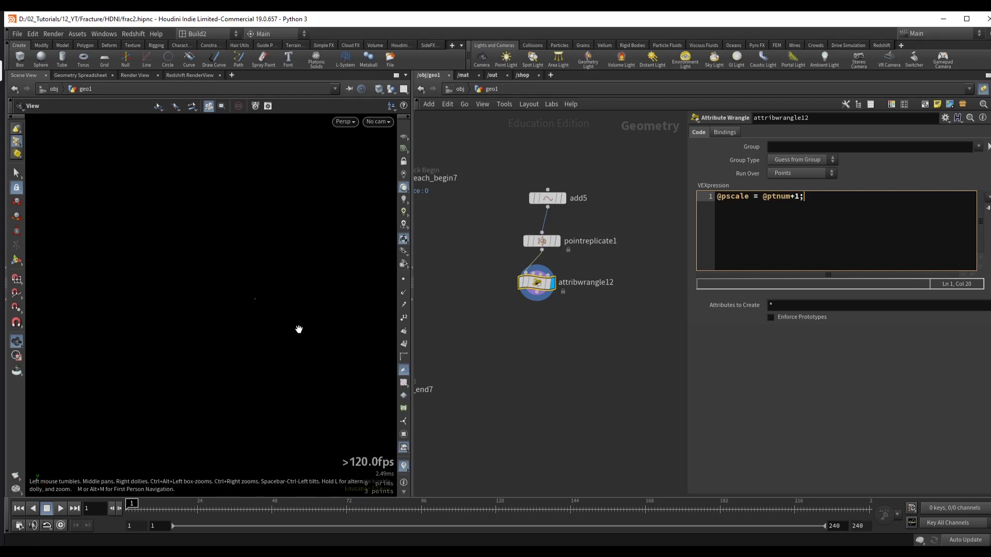
- Add a Tube node between the for-each loop and the point replication chain
{"action": "middle_click_drag", "start_coordinate": [456, 252], "coordinate": [494, 256]}
{"action": "key", "text": "Tab"}
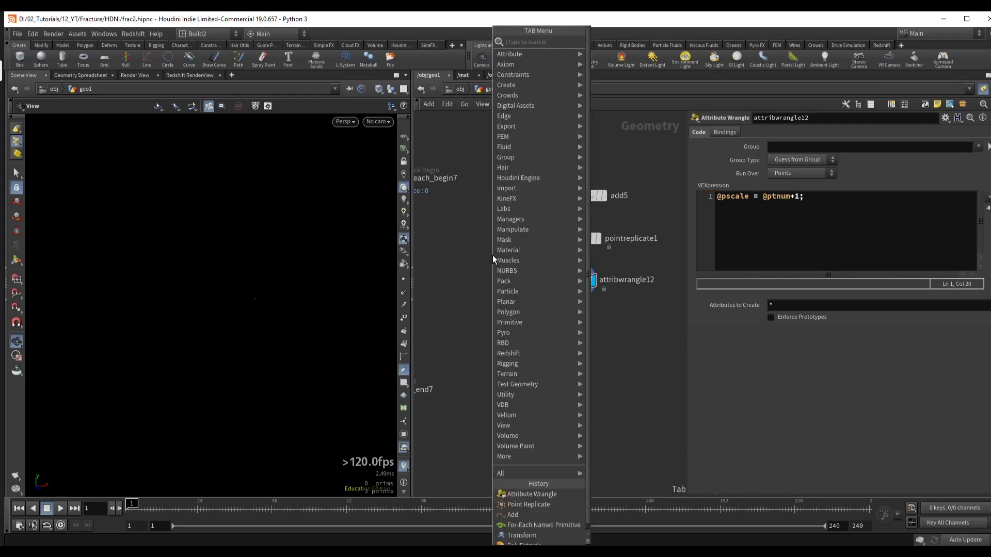
{"action": "key", "text": "Return"}
{"action": "left_click", "coordinate": [487, 255]}
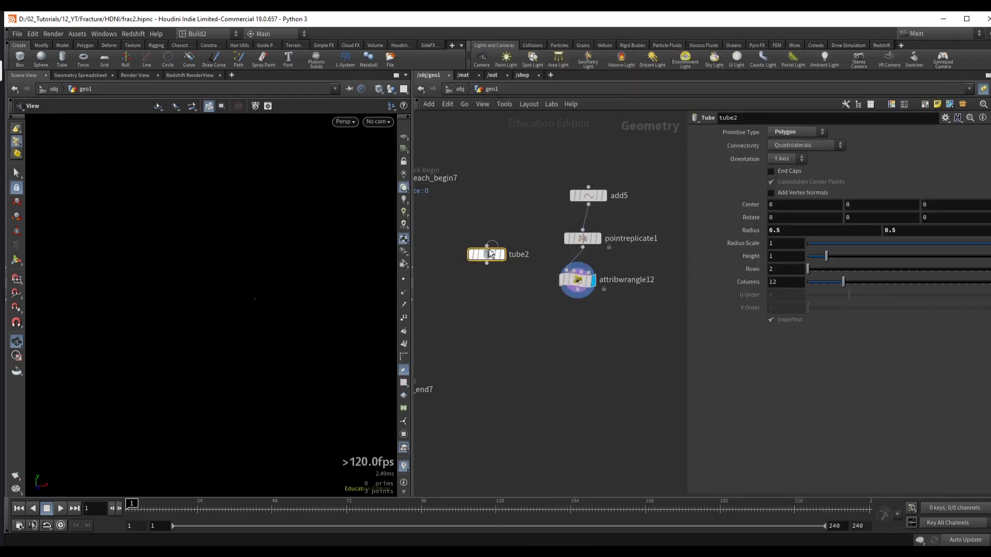
- Template foreach_end7 so its piece shows as a wireframe alongside the displayed tube2
{"action": "middle_click_drag", "start_coordinate": [495, 214], "coordinate": [596, 220]}
{"action": "left_click", "coordinate": [480, 399]}
{"action": "key", "text": "t"}
{"action": "middle_click_drag", "start_coordinate": [613, 314], "coordinate": [559, 322]}
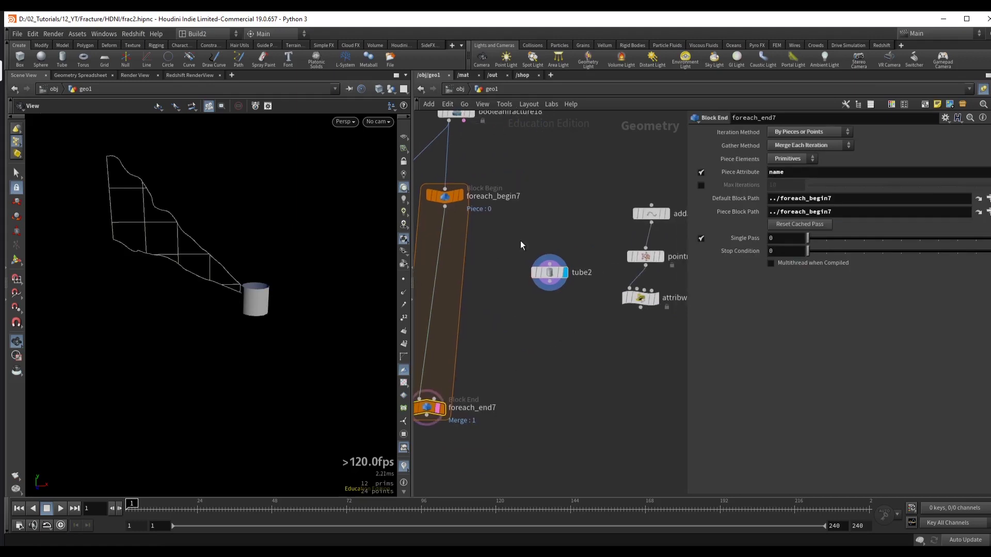
- Set tube2's orientation to Z Axis, both radii to 1.4, height to 0.55, and columns to 50
{"action": "left_click", "coordinate": [548, 272]}
{"action": "left_click", "coordinate": [786, 159]}
{"action": "left_click", "coordinate": [779, 169]}
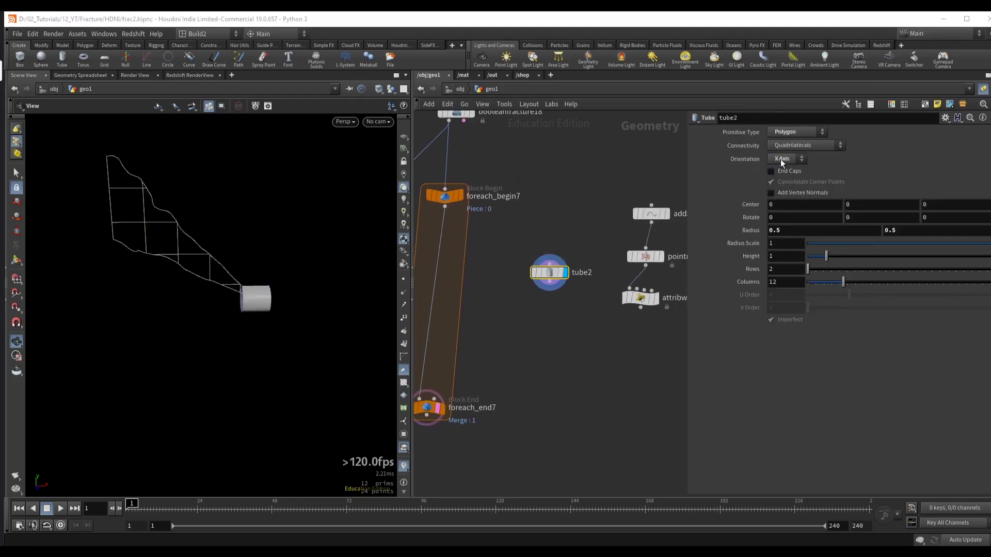
{"action": "left_click", "coordinate": [780, 159]}
{"action": "left_click", "coordinate": [779, 190]}
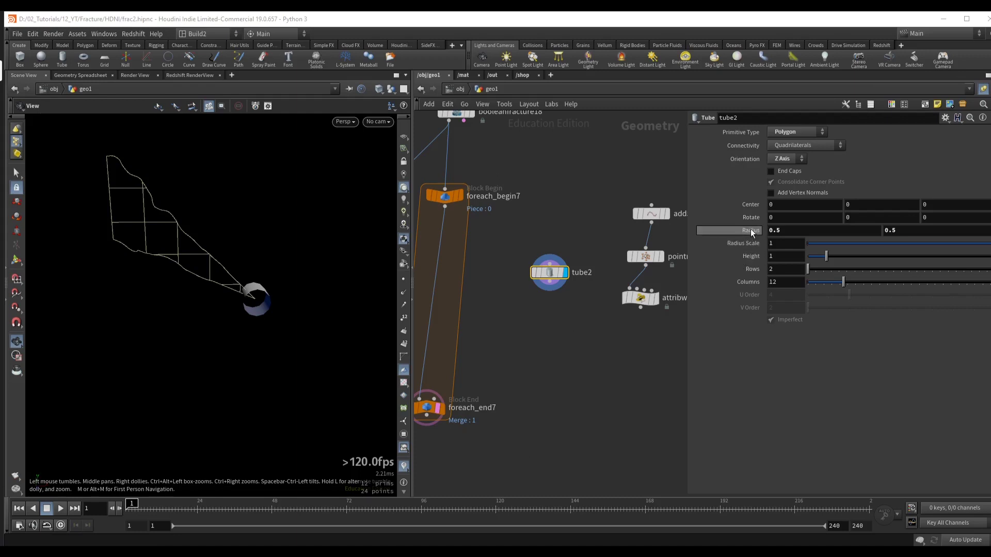
{"action": "mouse_move", "coordinate": [751, 228]}
{"action": "middle_mouse_down"}
{"action": "mouse_move", "coordinate": [763, 228]}
{"action": "mouse_move", "coordinate": [750, 228]}
{"action": "middle_mouse_up"}
{"action": "left_click_drag", "start_coordinate": [826, 256], "coordinate": [819, 257]}
{"action": "left_click_drag", "start_coordinate": [339, 306], "coordinate": [260, 282]}
{"action": "left_click_drag", "start_coordinate": [846, 287], "coordinate": [965, 285]}
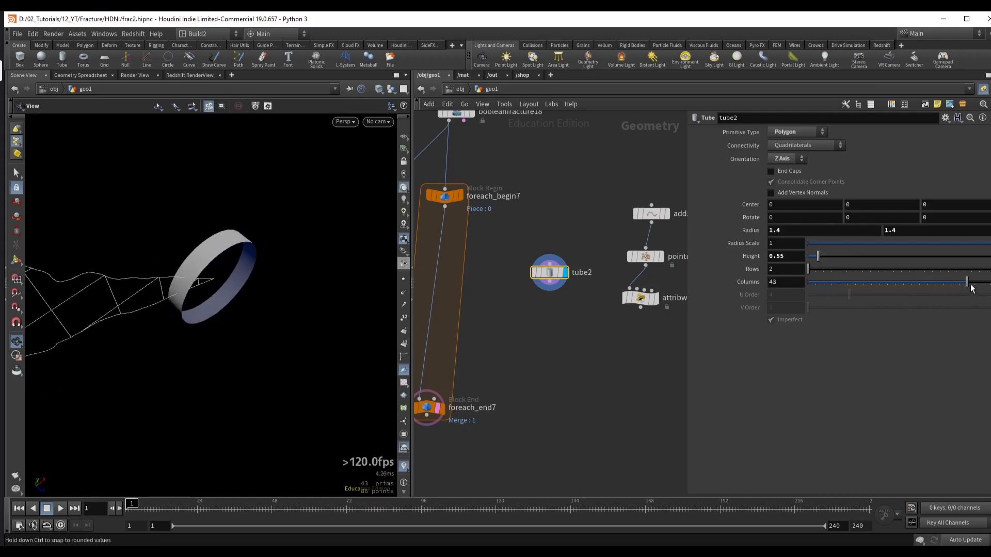
- Copy tube2 onto attribwrangle12's points with a Copy to Points node and display the result against the templated piece
{"action": "middle_click_drag", "start_coordinate": [553, 287], "coordinate": [516, 266]}
{"action": "left_click_drag", "start_coordinate": [529, 318], "coordinate": [528, 313]}
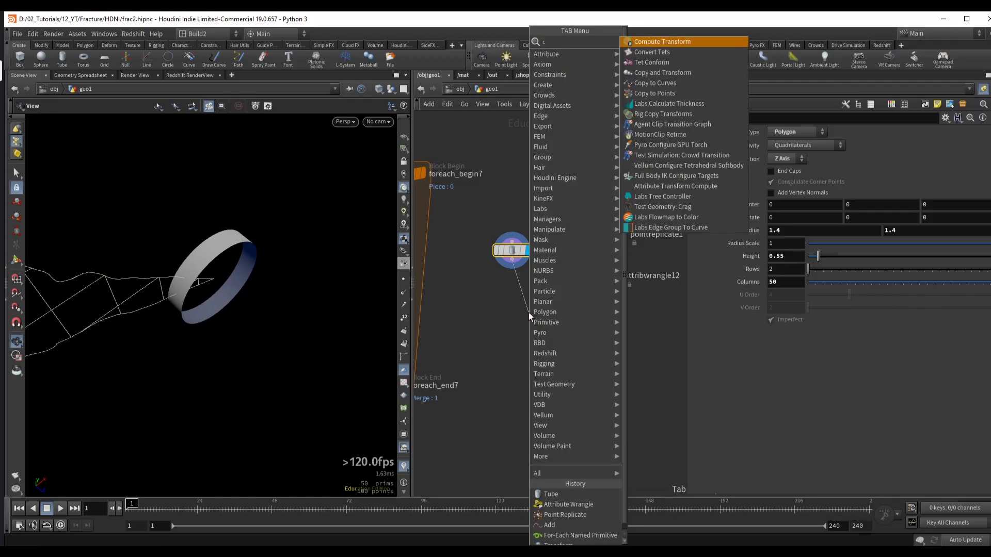
{"action": "left_click", "coordinate": [532, 306]}
{"action": "left_click_drag", "start_coordinate": [602, 286], "coordinate": [536, 306]}
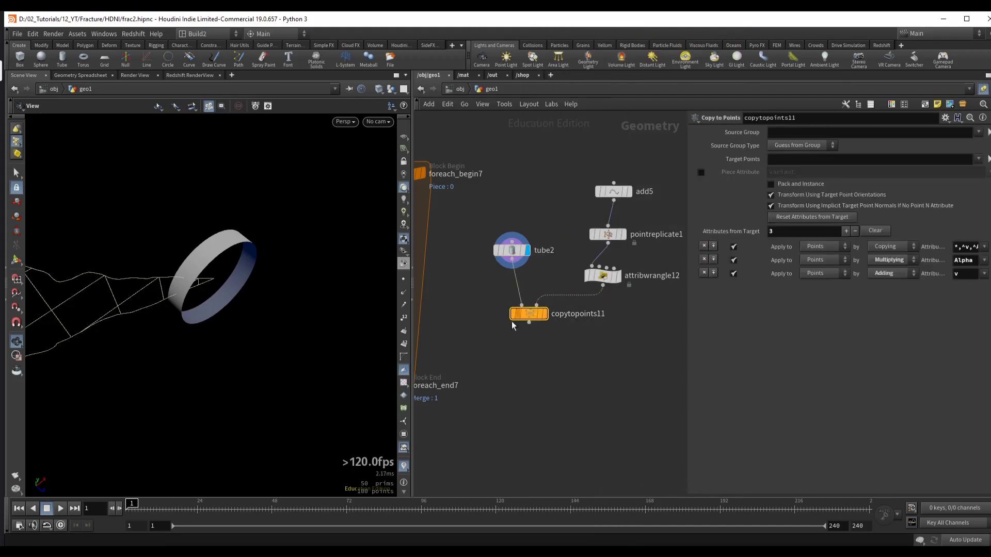
{"action": "left_click", "coordinate": [544, 314]}
{"action": "left_click_drag", "start_coordinate": [201, 273], "coordinate": [272, 212]}
{"action": "left_click_drag", "start_coordinate": [340, 249], "coordinate": [230, 274]}
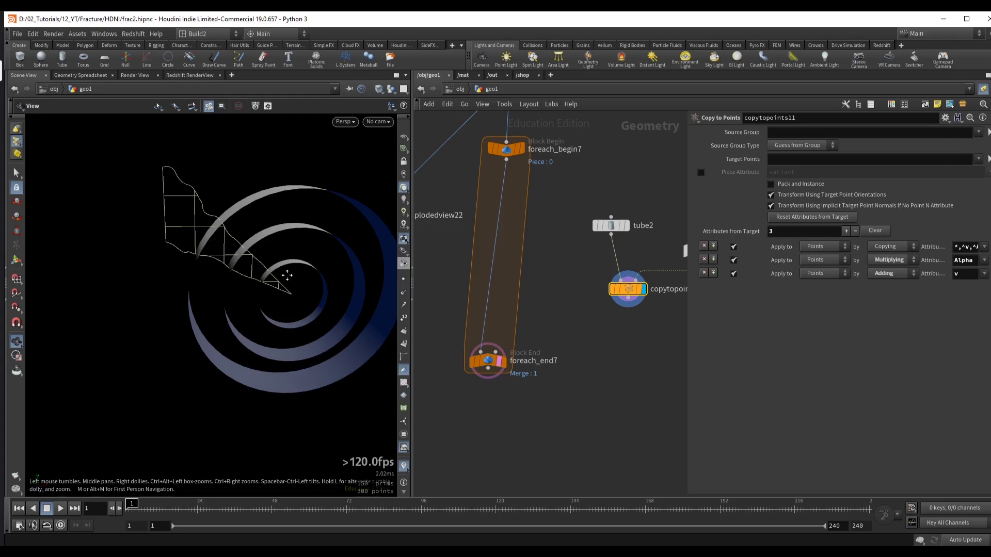
{"action": "left_click_drag", "start_coordinate": [286, 276], "coordinate": [233, 236]}
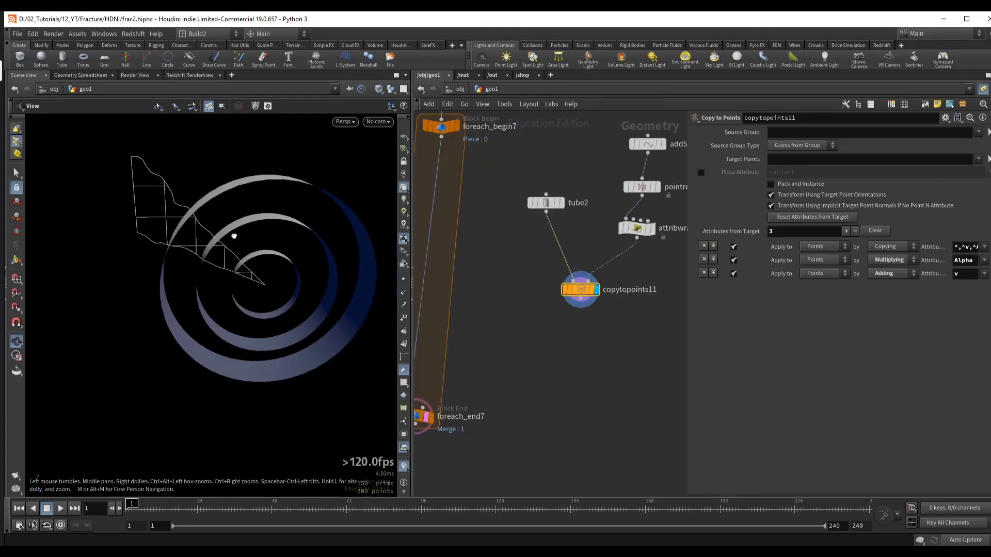
- Add a Mountain noise node after copytopoints11 and disable Noise Along Vector
{"action": "left_click_drag", "start_coordinate": [551, 271], "coordinate": [552, 296]}
{"action": "left_click", "coordinate": [681, 155]}
{"action": "left_click", "coordinate": [771, 201]}
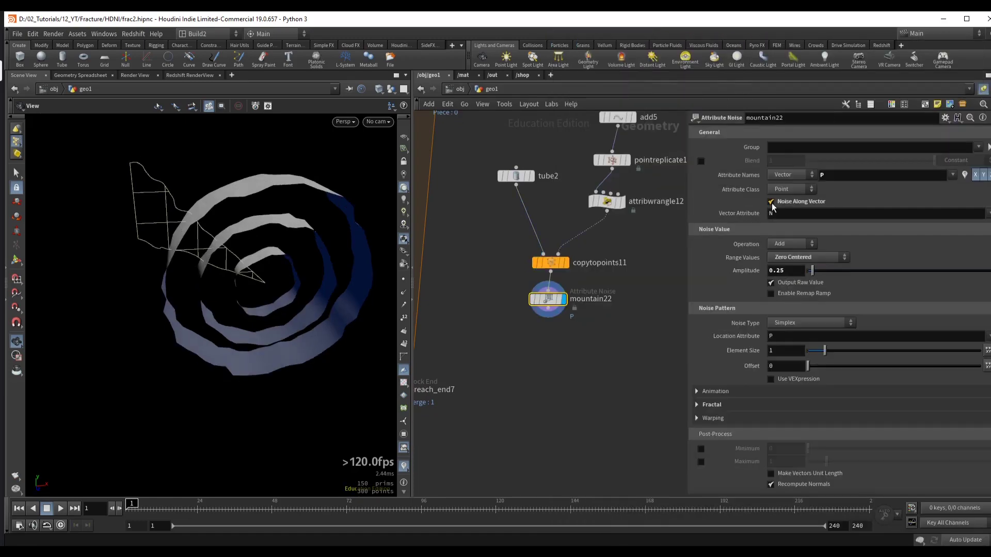
{"action": "left_click", "coordinate": [776, 201]}
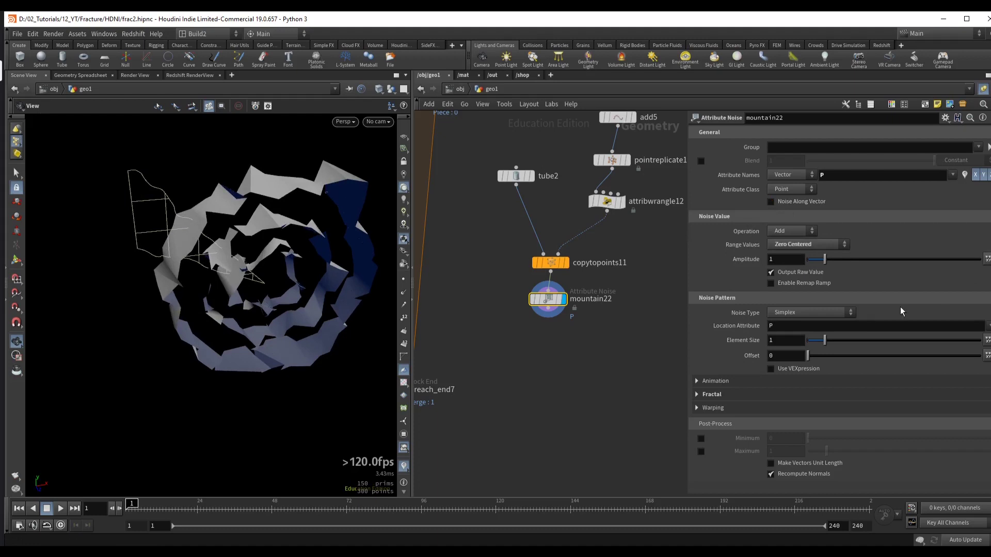
- Set mountain22's element size to 1.74, enable per-axis amplitude scale with Z at 0, and set amplitude to 0.91
{"action": "left_click_drag", "start_coordinate": [824, 341], "coordinate": [837, 342]}
{"action": "left_click", "coordinate": [987, 260]}
{"action": "left_click_drag", "start_coordinate": [233, 268], "coordinate": [273, 273]}
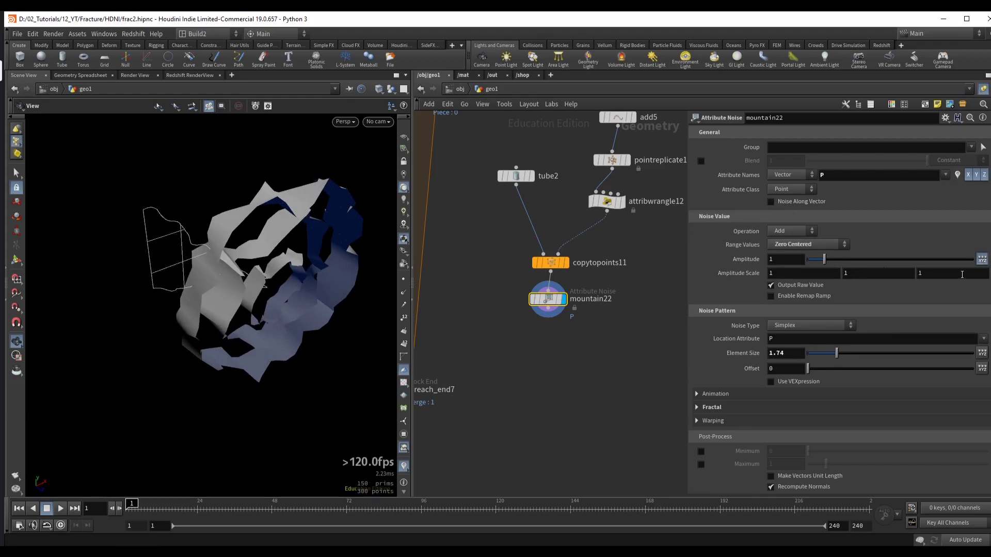
{"action": "key", "text": "Return"}
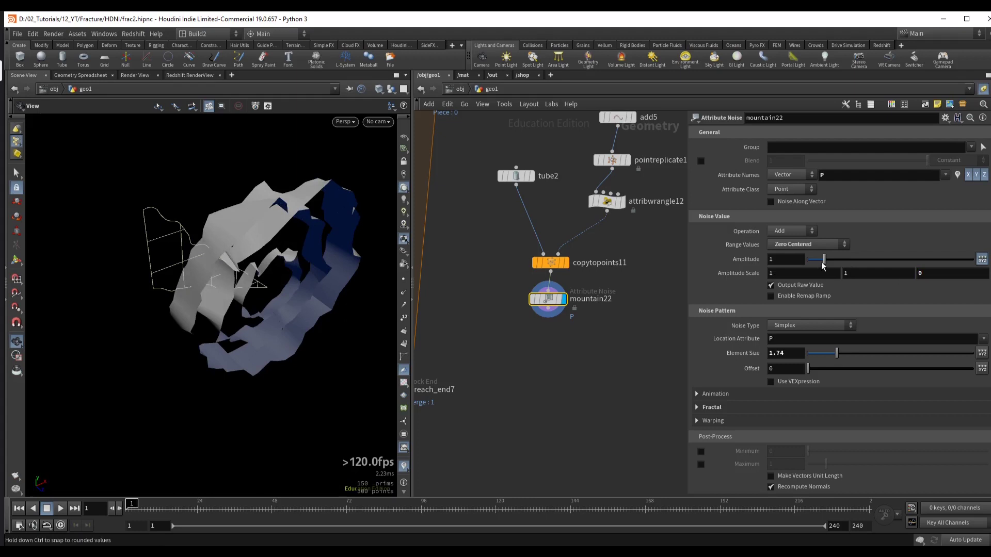
{"action": "left_click_drag", "start_coordinate": [824, 259], "coordinate": [823, 263]}
{"action": "left_click_drag", "start_coordinate": [242, 279], "coordinate": [209, 271]}
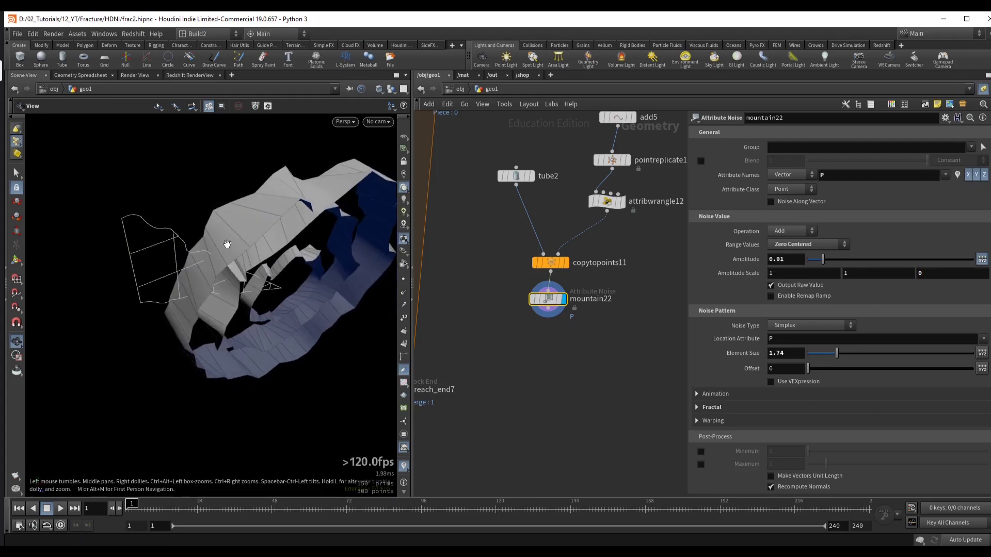
- Make room above mountain22 and insert a Remesh node between copytopoints11 and mountain22
{"action": "left_click_drag", "start_coordinate": [548, 300], "coordinate": [550, 331]}
{"action": "left_click_drag", "start_coordinate": [261, 258], "coordinate": [280, 265]}
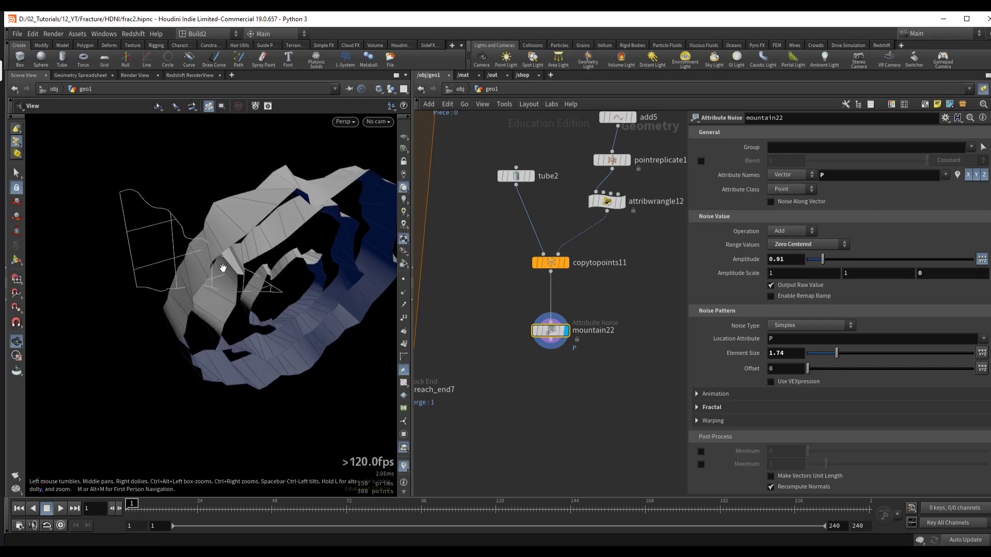
{"action": "left_click", "coordinate": [566, 263]}
{"action": "left_click_drag", "start_coordinate": [551, 331], "coordinate": [558, 353]}
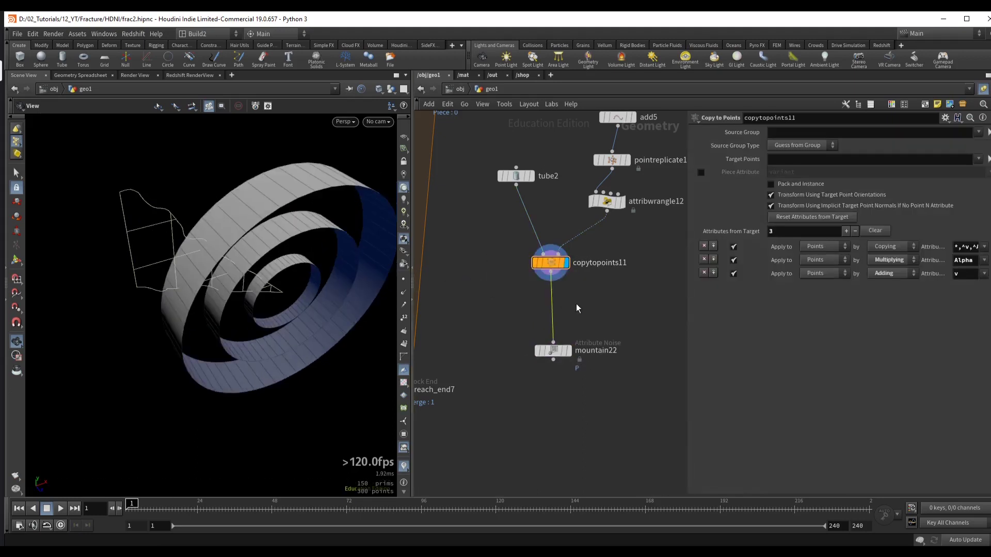
{"action": "key", "text": "Tab"}
{"action": "type", "text": "remesh"}
{"action": "key", "text": "Return"}
{"action": "left_click", "coordinate": [554, 301]}
{"action": "mouse_move", "coordinate": [227, 243]}
{"action": "left_mouse_down"}
{"action": "mouse_move", "coordinate": [211, 248]}
{"action": "mouse_move", "coordinate": [238, 255]}
{"action": "left_mouse_up"}
- Display mountain22 and tune its noise to an amplitude of 0.56 and an element size of 1.34
{"action": "left_click", "coordinate": [568, 351]}
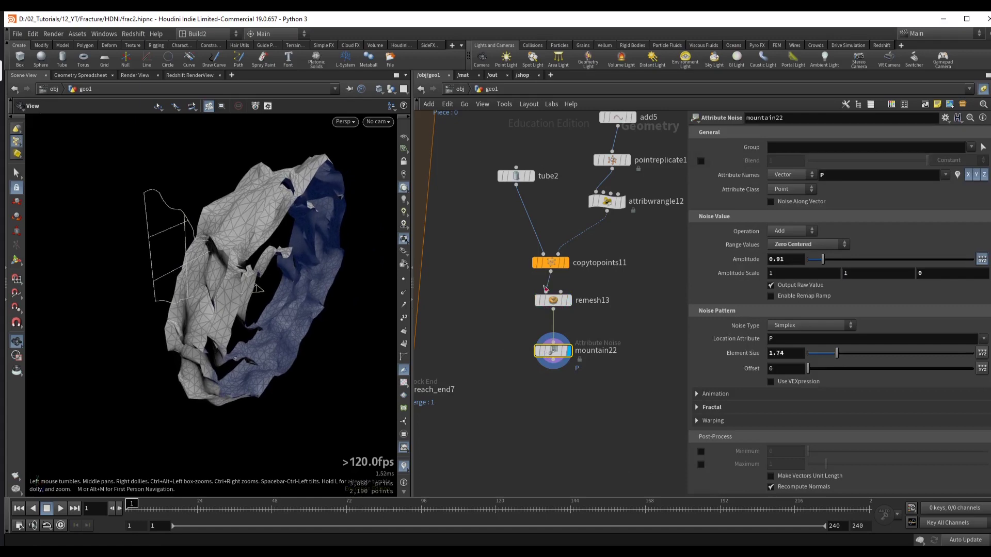
{"action": "left_click_drag", "start_coordinate": [822, 259], "coordinate": [818, 259]}
{"action": "left_click_drag", "start_coordinate": [810, 353], "coordinate": [824, 353]}
{"action": "left_click_drag", "start_coordinate": [818, 259], "coordinate": [813, 259]}
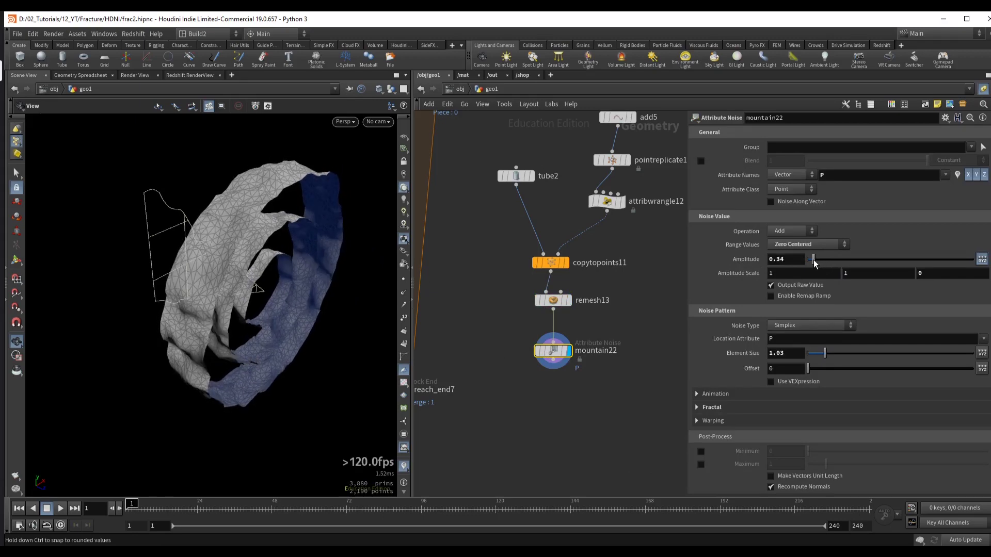
{"action": "scroll", "coordinate": [171, 245], "scroll_direction": "up", "scroll_amount": 5}
{"action": "left_click_drag", "start_coordinate": [170, 245], "coordinate": [210, 262]}
{"action": "left_click_drag", "start_coordinate": [814, 259], "coordinate": [817, 261]}
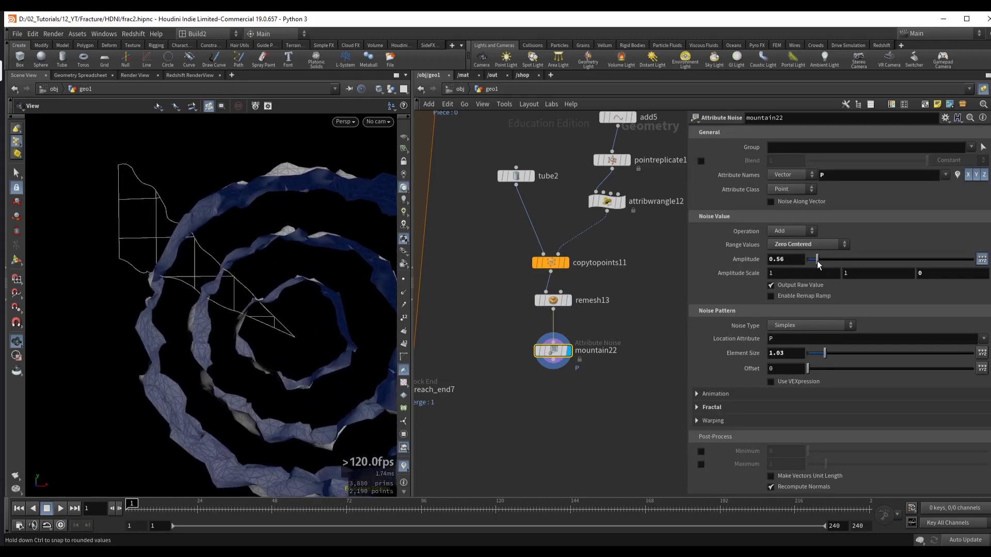
{"action": "left_click_drag", "start_coordinate": [827, 357], "coordinate": [830, 356]}
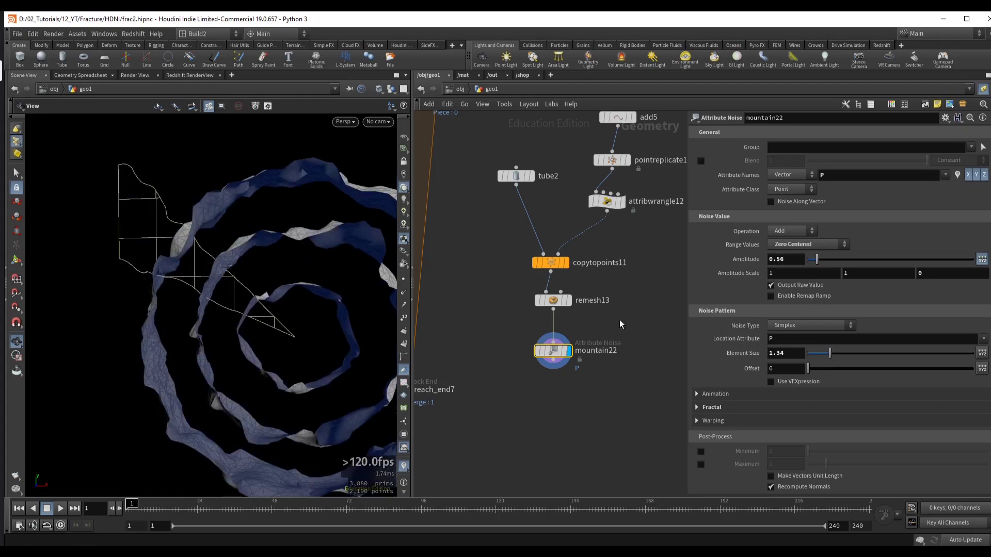
{"action": "left_click_drag", "start_coordinate": [216, 276], "coordinate": [215, 279]}
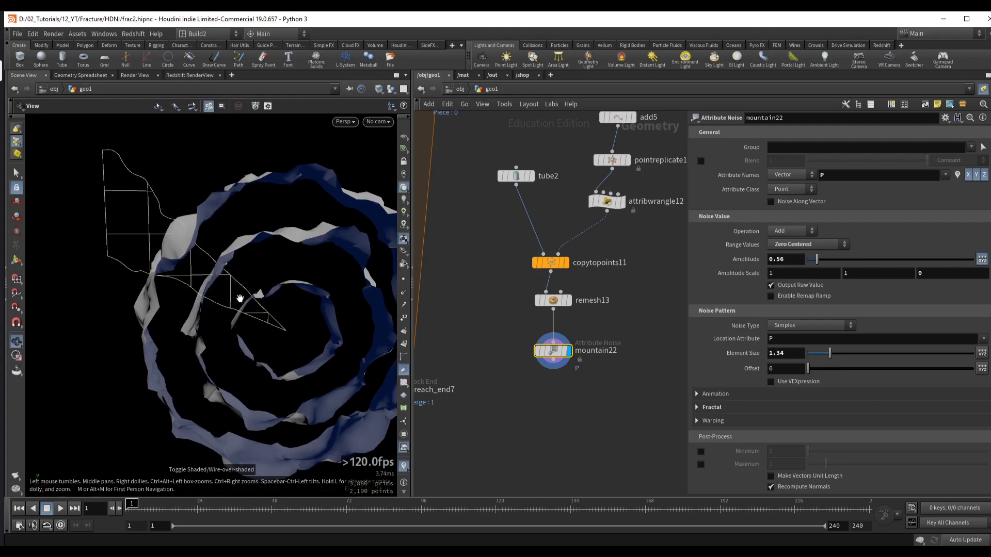
{"action": "scroll", "coordinate": [589, 255], "scroll_direction": "down", "scroll_amount": 3}
{"action": "scroll", "coordinate": [585, 302], "scroll_direction": "down", "scroll_amount": 3}
{"action": "middle_click_drag", "start_coordinate": [523, 239], "coordinate": [449, 289]}
{"action": "scroll", "coordinate": [569, 233], "scroll_direction": "up", "scroll_amount": 5}
{"action": "left_click", "coordinate": [535, 302]}
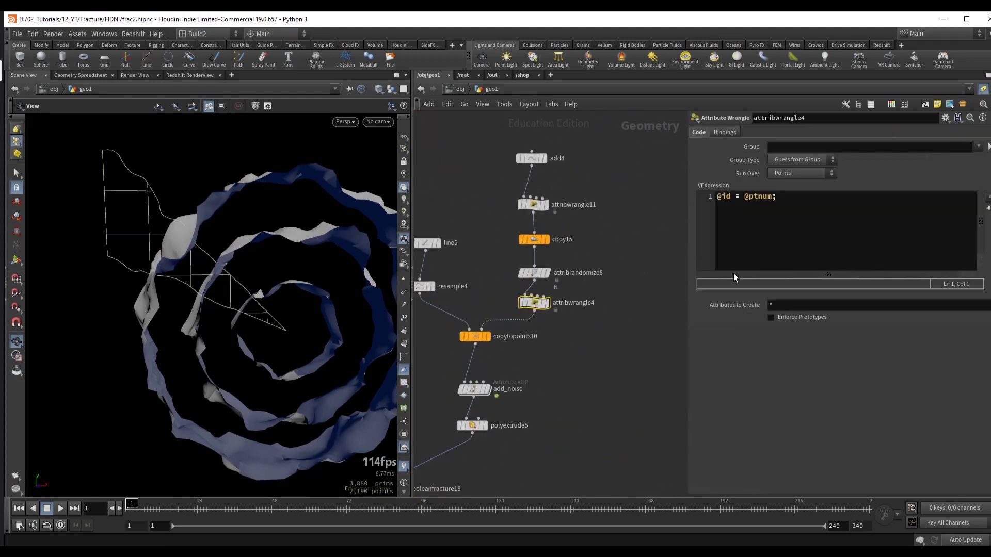
{"action": "double_click", "coordinate": [577, 303]}
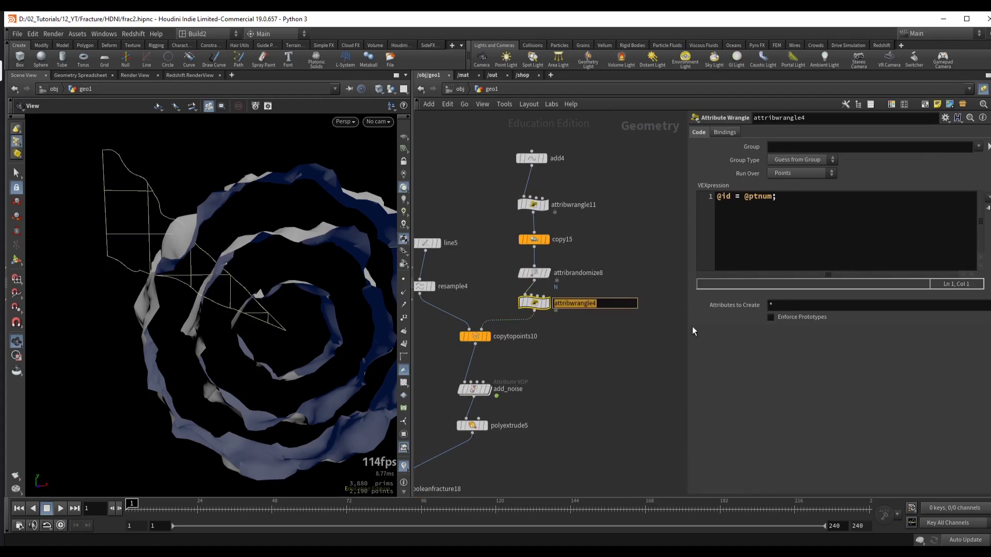
{"action": "type", "text": "add_id"}
{"action": "key", "text": "Return"}
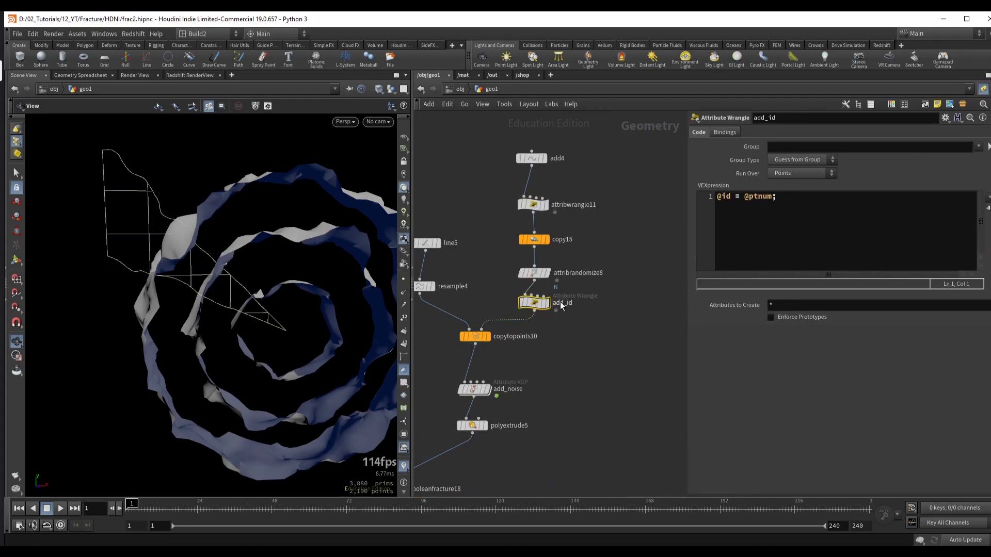
- Insert a copy of add_id between attribwrangle12 and copytopoints11, and turn off the attribute visualization in the viewport
{"action": "key", "text": "ctrl+c"}
{"action": "scroll", "coordinate": [568, 239], "scroll_direction": "down", "scroll_amount": 6}
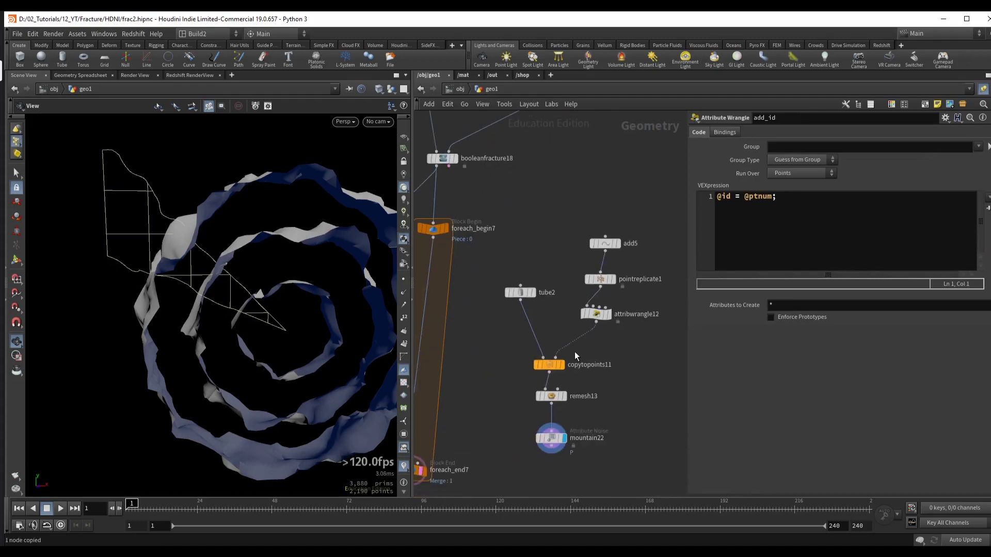
{"action": "key", "text": "ctrl+v"}
{"action": "left_click_drag", "start_coordinate": [611, 350], "coordinate": [595, 346]}
{"action": "scroll", "coordinate": [594, 335], "scroll_direction": "down", "scroll_amount": 3}
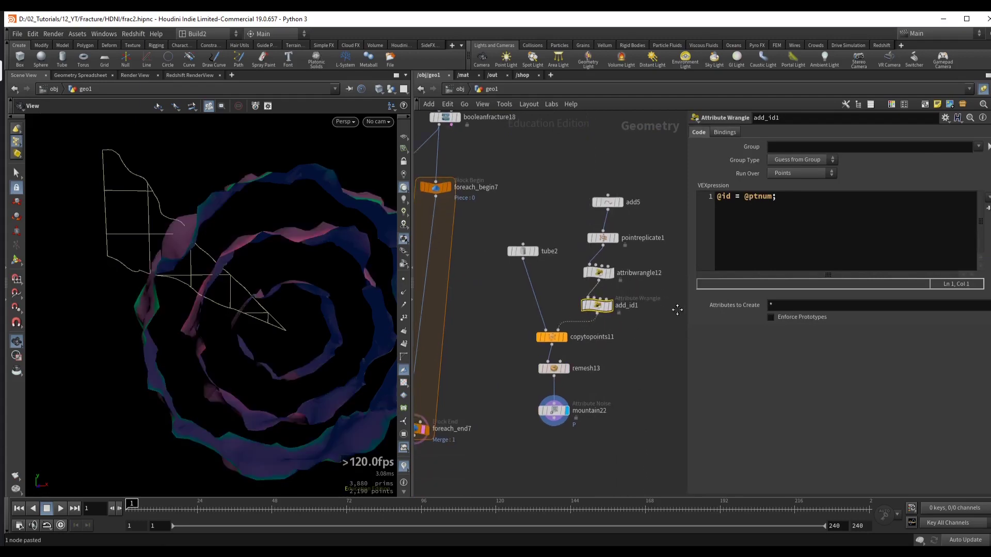
{"action": "left_click_drag", "start_coordinate": [240, 279], "coordinate": [209, 218]}
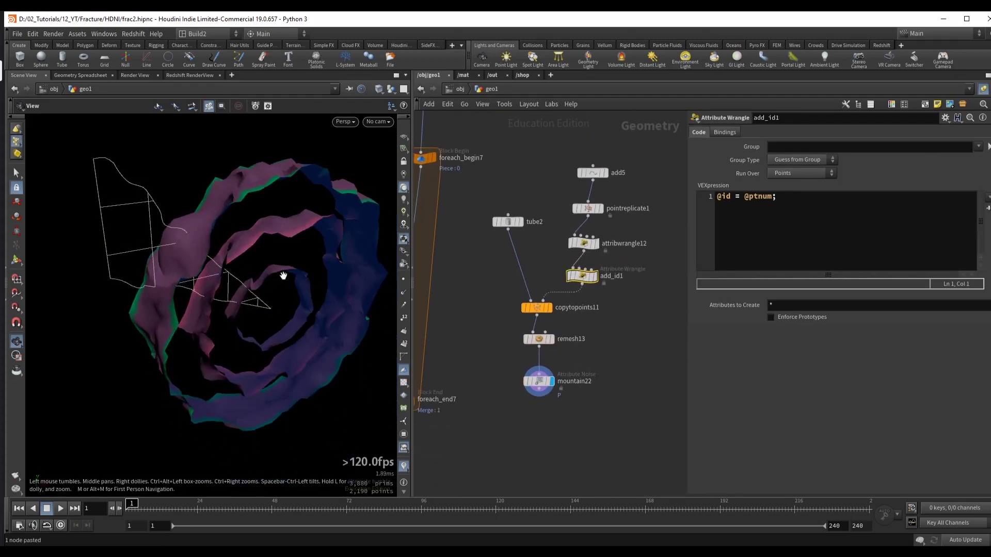
{"action": "left_click", "coordinate": [404, 466]}
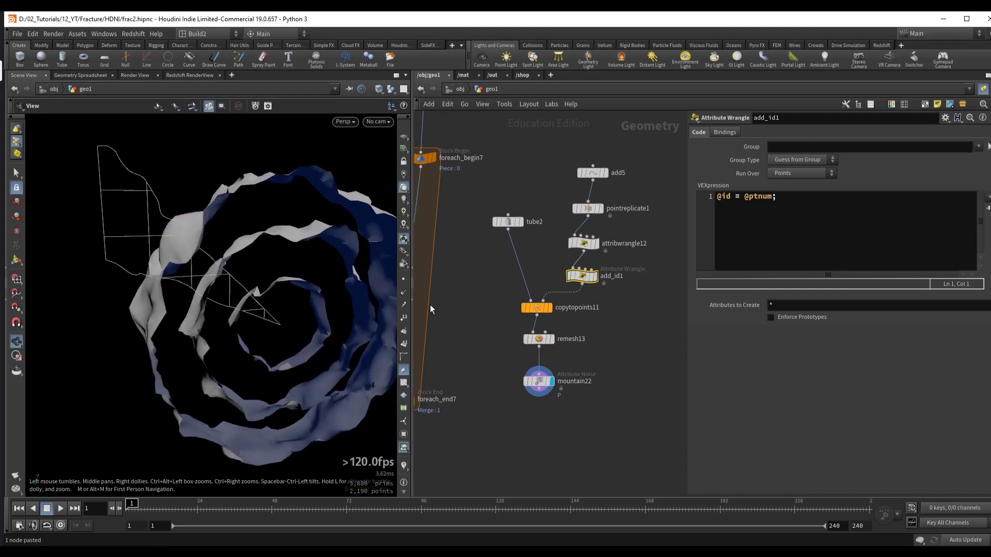
{"action": "middle_click_drag", "start_coordinate": [525, 368], "coordinate": [537, 331]}
{"action": "left_click_drag", "start_coordinate": [571, 361], "coordinate": [571, 361]}
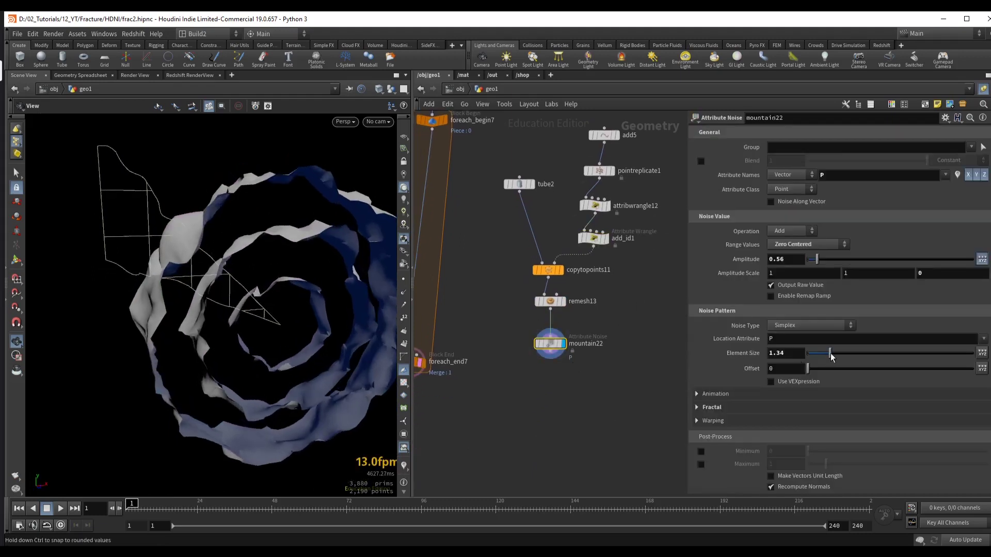
{"action": "left_click", "coordinate": [771, 382]}
{"action": "left_click", "coordinate": [831, 442]}
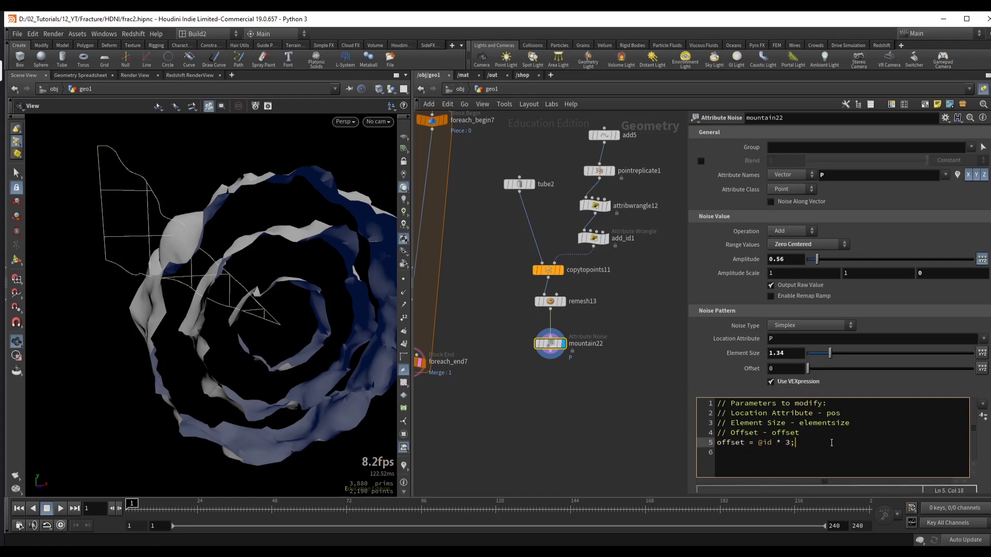
- Compare the ring noise with mountain22's VEXpression disabled and enabled again
{"action": "left_click_drag", "start_coordinate": [281, 242], "coordinate": [224, 255]}
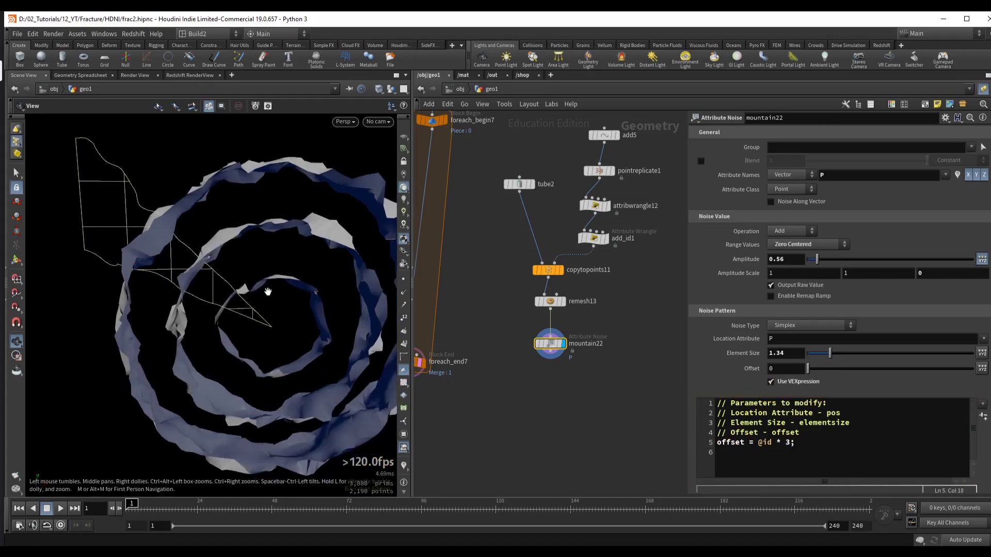
{"action": "left_click_drag", "start_coordinate": [267, 292], "coordinate": [256, 296]}
{"action": "left_click", "coordinate": [778, 383]}
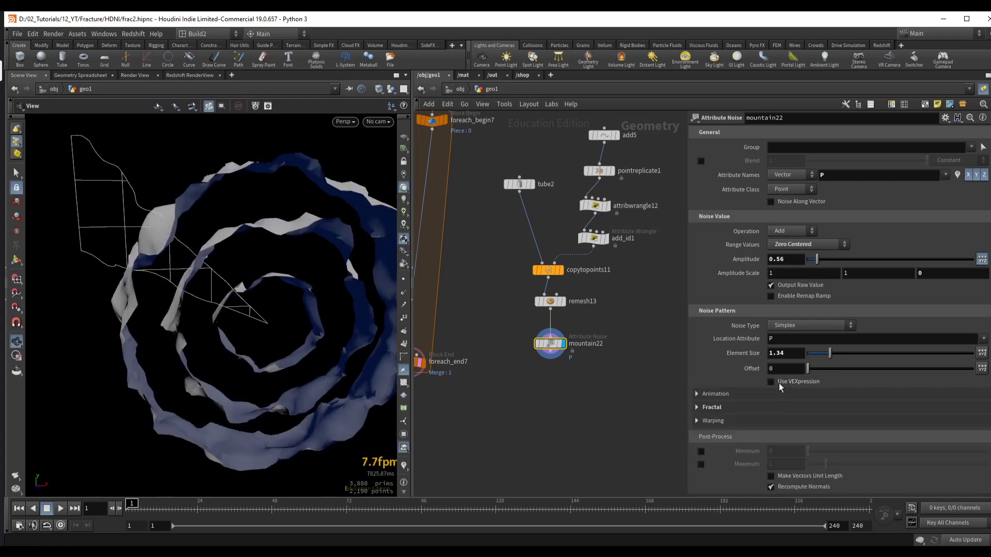
{"action": "left_click", "coordinate": [771, 382]}
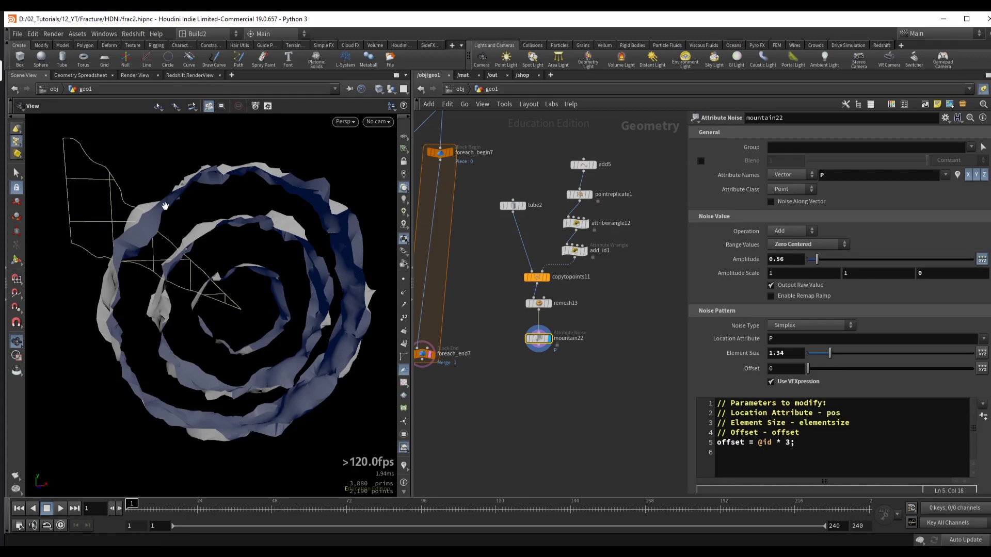
- Make room below add_id1 by lowering copytopoints11 and its downstream nodes, and rename attribwrangle12 as set_pscale
{"action": "scroll", "coordinate": [619, 288], "scroll_direction": "up", "scroll_amount": 3}
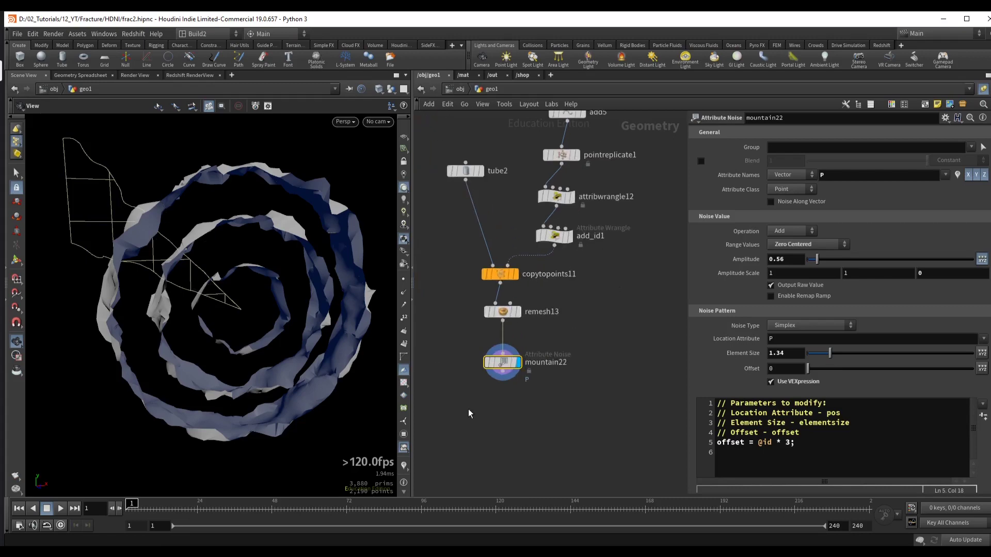
{"action": "left_click_drag", "start_coordinate": [469, 409], "coordinate": [494, 325]}
{"action": "left_click", "coordinate": [565, 202]}
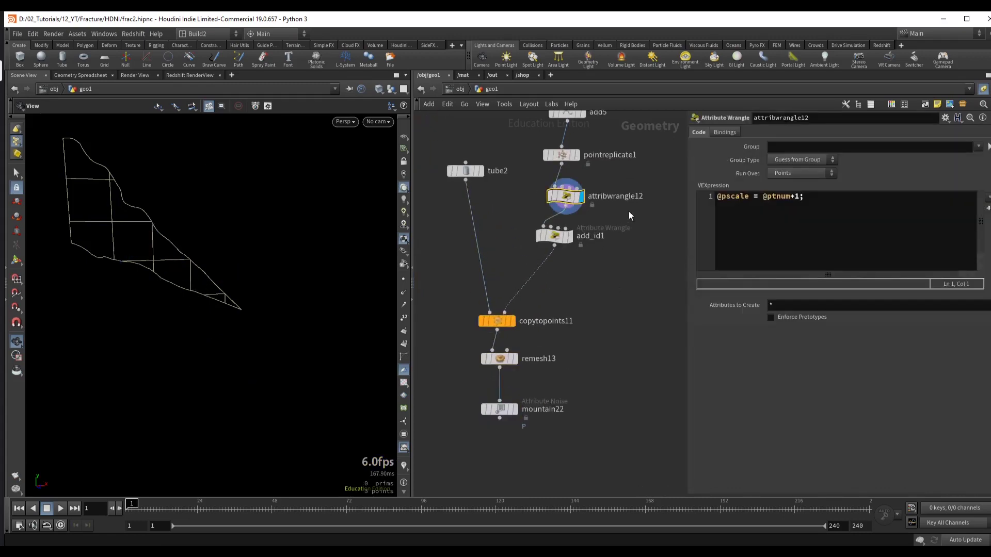
{"action": "left_click", "coordinate": [581, 196]}
{"action": "double_click", "coordinate": [620, 218]}
{"action": "type", "text": "set_pscale"}
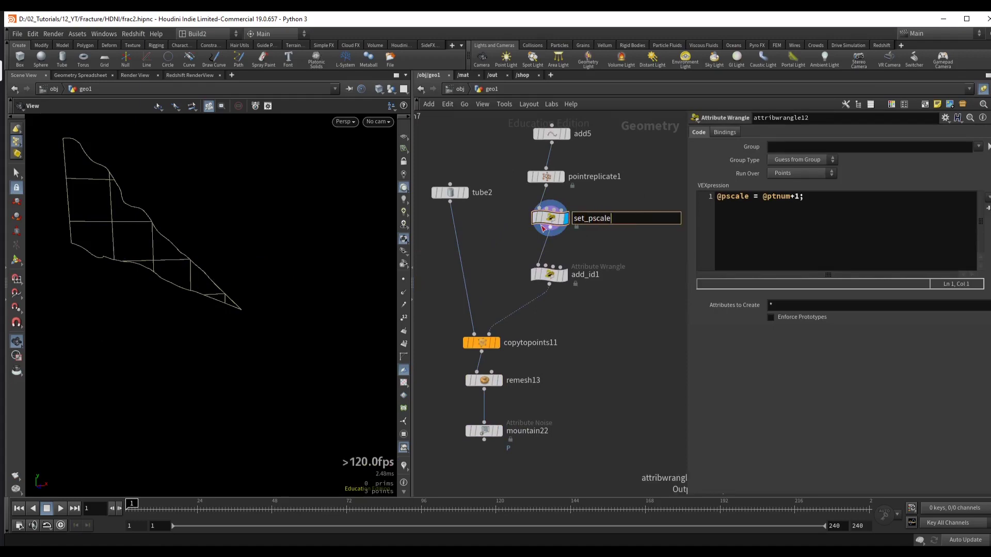
{"action": "key", "text": "Return"}
- Insert a displayed Attribute Randomize node between set_pscale and add_id1
{"action": "left_click_drag", "start_coordinate": [548, 274], "coordinate": [546, 294]}
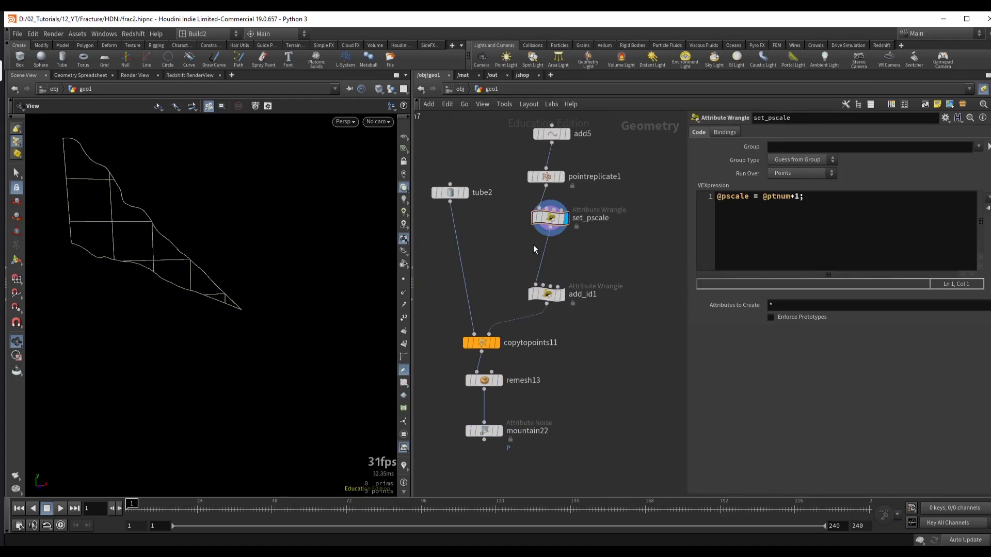
{"action": "key", "text": "Tab"}
{"action": "type", "text": "attribrand"}
{"action": "key", "text": "Return"}
{"action": "left_click", "coordinate": [551, 253]}
{"action": "left_click", "coordinate": [564, 255]}
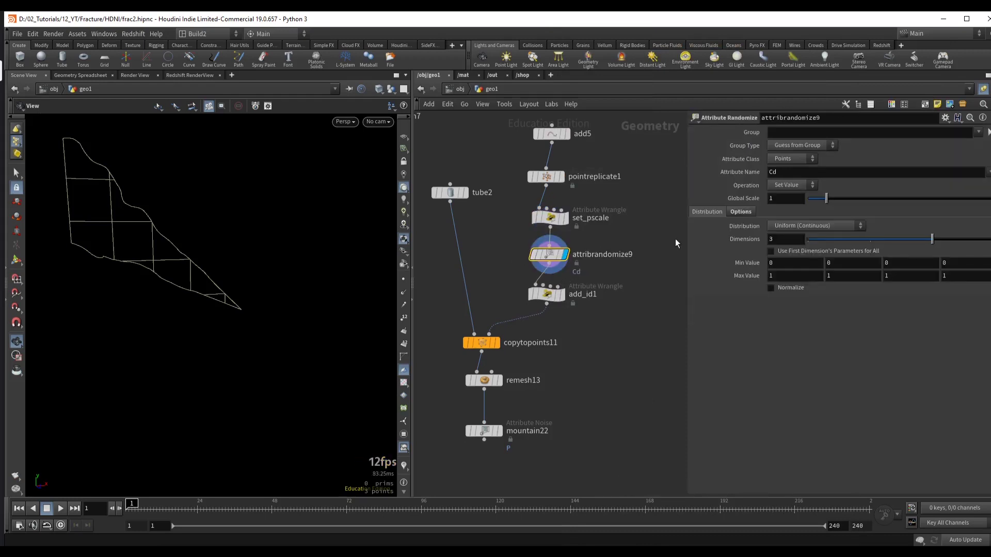
- Configure attribrandomize9 for the pscale attribute with 1 dimension, the Add Value operation and a minimum value of -1
{"action": "double_click", "coordinate": [789, 177]}
{"action": "type", "text": "pscale"}
{"action": "key", "text": "Return"}
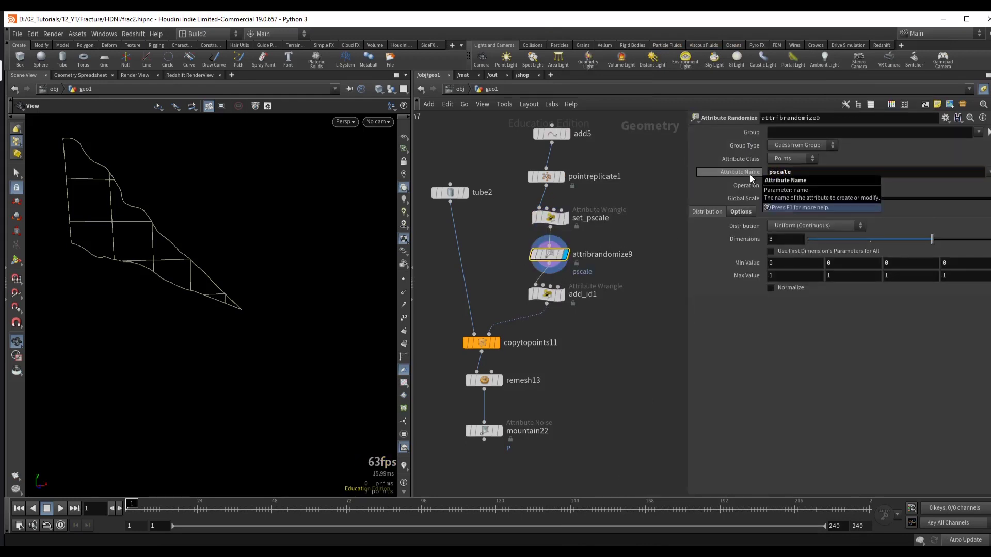
{"action": "left_click_drag", "start_coordinate": [854, 240], "coordinate": [813, 243]}
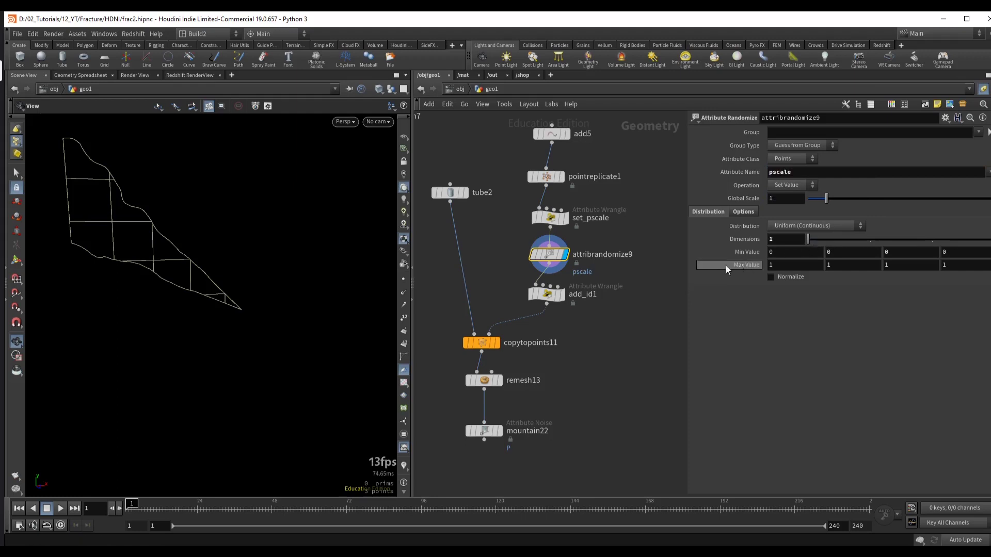
{"action": "left_click", "coordinate": [795, 187]}
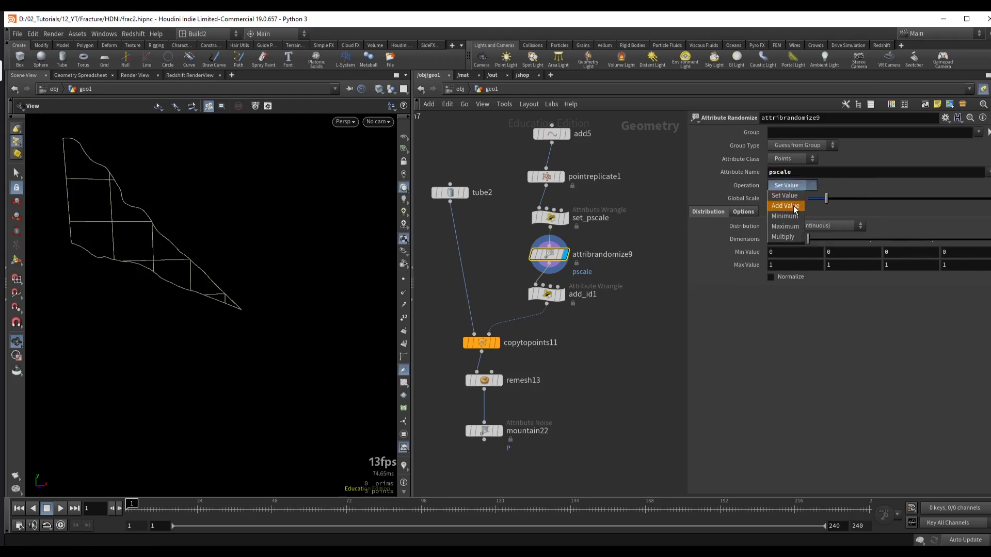
{"action": "left_click", "coordinate": [794, 203]}
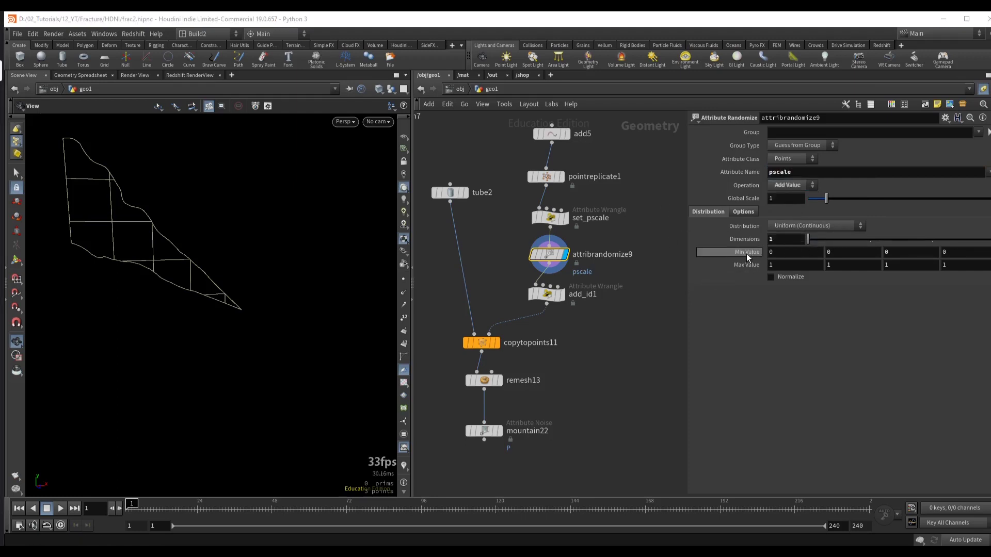
{"action": "left_click", "coordinate": [769, 252]}
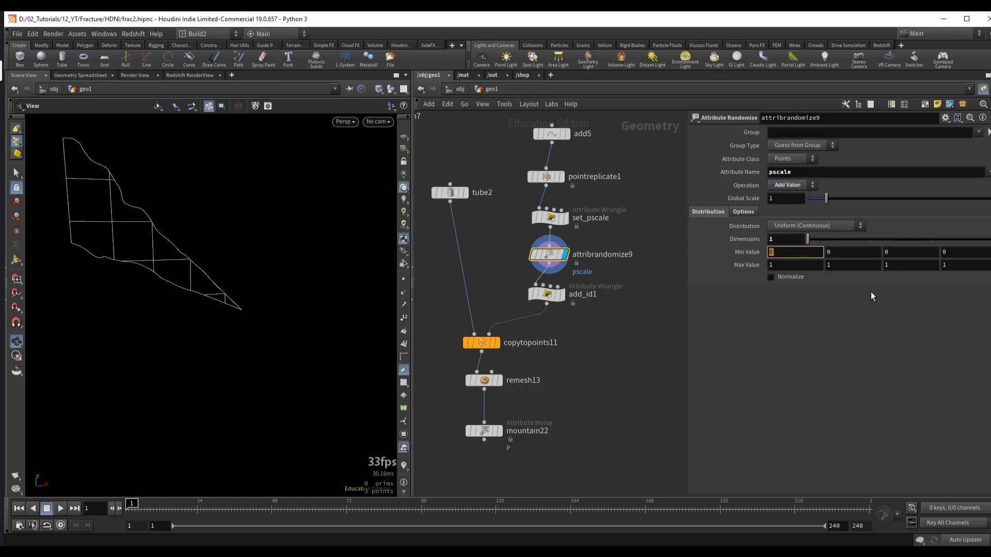
{"action": "type", "text": "-1"}
{"action": "key", "text": "Return"}
- Set attribrandomize9's Global Scale to 0.33 while viewing copytopoints11, and display the noisy rings at mountain22
{"action": "middle_click_drag", "start_coordinate": [574, 373], "coordinate": [605, 357]}
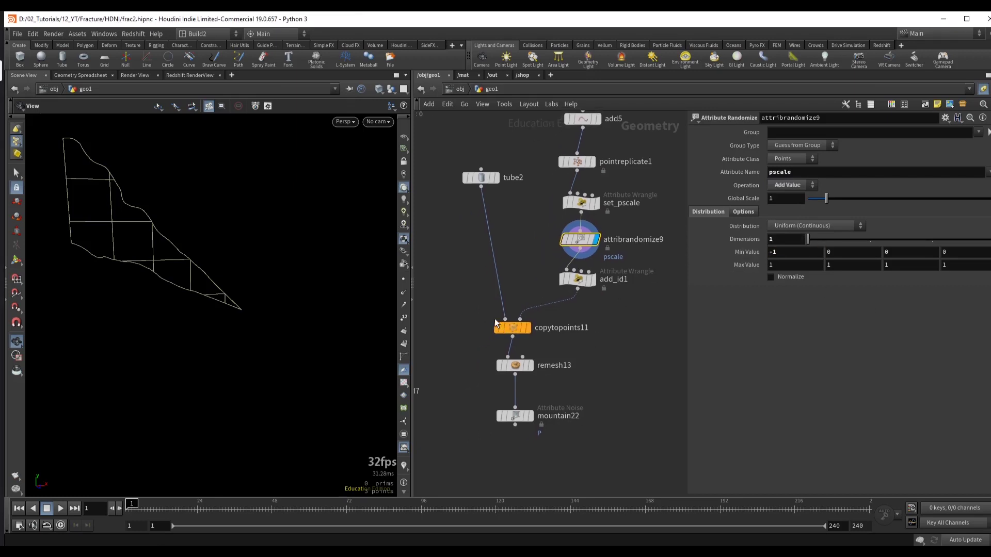
{"action": "left_click", "coordinate": [512, 329]}
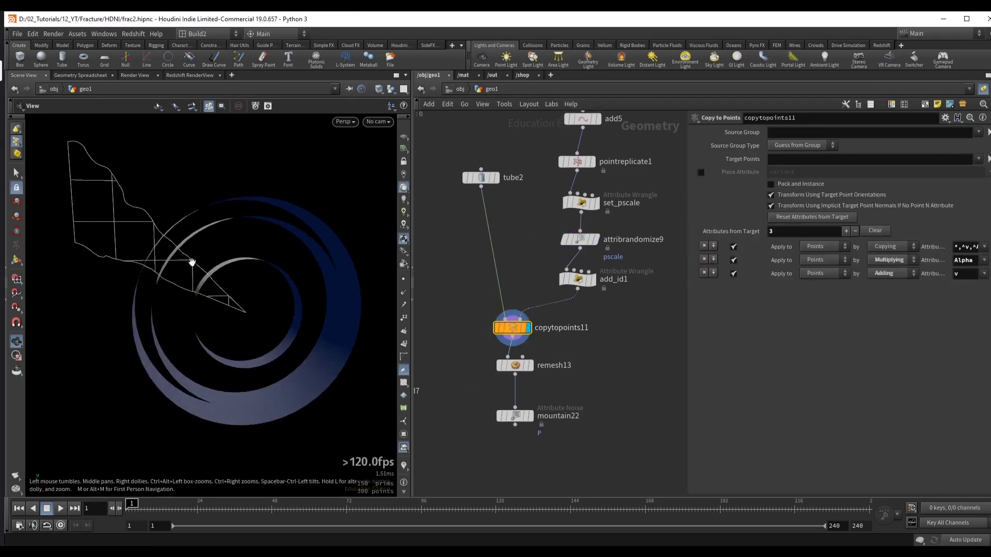
{"action": "left_click", "coordinate": [578, 240]}
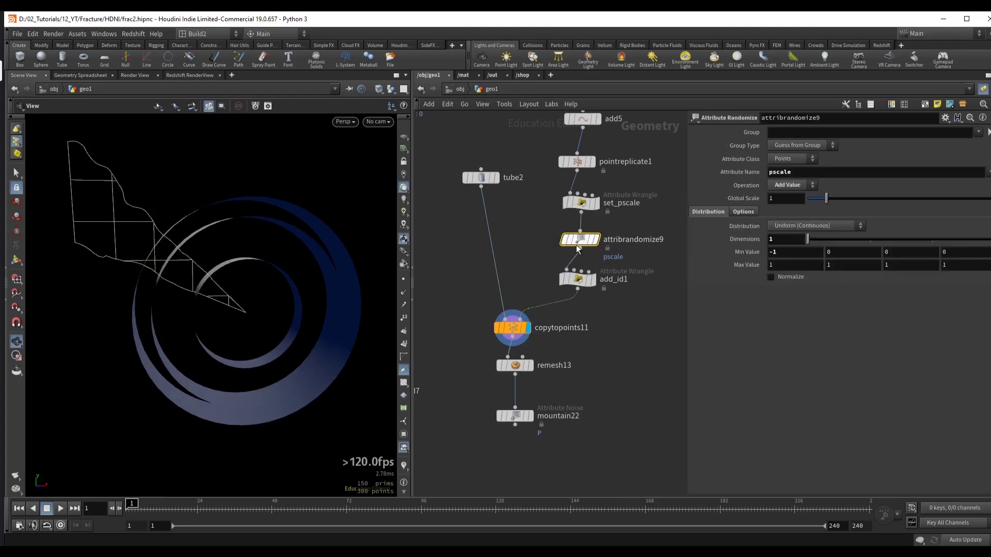
{"action": "left_click_drag", "start_coordinate": [826, 199], "coordinate": [812, 202]}
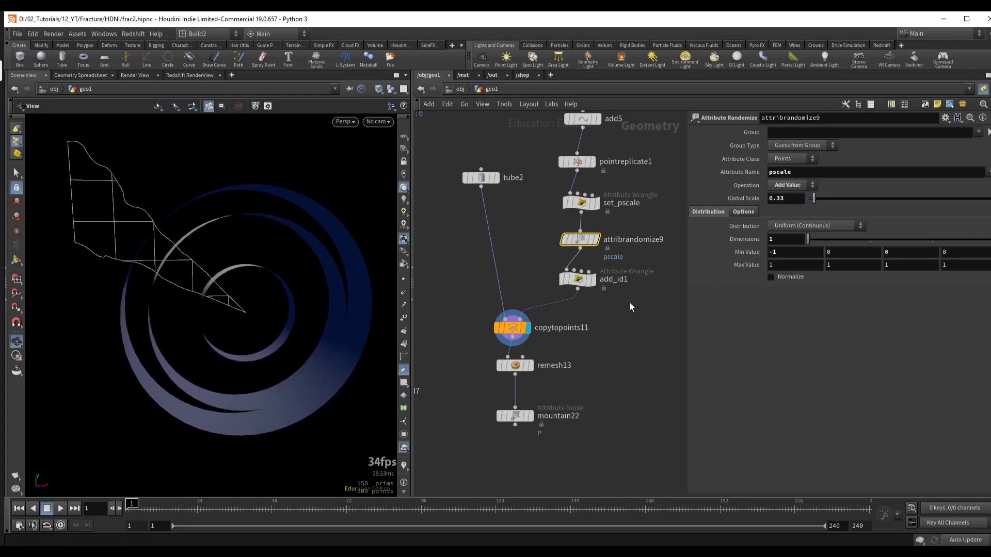
{"action": "middle_click_drag", "start_coordinate": [572, 393], "coordinate": [585, 337]}
{"action": "left_click", "coordinate": [543, 359]}
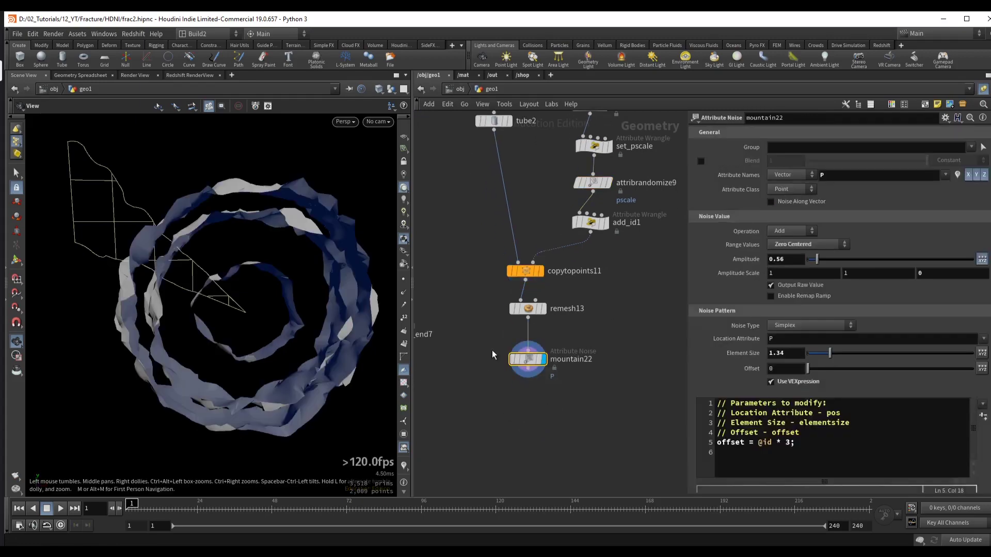
- Insert a Boolean Fracture node between foreach_begin7 and foreach_end7 and display it
{"action": "scroll", "coordinate": [491, 350], "scroll_direction": "down", "scroll_amount": 3}
{"action": "scroll", "coordinate": [518, 312], "scroll_direction": "up", "scroll_amount": 2}
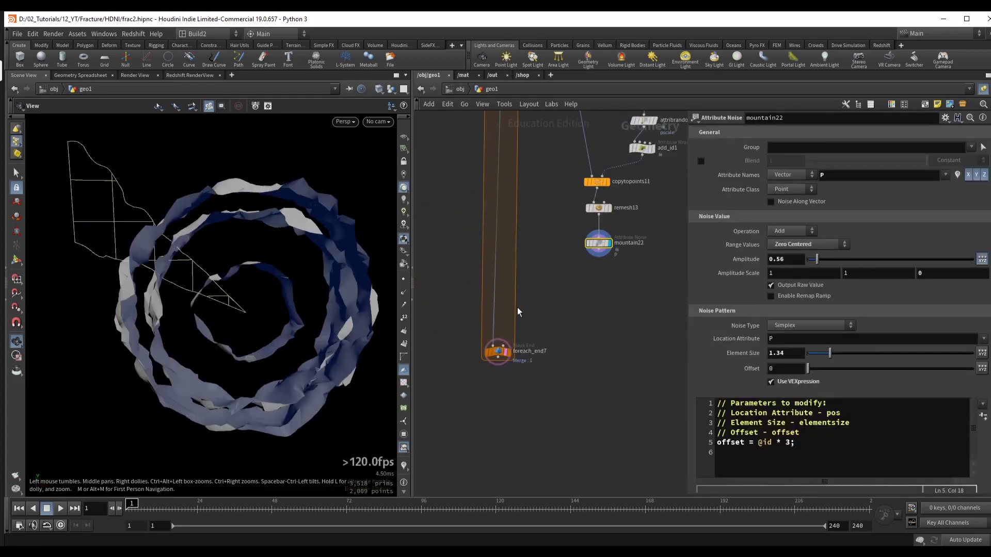
{"action": "key", "text": "Tab"}
{"action": "type", "text": "boolea"}
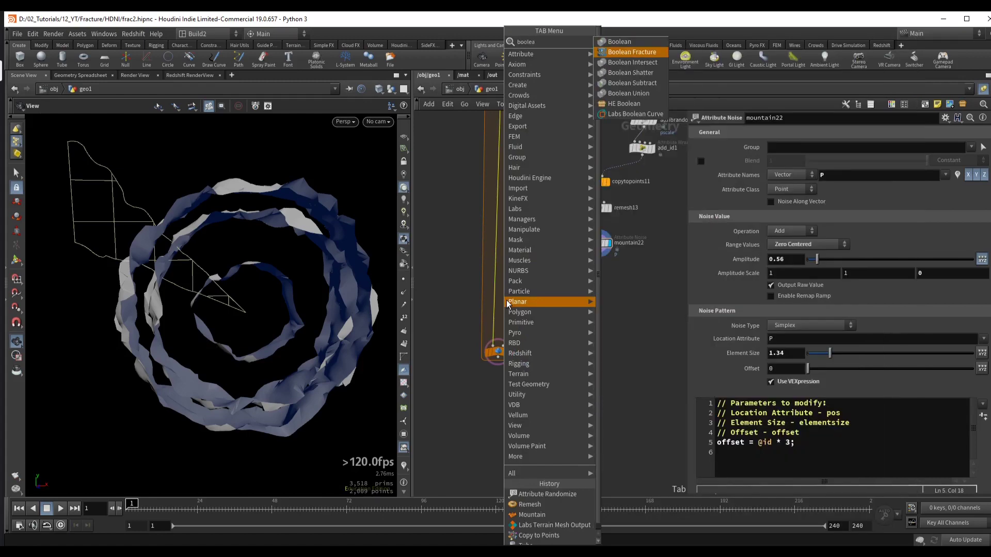
{"action": "key", "text": "Return"}
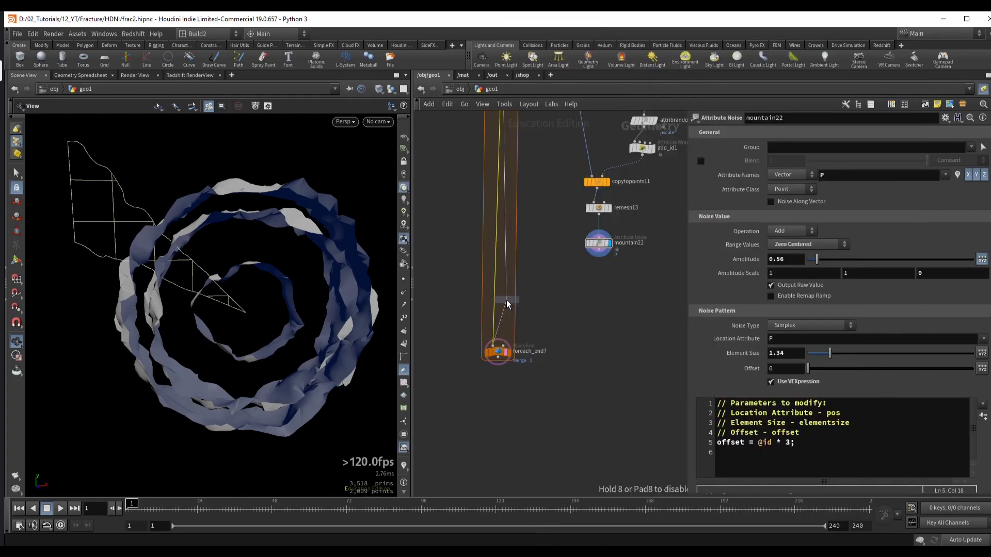
{"action": "left_click", "coordinate": [504, 309]}
{"action": "left_click_drag", "start_coordinate": [506, 311], "coordinate": [515, 318]}
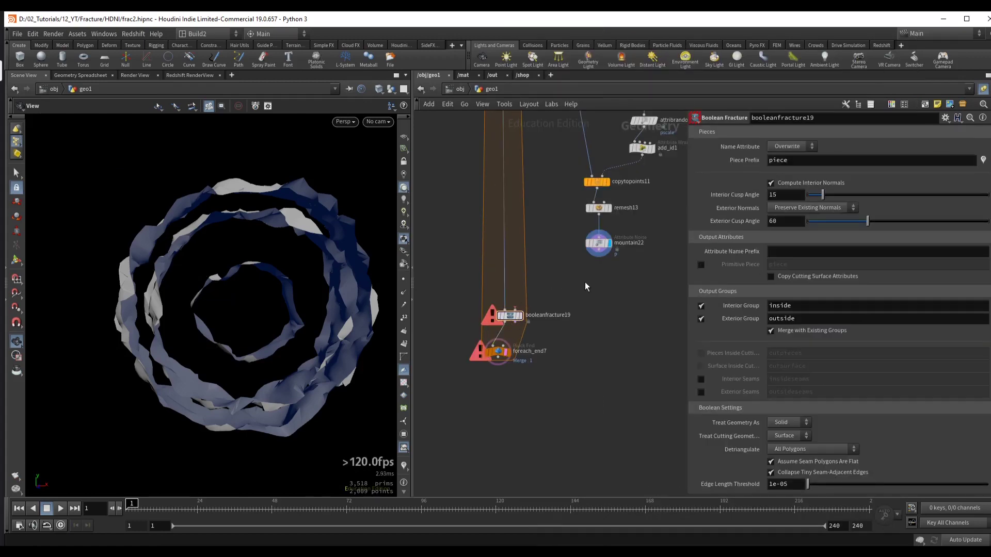
{"action": "key", "text": "r"}
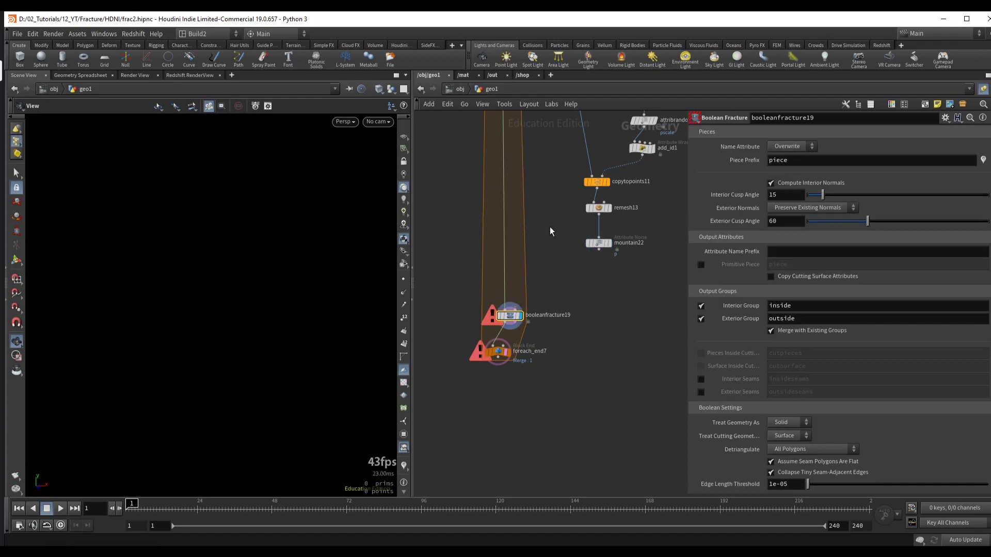
- Set booleanfracture19 to treat geometry as Surface, and display booleanfracture18 to check the incoming pieces
{"action": "middle_click_drag", "start_coordinate": [549, 227], "coordinate": [549, 240]}
{"action": "left_click", "coordinate": [784, 422]}
{"action": "left_click", "coordinate": [785, 433]}
{"action": "middle_click_drag", "start_coordinate": [532, 129], "coordinate": [539, 278]}
{"action": "left_click", "coordinate": [516, 128]}
{"action": "key", "text": "r"}
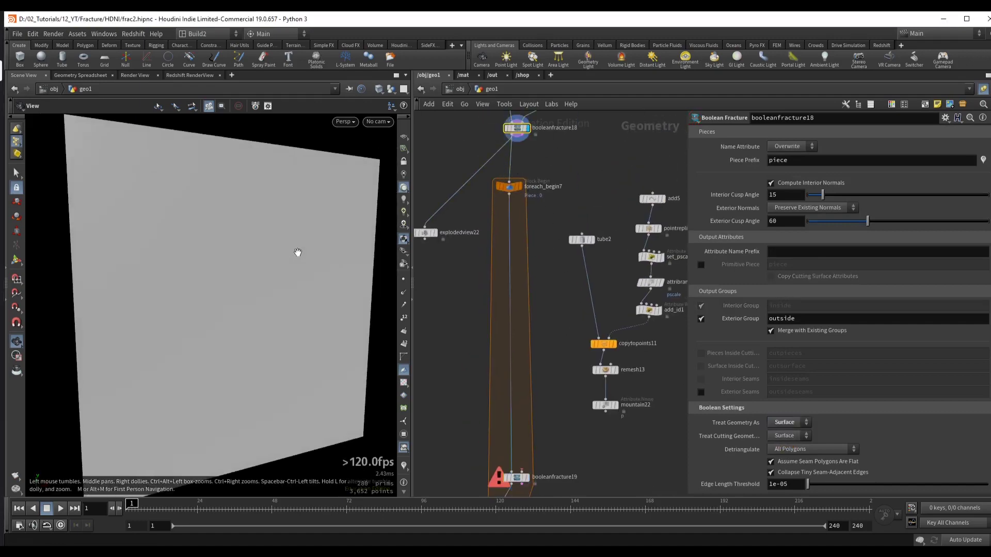
- Display booleanfracture19, connect mountain22 to its cutting input, and frame the fractured piece in the viewport
{"action": "middle_click_drag", "start_coordinate": [496, 494], "coordinate": [487, 378]}
{"action": "left_click", "coordinate": [508, 387]}
{"action": "key", "text": "r"}
{"action": "left_click_drag", "start_coordinate": [586, 309], "coordinate": [513, 366]}
{"action": "left_click_drag", "start_coordinate": [199, 265], "coordinate": [256, 258]}
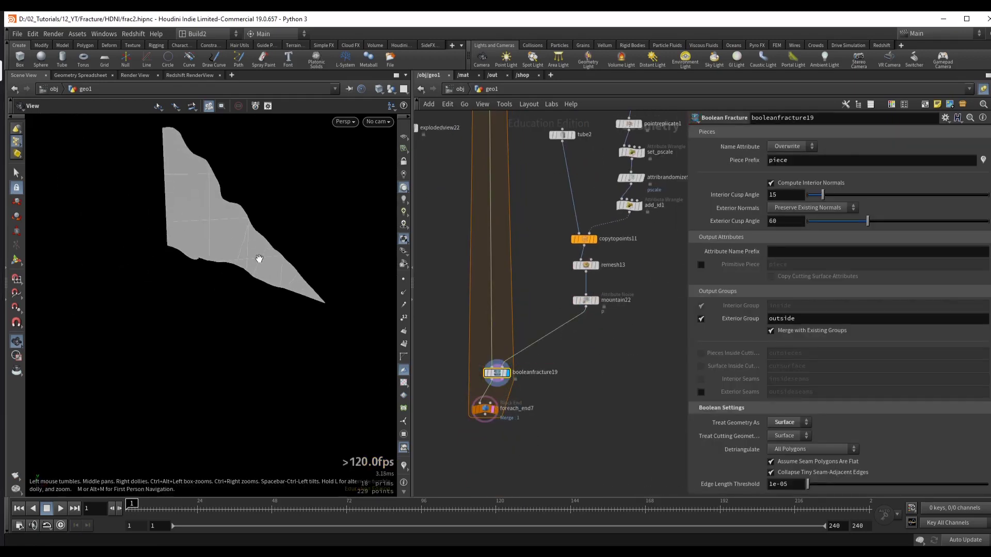
{"action": "key", "text": "f"}
{"action": "middle_click_drag", "start_coordinate": [456, 413], "coordinate": [535, 290]}
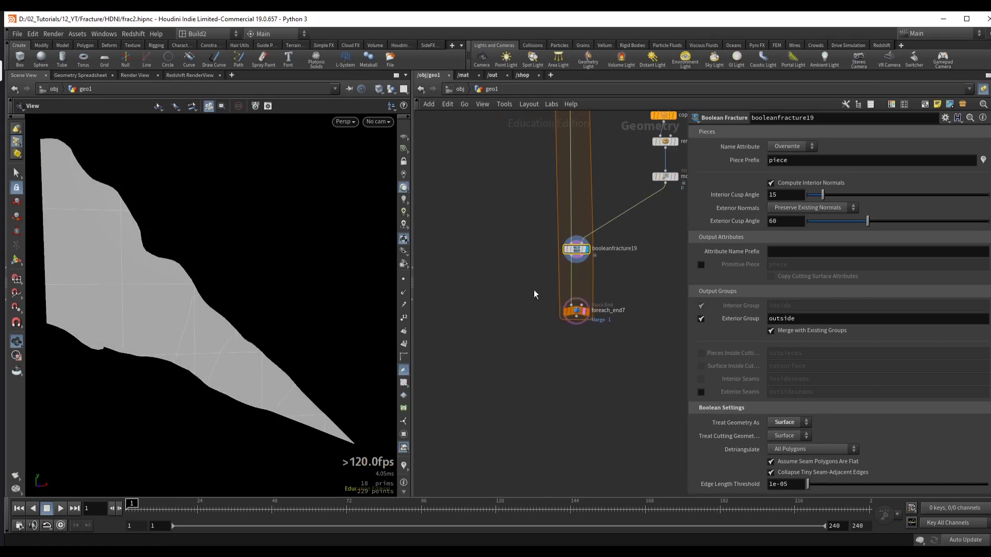
- Branch an Exploded View node off booleanfracture19 inside the loop, display it, and set its Uniform Scale to 0.26
{"action": "left_click", "coordinate": [576, 311]}
{"action": "mouse_move", "coordinate": [579, 258]}
{"action": "left_mouse_down"}
{"action": "mouse_move", "coordinate": [504, 280]}
{"action": "mouse_move", "coordinate": [574, 252]}
{"action": "left_mouse_up"}
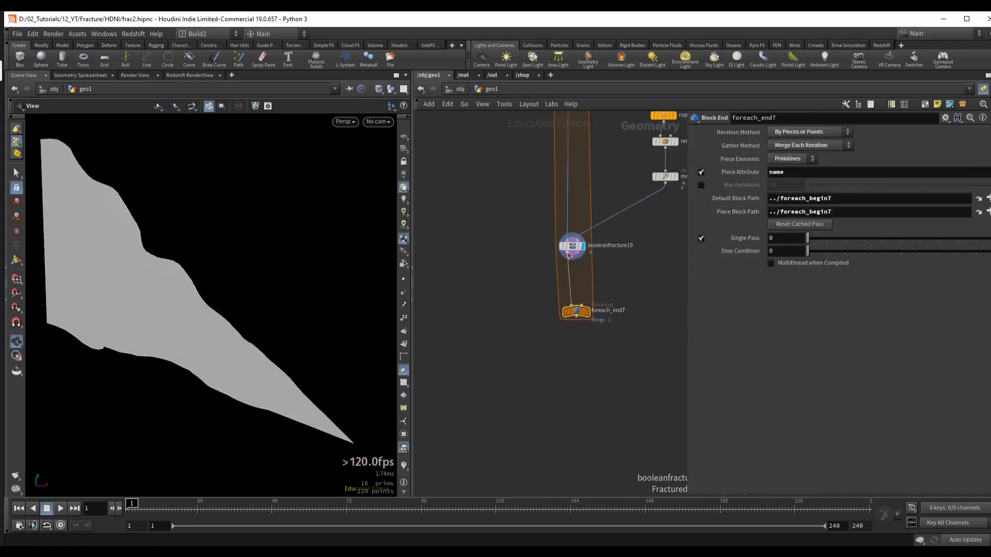
{"action": "key", "text": "Tab"}
{"action": "type", "text": "explo"}
{"action": "key", "text": "Return"}
{"action": "left_click", "coordinate": [447, 293]}
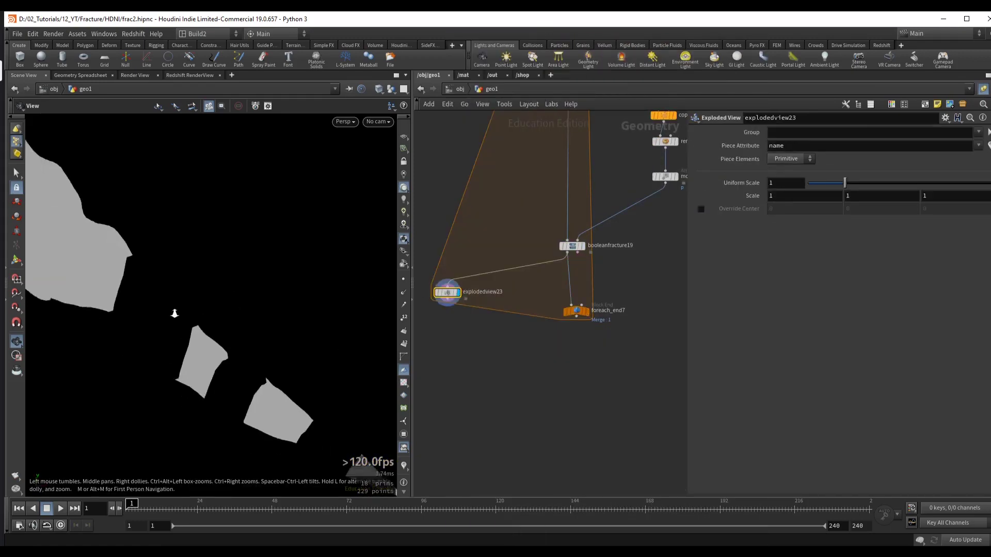
{"action": "mouse_move", "coordinate": [829, 187]}
{"action": "left_mouse_down"}
{"action": "mouse_move", "coordinate": [803, 190]}
{"action": "mouse_move", "coordinate": [829, 193]}
{"action": "mouse_move", "coordinate": [818, 195]}
{"action": "left_mouse_up"}
- Turn off Single Pass on foreach_end7, rewire explodedview23 to its output, and display the exploded pieces with viewport coloring
{"action": "left_click", "coordinate": [582, 311]}
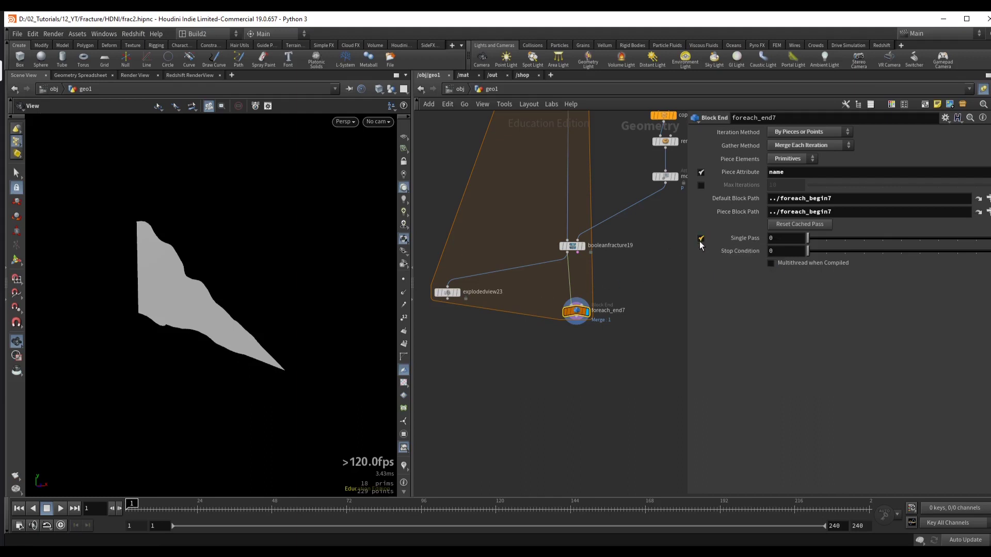
{"action": "left_click", "coordinate": [700, 239]}
{"action": "left_click_drag", "start_coordinate": [447, 292], "coordinate": [502, 364]}
{"action": "left_click_drag", "start_coordinate": [576, 323], "coordinate": [537, 405]}
{"action": "left_click", "coordinate": [510, 364]}
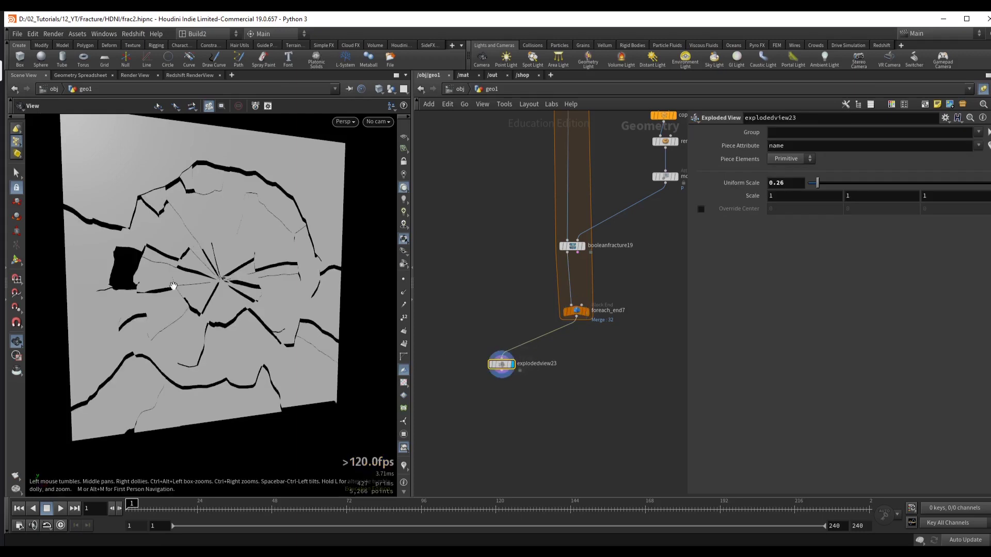
{"action": "left_click_drag", "start_coordinate": [307, 294], "coordinate": [362, 284]}
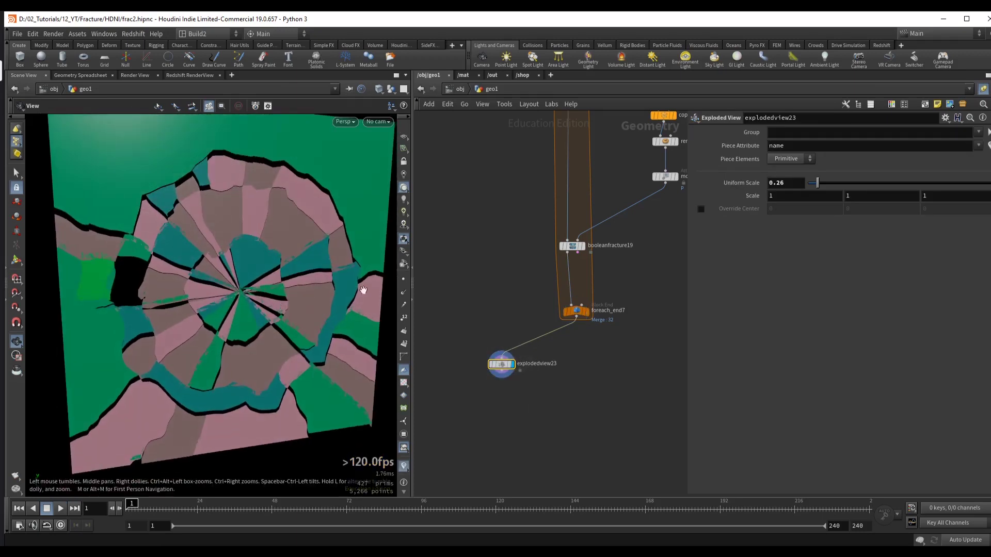
- Try setting booleanfracture19's Name Attribute to Append
{"action": "left_click_drag", "start_coordinate": [548, 222], "coordinate": [607, 256]}
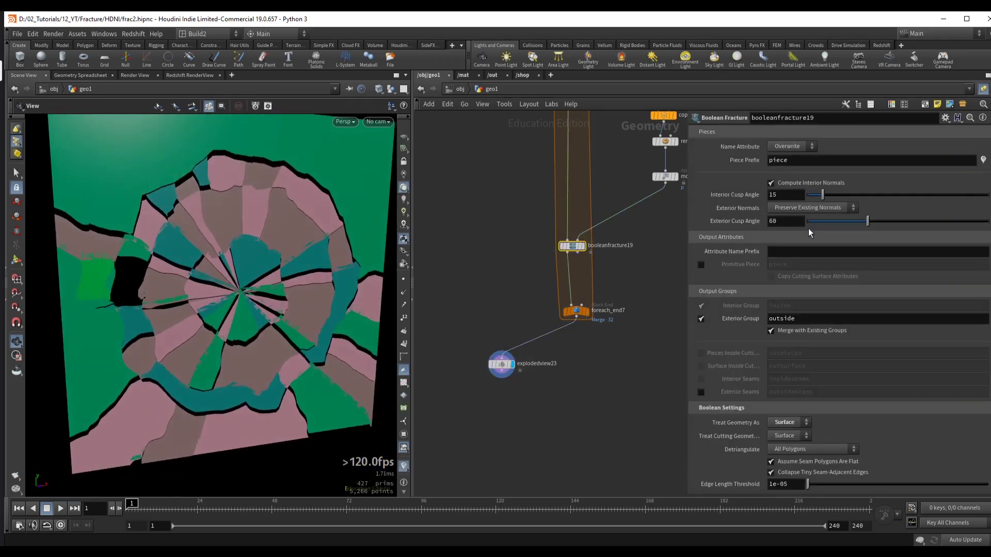
{"action": "left_click", "coordinate": [786, 147]}
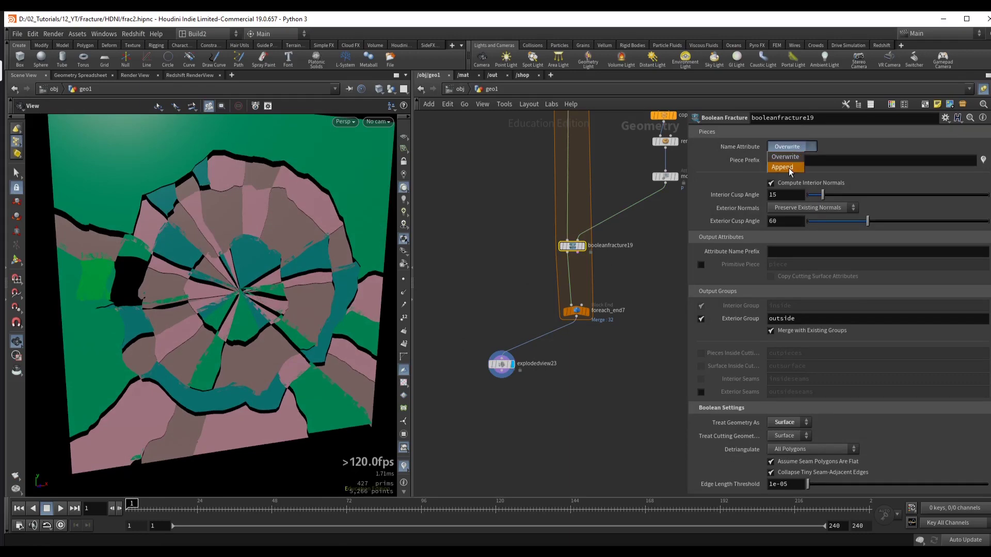
{"action": "left_click", "coordinate": [783, 167]}
{"action": "middle_click_drag", "start_coordinate": [650, 354], "coordinate": [626, 326]}
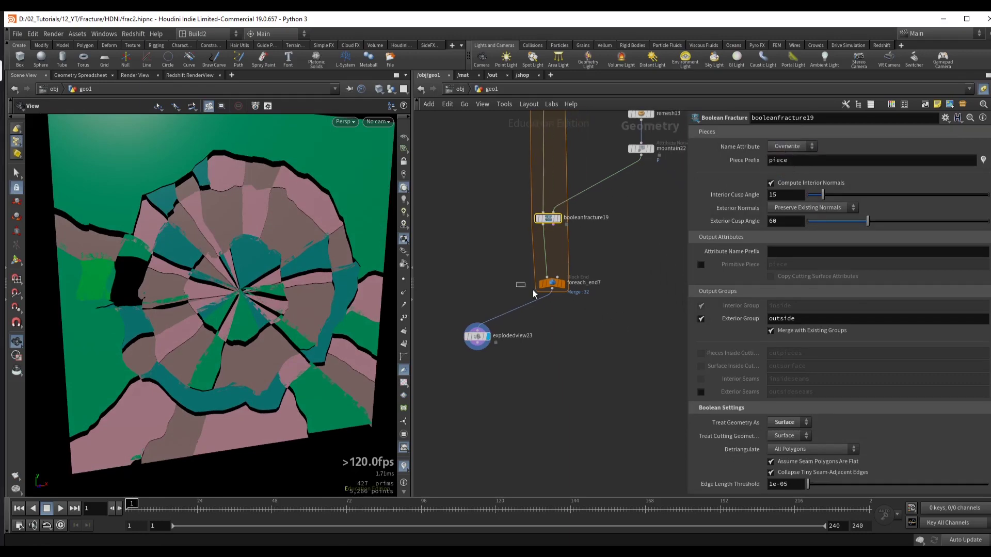
- Insert an Assemble node between foreach_end7 and explodedview23 and display it
{"action": "left_click", "coordinate": [551, 283]}
{"action": "key", "text": "Tab"}
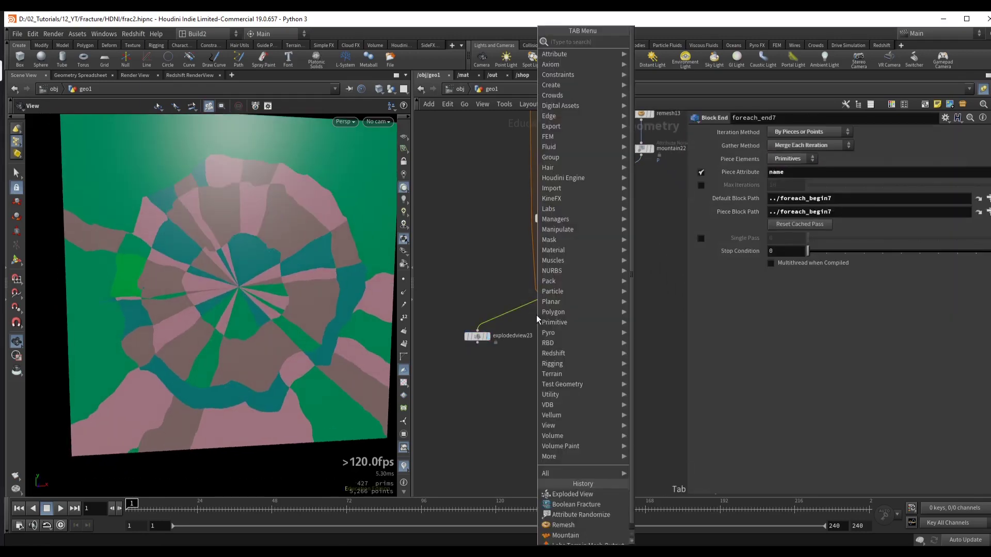
{"action": "left_click", "coordinate": [538, 309]}
{"action": "left_click", "coordinate": [545, 307]}
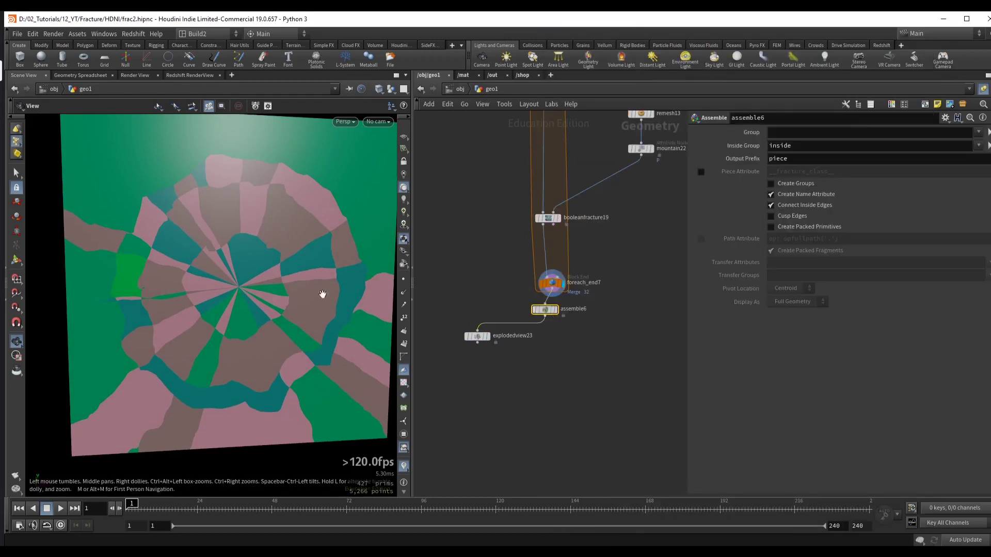
{"action": "left_click", "coordinate": [555, 310]}
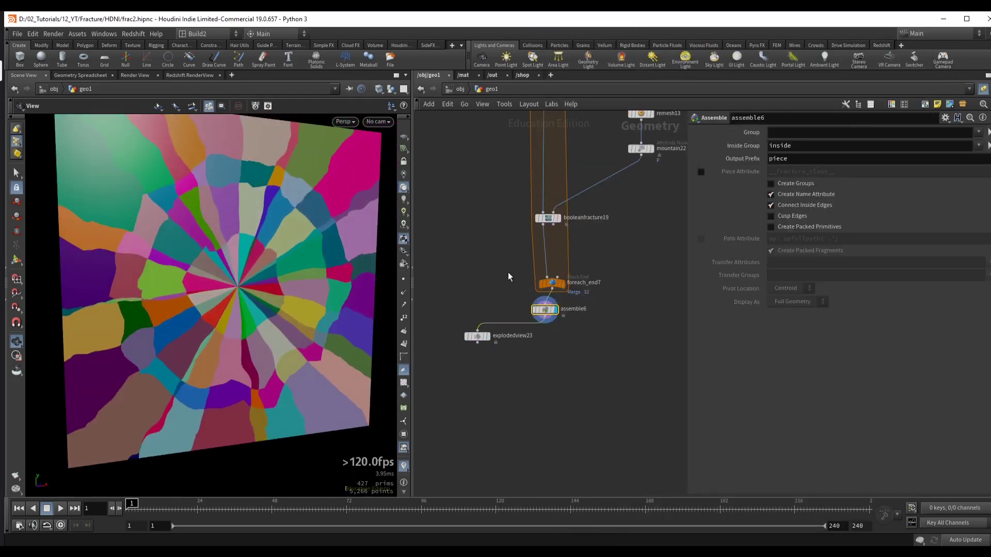
- Display explodedview23, turn off the viewport's piece coloring, and set the Uniform Scale to 0.06
{"action": "middle_click_drag", "start_coordinate": [508, 272], "coordinate": [530, 244]}
{"action": "left_click", "coordinate": [509, 308]}
{"action": "scroll", "coordinate": [371, 423], "scroll_direction": "up", "scroll_amount": 3}
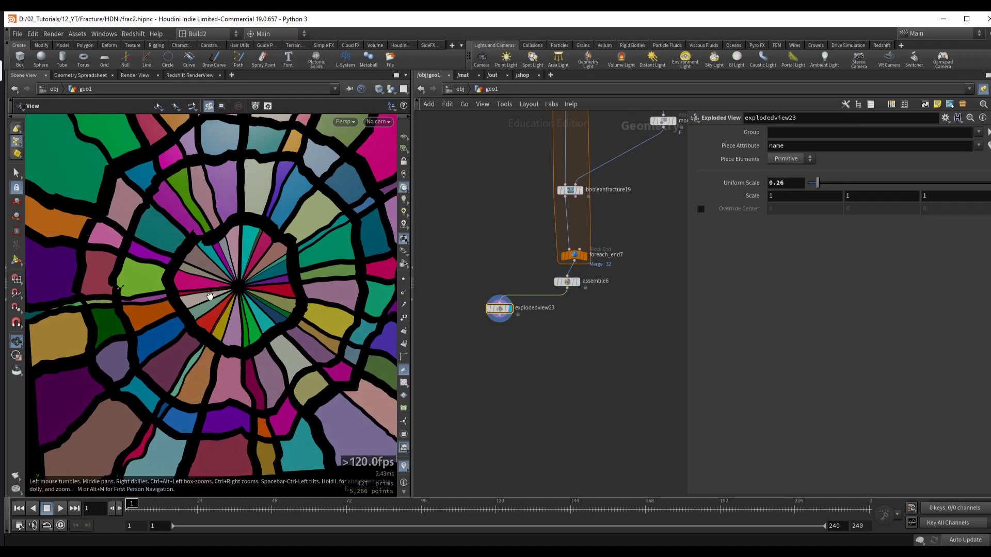
{"action": "left_click", "coordinate": [404, 466]}
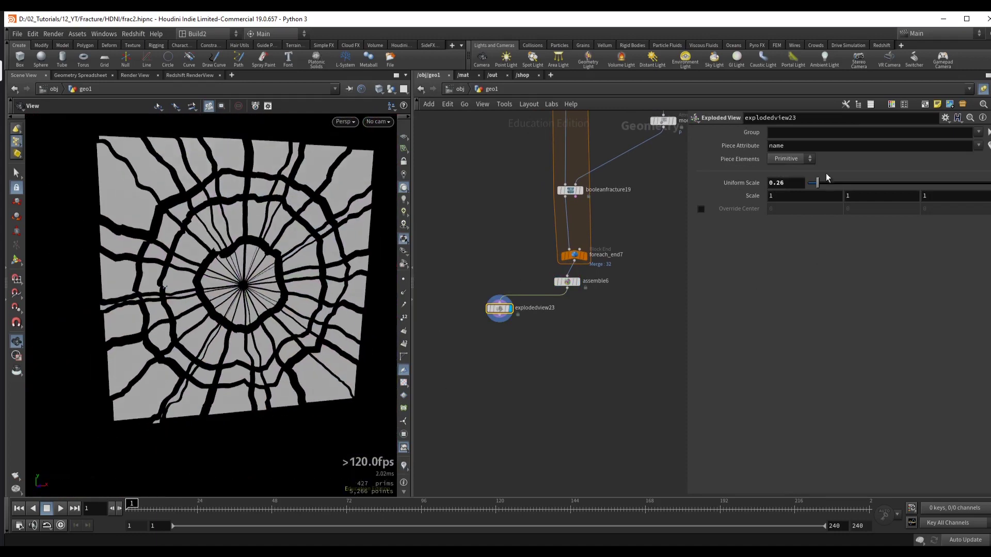
{"action": "left_click_drag", "start_coordinate": [817, 184], "coordinate": [811, 185]}
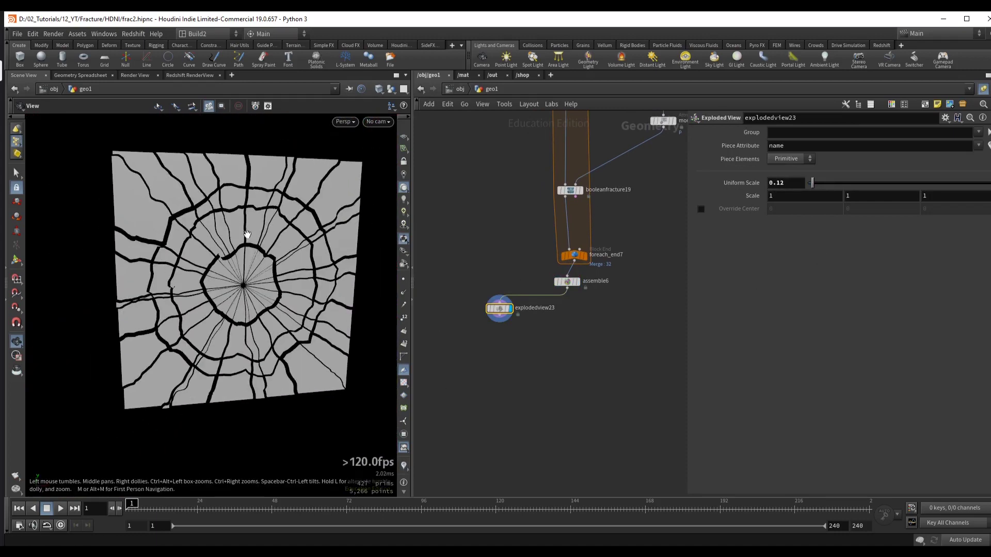
{"action": "left_click_drag", "start_coordinate": [809, 183], "coordinate": [813, 187]}
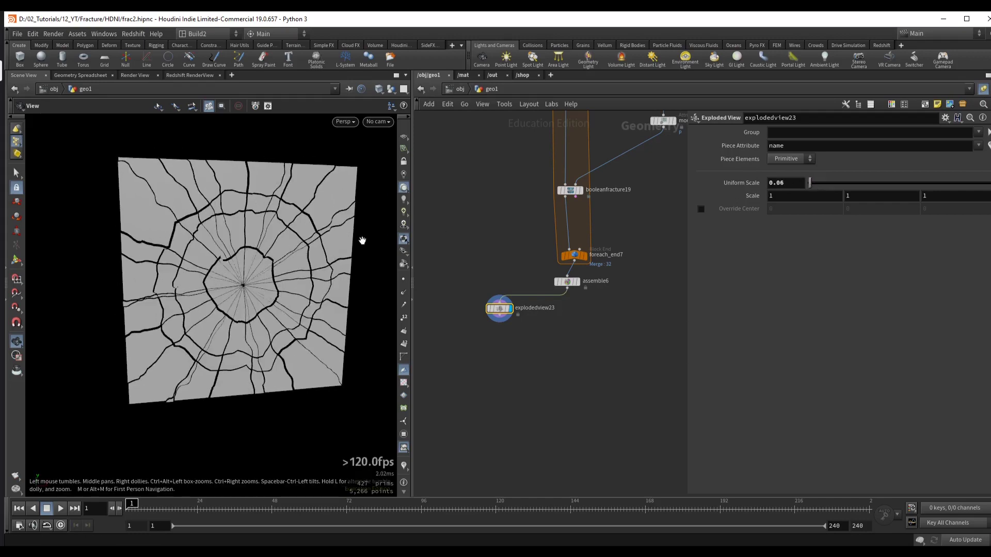
{"action": "scroll", "coordinate": [269, 249], "scroll_direction": "up", "scroll_amount": 5}
{"action": "scroll", "coordinate": [253, 249], "scroll_direction": "down", "scroll_amount": 5}
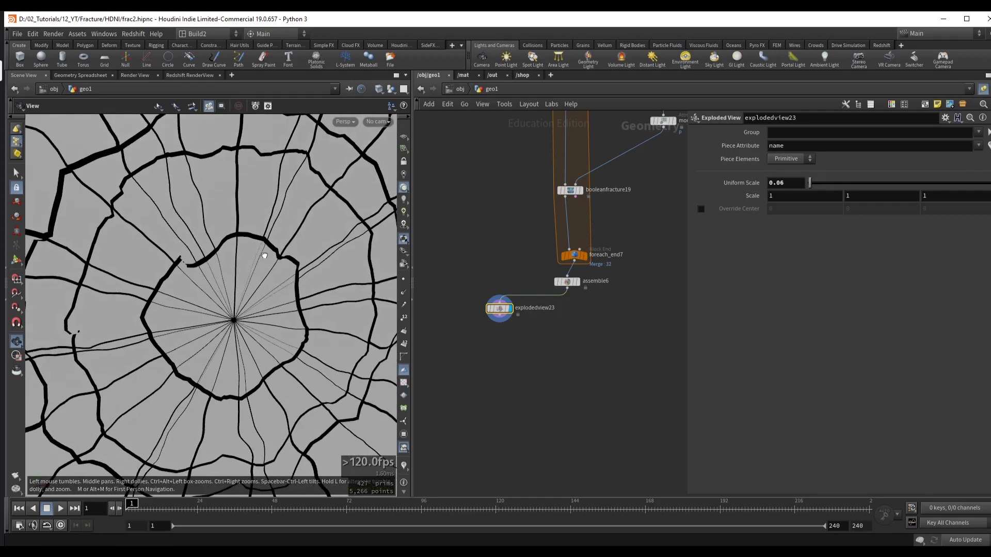
{"action": "scroll", "coordinate": [566, 308], "scroll_direction": "down", "scroll_amount": 3}
- Review the ring cutter branch and the foreach_begin7 to foreach_end7 block in the network
{"action": "middle_click_drag", "start_coordinate": [566, 308], "coordinate": [529, 402]}
{"action": "left_click_drag", "start_coordinate": [603, 355], "coordinate": [506, 178]}
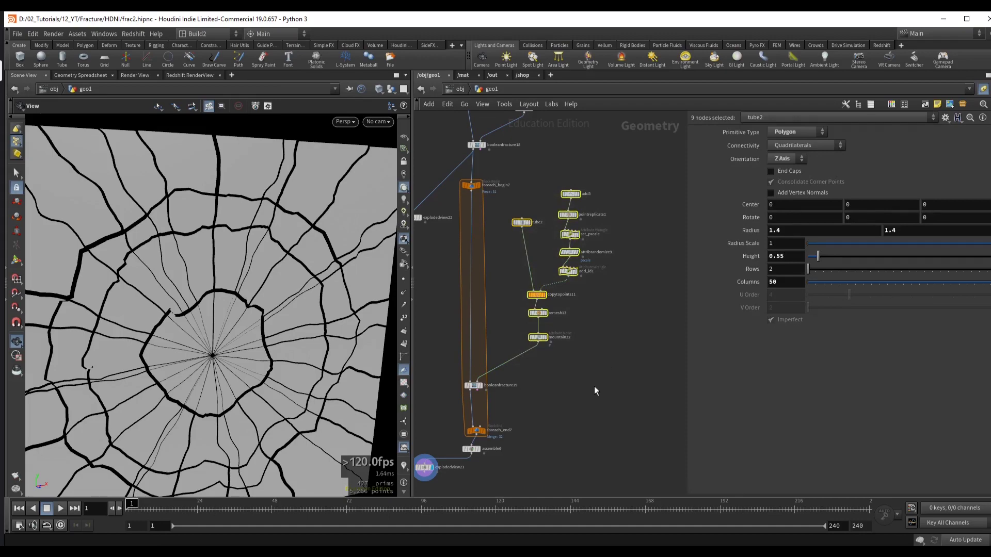
{"action": "middle_click_drag", "start_coordinate": [593, 386], "coordinate": [605, 330]}
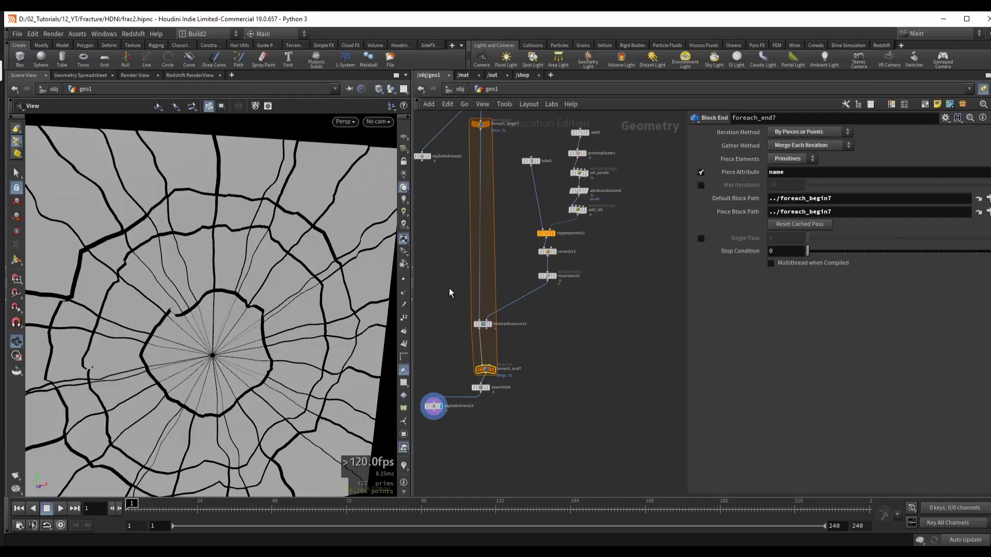
{"action": "middle_click_drag", "start_coordinate": [449, 288], "coordinate": [493, 299]}
{"action": "scroll", "coordinate": [490, 294], "scroll_direction": "down", "scroll_amount": 2}
{"action": "left_click_drag", "start_coordinate": [476, 198], "coordinate": [452, 178]}
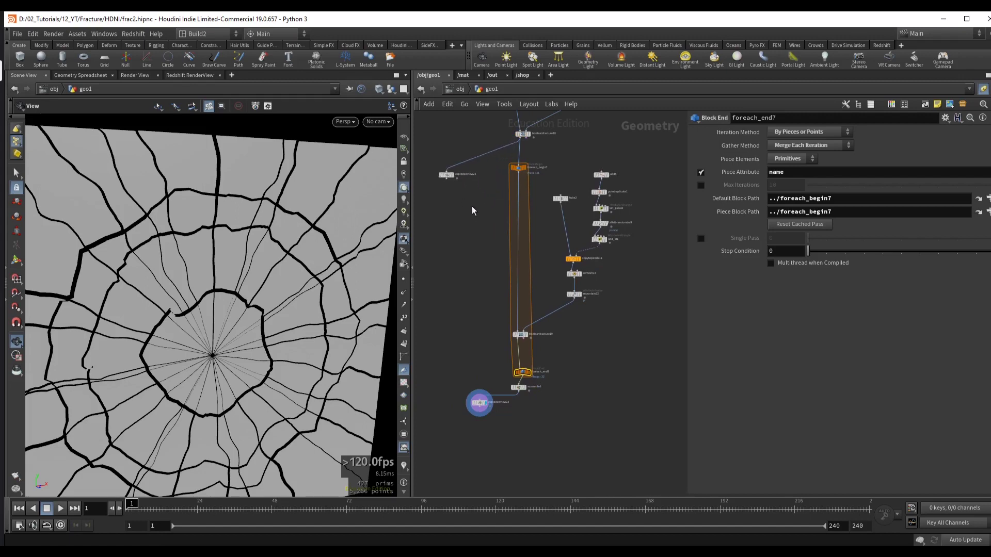
{"action": "scroll", "coordinate": [572, 310], "scroll_direction": "down", "scroll_amount": 3}
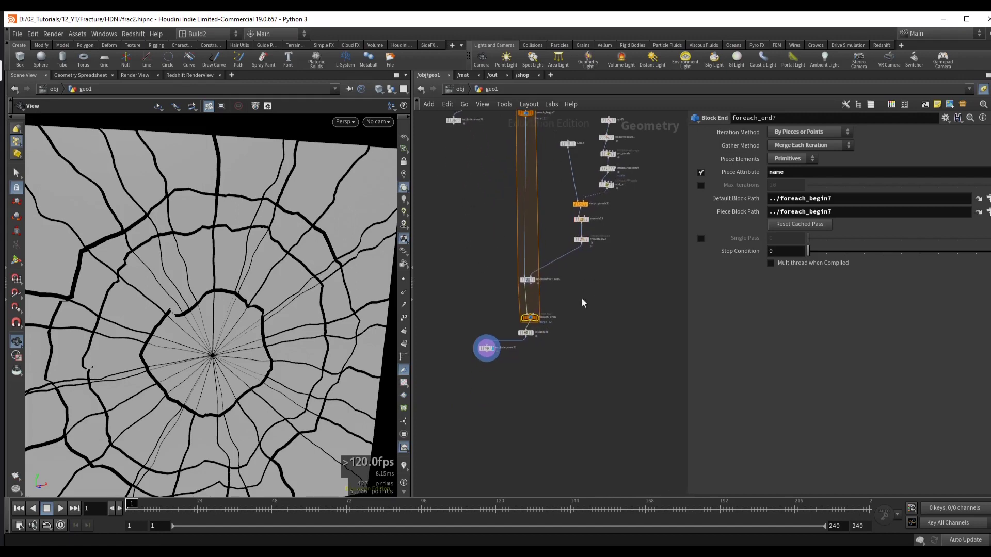
{"action": "left_click_drag", "start_coordinate": [479, 347], "coordinate": [471, 376]}
{"action": "scroll", "coordinate": [573, 323], "scroll_direction": "up", "scroll_amount": 2}
{"action": "scroll", "coordinate": [601, 308], "scroll_direction": "up", "scroll_amount": 2}
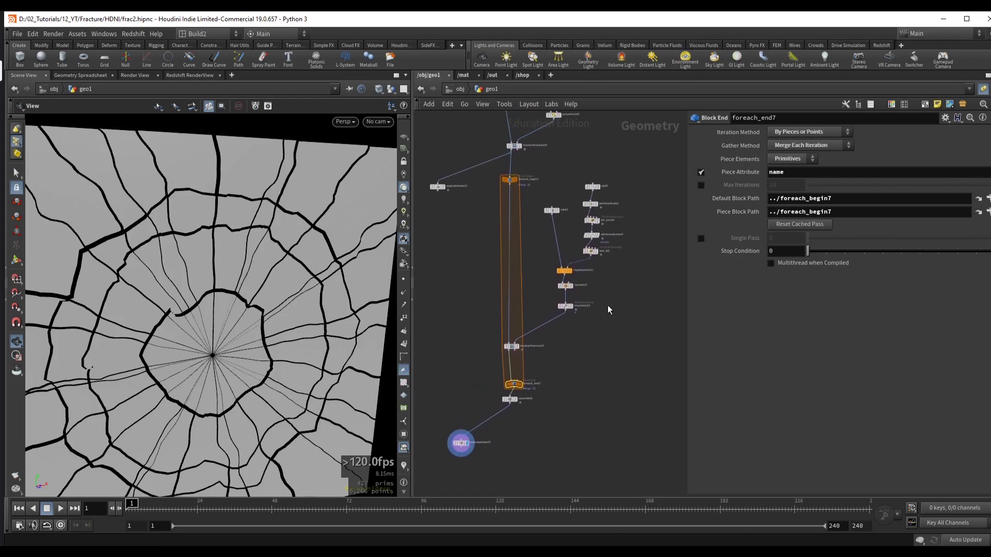
{"action": "left_click_drag", "start_coordinate": [534, 197], "coordinate": [627, 337]}
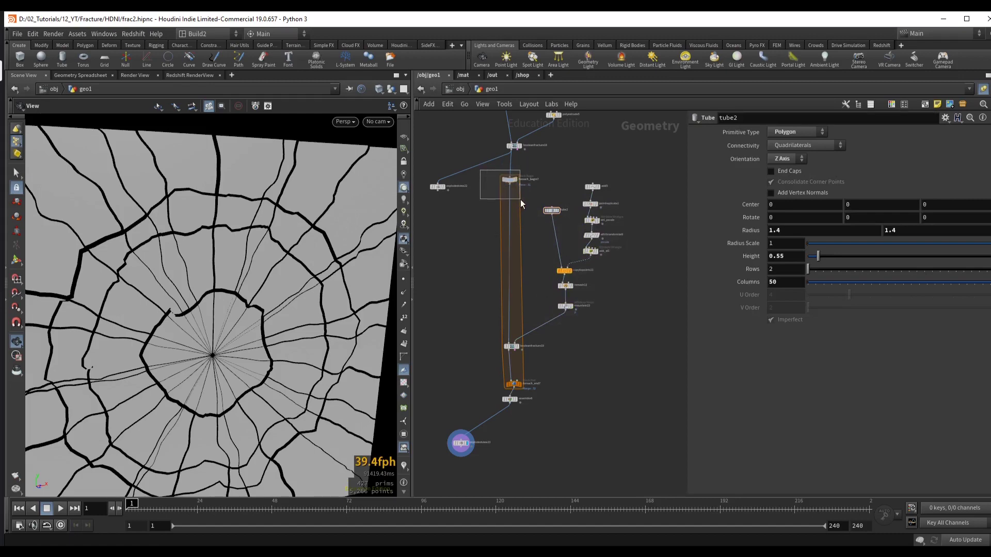
{"action": "left_click_drag", "start_coordinate": [520, 199], "coordinate": [521, 199]}
- Display add5 and move it up to make room above pointreplicate1
{"action": "scroll", "coordinate": [617, 162], "scroll_direction": "up", "scroll_amount": 3}
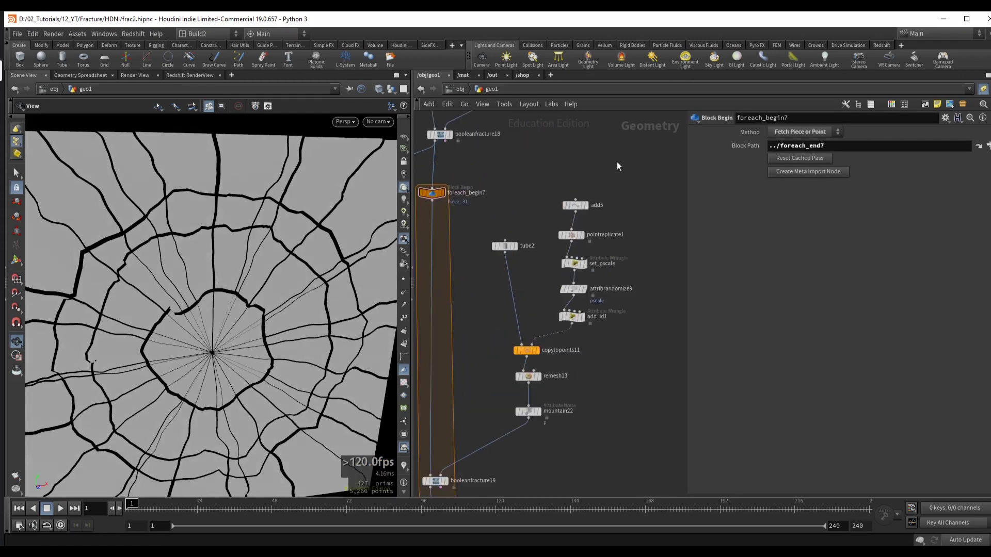
{"action": "left_click", "coordinate": [576, 204]}
{"action": "left_click", "coordinate": [586, 205]}
{"action": "left_click_drag", "start_coordinate": [575, 205], "coordinate": [581, 182]}
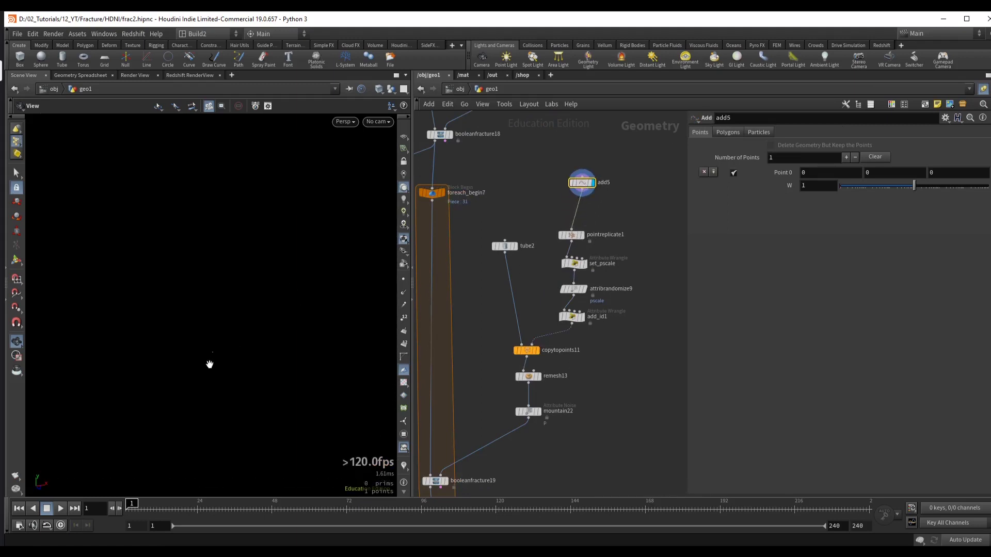
{"action": "left_click_drag", "start_coordinate": [474, 223], "coordinate": [614, 441]}
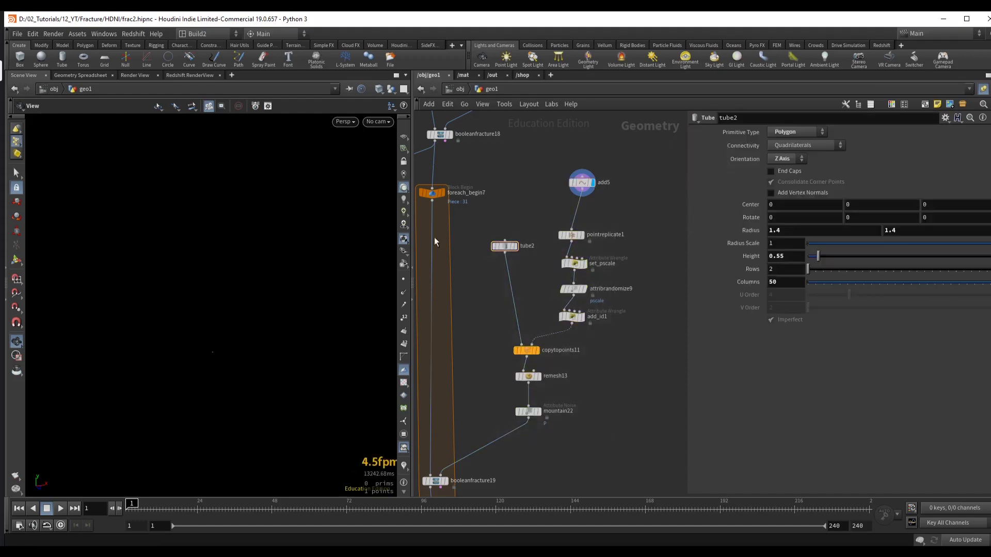
- Insert a Block Begin node between add5 and pointreplicate1 and set its Method to Fetch Input
{"action": "scroll", "coordinate": [549, 215], "scroll_direction": "down", "scroll_amount": 2}
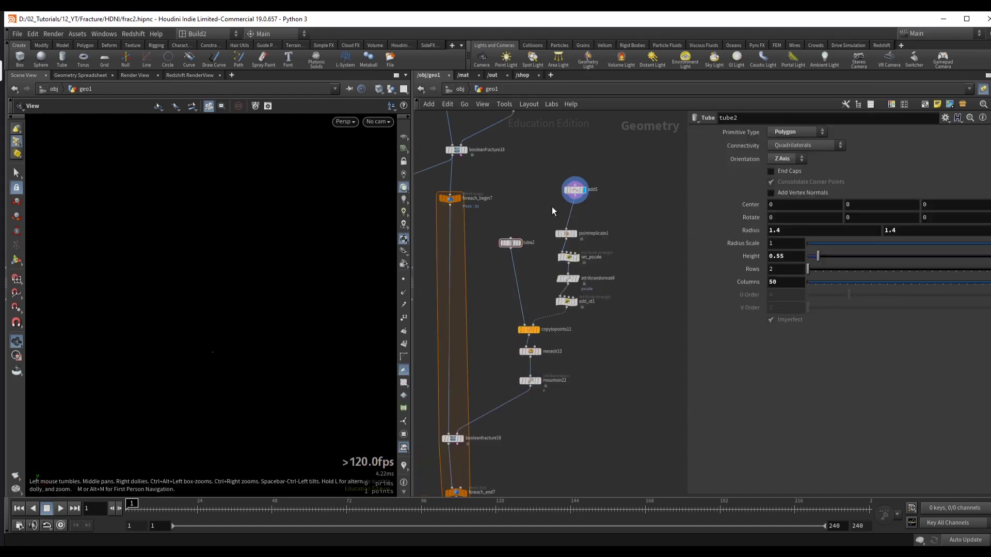
{"action": "key", "text": "Tab"}
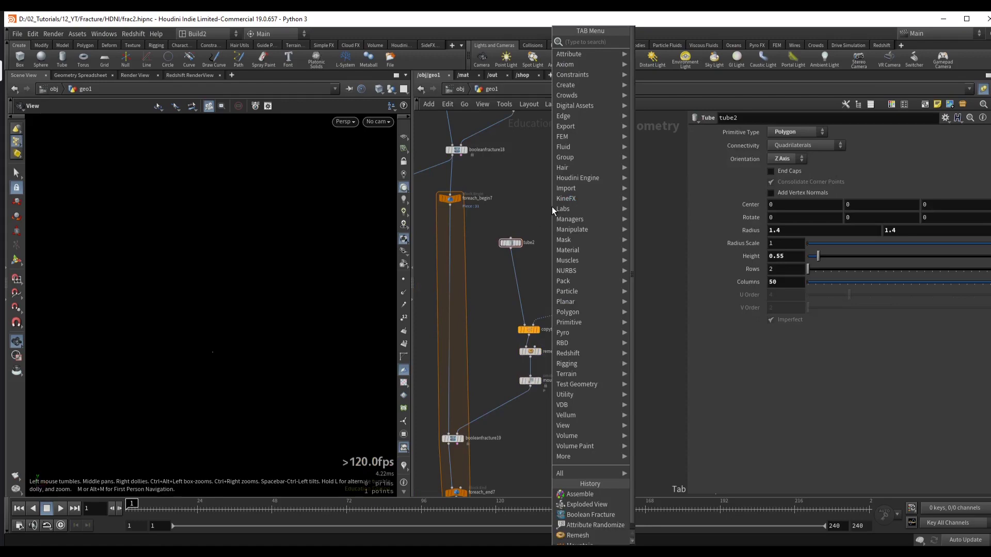
{"action": "type", "text": "point"}
{"action": "key", "text": "Escape"}
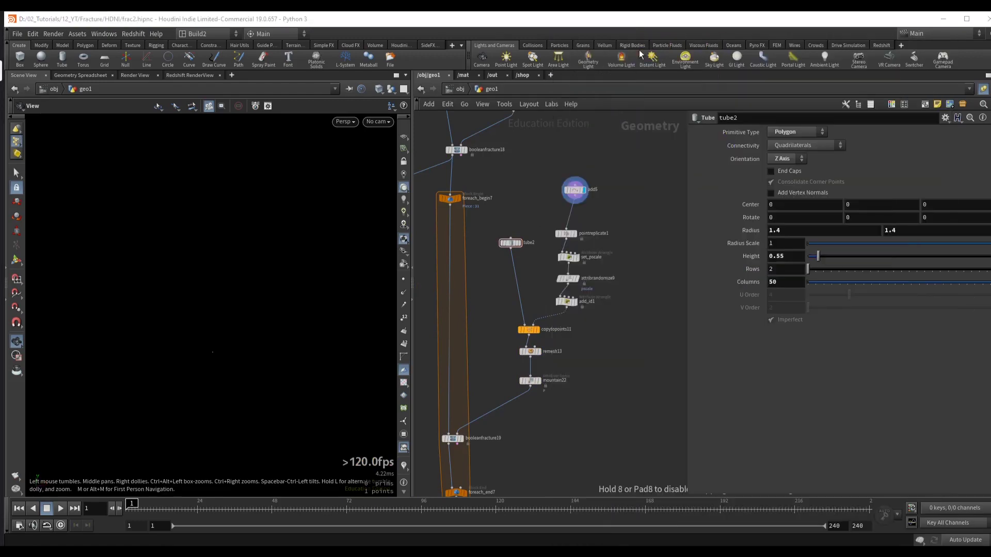
{"action": "left_click", "coordinate": [543, 209]}
{"action": "scroll", "coordinate": [544, 278], "scroll_direction": "up", "scroll_amount": 3}
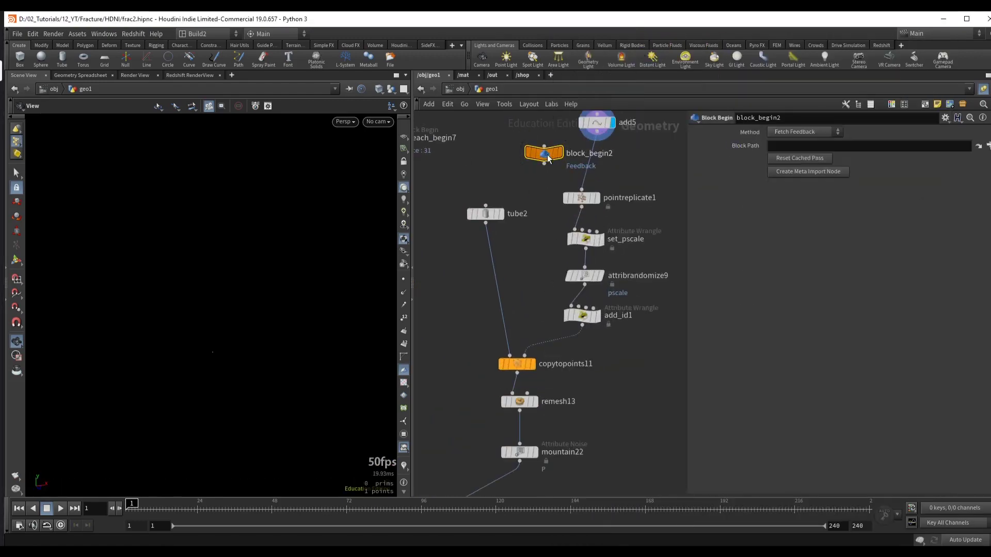
{"action": "left_click_drag", "start_coordinate": [548, 158], "coordinate": [584, 161]}
{"action": "middle_click_drag", "start_coordinate": [539, 131], "coordinate": [507, 231]}
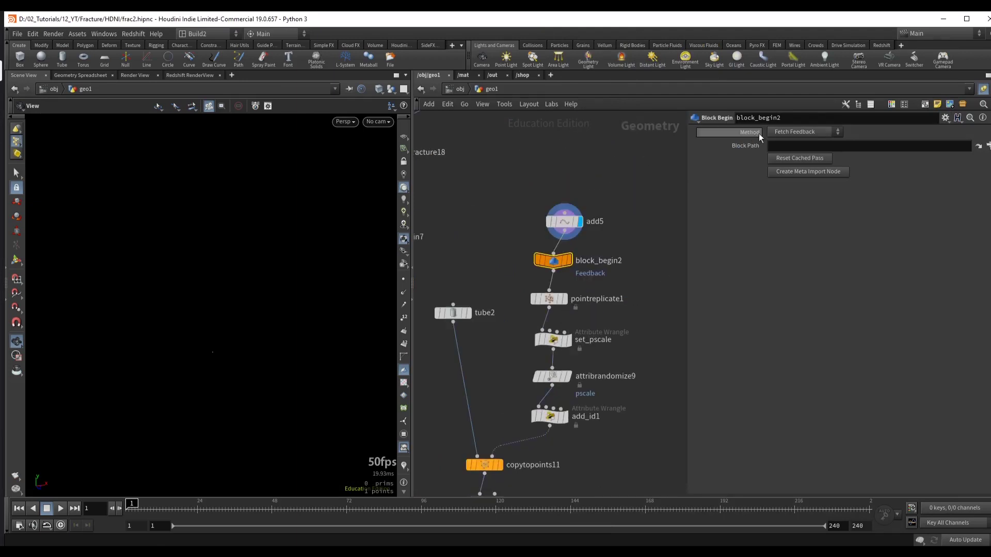
{"action": "left_click", "coordinate": [802, 132]}
{"action": "left_click", "coordinate": [800, 172]}
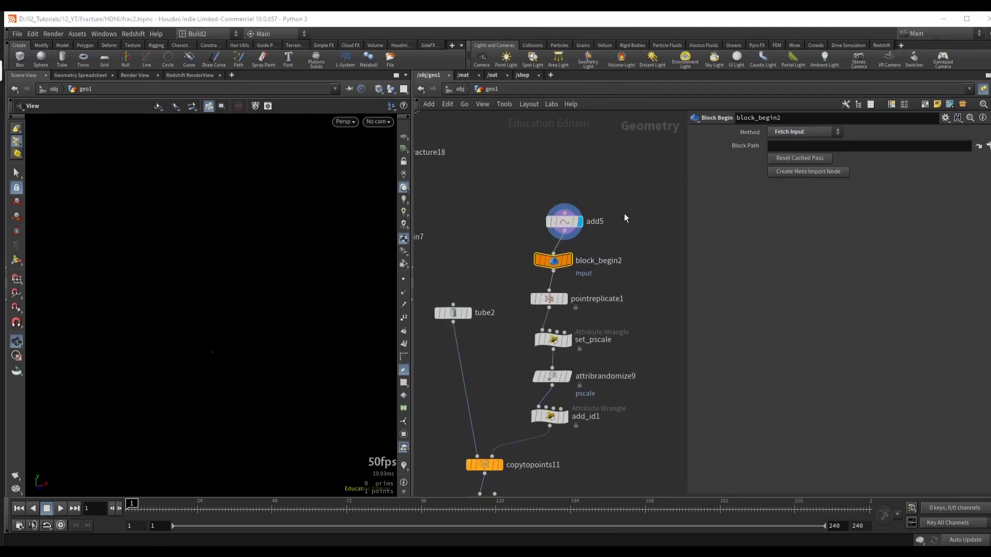
- Space add5 away from block_begin2 and set block_begin2's Block Path to foreach_end7 so the ring cutter nodes join the loop
{"action": "left_click_drag", "start_coordinate": [564, 222], "coordinate": [611, 212]}
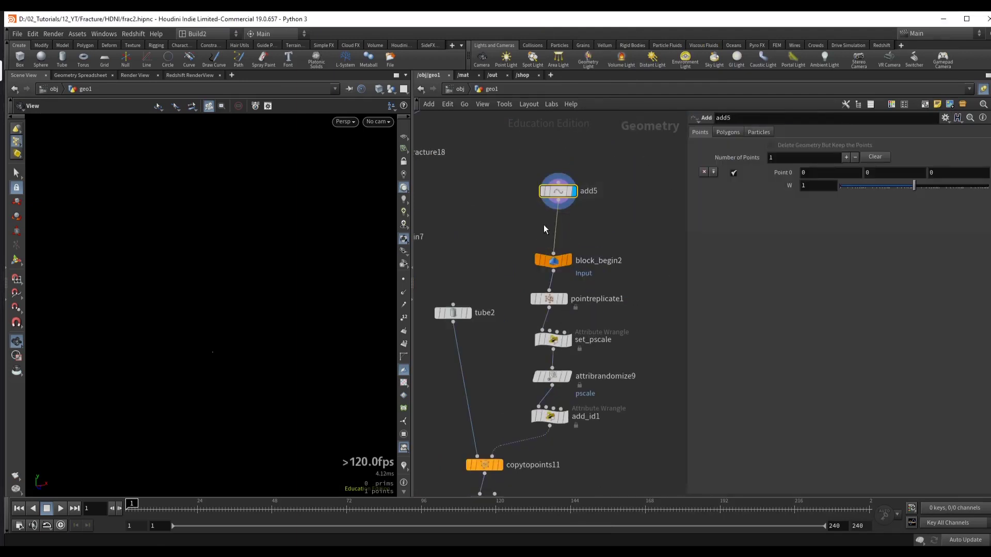
{"action": "left_click_drag", "start_coordinate": [499, 235], "coordinate": [606, 273]}
{"action": "scroll", "coordinate": [549, 196], "scroll_direction": "down", "scroll_amount": 3}
{"action": "left_click_drag", "start_coordinate": [597, 216], "coordinate": [591, 213]}
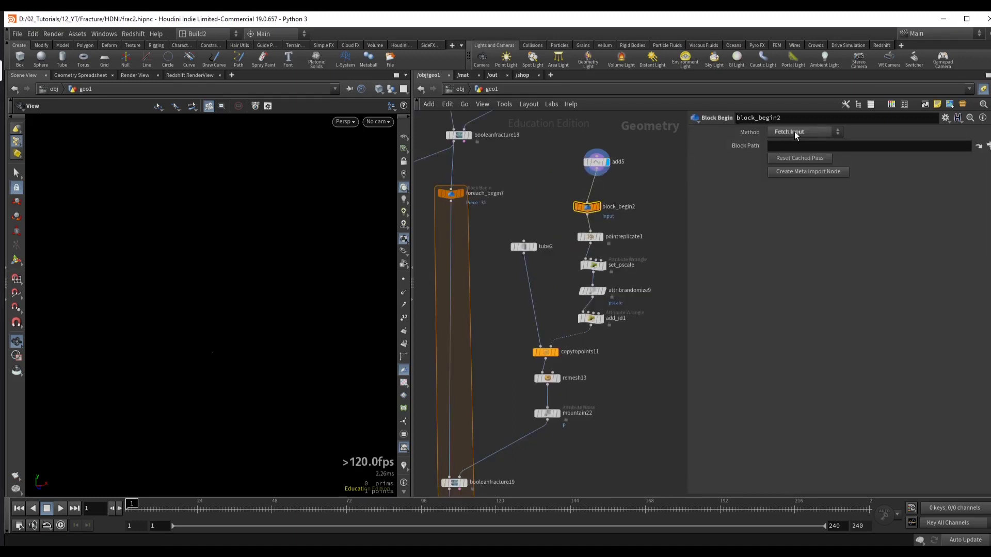
{"action": "scroll", "coordinate": [599, 371], "scroll_direction": "down", "scroll_amount": 3}
{"action": "mouse_move", "coordinate": [520, 415]}
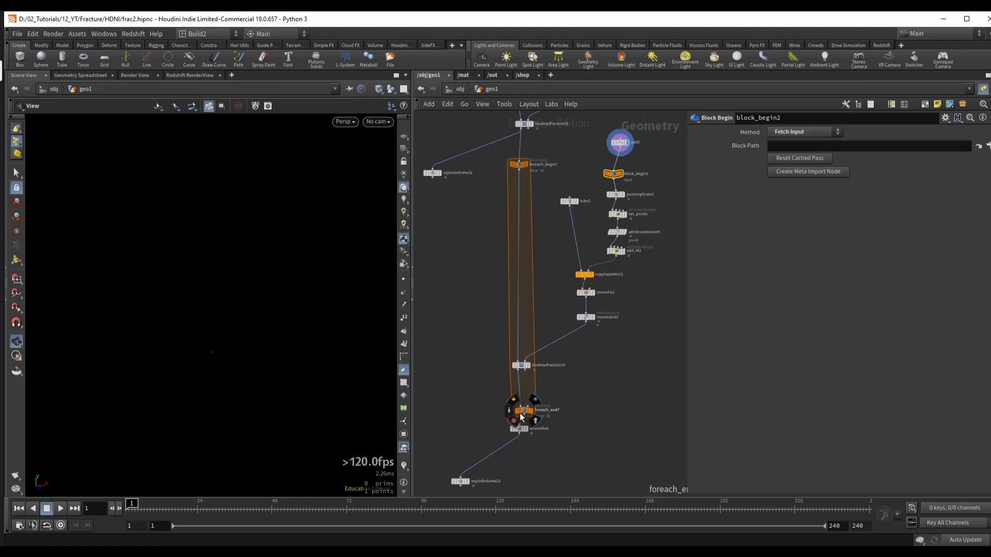
{"action": "left_click_drag", "start_coordinate": [523, 410], "coordinate": [785, 147]}
{"action": "left_click_drag", "start_coordinate": [612, 377], "coordinate": [541, 214]}
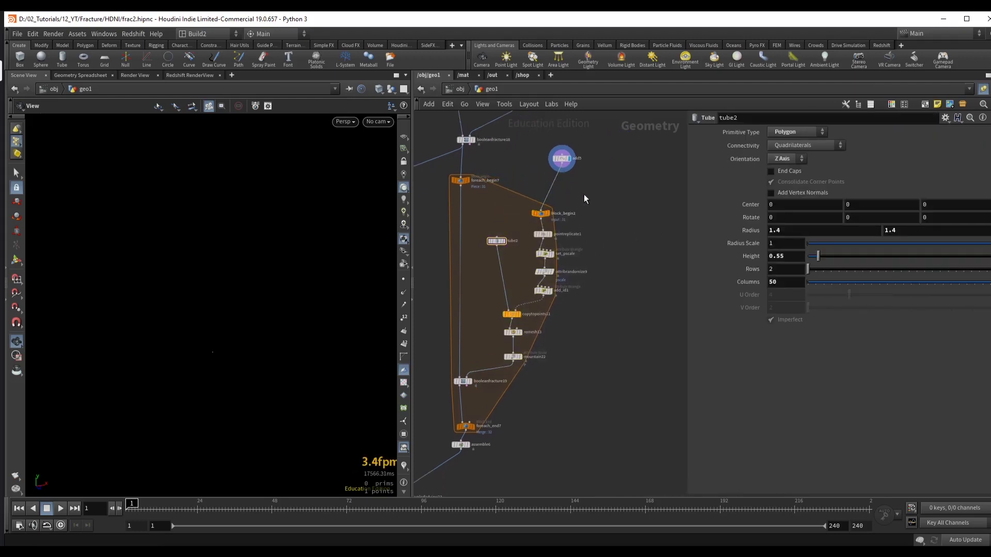
- Insert a Block Begin Compile node between booleanfracture18 and foreach_begin7
{"action": "key", "text": "Tab"}
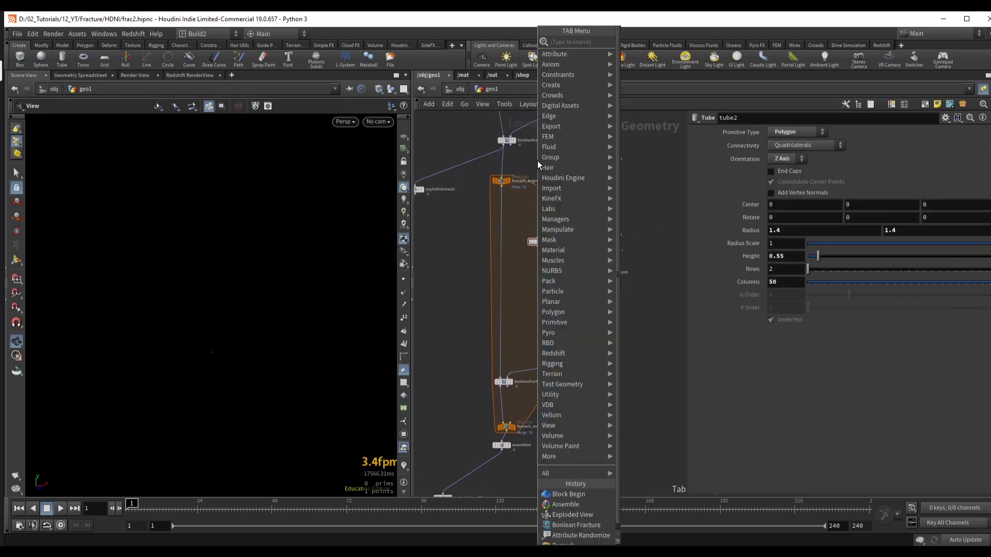
{"action": "type", "text": "b be"}
{"action": "key", "text": "Down"}
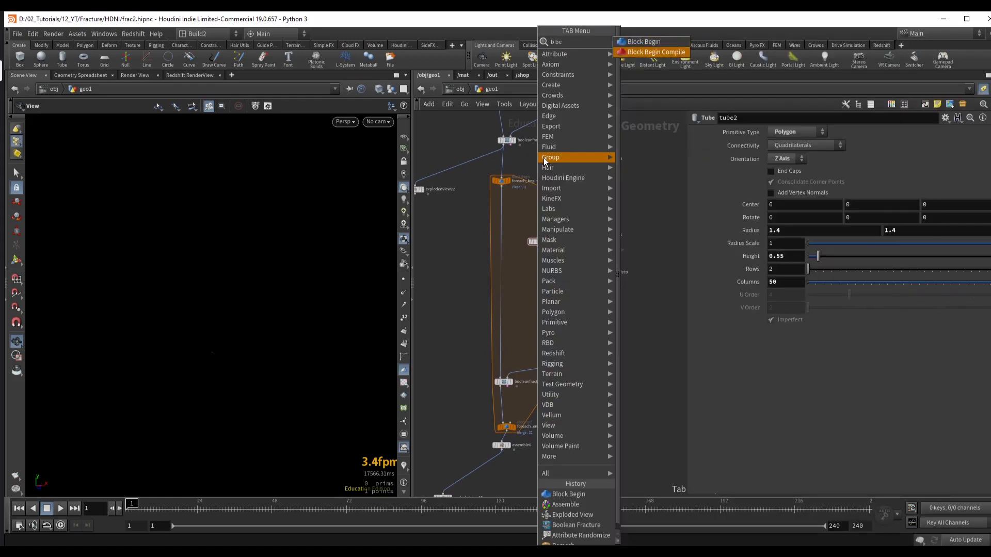
{"action": "key", "text": "Return"}
{"action": "left_click", "coordinate": [519, 175]}
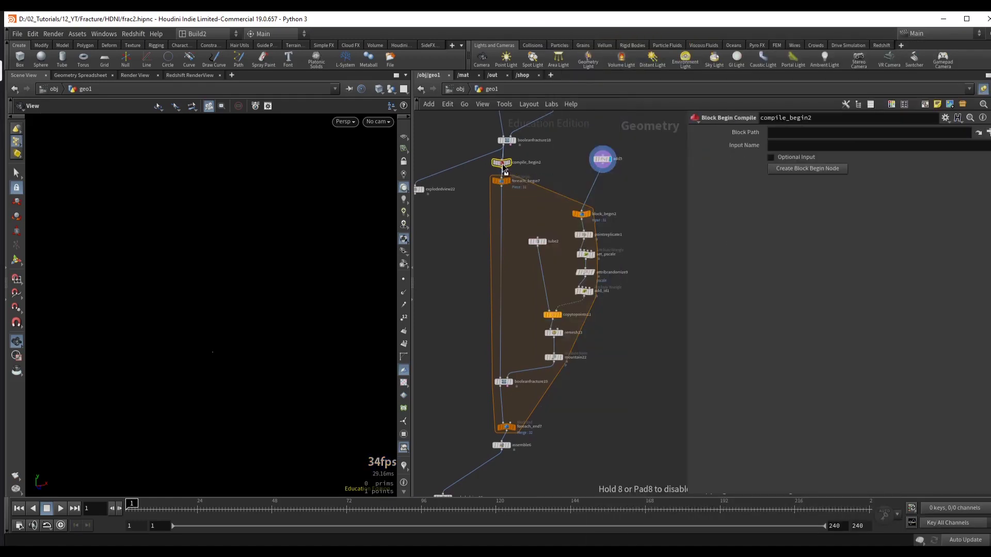
- Move assemble6 and explodedview23 down and insert a Block End Compile node between foreach_end7 and assemble6
{"action": "scroll", "coordinate": [464, 346], "scroll_direction": "down", "scroll_amount": 2}
{"action": "left_click_drag", "start_coordinate": [429, 372], "coordinate": [530, 422]}
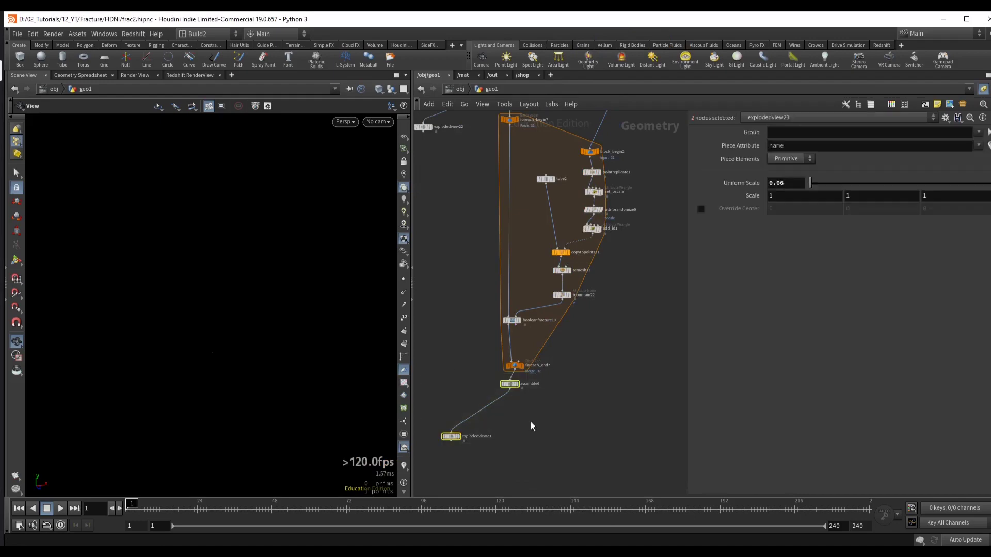
{"action": "key", "text": "l"}
{"action": "key", "text": "Tab"}
{"action": "type", "text": "b en"}
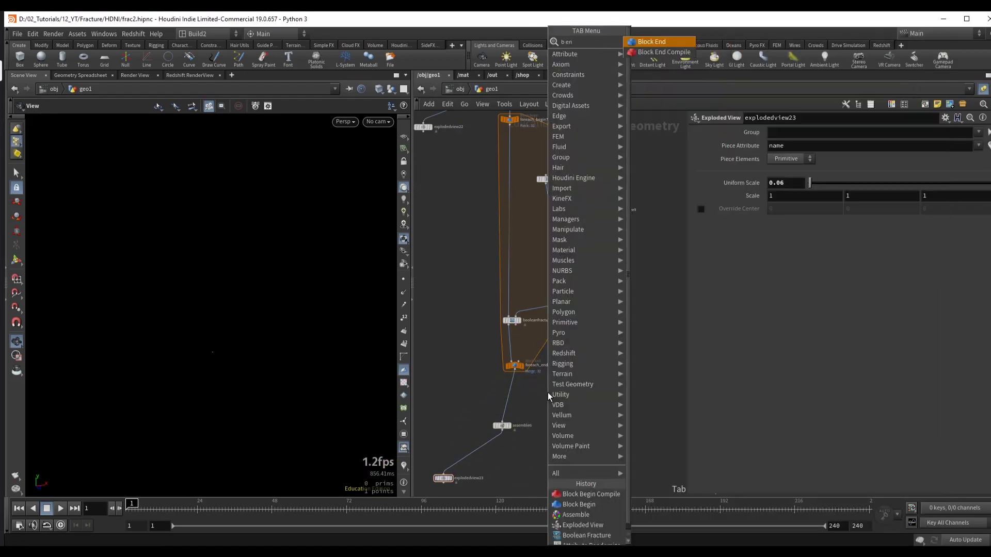
{"action": "key", "text": "Down"}
{"action": "key", "text": "Return"}
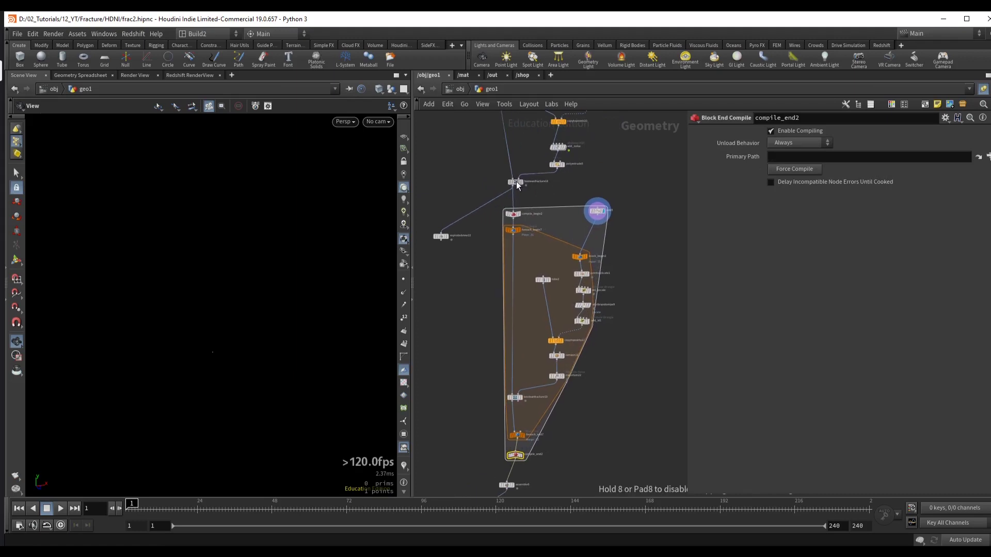
- Set compile_begin2's Block Path to compile_end2
{"action": "scroll", "coordinate": [490, 203], "scroll_direction": "up", "scroll_amount": 3}
{"action": "middle_click_drag", "start_coordinate": [500, 203], "coordinate": [485, 206]}
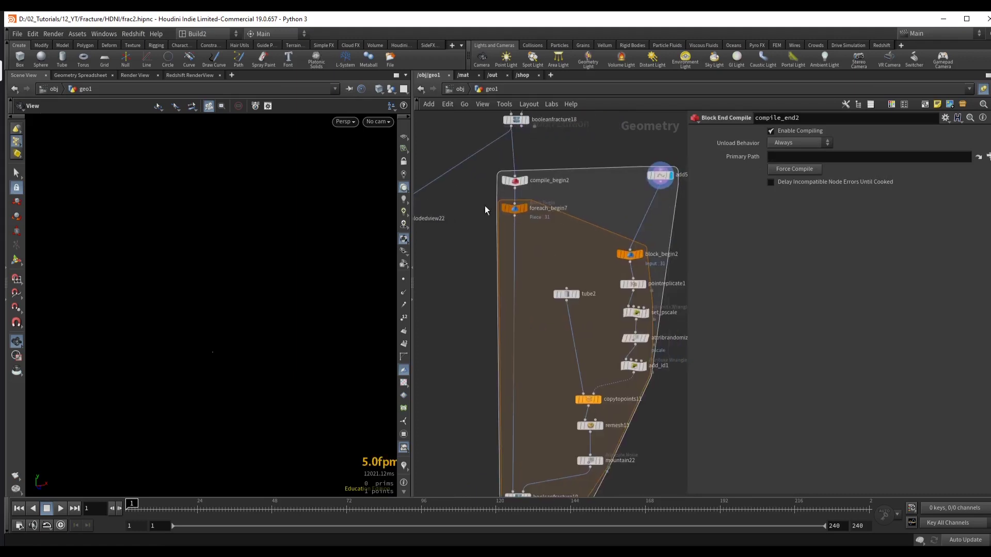
{"action": "left_click", "coordinate": [515, 180]}
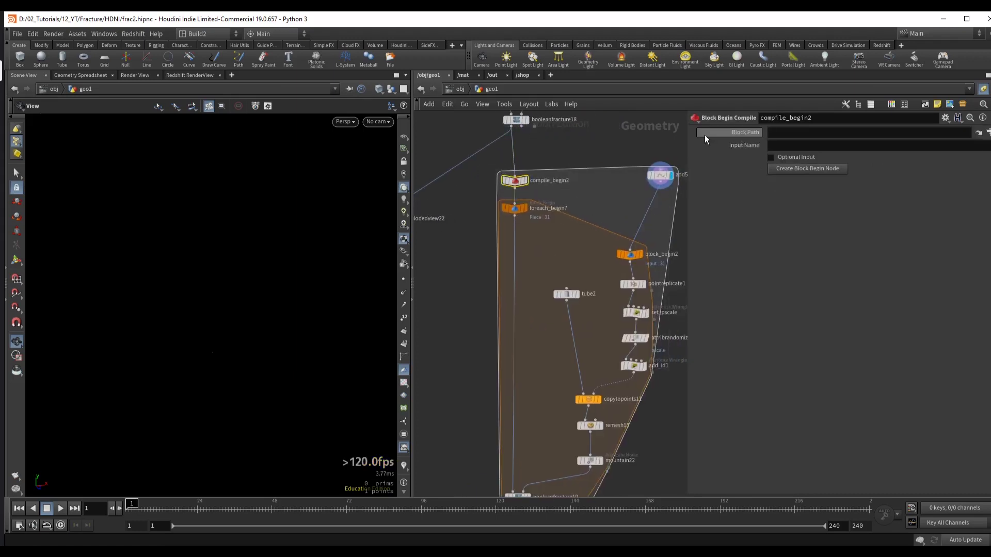
{"action": "scroll", "coordinate": [482, 327], "scroll_direction": "down", "scroll_amount": 2}
{"action": "middle_click_drag", "start_coordinate": [482, 327], "coordinate": [491, 206]}
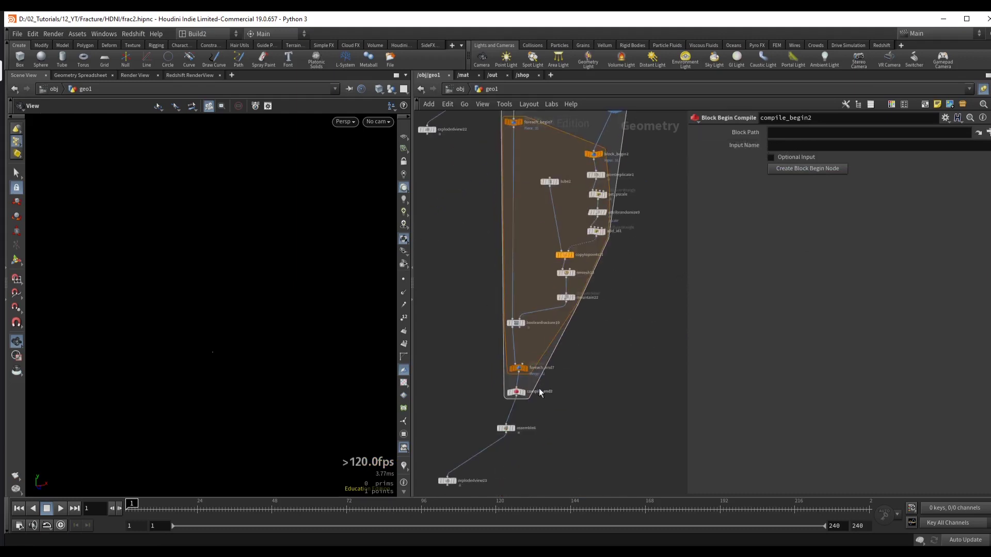
{"action": "left_click_drag", "start_coordinate": [516, 396], "coordinate": [786, 132]}
- Enable Multithread when Compiled on foreach_end7 and display compile_end2
{"action": "left_click_drag", "start_coordinate": [516, 381], "coordinate": [540, 386]}
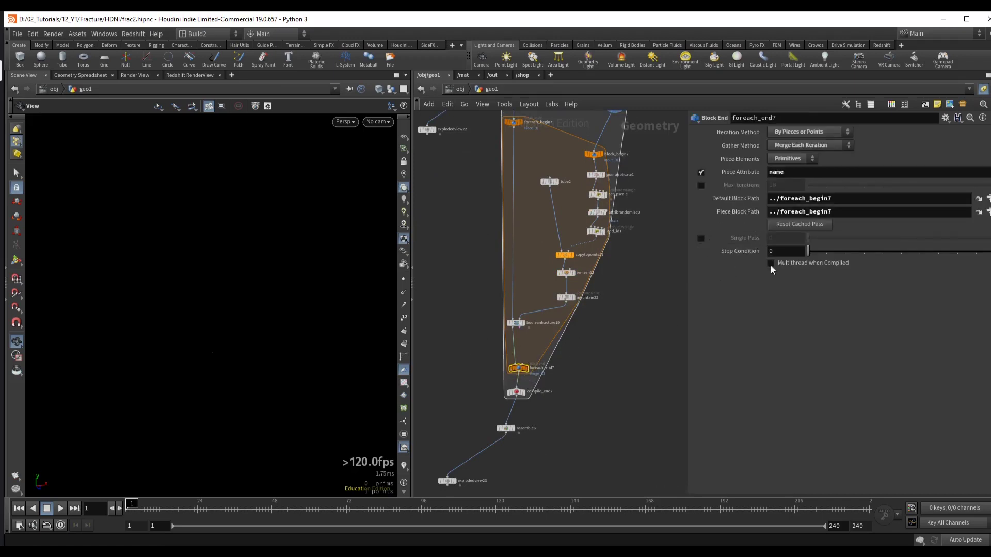
{"action": "left_click", "coordinate": [771, 263]}
{"action": "left_click", "coordinate": [516, 392]}
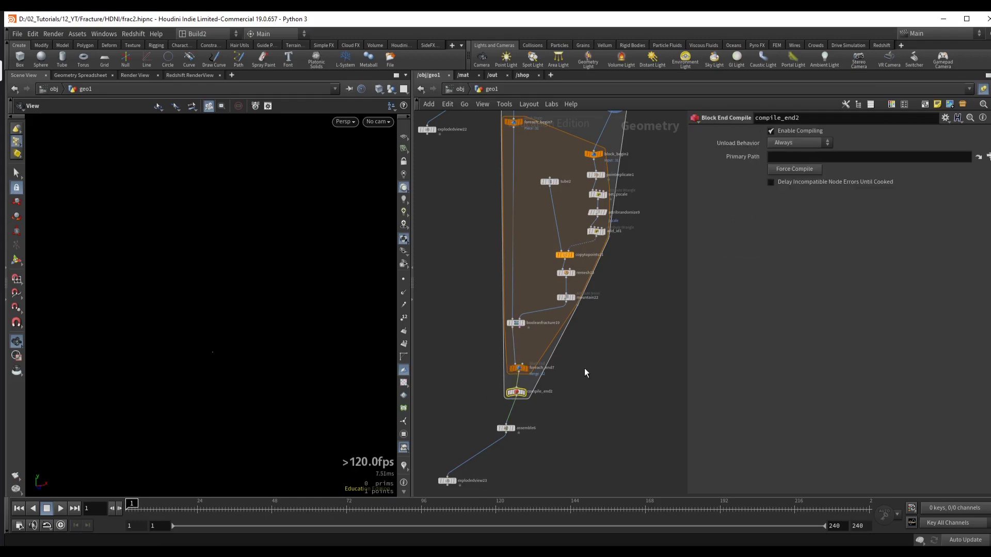
{"action": "left_click", "coordinate": [523, 393]}
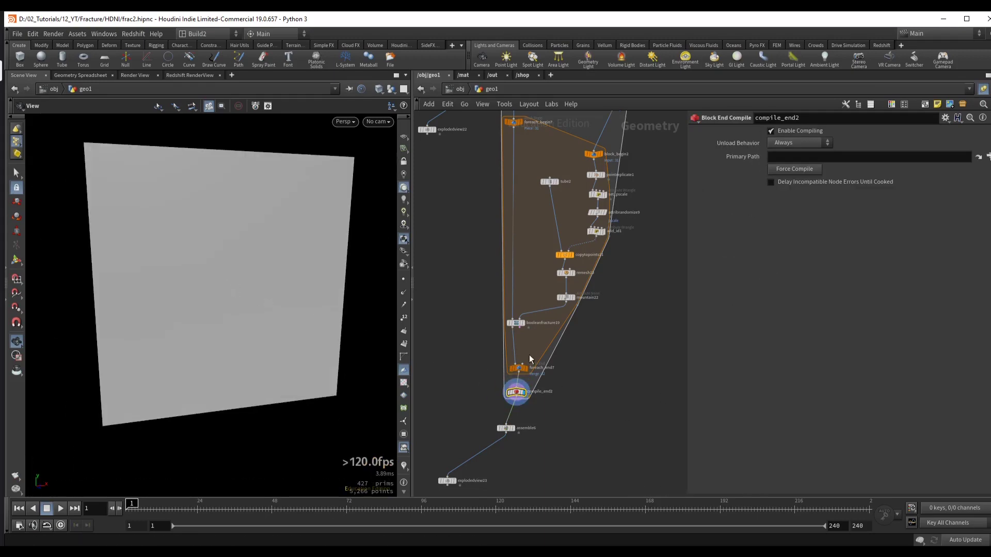
- Display explodedview23 and examine the fractured panel produced by the compiled loop
{"action": "middle_click_drag", "start_coordinate": [531, 358], "coordinate": [551, 289]}
{"action": "left_click", "coordinate": [473, 412]}
{"action": "mouse_move", "coordinate": [232, 289]}
{"action": "left_mouse_down", "text": "alt"}
{"action": "mouse_move", "coordinate": [216, 299]}
{"action": "mouse_move", "coordinate": [243, 289]}
{"action": "mouse_move", "coordinate": [227, 294]}
{"action": "left_mouse_up", "text": "alt"}
{"action": "left_click", "coordinate": [536, 324]}
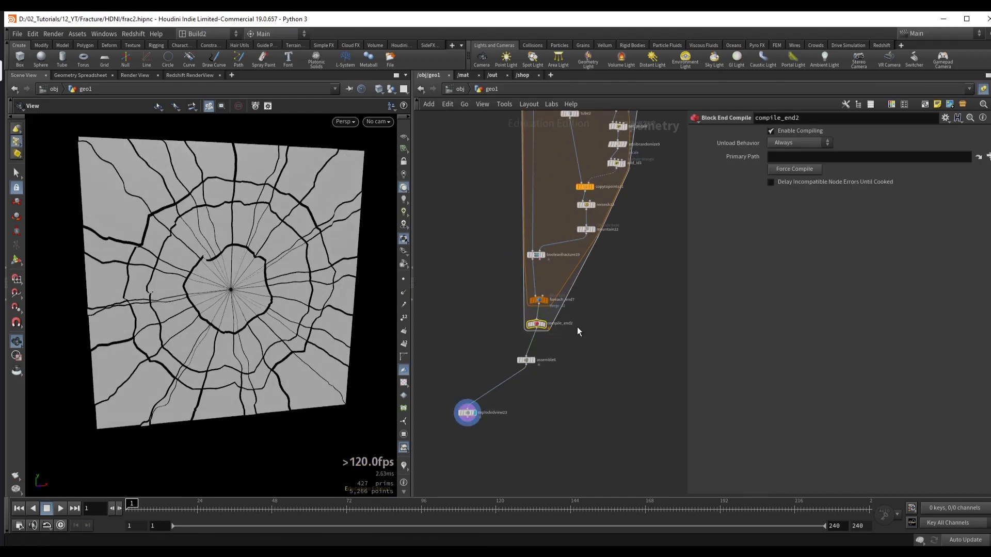
- Review the set_pscale, attribrandomize9 and add_id1 nodes and move tube2 down closer to copytopoints11
{"action": "middle_click_drag", "start_coordinate": [646, 226], "coordinate": [606, 342]}
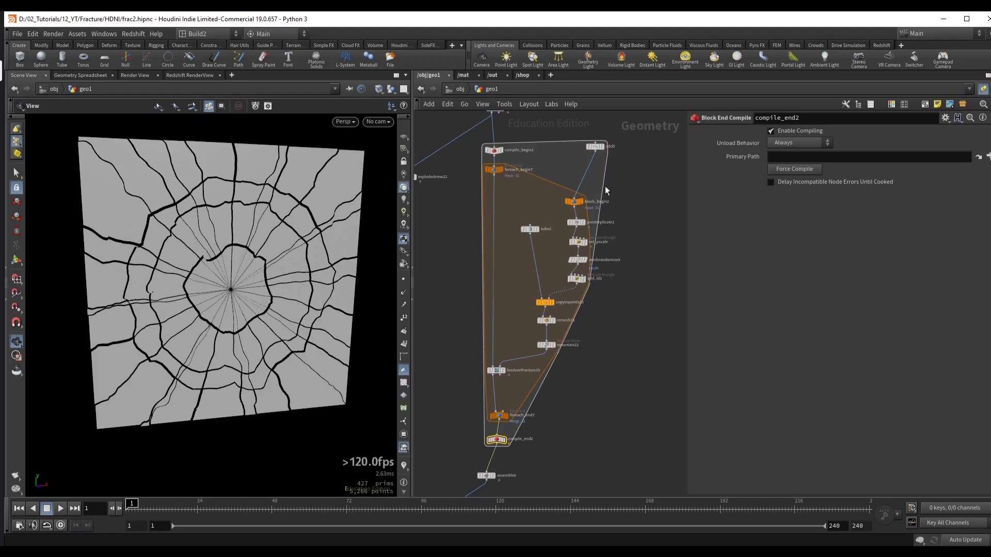
{"action": "scroll", "coordinate": [536, 215], "scroll_direction": "up", "scroll_amount": 3}
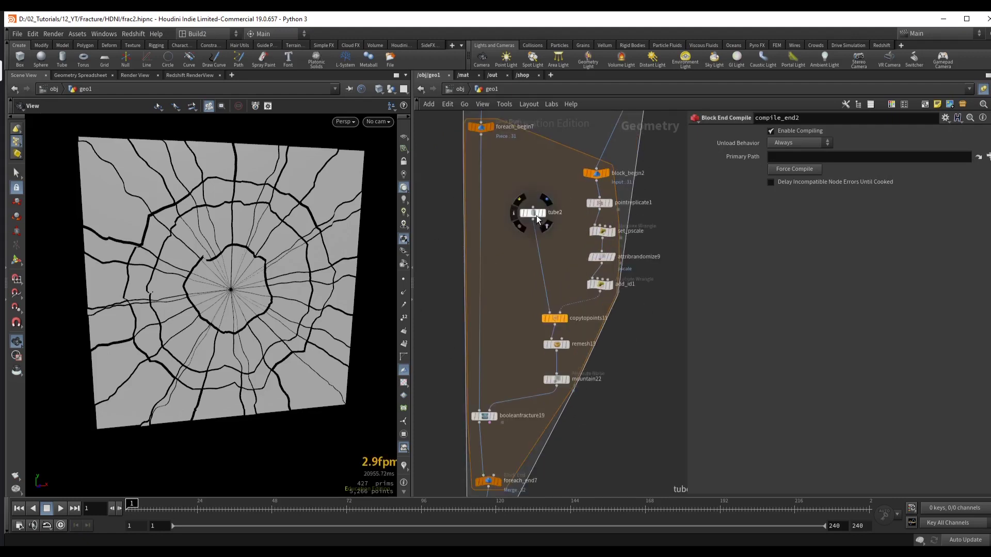
{"action": "left_click", "coordinate": [541, 235]}
{"action": "left_click", "coordinate": [556, 262]}
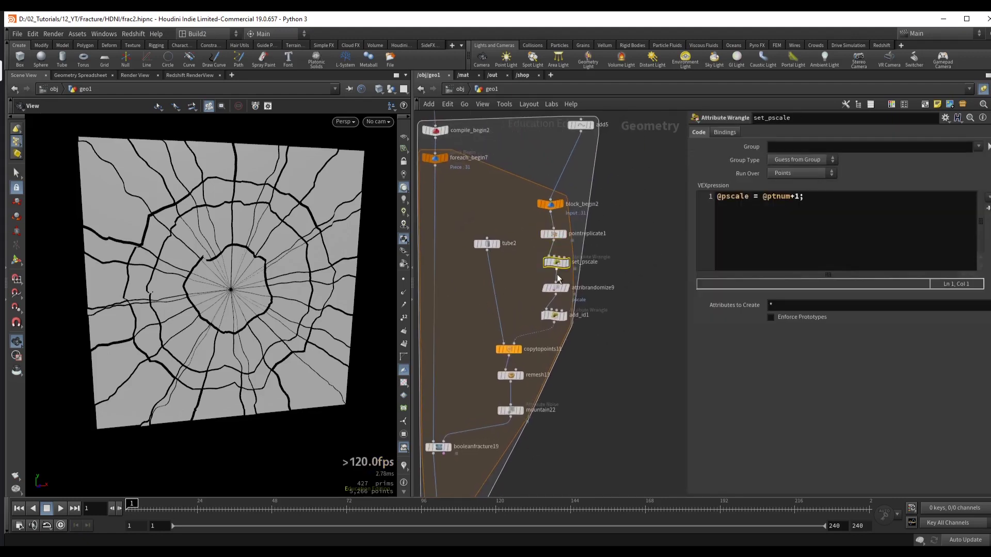
{"action": "left_click", "coordinate": [555, 290]}
{"action": "left_click", "coordinate": [554, 315]}
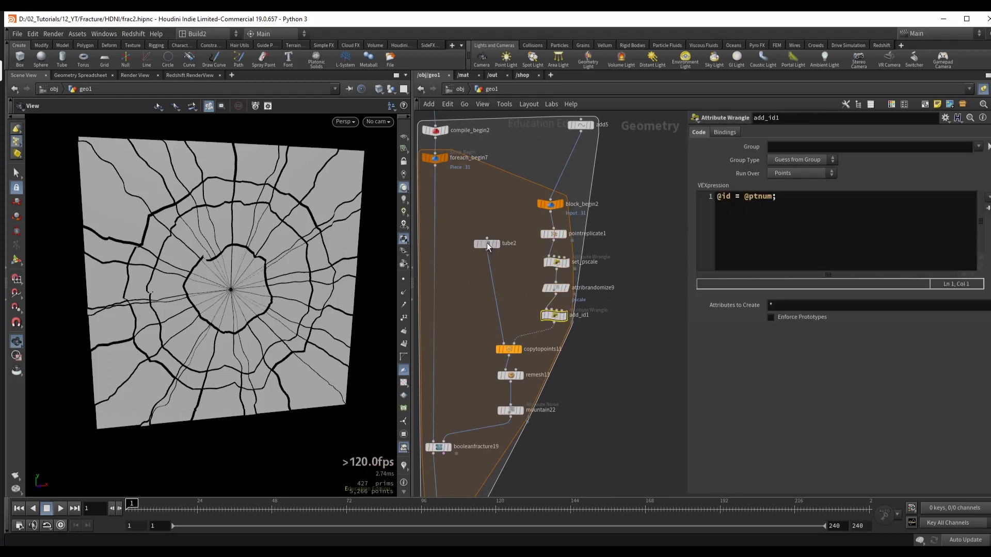
{"action": "left_click_drag", "start_coordinate": [487, 242], "coordinate": [482, 302]}
- Create a meta import node from foreach_begin7 and place it inside the loop beside block_begin2
{"action": "left_click", "coordinate": [436, 161]}
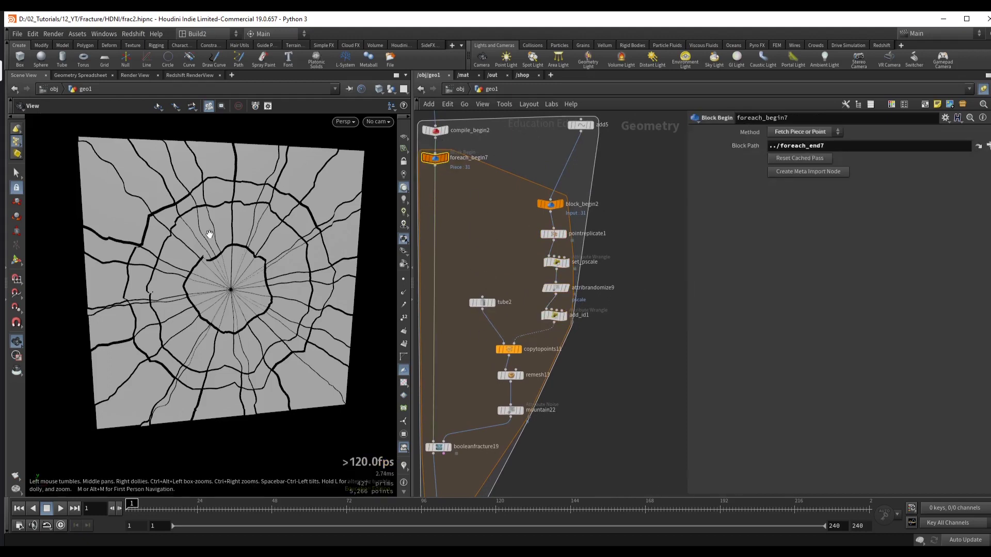
{"action": "left_click_drag", "start_coordinate": [212, 228], "coordinate": [228, 258]}
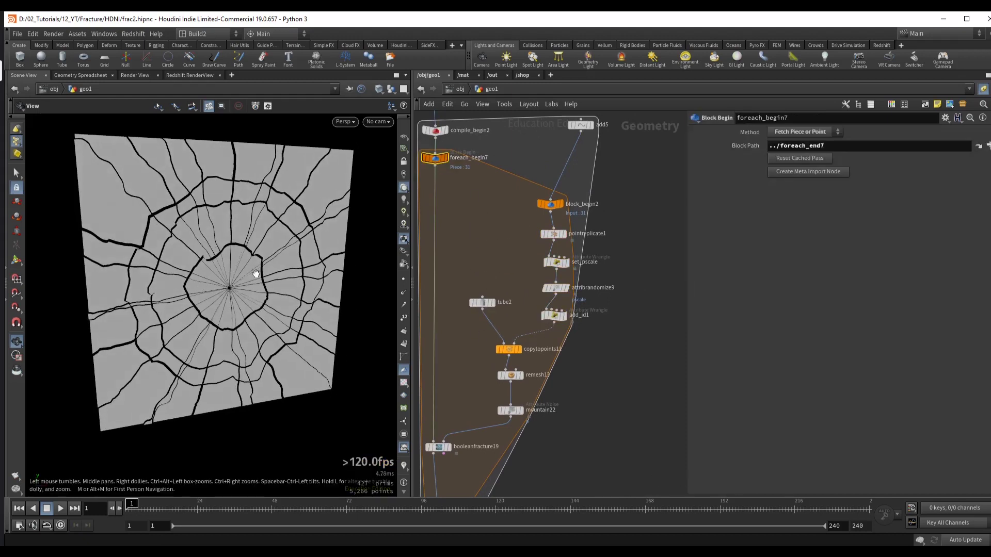
{"action": "middle_click_drag", "start_coordinate": [475, 230], "coordinate": [497, 240]}
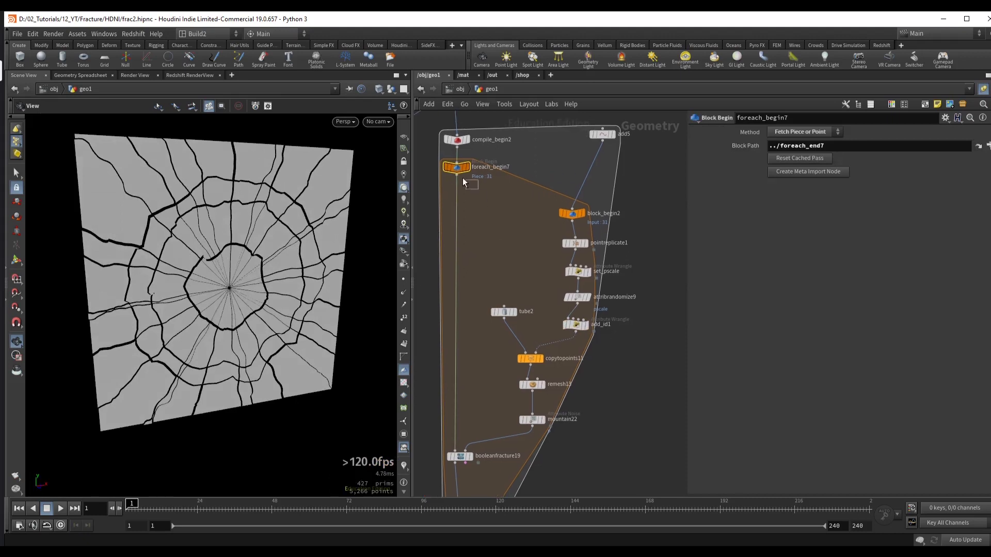
{"action": "left_click", "coordinate": [808, 172]}
{"action": "left_click_drag", "start_coordinate": [532, 174], "coordinate": [511, 213]}
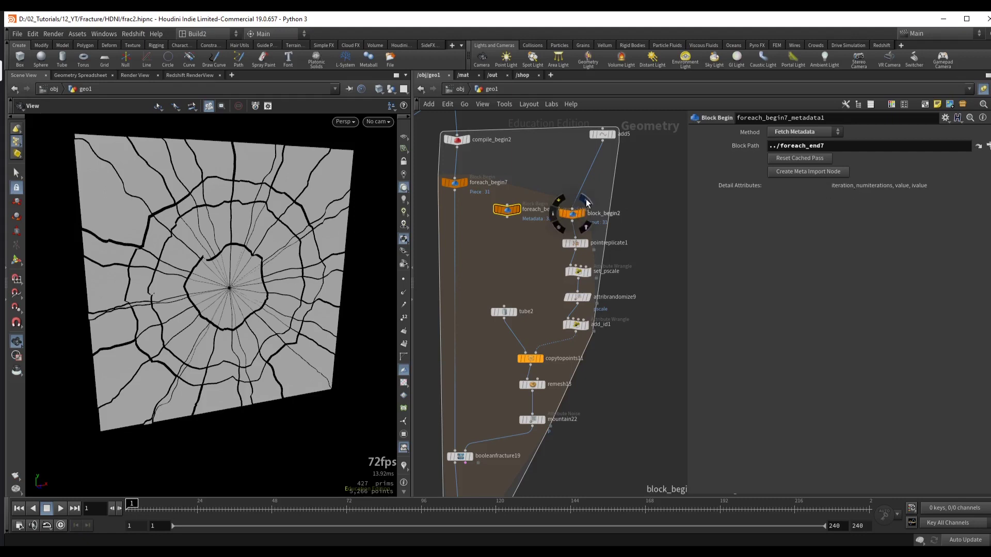
- Display foreach_end7, enable its Single Pass option and set the pass to 7
{"action": "scroll", "coordinate": [553, 196], "scroll_direction": "down", "scroll_amount": 5}
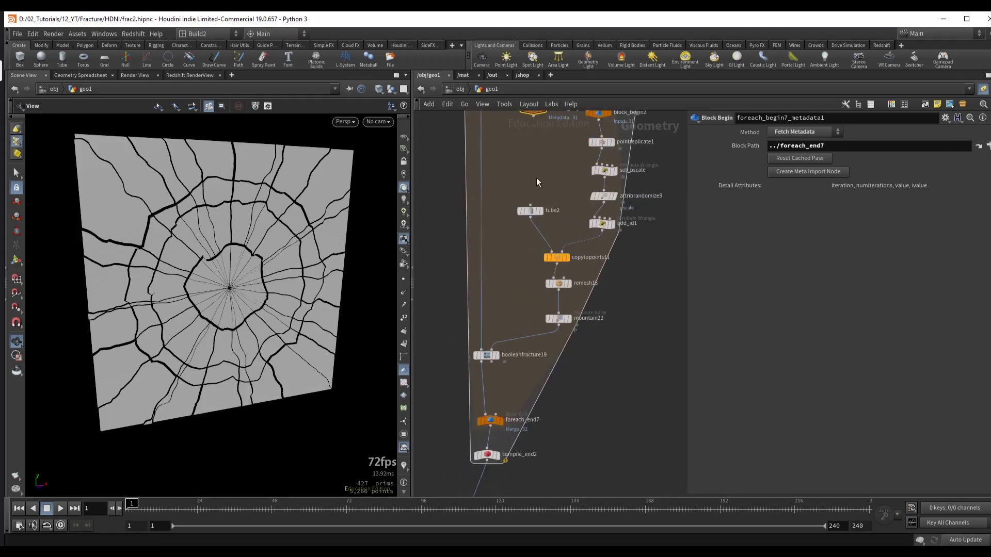
{"action": "left_click", "coordinate": [506, 391]}
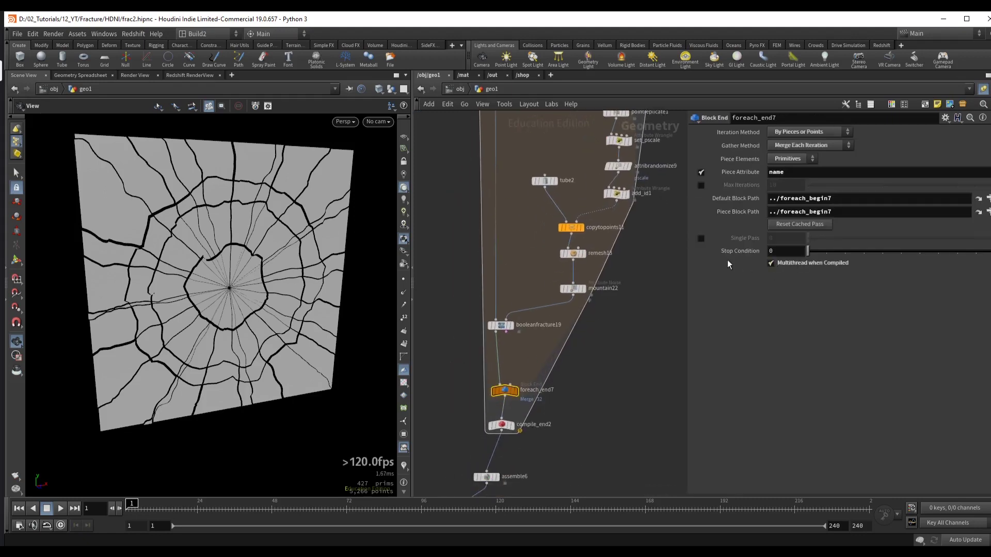
{"action": "left_click", "coordinate": [701, 238]}
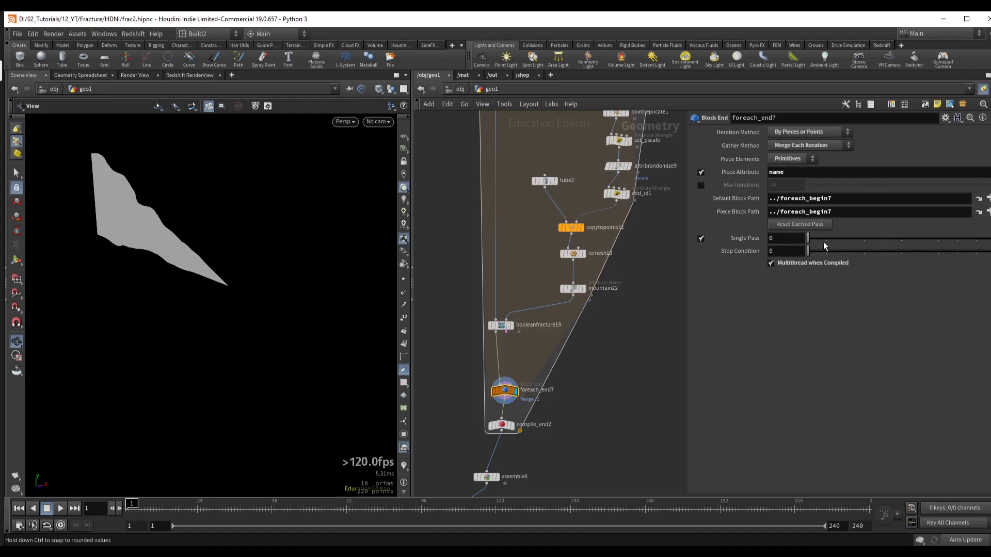
{"action": "left_click_drag", "start_coordinate": [824, 243], "coordinate": [951, 238]}
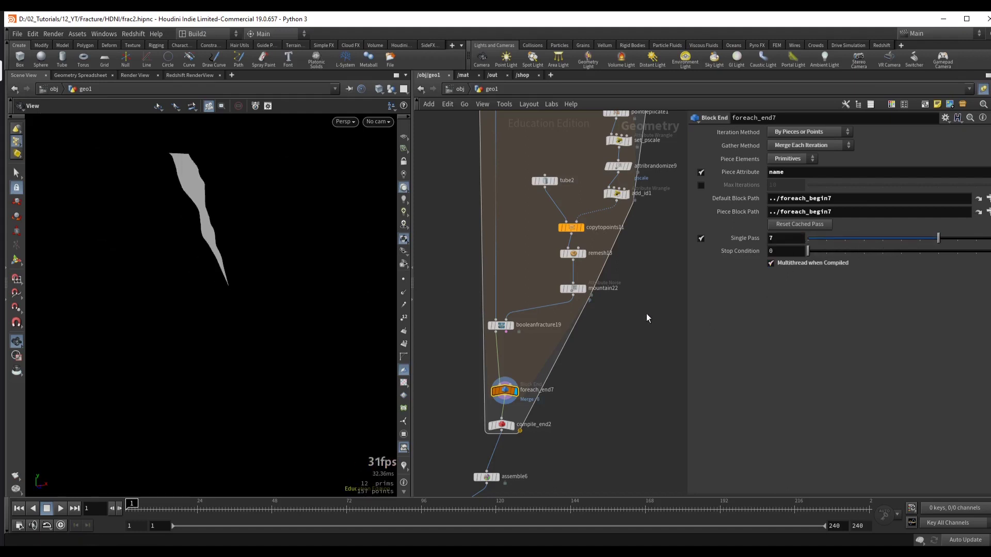
- Space pointreplicate1 down from block_begin2 and show its Quantity settings
{"action": "scroll", "coordinate": [558, 198], "scroll_direction": "up", "scroll_amount": 3}
{"action": "left_click", "coordinate": [599, 208]}
{"action": "middle_click_drag", "start_coordinate": [549, 246], "coordinate": [515, 273]}
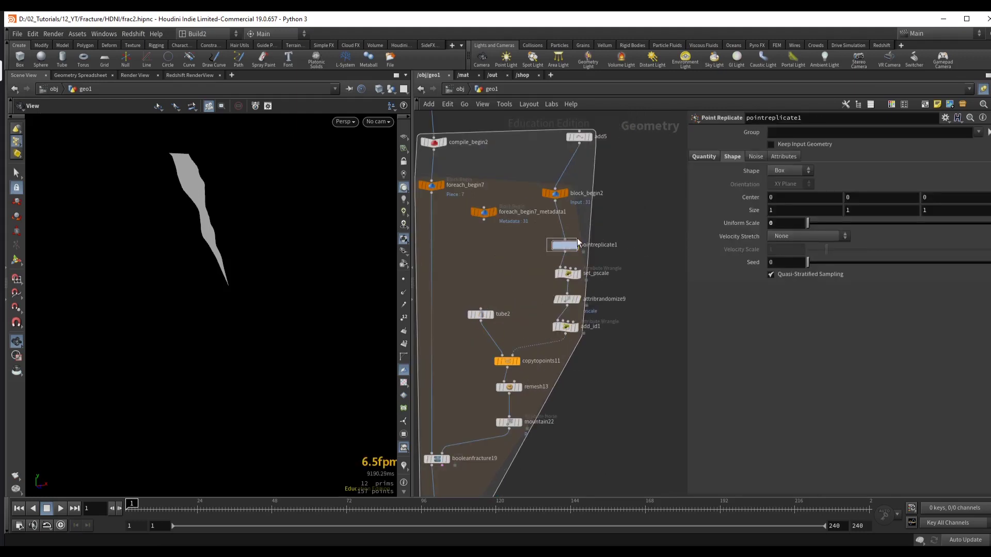
{"action": "left_click", "coordinate": [702, 157]}
{"action": "middle_click_drag", "start_coordinate": [500, 265], "coordinate": [518, 267]}
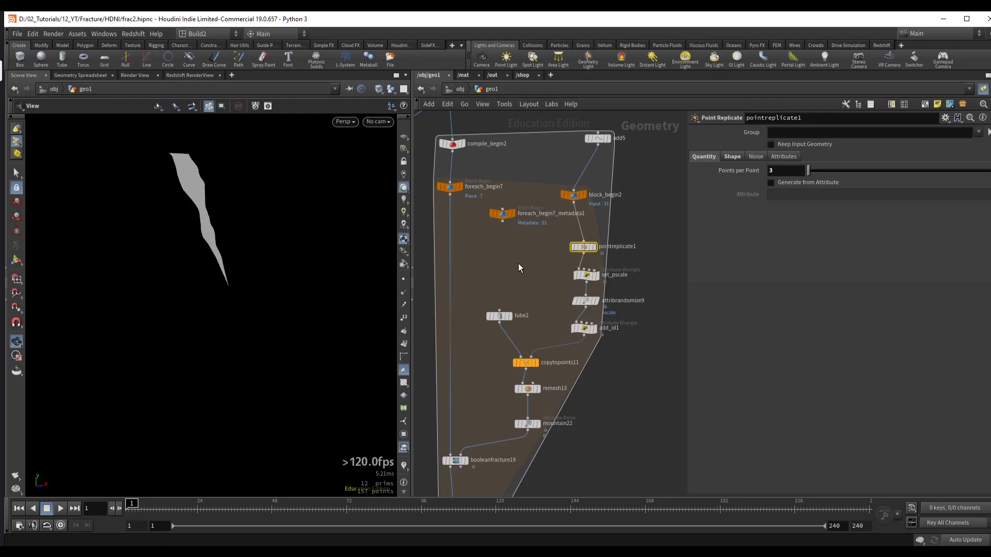
- Add a spare input to pointreplicate1 and point it to foreach_begin7_metadata1
{"action": "scroll", "coordinate": [519, 264], "scroll_direction": "up", "scroll_amount": 1}
{"action": "mouse_move", "coordinate": [471, 226]}
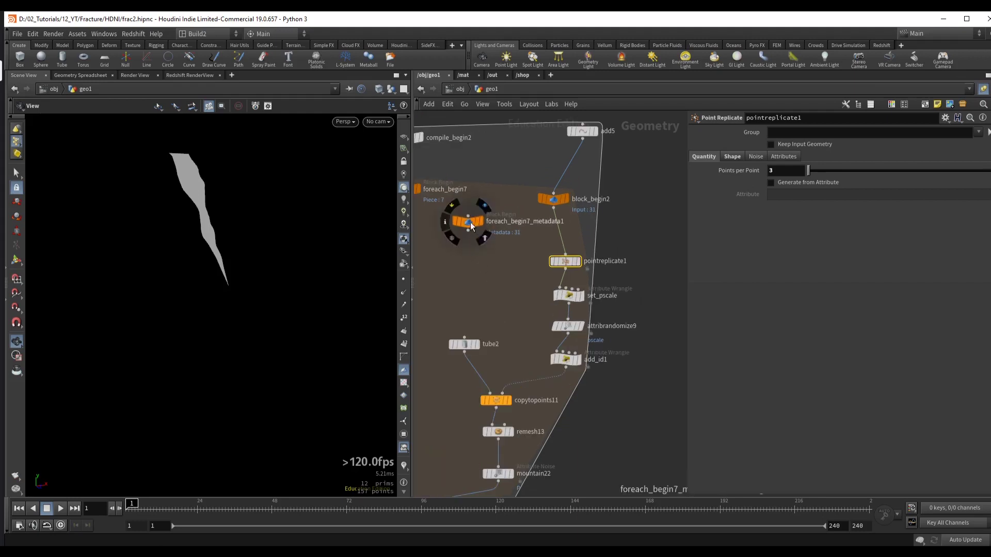
{"action": "left_click_drag", "start_coordinate": [471, 226], "coordinate": [471, 232]}
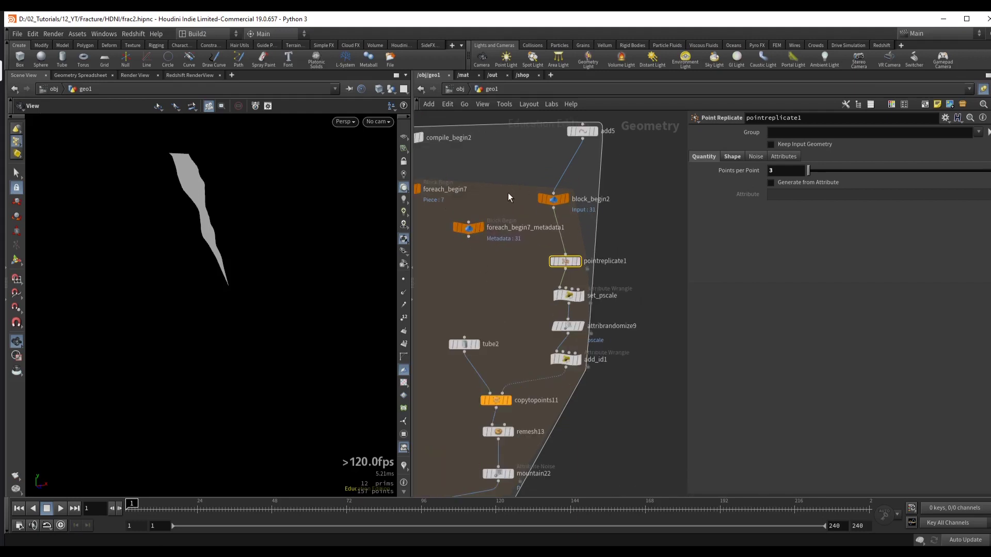
{"action": "left_click", "coordinate": [943, 120]}
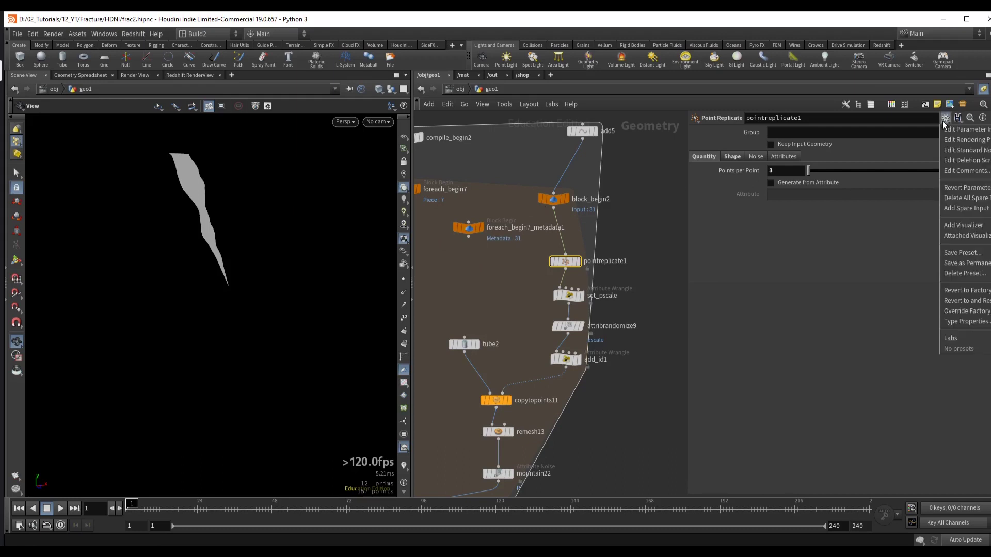
{"action": "left_click", "coordinate": [957, 209]}
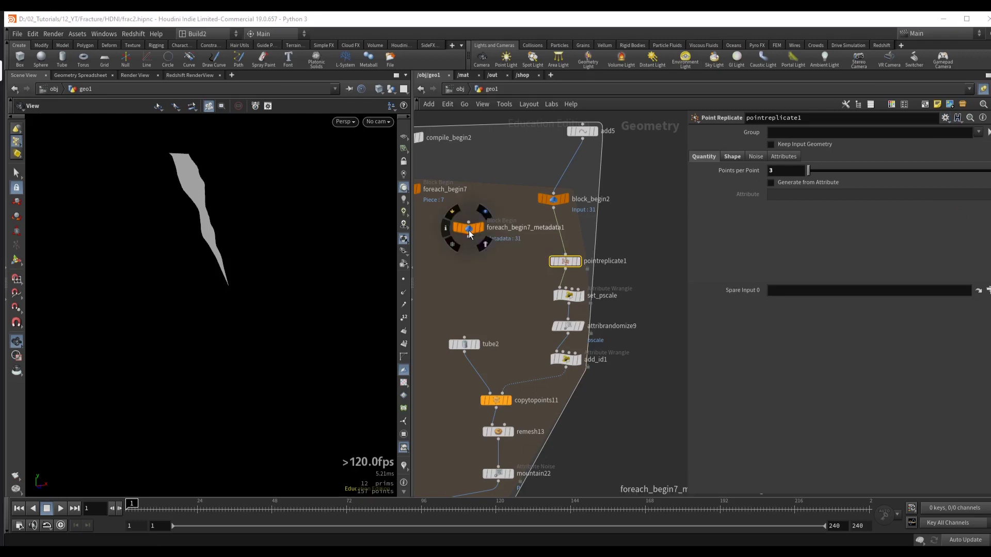
{"action": "left_click_drag", "start_coordinate": [467, 230], "coordinate": [794, 289]}
- Reposition pointreplicate1 between block_begin2 and set_pscale to tidy the loop network
{"action": "scroll", "coordinate": [542, 284], "scroll_direction": "up", "scroll_amount": 3}
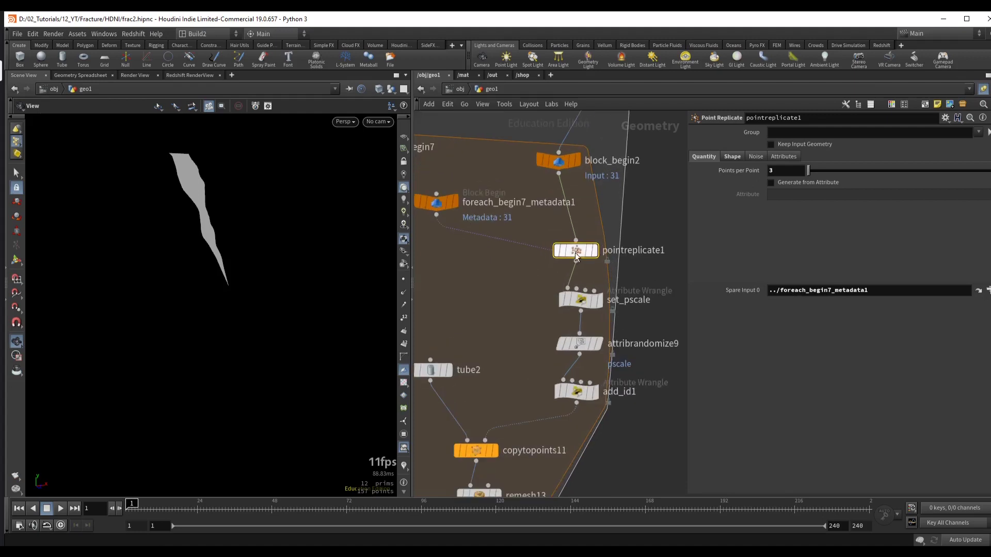
{"action": "left_click_drag", "start_coordinate": [577, 257], "coordinate": [557, 273]}
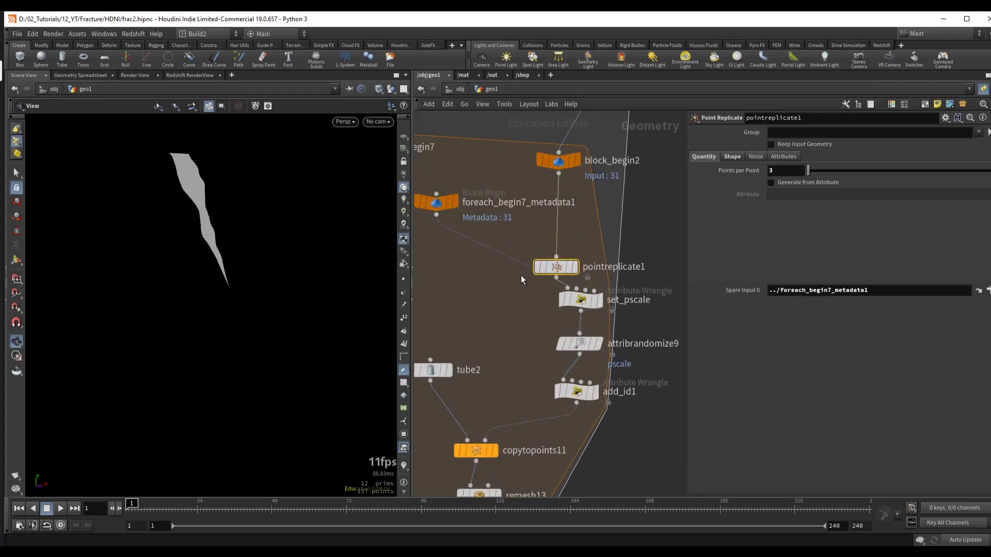
{"action": "left_click_drag", "start_coordinate": [556, 266], "coordinate": [569, 254]}
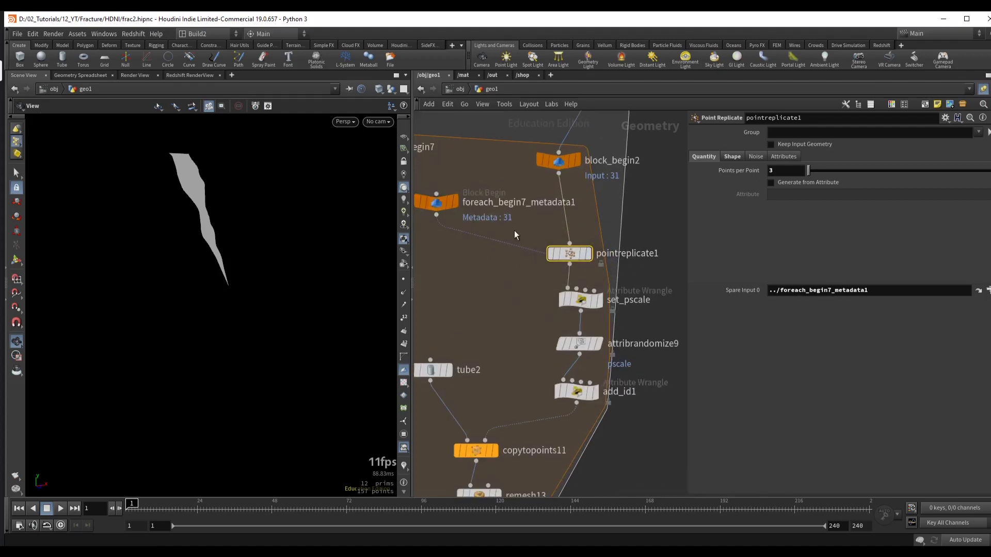
{"action": "scroll", "coordinate": [538, 261], "scroll_direction": "down", "scroll_amount": 1}
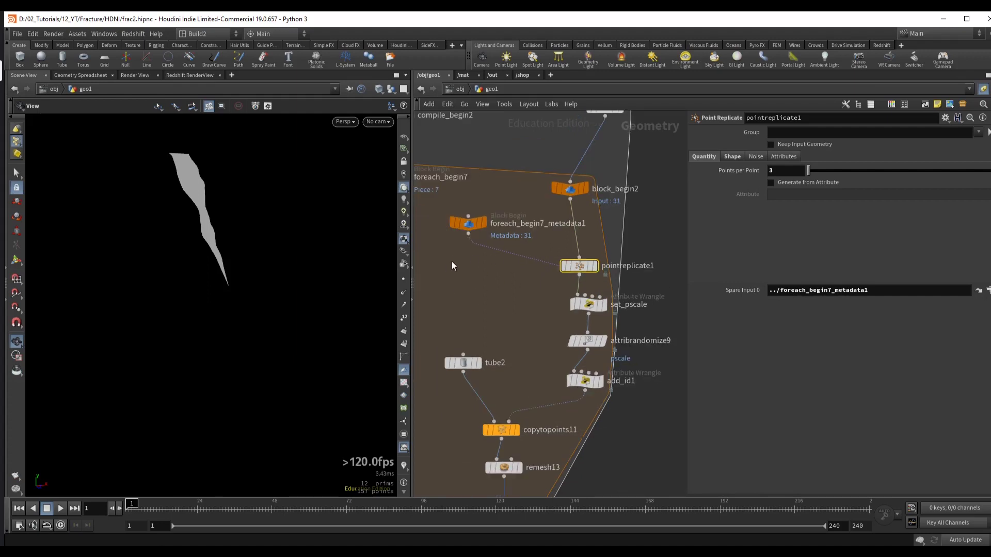
- Set pointreplicate1's Points per Point to the expression detail(-1, "iteration", 0), reading the loop metadata through the spare input
{"action": "left_click_drag", "start_coordinate": [485, 211], "coordinate": [484, 211]}
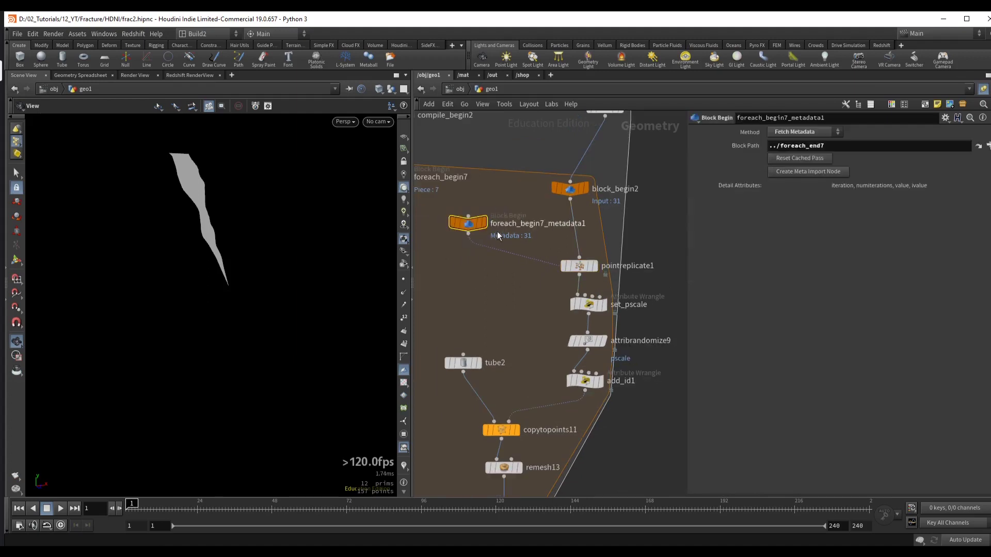
{"action": "left_click", "coordinate": [579, 264]}
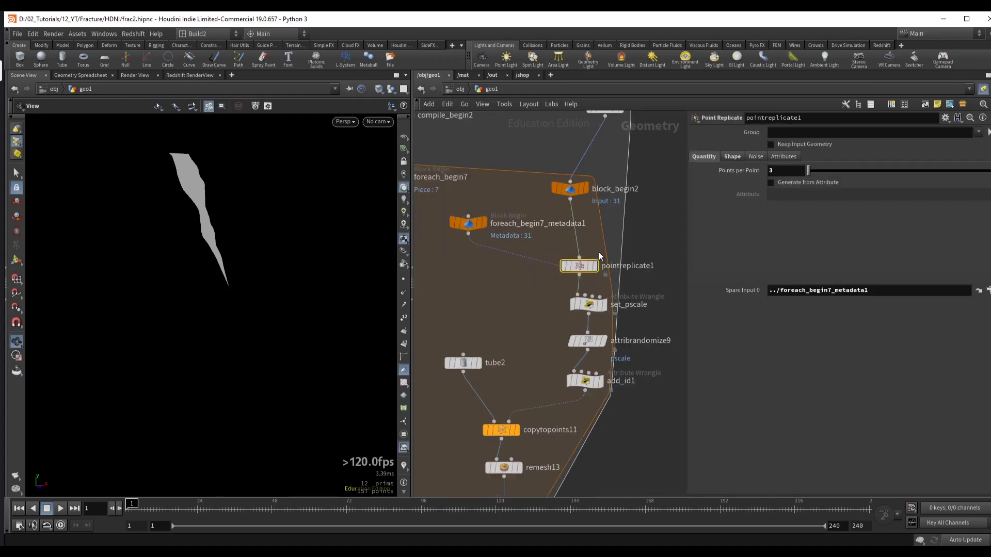
{"action": "left_click", "coordinate": [778, 171]}
{"action": "type", "text": "detail"}
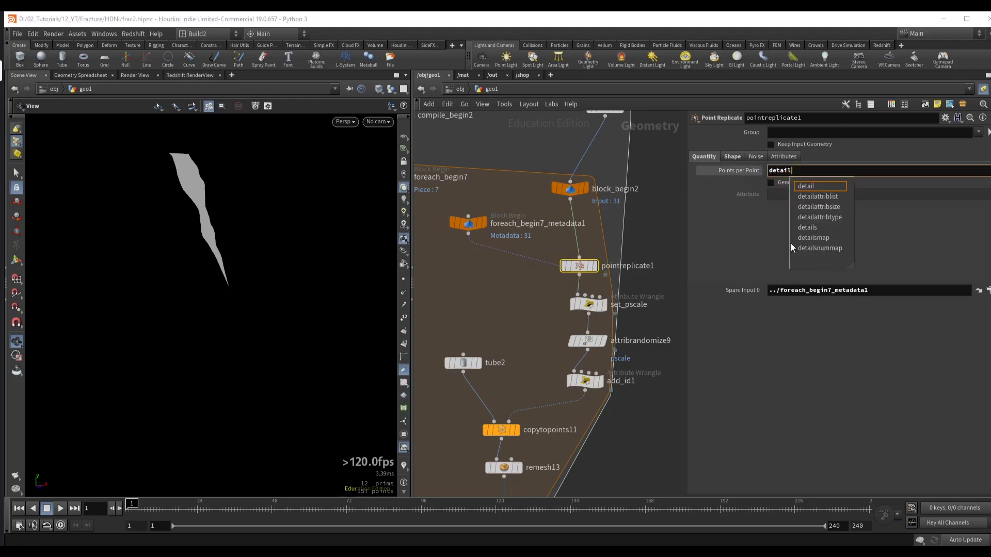
{"action": "type", "text": "("}
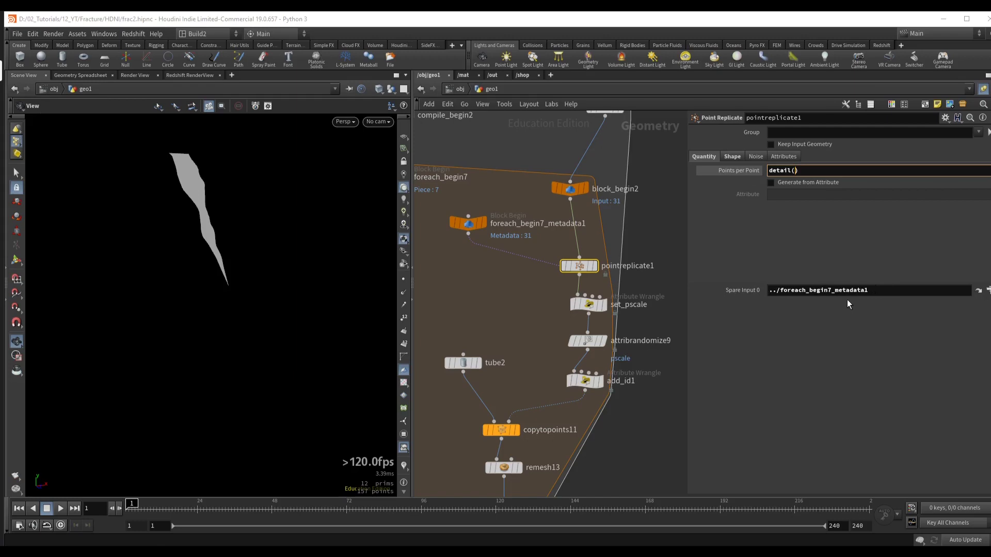
{"action": "type", "text": "-1"}
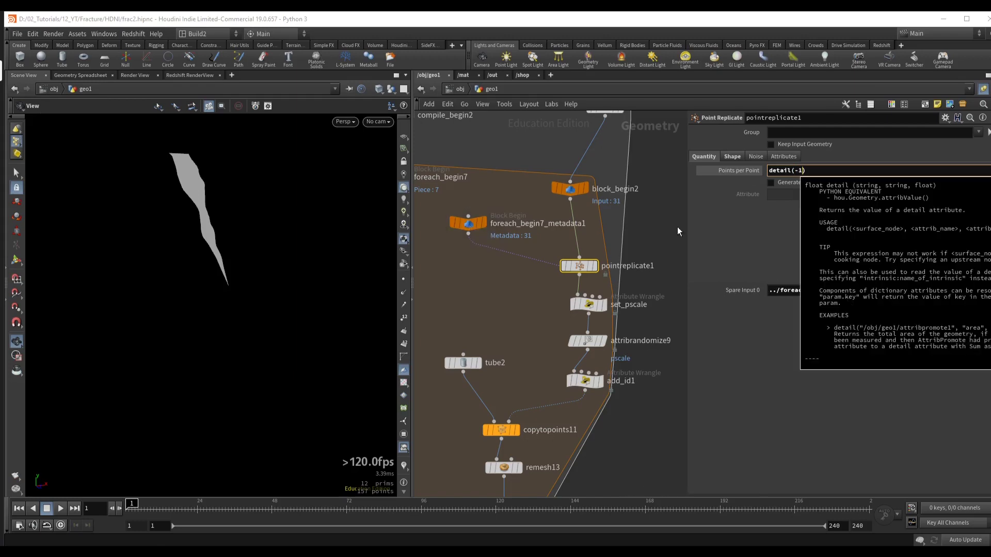
{"action": "type", "text": ", \"itera"}
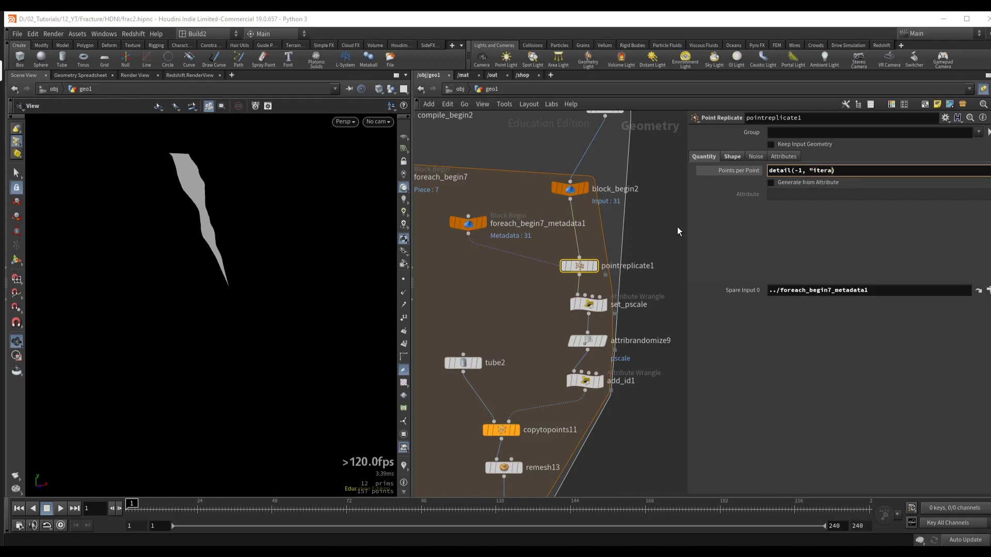
{"action": "type", "text": "tion\", 0"}
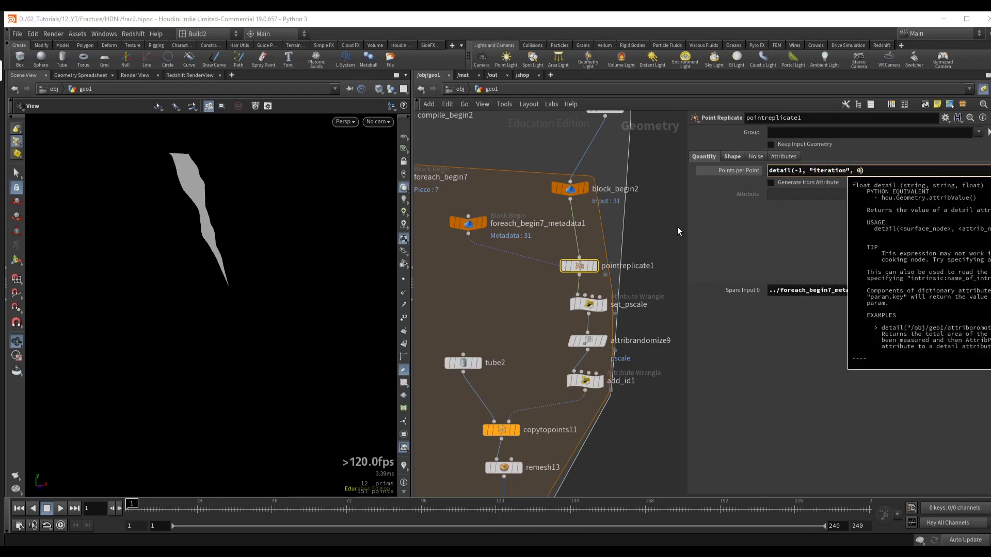
{"action": "key", "text": "Return"}
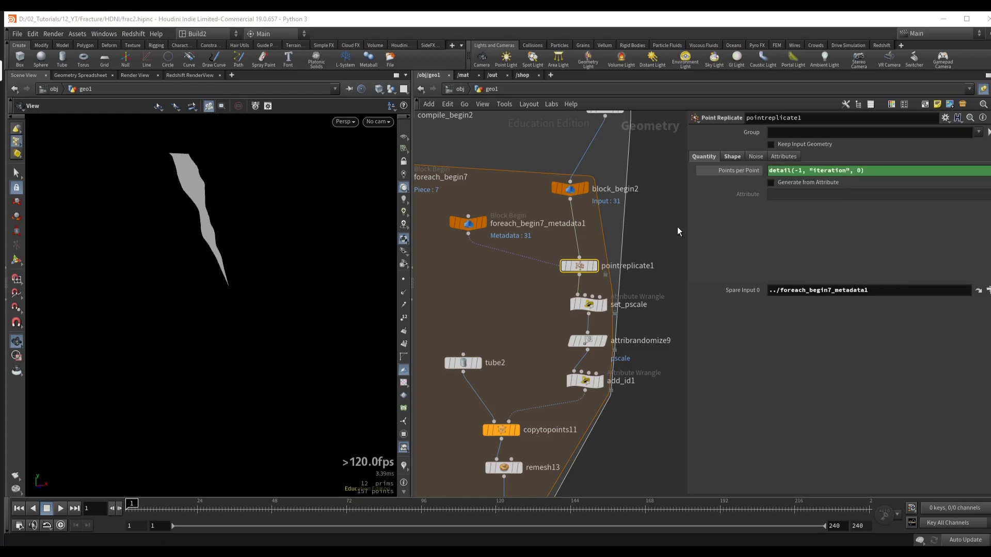
{"action": "left_click", "coordinate": [730, 172]}
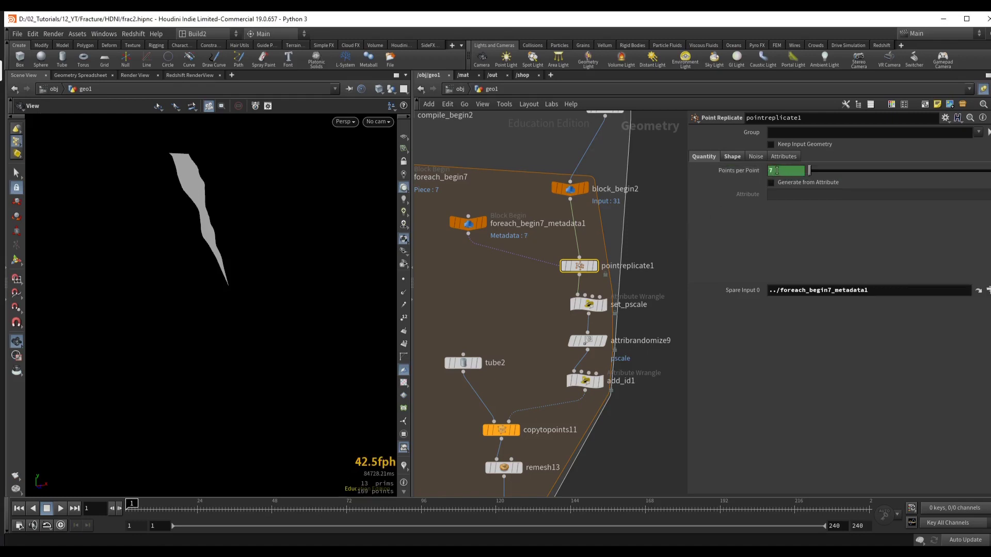
- Set foreach_end7's Single Pass to 10 and check pointreplicate1's evaluated Points per Point
{"action": "key", "text": "1"}
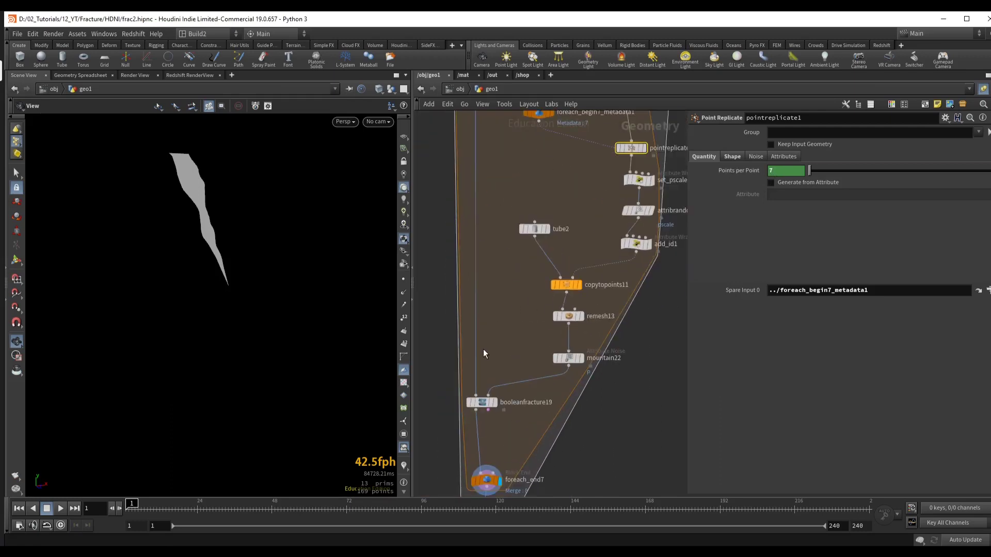
{"action": "left_click", "coordinate": [520, 375]}
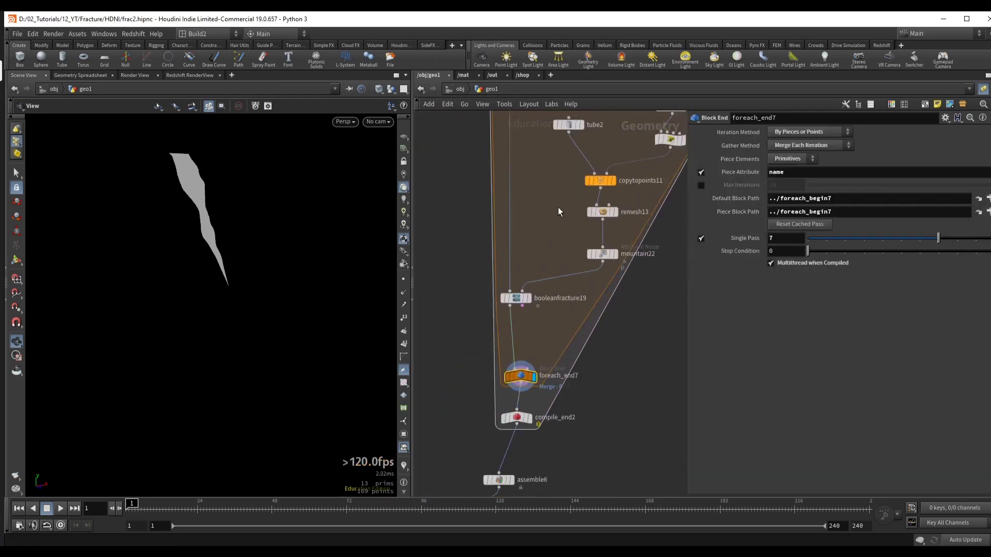
{"action": "middle_click_drag", "start_coordinate": [558, 206], "coordinate": [505, 350]}
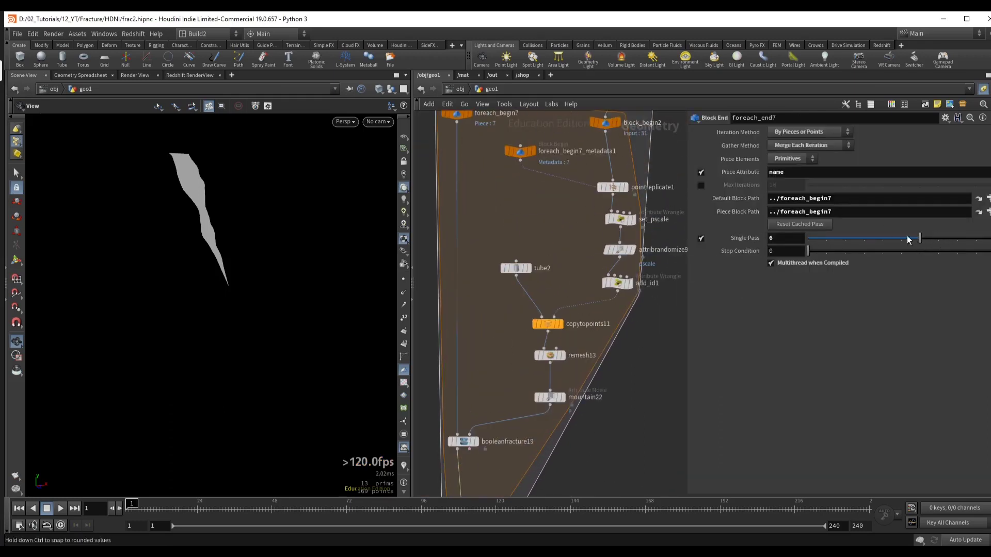
{"action": "left_click", "coordinate": [976, 241]}
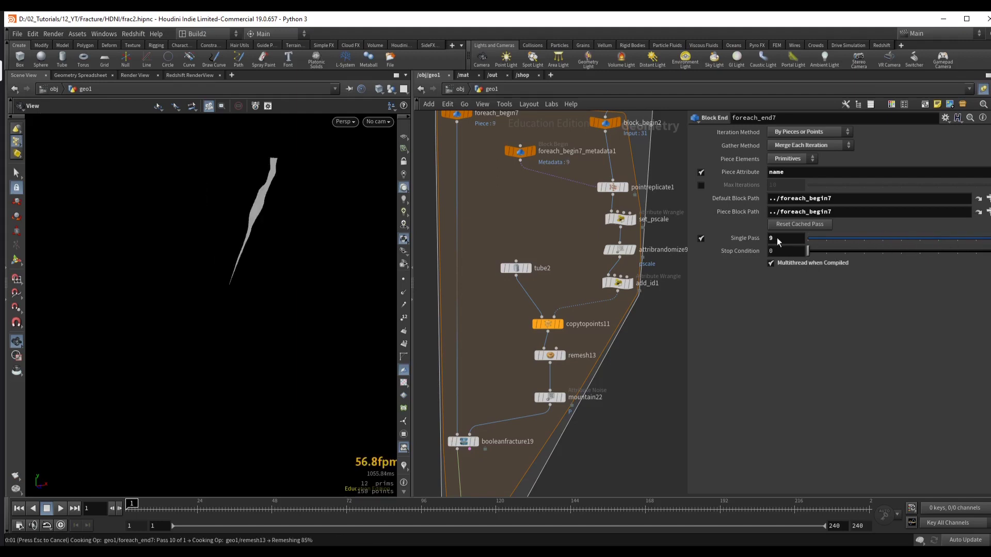
{"action": "scroll", "coordinate": [776, 237], "scroll_direction": "up", "scroll_amount": 1}
{"action": "scroll", "coordinate": [543, 242], "scroll_direction": "up", "scroll_amount": 2}
{"action": "left_click", "coordinate": [585, 204]}
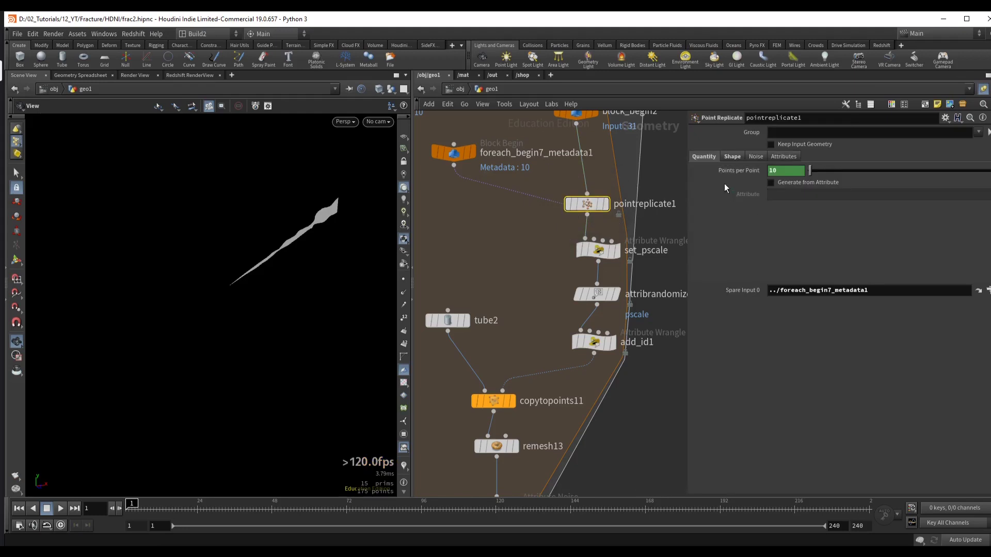
- Randomize pointreplicate1's Points per Point between 2 and 5 with fit01(rand(detail(-1, "iteration", 0)),2,5)
{"action": "left_click", "coordinate": [731, 171]}
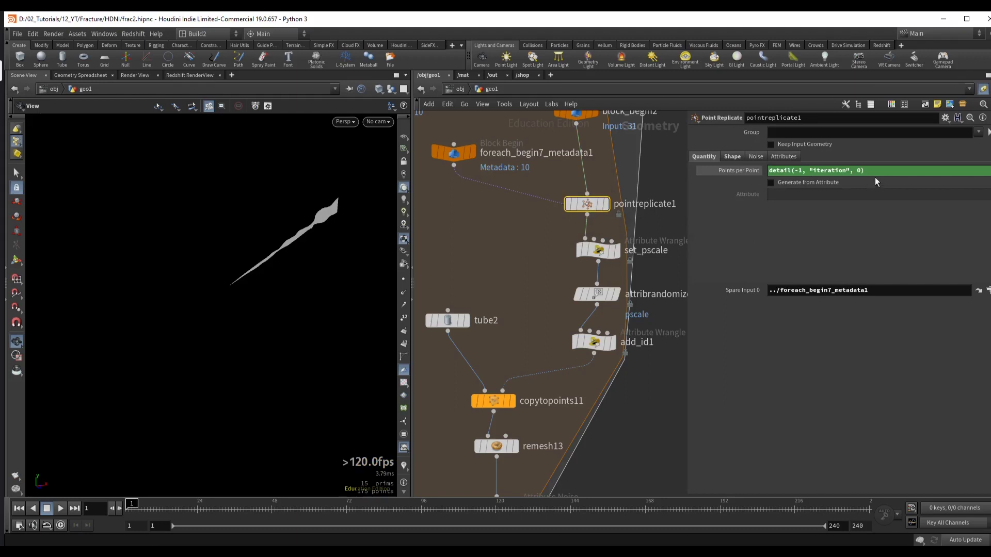
{"action": "left_click", "coordinate": [836, 170]}
{"action": "left_click", "coordinate": [797, 196]}
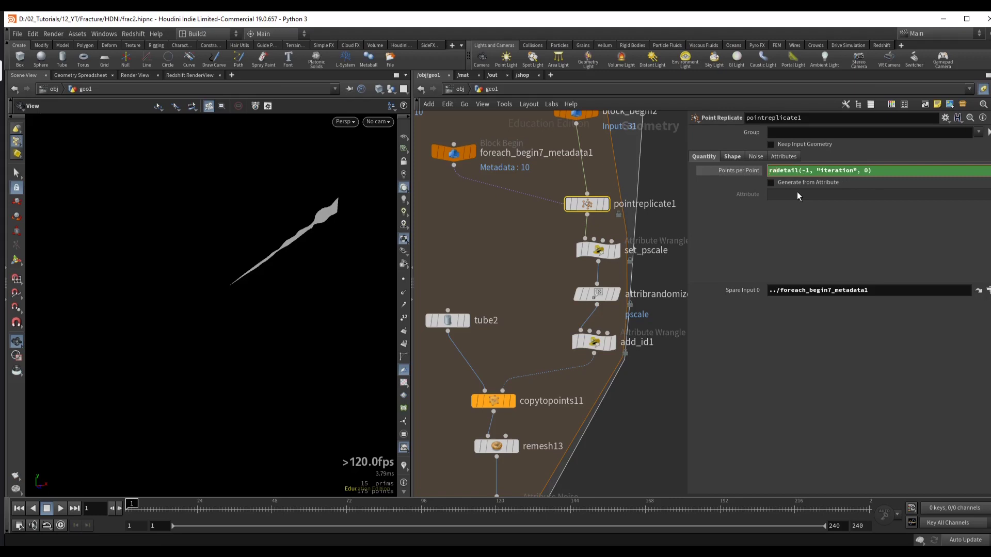
{"action": "type", "text": "rand("}
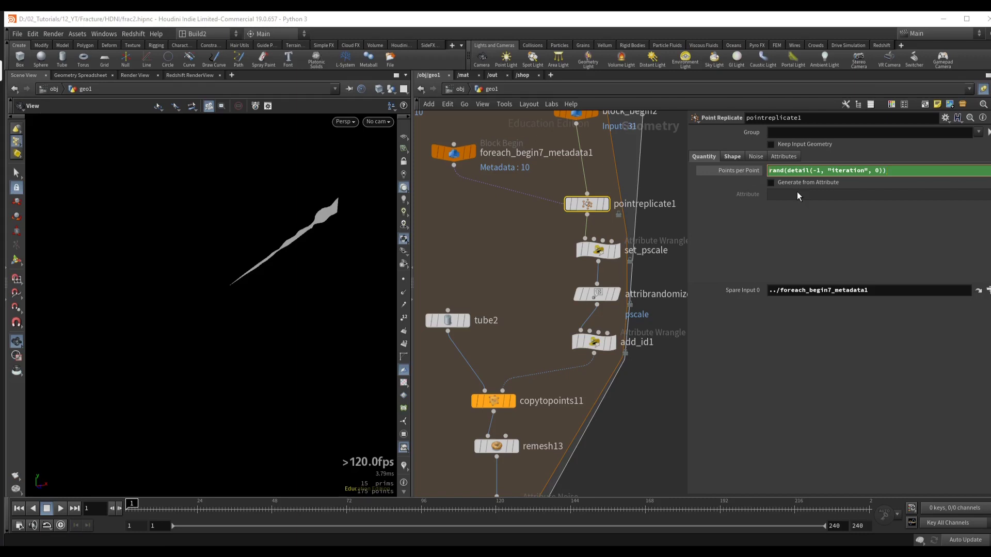
{"action": "type", "text": "fit01("}
{"action": "key", "text": "End"}
{"action": "type", "text": ","}
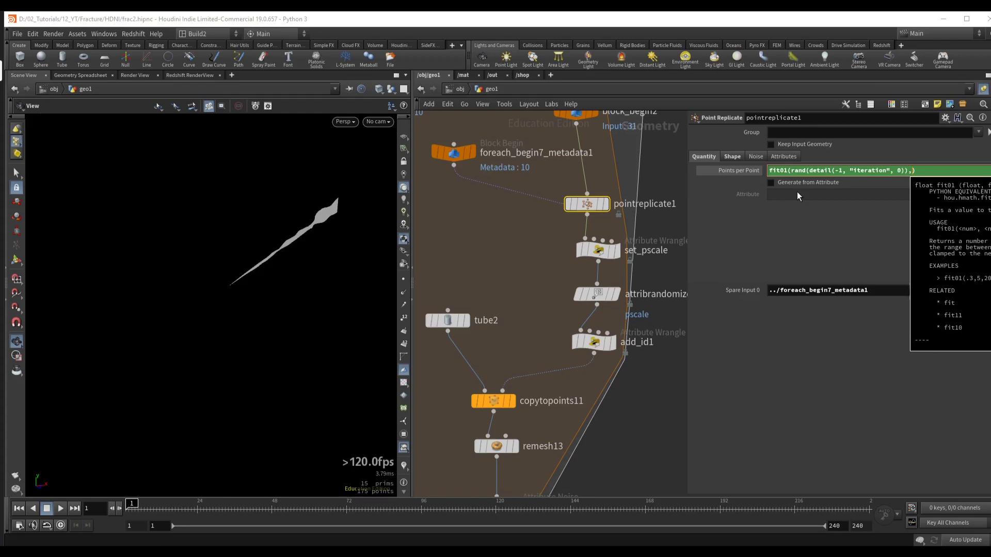
{"action": "type", "text": "2,5"}
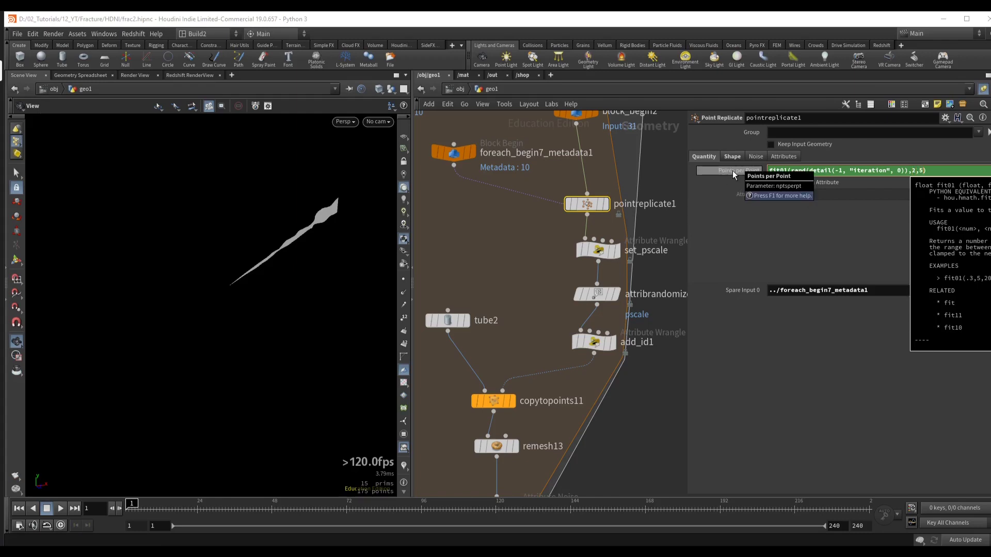
{"action": "left_click", "coordinate": [733, 170]}
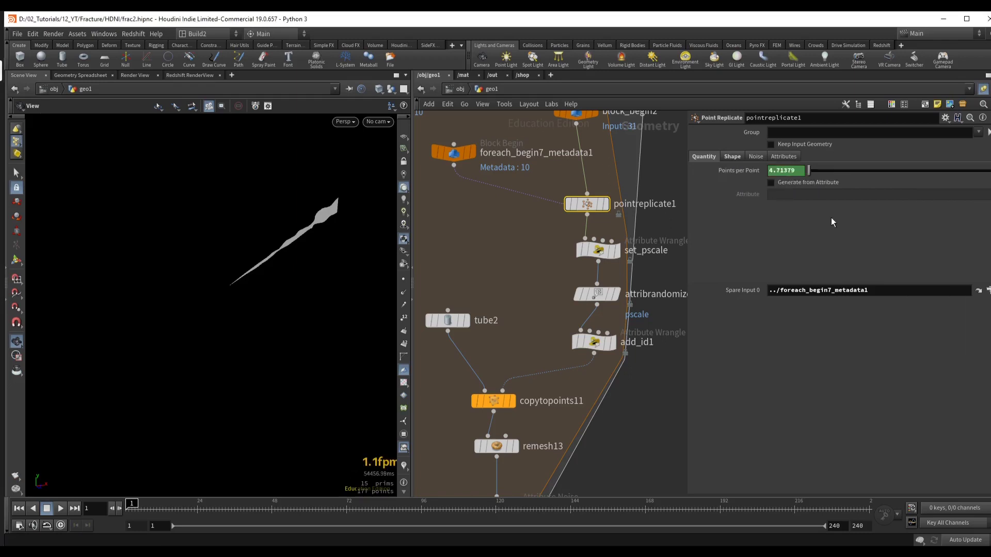
- Wrap pointreplicate1's Points per Point expression in round() to produce whole numbers
{"action": "left_click", "coordinate": [753, 171]}
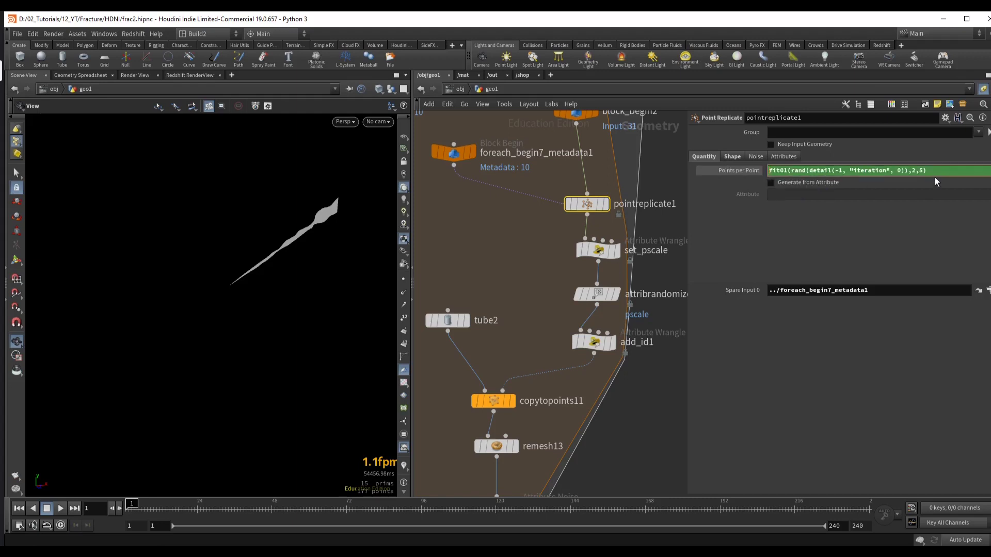
{"action": "type", "text": "round"}
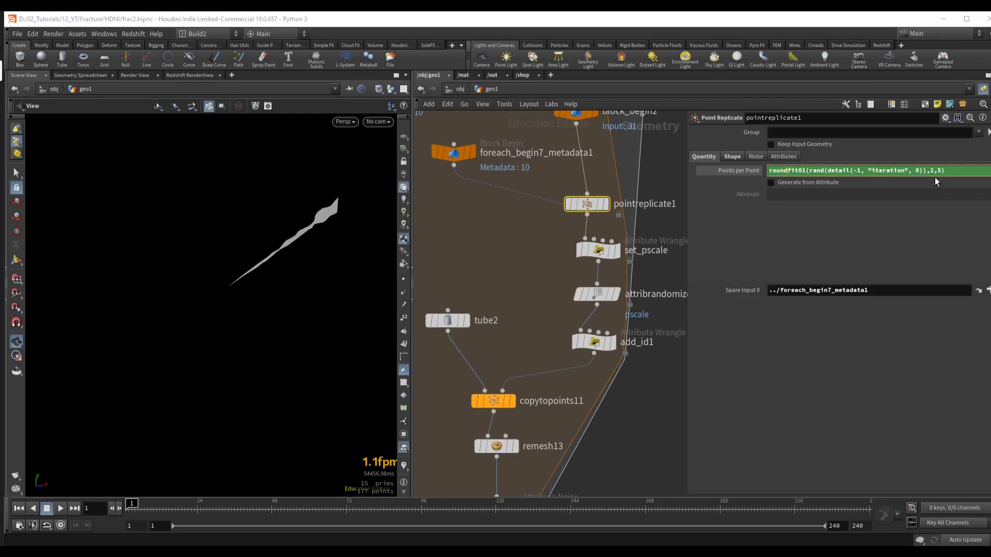
{"action": "type", "text": "("}
{"action": "left_click", "coordinate": [742, 174]}
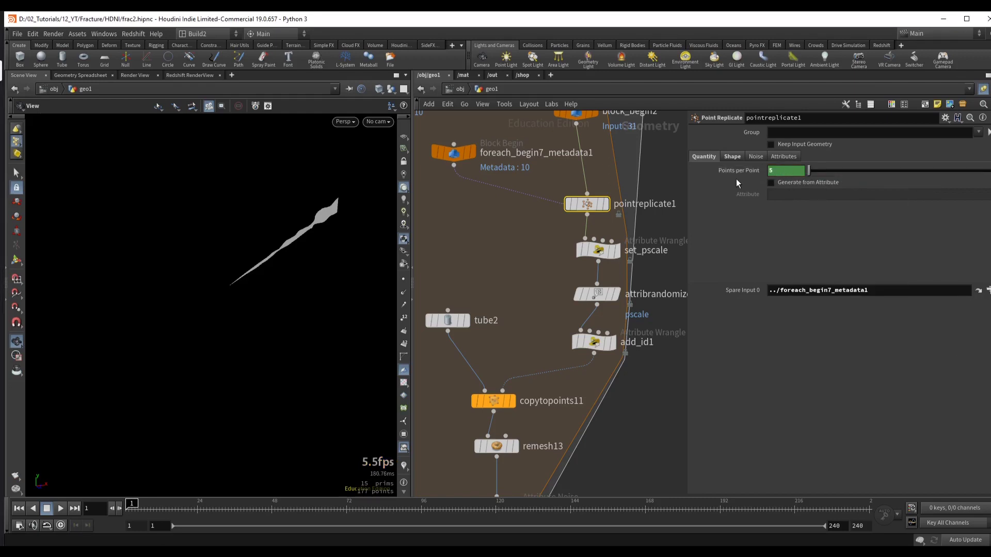
{"action": "left_click", "coordinate": [733, 174]}
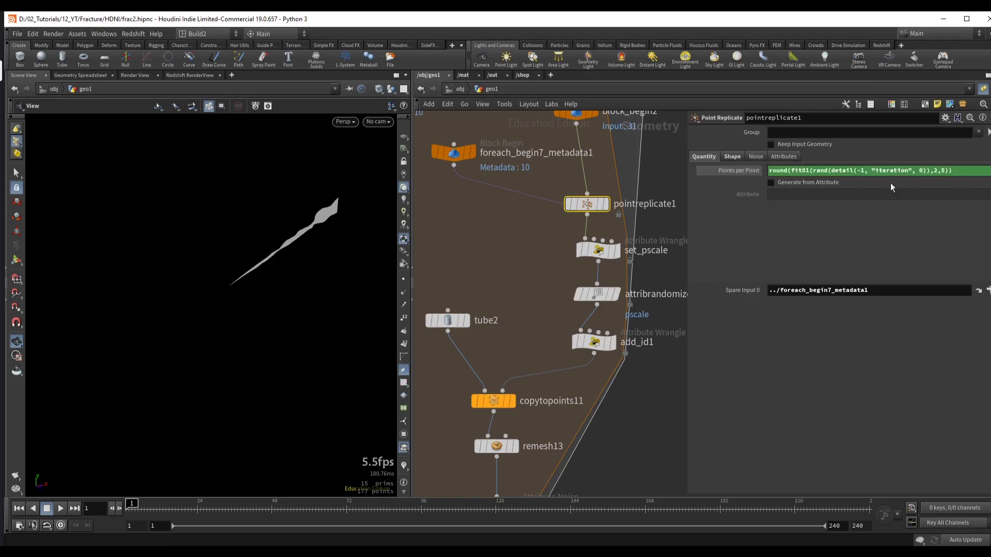
{"action": "left_click", "coordinate": [745, 175]}
- Display compile_end2 and show the loop settings of foreach_end7
{"action": "scroll", "coordinate": [527, 258], "scroll_direction": "down", "scroll_amount": 2}
{"action": "middle_click_drag", "start_coordinate": [526, 258], "coordinate": [619, 187]}
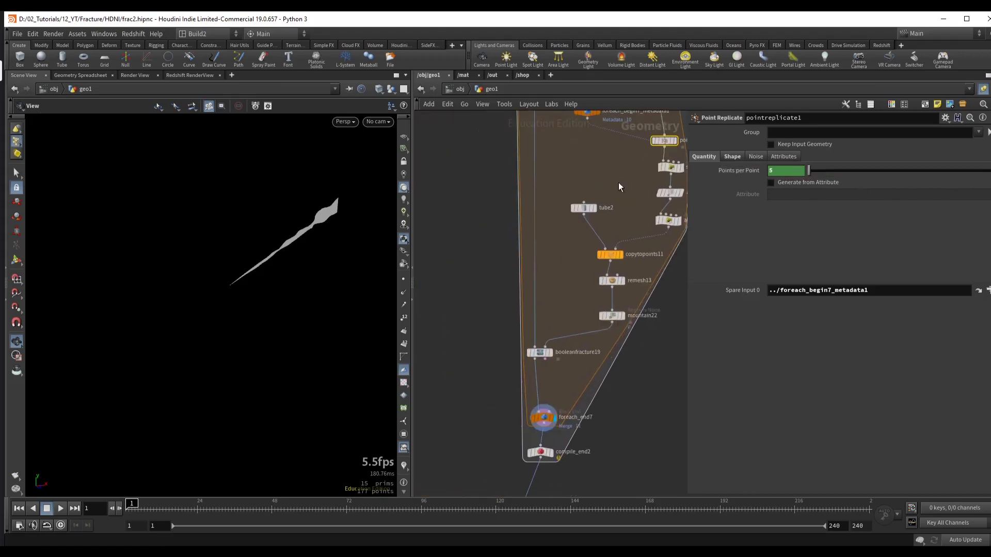
{"action": "scroll", "coordinate": [487, 247], "scroll_direction": "down", "scroll_amount": 2}
{"action": "left_click", "coordinate": [505, 344]}
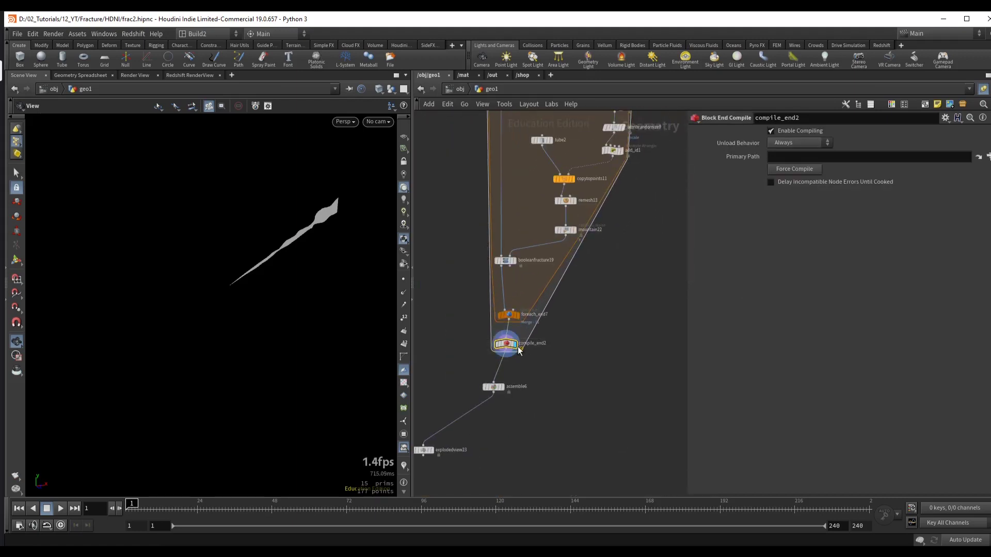
{"action": "scroll", "coordinate": [473, 305], "scroll_direction": "up", "scroll_amount": 2}
{"action": "left_click", "coordinate": [518, 324]}
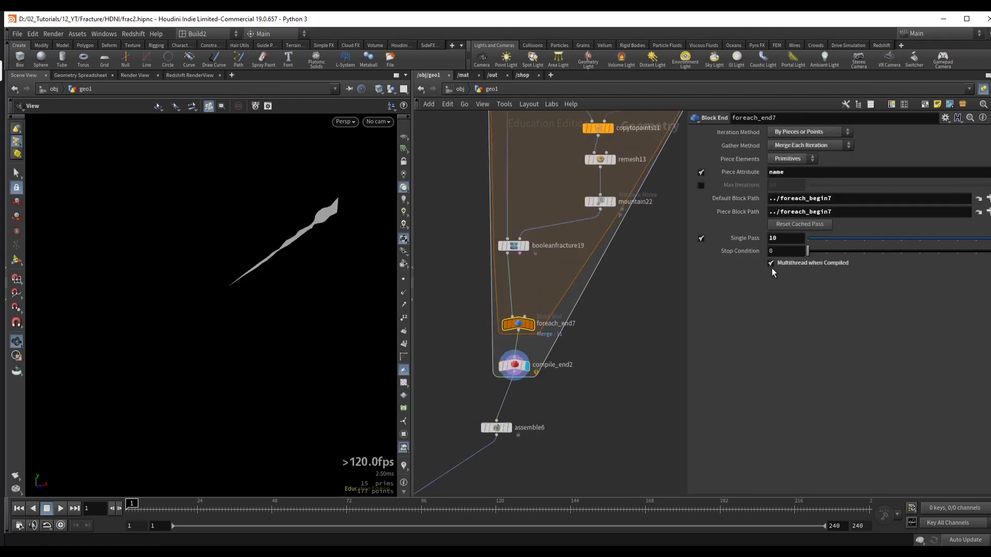
- Turn off Single Pass on foreach_end7 and display the result of assemble6
{"action": "left_click", "coordinate": [701, 238]}
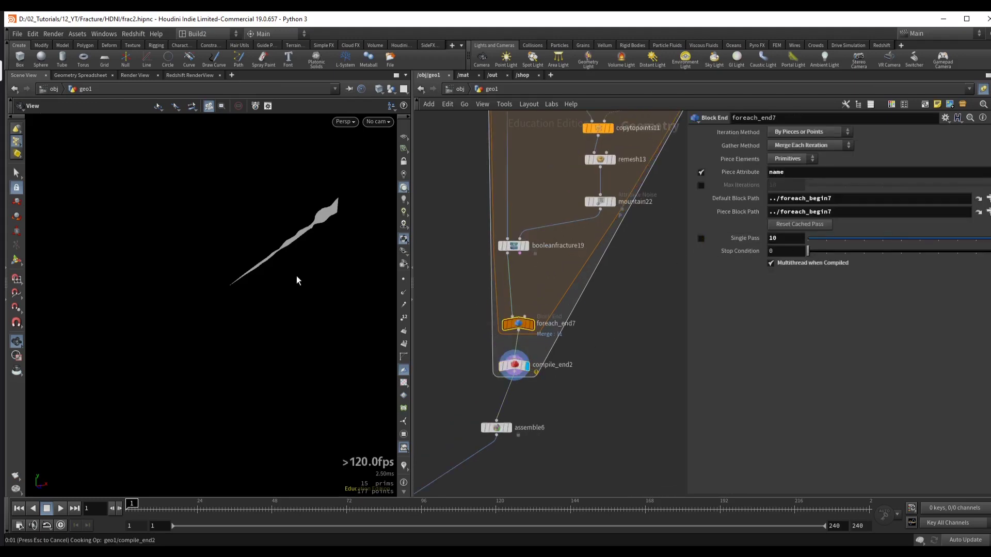
{"action": "middle_click_drag", "start_coordinate": [441, 403], "coordinate": [543, 242]}
{"action": "left_click", "coordinate": [598, 265]}
{"action": "key", "text": "r"}
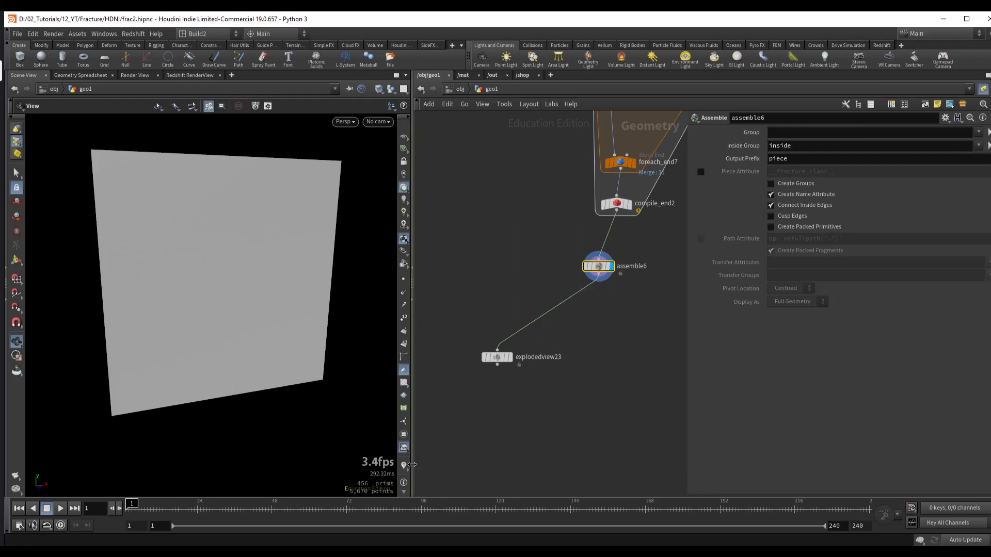
{"action": "left_click_drag", "start_coordinate": [234, 274], "coordinate": [210, 276]}
{"action": "scroll", "coordinate": [237, 265], "scroll_direction": "up", "scroll_amount": 3}
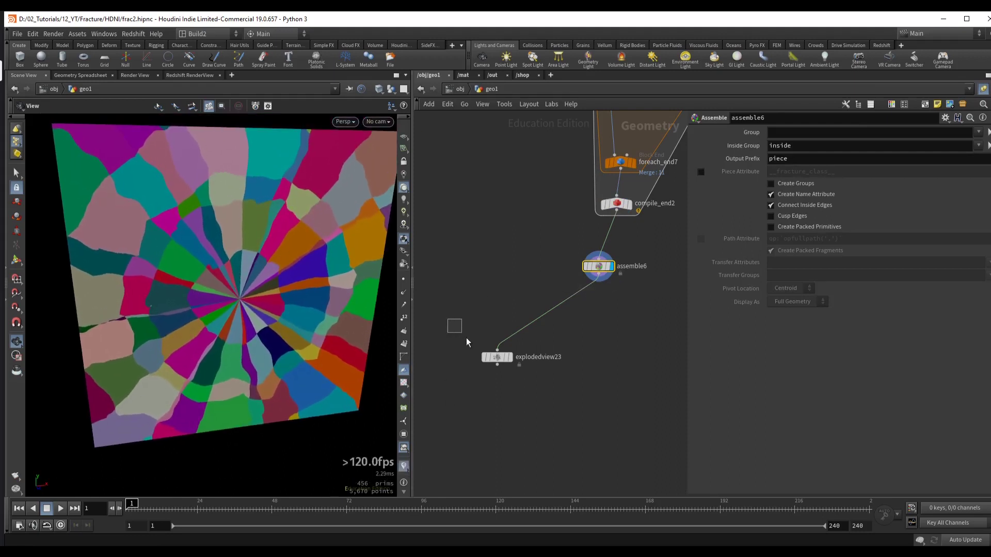
- Display explodedview23 and set its Uniform Scale to 0.1 to inspect the gaps between the fractured pieces
{"action": "left_click", "coordinate": [496, 357]}
{"action": "key", "text": "r"}
{"action": "left_click_drag", "start_coordinate": [820, 183], "coordinate": [827, 182]}
{"action": "scroll", "coordinate": [215, 272], "scroll_direction": "down", "scroll_amount": 5}
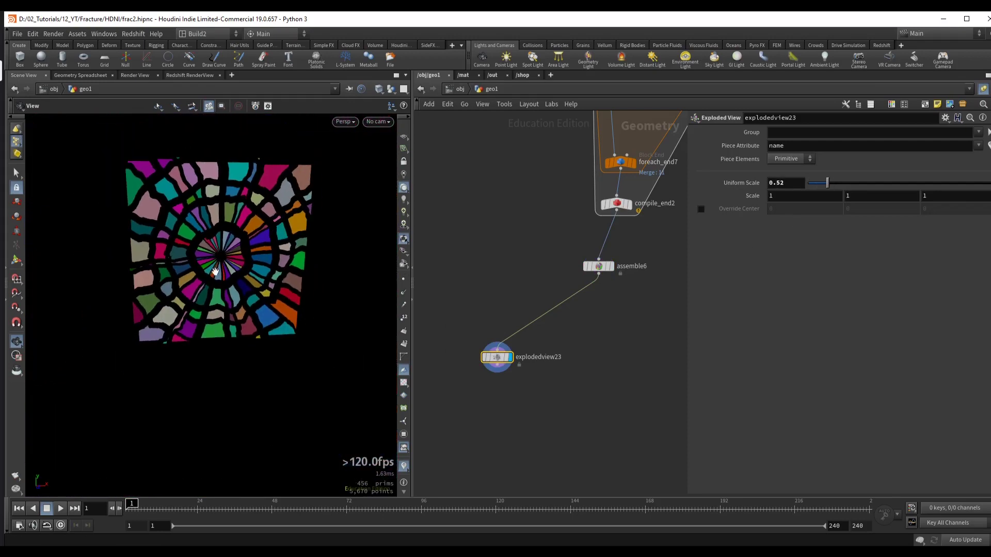
{"action": "scroll", "coordinate": [280, 262], "scroll_direction": "up", "scroll_amount": 3}
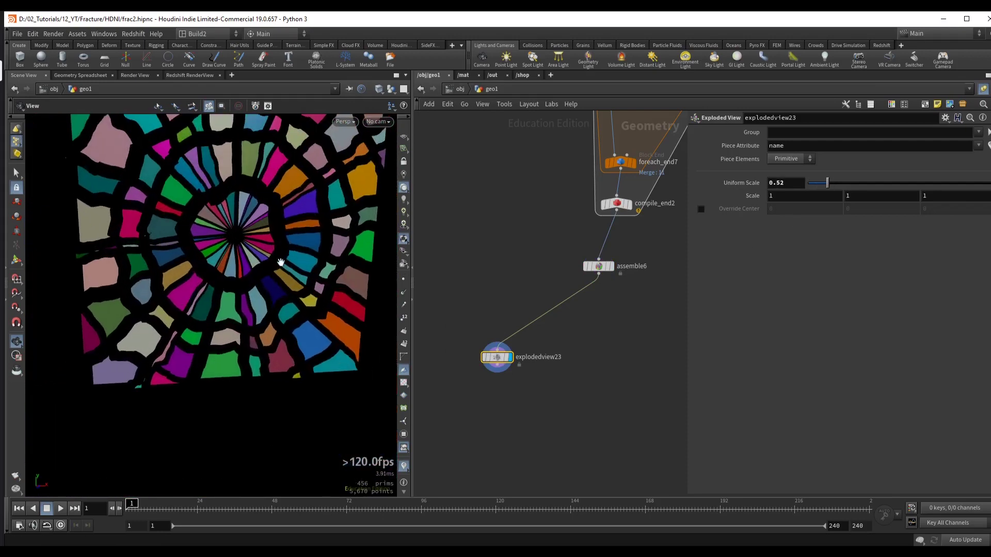
{"action": "left_click_drag", "start_coordinate": [805, 182], "coordinate": [811, 183]}
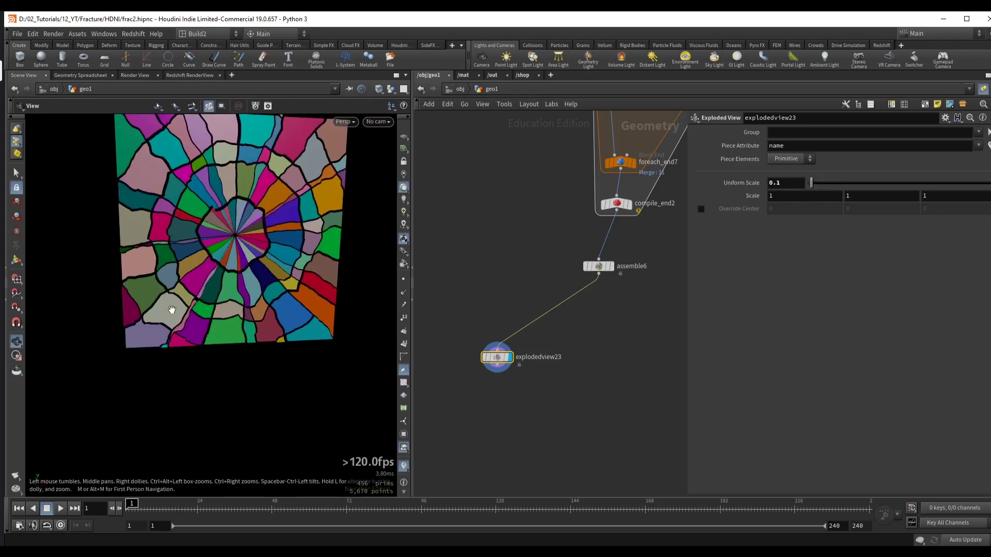
{"action": "scroll", "coordinate": [171, 310], "scroll_direction": "up", "scroll_amount": 5}
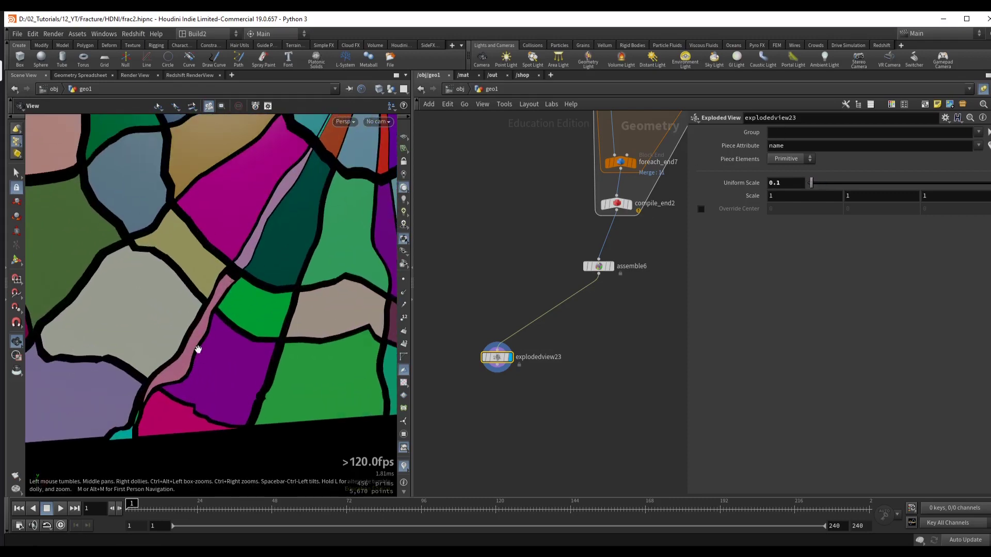
{"action": "scroll", "coordinate": [253, 309], "scroll_direction": "up", "scroll_amount": 1}
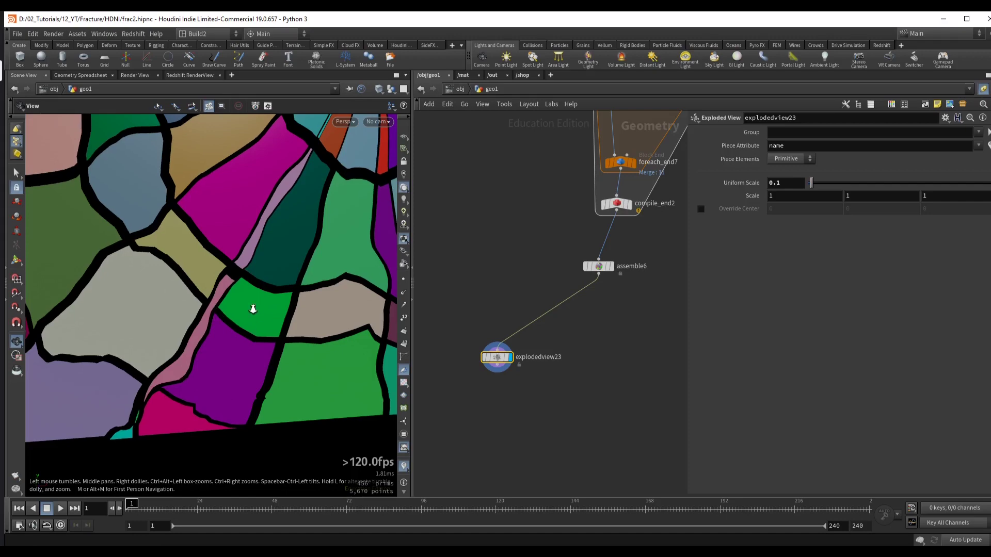
{"action": "scroll", "coordinate": [253, 309], "scroll_direction": "down", "scroll_amount": 3}
{"action": "middle_click_drag", "start_coordinate": [236, 327], "coordinate": [255, 342]}
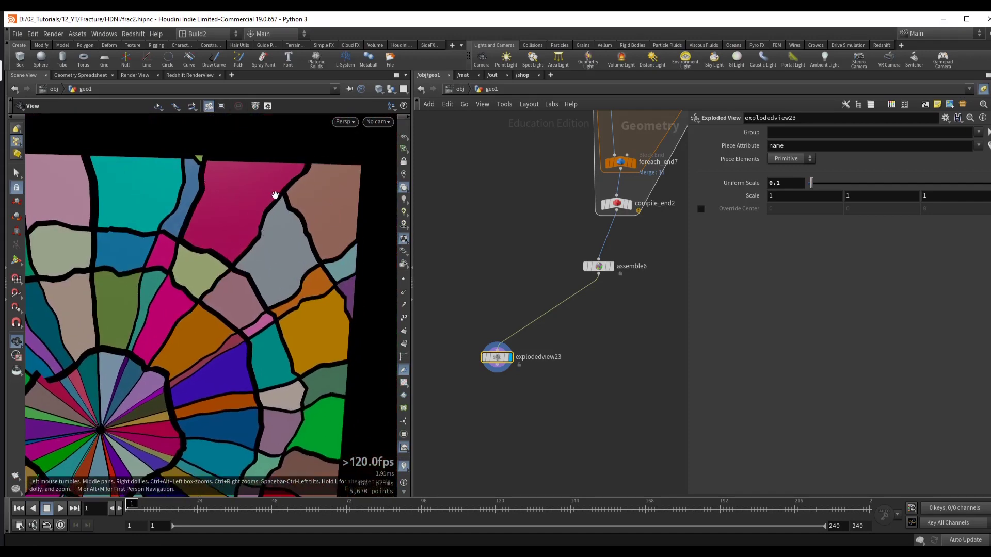
{"action": "middle_click_drag", "start_coordinate": [275, 195], "coordinate": [290, 222]}
- Change the minimum in pointreplicate1's Points per Point expression to 1, giving round(fit01(rand(detail(-1, "iteration", 0)),1,5))
{"action": "middle_click_drag", "start_coordinate": [582, 129], "coordinate": [538, 245]}
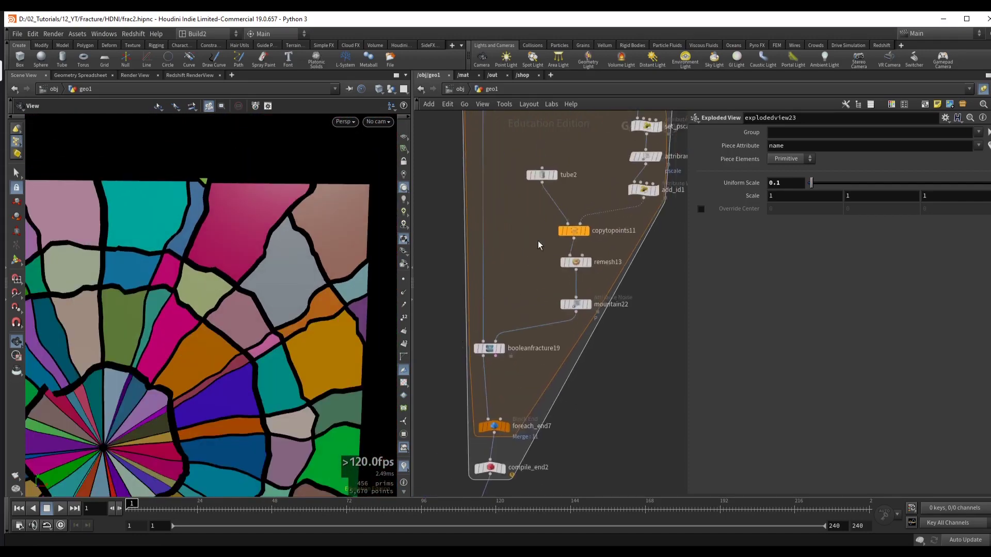
{"action": "left_click", "coordinate": [556, 240]}
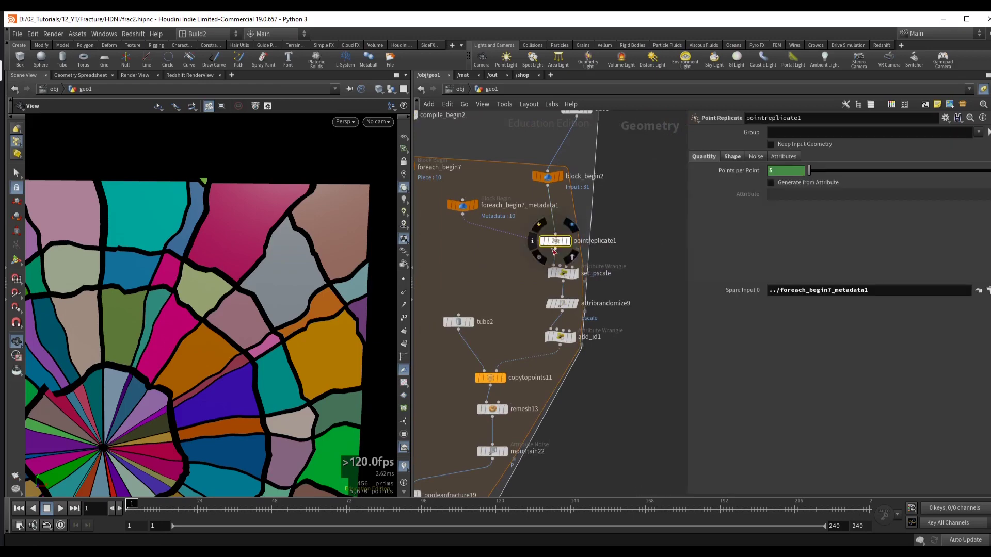
{"action": "left_click", "coordinate": [750, 171]}
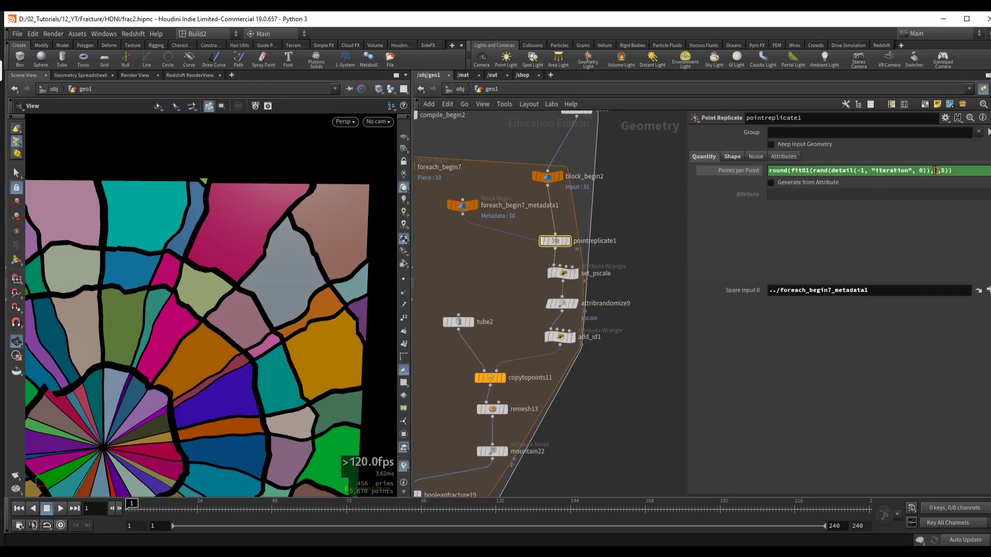
{"action": "type", "text": "1"}
{"action": "key", "text": "Return"}
{"action": "left_click_drag", "start_coordinate": [283, 288], "coordinate": [255, 290]}
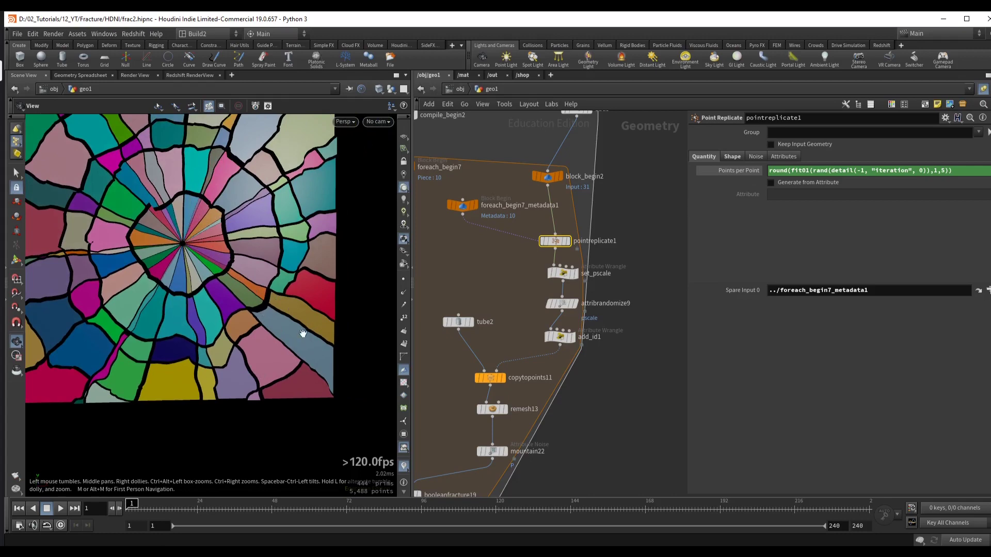
{"action": "left_click_drag", "start_coordinate": [274, 321], "coordinate": [218, 300]}
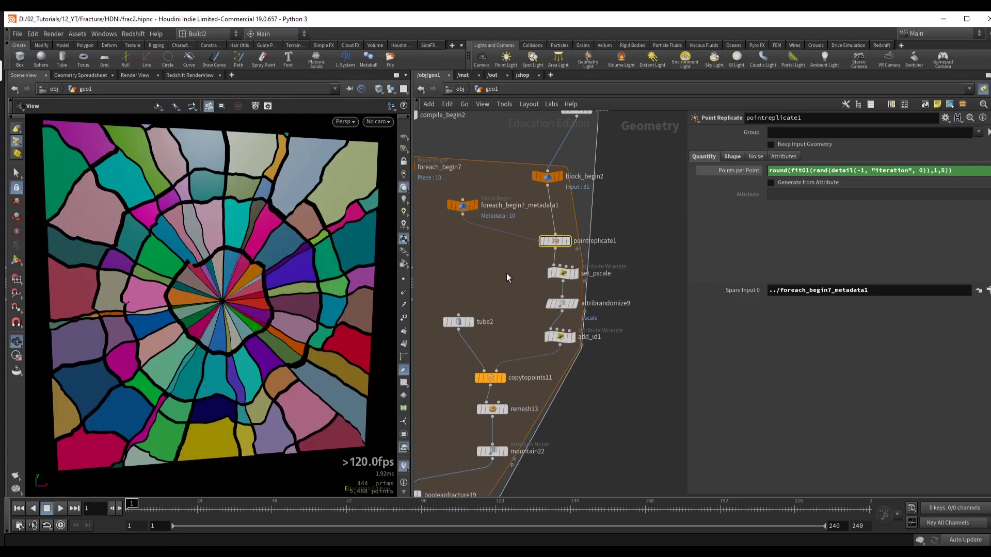
{"action": "left_click", "coordinate": [567, 274]}
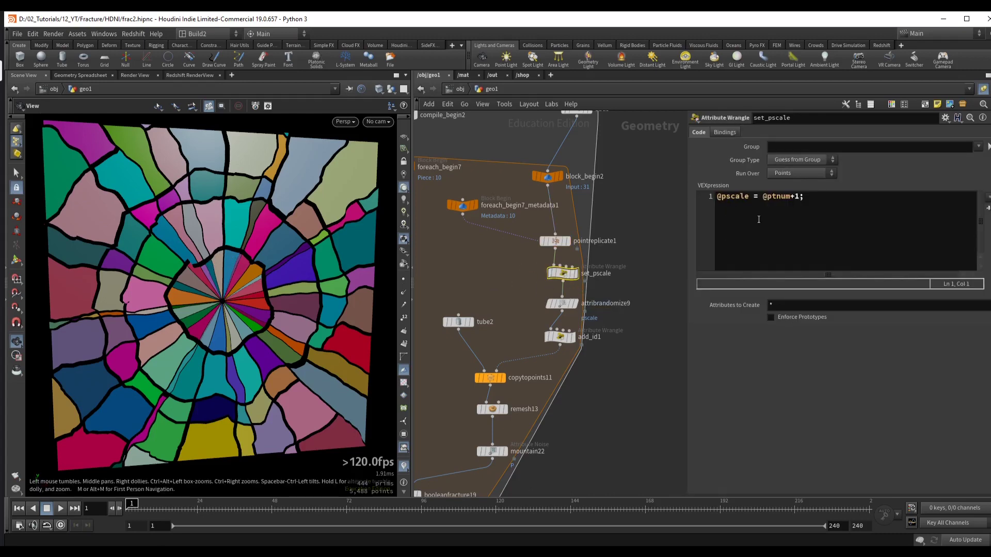
{"action": "left_click_drag", "start_coordinate": [204, 239], "coordinate": [150, 180]}
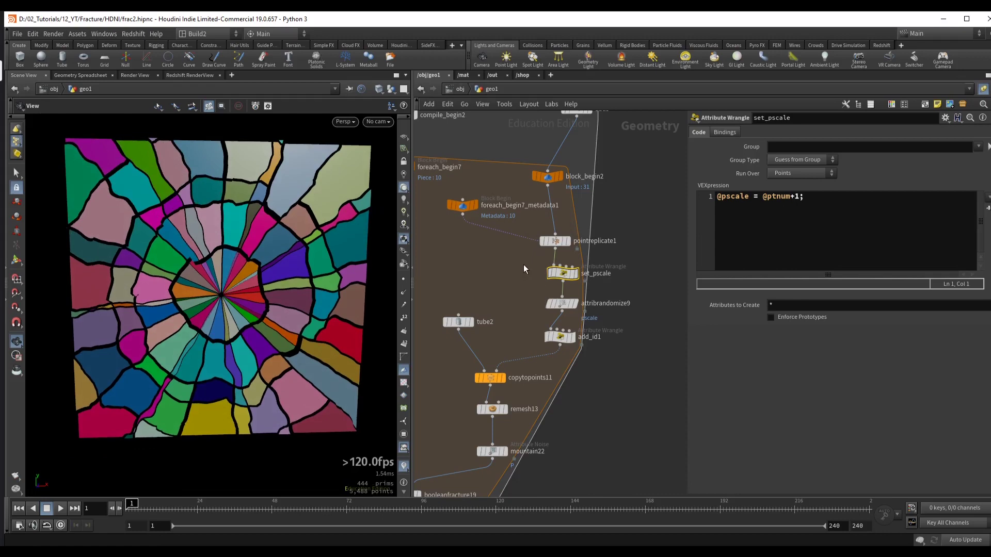
{"action": "left_click", "coordinate": [576, 273]}
{"action": "left_click", "coordinate": [895, 209]}
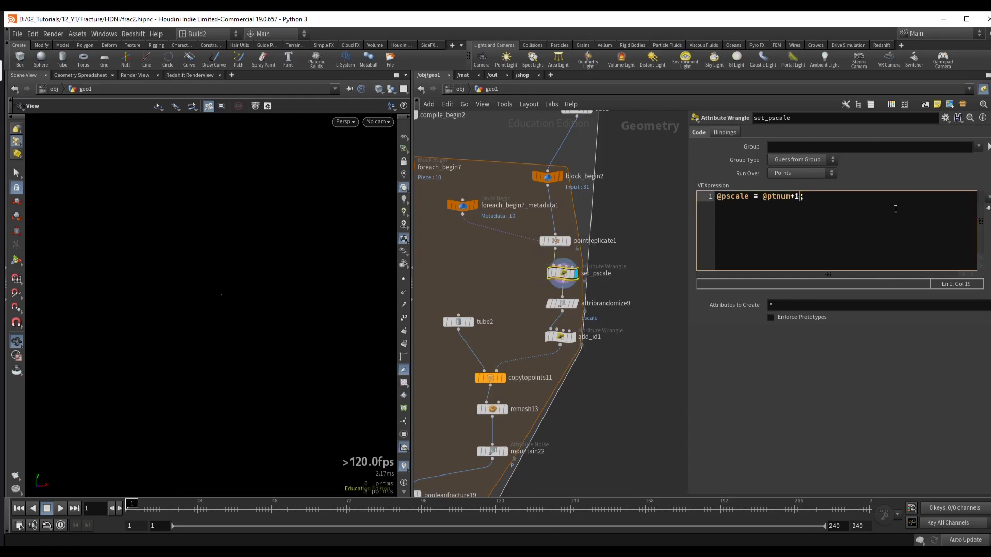
{"action": "type", "text": ")"}
{"action": "key", "text": "Left"}
{"action": "key", "text": "Left"}
{"action": "type", "text": "(@ptnum+1) * ch("}
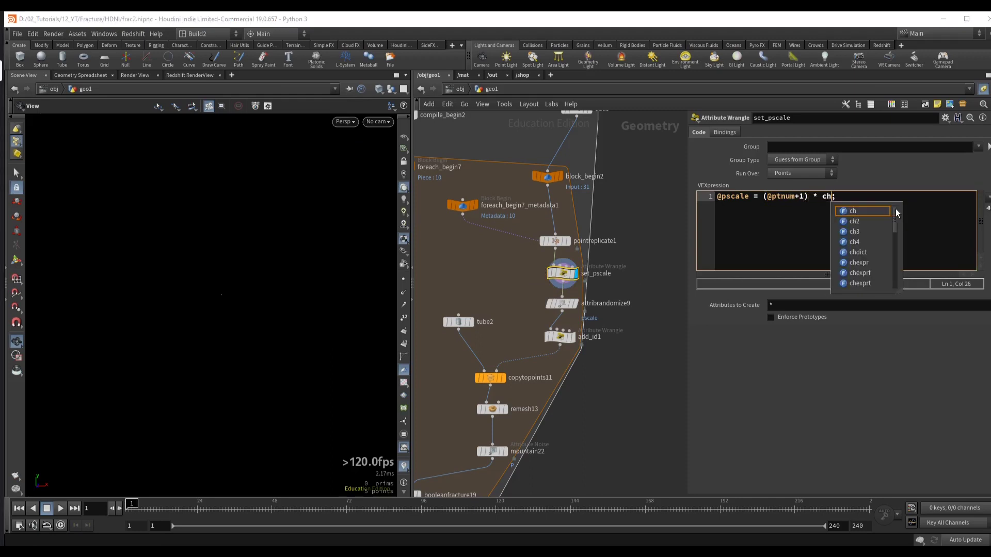
{"action": "type", "text": "\"pscale"}
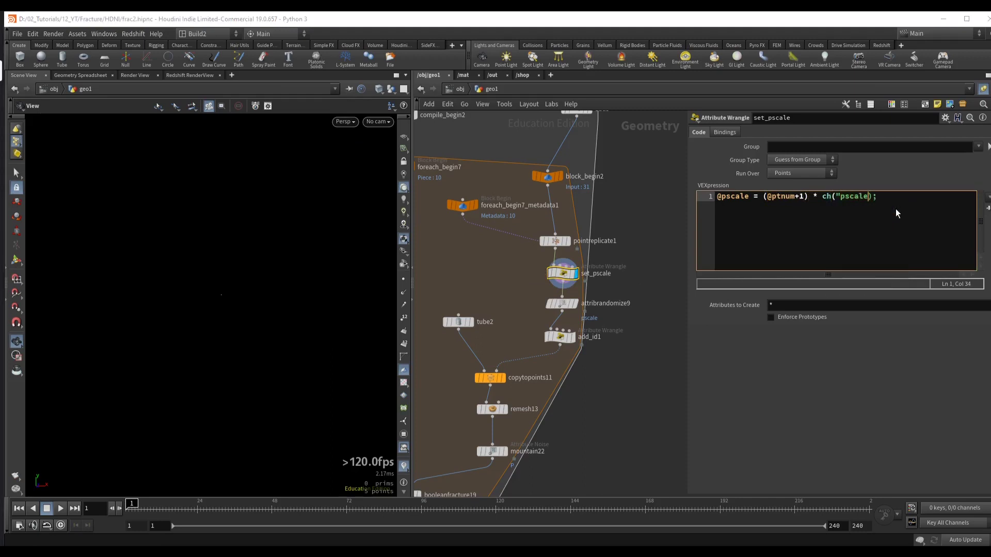
{"action": "type", "text": "_mult\""}
{"action": "left_click", "coordinate": [987, 207]}
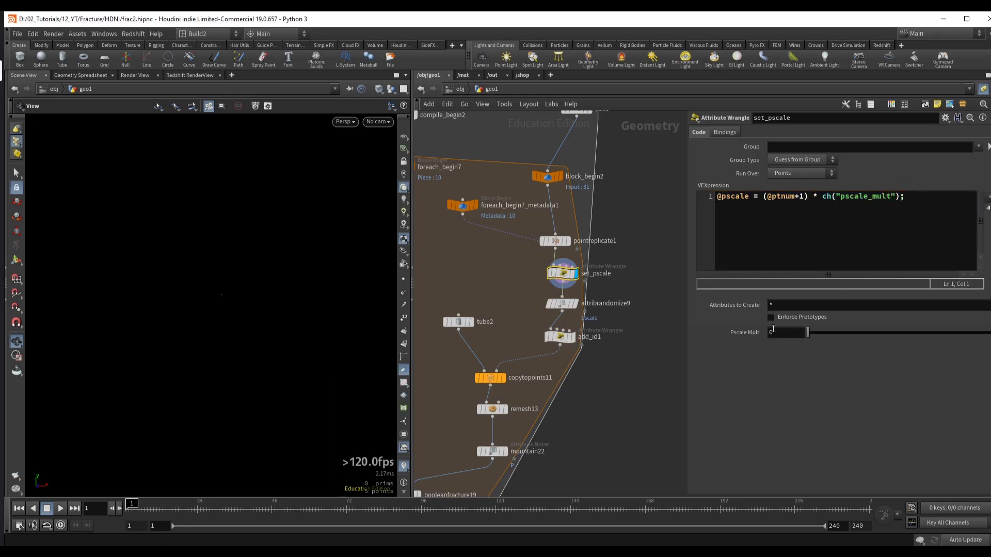
- Set Pscale Mult to 0.5, then display explodedview23 with a Uniform Scale of 0.21
{"action": "left_click", "coordinate": [784, 331]}
{"action": "key", "text": "Return"}
{"action": "key", "text": "h"}
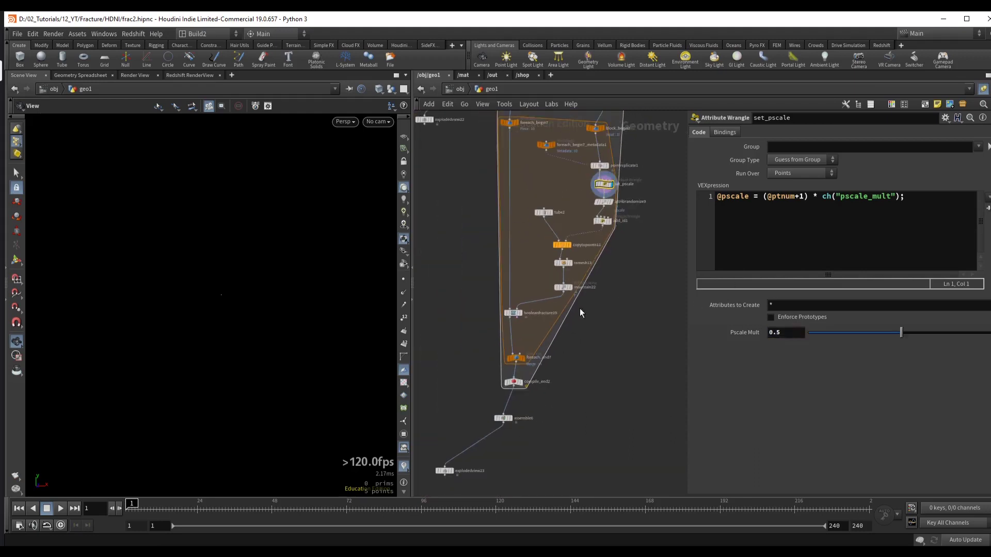
{"action": "left_click", "coordinate": [472, 471]}
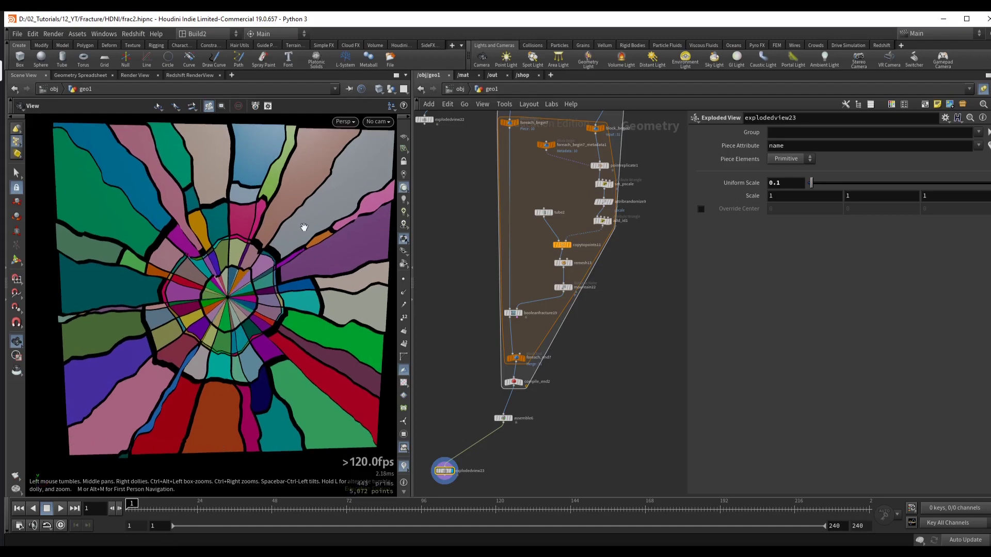
{"action": "left_click_drag", "start_coordinate": [303, 226], "coordinate": [178, 301]}
{"action": "left_click_drag", "start_coordinate": [812, 184], "coordinate": [815, 186]}
{"action": "scroll", "coordinate": [657, 280], "scroll_direction": "up", "scroll_amount": 4}
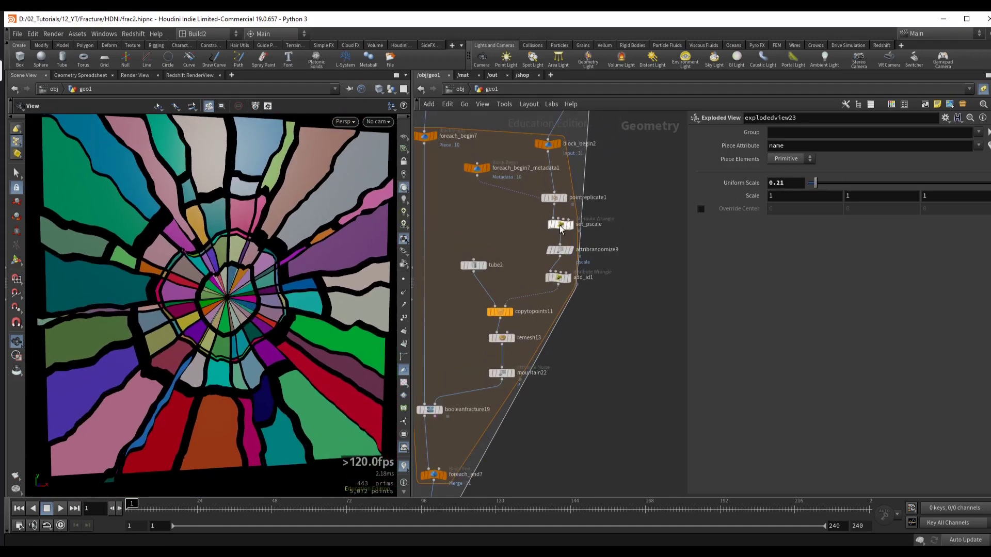
- Set the Pscale Mult of set_pscale to 0.65
{"action": "left_click", "coordinate": [560, 225]}
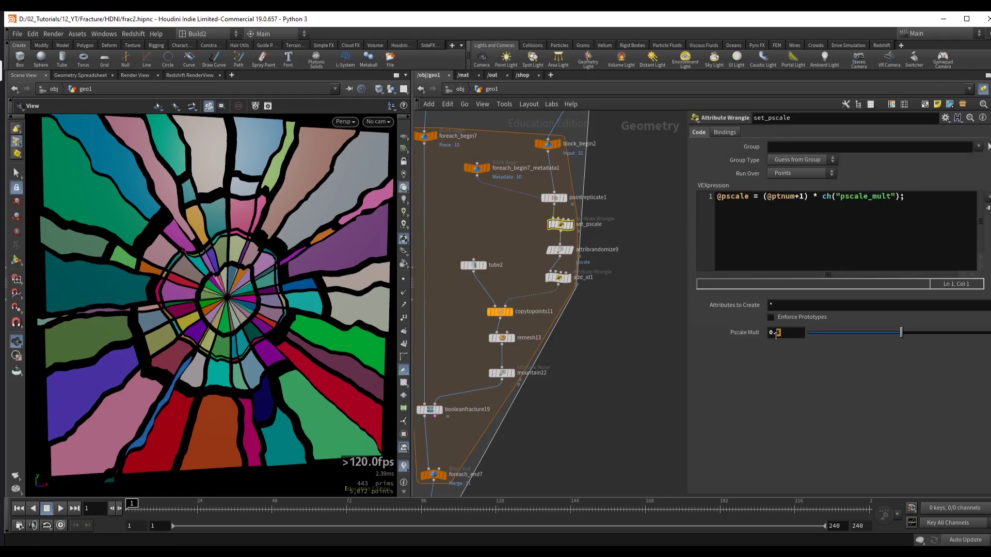
{"action": "type", "text": "5"}
{"action": "key", "text": "Return"}
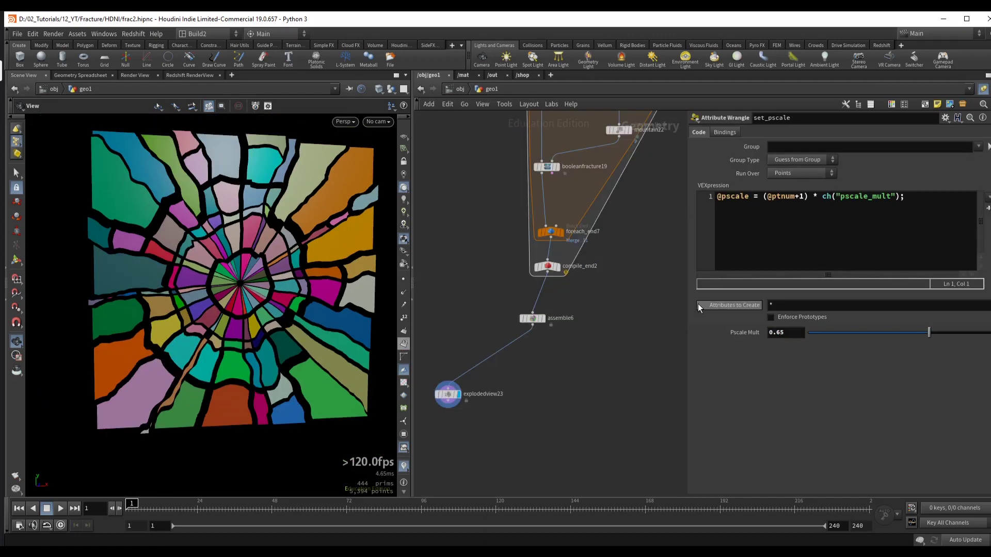
- Display attribrandomize9 and show its Global Seed options
{"action": "middle_click_drag", "start_coordinate": [624, 203], "coordinate": [597, 341]}
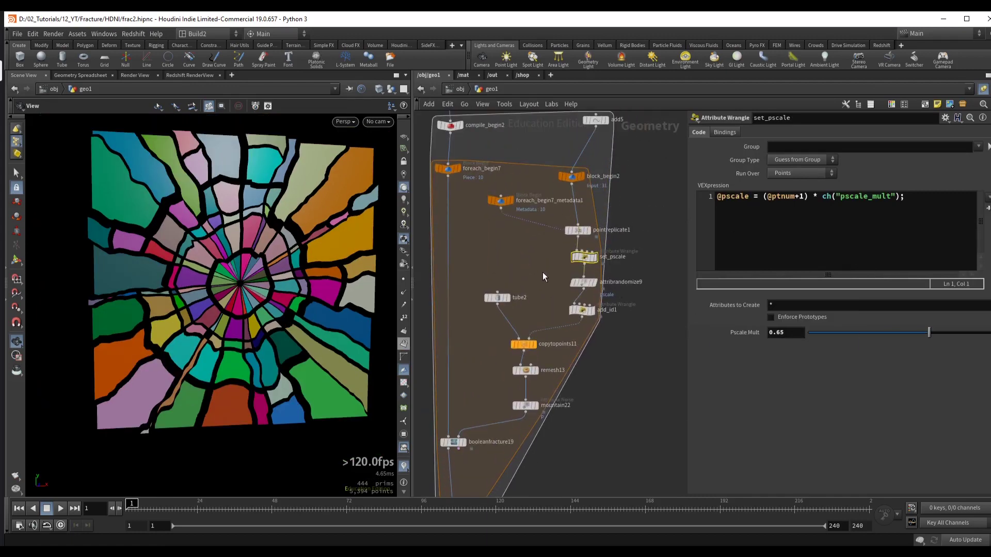
{"action": "left_click_drag", "start_coordinate": [602, 287], "coordinate": [602, 287]}
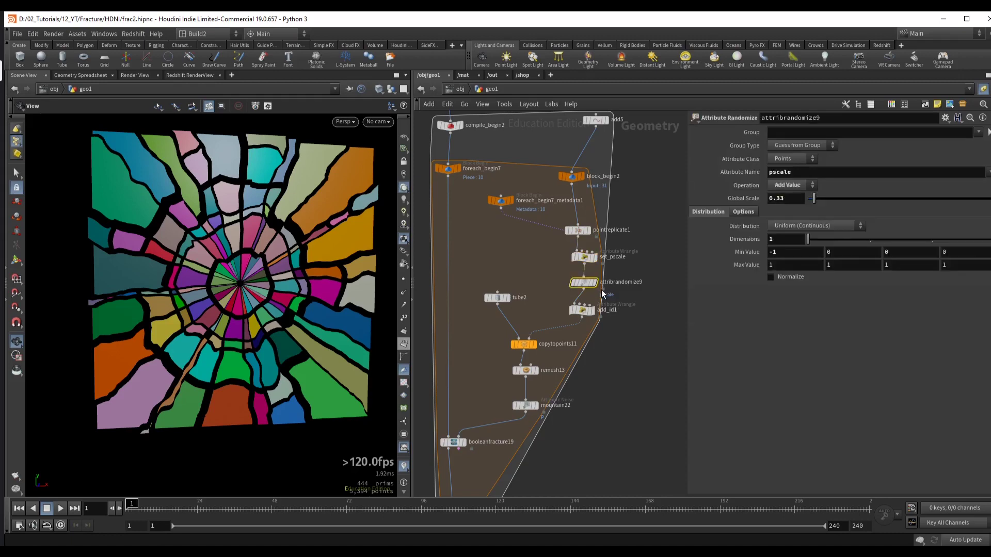
{"action": "left_click", "coordinate": [595, 283]}
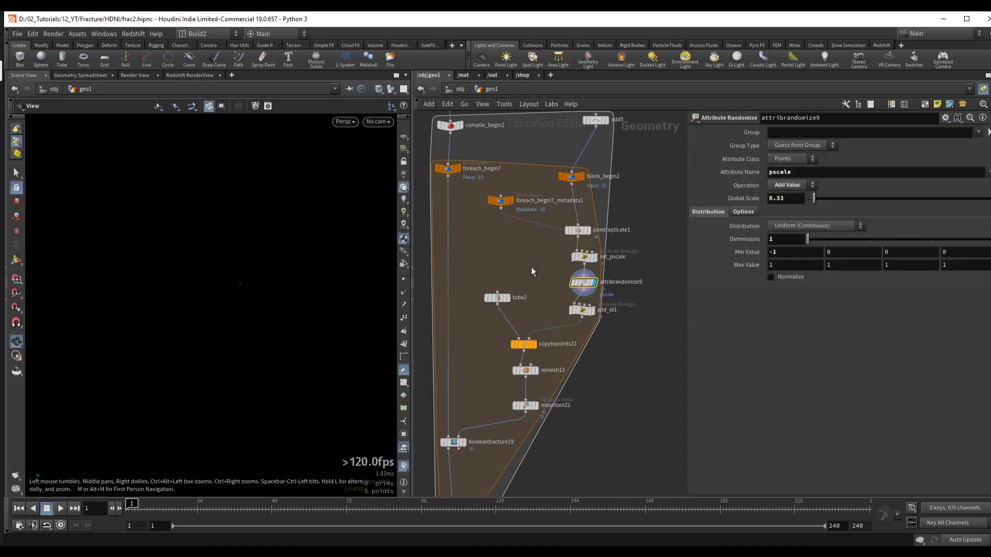
{"action": "scroll", "coordinate": [542, 277], "scroll_direction": "up", "scroll_amount": 2}
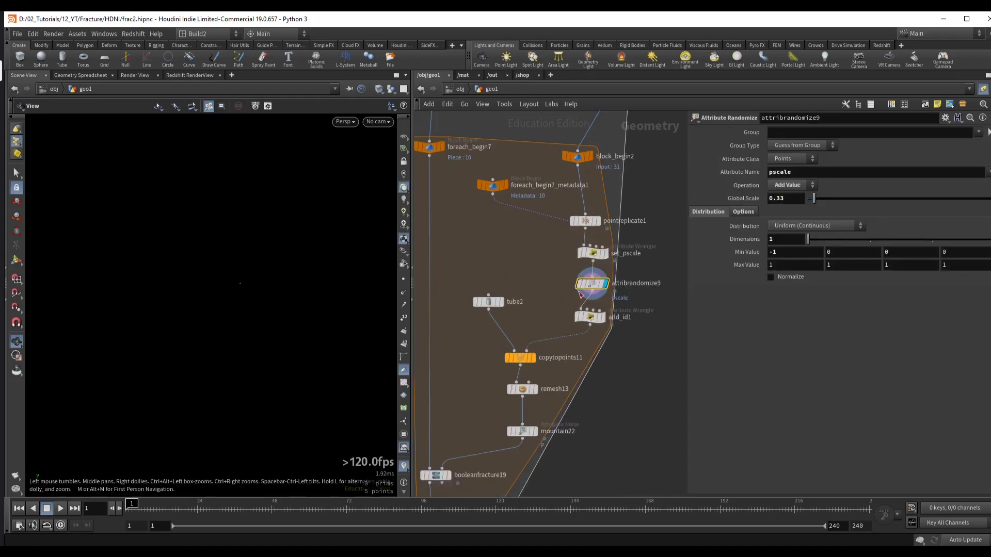
{"action": "left_click", "coordinate": [745, 212]}
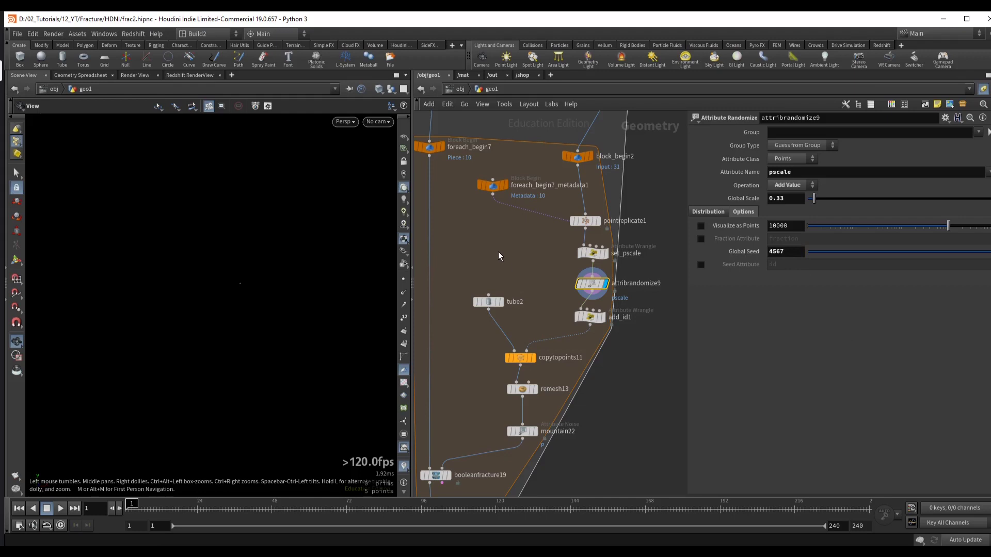
- Add a spare input to attribrandomize9 and point it to ../foreach_begin7_metadata1
{"action": "left_click_drag", "start_coordinate": [476, 209], "coordinate": [523, 173]}
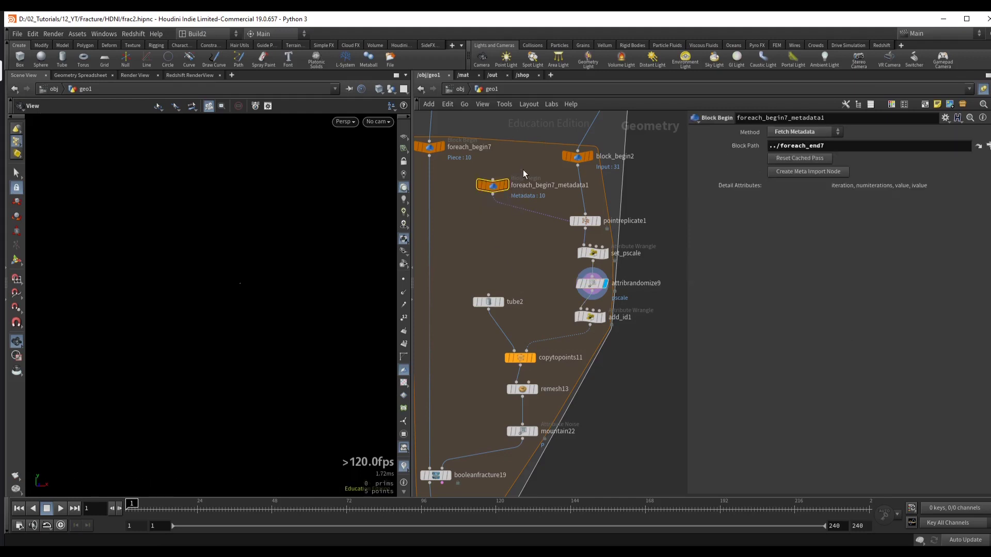
{"action": "mouse_move", "coordinate": [491, 187]}
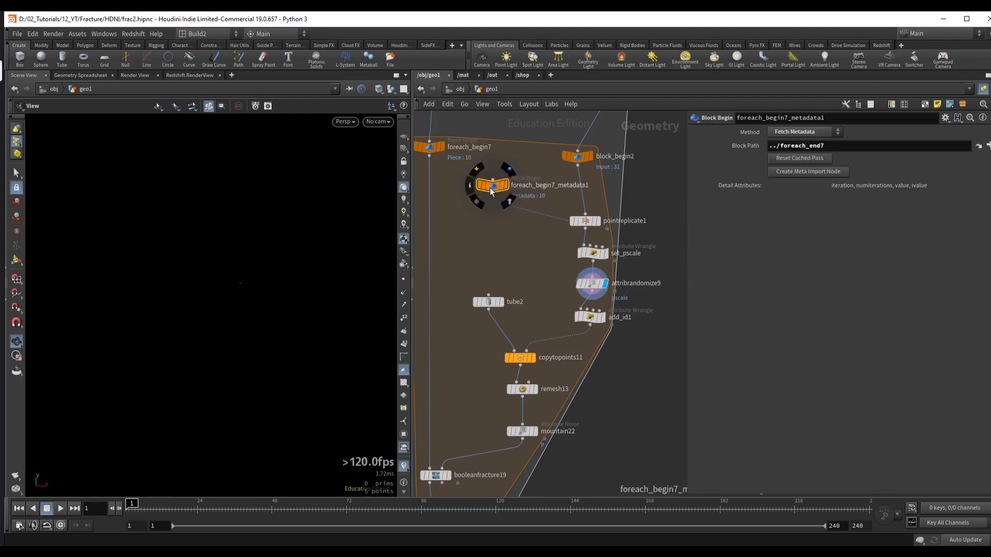
{"action": "left_click", "coordinate": [592, 284]}
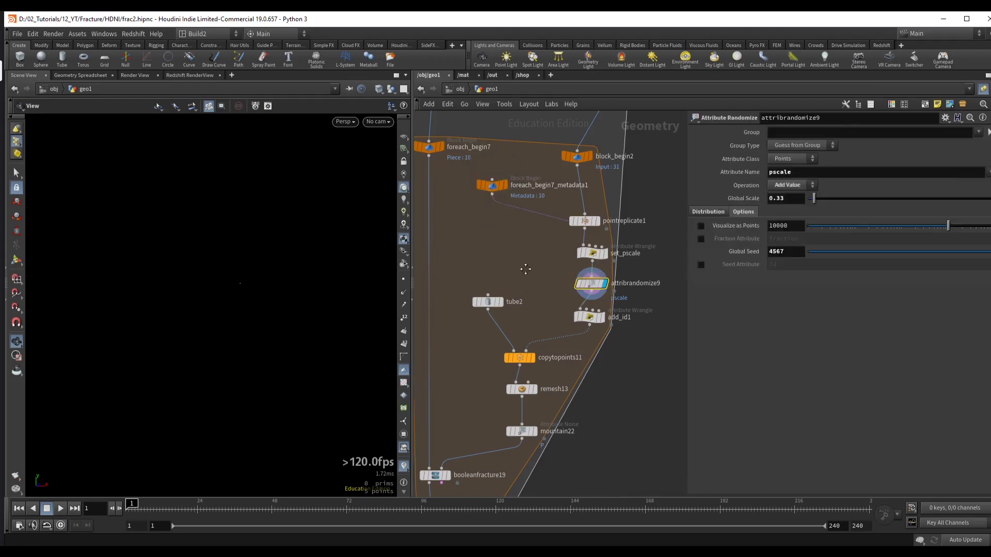
{"action": "left_click", "coordinate": [945, 118]}
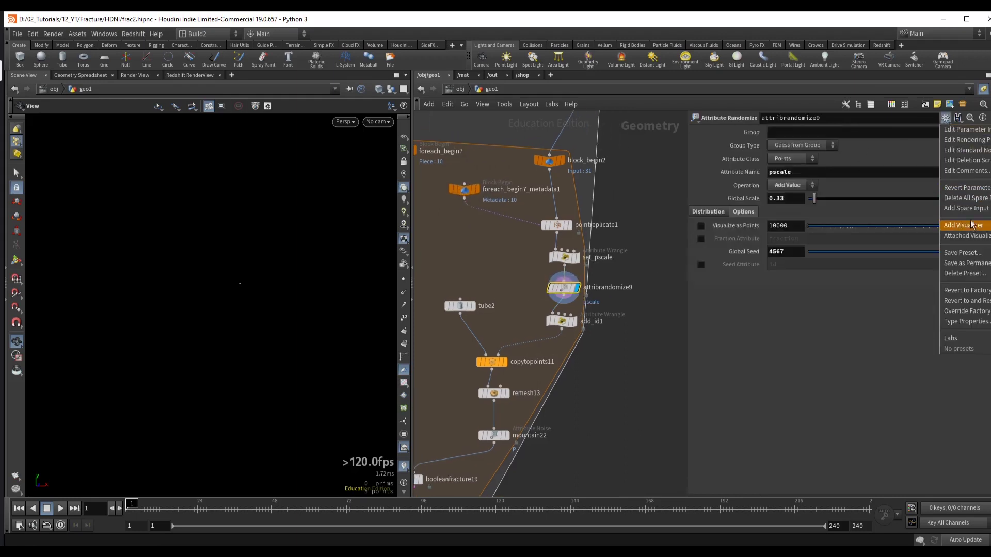
{"action": "left_click", "coordinate": [954, 226]}
{"action": "left_click_drag", "start_coordinate": [465, 190], "coordinate": [790, 293]}
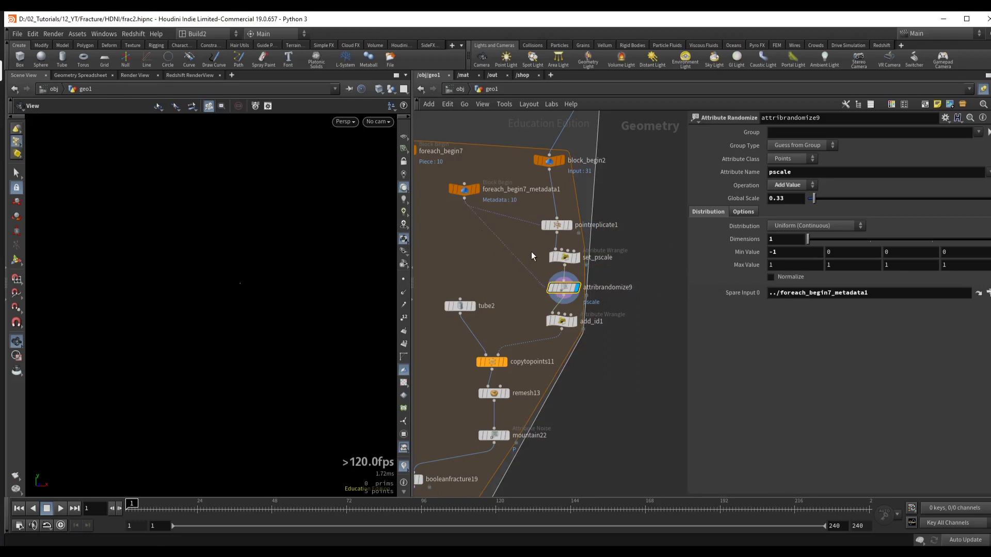
- Copy detail(-1, "iteration", 0) from pointreplicate1's Points per Point expression into the Global Seed of attribrandomize9
{"action": "left_click", "coordinate": [557, 225]}
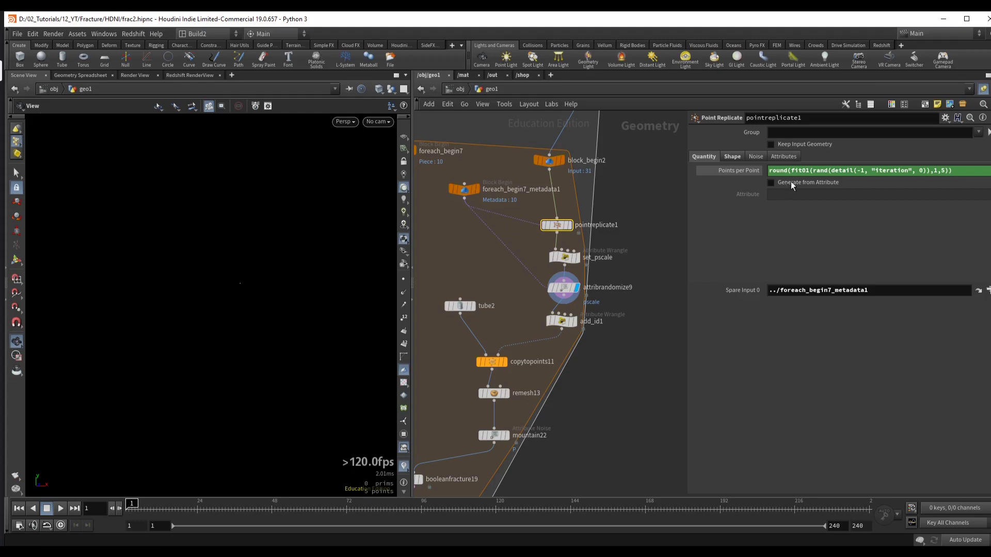
{"action": "left_click_drag", "start_coordinate": [831, 172], "coordinate": [928, 174]}
{"action": "key", "text": "ctrl+c"}
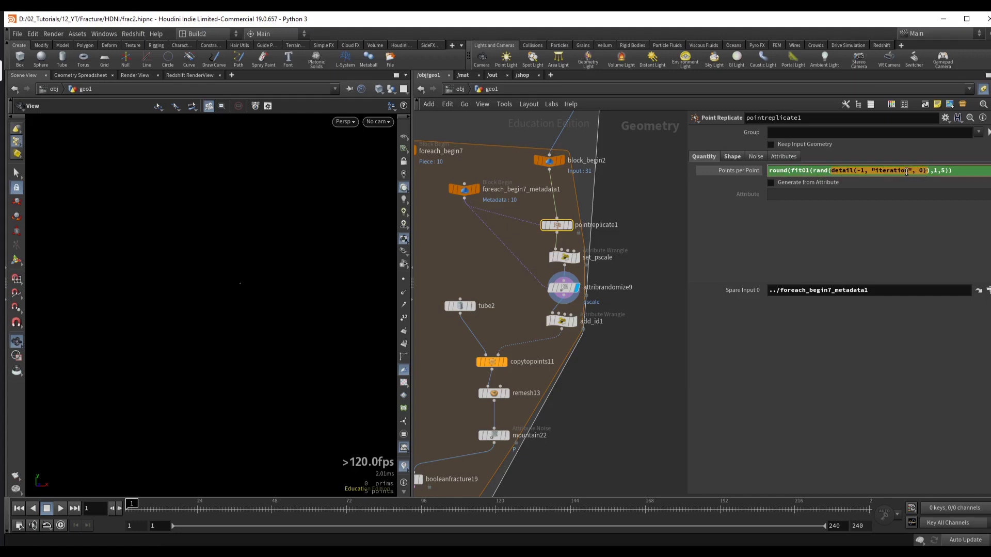
{"action": "left_click", "coordinate": [565, 291]}
{"action": "left_click", "coordinate": [743, 213]}
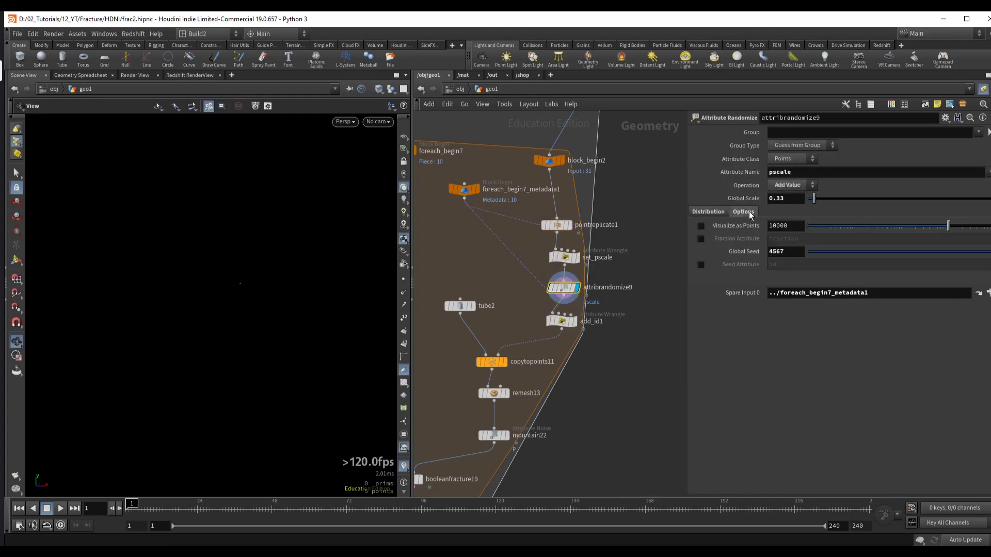
{"action": "double_click", "coordinate": [785, 252]}
{"action": "key", "text": "ctrl+v"}
{"action": "key", "text": "Return"}
- Display explodedview23 and set its Uniform Scale to 0.23
{"action": "scroll", "coordinate": [508, 323], "scroll_direction": "down", "scroll_amount": 5}
{"action": "scroll", "coordinate": [561, 230], "scroll_direction": "up", "scroll_amount": 3}
{"action": "left_click", "coordinate": [479, 364]}
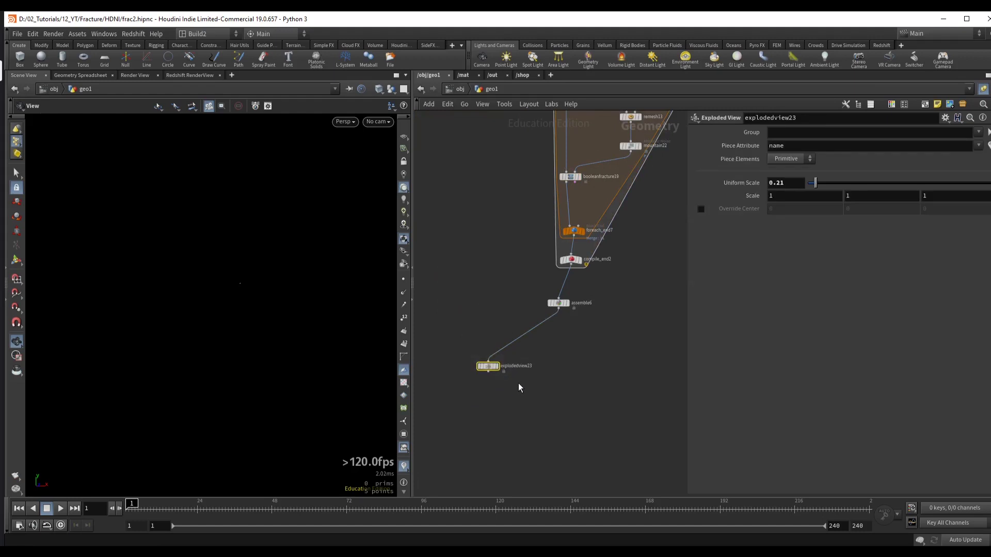
{"action": "key", "text": "r"}
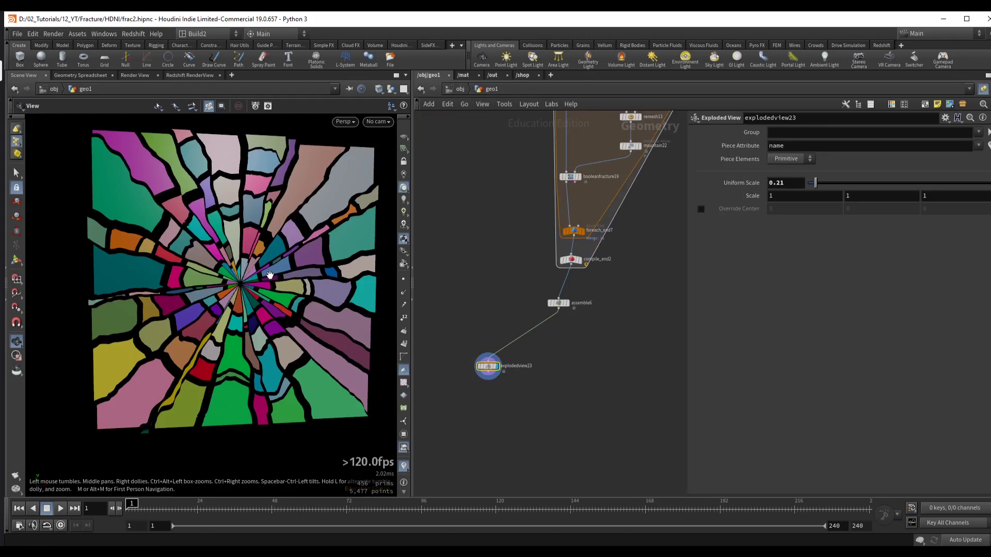
{"action": "right_click_drag", "start_coordinate": [270, 275], "coordinate": [264, 261]}
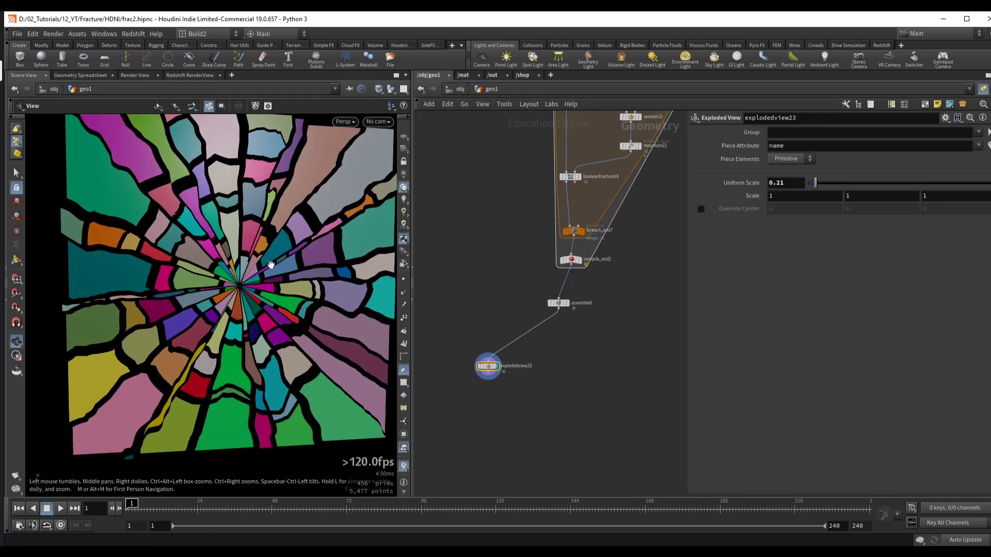
{"action": "left_click_drag", "start_coordinate": [815, 183], "coordinate": [816, 185]}
{"action": "scroll", "coordinate": [597, 270], "scroll_direction": "up", "scroll_amount": 5}
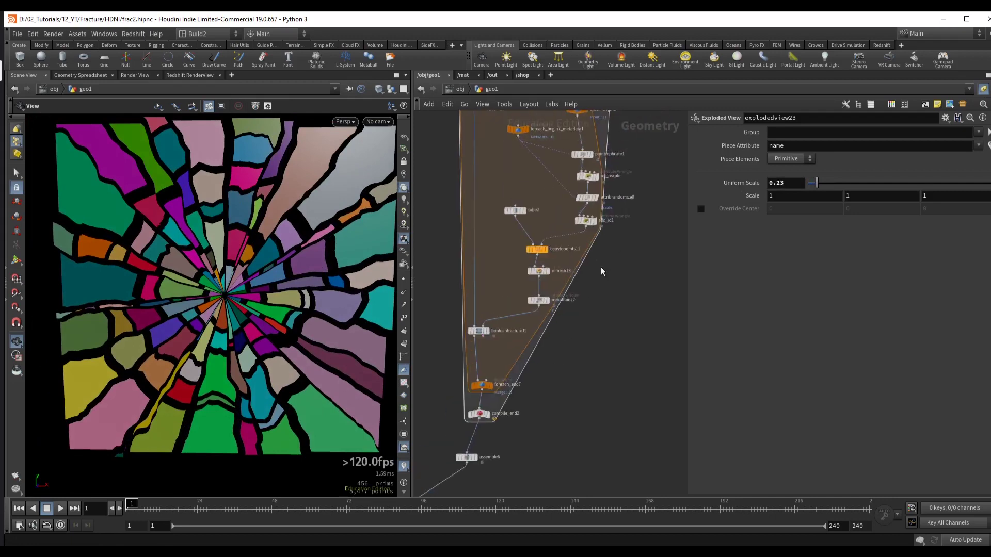
{"action": "scroll", "coordinate": [608, 305], "scroll_direction": "up", "scroll_amount": 5}
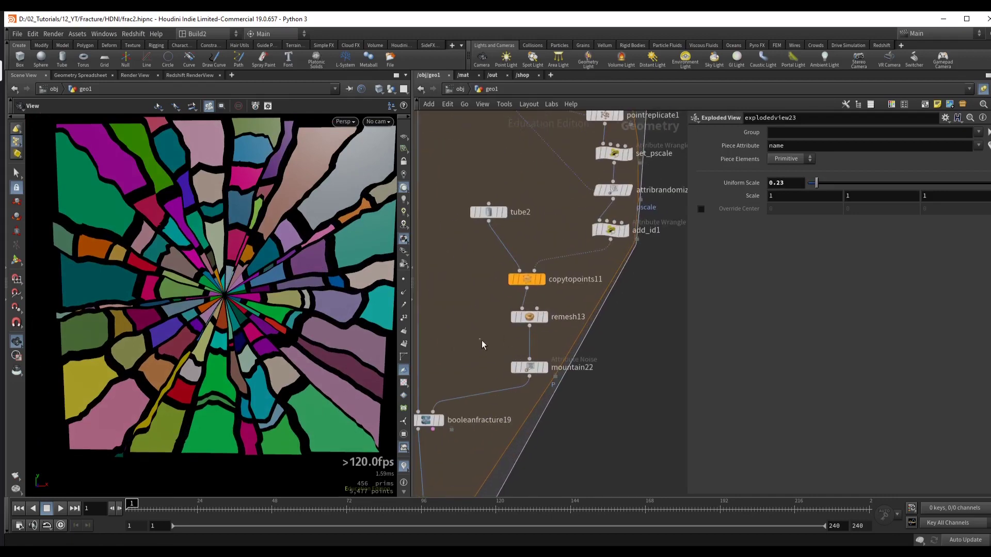
{"action": "left_click", "coordinate": [529, 367]}
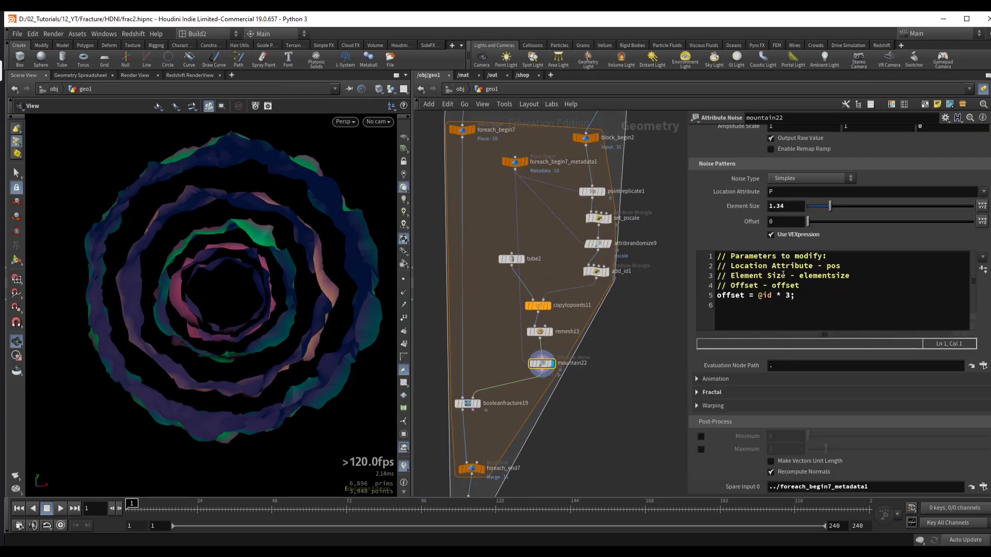
{"action": "left_click", "coordinate": [787, 220]}
{"action": "key", "text": "ctrl+v"}
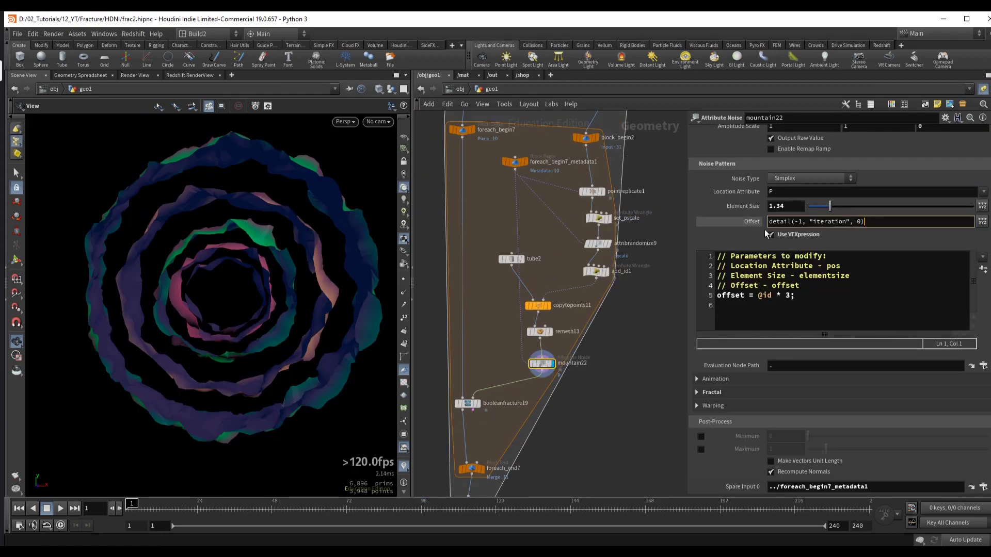
{"action": "key", "text": "Return"}
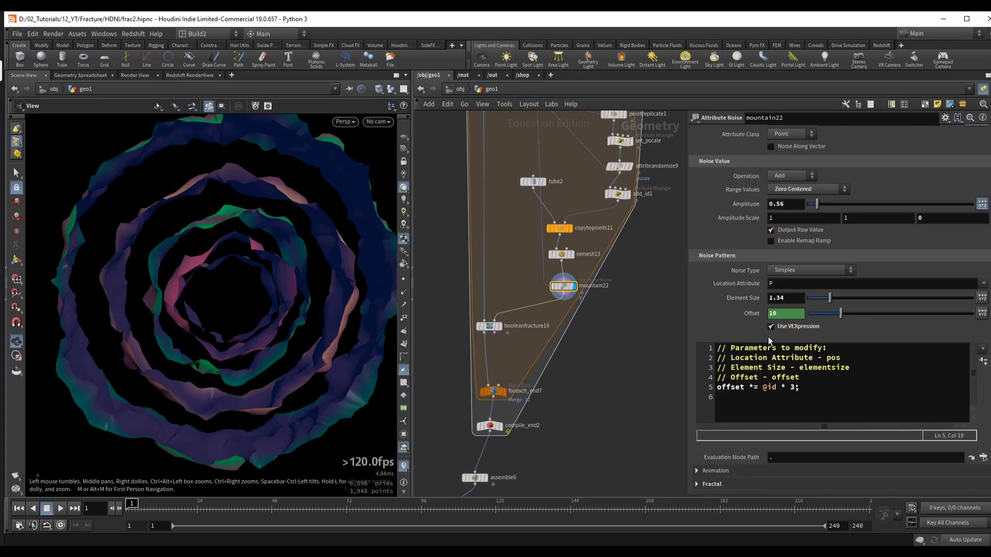
- Turn off Use VEXpression for the noise pattern of mountain22
{"action": "left_click", "coordinate": [770, 326]}
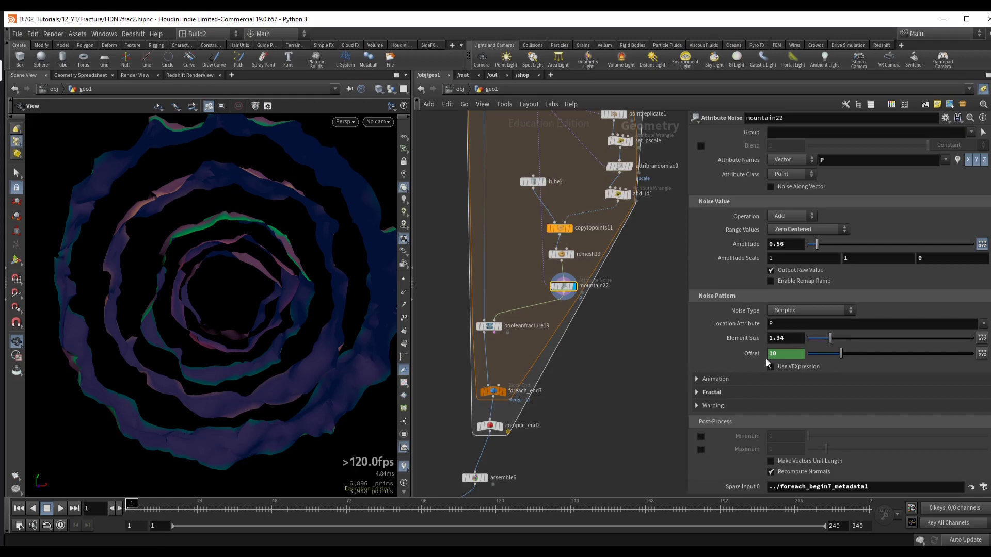
{"action": "key", "text": "ctrl+v"}
{"action": "key", "text": "ctrl+z"}
- Display explodedview23 and inspect the fracture pieces up close, setting its Uniform Scale to 0.28
{"action": "middle_click_drag", "start_coordinate": [564, 416], "coordinate": [557, 360]}
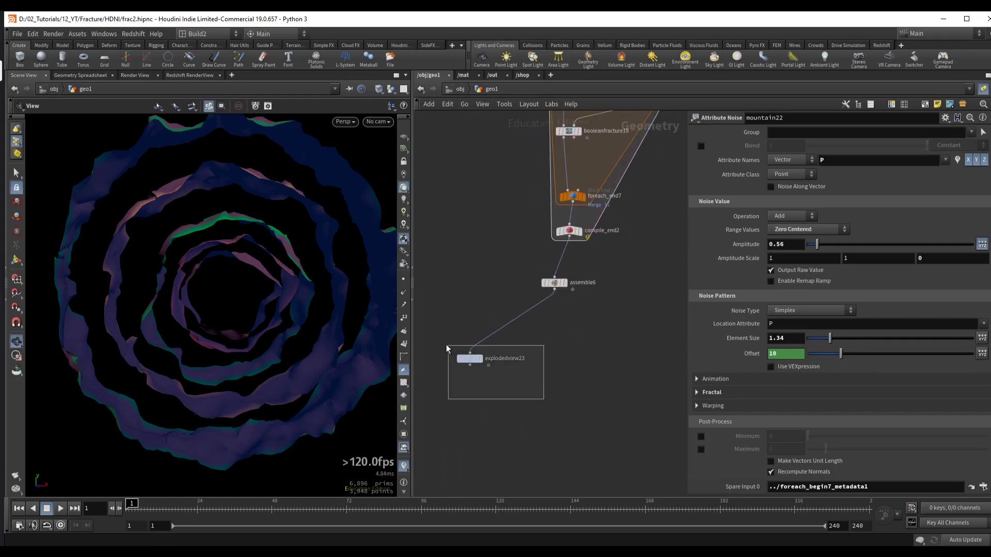
{"action": "left_click", "coordinate": [469, 358]}
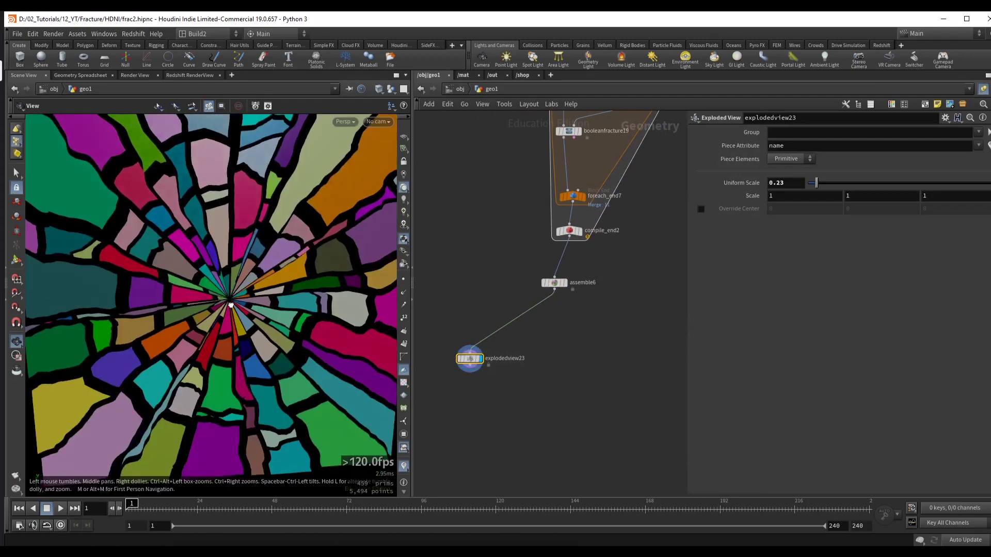
{"action": "left_click_drag", "start_coordinate": [223, 338], "coordinate": [387, 344]}
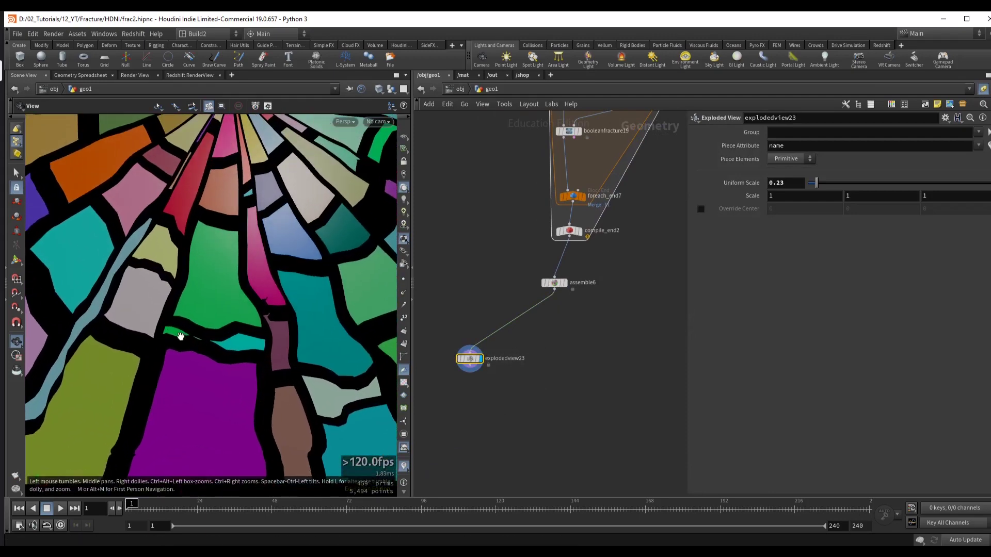
{"action": "left_click_drag", "start_coordinate": [307, 280], "coordinate": [272, 291]}
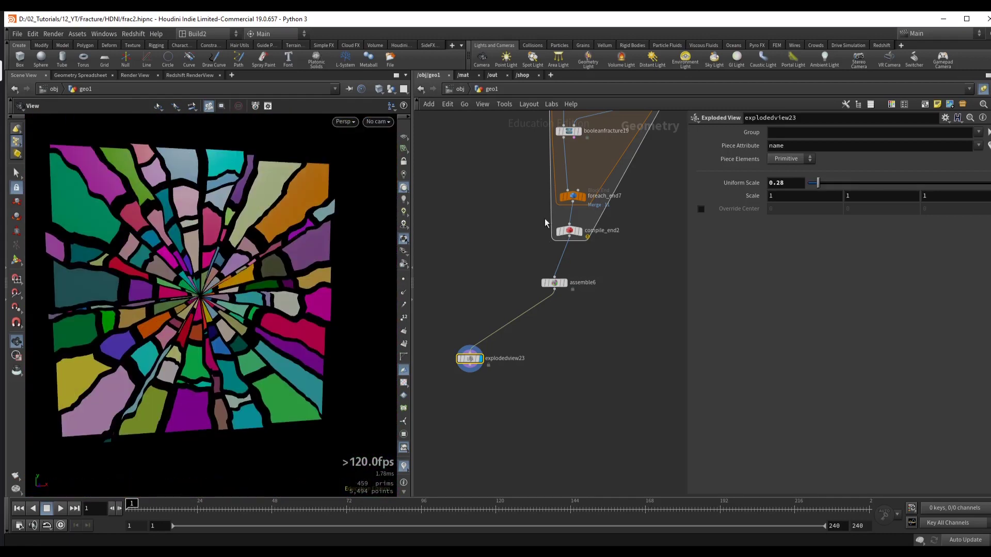
- Set the maximum in pointreplicate1's Points per Point expression to 3, giving round(fit01(rand(detail(-1, "iteration", 0)),1,3))
{"action": "middle_click_drag", "start_coordinate": [544, 223], "coordinate": [516, 397]}
{"action": "scroll", "coordinate": [639, 291], "scroll_direction": "up", "scroll_amount": 4}
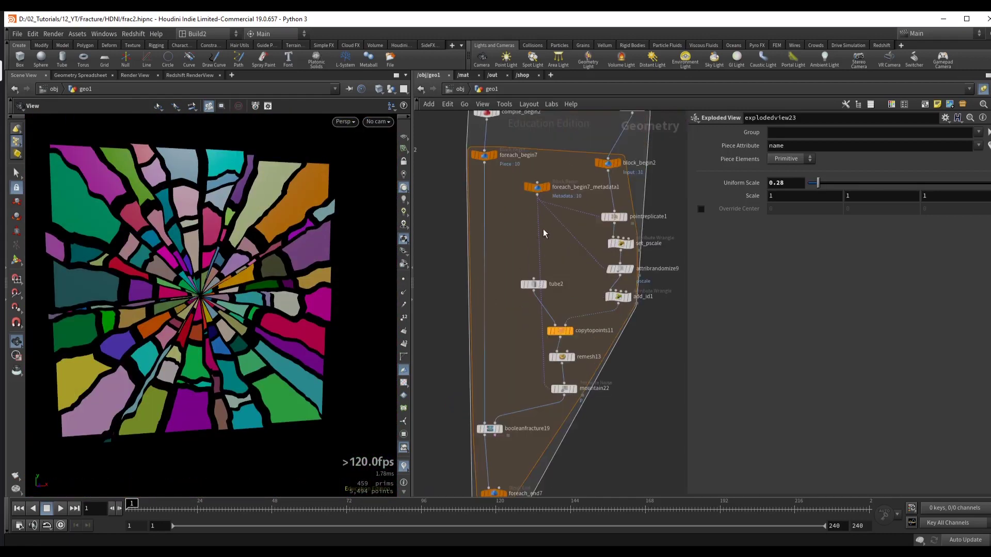
{"action": "middle_click_drag", "start_coordinate": [638, 292], "coordinate": [600, 213]}
{"action": "left_click", "coordinate": [548, 258]}
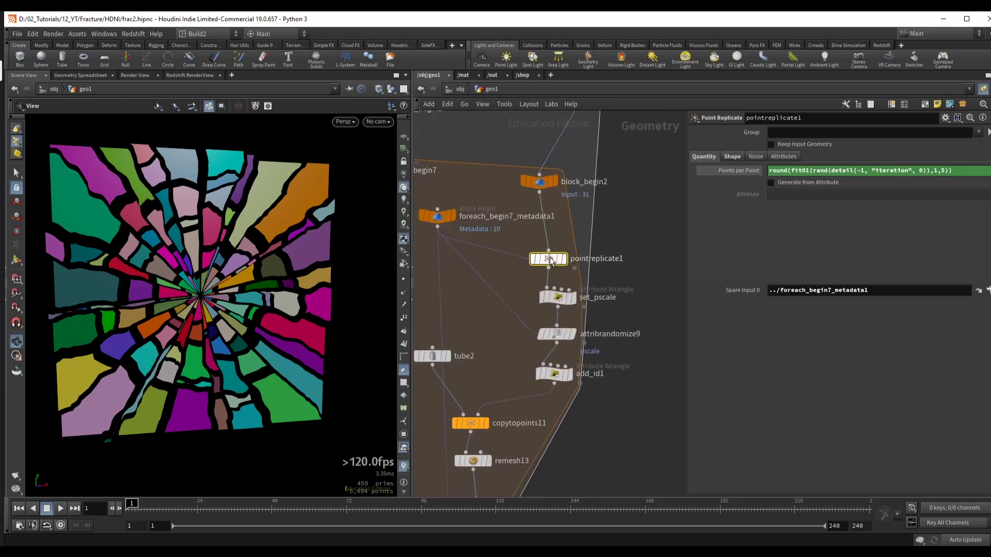
{"action": "left_click_drag", "start_coordinate": [243, 289], "coordinate": [194, 214]}
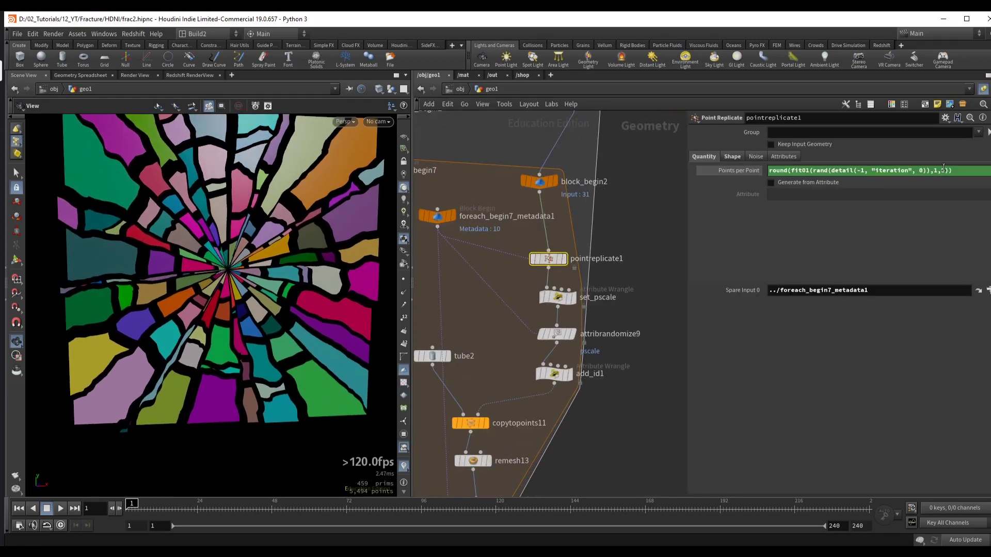
{"action": "type", "text": "3"}
{"action": "key", "text": "Return"}
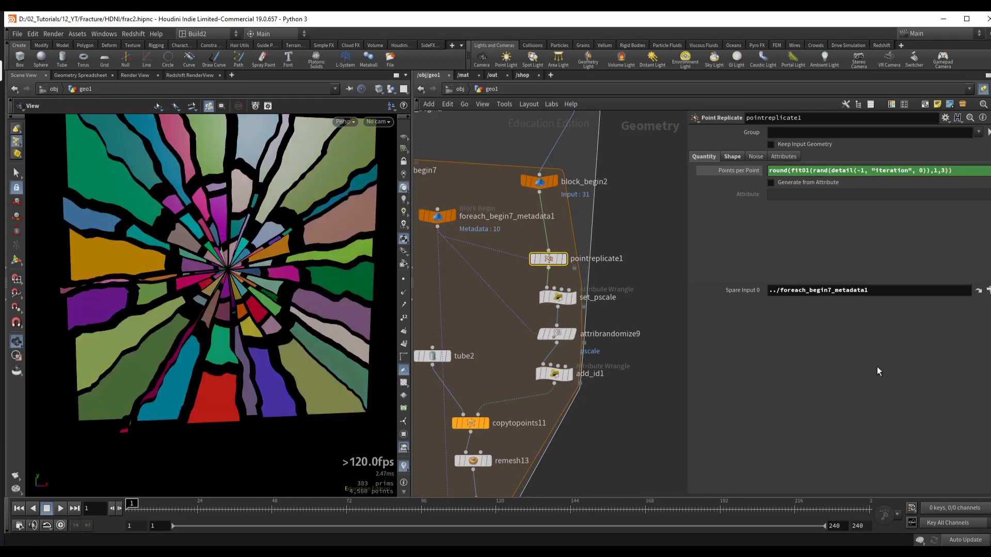
- Set the Pscale Mult of set_pscale to 0.809
{"action": "scroll", "coordinate": [532, 309], "scroll_direction": "up", "scroll_amount": 2}
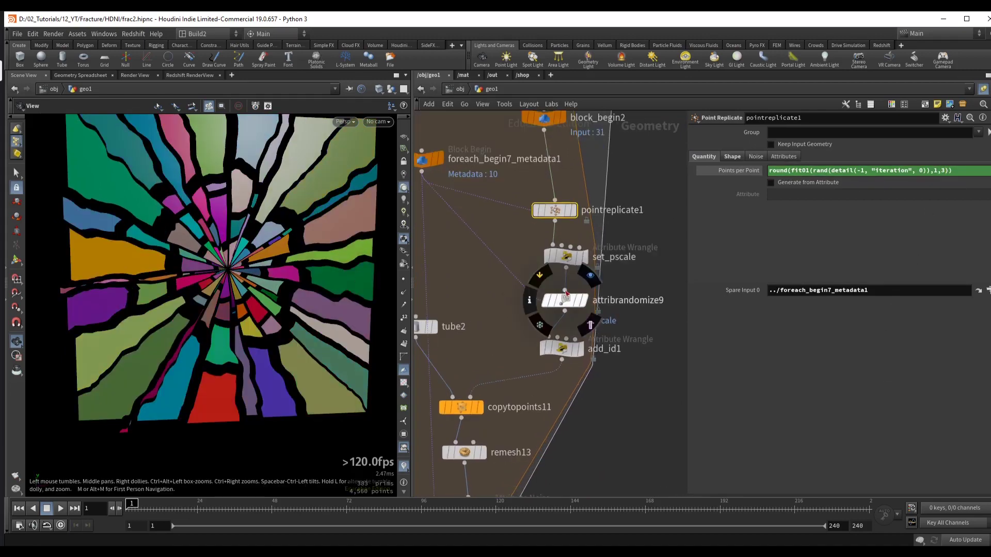
{"action": "left_click", "coordinate": [566, 258]}
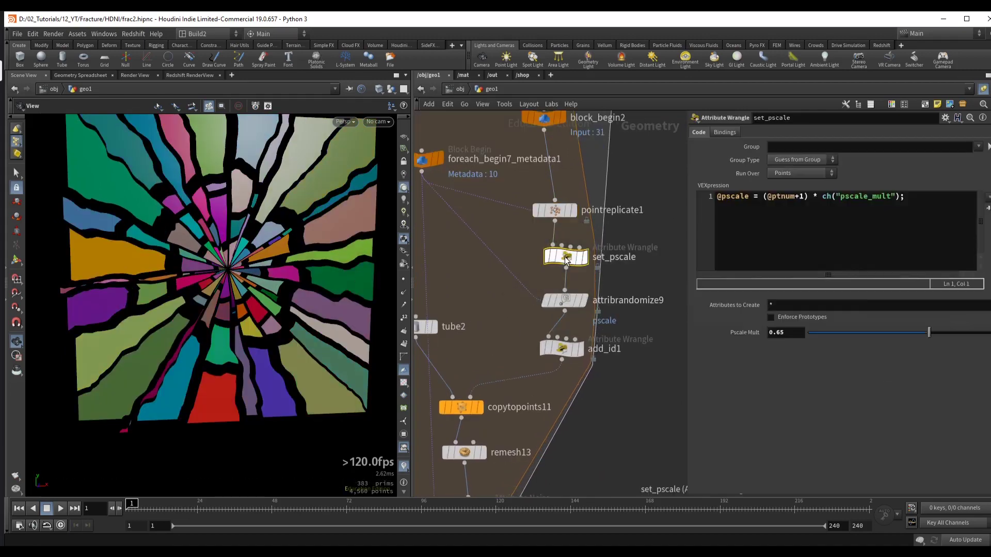
{"action": "left_click", "coordinate": [957, 337]}
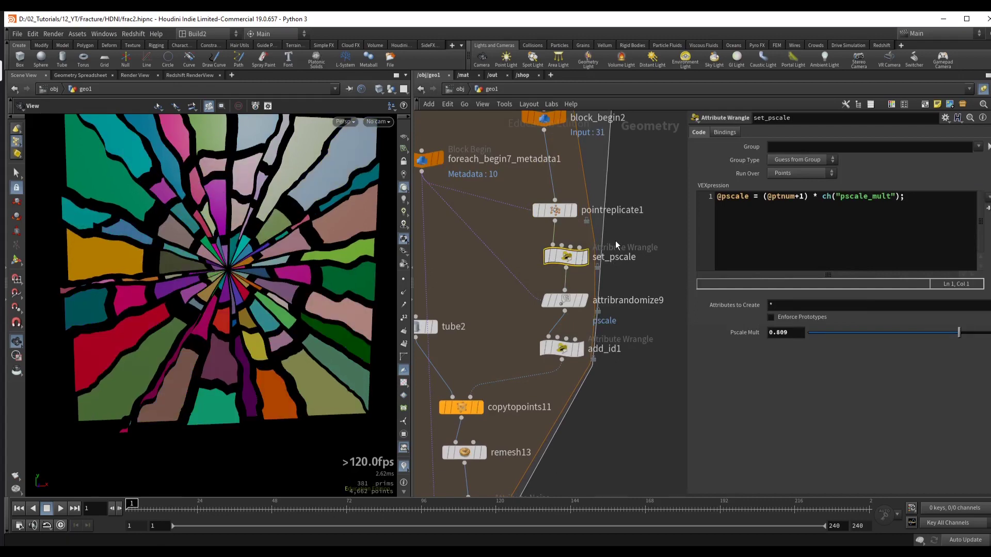
- Add a seed offset of +50 inside the rand function of pointreplicate1's Points per Point expression
{"action": "left_click", "coordinate": [555, 211]}
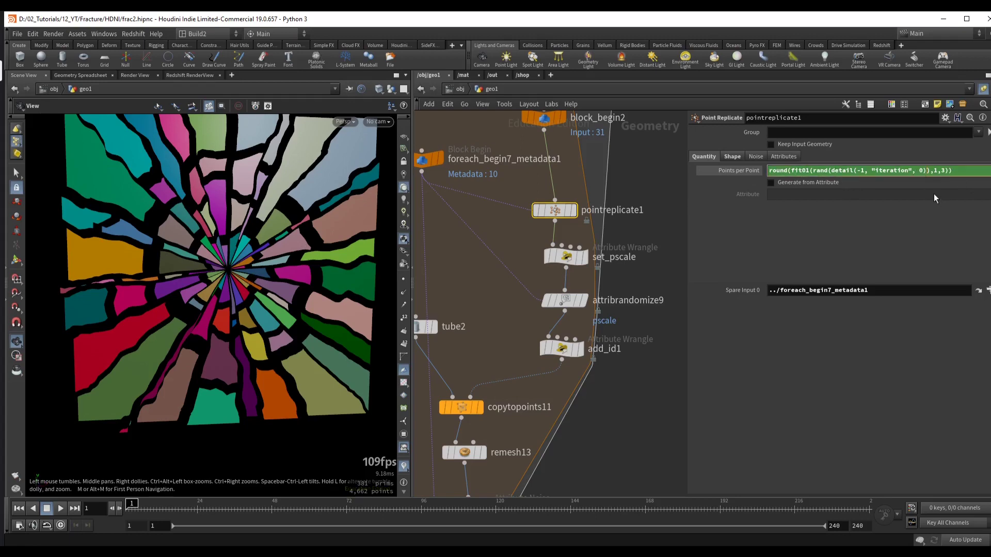
{"action": "type", "text": "+50"}
{"action": "key", "text": "Return"}
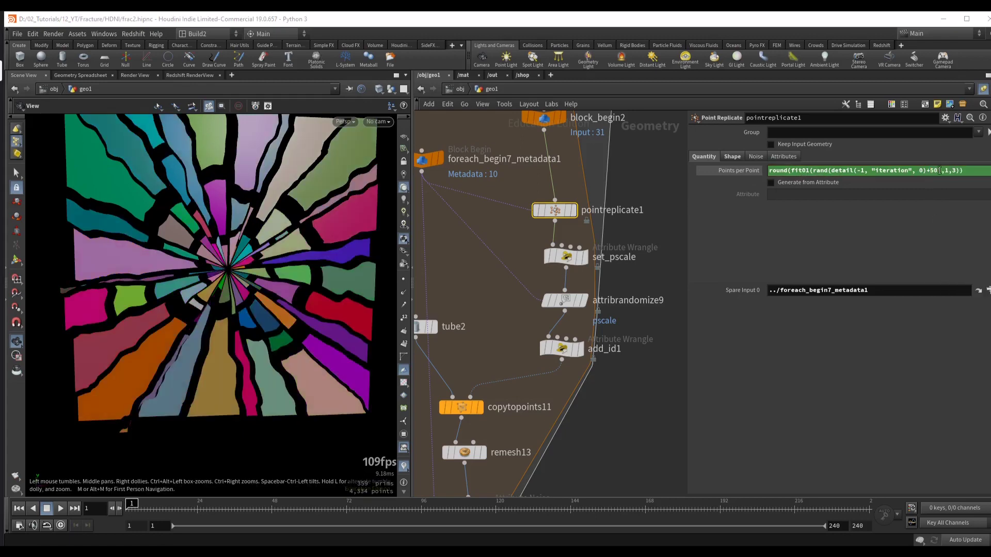
- Try decimal seed offsets in pointreplicate1's Points per Point expression, settling on +50.4 inside rand
{"action": "left_click", "coordinate": [938, 170]}
{"action": "type", "text": ".2"}
{"action": "key", "text": "Return"}
{"action": "key", "text": "BackSpace"}
{"action": "type", "text": "3"}
{"action": "key", "text": "Return"}
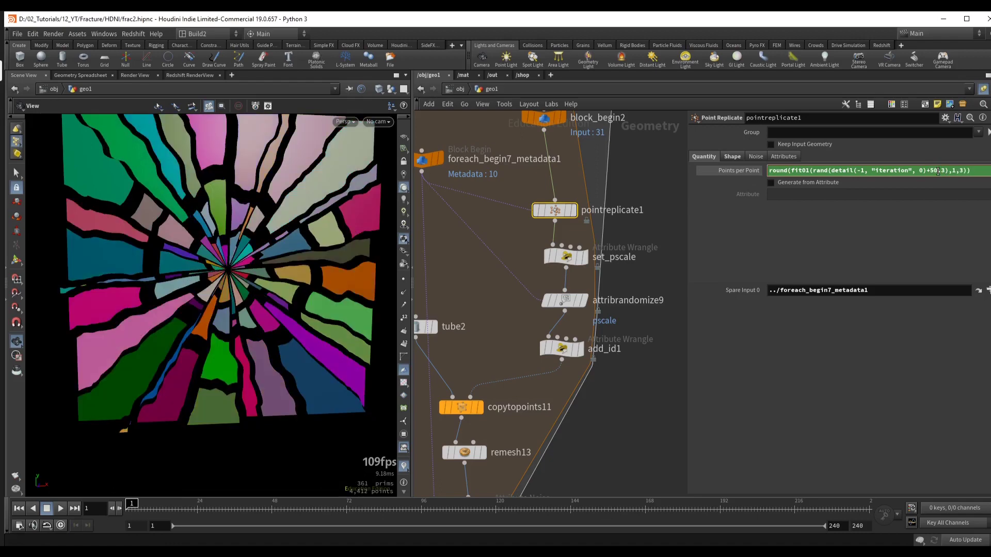
{"action": "key", "text": "BackSpace"}
{"action": "type", "text": "3"}
{"action": "key", "text": "Return"}
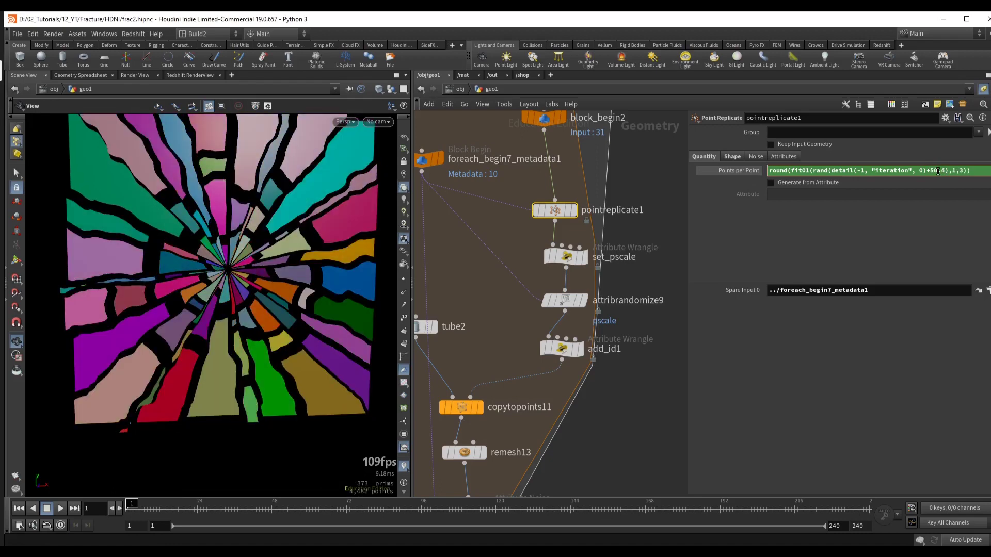
{"action": "key", "text": "BackSpace"}
{"action": "type", "text": "4"}
{"action": "key", "text": "Return"}
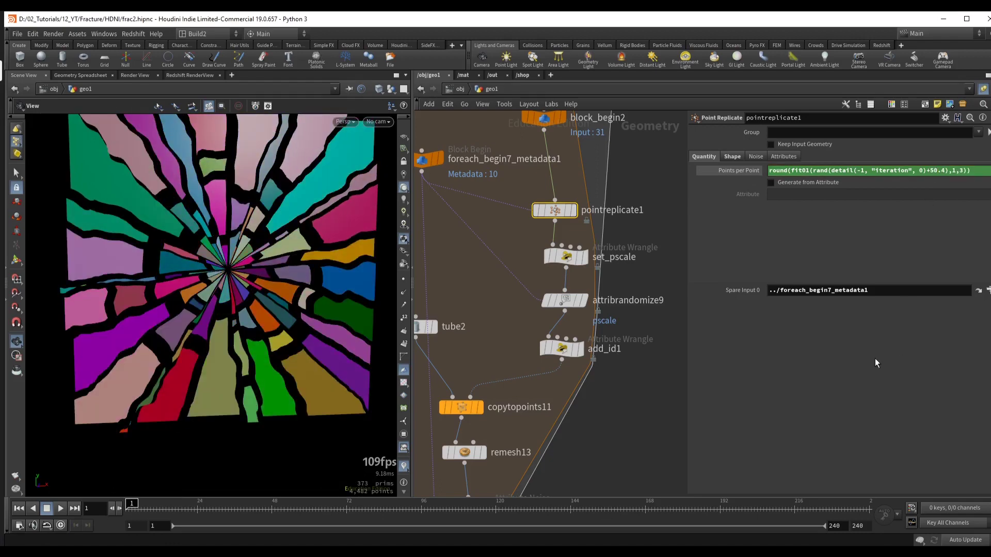
{"action": "scroll", "coordinate": [609, 388], "scroll_direction": "down", "scroll_amount": 6}
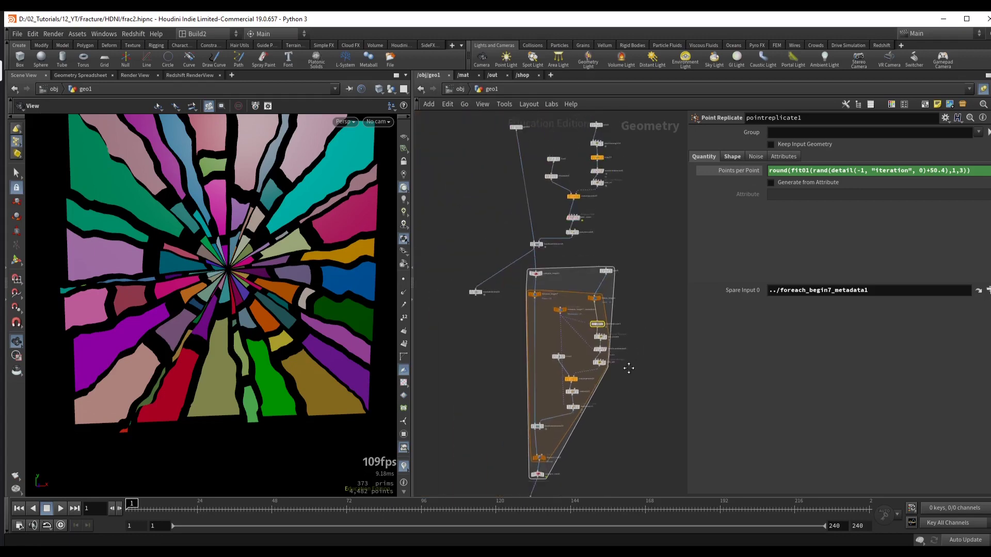
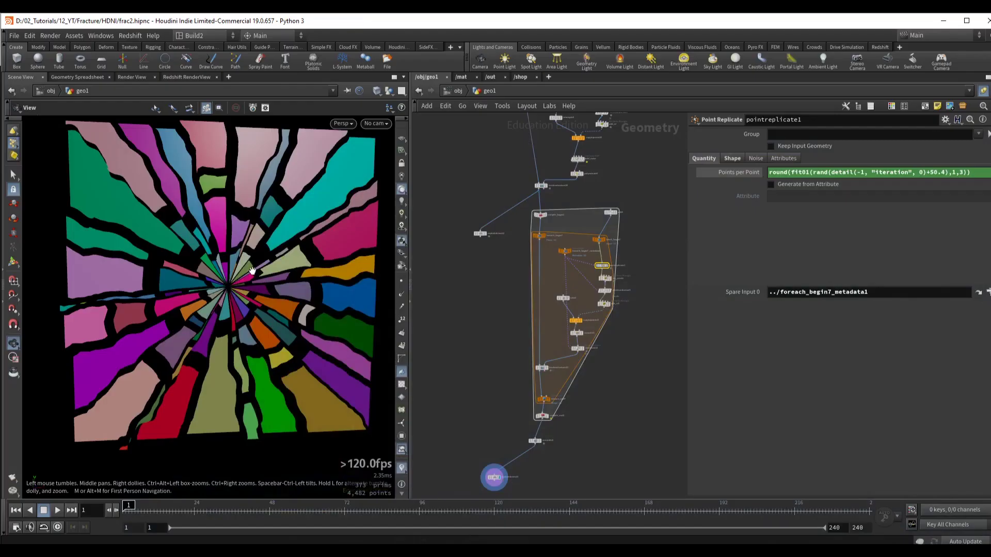
{"action": "scroll", "coordinate": [222, 281], "scroll_direction": "up", "scroll_amount": 5}
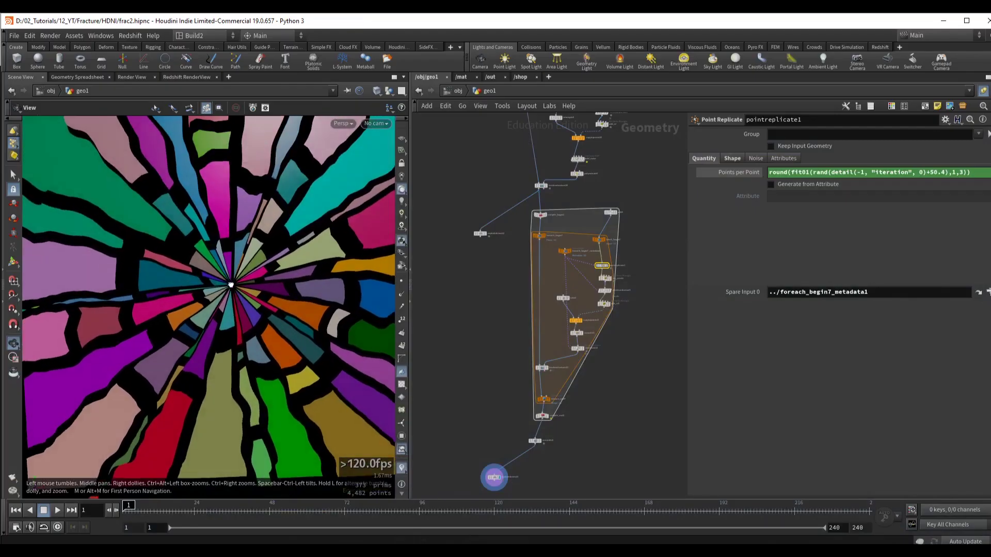
{"action": "scroll", "coordinate": [246, 267], "scroll_direction": "down", "scroll_amount": 4}
{"action": "middle_click_drag", "start_coordinate": [247, 267], "coordinate": [219, 302]}
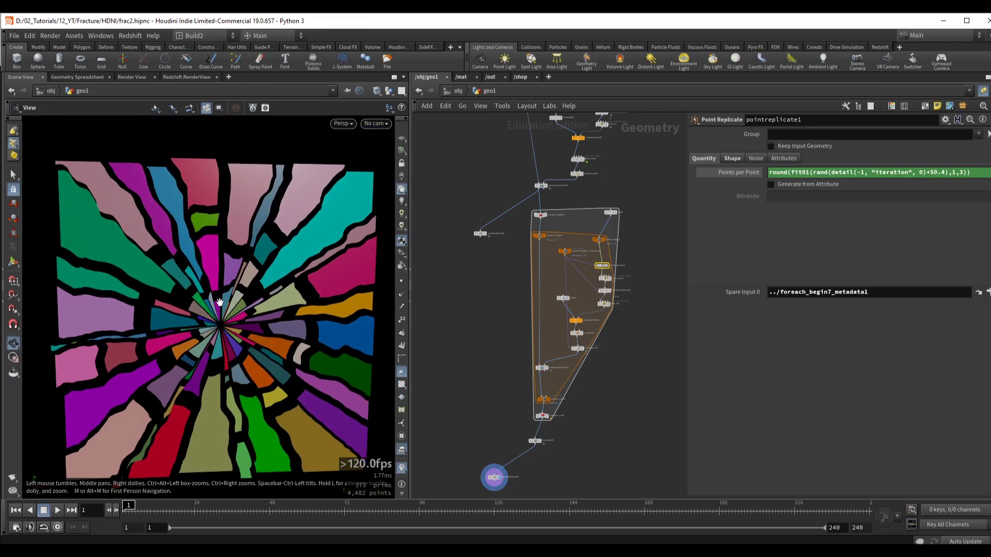
{"action": "middle_click_drag", "start_coordinate": [270, 323], "coordinate": [249, 270]}
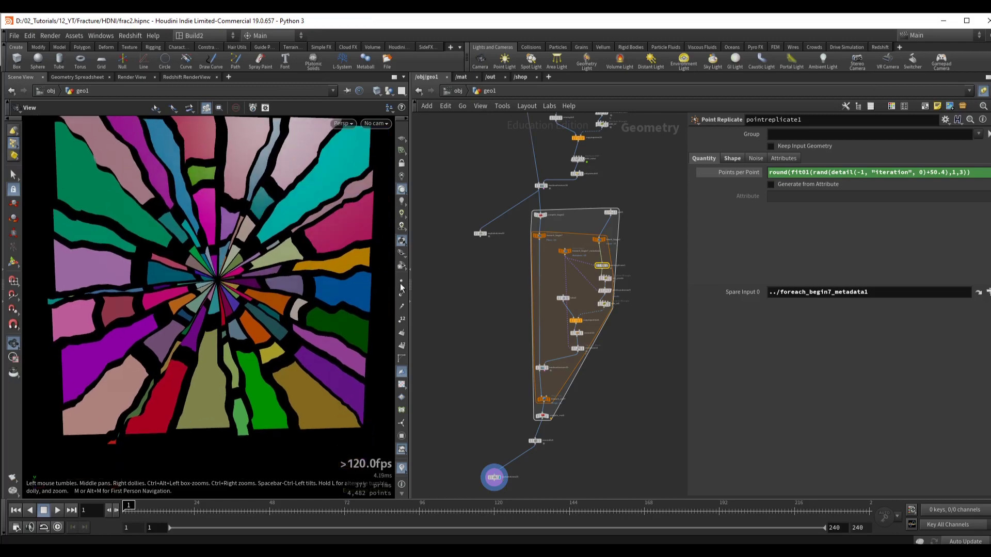
- Duplicate the grid12 node into an empty area of the network beside the existing fracture setup
{"action": "middle_click_drag", "start_coordinate": [557, 118], "coordinate": [538, 246]}
{"action": "left_click", "coordinate": [478, 298]}
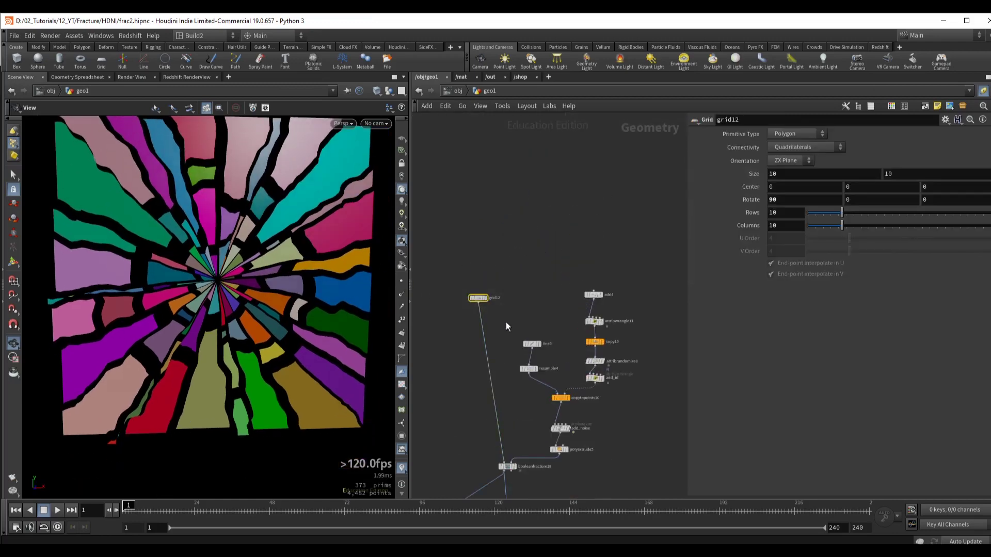
{"action": "key", "text": "ctrl+c"}
{"action": "scroll", "coordinate": [560, 269], "scroll_direction": "down", "scroll_amount": 3}
{"action": "key", "text": "ctrl+v"}
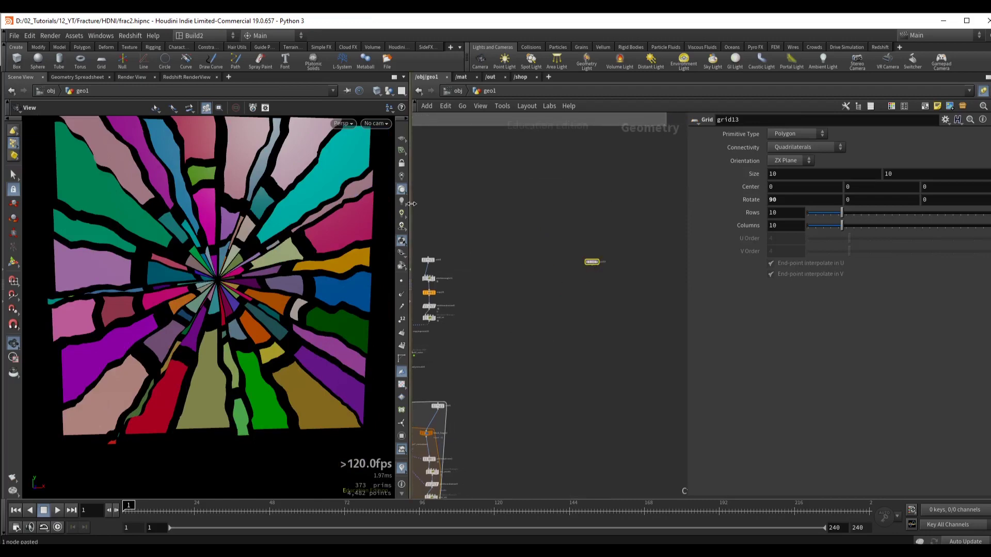
- Display the copied grid13 node and frame its plane in both the network and the viewport
{"action": "left_click_drag", "start_coordinate": [411, 203], "coordinate": [388, 204]}
{"action": "left_click", "coordinate": [587, 262]}
{"action": "left_click_drag", "start_coordinate": [580, 262], "coordinate": [620, 262]}
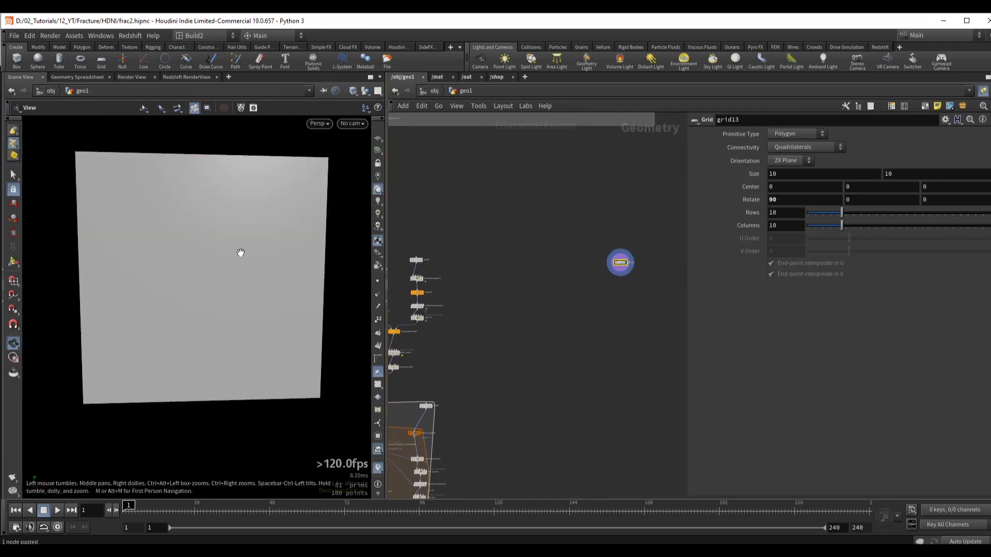
{"action": "left_click_drag", "start_coordinate": [241, 252], "coordinate": [201, 243]}
{"action": "key", "text": "f"}
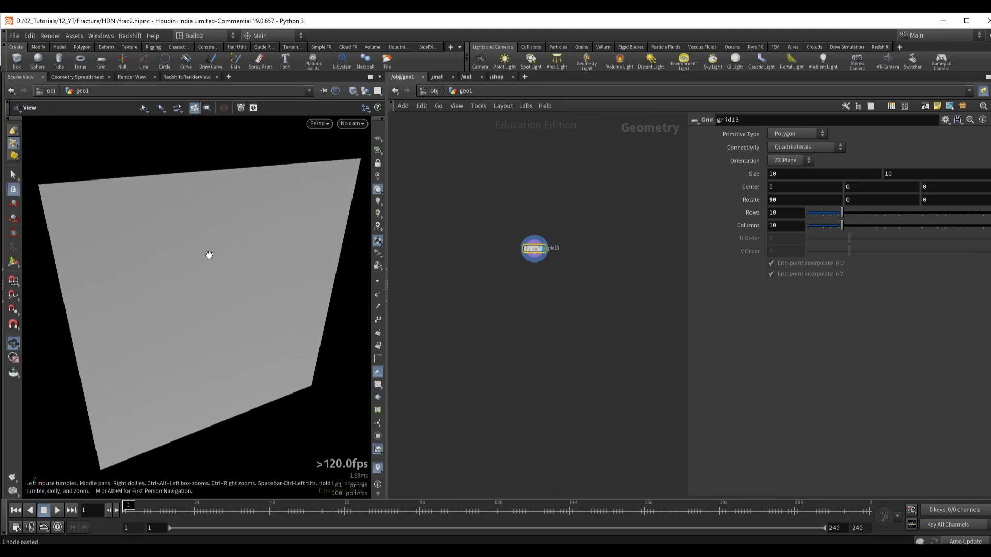
{"action": "left_click_drag", "start_coordinate": [140, 217], "coordinate": [187, 219]}
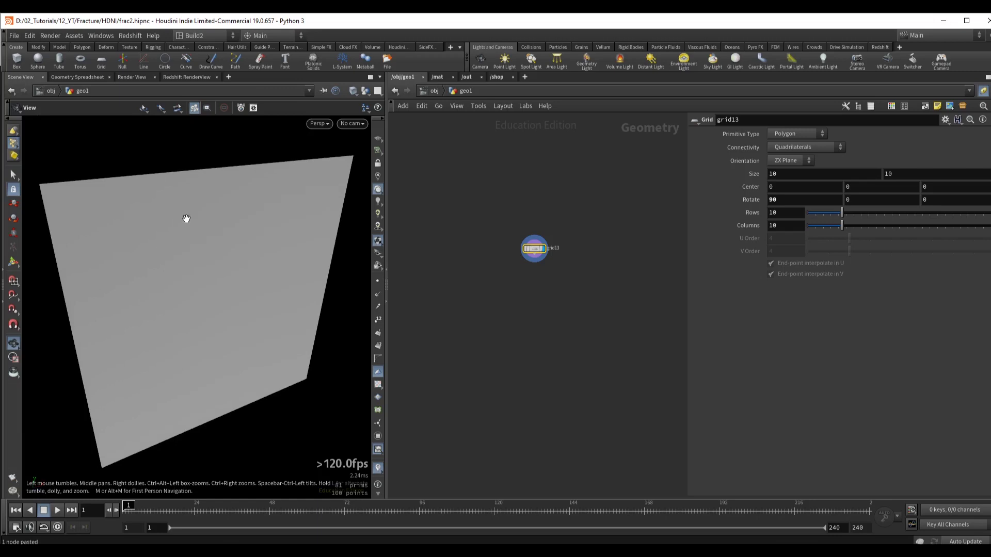
{"action": "scroll", "coordinate": [530, 273], "scroll_direction": "up", "scroll_amount": 3}
{"action": "left_click_drag", "start_coordinate": [225, 245], "coordinate": [255, 236]}
{"action": "middle_click_drag", "start_coordinate": [541, 264], "coordinate": [518, 232]}
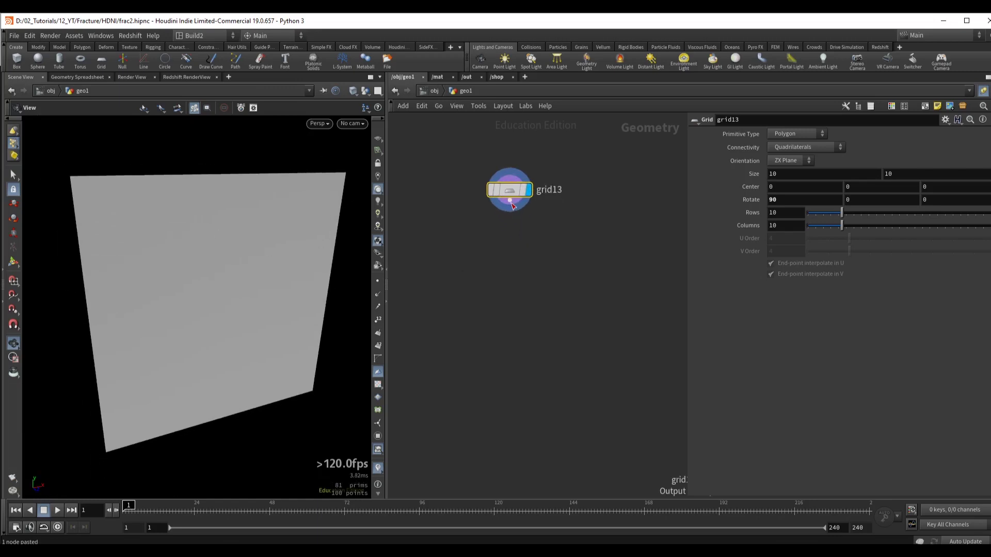
- Add a Null node connected to the output of grid13
{"action": "left_click_drag", "start_coordinate": [513, 206], "coordinate": [505, 312]}
{"action": "type", "text": "null"}
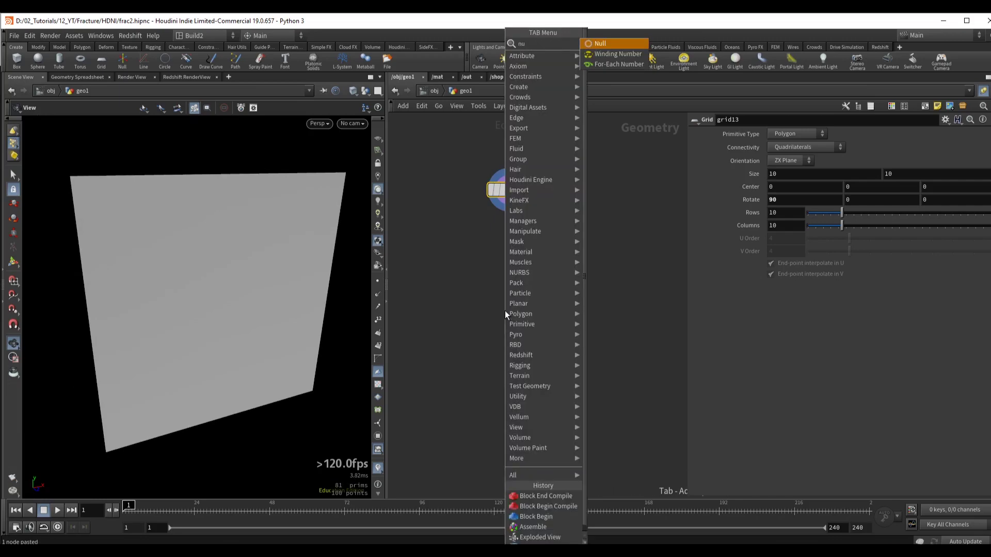
{"action": "key", "text": "Return"}
{"action": "middle_click_drag", "start_coordinate": [543, 364], "coordinate": [546, 301]}
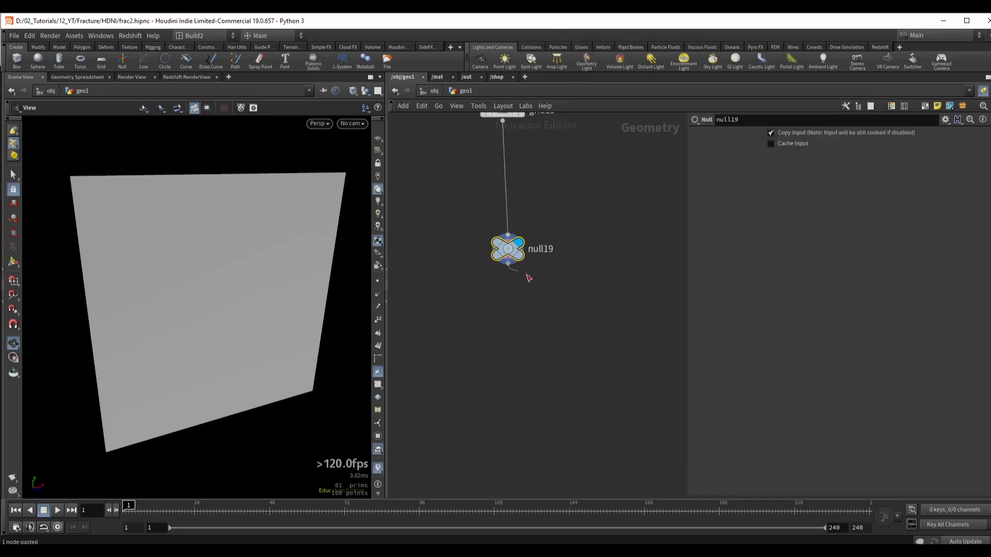
- Add a Scatter node from null19, disable Relax Iterations and set Force Total Count to 94
{"action": "left_click_drag", "start_coordinate": [508, 264], "coordinate": [571, 298]}
{"action": "type", "text": "scatter"}
{"action": "key", "text": "Return"}
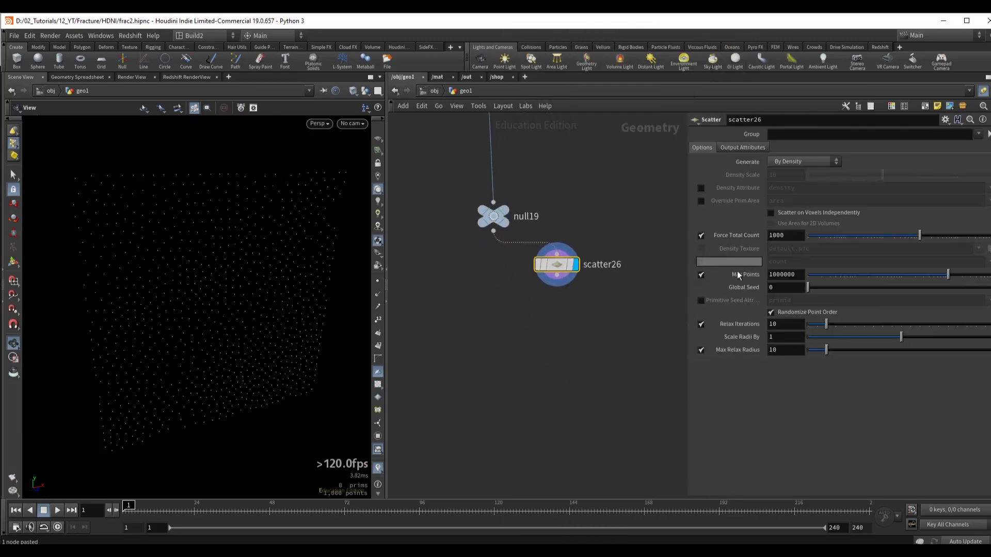
{"action": "left_click", "coordinate": [701, 324]}
{"action": "left_click_drag", "start_coordinate": [885, 236], "coordinate": [881, 236]}
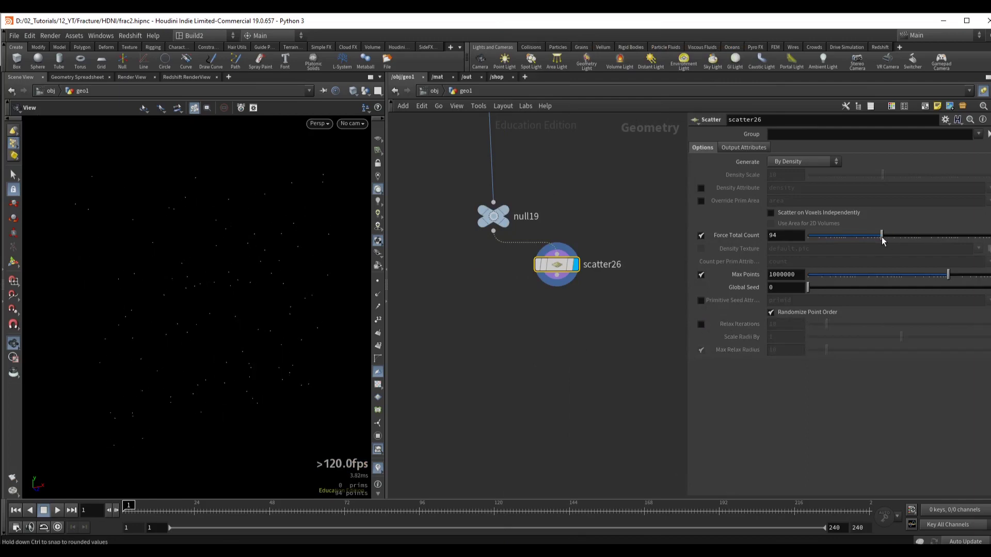
- Add a Voronoi Fracture node fed by null19 and scatter26, and disable Create Interior Surfaces
{"action": "key", "text": "Tab"}
{"action": "type", "text": "v fra"}
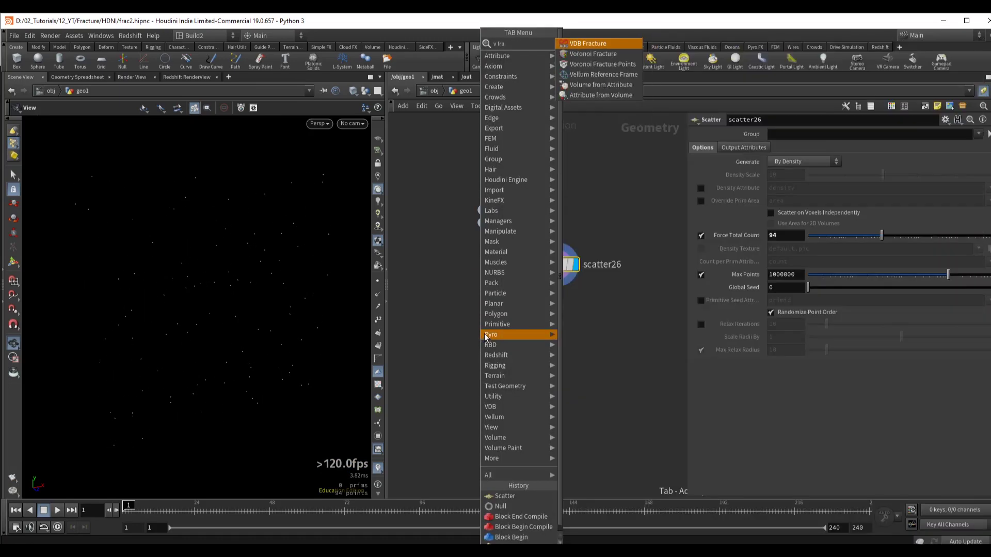
{"action": "key", "text": "Return"}
{"action": "left_click", "coordinate": [485, 338]}
{"action": "left_click_drag", "start_coordinate": [556, 277], "coordinate": [497, 353]}
{"action": "left_click", "coordinate": [511, 346]}
{"action": "left_click_drag", "start_coordinate": [142, 282], "coordinate": [237, 234]}
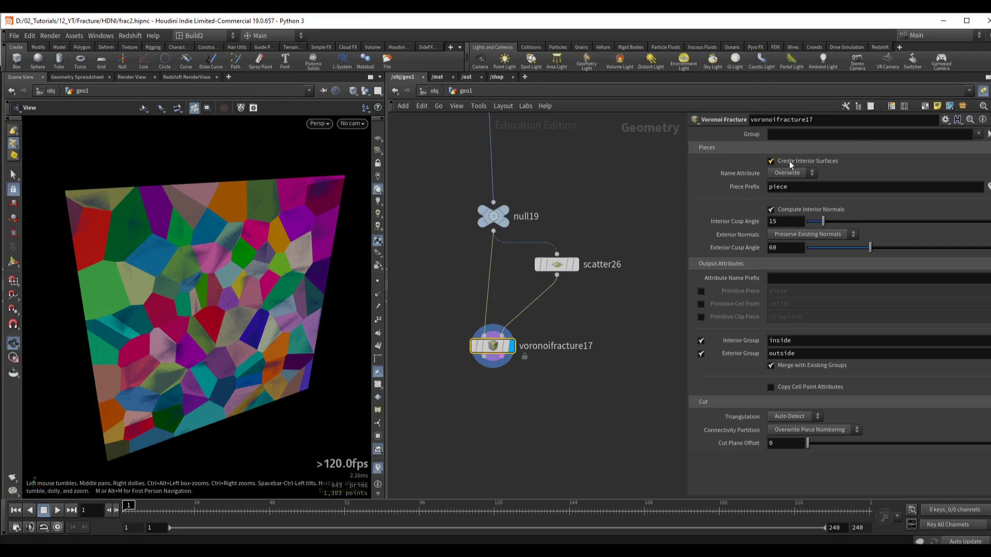
{"action": "left_click", "coordinate": [771, 161]}
{"action": "left_click_drag", "start_coordinate": [289, 214], "coordinate": [341, 243]}
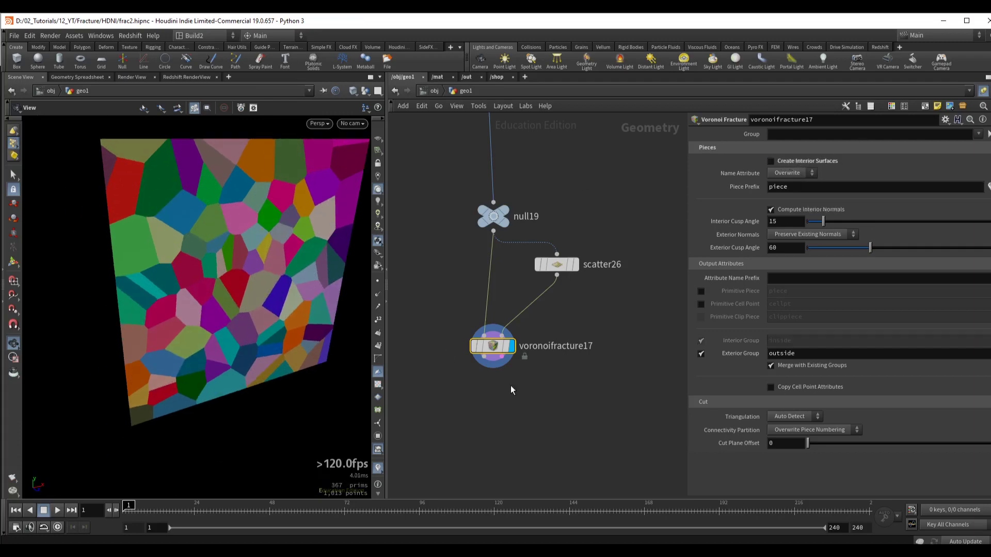
- Add an Exploded View node after voronoifracture17 with a Uniform Scale of 0.7, placed below the fracture node
{"action": "key", "text": "Tab"}
{"action": "type", "text": "explo"}
{"action": "key", "text": "Return"}
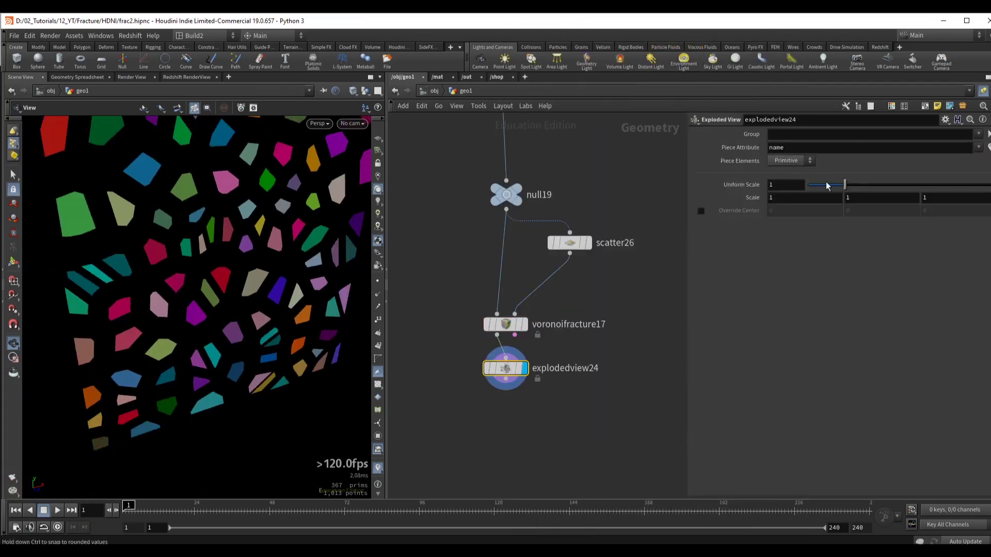
{"action": "left_click_drag", "start_coordinate": [826, 186], "coordinate": [816, 185]}
{"action": "left_click_drag", "start_coordinate": [506, 368], "coordinate": [424, 397]}
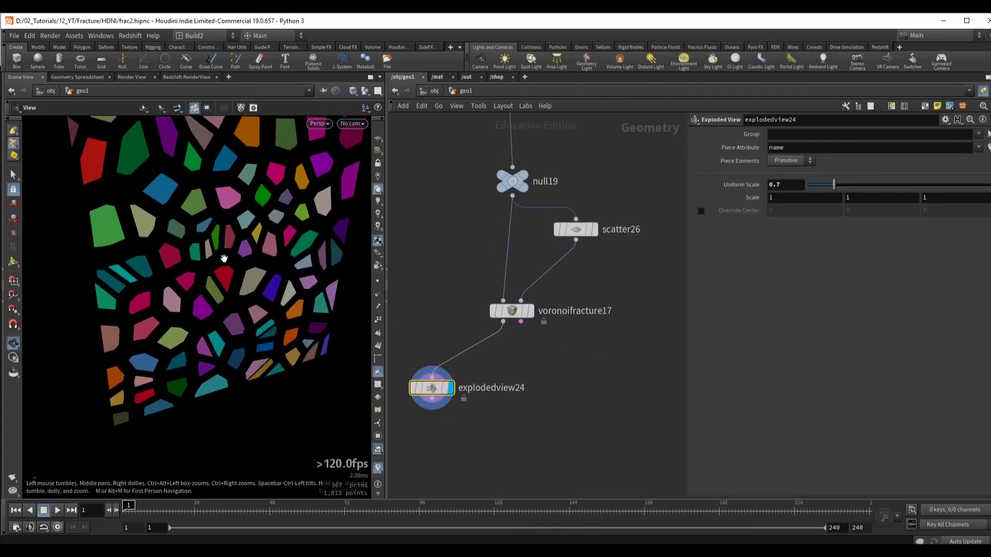
{"action": "left_click_drag", "start_coordinate": [224, 258], "coordinate": [239, 256]}
{"action": "left_click_drag", "start_coordinate": [283, 223], "coordinate": [243, 230]}
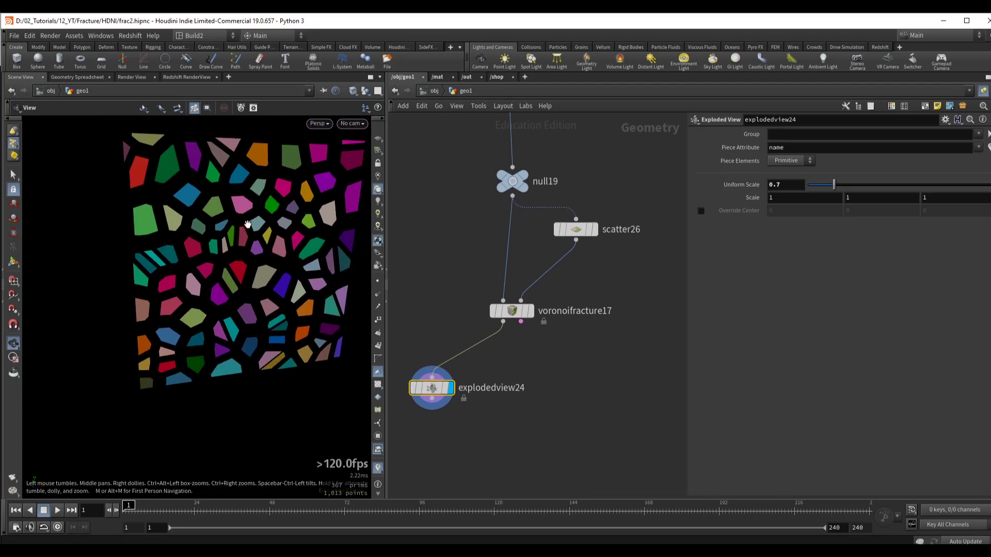
{"action": "left_click_drag", "start_coordinate": [266, 187], "coordinate": [264, 217]}
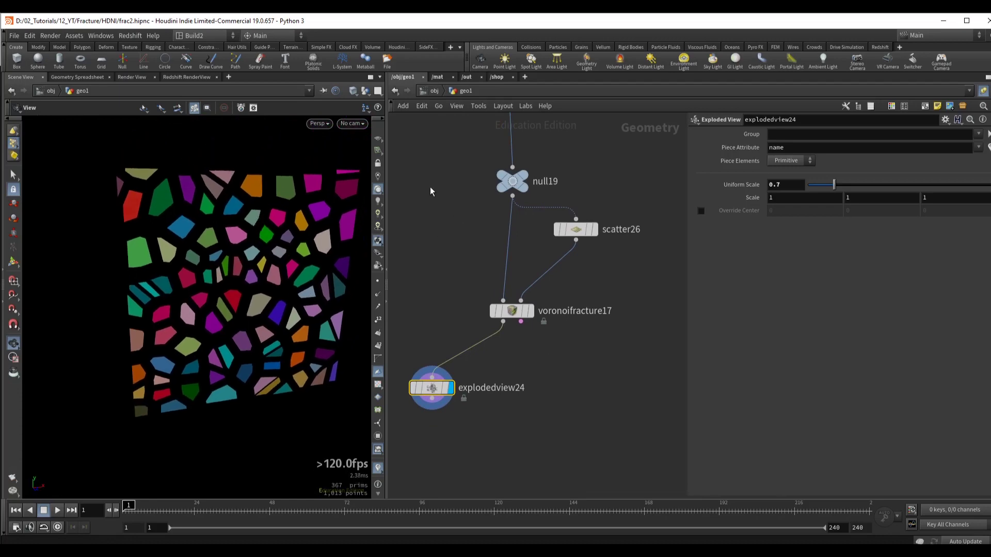
- Insert a Rest Position node in Store Rest mode between grid13 and null19
{"action": "left_click_drag", "start_coordinate": [432, 165], "coordinate": [585, 339]}
{"action": "left_click_drag", "start_coordinate": [506, 311], "coordinate": [520, 341]}
{"action": "left_click", "coordinate": [519, 341]}
{"action": "middle_click_drag", "start_coordinate": [519, 340], "coordinate": [530, 421]}
{"action": "key", "text": "Tab"}
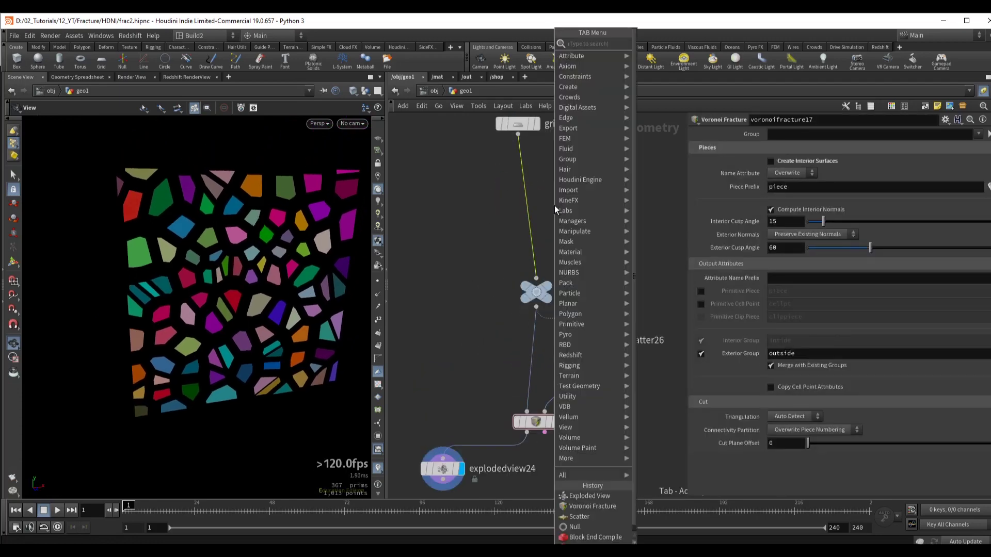
{"action": "mouse_move", "coordinate": [593, 41]}
{"action": "left_click", "coordinate": [671, 51]}
{"action": "left_click", "coordinate": [517, 171]}
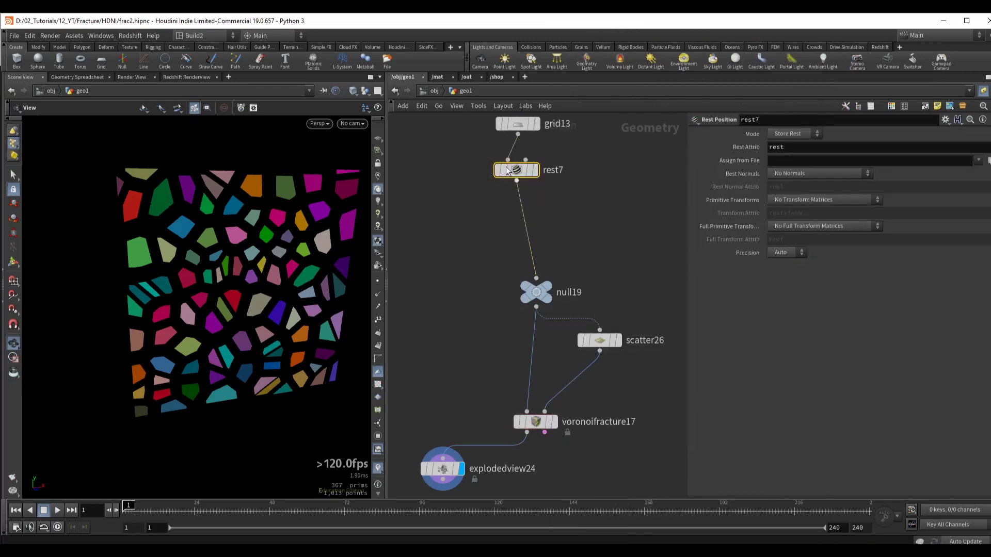
{"action": "middle_click_drag", "start_coordinate": [460, 164], "coordinate": [470, 209]}
{"action": "left_click", "coordinate": [547, 172]}
- Insert a second Rest Position node between voronoifracture17 and explodedview24
{"action": "middle_click_drag", "start_coordinate": [444, 485], "coordinate": [479, 297]}
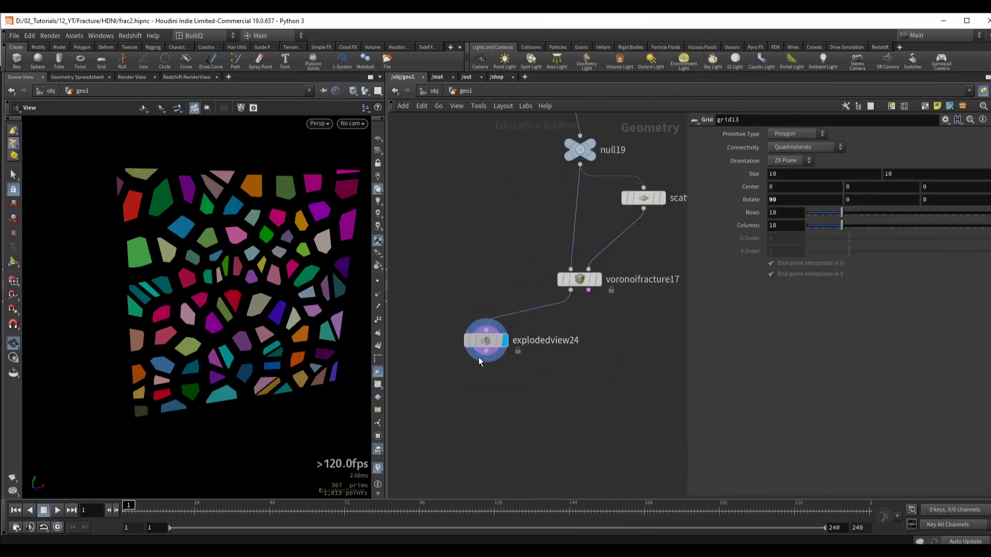
{"action": "left_click_drag", "start_coordinate": [479, 357], "coordinate": [441, 421]}
{"action": "key", "text": "Tab"}
{"action": "mouse_move", "coordinate": [578, 39]}
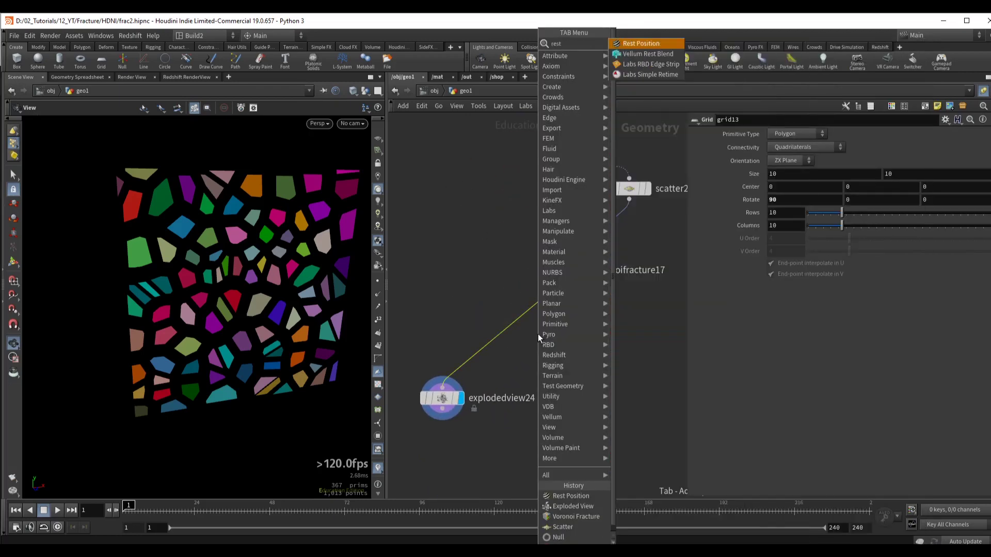
{"action": "left_click", "coordinate": [655, 54]}
{"action": "left_click", "coordinate": [556, 341]}
{"action": "left_click_drag", "start_coordinate": [557, 345], "coordinate": [565, 352]}
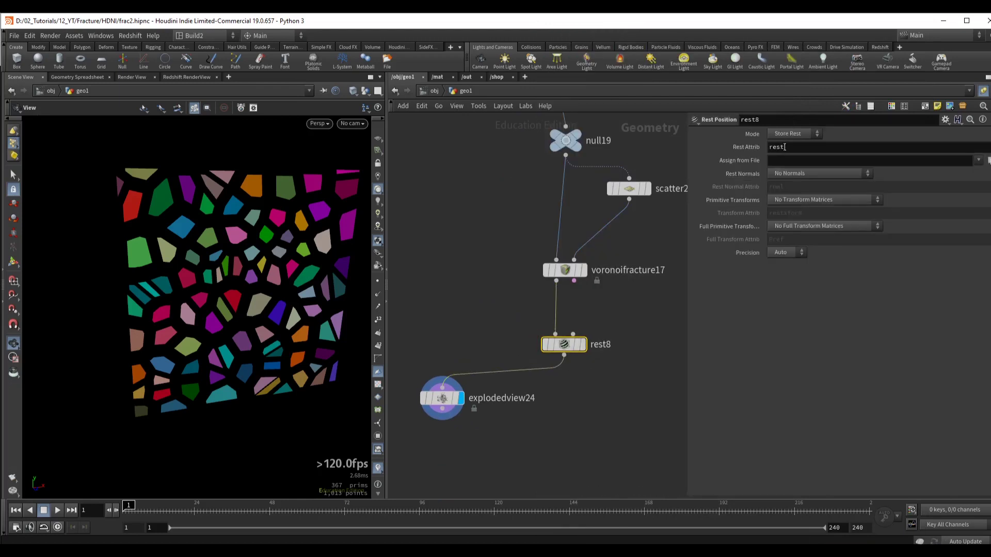
- Set the Mode of rest8 to Swap Rest and display that node
{"action": "left_click", "coordinate": [795, 134]}
{"action": "left_click", "coordinate": [788, 164]}
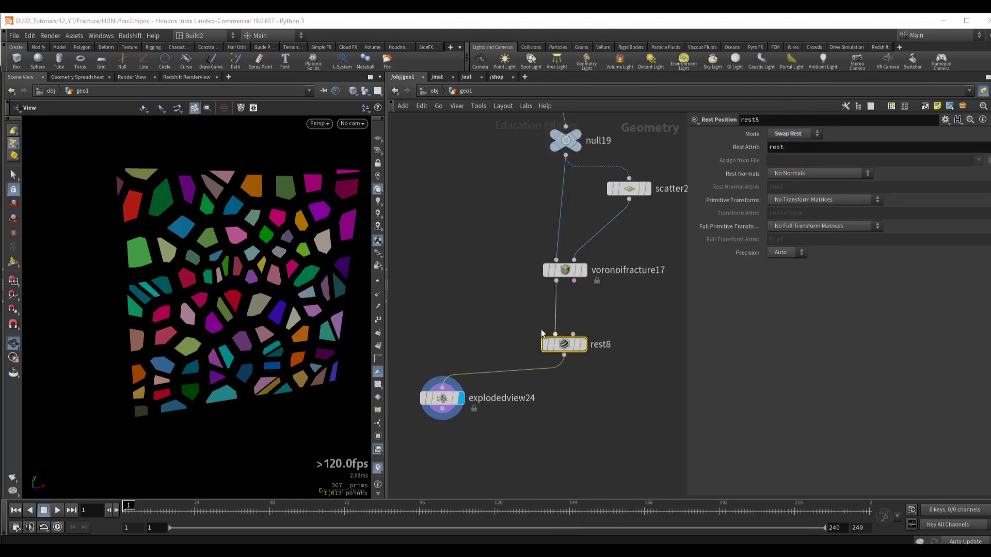
{"action": "left_click", "coordinate": [582, 345]}
{"action": "scroll", "coordinate": [463, 354], "scroll_direction": "up", "scroll_amount": 5}
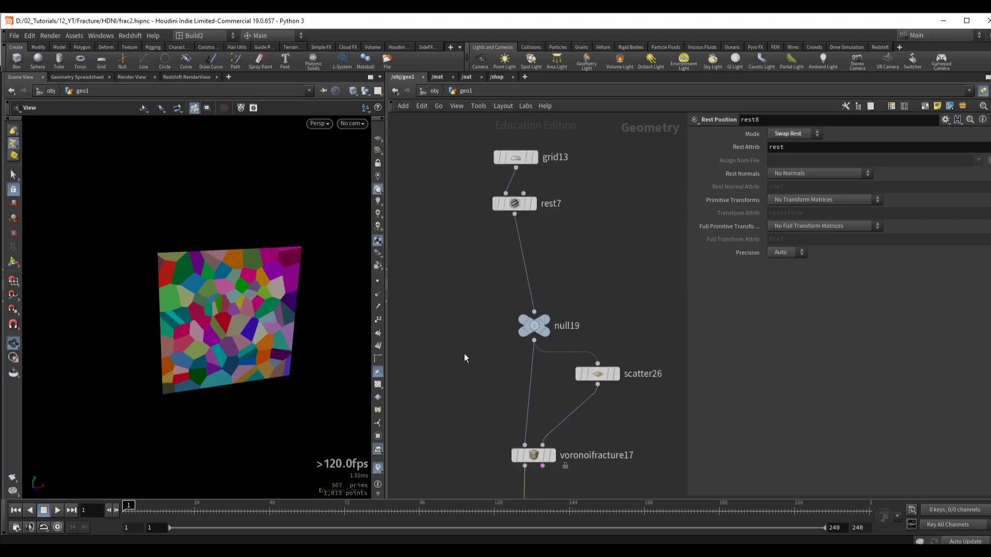
- Insert a Transform node between rest7 and null19, and display rest7 for reference
{"action": "left_click_drag", "start_coordinate": [512, 238], "coordinate": [520, 232]}
{"action": "key", "text": "Tab"}
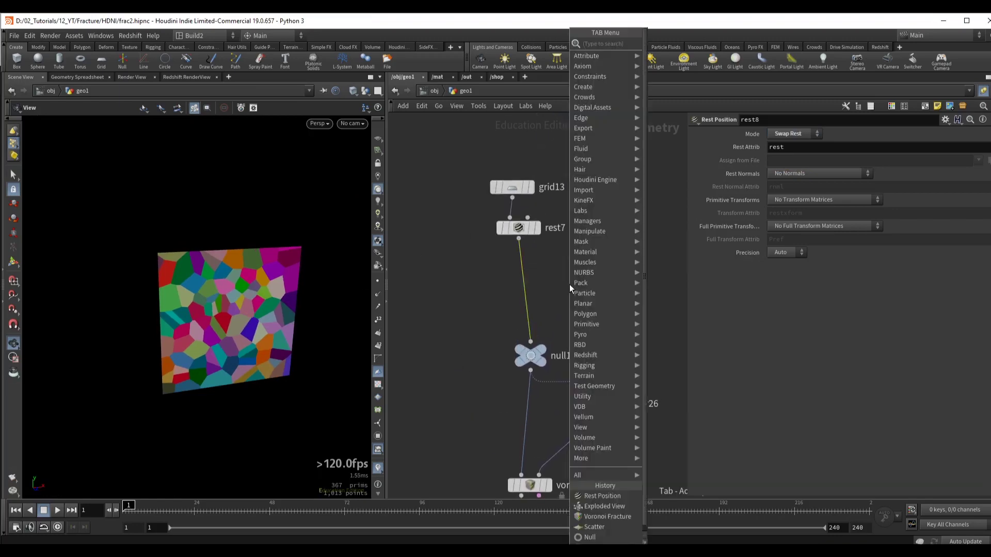
{"action": "type", "text": "tran"}
{"action": "key", "text": "Return"}
{"action": "left_click_drag", "start_coordinate": [454, 222], "coordinate": [580, 252]}
{"action": "key", "text": "r"}
{"action": "scroll", "coordinate": [232, 305], "scroll_direction": "up", "scroll_amount": 3}
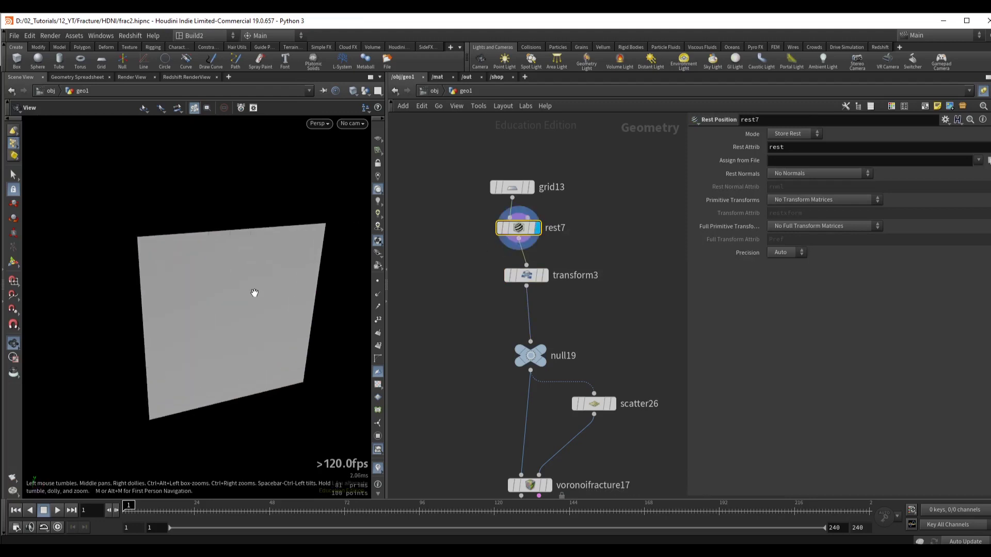
- Display transform3 with its wireframe and set its X scale to 3
{"action": "left_click", "coordinate": [516, 275]}
{"action": "key", "text": "r"}
{"action": "left_click_drag", "start_coordinate": [232, 305], "coordinate": [289, 277]}
{"action": "scroll", "coordinate": [243, 265], "scroll_direction": "down", "scroll_amount": 2}
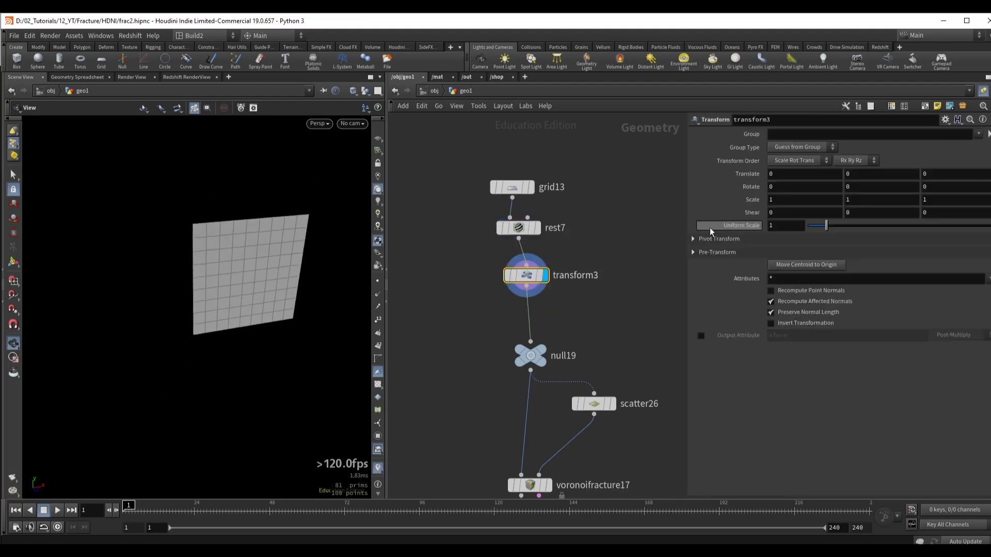
{"action": "middle_click_drag", "start_coordinate": [781, 200], "coordinate": [836, 201]}
{"action": "left_click", "coordinate": [825, 200]}
{"action": "type", "text": "3"}
{"action": "key", "text": "Return"}
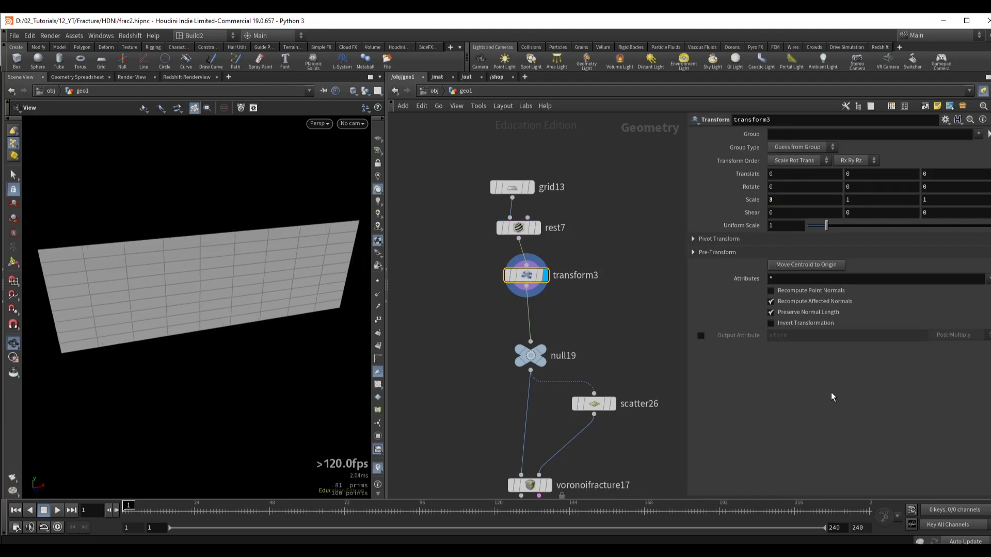
- Display voronoifracture17 and rest8 in turn to compare the fracture pattern before and after the rest swap
{"action": "middle_click_drag", "start_coordinate": [470, 335], "coordinate": [481, 231]}
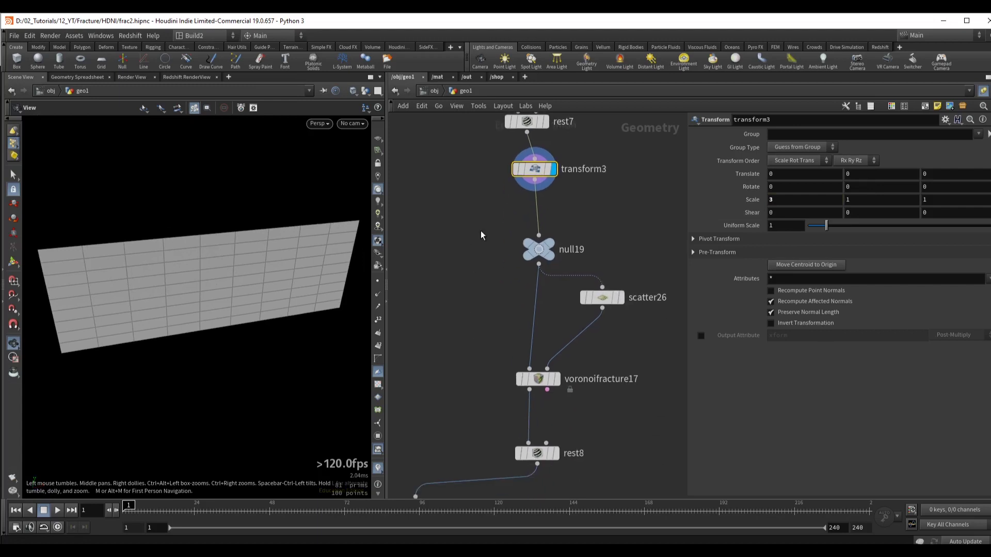
{"action": "left_click", "coordinate": [536, 378]}
{"action": "left_click", "coordinate": [555, 379]}
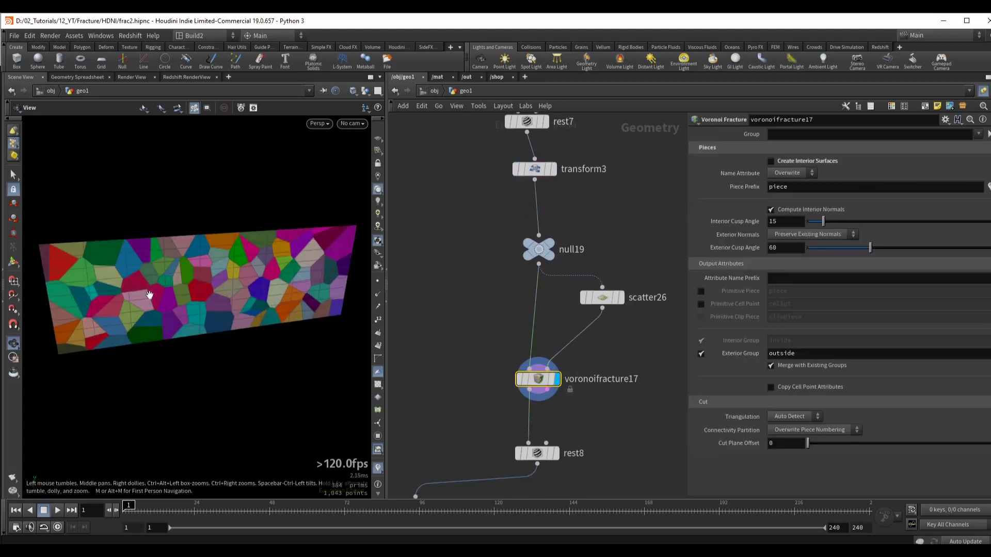
{"action": "middle_click_drag", "start_coordinate": [464, 376], "coordinate": [478, 253]}
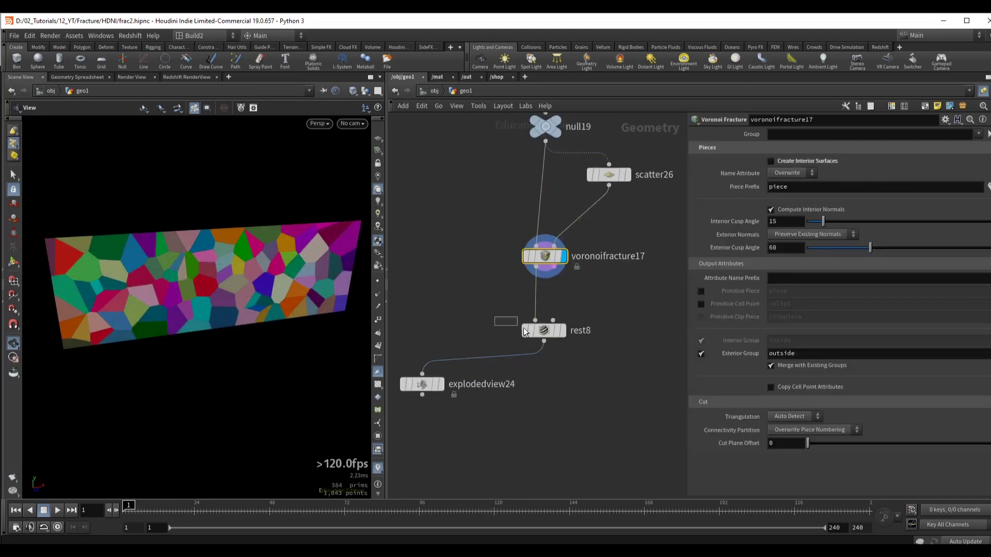
{"action": "left_click", "coordinate": [541, 330]}
{"action": "left_click", "coordinate": [561, 330]}
{"action": "scroll", "coordinate": [193, 251], "scroll_direction": "up", "scroll_amount": 3}
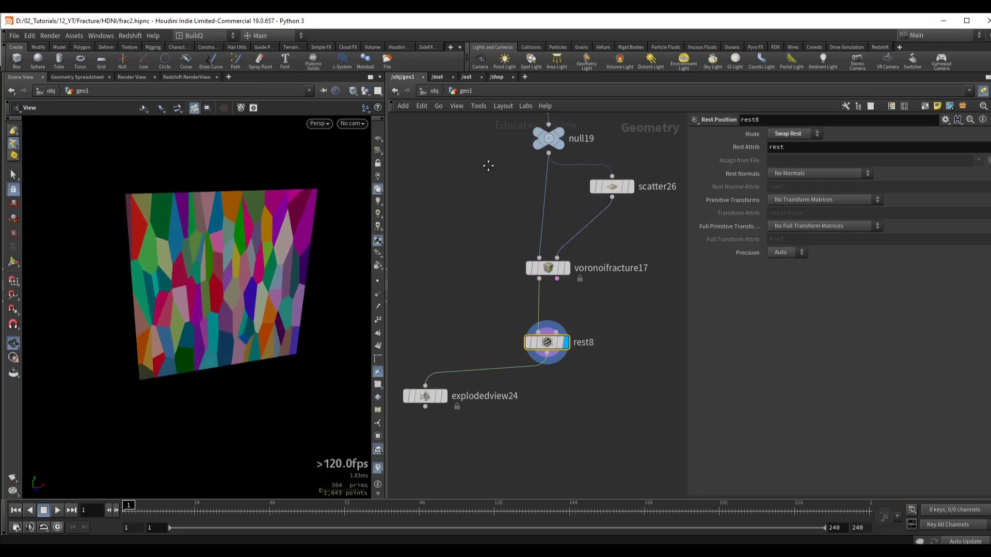
- Set the scale of transform3 to 1 in X and 3 in Y
{"action": "middle_click_drag", "start_coordinate": [486, 165], "coordinate": [509, 278]}
{"action": "left_click", "coordinate": [545, 221]}
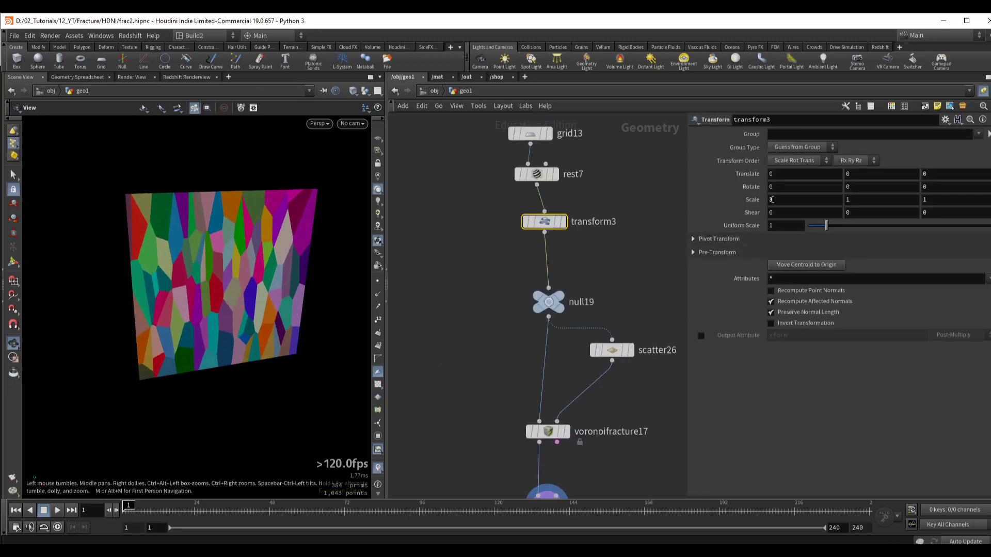
{"action": "type", "text": "1"}
{"action": "key", "text": "Tab"}
{"action": "type", "text": "3"}
{"action": "key", "text": "Return"}
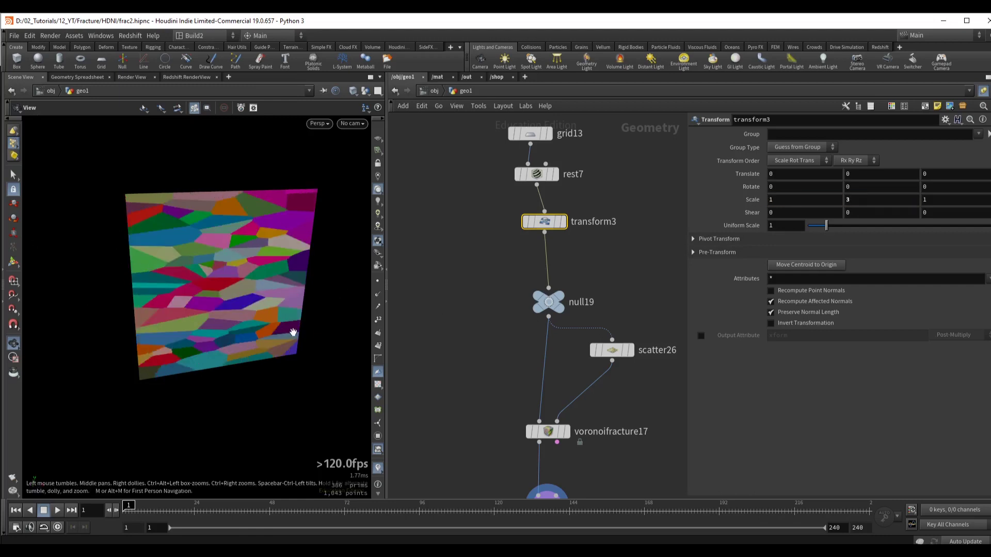
- Display transform3 in wire-over-shaded mode and examine the scaled grid's proportions
{"action": "left_click_drag", "start_coordinate": [292, 328], "coordinate": [309, 310]}
{"action": "key", "text": "shift+w"}
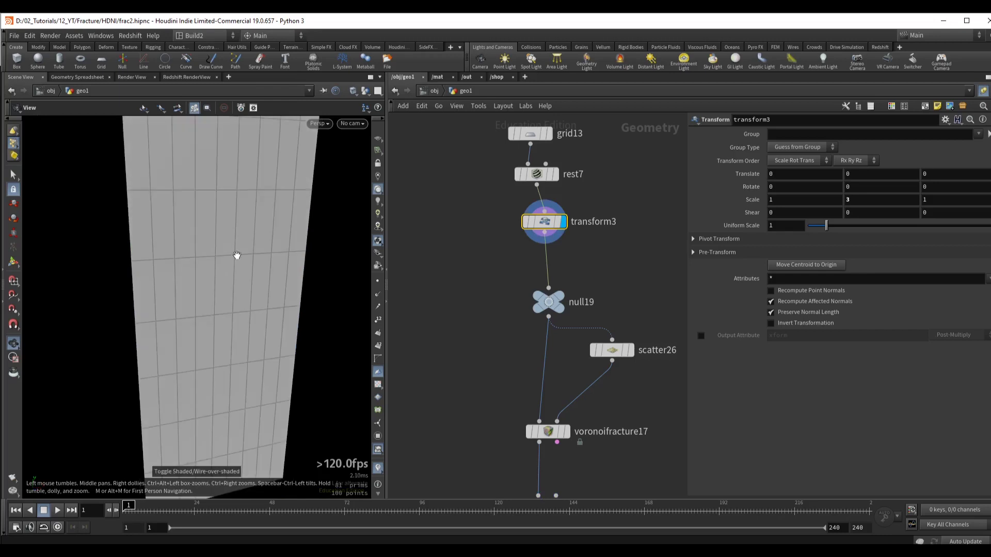
{"action": "scroll", "coordinate": [237, 256], "scroll_direction": "down", "scroll_amount": 5}
{"action": "left_click_drag", "start_coordinate": [234, 261], "coordinate": [238, 274]}
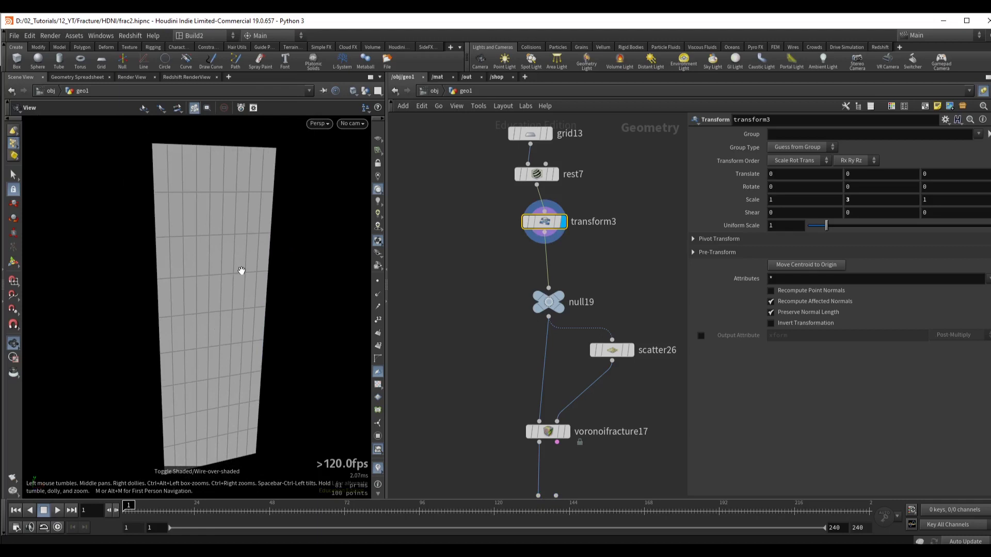
{"action": "left_click_drag", "start_coordinate": [241, 271], "coordinate": [241, 271]}
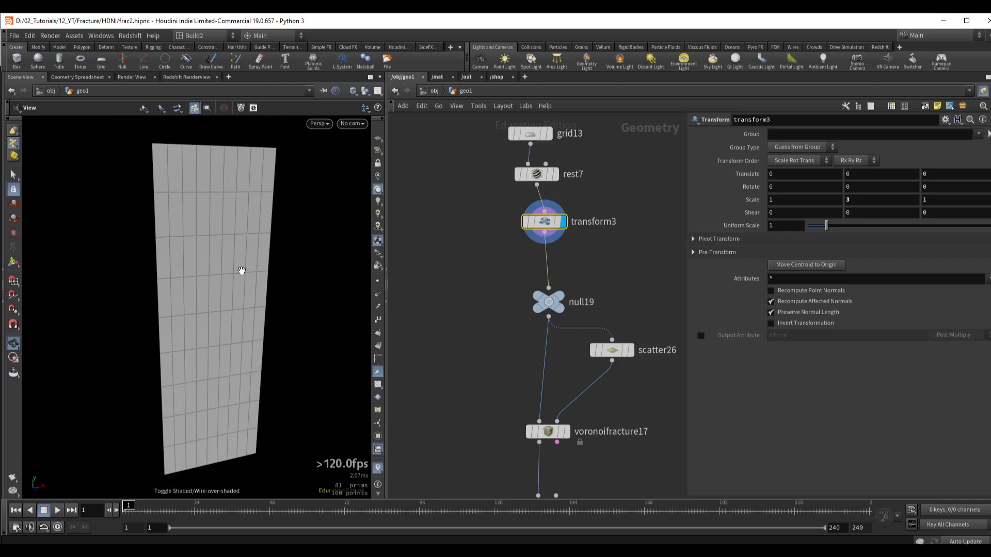
- Delete transform3 and set the rows and columns of grid13 to 50 each
{"action": "key", "text": "Delete"}
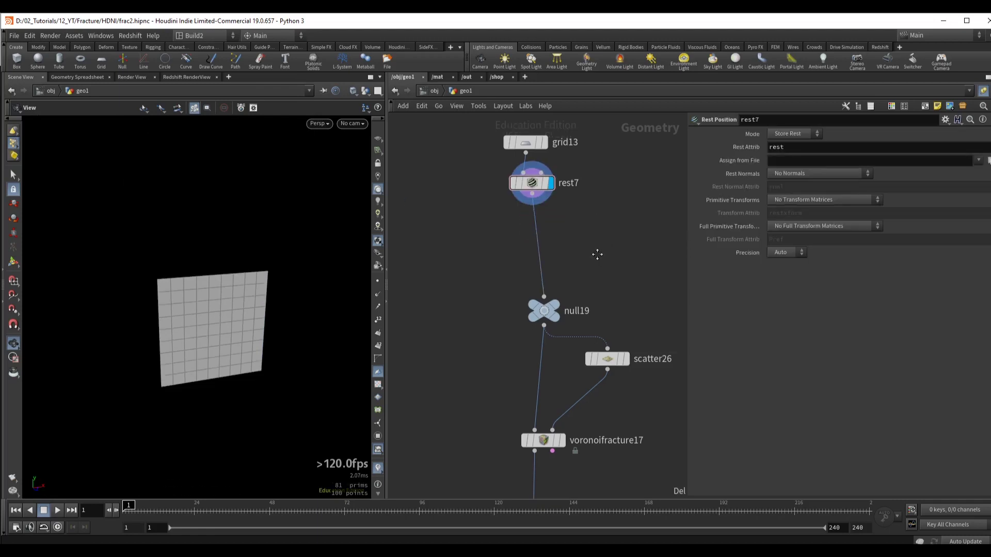
{"action": "left_click_drag", "start_coordinate": [511, 166], "coordinate": [522, 143]}
{"action": "mouse_move", "coordinate": [517, 207]}
{"action": "left_mouse_down"}
{"action": "mouse_move", "coordinate": [525, 200]}
{"action": "mouse_move", "coordinate": [592, 226]}
{"action": "left_mouse_up"}
{"action": "left_click", "coordinate": [522, 143]}
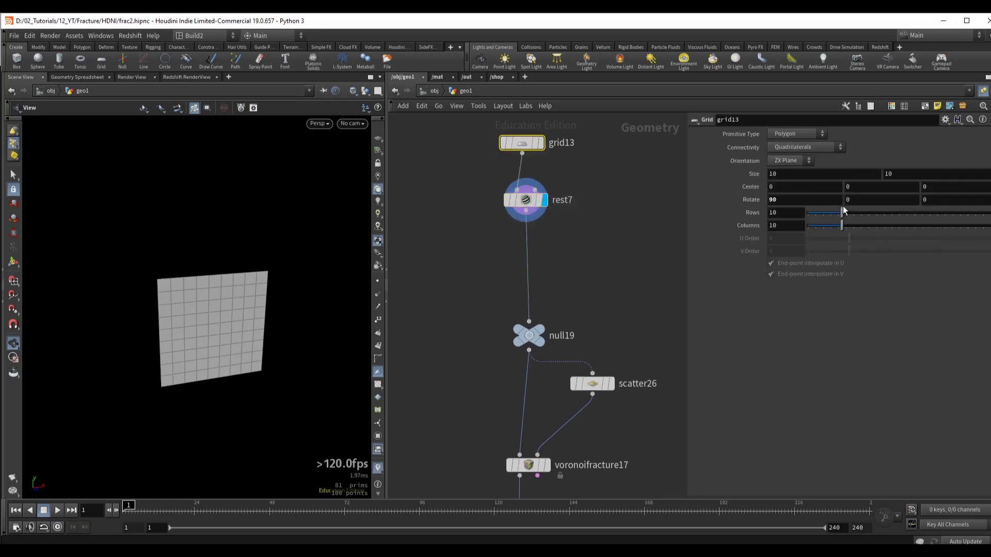
{"action": "left_click_drag", "start_coordinate": [842, 212], "coordinate": [988, 226]}
{"action": "scroll", "coordinate": [185, 314], "scroll_direction": "up", "scroll_amount": 3}
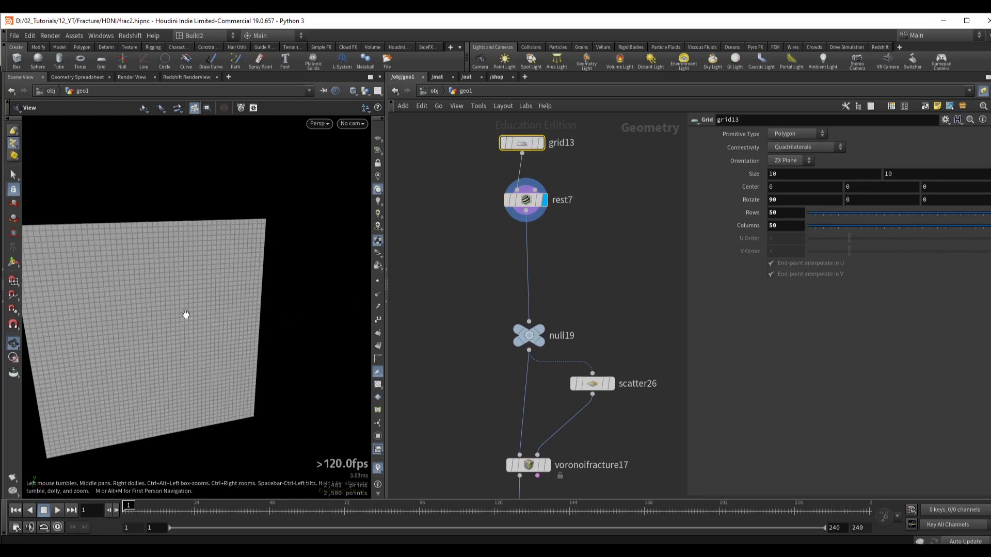
{"action": "left_click_drag", "start_coordinate": [185, 314], "coordinate": [274, 266]}
- Insert an Attribute VOP between rest7 and null19 and name it stretch
{"action": "left_click", "coordinate": [526, 240]}
{"action": "key", "text": "Tab"}
{"action": "type", "text": "at"}
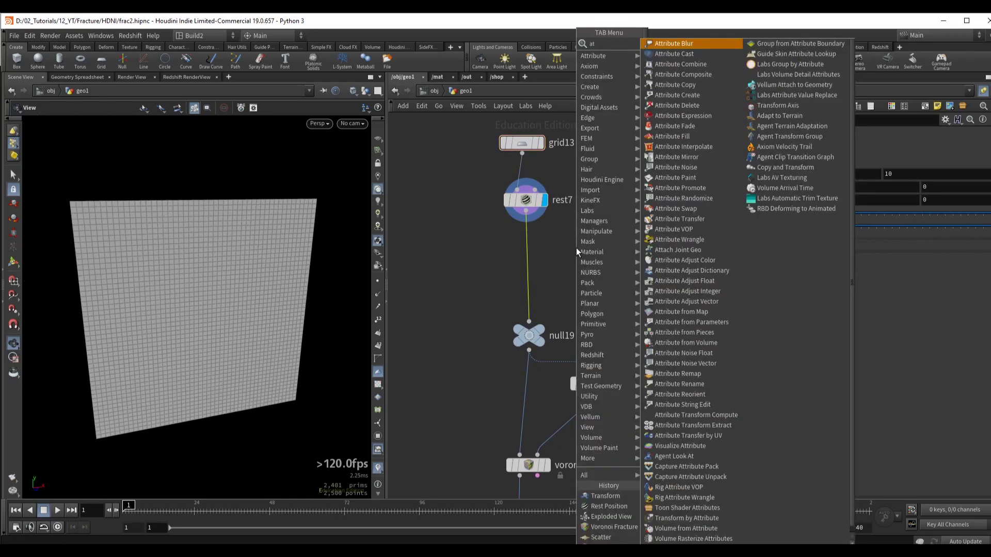
{"action": "type", "text": "tribute vop"}
{"action": "key", "text": "Return"}
{"action": "double_click", "coordinate": [571, 263]}
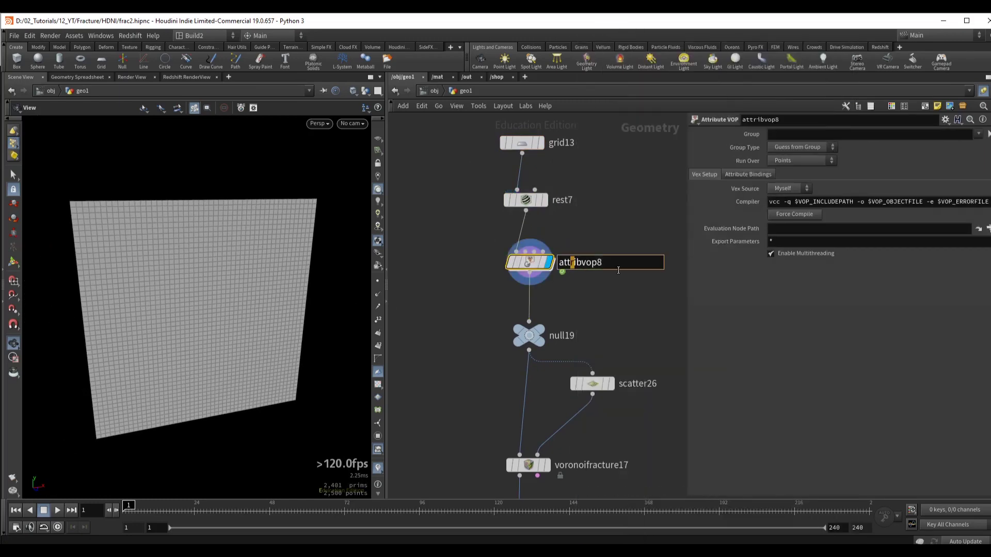
{"action": "double_click", "coordinate": [619, 270]}
{"action": "type", "text": "stretch"}
{"action": "key", "text": "Return"}
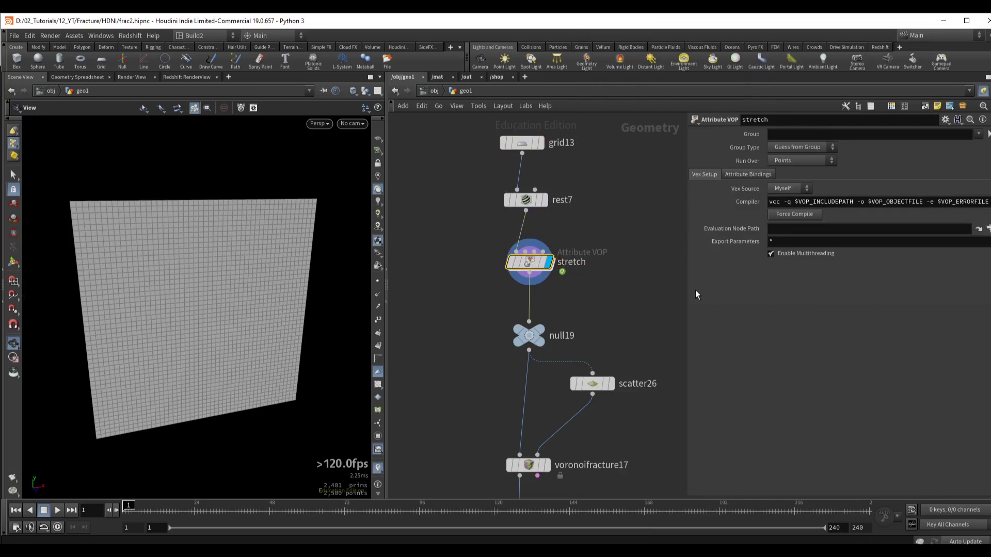
- Inside the stretch VOP, add a Subtract node with the global P as its first input
{"action": "double_click", "coordinate": [526, 266]}
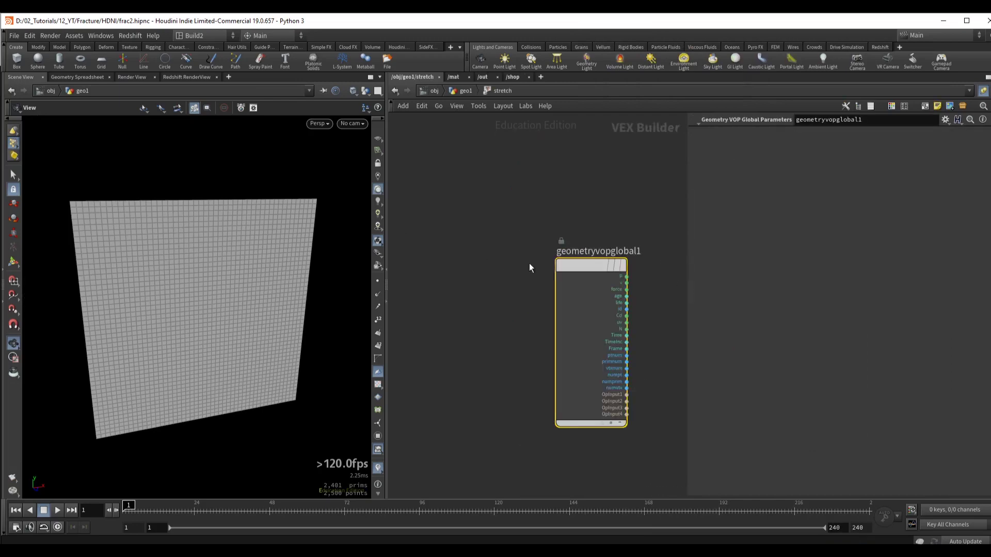
{"action": "left_click_drag", "start_coordinate": [218, 325], "coordinate": [207, 324]}
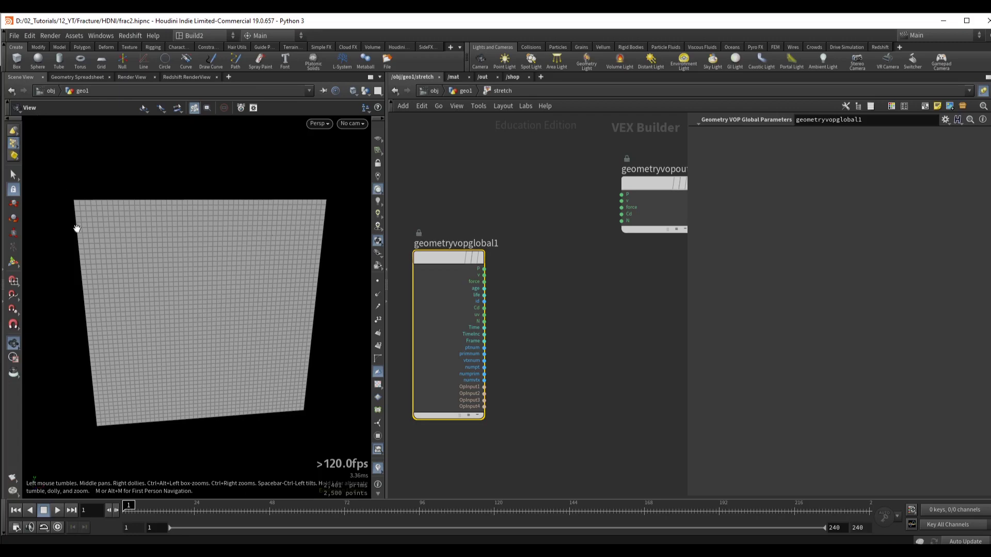
{"action": "middle_click_drag", "start_coordinate": [521, 282], "coordinate": [522, 245]}
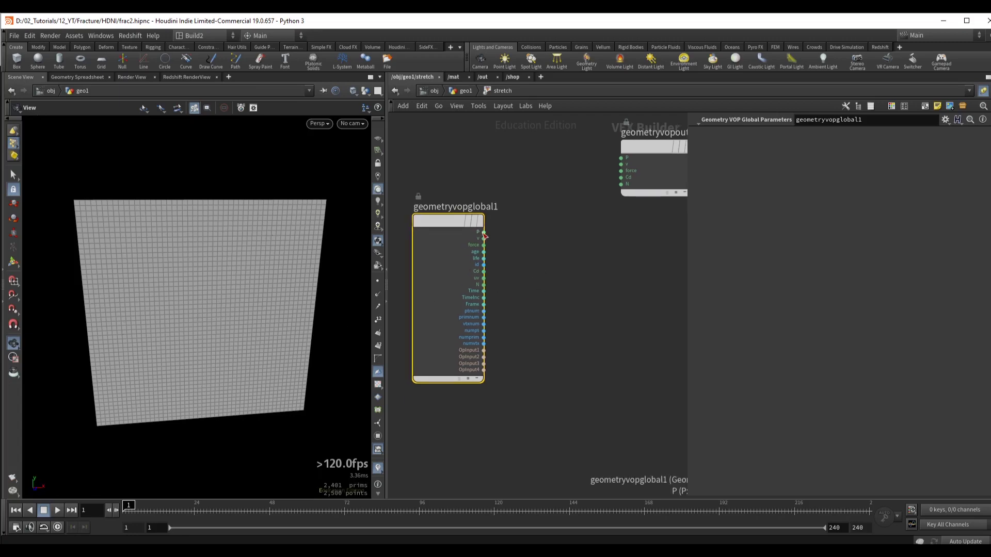
{"action": "left_click", "coordinate": [484, 234]}
{"action": "key", "text": "Tab"}
{"action": "type", "text": "sub"}
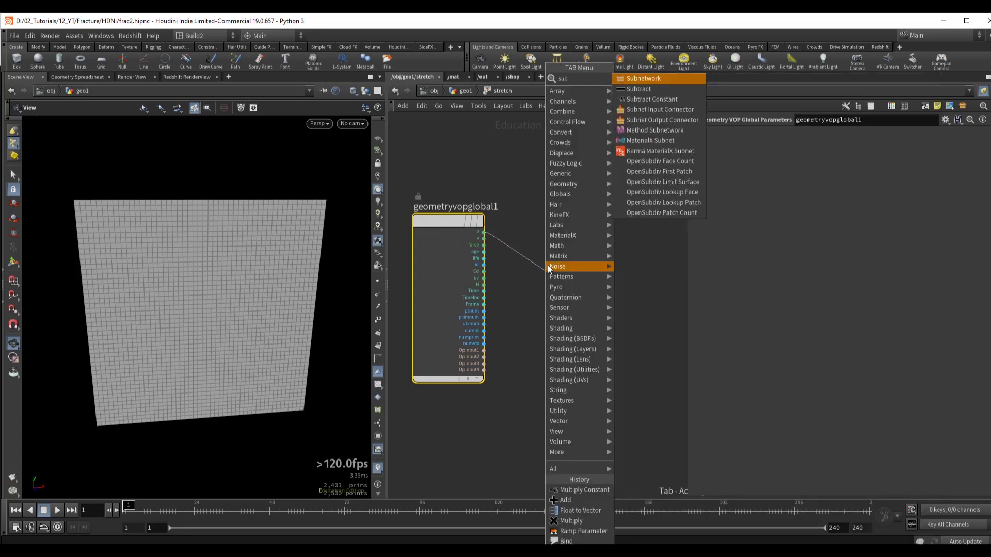
{"action": "key", "text": "Down"}
{"action": "key", "text": "Return"}
{"action": "left_click", "coordinate": [619, 279]}
- Add a constant to the Subtract node's second input and set its type to 3 Floats (vector)
{"action": "right_click", "coordinate": [587, 287]}
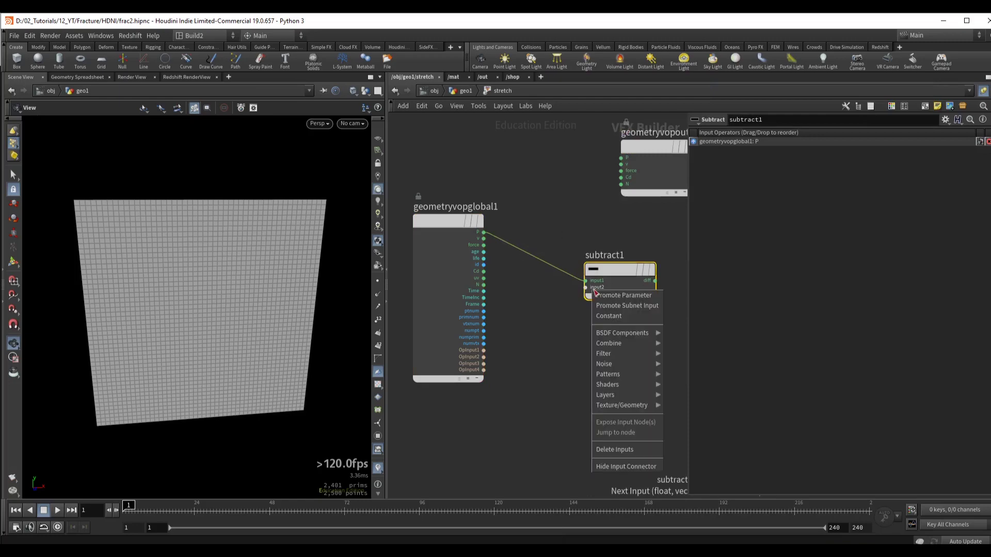
{"action": "left_click", "coordinate": [609, 316]}
{"action": "left_click_drag", "start_coordinate": [533, 273], "coordinate": [534, 316]}
{"action": "left_click", "coordinate": [812, 135]}
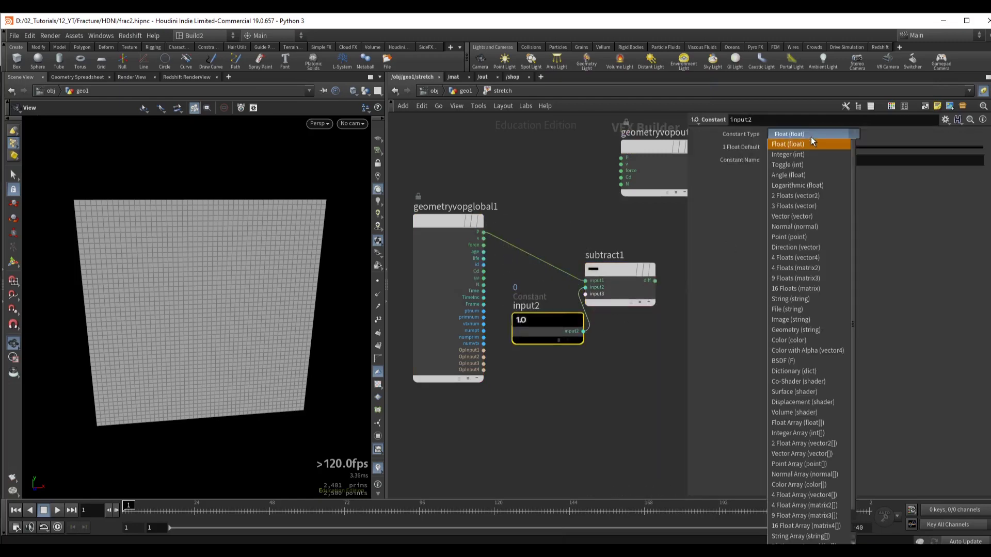
{"action": "left_click", "coordinate": [794, 206]}
{"action": "middle_click_drag", "start_coordinate": [225, 253], "coordinate": [176, 248]}
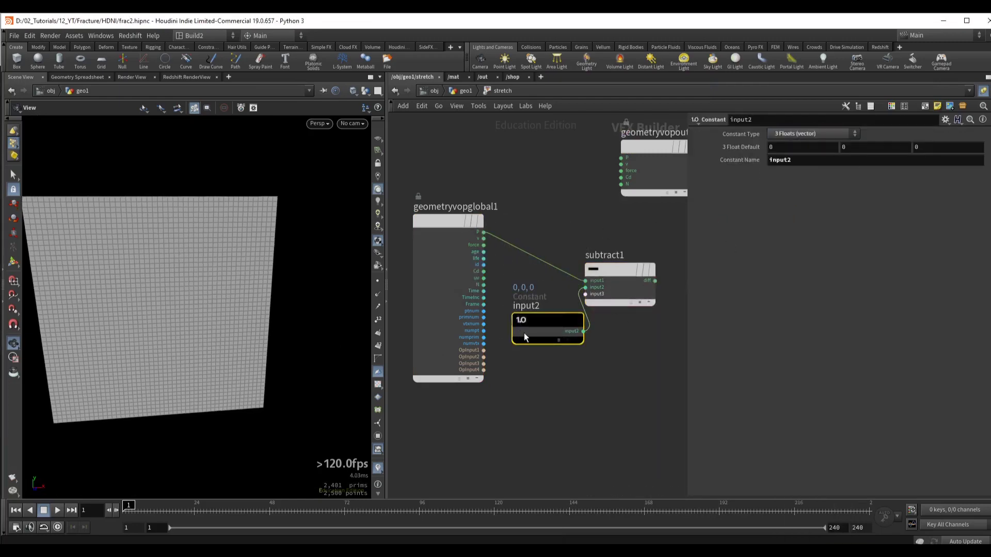
{"action": "left_click_drag", "start_coordinate": [525, 332], "coordinate": [513, 342]}
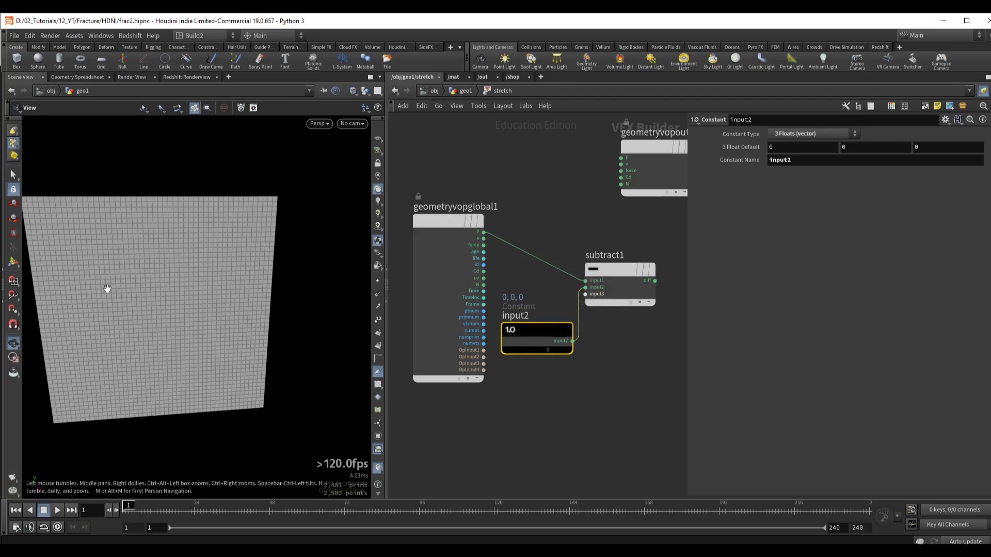
{"action": "left_click_drag", "start_coordinate": [106, 287], "coordinate": [173, 294]}
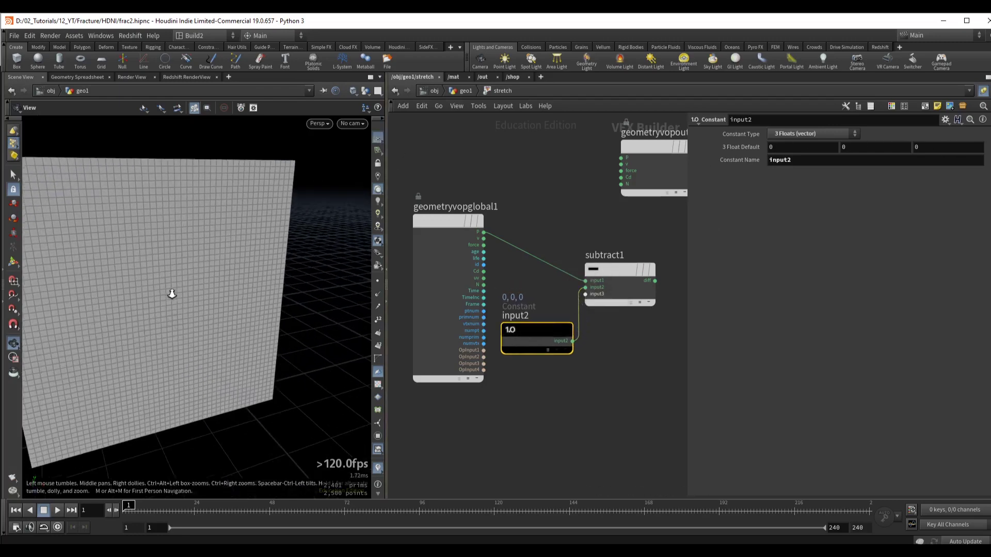
{"action": "scroll", "coordinate": [578, 209], "scroll_direction": "down", "scroll_amount": 2}
- Connect the subtract1 result to the geometry output's N and display the point normals
{"action": "middle_click_drag", "start_coordinate": [577, 209], "coordinate": [496, 220]}
{"action": "left_click_drag", "start_coordinate": [528, 178], "coordinate": [642, 205]}
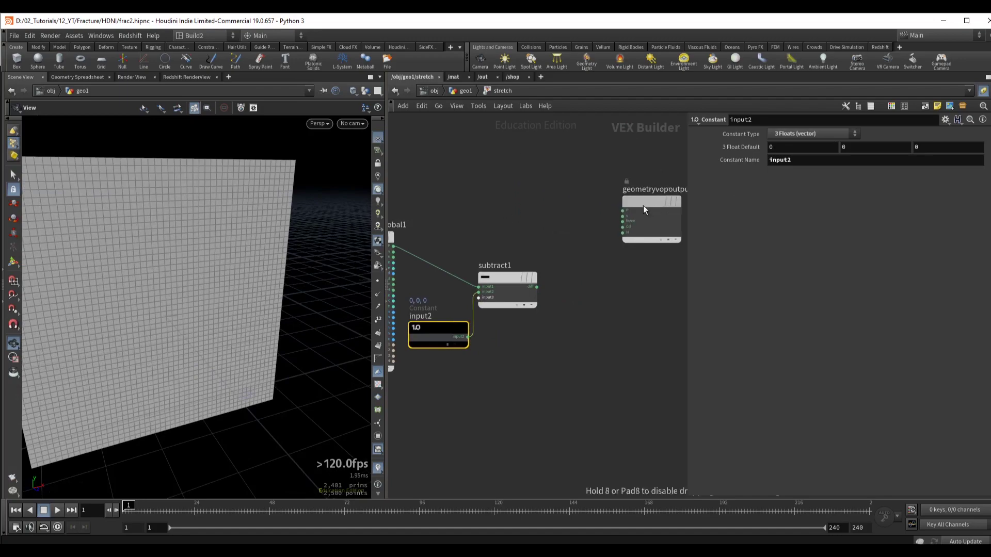
{"action": "left_click_drag", "start_coordinate": [279, 288], "coordinate": [320, 286]}
{"action": "left_click_drag", "start_coordinate": [536, 287], "coordinate": [623, 232]}
{"action": "left_click", "coordinate": [378, 294]}
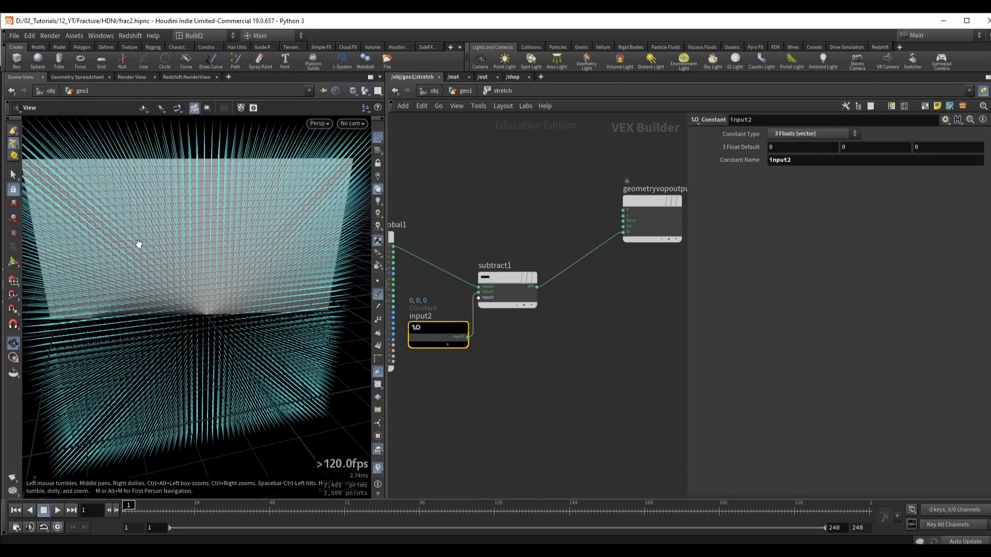
- Insert a Normalize node between subtract1 and the geometry output and tidy the node layout
{"action": "key", "text": "Tab"}
{"action": "type", "text": "normalize"}
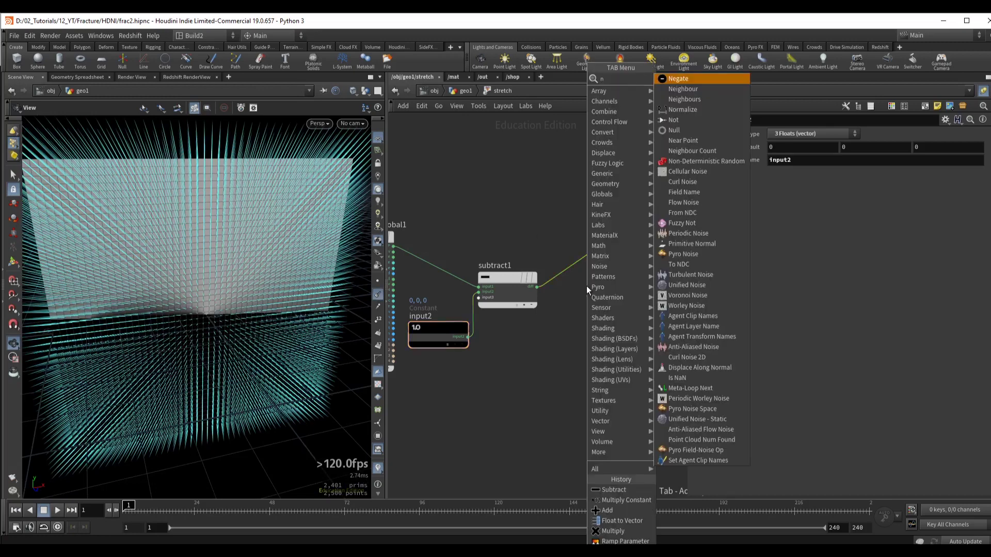
{"action": "key", "text": "Return"}
{"action": "left_click", "coordinate": [586, 285]}
{"action": "left_click", "coordinate": [638, 209]}
{"action": "key", "text": "l"}
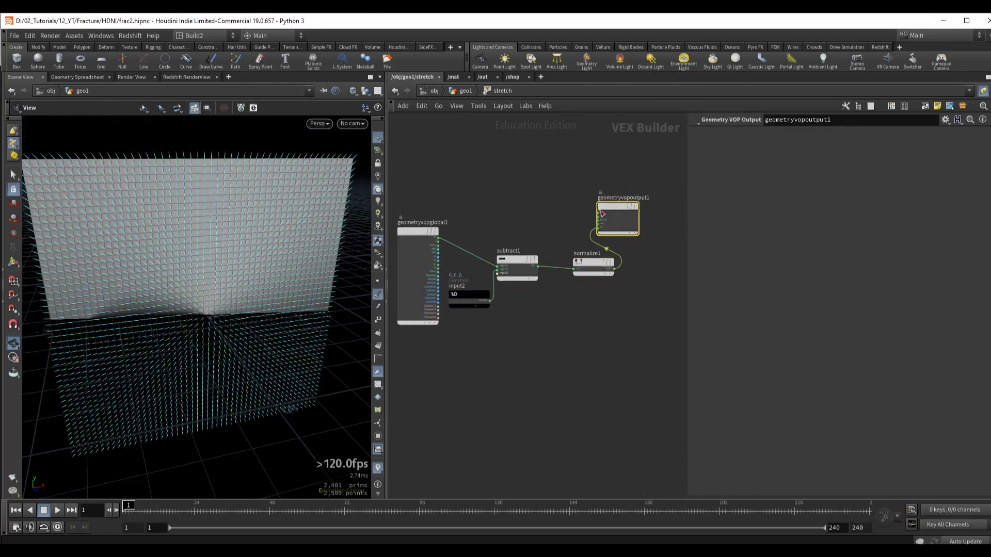
- Create an Add node with the global P as its first input
{"action": "scroll", "coordinate": [453, 211], "scroll_direction": "up", "scroll_amount": 1}
{"action": "left_click_drag", "start_coordinate": [434, 241], "coordinate": [615, 199]}
{"action": "type", "text": "add"}
{"action": "key", "text": "Return"}
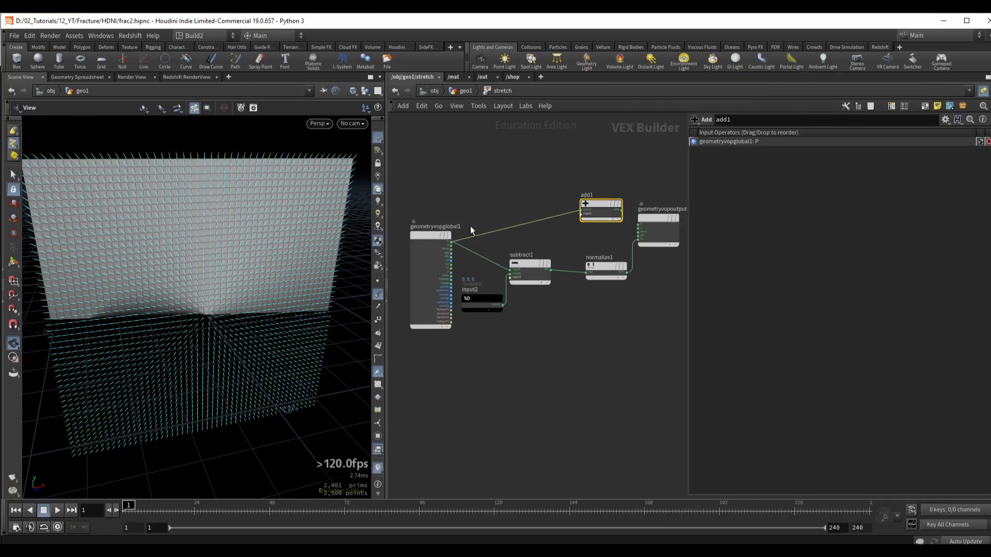
{"action": "key", "text": "l"}
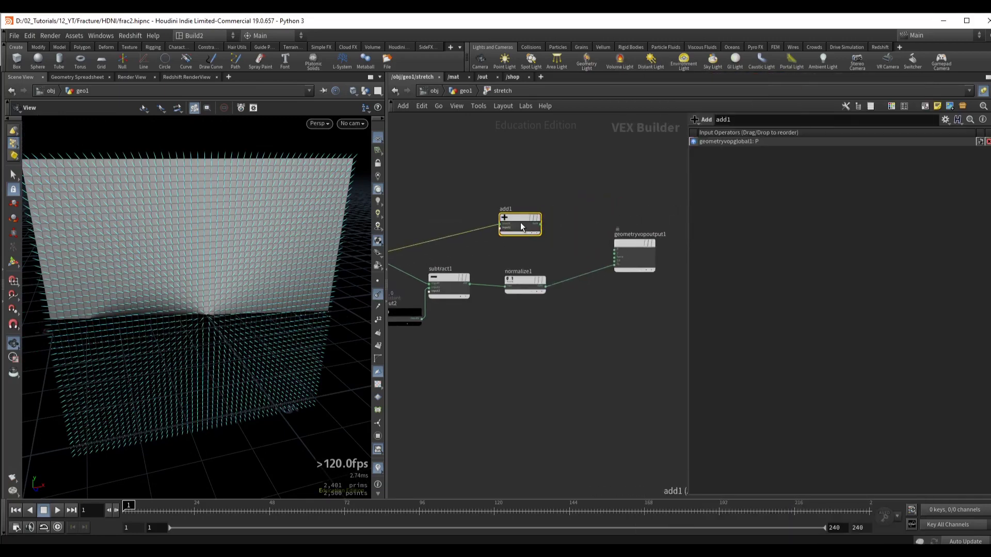
- Connect the normalize1 result to the Add node's second input and feed the sum into the output's P
{"action": "scroll", "coordinate": [548, 247], "scroll_direction": "up", "scroll_amount": 3}
{"action": "left_click_drag", "start_coordinate": [527, 305], "coordinate": [644, 251]}
{"action": "middle_click_drag", "start_coordinate": [671, 252], "coordinate": [587, 265]}
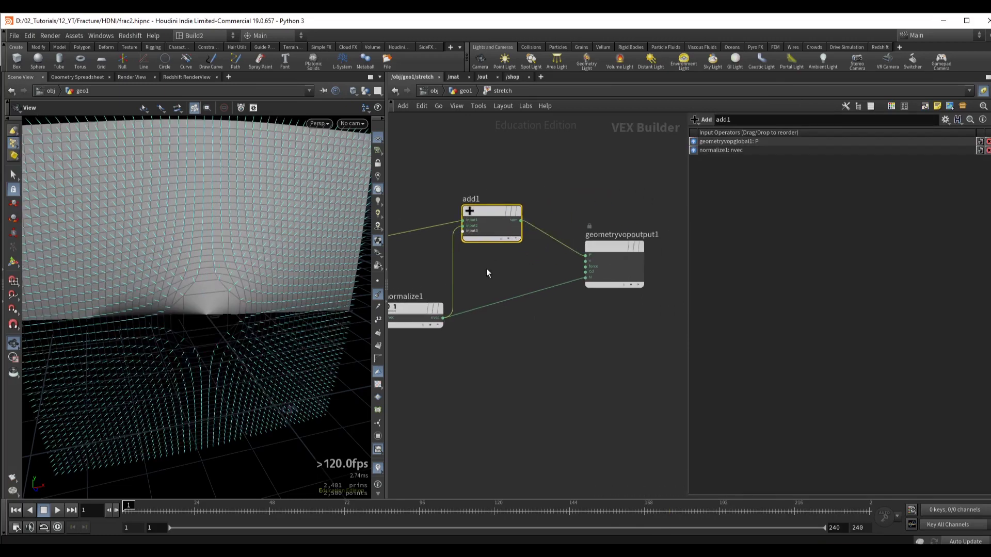
- Cut the wire from normalize1 to the output's N and turn off the wireframe overlay
{"action": "key", "text": "y"}
{"action": "left_click_drag", "start_coordinate": [511, 283], "coordinate": [531, 311]}
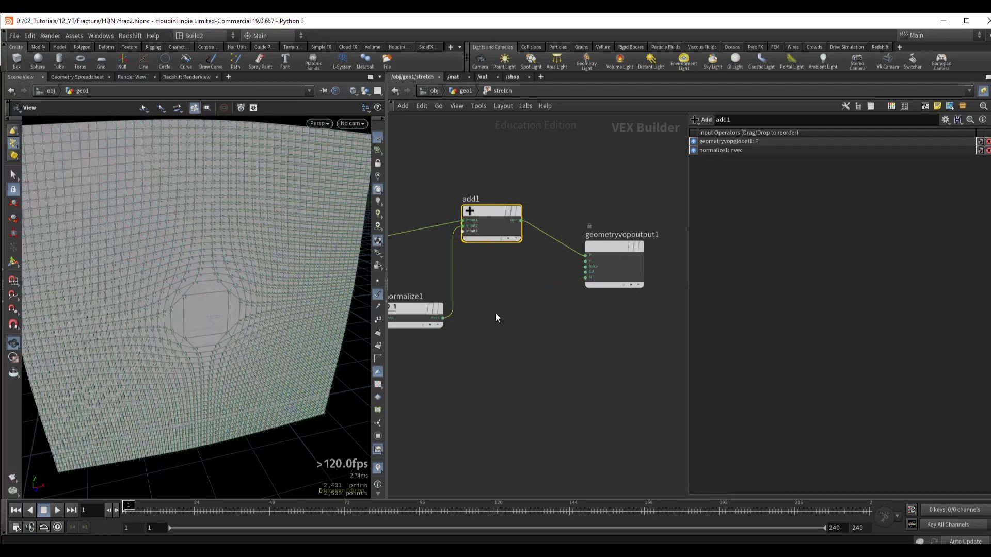
{"action": "key", "text": "shift+w"}
- Make room in the network and insert a Multiply node between normalize1 and add1
{"action": "mouse_move", "coordinate": [496, 296]}
{"action": "middle_mouse_down"}
{"action": "mouse_move", "coordinate": [566, 289]}
{"action": "mouse_move", "coordinate": [519, 283]}
{"action": "middle_mouse_up"}
{"action": "left_click_drag", "start_coordinate": [519, 159], "coordinate": [583, 181]}
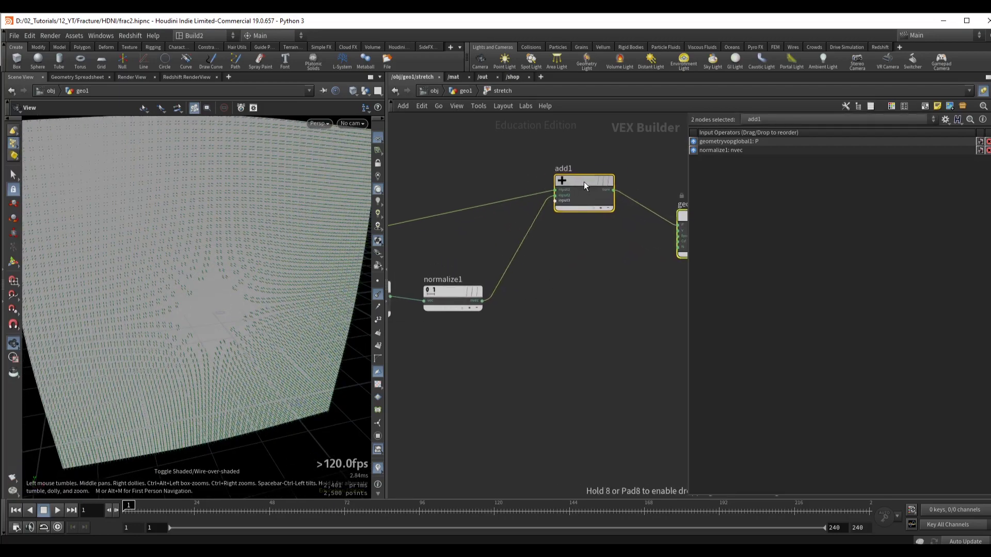
{"action": "scroll", "coordinate": [578, 269], "scroll_direction": "down", "scroll_amount": 2}
{"action": "left_click_drag", "start_coordinate": [387, 253], "coordinate": [380, 253]}
{"action": "left_click", "coordinate": [460, 201]}
{"action": "key", "text": "l"}
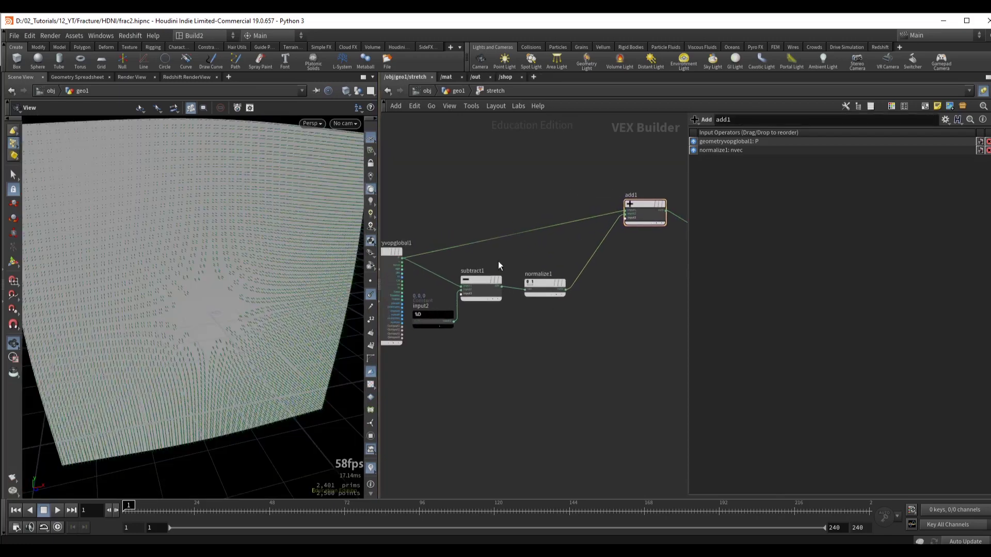
{"action": "key", "text": "l"}
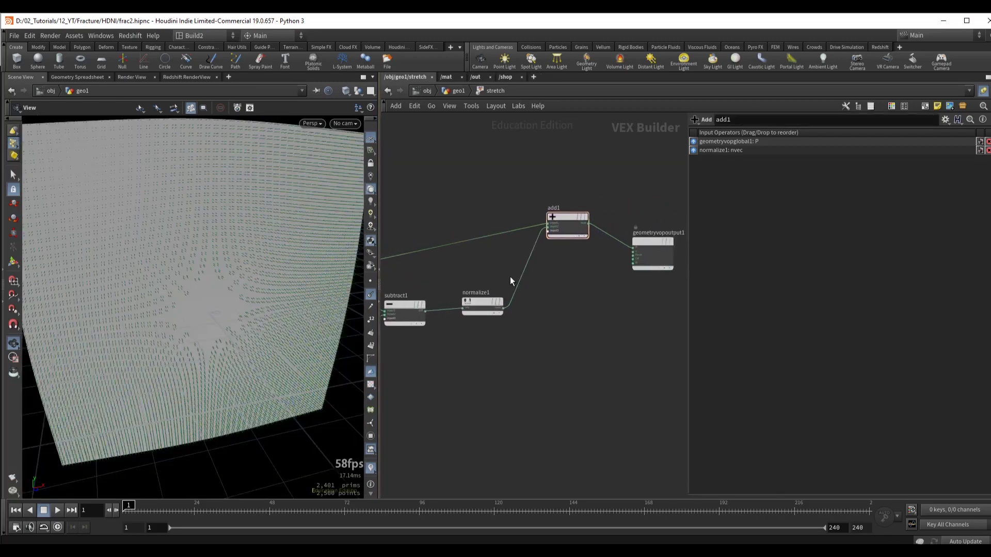
{"action": "key", "text": "Tab"}
{"action": "type", "text": "mult"}
{"action": "key", "text": "Return"}
{"action": "left_click", "coordinate": [542, 299]}
{"action": "scroll", "coordinate": [539, 302], "scroll_direction": "up", "scroll_amount": 3}
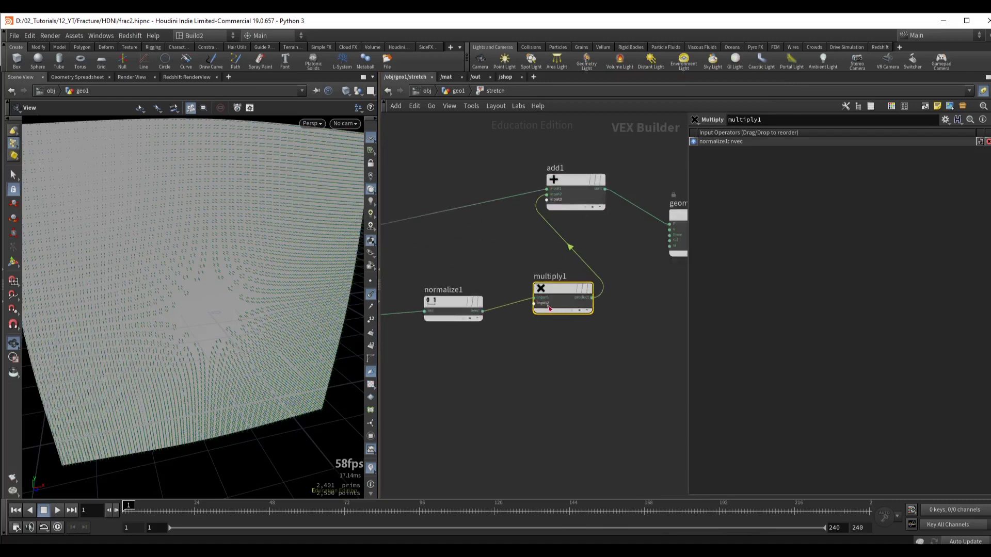
- Promote the Multiply node's second input to a parameter labelled Stretch and return to the geometry network
{"action": "right_click", "coordinate": [537, 307]}
{"action": "left_click", "coordinate": [556, 310]}
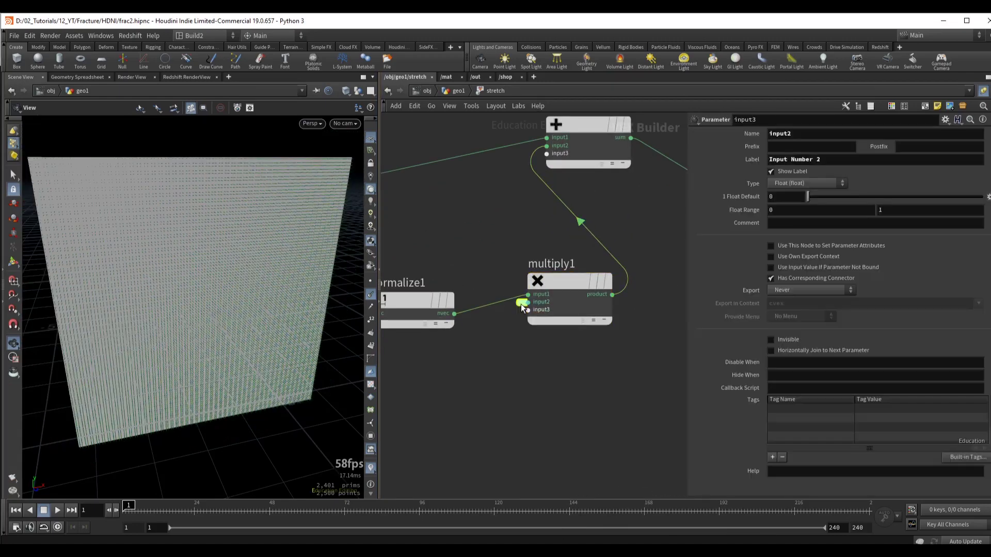
{"action": "triple_click", "coordinate": [795, 159]}
{"action": "type", "text": "Stretch"}
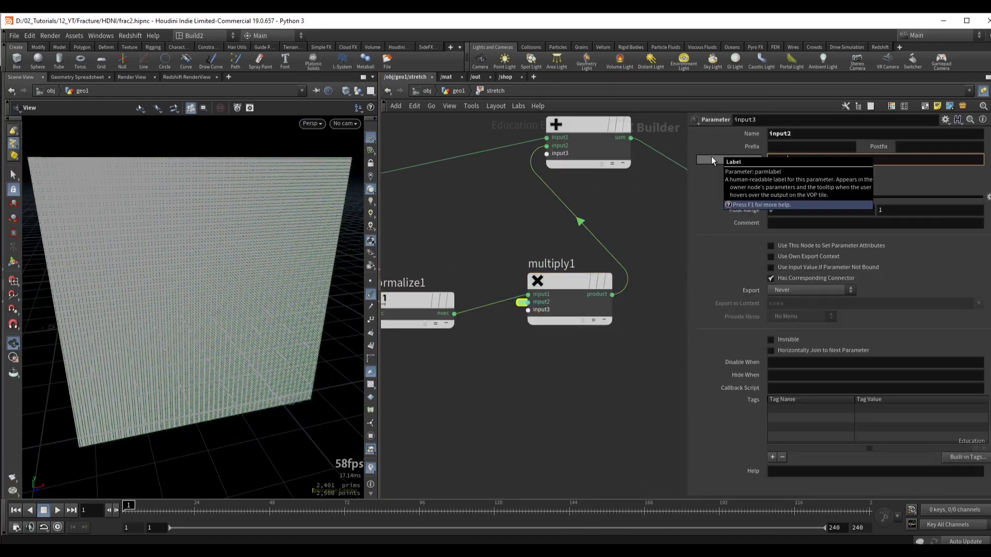
{"action": "type", "text": "u"}
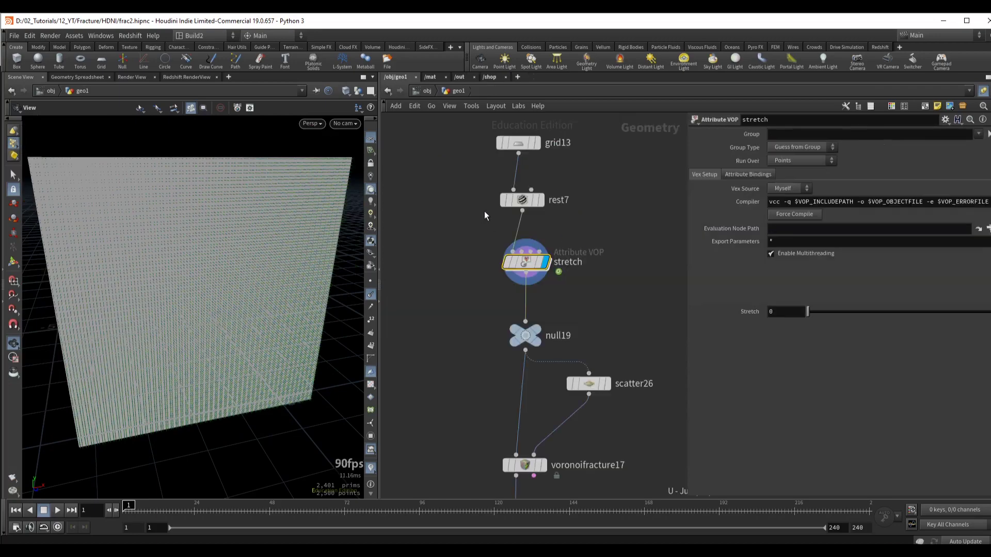
- Raise the Stretch value beyond 2.143, with point normals hidden and the wireframe overlay shown
{"action": "left_click_drag", "start_coordinate": [808, 309], "coordinate": [908, 312]}
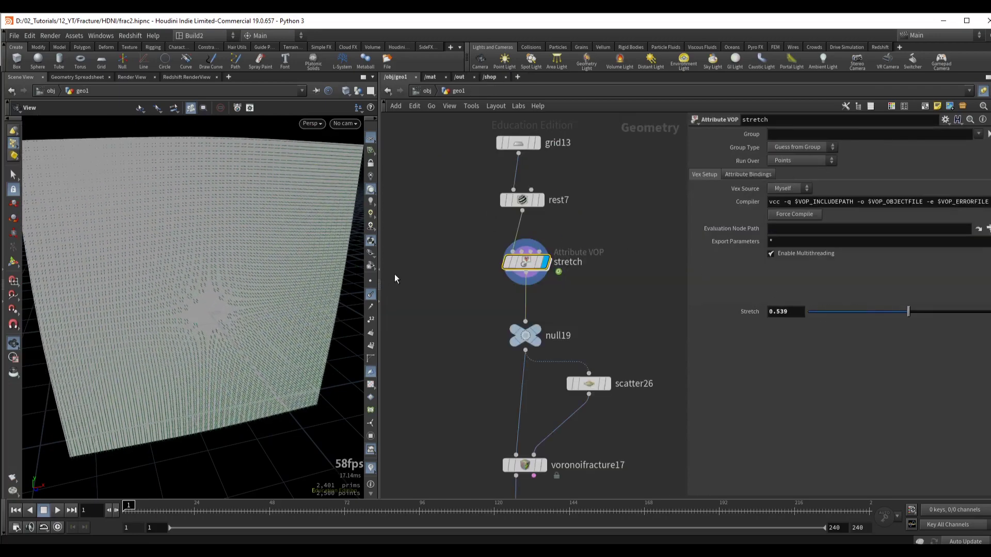
{"action": "left_click", "coordinate": [371, 294]}
{"action": "key", "text": "shift+w"}
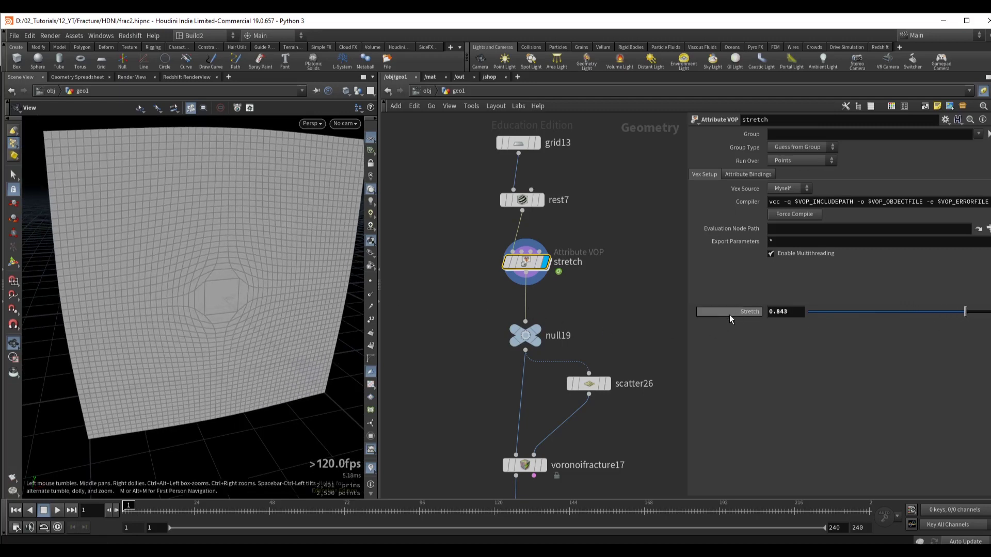
{"action": "middle_click_drag", "start_coordinate": [733, 311], "coordinate": [785, 310]}
{"action": "key", "text": "h"}
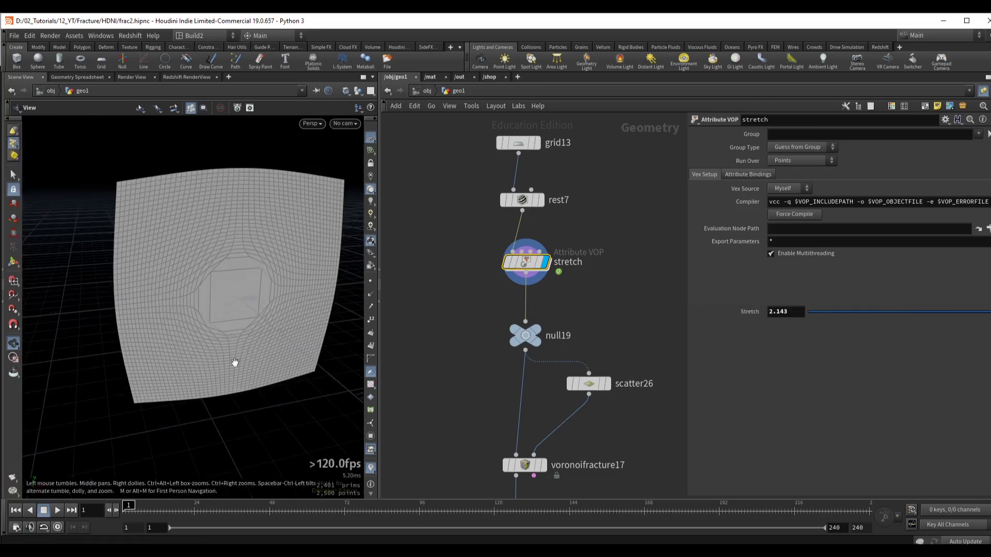
{"action": "middle_click_drag", "start_coordinate": [555, 325], "coordinate": [548, 280]}
{"action": "middle_click_drag", "start_coordinate": [740, 312], "coordinate": [774, 311]}
- Display voronoifracture17 to examine the fracture pattern on the stretched grid
{"action": "middle_click_drag", "start_coordinate": [586, 386], "coordinate": [615, 289]}
{"action": "left_click", "coordinate": [593, 303]}
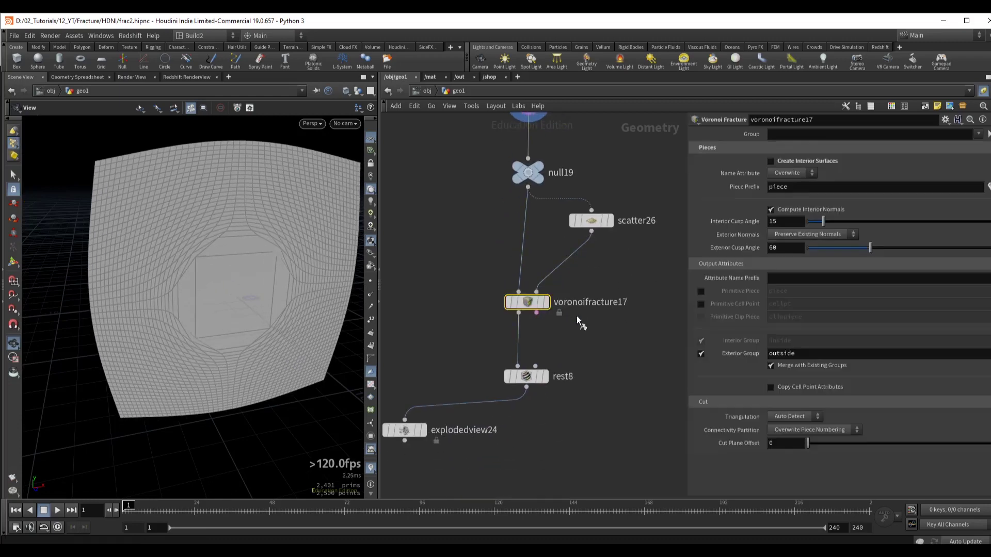
{"action": "left_click", "coordinate": [546, 301]}
{"action": "mouse_move", "coordinate": [257, 276]}
{"action": "left_mouse_down"}
{"action": "mouse_move", "coordinate": [195, 285]}
{"action": "mouse_move", "coordinate": [248, 268]}
{"action": "left_mouse_up"}
{"action": "middle_click_drag", "start_coordinate": [477, 357], "coordinate": [501, 280]}
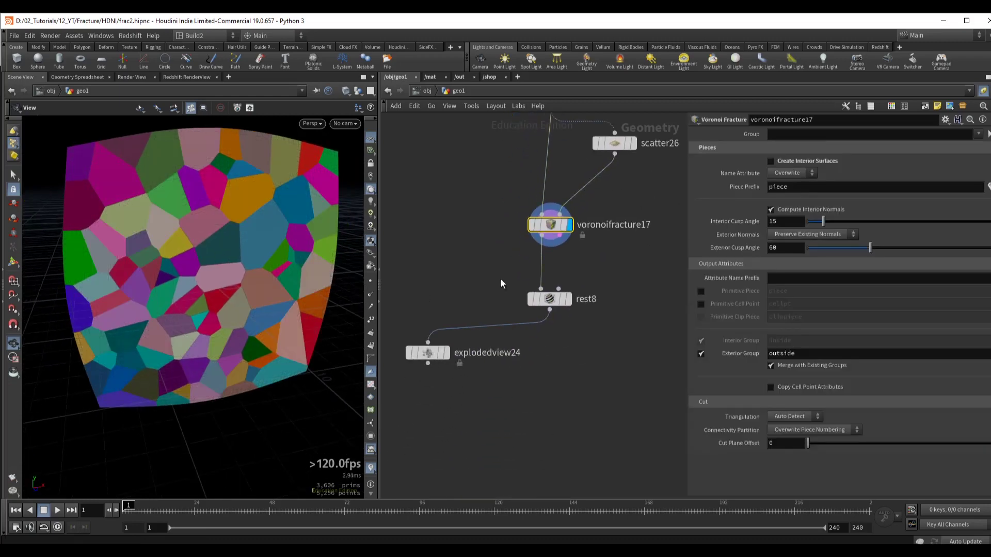
- Display rest8 to examine the radial fracture pattern on the restored flat grid
{"action": "left_click", "coordinate": [548, 299]}
{"action": "left_click", "coordinate": [568, 298]}
{"action": "scroll", "coordinate": [281, 256], "scroll_direction": "up", "scroll_amount": 3}
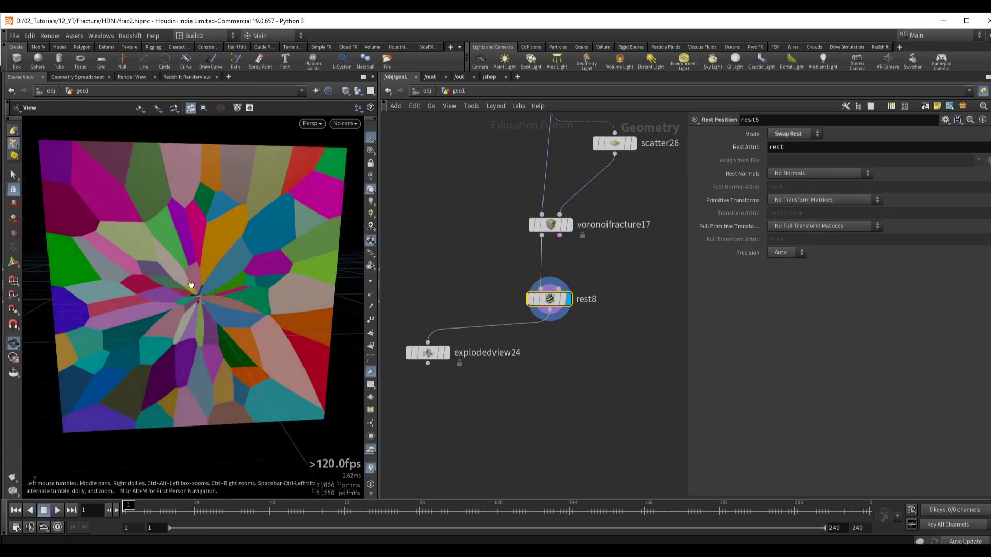
{"action": "left_click_drag", "start_coordinate": [206, 254], "coordinate": [223, 274]}
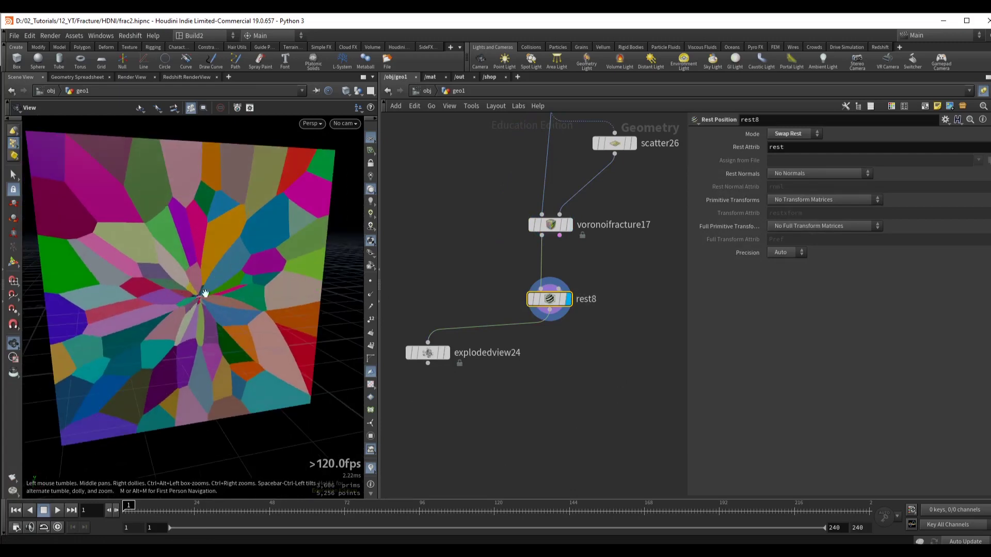
- Try a Stretch value of 9.243 on the stretch VOP and bring it back to 3.443
{"action": "scroll", "coordinate": [444, 239], "scroll_direction": "down", "scroll_amount": 2}
{"action": "middle_click_drag", "start_coordinate": [444, 239], "coordinate": [483, 208]}
{"action": "left_click", "coordinate": [524, 197]}
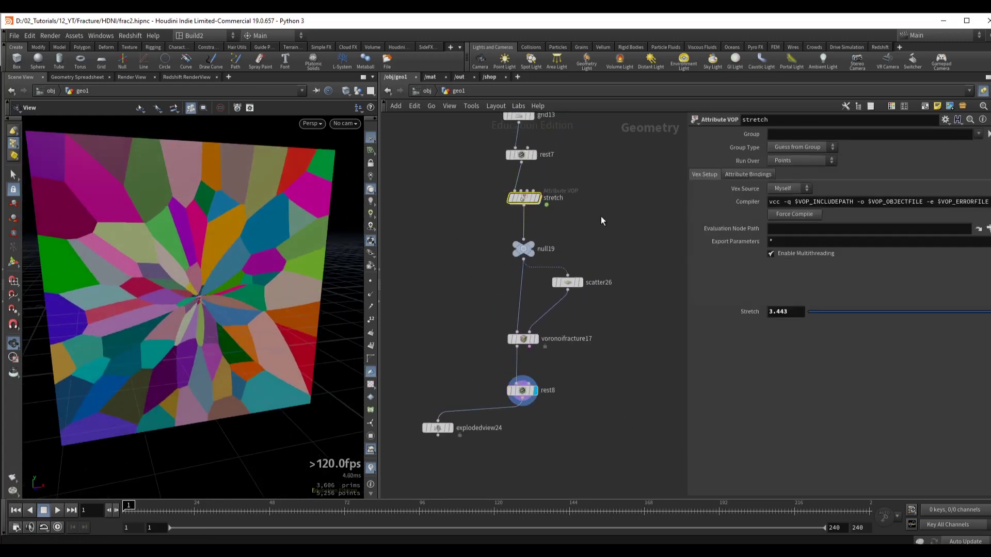
{"action": "middle_click_drag", "start_coordinate": [738, 308], "coordinate": [527, 383]}
{"action": "middle_click_drag", "start_coordinate": [743, 311], "coordinate": [934, 281]}
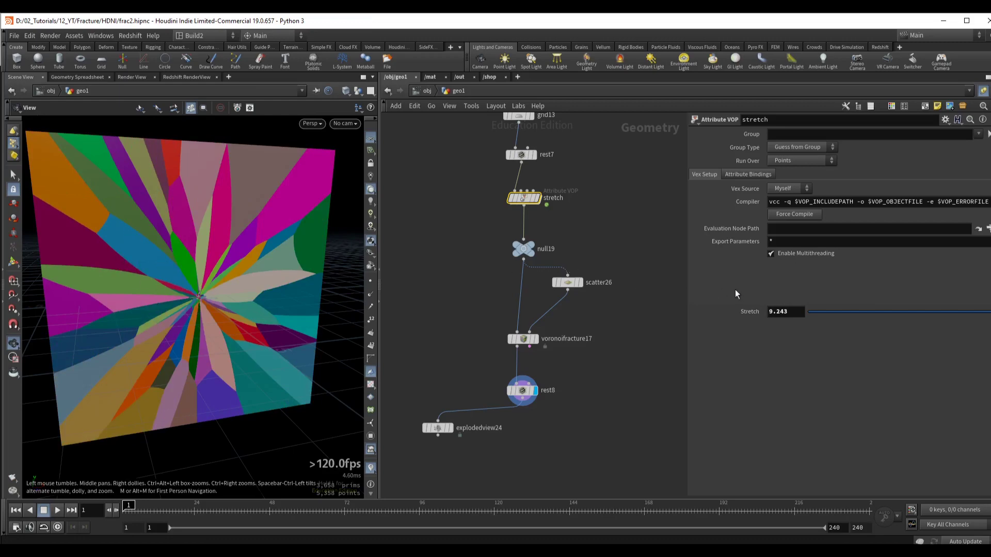
{"action": "middle_click_drag", "start_coordinate": [748, 310], "coordinate": [486, 319]}
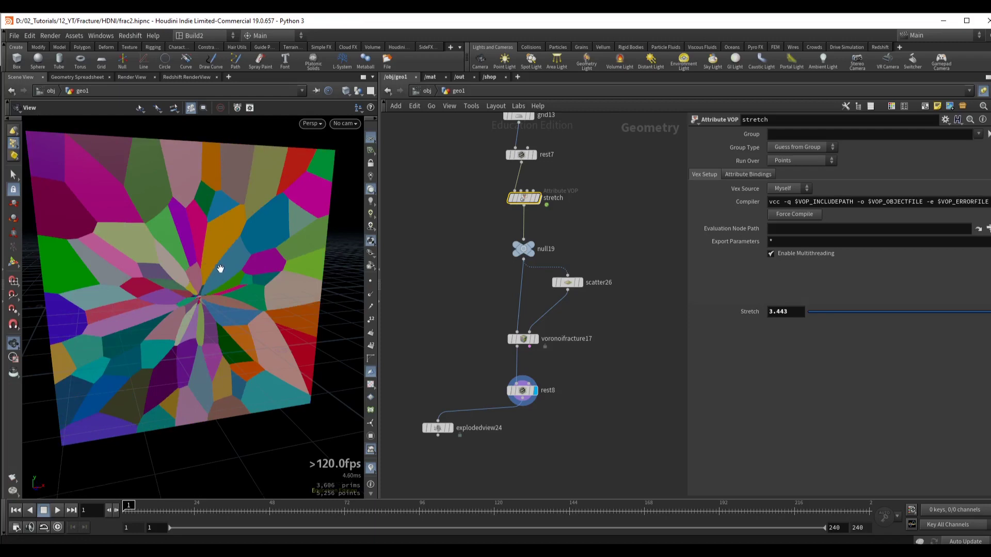
- Examine the small pieces and the gaps between them at the centre of the fracture
{"action": "scroll", "coordinate": [183, 311], "scroll_direction": "up", "scroll_amount": 10}
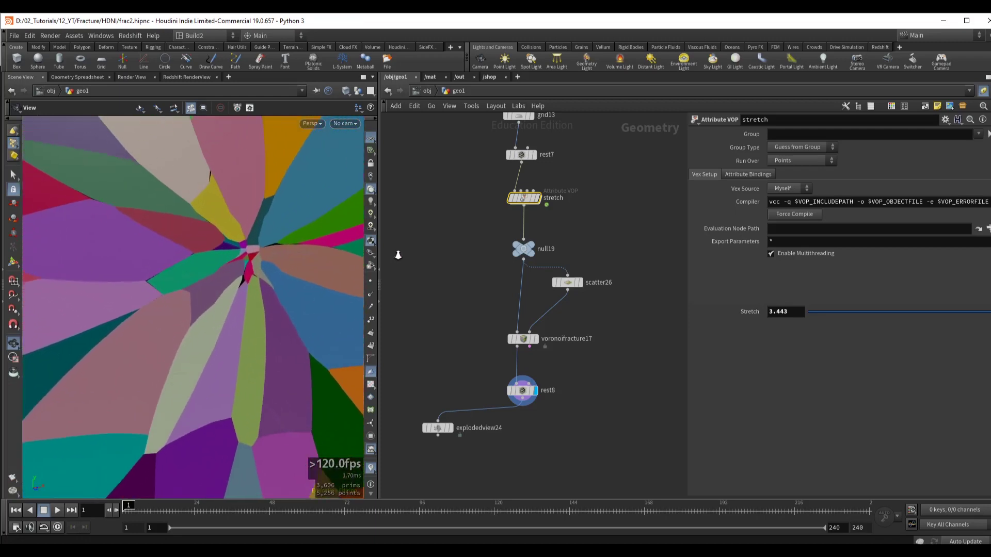
{"action": "scroll", "coordinate": [160, 280], "scroll_direction": "down", "scroll_amount": 5}
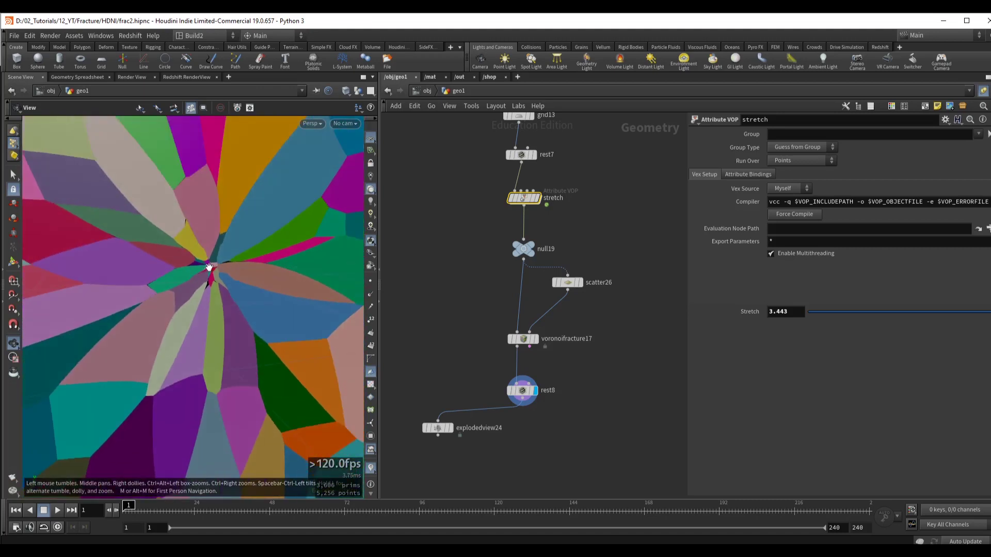
{"action": "scroll", "coordinate": [209, 267], "scroll_direction": "up", "scroll_amount": 5}
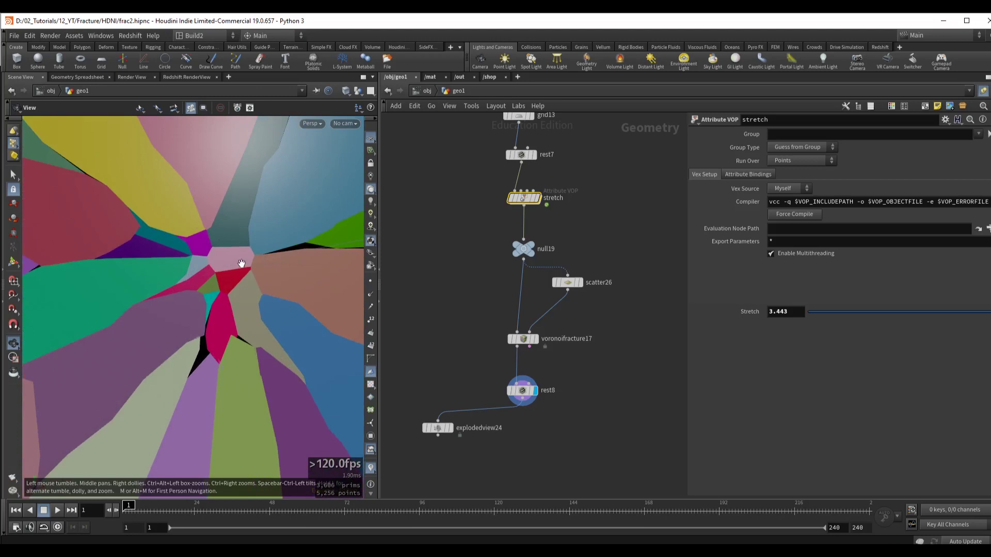
{"action": "scroll", "coordinate": [212, 276], "scroll_direction": "down", "scroll_amount": 2}
{"action": "scroll", "coordinate": [219, 278], "scroll_direction": "down", "scroll_amount": 3}
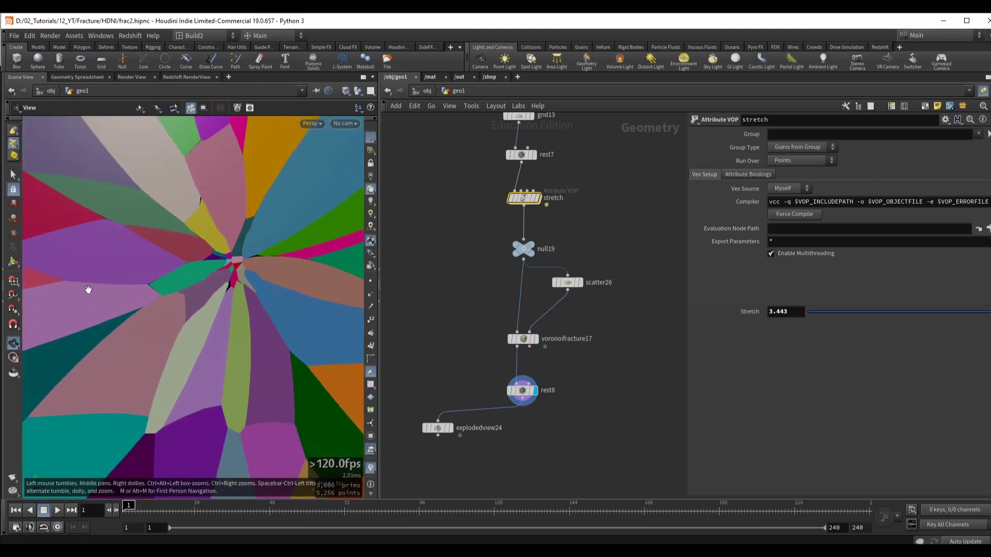
- Display null19 with the wireframe overlay to examine the large distorted polygons at the stretched grid's centre
{"action": "middle_click_drag", "start_coordinate": [477, 218], "coordinate": [466, 250]}
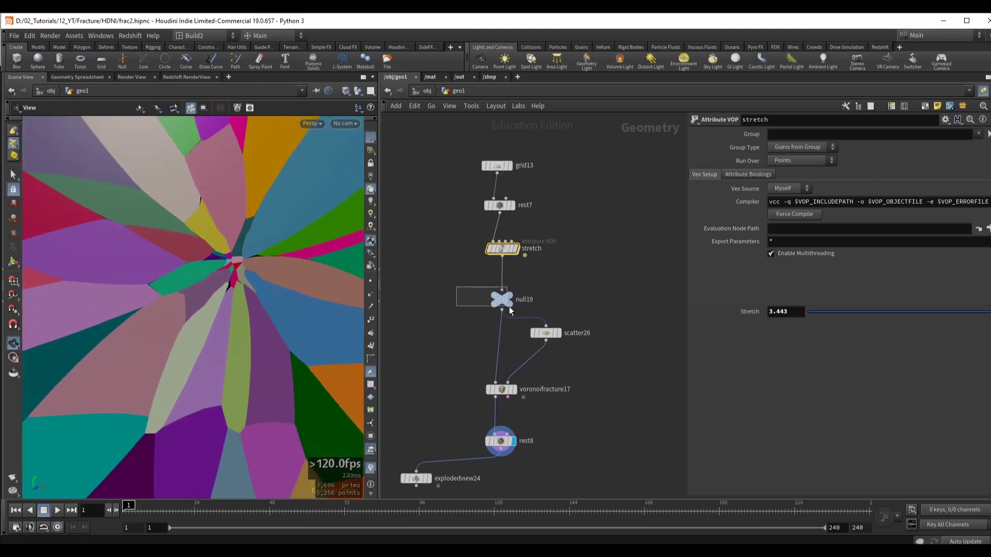
{"action": "left_click_drag", "start_coordinate": [509, 306], "coordinate": [511, 307]}
{"action": "key", "text": "r"}
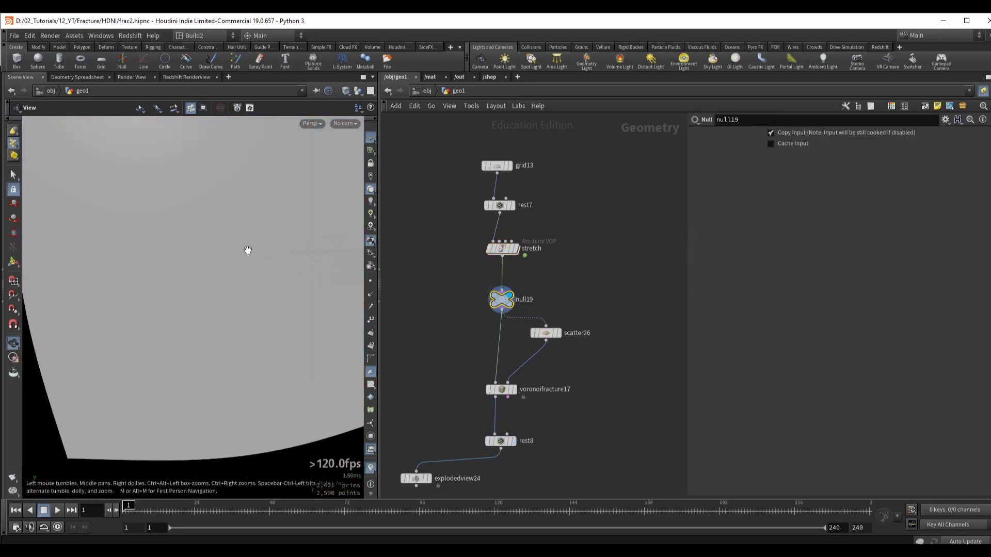
{"action": "key", "text": "shift+w"}
{"action": "scroll", "coordinate": [194, 276], "scroll_direction": "down", "scroll_amount": 5}
{"action": "left_click_drag", "start_coordinate": [204, 274], "coordinate": [177, 275]}
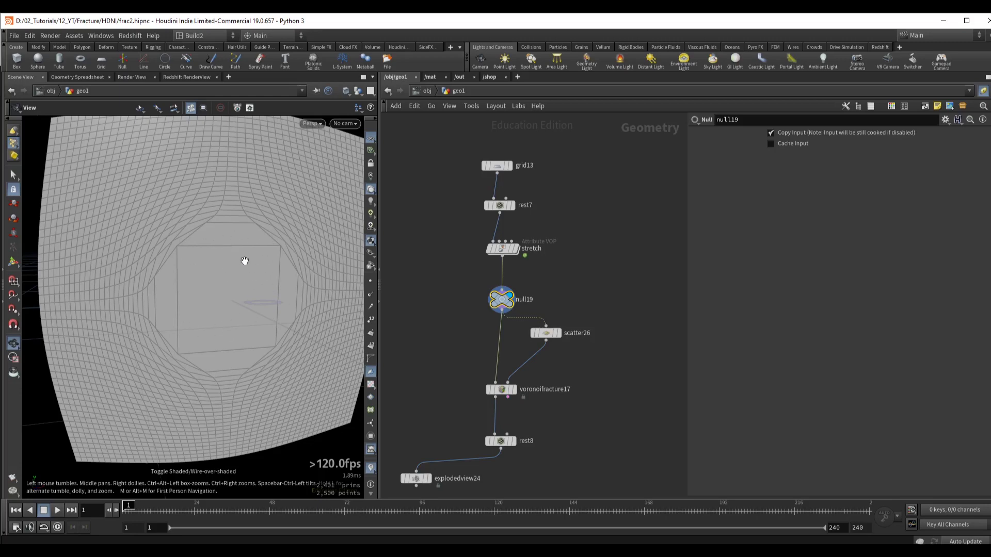
{"action": "left_click_drag", "start_coordinate": [270, 252], "coordinate": [246, 271]}
- Display scatter26 with null19 as a template to examine the scattered points over the stretched grid's centre
{"action": "left_click_drag", "start_coordinate": [548, 333], "coordinate": [562, 335]}
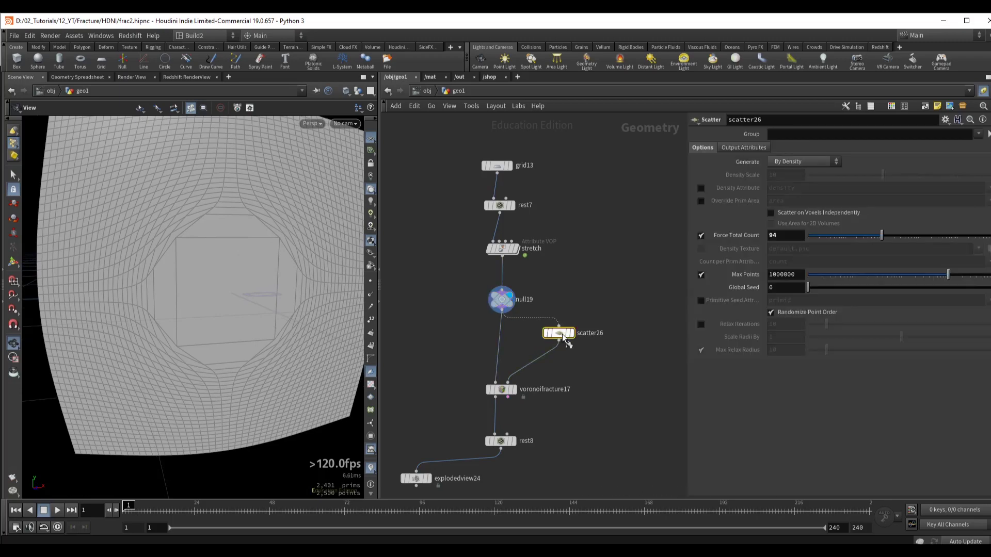
{"action": "key", "text": "r"}
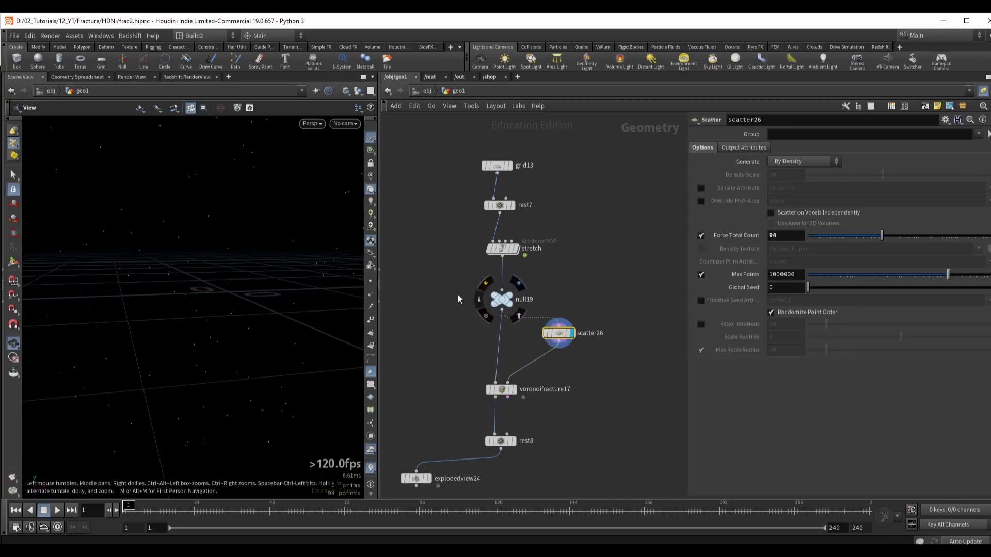
{"action": "left_click", "coordinate": [502, 299]}
{"action": "key", "text": "r"}
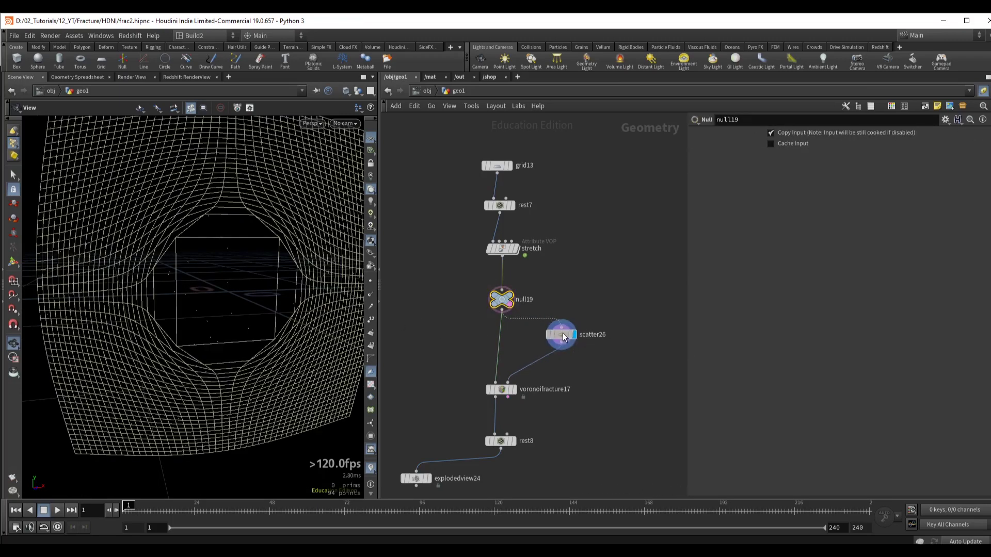
{"action": "left_click_drag", "start_coordinate": [558, 333], "coordinate": [565, 335]}
{"action": "right_click_drag", "start_coordinate": [222, 279], "coordinate": [230, 247]}
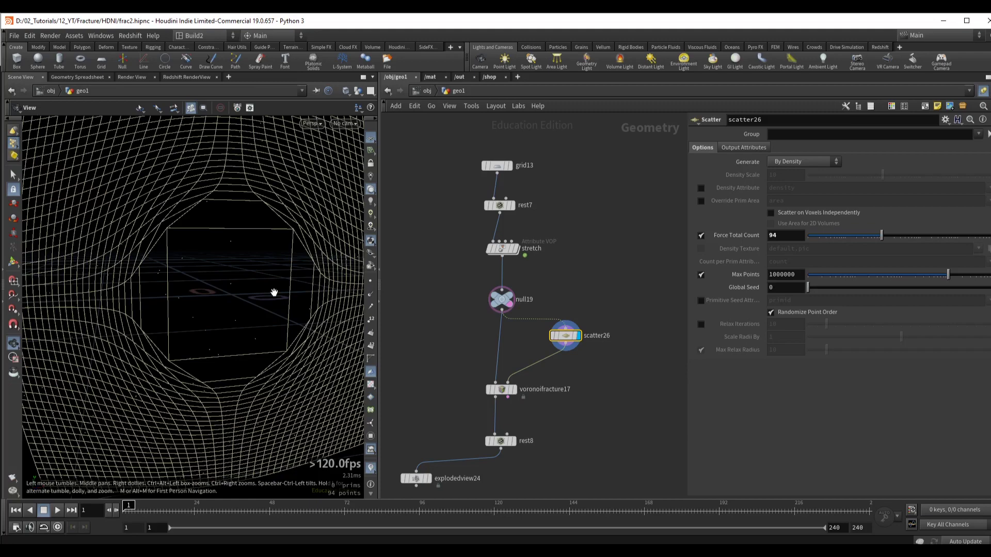
- Compare the central pieces between rest8 and voronoifracture17, leaving rest8 displayed
{"action": "left_click", "coordinate": [517, 443]}
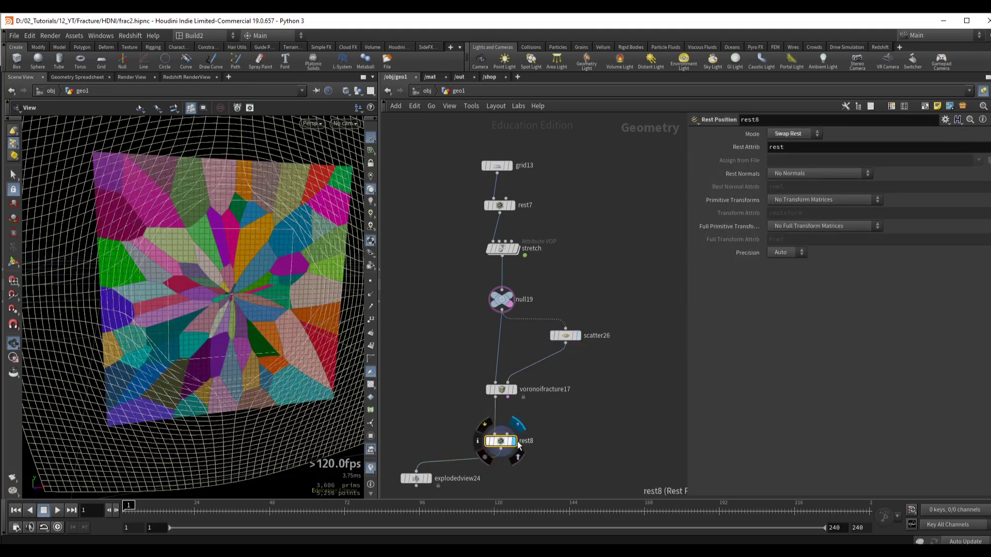
{"action": "scroll", "coordinate": [232, 294], "scroll_direction": "up", "scroll_amount": 8}
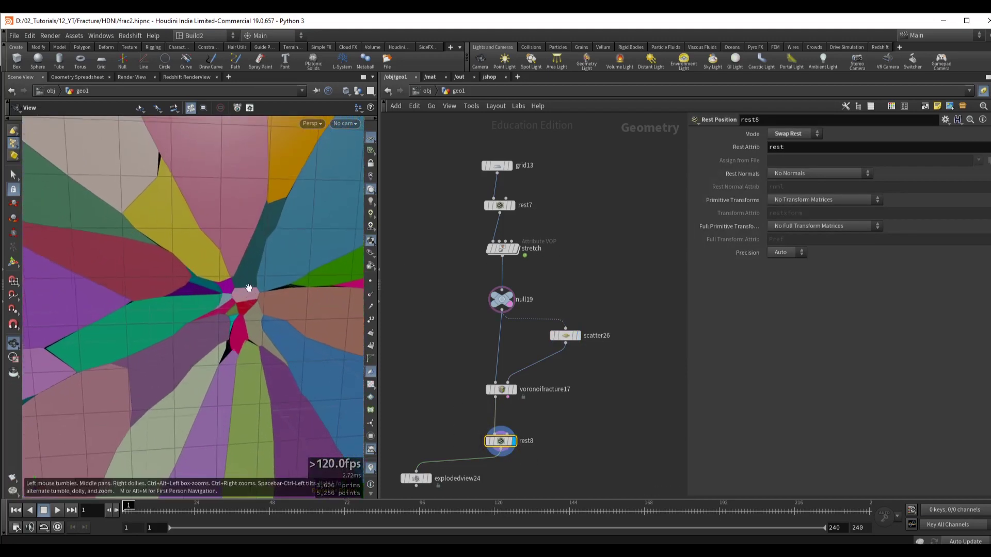
{"action": "left_click", "coordinate": [512, 390]}
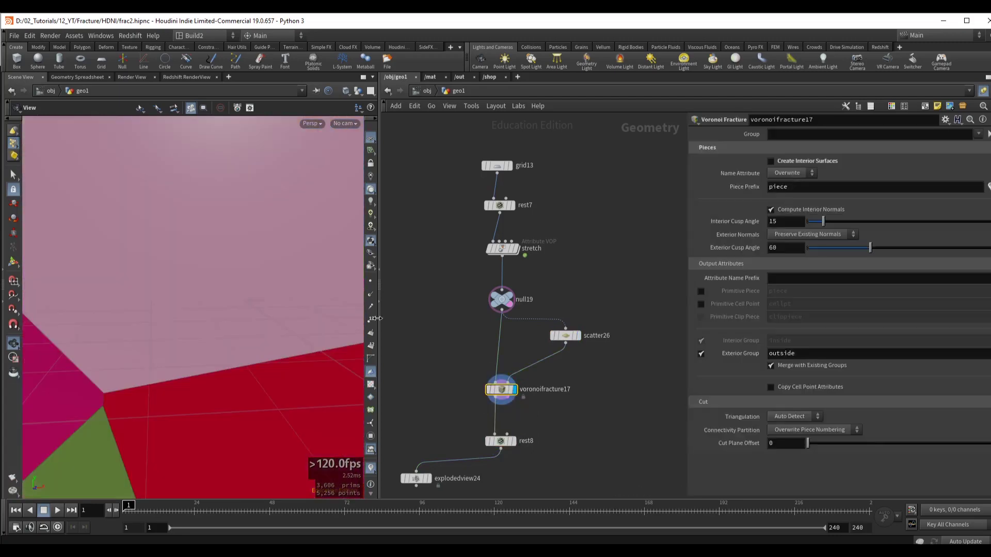
{"action": "scroll", "coordinate": [126, 293], "scroll_direction": "down", "scroll_amount": 5}
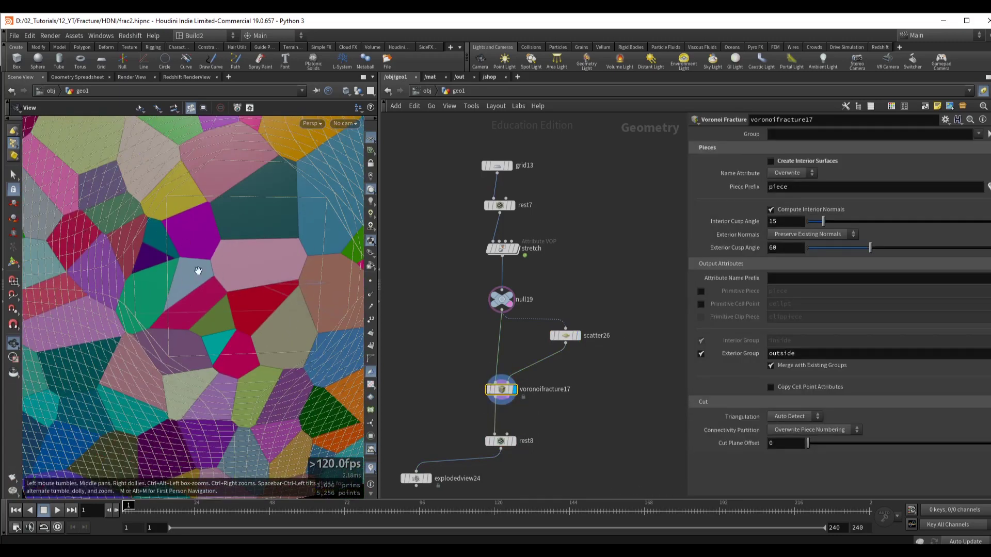
{"action": "left_click", "coordinate": [510, 441]}
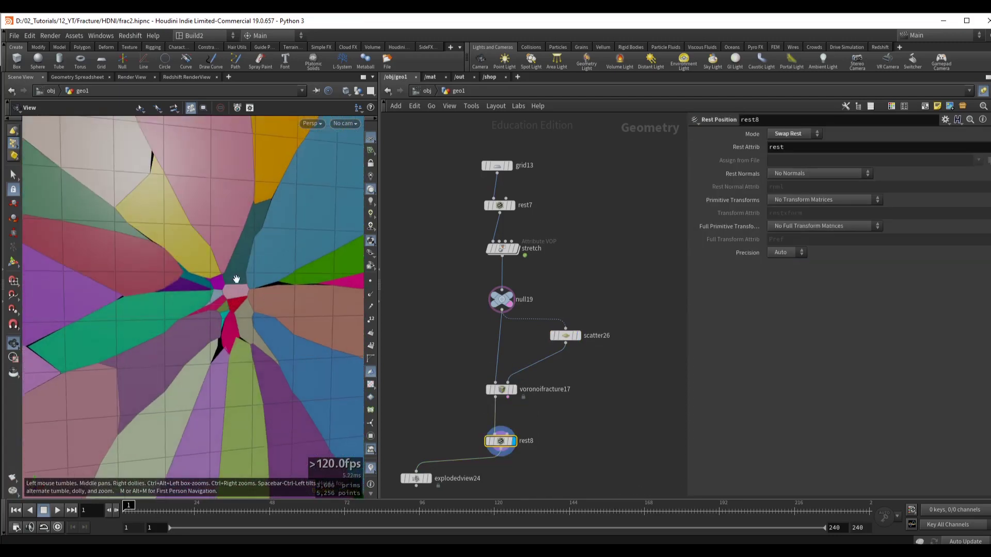
{"action": "scroll", "coordinate": [274, 279], "scroll_direction": "down", "scroll_amount": 4}
{"action": "left_click_drag", "start_coordinate": [268, 268], "coordinate": [236, 281]}
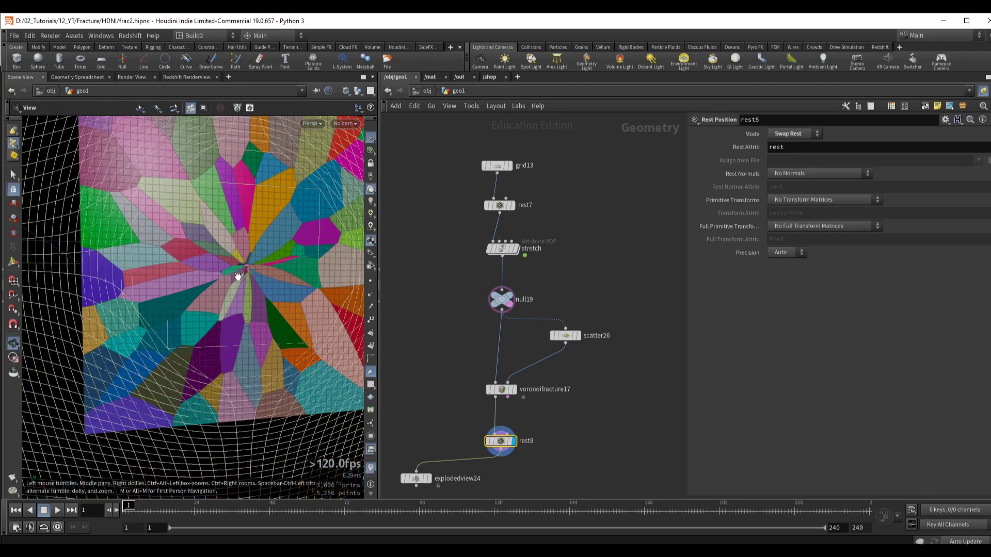
{"action": "middle_click_drag", "start_coordinate": [237, 281], "coordinate": [264, 279]}
- Display the stretch VOP and open its internal network at the position input and subtract nodes
{"action": "left_click", "coordinate": [500, 249]}
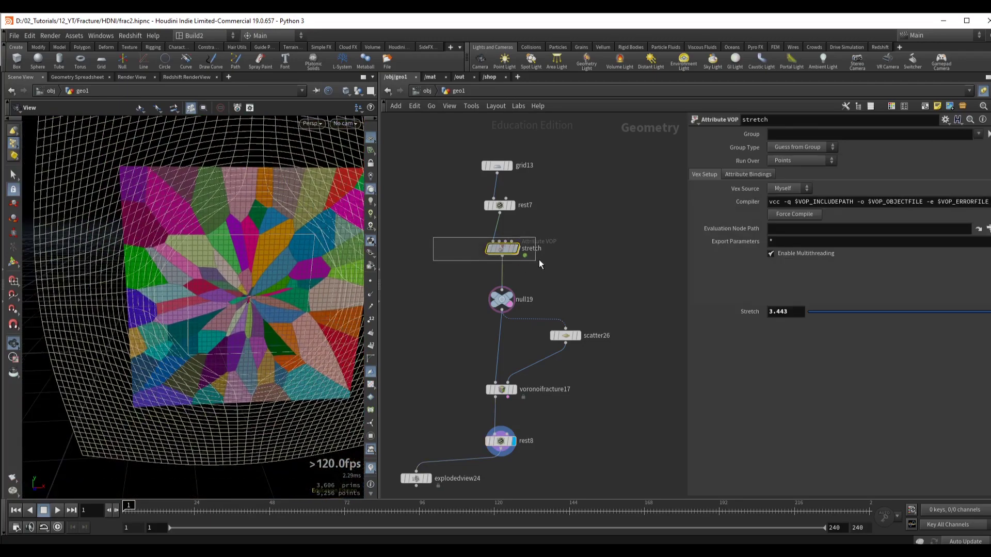
{"action": "left_click", "coordinate": [514, 249]}
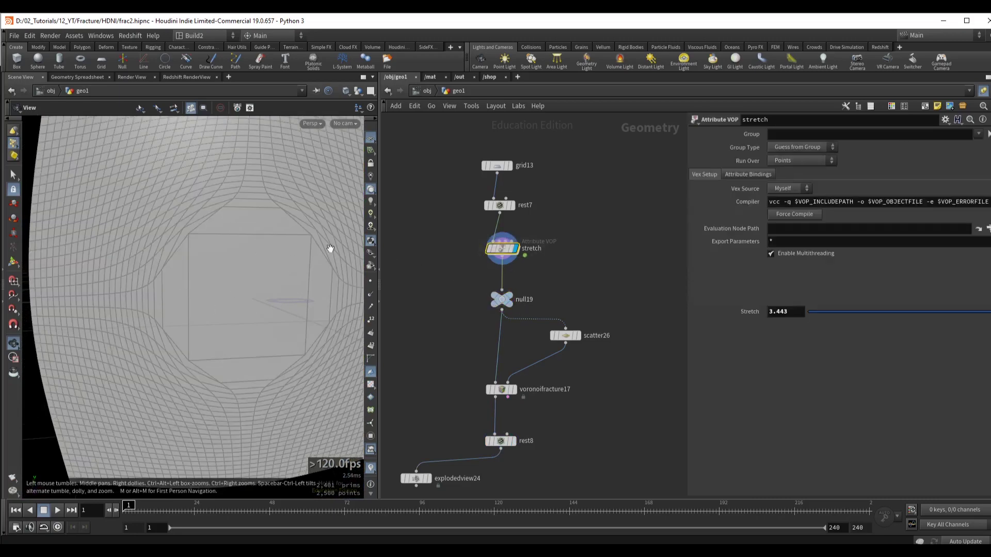
{"action": "double_click", "coordinate": [501, 249]}
{"action": "scroll", "coordinate": [445, 249], "scroll_direction": "down", "scroll_amount": 3}
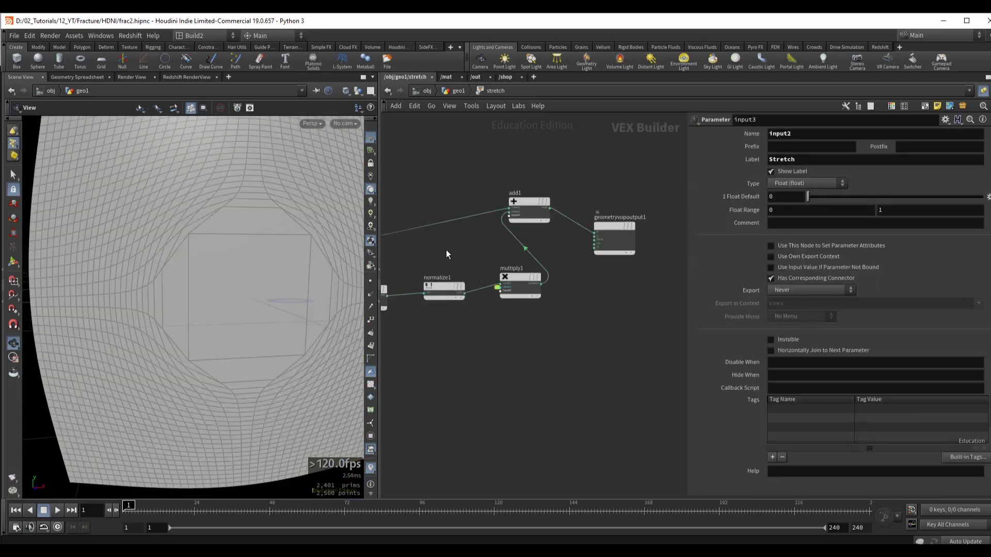
{"action": "scroll", "coordinate": [453, 251], "scroll_direction": "down", "scroll_amount": 2}
{"action": "left_click_drag", "start_coordinate": [448, 267], "coordinate": [447, 212]}
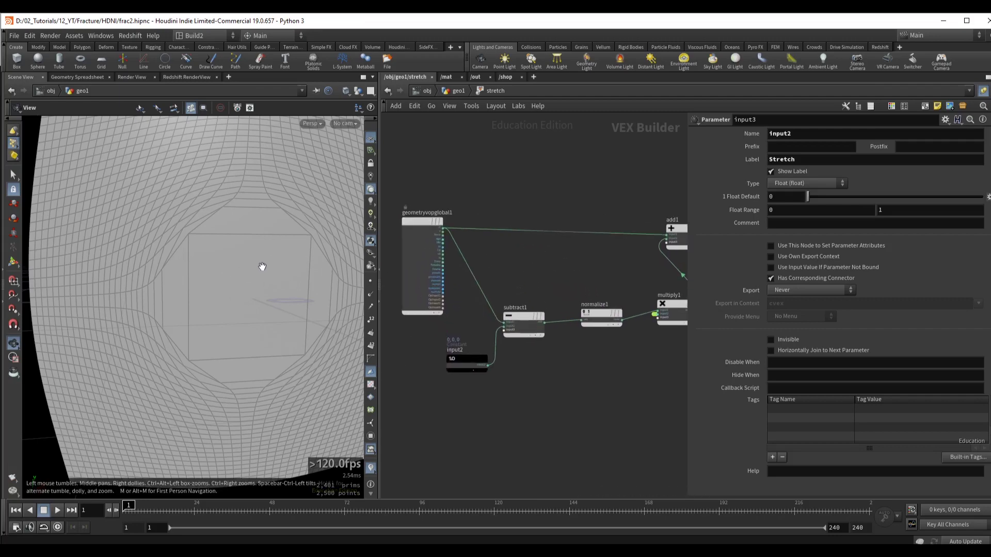
- Add a Distance node measuring between the global point position P and the input2 centre constant
{"action": "left_click_drag", "start_coordinate": [444, 227], "coordinate": [496, 192]}
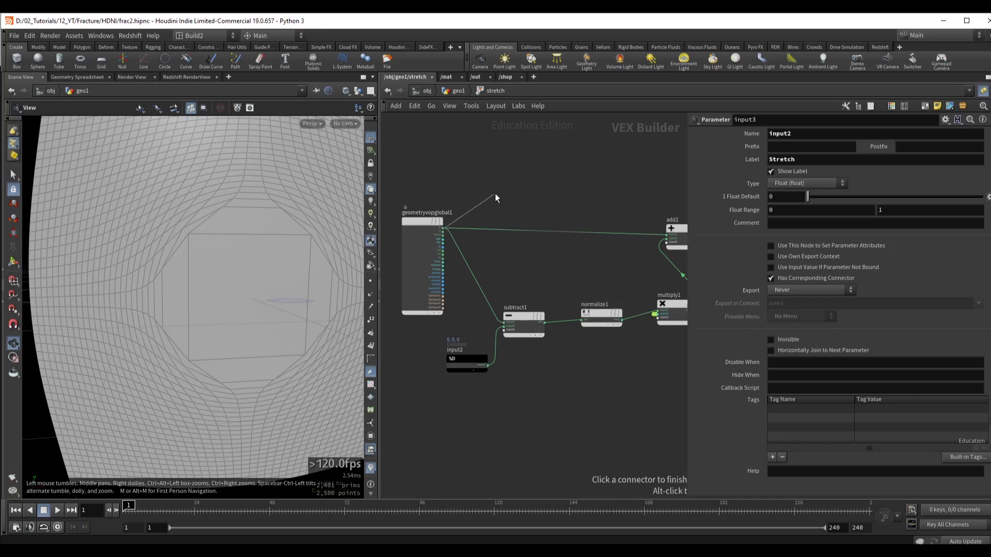
{"action": "key", "text": "Escape"}
{"action": "left_click_drag", "start_coordinate": [442, 230], "coordinate": [495, 205]}
{"action": "key", "text": "Tab"}
{"action": "type", "text": "dist"}
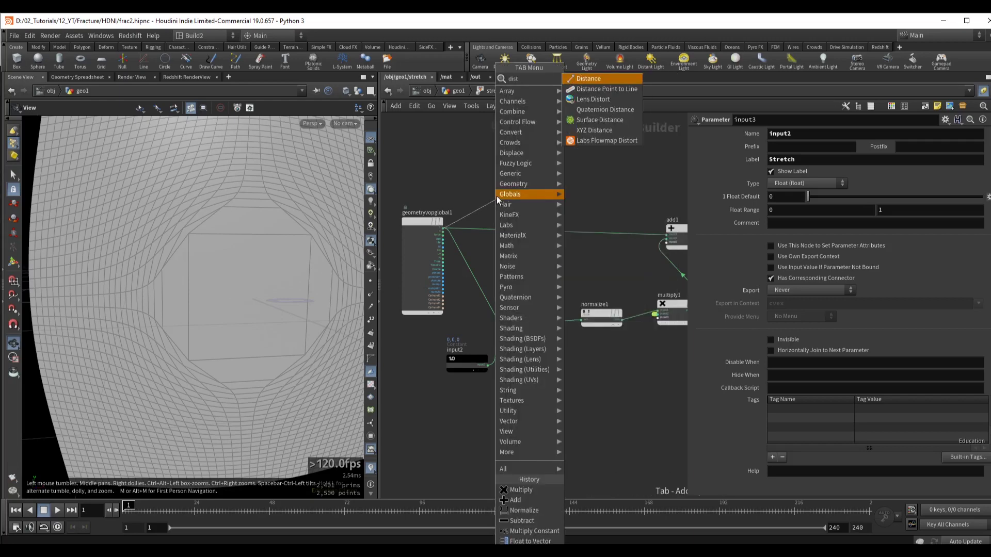
{"action": "key", "text": "Return"}
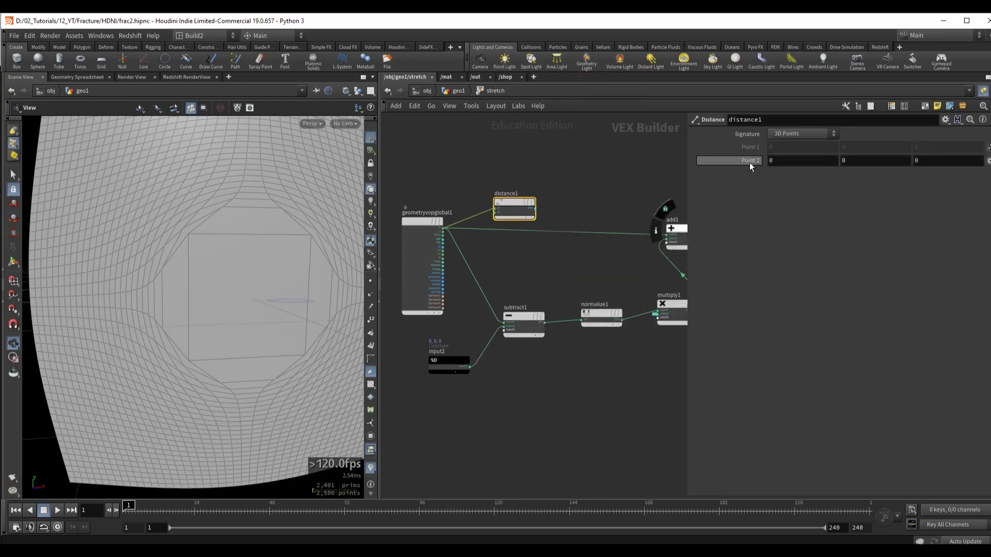
{"action": "left_click_drag", "start_coordinate": [454, 359], "coordinate": [437, 360]}
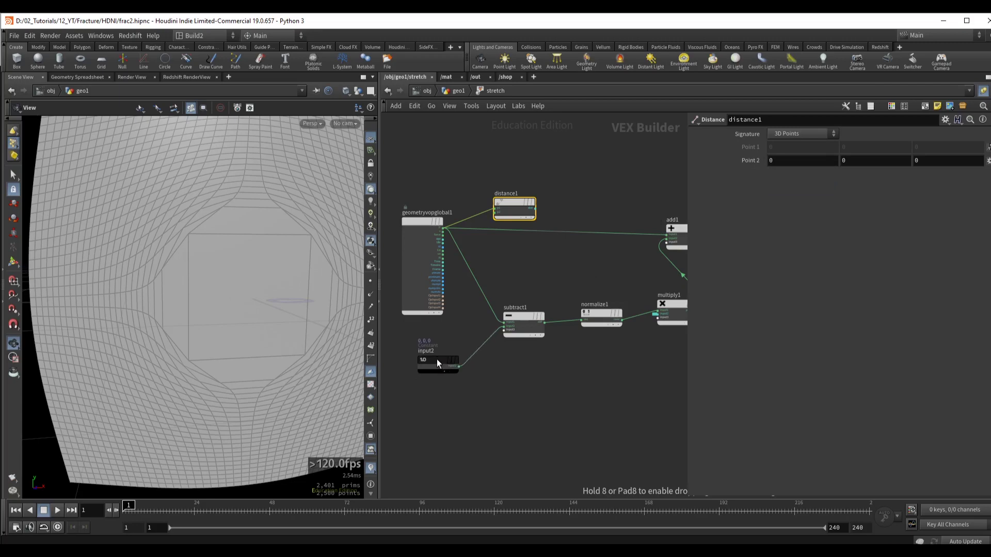
{"action": "left_click_drag", "start_coordinate": [481, 311], "coordinate": [496, 213]}
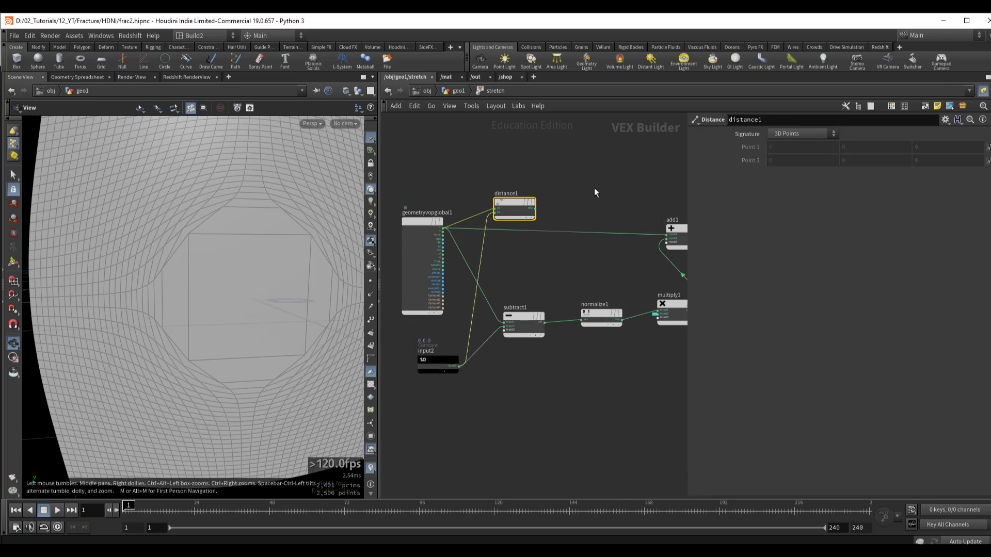
- Connect distance1 to the colour input of the geometry output and bypass add1 to visualise the distance on the flat grid
{"action": "middle_click_drag", "start_coordinate": [594, 192], "coordinate": [480, 215]}
{"action": "left_click_drag", "start_coordinate": [643, 278], "coordinate": [646, 200]}
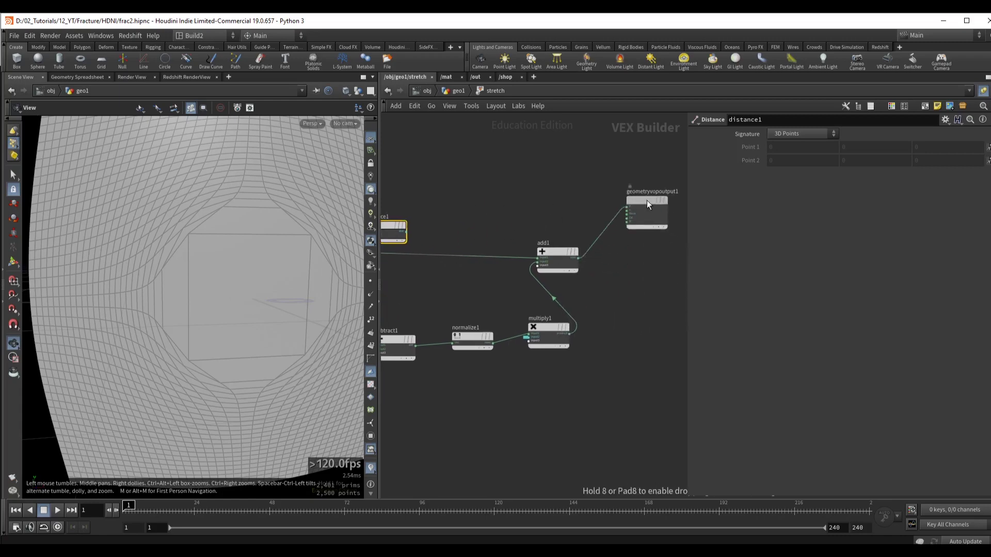
{"action": "left_click", "coordinate": [552, 255]}
{"action": "middle_click_drag", "start_coordinate": [420, 222], "coordinate": [472, 240]}
{"action": "left_click_drag", "start_coordinate": [436, 244], "coordinate": [561, 219]}
{"action": "scroll", "coordinate": [561, 219], "scroll_direction": "up", "scroll_amount": 2}
{"action": "middle_click_drag", "start_coordinate": [562, 220], "coordinate": [550, 238]}
{"action": "left_click", "coordinate": [593, 253]}
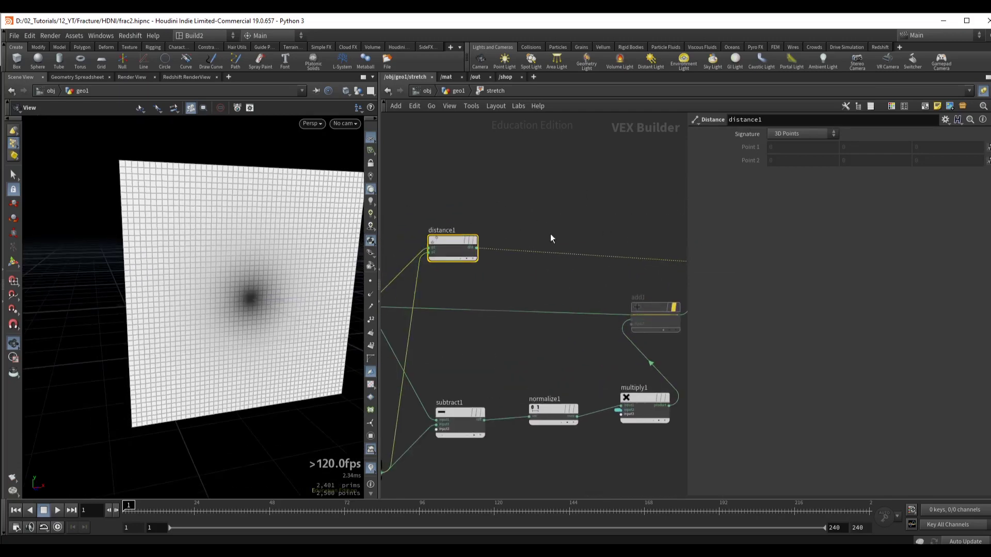
- Insert a Fit Range node between distance1 and the geometry output
{"action": "key", "text": "Tab"}
{"action": "type", "text": "fit"}
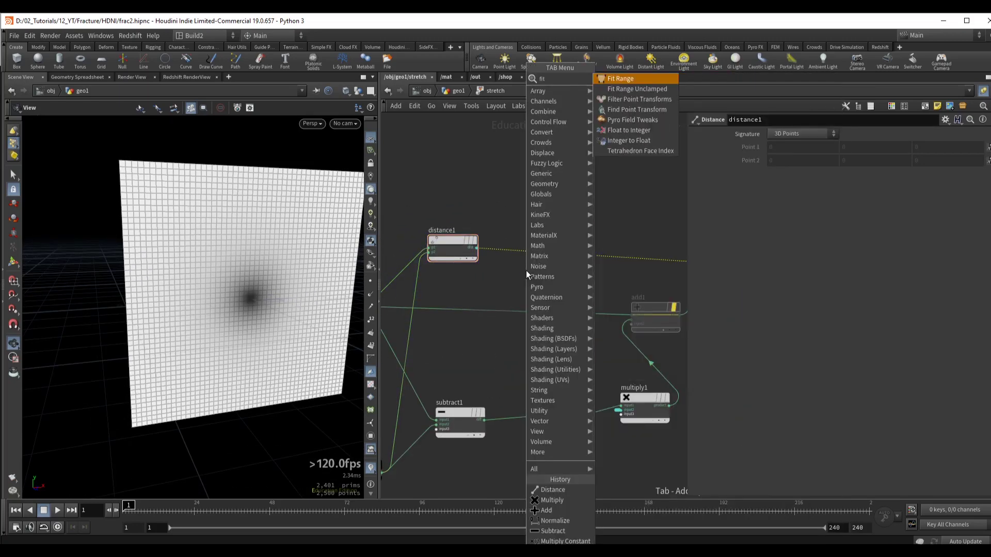
{"action": "key", "text": "Return"}
{"action": "left_click", "coordinate": [528, 248]}
{"action": "mouse_move", "coordinate": [247, 289]}
{"action": "left_mouse_down"}
{"action": "mouse_move", "coordinate": [283, 280]}
{"action": "mouse_move", "coordinate": [234, 288]}
{"action": "left_mouse_up"}
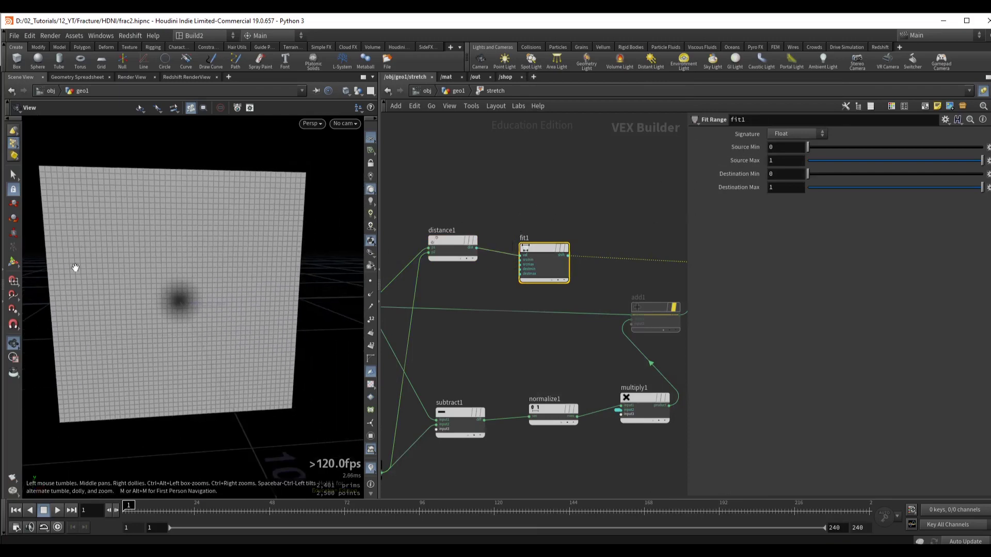
- Set fit1's Source Max to 7 and insert a Ramp Parameter node between fit1 and the geometry output's colour input
{"action": "middle_click_drag", "start_coordinate": [722, 161], "coordinate": [986, 149]}
{"action": "middle_click_drag", "start_coordinate": [587, 204], "coordinate": [481, 189]}
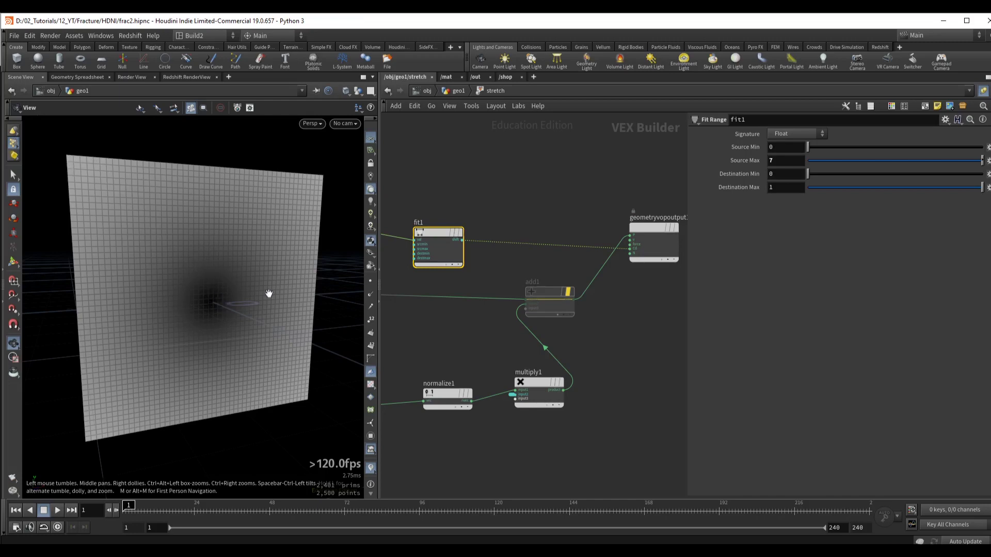
{"action": "key", "text": "Tab"}
{"action": "type", "text": "ram"}
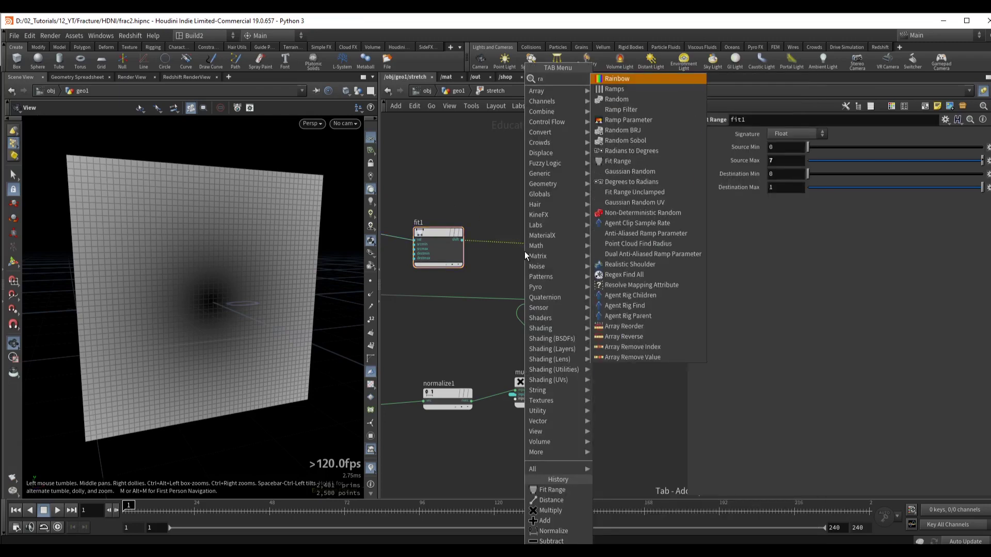
{"action": "key", "text": "Down"}
{"action": "key", "text": "Down"}
{"action": "key", "text": "Return"}
{"action": "left_click", "coordinate": [516, 227]}
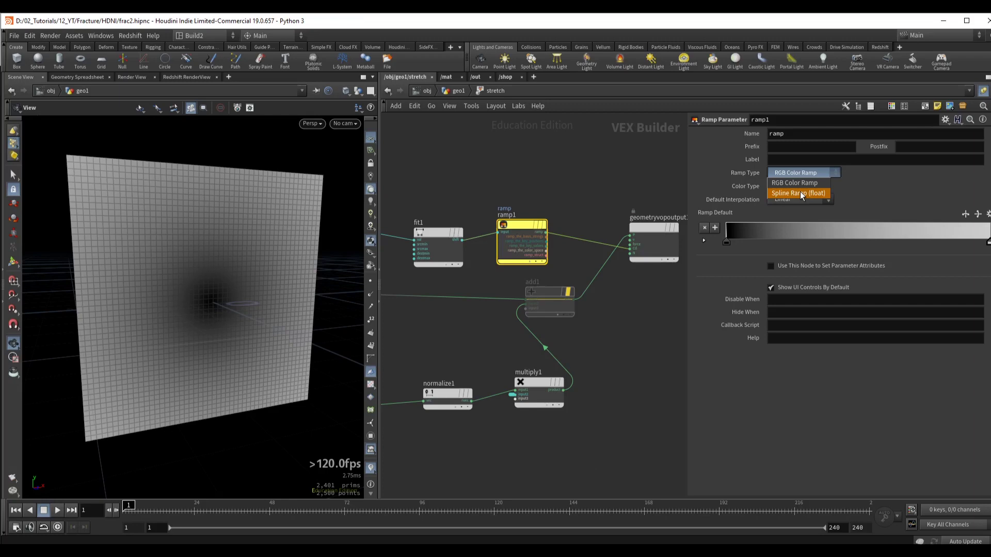
- Change ramp1 to a Spline Ramp (float) and reset the ramp on the stretch VOP to its default linear rise
{"action": "left_click", "coordinate": [801, 194]}
{"action": "key", "text": "u"}
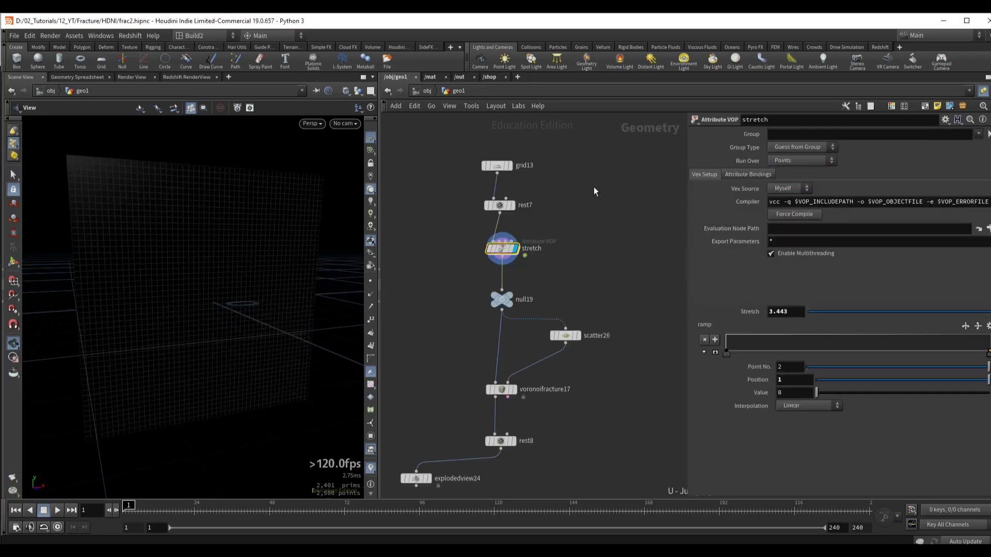
{"action": "middle_click", "coordinate": [710, 326], "text": "ctrl"}
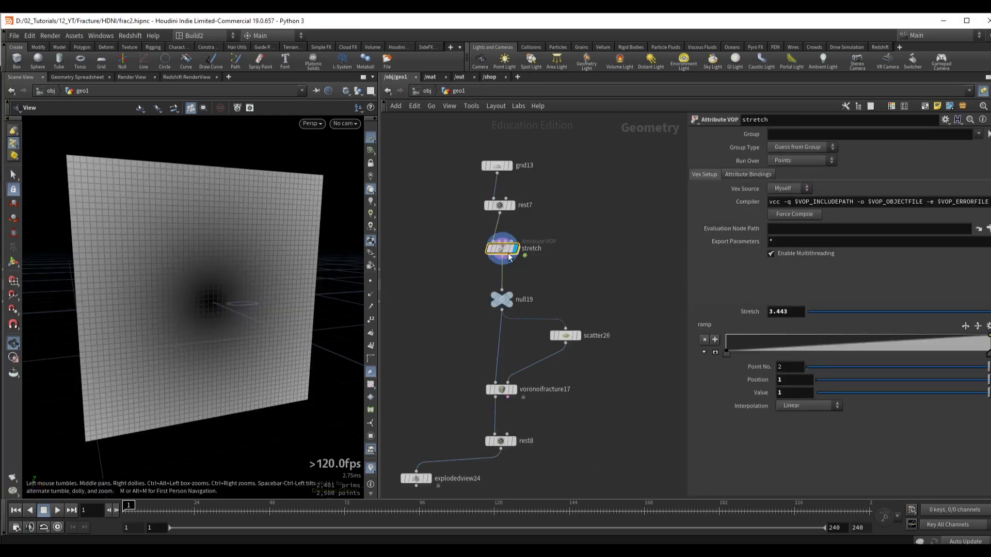
- Inside the stretch VOP, connect ramp1's ramp output to the third input of multiply1
{"action": "double_click", "coordinate": [504, 250]}
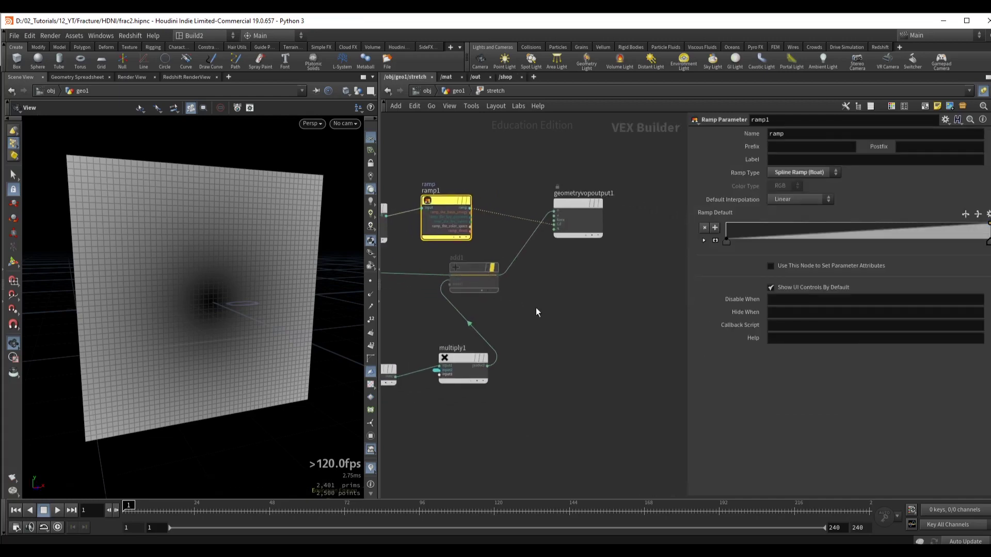
{"action": "scroll", "coordinate": [548, 239], "scroll_direction": "up", "scroll_amount": 3}
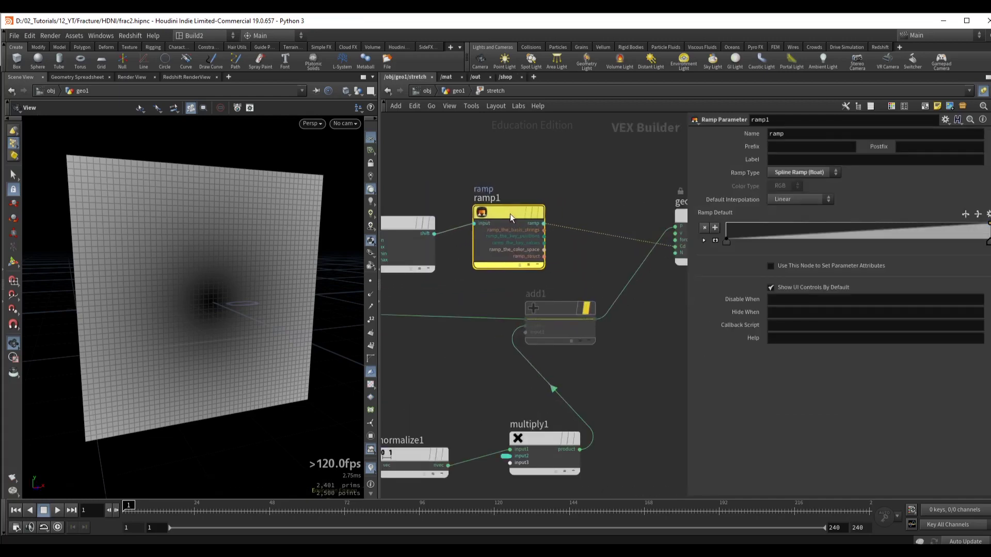
{"action": "left_click_drag", "start_coordinate": [546, 224], "coordinate": [510, 463]}
{"action": "scroll", "coordinate": [543, 337], "scroll_direction": "down", "scroll_amount": 2}
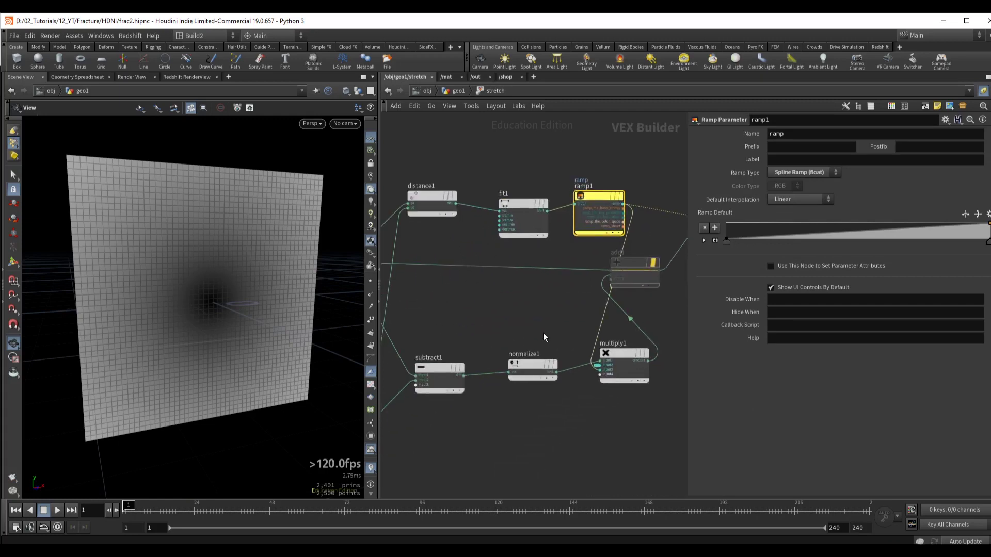
{"action": "left_click", "coordinate": [624, 356]}
{"action": "middle_click_drag", "start_coordinate": [527, 315], "coordinate": [442, 325]}
{"action": "scroll", "coordinate": [600, 282], "scroll_direction": "up", "scroll_amount": 2}
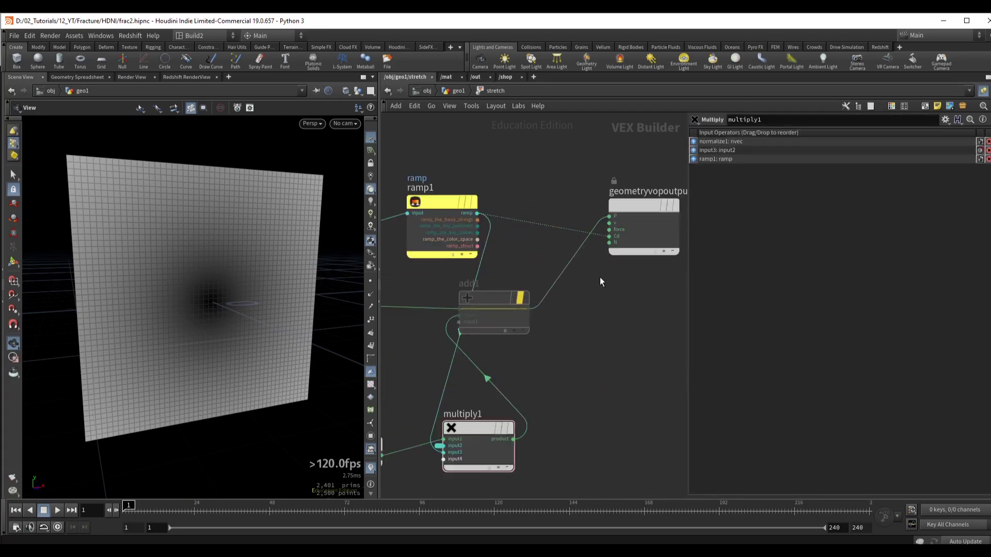
- Cut the wire from ramp1 to the output's Cd and re-enable add1, spacing out add1 and the geometry output
{"action": "key", "text": "y"}
{"action": "left_click_drag", "start_coordinate": [561, 208], "coordinate": [539, 242]}
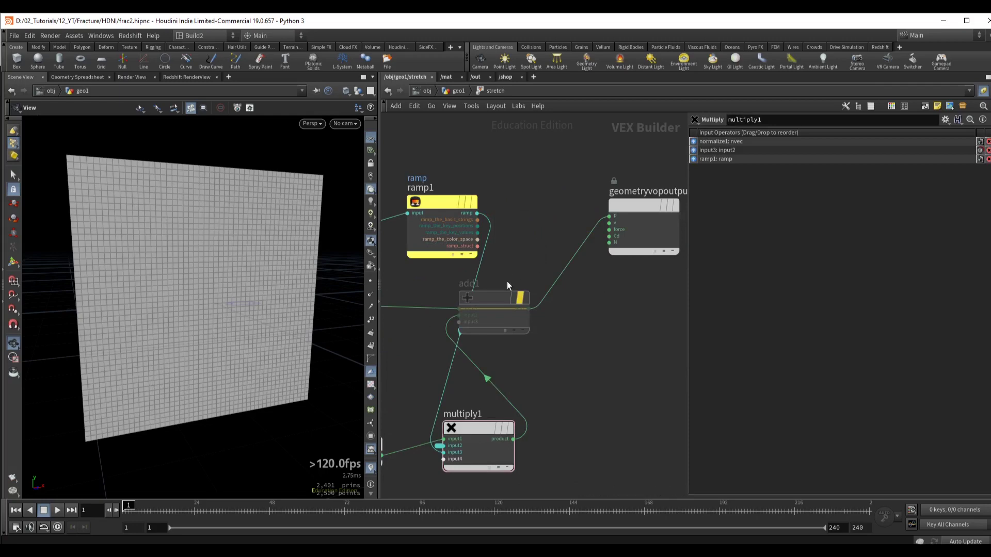
{"action": "left_click_drag", "start_coordinate": [490, 298], "coordinate": [539, 283]}
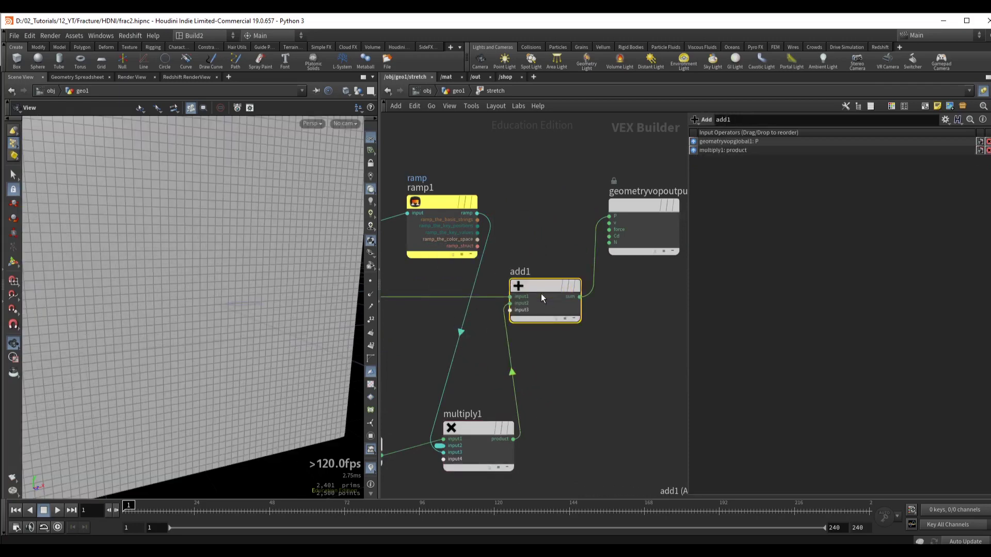
{"action": "scroll", "coordinate": [630, 345], "scroll_direction": "down", "scroll_amount": 2}
{"action": "middle_click_drag", "start_coordinate": [630, 346], "coordinate": [563, 338]}
{"action": "left_click_drag", "start_coordinate": [569, 245], "coordinate": [636, 253]}
{"action": "middle_click_drag", "start_coordinate": [503, 231], "coordinate": [591, 203]}
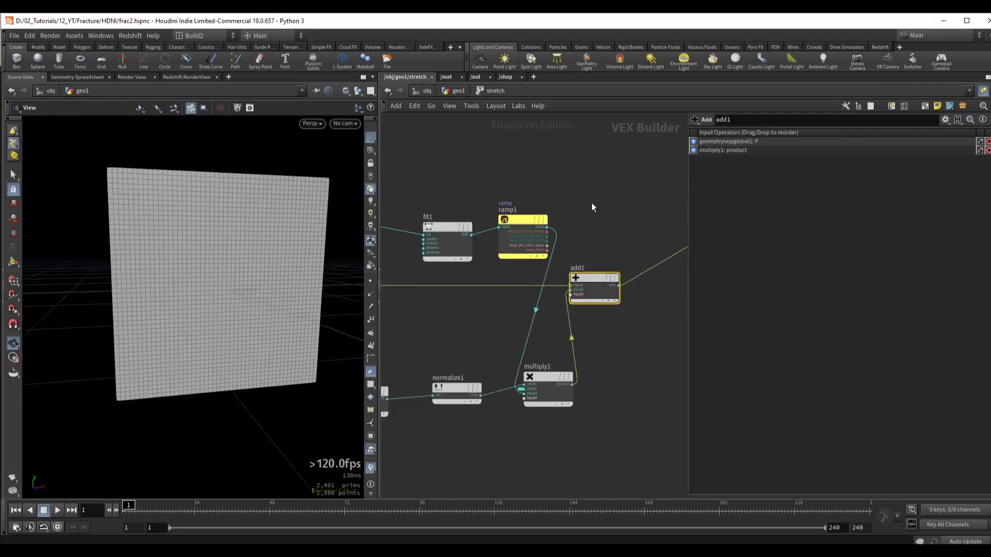
- Expand the ramp of the stretch VOP and add a point at about position 0.286, value 0.786
{"action": "key", "text": "u"}
{"action": "key", "text": "ctrl+z"}
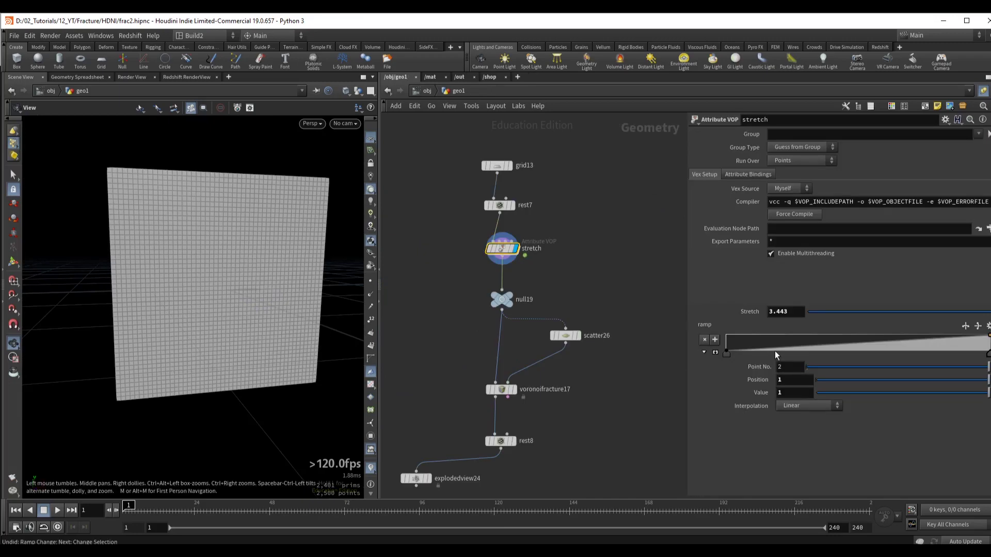
{"action": "left_click", "coordinate": [715, 352]}
{"action": "key", "text": "h"}
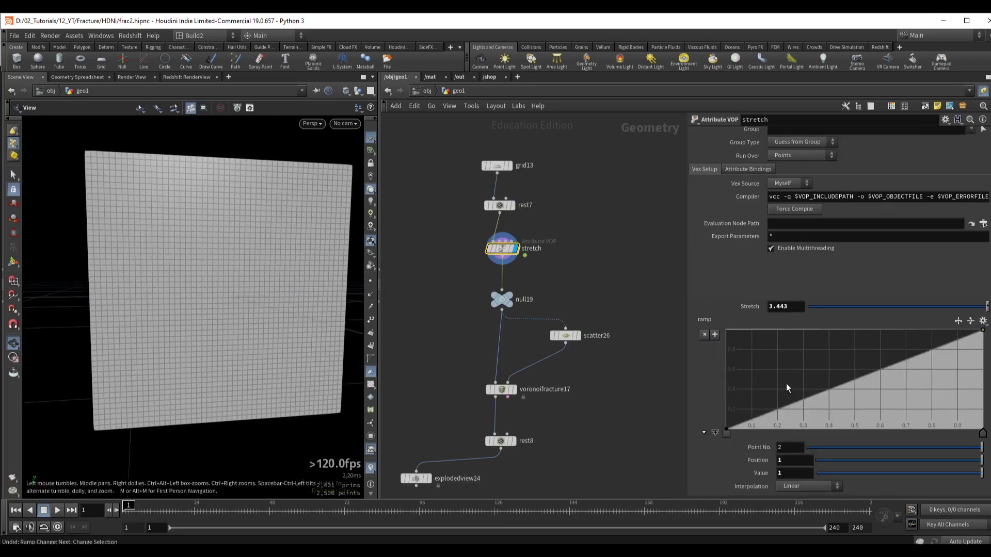
{"action": "left_click_drag", "start_coordinate": [277, 300], "coordinate": [310, 309]}
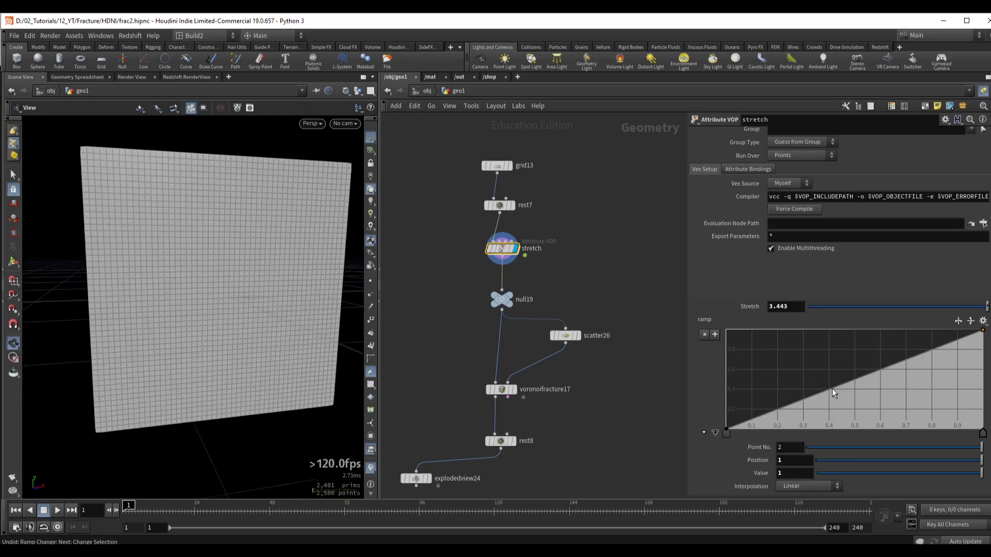
{"action": "left_click_drag", "start_coordinate": [831, 389], "coordinate": [799, 351]}
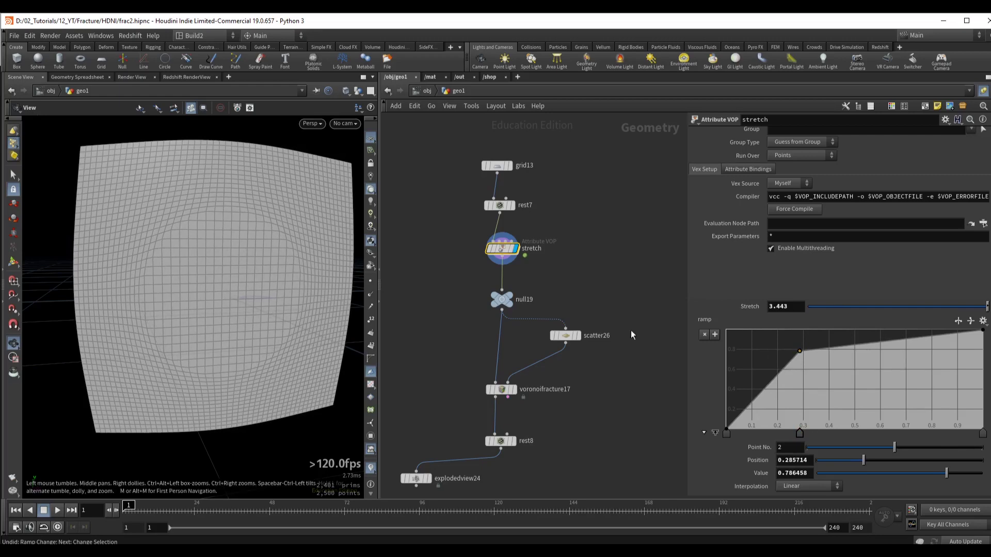
- Set the interpolation of the ramp points to B-Spline
{"action": "left_click", "coordinate": [726, 433]}
{"action": "left_click", "coordinate": [983, 434]}
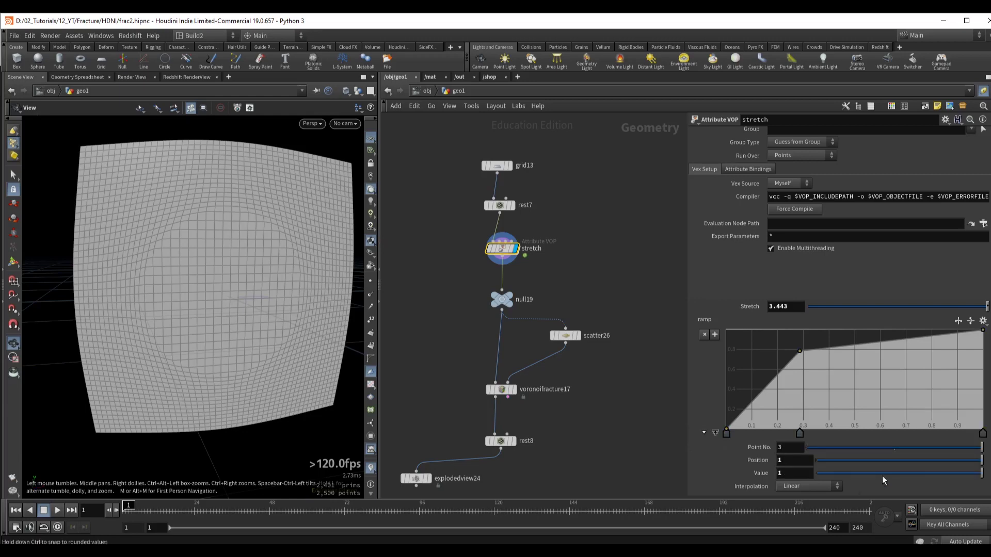
{"action": "left_click", "coordinate": [808, 486]}
{"action": "left_click", "coordinate": [817, 464]}
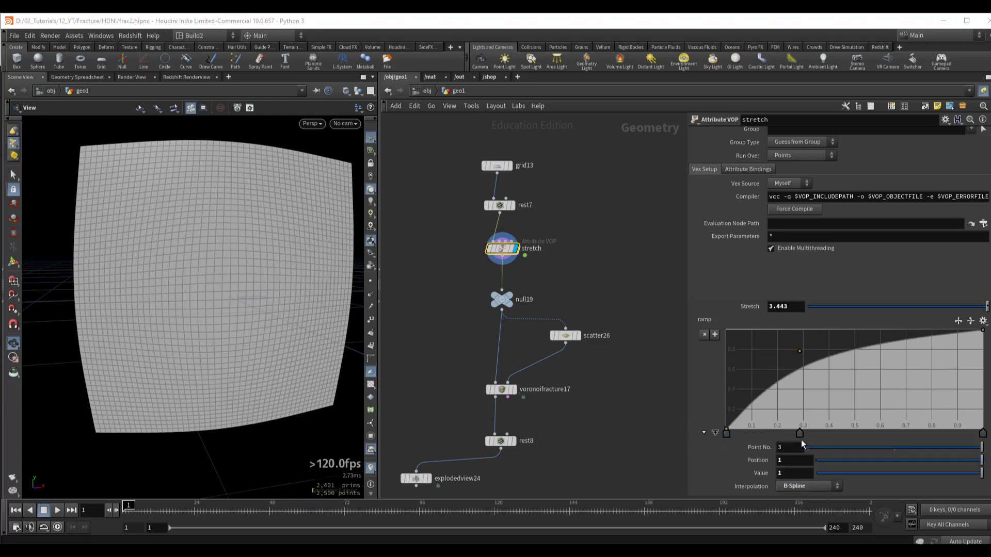
- Move the middle ramp point to about position 0.221, value 1, and add a point near position 0.058, value 0.448
{"action": "left_click", "coordinate": [795, 433]}
{"action": "left_click_drag", "start_coordinate": [793, 349], "coordinate": [780, 334]}
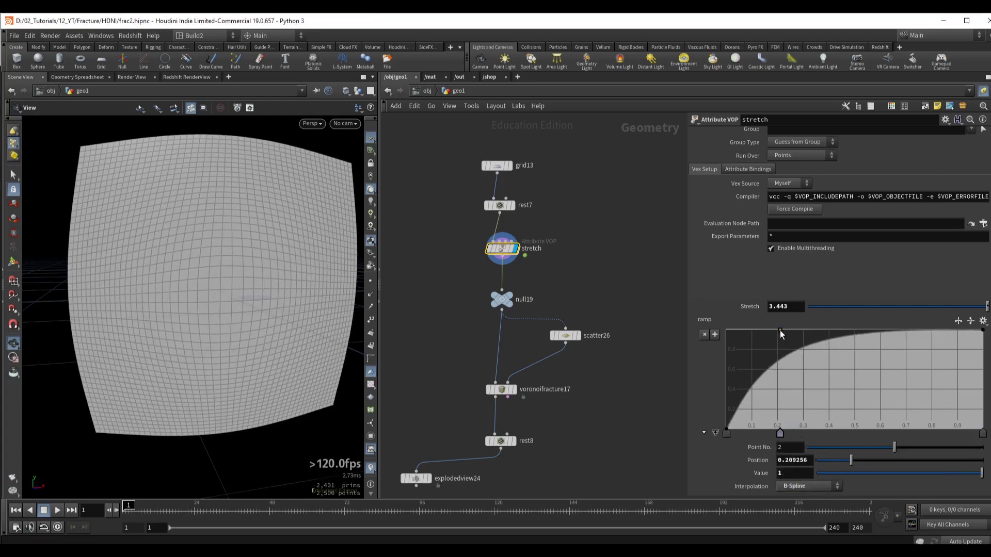
{"action": "left_click_drag", "start_coordinate": [738, 383], "coordinate": [741, 385]}
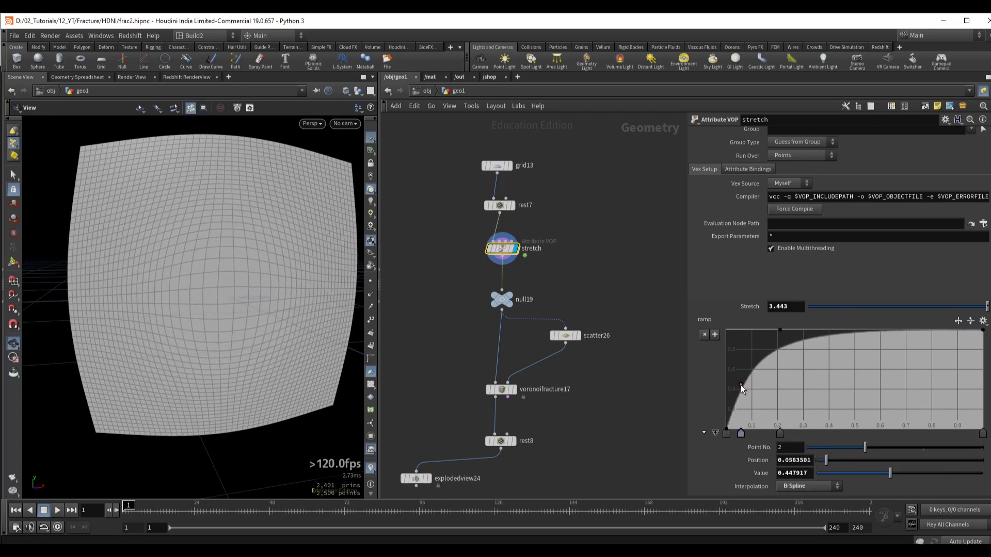
{"action": "left_click_drag", "start_coordinate": [780, 434], "coordinate": [783, 434]}
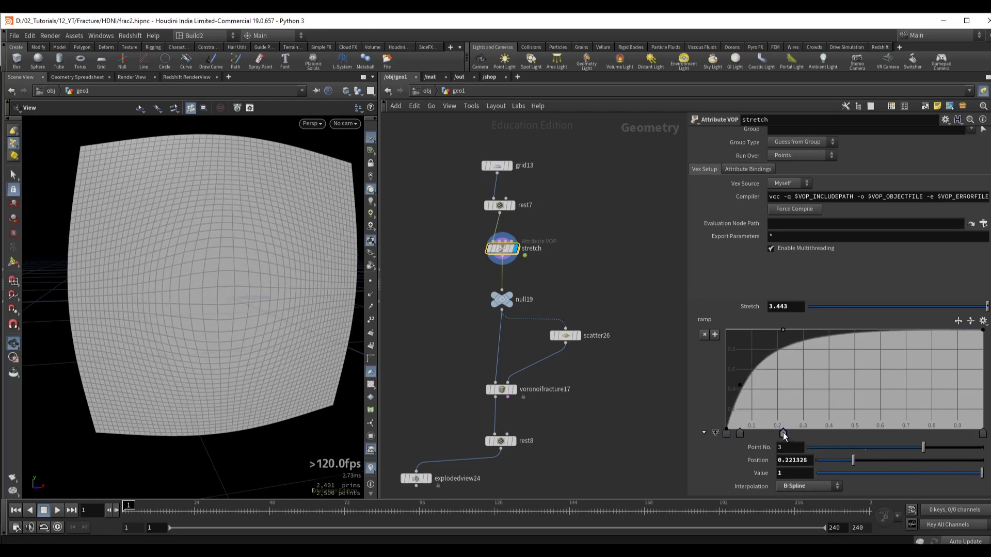
- Display voronoifracture17 and rest8 in turn to examine the shards around the centre of the grid
{"action": "middle_click_drag", "start_coordinate": [460, 409], "coordinate": [469, 319]}
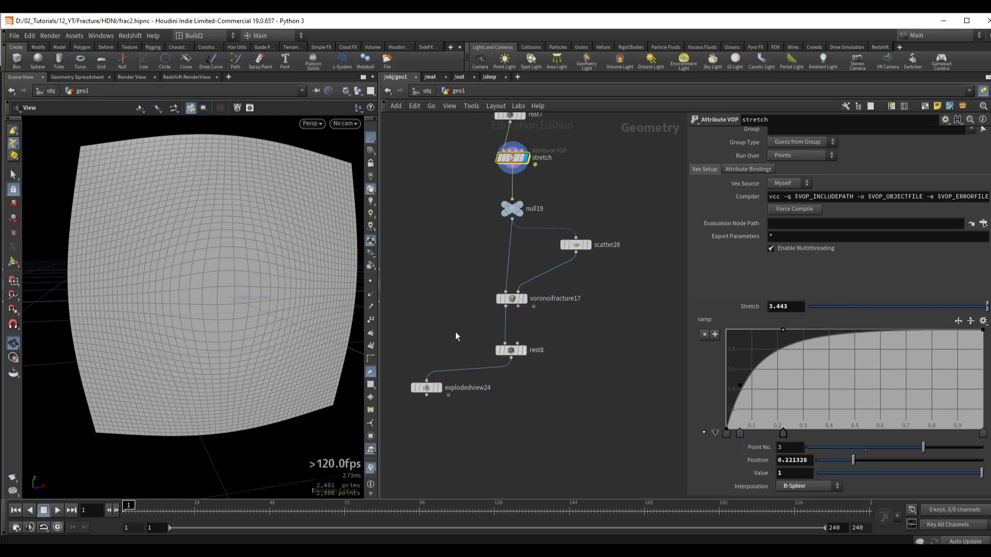
{"action": "left_click", "coordinate": [524, 298]}
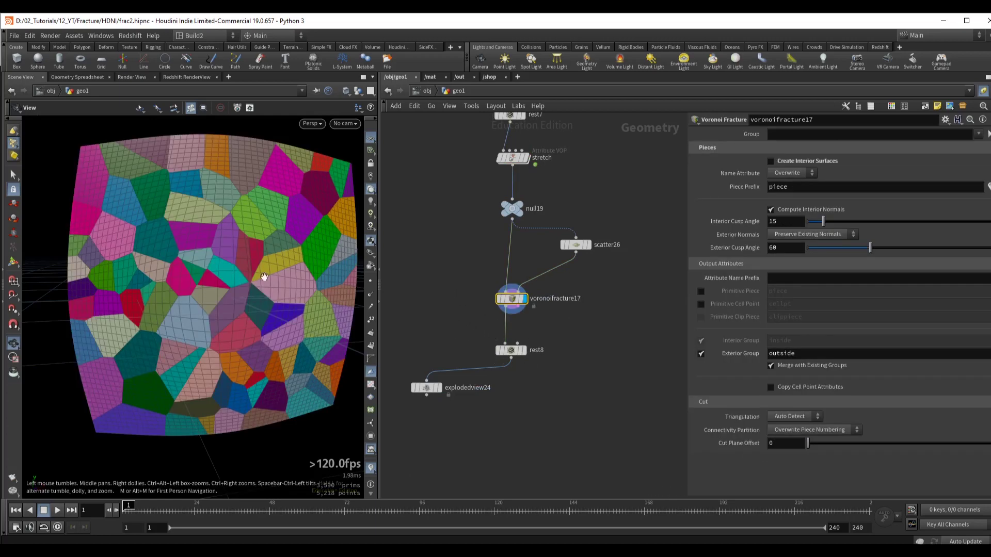
{"action": "left_click", "coordinate": [523, 350]}
{"action": "scroll", "coordinate": [235, 294], "scroll_direction": "up", "scroll_amount": 5}
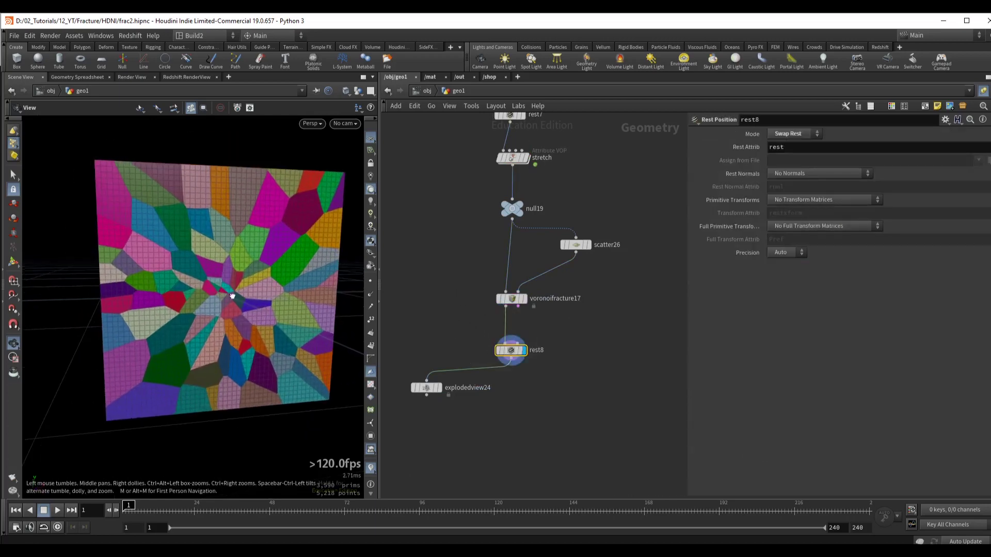
{"action": "scroll", "coordinate": [237, 291], "scroll_direction": "up", "scroll_amount": 10}
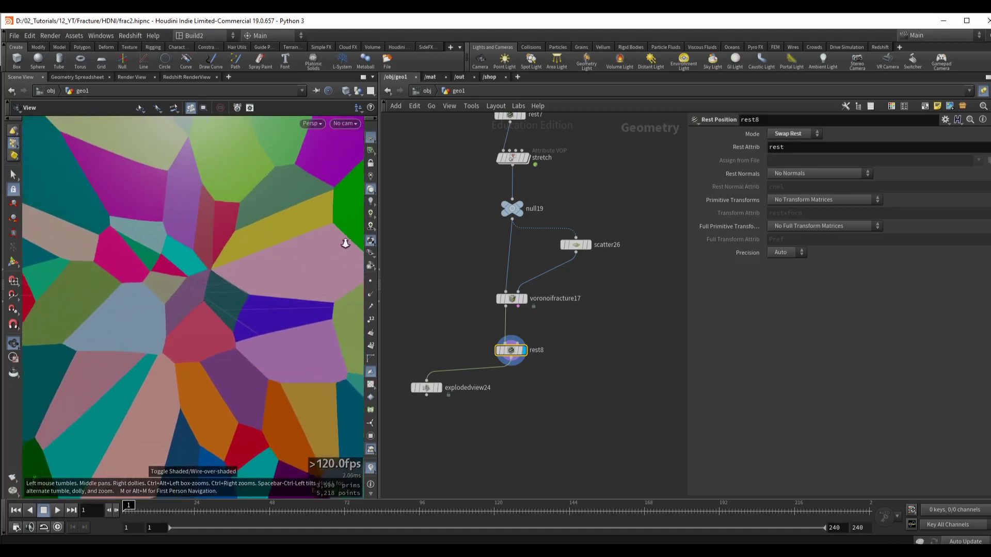
{"action": "middle_click_drag", "start_coordinate": [174, 265], "coordinate": [220, 271]}
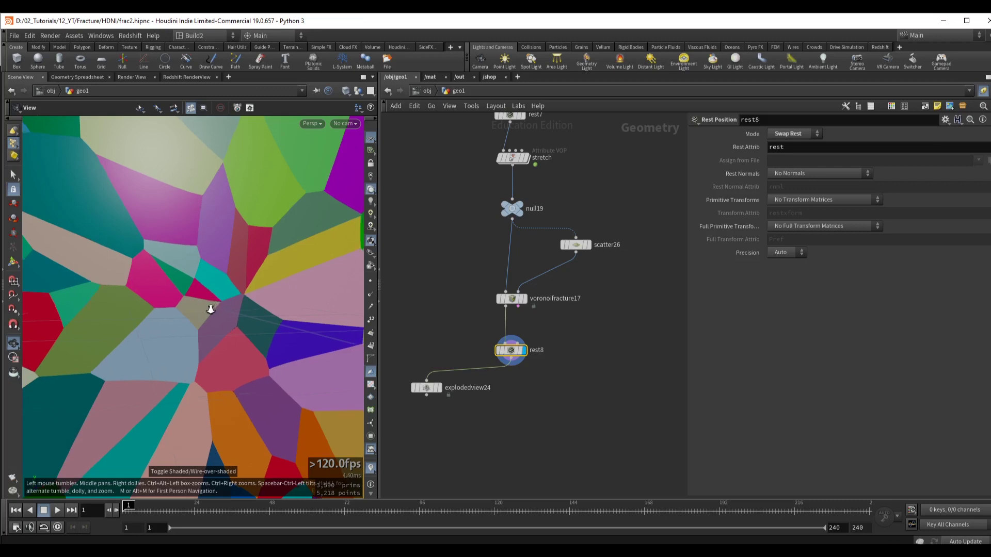
{"action": "scroll", "coordinate": [211, 308], "scroll_direction": "down", "scroll_amount": 2}
- Move the upper ramp point of the stretch VOP to about position 0.243 and raise Stretch to 8.643
{"action": "middle_click_drag", "start_coordinate": [478, 203], "coordinate": [509, 230]}
{"action": "left_click", "coordinate": [542, 185]}
{"action": "left_click_drag", "start_coordinate": [204, 290], "coordinate": [252, 263]}
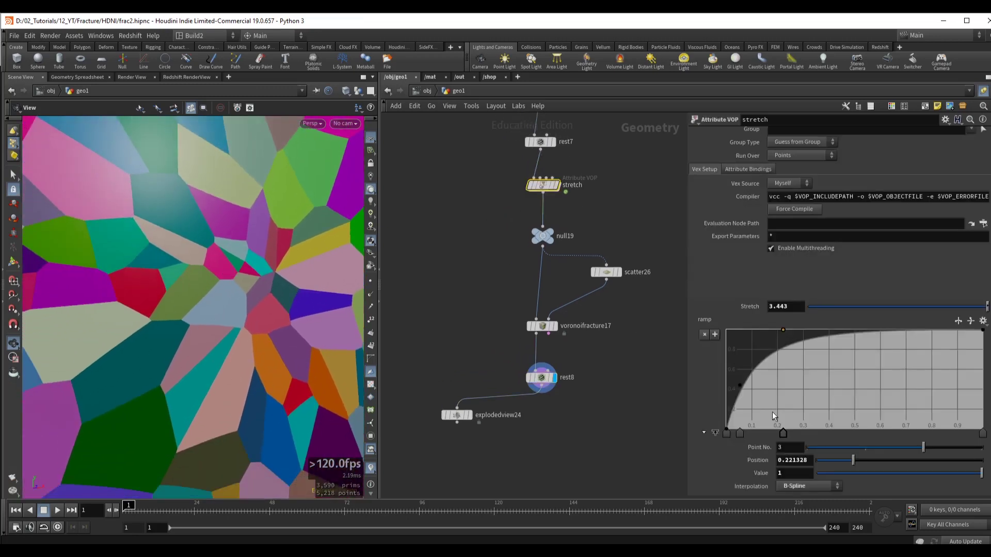
{"action": "left_click", "coordinate": [726, 434]}
{"action": "left_click_drag", "start_coordinate": [782, 434], "coordinate": [788, 433]}
{"action": "left_click_drag", "start_coordinate": [196, 289], "coordinate": [174, 280]}
{"action": "middle_click_drag", "start_coordinate": [753, 306], "coordinate": [944, 306]}
- Promote the srcmax input of fit1 to a parameter on the stretch VOP
{"action": "scroll", "coordinate": [568, 243], "scroll_direction": "up", "scroll_amount": 2}
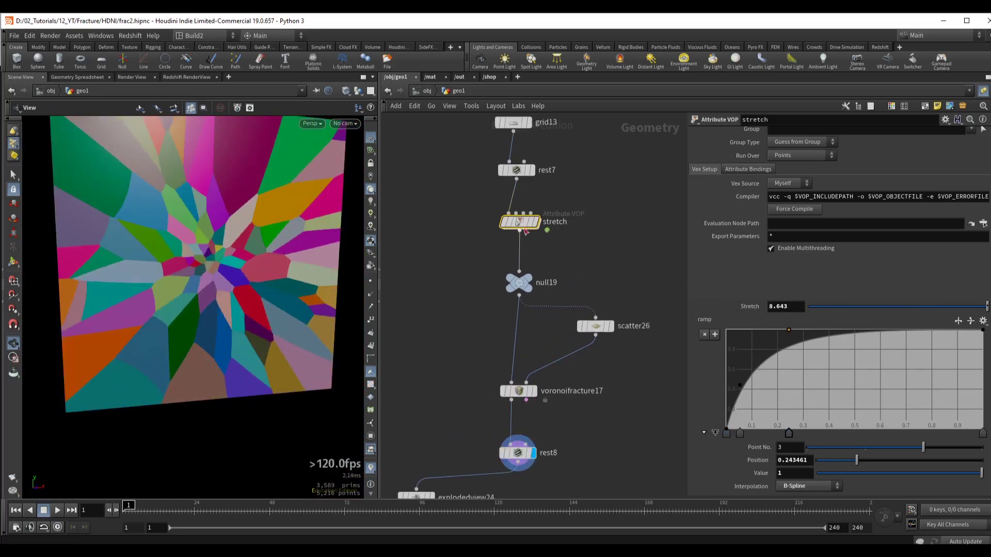
{"action": "double_click", "coordinate": [517, 224]}
{"action": "scroll", "coordinate": [571, 221], "scroll_direction": "up", "scroll_amount": 5}
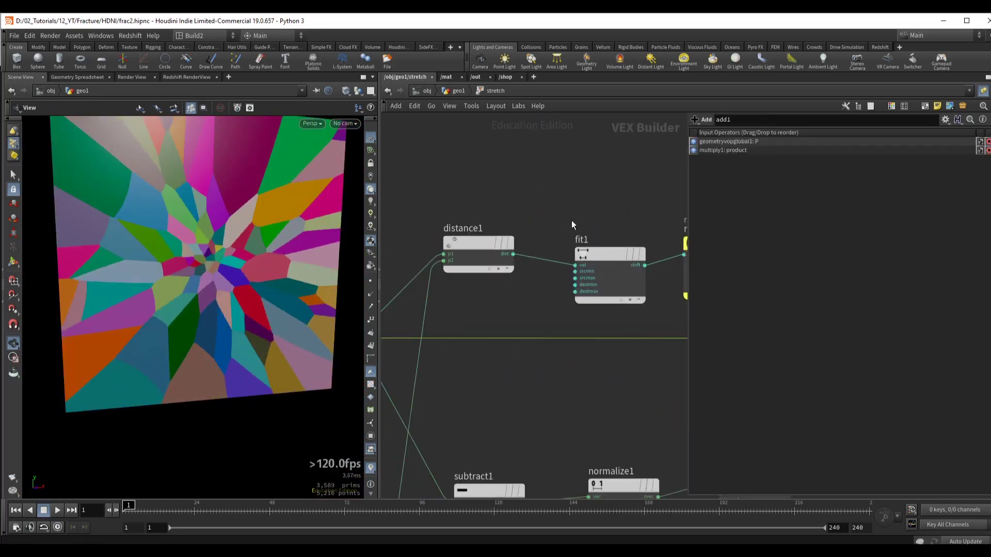
{"action": "left_click", "coordinate": [598, 258]}
{"action": "scroll", "coordinate": [652, 438], "scroll_direction": "up", "scroll_amount": 2}
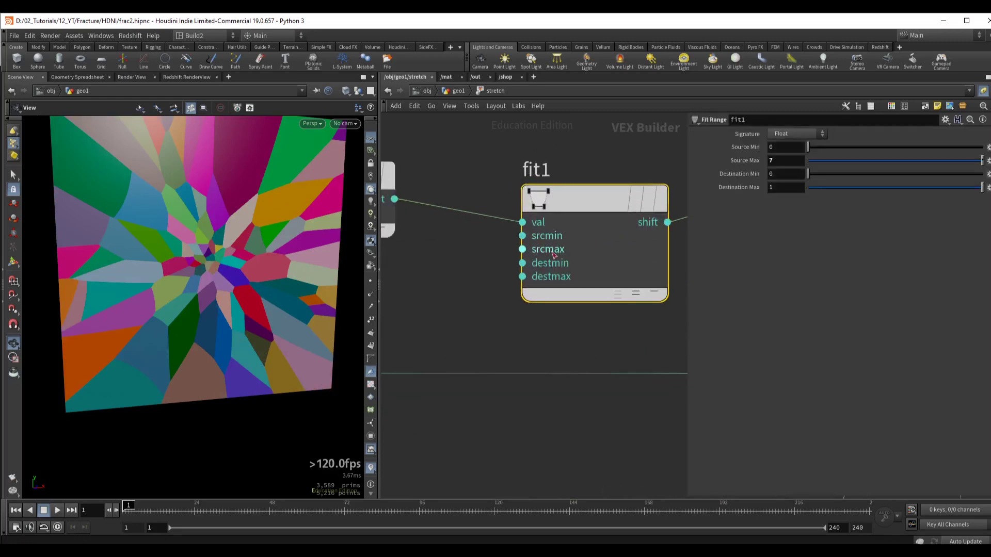
{"action": "right_click", "coordinate": [551, 255]}
{"action": "left_click", "coordinate": [559, 257]}
{"action": "key", "text": "u"}
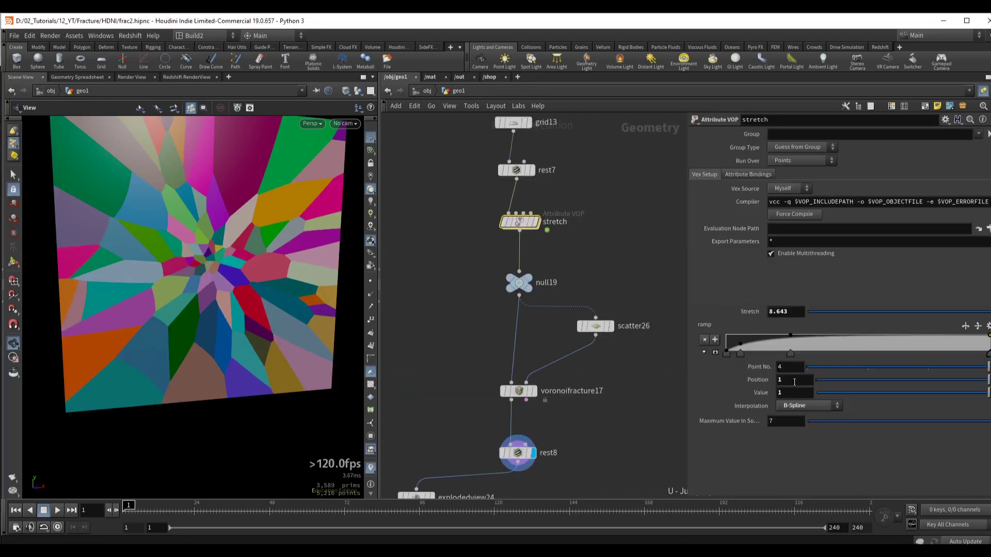
- Try a promoted source maximum of 17.1 on the stretch VOP and lower it to 12.1
{"action": "key", "text": "ctrl+z"}
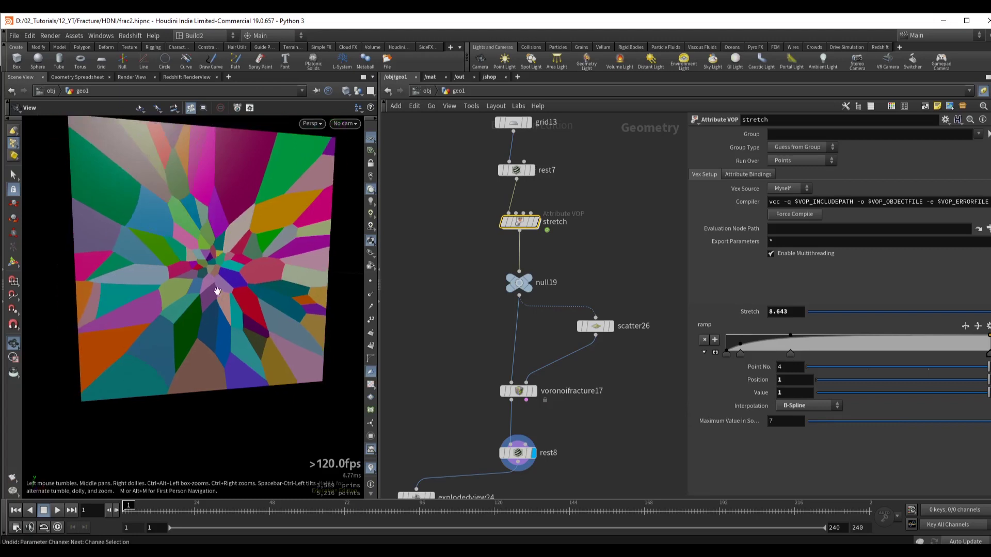
{"action": "left_click_drag", "start_coordinate": [243, 273], "coordinate": [214, 263]}
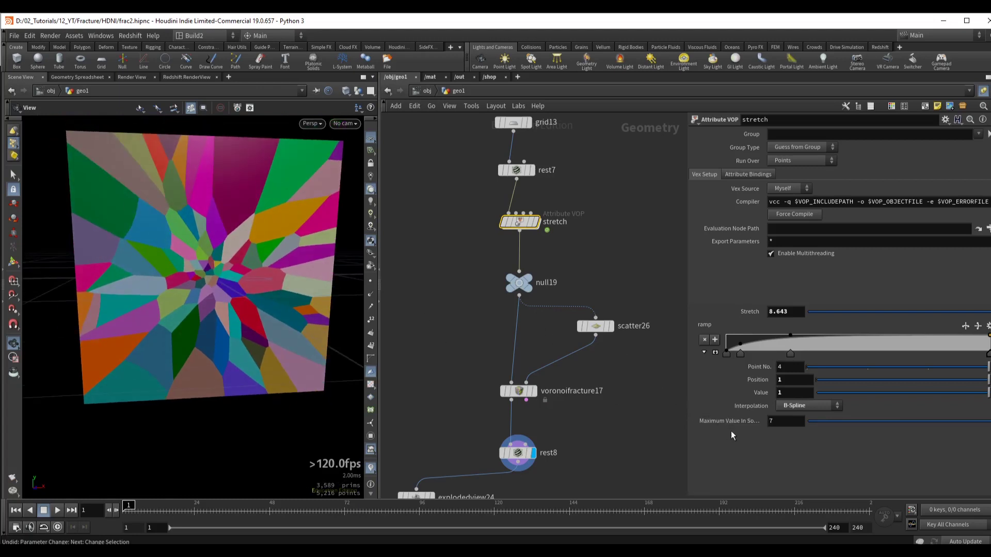
{"action": "middle_click_drag", "start_coordinate": [739, 421], "coordinate": [148, 242]}
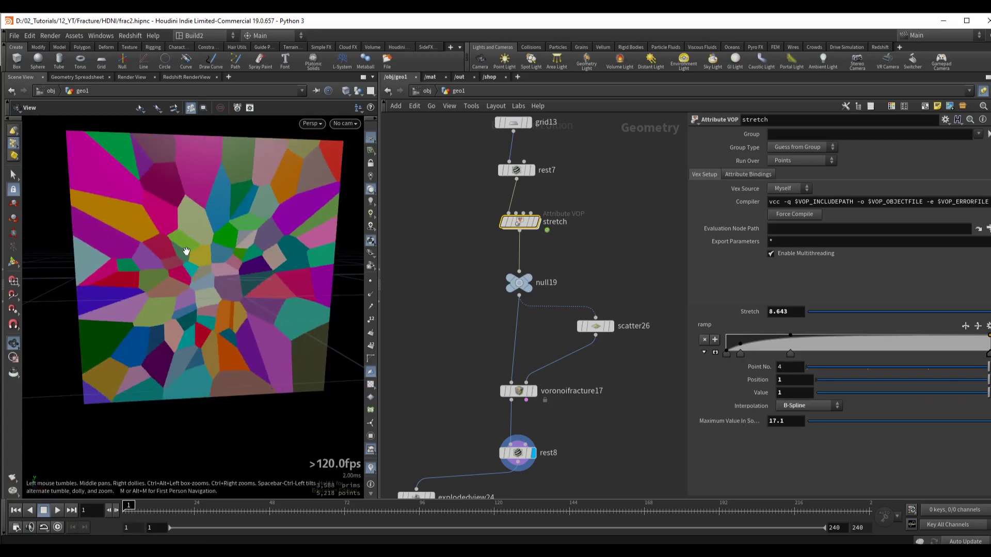
{"action": "mouse_move", "coordinate": [784, 421]}
{"action": "middle_mouse_down"}
{"action": "mouse_move", "coordinate": [753, 421]}
{"action": "mouse_move", "coordinate": [790, 435]}
{"action": "middle_mouse_up"}
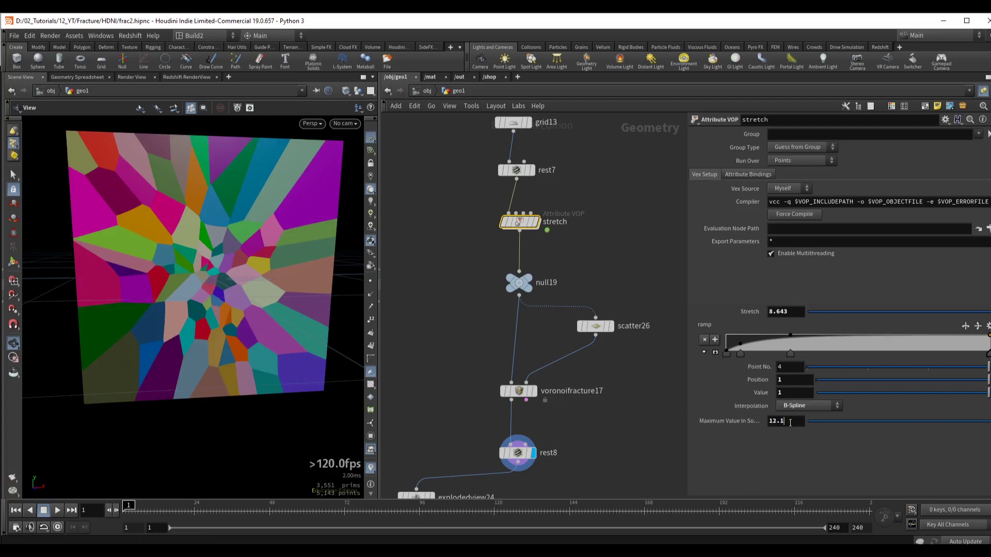
- Set the promoted source maximum of the stretch VOP to 5 and lower Stretch to 5.343
{"action": "key", "text": "BackSpace"}
{"action": "key", "text": "BackSpace"}
{"action": "key", "text": "BackSpace"}
{"action": "key", "text": "BackSpace"}
{"action": "type", "text": "5"}
{"action": "key", "text": "Return"}
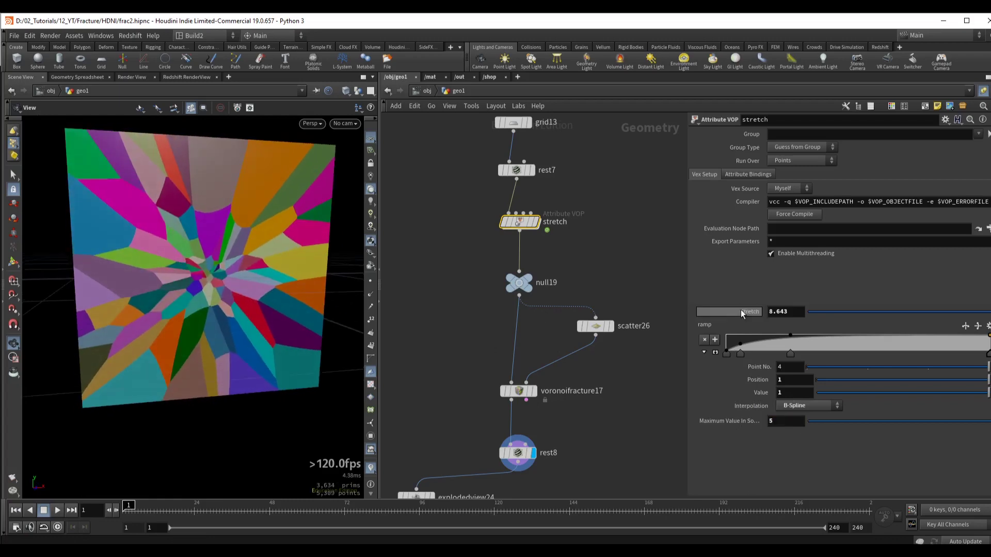
{"action": "mouse_move", "coordinate": [735, 310]}
{"action": "middle_mouse_down"}
{"action": "mouse_move", "coordinate": [595, 308]}
{"action": "mouse_move", "coordinate": [547, 326]}
{"action": "mouse_move", "coordinate": [740, 312]}
{"action": "middle_mouse_up"}
- Enlarge the ramp, raise its second point's value and move the third point to about position 0.27 for a steeper falloff
{"action": "left_click", "coordinate": [714, 353]}
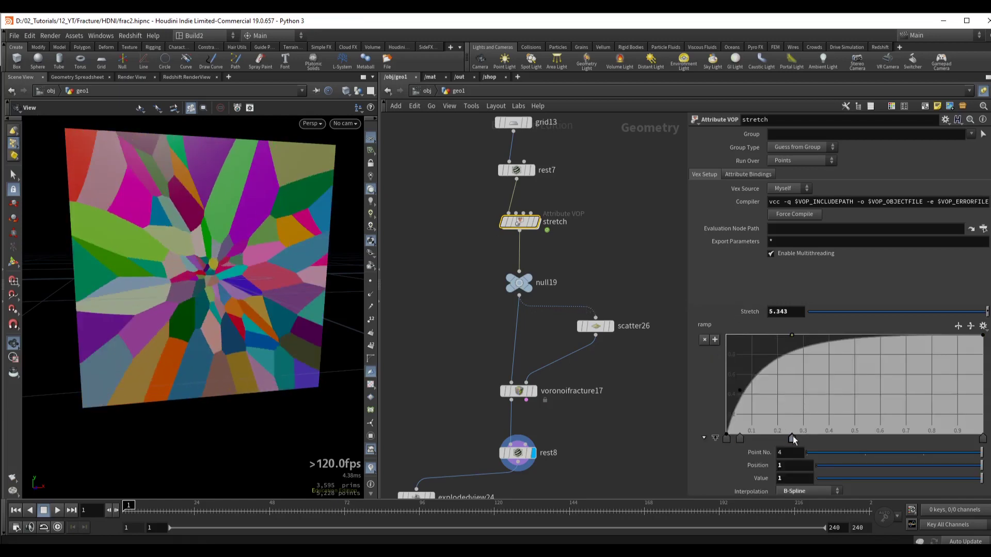
{"action": "mouse_move", "coordinate": [791, 438]}
{"action": "left_mouse_down"}
{"action": "mouse_move", "coordinate": [872, 431]}
{"action": "mouse_move", "coordinate": [808, 433]}
{"action": "left_mouse_up"}
{"action": "left_click_drag", "start_coordinate": [739, 390], "coordinate": [741, 361]}
{"action": "left_click", "coordinate": [808, 439]}
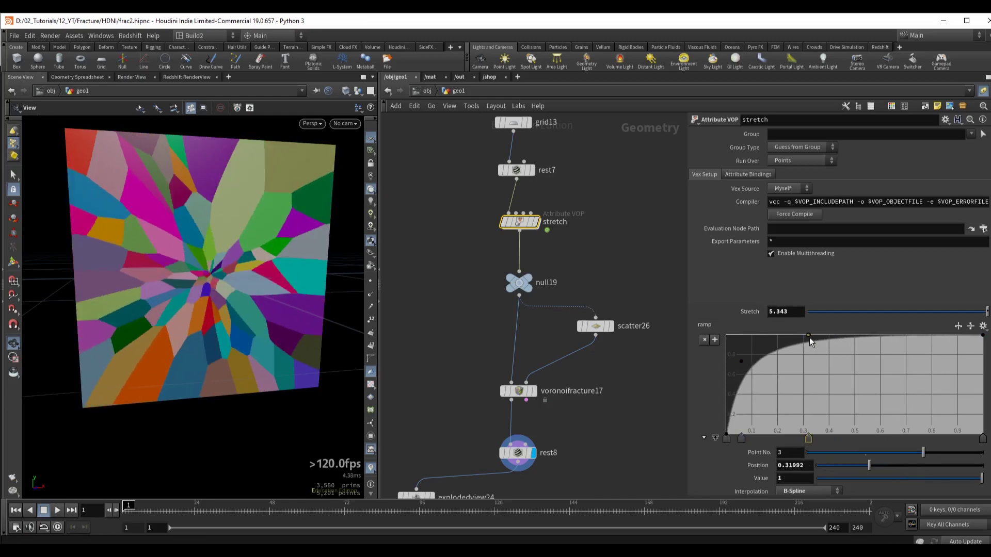
{"action": "left_click_drag", "start_coordinate": [815, 438], "coordinate": [795, 435]}
- Raise the Force Total Count of scatter26 to 278
{"action": "middle_click_drag", "start_coordinate": [593, 356], "coordinate": [585, 330]}
{"action": "left_click", "coordinate": [587, 300]}
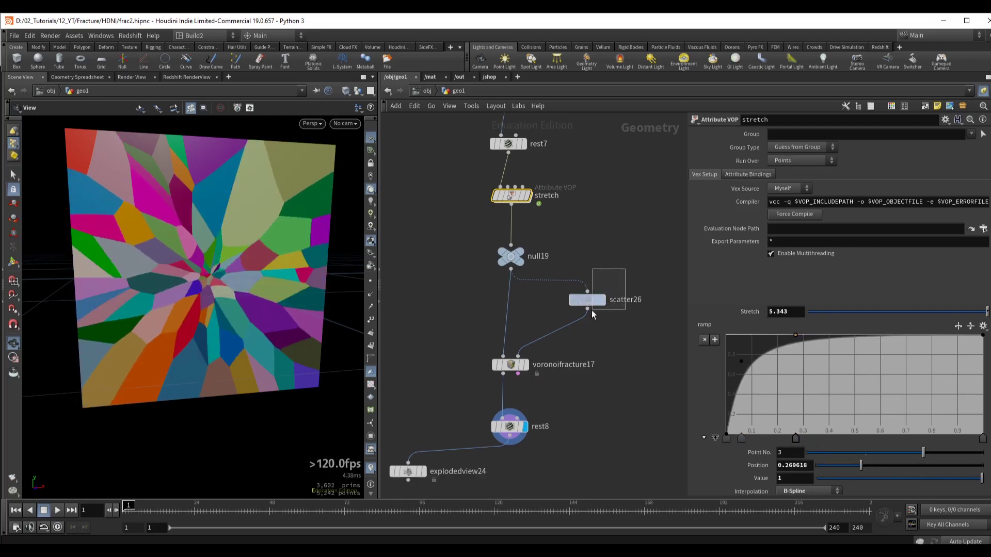
{"action": "left_click_drag", "start_coordinate": [881, 236], "coordinate": [899, 242]}
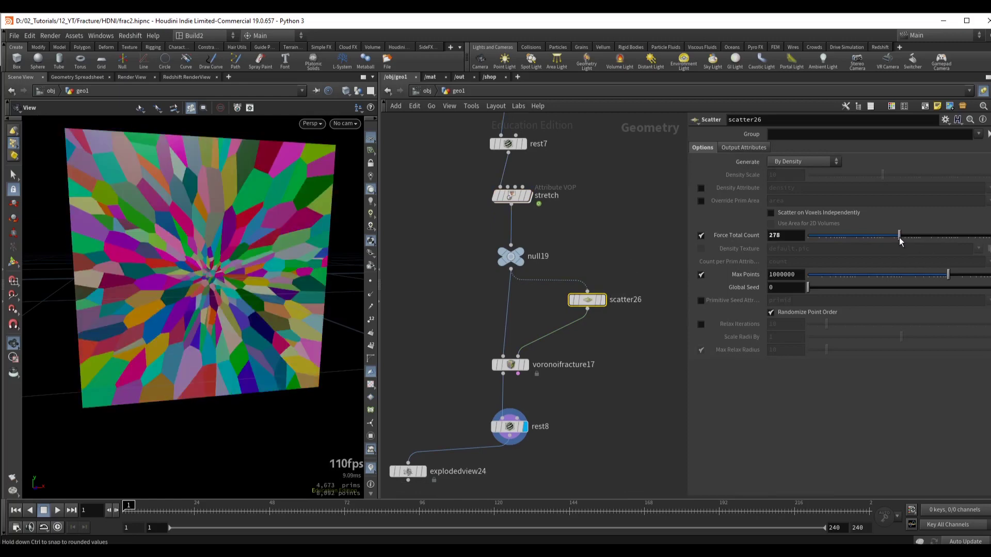
{"action": "scroll", "coordinate": [180, 267], "scroll_direction": "up", "scroll_amount": 5}
{"action": "mouse_move", "coordinate": [179, 267]}
{"action": "left_mouse_down"}
{"action": "mouse_move", "coordinate": [168, 256]}
{"action": "mouse_move", "coordinate": [236, 262]}
{"action": "mouse_move", "coordinate": [170, 266]}
{"action": "left_mouse_up"}
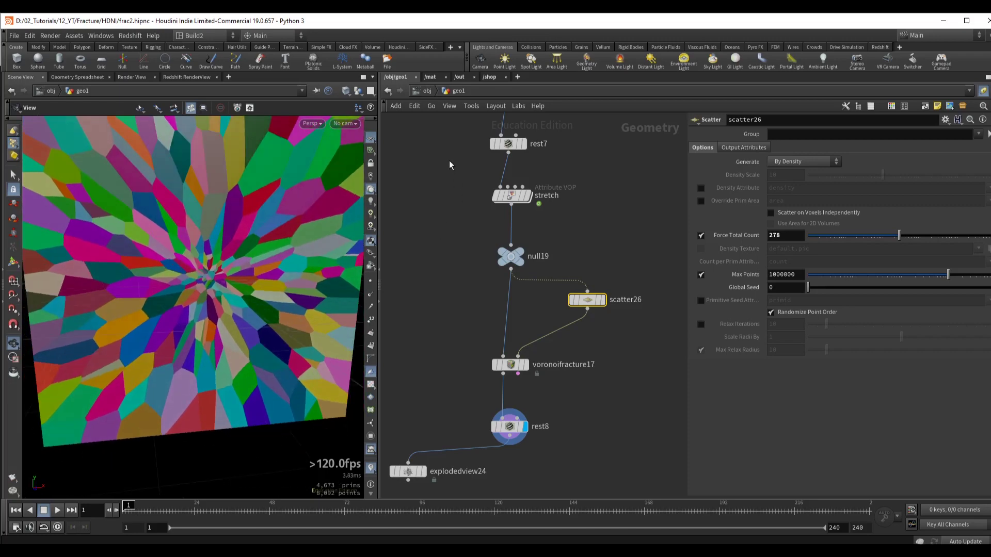
- Set Stretch to 6.443 and the promoted source maximum to 6.6 on the stretch VOP
{"action": "left_click", "coordinate": [510, 195]}
{"action": "middle_click_drag", "start_coordinate": [734, 308], "coordinate": [815, 309]}
{"action": "scroll", "coordinate": [732, 485], "scroll_direction": "down", "scroll_amount": 2}
{"action": "middle_click_drag", "start_coordinate": [731, 494], "coordinate": [787, 488]}
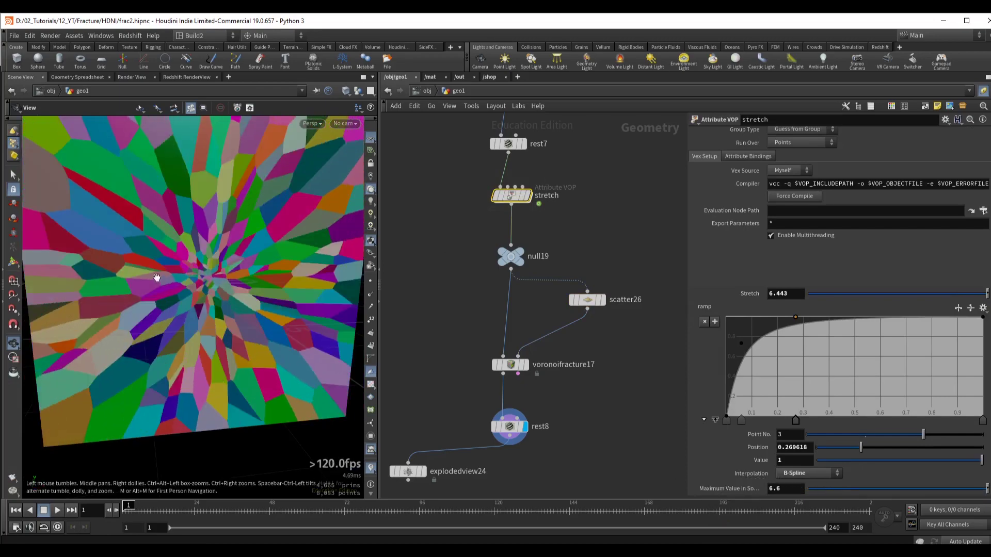
{"action": "left_click_drag", "start_coordinate": [175, 248], "coordinate": [215, 270]}
{"action": "scroll", "coordinate": [216, 269], "scroll_direction": "up", "scroll_amount": 6}
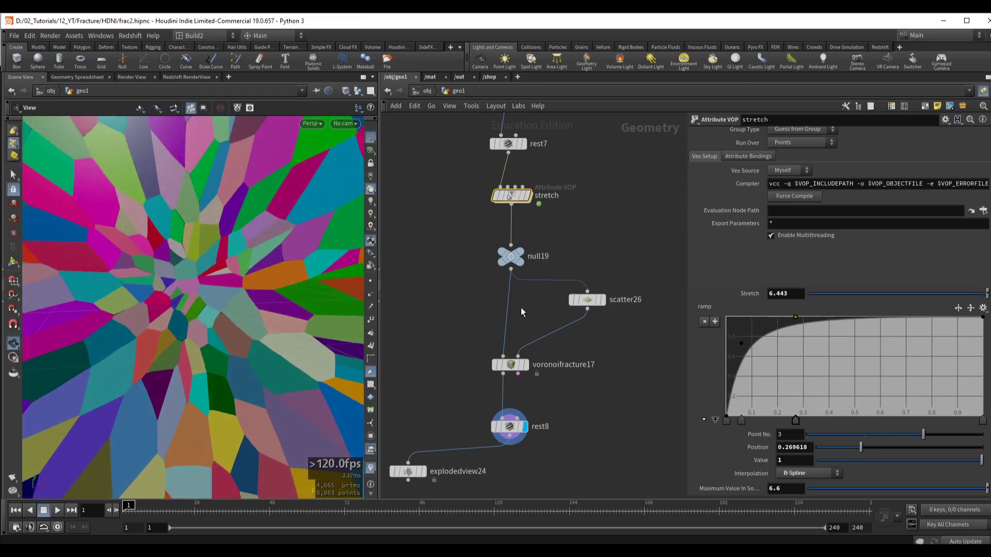
- Move voronoifracture17, rest8 and explodedview24 down to free space below scatter26, and template voronoifracture17
{"action": "scroll", "coordinate": [521, 307], "scroll_direction": "down", "scroll_amount": 3}
{"action": "left_click_drag", "start_coordinate": [442, 405], "coordinate": [526, 369]}
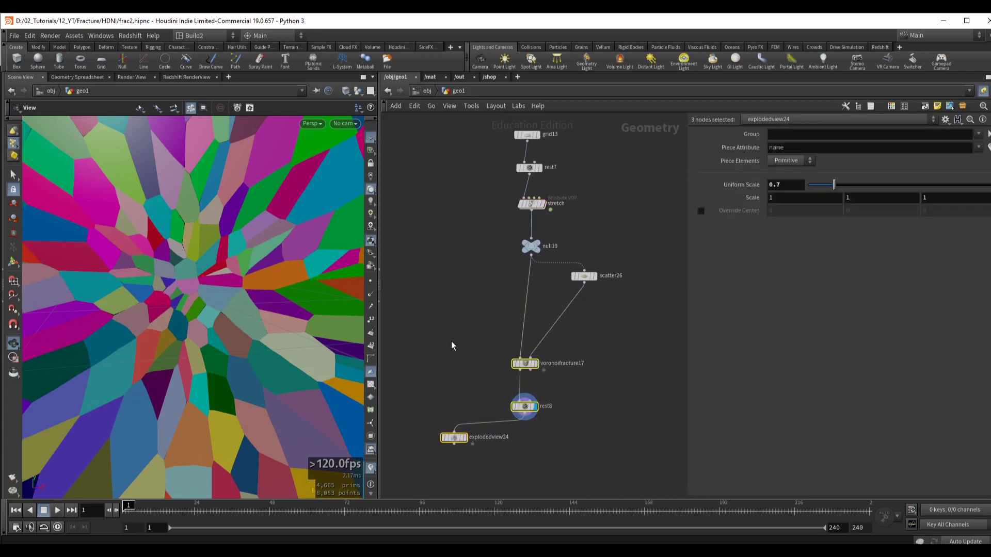
{"action": "left_click_drag", "start_coordinate": [464, 335], "coordinate": [569, 379]}
{"action": "key", "text": "e"}
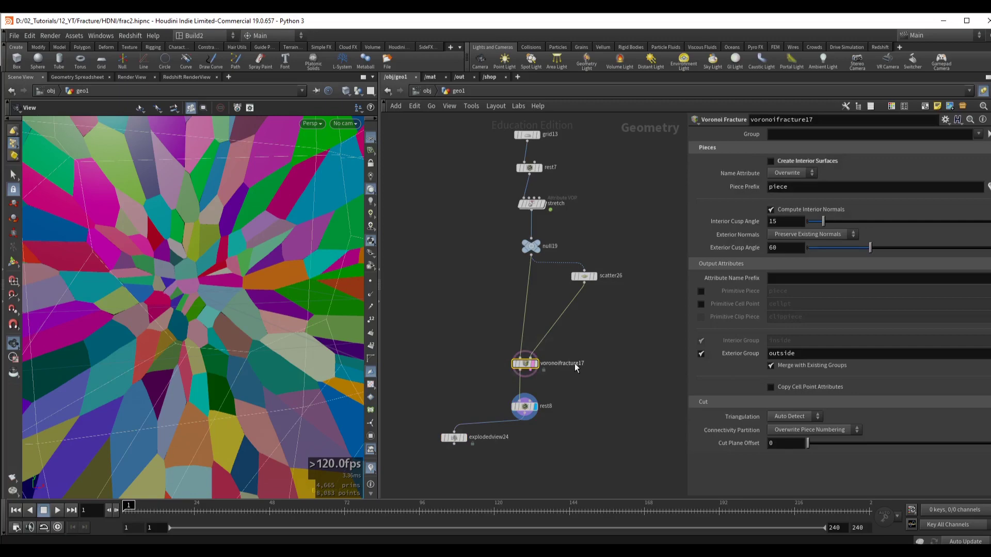
- Display scatter26 and examine its points against the templated Voronoi cells
{"action": "left_click", "coordinate": [583, 276]}
{"action": "key", "text": "r"}
{"action": "scroll", "coordinate": [194, 261], "scroll_direction": "down", "scroll_amount": 10}
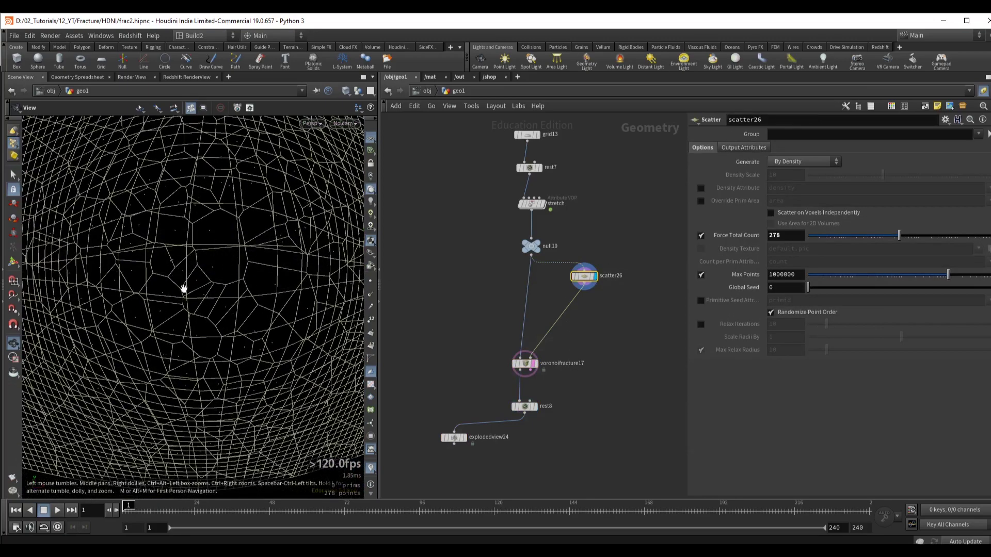
{"action": "scroll", "coordinate": [565, 291], "scroll_direction": "up", "scroll_amount": 2}
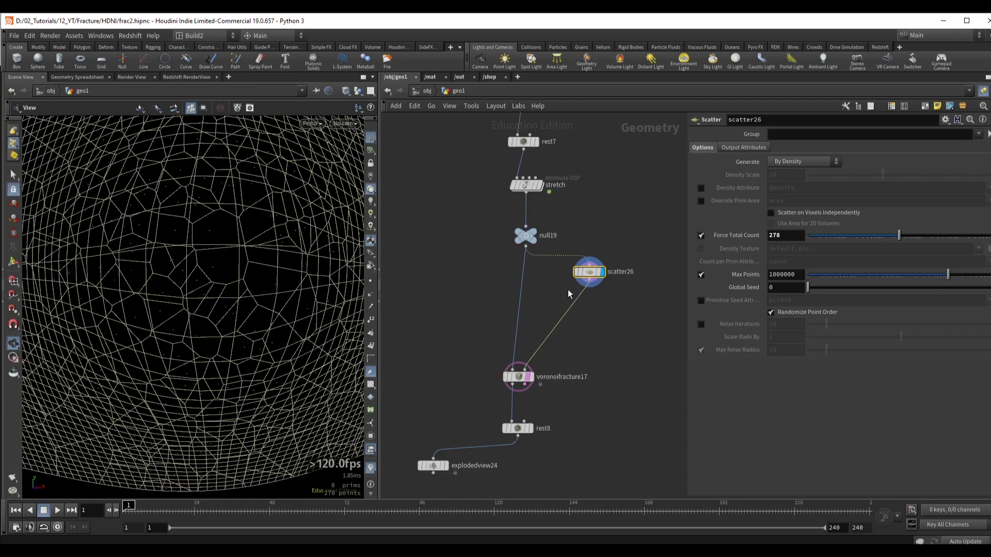
- Insert a Group Create node between scatter26 and voronoifracture17, display it and set its group type to Points
{"action": "key", "text": "Tab"}
{"action": "key", "text": "Return"}
{"action": "left_click", "coordinate": [599, 306]}
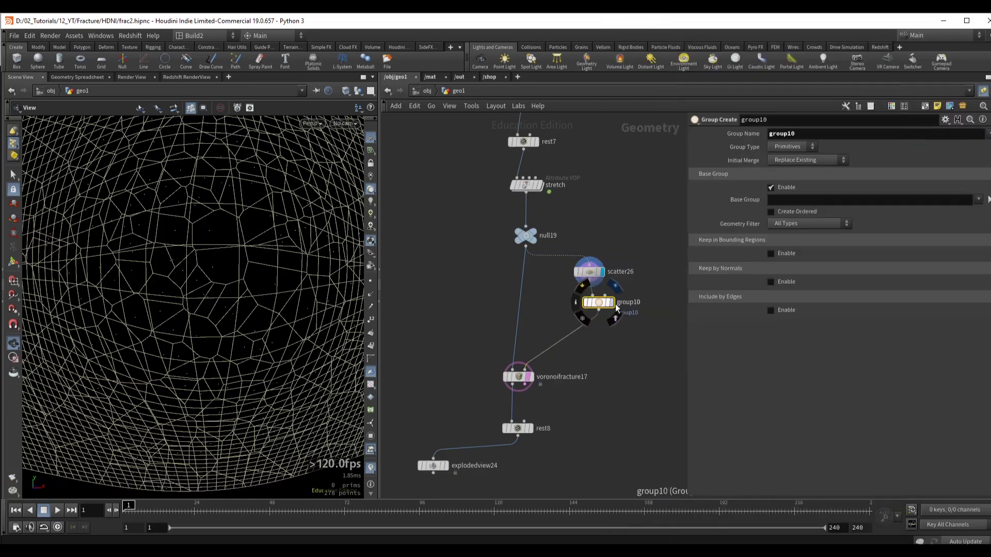
{"action": "left_click", "coordinate": [792, 148]}
{"action": "left_click", "coordinate": [780, 167]}
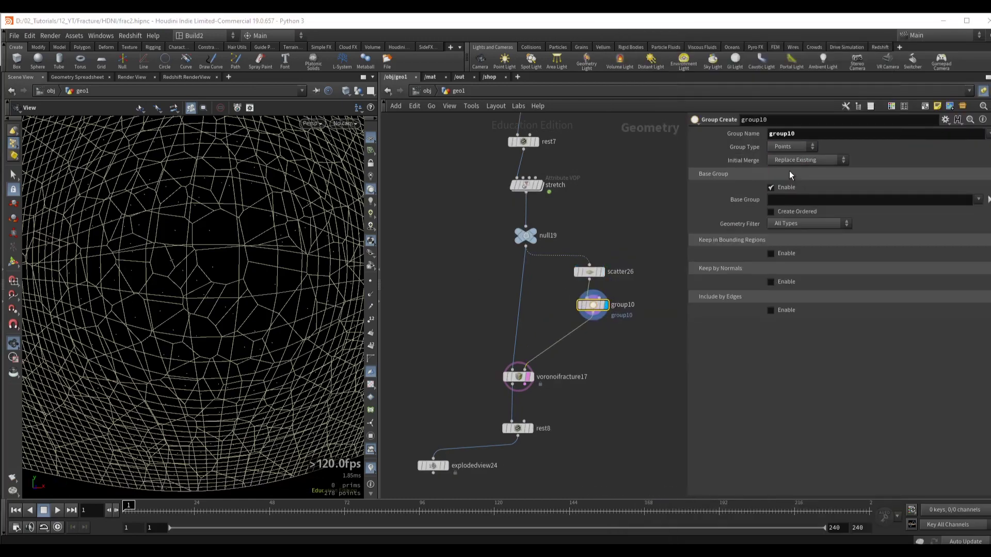
- Switch the group from the base group to a bounding region using a Bounding Sphere with size 5.8
{"action": "left_click", "coordinate": [770, 215]}
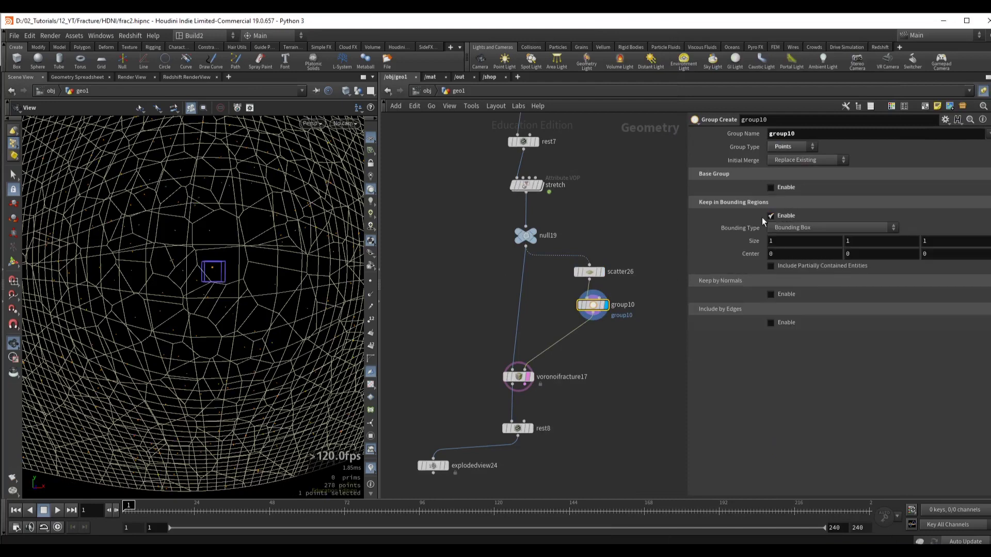
{"action": "left_click", "coordinate": [804, 228]}
{"action": "left_click", "coordinate": [810, 245]}
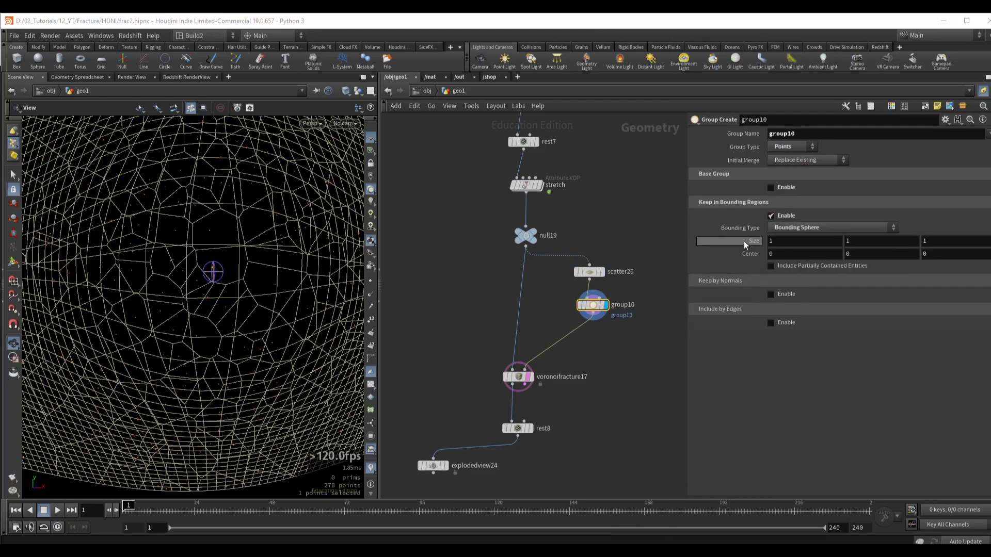
{"action": "middle_click_drag", "start_coordinate": [744, 244], "coordinate": [880, 233]}
{"action": "middle_click_drag", "start_coordinate": [743, 241], "coordinate": [785, 241]}
- Name the point group toDel
{"action": "left_click", "coordinate": [800, 133]}
{"action": "type", "text": "toDel"}
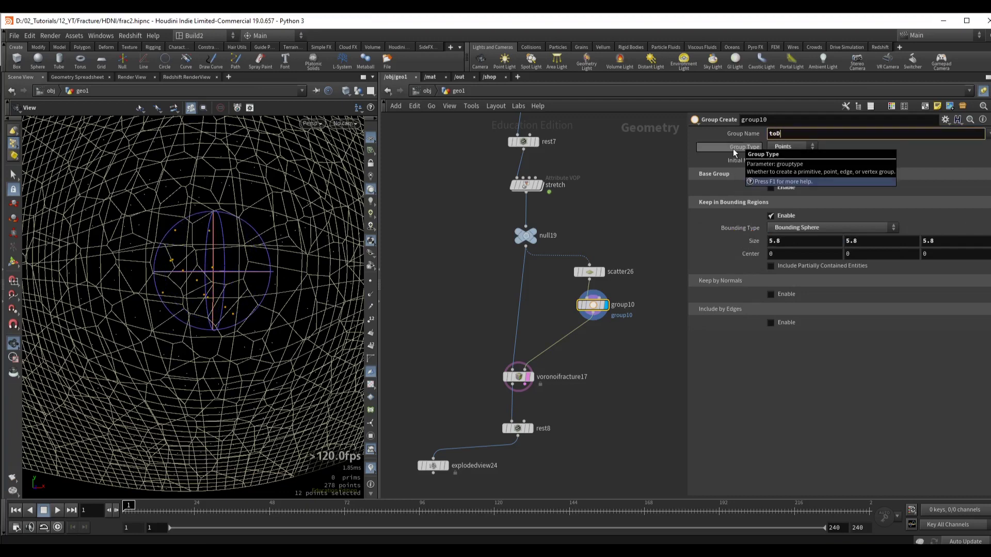
{"action": "key", "text": "Return"}
- Insert a Blast node after group10 and set it to delete the toDel group
{"action": "left_click_drag", "start_coordinate": [584, 348], "coordinate": [581, 345]}
{"action": "key", "text": "Tab"}
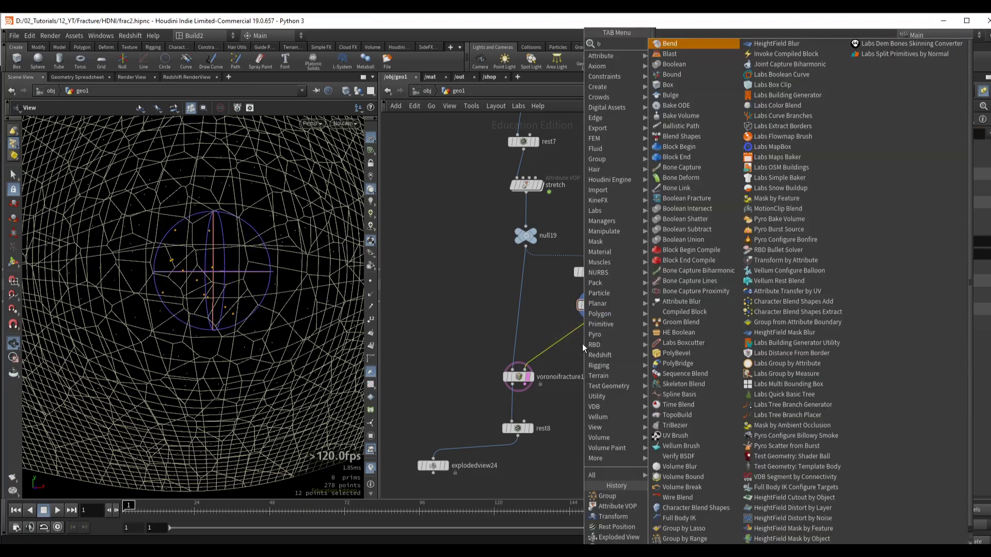
{"action": "left_click", "coordinate": [673, 288]}
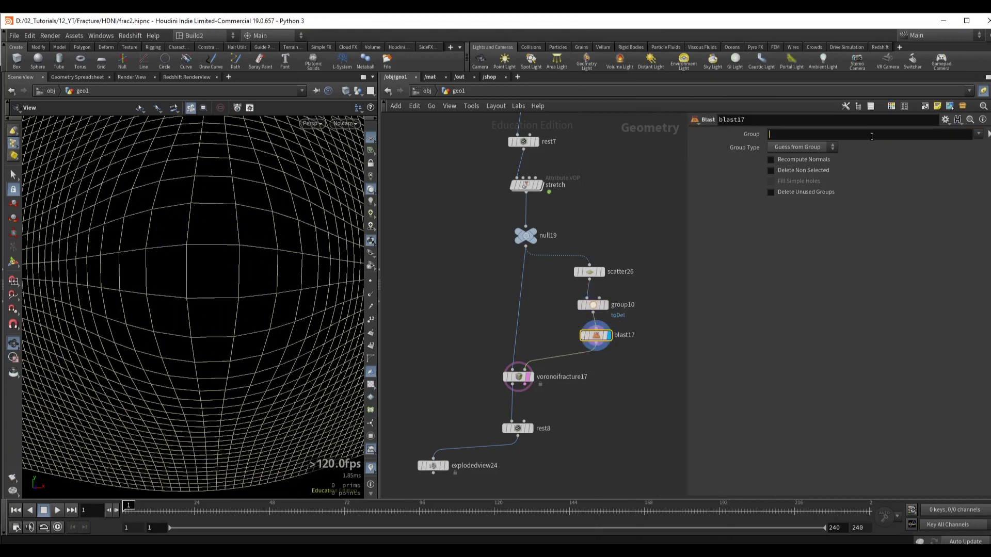
{"action": "type", "text": "toDel"}
{"action": "key", "text": "Return"}
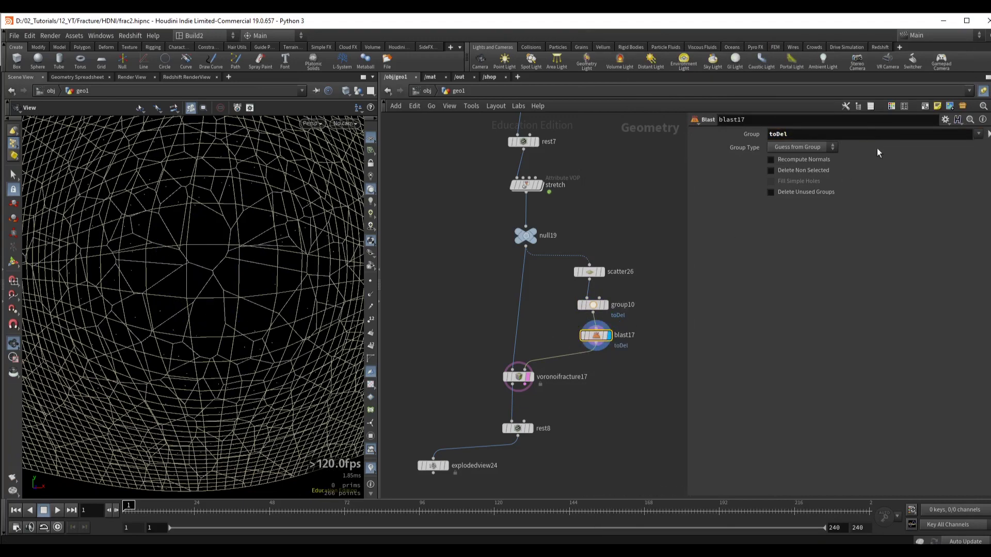
- Display rest8 and remove the template display from voronoifracture17
{"action": "left_click_drag", "start_coordinate": [128, 259], "coordinate": [133, 260]}
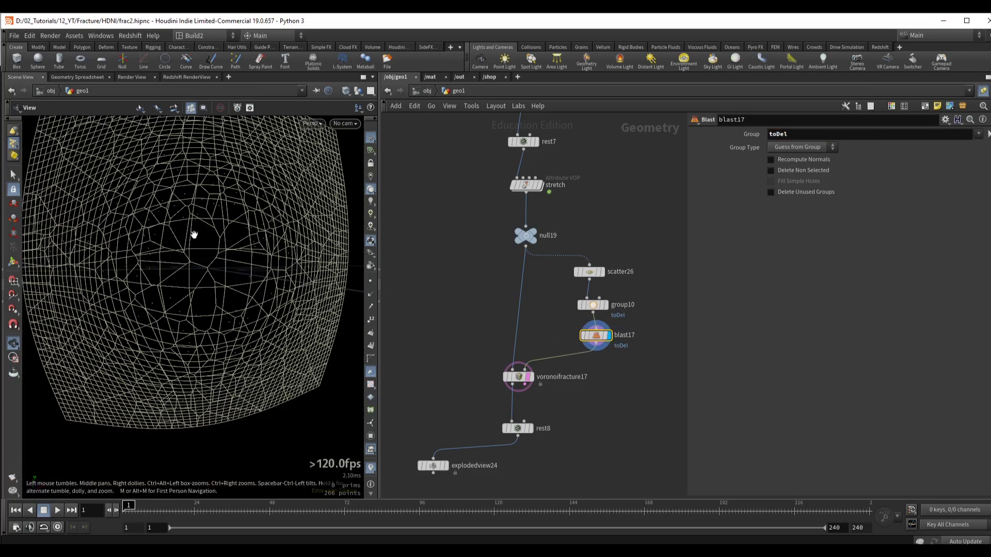
{"action": "middle_click_drag", "start_coordinate": [450, 331], "coordinate": [468, 271]}
{"action": "left_click_drag", "start_coordinate": [562, 383], "coordinate": [568, 384]}
{"action": "key", "text": "r"}
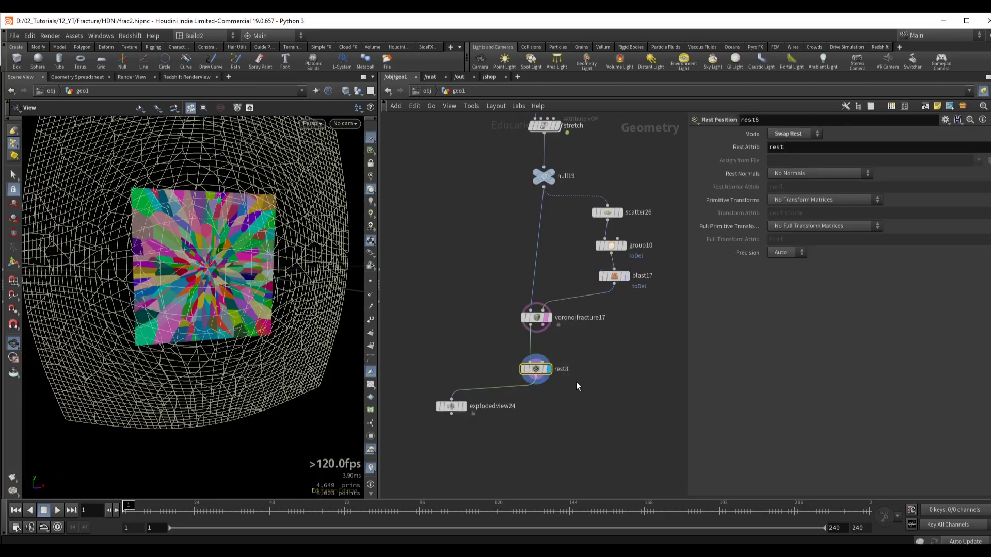
{"action": "left_click", "coordinate": [547, 326]}
{"action": "scroll", "coordinate": [244, 283], "scroll_direction": "up", "scroll_amount": 5}
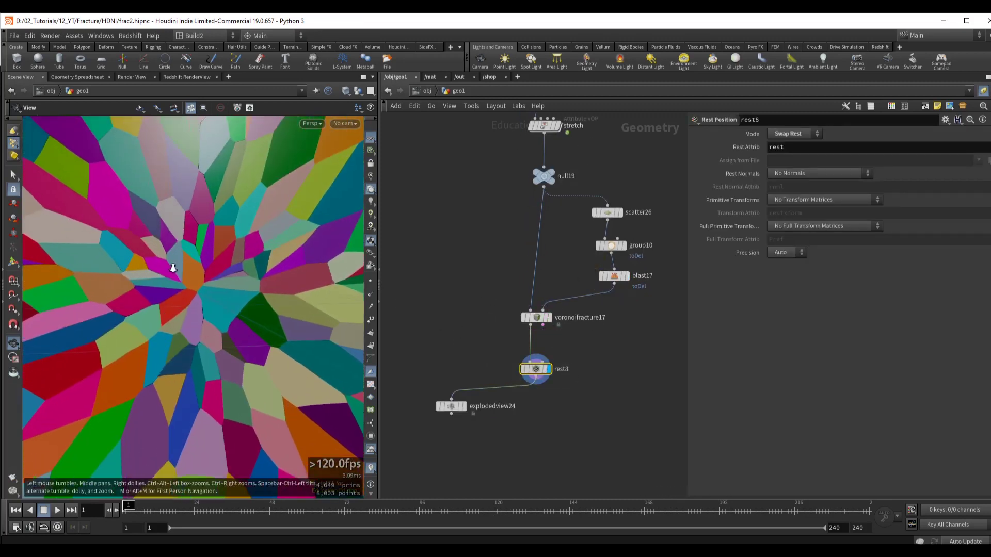
- Bypass blast17 and re-enable it to compare the centre shards with and without the point deletion
{"action": "mouse_move", "coordinate": [617, 279]}
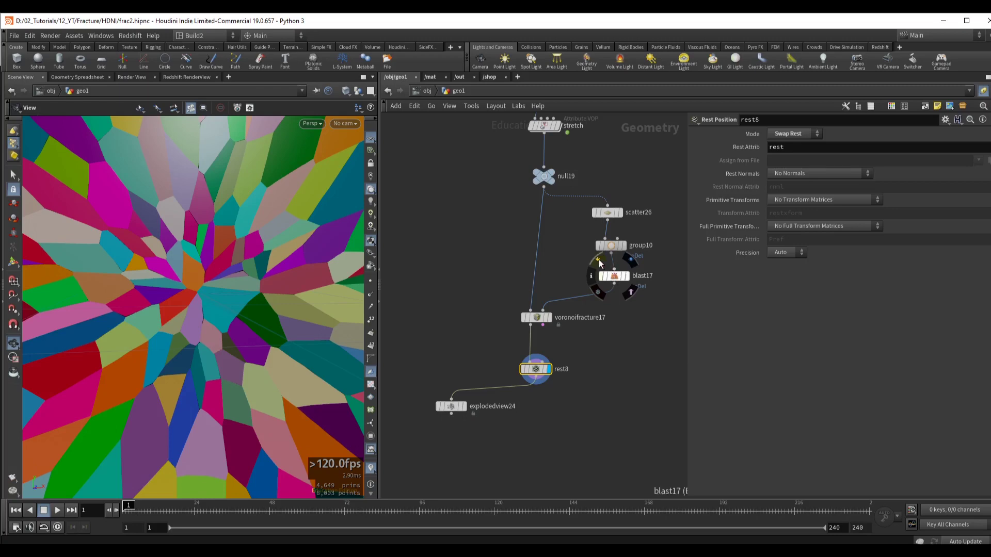
{"action": "left_click", "coordinate": [598, 260]}
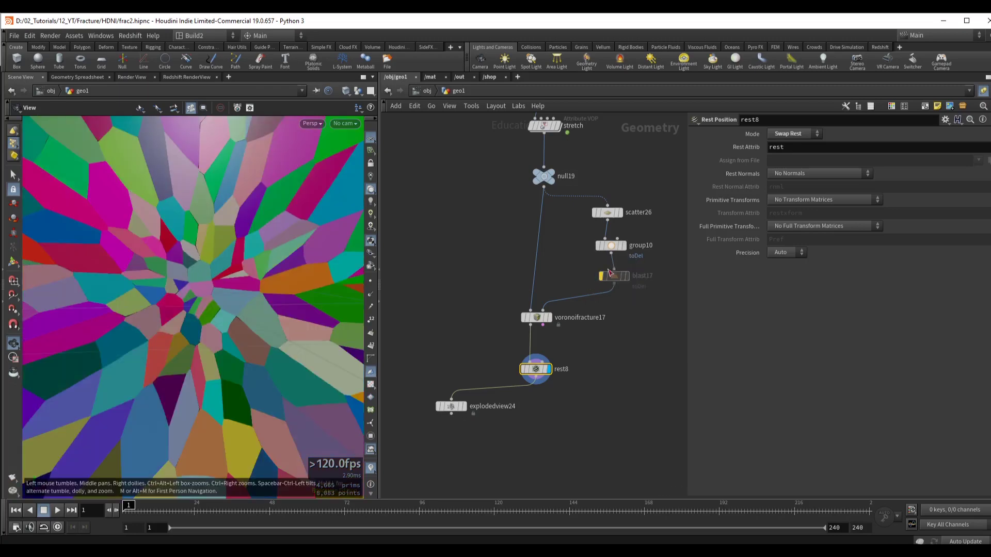
{"action": "mouse_move", "coordinate": [607, 281]}
{"action": "left_click", "coordinate": [597, 262]}
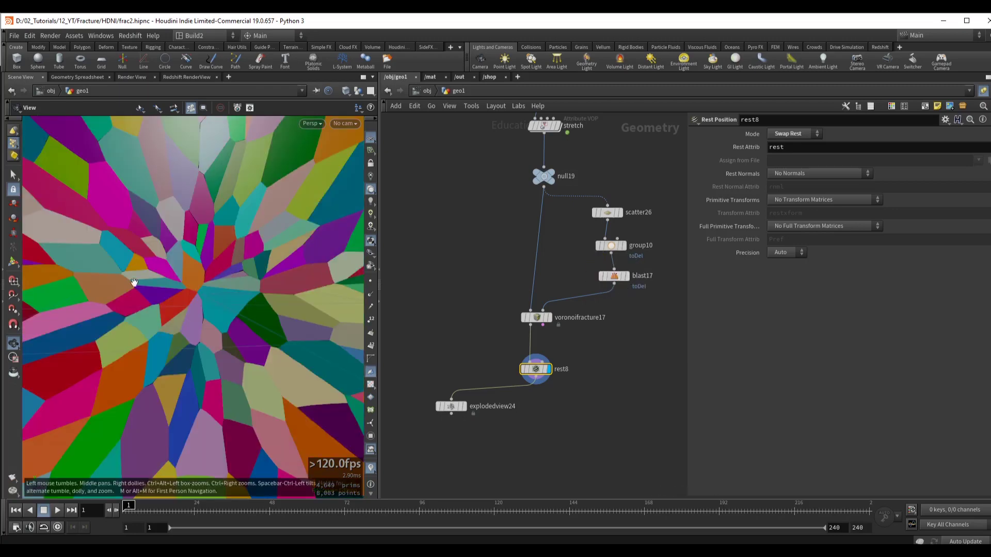
- Enlarge the bounding sphere of group10 so that more central scatter points are grouped for deletion
{"action": "left_click_drag", "start_coordinate": [210, 249], "coordinate": [232, 263]}
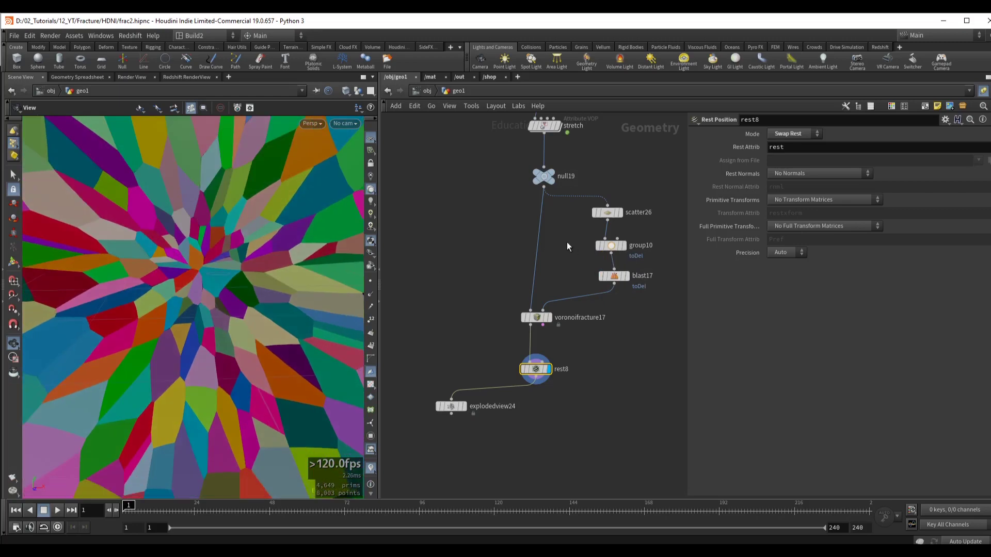
{"action": "left_click", "coordinate": [610, 246]}
{"action": "middle_click_drag", "start_coordinate": [744, 241], "coordinate": [960, 230]}
- Toggle the bypass of blast17 to compare the radial shards across the centre and the whole grid
{"action": "left_click", "coordinate": [602, 276]}
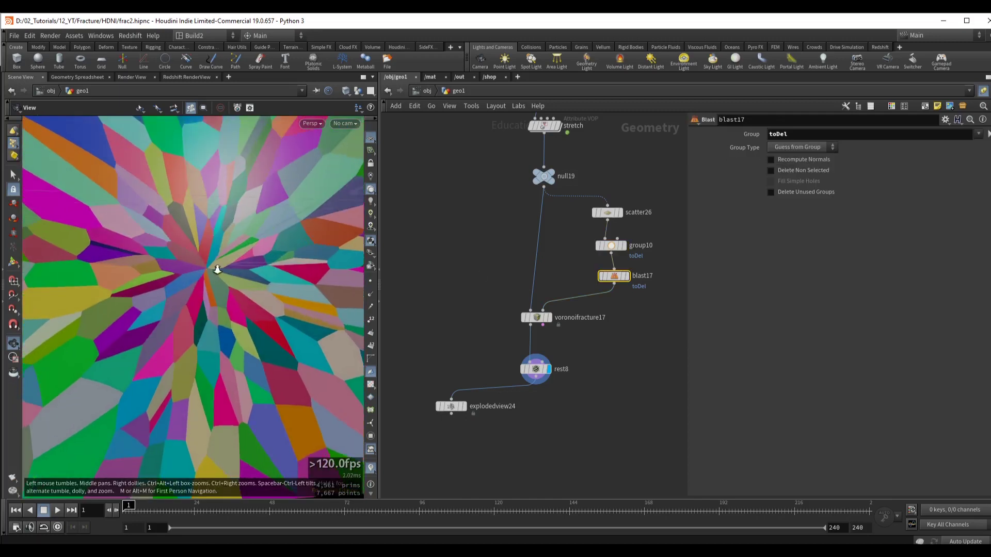
{"action": "key", "text": "q"}
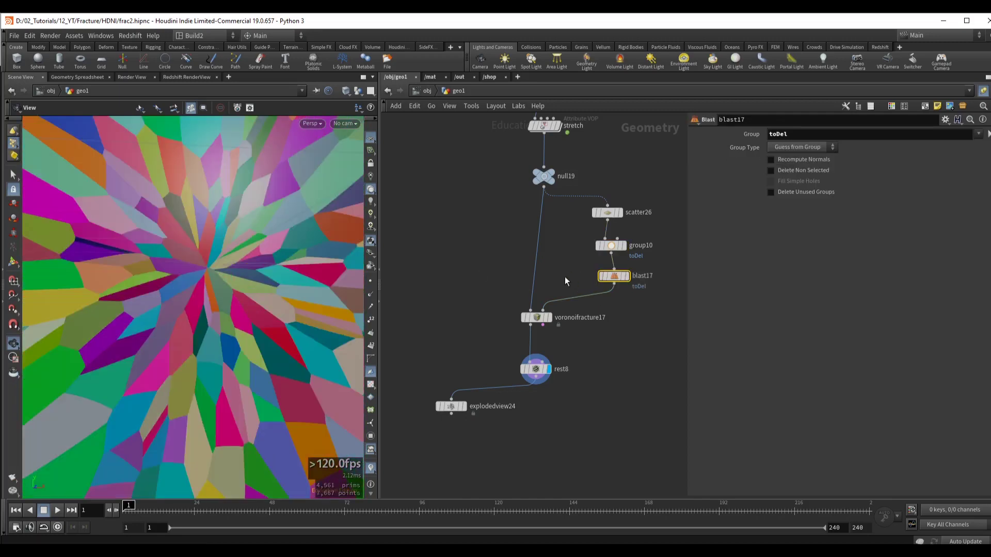
{"action": "key", "text": "q"}
{"action": "key", "text": "q"}
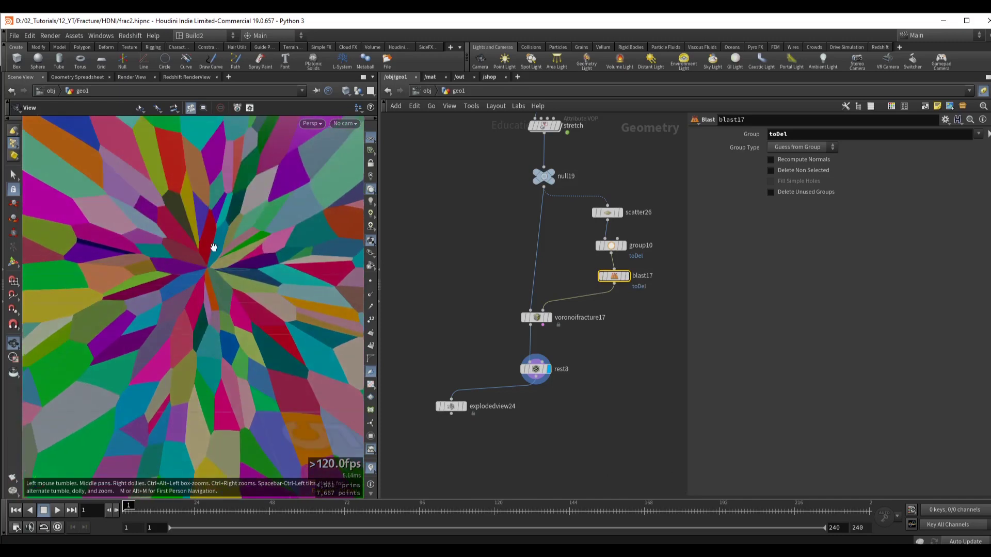
{"action": "left_click_drag", "start_coordinate": [223, 248], "coordinate": [223, 247]}
{"action": "scroll", "coordinate": [444, 275], "scroll_direction": "up", "scroll_amount": 6}
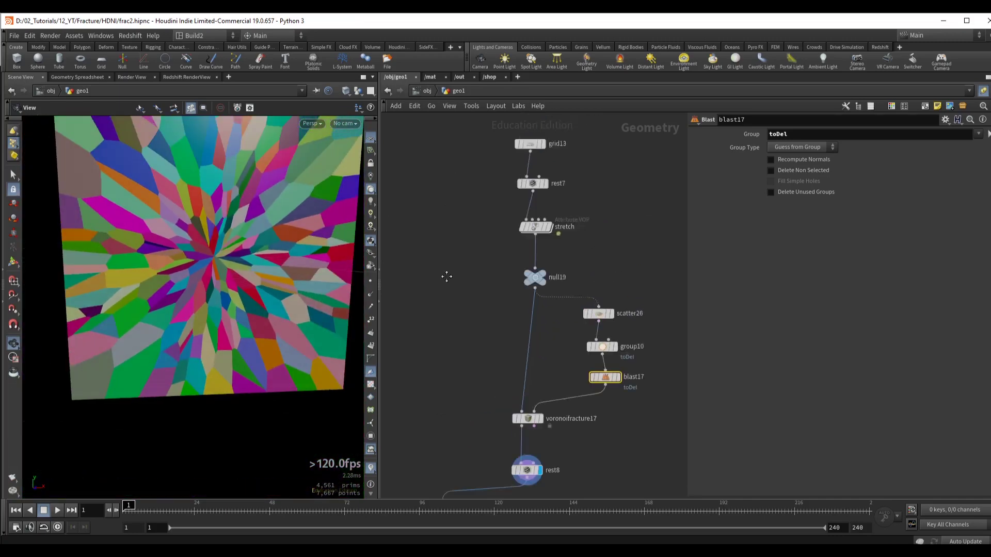
- Display the stretch VOP's deformed grid as shaded with wireframe
{"action": "left_click", "coordinate": [512, 297]}
{"action": "key", "text": "r"}
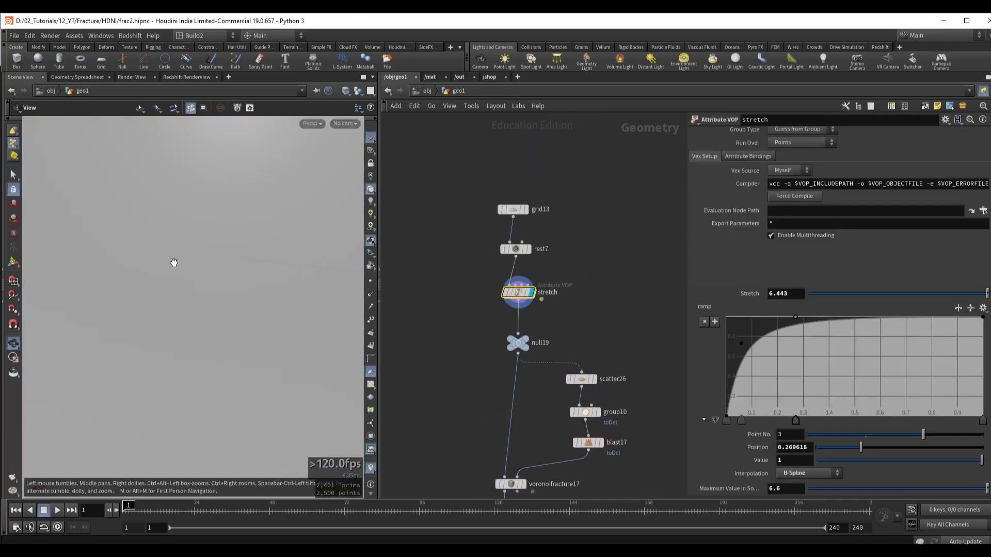
{"action": "scroll", "coordinate": [237, 260], "scroll_direction": "down", "scroll_amount": 6}
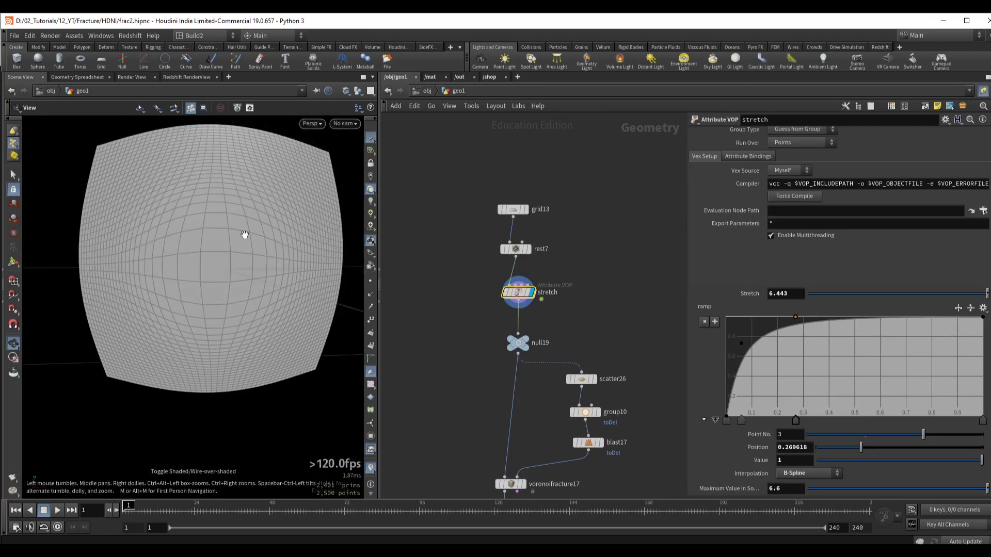
- Open the stretch VOP network and add a second Geometry VOP Global Parameters node below subtract1 and normalize1
{"action": "double_click", "coordinate": [517, 292]}
{"action": "scroll", "coordinate": [461, 301], "scroll_direction": "down", "scroll_amount": 5}
{"action": "scroll", "coordinate": [461, 302], "scroll_direction": "down", "scroll_amount": 4}
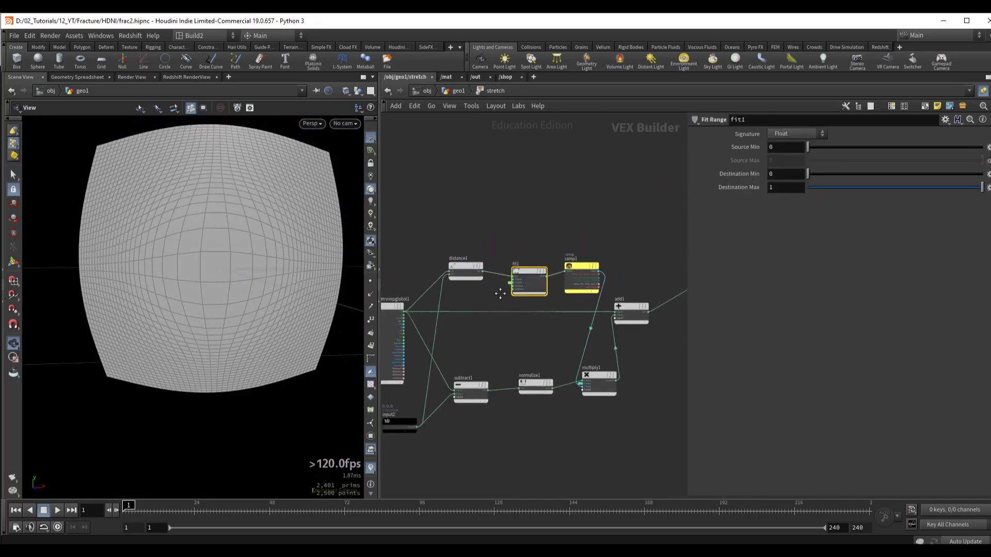
{"action": "left_click_drag", "start_coordinate": [475, 265], "coordinate": [549, 346]}
{"action": "scroll", "coordinate": [621, 339], "scroll_direction": "up", "scroll_amount": 5}
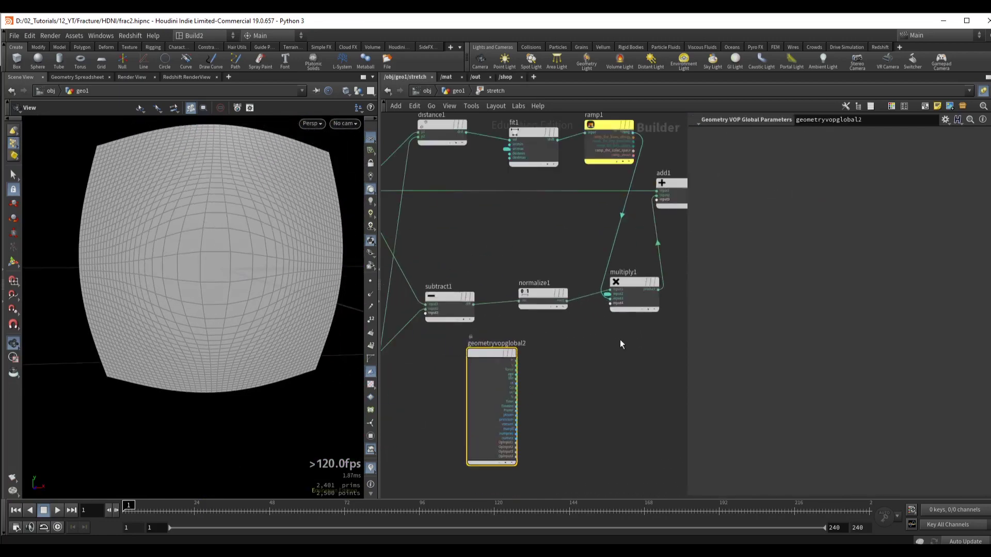
- Feed the position from geometryvopglobal2 into a new Turbulent Noise node and create input parameters for that node
{"action": "middle_click_drag", "start_coordinate": [434, 328], "coordinate": [459, 332]}
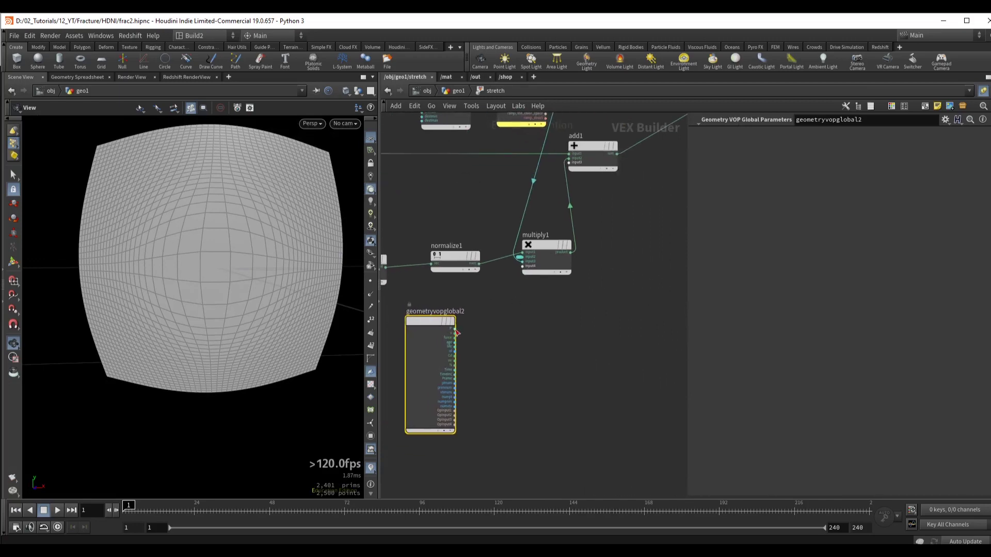
{"action": "left_click", "coordinate": [454, 329]}
{"action": "key", "text": "Tab"}
{"action": "type", "text": "tu"}
{"action": "key", "text": "Return"}
{"action": "left_click", "coordinate": [522, 342]}
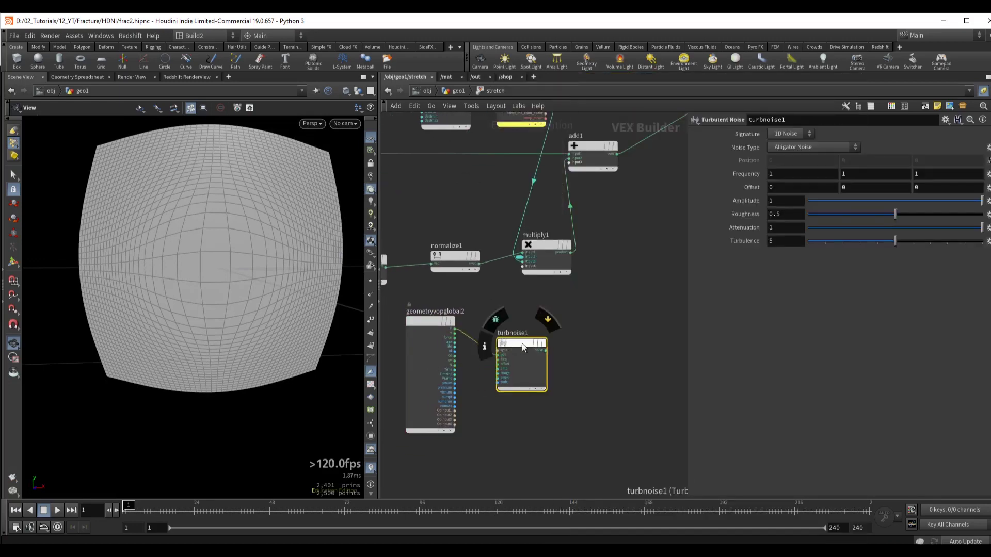
{"action": "right_click", "coordinate": [522, 342]}
{"action": "mouse_move", "coordinate": [561, 388]}
{"action": "left_click", "coordinate": [645, 469]}
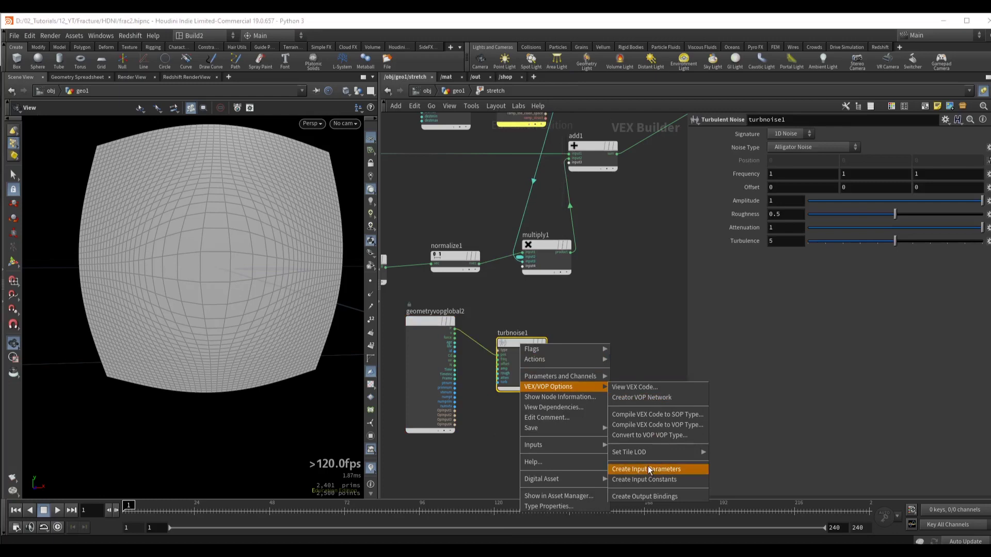
{"action": "middle_click_drag", "start_coordinate": [564, 339], "coordinate": [518, 365]}
- Connect the turbnoise1 output to the next free input of add1 and inspect the deformed grid from the side
{"action": "left_click_drag", "start_coordinate": [500, 376], "coordinate": [567, 313]}
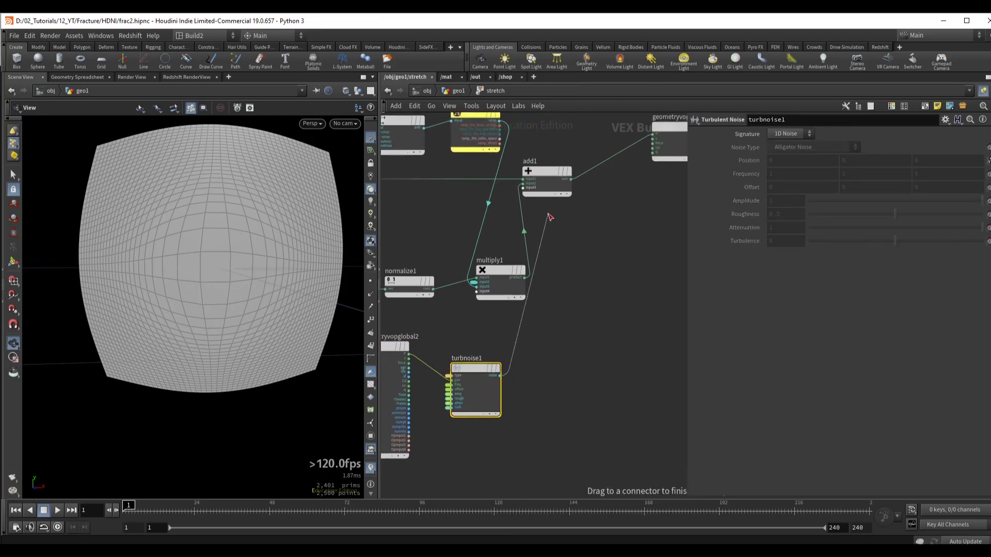
{"action": "left_click", "coordinate": [531, 201]}
{"action": "middle_click_drag", "start_coordinate": [568, 315], "coordinate": [596, 265]}
{"action": "left_click_drag", "start_coordinate": [268, 221], "coordinate": [158, 187]}
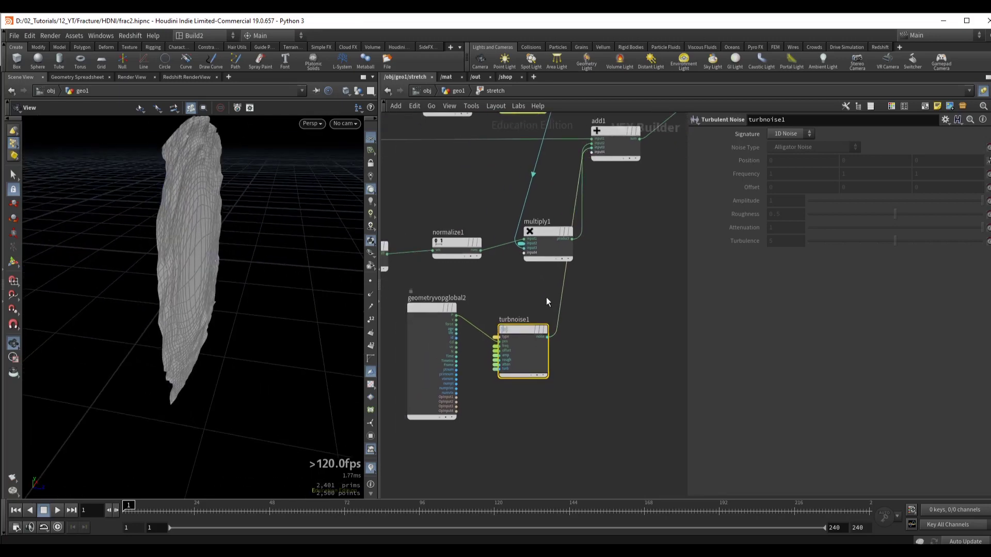
- Insert a Multiply node between turbnoise1 and add1
{"action": "key", "text": "Tab"}
{"action": "type", "text": "mult"}
{"action": "key", "text": "Return"}
{"action": "left_click", "coordinate": [584, 311]}
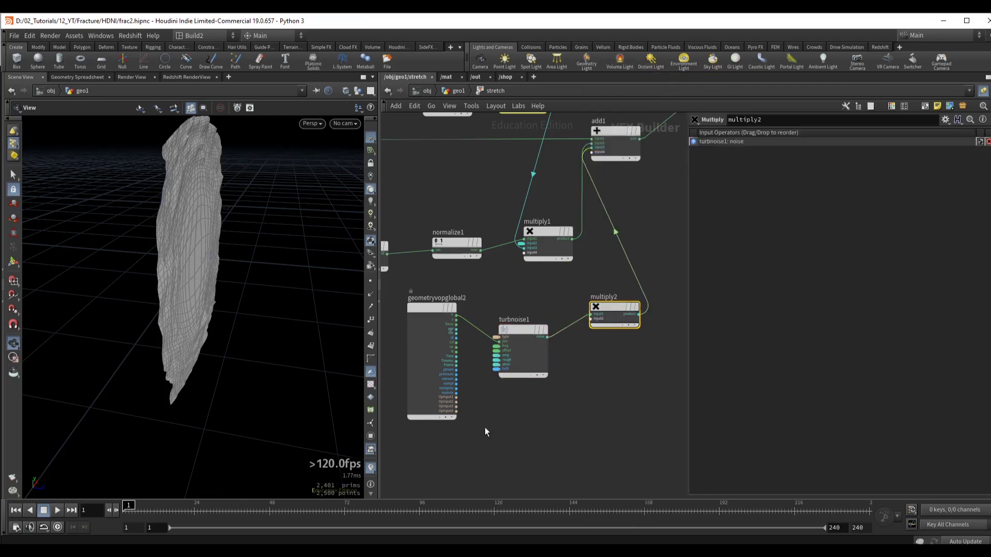
{"action": "scroll", "coordinate": [609, 329], "scroll_direction": "up", "scroll_amount": 3}
- Add a 3 Floats (vector) constant of 1, 1, 0 to the second input of multiply2 and return to the geometry network
{"action": "right_click", "coordinate": [583, 315]}
{"action": "left_click", "coordinate": [617, 343]}
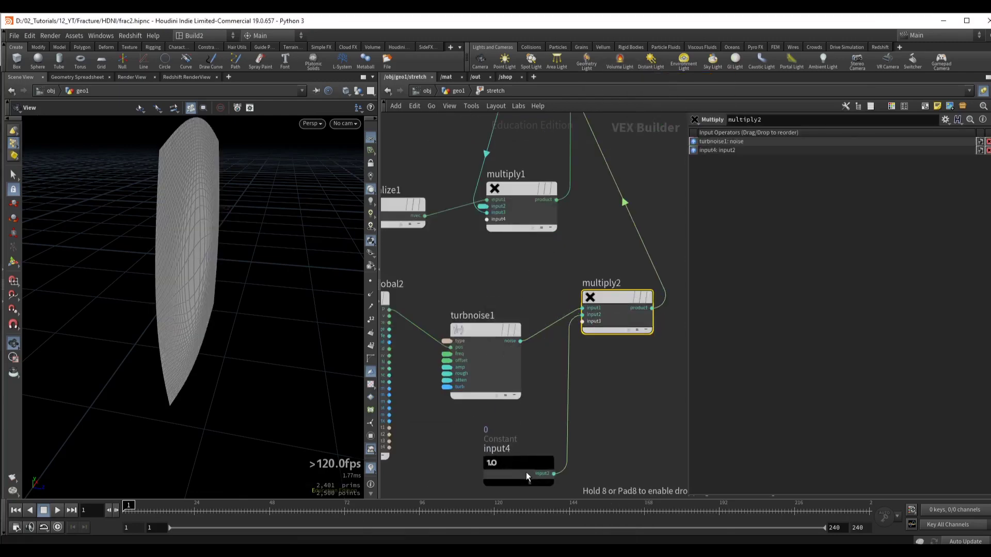
{"action": "left_click", "coordinate": [523, 473]}
{"action": "left_click", "coordinate": [825, 134]}
{"action": "left_click", "coordinate": [804, 197]}
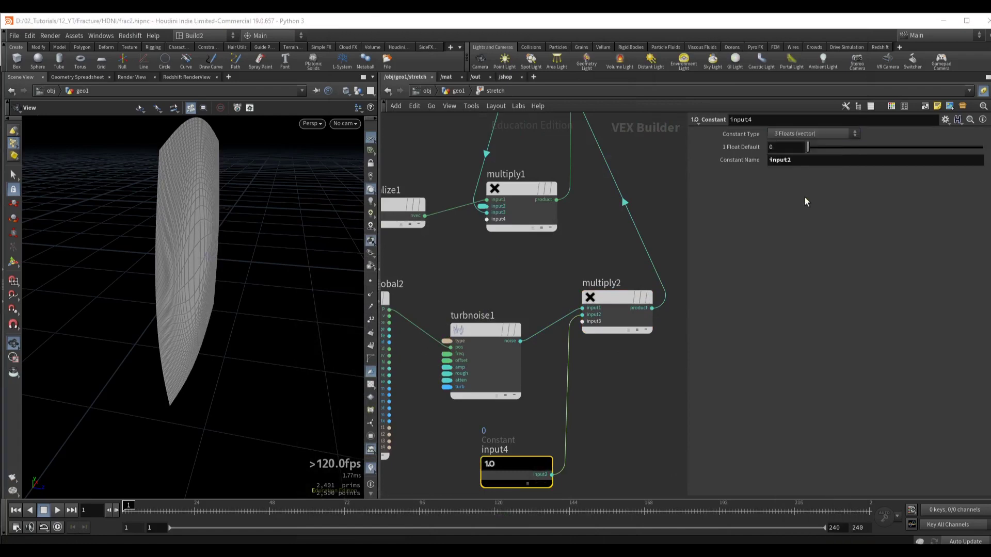
{"action": "type", "text": "1"}
{"action": "key", "text": "Tab"}
{"action": "type", "text": "1"}
{"action": "key", "text": "Return"}
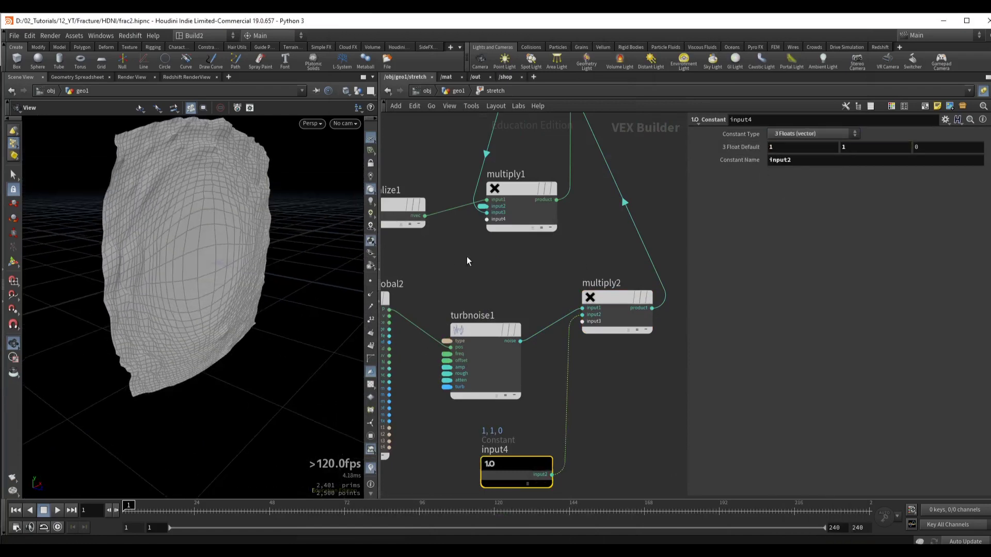
{"action": "key", "text": "u"}
- Set the stretch noise to Sparse Convolution Noise with frequency 1.3 and amplitude 0.747
{"action": "scroll", "coordinate": [836, 336], "scroll_direction": "down", "scroll_amount": 2}
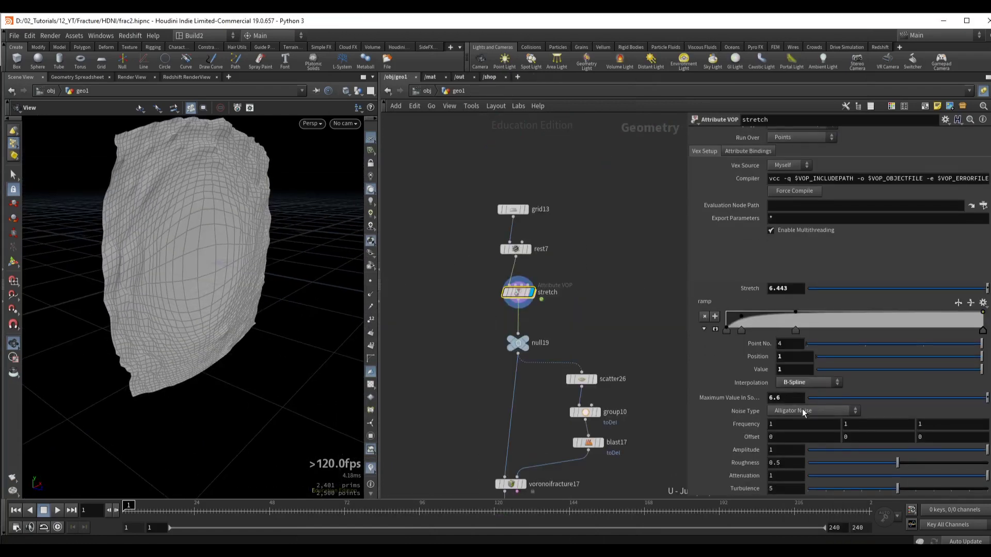
{"action": "left_click", "coordinate": [805, 411]}
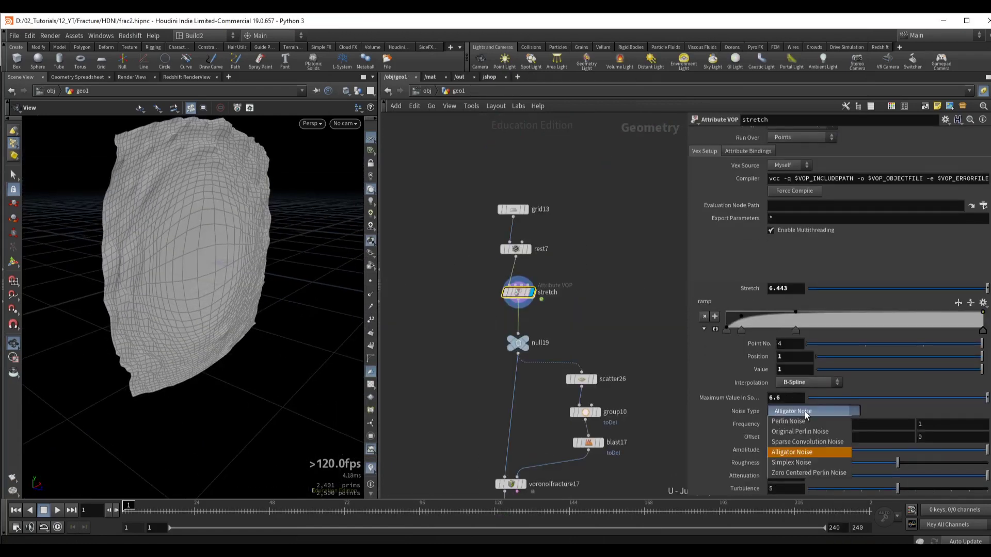
{"action": "left_click", "coordinate": [797, 441]}
{"action": "scroll", "coordinate": [150, 210], "scroll_direction": "up", "scroll_amount": 5}
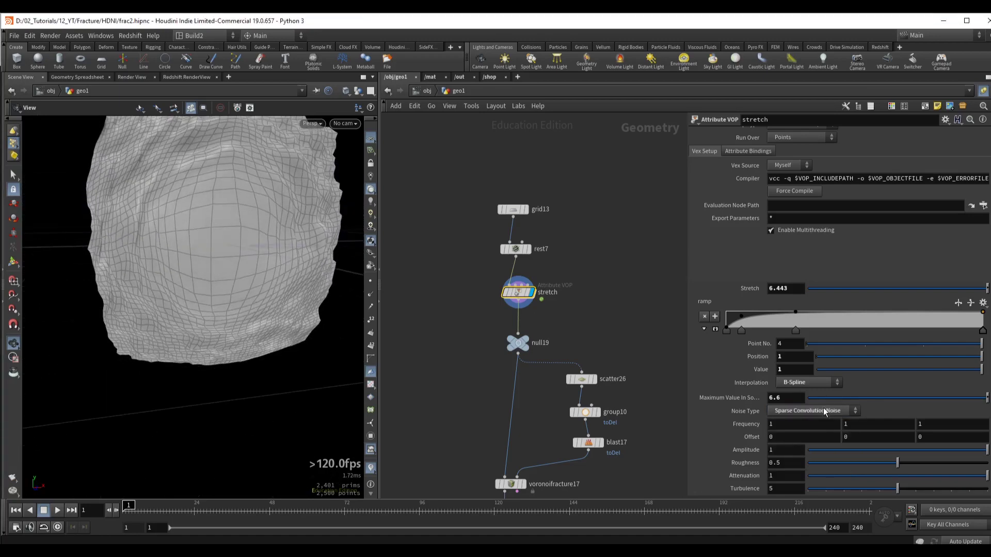
{"action": "middle_click_drag", "start_coordinate": [728, 425], "coordinate": [792, 436]}
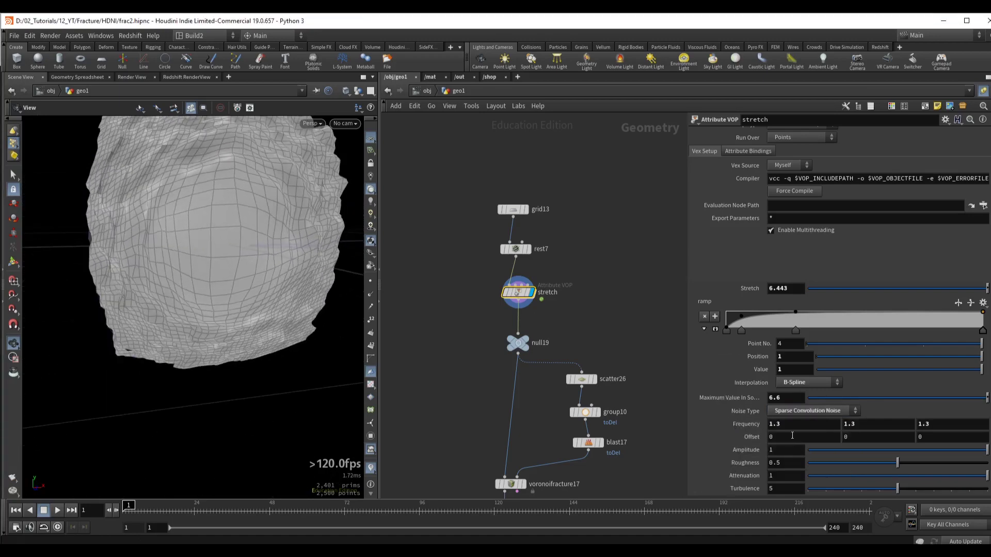
{"action": "left_click_drag", "start_coordinate": [826, 456], "coordinate": [964, 450]}
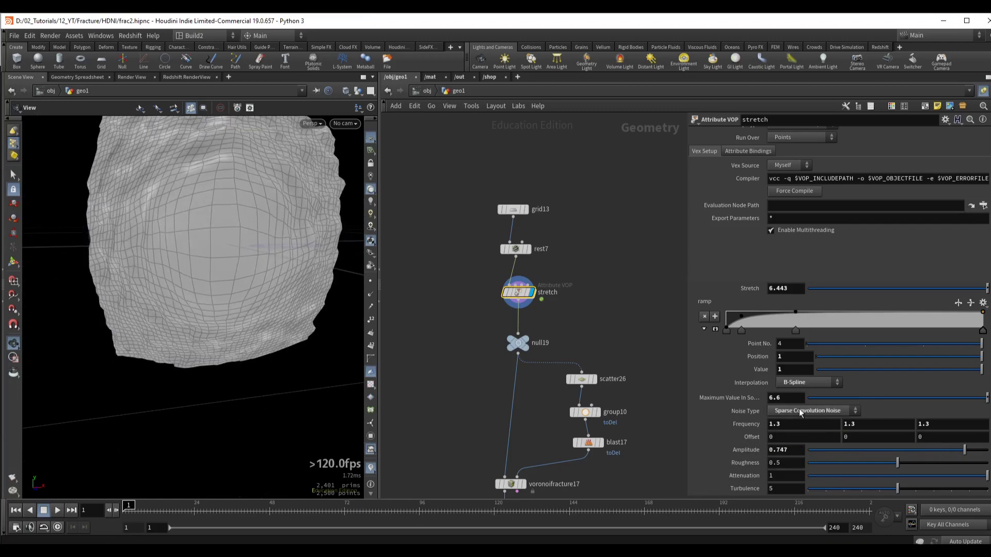
- Change the stretch noise to Simplex Noise with frequency 1.5 and amplitude 1.347
{"action": "left_click", "coordinate": [801, 413]}
{"action": "left_click", "coordinate": [805, 464]}
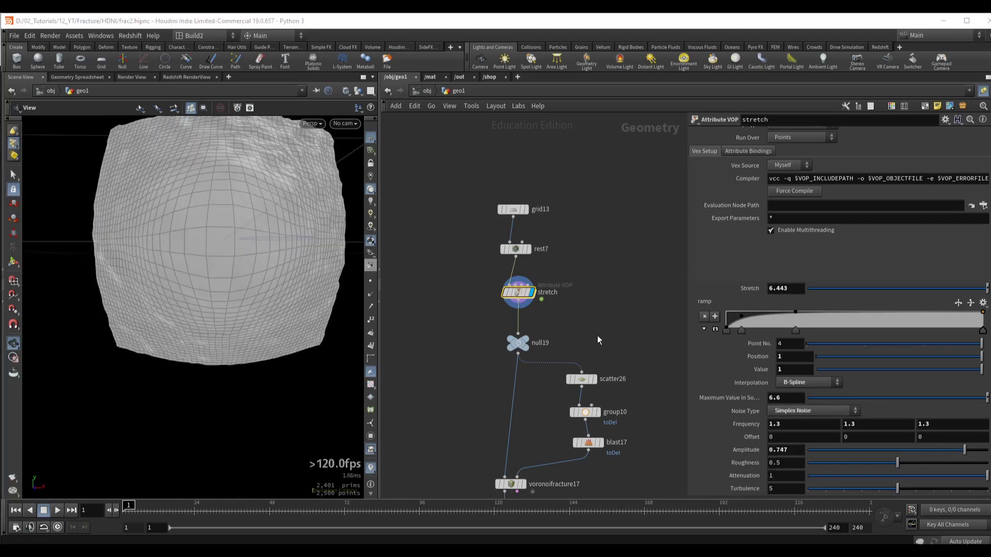
{"action": "left_click_drag", "start_coordinate": [746, 427], "coordinate": [769, 429]}
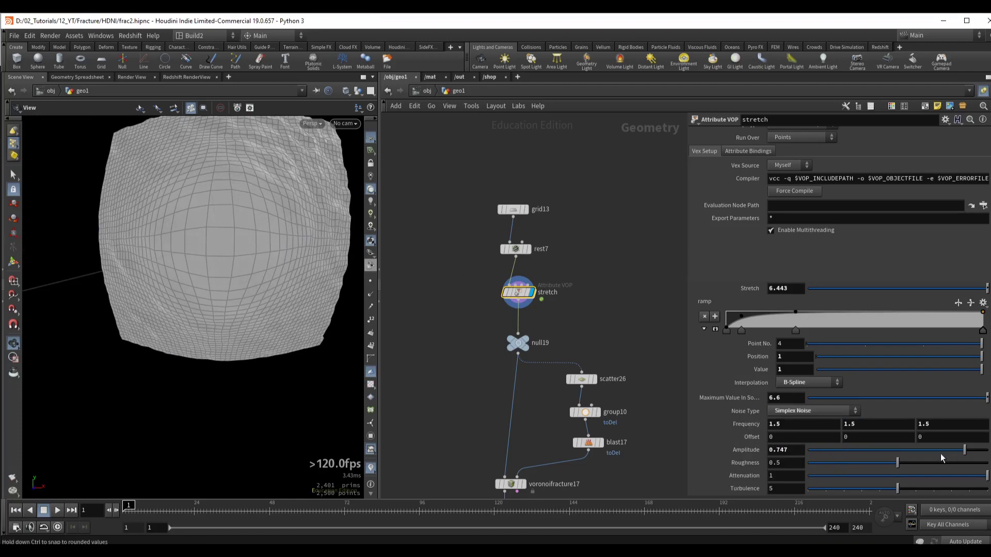
{"action": "middle_click_drag", "start_coordinate": [746, 454], "coordinate": [746, 454]}
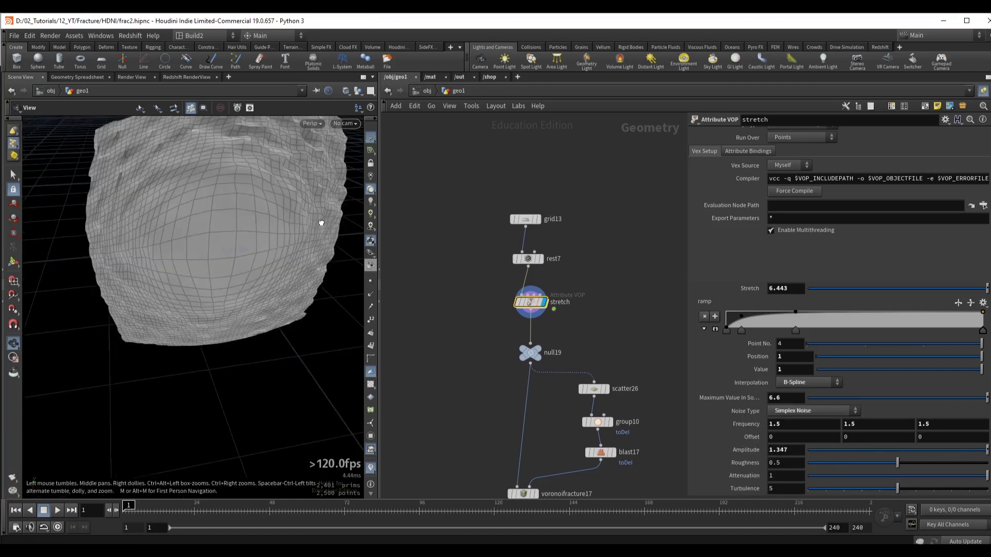
- Hide the wireframe overlay and set grid13 to 100 rows and 100 columns
{"action": "key", "text": "shift+w"}
{"action": "left_click", "coordinate": [526, 219]}
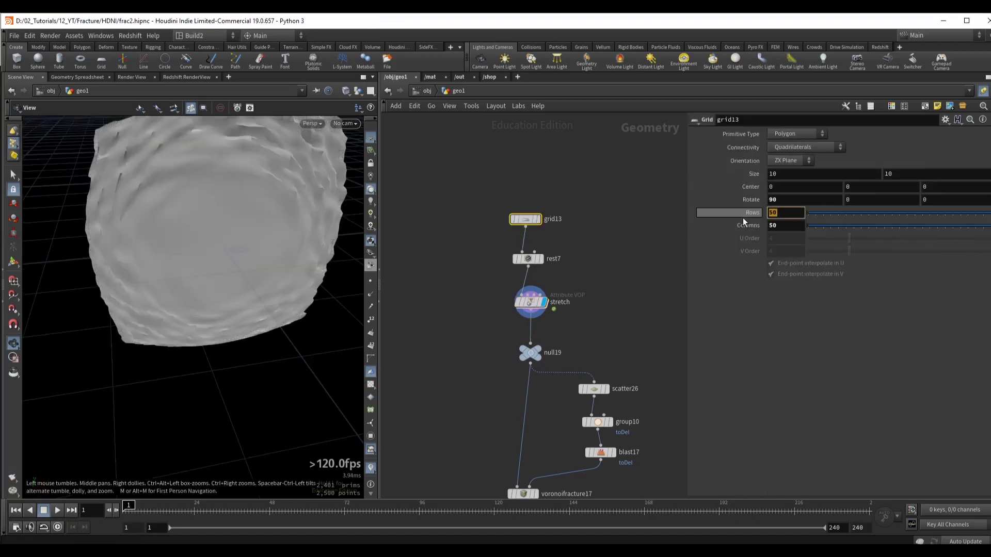
{"action": "type", "text": "100"}
{"action": "key", "text": "Return"}
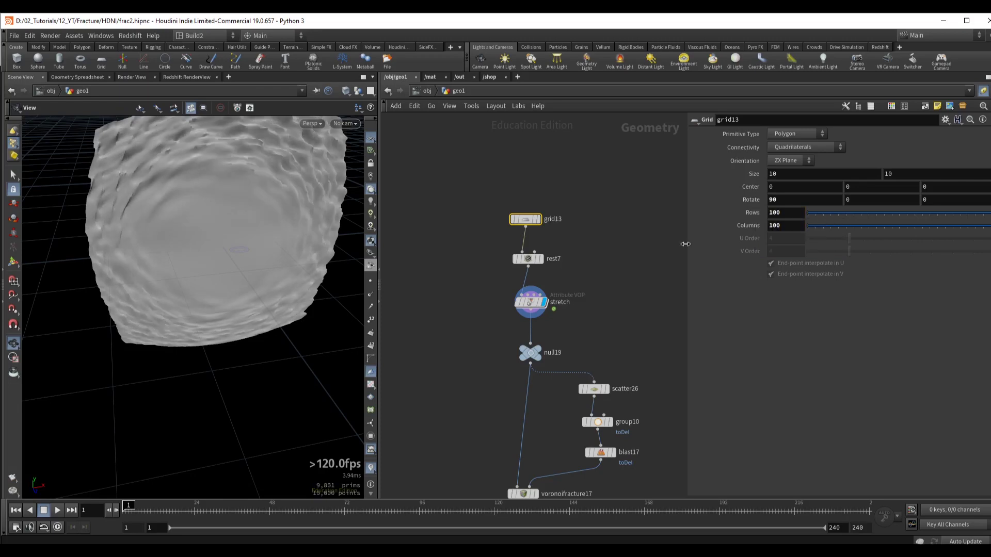
{"action": "left_click_drag", "start_coordinate": [289, 207], "coordinate": [270, 221]}
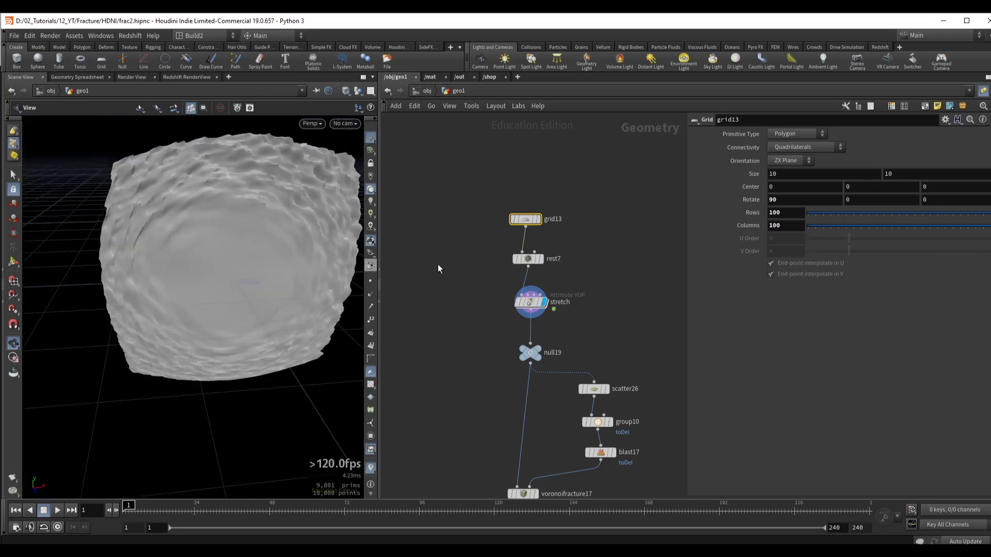
{"action": "scroll", "coordinate": [464, 361], "scroll_direction": "down", "scroll_amount": 3}
{"action": "left_click", "coordinate": [513, 393]}
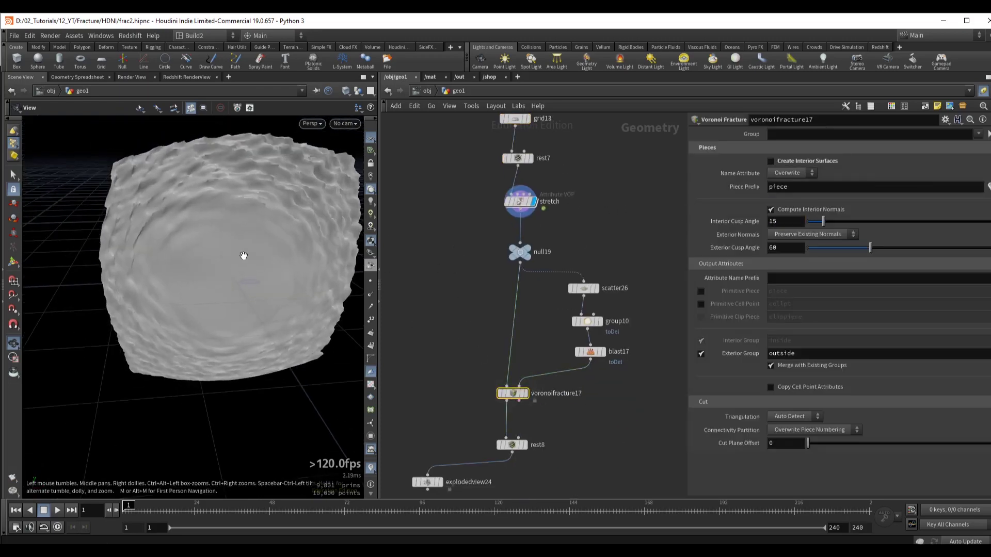
{"action": "middle_click_drag", "start_coordinate": [456, 244], "coordinate": [472, 286]}
{"action": "left_click", "coordinate": [532, 161]}
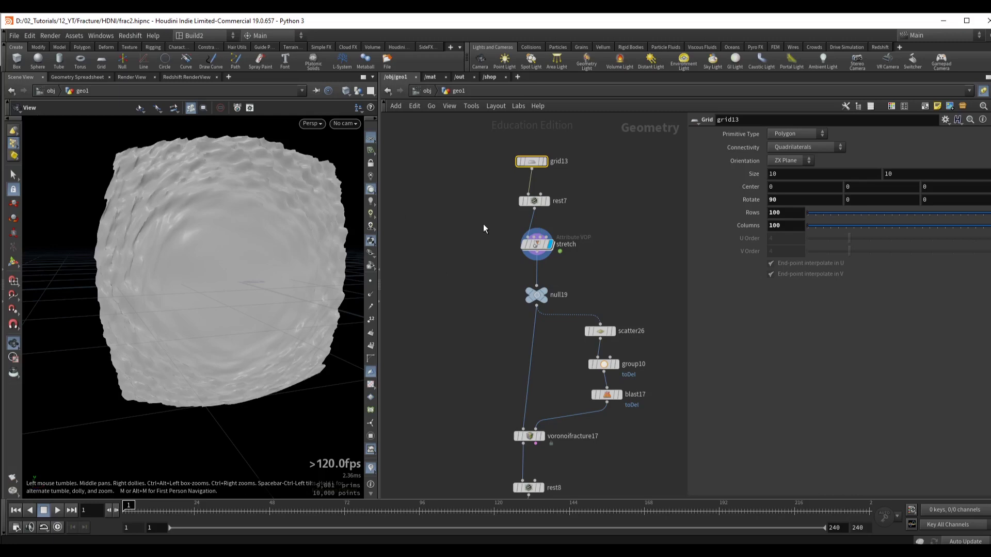
- Inside the stretch VOP, change the signature of turbnoise1 to 3D Noise, then return to the geometry network
{"action": "left_click_drag", "start_coordinate": [483, 228], "coordinate": [539, 254]}
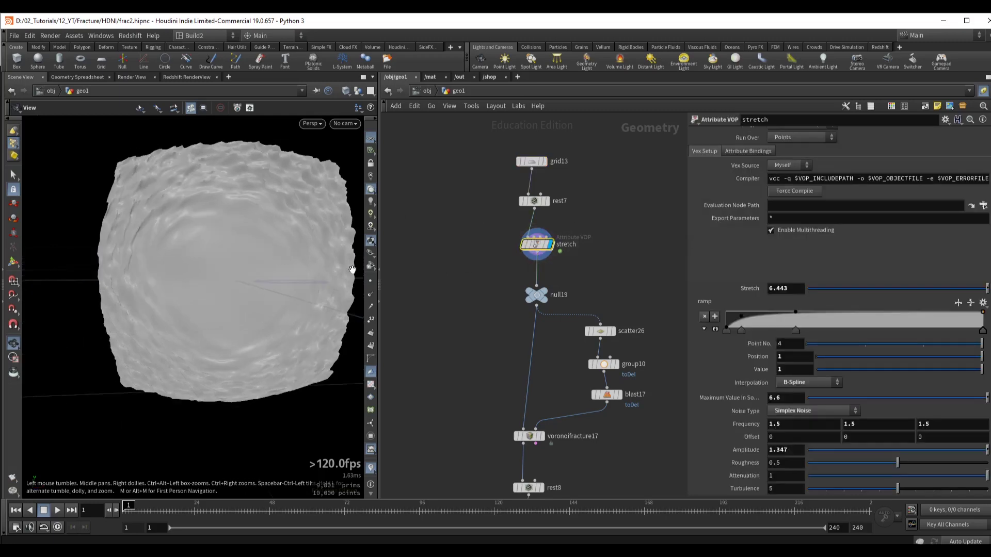
{"action": "double_click", "coordinate": [536, 244]}
{"action": "left_click", "coordinate": [483, 326]}
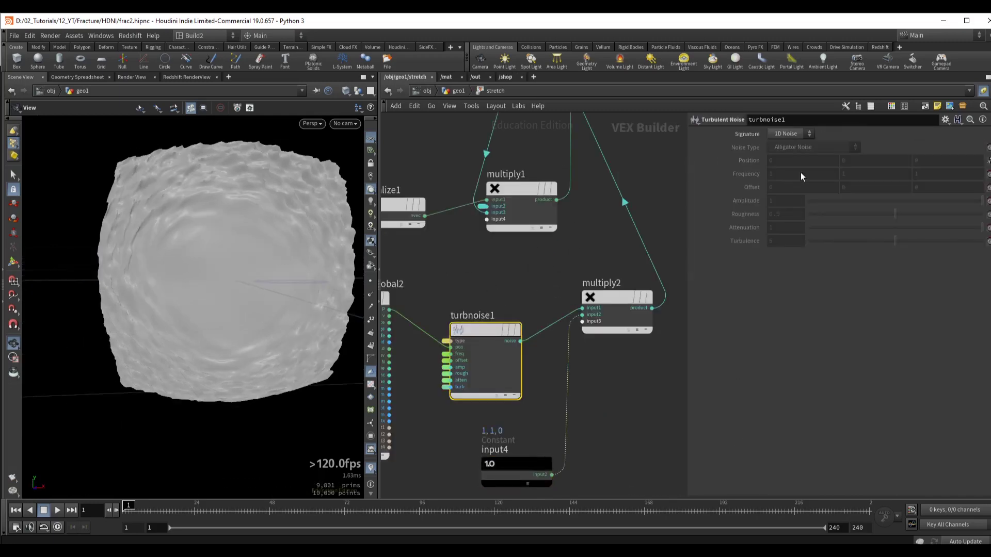
{"action": "left_click", "coordinate": [785, 134]}
{"action": "left_click", "coordinate": [779, 152]}
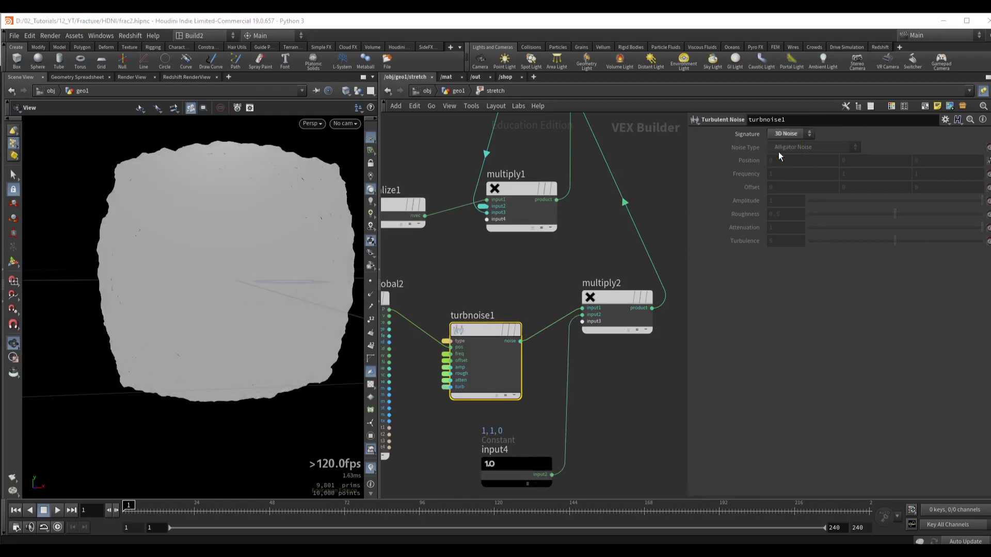
{"action": "key", "text": "u"}
- Show the wireframe over the shading and set the stretch noise to Sparse Convolution Noise with amplitude 0.547
{"action": "key", "text": "shift+w"}
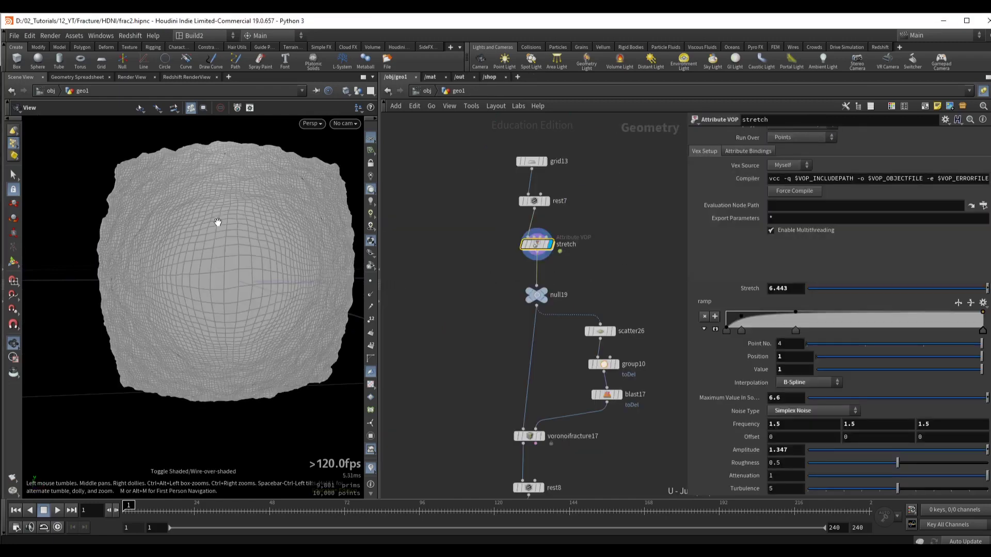
{"action": "left_click_drag", "start_coordinate": [252, 240], "coordinate": [234, 216]}
{"action": "left_click", "coordinate": [803, 412]}
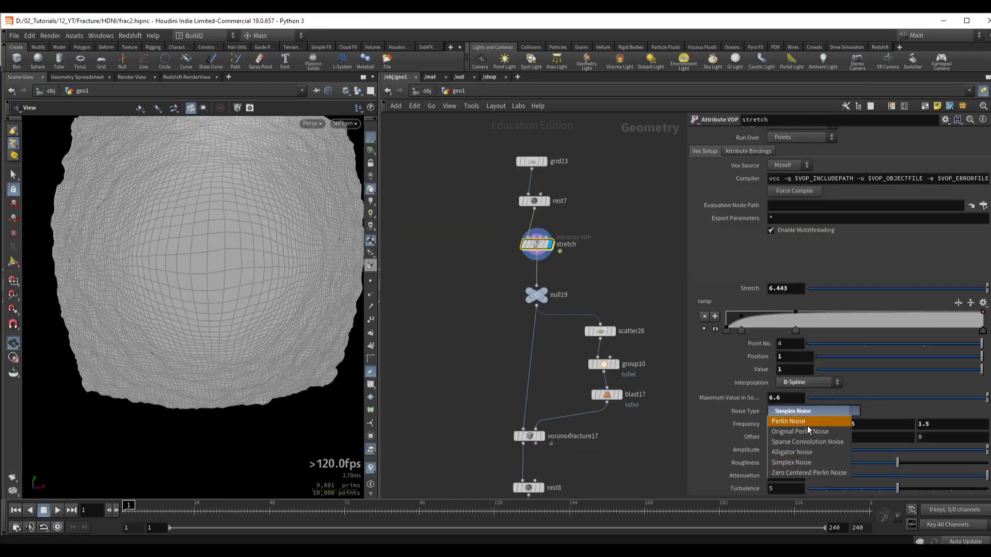
{"action": "left_click", "coordinate": [780, 442]}
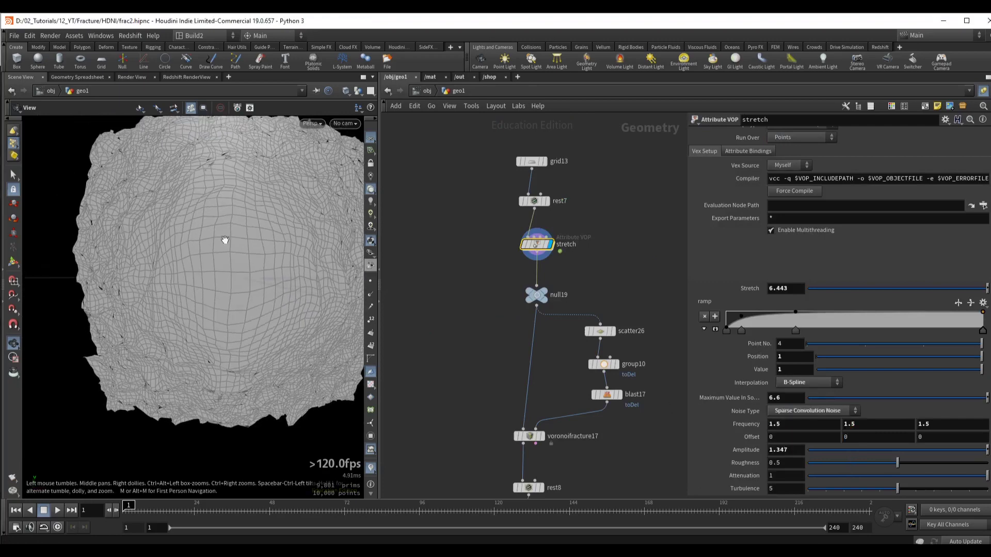
{"action": "middle_click_drag", "start_coordinate": [738, 450], "coordinate": [697, 461]}
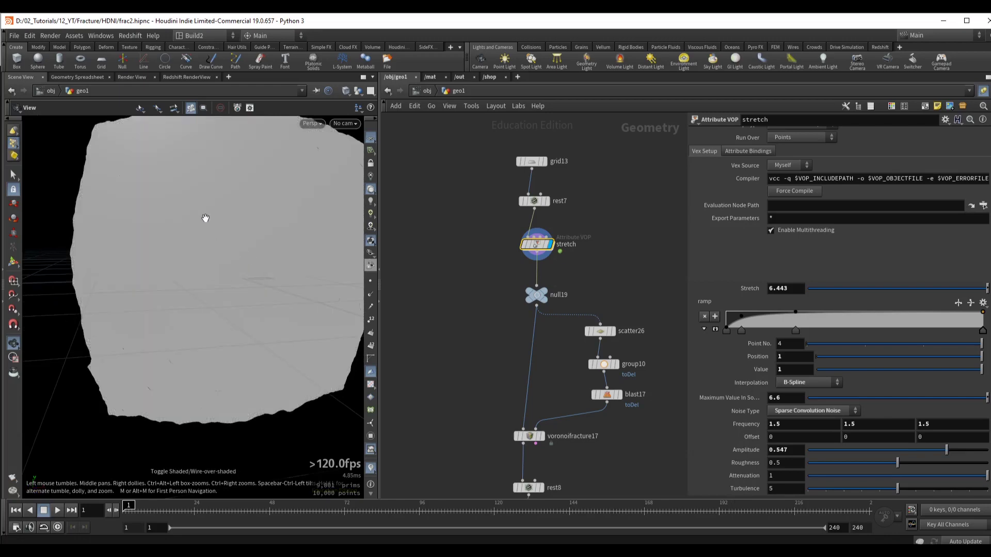
- Display rest8 and examine the noisy radial shards on the flat grid up close
{"action": "middle_click_drag", "start_coordinate": [479, 343], "coordinate": [476, 231]}
{"action": "left_click", "coordinate": [522, 376]}
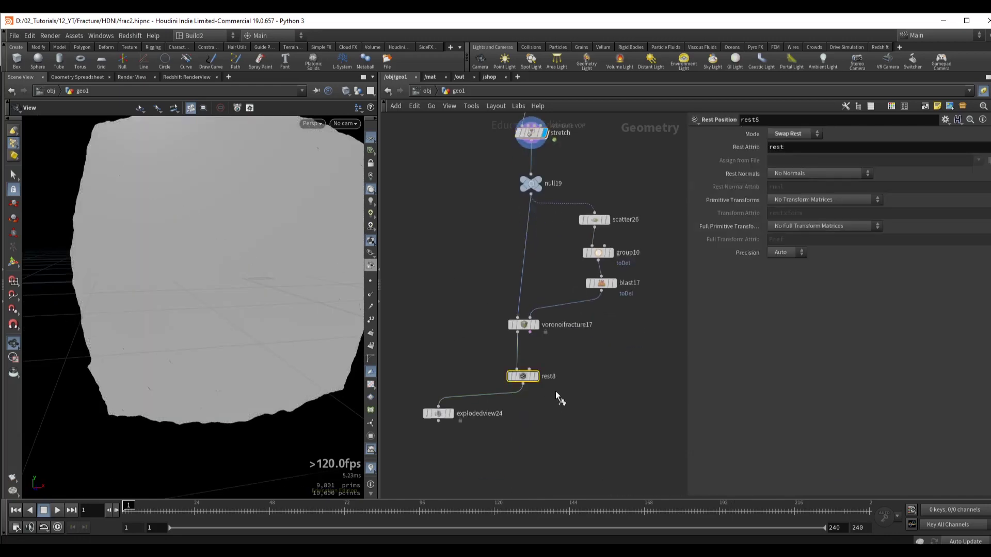
{"action": "left_click", "coordinate": [535, 376]}
{"action": "scroll", "coordinate": [360, 259], "scroll_direction": "up", "scroll_amount": 6}
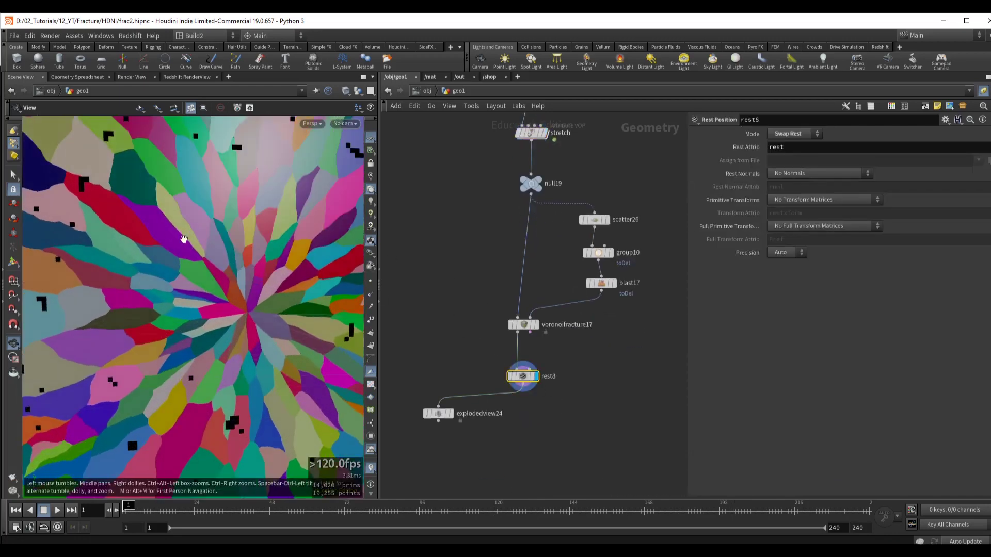
{"action": "middle_click_drag", "start_coordinate": [88, 209], "coordinate": [108, 217]}
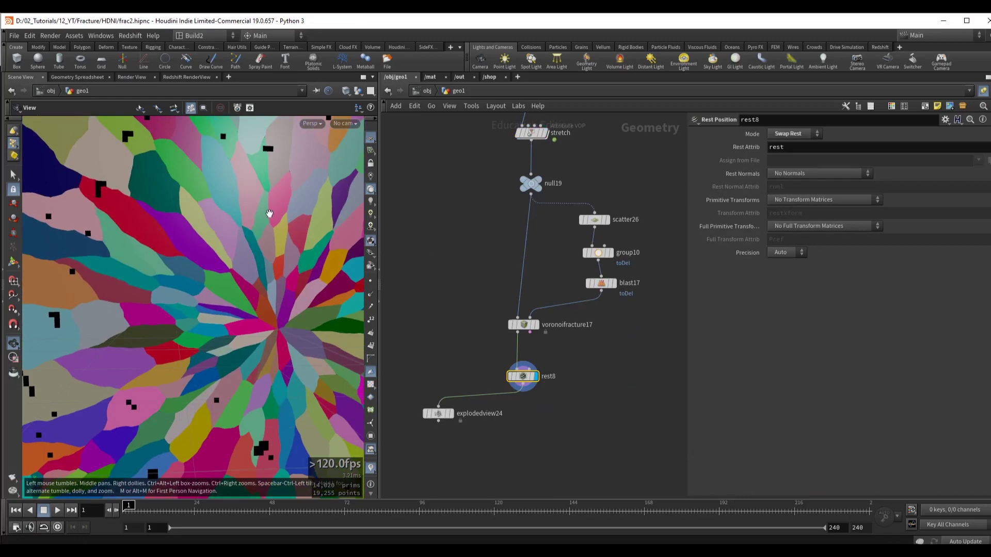
{"action": "left_click_drag", "start_coordinate": [268, 256], "coordinate": [116, 231]}
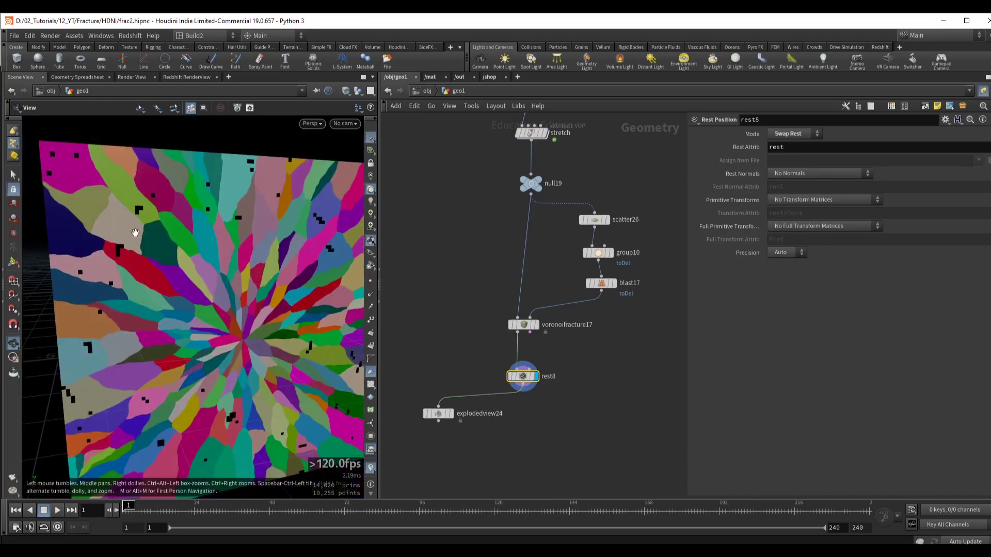
- Add a Normal node below rest8 and display its result across the whole fractured grid
{"action": "middle_click_drag", "start_coordinate": [557, 422], "coordinate": [551, 338]}
{"action": "key", "text": "Tab"}
{"action": "type", "text": "normal"}
{"action": "key", "text": "Return"}
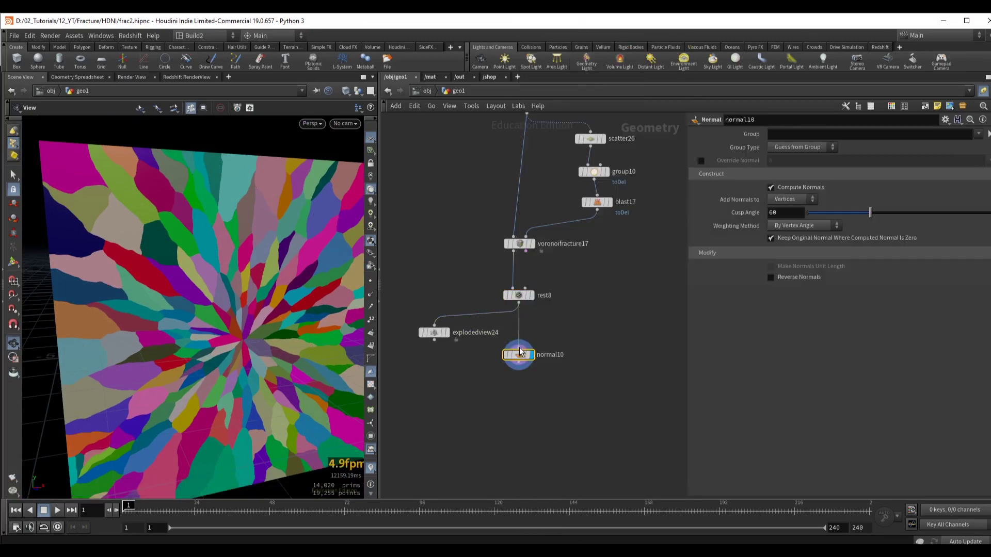
{"action": "left_click_drag", "start_coordinate": [170, 258], "coordinate": [197, 273]}
{"action": "middle_click_drag", "start_coordinate": [490, 364], "coordinate": [502, 301]}
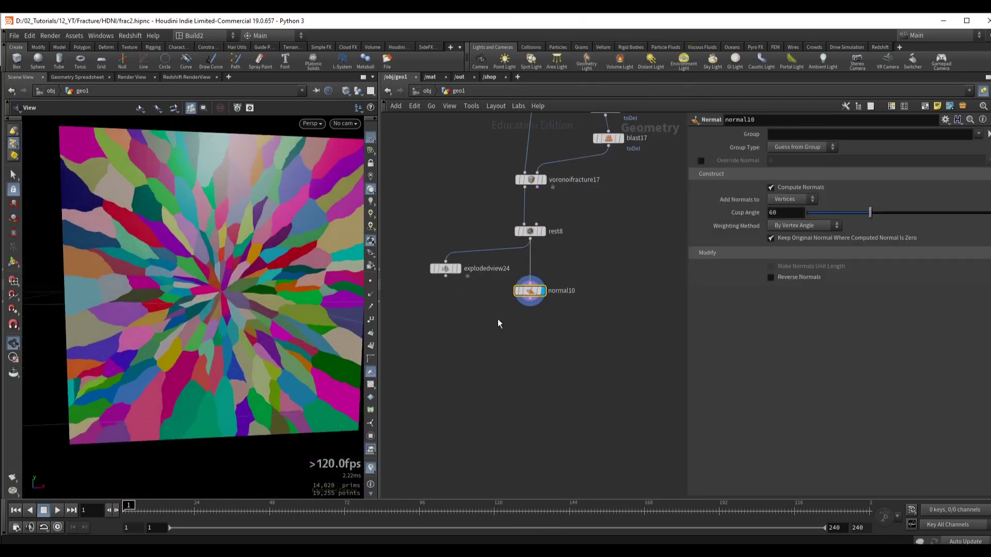
- Rewire explodedview24 below normal10, display it and set its Uniform Scale to 0.5
{"action": "left_click_drag", "start_coordinate": [442, 268], "coordinate": [530, 298]}
{"action": "left_click", "coordinate": [454, 313]}
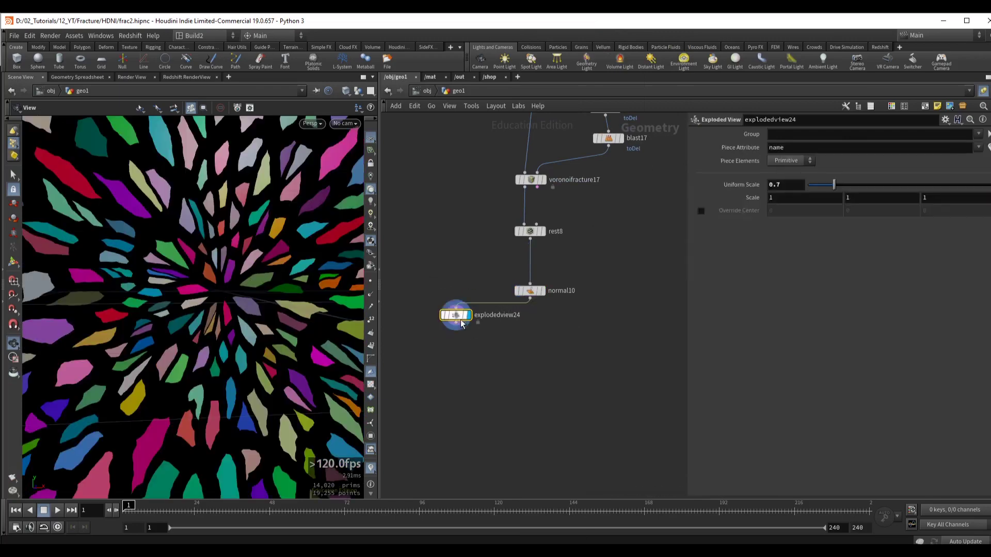
{"action": "left_click_drag", "start_coordinate": [454, 312], "coordinate": [450, 320]}
{"action": "left_click_drag", "start_coordinate": [289, 310], "coordinate": [242, 310]}
{"action": "mouse_move", "coordinate": [816, 190]}
{"action": "left_mouse_down"}
{"action": "mouse_move", "coordinate": [844, 184]}
{"action": "mouse_move", "coordinate": [826, 185]}
{"action": "left_mouse_up"}
- Display normal10 and look over the earlier fracture networks beside the radial fracture chain
{"action": "key", "text": "h"}
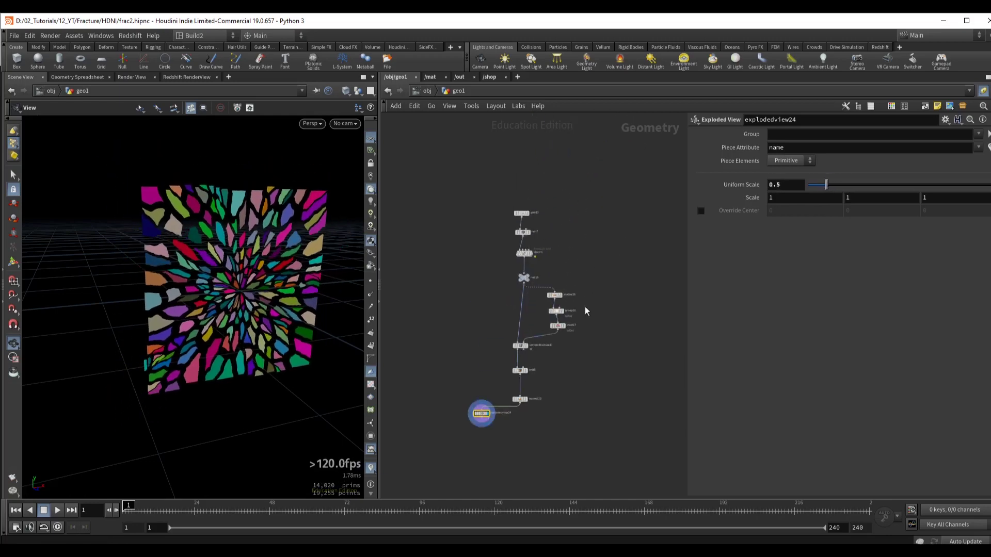
{"action": "left_click_drag", "start_coordinate": [451, 206], "coordinate": [596, 401]}
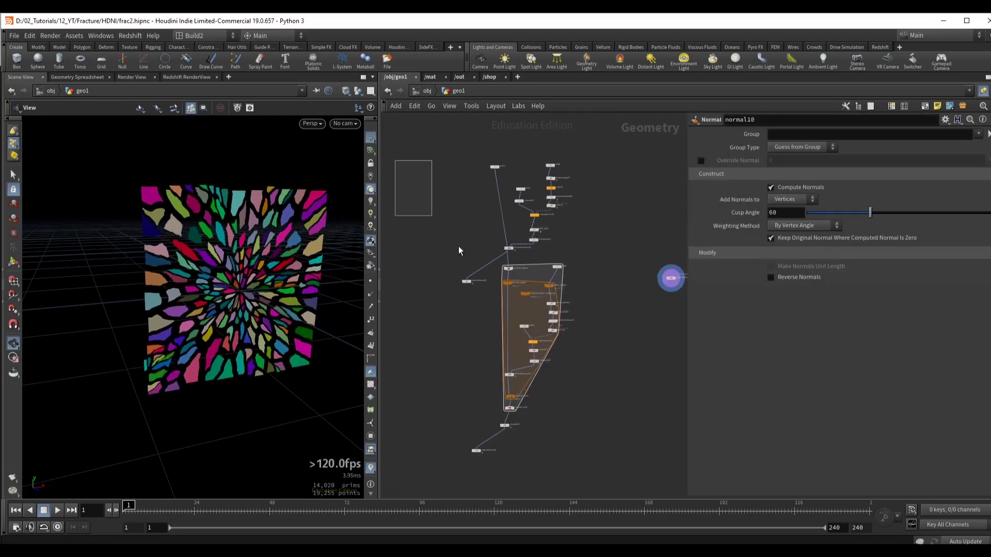
{"action": "middle_click_drag", "start_coordinate": [607, 304], "coordinate": [546, 279]}
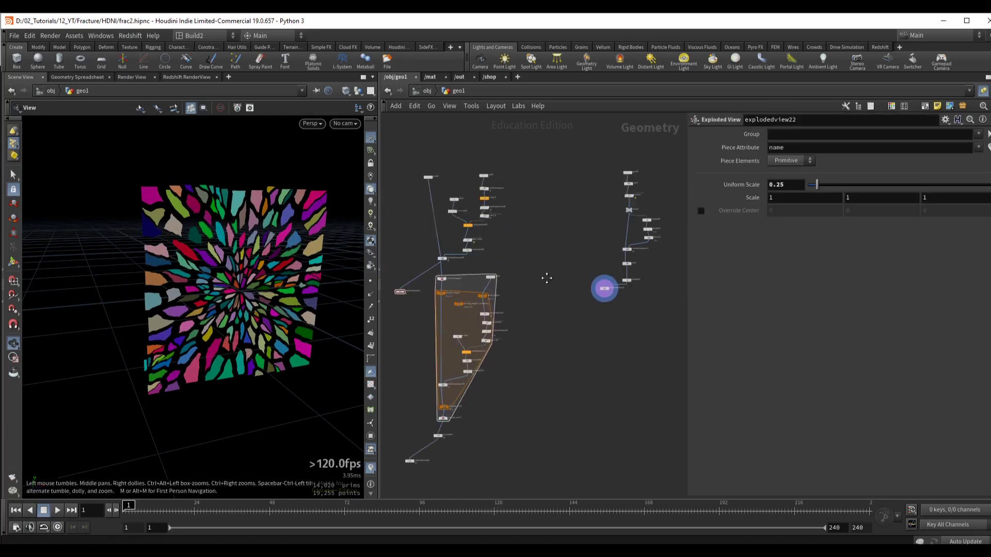
{"action": "scroll", "coordinate": [546, 279], "scroll_direction": "up", "scroll_amount": 5}
{"action": "left_click", "coordinate": [531, 310]}
{"action": "left_click", "coordinate": [541, 310]}
{"action": "key", "text": "h"}
{"action": "middle_click_drag", "start_coordinate": [462, 287], "coordinate": [578, 261]}
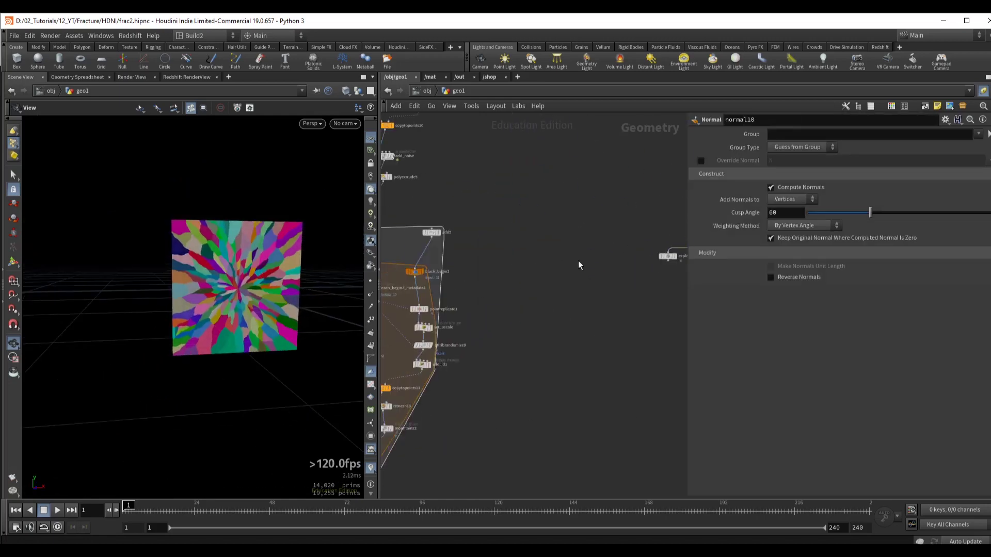
{"action": "key", "text": "h"}
{"action": "left_click_drag", "start_coordinate": [456, 222], "coordinate": [507, 267]}
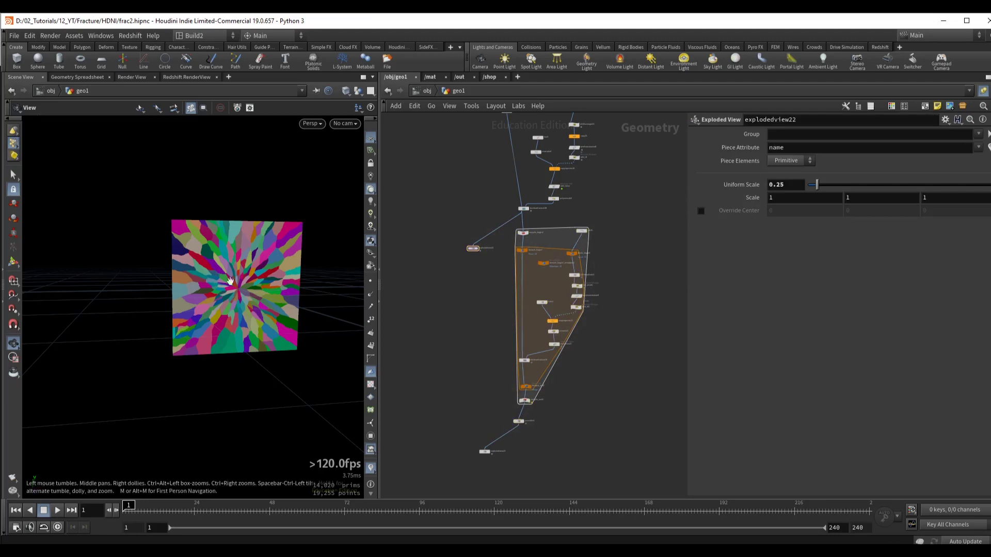
{"action": "scroll", "coordinate": [533, 238], "scroll_direction": "up", "scroll_amount": 5}
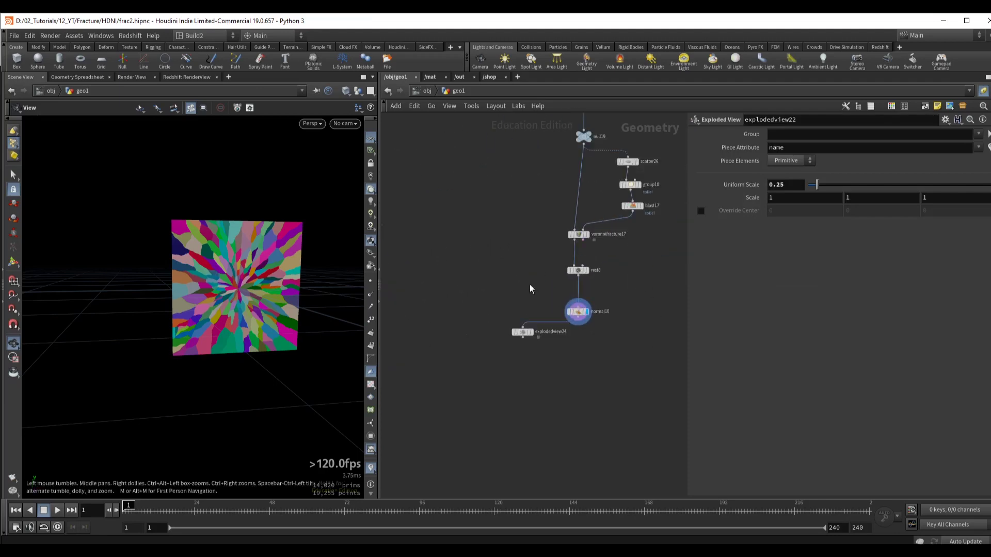
{"action": "scroll", "coordinate": [530, 289], "scroll_direction": "up", "scroll_amount": 2}
- Add a PolyExtrude node below normal10, display it and enable its back output
{"action": "left_click", "coordinate": [514, 329]}
{"action": "left_click_drag", "start_coordinate": [196, 247], "coordinate": [221, 254]}
{"action": "scroll", "coordinate": [220, 258], "scroll_direction": "up", "scroll_amount": 3}
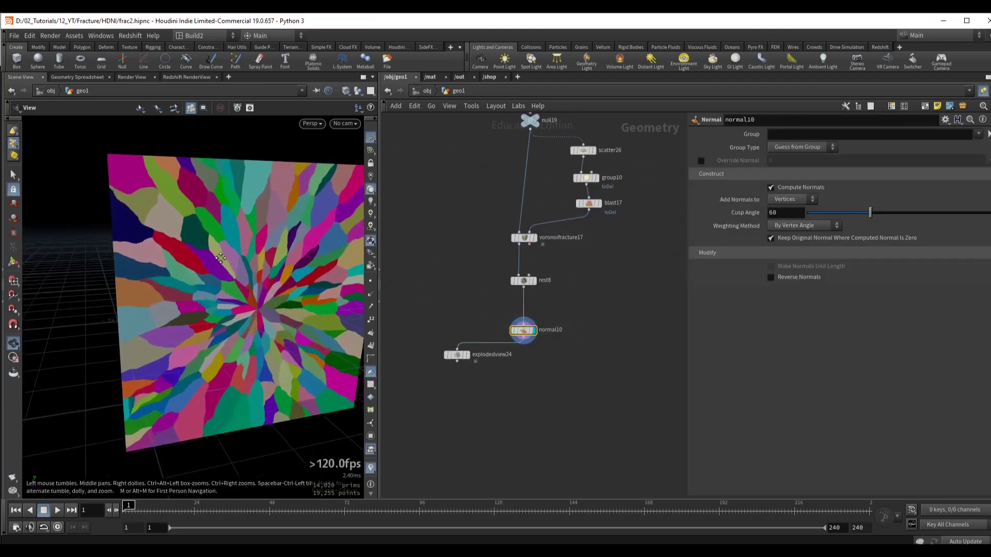
{"action": "key", "text": "Tab"}
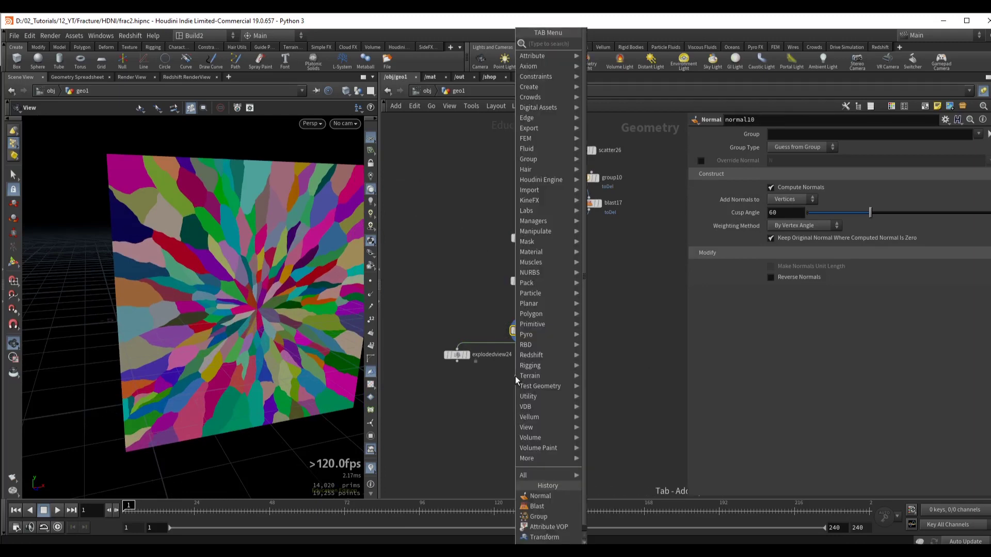
{"action": "type", "text": "polyex"}
{"action": "key", "text": "Return"}
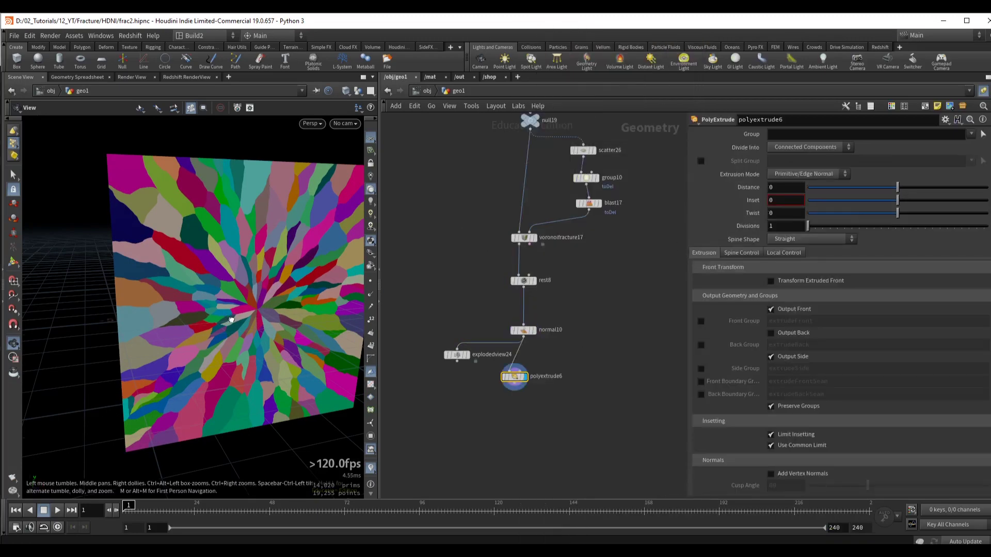
{"action": "left_click_drag", "start_coordinate": [231, 319], "coordinate": [238, 335]}
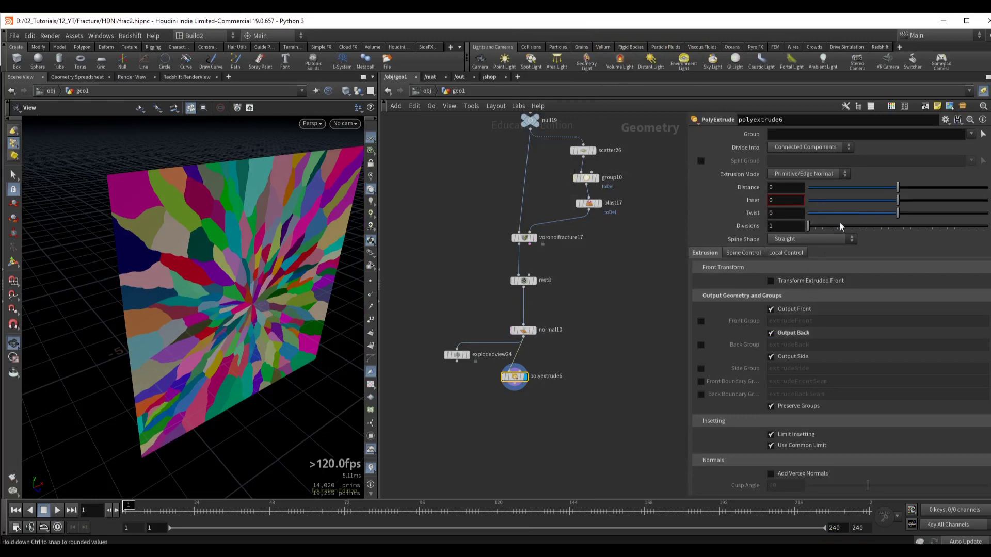
- Enable Transform Extruded Front on polyextrude6 and set its Z translation to 0.1 to thicken the shards
{"action": "left_click", "coordinate": [783, 281]}
{"action": "left_click", "coordinate": [780, 314]}
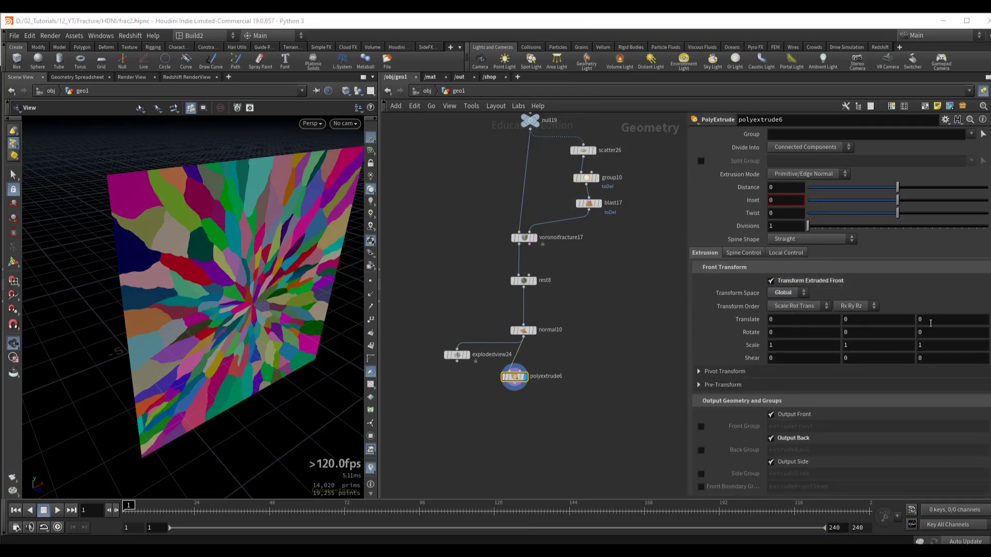
{"action": "middle_click_drag", "start_coordinate": [944, 320], "coordinate": [958, 310]}
{"action": "left_click_drag", "start_coordinate": [337, 223], "coordinate": [289, 242]}
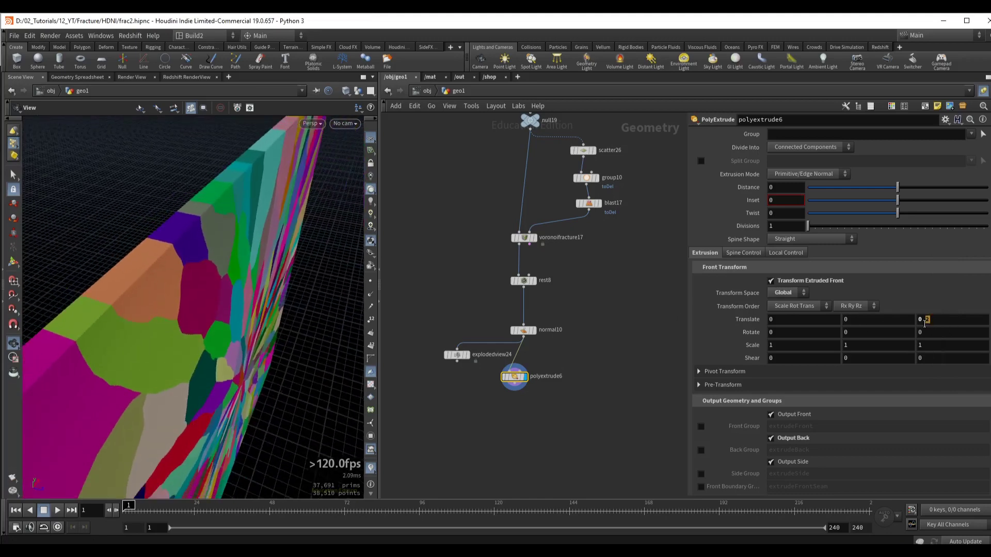
{"action": "type", "text": "1"}
{"action": "key", "text": "Return"}
{"action": "left_click_drag", "start_coordinate": [175, 241], "coordinate": [102, 224]}
- Rewire explodedview24 to take polyextrude6's output and display the exploded thick shards
{"action": "left_click_drag", "start_coordinate": [457, 355], "coordinate": [453, 407]}
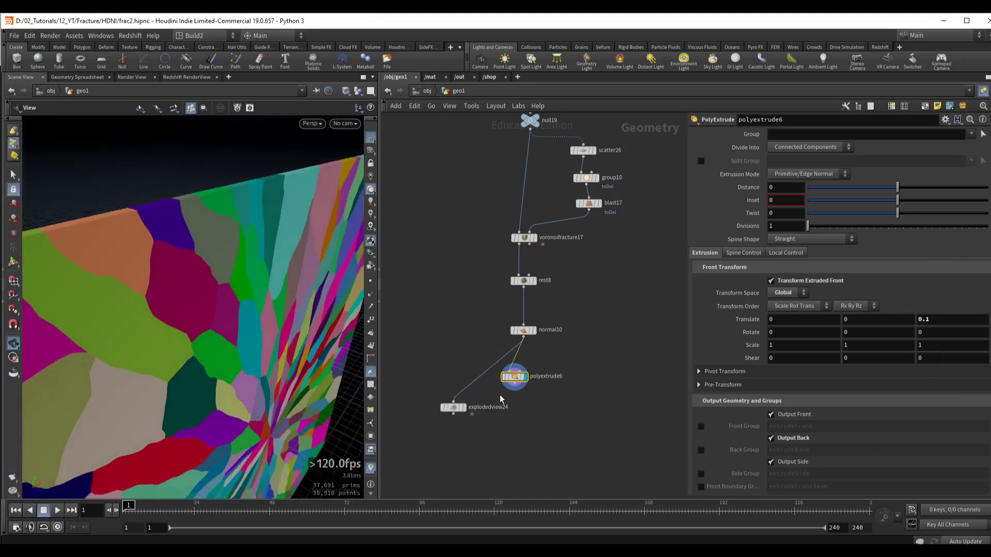
{"action": "left_click", "coordinate": [464, 408]}
{"action": "left_click_drag", "start_coordinate": [77, 277], "coordinate": [235, 299]}
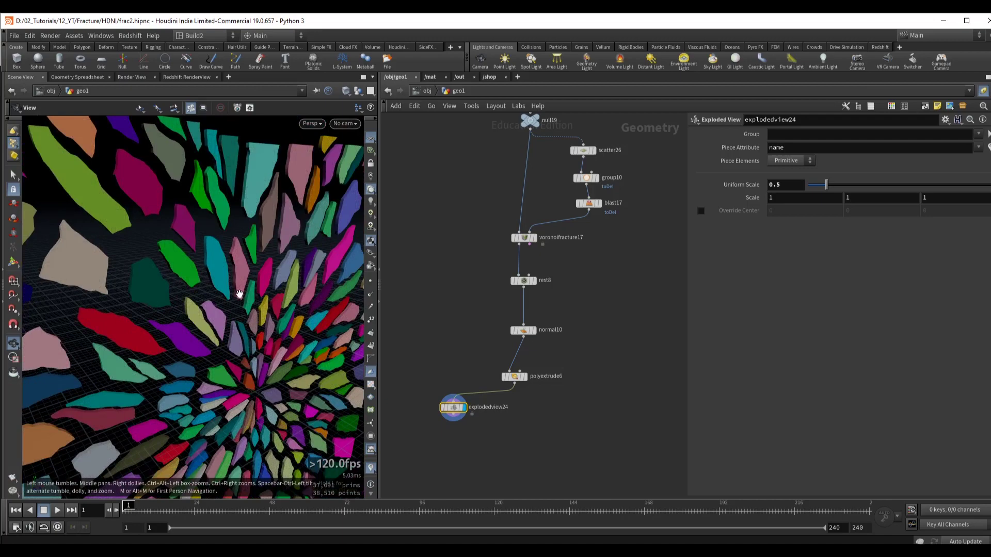
{"action": "left_click_drag", "start_coordinate": [233, 290], "coordinate": [210, 261]}
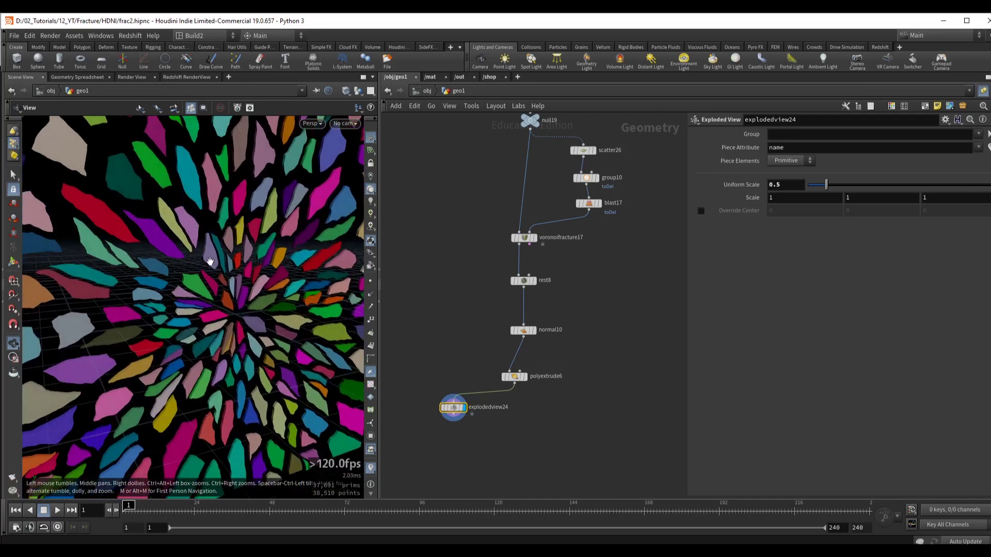
- Align polyextrude6 under normal10, then add an RBD Connected Faces node below it and display its result
{"action": "left_click", "coordinate": [525, 376]}
{"action": "left_click_drag", "start_coordinate": [516, 376], "coordinate": [525, 369]}
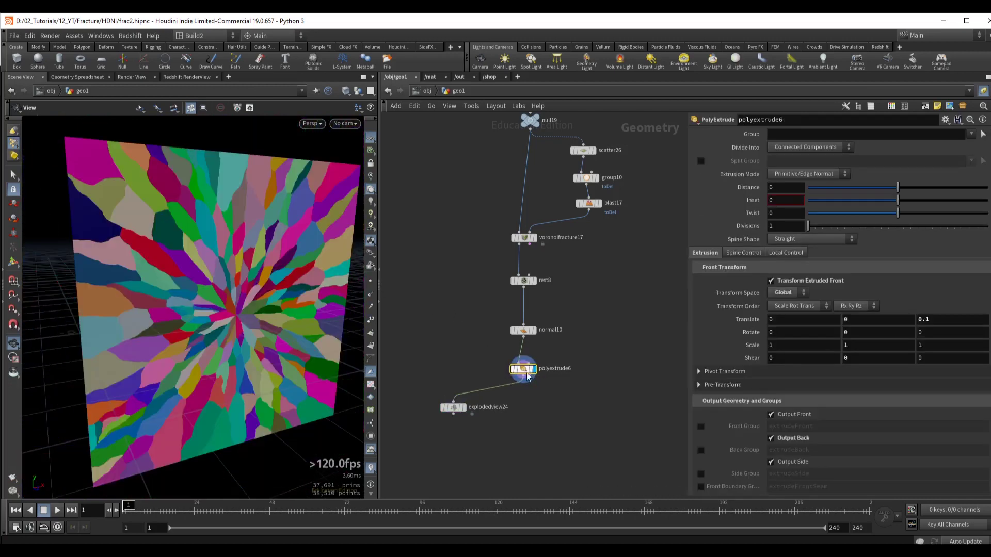
{"action": "key", "text": "Tab"}
{"action": "type", "text": "rbd c"}
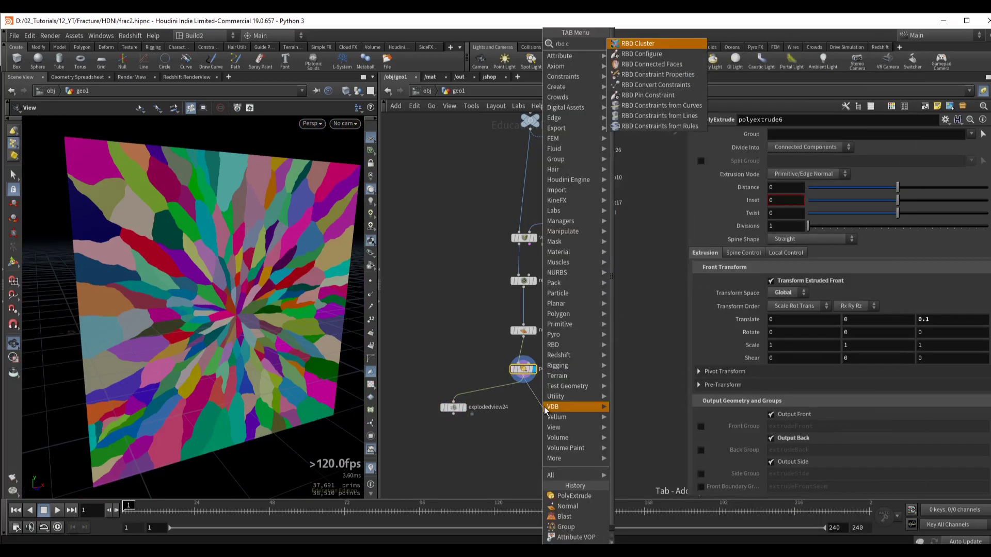
{"action": "type", "text": "onn"}
{"action": "key", "text": "Return"}
{"action": "left_click", "coordinate": [546, 410]}
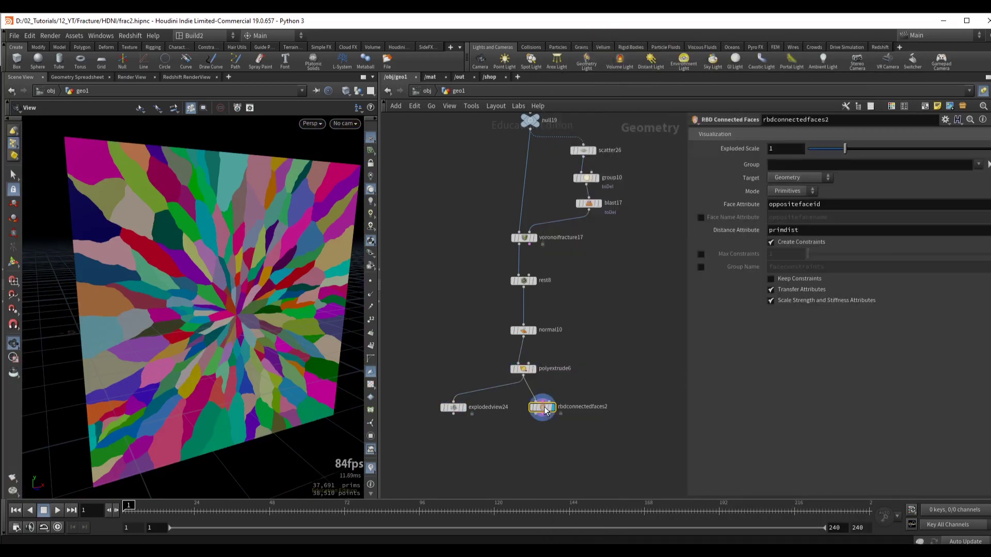
- Examine the RBD Connected Faces result in wireframe along the touching shard borders
{"action": "mouse_move", "coordinate": [541, 406]}
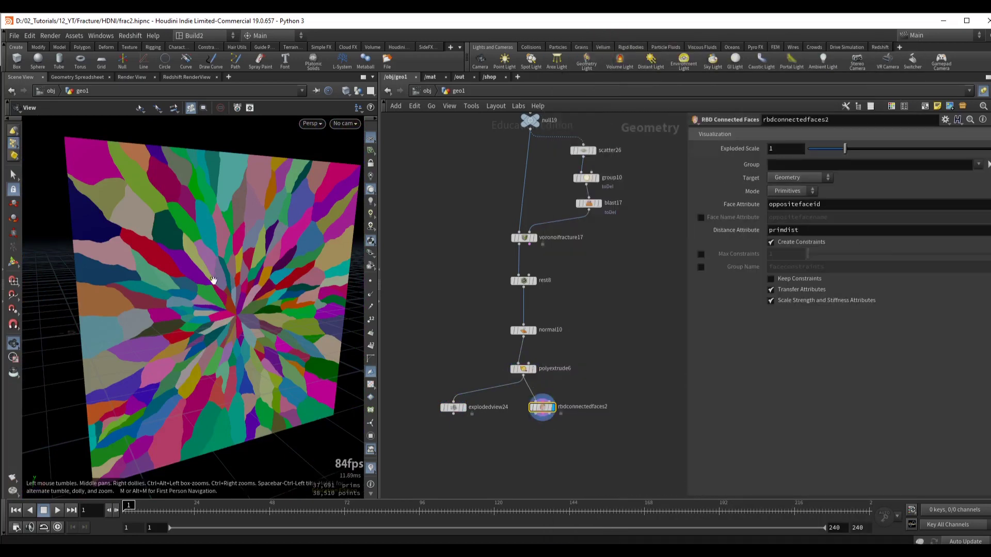
{"action": "scroll", "coordinate": [212, 250], "scroll_direction": "up", "scroll_amount": 3}
{"action": "key", "text": "w"}
{"action": "scroll", "coordinate": [317, 227], "scroll_direction": "up", "scroll_amount": 5}
{"action": "left_click_drag", "start_coordinate": [317, 228], "coordinate": [167, 276]}
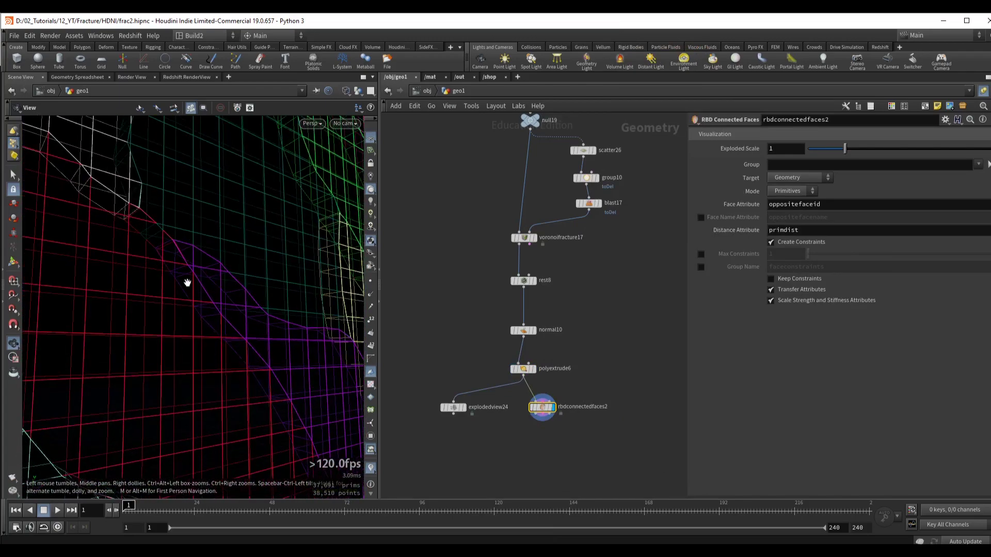
{"action": "scroll", "coordinate": [257, 268], "scroll_direction": "down", "scroll_amount": 4}
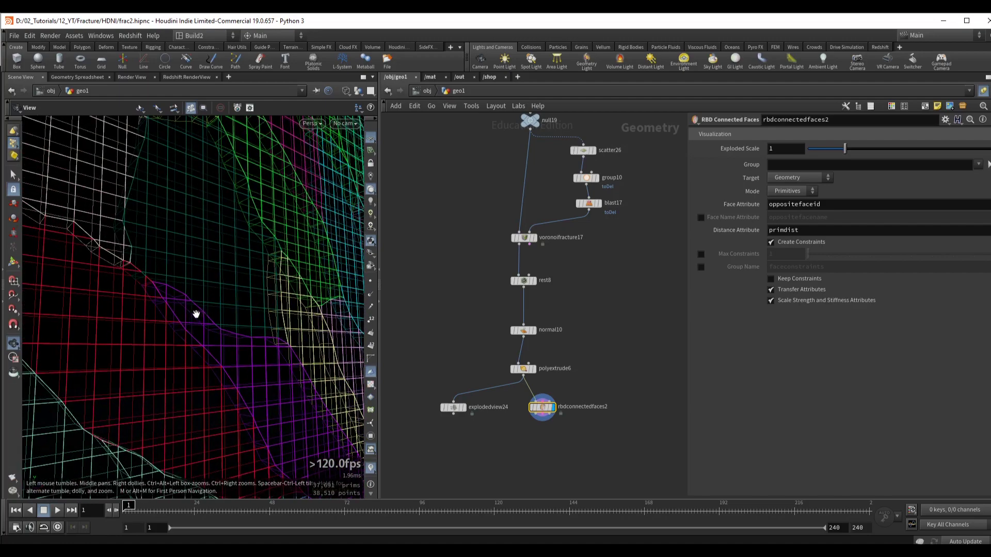
{"action": "left_click_drag", "start_coordinate": [196, 314], "coordinate": [168, 274]}
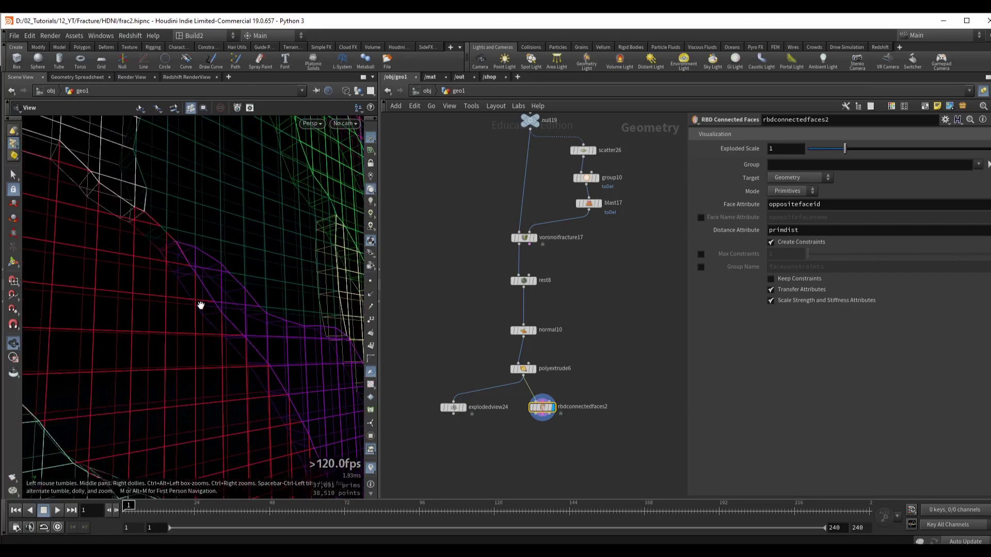
- Feed rbdconnectedfaces2 into explodedview24, display it and show the wireframe over the shading
{"action": "middle_click_drag", "start_coordinate": [459, 411], "coordinate": [484, 318]}
{"action": "left_click_drag", "start_coordinate": [485, 317], "coordinate": [492, 388]}
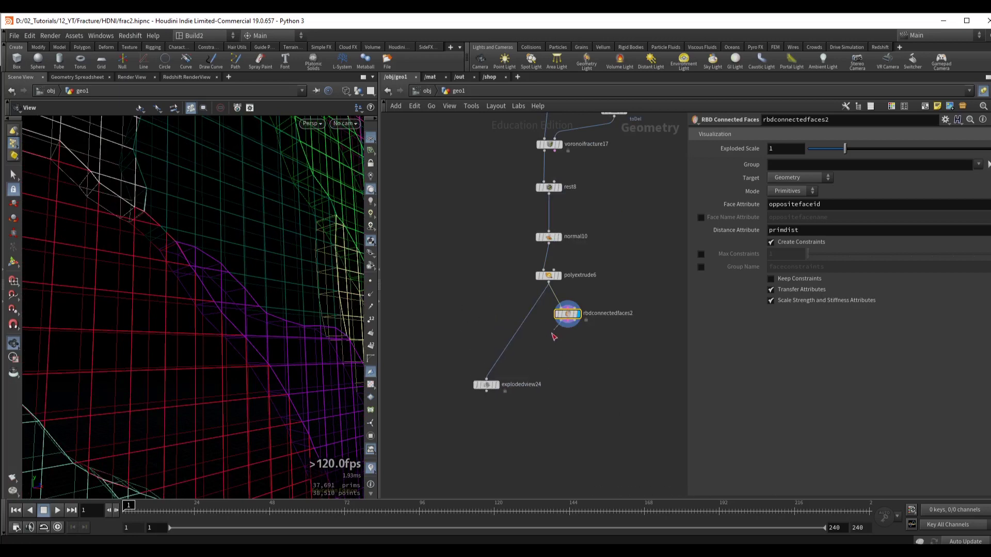
{"action": "left_click_drag", "start_coordinate": [554, 337], "coordinate": [486, 379]}
{"action": "left_click", "coordinate": [497, 384]}
{"action": "key", "text": "w"}
{"action": "mouse_move", "coordinate": [196, 288]}
{"action": "left_mouse_down"}
{"action": "mouse_move", "coordinate": [259, 270]}
{"action": "mouse_move", "coordinate": [203, 265]}
{"action": "mouse_move", "coordinate": [206, 290]}
{"action": "left_mouse_up"}
{"action": "key", "text": "shift+w"}
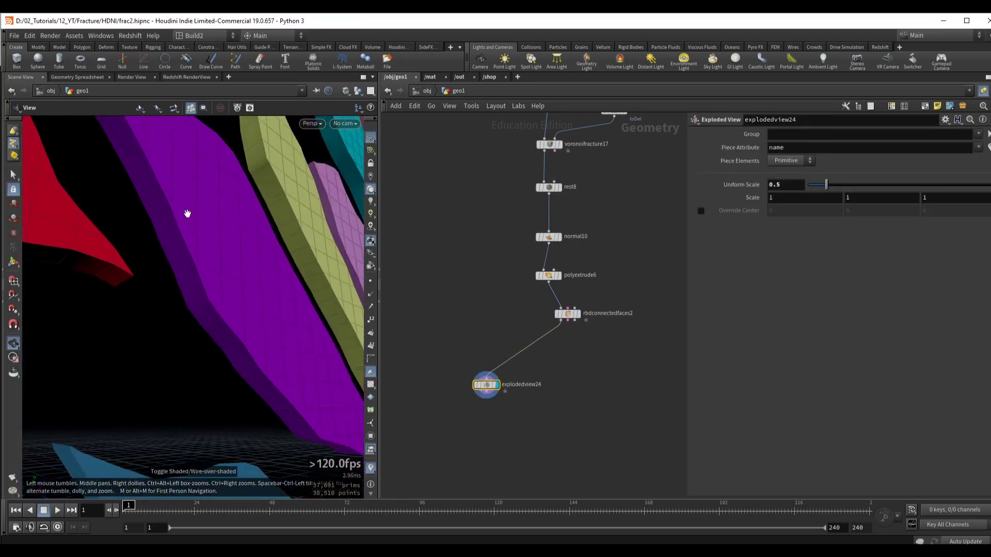
{"action": "left_click_drag", "start_coordinate": [165, 265], "coordinate": [175, 253]}
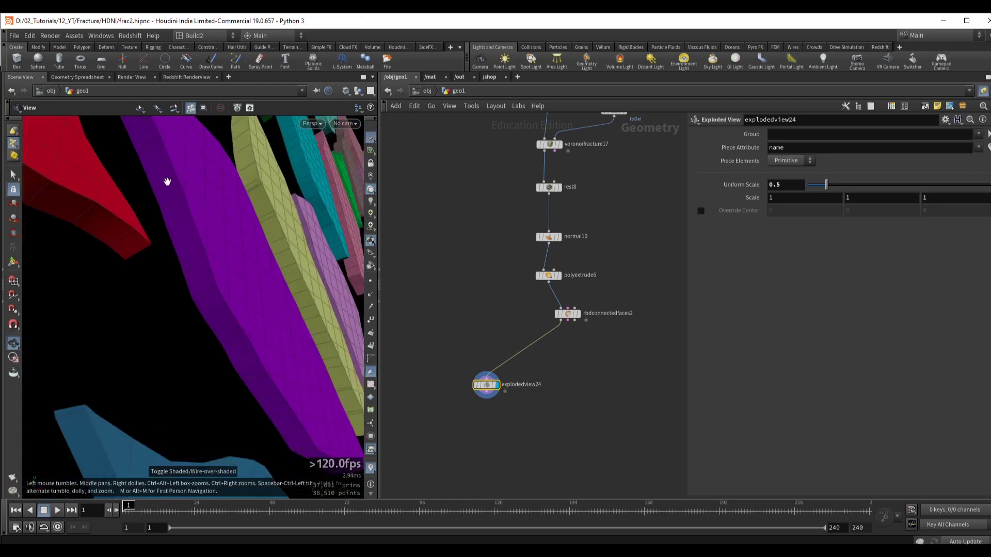
- Compare the assembled rbdconnectedfaces2 output with the exploded view, examining the shards' side faces up close
{"action": "scroll", "coordinate": [521, 307], "scroll_direction": "up", "scroll_amount": 3}
{"action": "left_click", "coordinate": [588, 316]}
{"action": "left_click", "coordinate": [601, 317]}
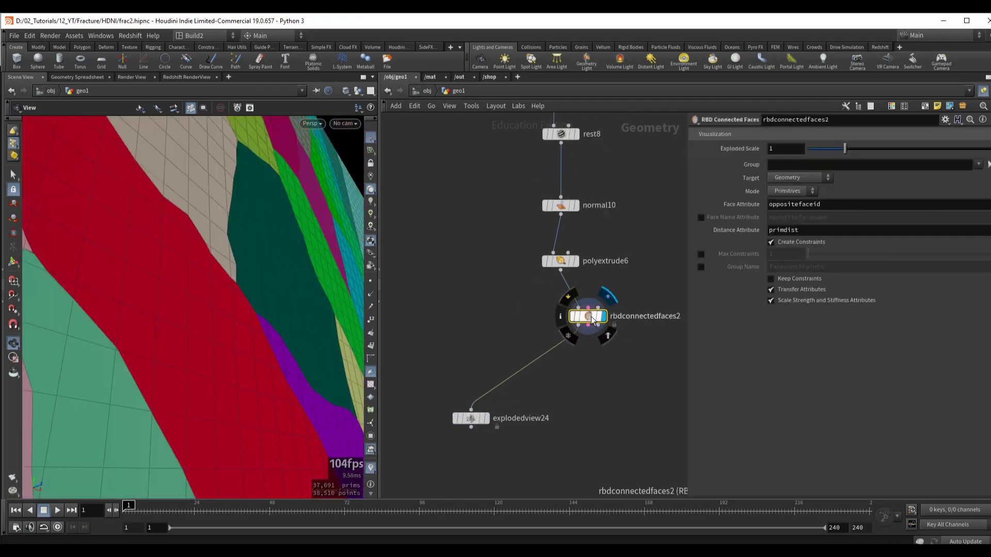
{"action": "left_click_drag", "start_coordinate": [245, 270], "coordinate": [223, 288]}
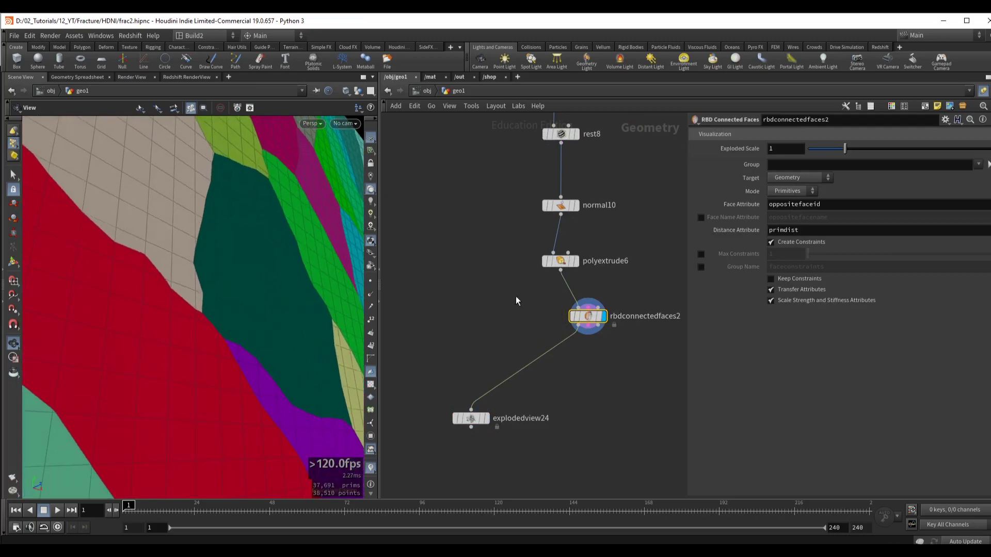
{"action": "middle_click_drag", "start_coordinate": [588, 320], "coordinate": [558, 339]}
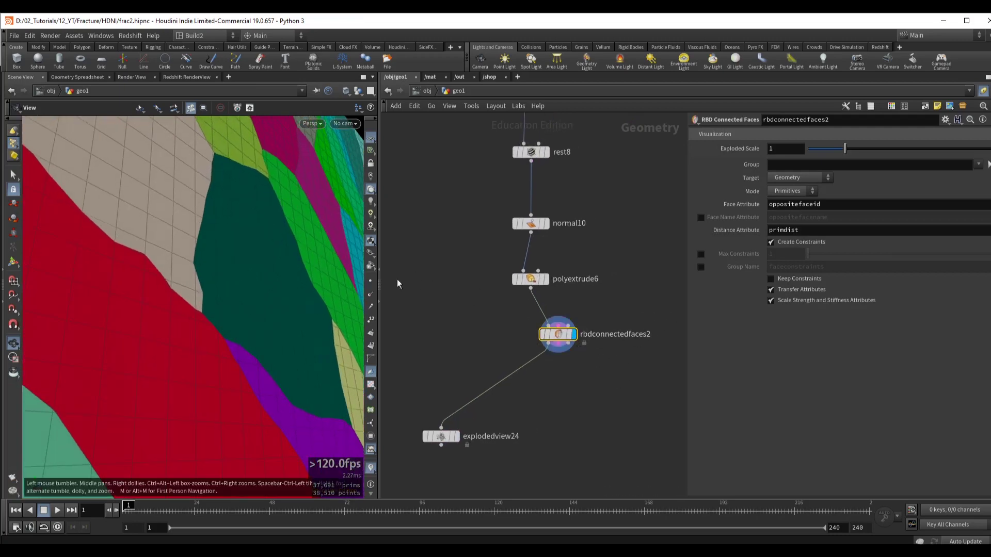
{"action": "middle_click_drag", "start_coordinate": [397, 279], "coordinate": [428, 248]}
{"action": "left_click", "coordinate": [486, 404]}
{"action": "left_click", "coordinate": [471, 404]}
{"action": "left_click_drag", "start_coordinate": [111, 215], "coordinate": [127, 204]}
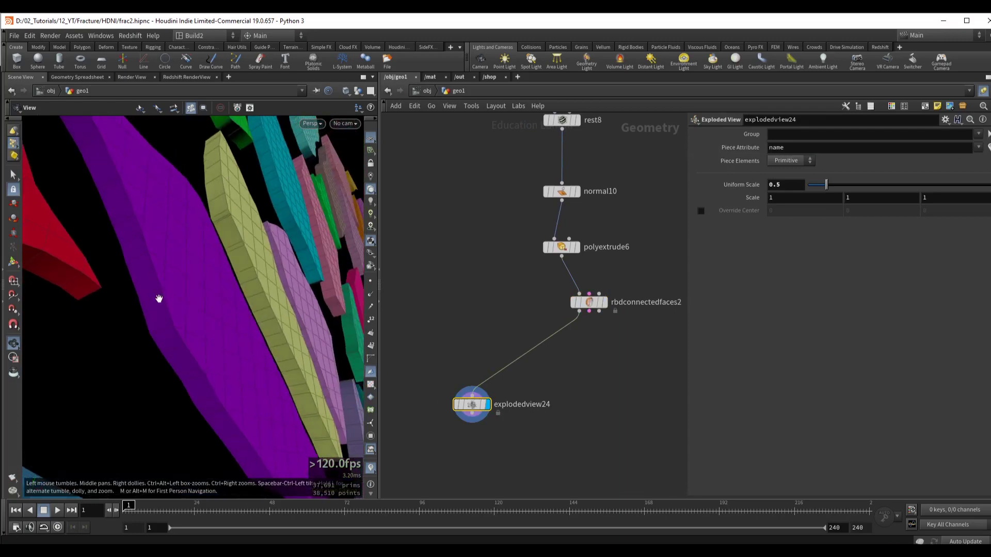
{"action": "left_click_drag", "start_coordinate": [159, 298], "coordinate": [166, 269]}
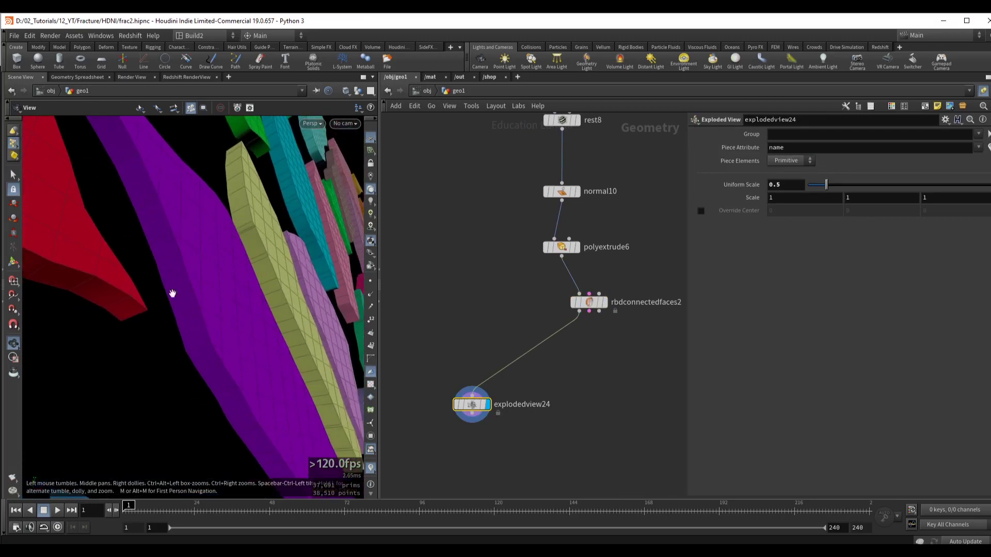
- Align rbdconnectedfaces2 under polyextrude6, then display polyextrude6 and enable its side group output with the name inside
{"action": "left_click", "coordinate": [589, 302]}
{"action": "left_click_drag", "start_coordinate": [589, 302], "coordinate": [578, 310]}
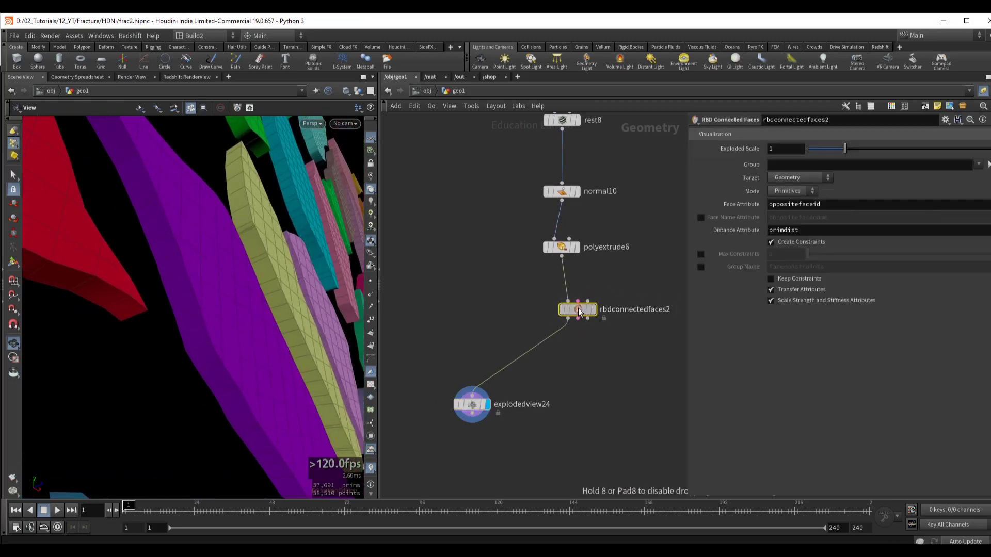
{"action": "left_click", "coordinate": [562, 247]}
{"action": "key", "text": "r"}
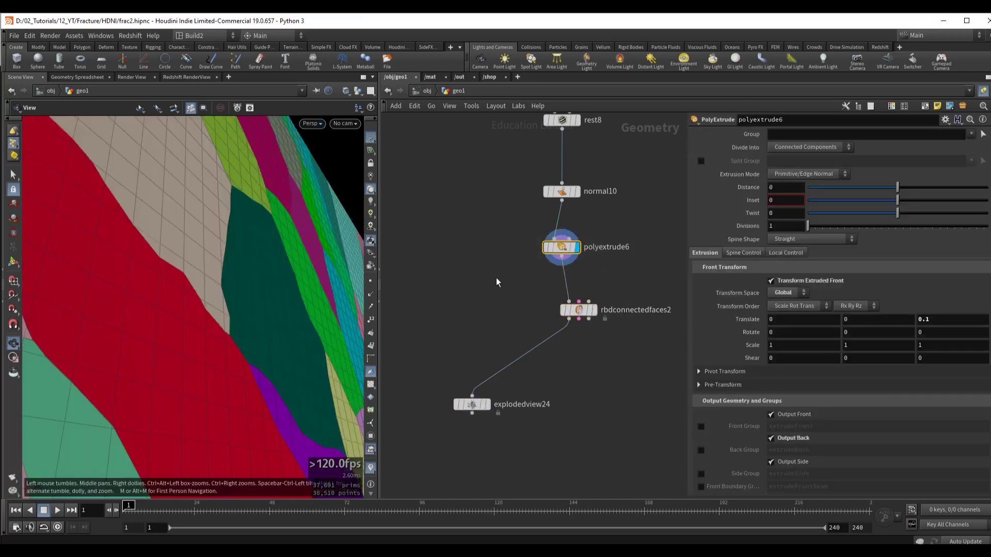
{"action": "scroll", "coordinate": [877, 369], "scroll_direction": "down", "scroll_amount": 3}
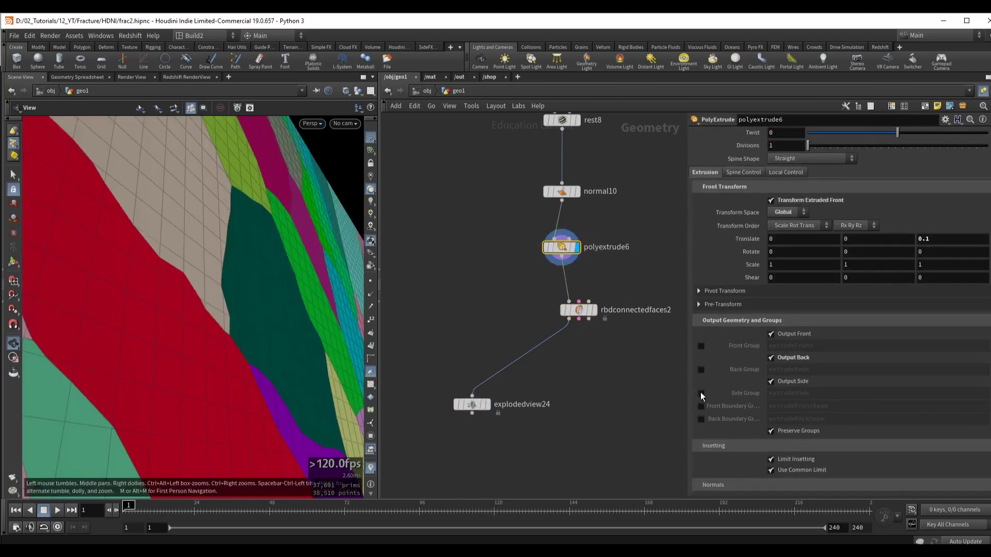
{"action": "left_click", "coordinate": [700, 392]}
{"action": "double_click", "coordinate": [891, 395]}
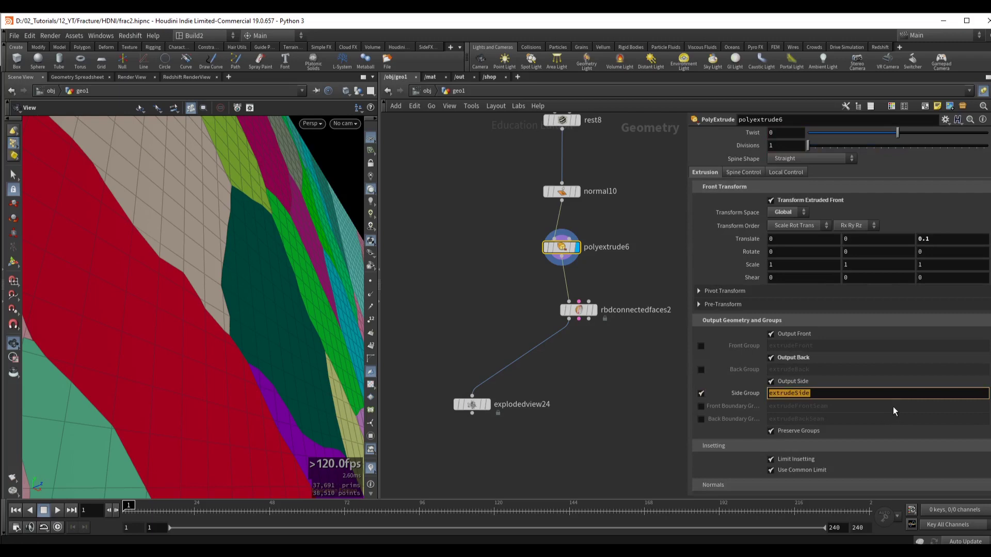
{"action": "type", "text": "isn"}
{"action": "key", "text": "BackSpace"}
{"action": "key", "text": "BackSpace"}
{"action": "type", "text": "nside"}
{"action": "key", "text": "Return"}
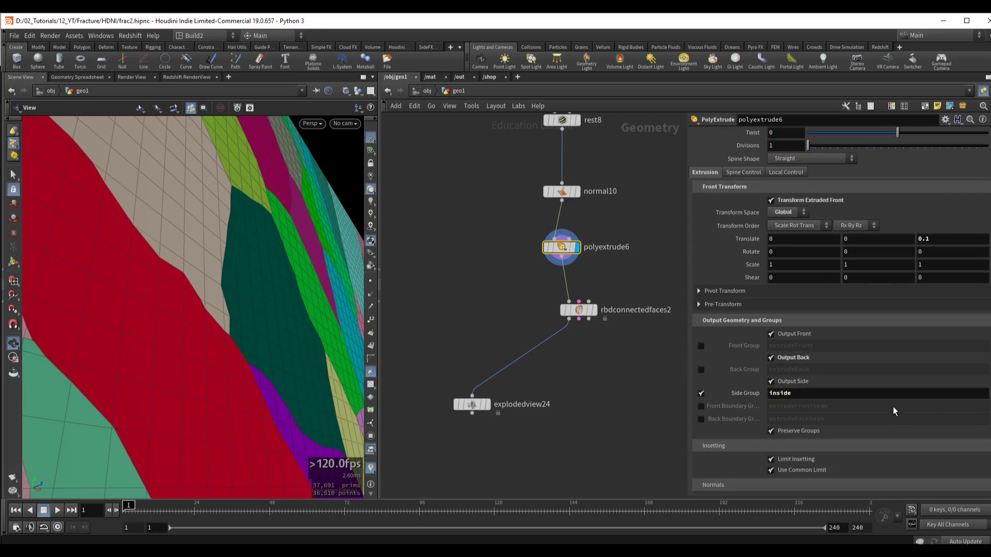
- Insert an RBD Disconnected Faces node between rbdconnectedfaces2 and explodedview24, display it and set its mode to Delete Connected
{"action": "left_click", "coordinate": [578, 310]}
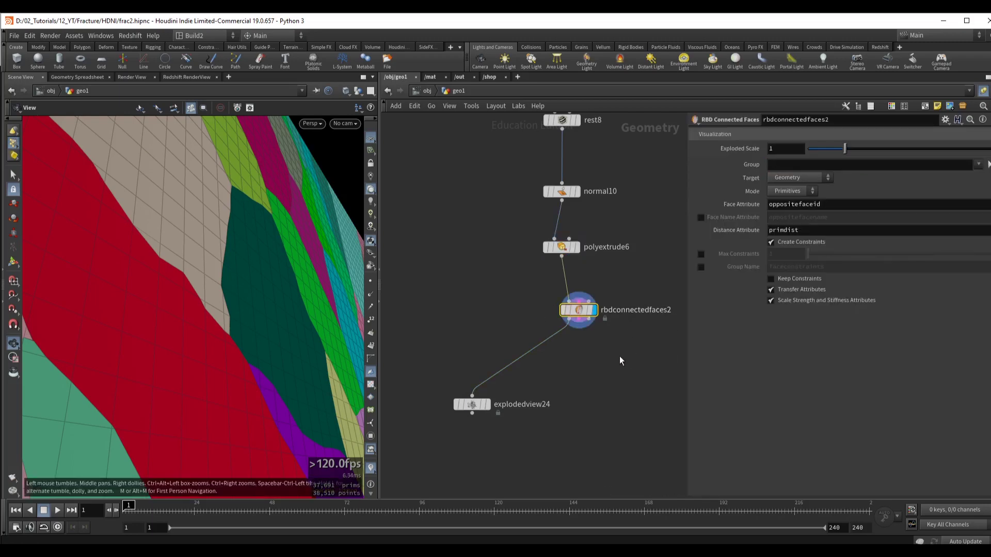
{"action": "middle_click_drag", "start_coordinate": [619, 356], "coordinate": [589, 325]}
{"action": "key", "text": "Tab"}
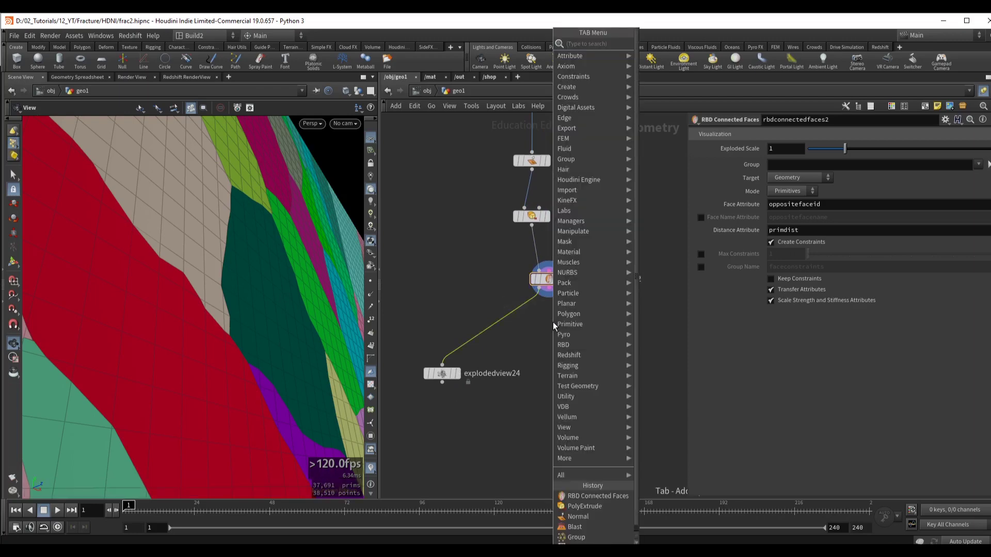
{"action": "key", "text": "Escape"}
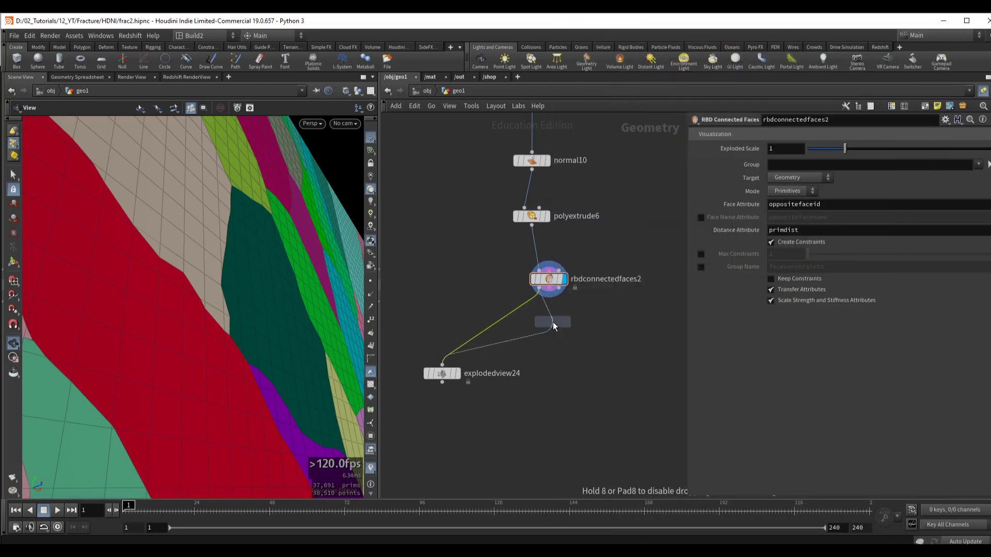
{"action": "left_click", "coordinate": [553, 322]}
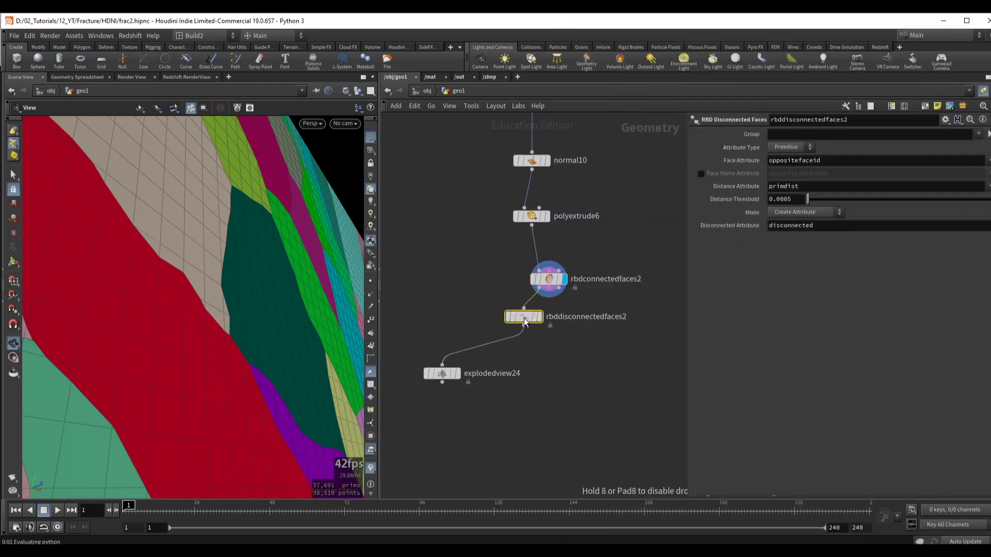
{"action": "left_click", "coordinate": [789, 212]}
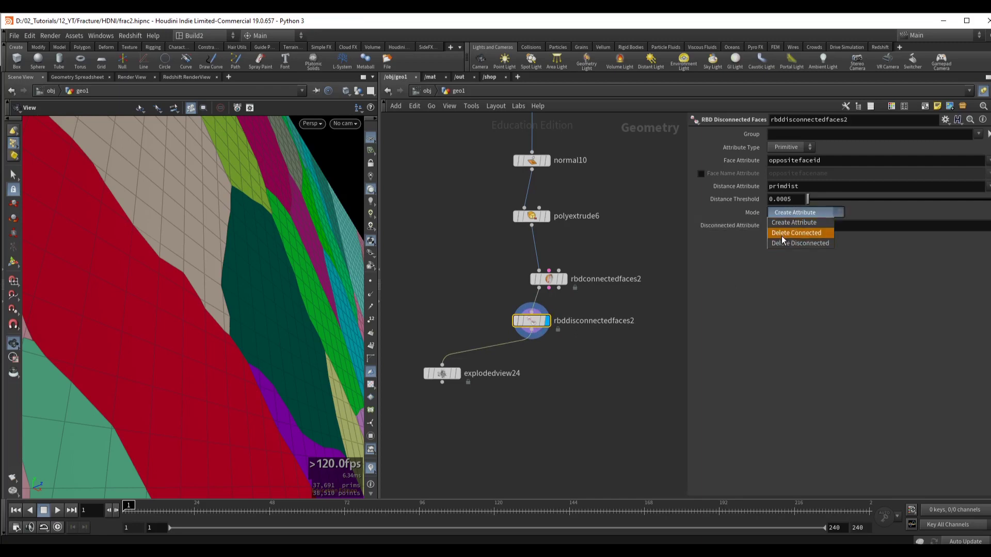
{"action": "left_click", "coordinate": [781, 233]}
- Display explodedview24 and examine the shards' side faces with the connected faces deleted
{"action": "middle_click_drag", "start_coordinate": [529, 414], "coordinate": [592, 410]}
{"action": "left_click", "coordinate": [515, 371]}
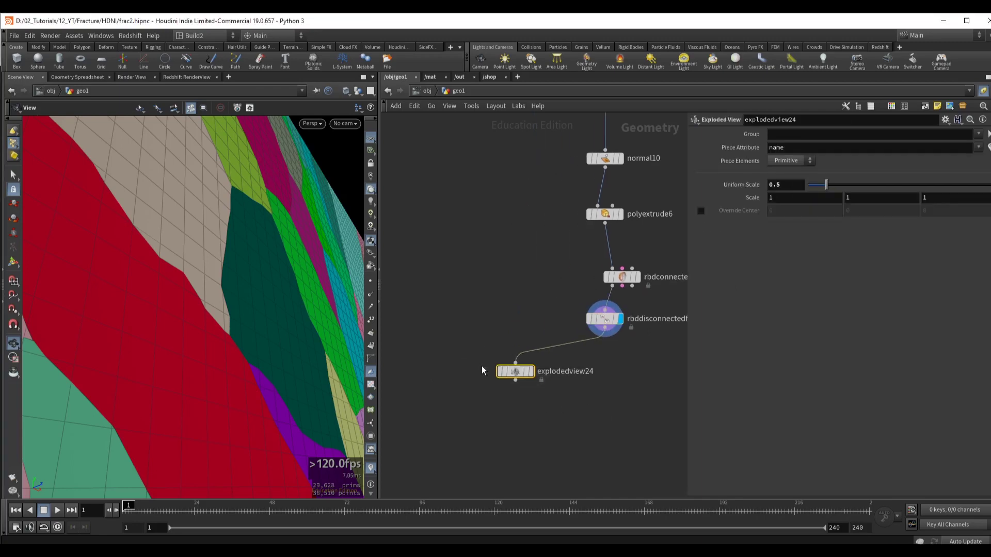
{"action": "key", "text": "r"}
{"action": "mouse_move", "coordinate": [269, 289]}
{"action": "left_mouse_down"}
{"action": "mouse_move", "coordinate": [224, 292]}
{"action": "mouse_move", "coordinate": [221, 327]}
{"action": "mouse_move", "coordinate": [294, 282]}
{"action": "mouse_move", "coordinate": [259, 227]}
{"action": "mouse_move", "coordinate": [265, 281]}
{"action": "left_mouse_up"}
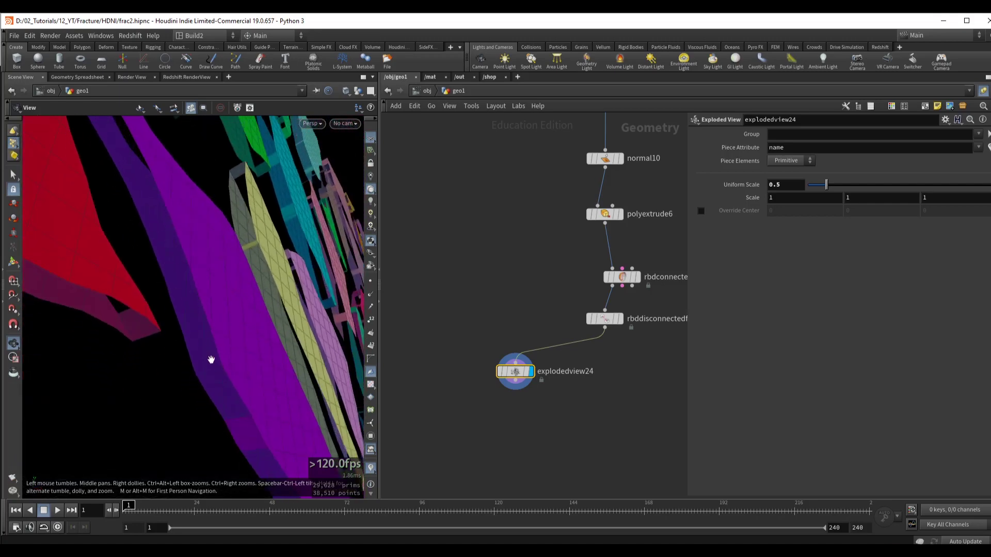
{"action": "left_click_drag", "start_coordinate": [212, 360], "coordinate": [207, 351]}
{"action": "left_click_drag", "start_coordinate": [261, 398], "coordinate": [246, 374]}
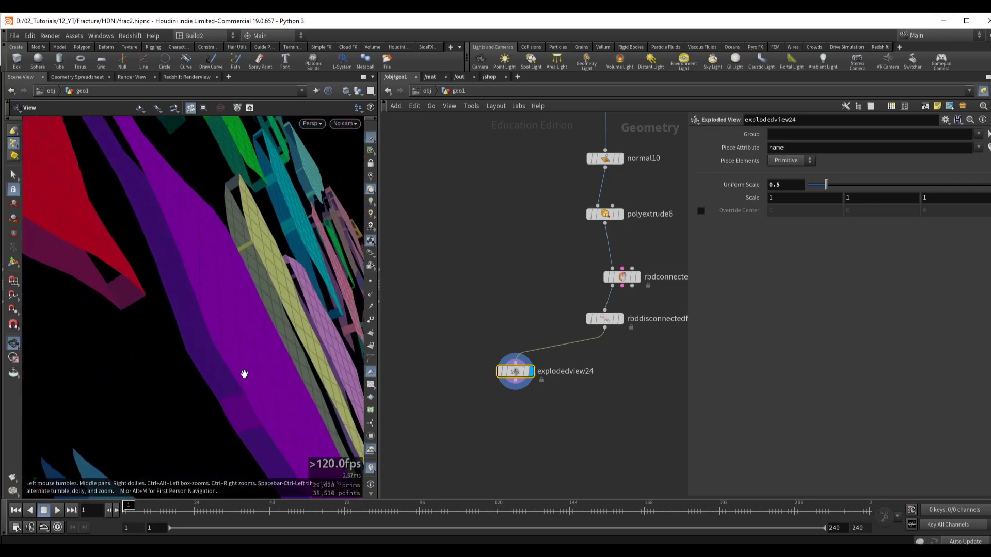
- Set the distance threshold of rbddisconnectedfaces2 to 0.028 and tidy the spacing of the nodes below polyextrude6
{"action": "middle_click_drag", "start_coordinate": [552, 317], "coordinate": [508, 314]}
{"action": "left_click_drag", "start_coordinate": [495, 294], "coordinate": [574, 328]}
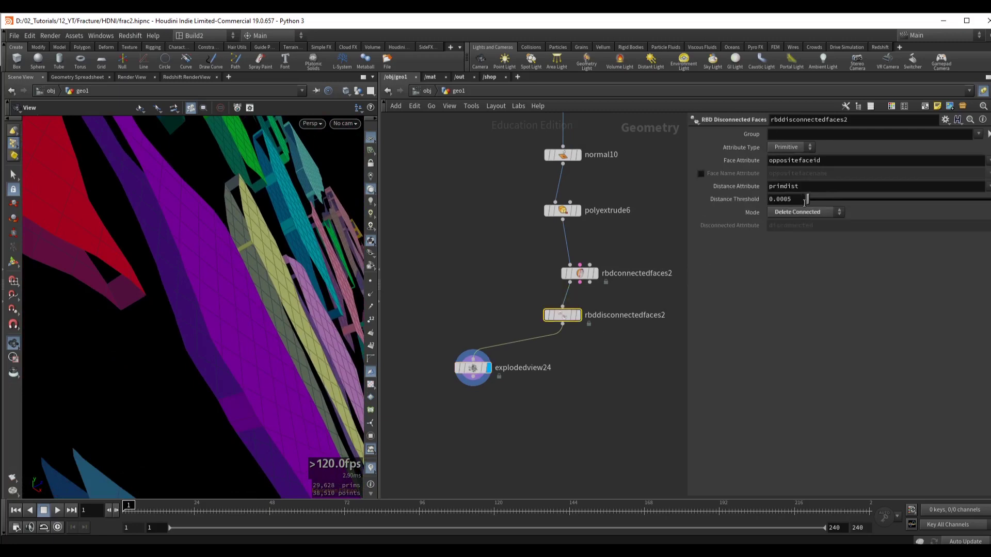
{"action": "left_click_drag", "start_coordinate": [806, 200], "coordinate": [816, 207]}
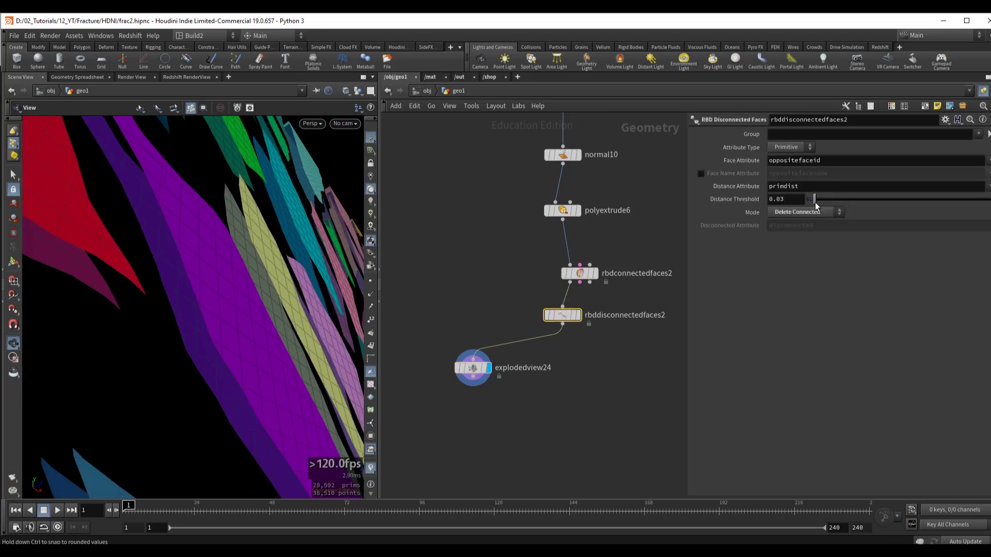
{"action": "middle_click_drag", "start_coordinate": [508, 335], "coordinate": [524, 315]}
{"action": "left_click_drag", "start_coordinate": [516, 249], "coordinate": [624, 323]}
{"action": "middle_click_drag", "start_coordinate": [541, 215], "coordinate": [519, 288]}
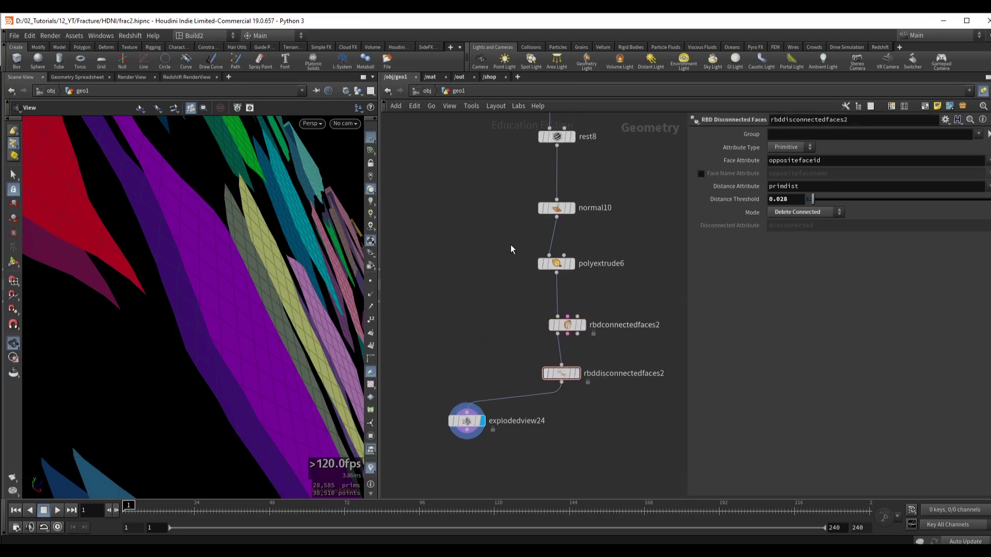
- Compare the exploded shards' side faces with the inside side group of polyextrude6 switched off and on again
{"action": "left_click", "coordinate": [557, 263]}
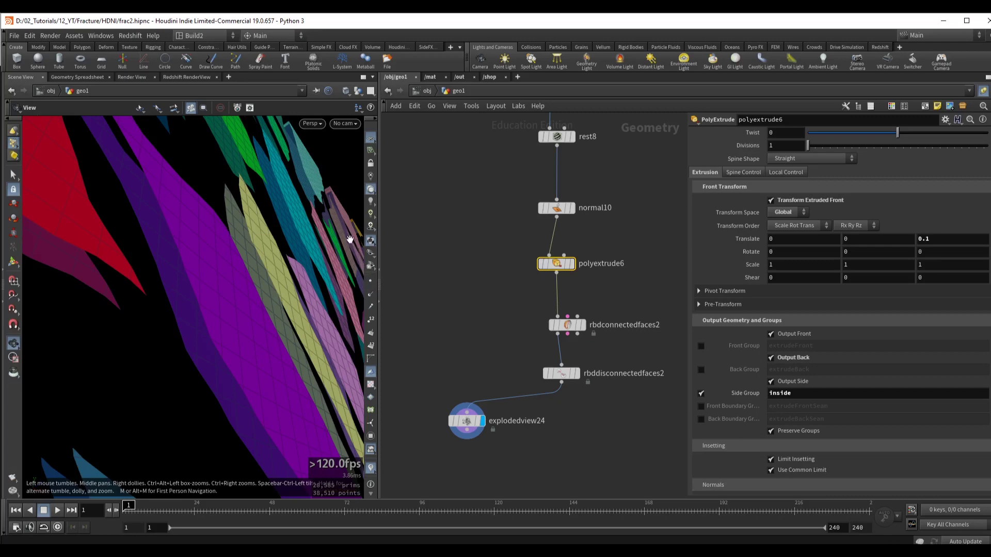
{"action": "left_click_drag", "start_coordinate": [240, 262], "coordinate": [258, 260]}
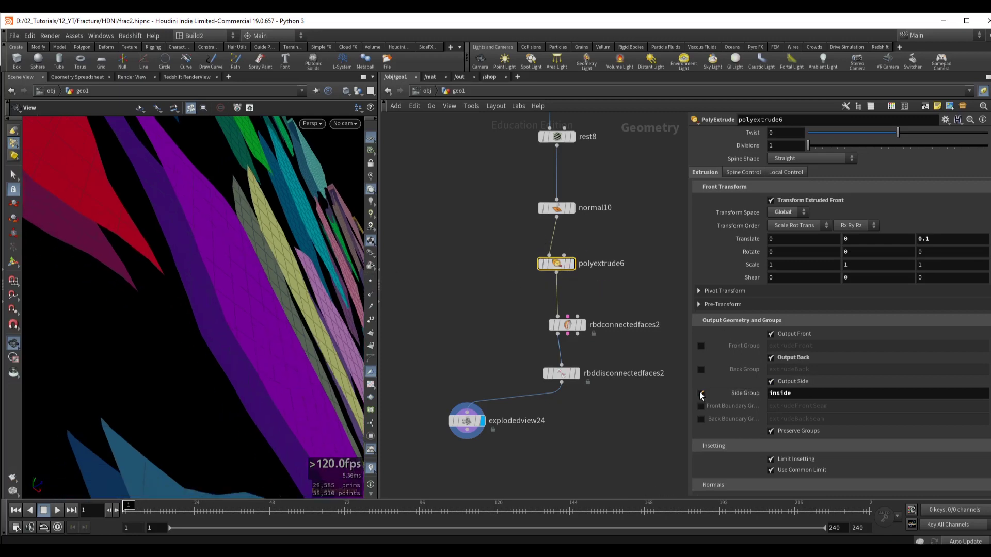
{"action": "left_click", "coordinate": [701, 393]}
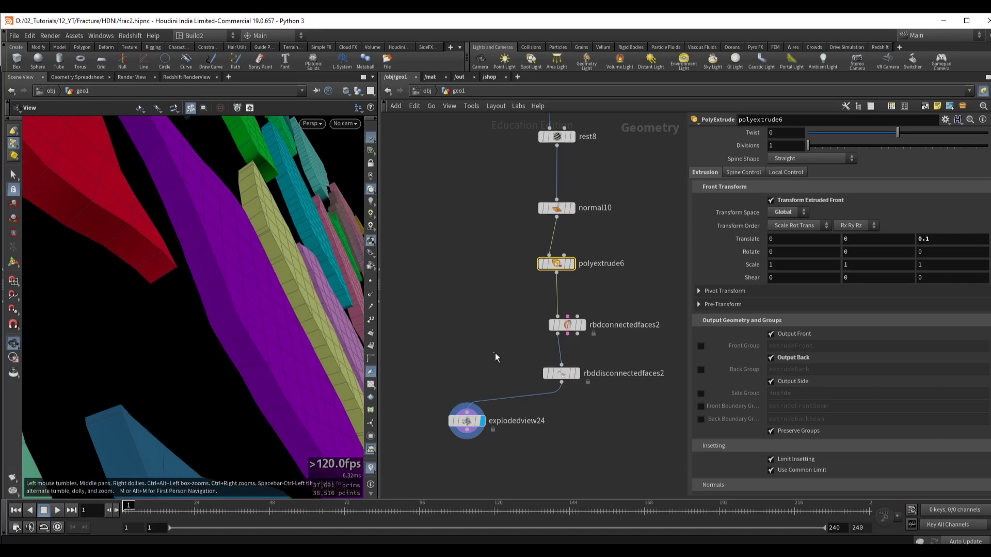
{"action": "left_click", "coordinate": [567, 324]}
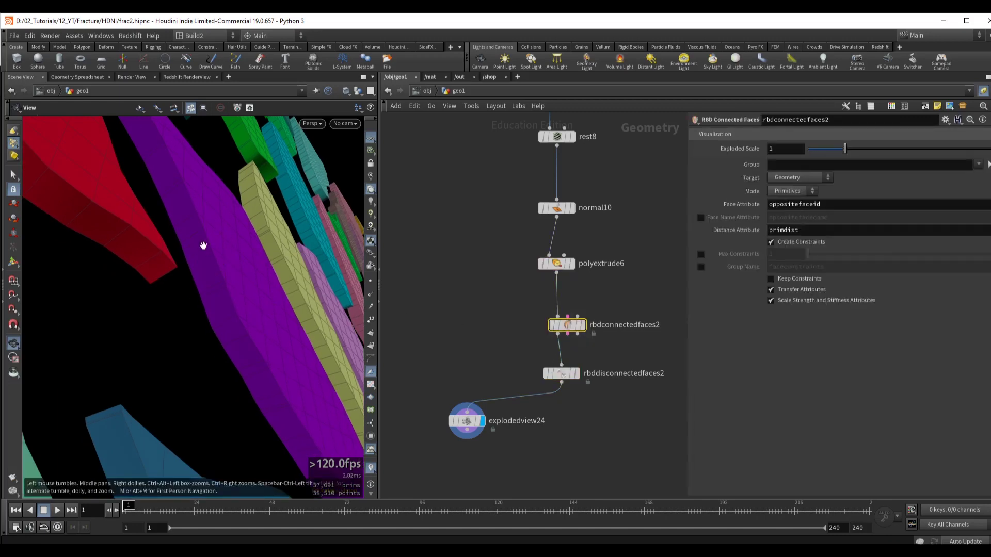
{"action": "left_click", "coordinate": [556, 263]}
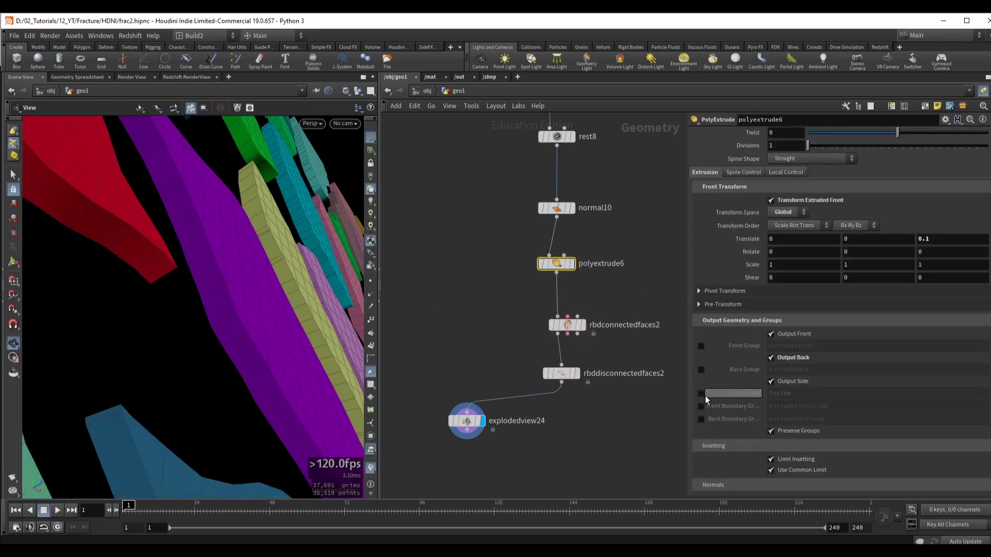
{"action": "left_click", "coordinate": [701, 393]}
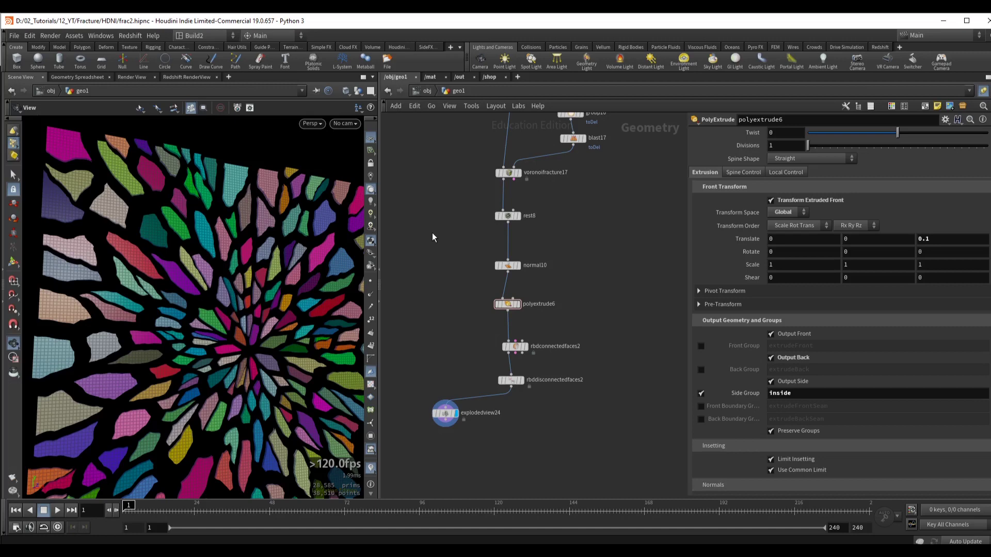
{"action": "scroll", "coordinate": [430, 233], "scroll_direction": "down", "scroll_amount": 5}
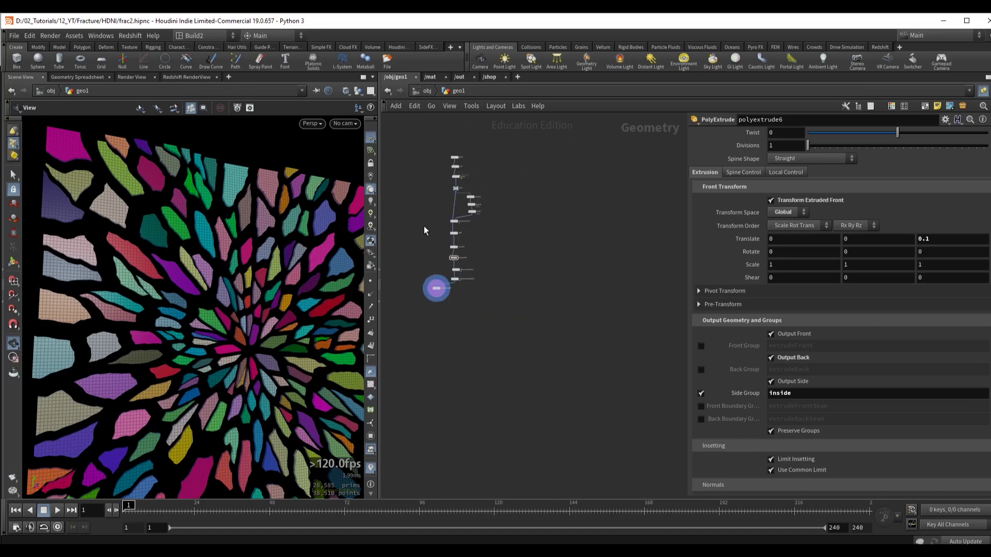
{"action": "middle_click_drag", "start_coordinate": [423, 226], "coordinate": [554, 284]}
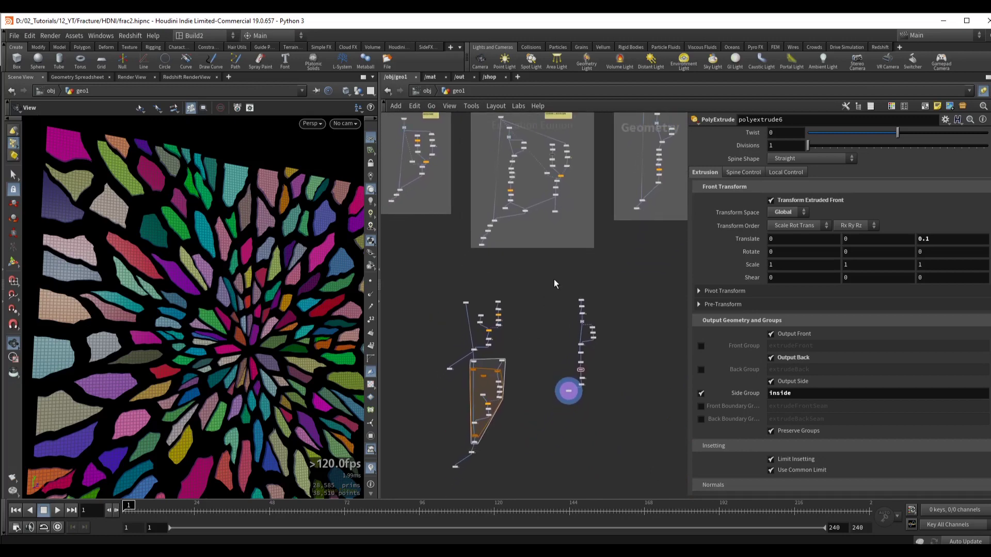